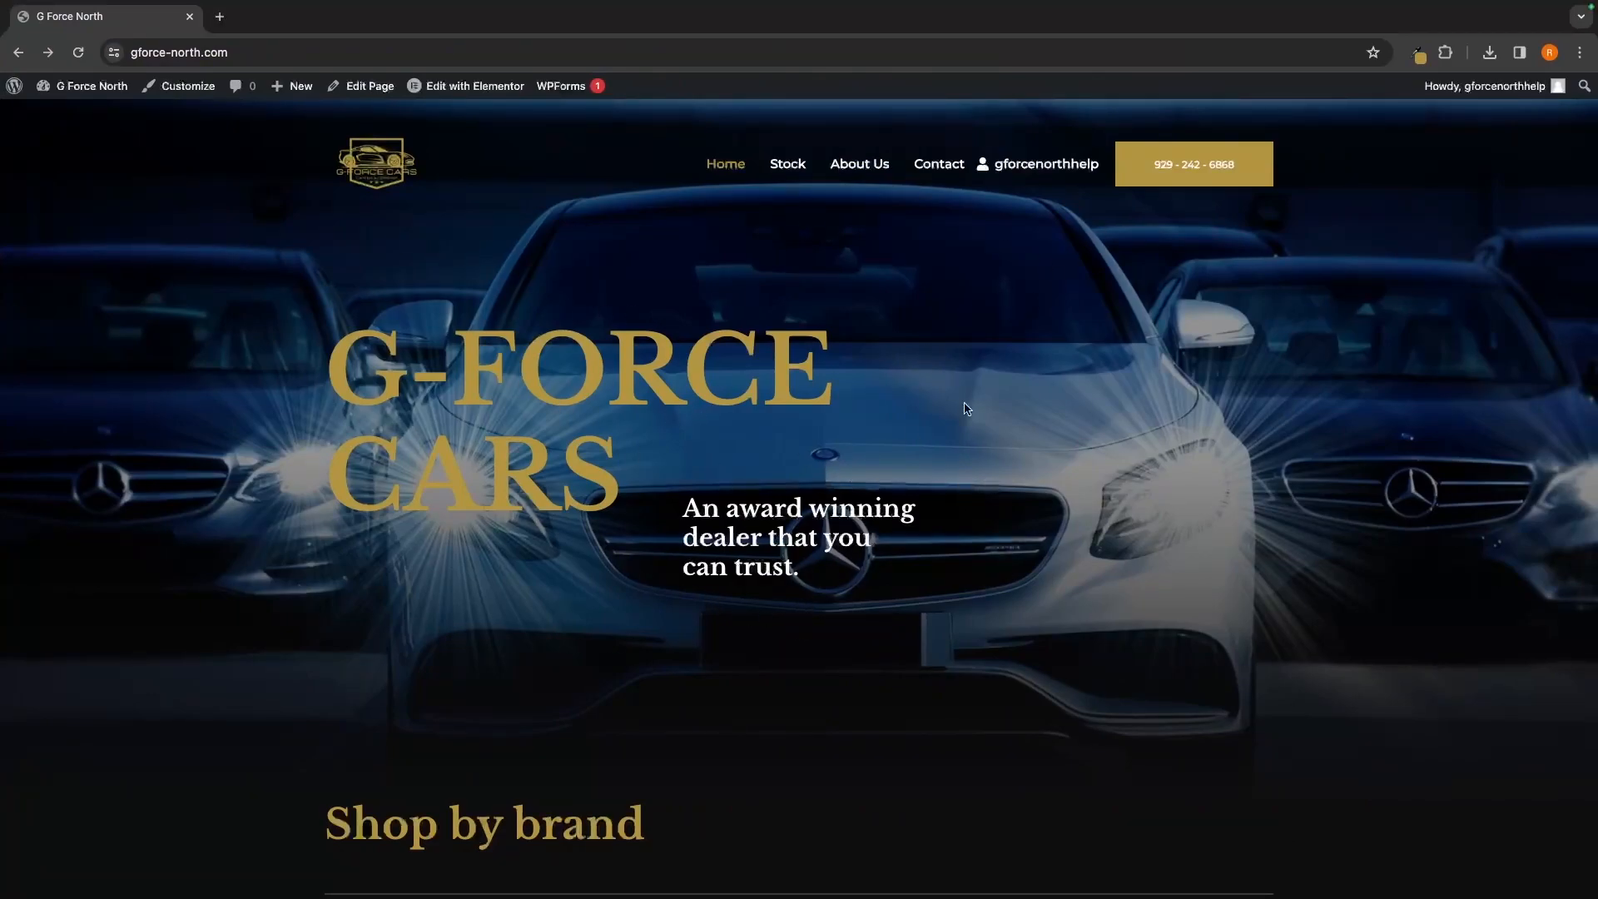
Browse down the dealership home page, then open the Mercedes Benz listings and scroll through them
scroll(1207, 464, down, 5)
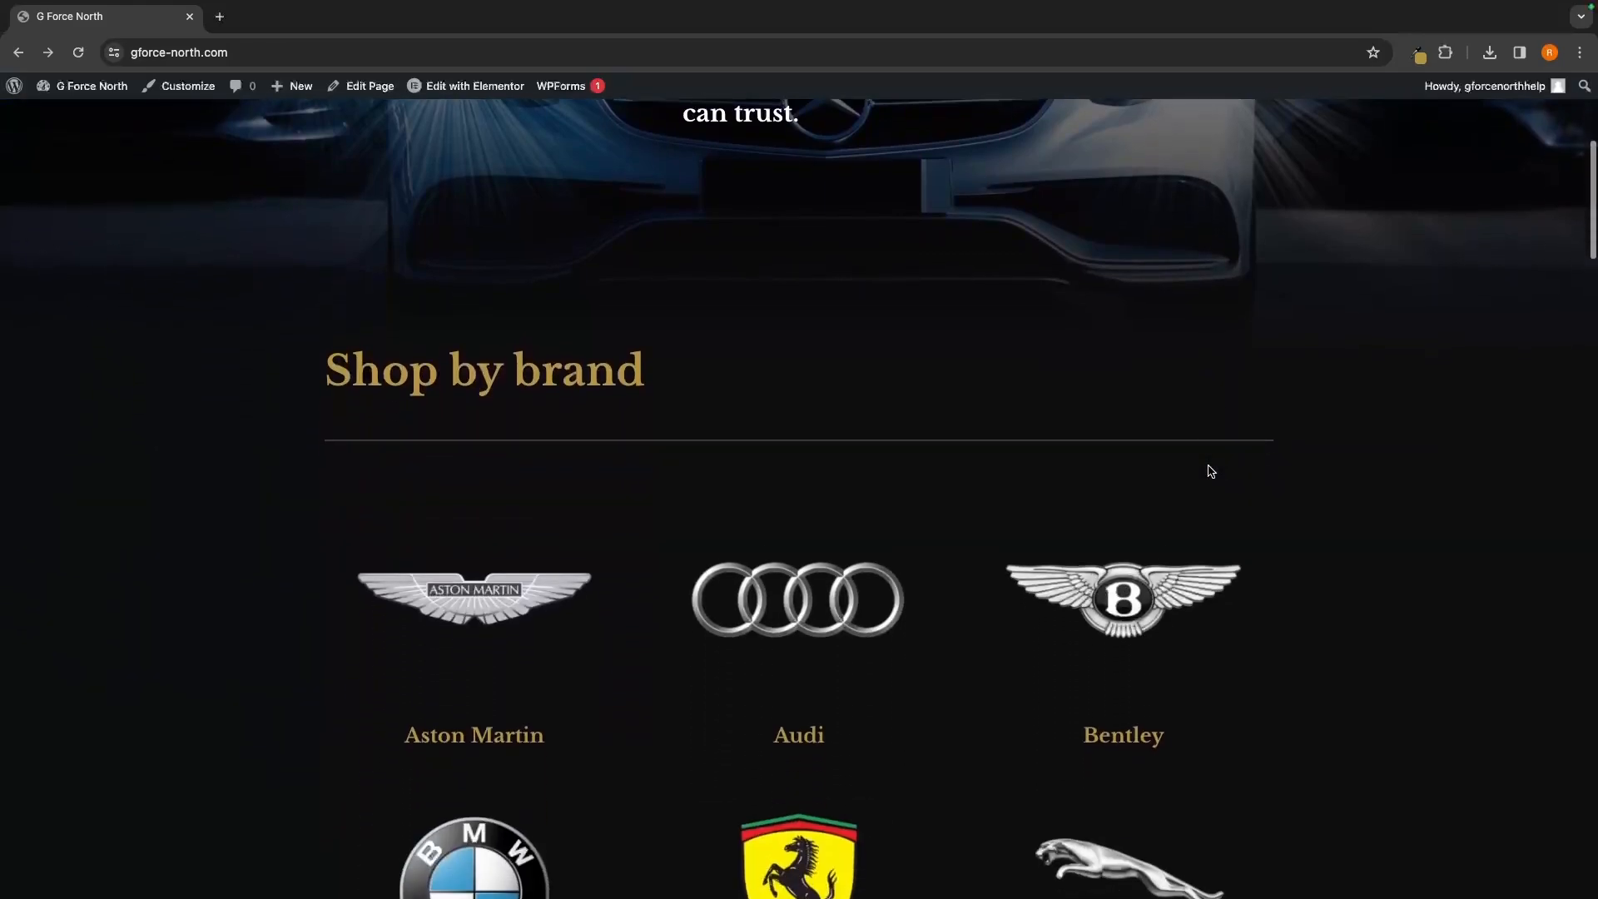
scroll(1211, 472, down, 3)
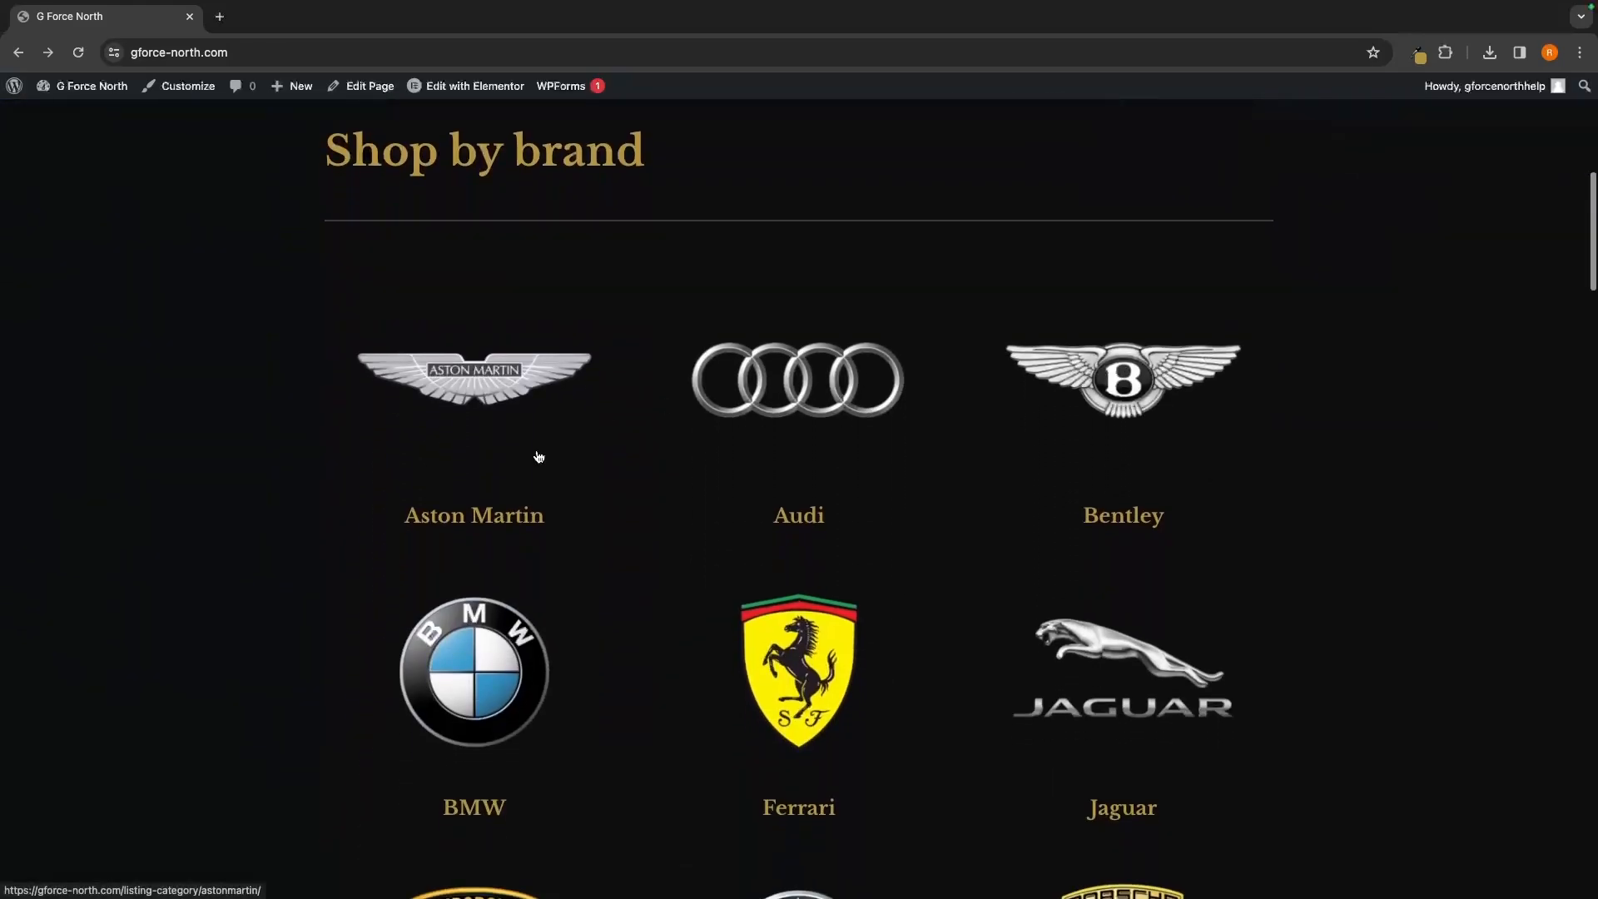
scroll(1187, 565, down, 3)
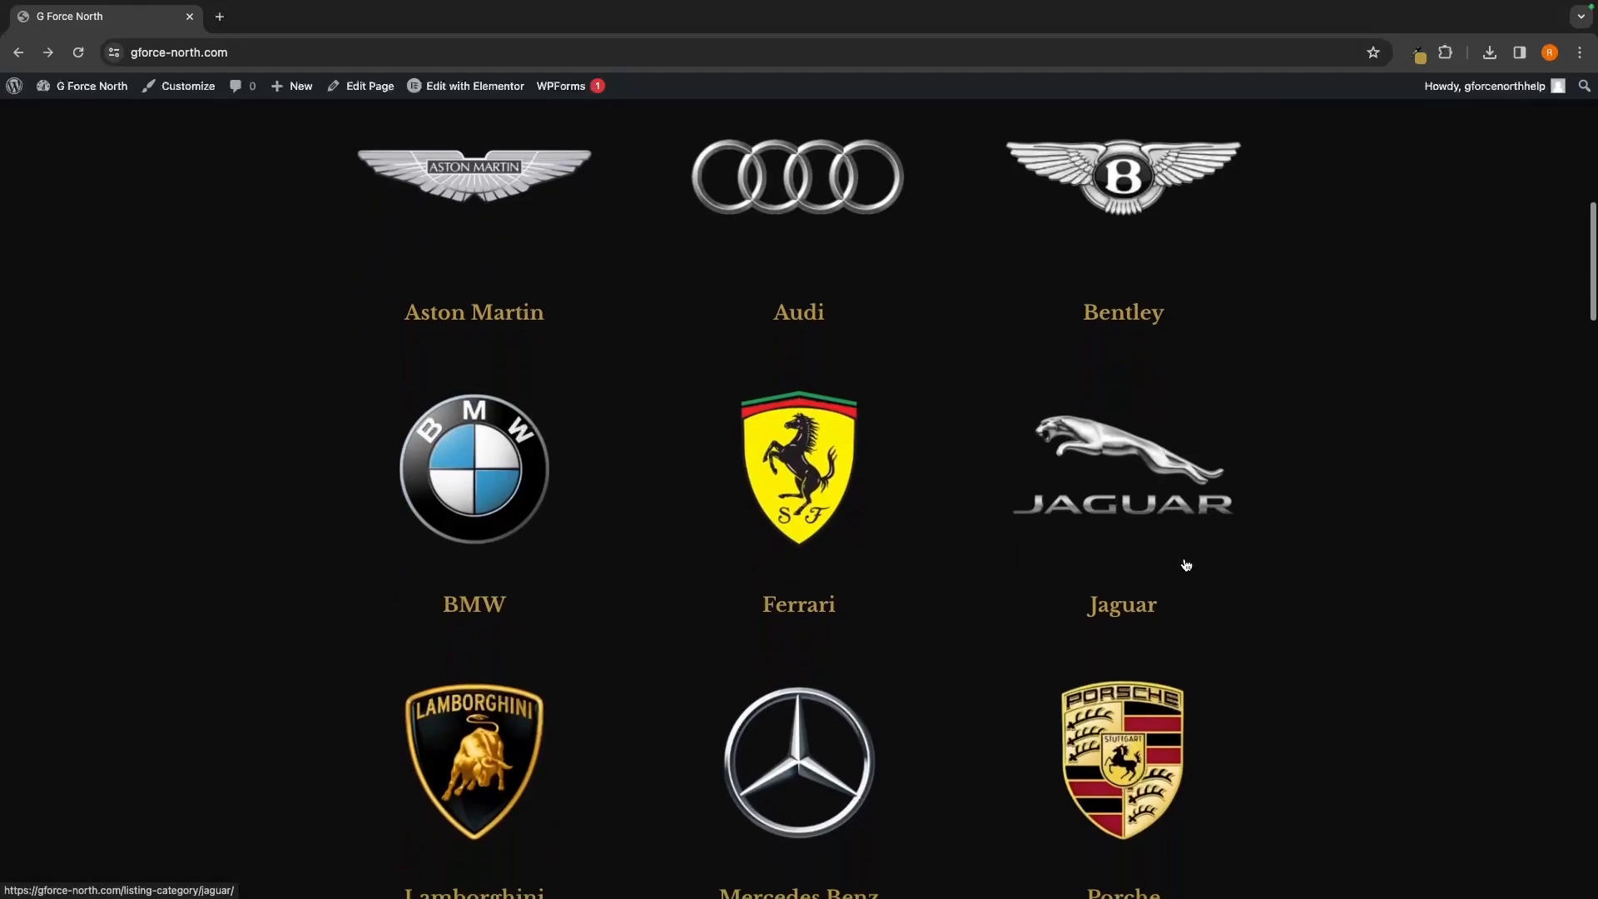
scroll(1450, 676, down, 1)
scroll(1453, 680, down, 3)
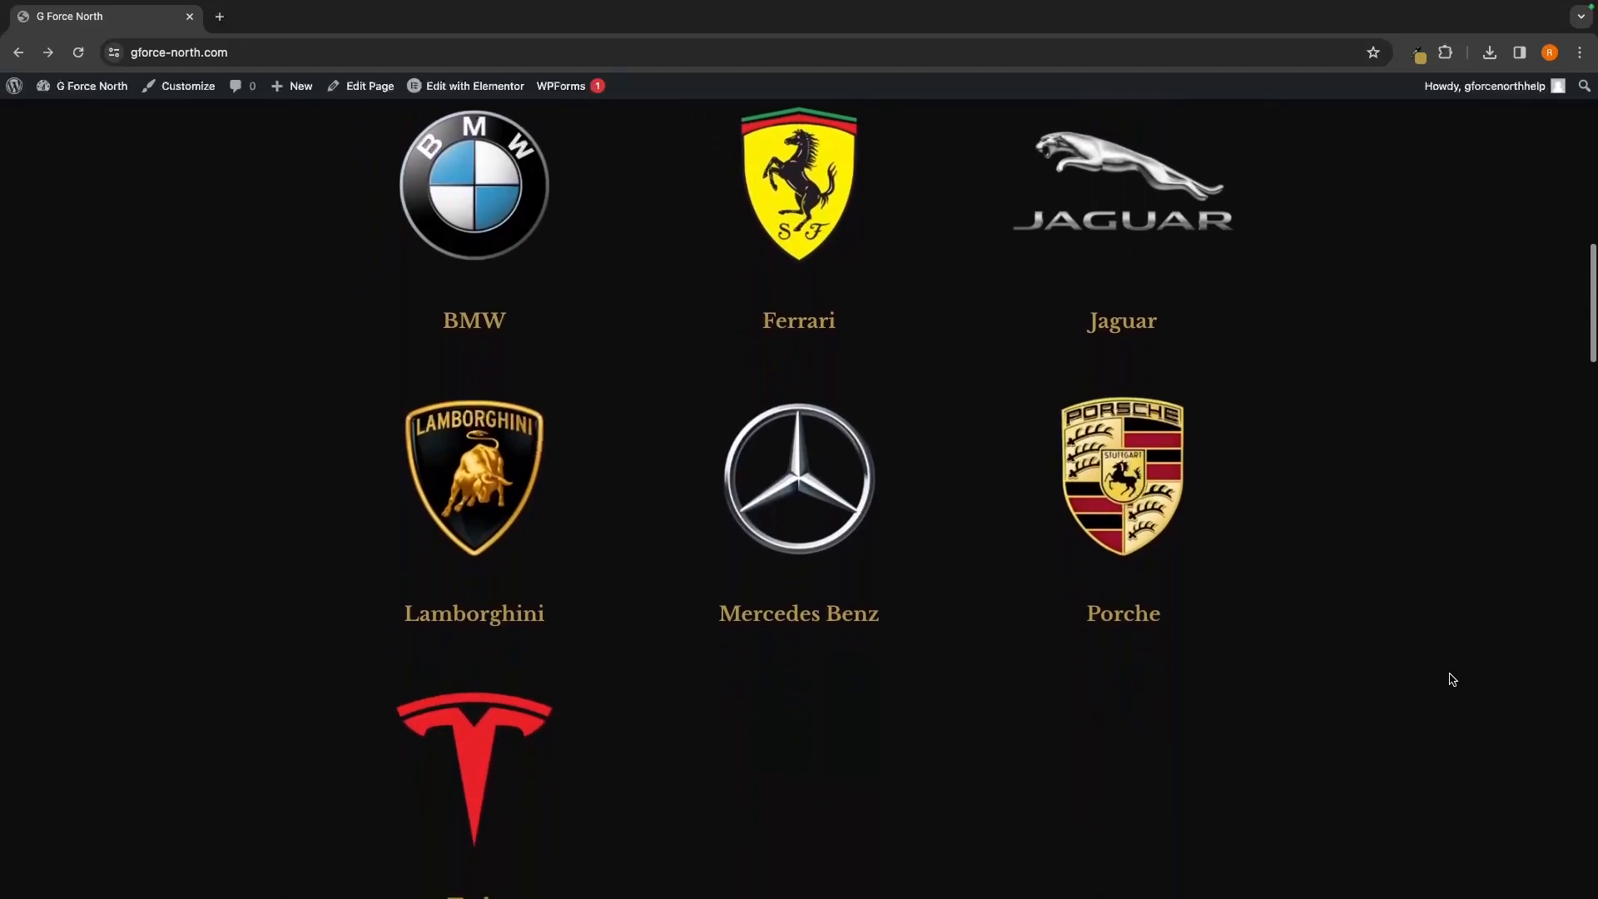
scroll(922, 396, up, 5)
scroll(1420, 457, down, 5)
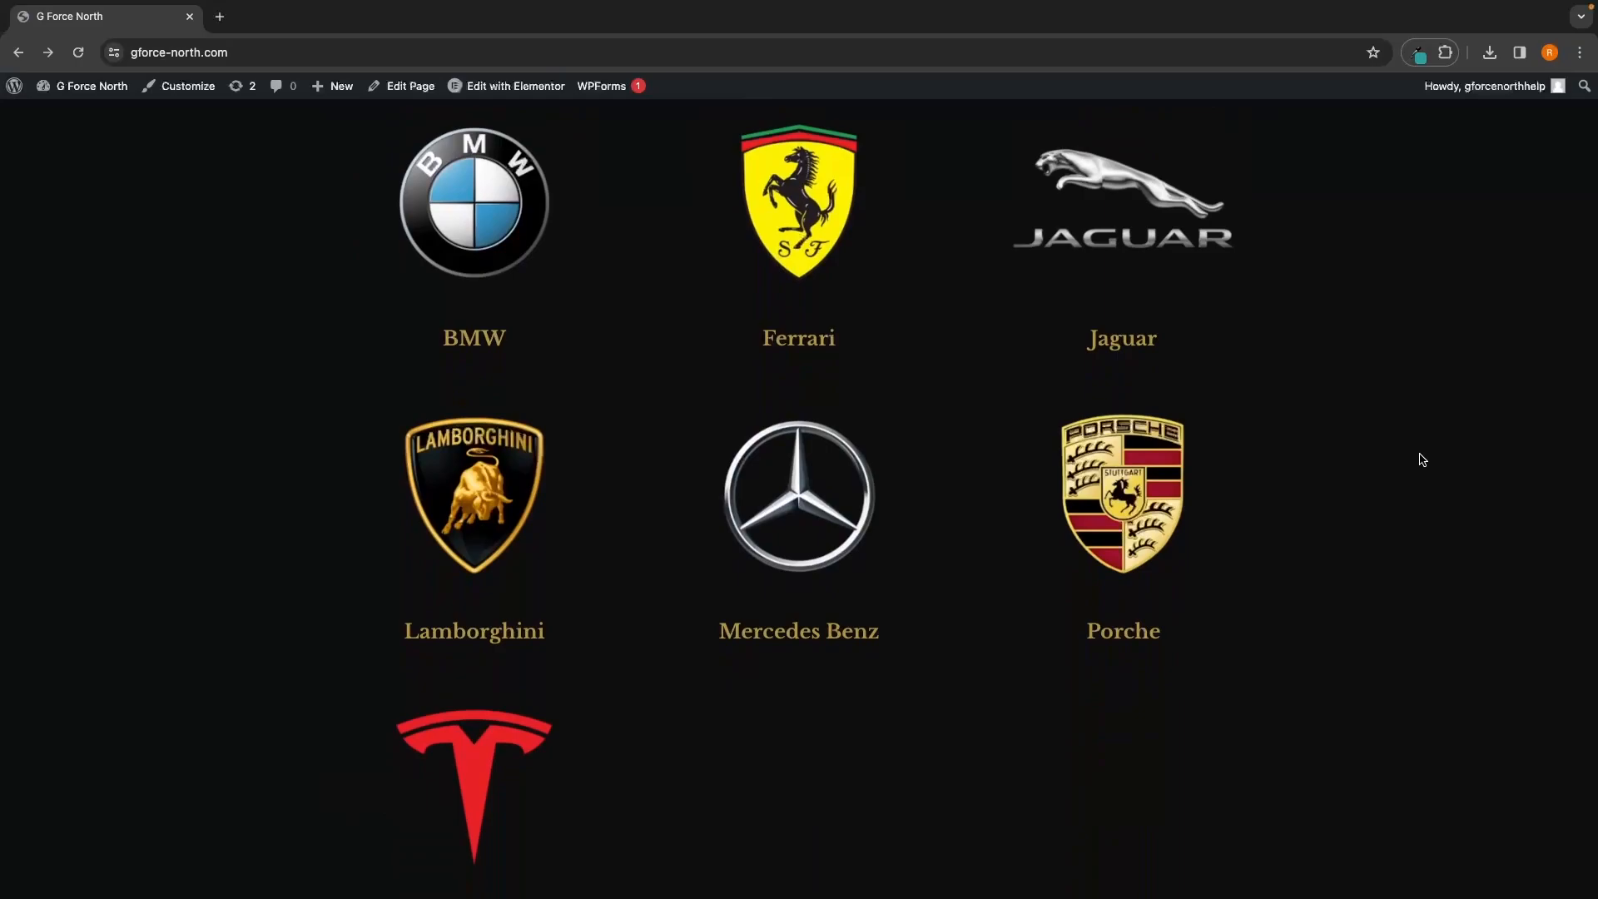
click(798, 512)
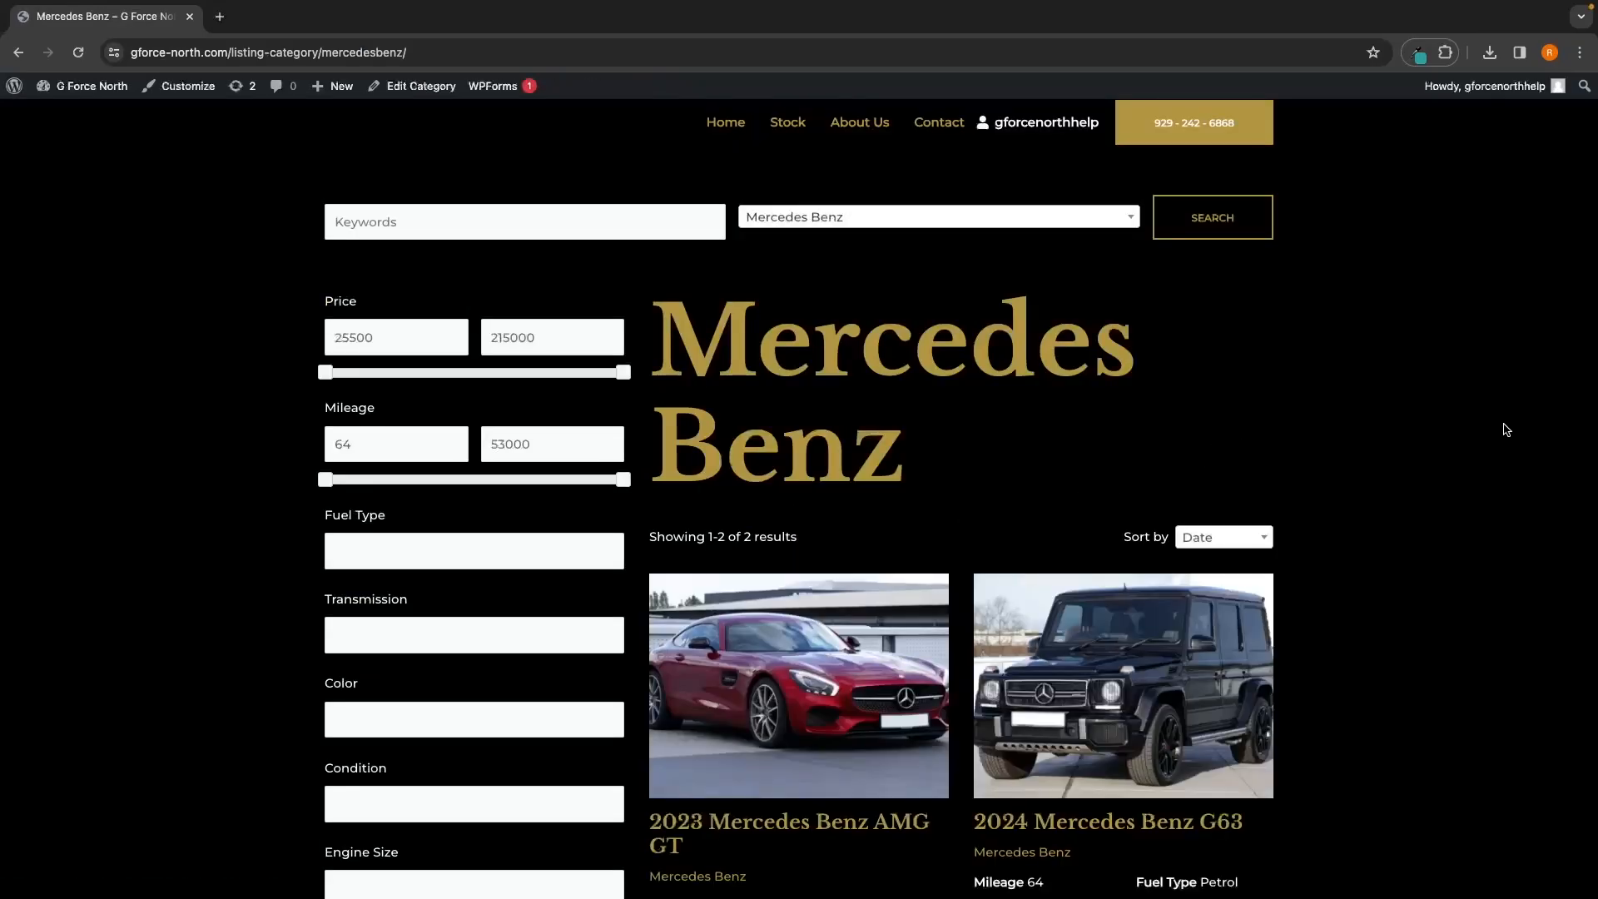
scroll(1507, 429, down, 3)
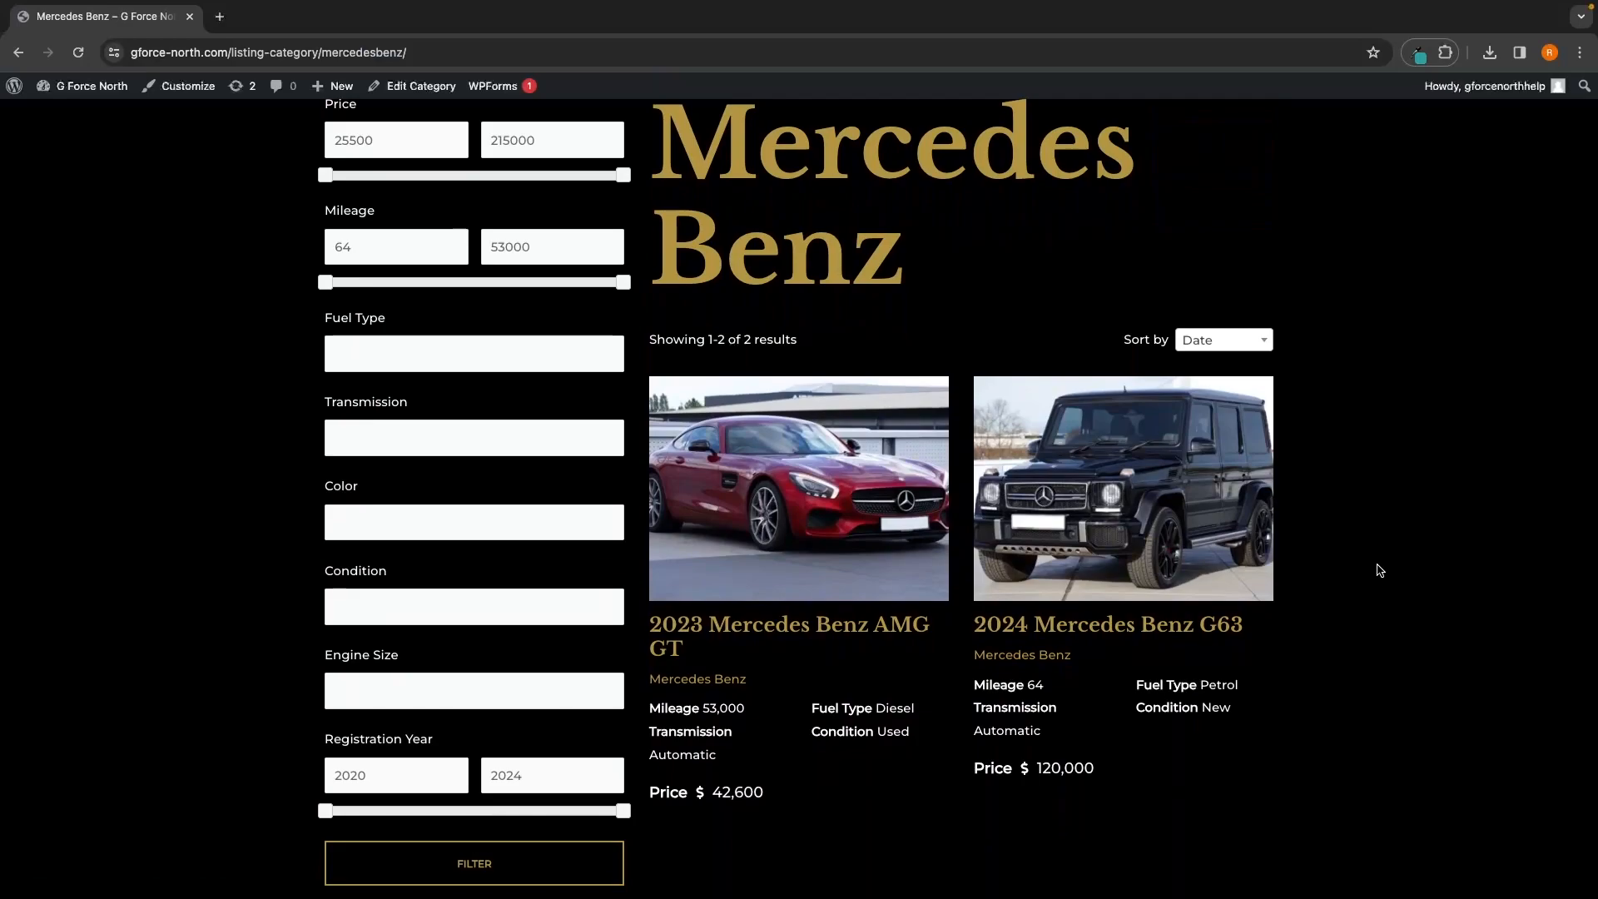
scroll(752, 313, down, 5)
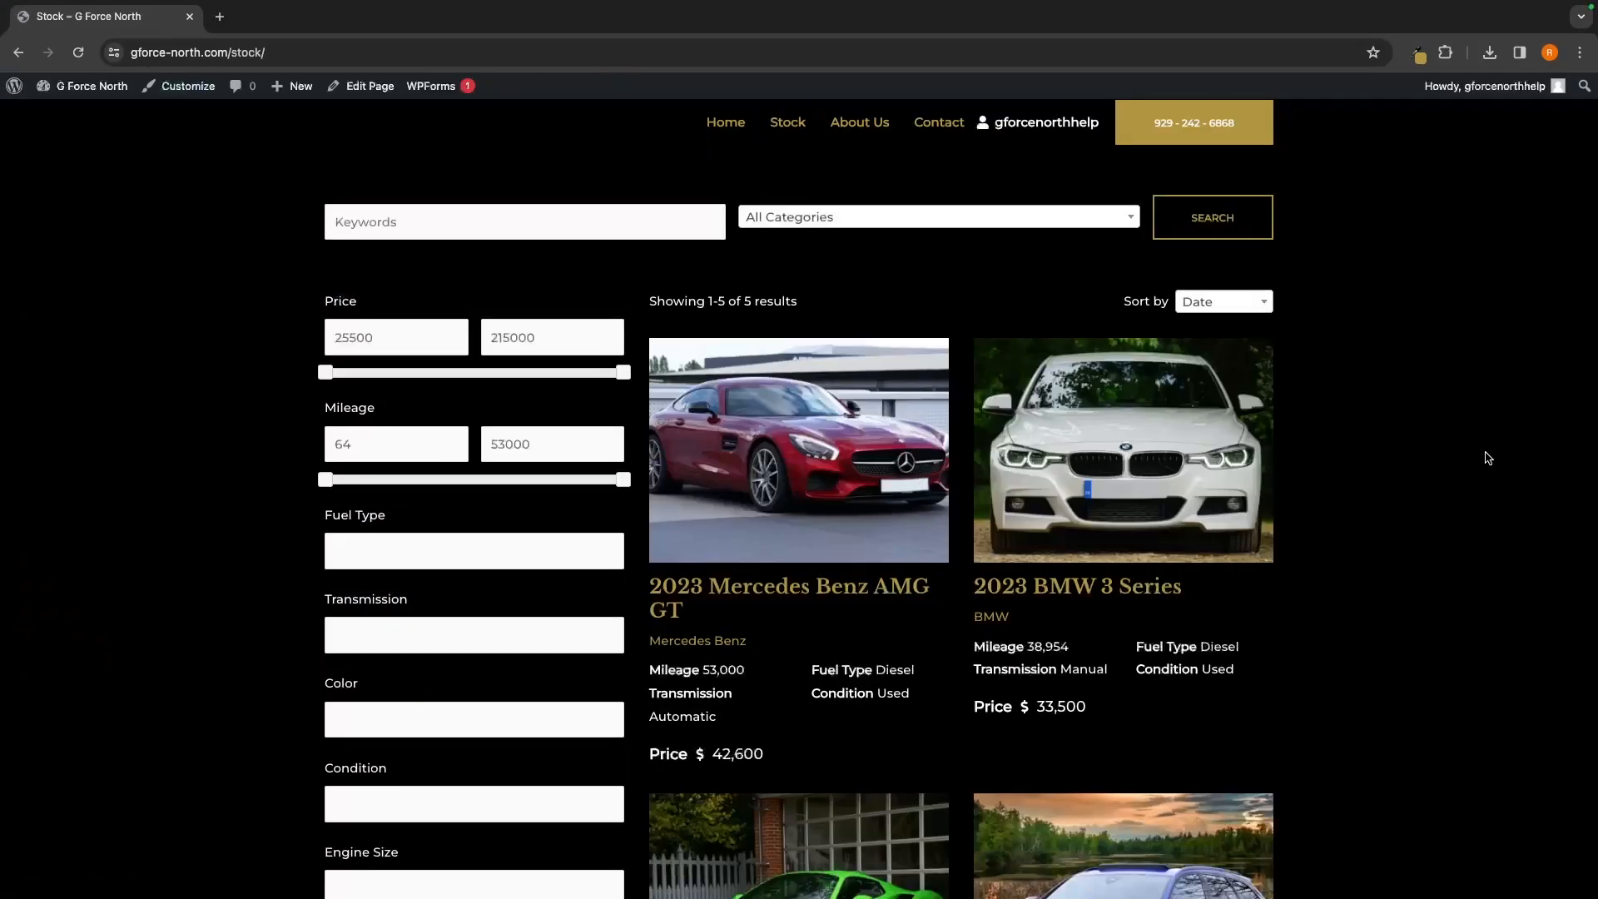
scroll(1489, 452, down, 2)
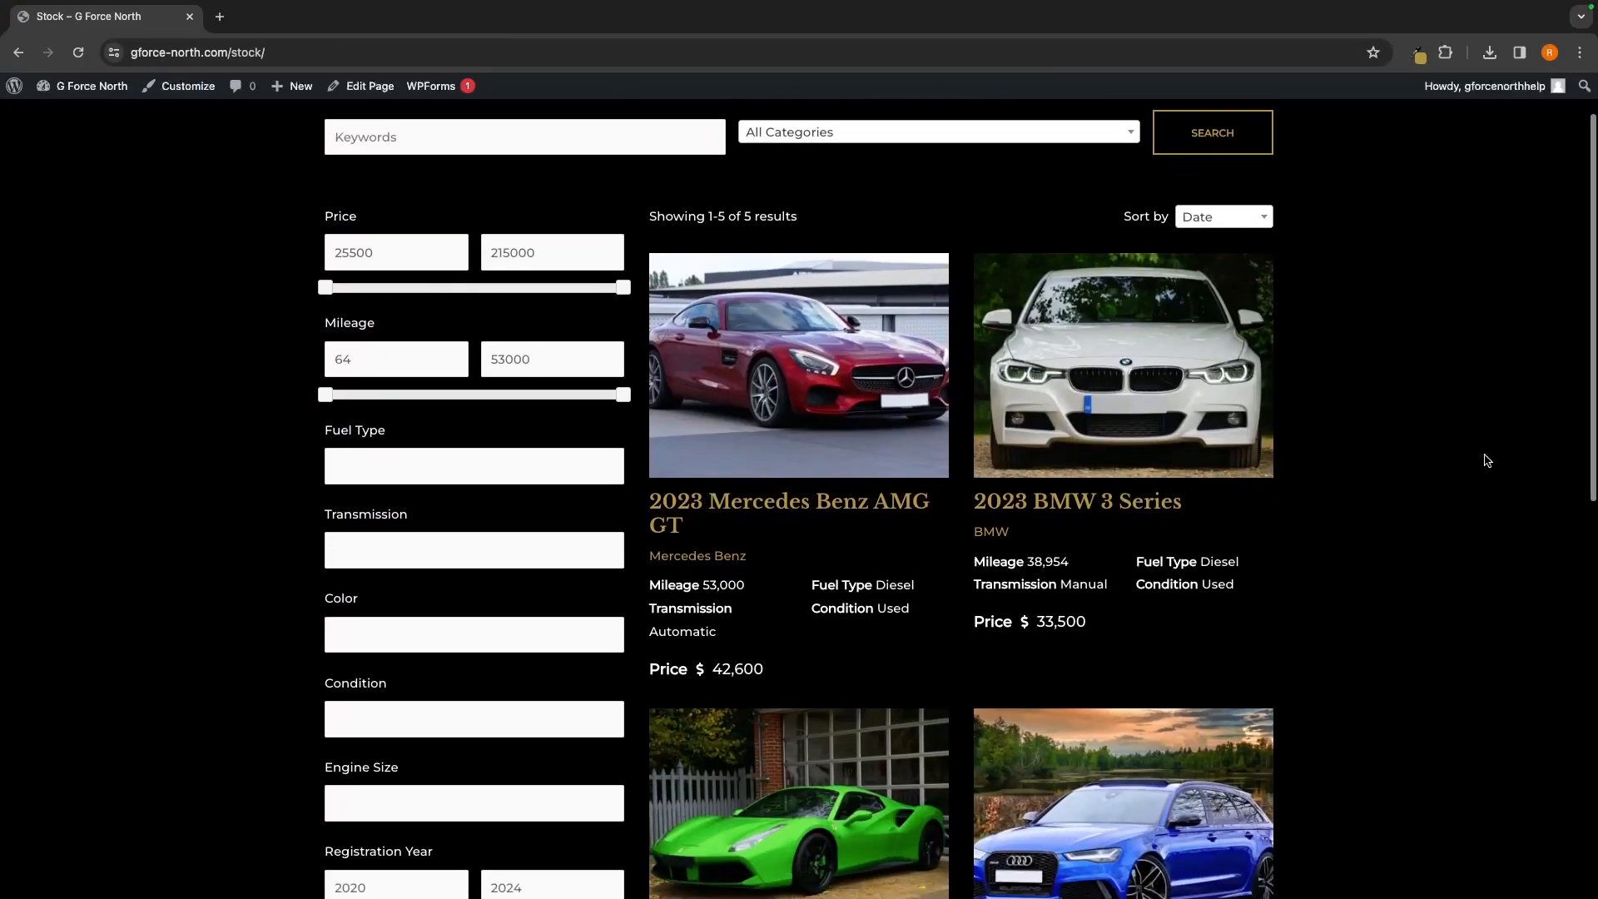
scroll(1488, 460, down, 2)
scroll(1488, 460, up, 1)
scroll(1487, 460, up, 2)
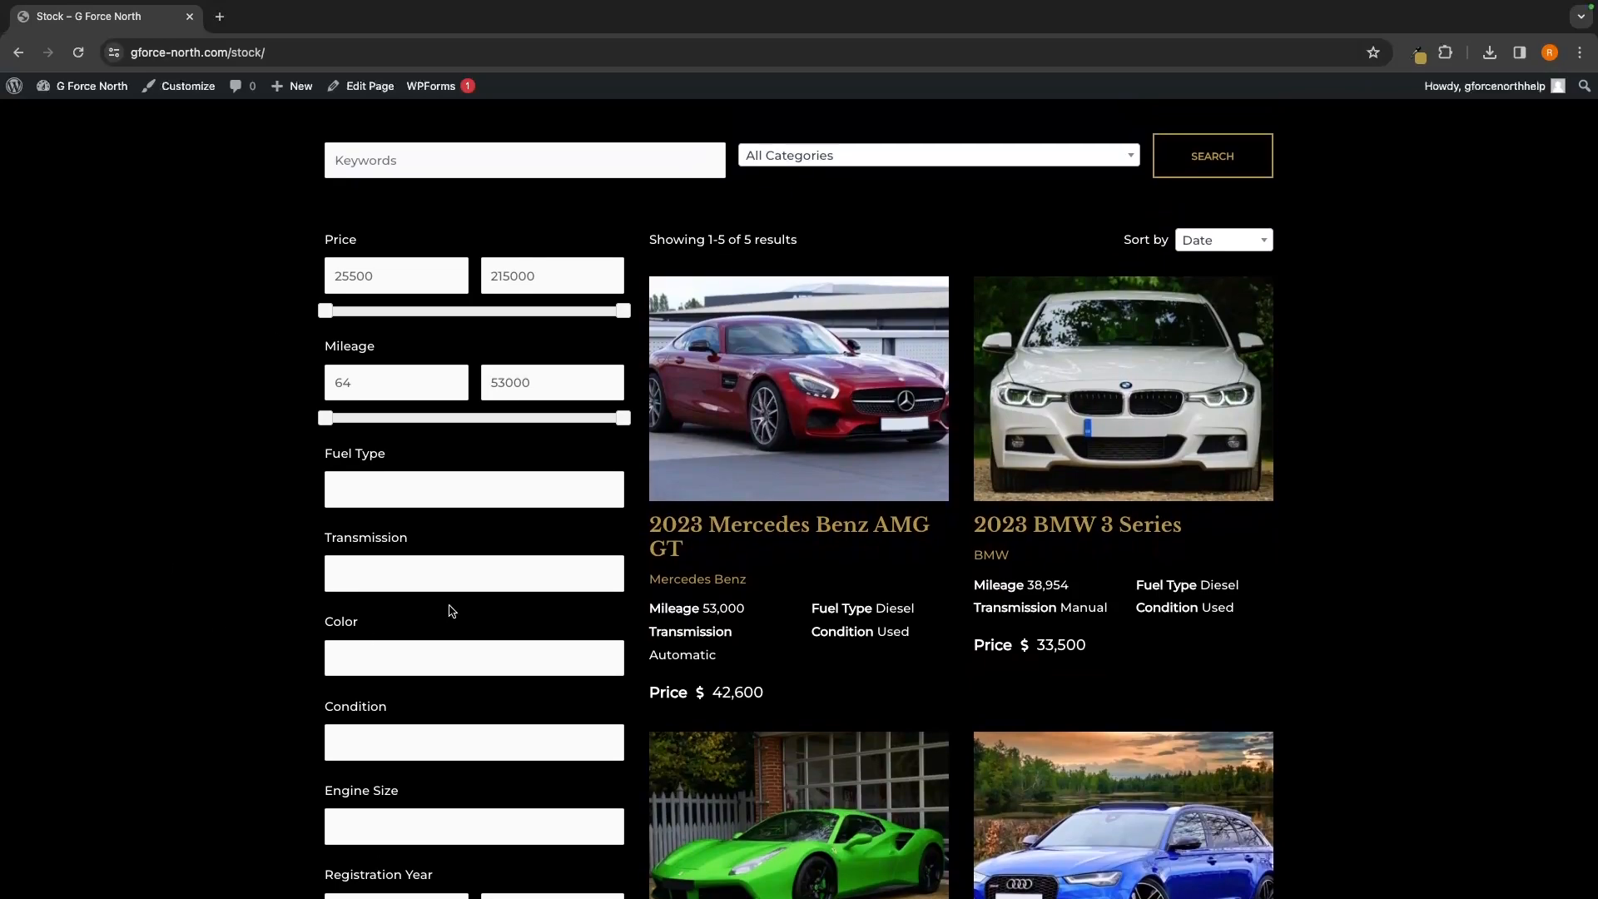
click(623, 310)
drag(624, 417, 433, 421)
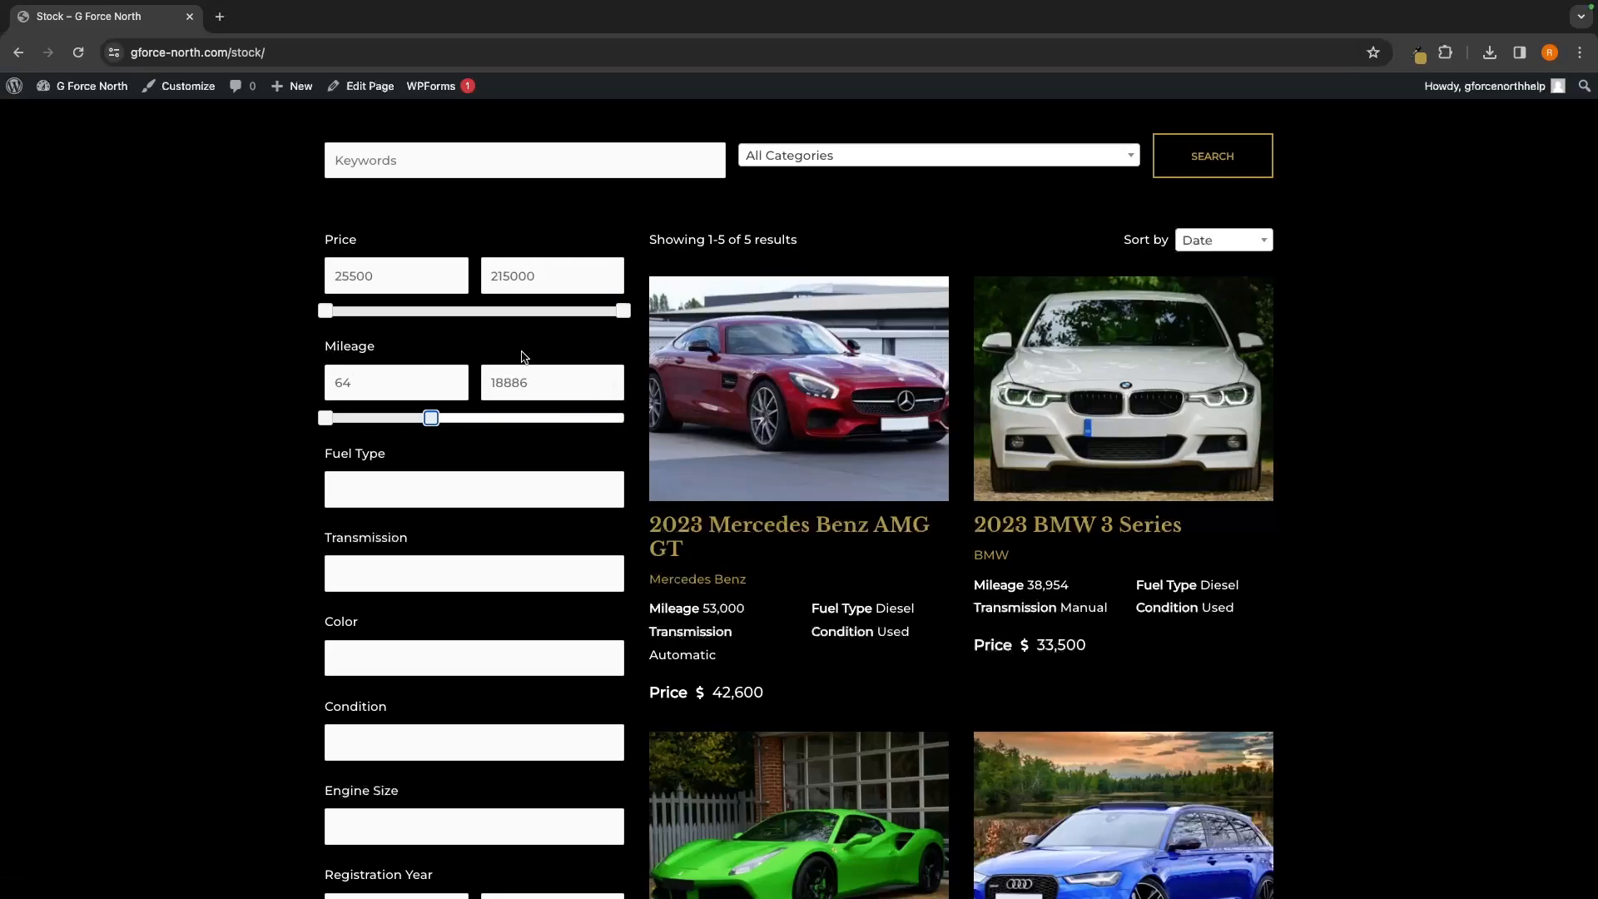
scroll(749, 375, down, 2)
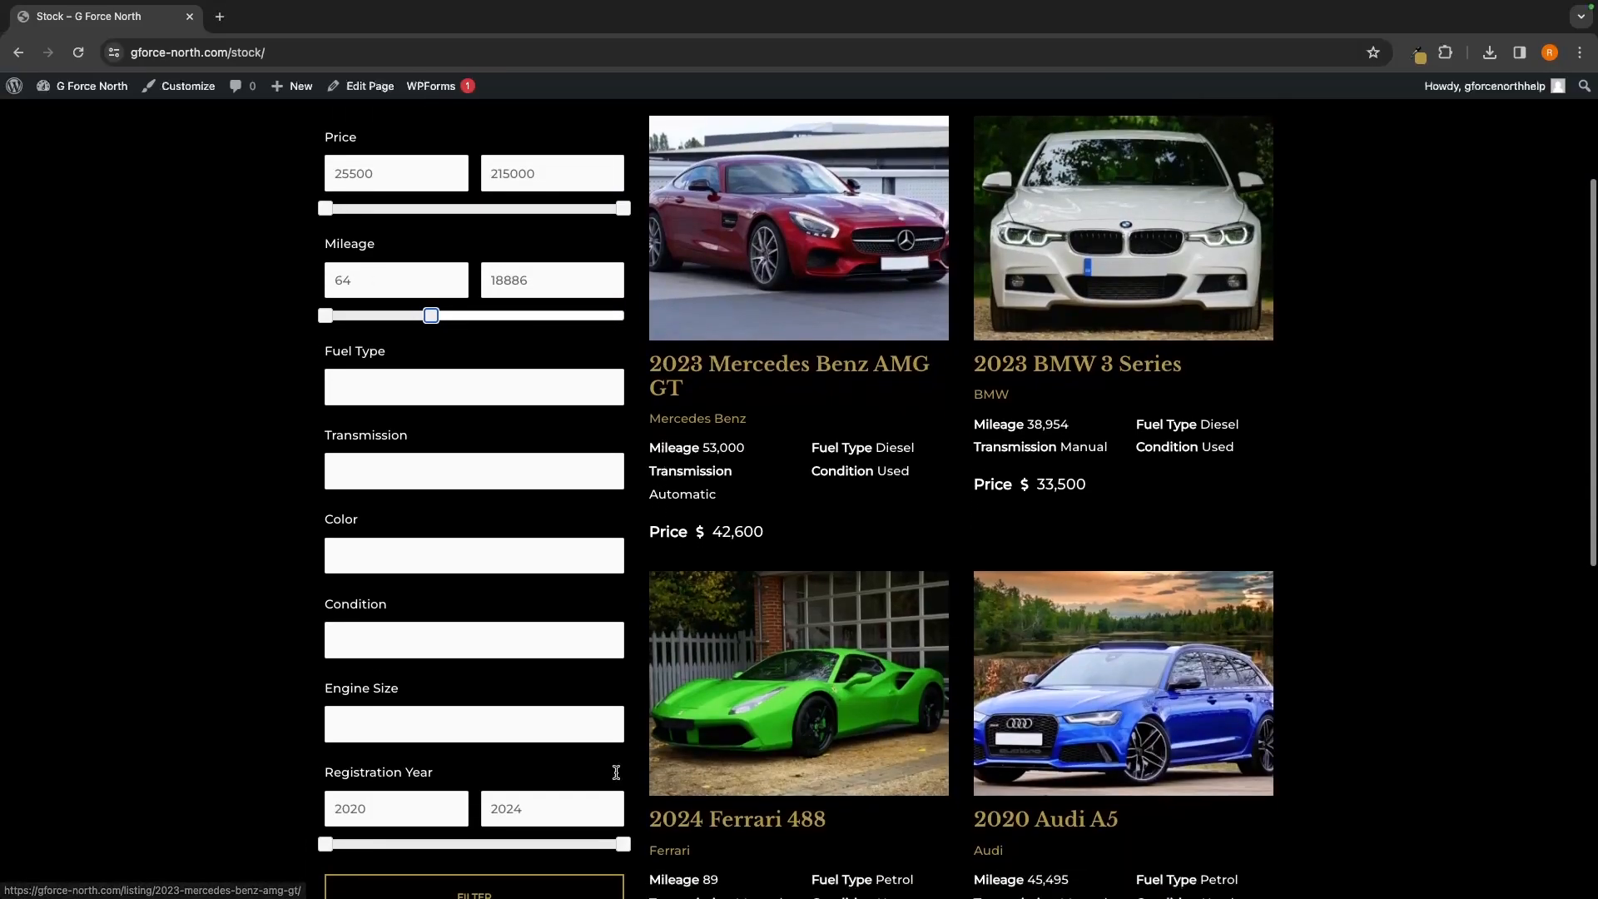
click(545, 896)
scroll(1326, 546, down, 1)
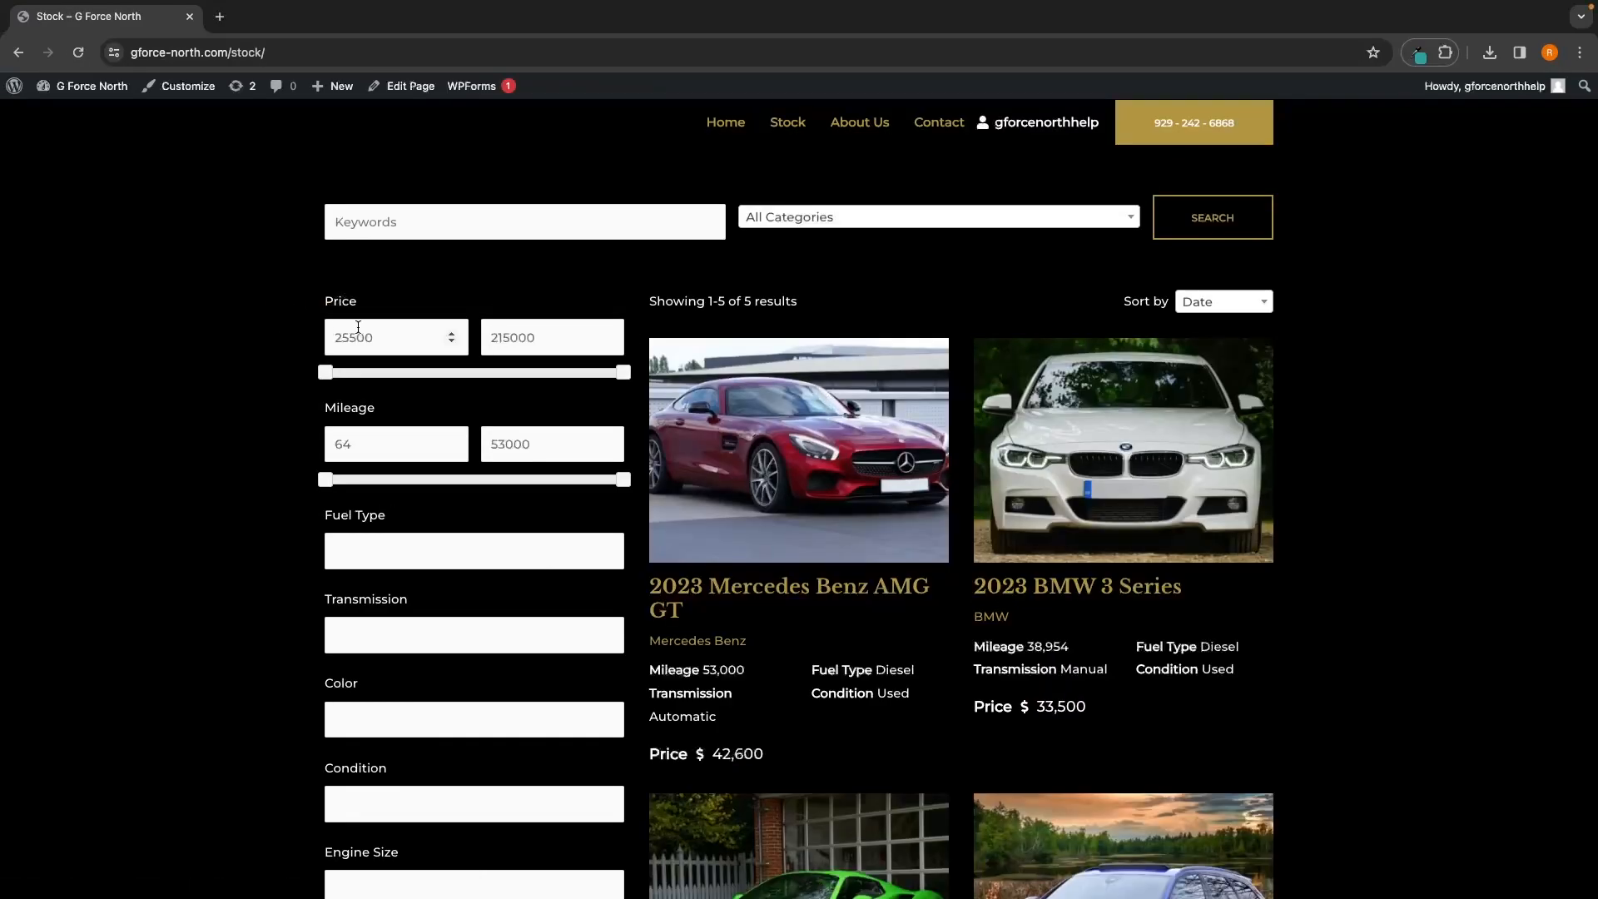
Cap the stock price filter at 66139 and apply it, leaving three cars to review
drag(622, 375, 385, 375)
scroll(885, 279, down, 2)
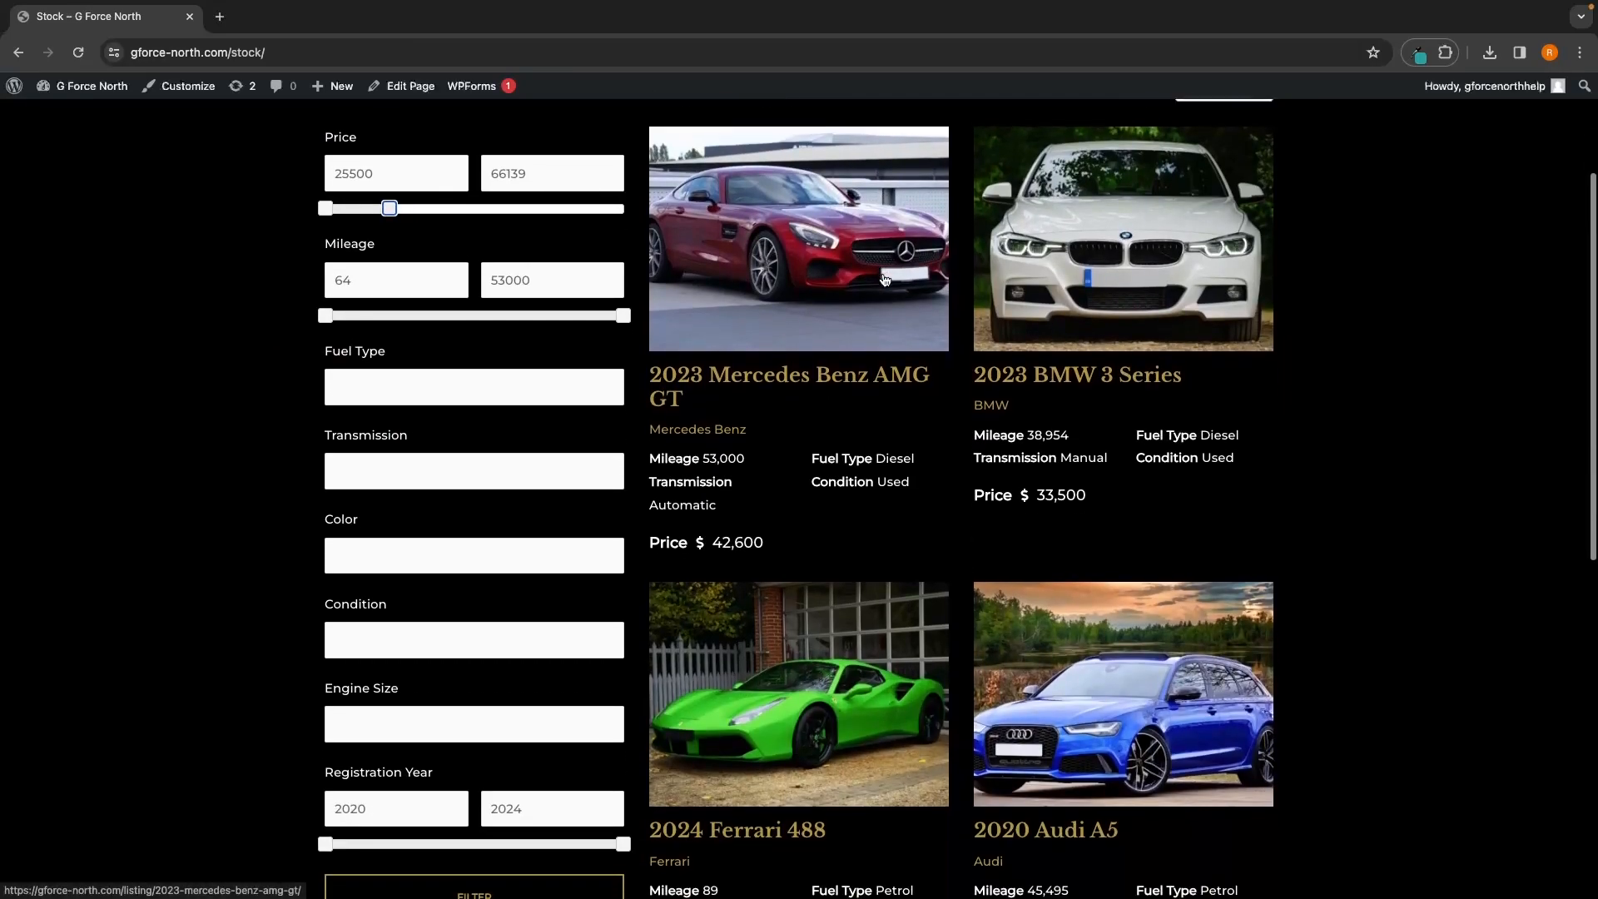
click(407, 894)
scroll(1340, 578, down, 2)
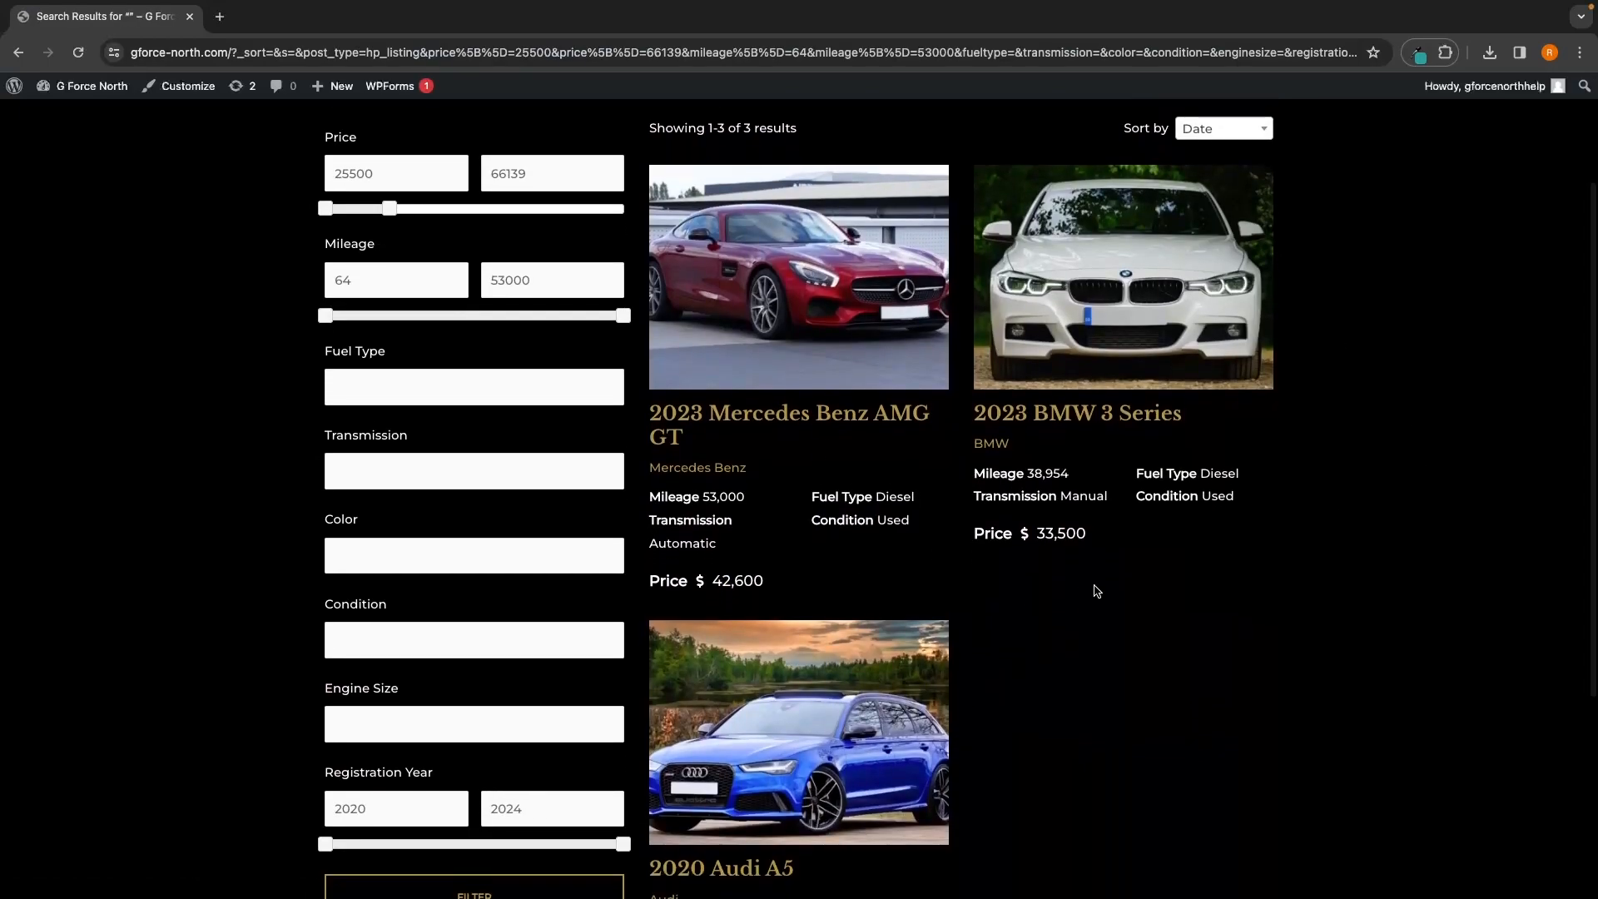
scroll(1086, 592, down, 2)
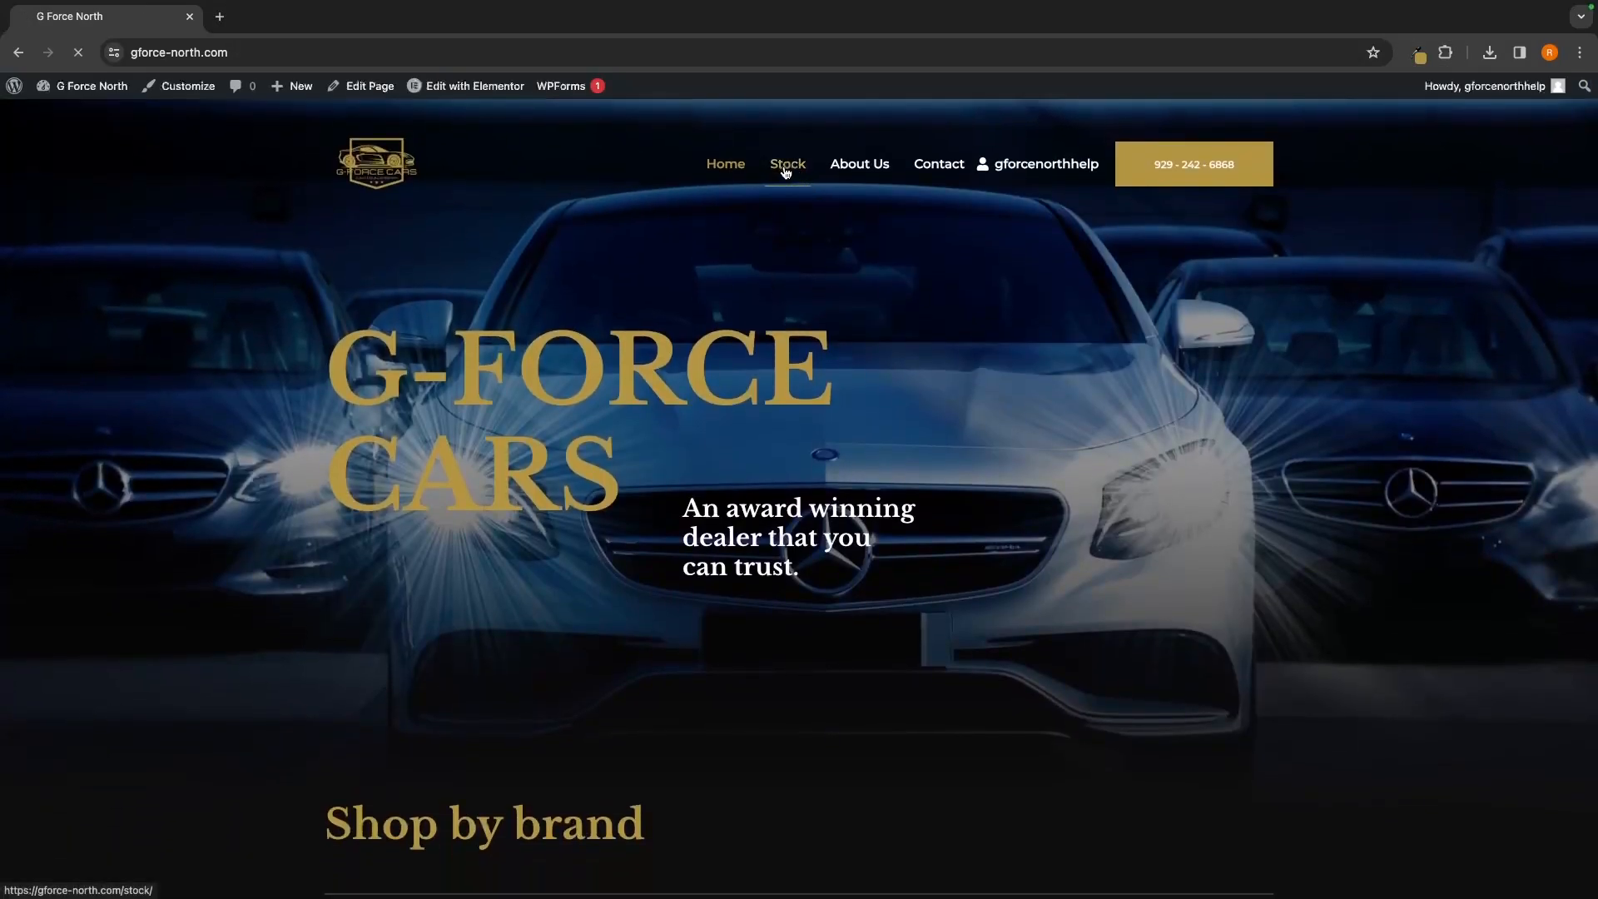
Visit the Stock and About Us pages, then scroll down the Contact page to its Message Us form
click(786, 171)
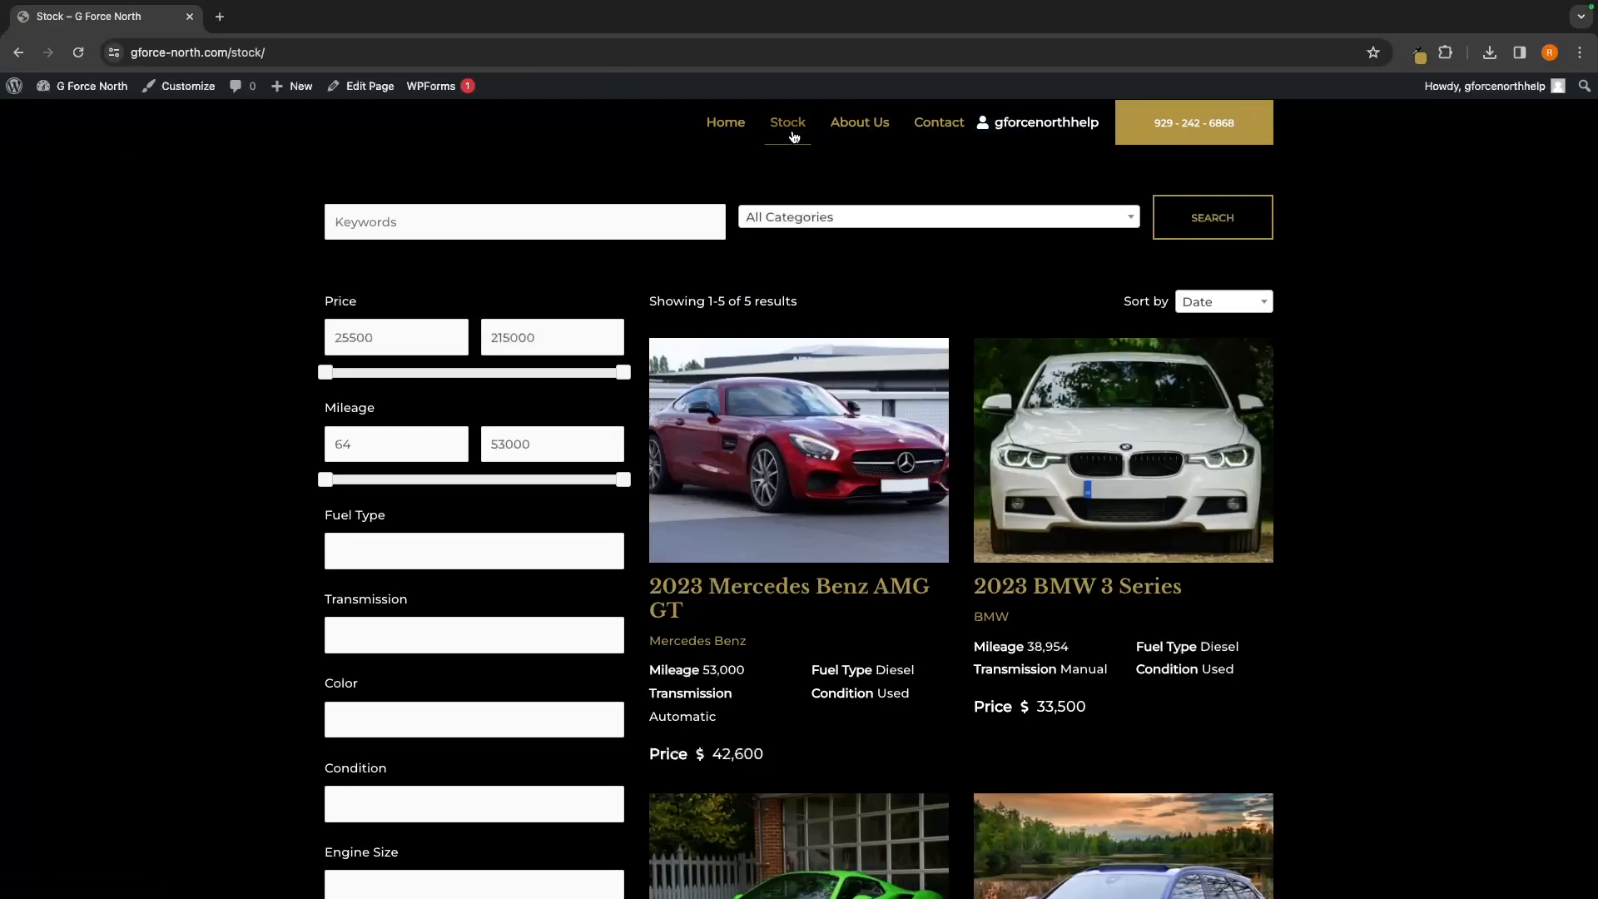
click(878, 126)
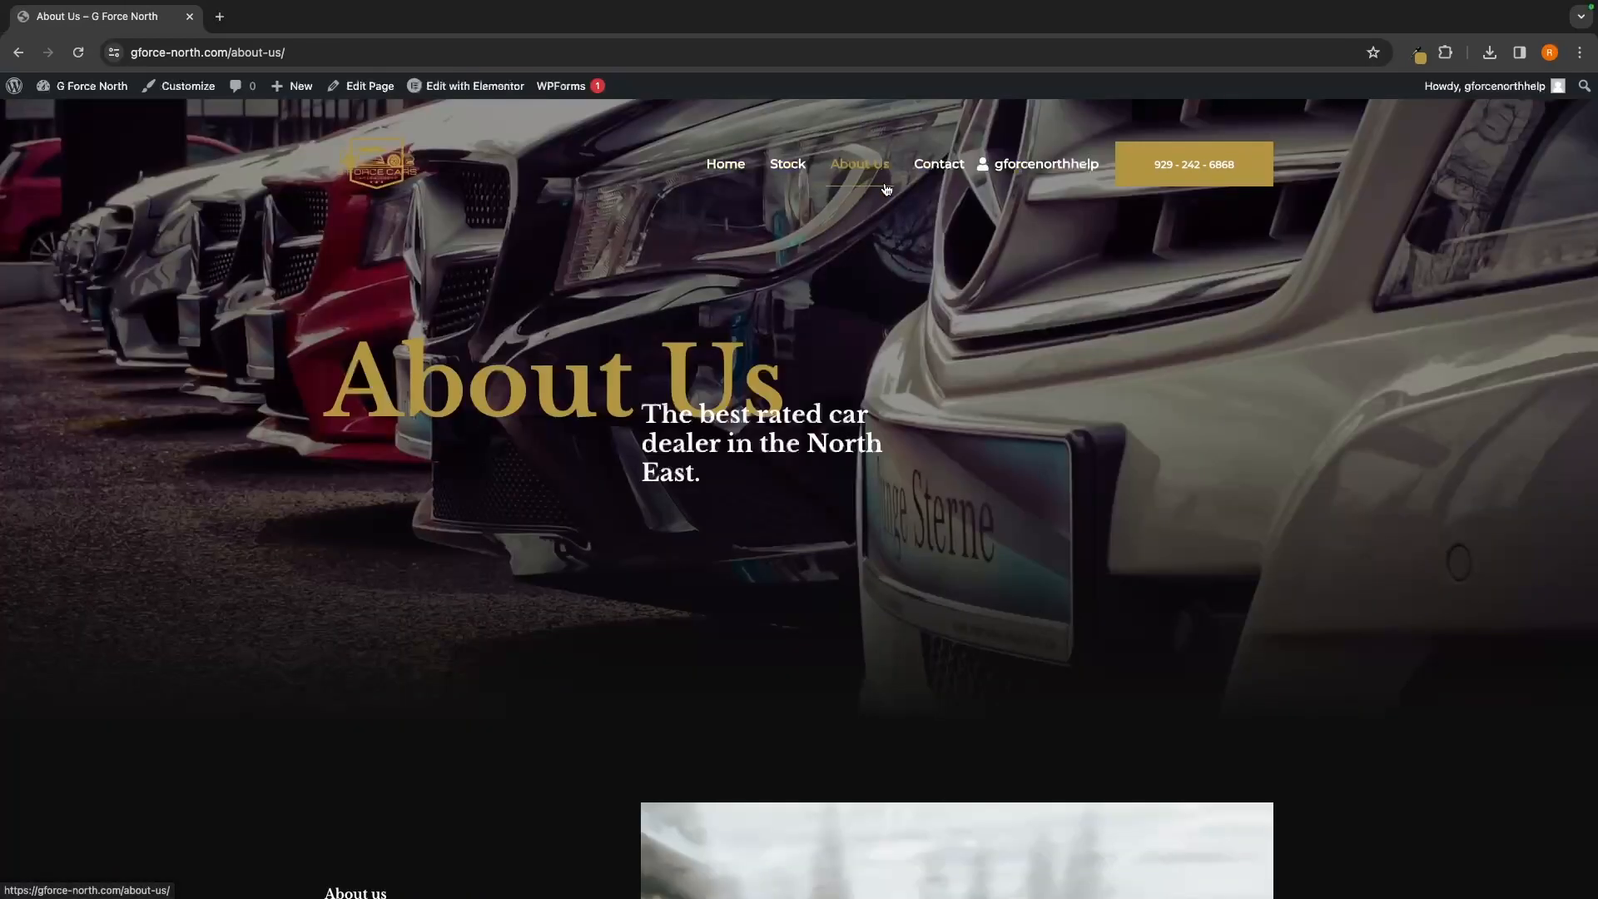
scroll(981, 260, down, 8)
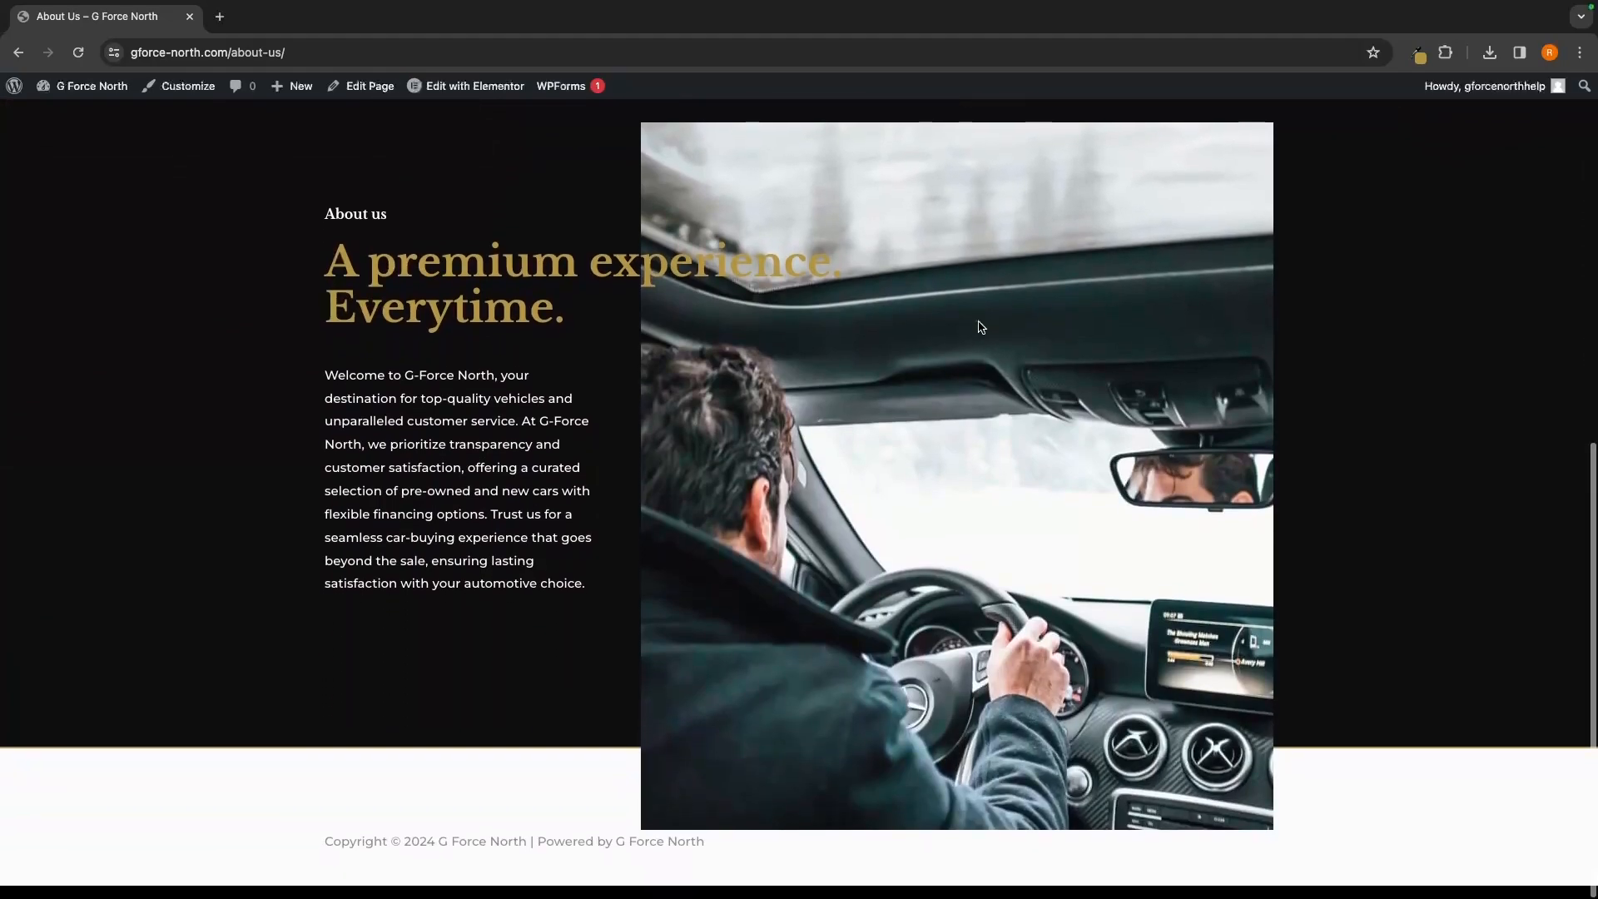
scroll(980, 327, up, 10)
click(943, 177)
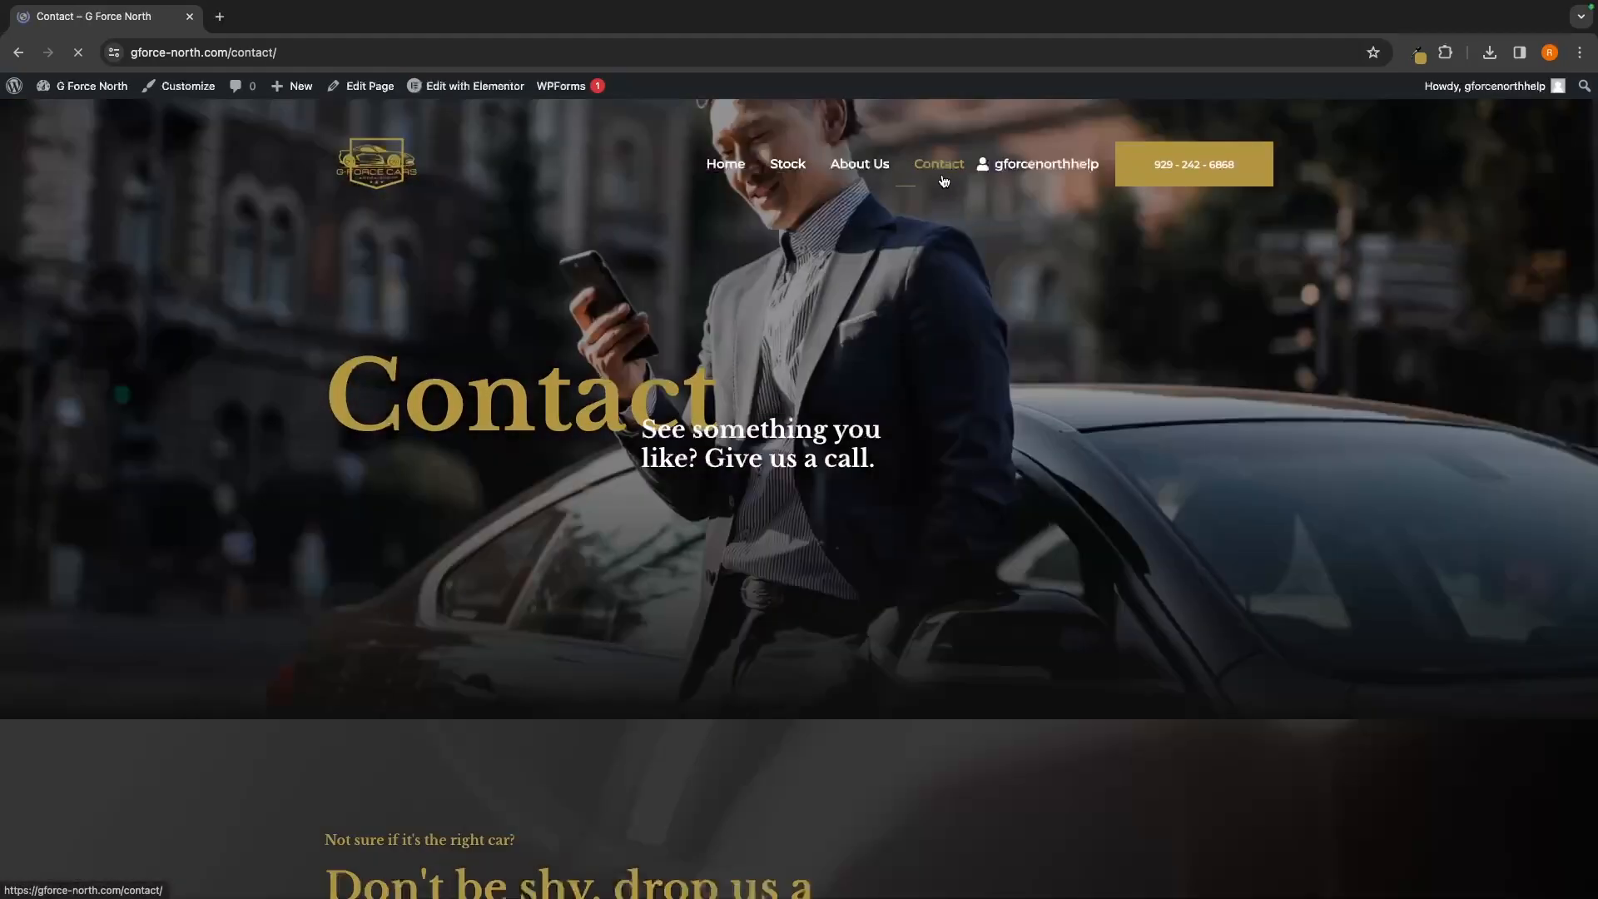
scroll(1057, 436, down, 8)
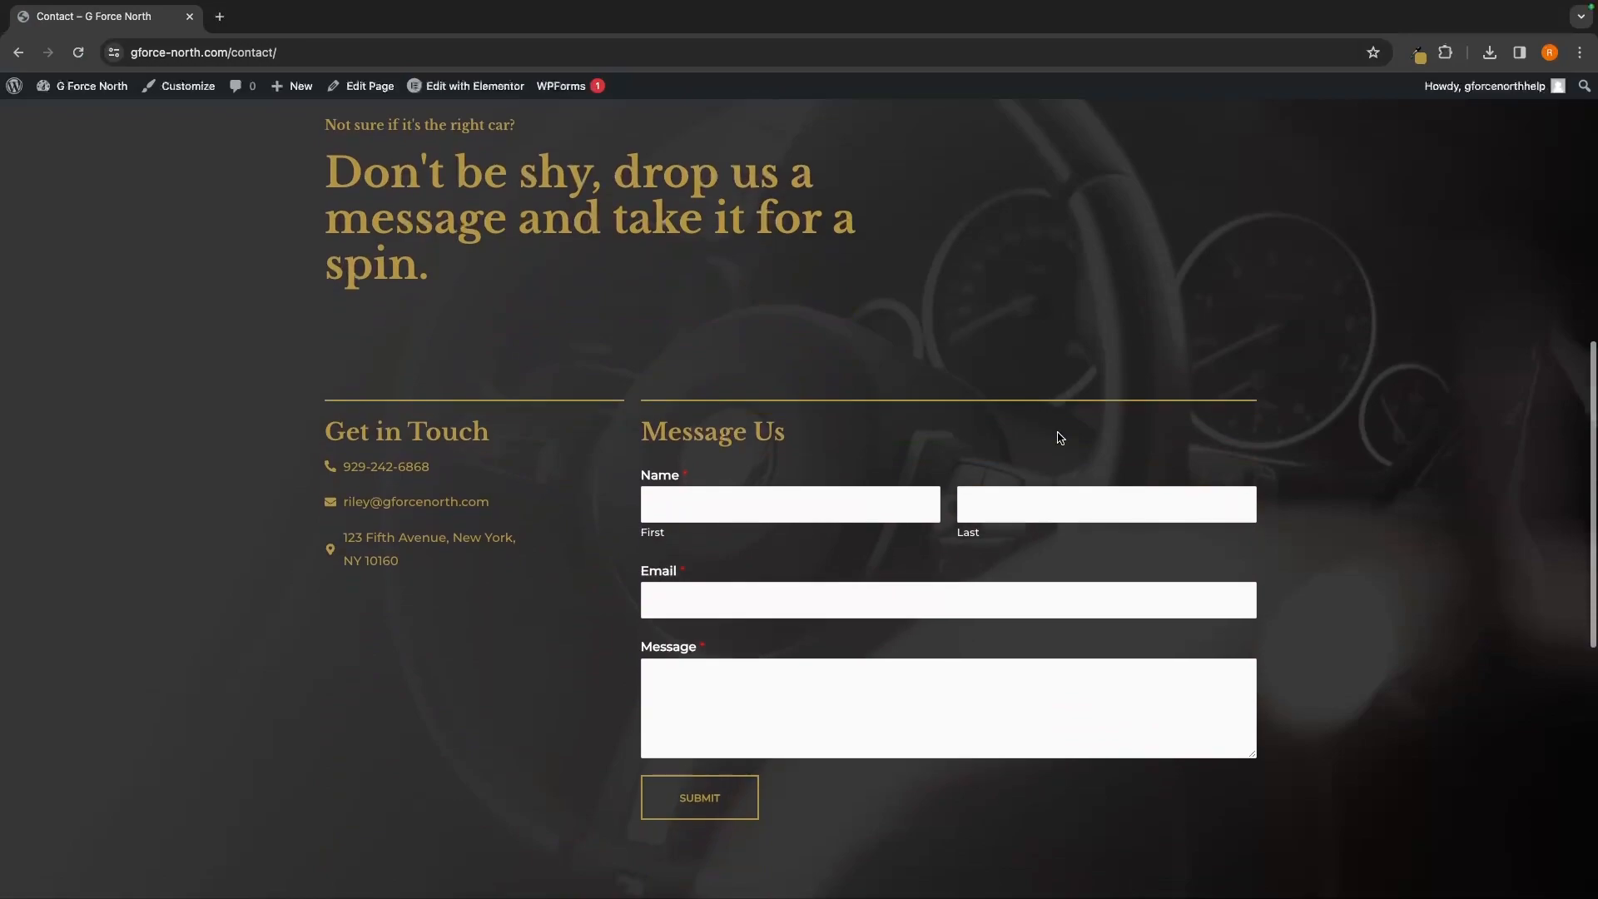
scroll(1058, 433, down, 1)
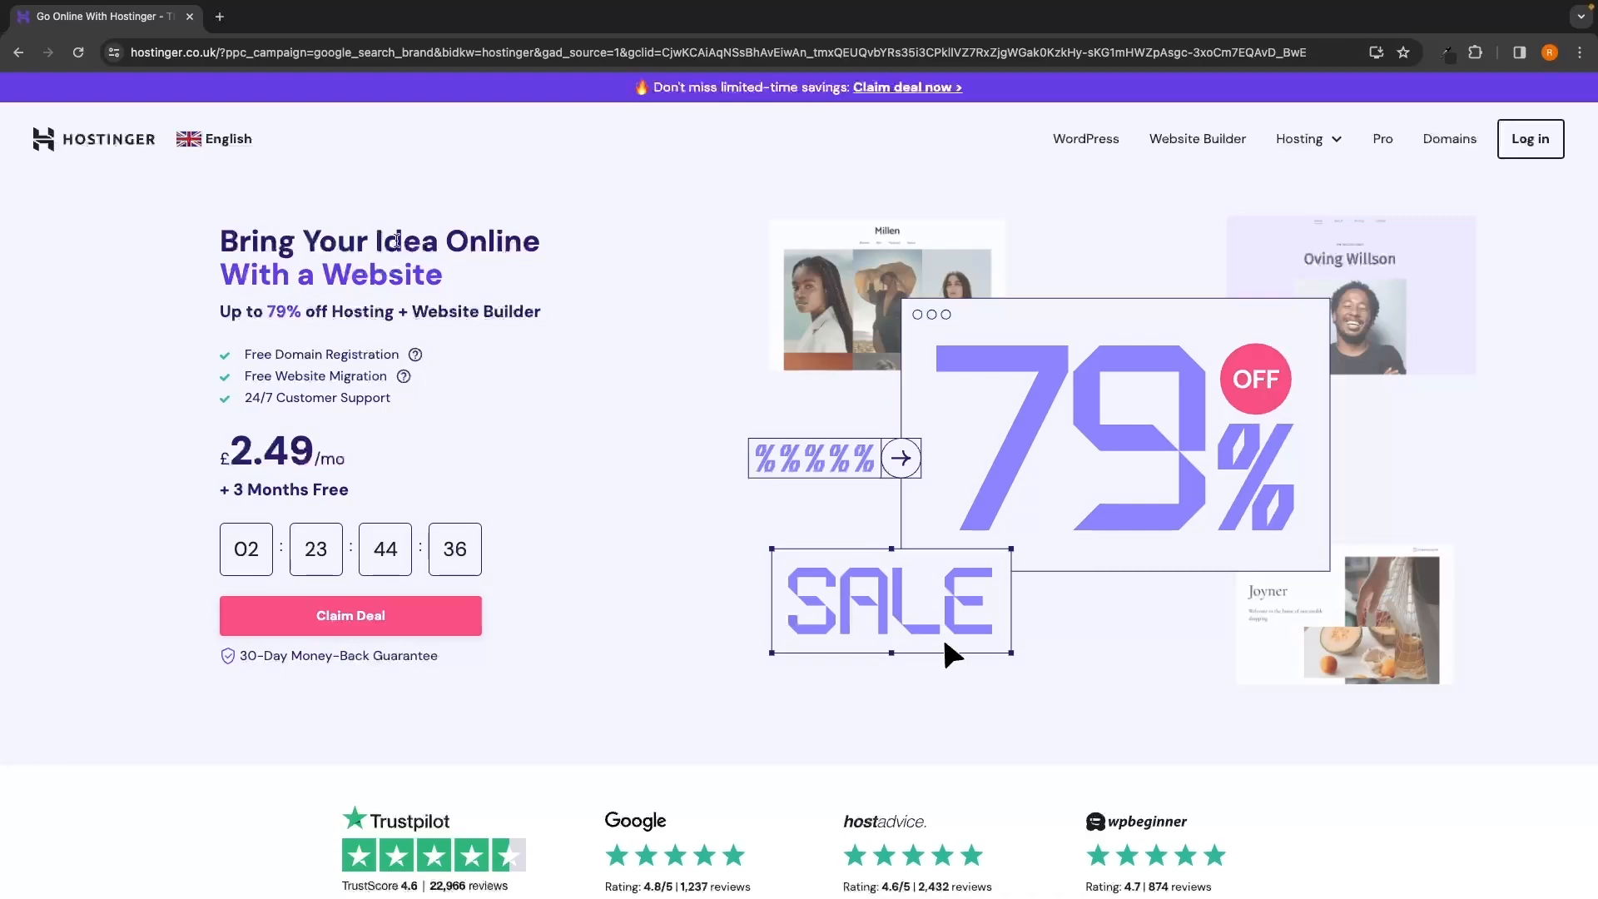
Highlight the 'Up to 79% off Hosting' headline, then jump down to the pricing plans
drag(221, 312, 562, 329)
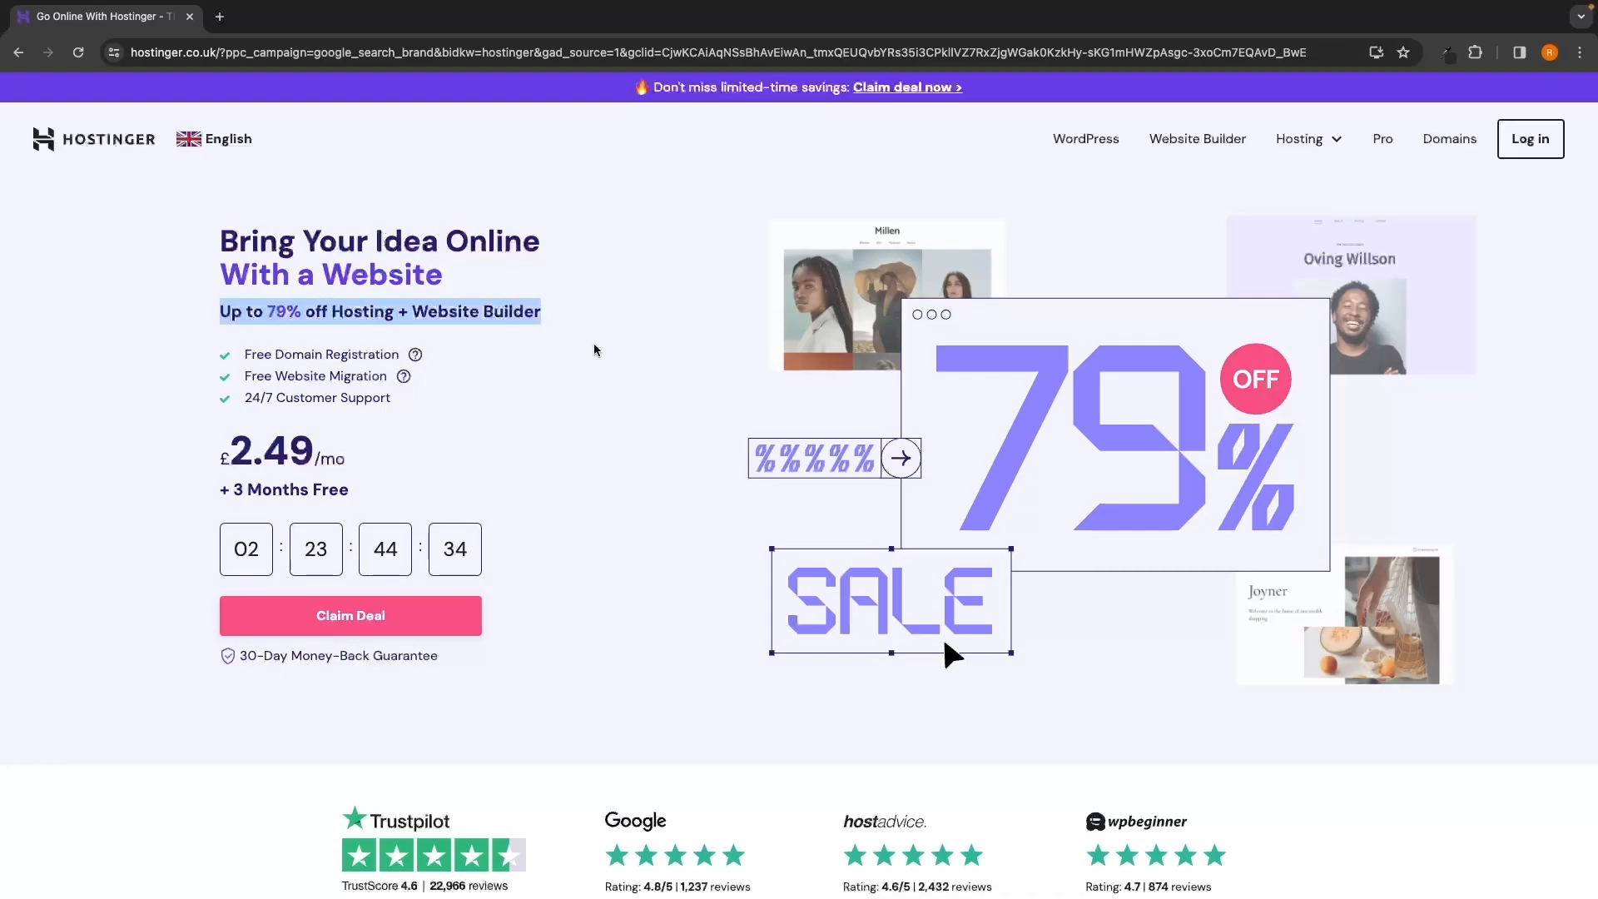
click(610, 358)
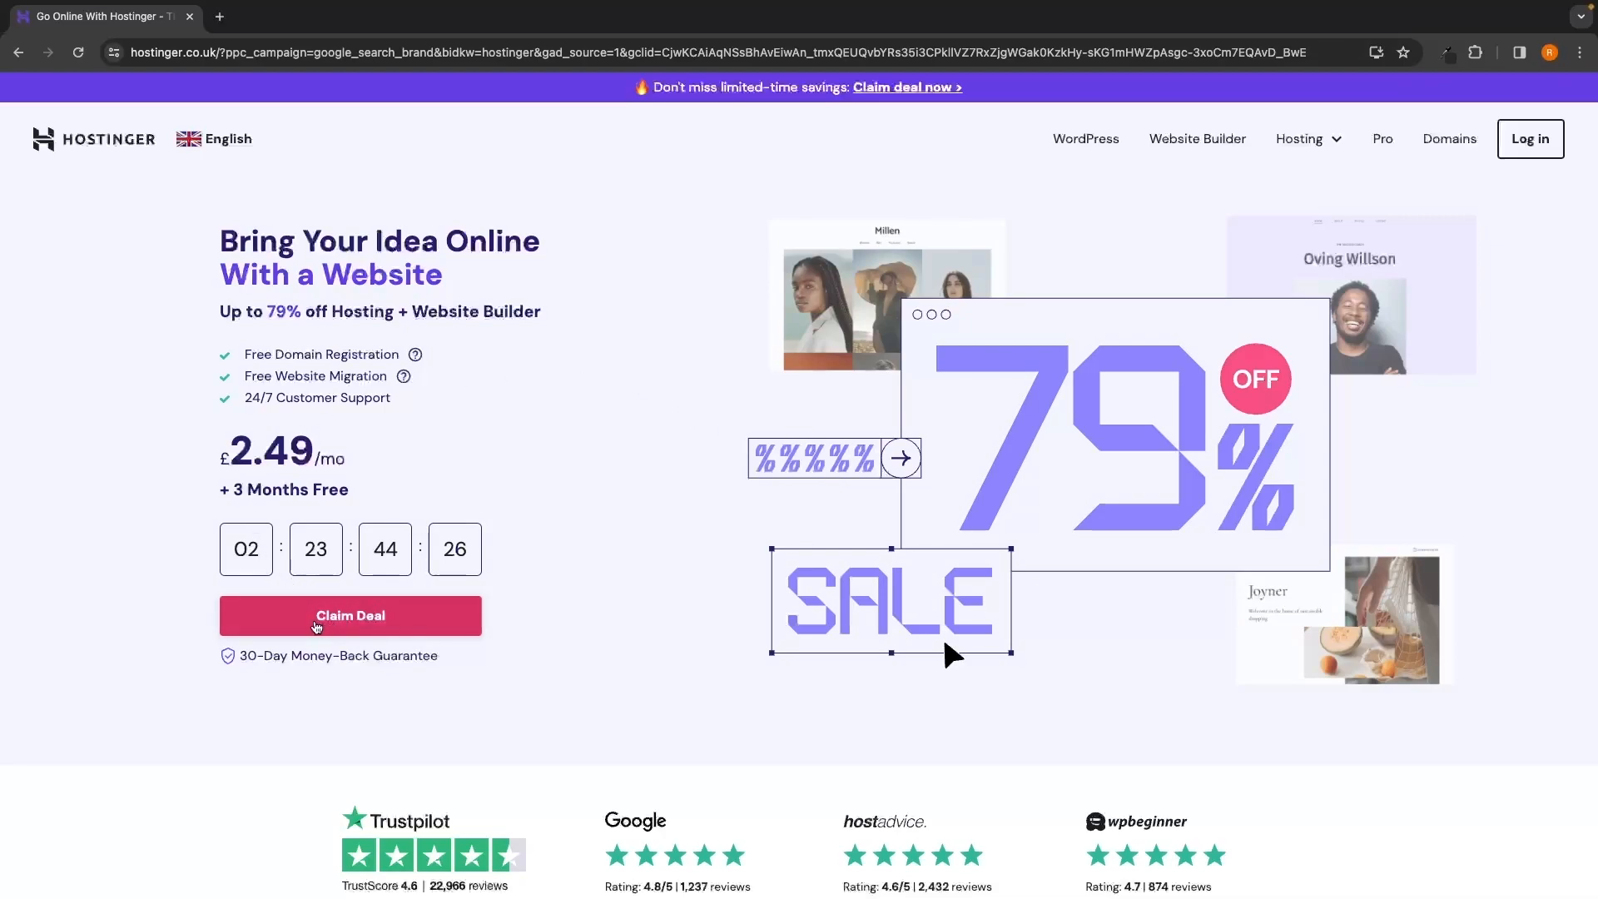
click(353, 620)
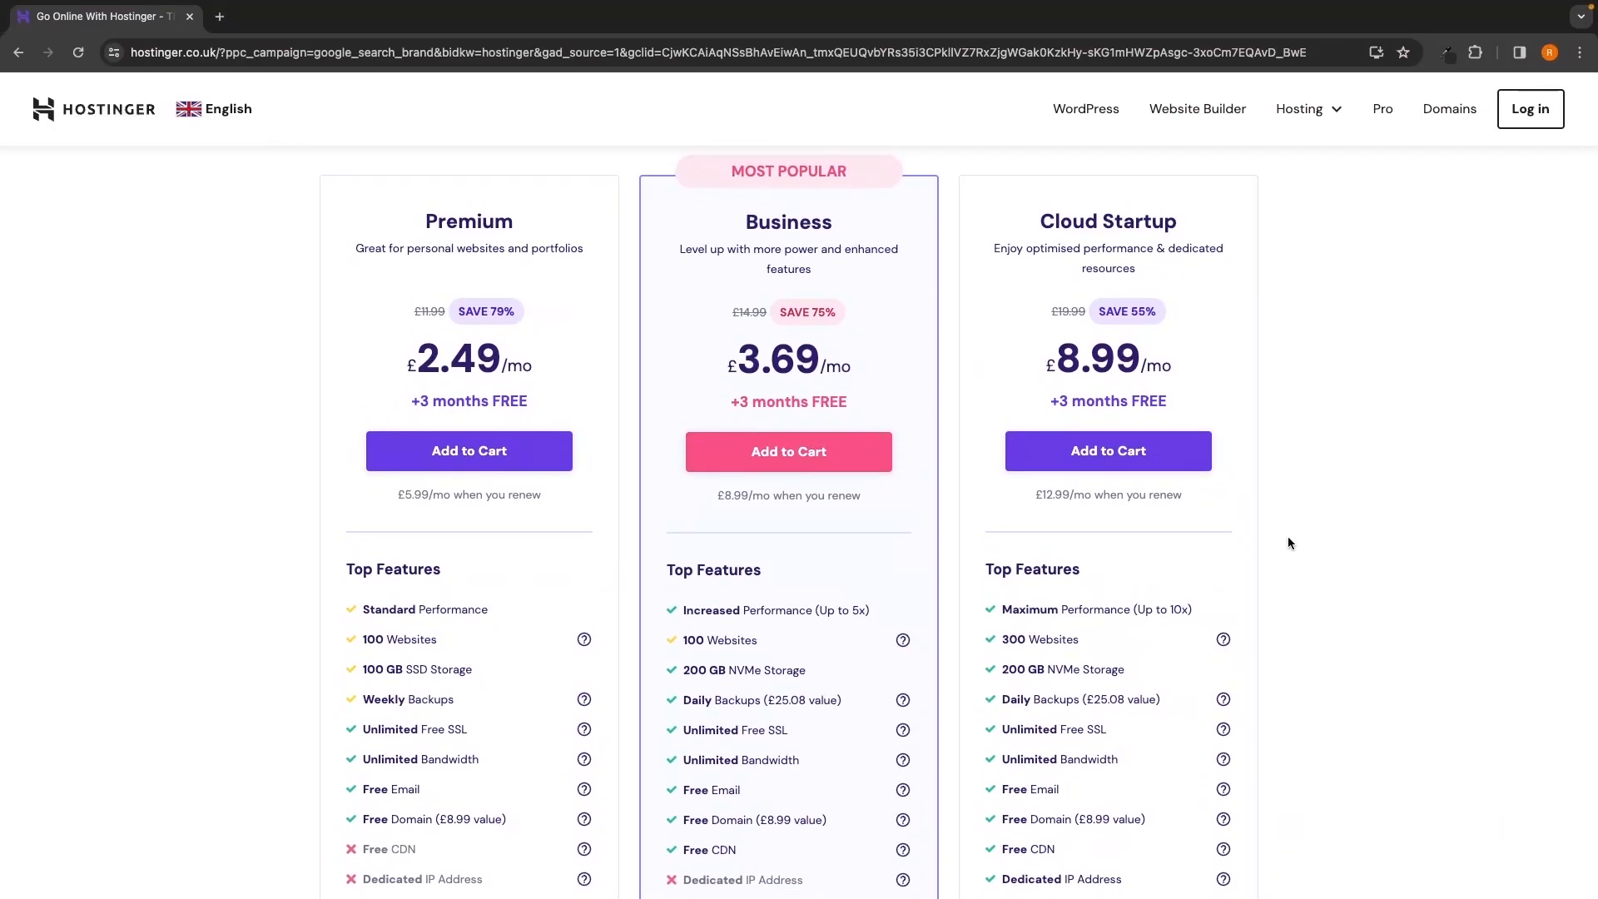
Highlight the Business plan name and its increased performance and Daily Backups features
drag(741, 205, 841, 203)
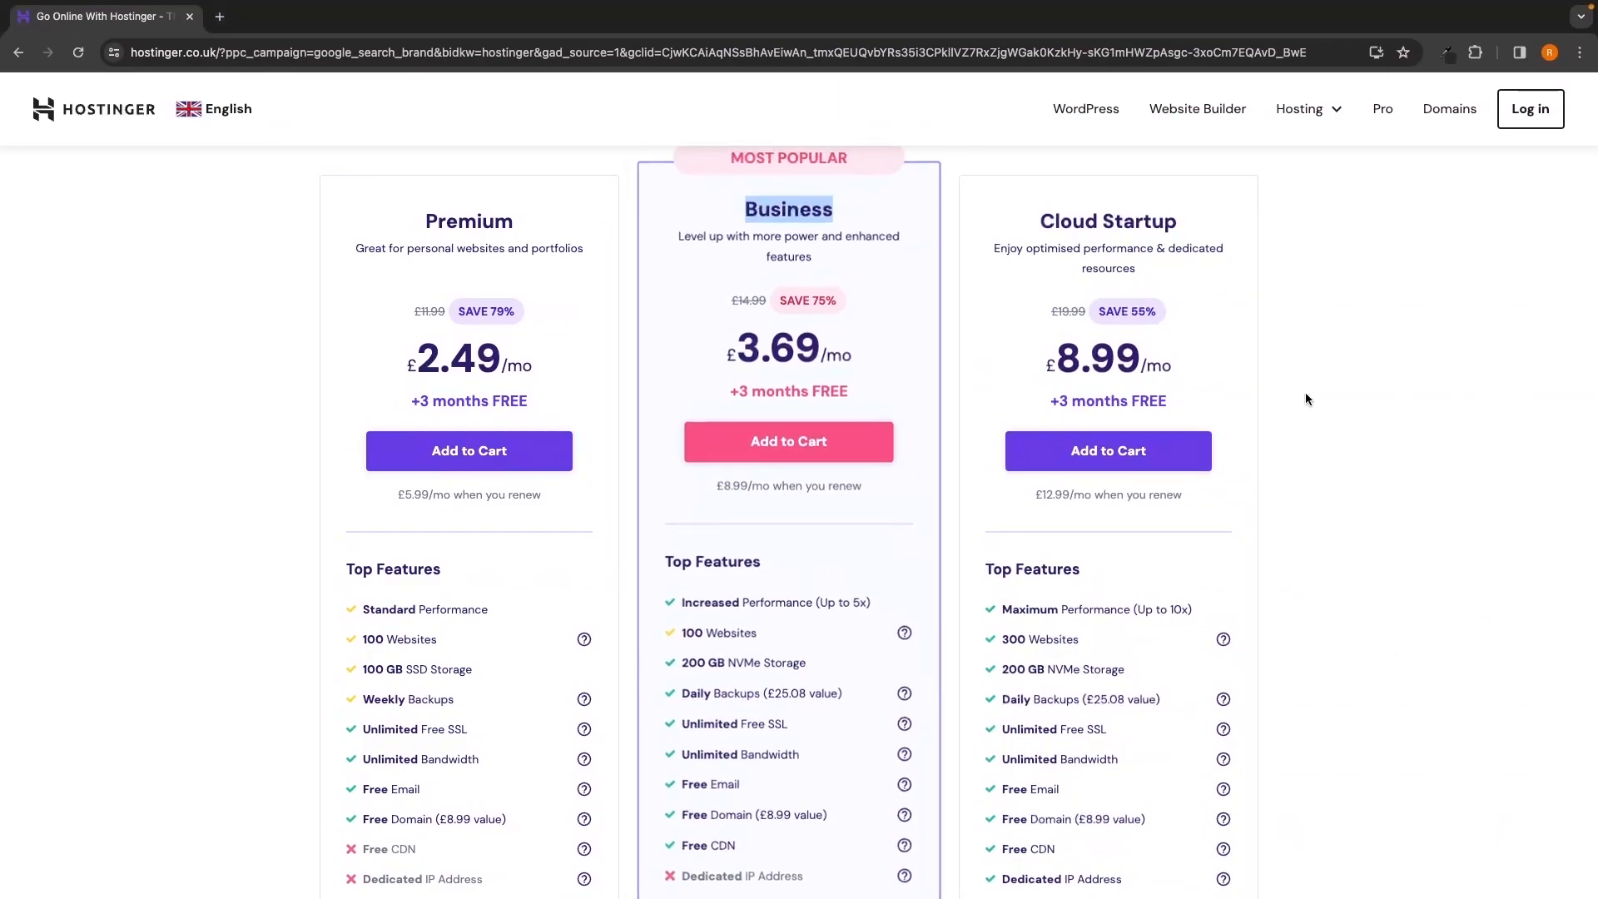
click(1345, 396)
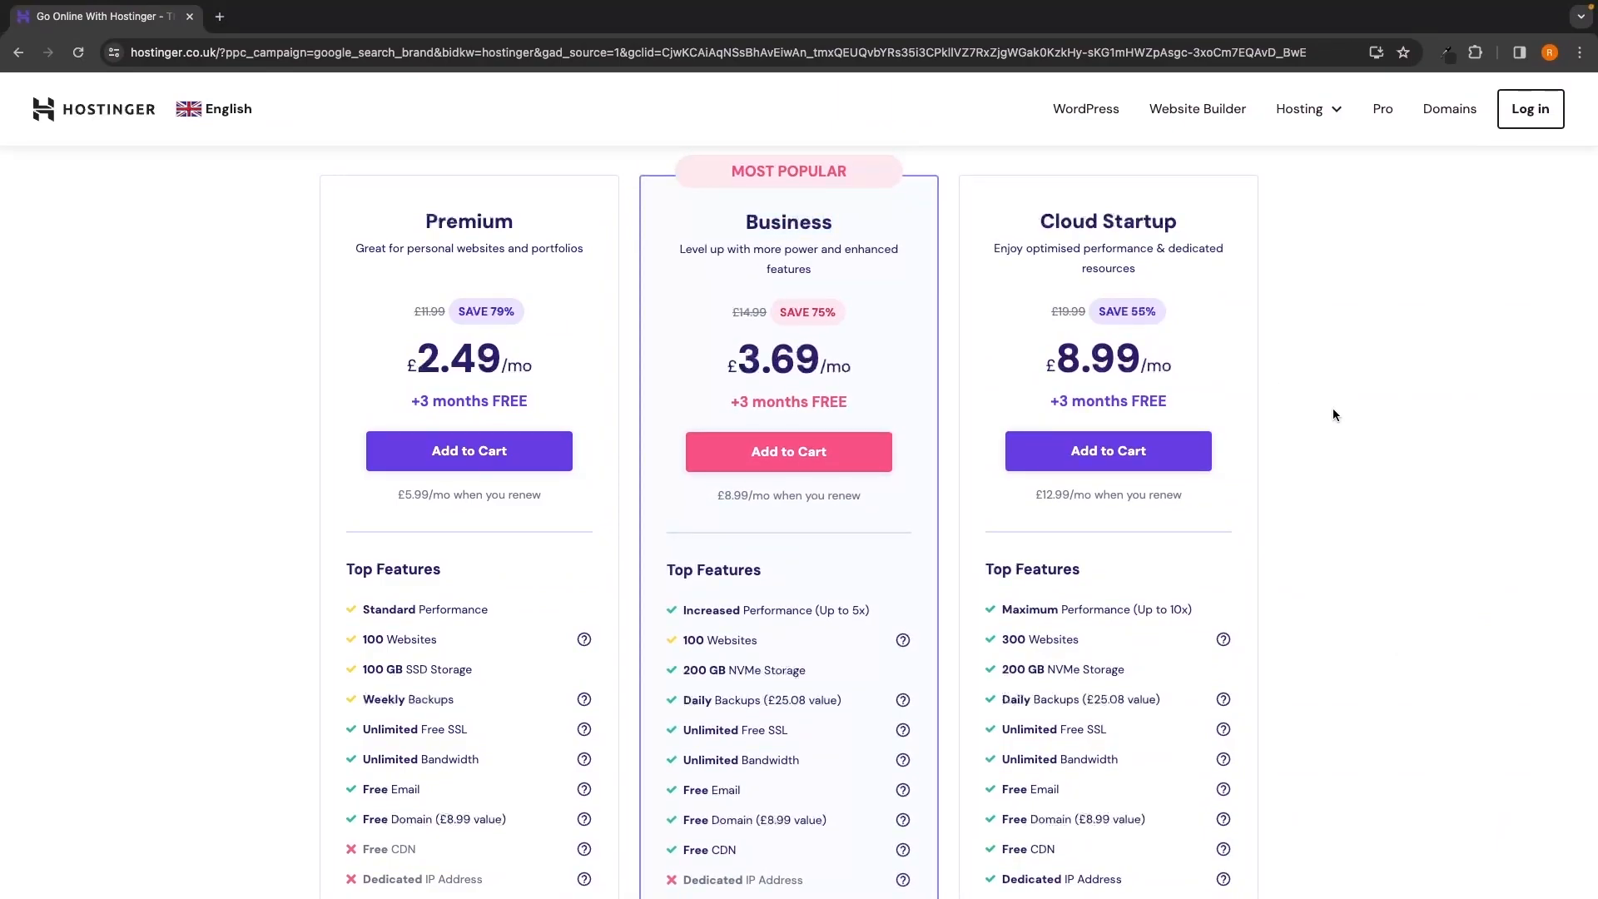
scroll(1323, 421, down, 3)
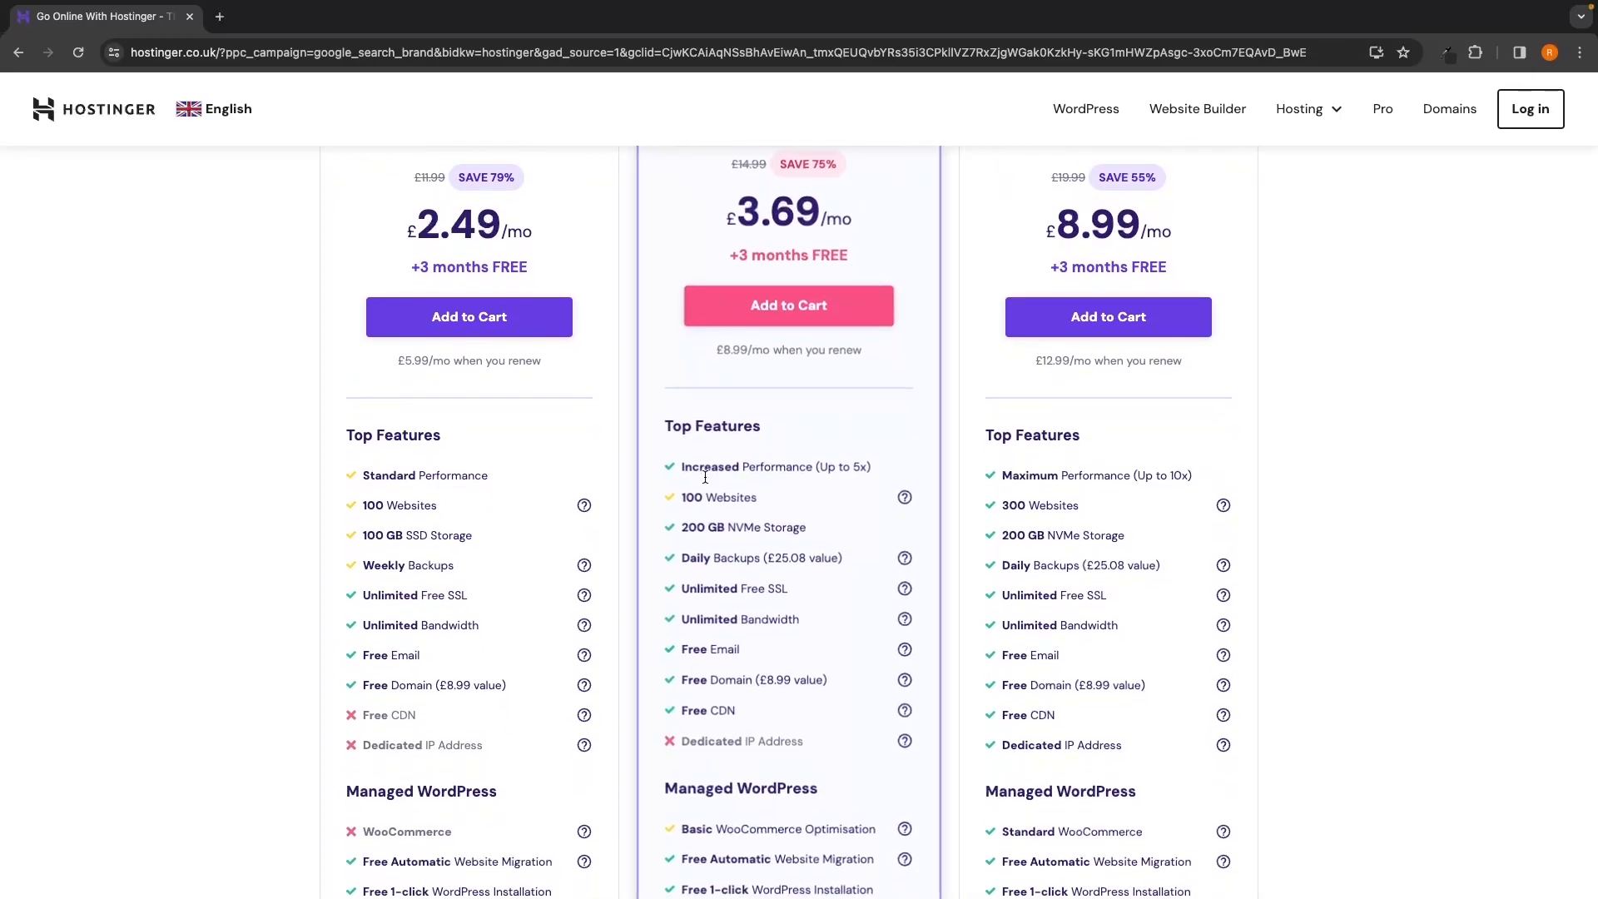
drag(679, 464, 868, 463)
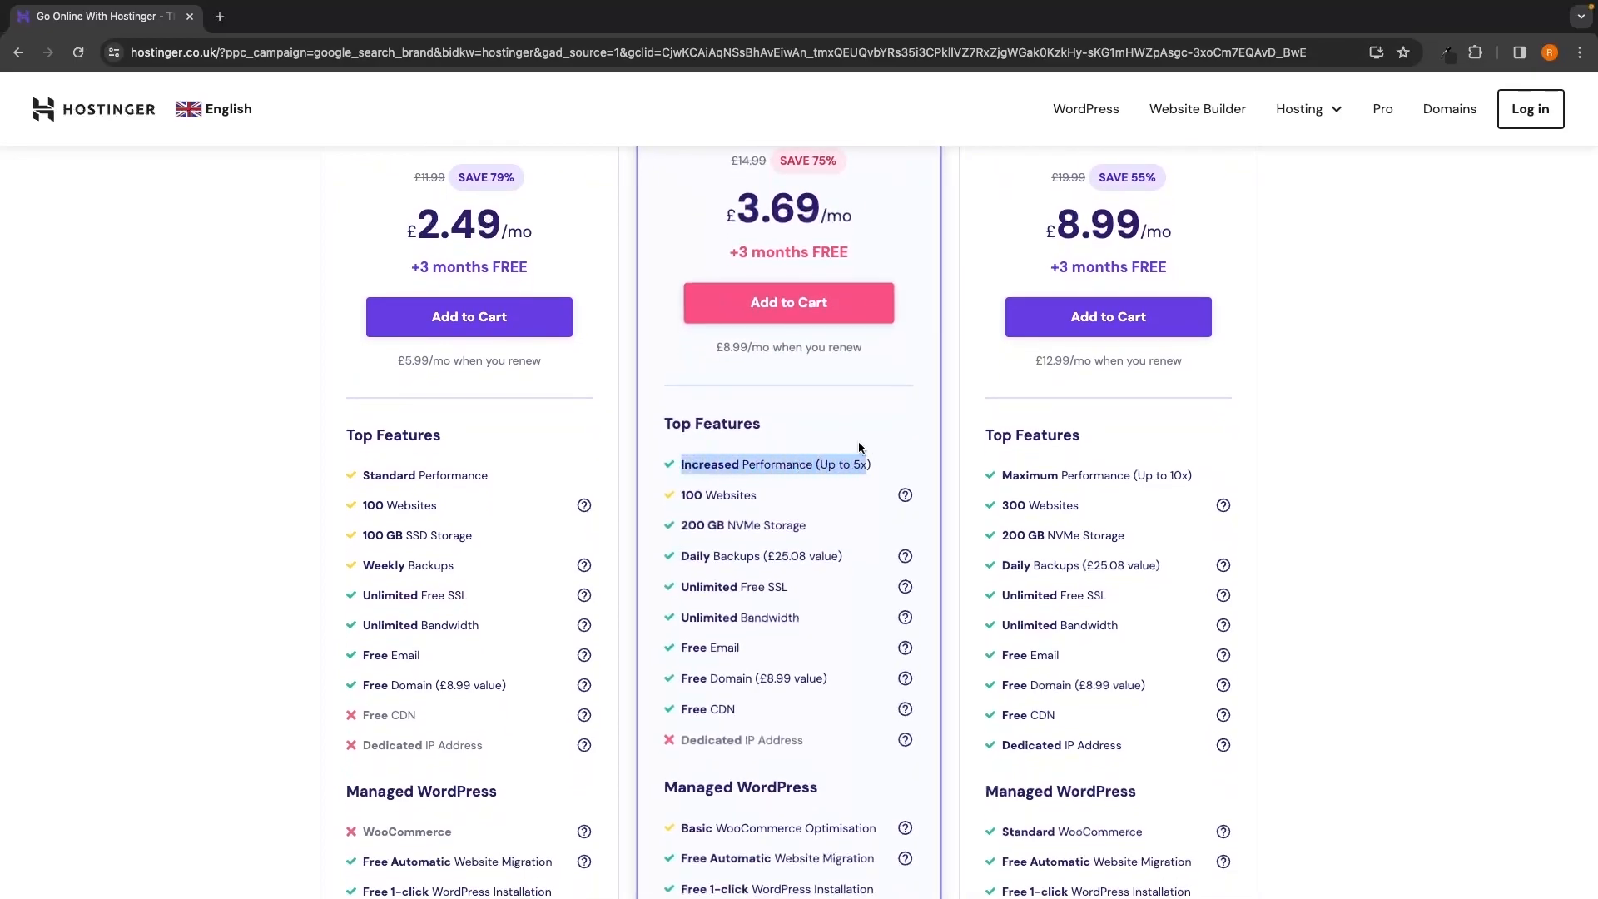
click(868, 459)
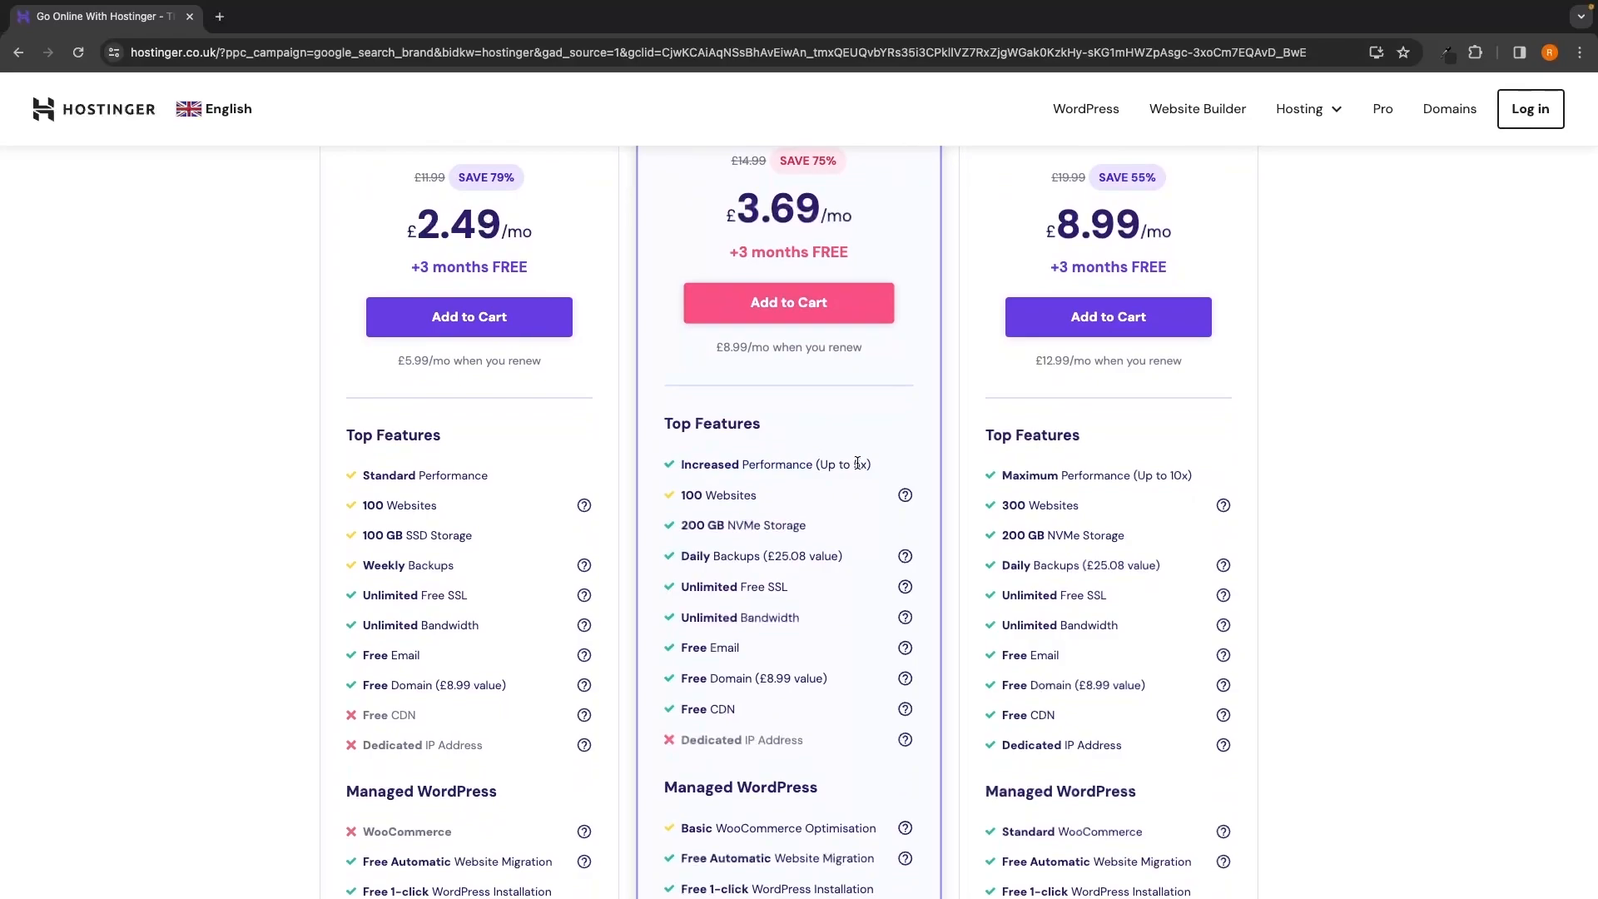
scroll(857, 464, up, 1)
drag(679, 632, 863, 634)
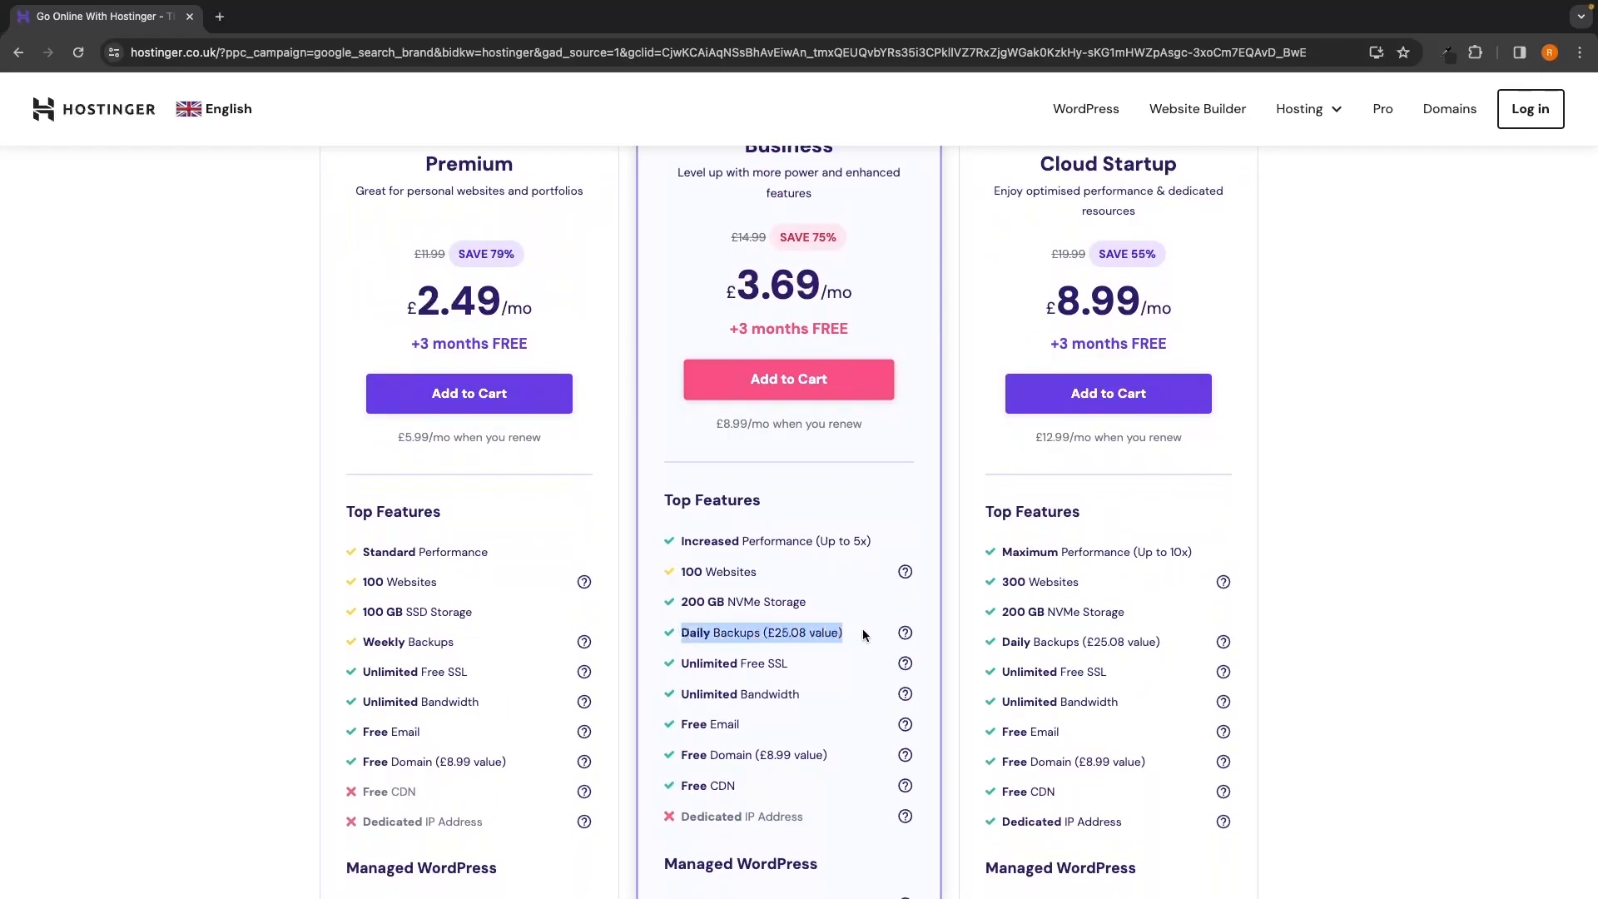
click(848, 638)
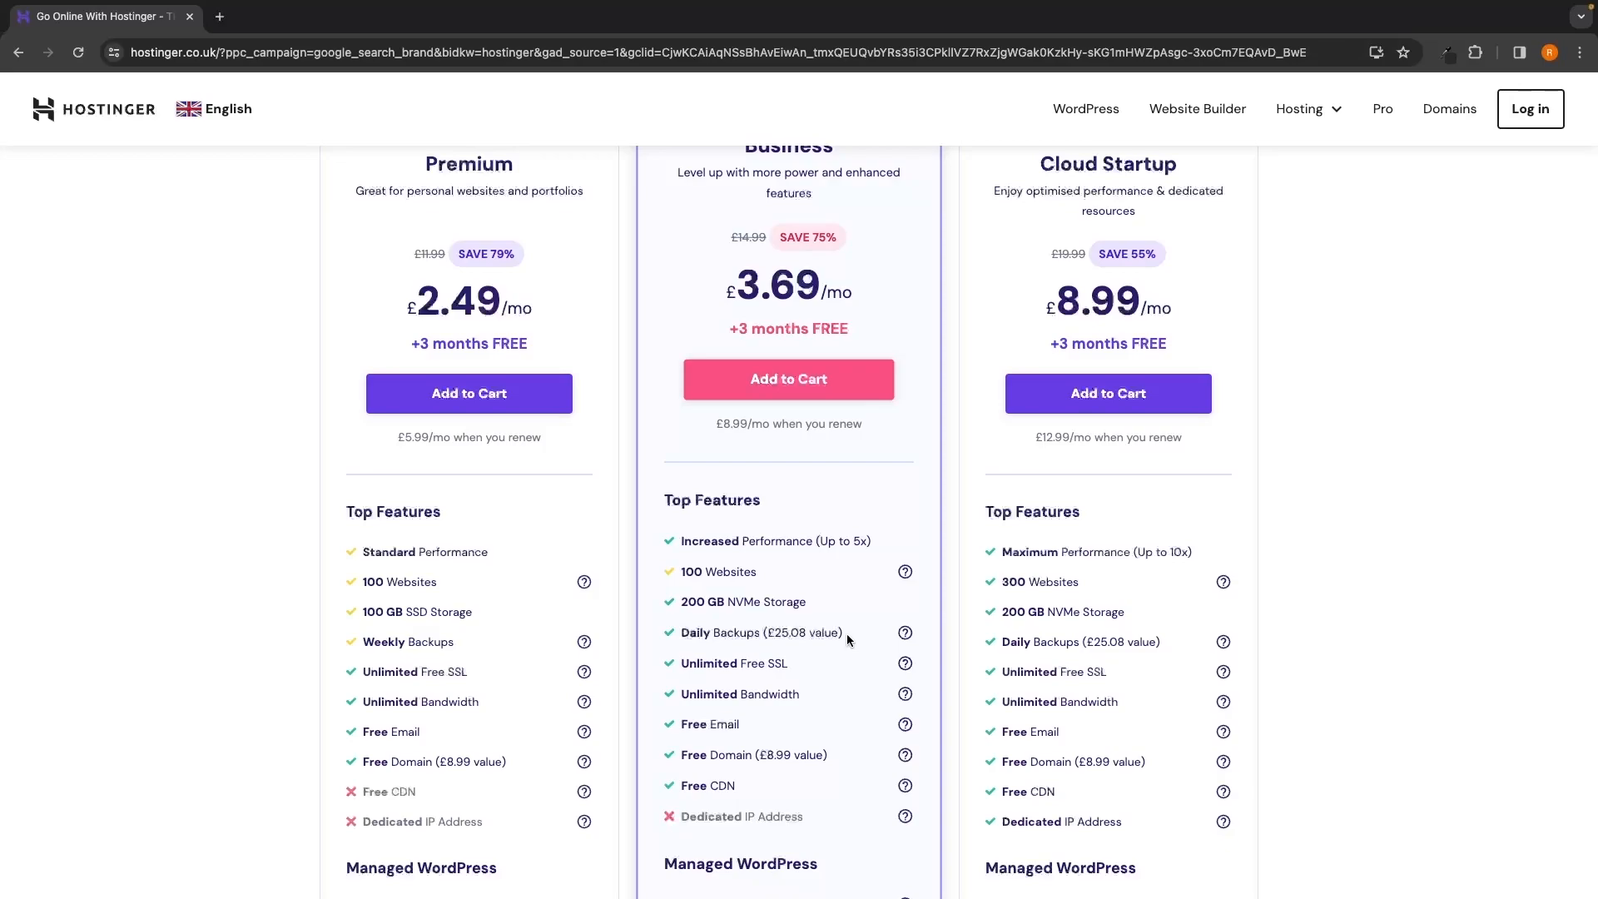
drag(679, 633, 824, 634)
click(847, 632)
Compare the Premium and Business plan names by highlighting each in turn
scroll(840, 634, up, 1)
drag(739, 208, 847, 212)
click(780, 229)
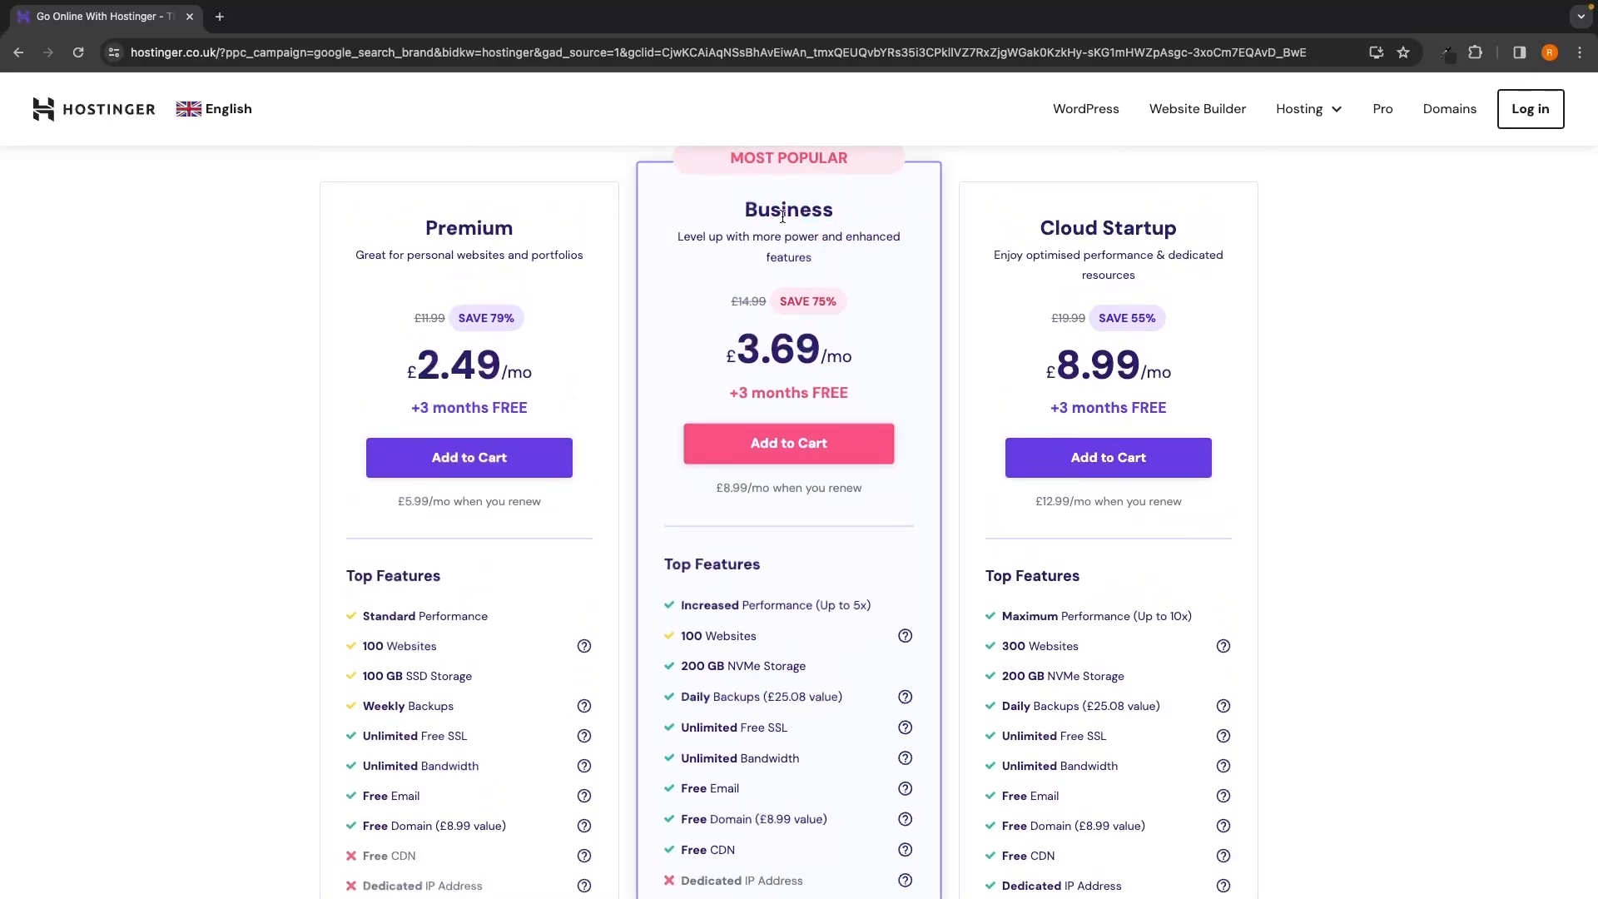
drag(418, 210, 525, 214)
click(526, 215)
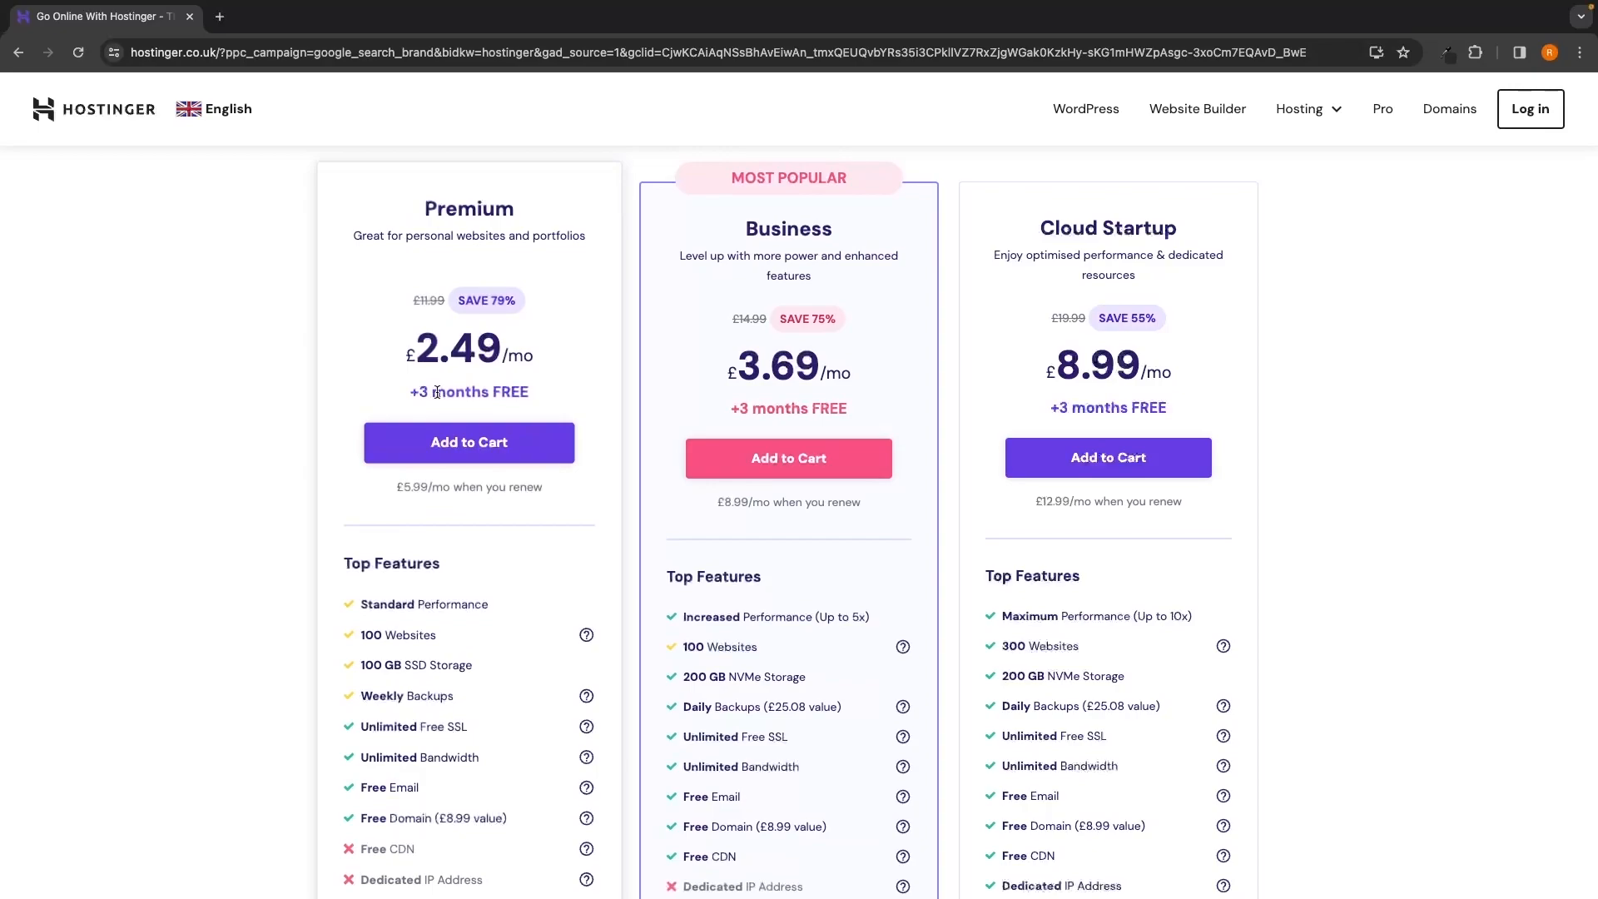
drag(743, 209, 851, 215)
click(1205, 204)
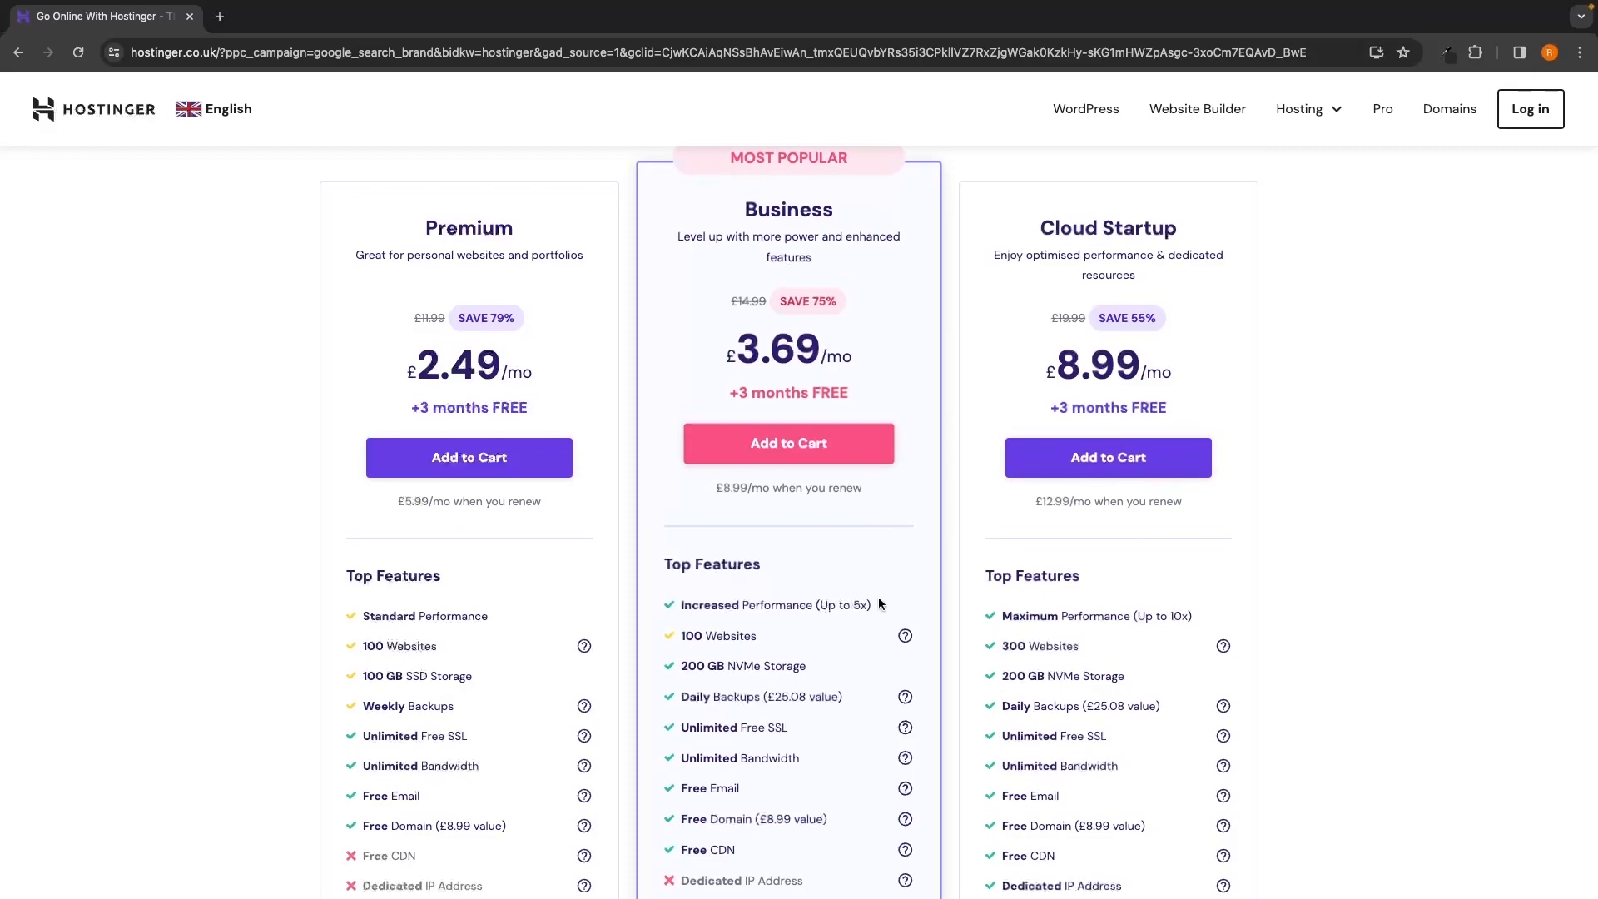
scroll(899, 583, up, 1)
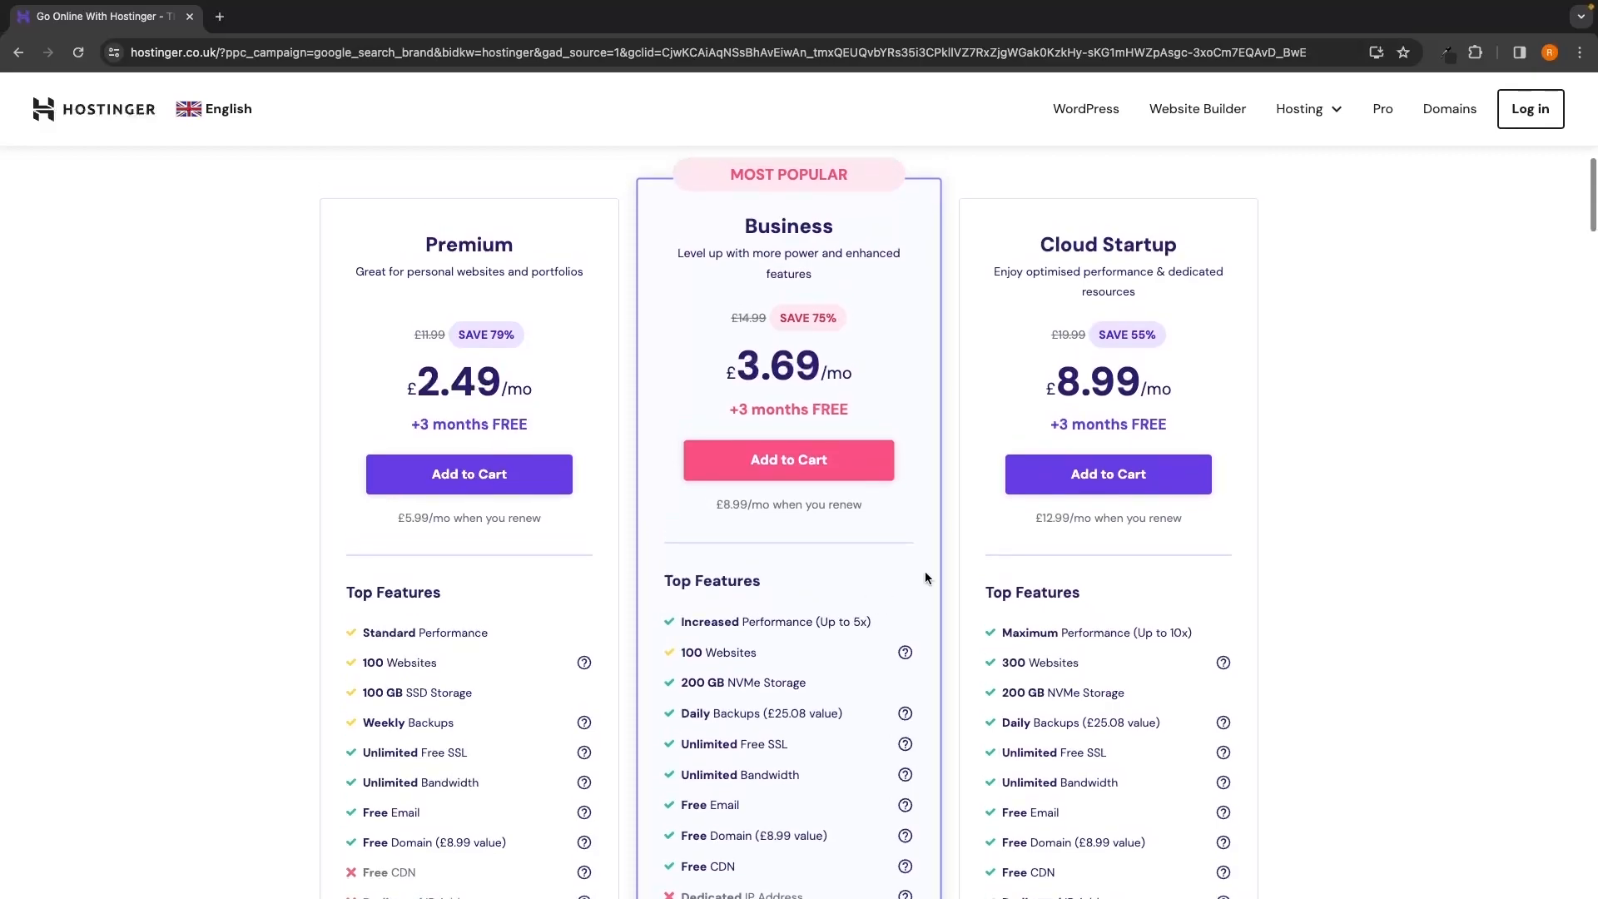
Add the Business plan to the cart and pick the 12-month billing period
click(799, 466)
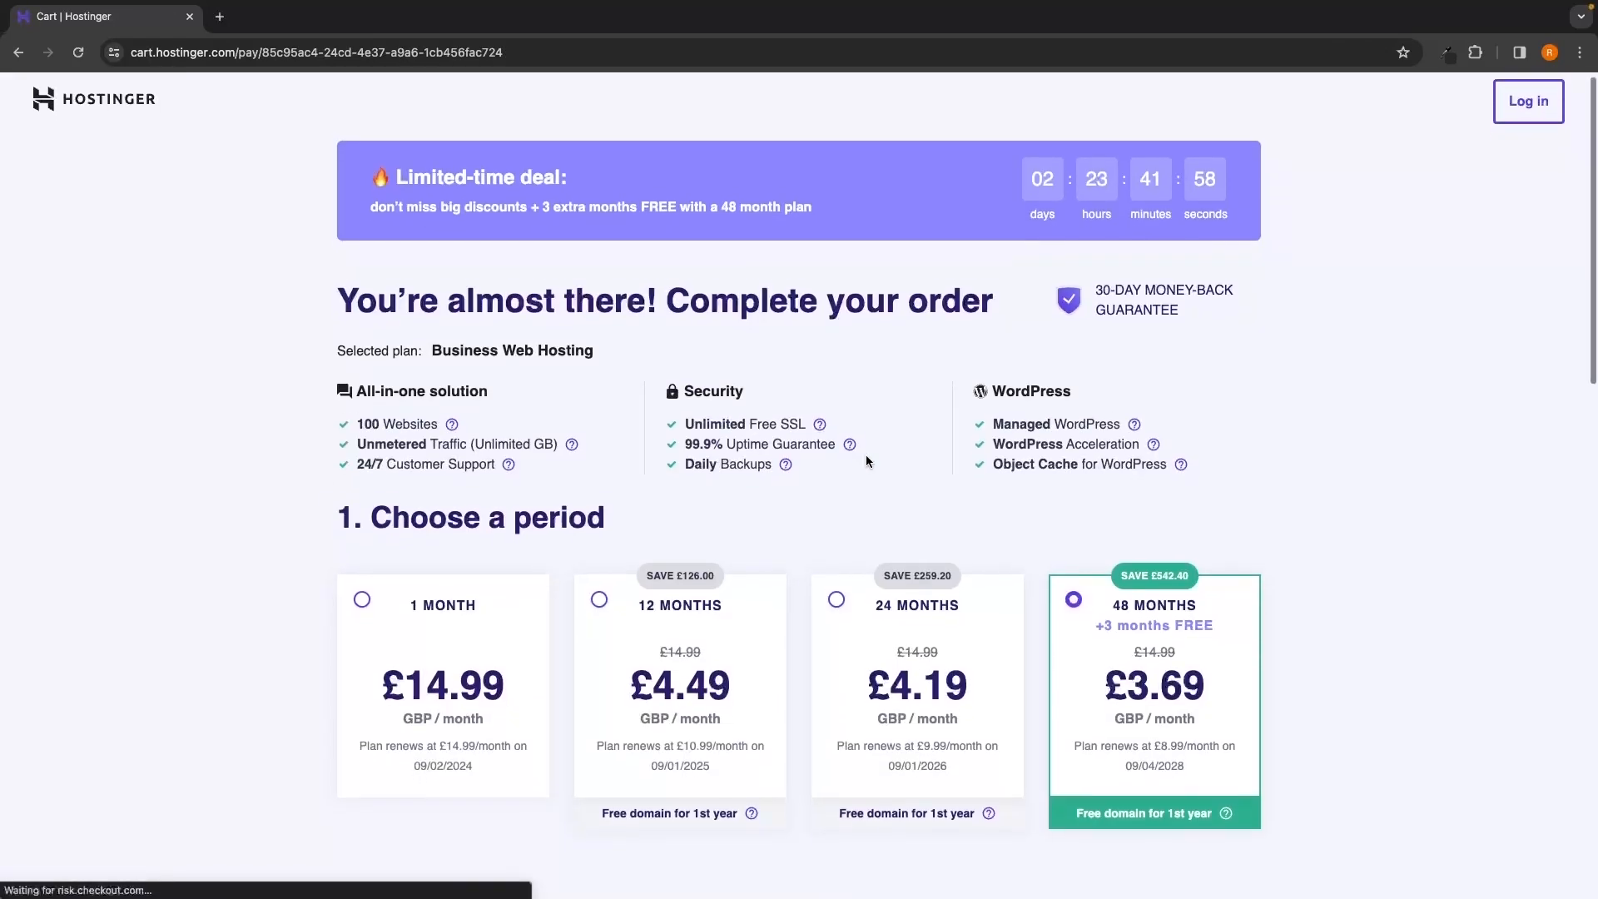
scroll(866, 461, down, 3)
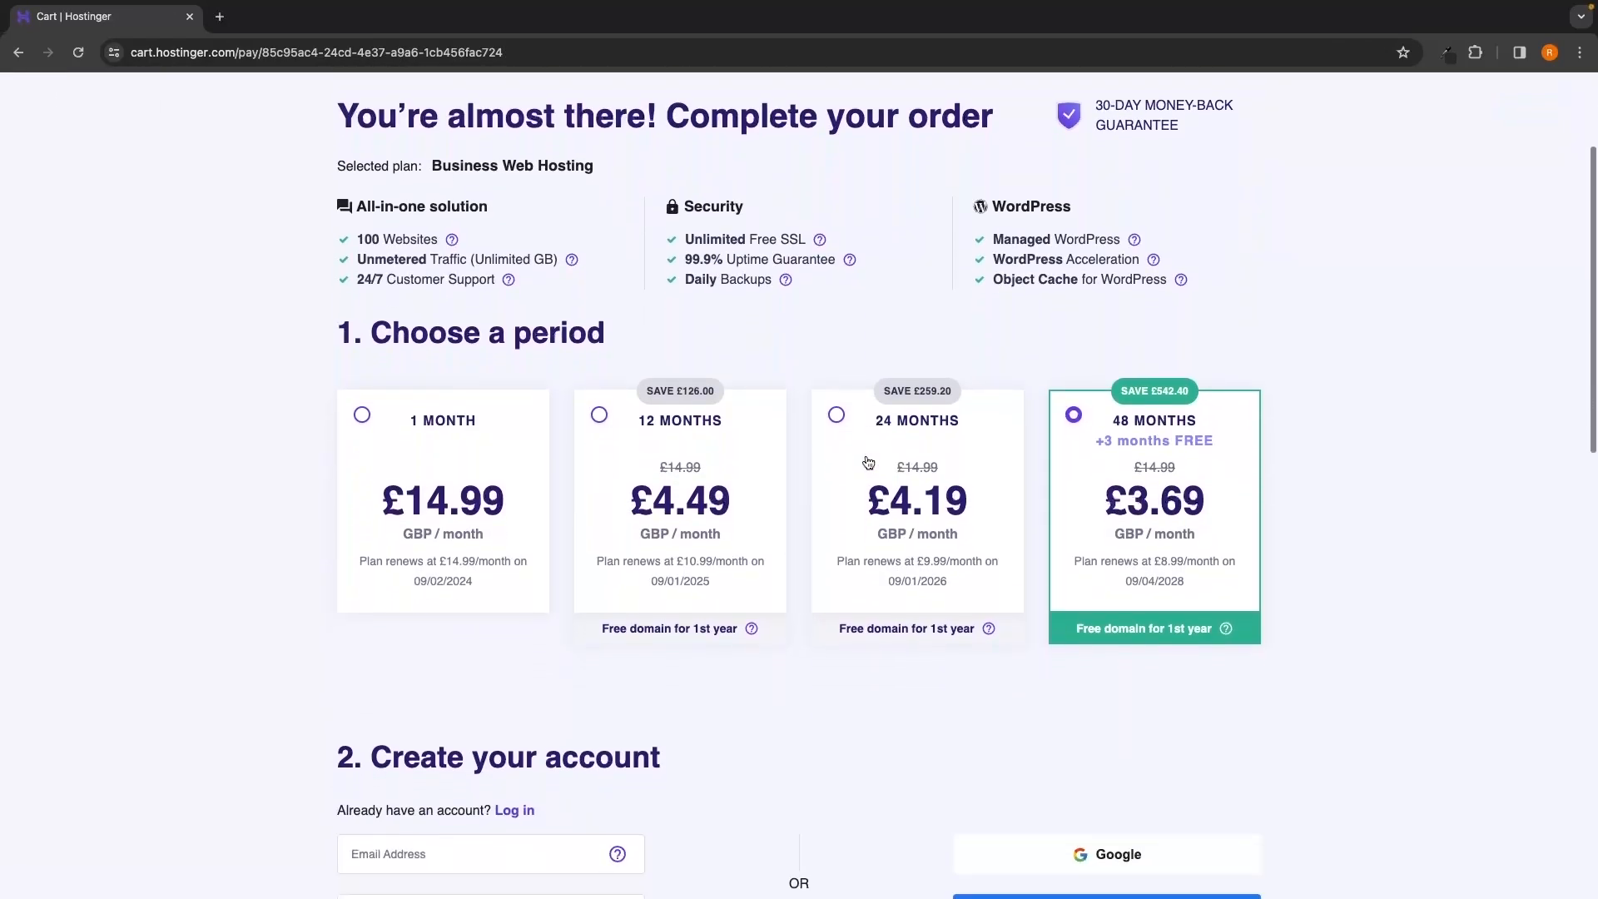
drag(384, 301, 614, 308)
click(624, 305)
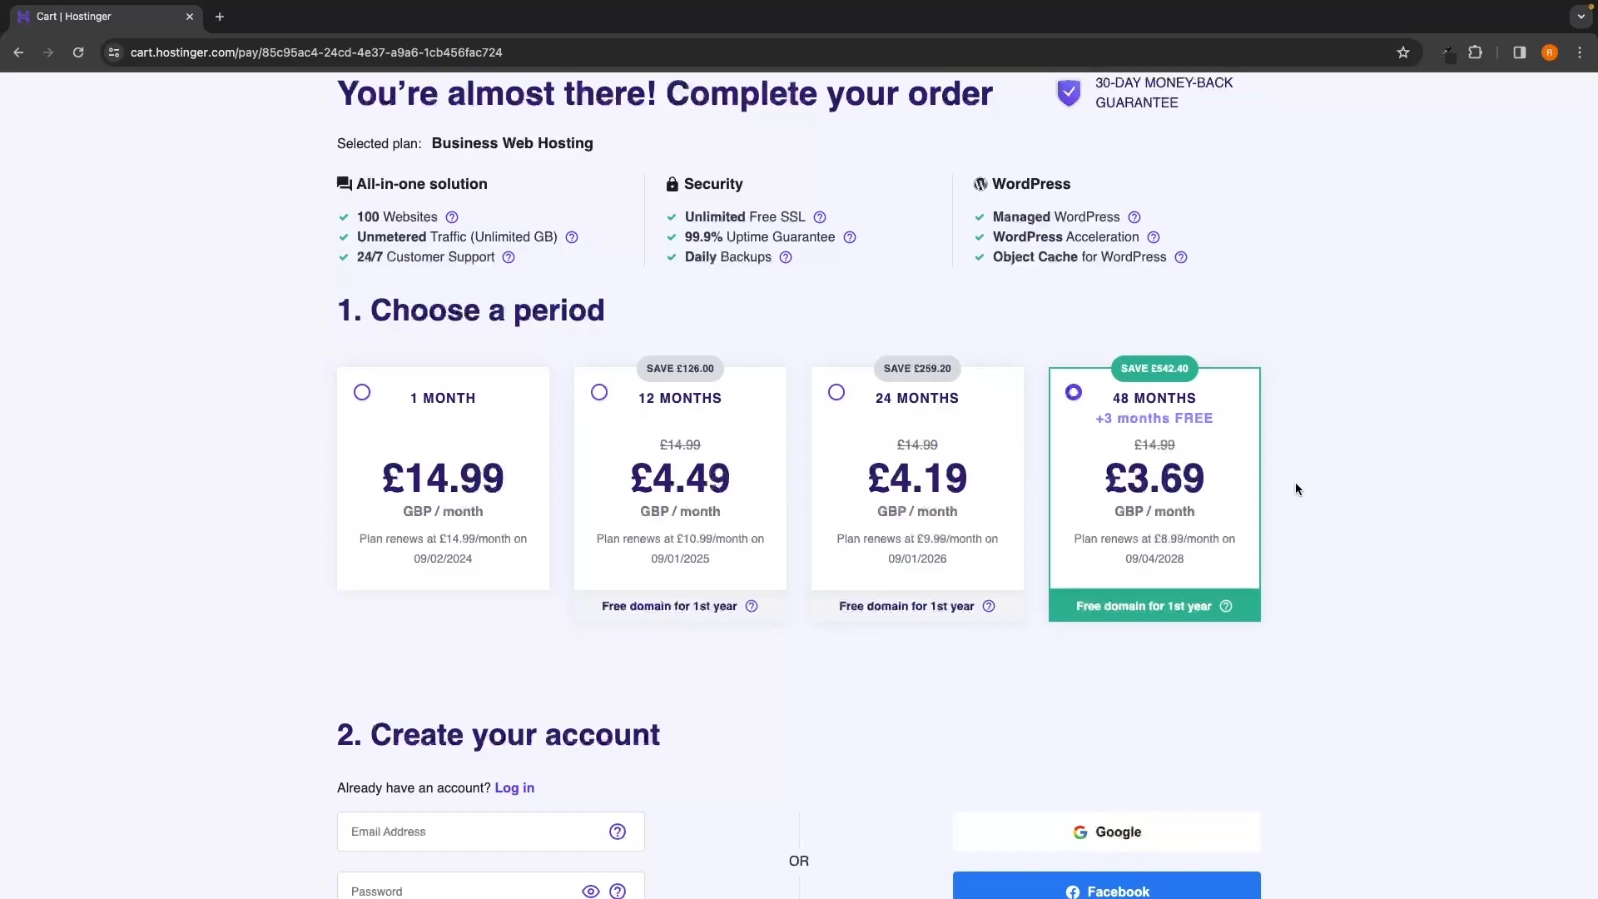
click(672, 405)
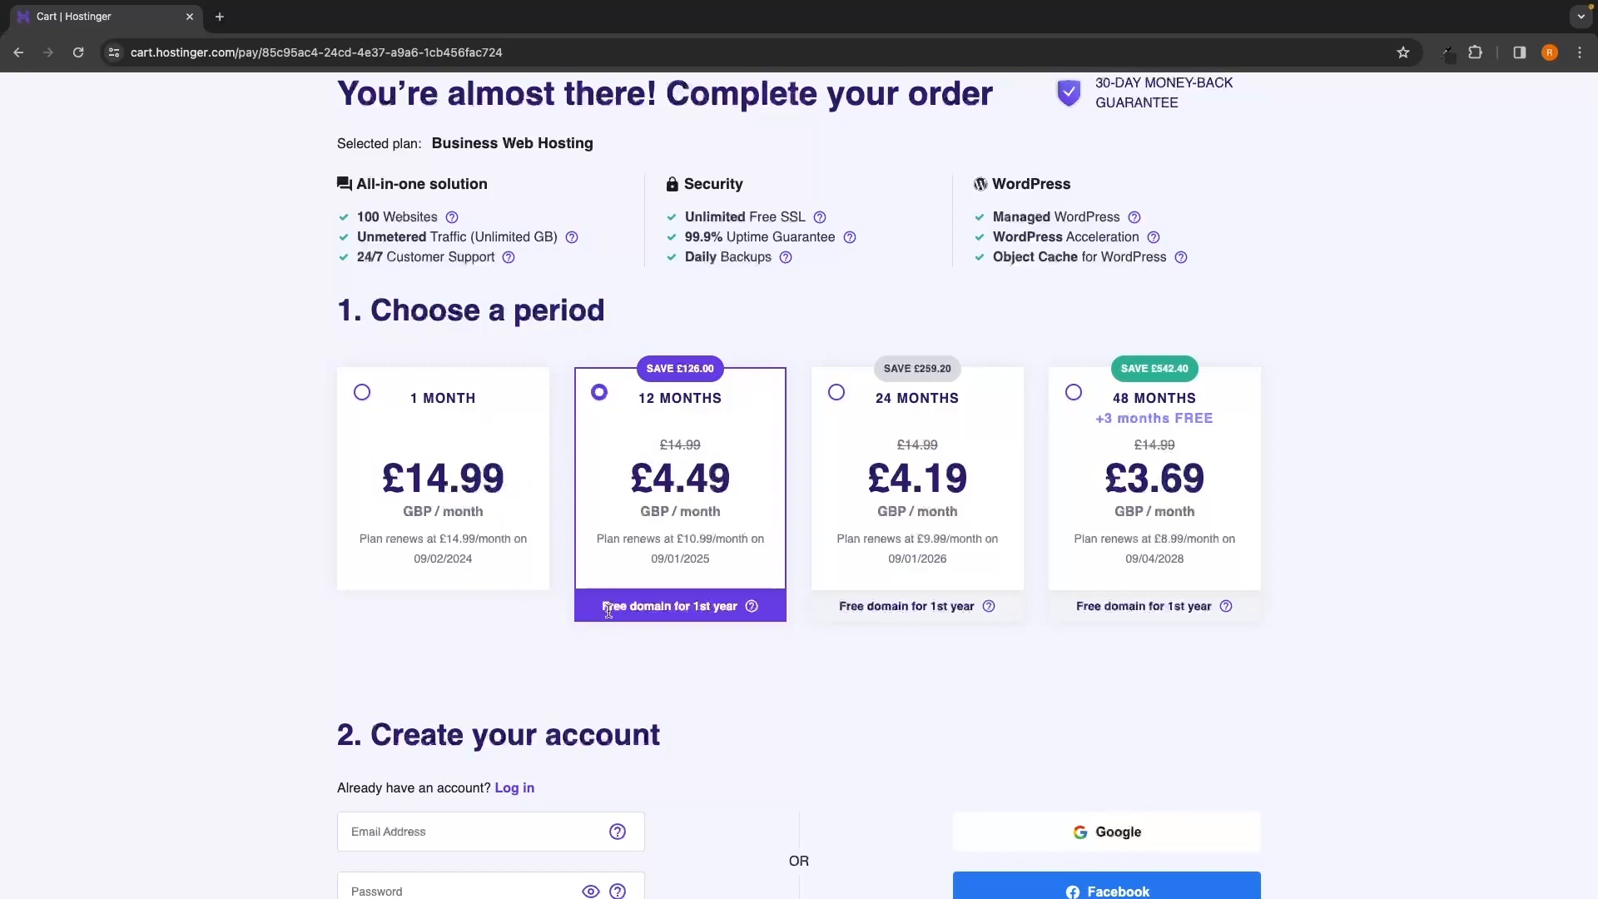
Try the 1-month billing period and check its £14.99 price
scroll(715, 610, down, 2)
click(425, 379)
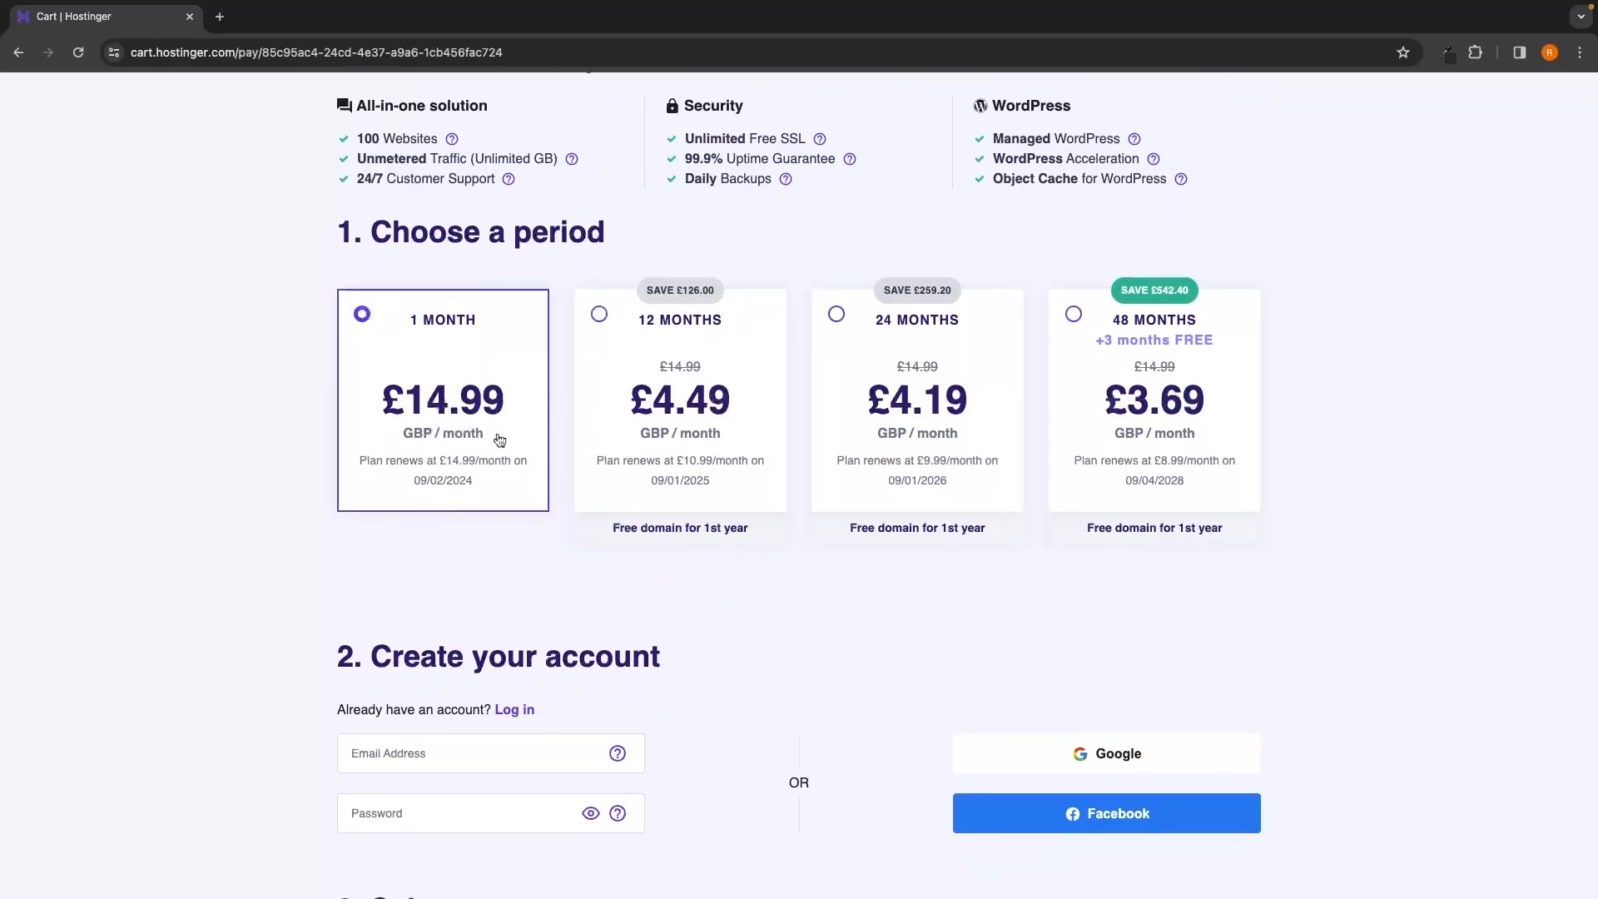
scroll(499, 442, down, 6)
scroll(500, 441, up, 7)
scroll(500, 439, down, 8)
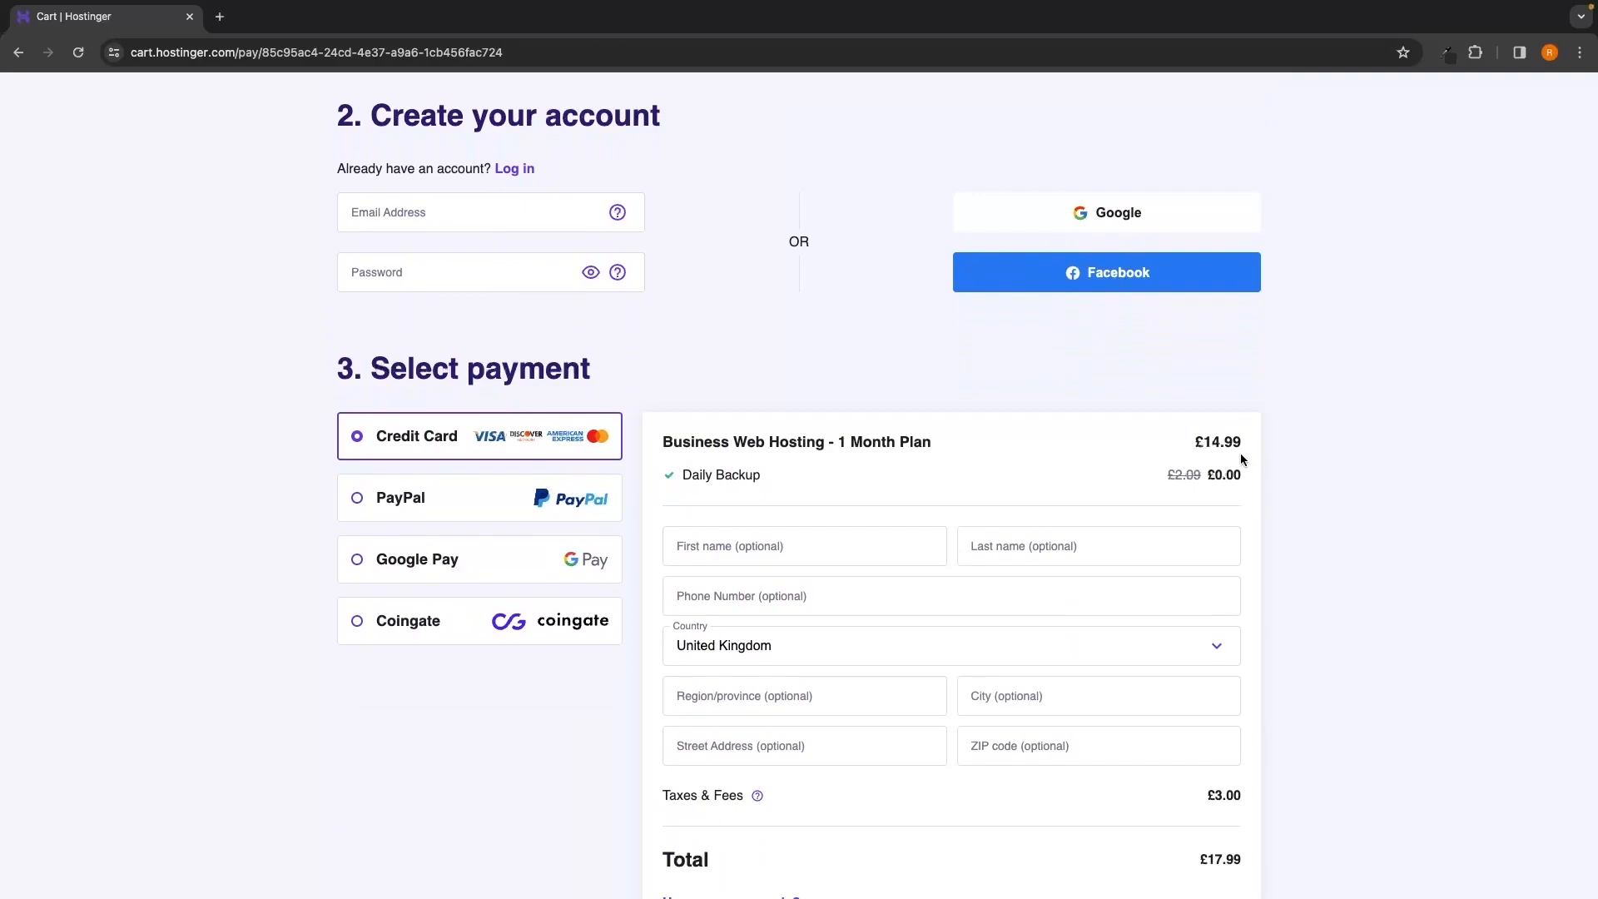
scroll(1240, 458, down, 1)
drag(1192, 432, 1233, 432)
click(1336, 439)
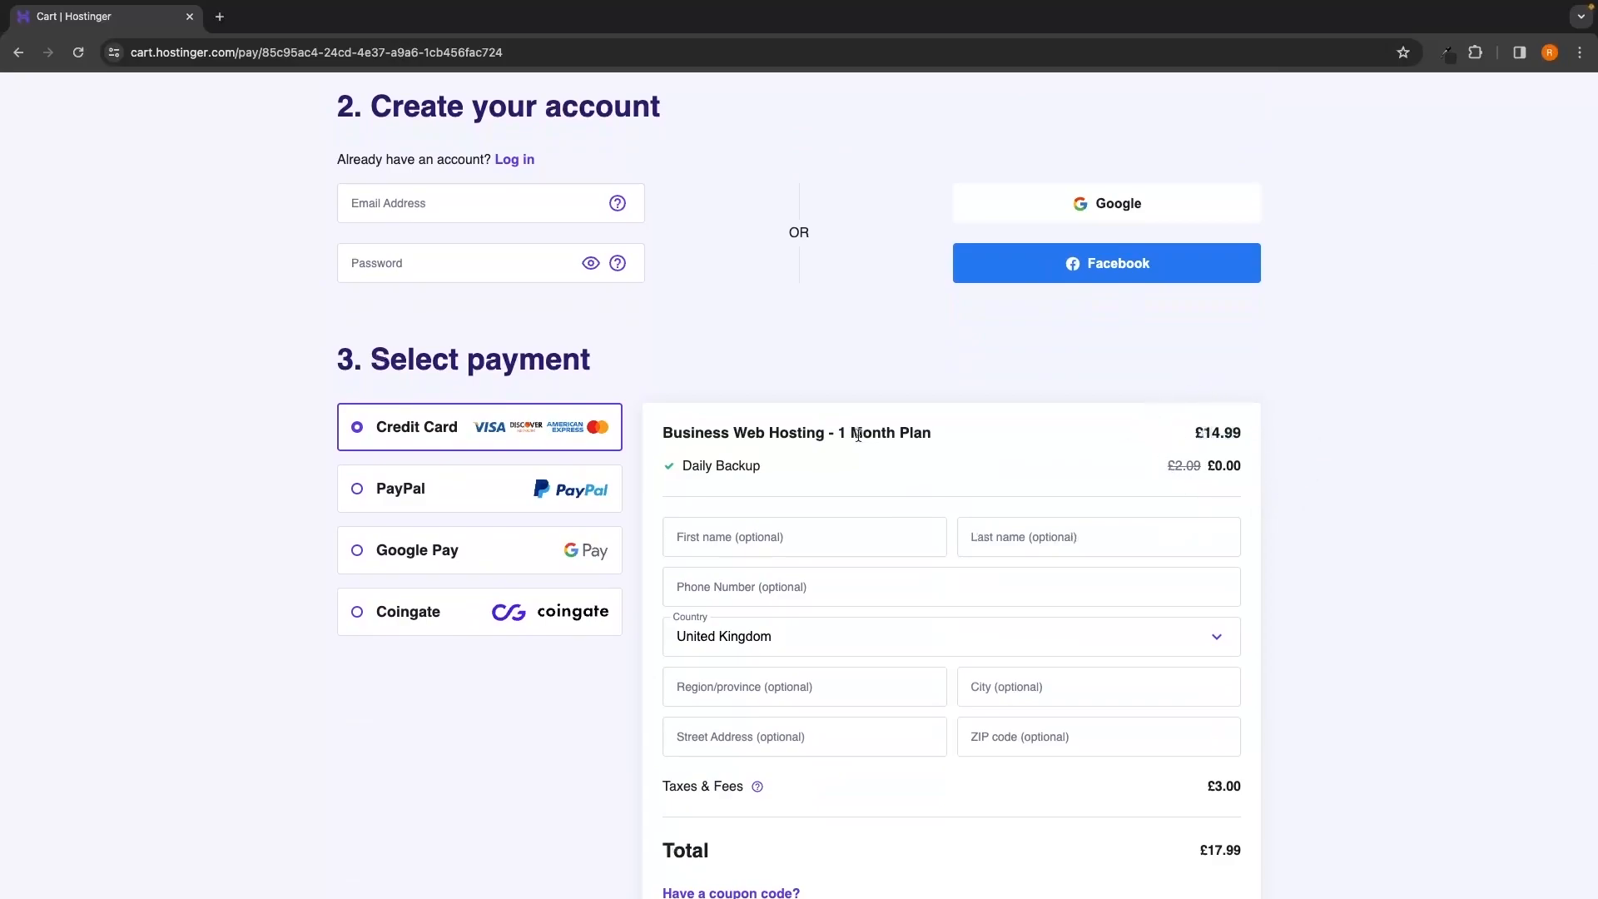
drag(835, 433, 939, 432)
scroll(941, 430, up, 3)
scroll(938, 432, up, 5)
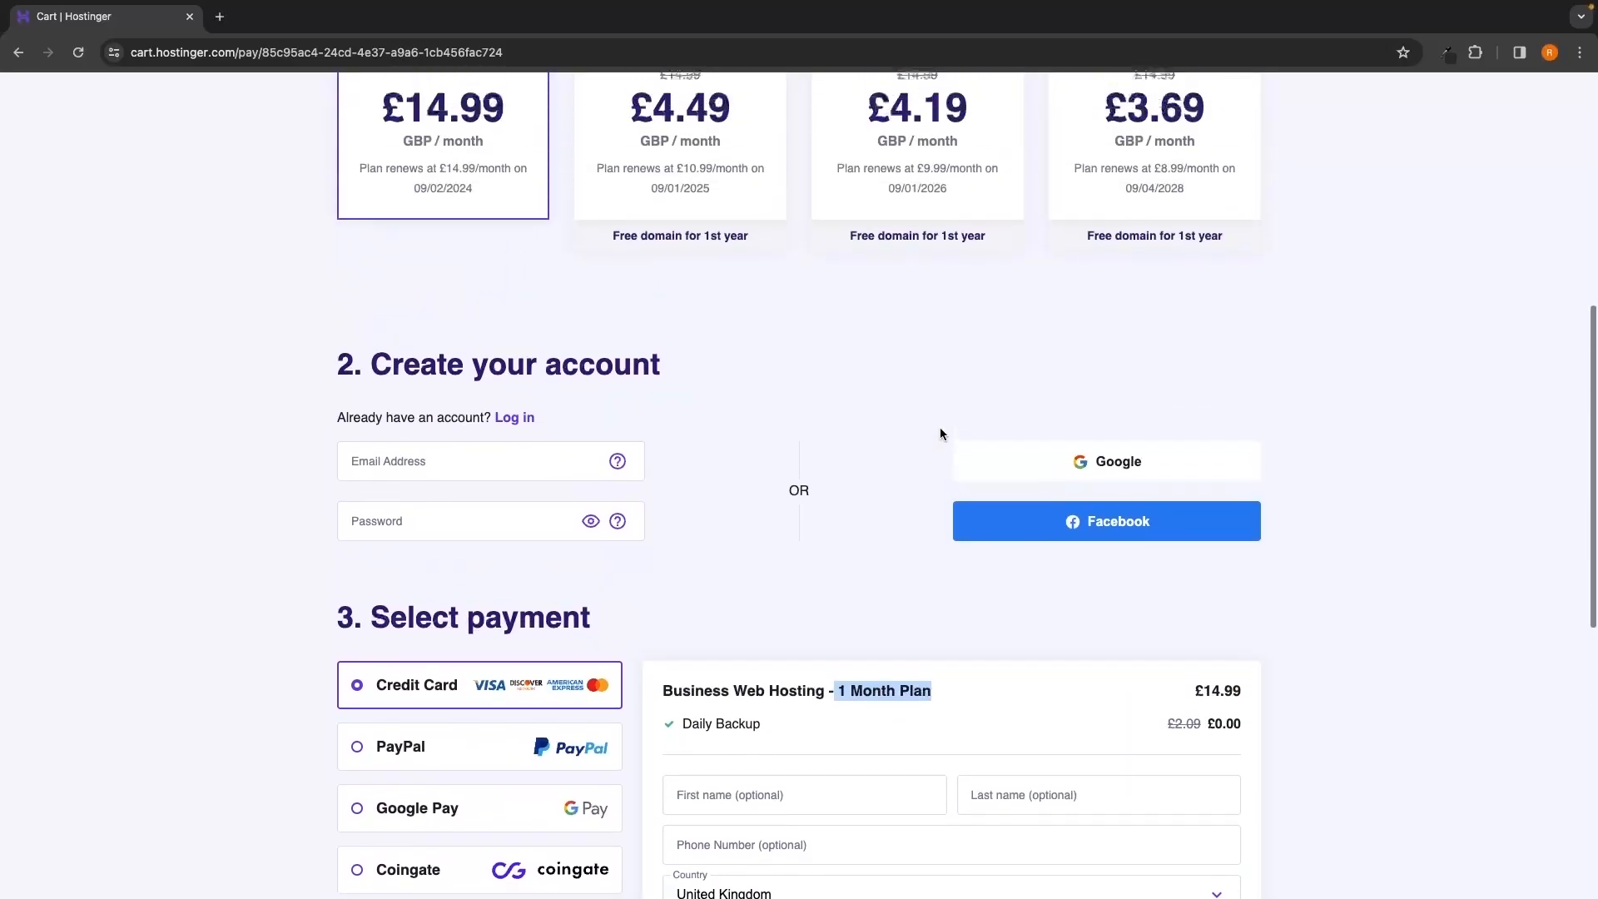
Switch back to 12 months and check the £64.66 total against £215.86
click(713, 217)
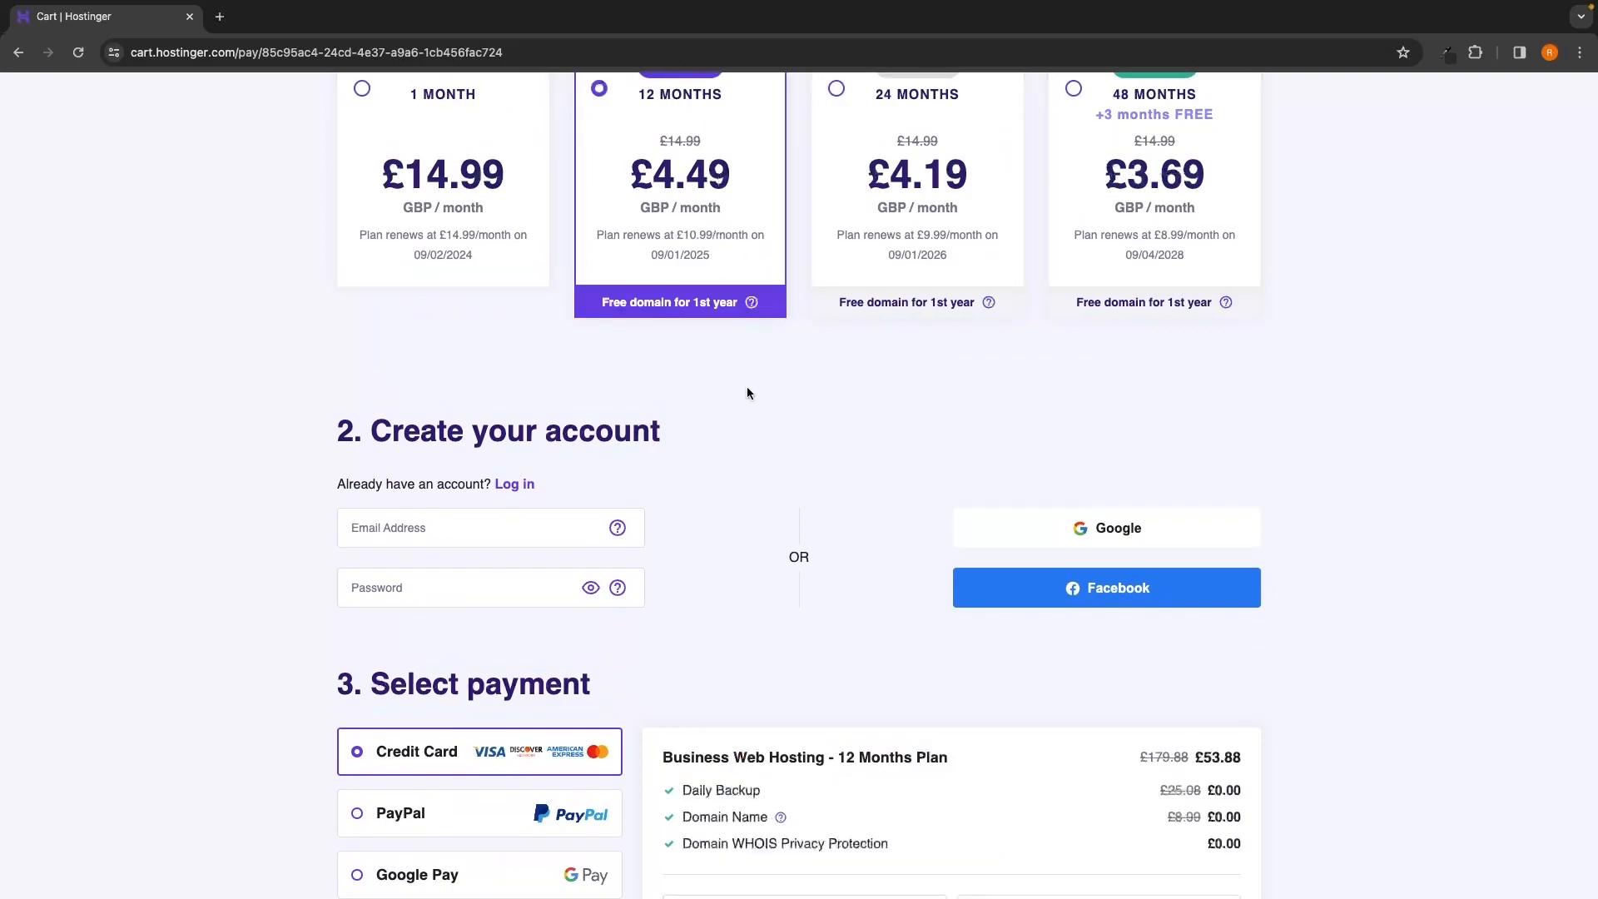
scroll(746, 386, down, 5)
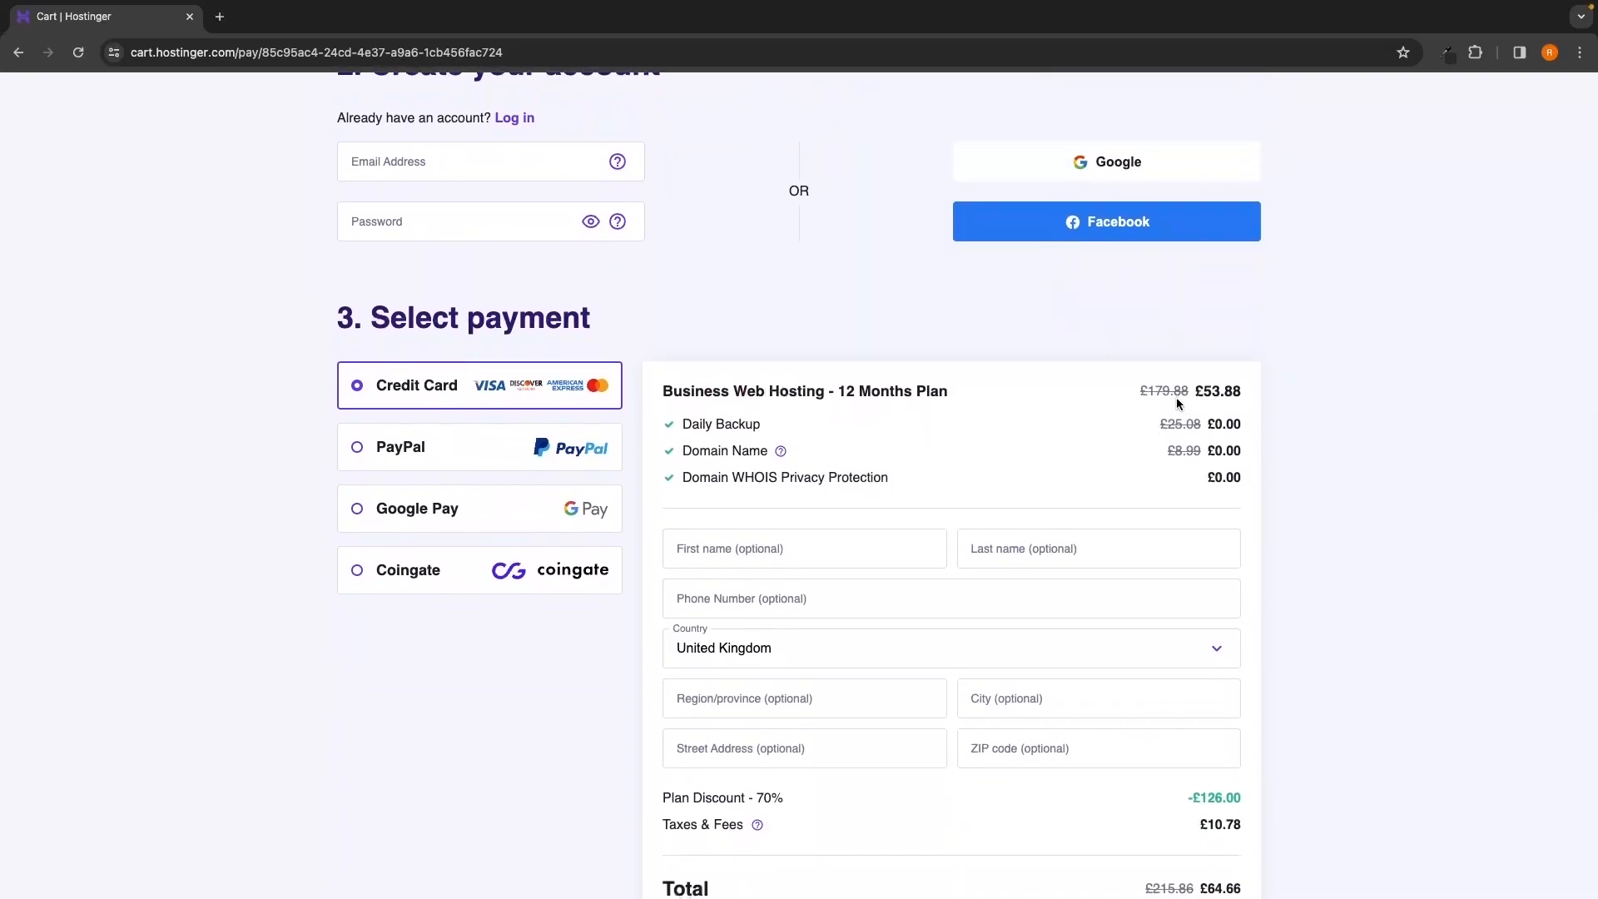
scroll(1173, 396, down, 1)
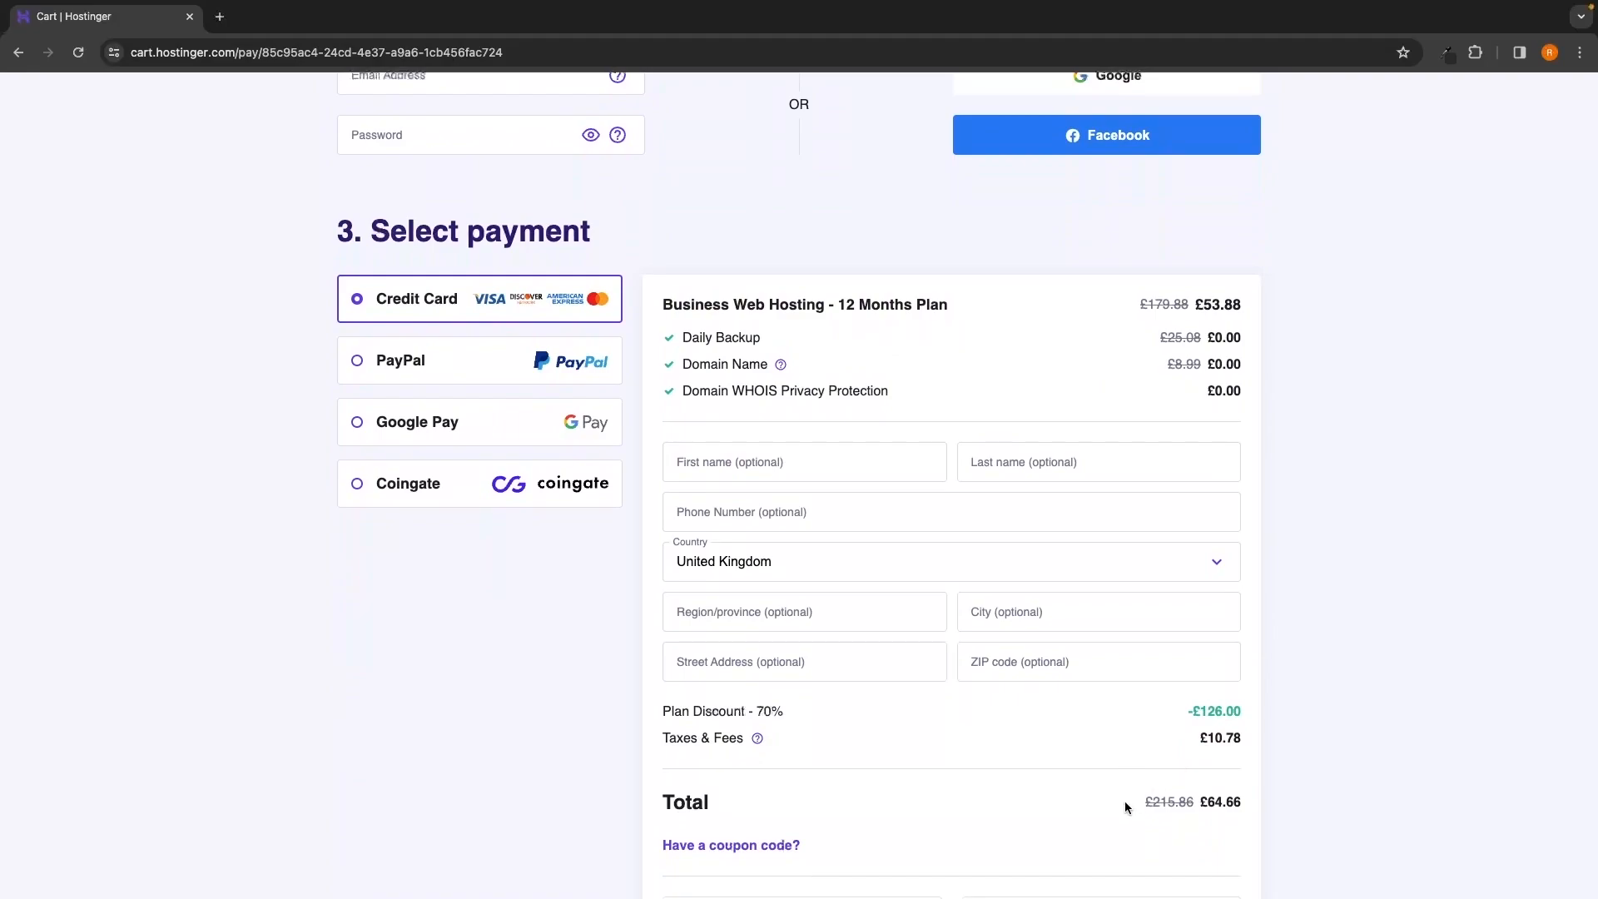
drag(1126, 801, 1256, 803)
click(1290, 804)
drag(839, 304, 966, 303)
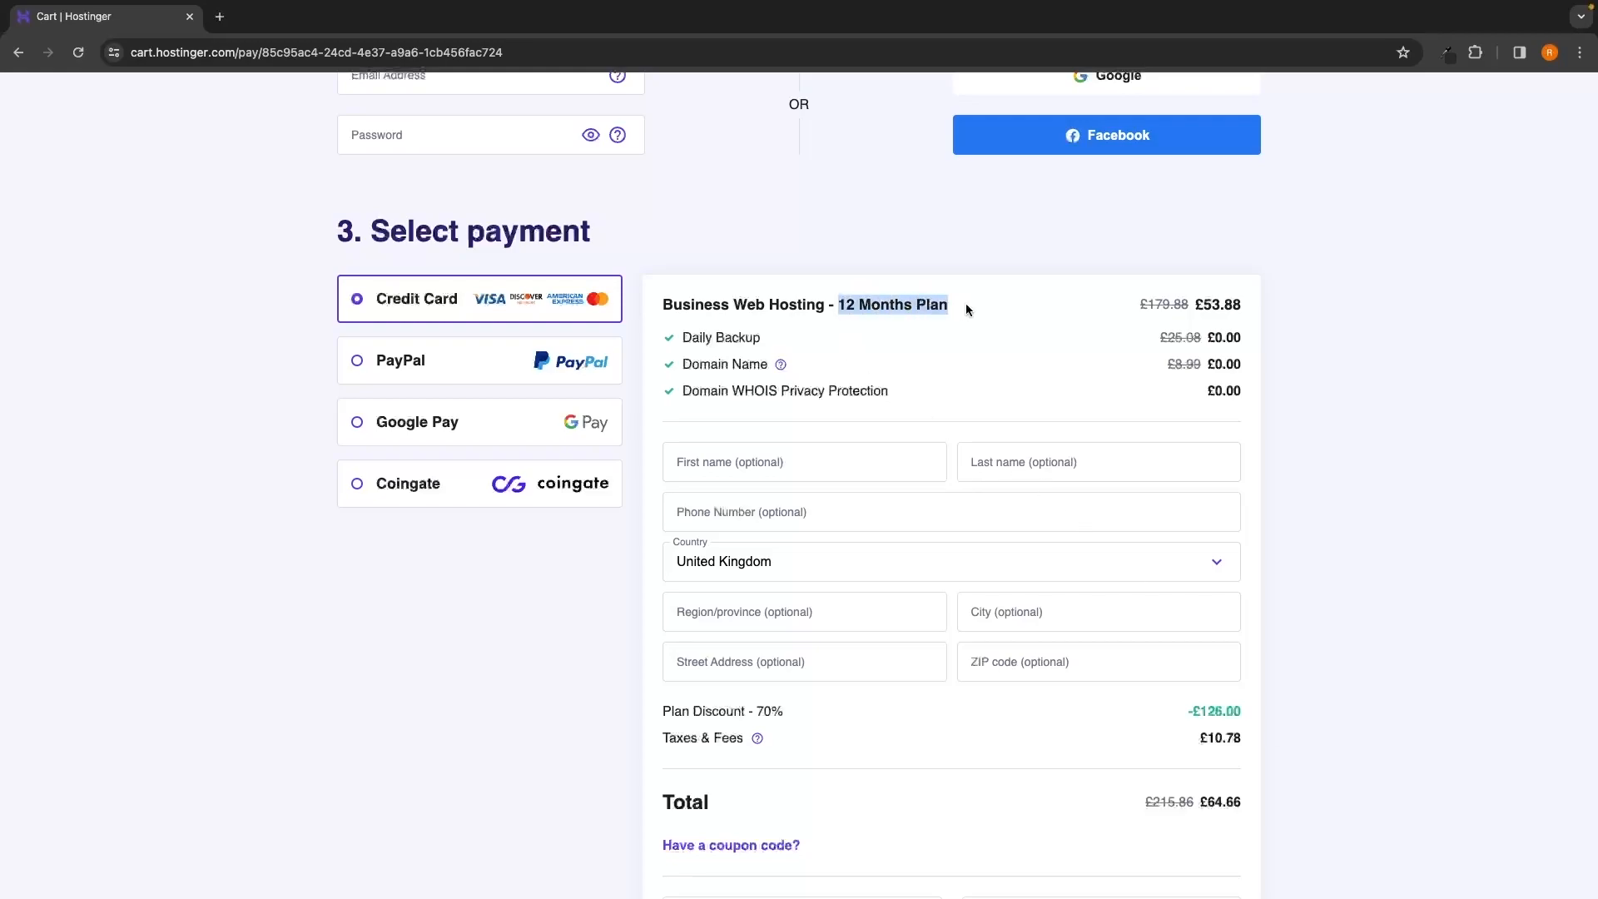
click(985, 303)
Scroll through the rest of checkout and start filling in the account e-mail address
scroll(1076, 396, up, 7)
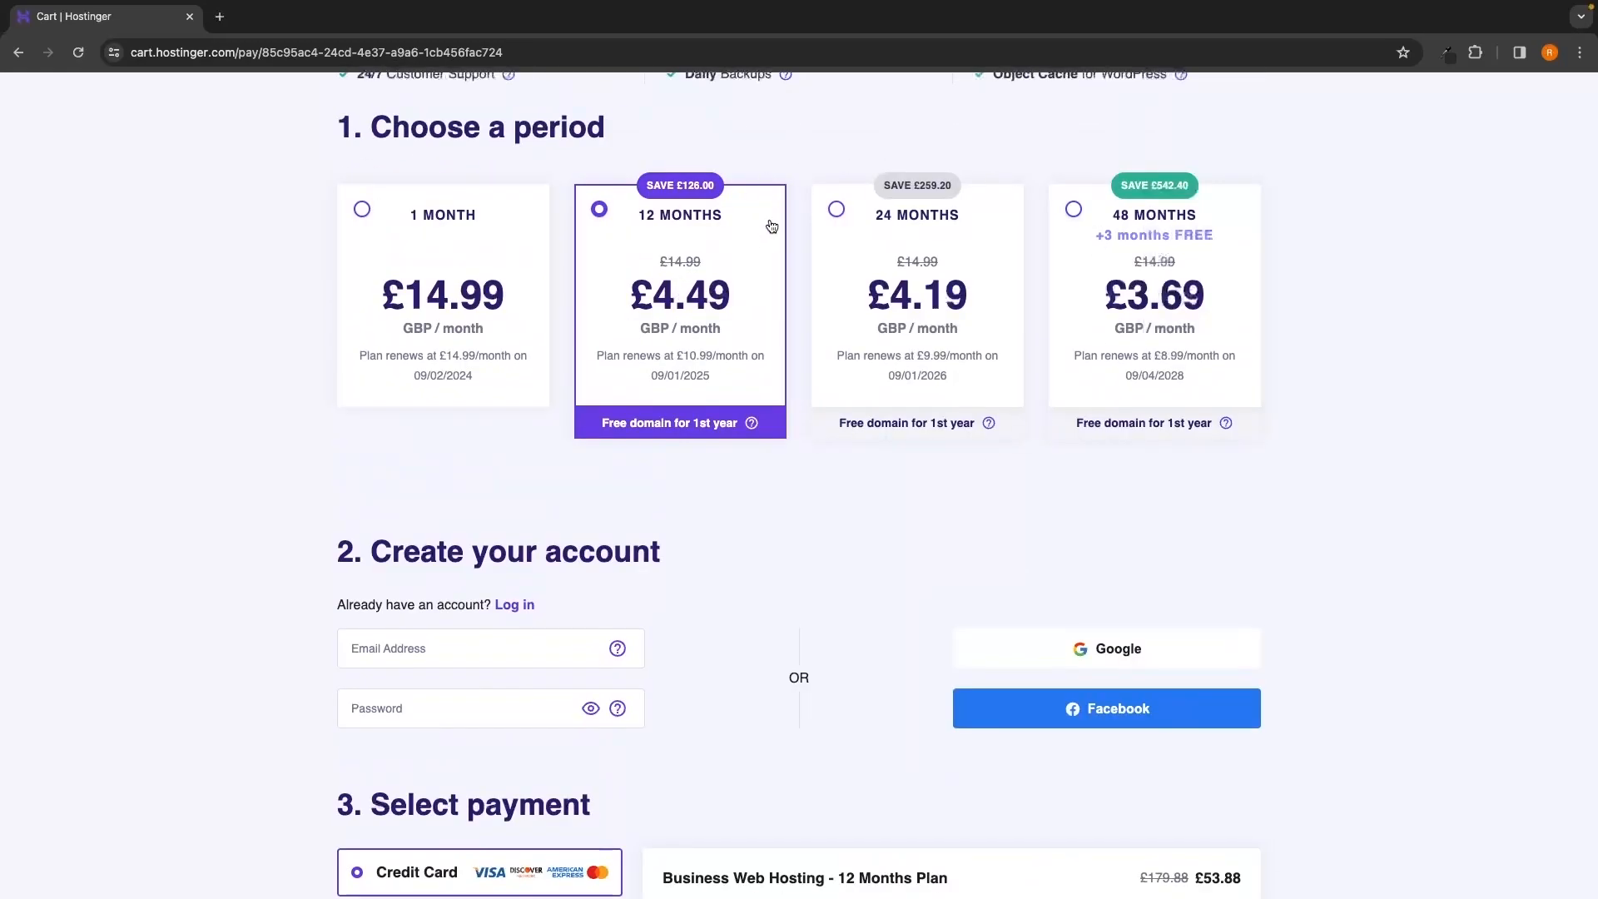
scroll(680, 308, down, 1)
scroll(680, 310, down, 3)
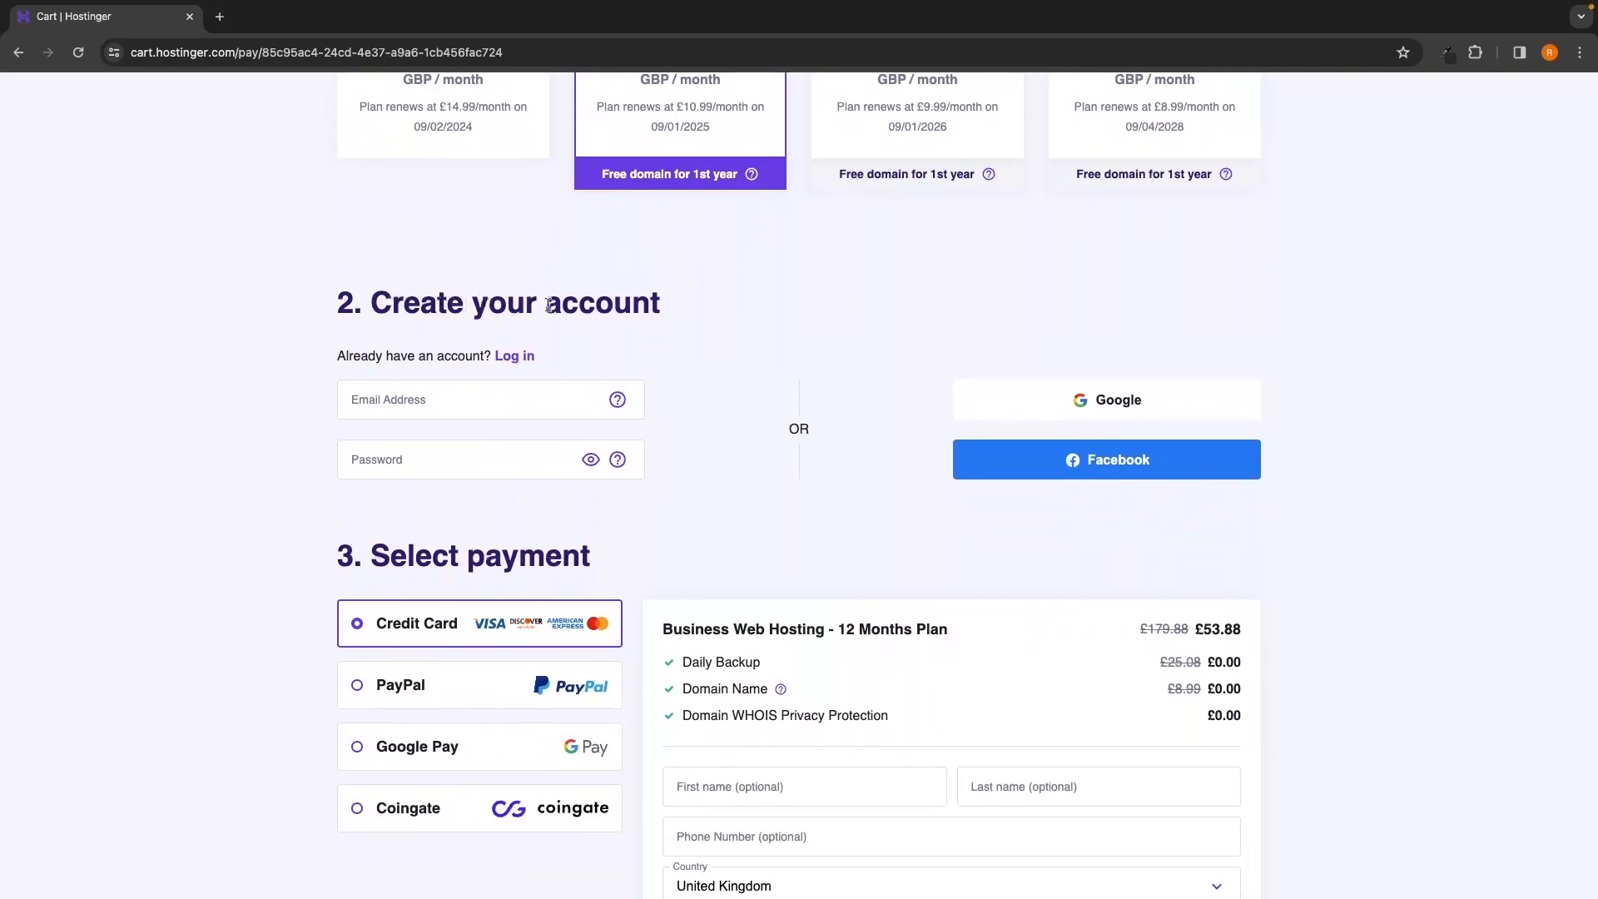
scroll(541, 306, down, 1)
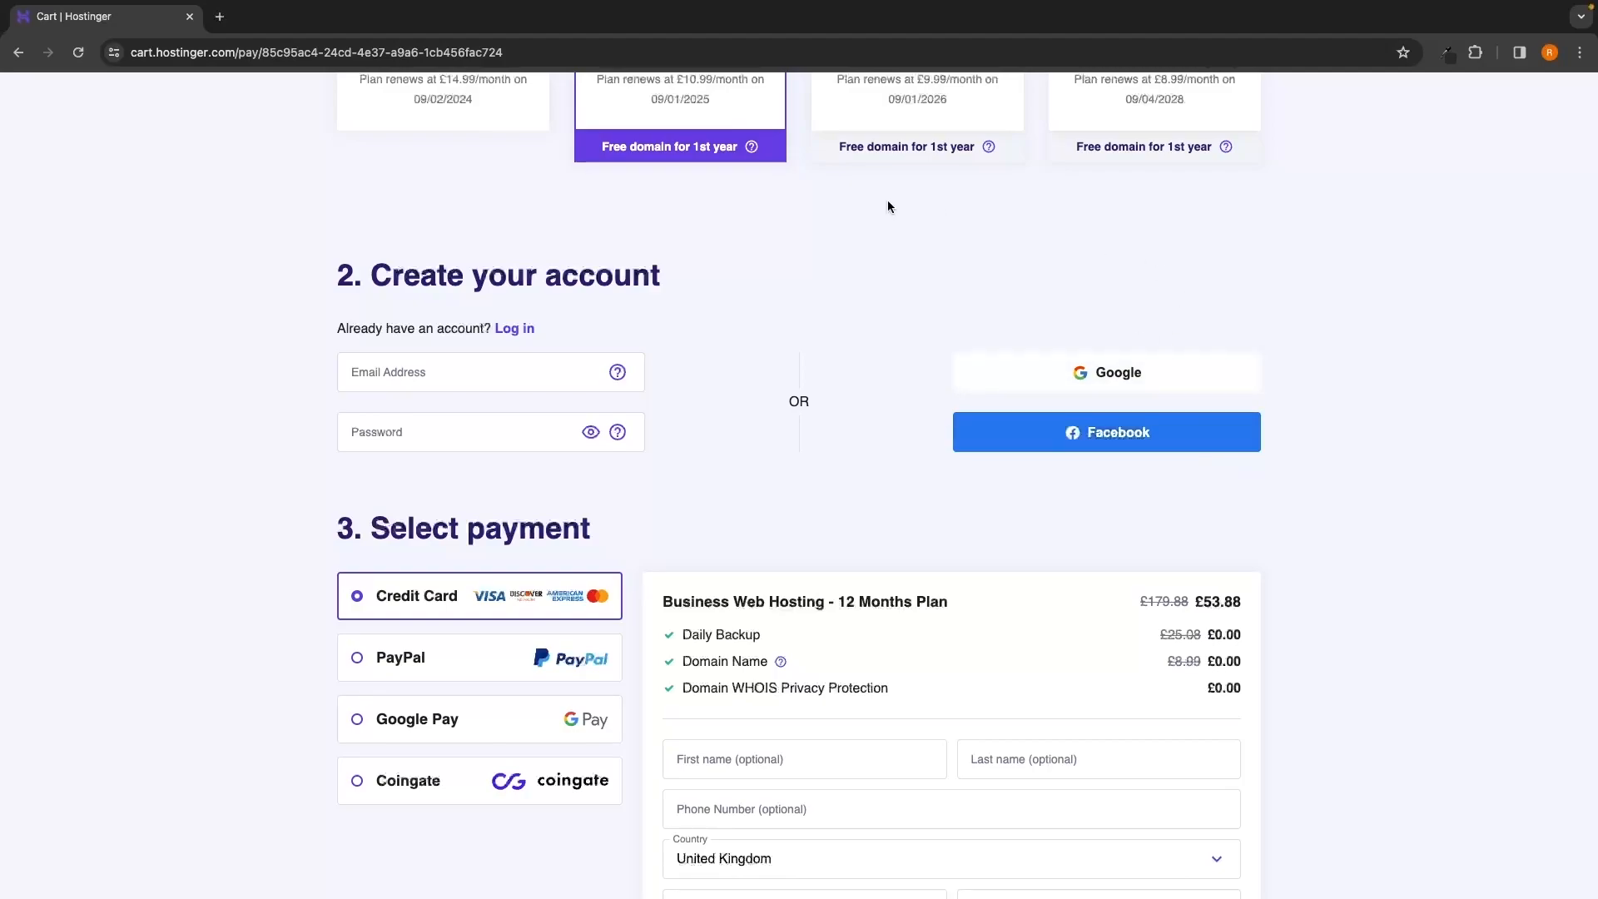
scroll(853, 425, down, 3)
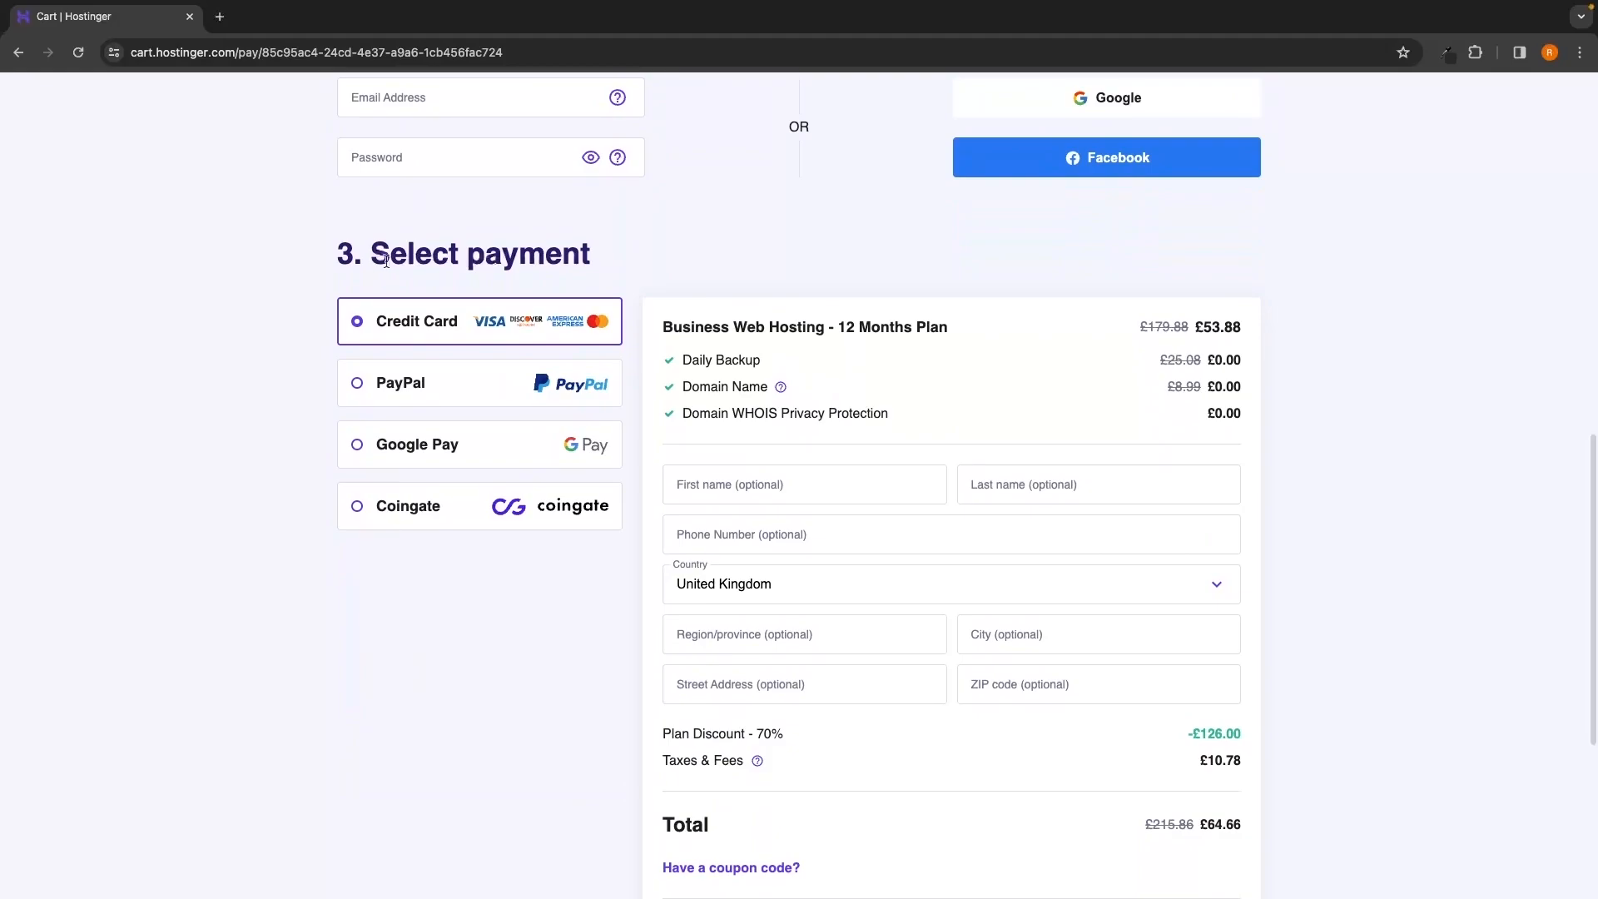
scroll(658, 260, down, 1)
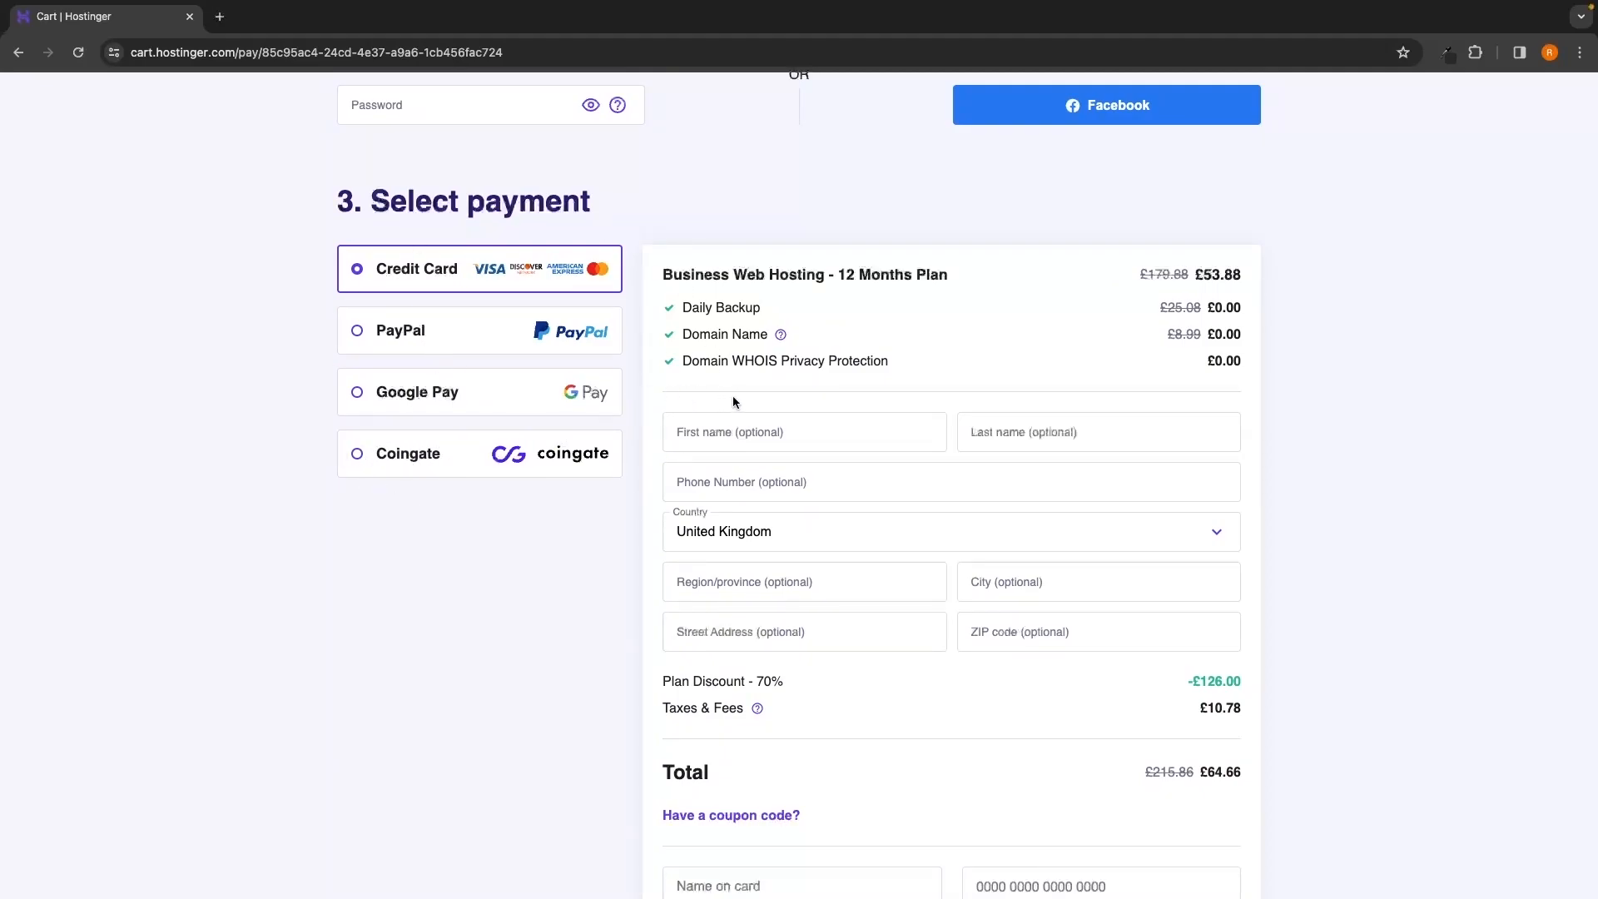
scroll(1312, 560, down, 2)
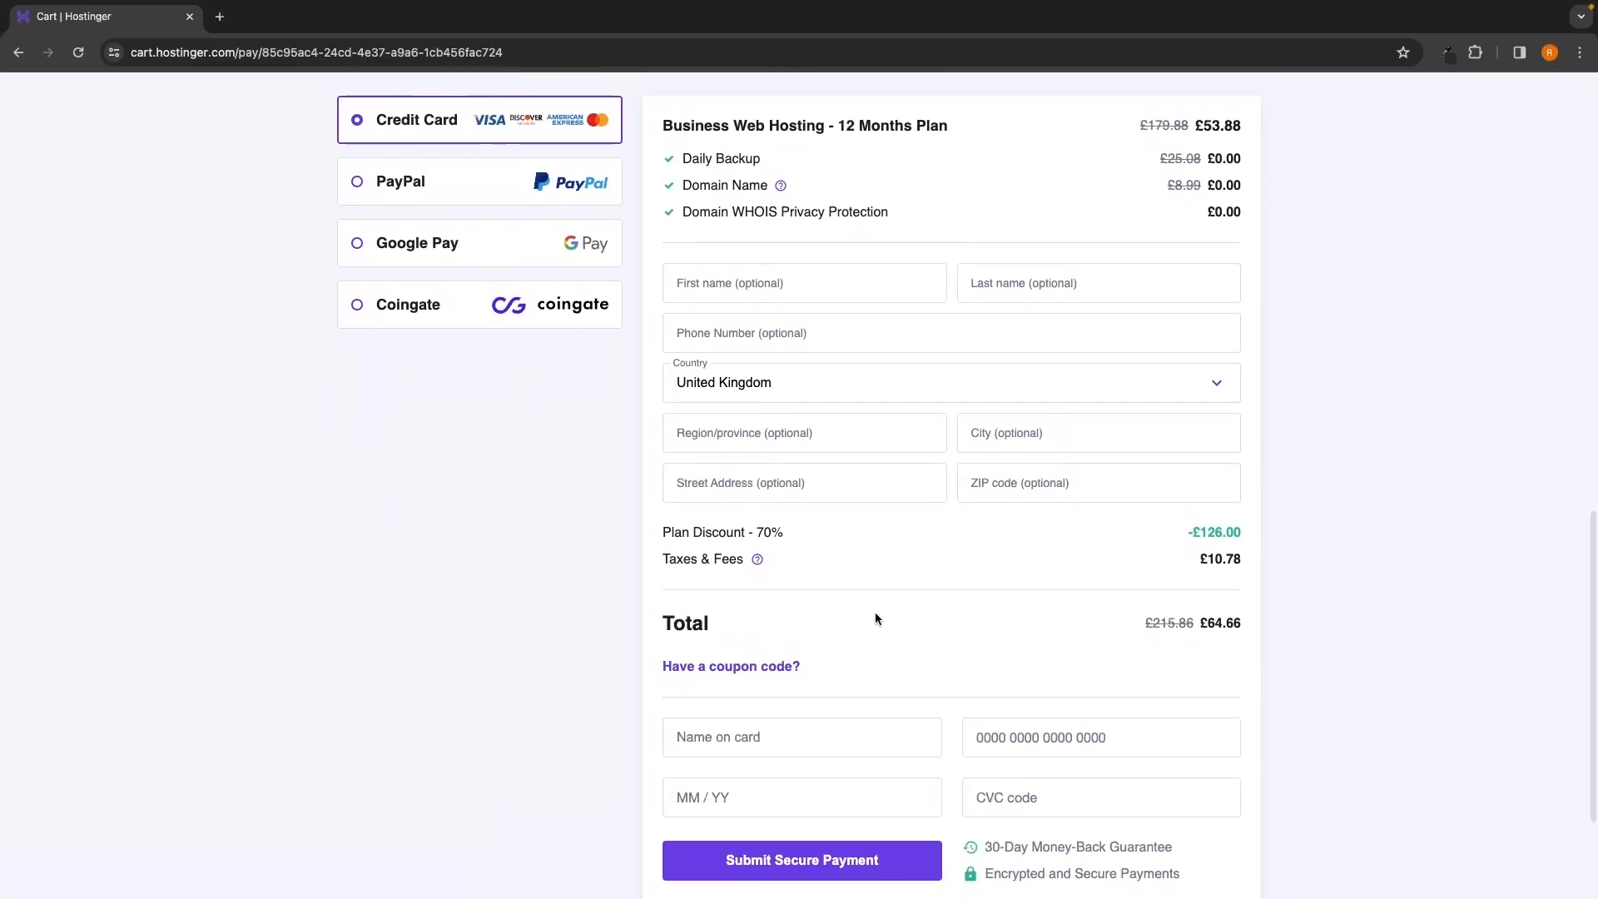
scroll(1155, 512, down, 2)
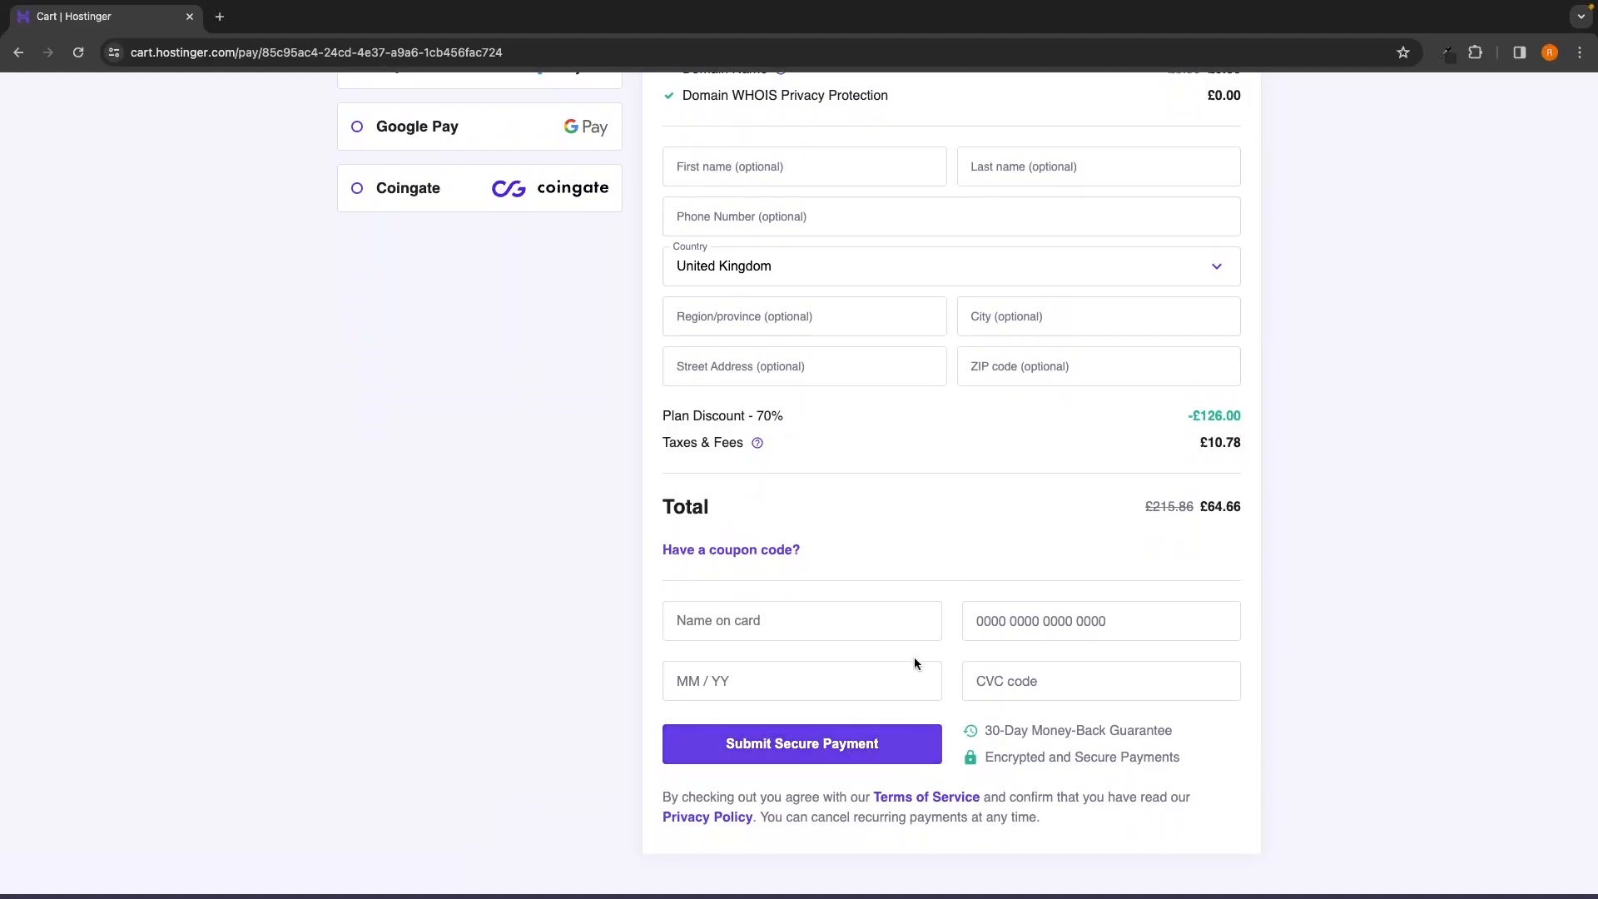
scroll(915, 663, up, 8)
click(537, 384)
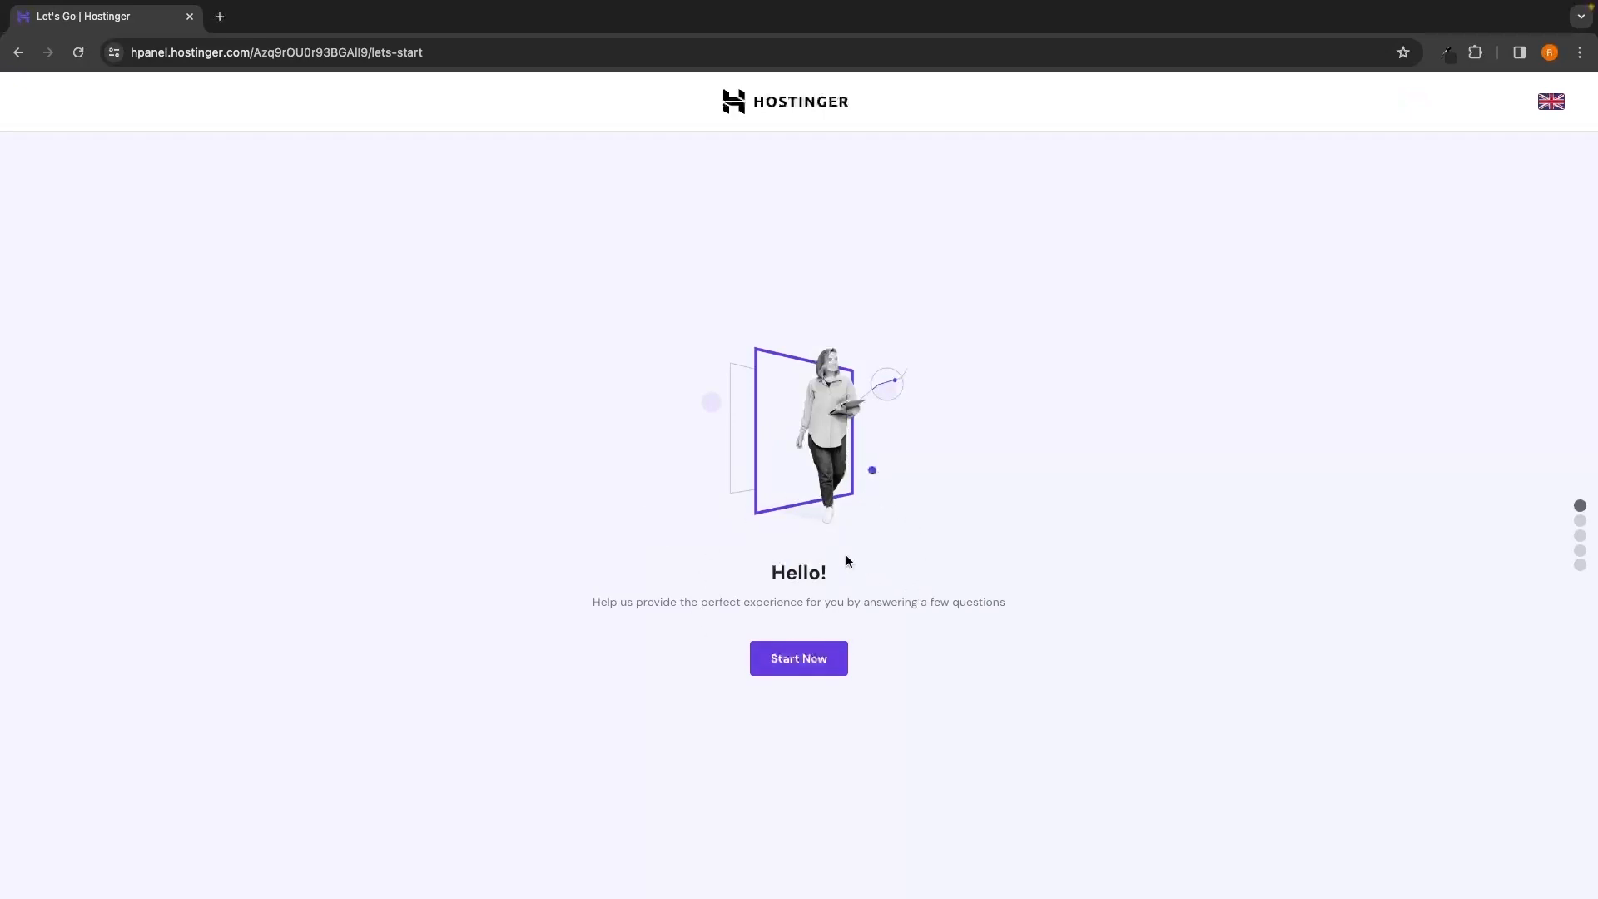
Start the setup questionnaire, answering that the site is for yourself and self-built
click(811, 665)
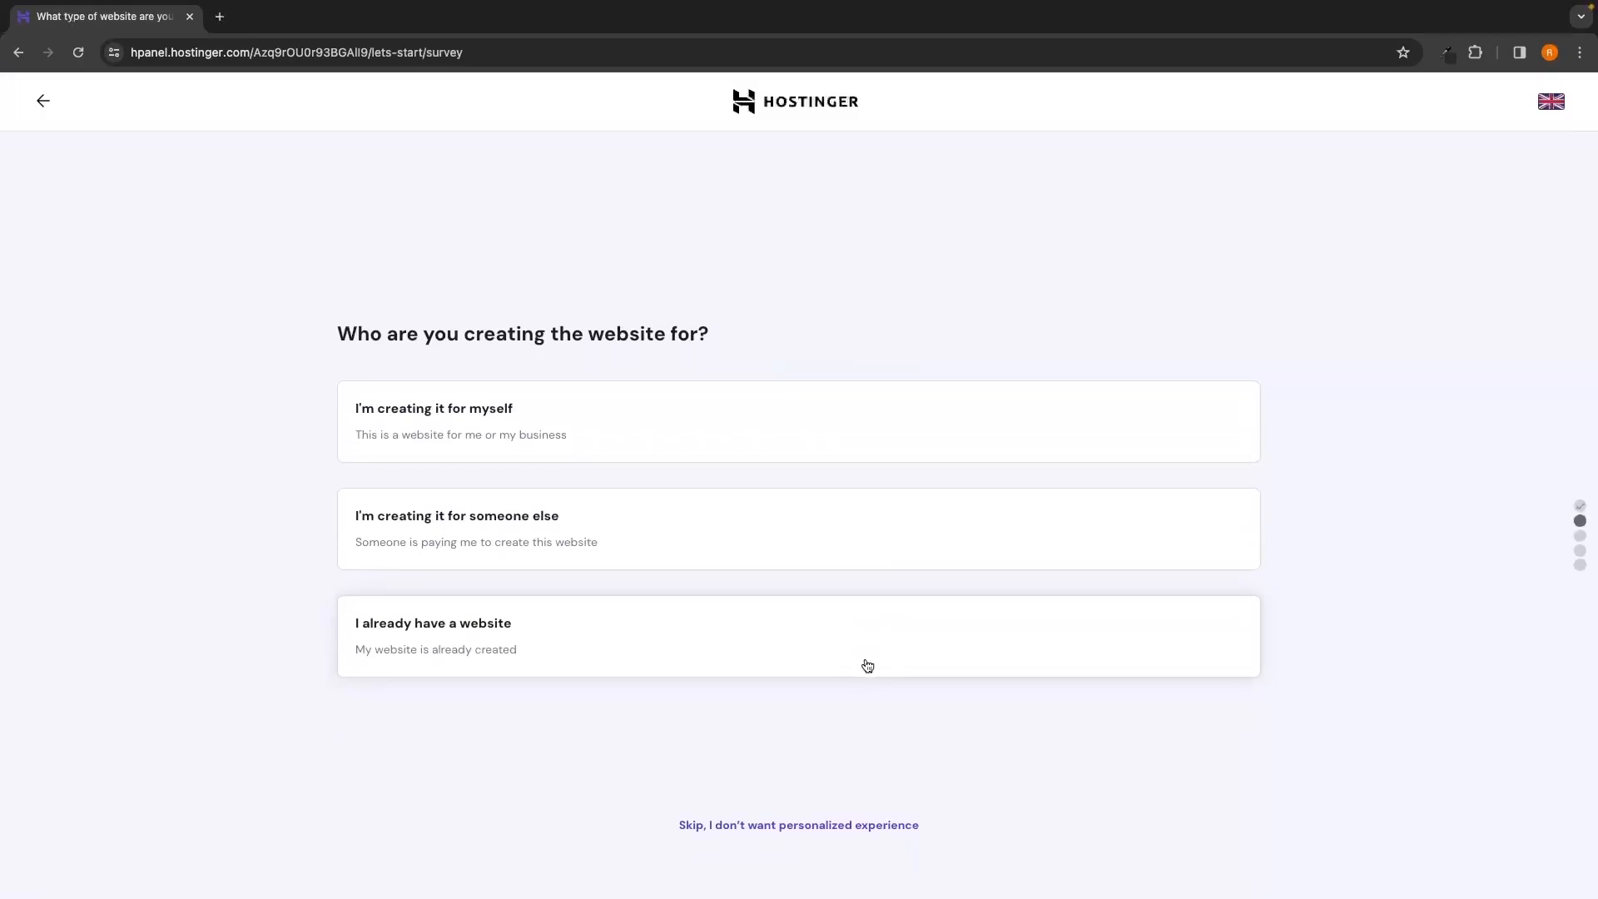
drag(346, 331, 709, 333)
click(731, 325)
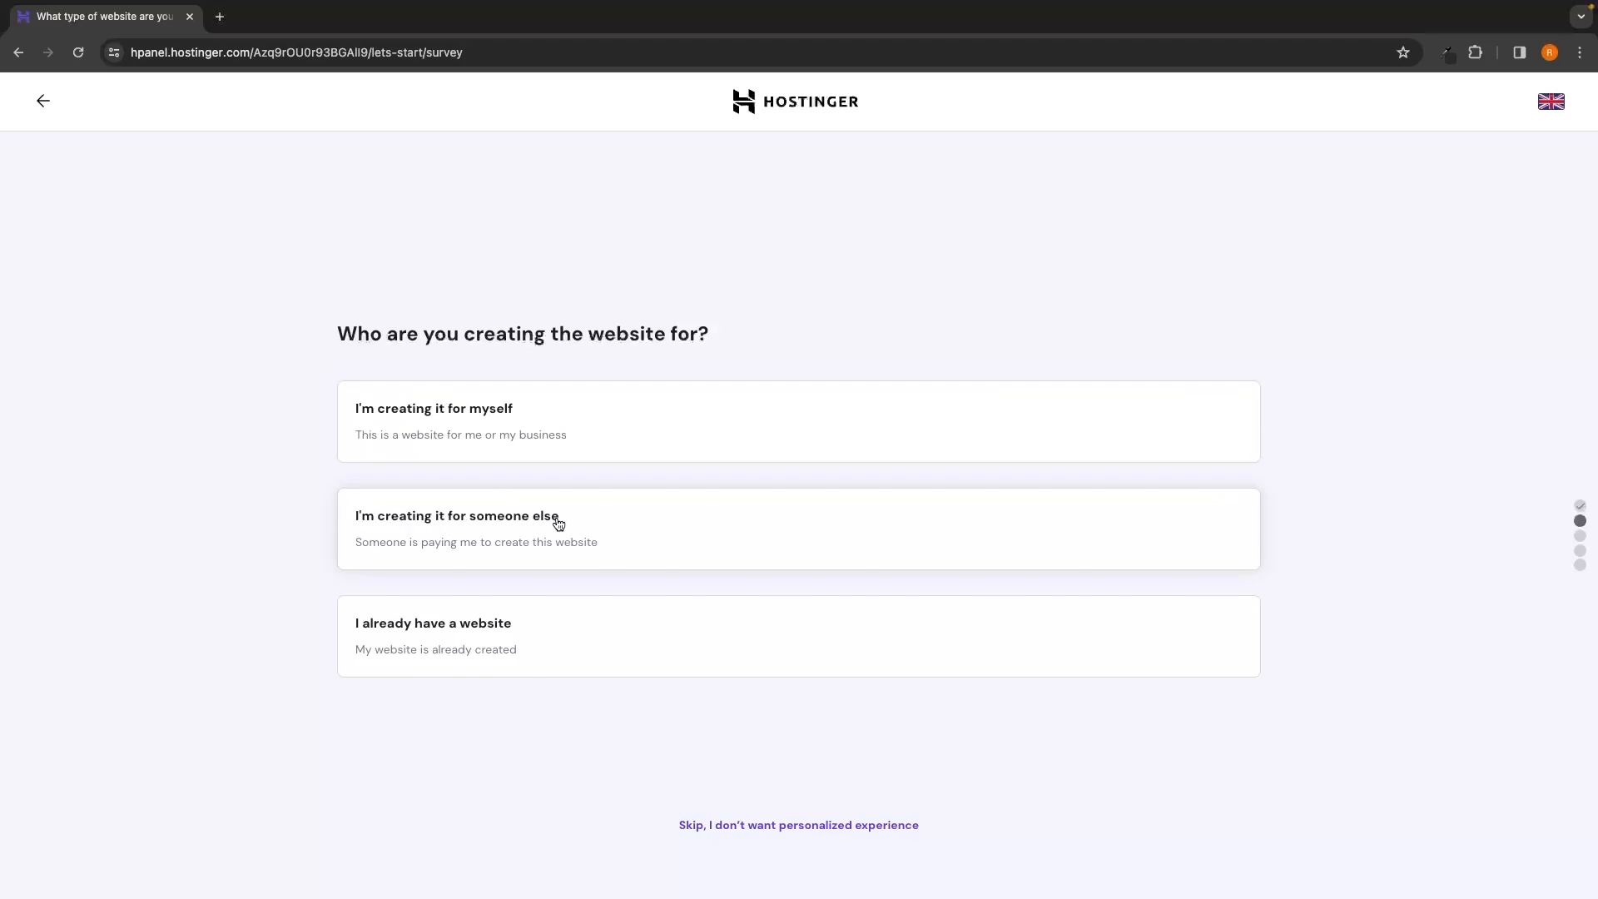
click(447, 418)
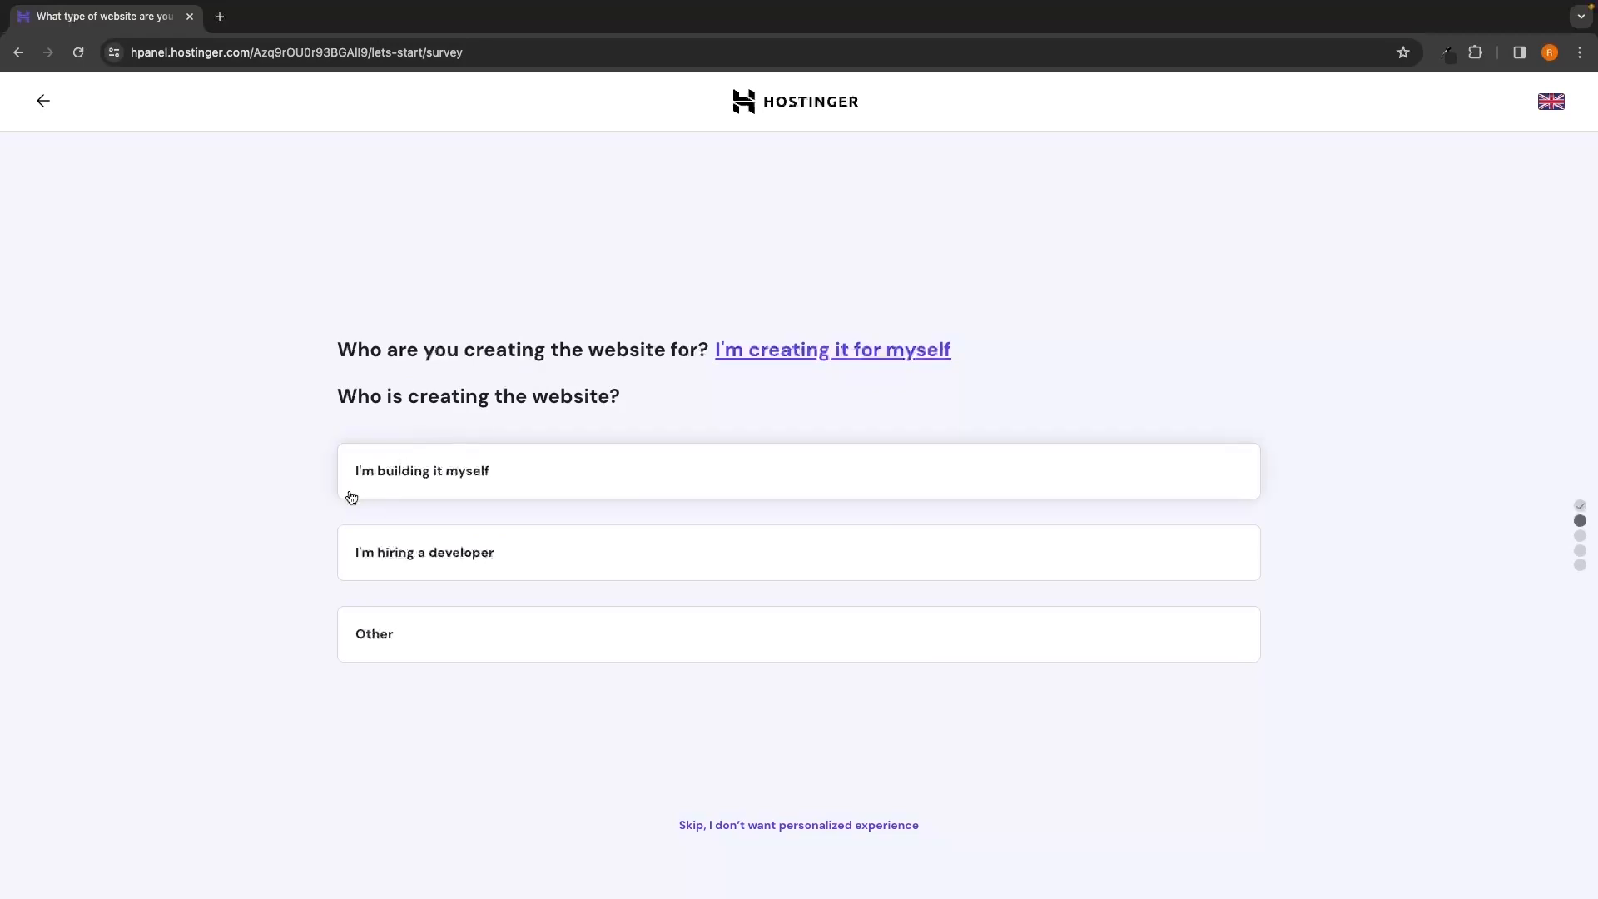
click(435, 481)
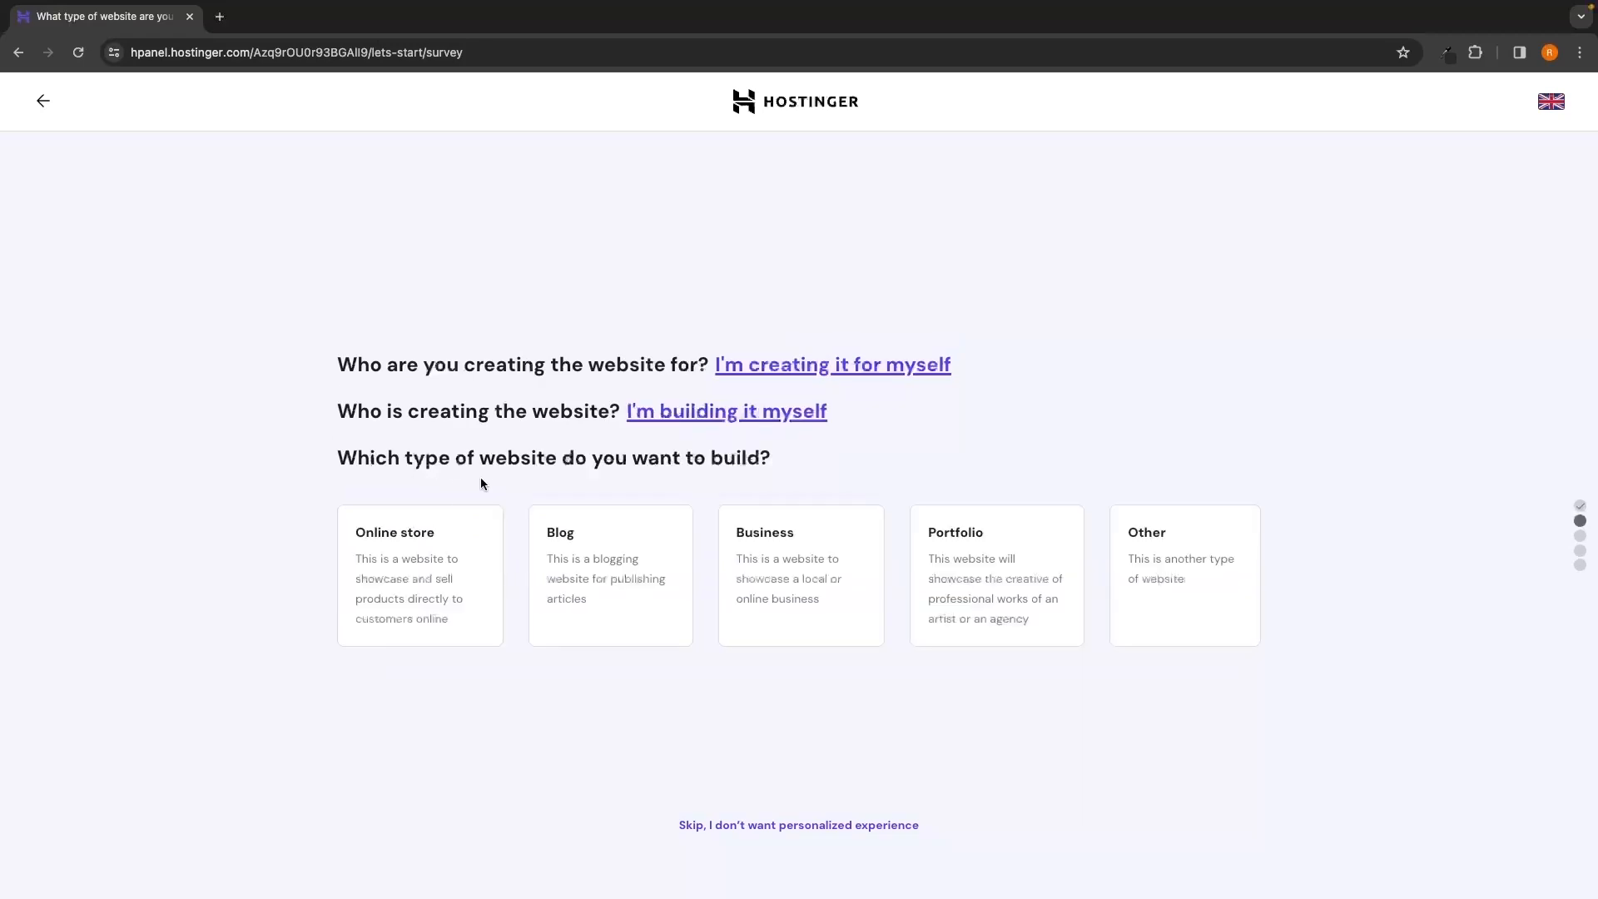
Choose Portfolio as the website type and decline help with building it
drag(333, 458, 782, 461)
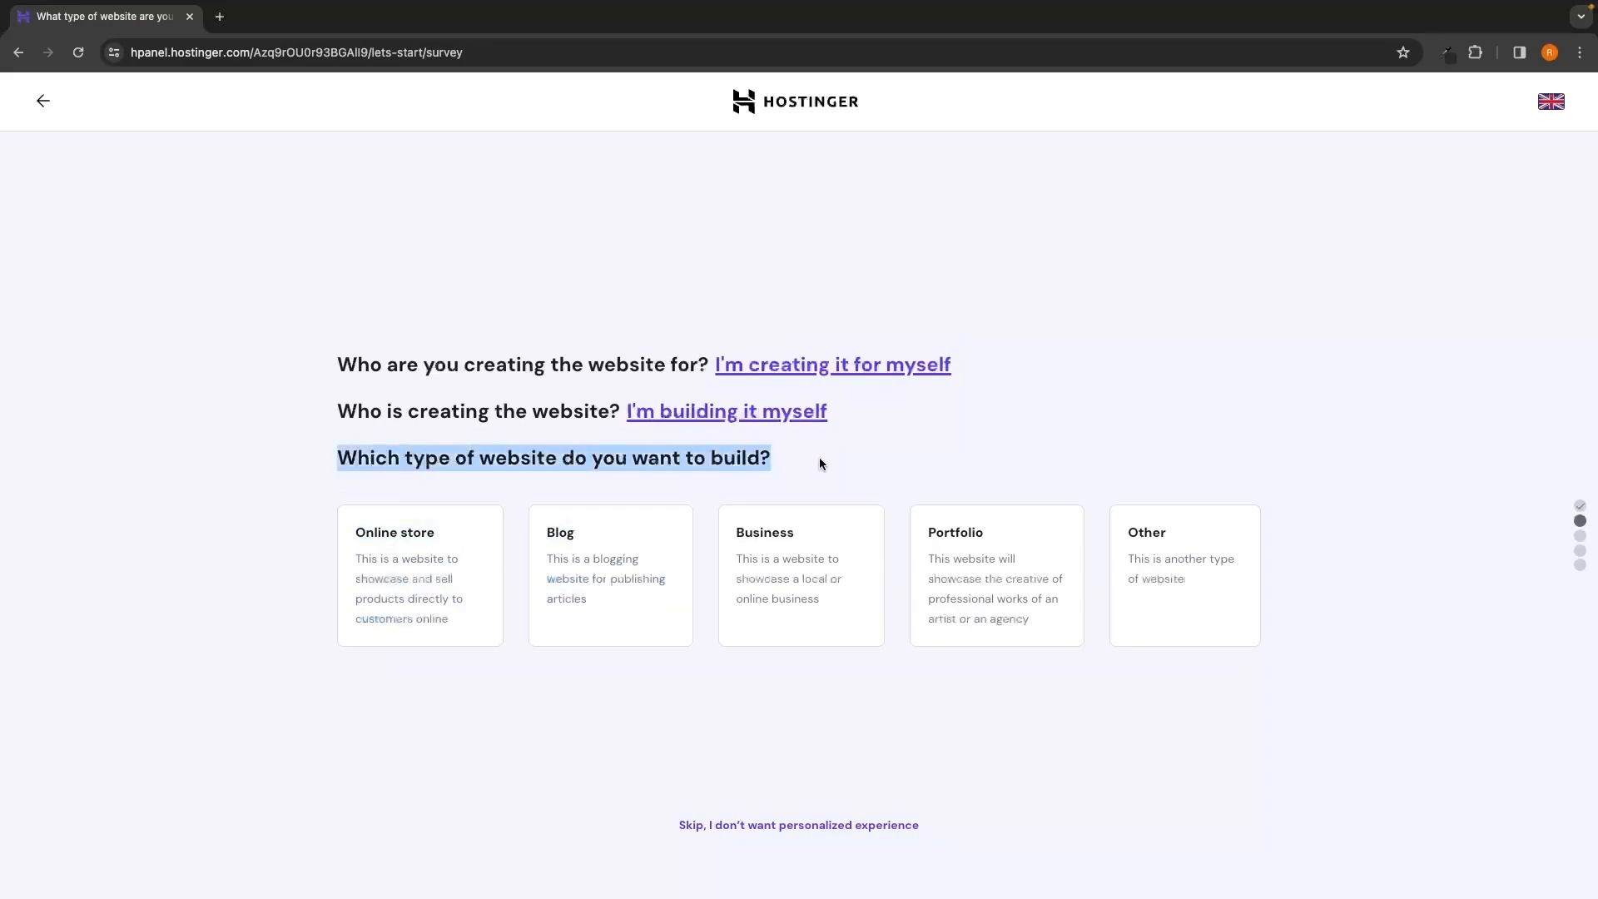
click(749, 444)
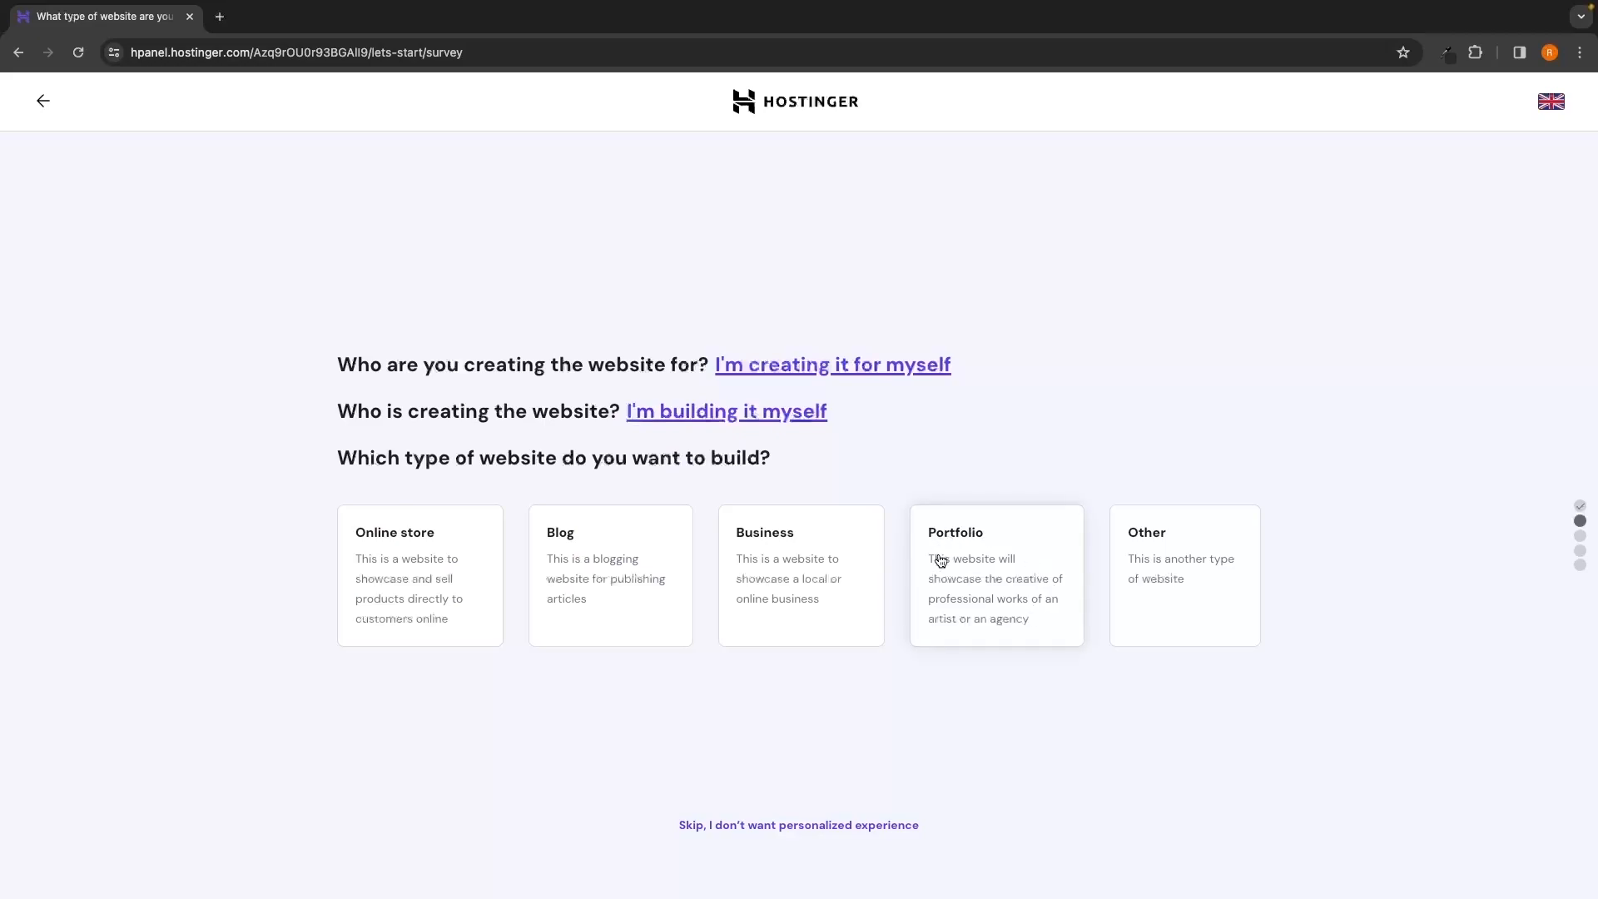
click(985, 572)
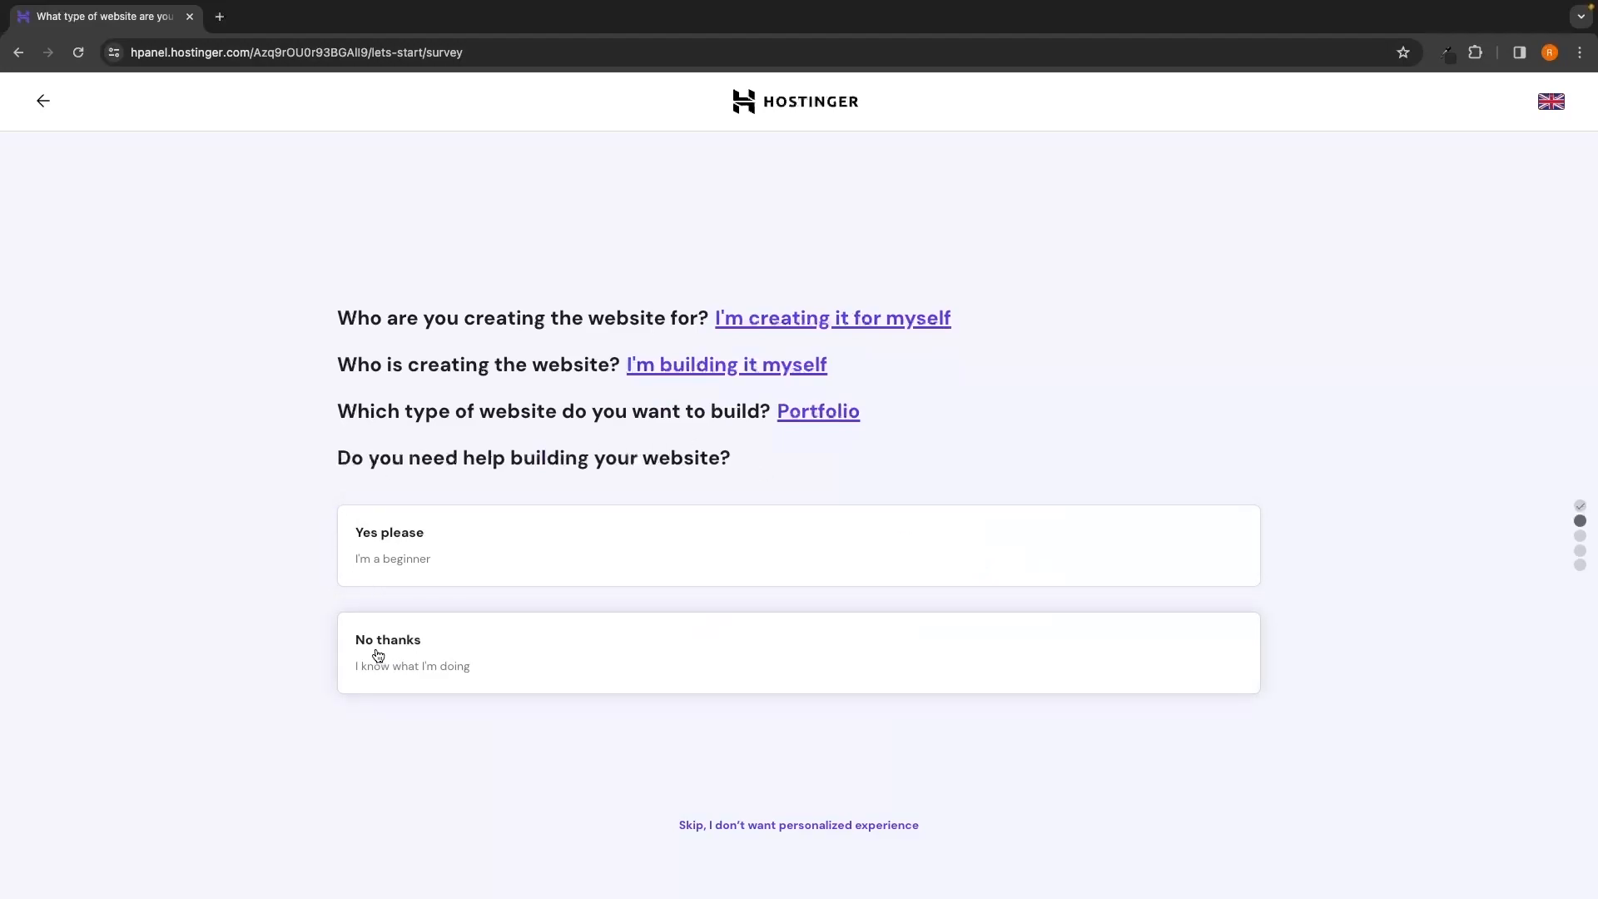
click(467, 671)
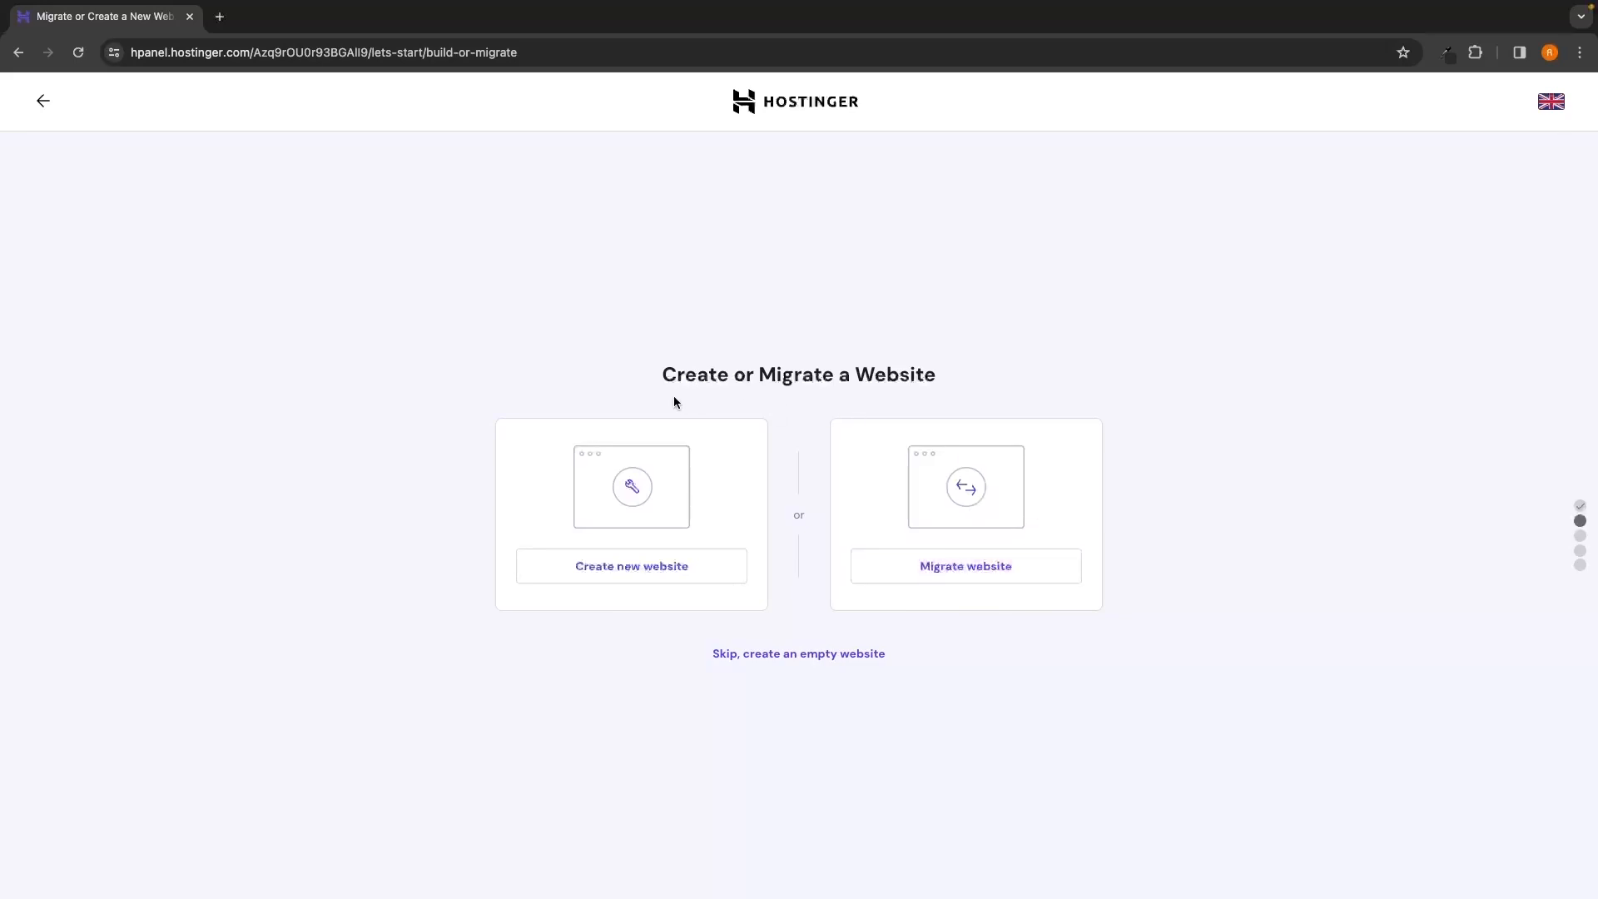
Start a brand-new website and choose WordPress with AI over Hostinger Builder with AI
click(596, 576)
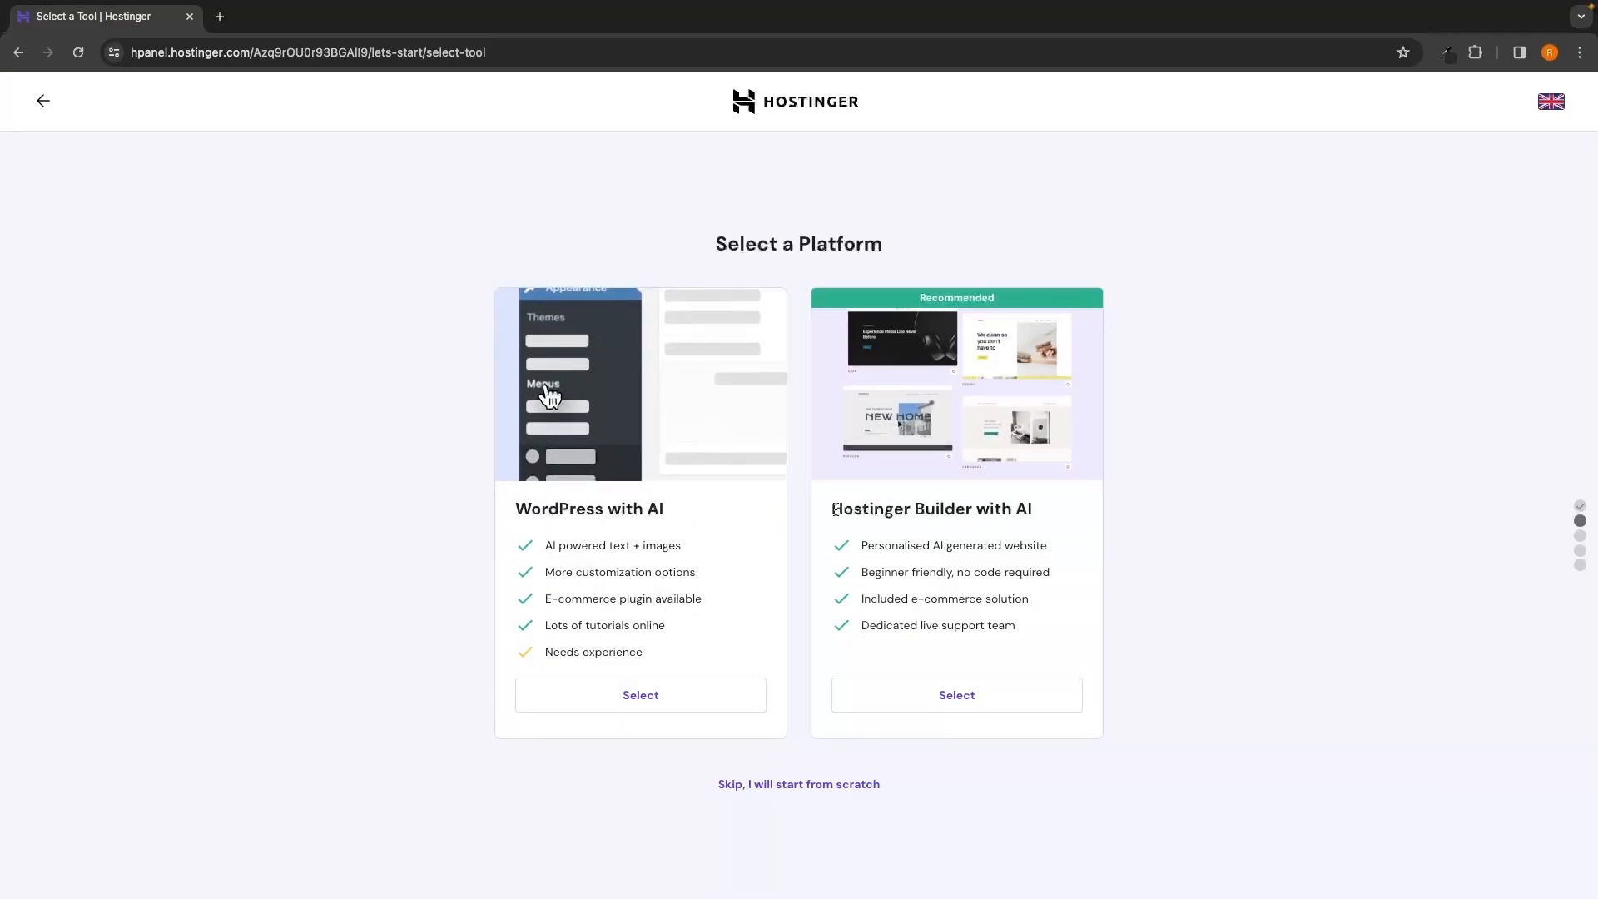
drag(835, 509, 1036, 516)
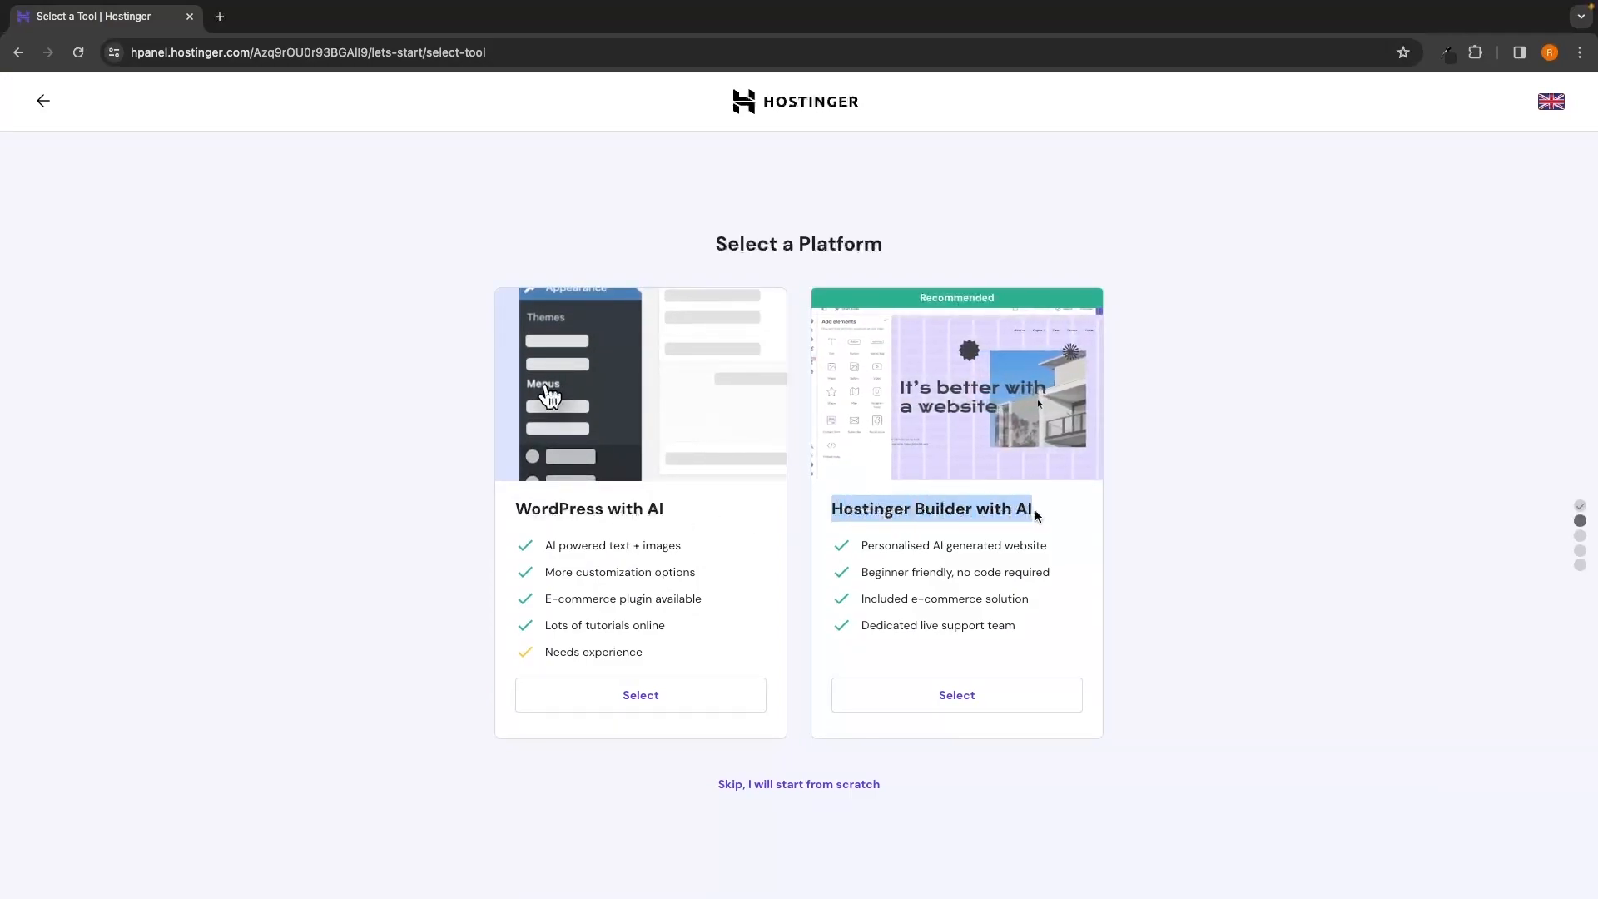
click(1056, 507)
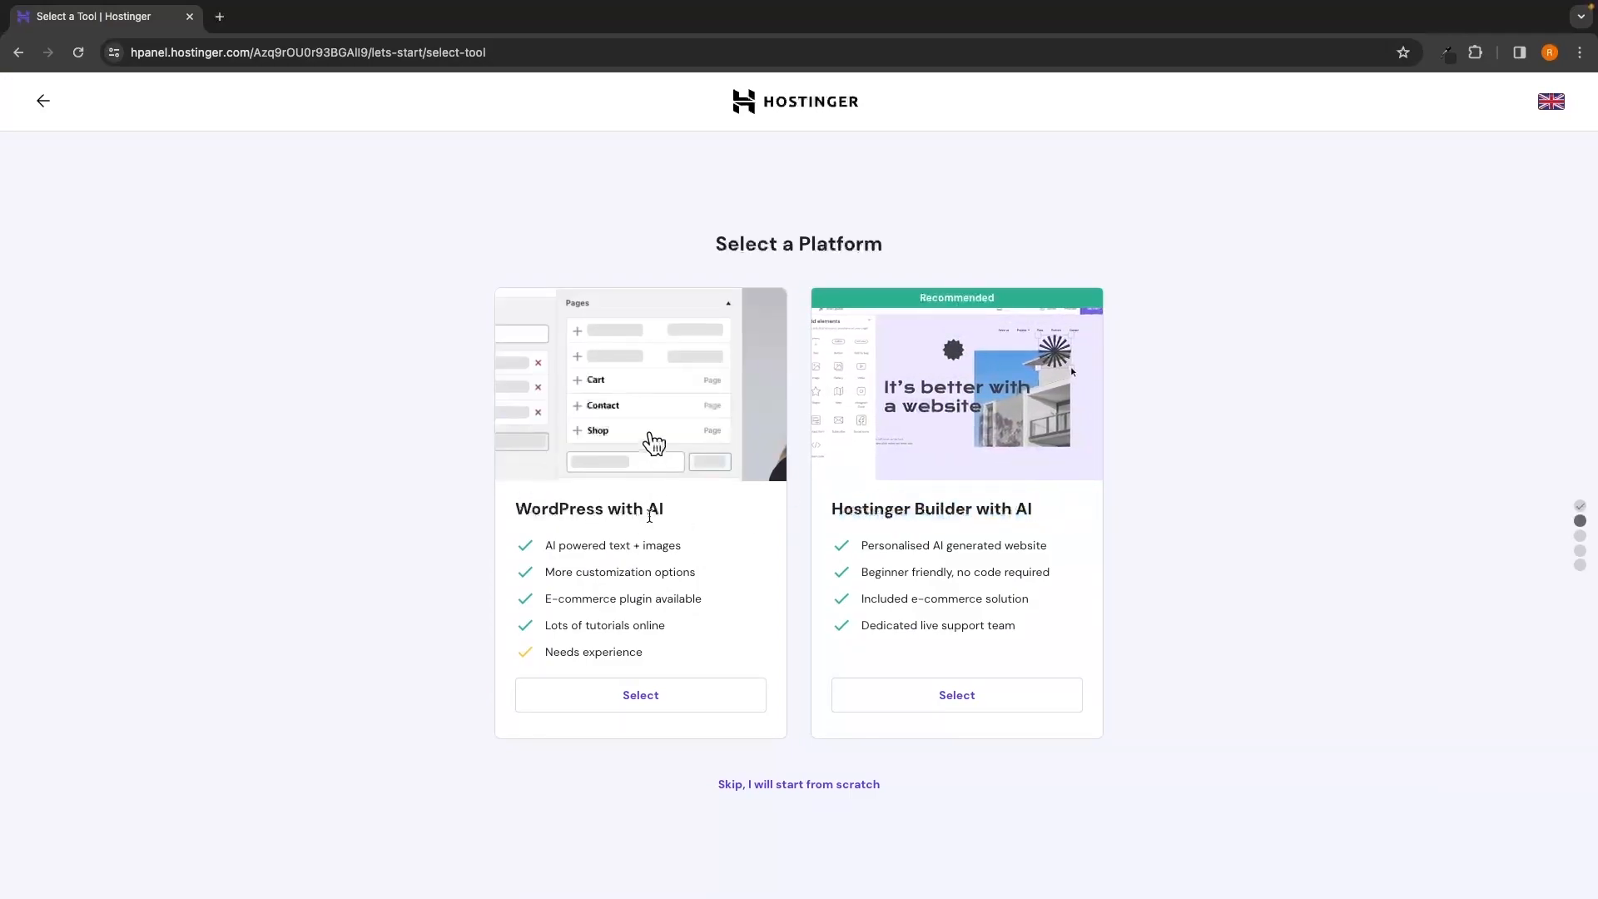
drag(832, 509, 1072, 516)
click(1081, 518)
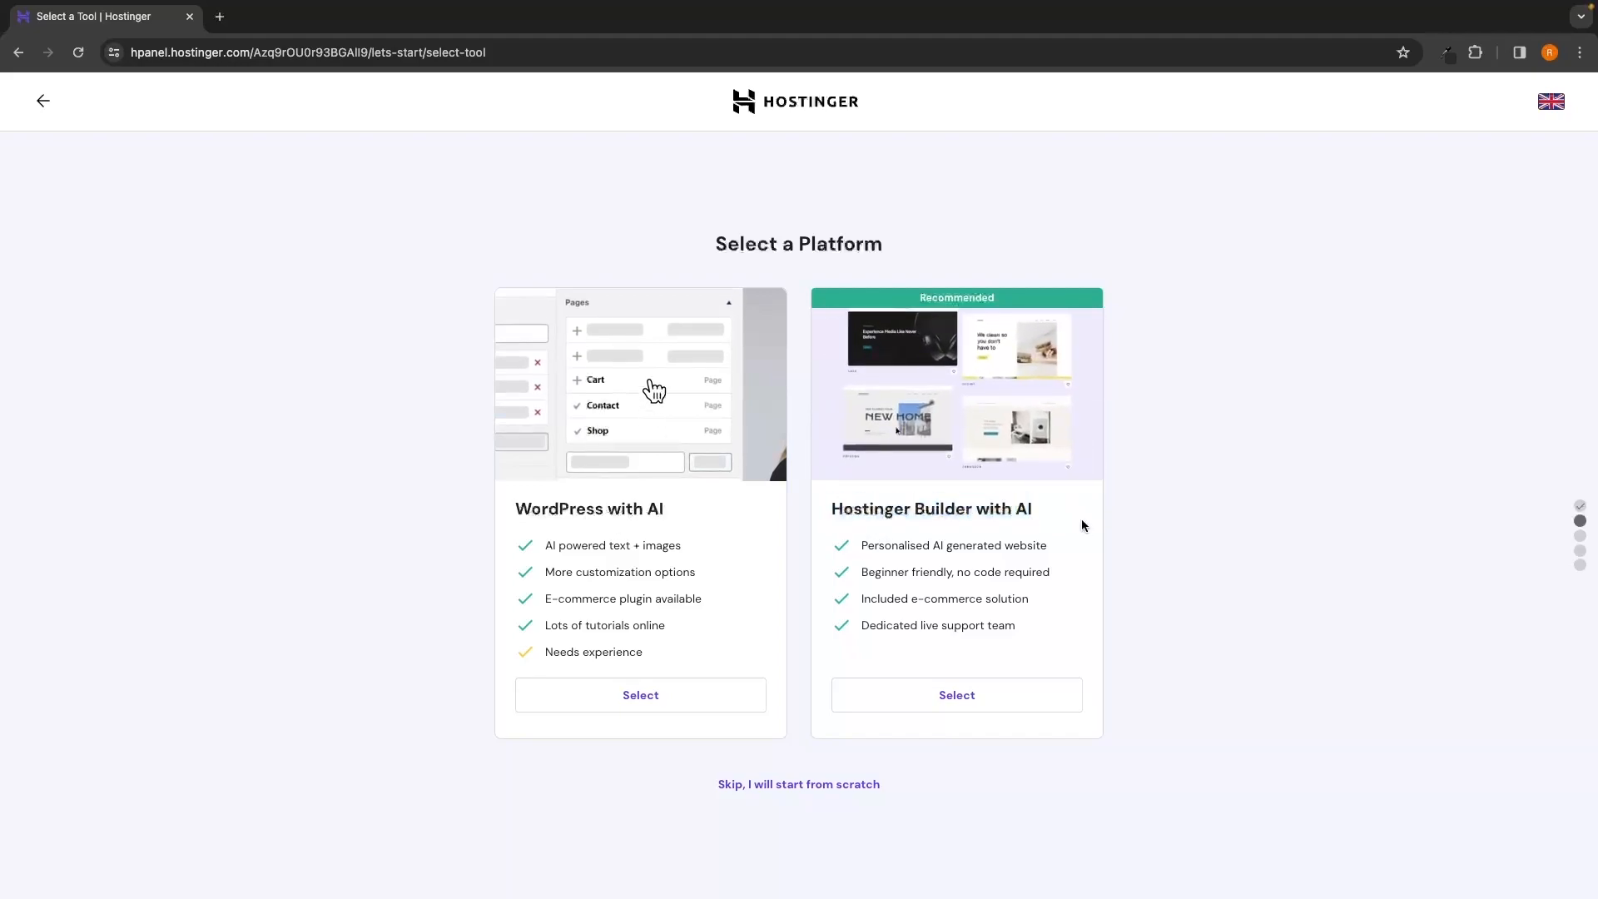
drag(499, 507, 675, 511)
click(670, 513)
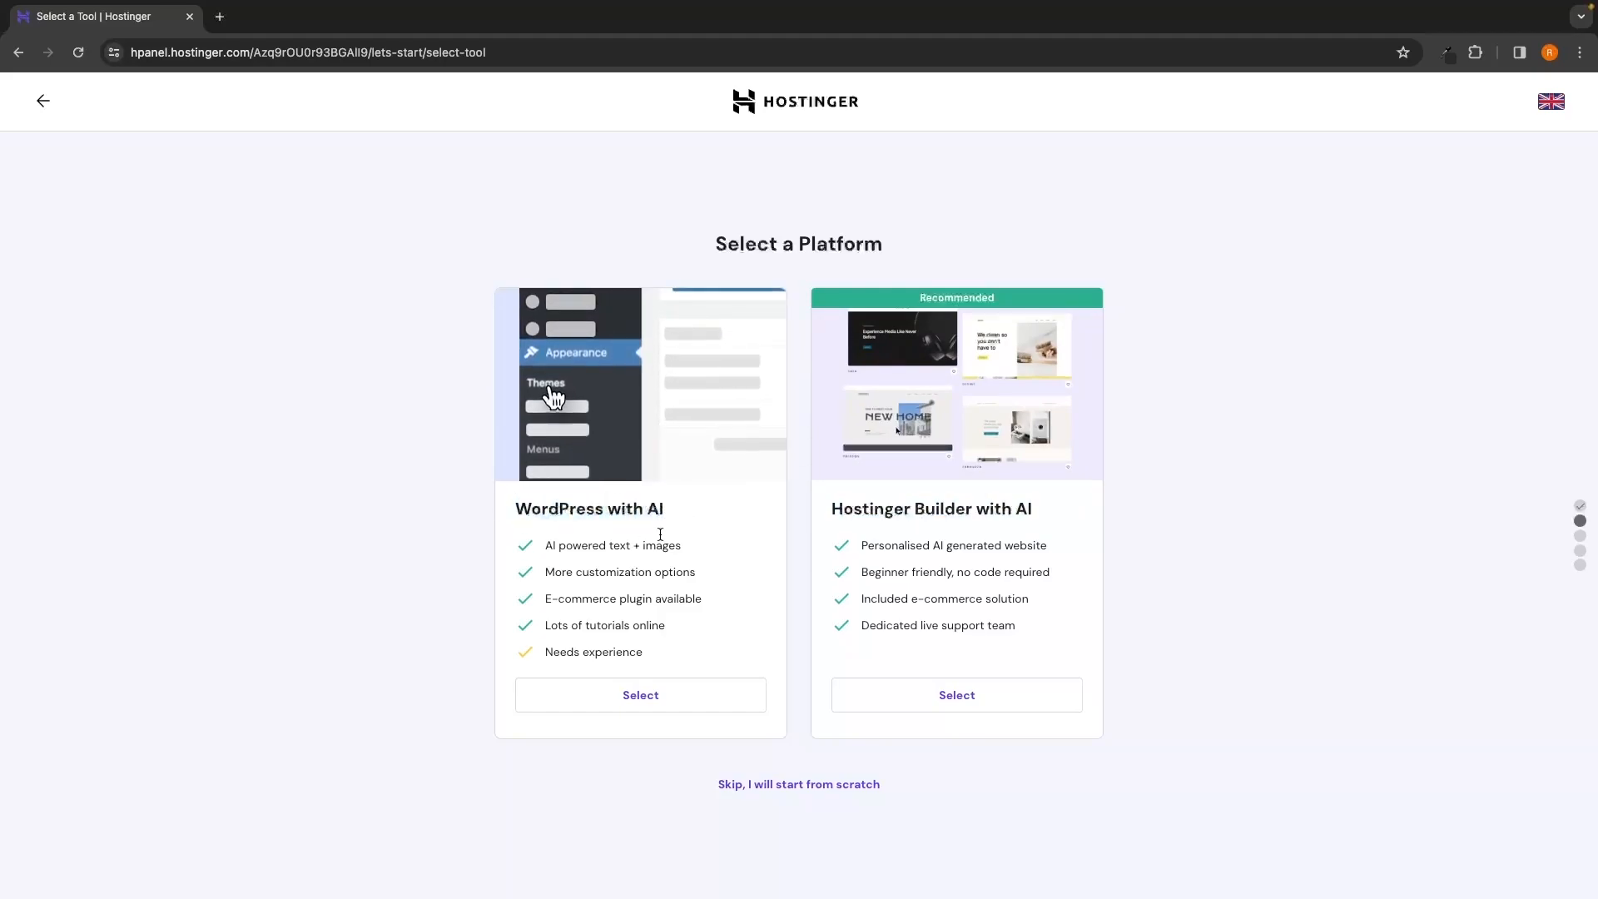
click(654, 704)
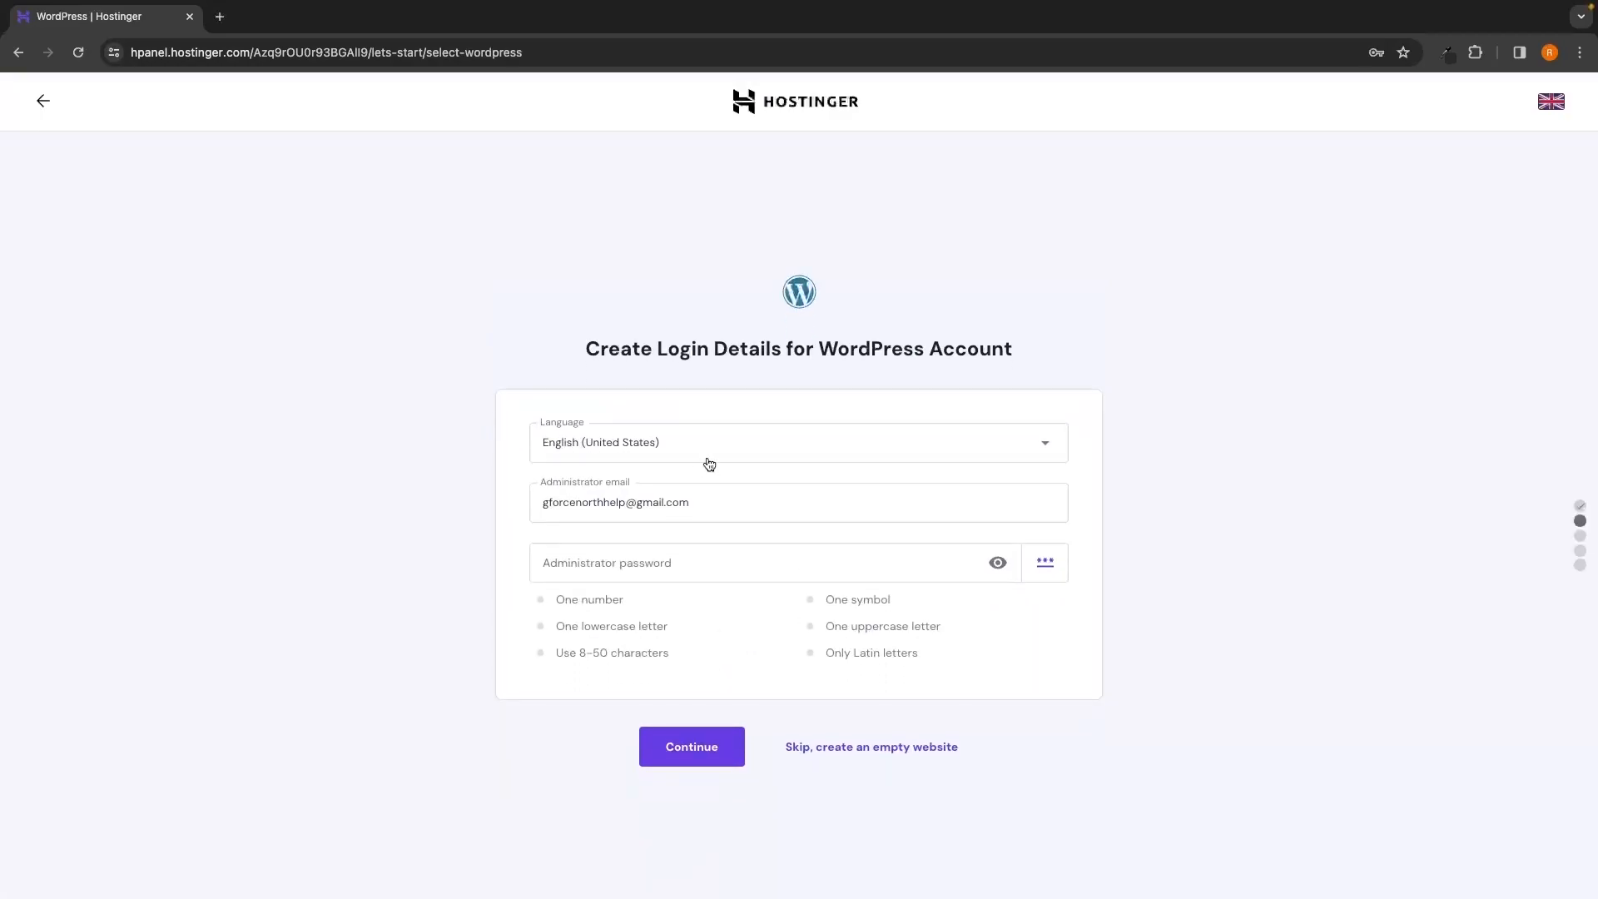
Review the WordPress login details and administrator e-mail, then enter the administrator password
drag(1015, 349, 570, 344)
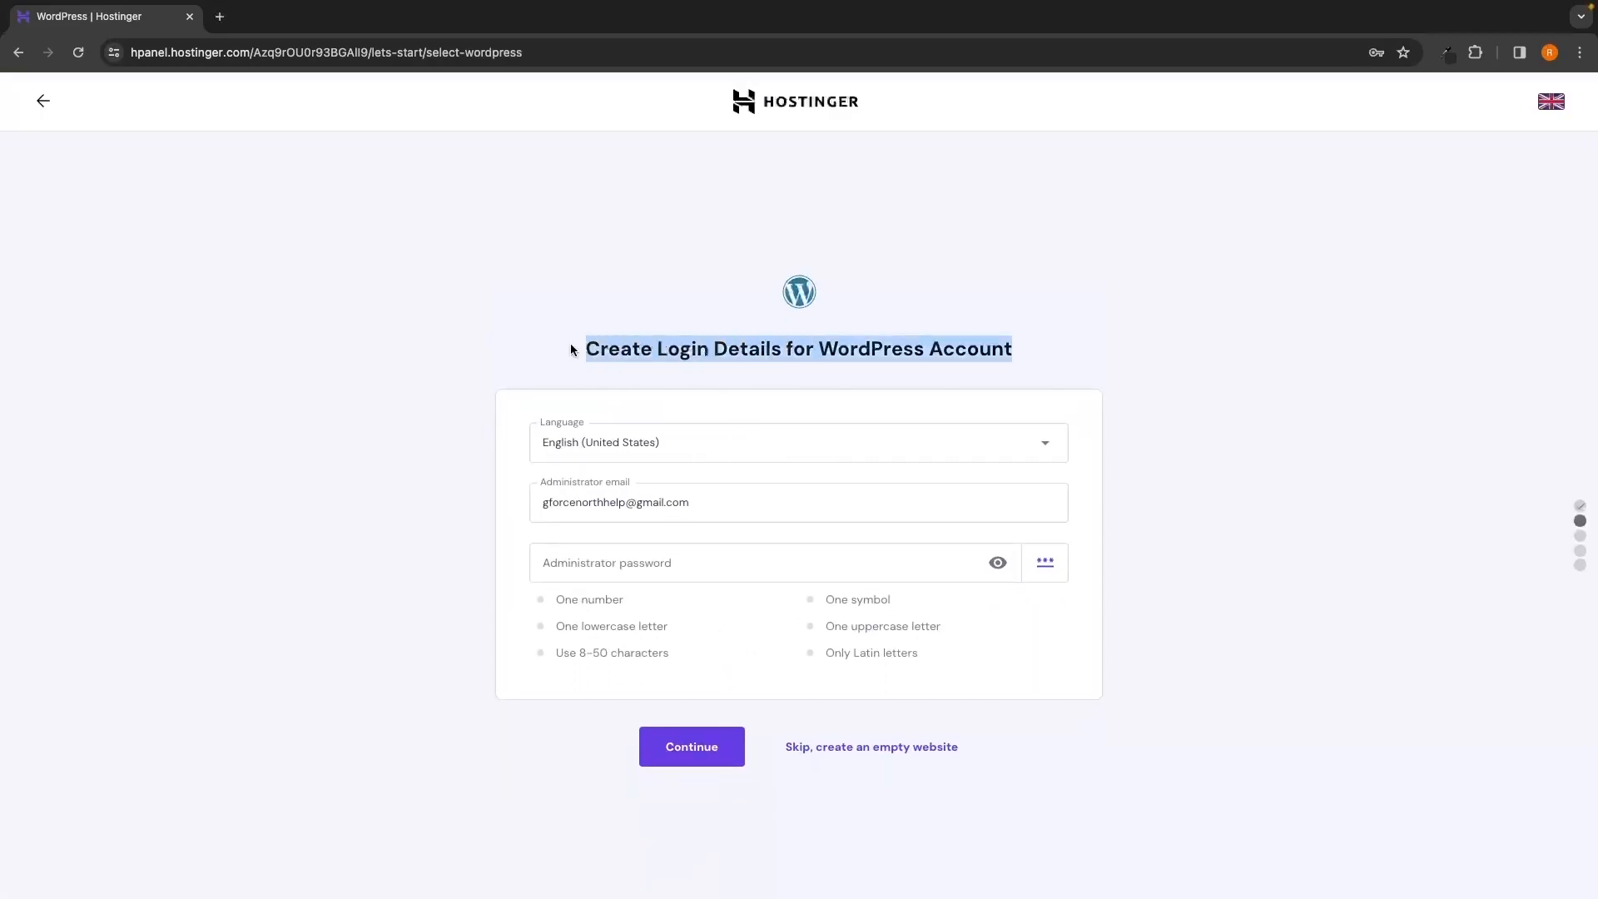
click(786, 388)
drag(819, 344, 933, 349)
click(874, 370)
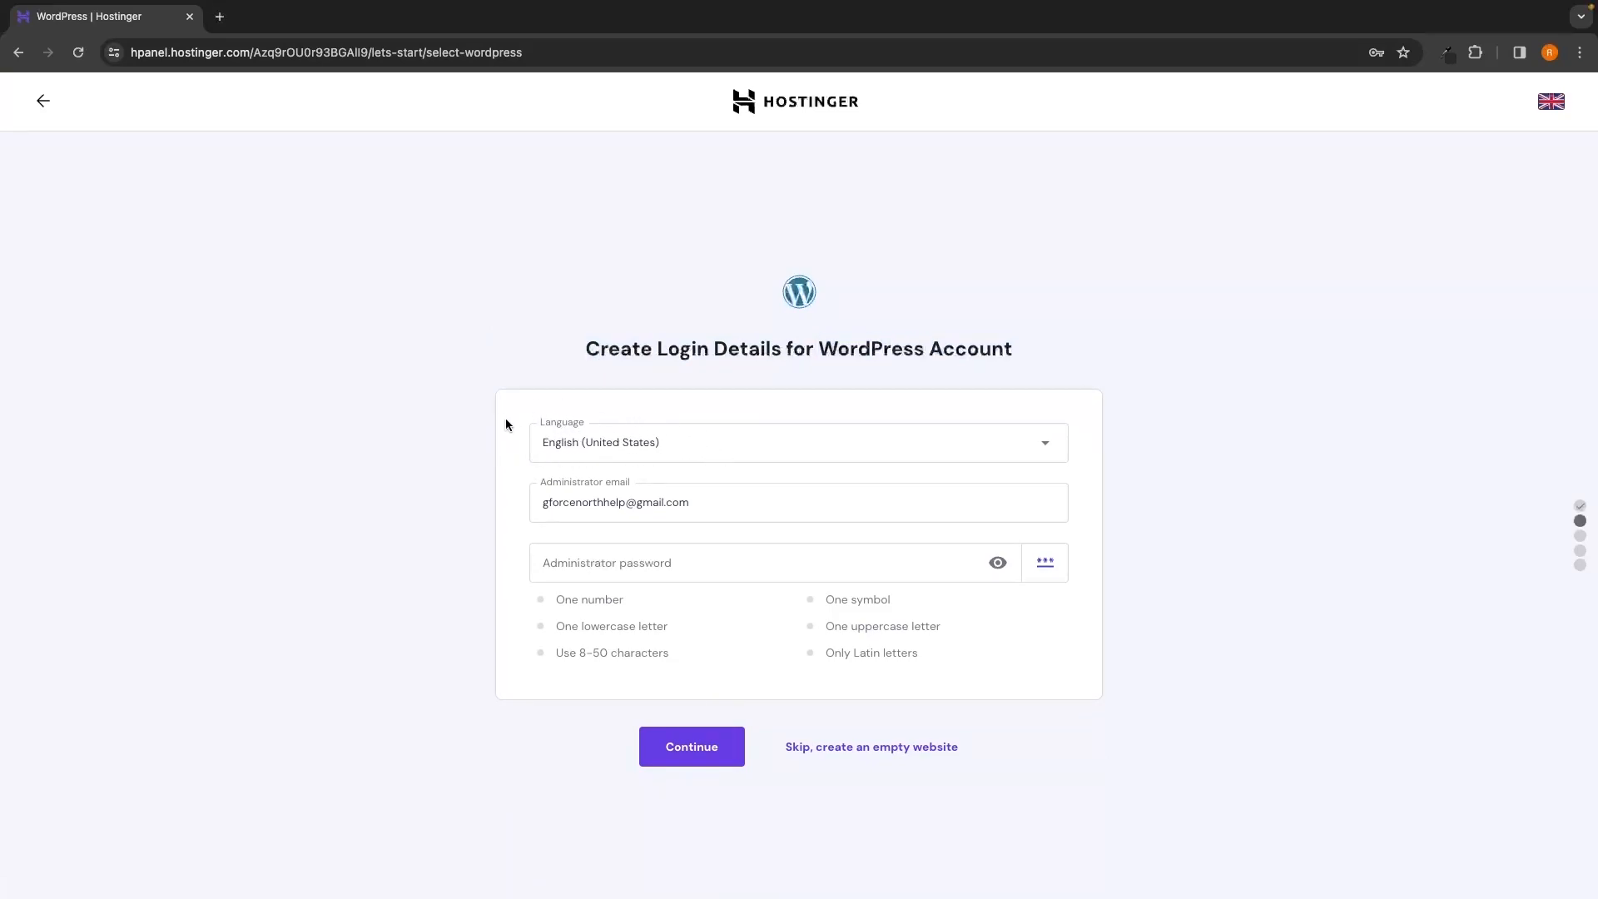
drag(537, 502, 703, 506)
click(1188, 534)
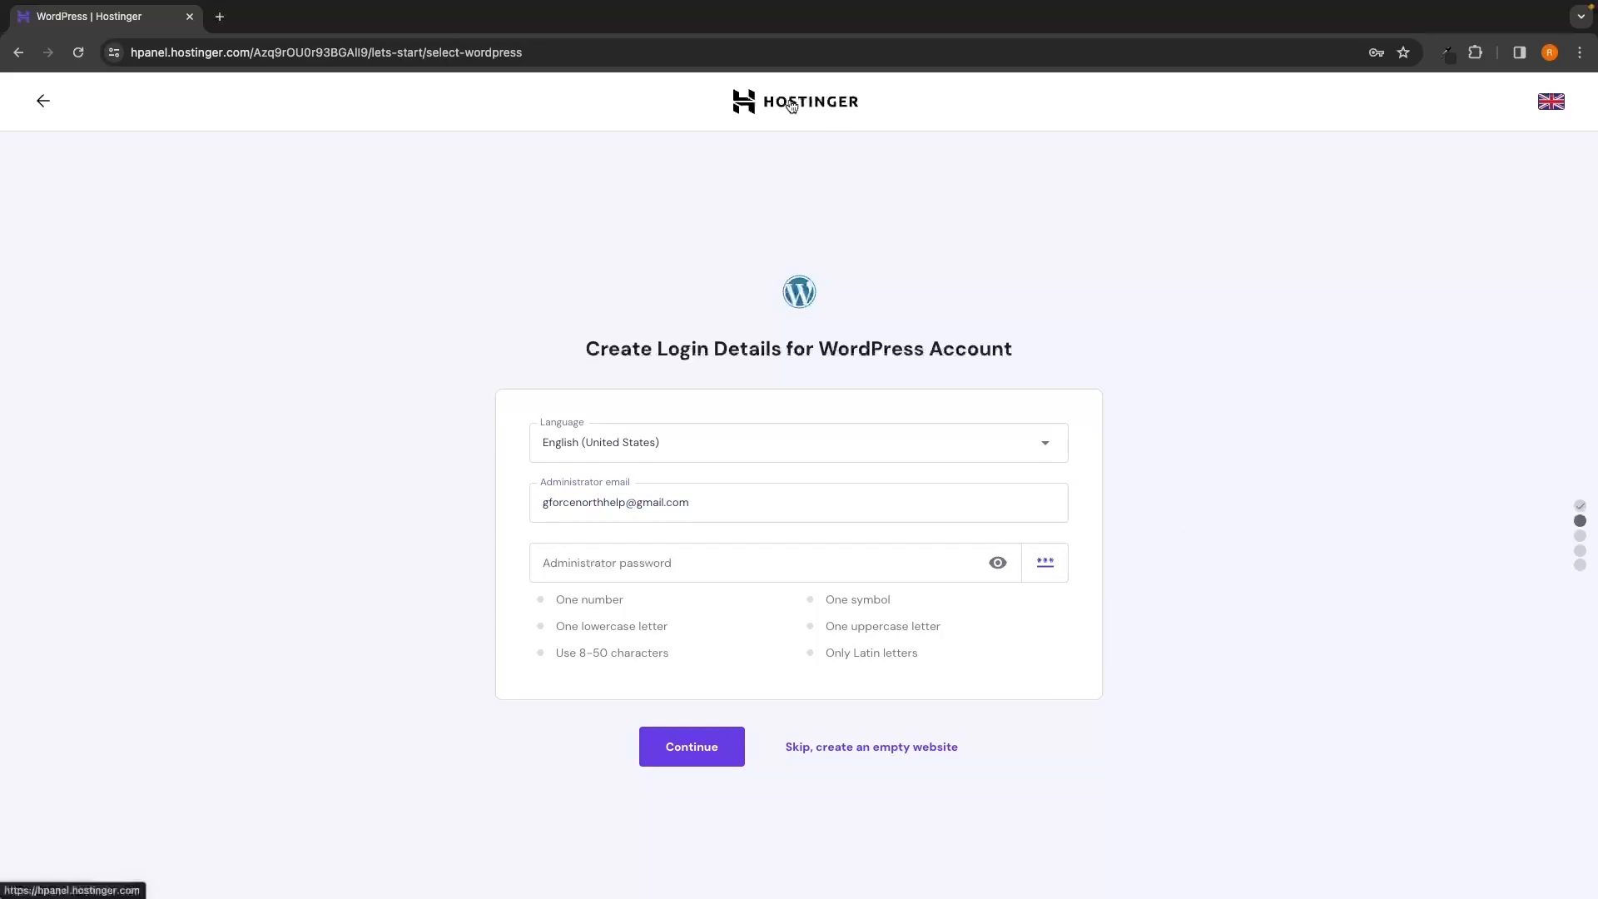
drag(541, 502, 695, 506)
click(476, 503)
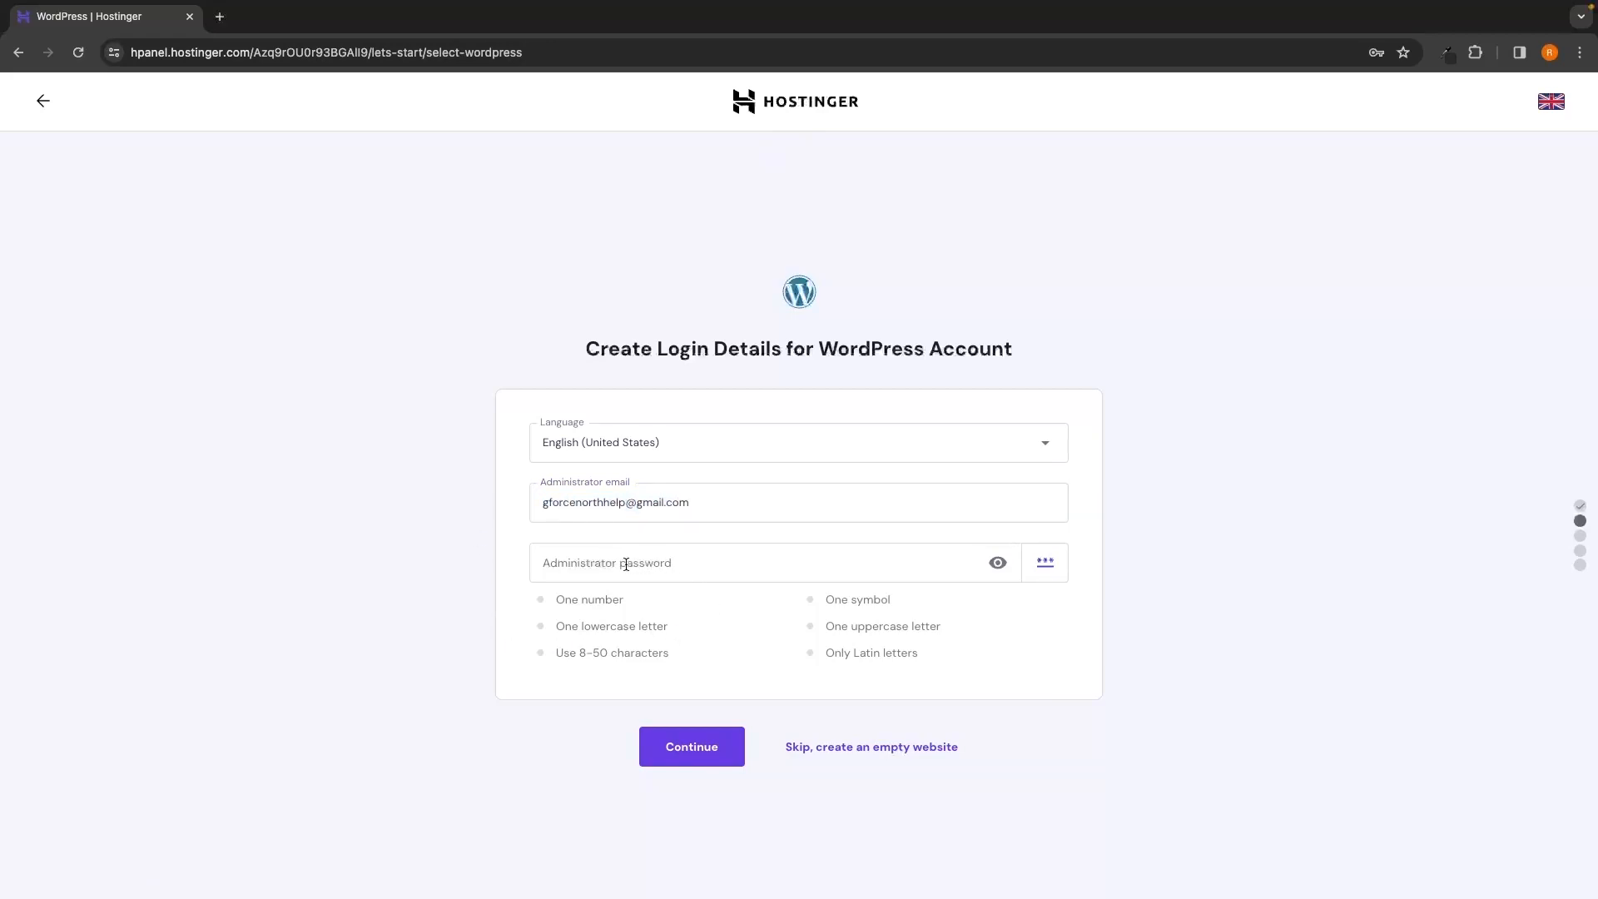
drag(820, 350, 929, 350)
click(684, 536)
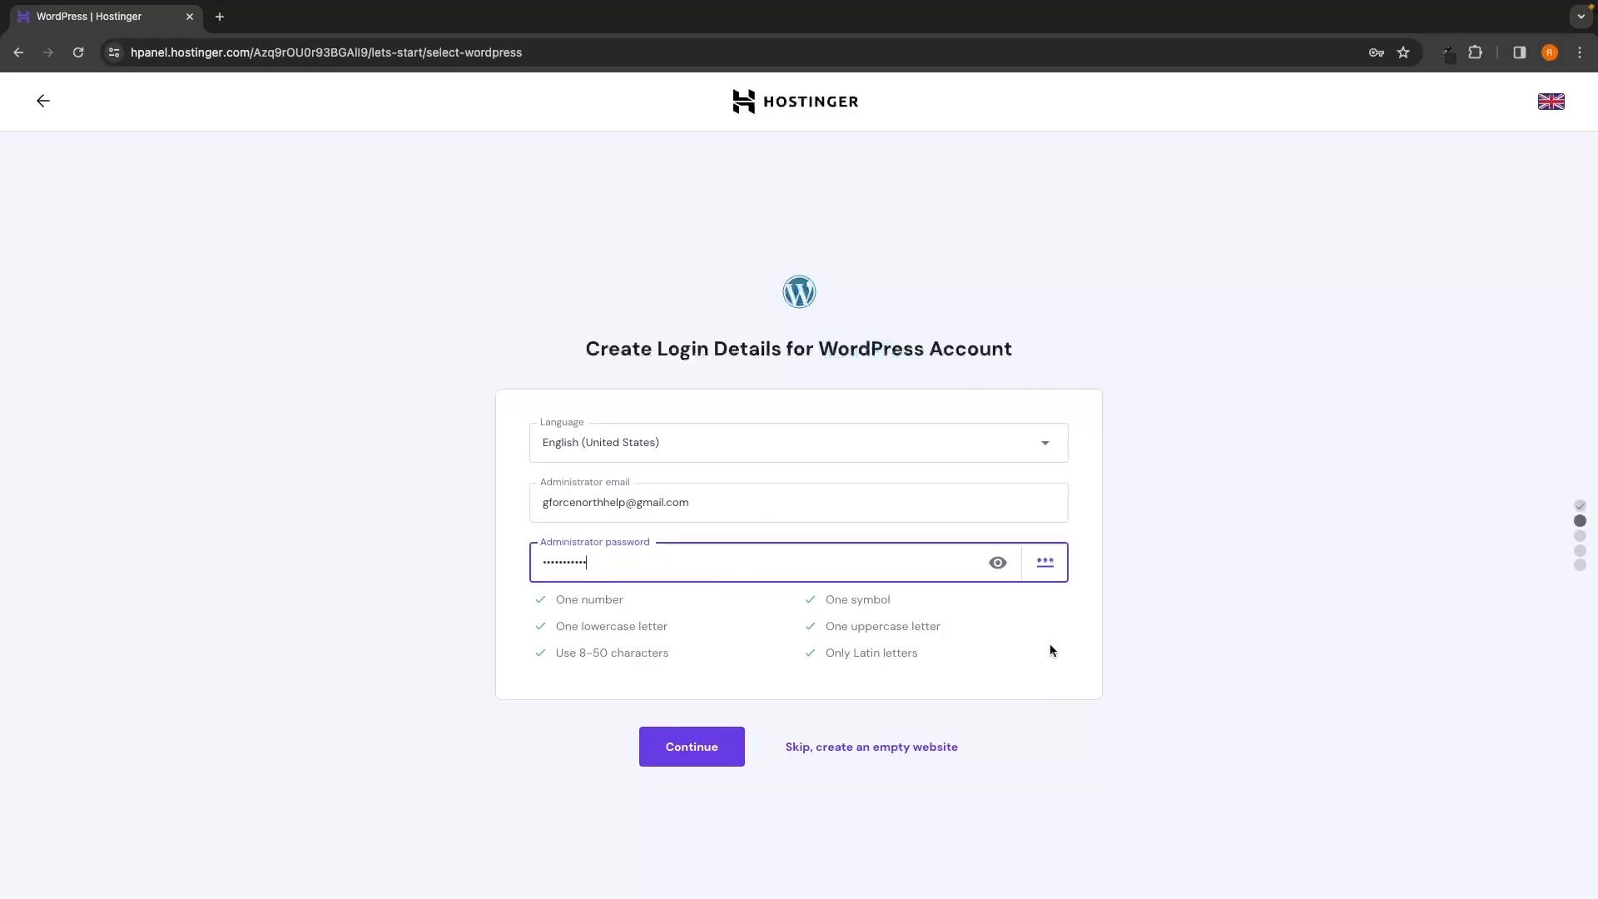
click(1052, 644)
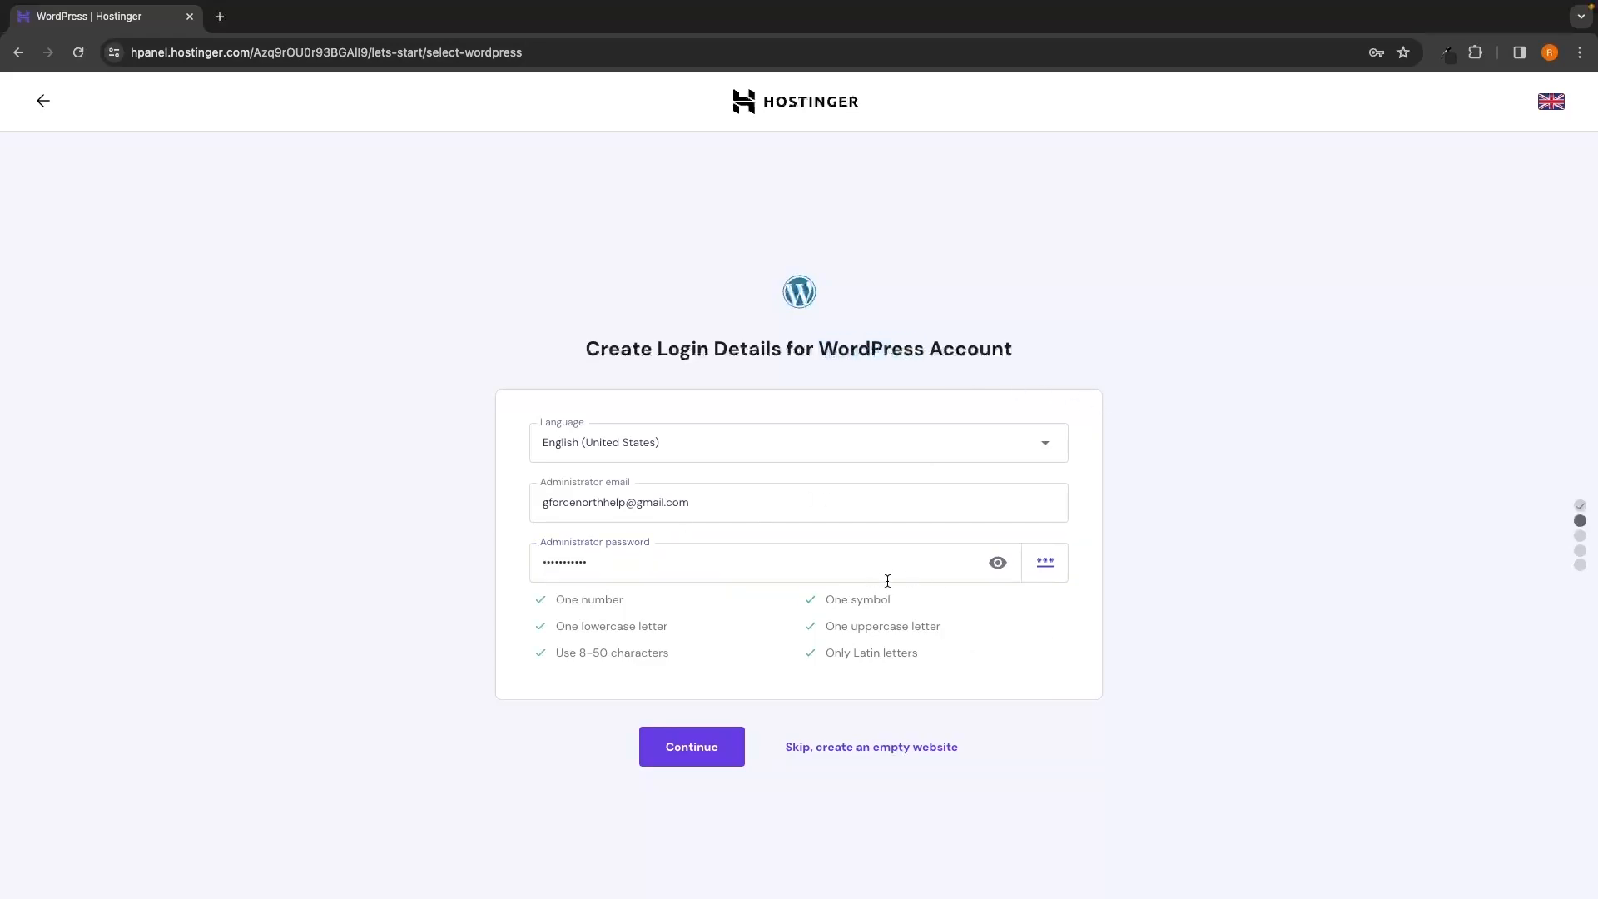
Submit the WordPress login details, then skip adding plugins and choosing a template
click(706, 755)
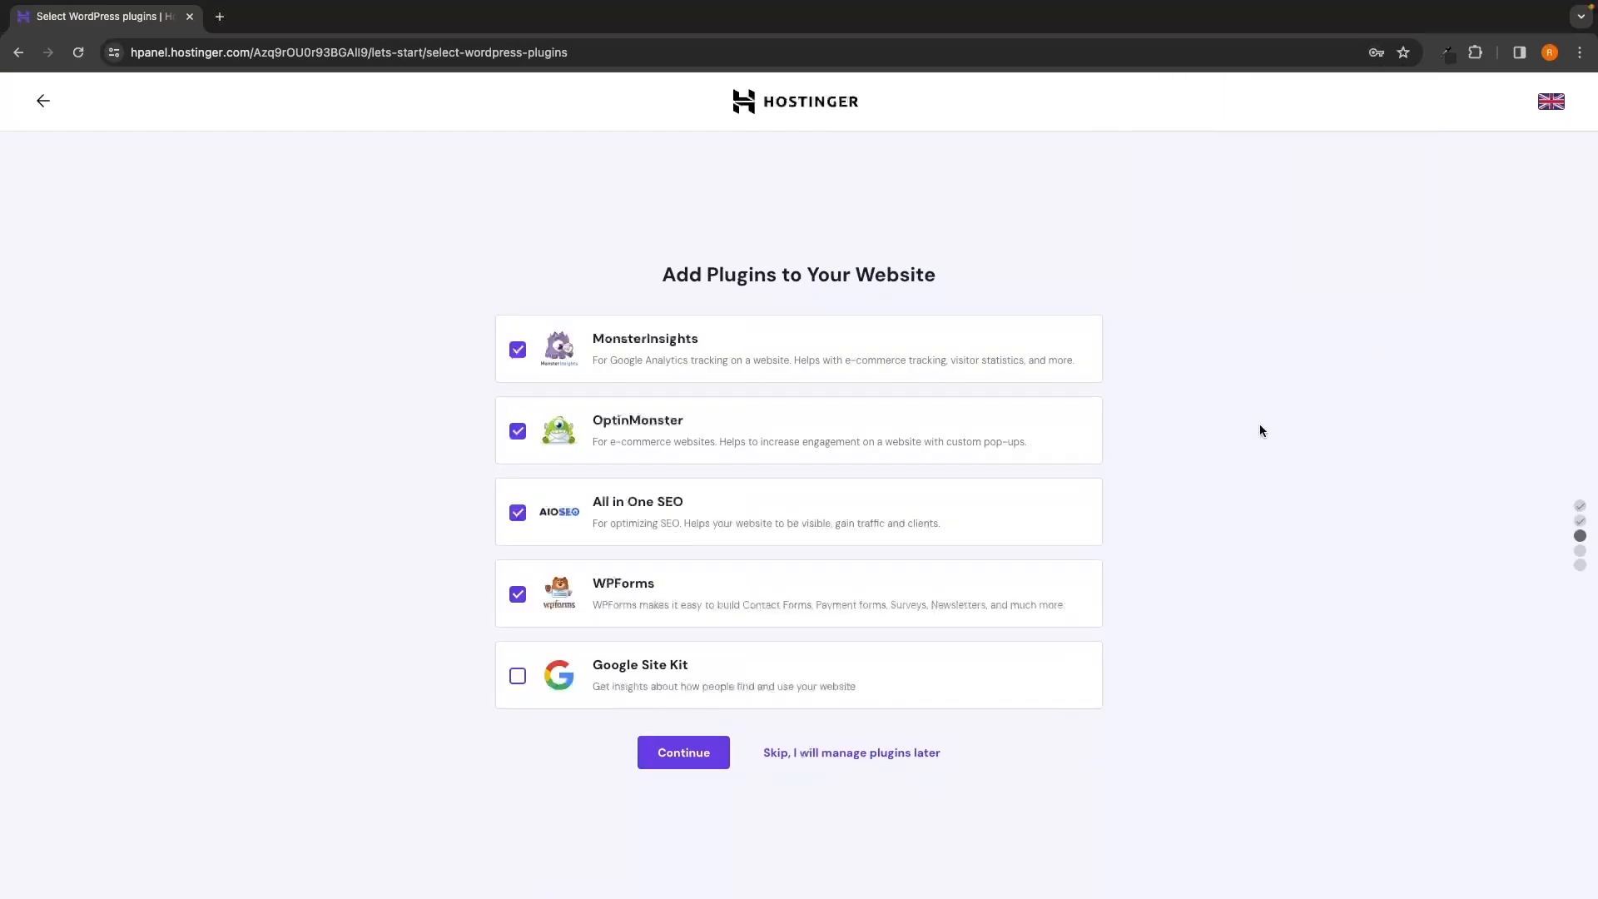
drag(635, 278, 977, 284)
click(980, 284)
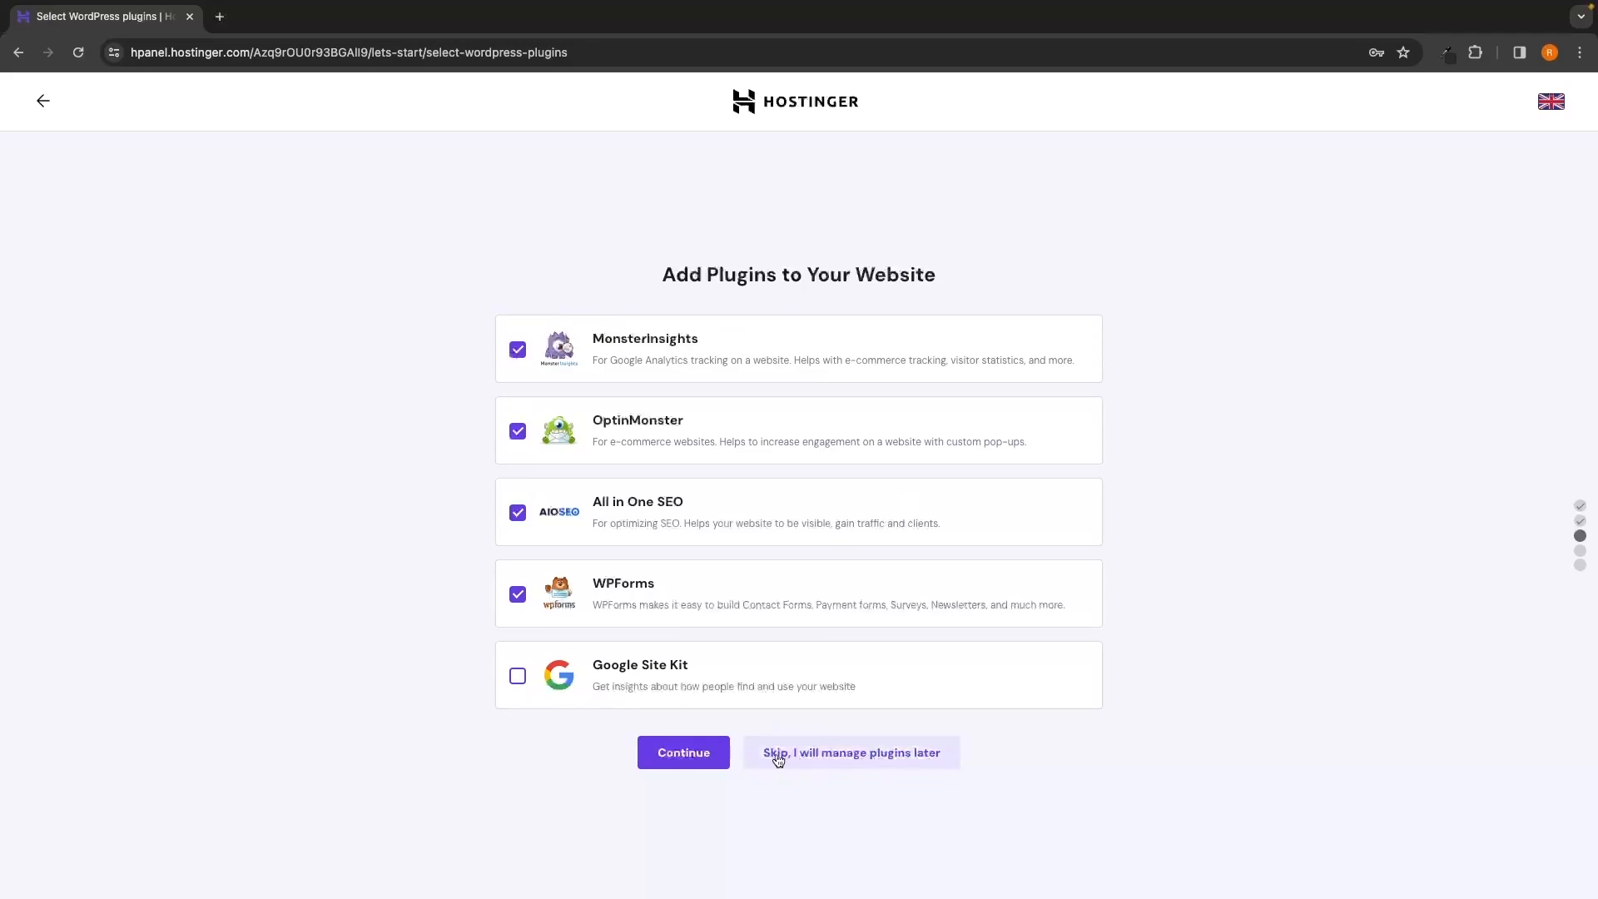
click(860, 753)
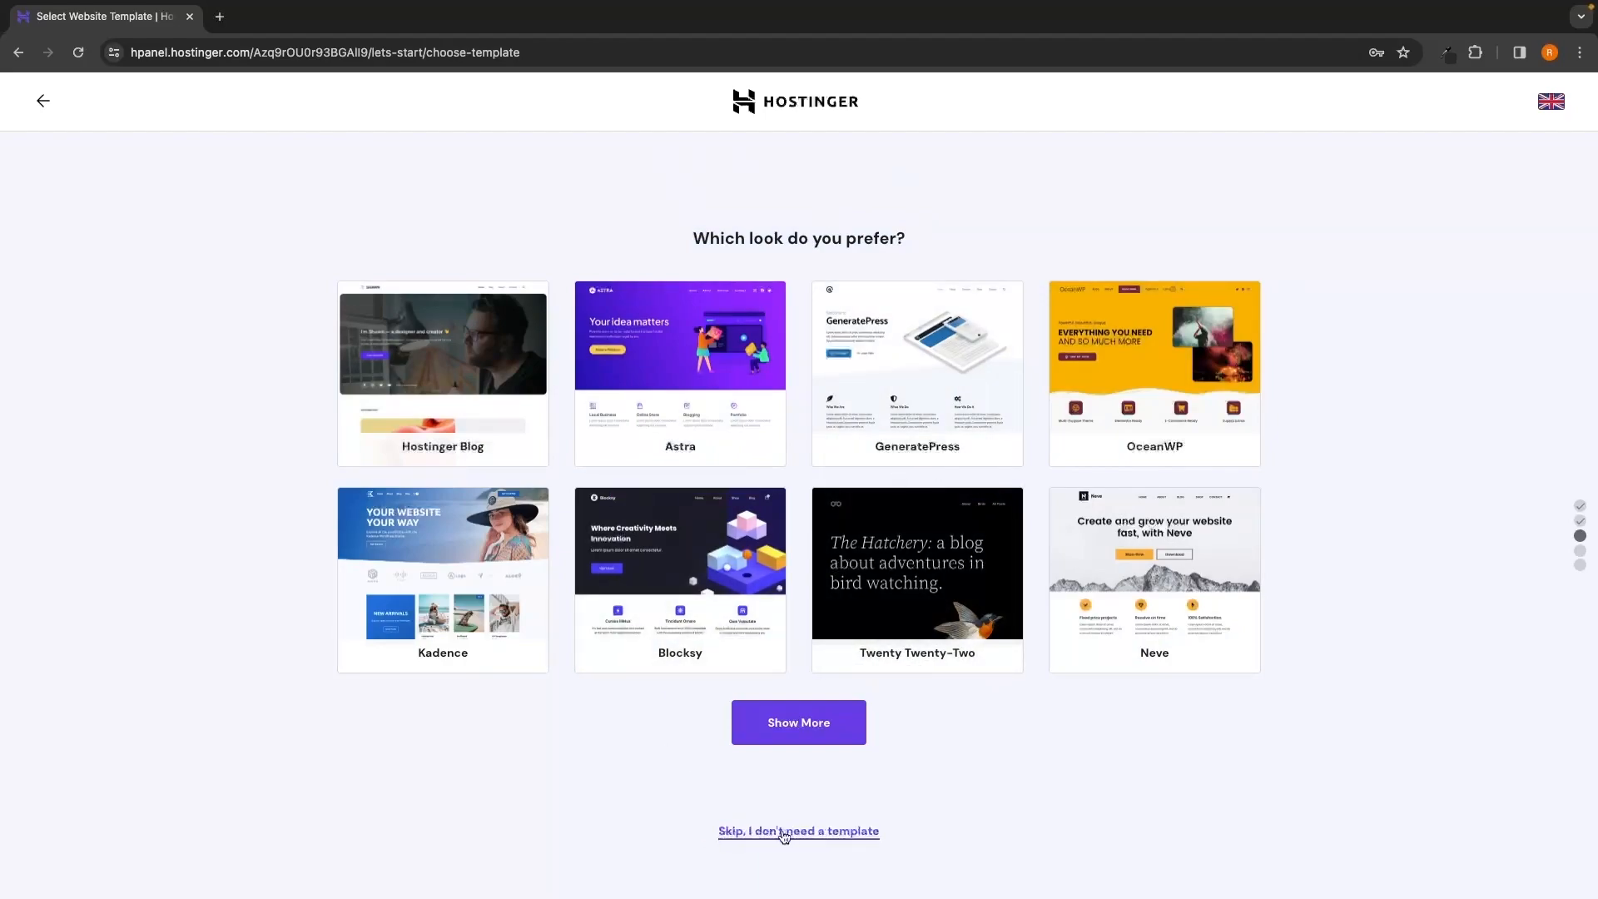
click(839, 835)
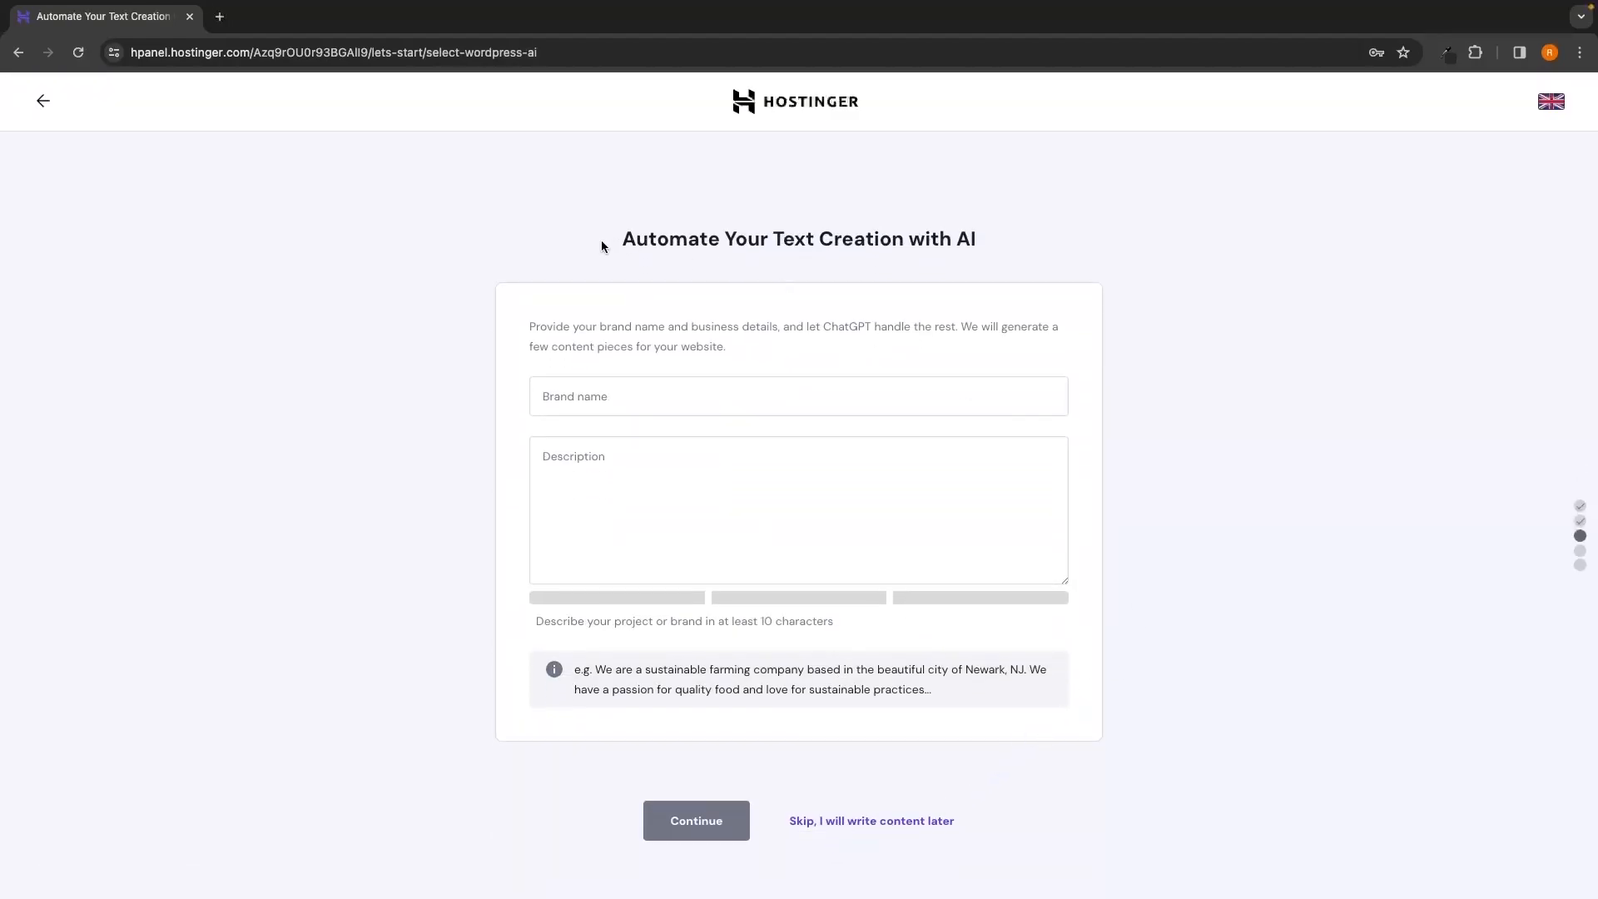
drag(623, 240, 999, 242)
click(1003, 241)
Skip AI text creation and choose Claim a Free Domain
click(870, 822)
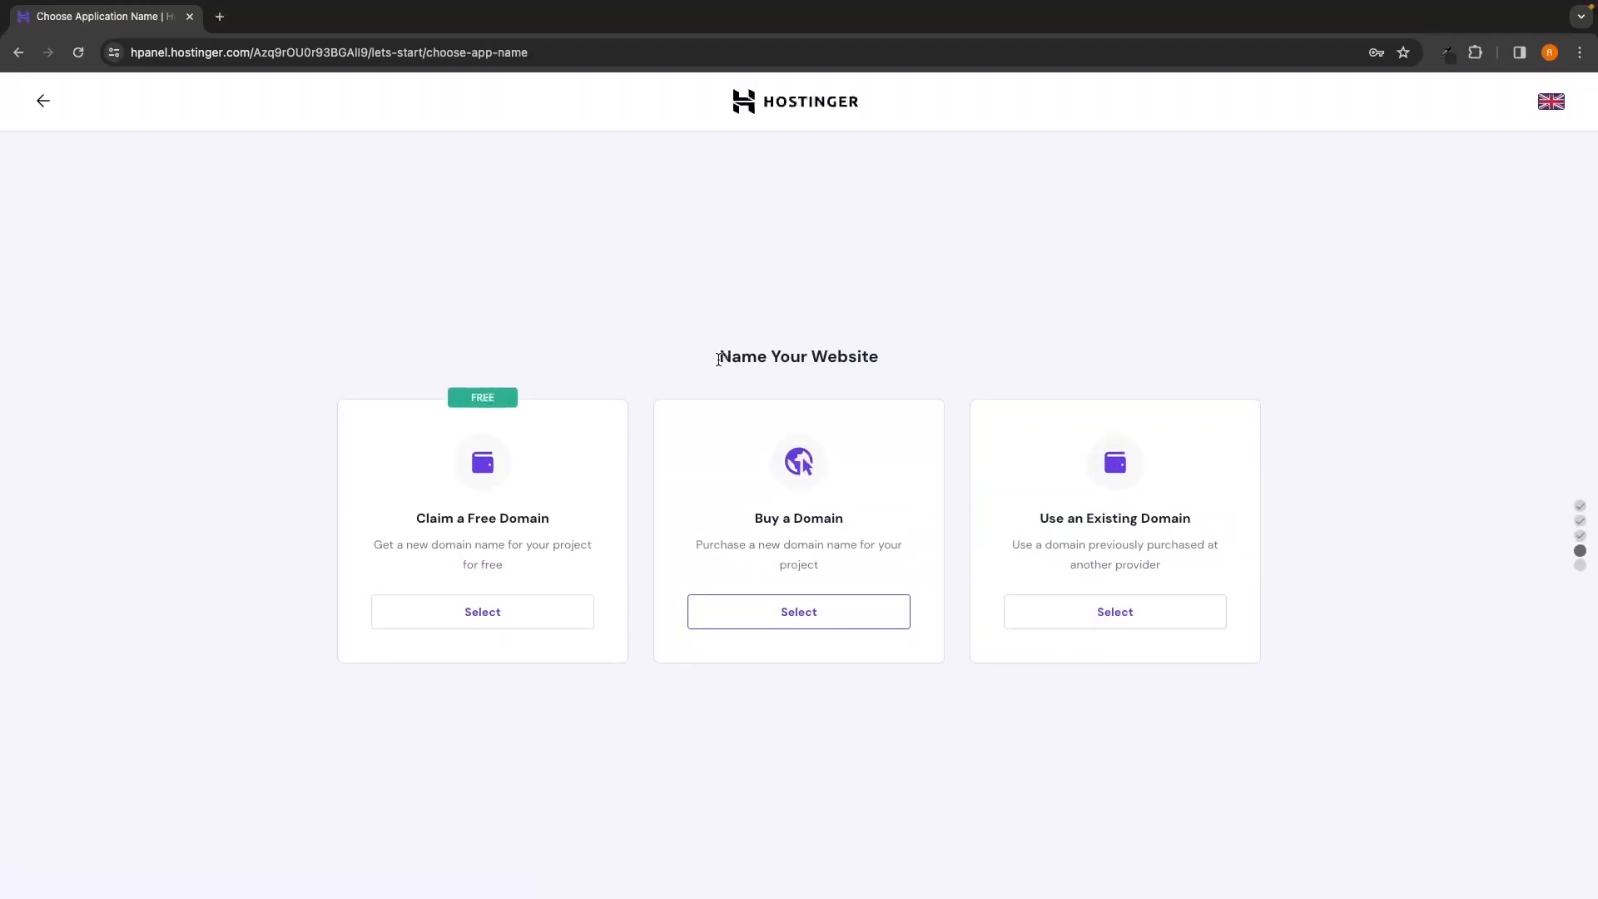
drag(712, 354, 893, 353)
drag(412, 518, 552, 520)
click(494, 623)
Search for gforce-north with the .com ending and continue once it shows available
click(400, 672)
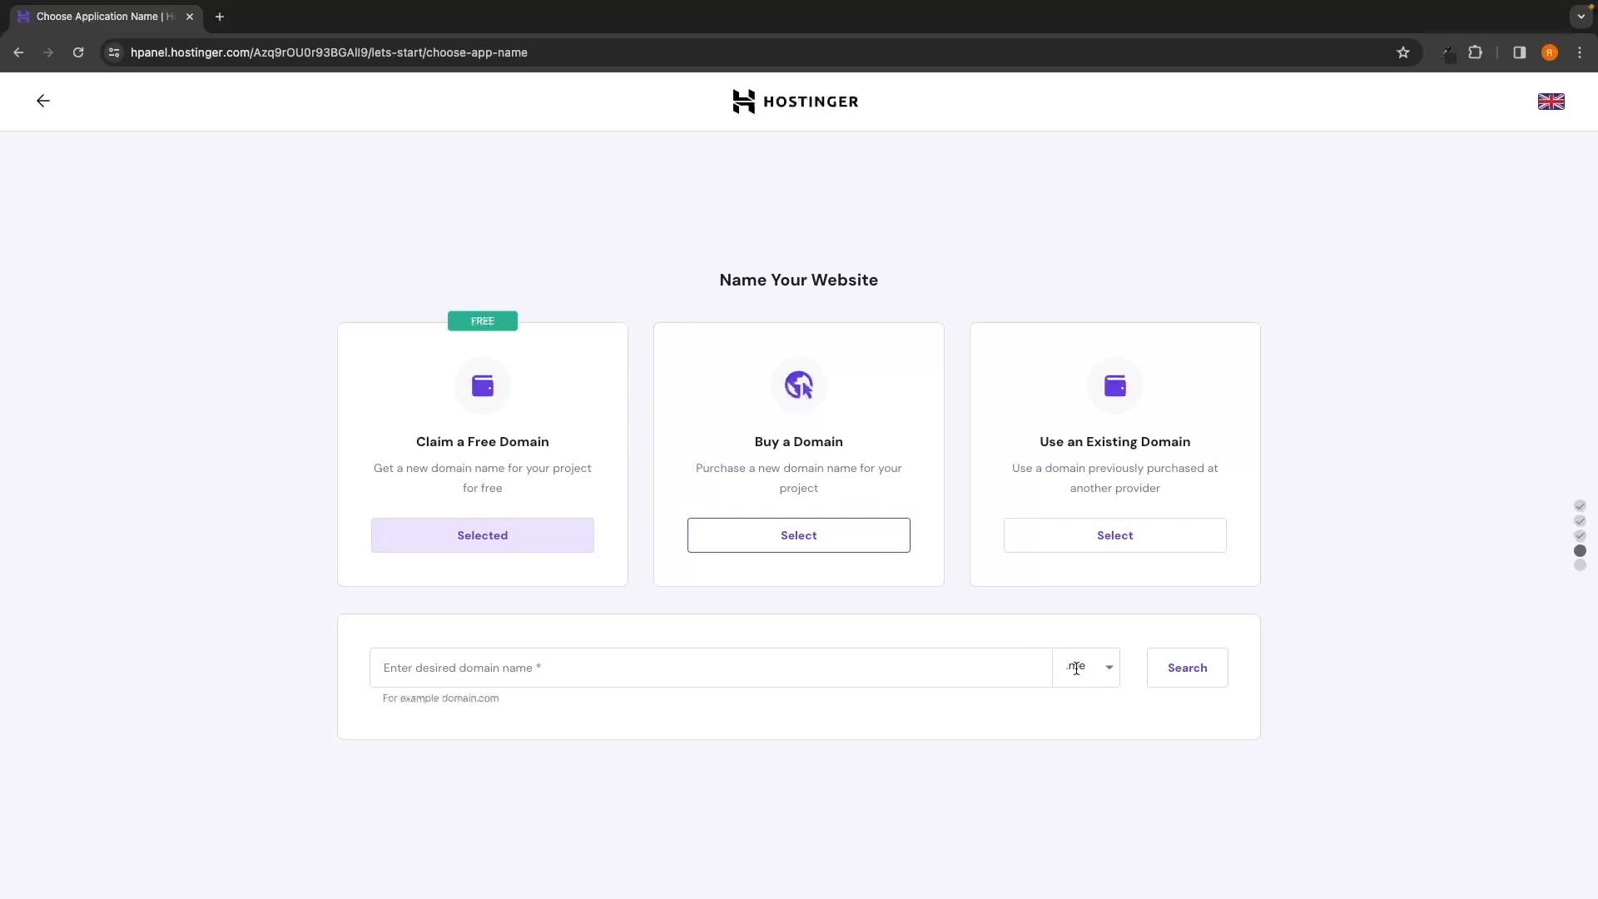
click(1102, 667)
click(1105, 668)
click(1109, 666)
click(1110, 668)
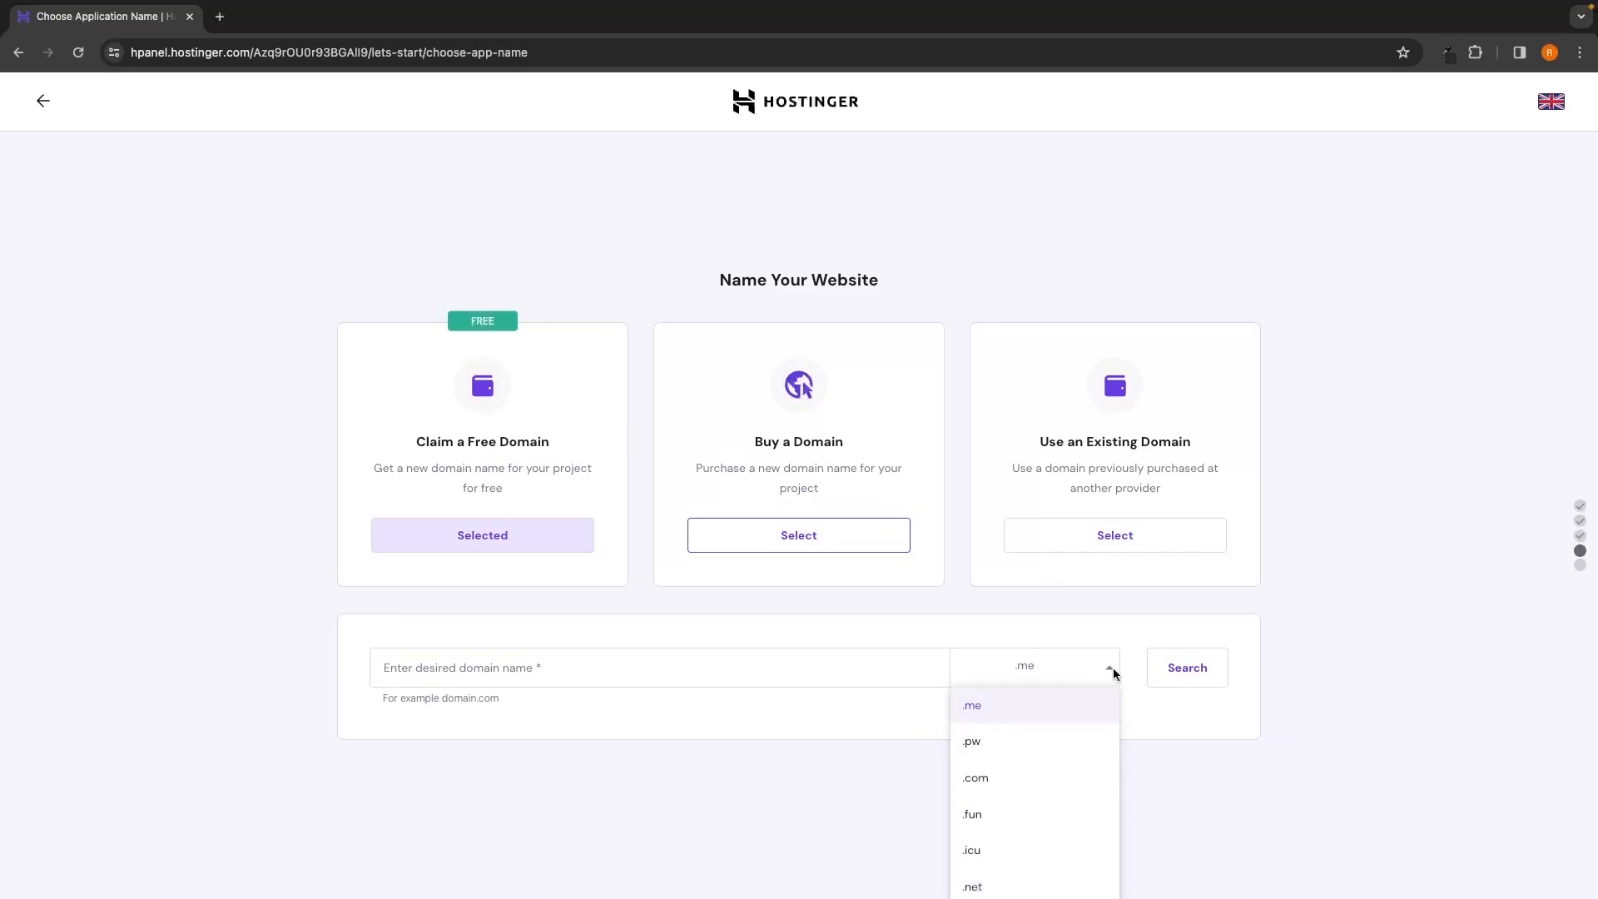
click(990, 784)
click(418, 668)
text(gforce-north)
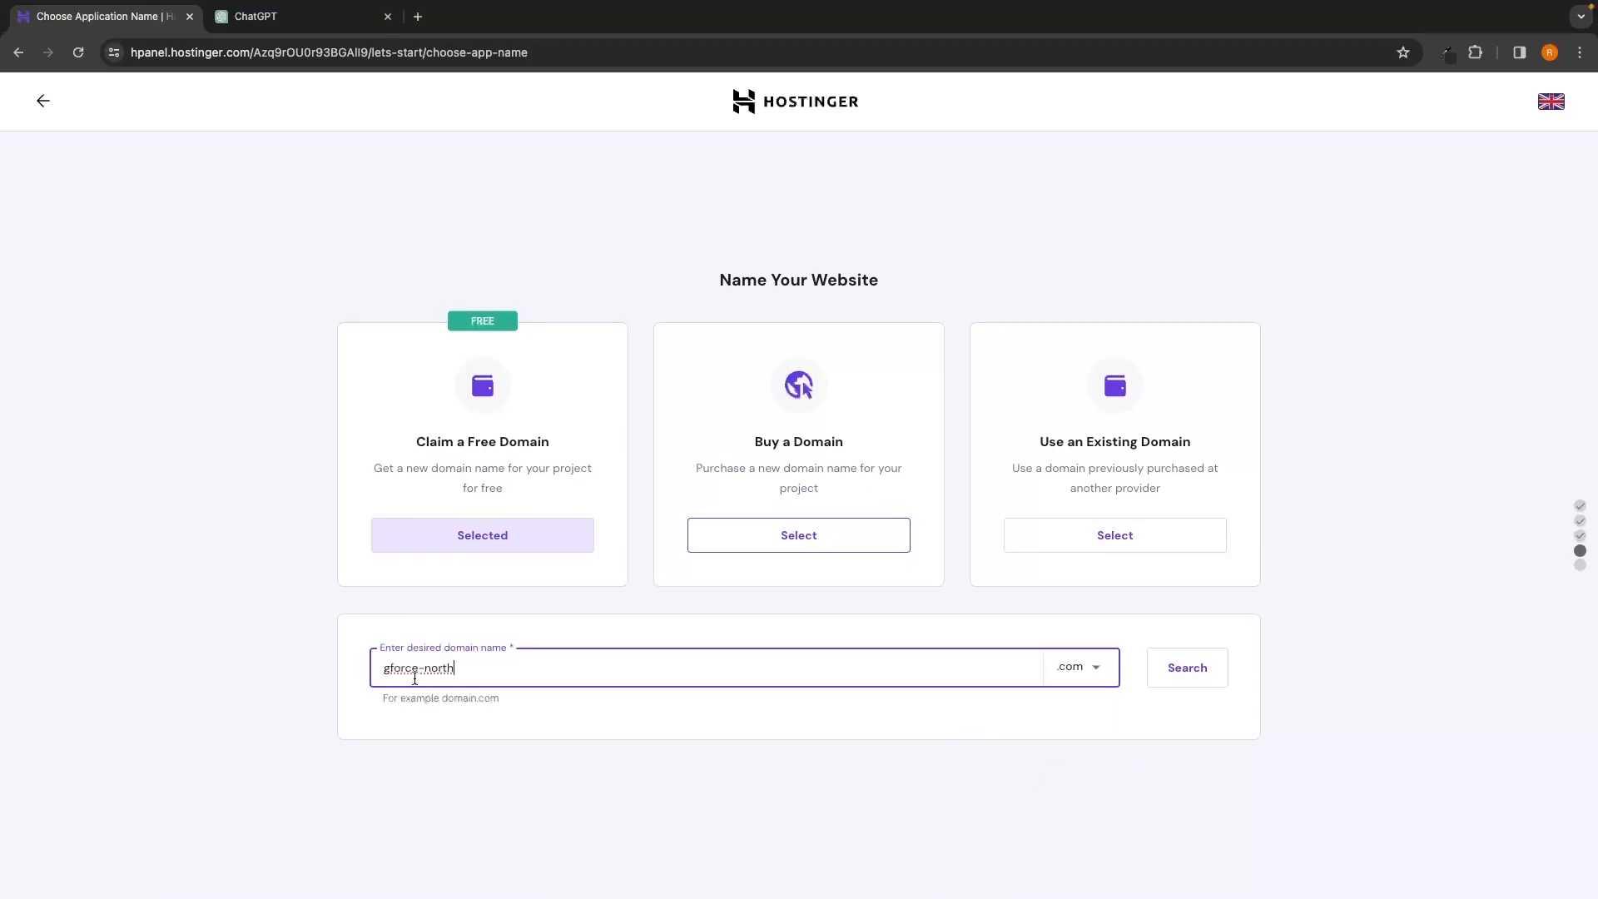
click(1180, 670)
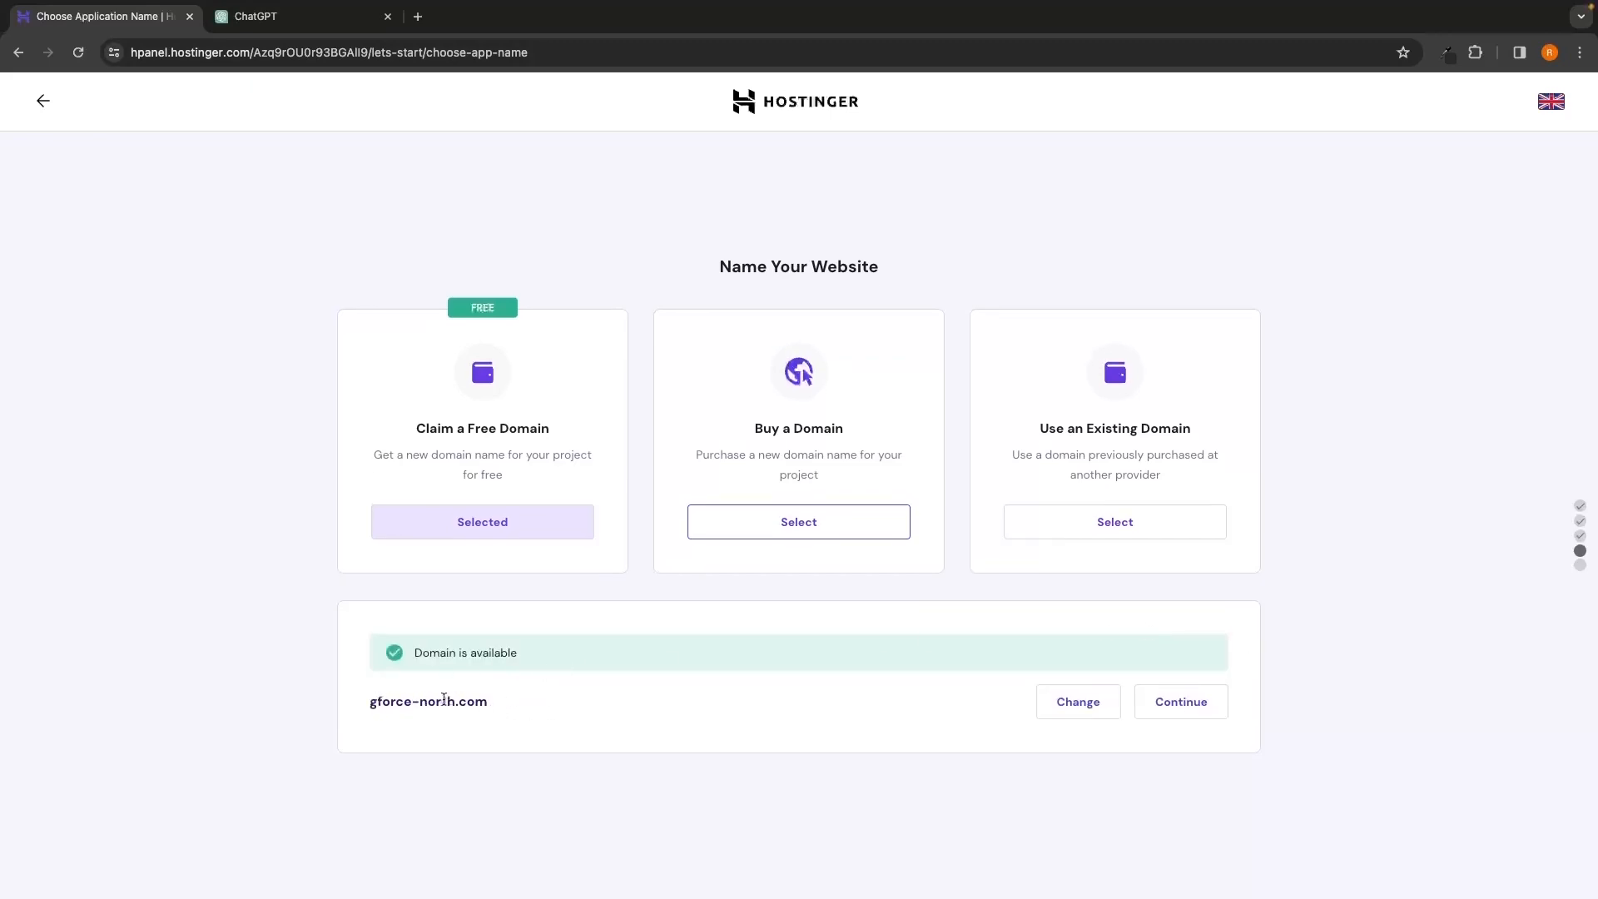
drag(368, 701, 491, 701)
click(524, 701)
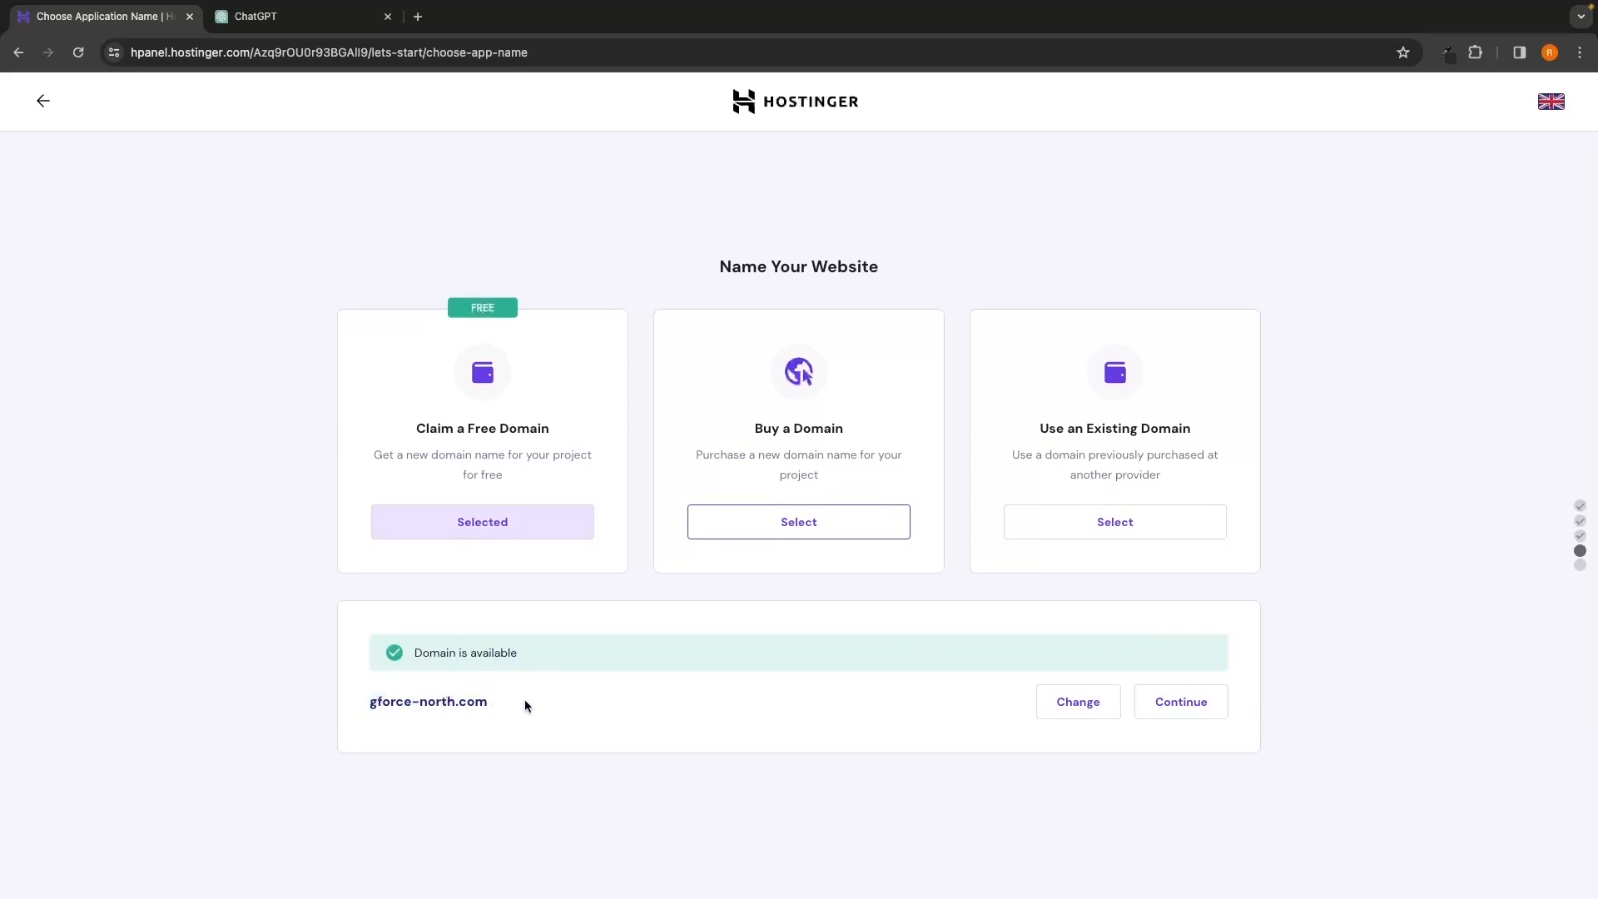
click(1186, 706)
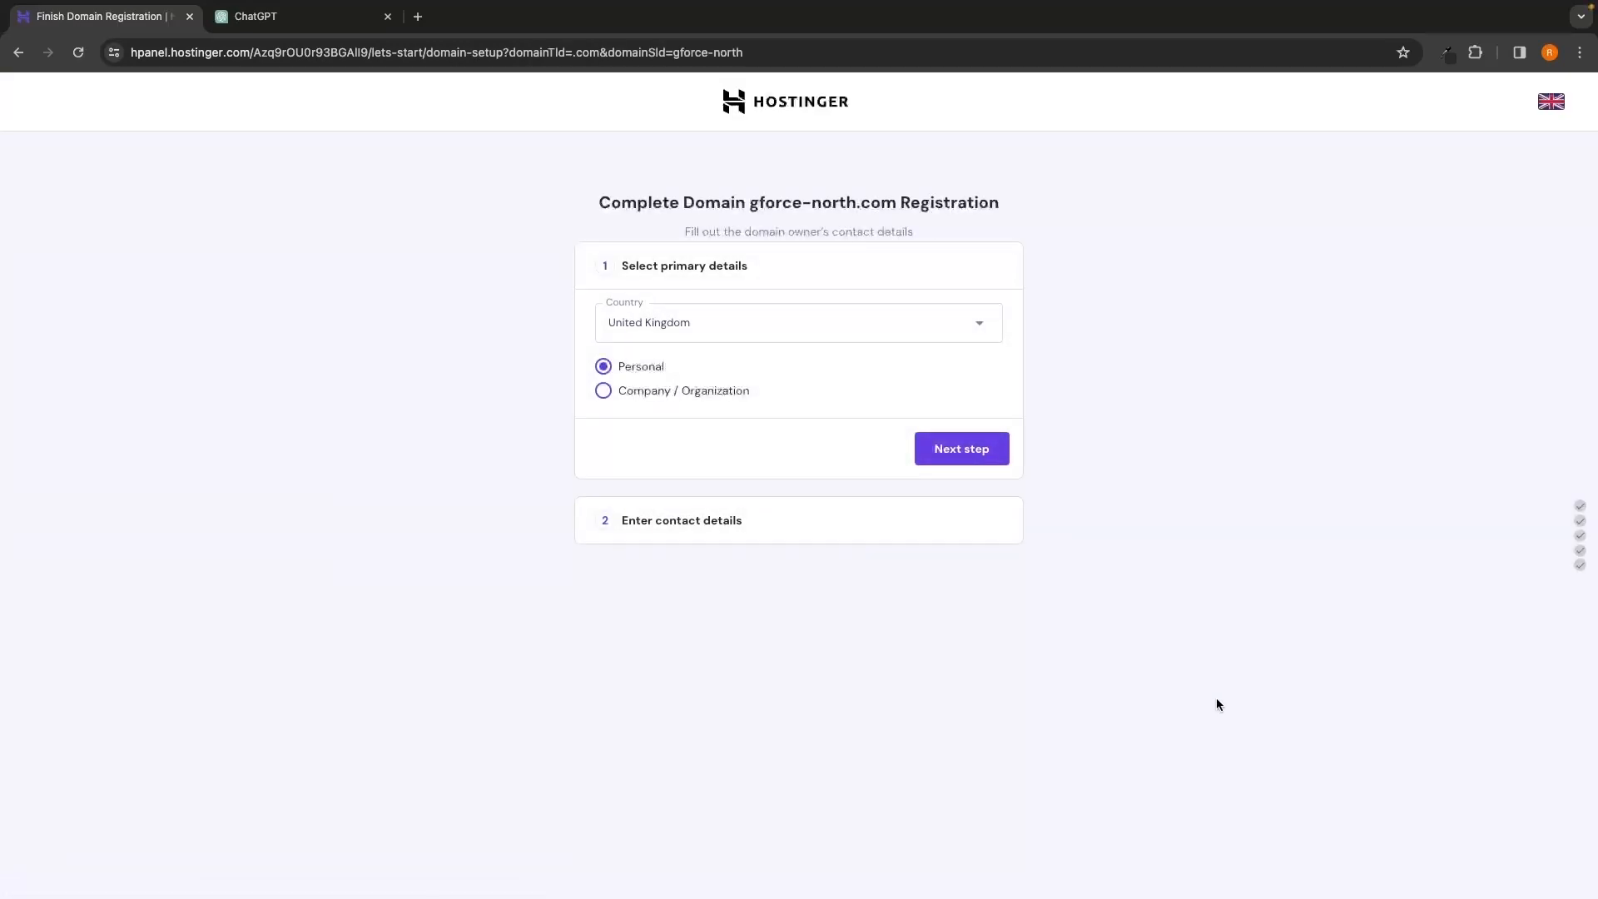
Keep United Kingdom and Personal ownership, then move on to the contact details form
drag(596, 202, 954, 217)
click(1005, 211)
click(961, 449)
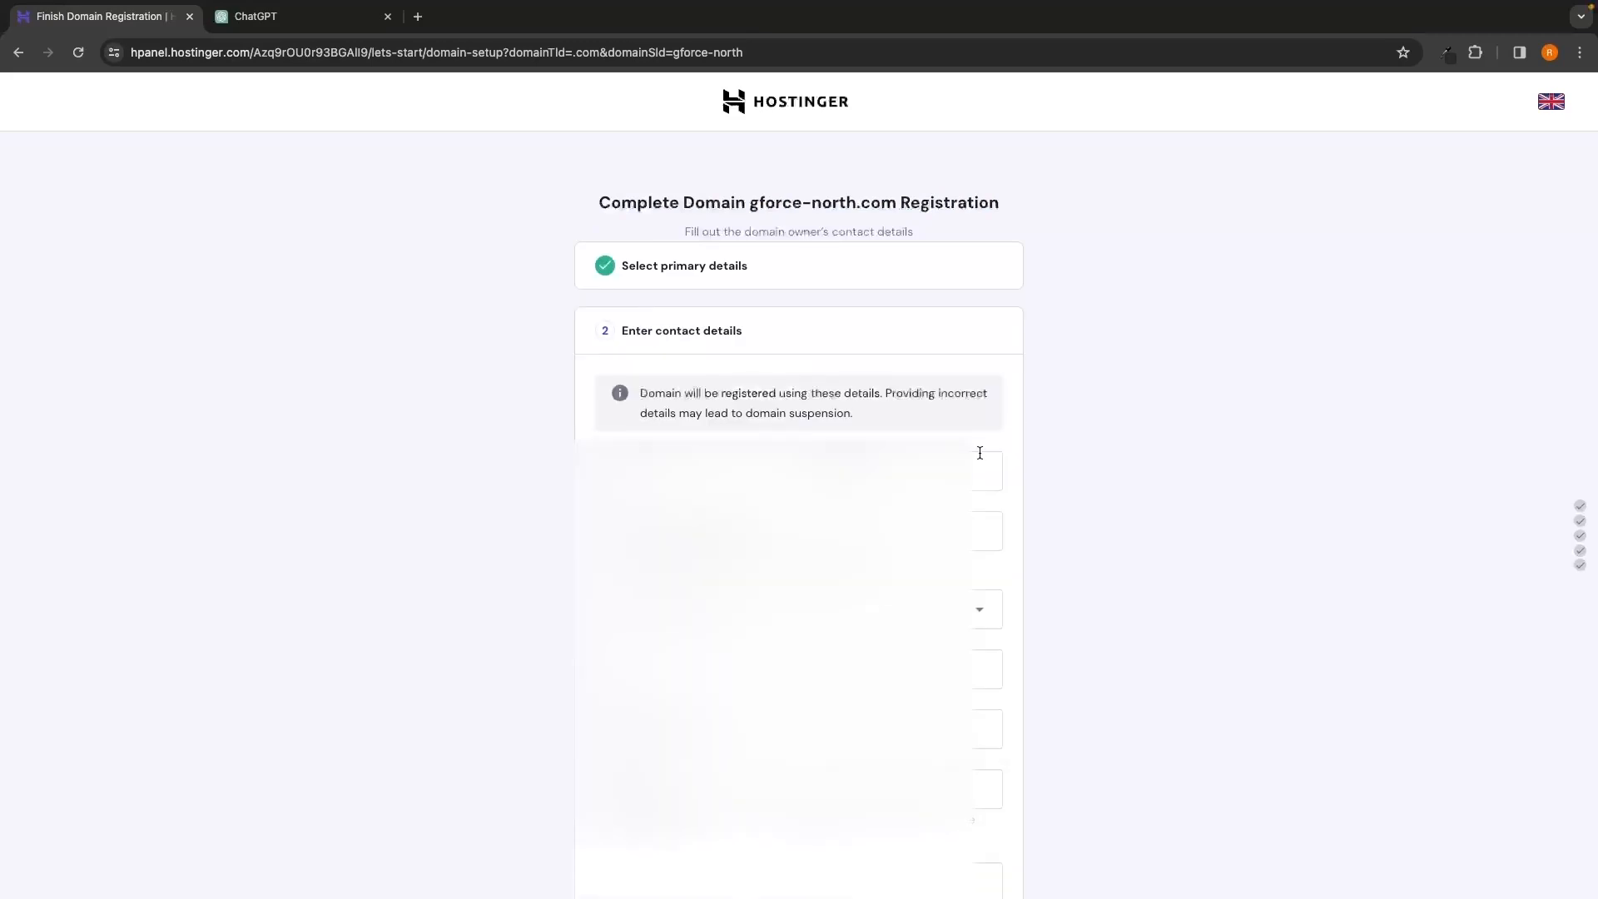
scroll(768, 264, down, 2)
drag(612, 213, 762, 217)
click(763, 218)
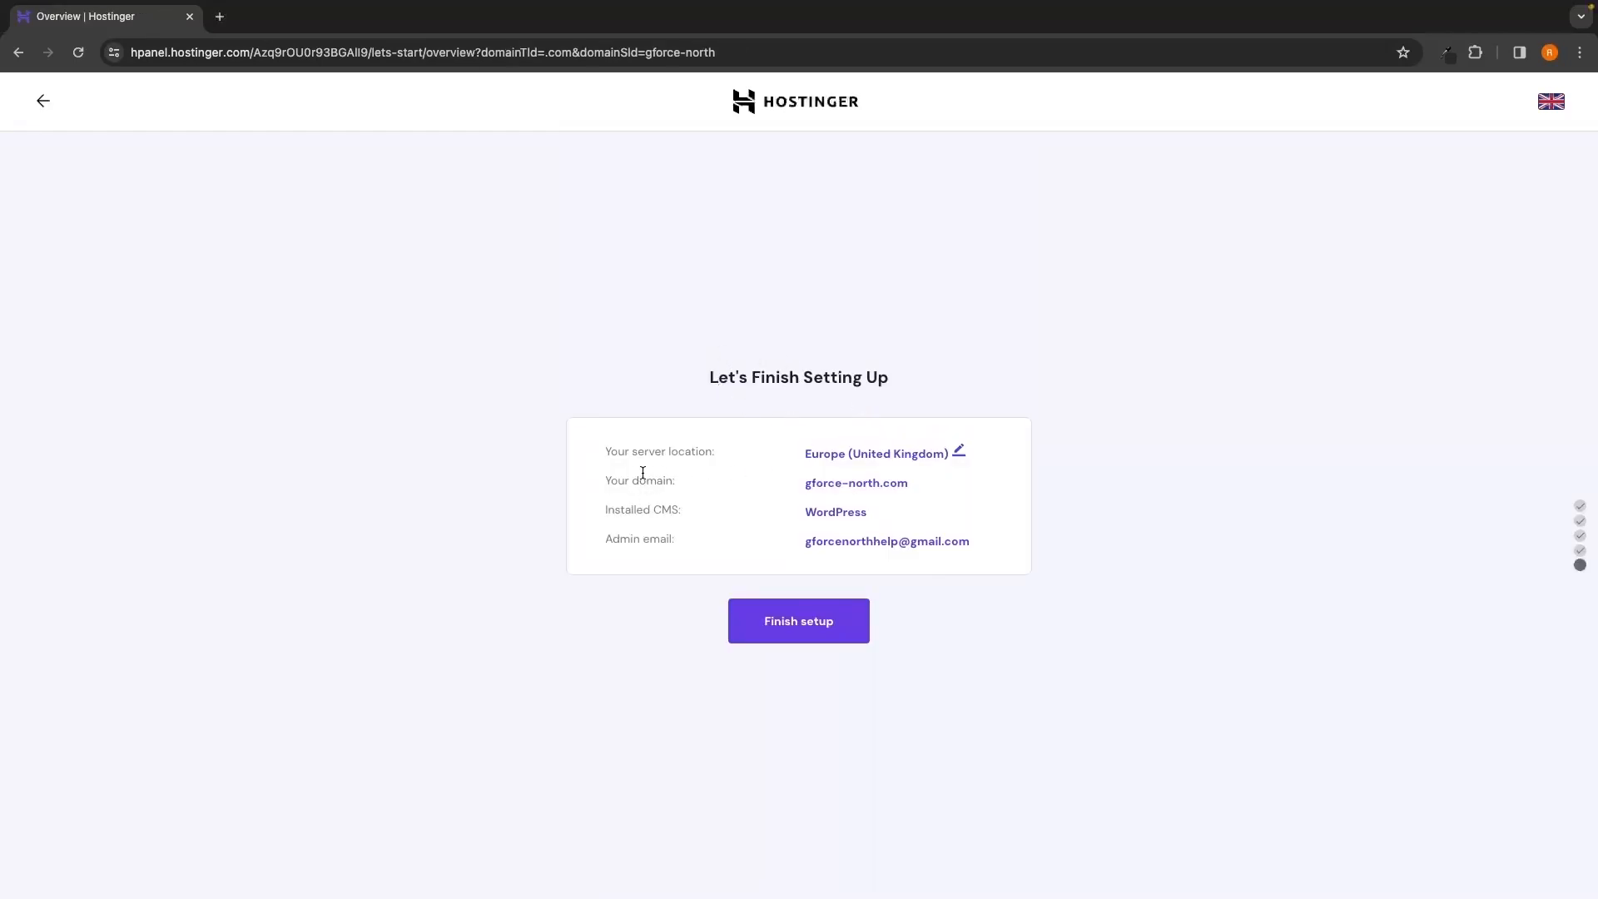
Review the setup summary for gforce-north.com and finish the website setup
drag(596, 473, 915, 495)
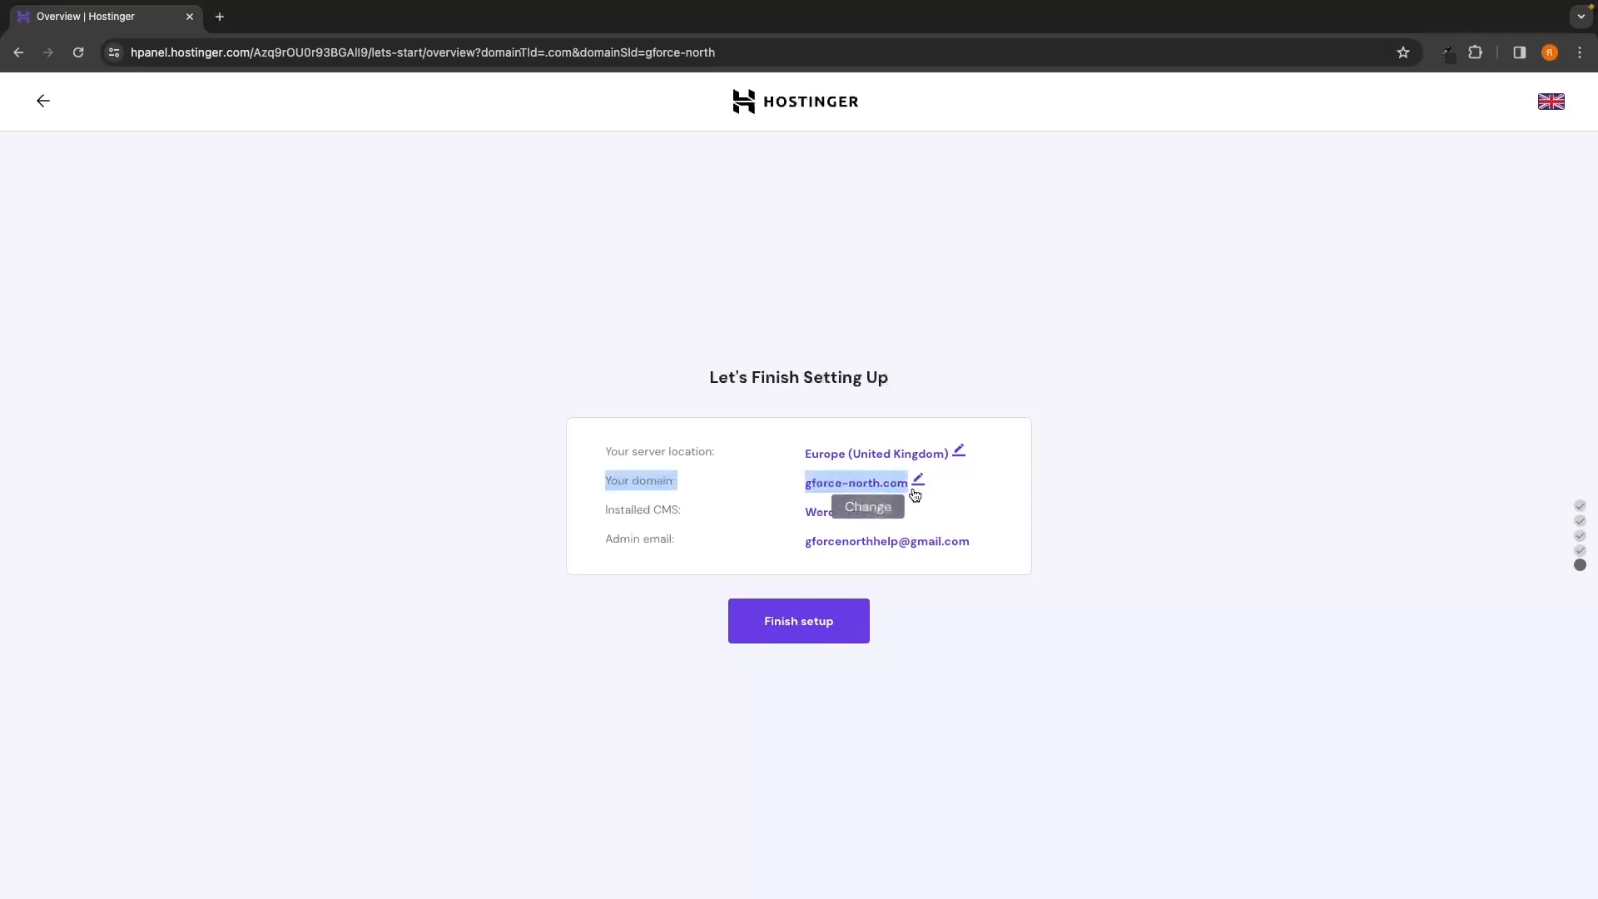
click(875, 498)
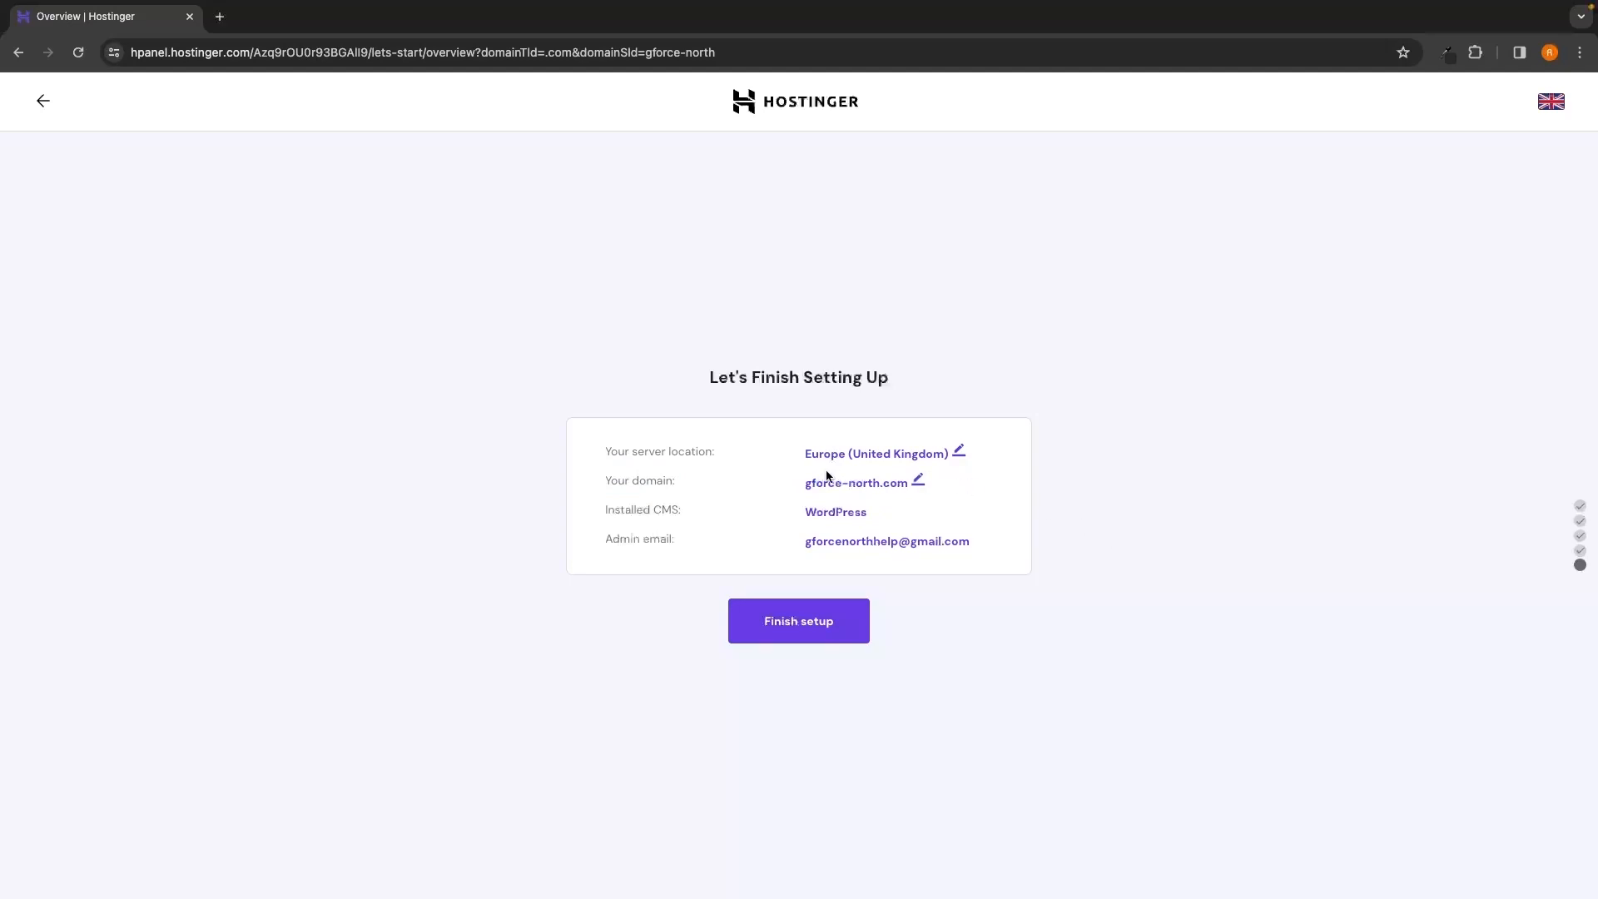
click(805, 633)
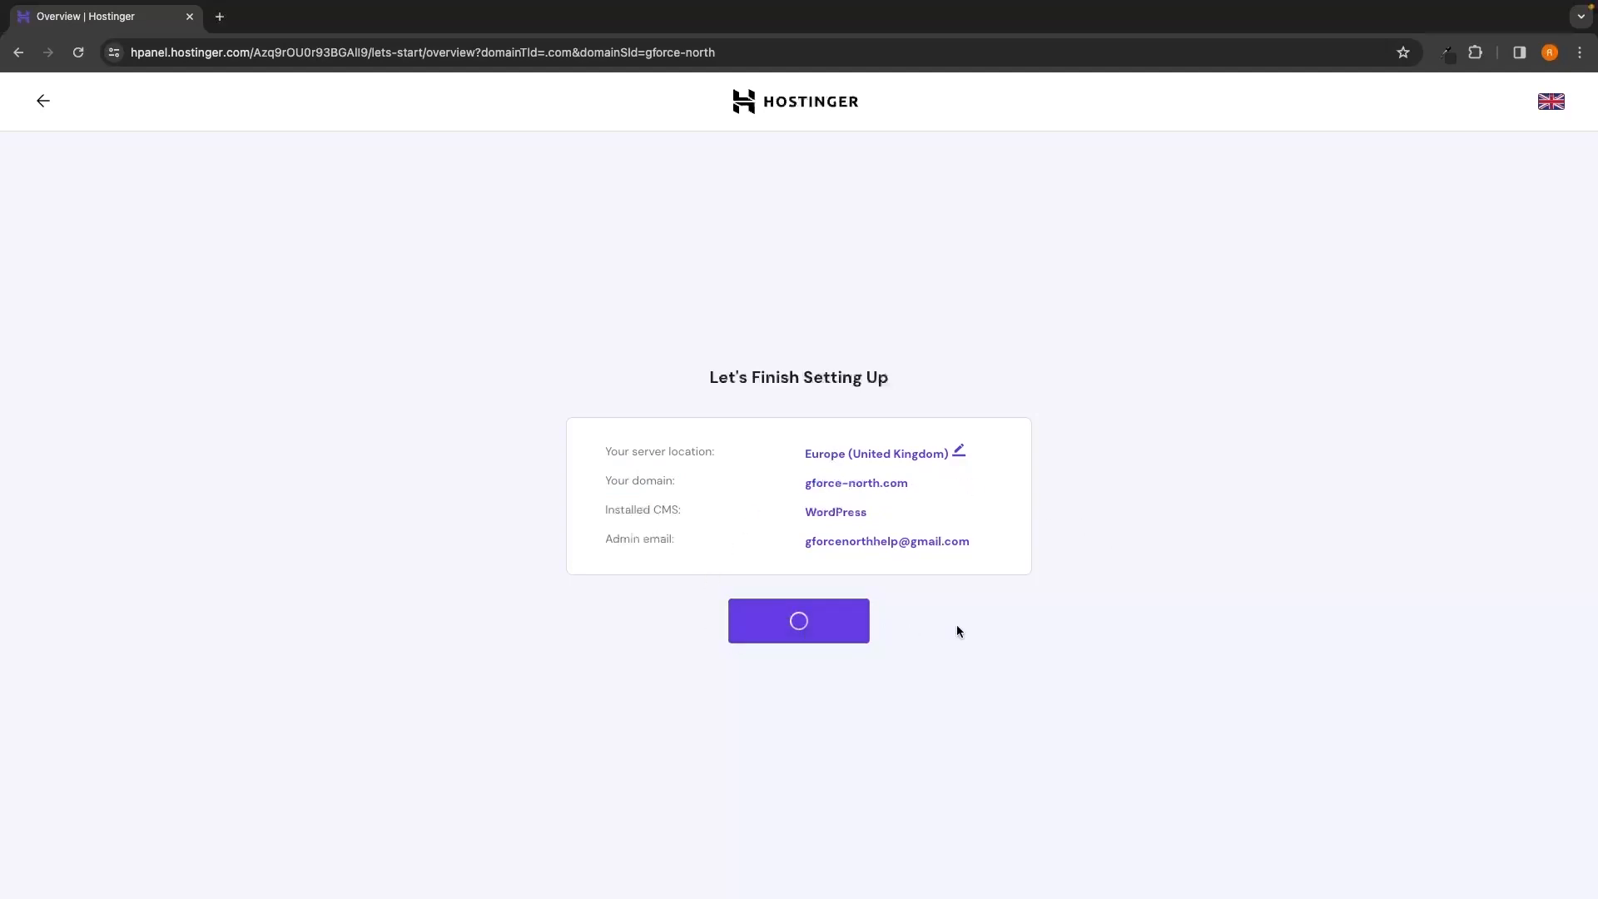
Wait for the 'Well Done, You Are Ready!' screen, then open Manage Site in a new tab
drag(731, 745, 859, 749)
click(870, 752)
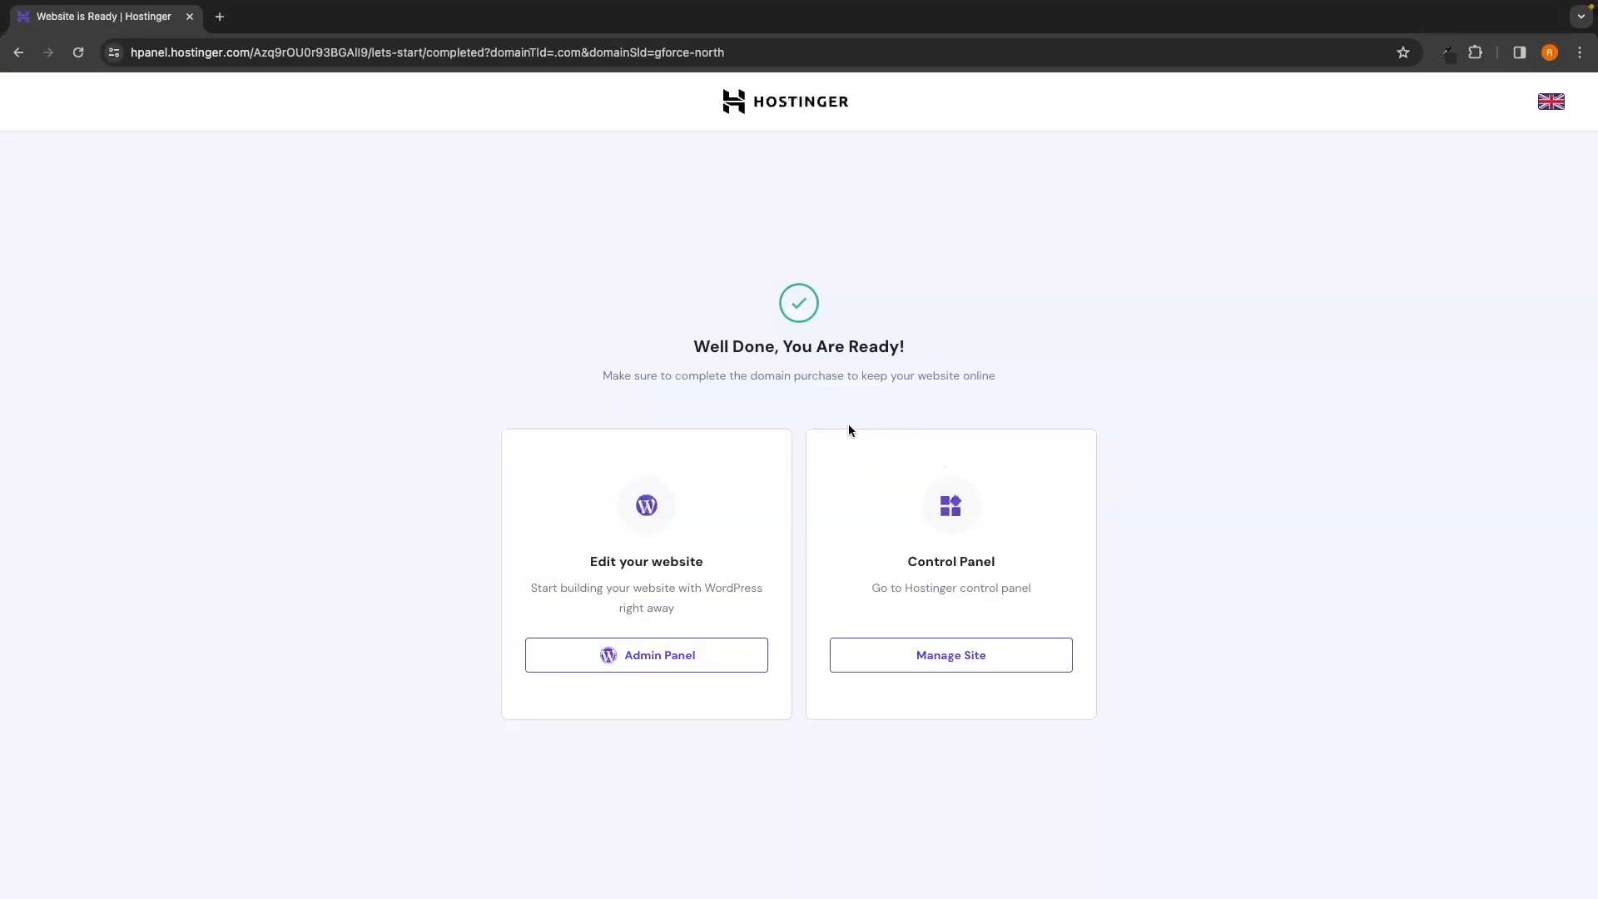
drag(692, 346, 932, 348)
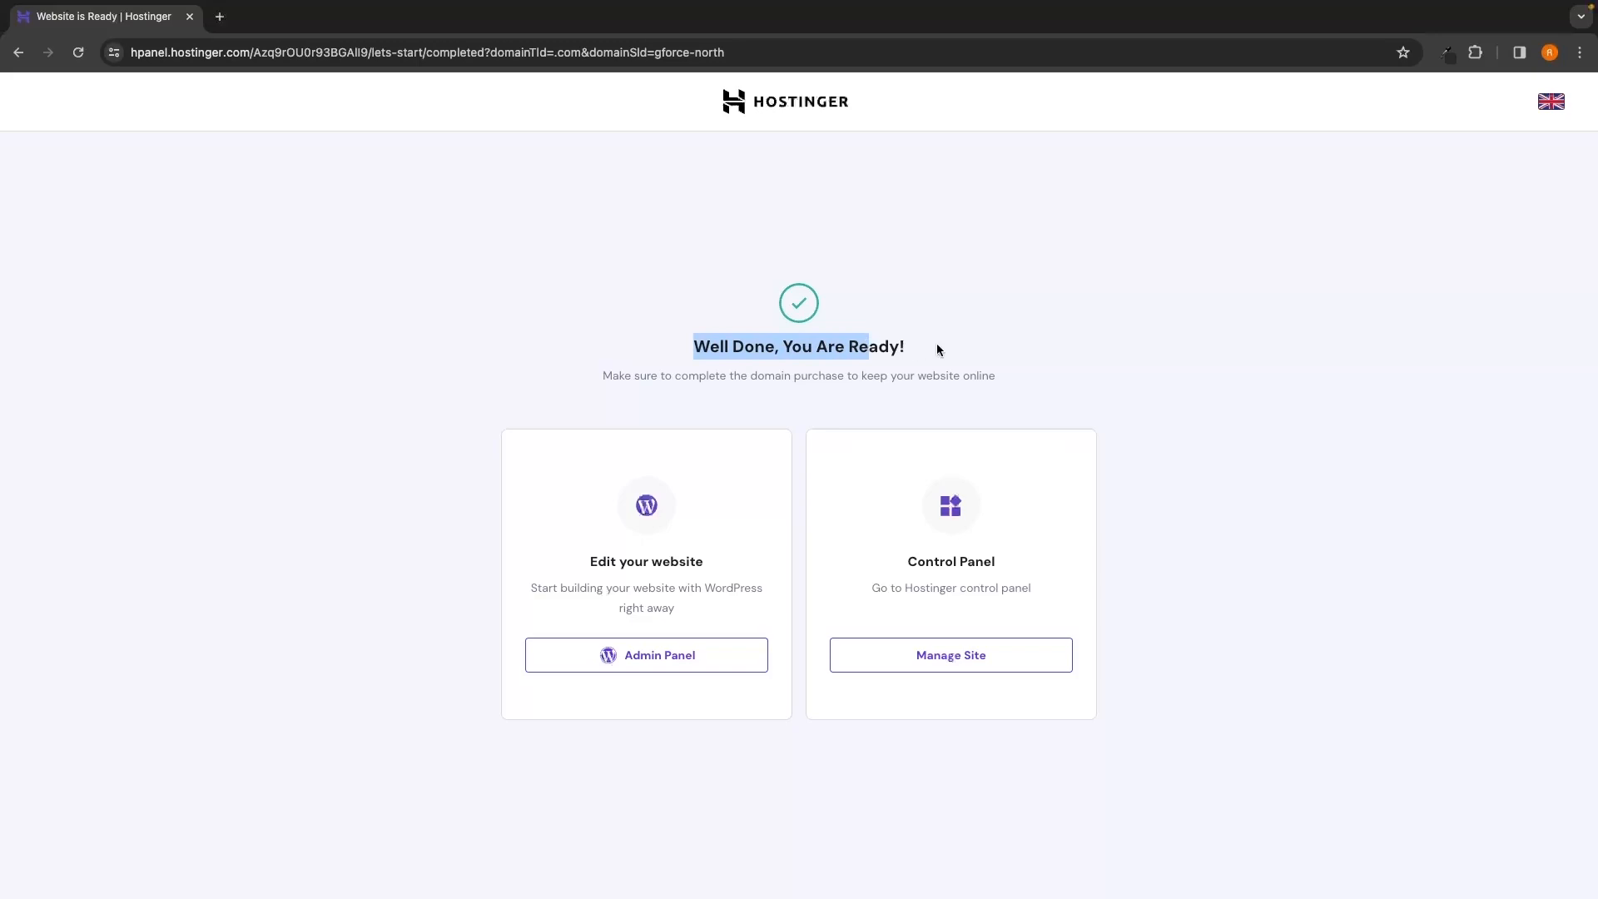
click(932, 348)
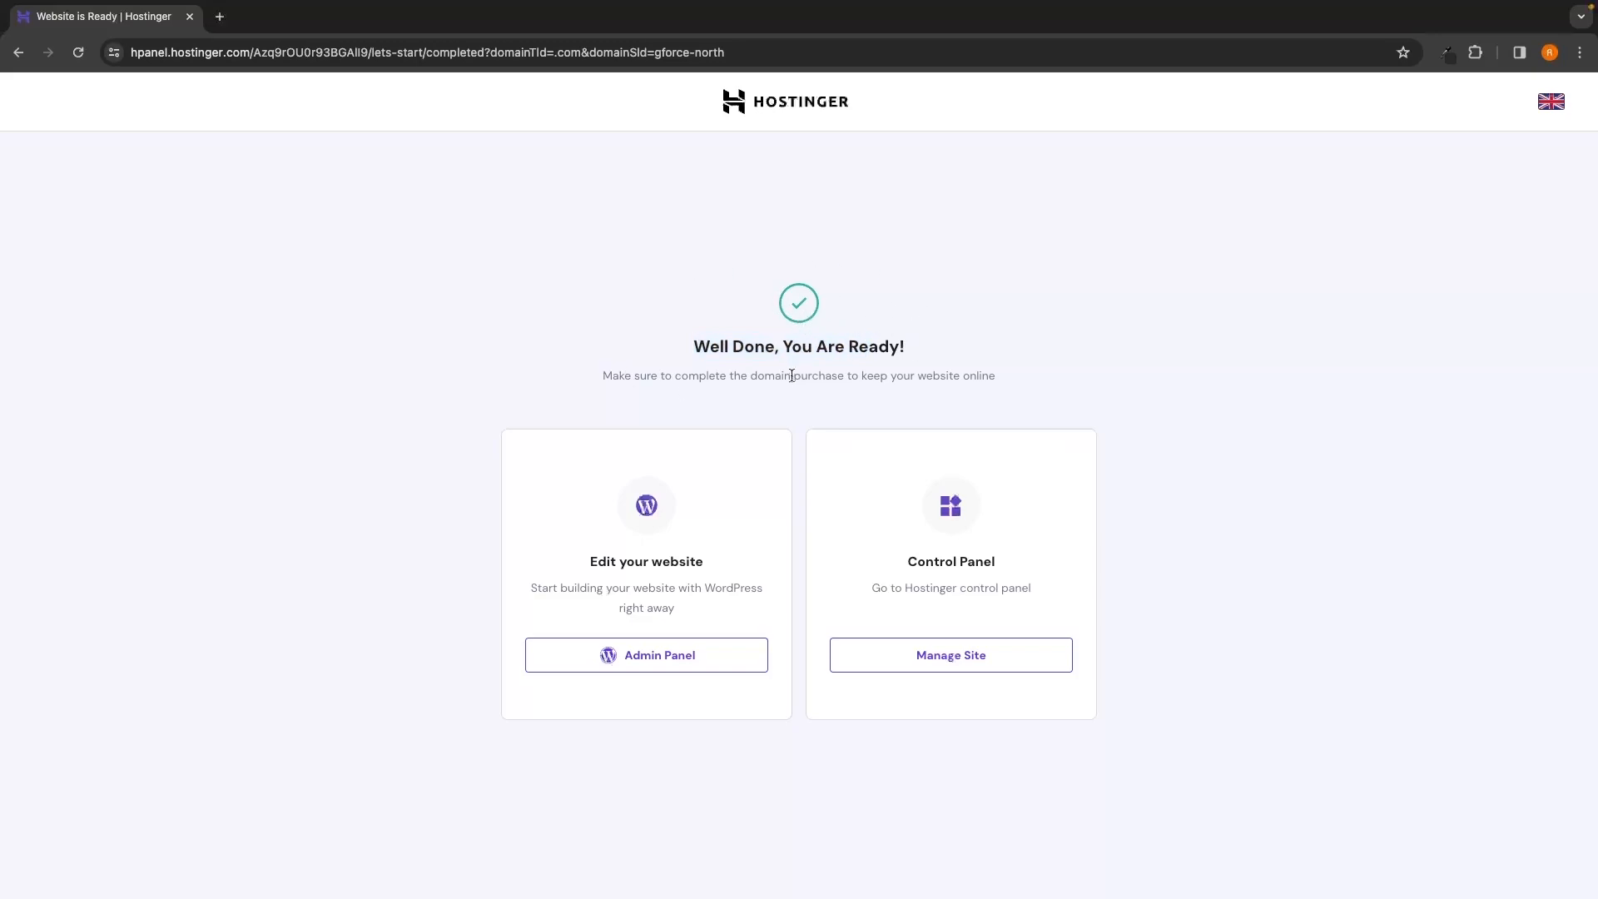
drag(587, 561, 725, 560)
click(725, 560)
click(949, 664)
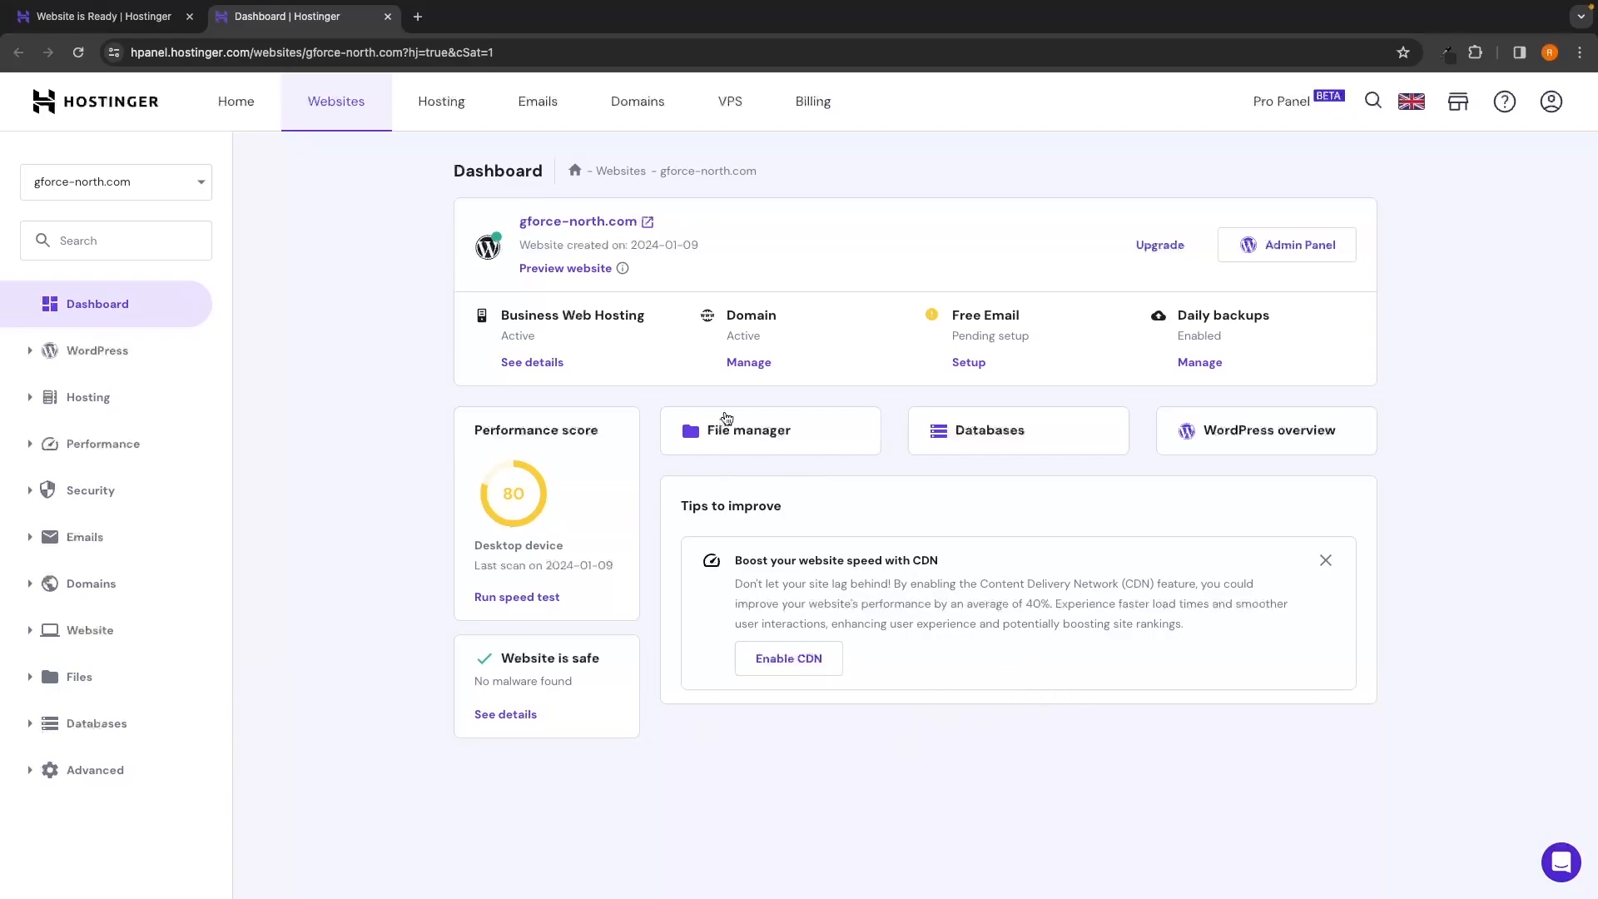
Check the site info to confirm the connection is secure with a valid certificate, then close it
click(114, 53)
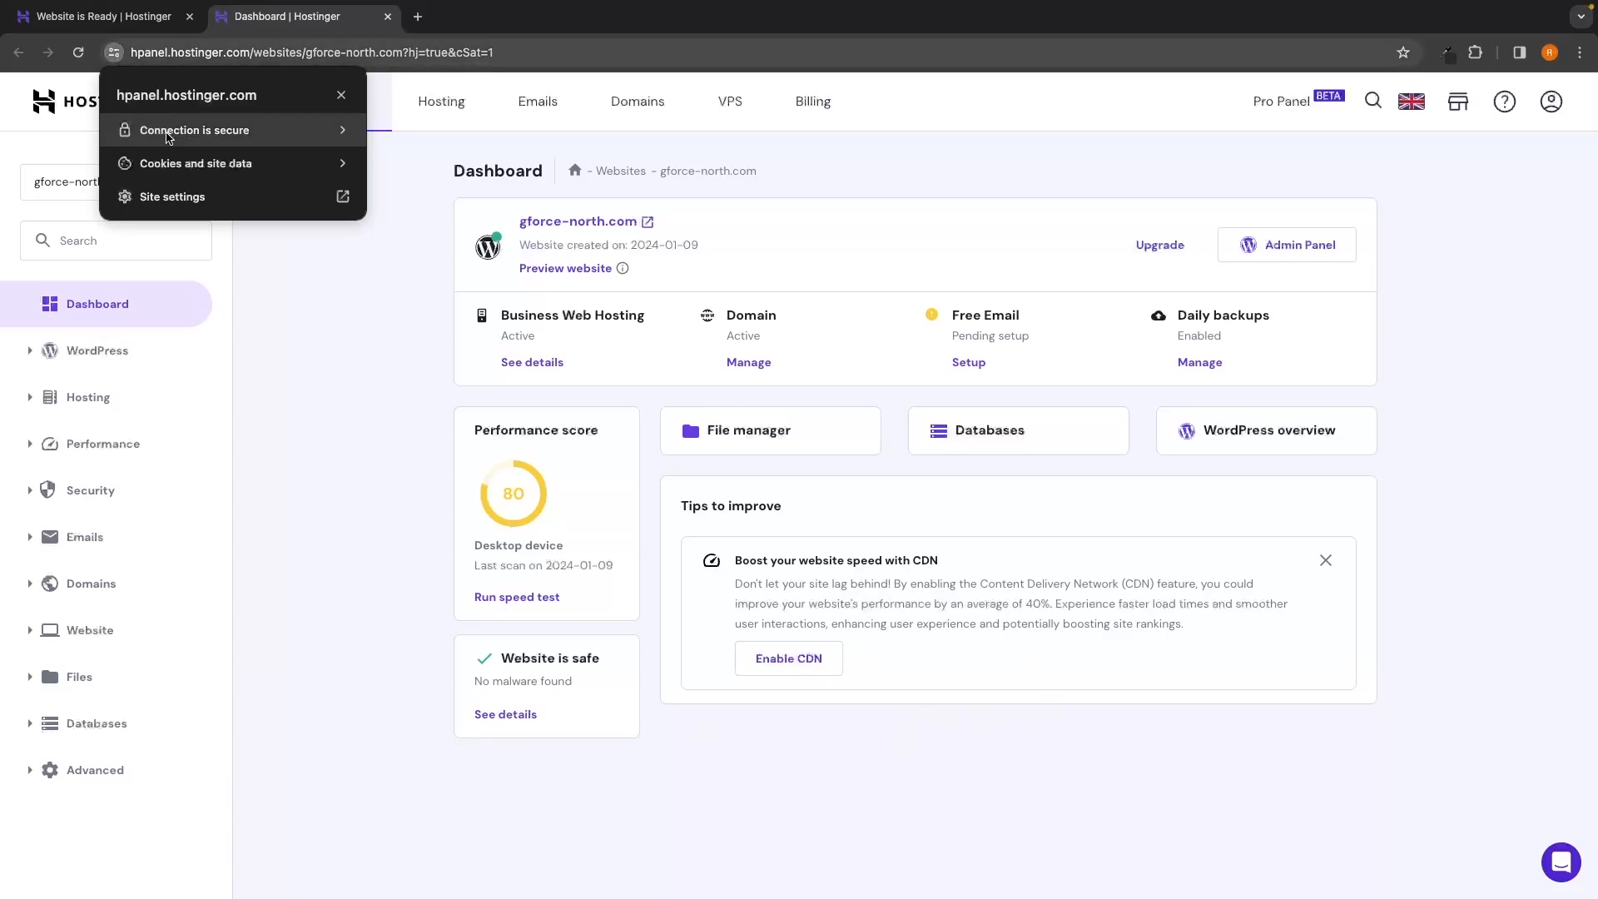
click(222, 134)
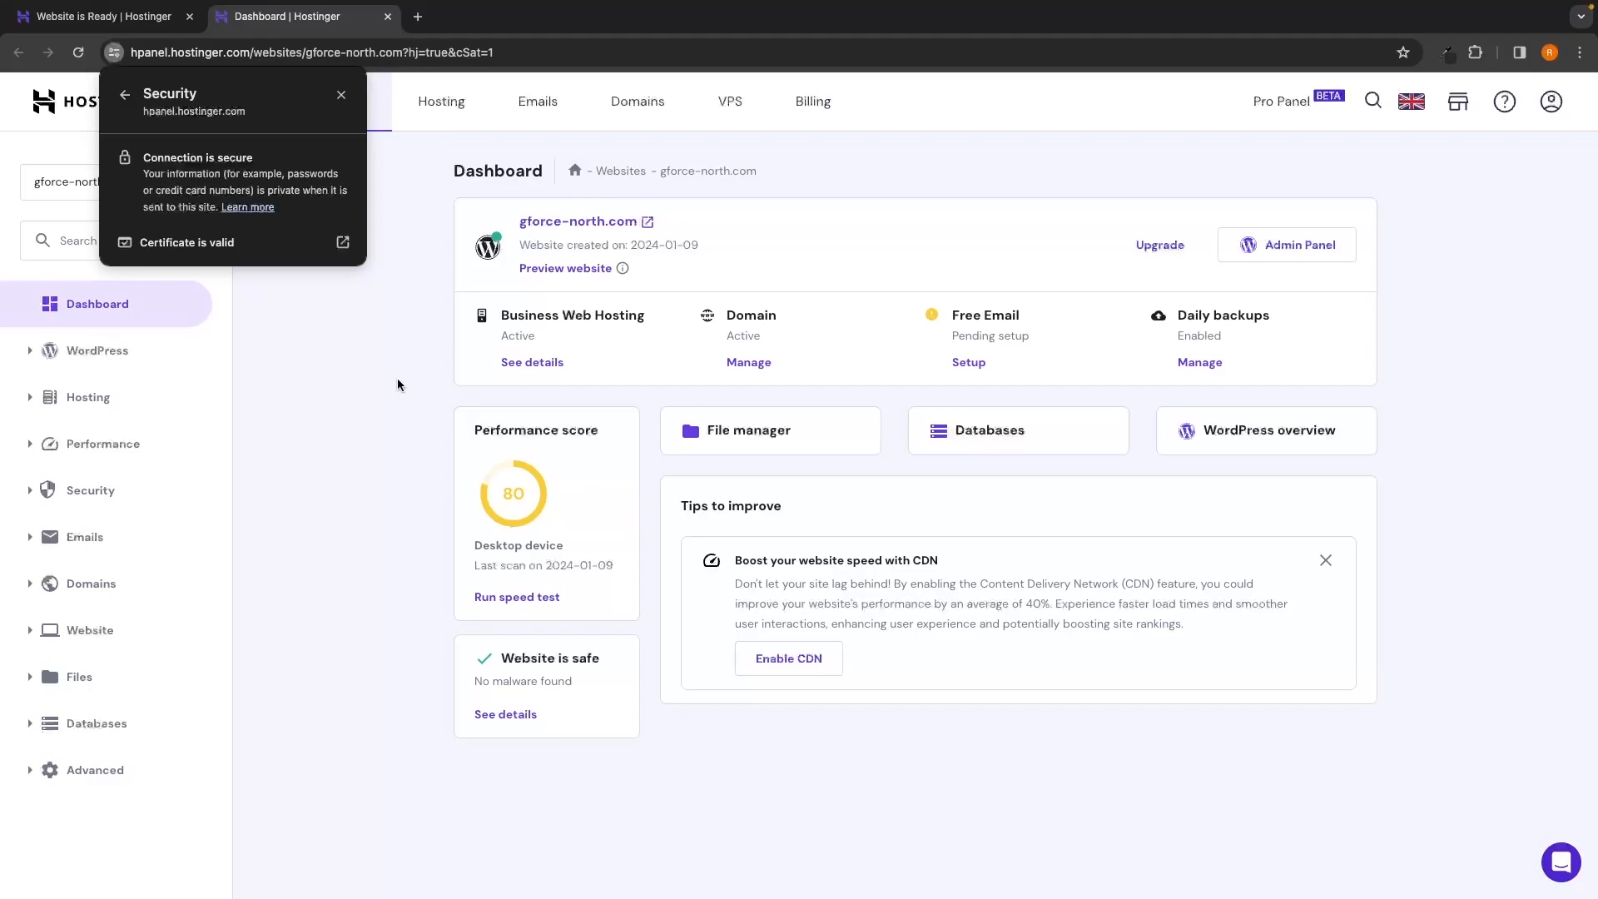
click(397, 385)
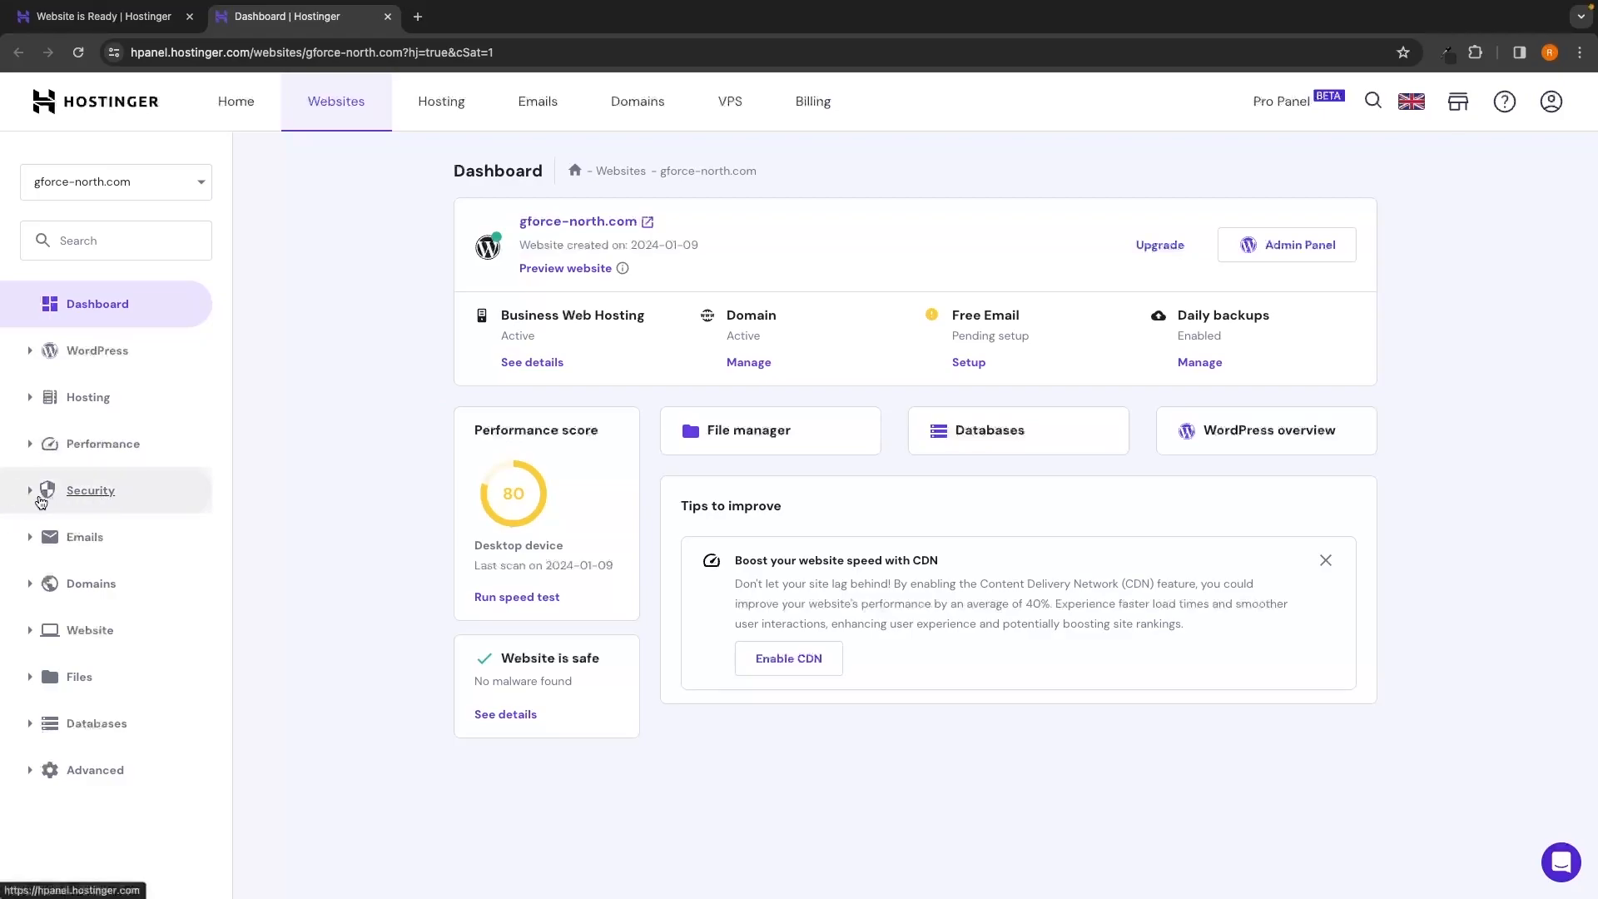
click(101, 495)
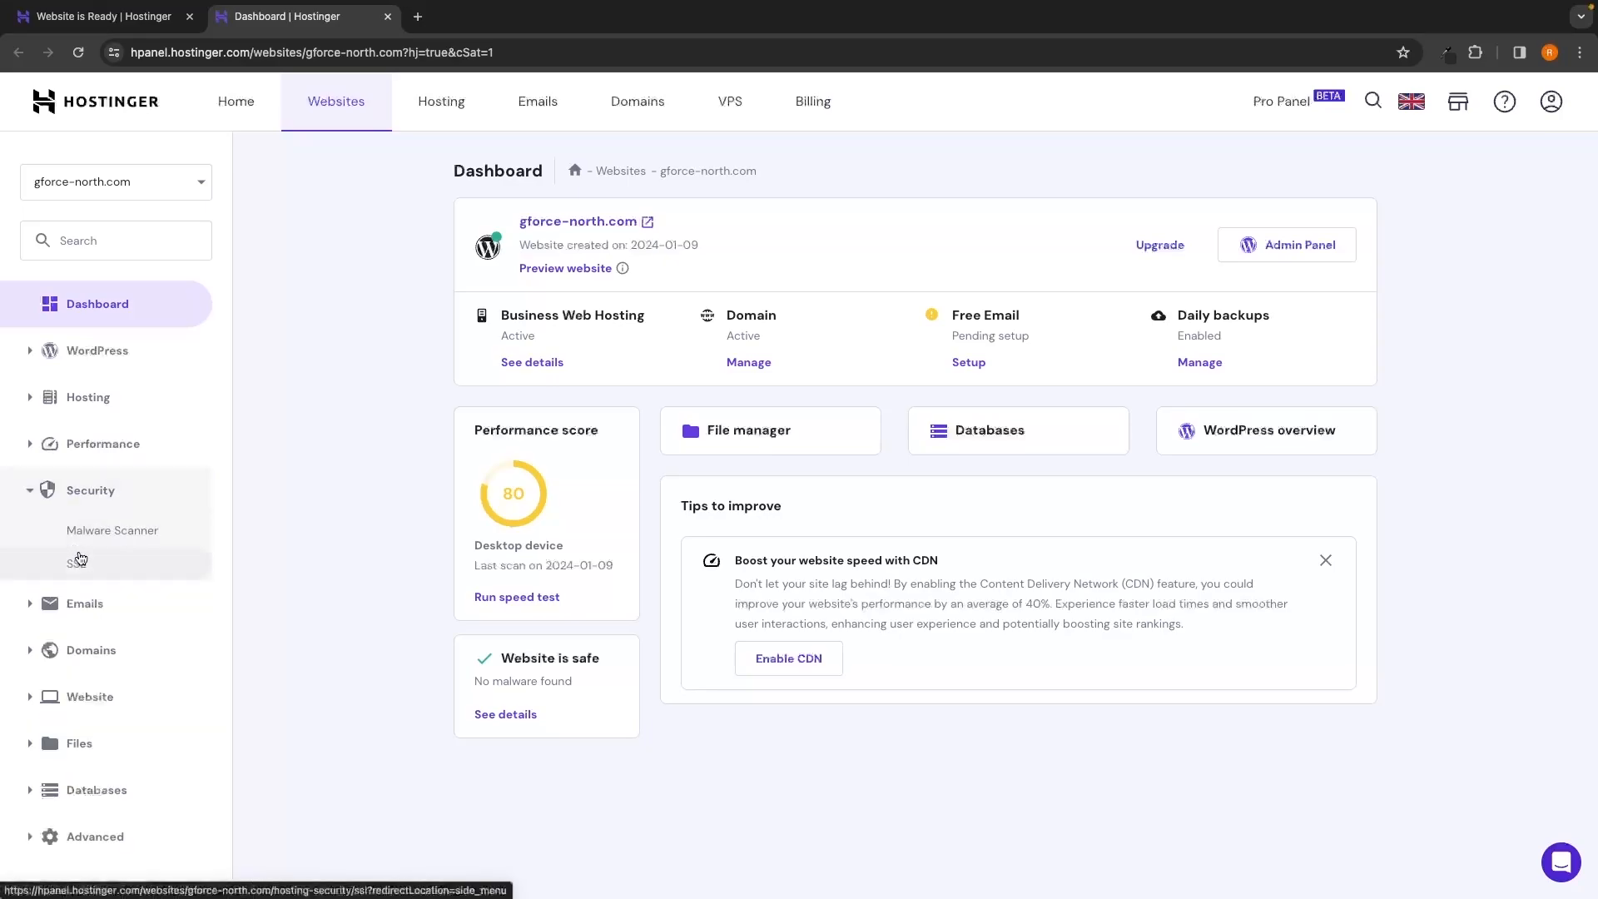
click(80, 571)
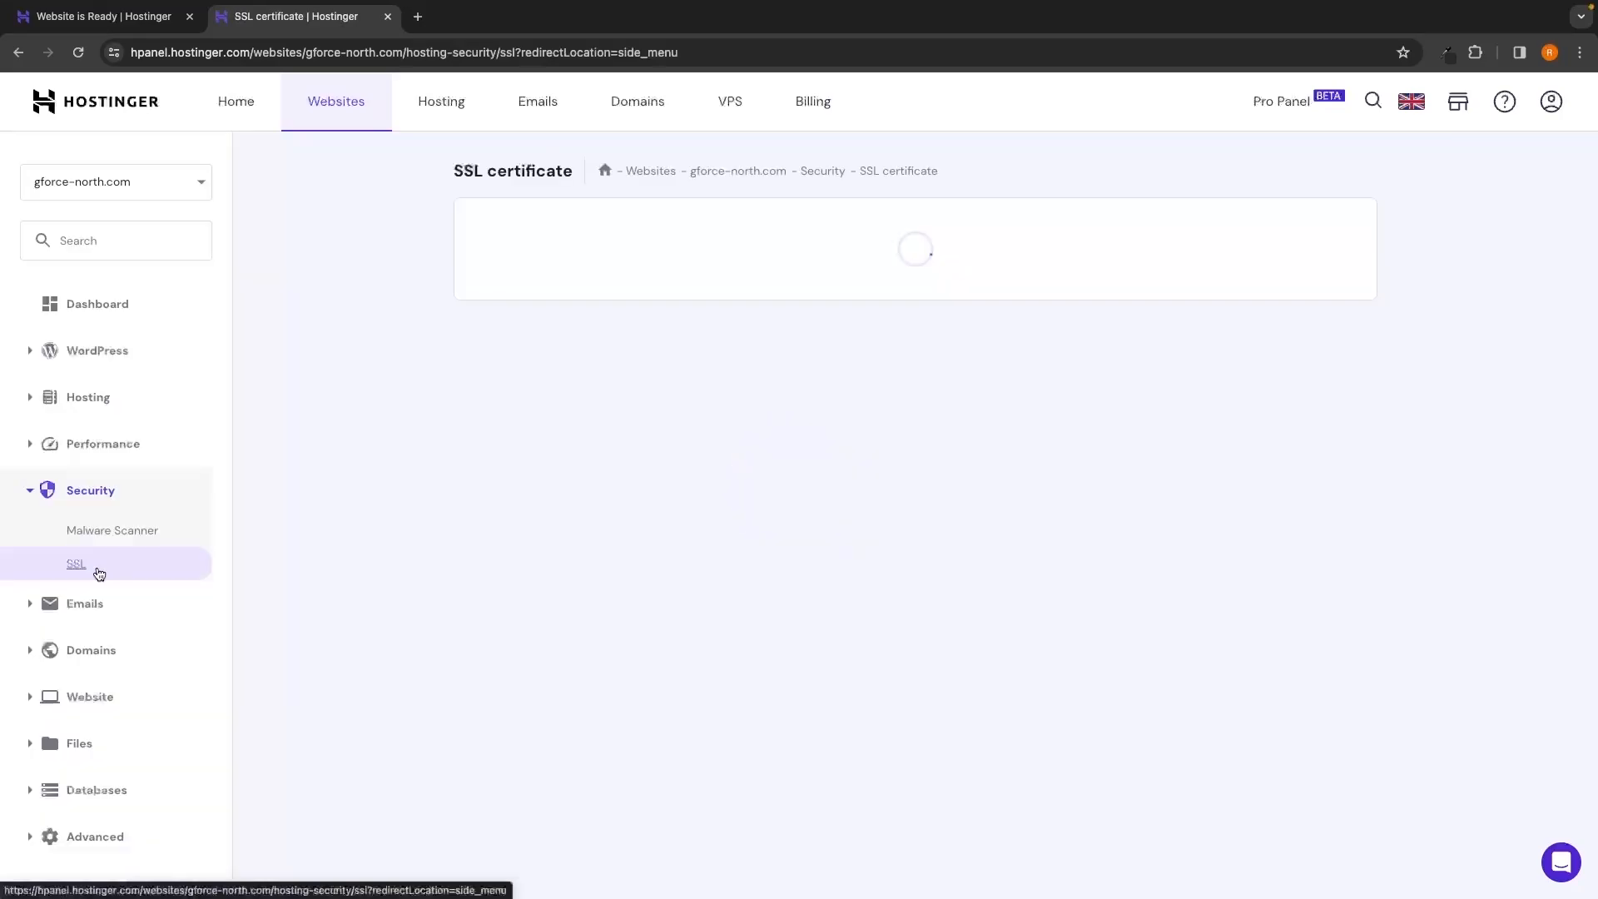
drag(656, 278, 744, 275)
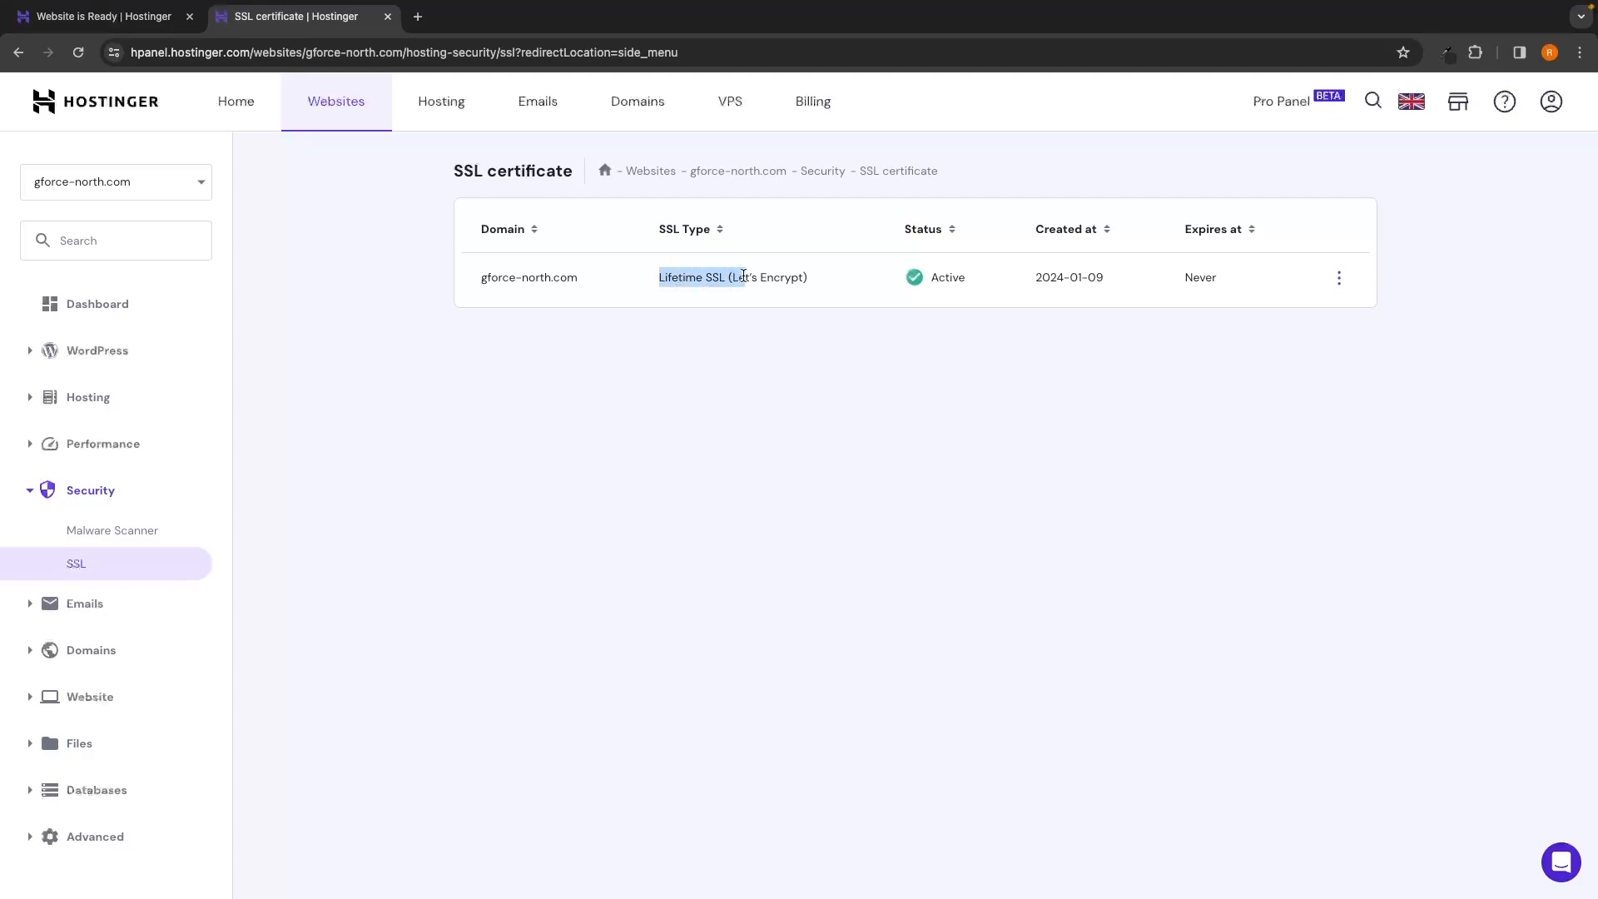
click(816, 313)
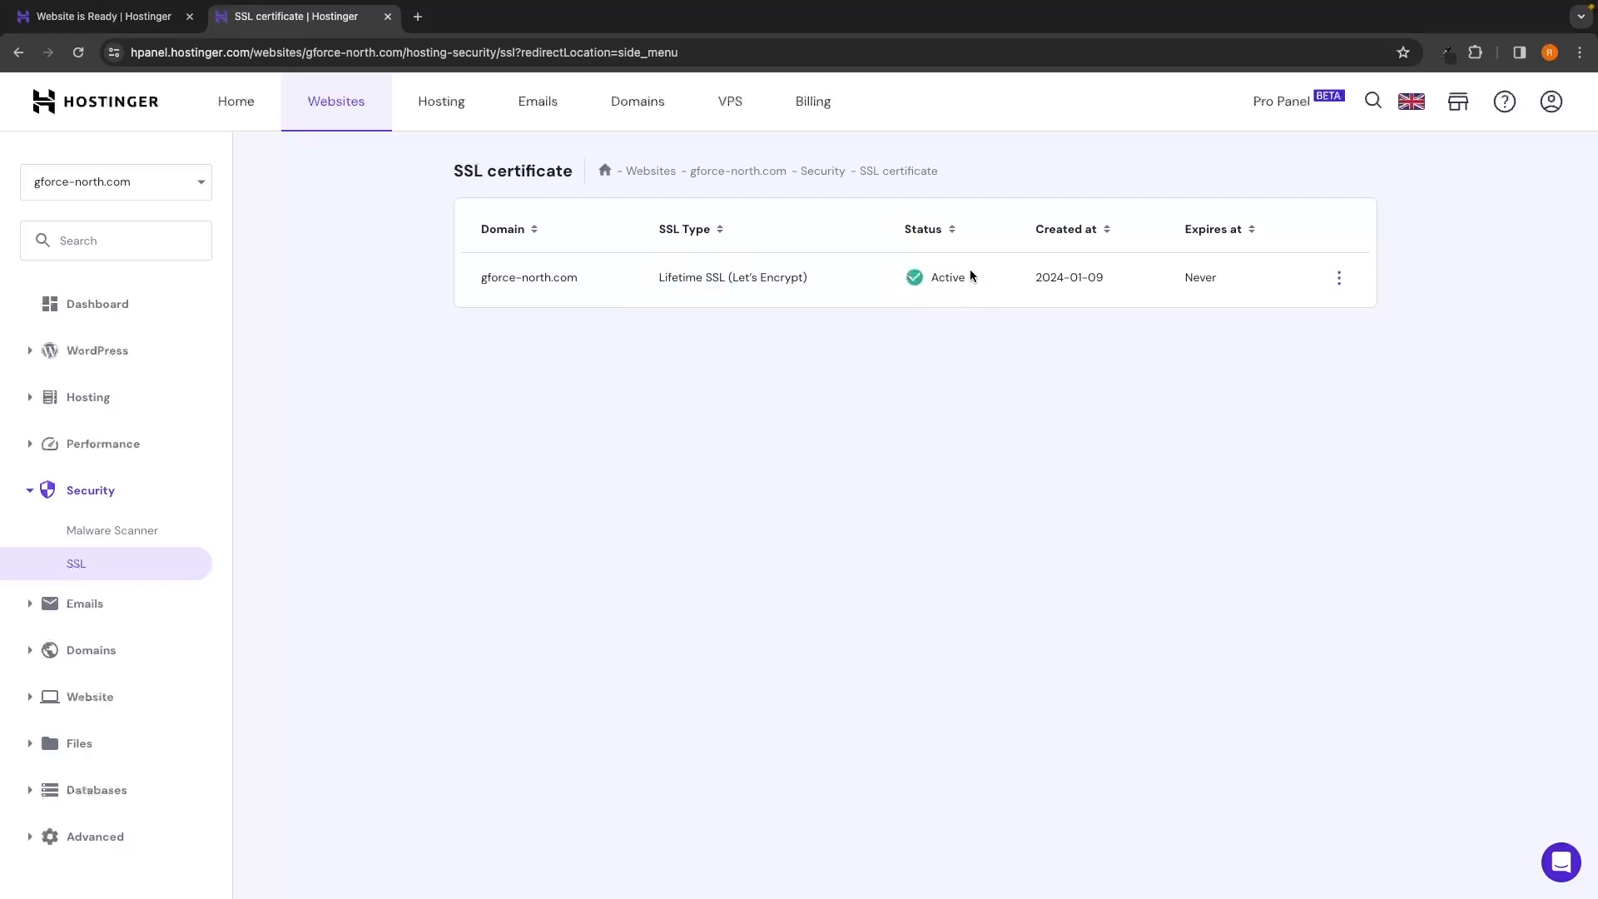
click(1337, 280)
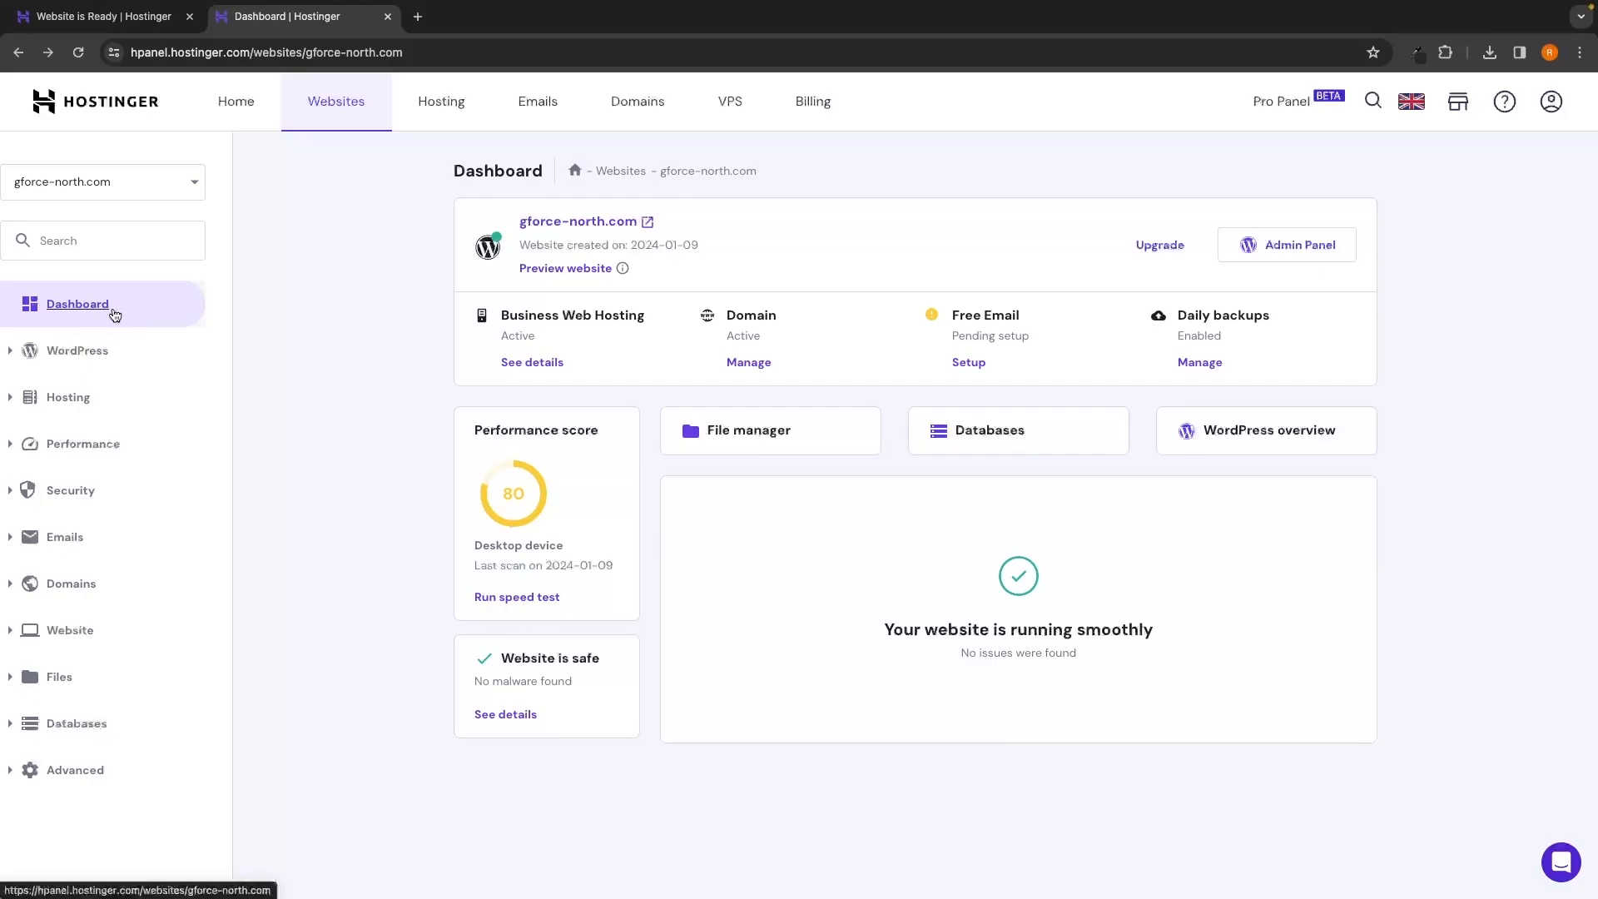
Open the gforce-north.com domain overview and review its pending verification warning
drag(725, 314, 777, 321)
click(736, 339)
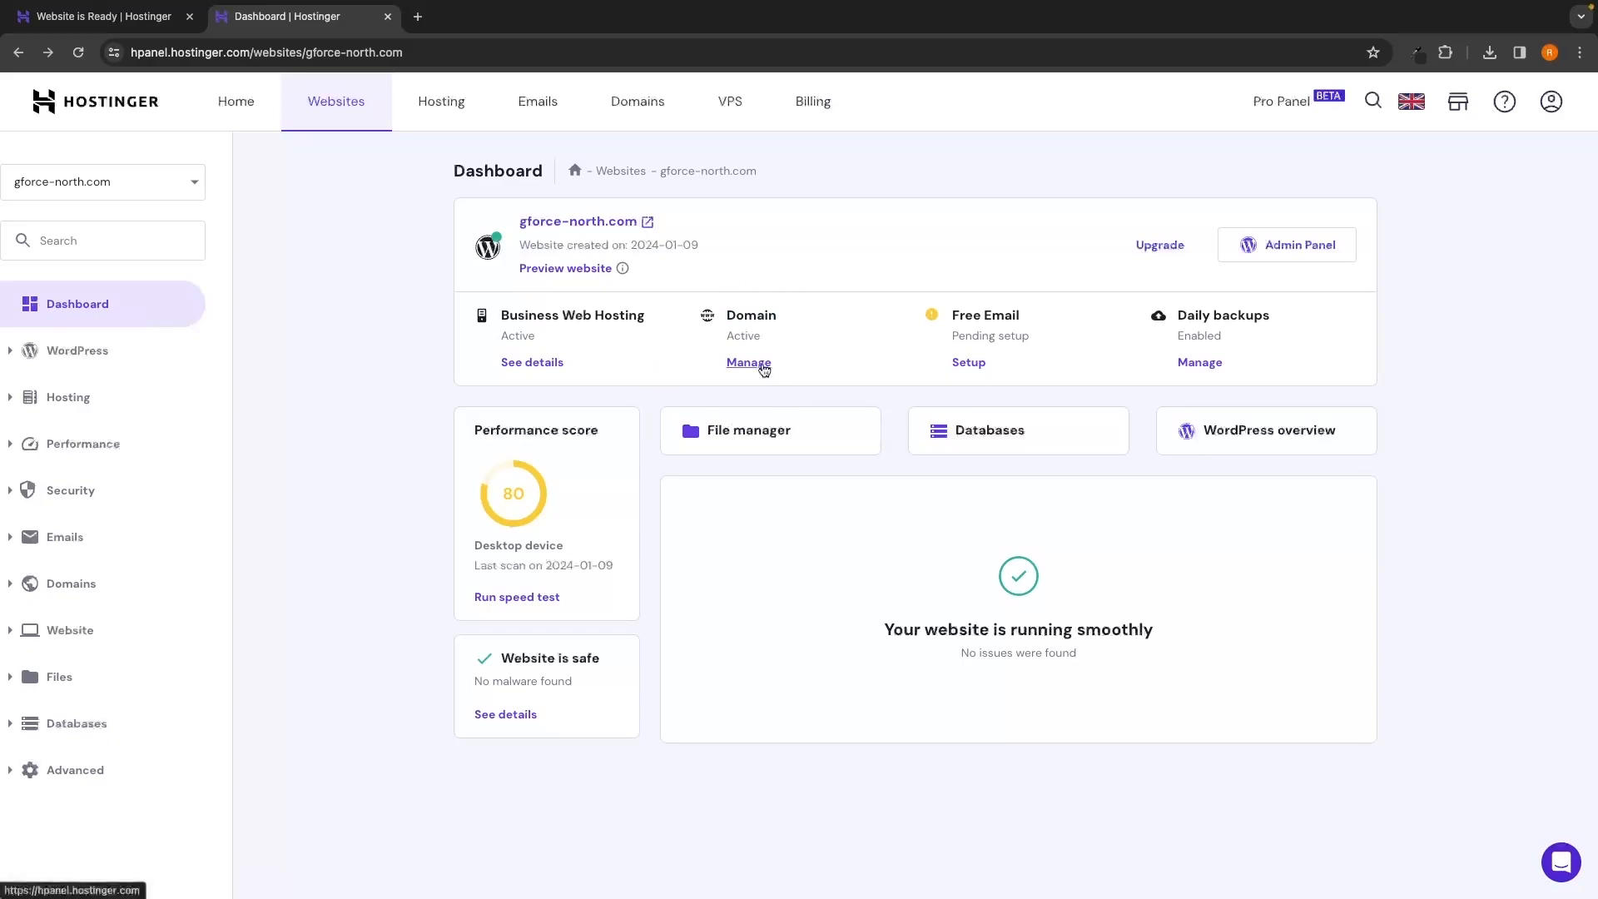
click(761, 363)
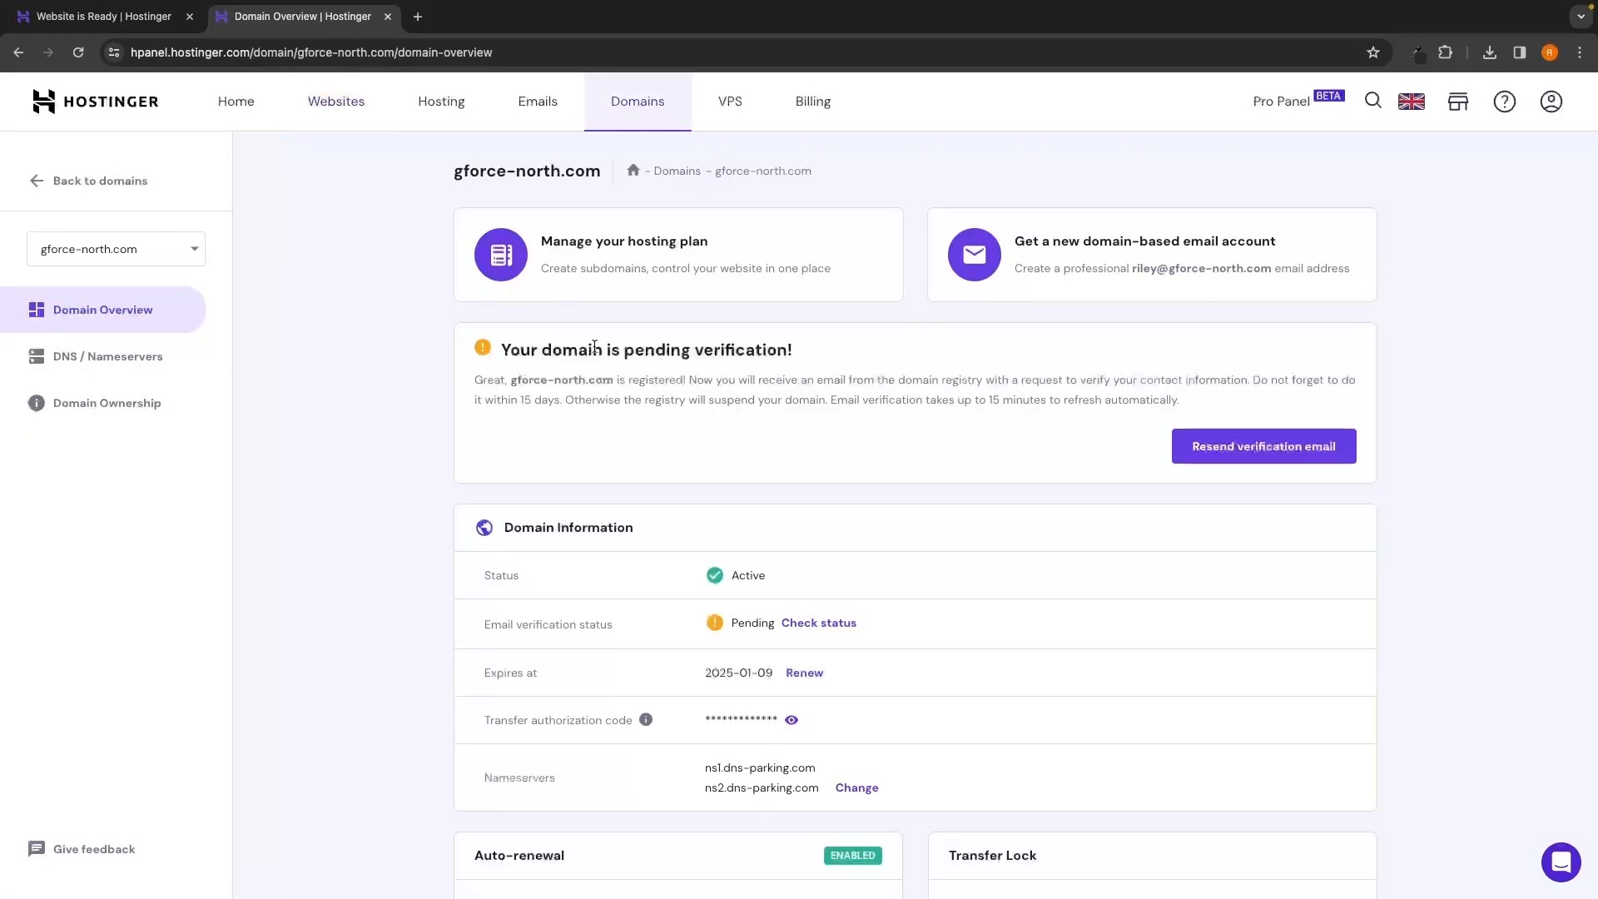
drag(499, 348, 784, 359)
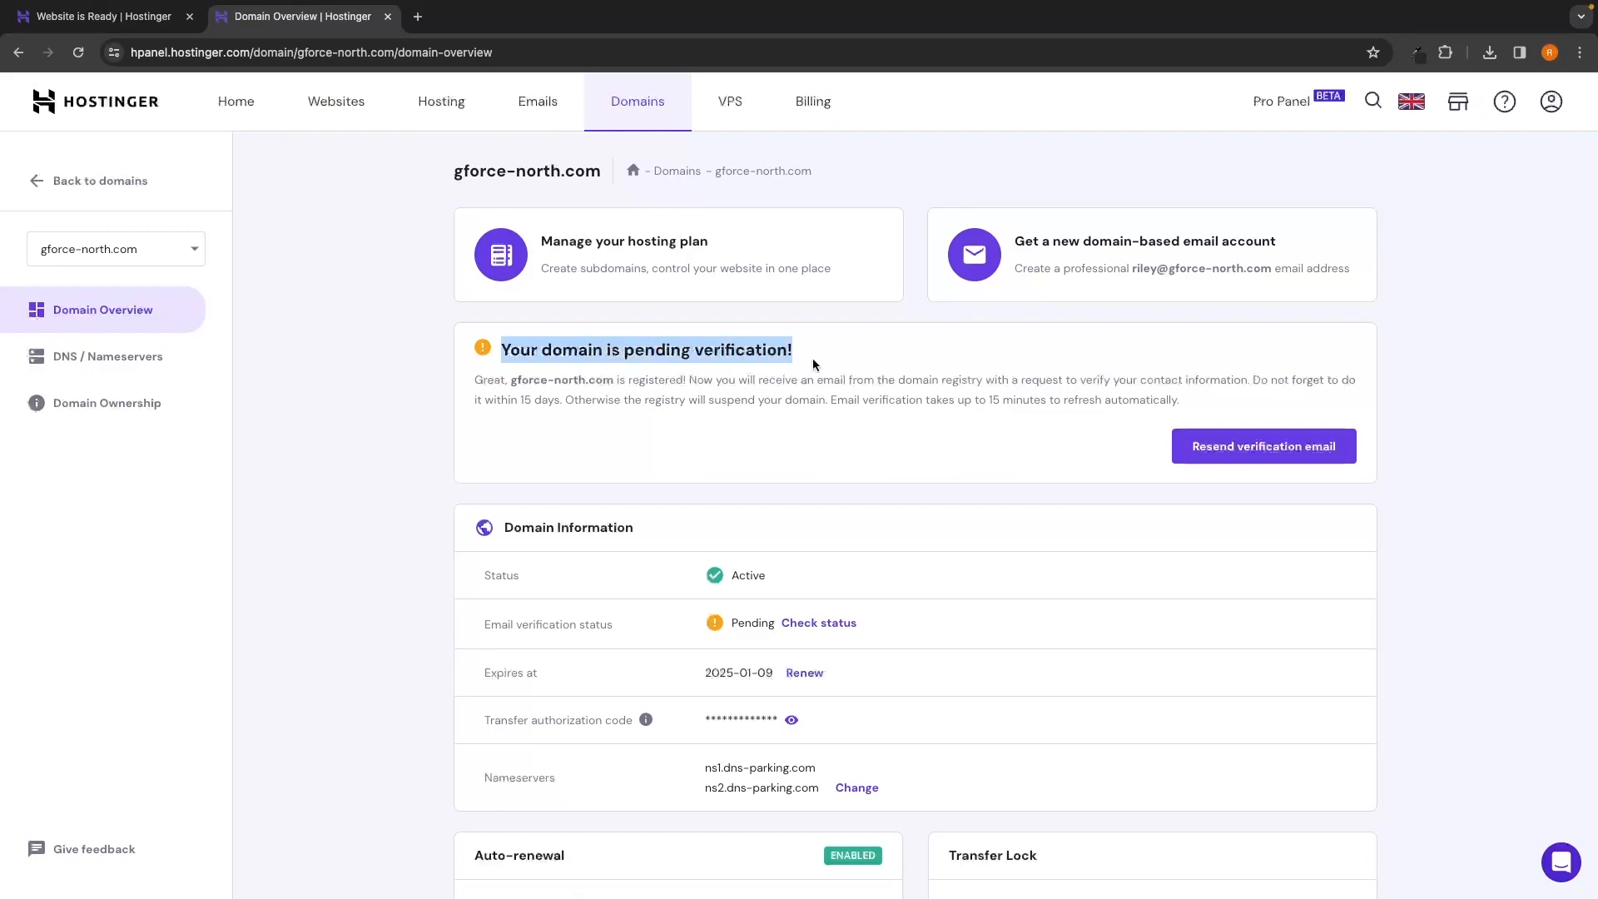
click(813, 360)
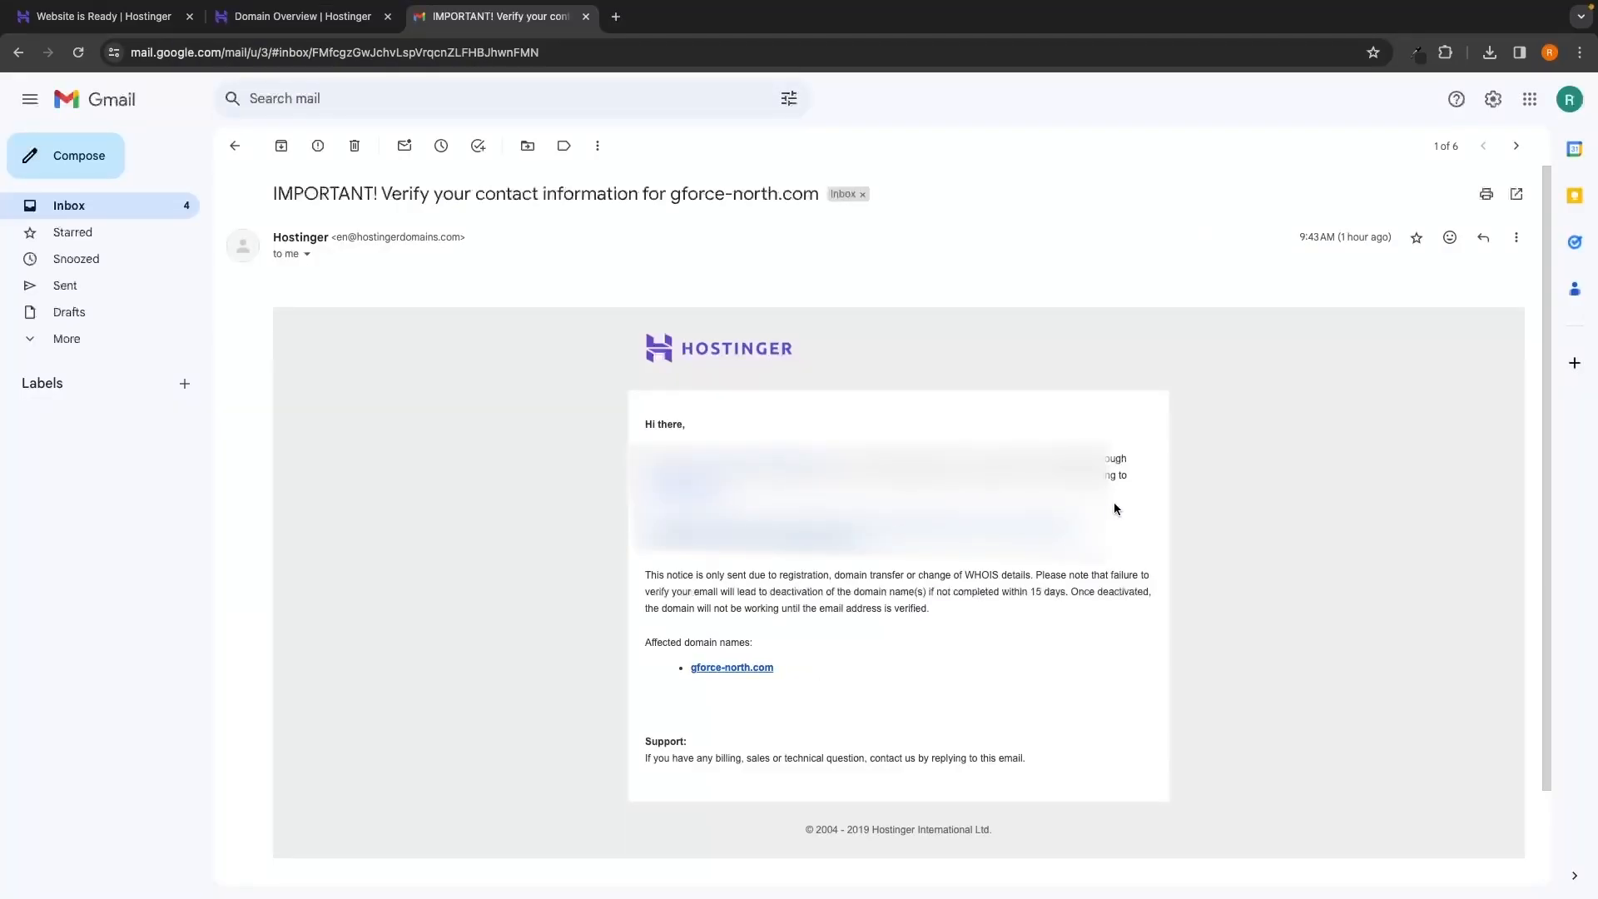
scroll(1114, 509, down, 1)
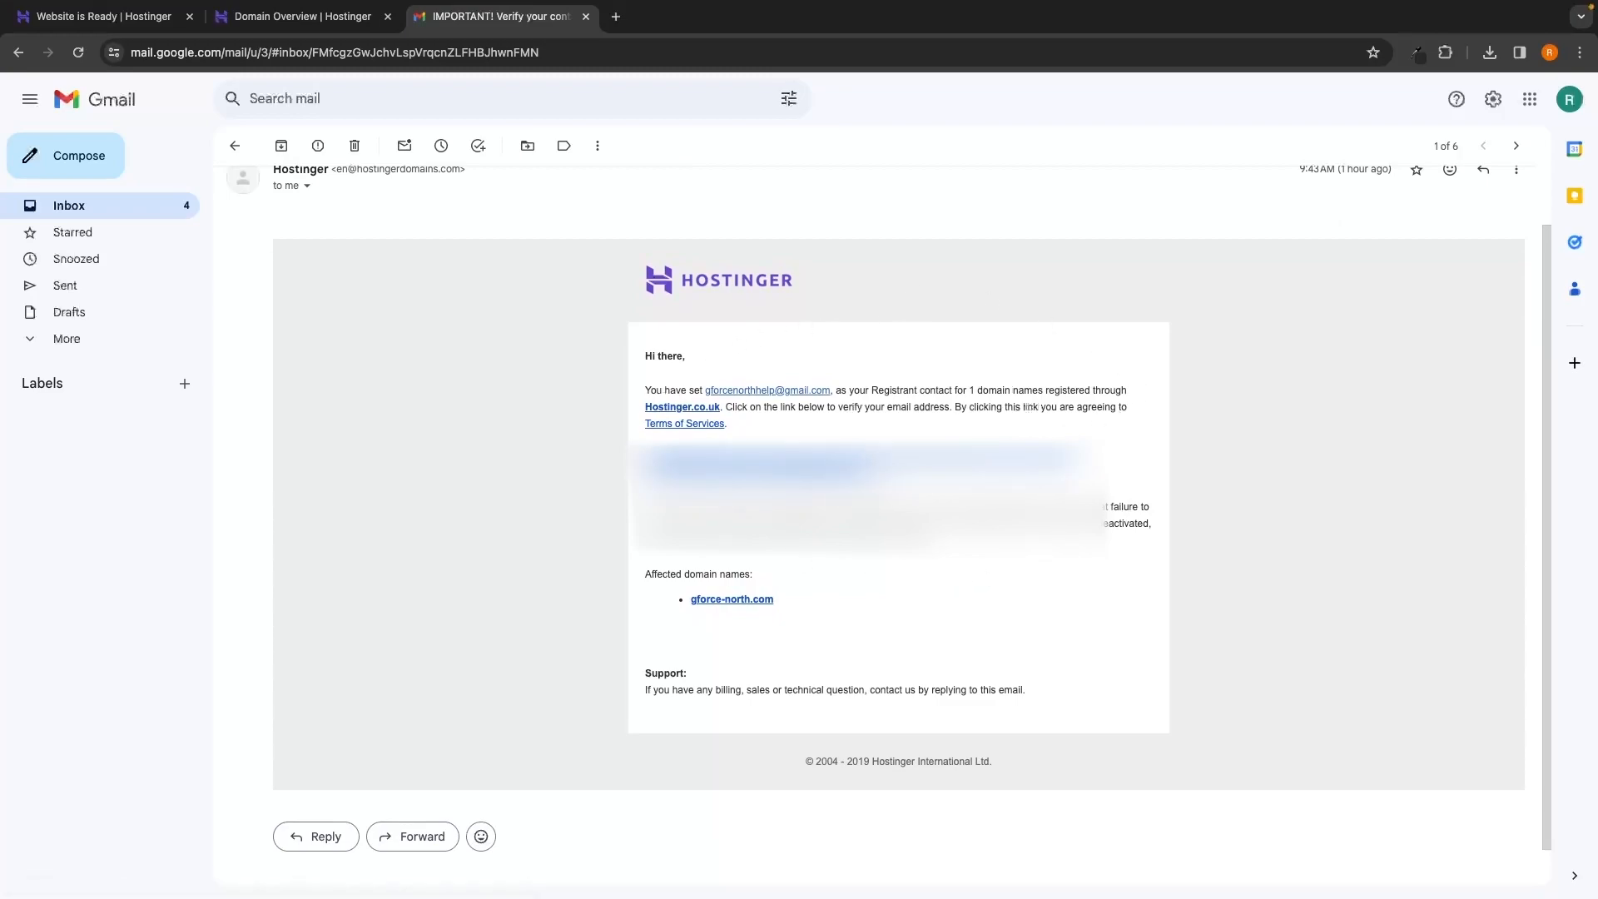
Confirm the contact email via the Hostinger verification link, then close the email and confirmation tabs
click(835, 466)
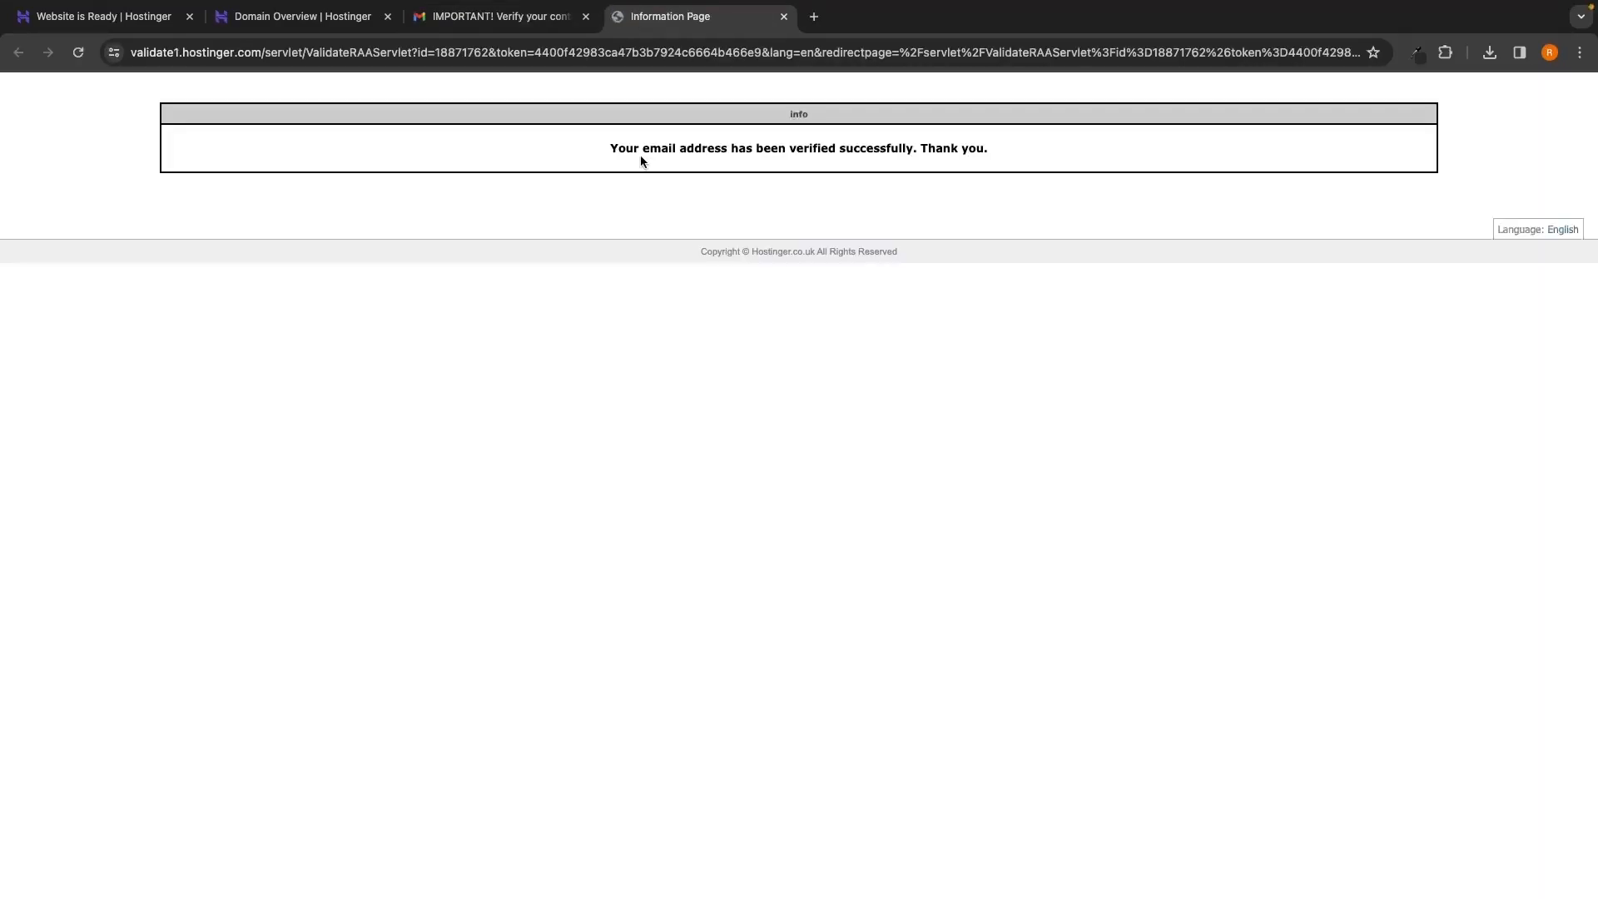
drag(603, 148, 881, 153)
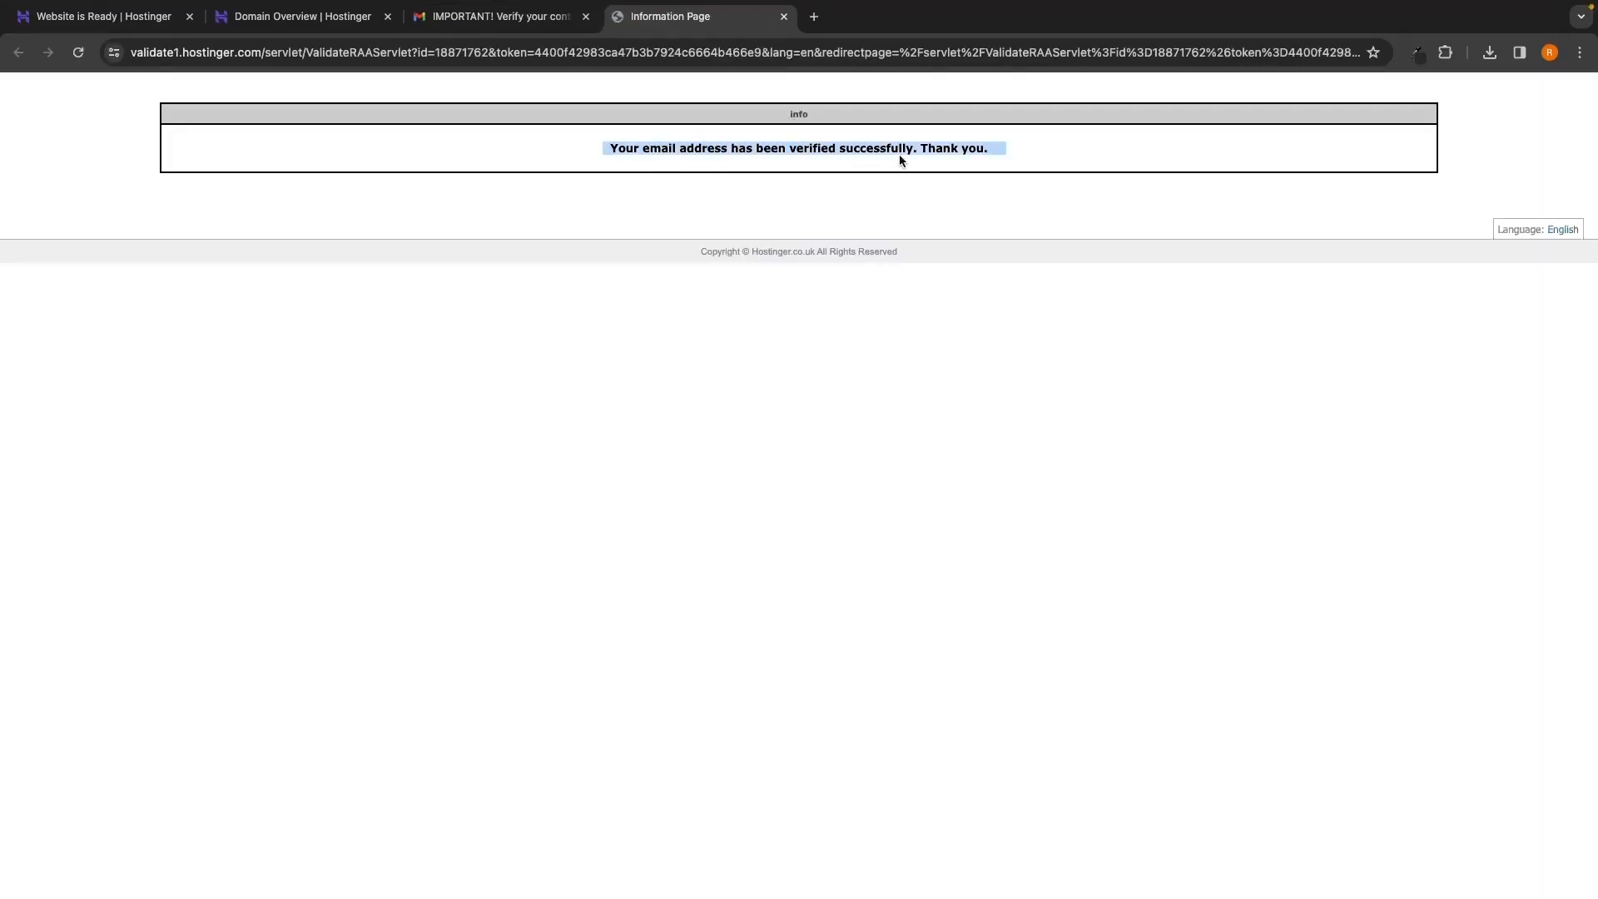
click(1012, 178)
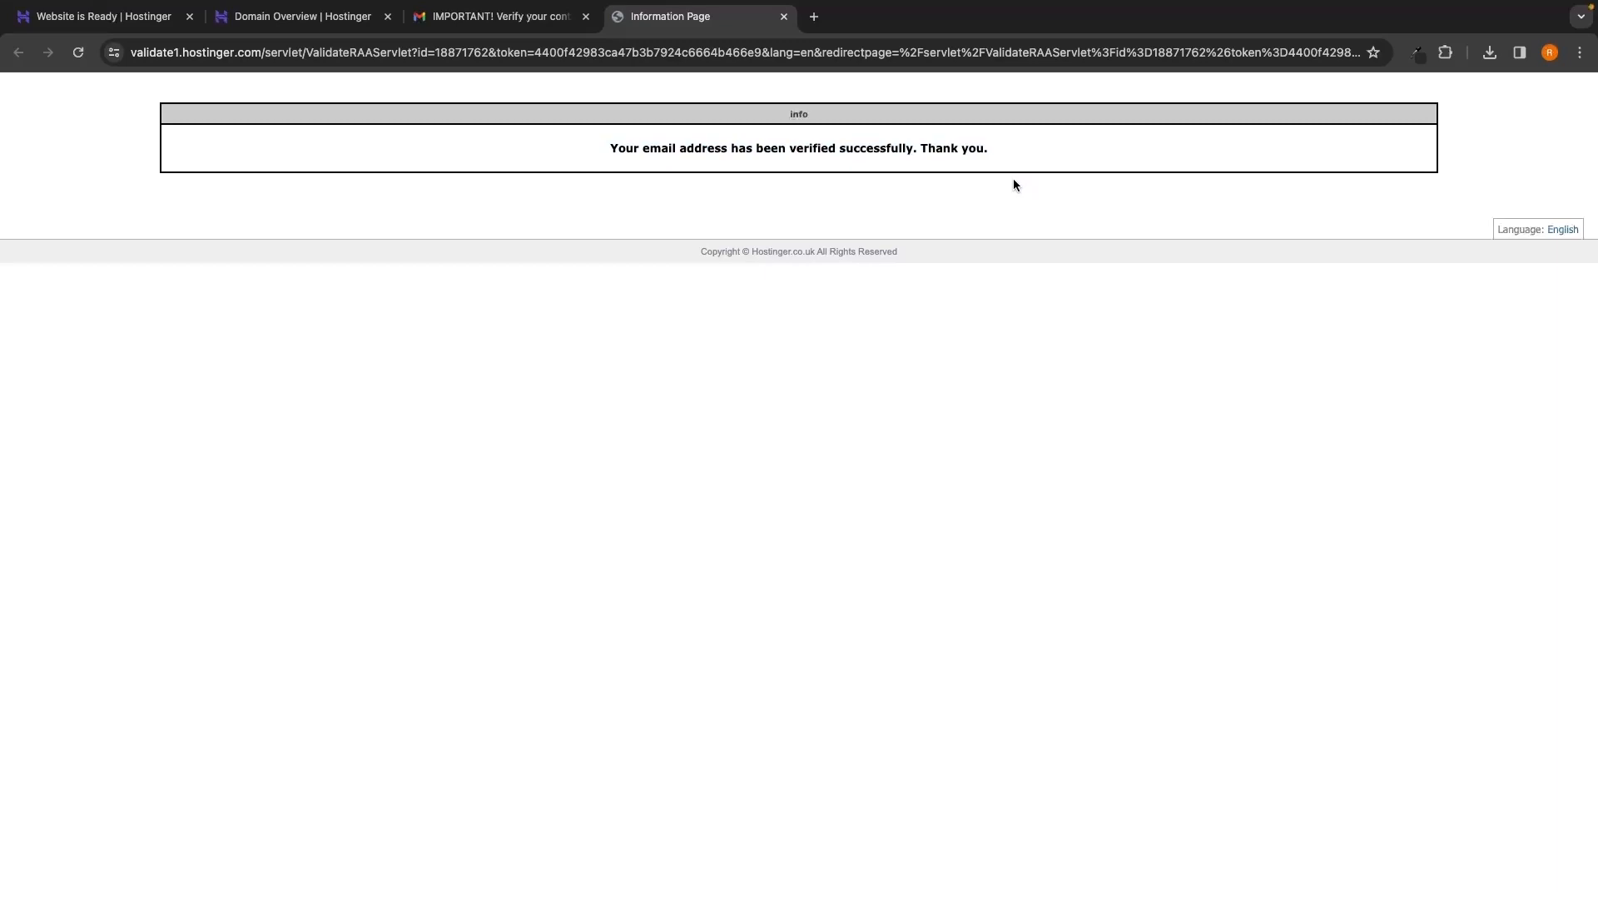
click(587, 17)
click(587, 17)
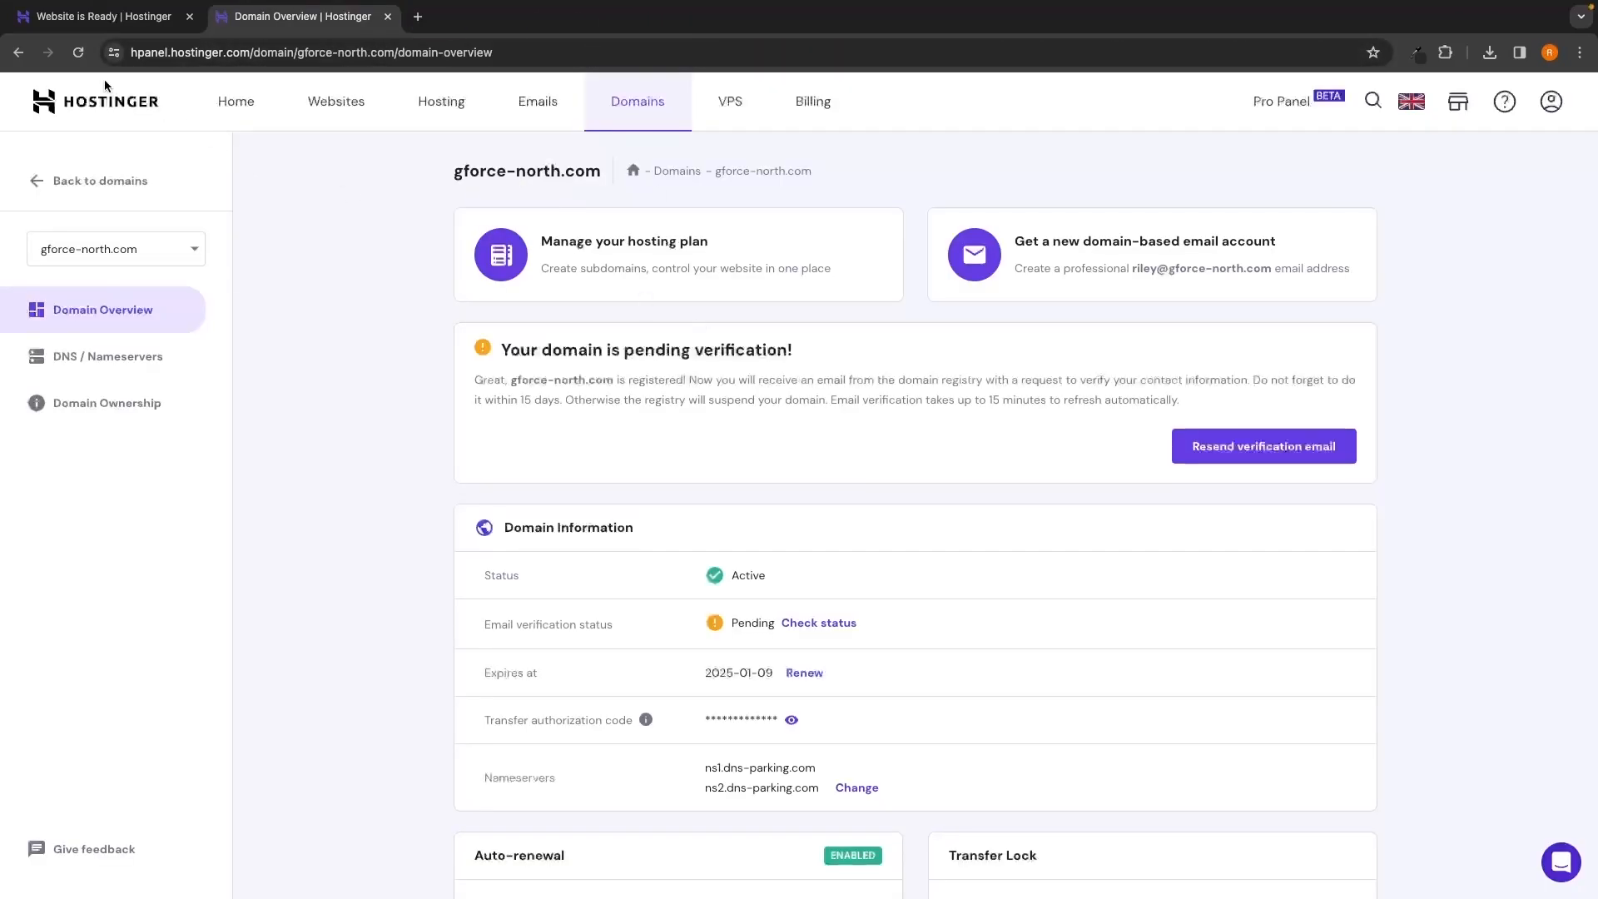
Reload the domain overview and check that email verification now reads Verified
click(78, 53)
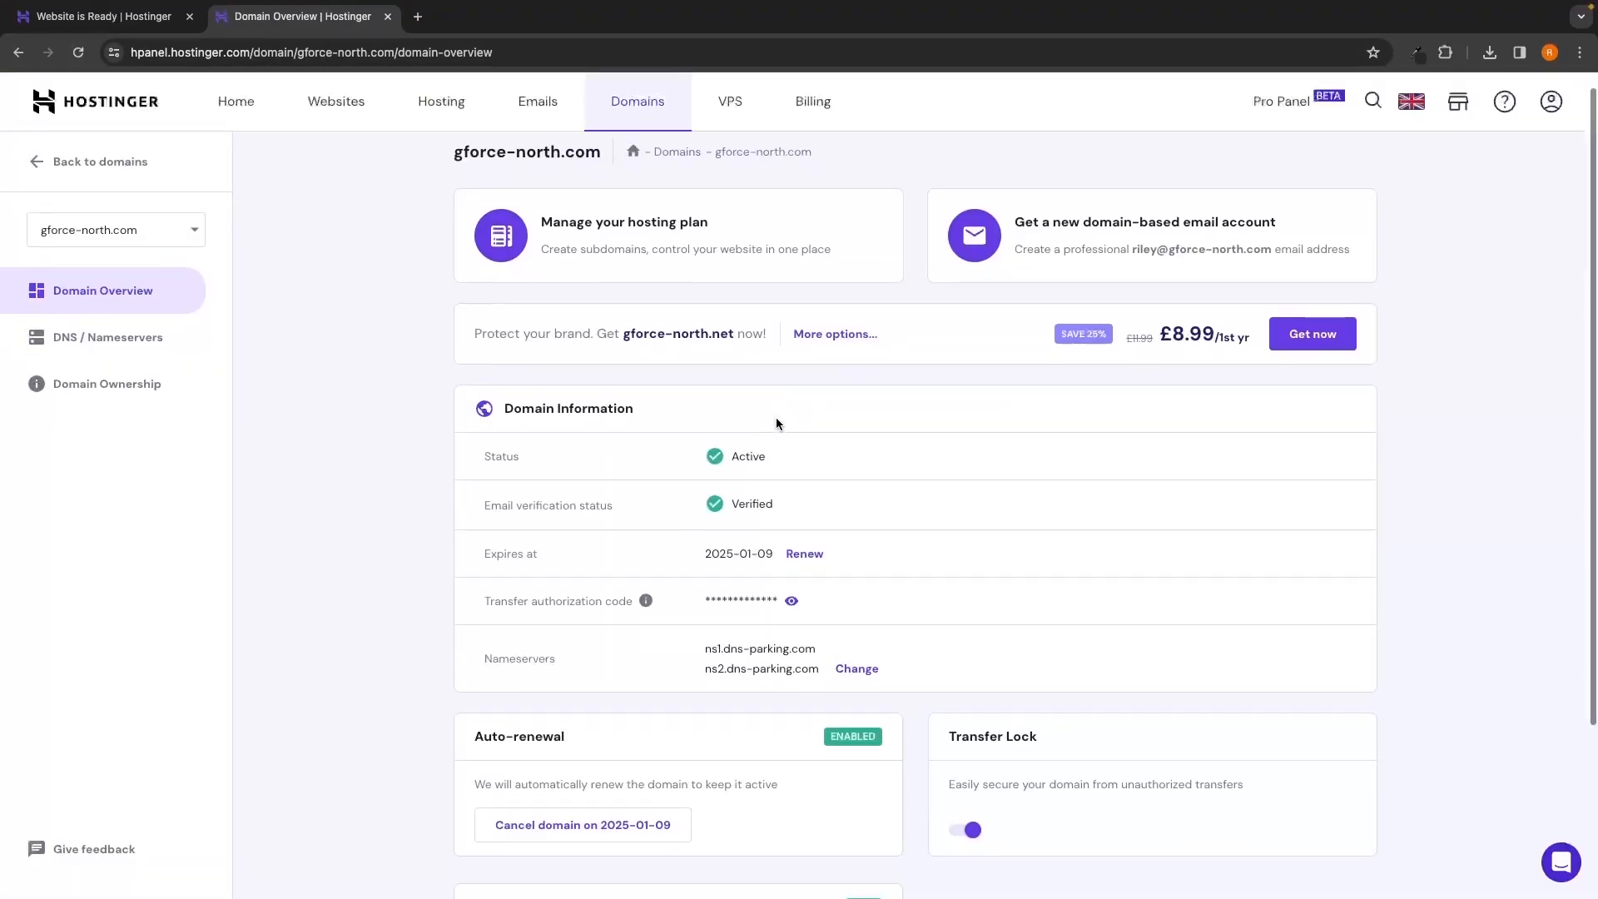
scroll(776, 417, down, 1)
drag(472, 491, 618, 491)
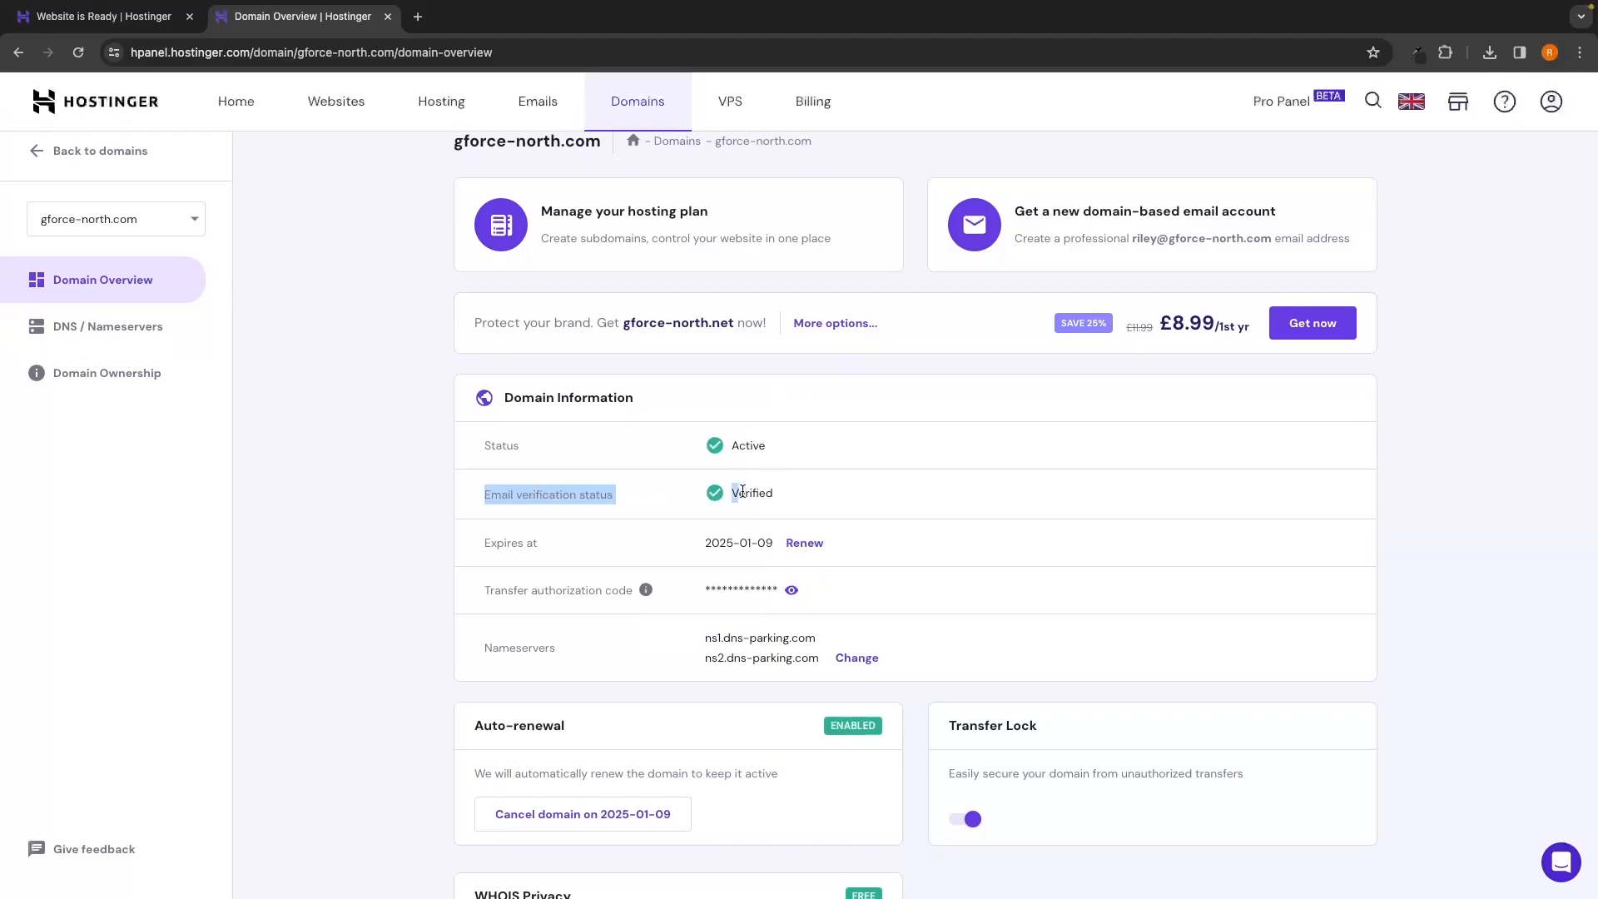
click(795, 491)
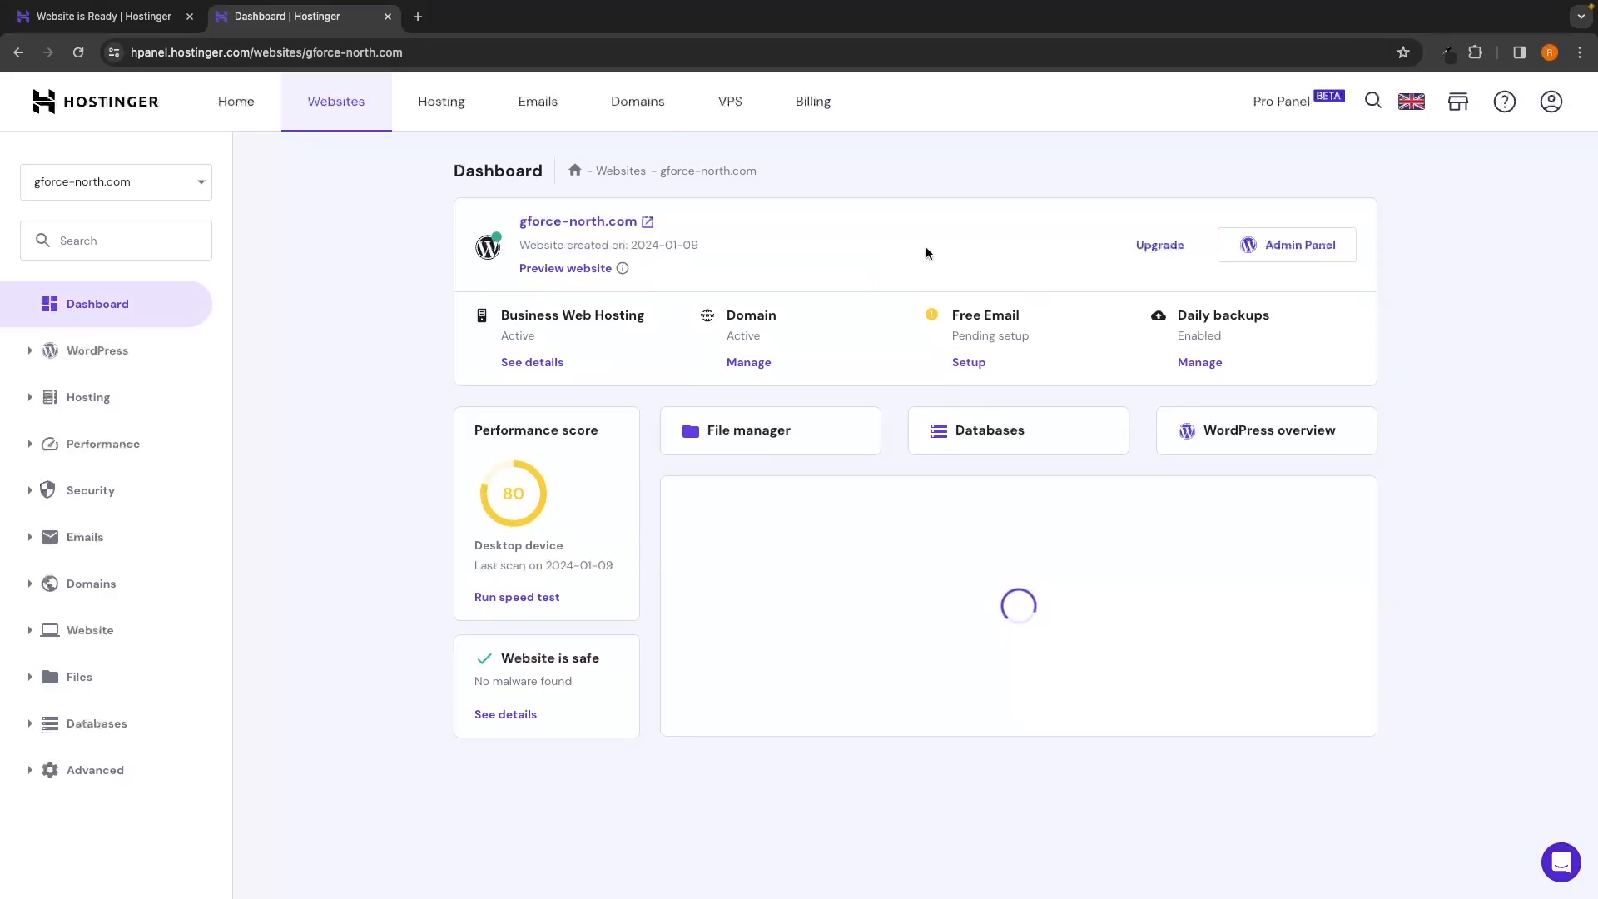
Open the site's WordPress admin from hPanel and load gforce-north.com/wp-admin/
click(1279, 253)
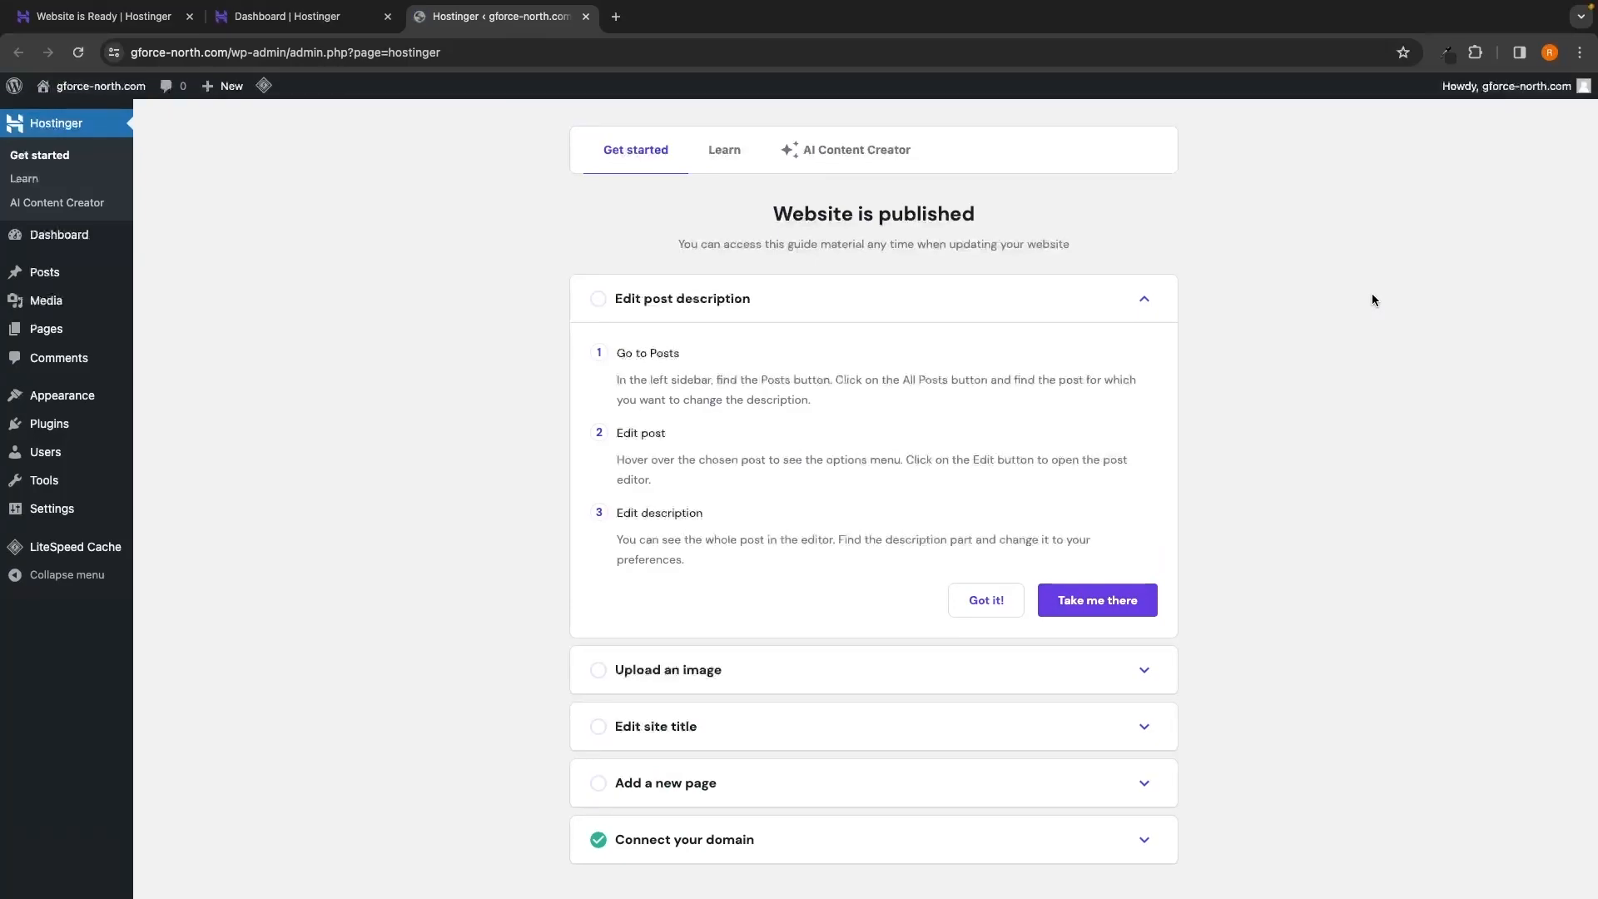
key(ctrl+t)
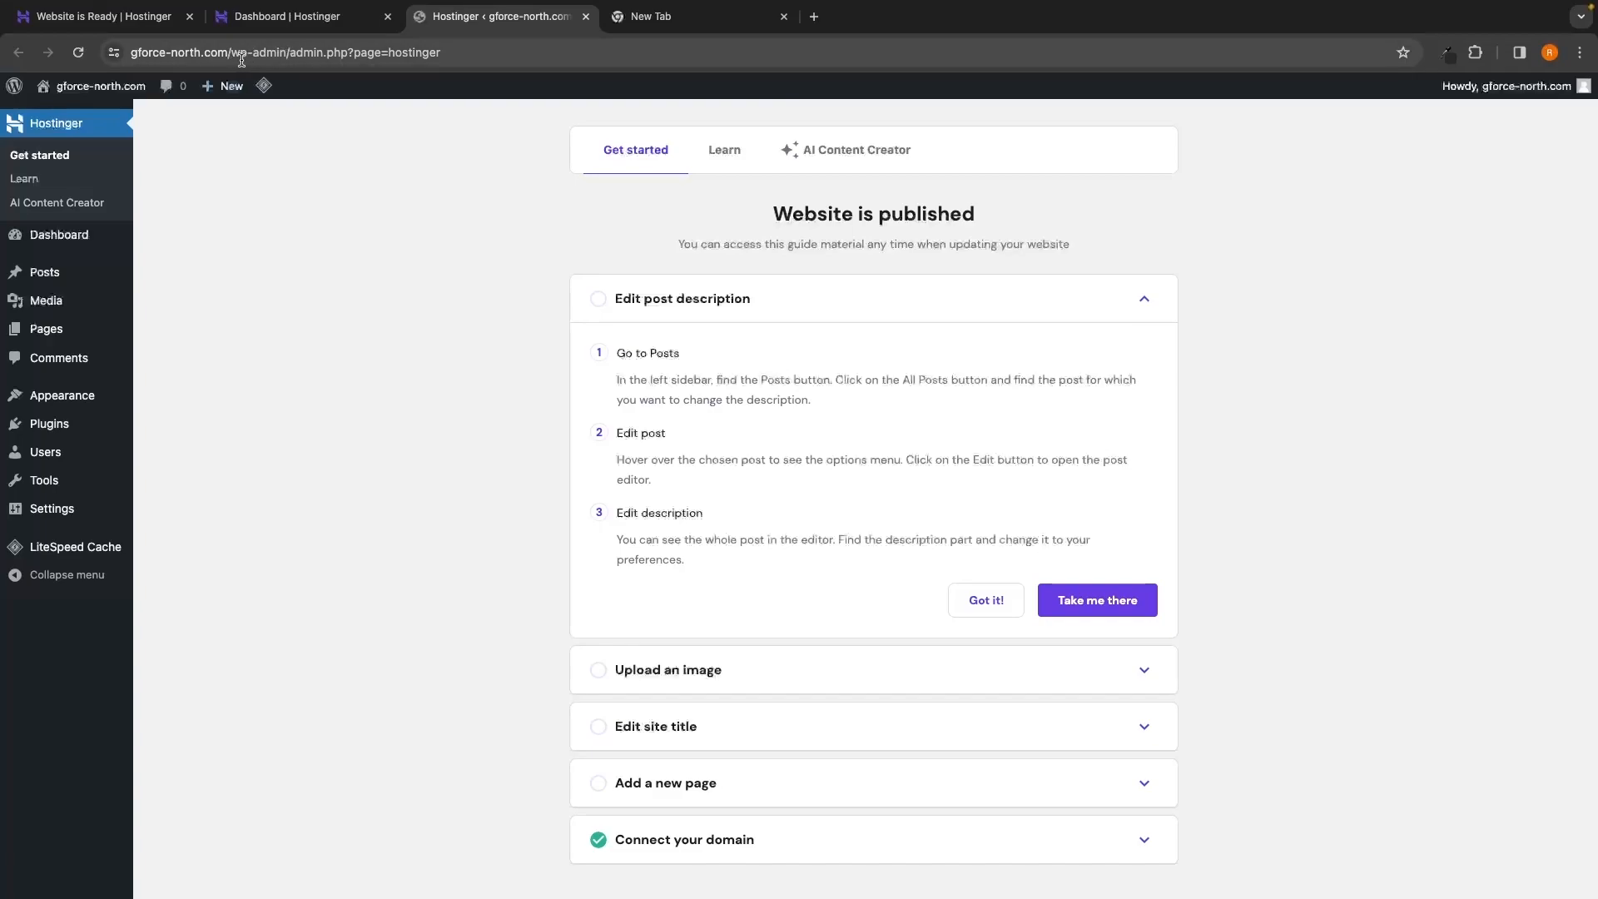
drag(289, 52, 474, 62)
key(BackSpace)
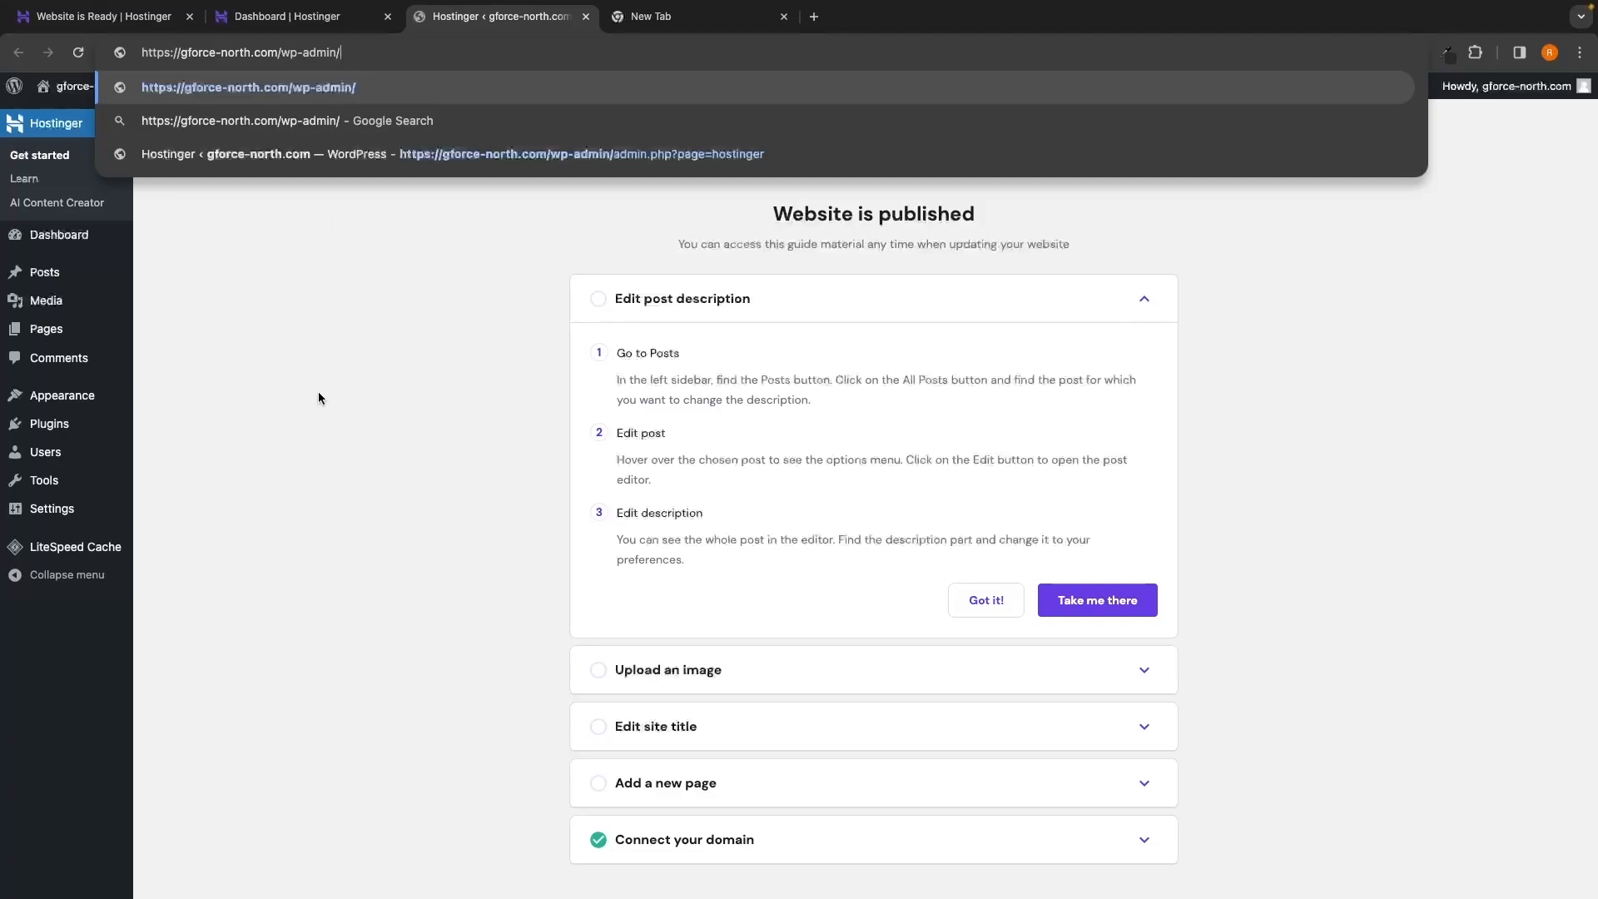
key(Return)
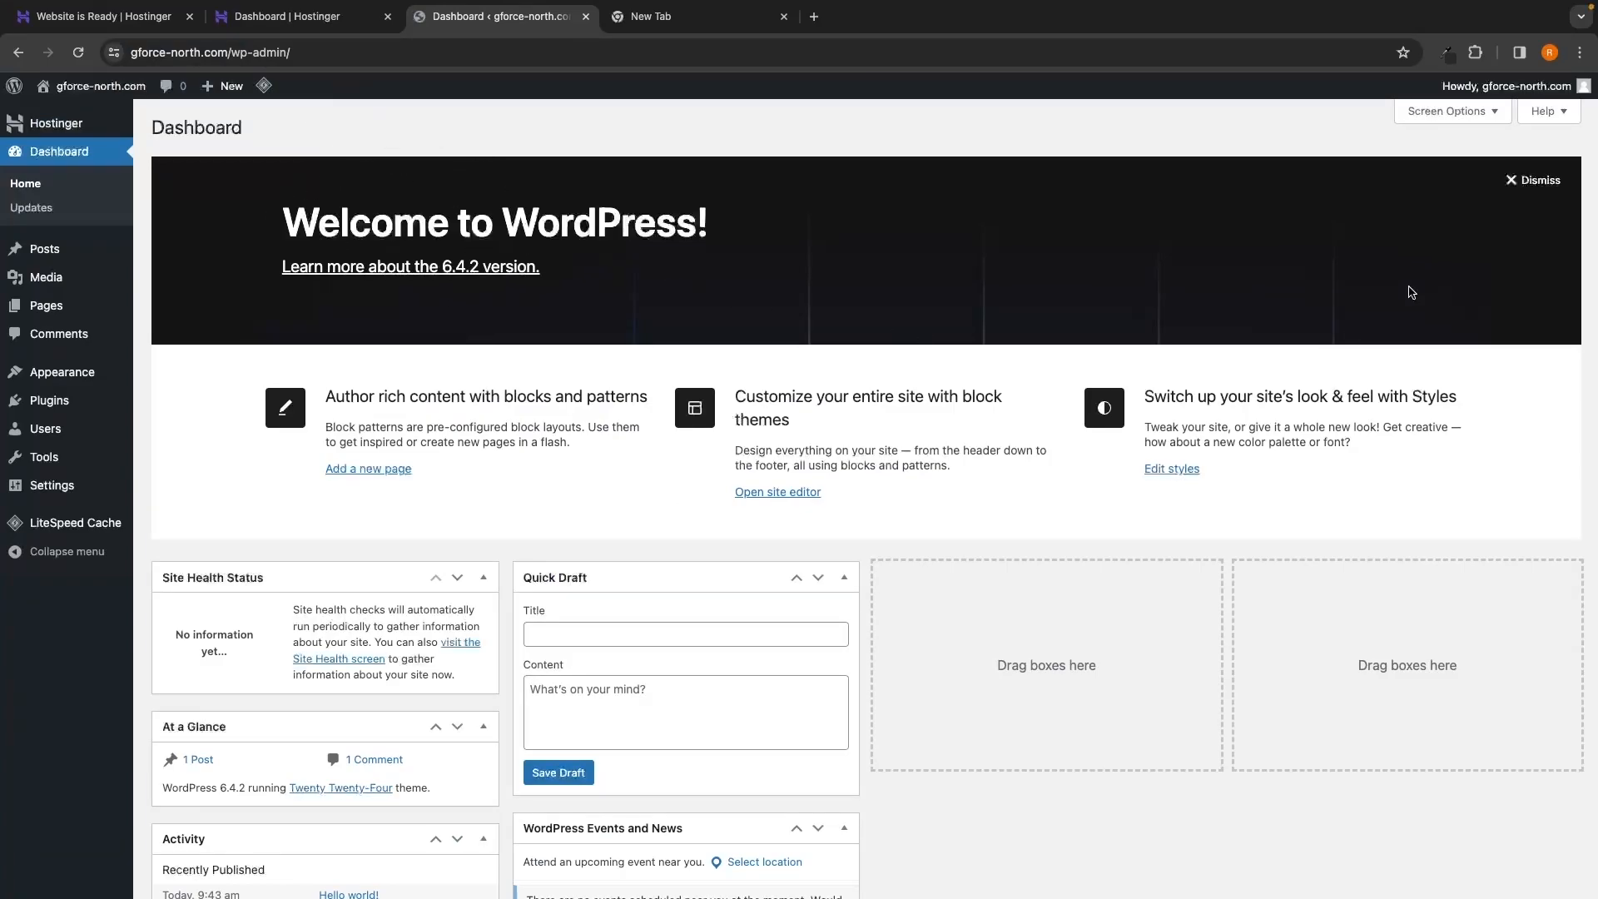
Bookmark the admin page as 'Dashboard' in the Bookmarks Bar folder
click(1580, 58)
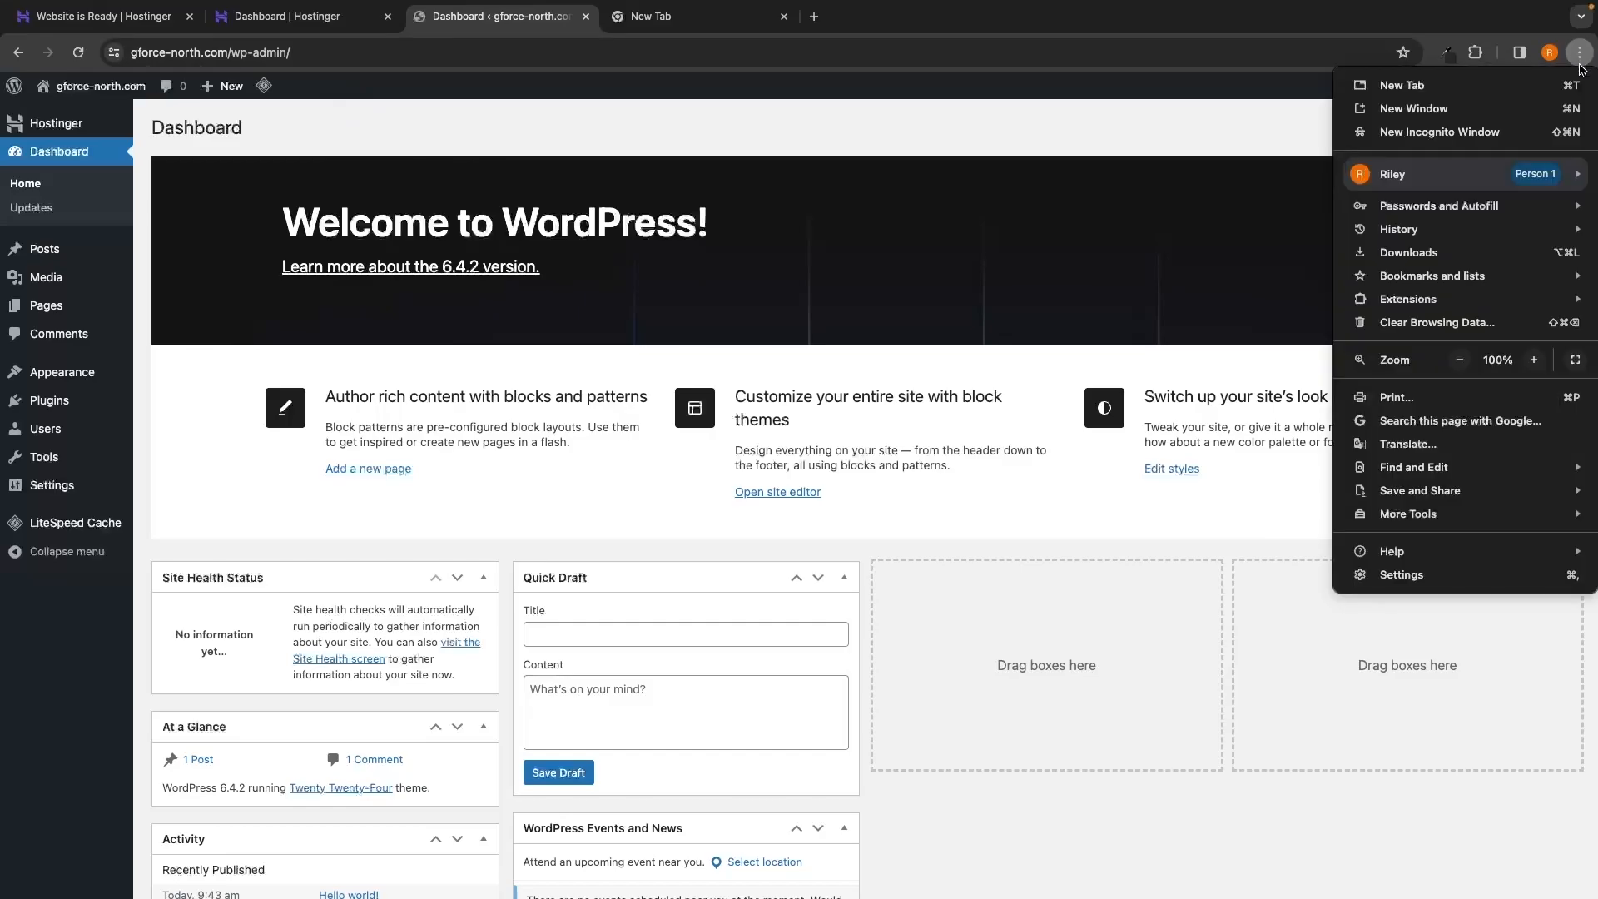
mouse_move(1520, 288)
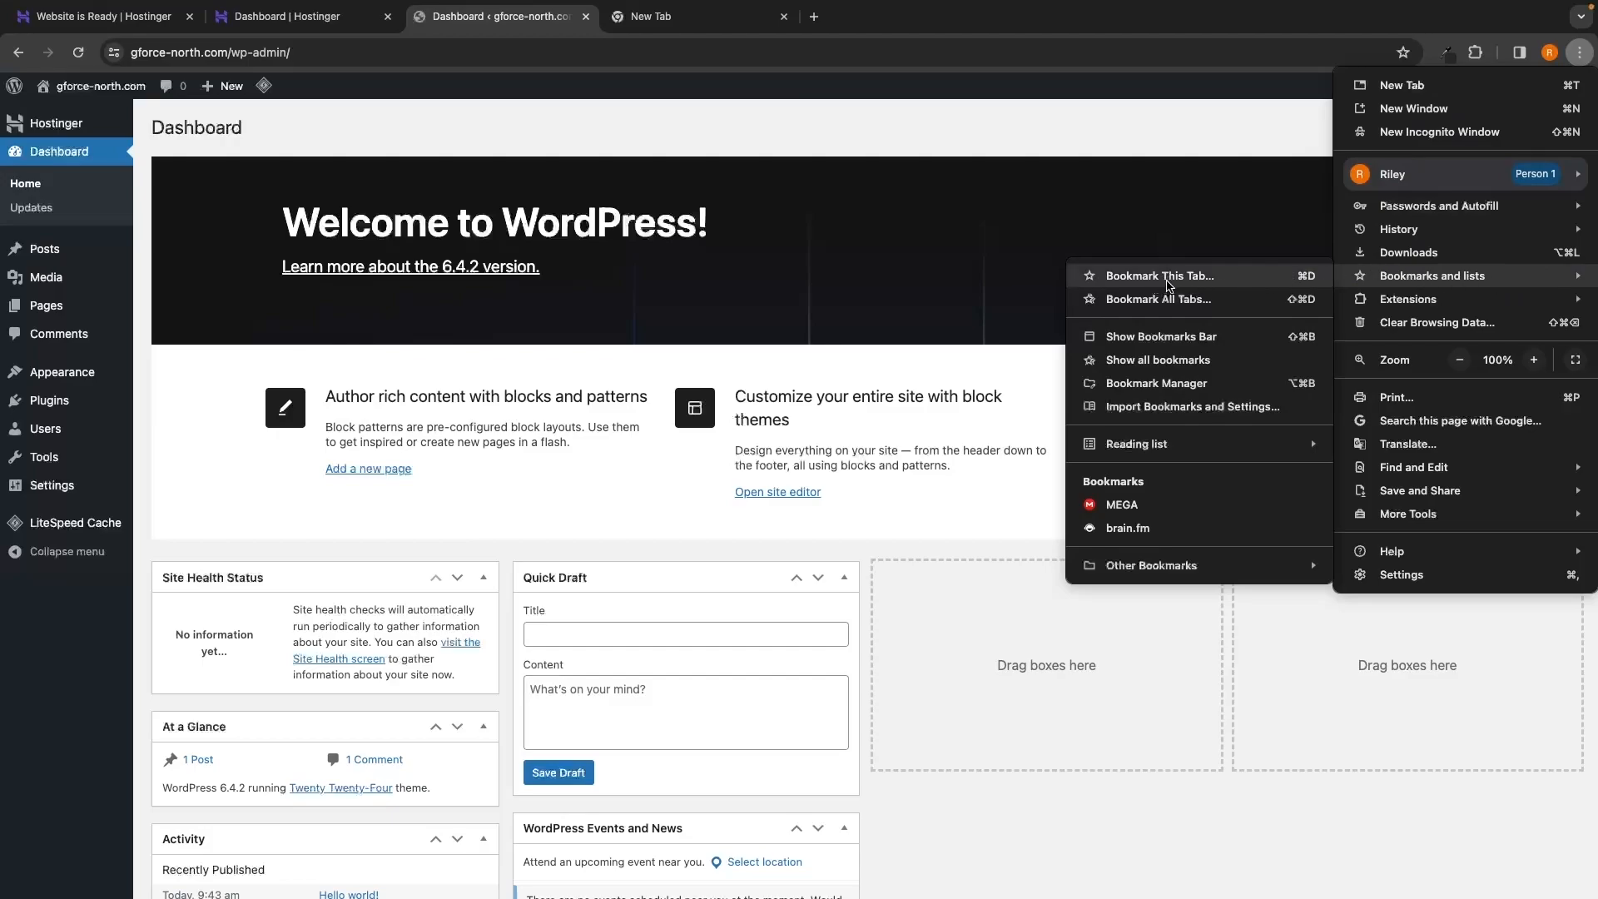
click(1169, 285)
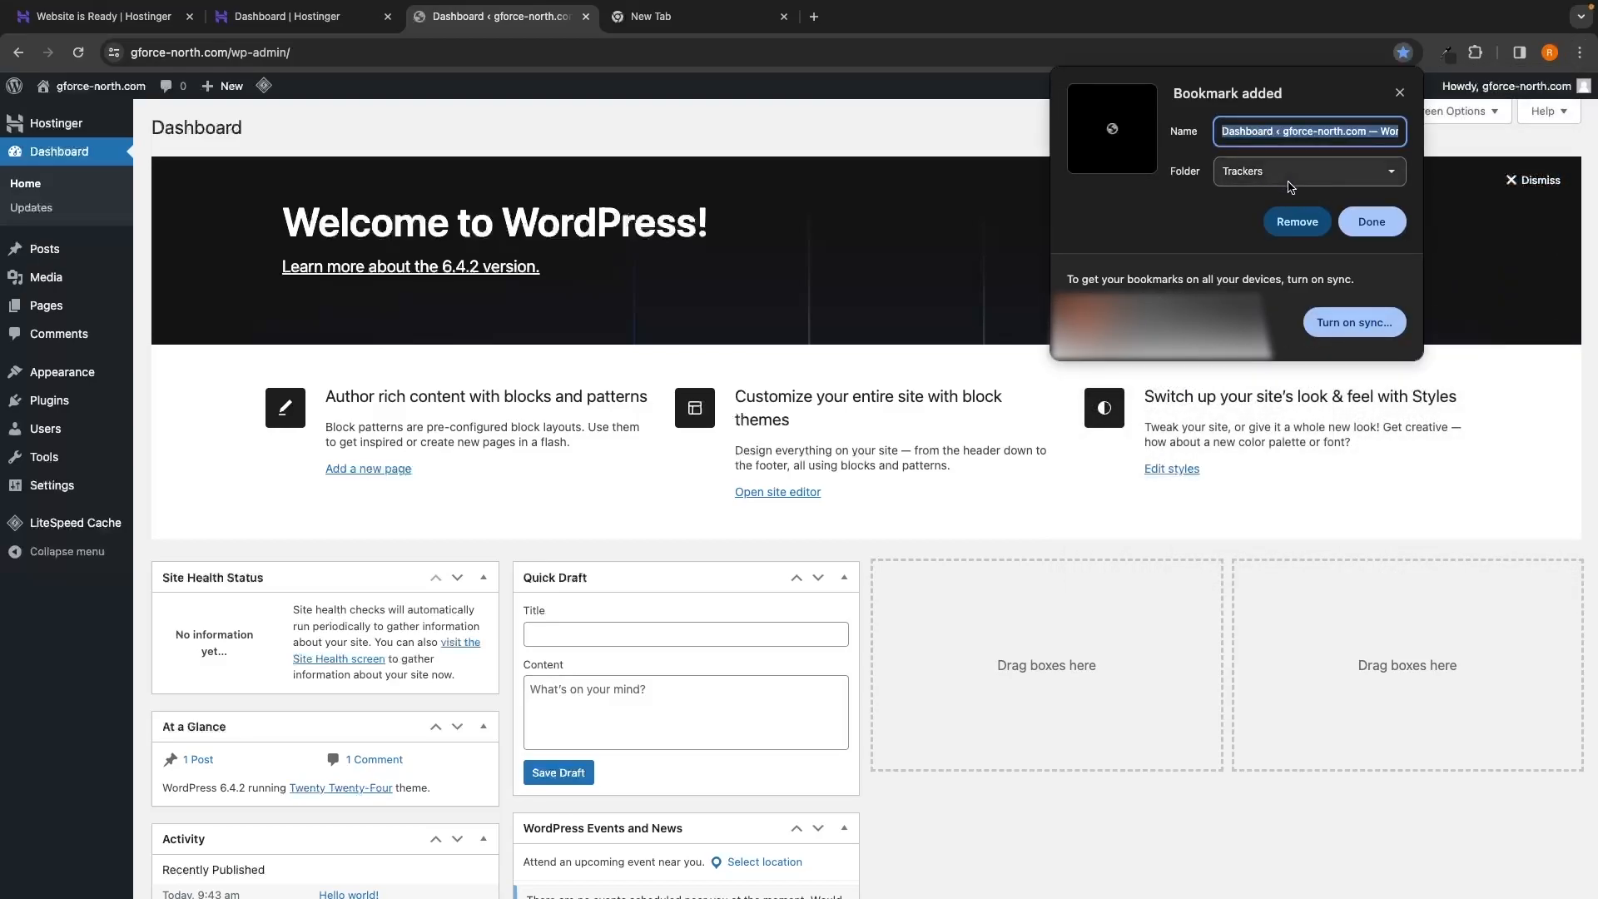
text(Dashboa)
text(rd)
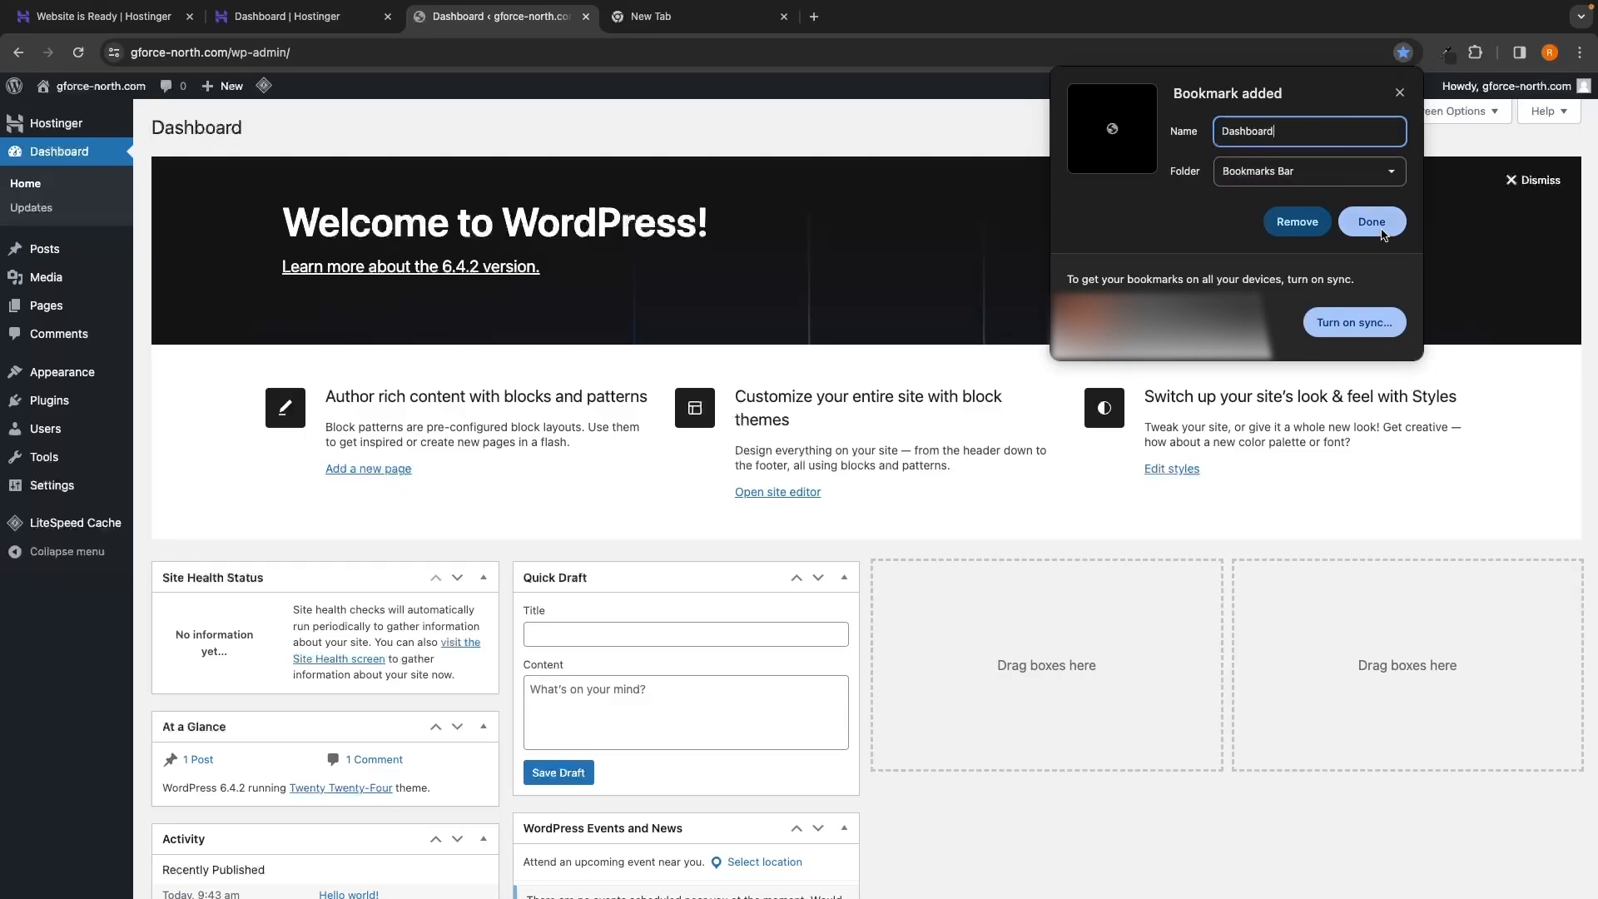
click(1377, 224)
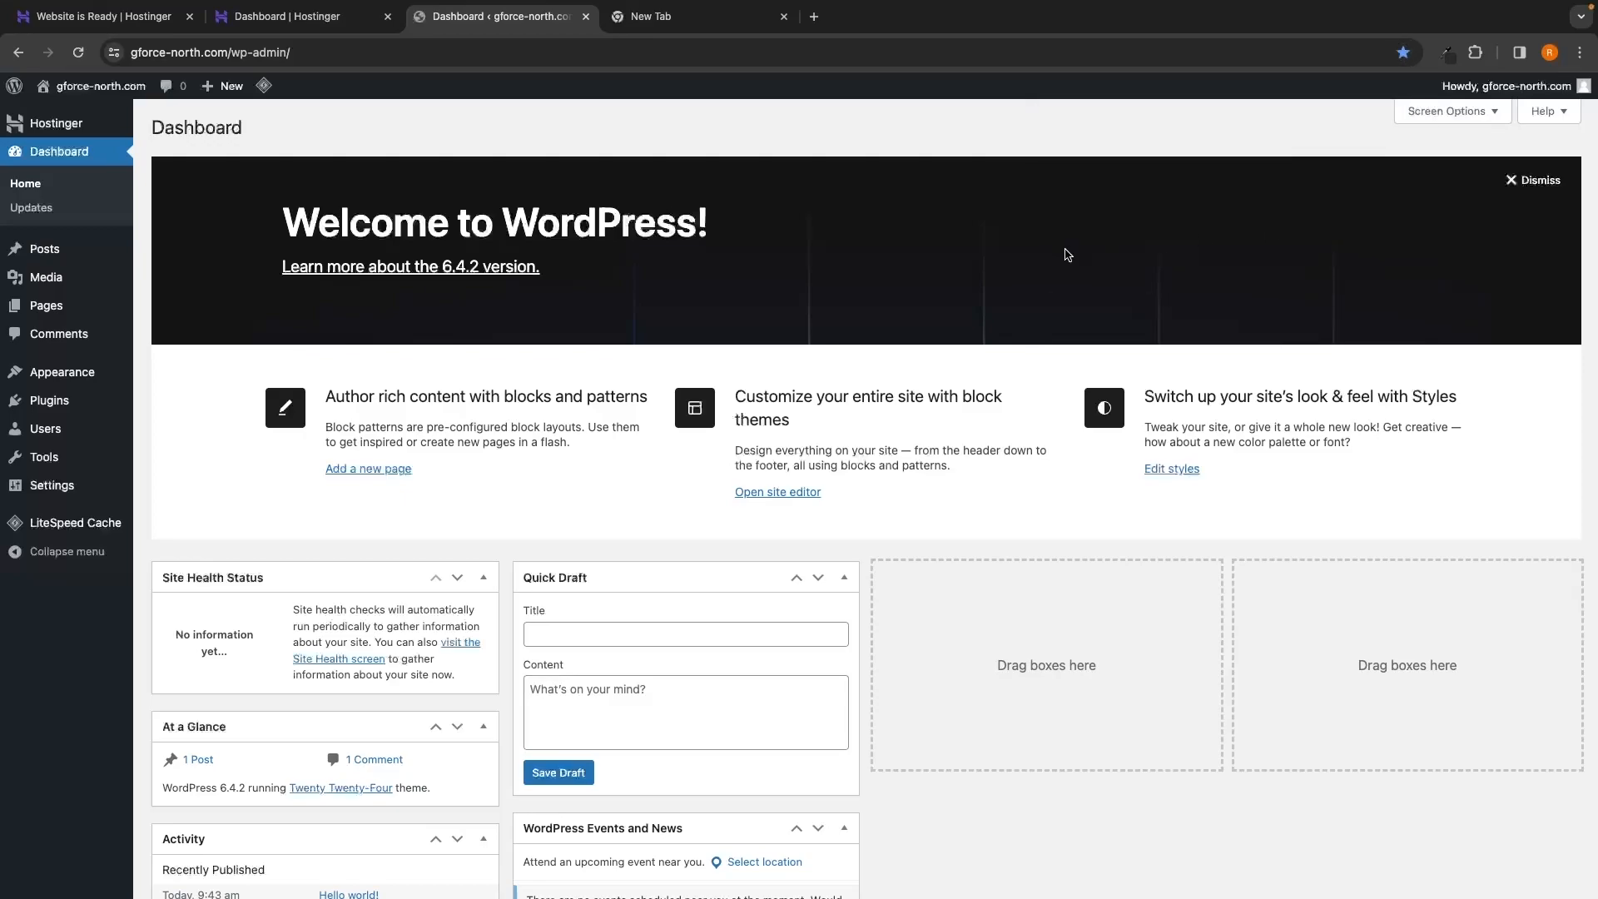
click(721, 22)
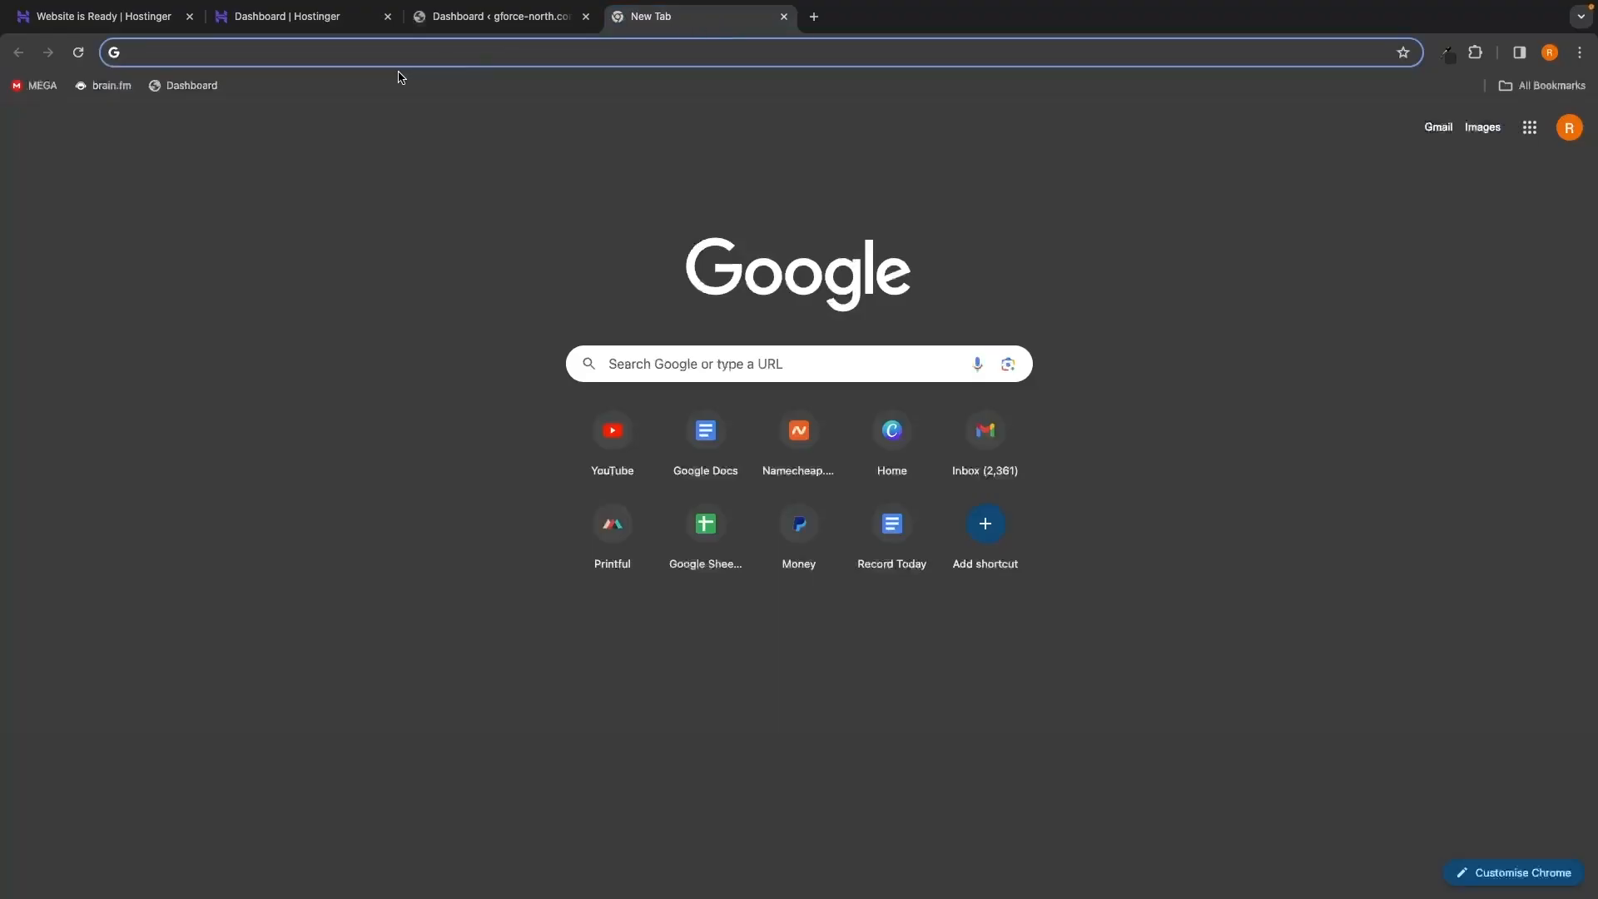
Reopen the WordPress Dashboard from the 'Dashboard' bookmark, close the duplicate tab, and reveal the Plugins menu
click(212, 88)
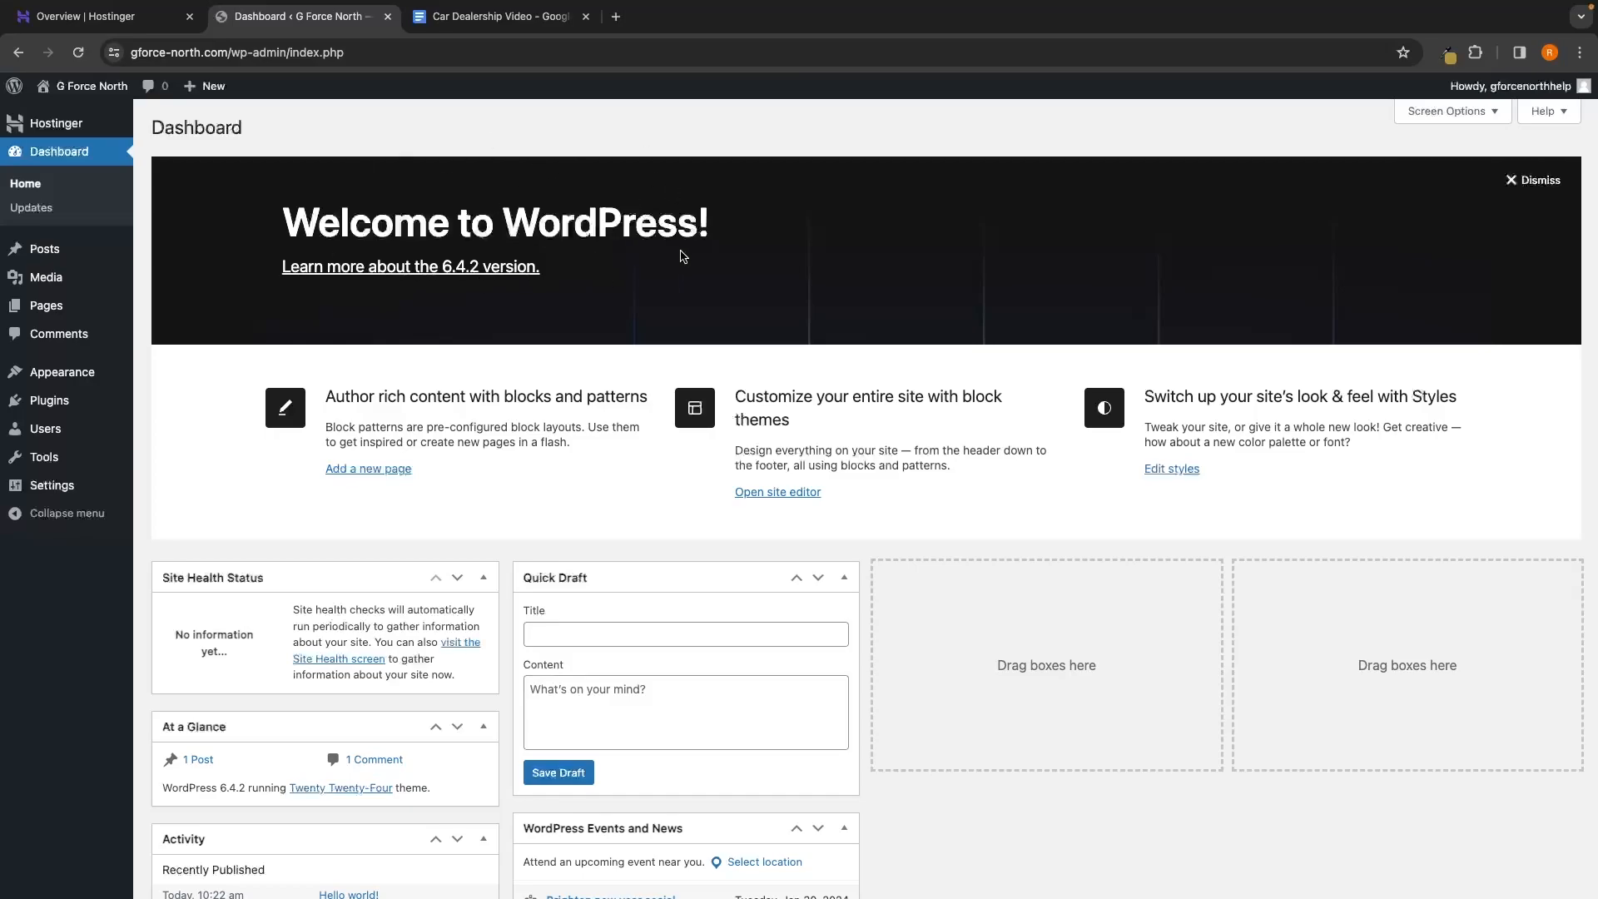
click(617, 17)
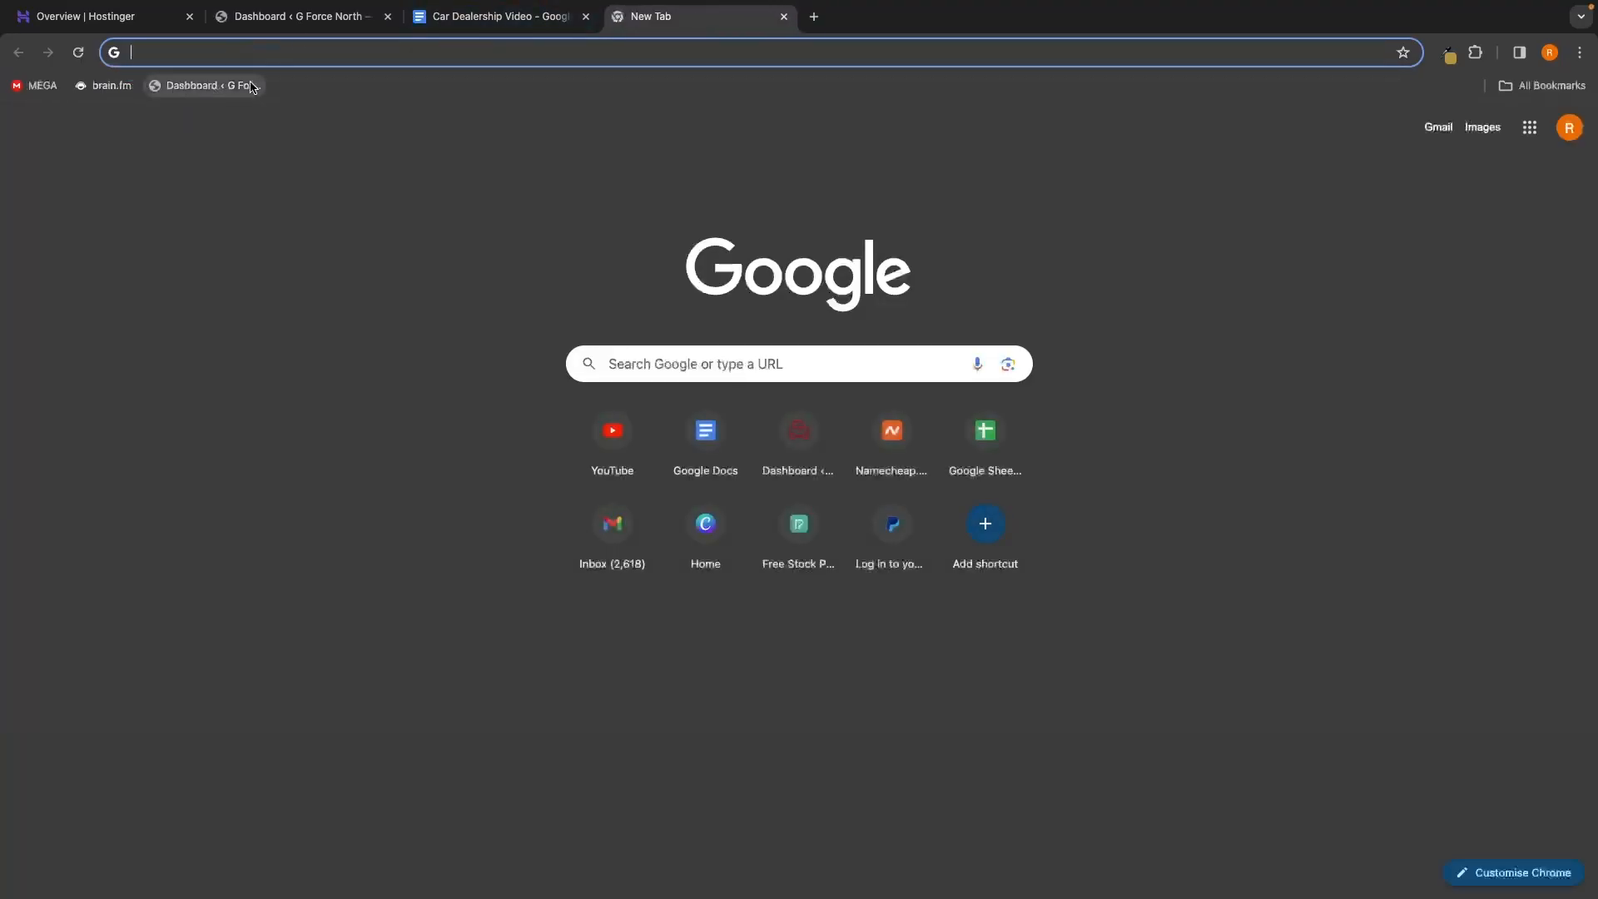
click(226, 86)
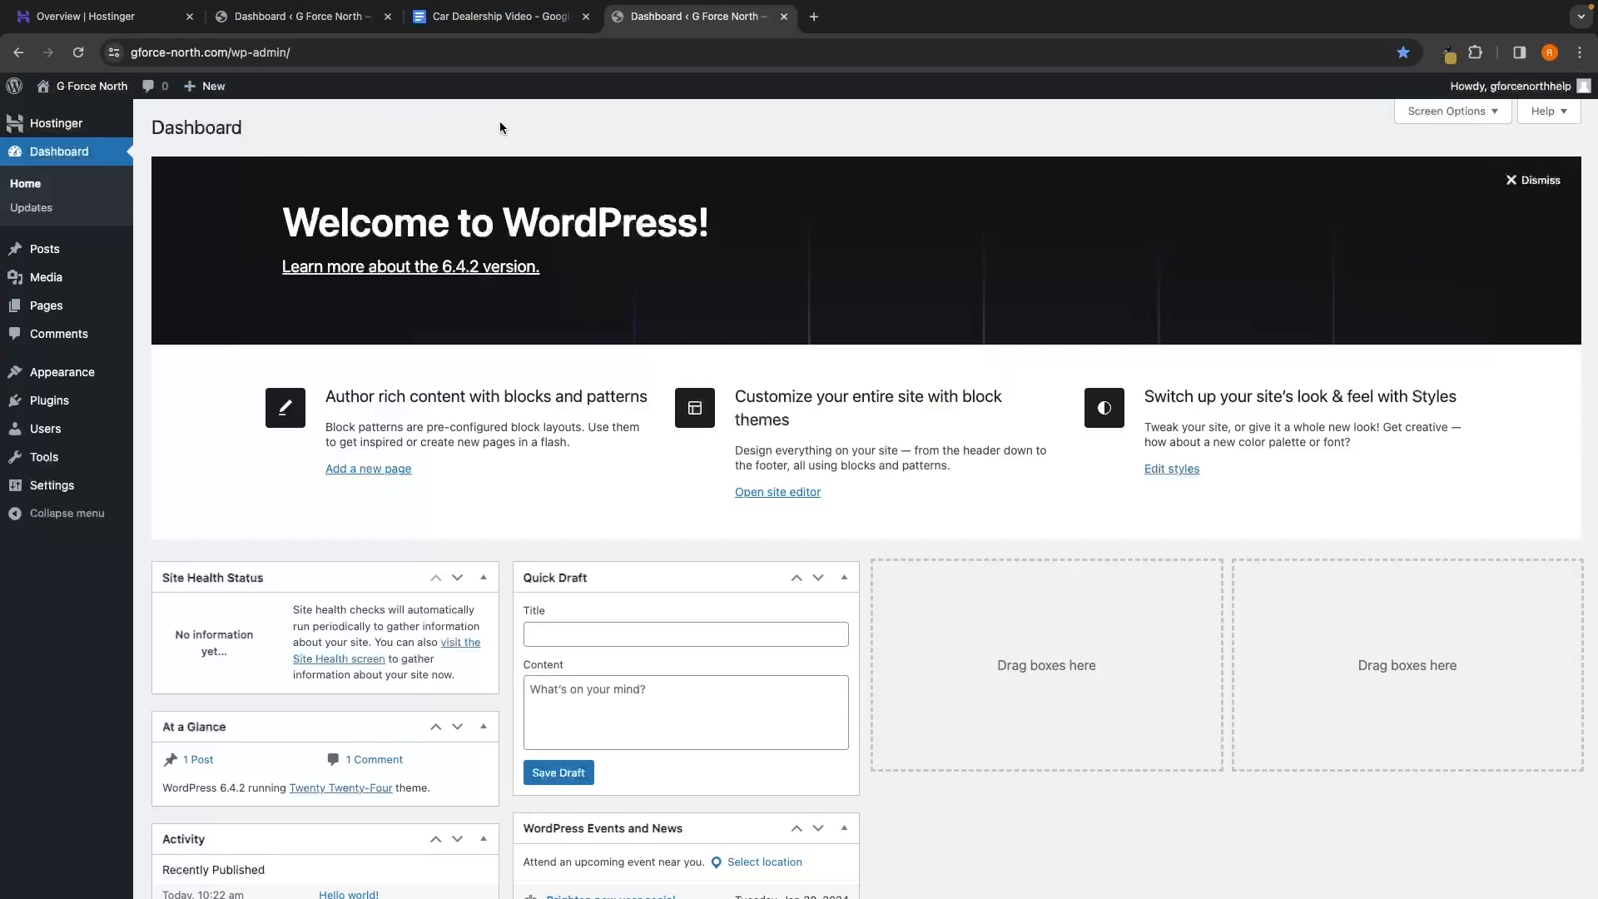
key(ctrl+w)
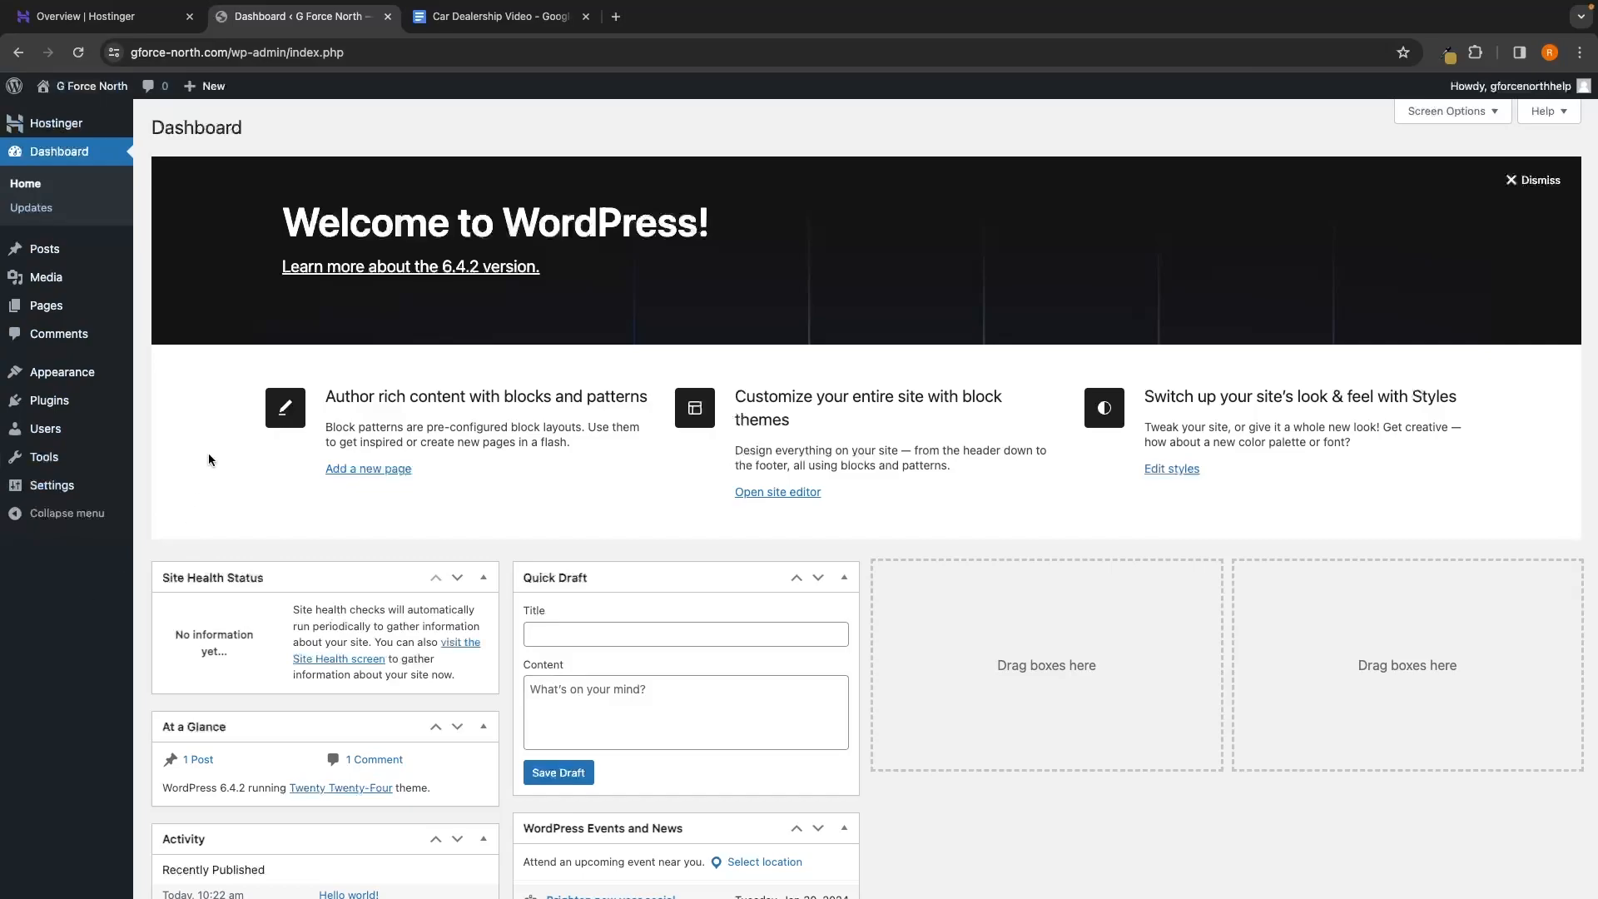
mouse_move(40, 406)
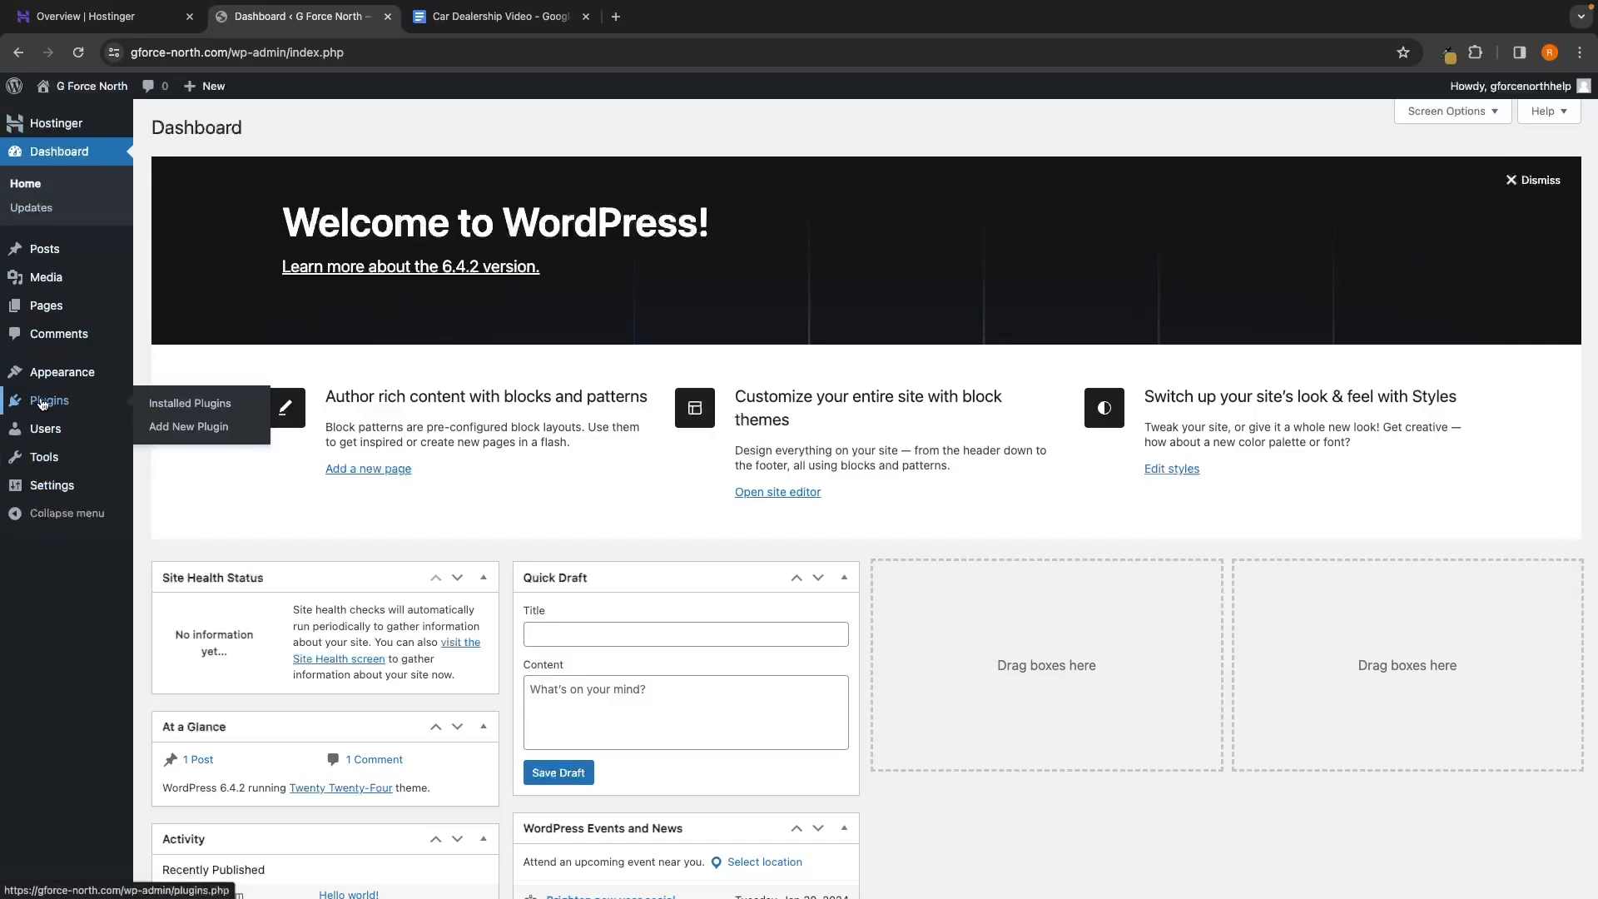
Go to Add New Plugin and search the directory for 'starter templates'
click(199, 426)
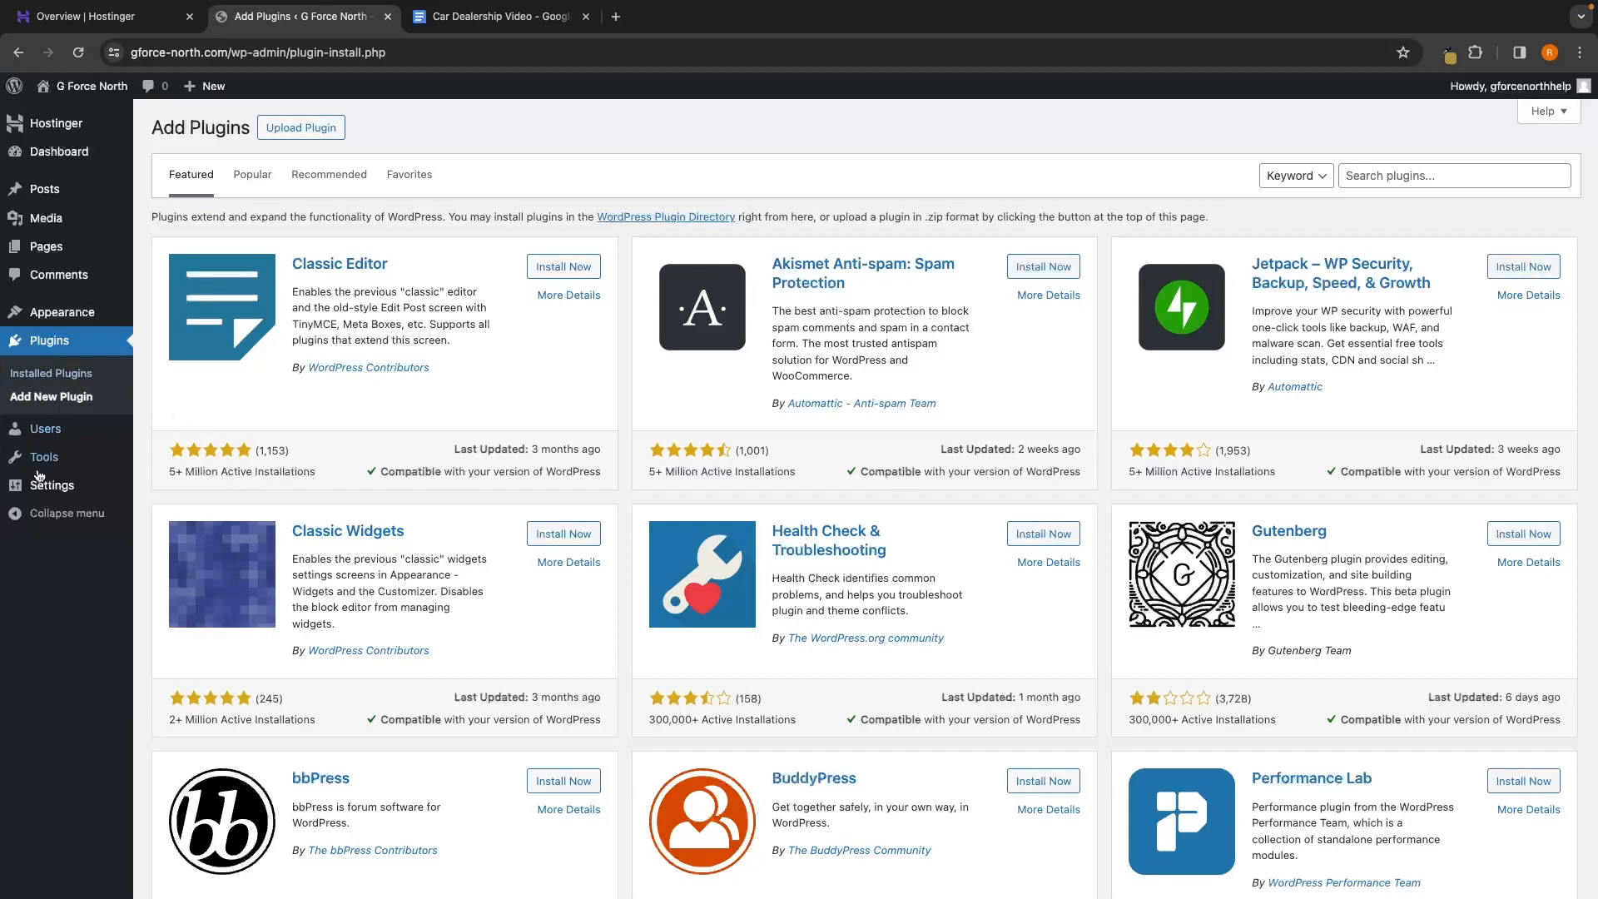
click(1394, 169)
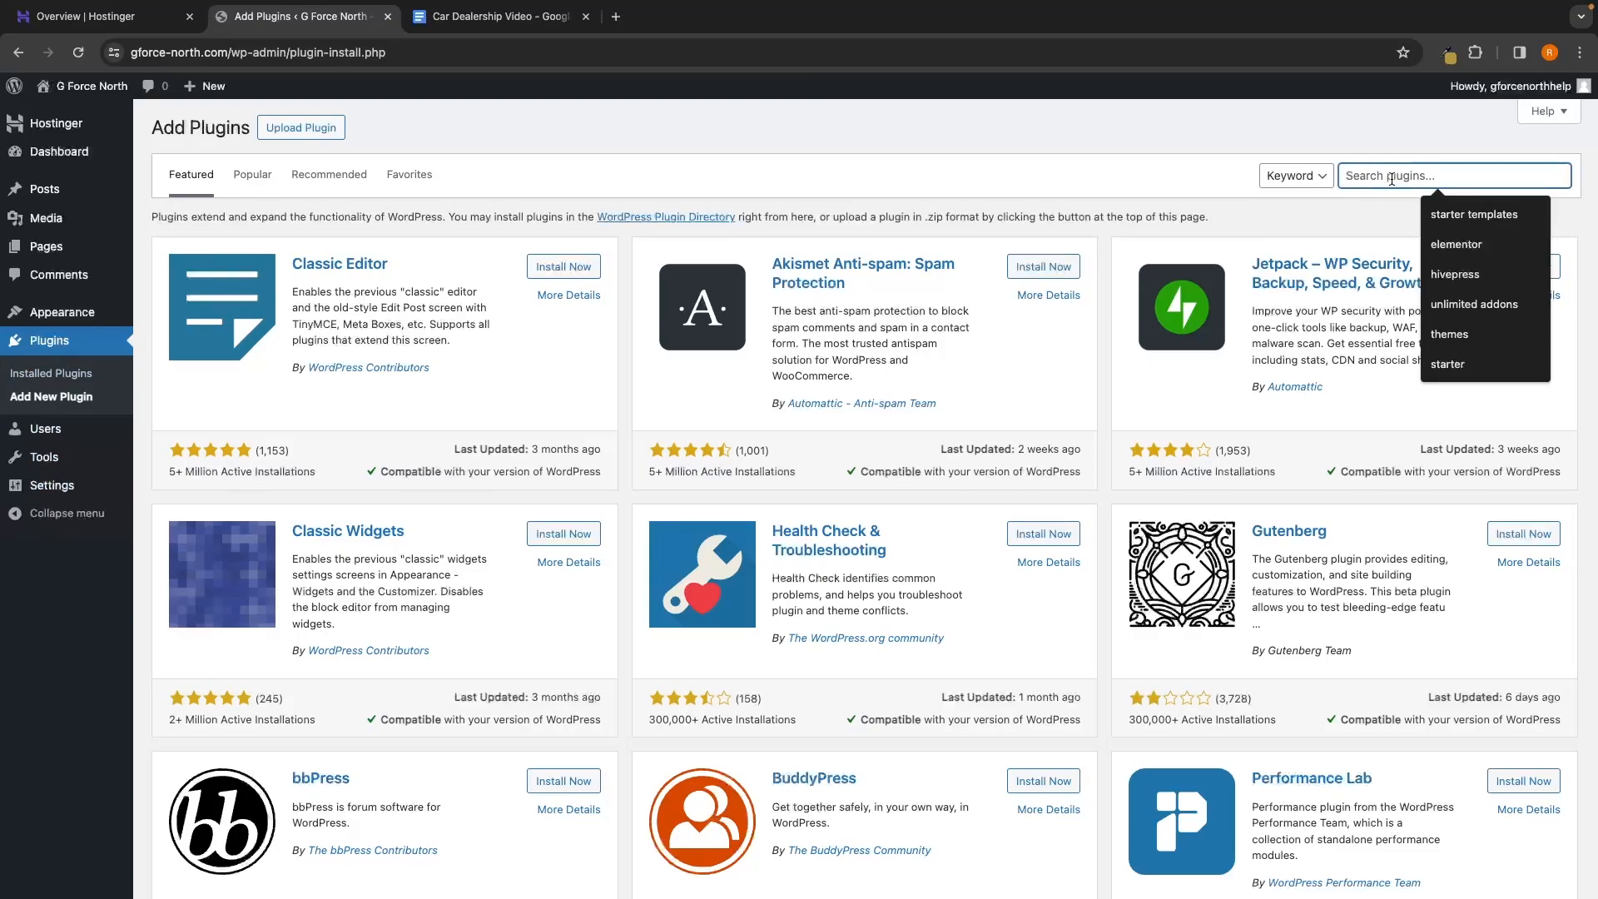
text(starter)
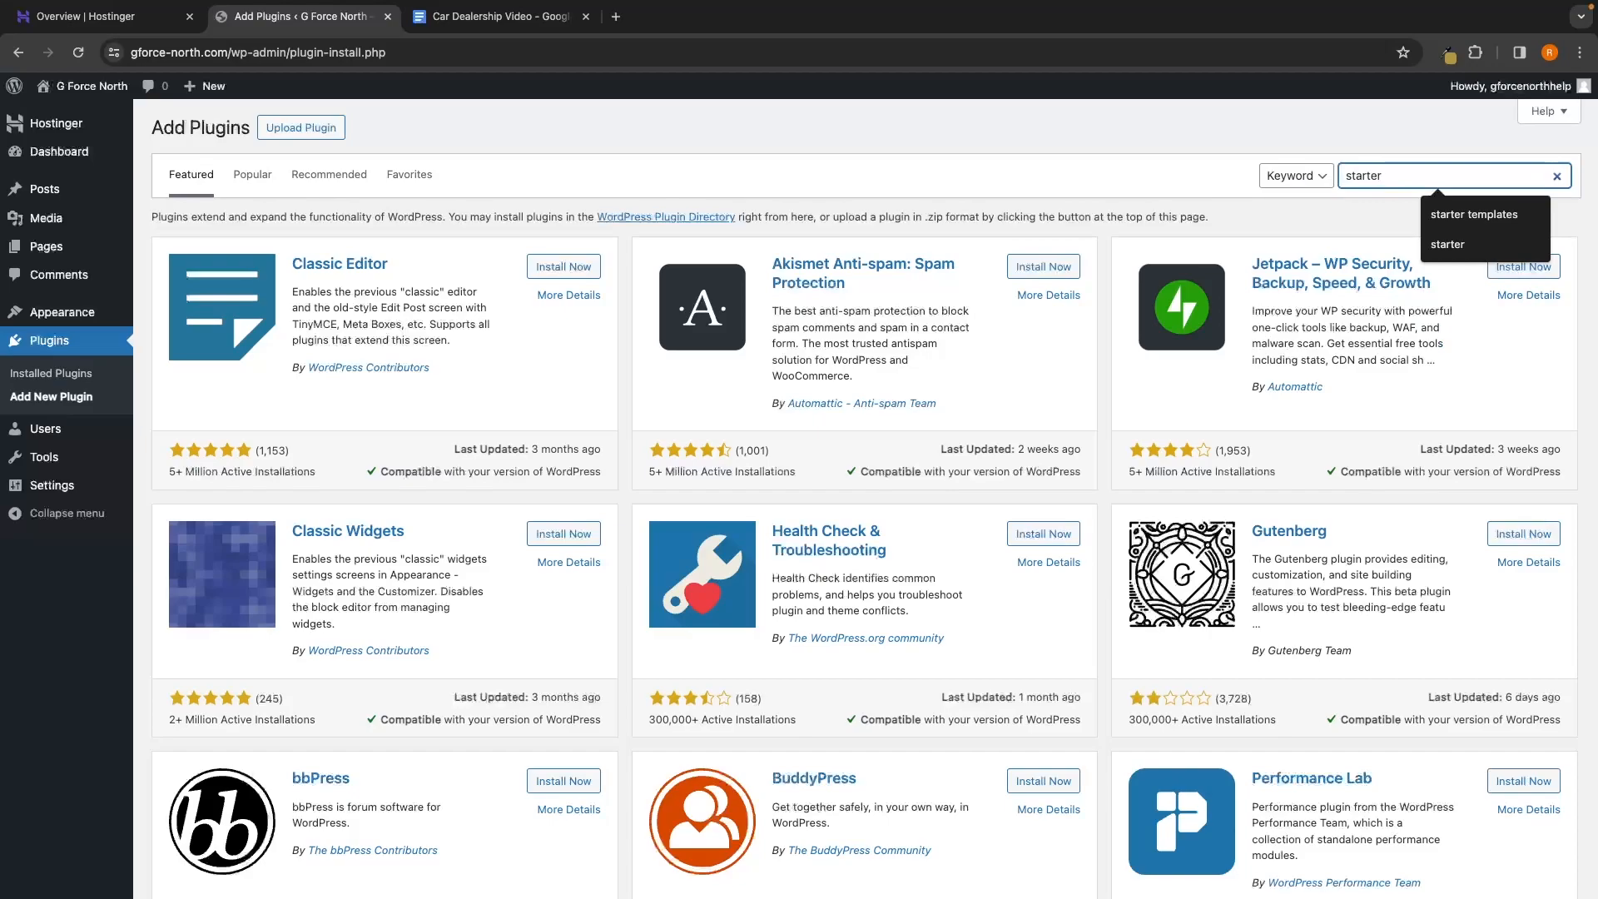
text( templates)
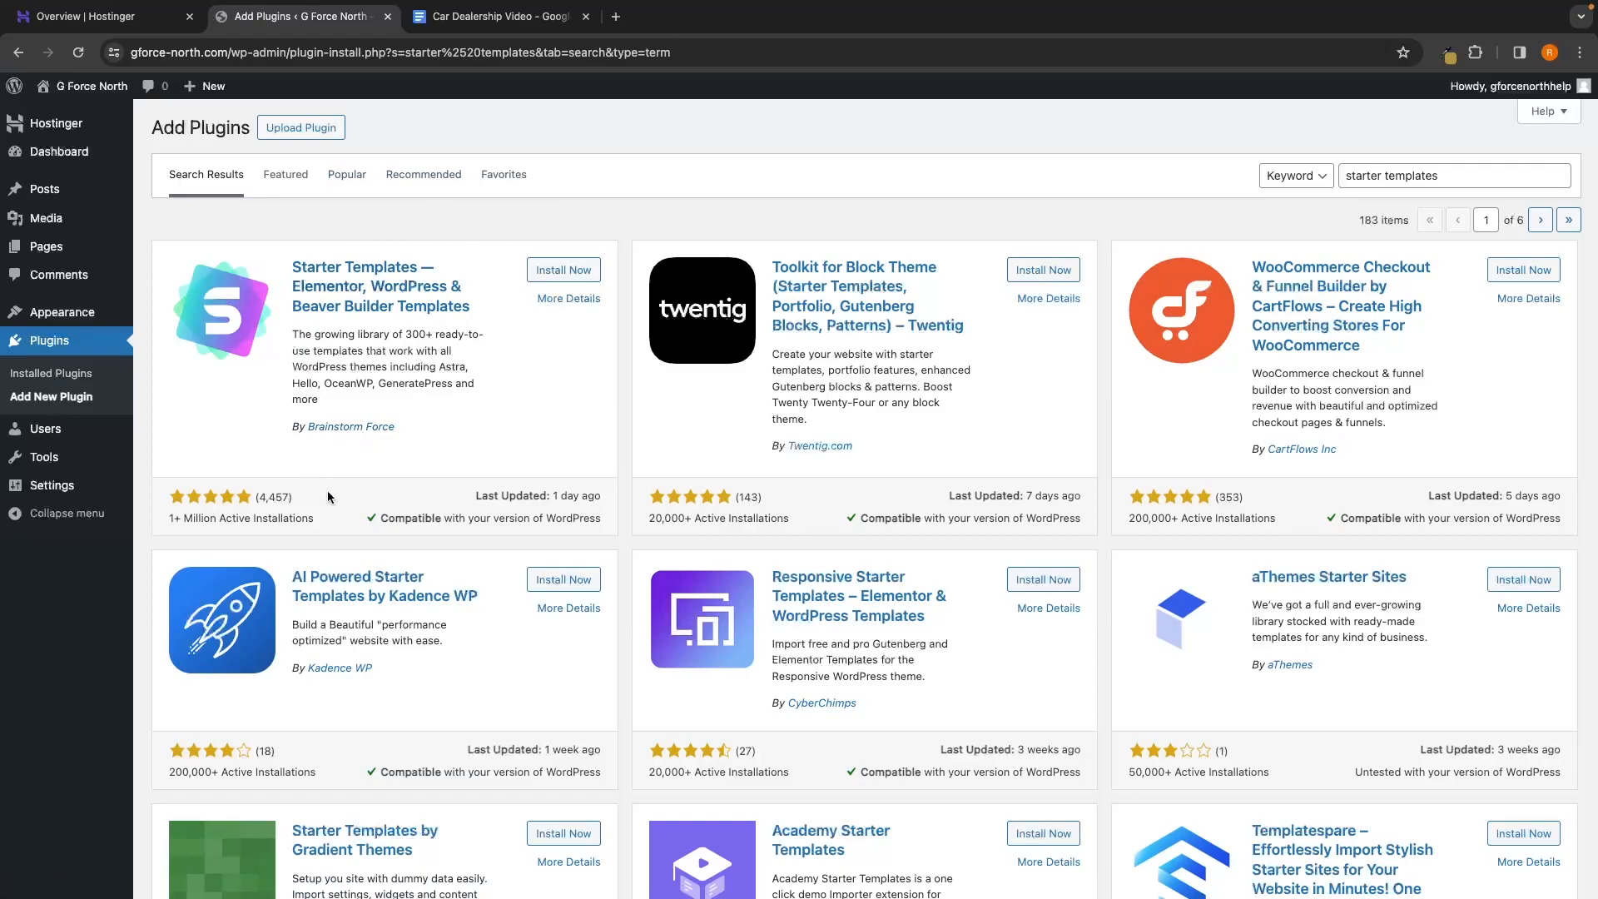
Install the Starter Templates plugin, then change the plugin search to 'hivepress'
click(548, 275)
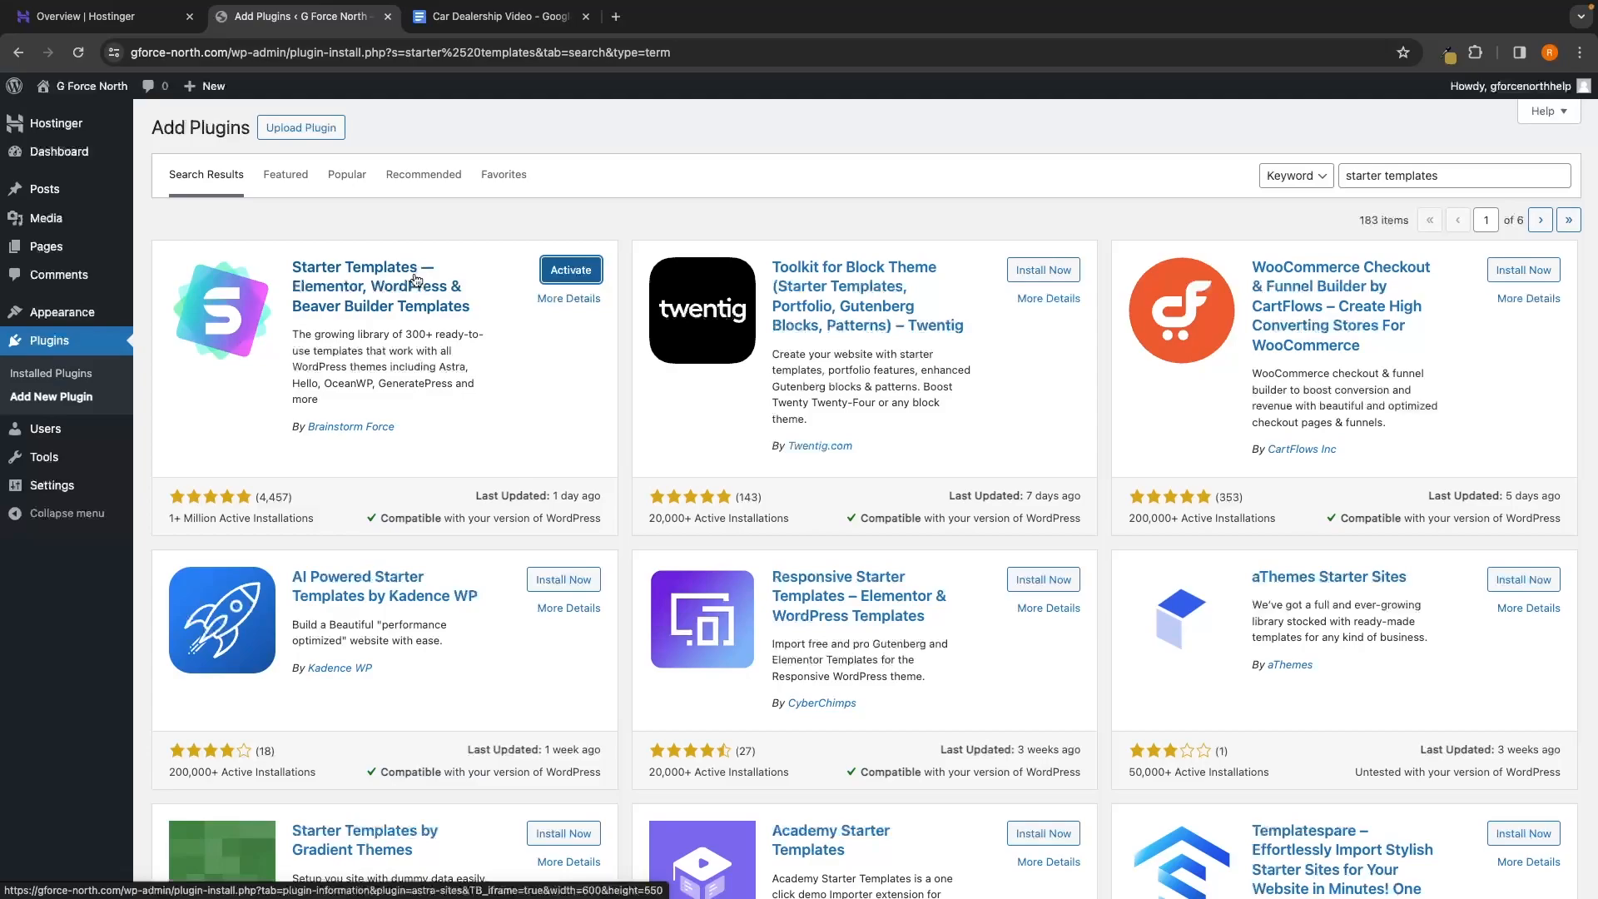
click(1481, 175)
drag(1481, 176, 1404, 133)
text(hivepresss)
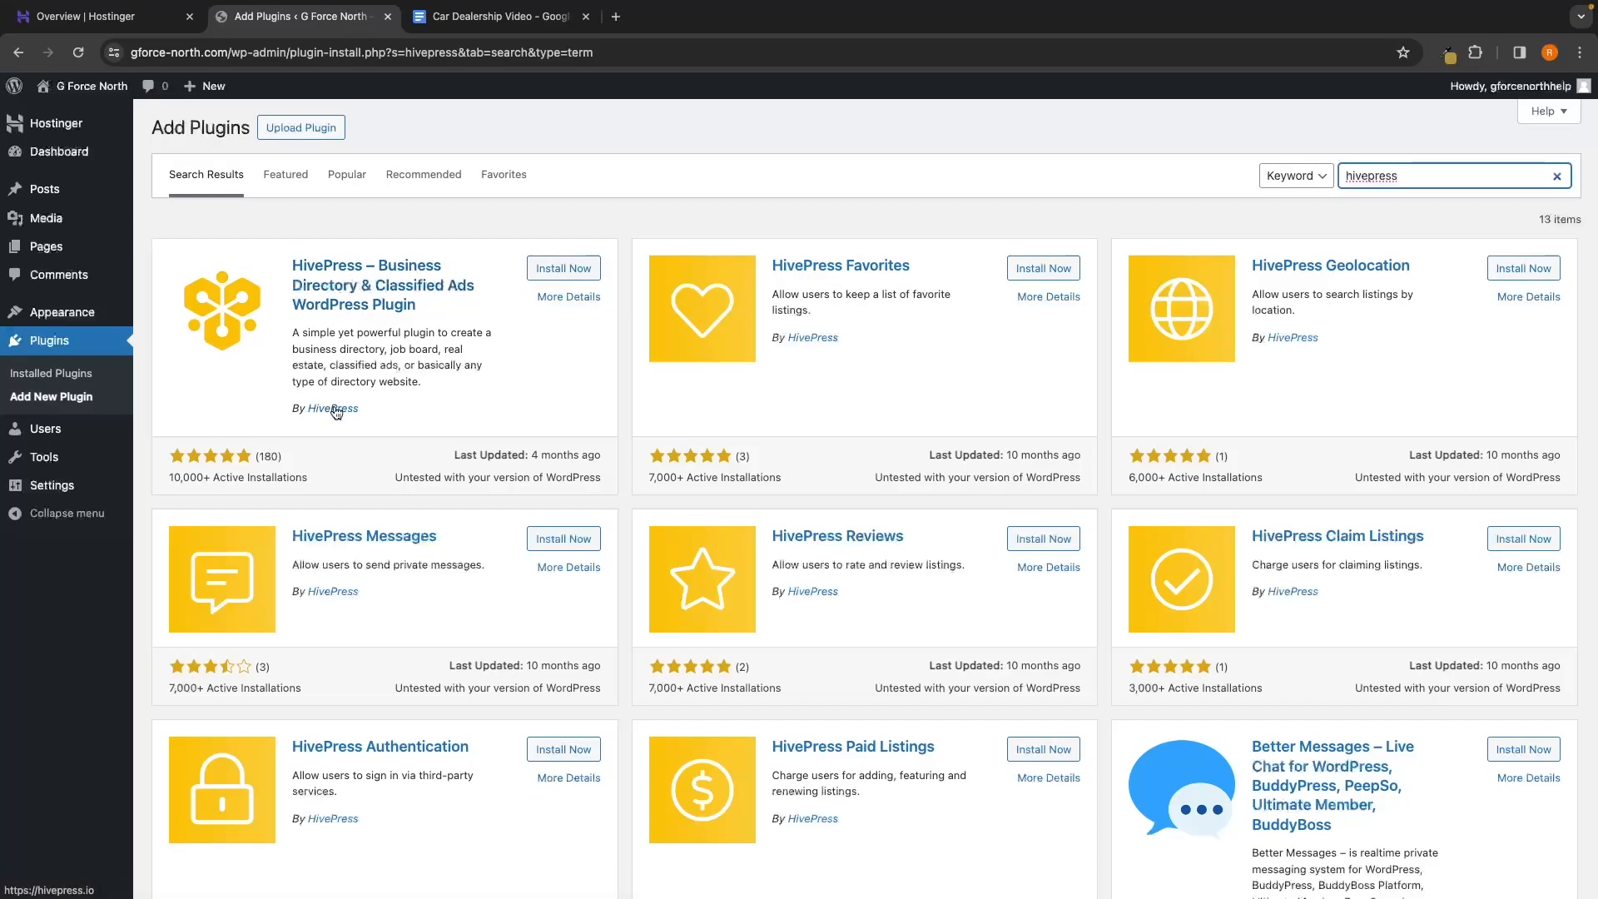
Install the HivePress 1.7.1 plugin and activate it
click(583, 271)
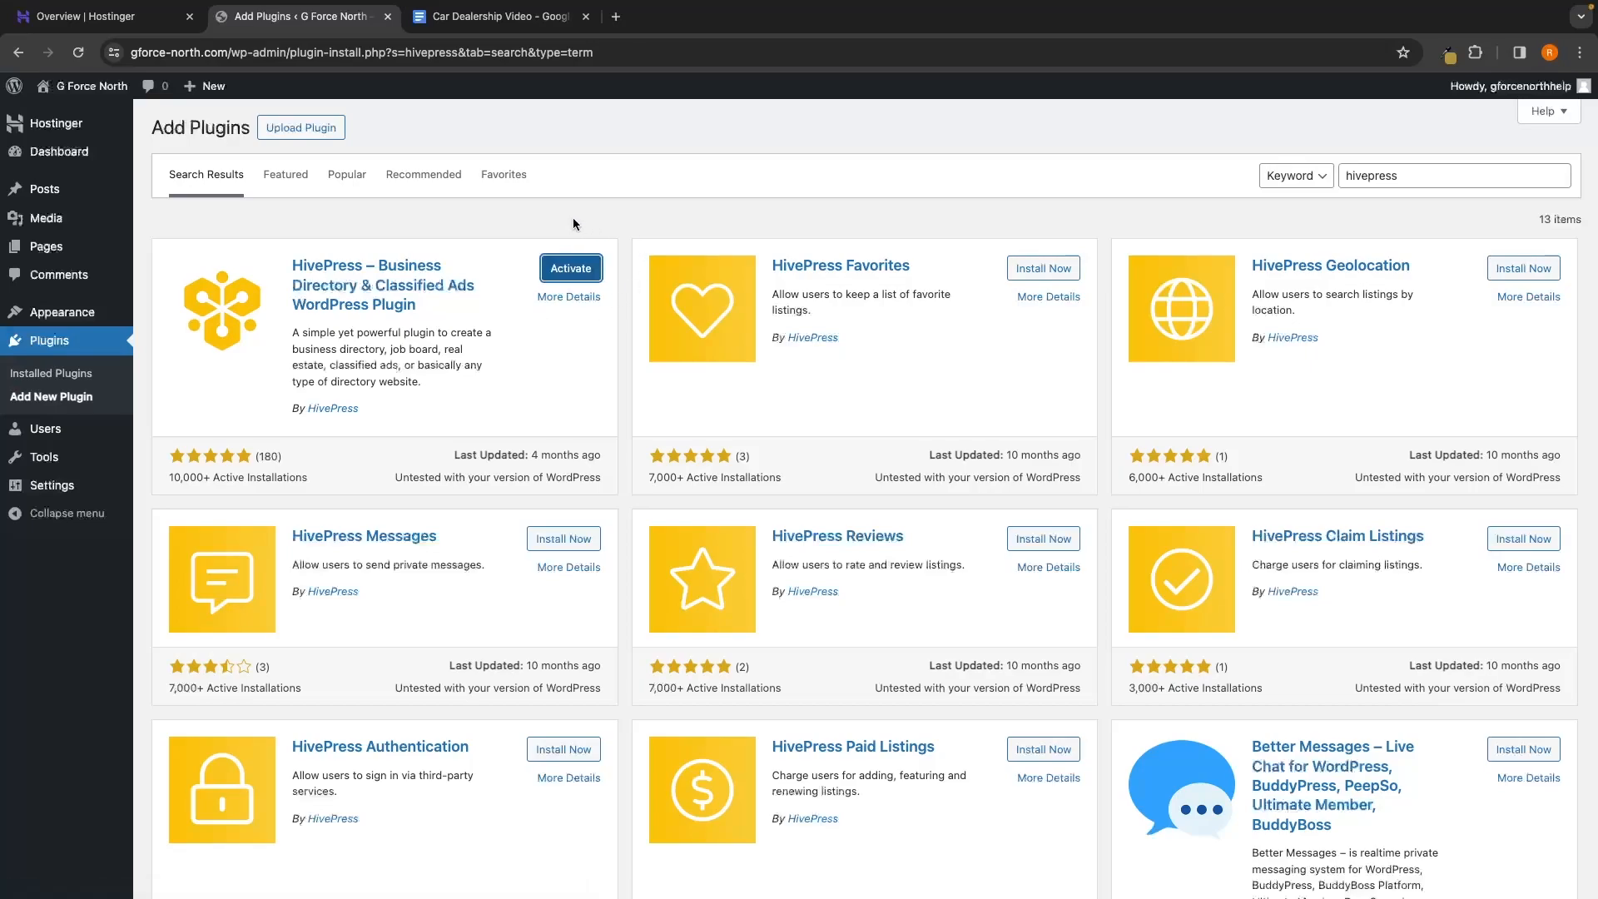
click(586, 274)
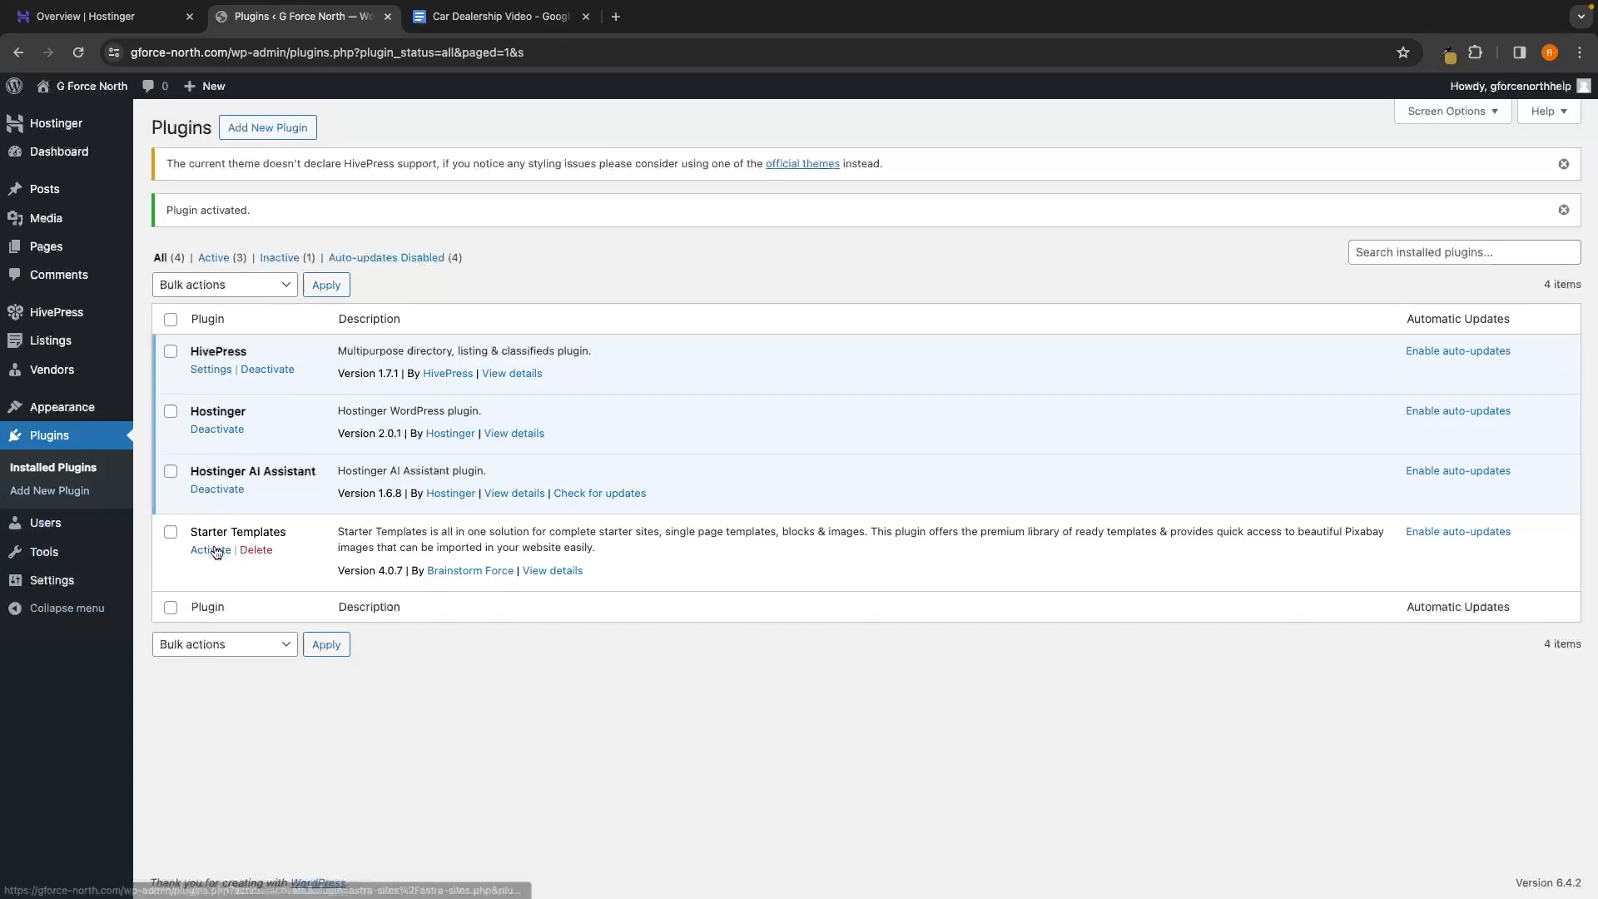
Activate the Starter Templates plugin from the Plugins list
drag(192, 533, 250, 533)
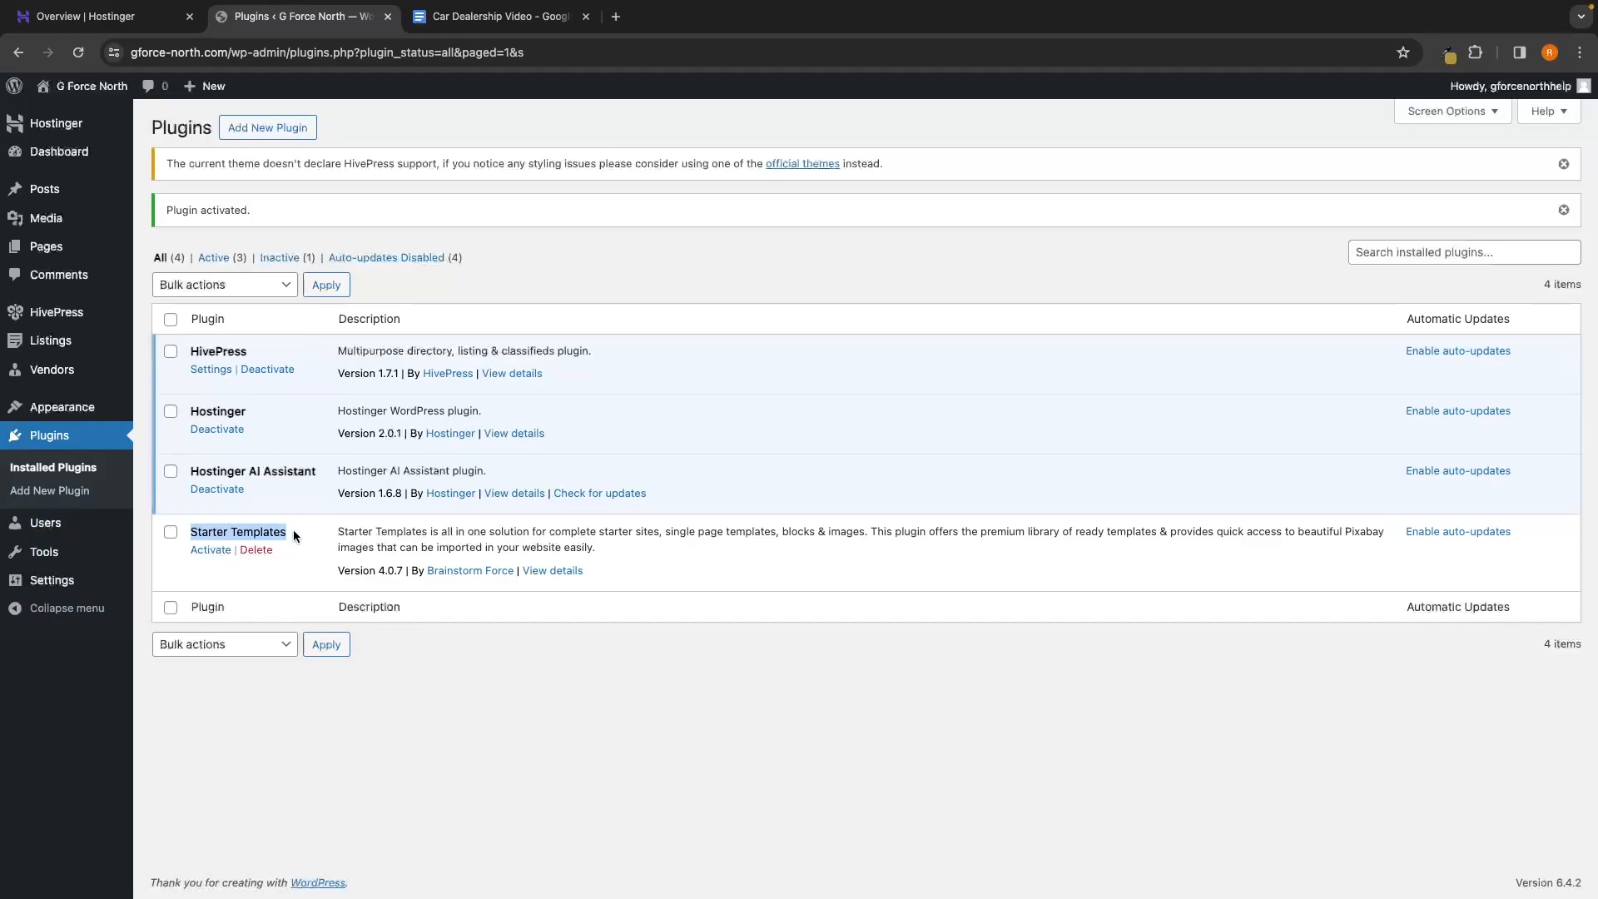
click(216, 557)
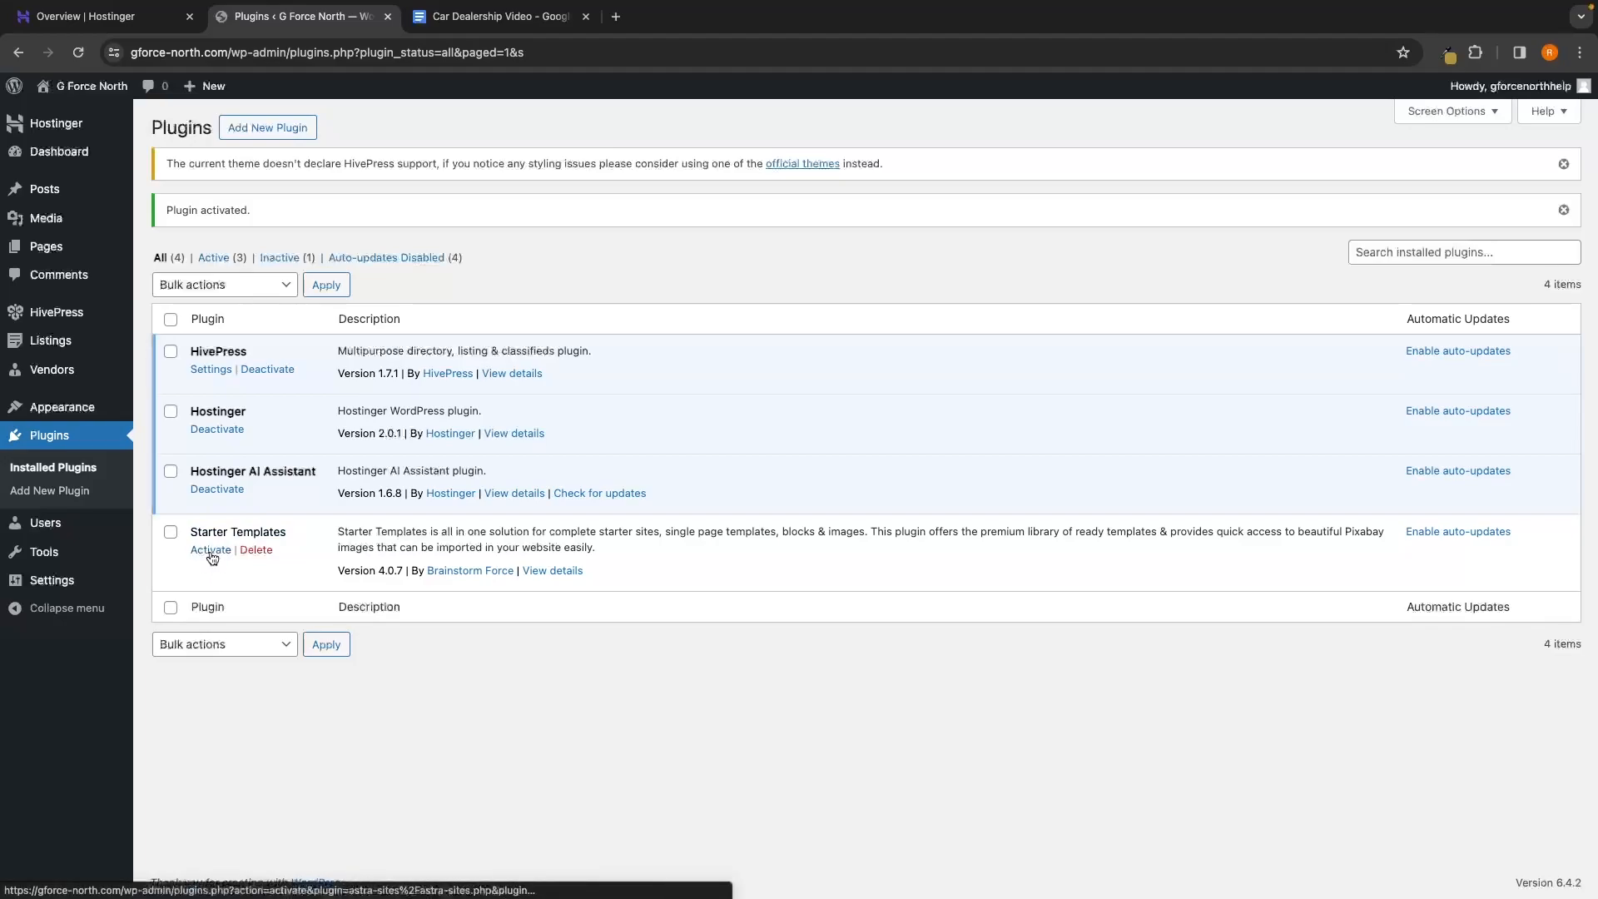
click(211, 552)
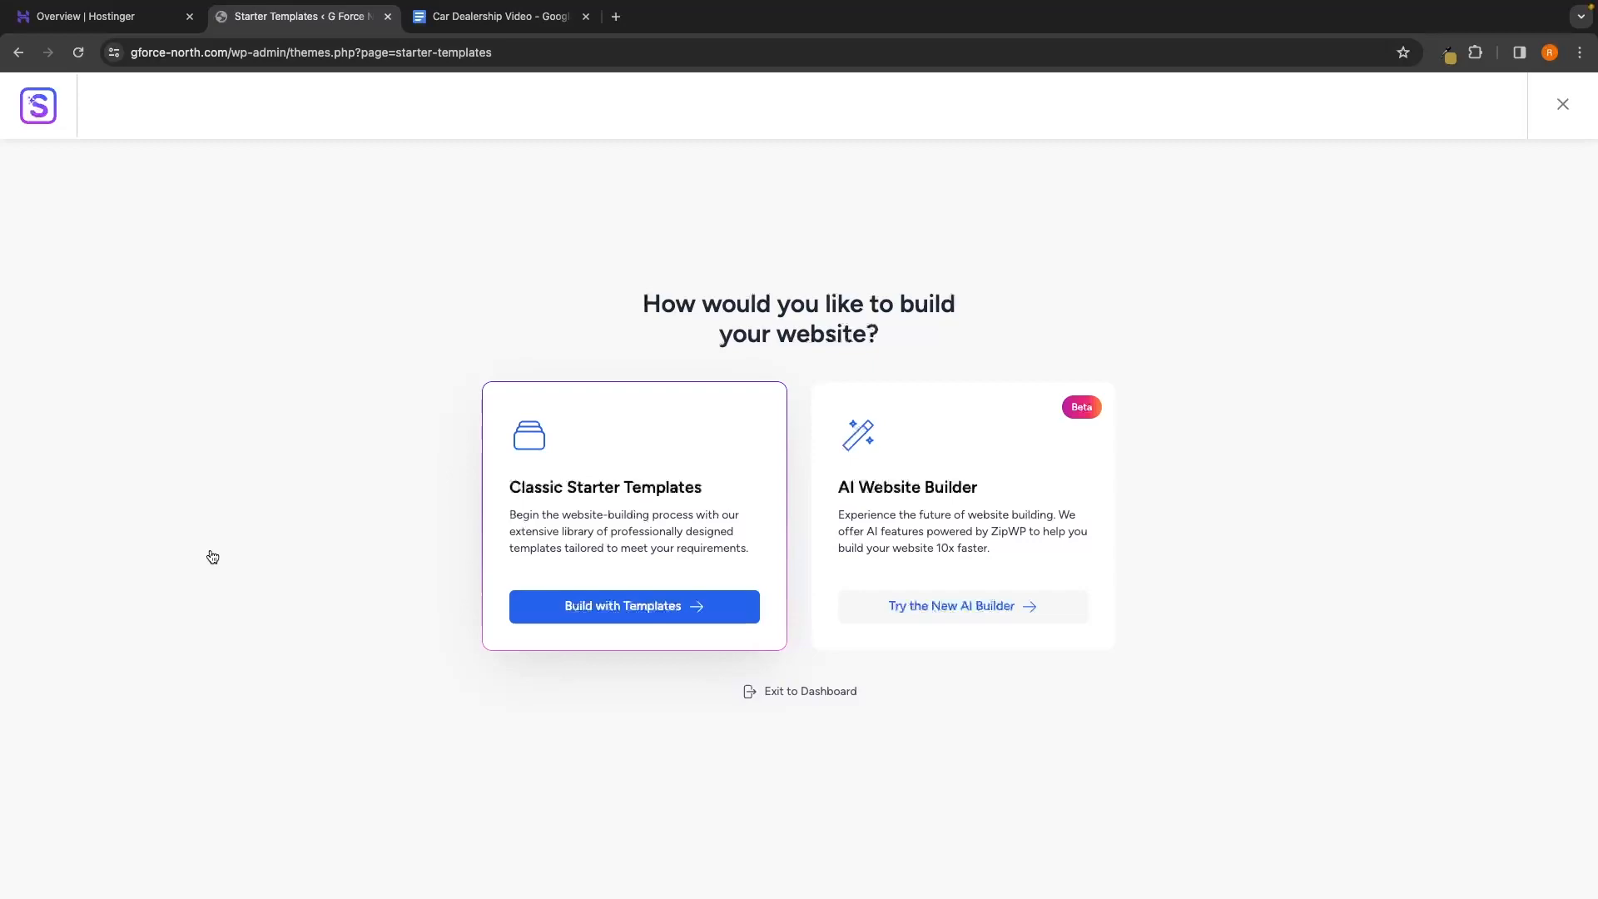
Choose Build with Templates to use Classic Starter Templates
drag(492, 490, 741, 483)
click(742, 482)
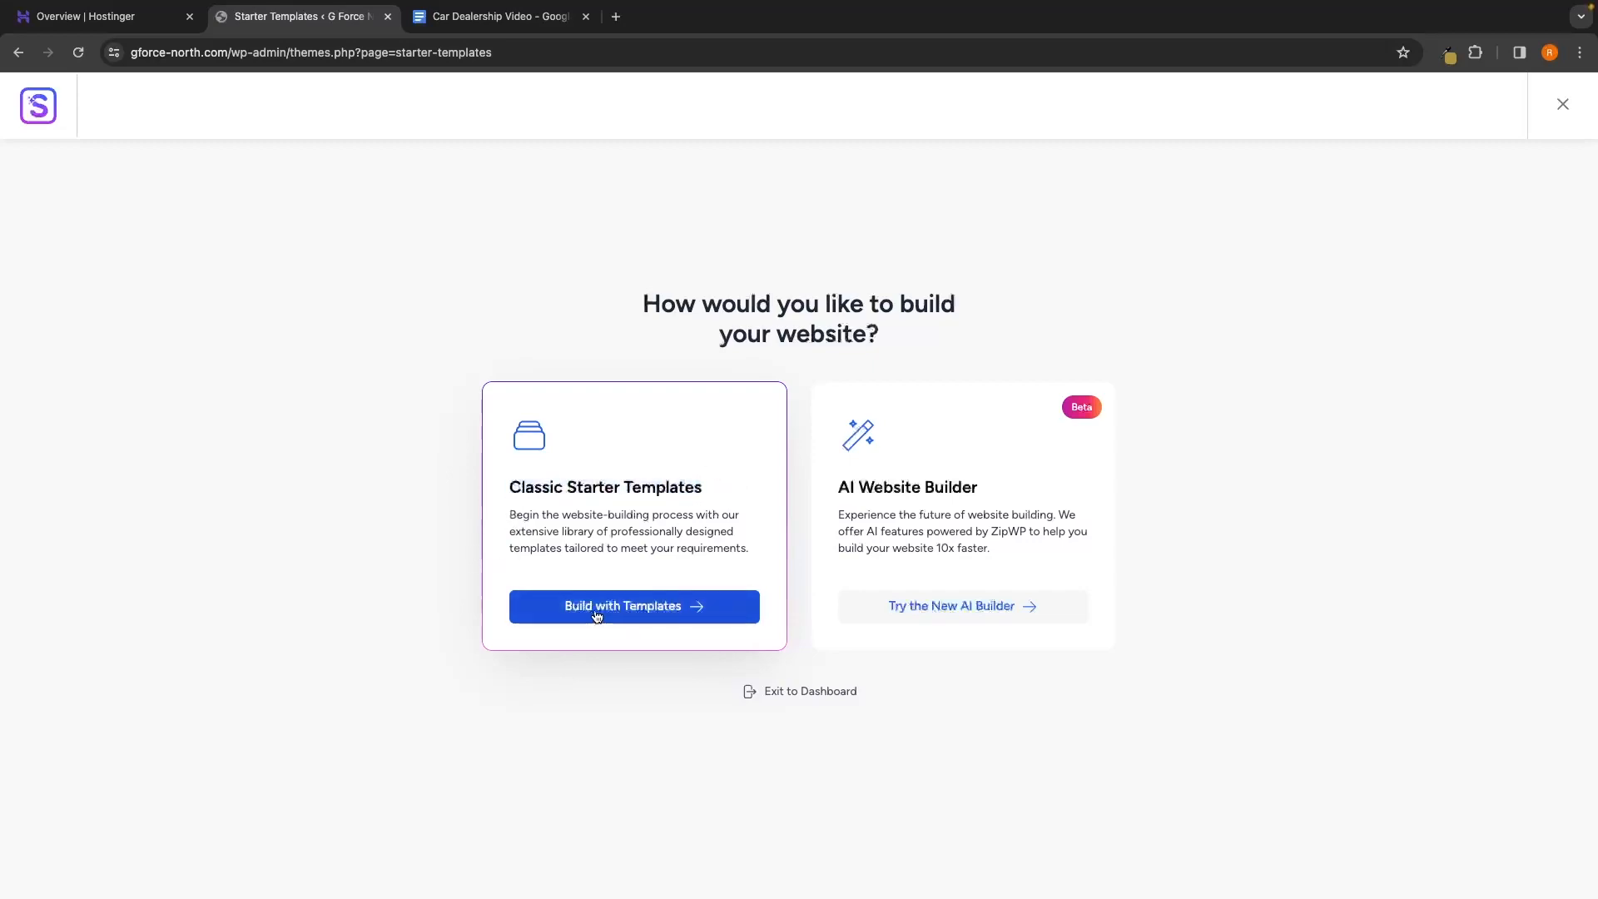
click(662, 612)
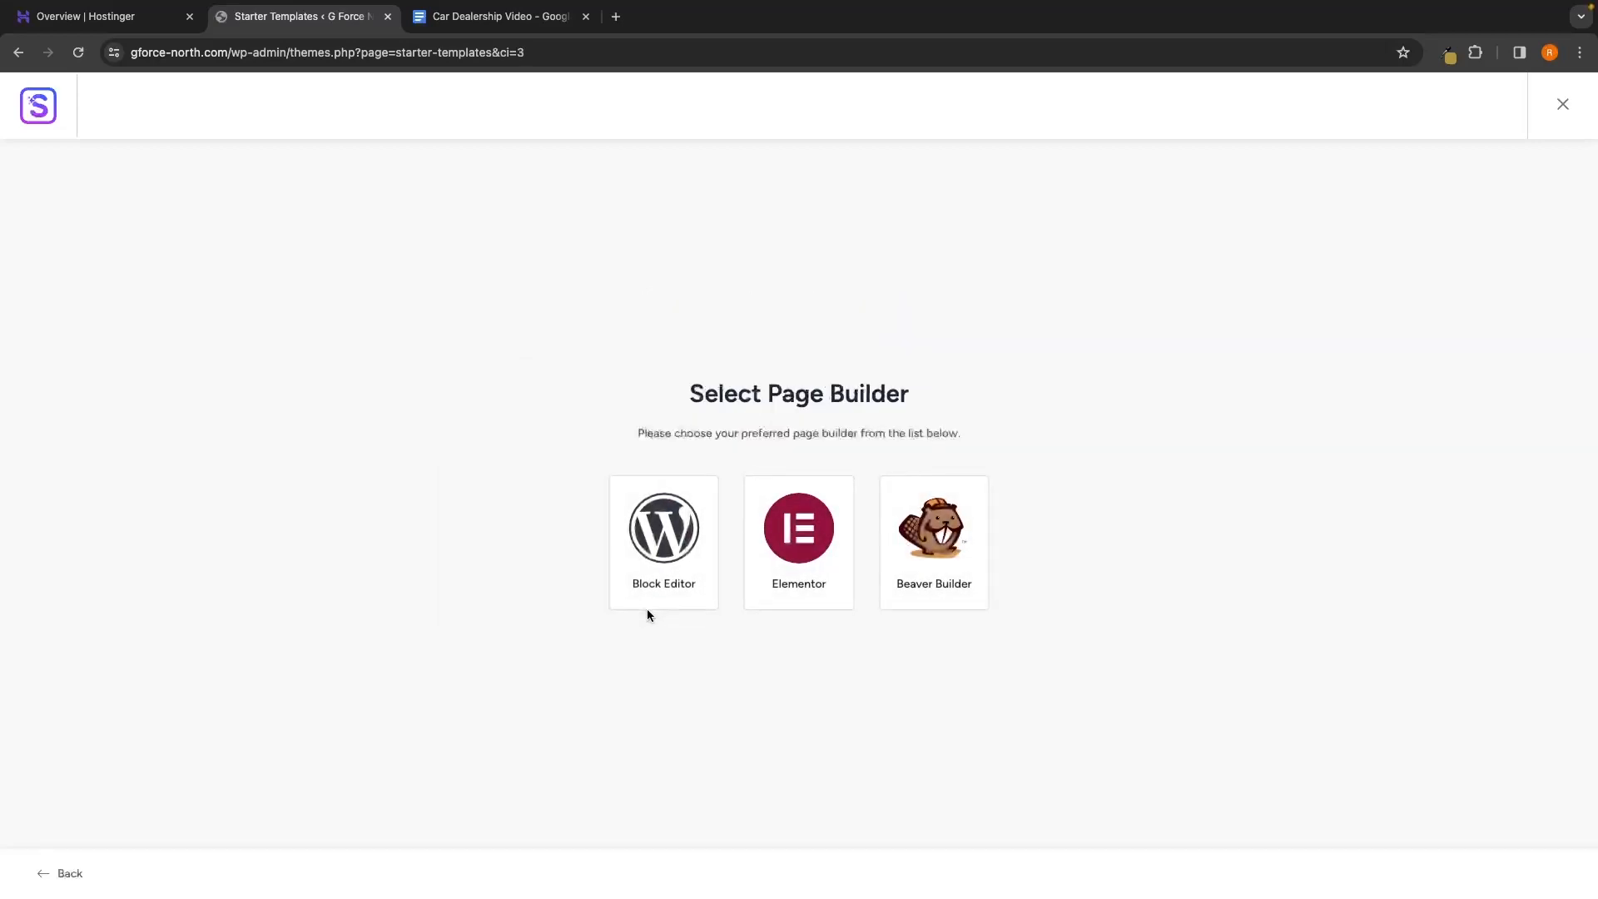
Select Elementor as the page builder on the Select Page Builder screen
drag(652, 389, 933, 393)
click(932, 394)
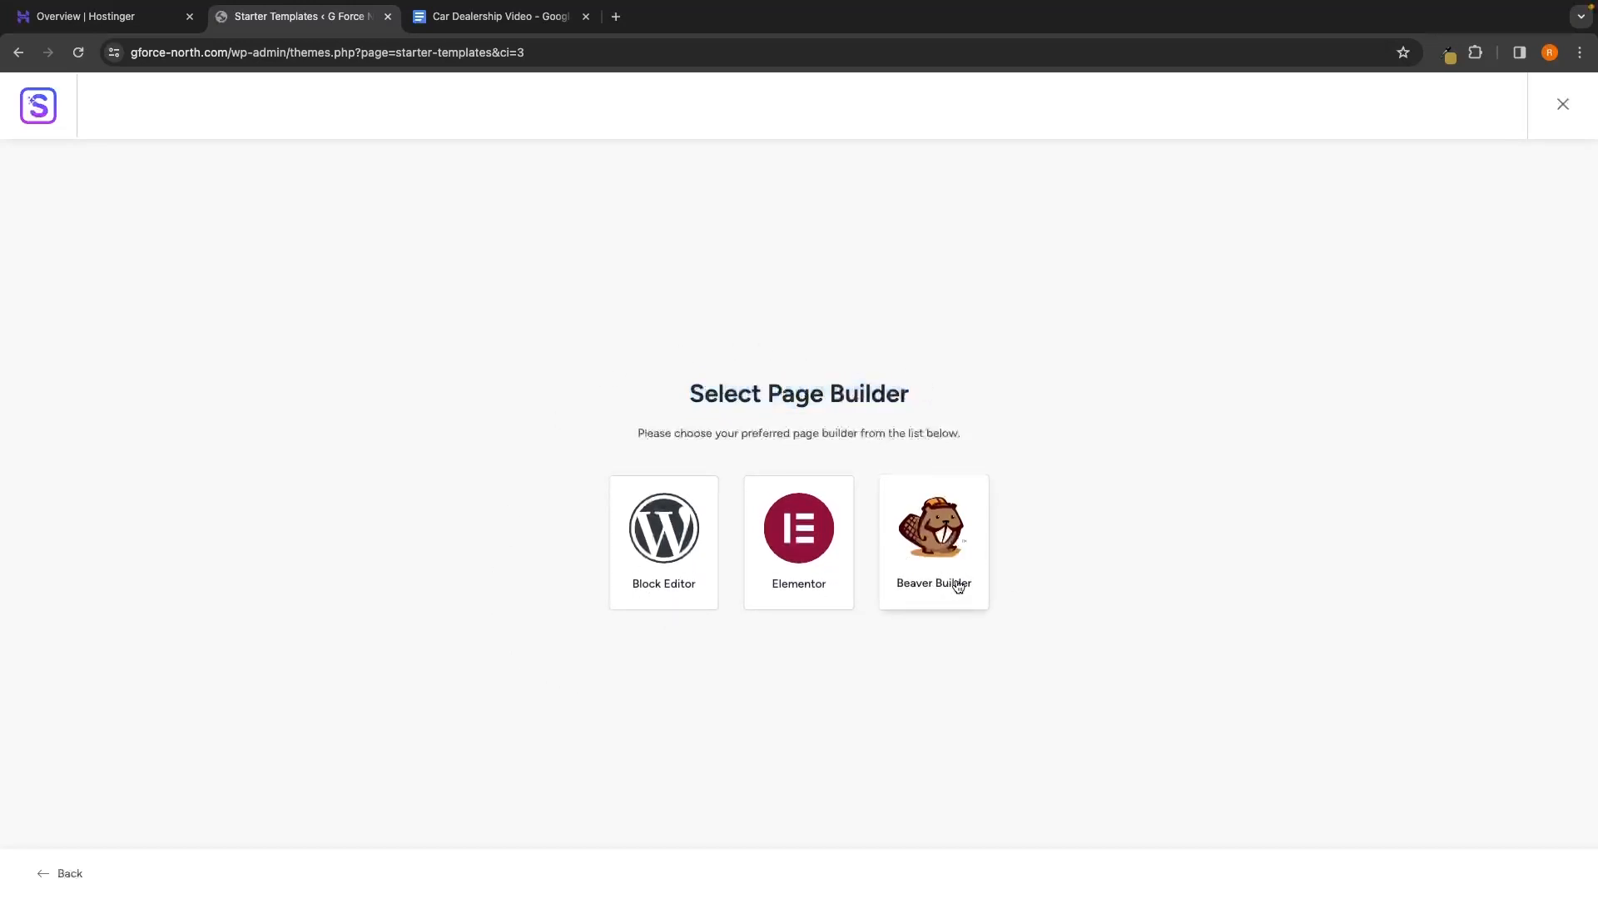
click(804, 544)
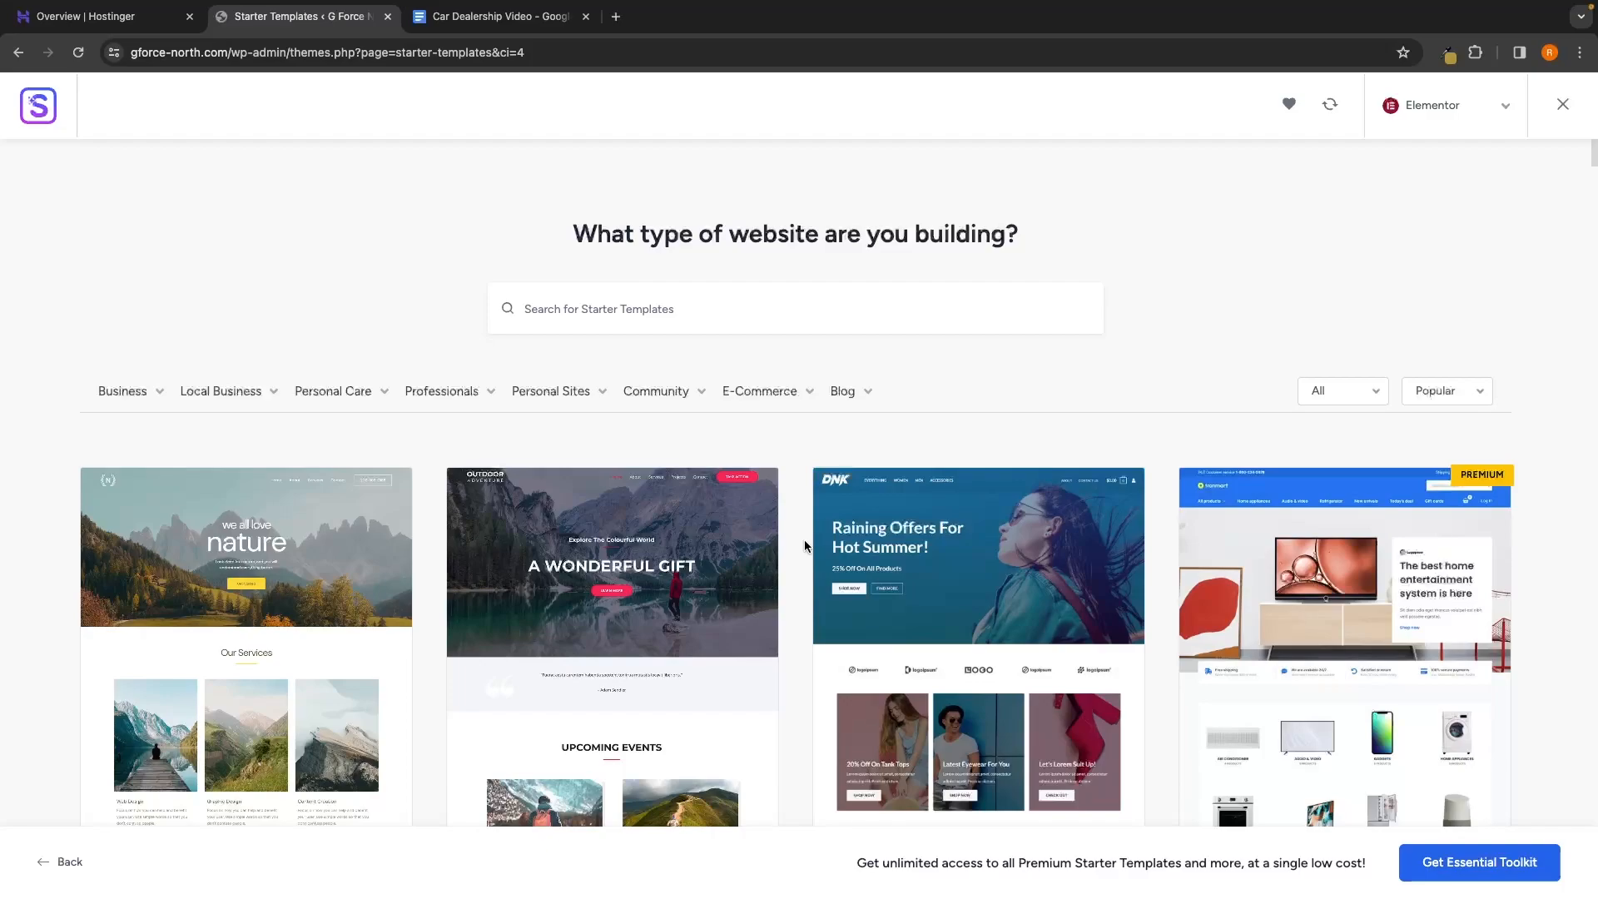
Search the templates for 'limo' and select Limousine Rental Agency
scroll(805, 542, down, 10)
scroll(805, 546, down, 15)
scroll(805, 561, down, 4)
scroll(805, 561, up, 20)
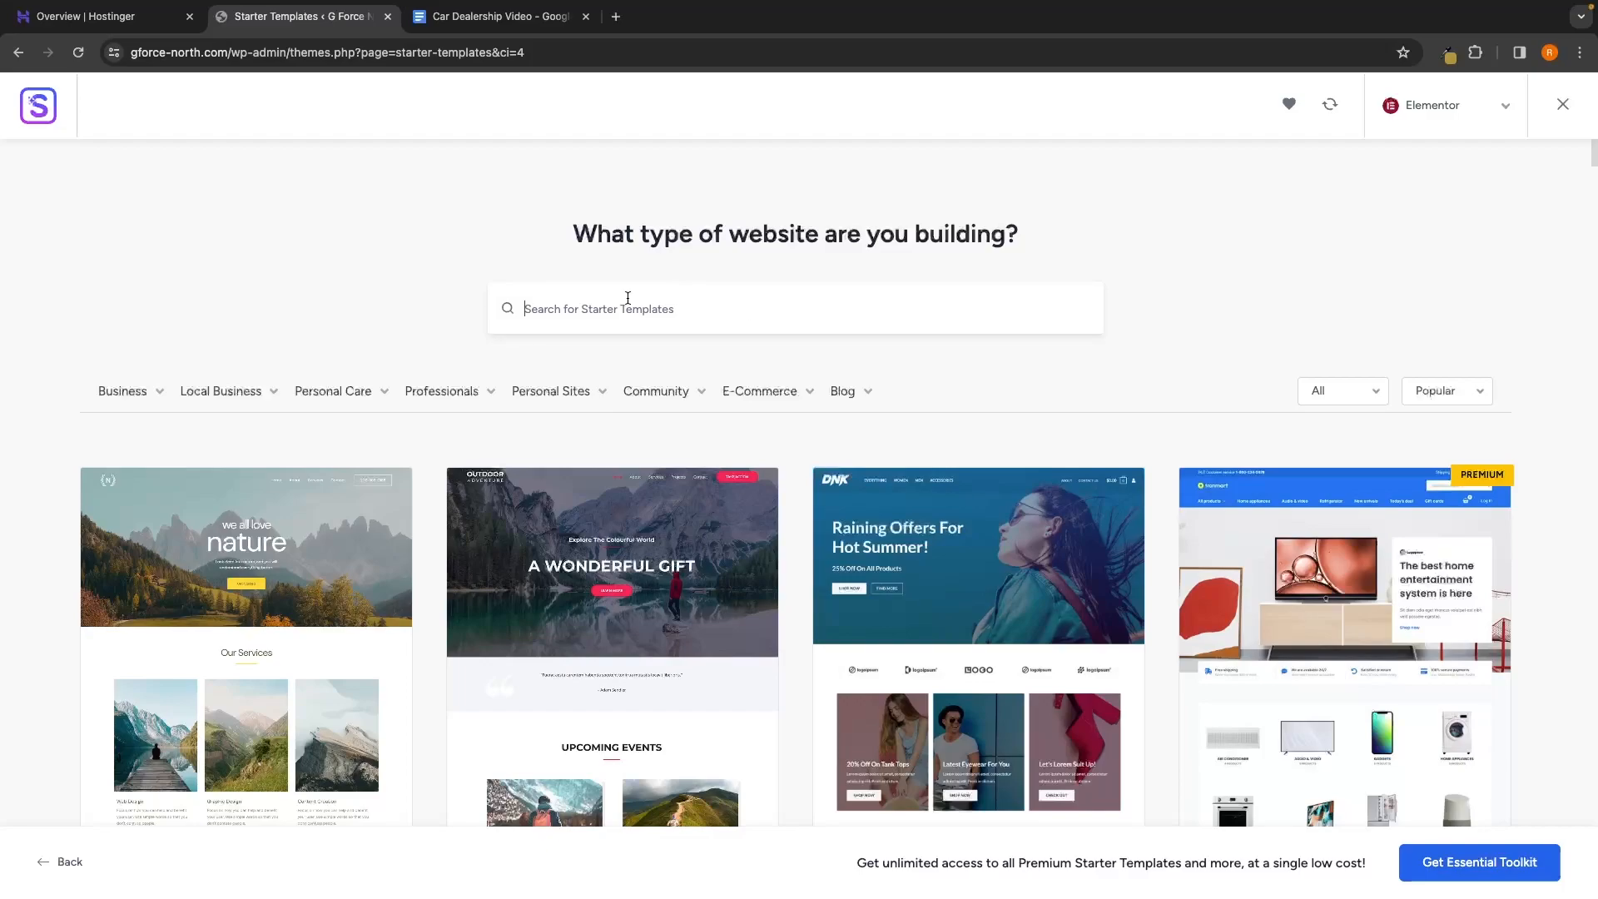
text(limo)
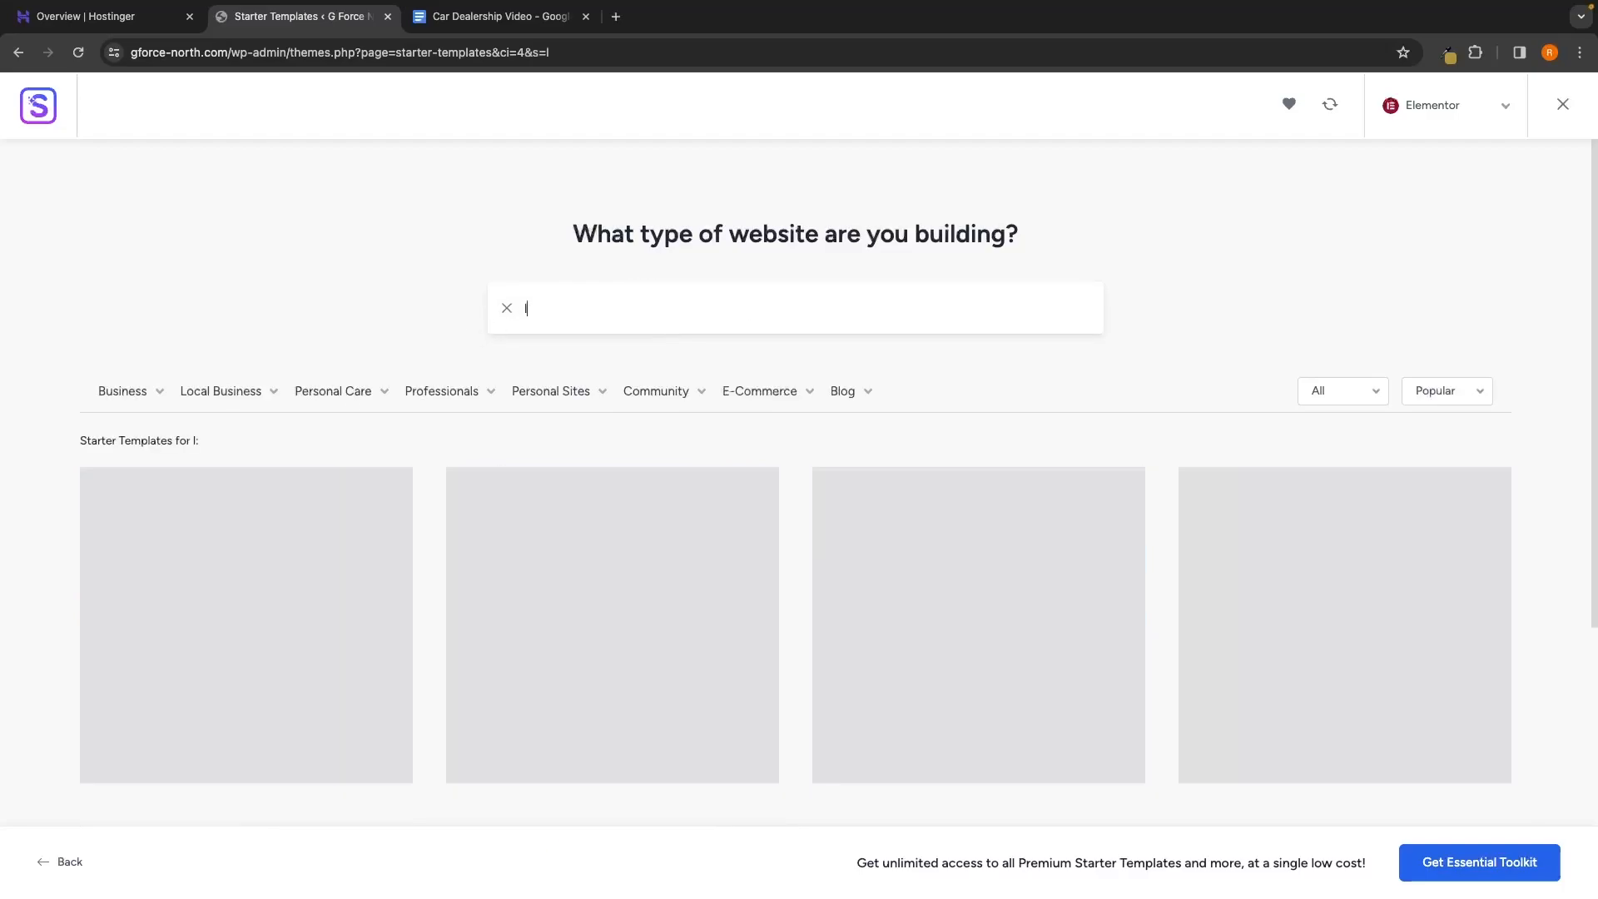
scroll(658, 307, down, 2)
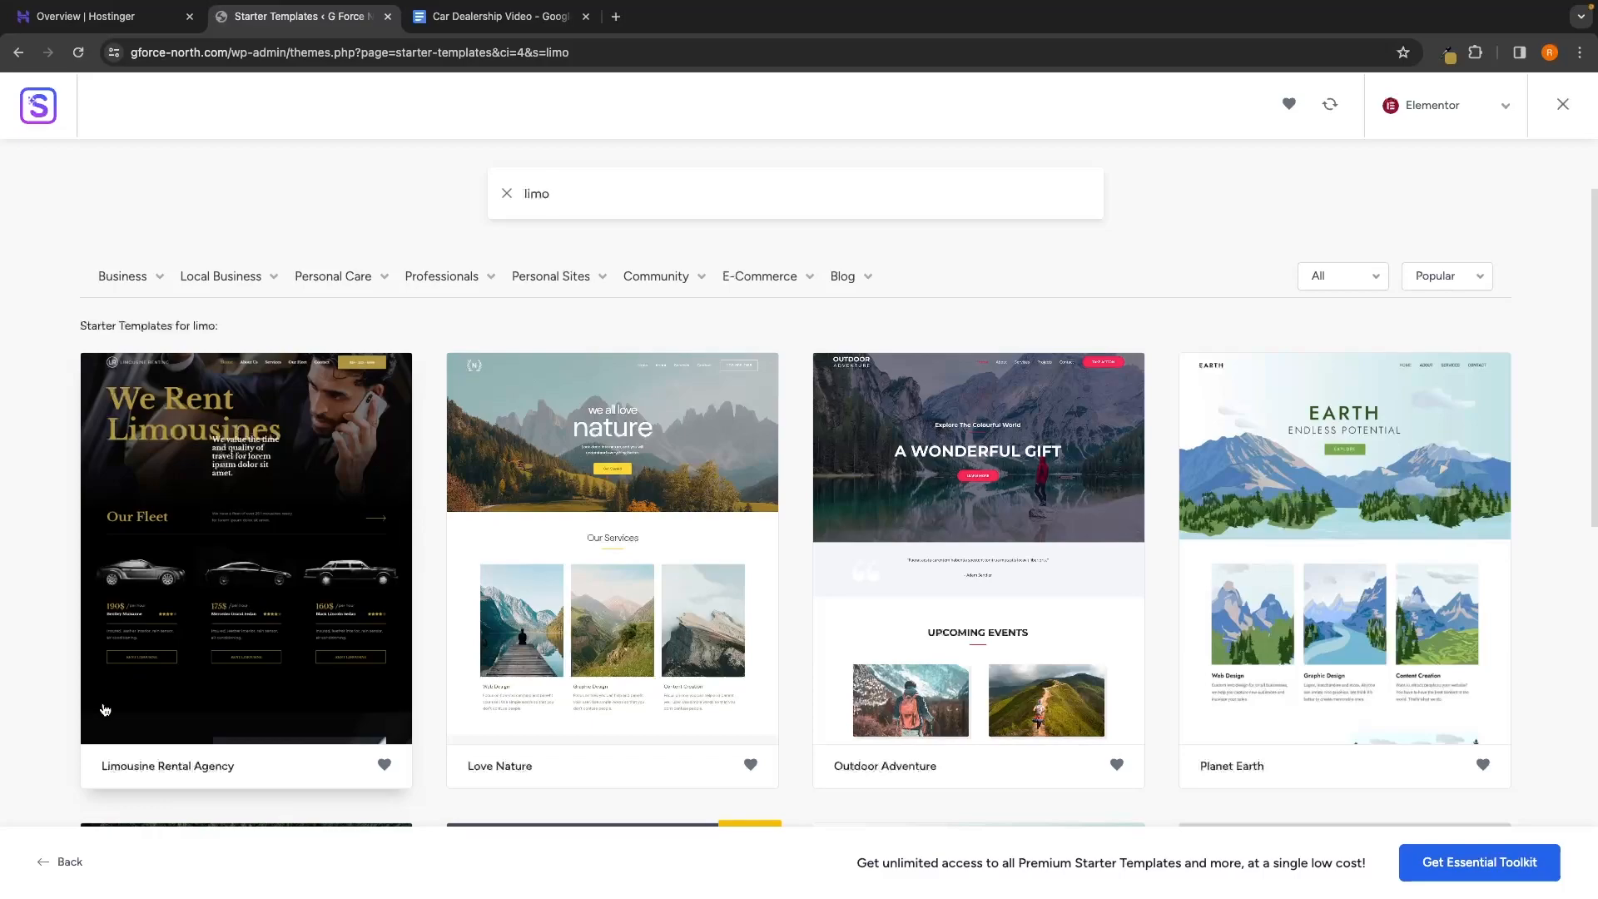
click(213, 705)
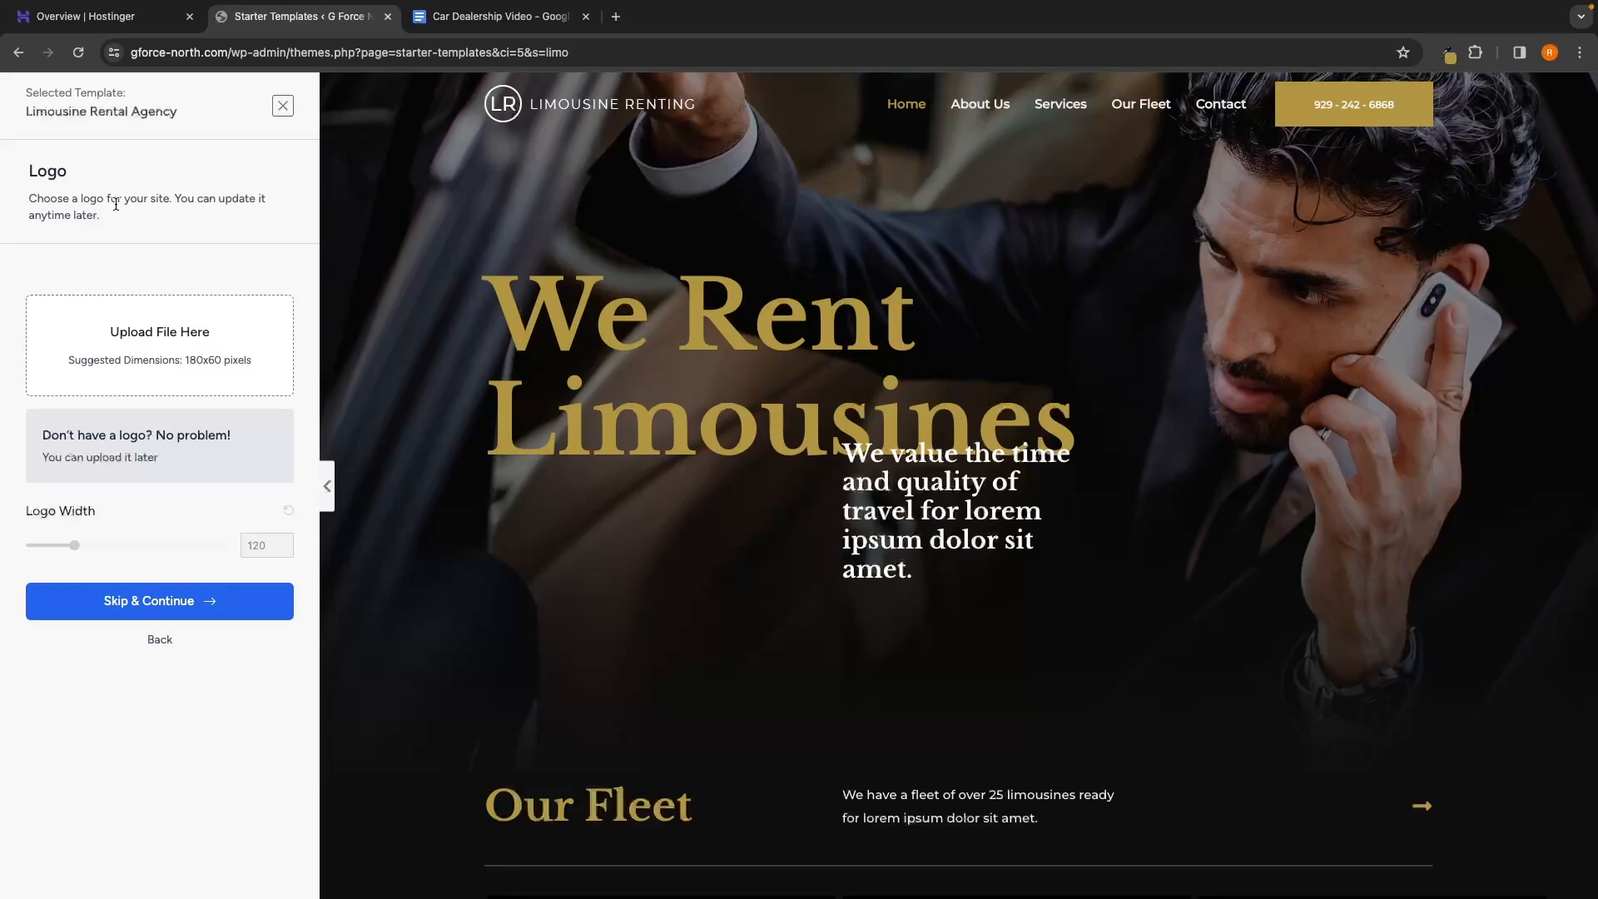
Skip the logo, preview purple, pink and red palettes, then keep the default gold colours
click(162, 602)
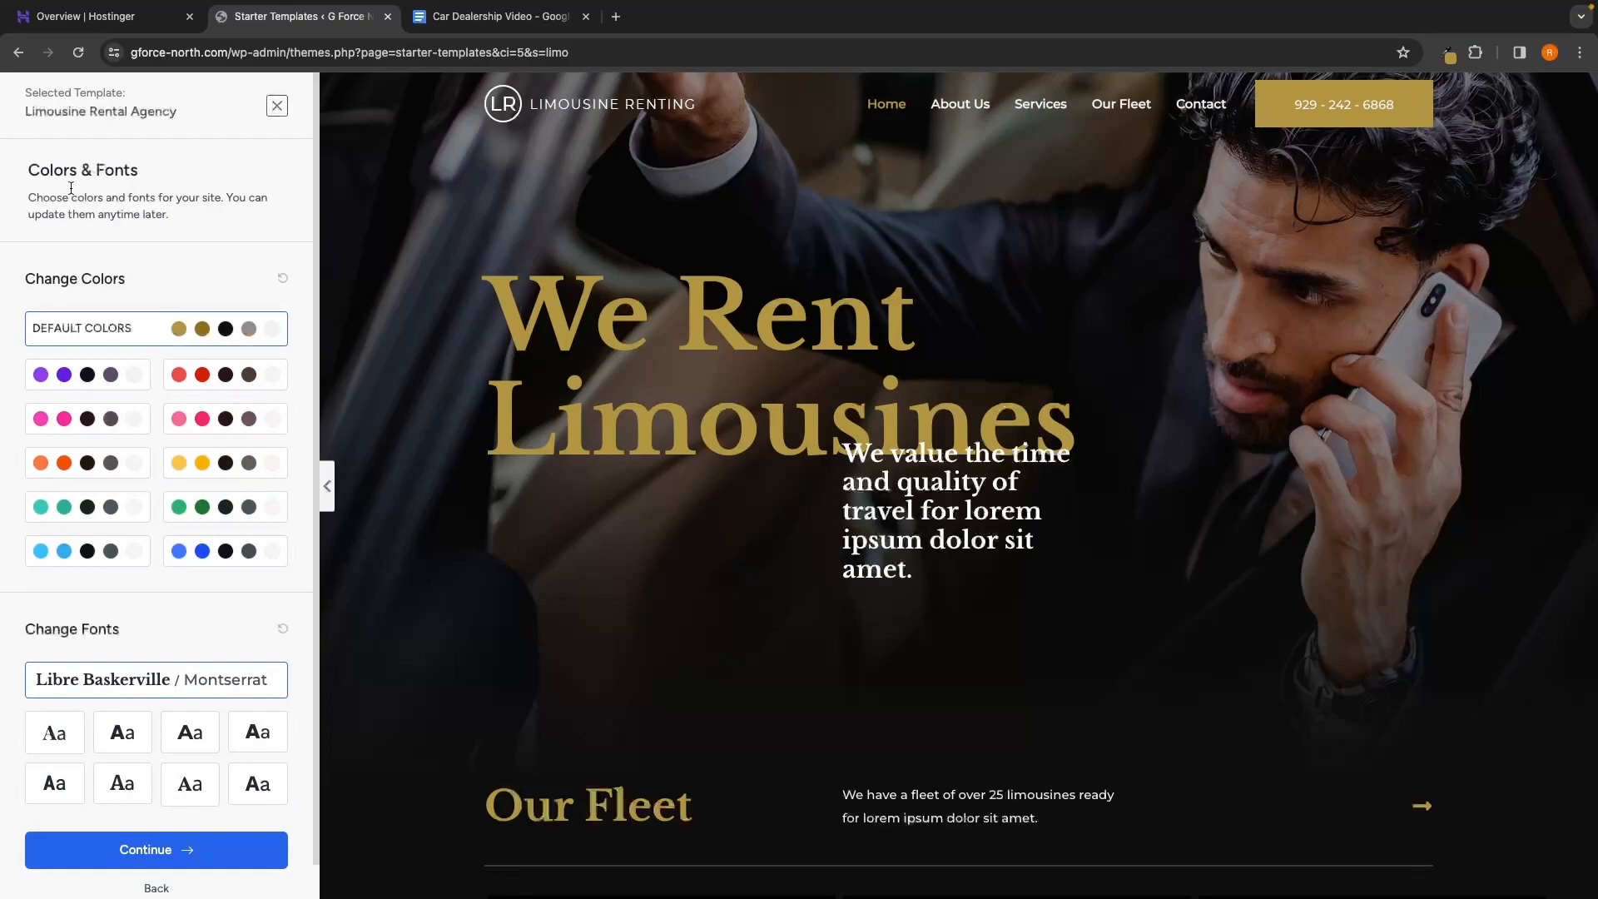
drag(27, 171, 166, 170)
click(167, 169)
scroll(81, 296, down, 1)
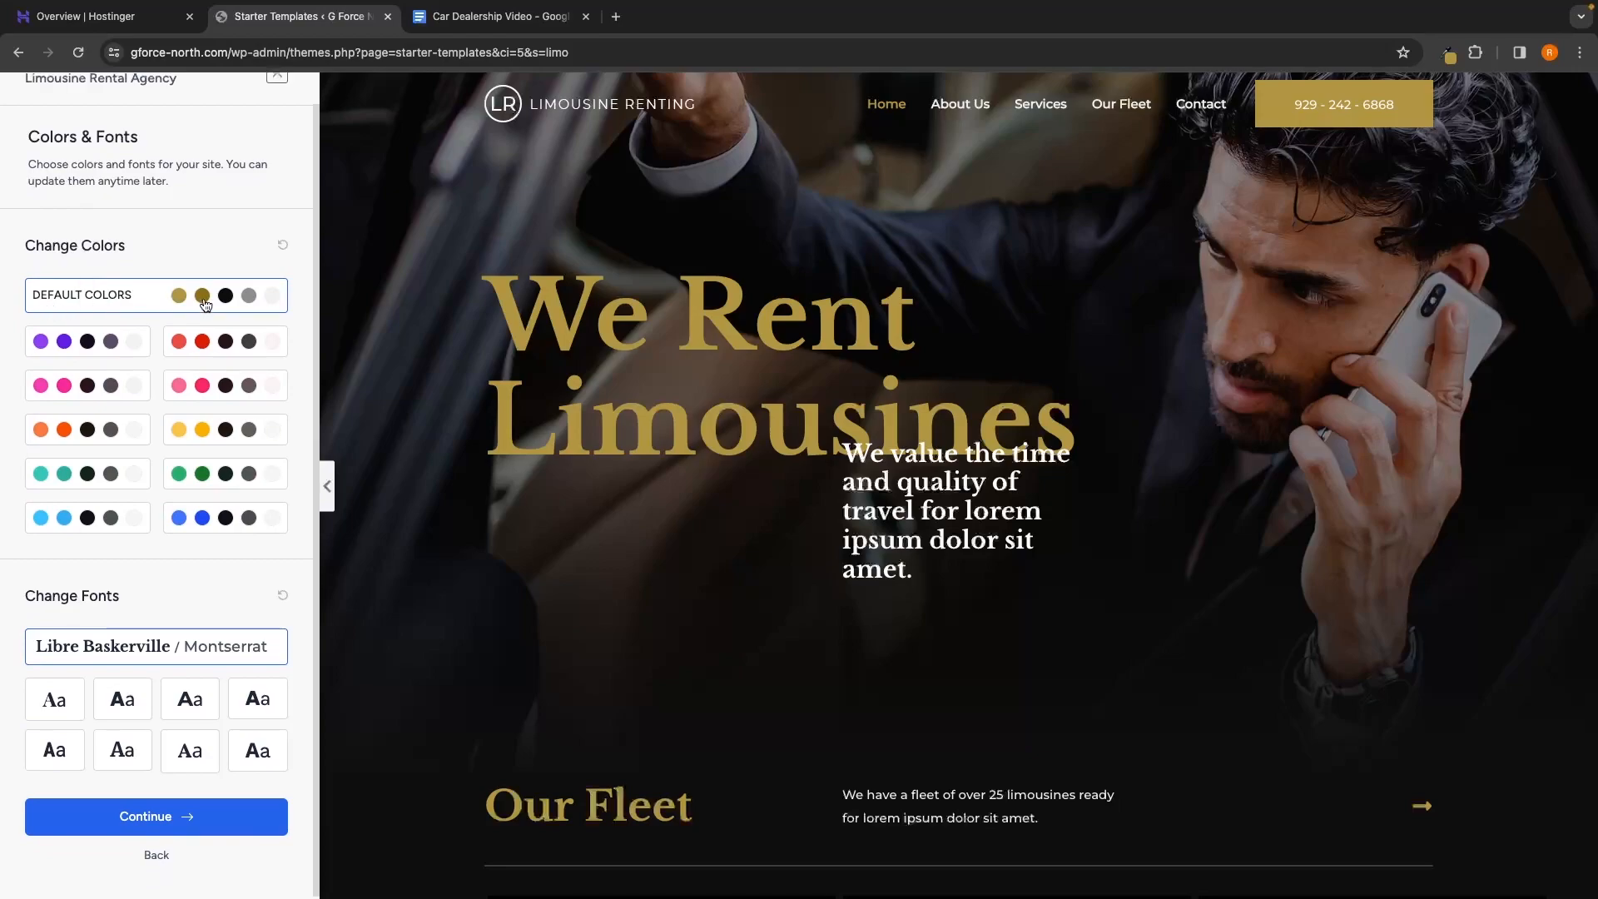
click(72, 338)
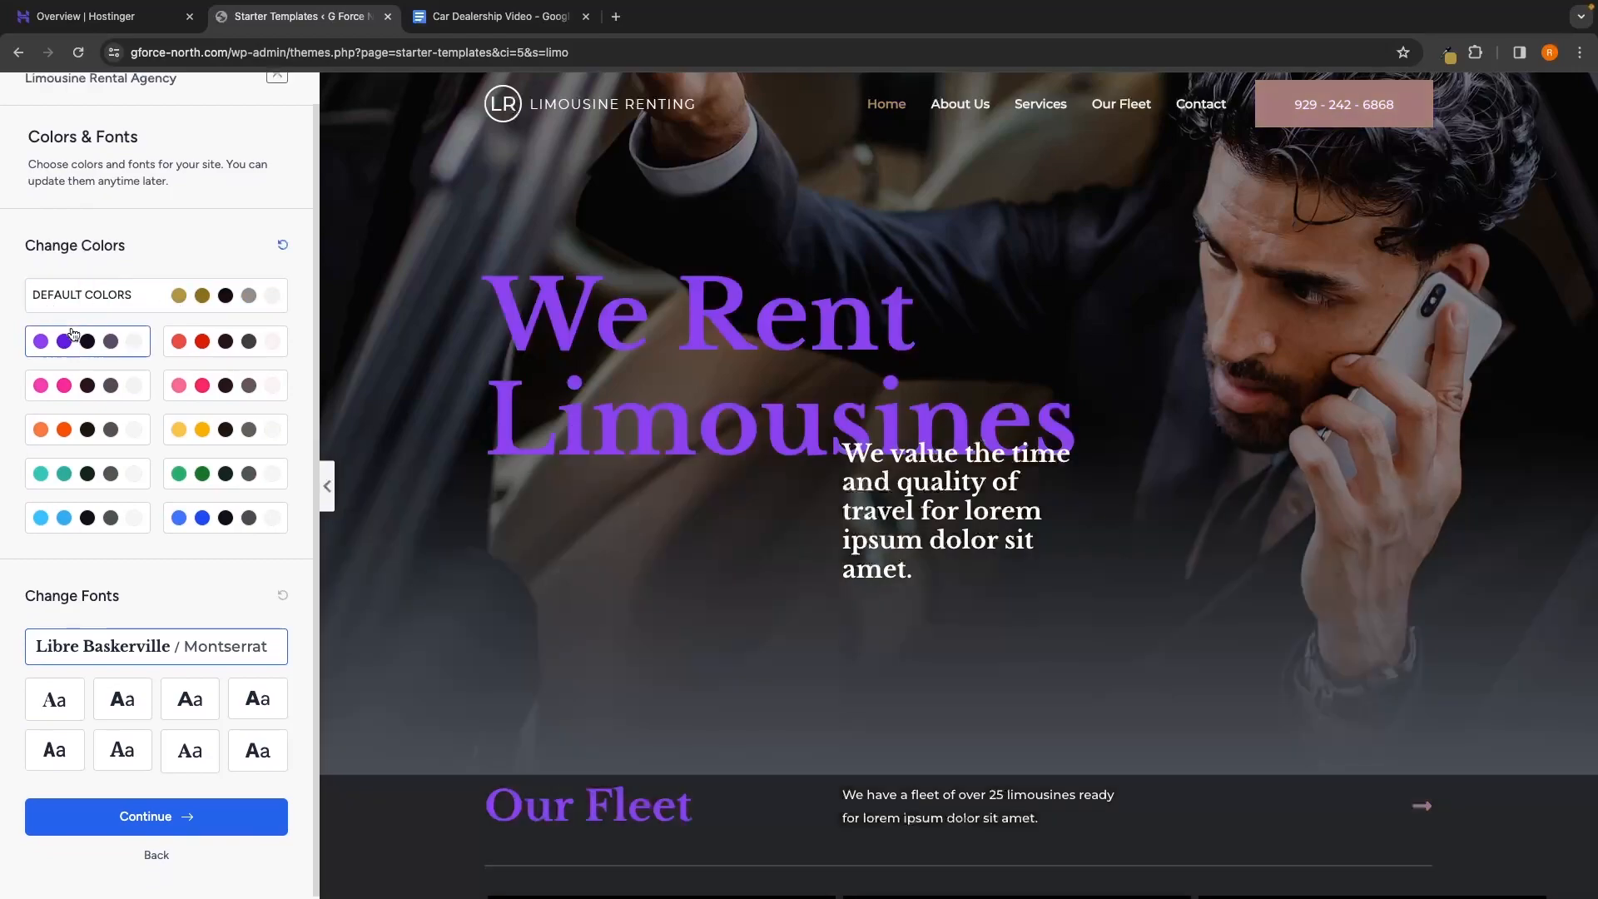
click(79, 381)
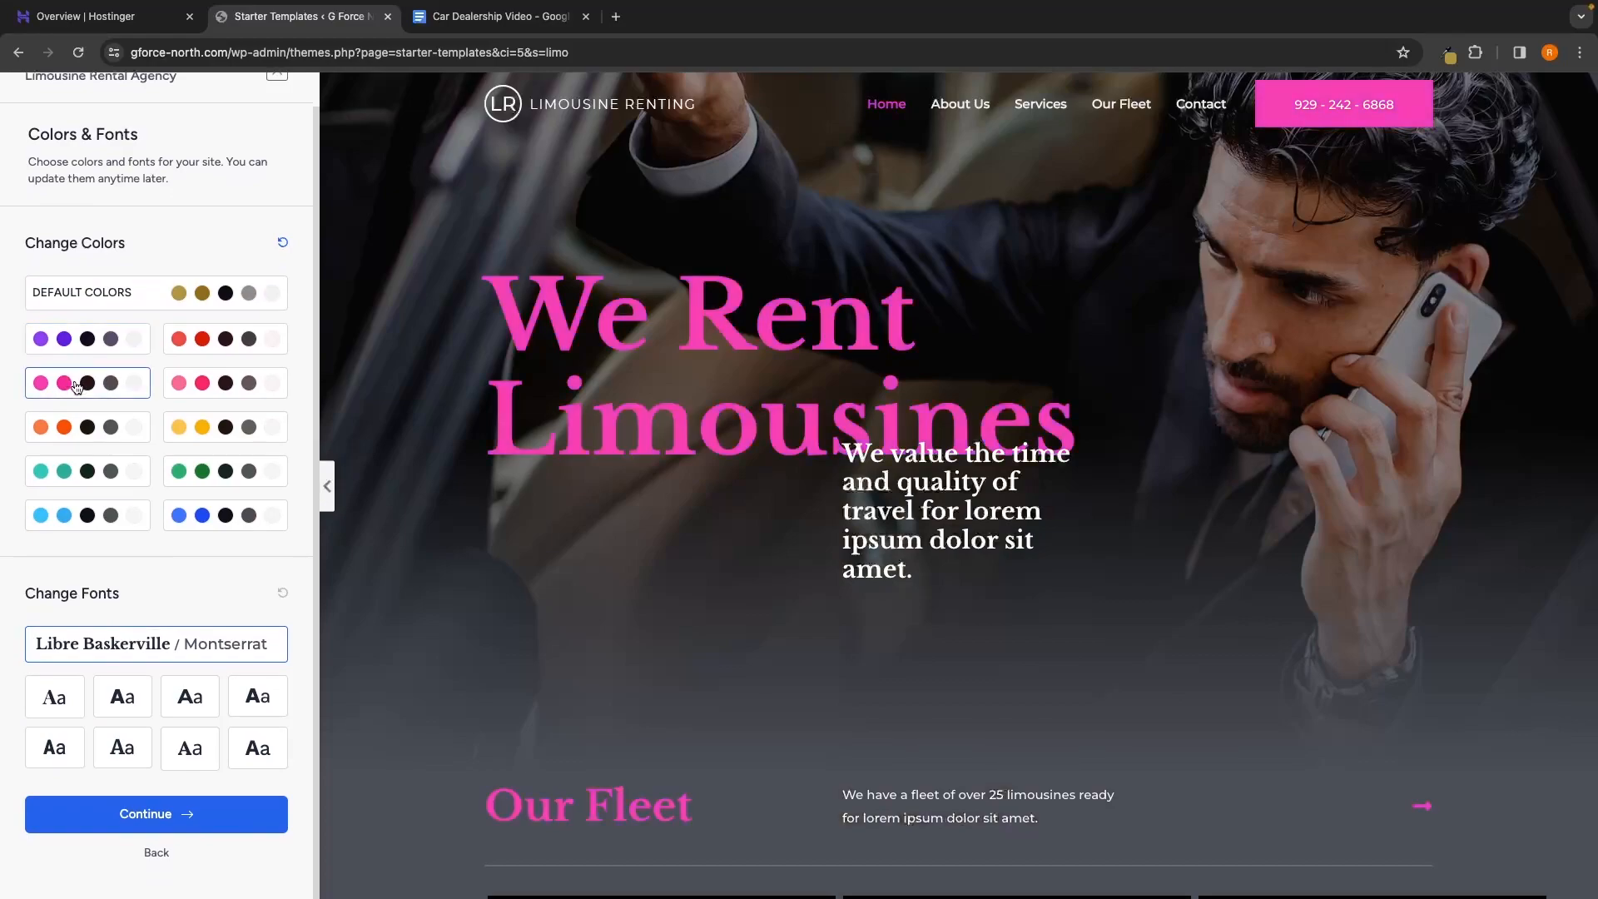
click(225, 380)
click(223, 346)
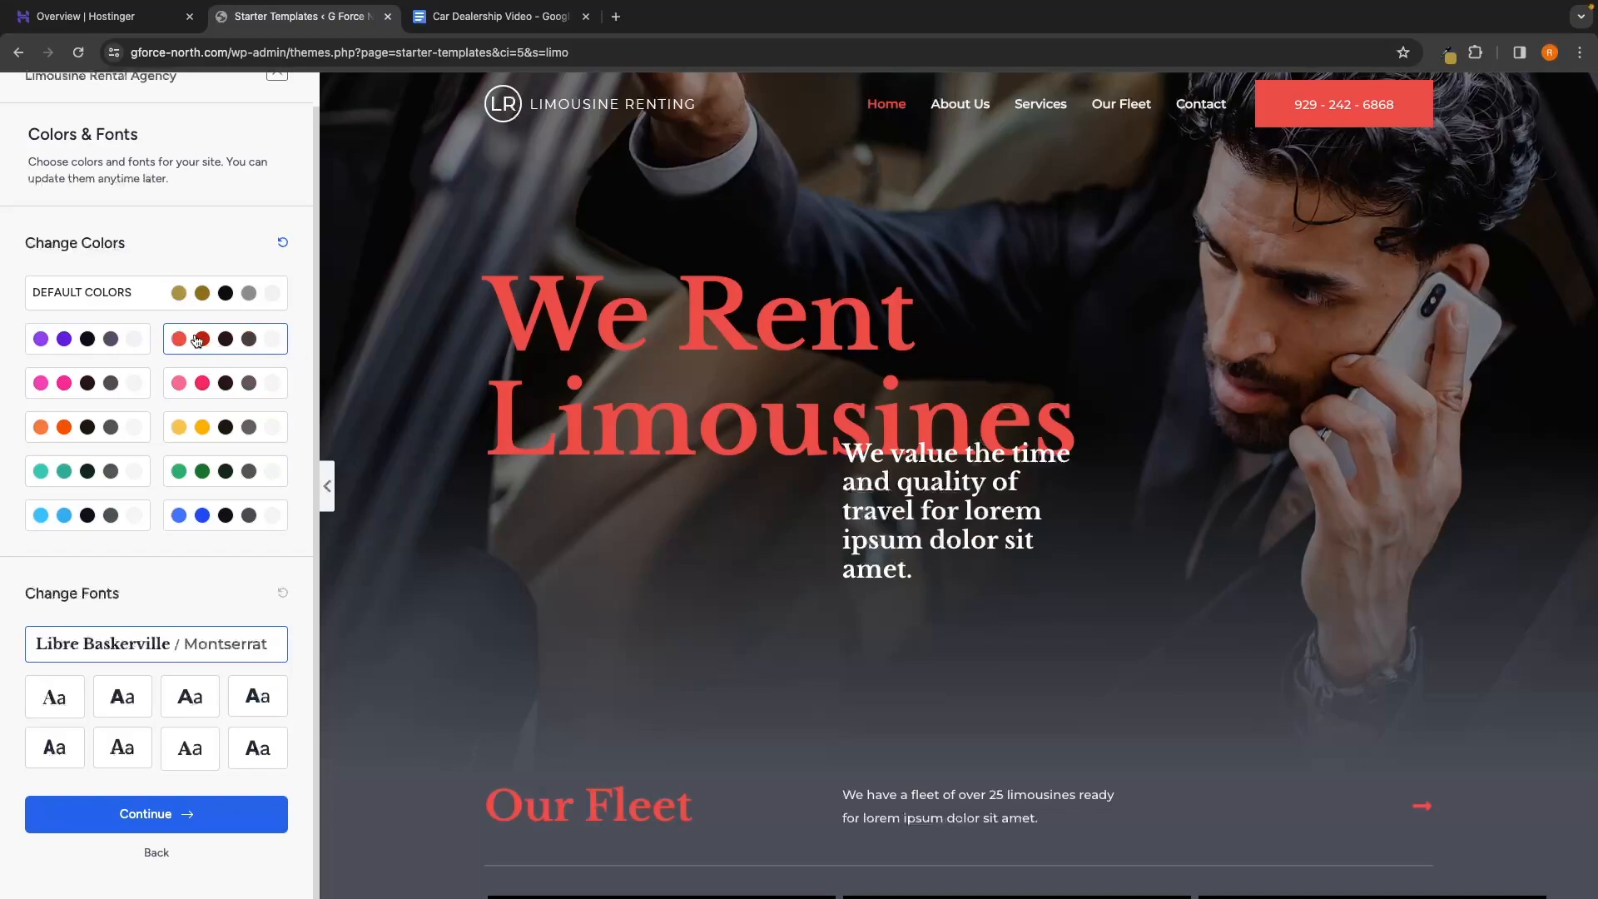
click(220, 297)
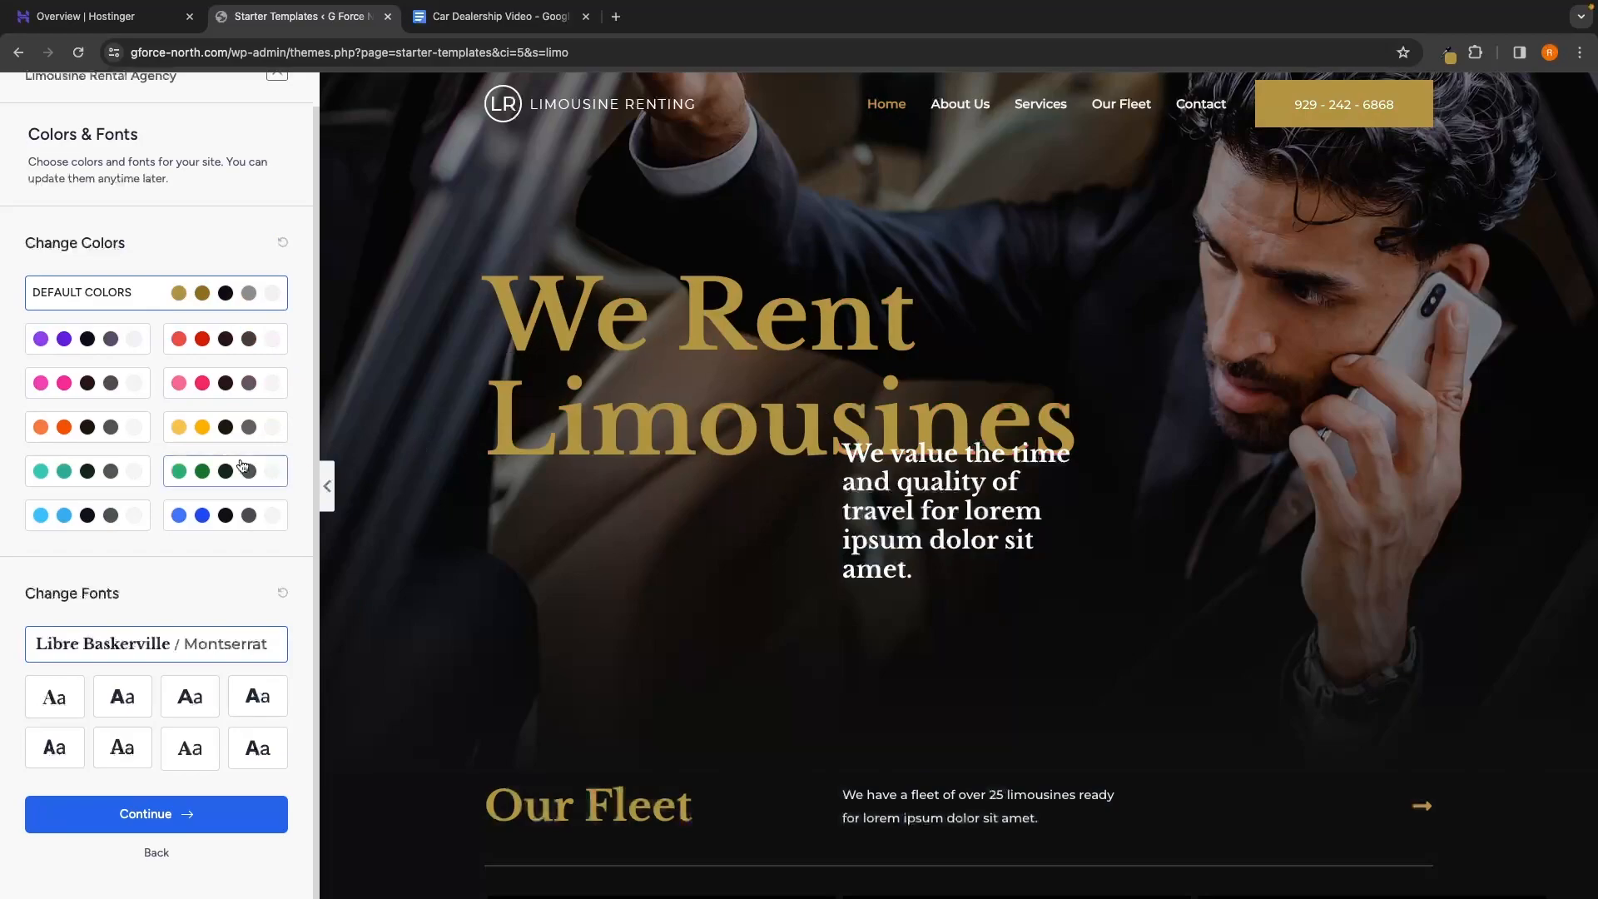
Preview several font pairings, keep Libre Baskerville / Montserrat, and continue to the final step
drag(20, 595, 129, 596)
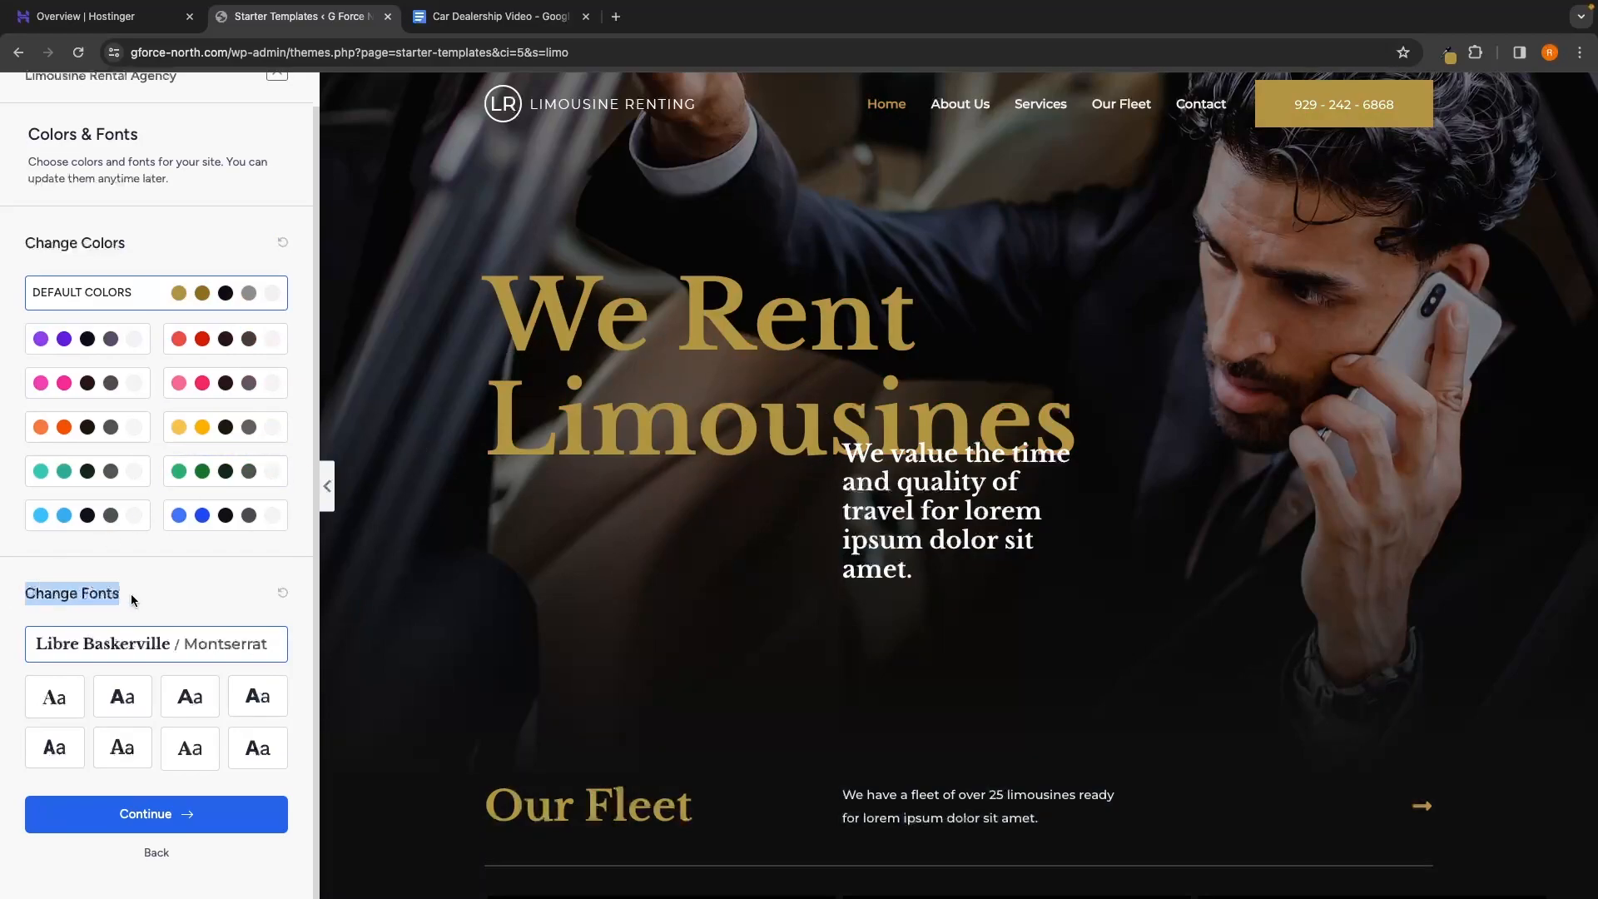
click(55, 697)
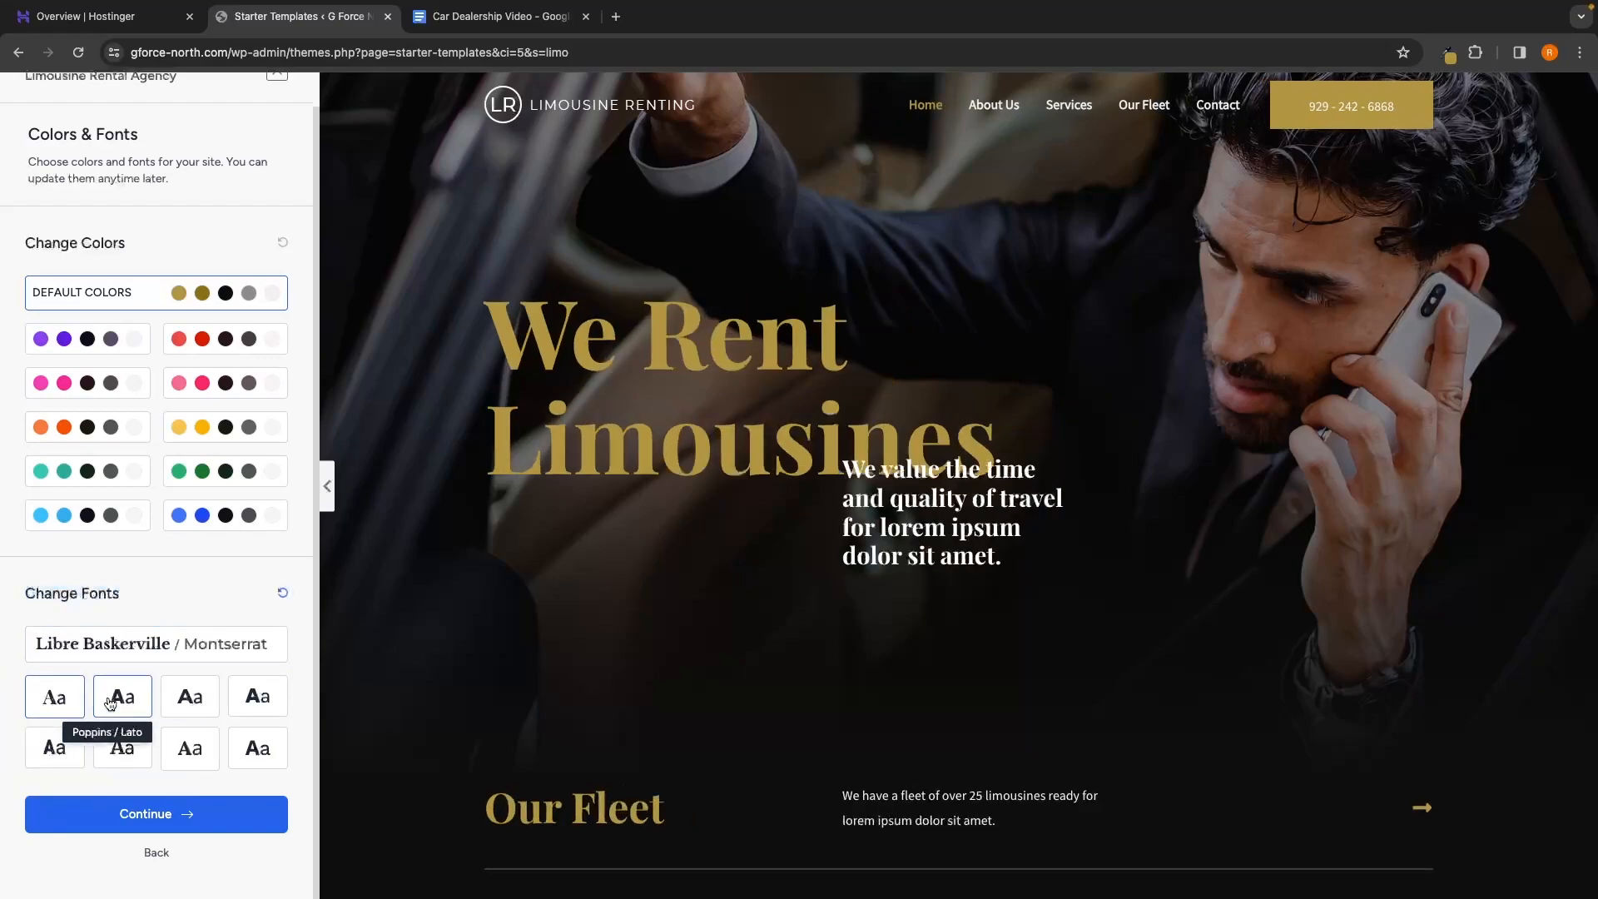
click(148, 704)
click(190, 709)
click(251, 709)
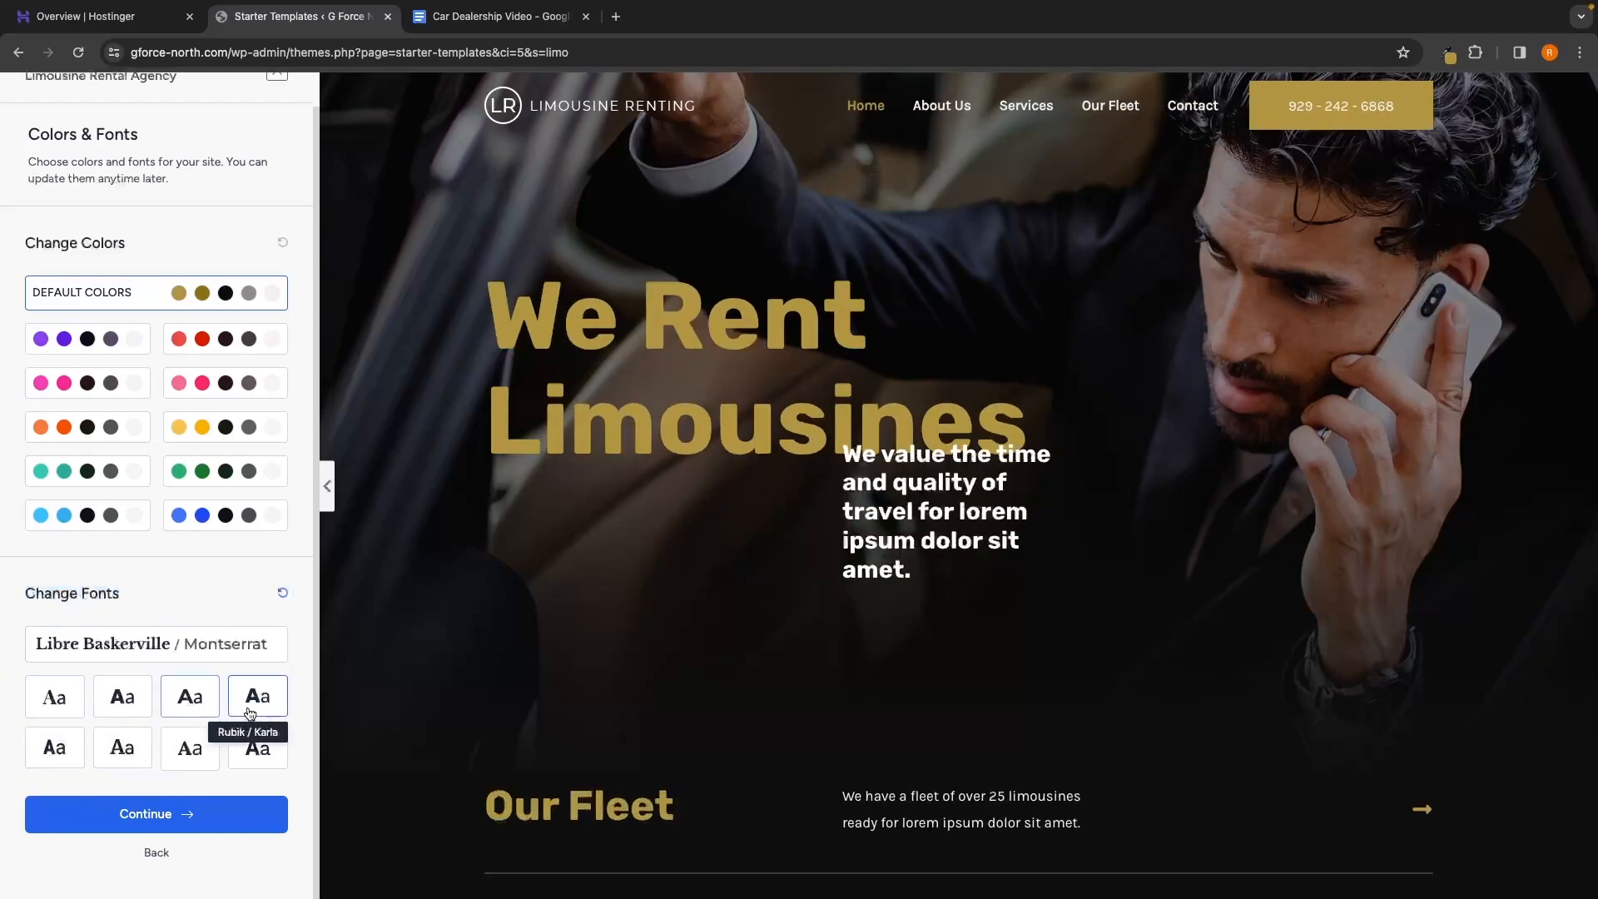
click(252, 745)
click(190, 747)
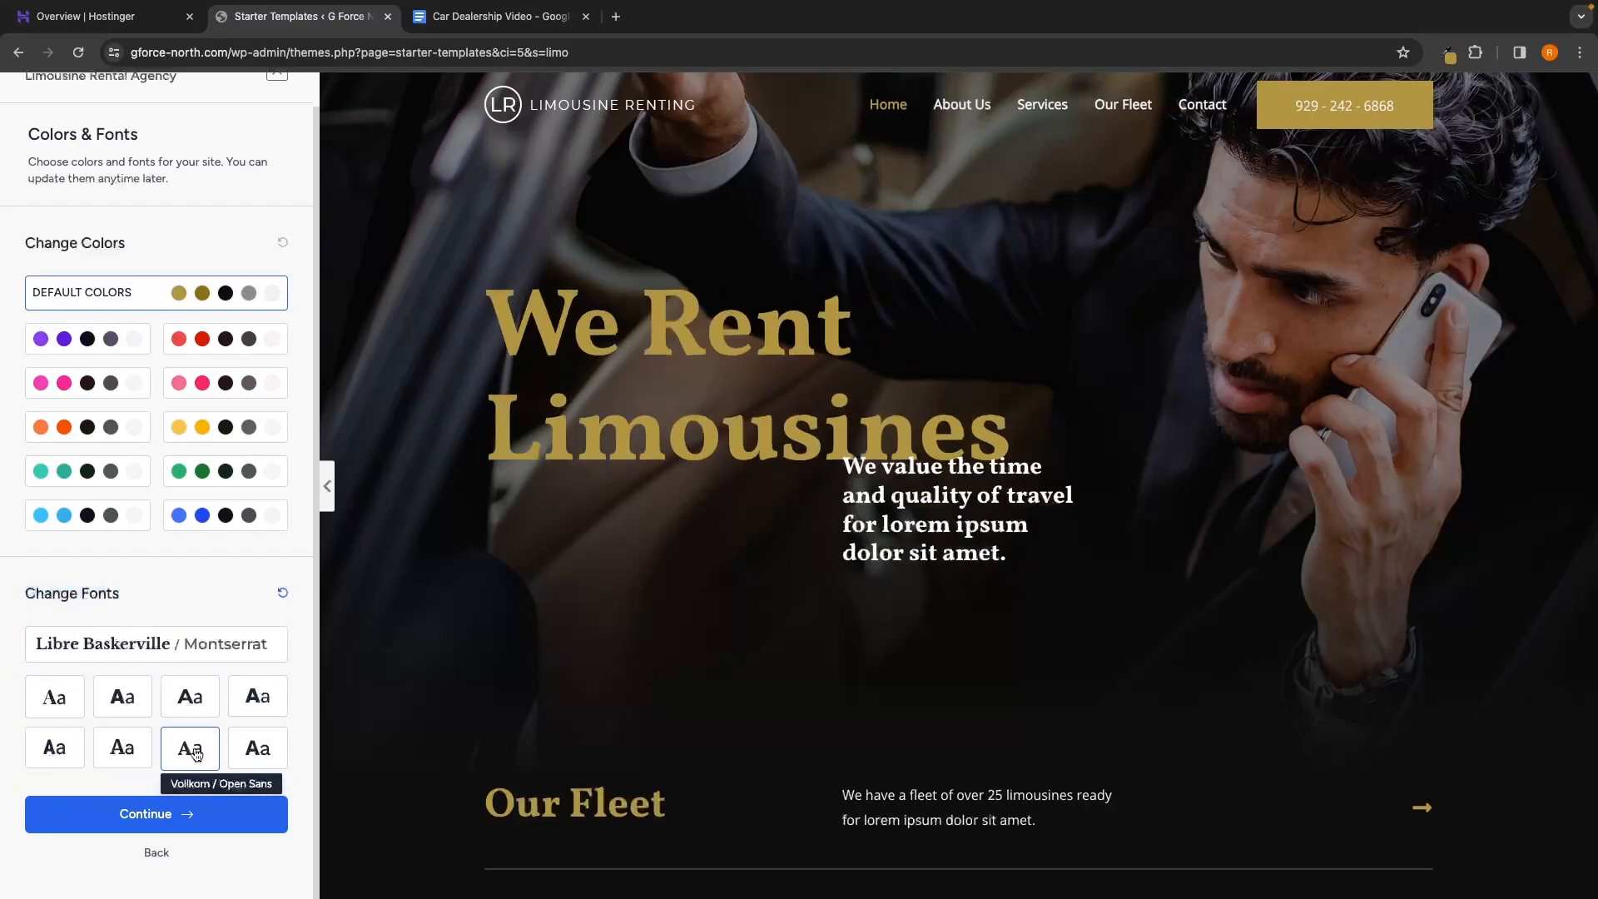
click(133, 754)
click(200, 651)
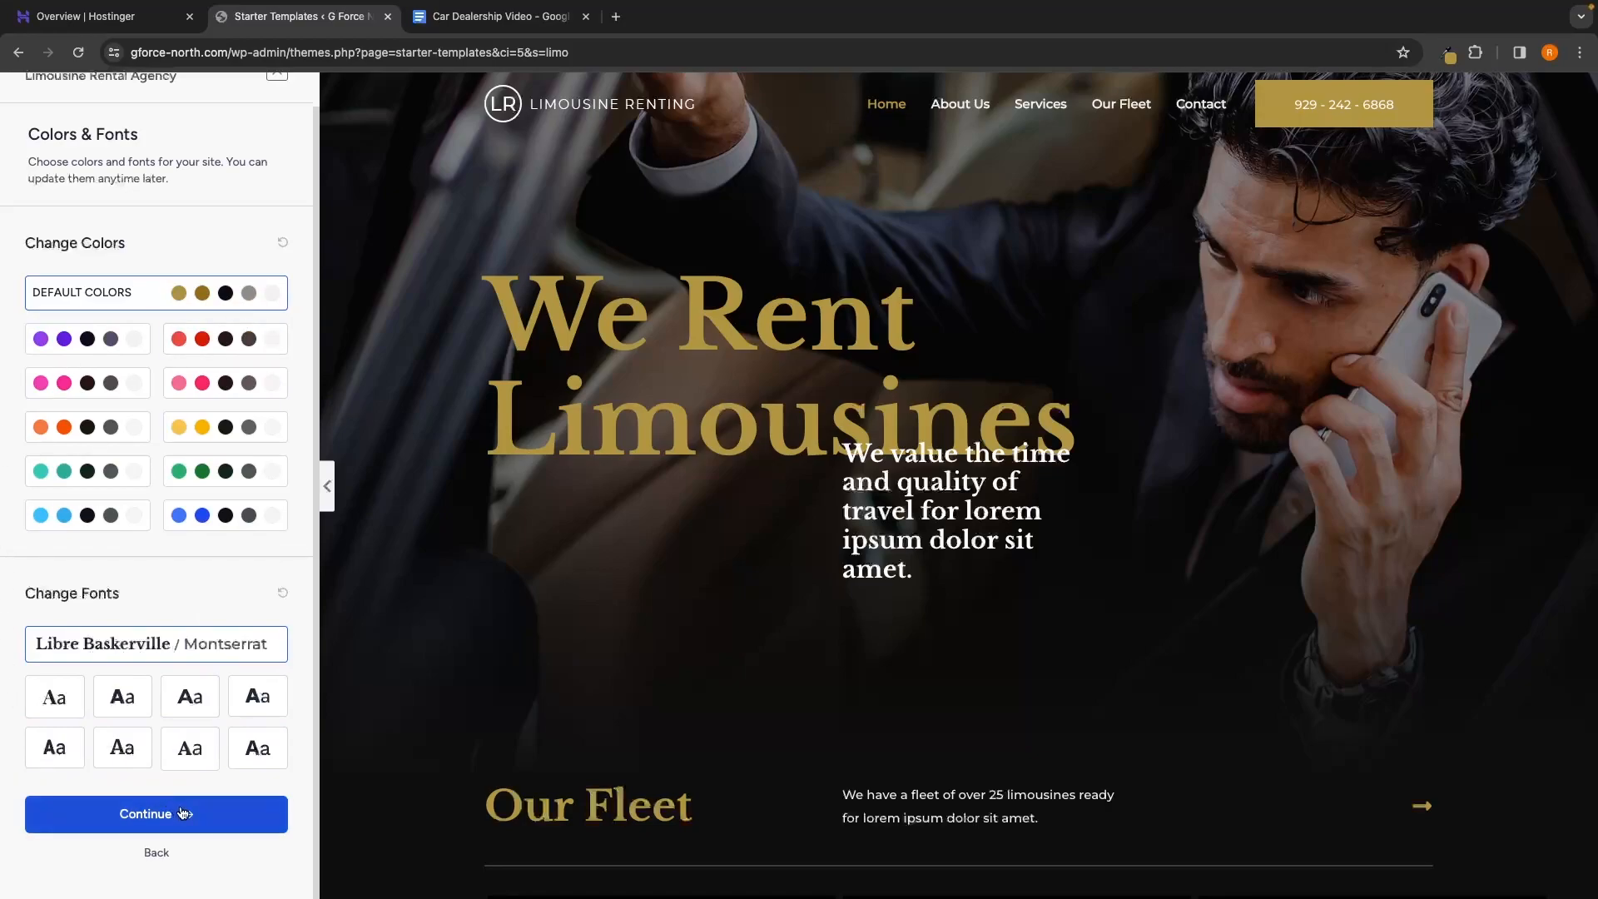
click(145, 822)
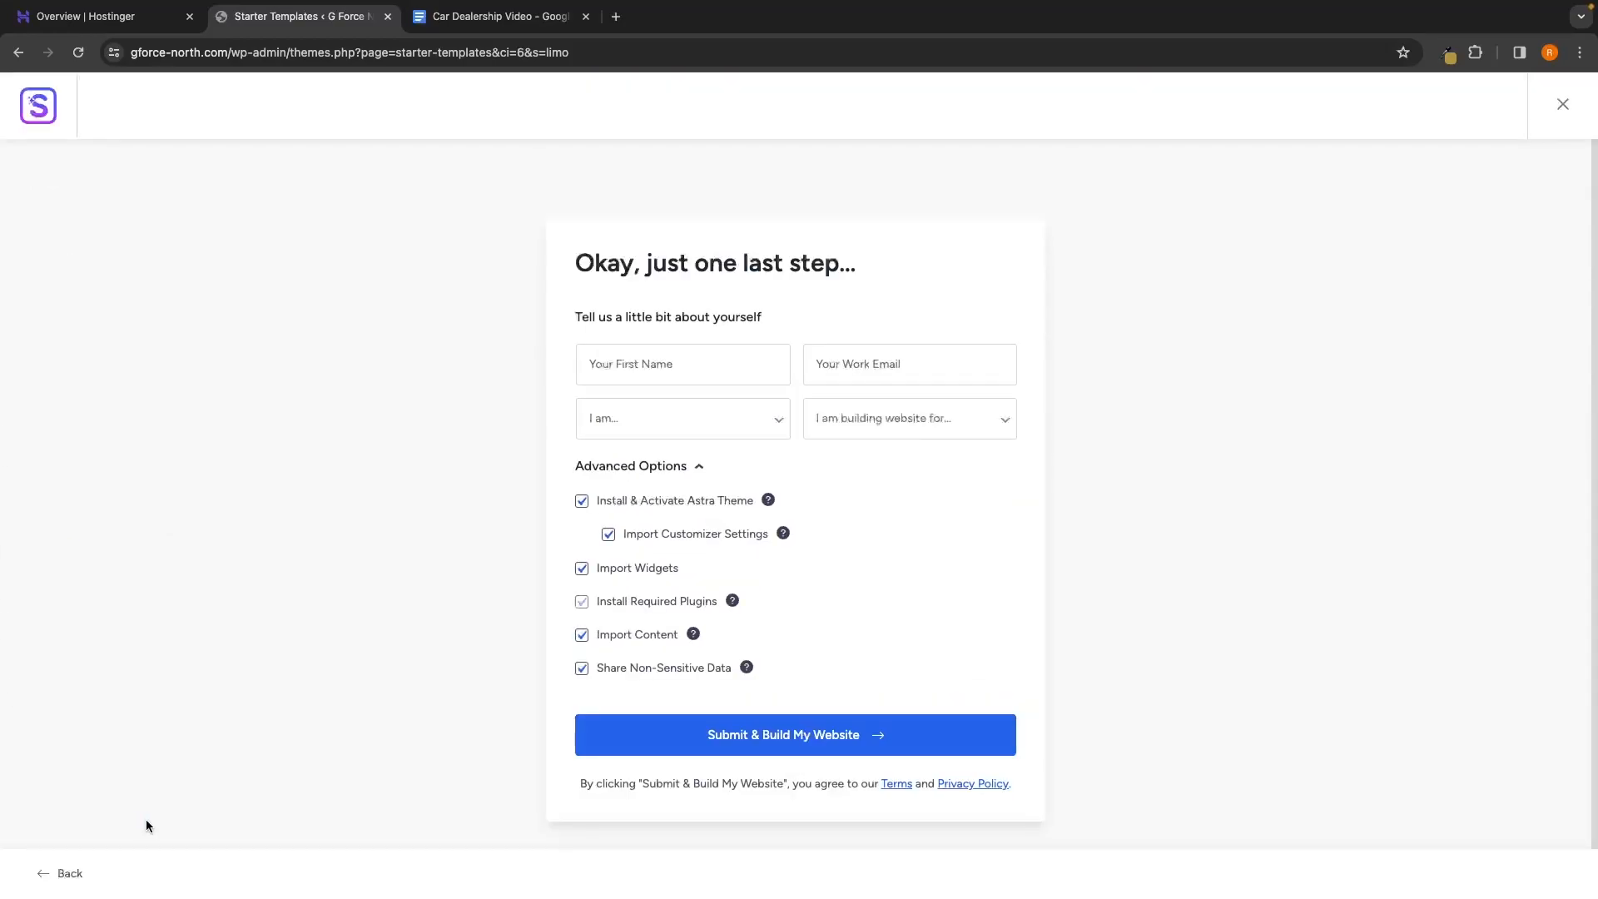
Uncheck Share Non-Sensitive Data and submit to build the website
drag(573, 263, 876, 273)
click(897, 272)
click(612, 677)
click(816, 735)
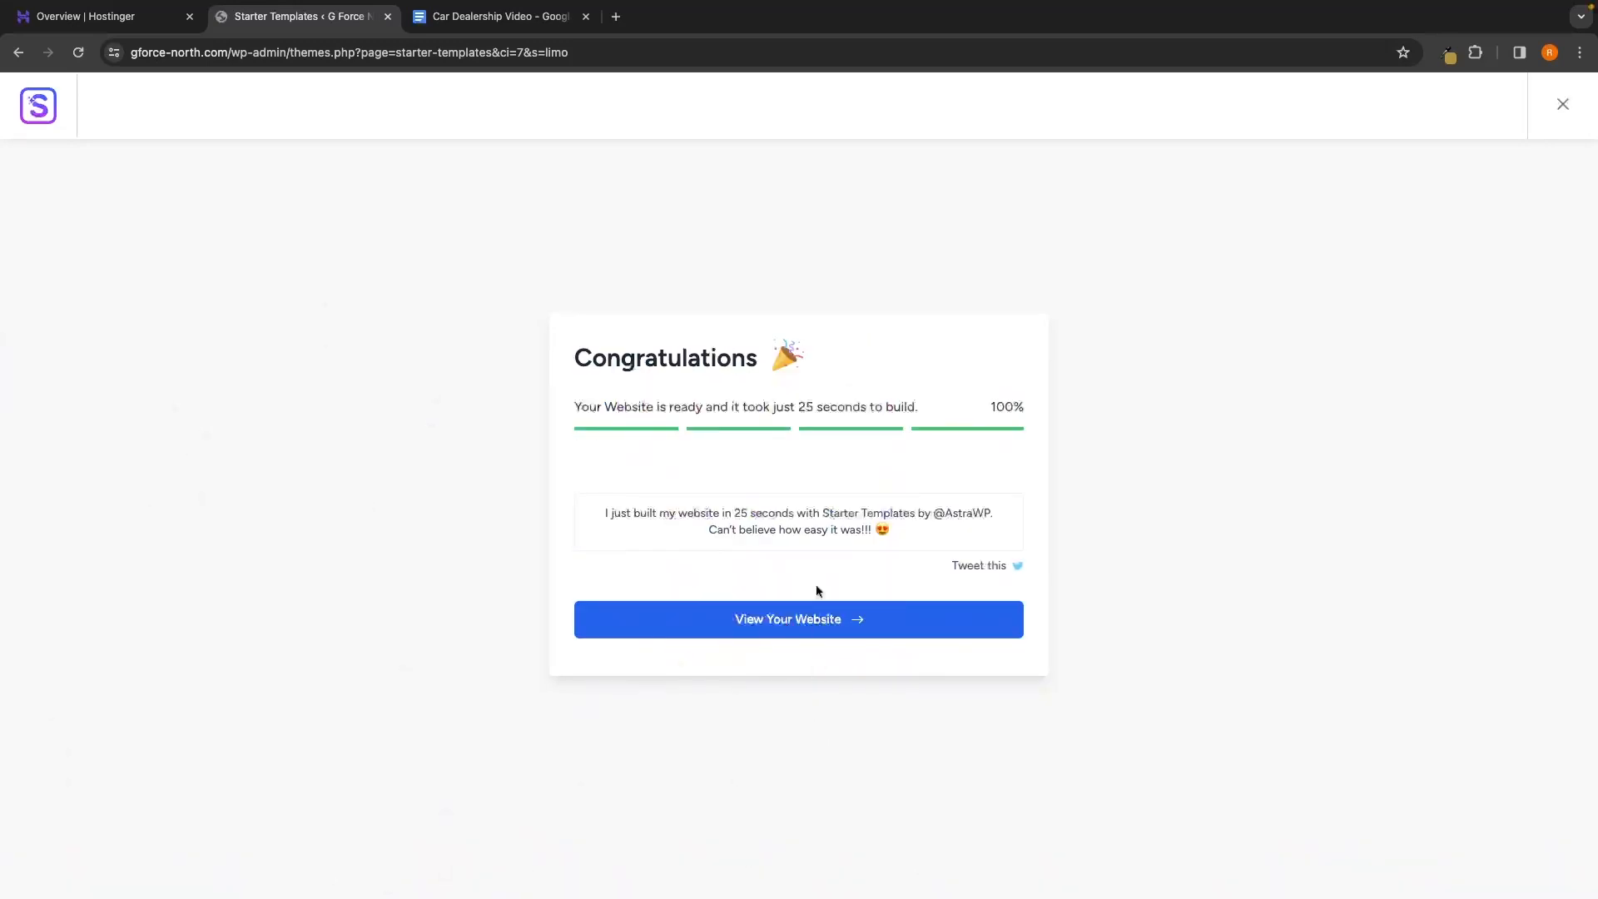
Once the build reaches 100%, open the finished website in a new tab
drag(573, 364, 819, 362)
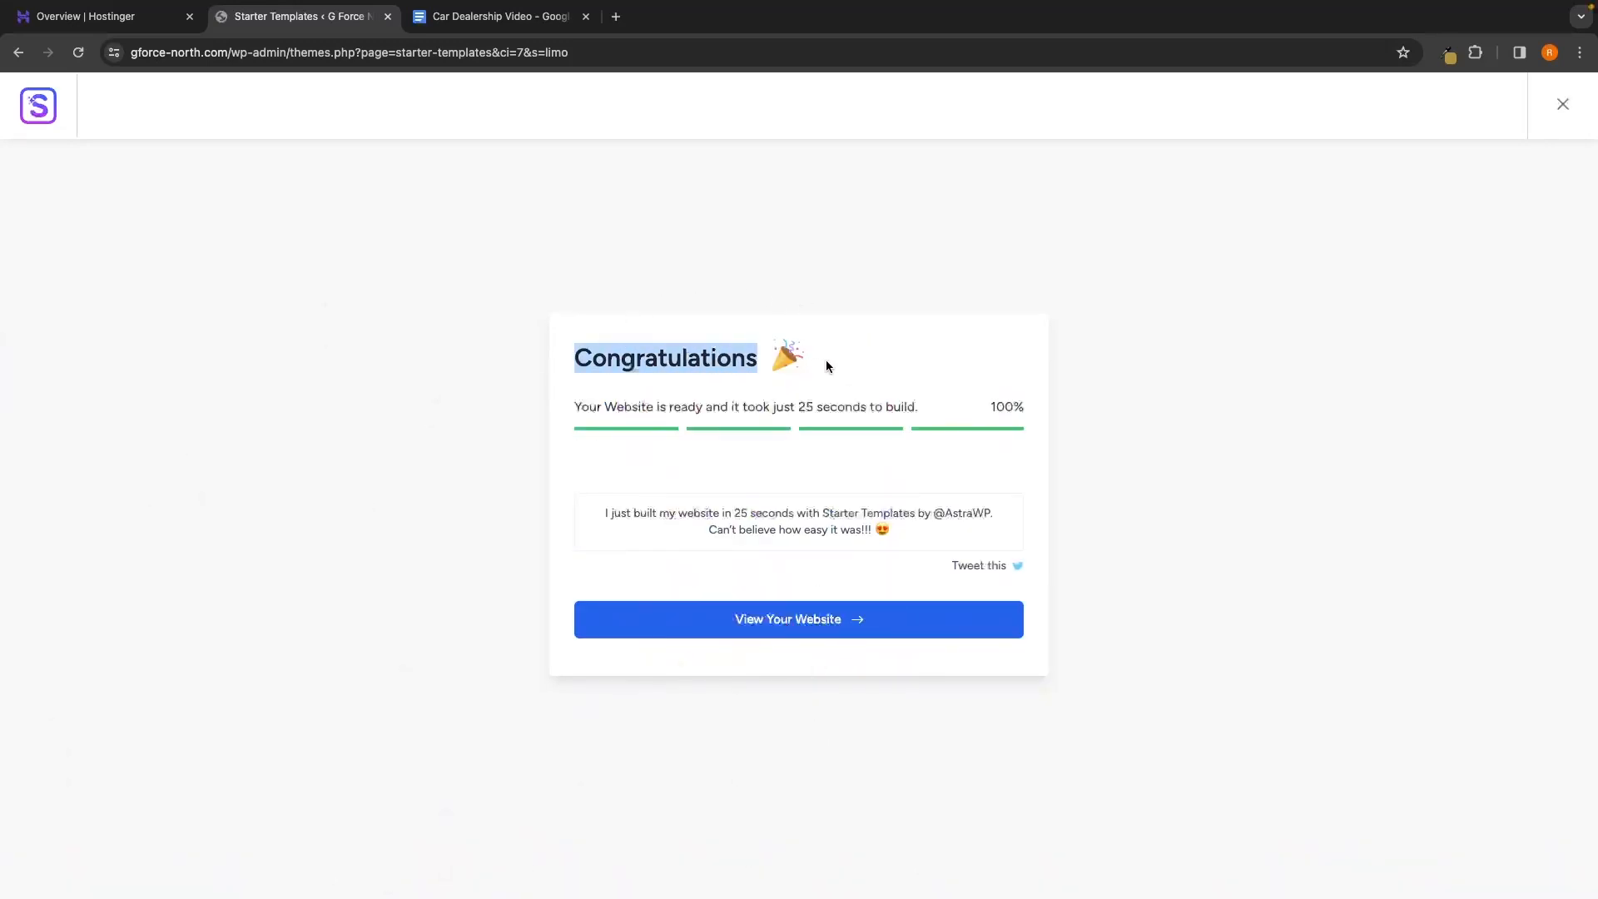
click(680, 367)
drag(563, 406, 917, 423)
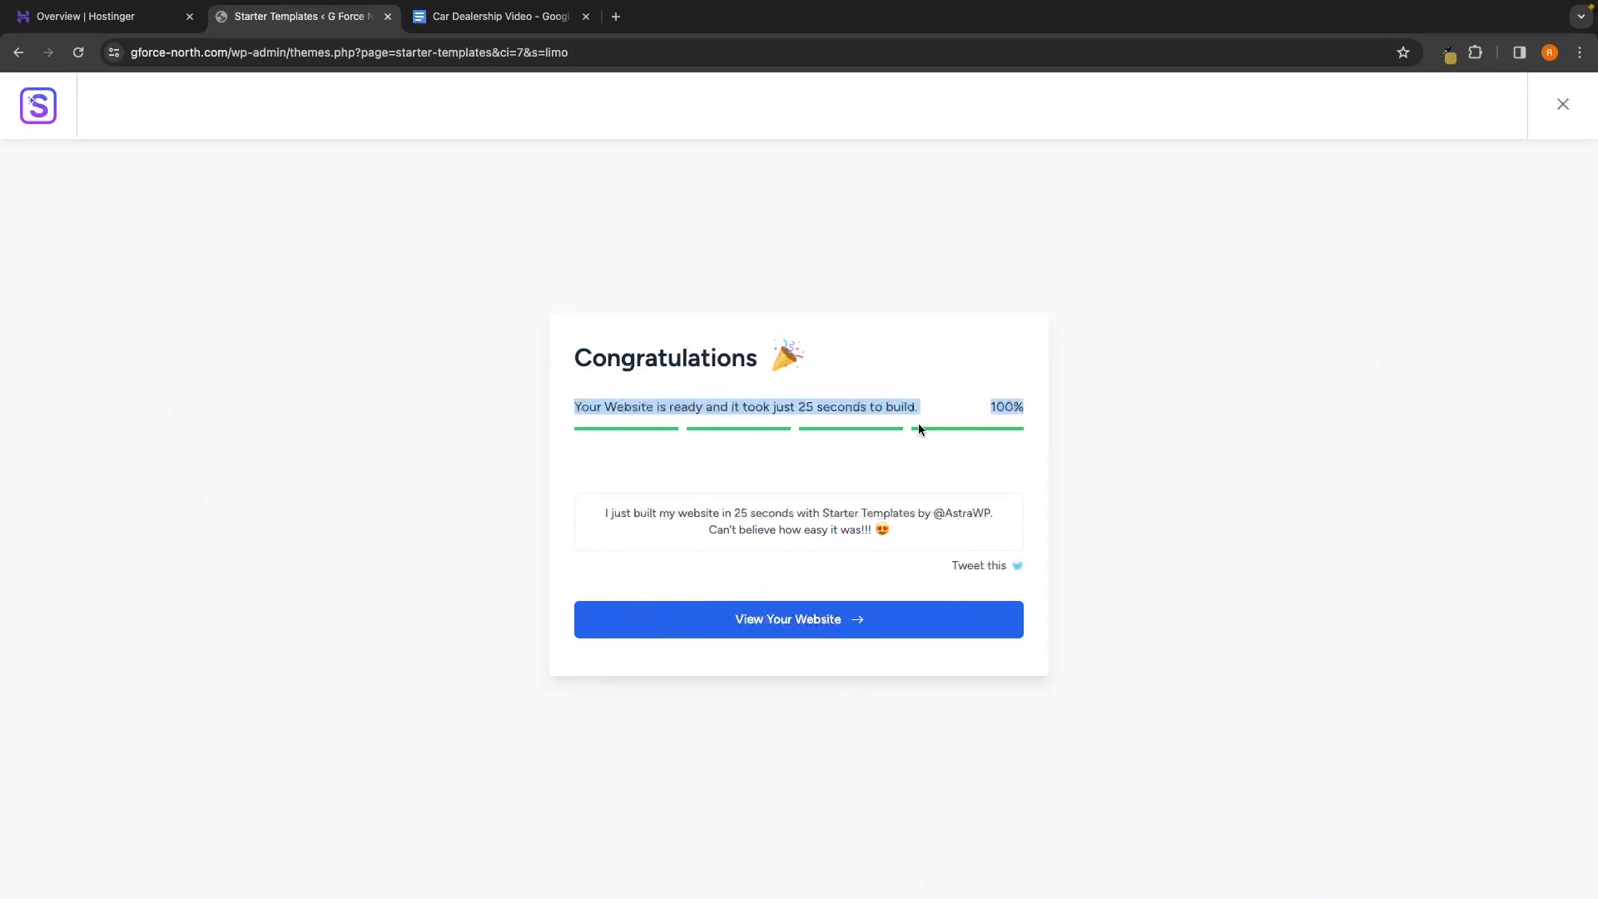
click(917, 423)
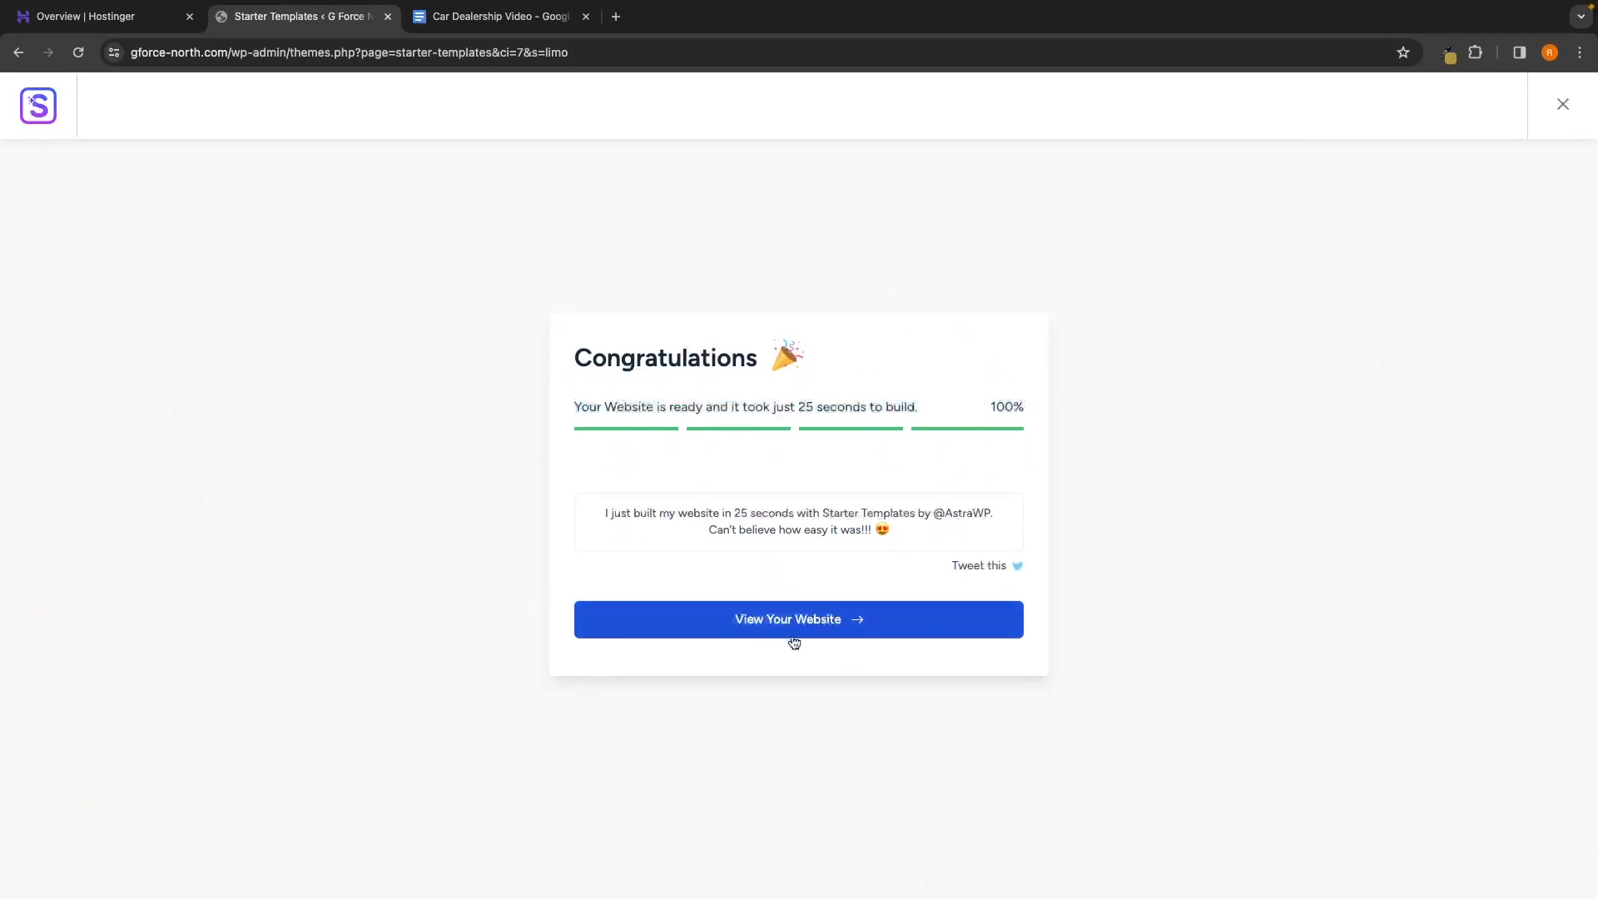
click(820, 624)
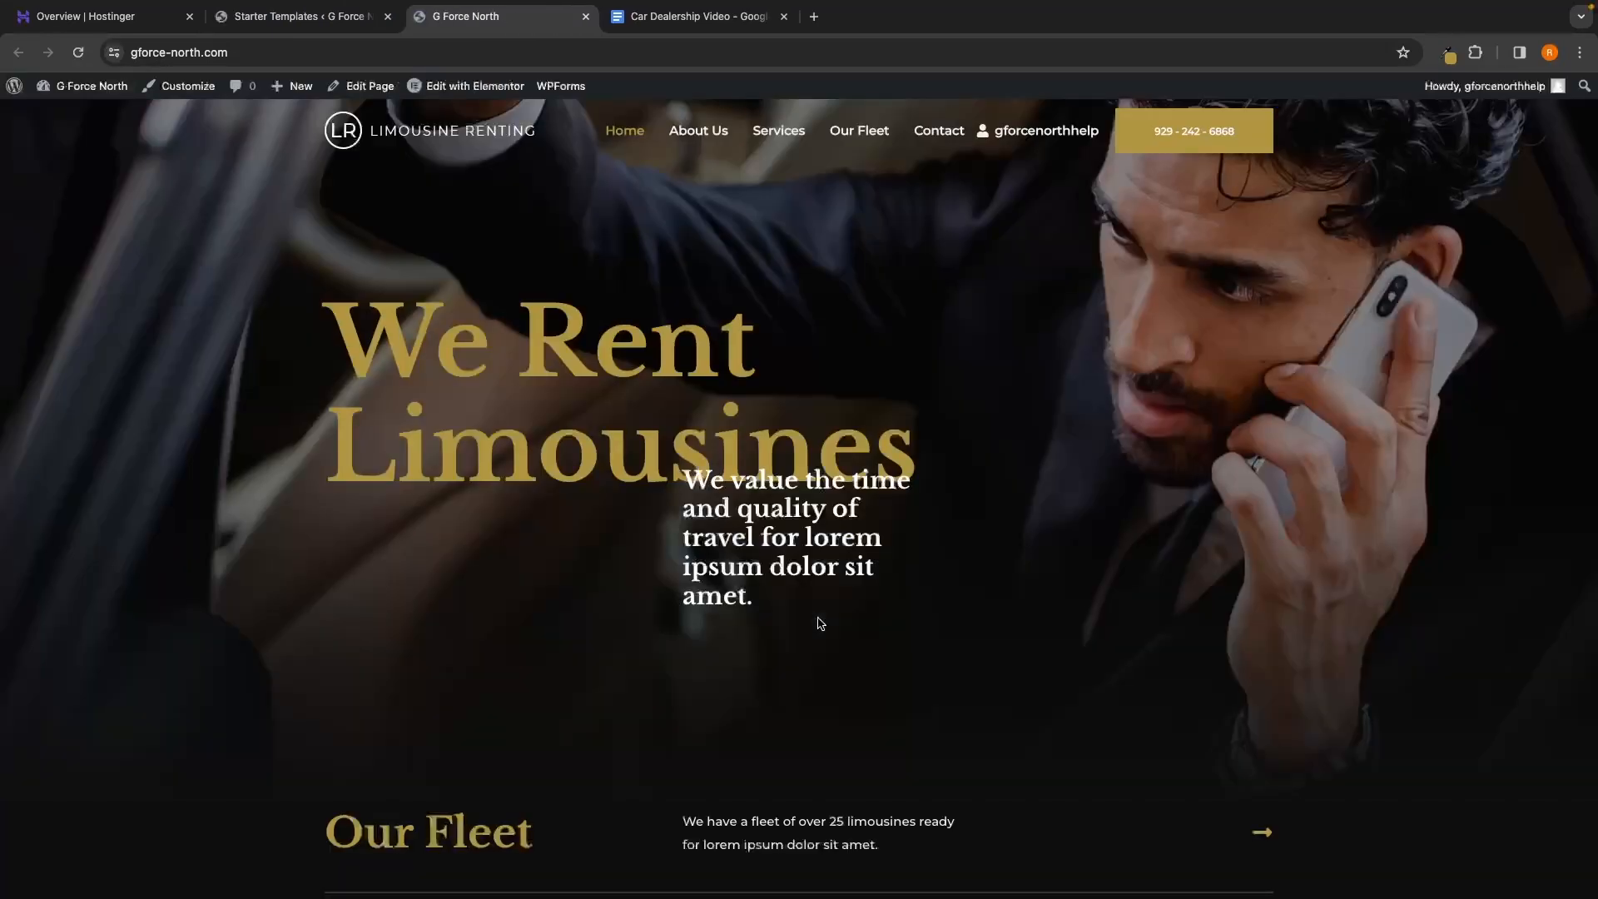
scroll(820, 623, down, 12)
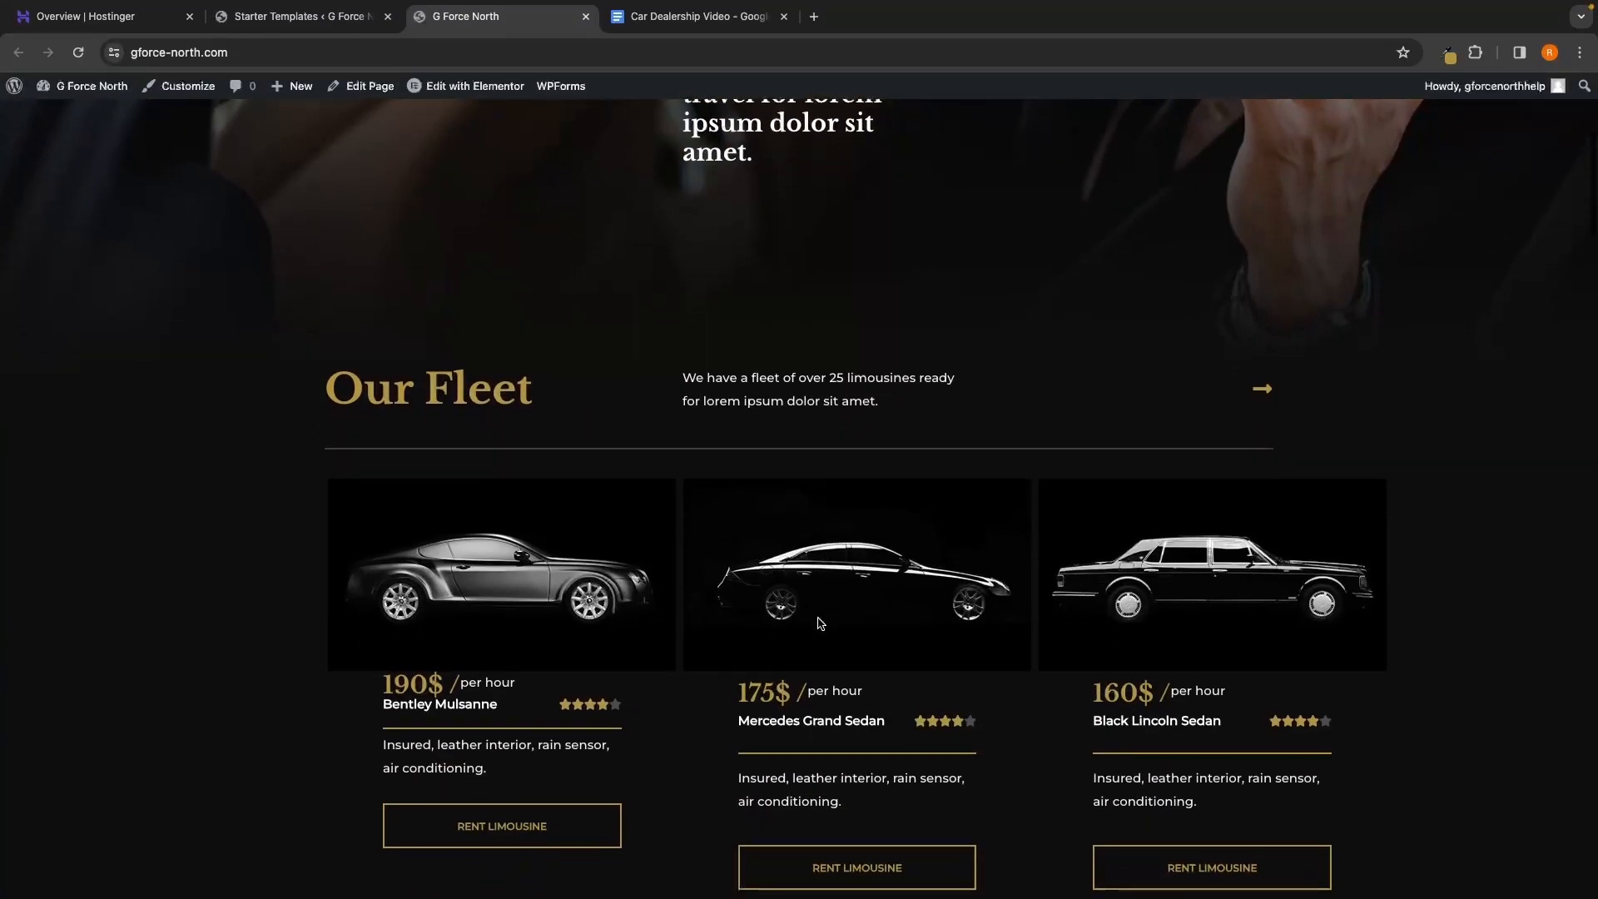
scroll(820, 623, down, 15)
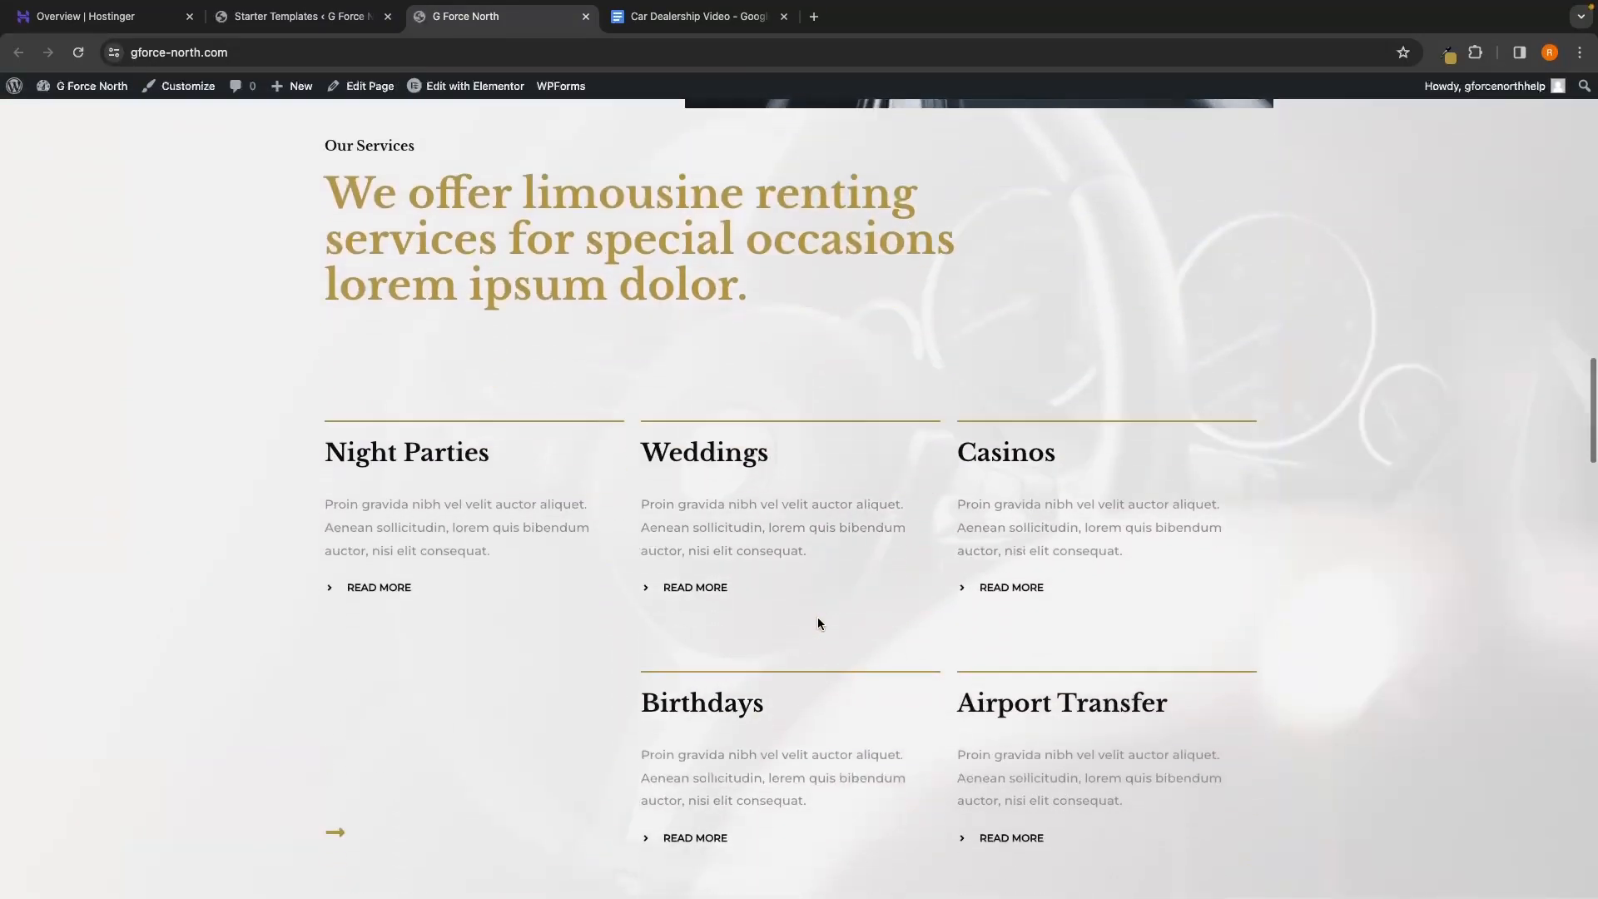
scroll(818, 618, down, 15)
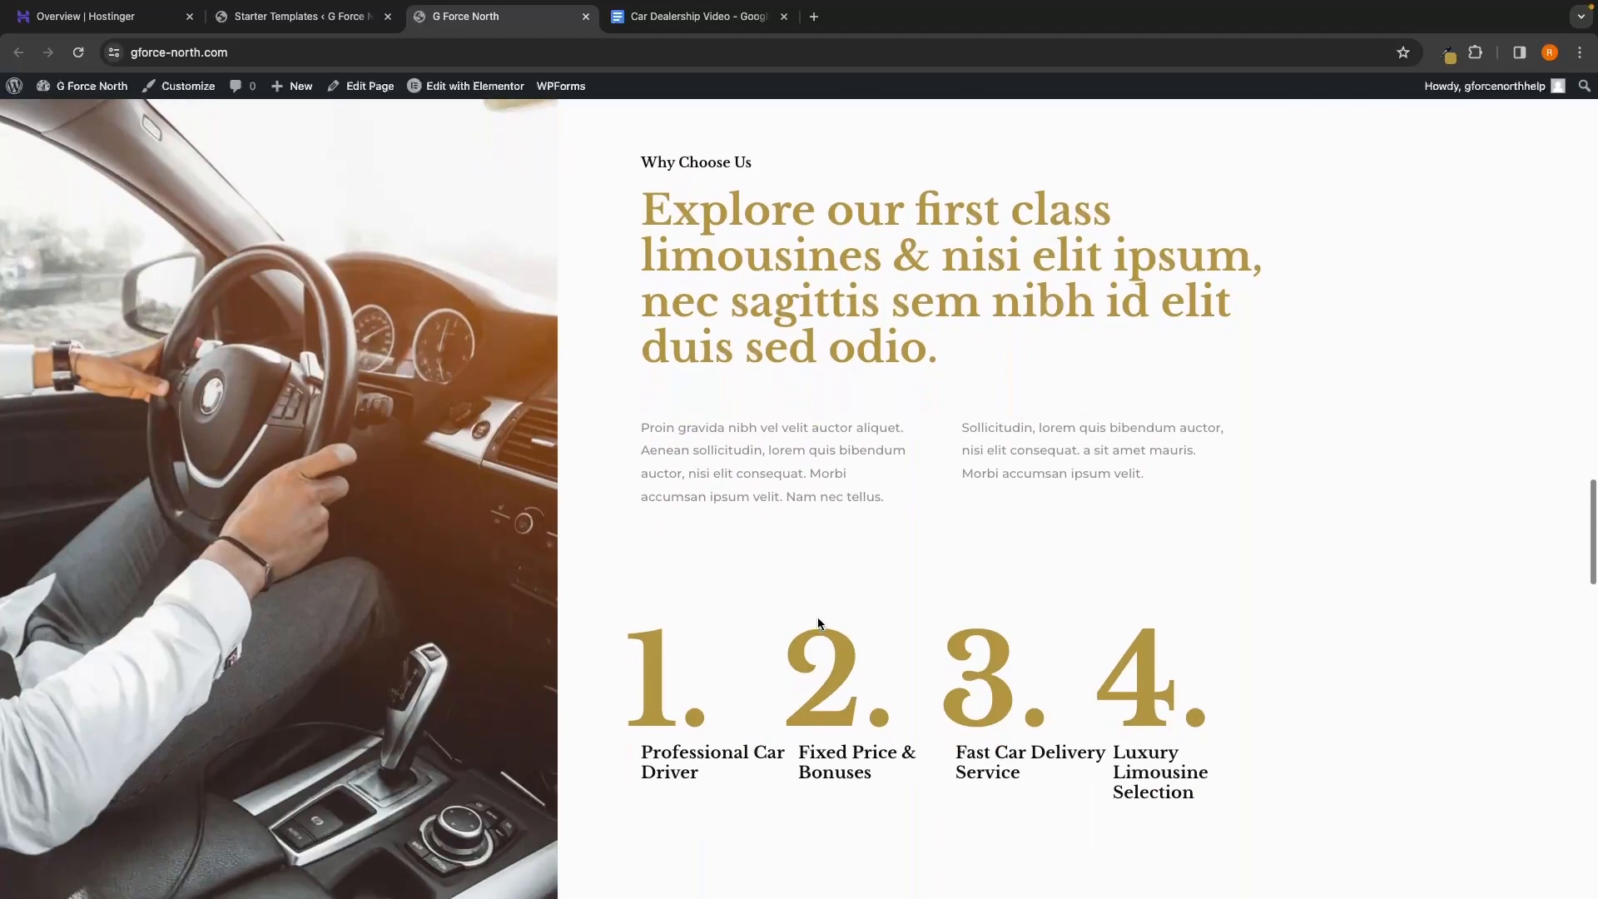
scroll(818, 622, up, 20)
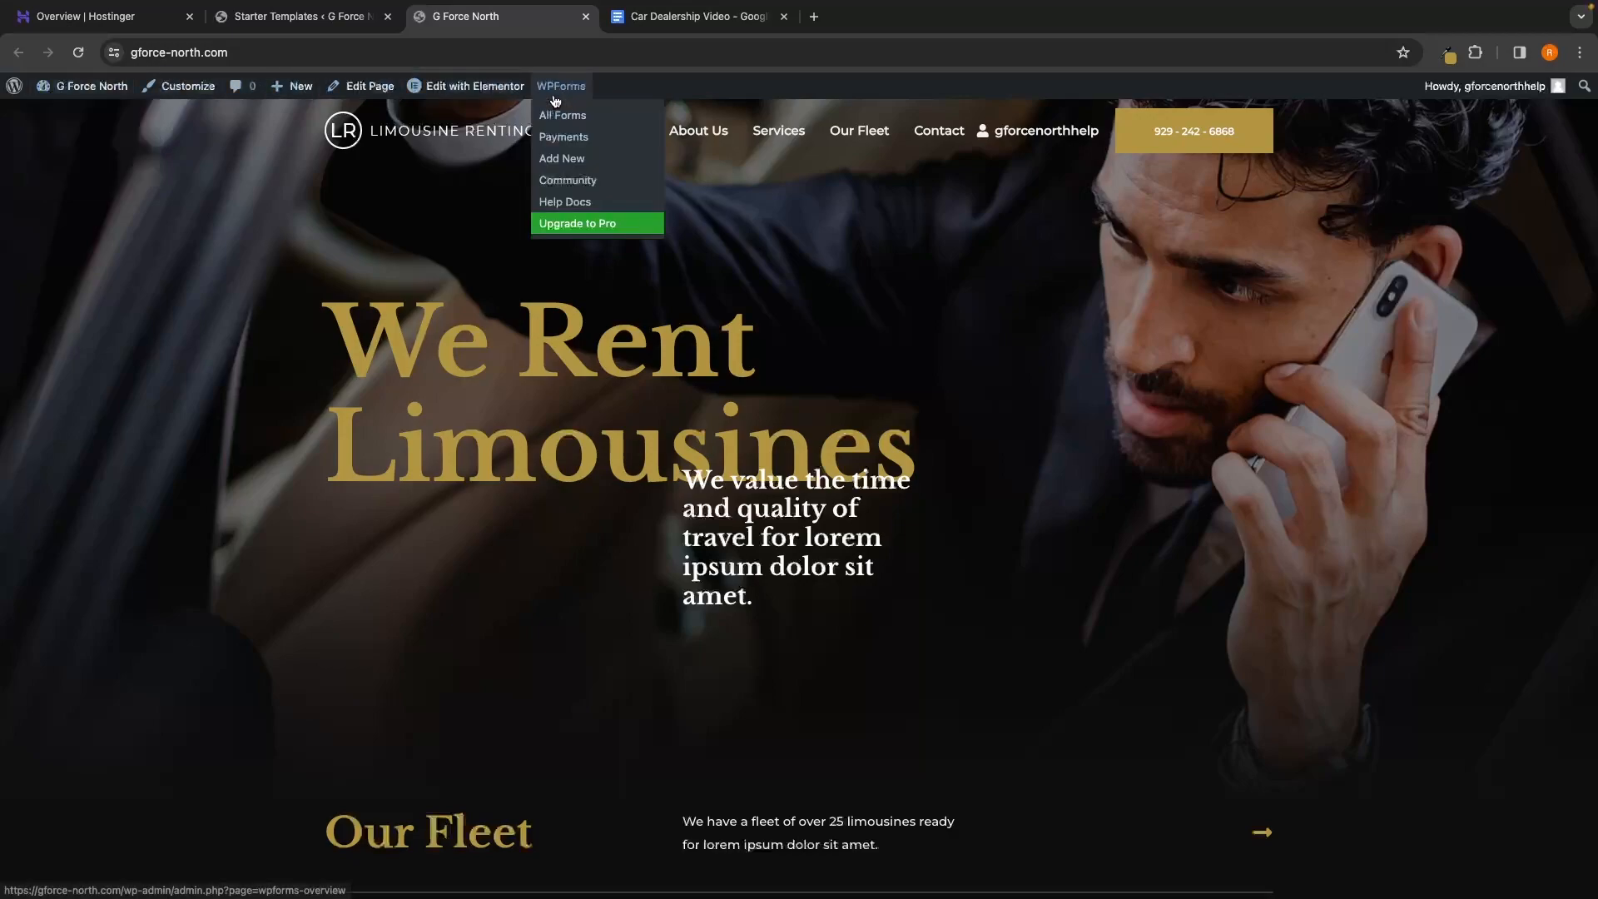
mouse_move(498, 100)
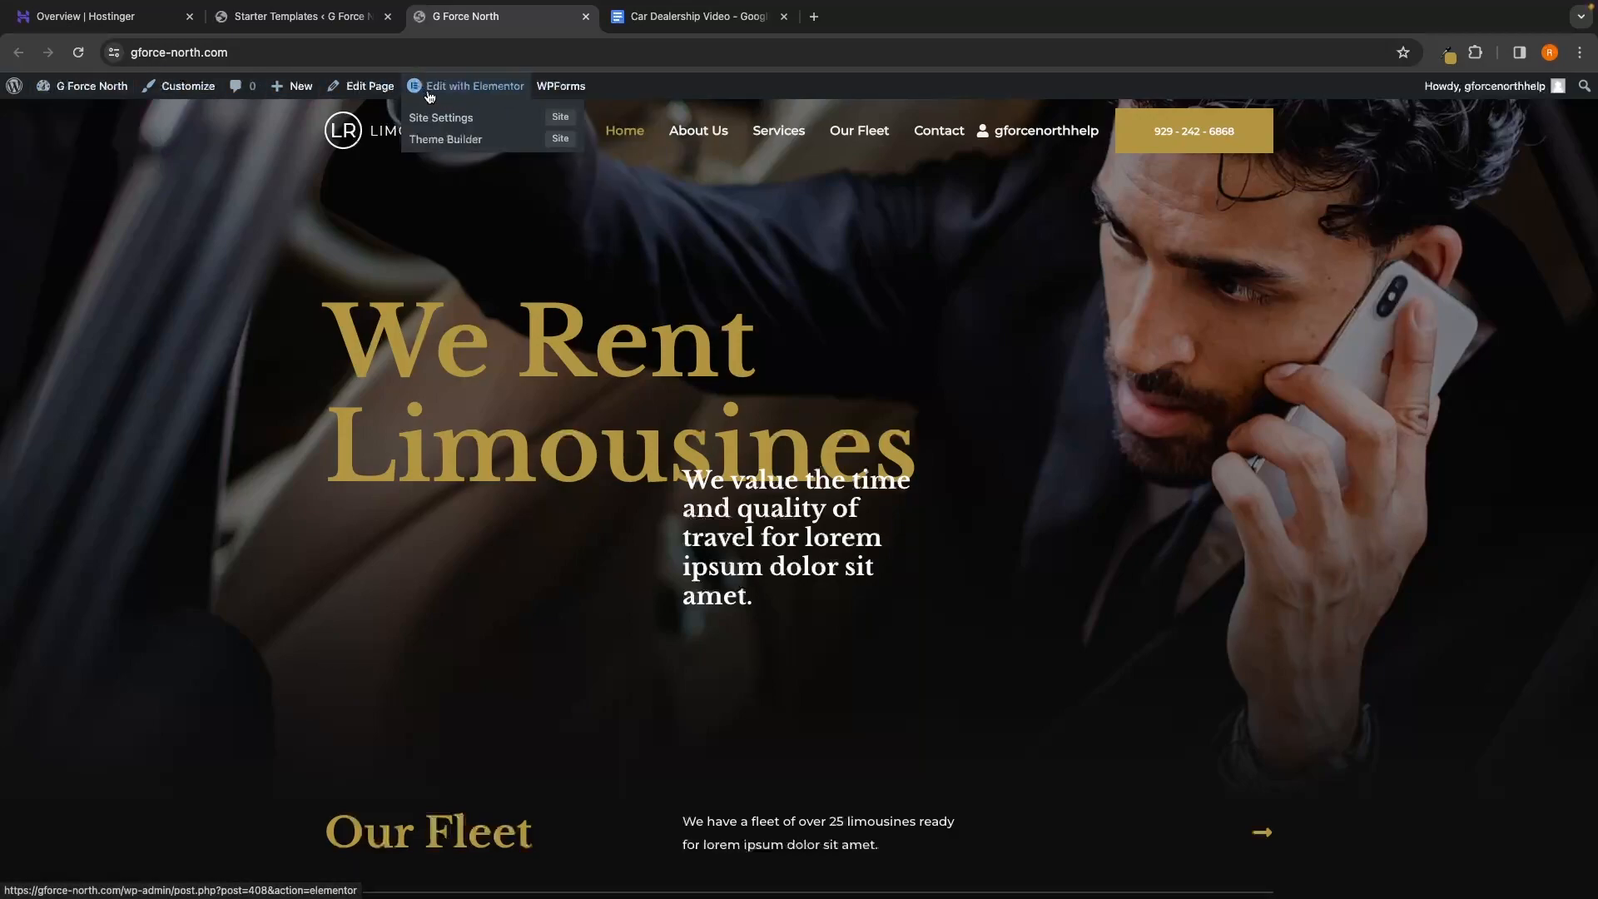
Open the Home page in Elementor, dismiss the AI announcement, and add then delete an empty heading
click(486, 91)
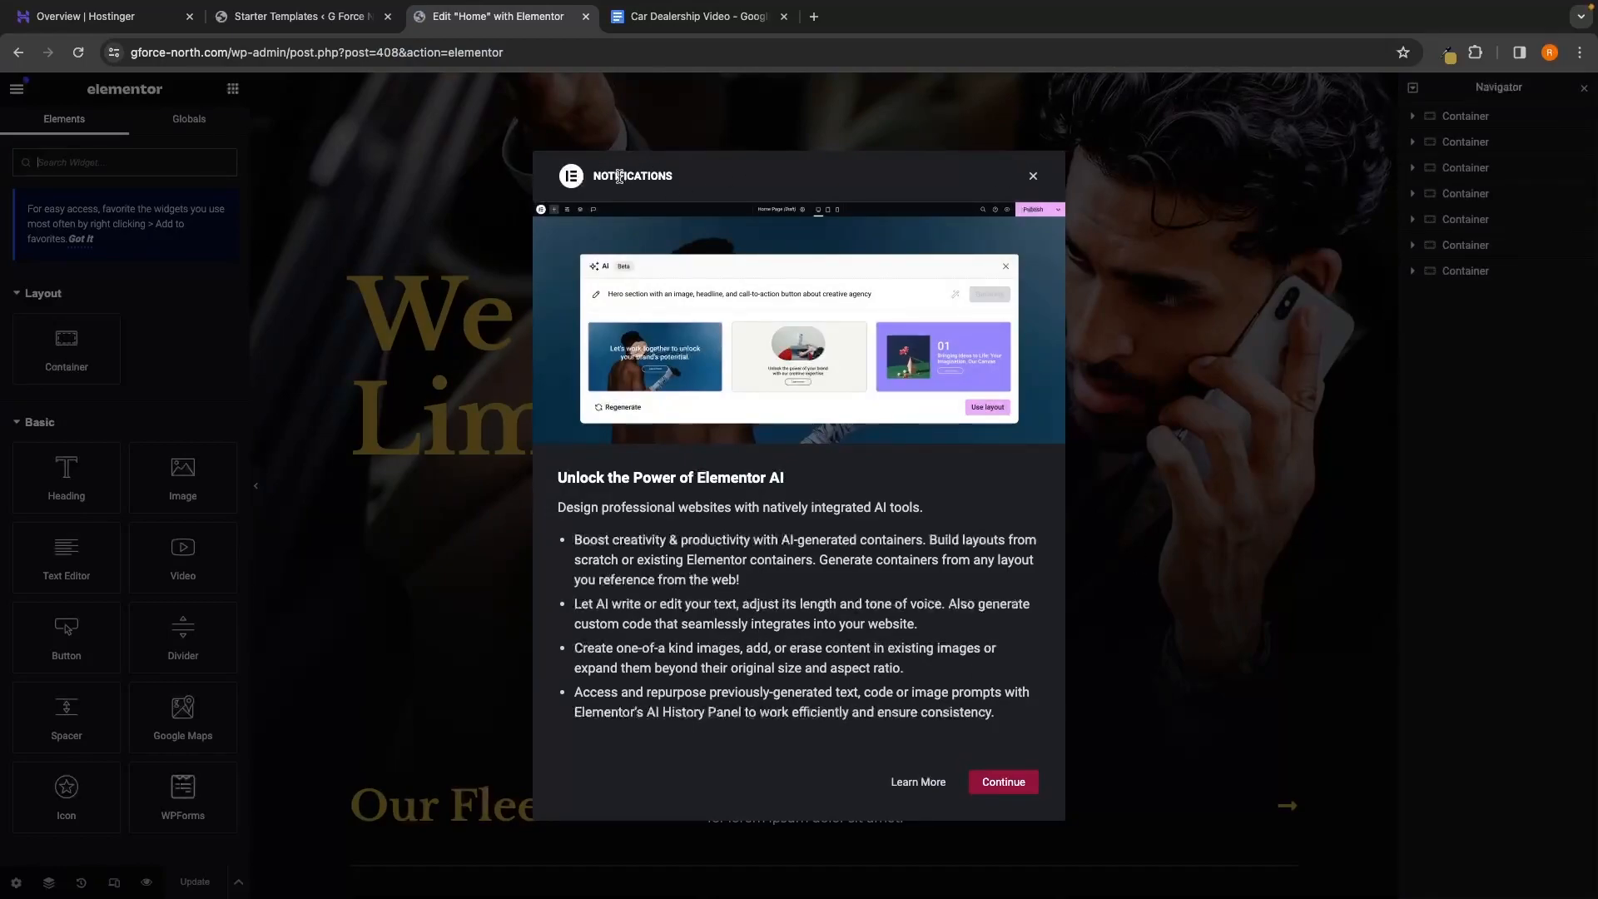
click(1033, 178)
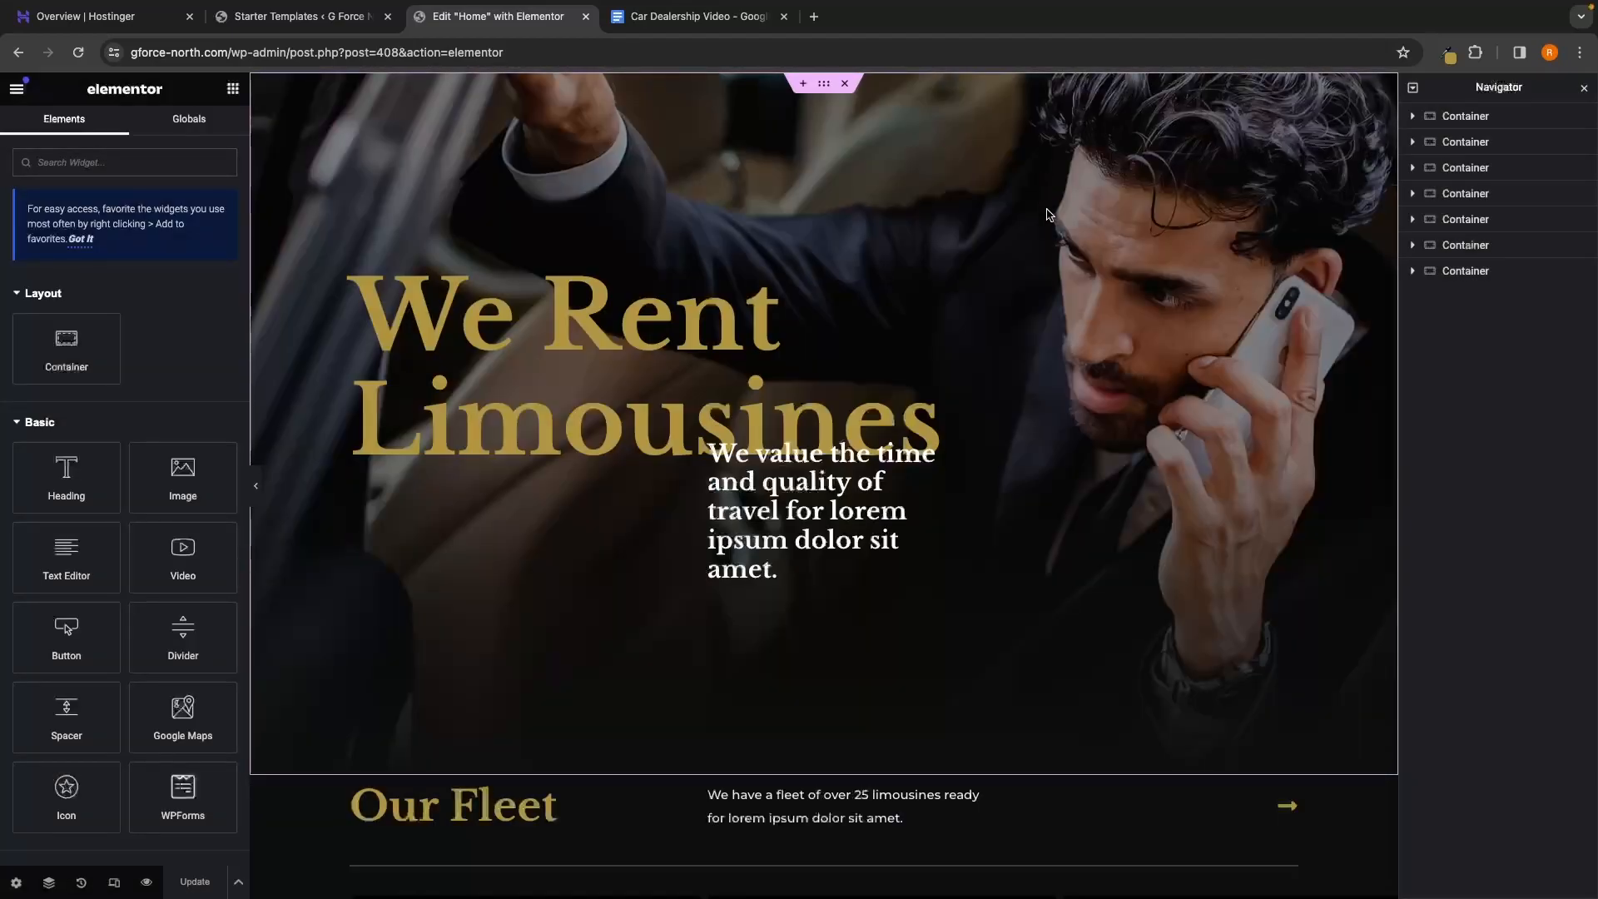
scroll(1044, 198, down, 15)
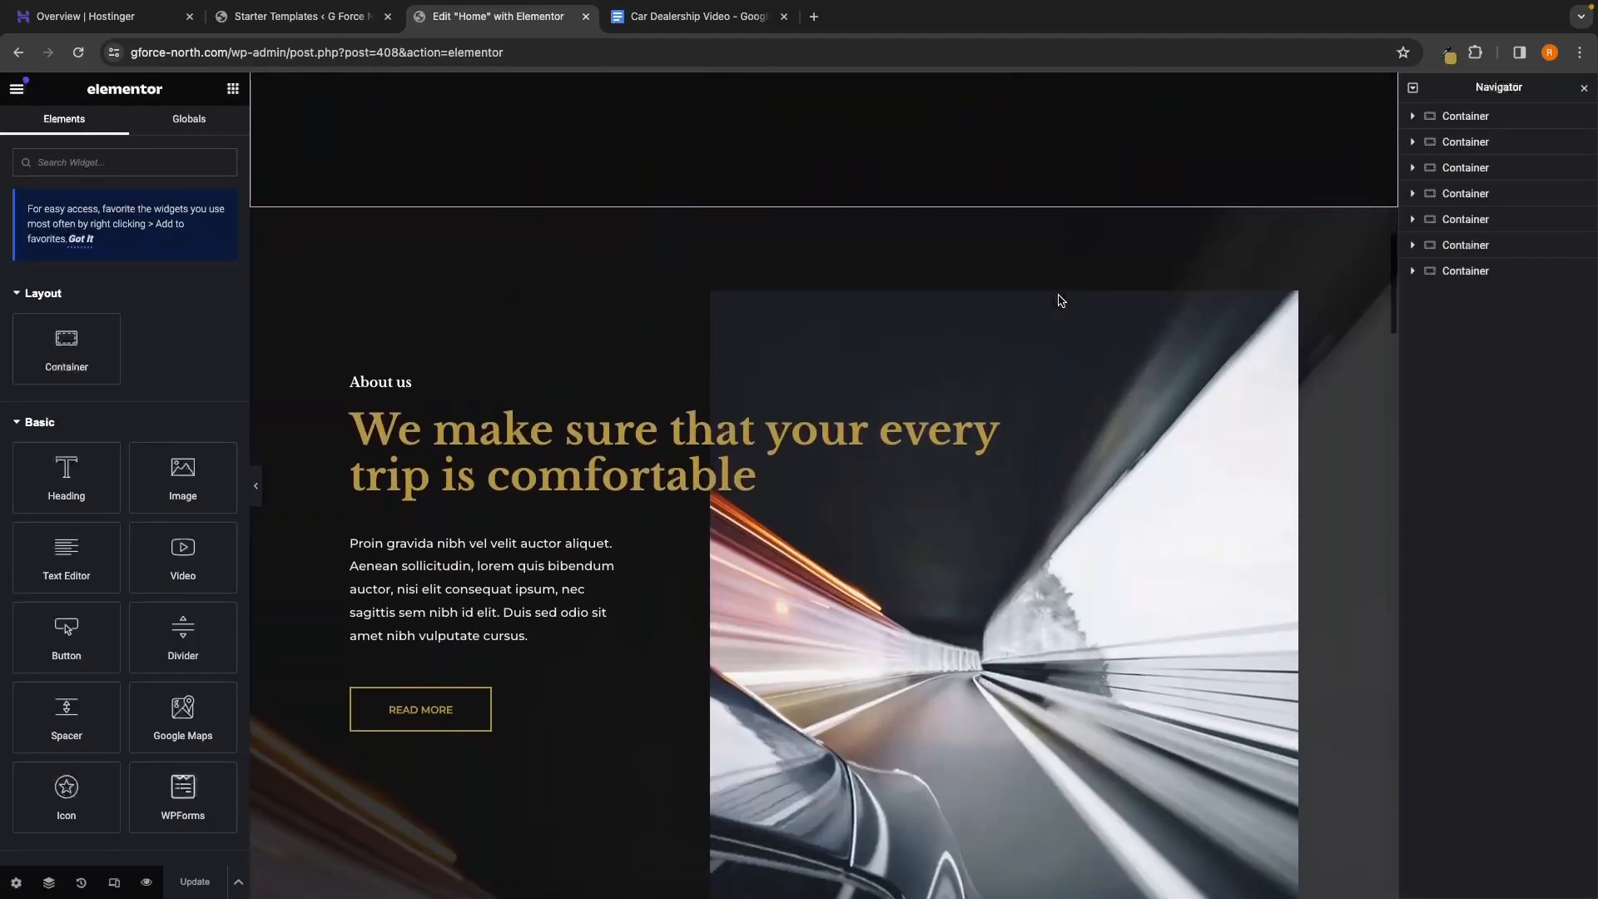
scroll(1059, 296, down, 6)
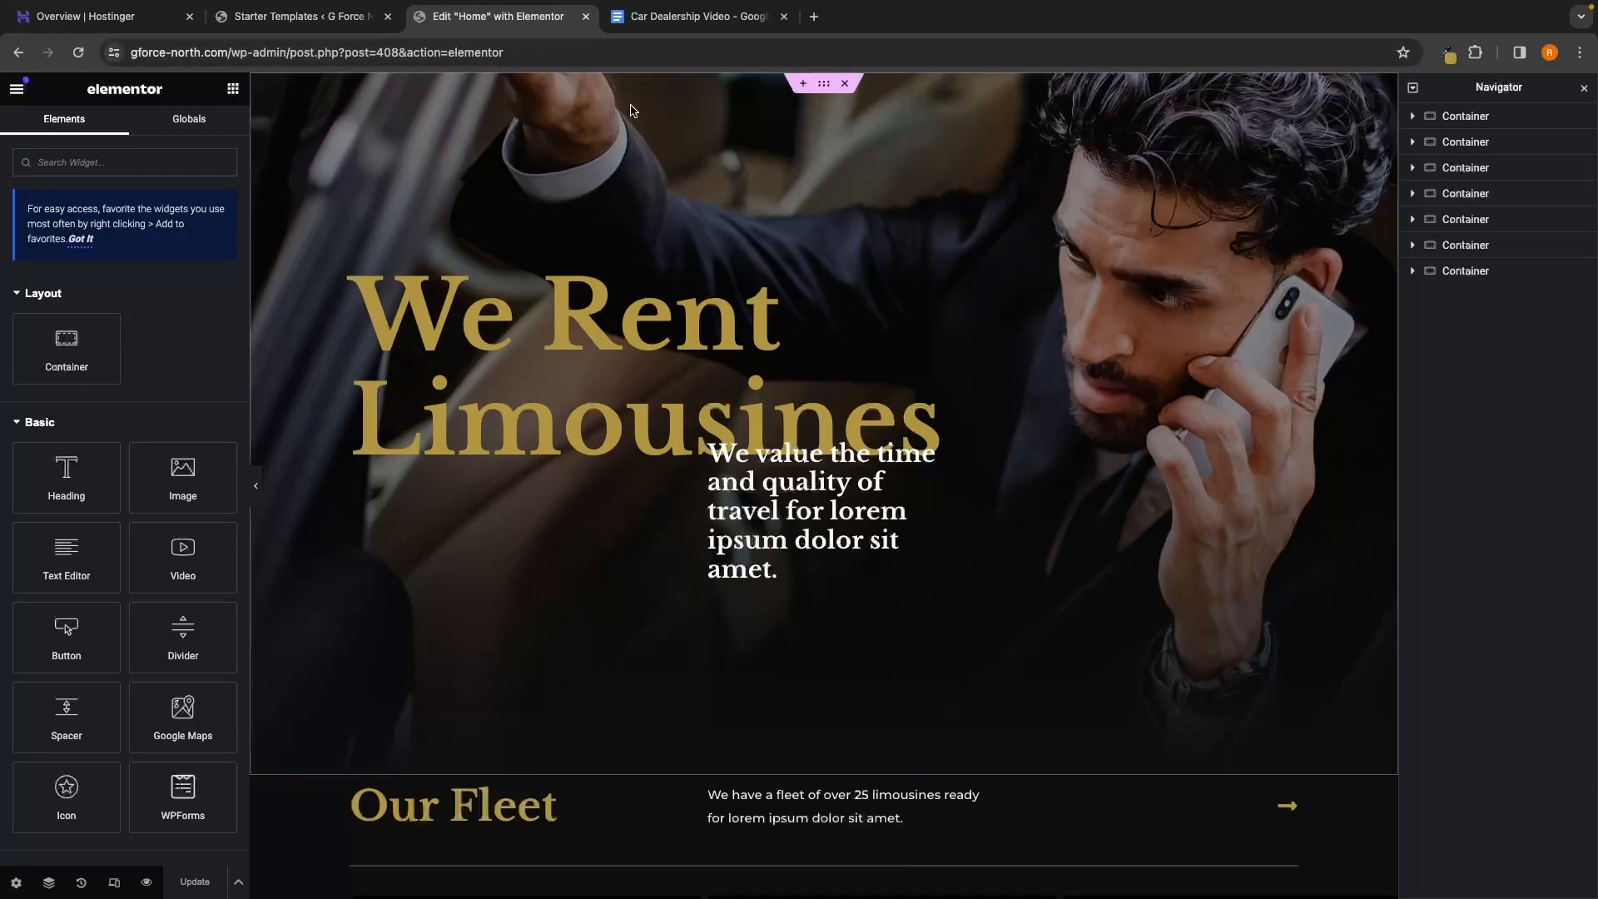
scroll(1323, 447, down, 12)
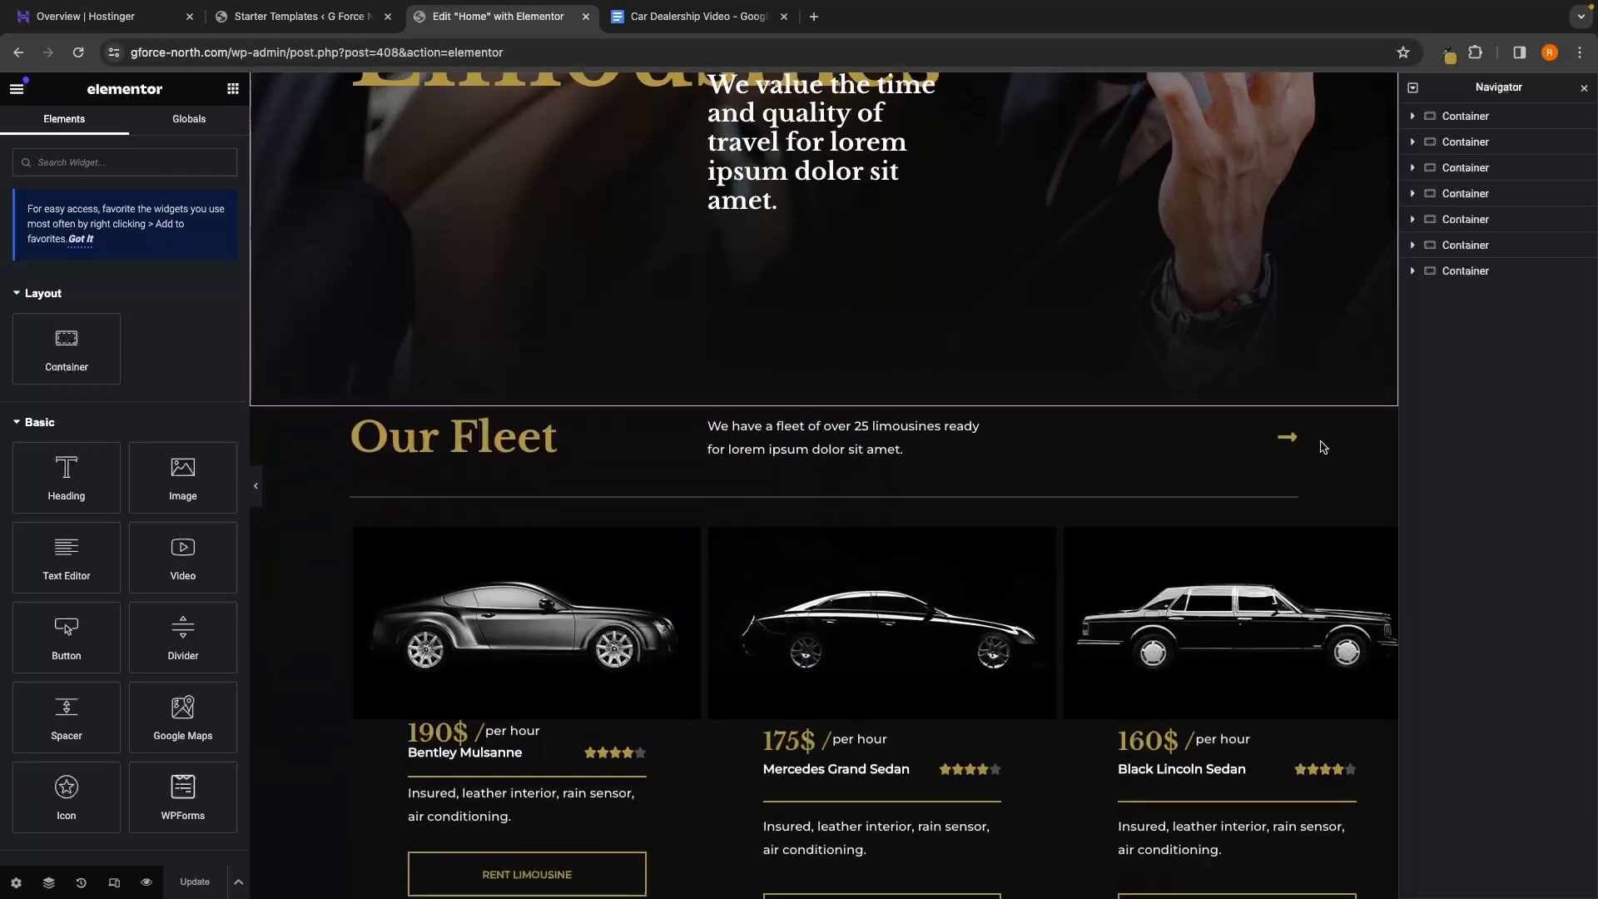
scroll(1323, 447, down, 14)
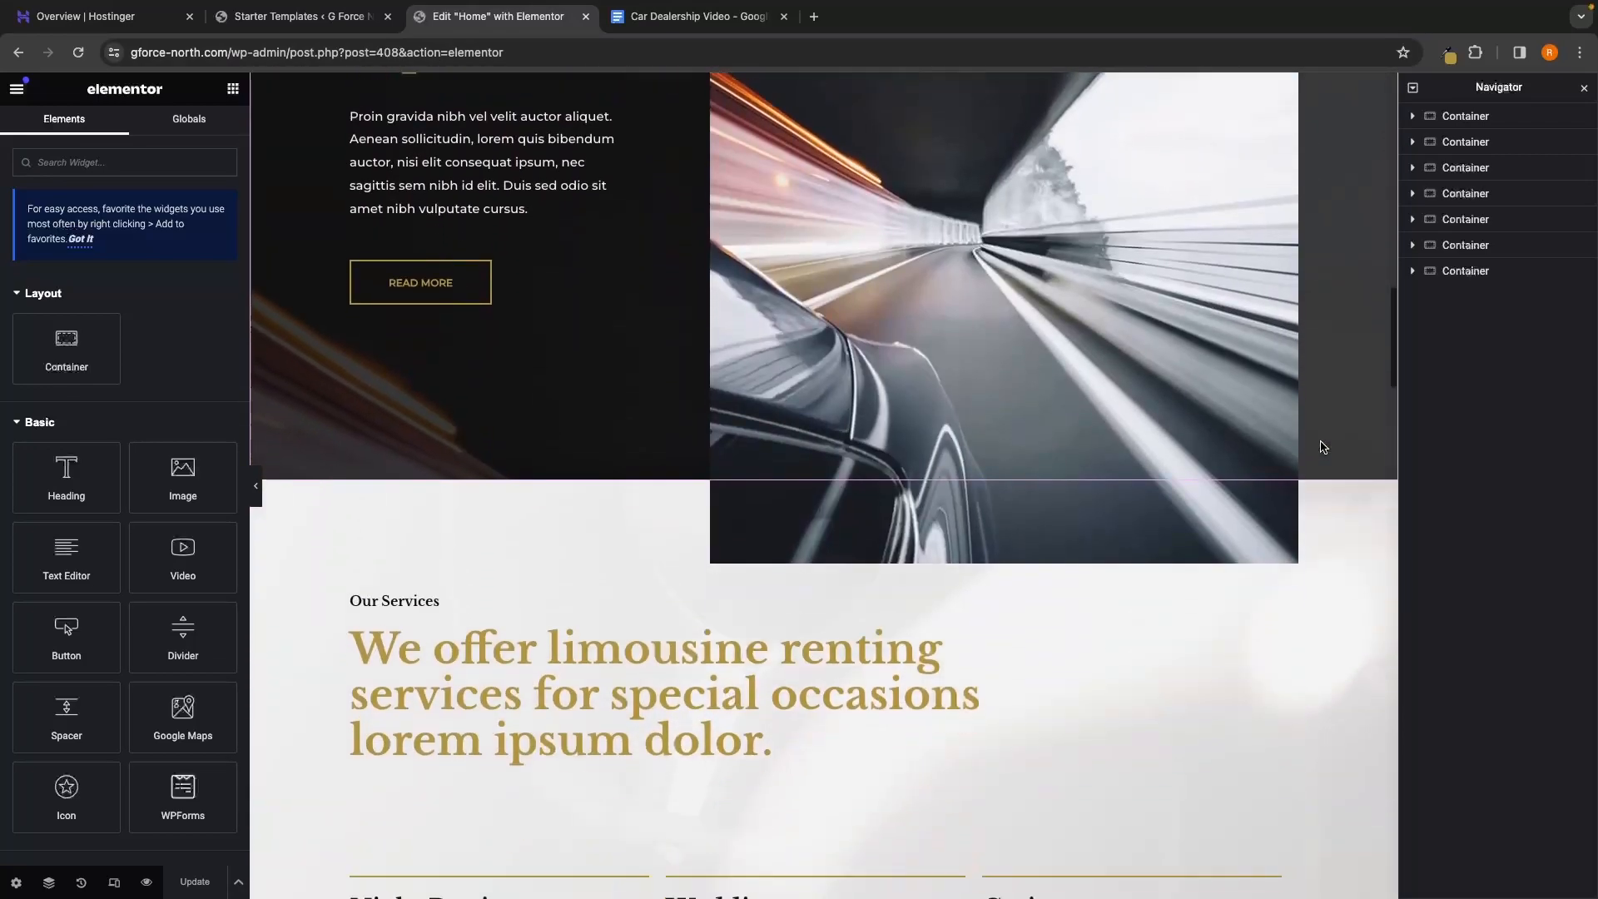
scroll(1323, 447, up, 20)
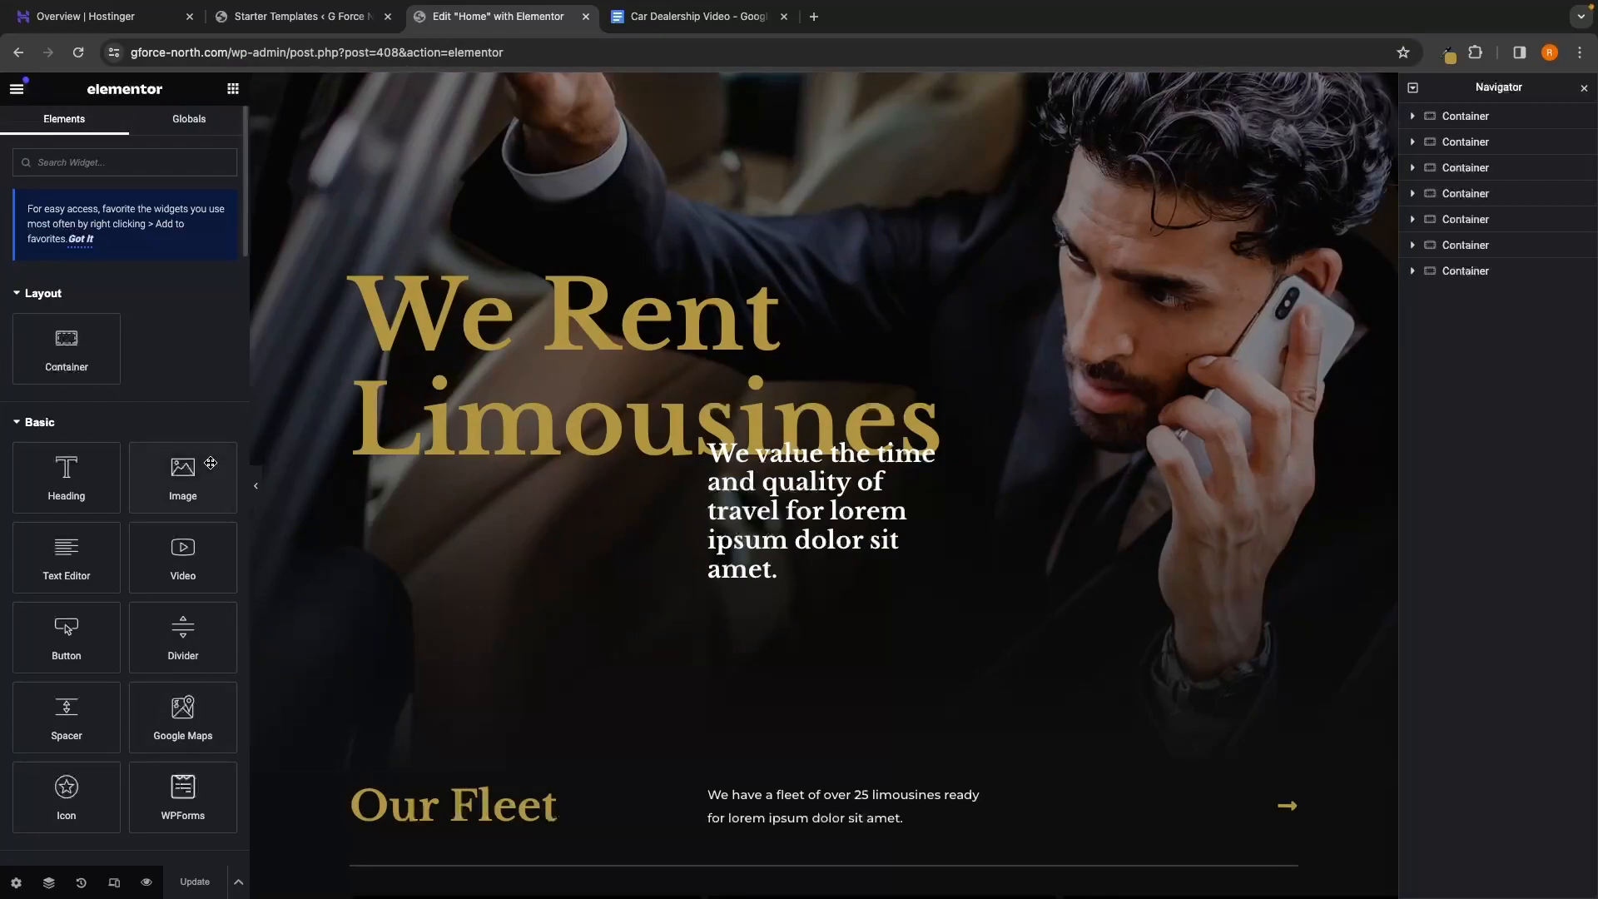
drag(34, 483, 729, 268)
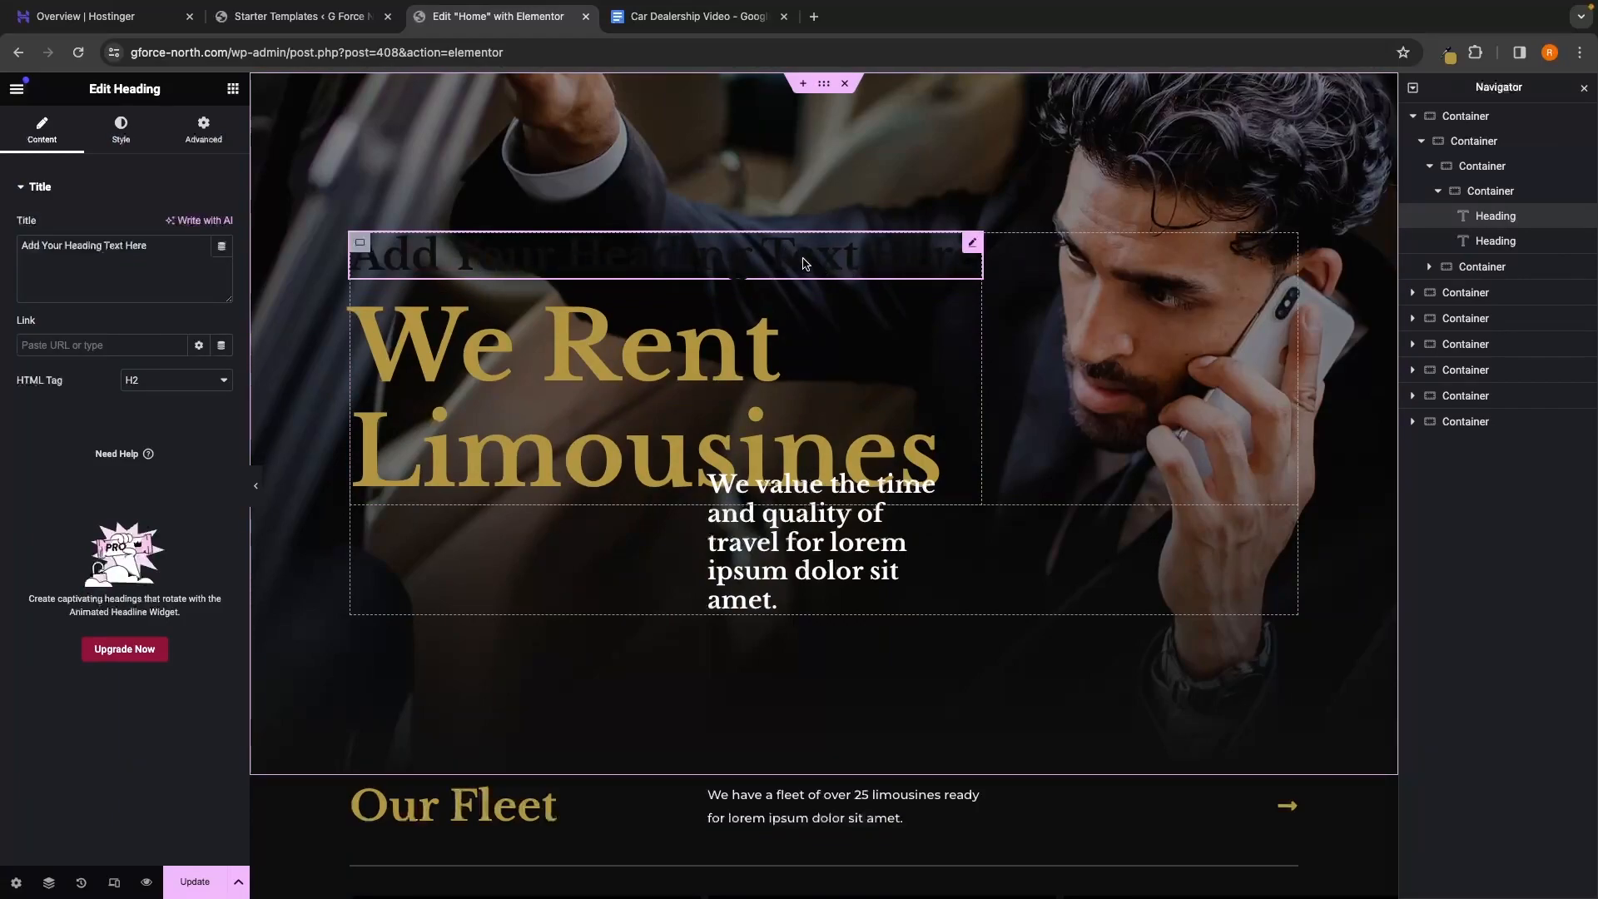
key(Delete)
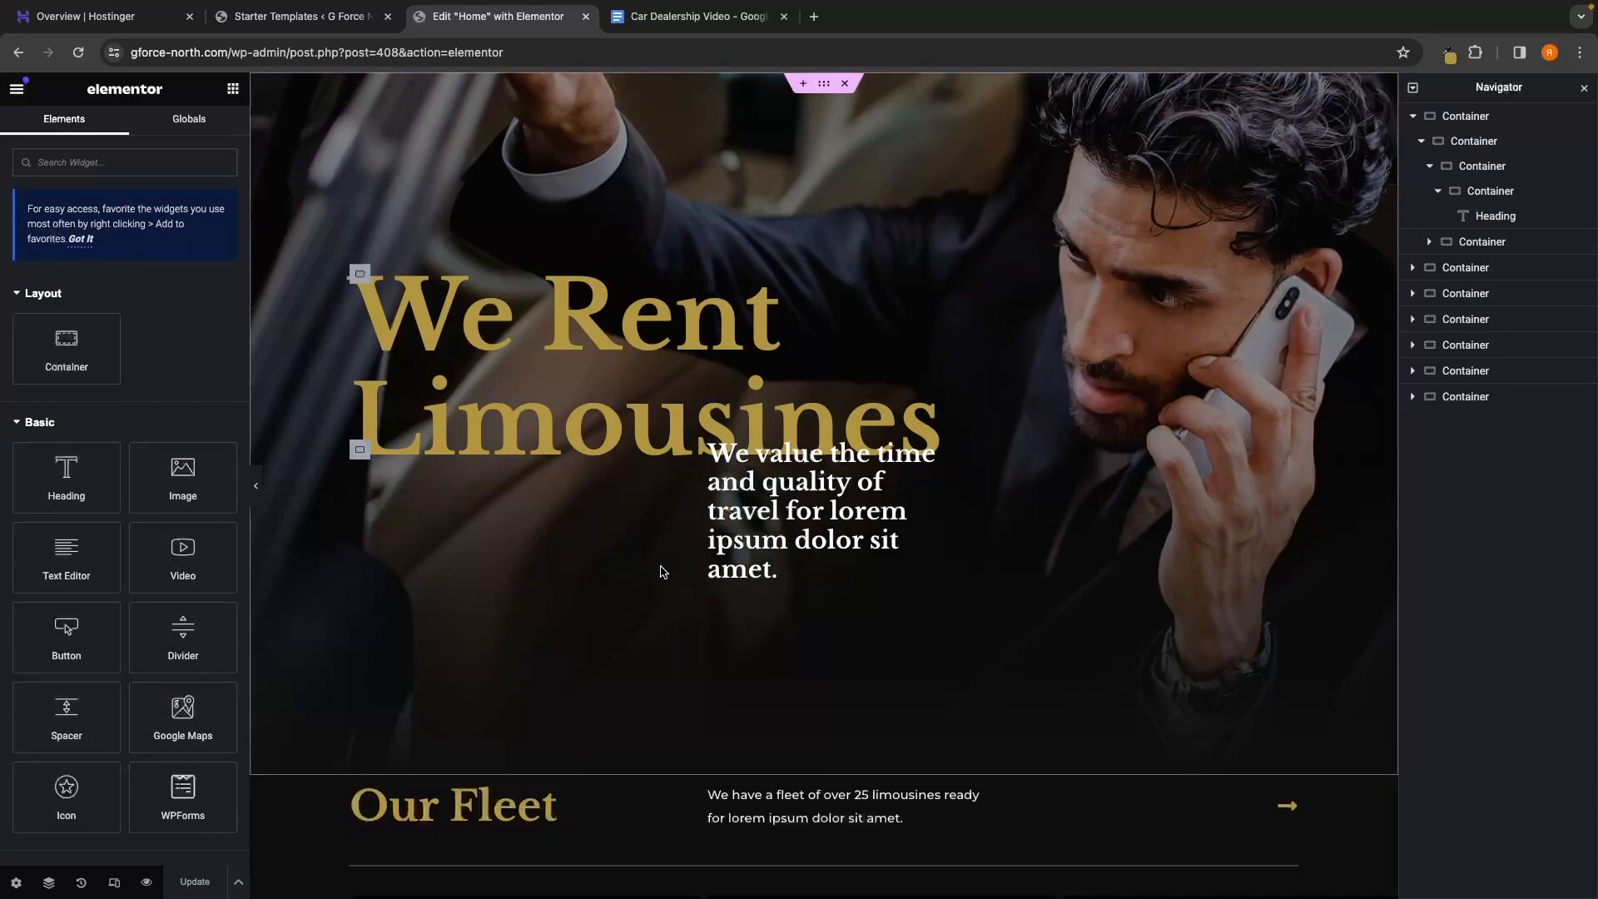
Try retitling the hero heading 'G-Force Cars', then restore 'We Rent Limousines'
click(611, 412)
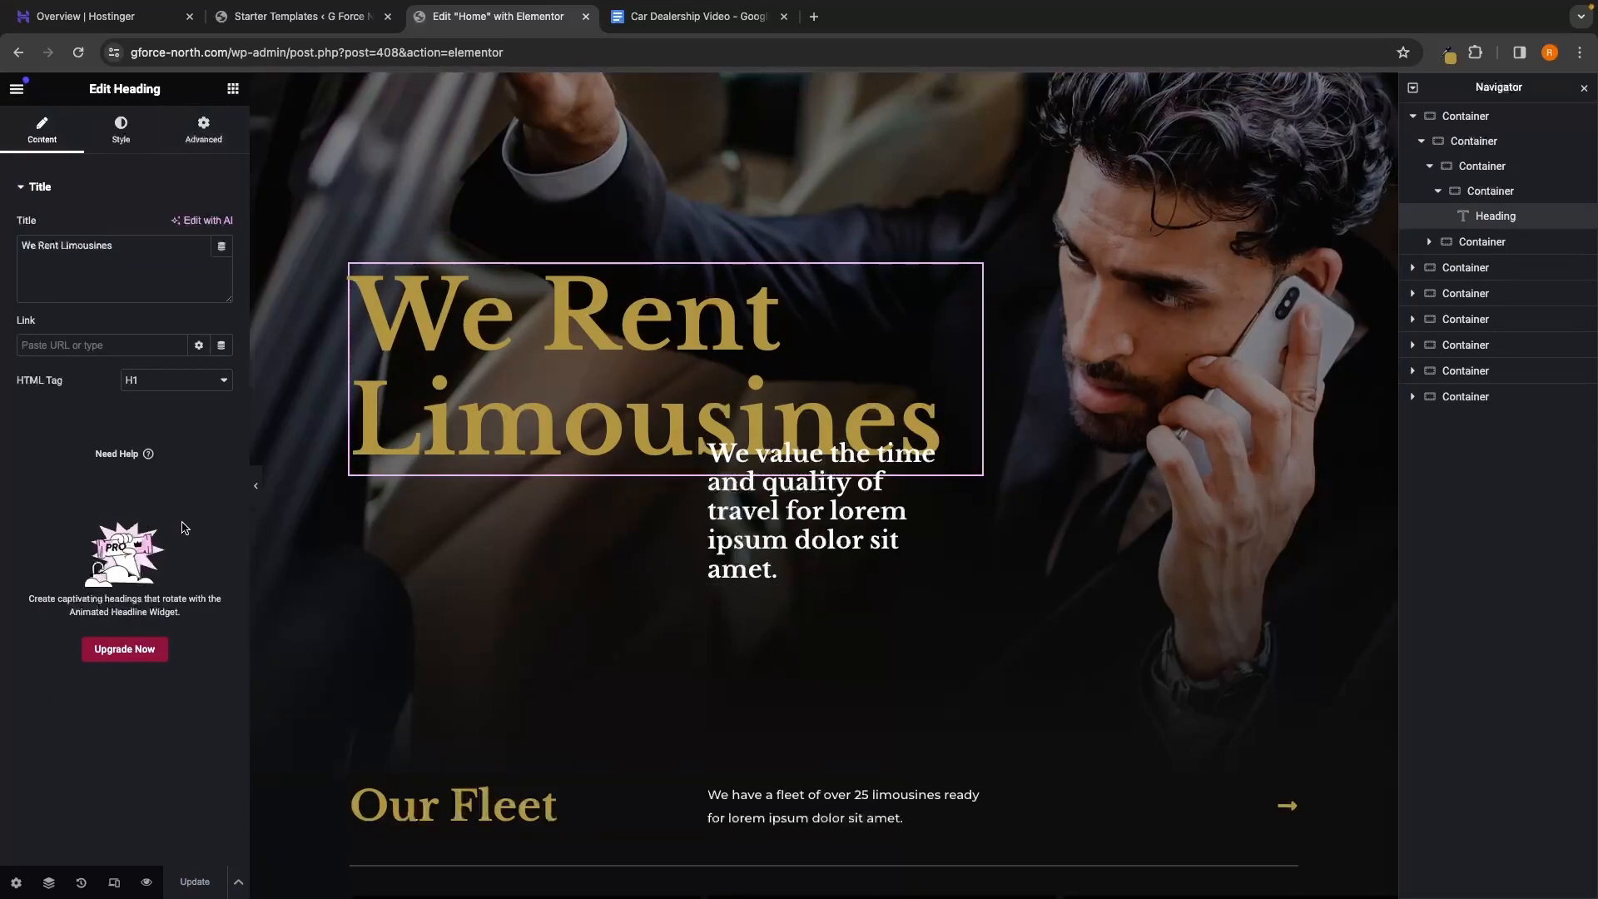
click(141, 246)
drag(141, 246, 3, 243)
key(super+c)
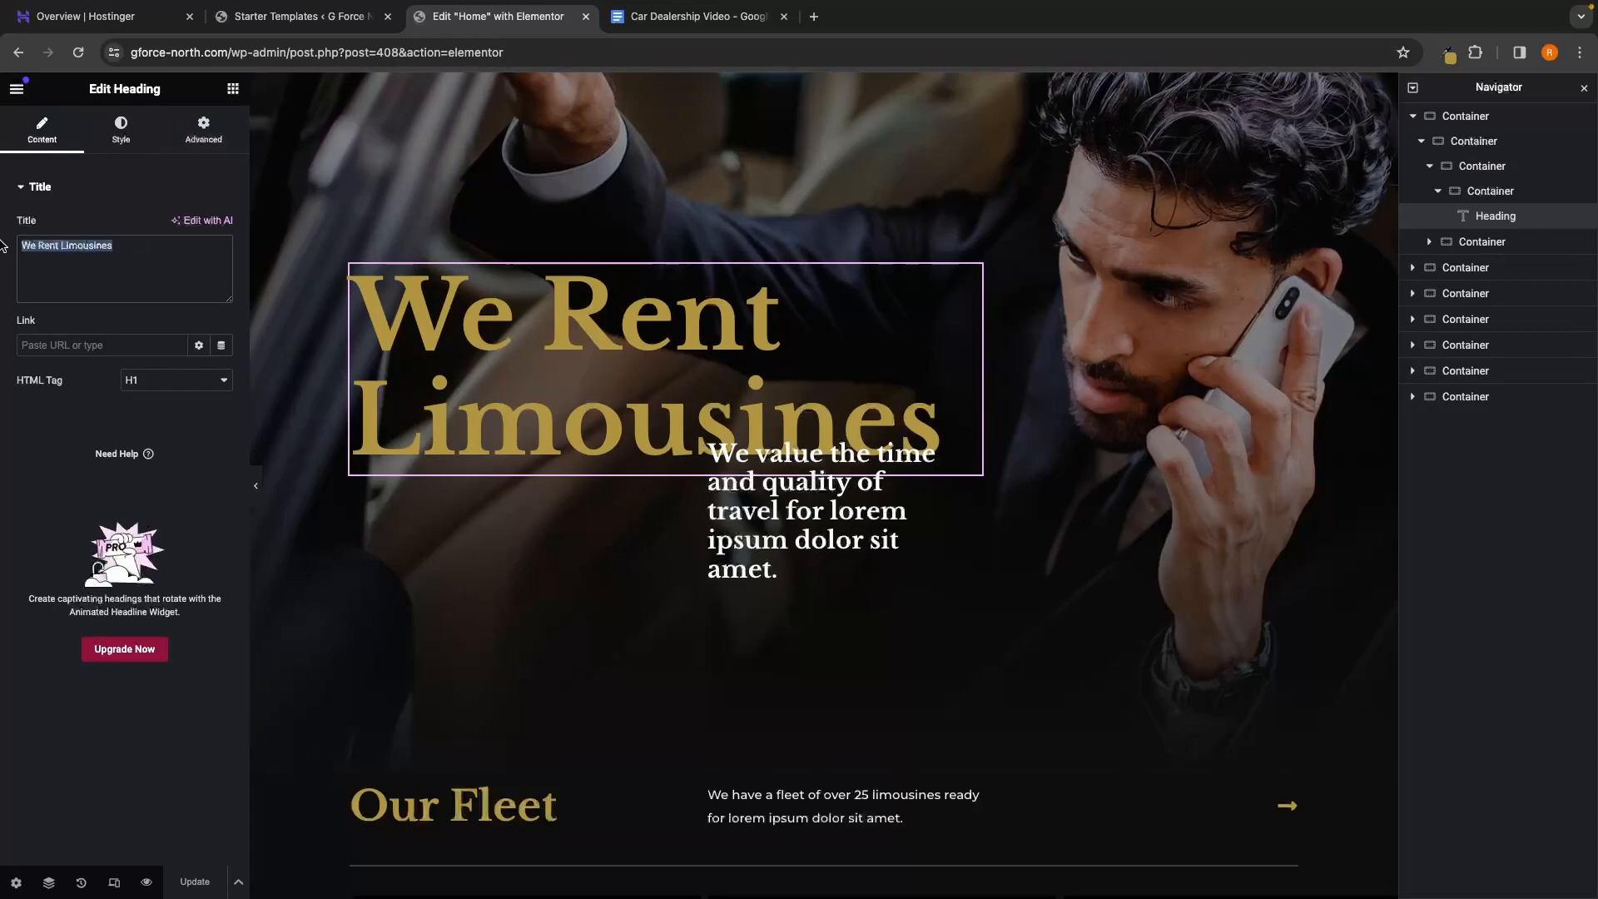
text(G-)
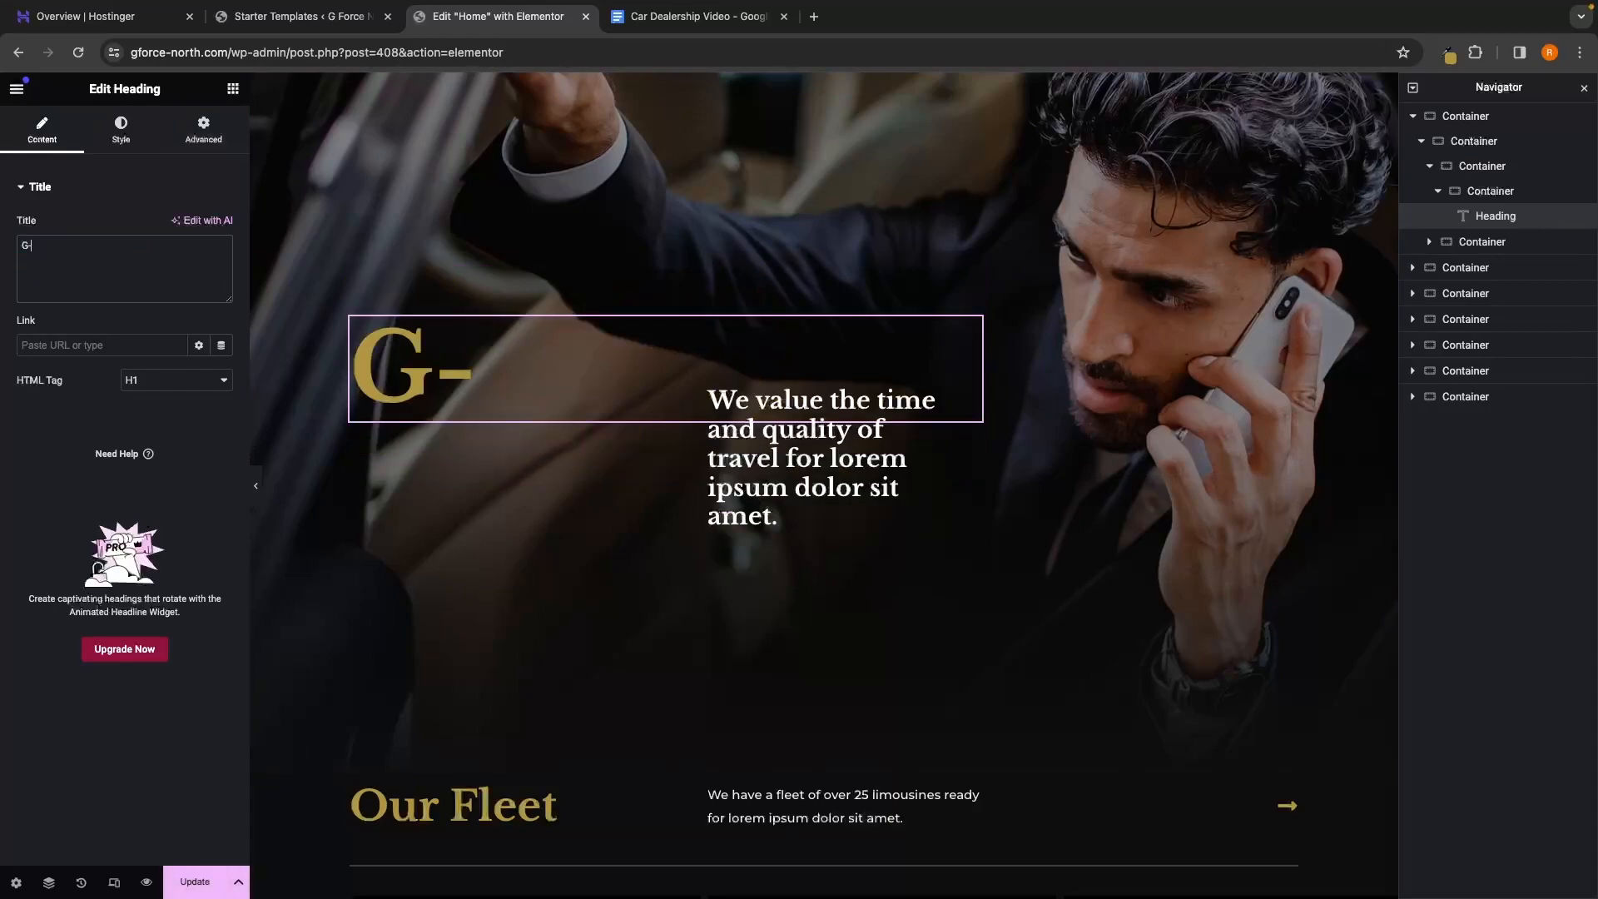
text(Force )
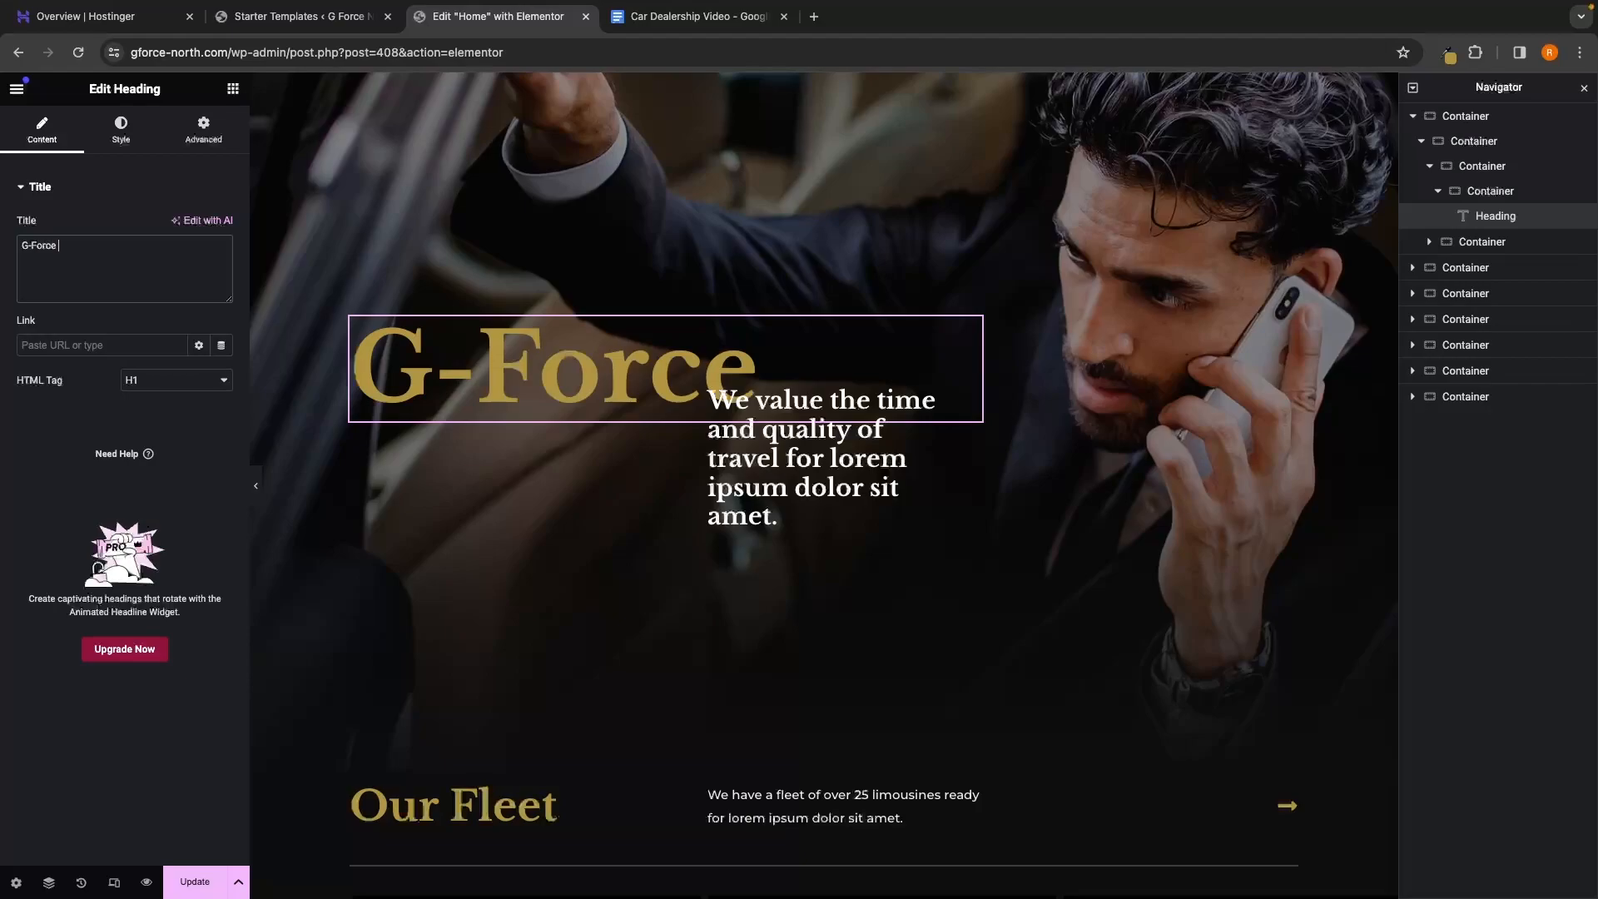
text(Cars)
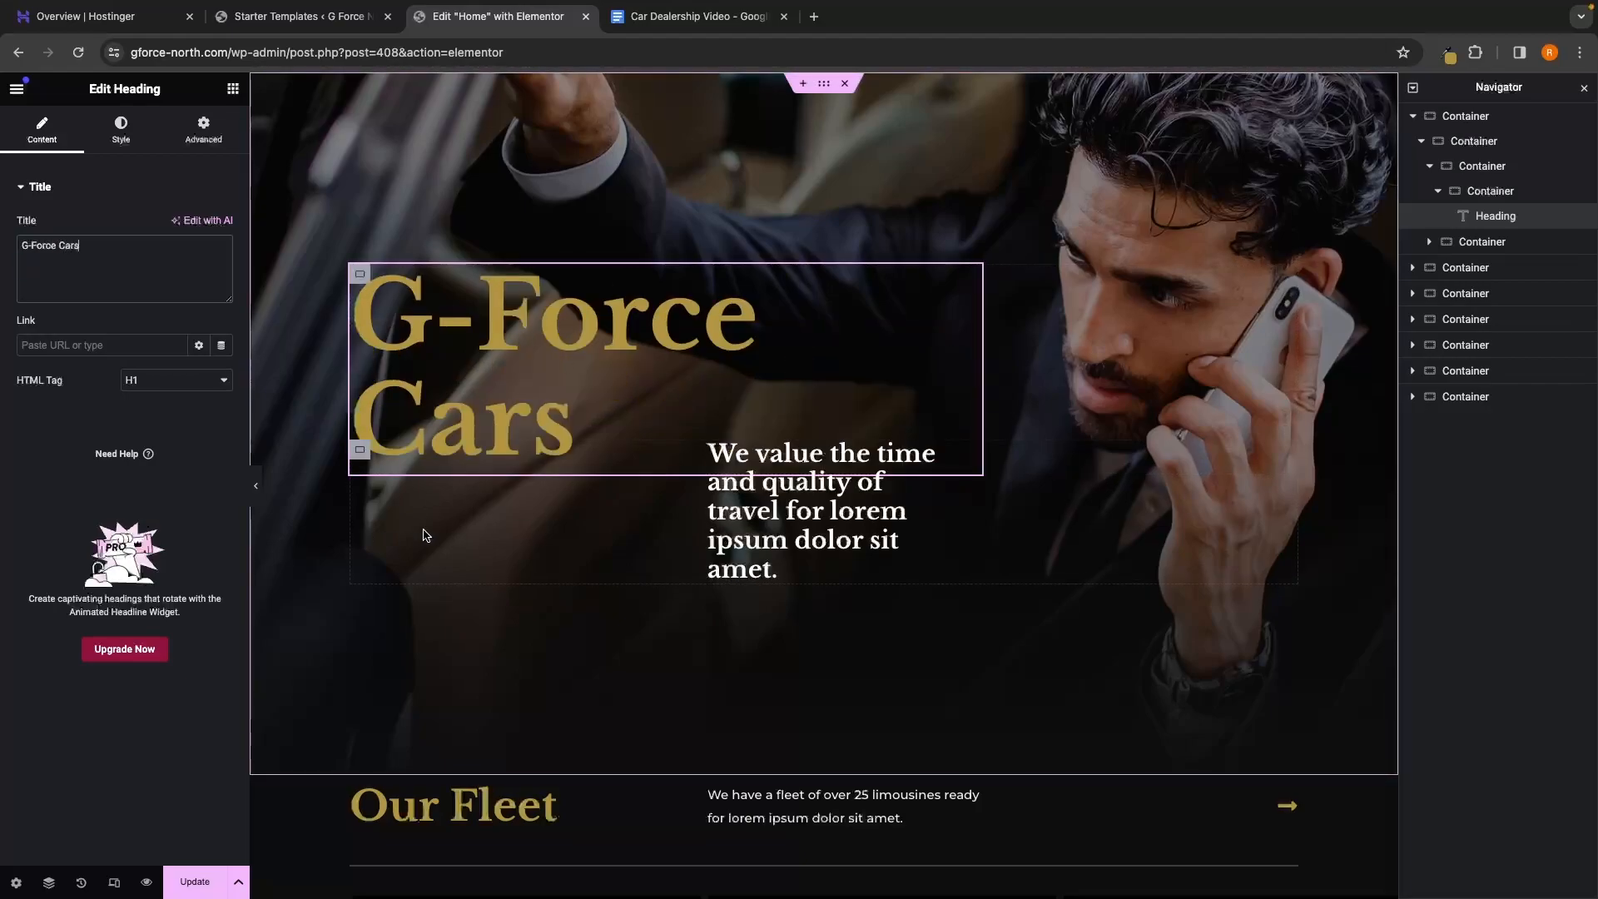
key(BackSpace)
key(BackSpace)
key(BackSpace)
key(BackSpace)
key(BackSpace)
key(BackSpace)
key(BackSpace)
key(BackSpace)
key(BackSpace)
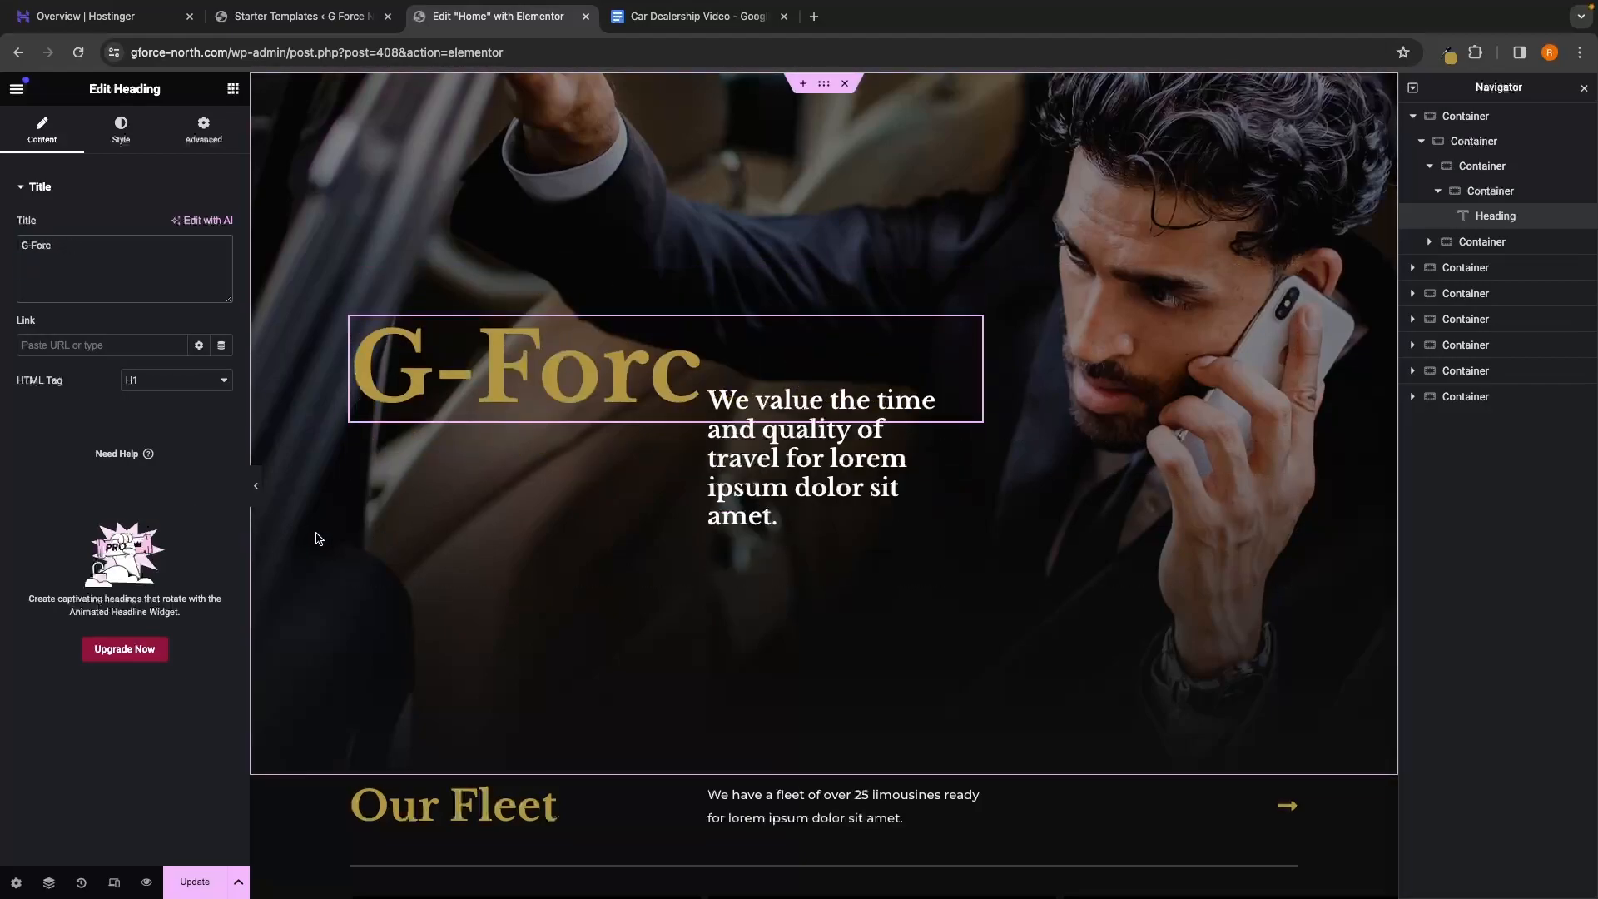
key(BackSpace)
key(BackSpace)
key(BackSpace)
key(super+v)
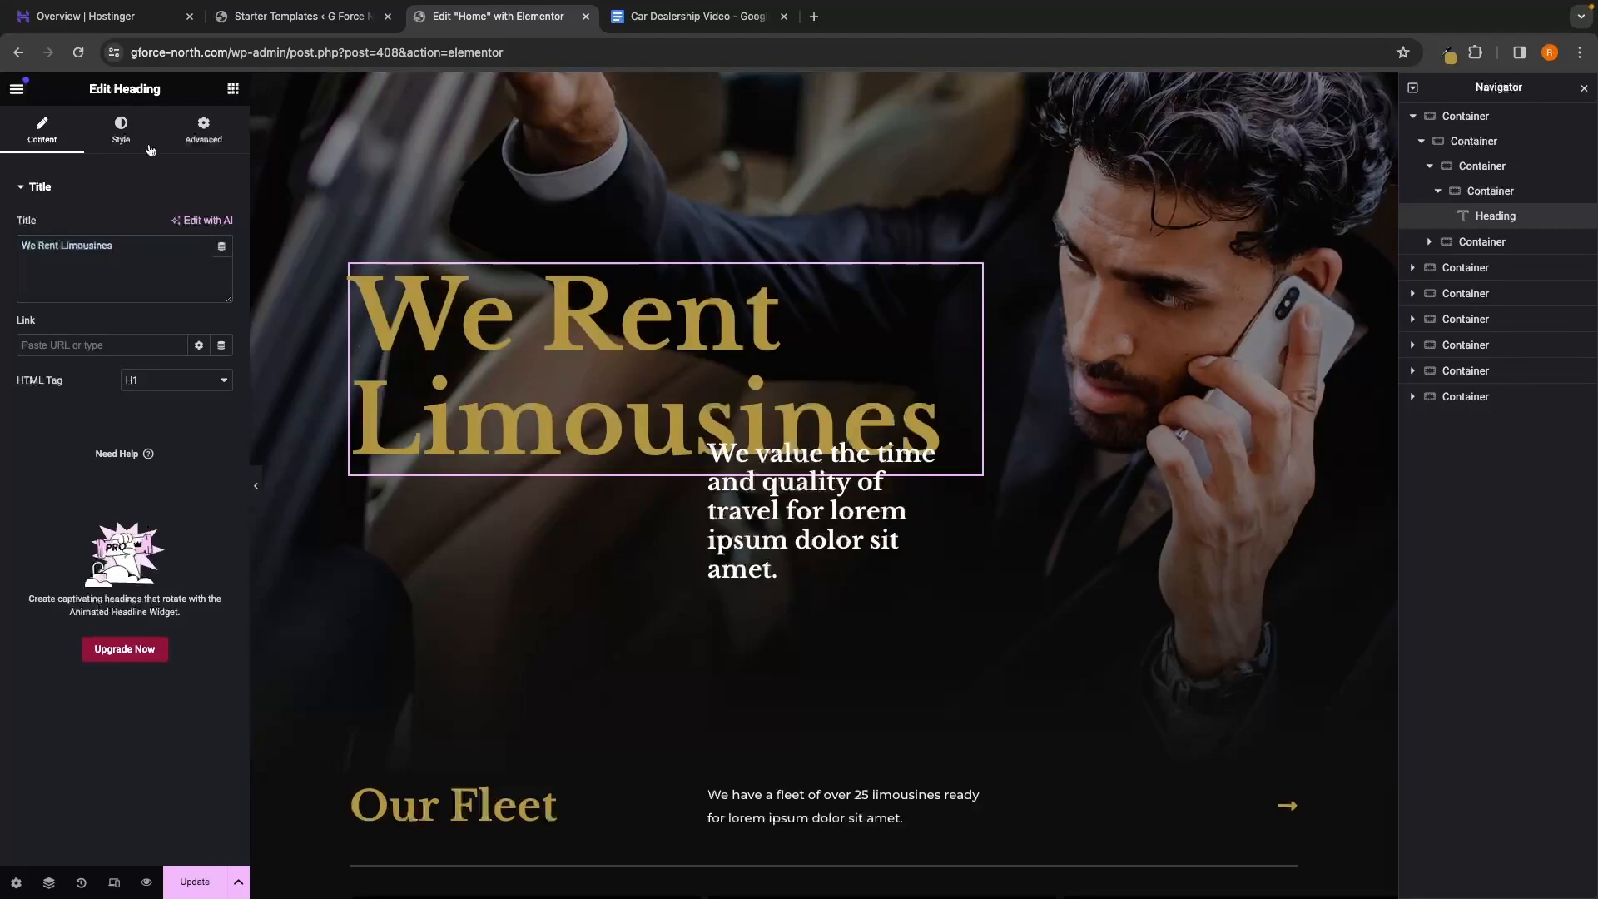
View the heading's Style > Typography settings, then return to its Content settings
click(119, 131)
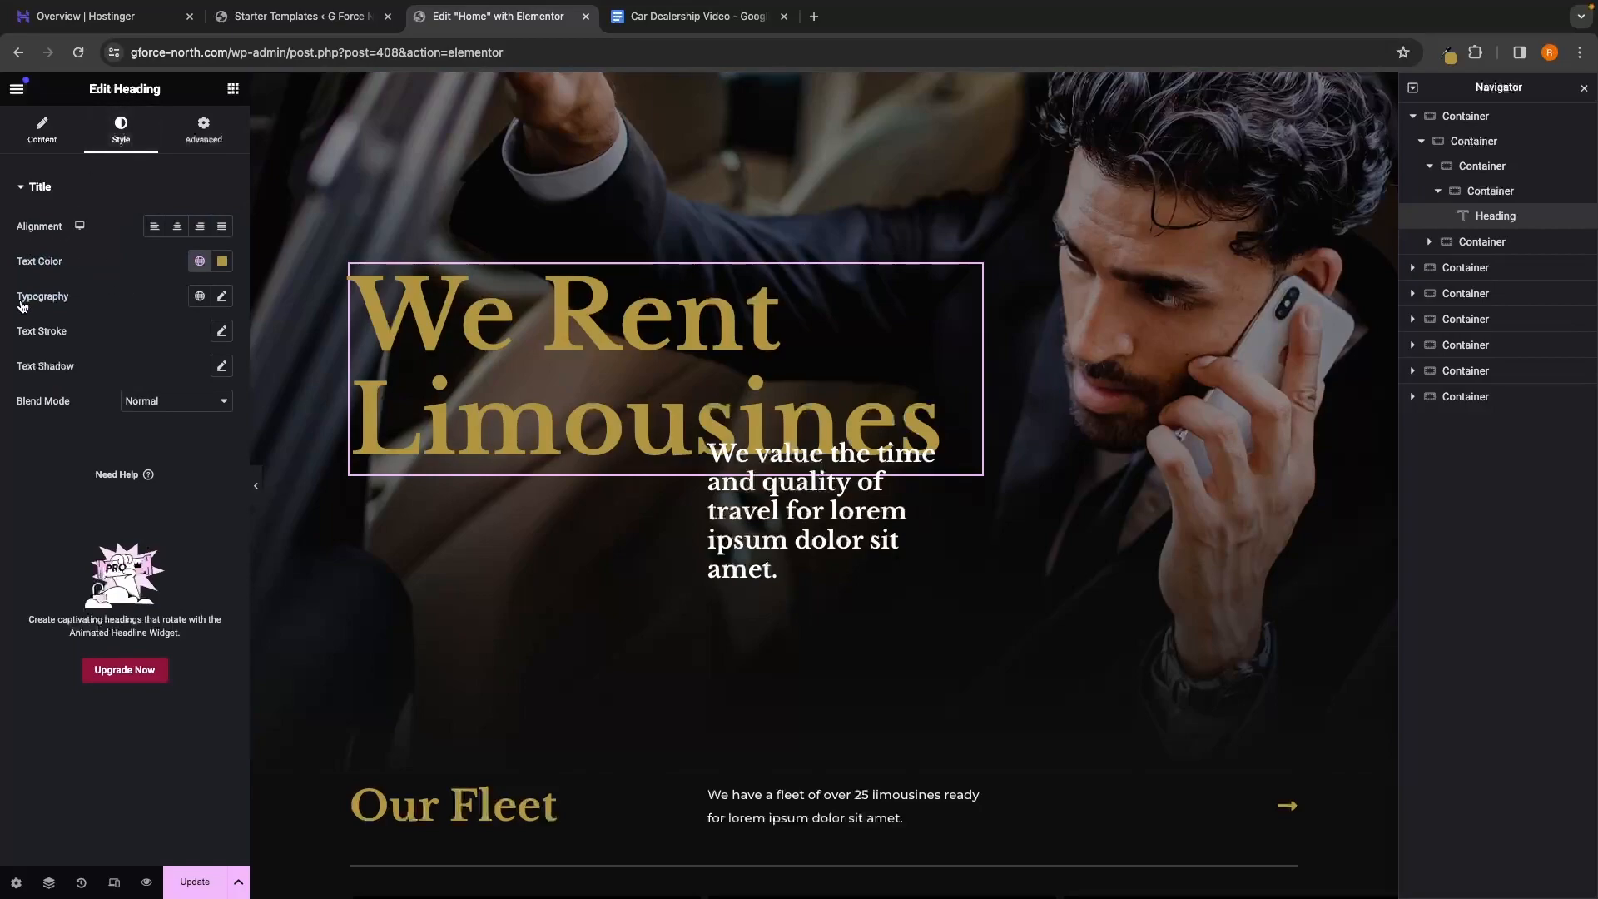
click(222, 298)
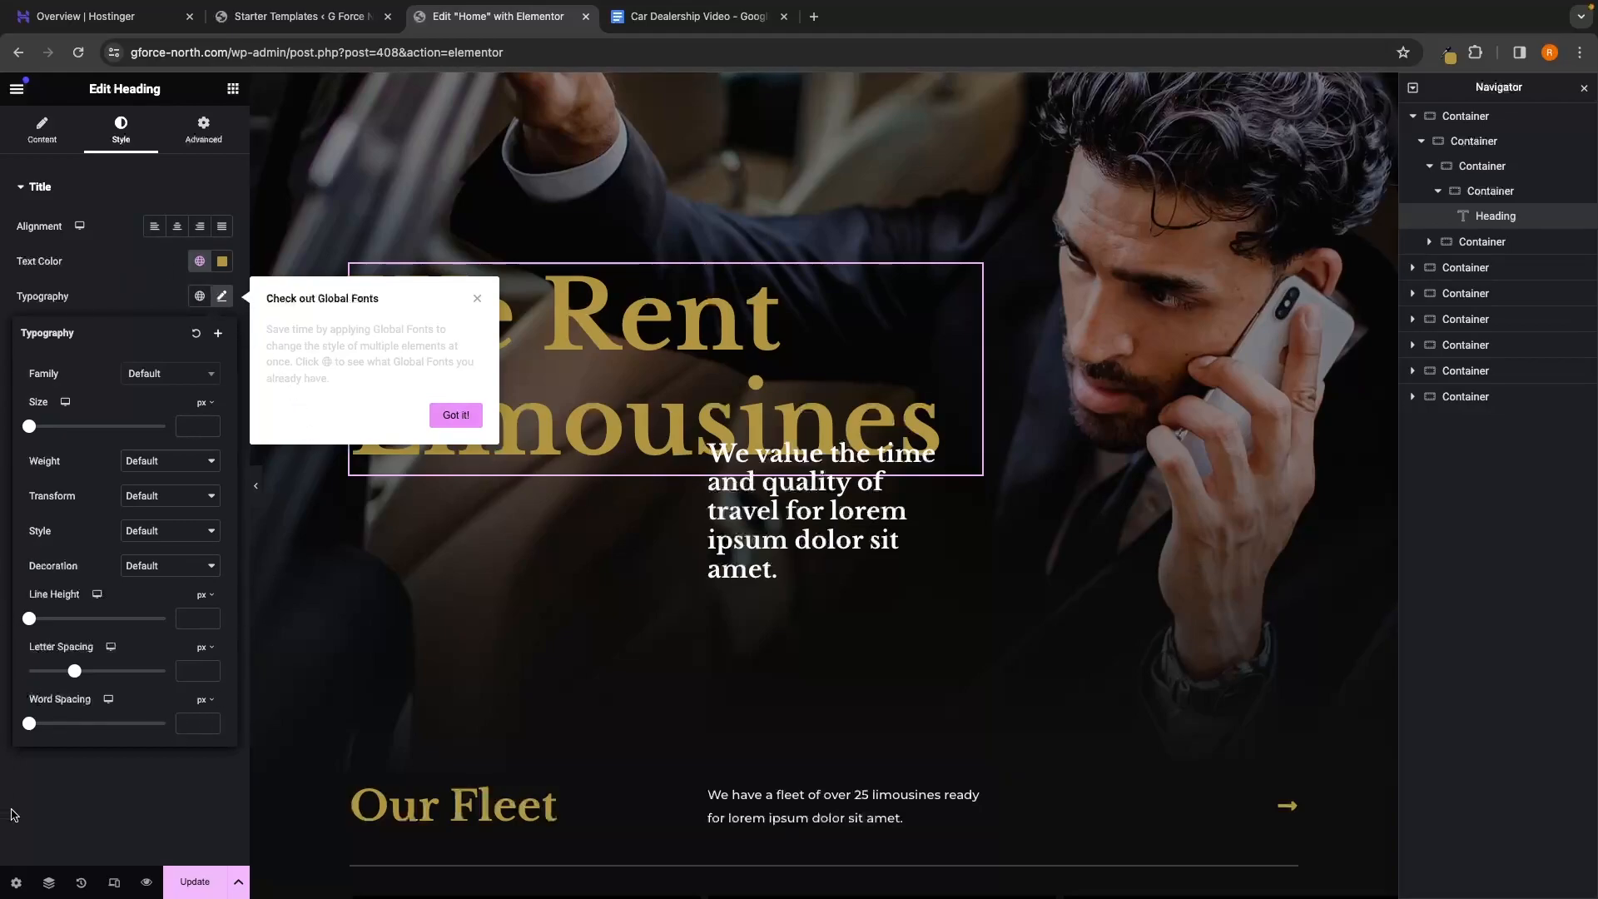
click(475, 300)
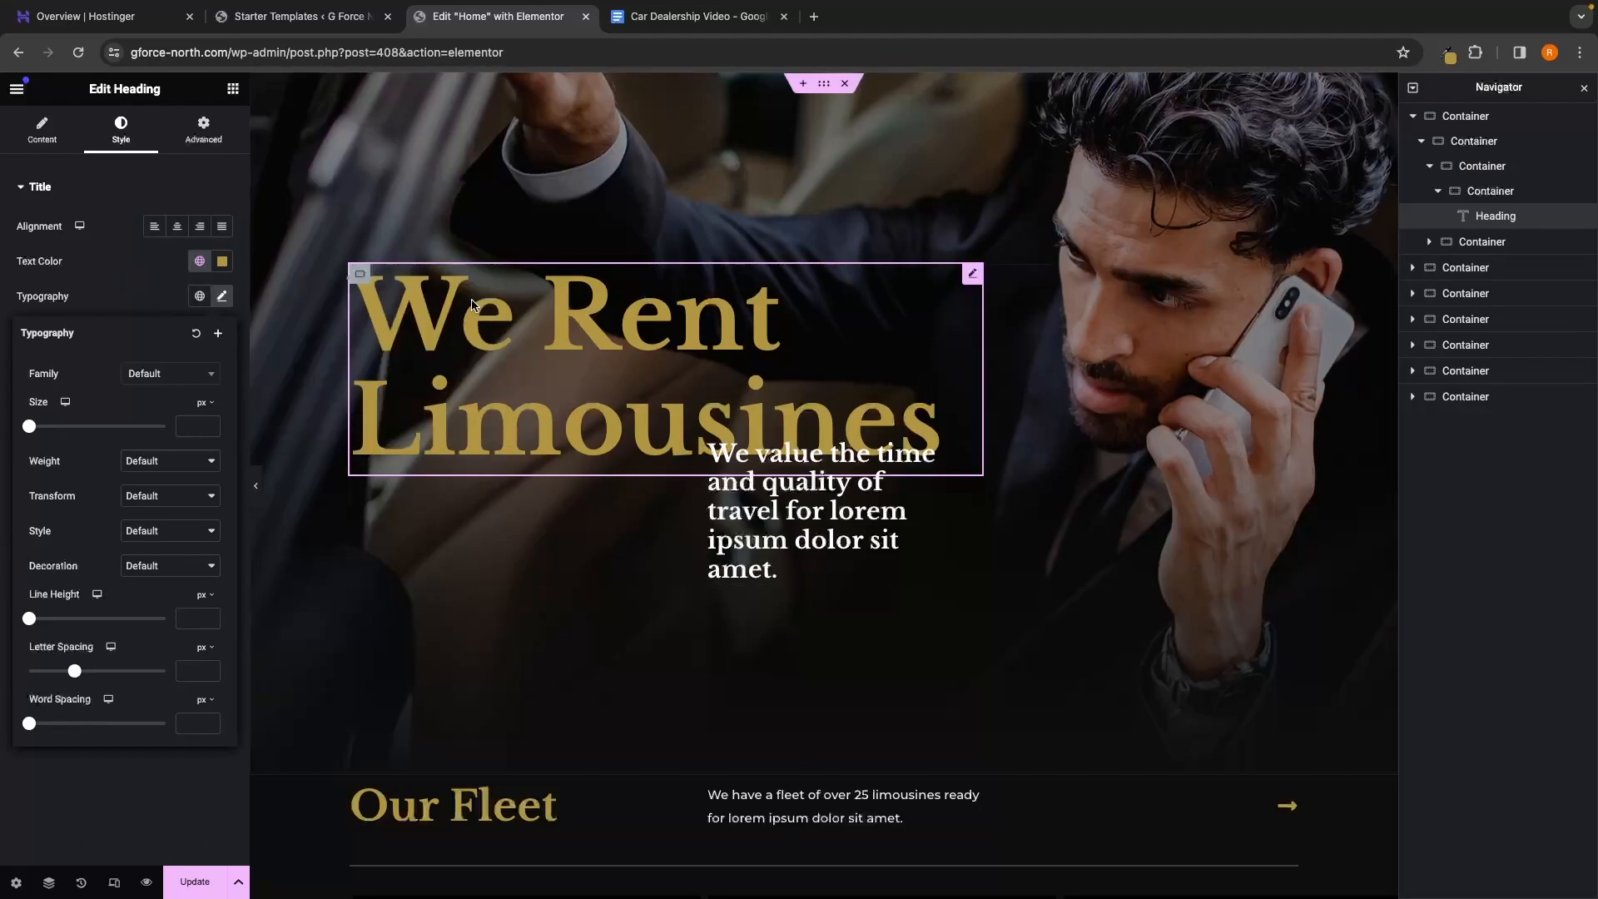
click(53, 135)
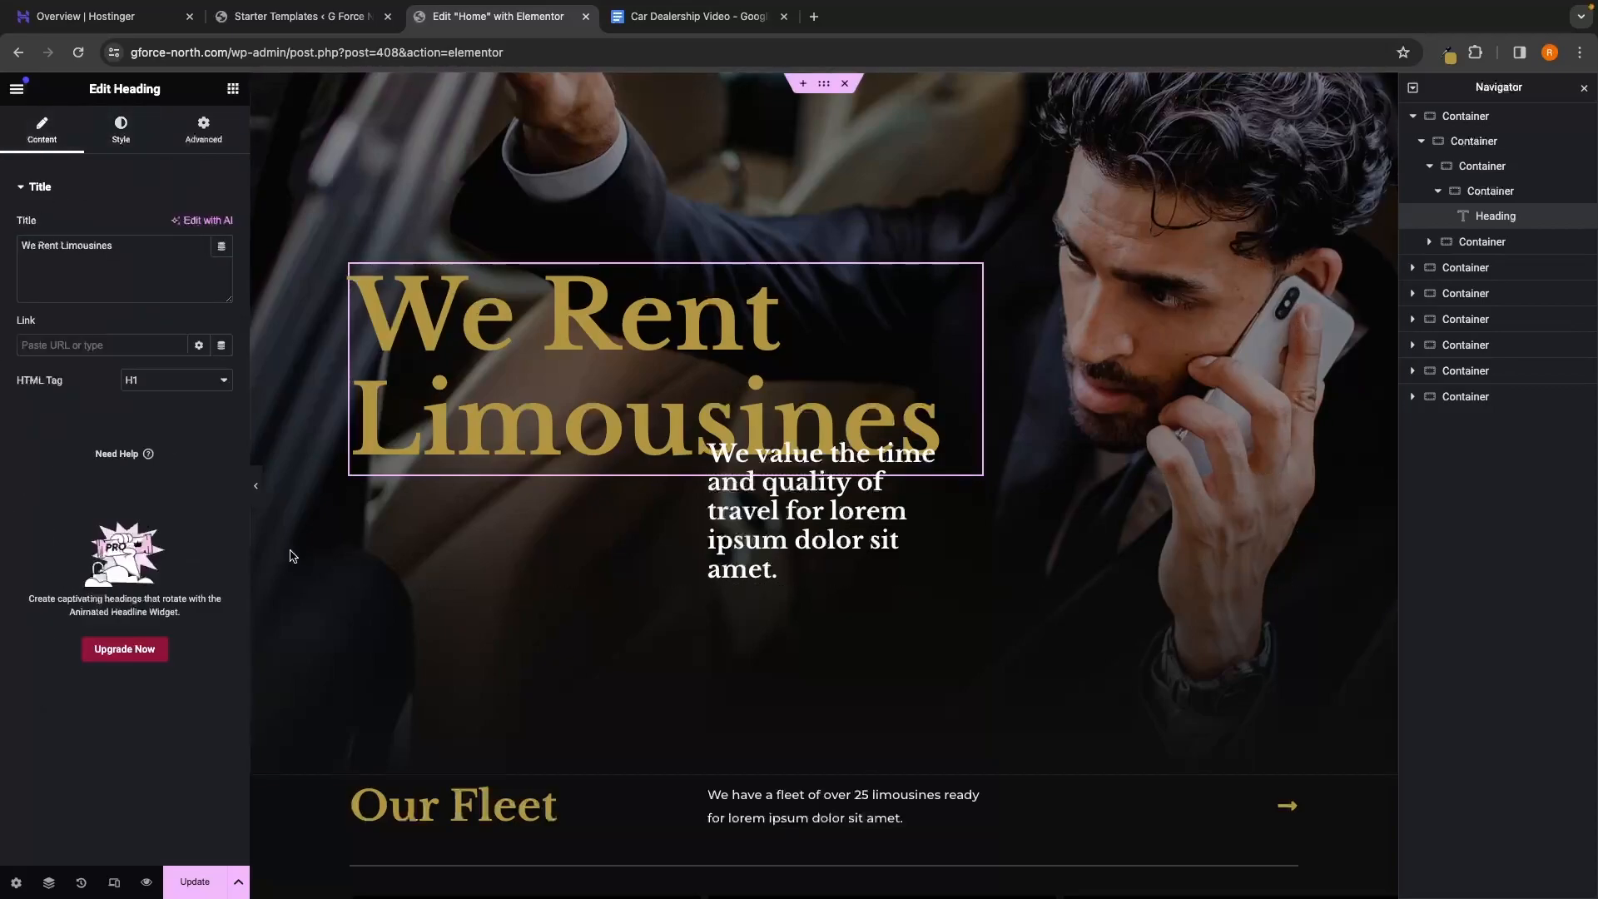
Browse the Home page's containers in the Navigator, then select the We Rent Limousines heading
click(234, 90)
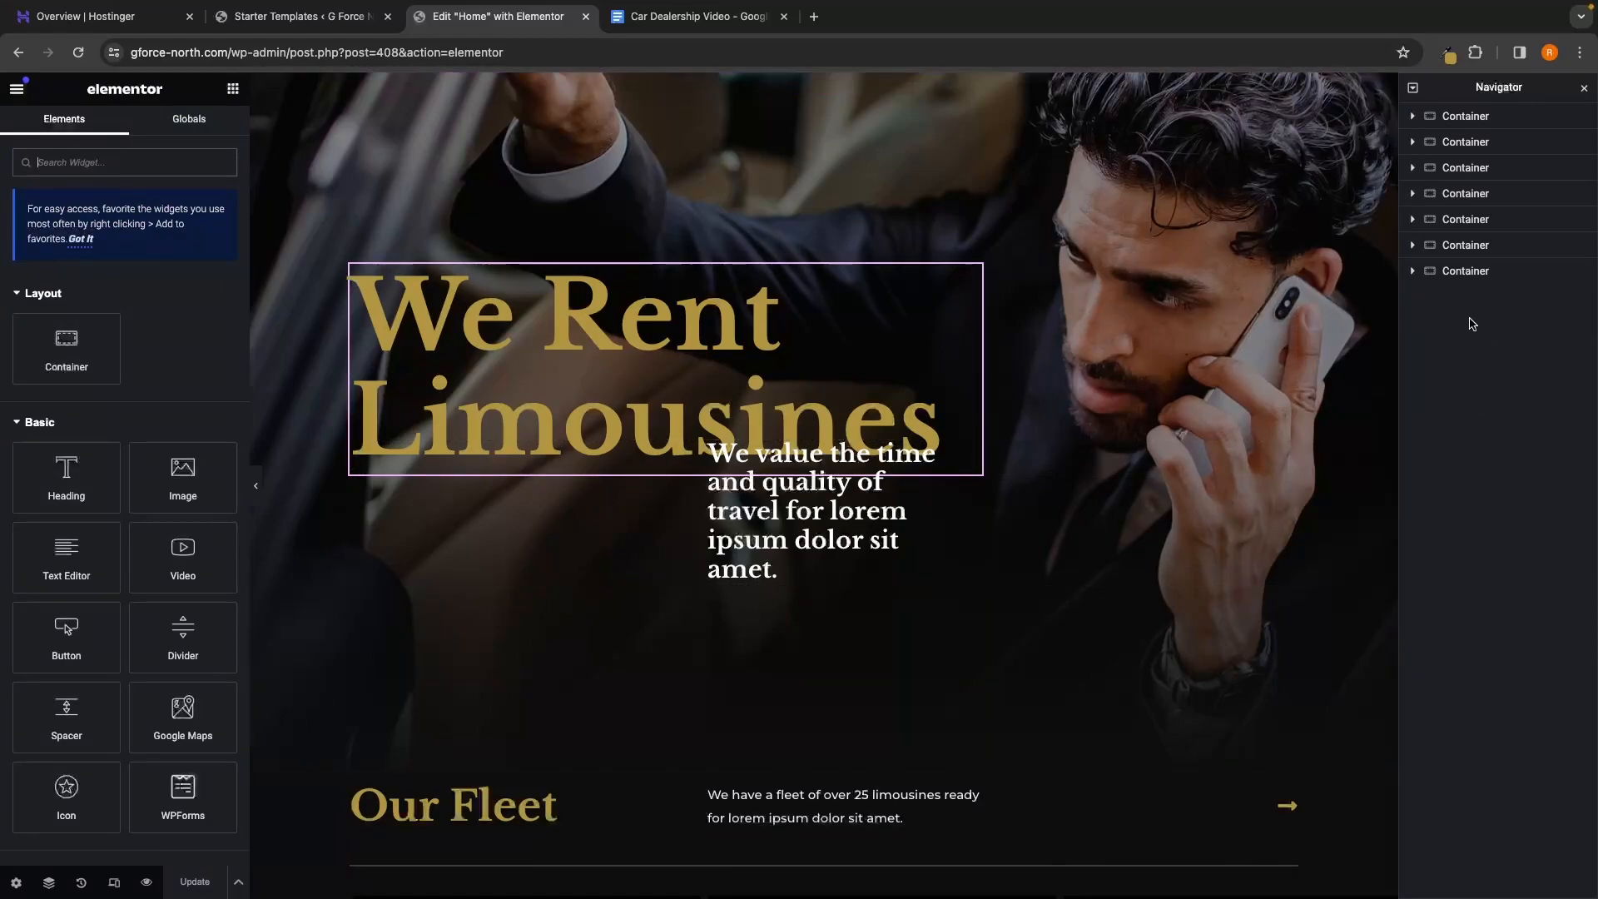
click(1482, 123)
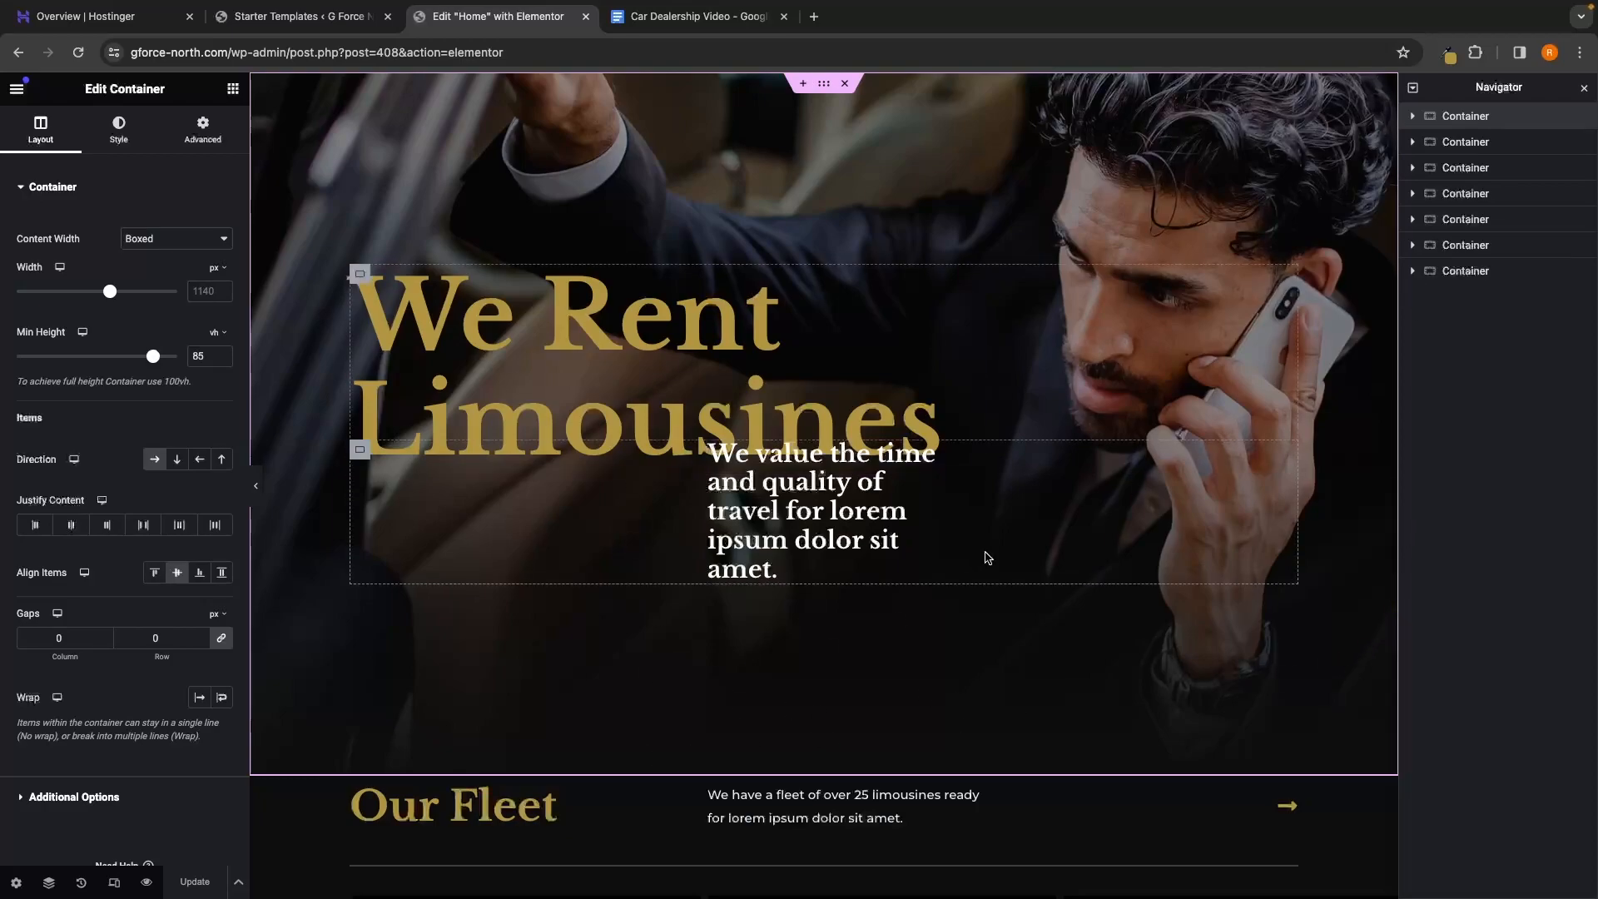
click(1465, 144)
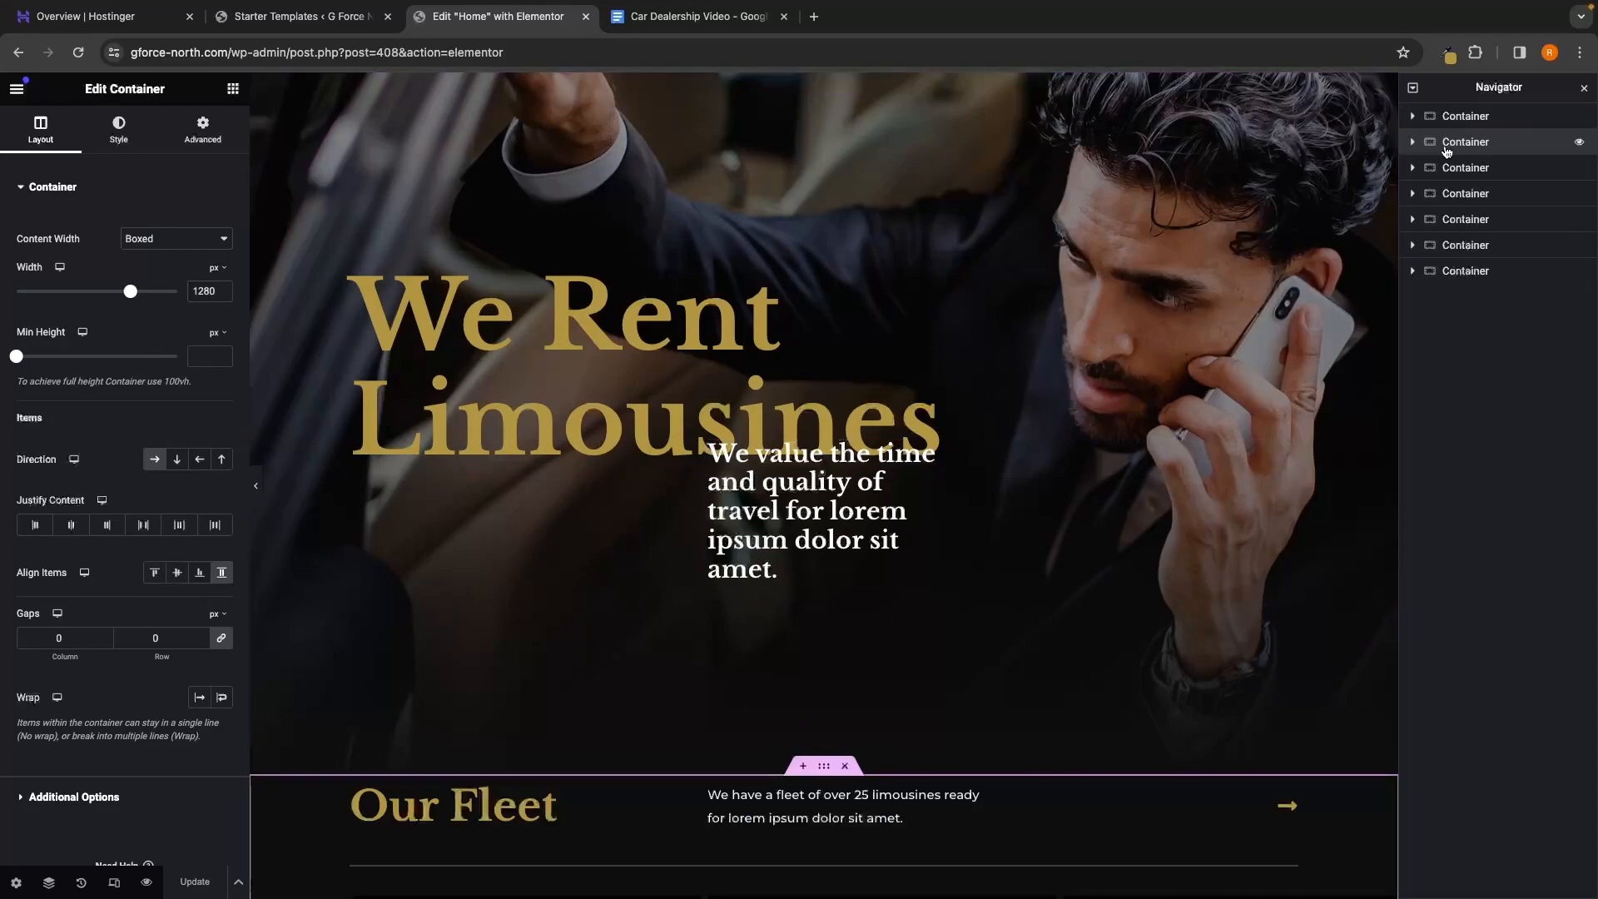
scroll(1210, 370, down, 6)
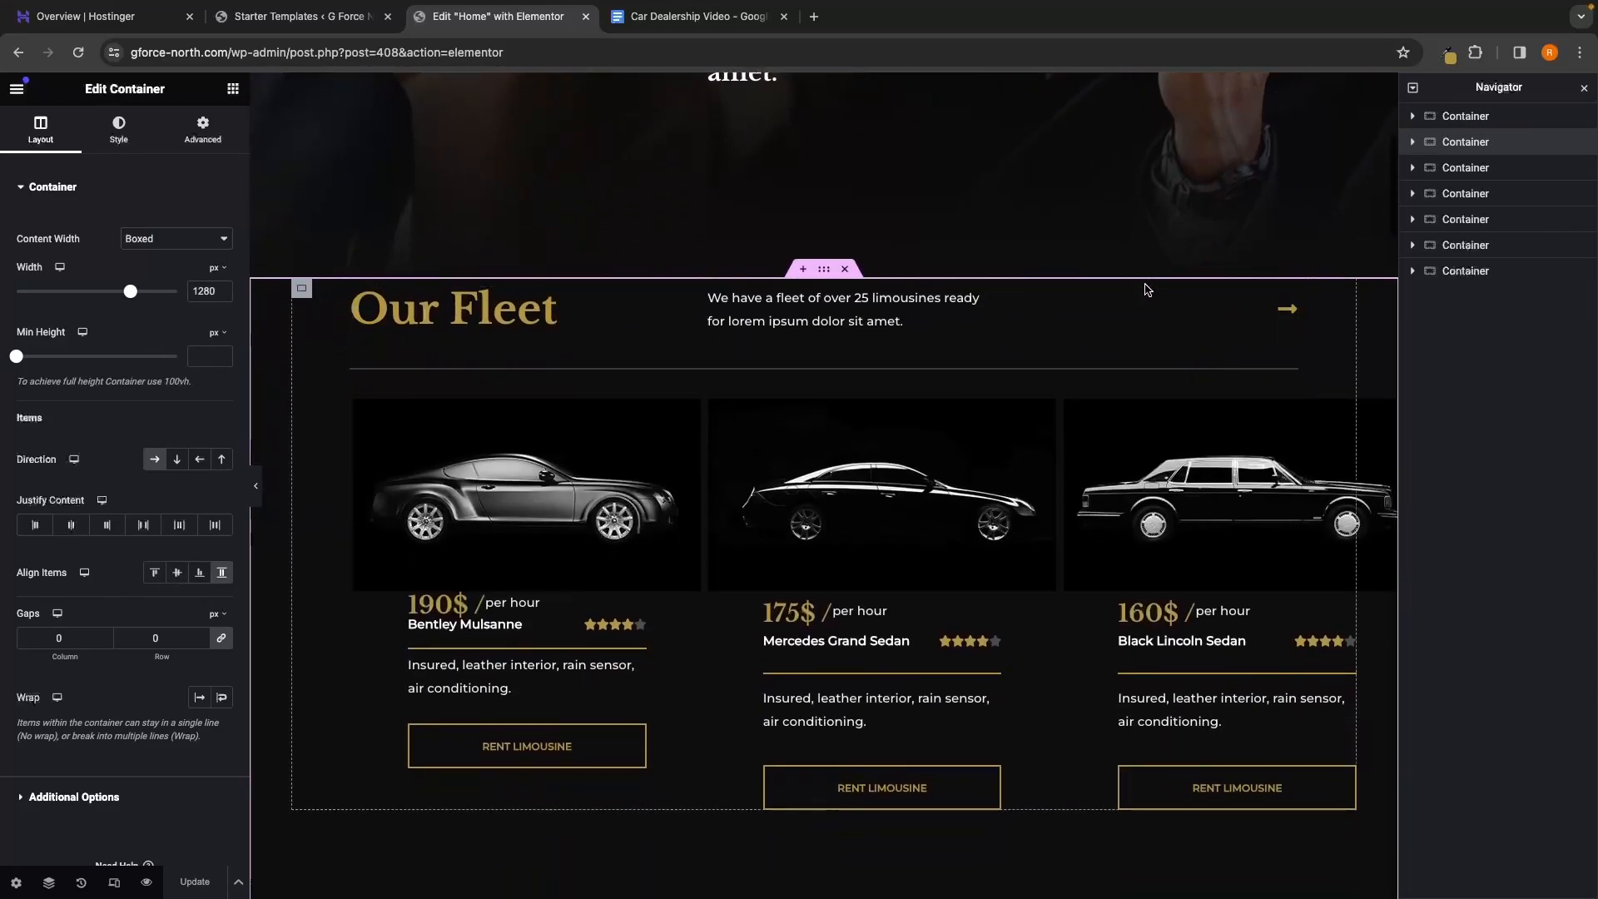
scroll(1155, 797, down, 2)
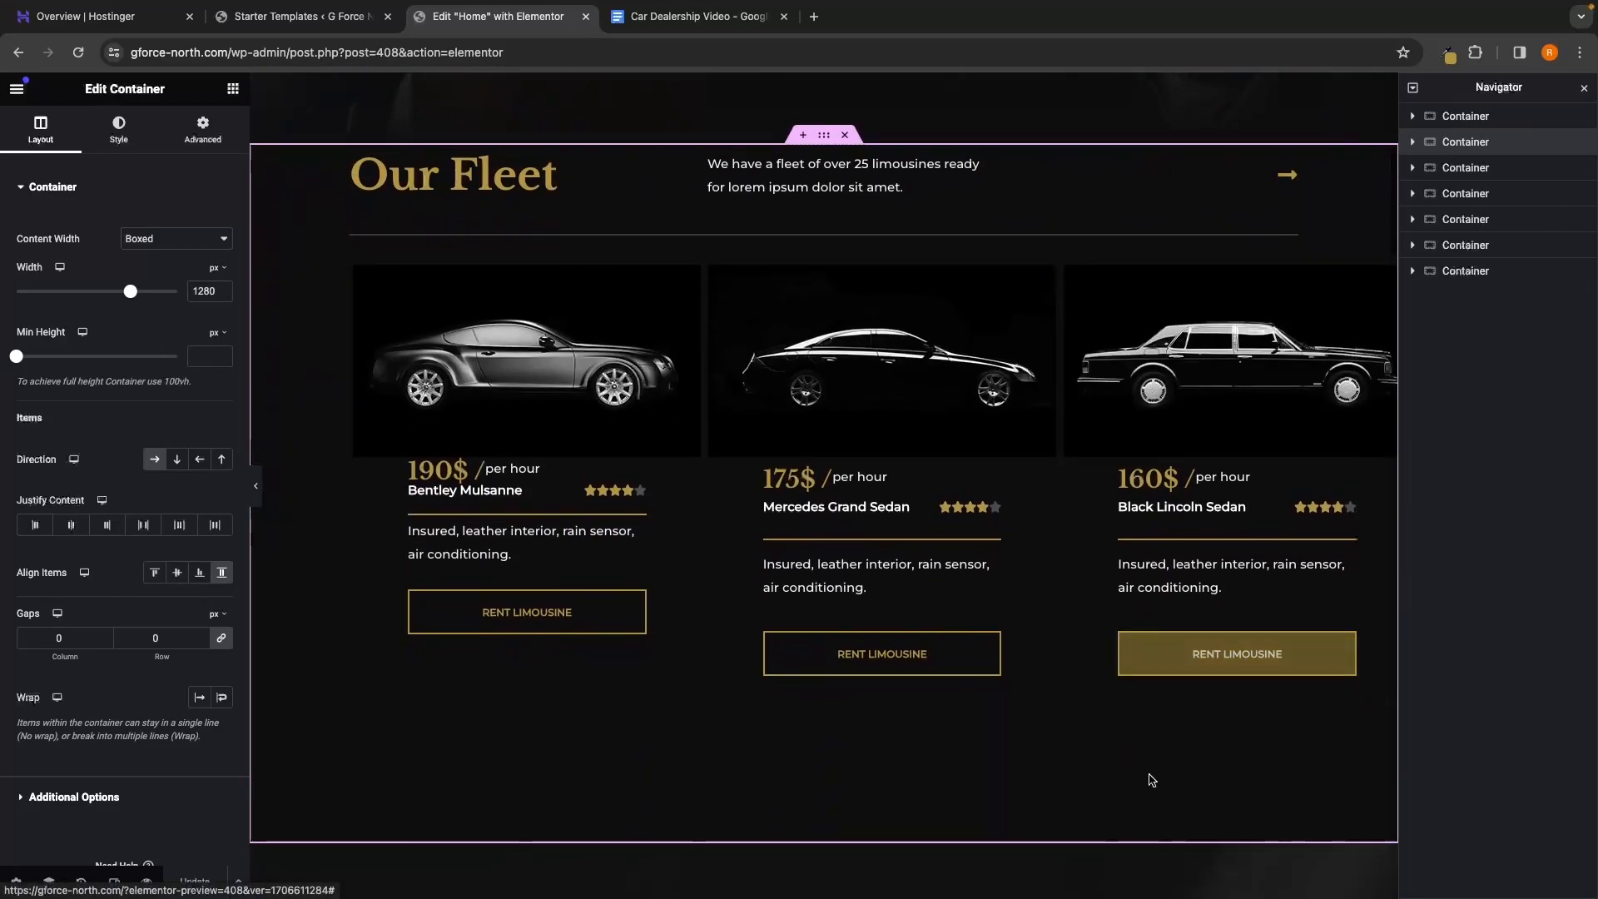
click(1465, 168)
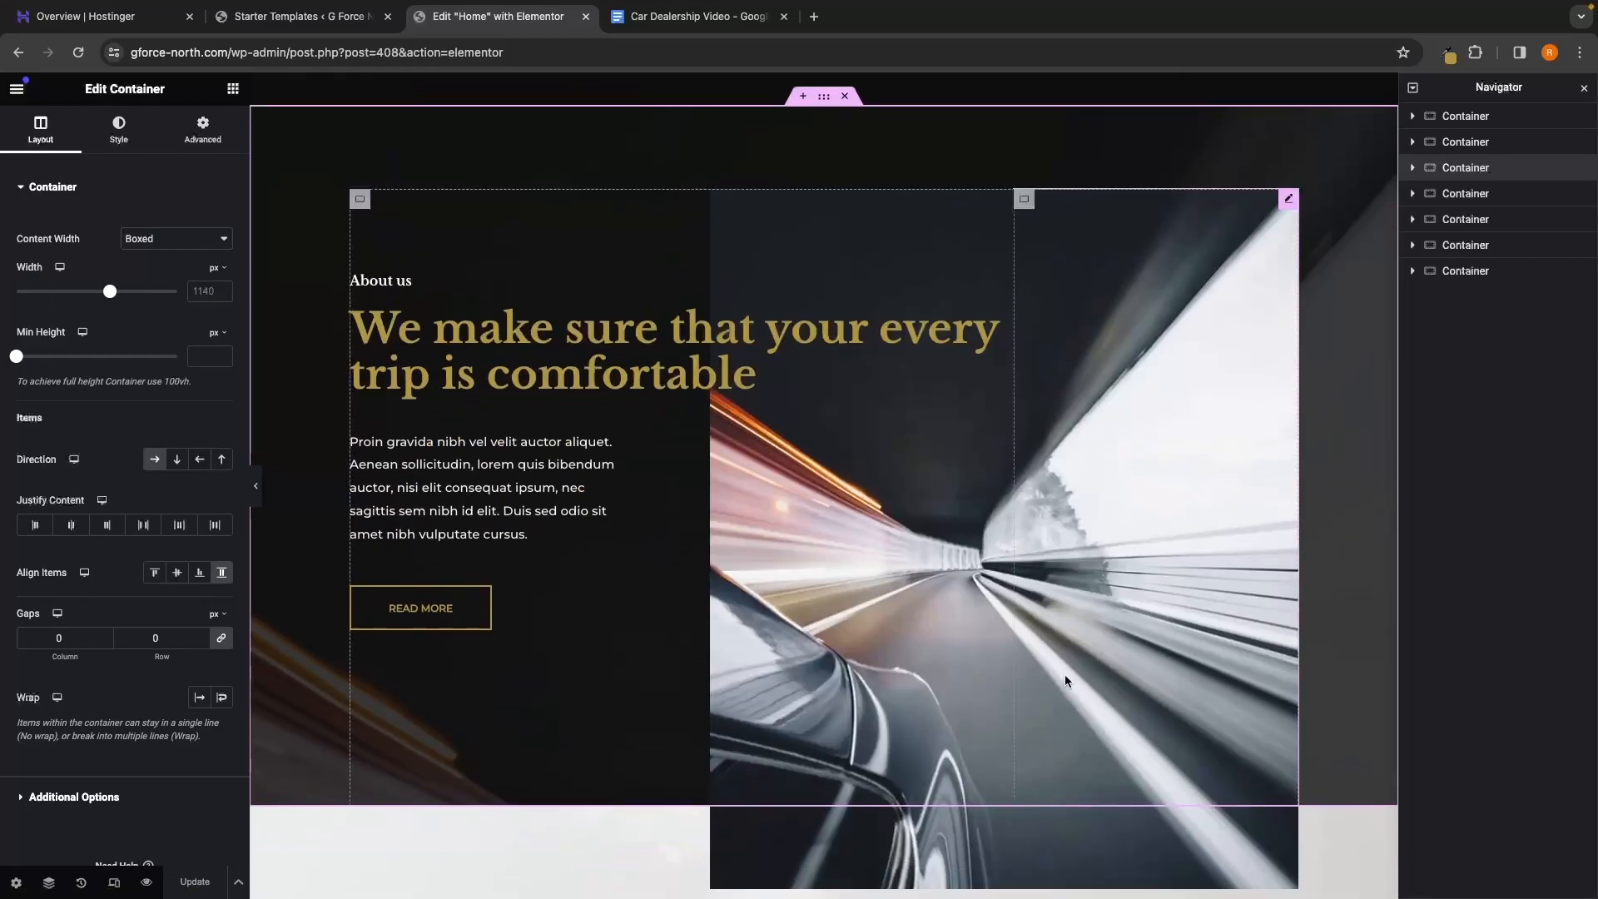
scroll(1139, 620, up, 10)
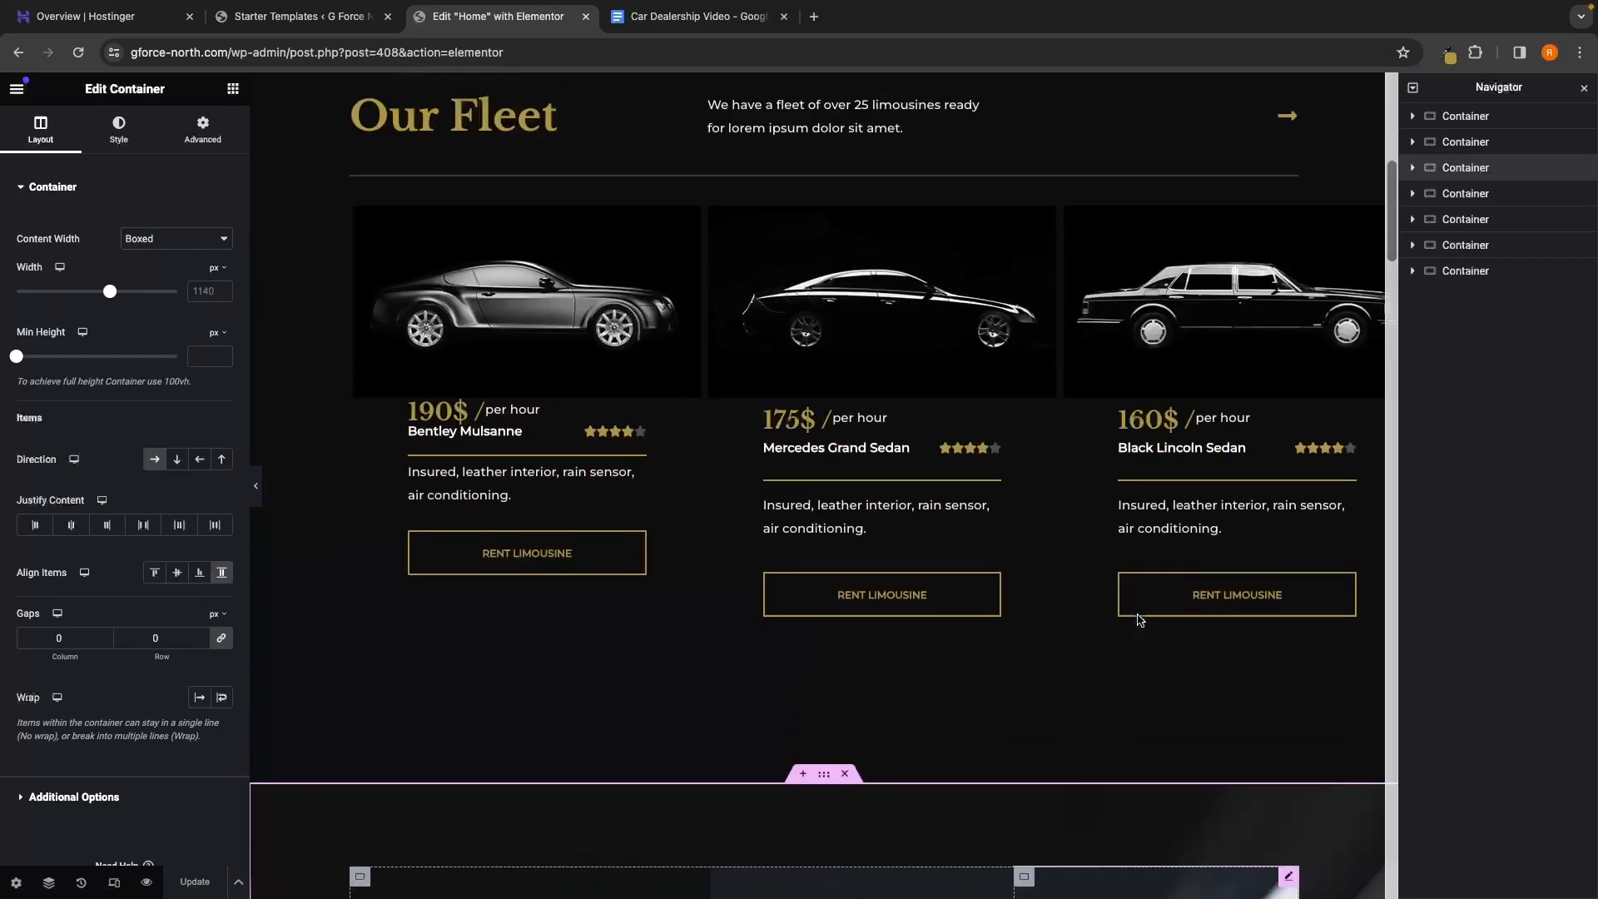
scroll(1138, 620, up, 3)
click(1413, 115)
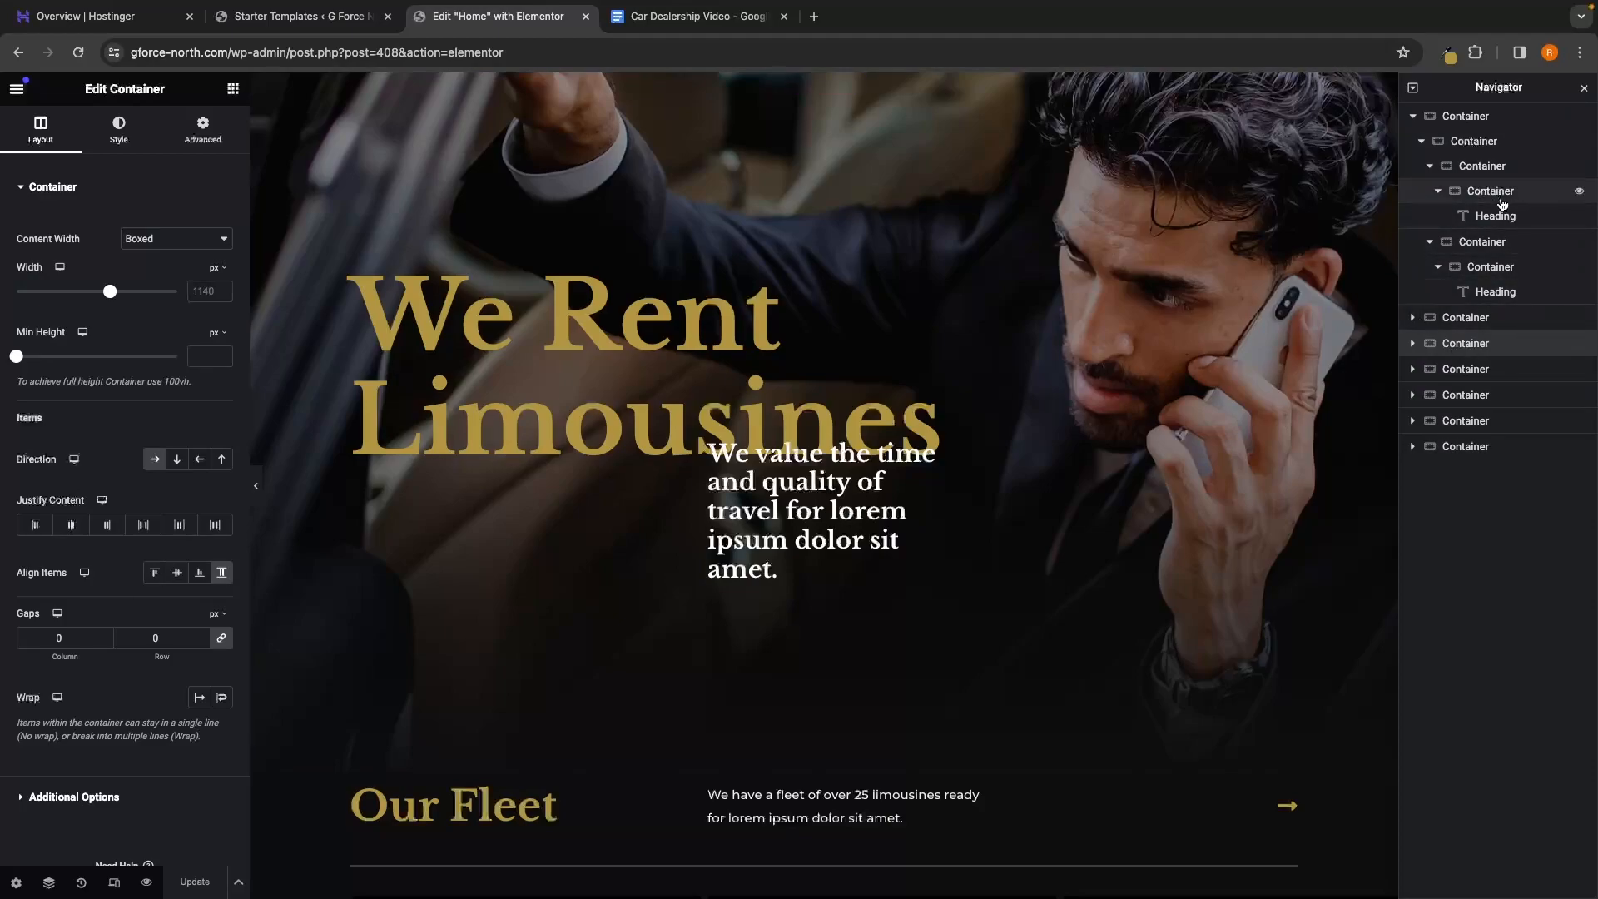
click(1412, 116)
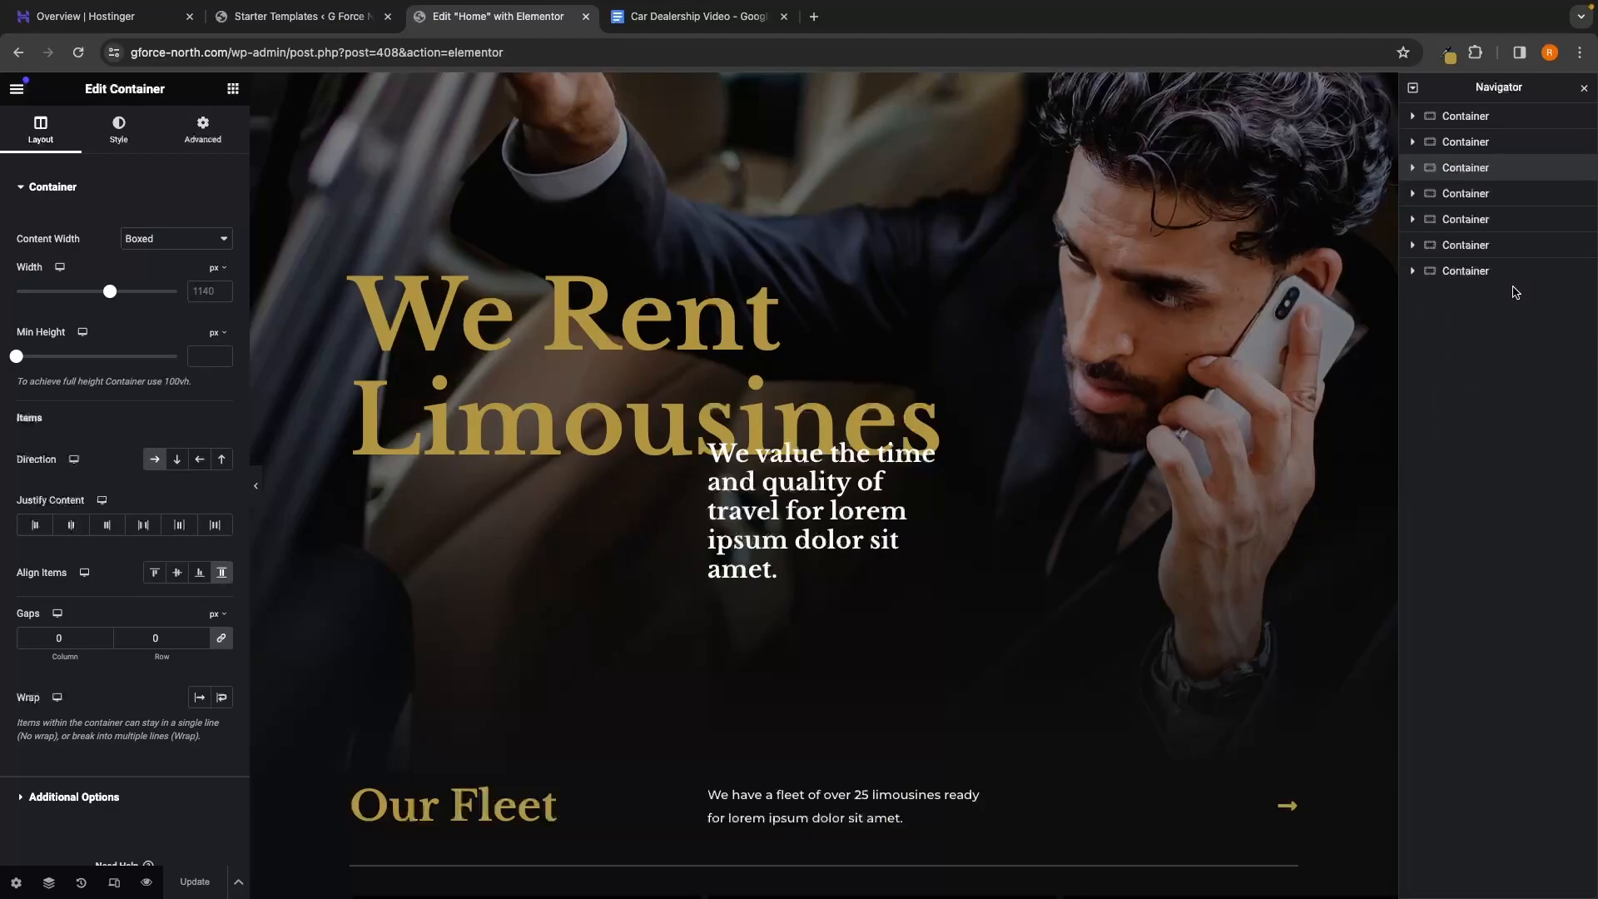
click(726, 349)
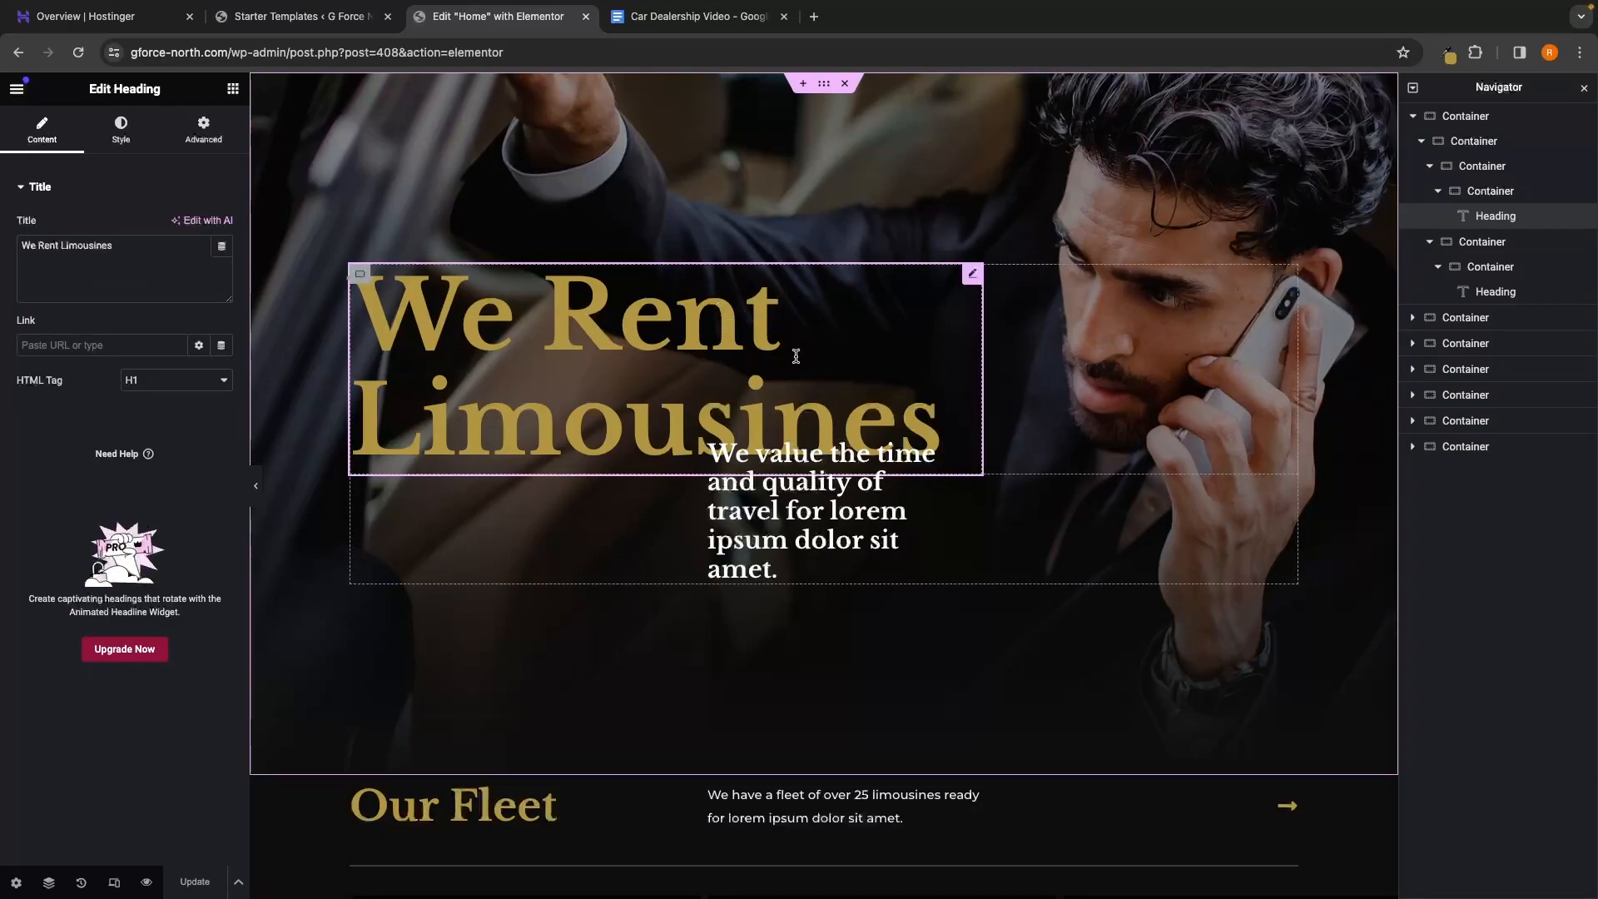
Replace the hero title with 'G-FORCE CARS DEALERSHIP'
click(152, 251)
drag(148, 247, 18, 247)
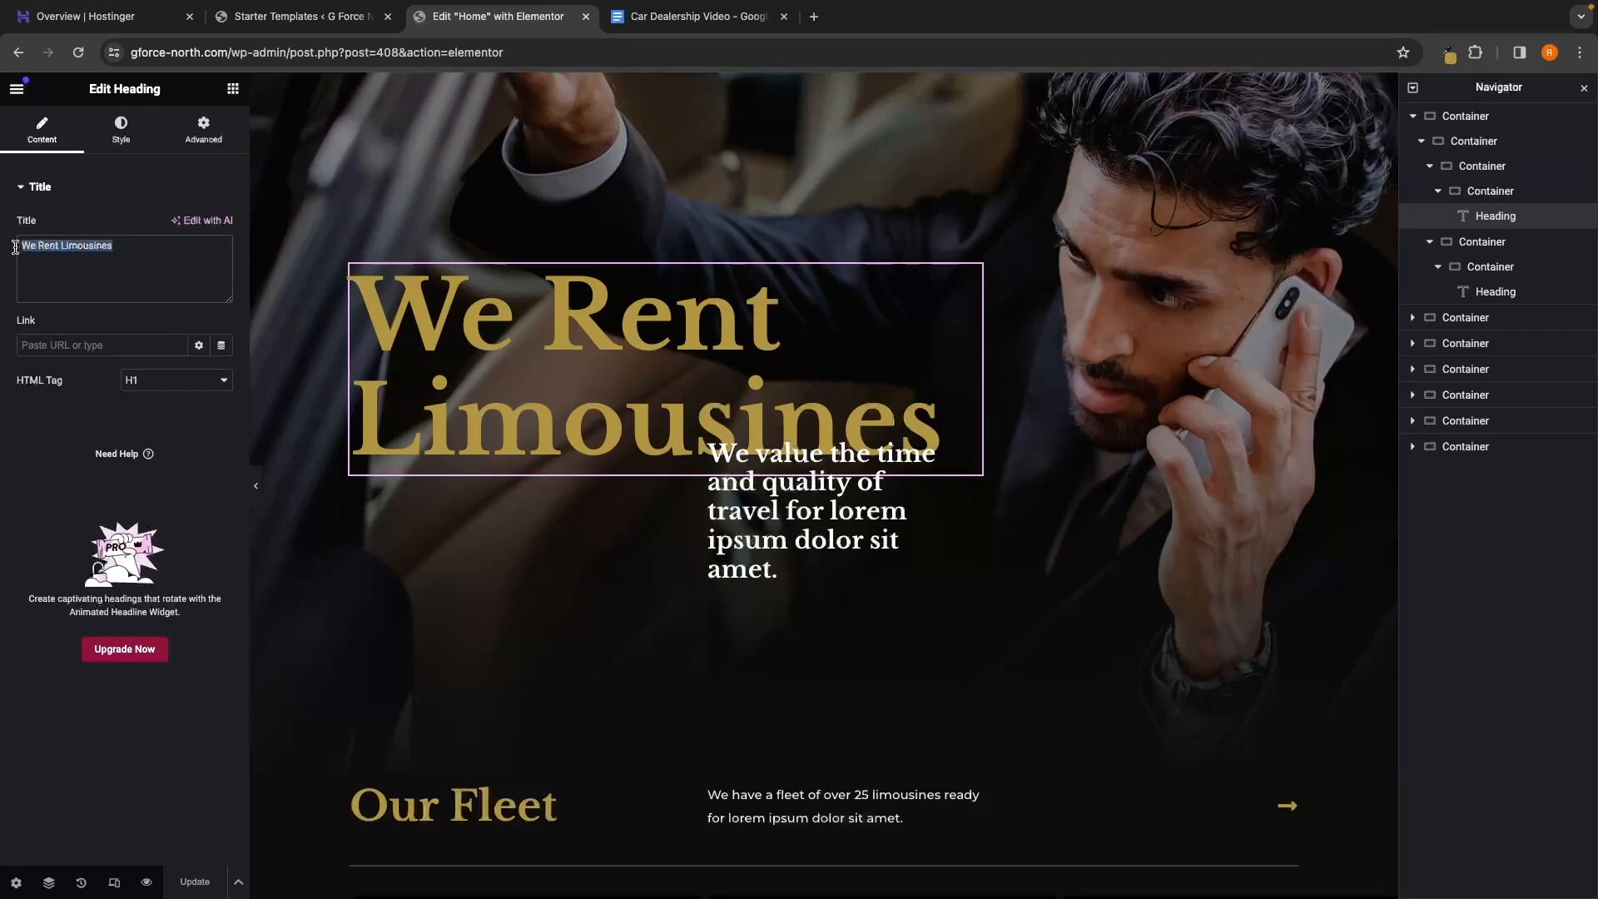
key(BackSpace)
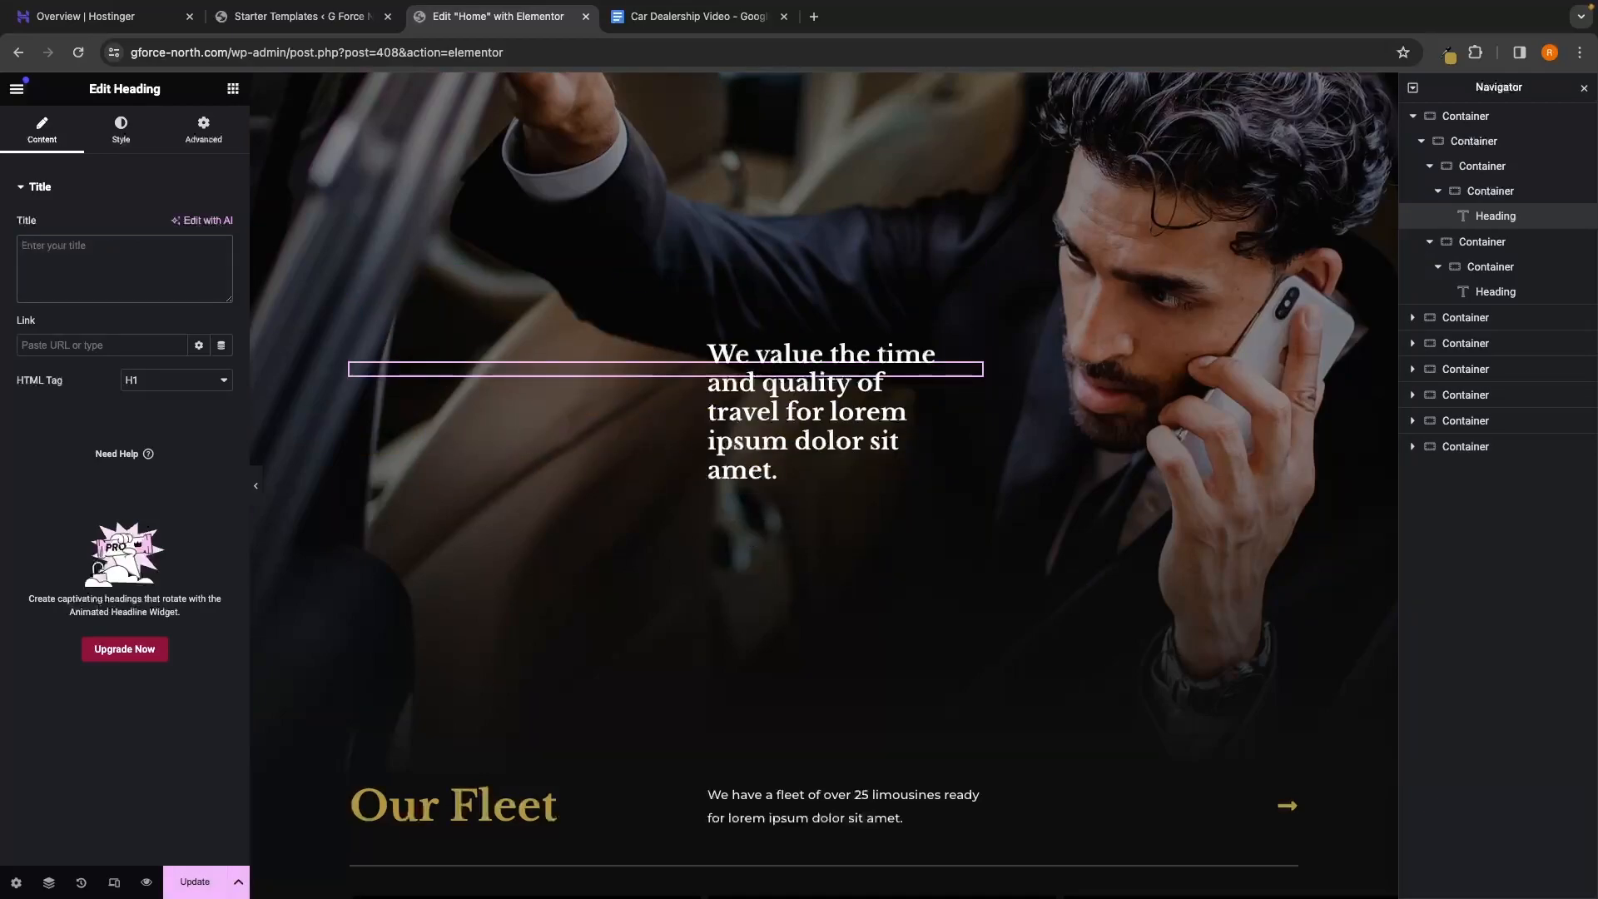
text(G-FOR)
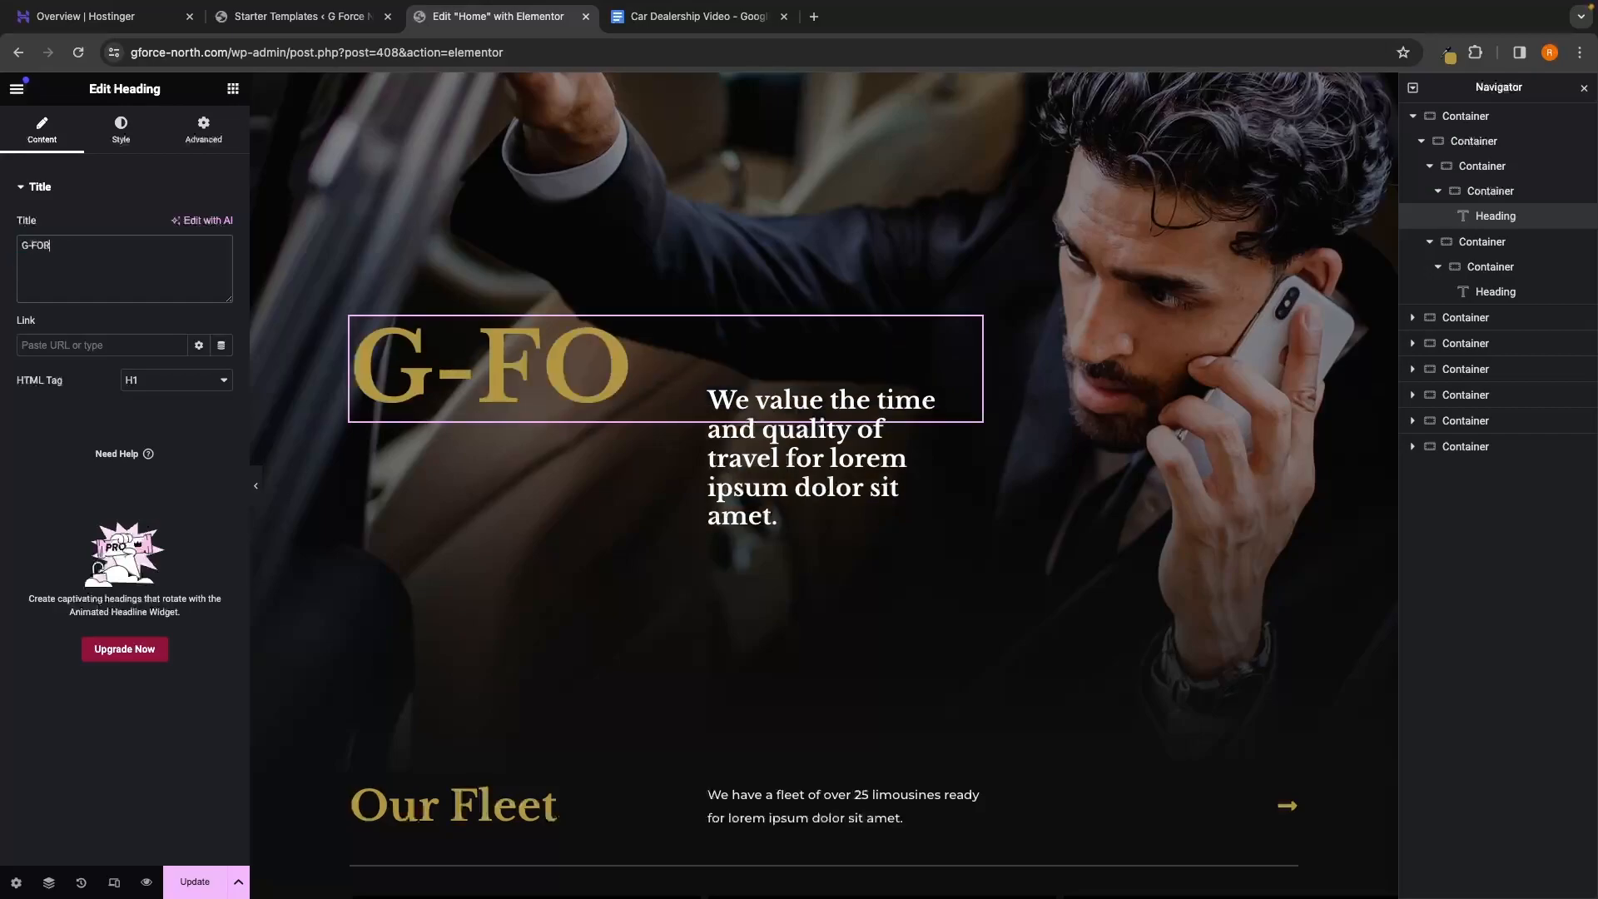
text(CE CARS)
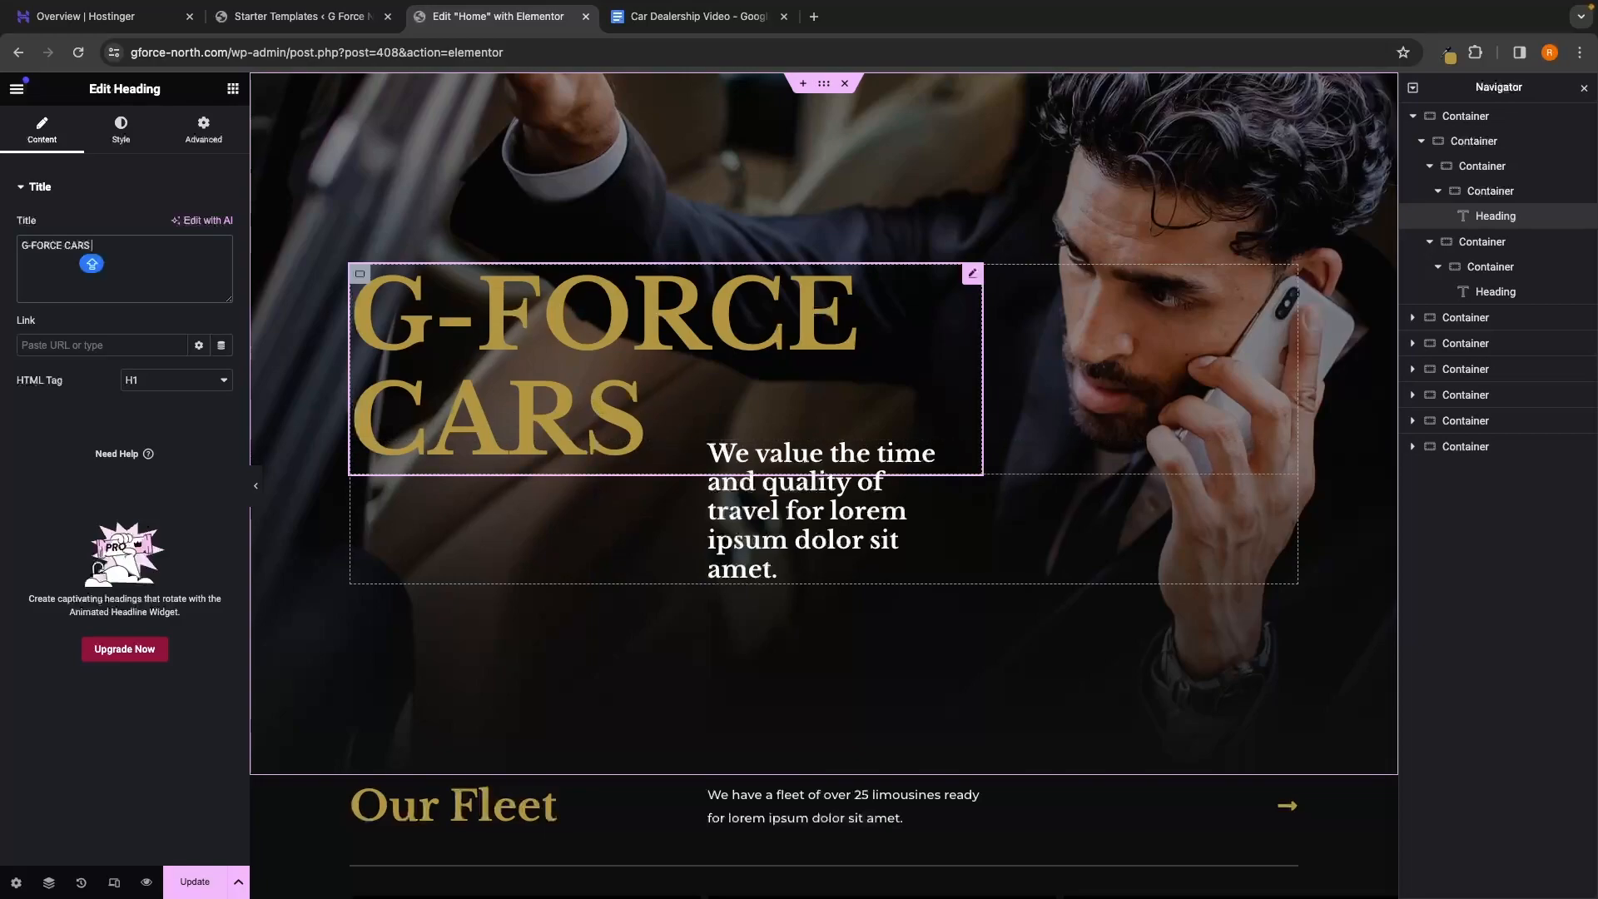
text(DE)
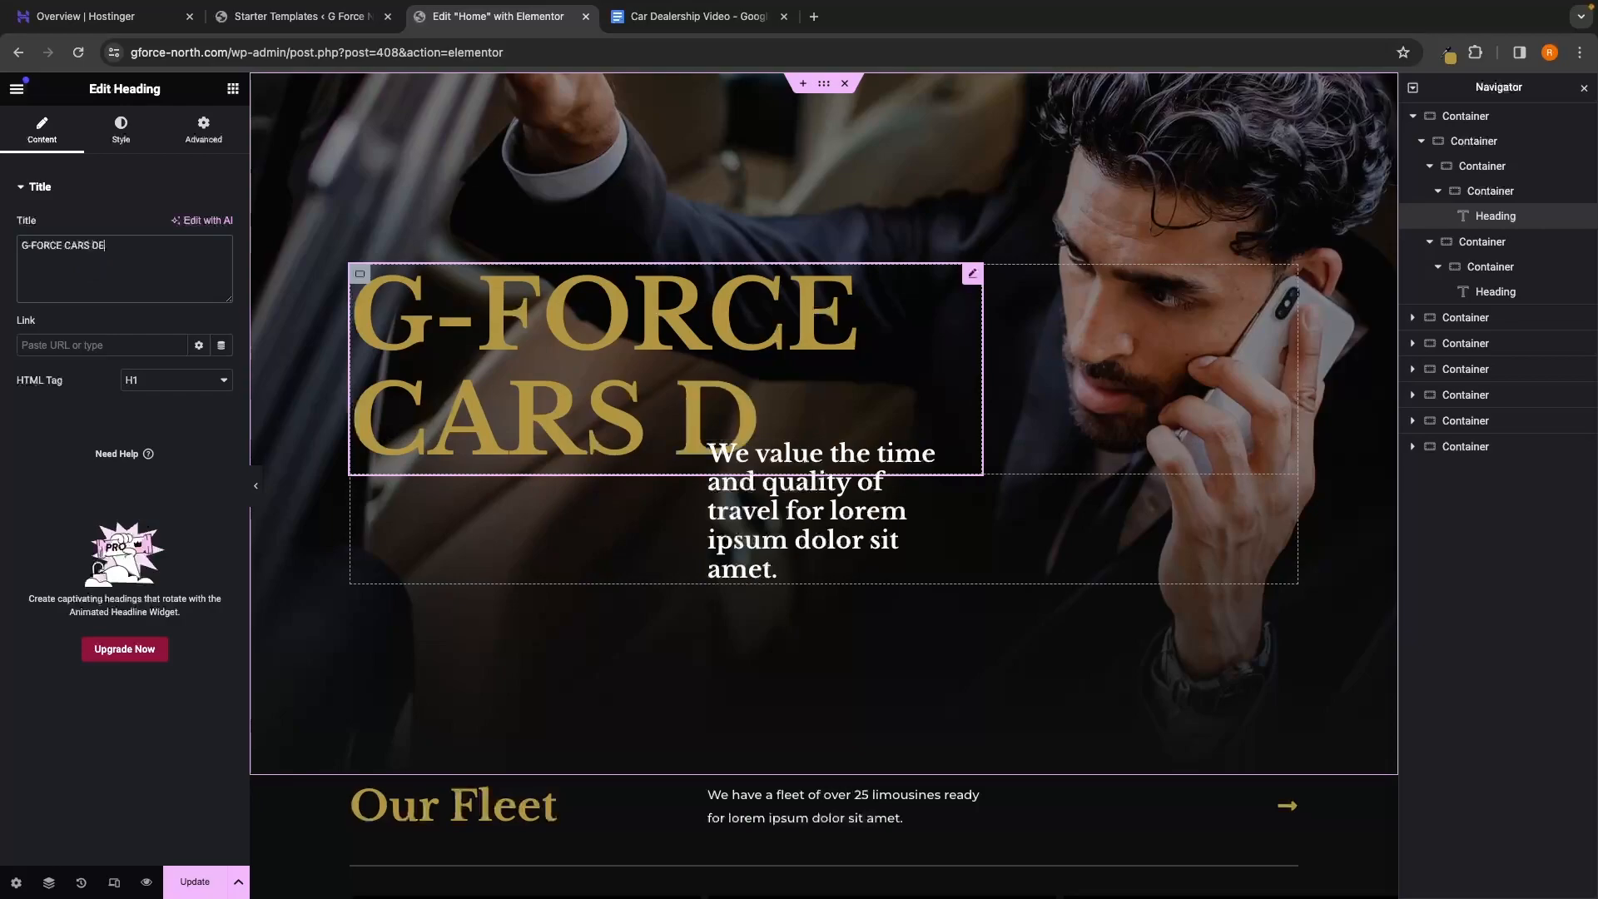
text(ALERSHIP)
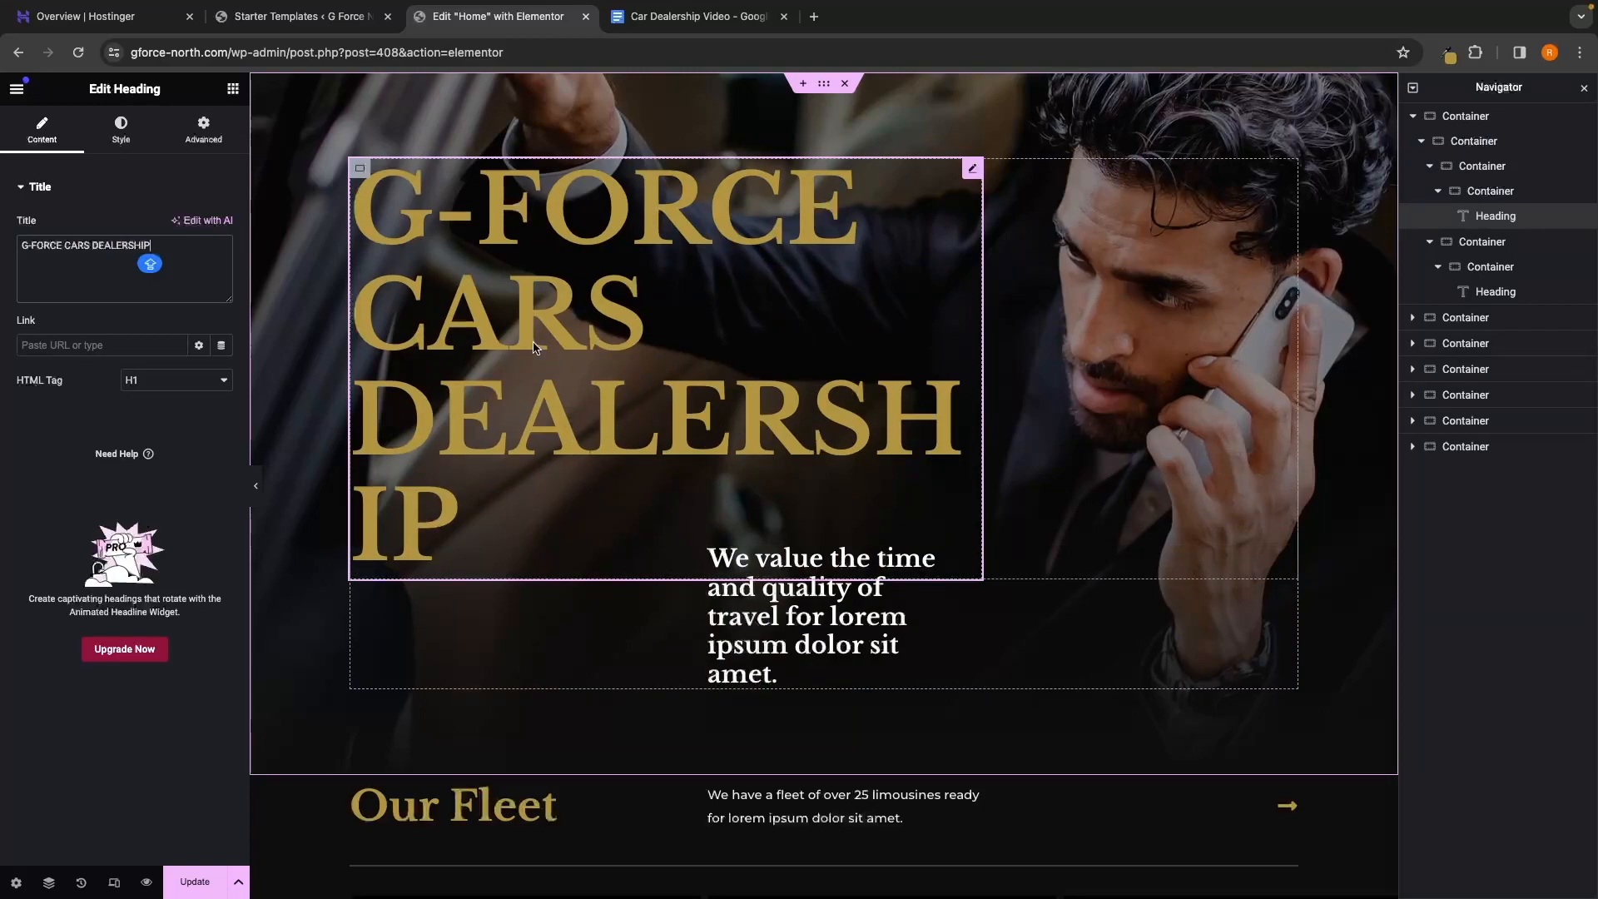
Set the heading's typography size to 86 px
click(126, 127)
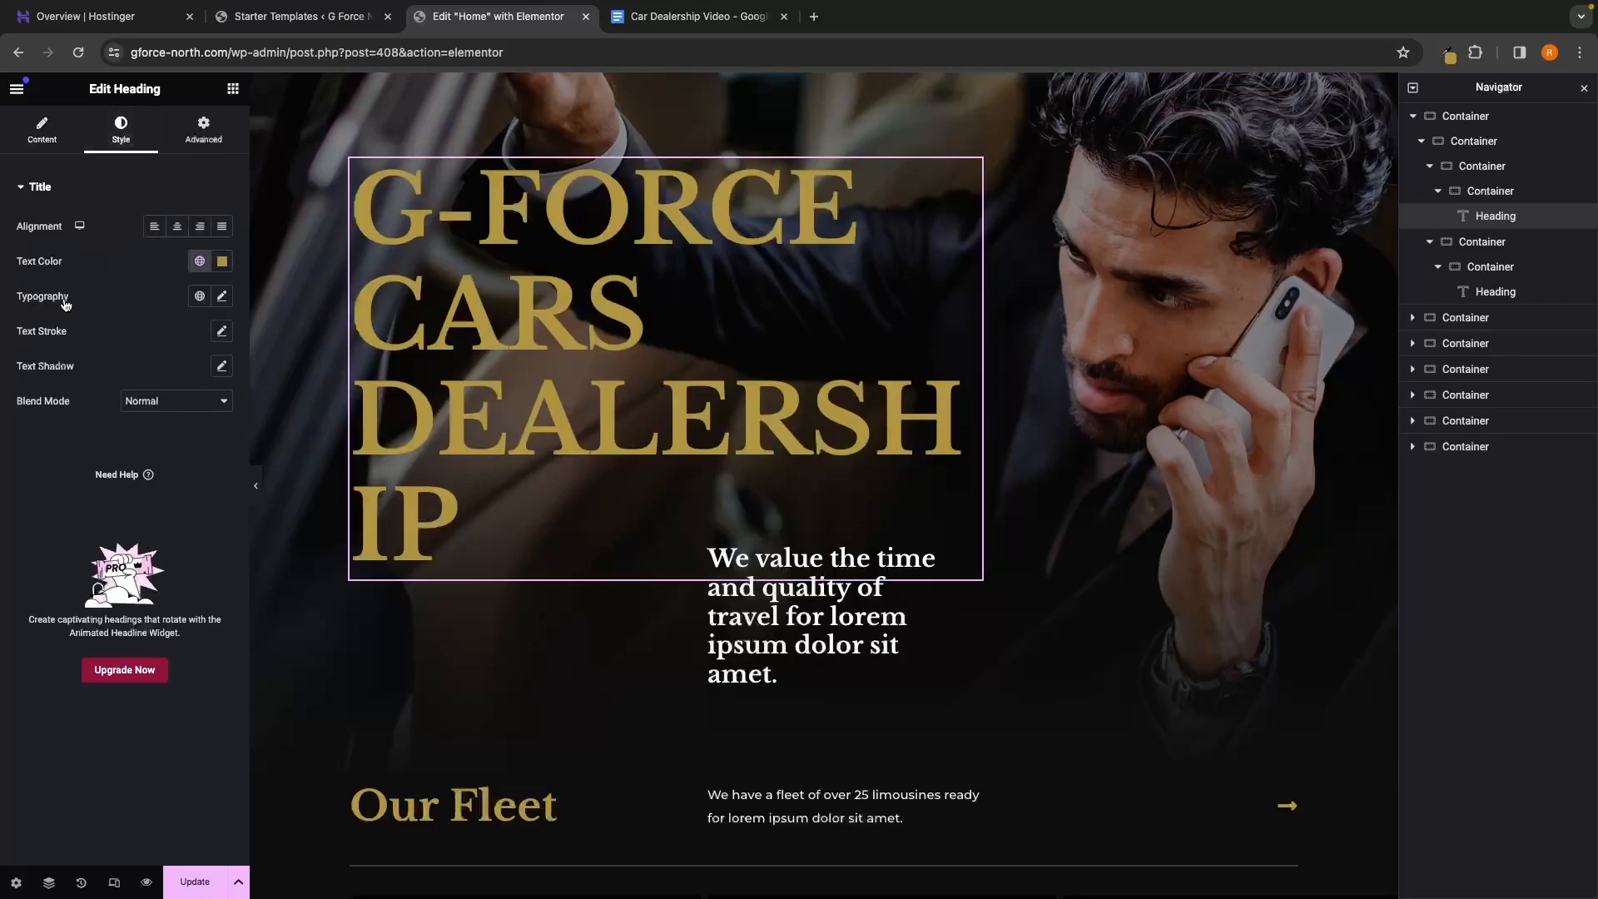
click(222, 298)
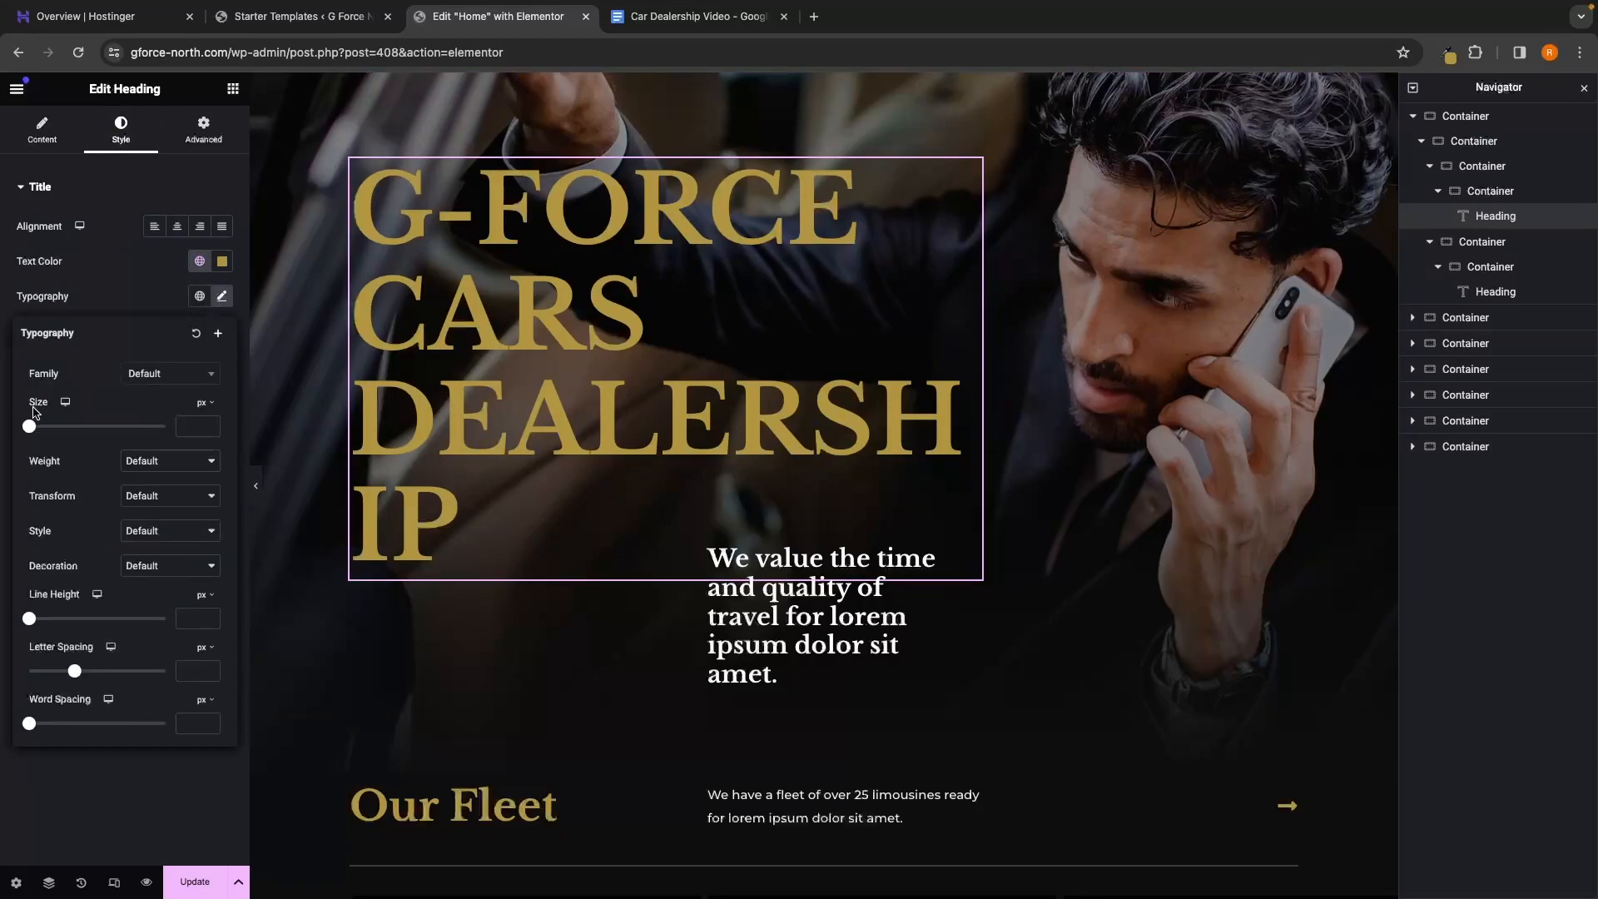
drag(29, 429, 87, 426)
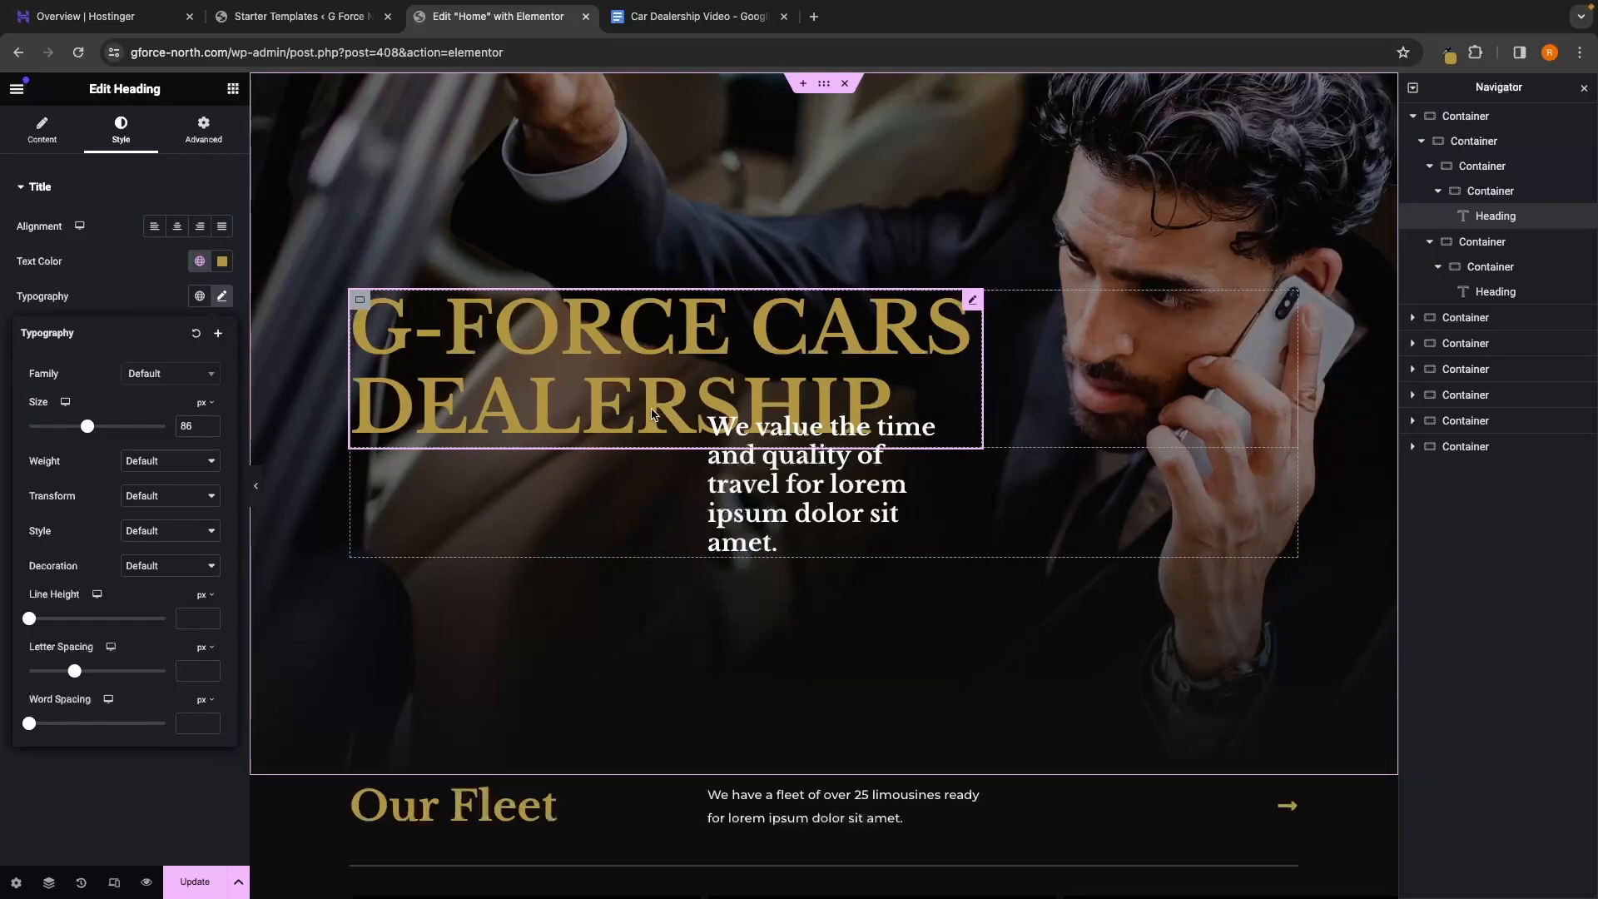
Use History to revert the heading to 'G-FORCE CARS' at original size, then Update the page
click(82, 882)
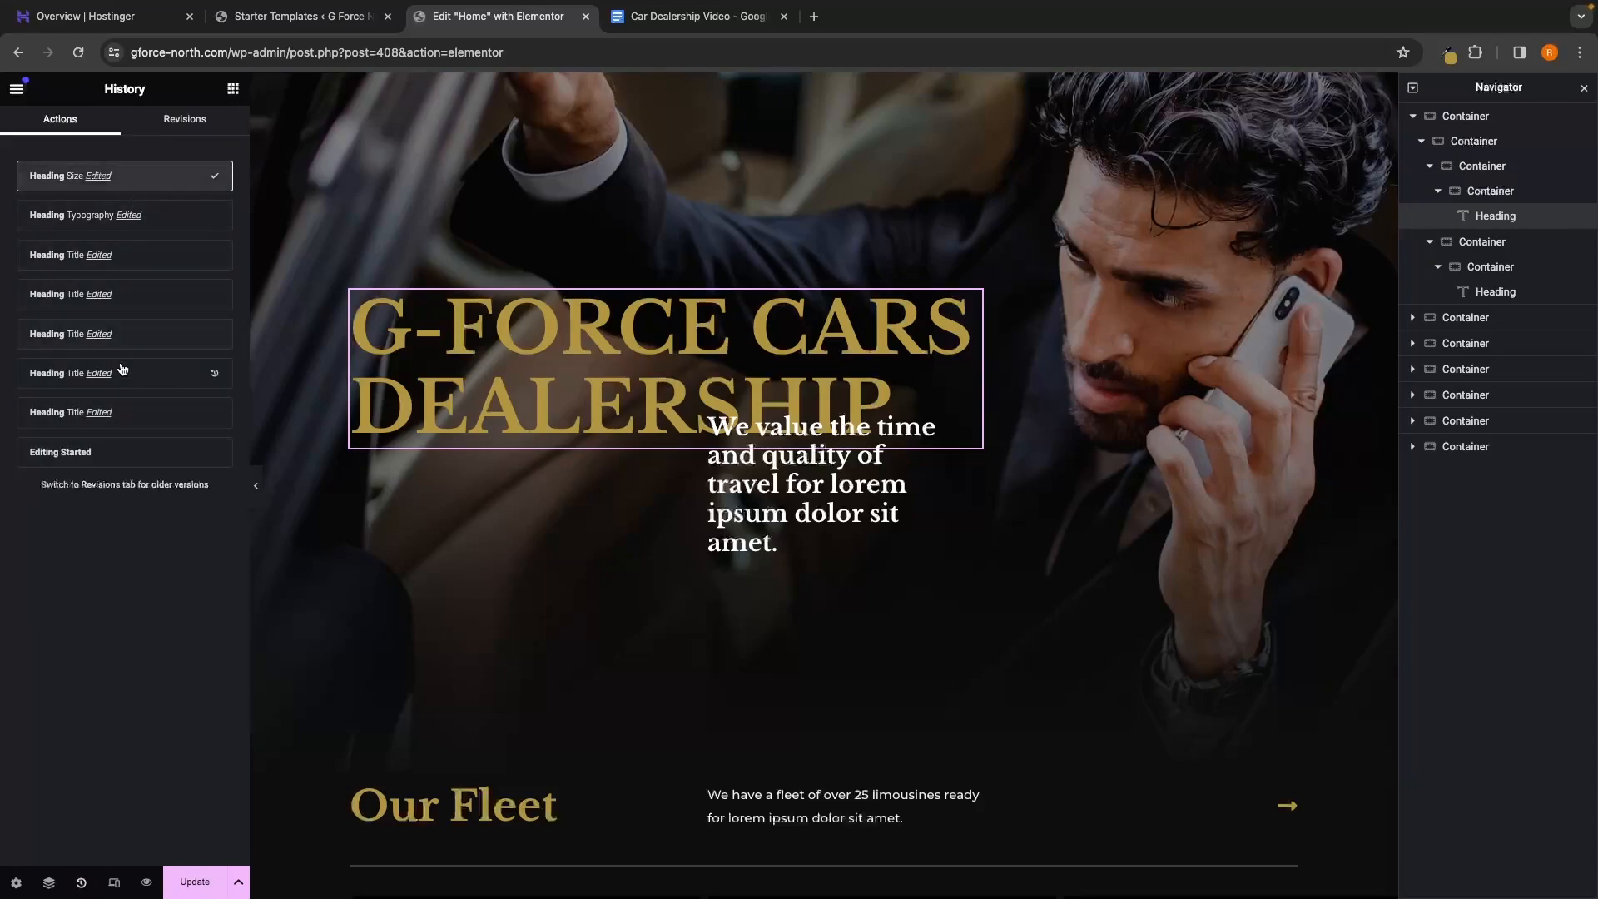
click(167, 224)
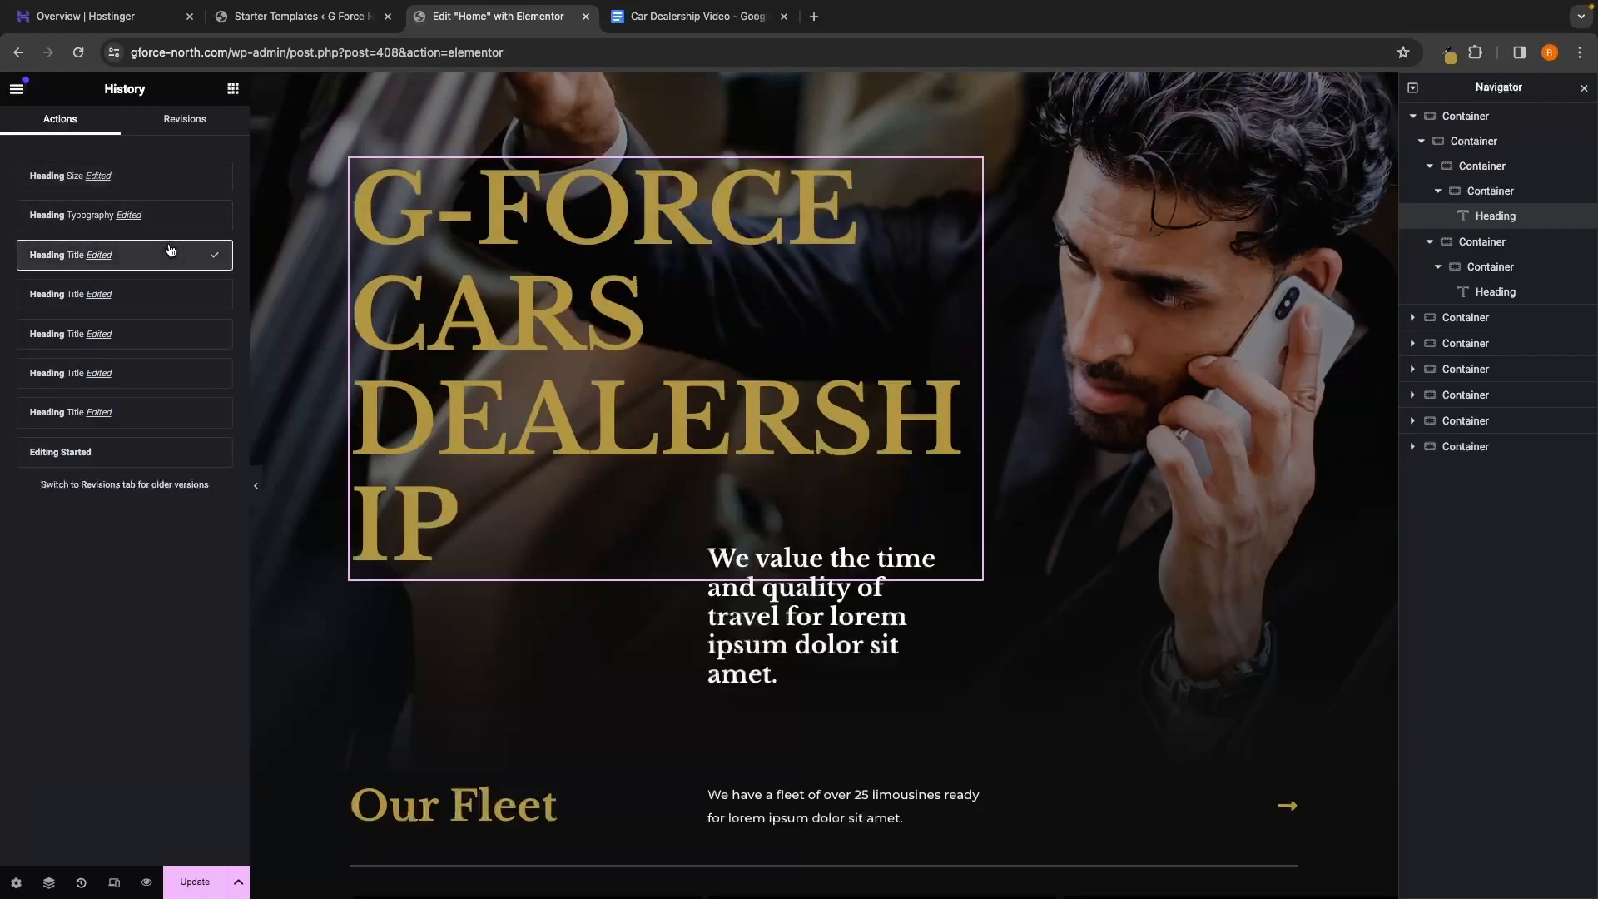
click(161, 297)
click(161, 336)
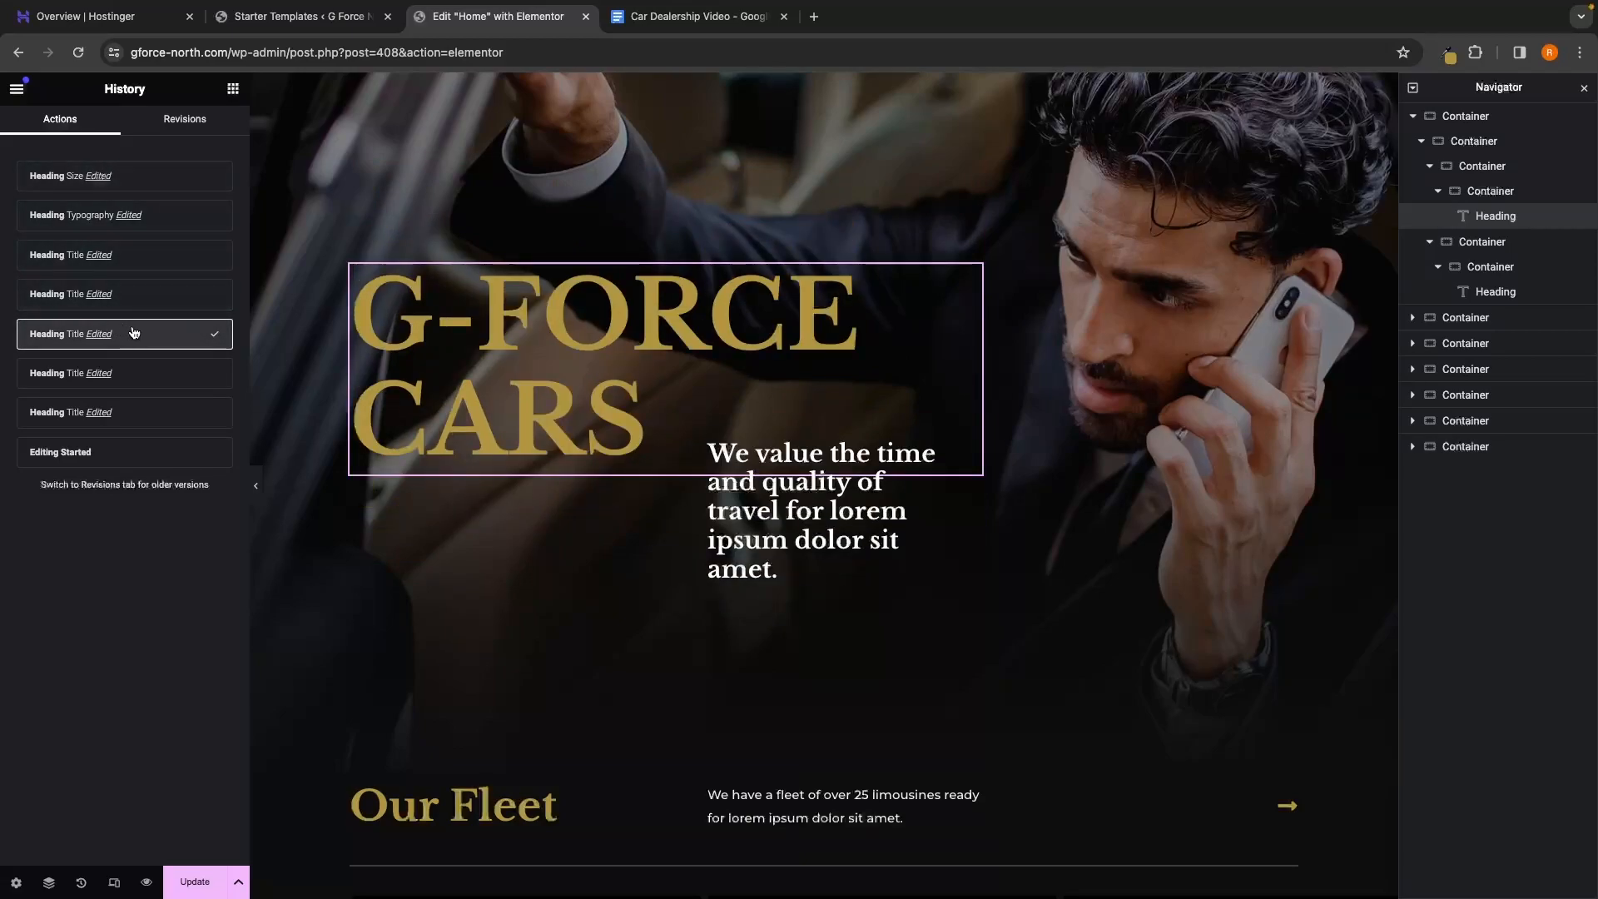
click(197, 880)
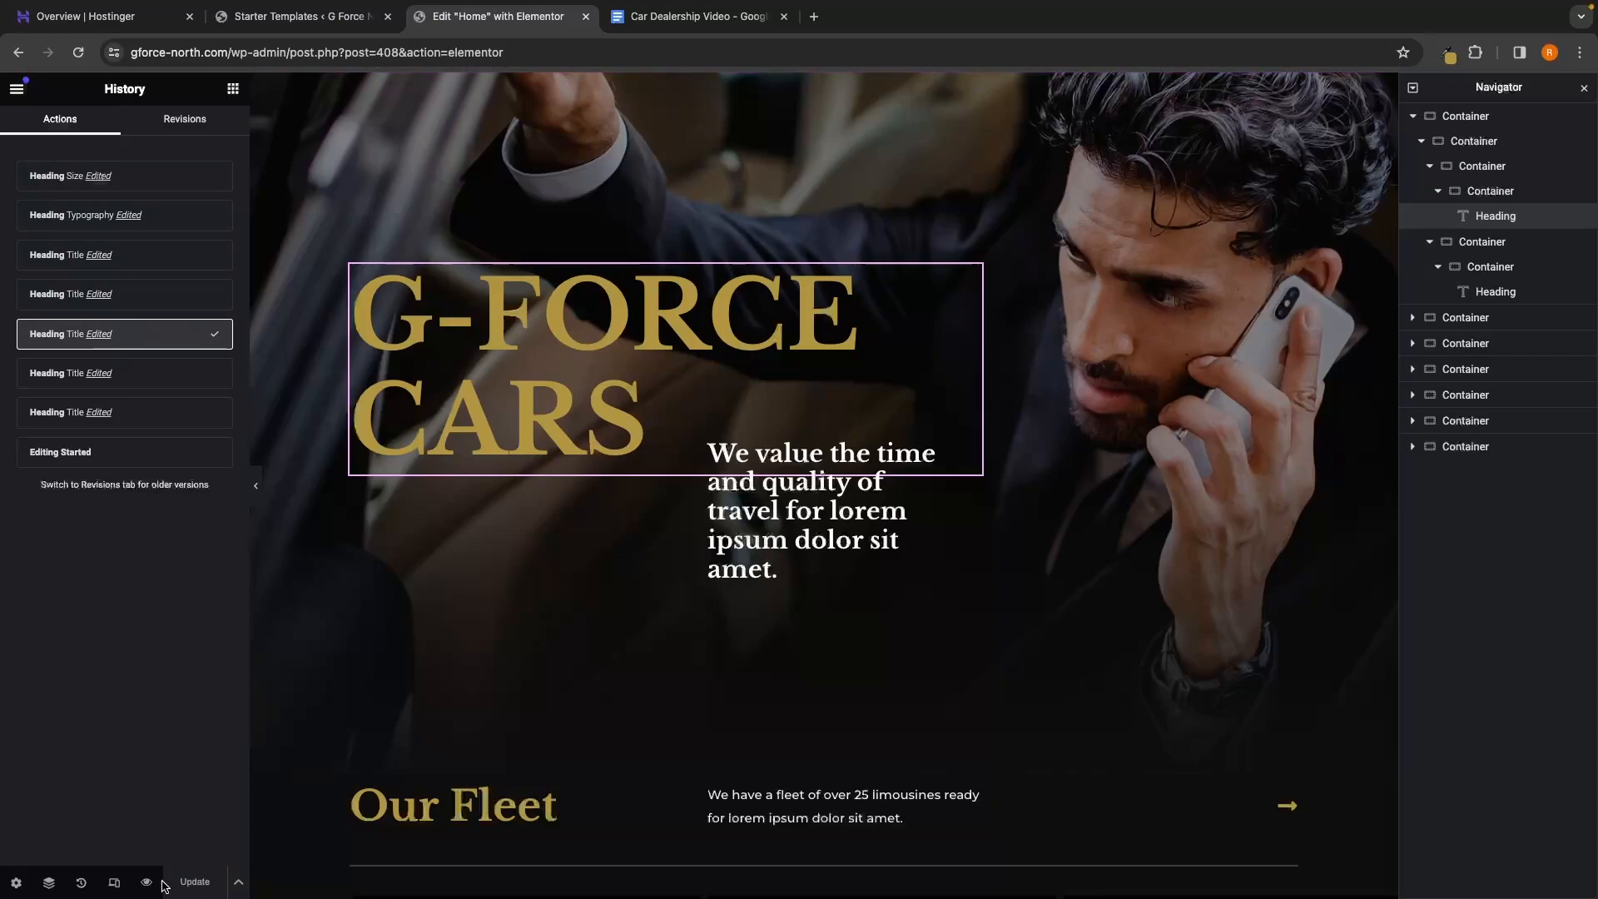
click(233, 90)
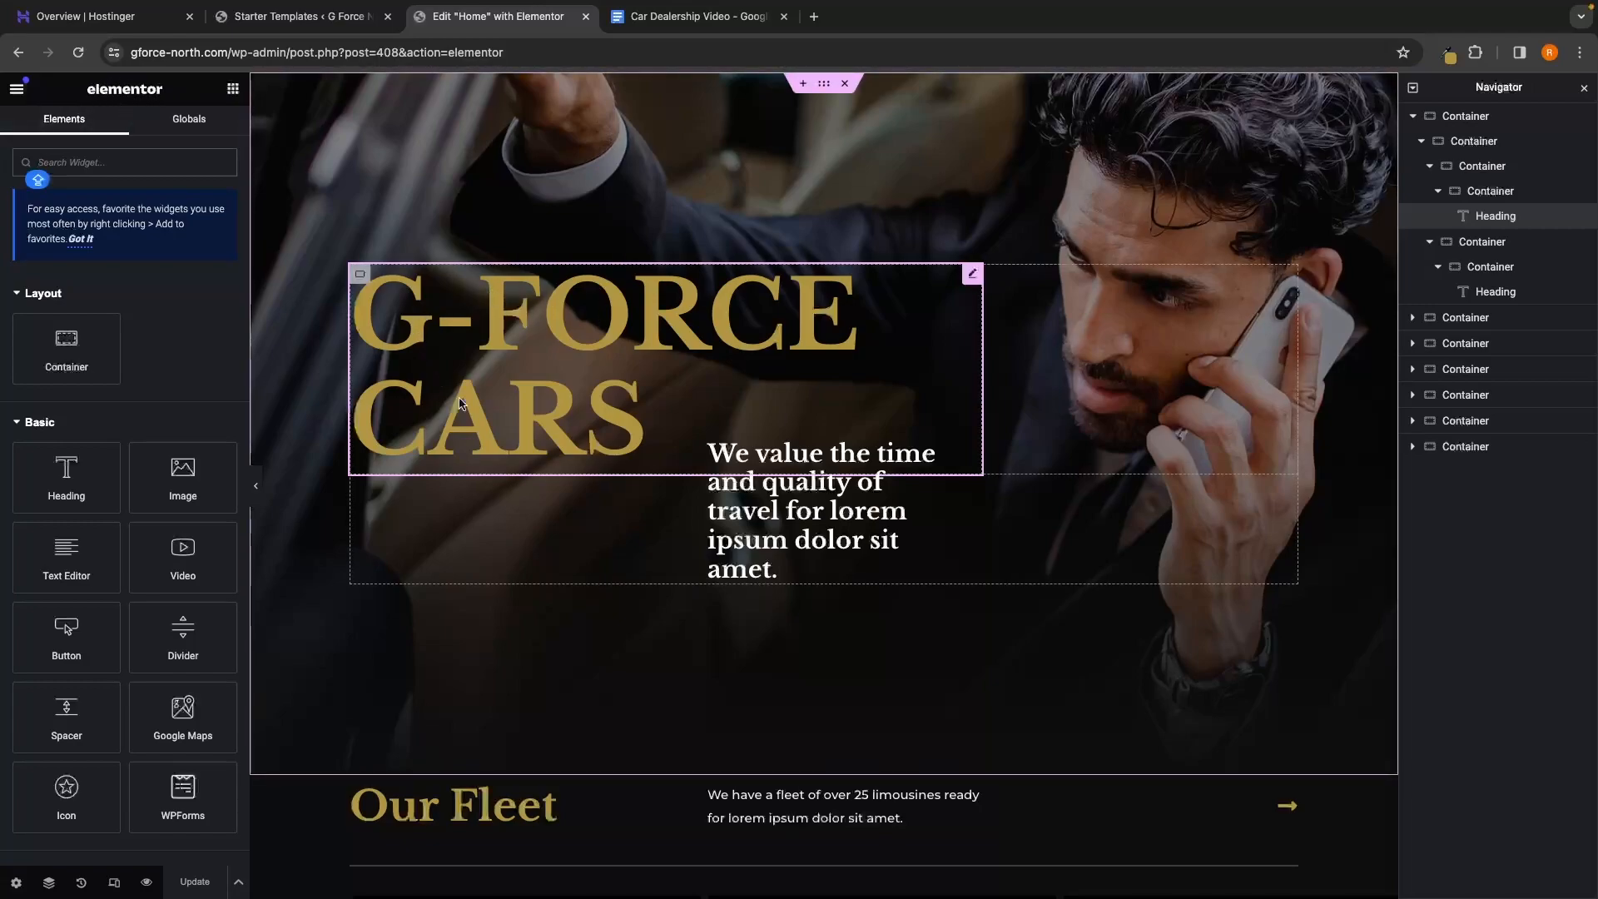
Change the hero subheading's title text to 'An award winning dealer that you can trust'
click(779, 539)
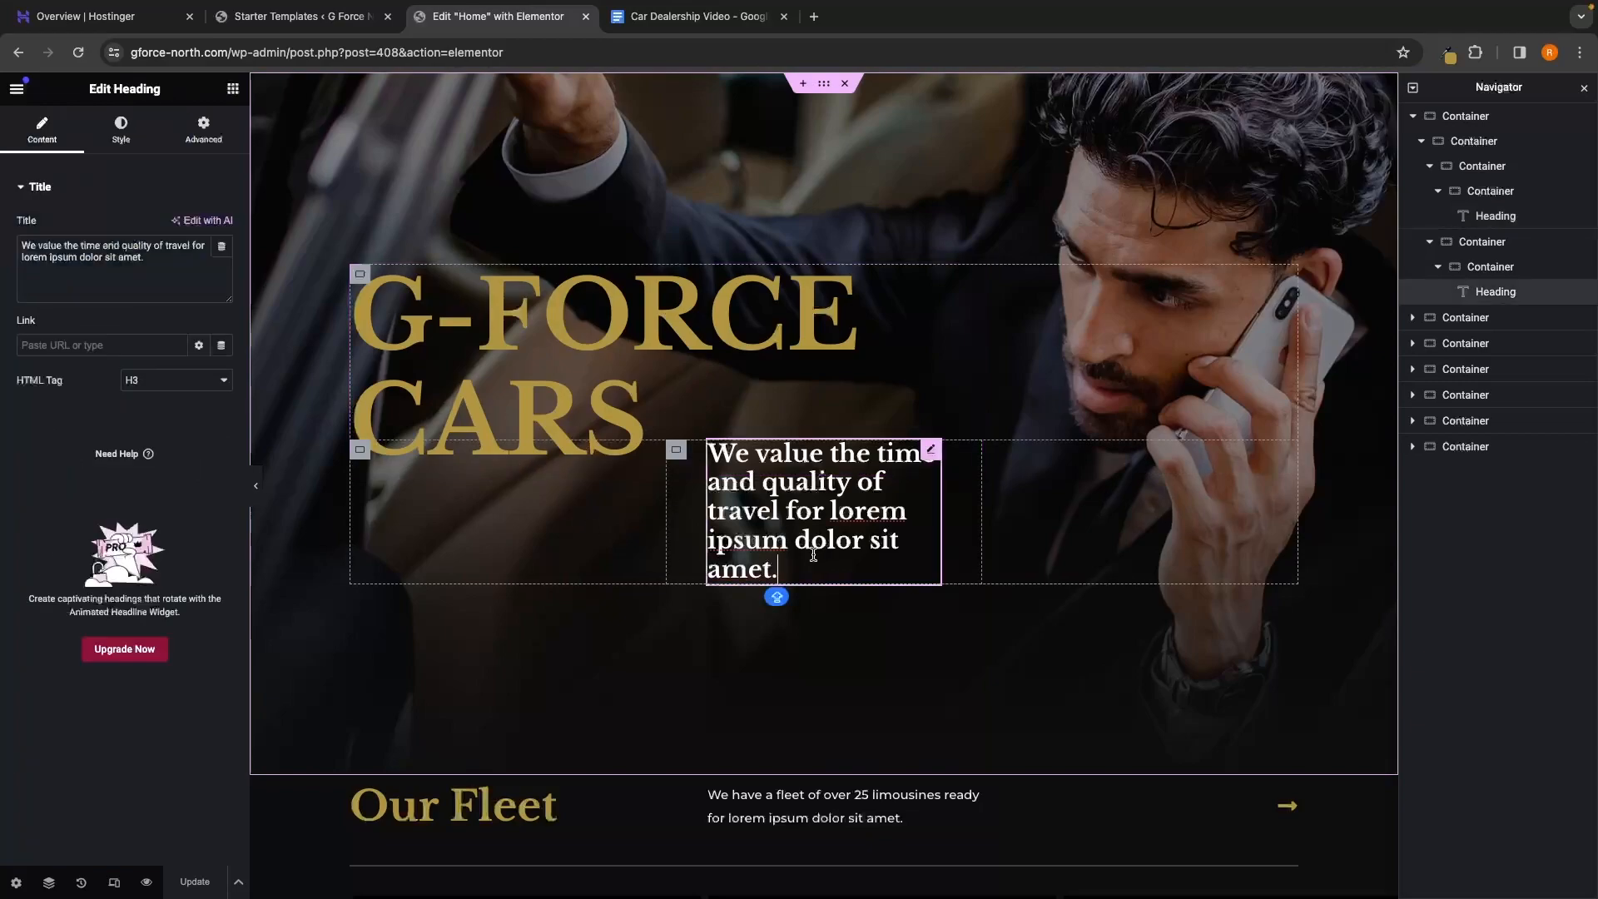
drag(146, 258, 12, 248)
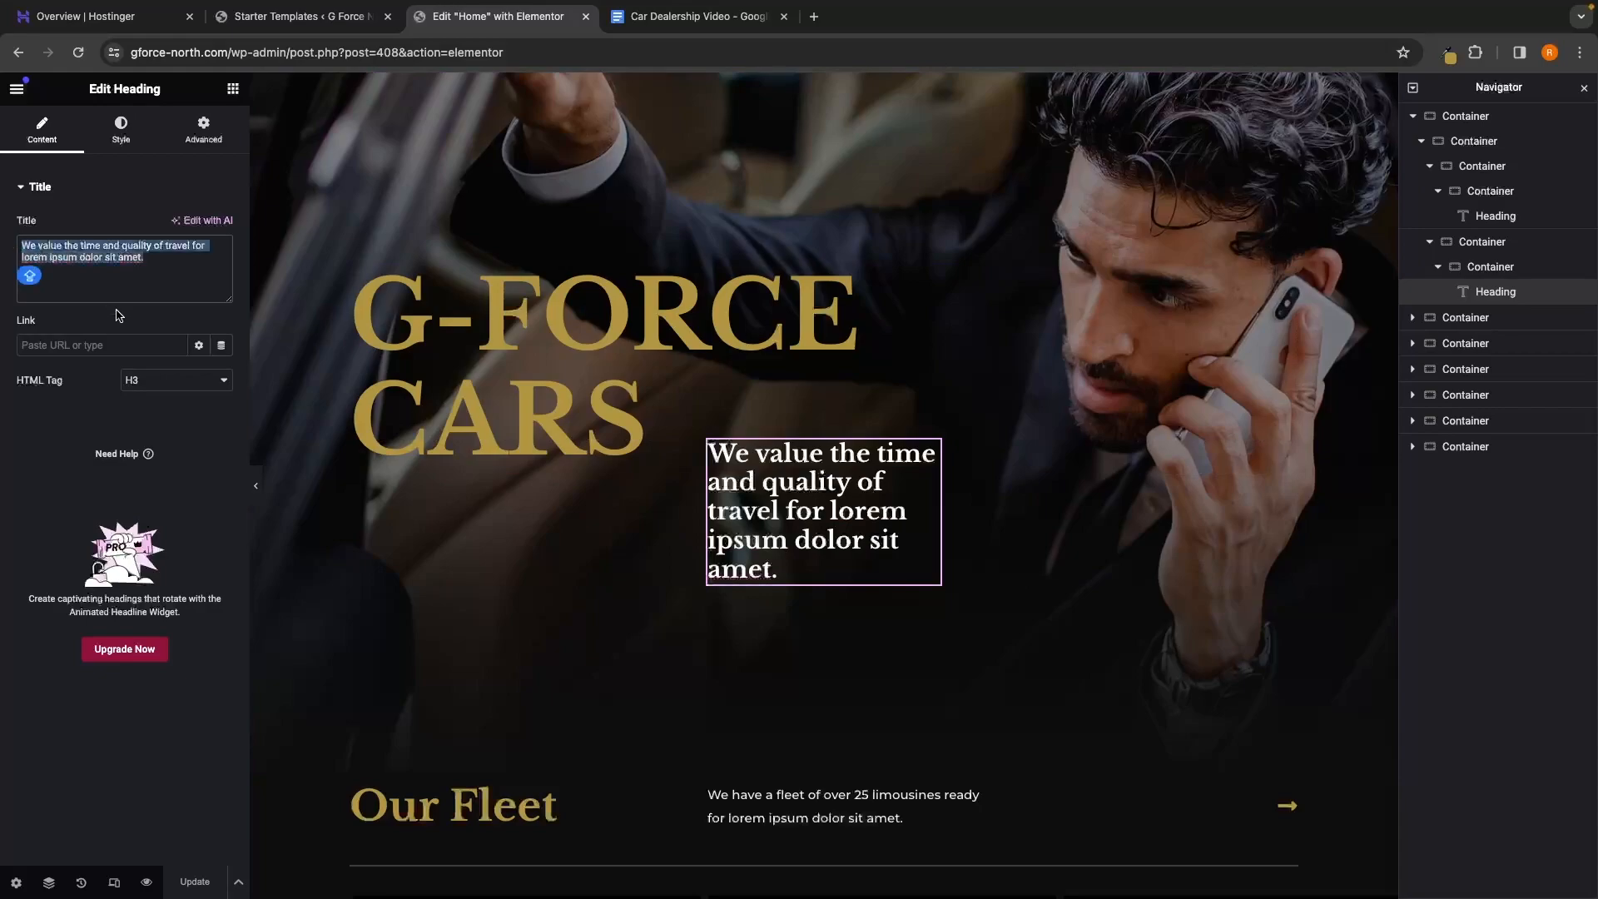
key(BackSpace)
text(An award w)
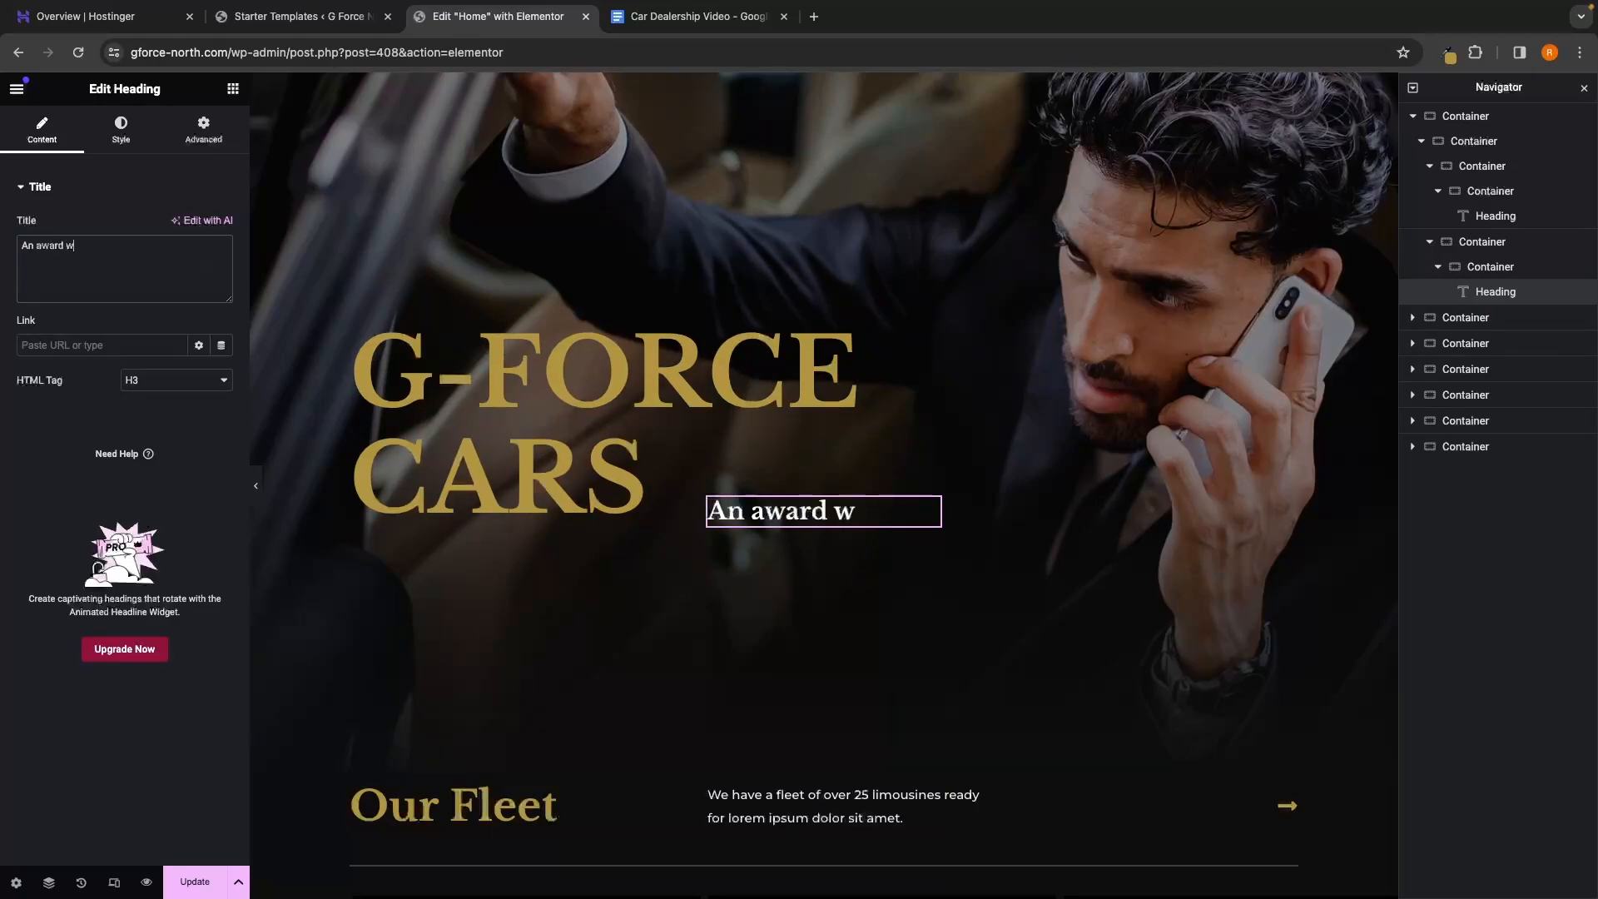
text(inning dealer tha)
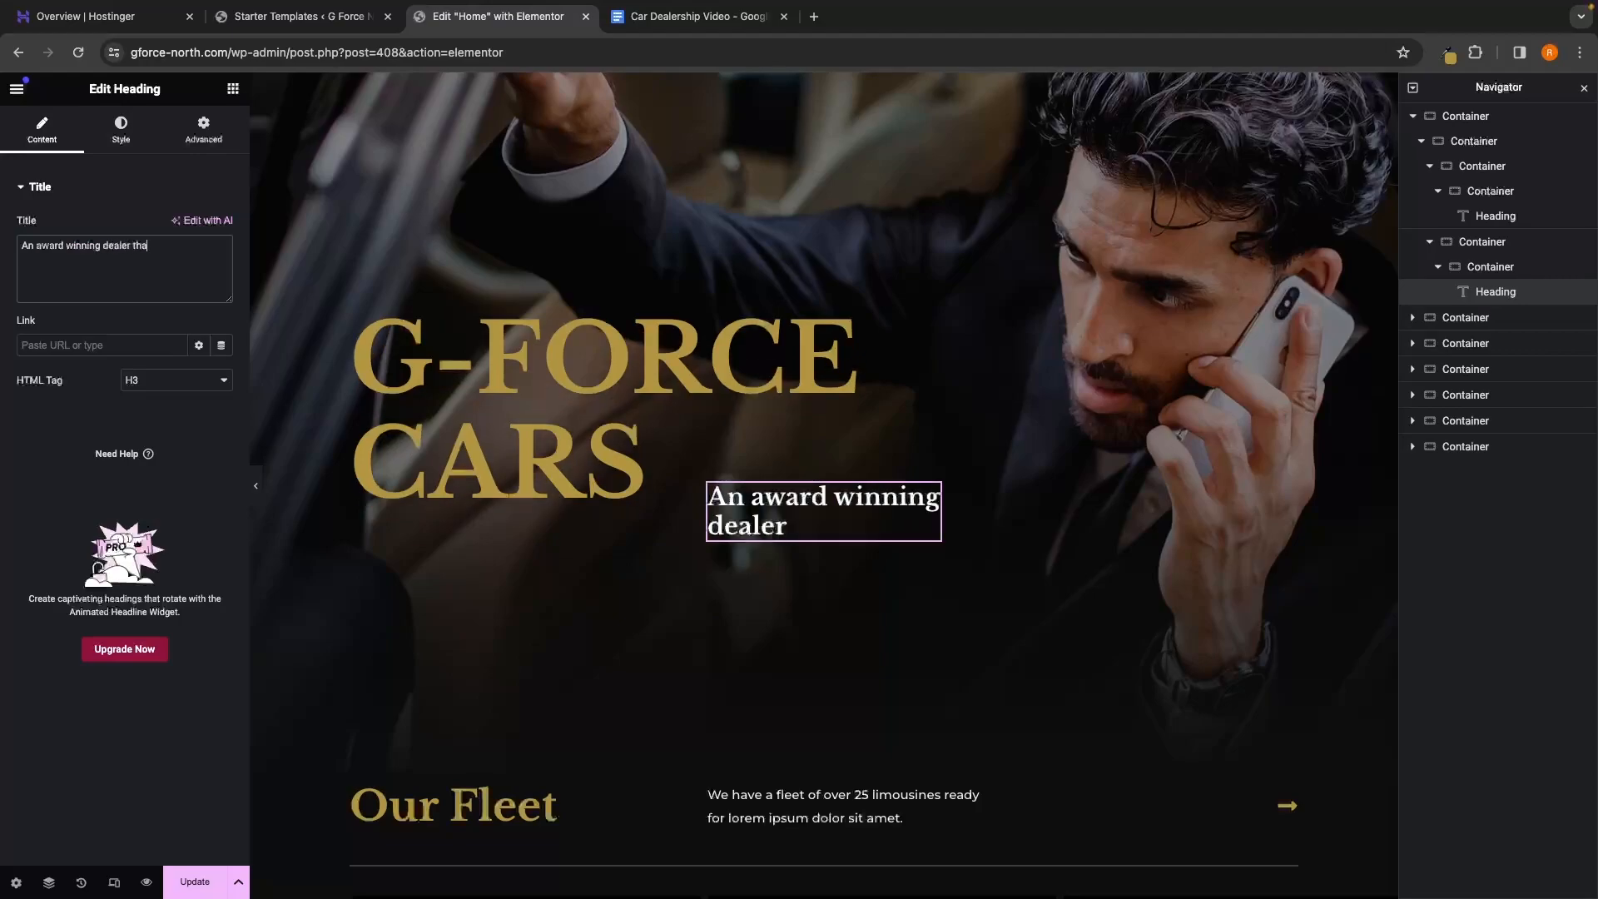
text(t you can trust.)
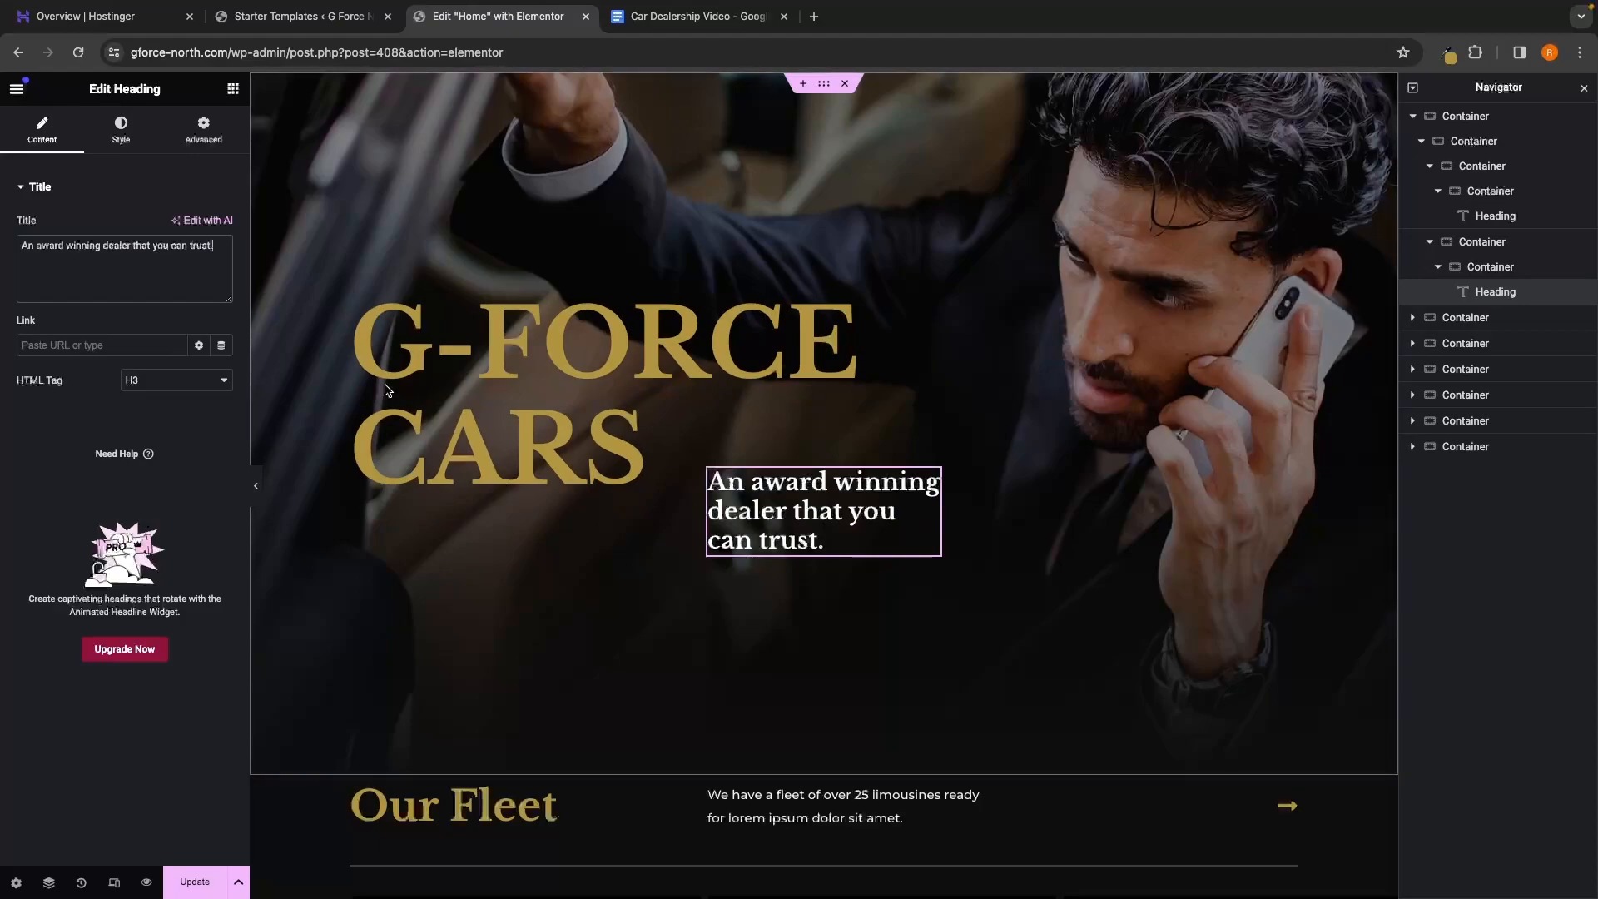
scroll(828, 520, down, 2)
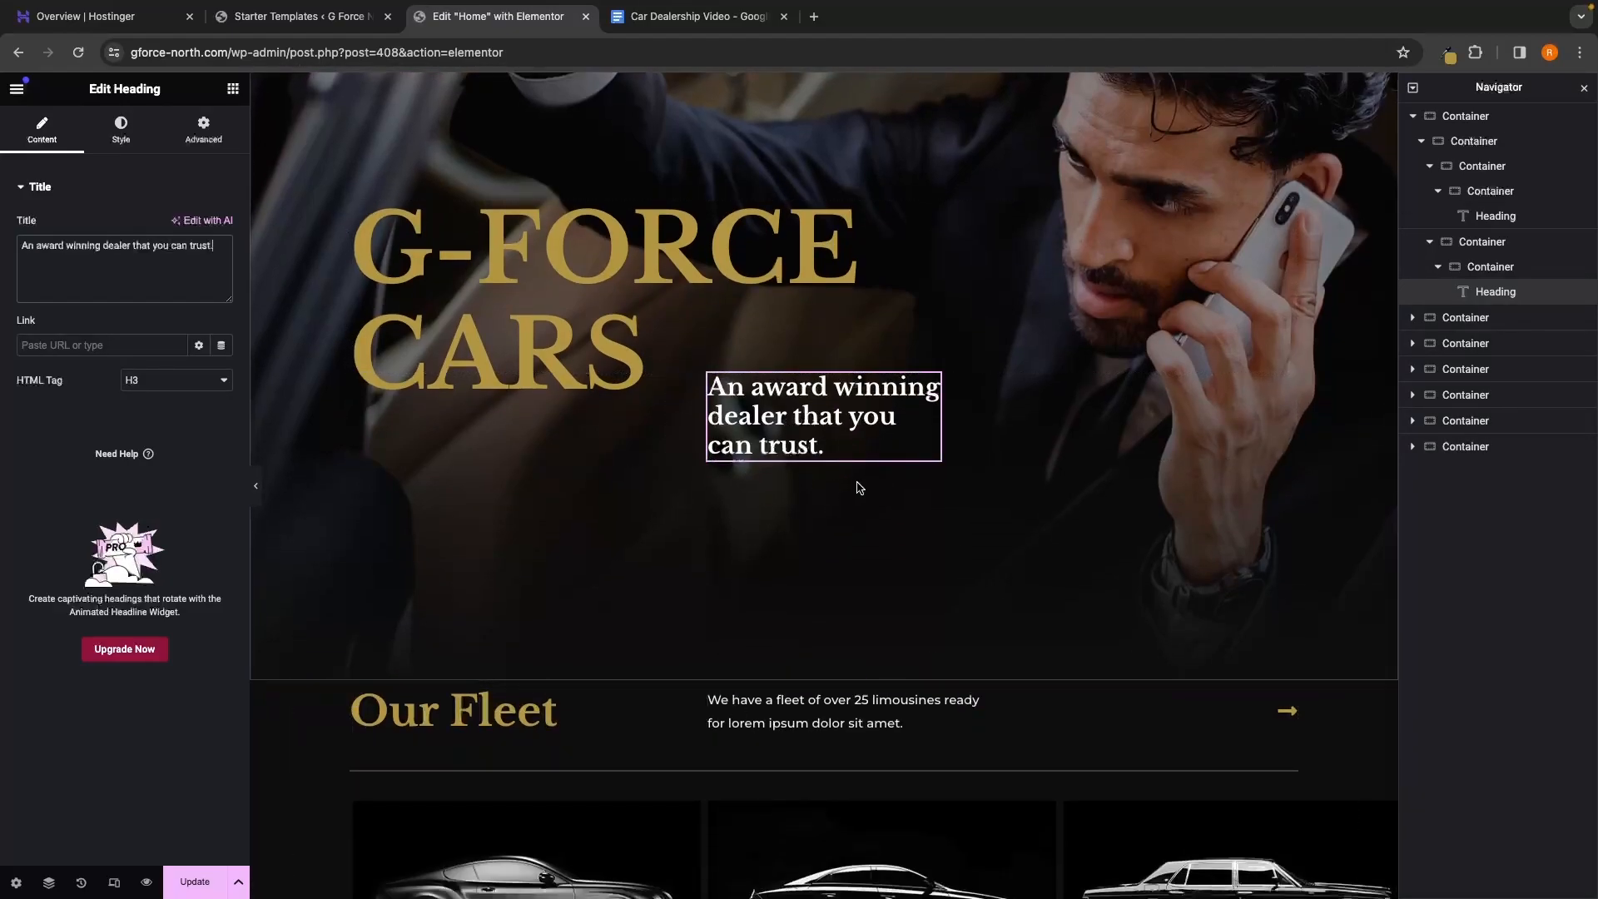
scroll(806, 475, up, 2)
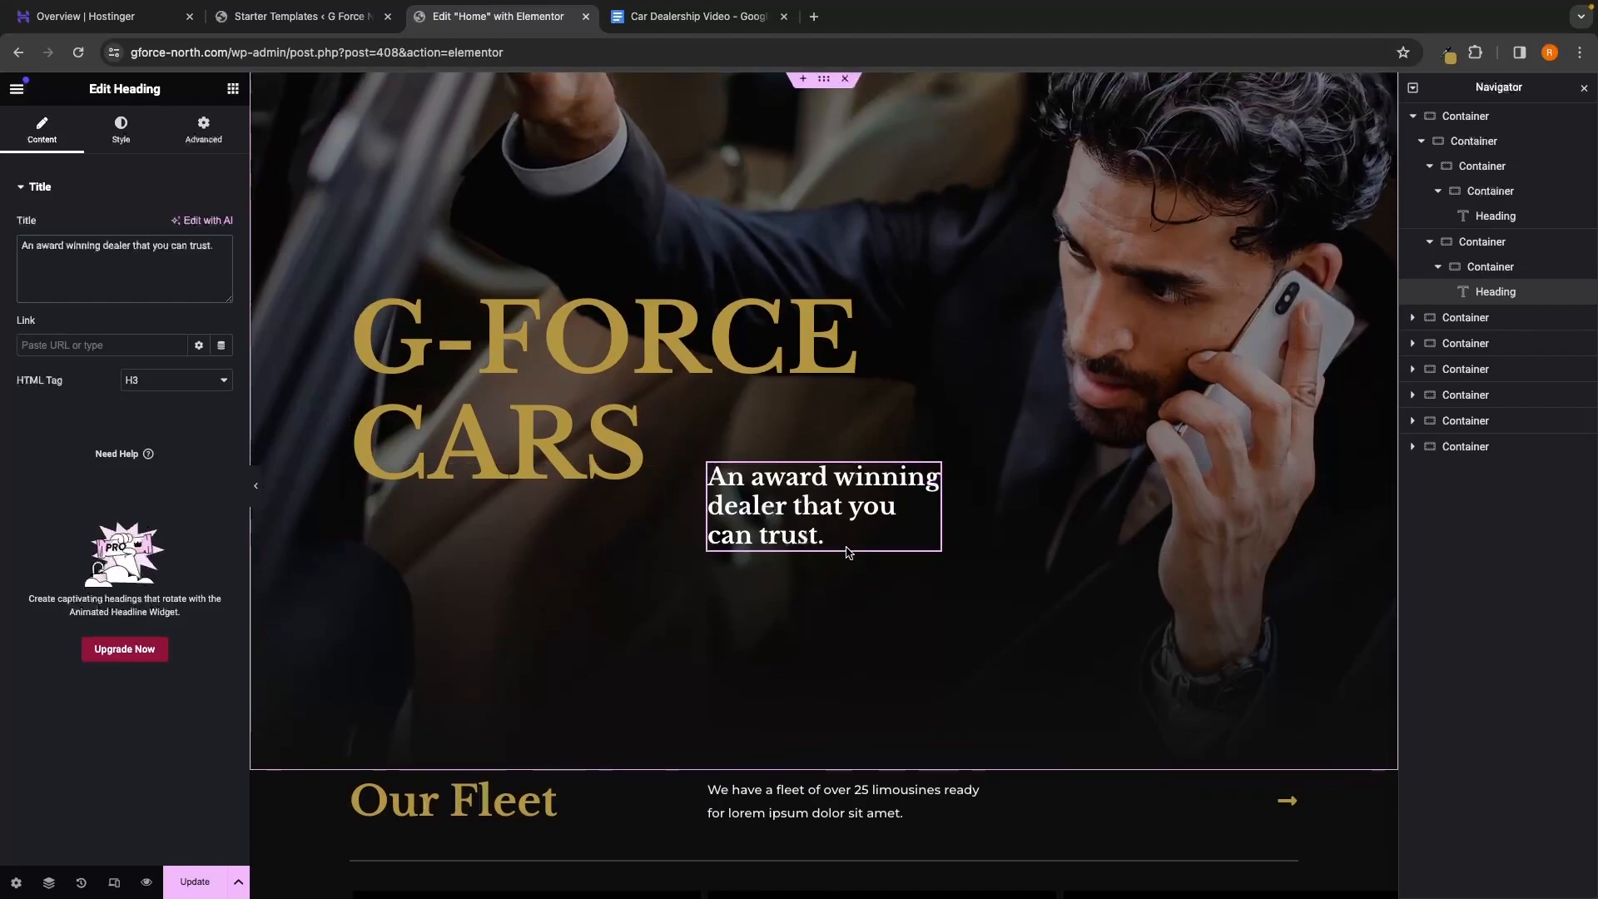
scroll(820, 537, up, 1)
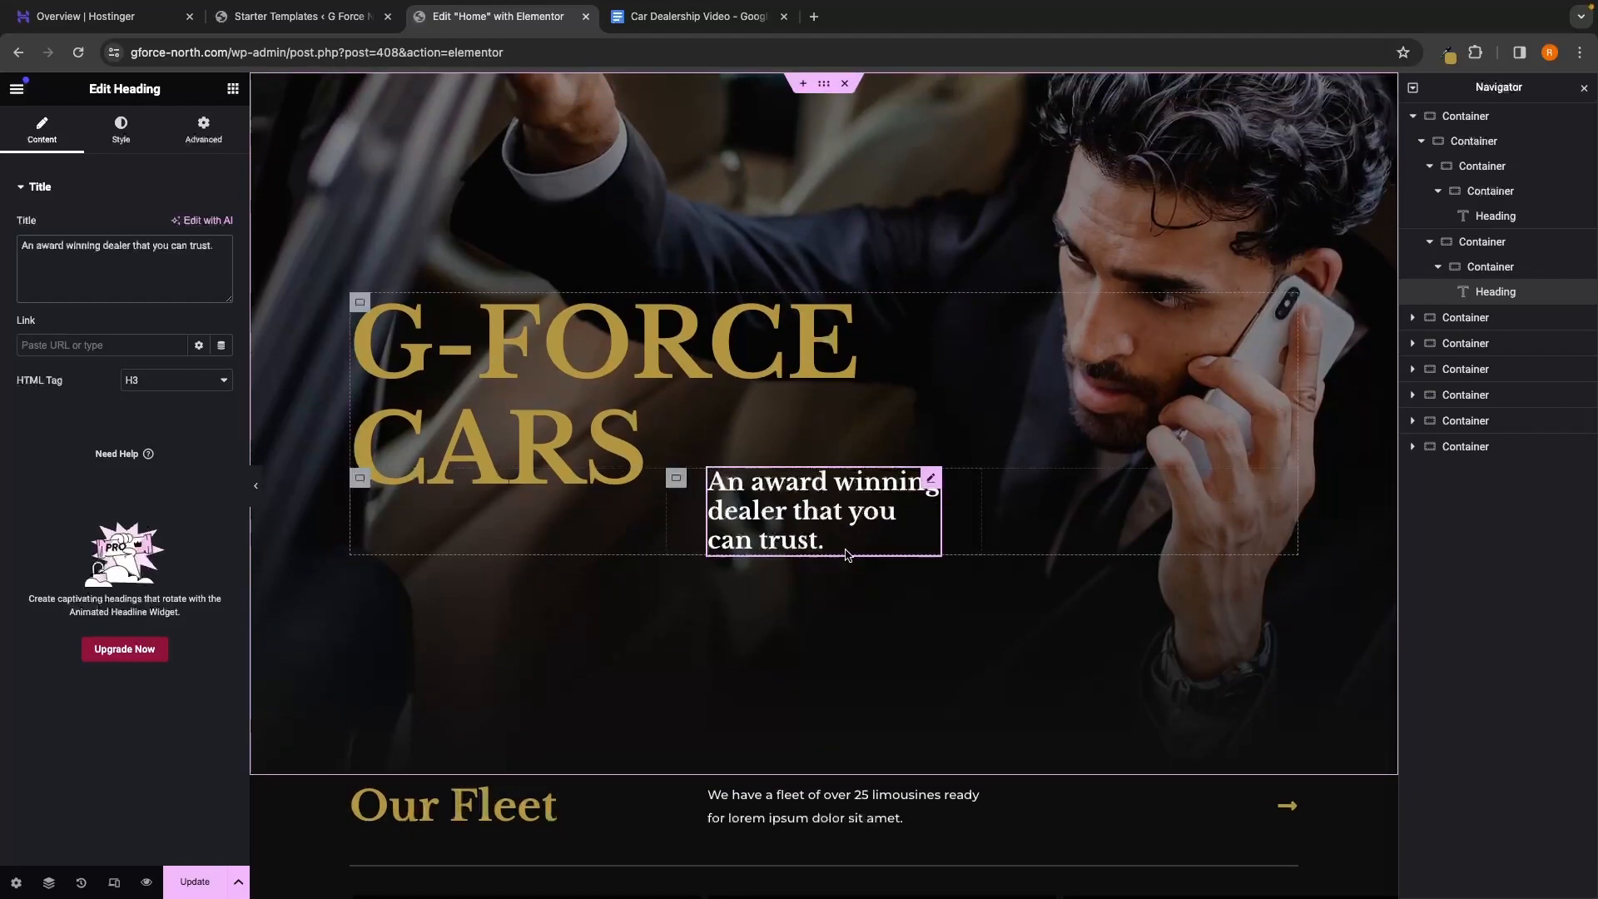
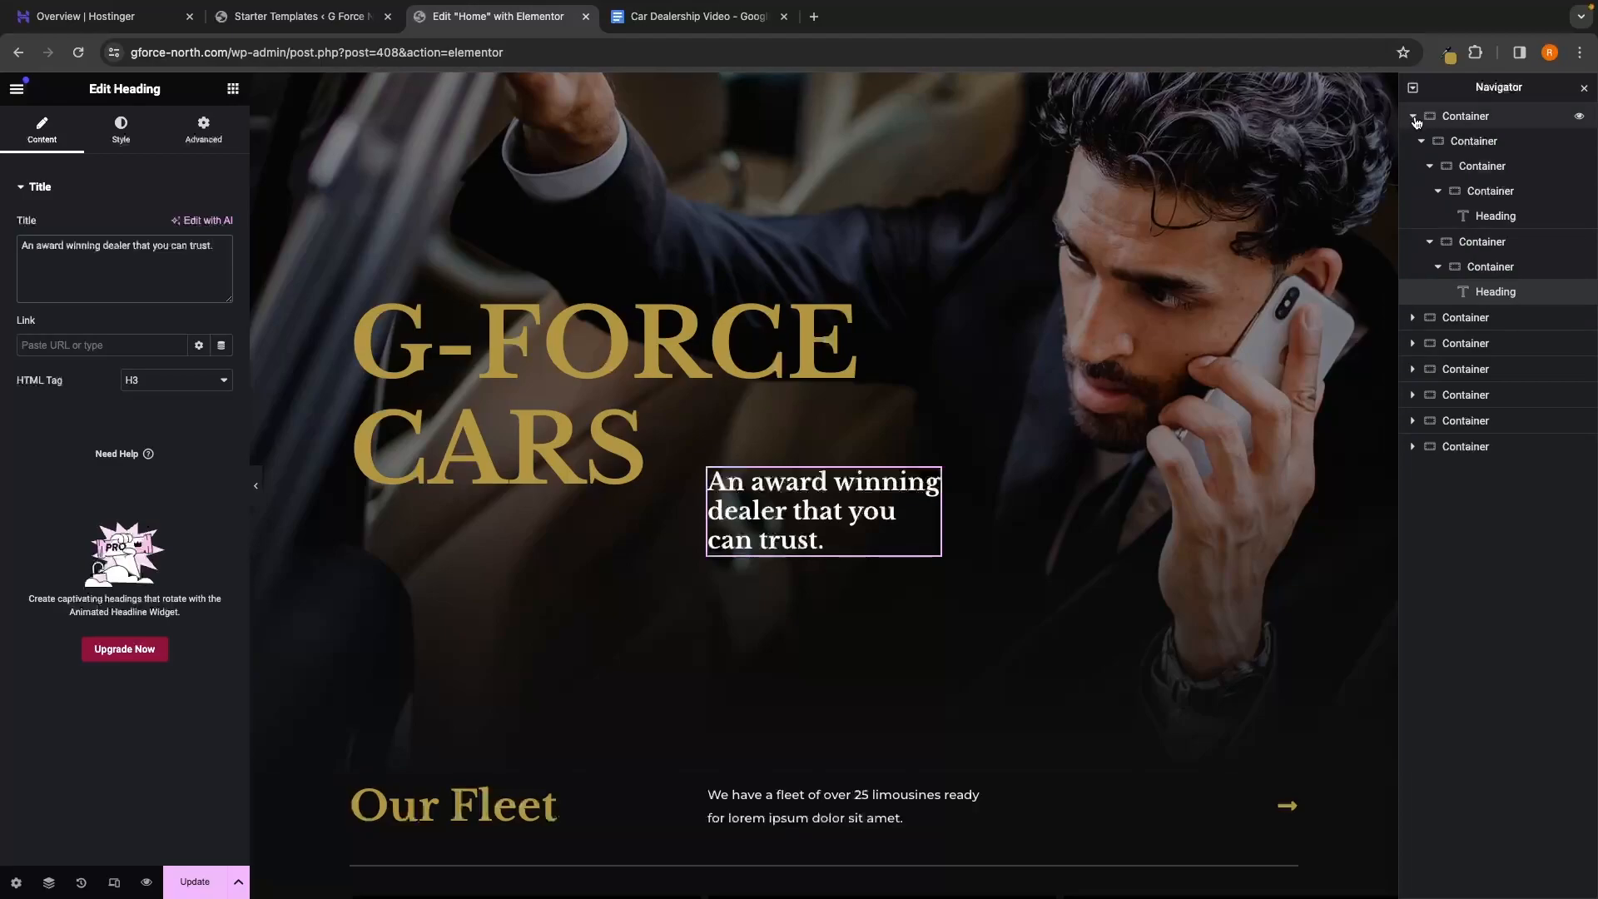
Select the hero Container in Navigator and open Choose Image from its Style > Background
click(1413, 118)
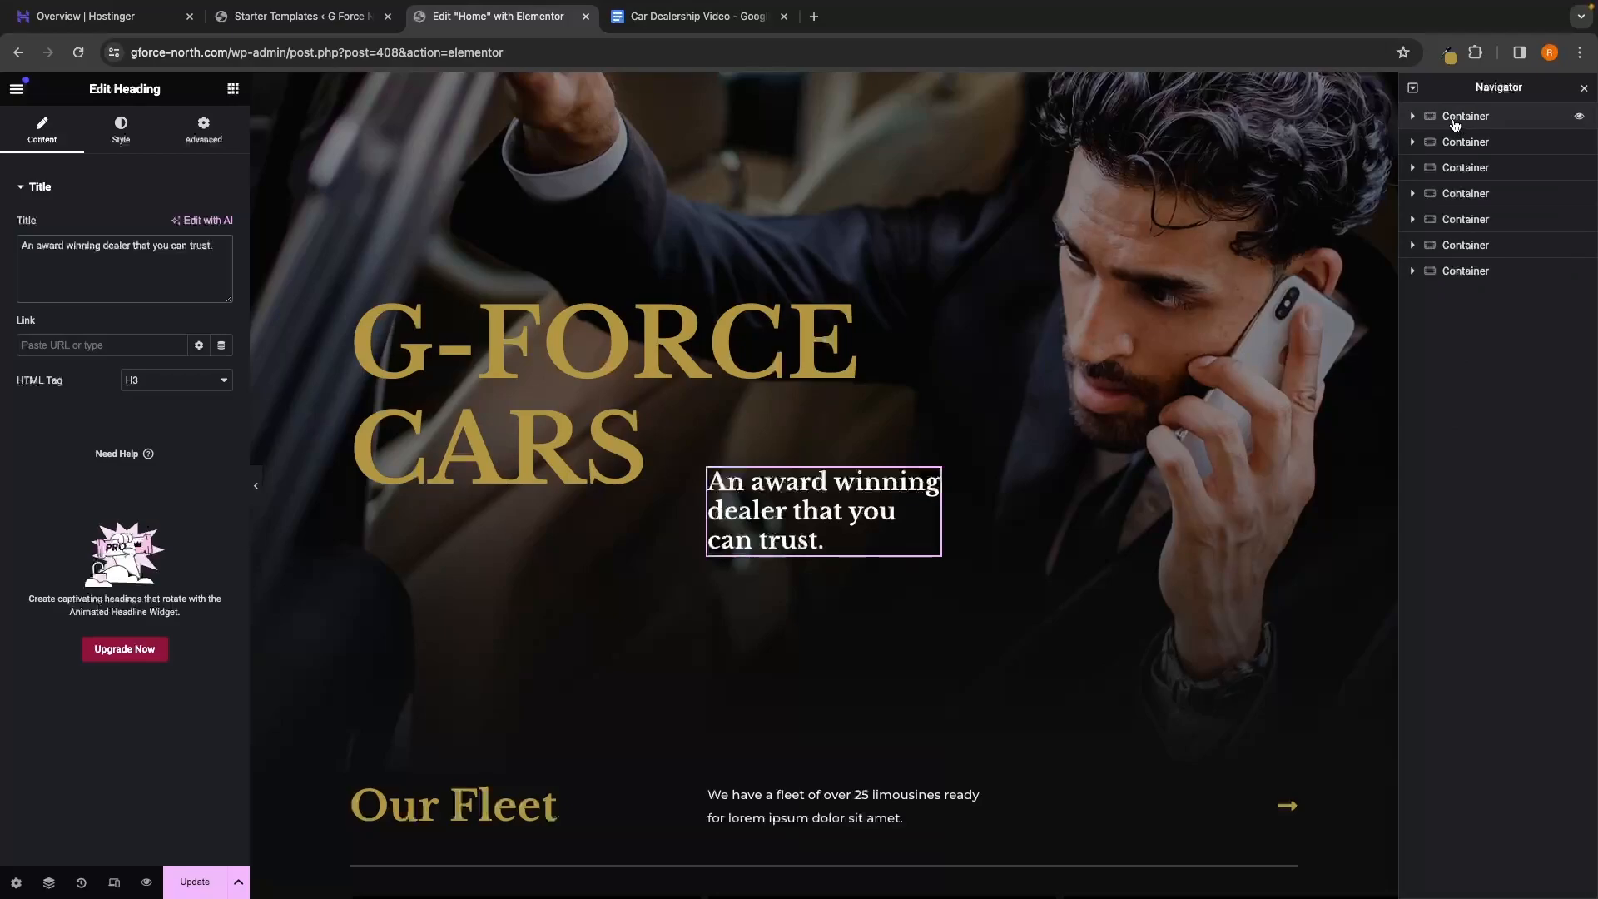
click(1455, 124)
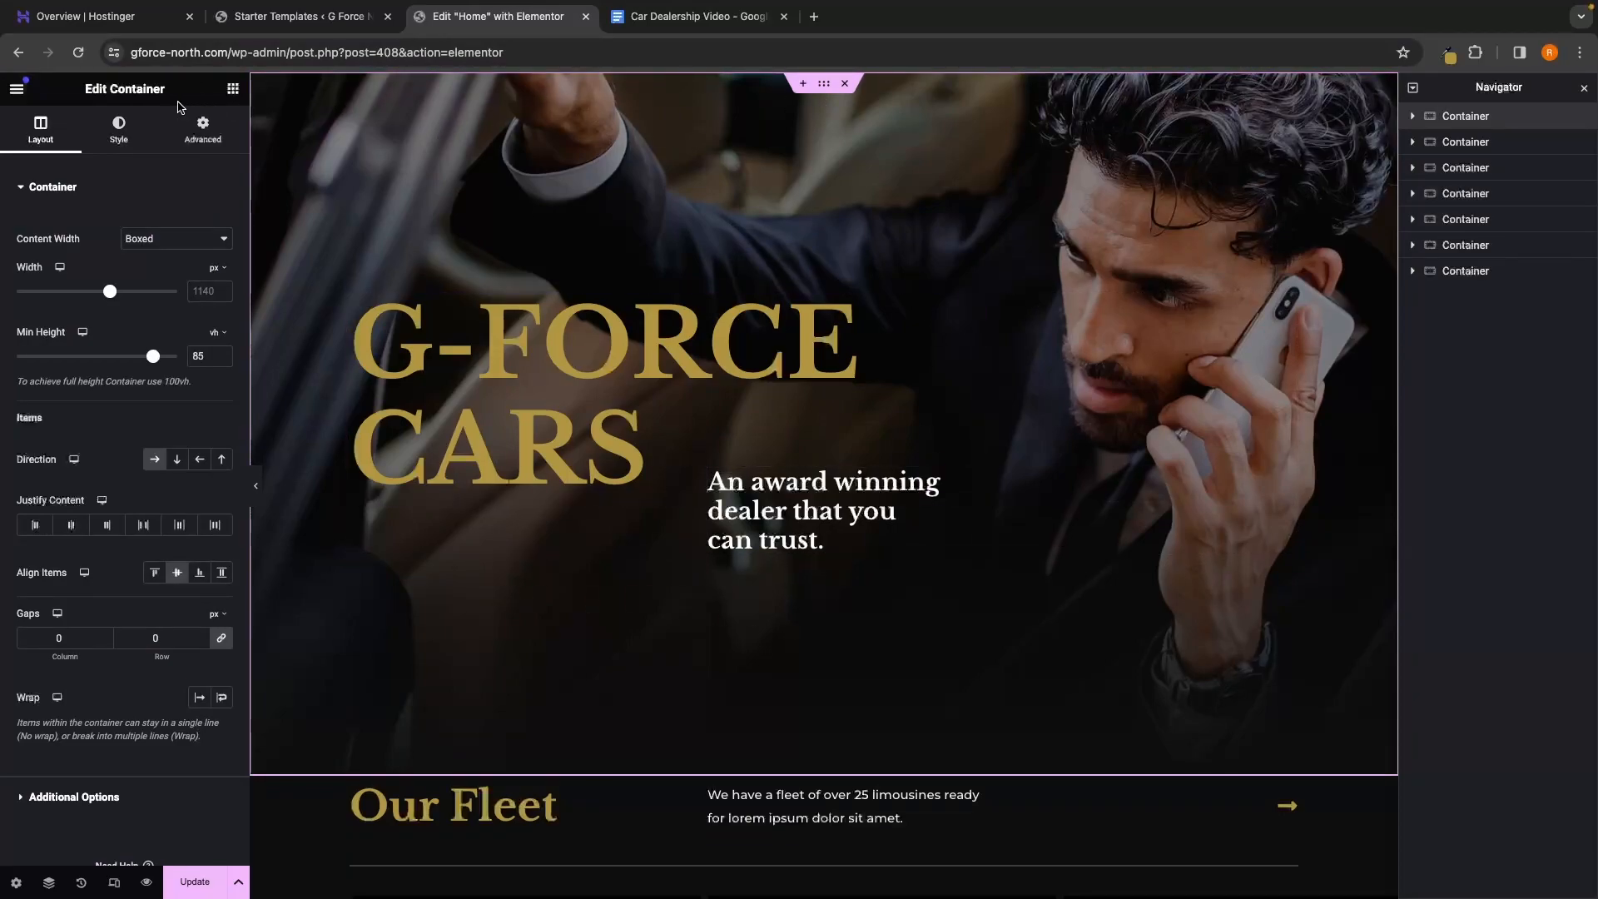
click(117, 141)
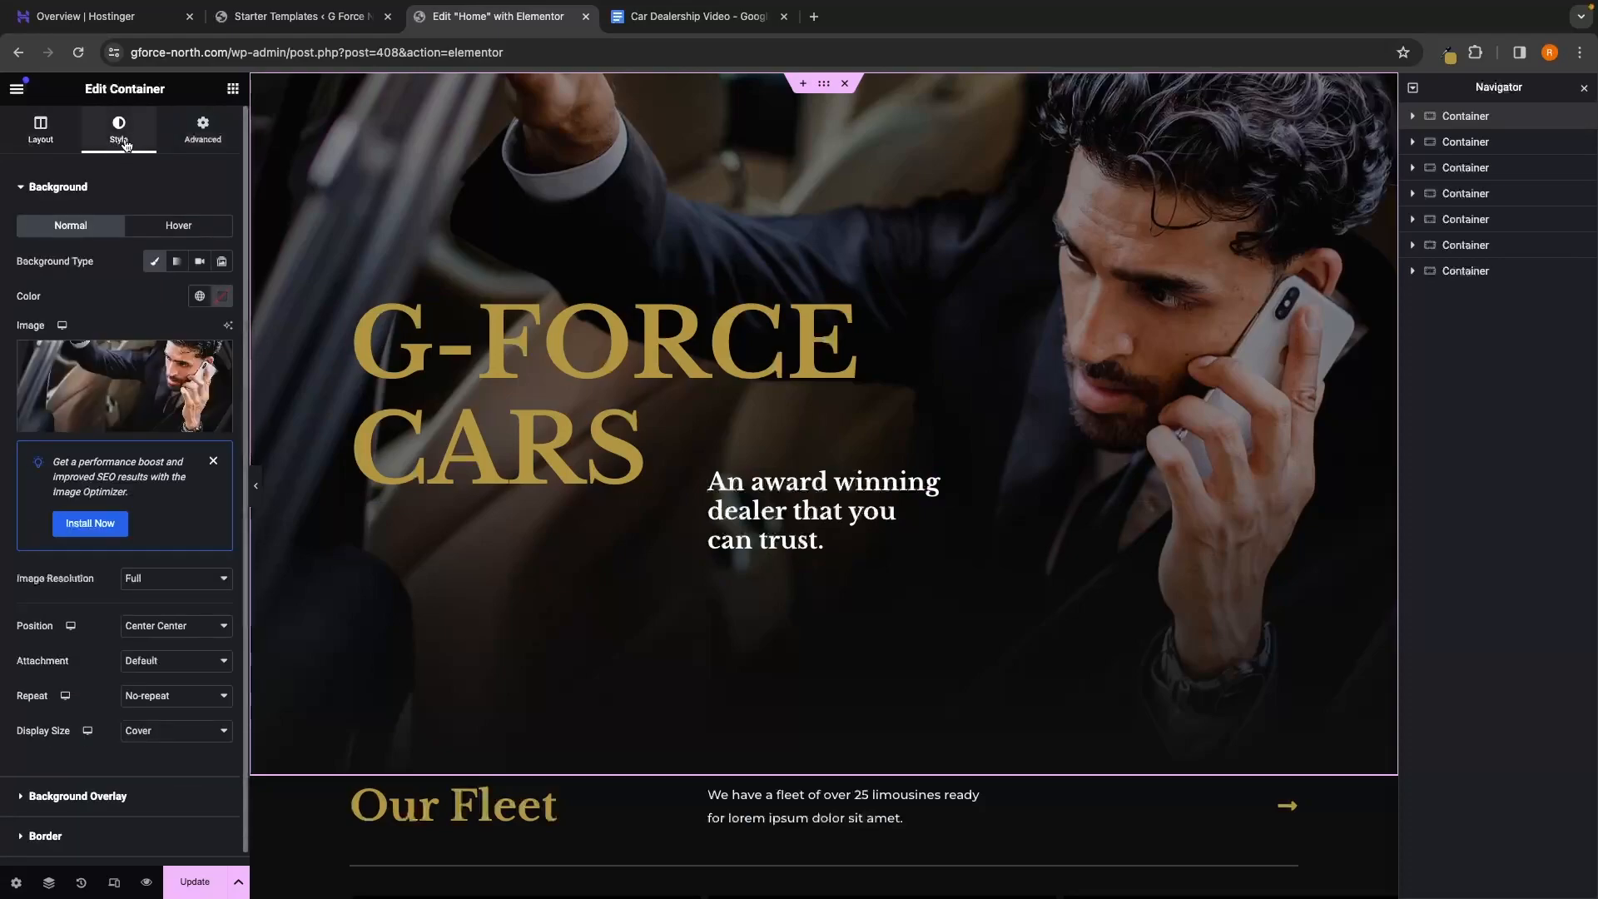
mouse_move(206, 386)
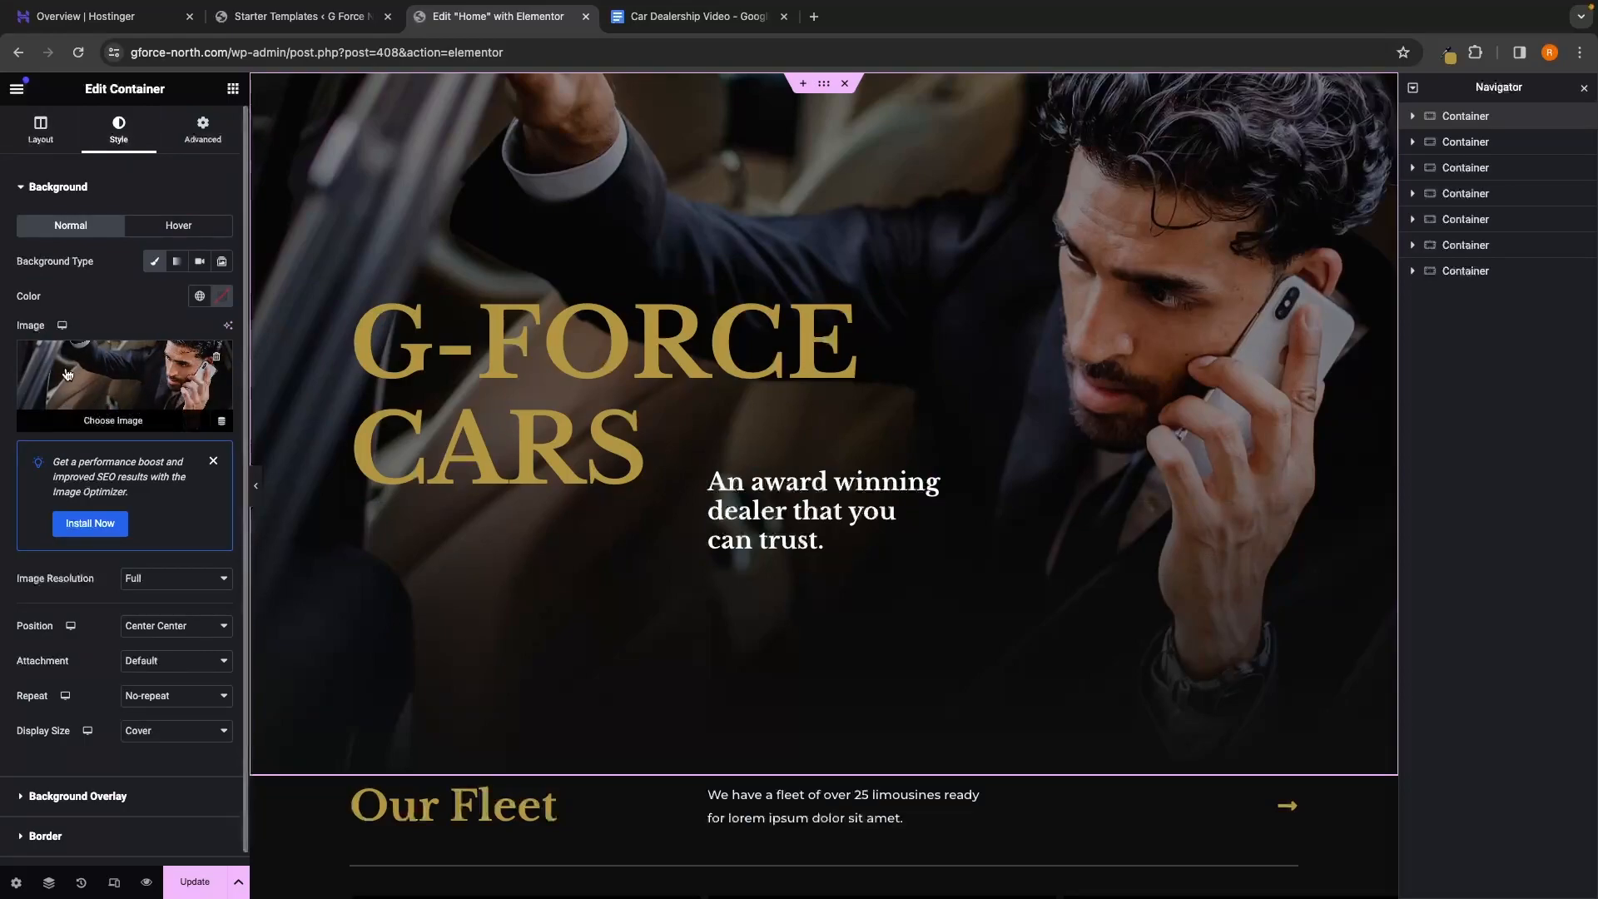
click(133, 426)
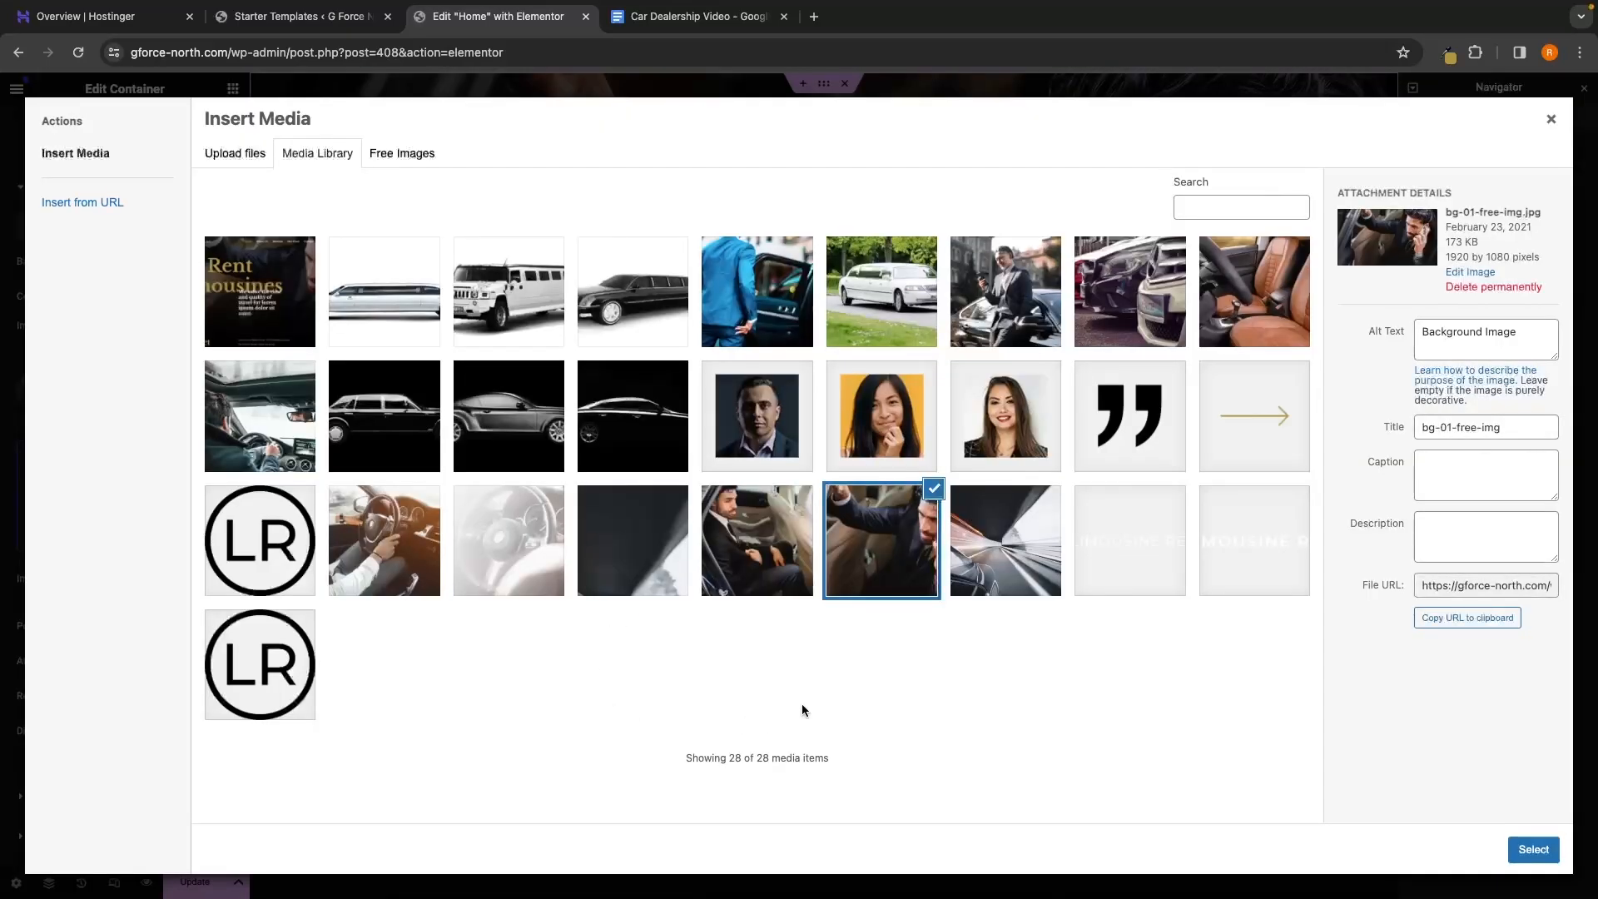
Upload the parked Mercedes photo pexels-mike-bird-120049-1.jpg from Website images and select it as background
click(236, 161)
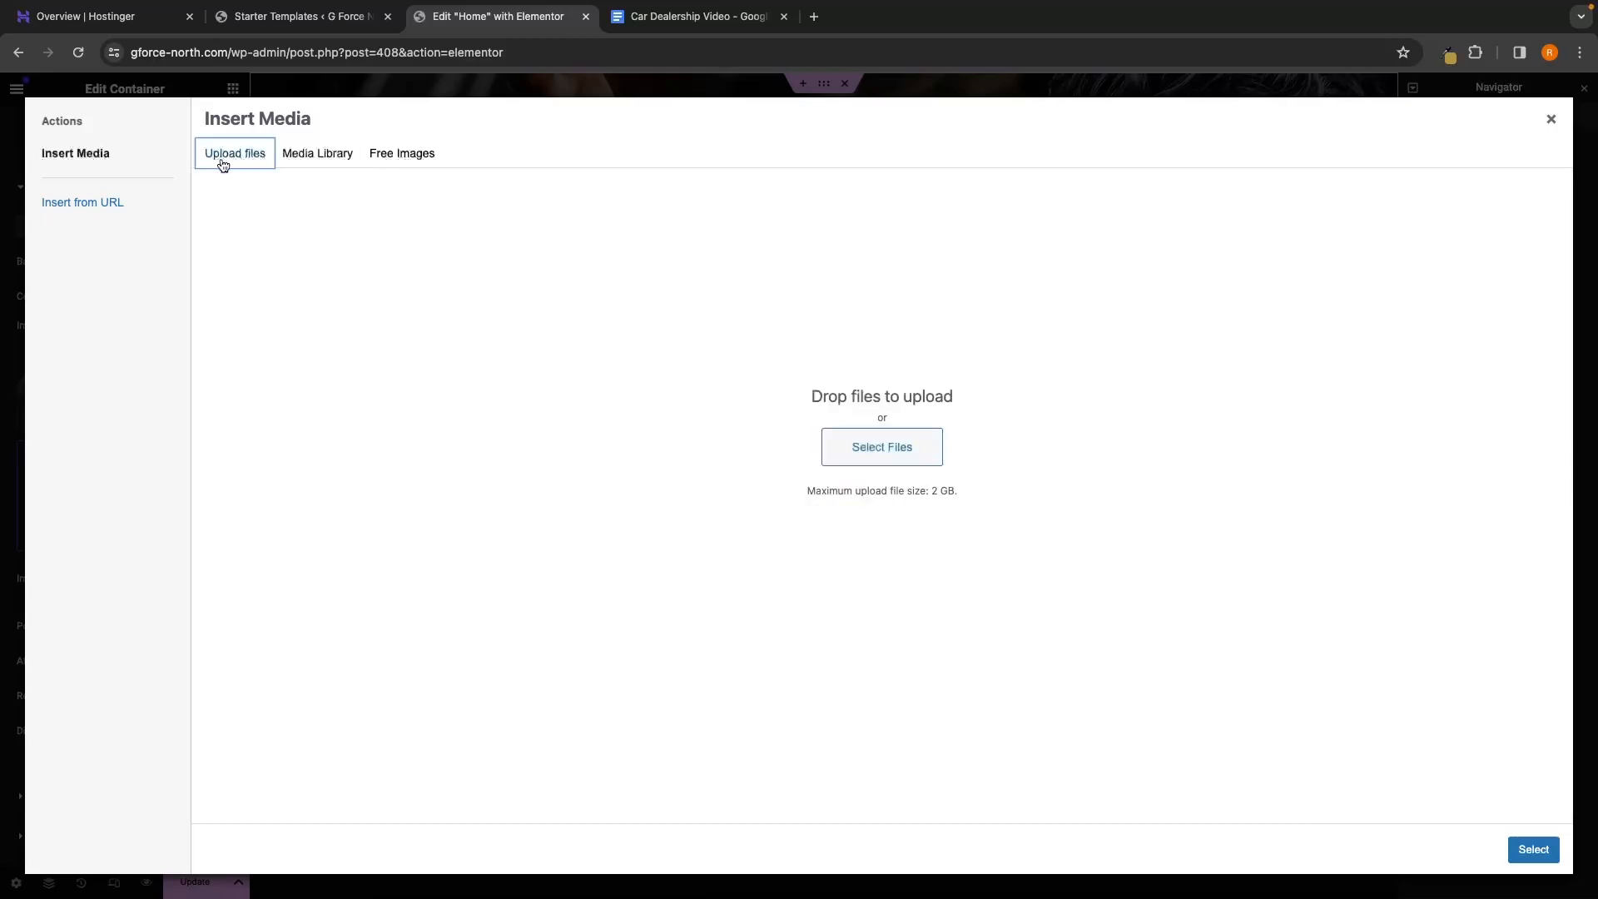
click(872, 462)
scroll(728, 432, left, 2)
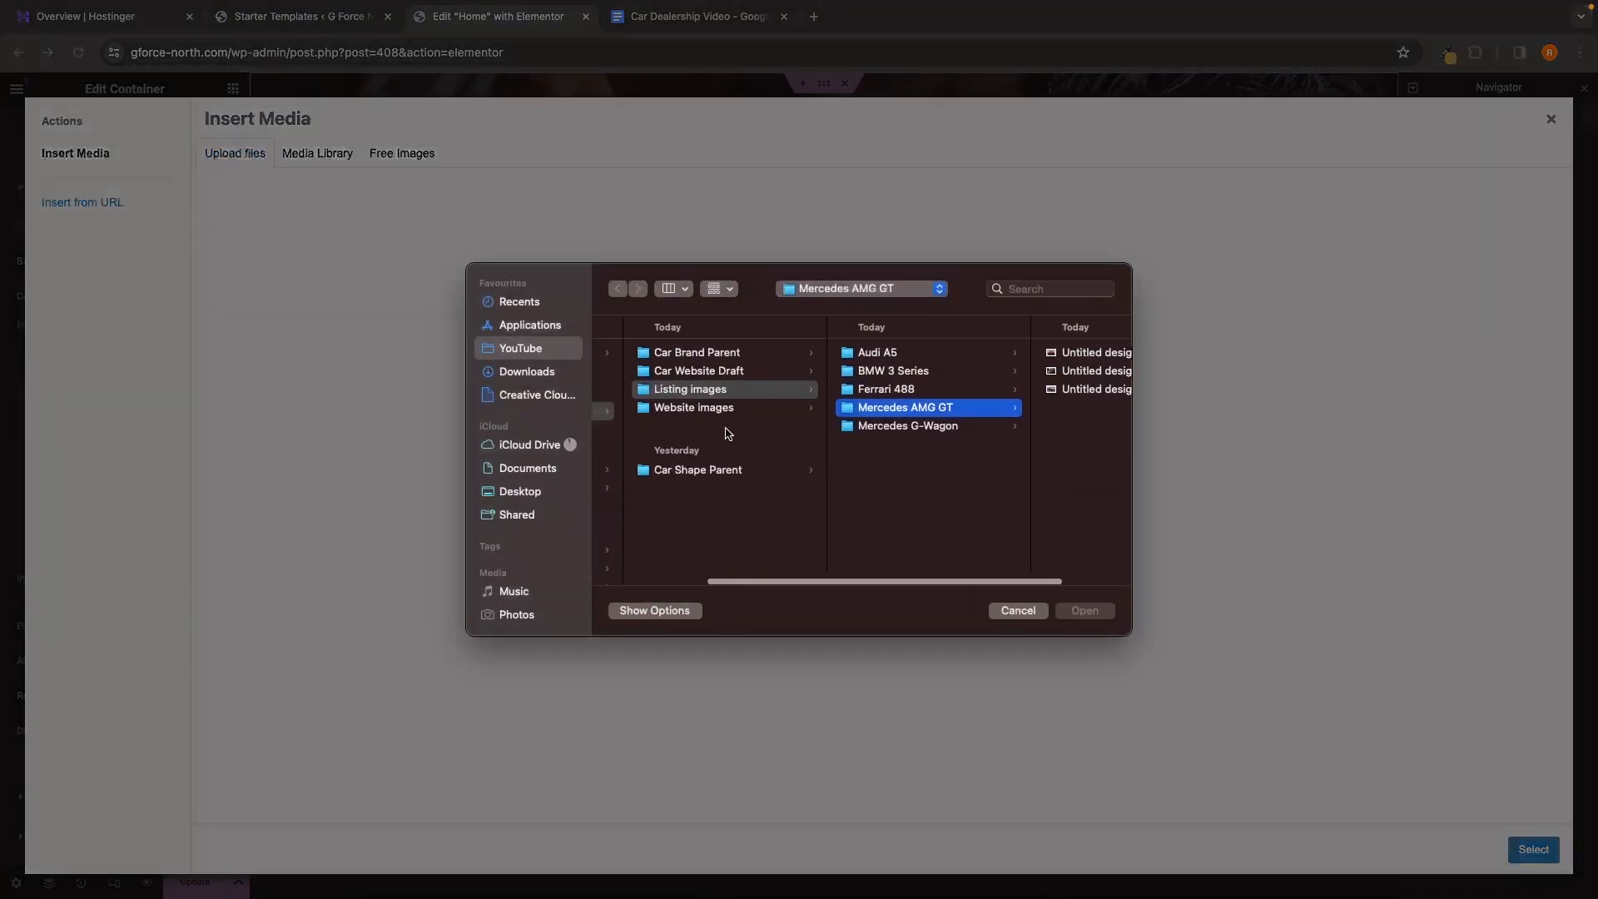
click(726, 372)
click(733, 404)
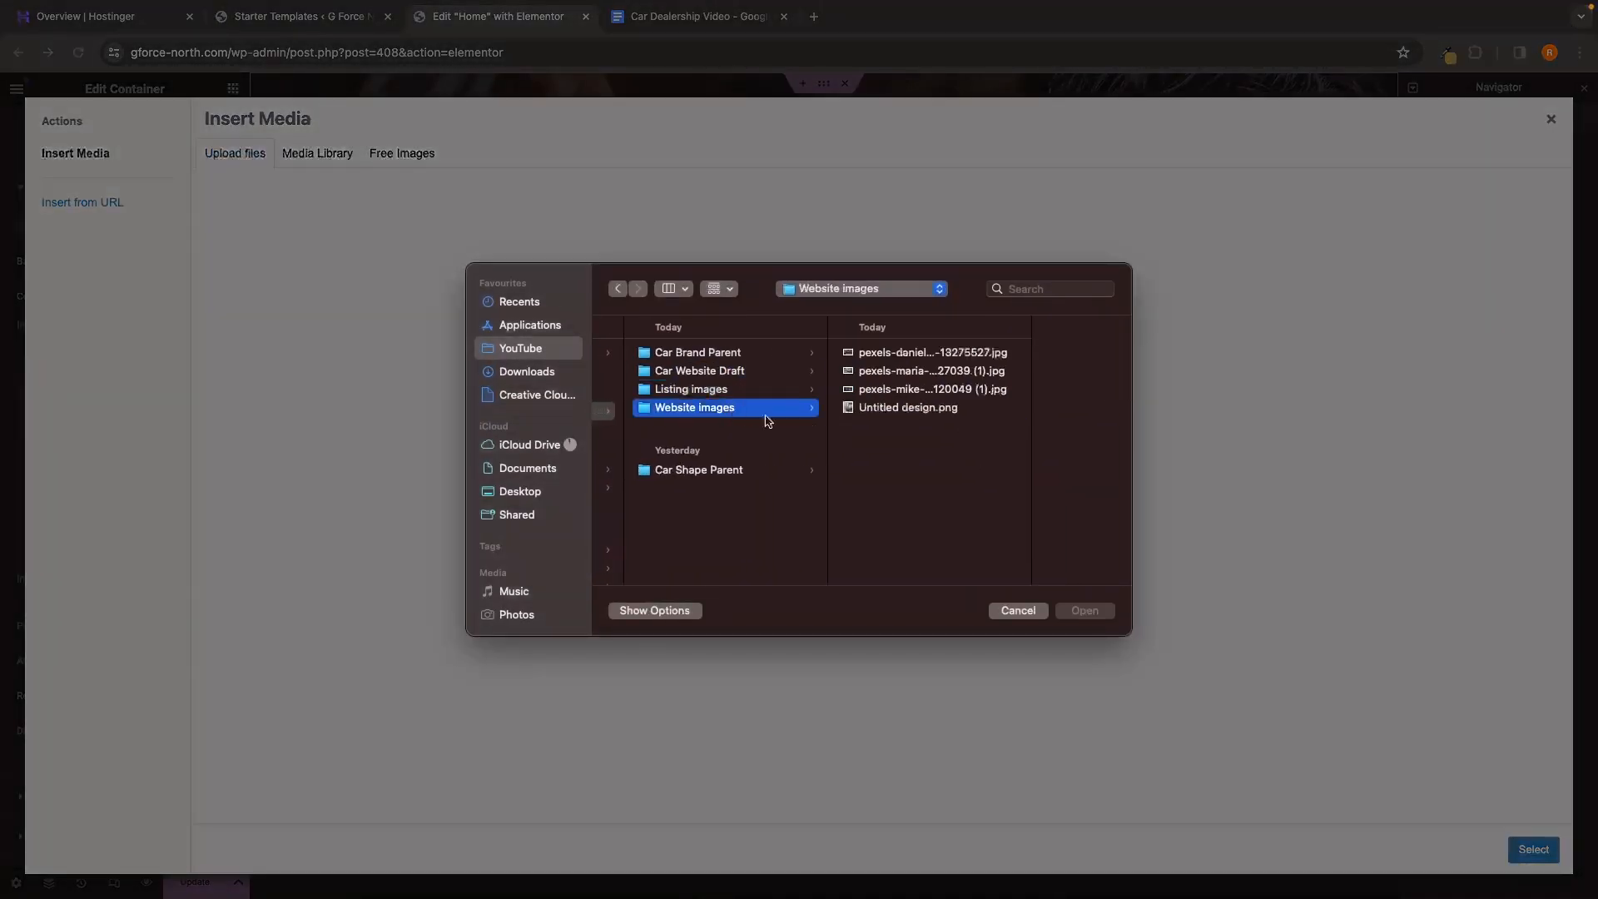
click(932, 390)
click(881, 374)
click(879, 386)
click(1073, 608)
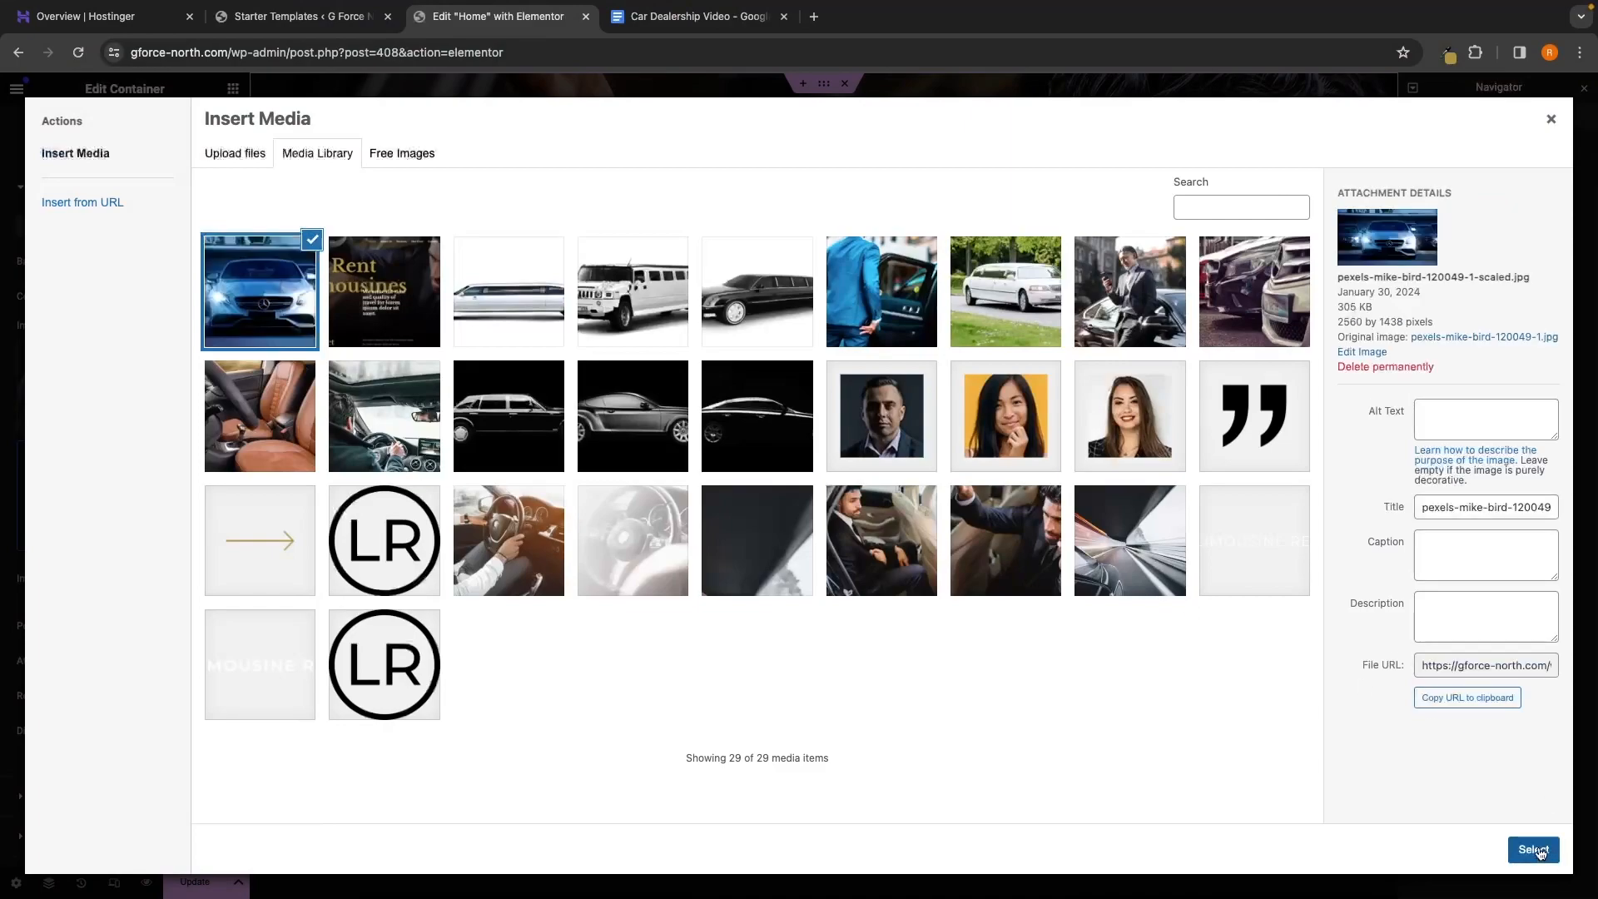
click(1536, 850)
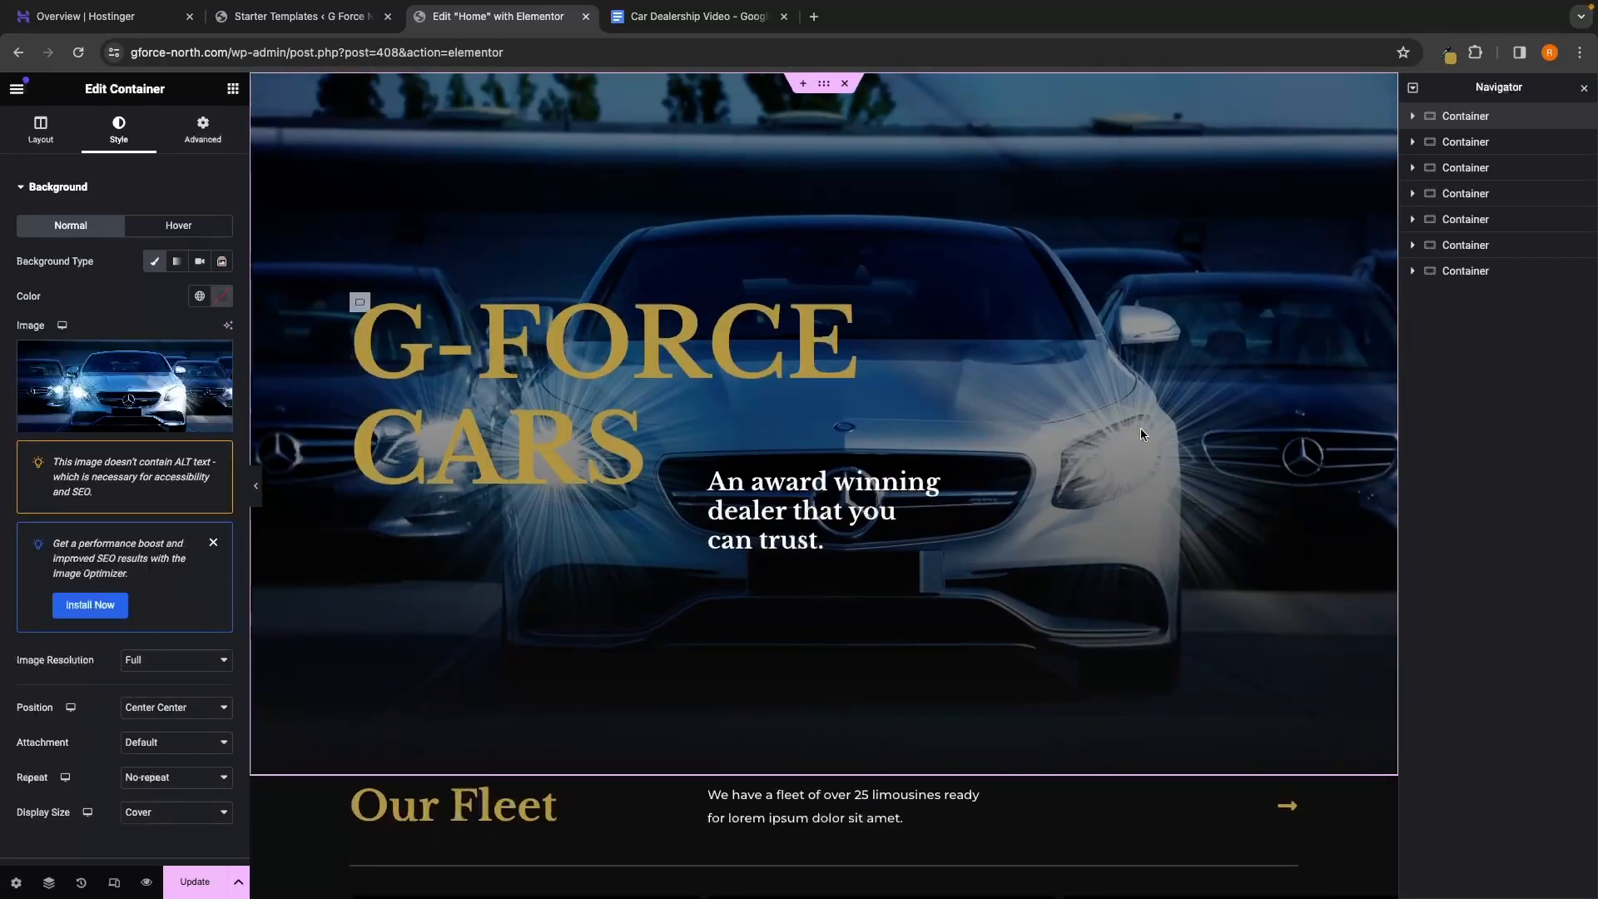
Update the Home page and open Preview Changes in a new tab
click(201, 888)
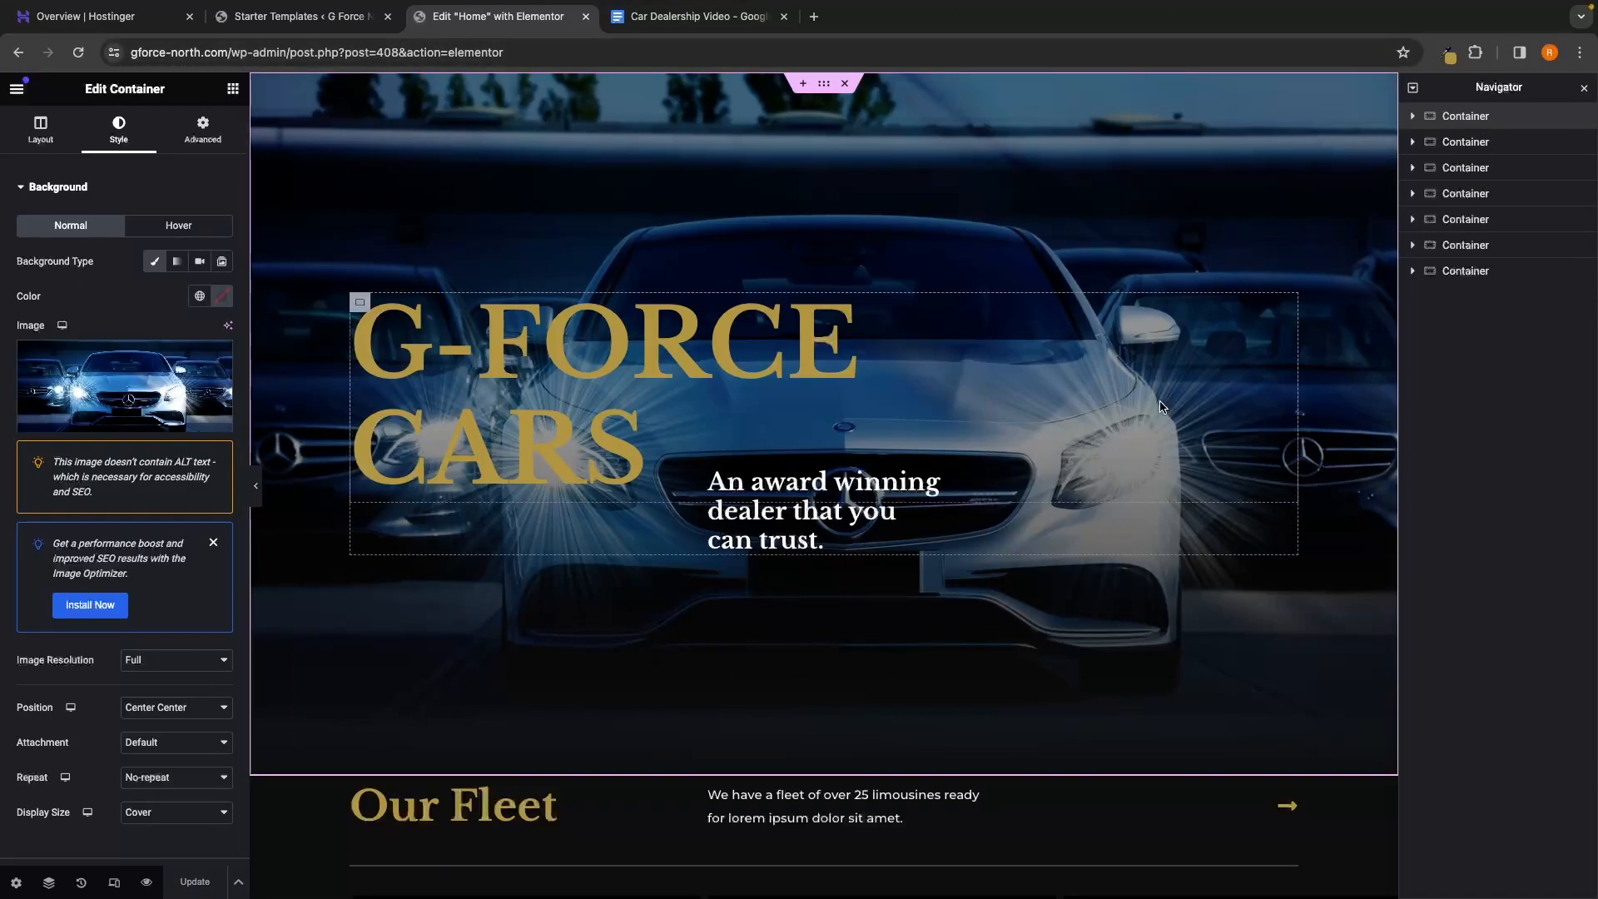
click(146, 884)
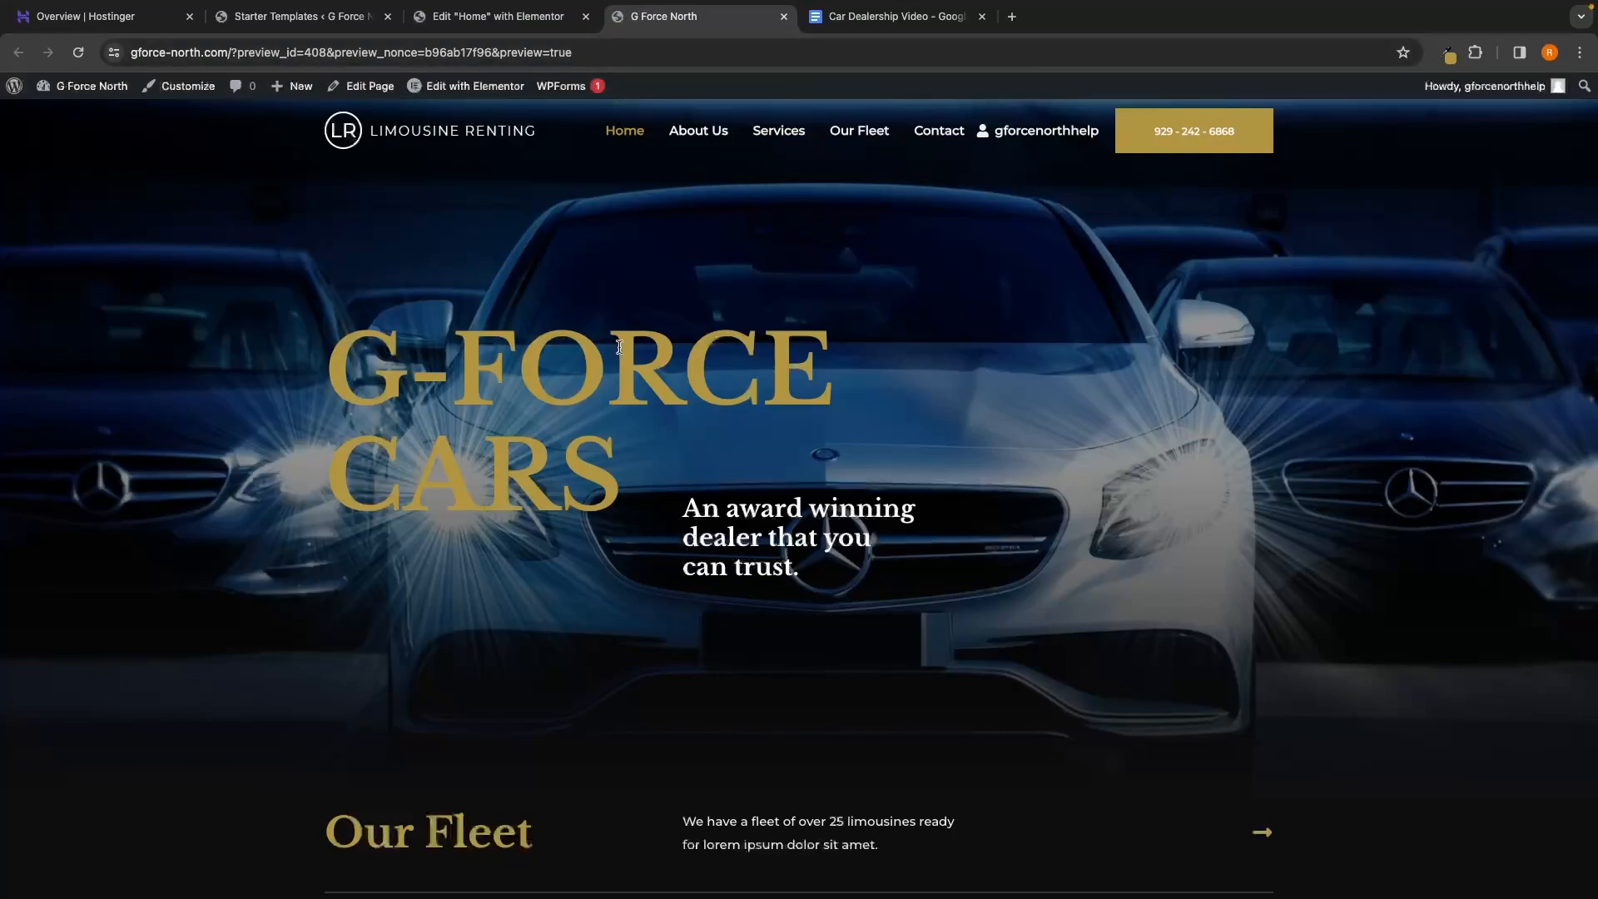
Scroll through the G Force North preview with its Mercedes hero, then close the preview tab
scroll(809, 386, down, 3)
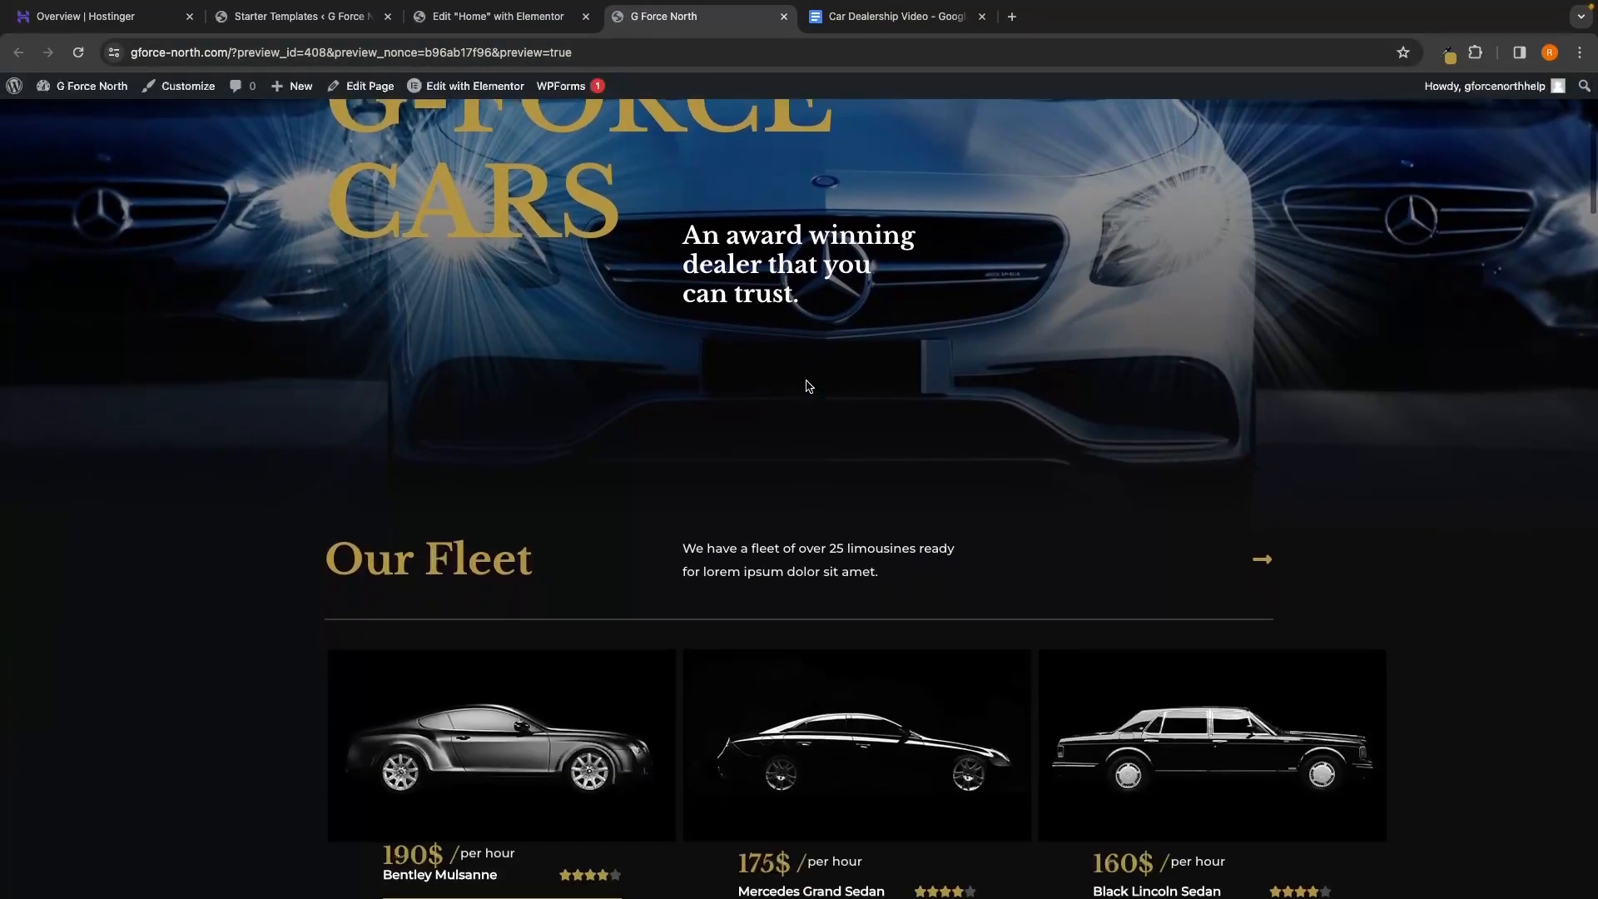
scroll(809, 386, down, 10)
scroll(807, 379, up, 13)
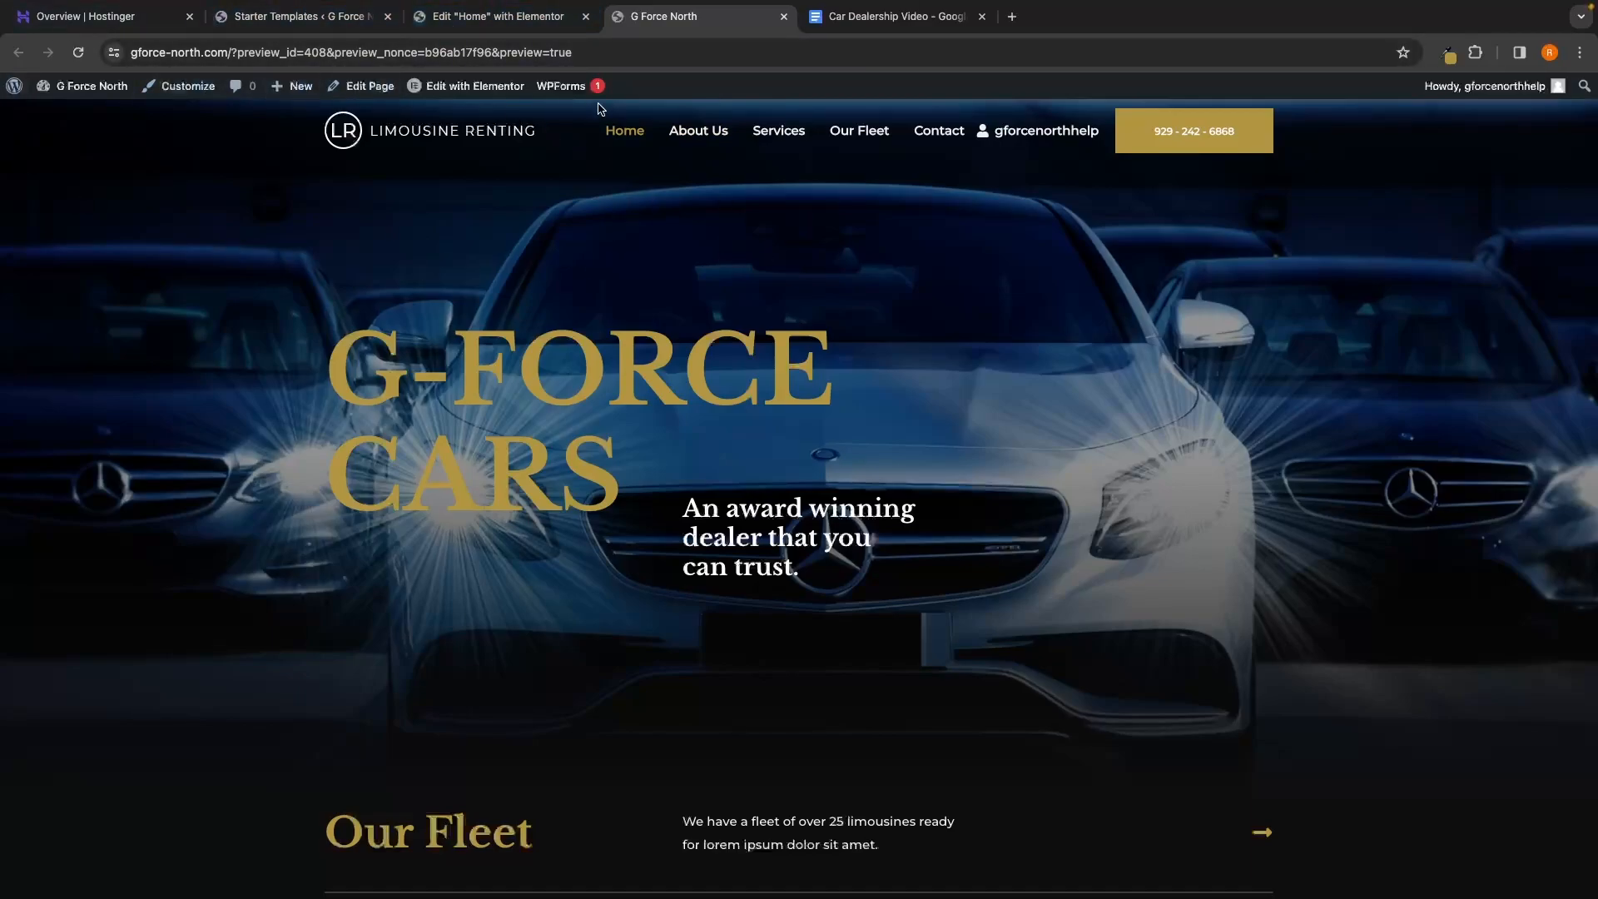
scroll(1037, 329, down, 1)
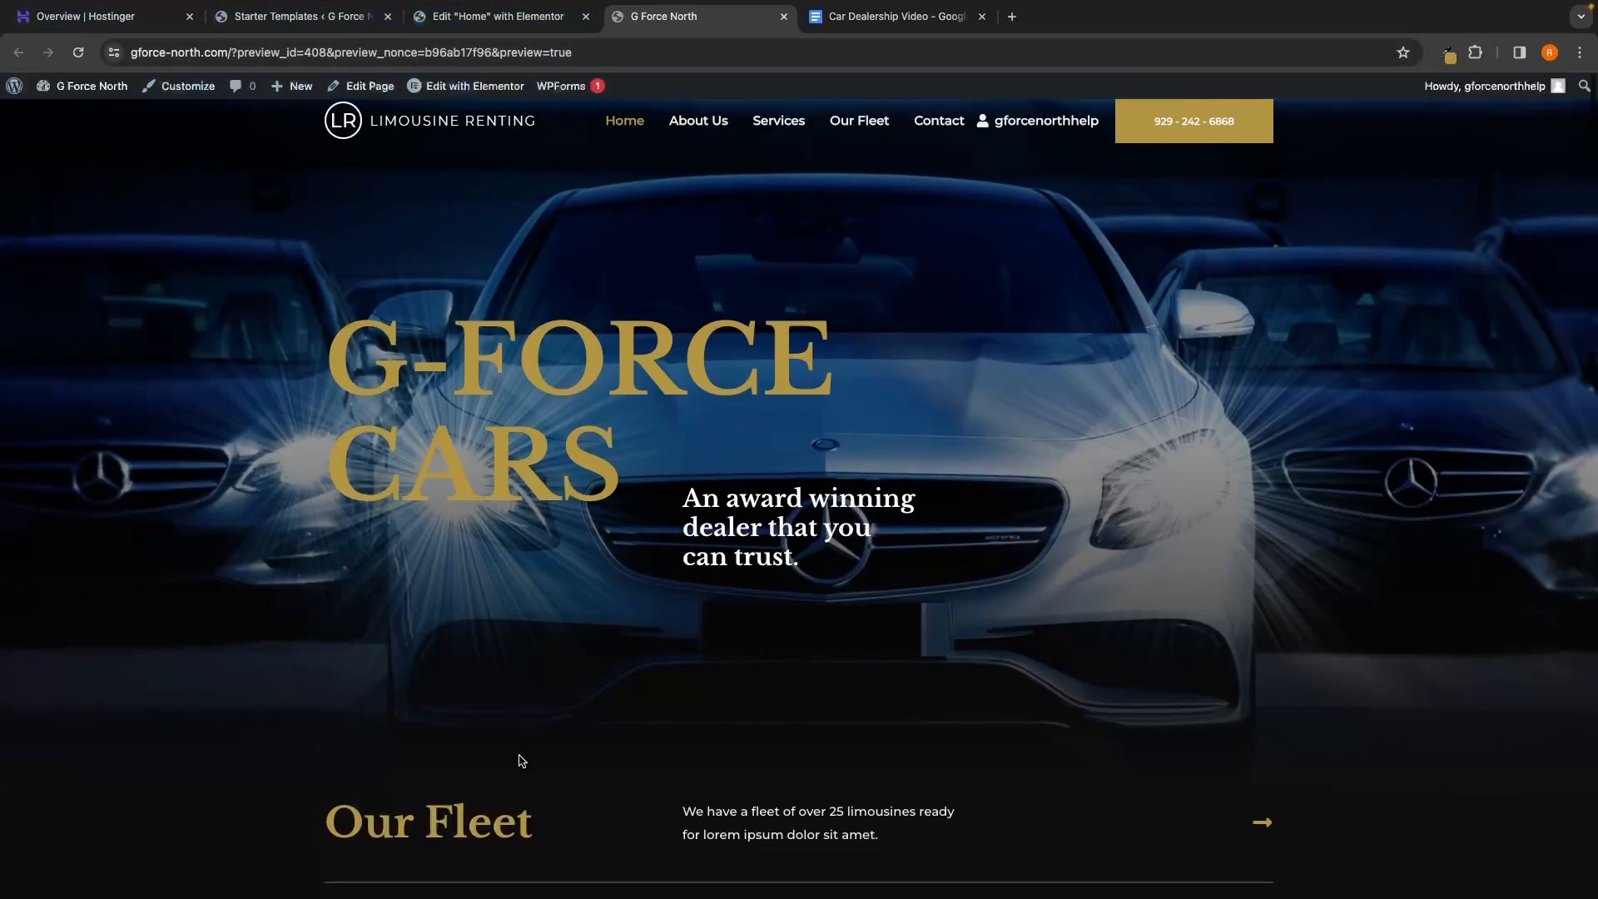
scroll(914, 522, up, 1)
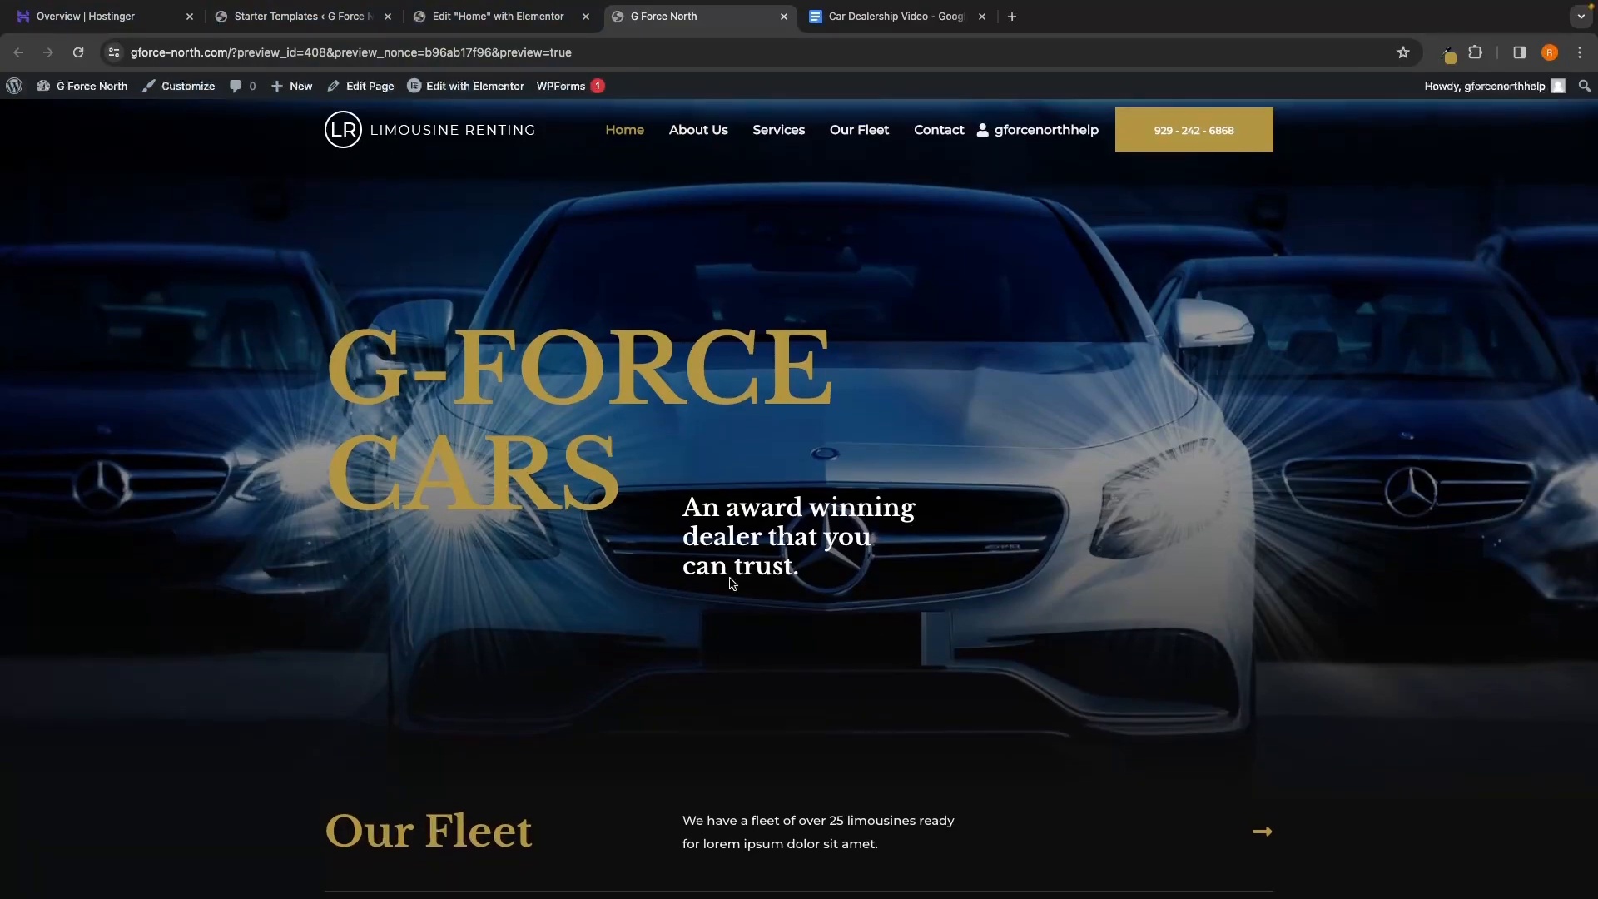
click(784, 17)
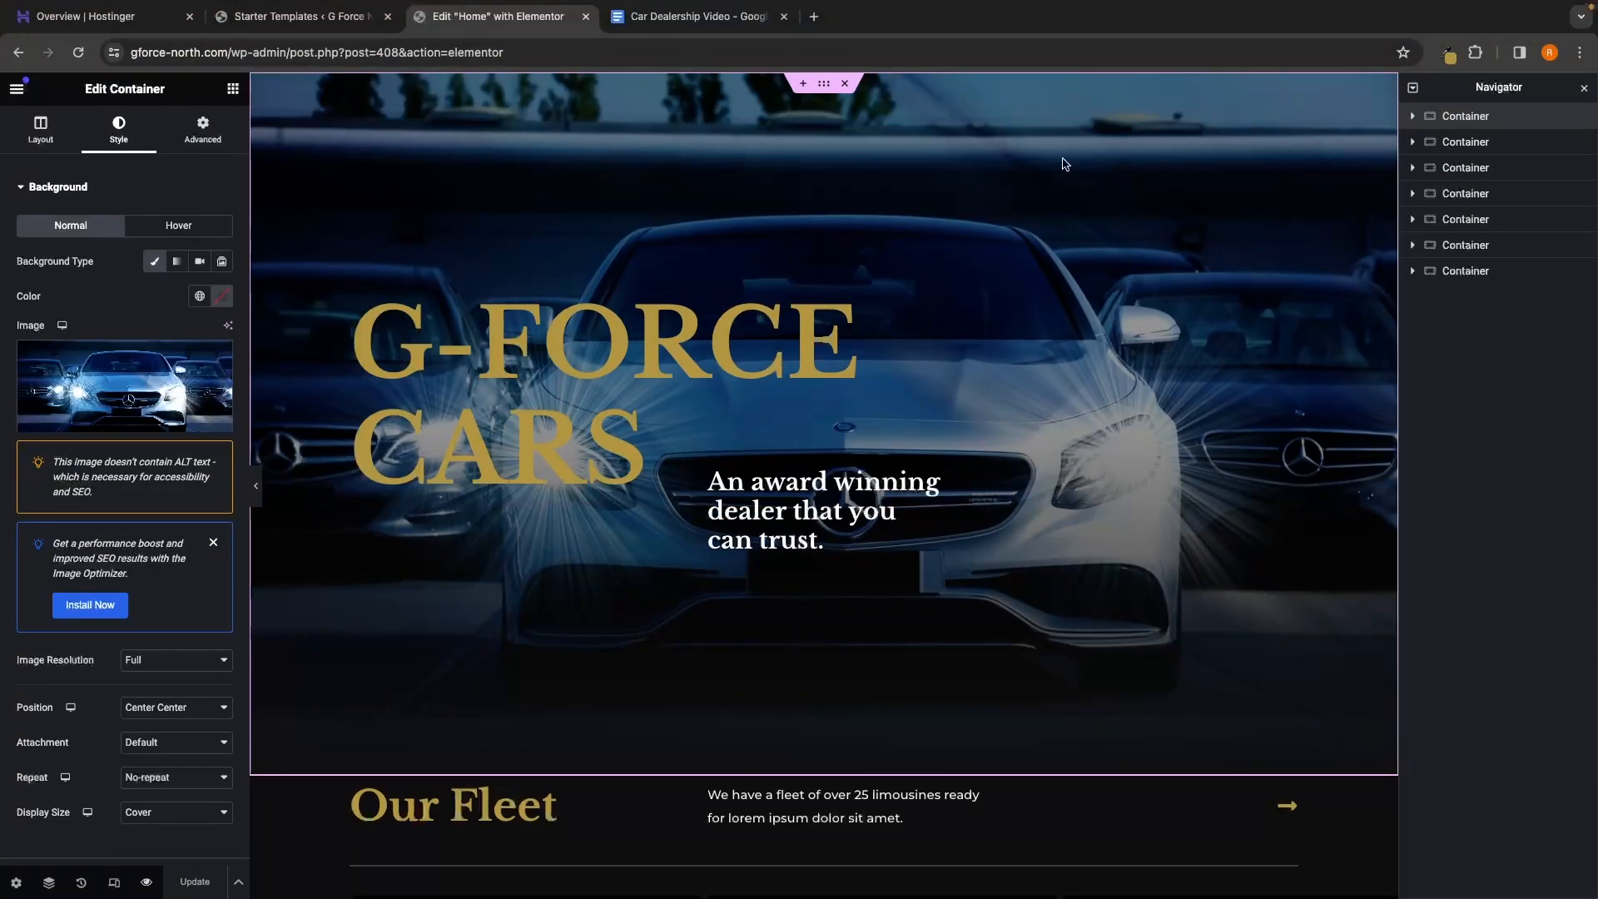
Scroll to Our Fleet, select the heading's parent header row in Navigator, and bring up its actions
scroll(969, 577, down, 6)
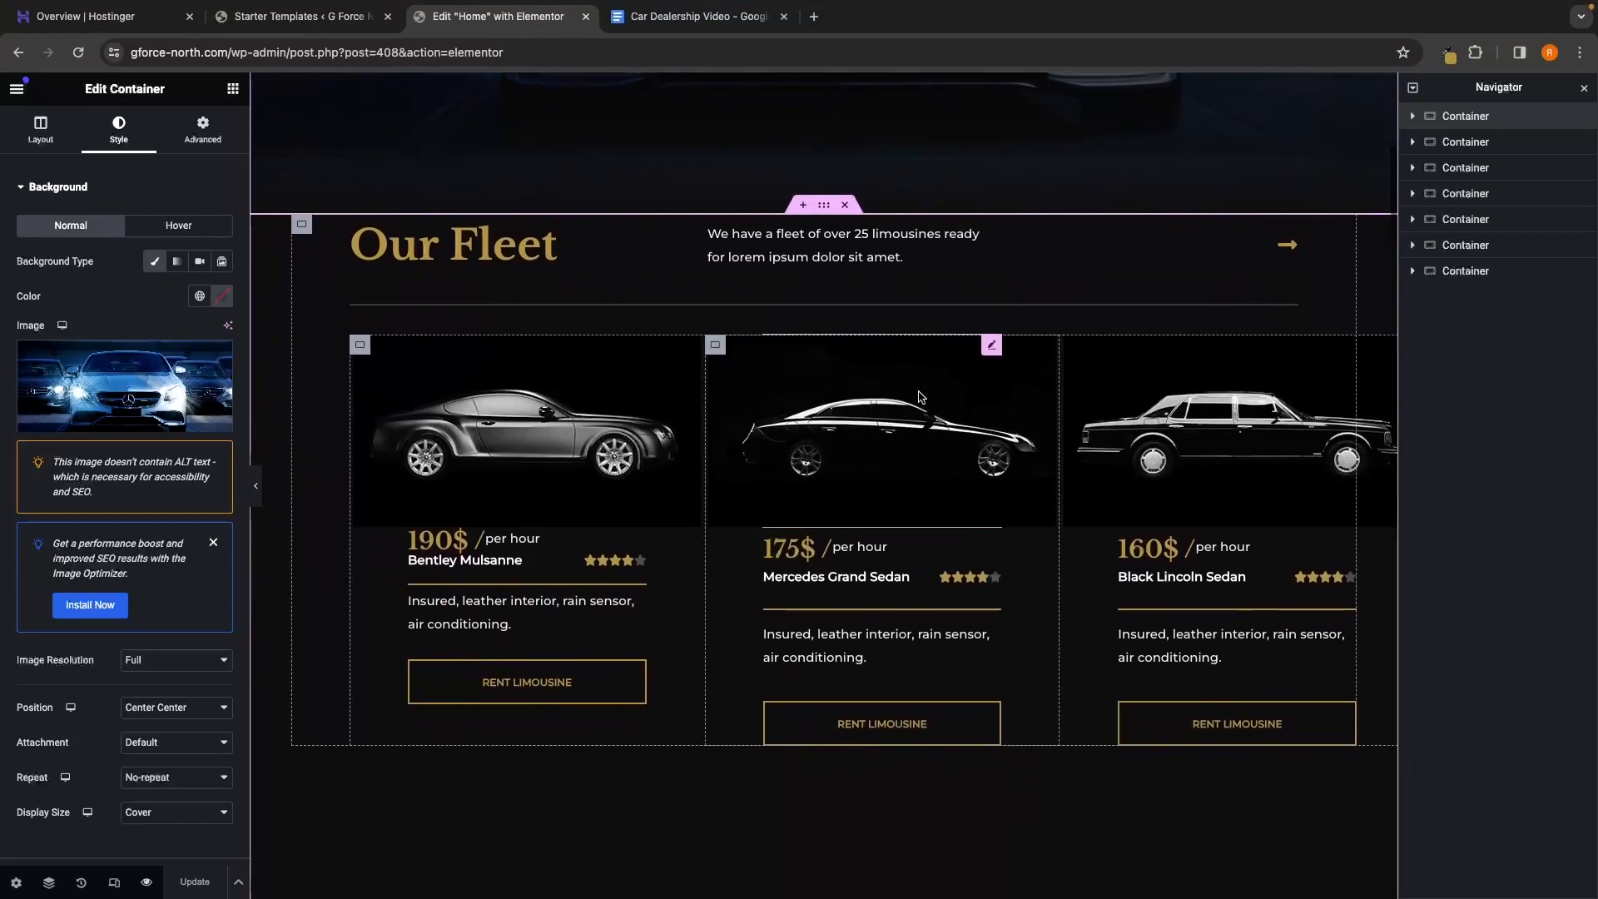
scroll(849, 300, down, 1)
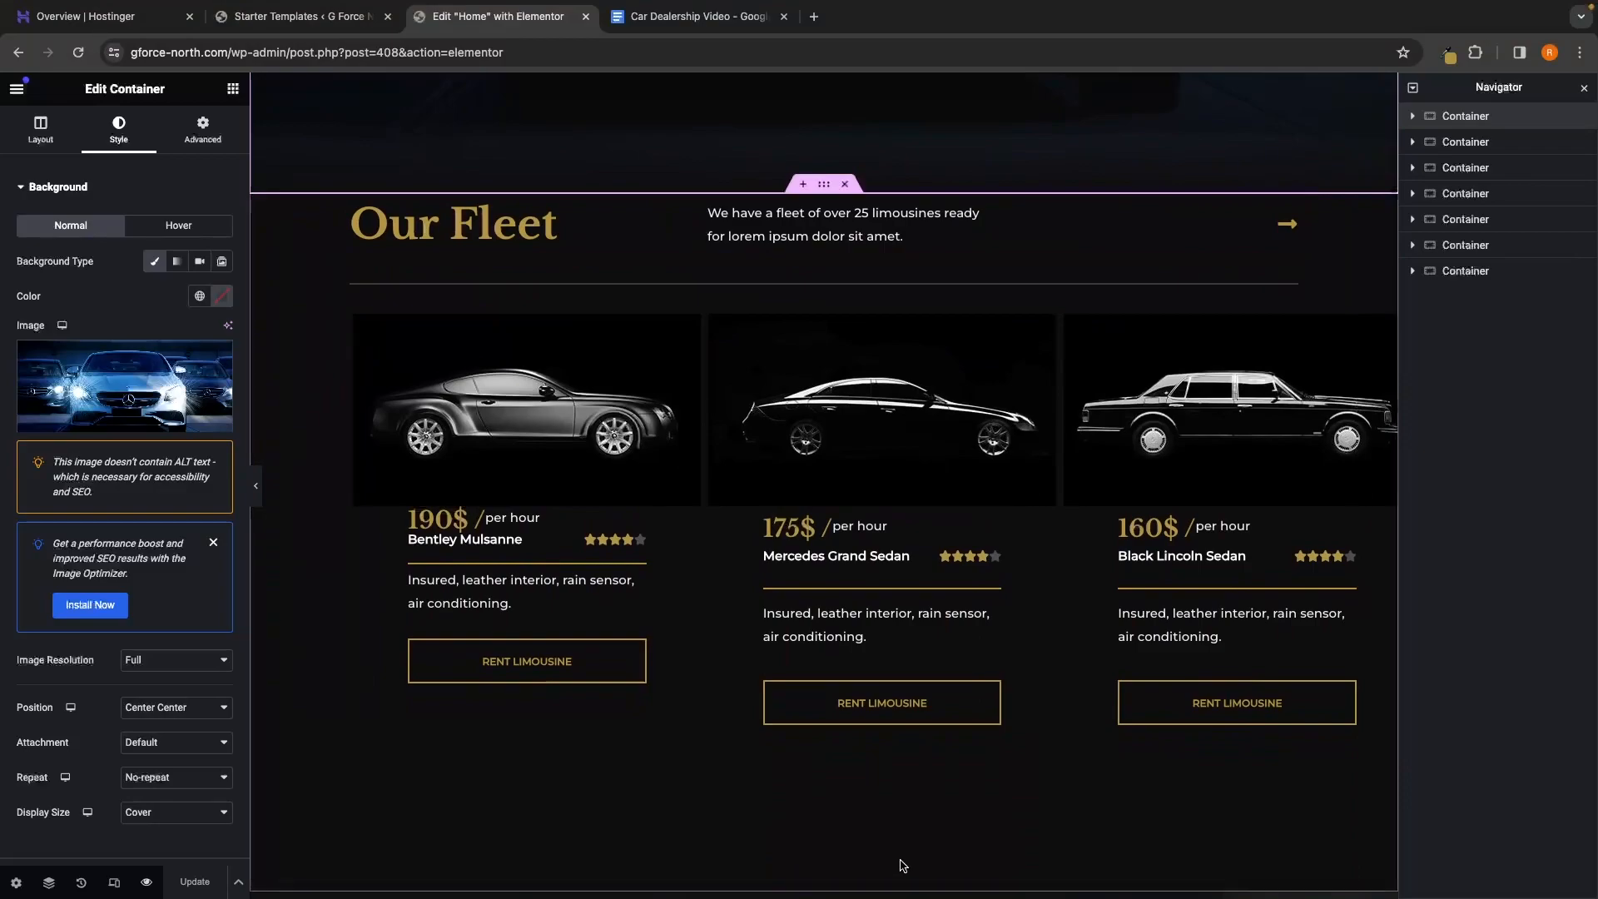
scroll(912, 857, down, 1)
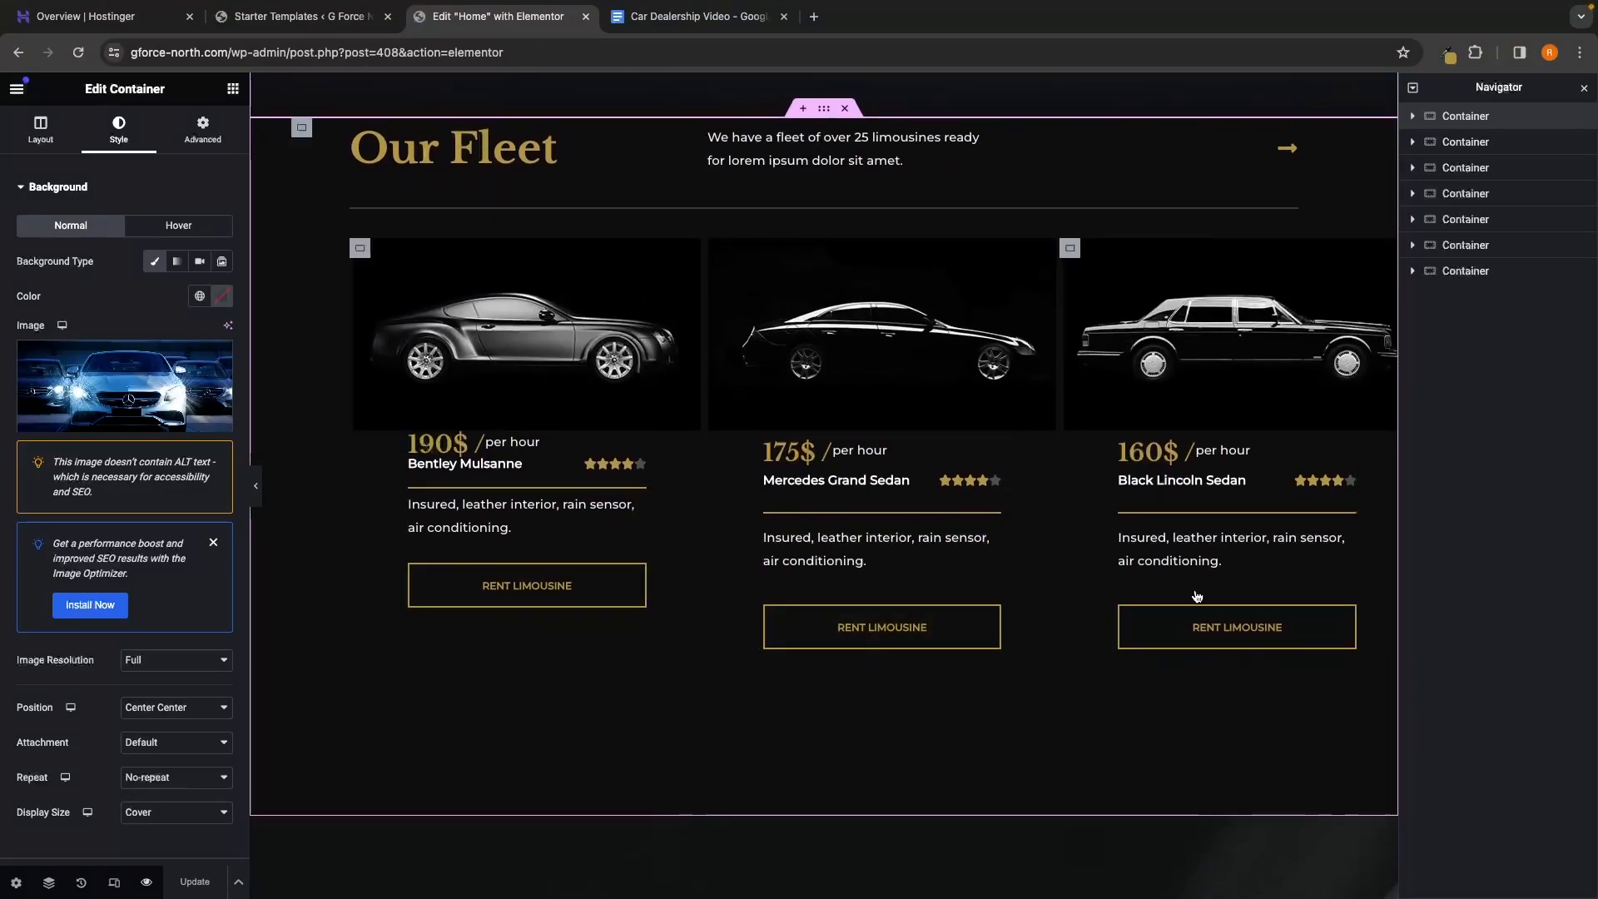
scroll(883, 624, up, 1)
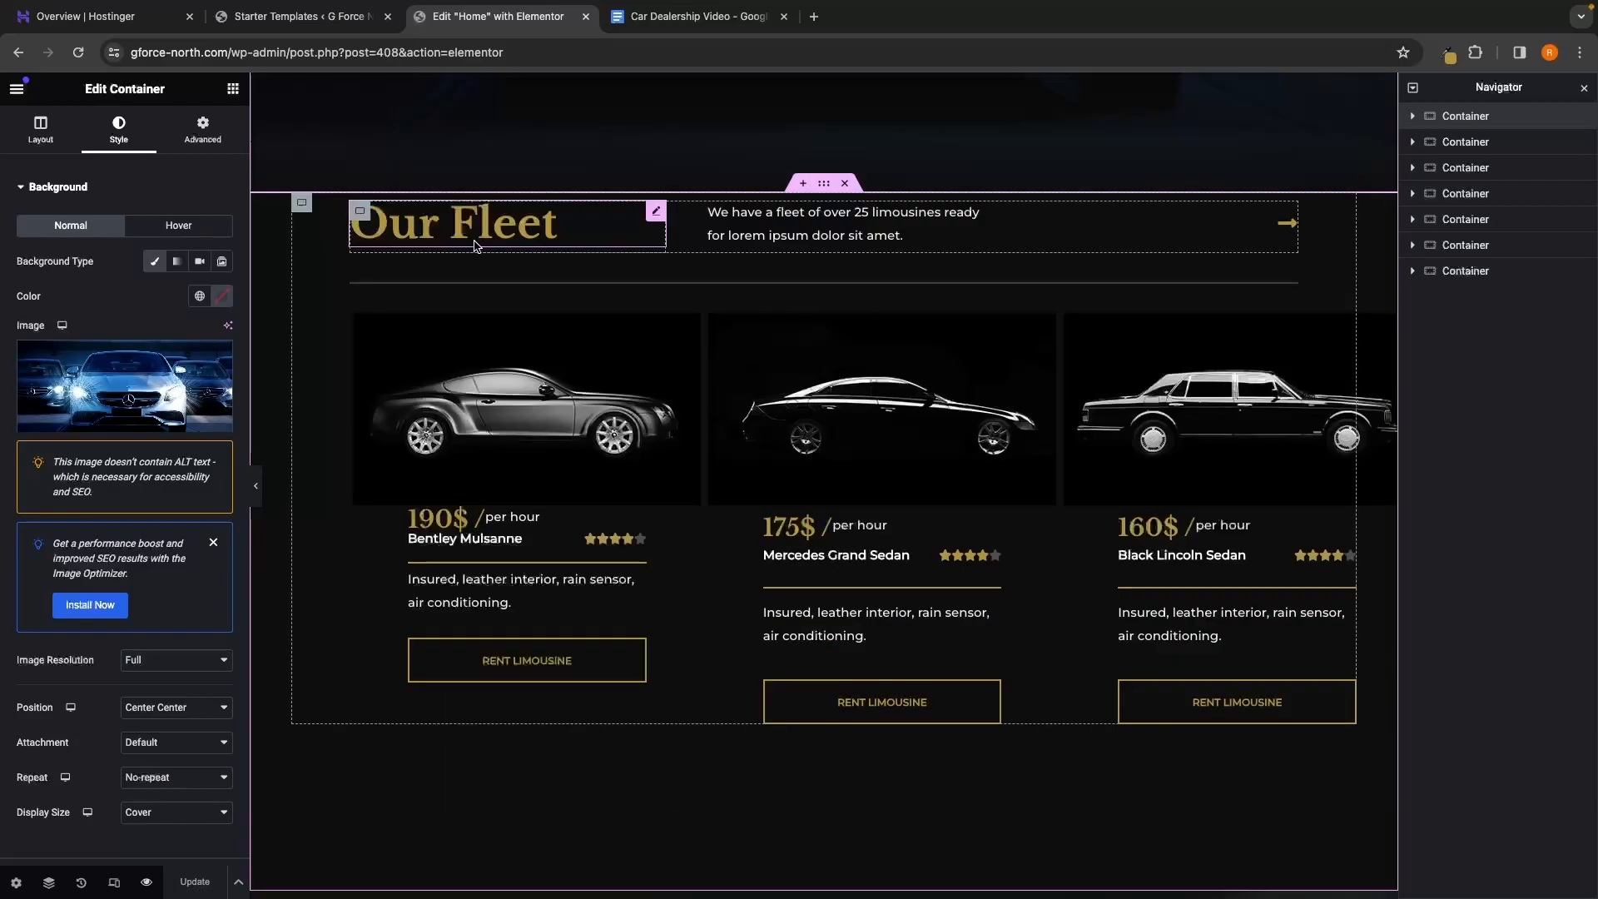
click(1471, 144)
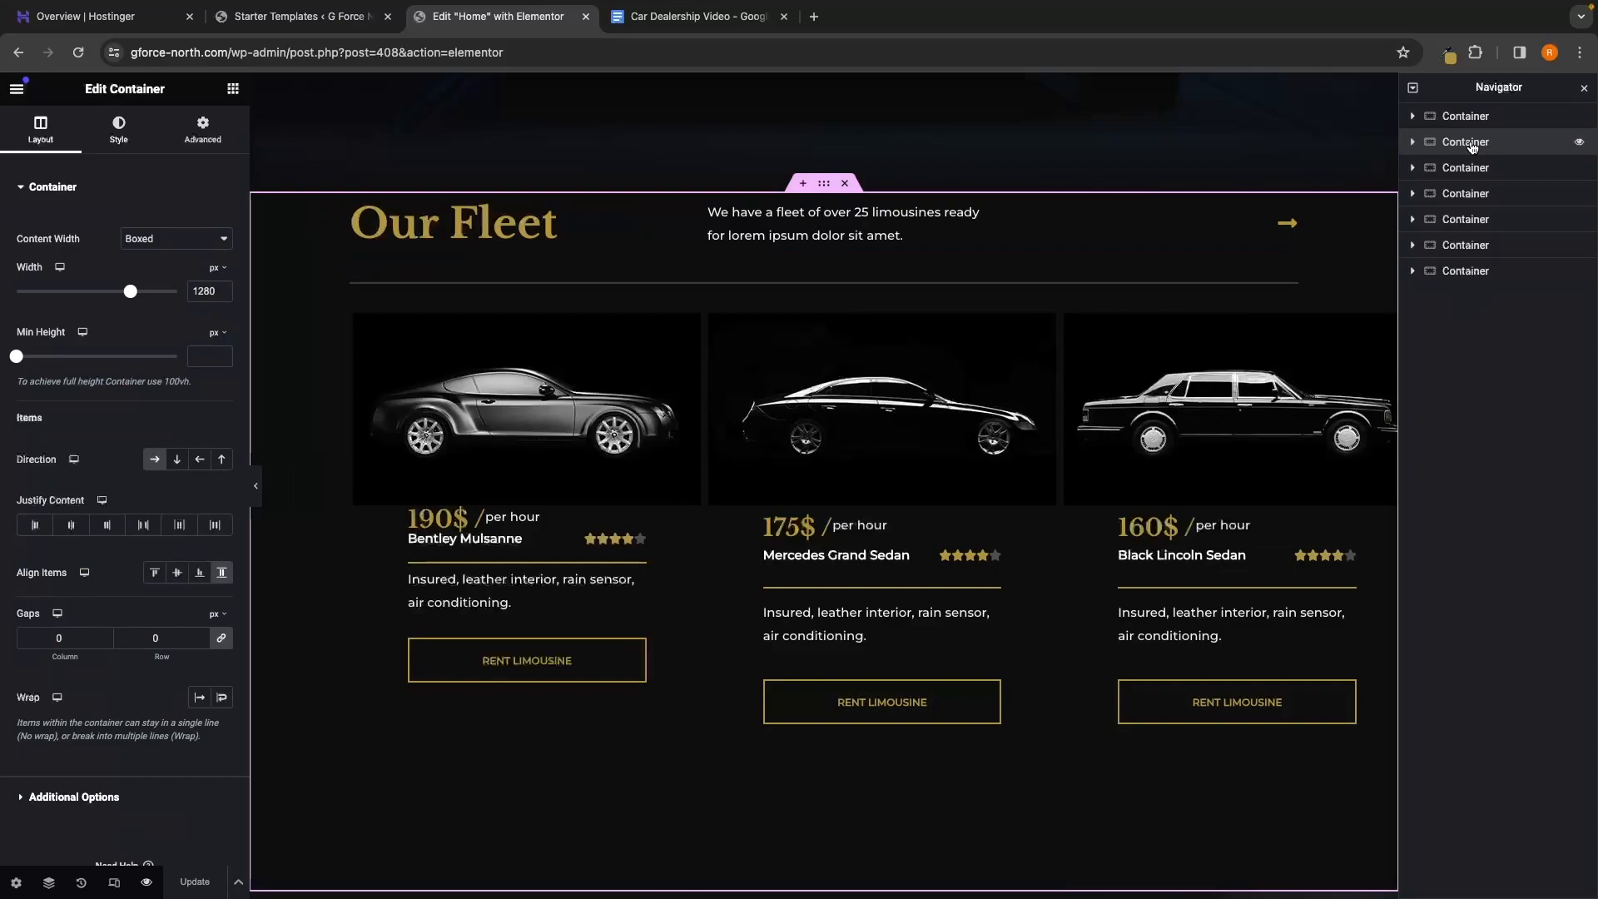
scroll(1242, 242, down, 1)
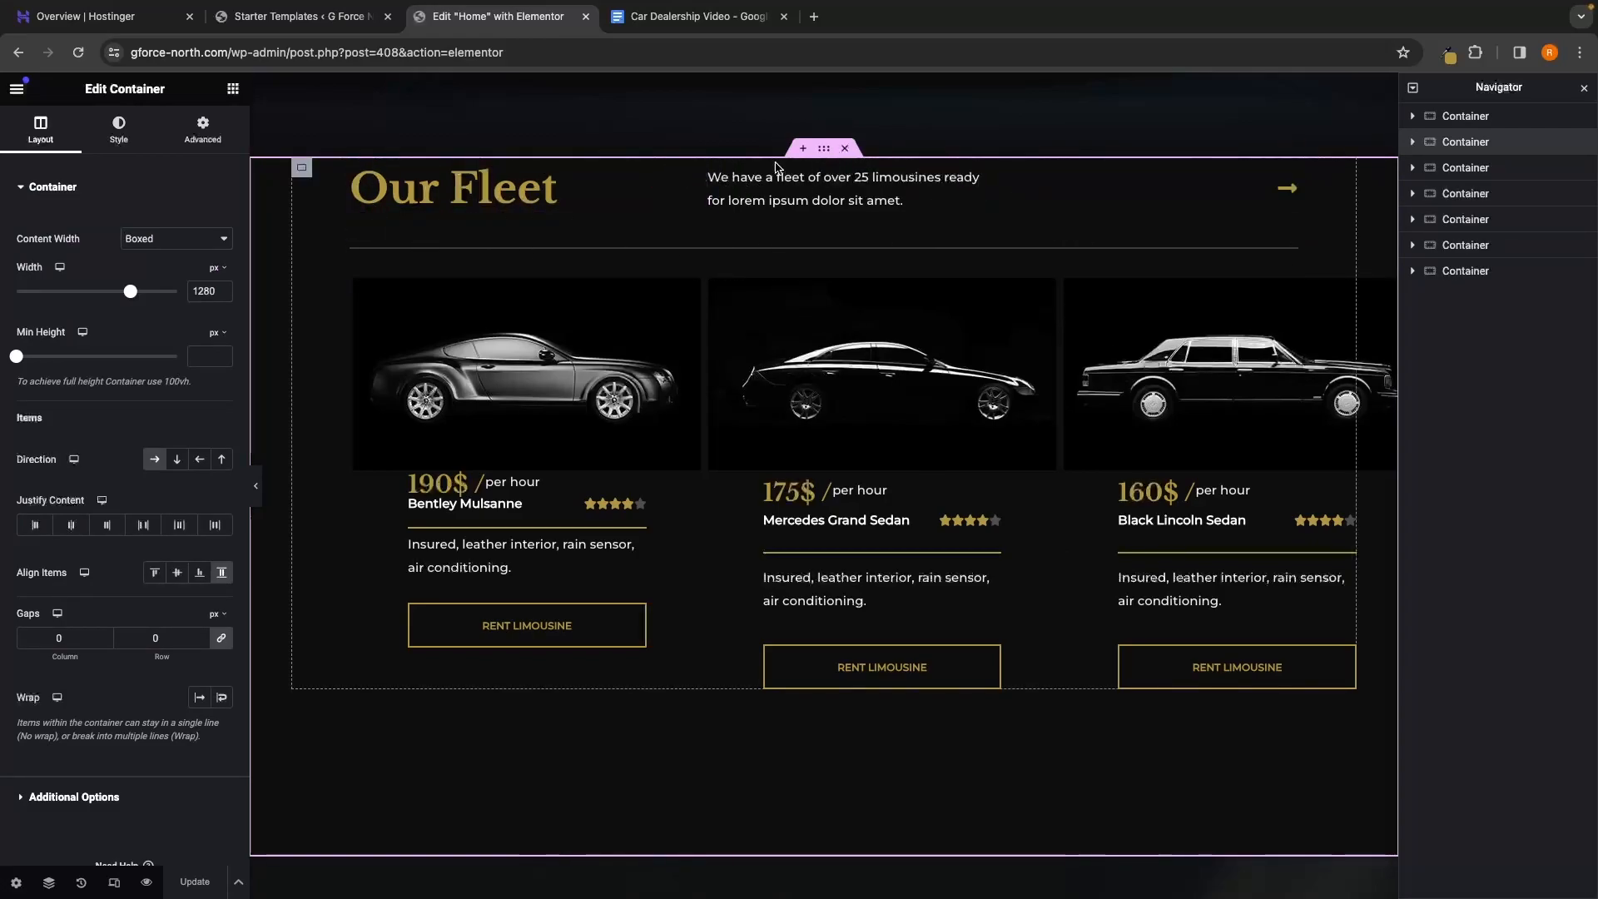
click(396, 195)
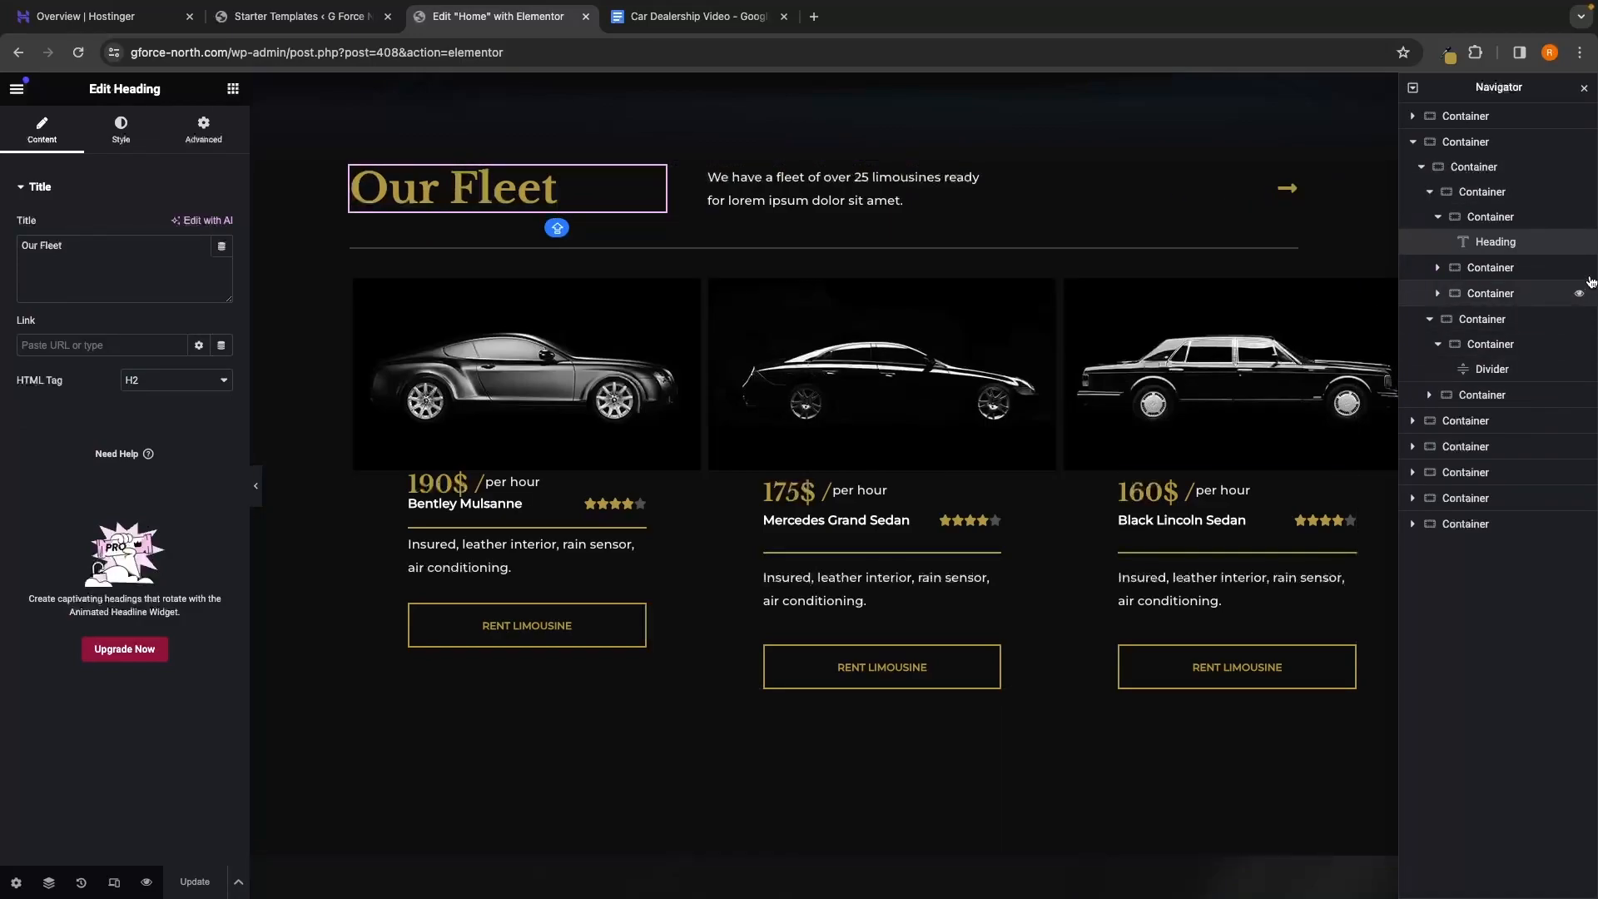
click(1487, 218)
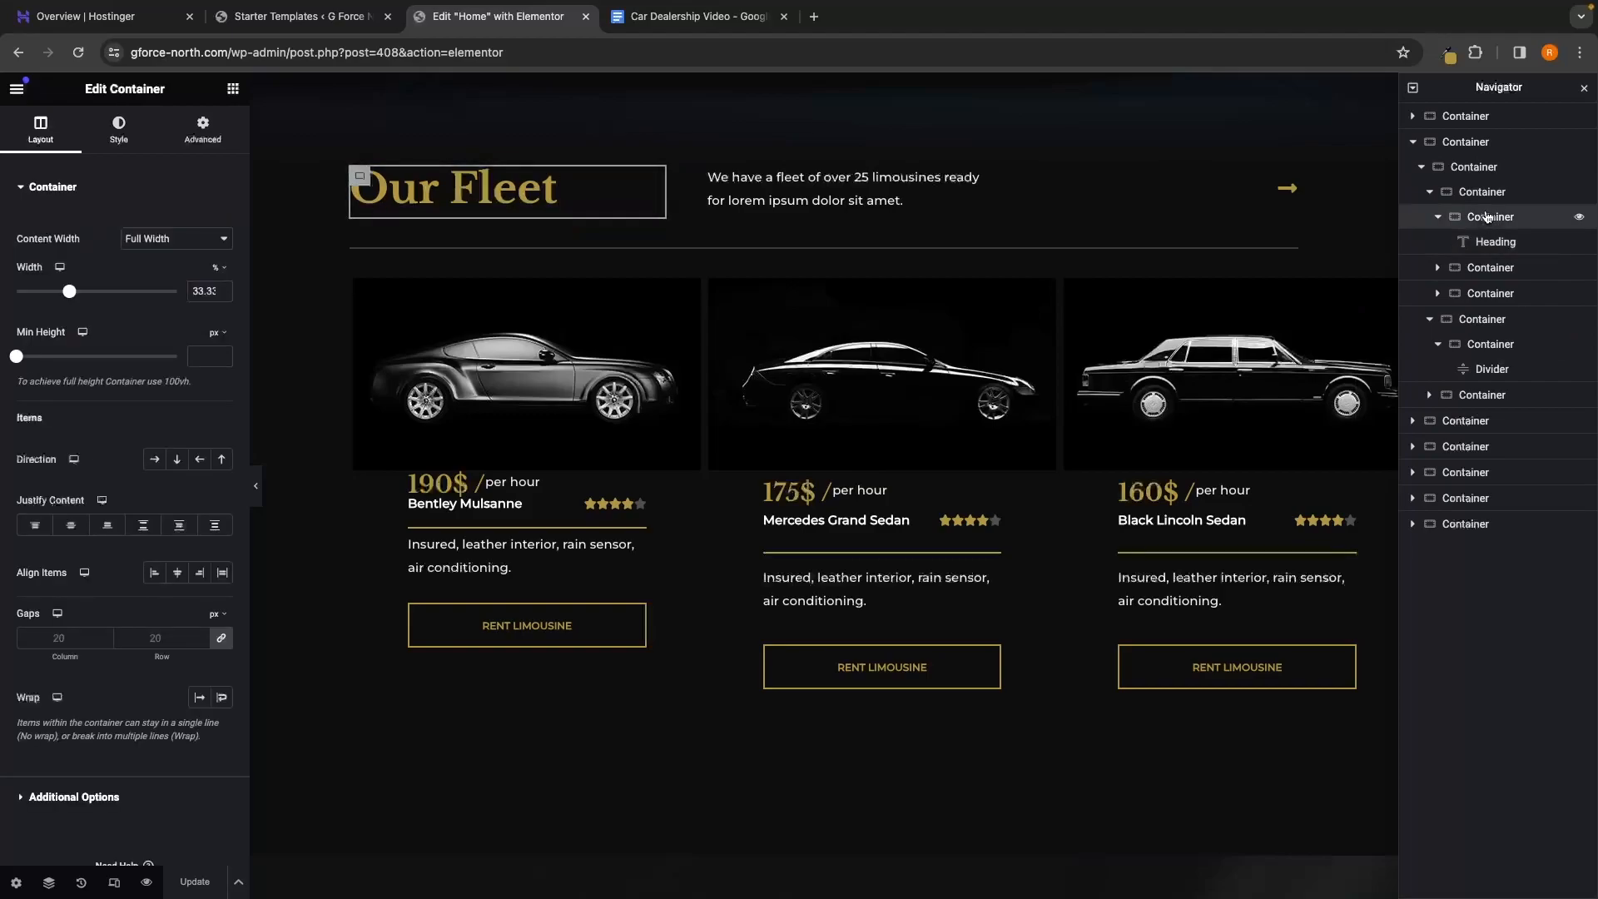
click(1481, 198)
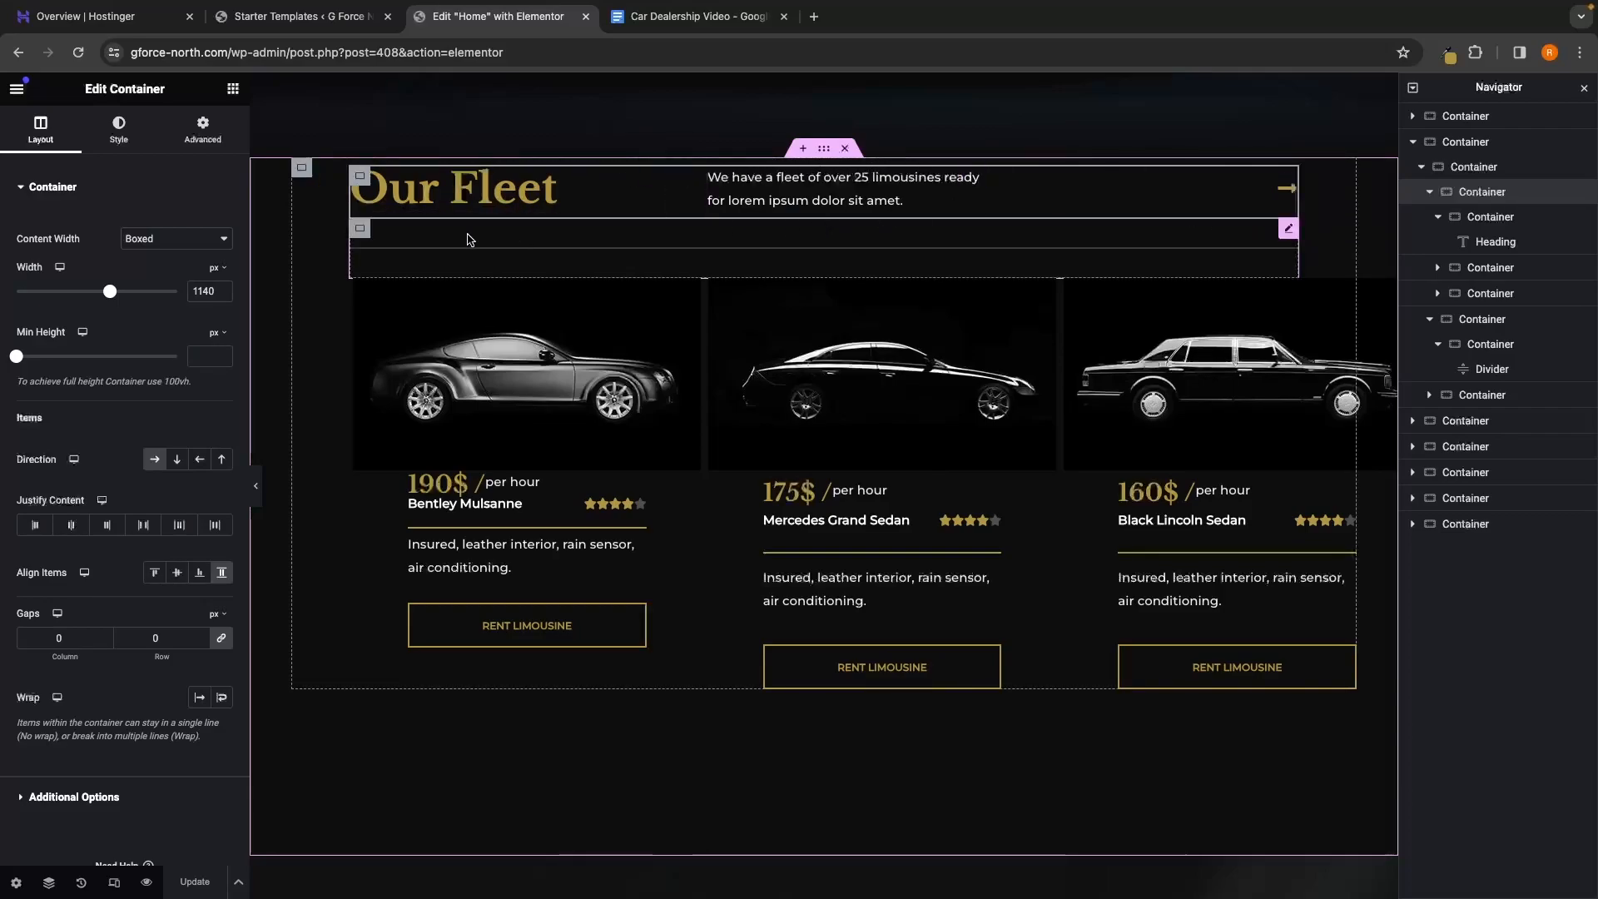
right_click(1482, 192)
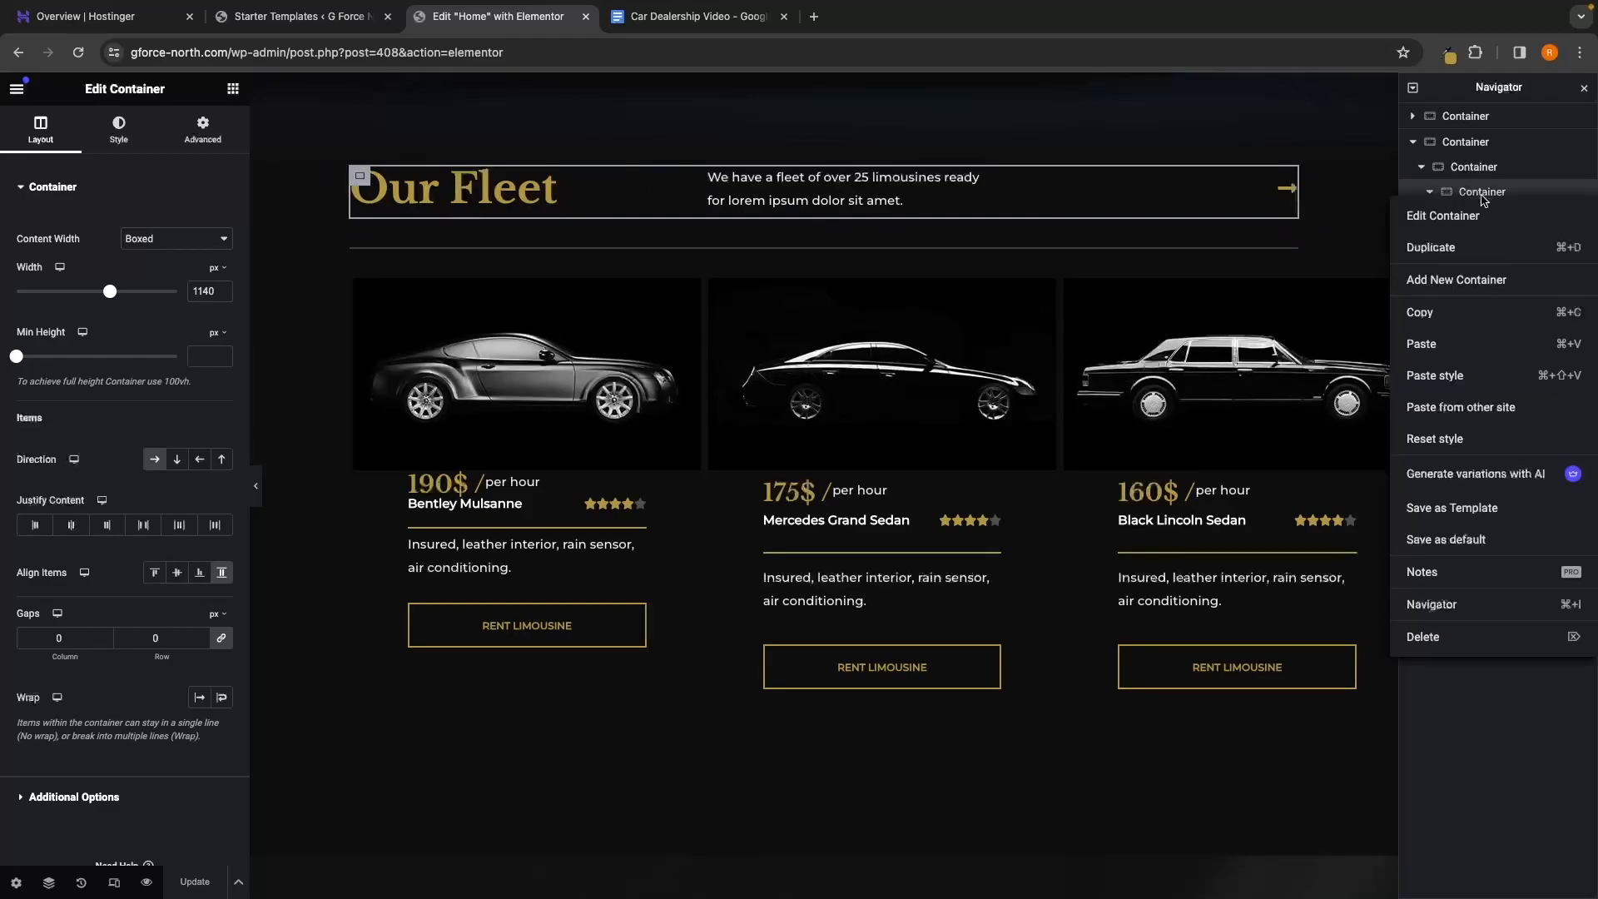
Delete the Our Fleet header row with its intro text and arrow
click(1423, 638)
scroll(1207, 543, up, 1)
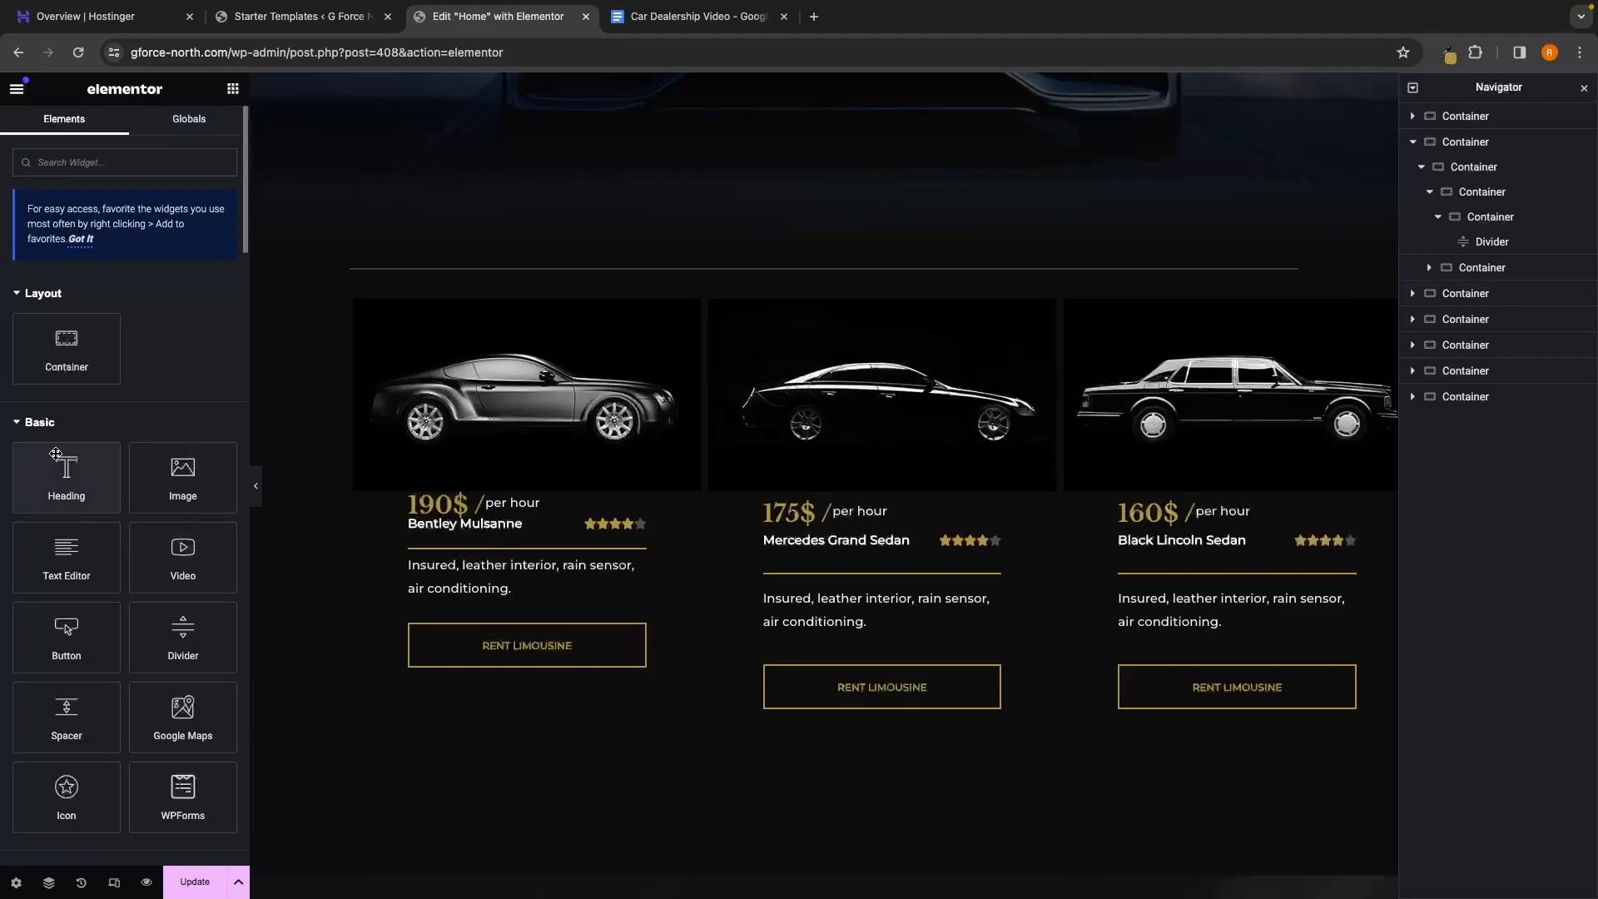
Add a Heading widget above the fleet divider and clear its placeholder title for 'Shop by brand'
drag(66, 484, 726, 243)
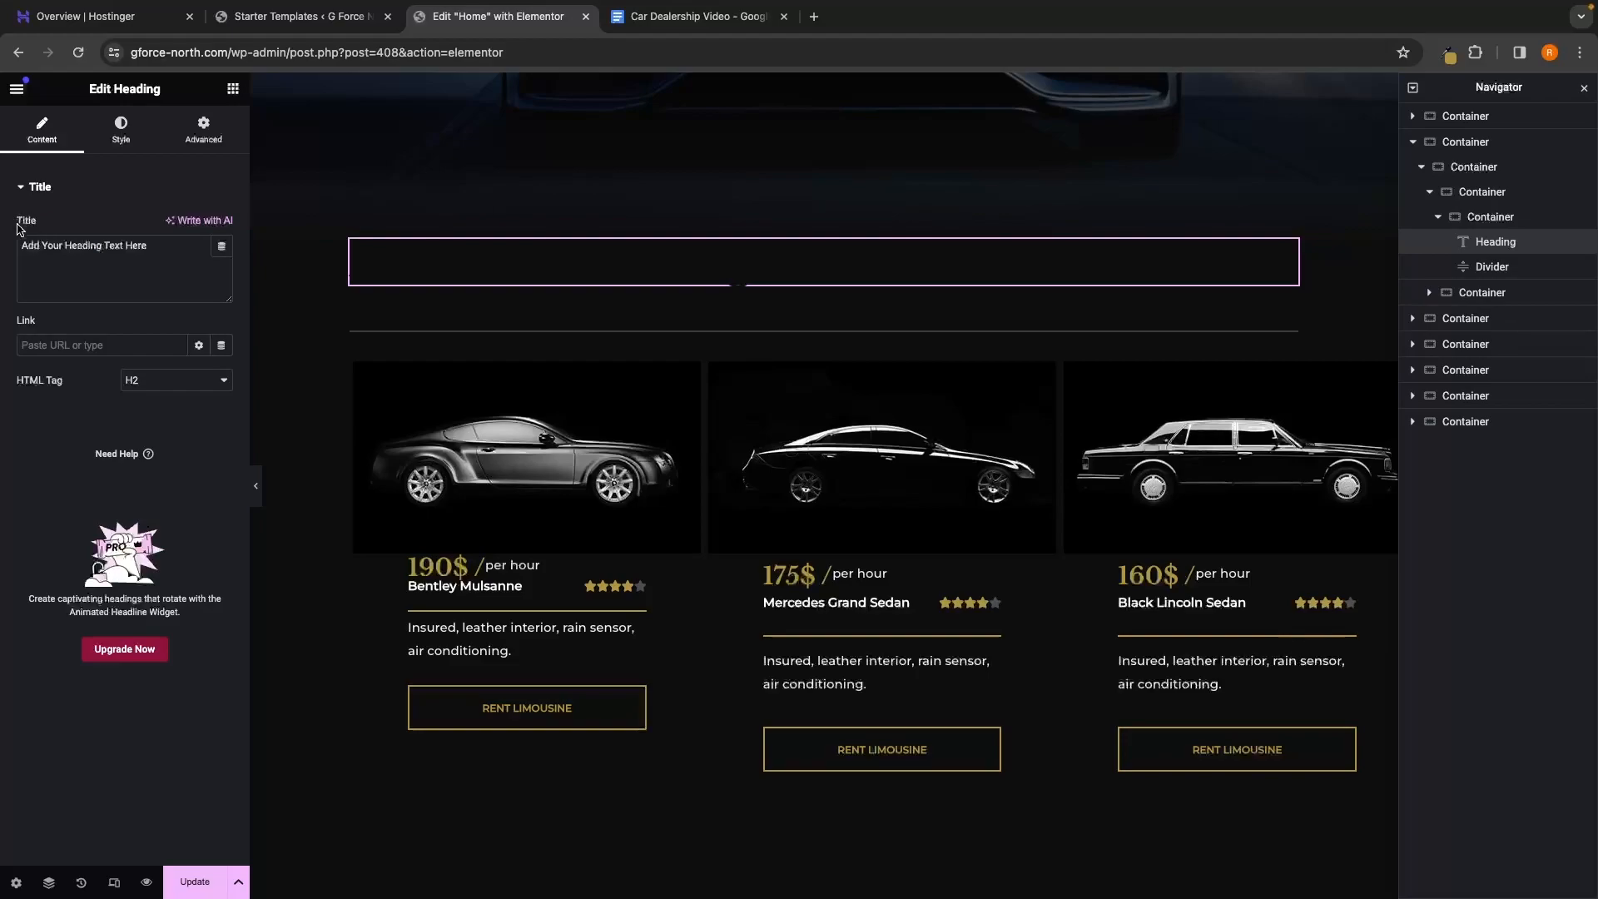
drag(167, 257, 14, 254)
key(BackSpace)
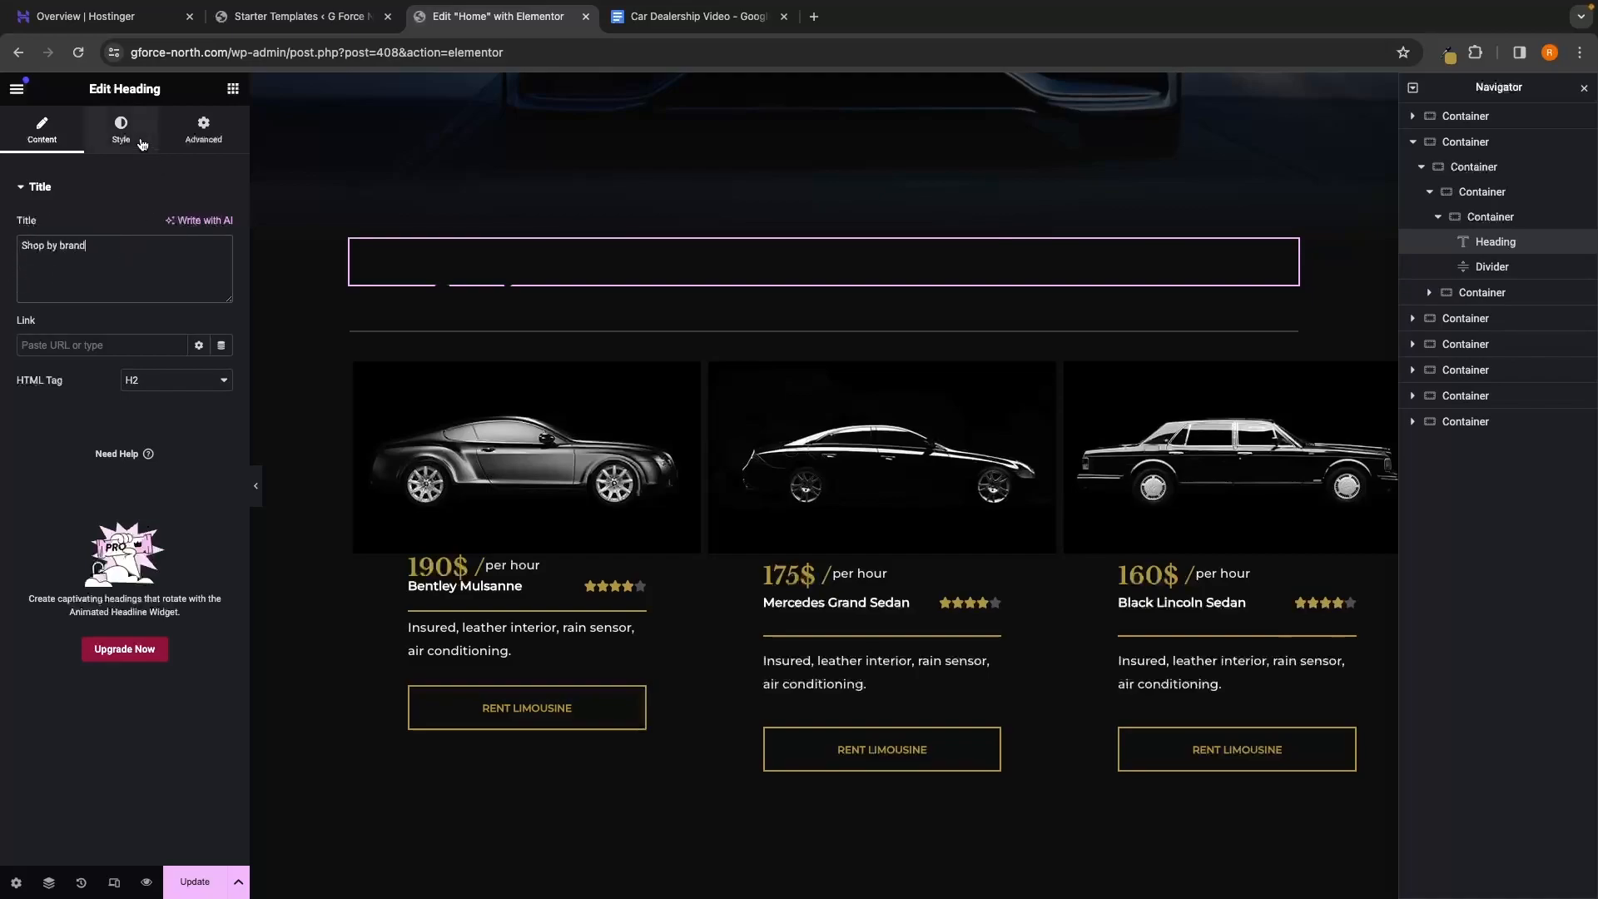
Sample the gold colour of the 175$ price using the Eye Dropper extension
click(124, 141)
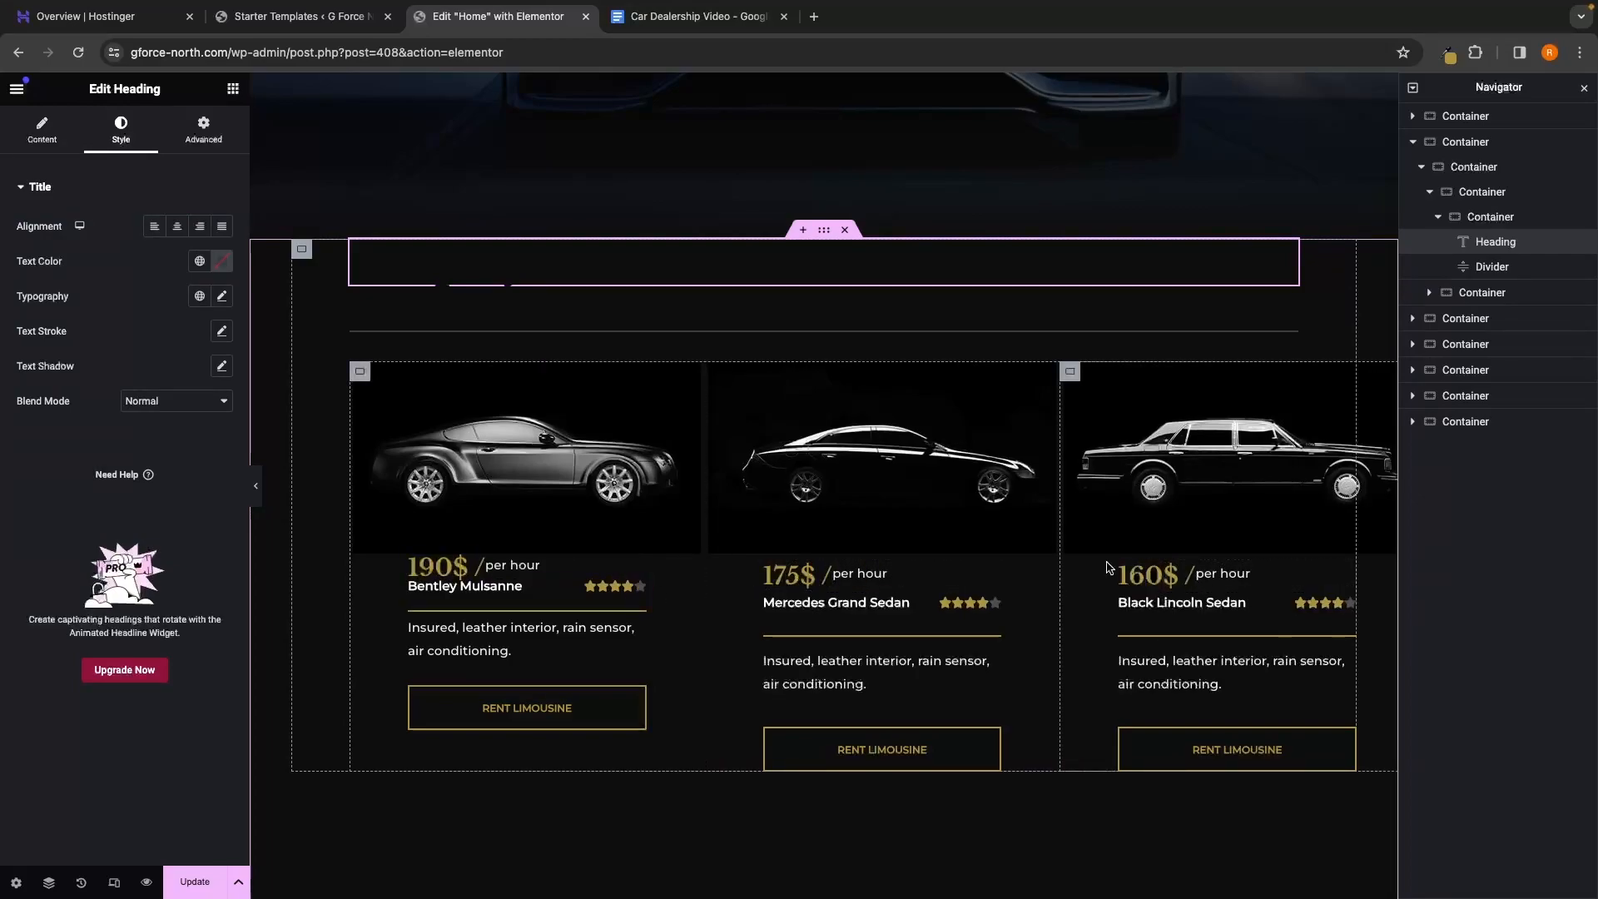
click(1449, 53)
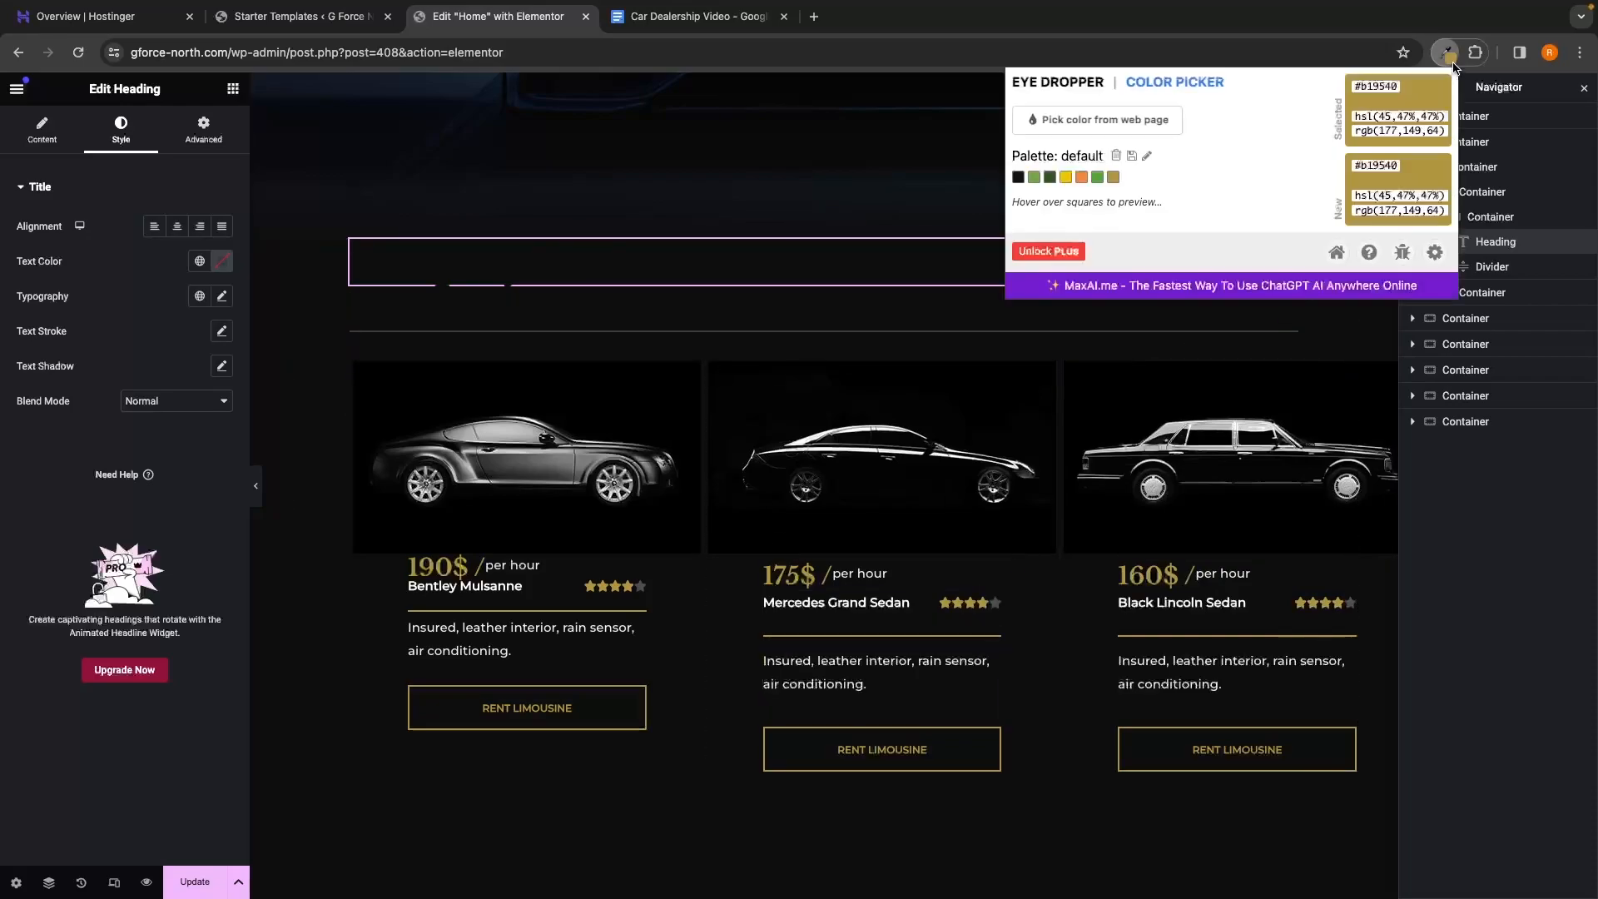
click(1069, 84)
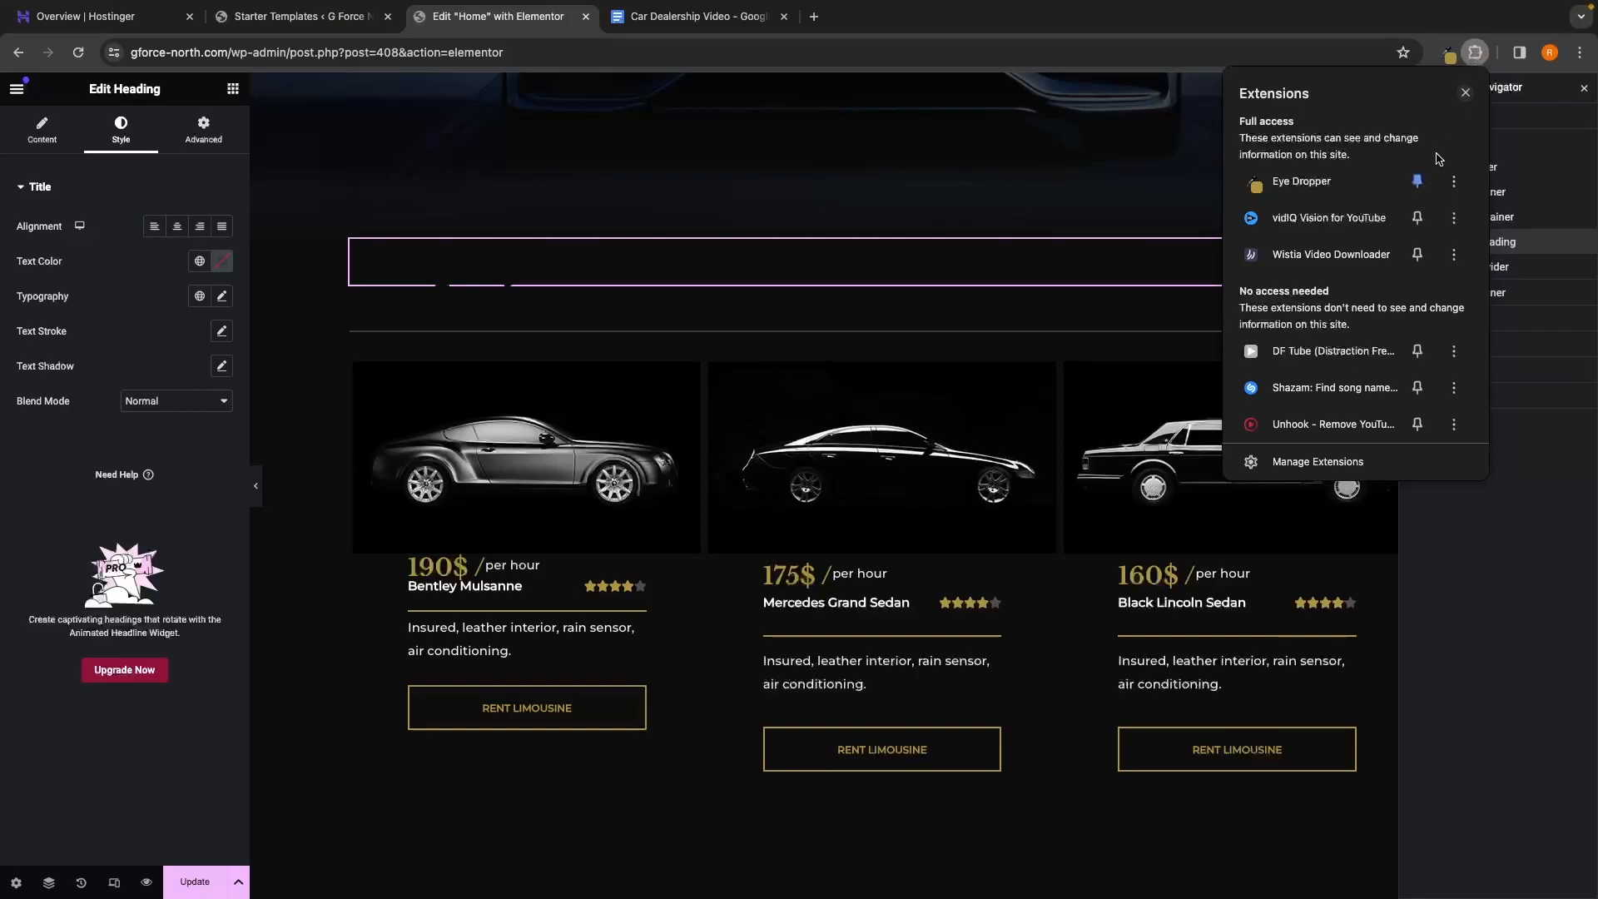
click(1418, 179)
click(1417, 190)
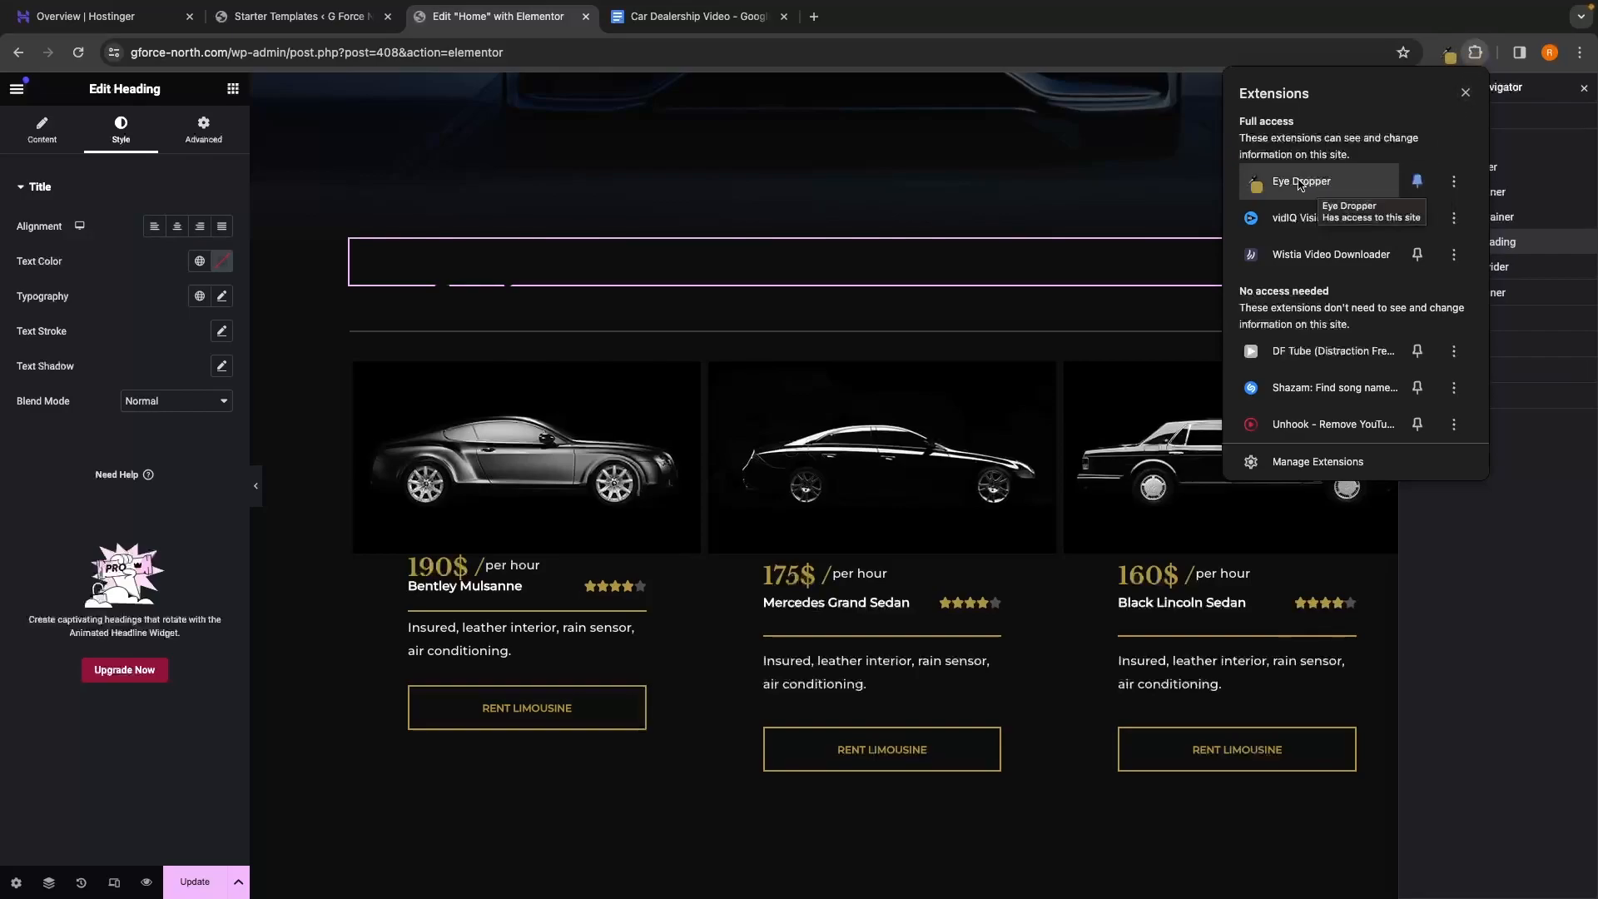
click(1452, 61)
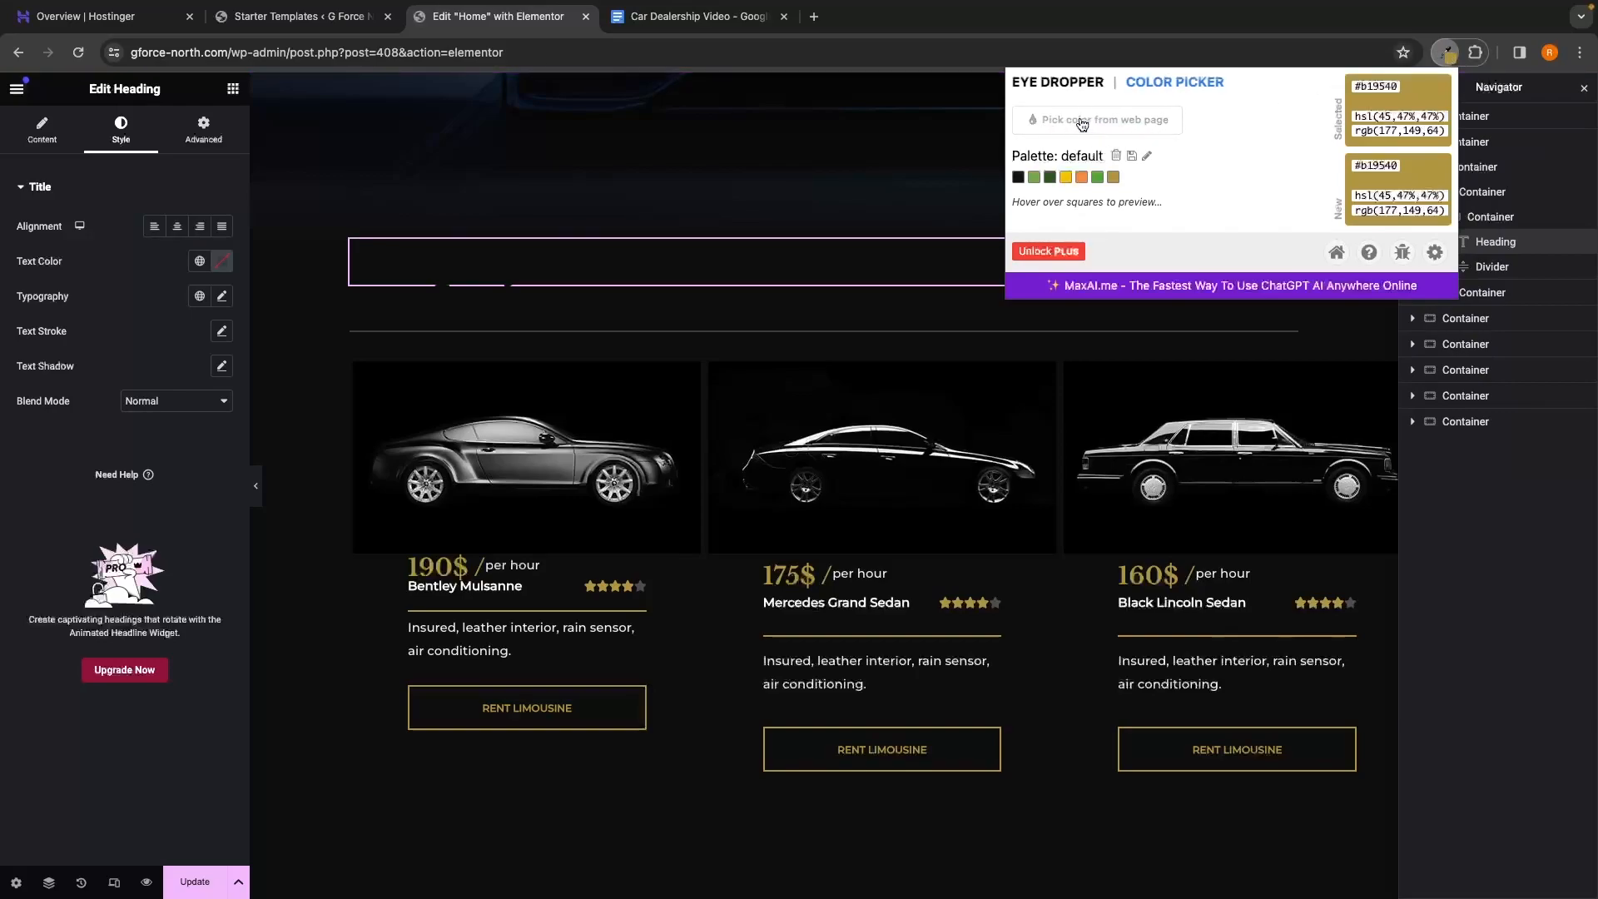
click(1111, 125)
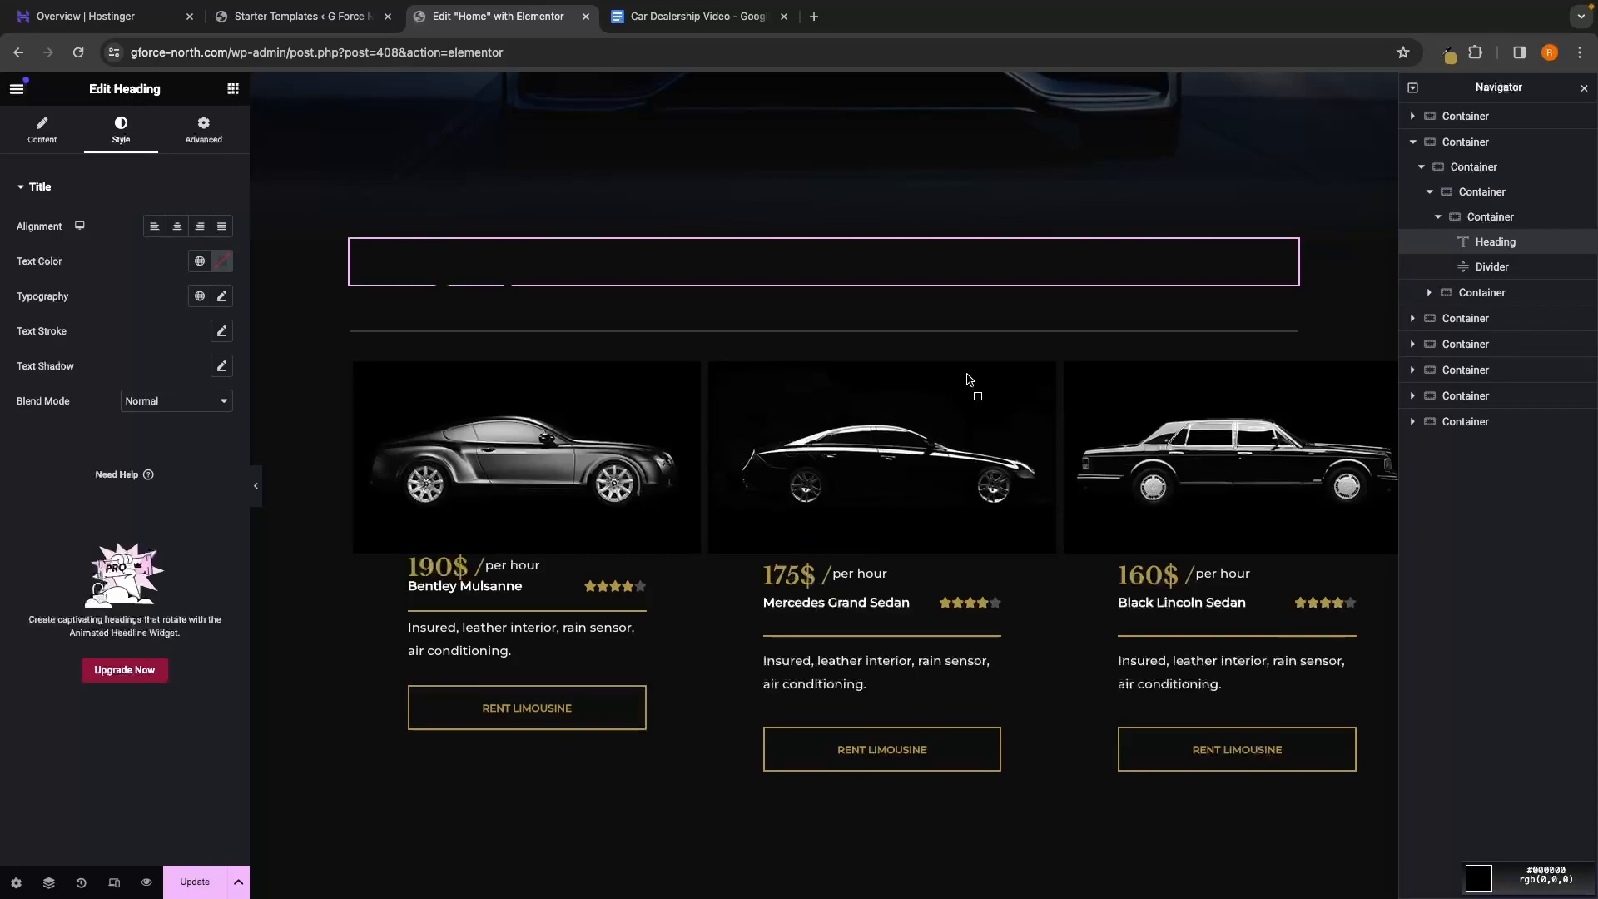
scroll(779, 579, up, 5)
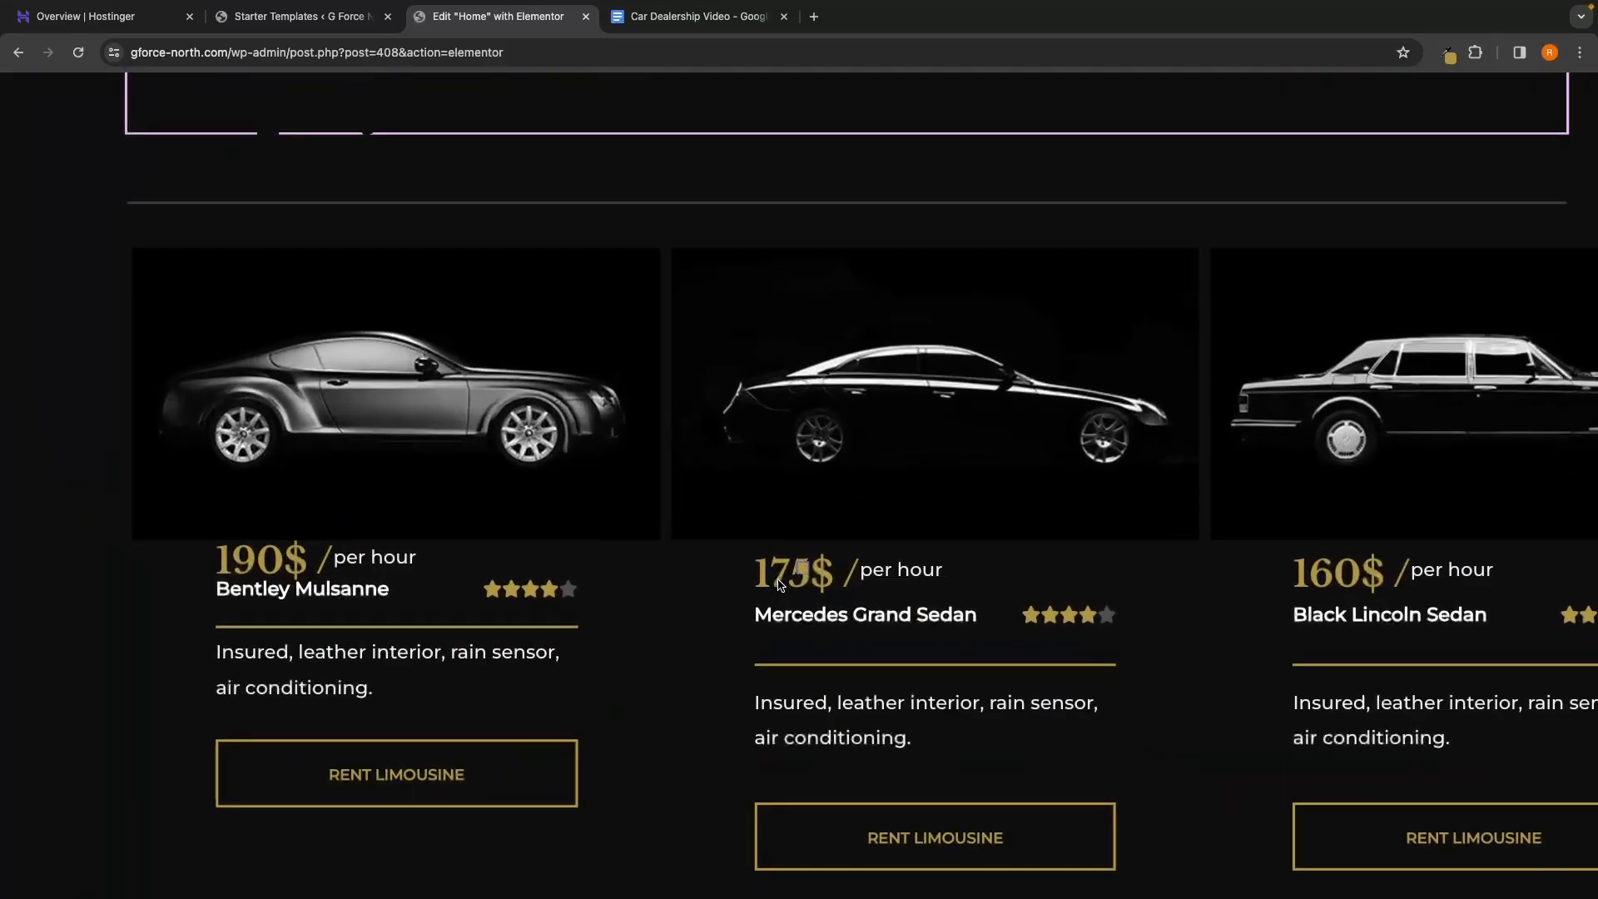
click(780, 583)
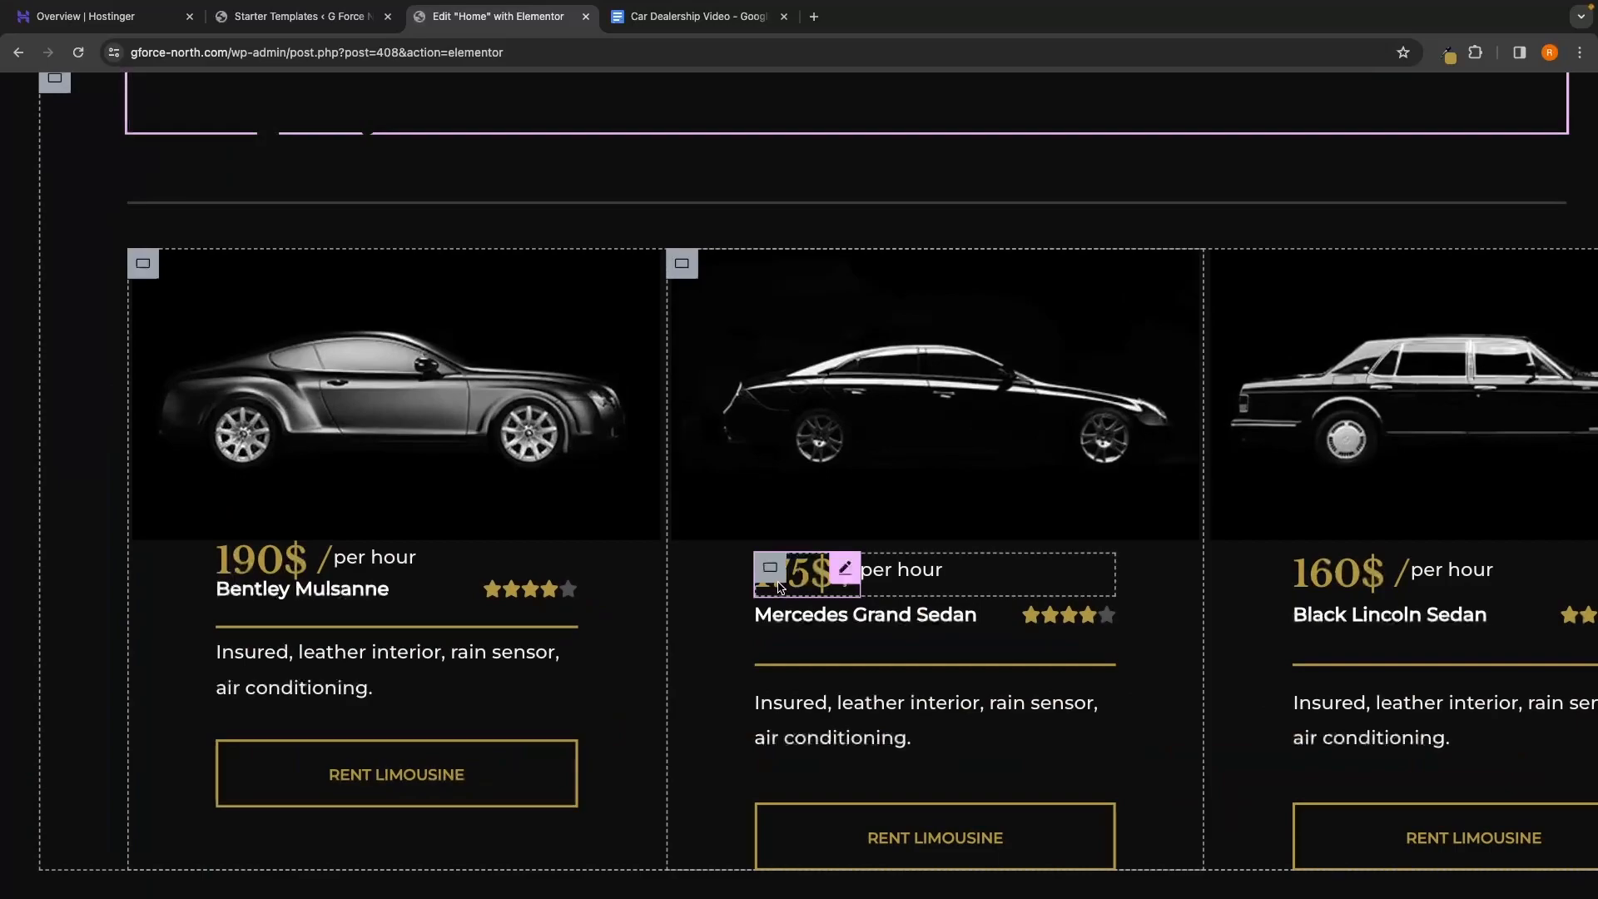
scroll(779, 586, down, 5)
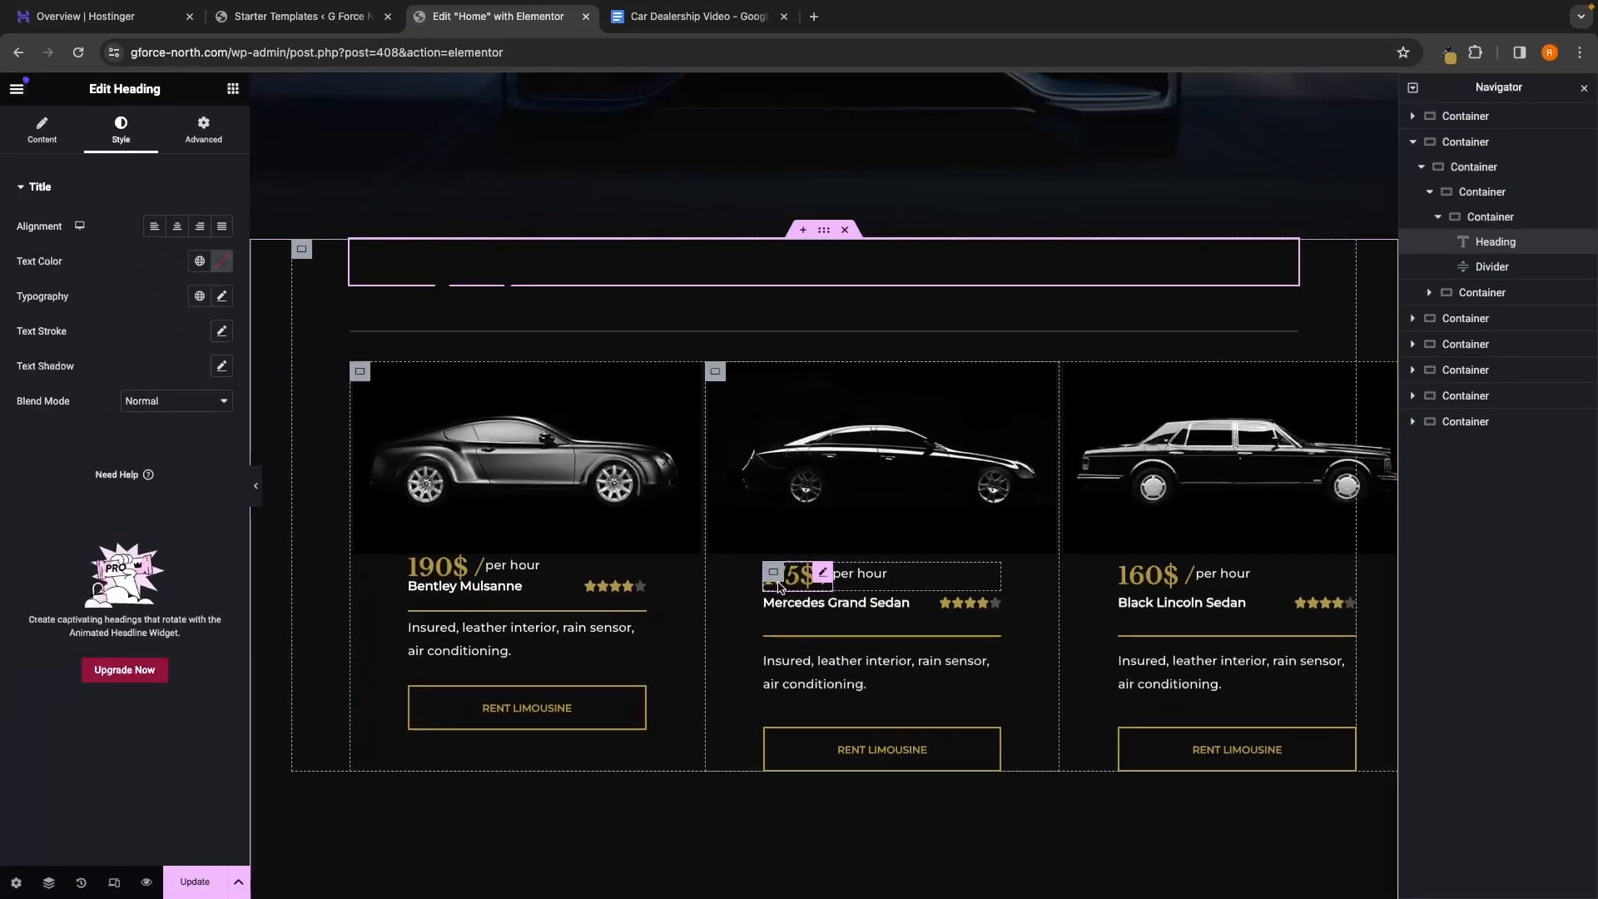
Copy the sampled hex b19540 and paste it as the heading's text colour
click(1448, 56)
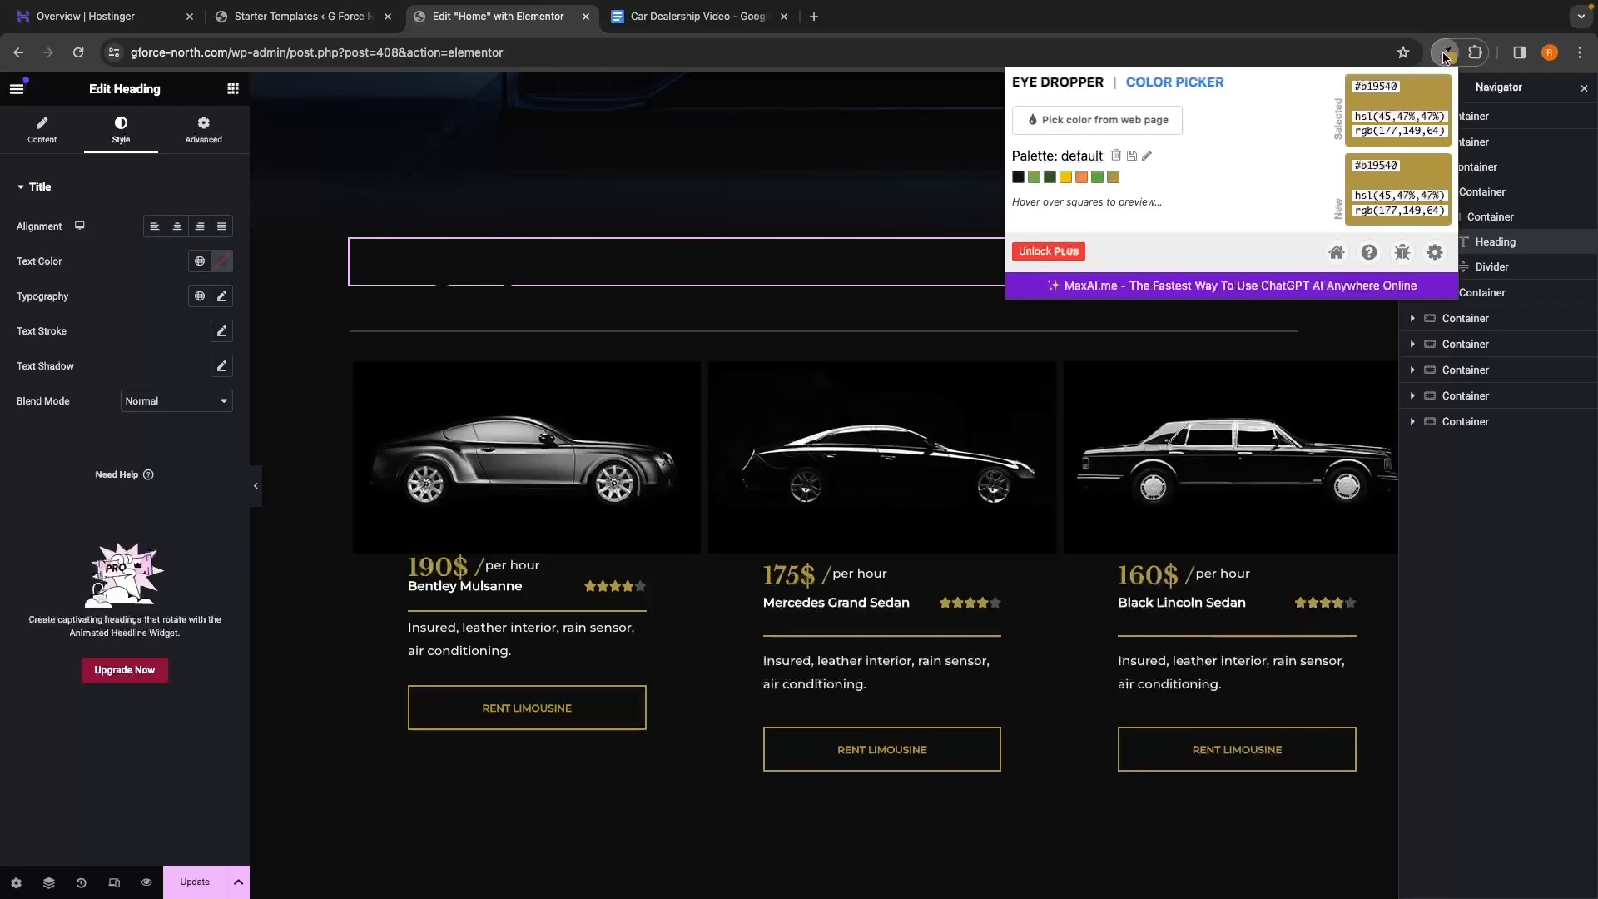
drag(1361, 84, 1395, 88)
key(ctrl+c)
click(1384, 86)
click(96, 176)
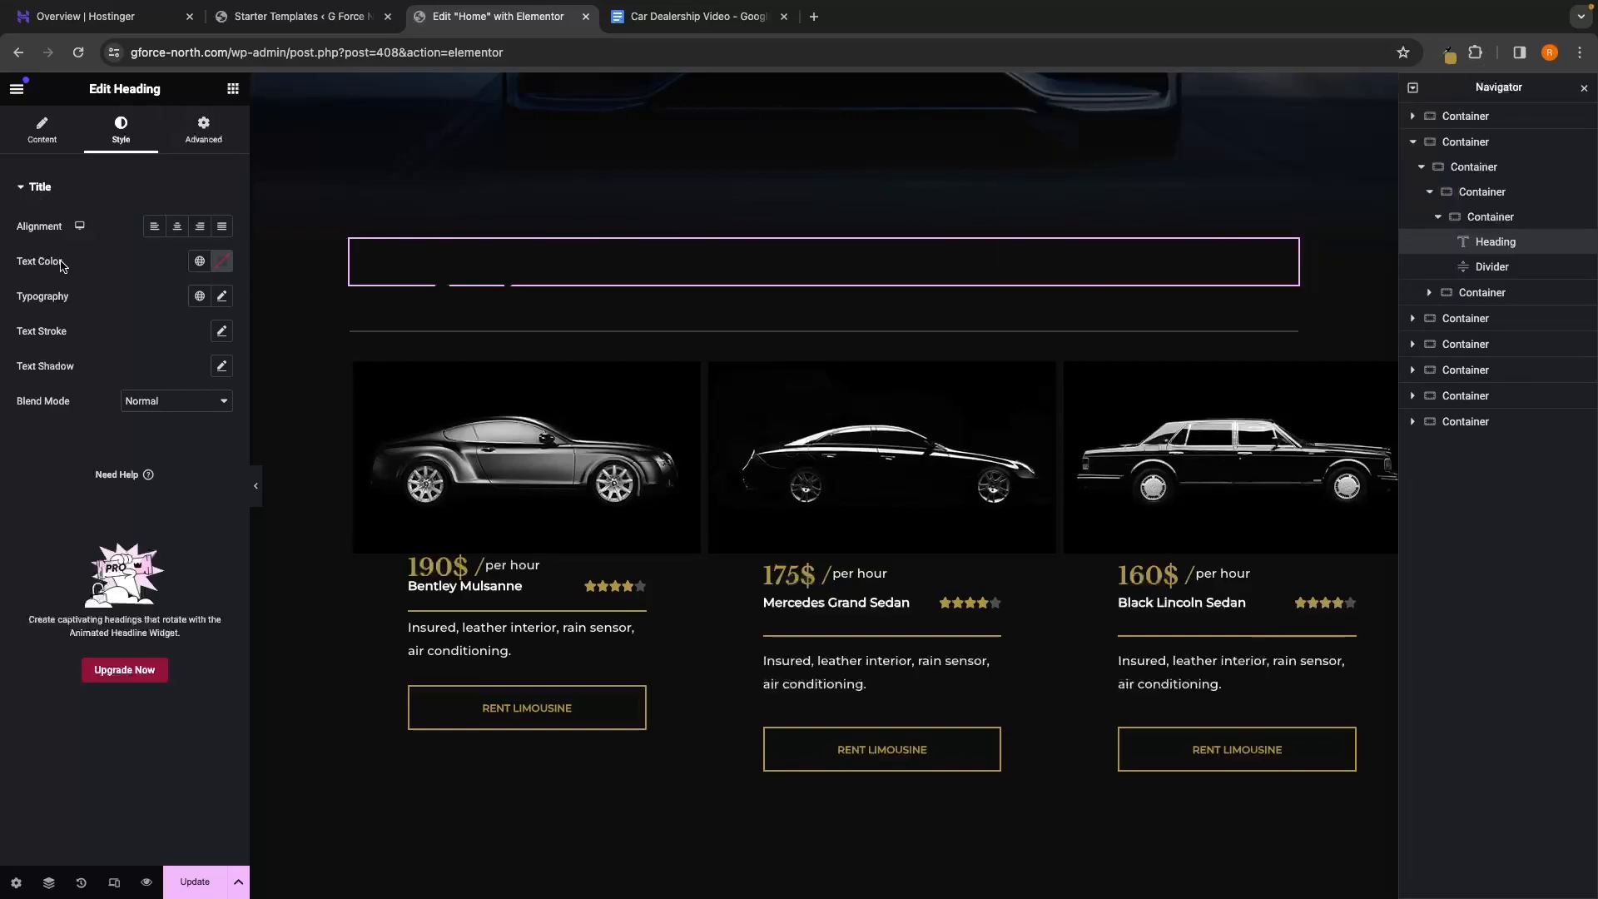
click(218, 263)
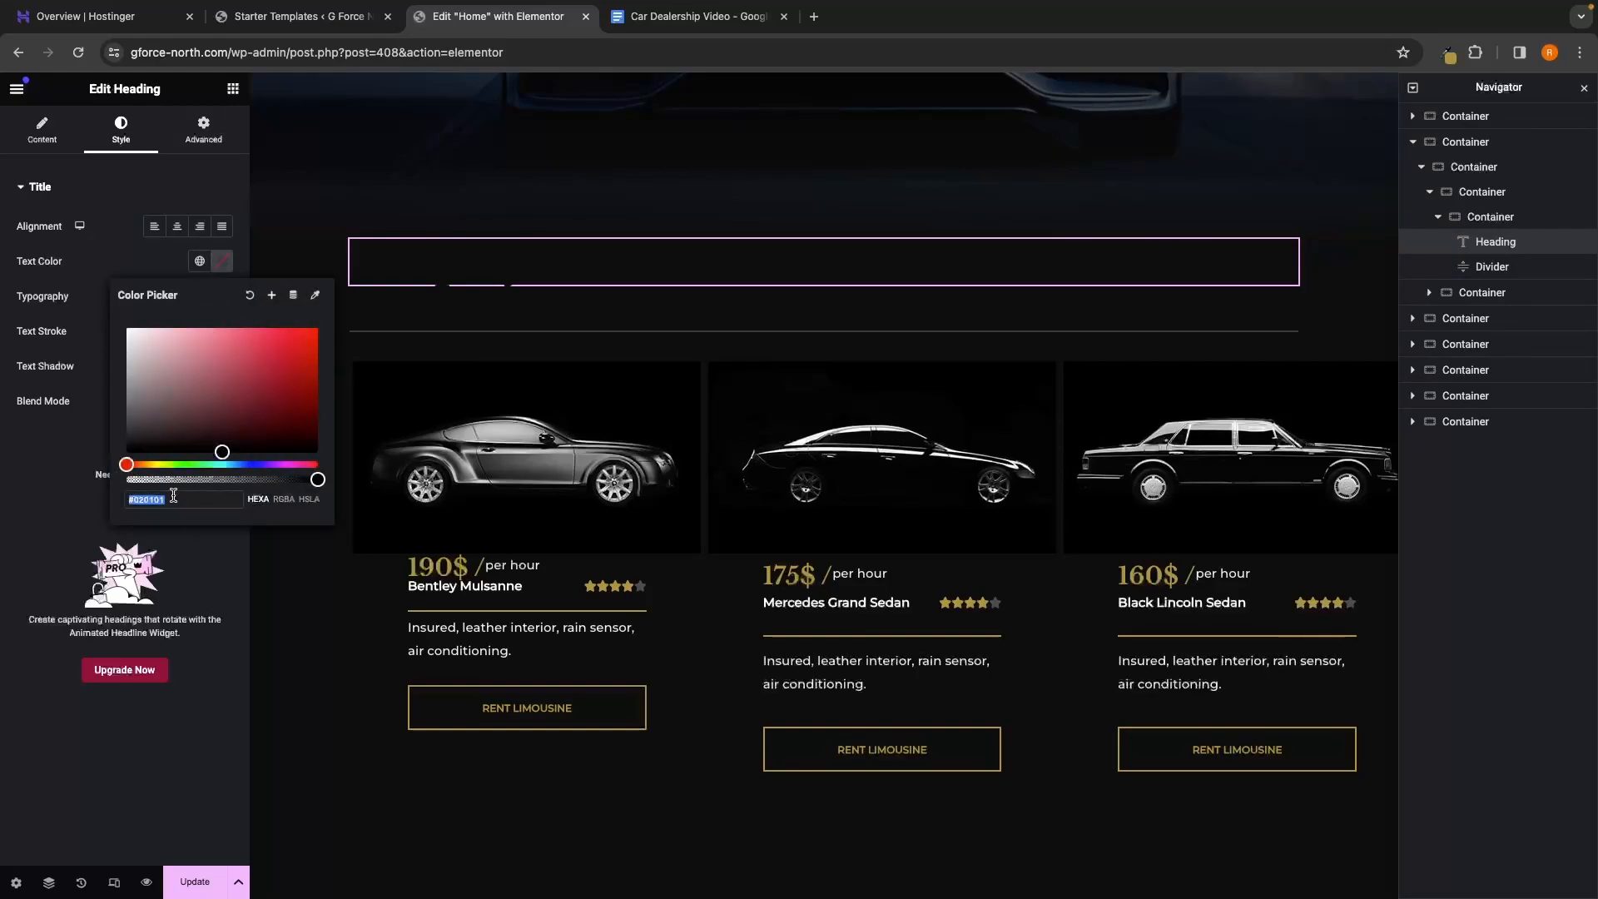
key(ctrl+v)
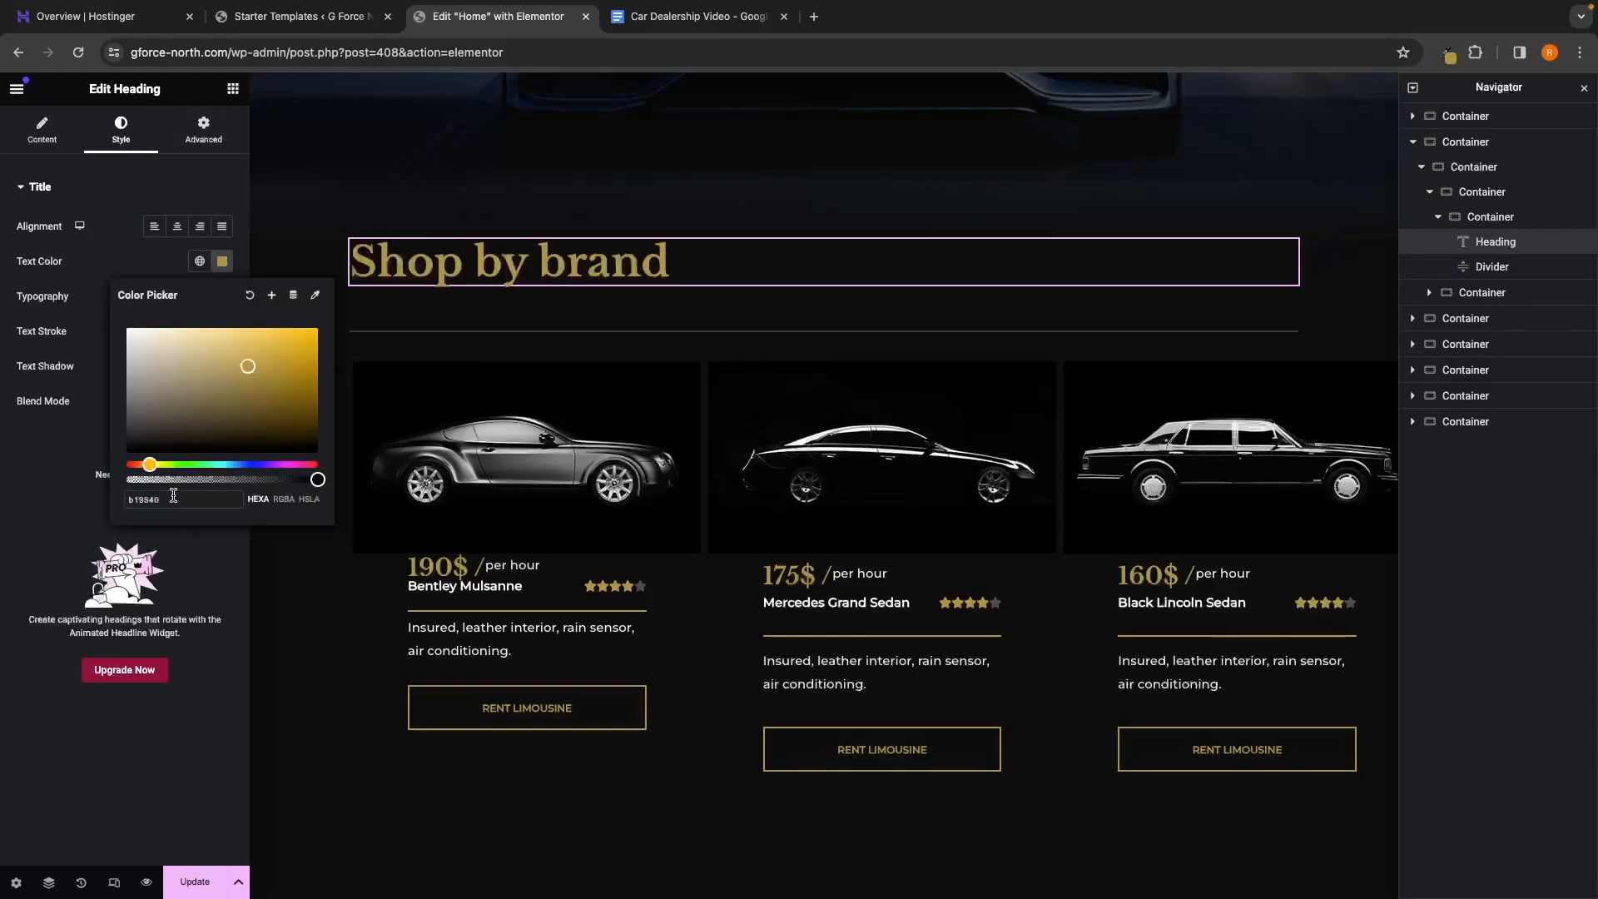
click(341, 269)
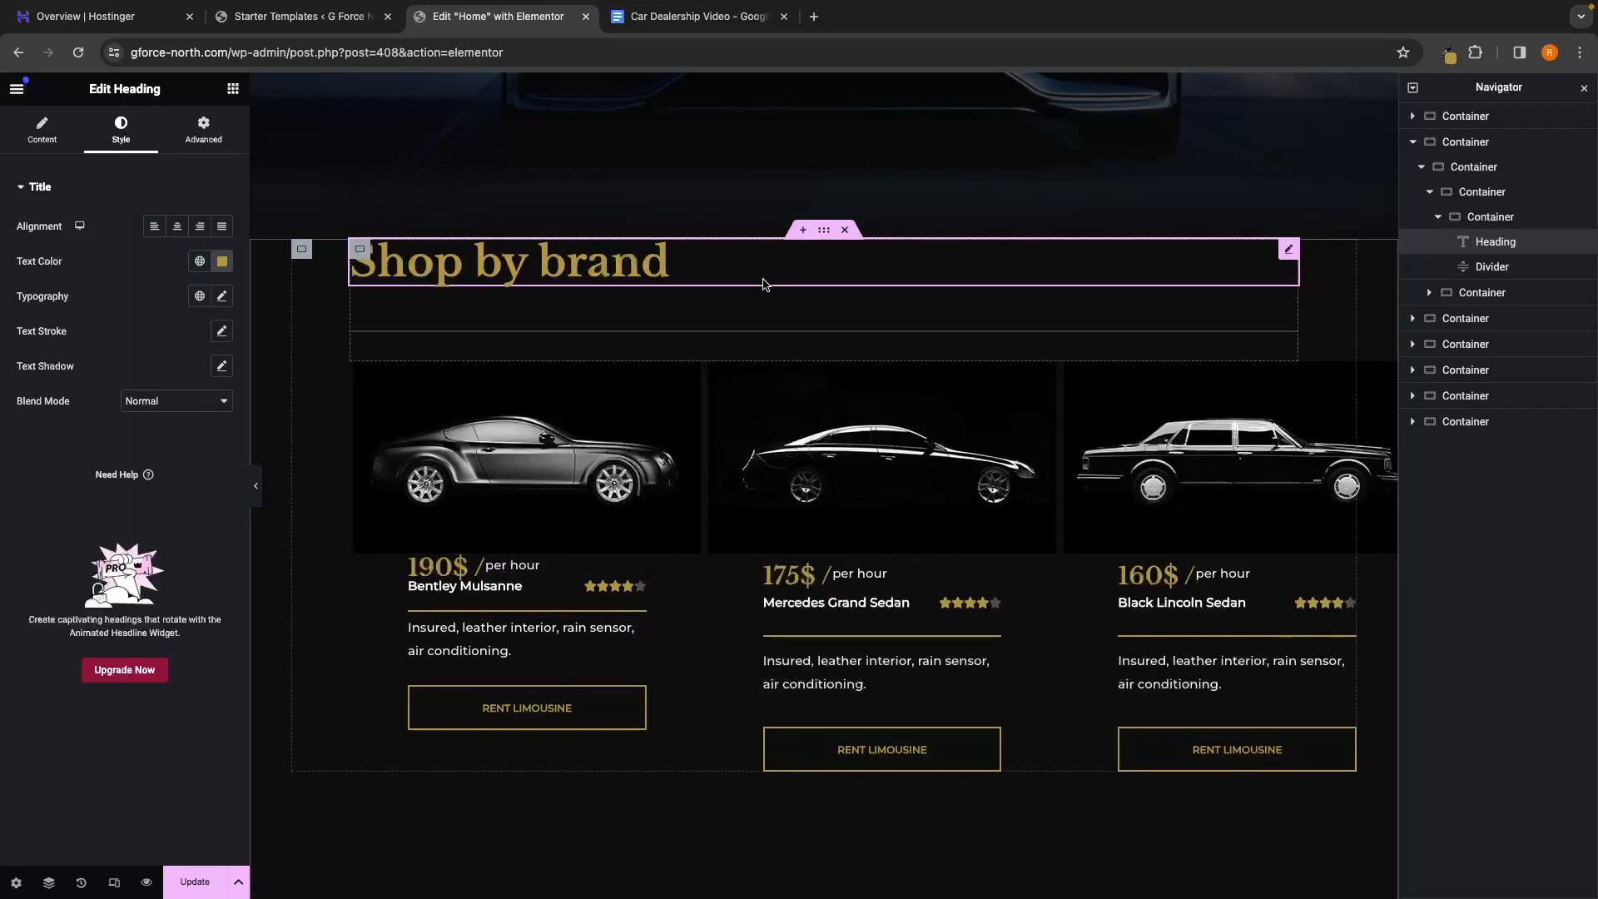
Select the container holding the three car cards in Navigator and delete it
click(518, 453)
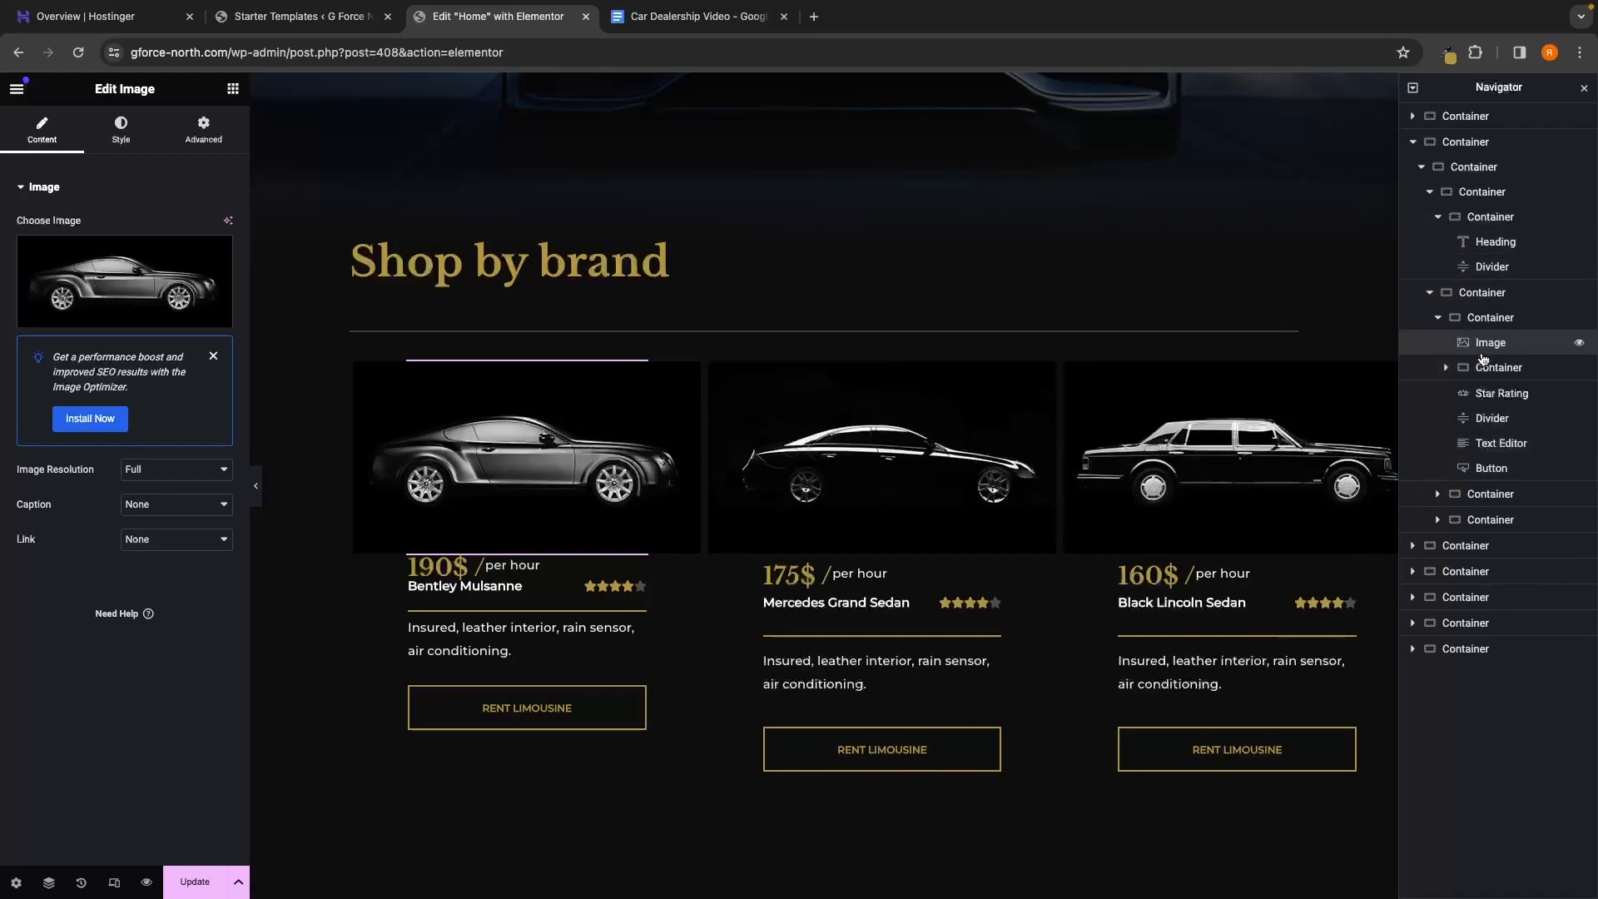
click(1492, 320)
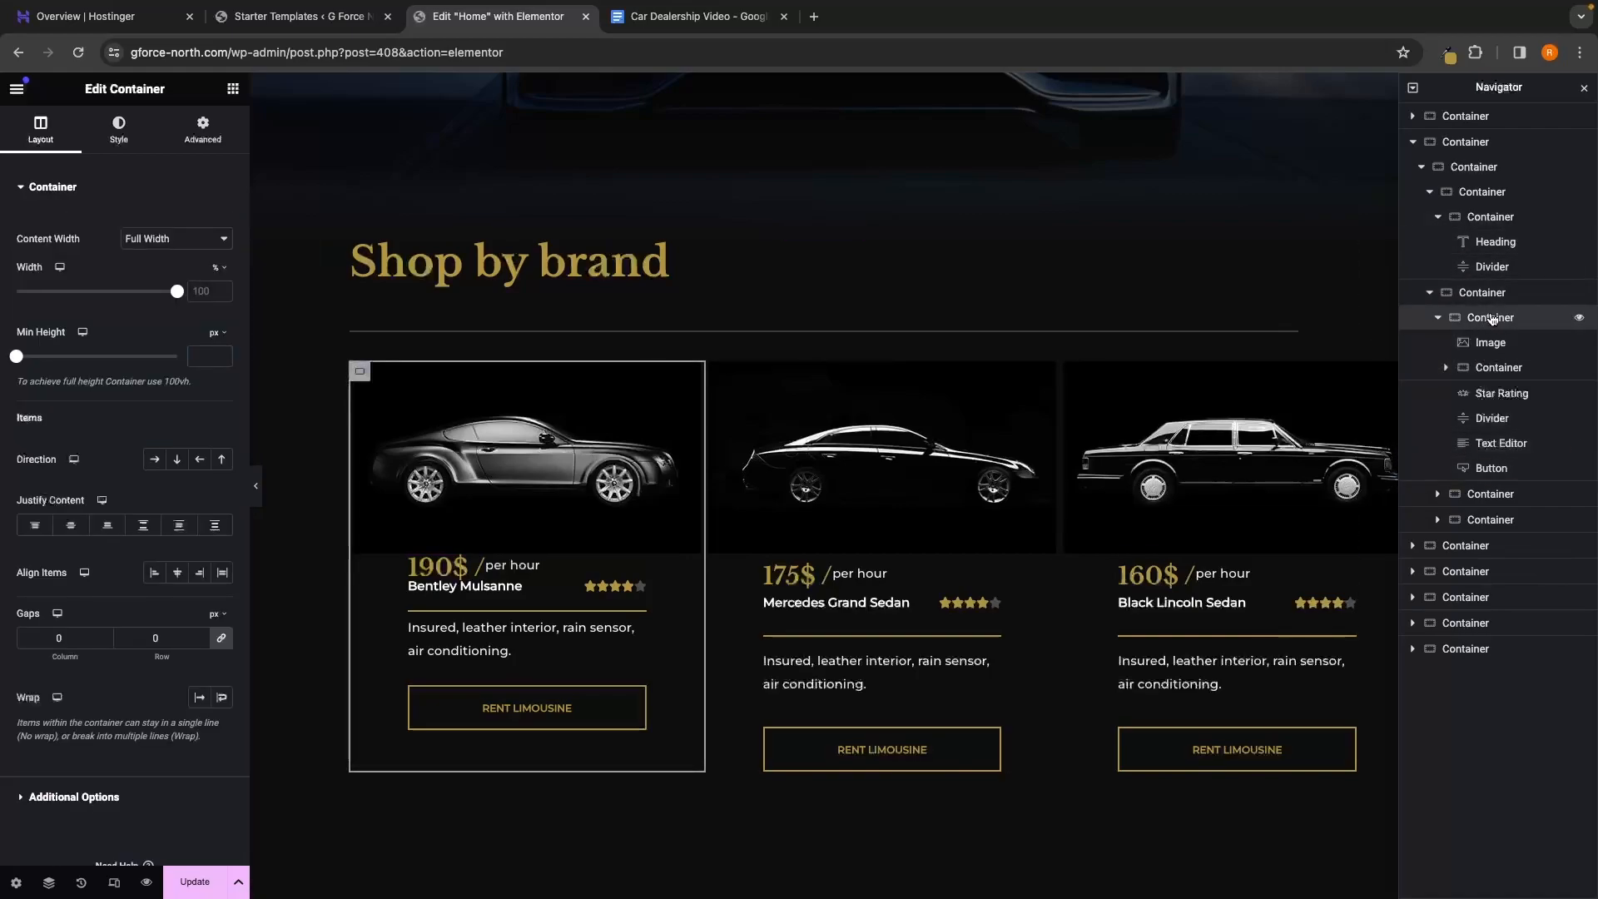
click(1489, 302)
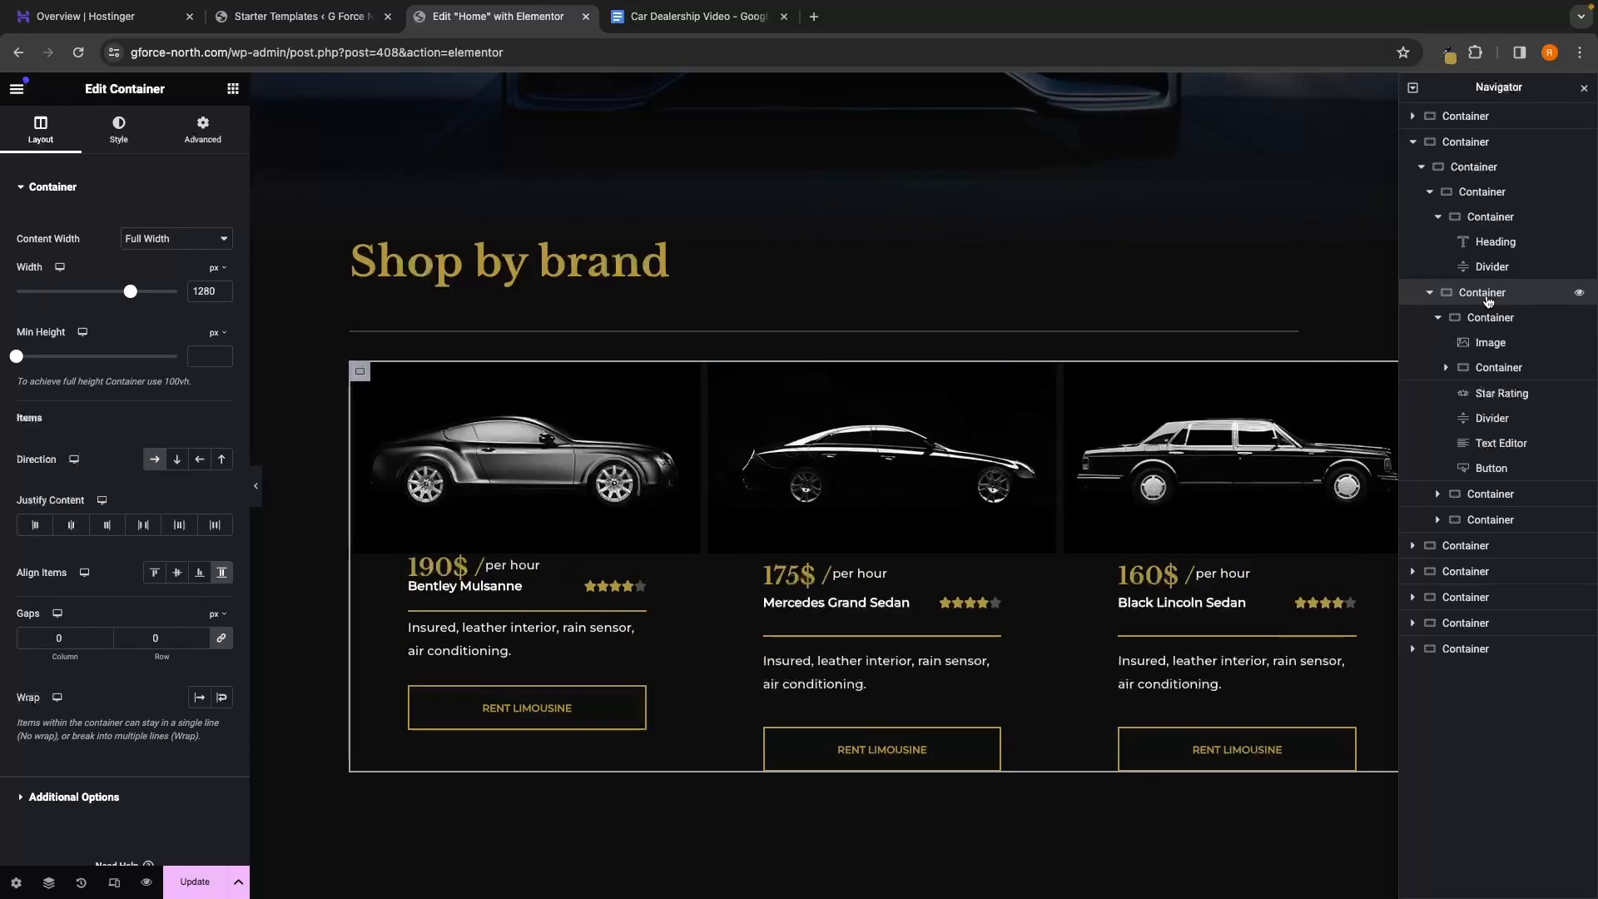
right_click(1488, 301)
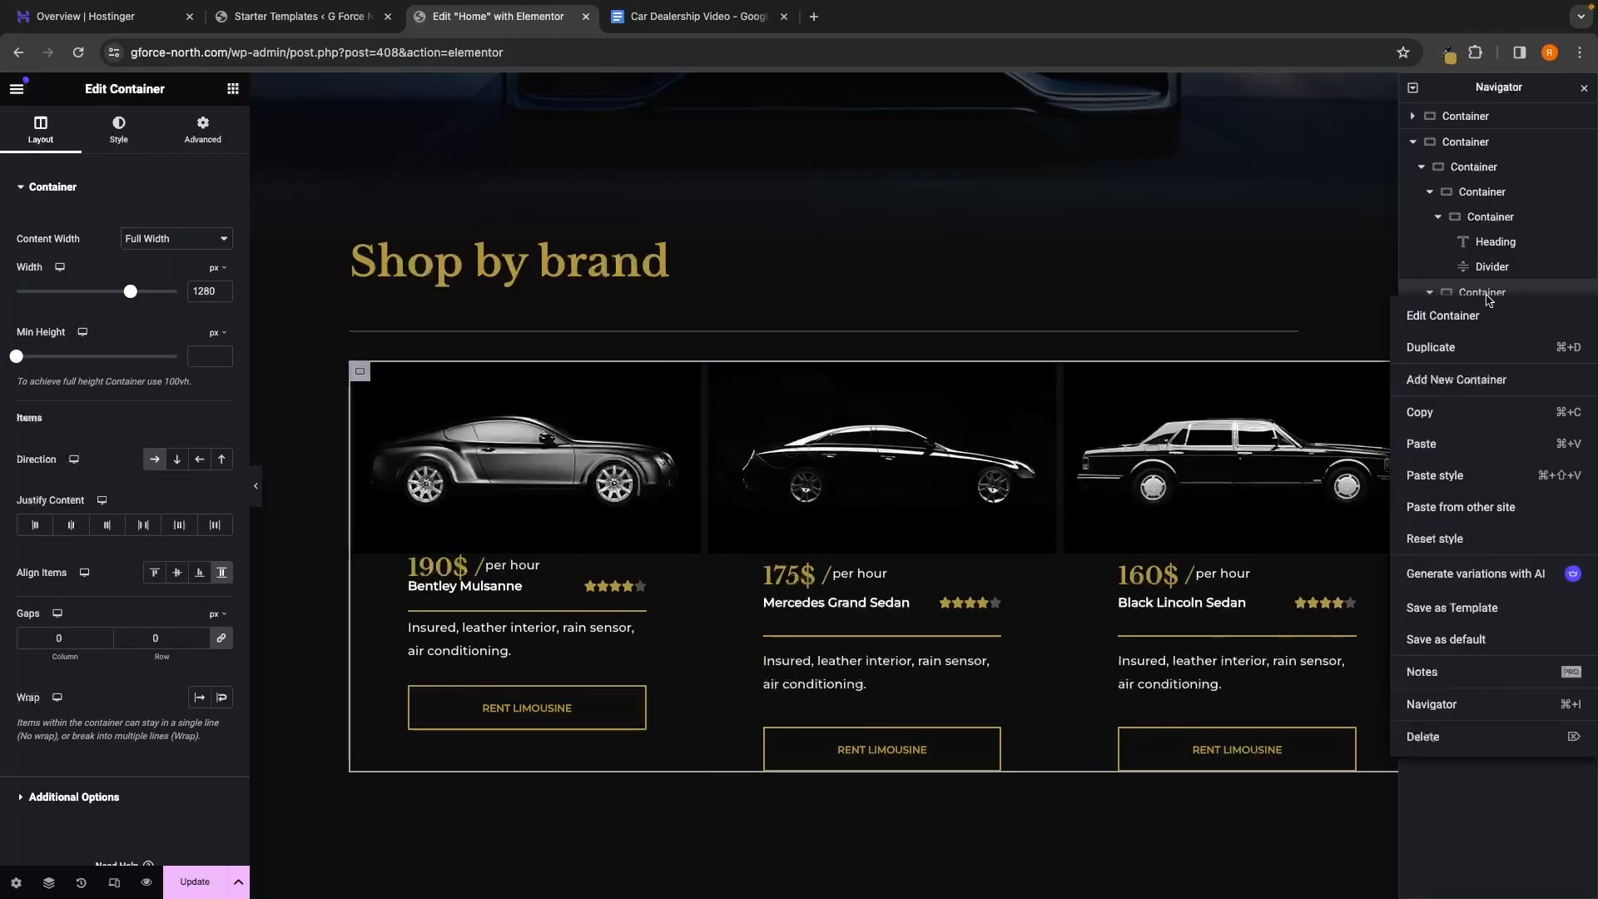
click(1456, 741)
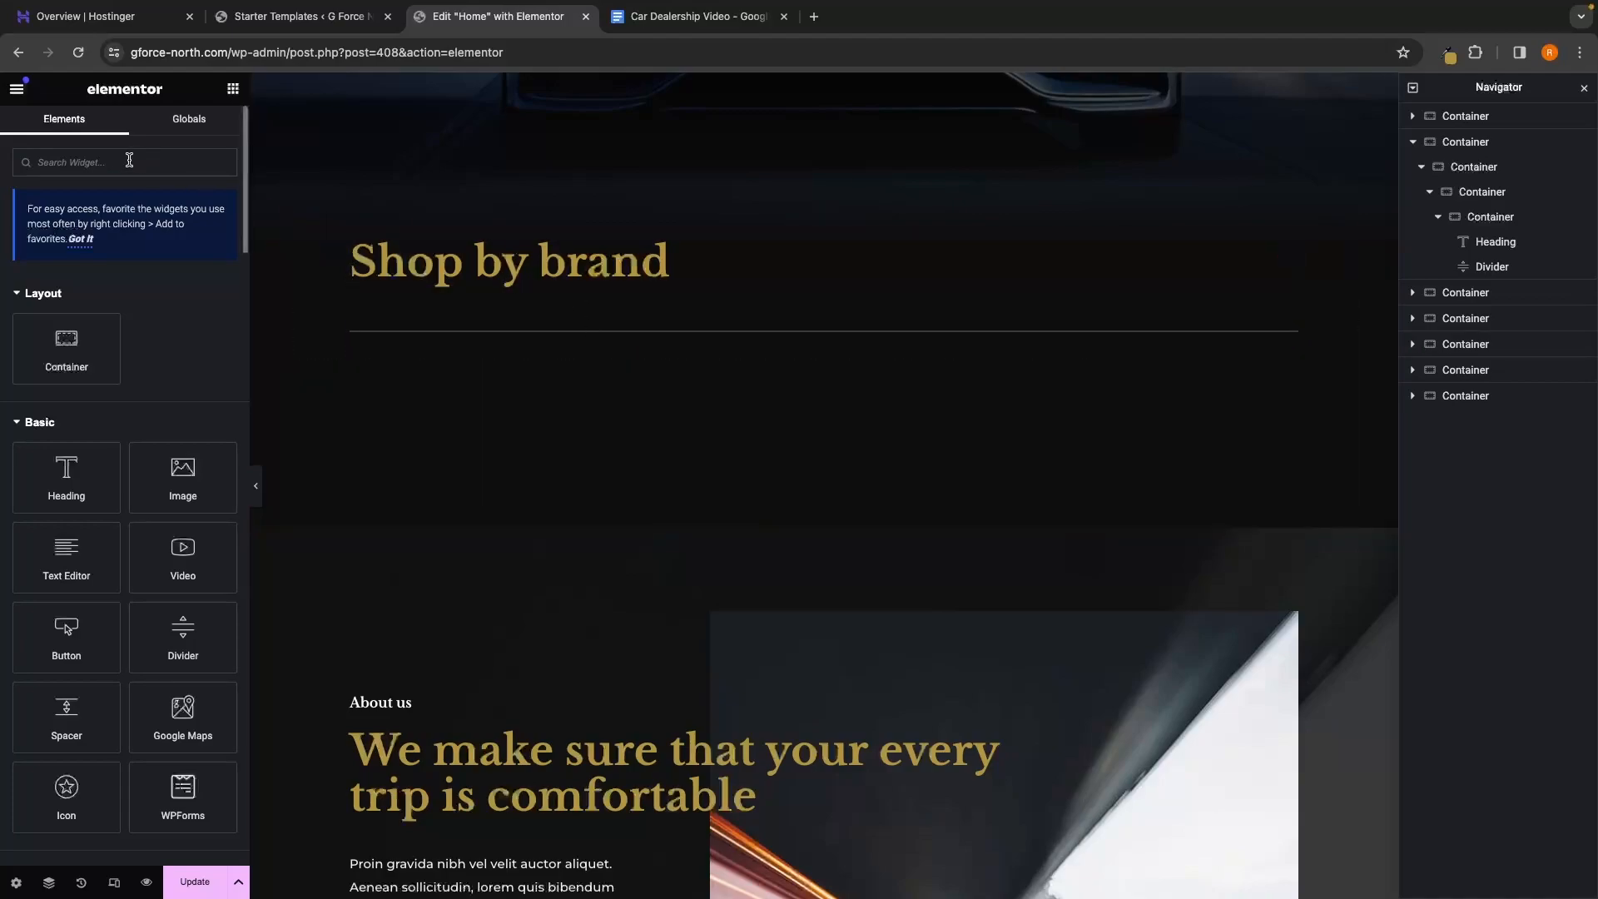
Drag the HivePress Listing Categories widget in below the Shop by brand divider
scroll(135, 467, down, 20)
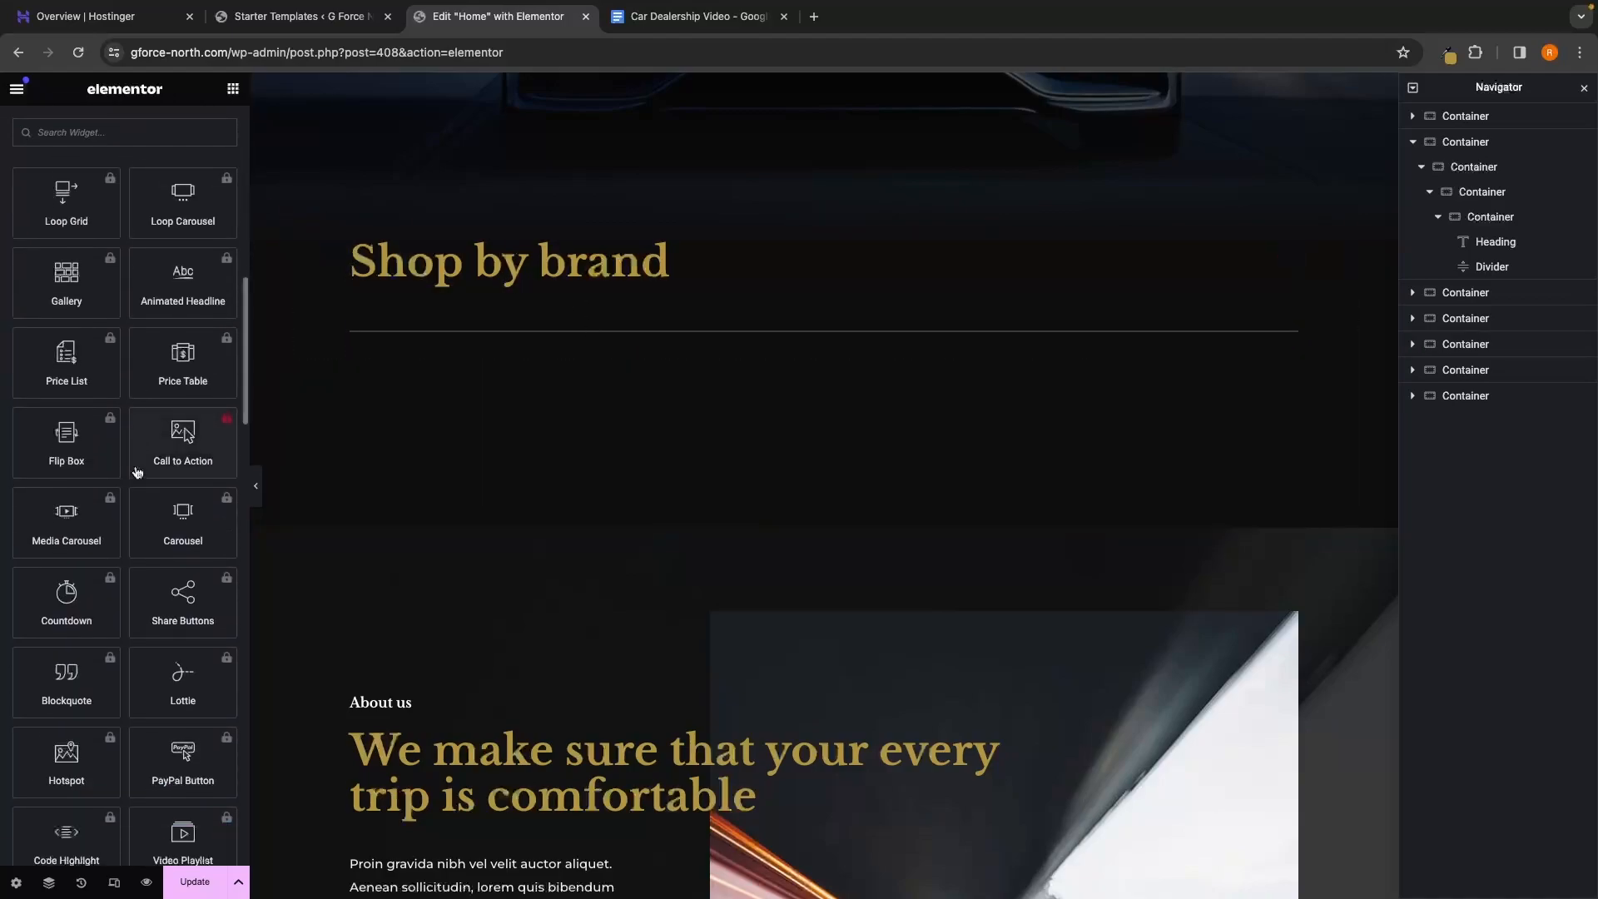
scroll(136, 470, down, 10)
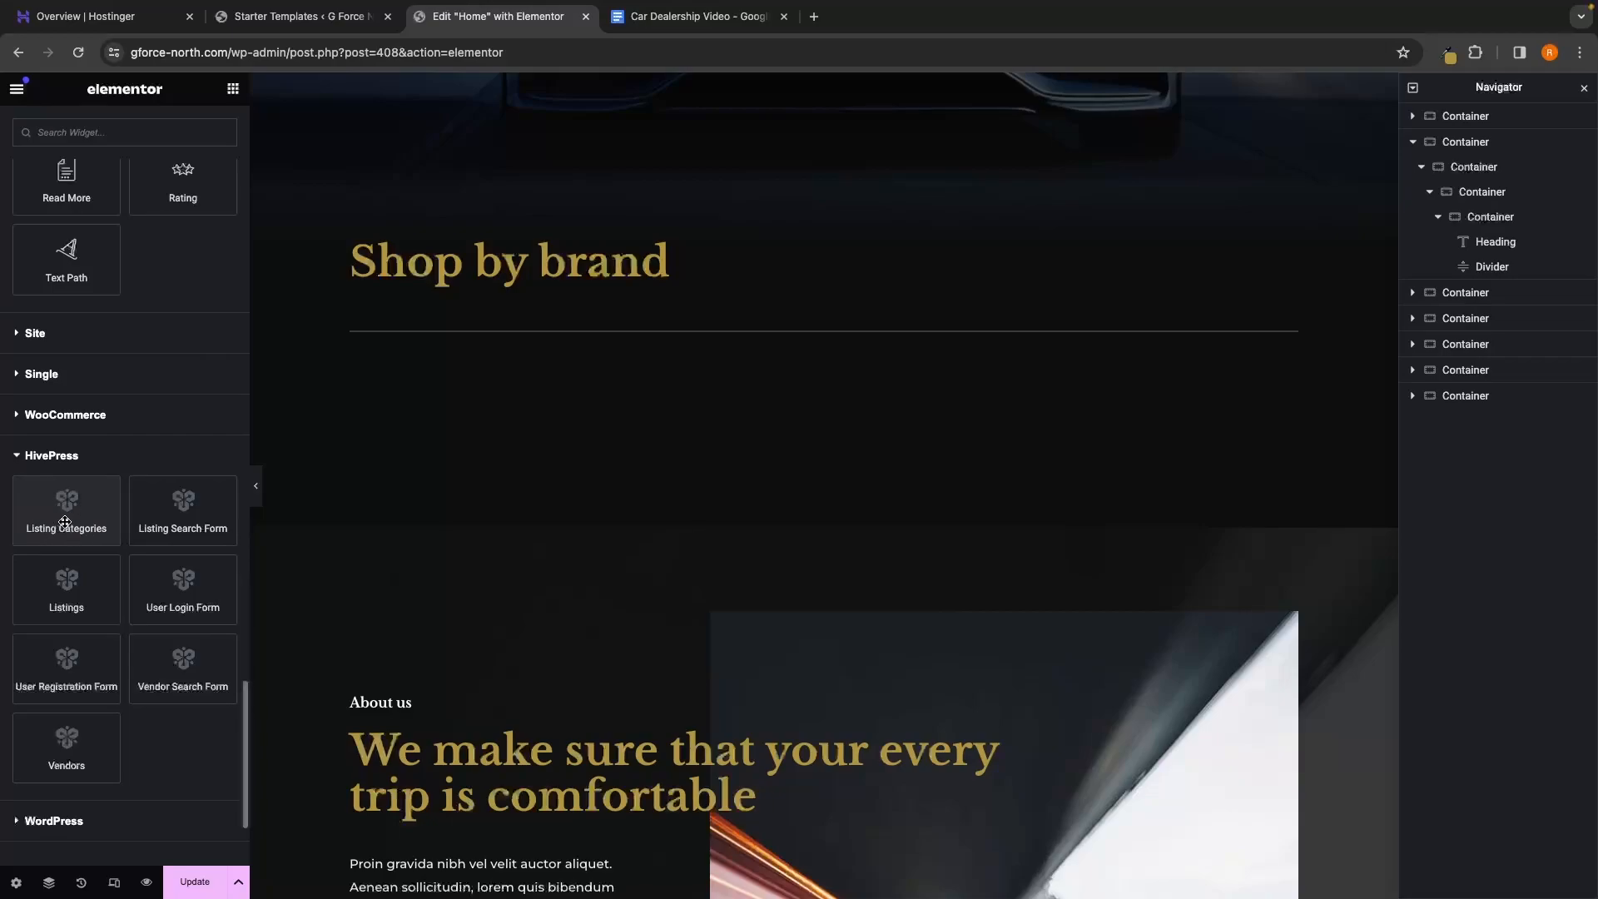
drag(64, 516, 821, 366)
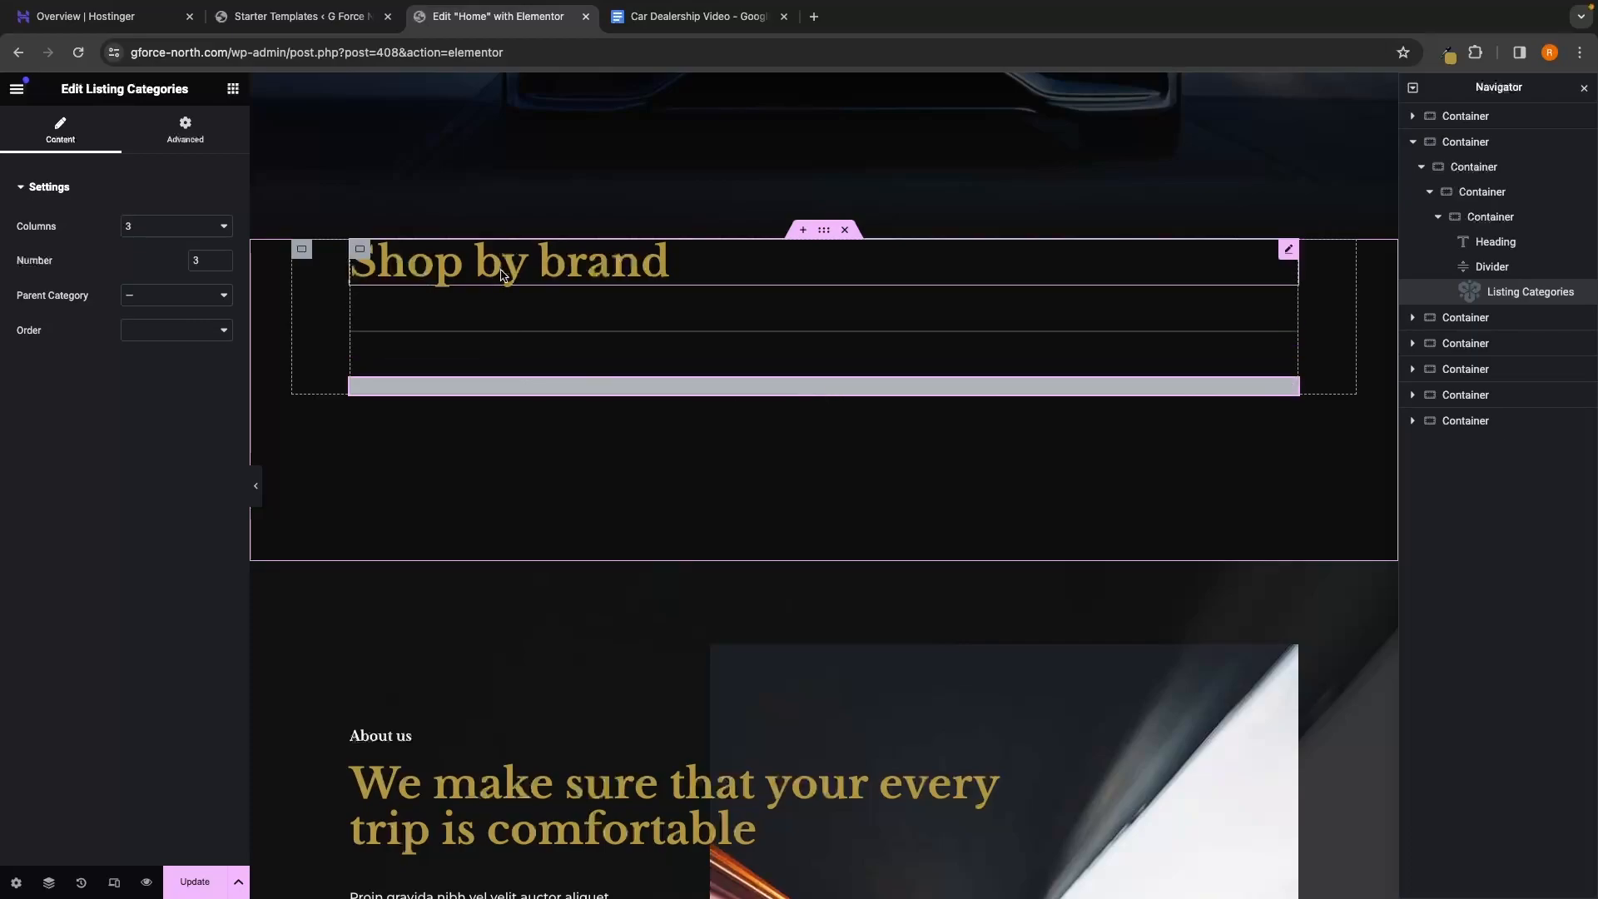
click(520, 344)
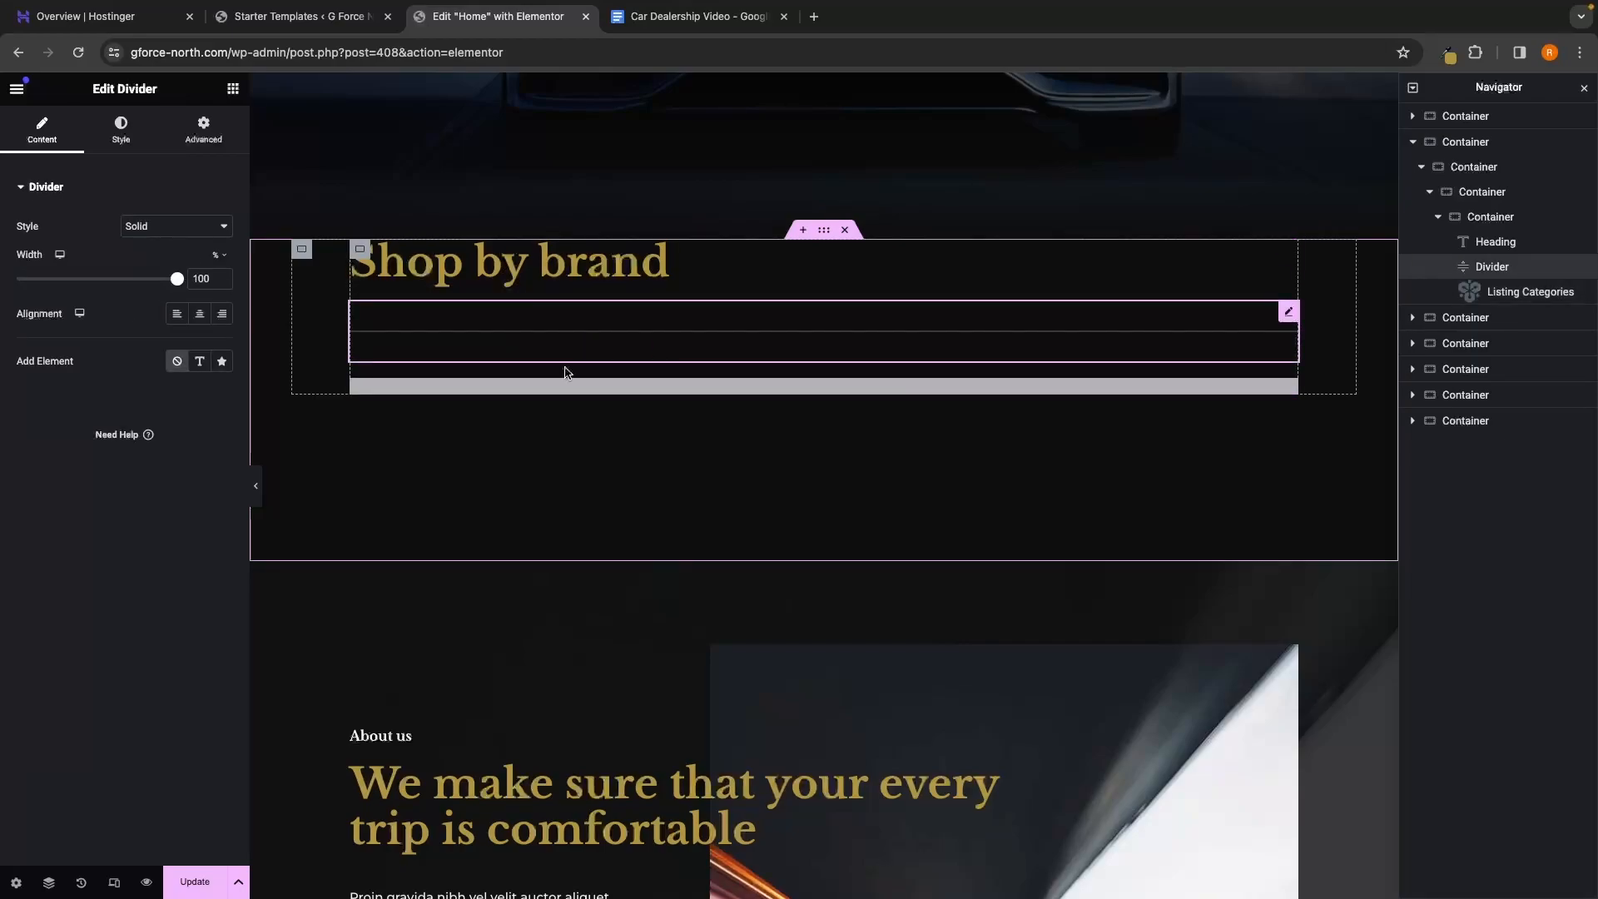
click(722, 390)
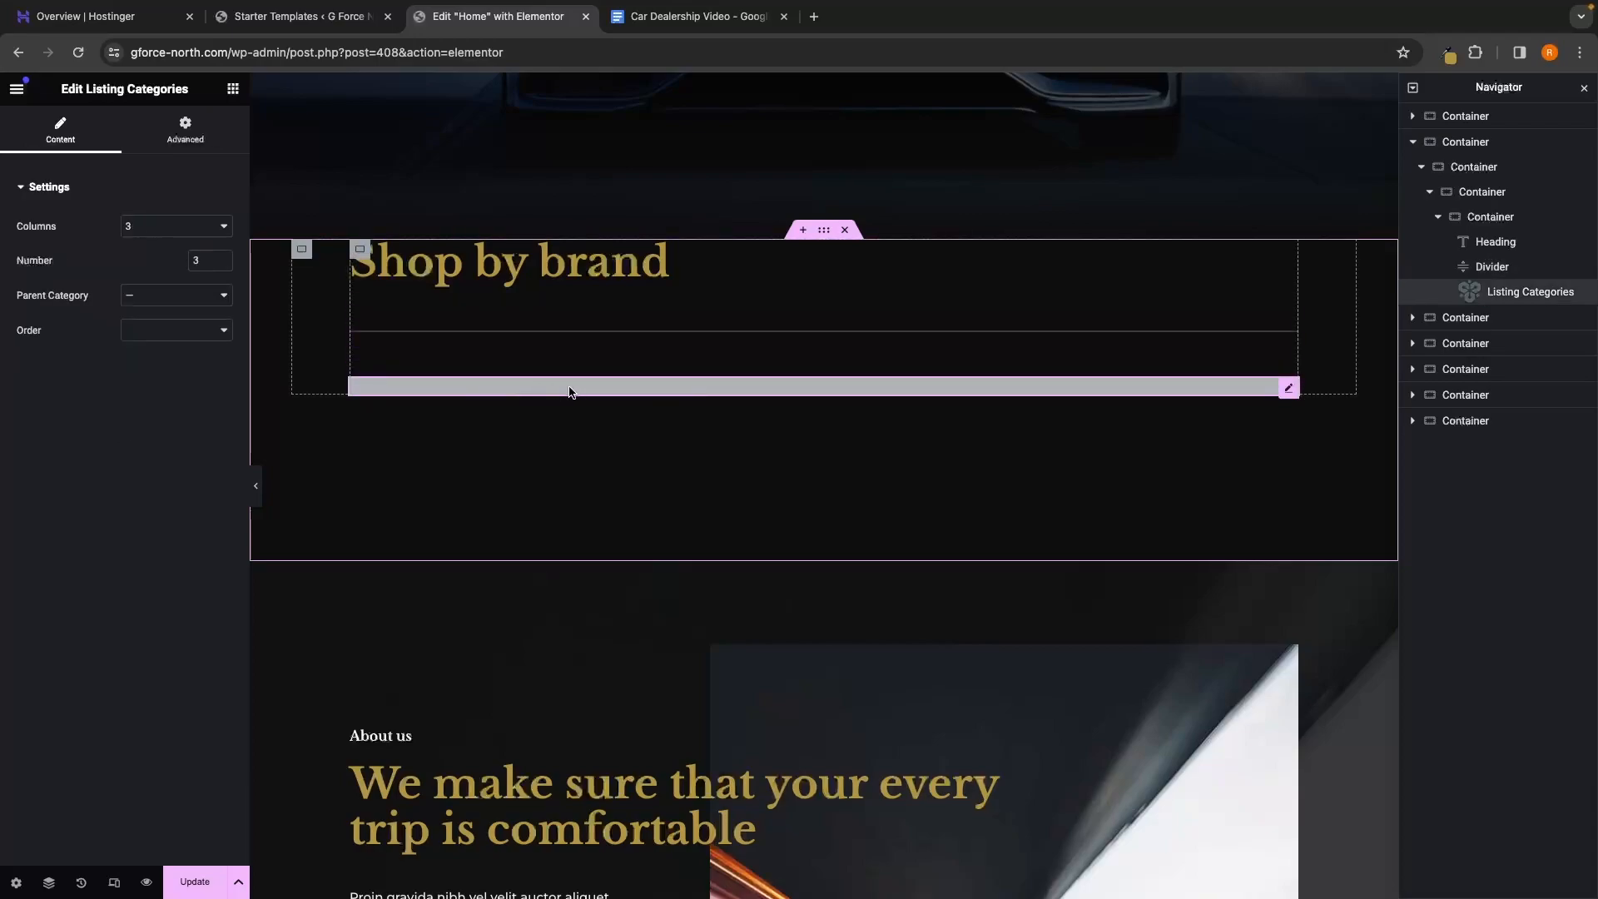
scroll(707, 560, down, 3)
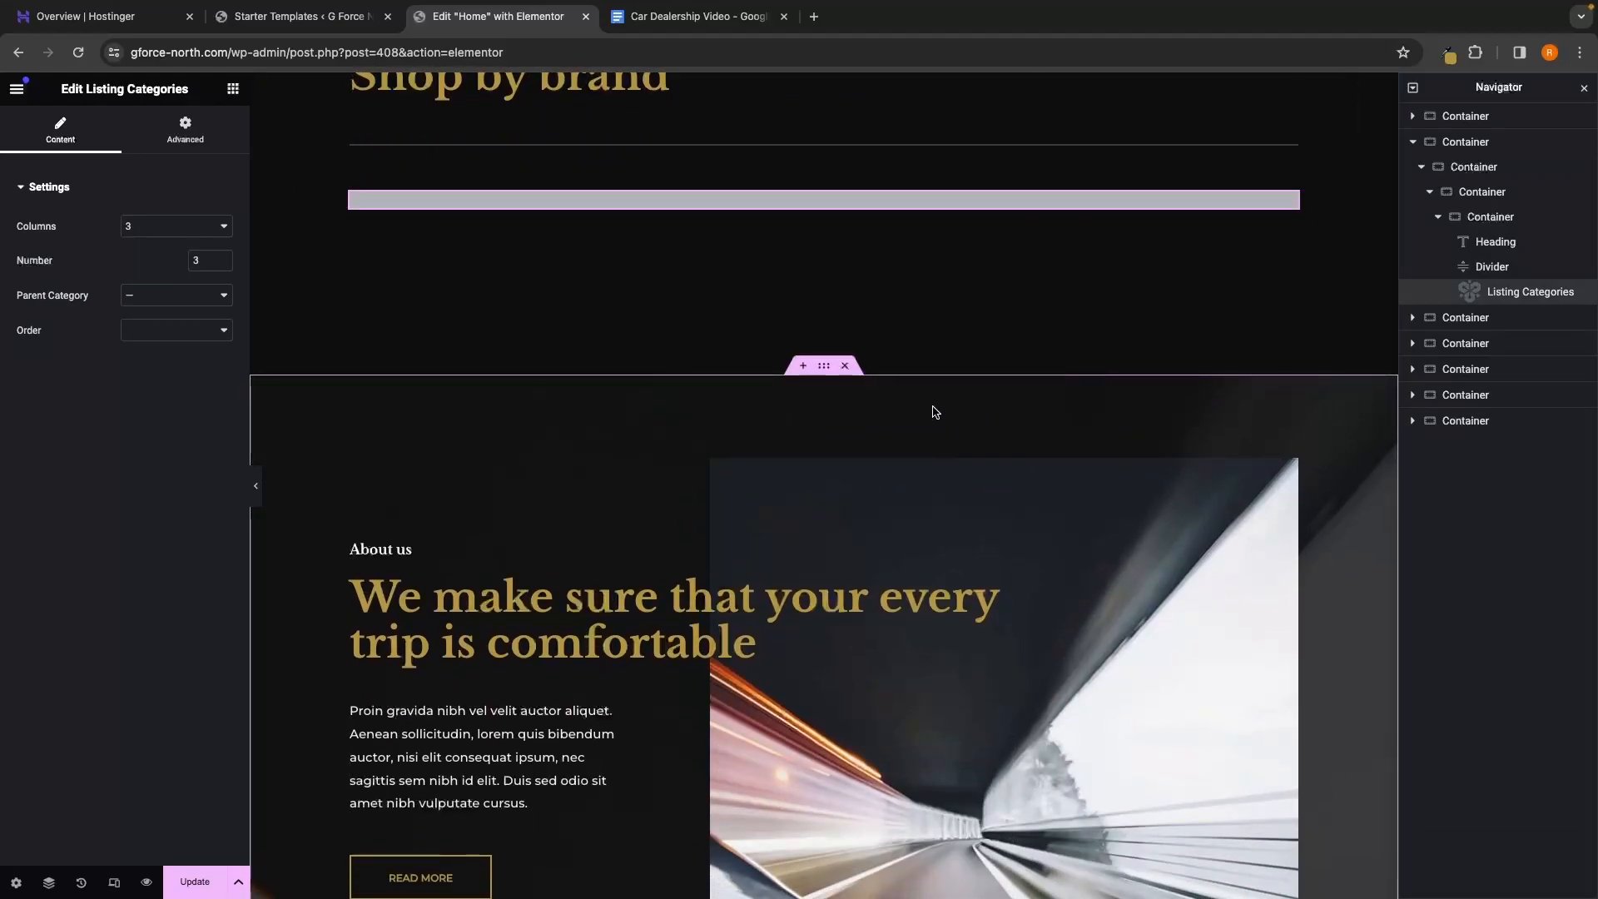
scroll(935, 414, up, 2)
scroll(935, 411, up, 1)
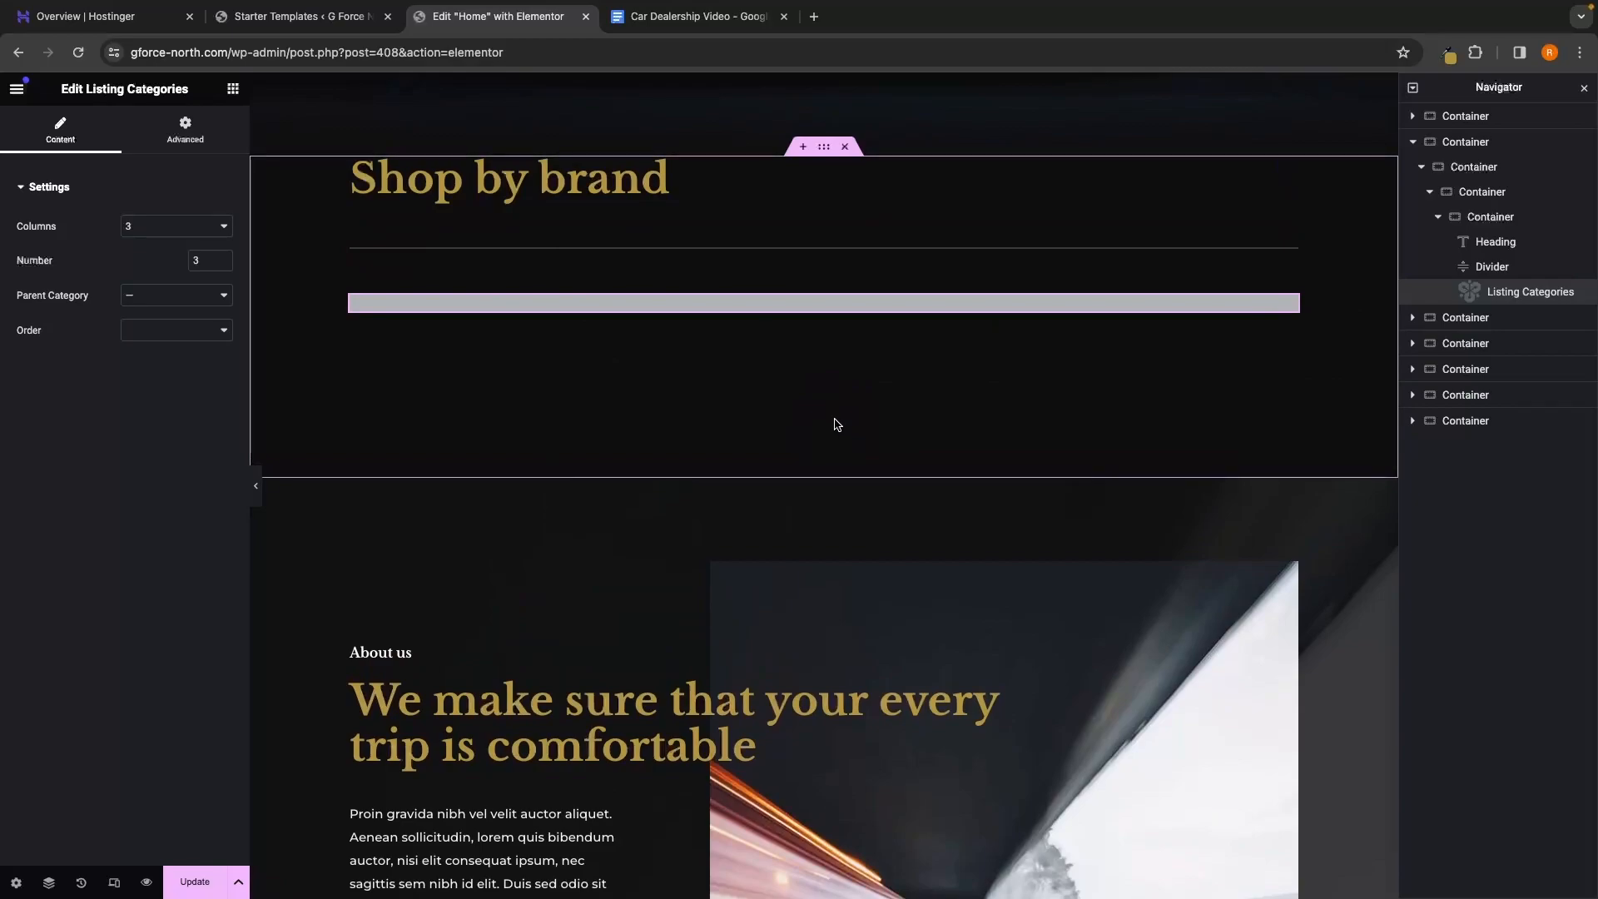
scroll(837, 426, down, 8)
scroll(709, 362, down, 1)
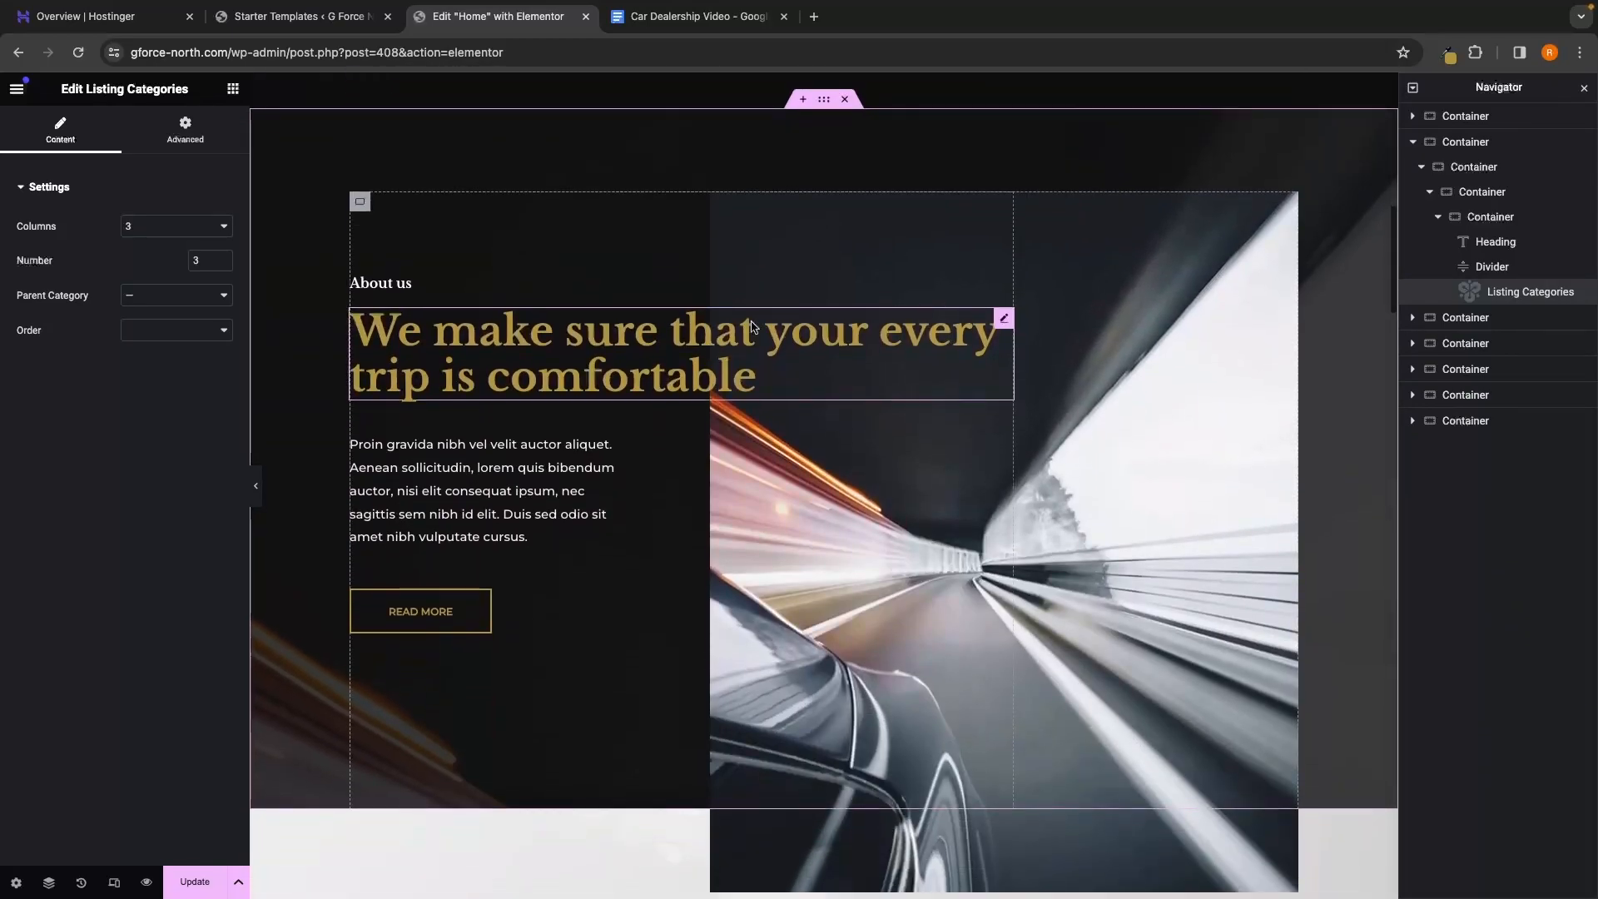
scroll(833, 500, down, 1)
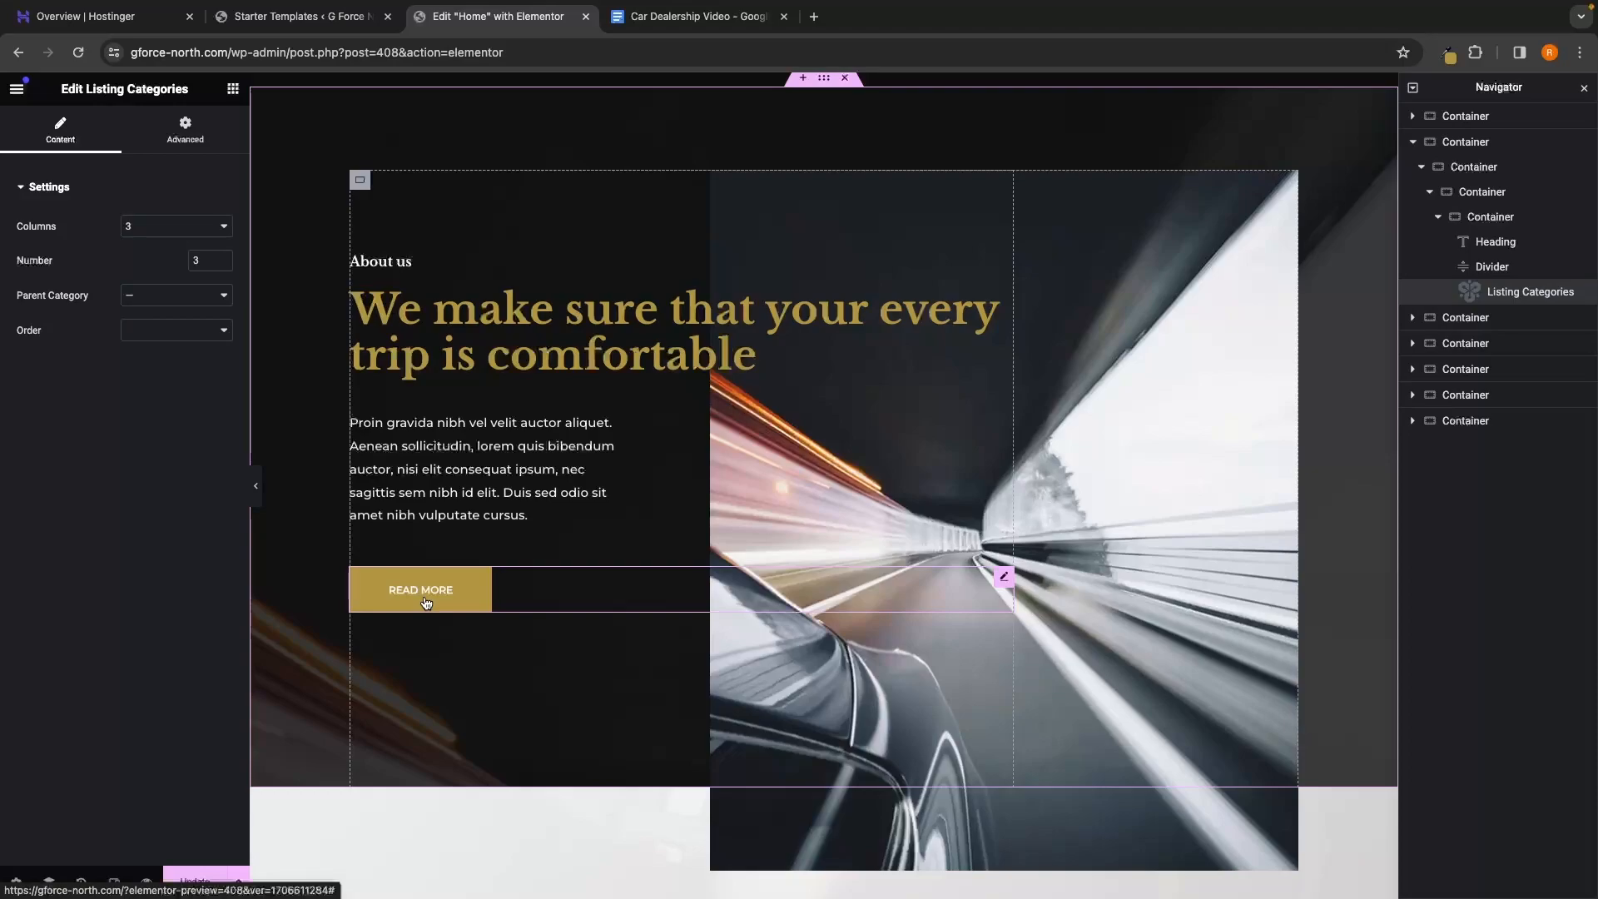
Rename the small About us heading to 'Showroom'
click(374, 265)
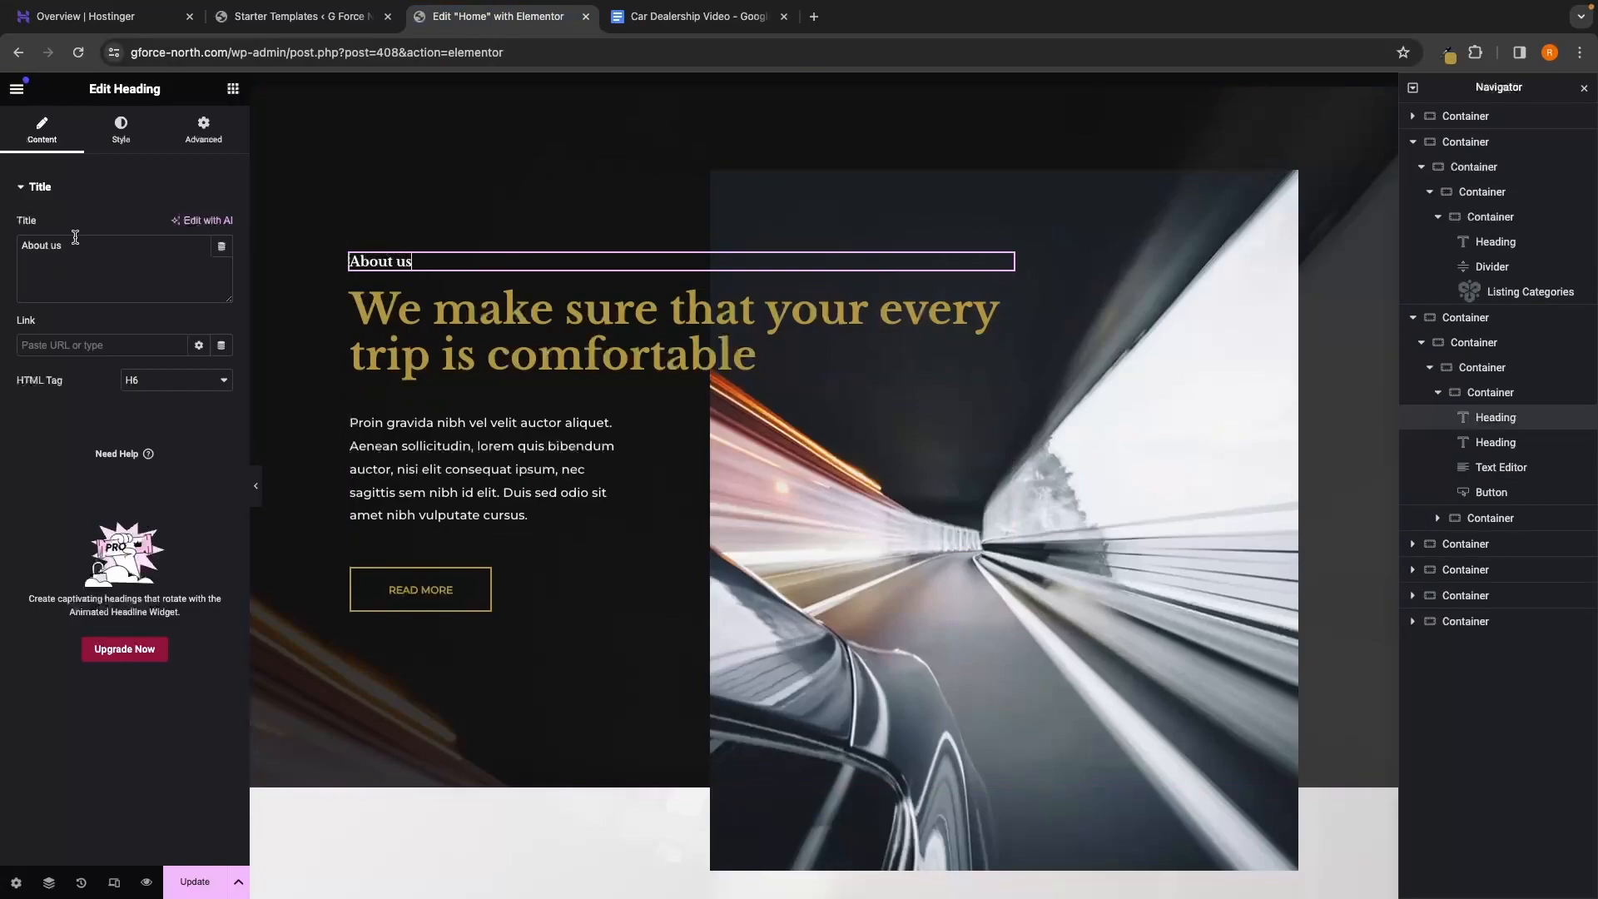
drag(80, 245, 12, 250)
key(BackSpace)
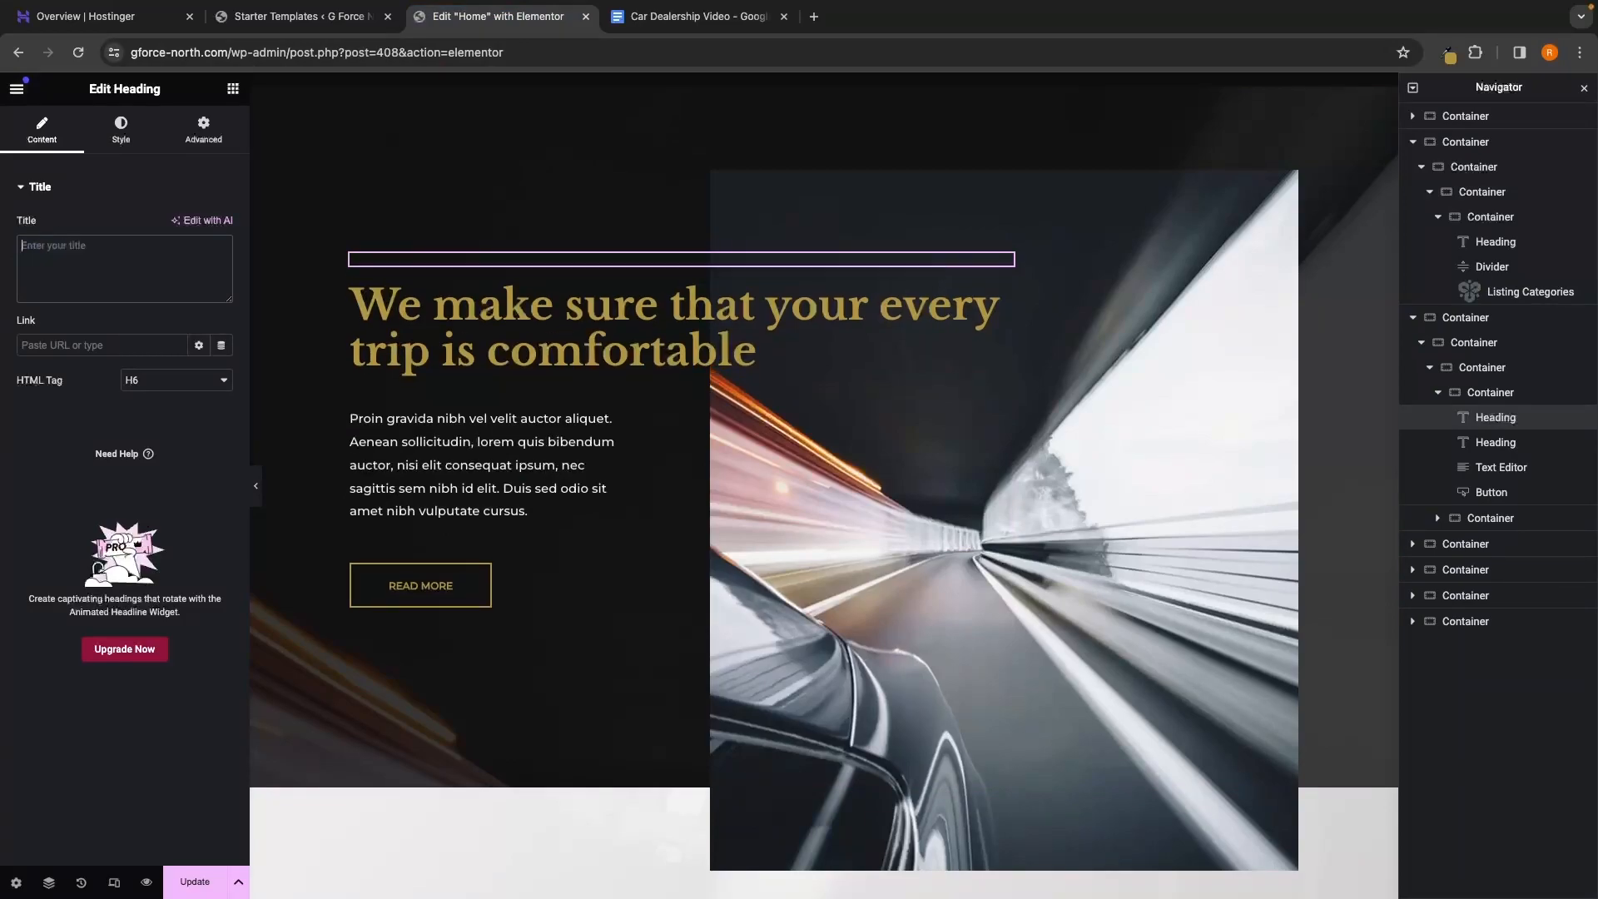
text(Showroomm)
key(BackSpace)
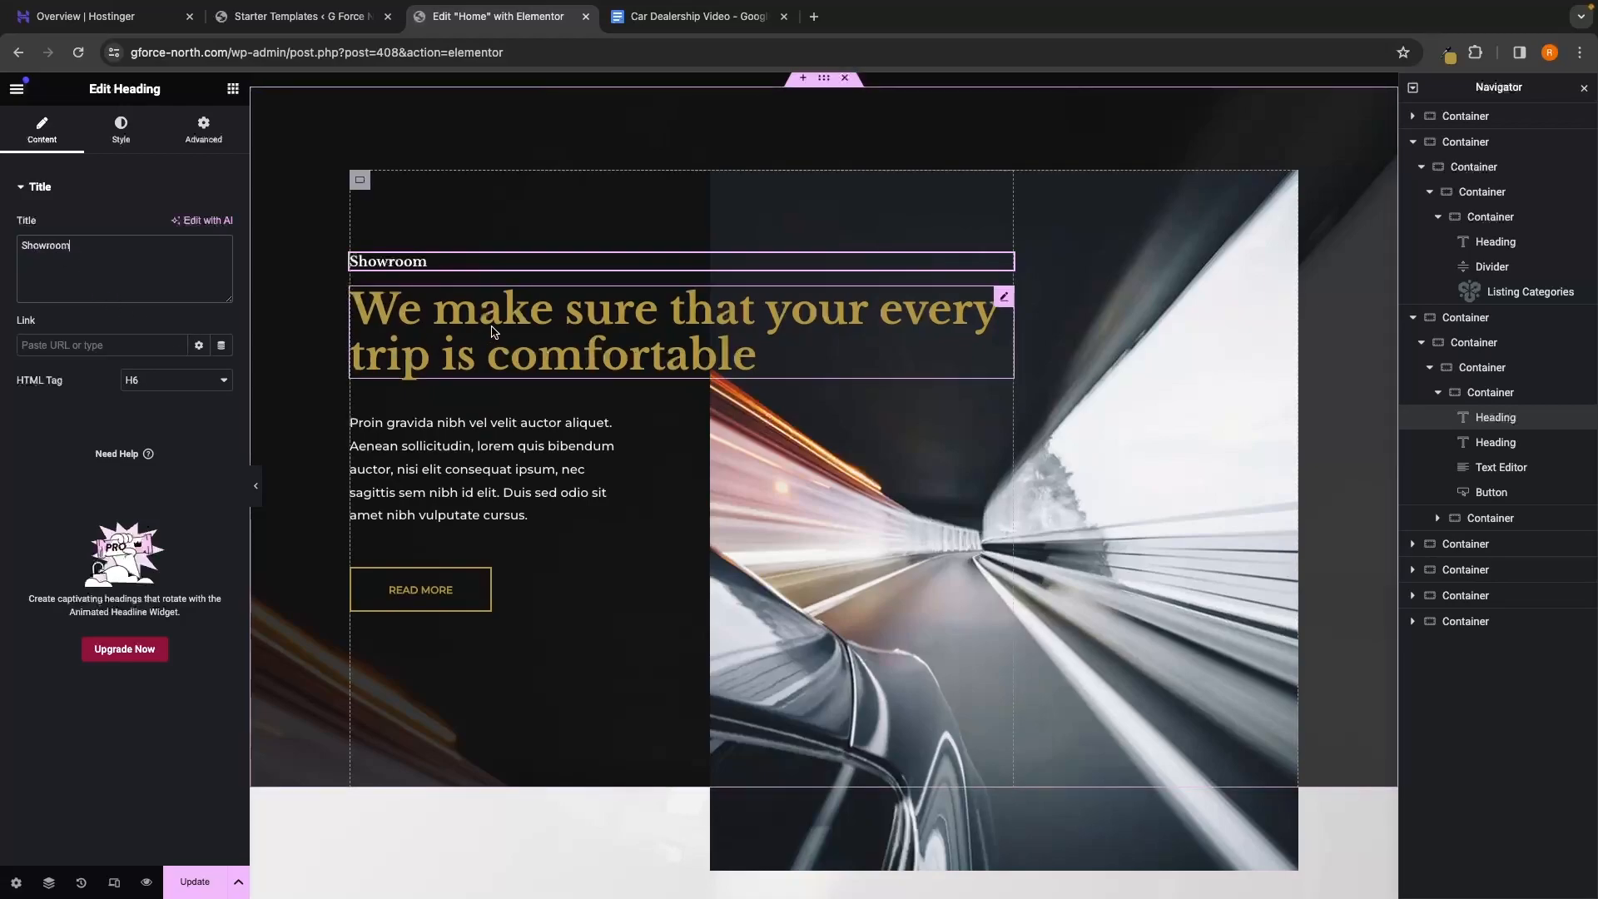
Replace the large gold heading below Showroom with 'Our Stock'
click(393, 324)
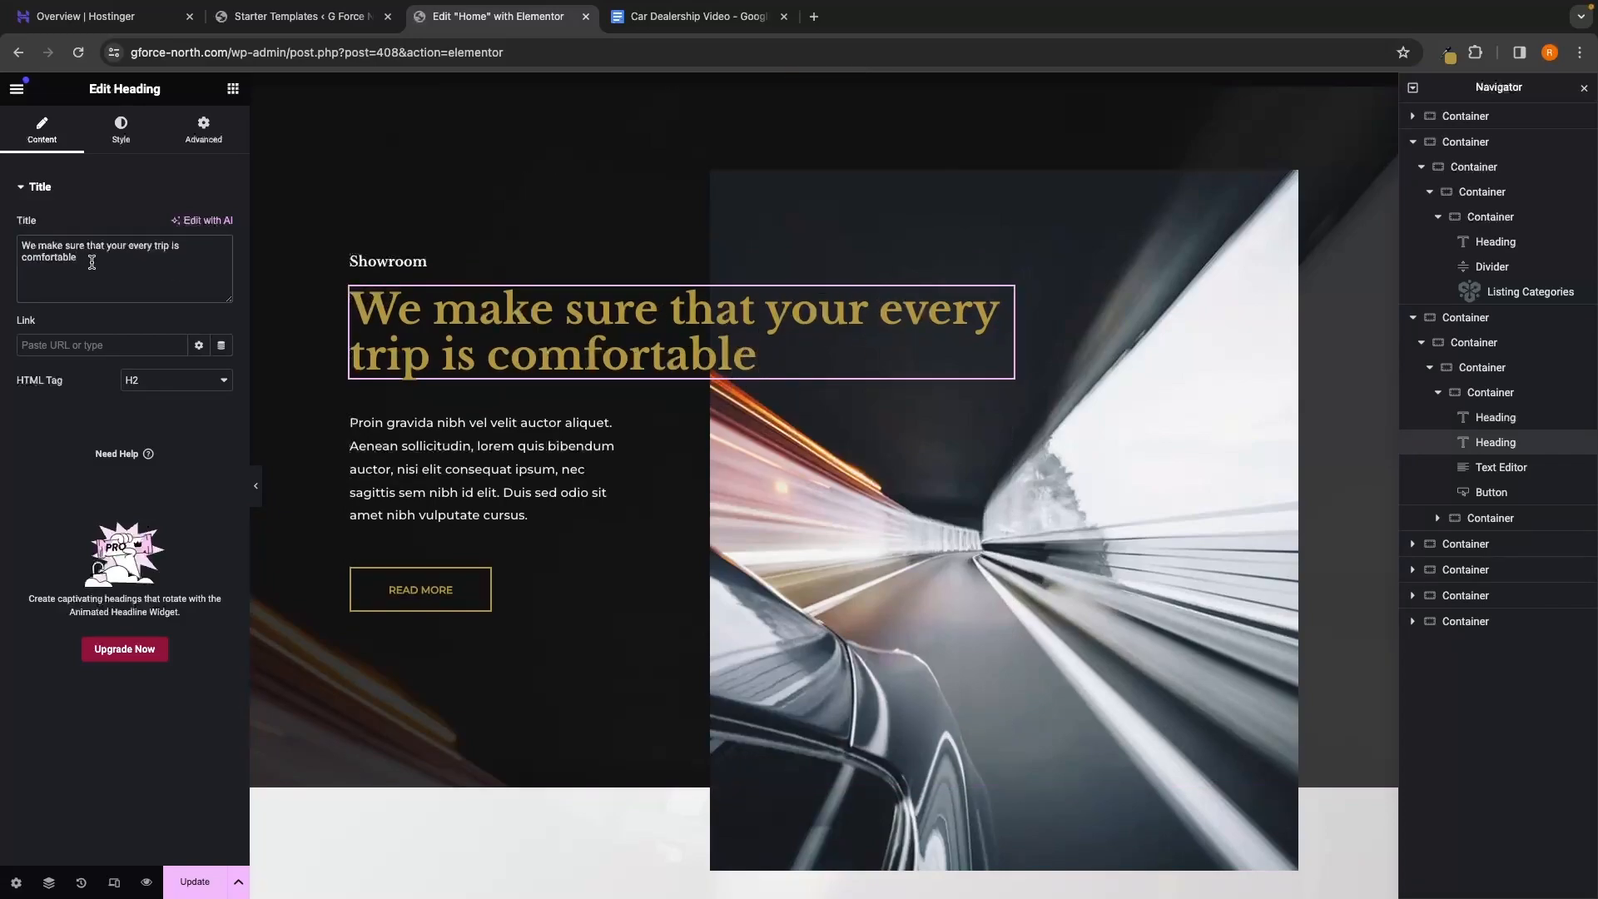
drag(93, 258, 18, 235)
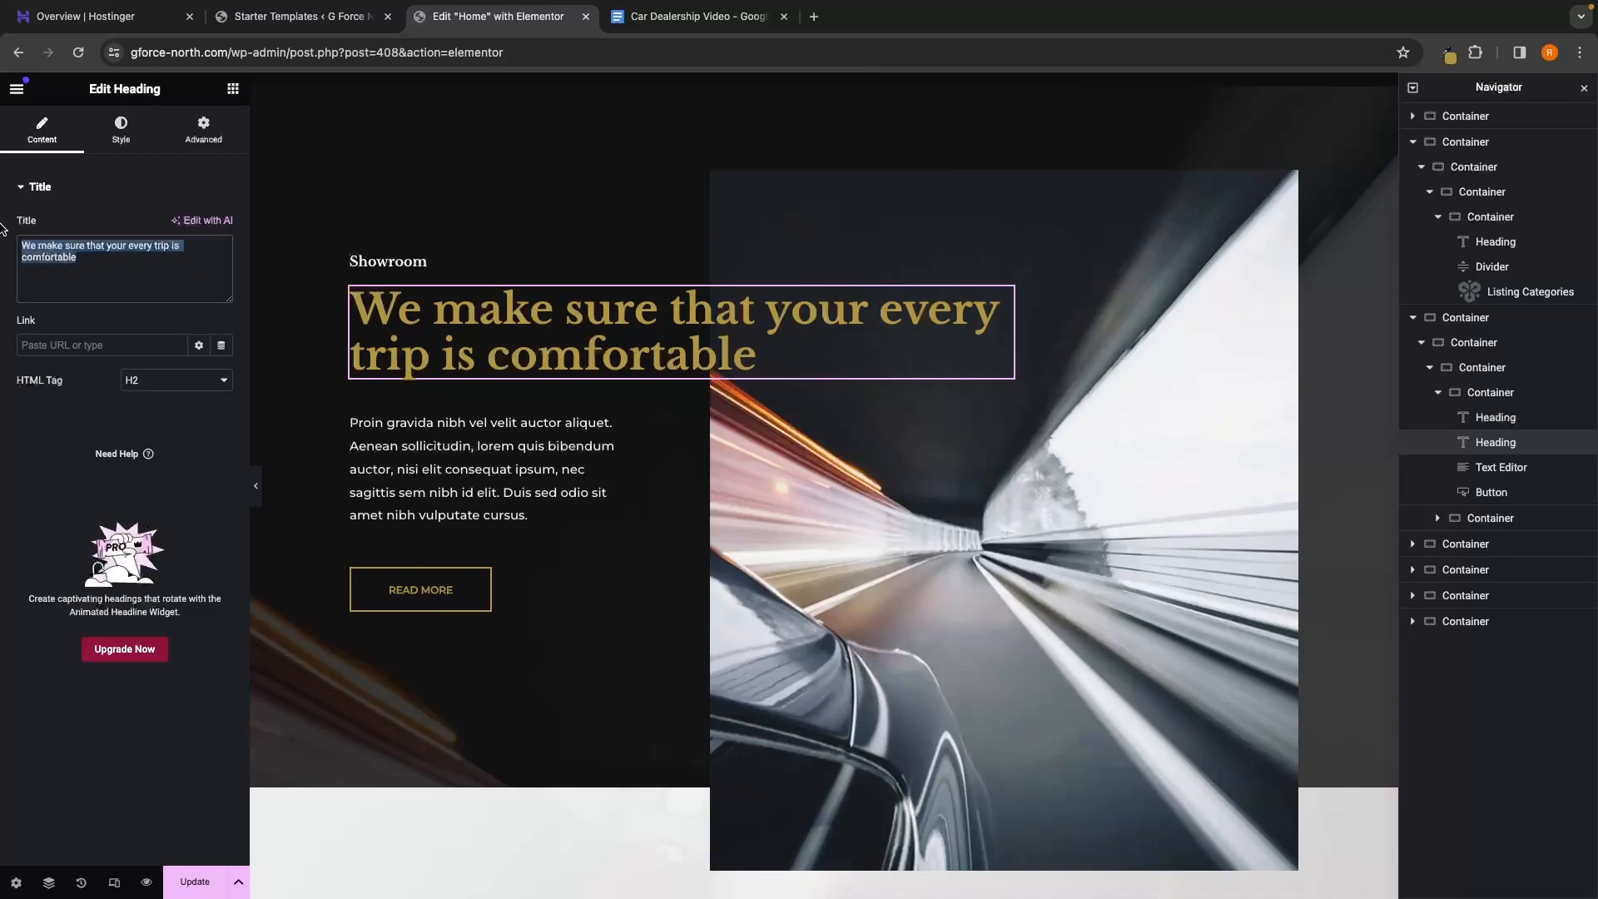
key(BackSpace)
text(O)
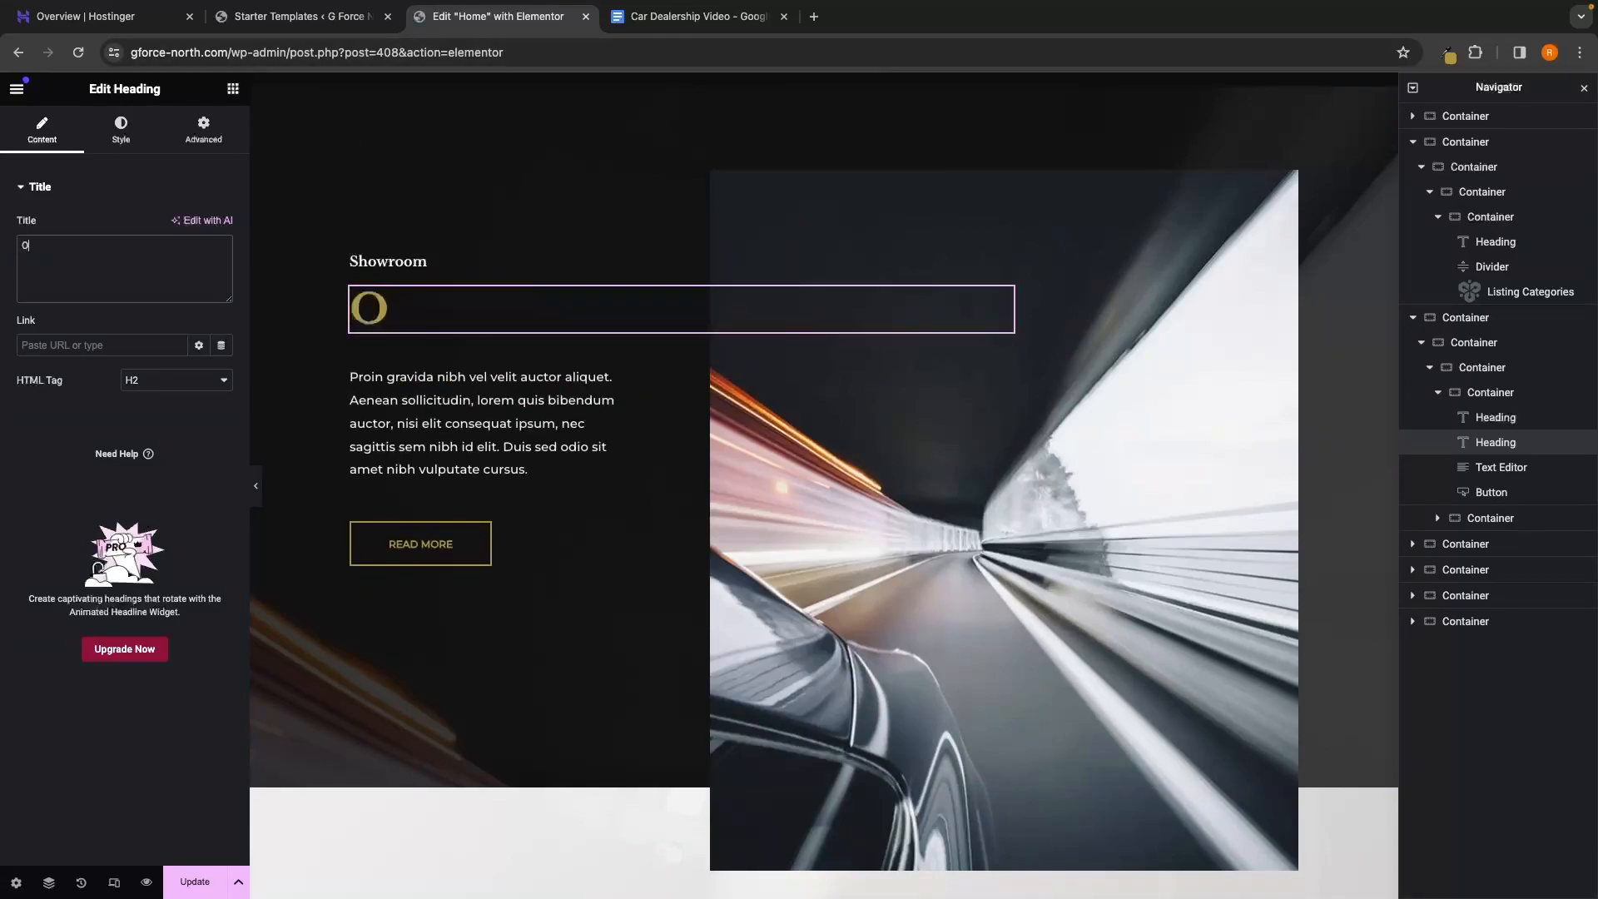
text(ur Stock)
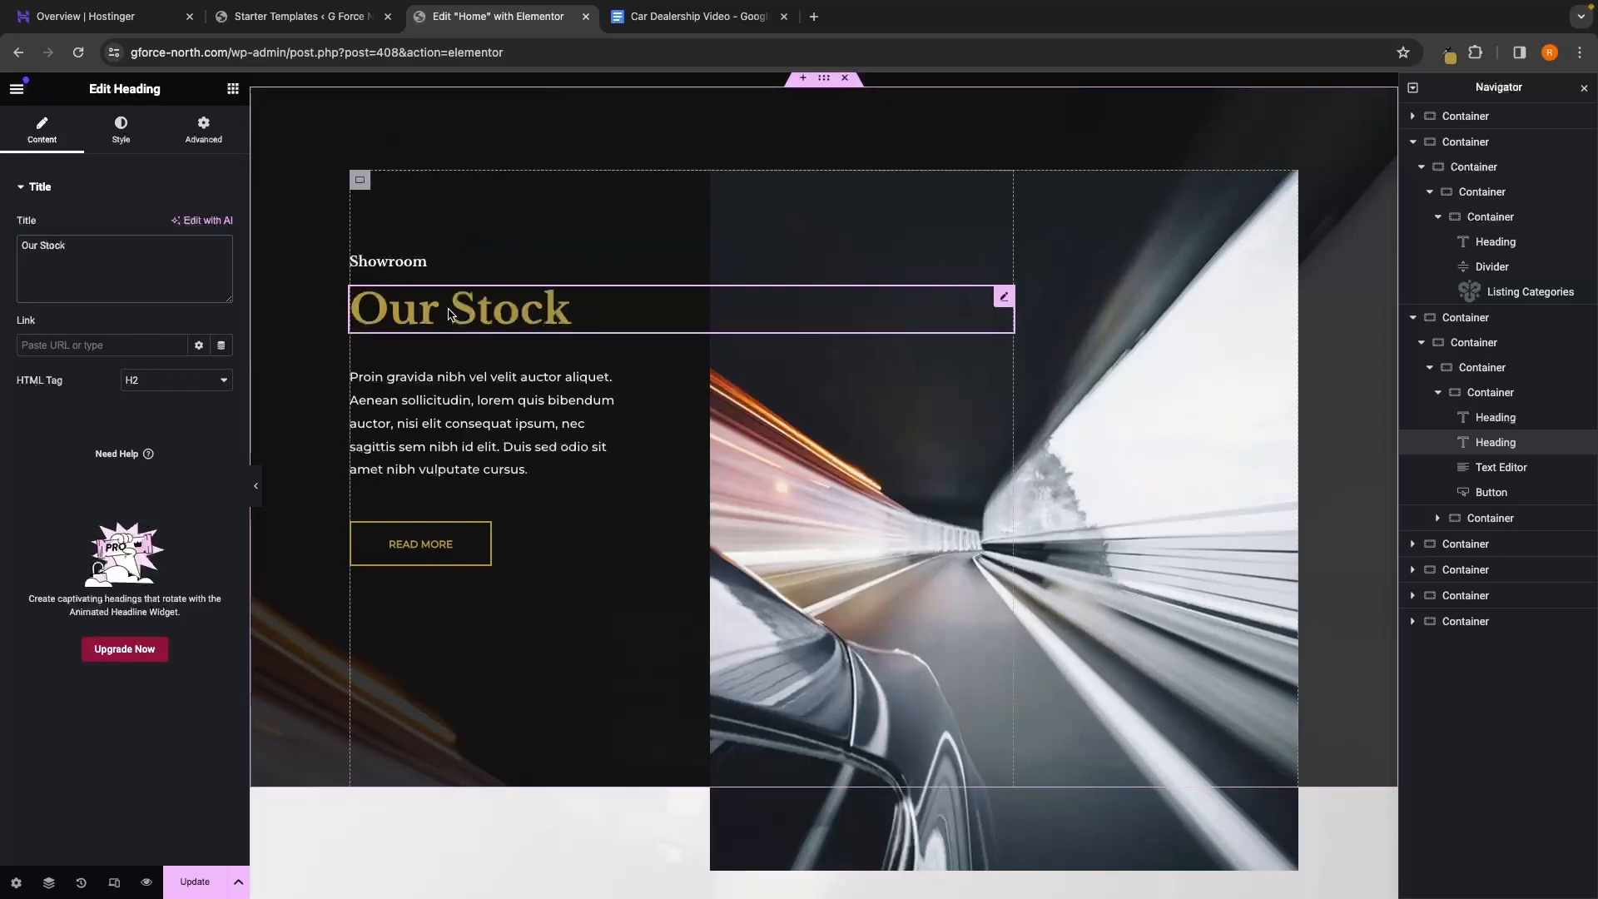
click(514, 393)
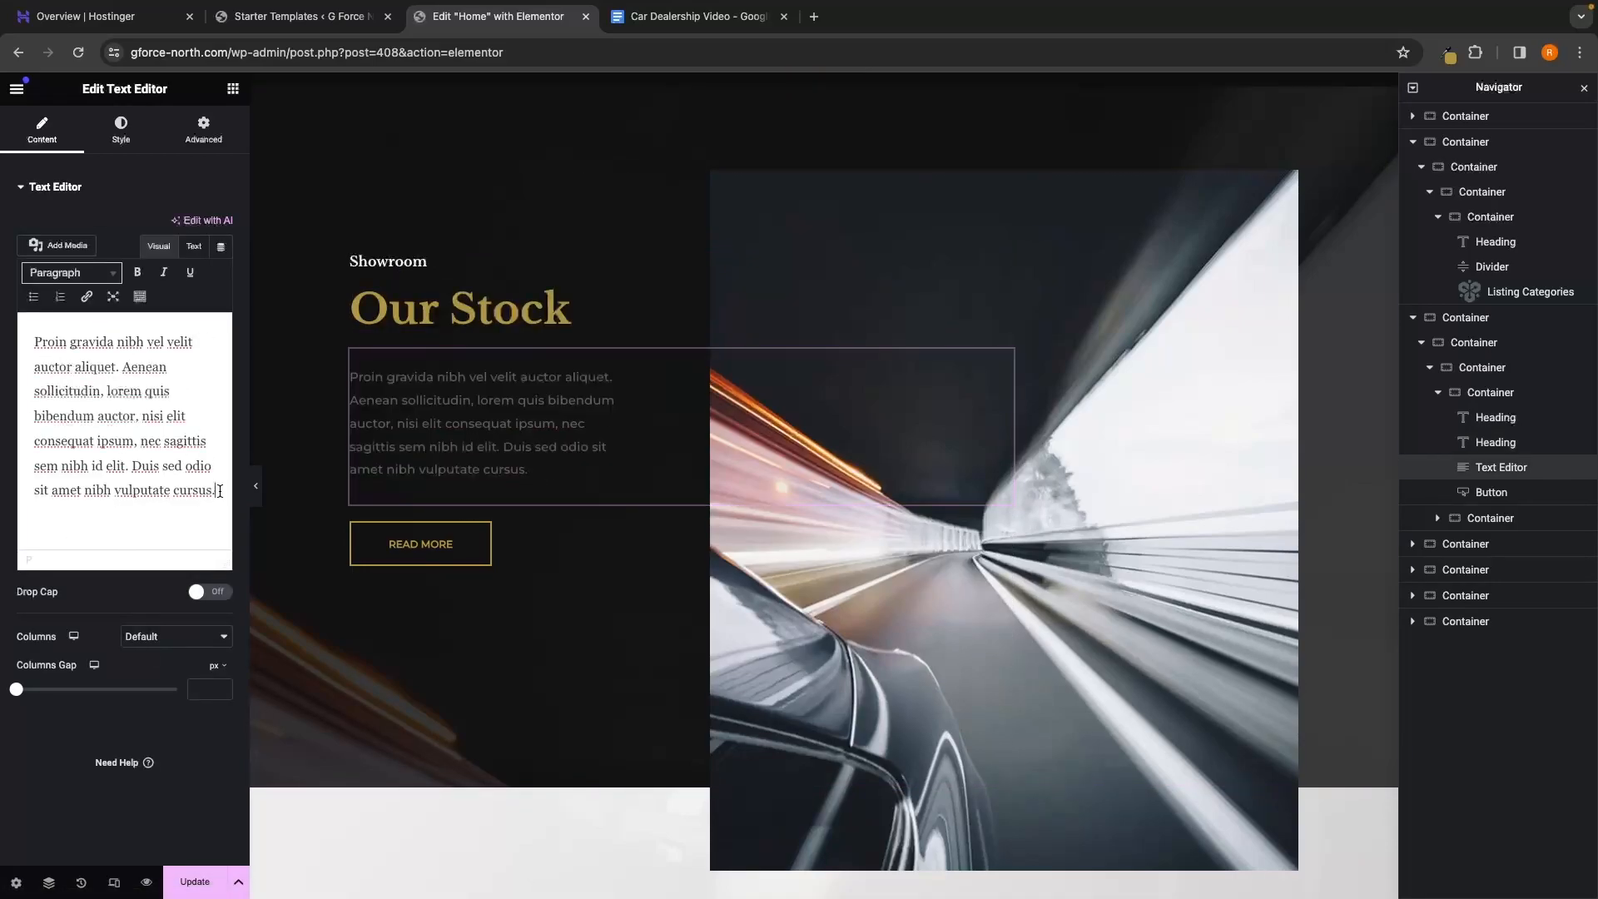
Swap the lorem ipsum paragraph for the pasted G-Force North Online Showroom welcome text
drag(220, 492, 11, 340)
key(BackSpace)
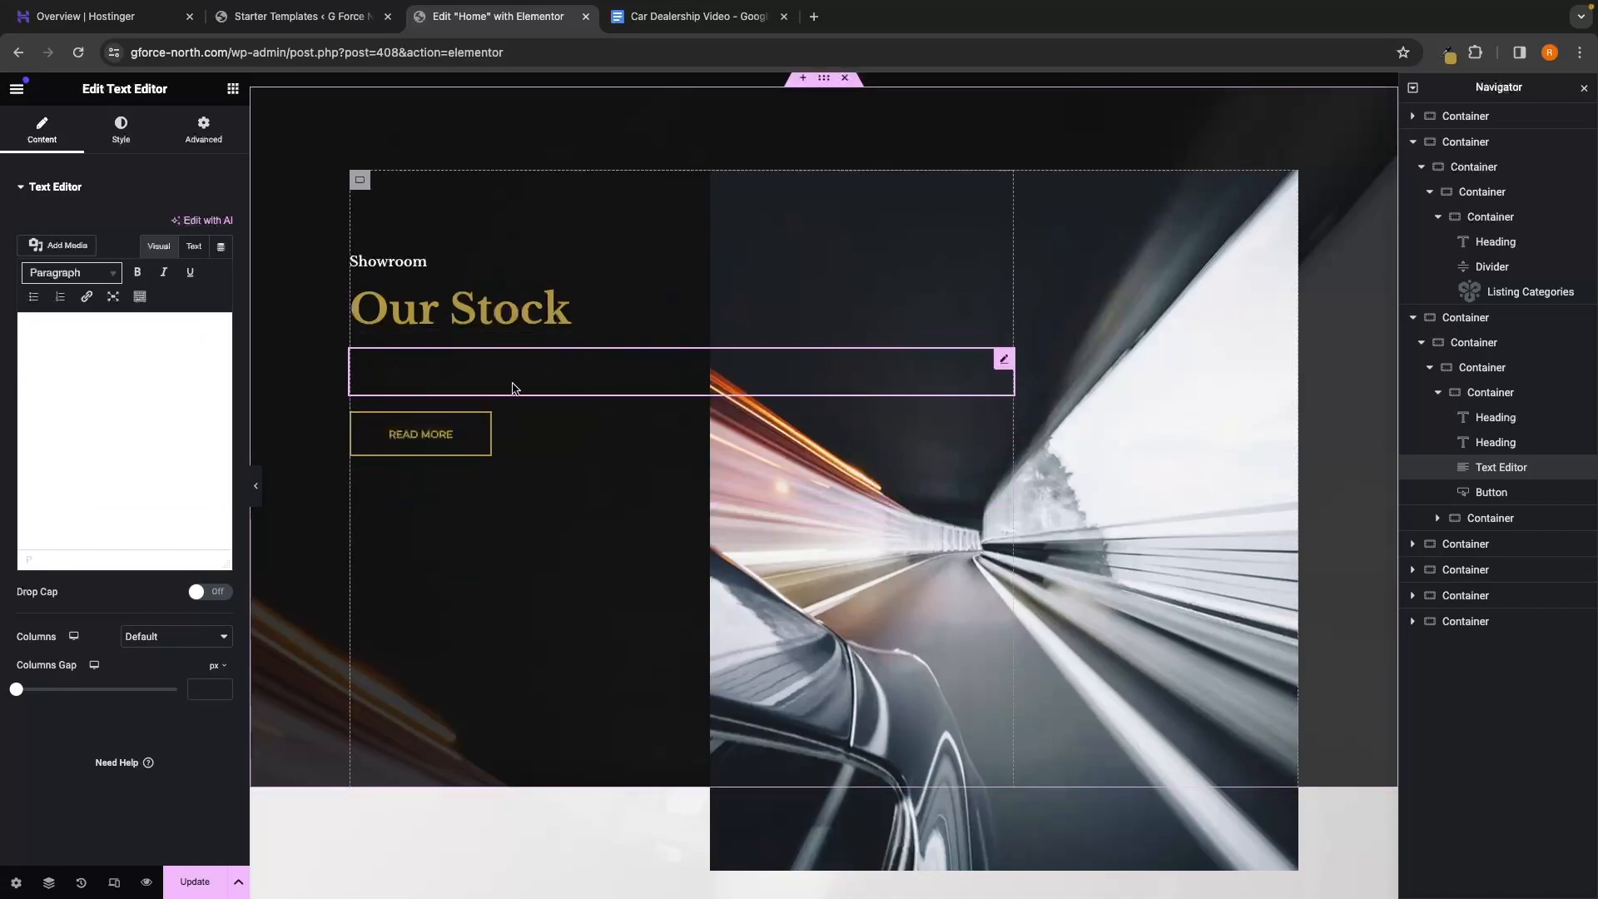
text(Welcome to G-Force North’s Online Showroom—your gateway to premium vehicles at your fingertips. Explore our curated selection of top-quality cars from the comfort of your home. We’ve redefined the online showroom experience, making it easy for you to discover your ideal vehicle with detailed information and high-resolution images. Welcome to automotive excellence, conveniently brought to you by G-Force North.)
scroll(152, 481, down, 3)
scroll(151, 481, up, 5)
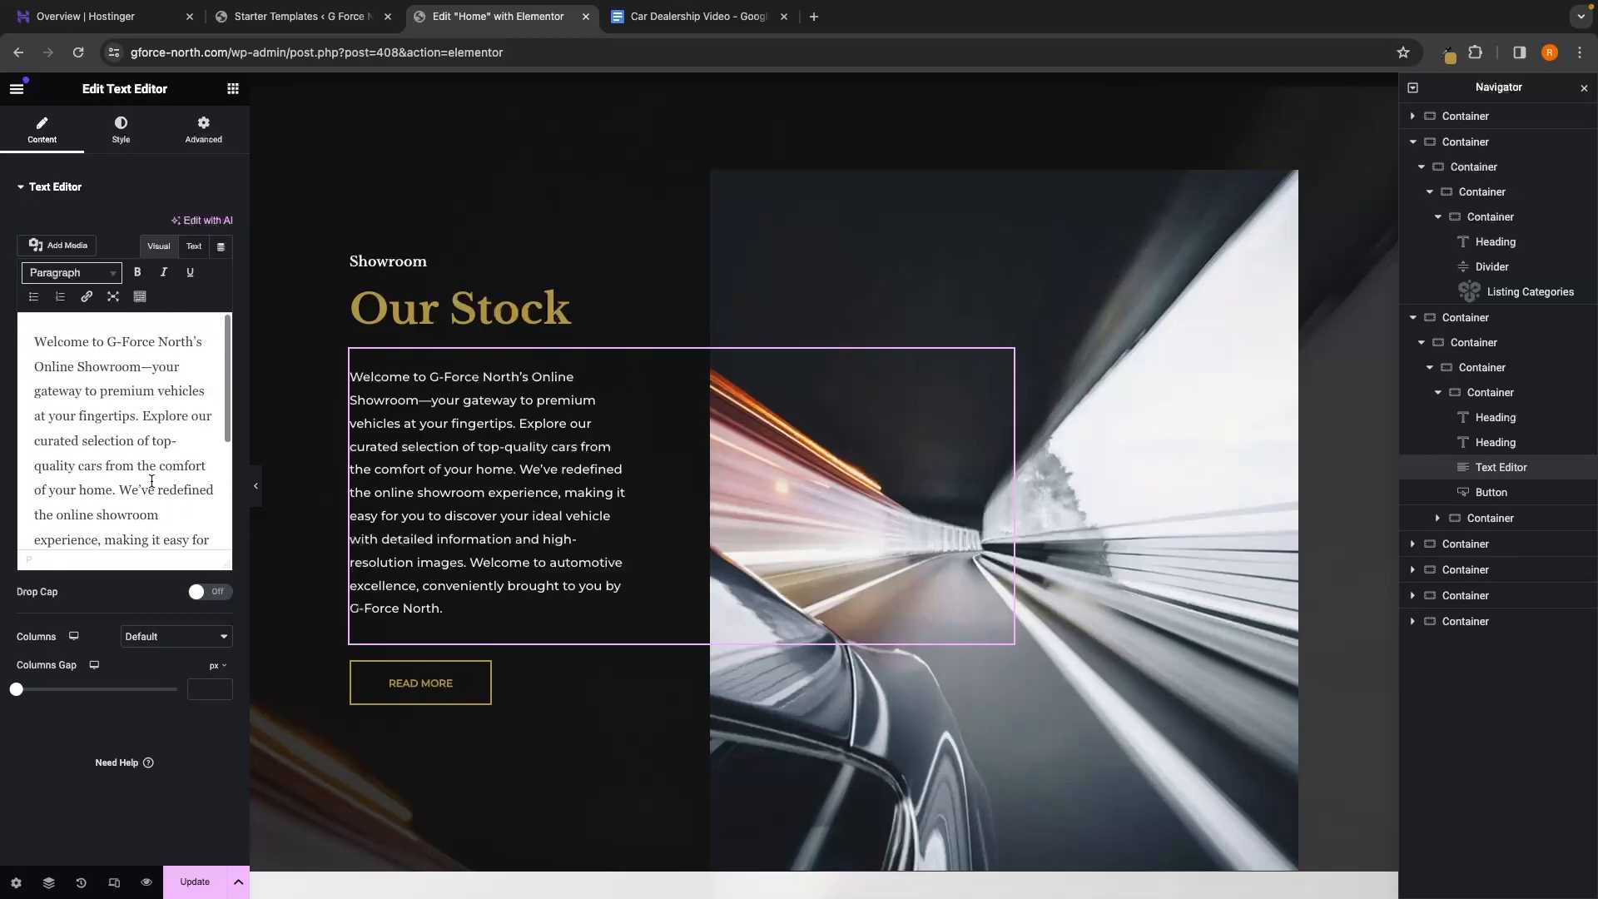
scroll(152, 481, down, 2)
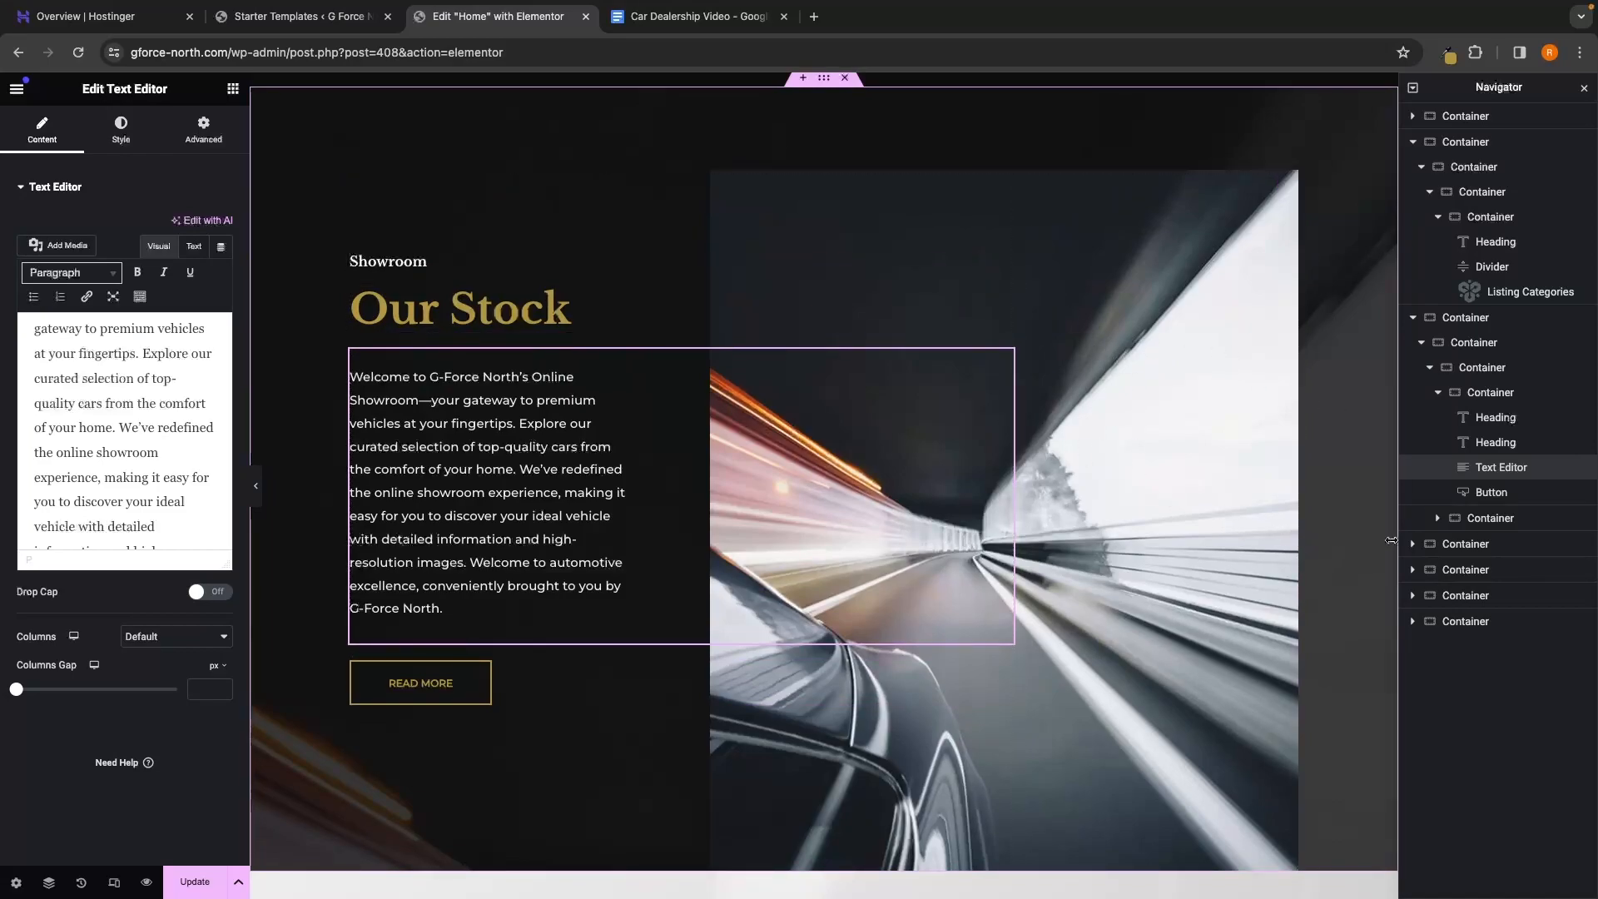
scroll(1107, 605, down, 2)
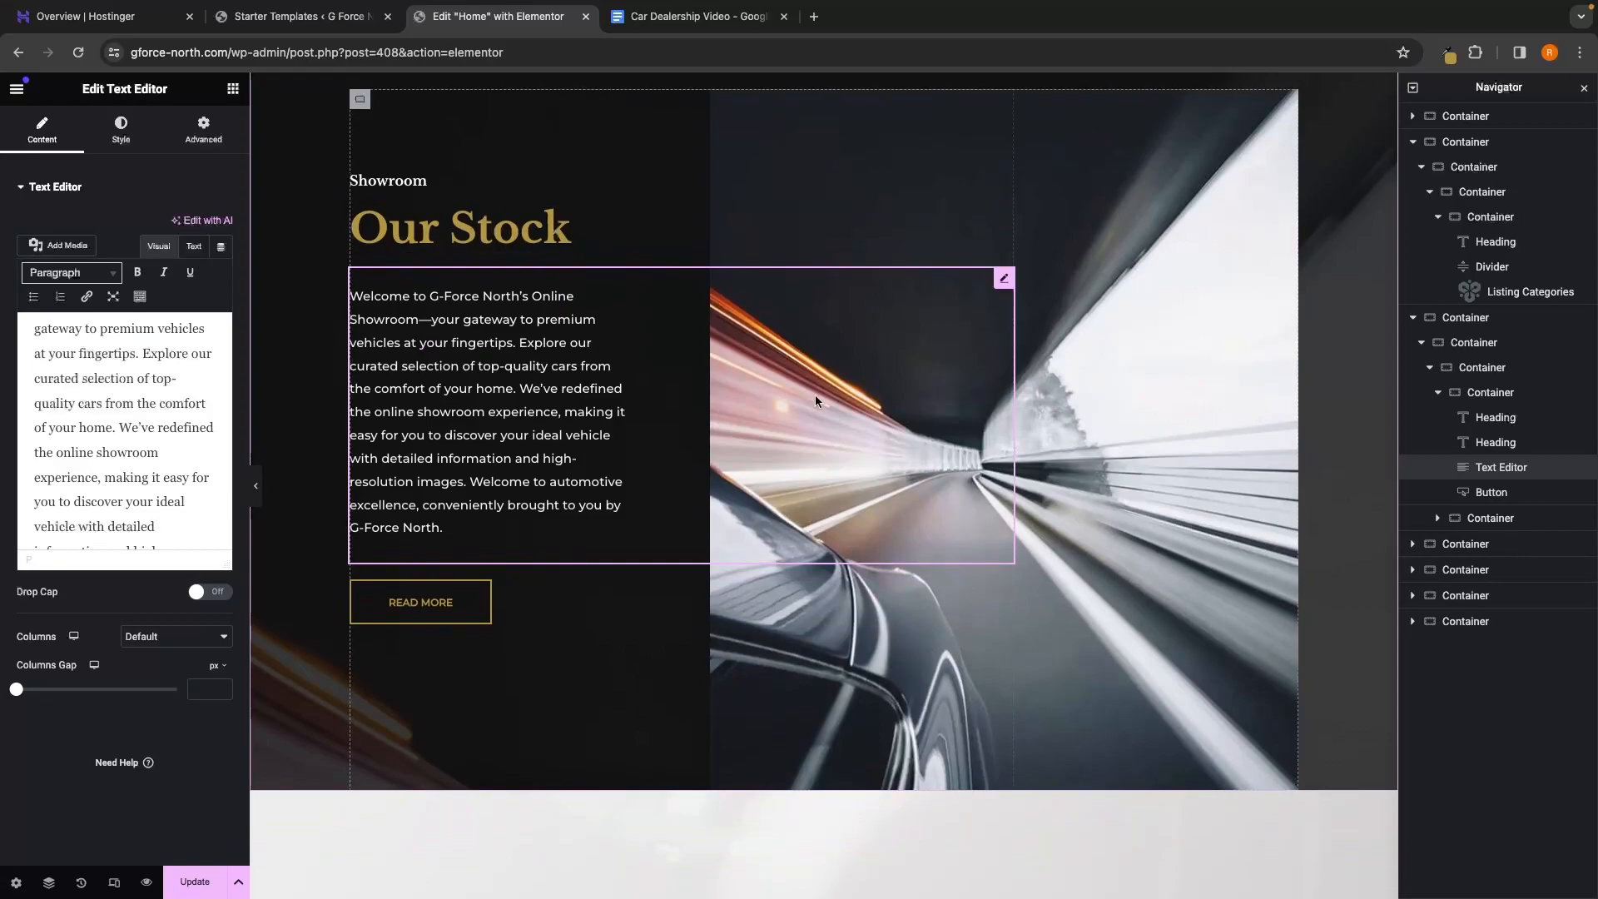
click(543, 413)
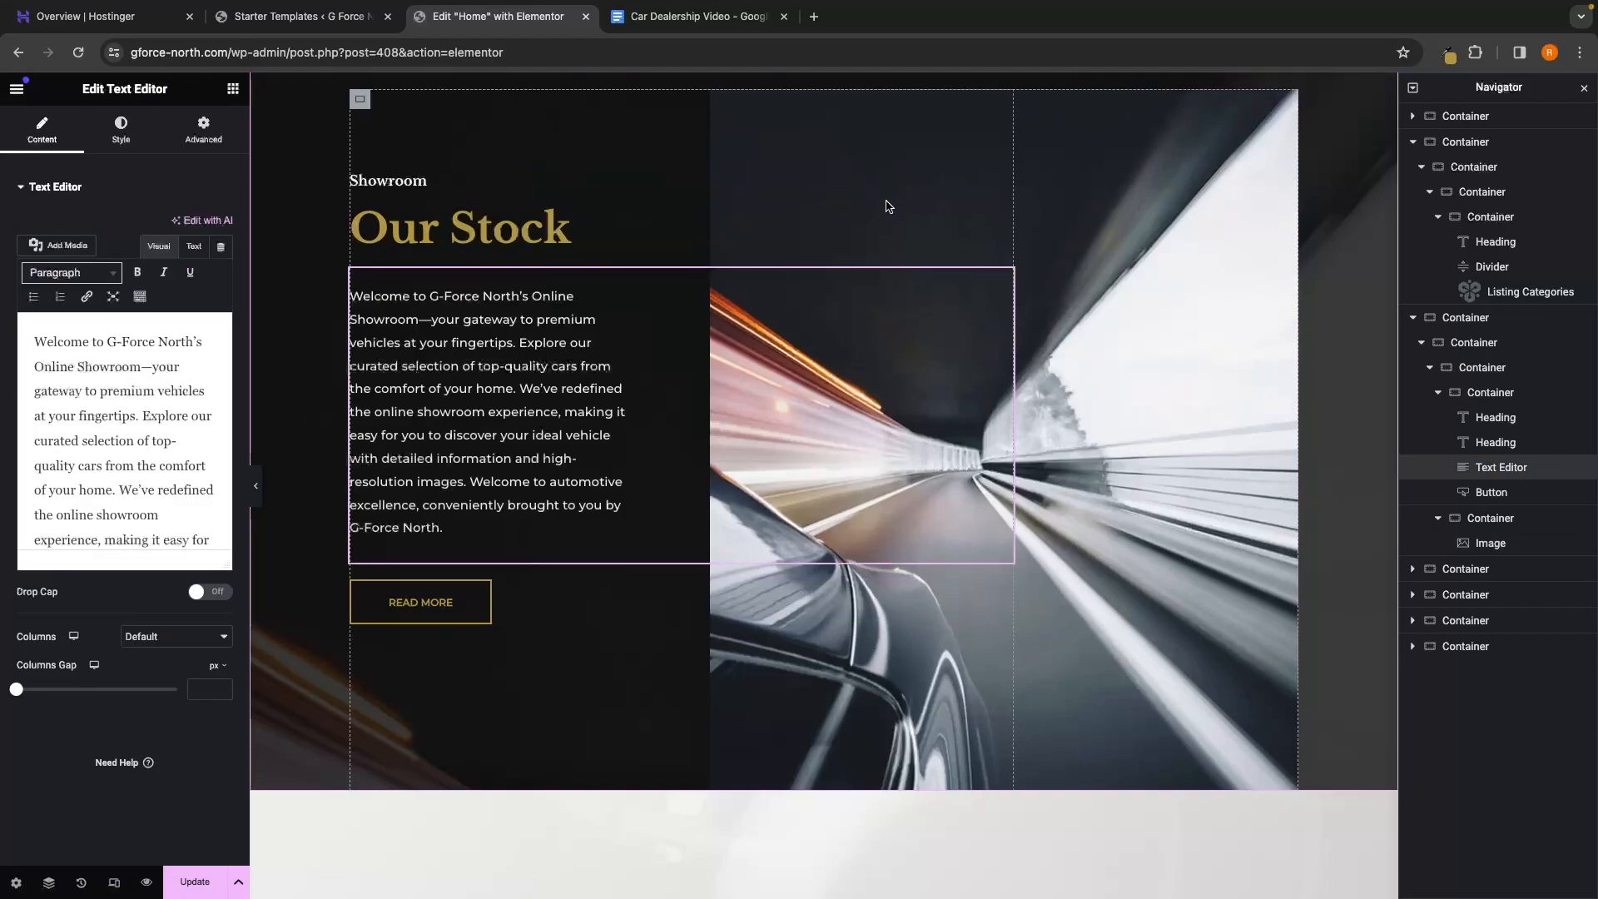
click(851, 239)
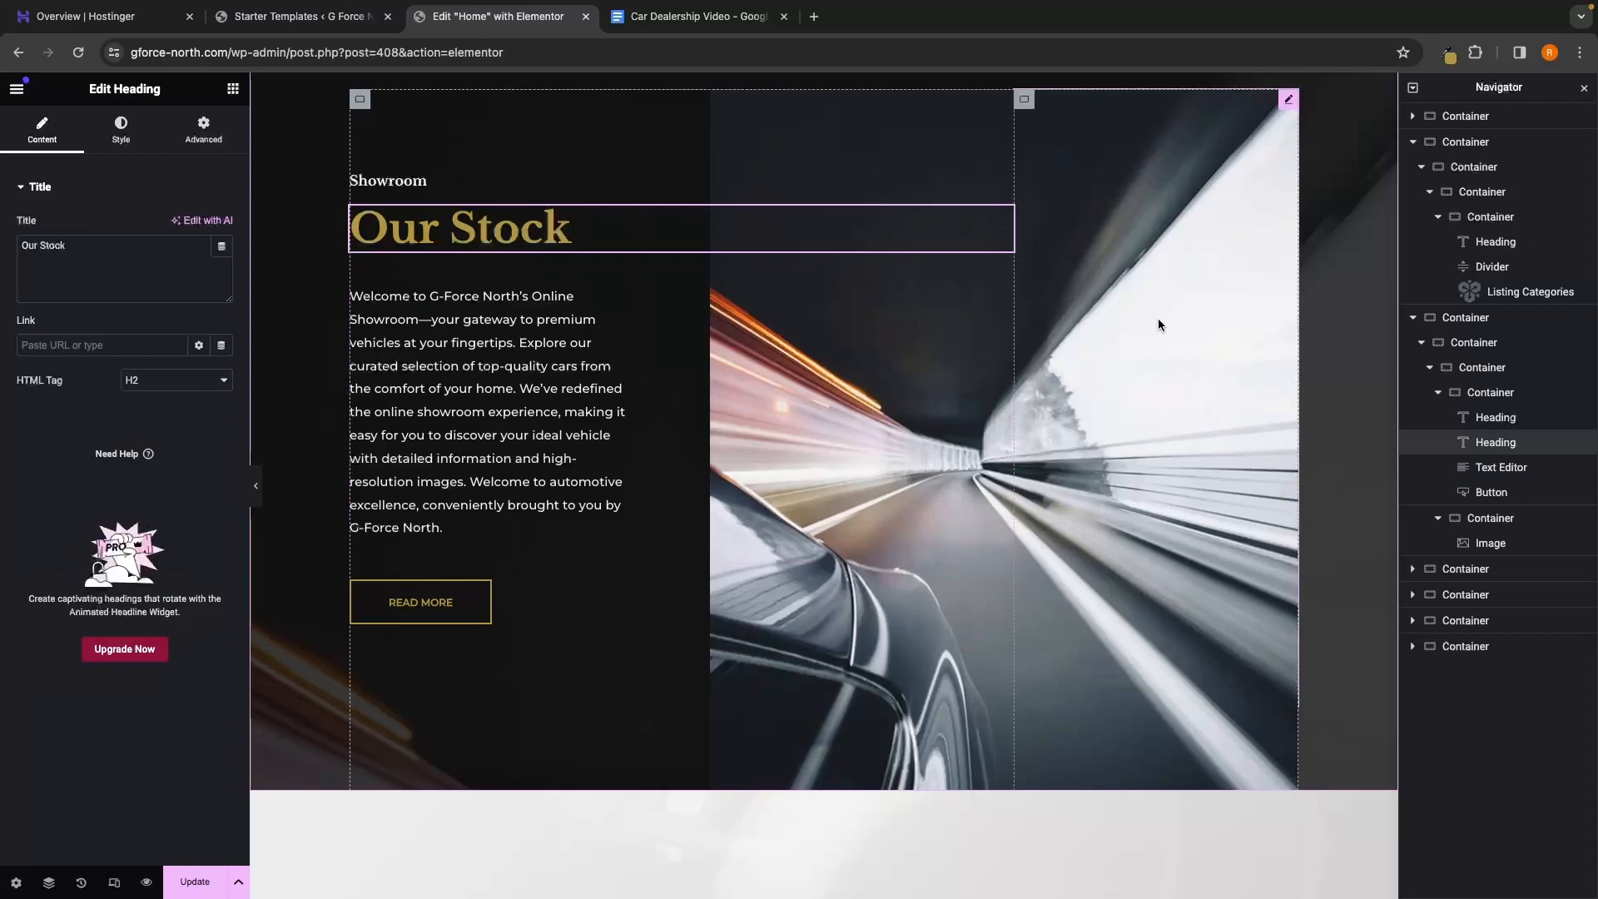
Check the tunnel photo's attachment details show 714 × 850 px
click(1072, 353)
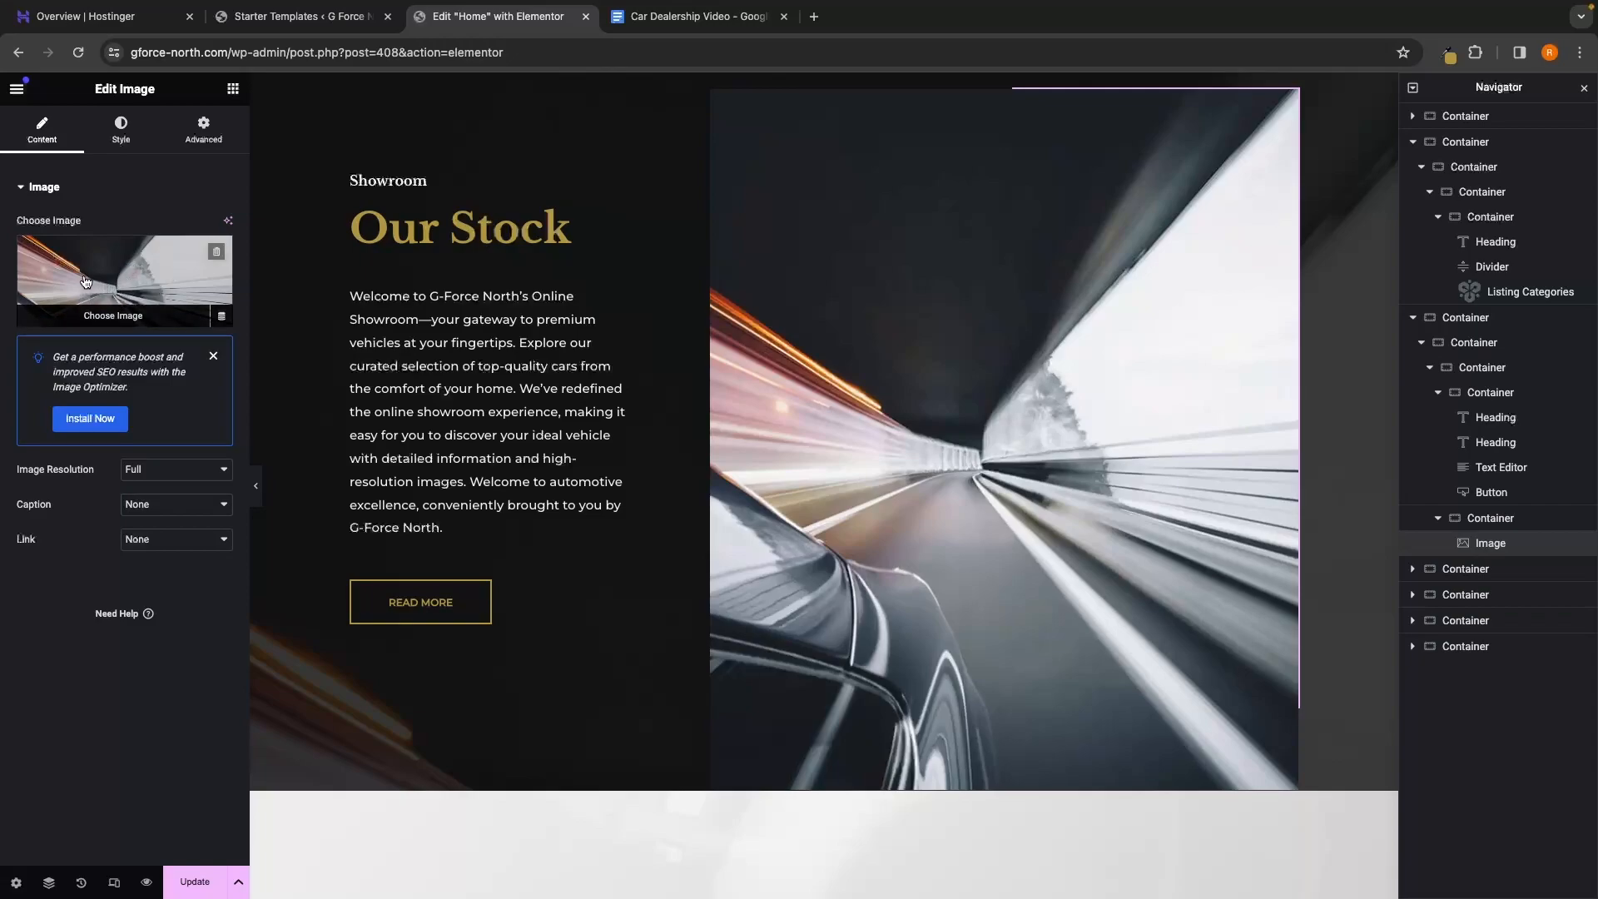
click(116, 317)
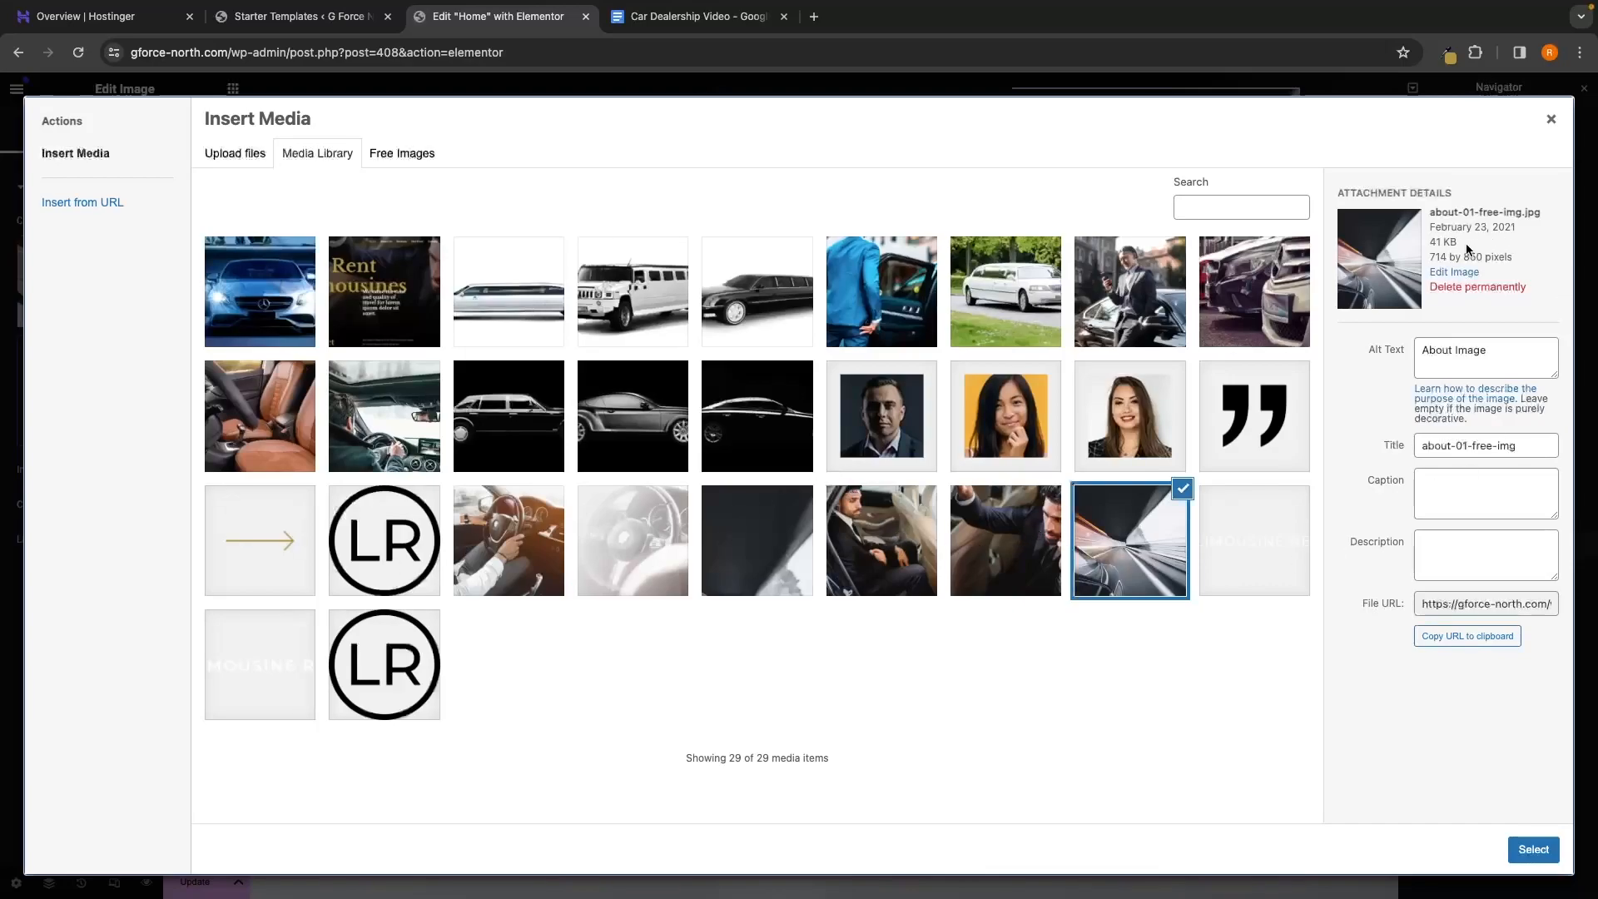
drag(1428, 256, 1521, 262)
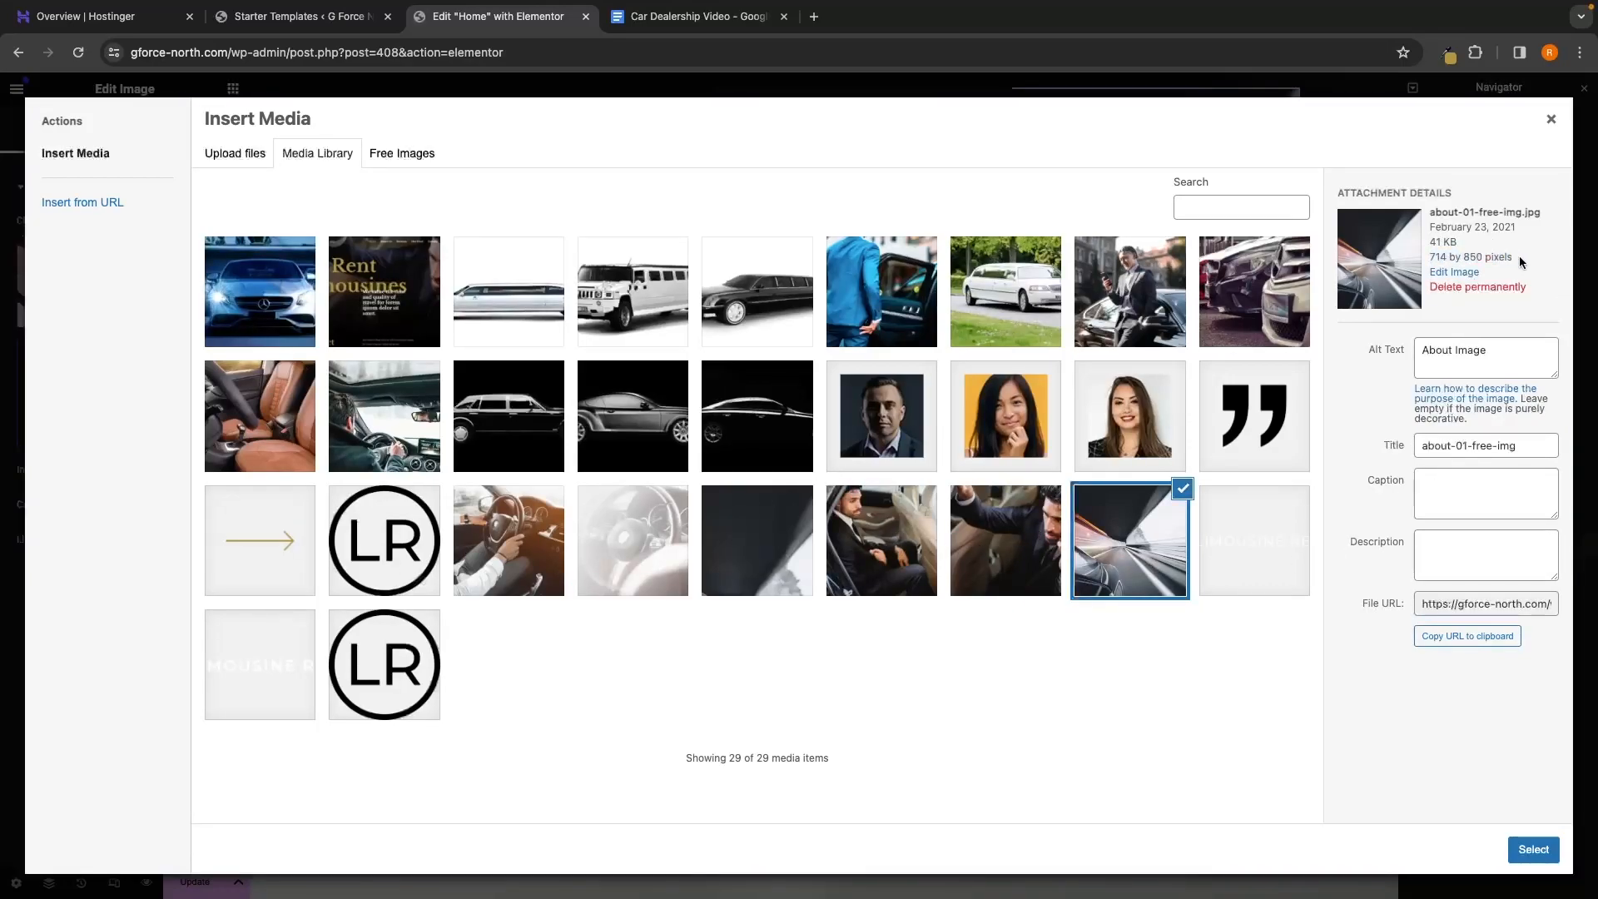
click(1551, 119)
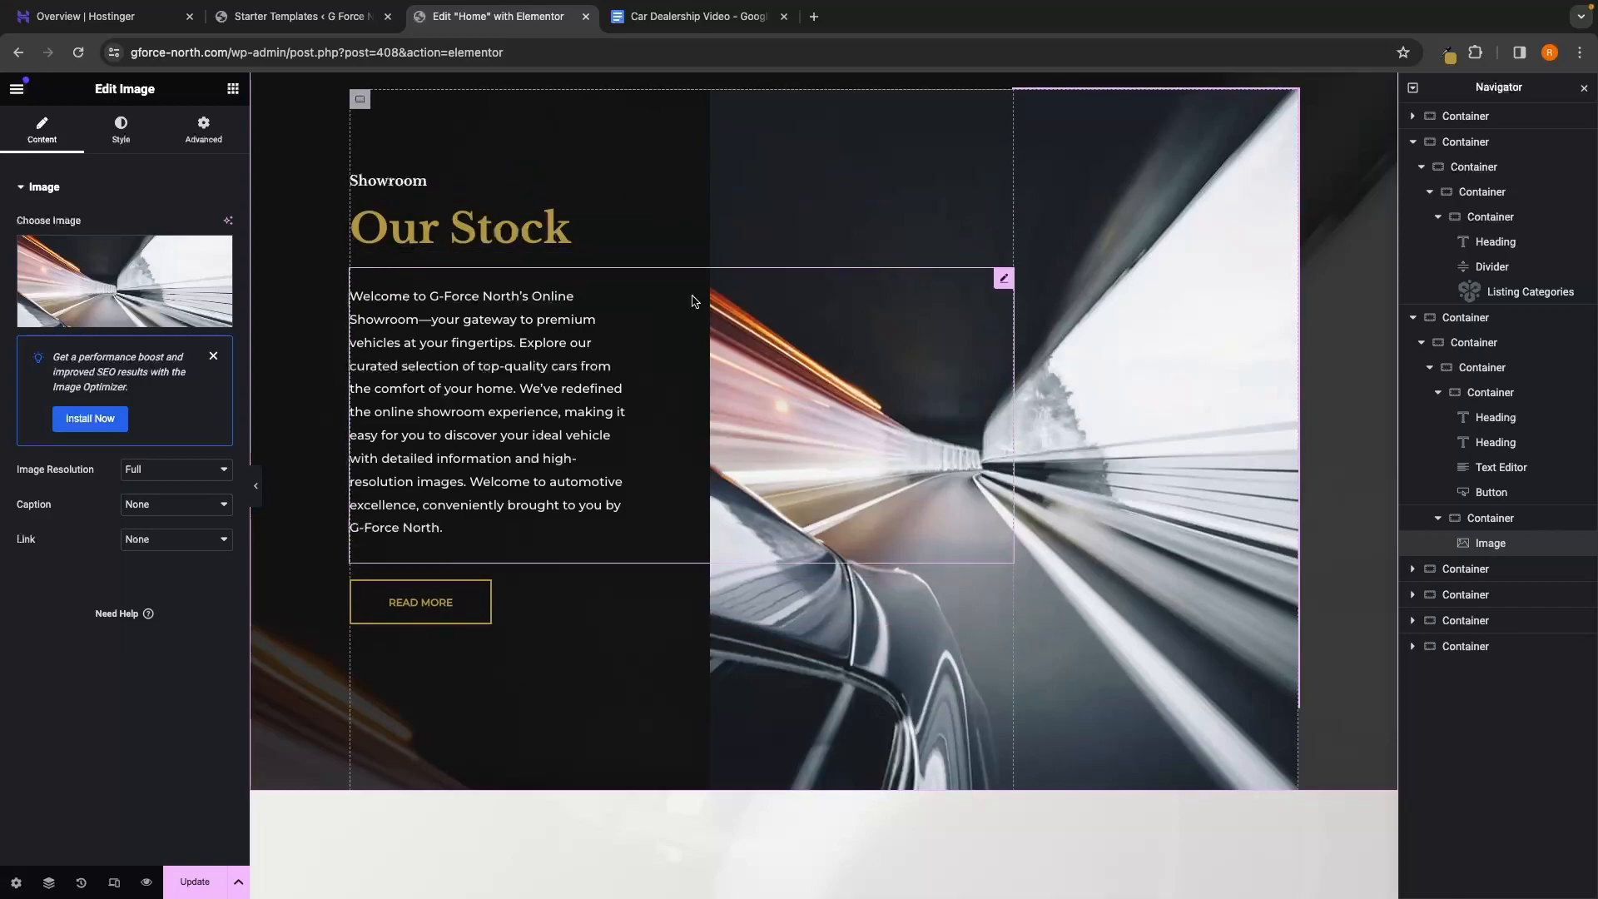
Recheck the photo's file name and dimensions, then open Canva in a new tab
click(92, 314)
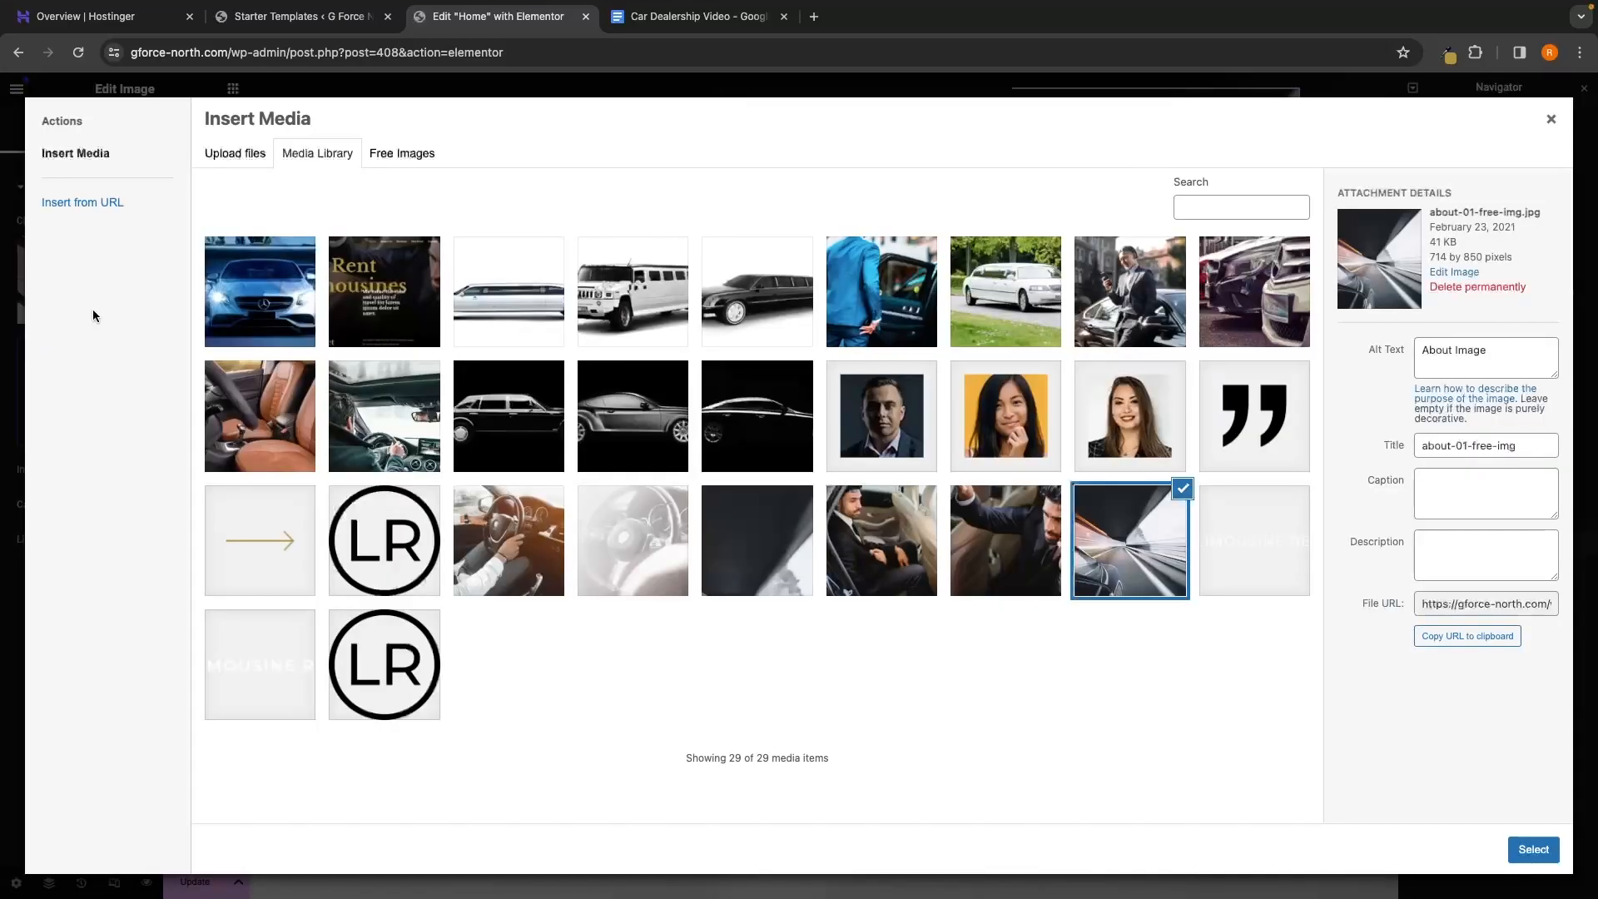
drag(1426, 267, 1527, 264)
click(1470, 251)
click(814, 17)
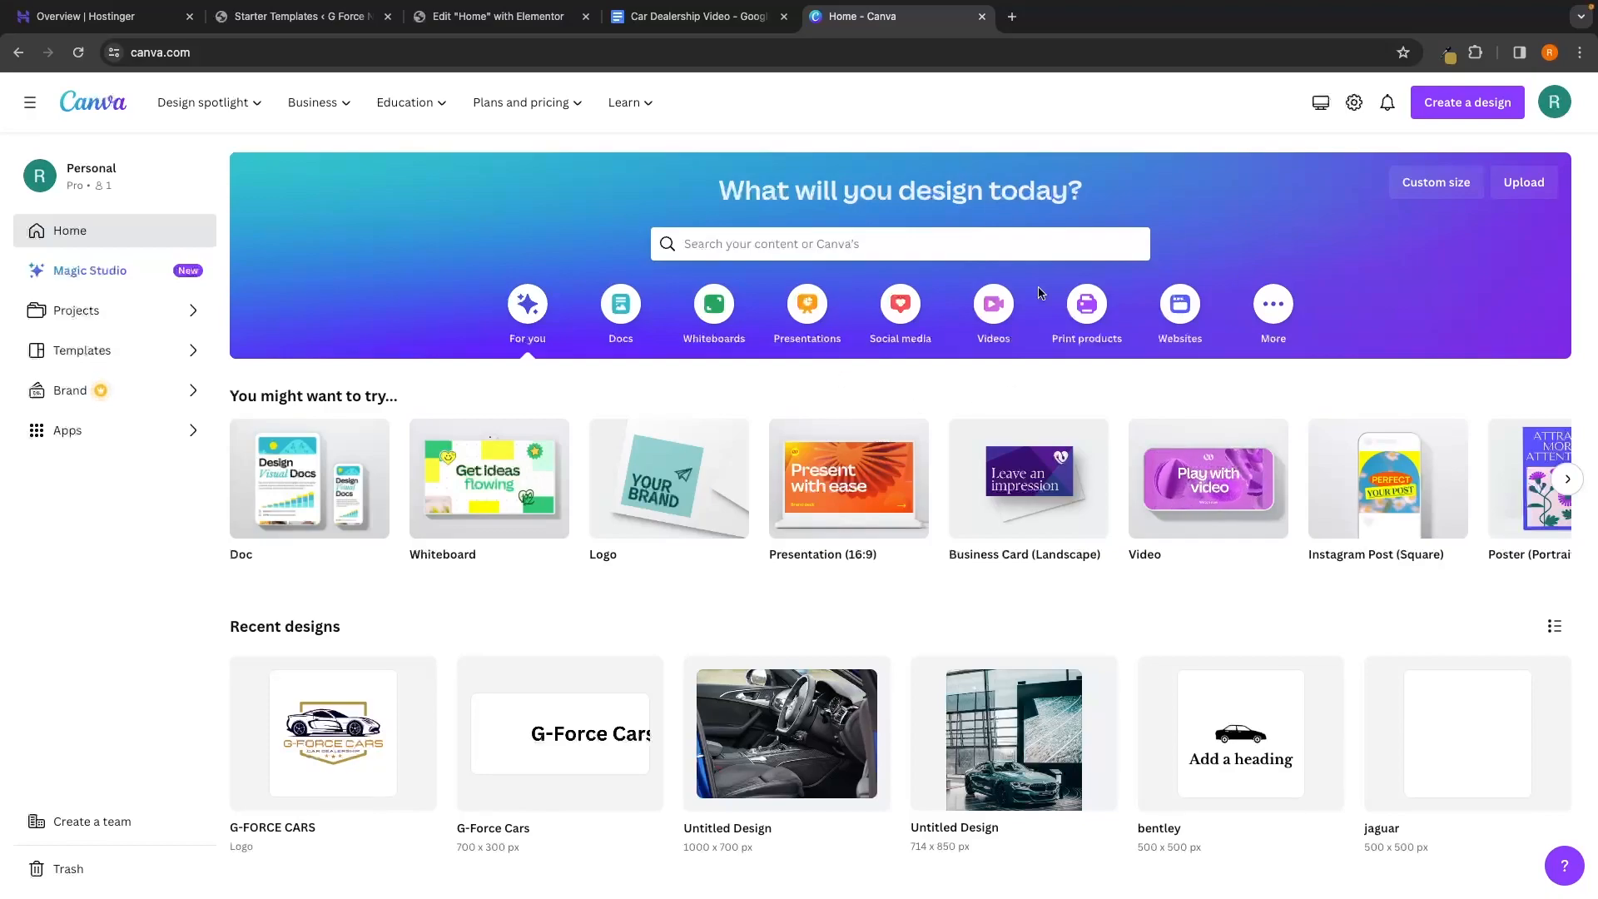
Create a custom-size Canva design with width 714 and height 850 px
click(1450, 113)
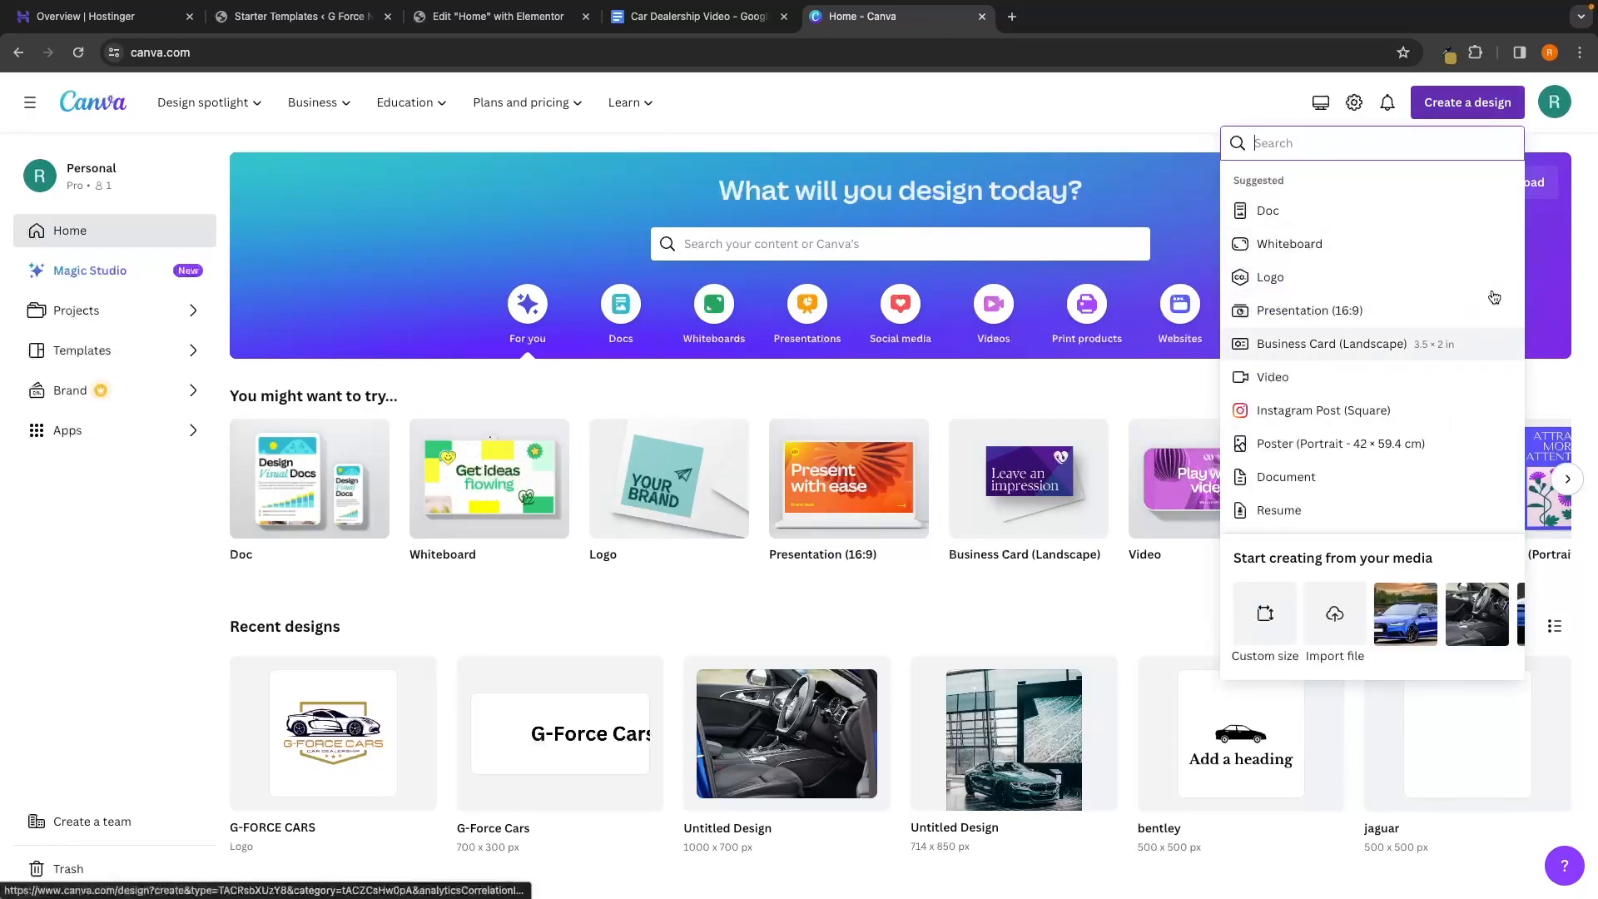
click(1273, 628)
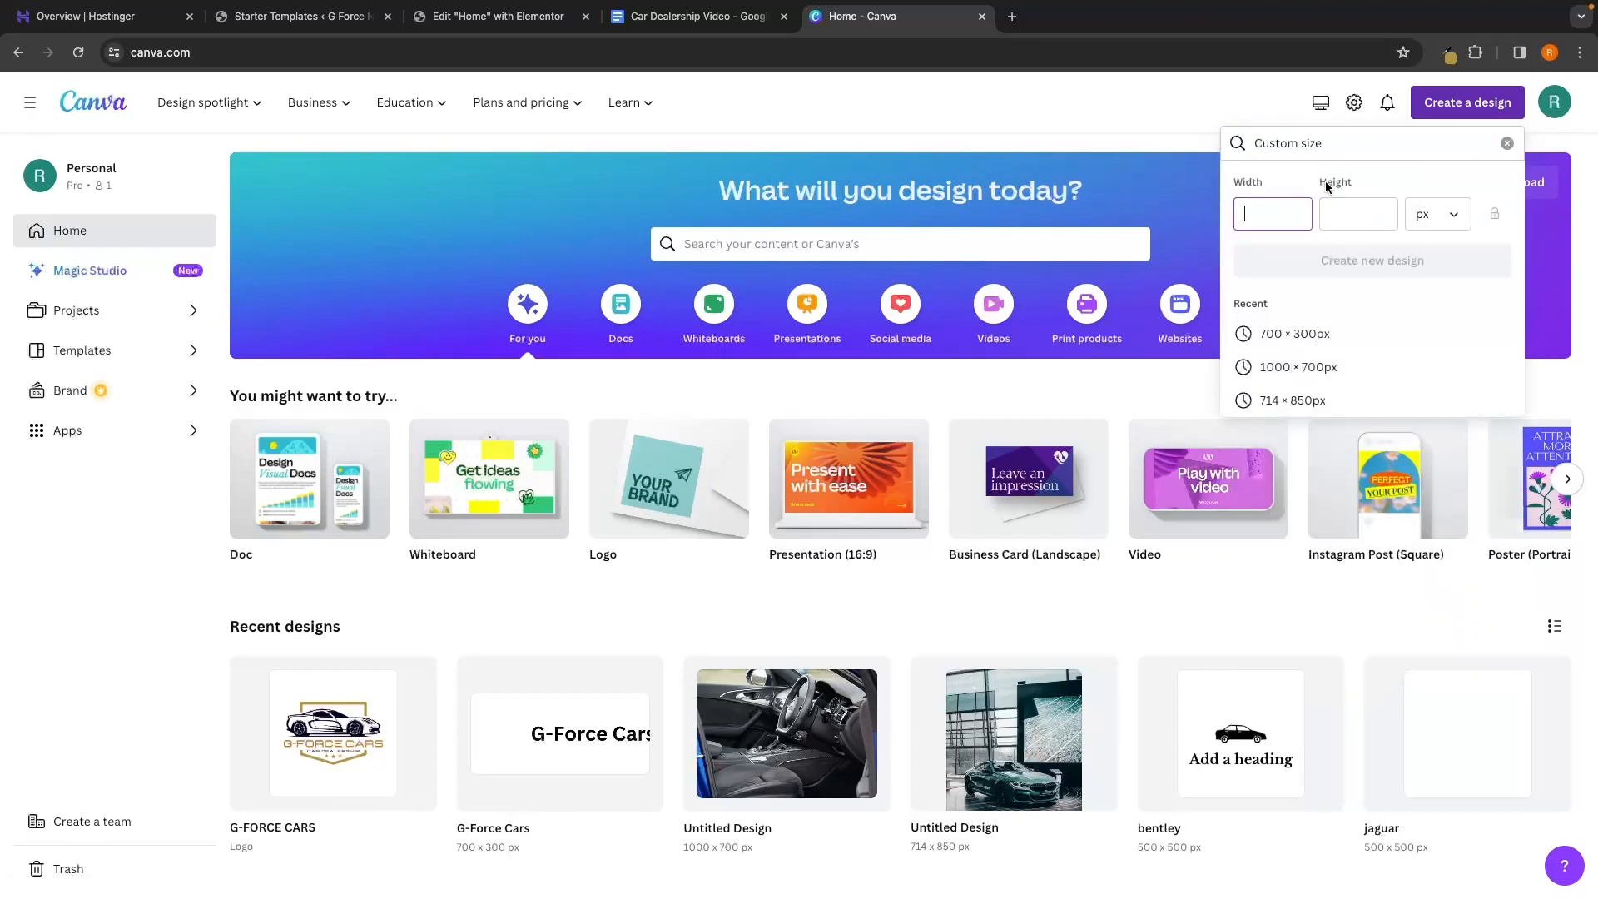
click(442, 19)
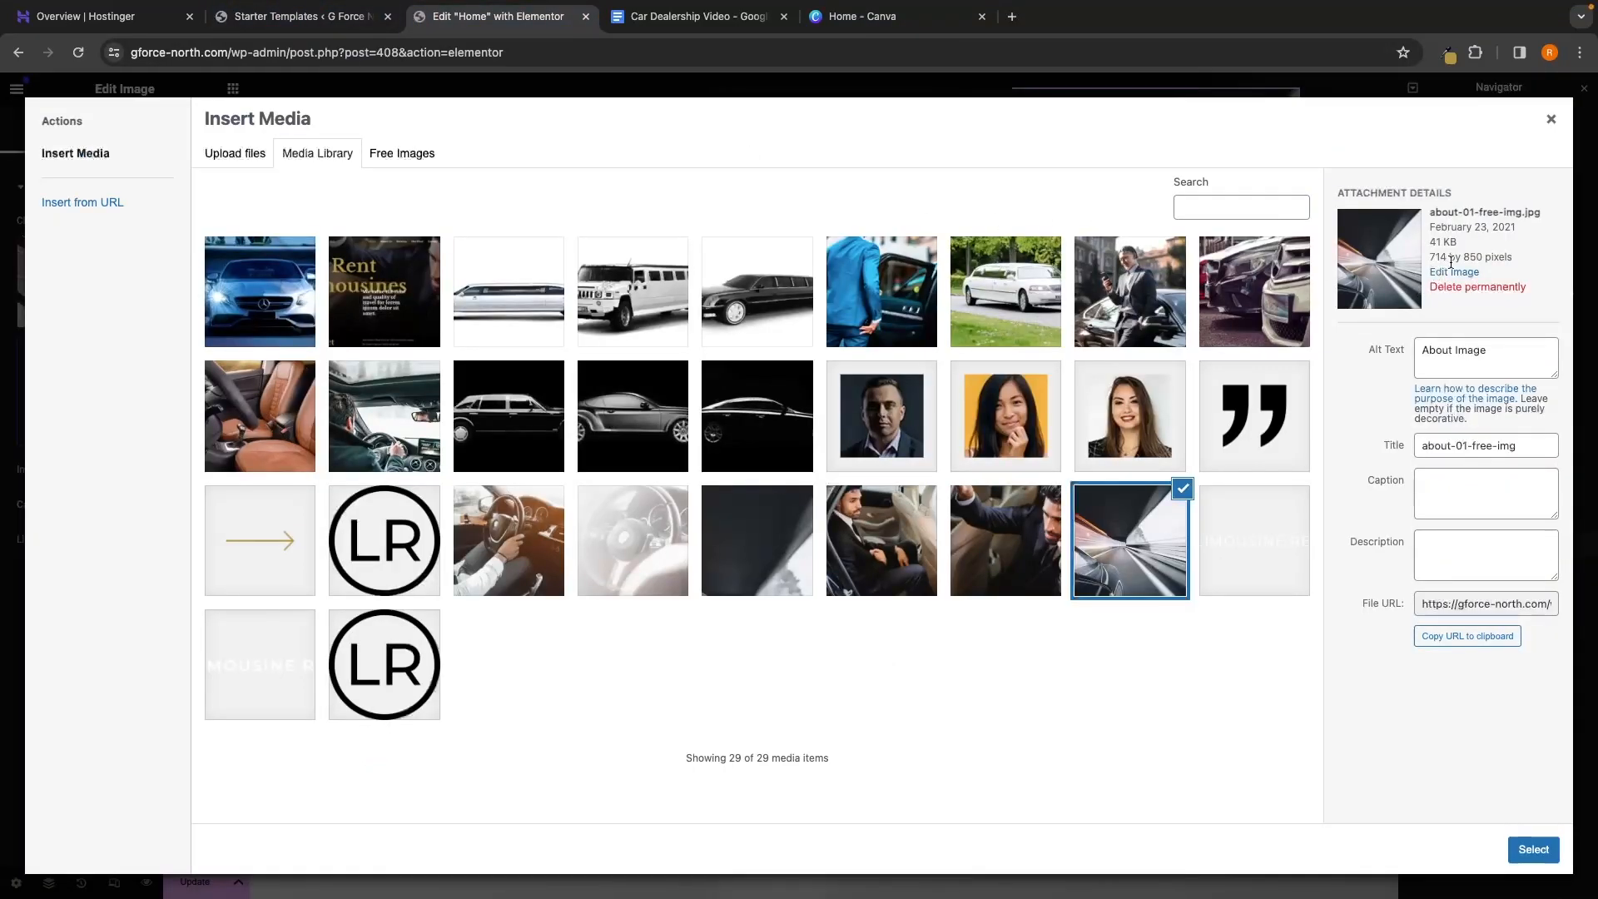
click(876, 24)
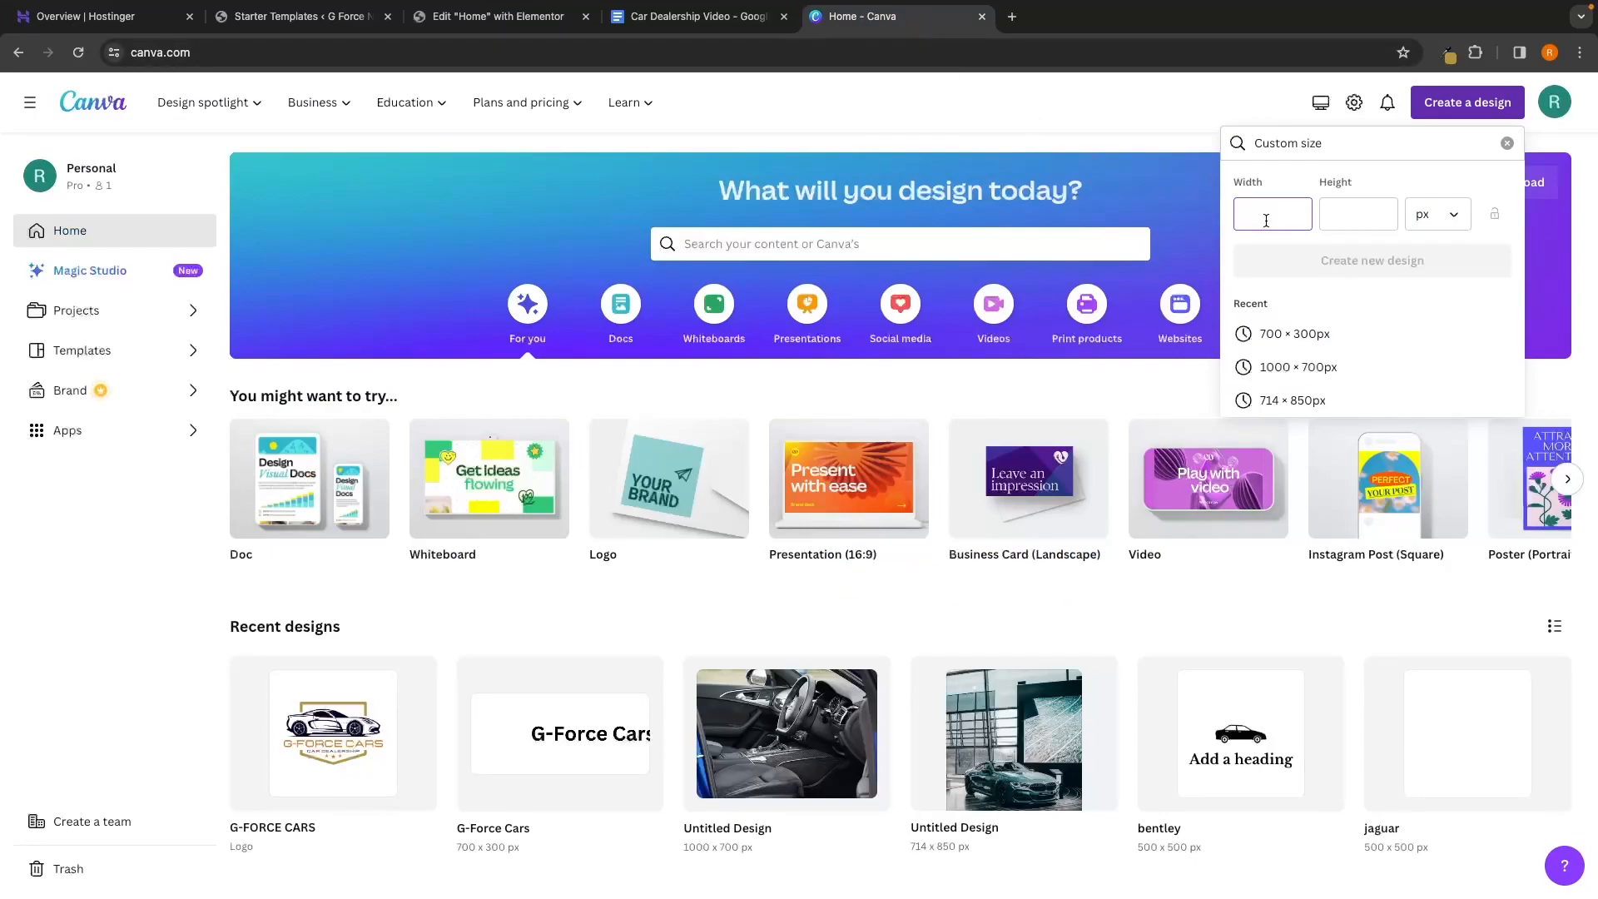
text(71)
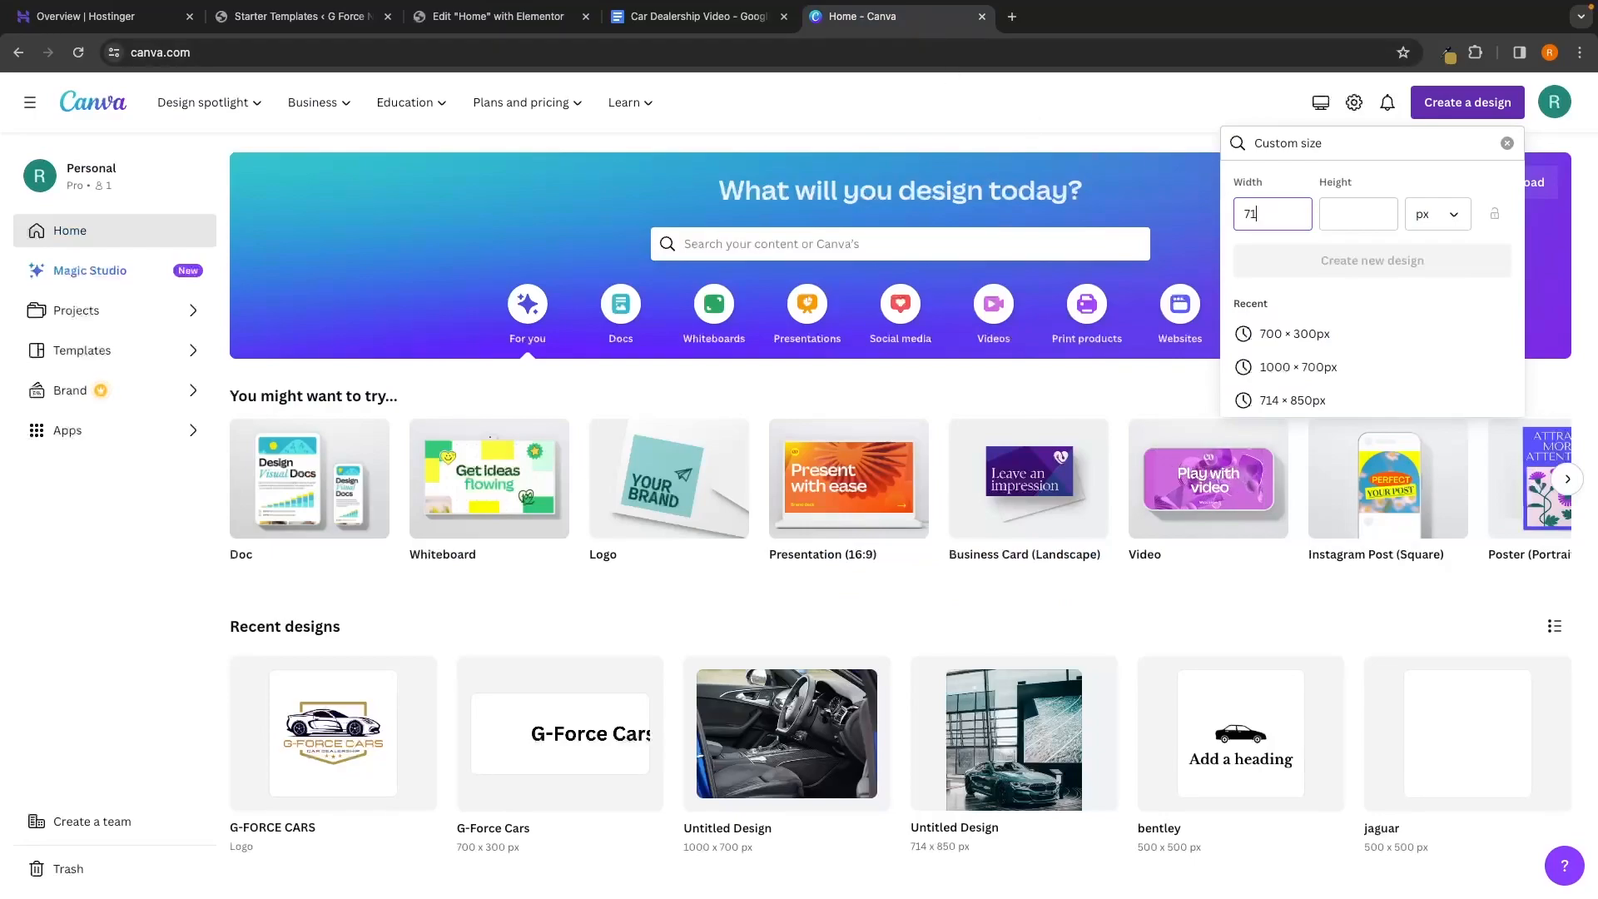
text(4)
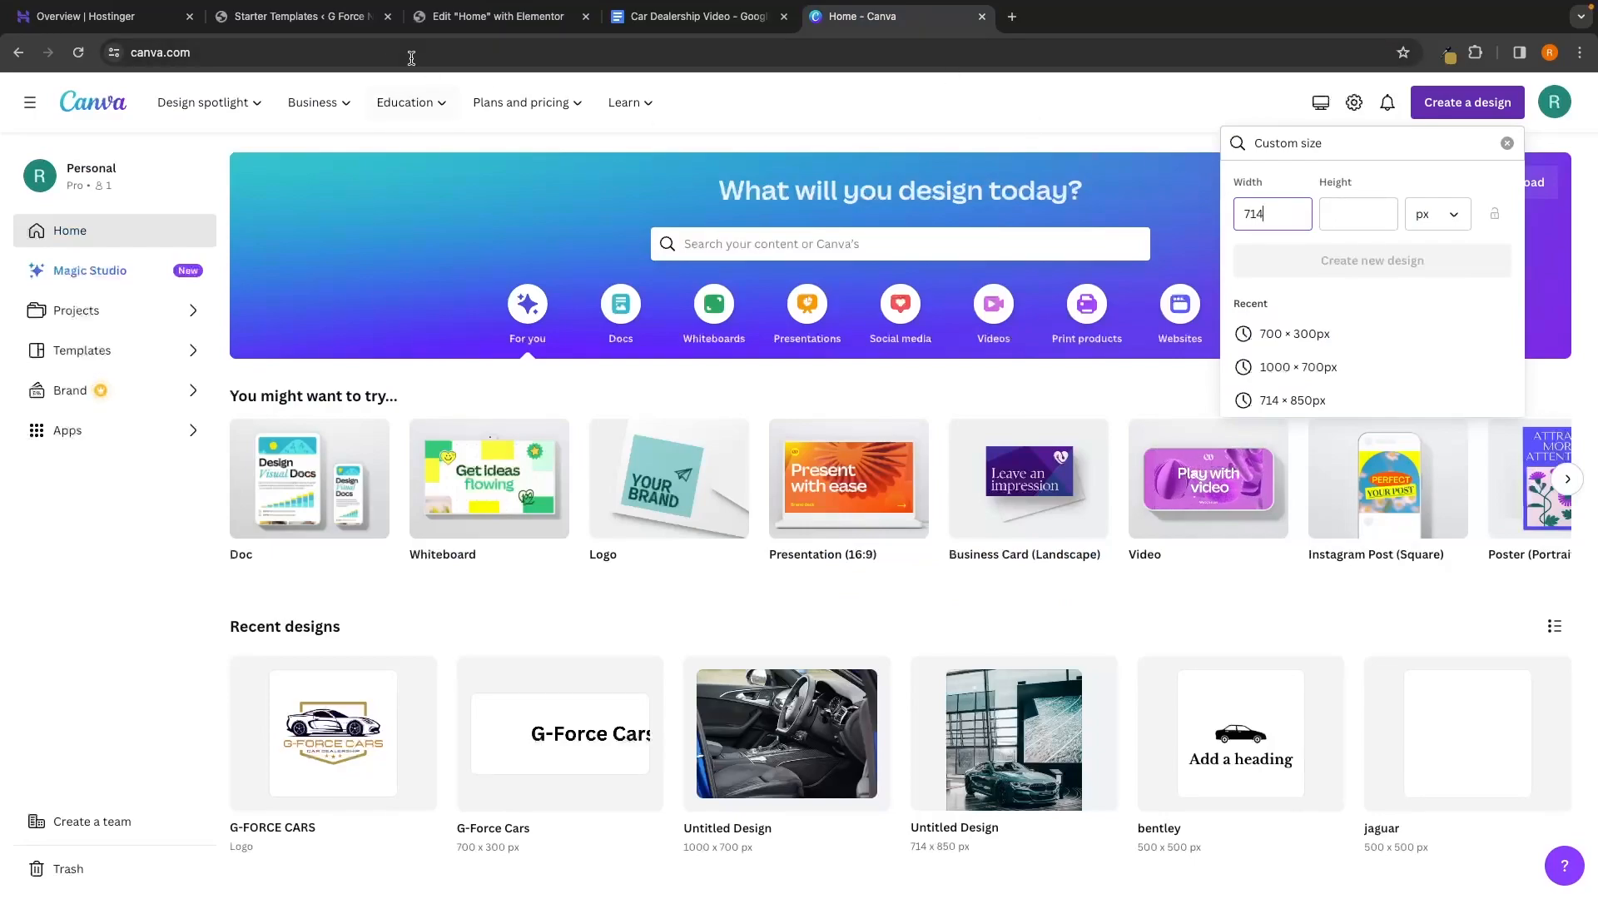
click(365, 18)
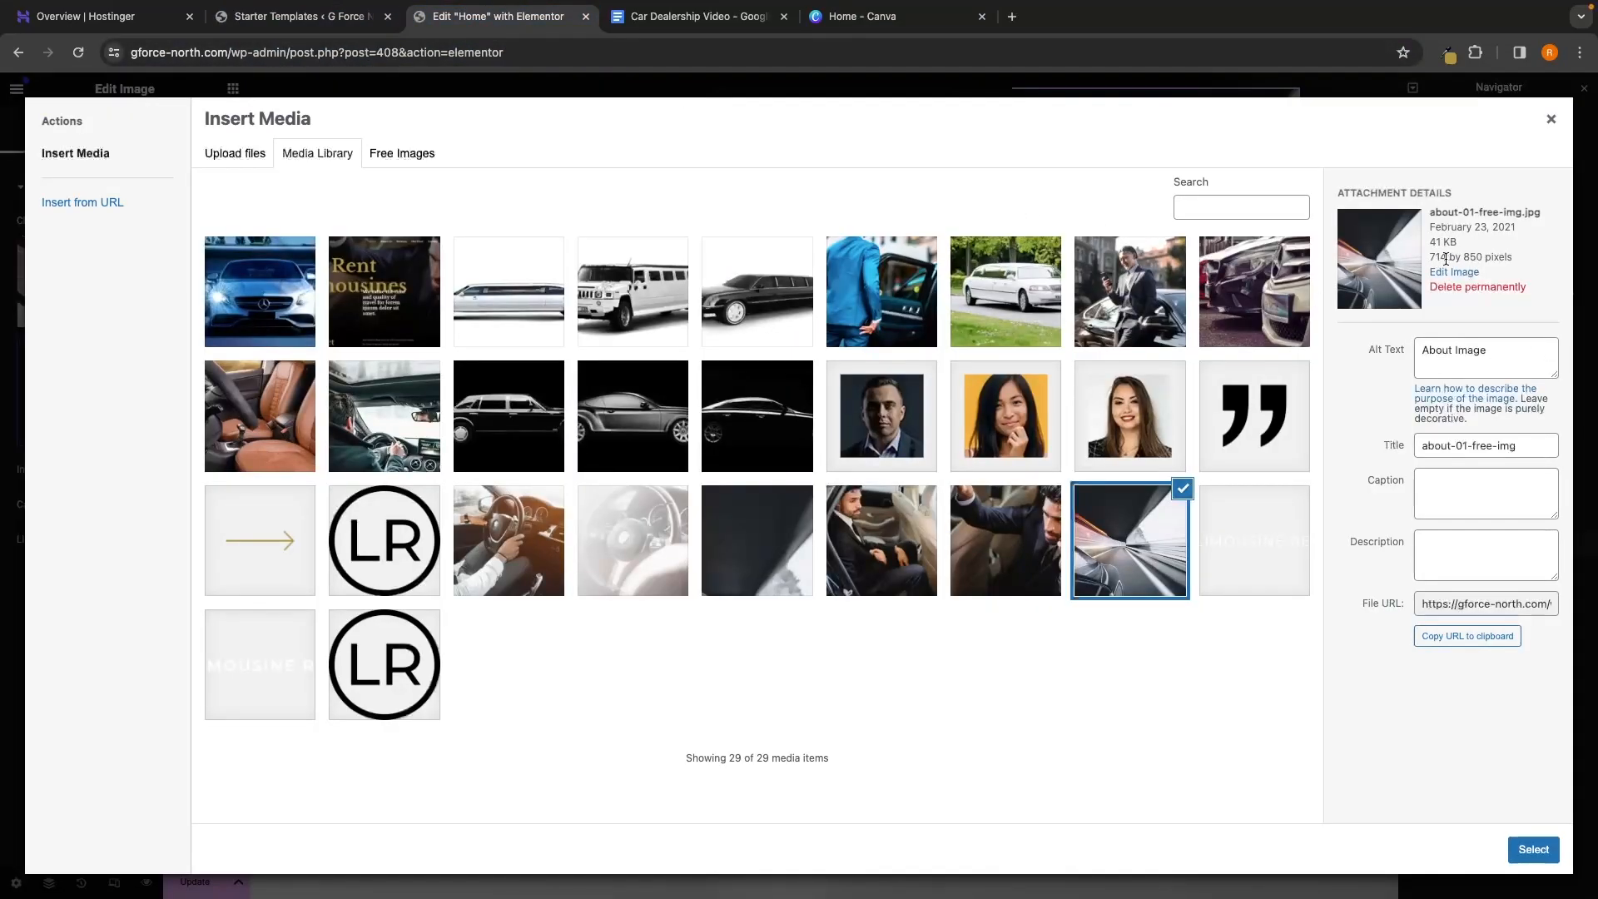
click(862, 16)
click(1367, 214)
text(850)
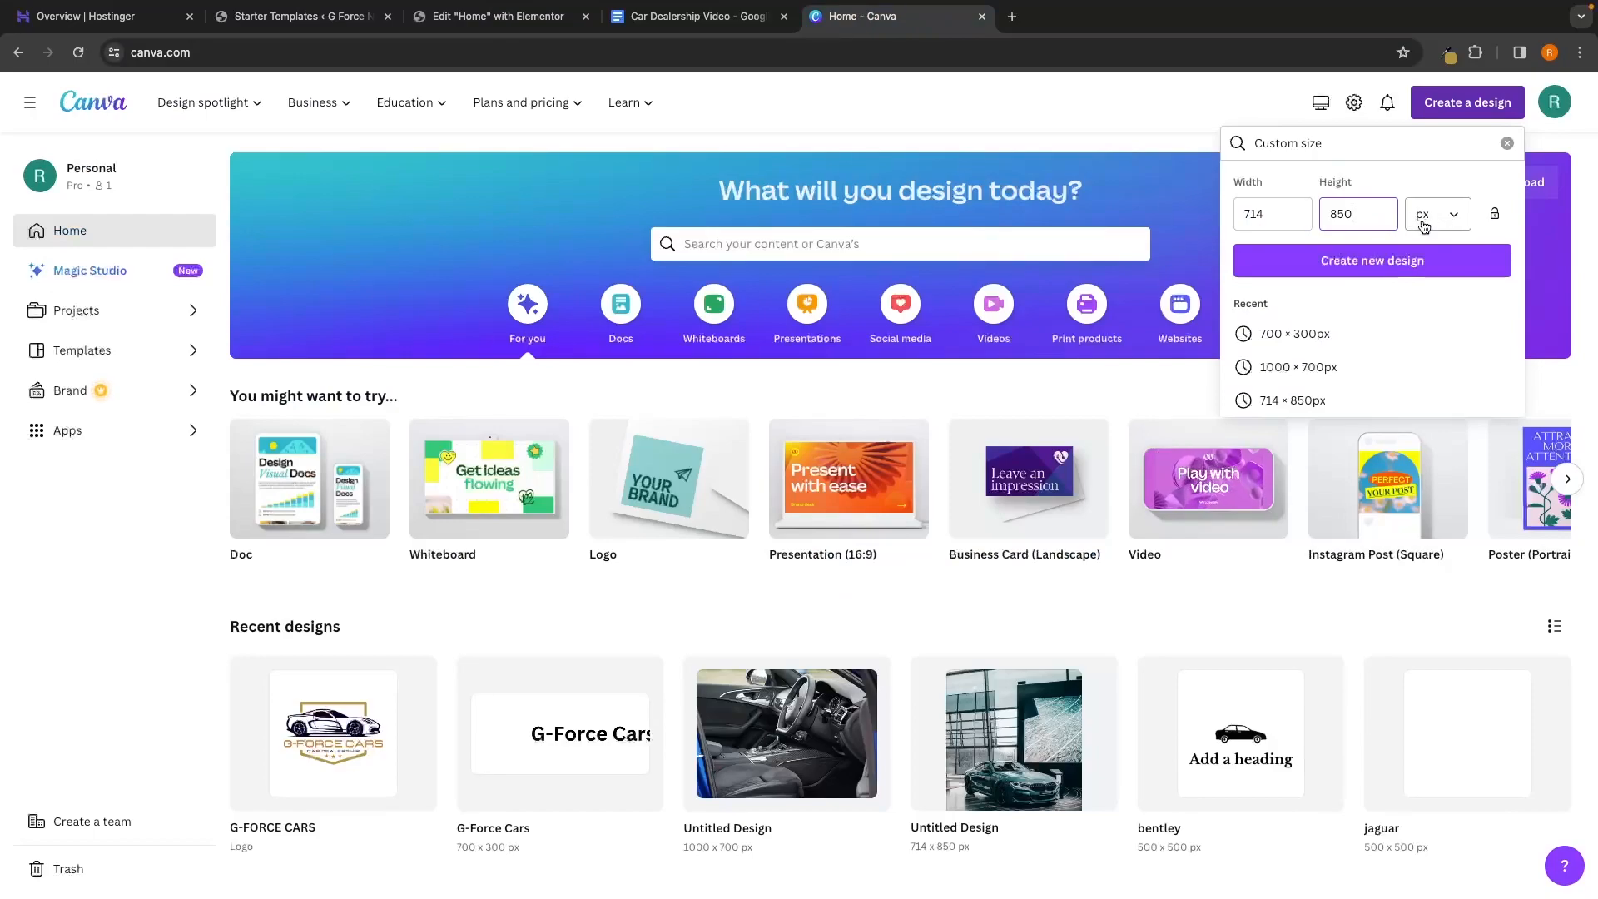
click(1399, 271)
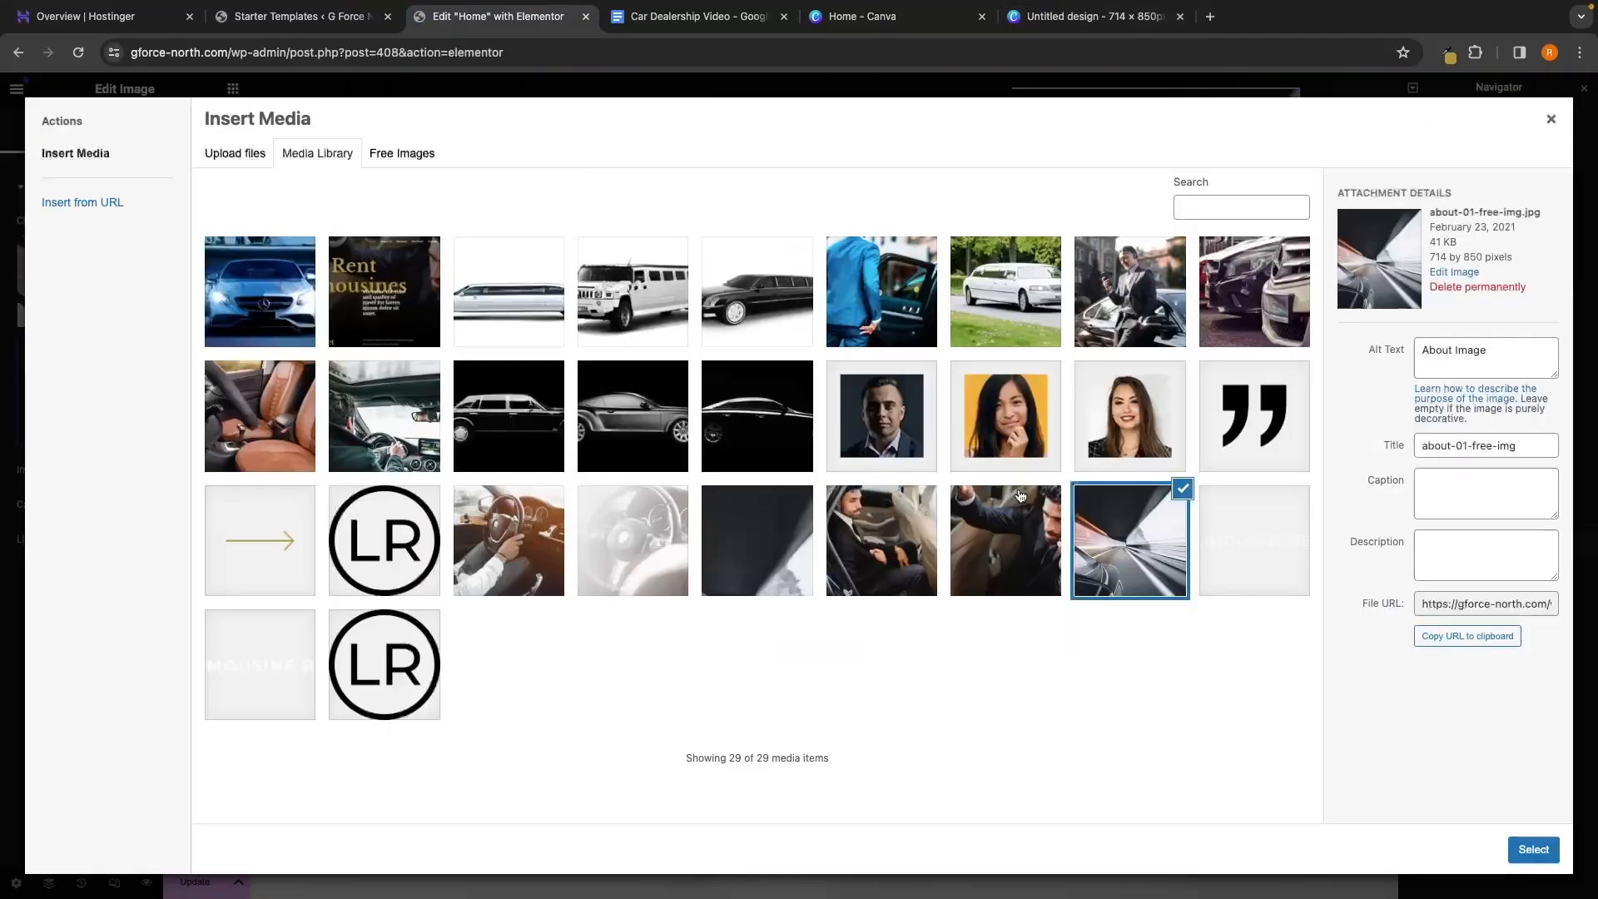
click(1552, 119)
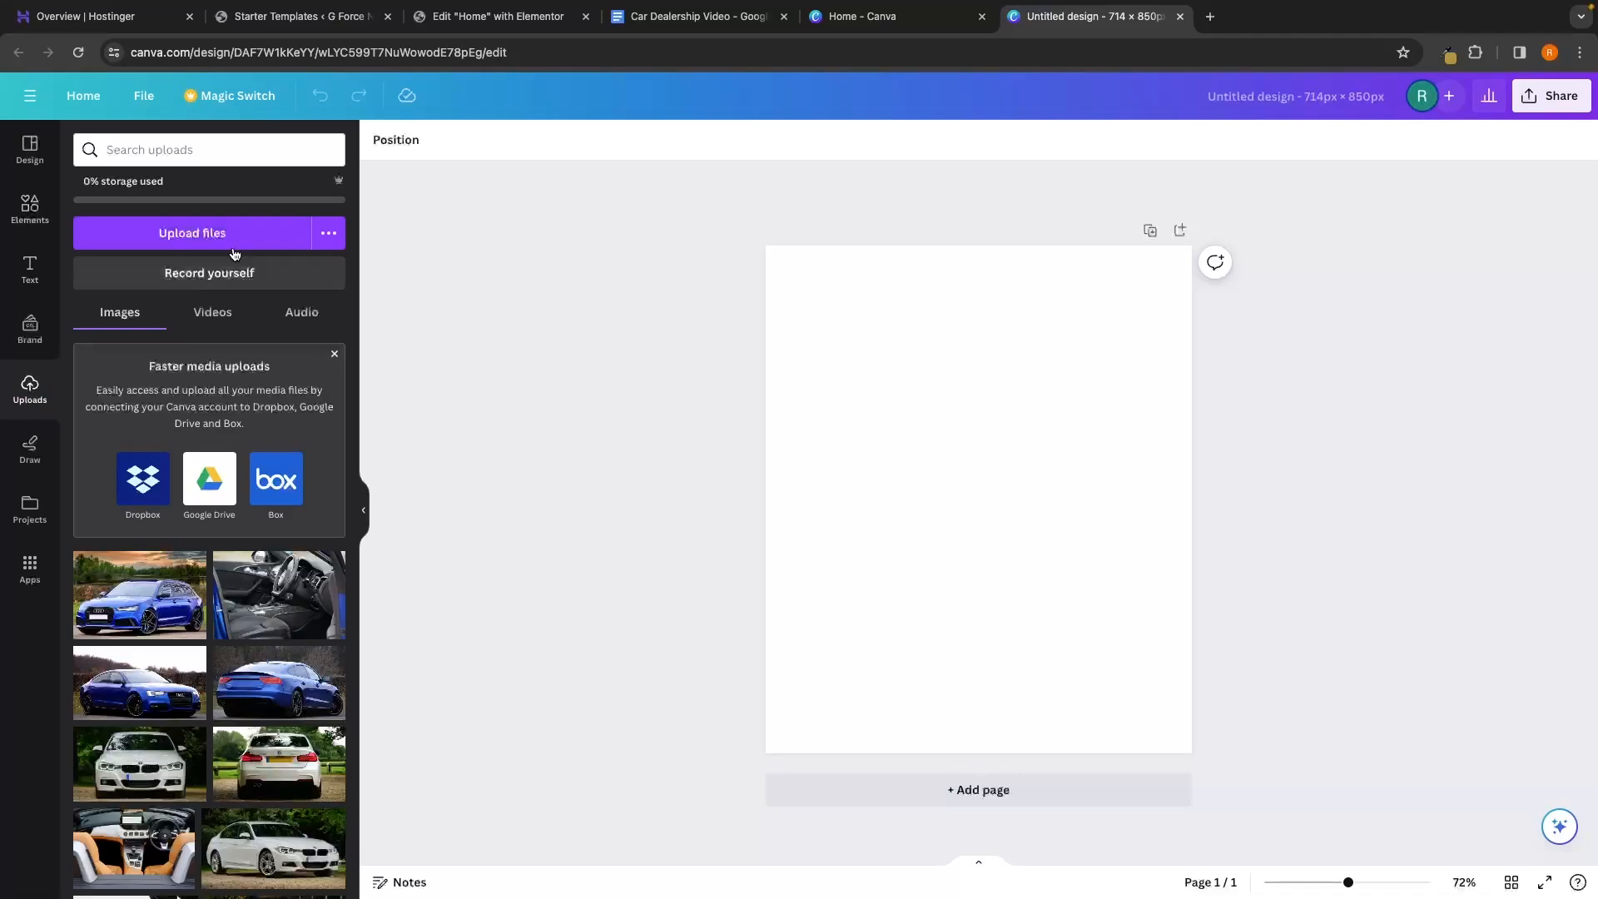
Upload pexels-maria-geller-2127039.jpg from Downloads into Canva
click(204, 247)
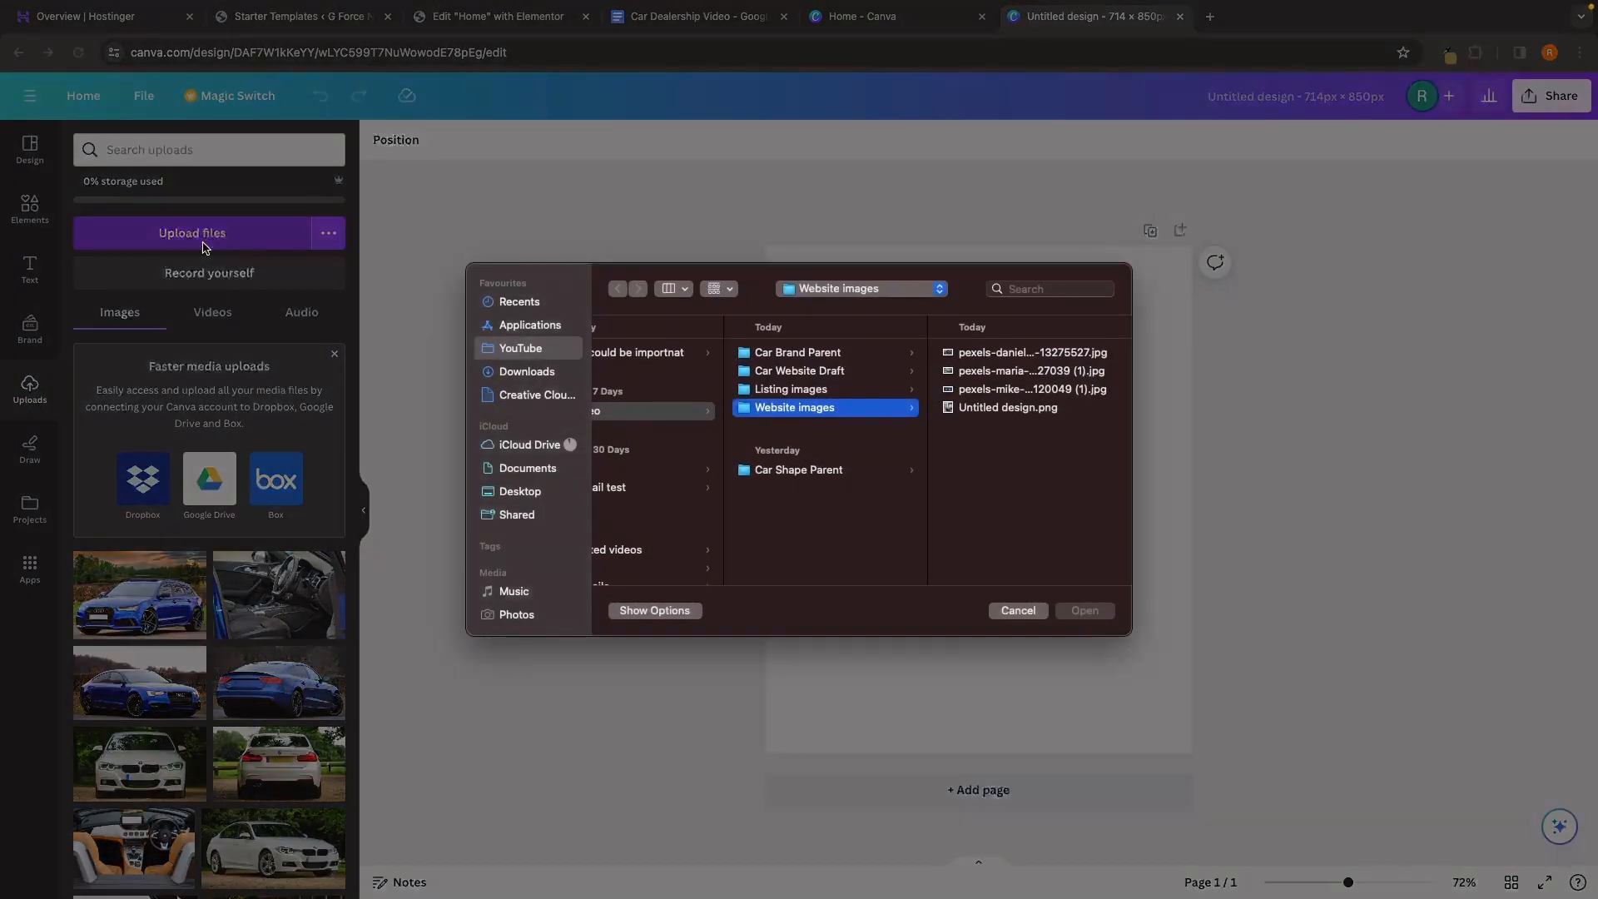
scroll(816, 461, left, 2)
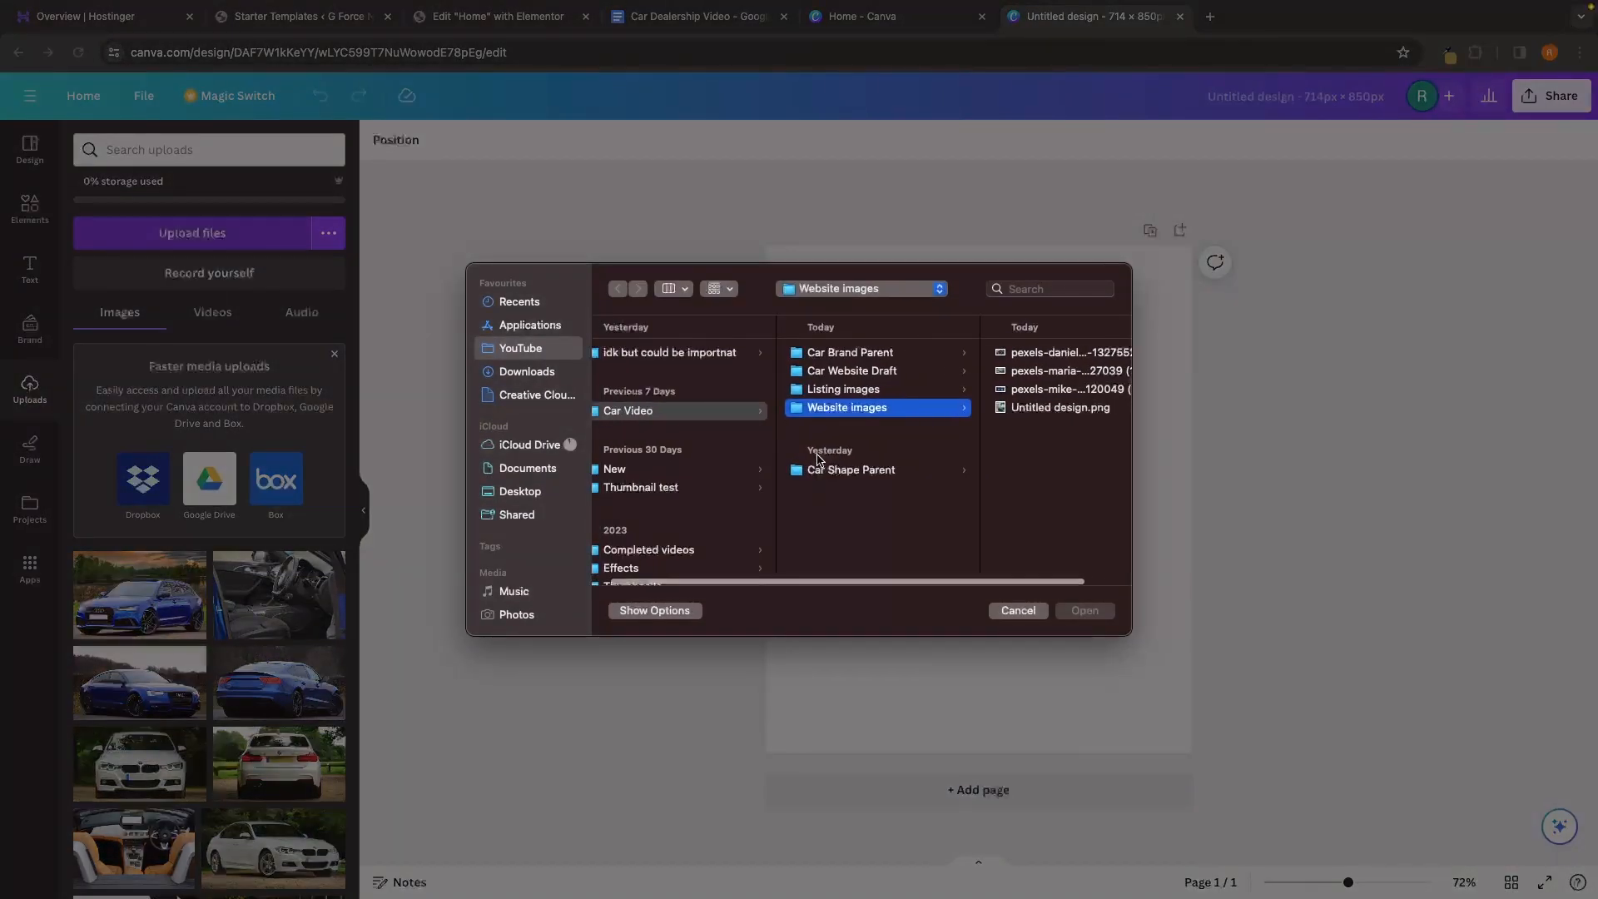
scroll(853, 453, left, 1)
click(521, 375)
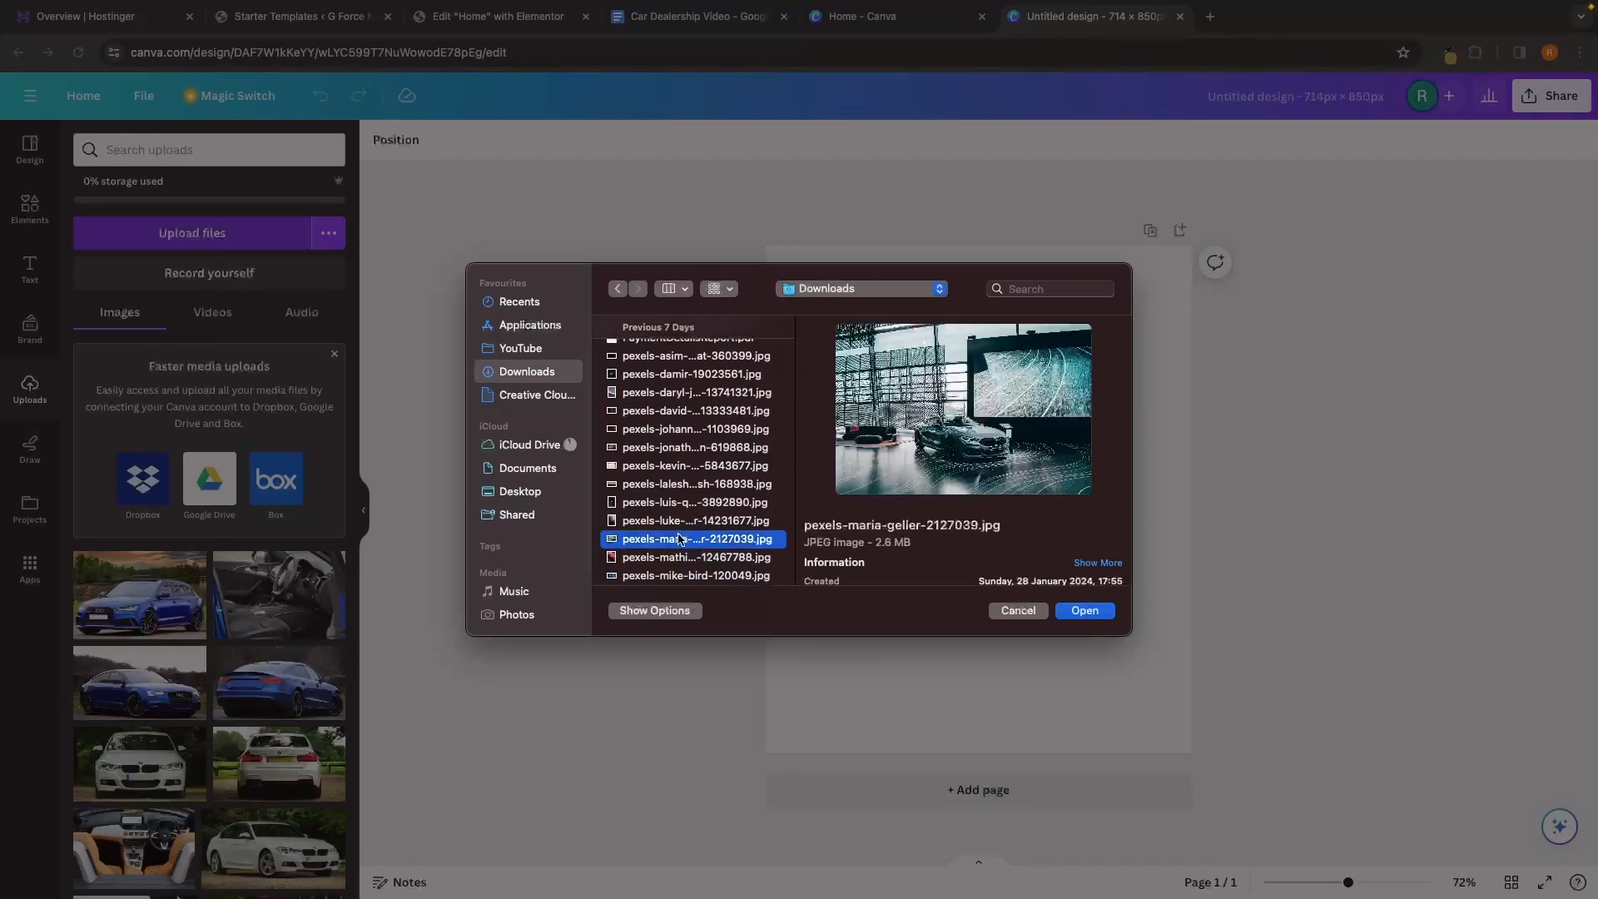
double_click(678, 537)
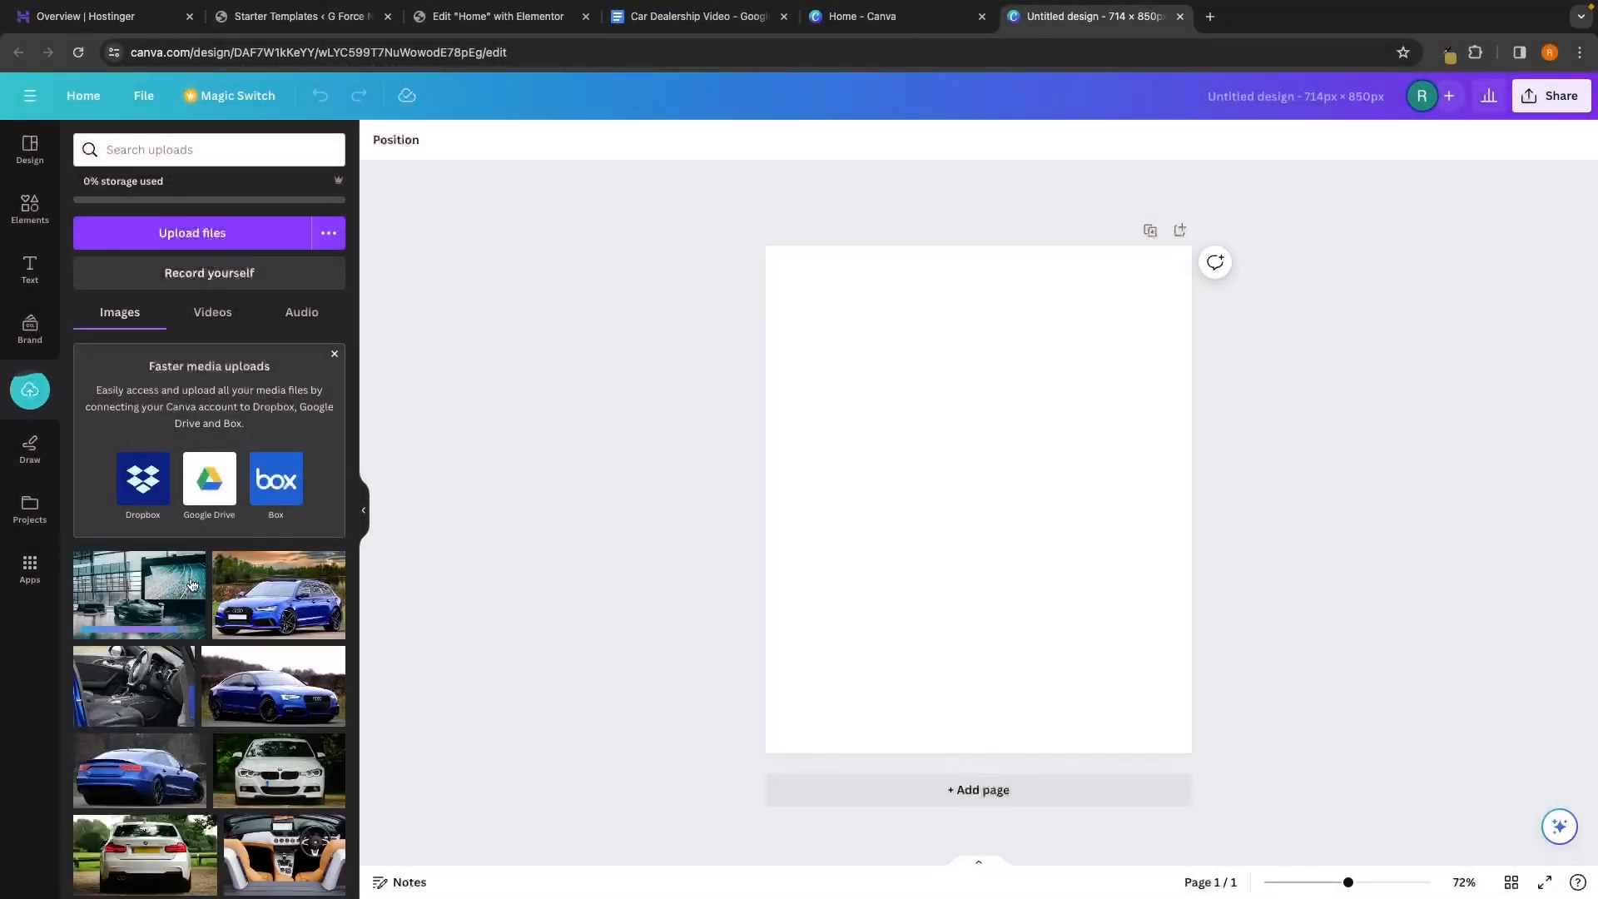
Add the green BMW photo and resize it to cover the whole 714 × 850 page
click(145, 592)
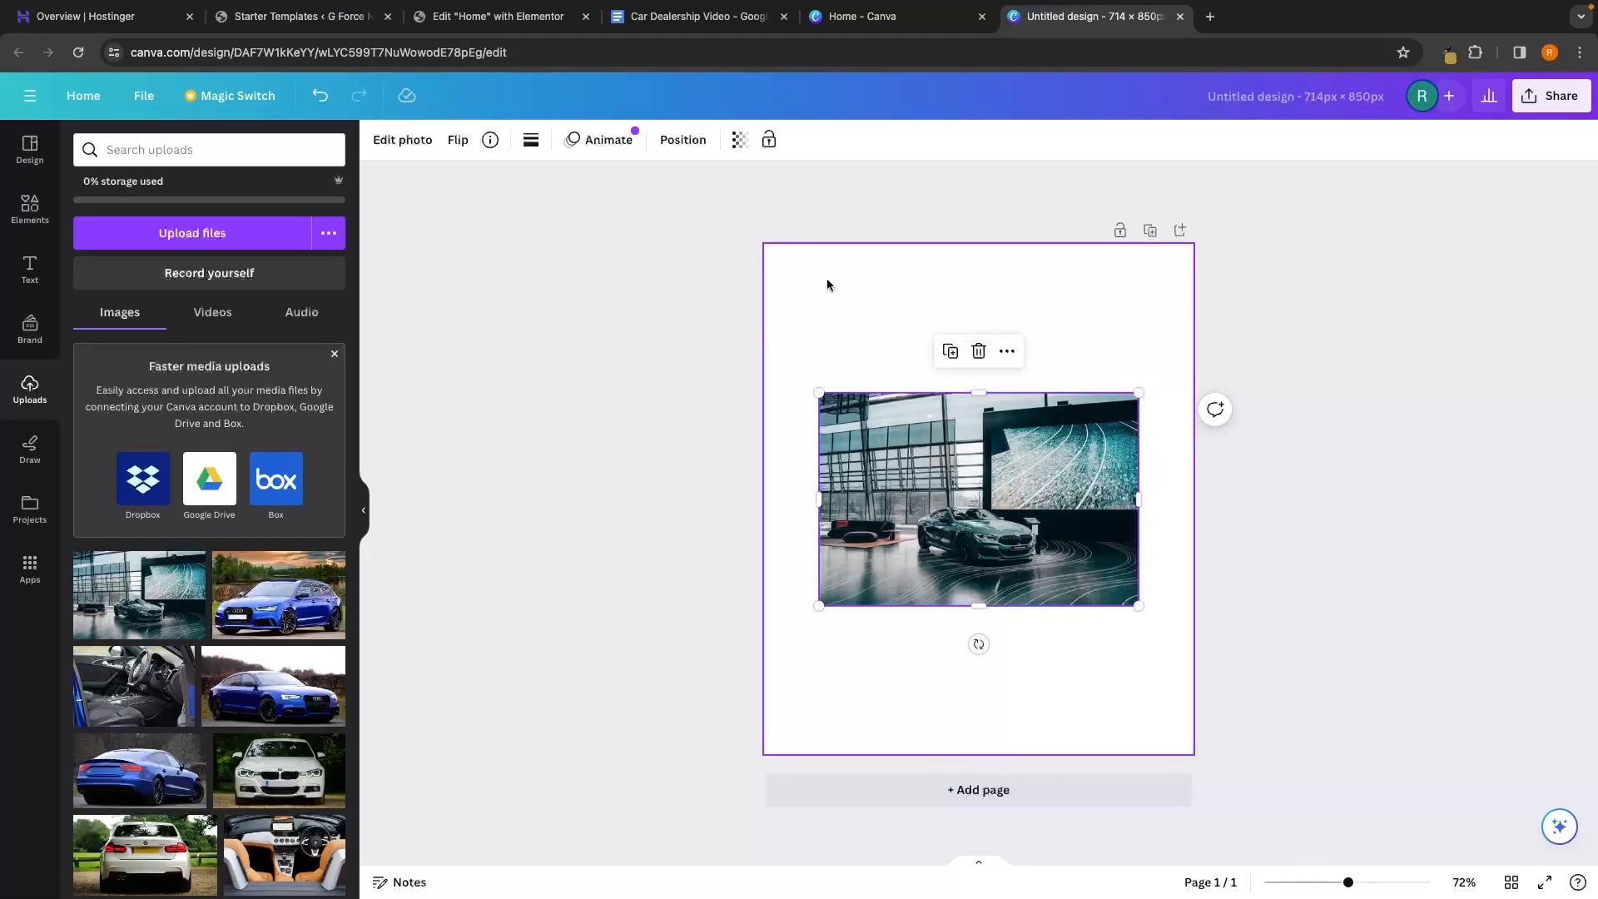
drag(1030, 467, 976, 322)
drag(1085, 458, 1206, 505)
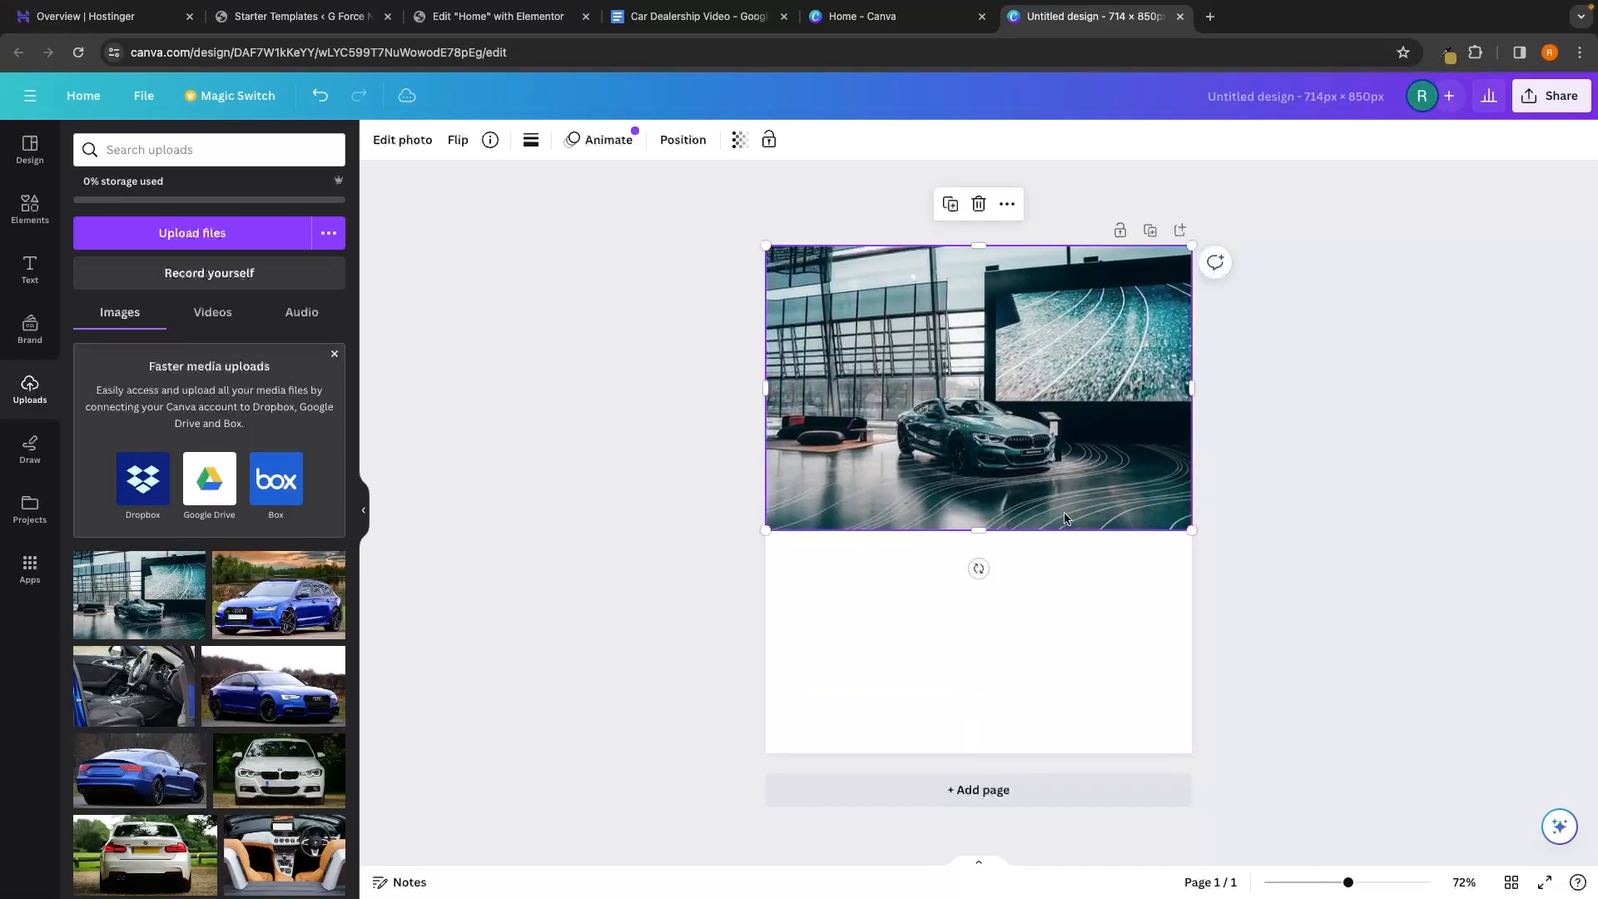
drag(992, 533, 997, 743)
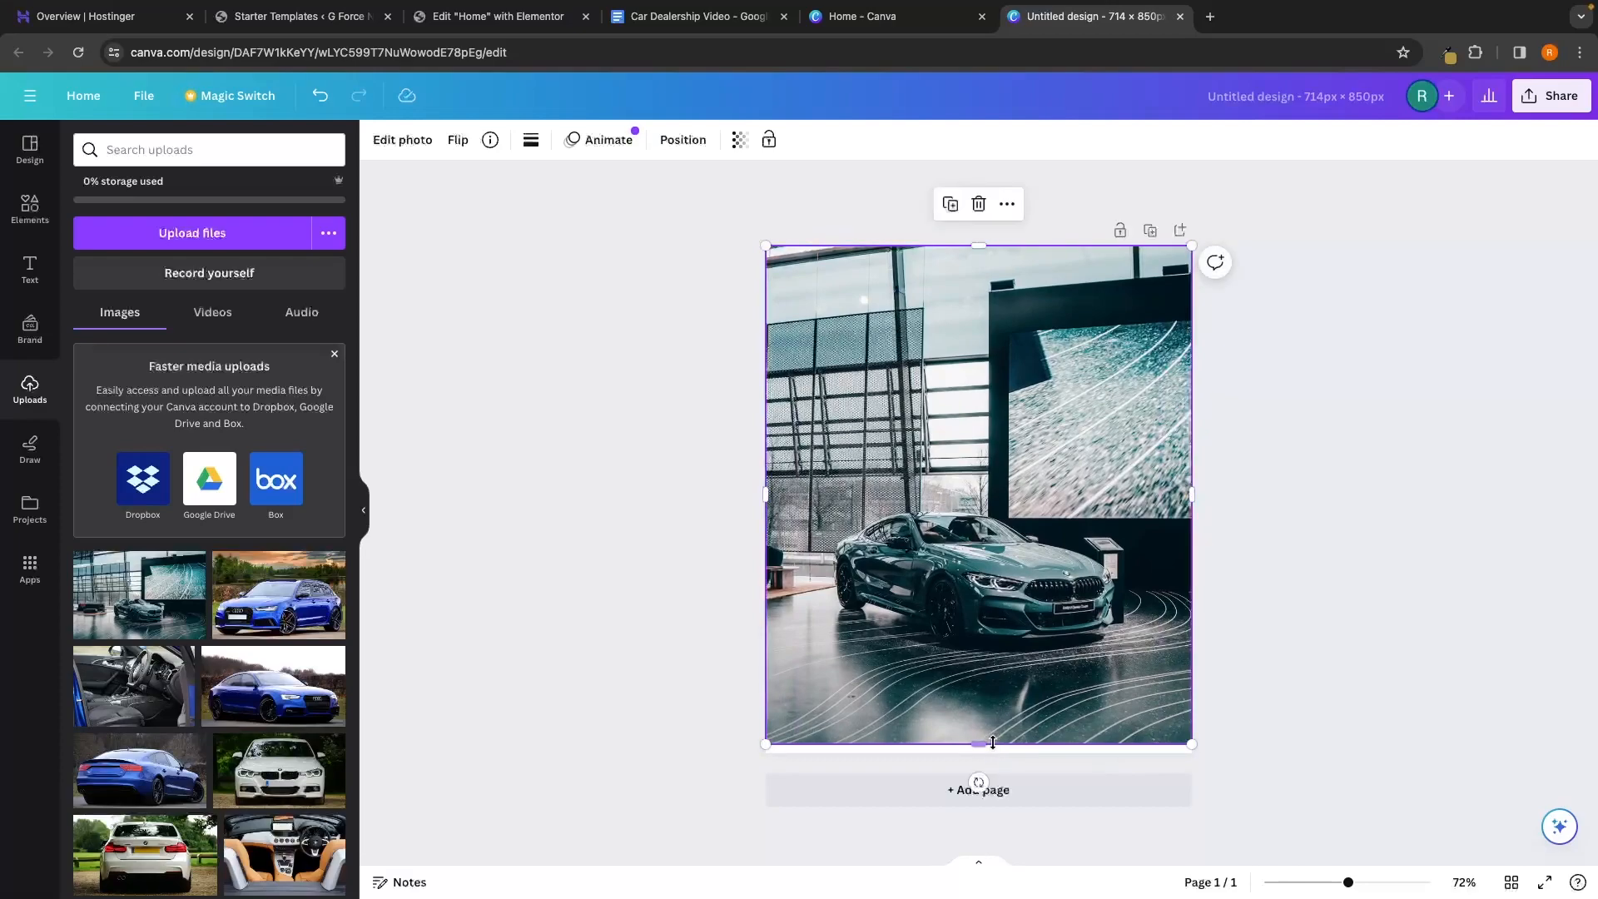
drag(982, 743, 989, 791)
drag(1012, 690, 1011, 635)
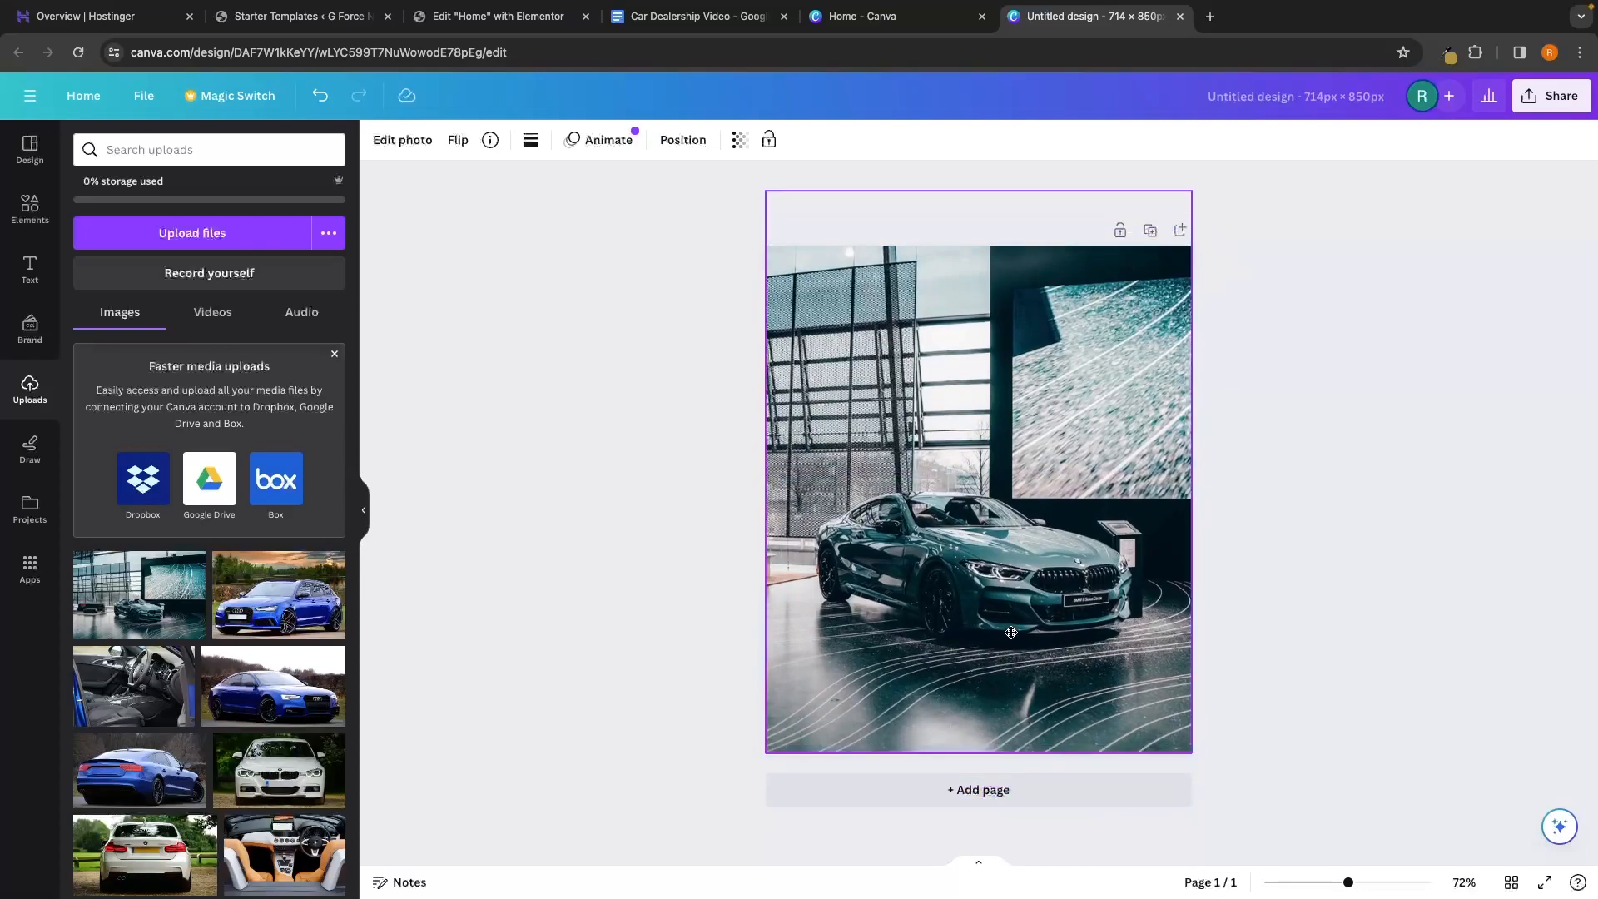
click(1257, 574)
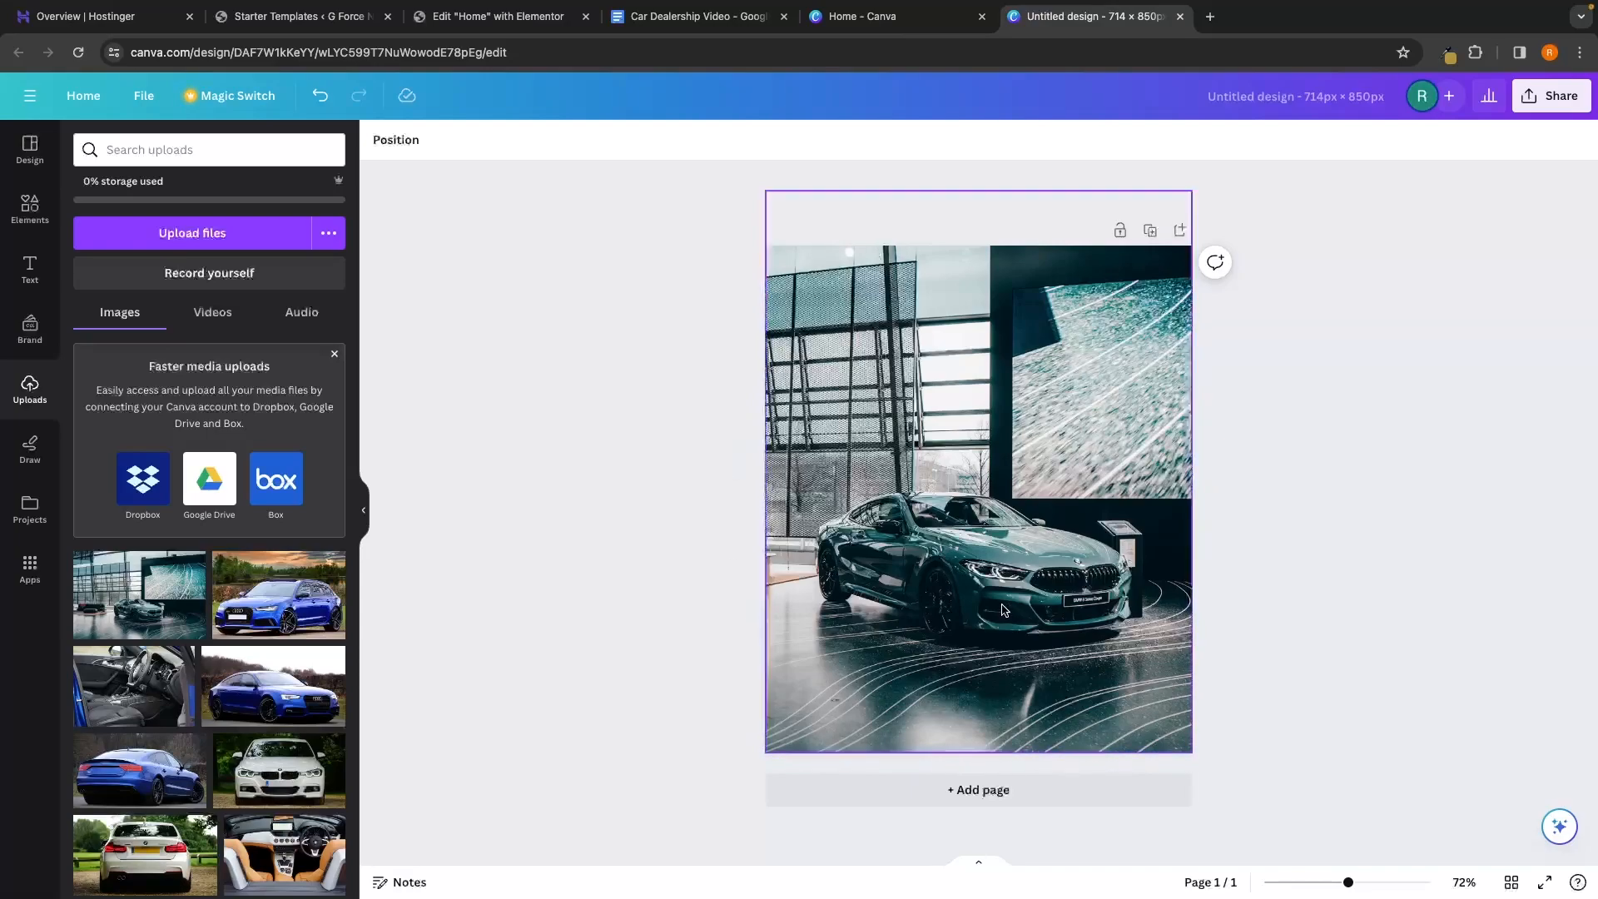
Download the Canva design as a PNG and switch back to the Edit Home with Elementor tab
click(1532, 104)
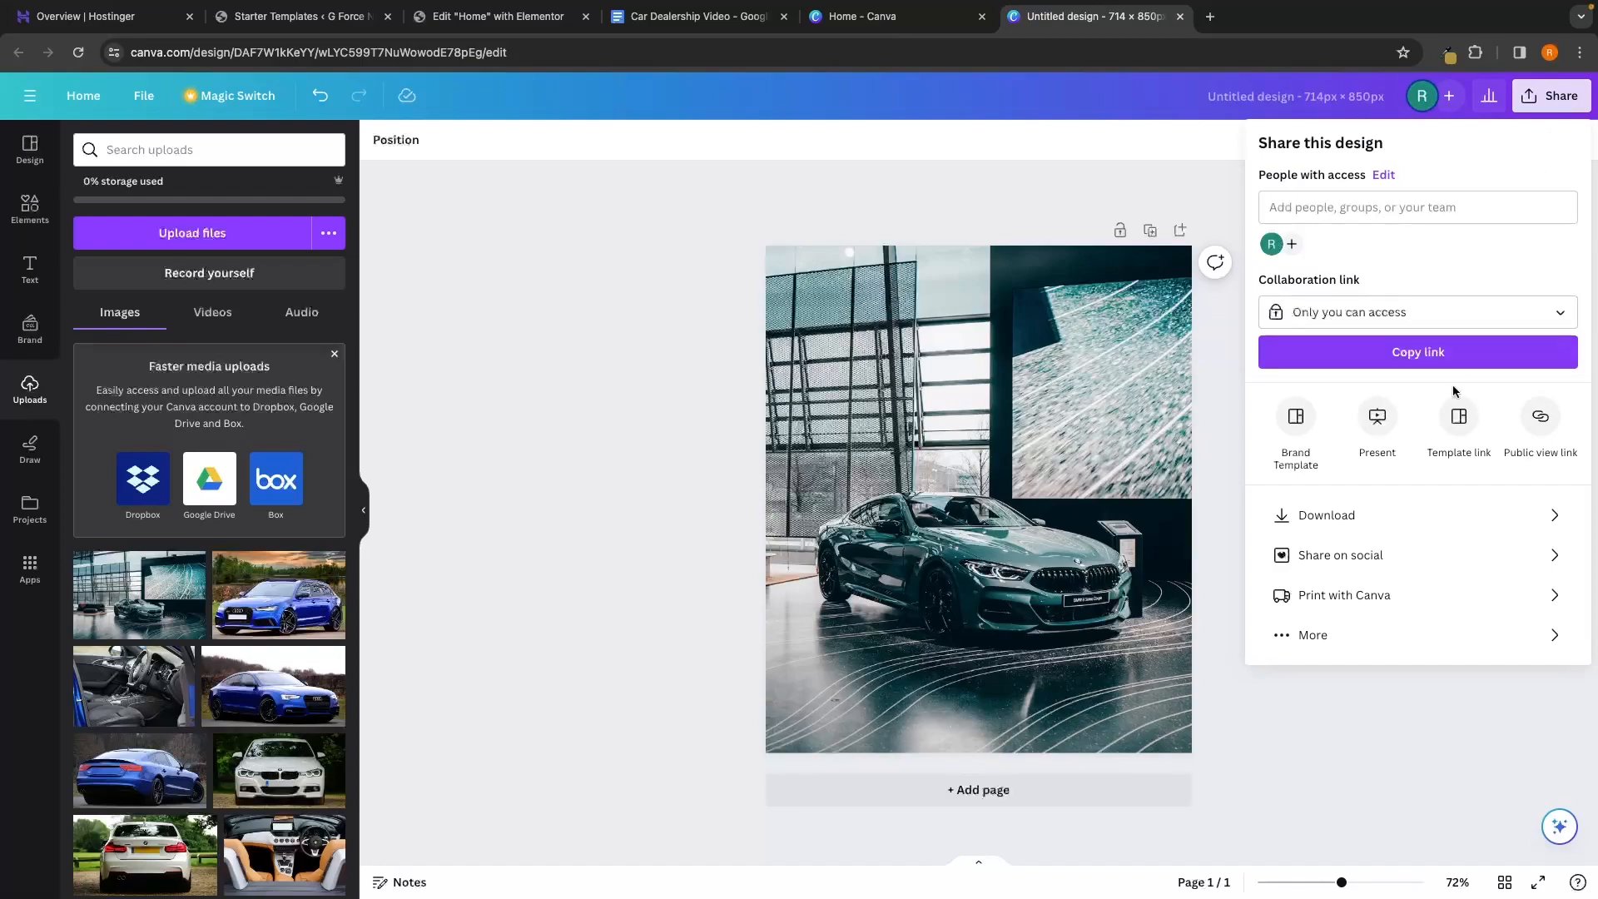
click(1347, 521)
click(1433, 411)
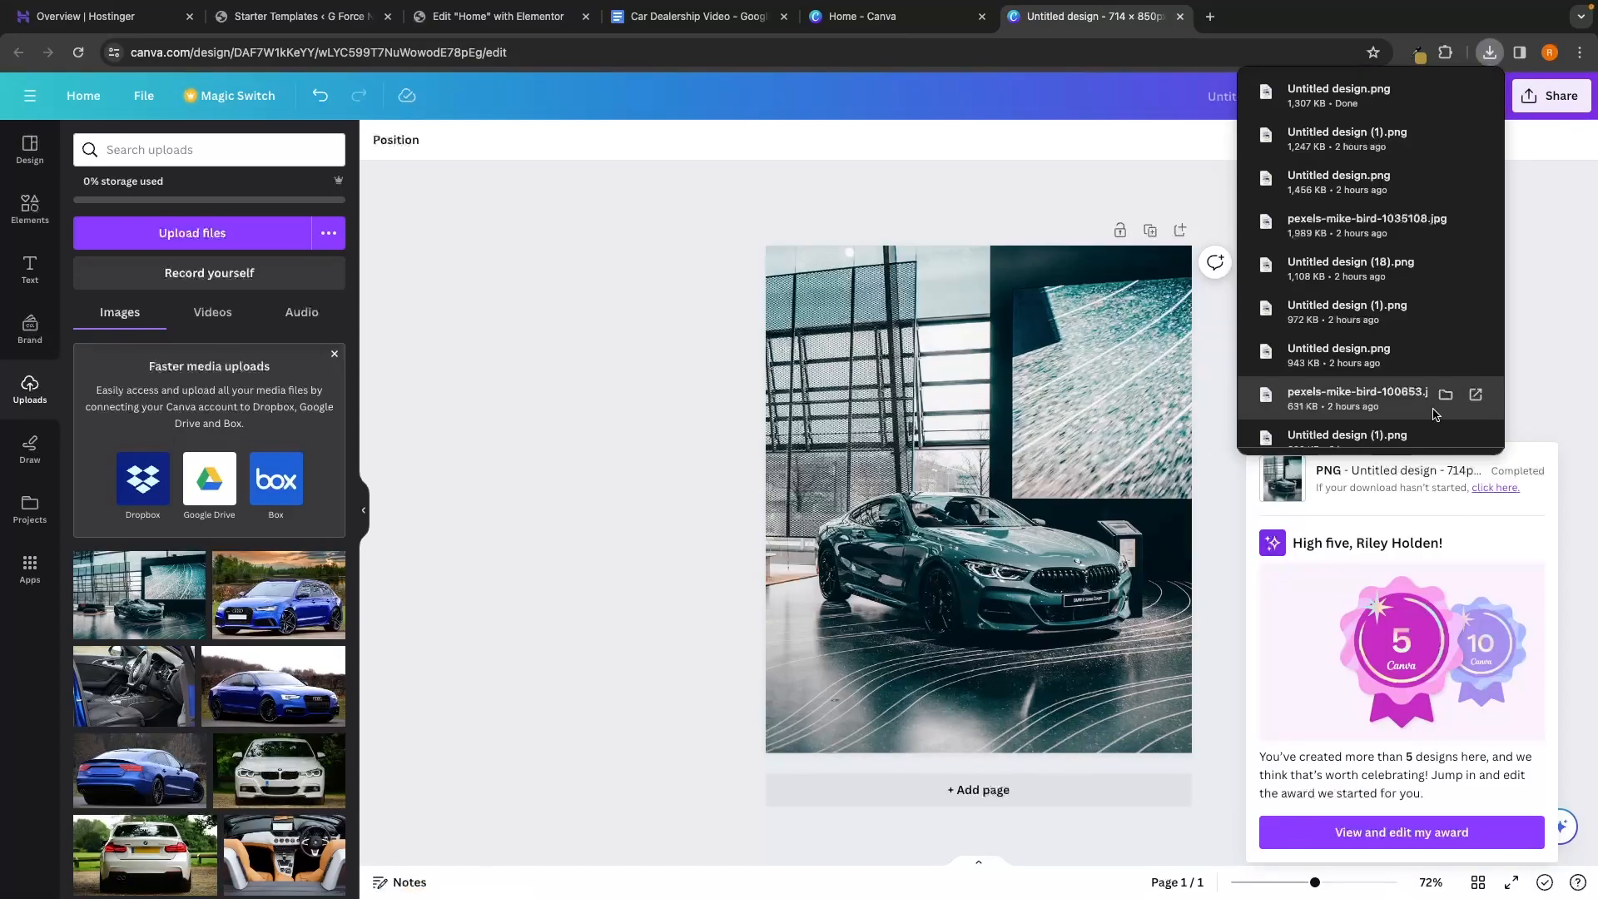
click(1173, 193)
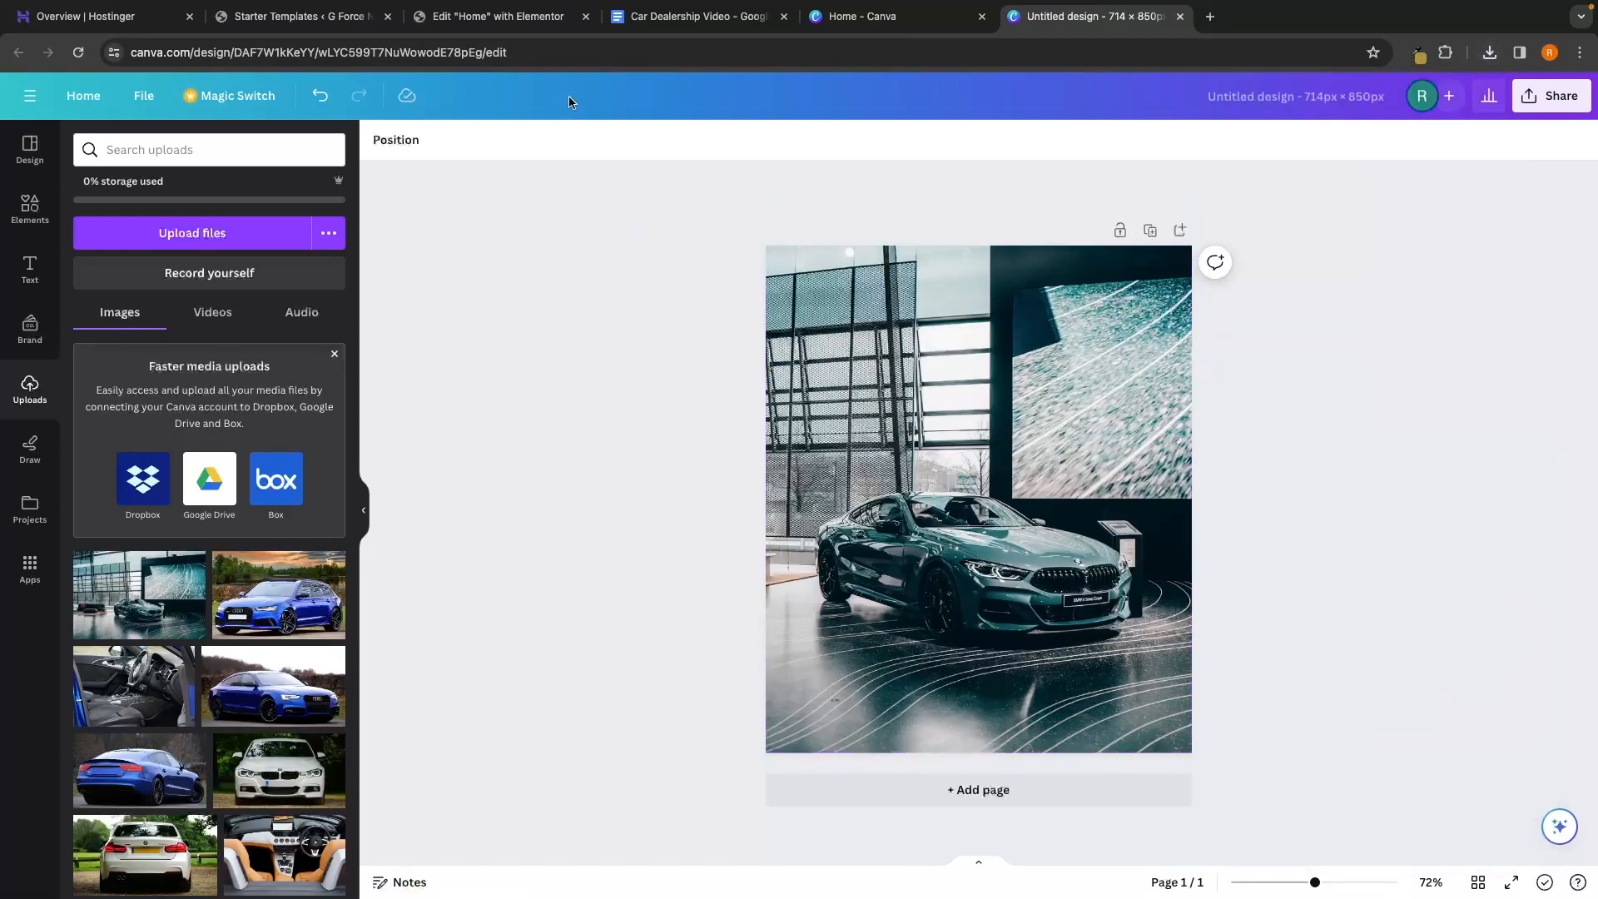
click(525, 20)
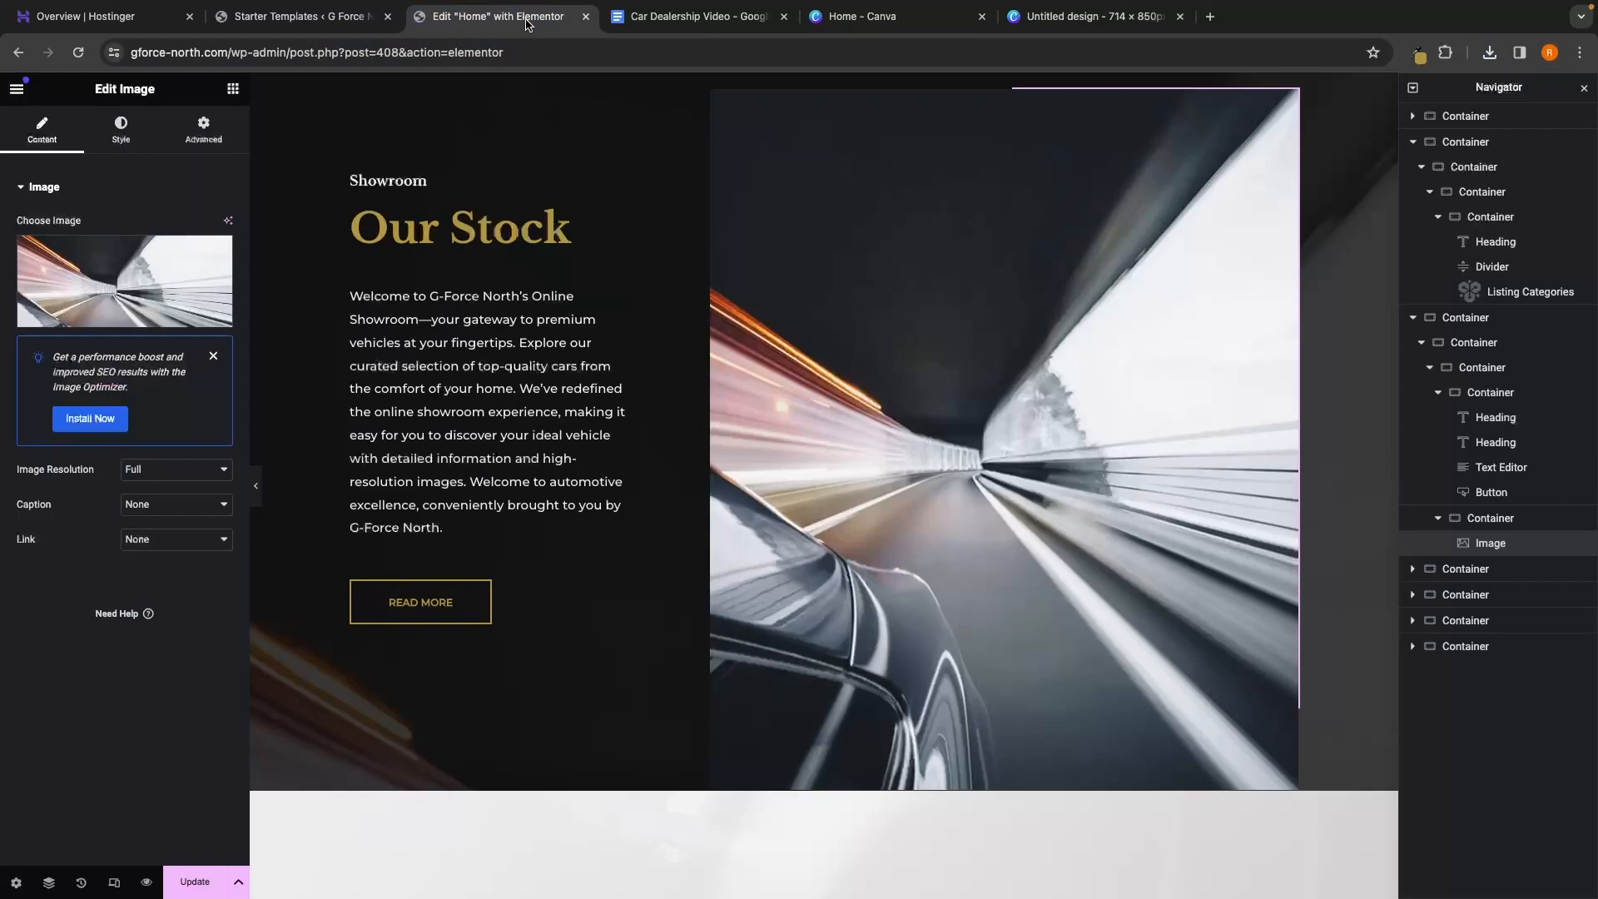
Upload Untitled design.png to the media library and insert it in place of the tunnel photo
click(108, 304)
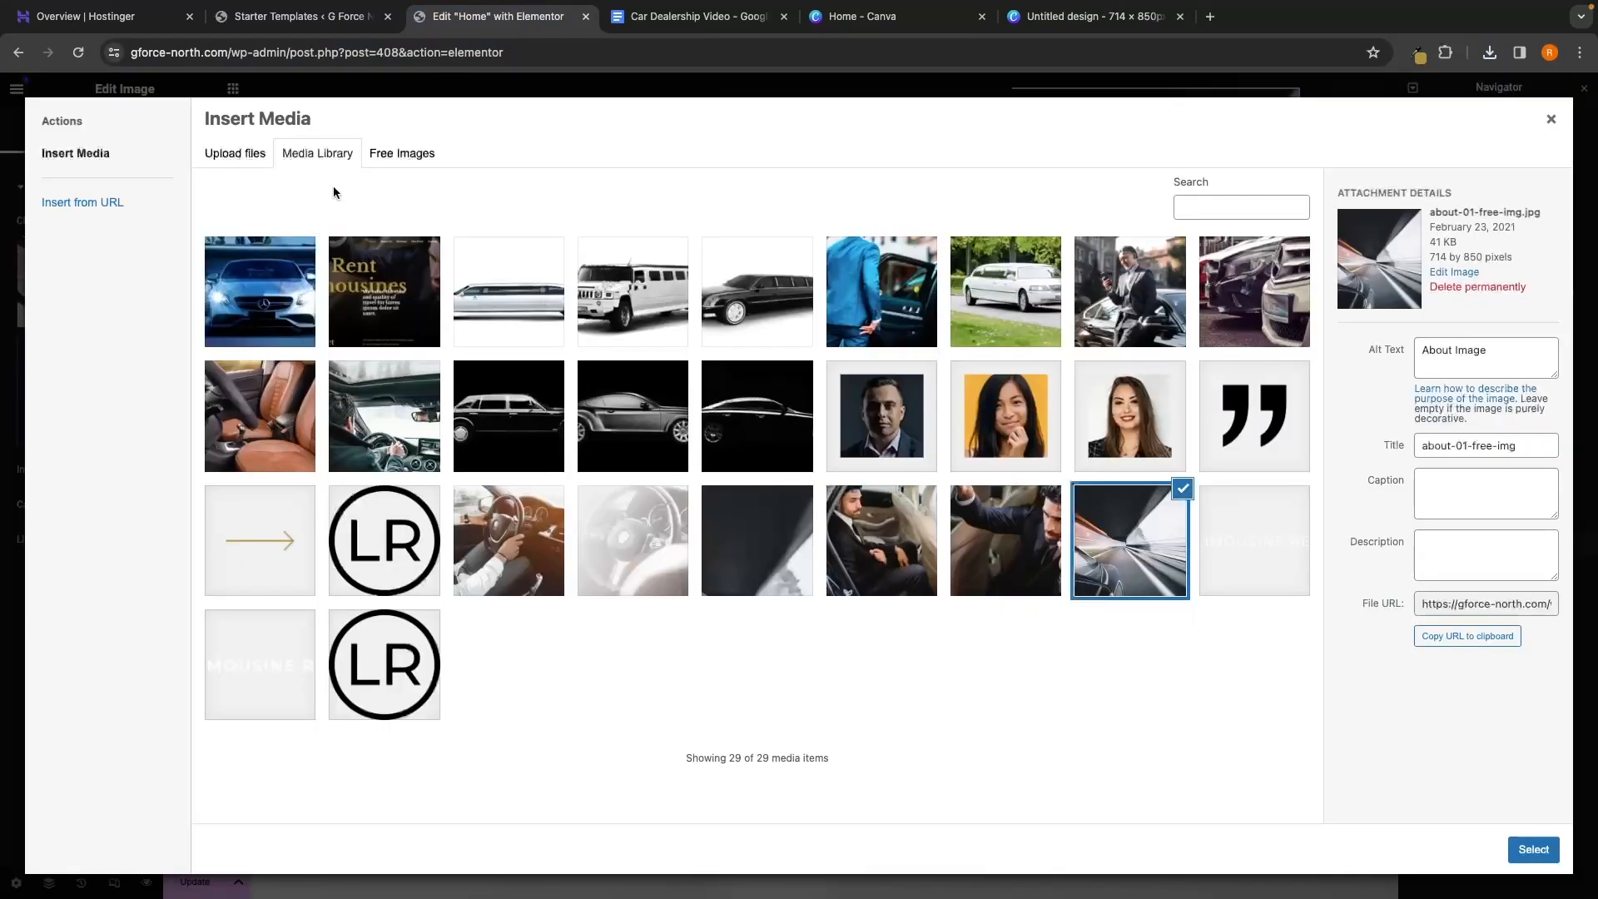
click(244, 158)
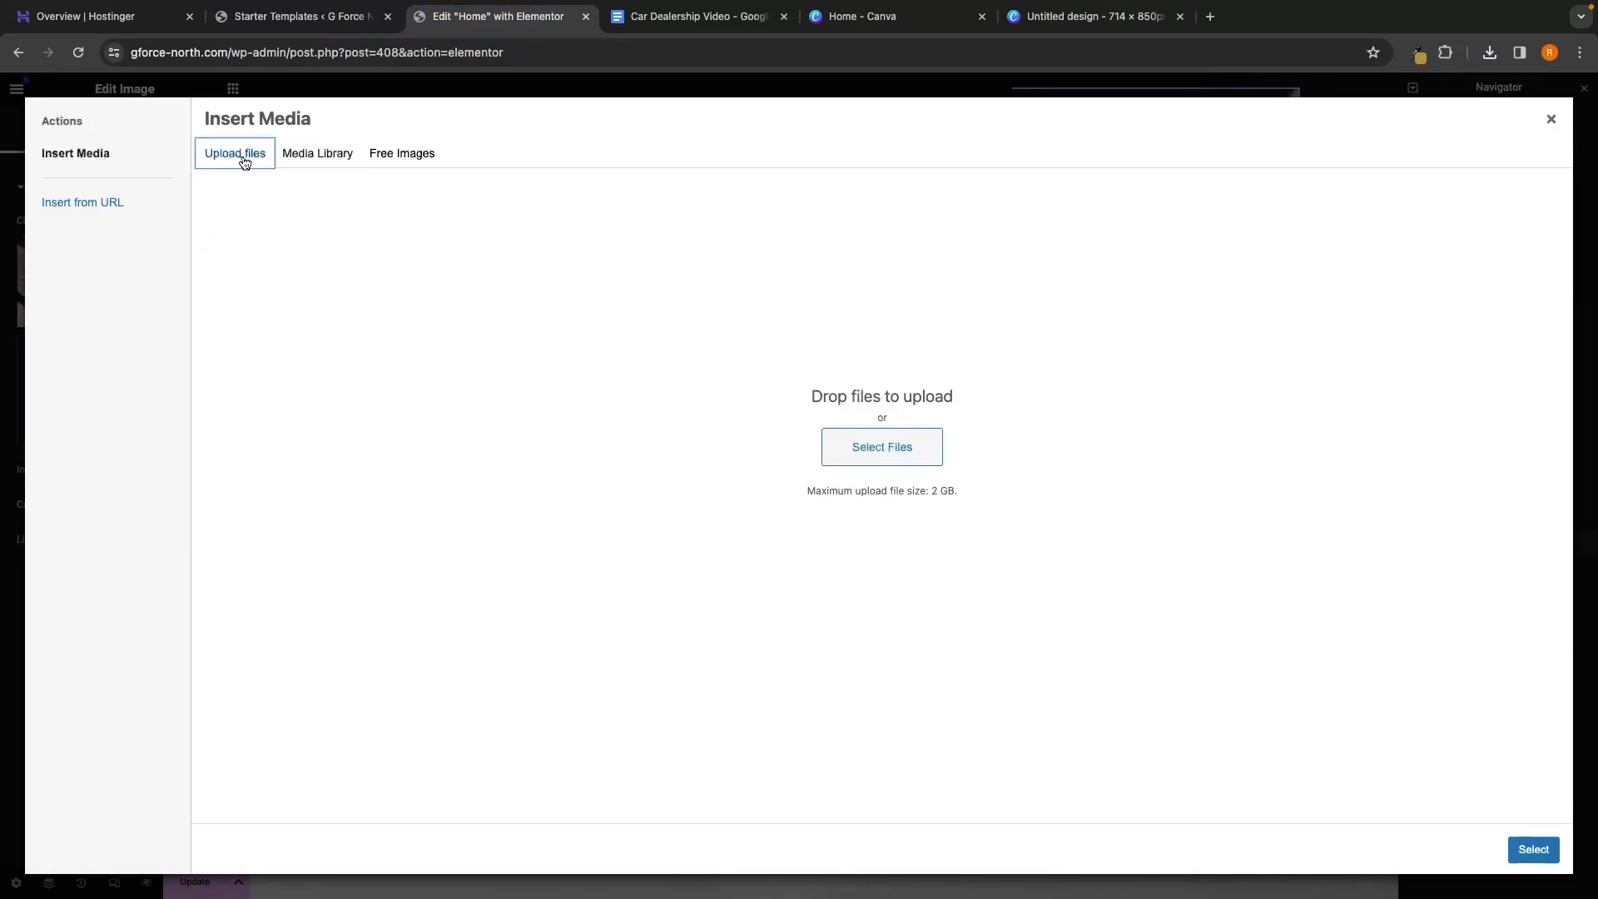
click(913, 457)
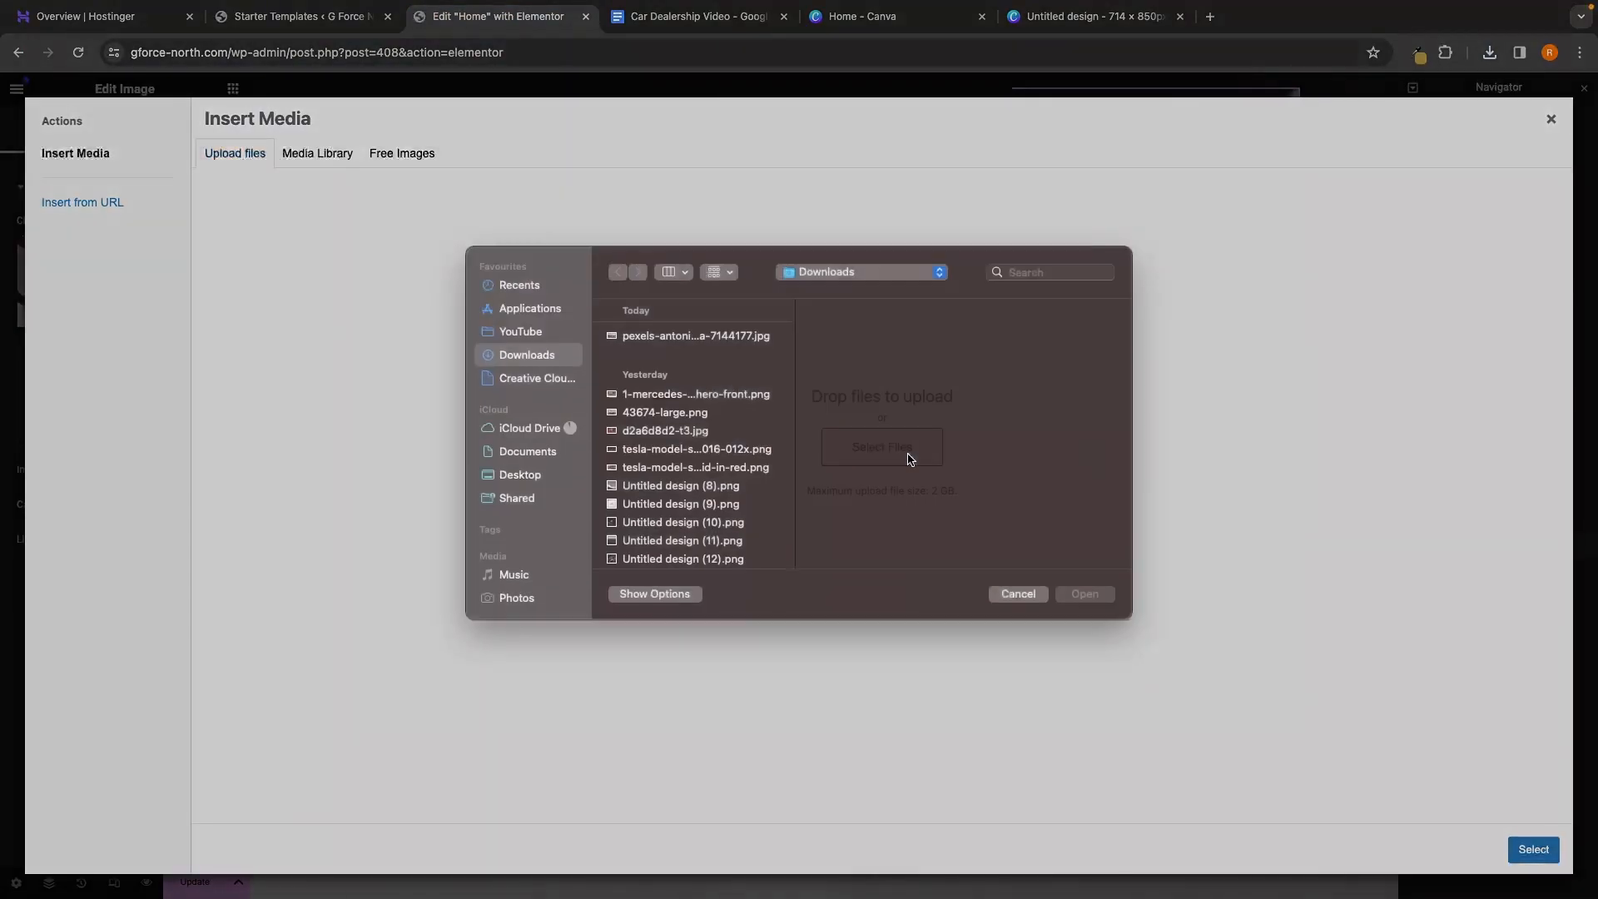
click(691, 372)
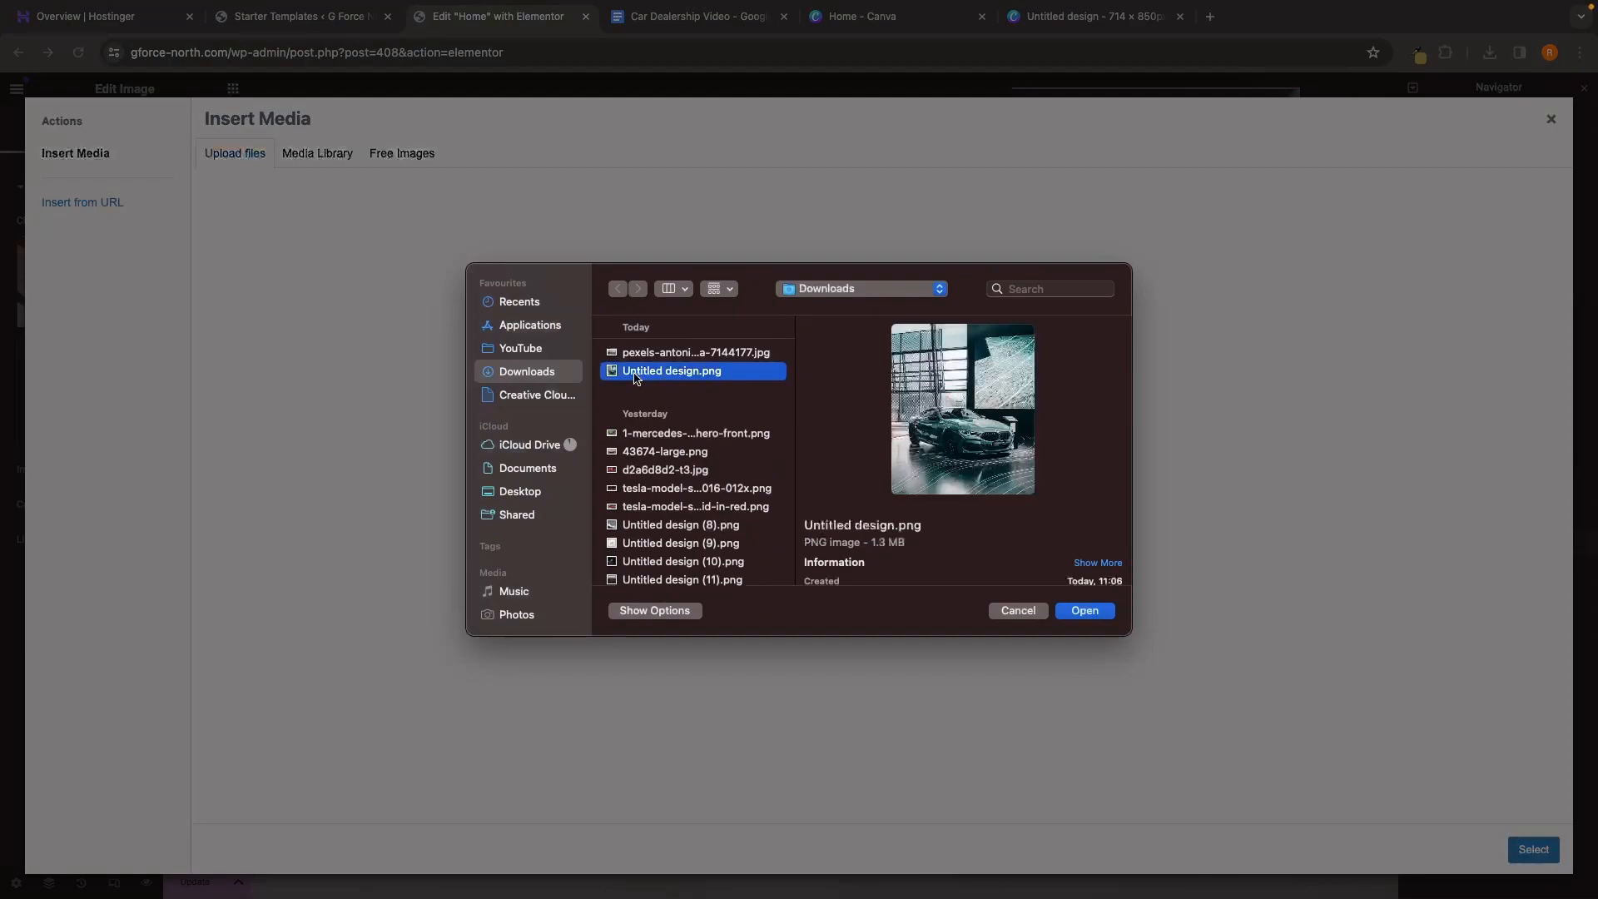
double_click(691, 372)
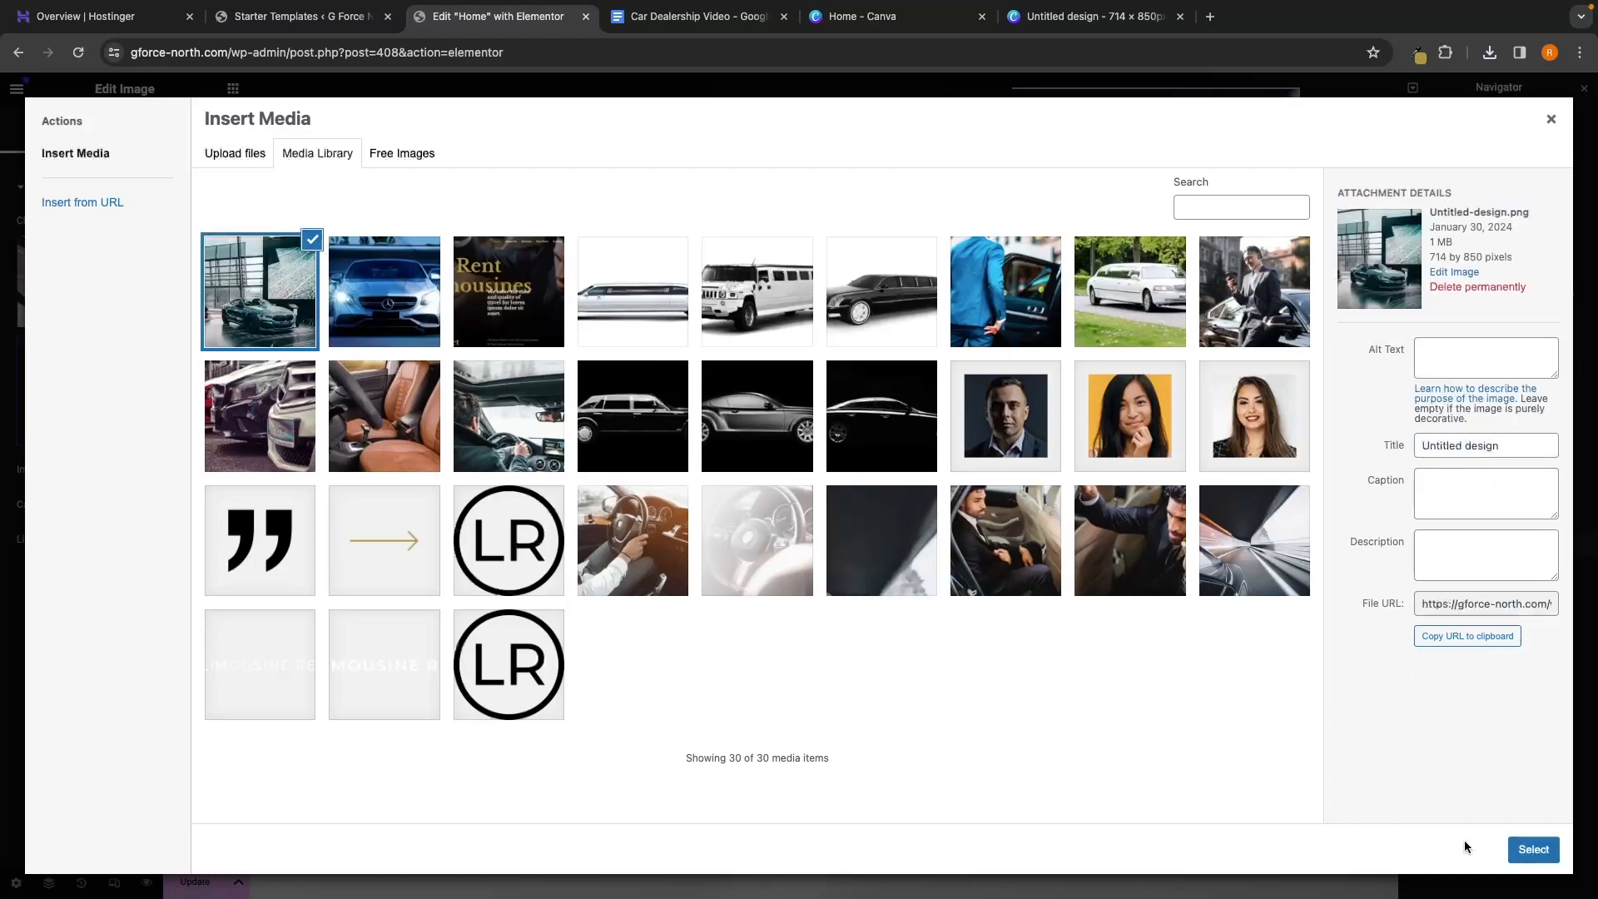
click(1533, 849)
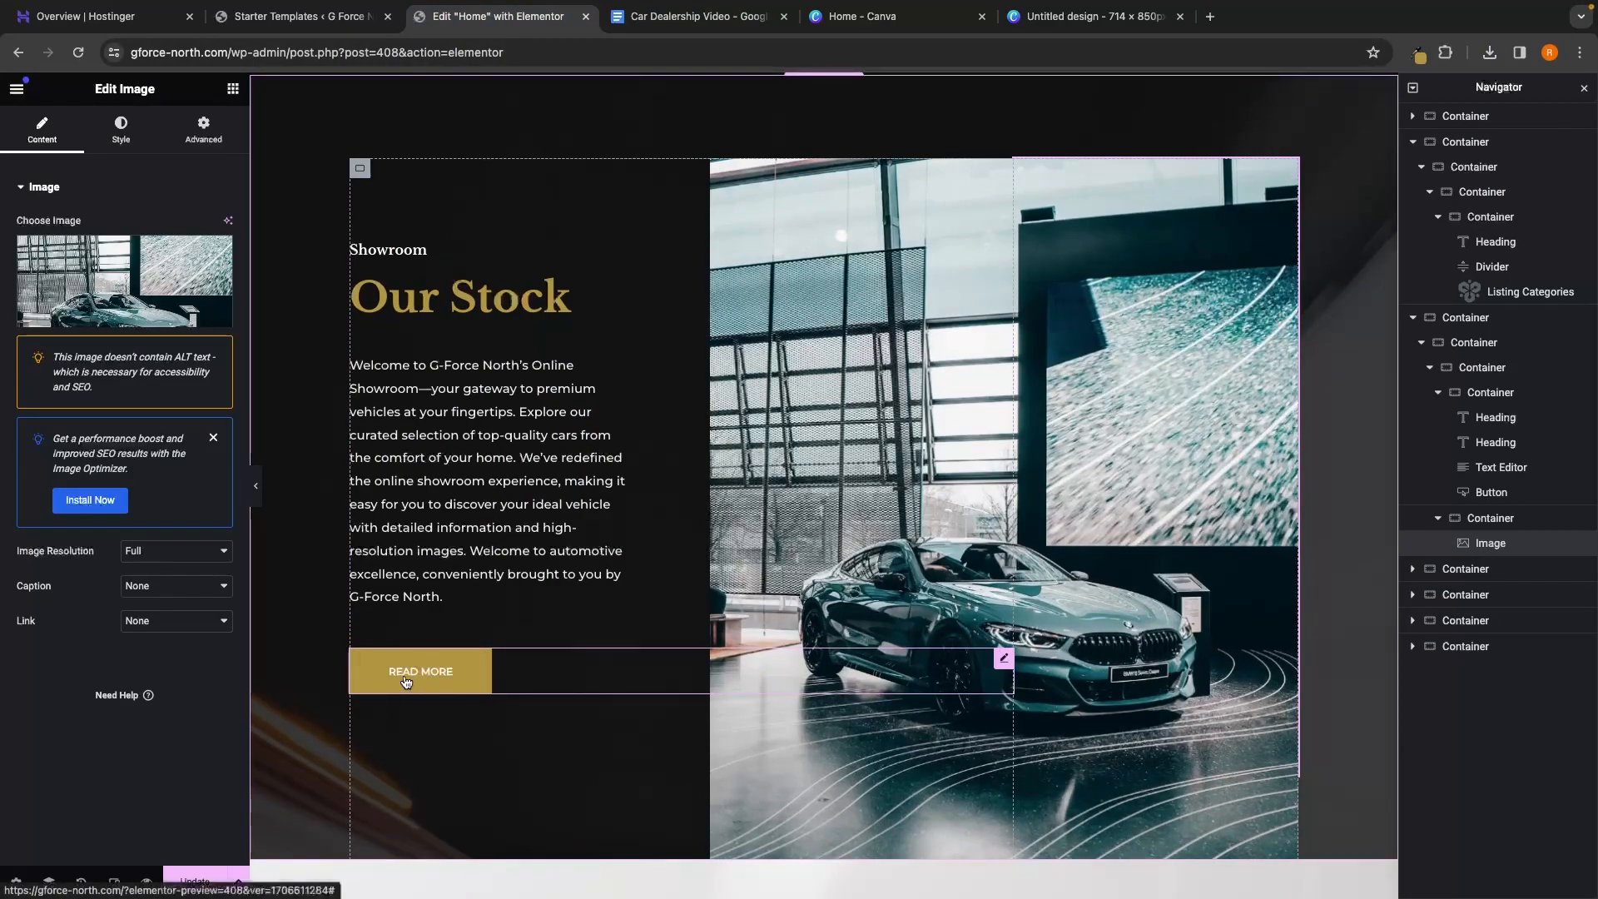
Change the READ MORE button's text to 'Search stock'
click(449, 677)
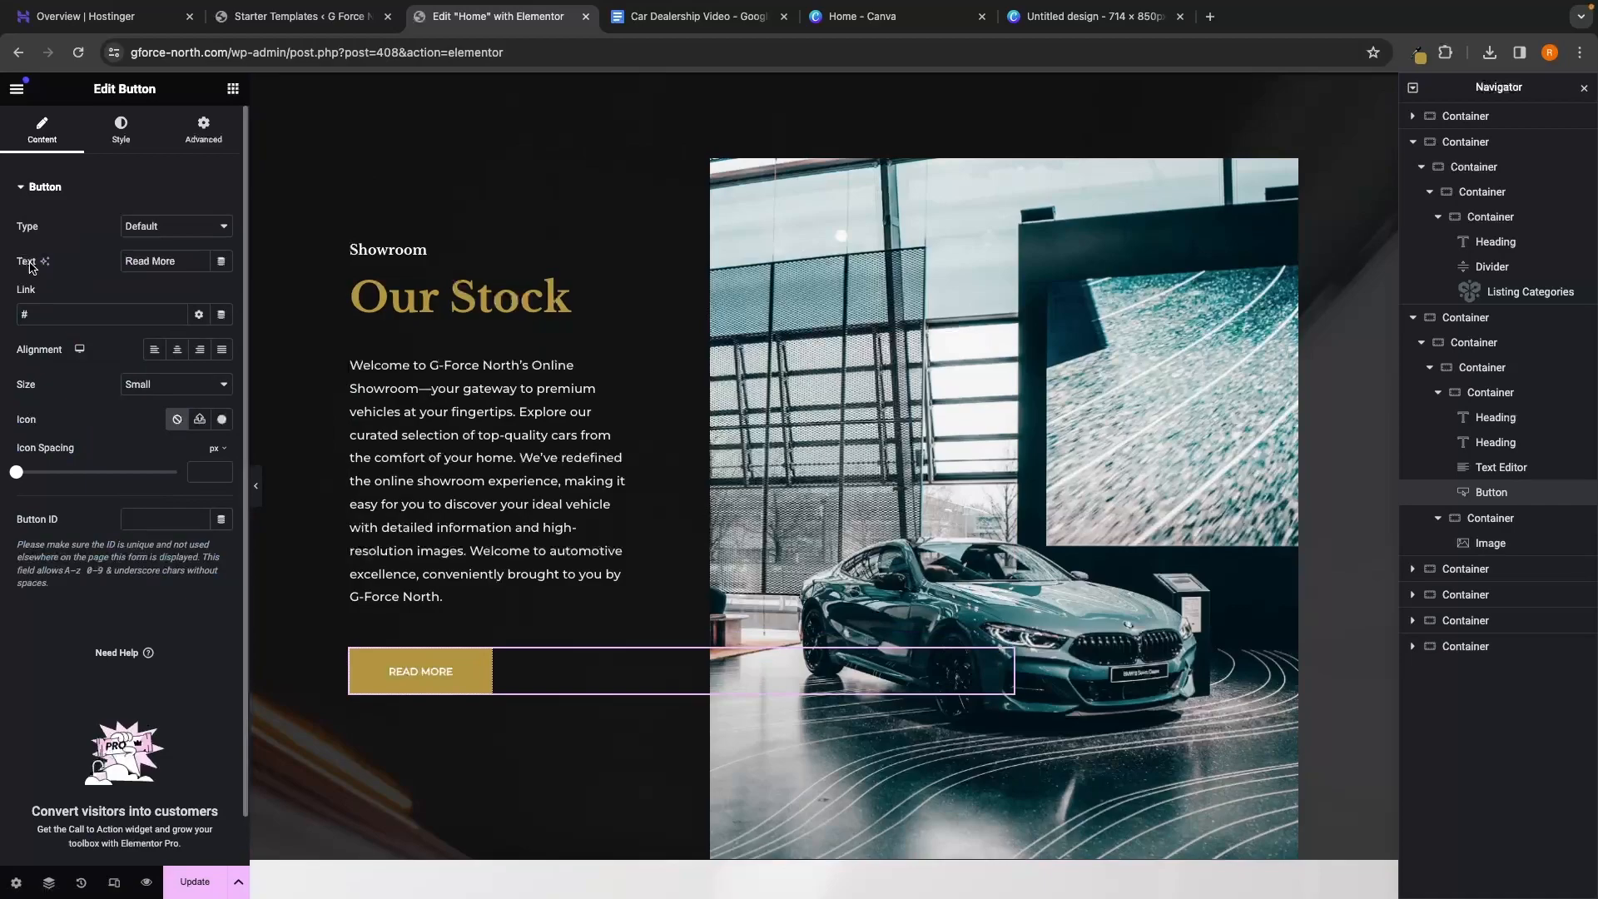
drag(178, 266, 128, 263)
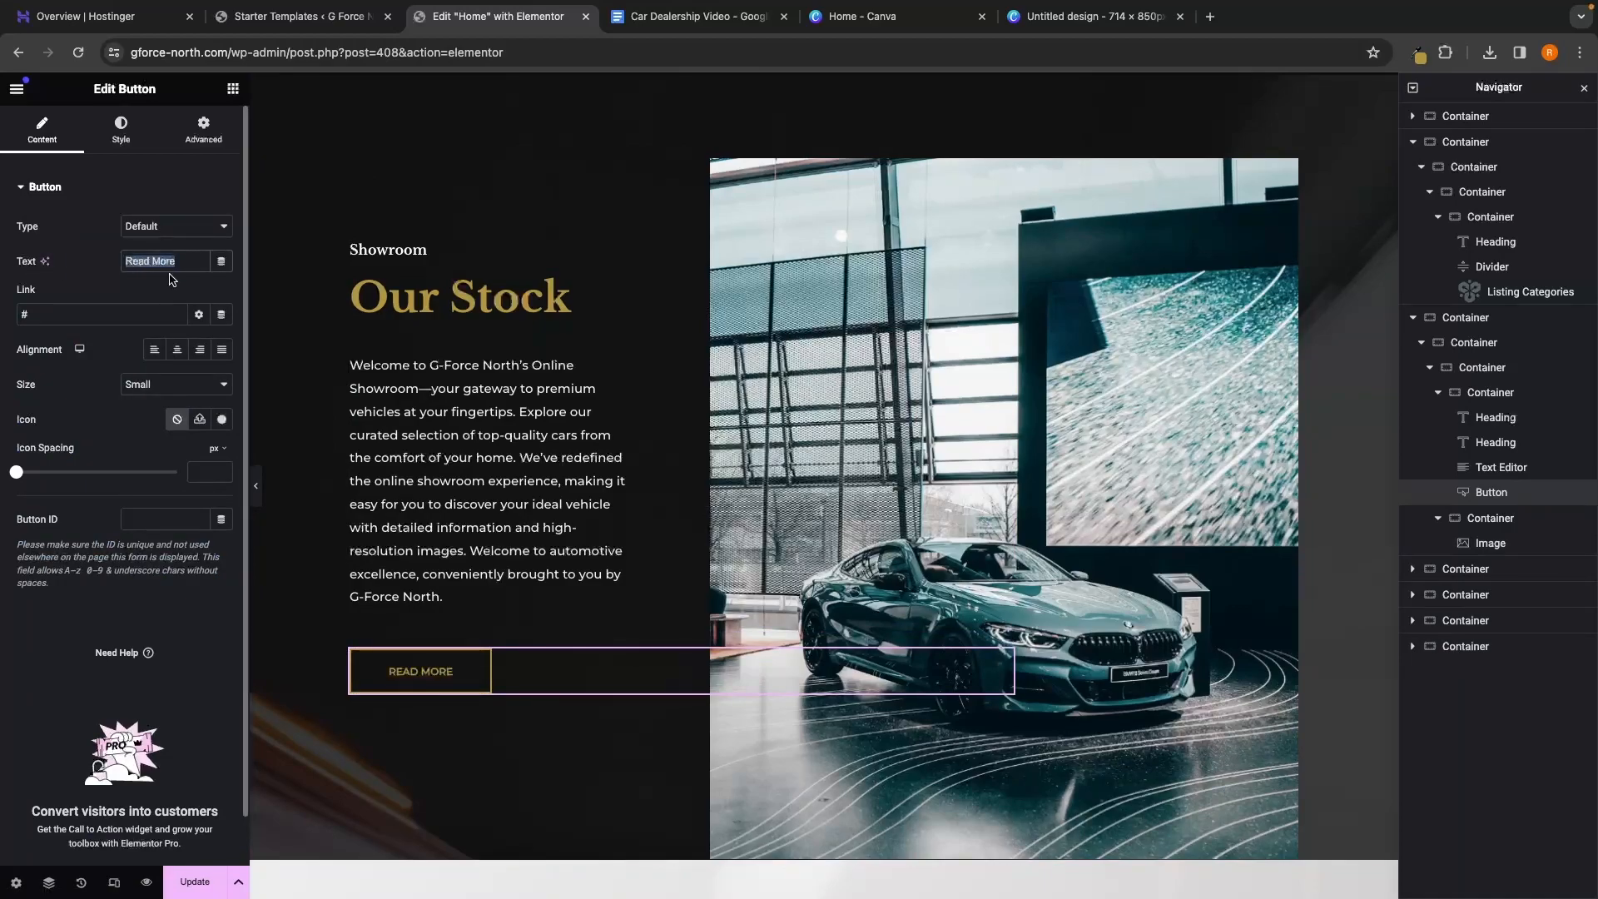
text(s)
key(BackSpace)
text(Search stock)
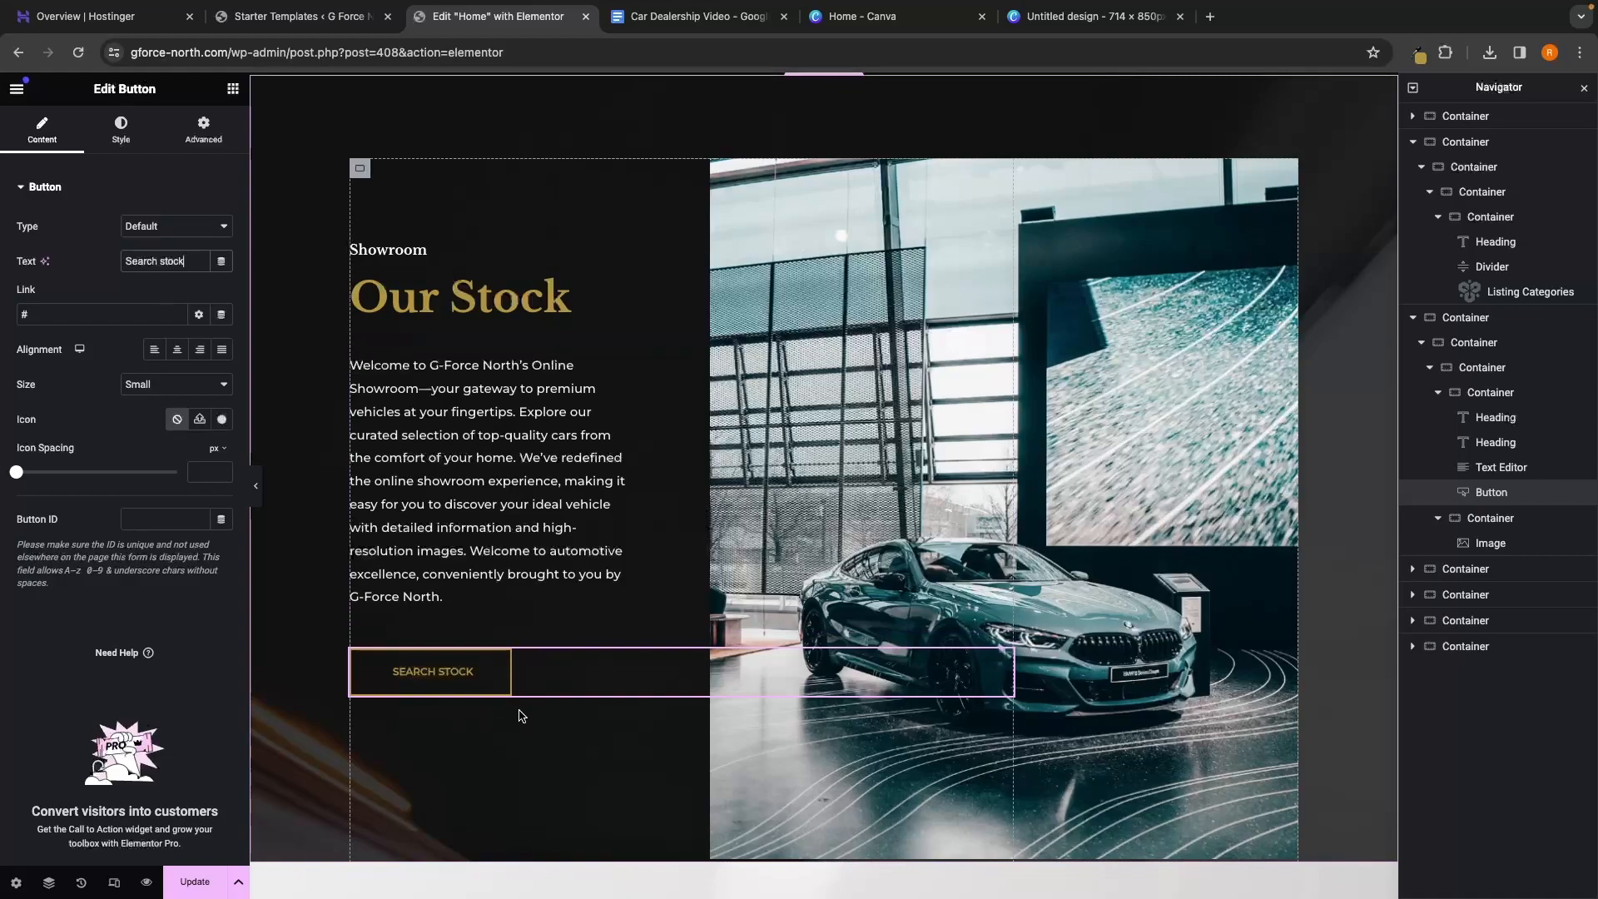
Update the page to save the changes
scroll(521, 716, up, 5)
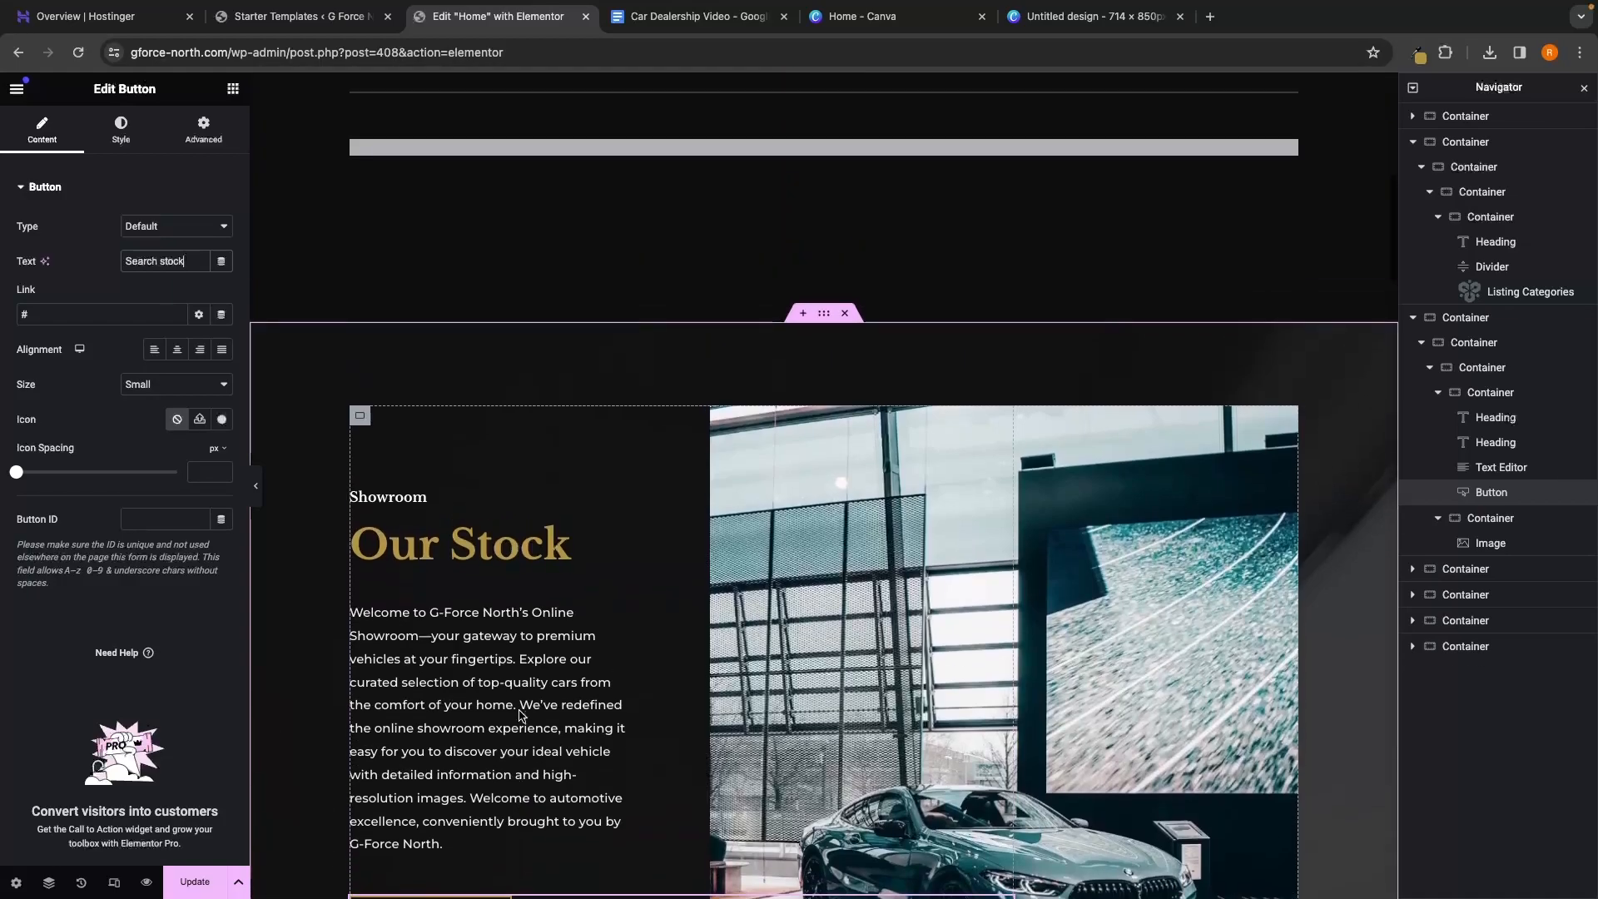
scroll(833, 426, down, 6)
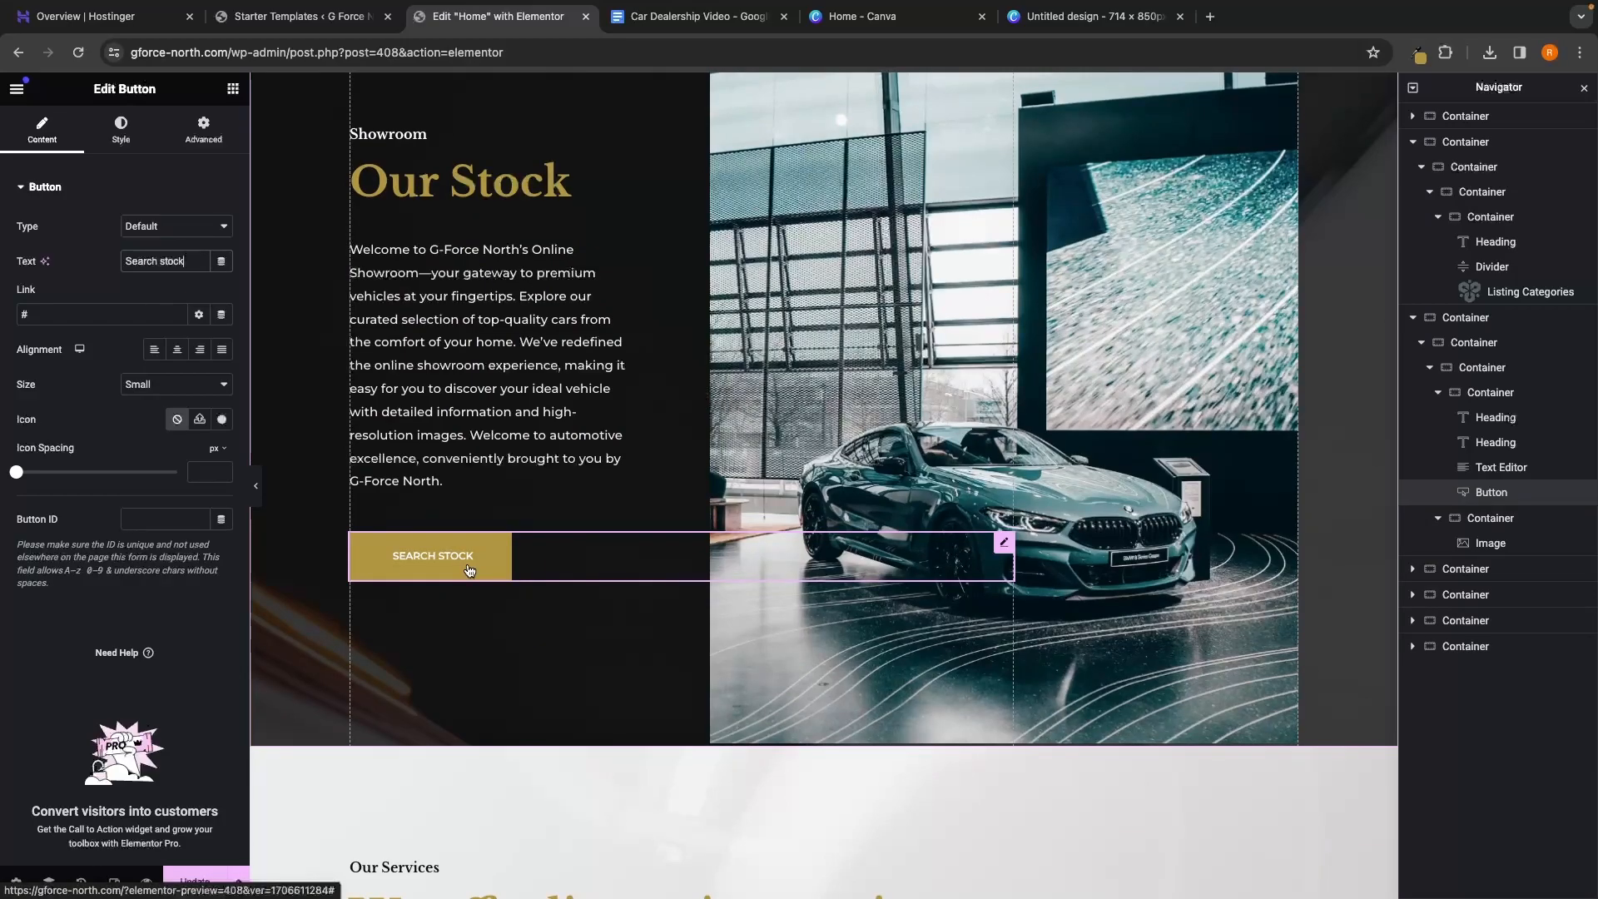
scroll(470, 571, up, 2)
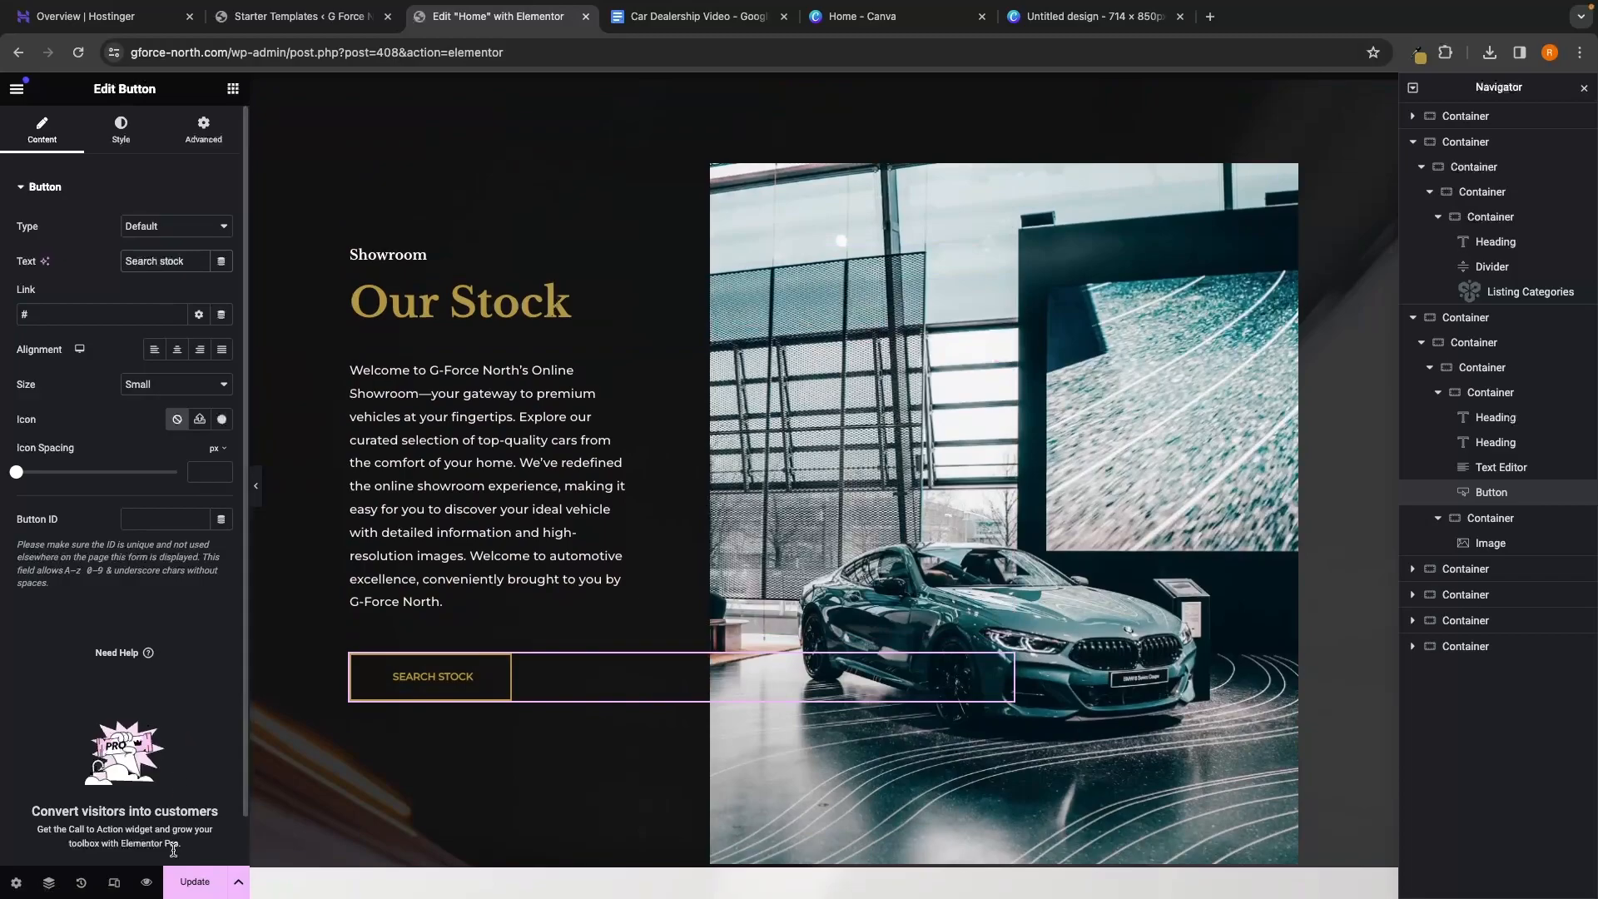
click(196, 891)
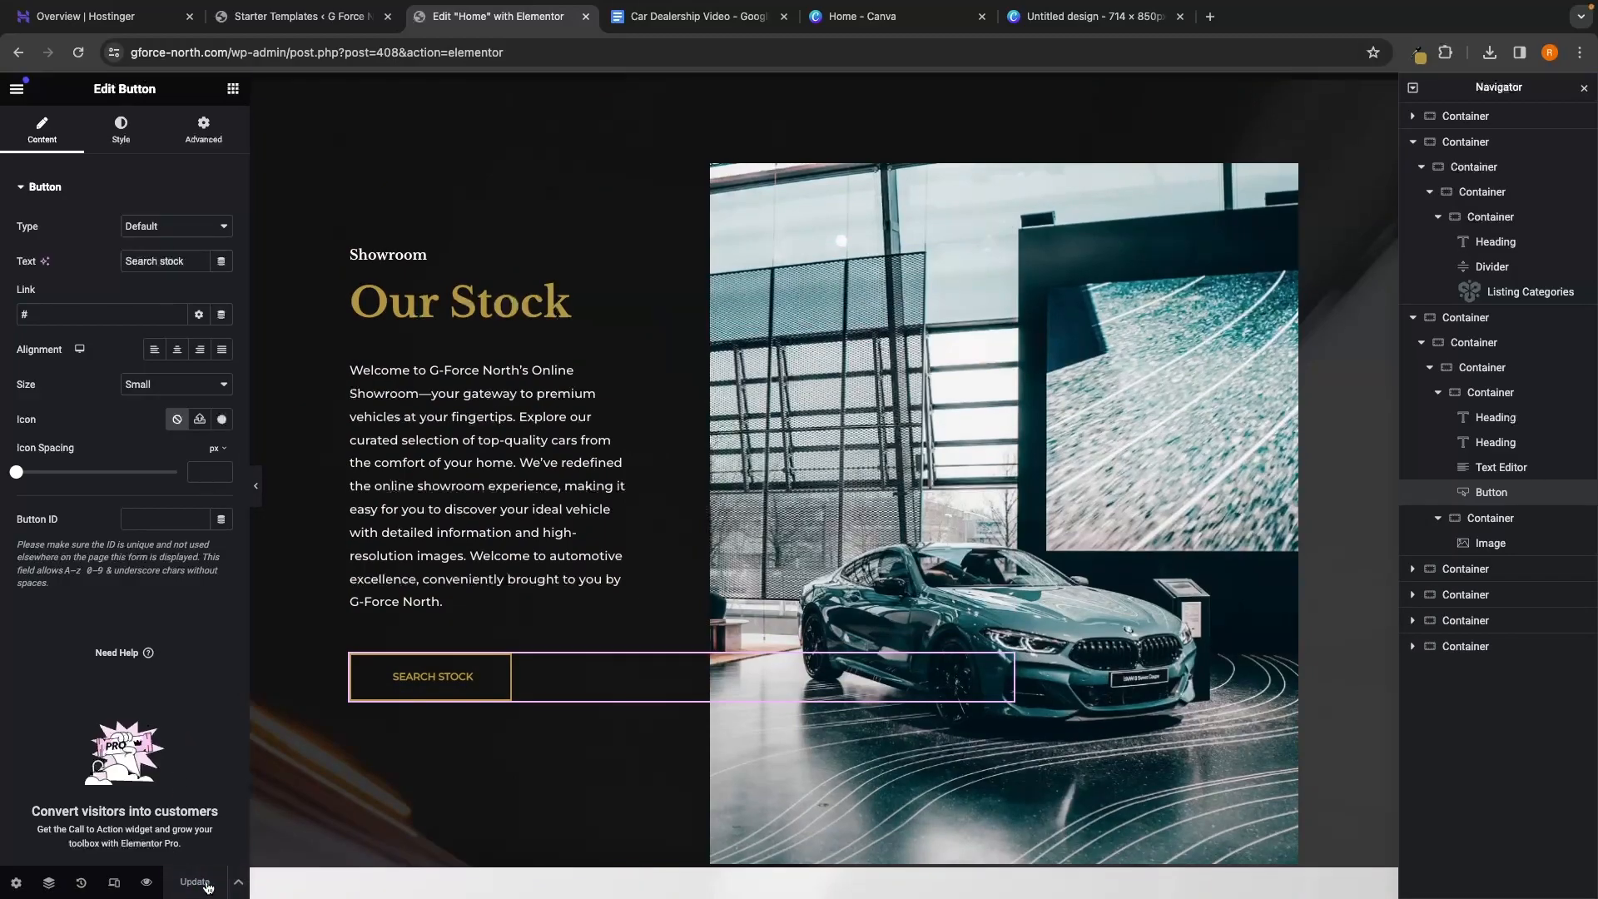
Delete the Our Services section below Our Stock
scroll(1166, 668, down, 5)
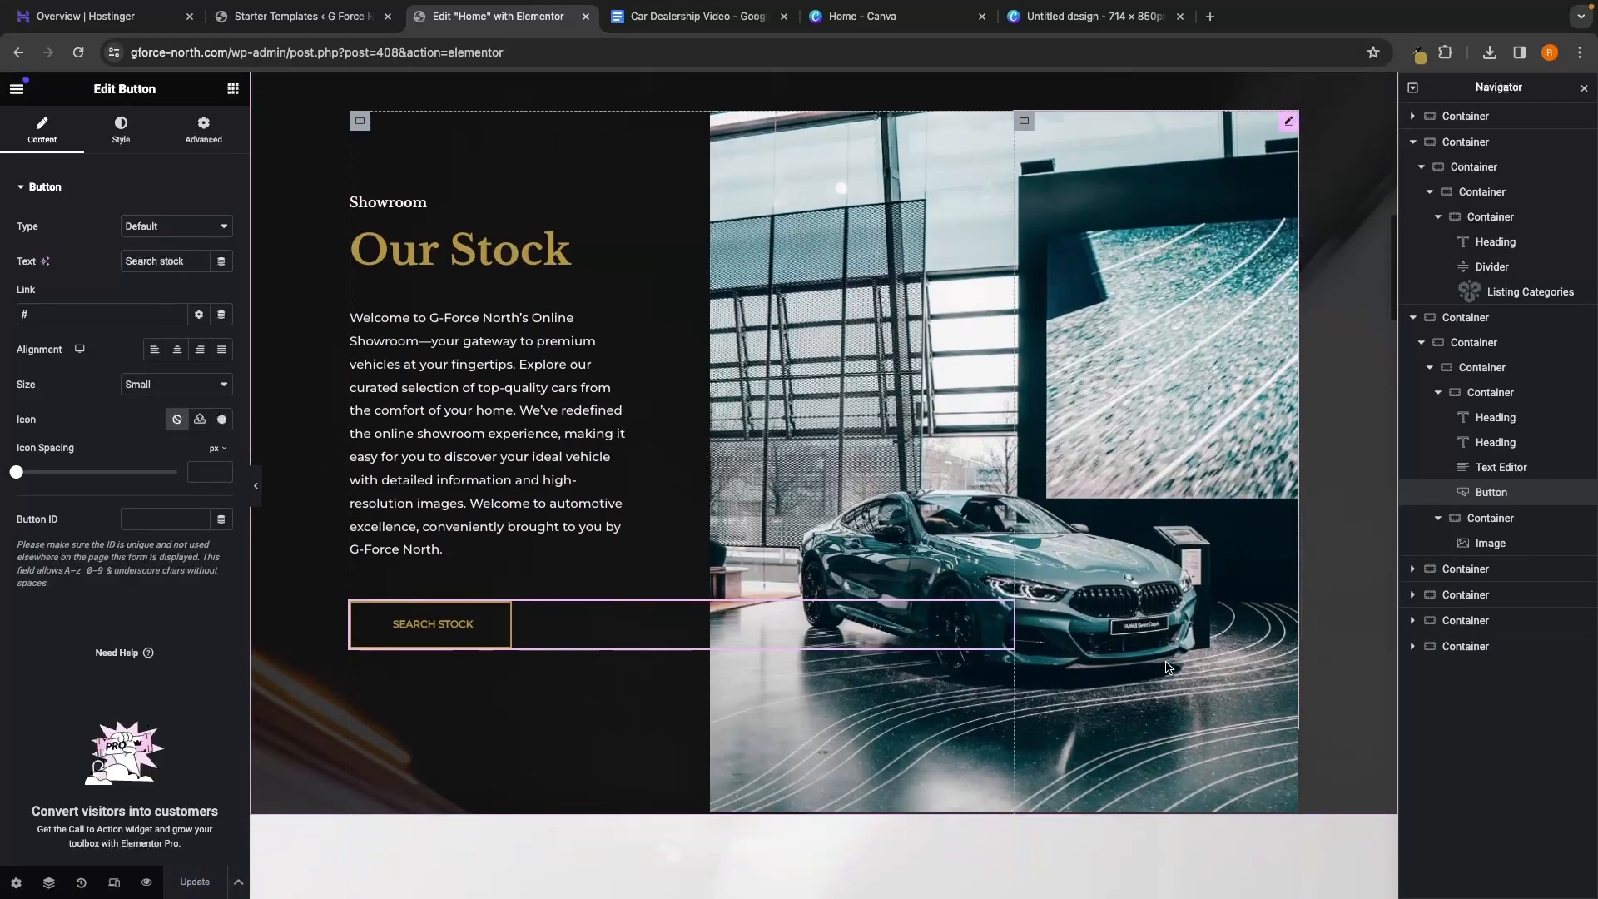
scroll(1166, 665, down, 5)
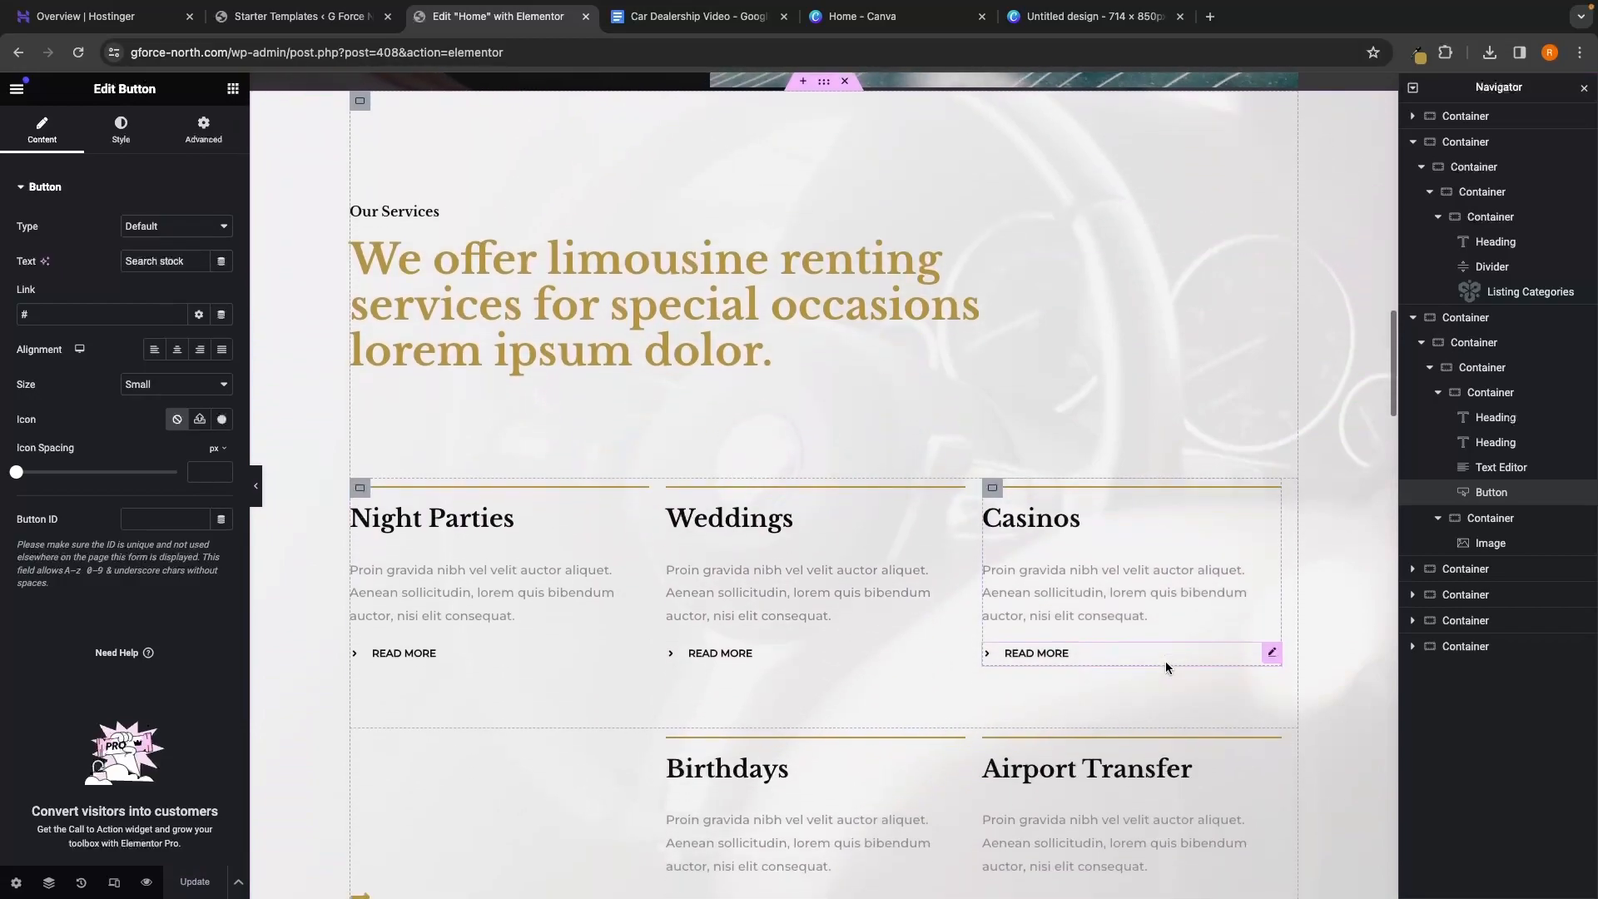
scroll(1085, 396, down, 1)
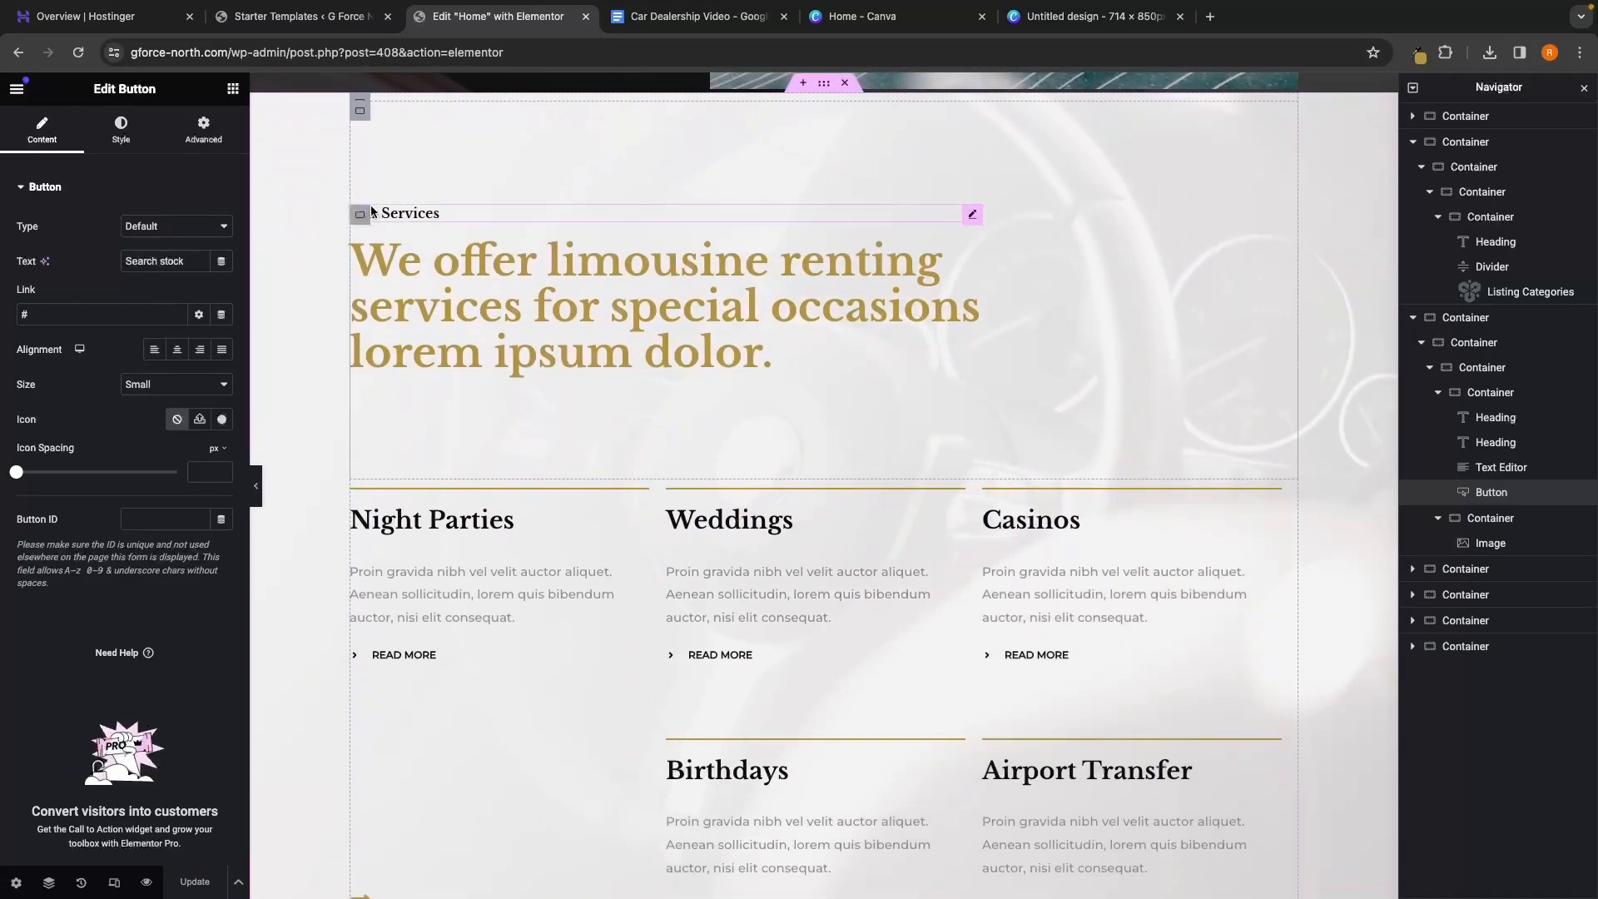
scroll(716, 451, down, 1)
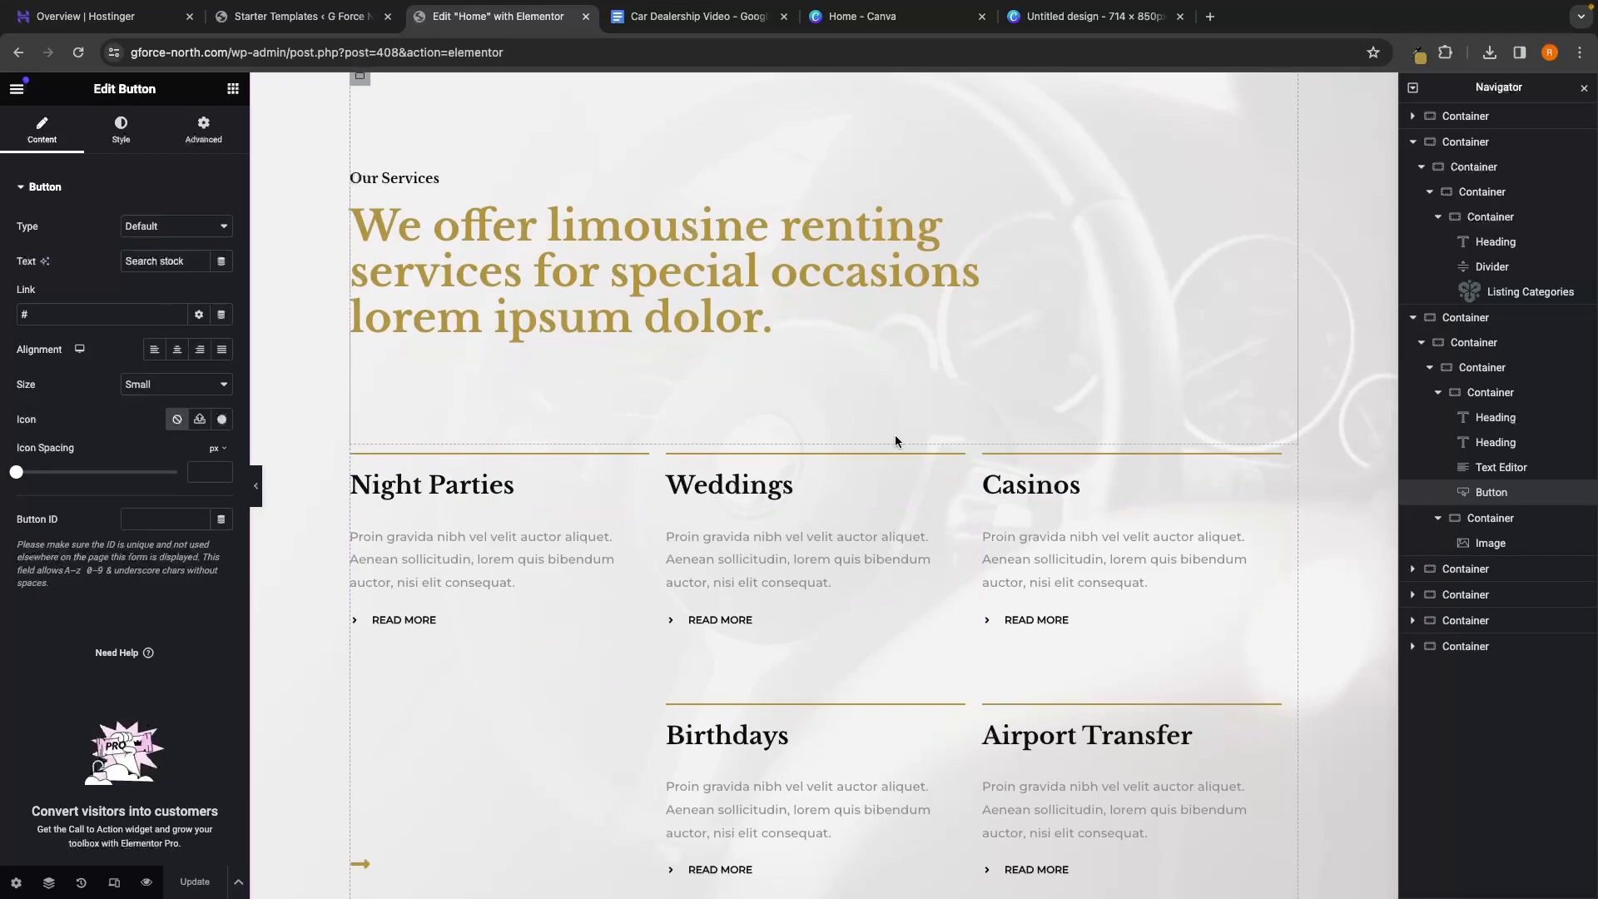
scroll(896, 434, up, 2)
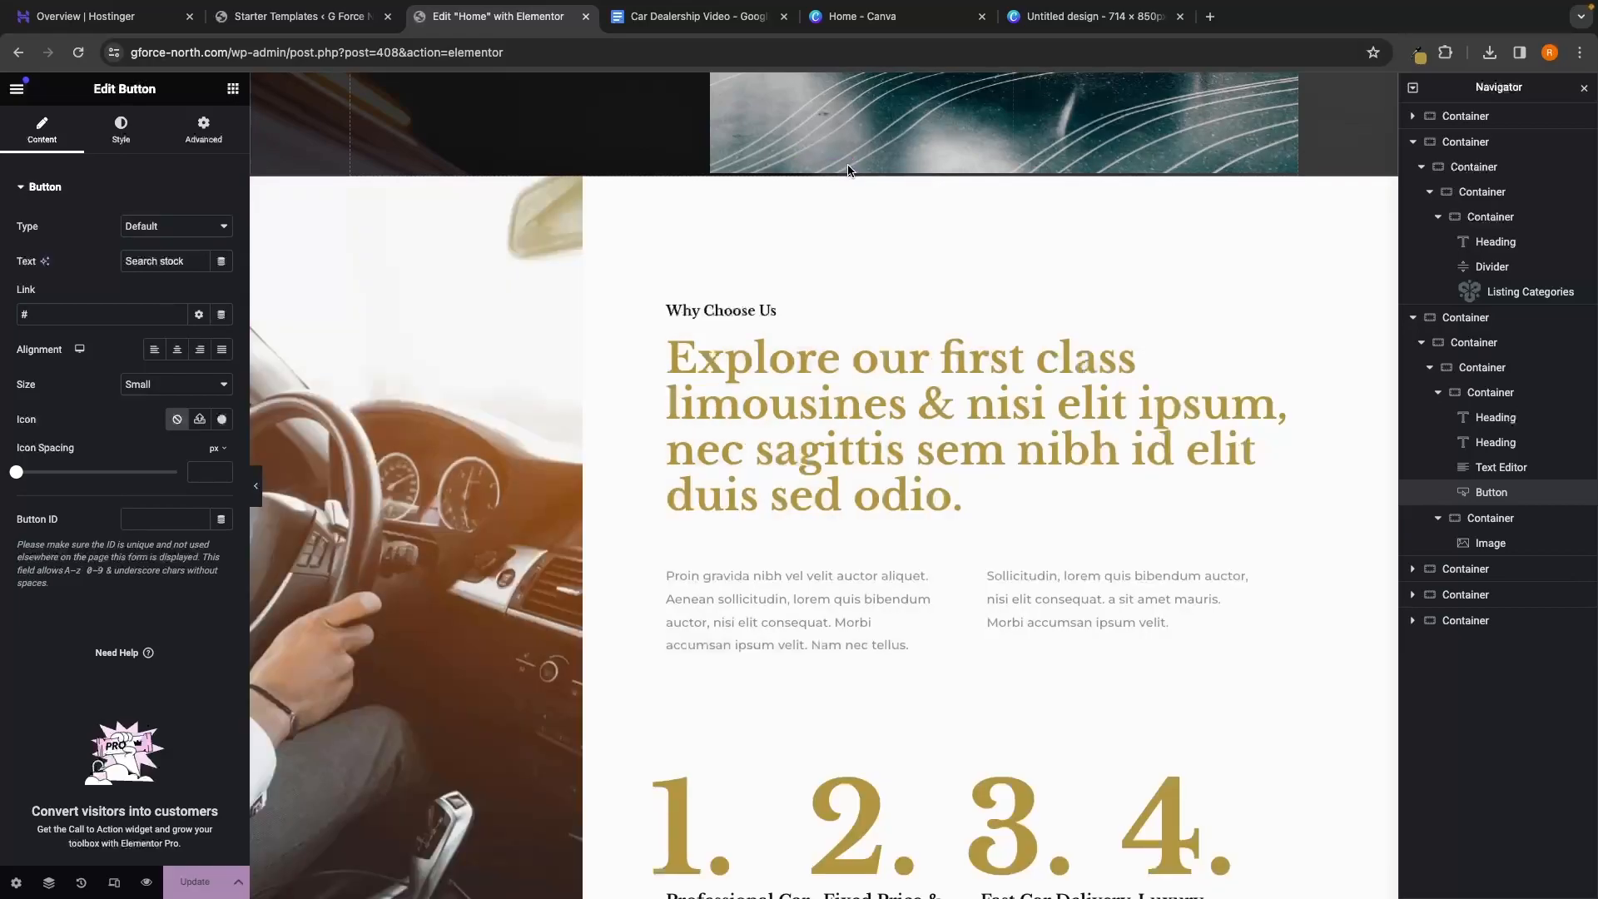
click(846, 169)
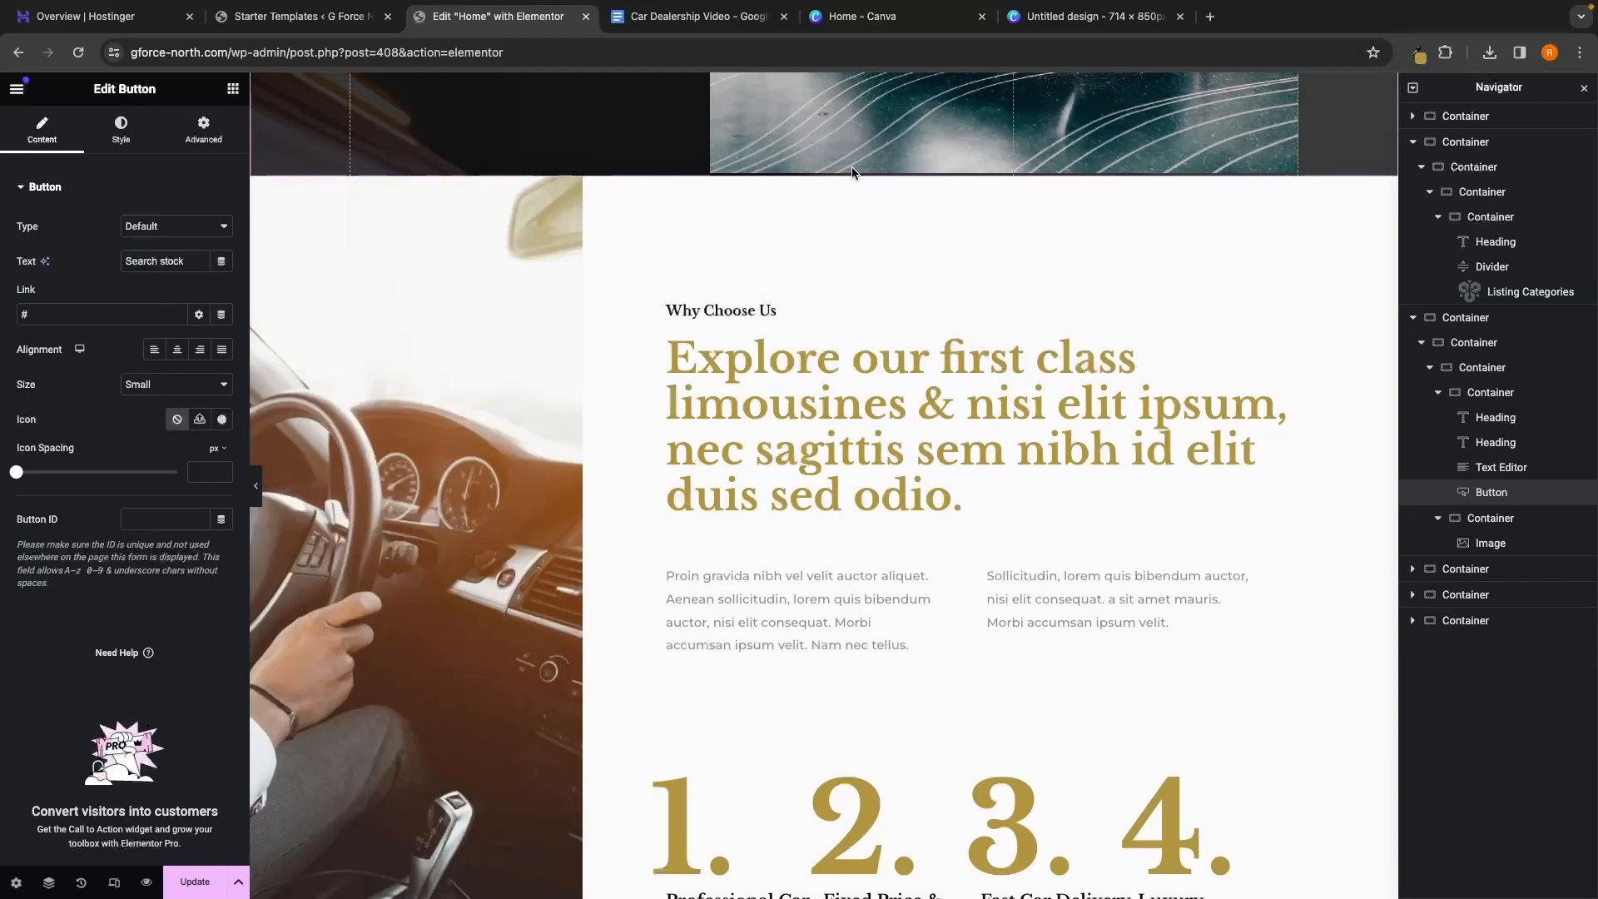
Scroll the canvas down to the Why Choose Us section
scroll(852, 173, down, 1)
scroll(824, 236, up, 8)
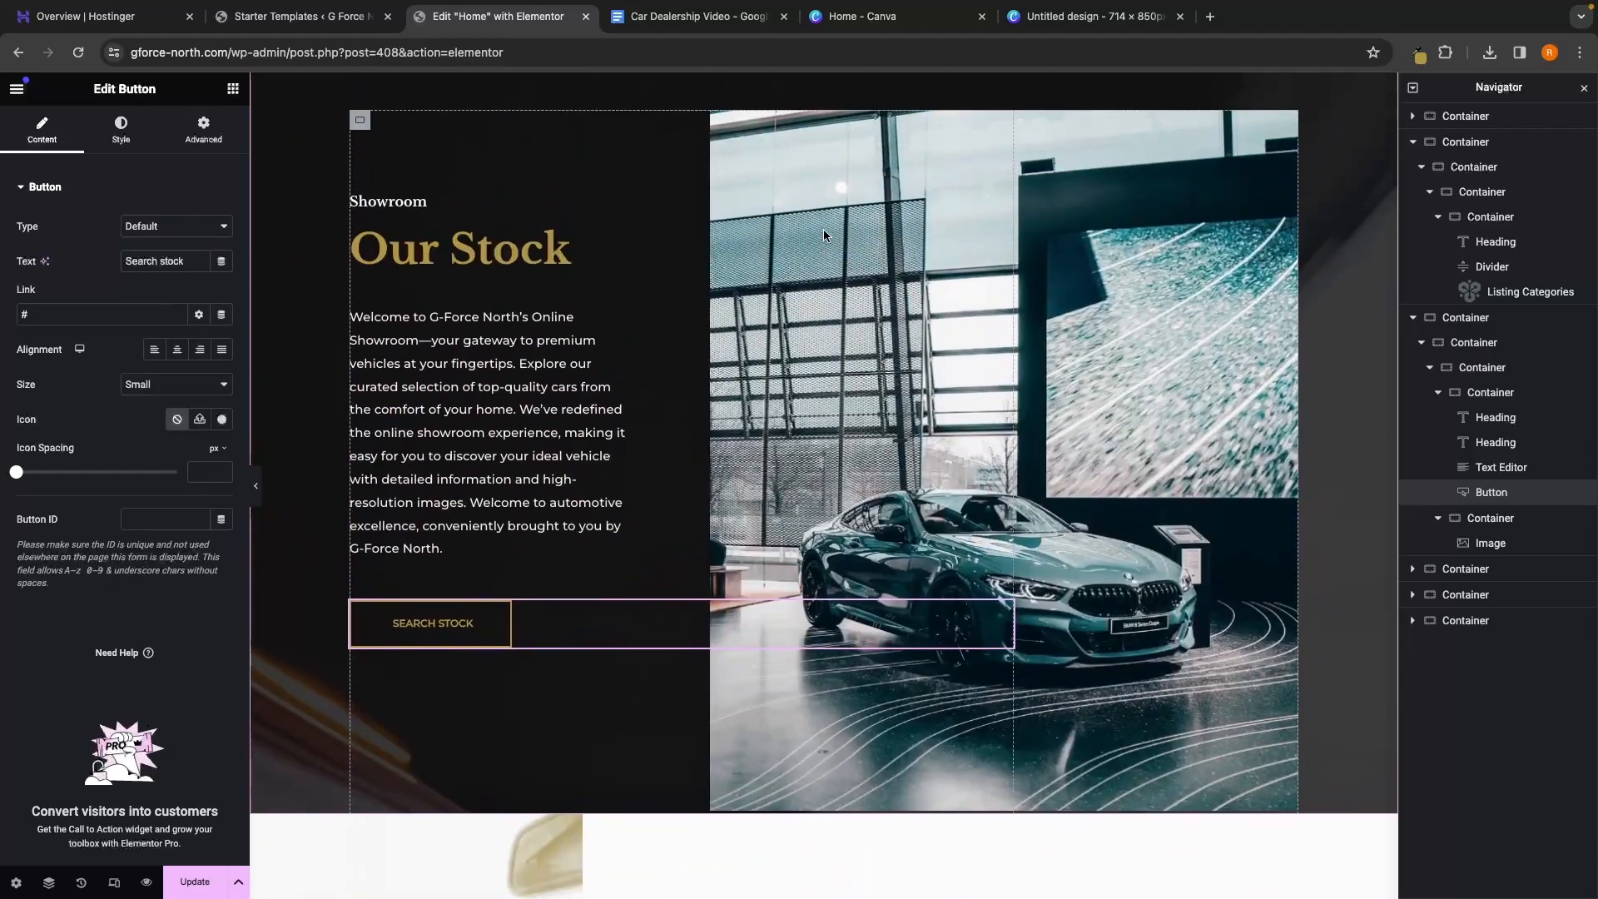
scroll(712, 347, down, 8)
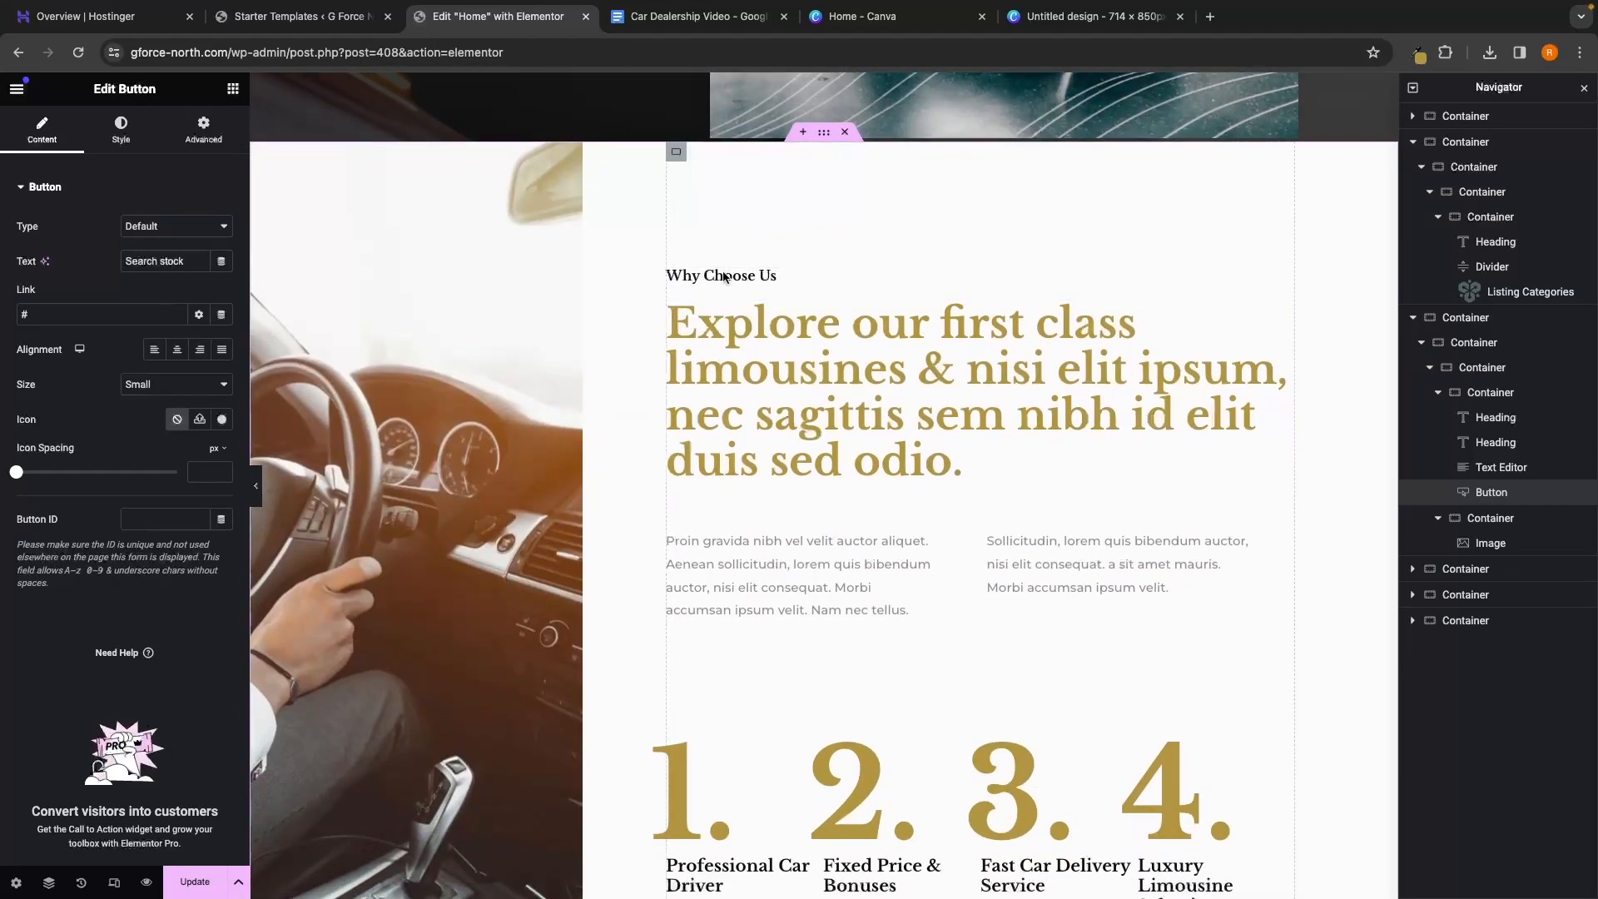
scroll(733, 245, down, 1)
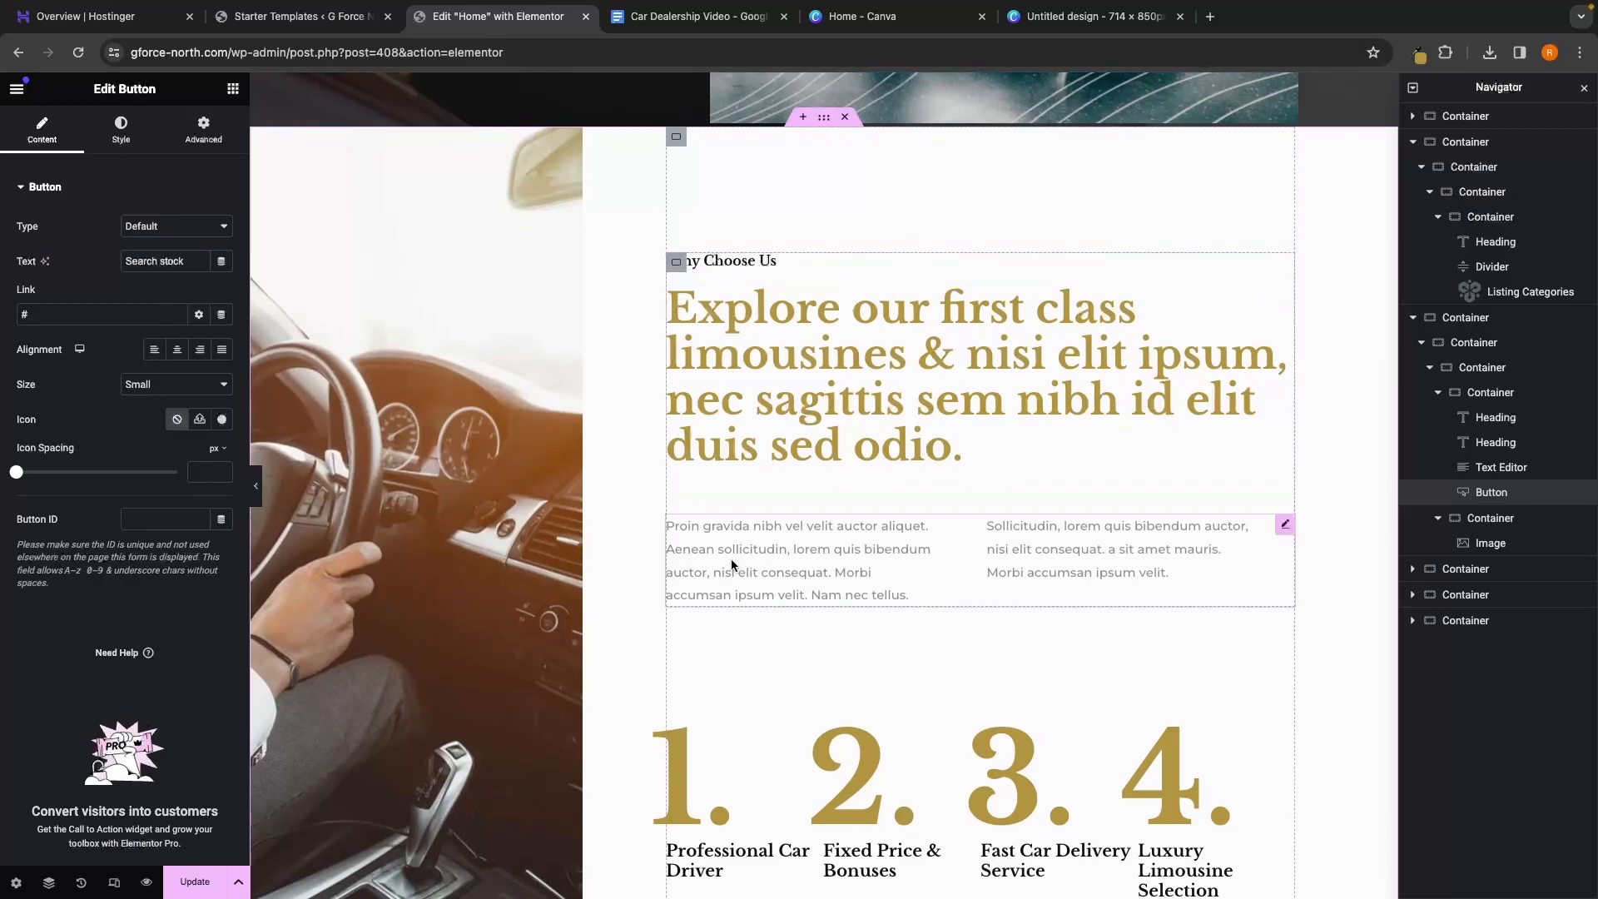
scroll(851, 432, down, 1)
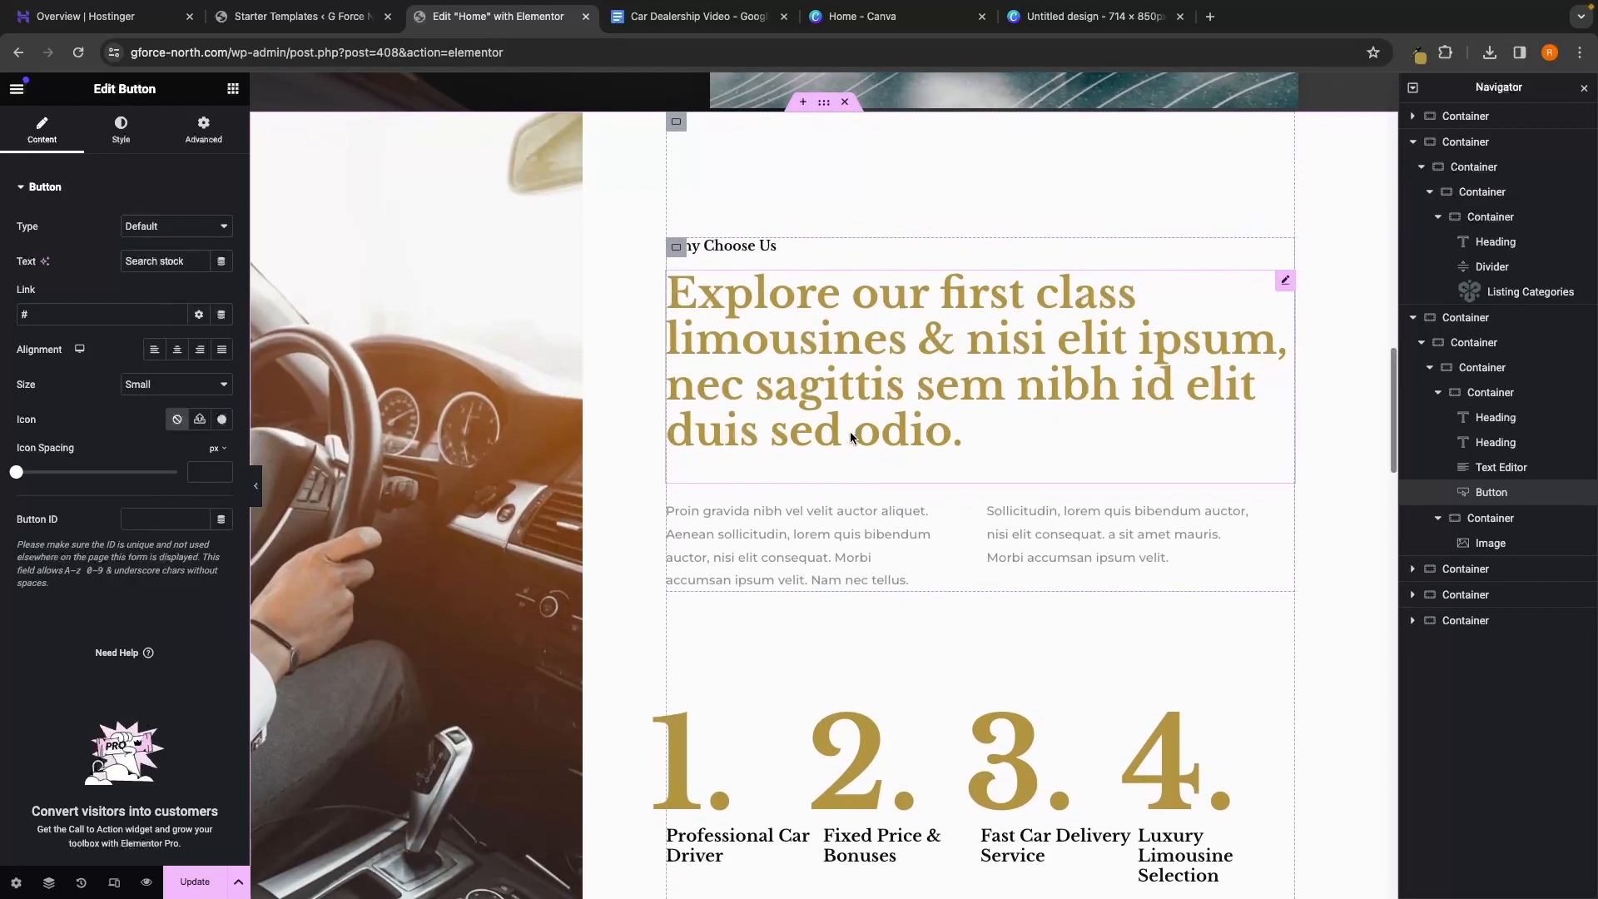
Replace the large placeholder headline with 'Unmatched Quality, Transparency, and Customer-Centric Excellence.'
click(751, 249)
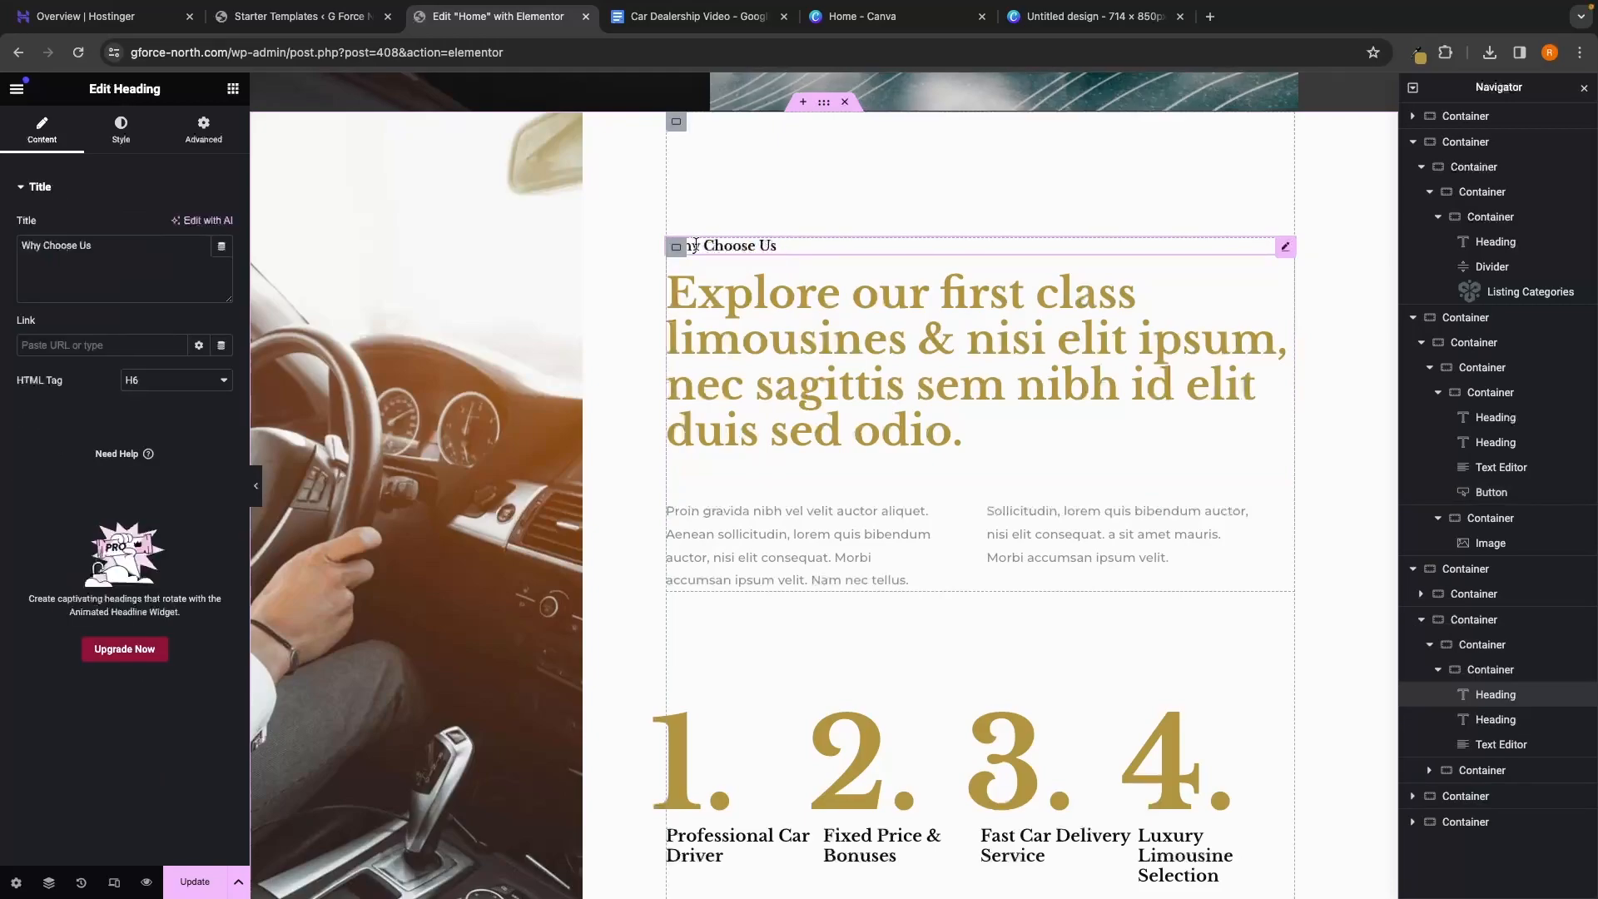
click(911, 360)
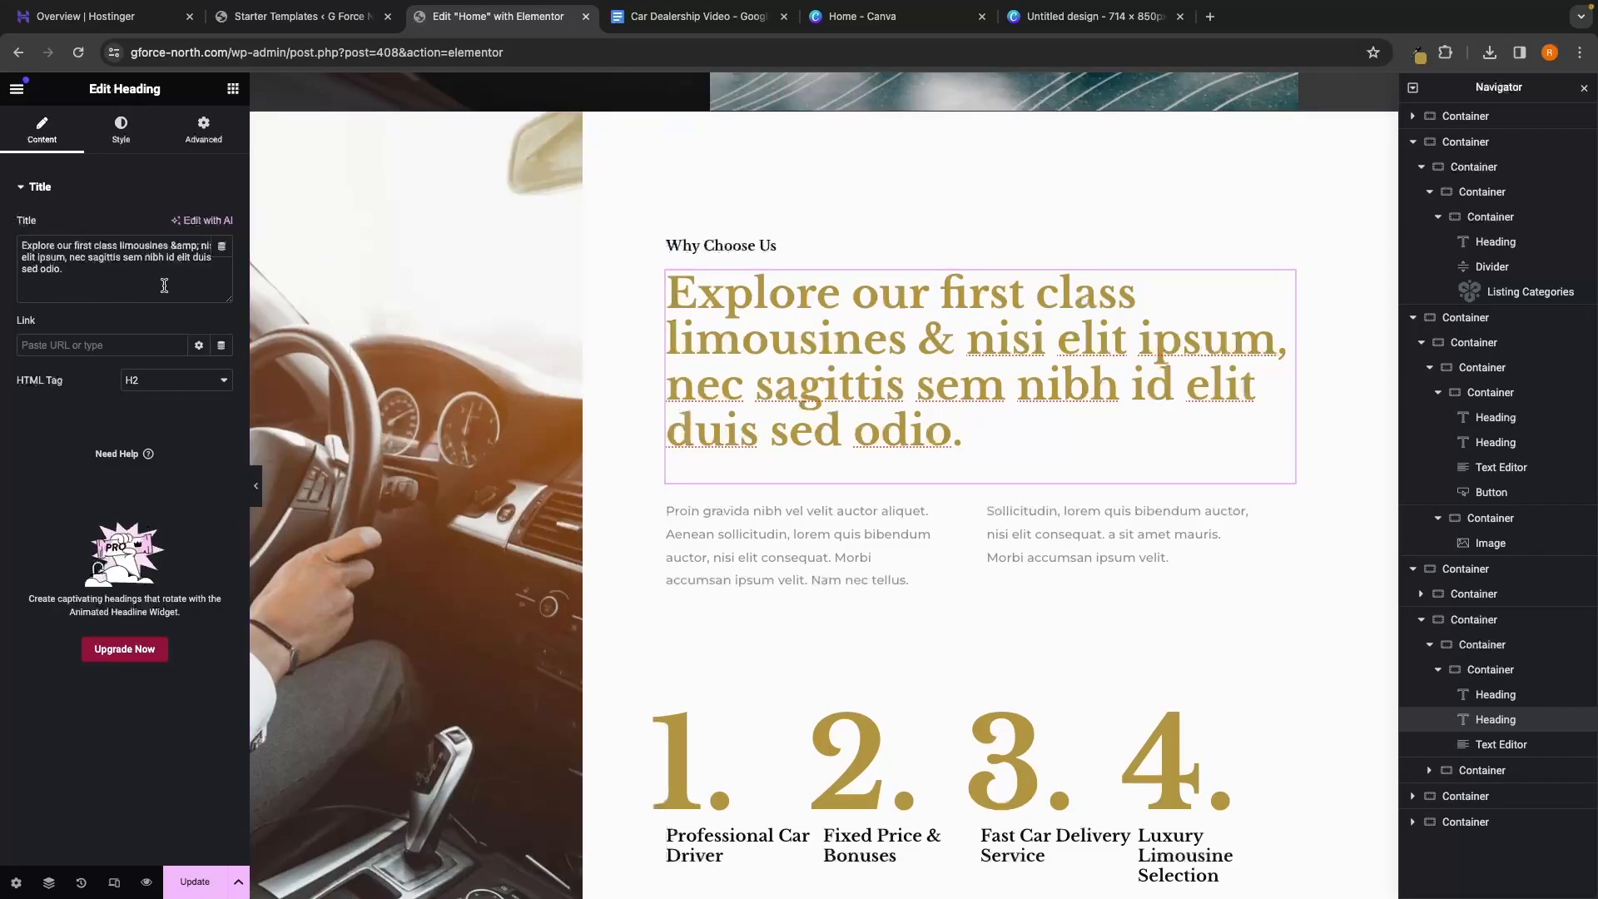
drag(84, 274, 16, 235)
key(BackSpace)
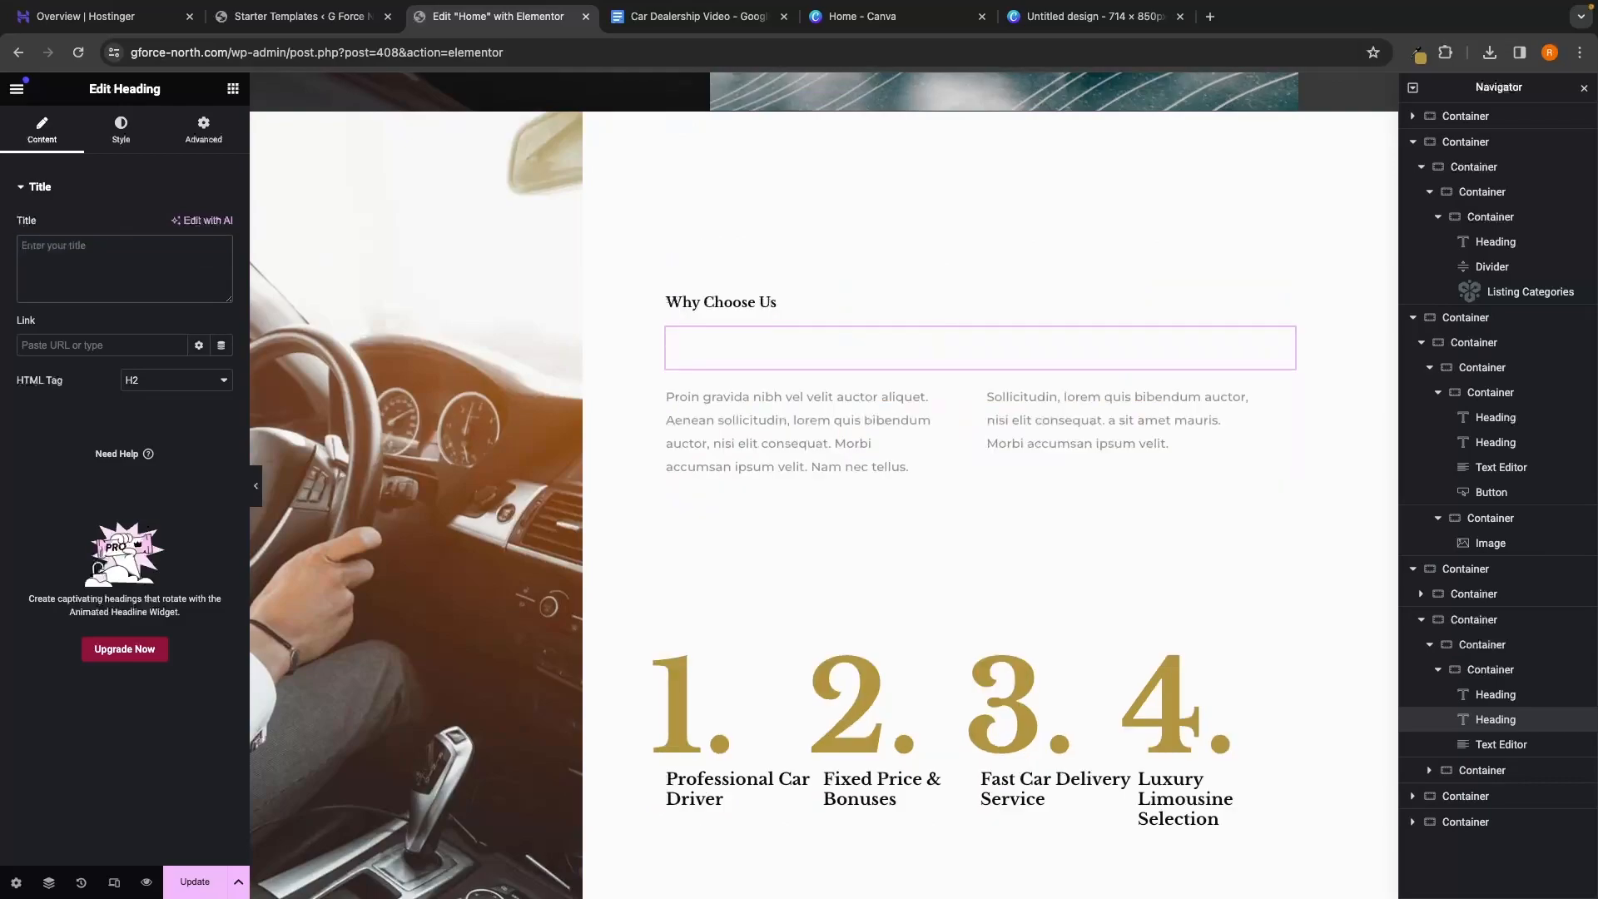
text(Unmatched Quality, Transparency, and Customer-Centric Excellence.)
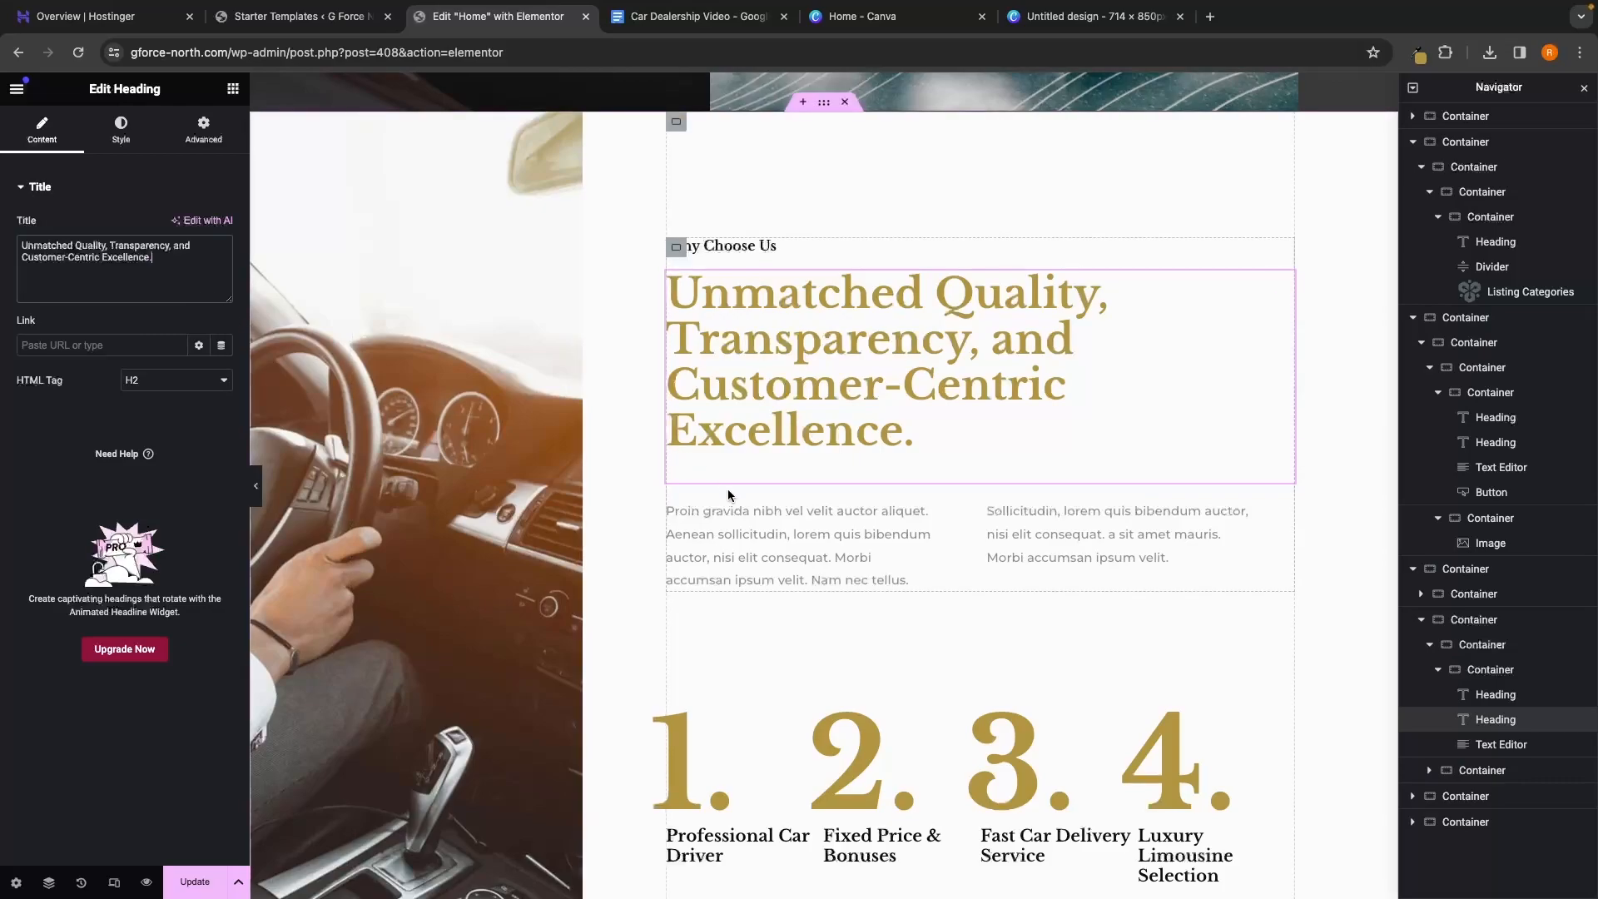
Delete the two-column placeholder Text Editor paragraph beneath the headline using the Navigator
click(756, 516)
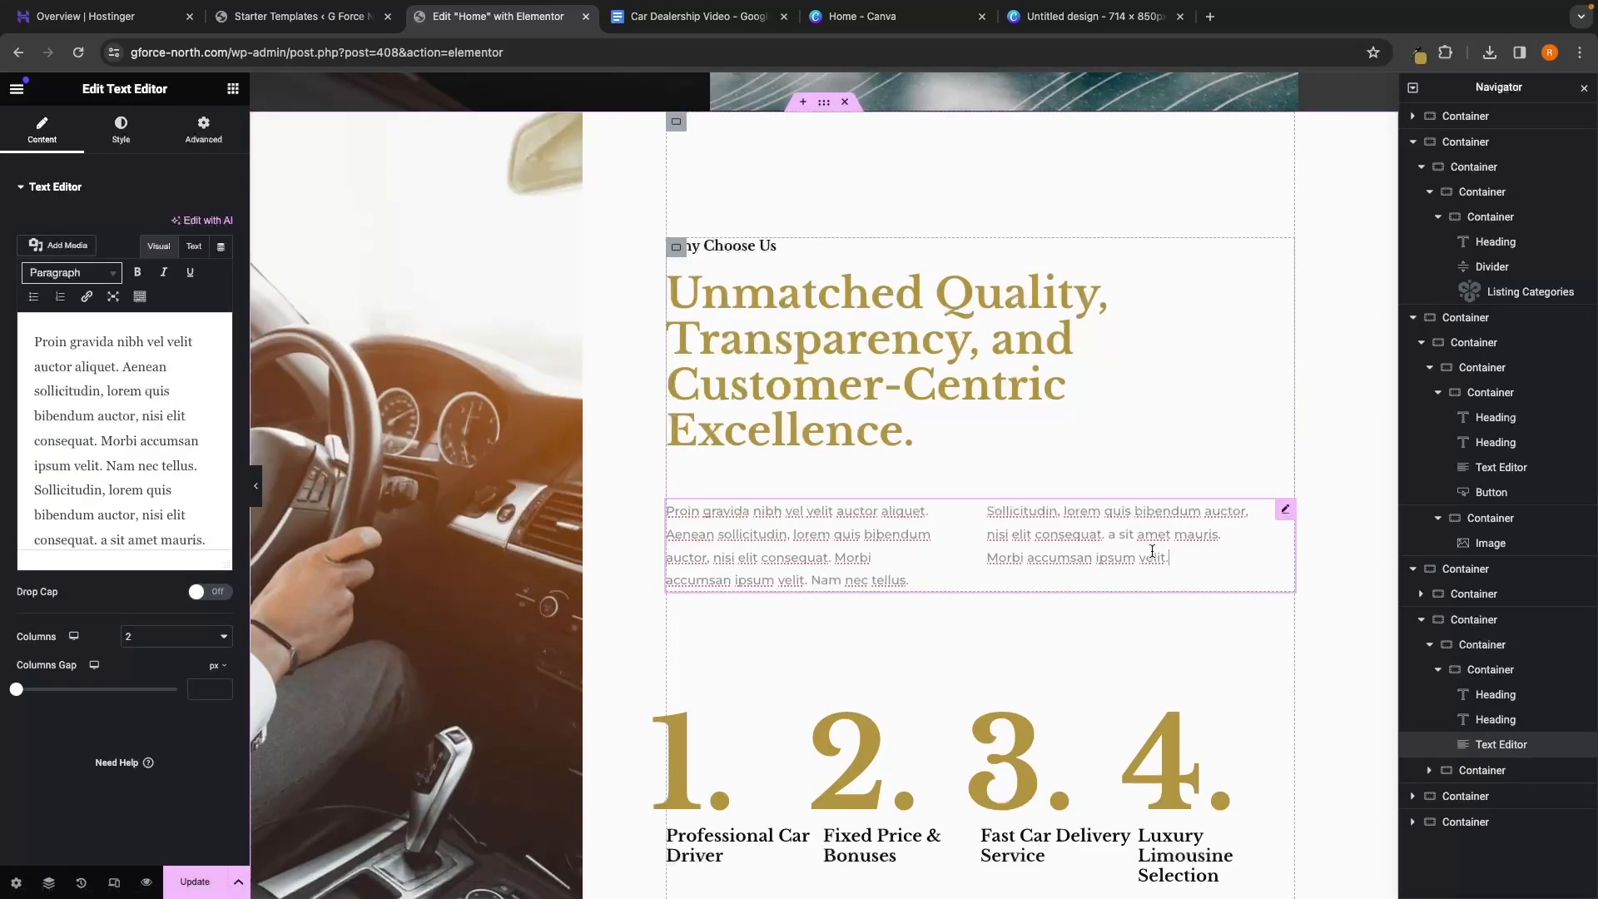
drag(1172, 558, 987, 503)
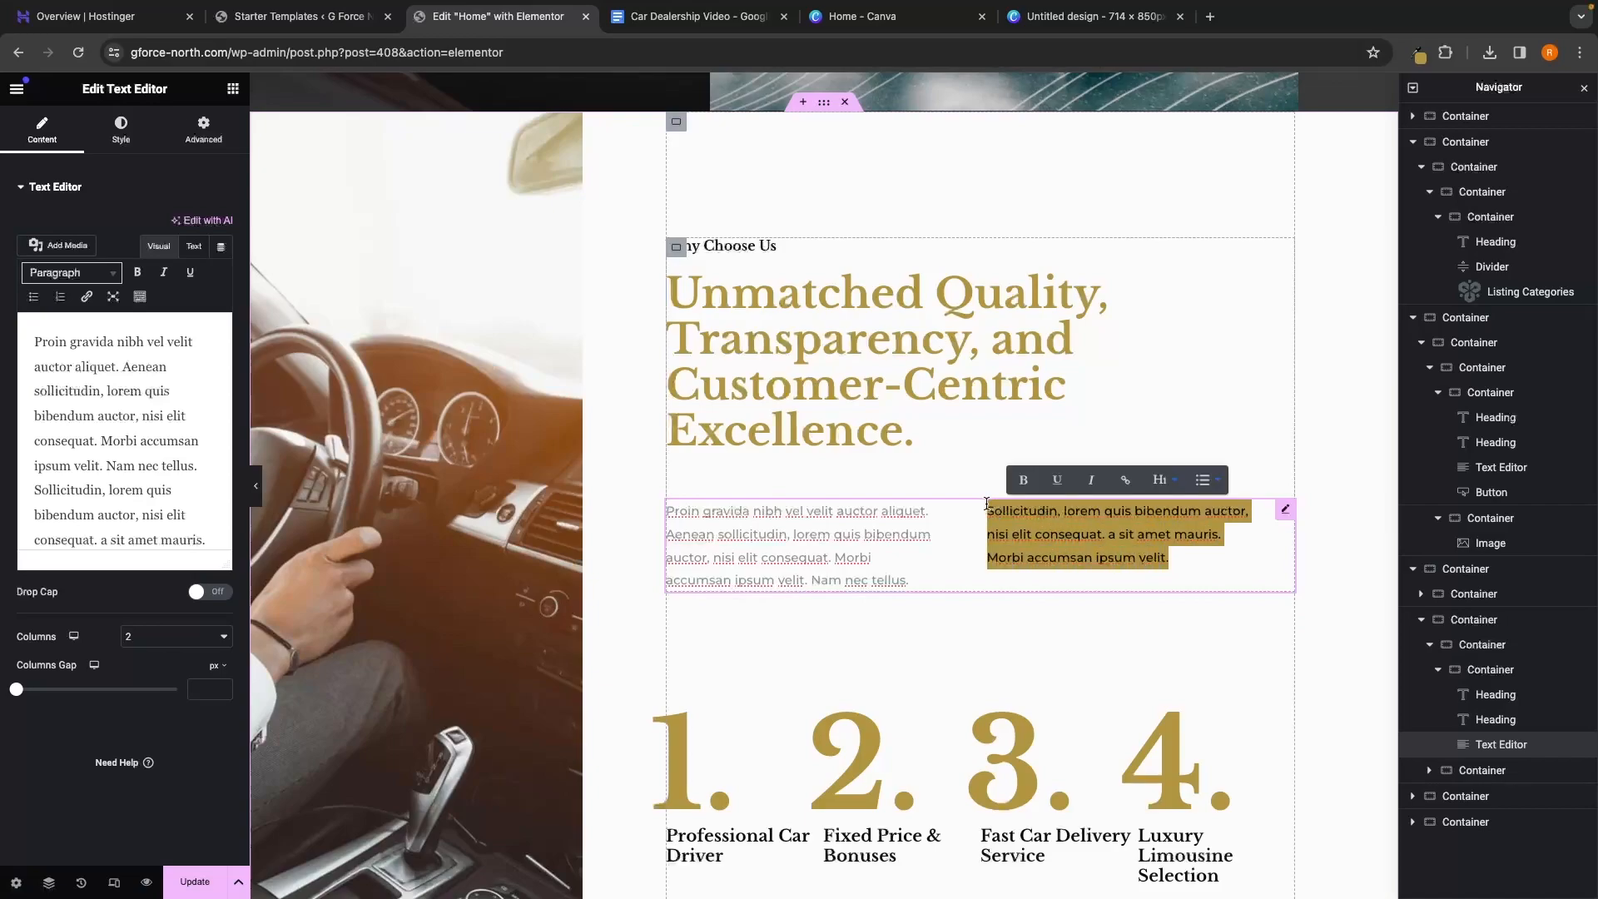
click(910, 535)
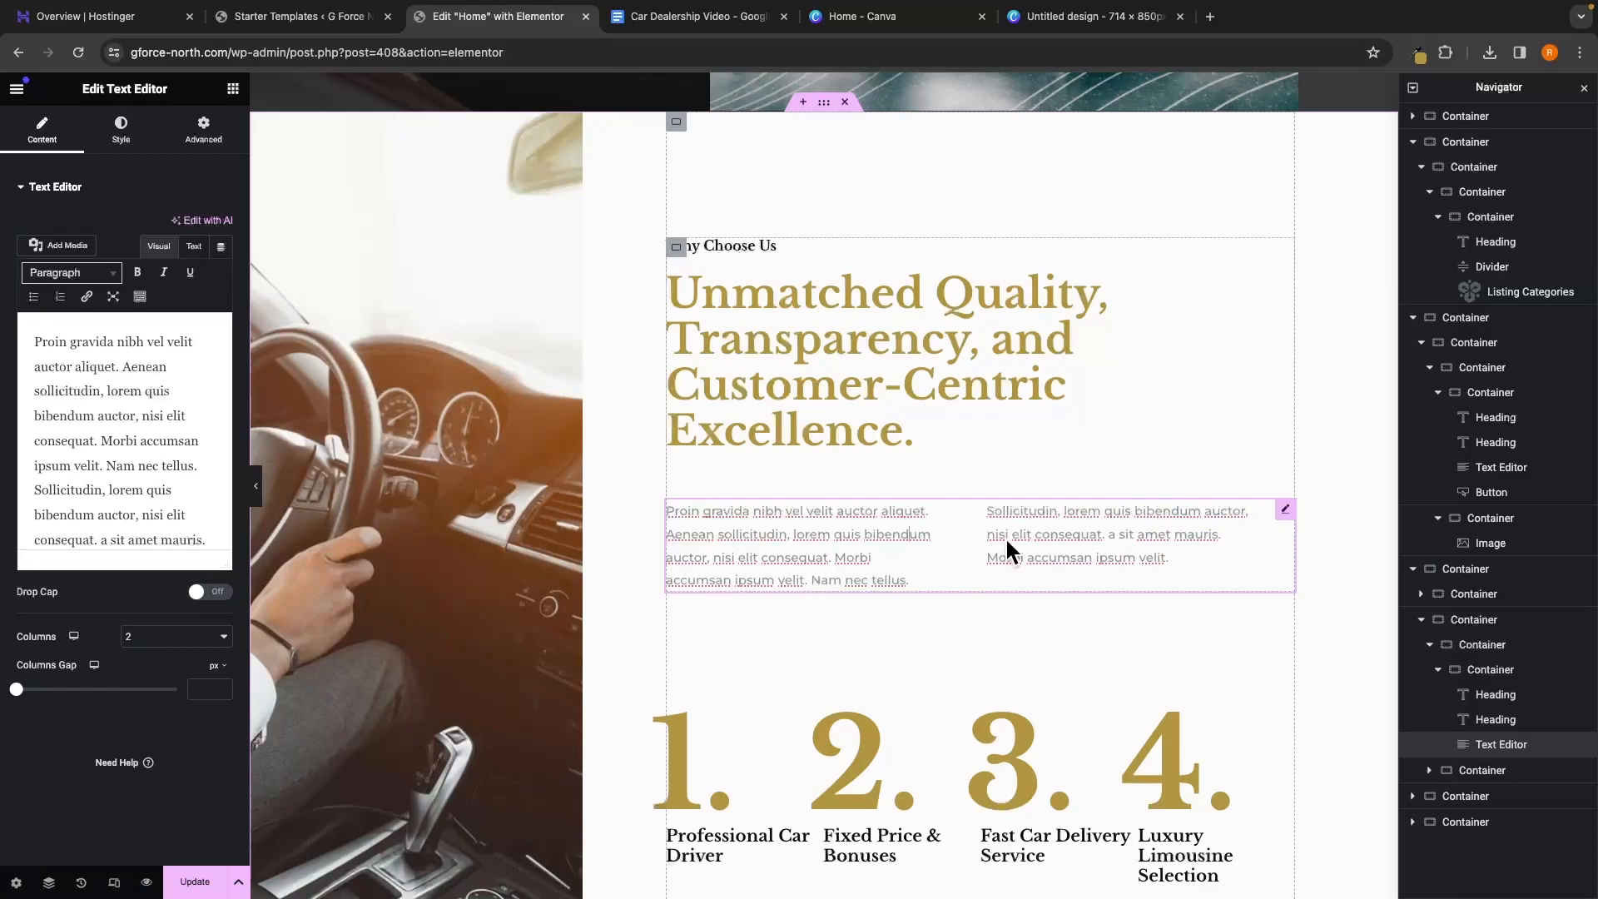
click(959, 546)
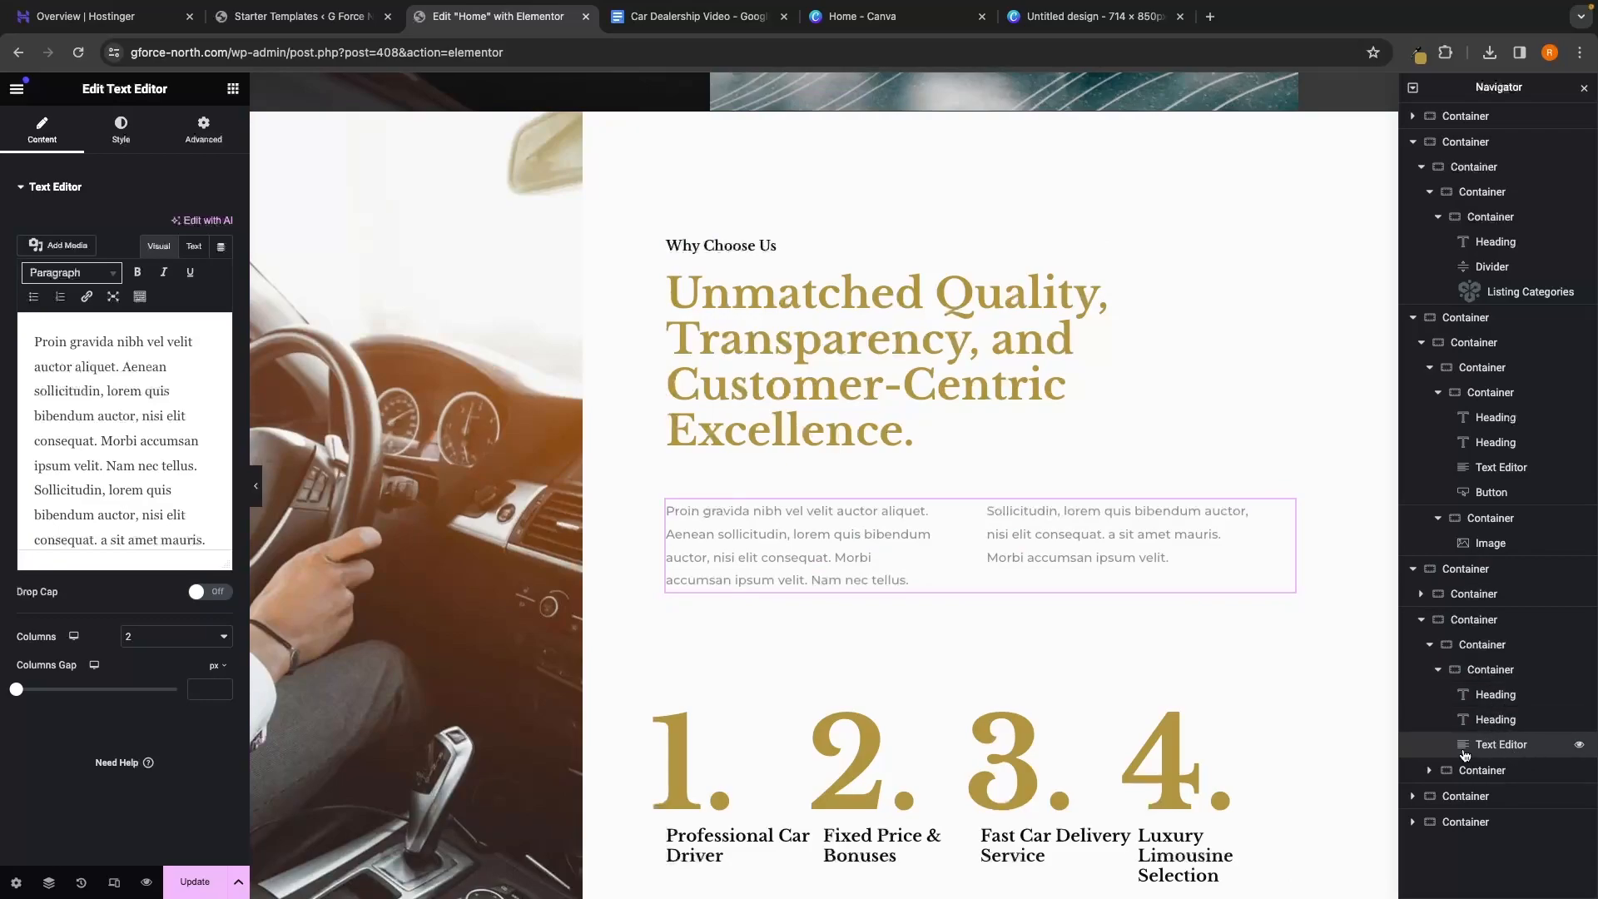
right_click(1508, 751)
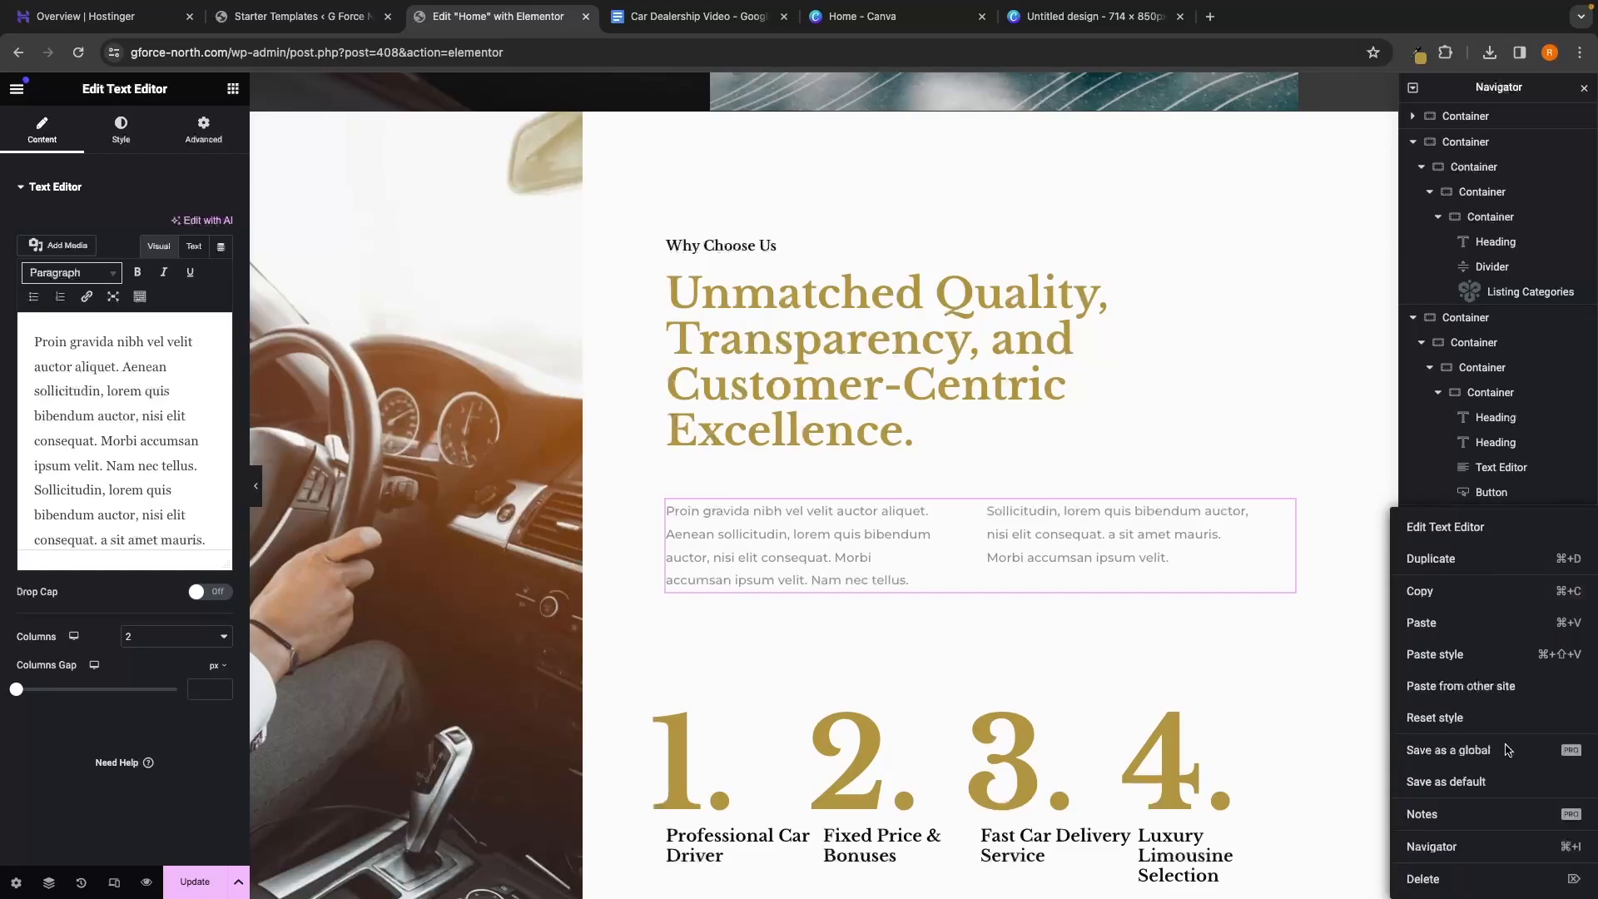
click(1445, 878)
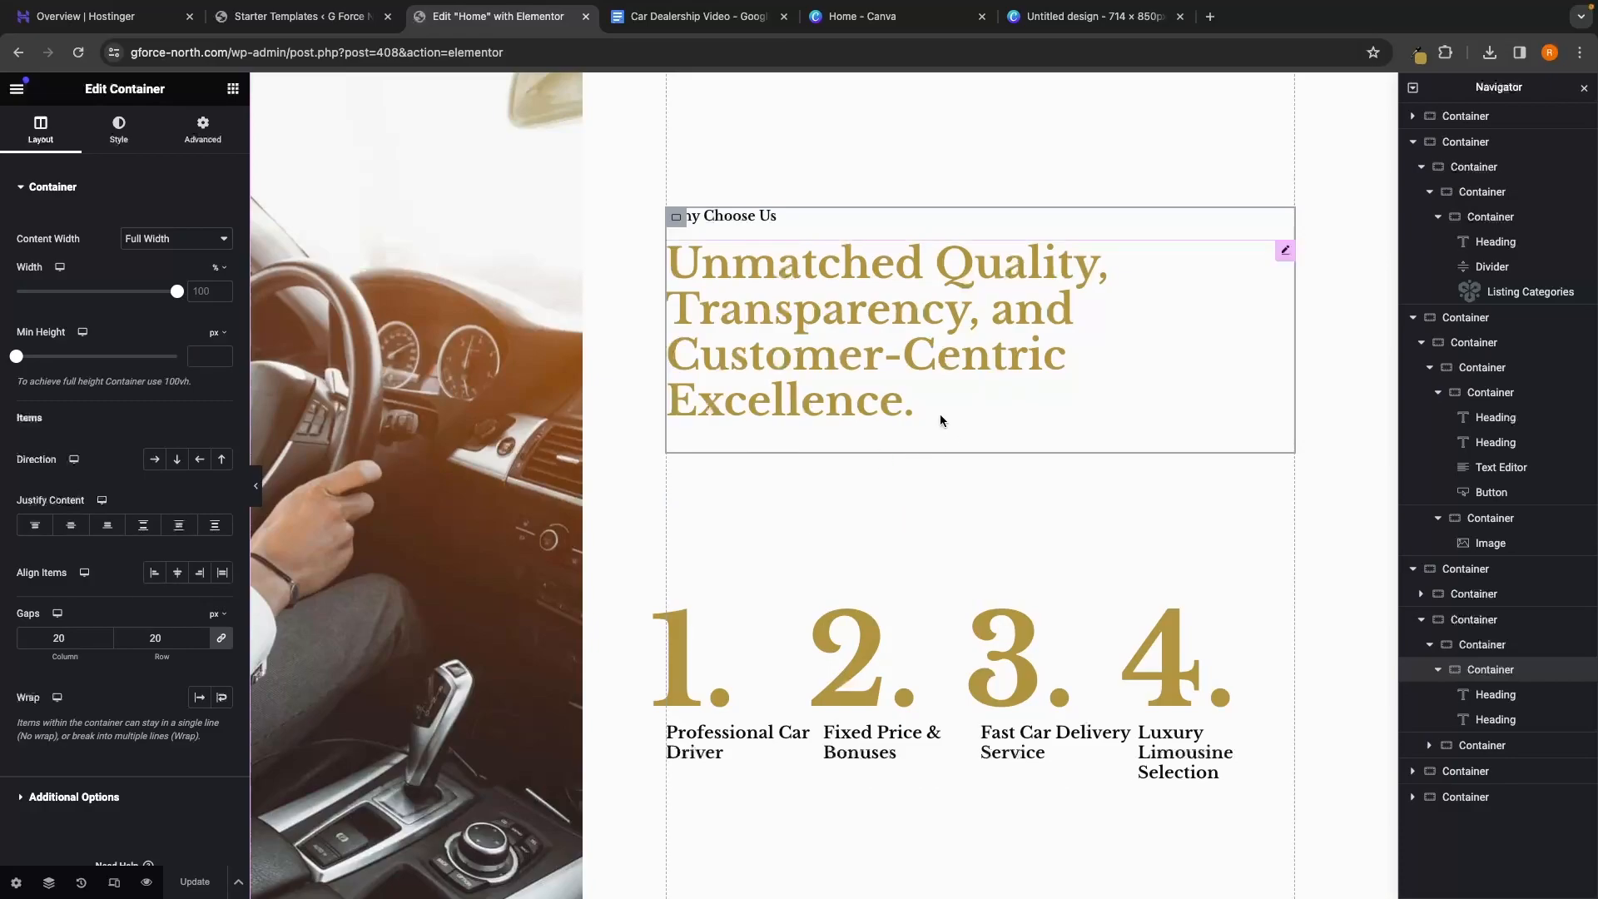
Lower the Unmatched Quality headline's Advanced Padding Bottom from 35 to 0
click(957, 401)
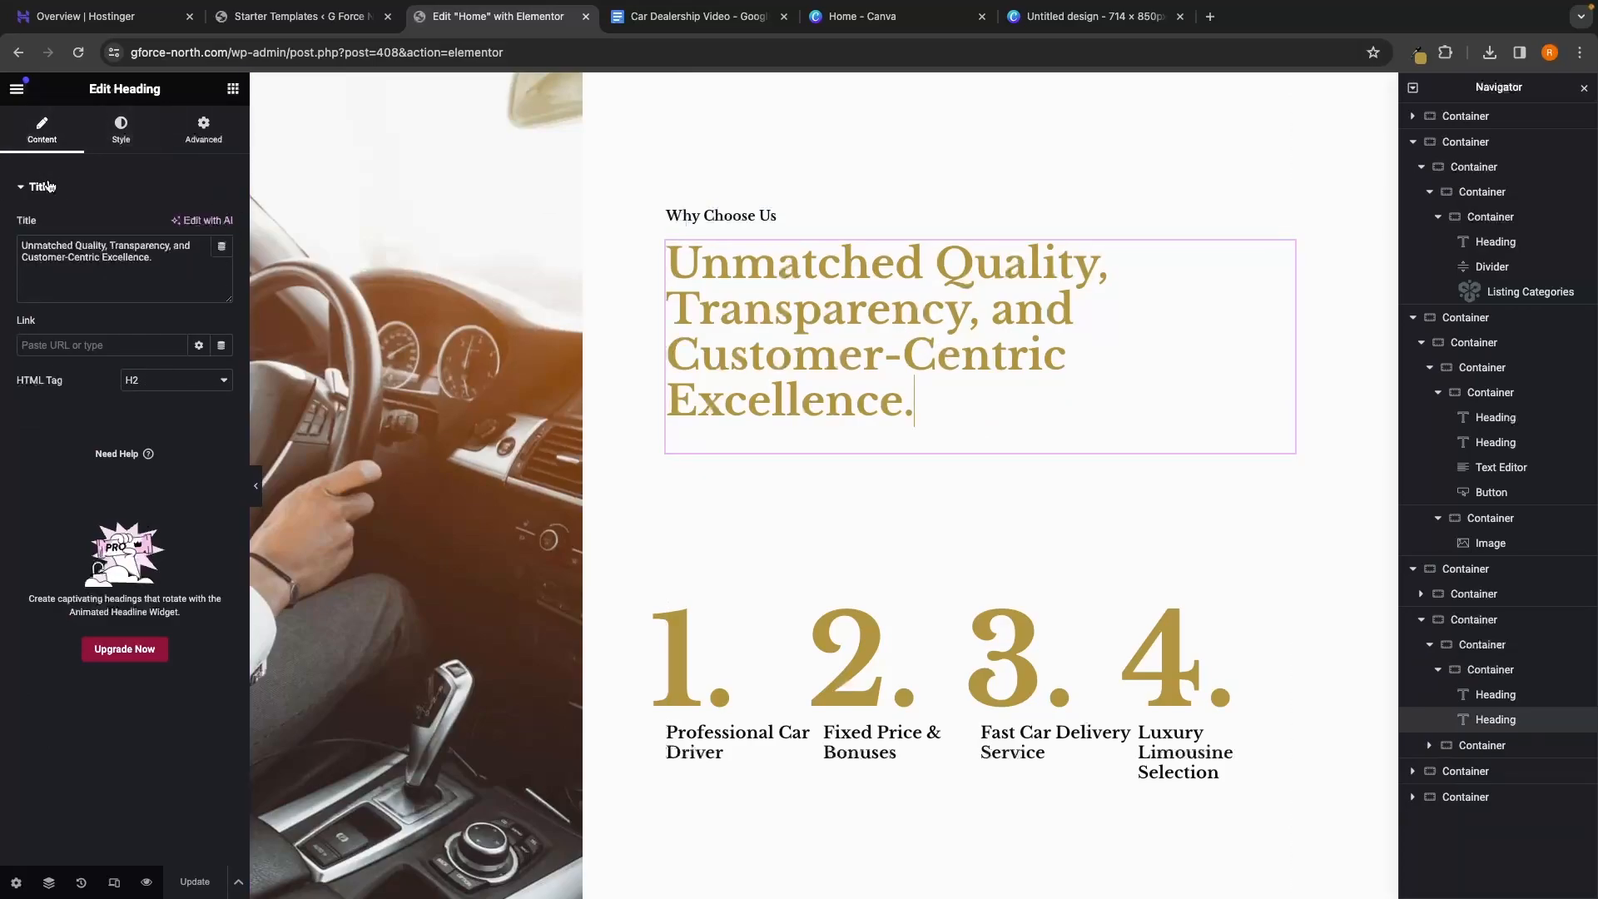
click(201, 132)
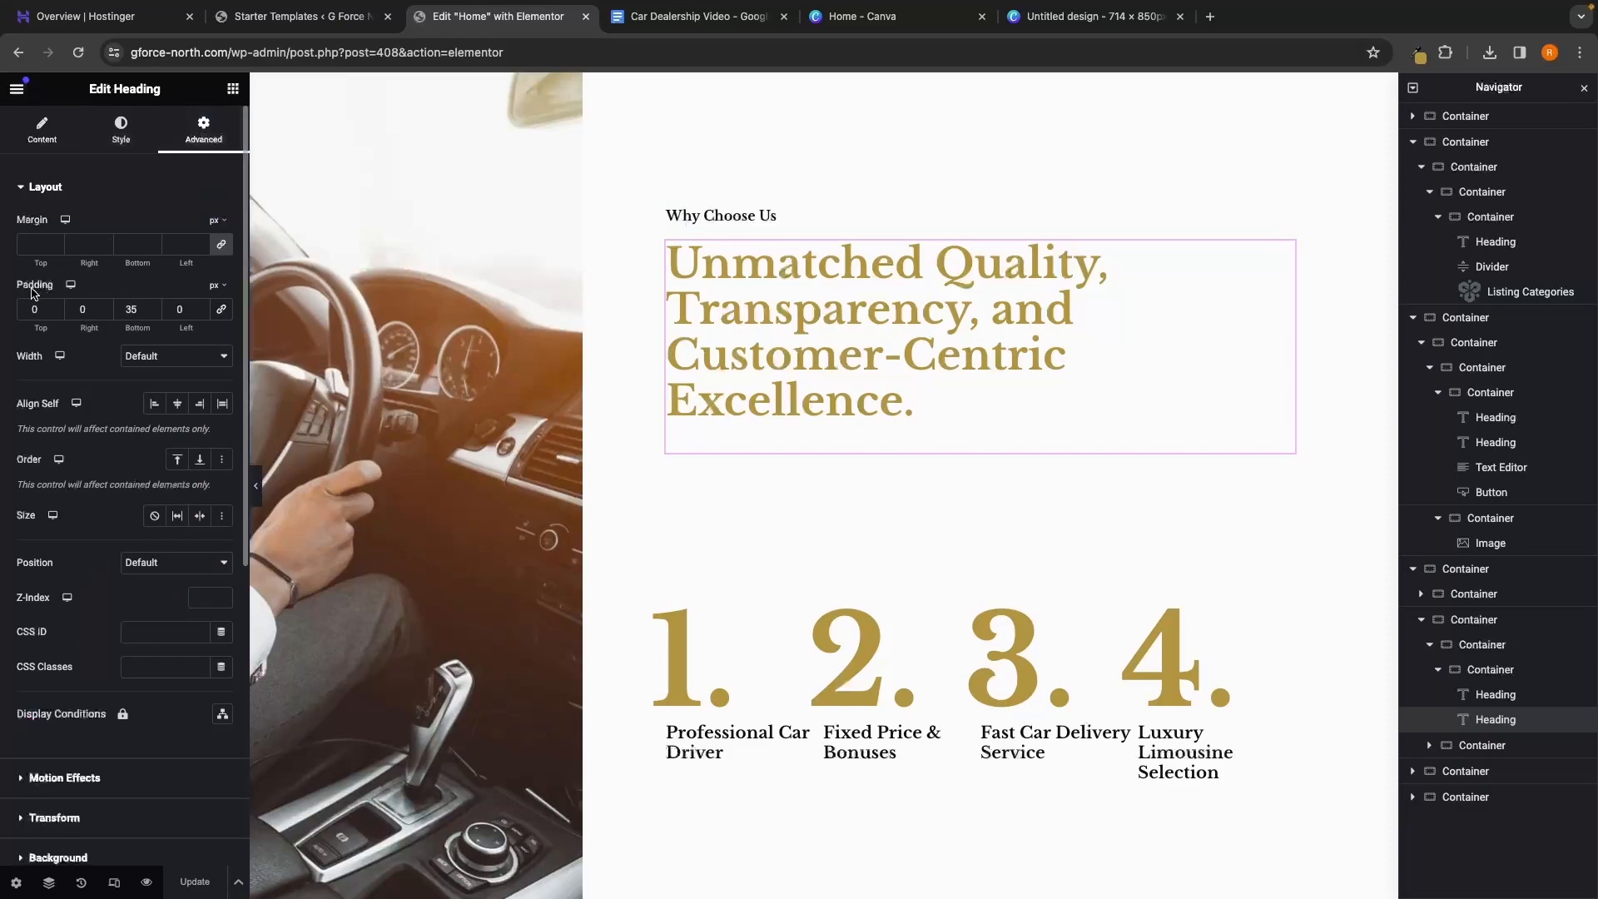
click(154, 312)
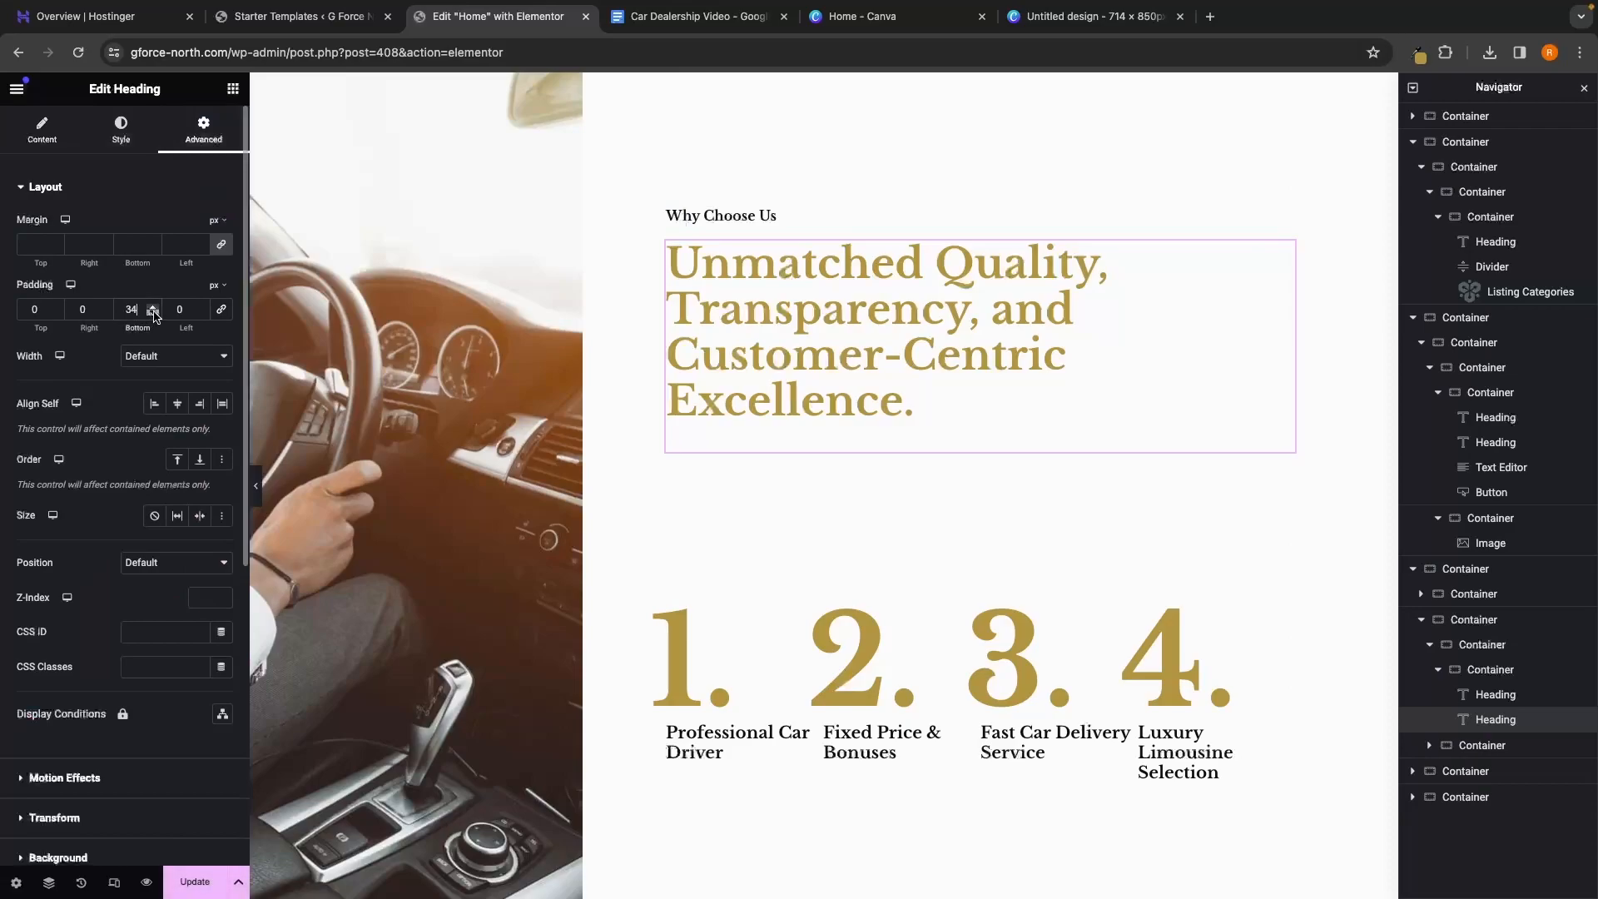
drag(154, 313, 154, 311)
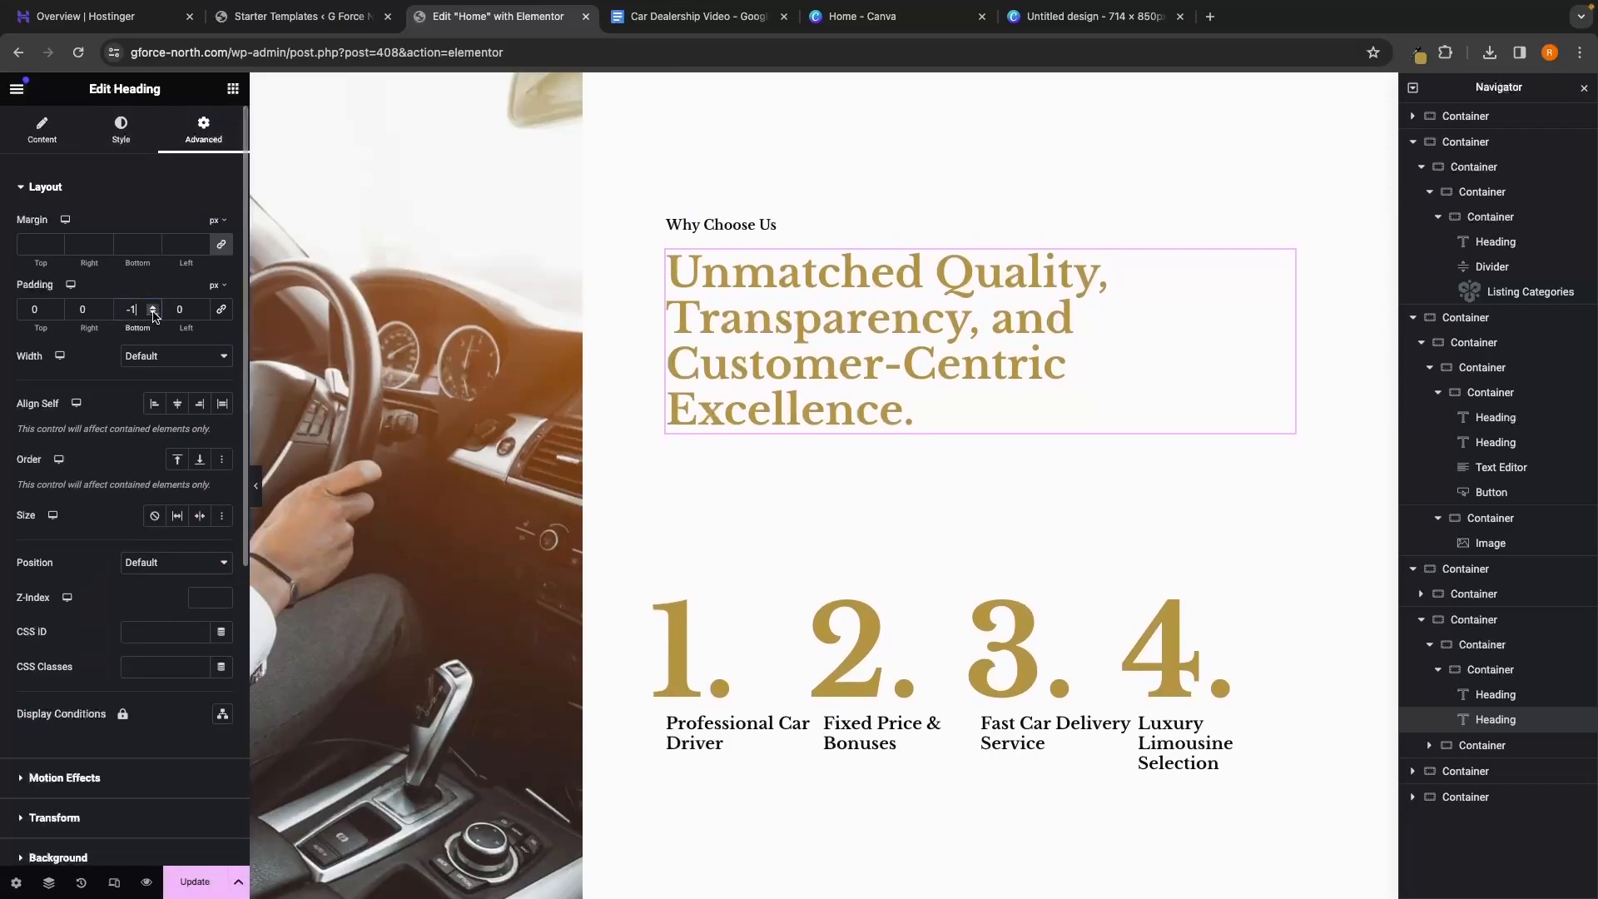
click(918, 411)
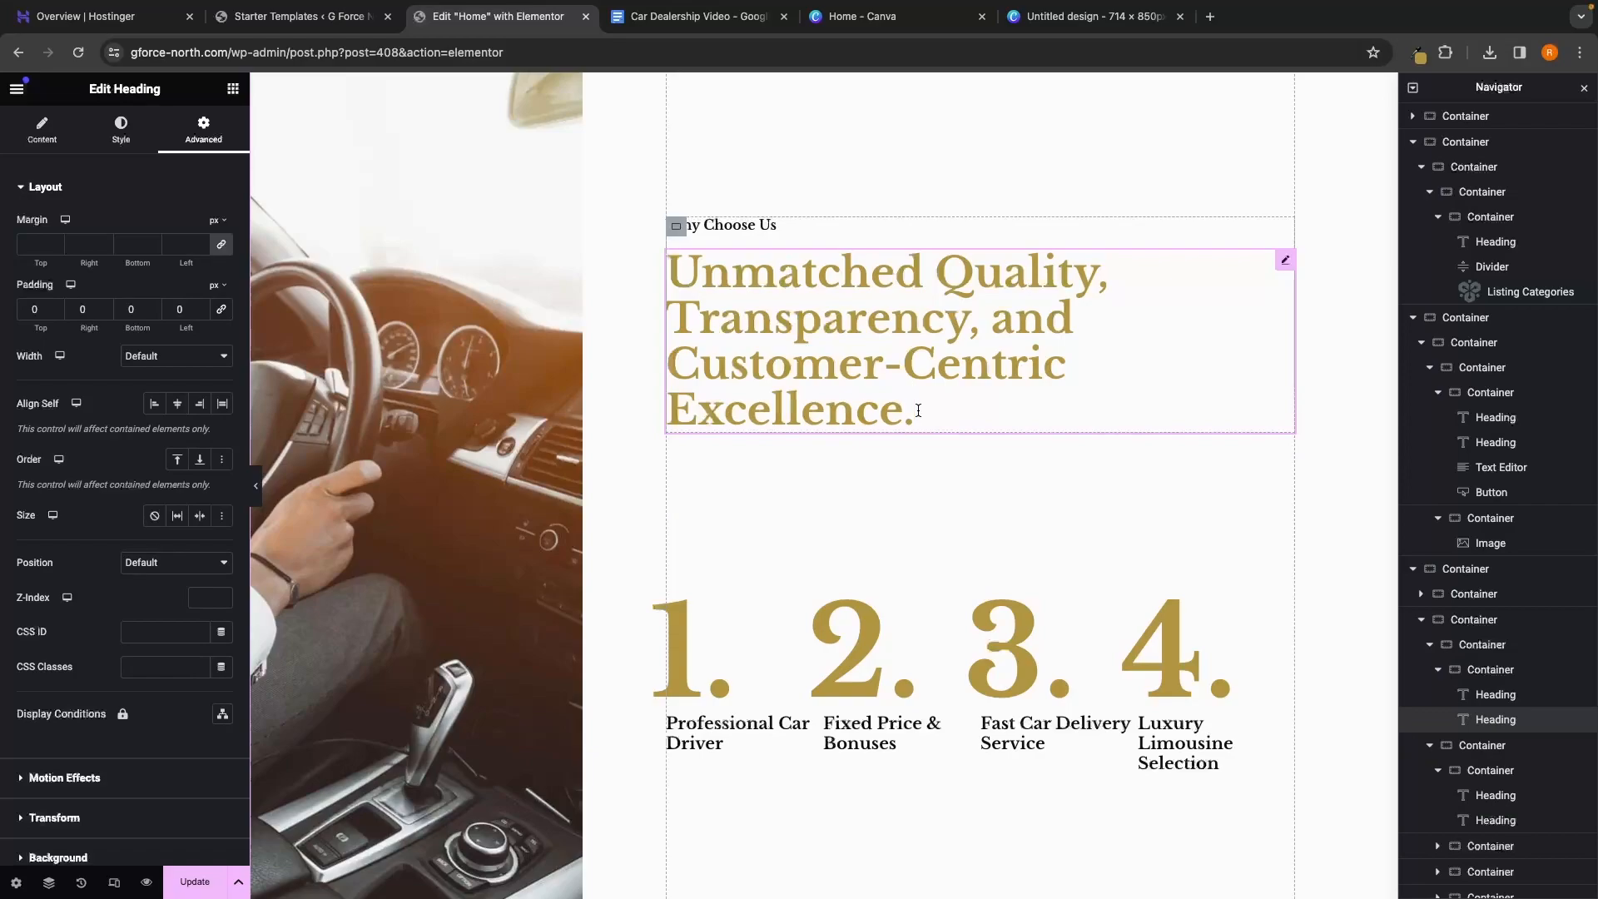
scroll(918, 416, down, 1)
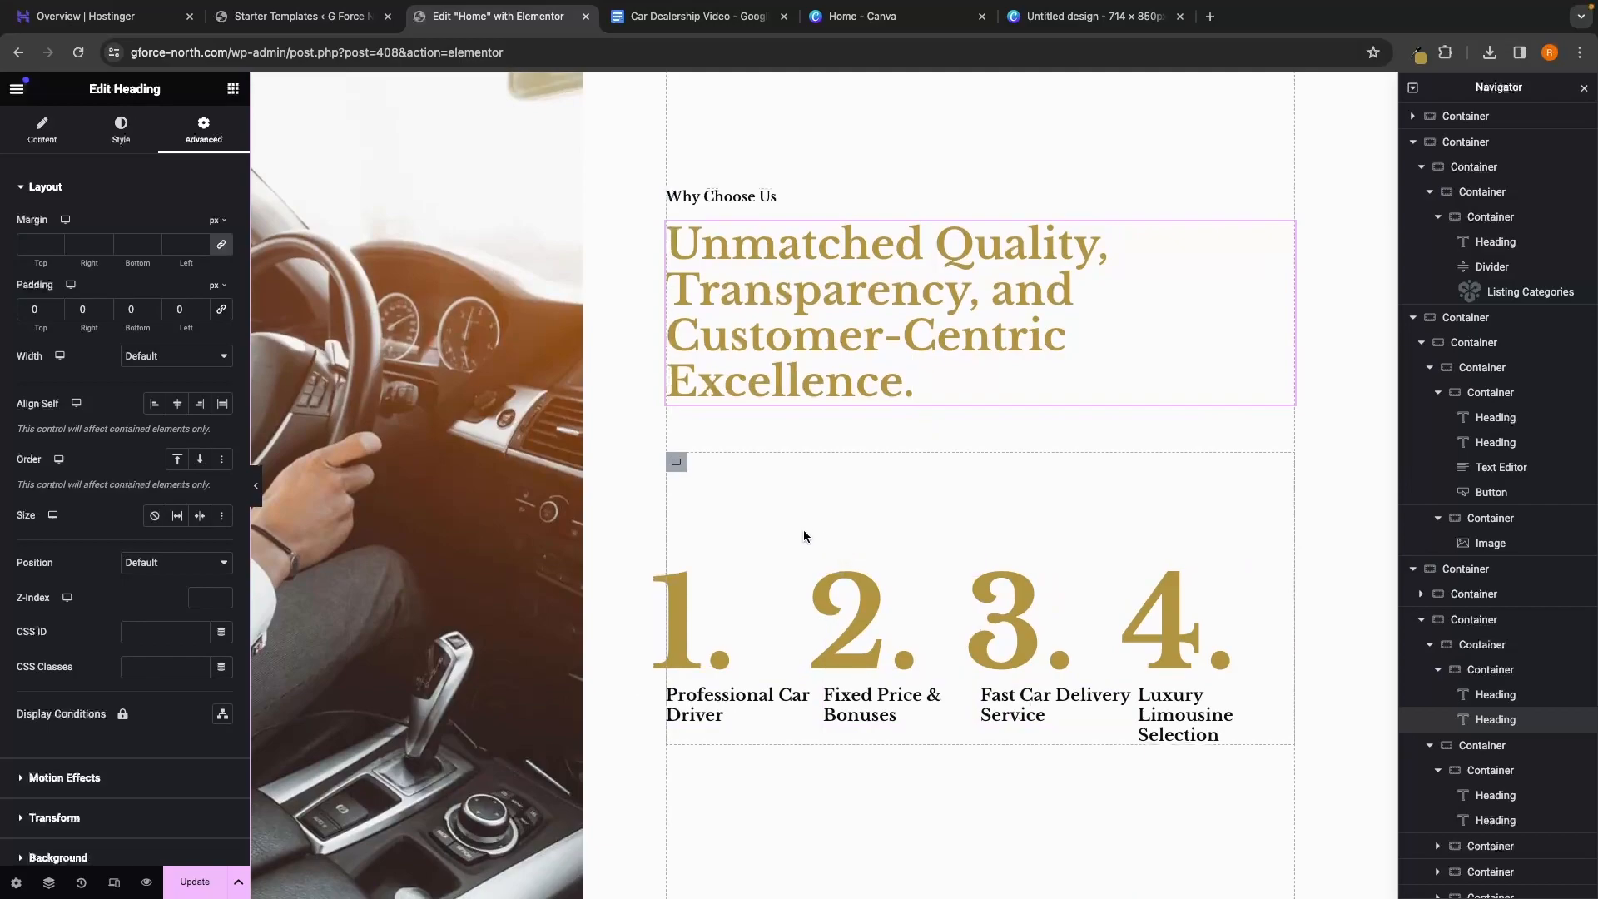
click(707, 610)
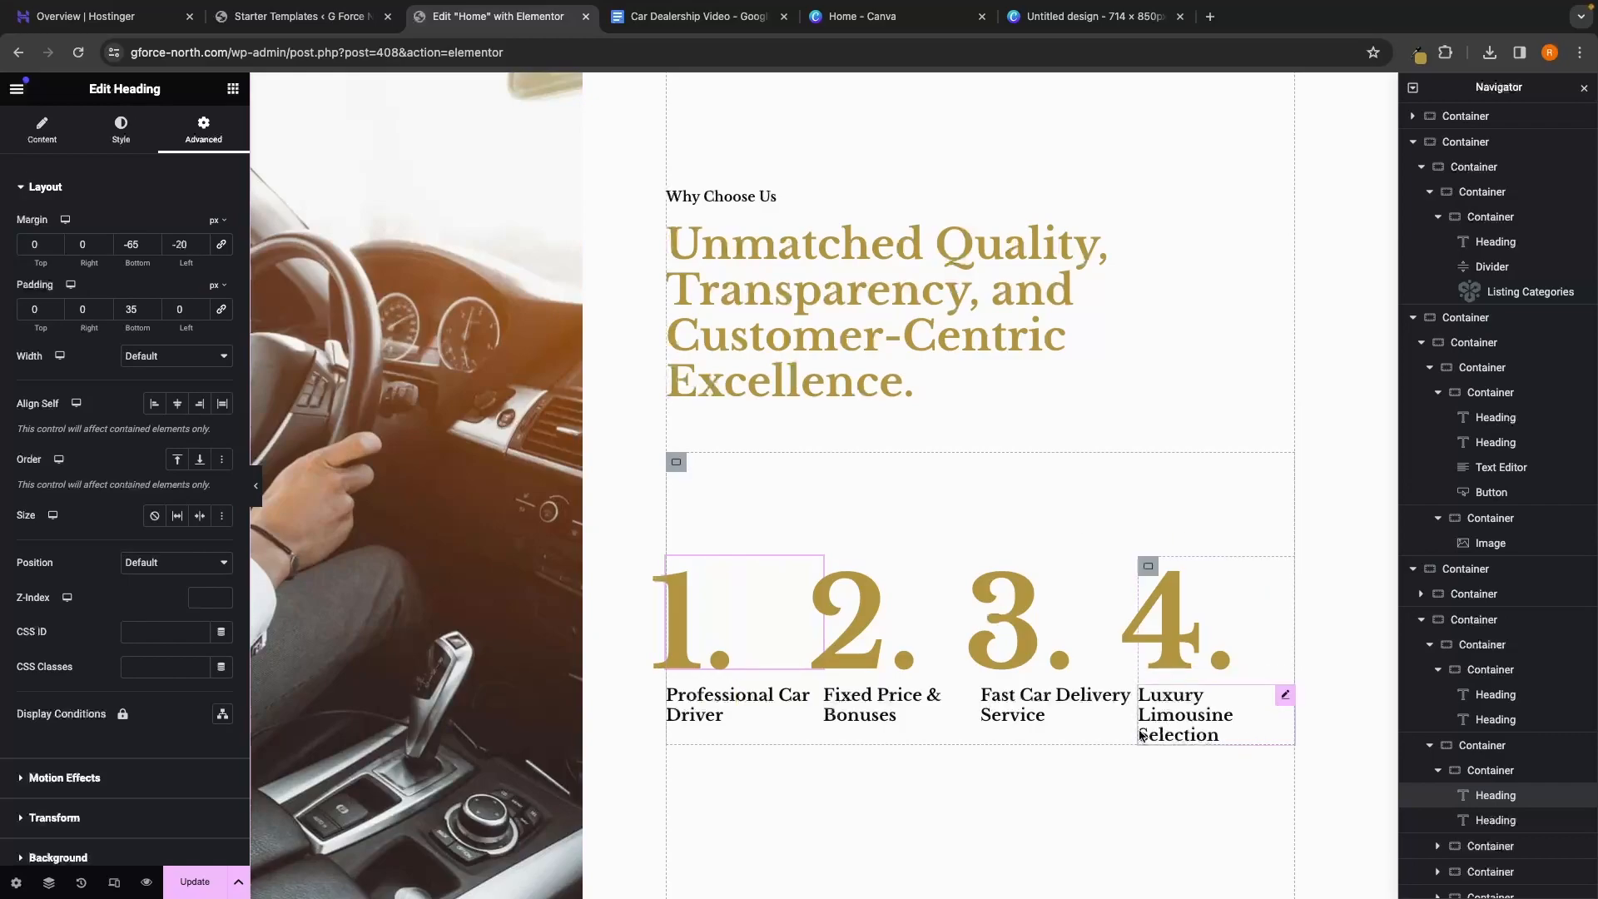
scroll(1490, 715, down, 2)
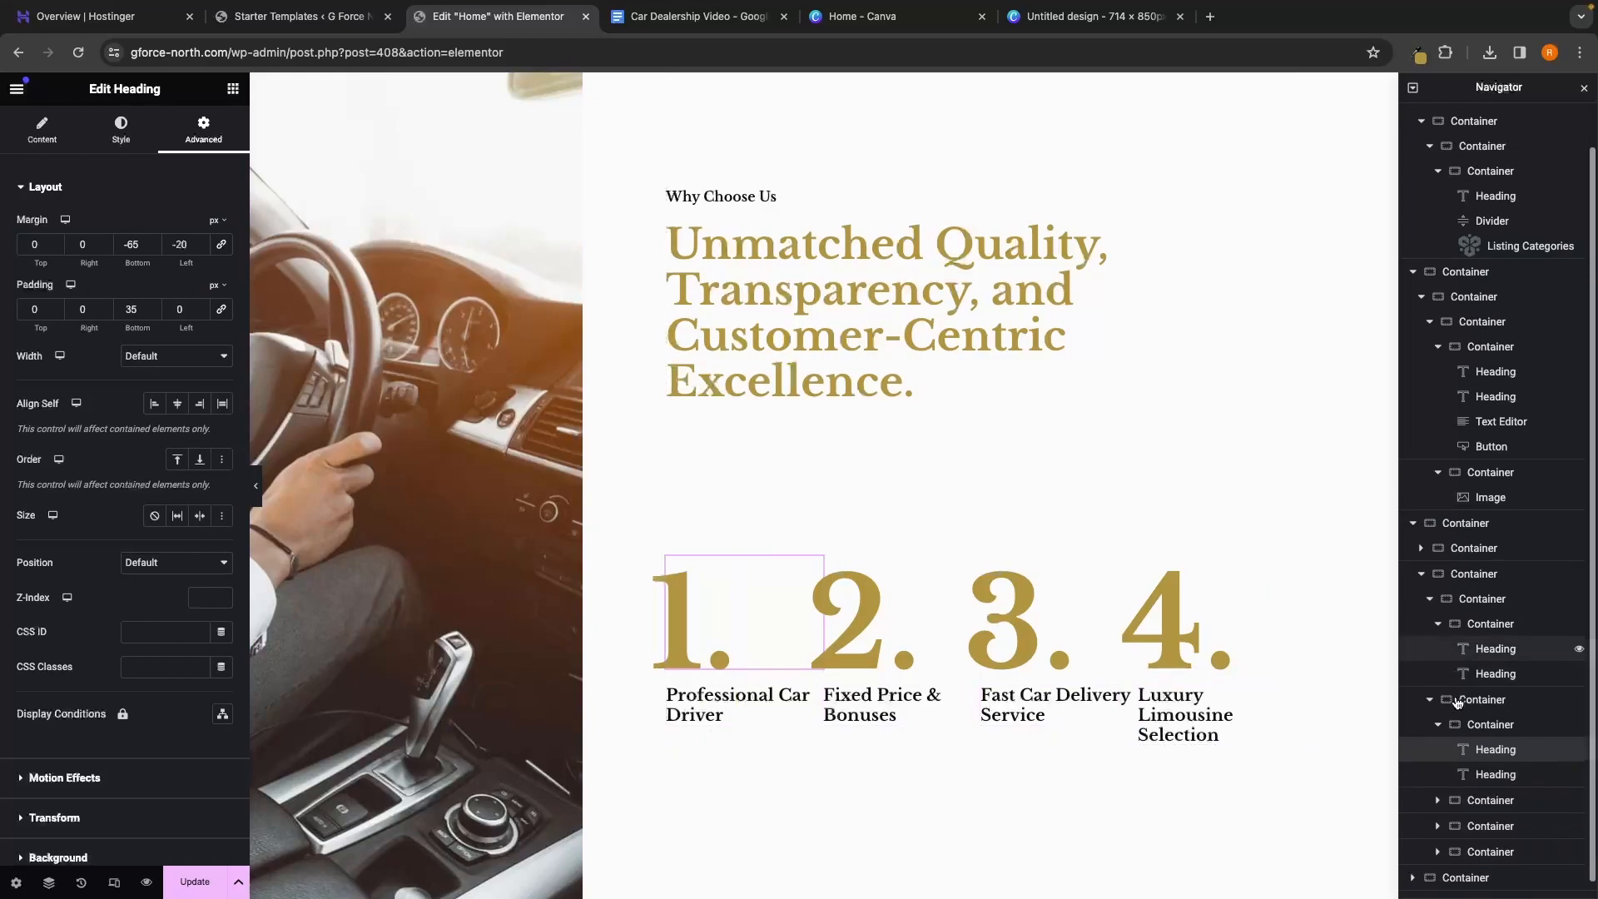
Change the numbered features container's Advanced Padding Top from 125 to 30 px
click(1485, 717)
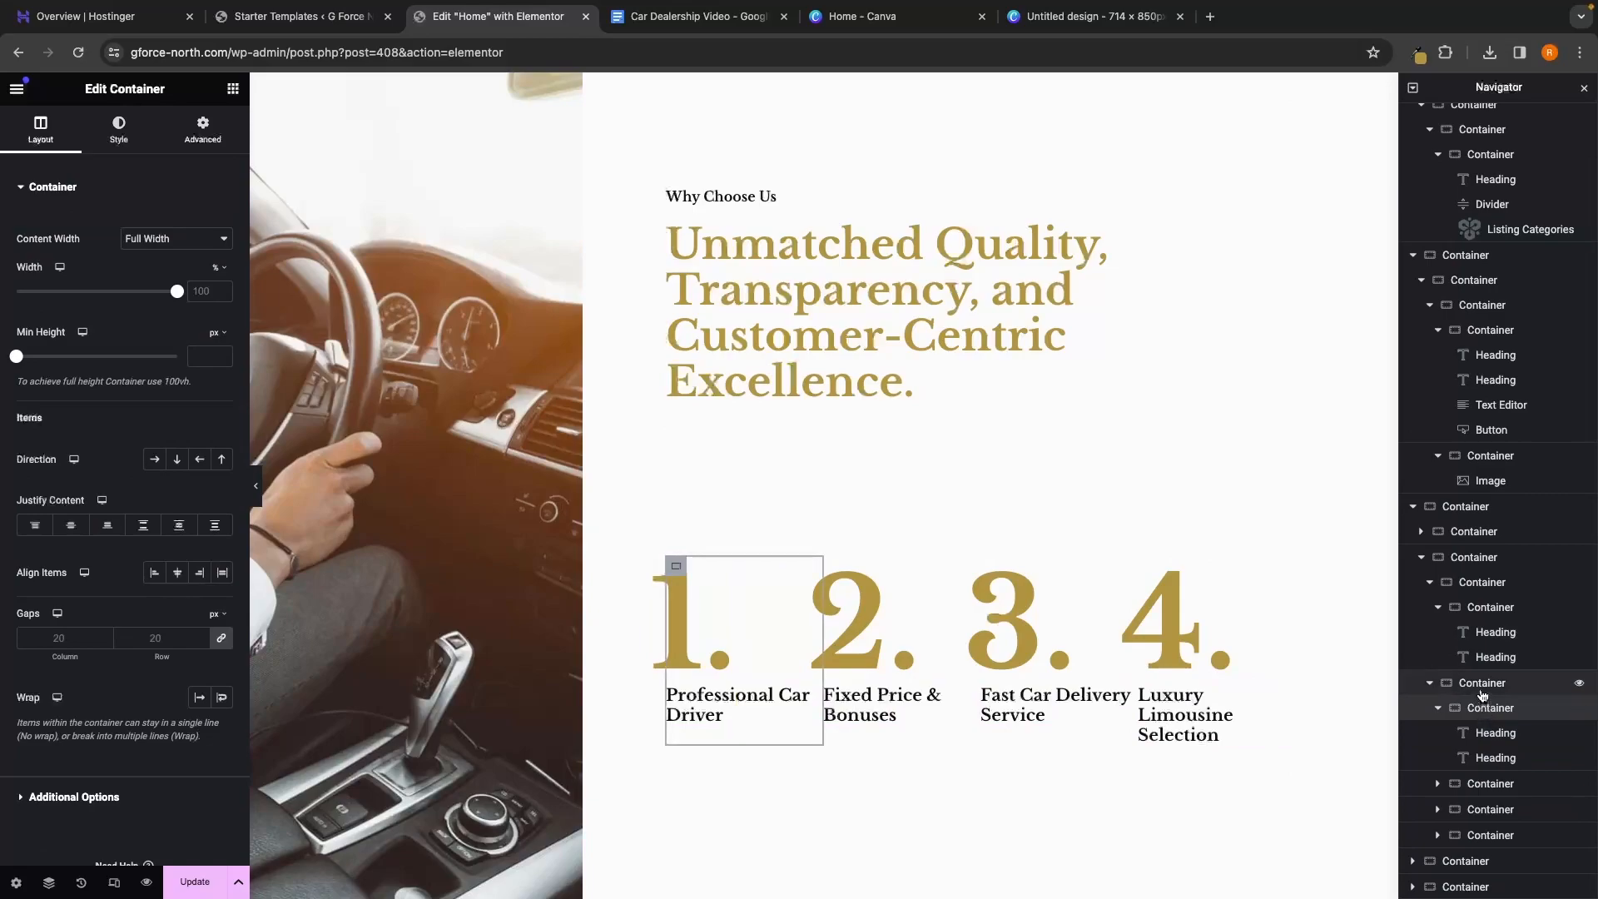
click(1482, 693)
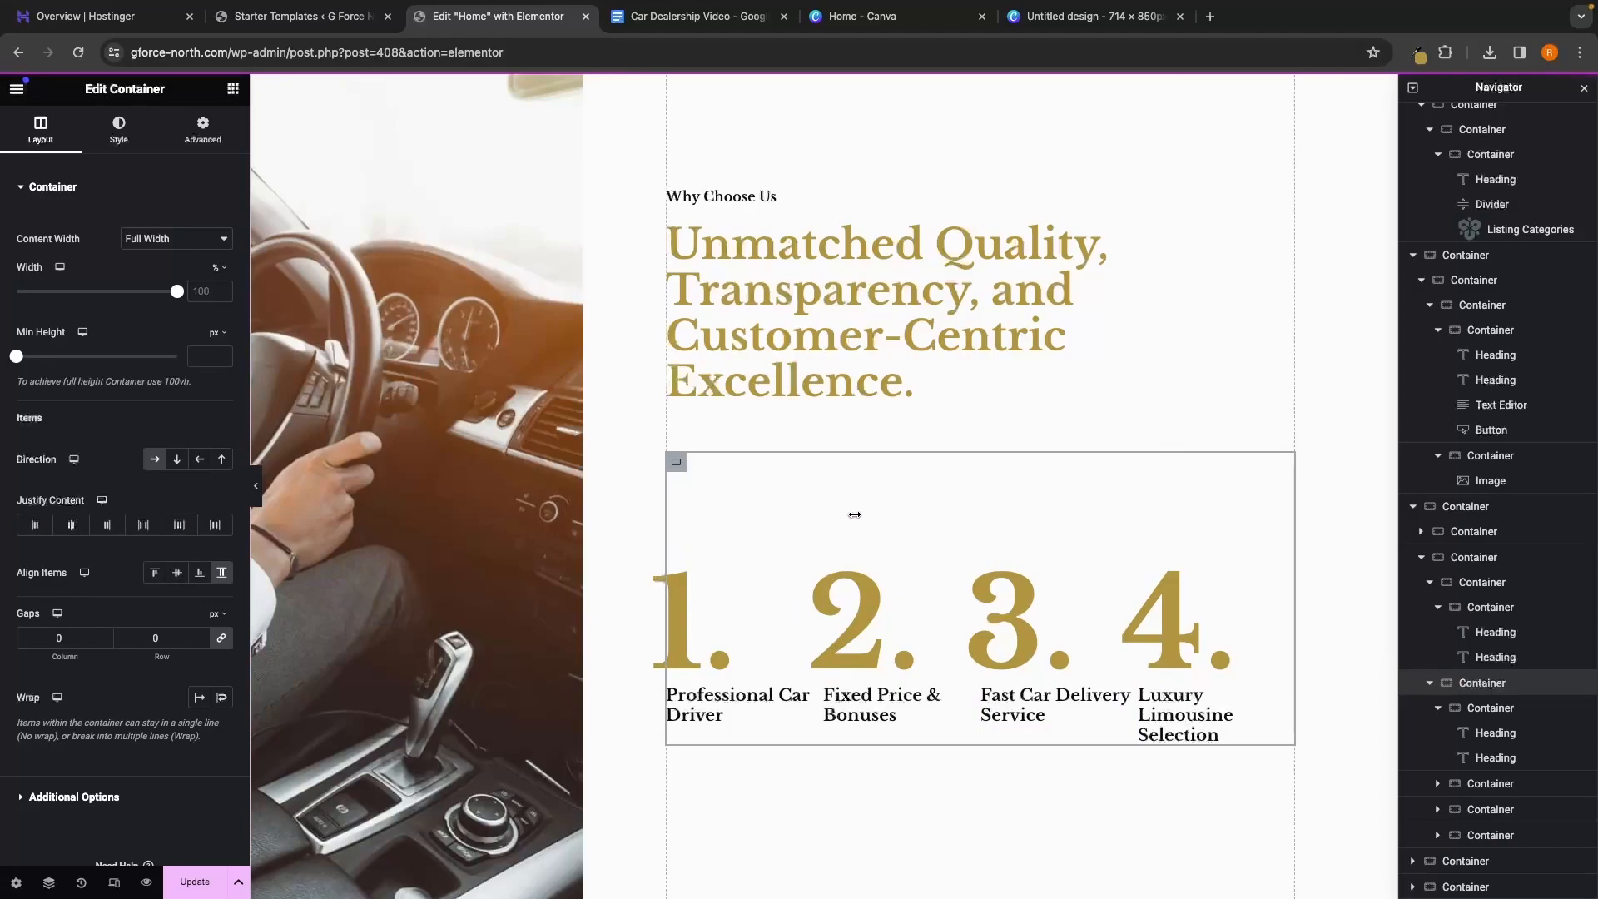
scroll(607, 321, up, 1)
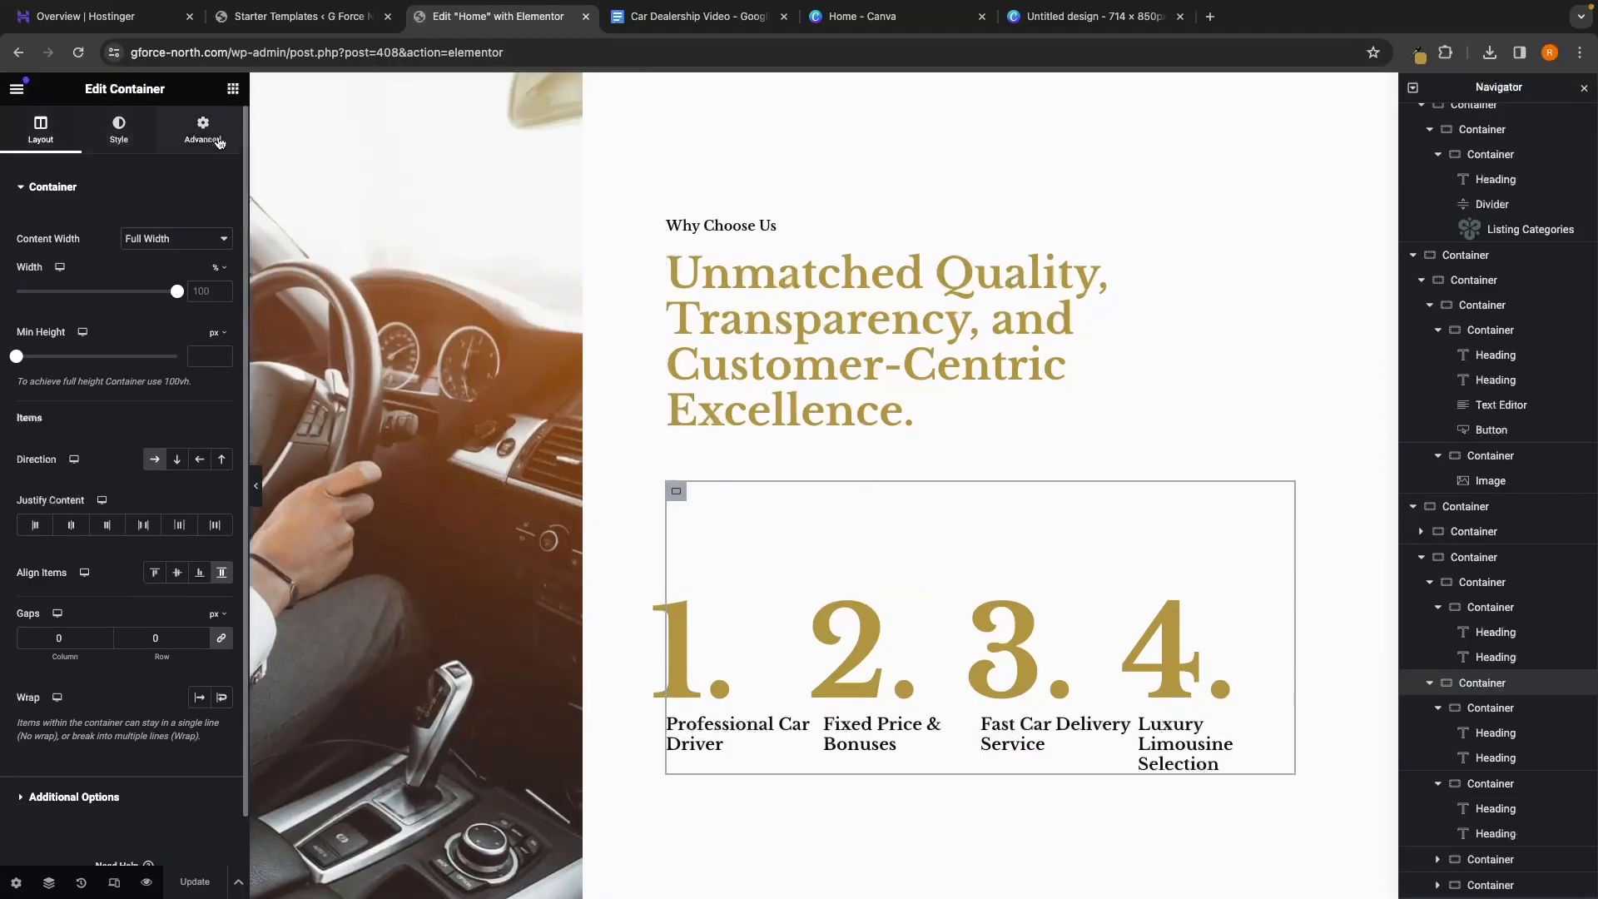
click(205, 139)
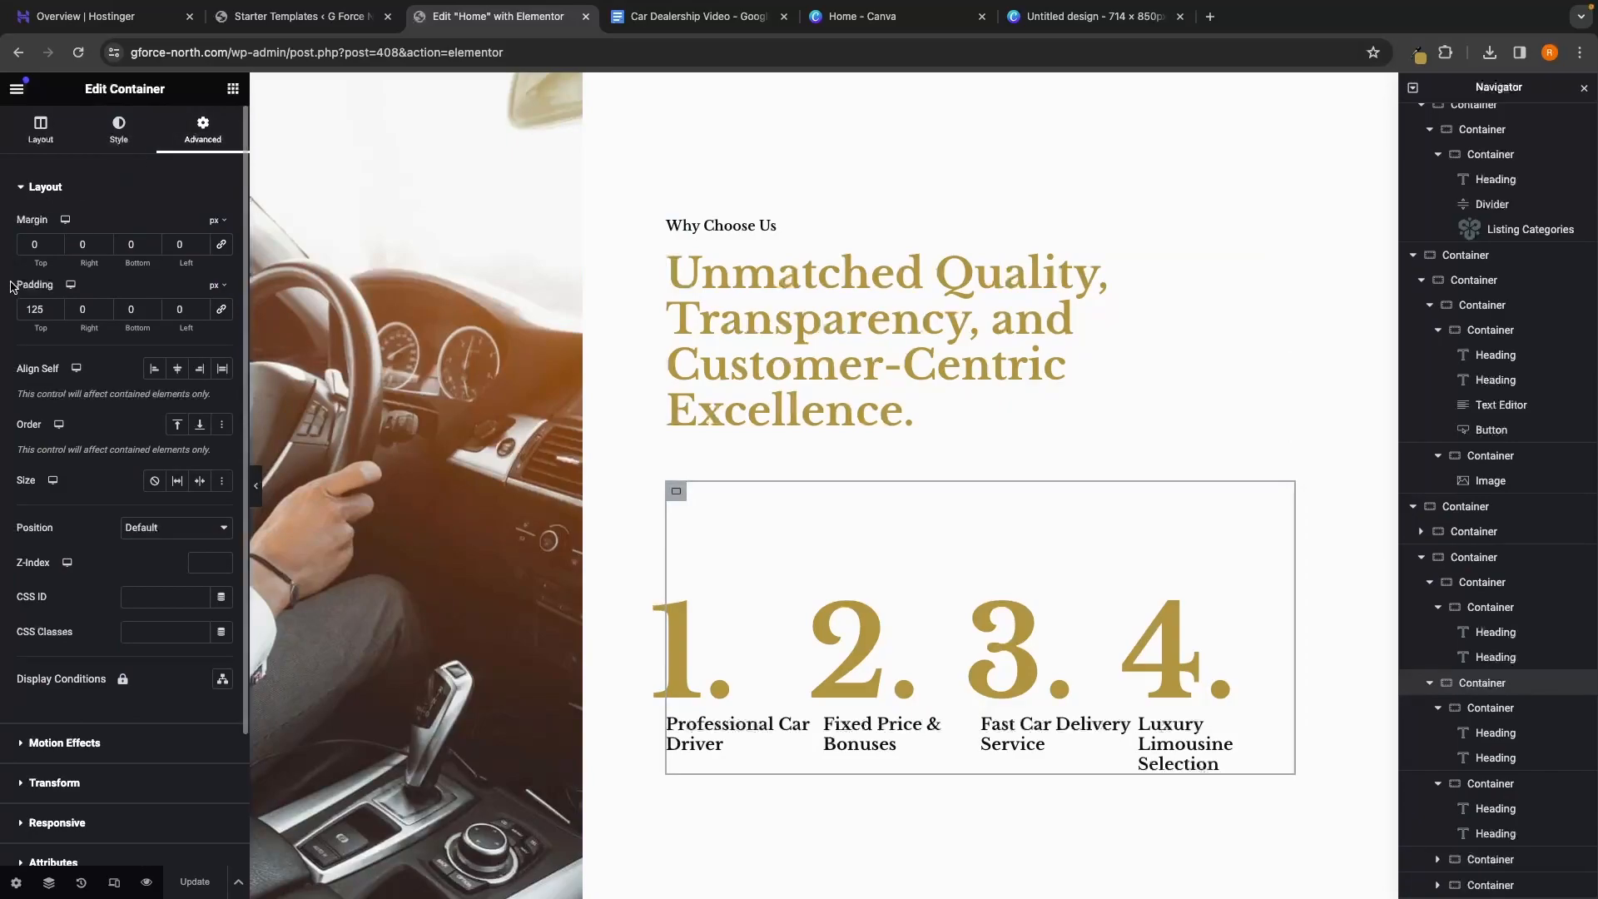
click(54, 313)
drag(55, 314, 55, 315)
click(54, 305)
click(54, 305)
click(54, 305)
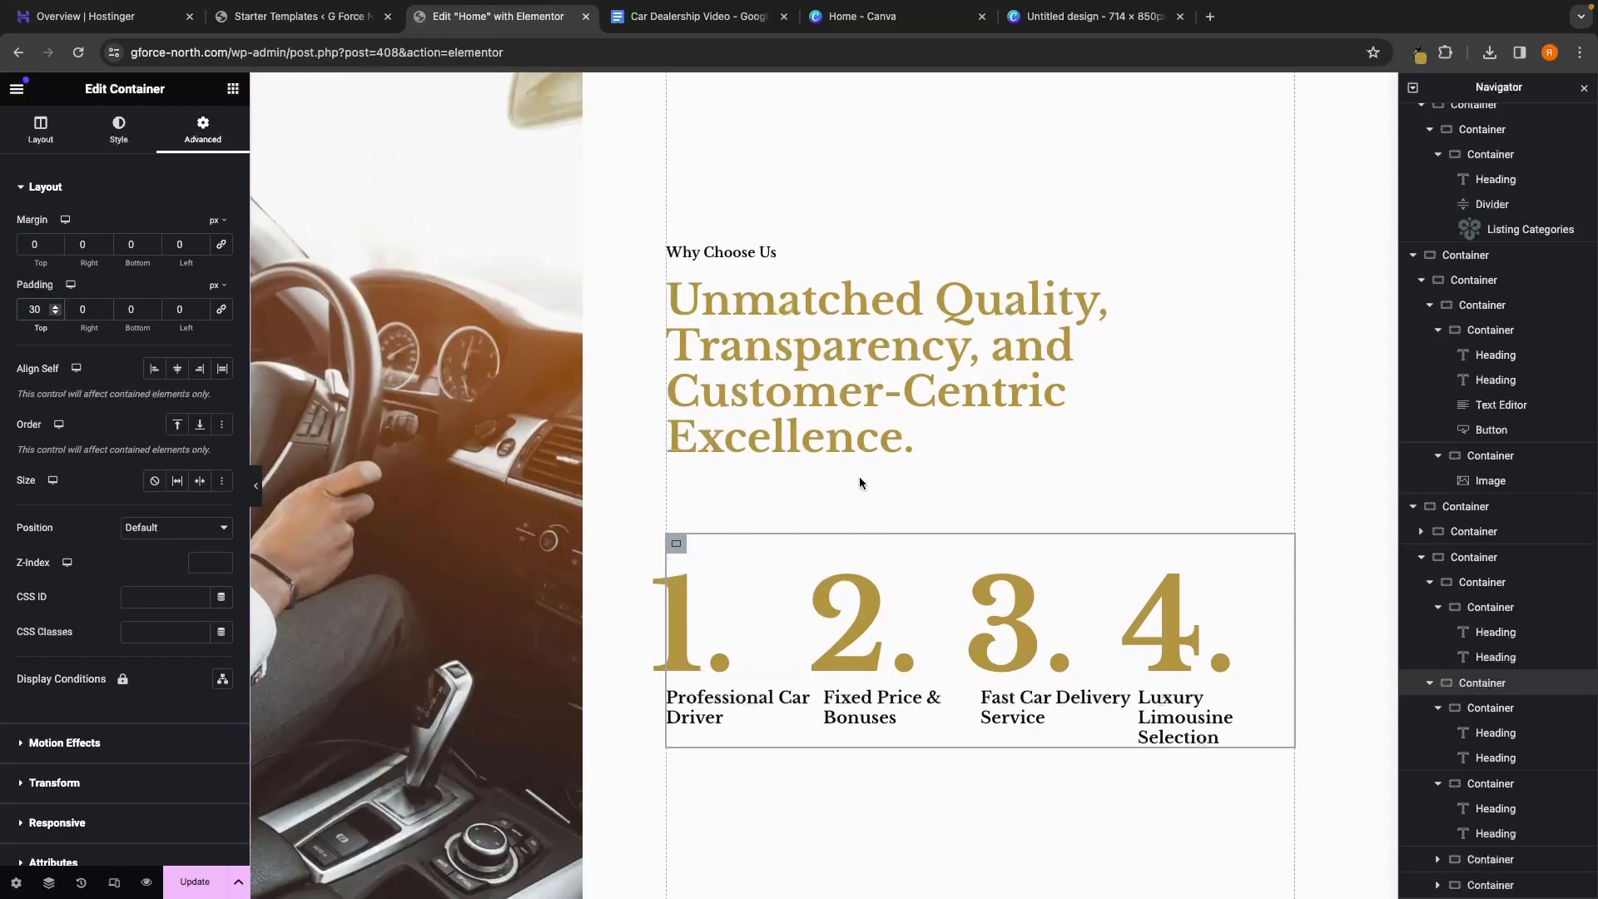
scroll(896, 622, down, 1)
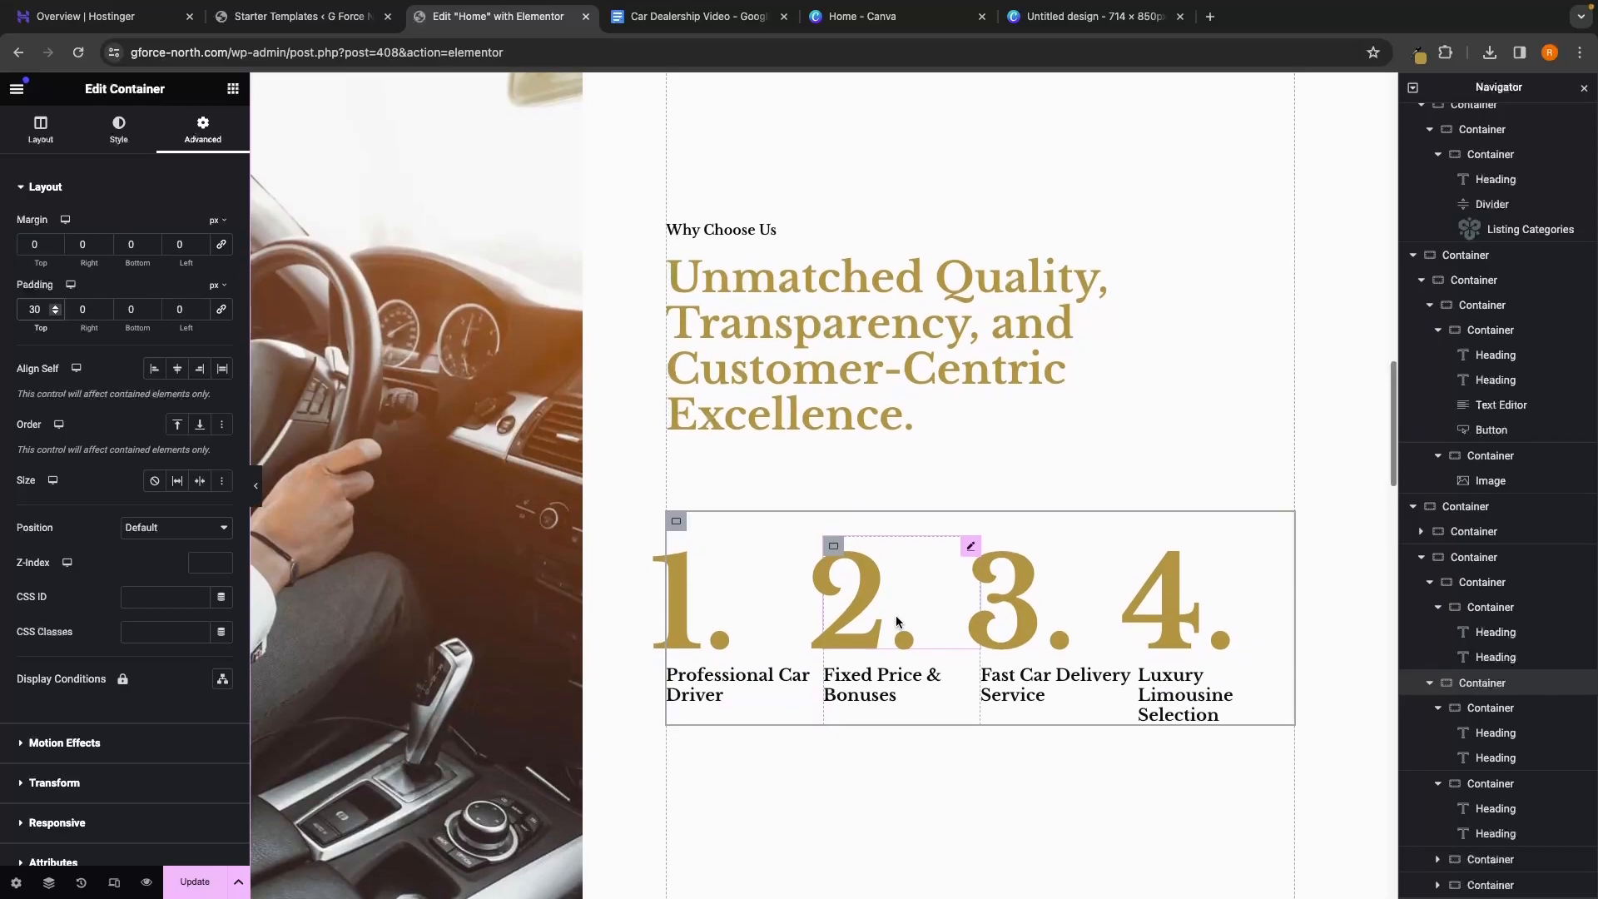
scroll(728, 618, down, 1)
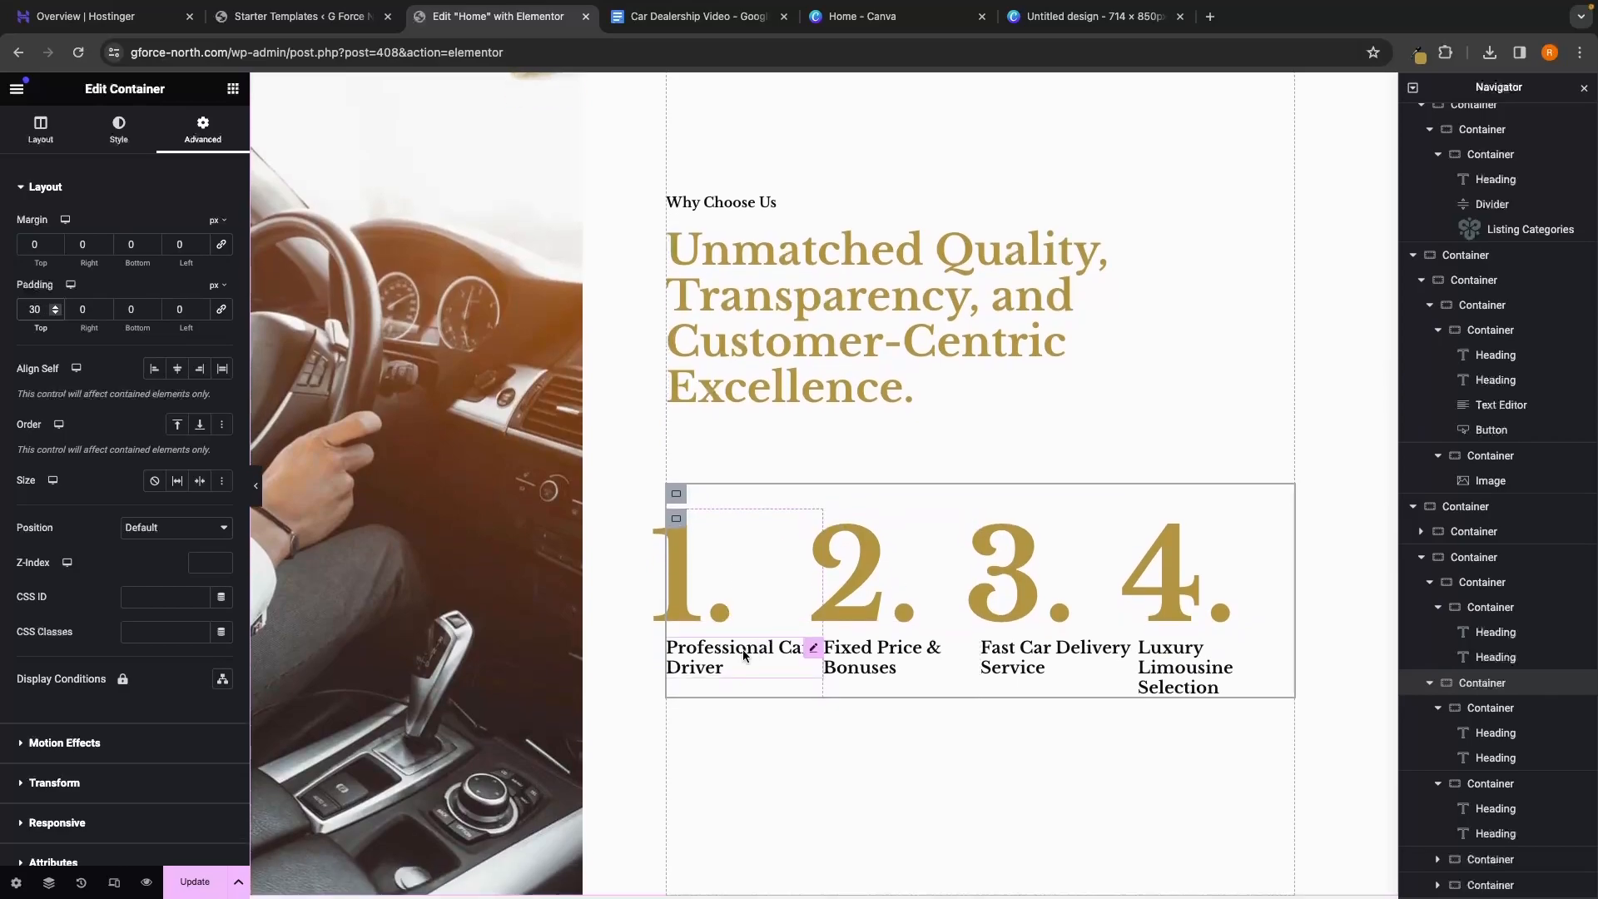
click(733, 650)
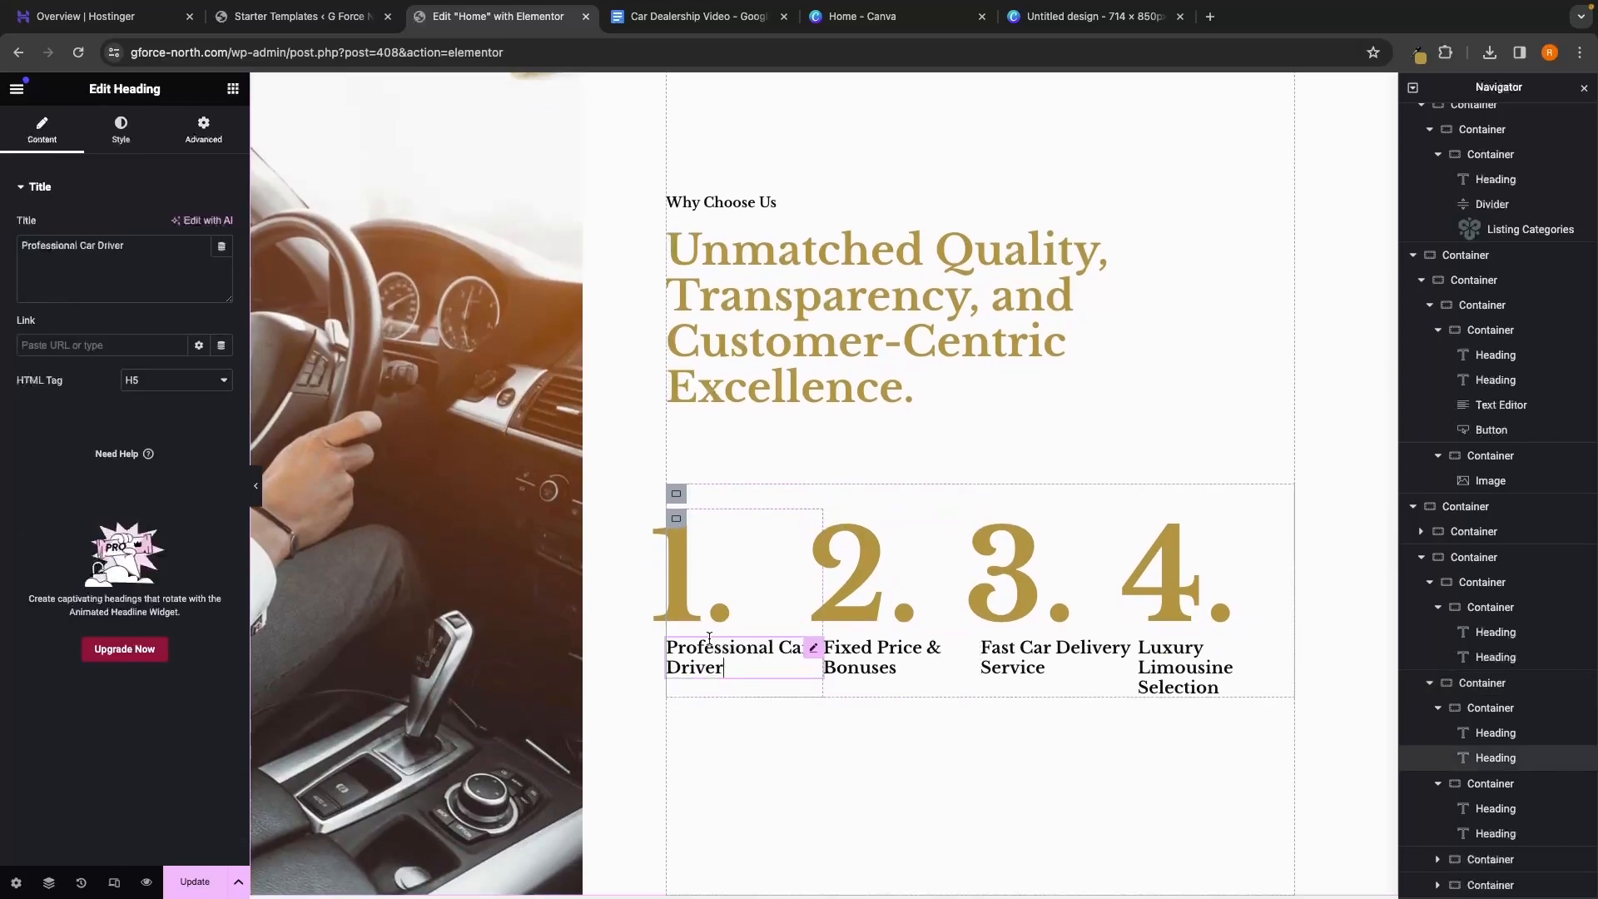
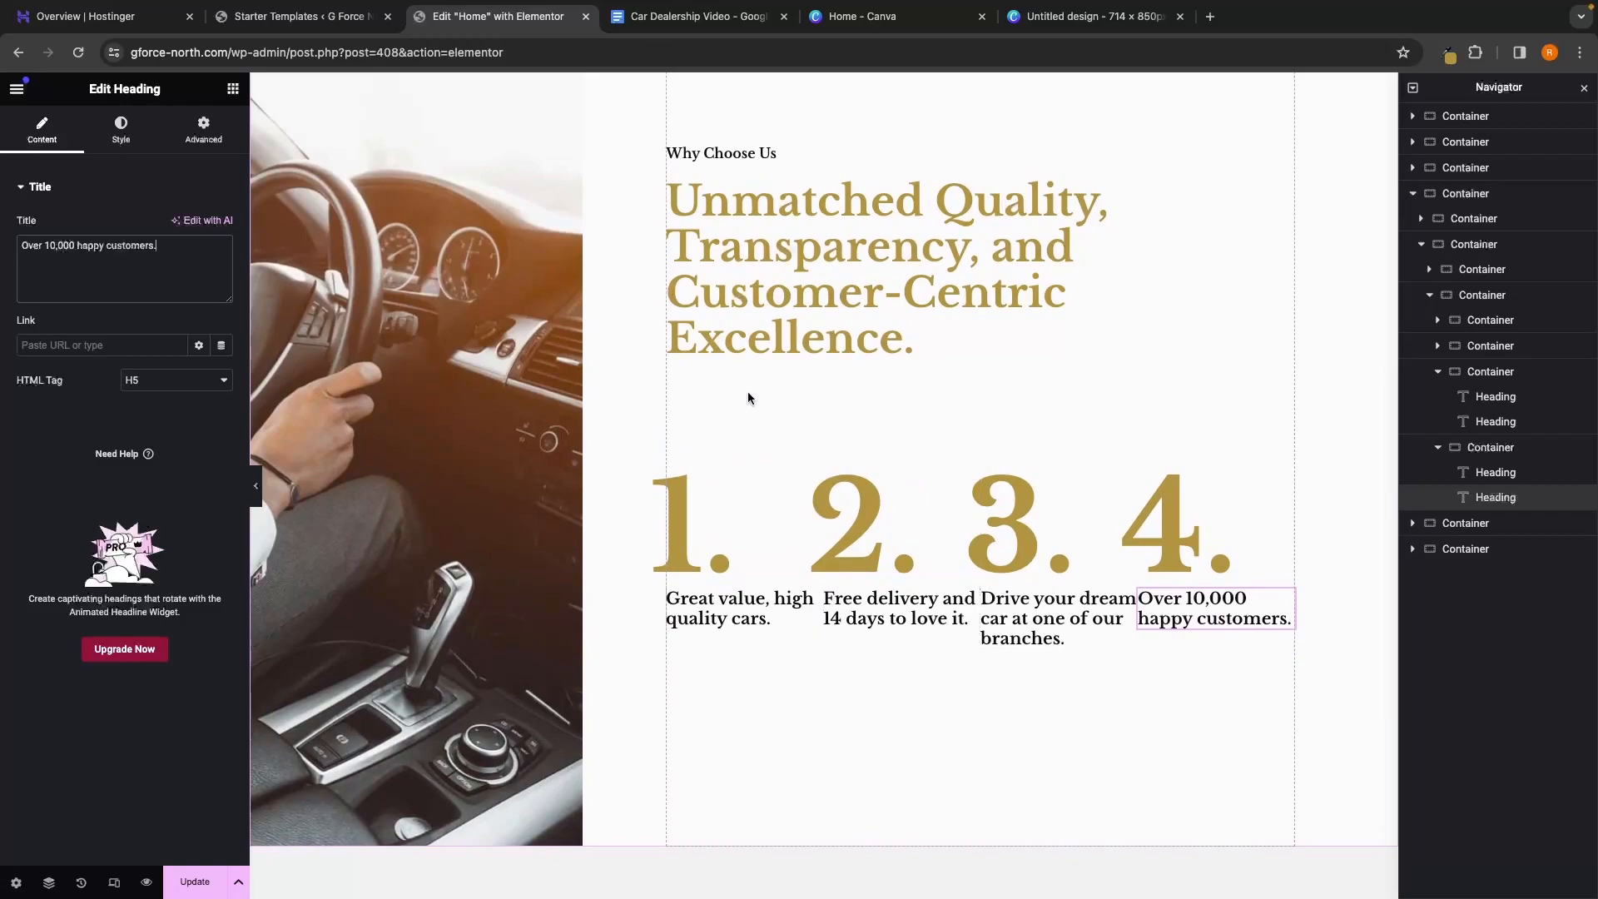
Select the car-interior photo in Why Choose Us to show its Edit Image settings
click(328, 350)
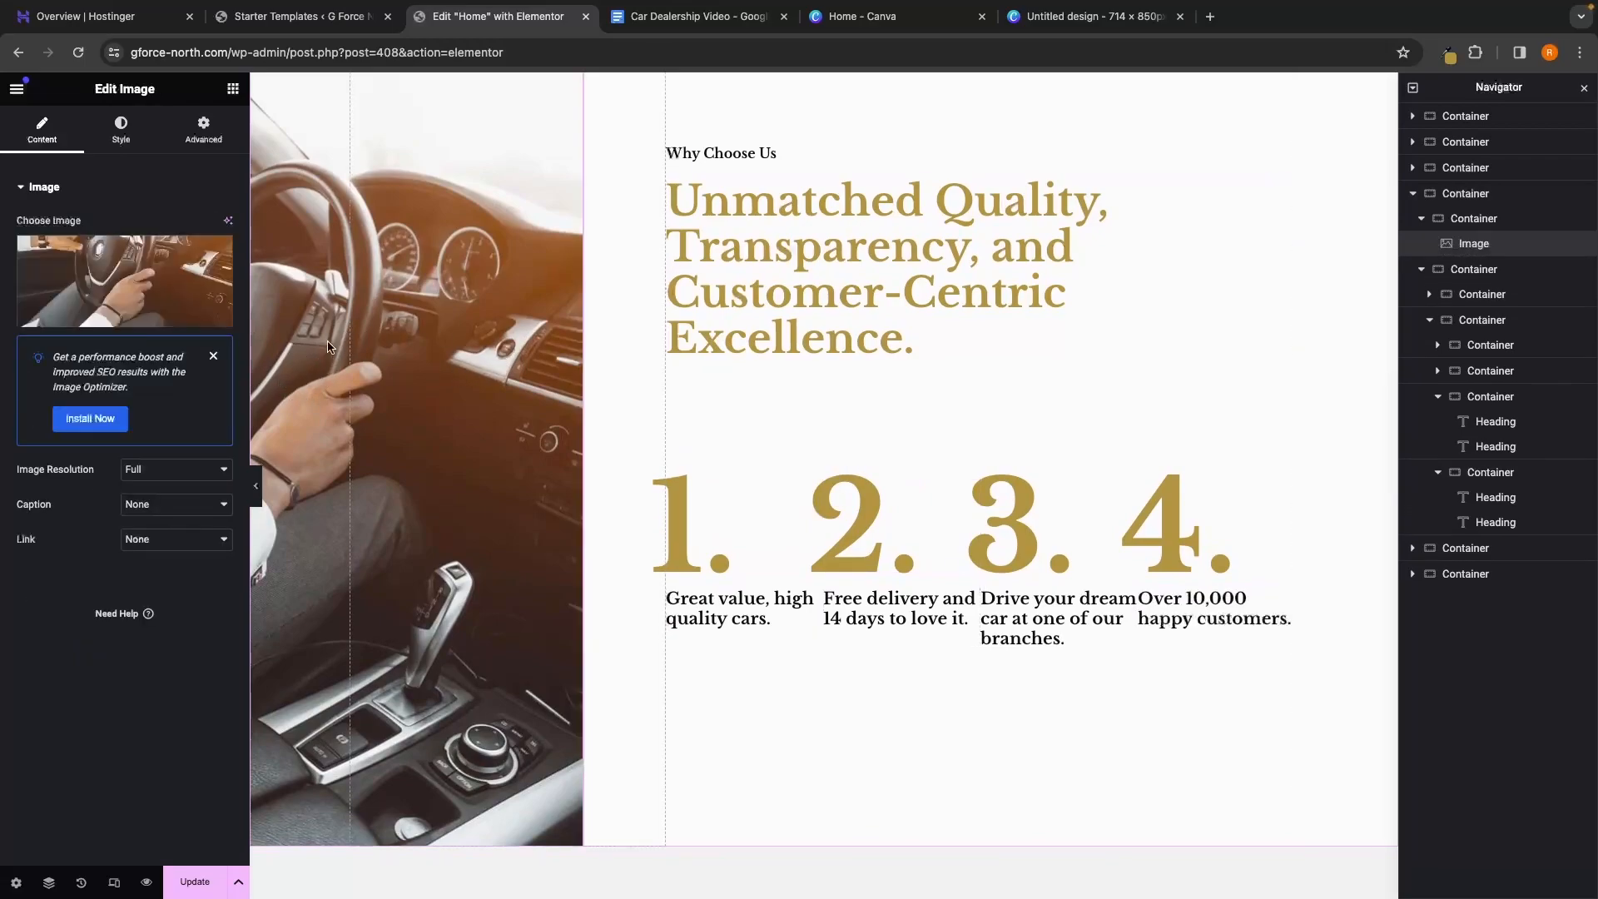
scroll(329, 359, up, 4)
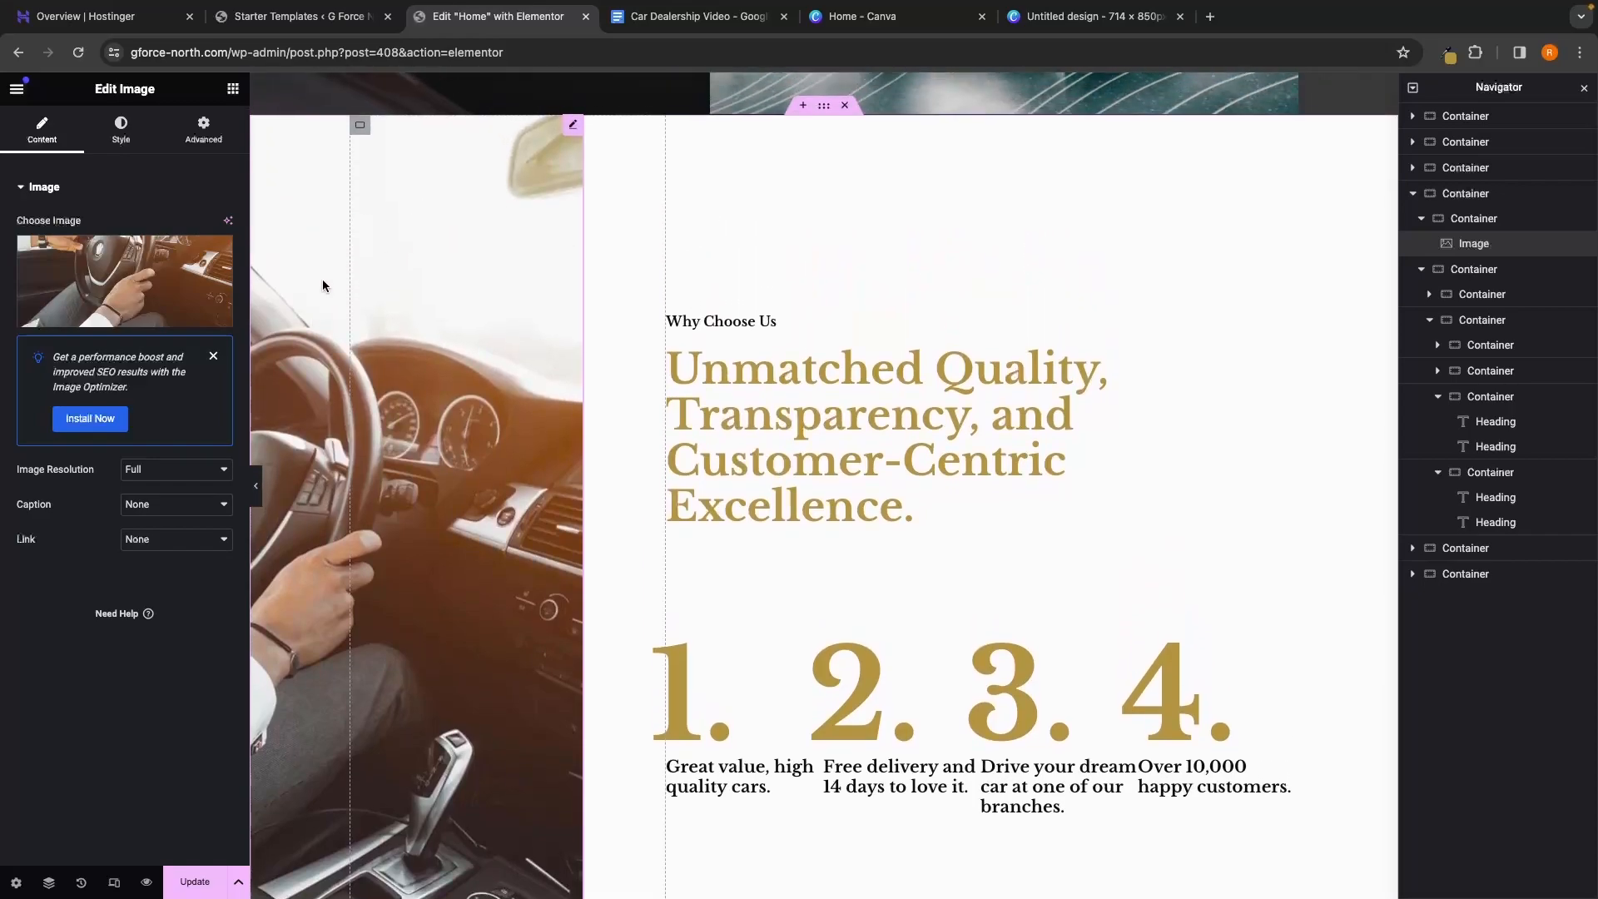
scroll(357, 396, down, 2)
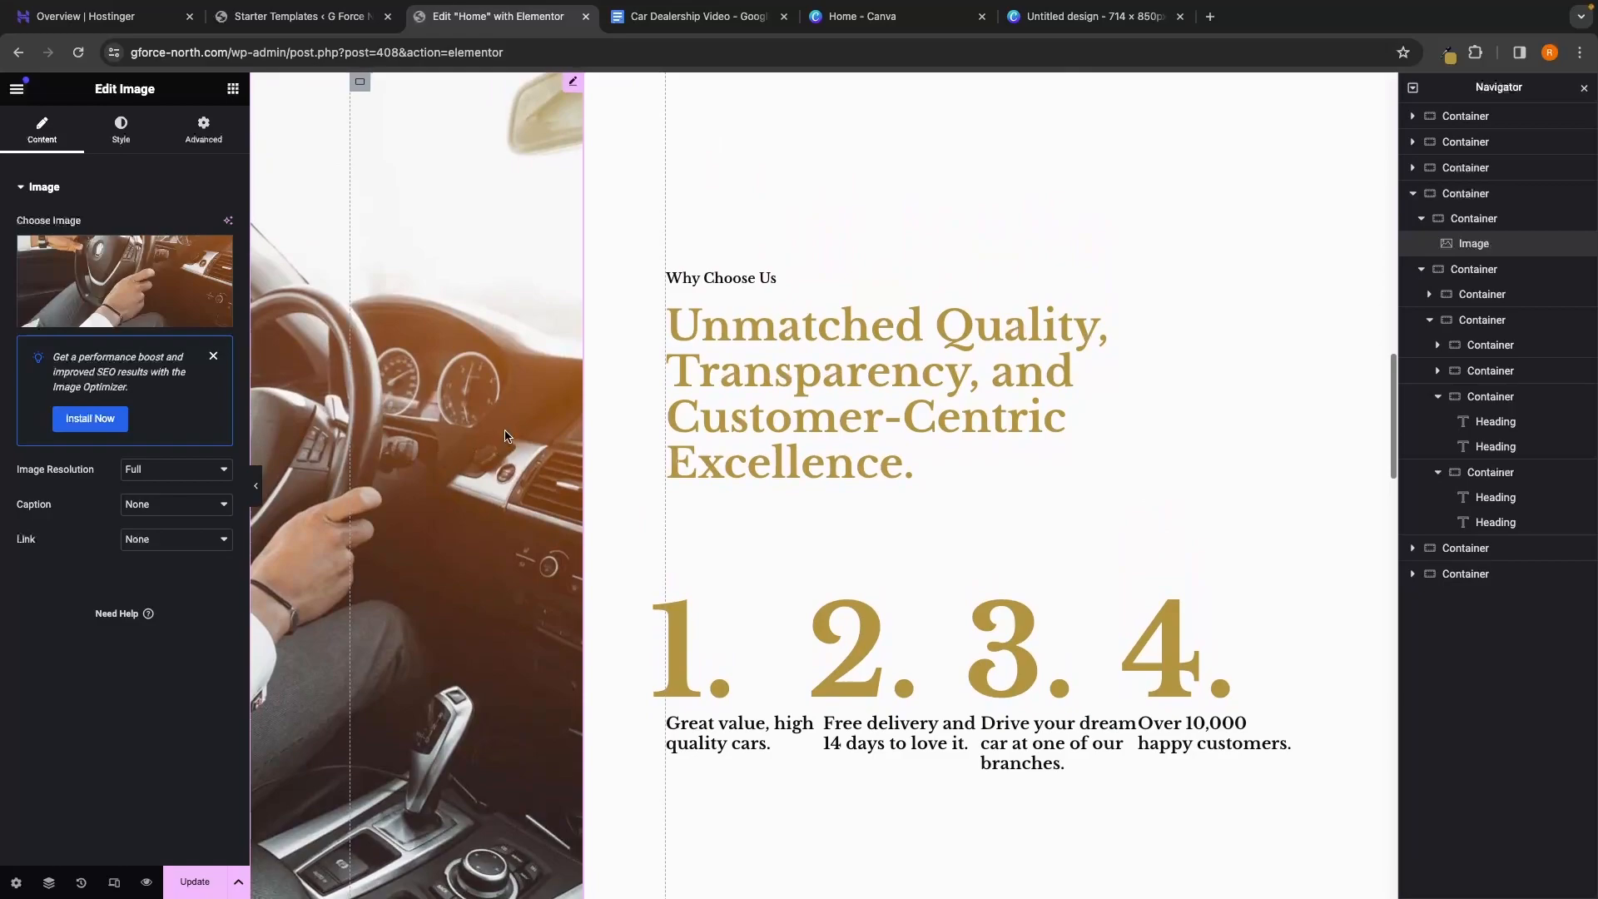
scroll(495, 448, down, 2)
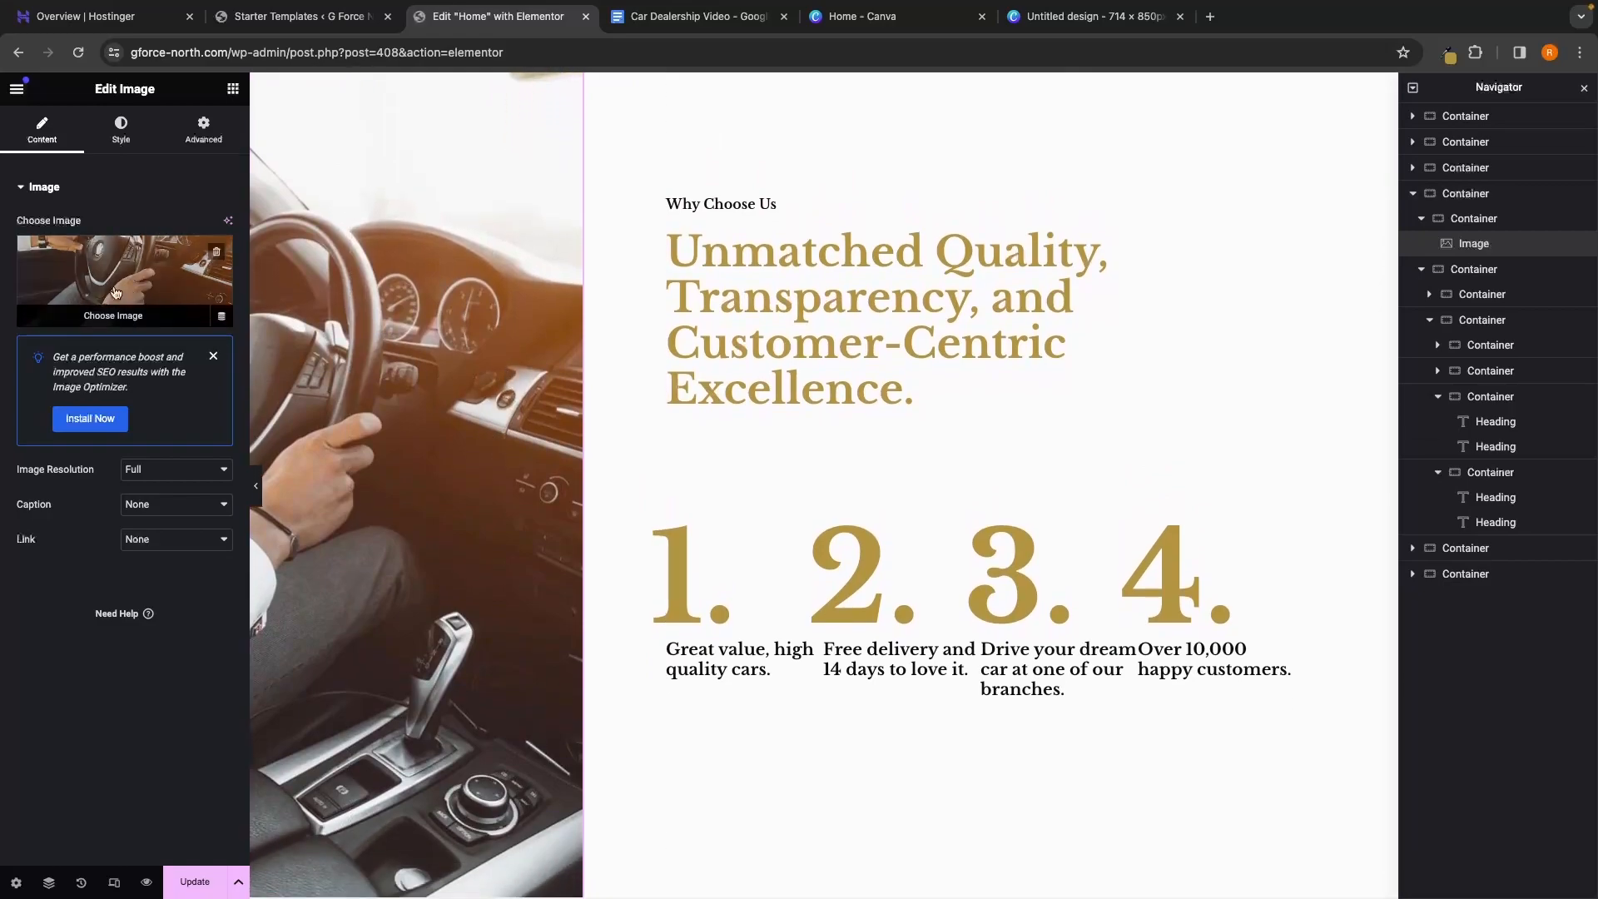
mouse_move(123, 324)
scroll(421, 331, down, 1)
scroll(421, 331, up, 2)
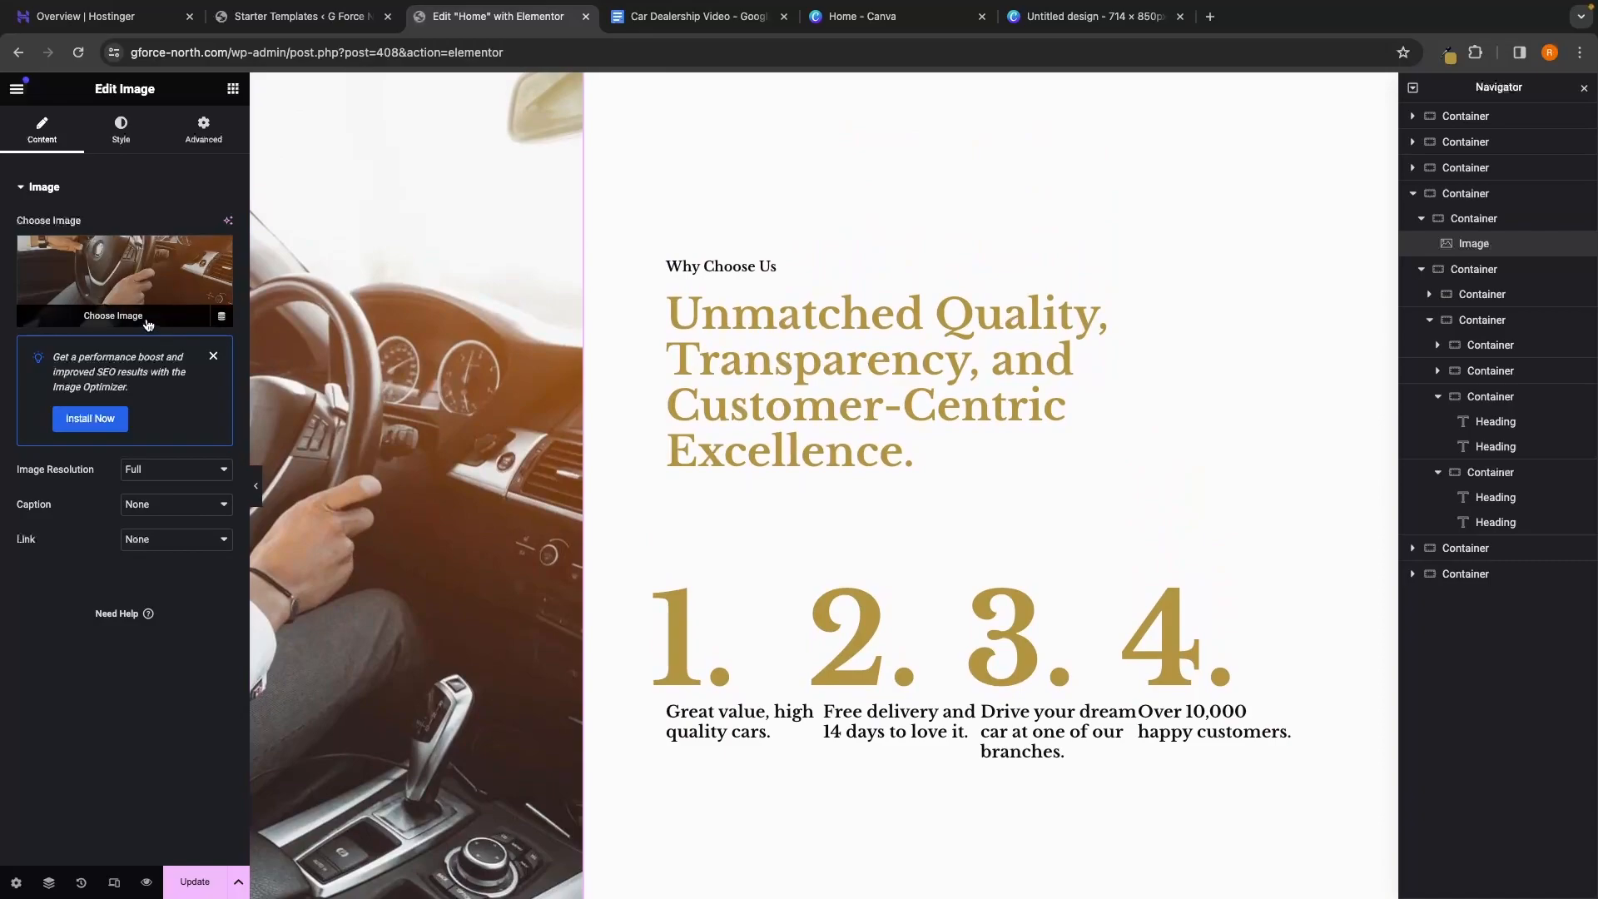
Check the photo's file details in the media library, then close it keeping the same image
click(122, 321)
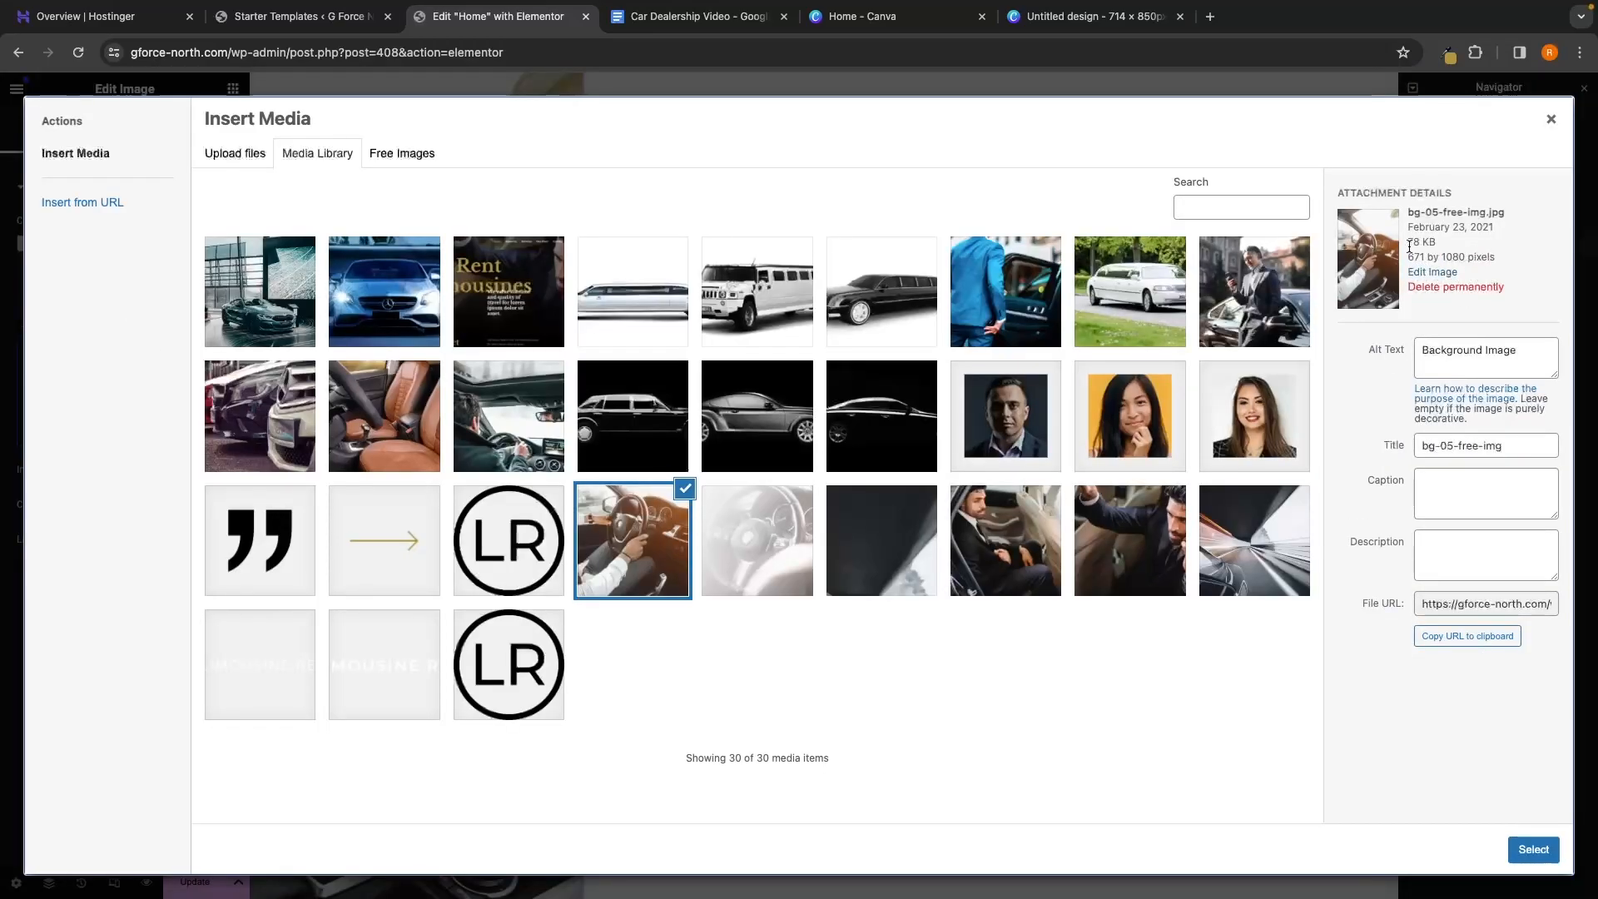
drag(1407, 259, 1413, 255)
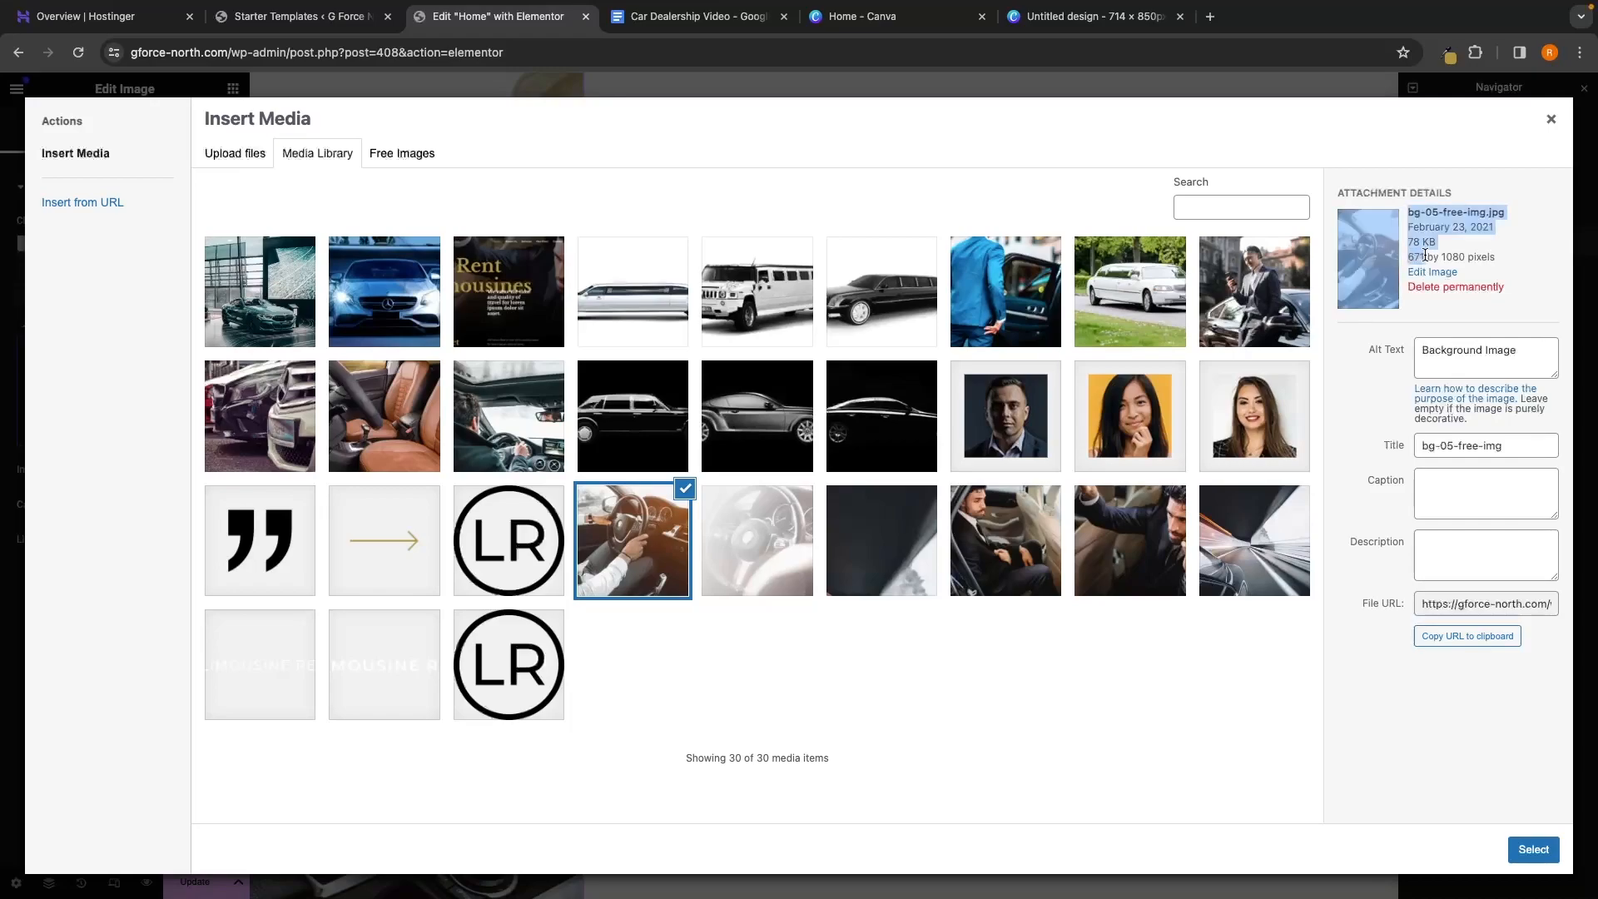
click(1442, 256)
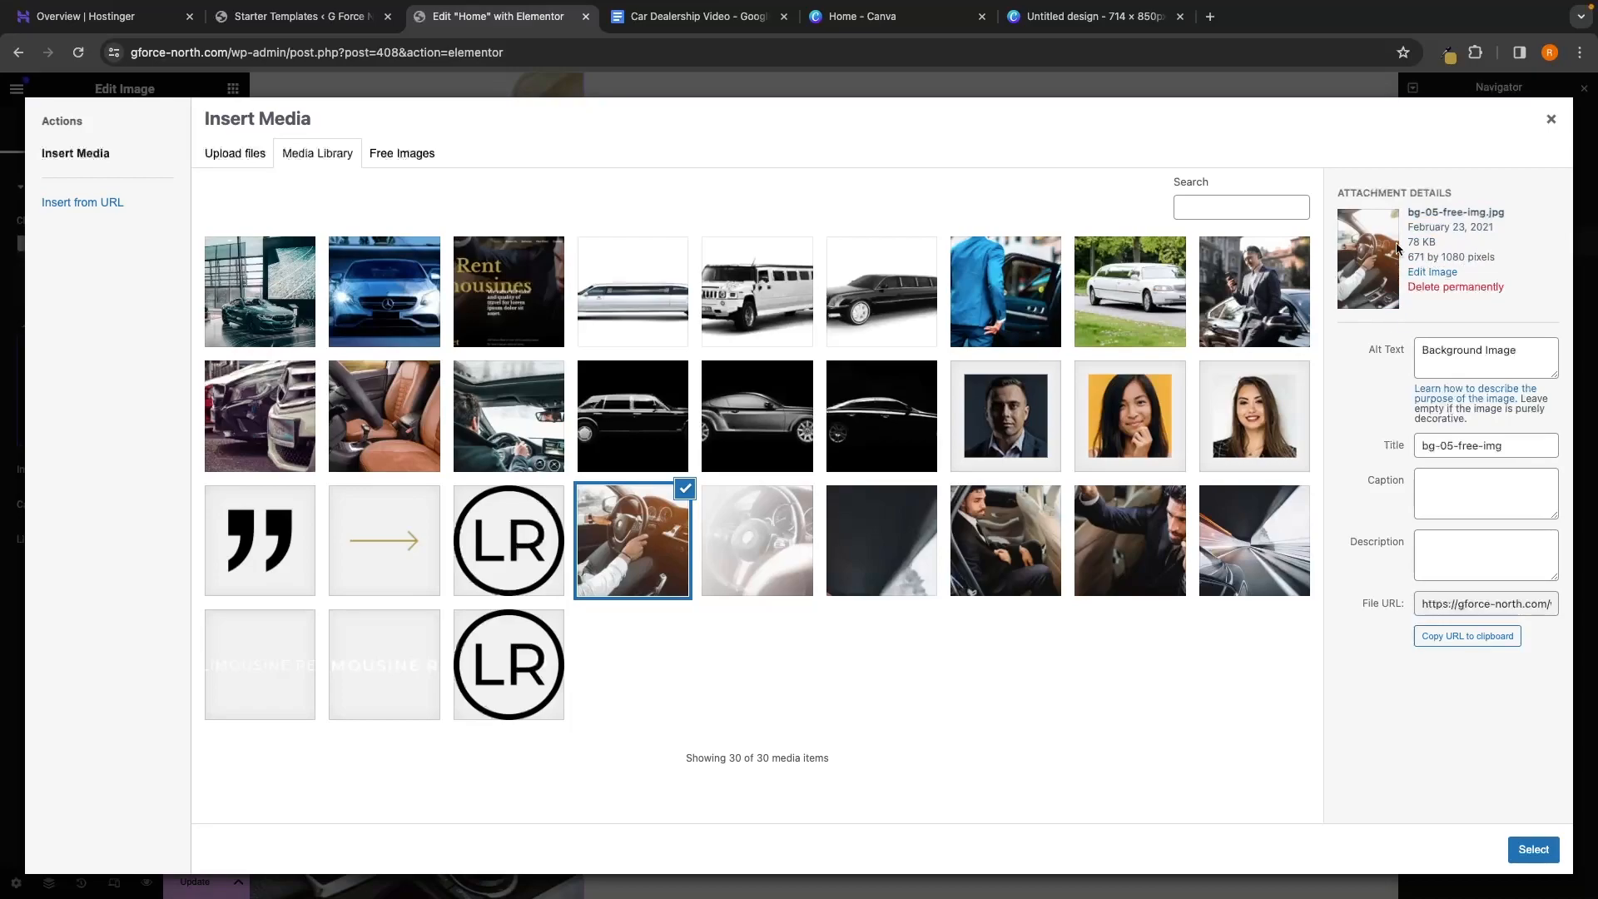
click(1550, 121)
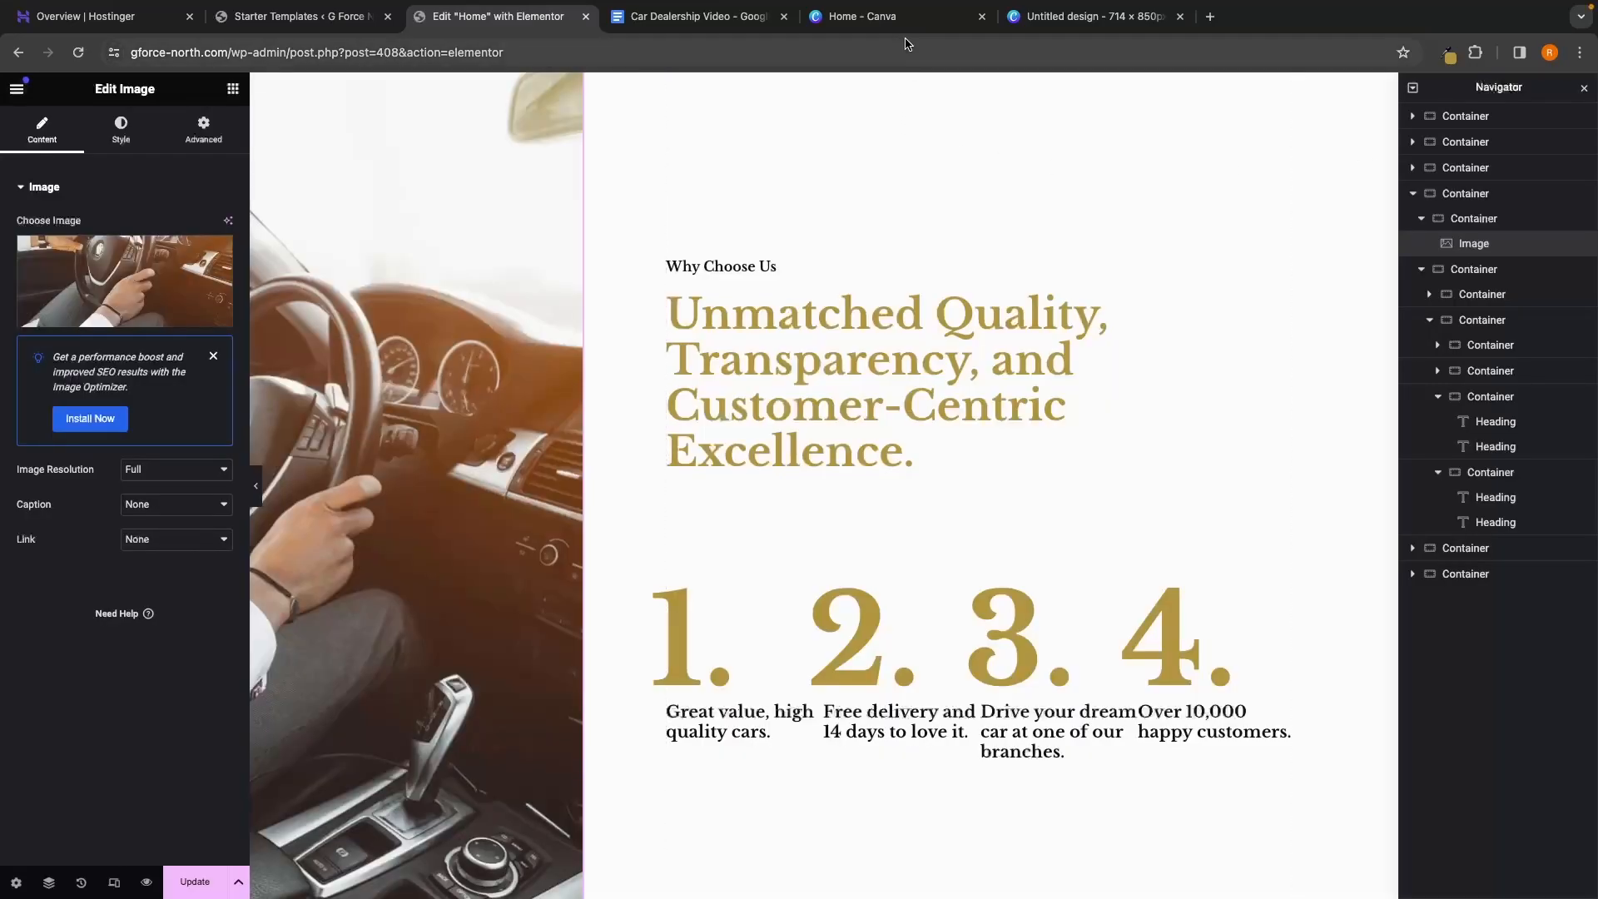
Look over the Canva tab, then close the blank Starter Templates tab
click(862, 16)
scroll(806, 387, down, 4)
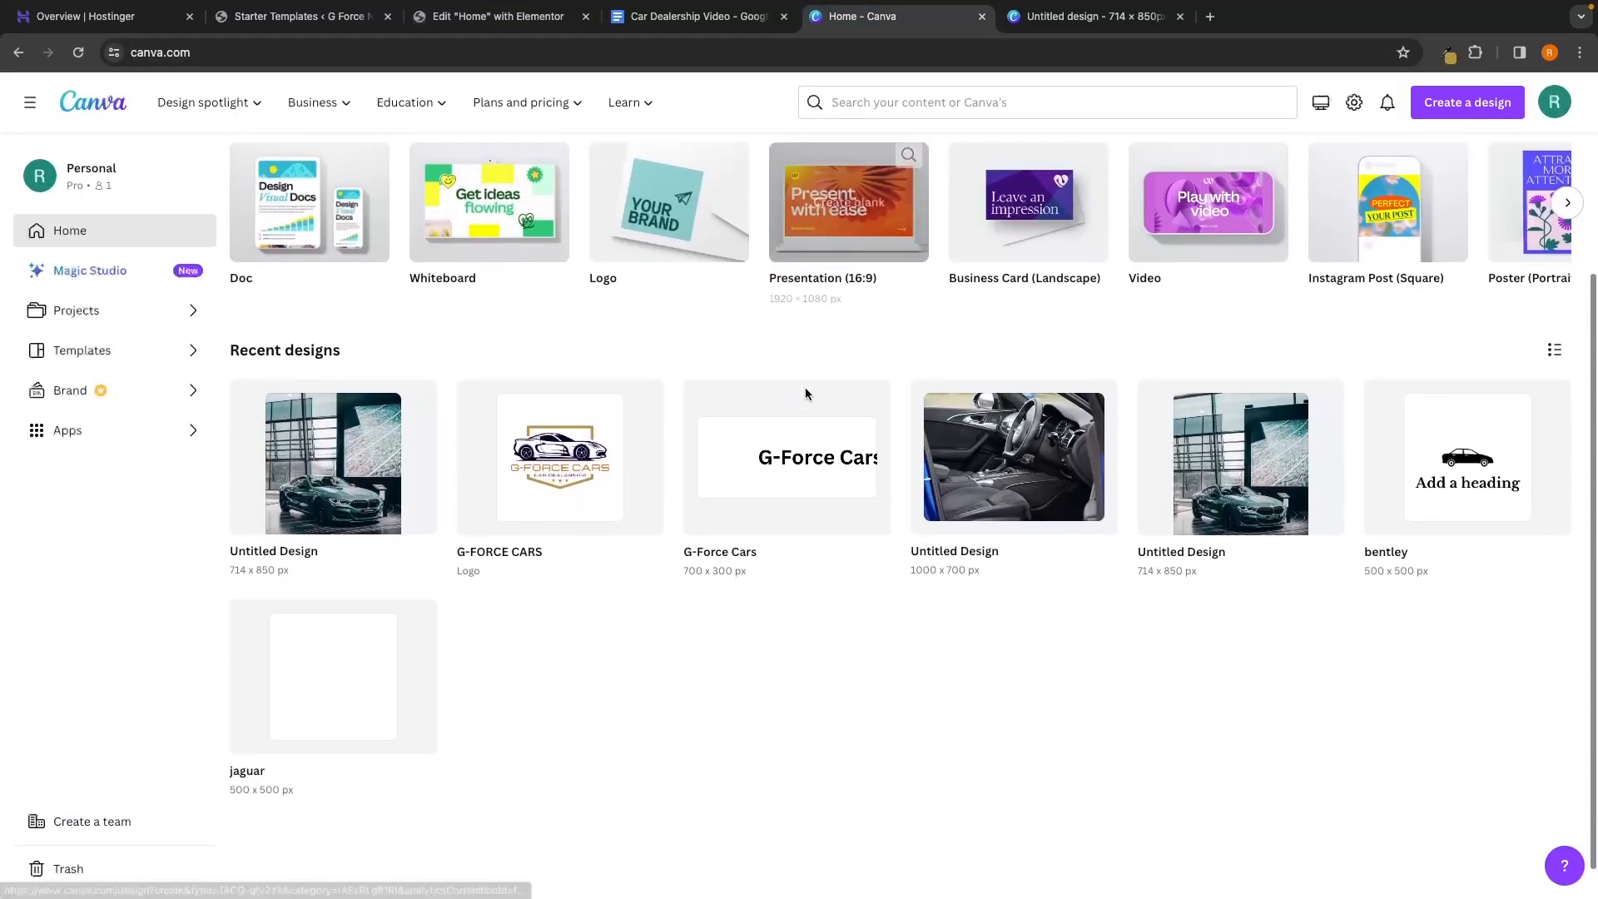
click(283, 17)
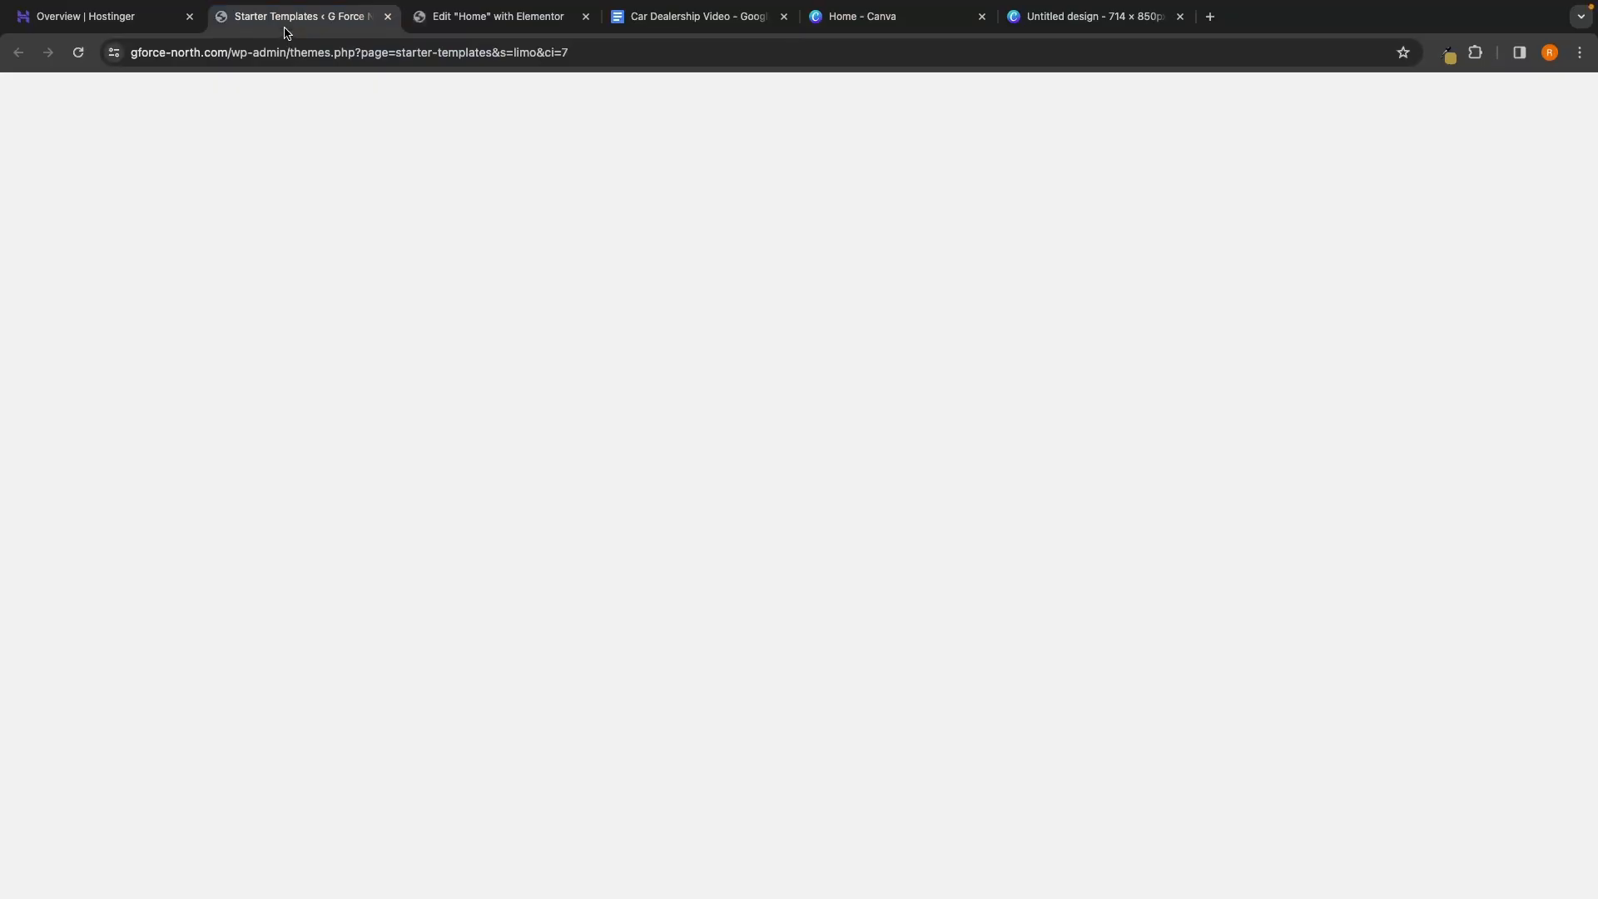
key(ctrl+w)
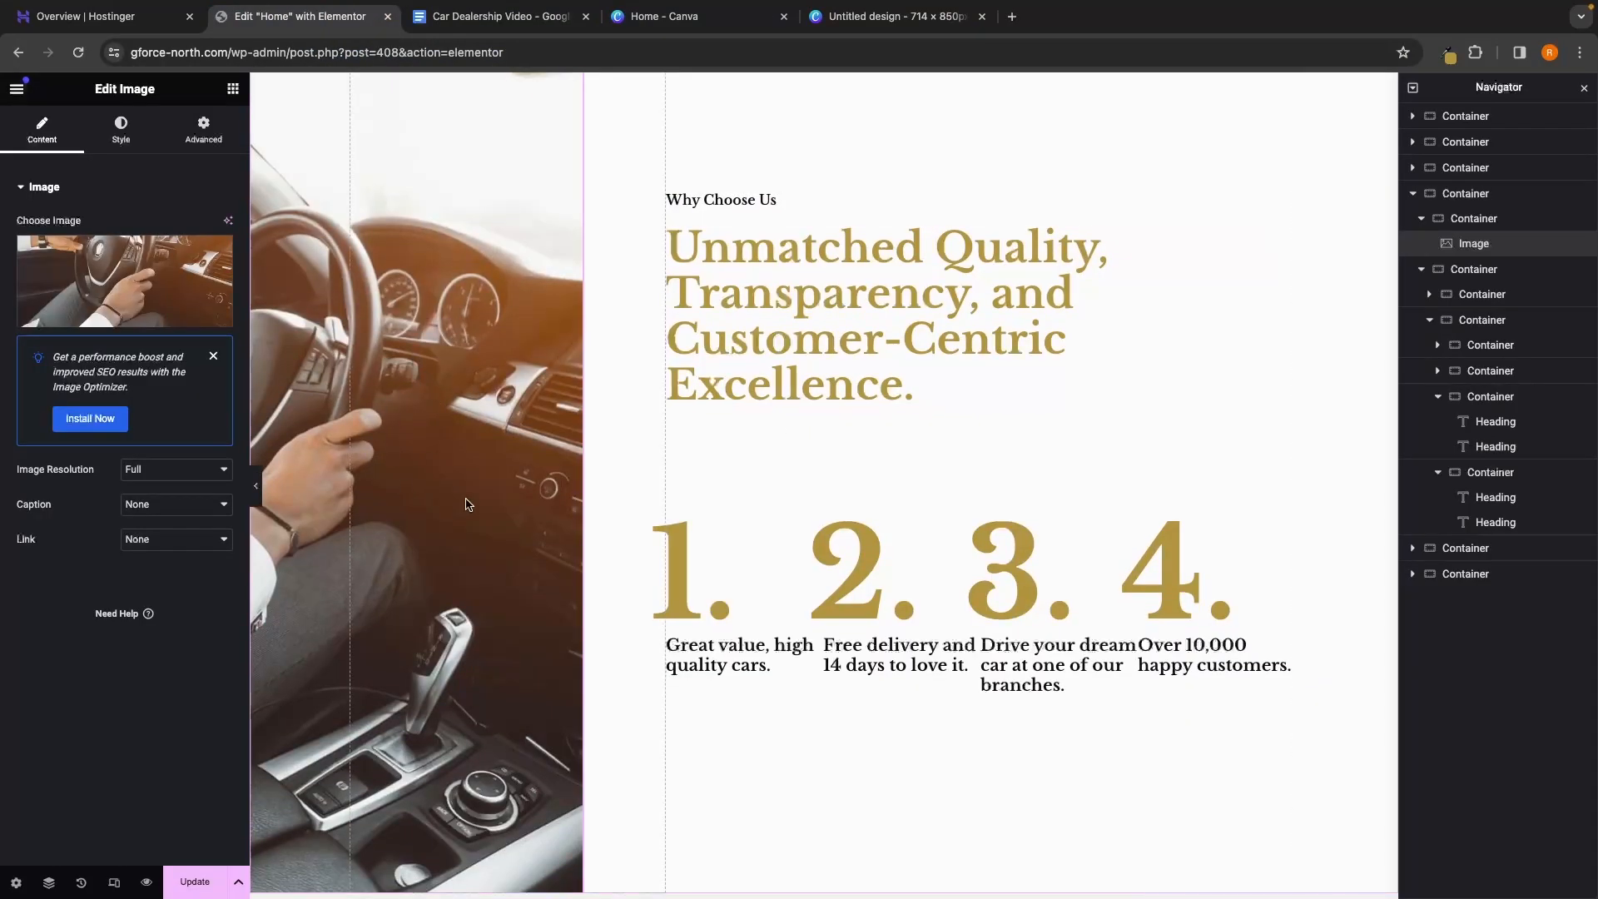
Delete the arrow Icon widget beside the Testimonials heading through its Navigator context menu
scroll(903, 561, down, 2)
scroll(902, 555, down, 7)
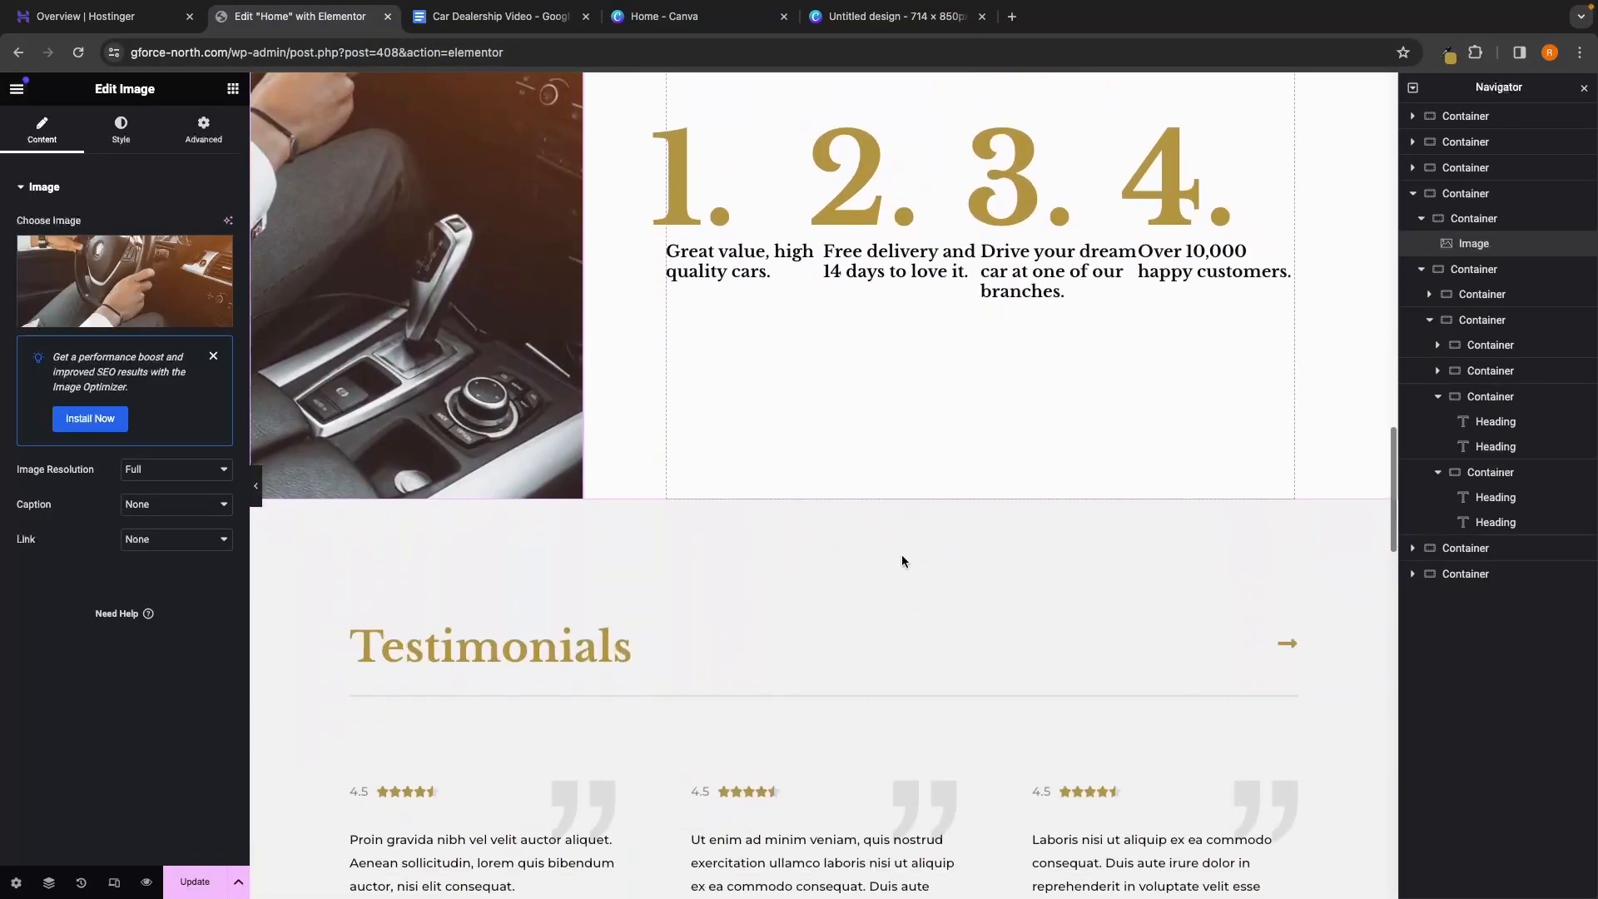
scroll(902, 561, down, 2)
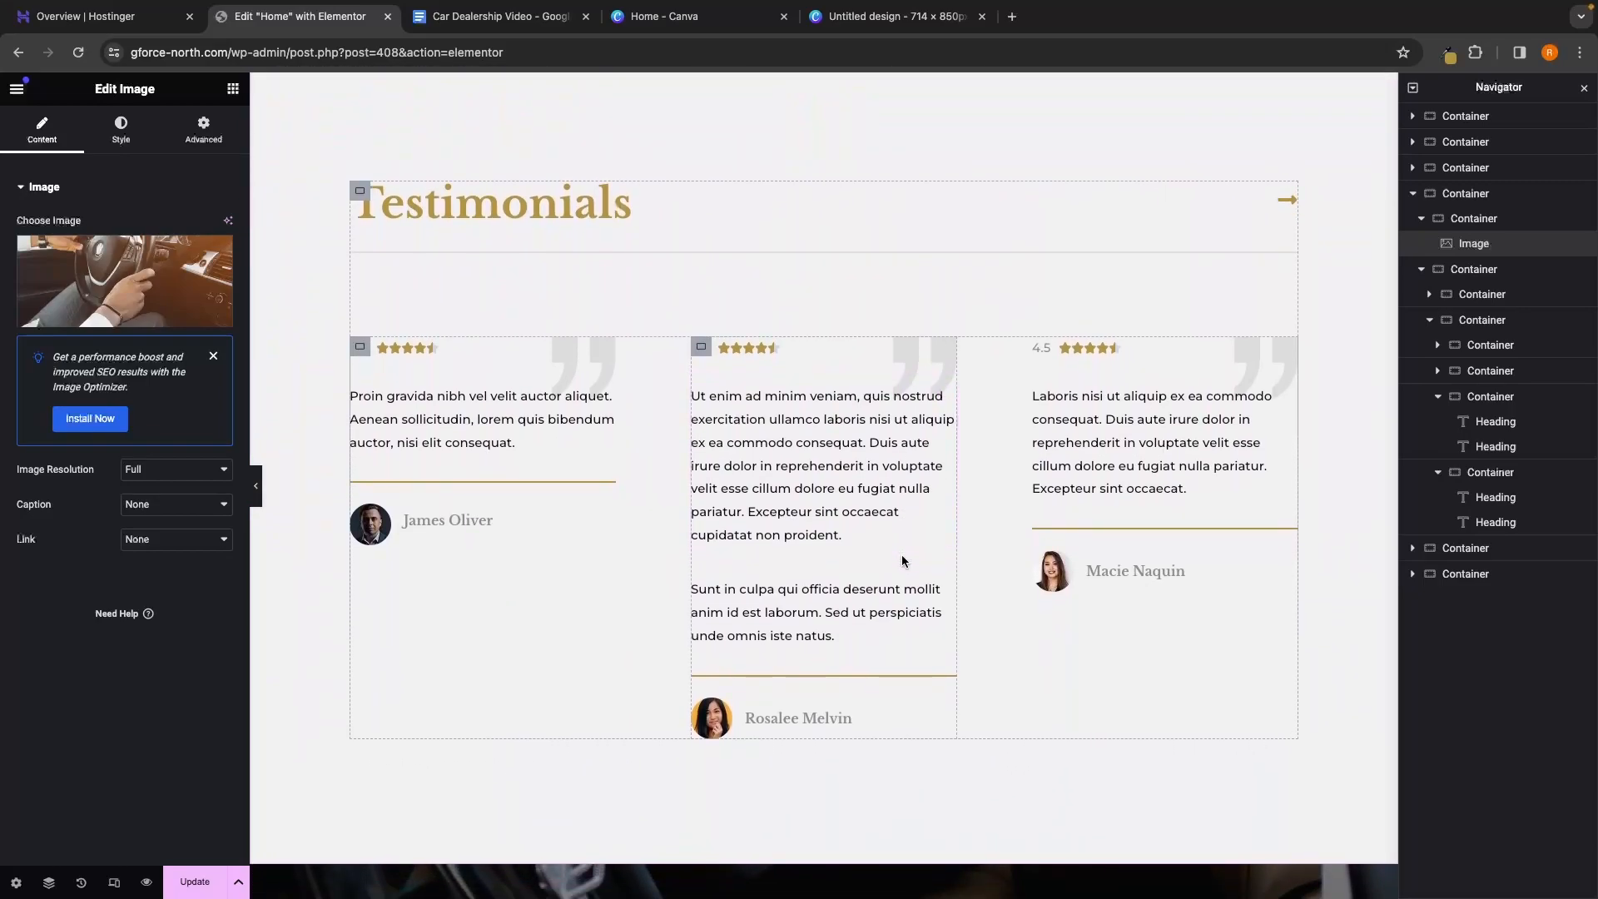
scroll(739, 239, up, 1)
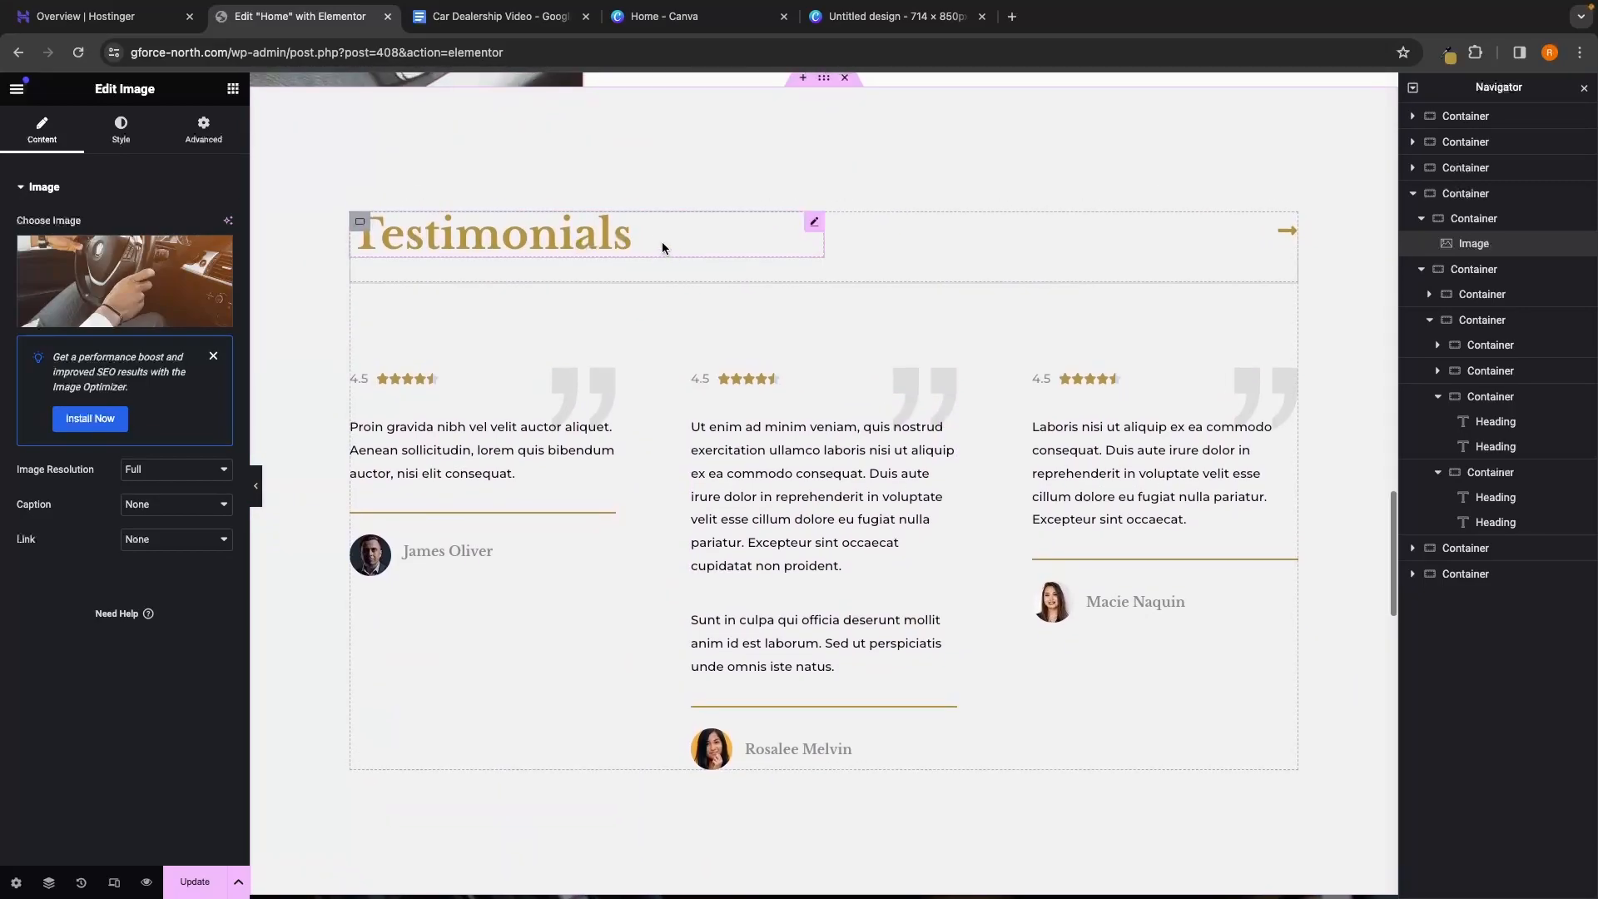
click(622, 248)
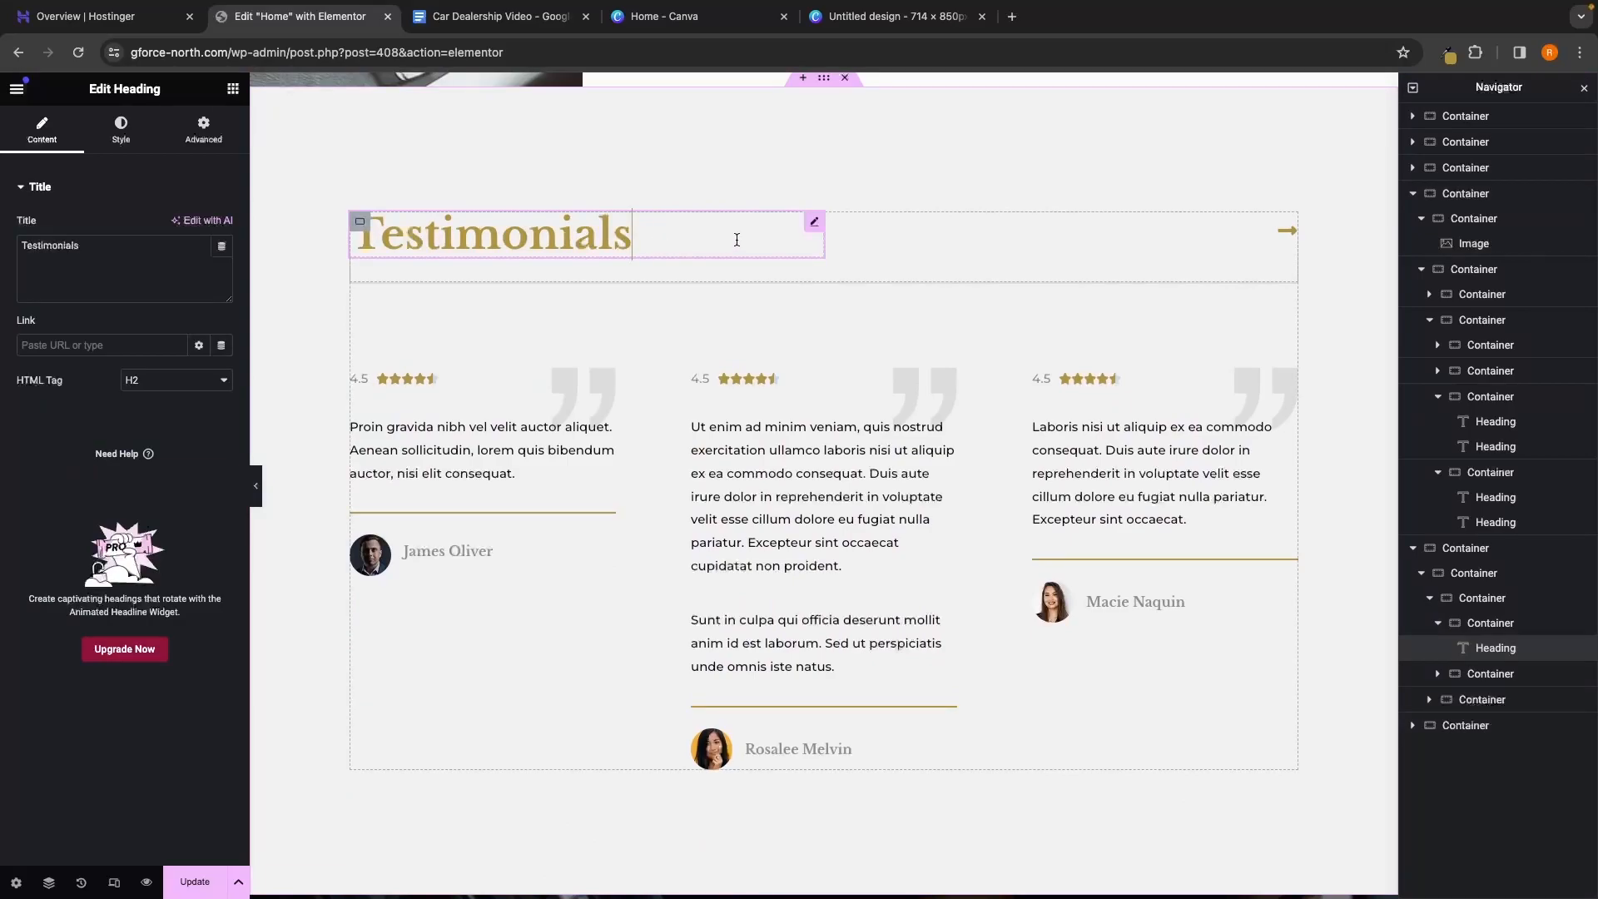
click(1280, 242)
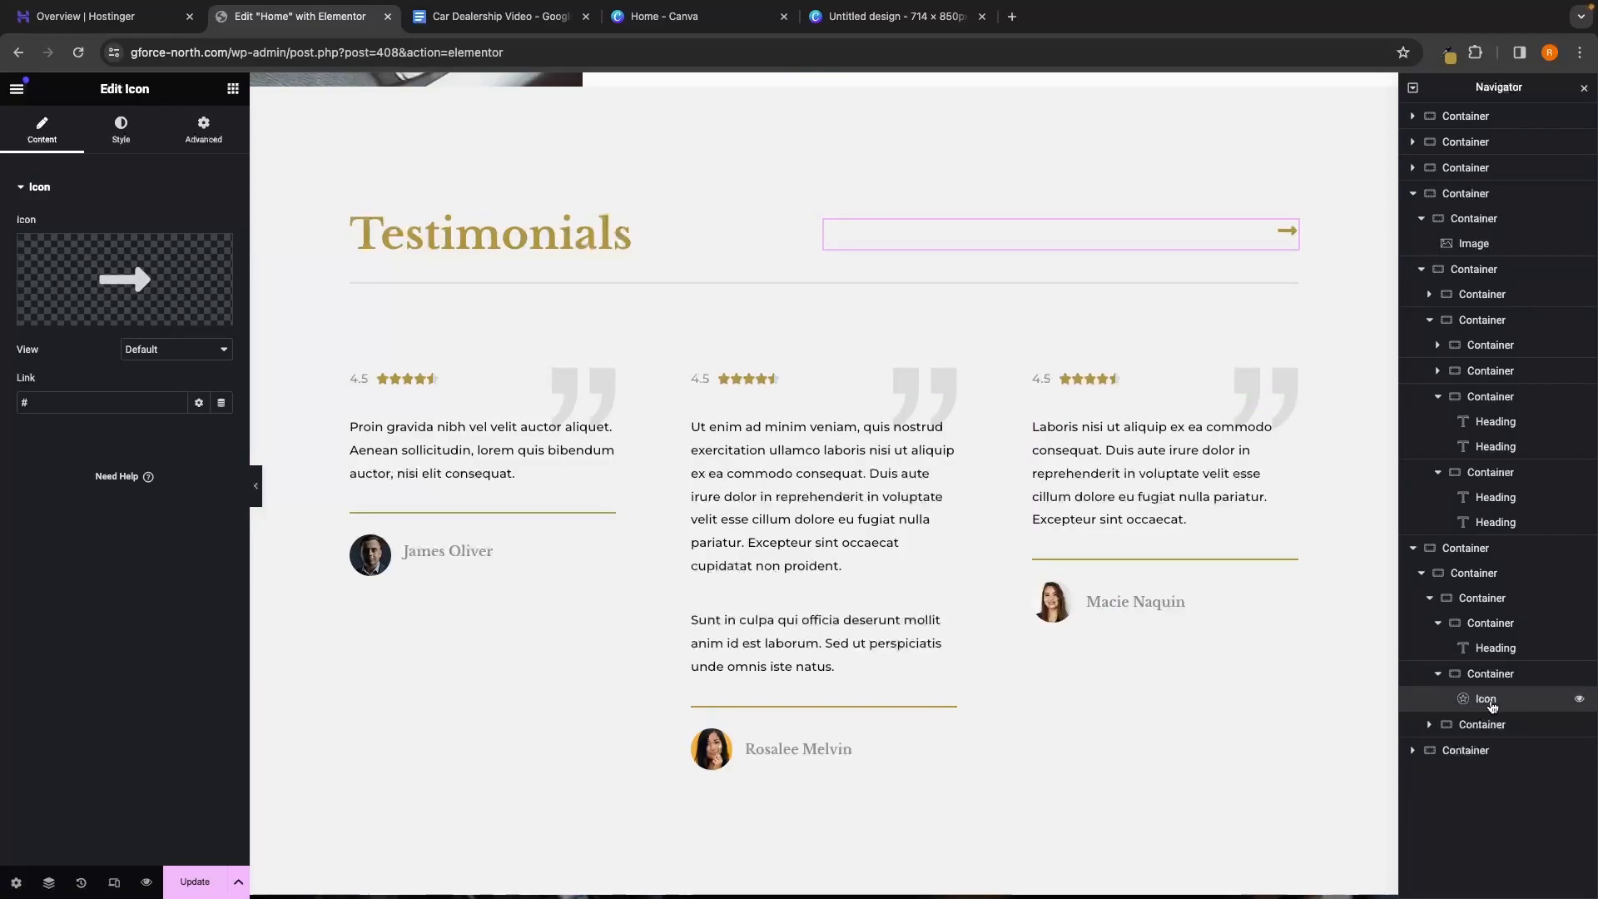
right_click(1492, 706)
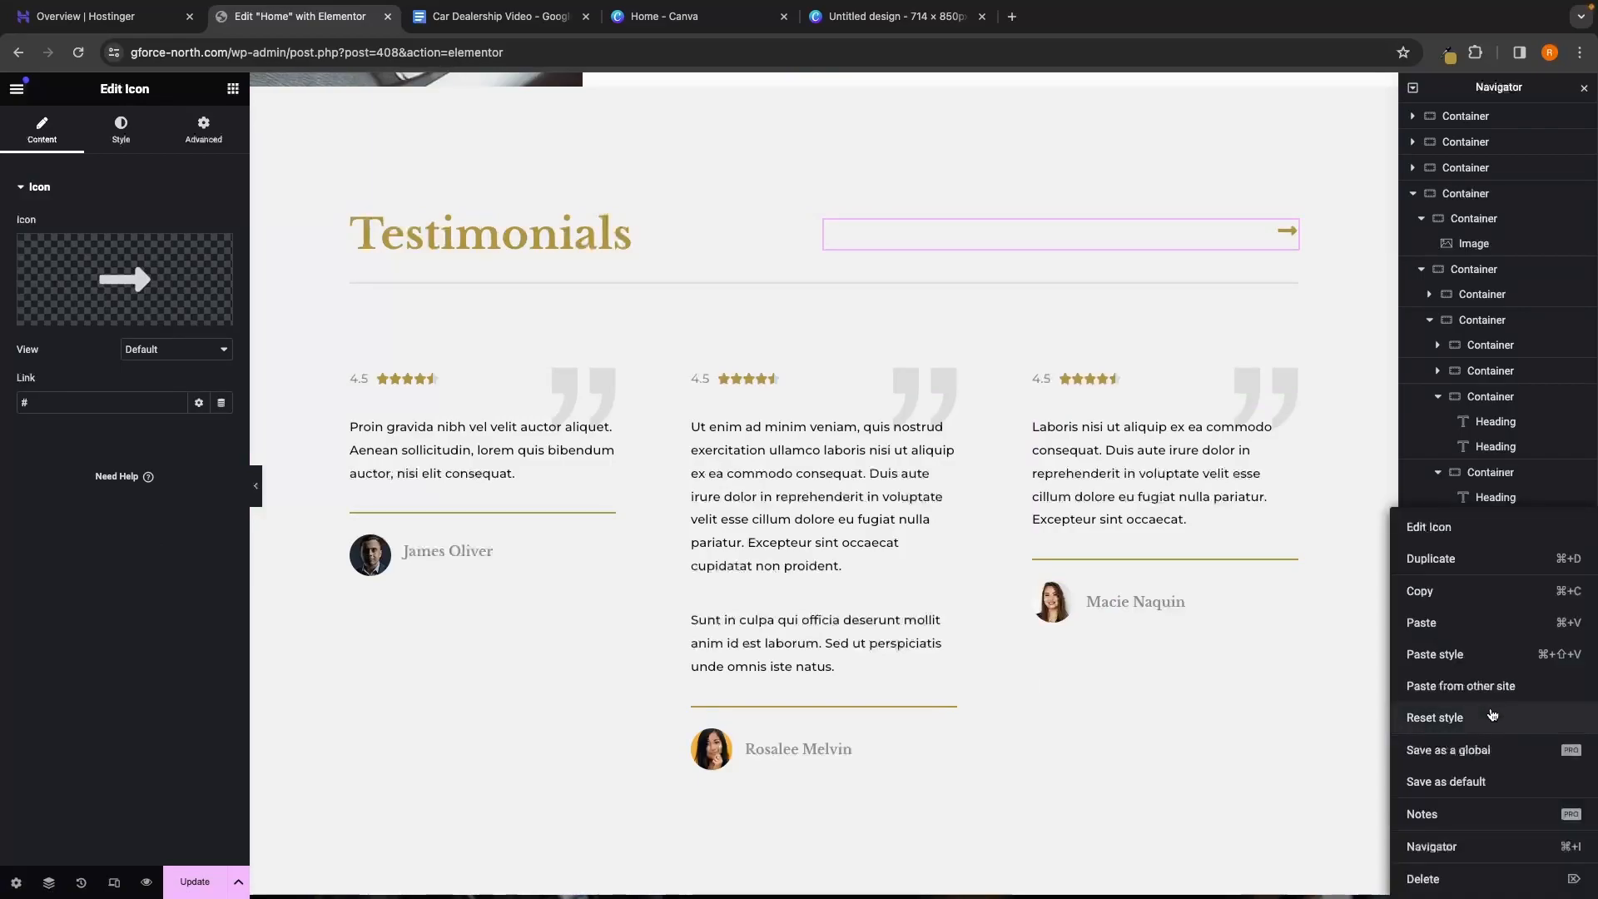
click(1441, 882)
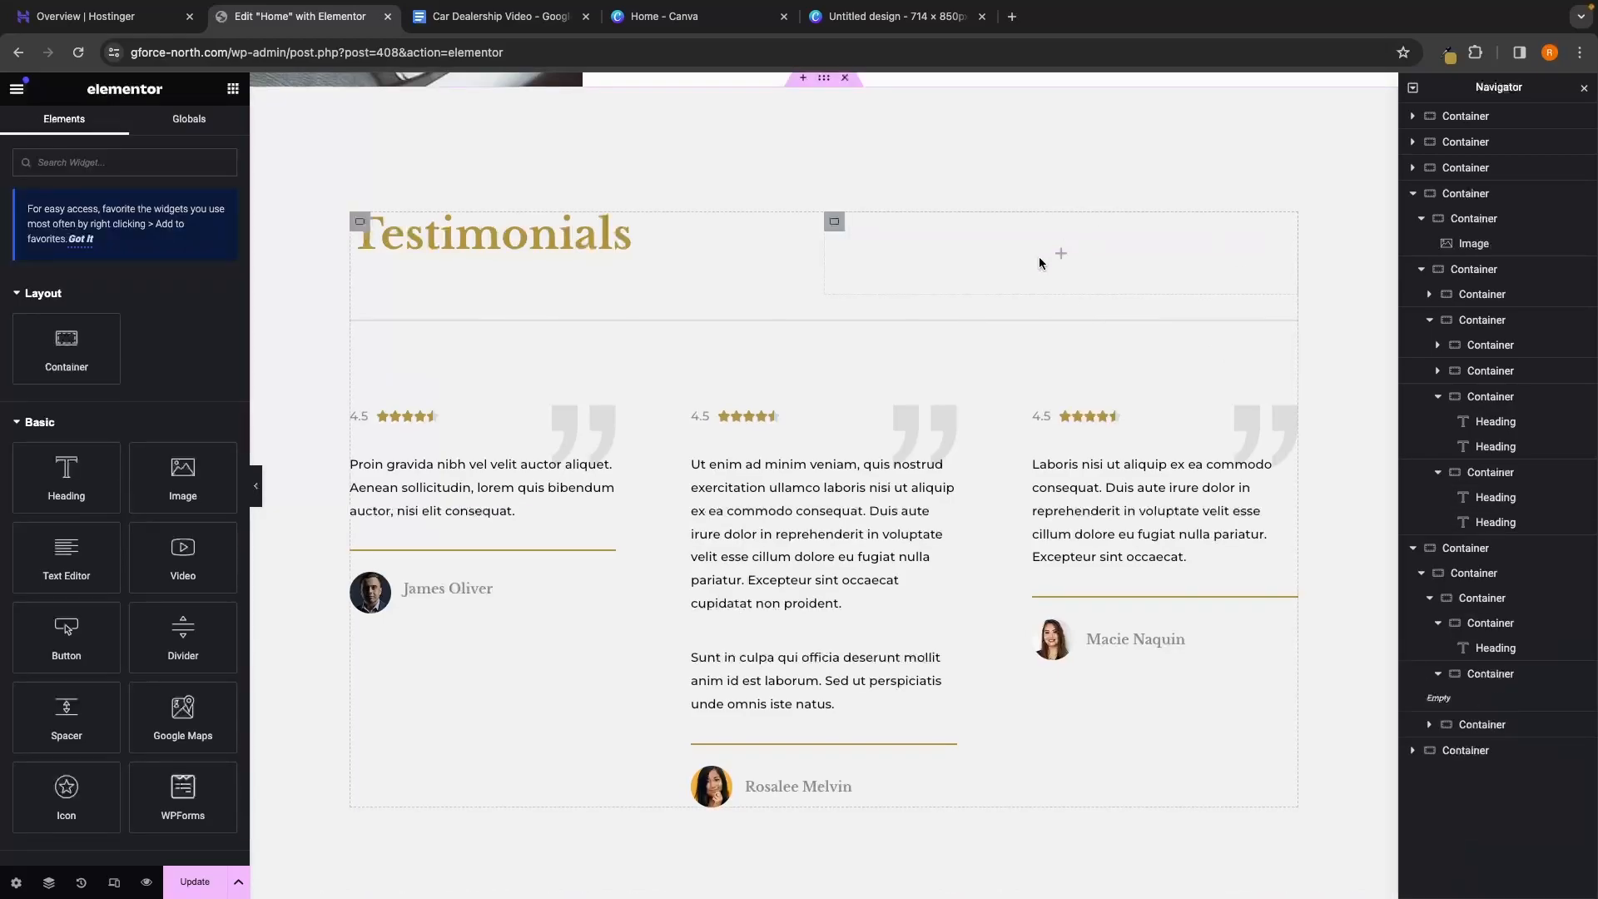
scroll(1178, 268, down, 1)
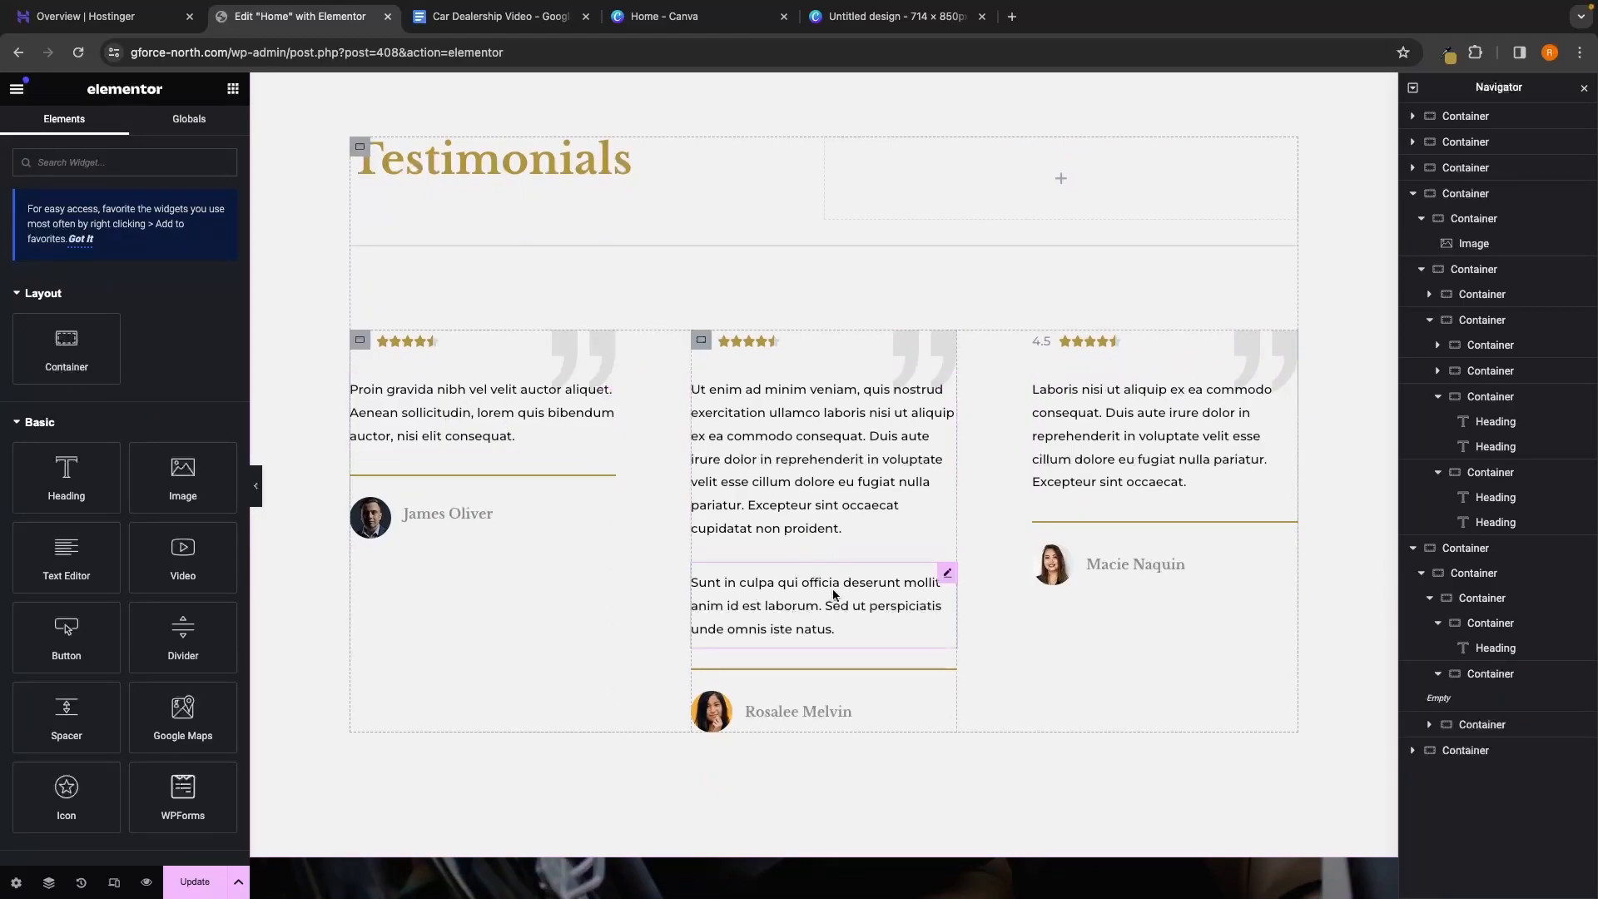
scroll(510, 420, up, 1)
Replace the first testimonial's placeholder text with the pasted G-Force North smooth-buying review
click(418, 437)
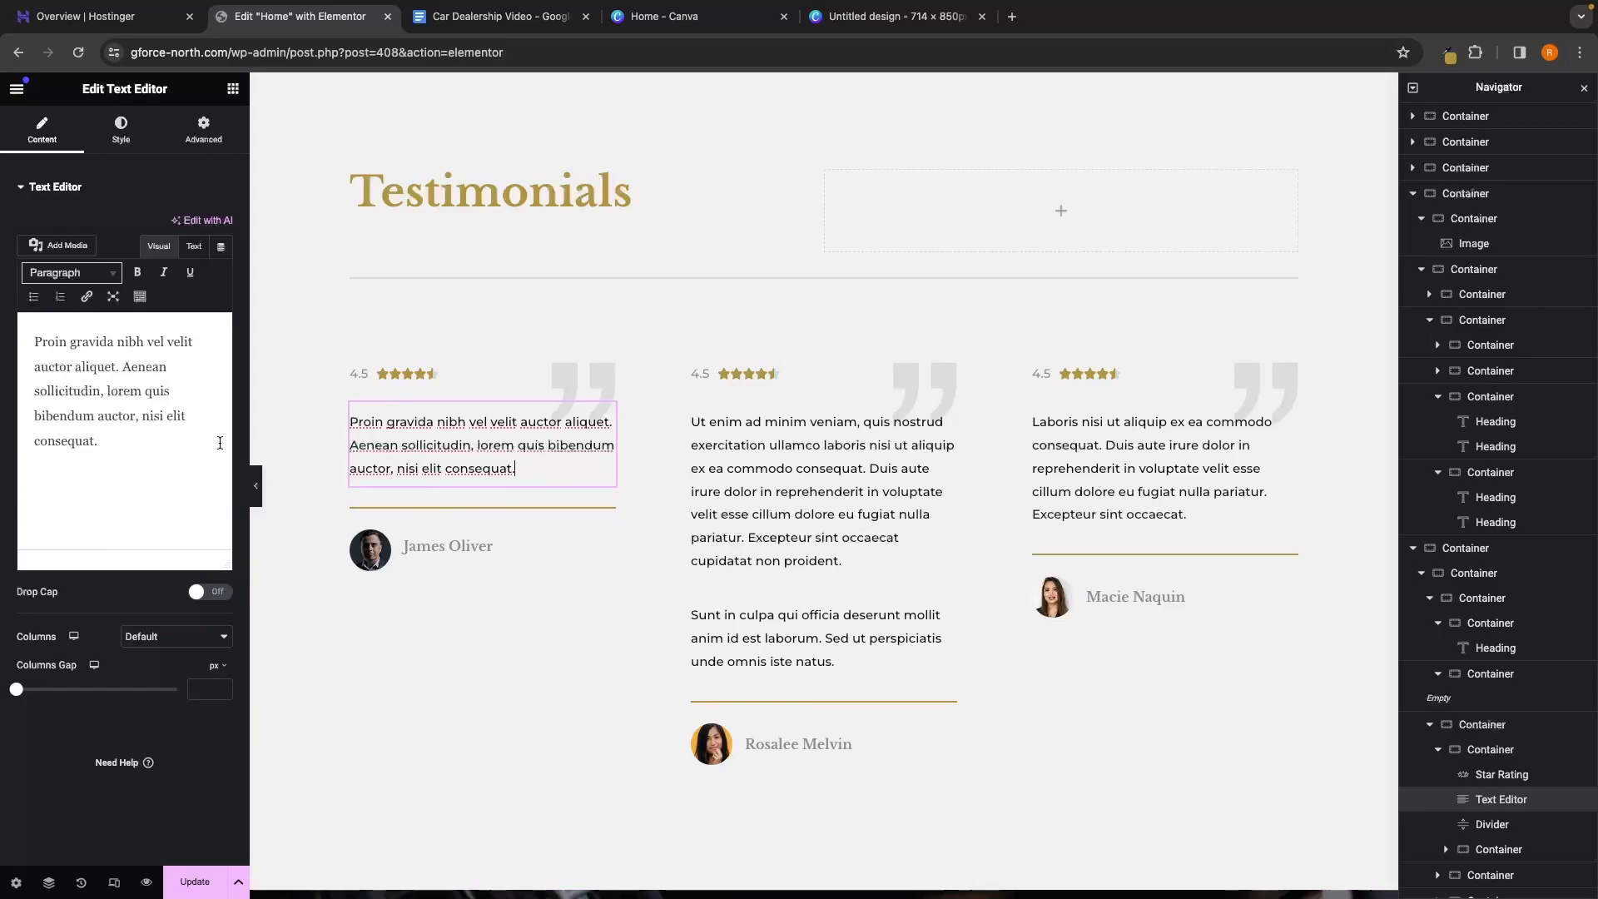
click(119, 444)
drag(128, 444, 35, 337)
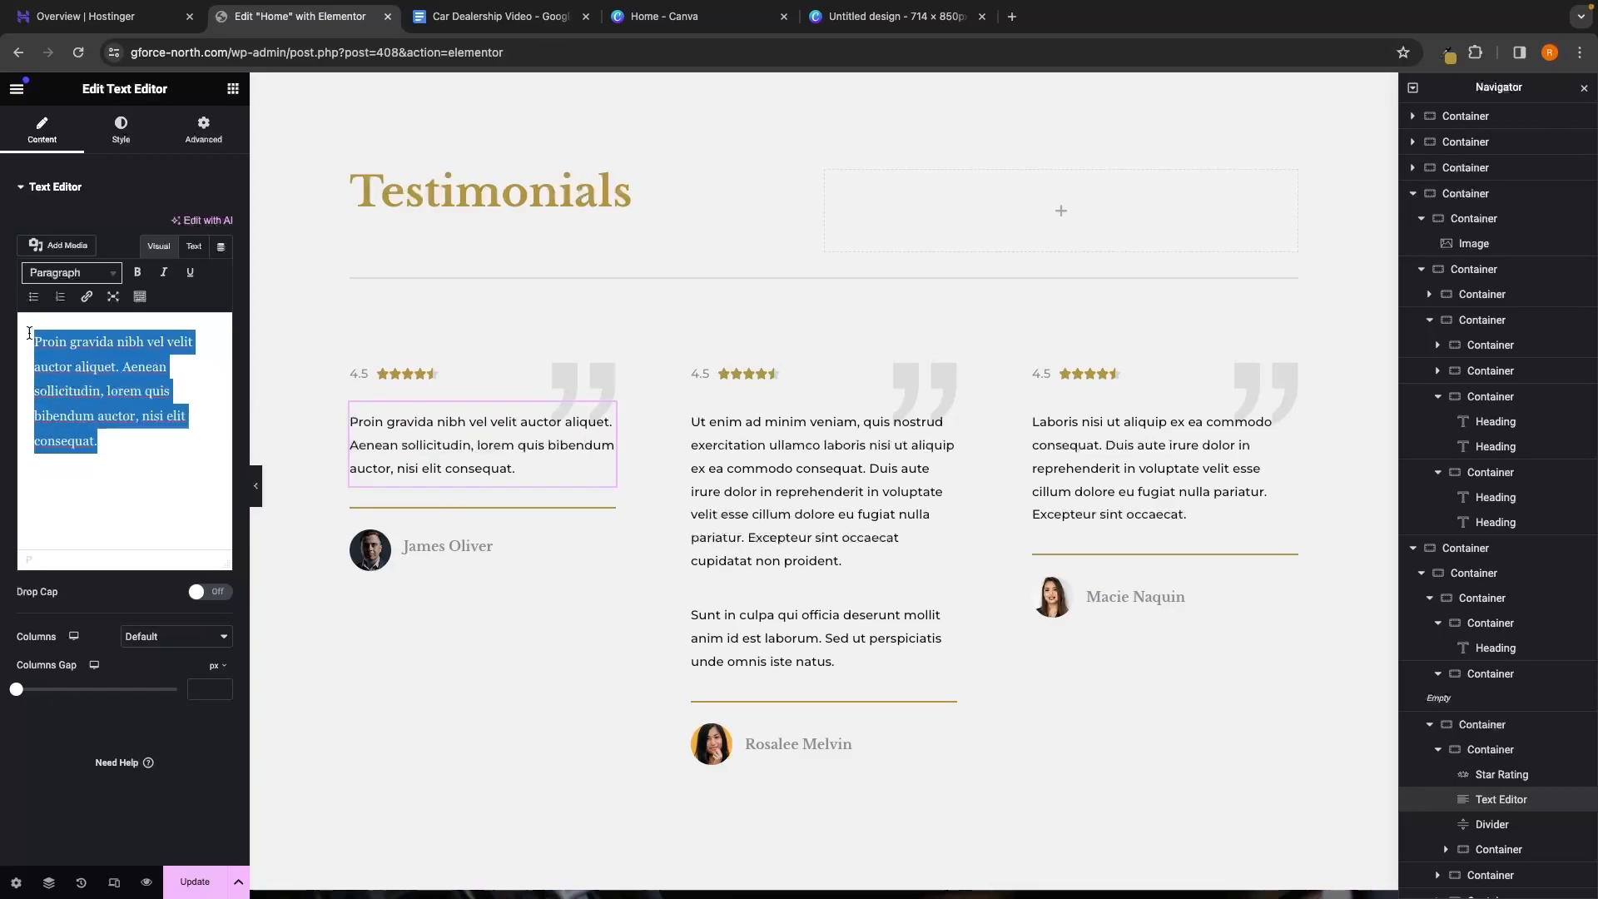
key(BackSpace)
text("I had a fantastic experience at G-Force North! From the moment I walked in, the team’s dedication to transparency and customer satisfaction was evident. The process was smooth, and I found the perfect car for my needs. Thank you for making car buying a pleasure!")
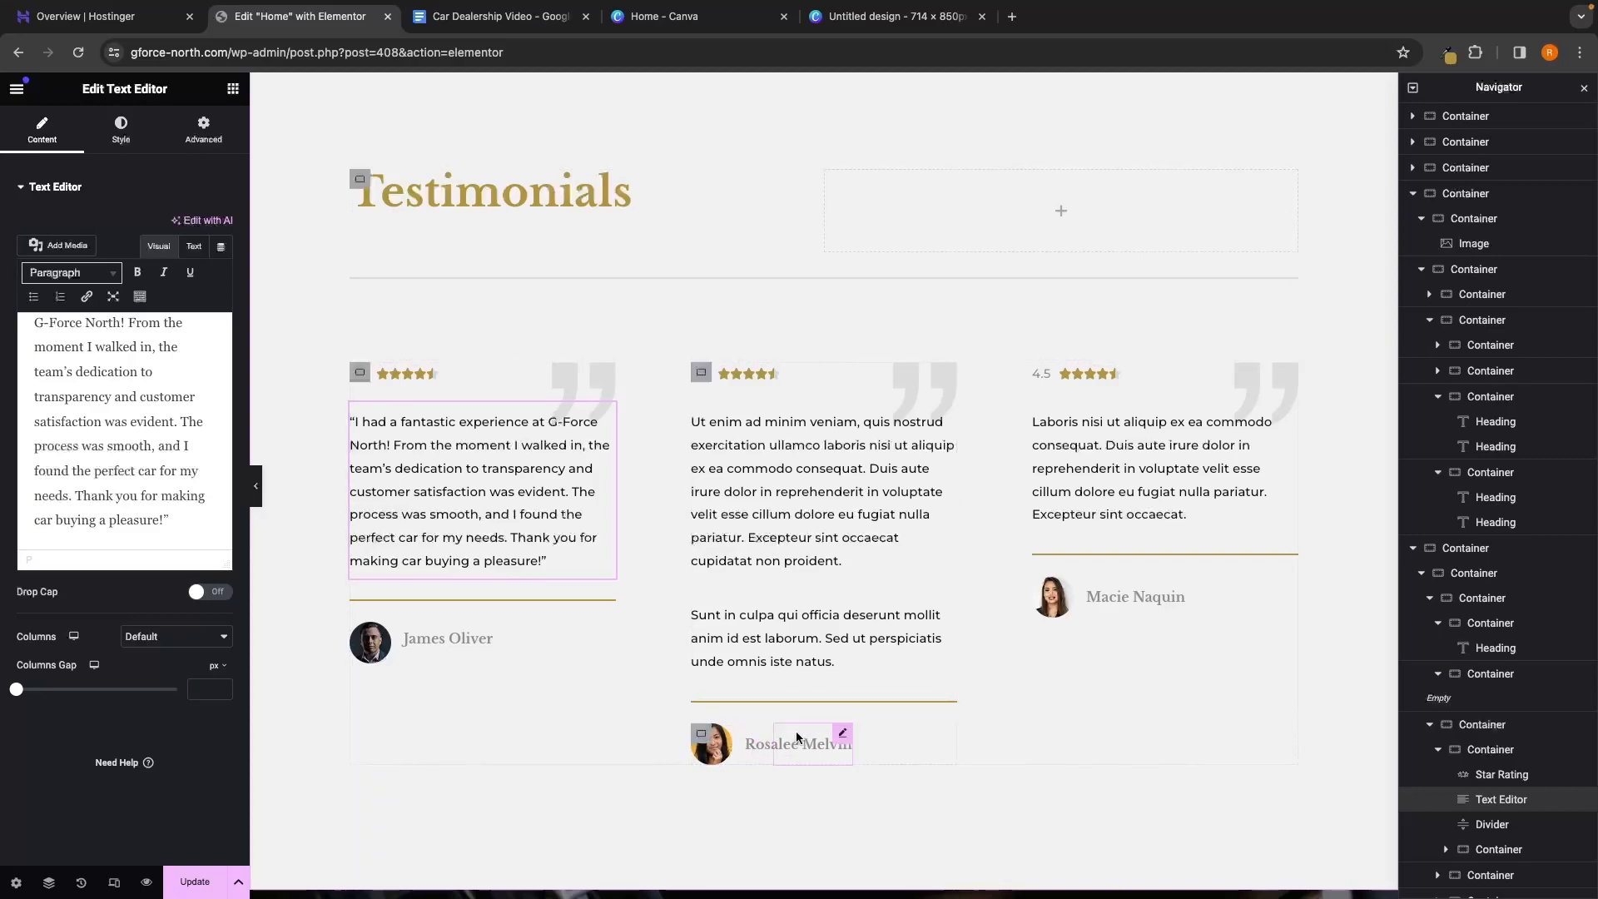
click(820, 664)
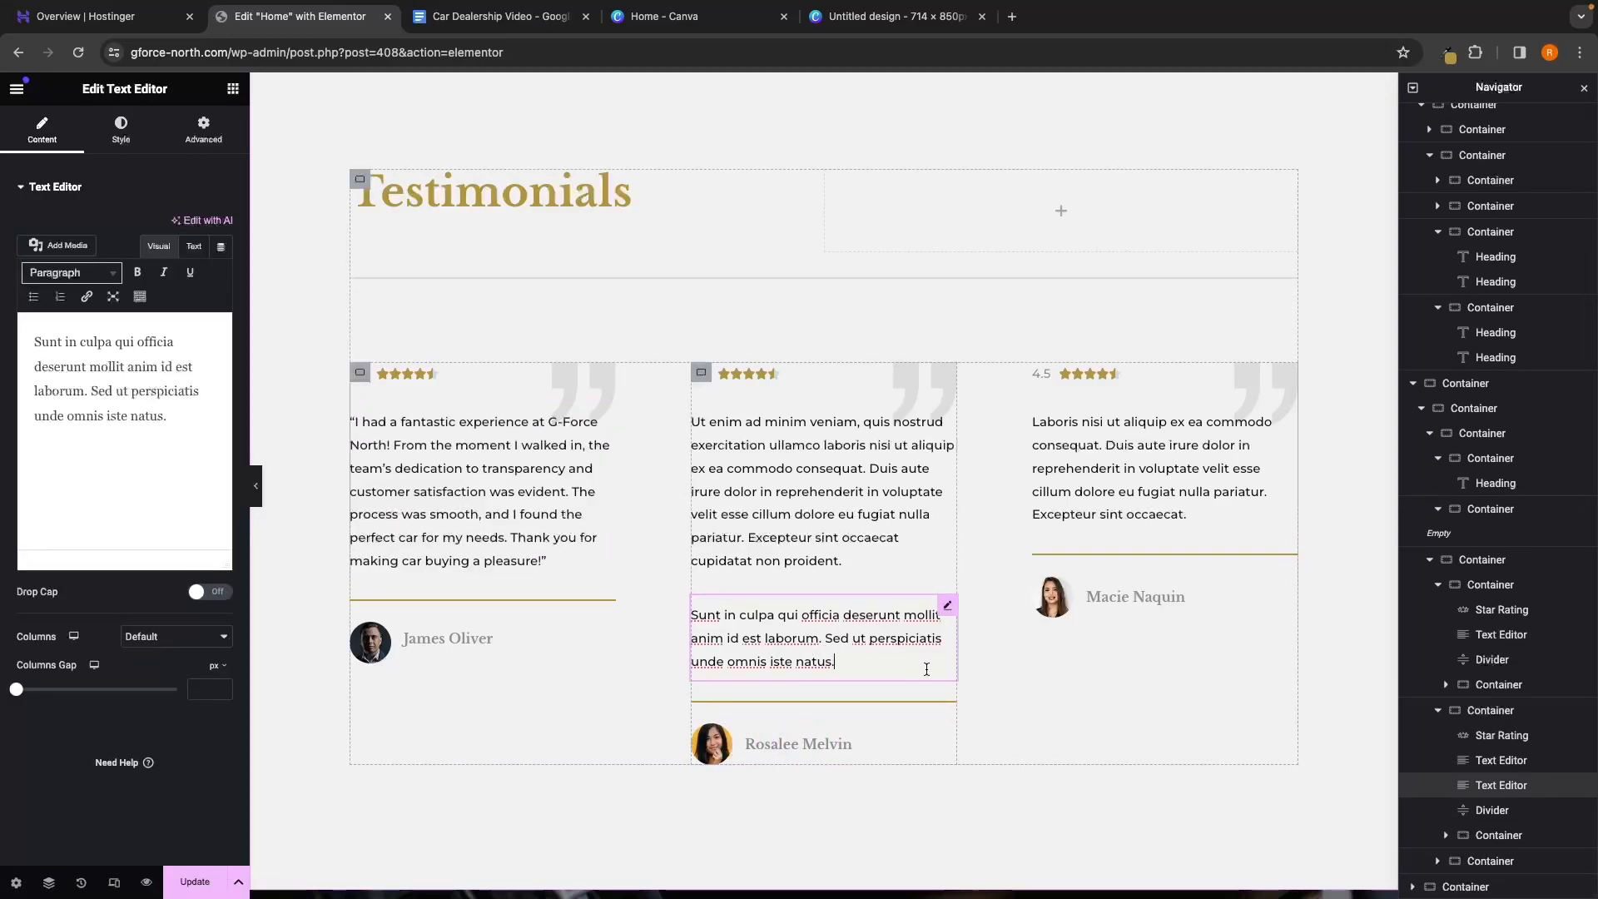
Delete the middle card's extra paragraph and paste the second review over its placeholder text
right_click(1512, 791)
click(1439, 874)
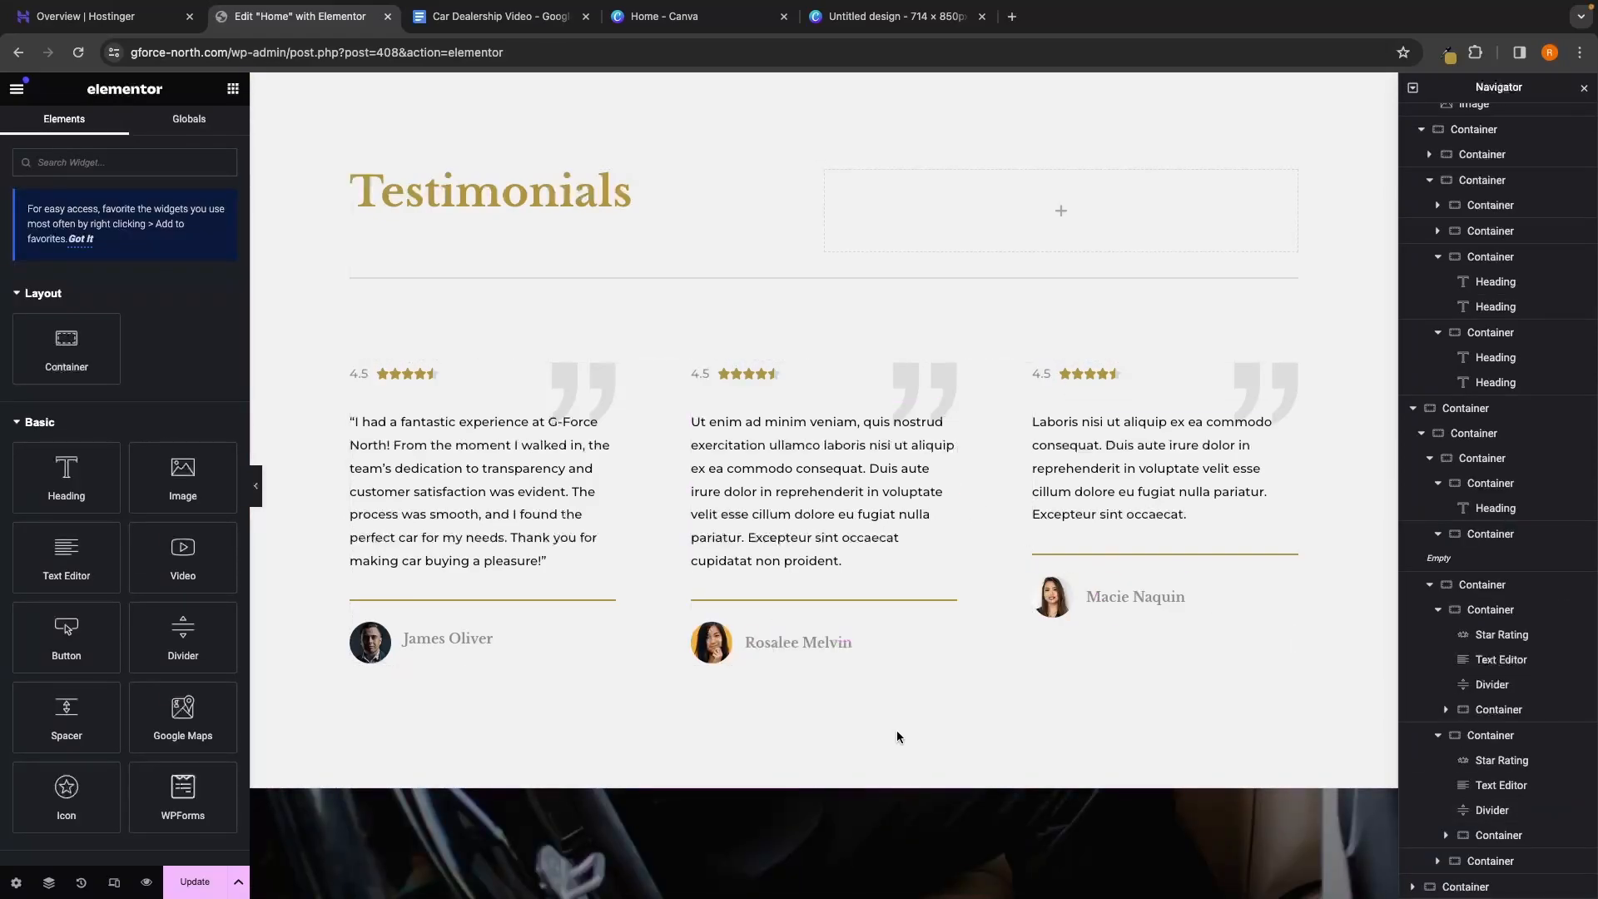
click(867, 489)
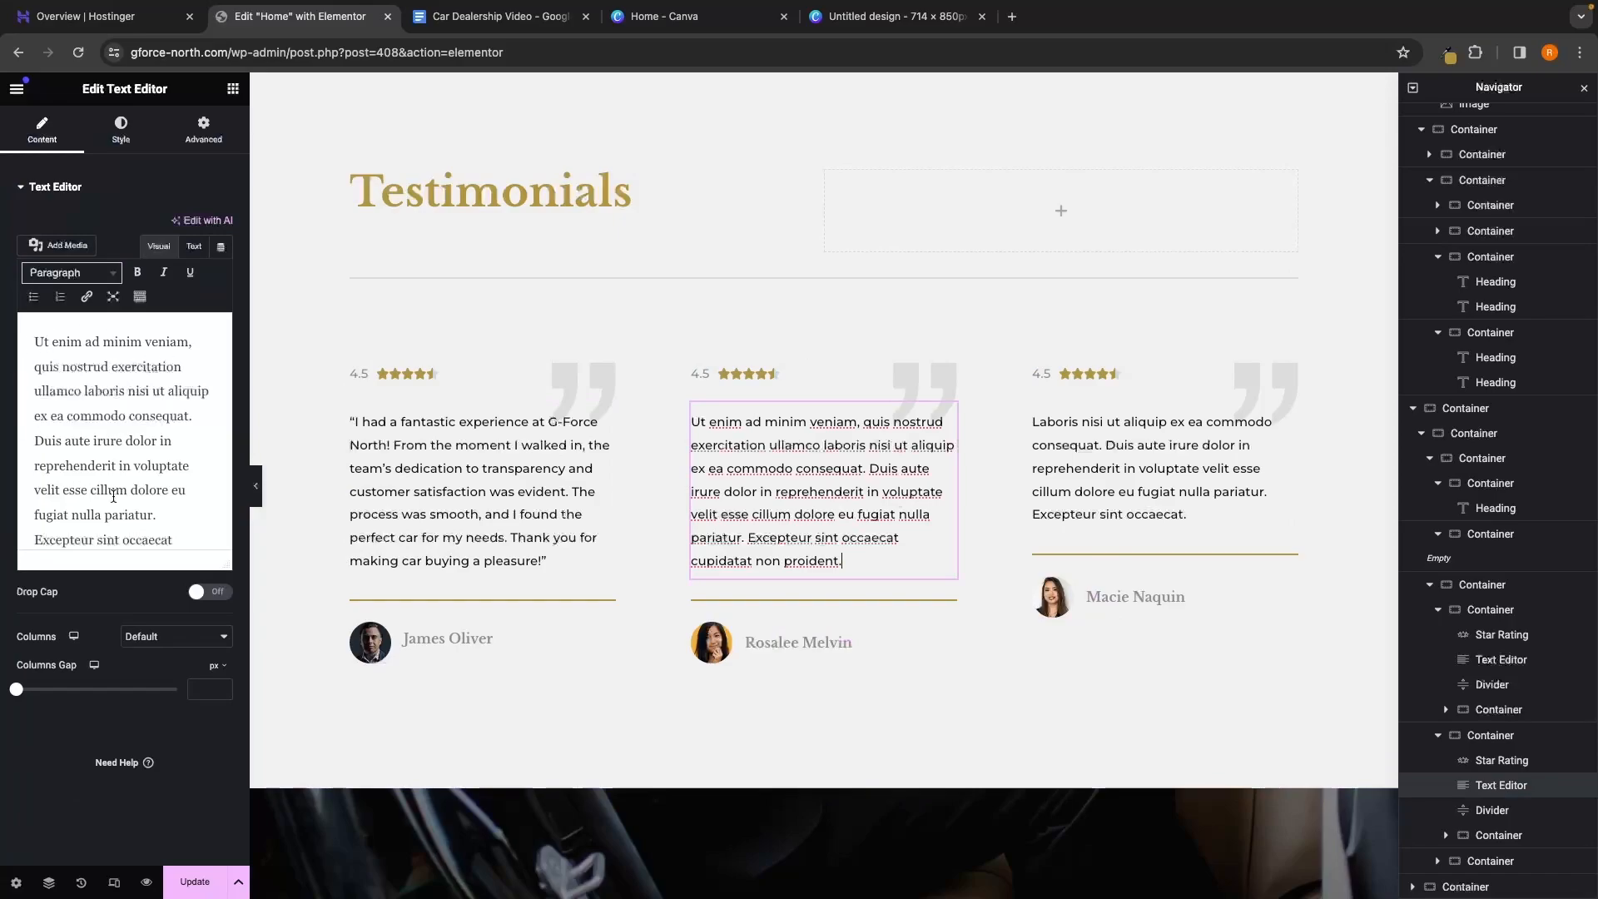
scroll(113, 496, down, 2)
click(175, 523)
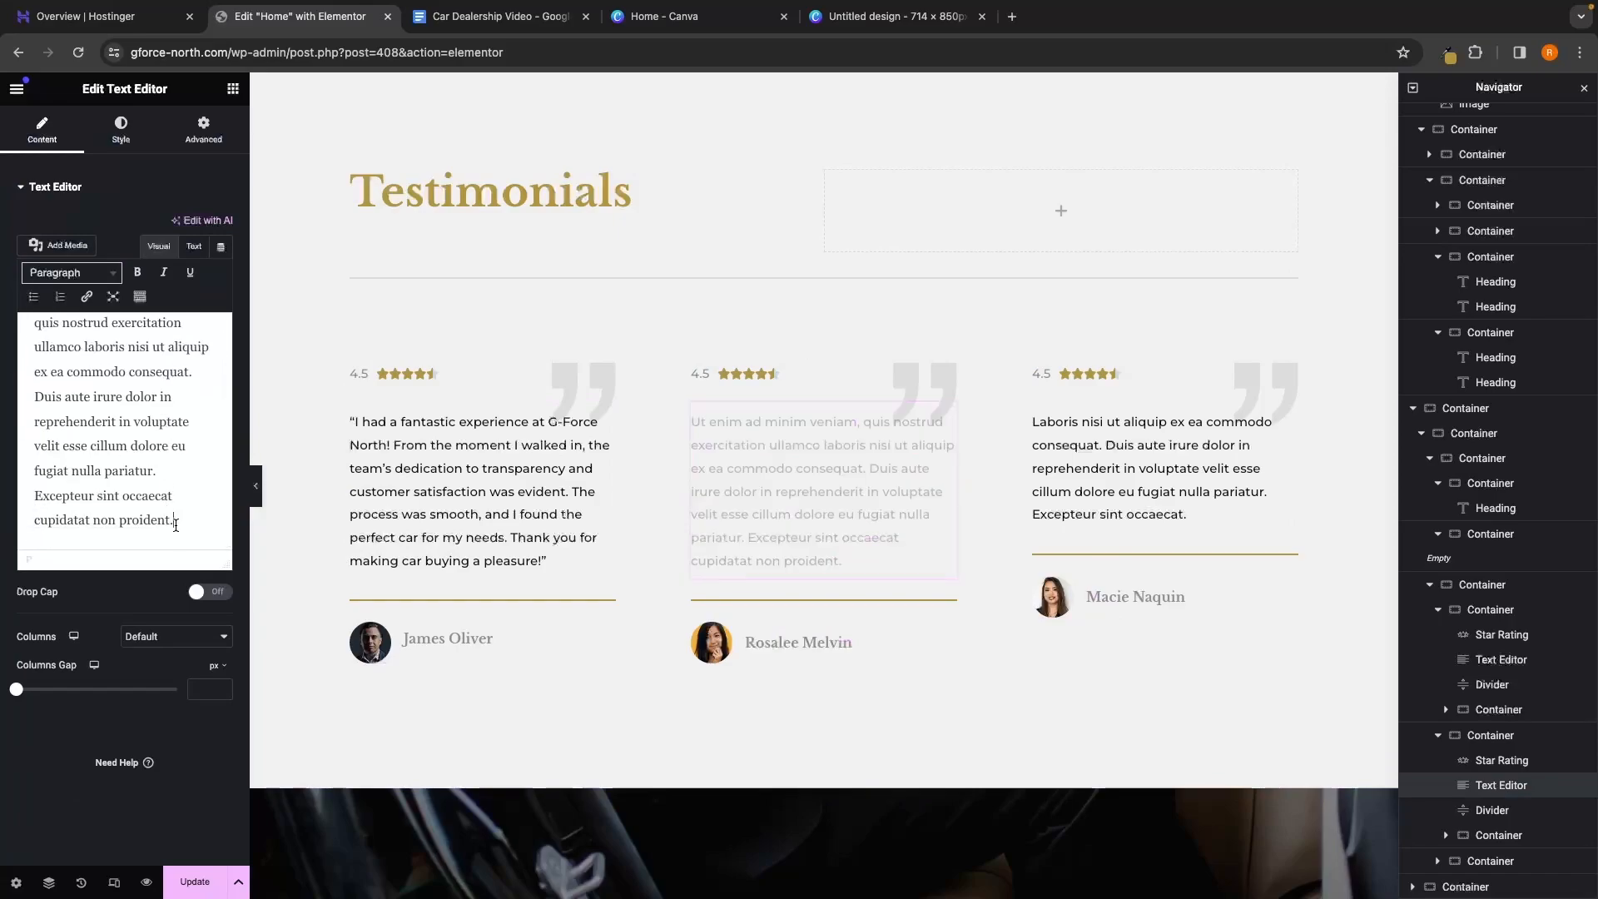
drag(176, 525, 8, 299)
key(BackSpace)
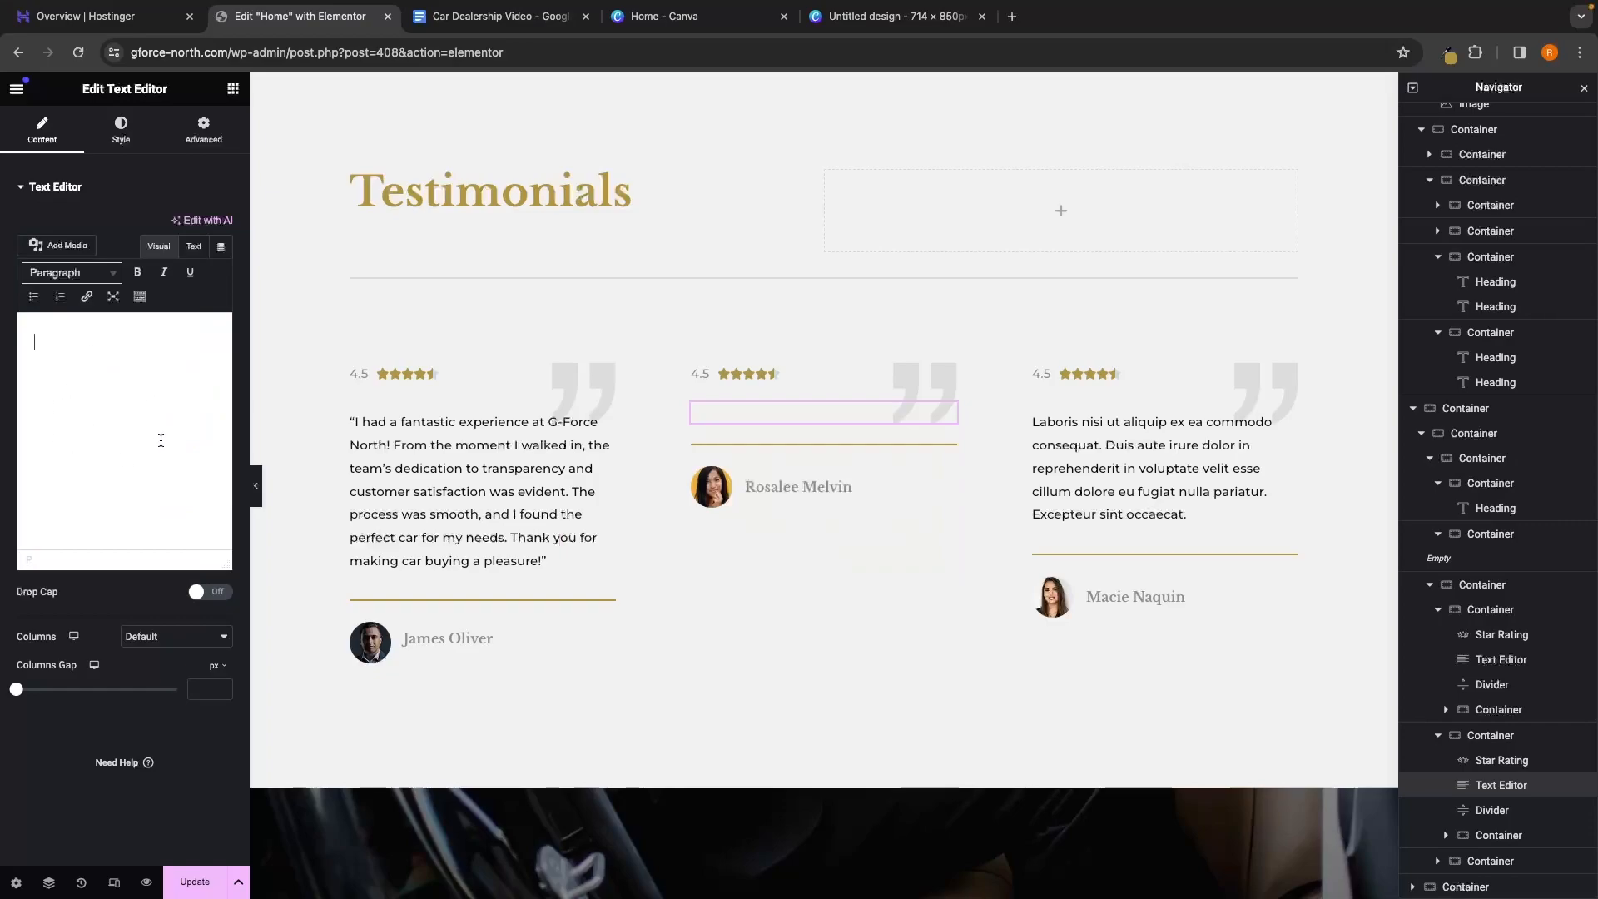
text("G-Force North exceeded my expectations in every way. The staff’s knowledge, professionalism, and commitment to quality were truly impressive. I felt confident throughout the entire process, and I’m thrilled with my purchase. Highly recommend this dealership!")
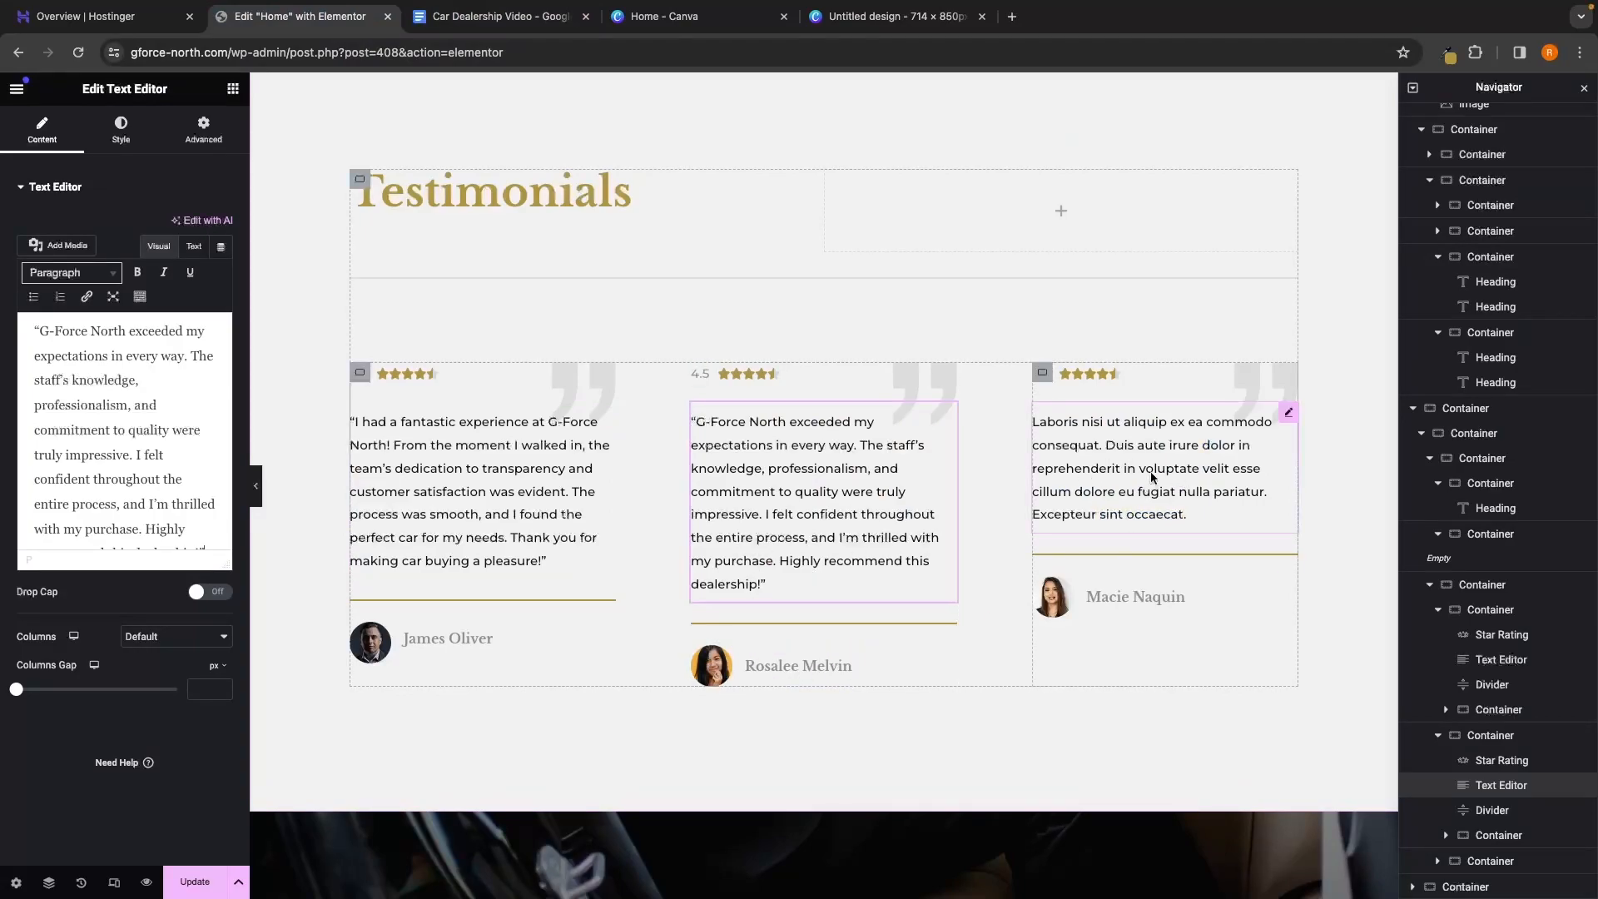
Paste the 'Choosing G-Force North was the best decision…' review into the third card
click(1144, 497)
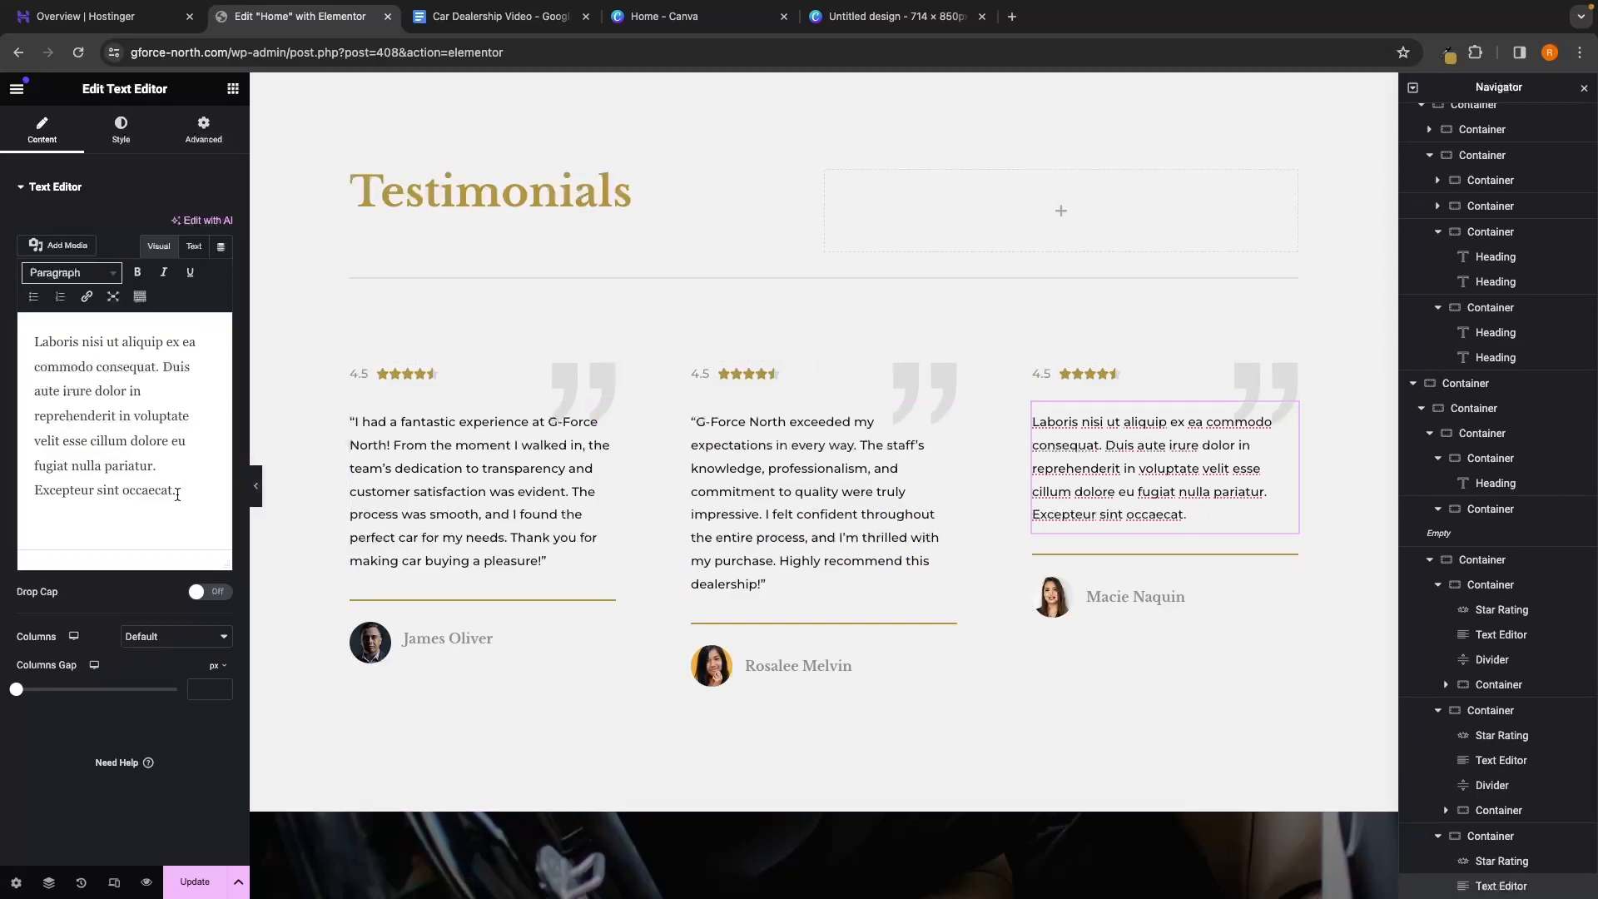
drag(201, 494, 24, 334)
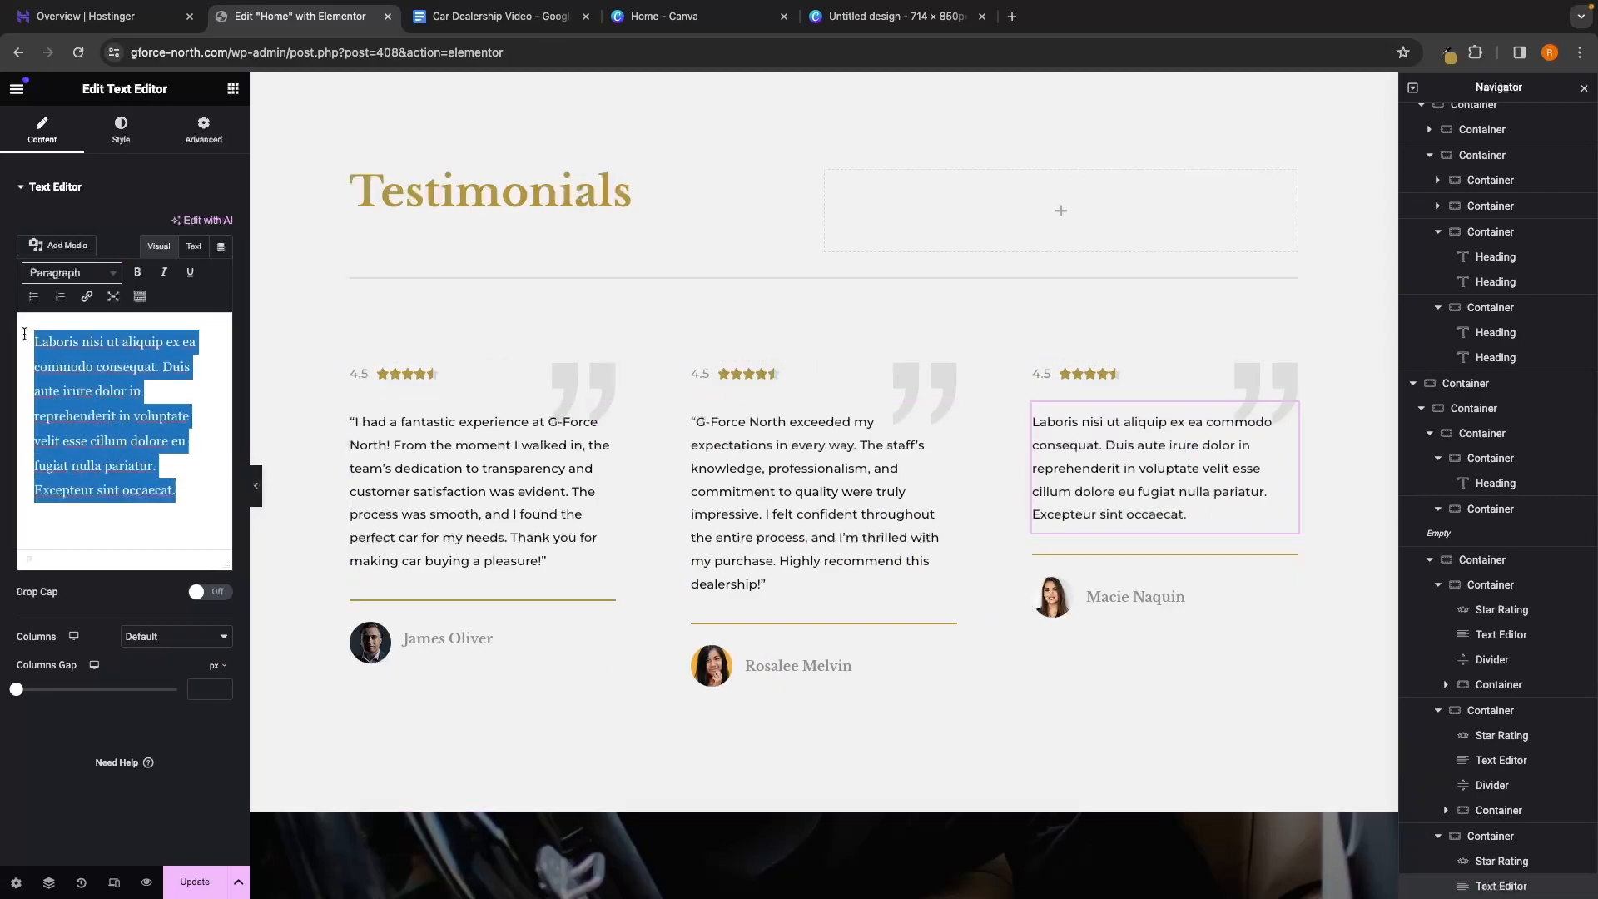
key(BackSpace)
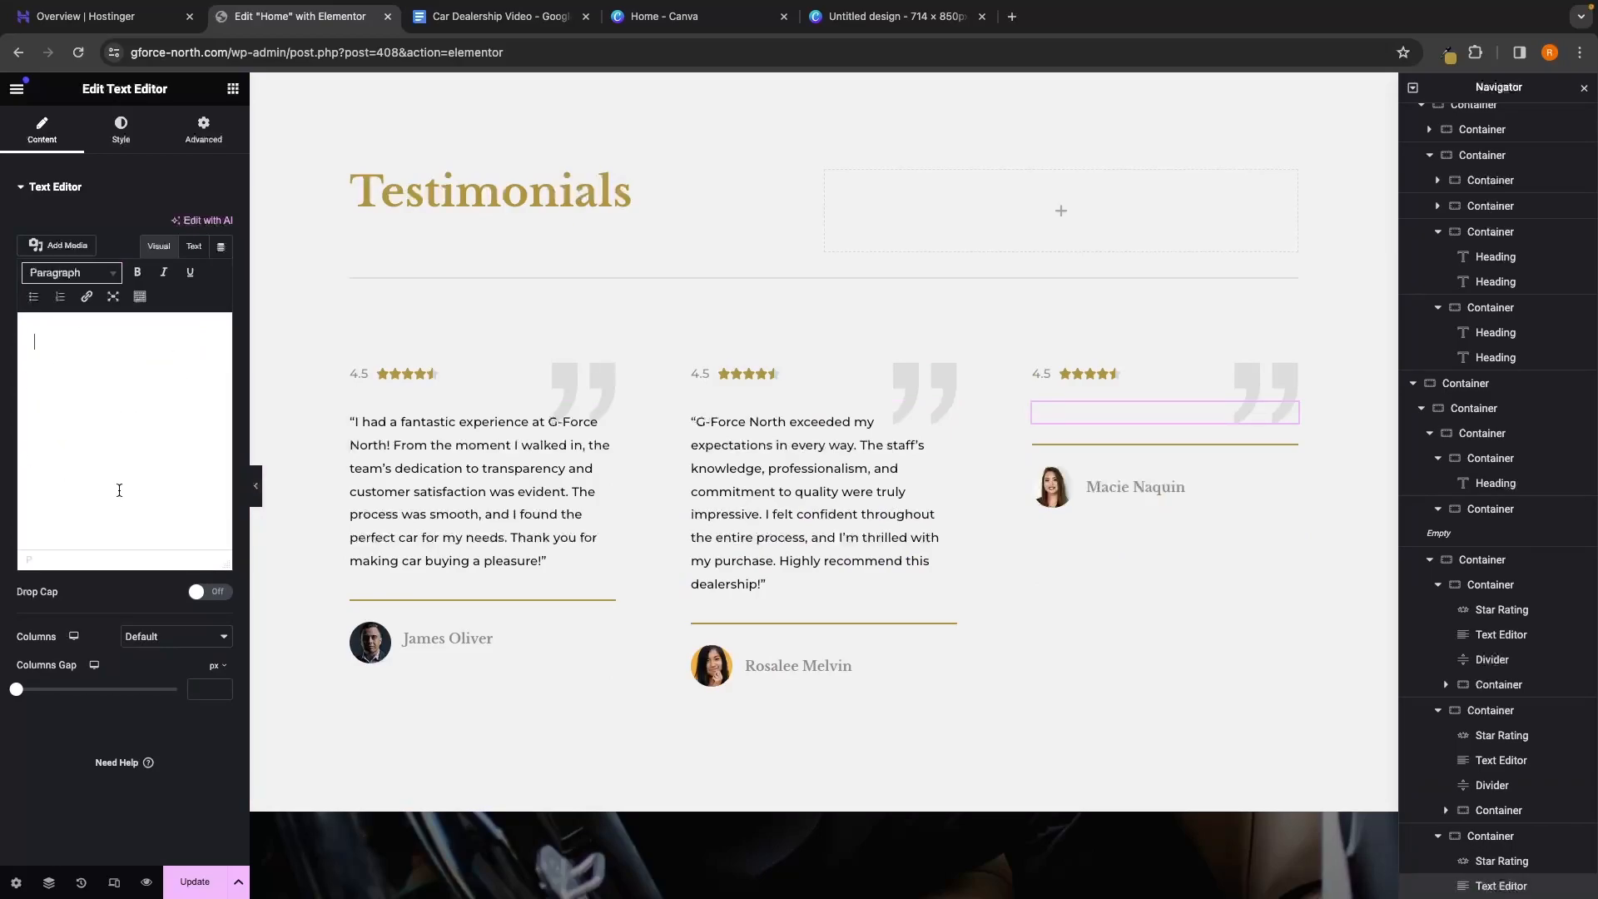
text("Choosing G-Force North was the best decision for my automotive needs. The team’s friendly and helpful approach made the entire experience enjoyable. They worked tirelessly to find the right financing solution for me, and I drove off the lot in my dream car. Thank you, G-Force North, for making it all possible!")
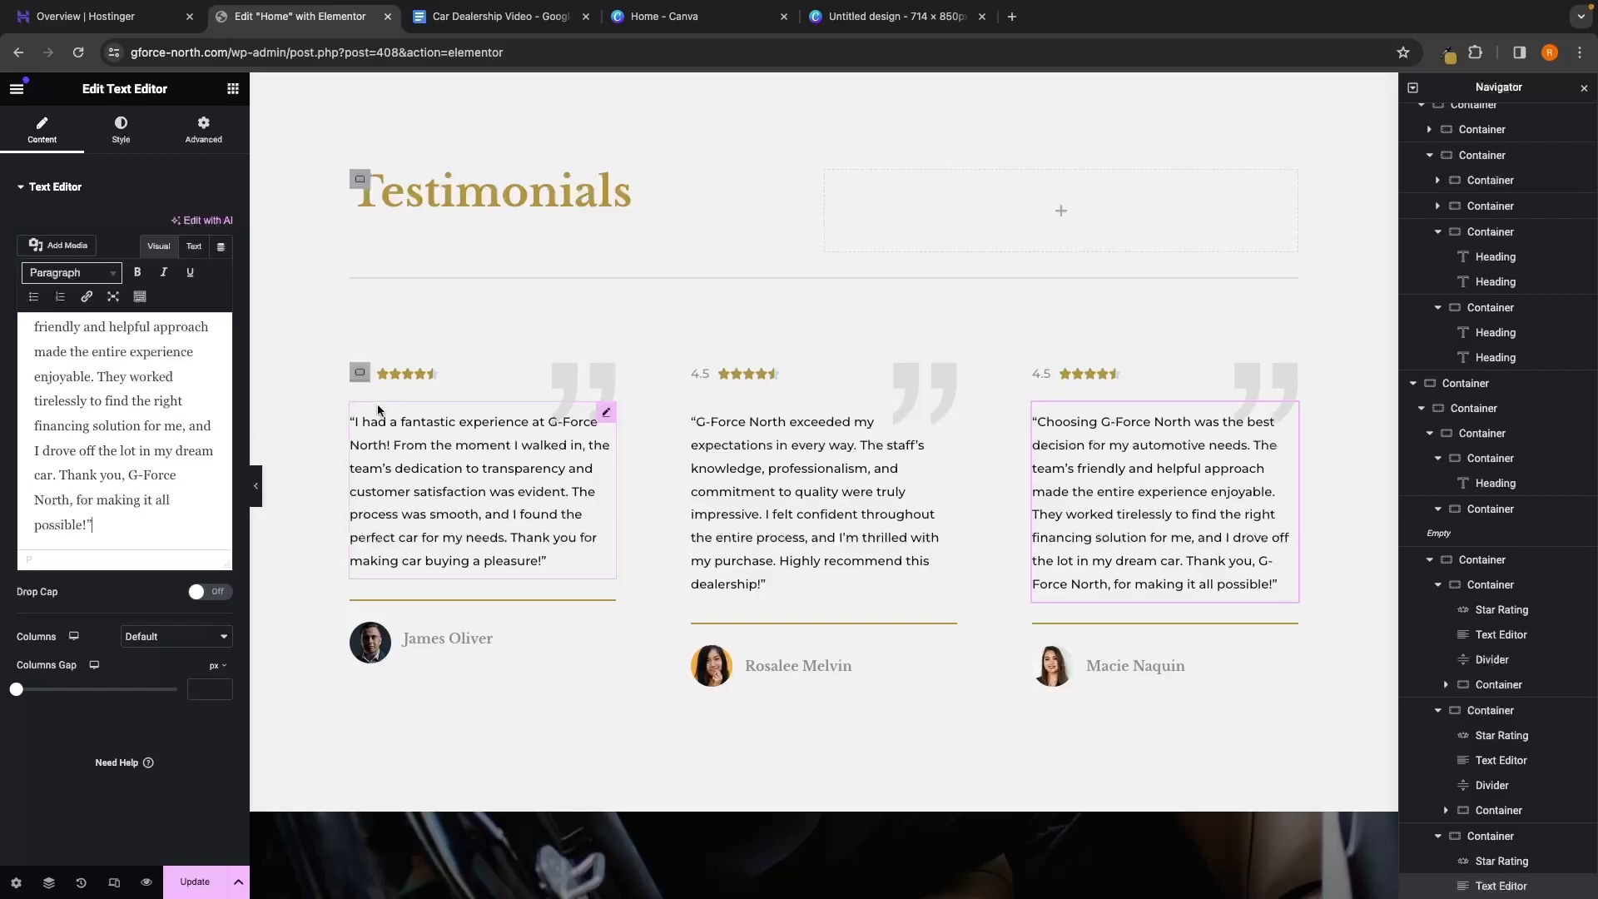
click(452, 643)
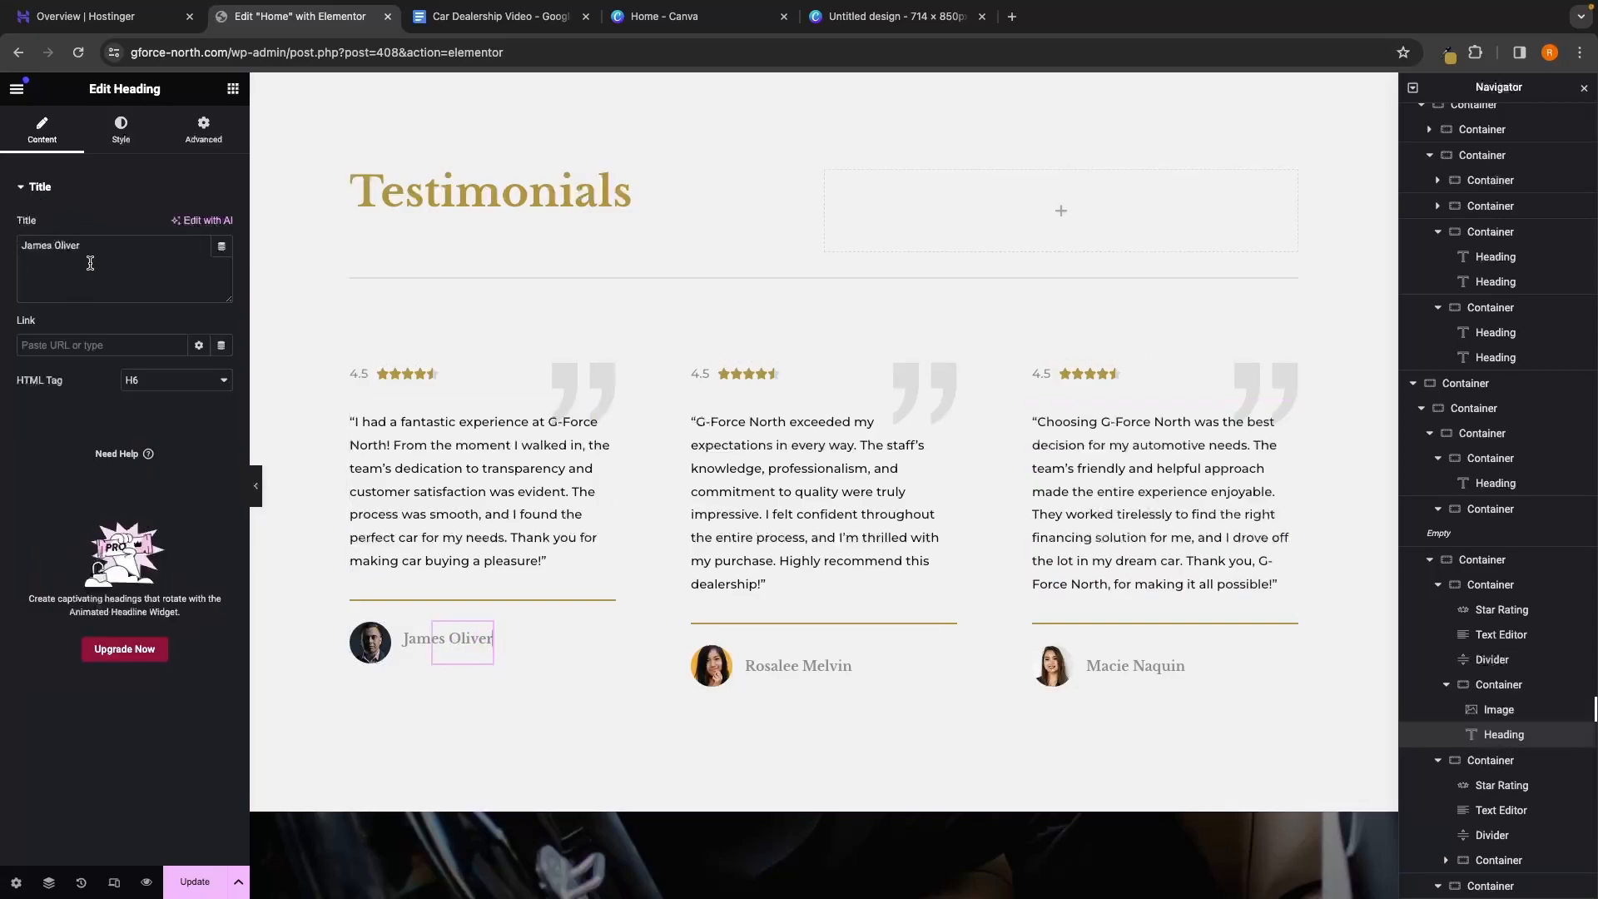
drag(96, 255, 17, 247)
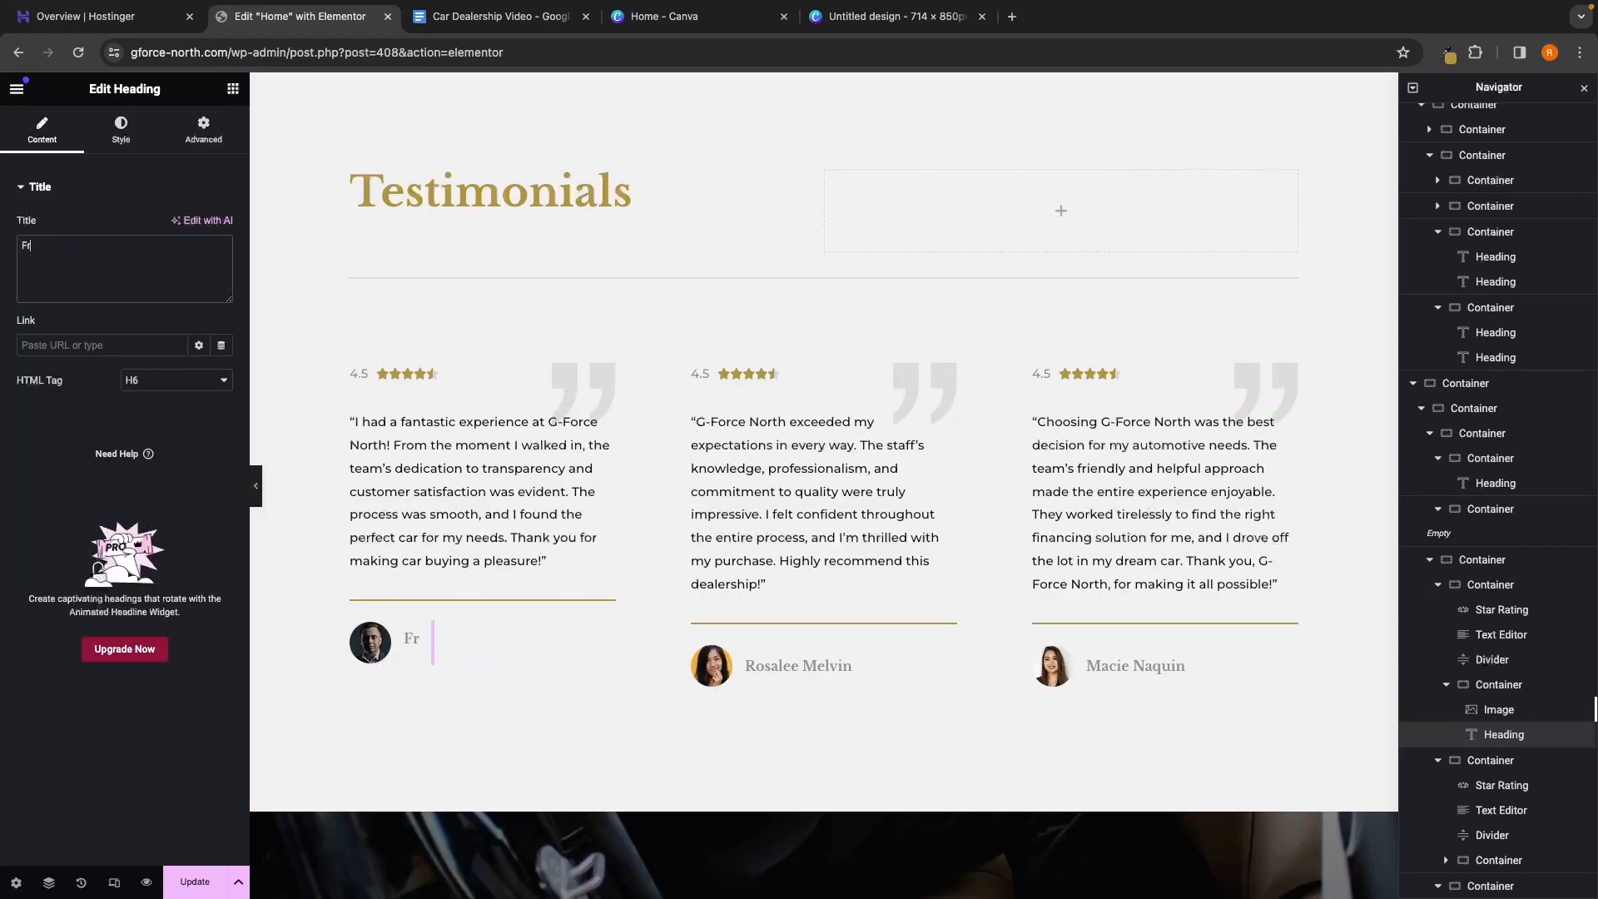
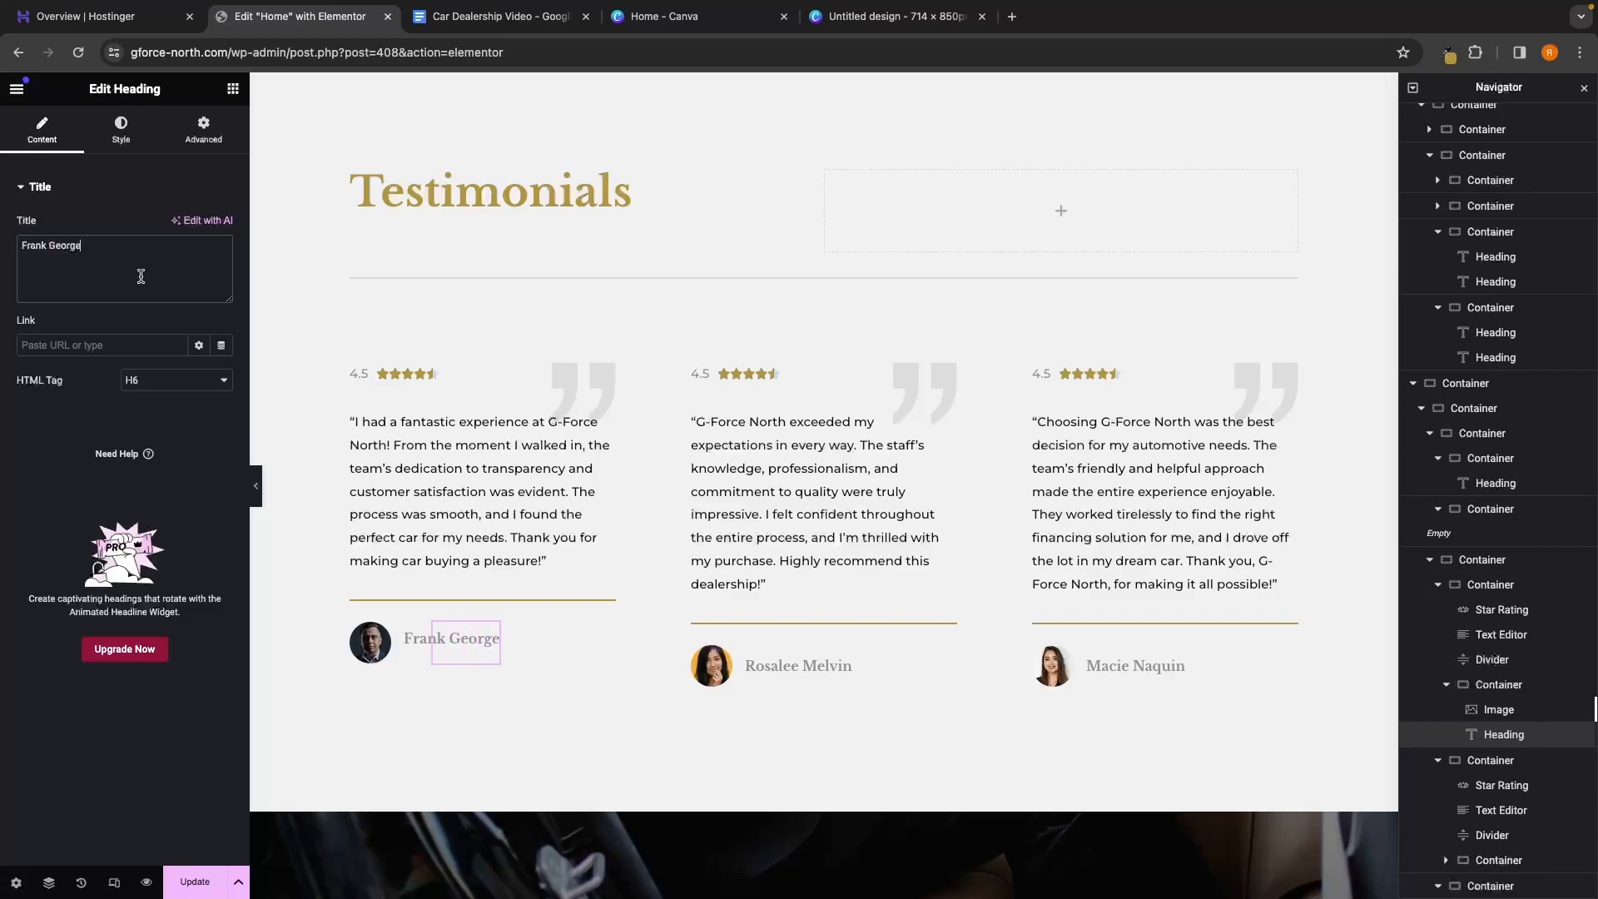
click(387, 652)
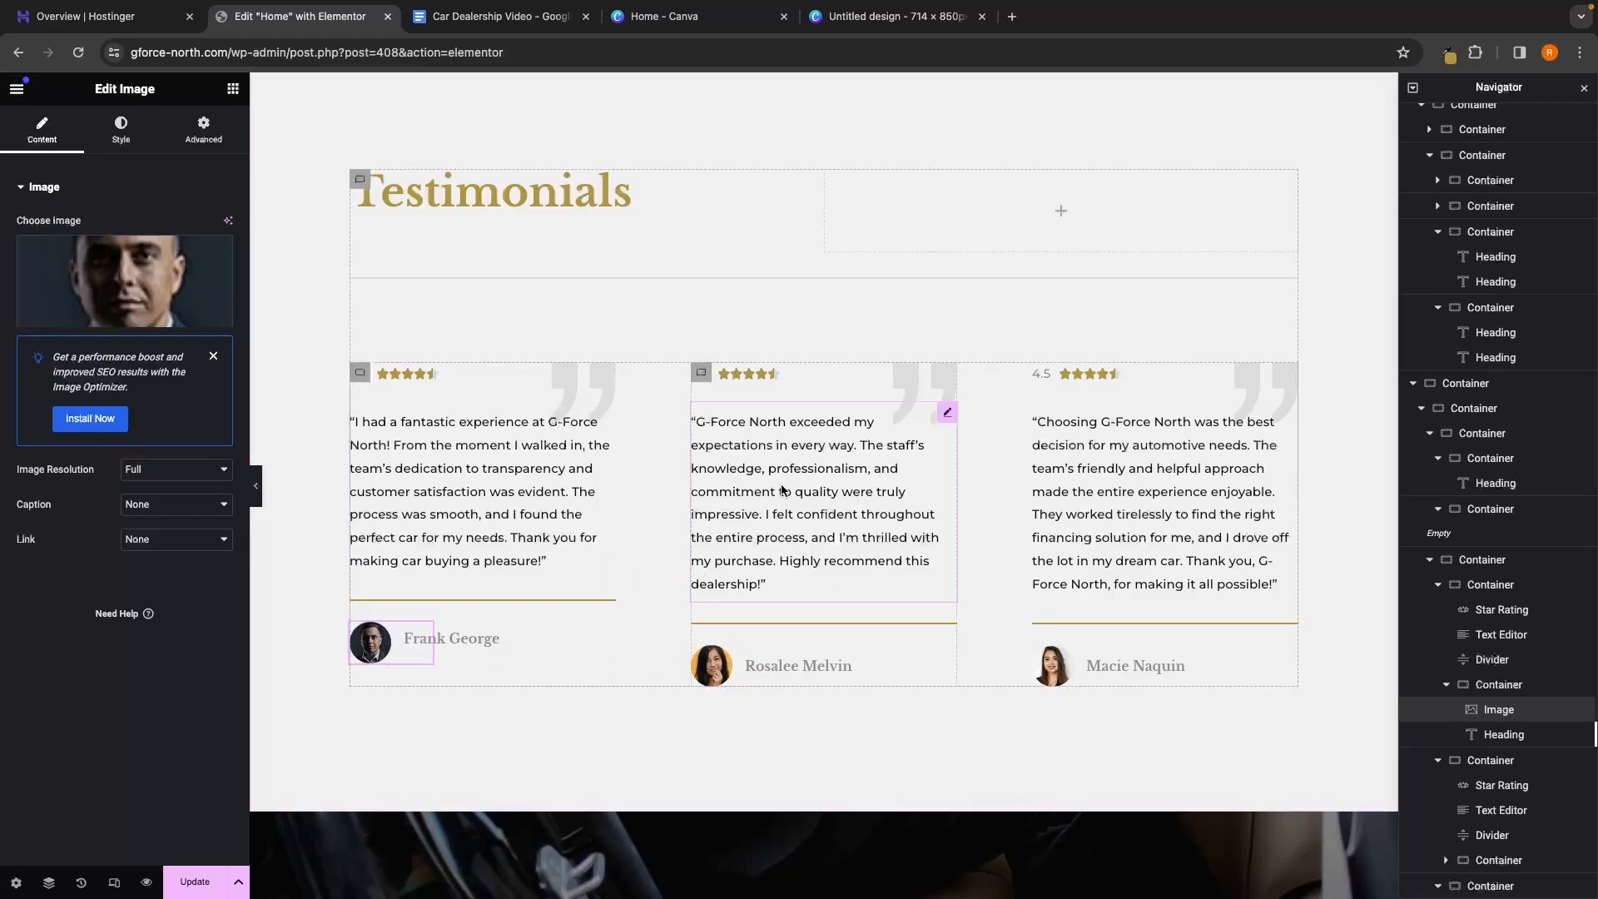
click(397, 375)
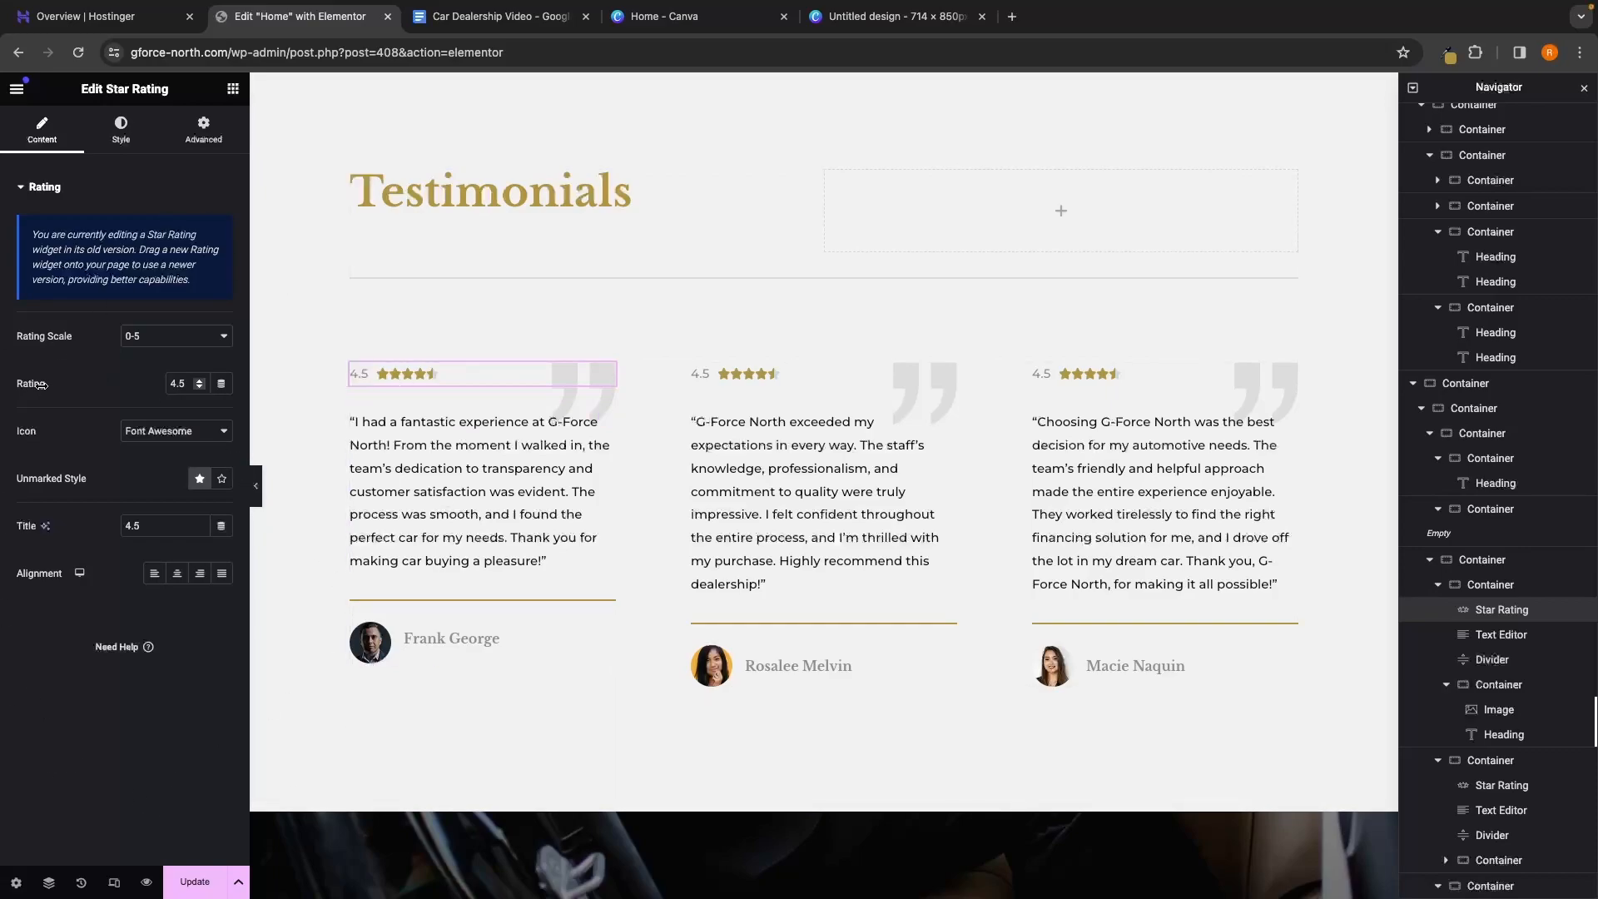
Set the first testimonial's star rating and rating label to 5
click(198, 381)
click(198, 382)
drag(170, 525, 78, 526)
text(5)
click(853, 481)
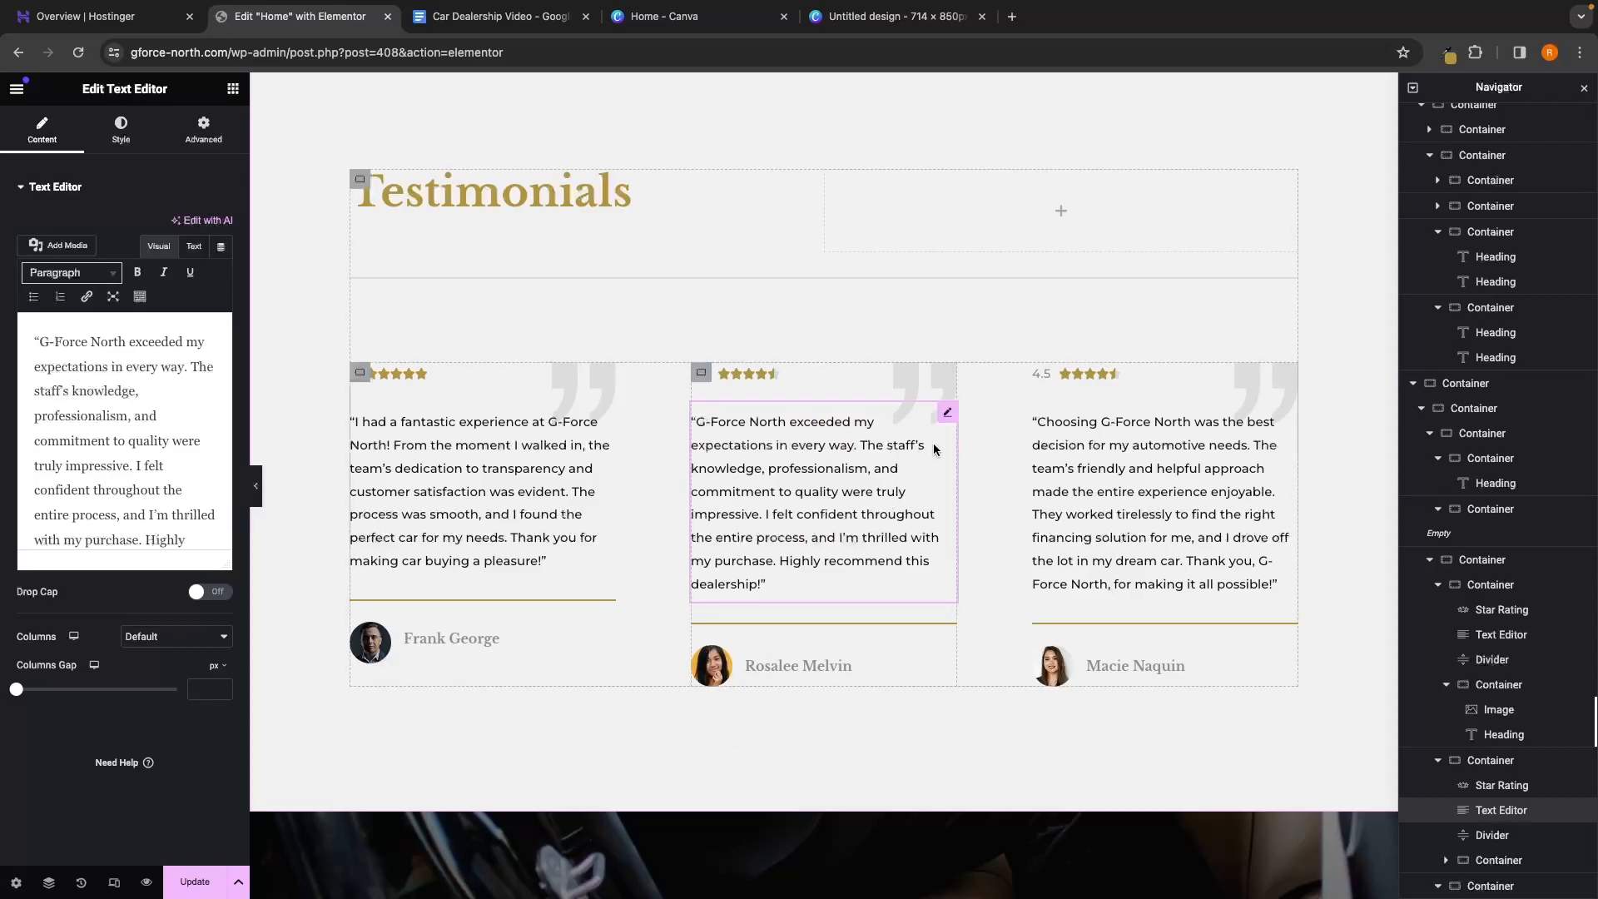
Change the third testimonial's rating label from 4.5 to 4.7
click(1076, 373)
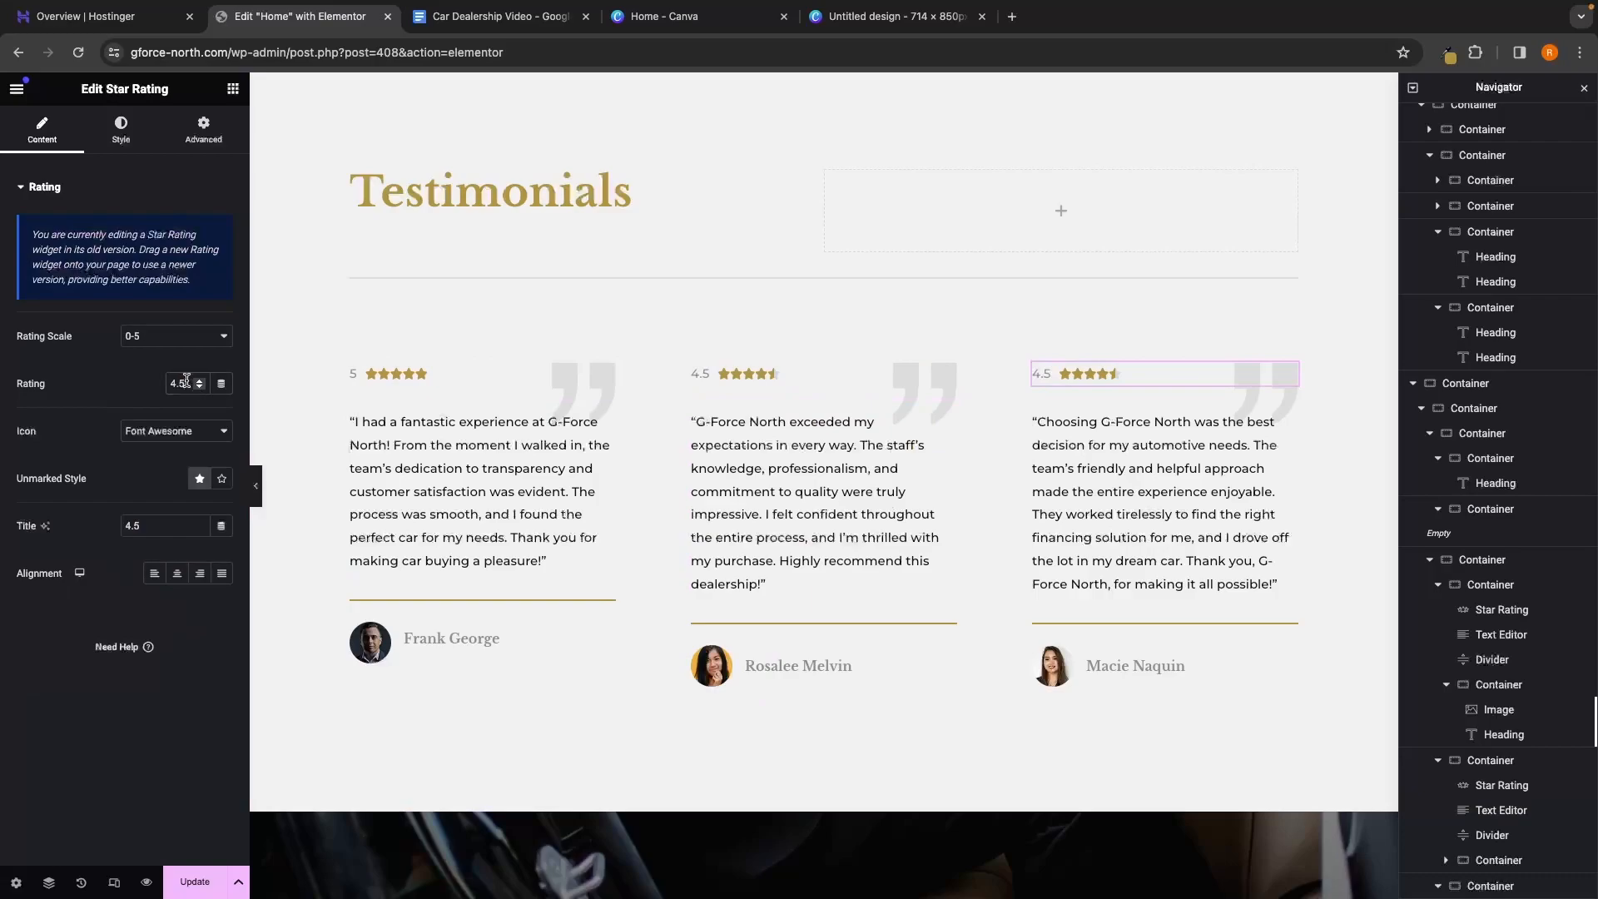
click(165, 526)
key(BackSpace)
text(7)
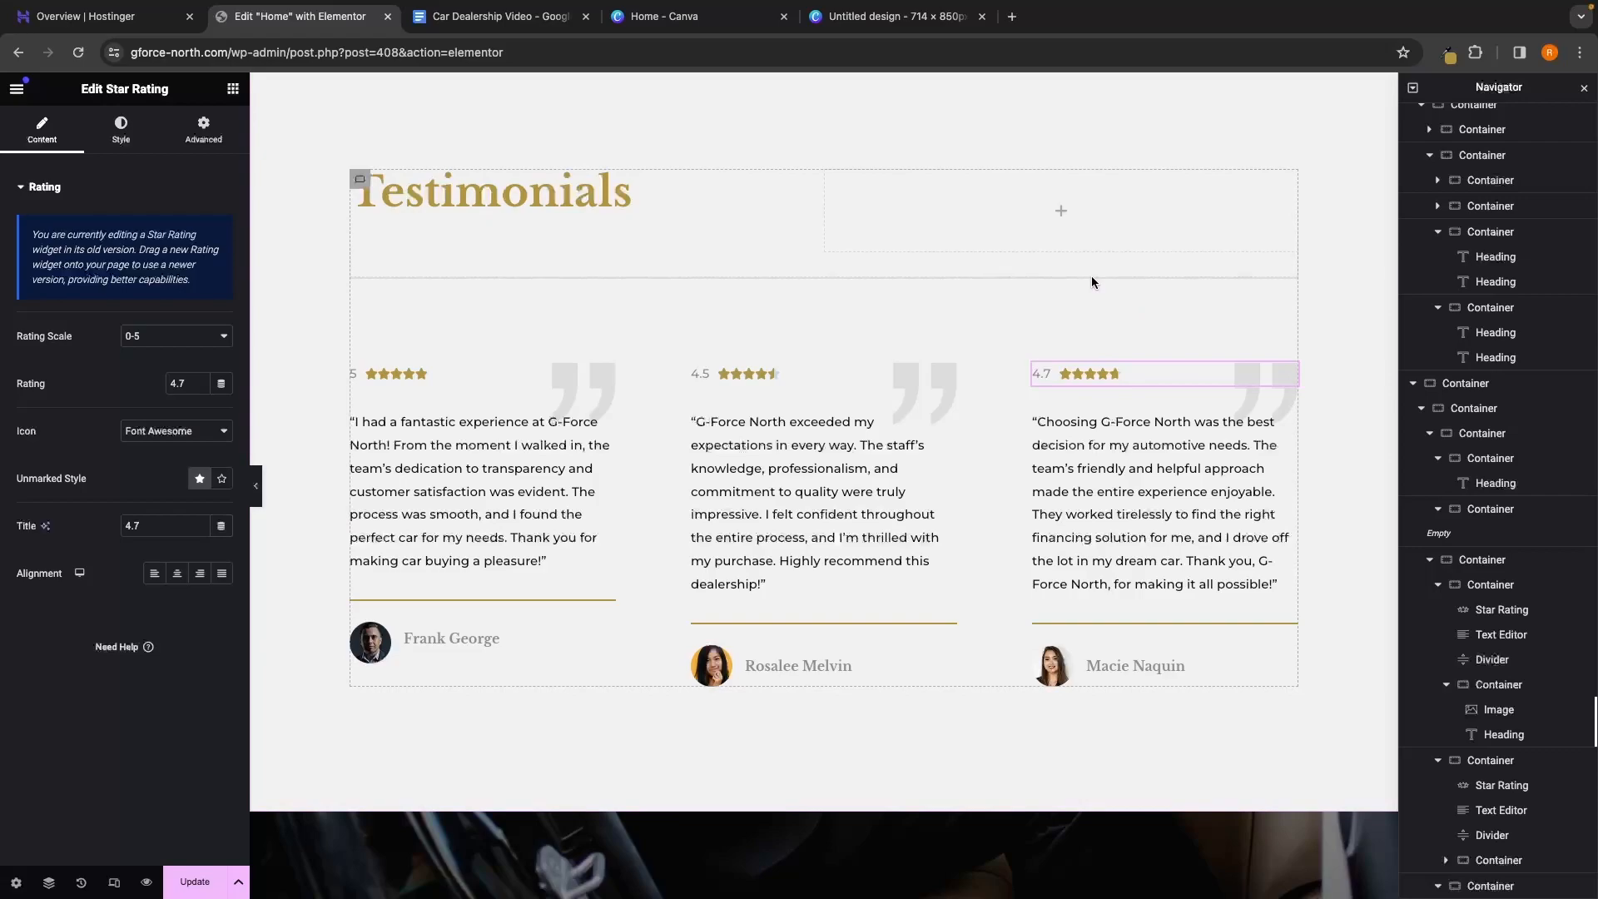
Save the Home page changes with Update
scroll(1092, 282, down, 1)
scroll(1092, 279, up, 1)
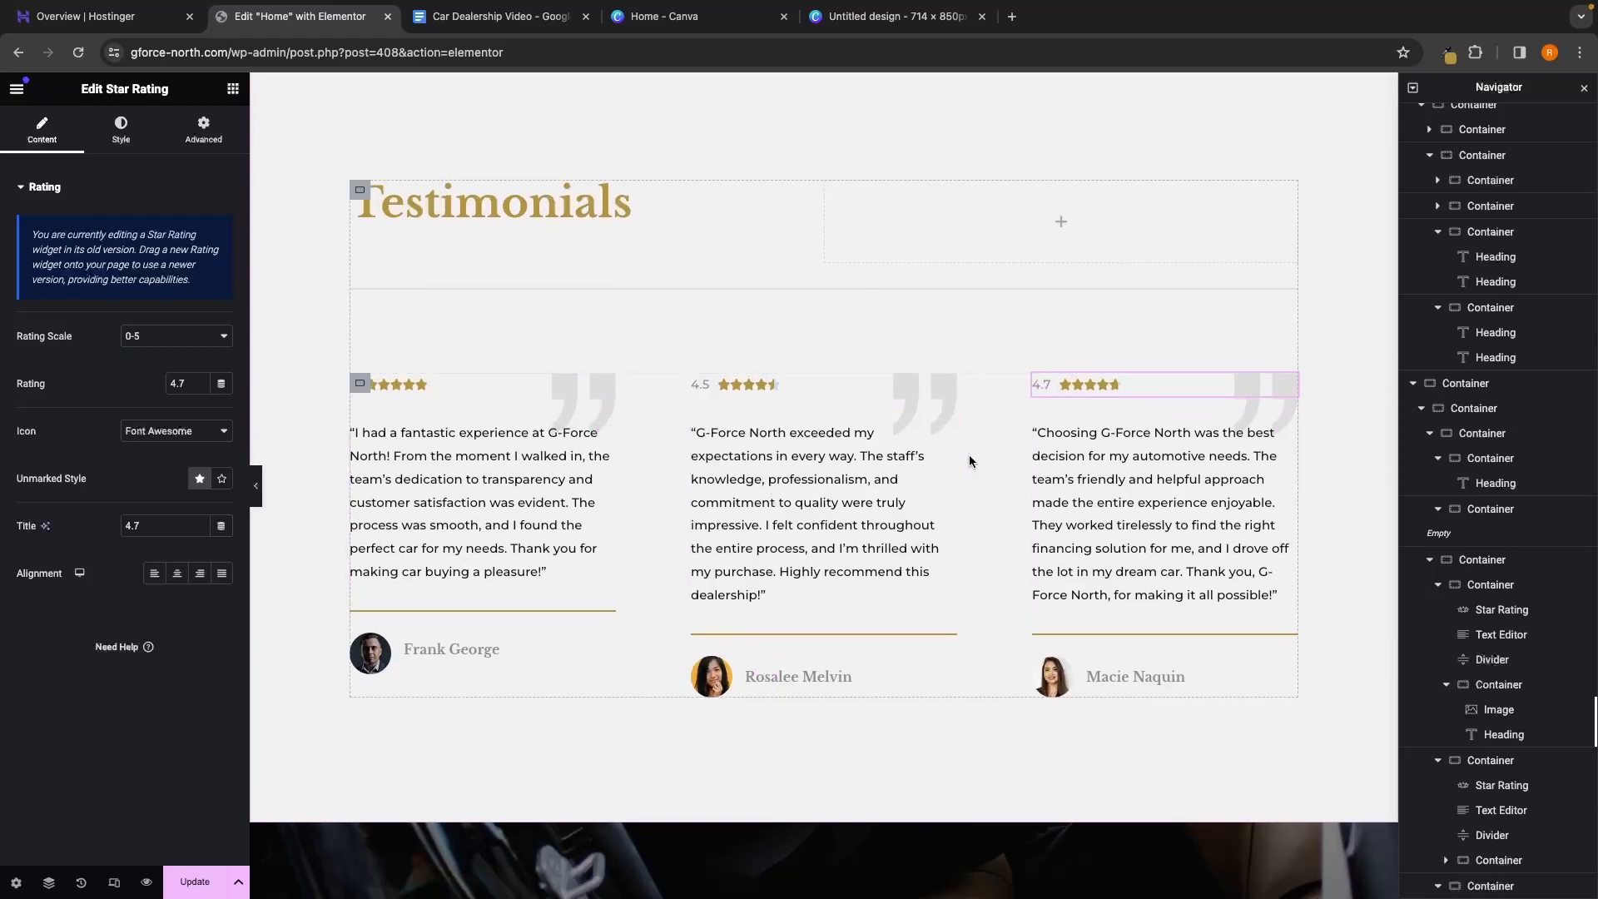
scroll(969, 449, up, 2)
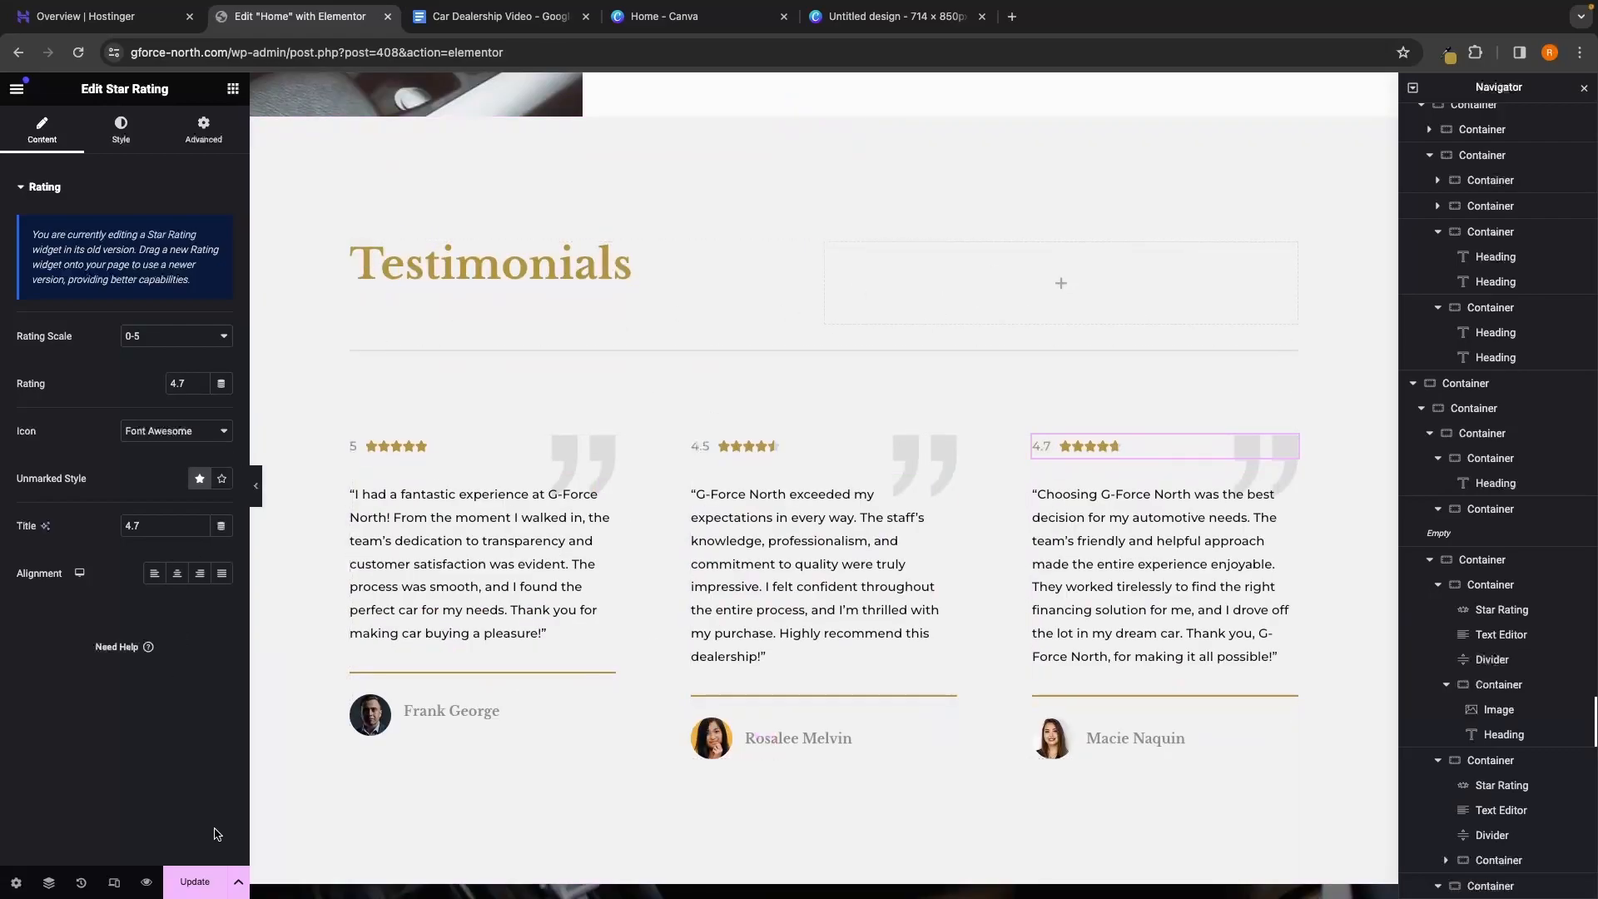
click(204, 882)
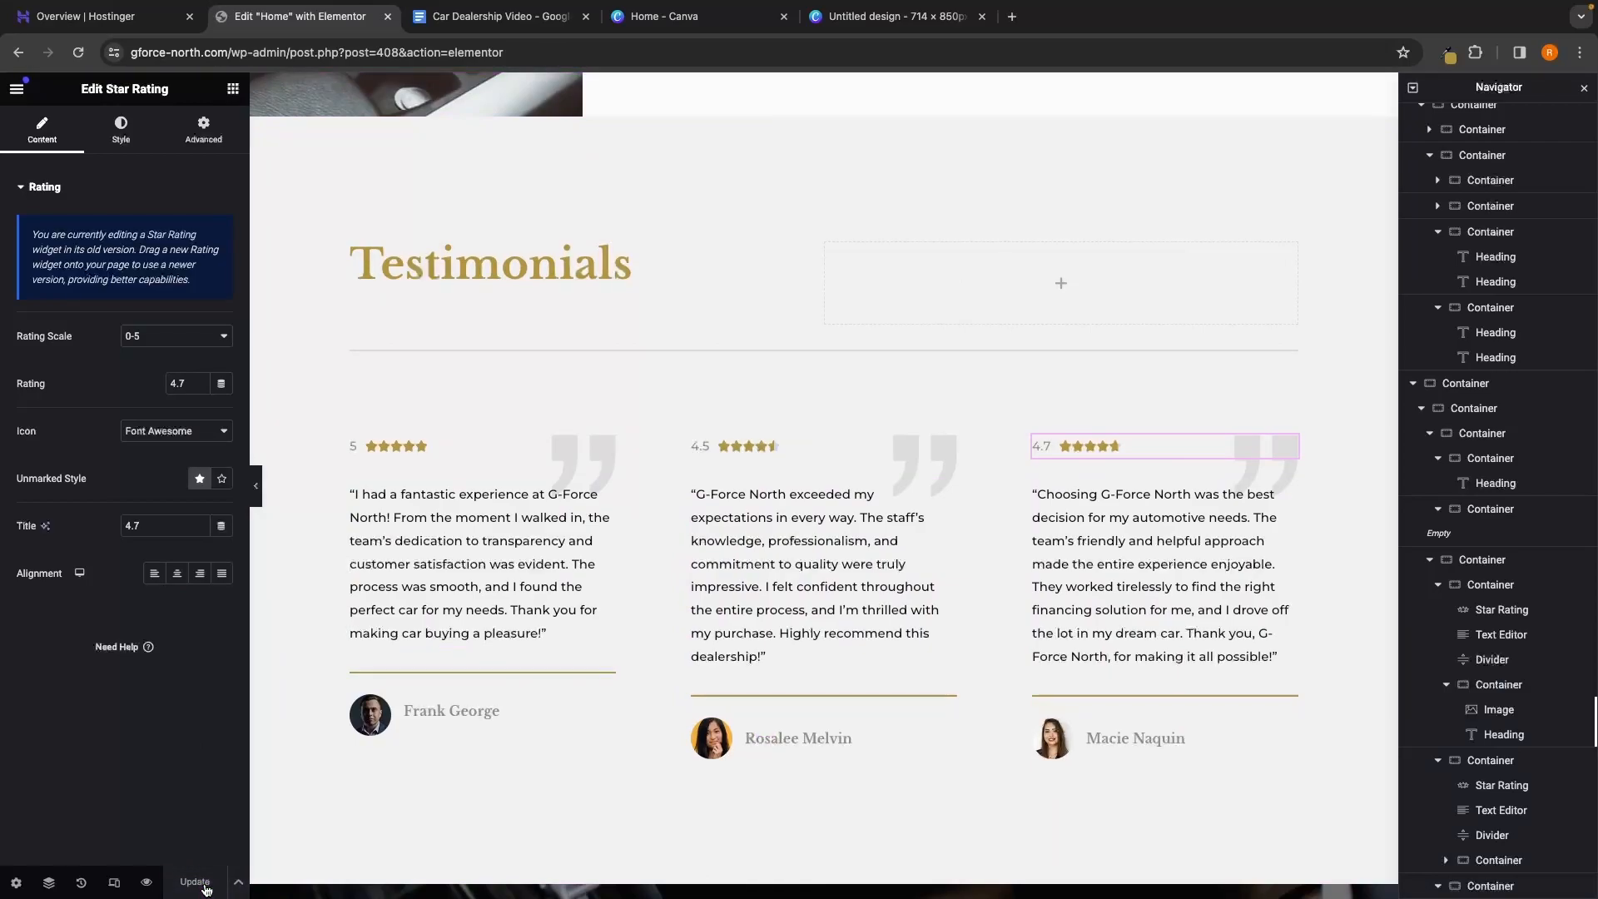
Replace the banner heading with 'See a car you love? Or want to book in a test drive?'
scroll(956, 574, down, 10)
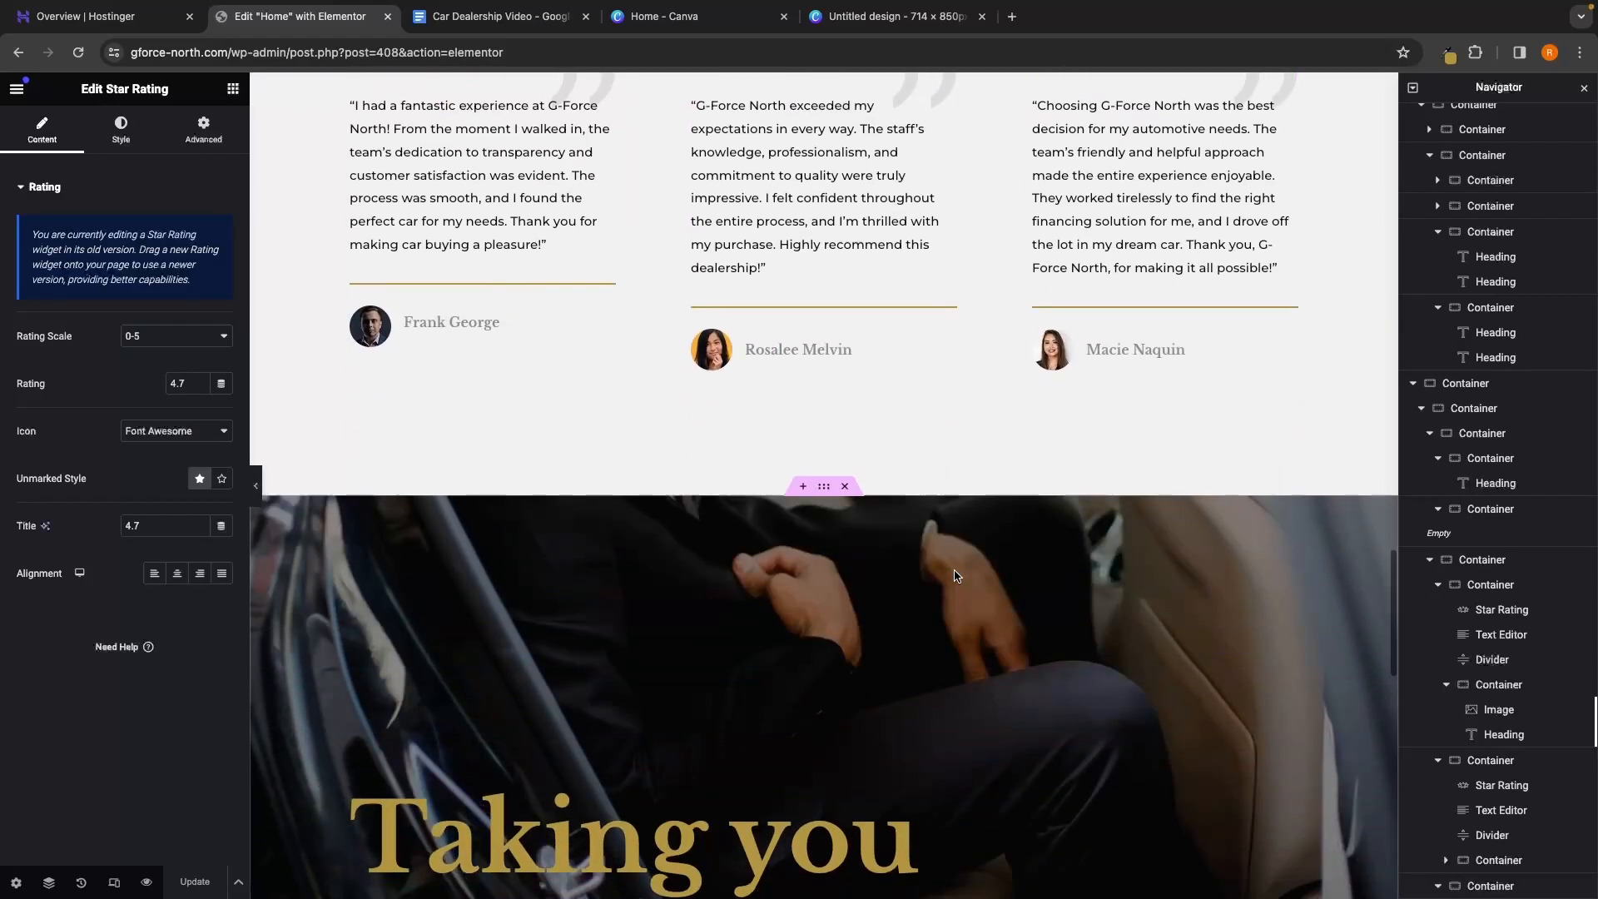
scroll(956, 574, down, 2)
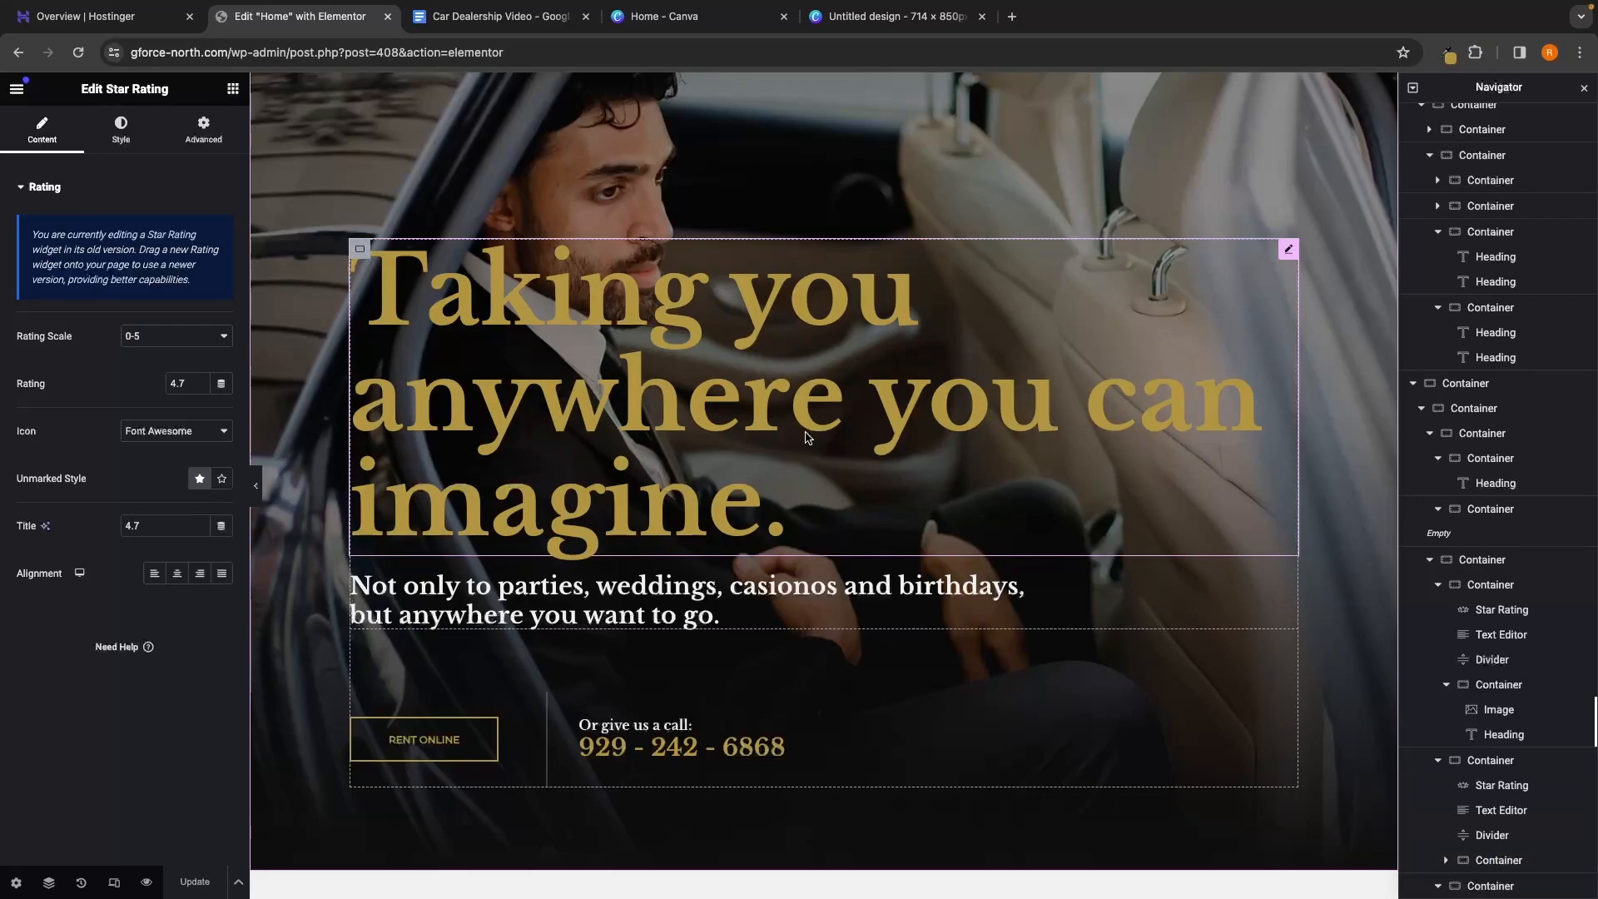
click(789, 483)
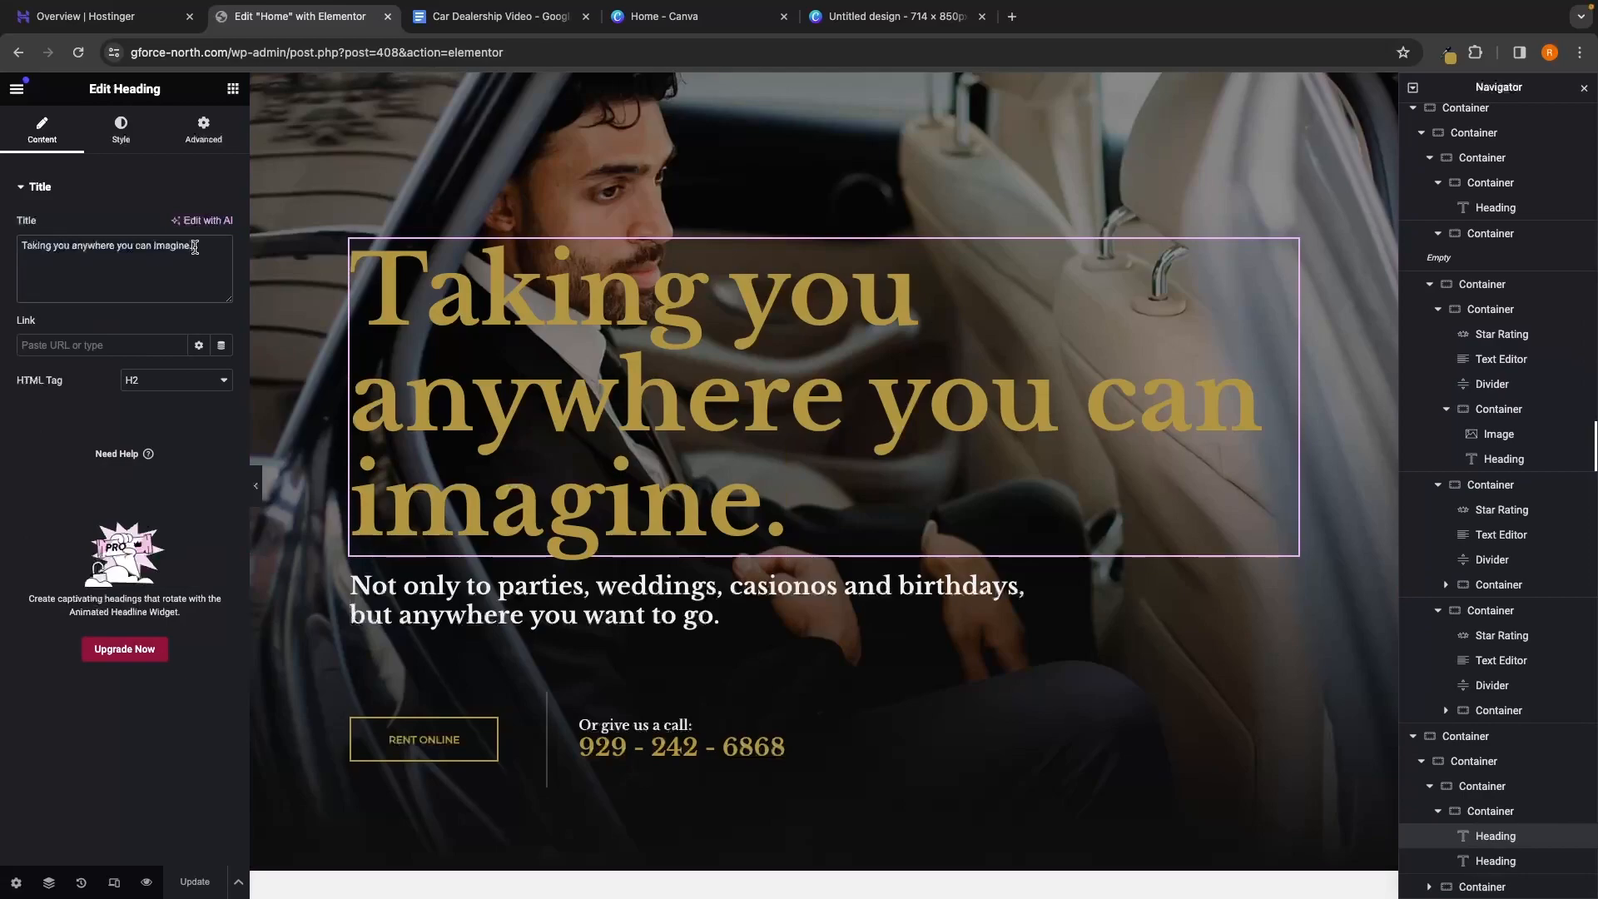
drag(194, 247, 15, 246)
key(BackSpace)
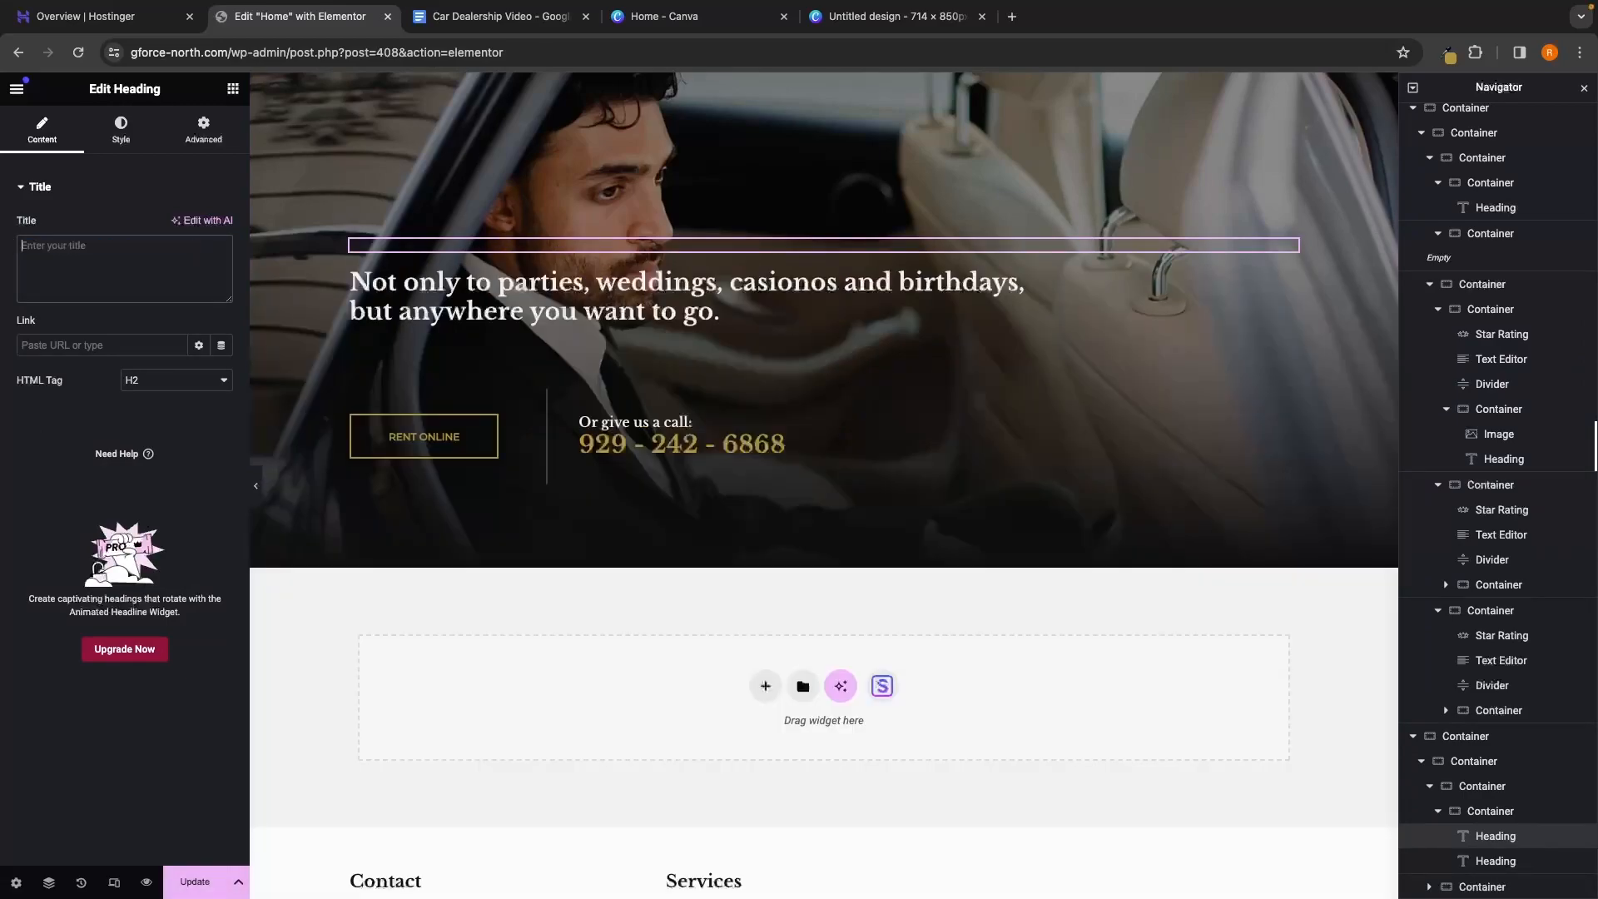
text(See a car you love? Or want to book in a test drive?)
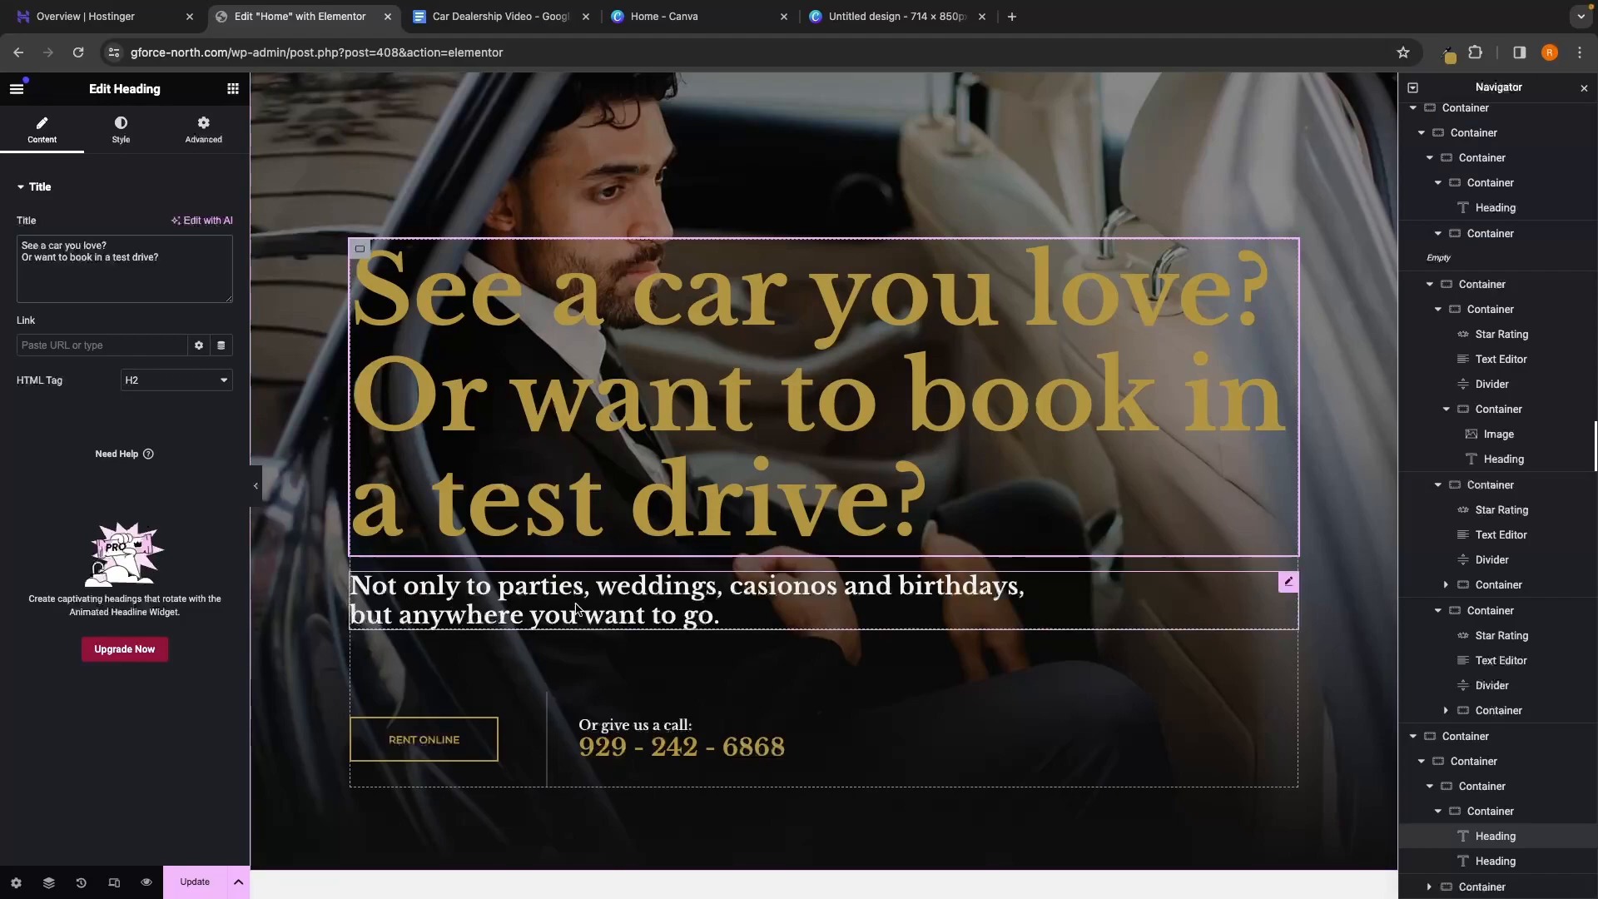
Replace the banner subheading with the weekday 9am-5pm opening hours line
click(745, 616)
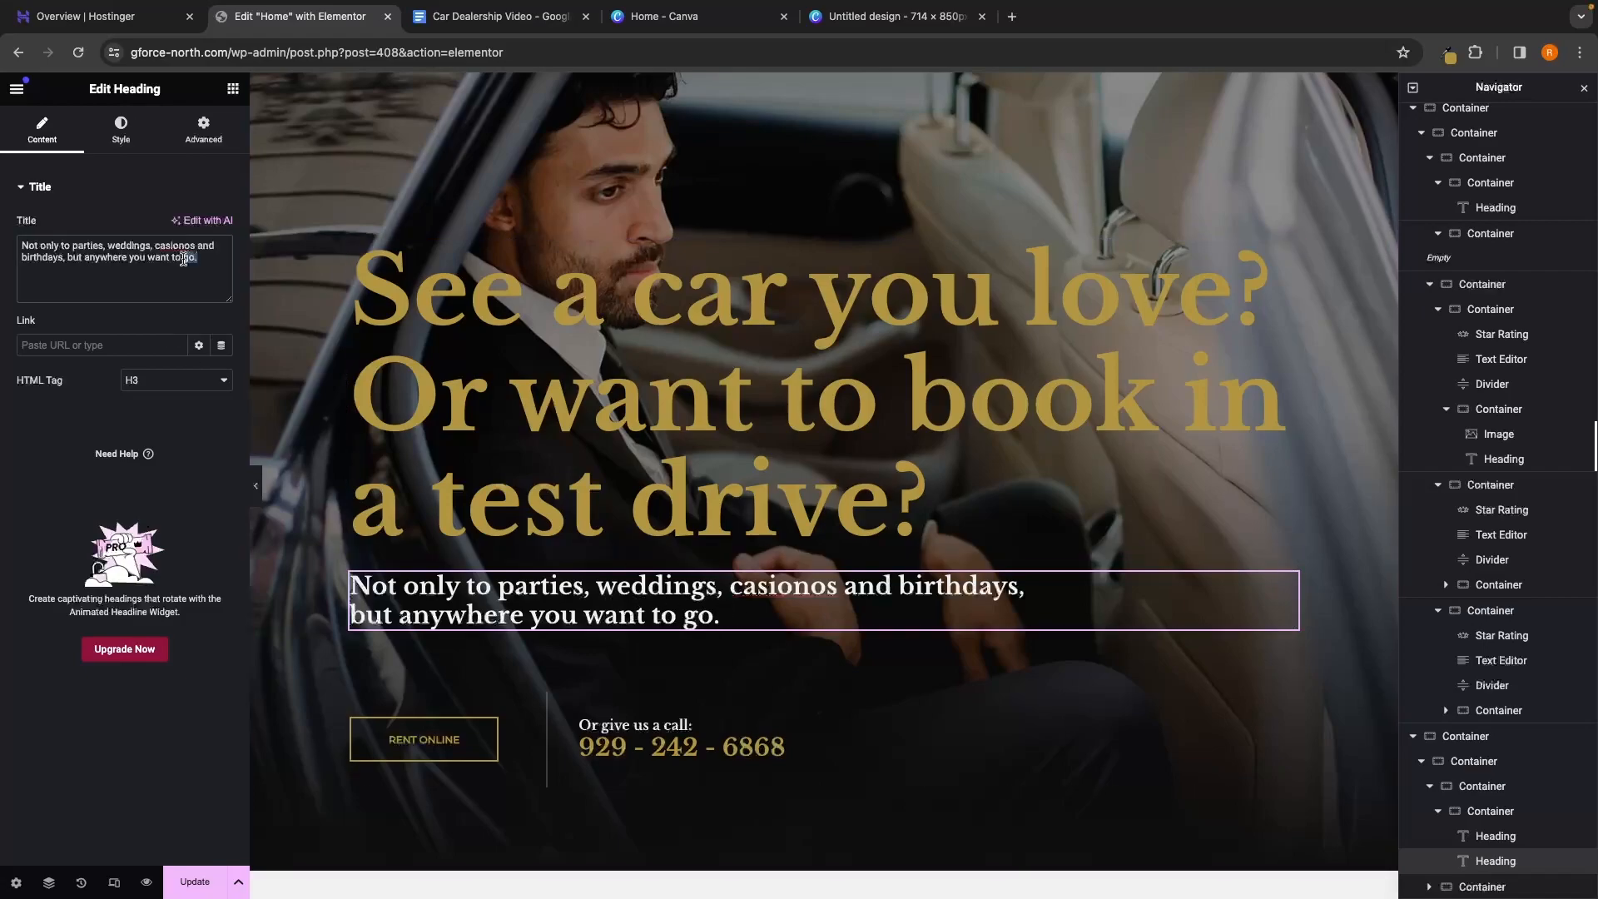
drag(208, 263, 2, 229)
key(BackSpace)
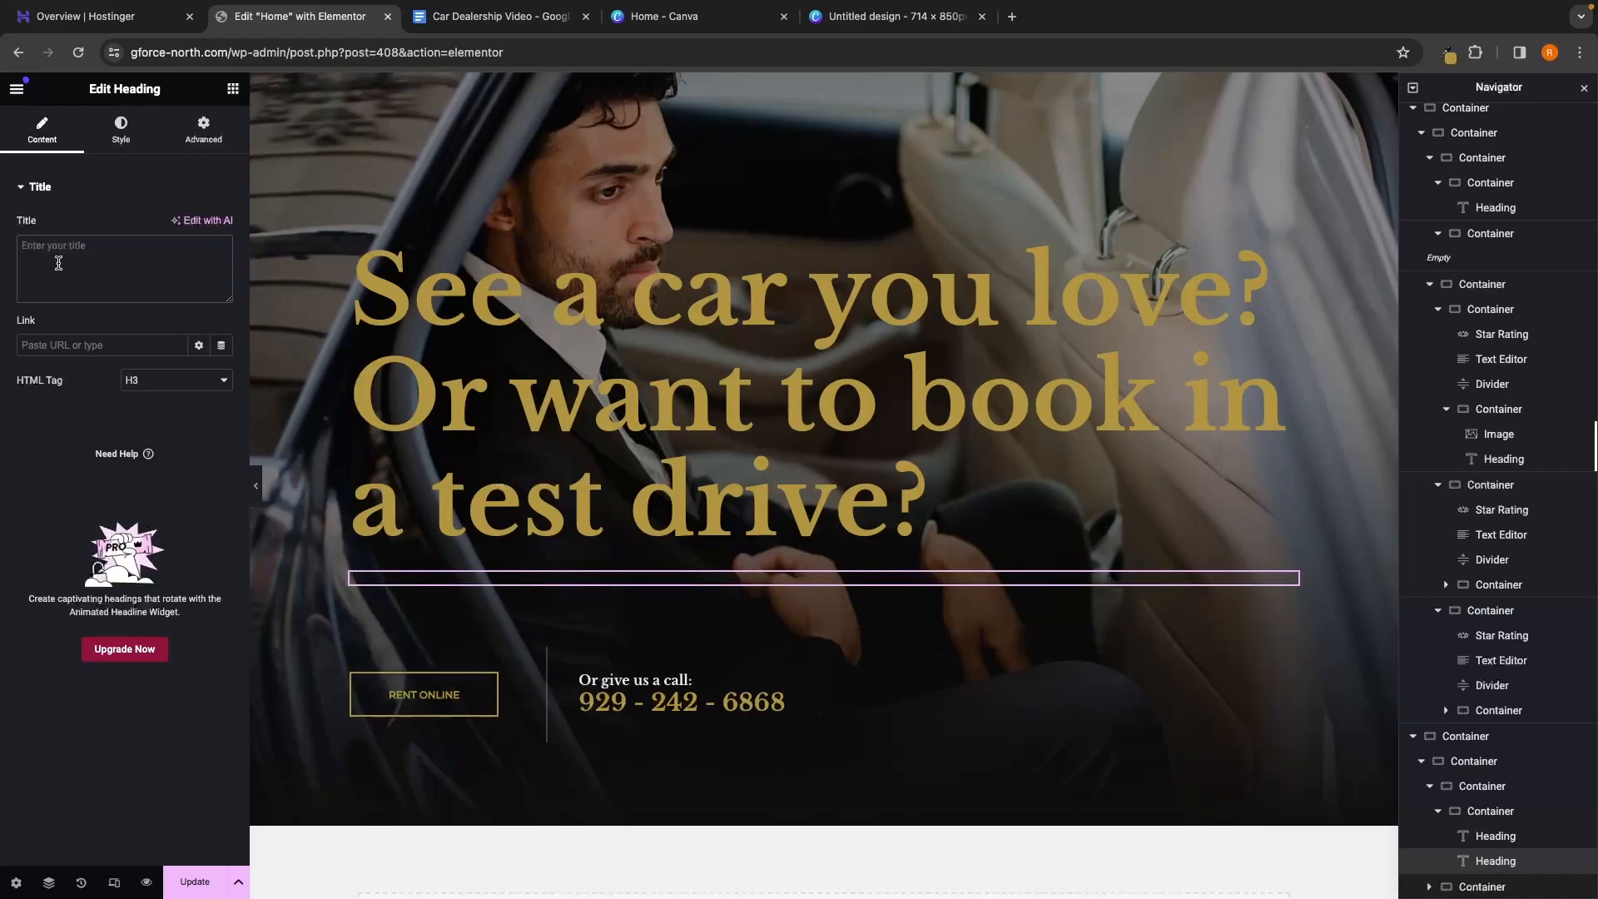
text(We're available between 9am-5pm, Monday to Friday.)
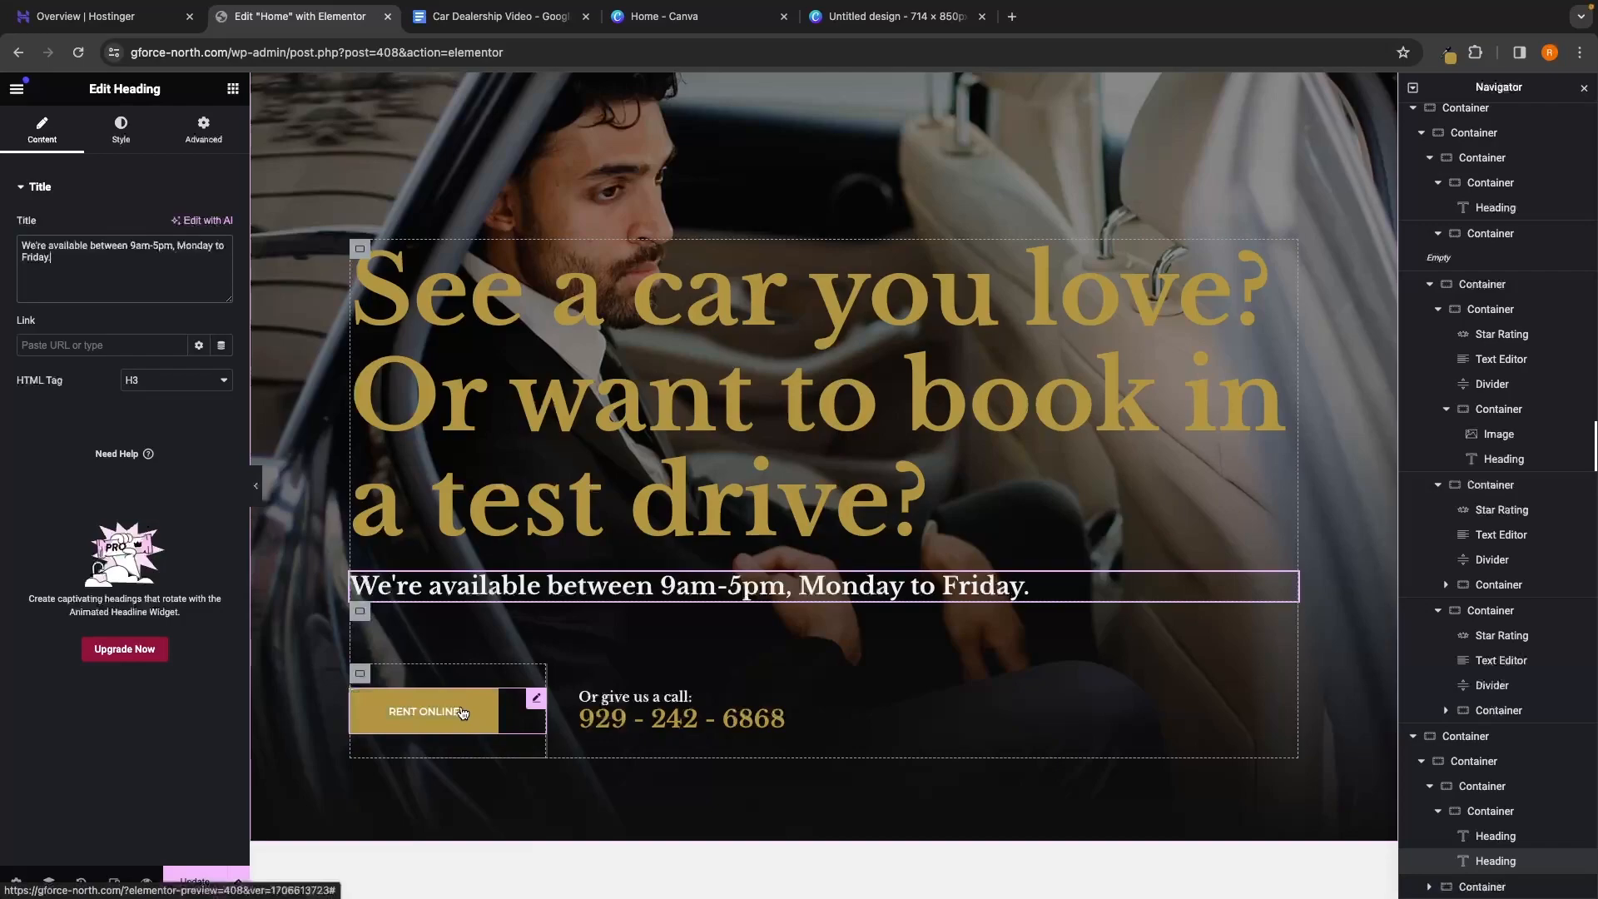
Change the Rent Online button's text to 'Email us'
click(463, 712)
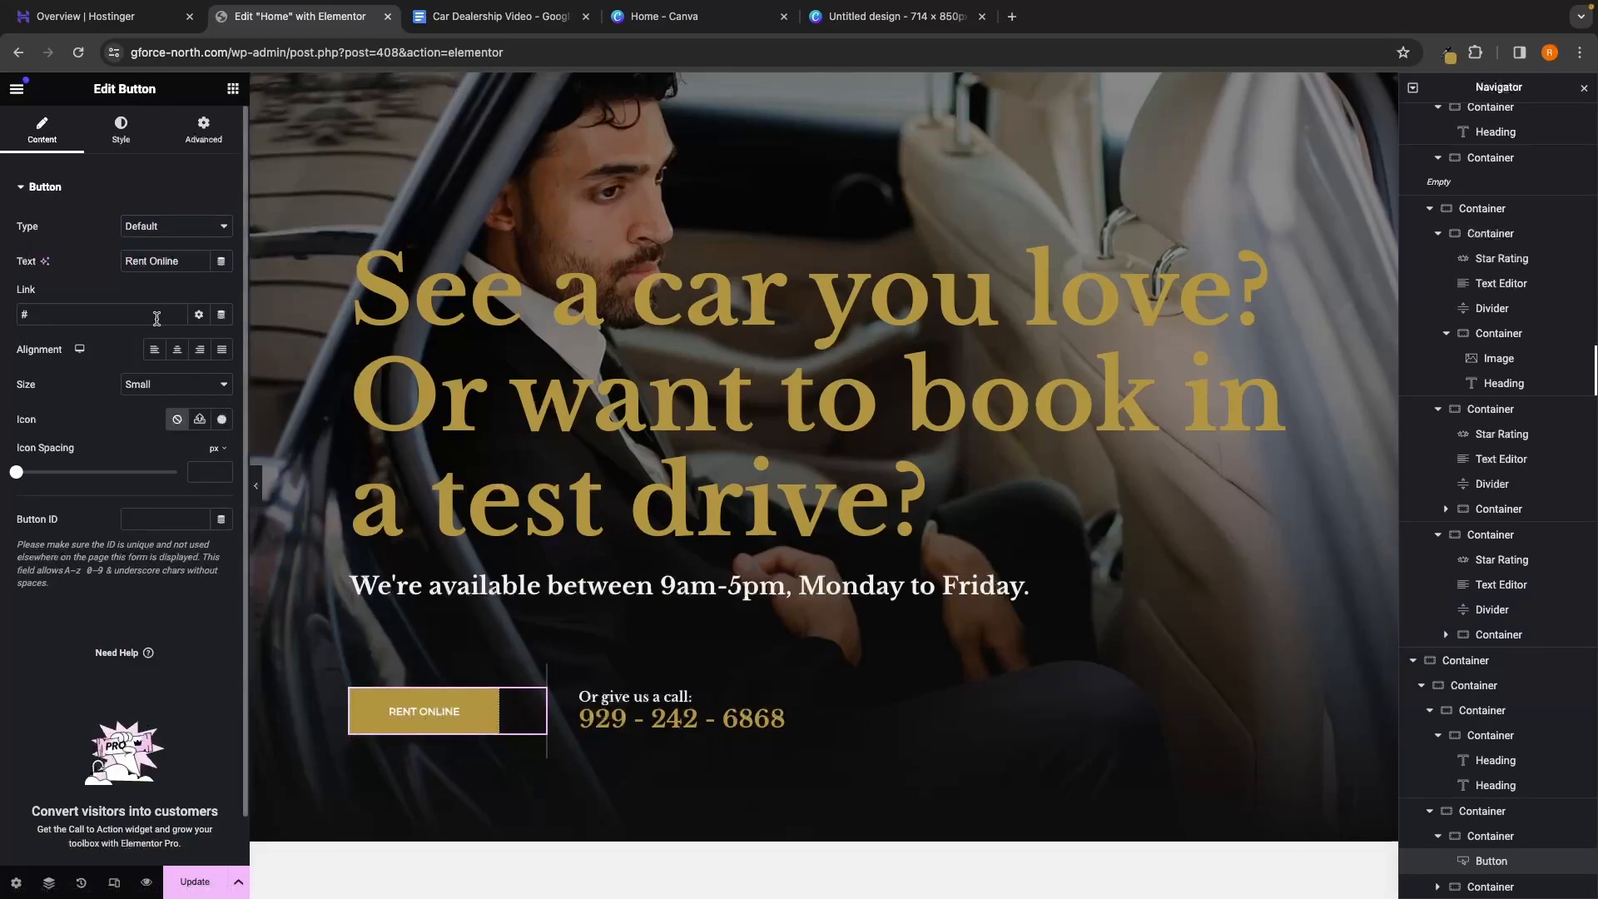
triple_click(193, 260)
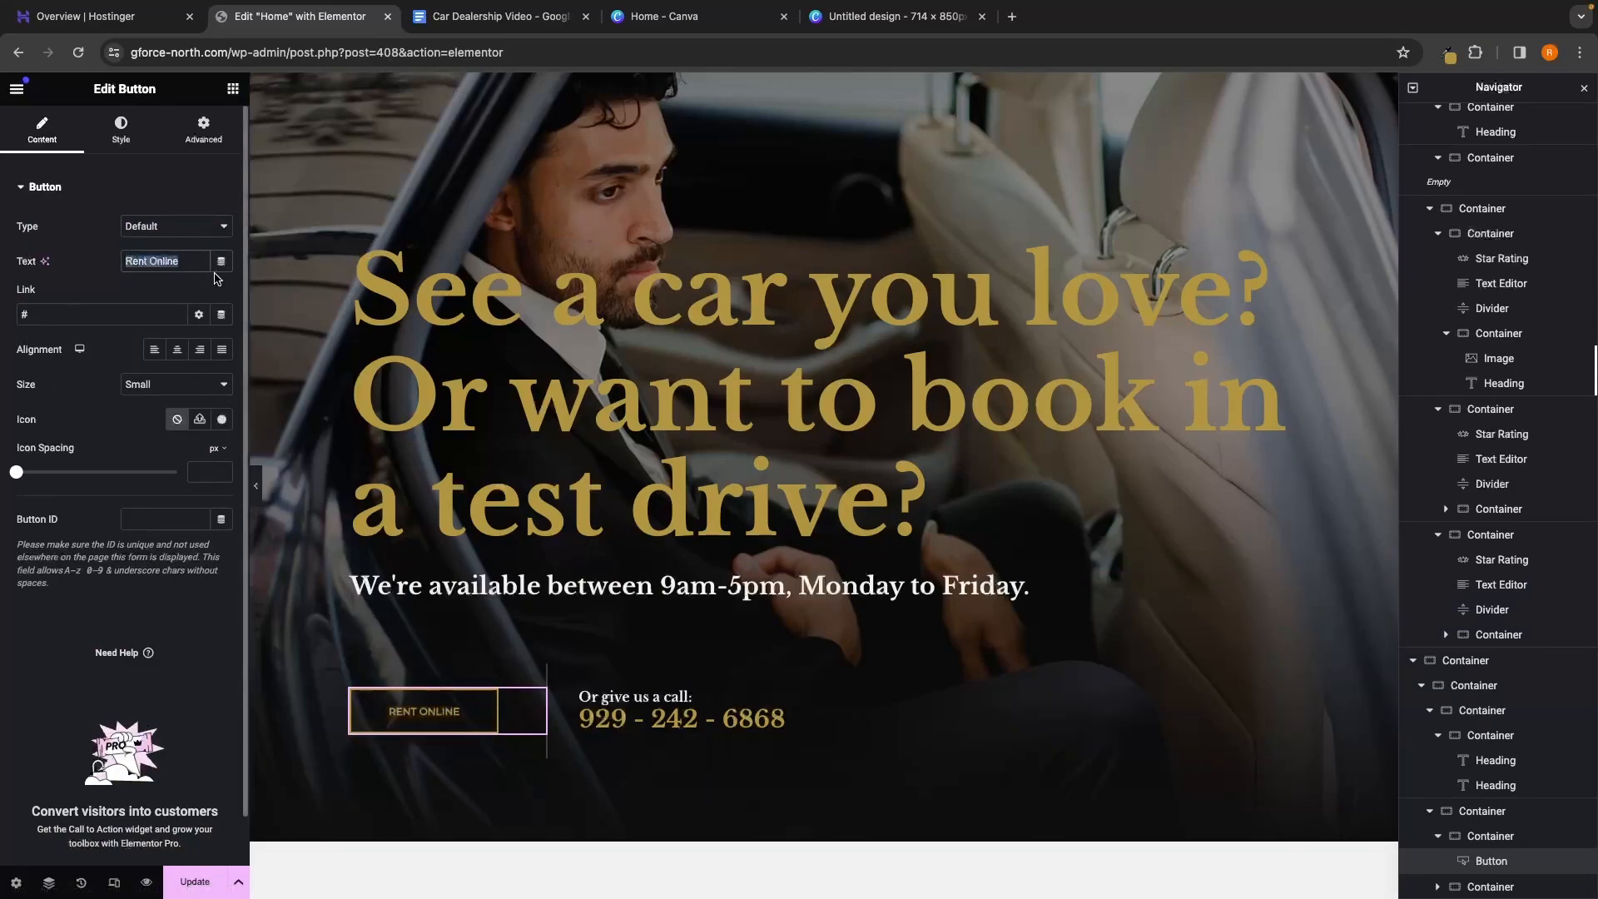
text(E)
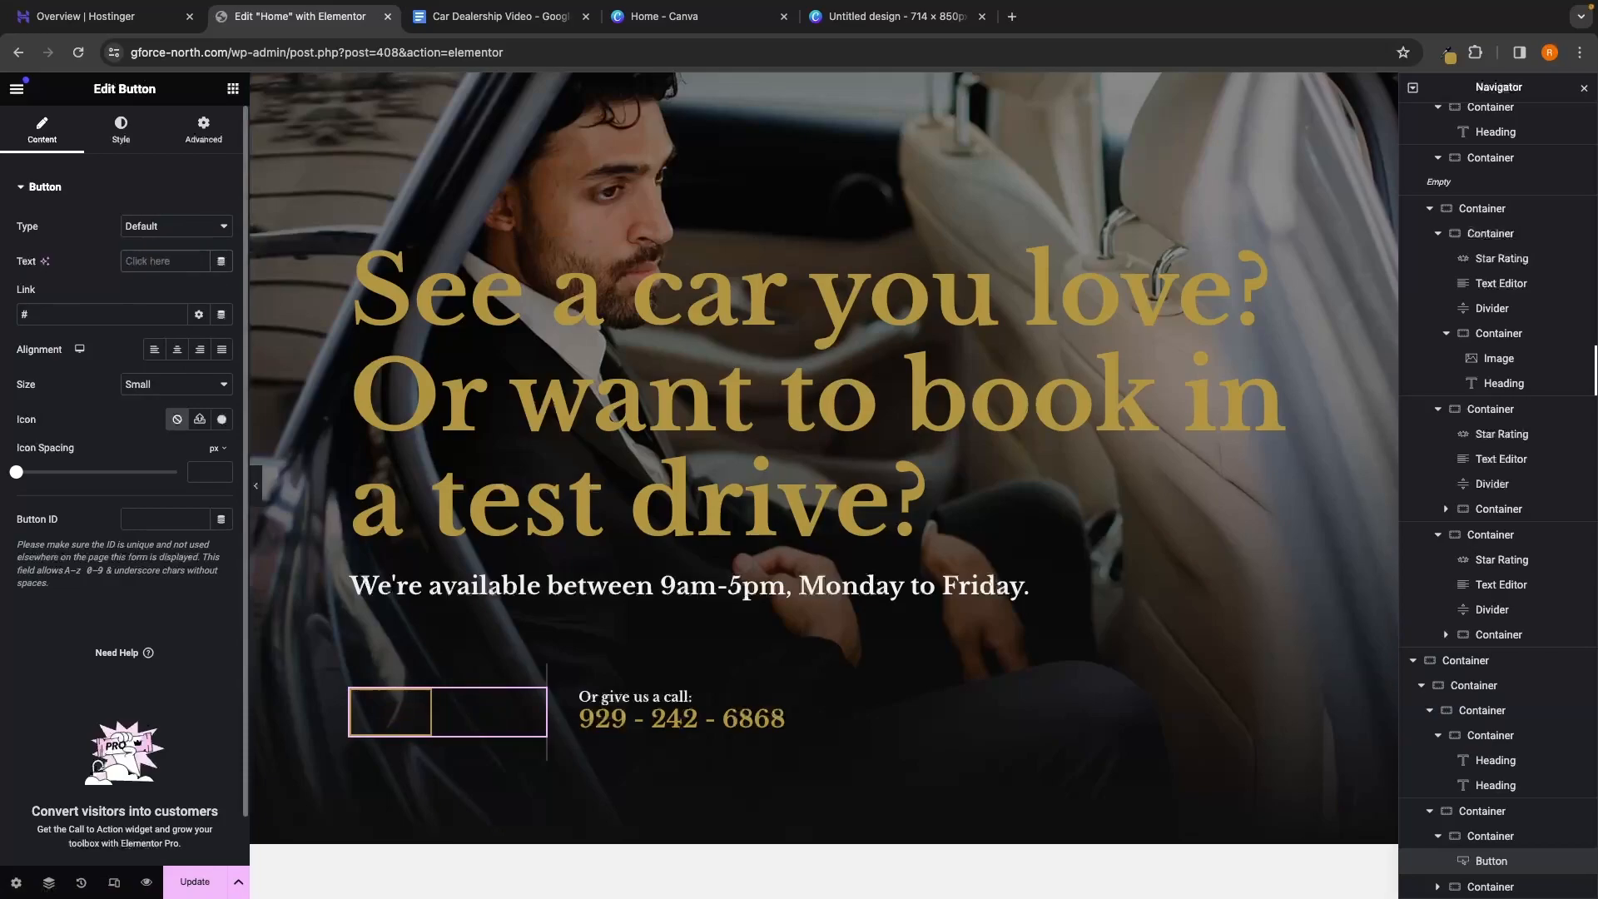
text(mail is)
key(BackSpace)
key(BackSpace)
text(us)
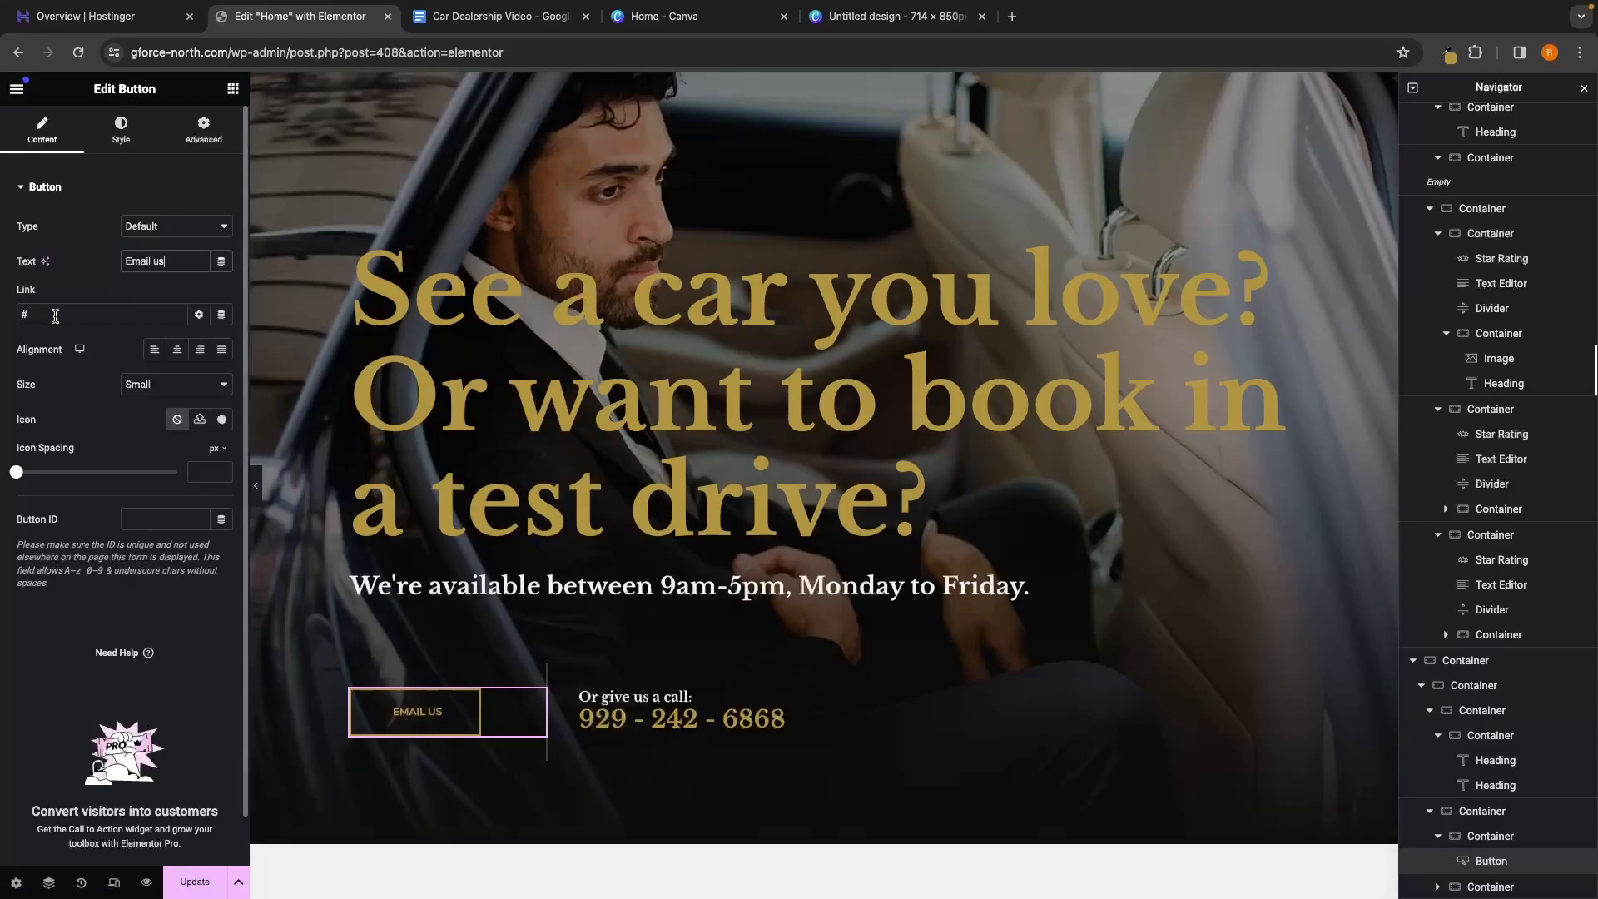
Replace the button's # link with mailto: followed by the dealership's e-mail address
click(53, 315)
key(BackSpace)
text(mai)
text(lto)
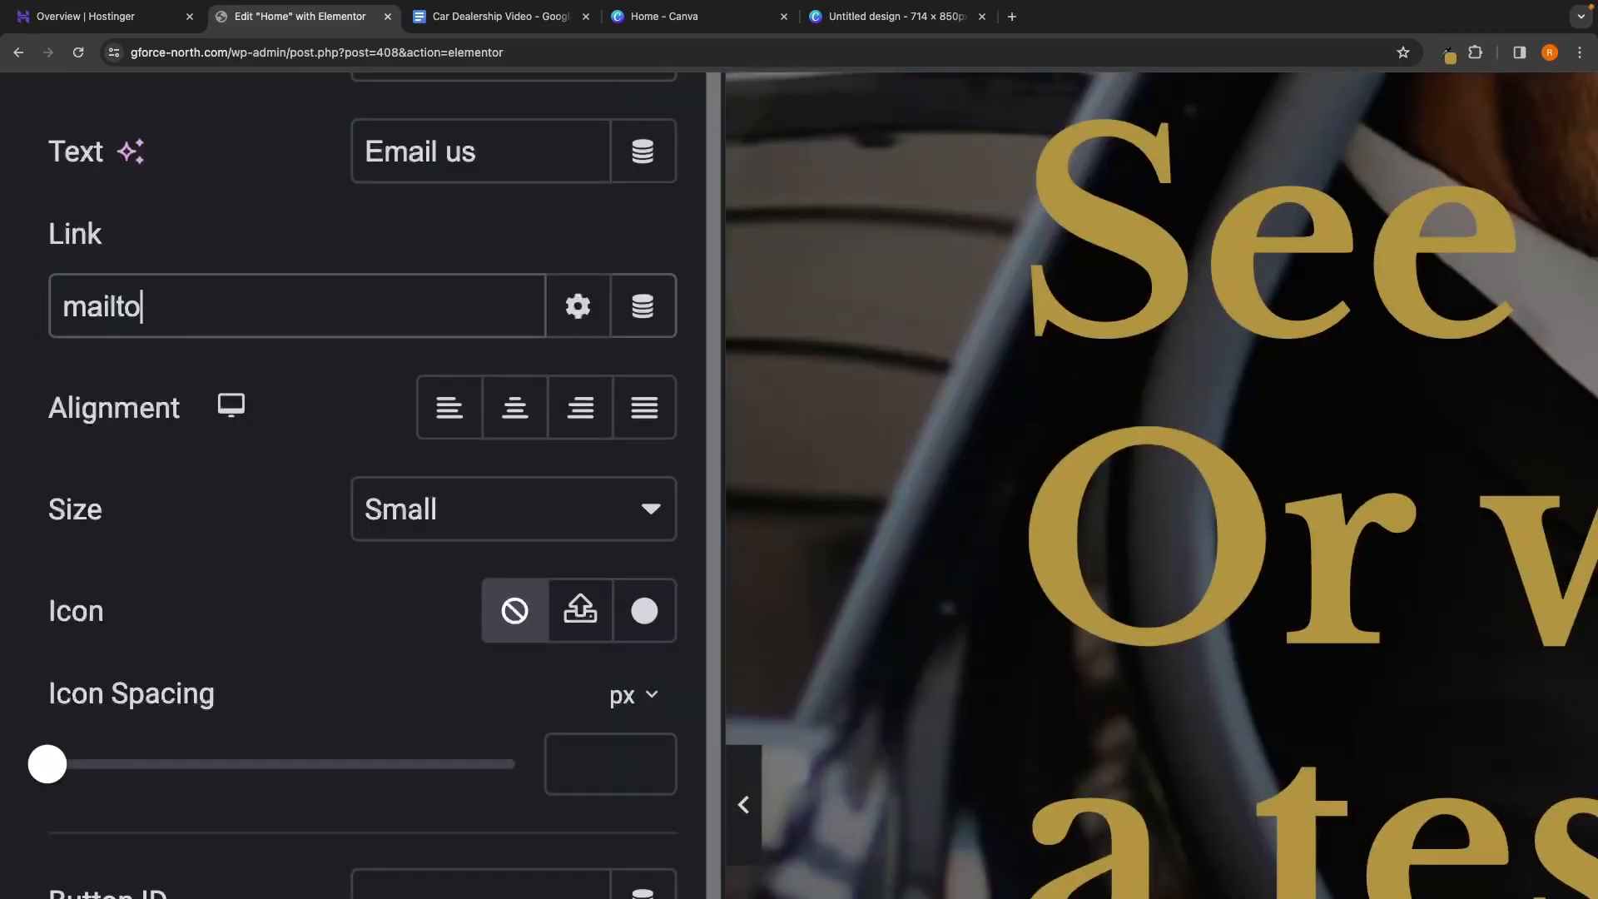
text(:)
key(ctrl+v)
scroll(169, 308, down, 10)
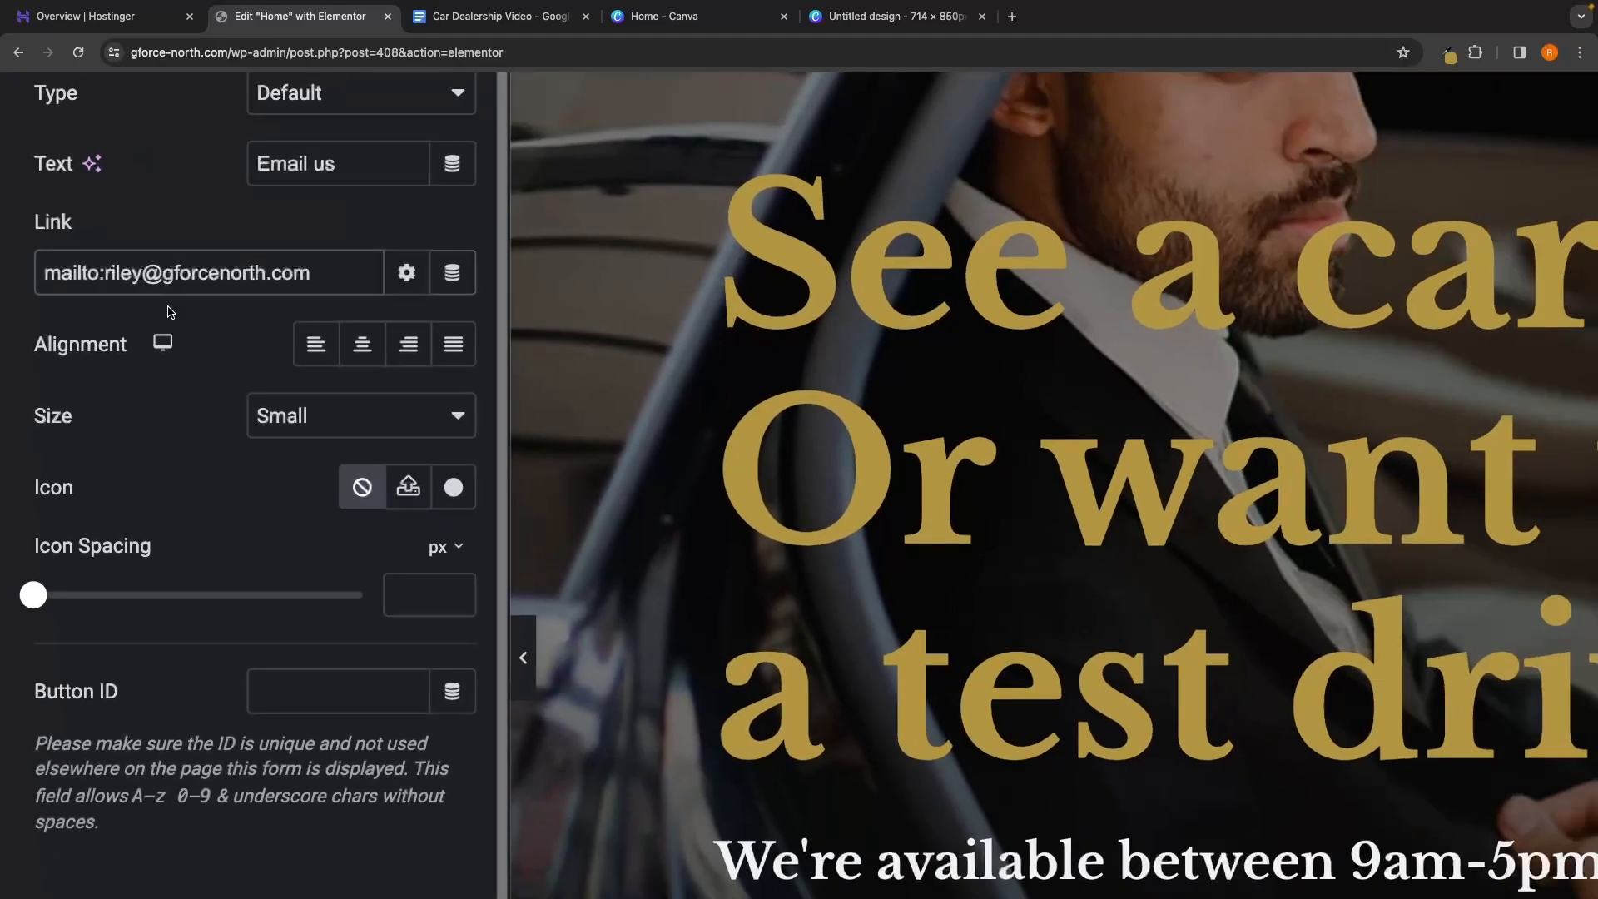
scroll(171, 312, down, 2)
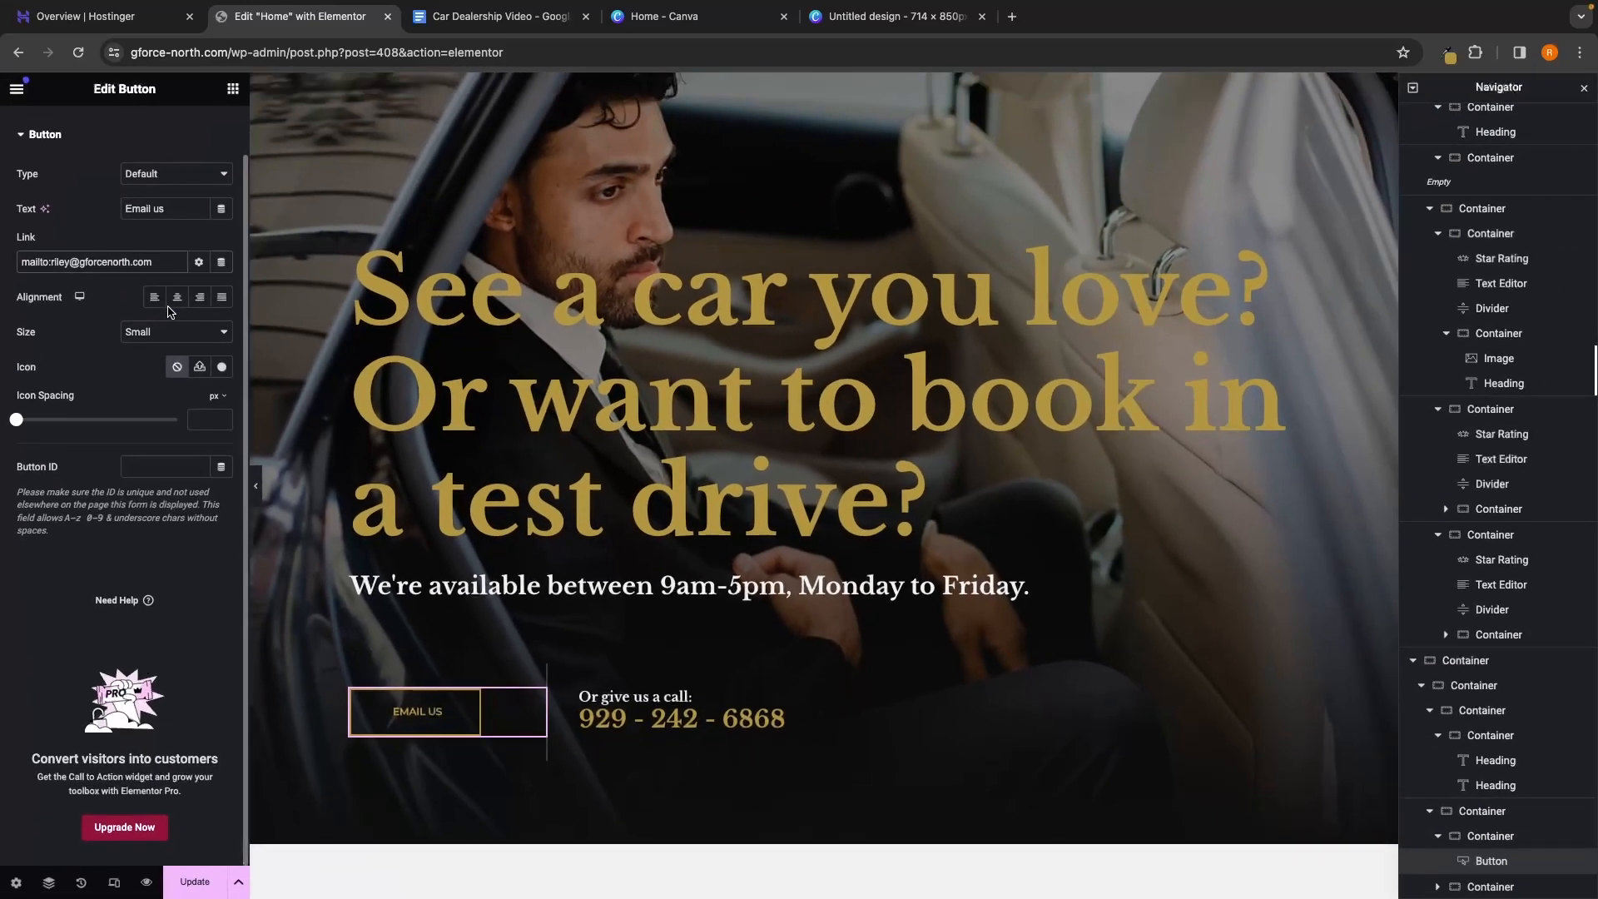
scroll(171, 312, up, 1)
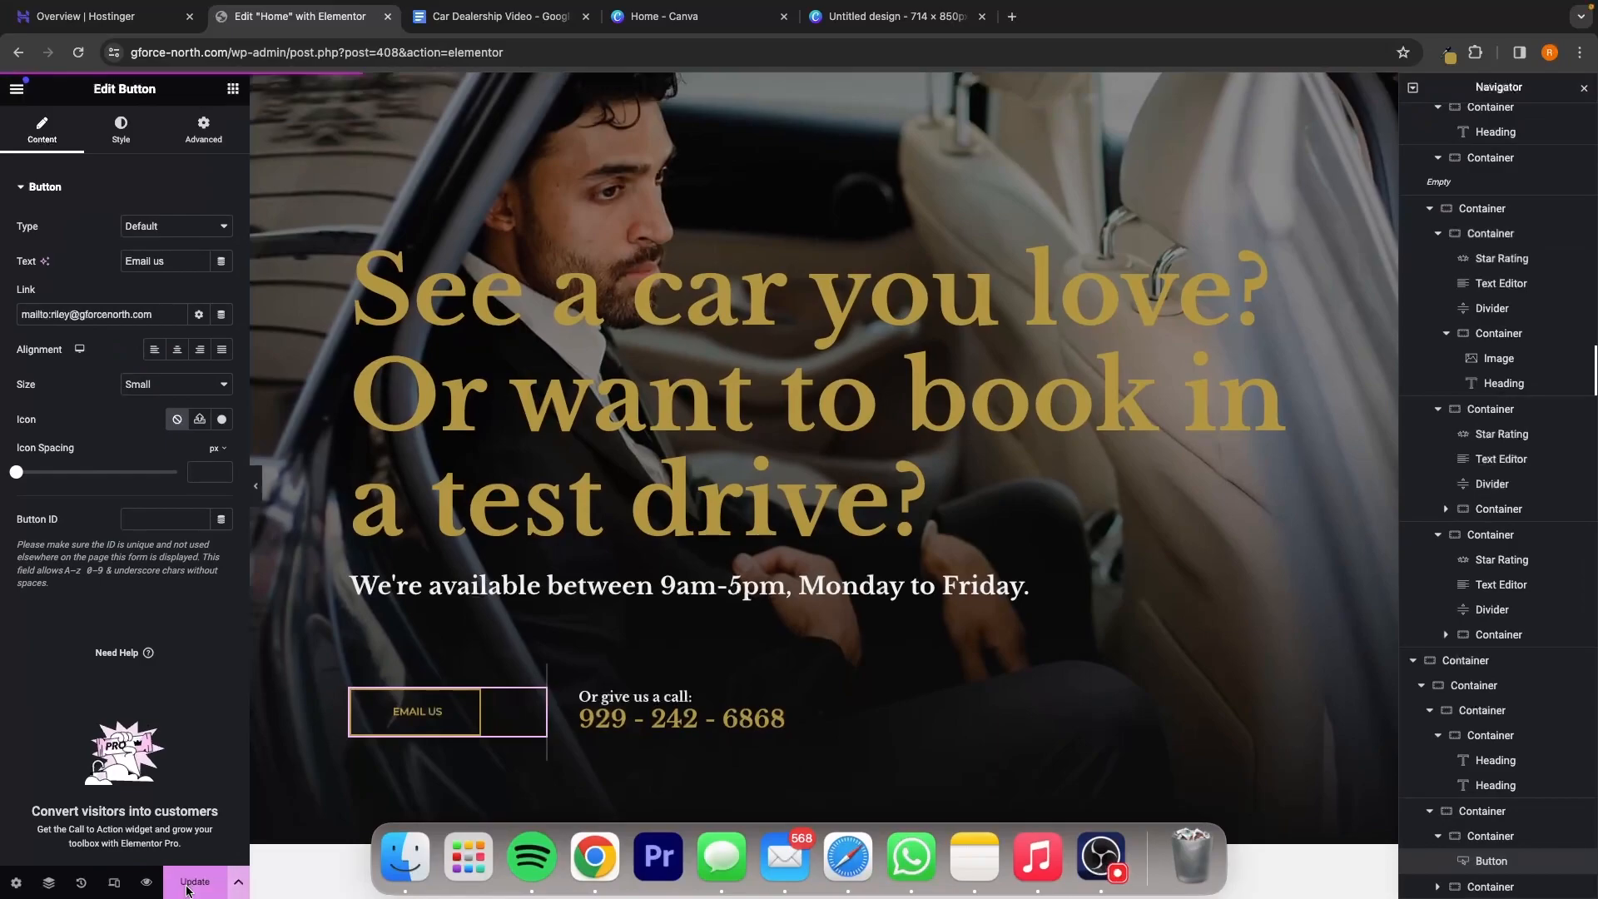
Preview the page live and confirm Email us opens a mail draft to the dealership
click(154, 877)
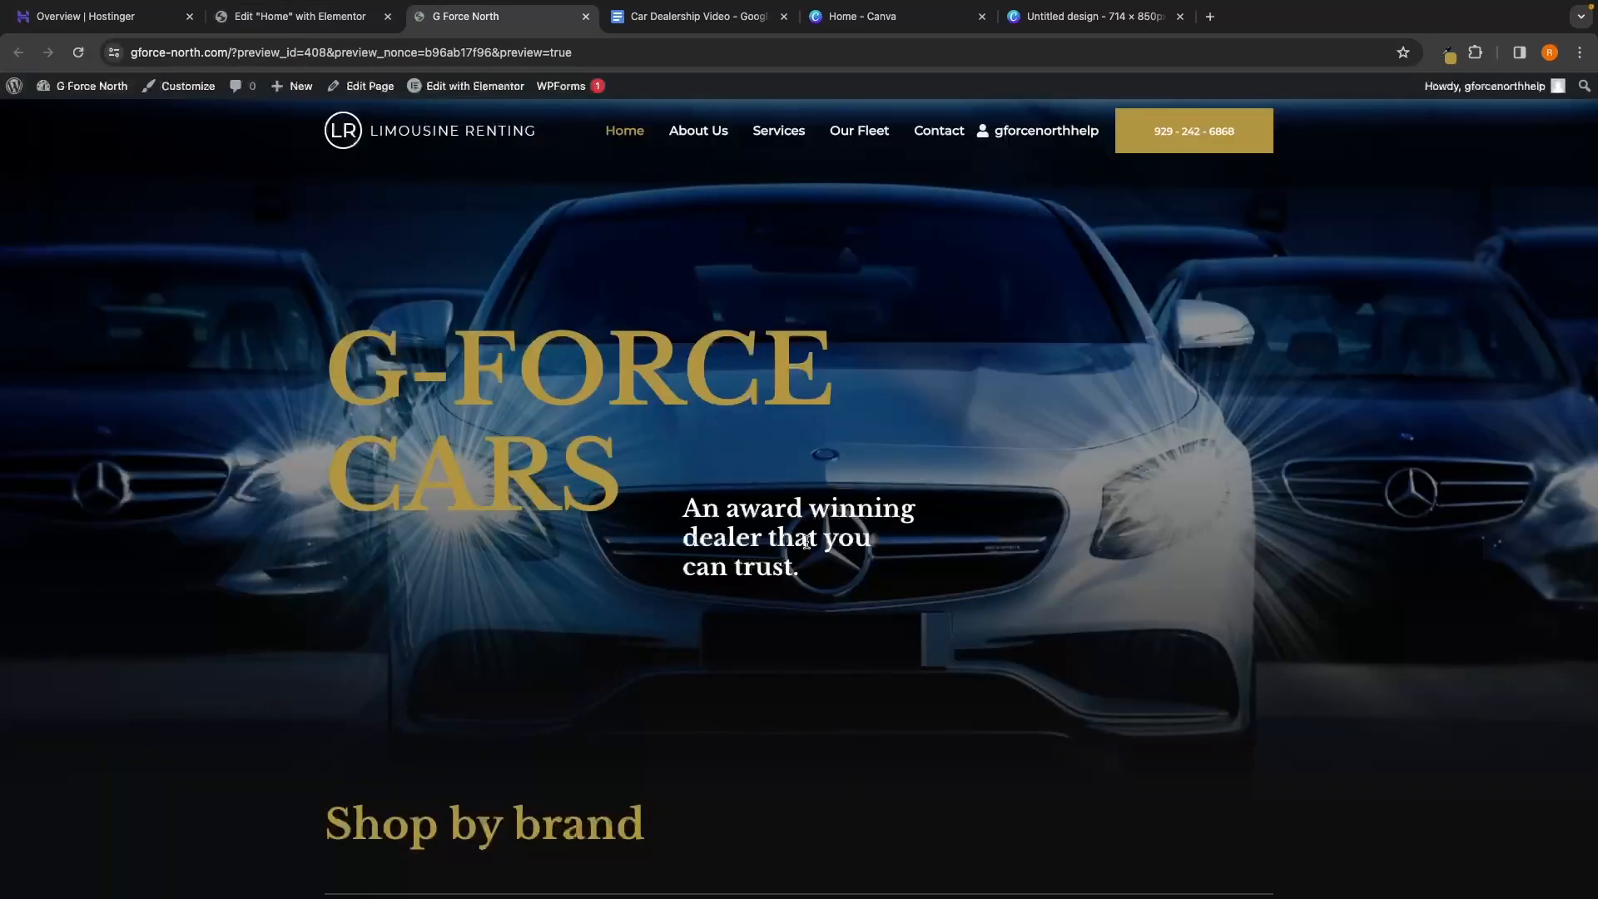
scroll(871, 560, down, 10)
scroll(863, 734, down, 15)
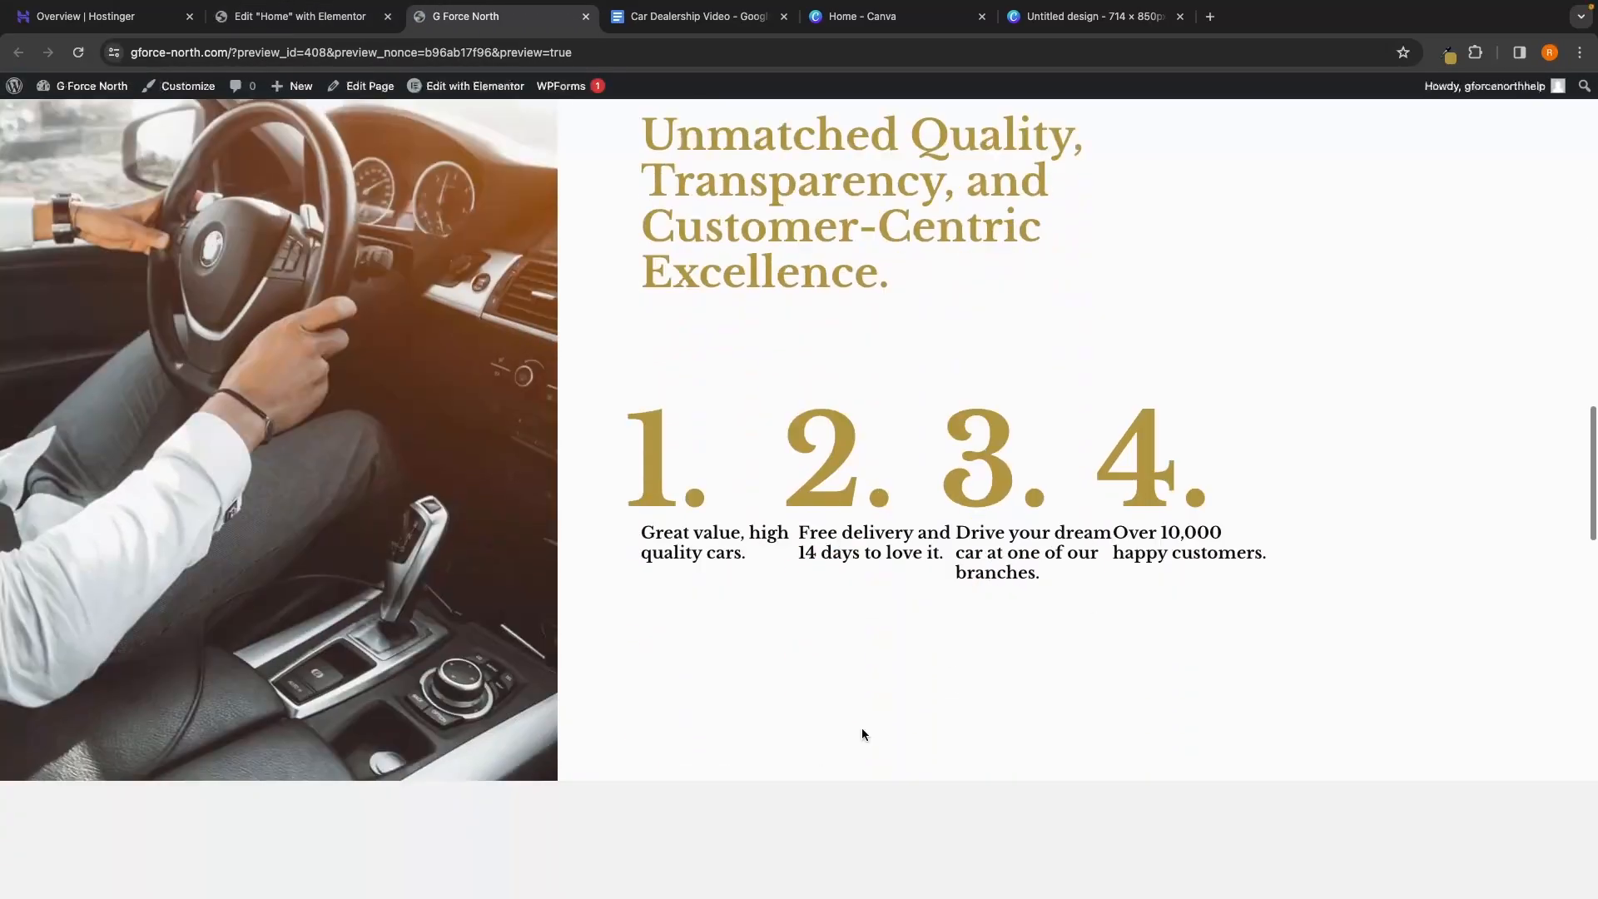
scroll(861, 727, down, 2)
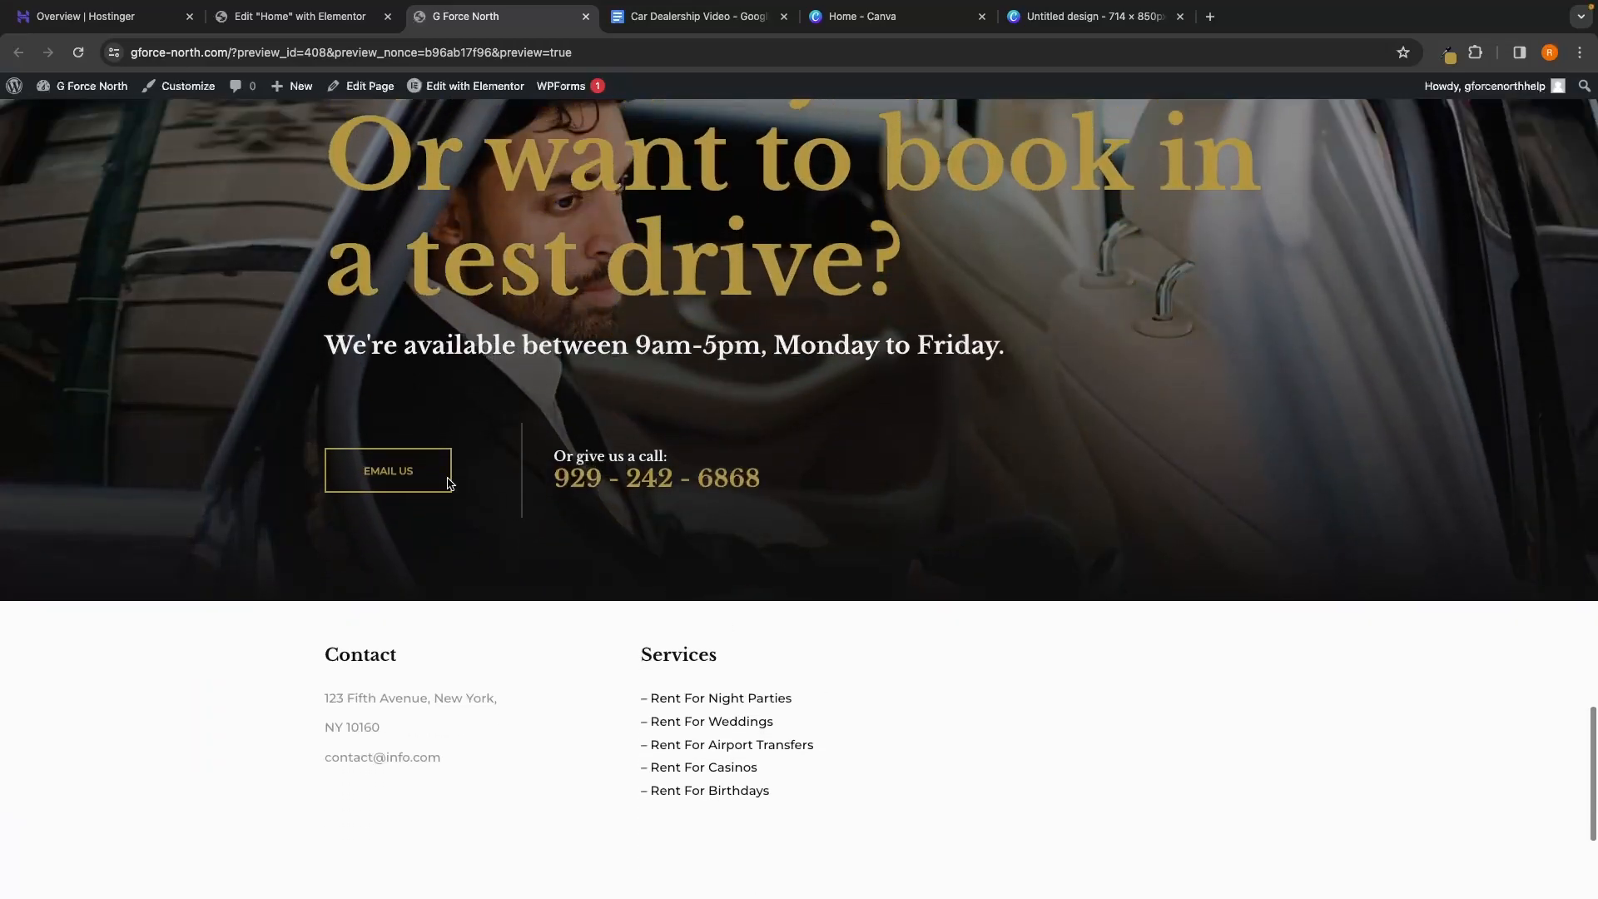
click(386, 474)
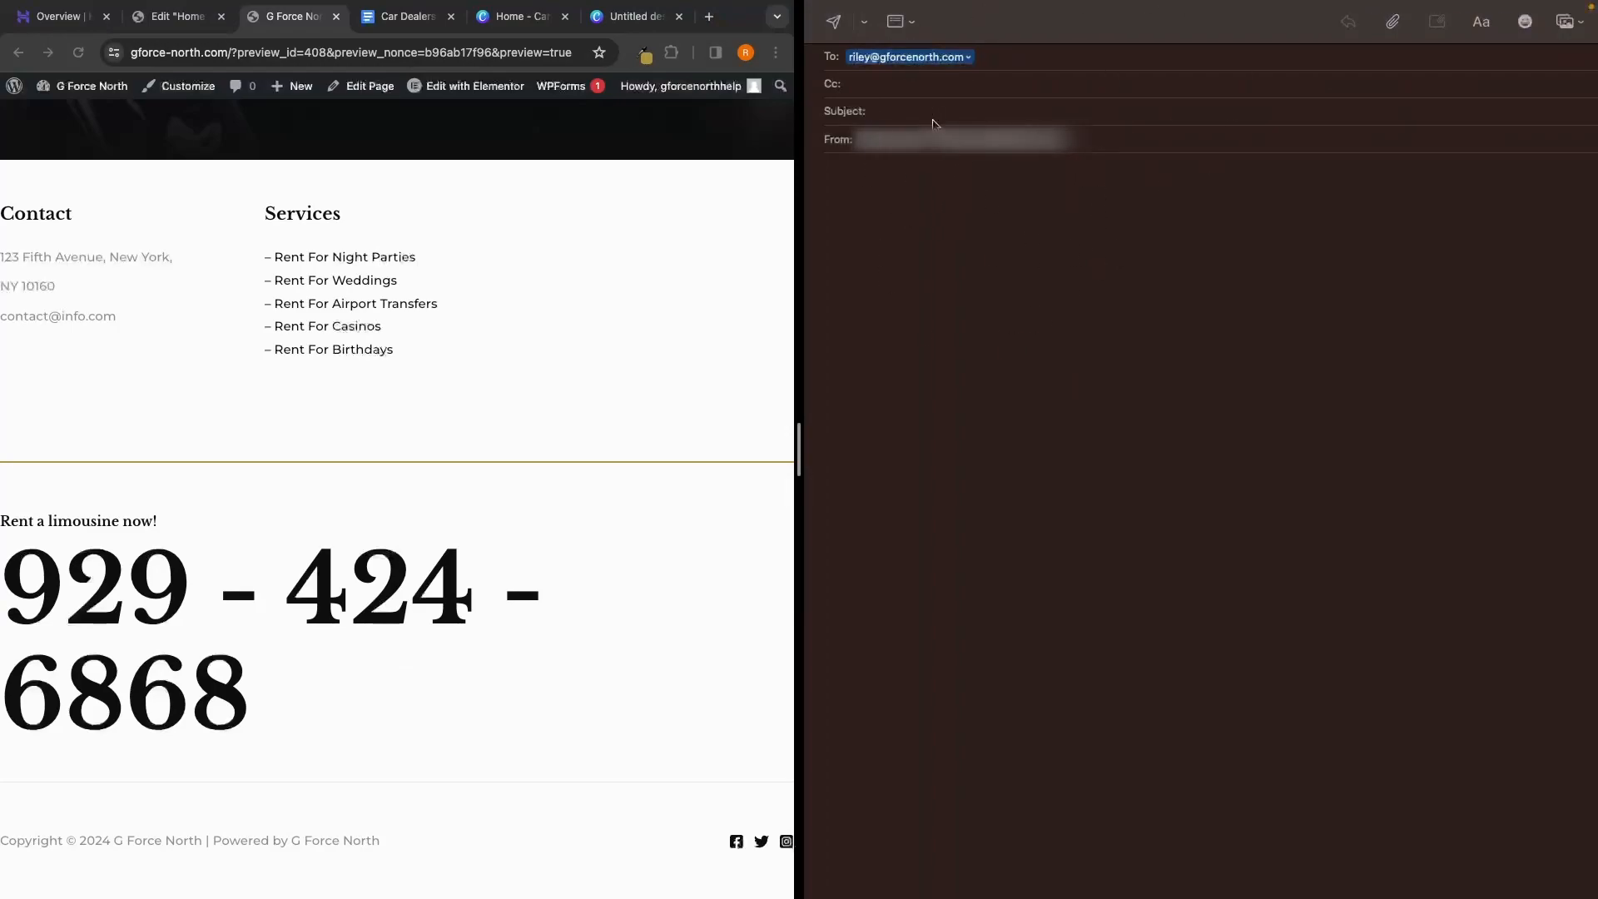
Type filler text into the test email, discard it with Don't Save, and reselect the Email Us button
click(986, 216)
text(froijgrejgnjksdng)
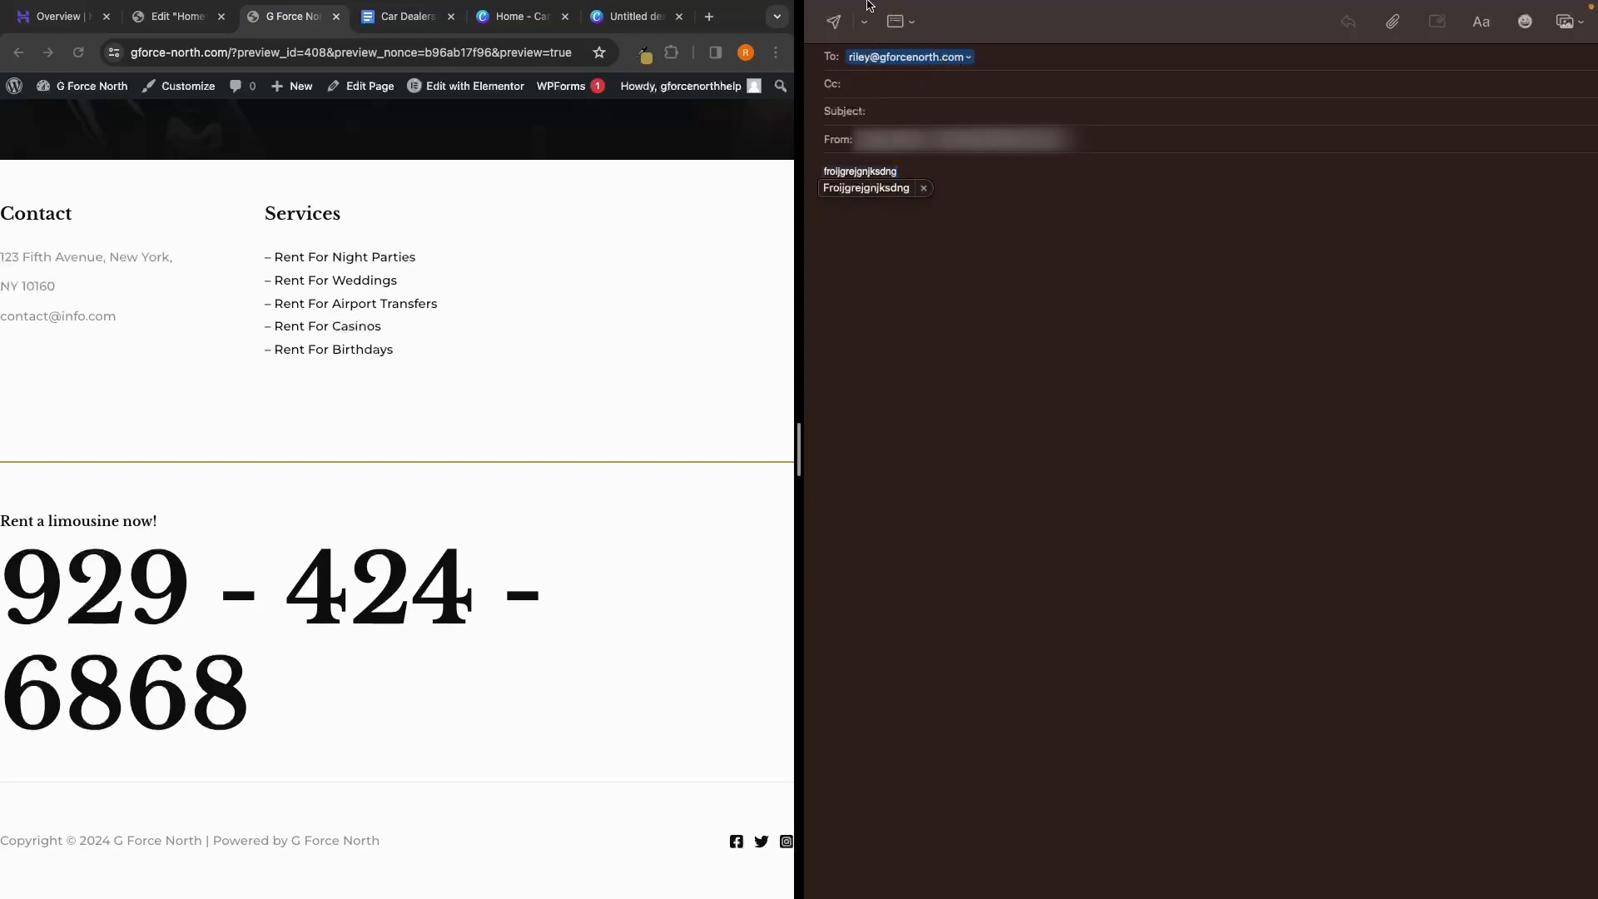
click(992, 260)
mouse_move(870, 5)
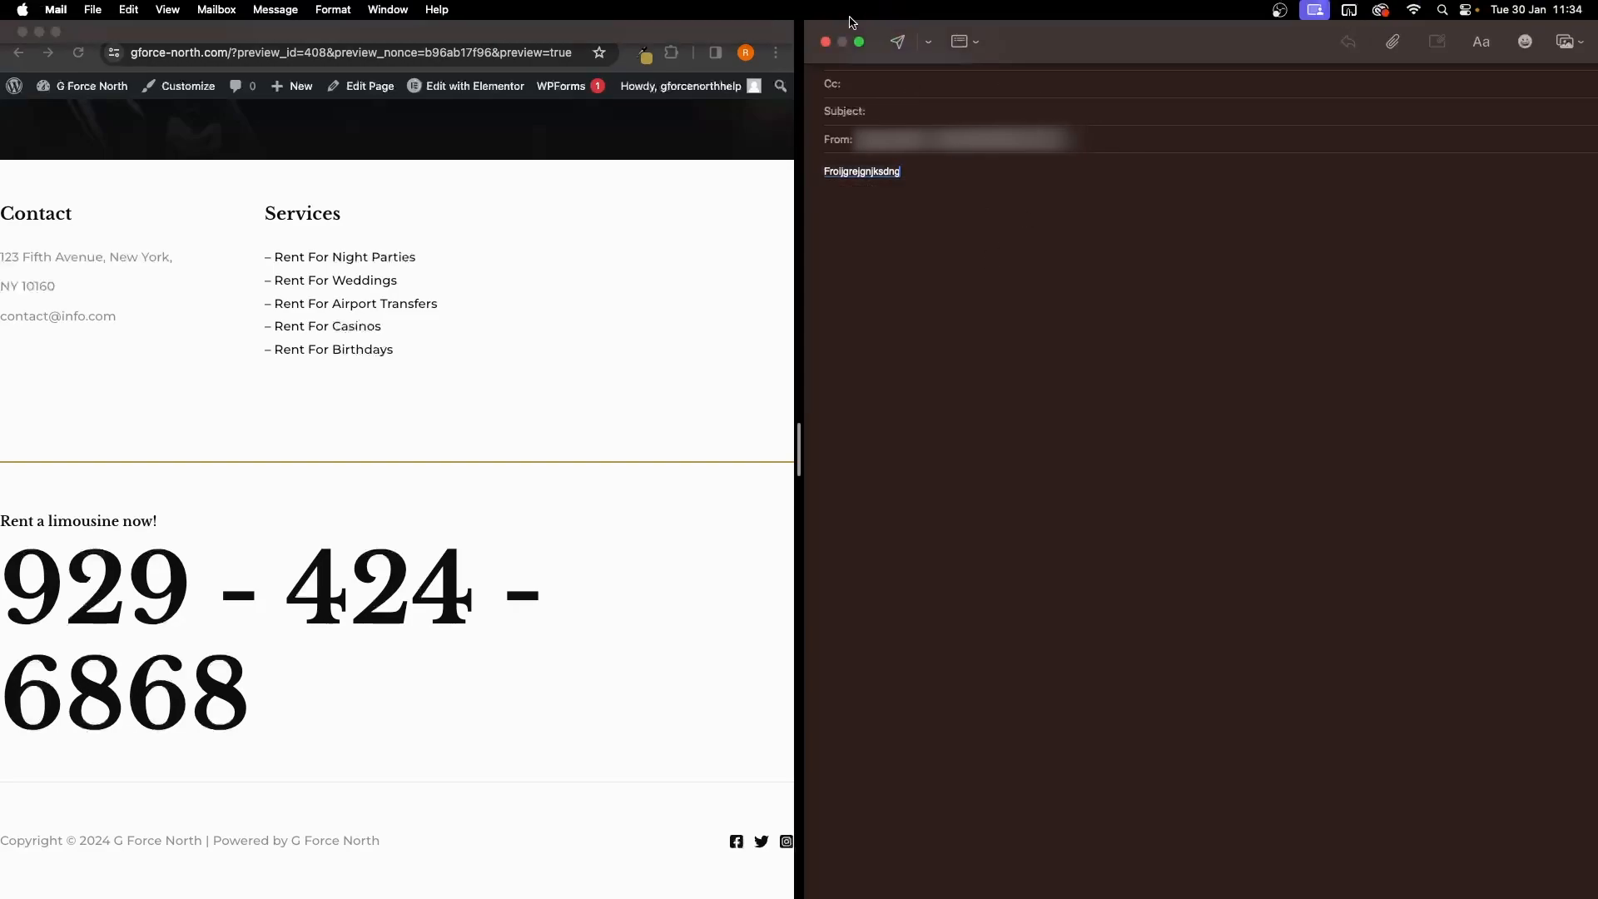
click(827, 41)
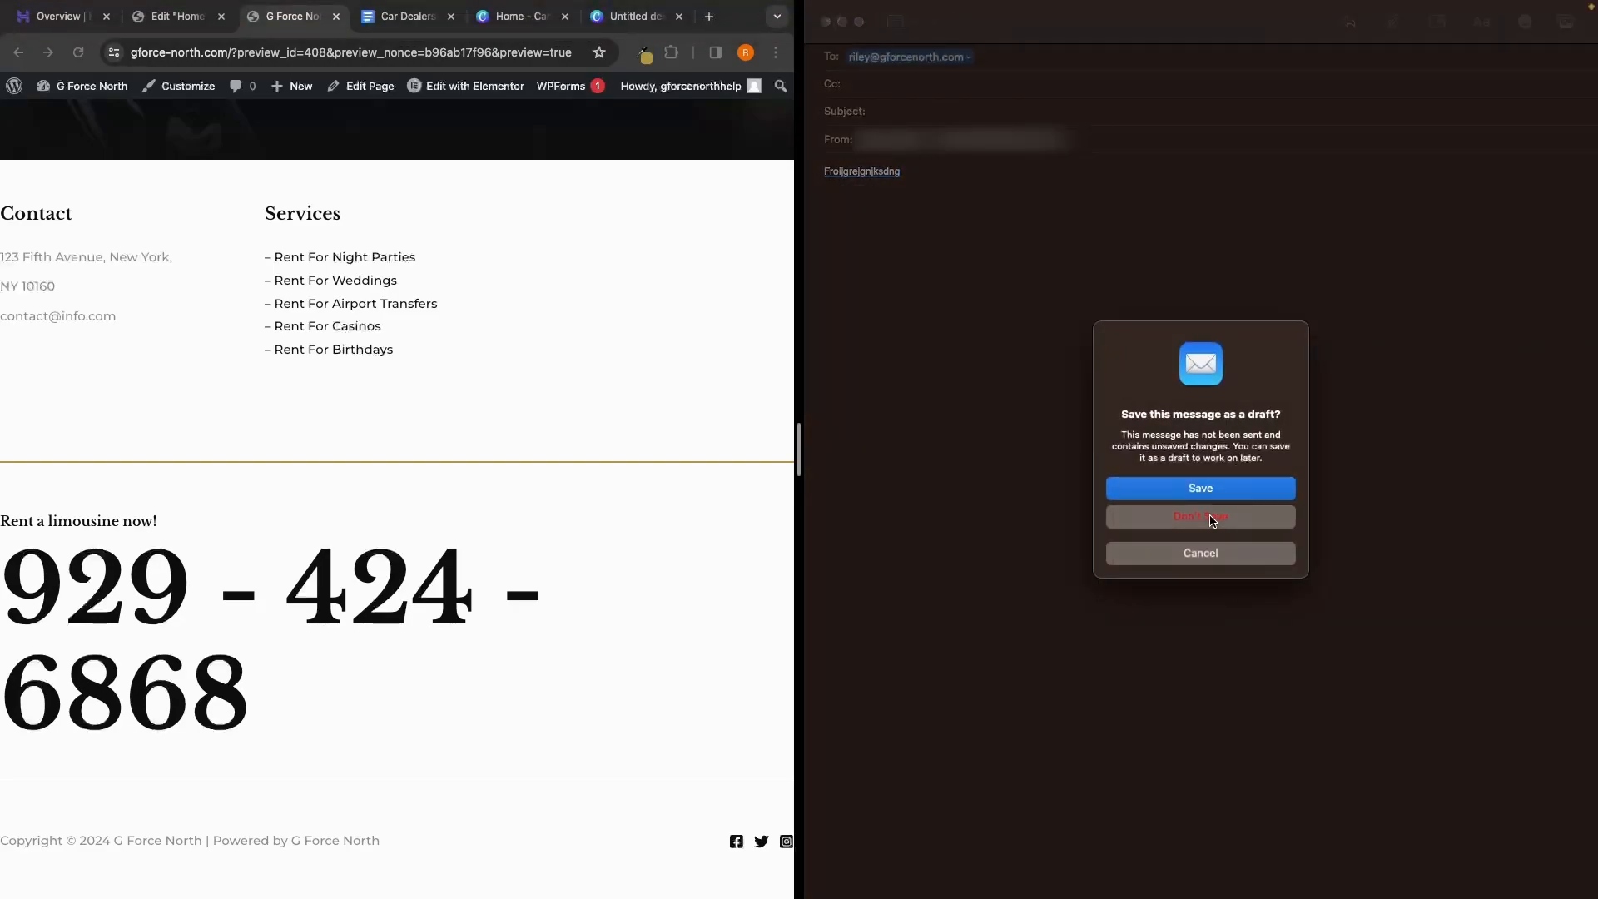
click(1210, 518)
click(586, 17)
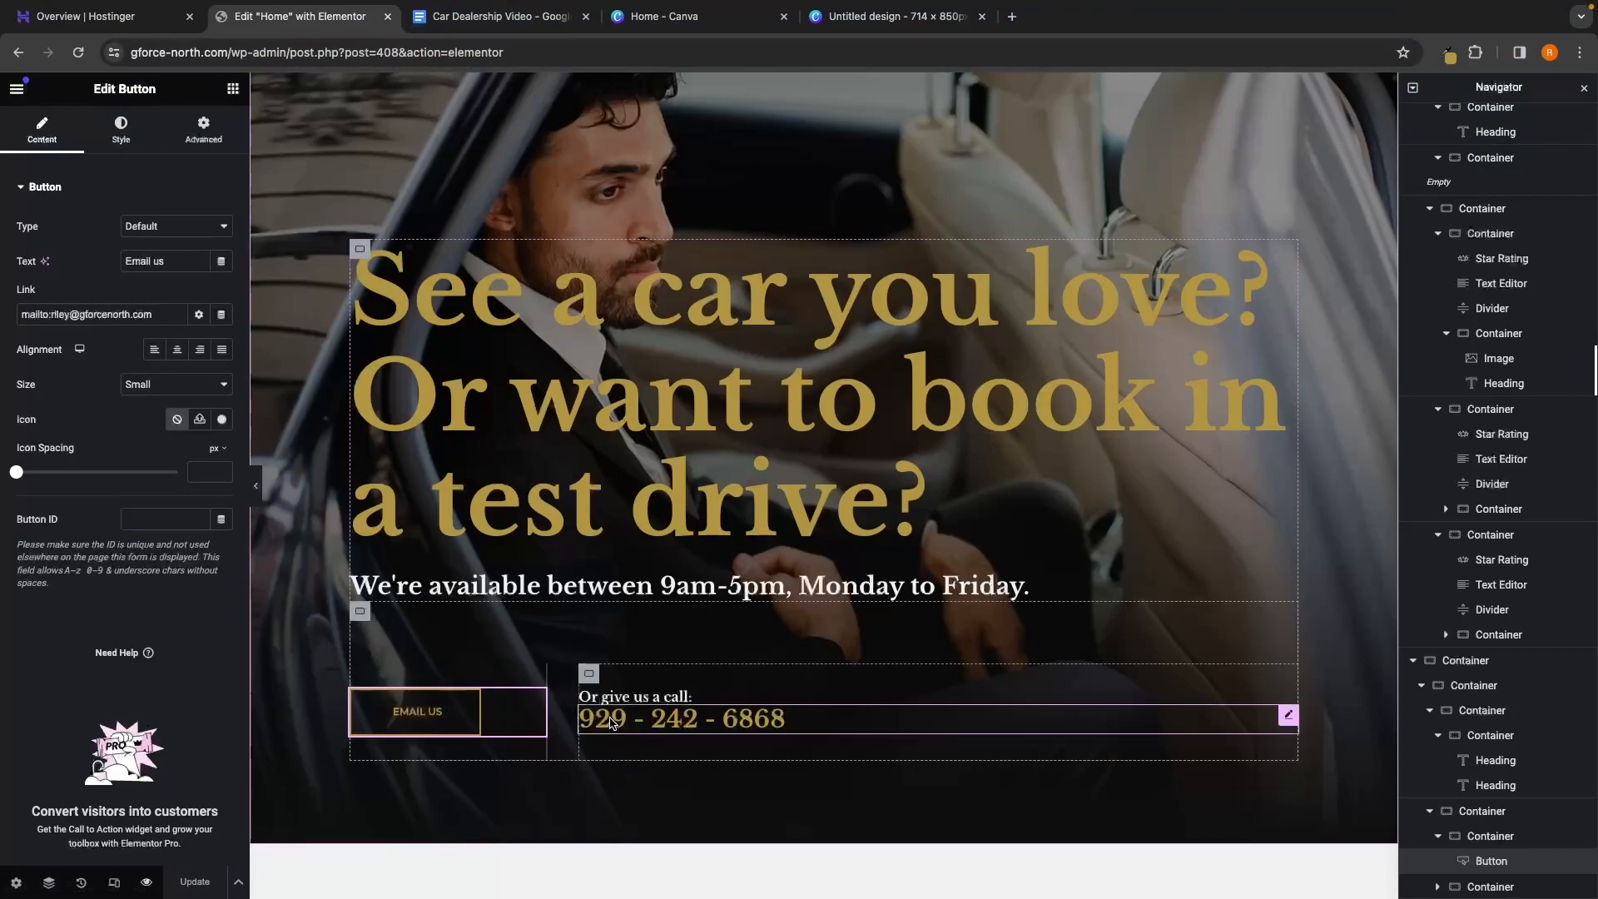
click(811, 723)
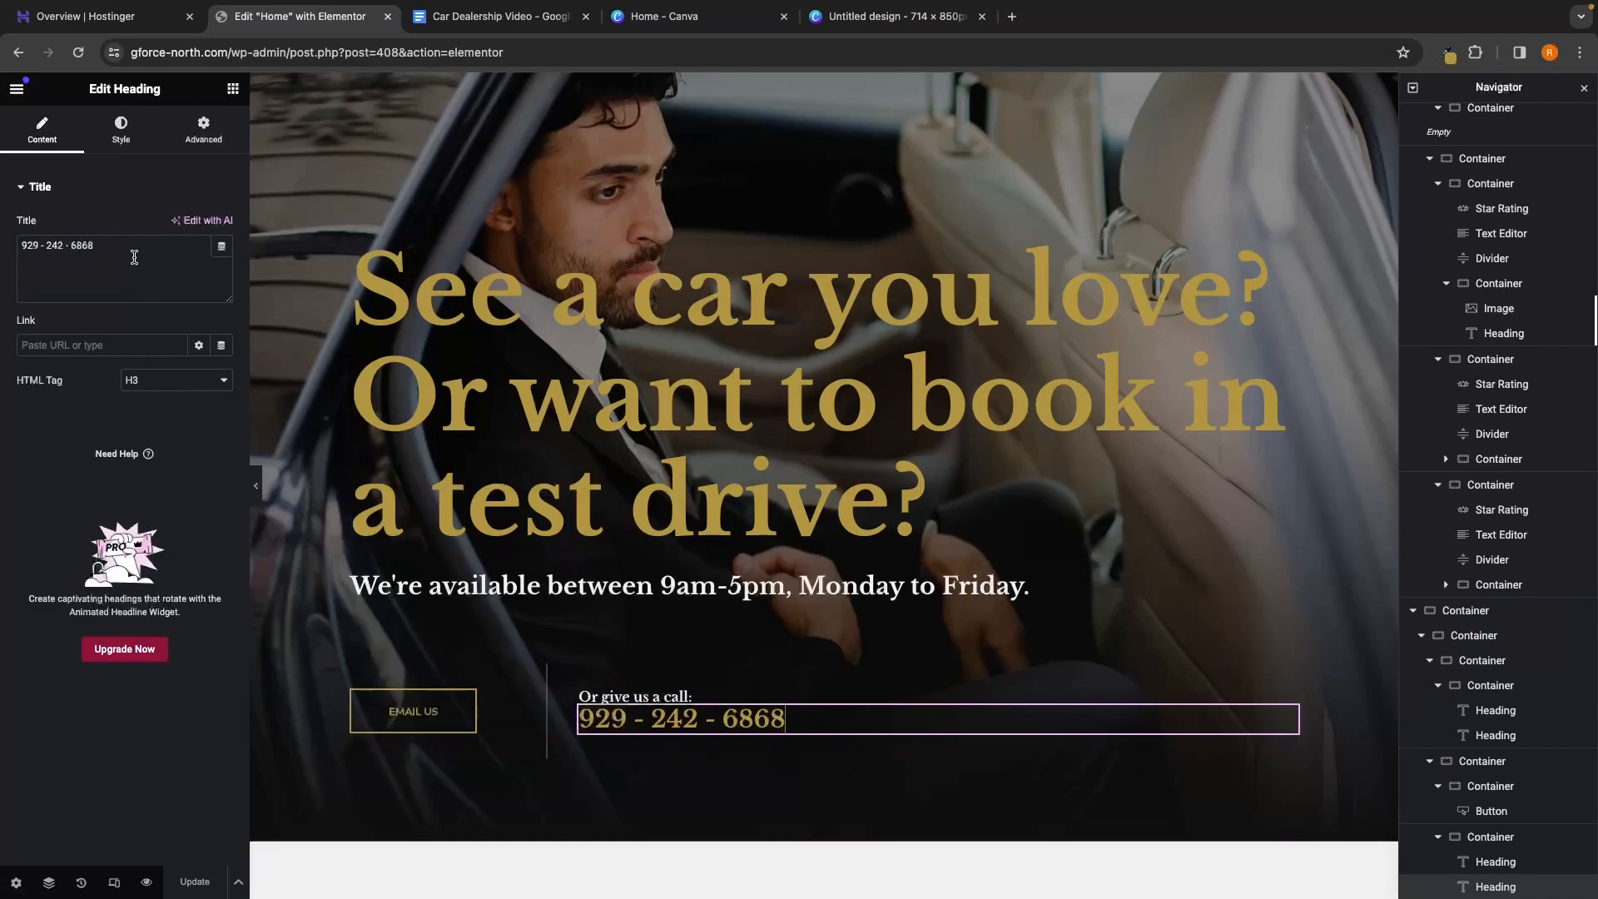
click(133, 254)
drag(106, 246, 4, 250)
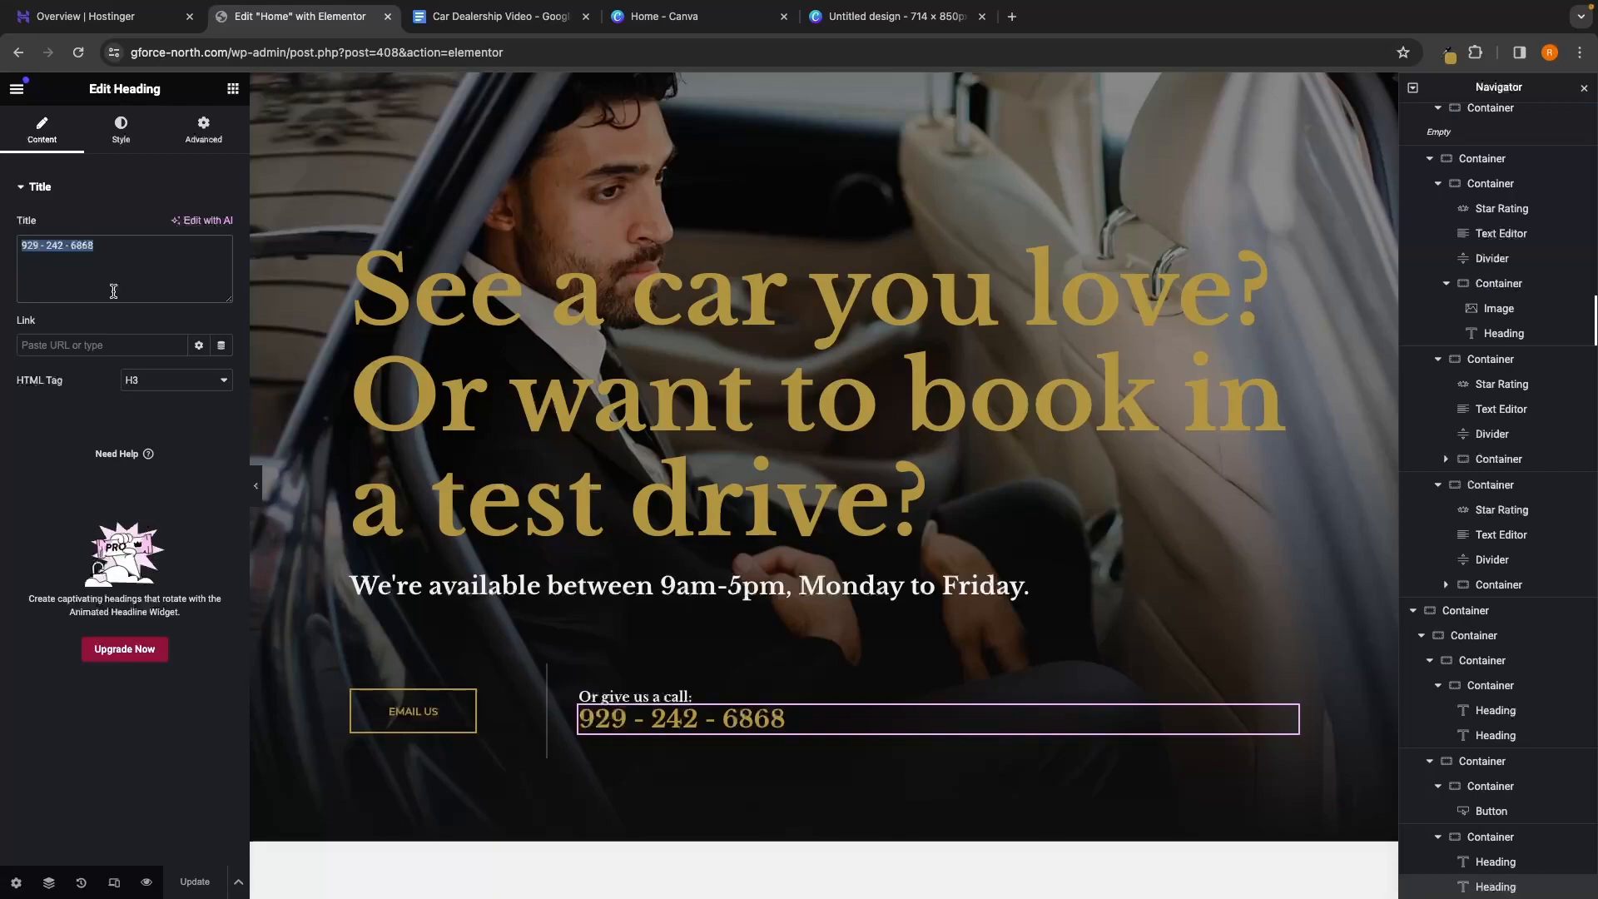
click(196, 881)
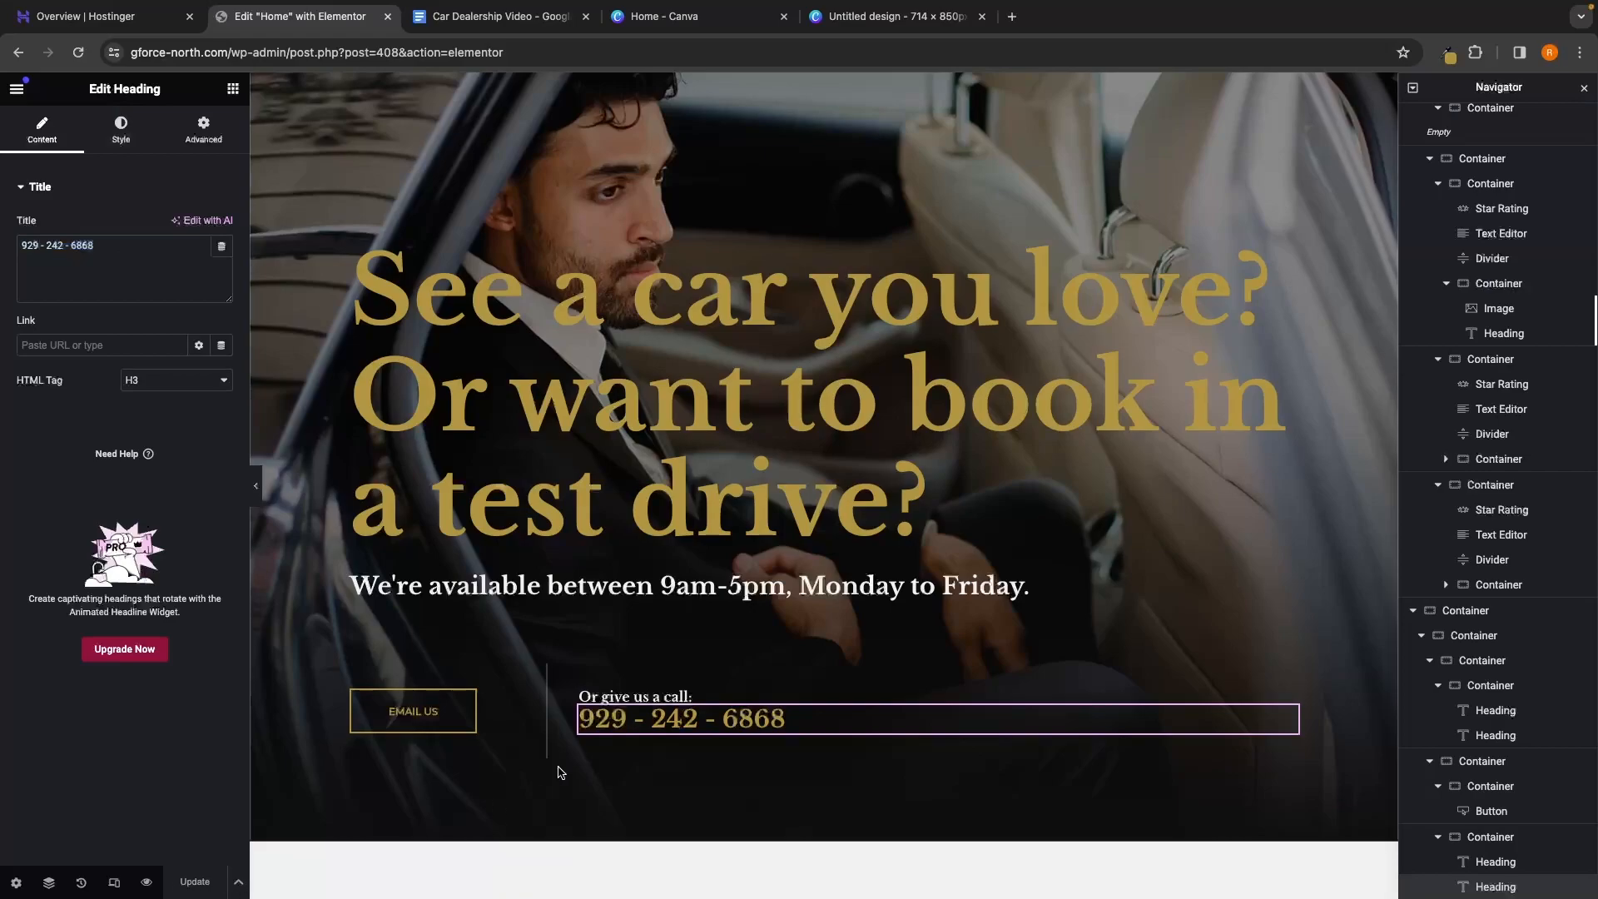
scroll(556, 767, down, 6)
scroll(558, 772, down, 4)
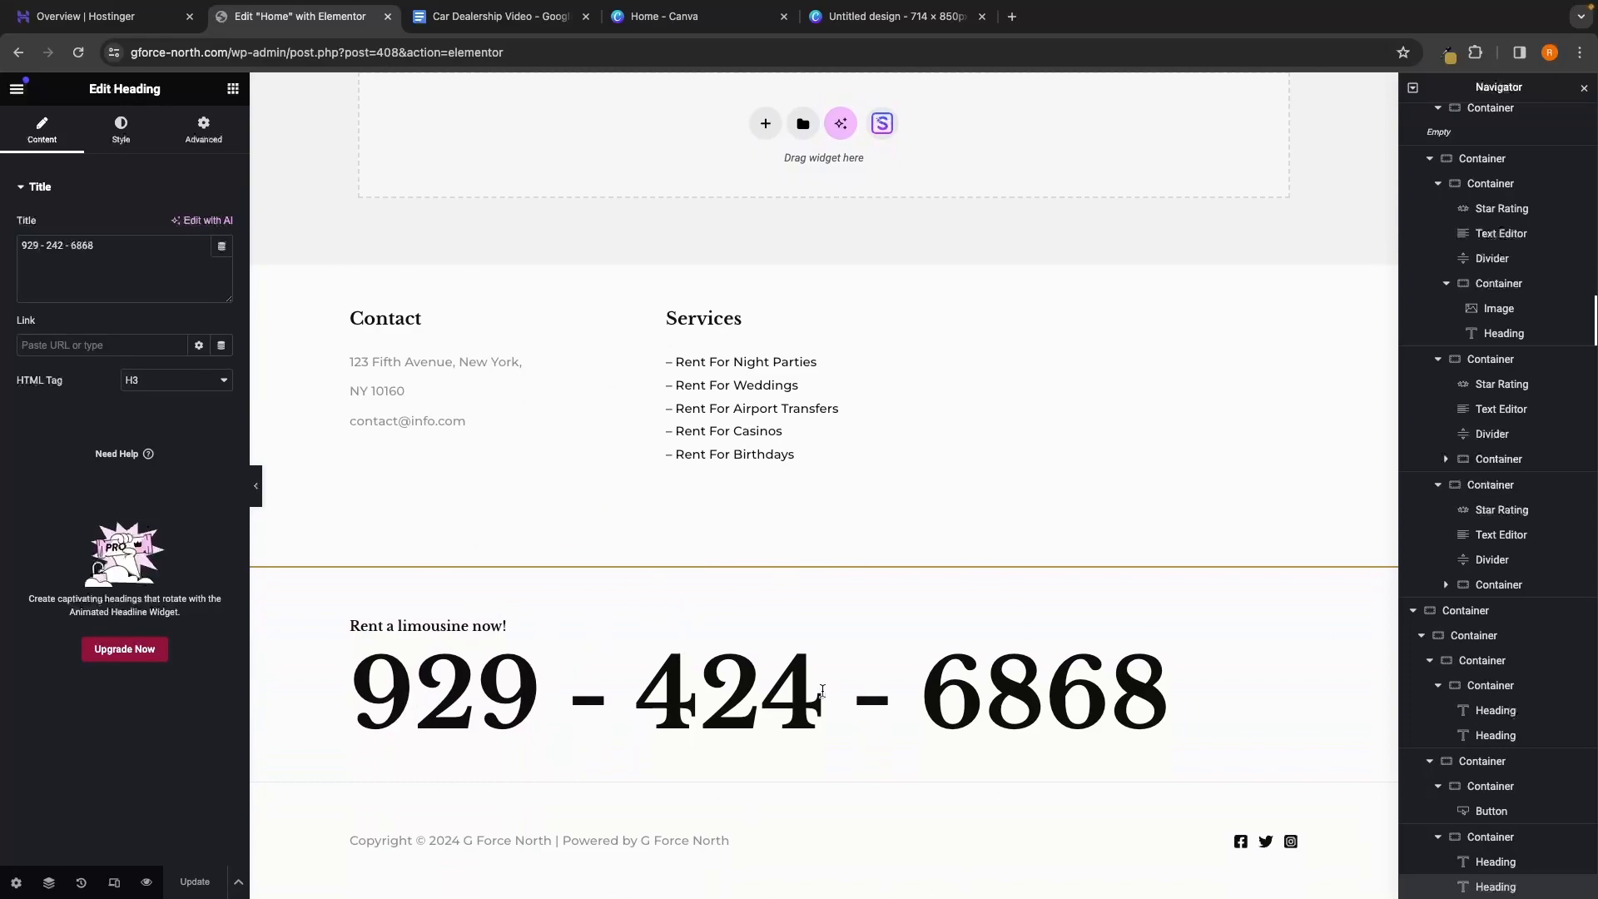
scroll(821, 691, up, 10)
scroll(839, 497, down, 8)
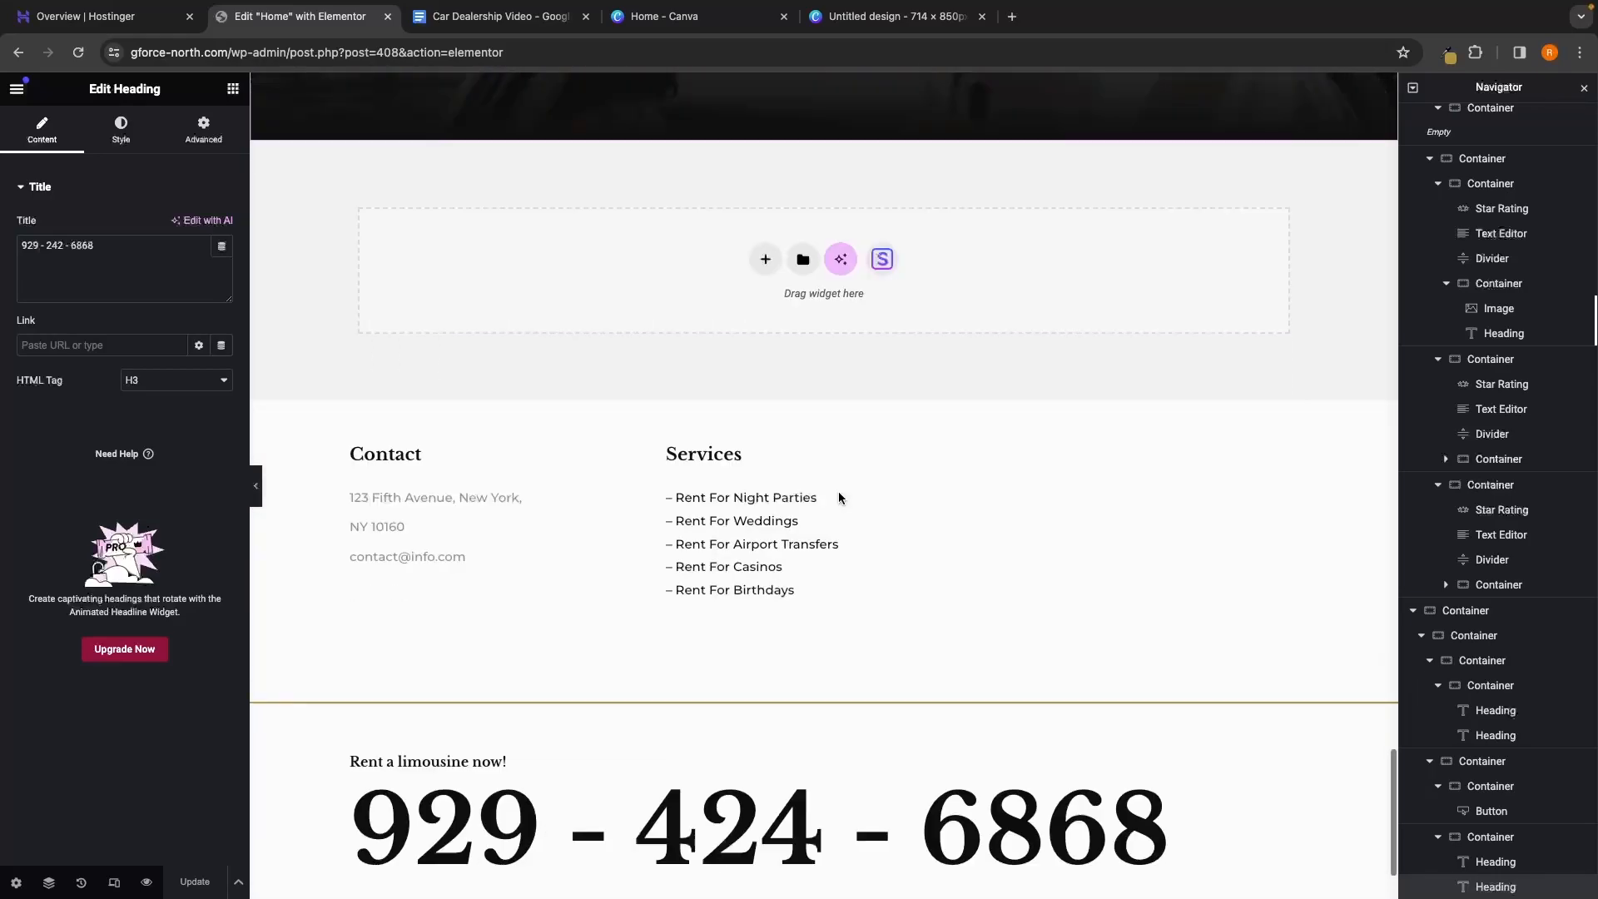
scroll(839, 496, down, 2)
click(749, 463)
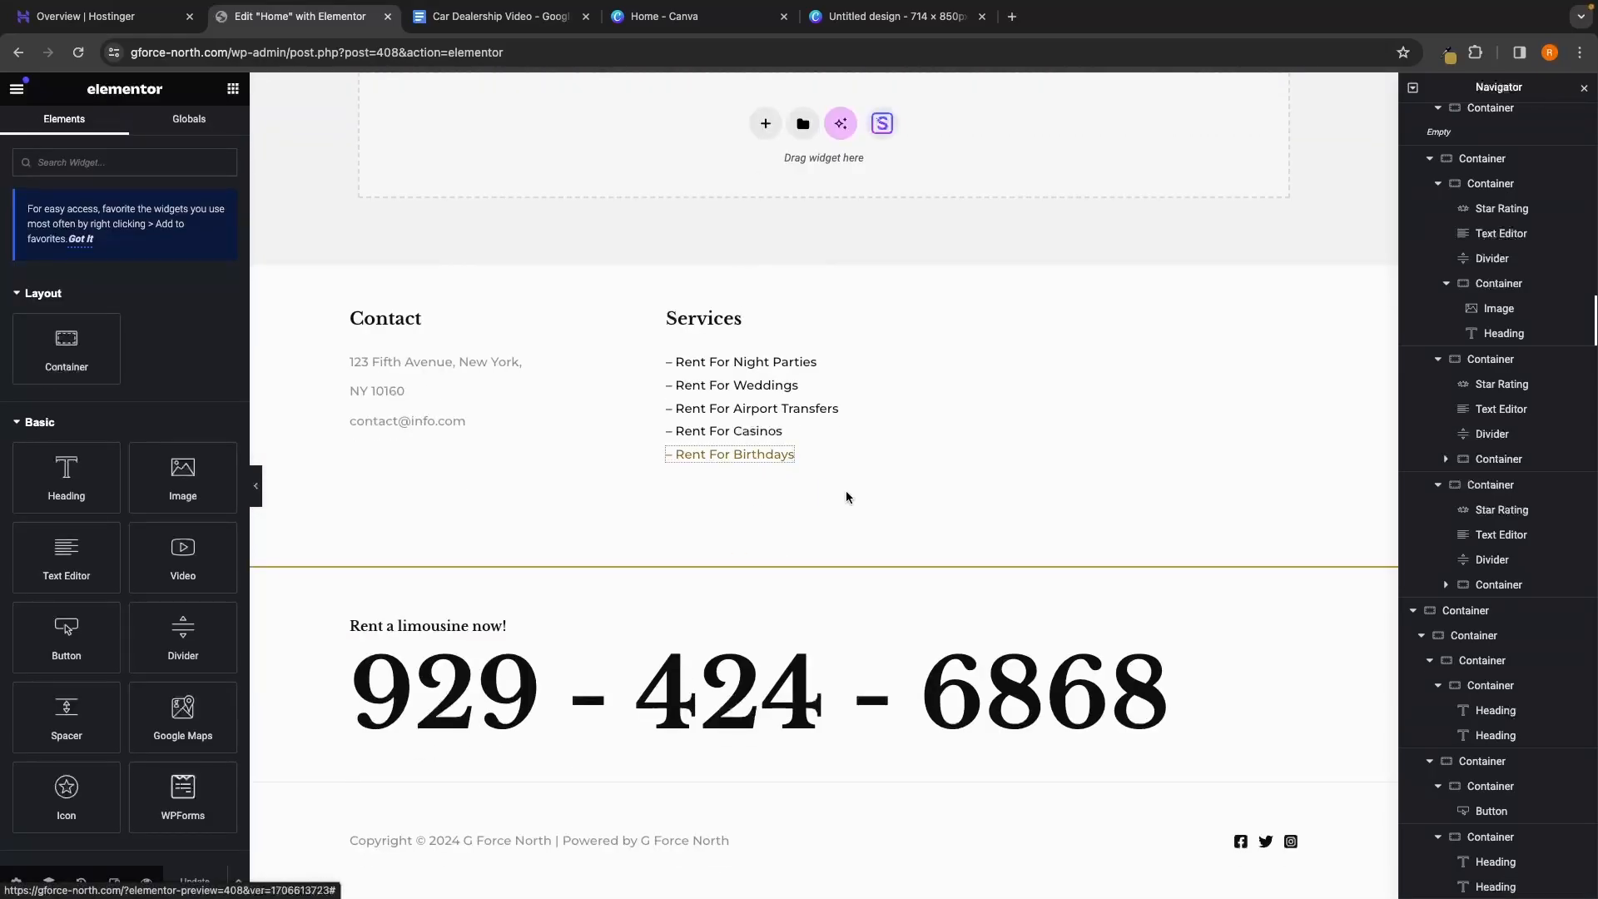
triple_click(716, 686)
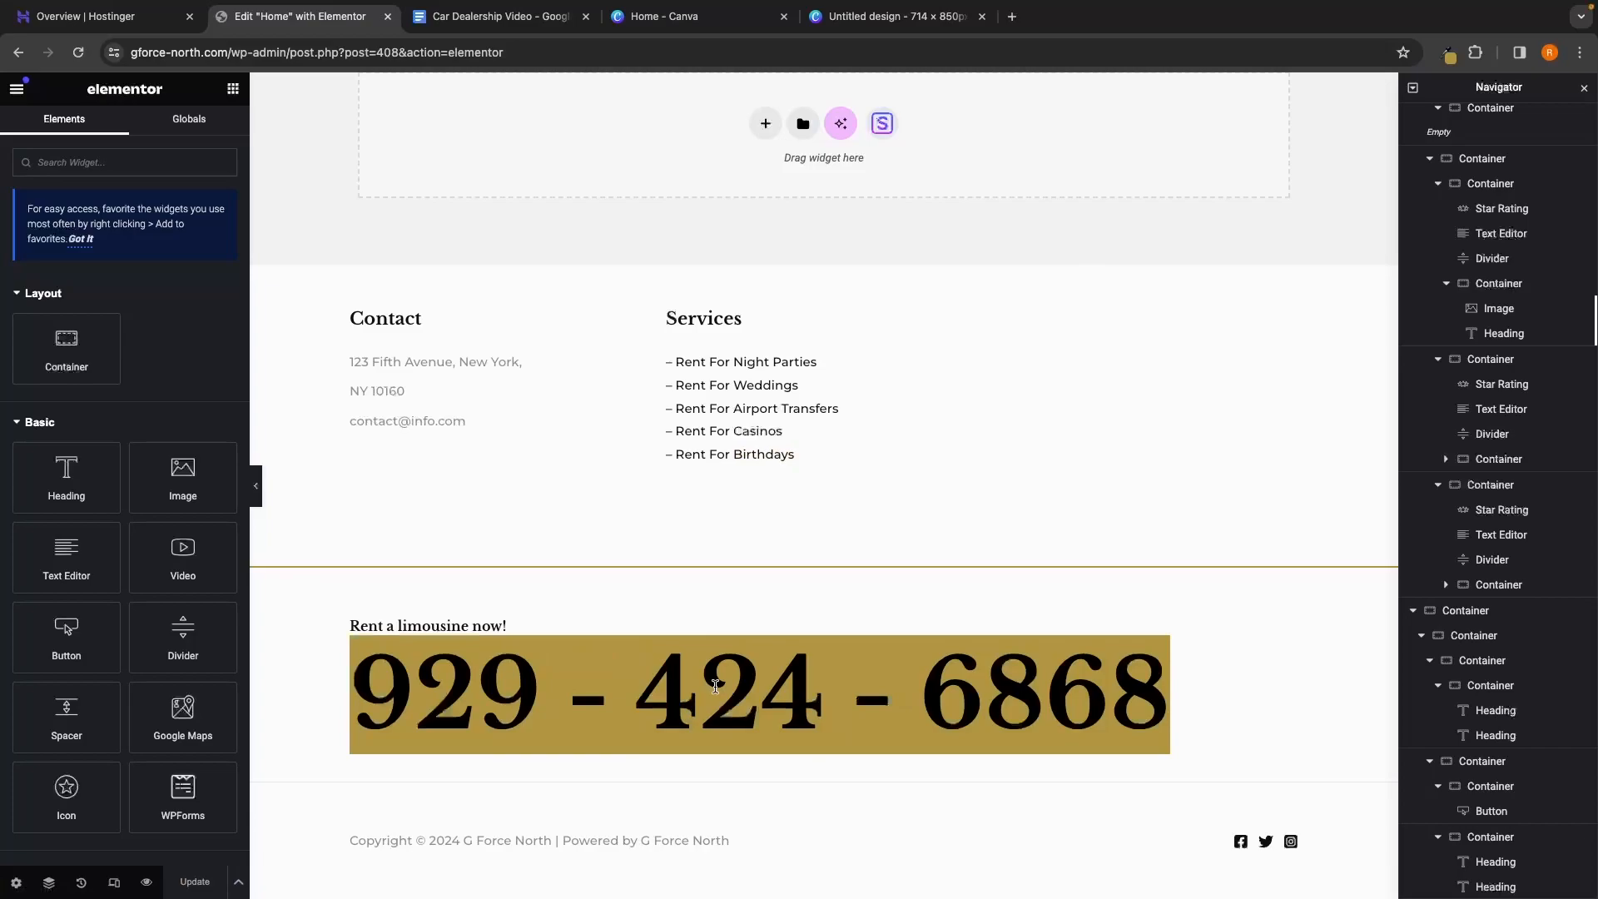
click(807, 599)
Review the whole page, then open a live preview of the changes in a new tab
scroll(807, 596, up, 1)
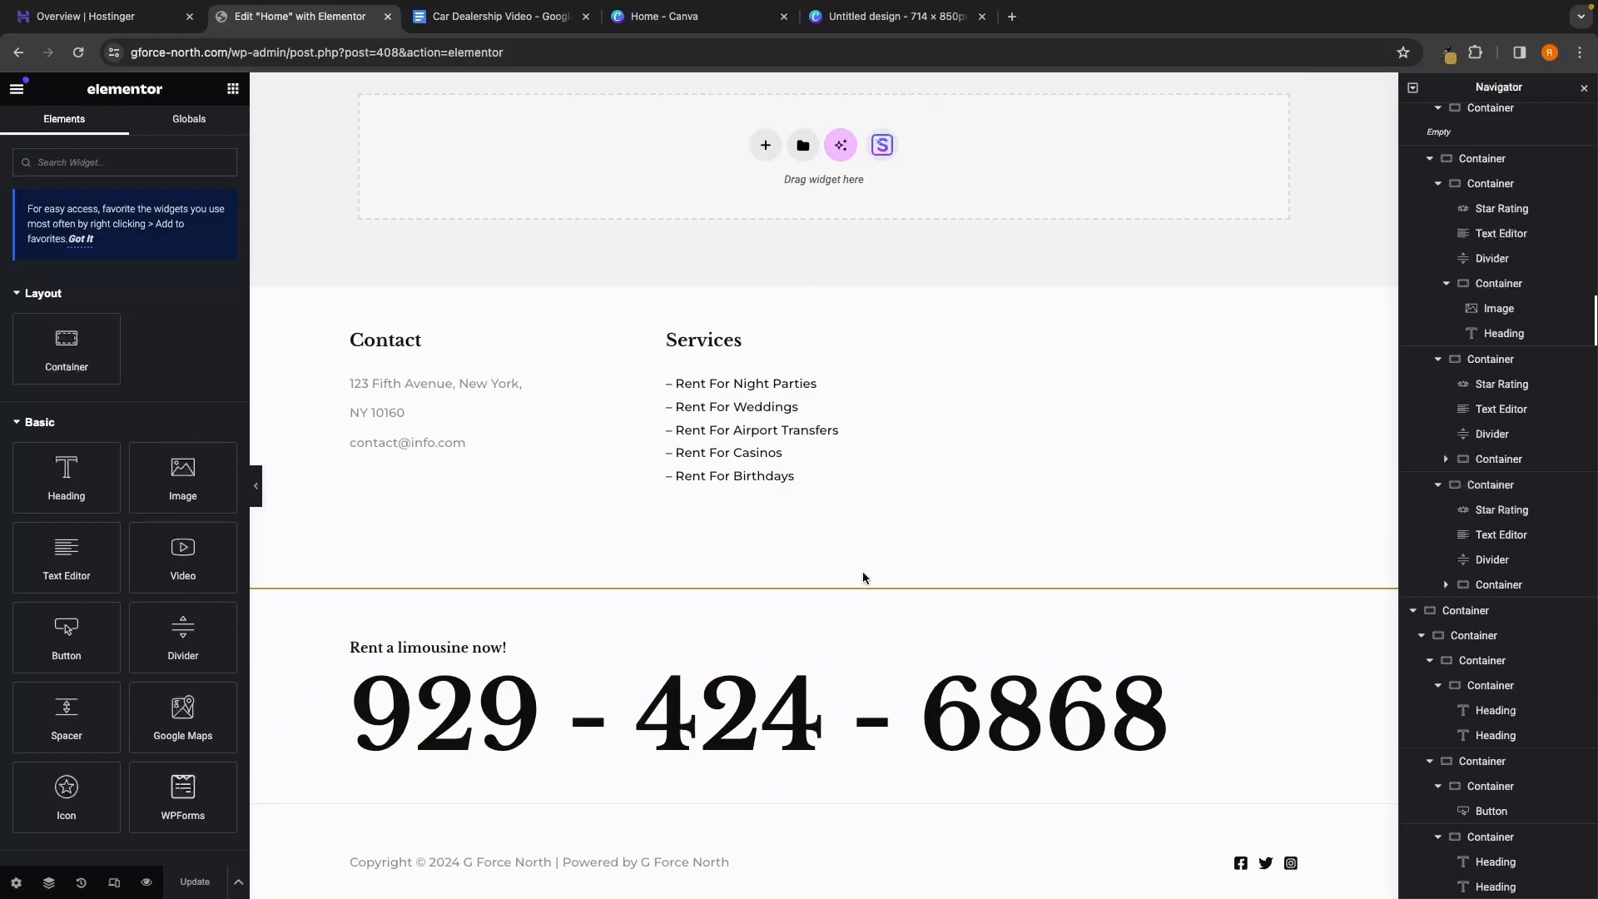
scroll(866, 576, up, 1)
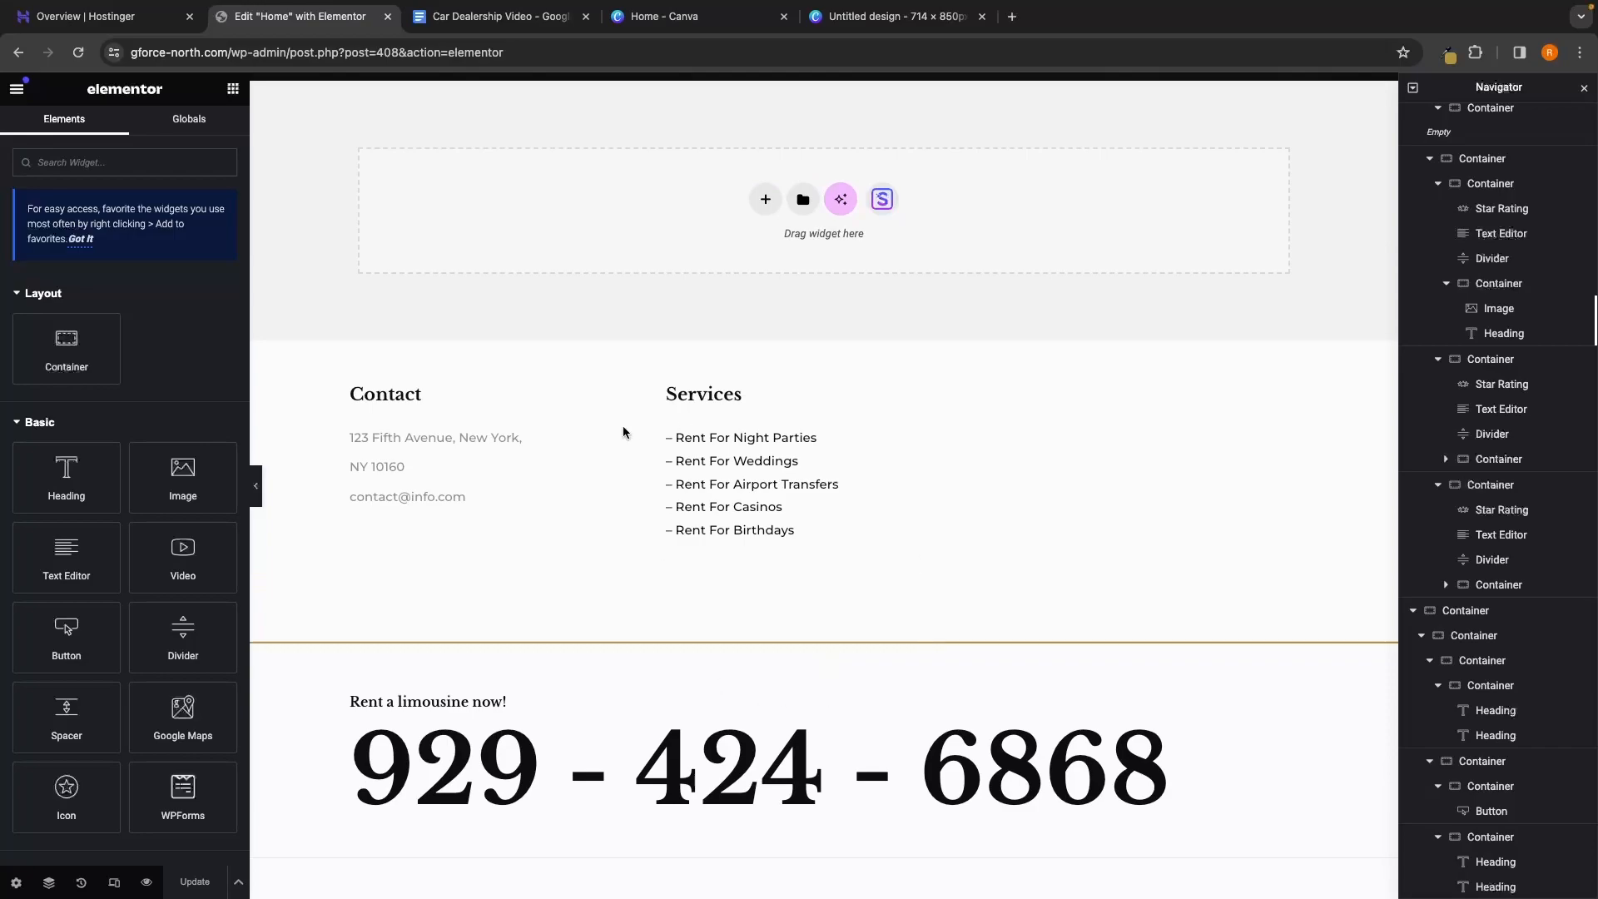
scroll(834, 601, up, 15)
scroll(835, 601, down, 1)
scroll(866, 409, down, 14)
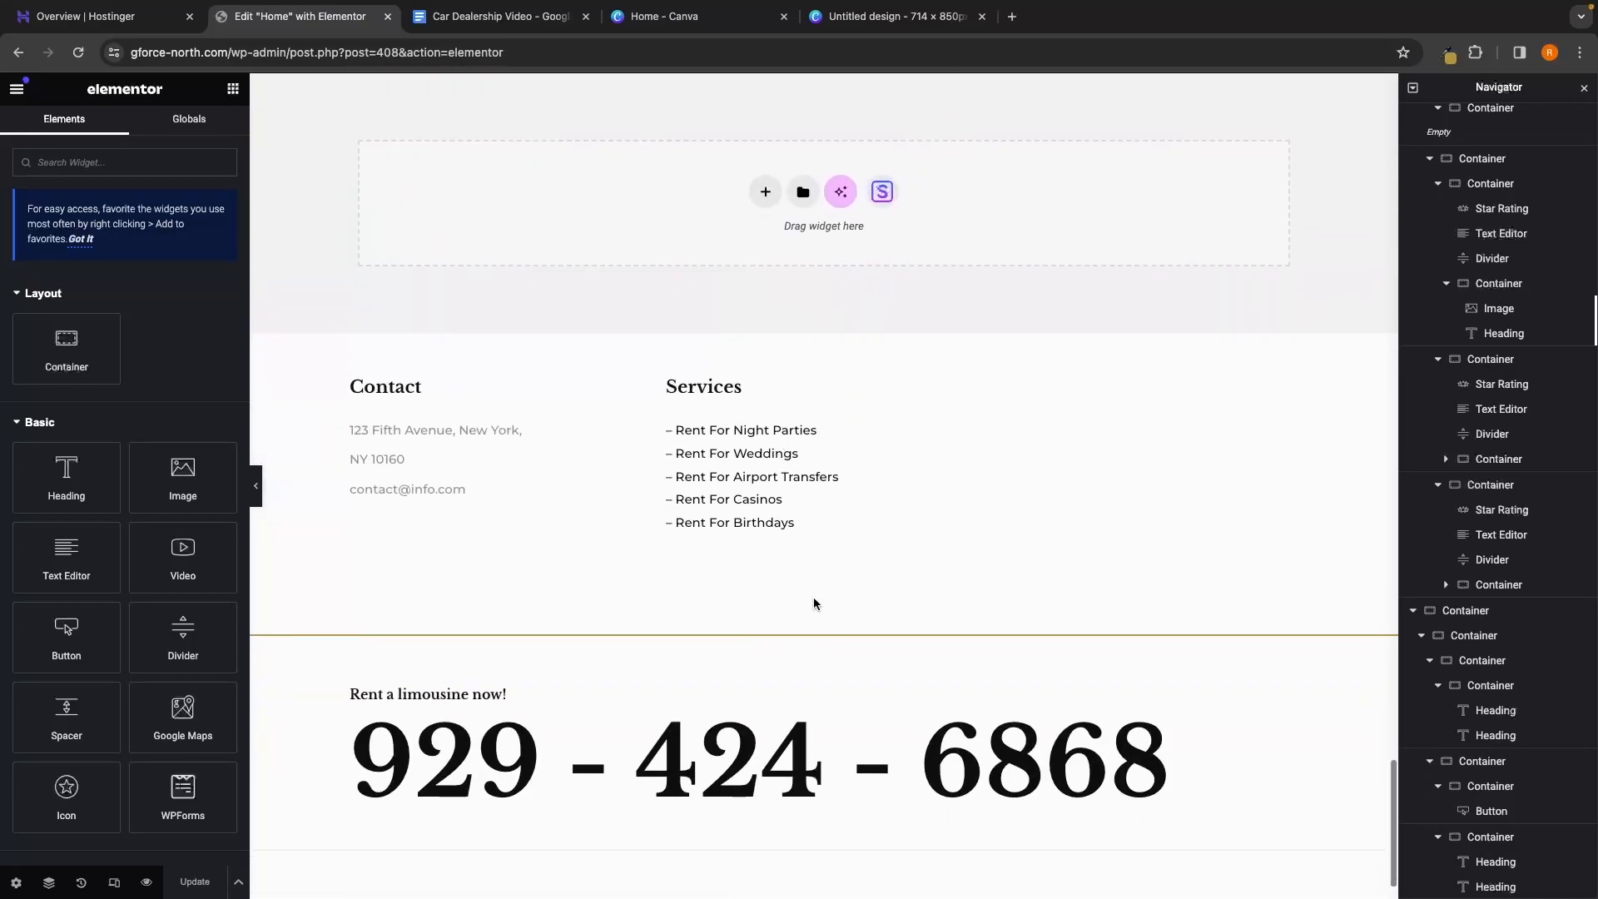
scroll(813, 599, down, 1)
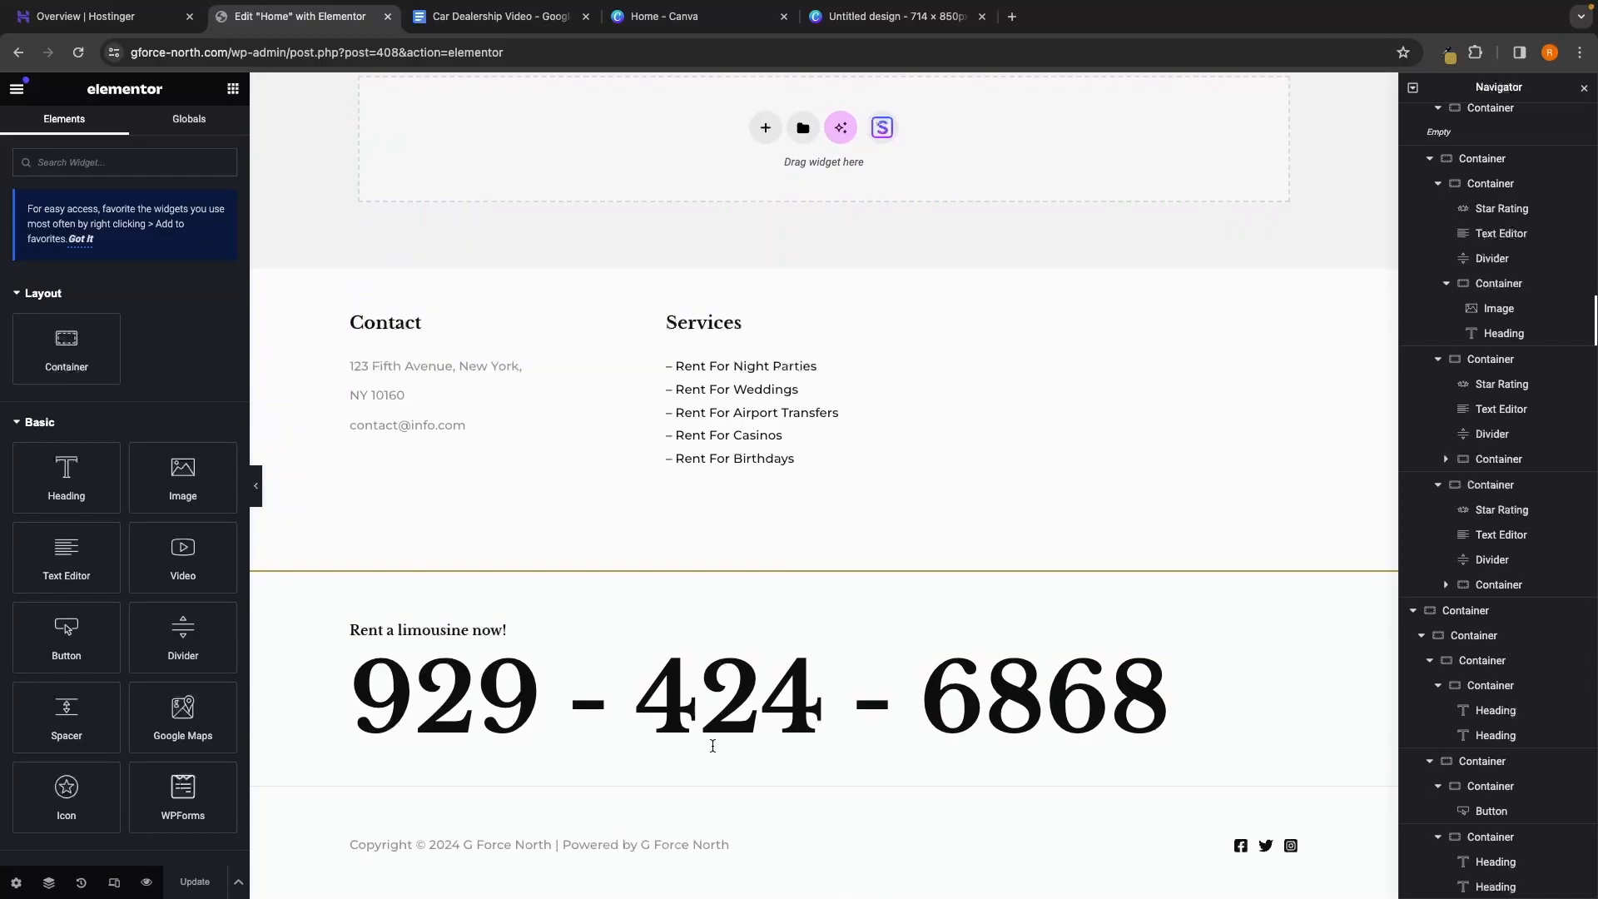
scroll(846, 466, up, 1)
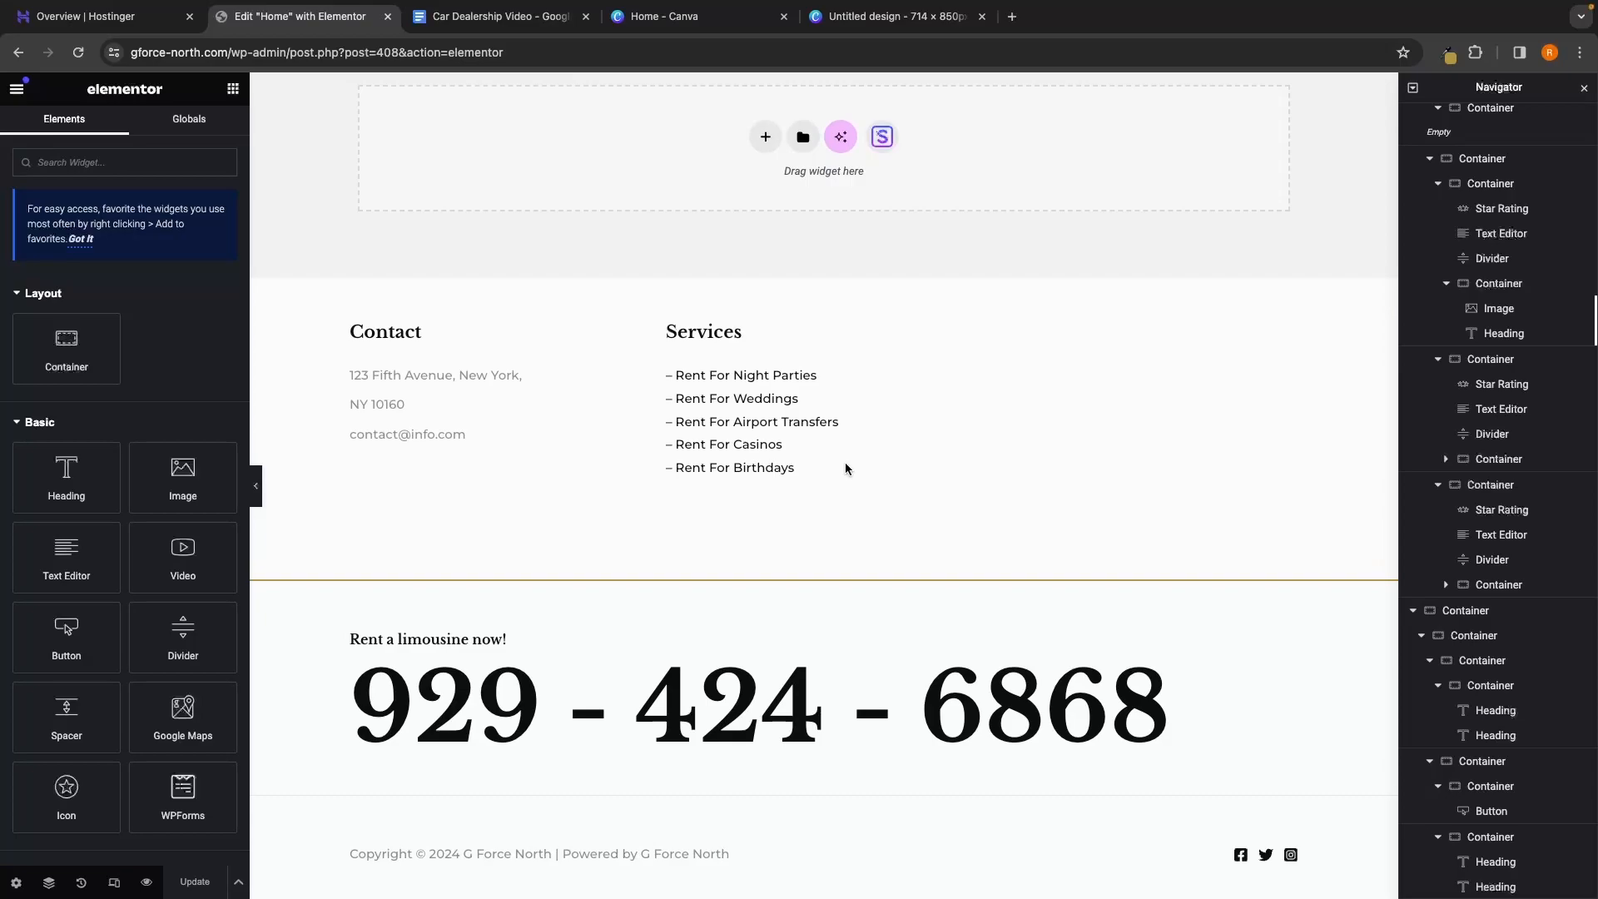
scroll(868, 510, up, 10)
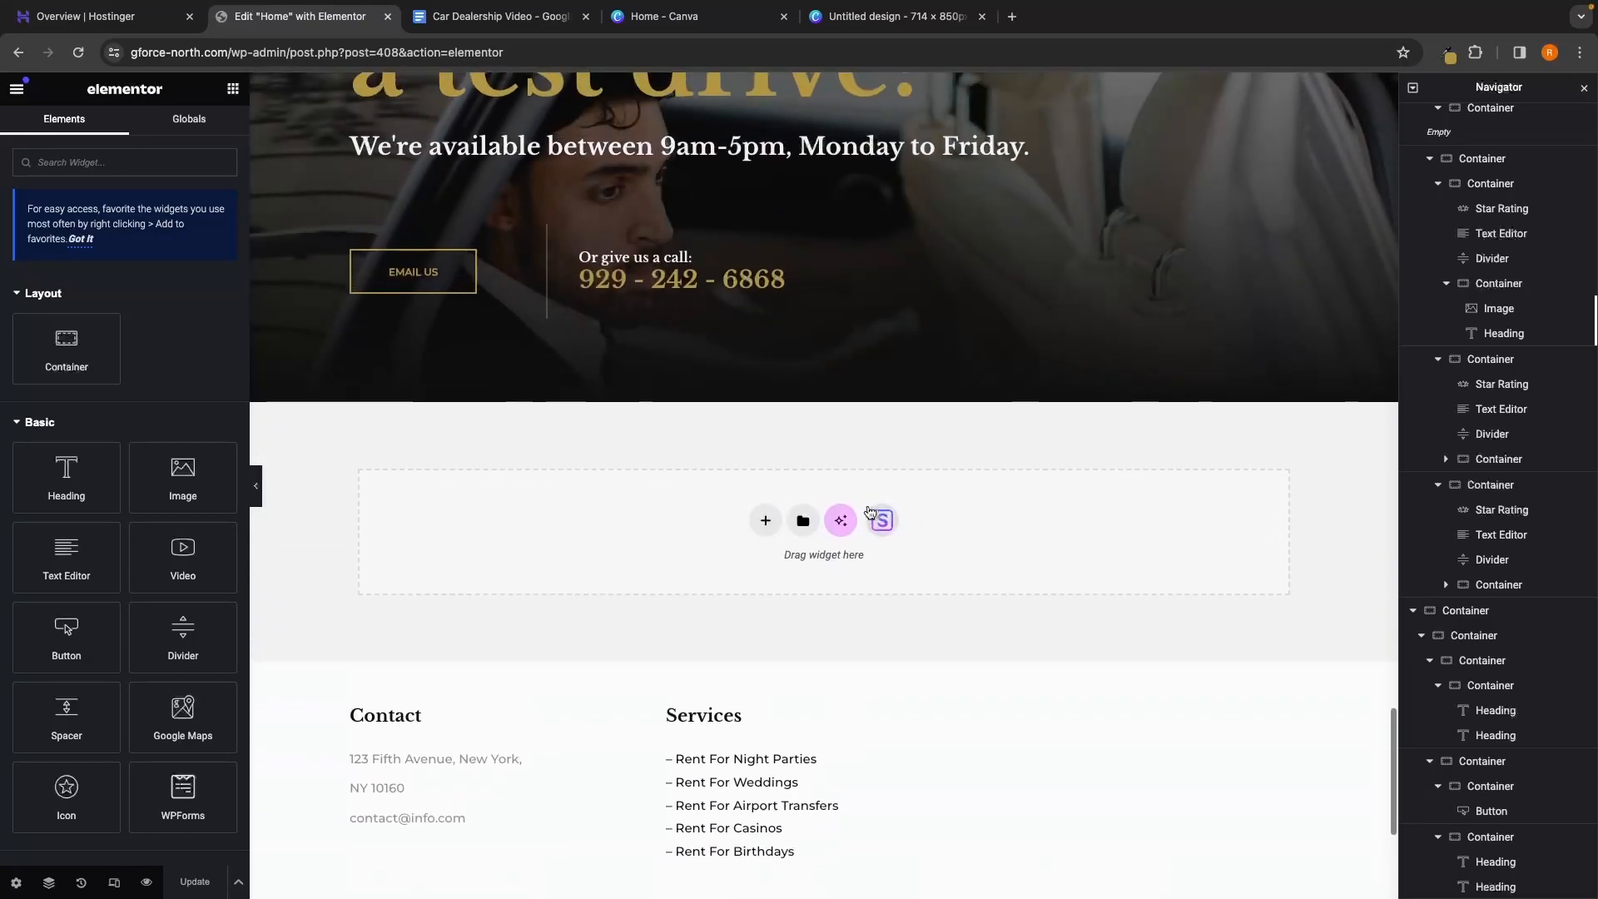
scroll(870, 510, up, 15)
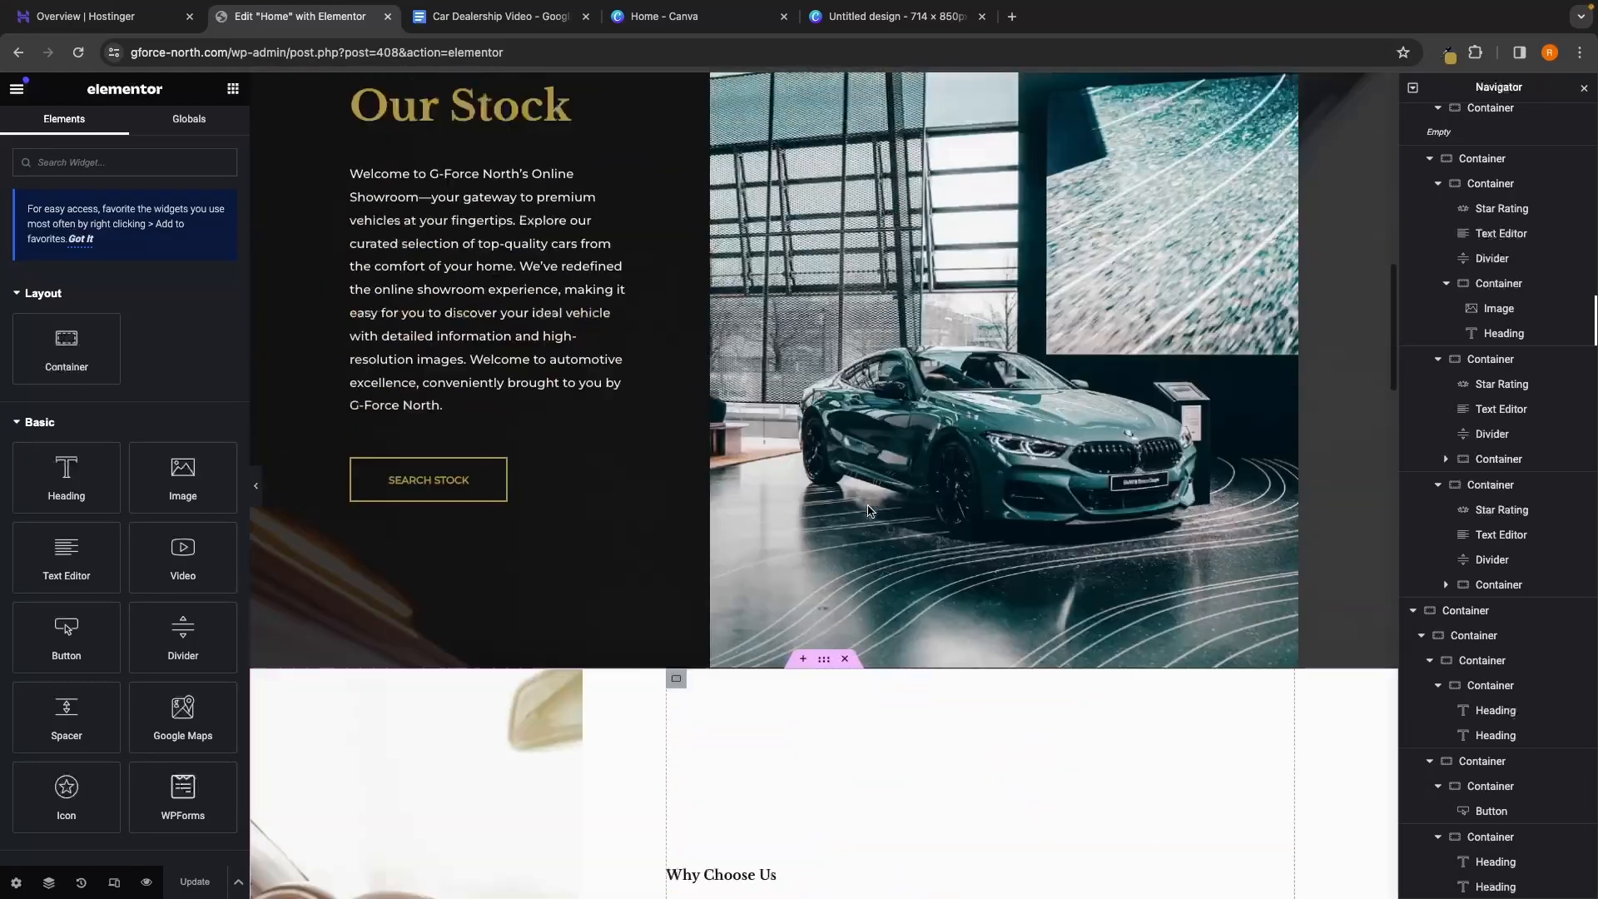
scroll(870, 510, down, 4)
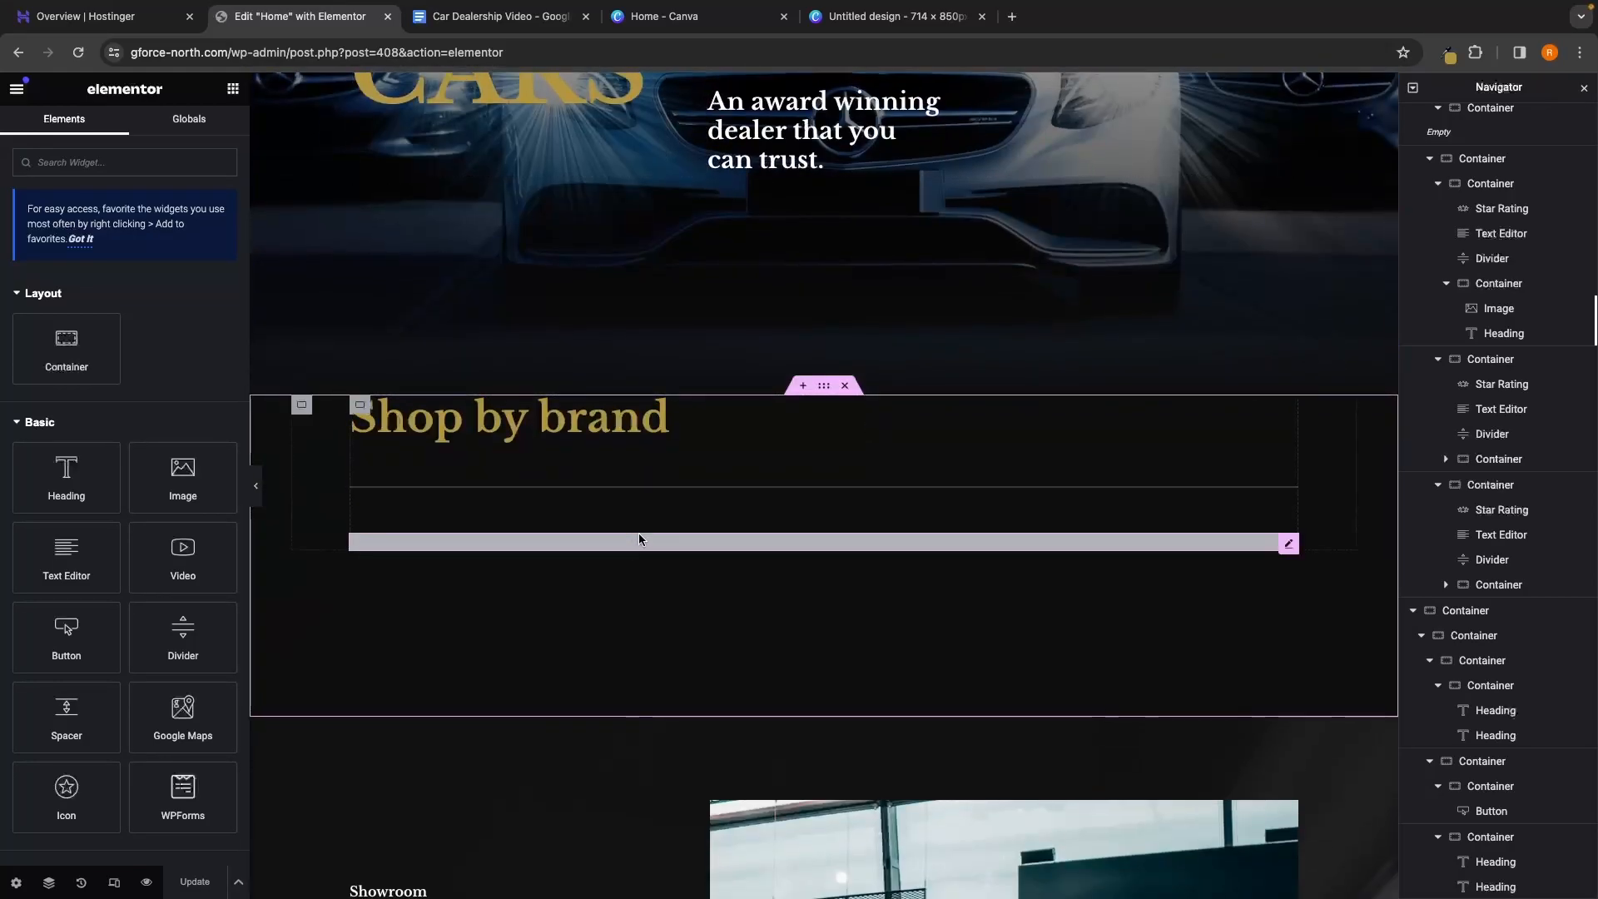
scroll(649, 545, down, 3)
scroll(662, 556, down, 5)
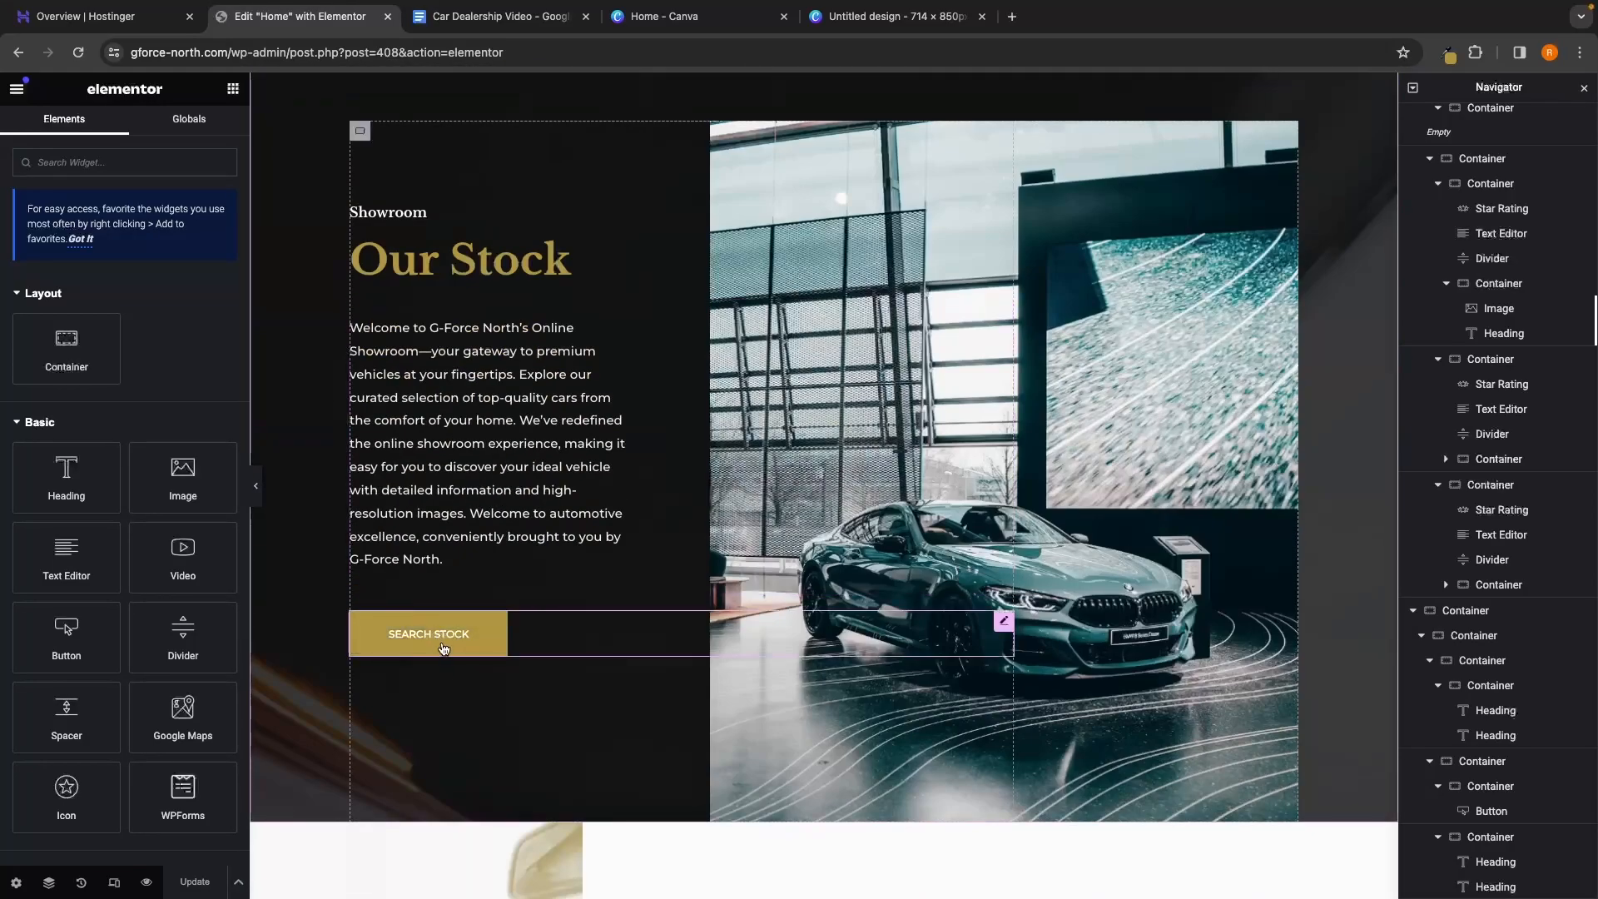
scroll(757, 618, down, 15)
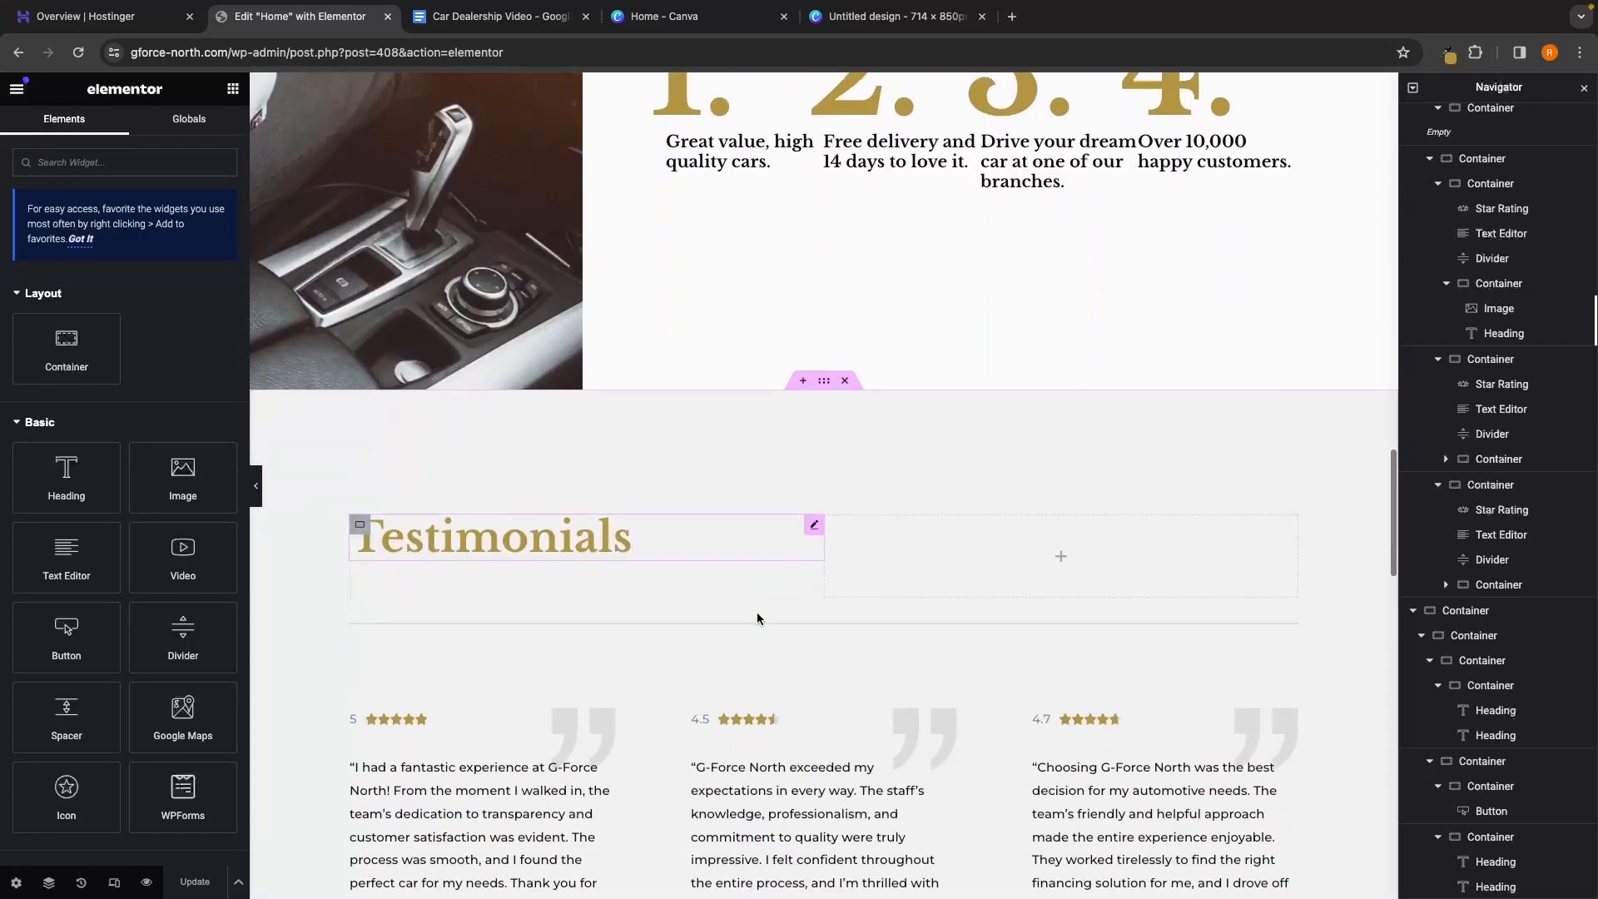
scroll(757, 618, down, 1)
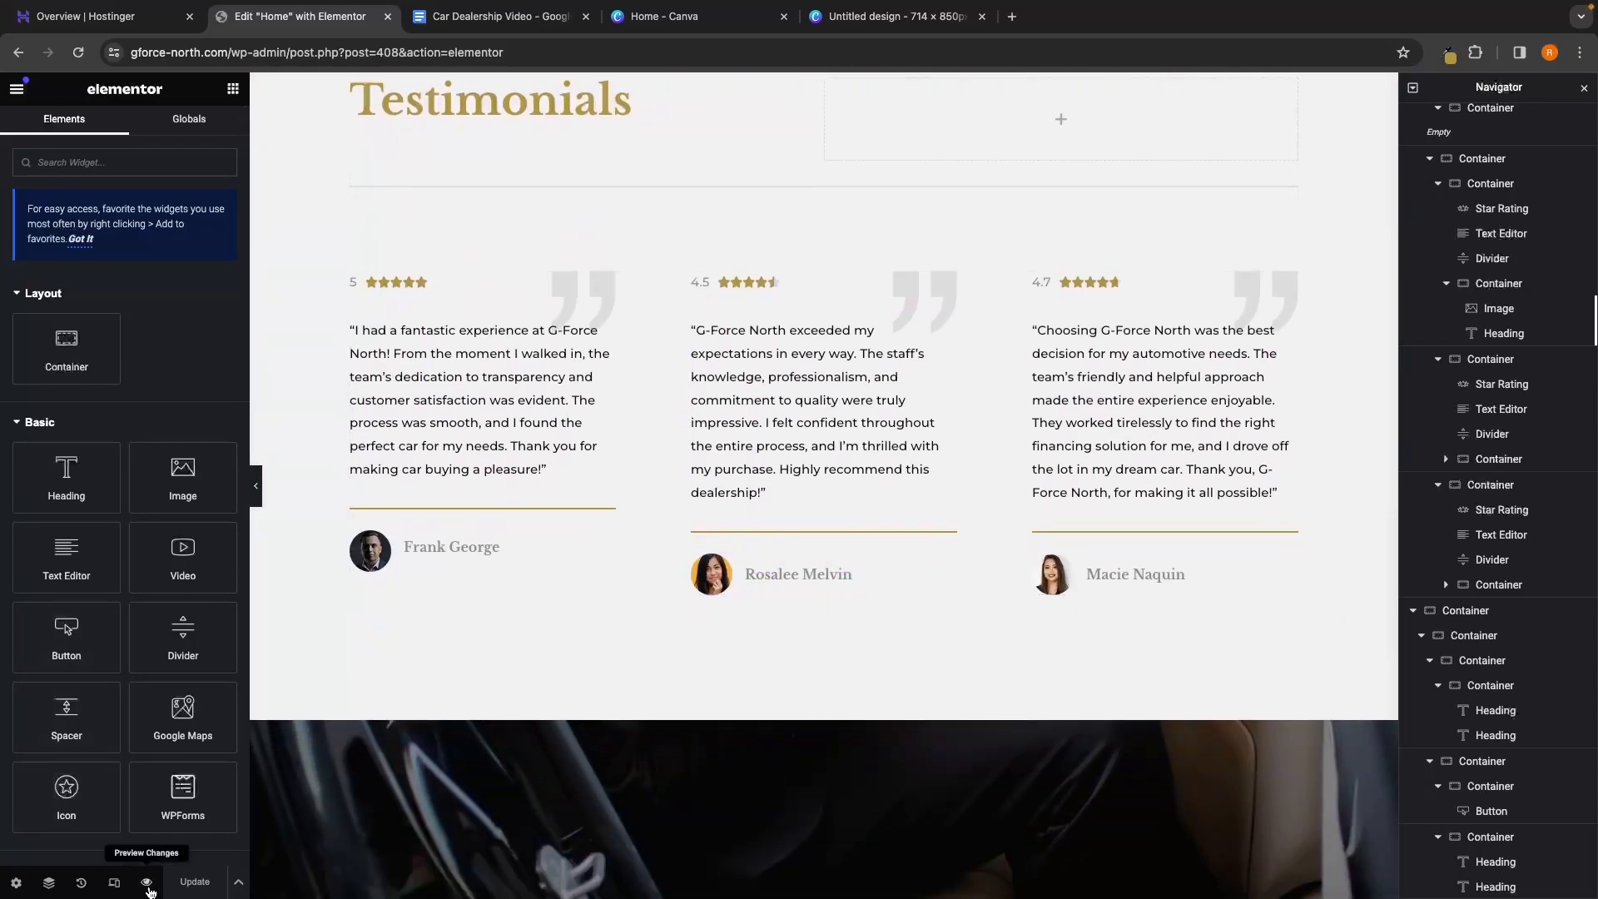
click(147, 883)
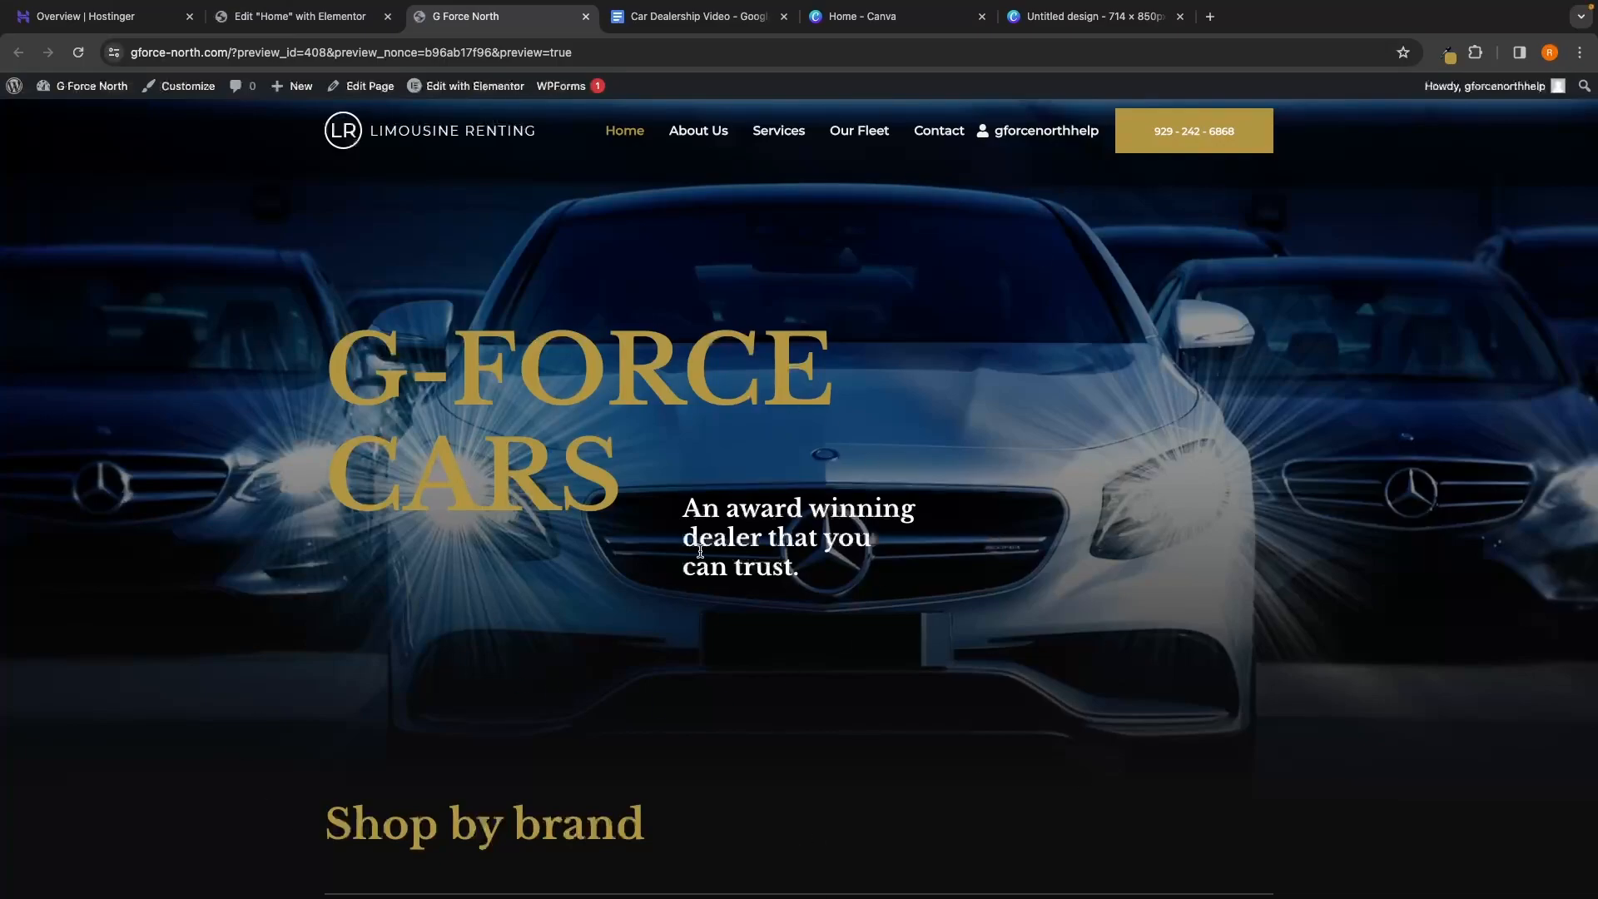
Check the still-empty Shop by brand section, then open the About page via the admin-bar WordPress logo
scroll(700, 551, down, 7)
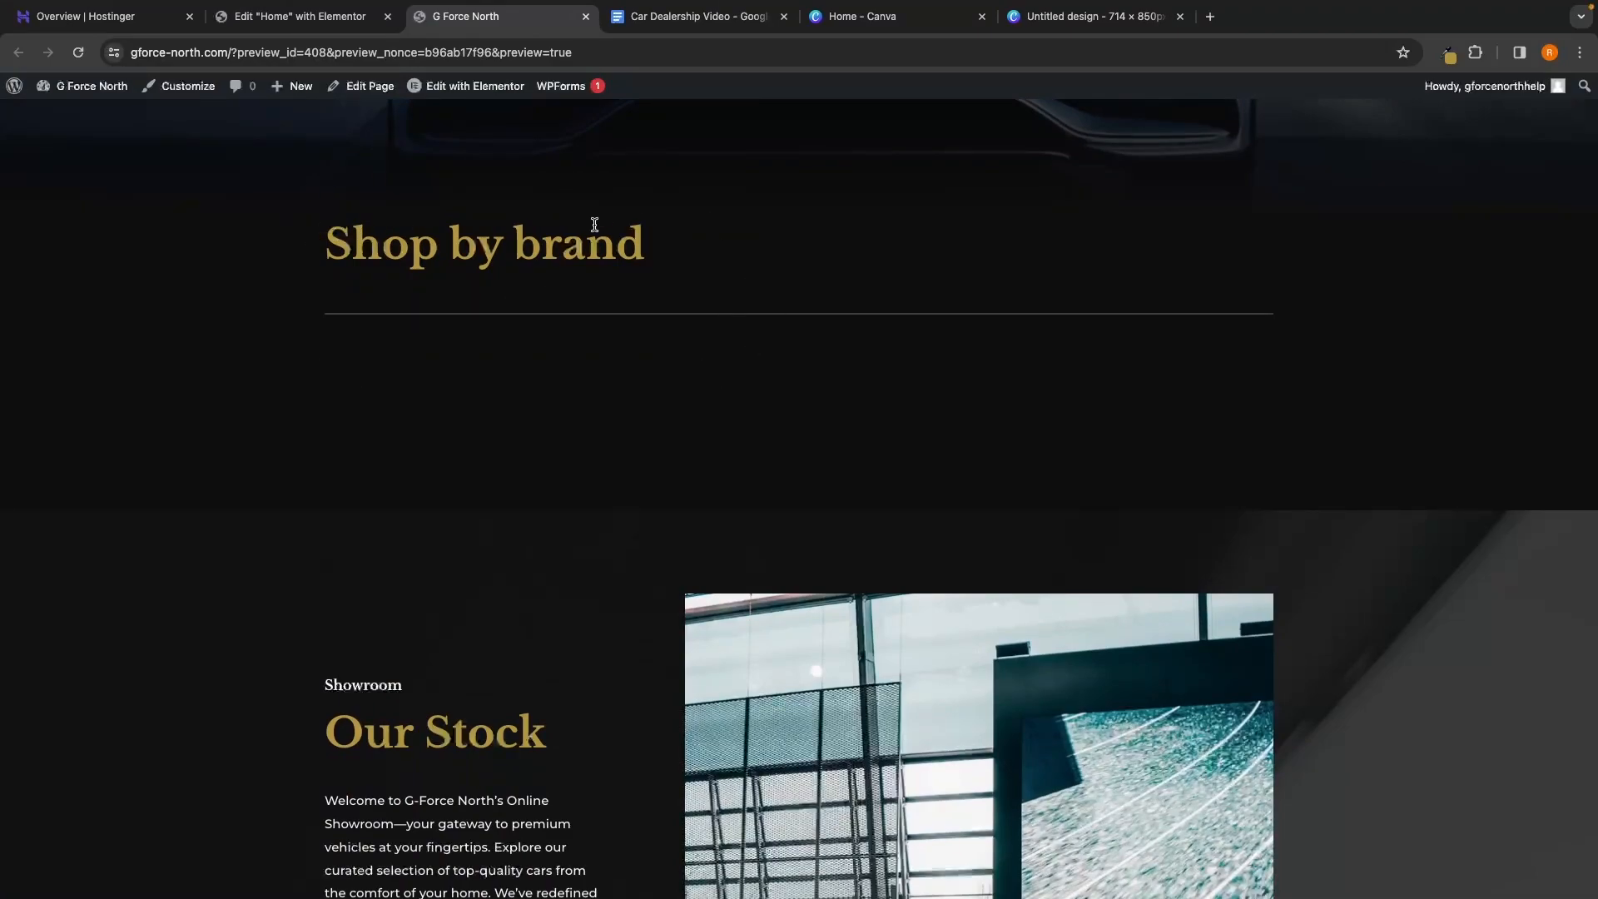
scroll(549, 350, down, 1)
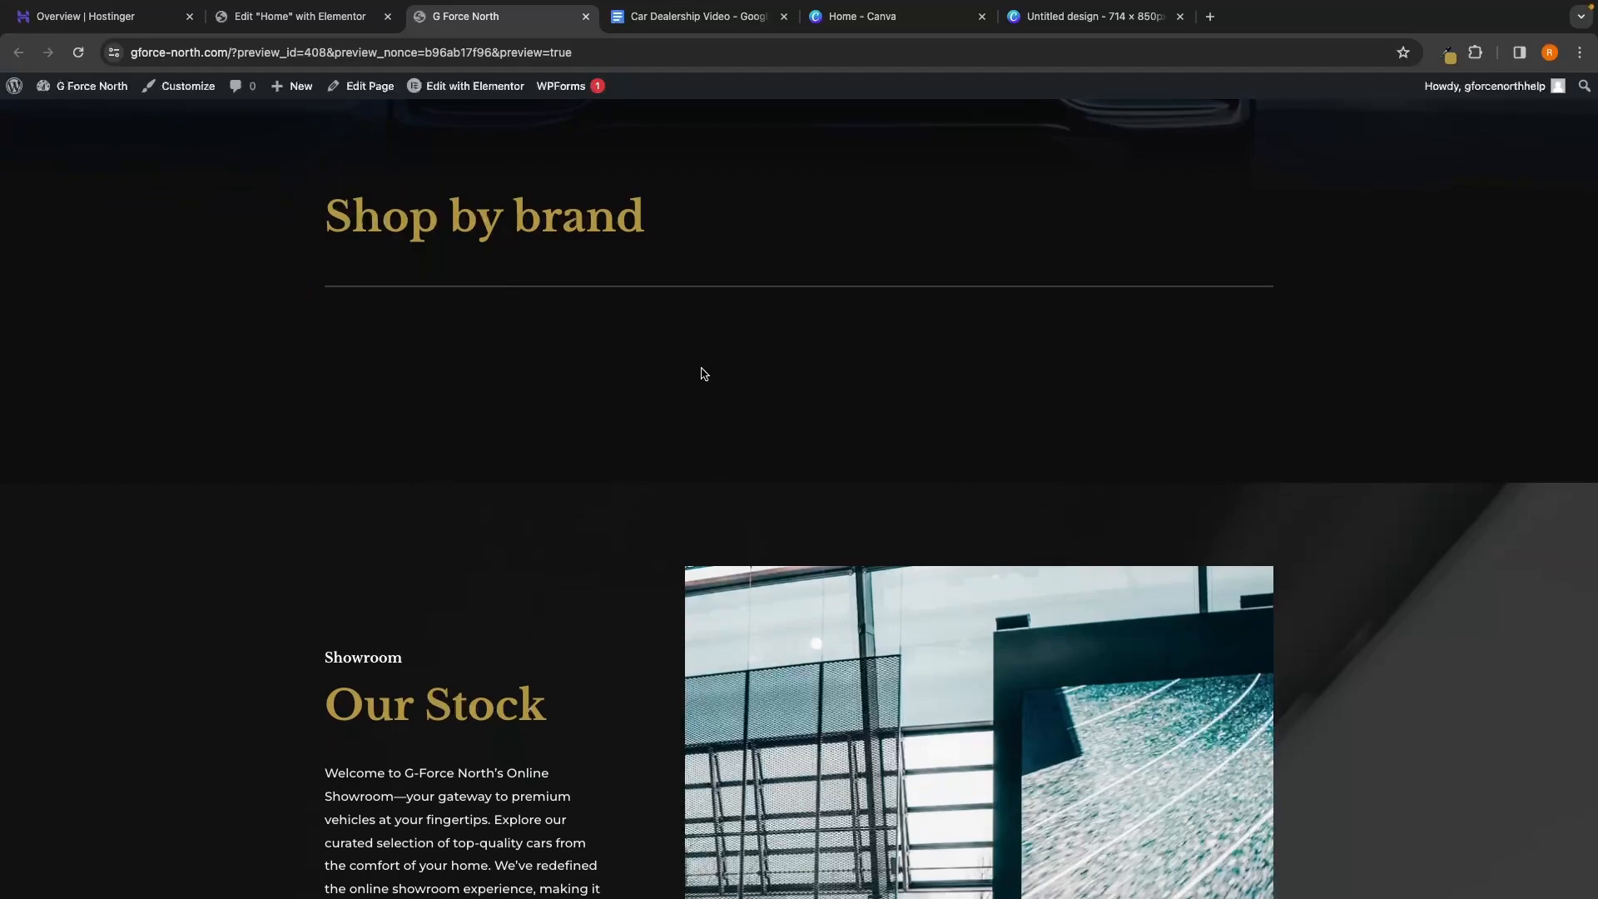
scroll(671, 355, up, 5)
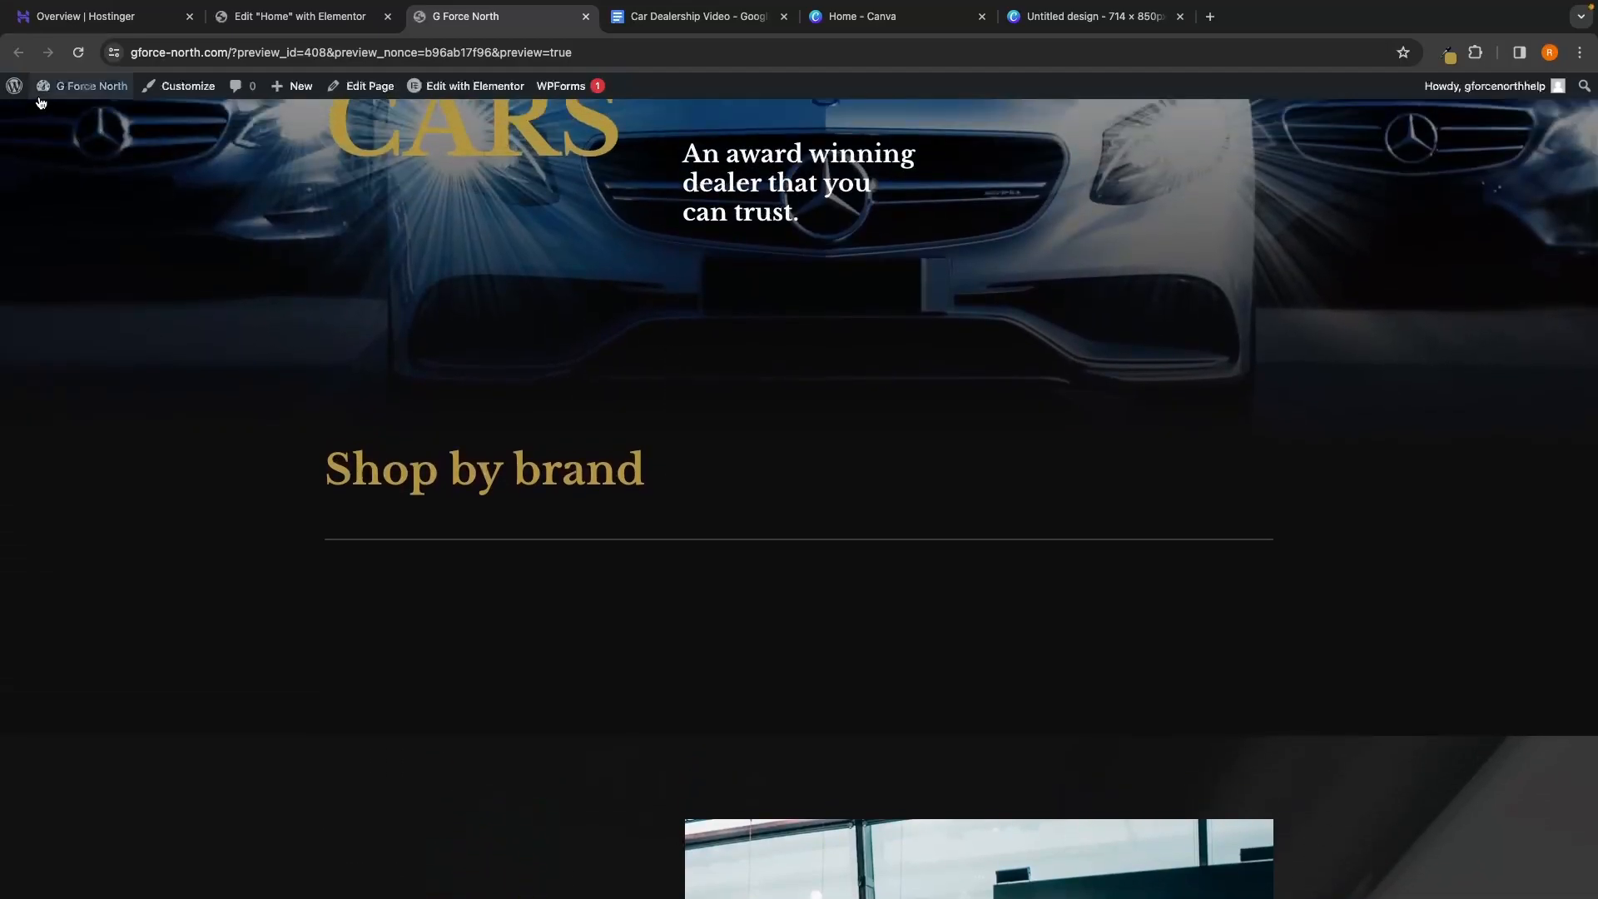
mouse_move(14, 89)
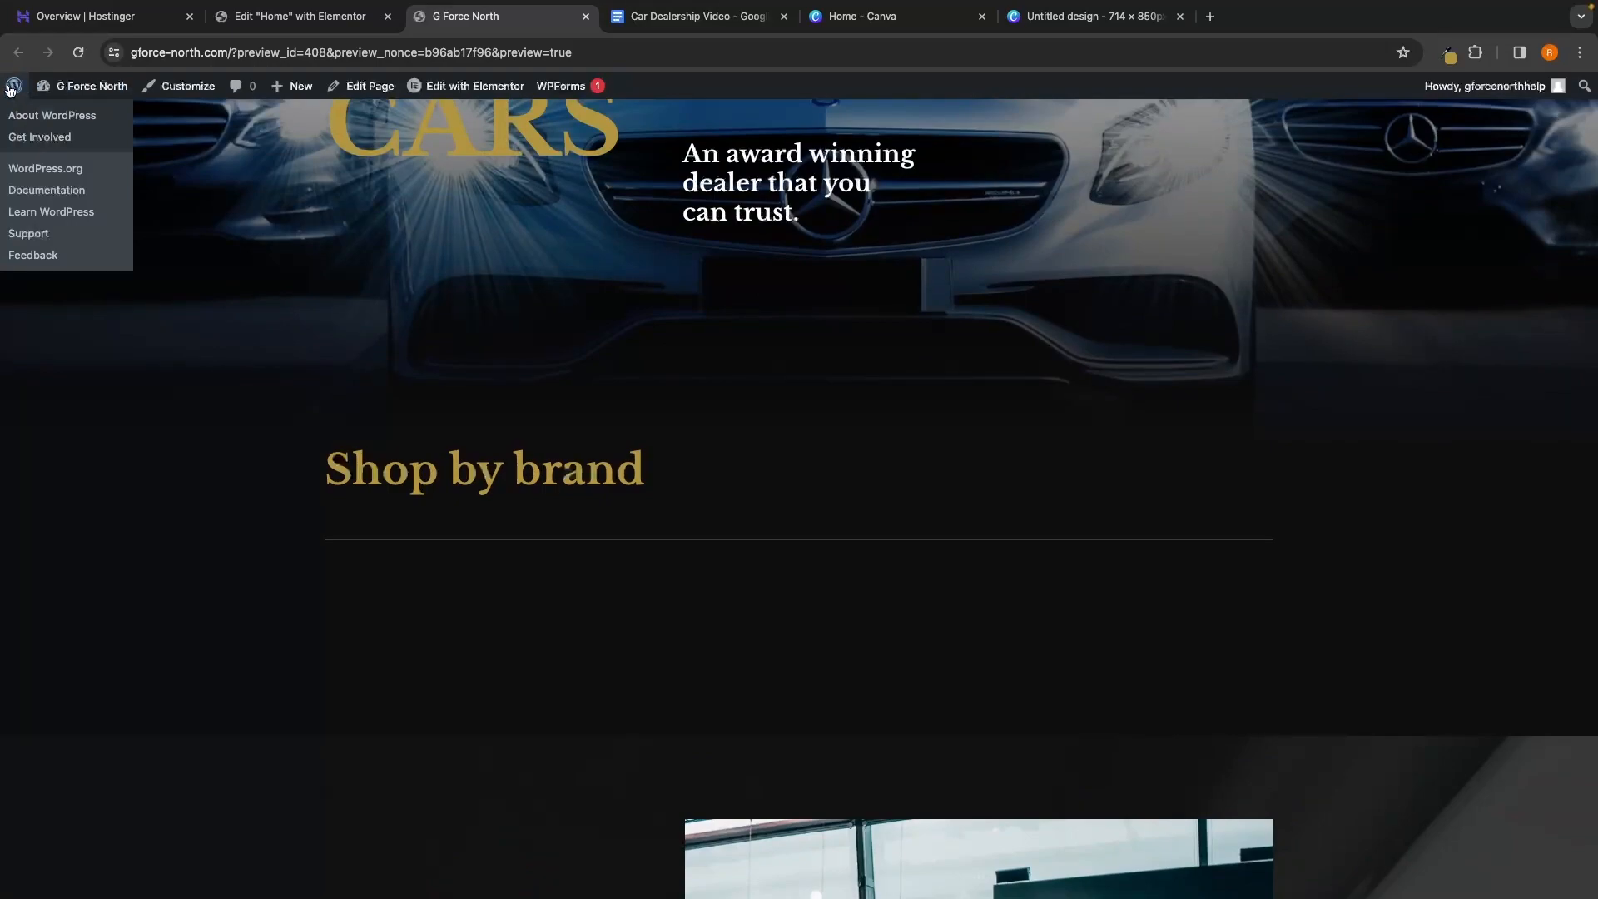
click(15, 93)
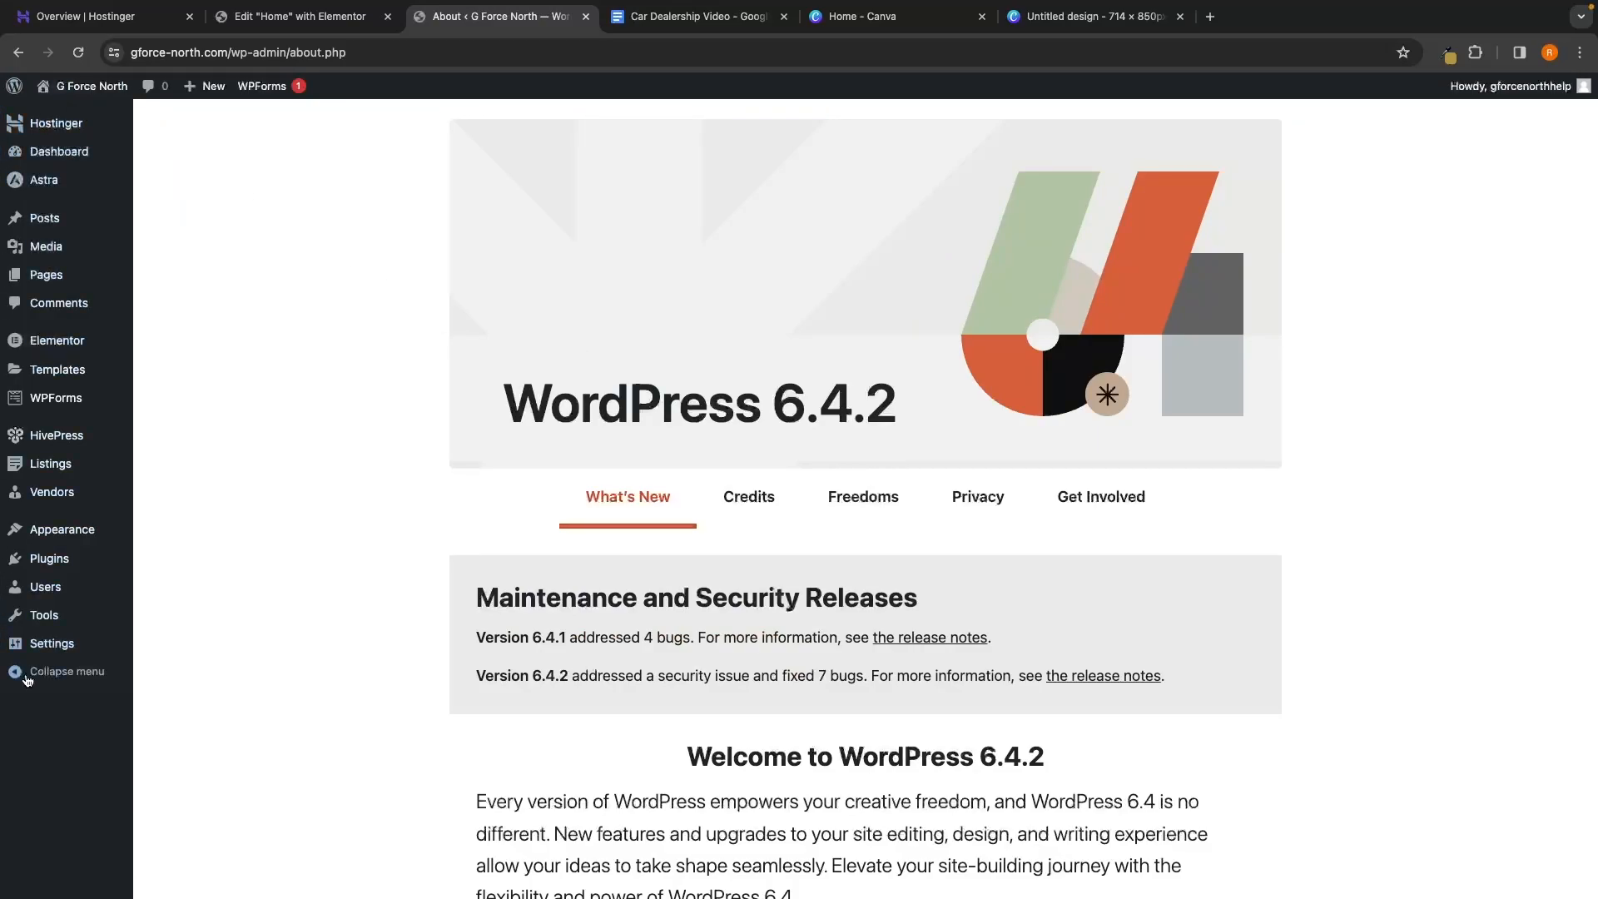
Go to Listings > Categories from the admin sidebar
mouse_move(60, 470)
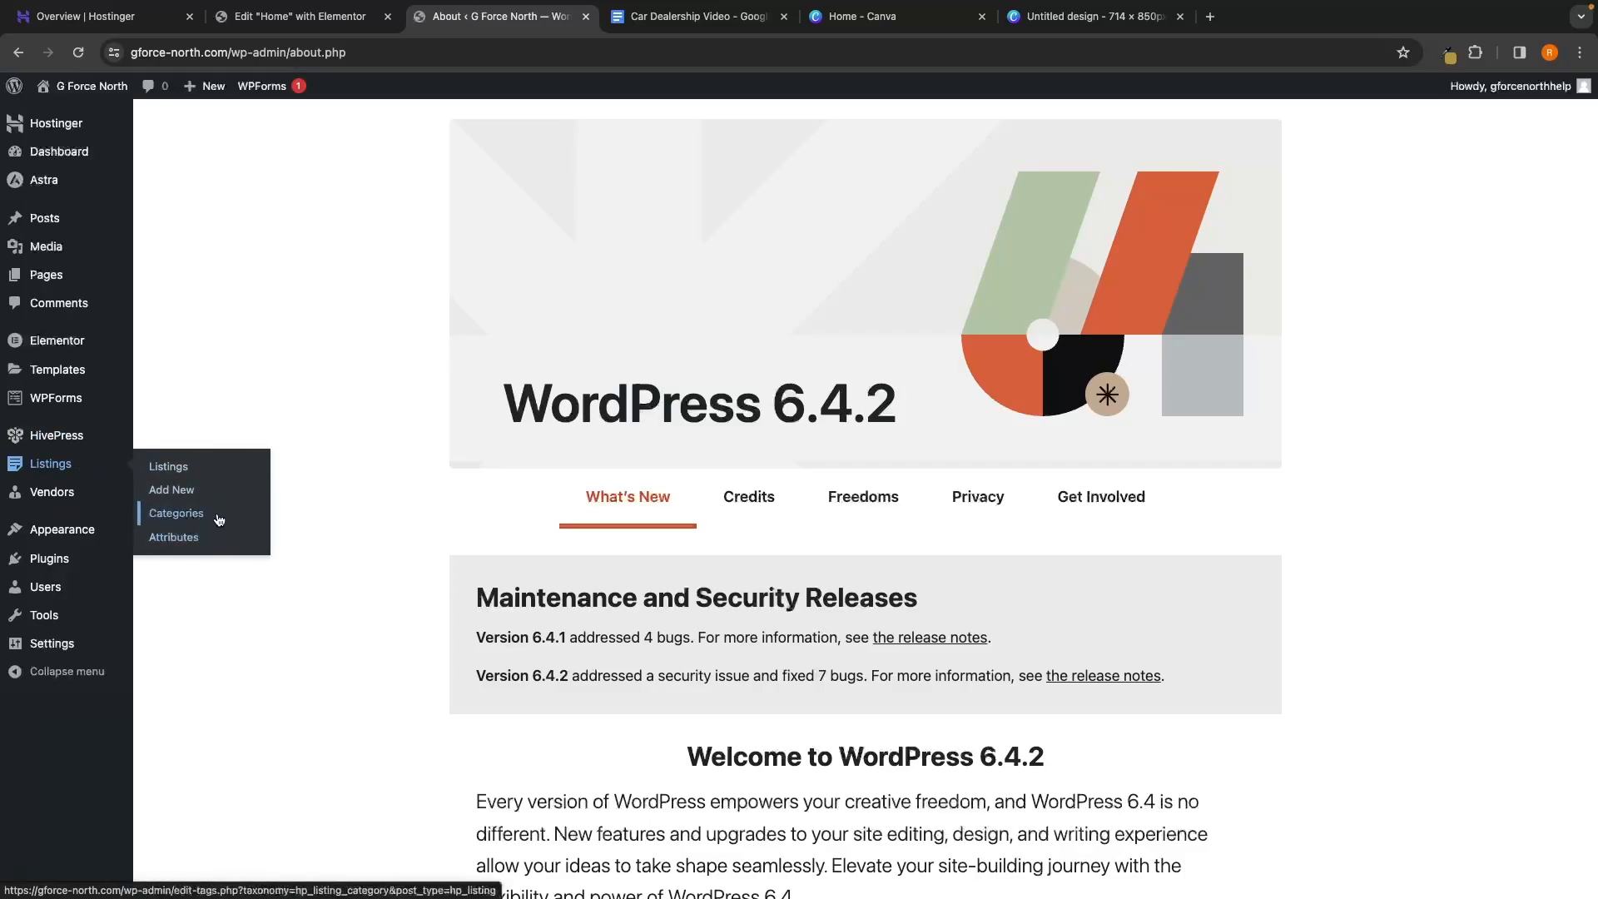
click(171, 521)
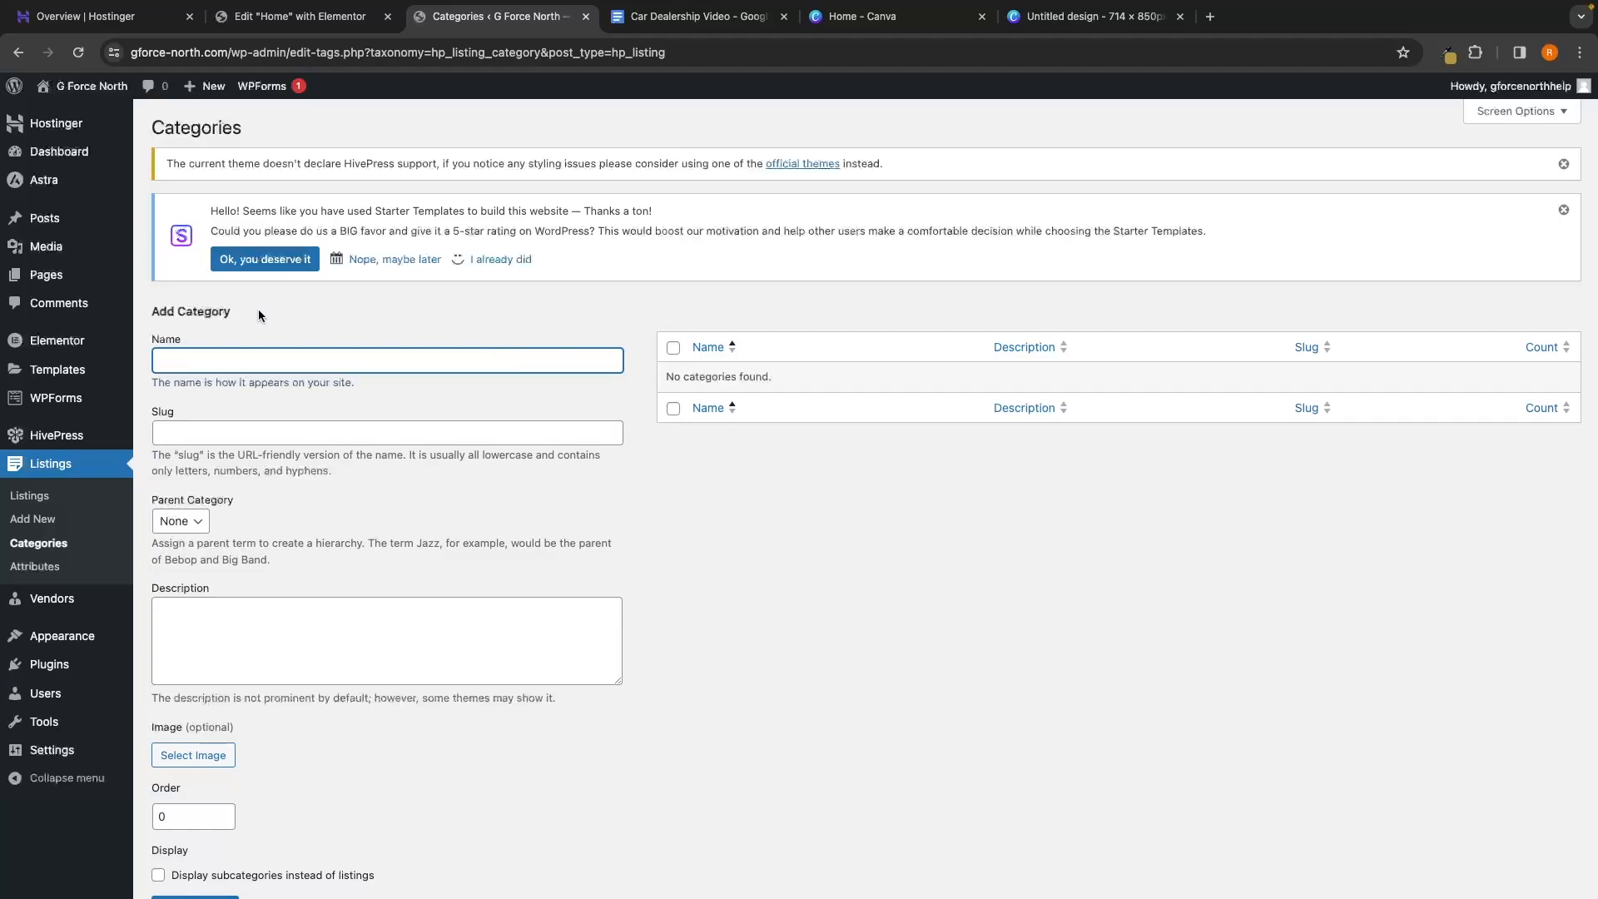
Enter Audi as the new category name and audi as its slug
text(Audi)
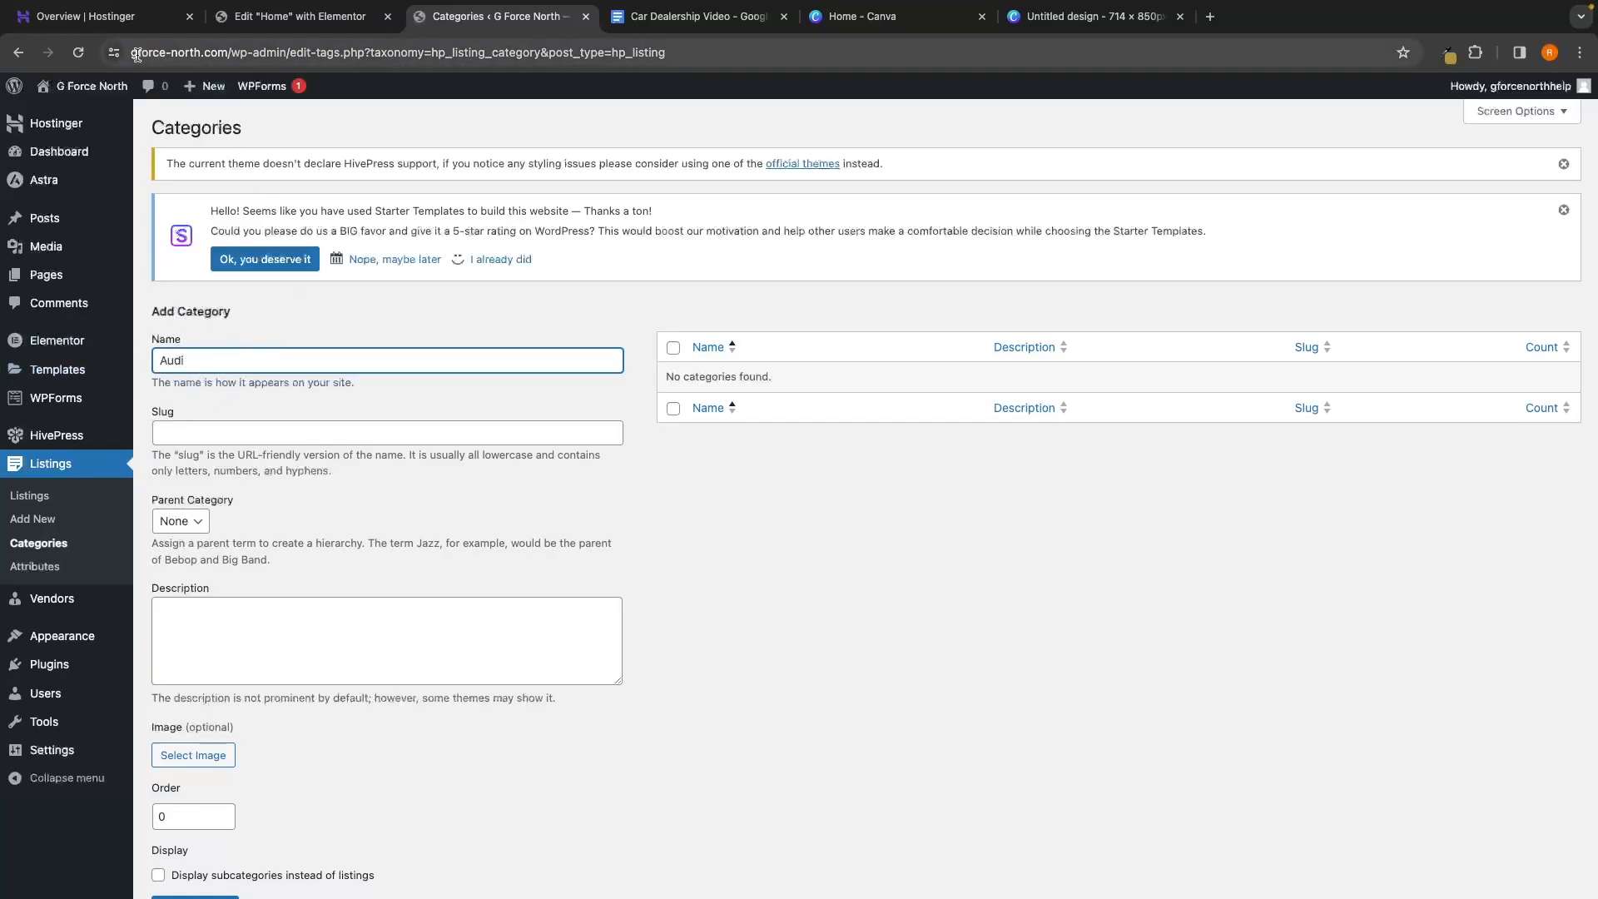
click(233, 51)
drag(235, 51, 296, 52)
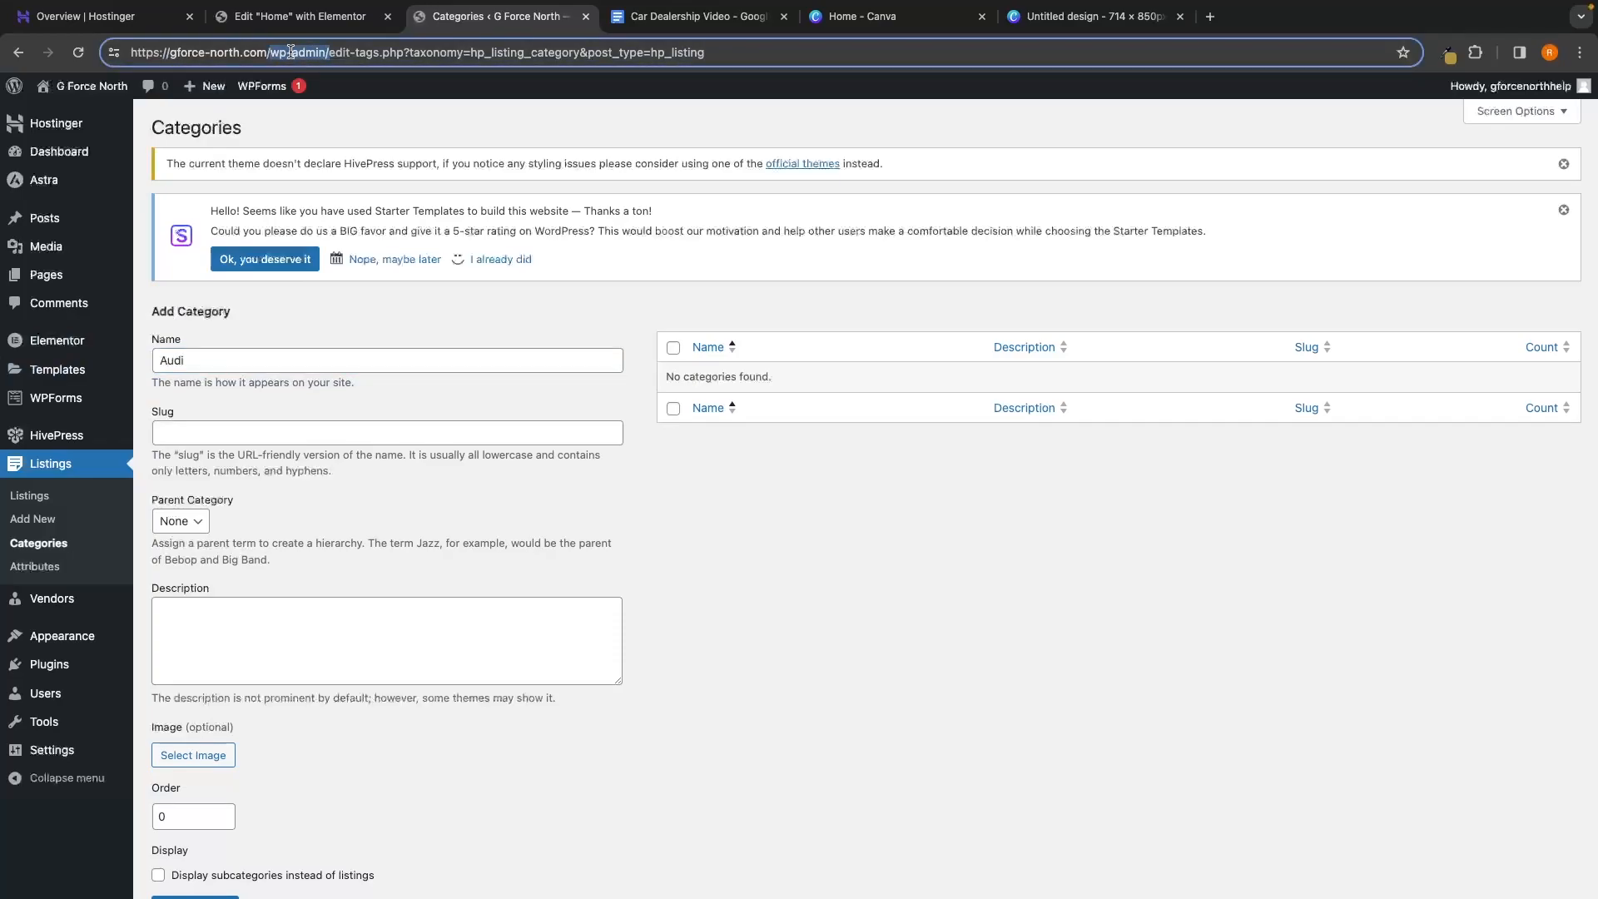
click(170, 426)
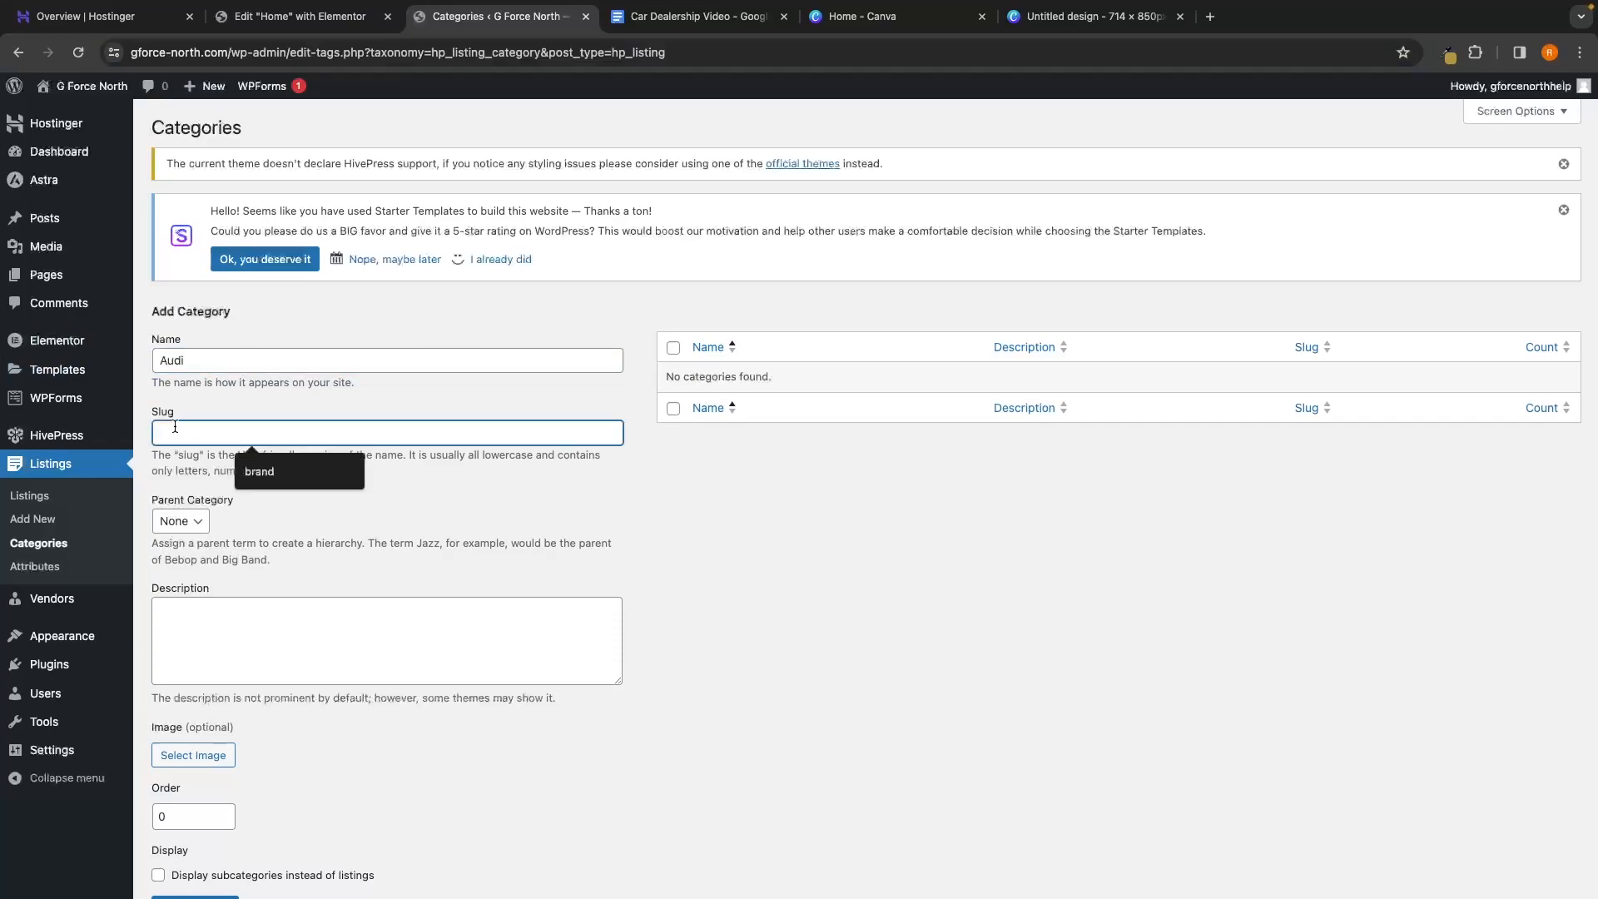
text(audi)
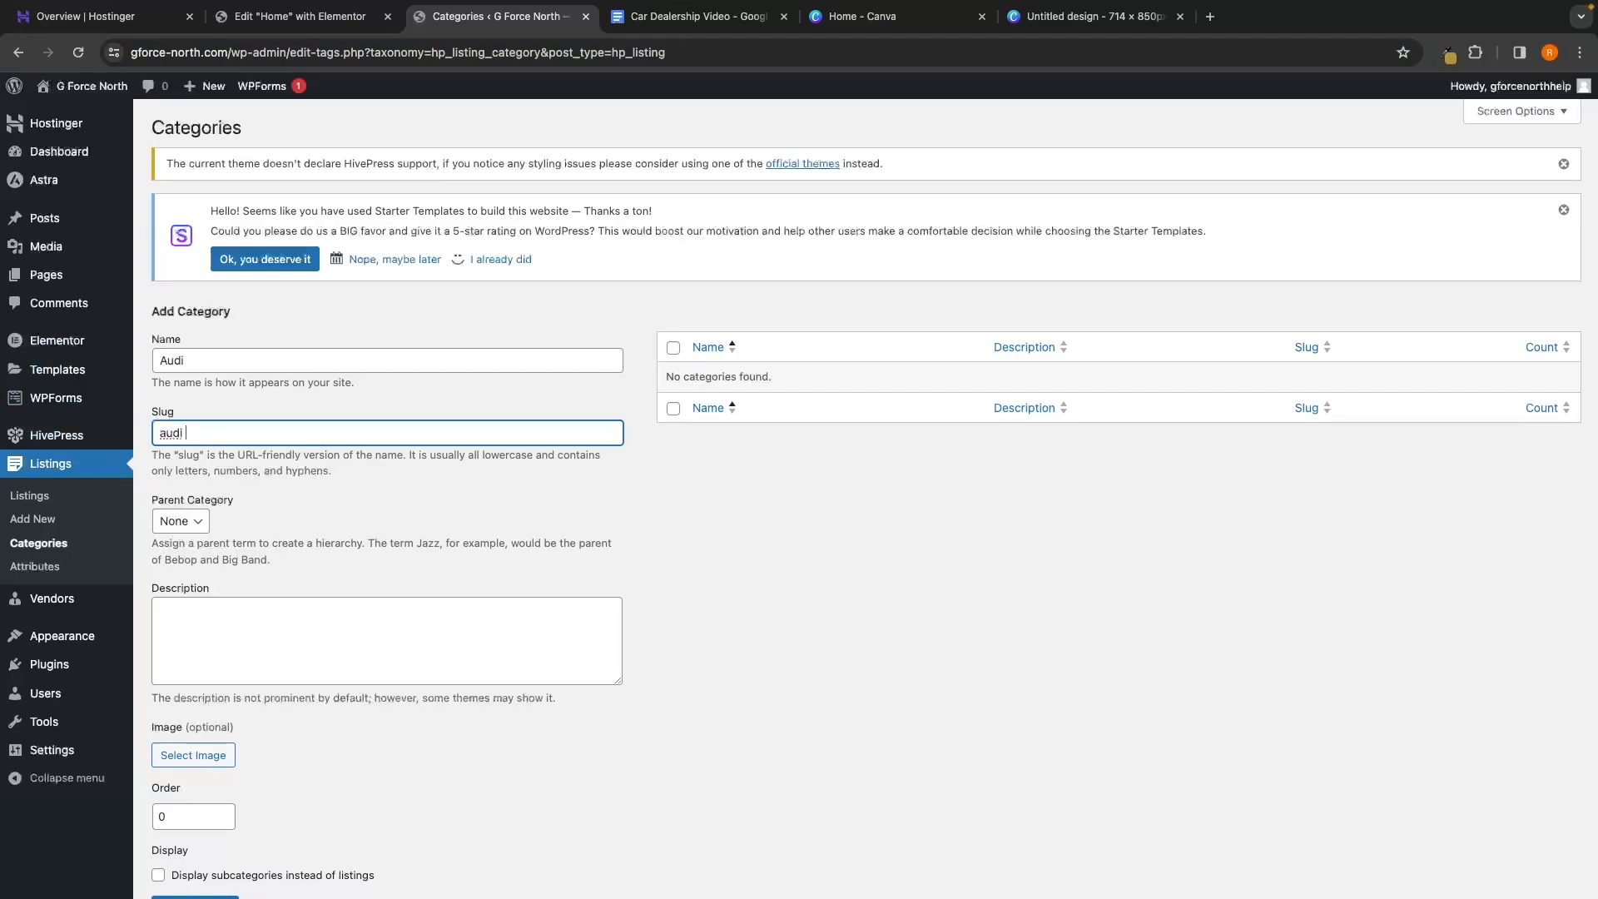
click(210, 469)
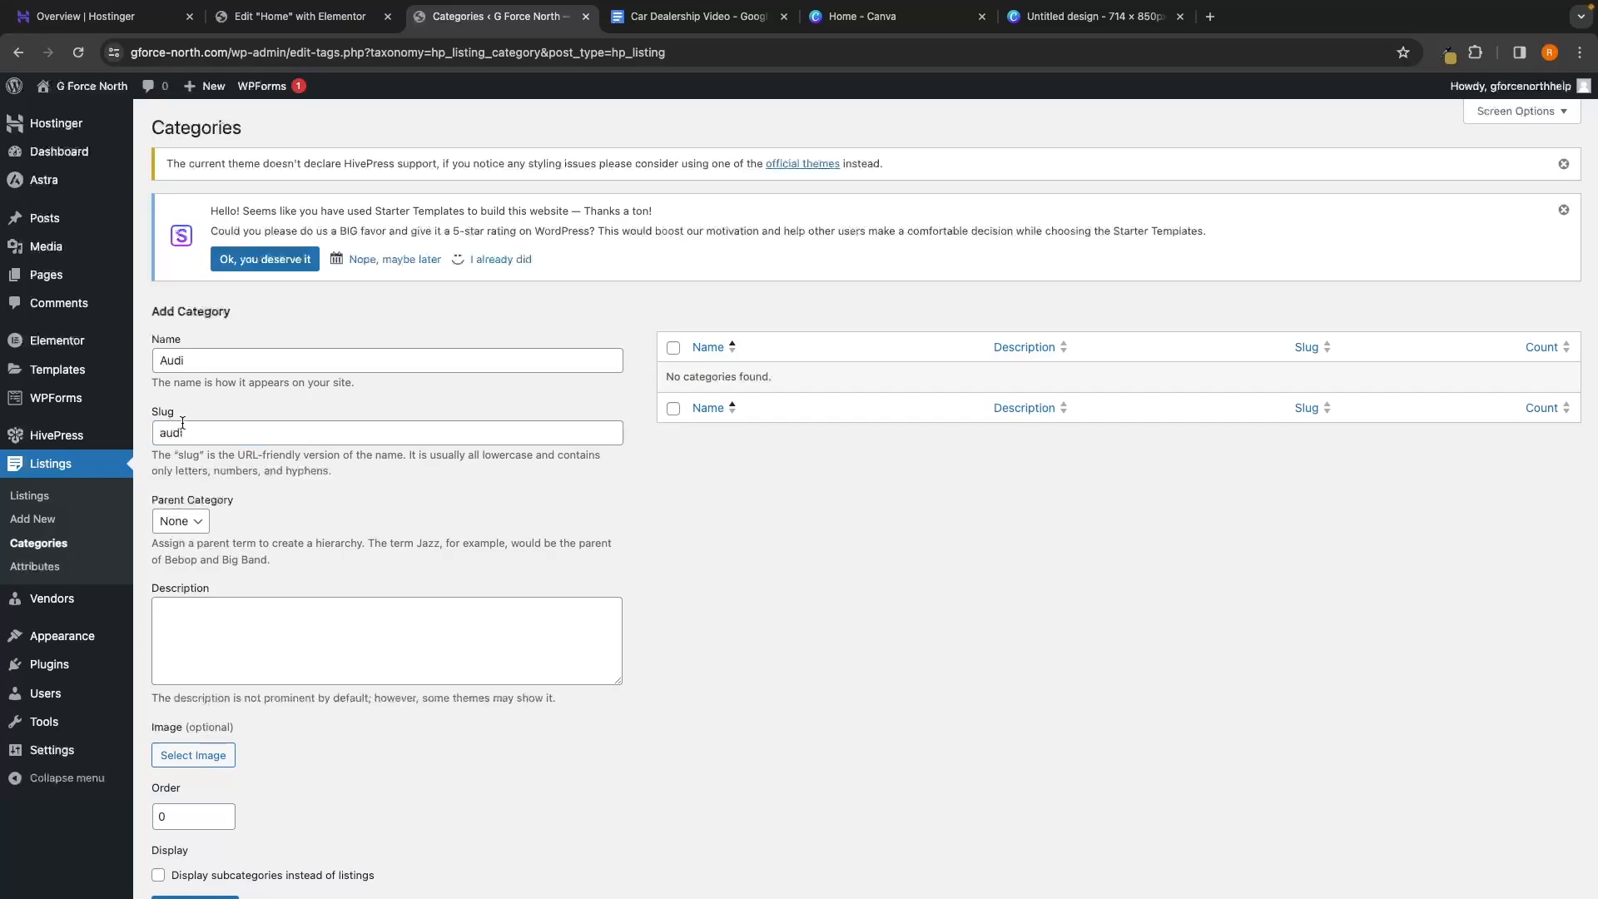
scroll(189, 443, down, 2)
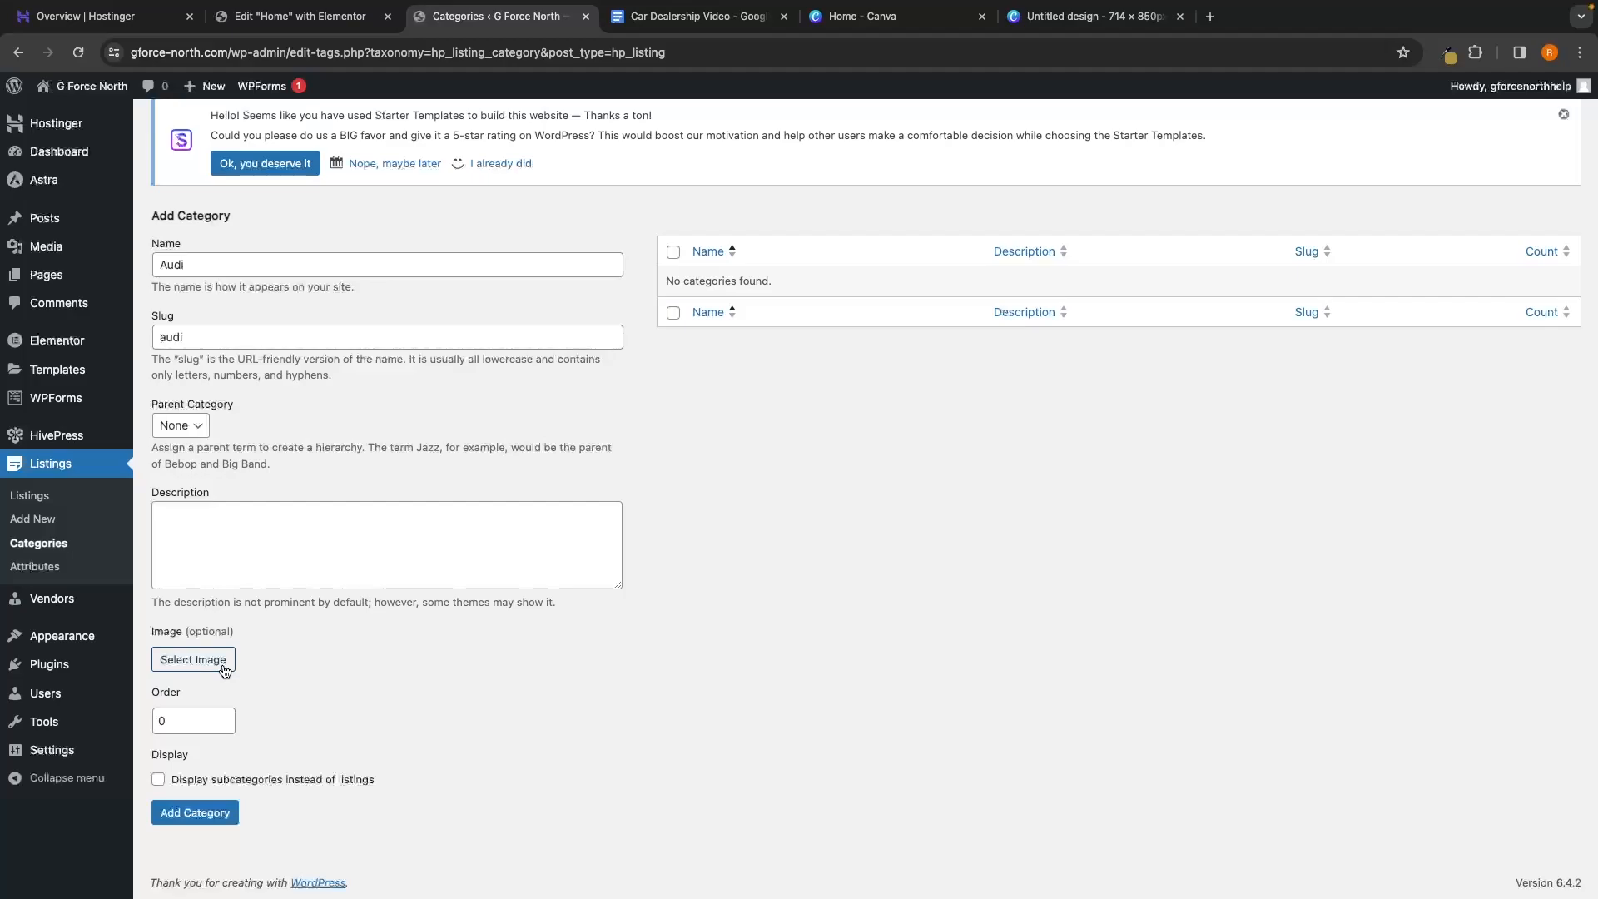
Attach the Audi logo from the Car Video folder as the category image
click(187, 664)
click(61, 158)
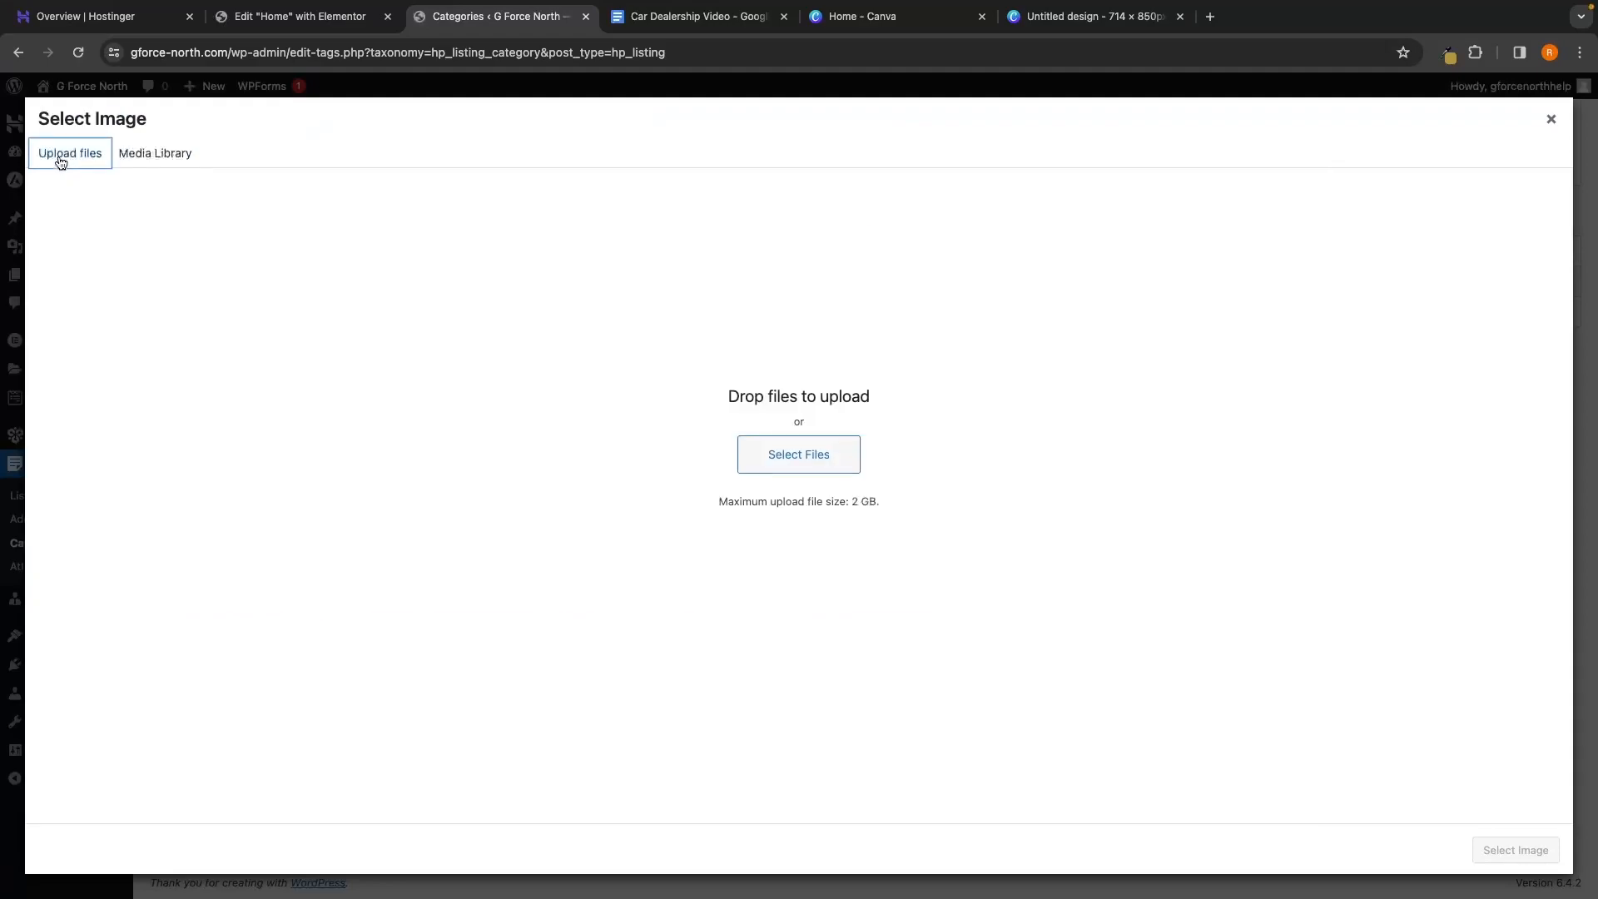
click(779, 450)
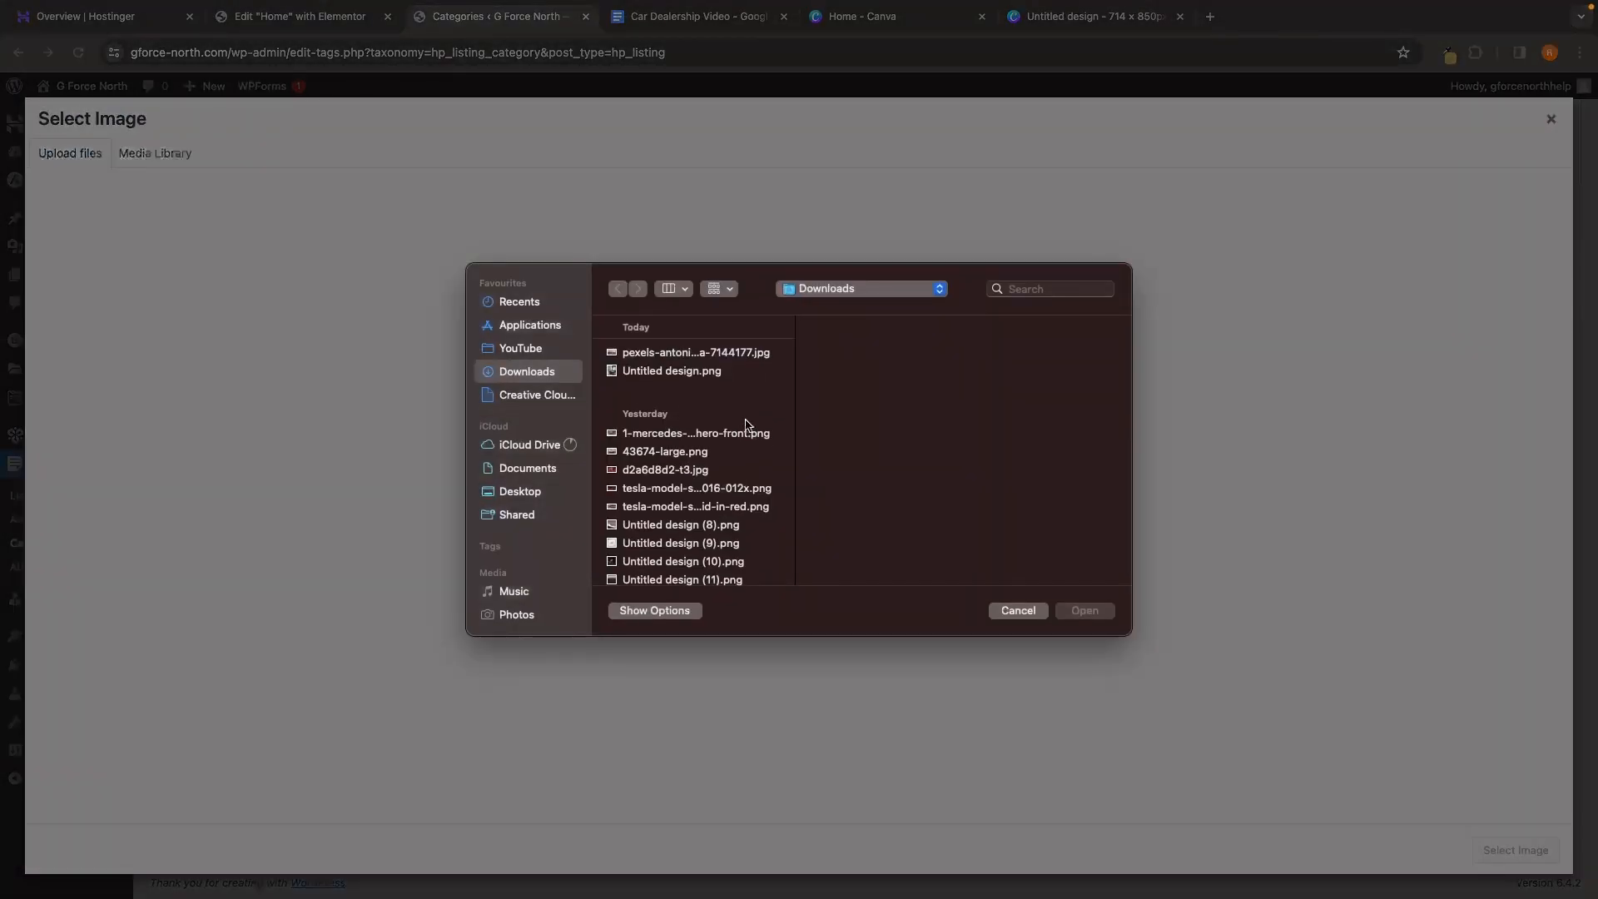
click(546, 351)
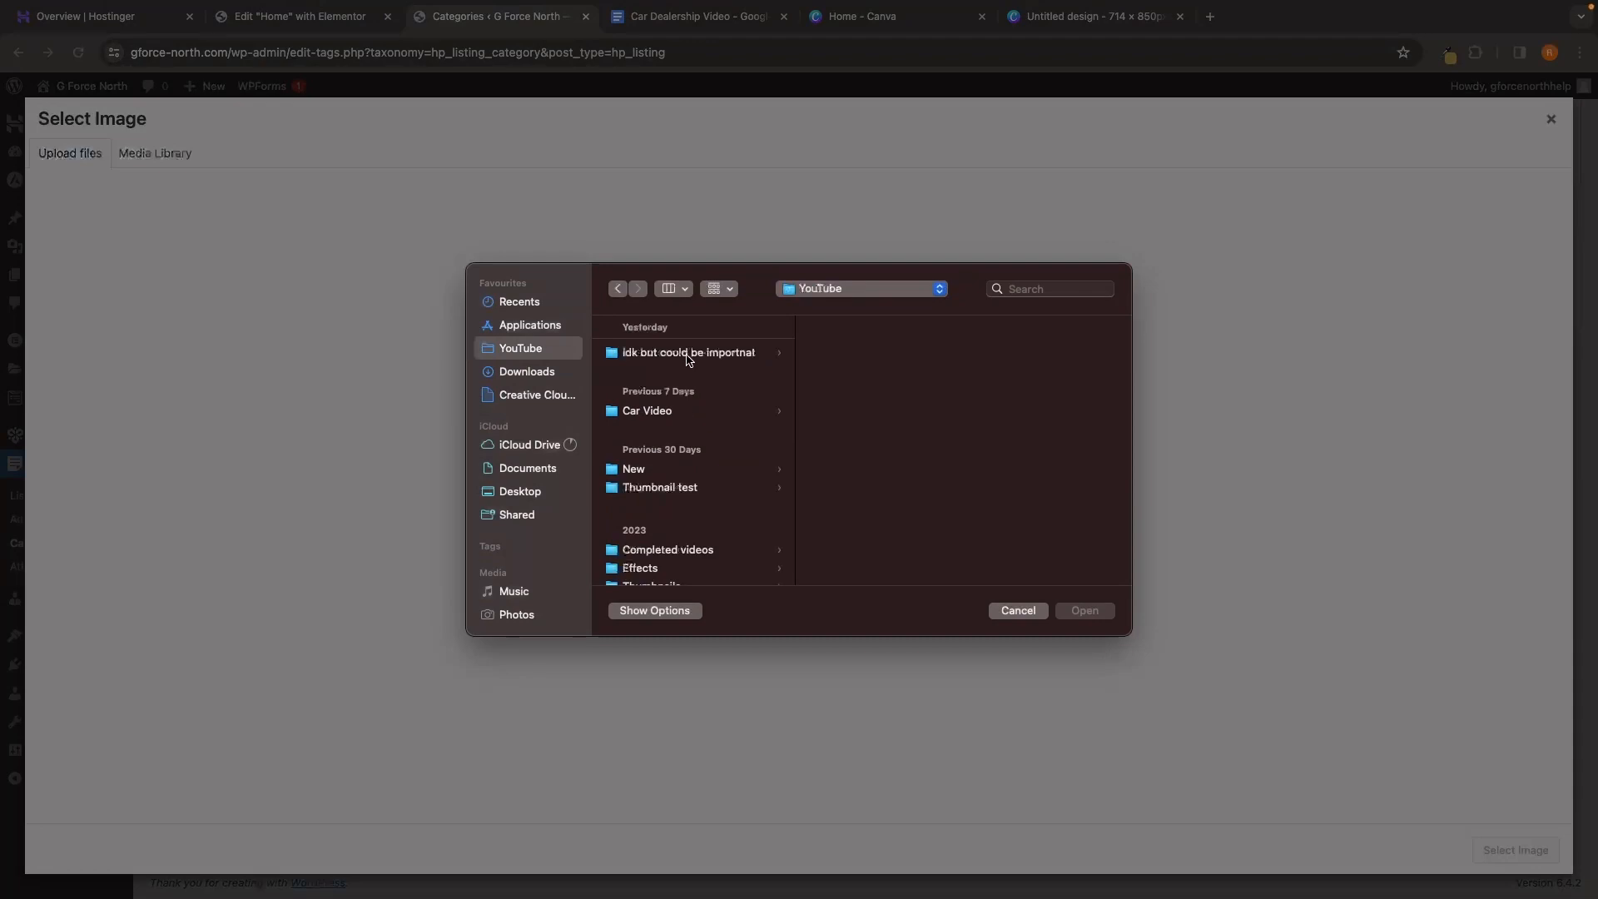
click(667, 409)
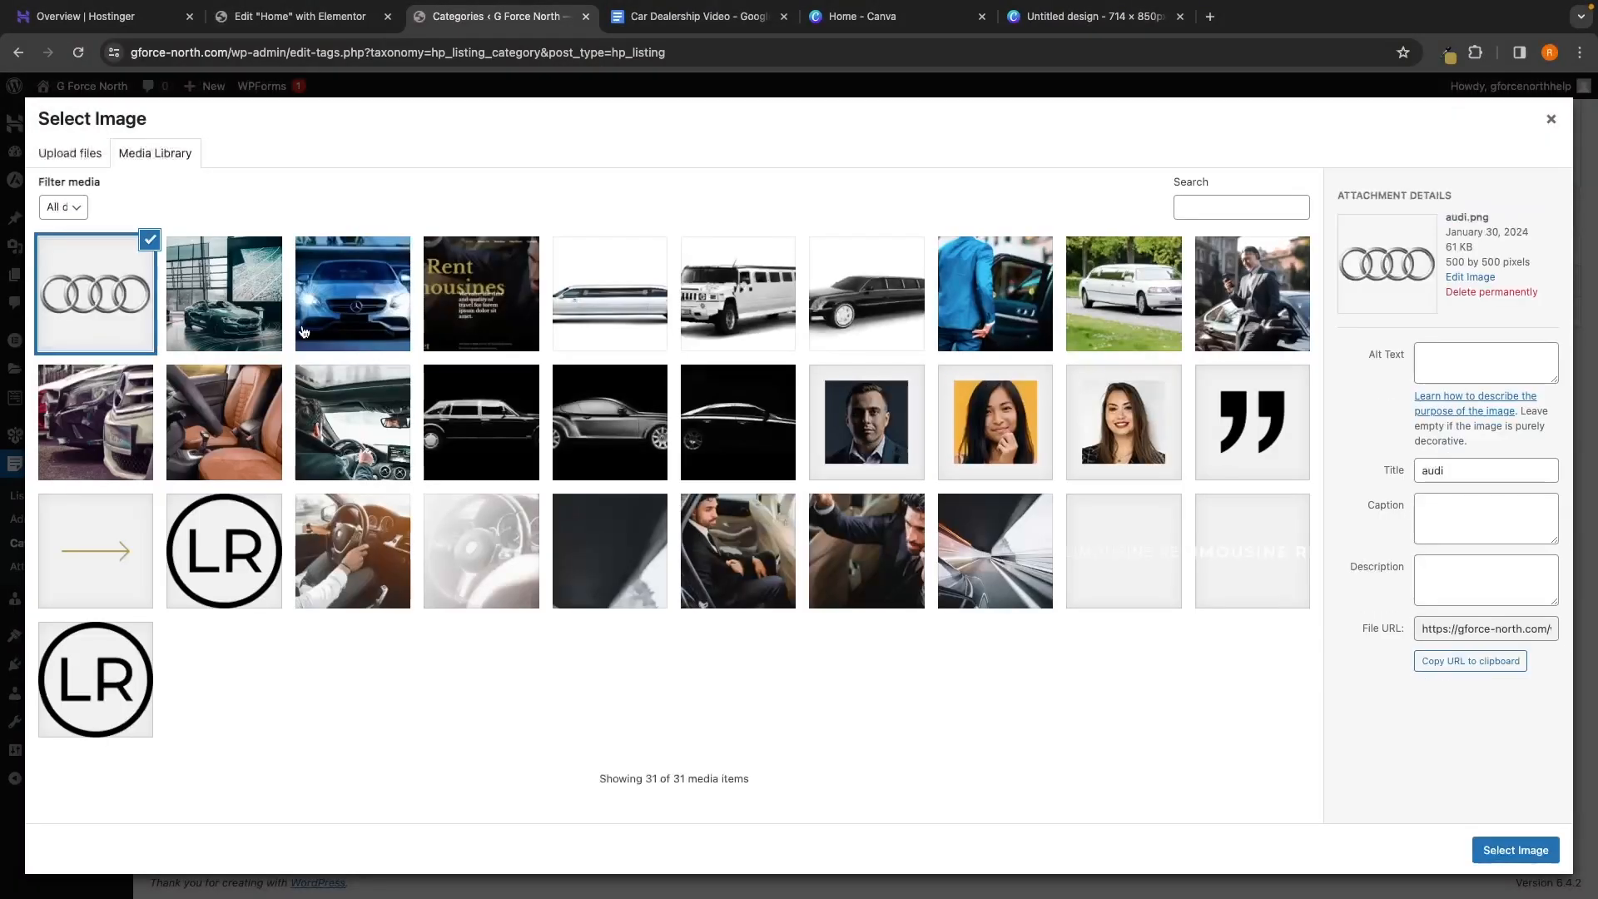
click(1503, 851)
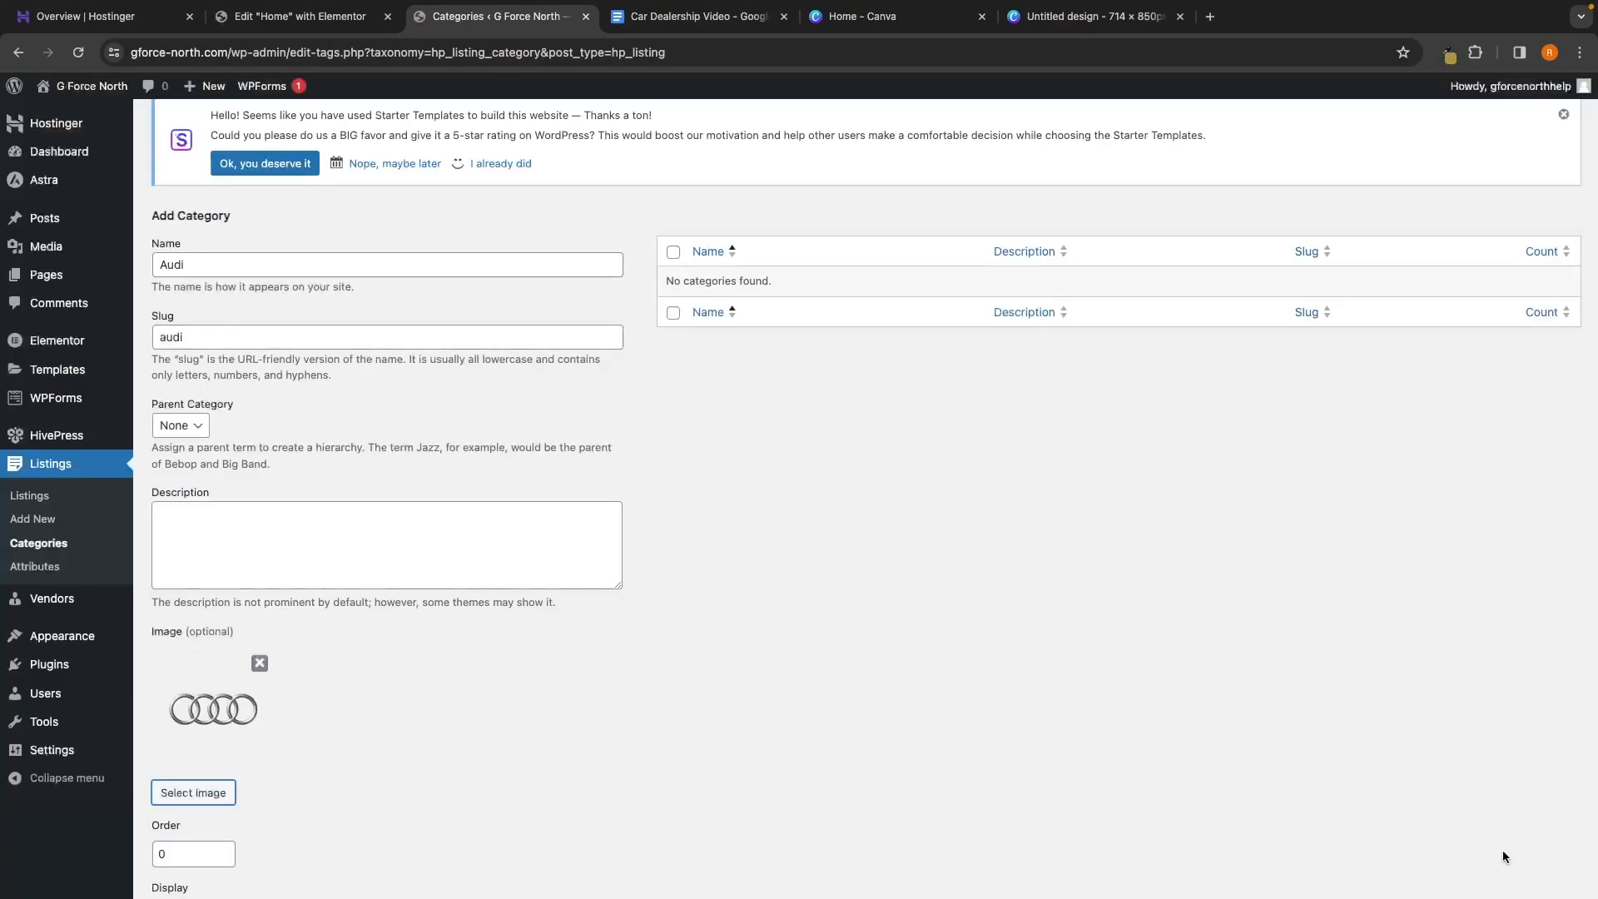
Add the Audi category and scroll back up to see it in the table
scroll(1074, 592, down, 1)
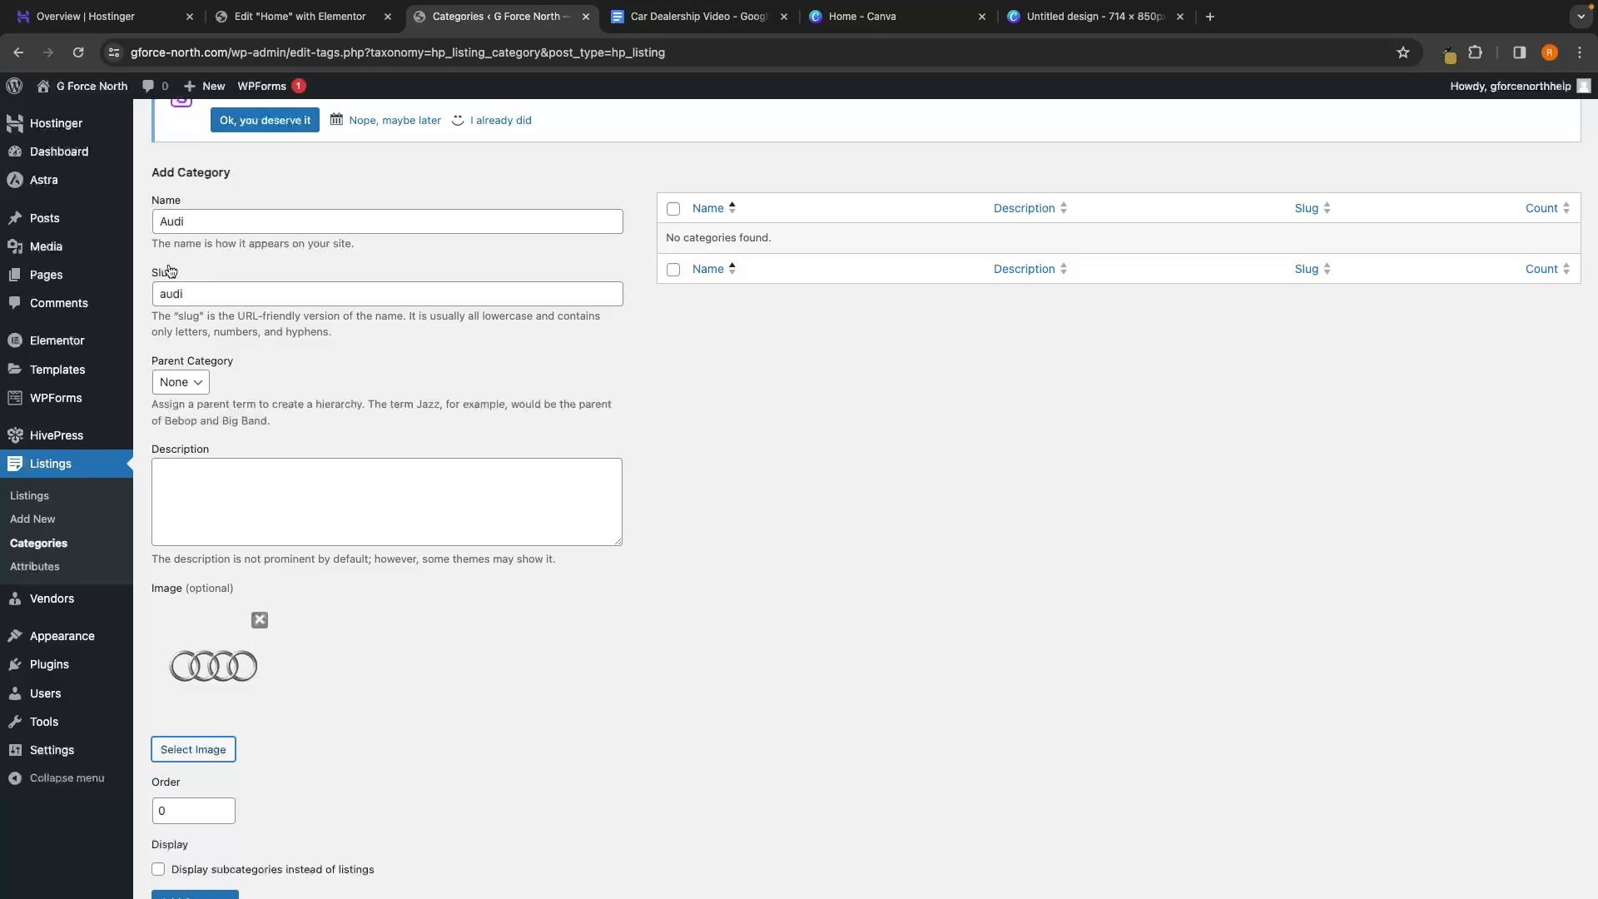
scroll(254, 372, down, 2)
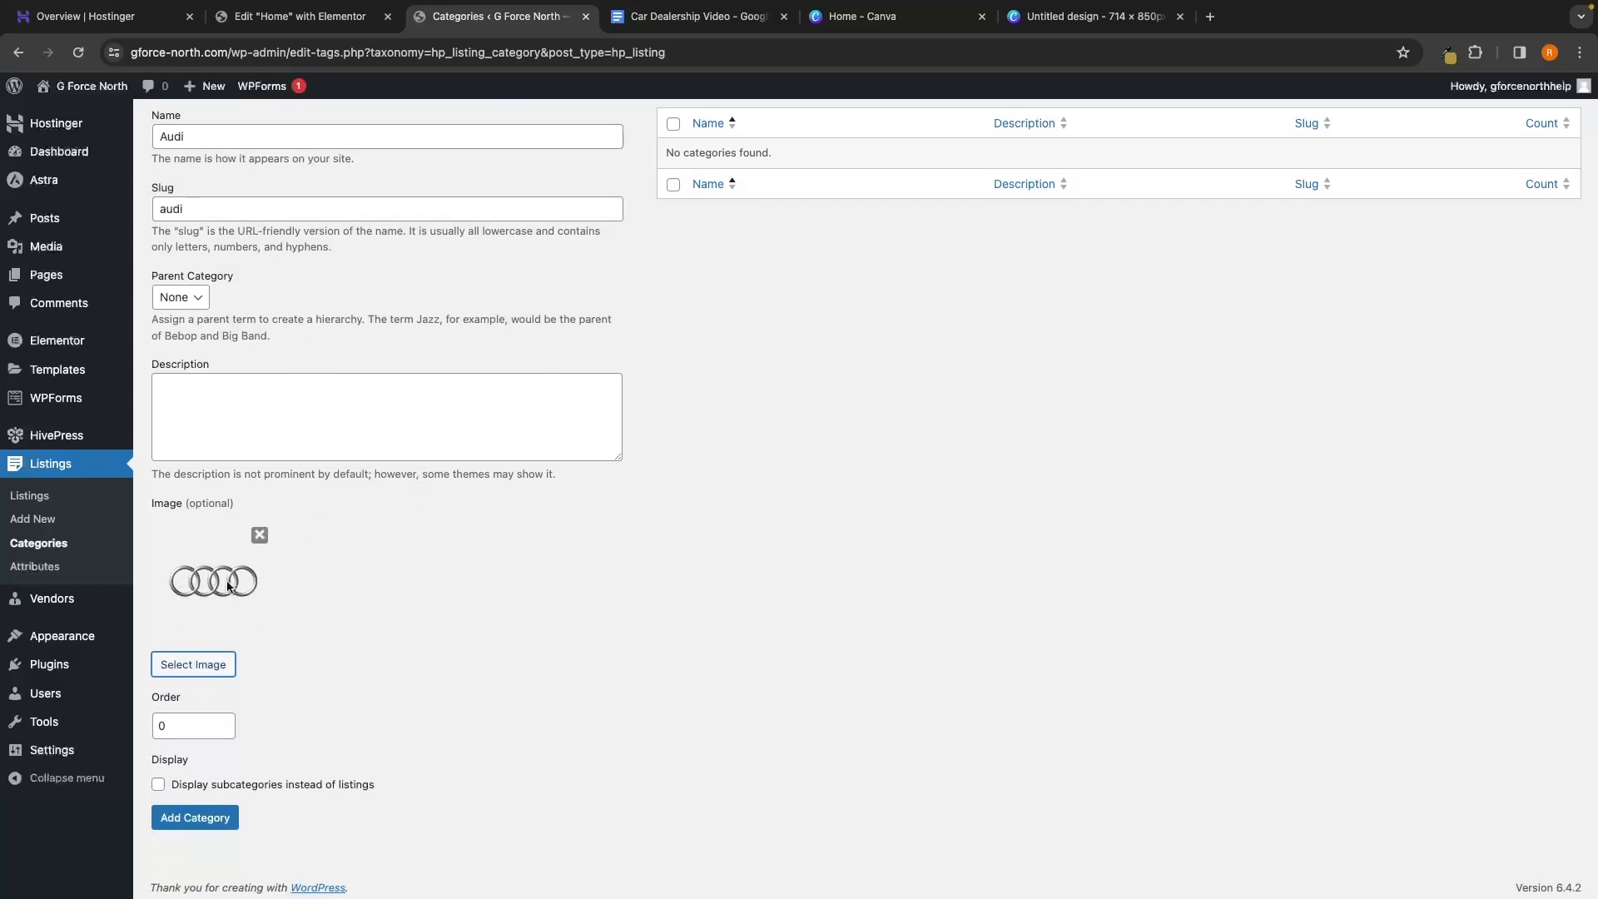
scroll(229, 586, up, 1)
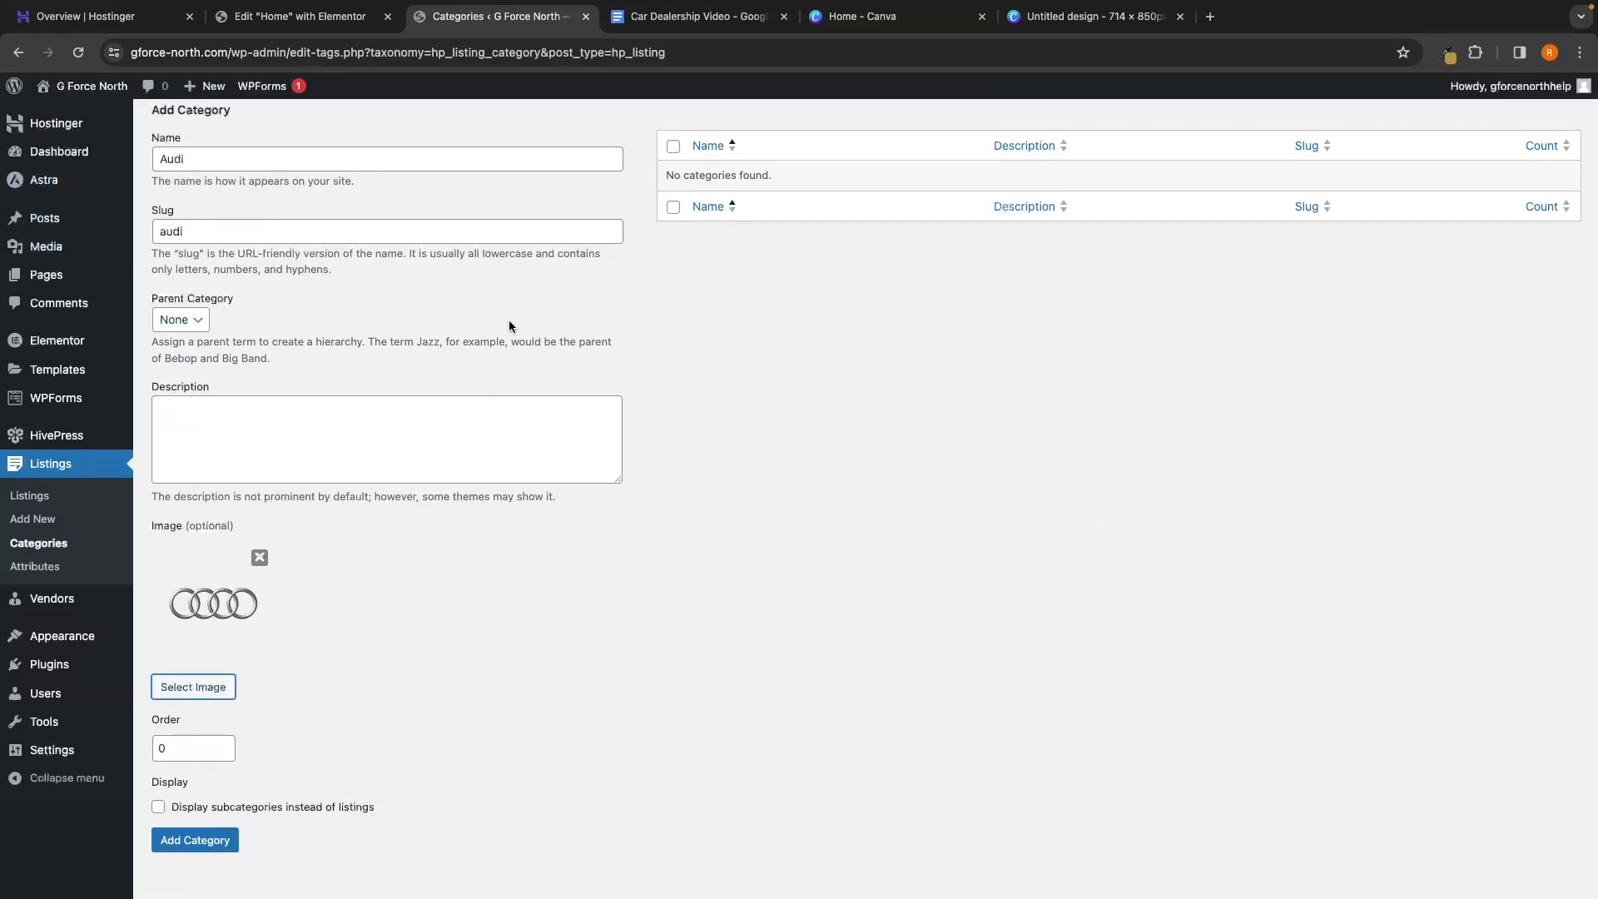
click(191, 845)
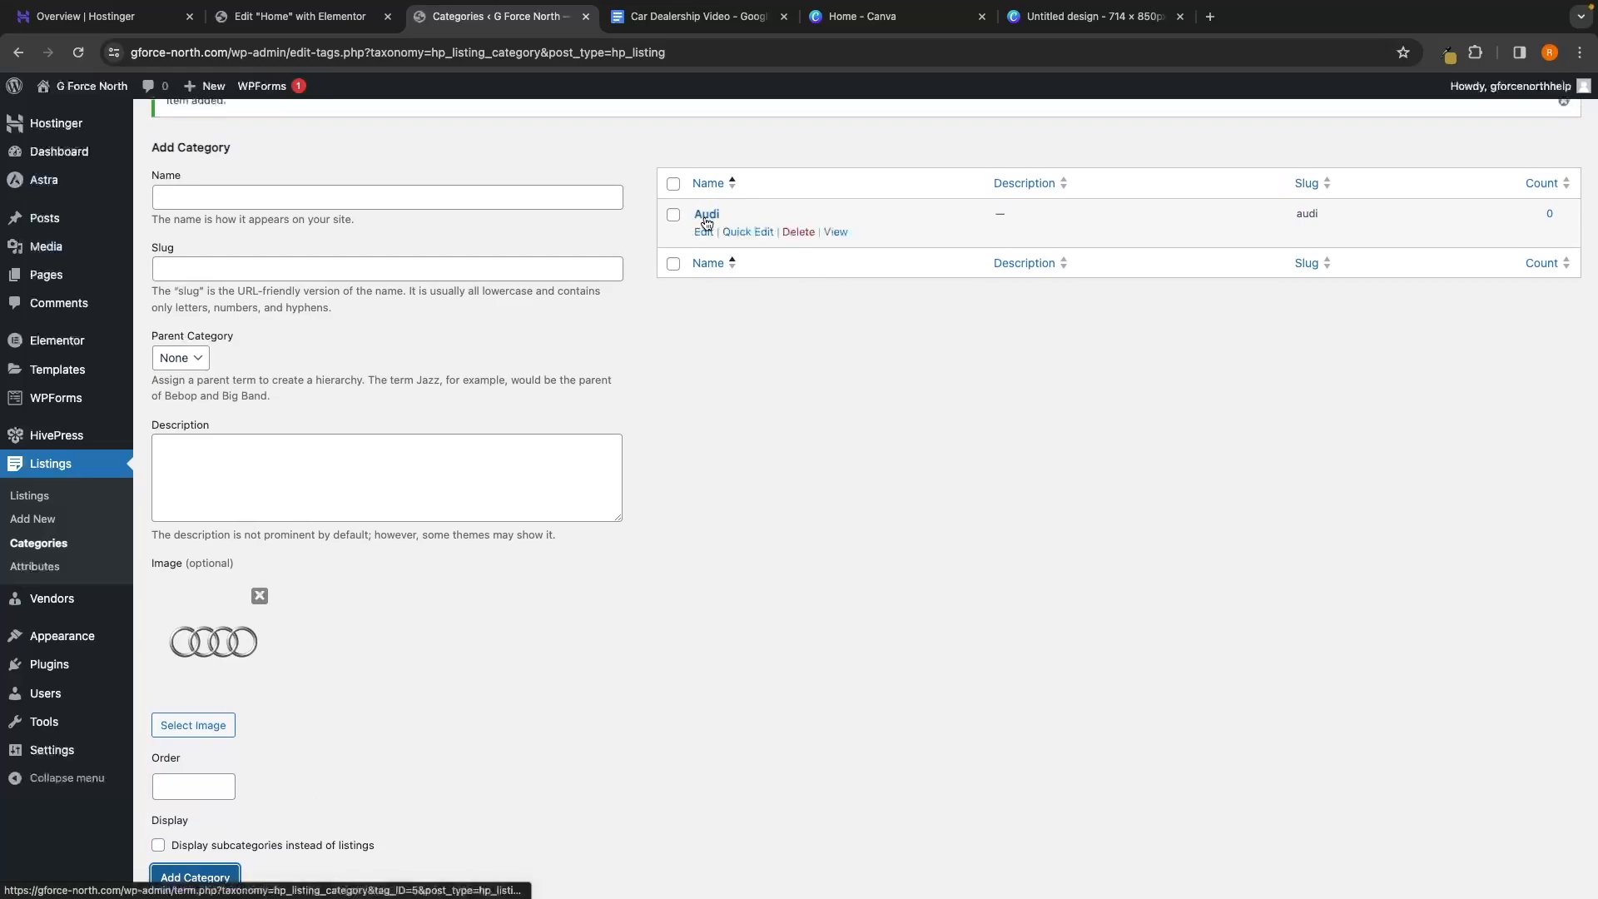
scroll(736, 303, up, 2)
scroll(736, 307, up, 3)
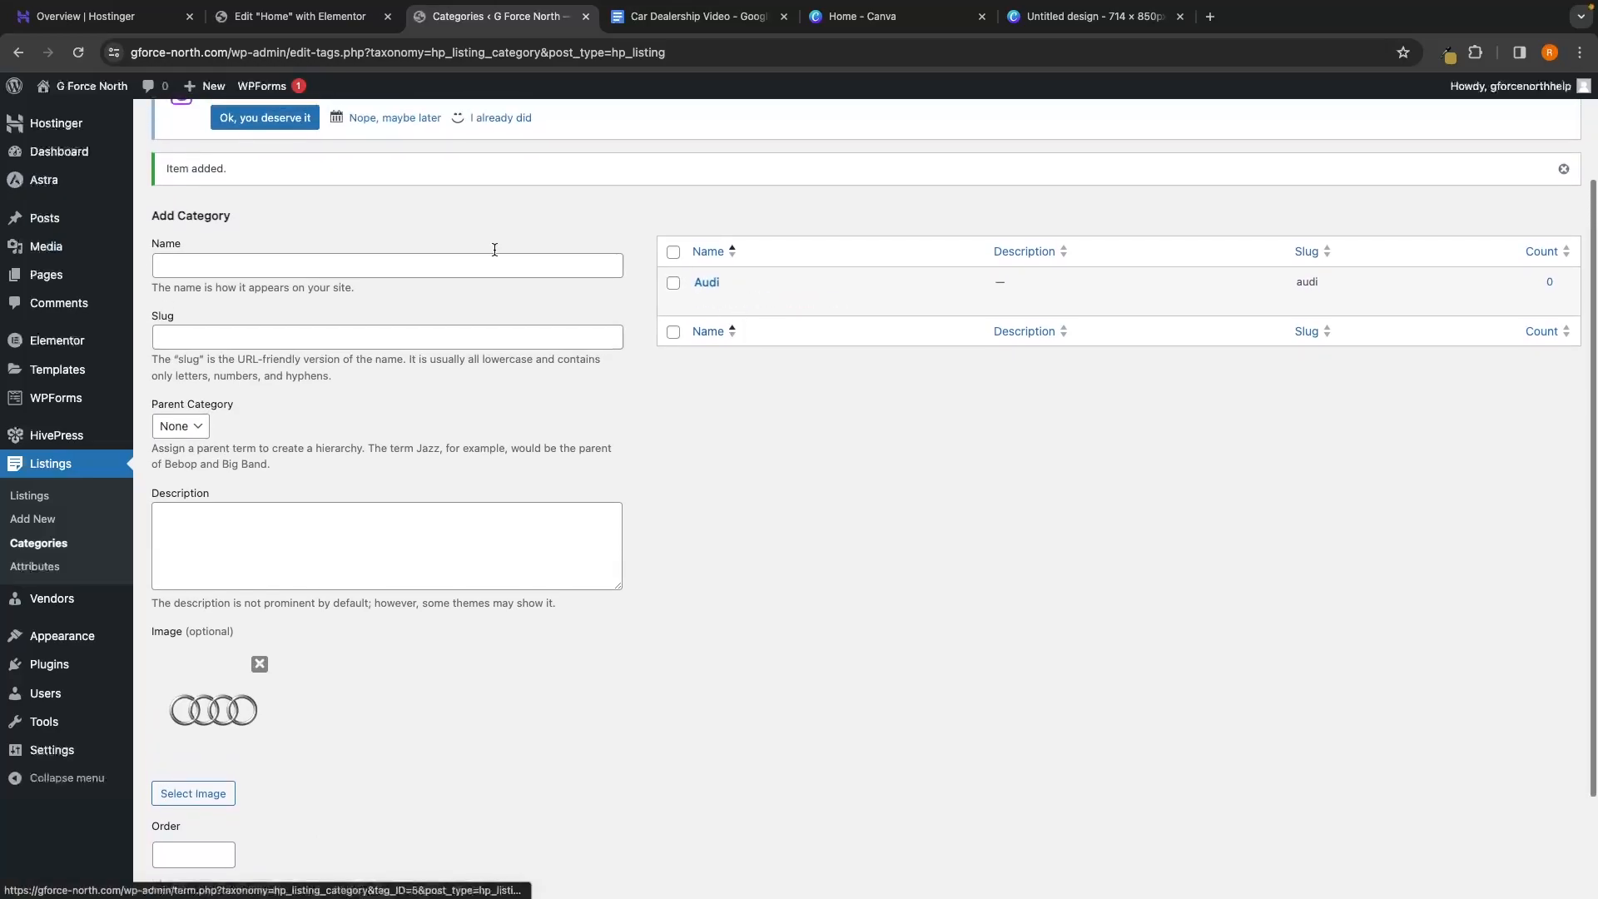
Enter BMW as the next category name with slug bmw
click(224, 260)
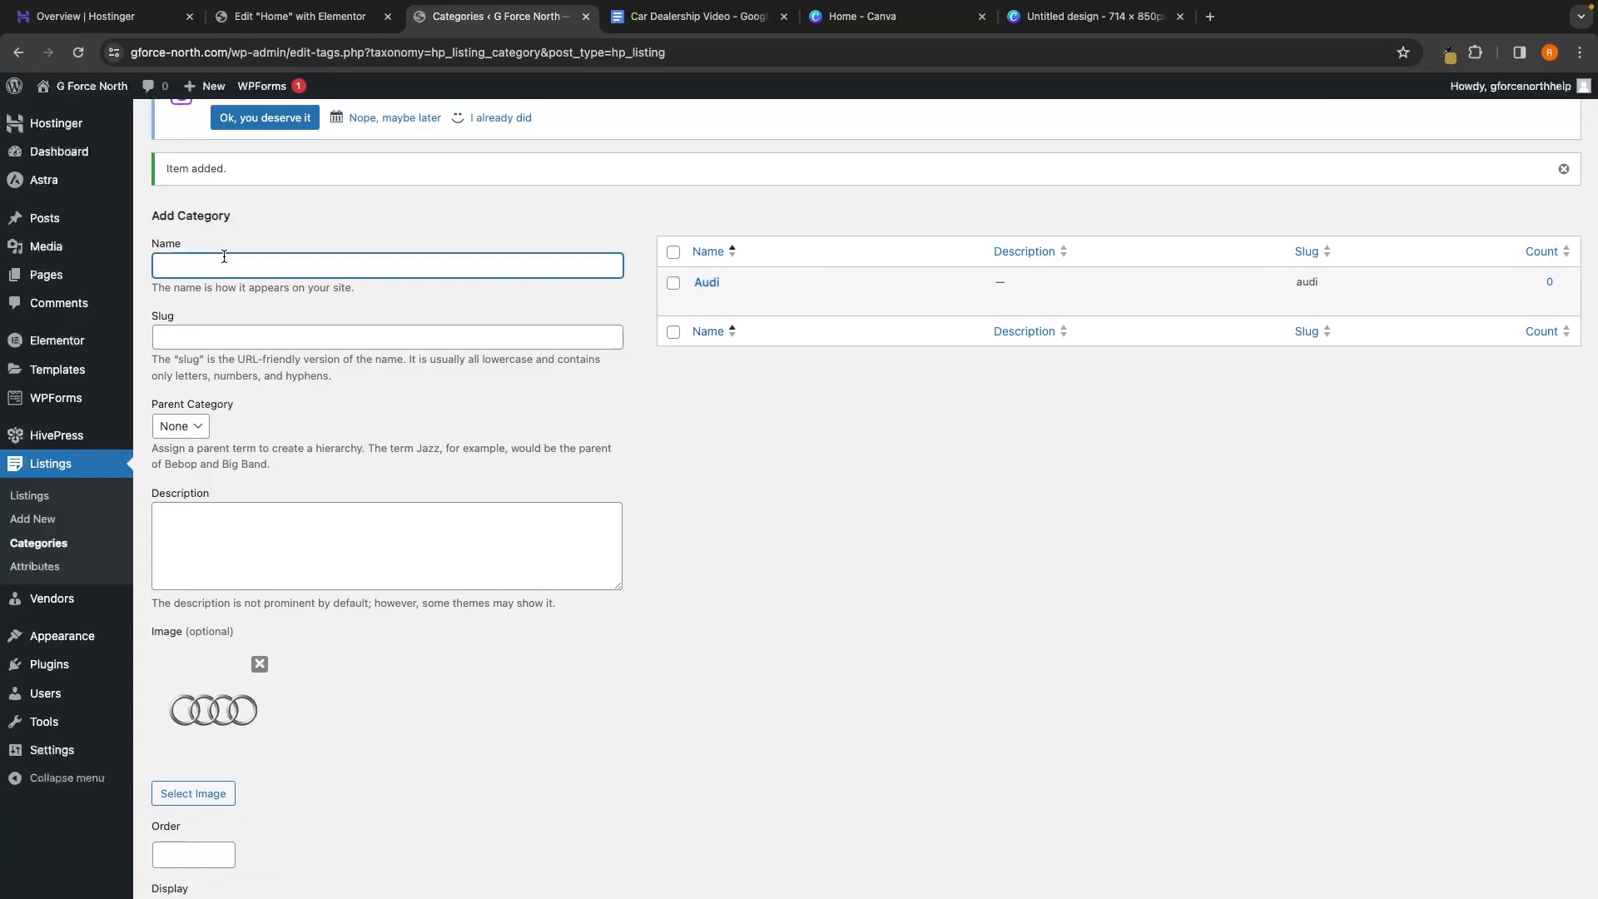
text(BMW)
click(200, 333)
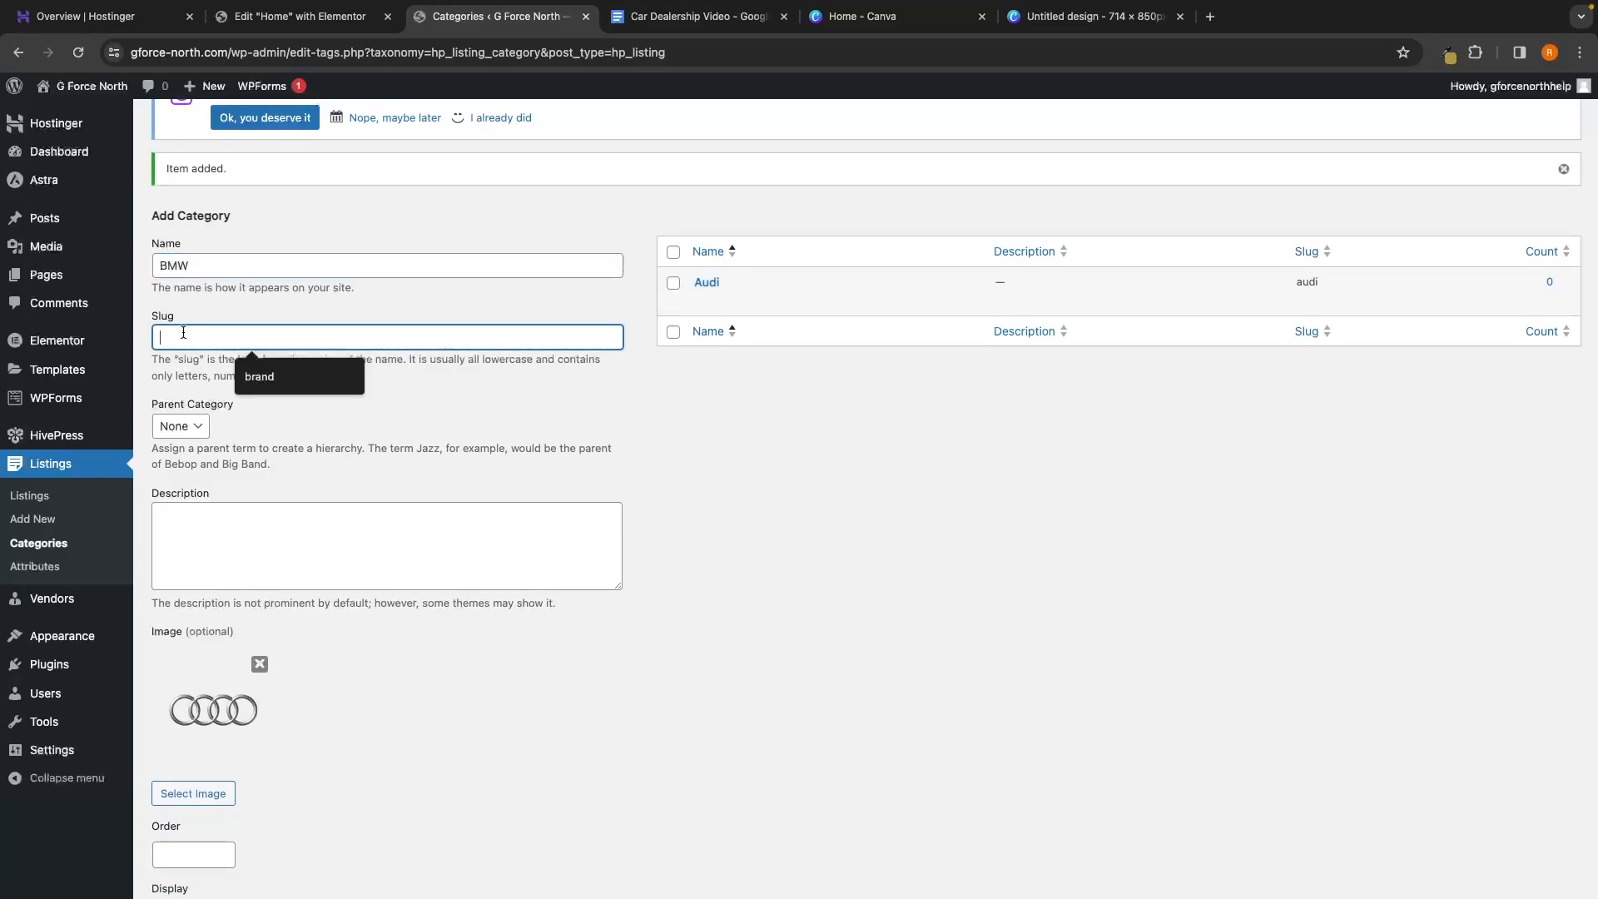
text(bmw)
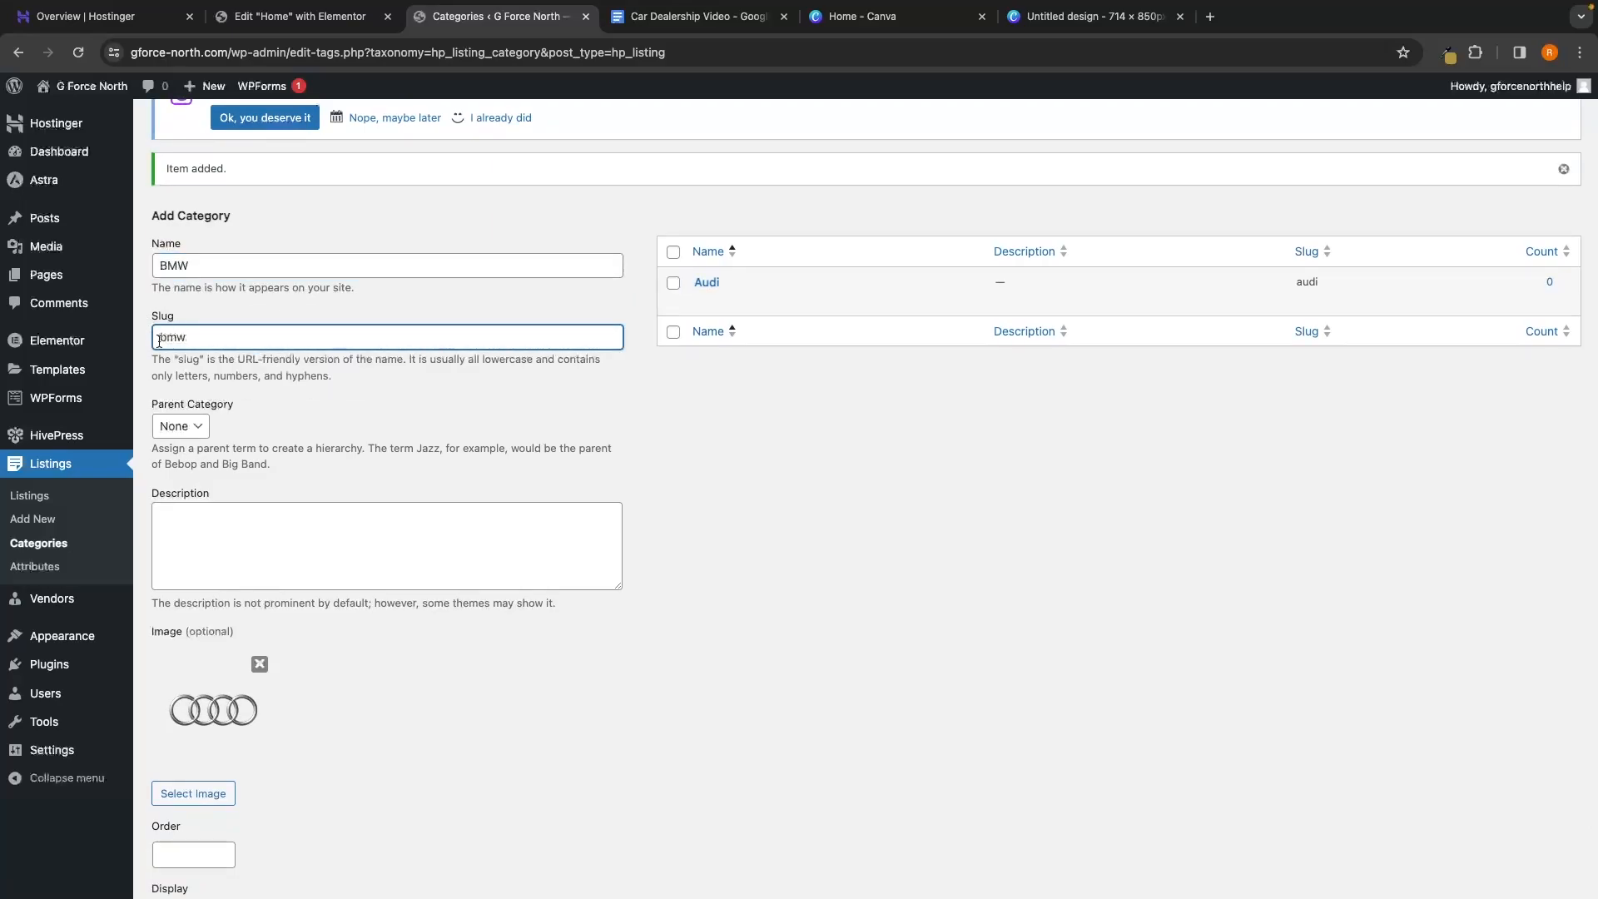
Replace the leftover Audi image with the uploaded bmw.png logo
scroll(208, 432, down, 1)
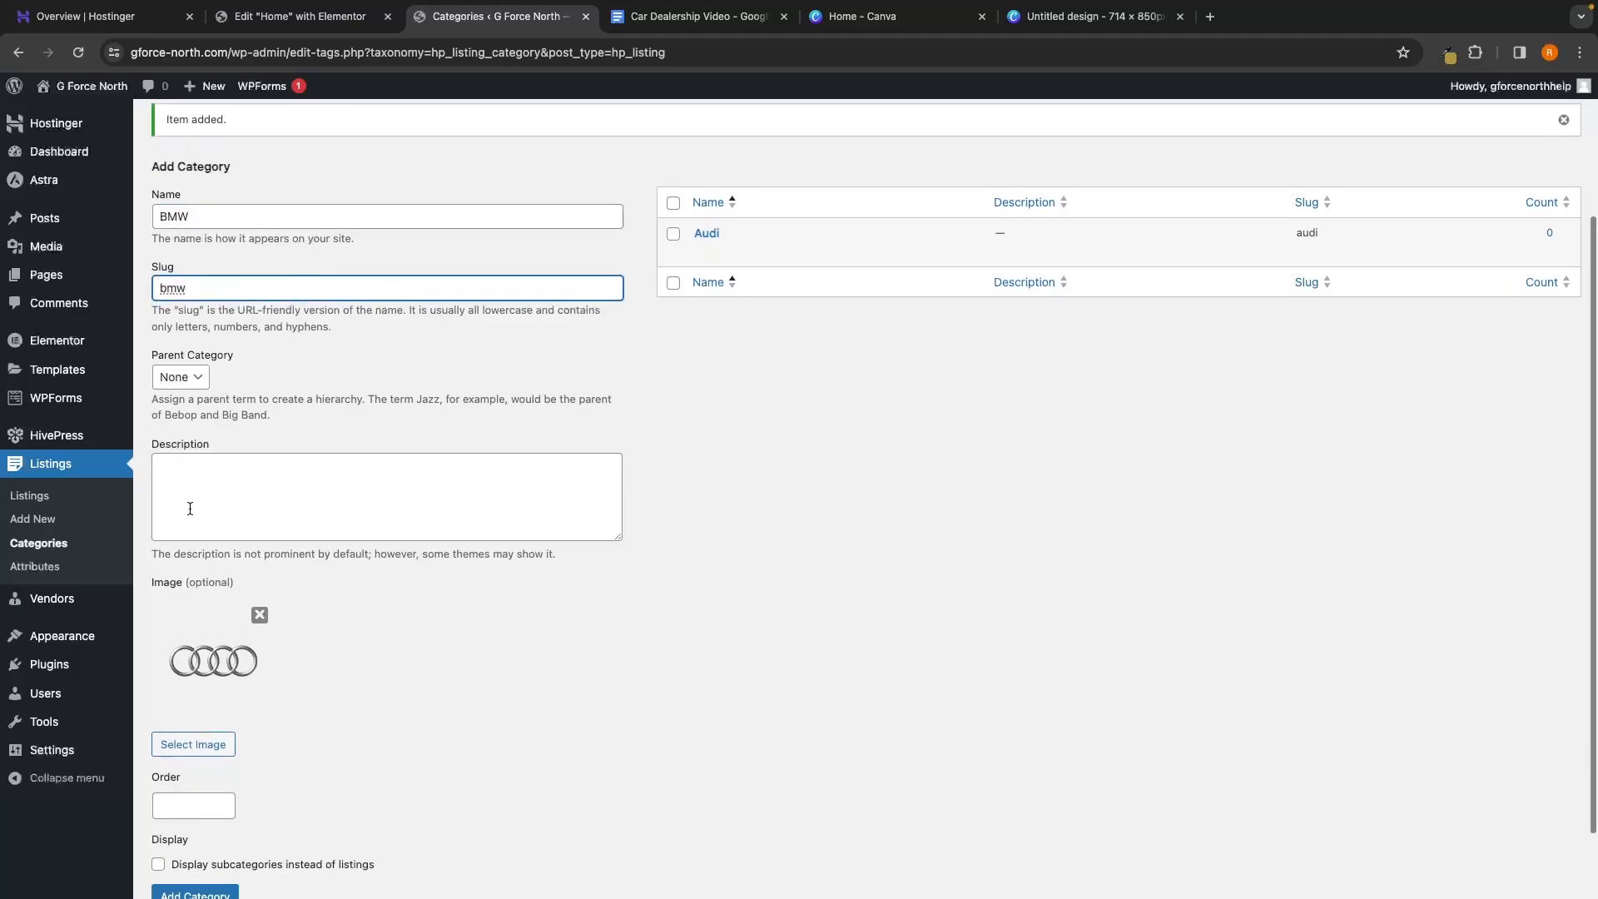
click(259, 617)
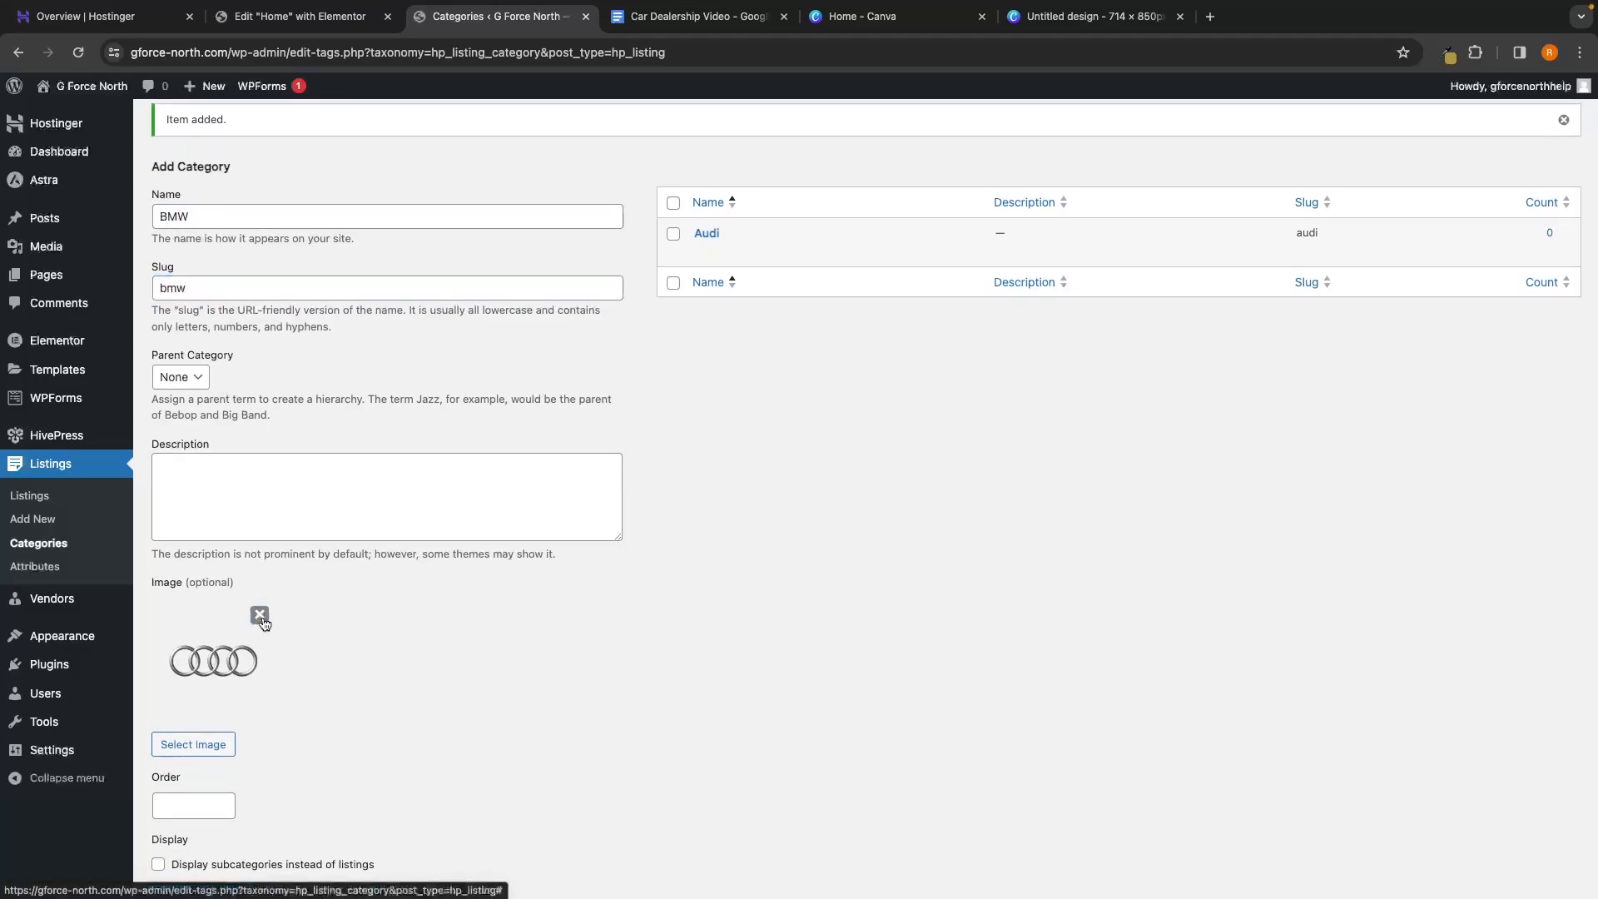
click(192, 662)
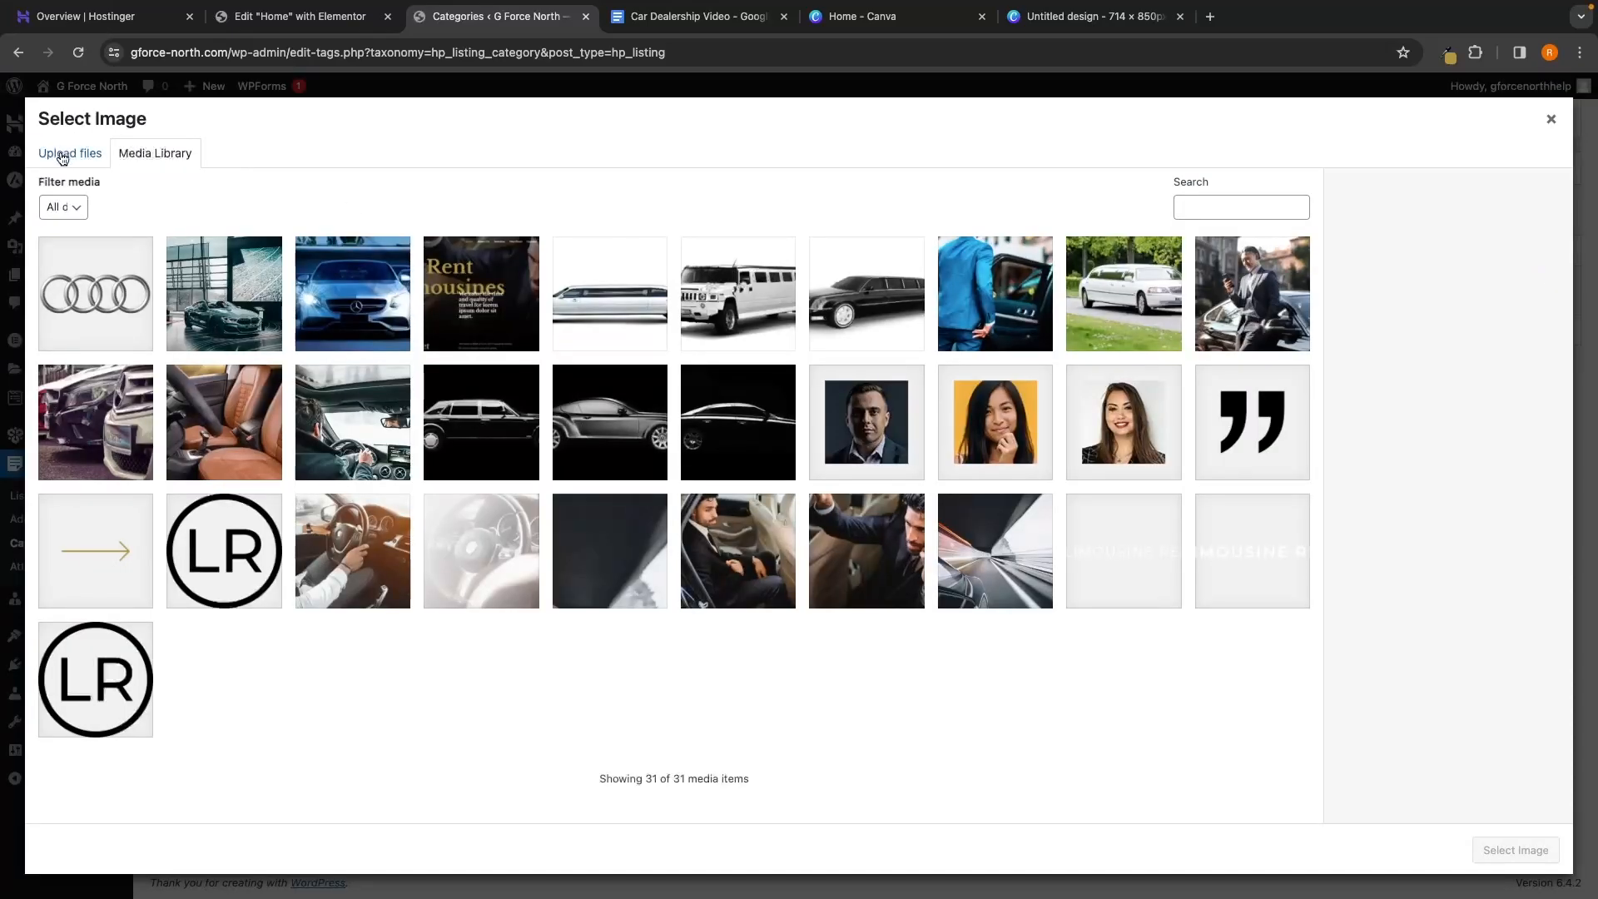
click(63, 158)
click(744, 439)
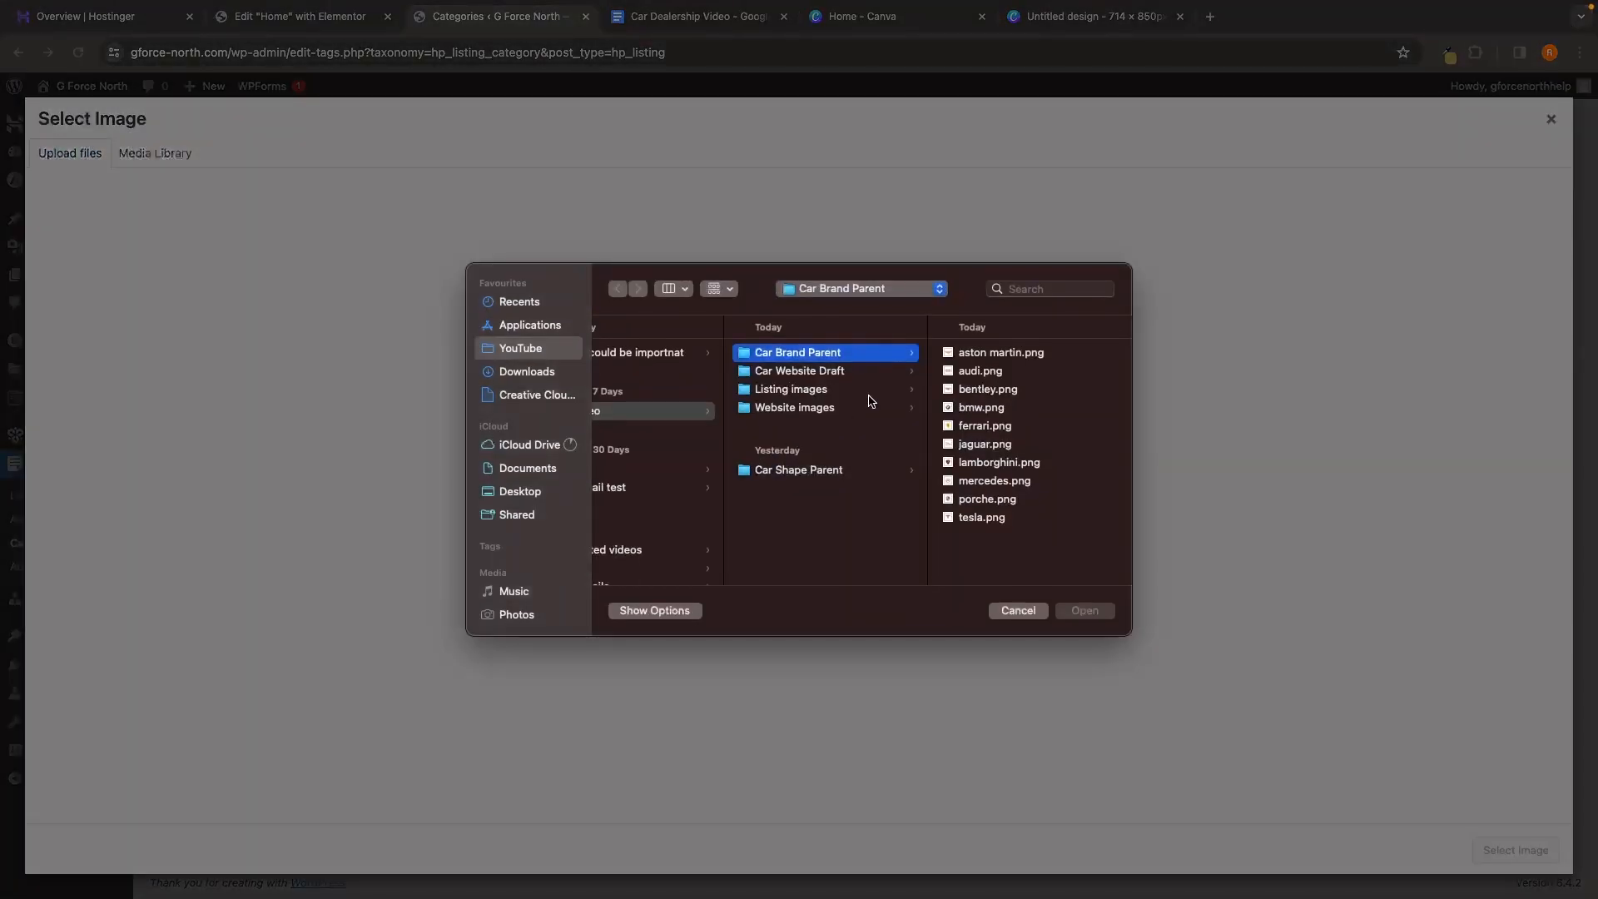
click(982, 407)
click(1084, 610)
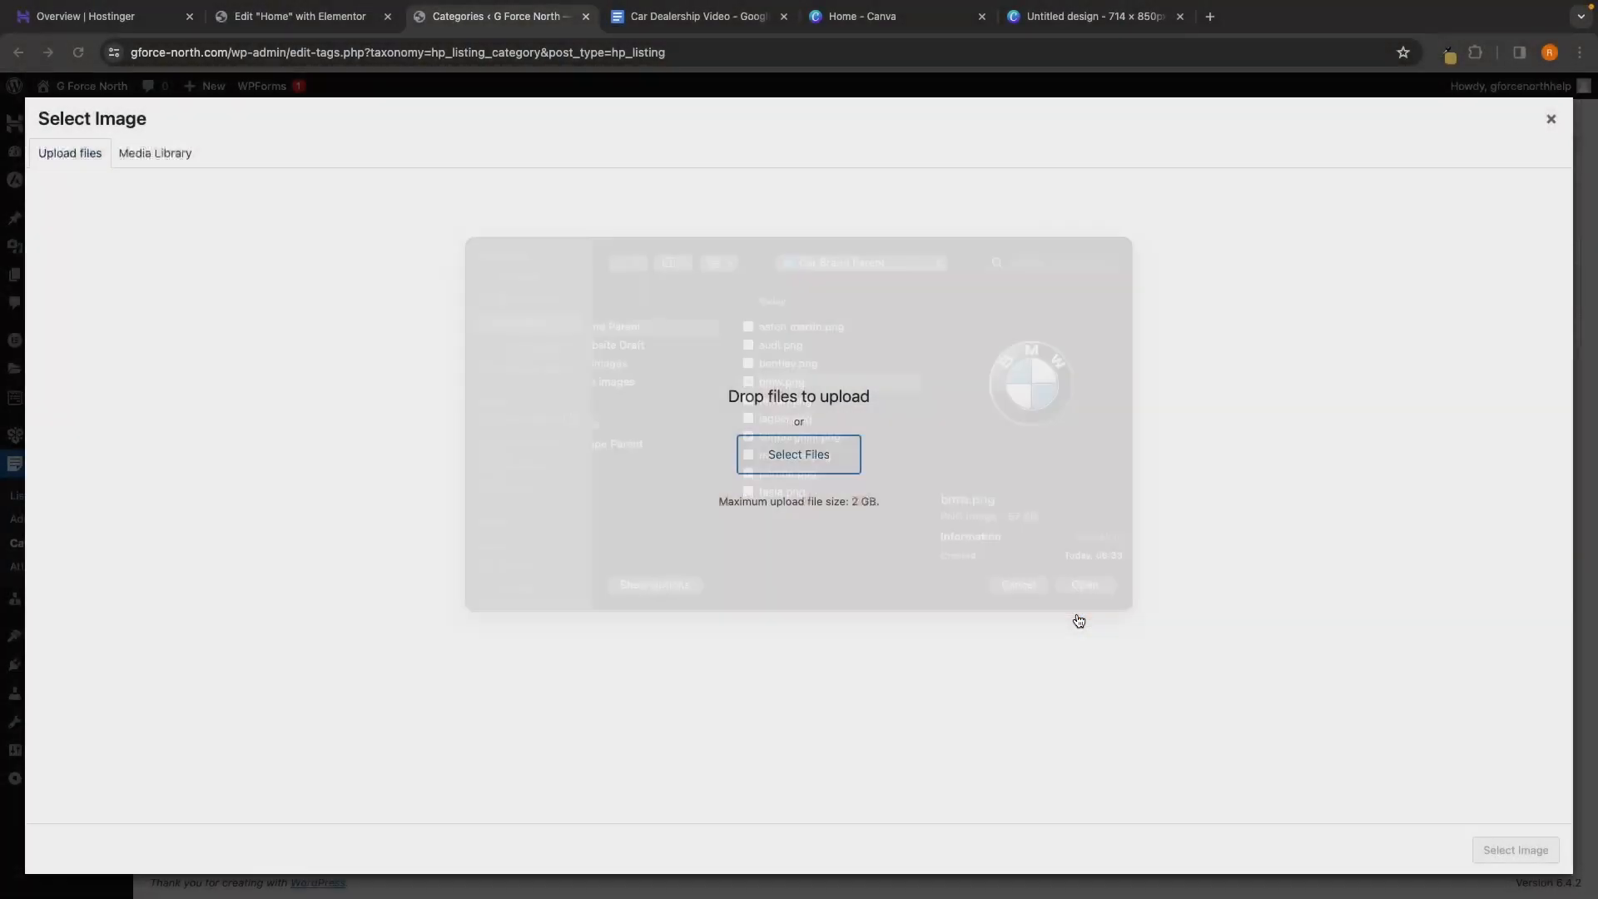
click(1515, 849)
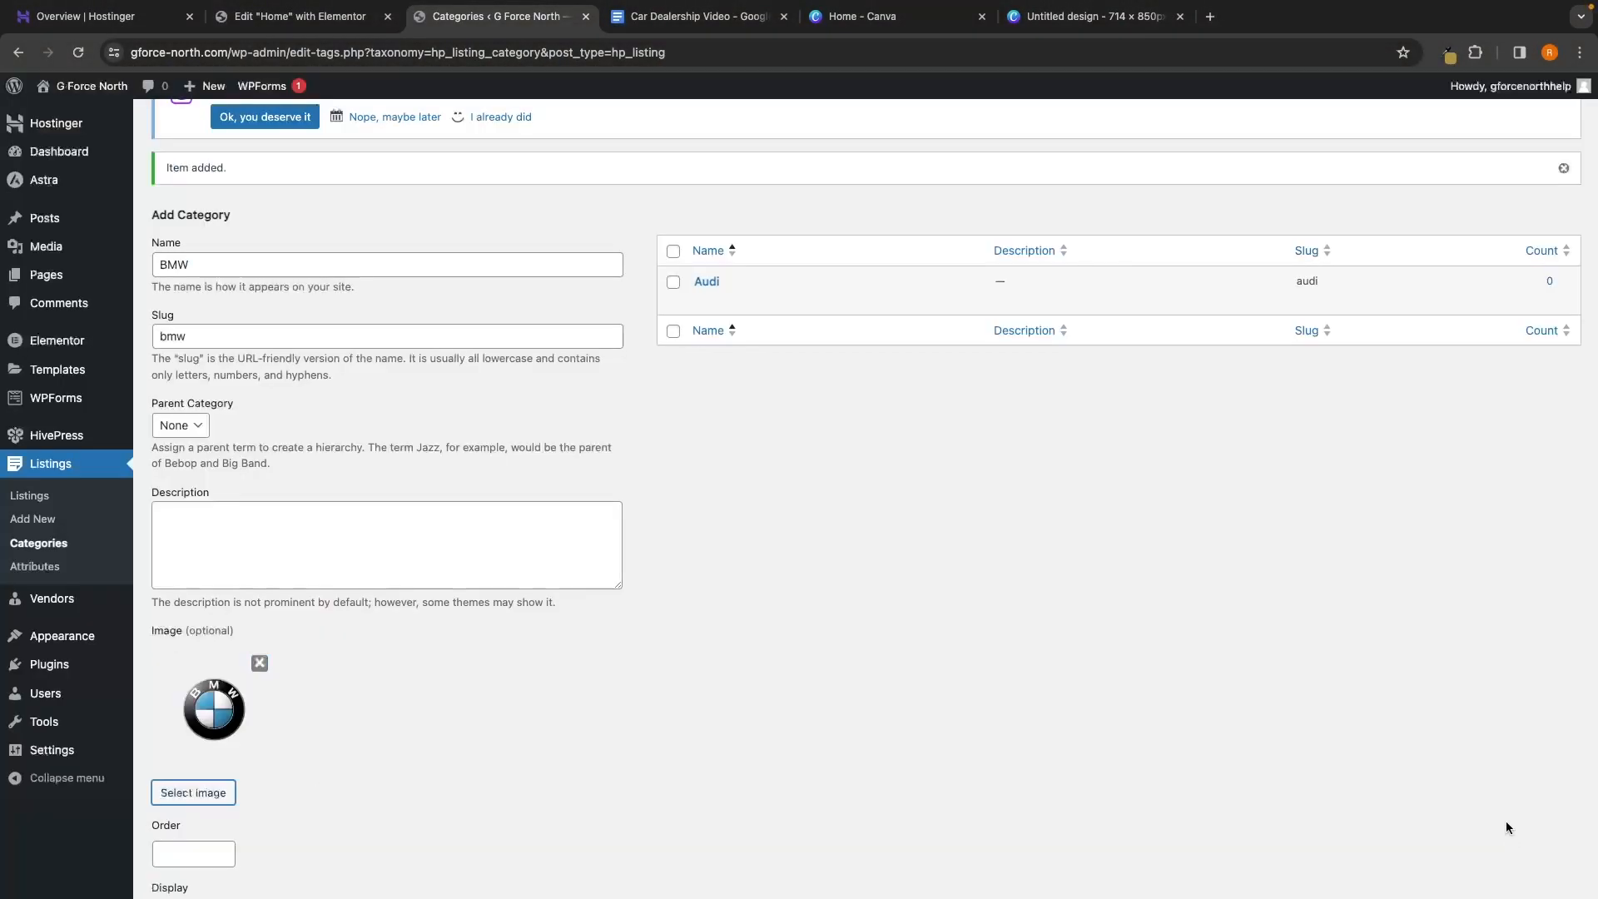
Save the BMW category with Add Category
scroll(1256, 603, down, 2)
scroll(1256, 603, down, 3)
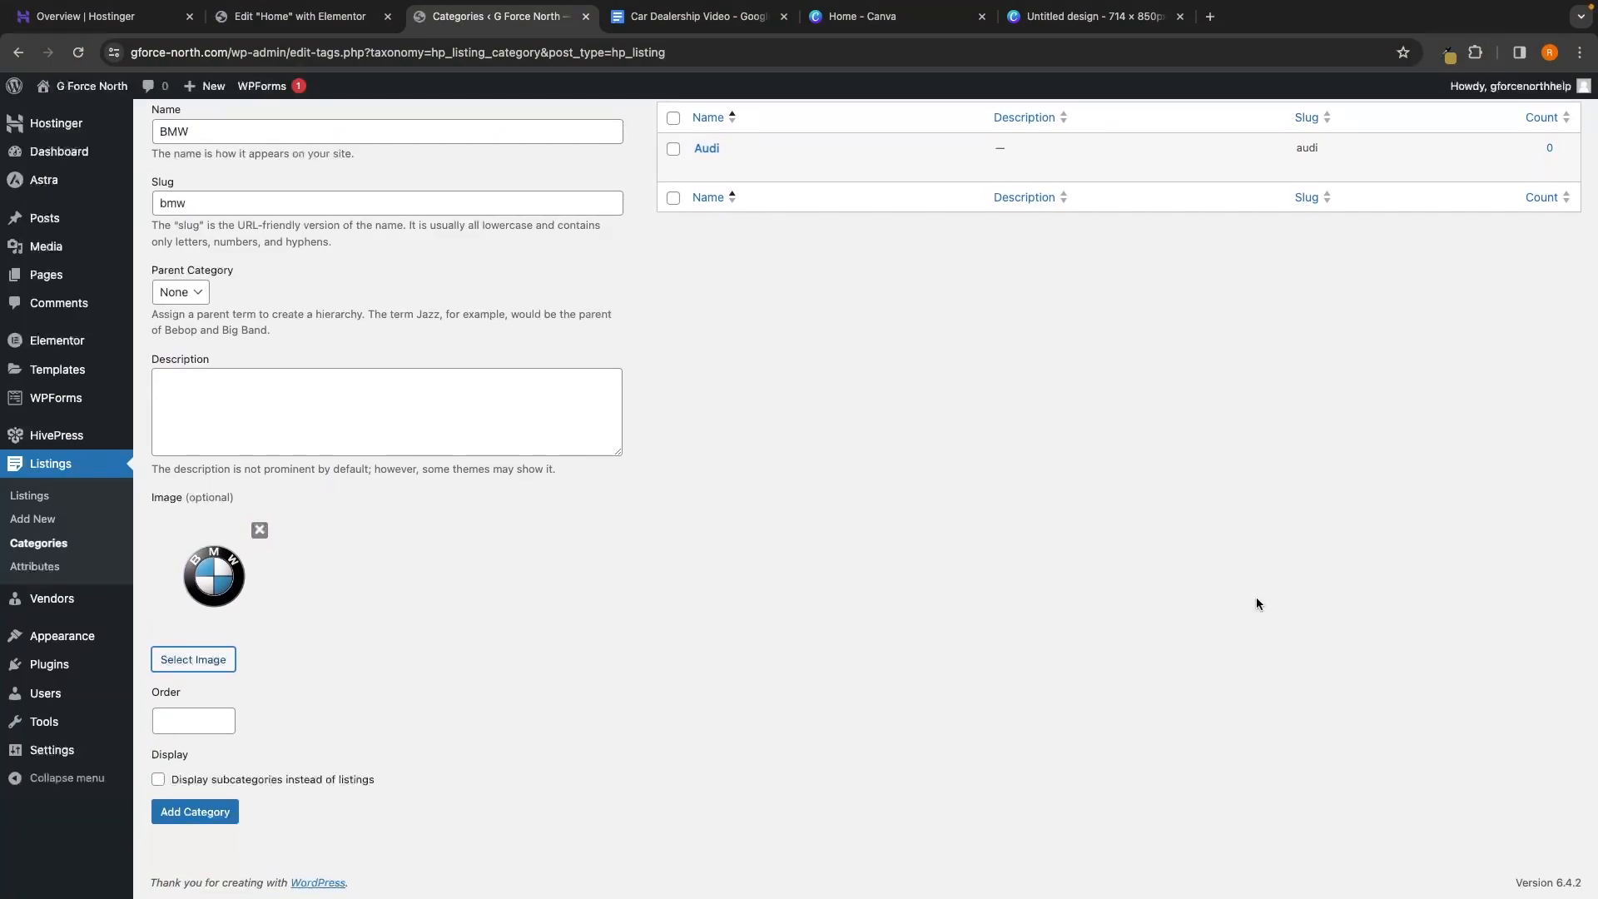
scroll(1183, 554, up, 1)
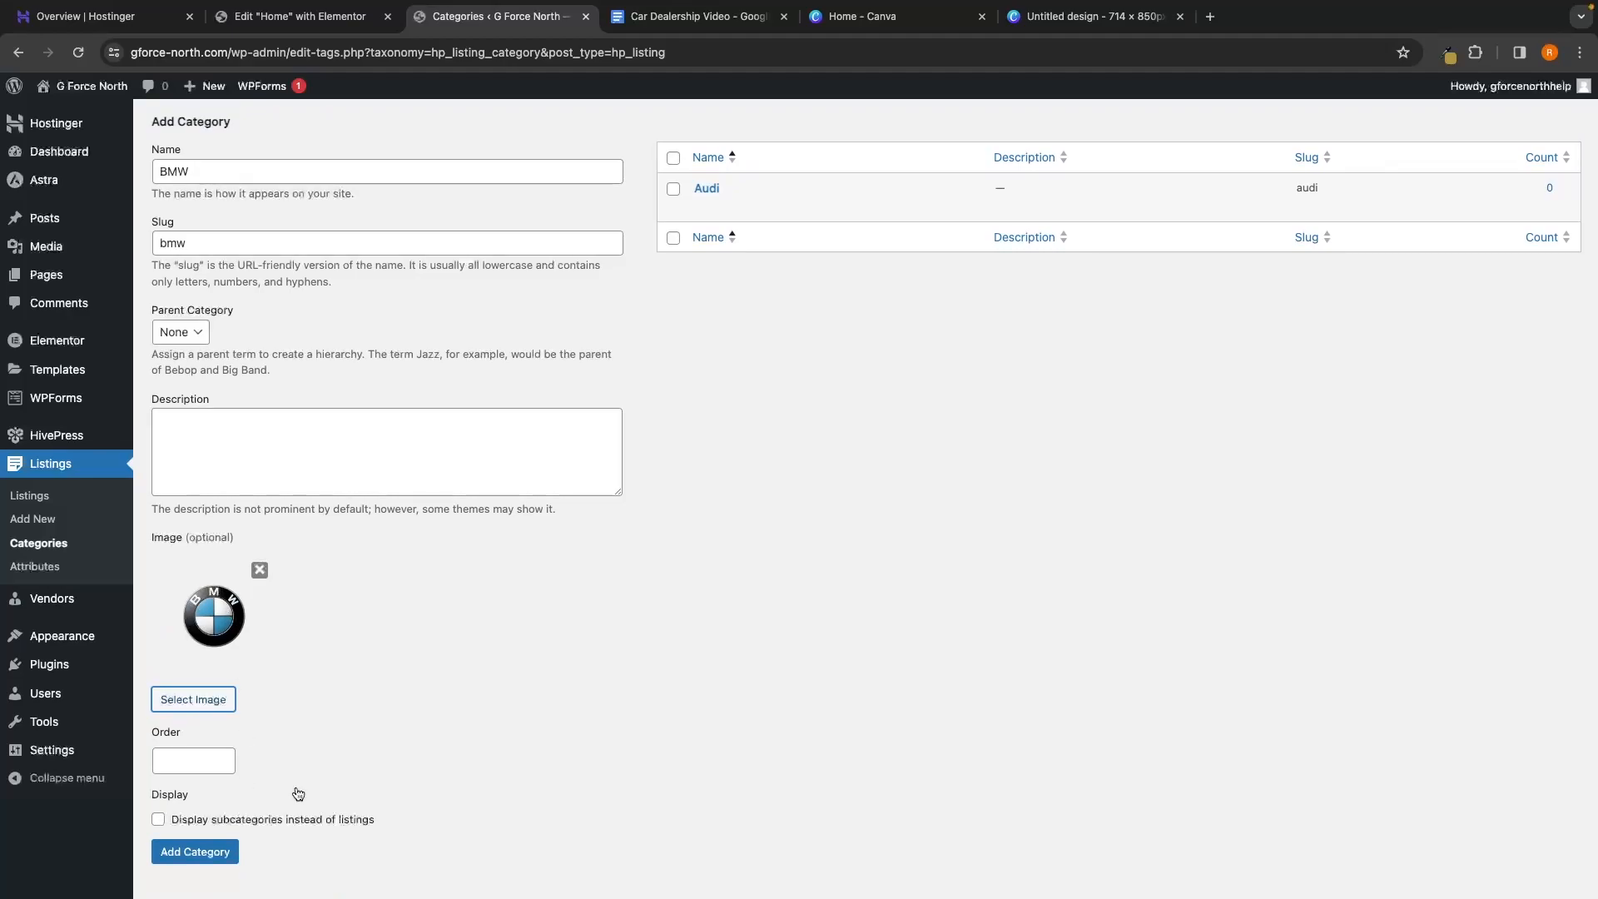
click(207, 852)
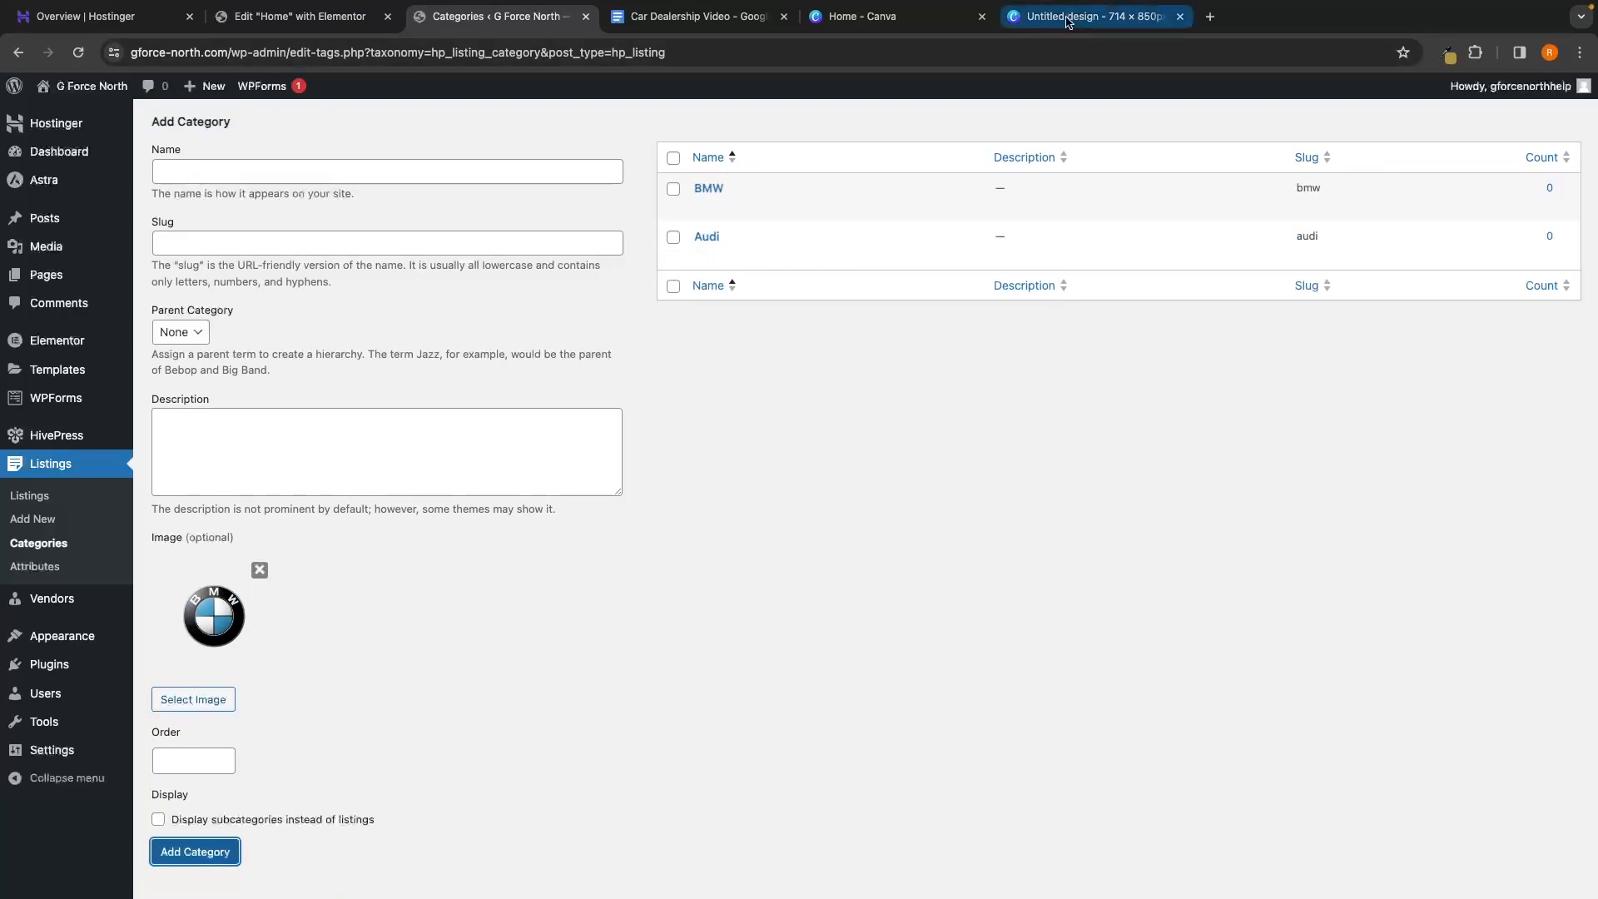
In Canva, close the unused design and create a 500 × 500 px custom design
click(866, 17)
click(1183, 18)
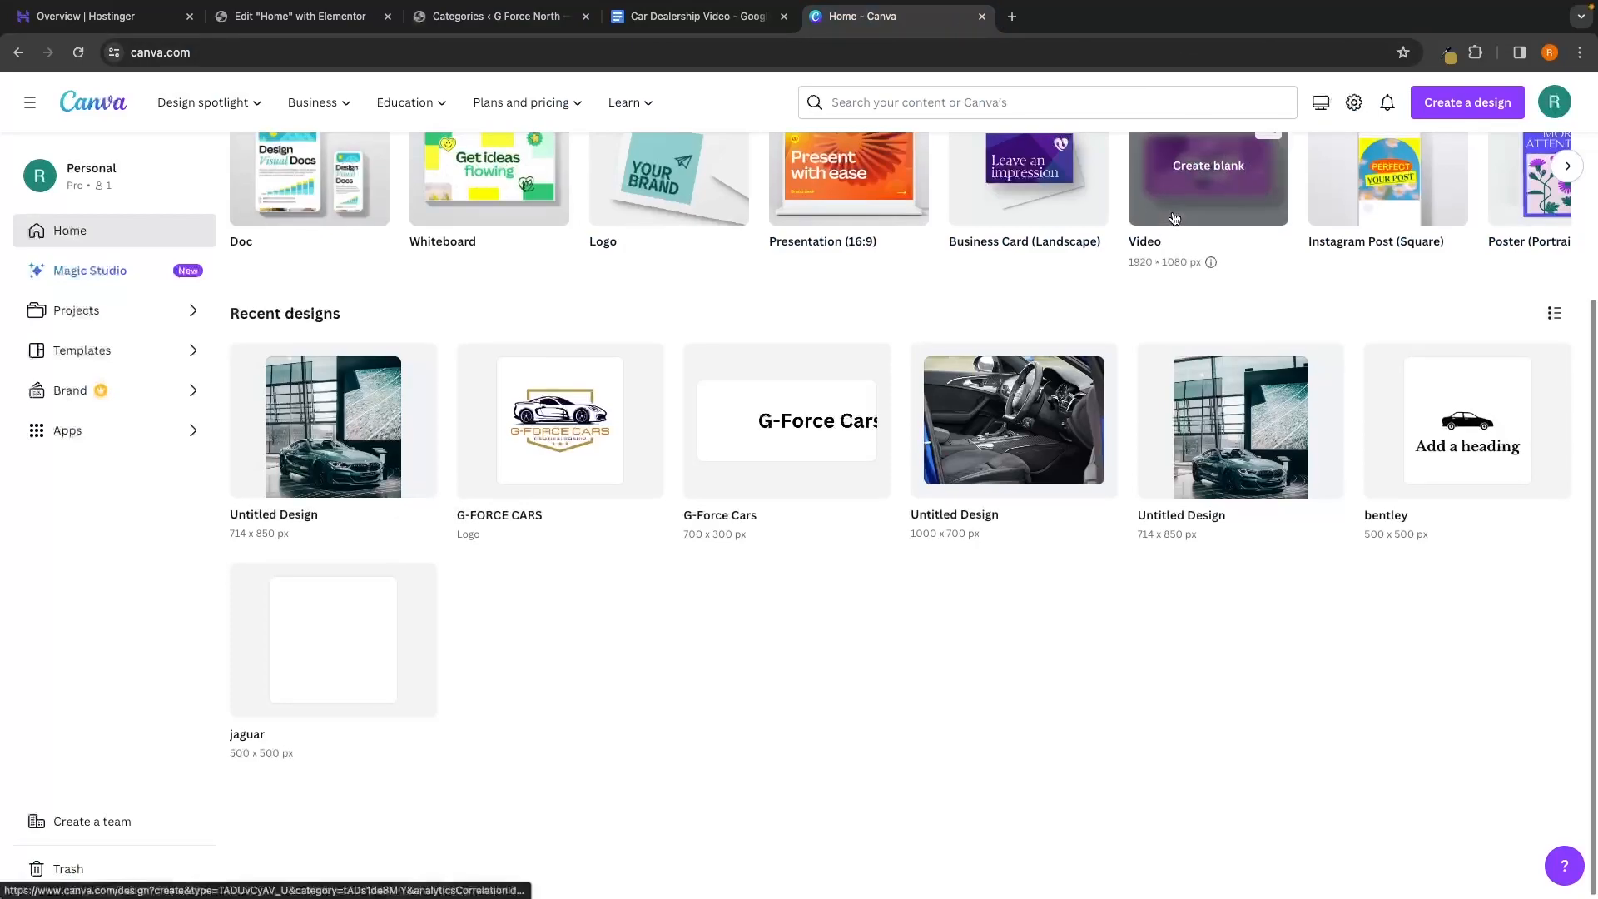
scroll(1172, 212, up, 4)
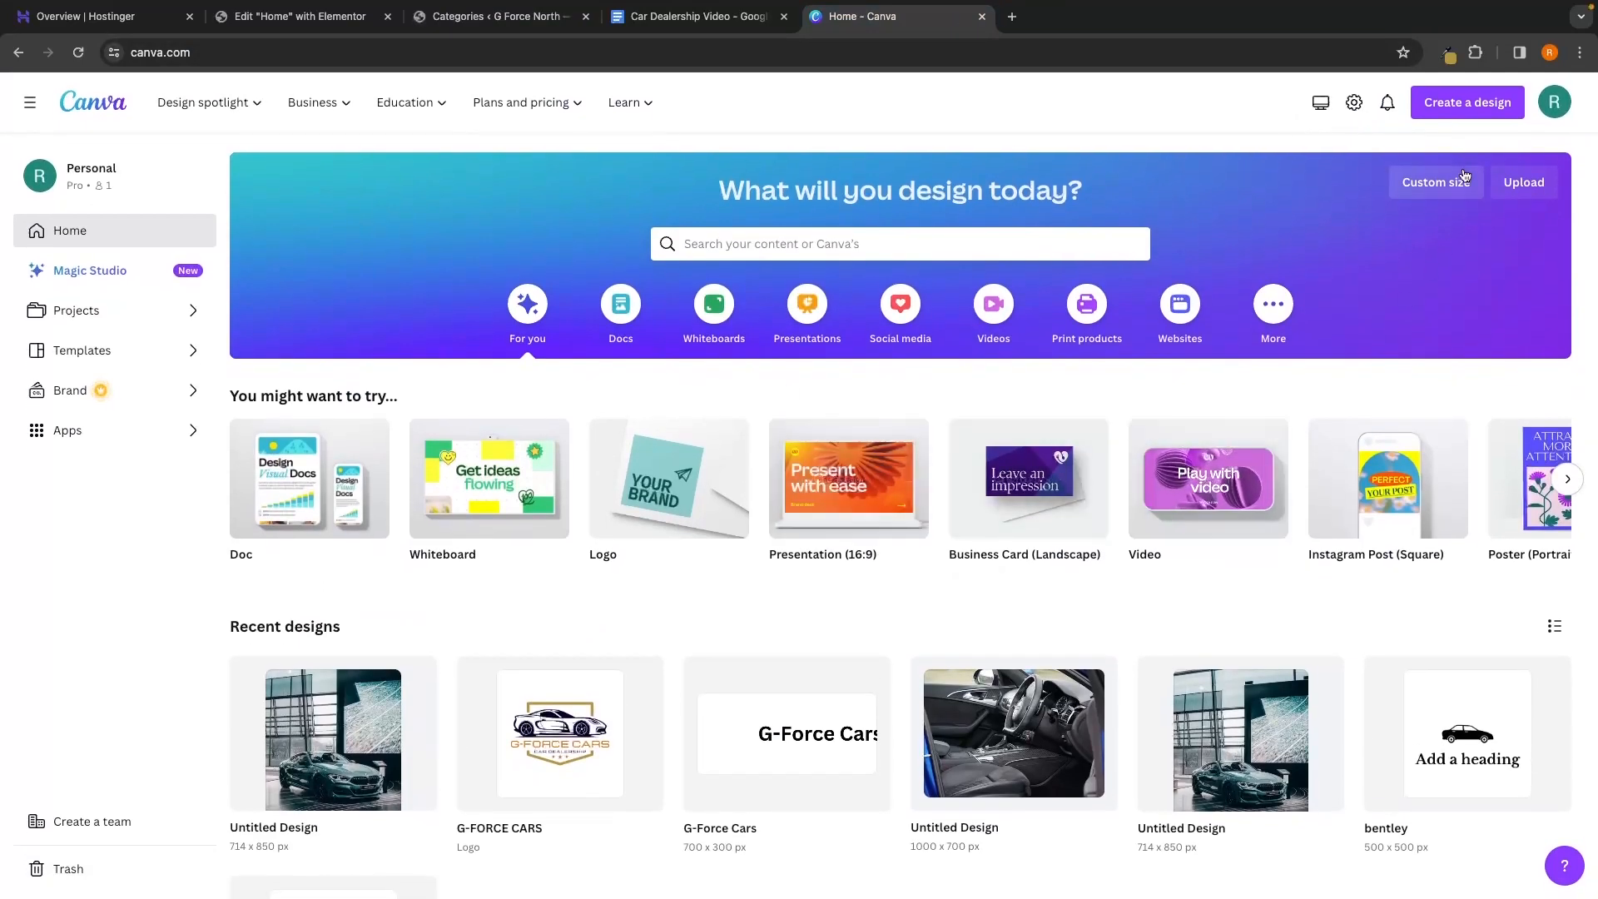
click(1473, 107)
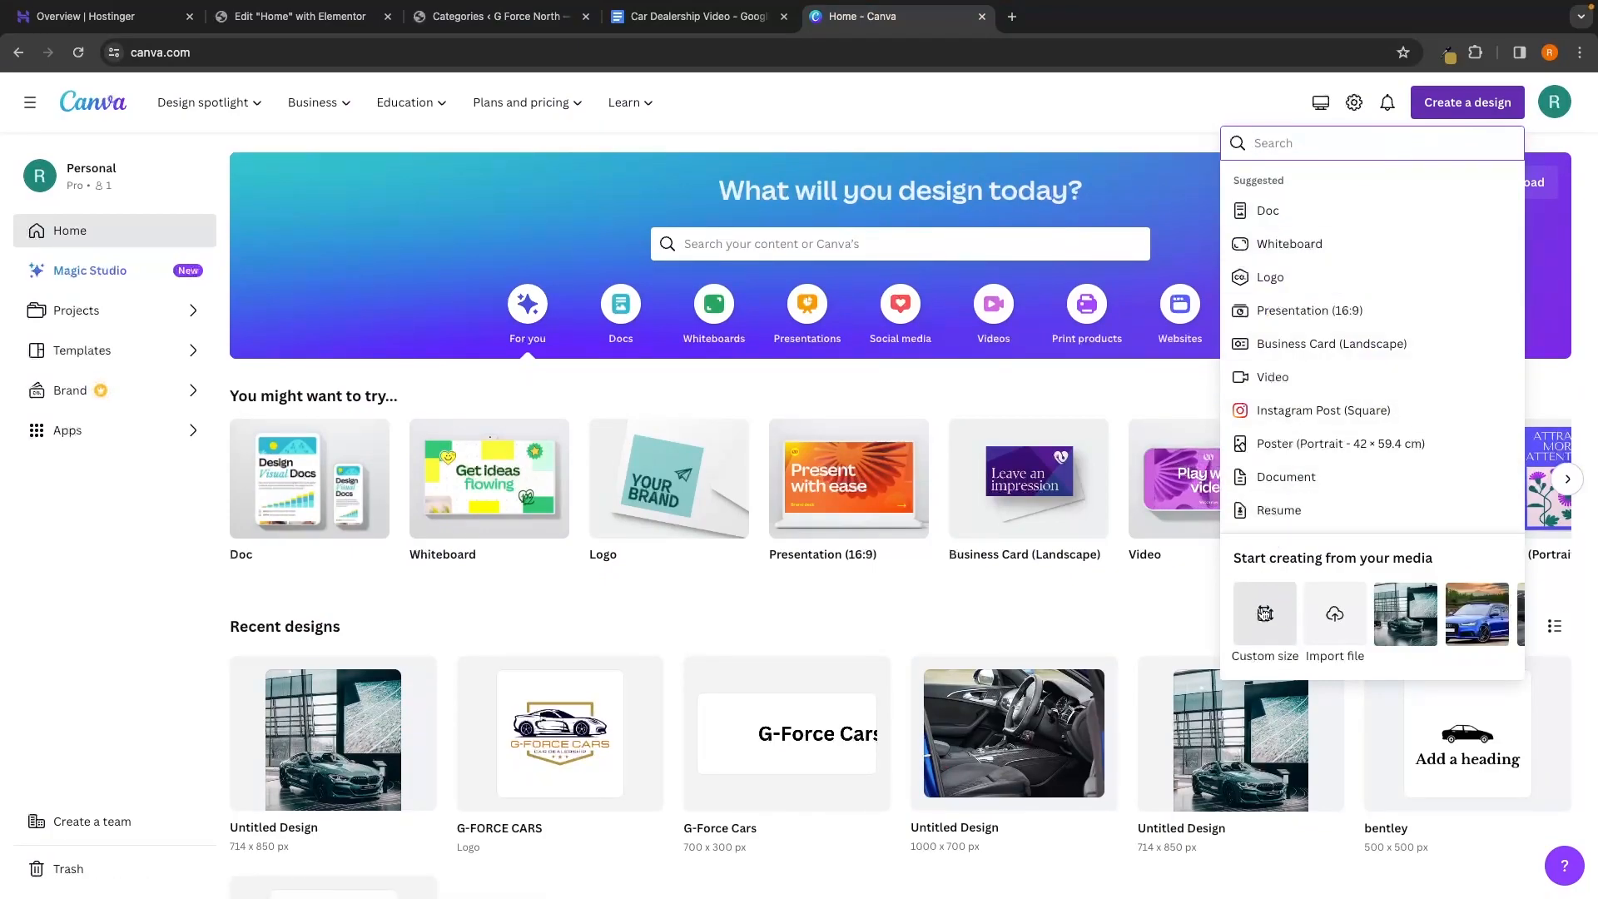
click(1264, 615)
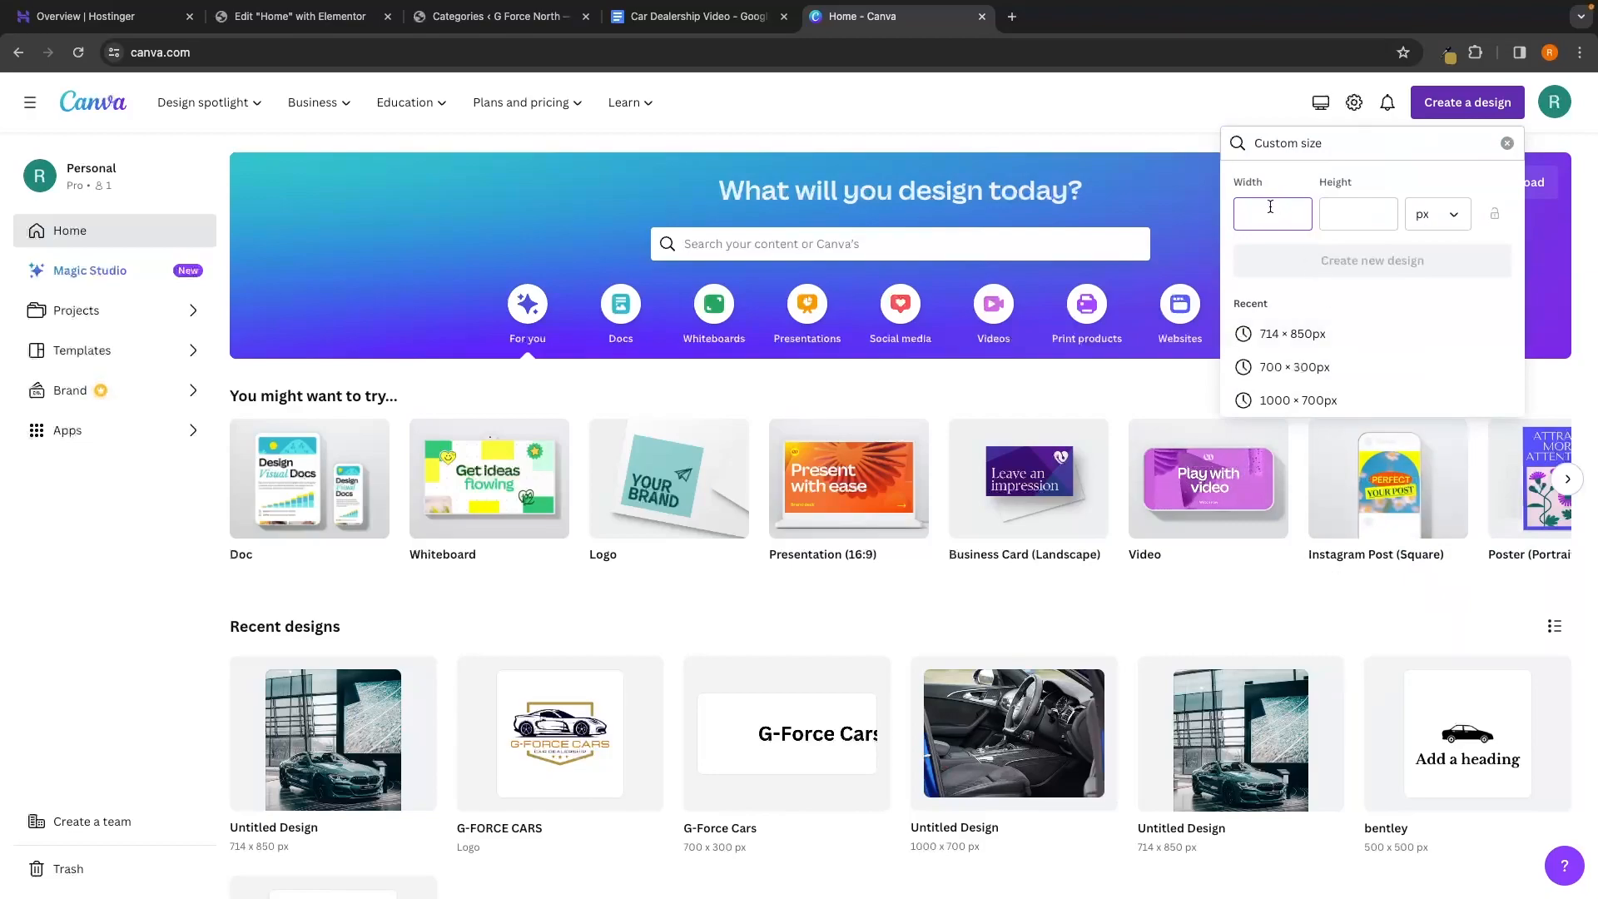
text(500)
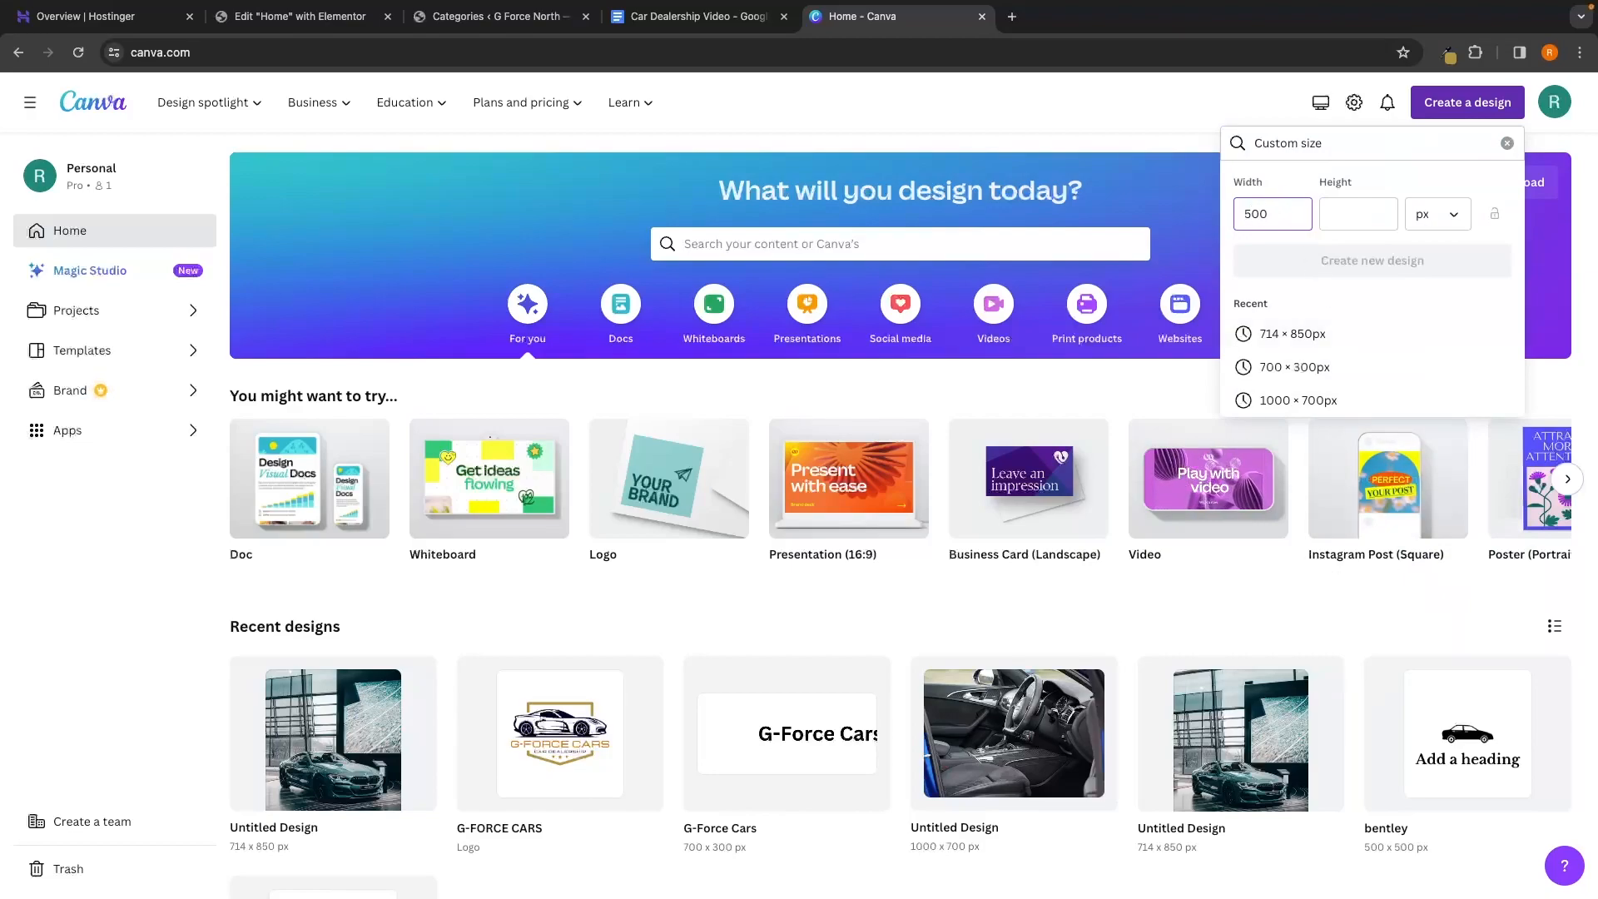
click(1341, 211)
text(50)
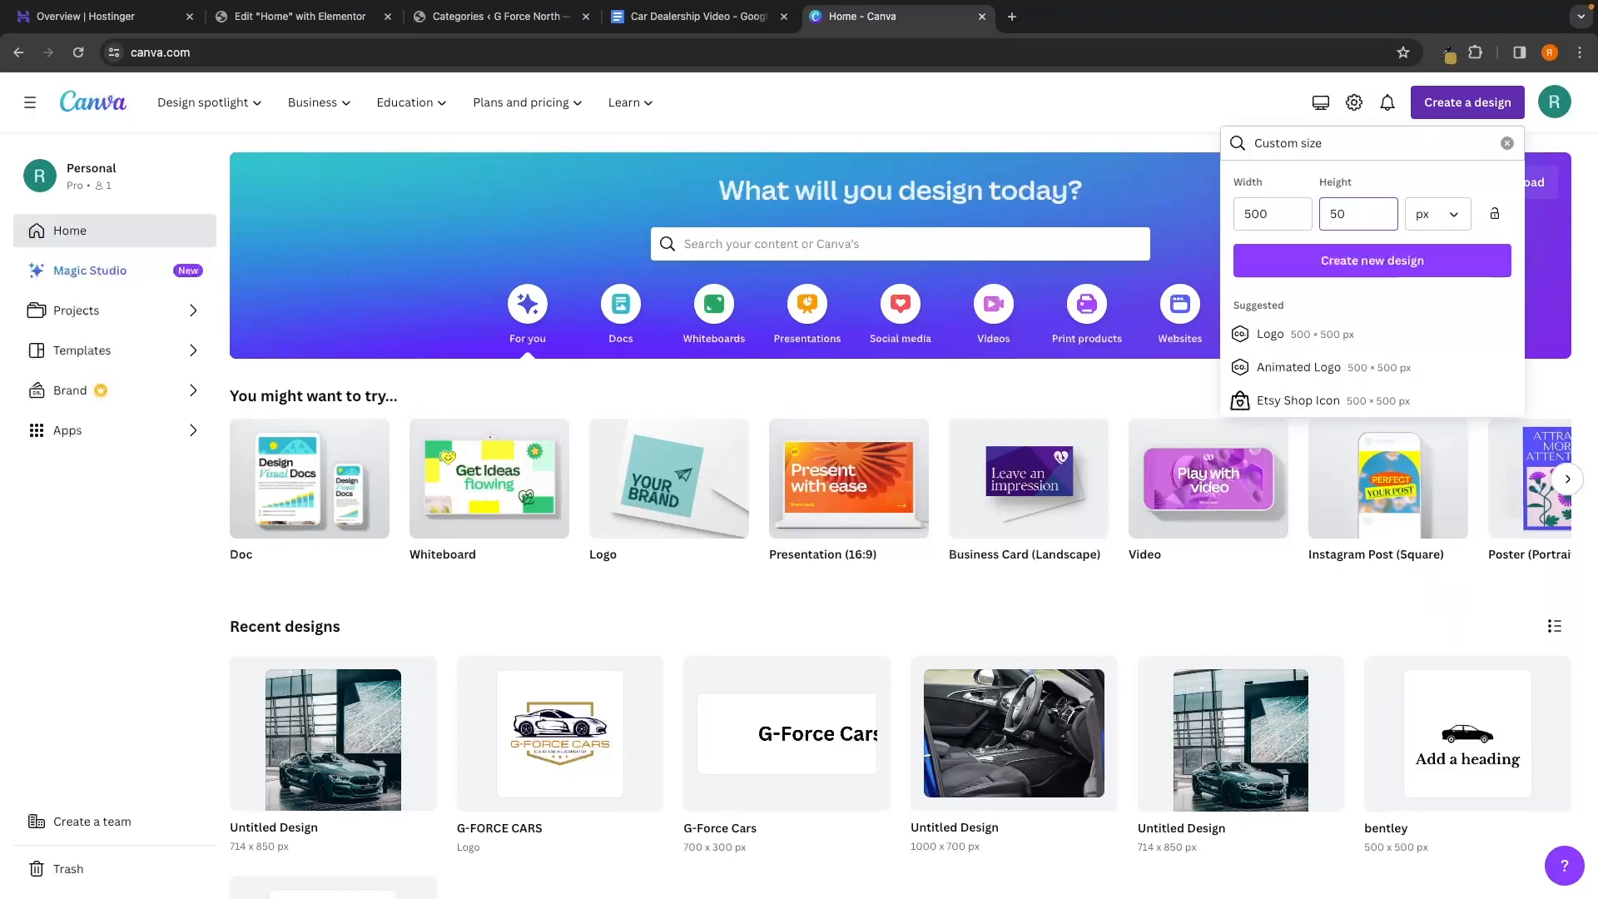
text(0)
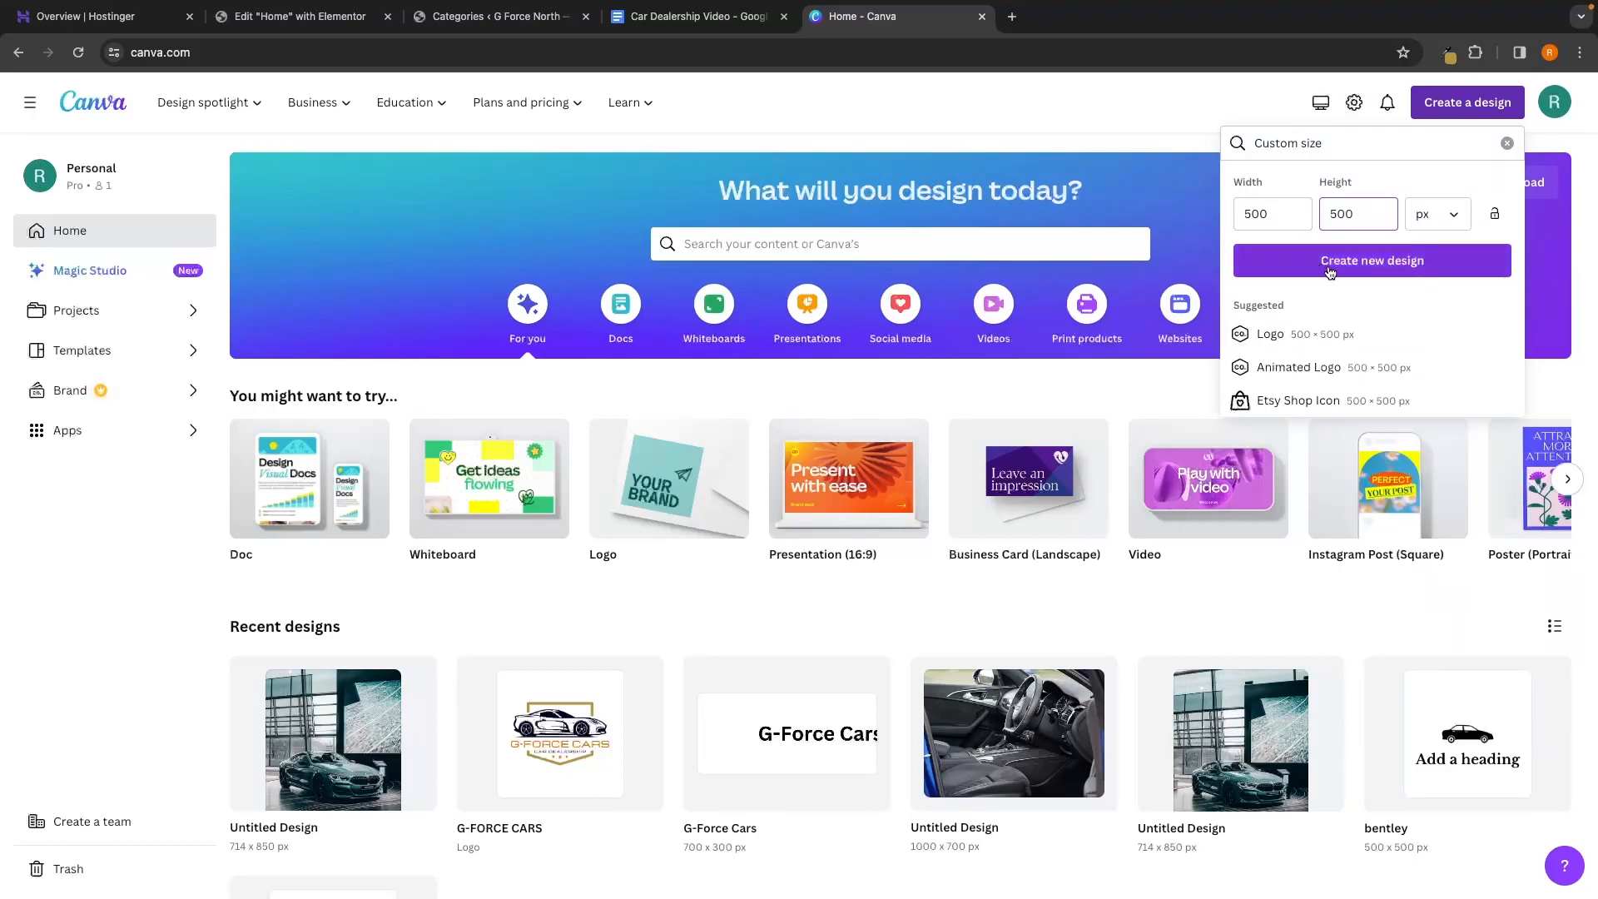
click(1382, 263)
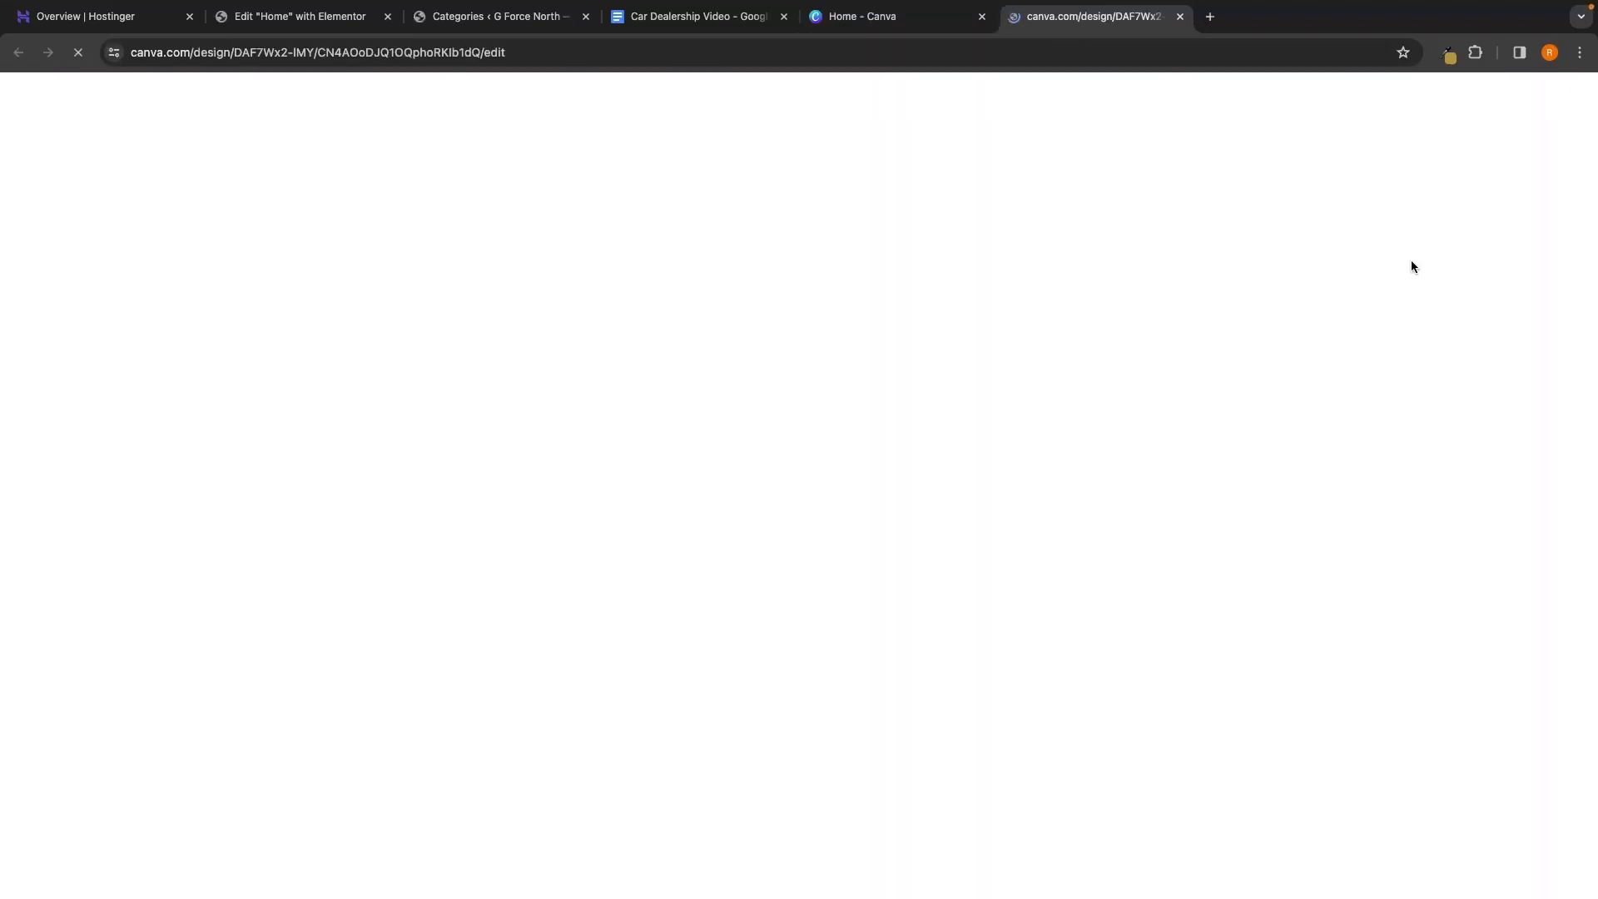
Upload all ten car logo PNGs to Canva's Uploads
scroll(1152, 410, down, 5)
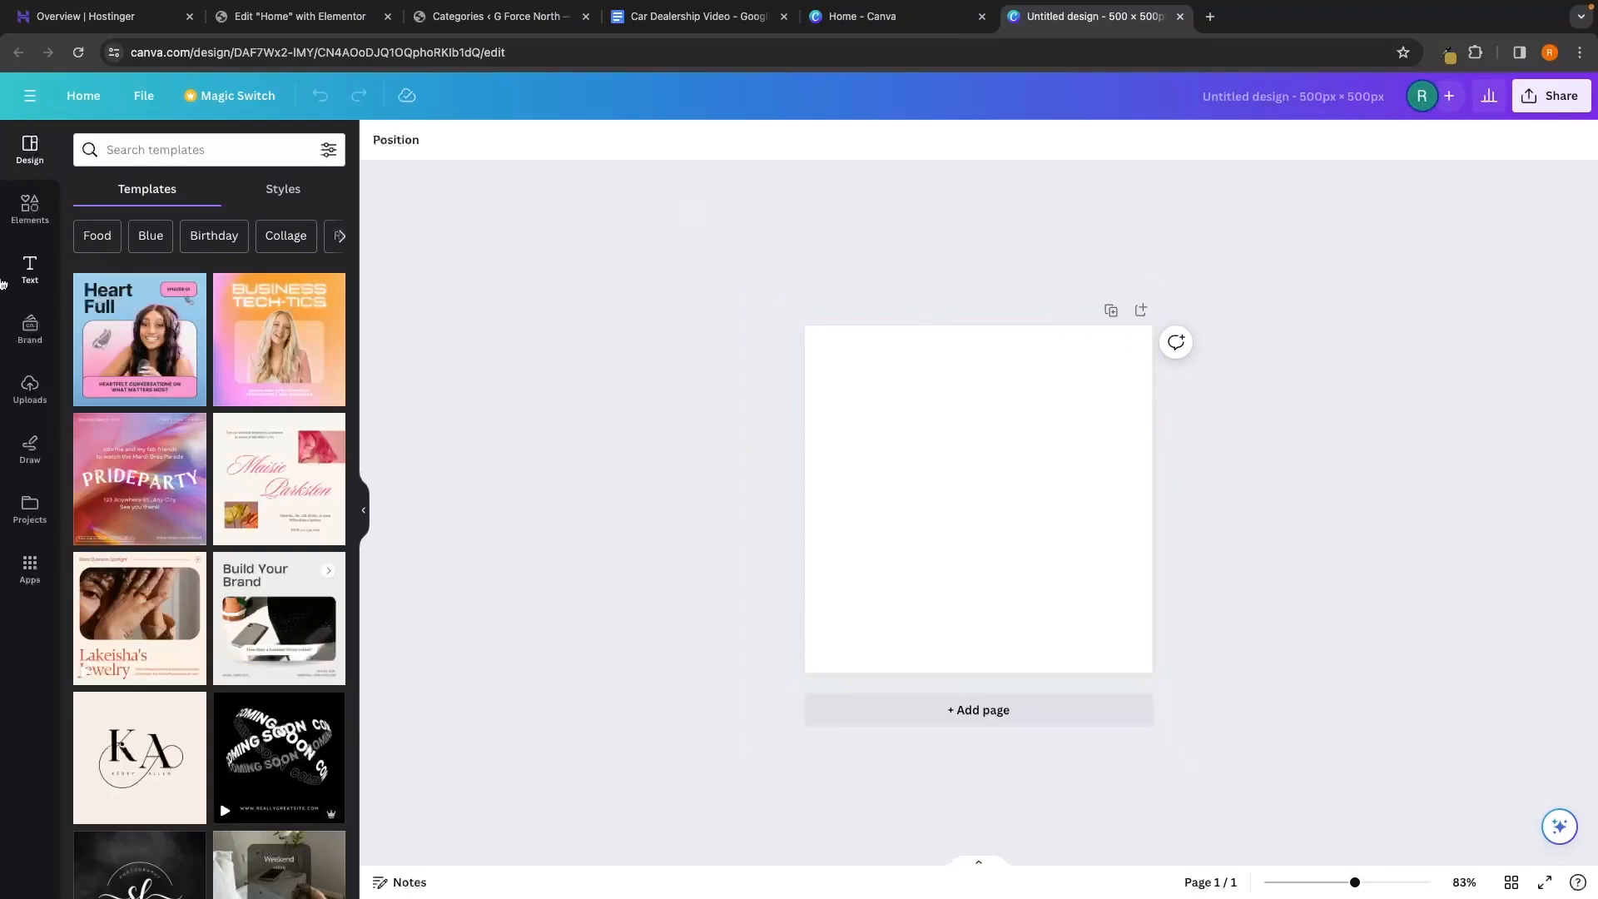
click(18, 393)
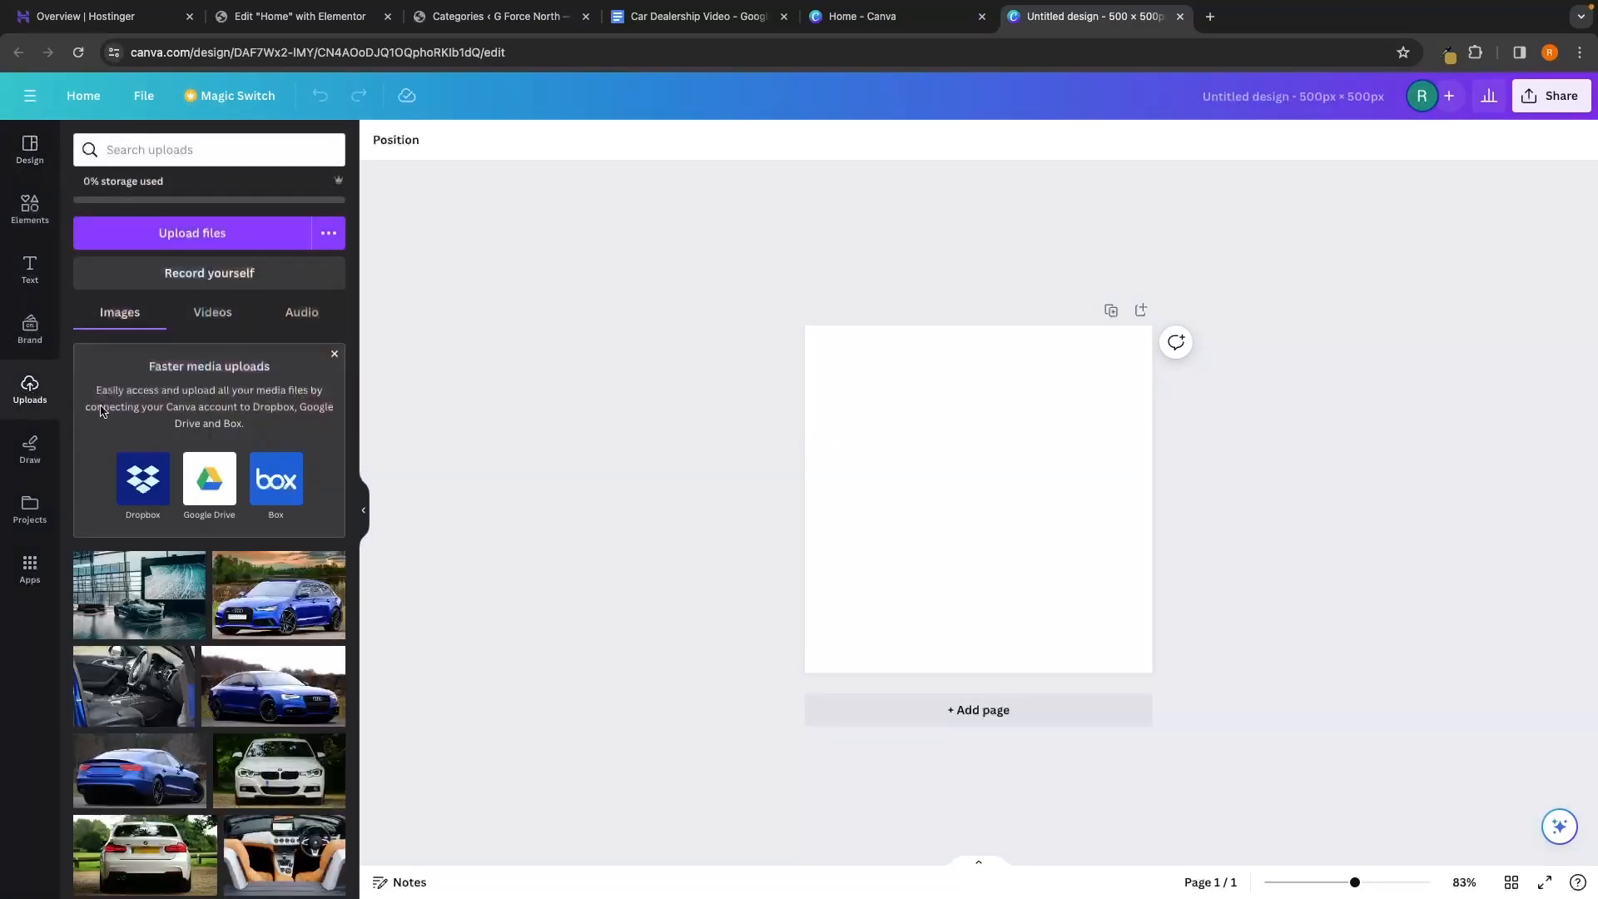
click(210, 241)
drag(995, 537, 999, 315)
click(1085, 610)
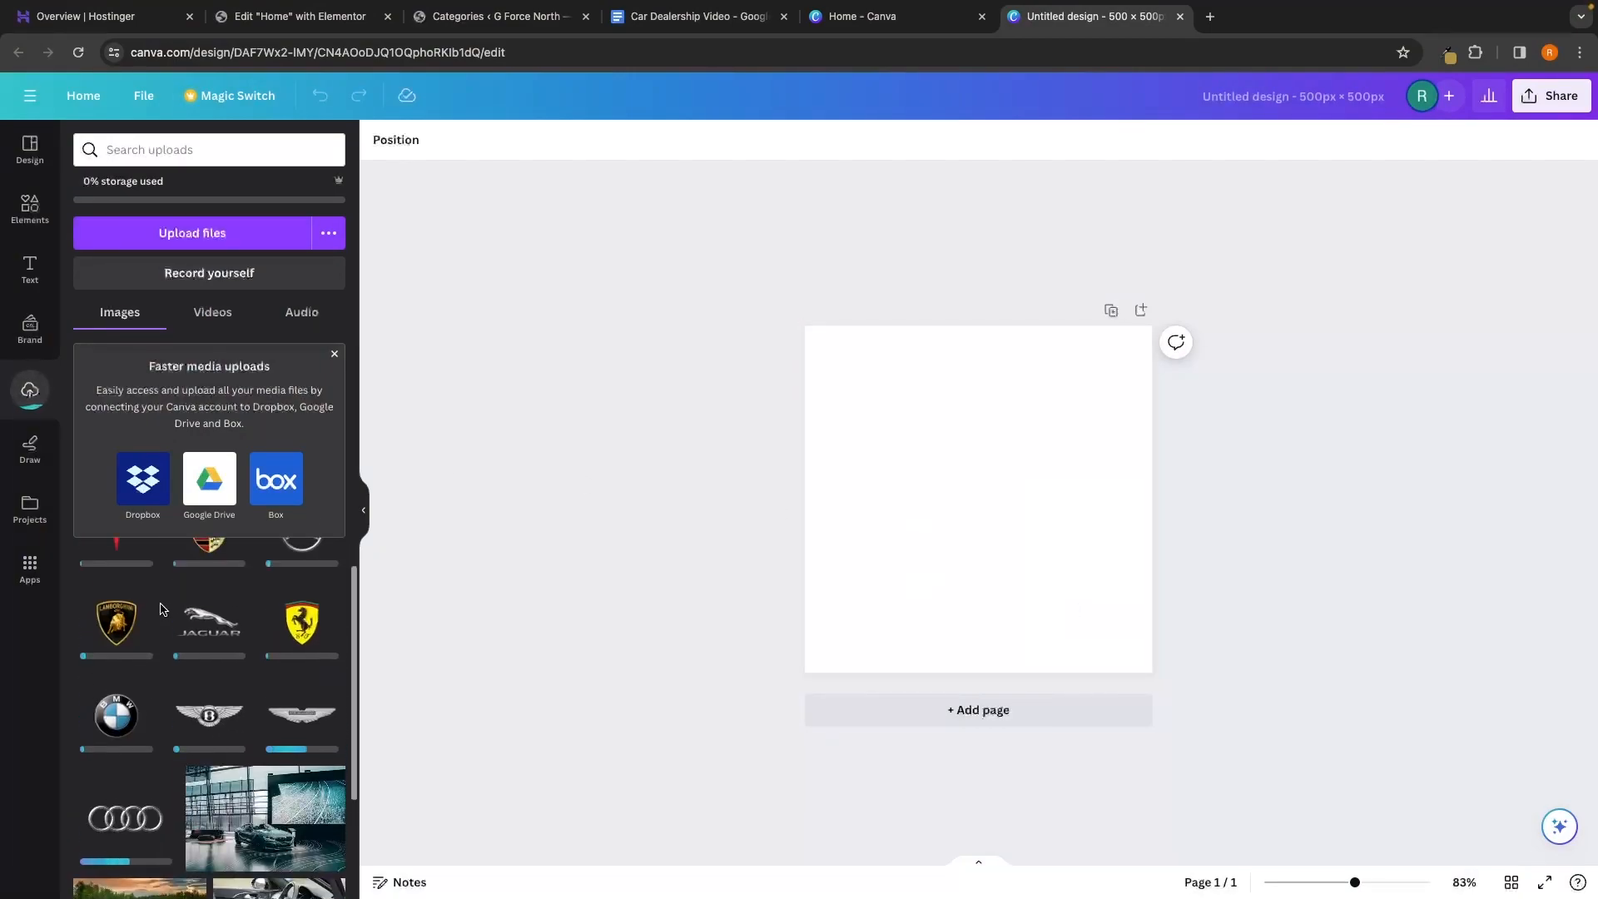
scroll(167, 608, up, 2)
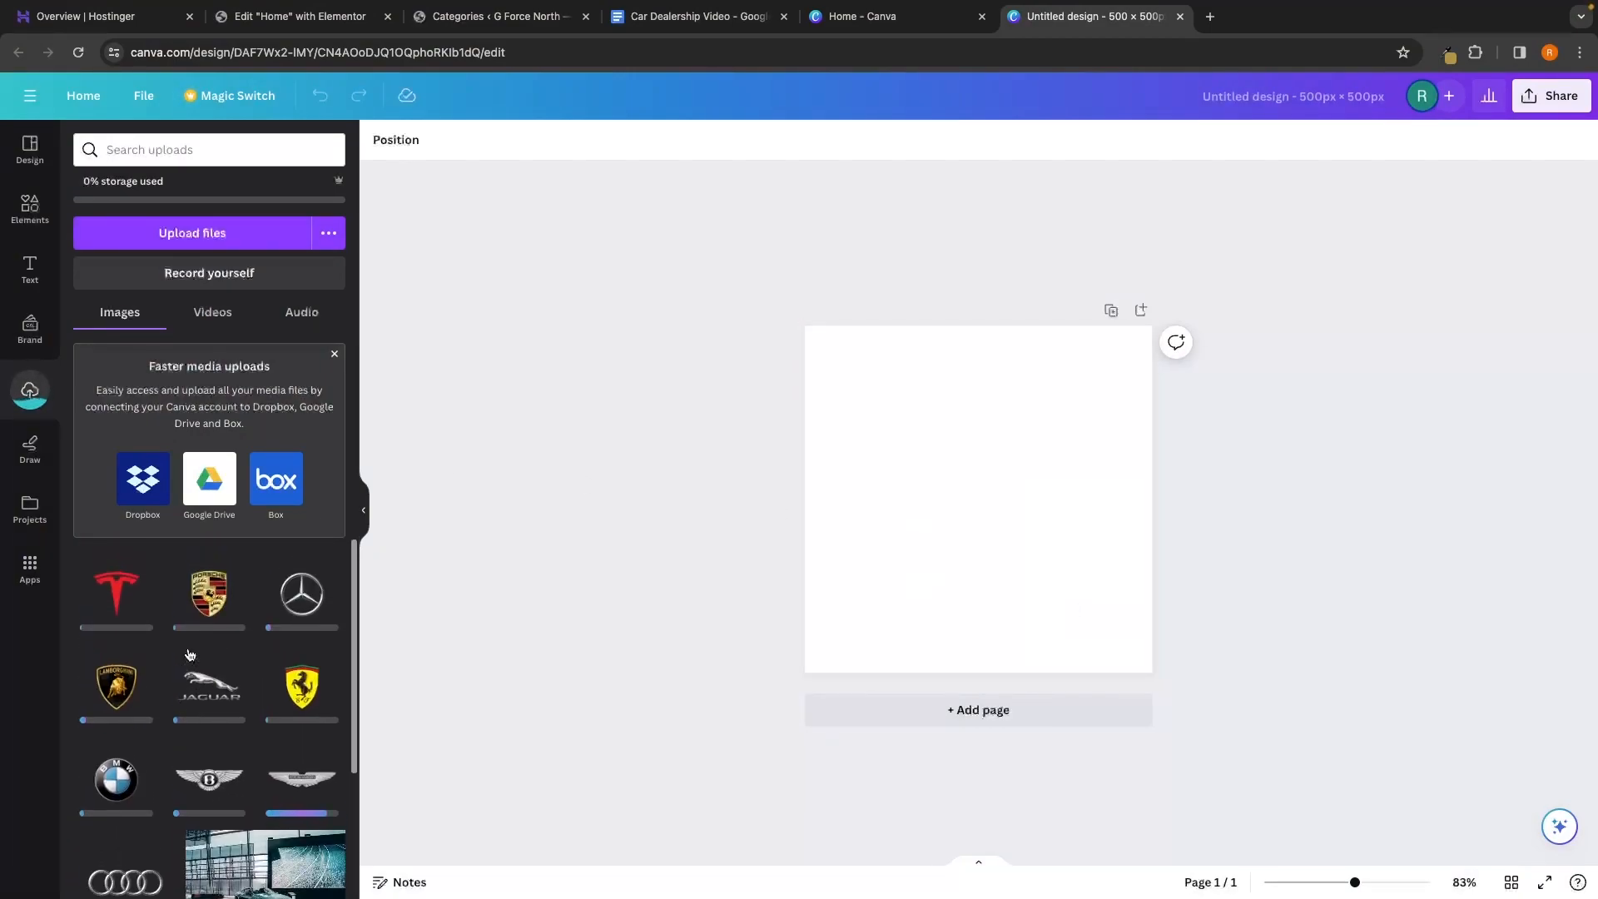
Add the Tesla logo to the page, enlarge it and centre it
click(121, 593)
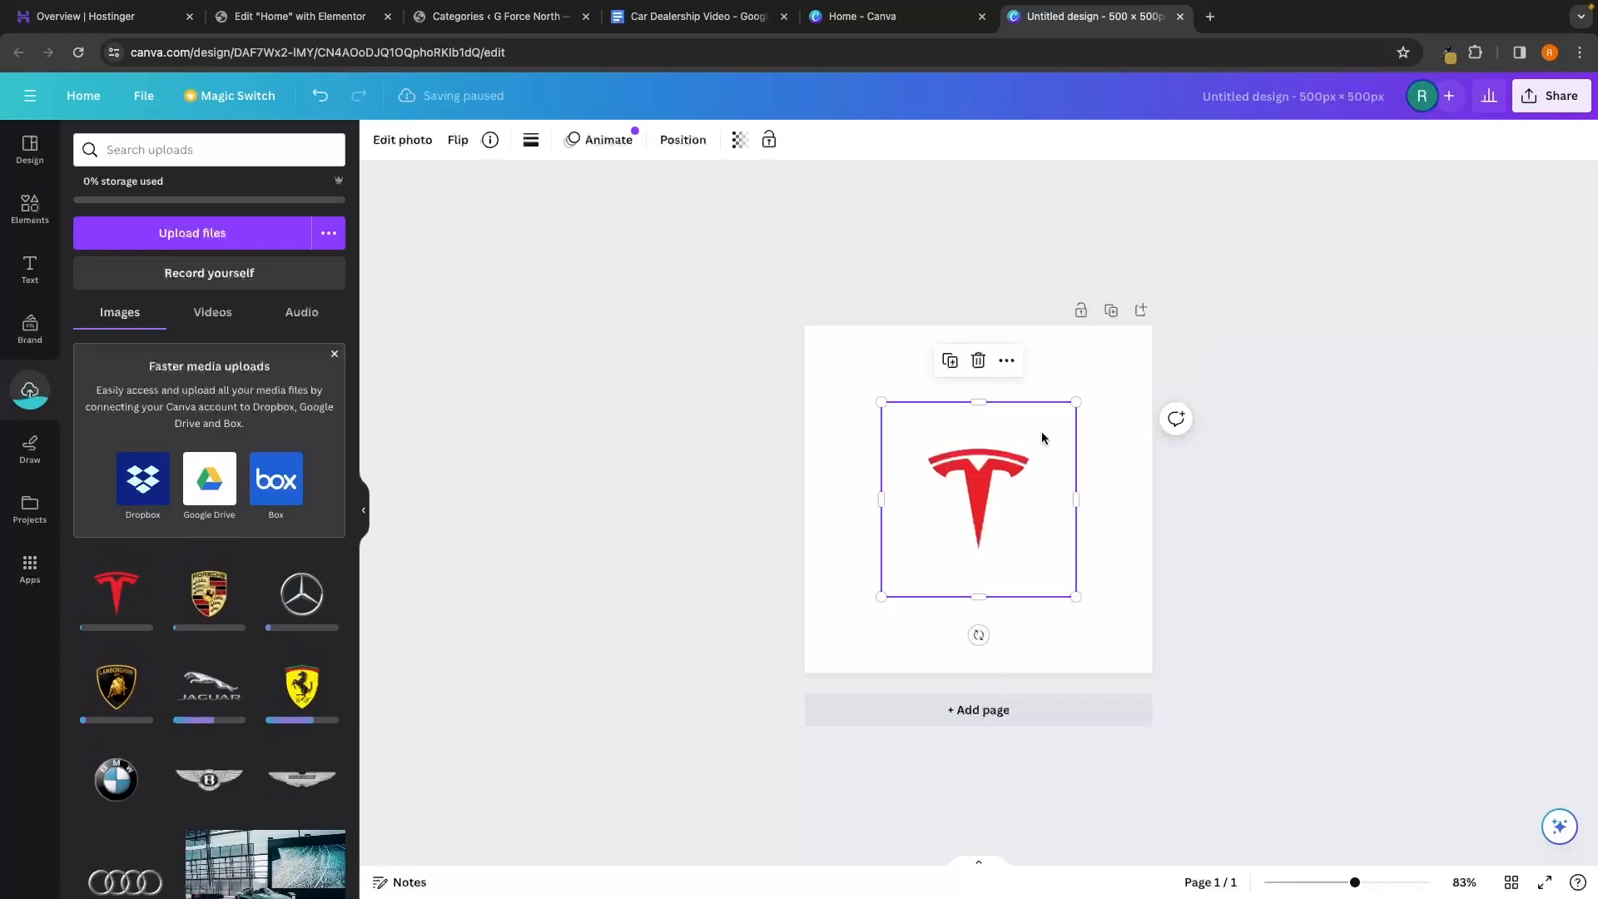
drag(1075, 401, 1036, 458)
drag(1096, 372, 1077, 408)
click(1223, 428)
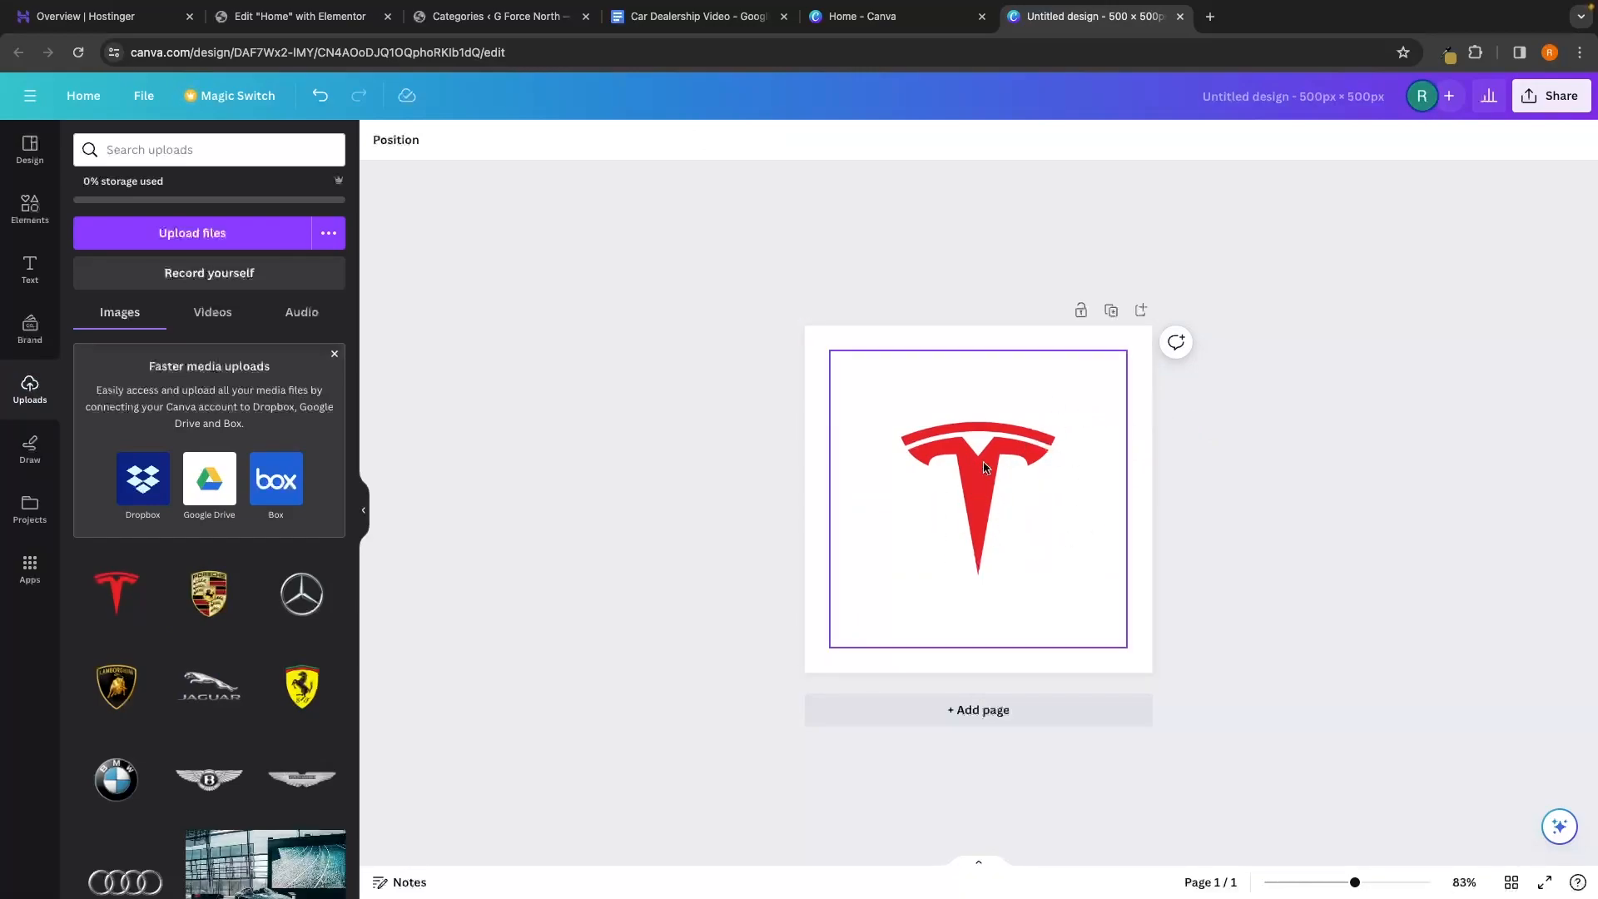
Open the Share > Download settings and close them again
click(1553, 96)
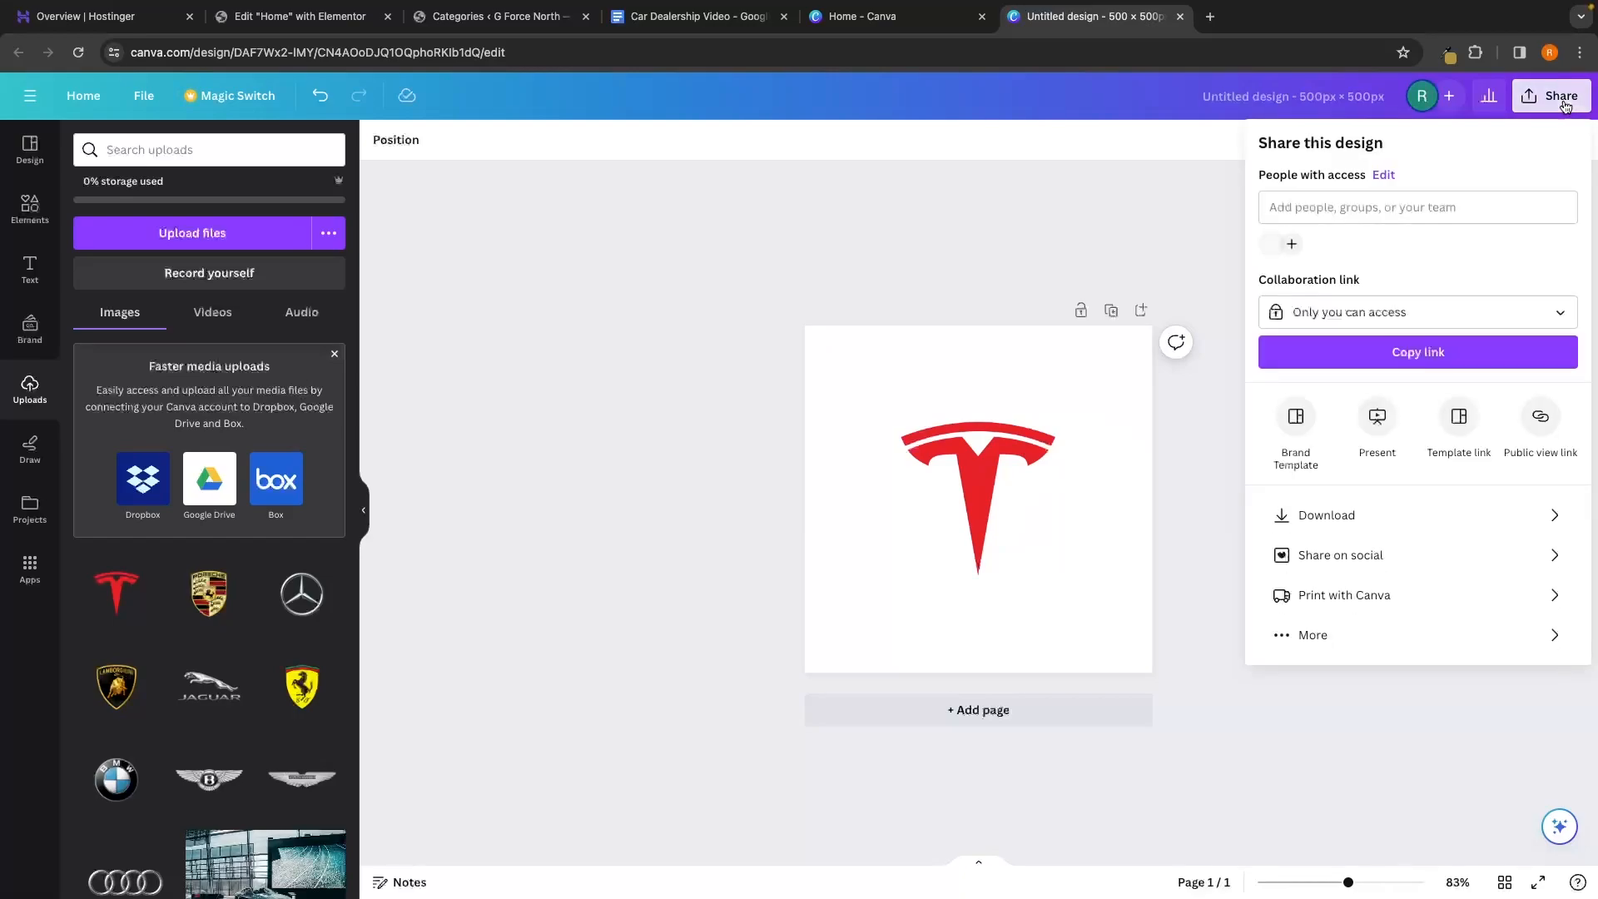
click(1323, 515)
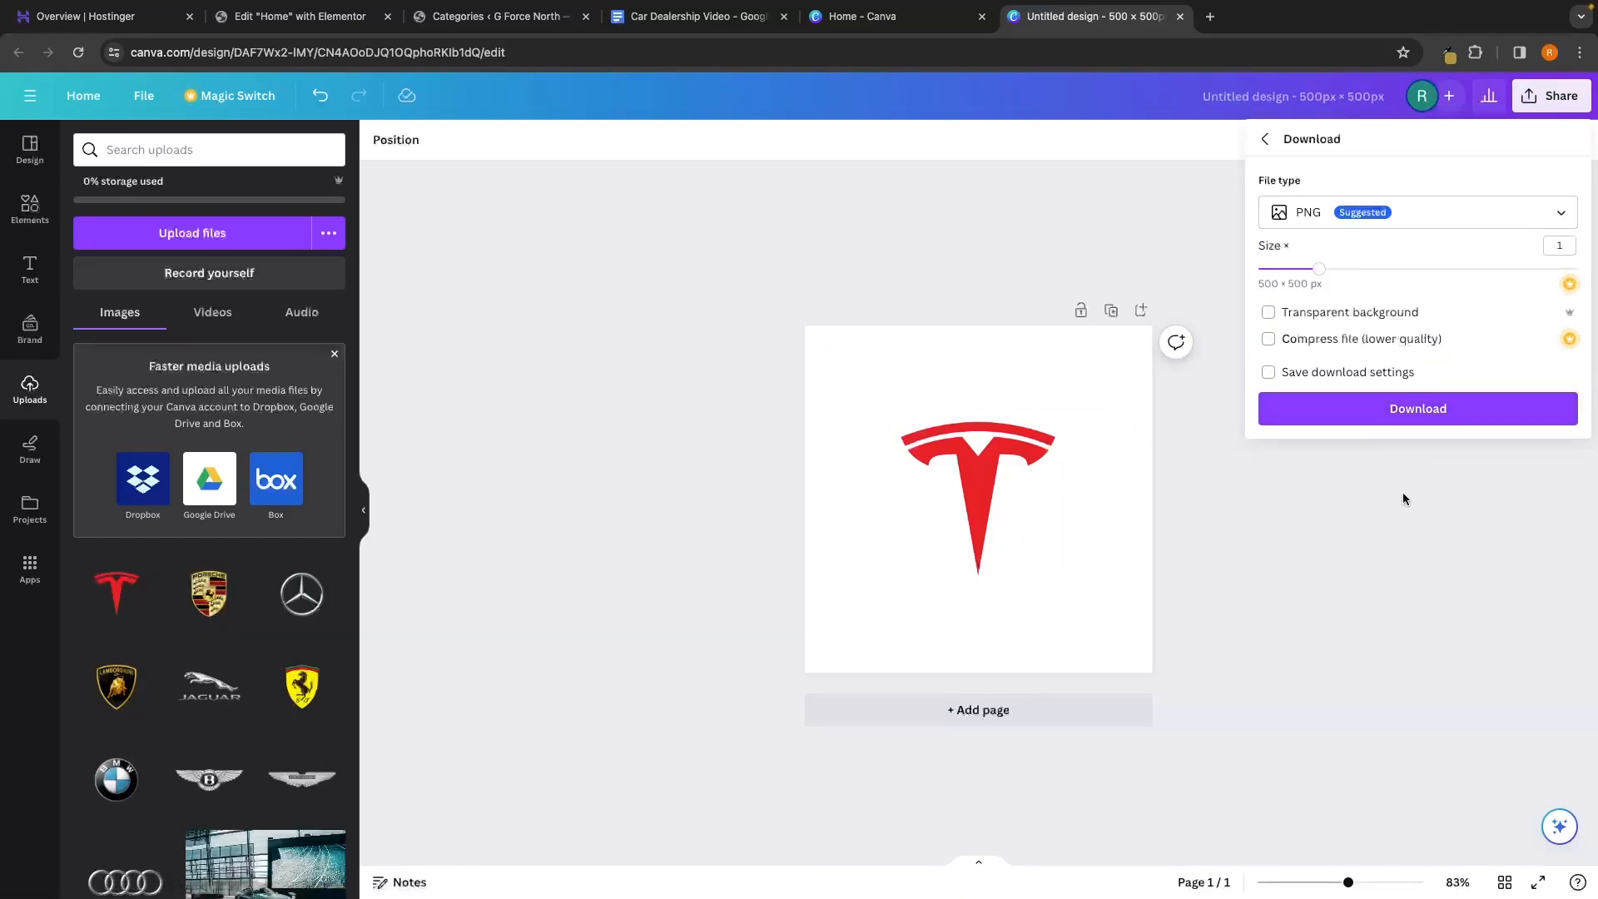
click(1403, 498)
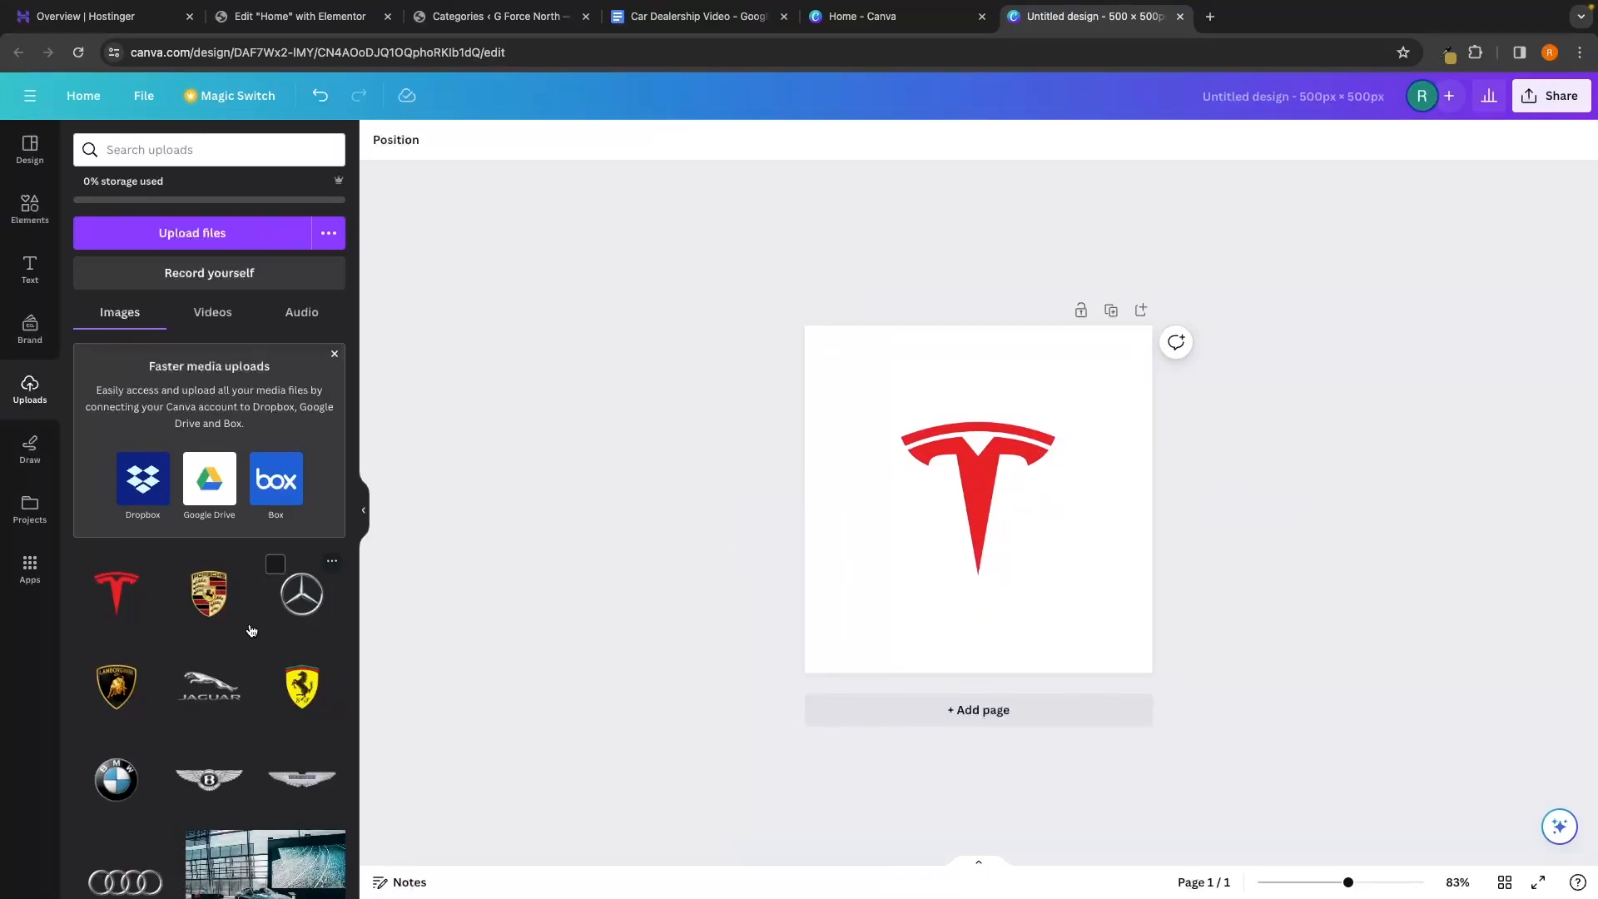
Add the Porsche logo at 400 × 400, centre it, and delete the Tesla logo
click(209, 605)
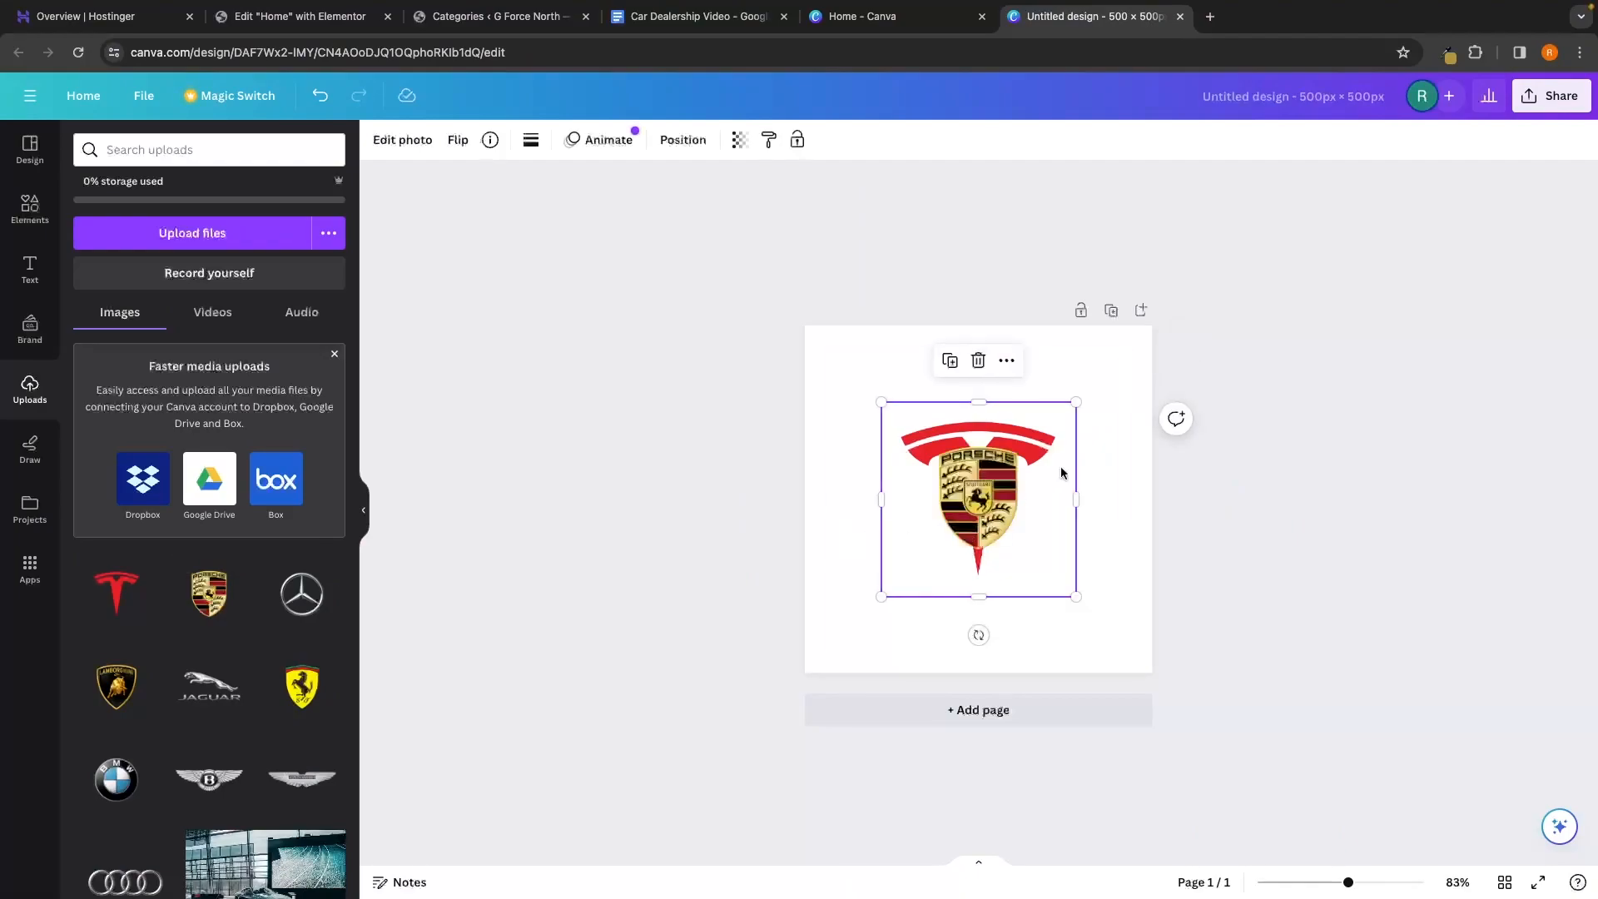
drag(1076, 402, 1141, 338)
drag(1047, 427, 1015, 469)
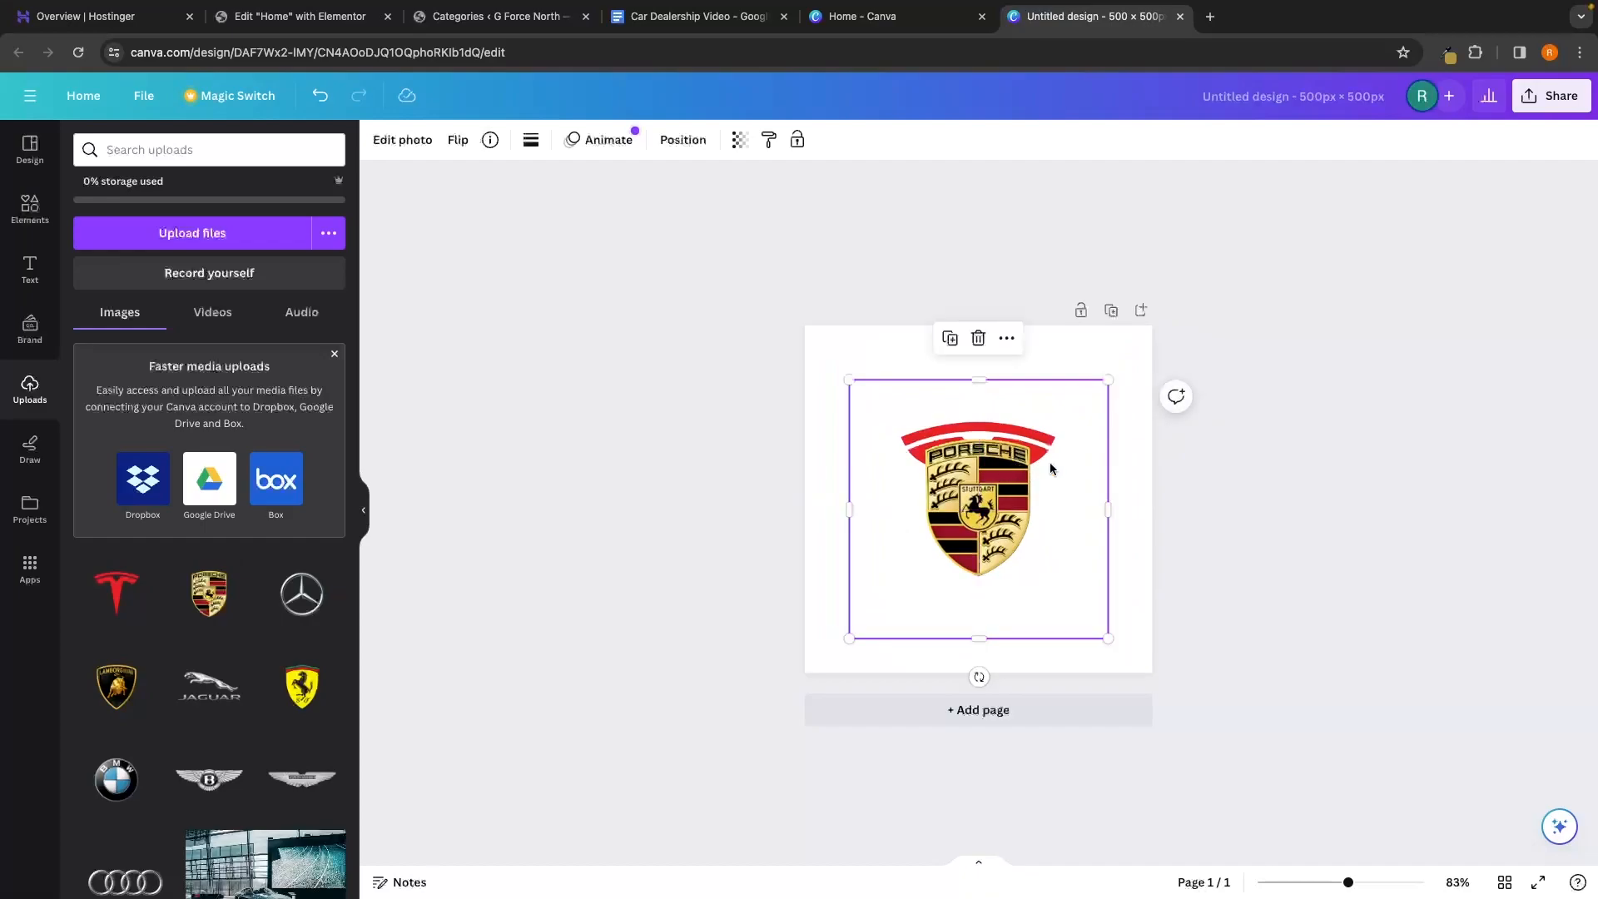
drag(1108, 380, 1081, 428)
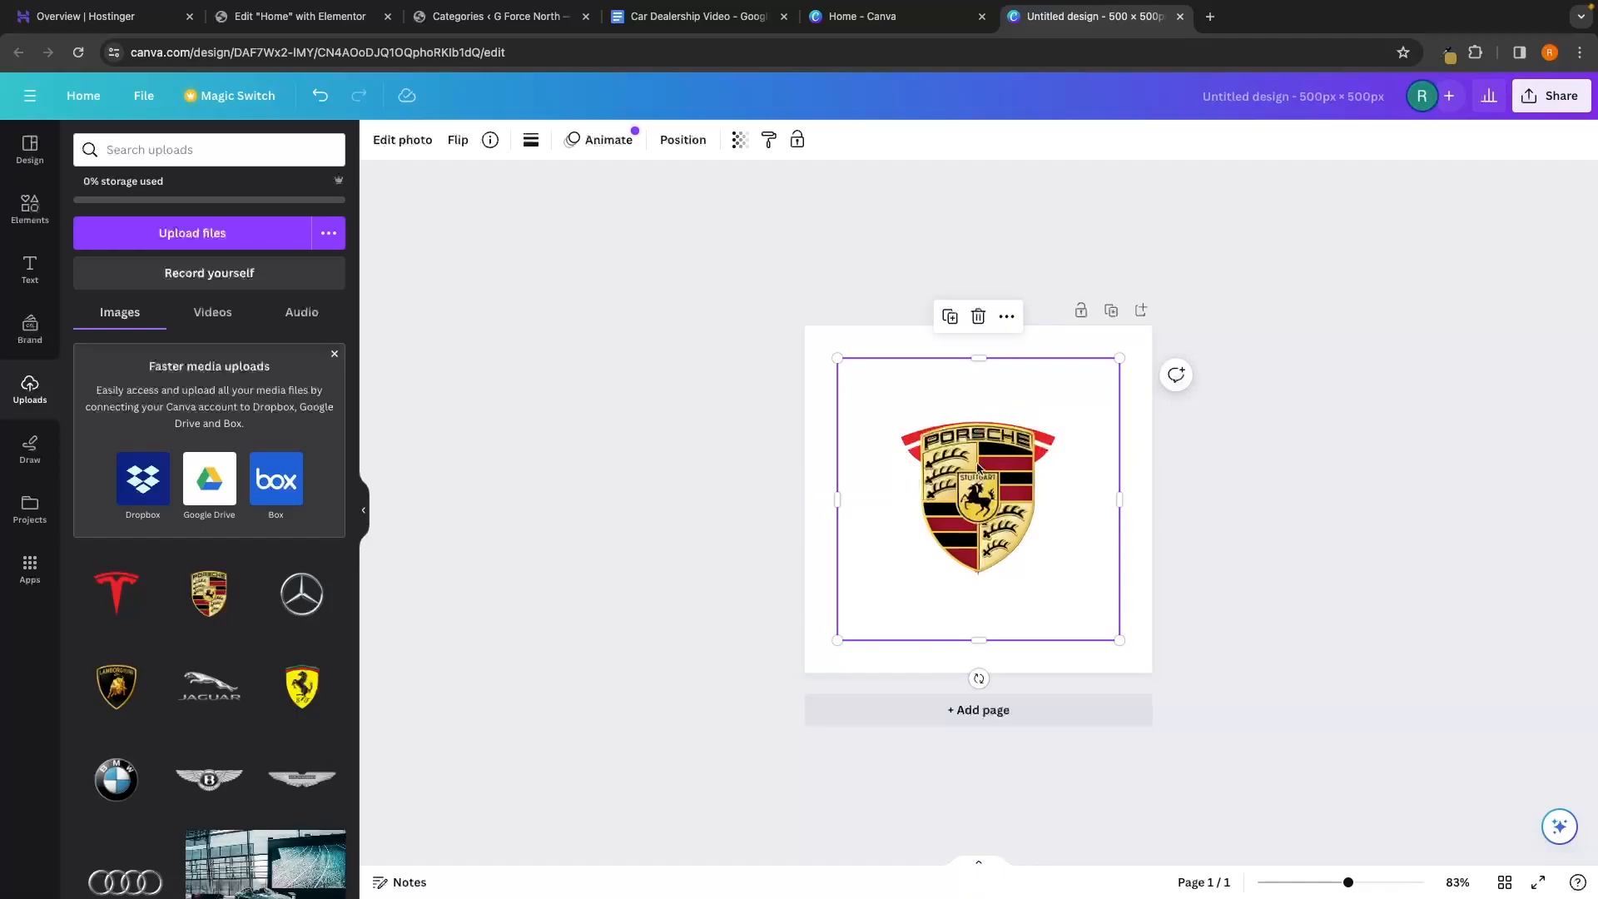
mouse_move(978, 467)
mouse_down()
mouse_move(866, 464)
mouse_move(988, 464)
mouse_up()
click(866, 464)
key(Delete)
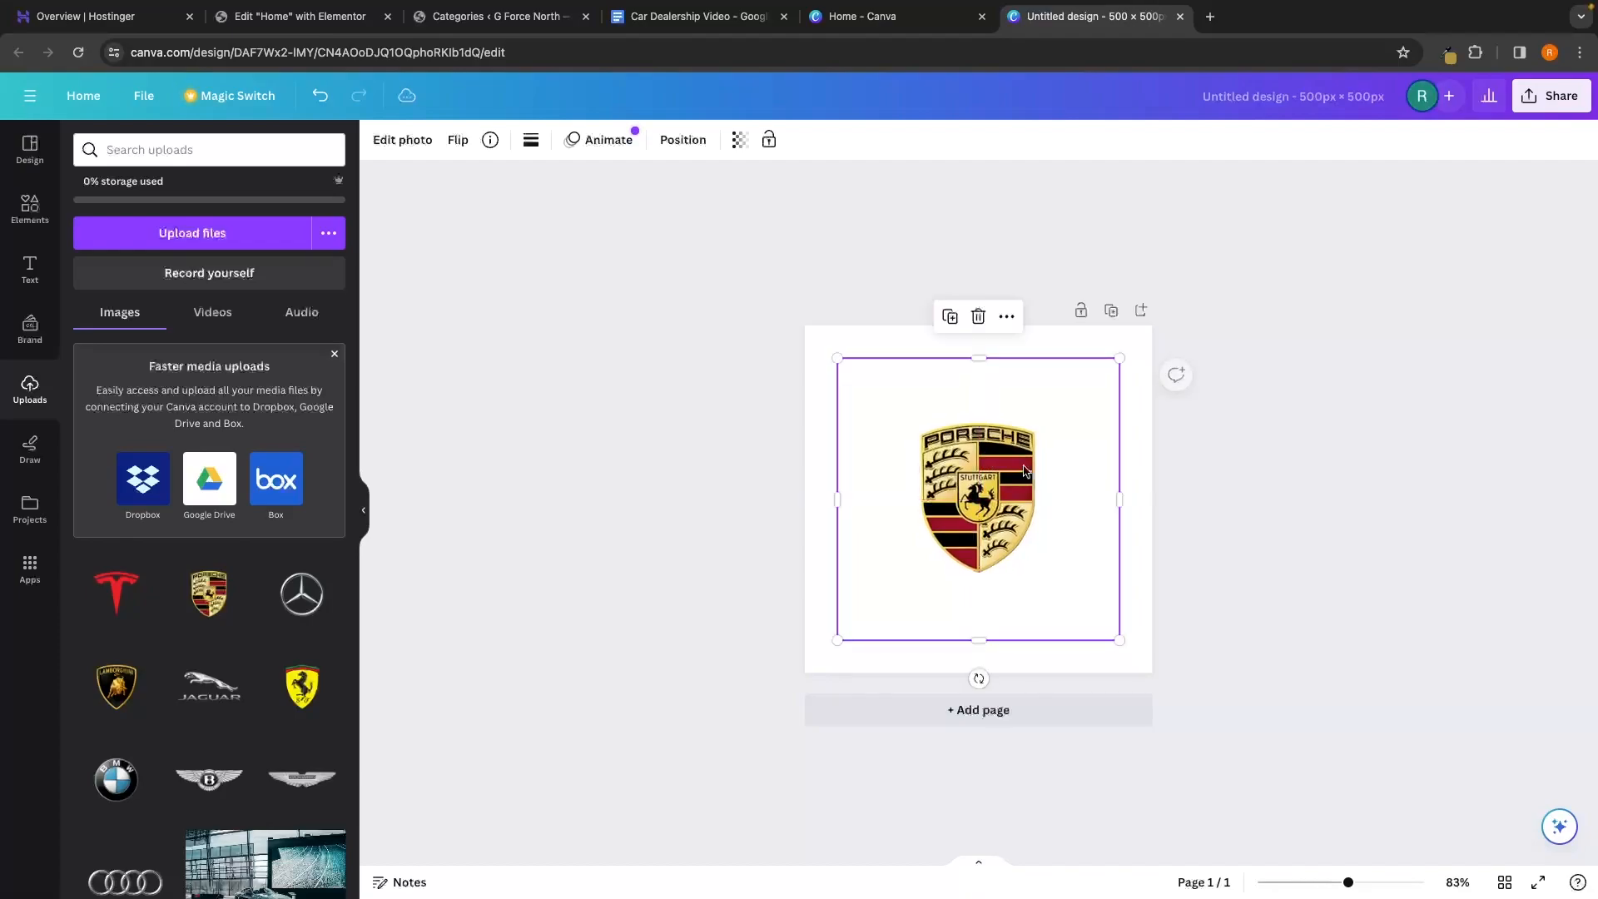
Open the Share > Download settings and close them again
click(1549, 97)
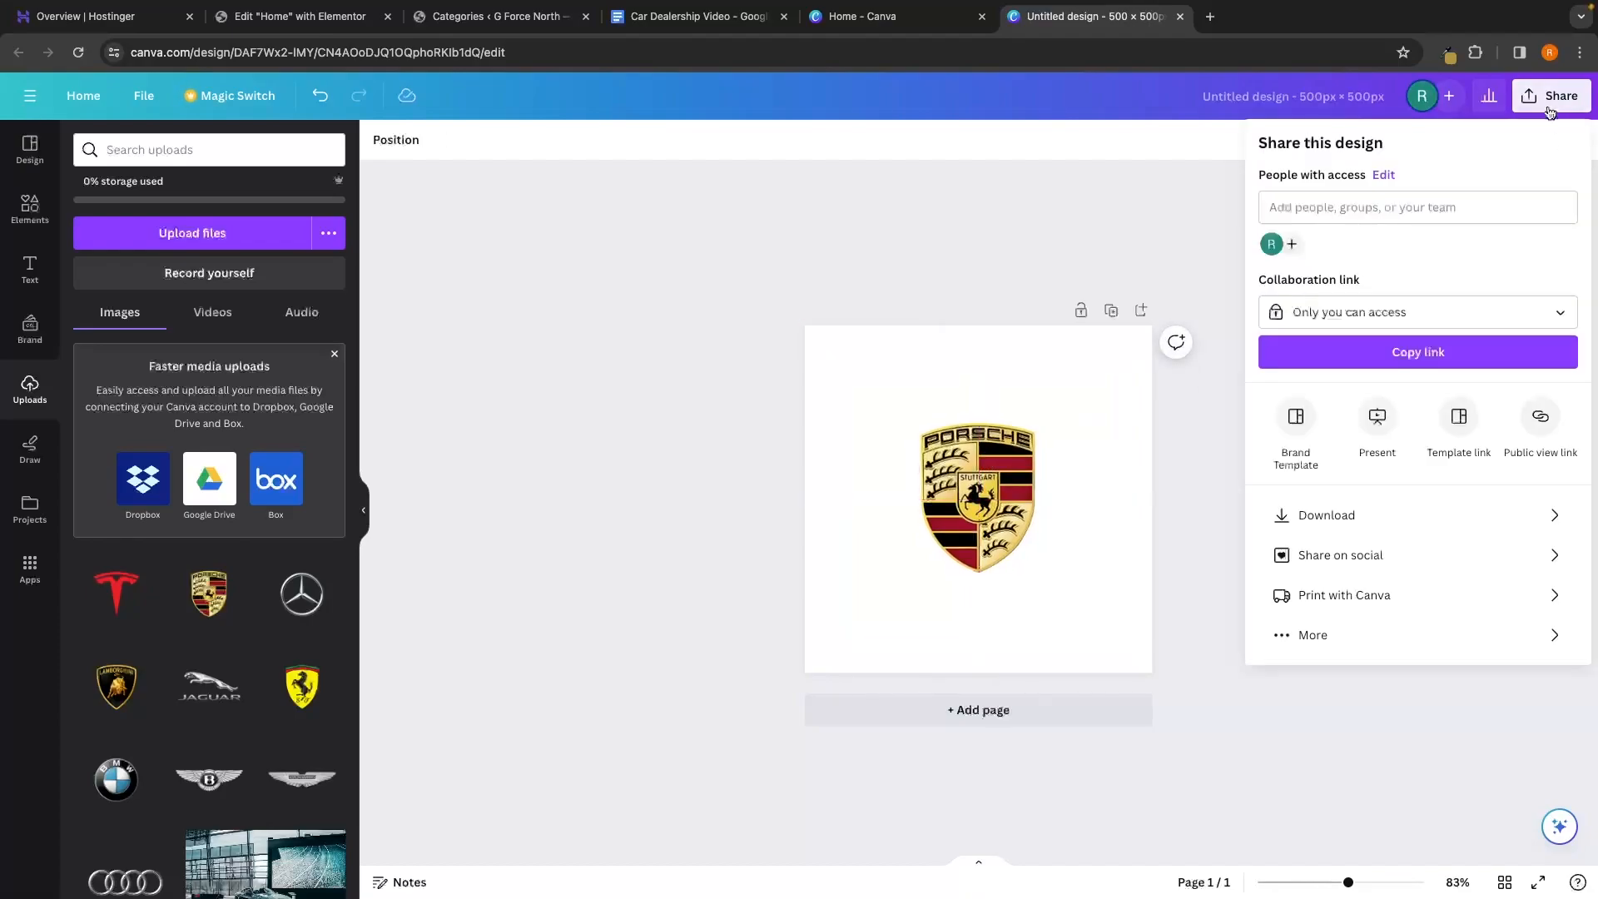
click(1332, 520)
click(1365, 491)
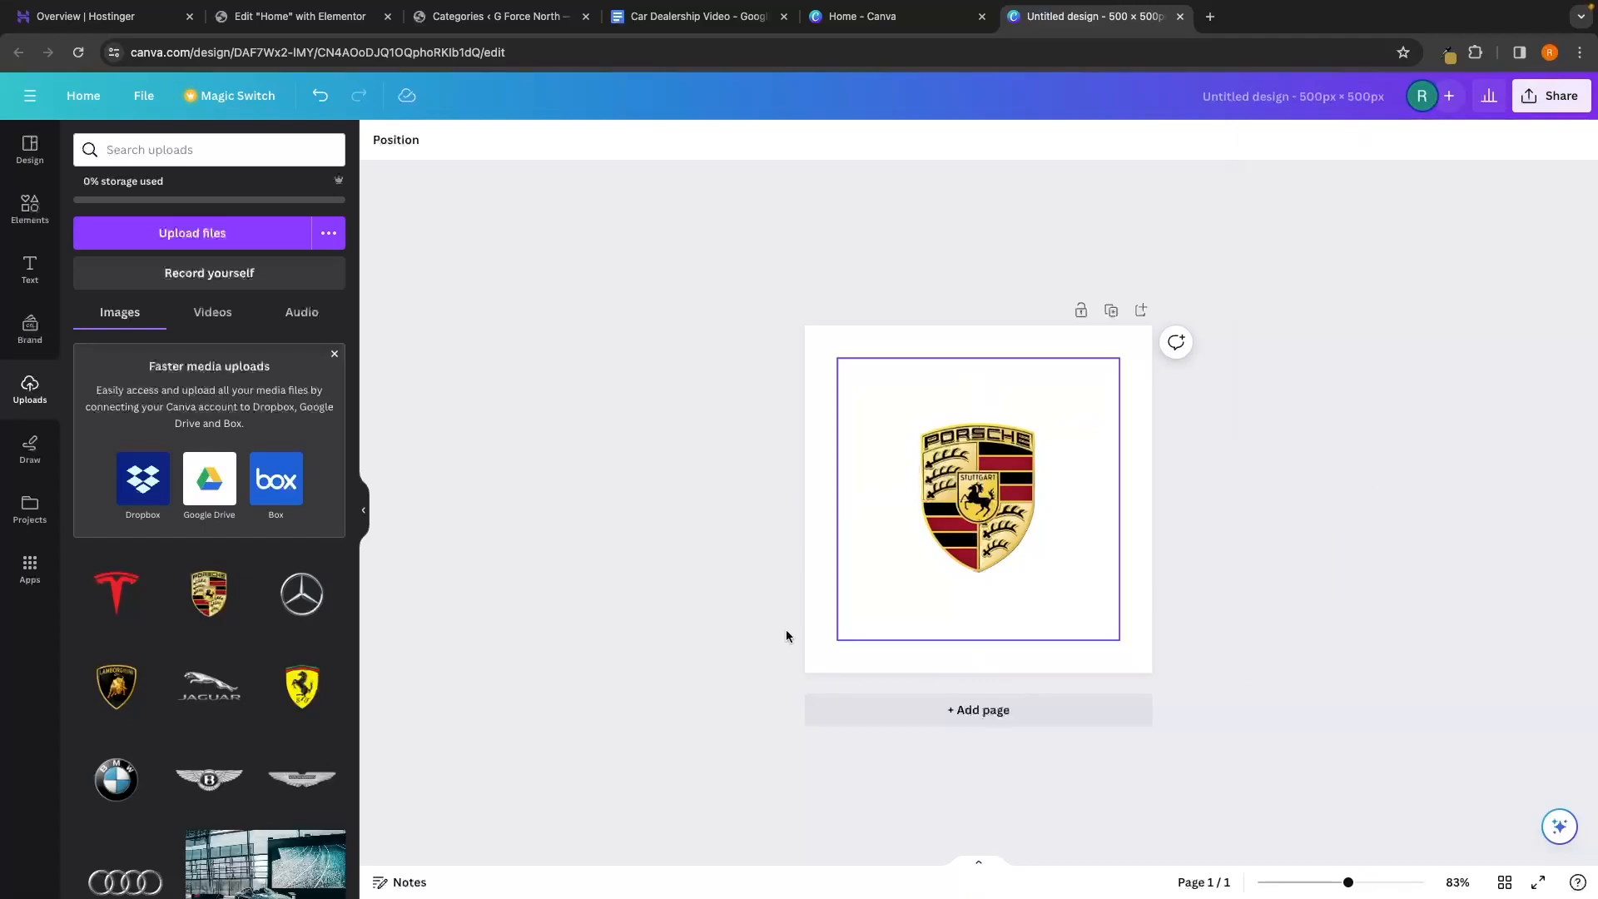
Add the Ferrari logo enlarged and centred, then close the design
click(293, 698)
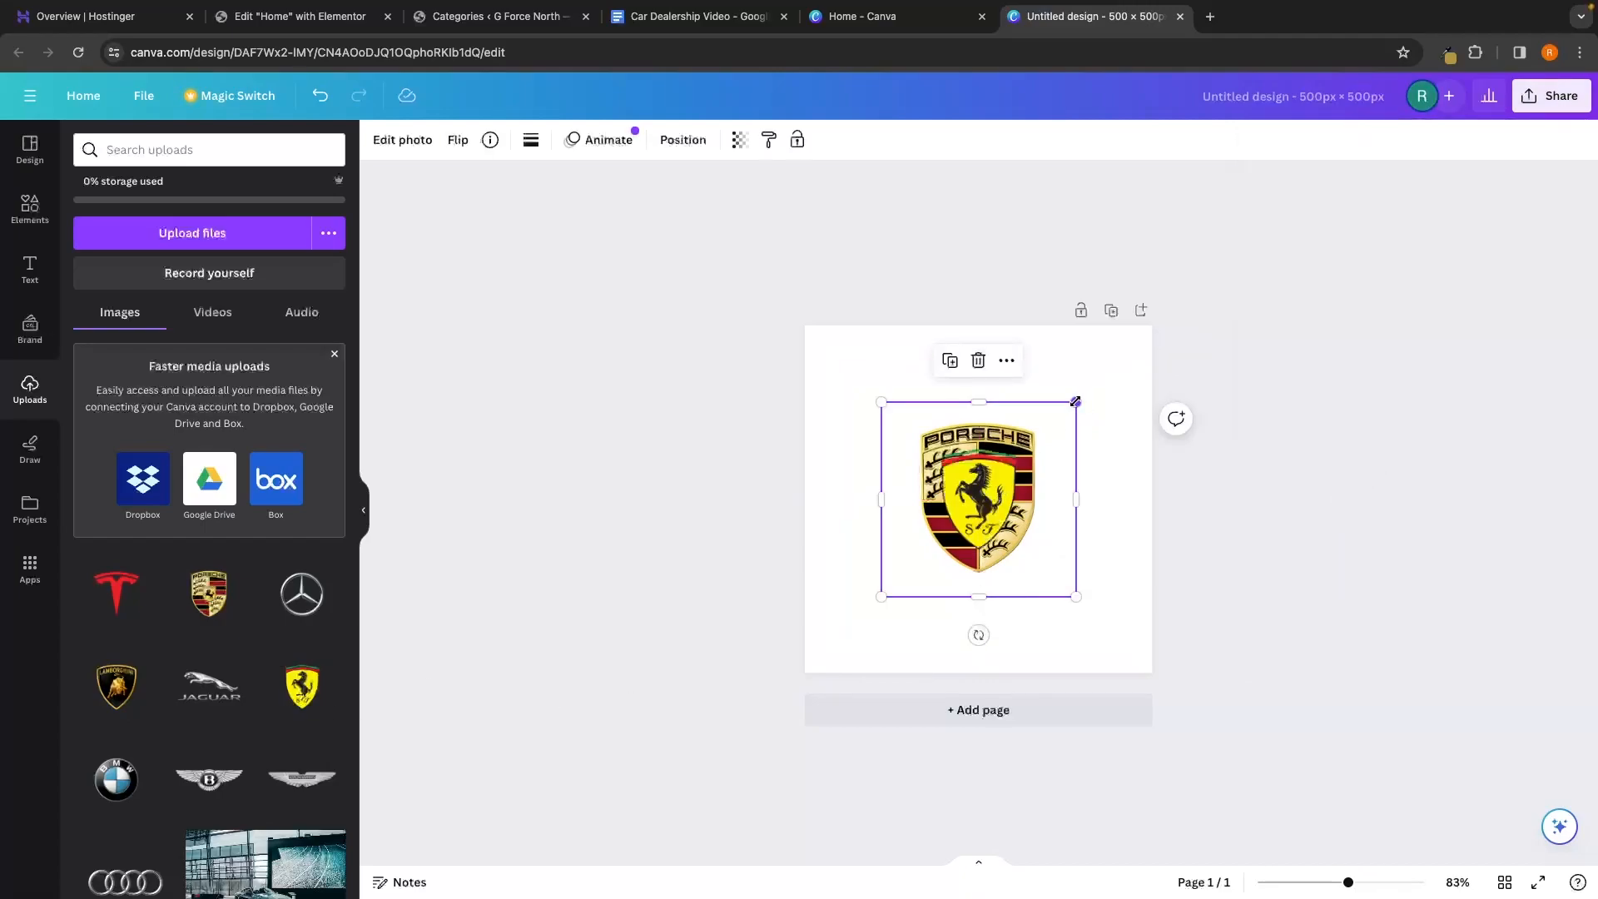
drag(1076, 402, 1152, 325)
drag(1118, 382, 1081, 425)
drag(1113, 363, 1079, 397)
drag(1081, 397, 1082, 395)
click(1134, 384)
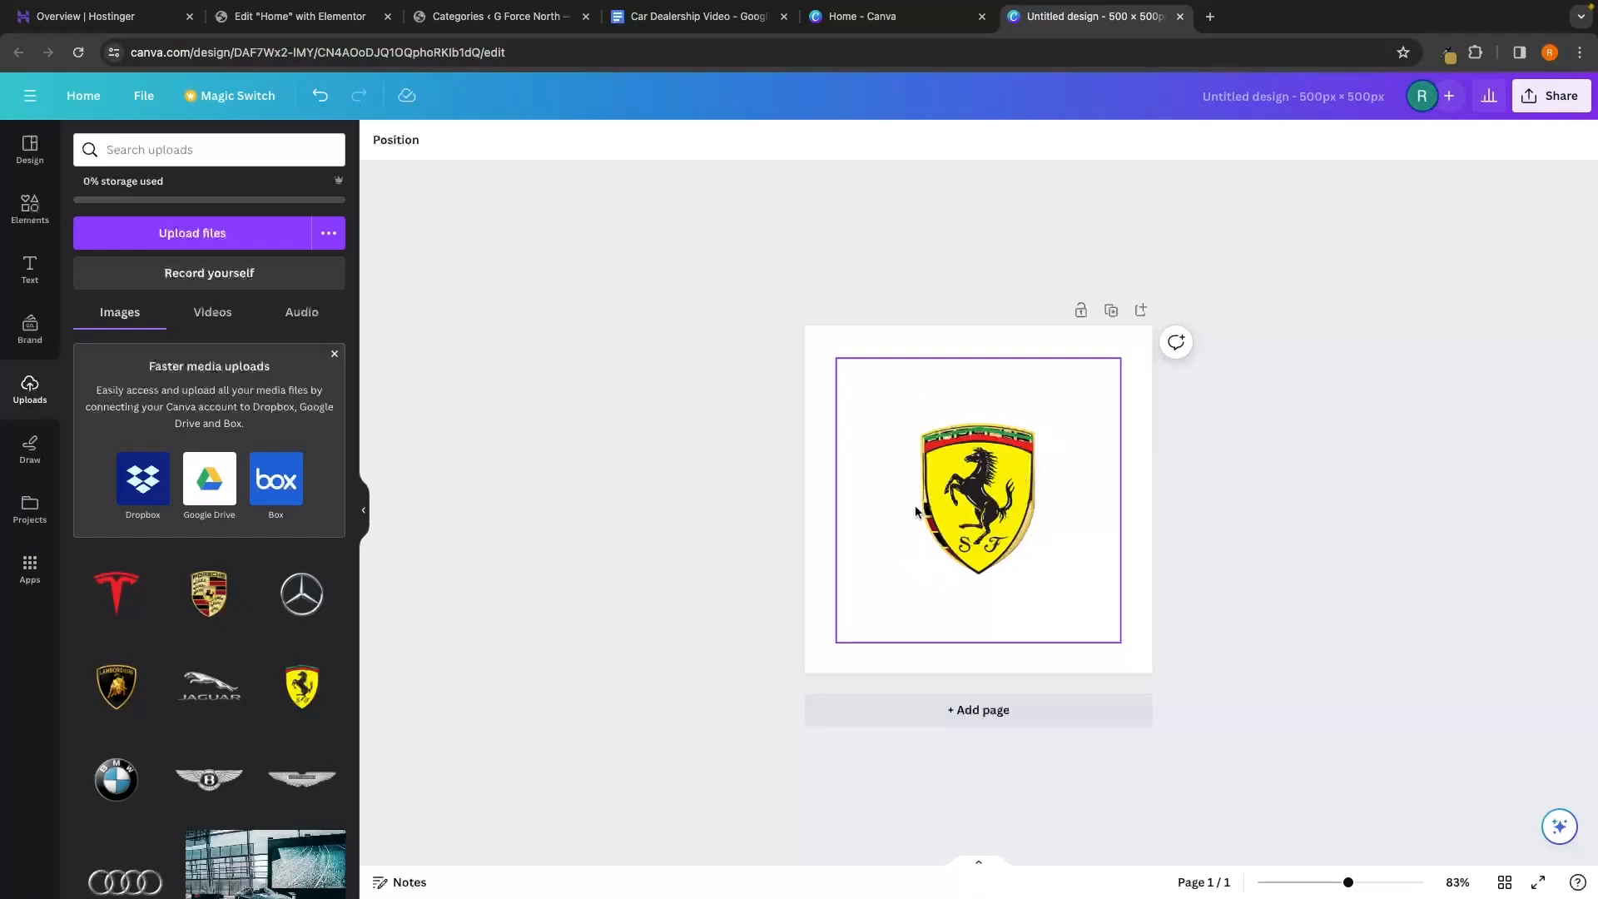
click(1180, 16)
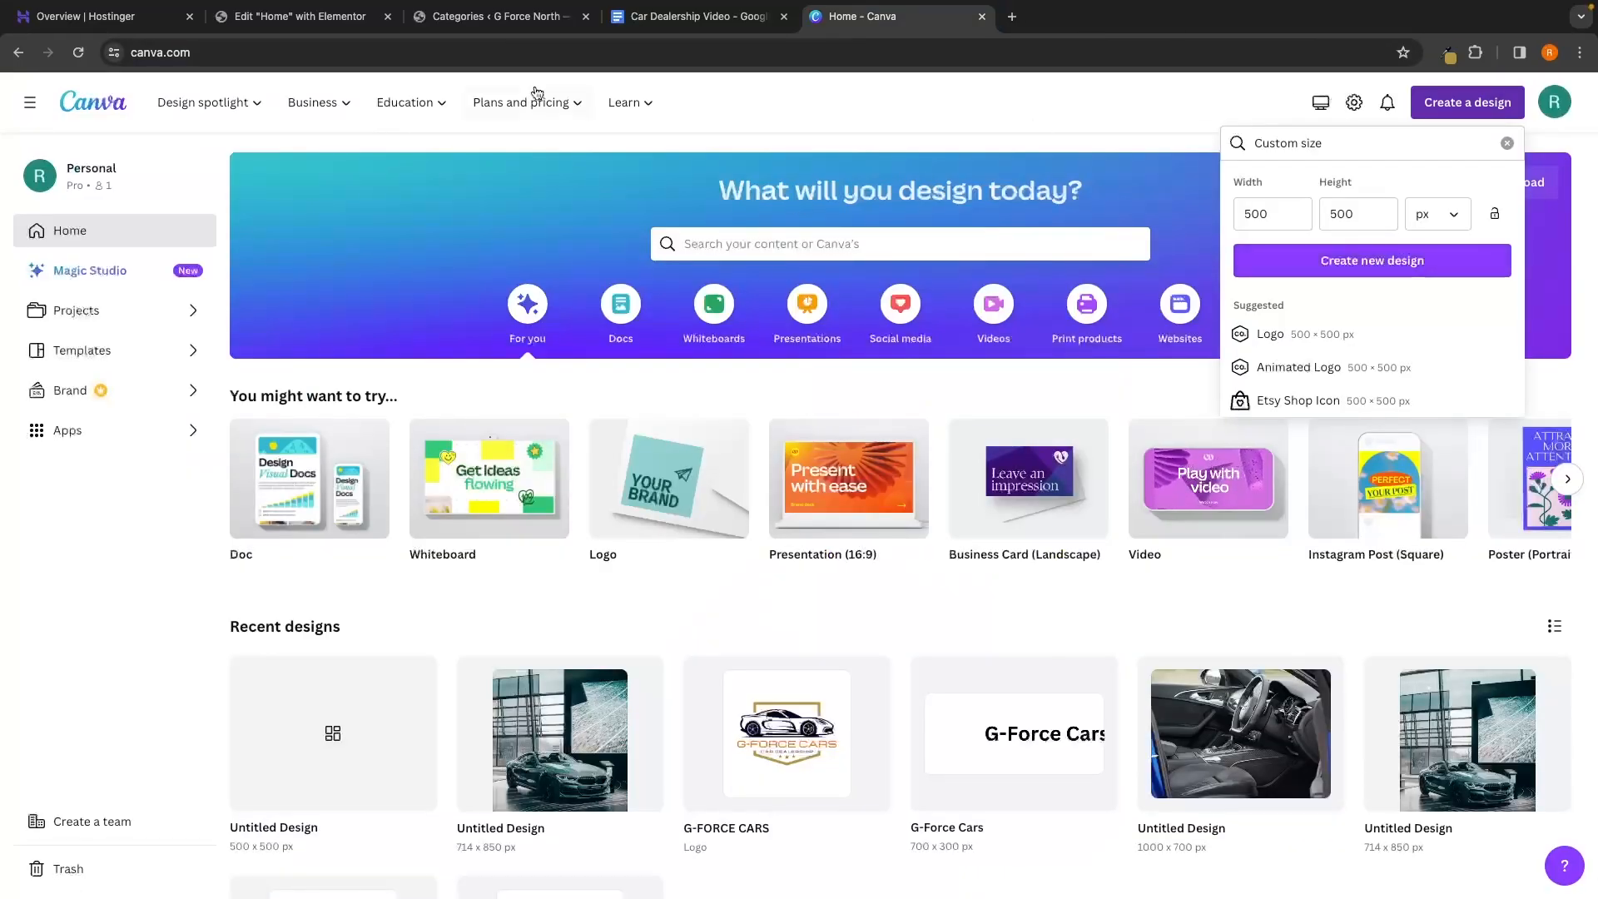
Enter Ferrari as the new listing category's name with slug ferrari
click(327, 18)
click(500, 25)
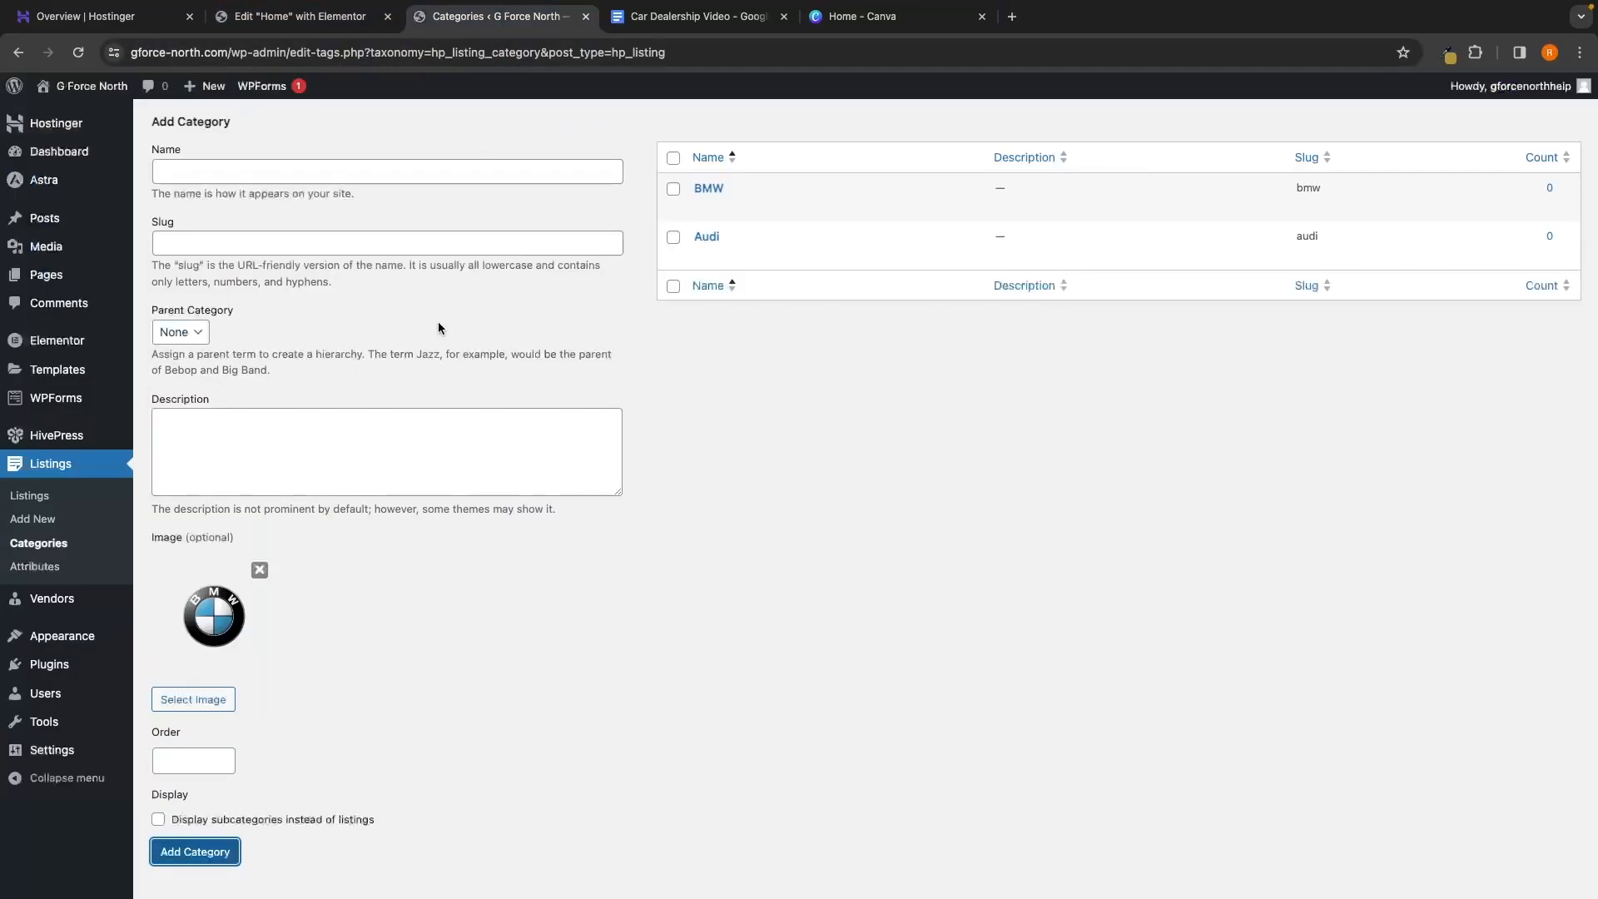
click(426, 346)
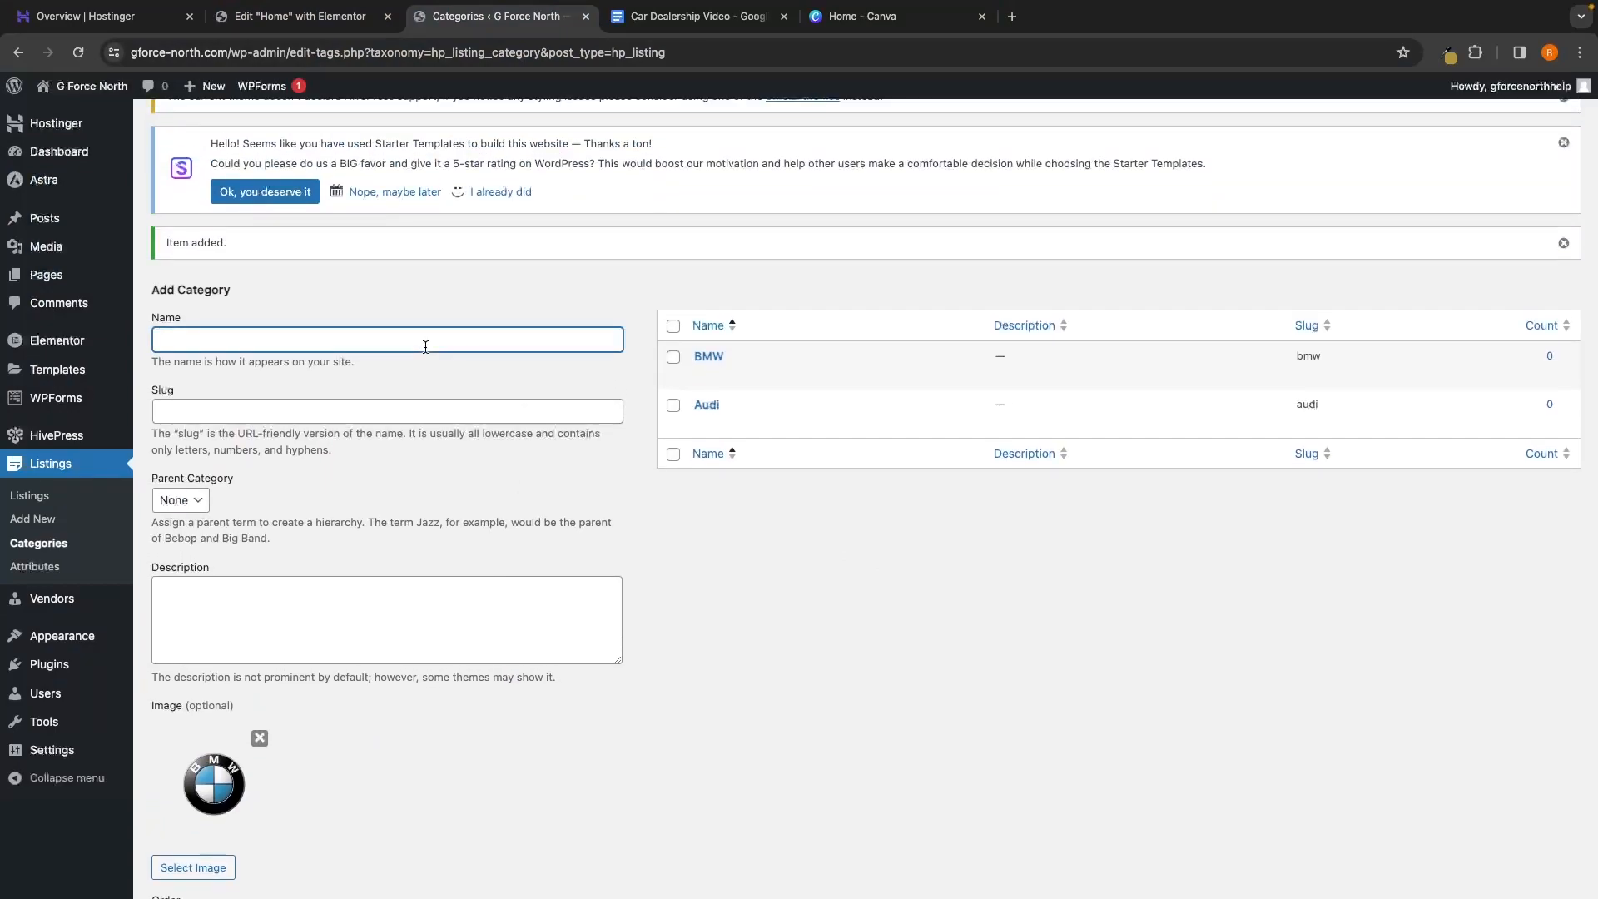
text(Ferrari)
click(374, 410)
text(ferrari)
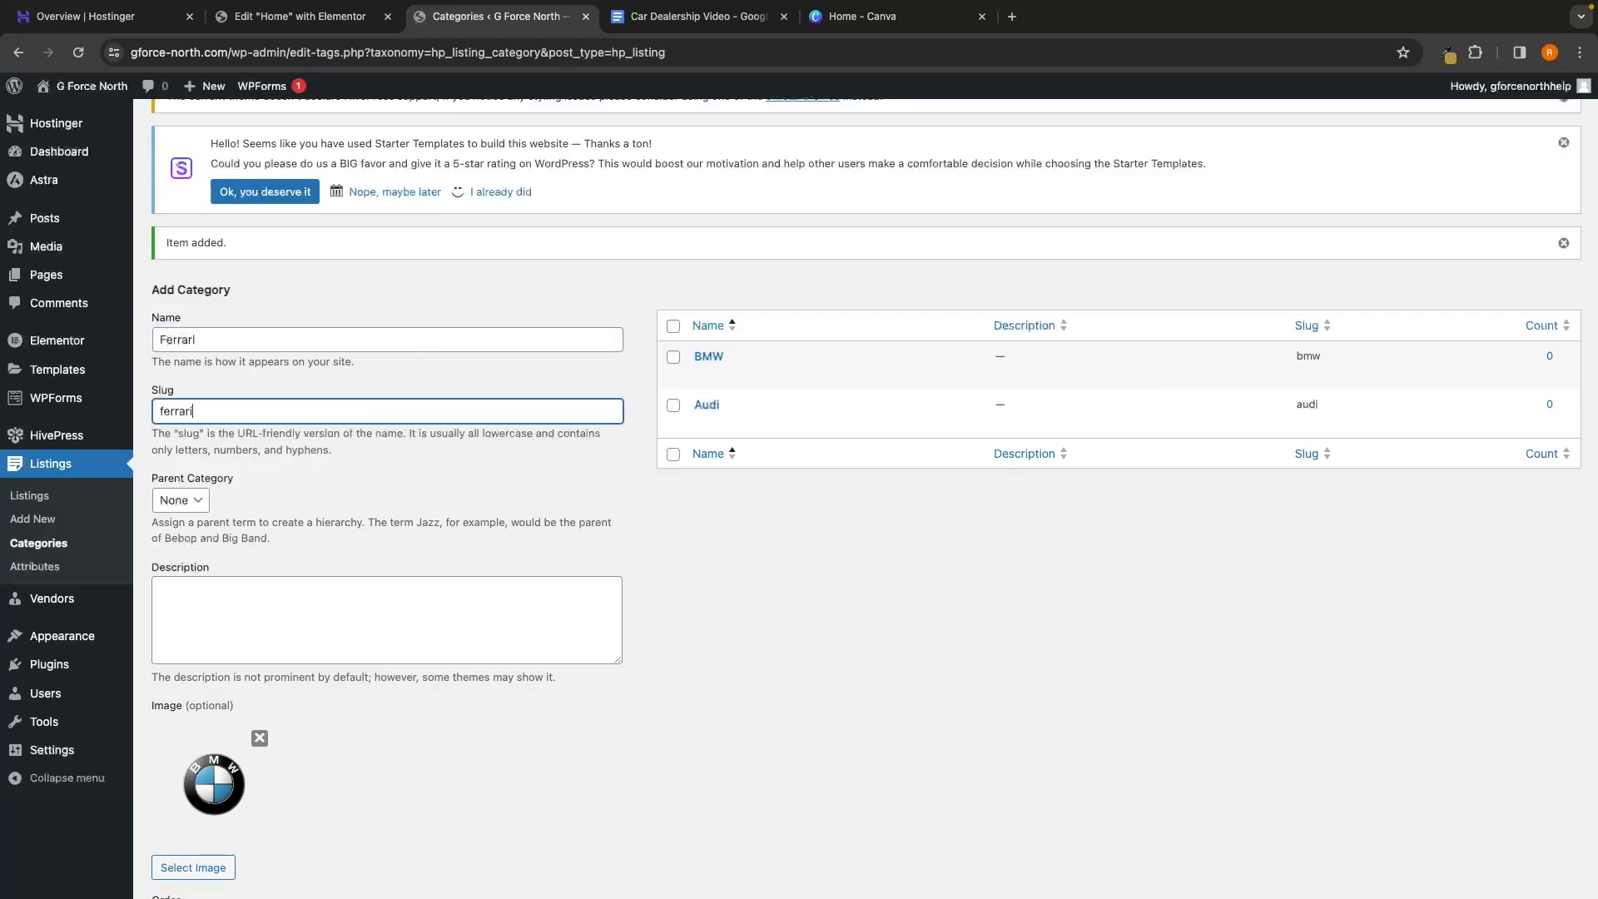
Replace the leftover BMW image with an uploaded ferrari.png logo and add the Ferrari category
scroll(285, 593, down, 3)
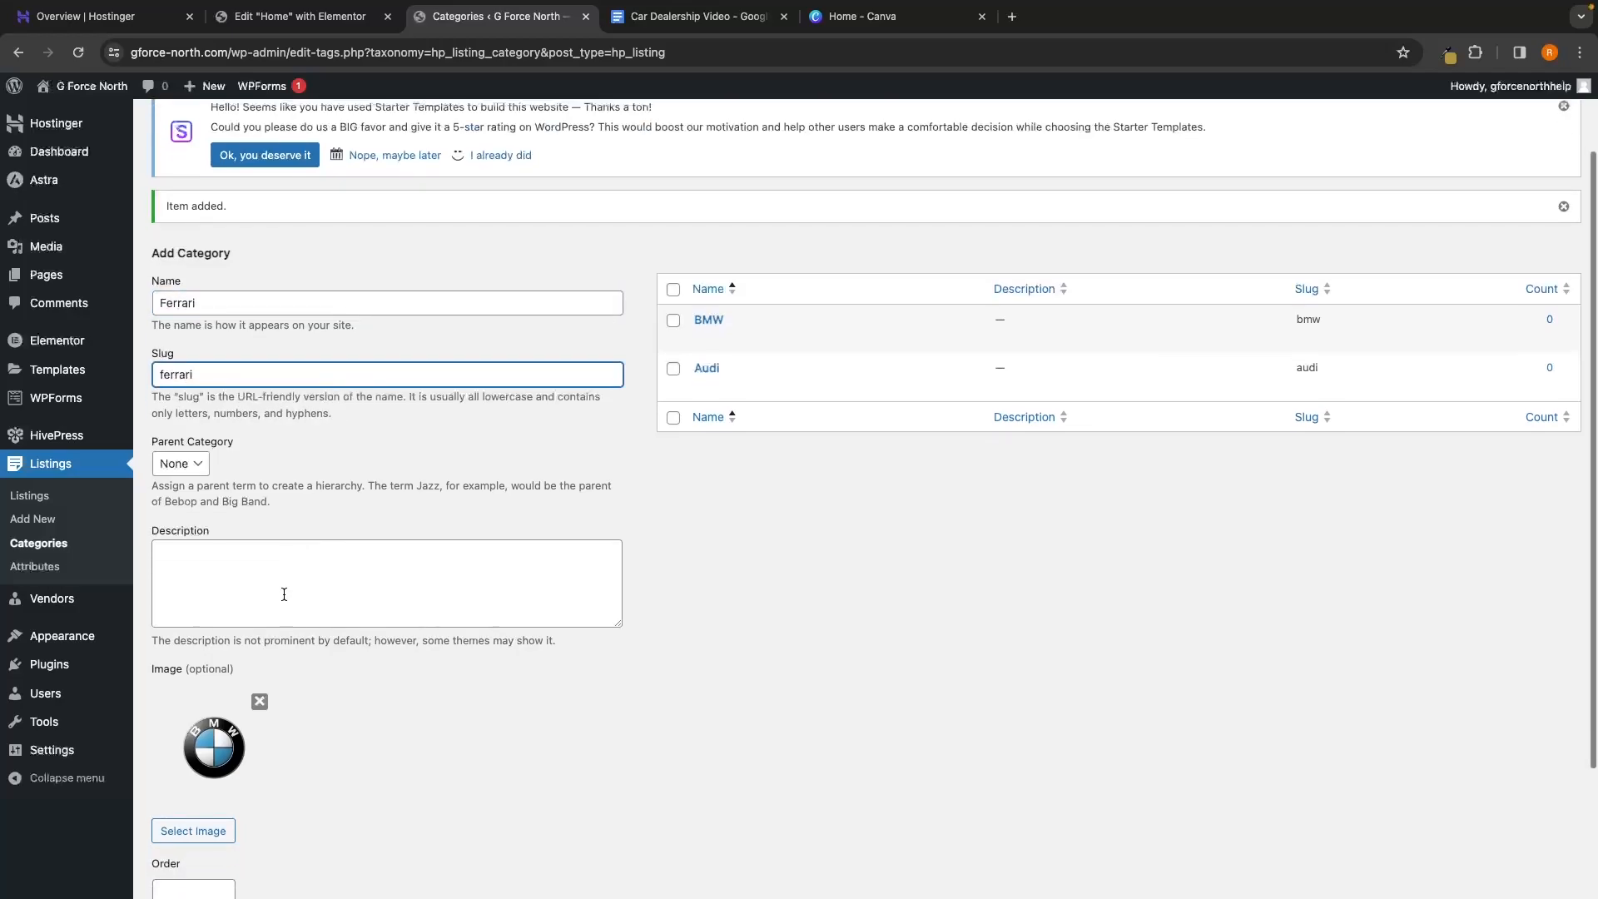
click(268, 605)
click(228, 662)
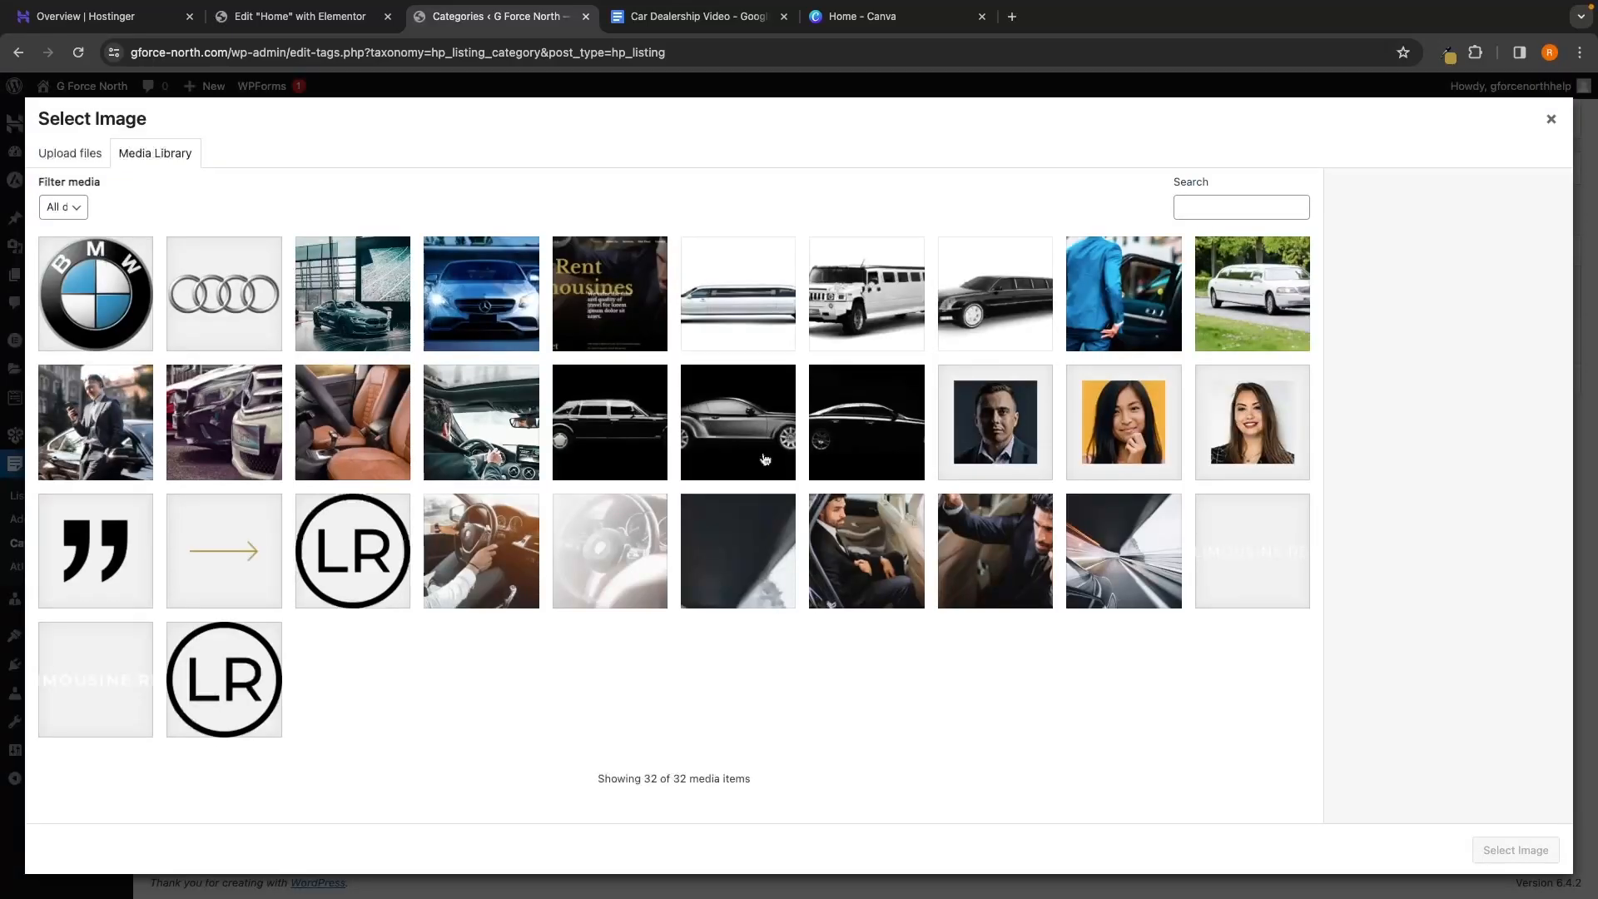
click(98, 159)
click(762, 456)
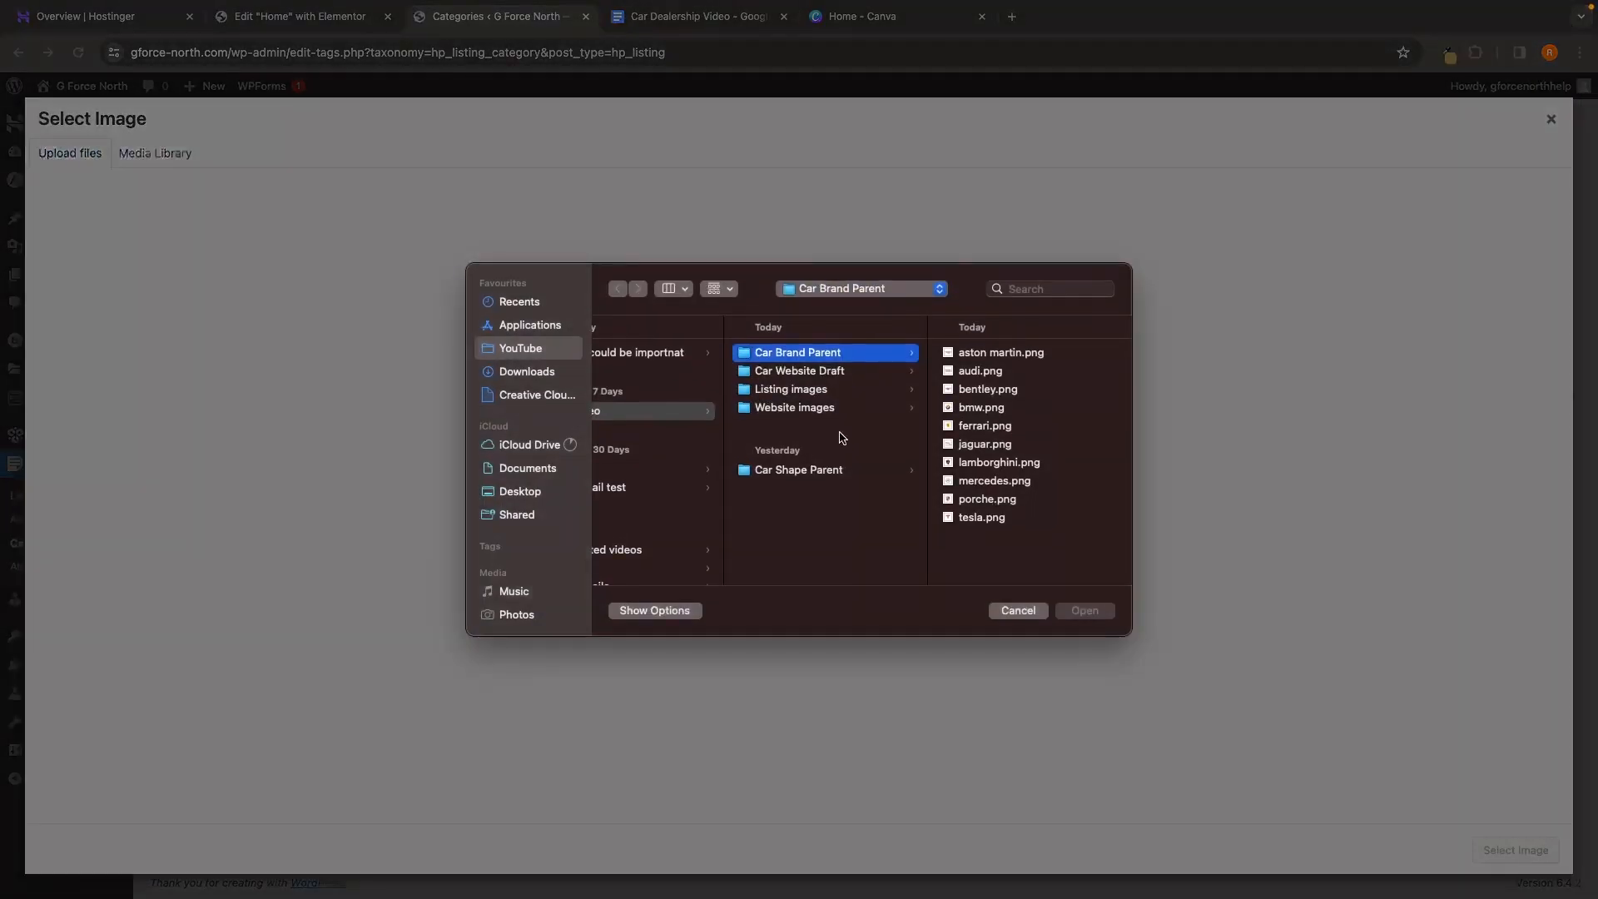
click(1002, 427)
click(1080, 610)
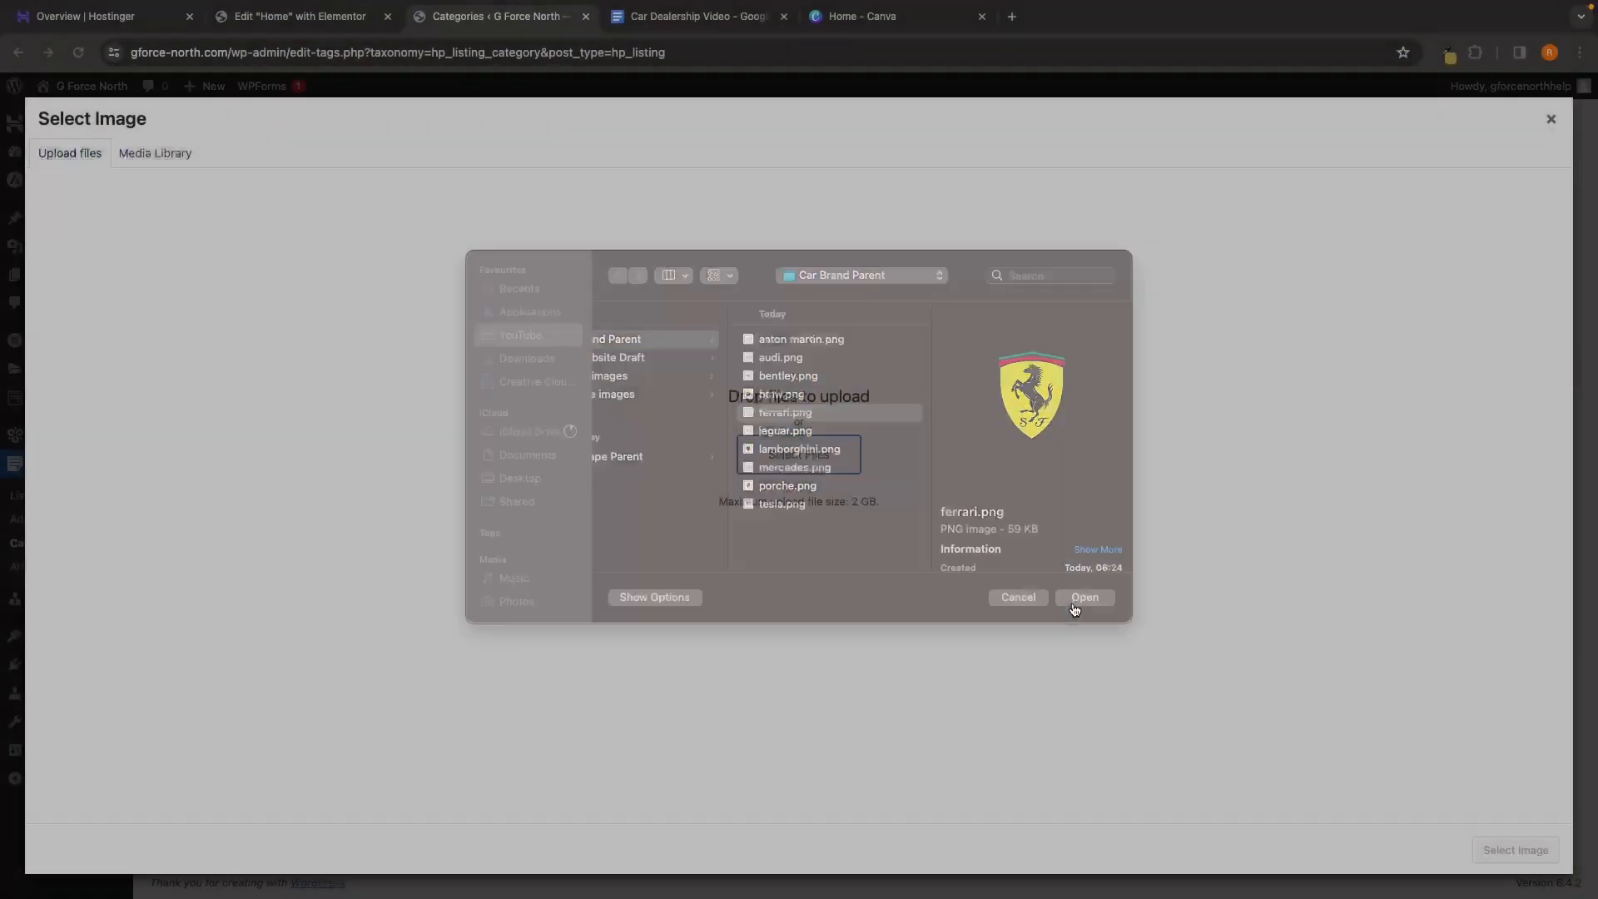
click(1516, 850)
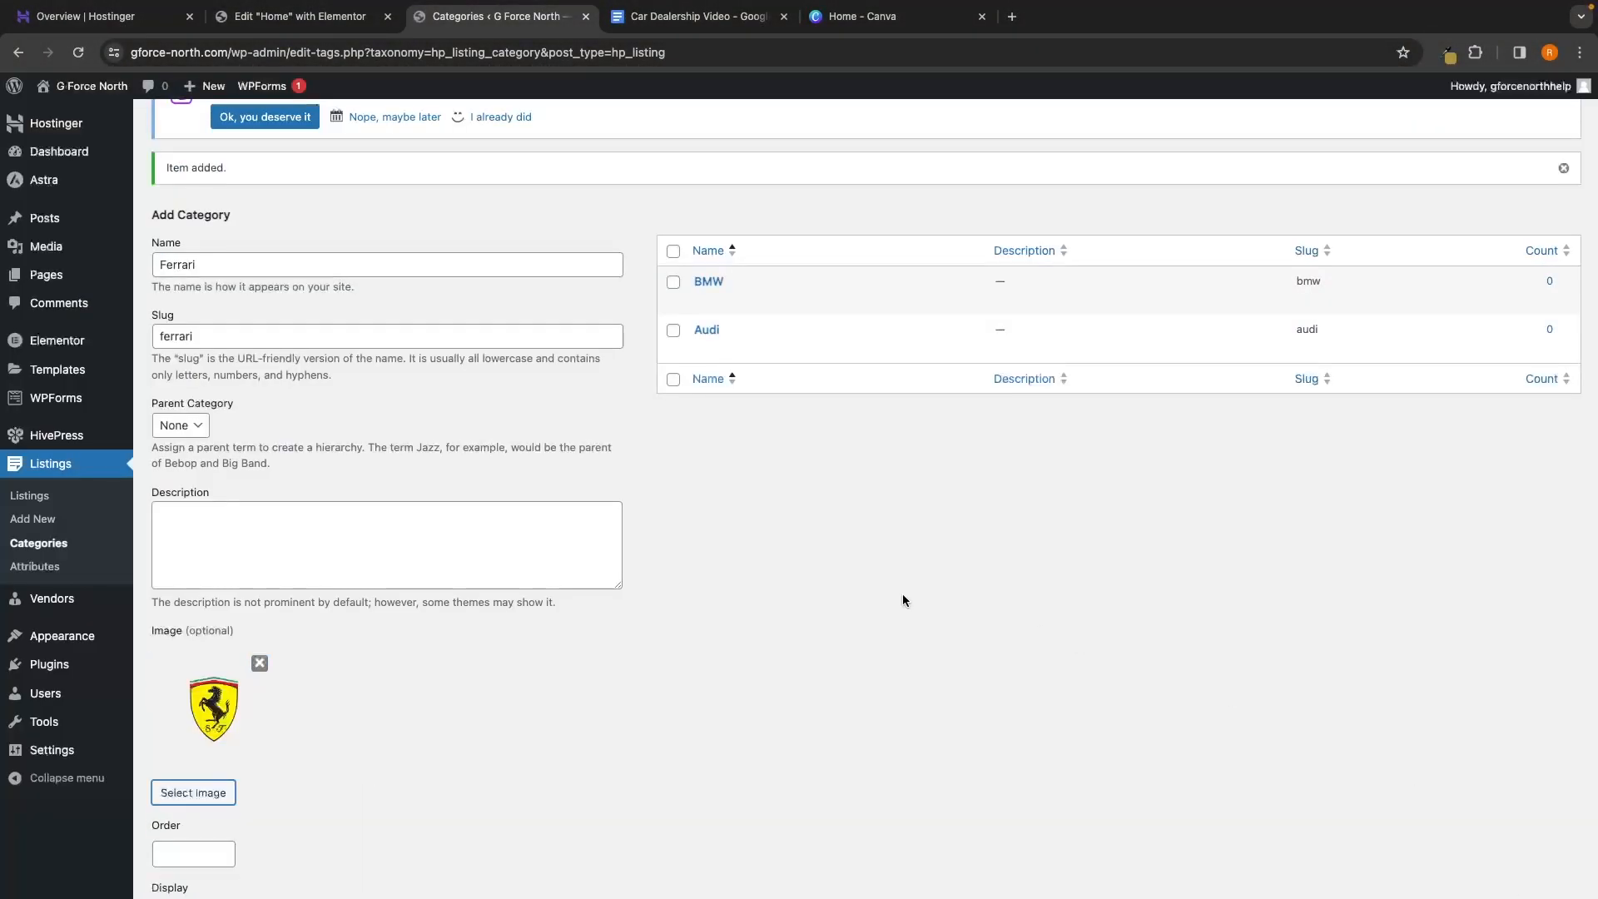
scroll(350, 706, down, 2)
click(196, 832)
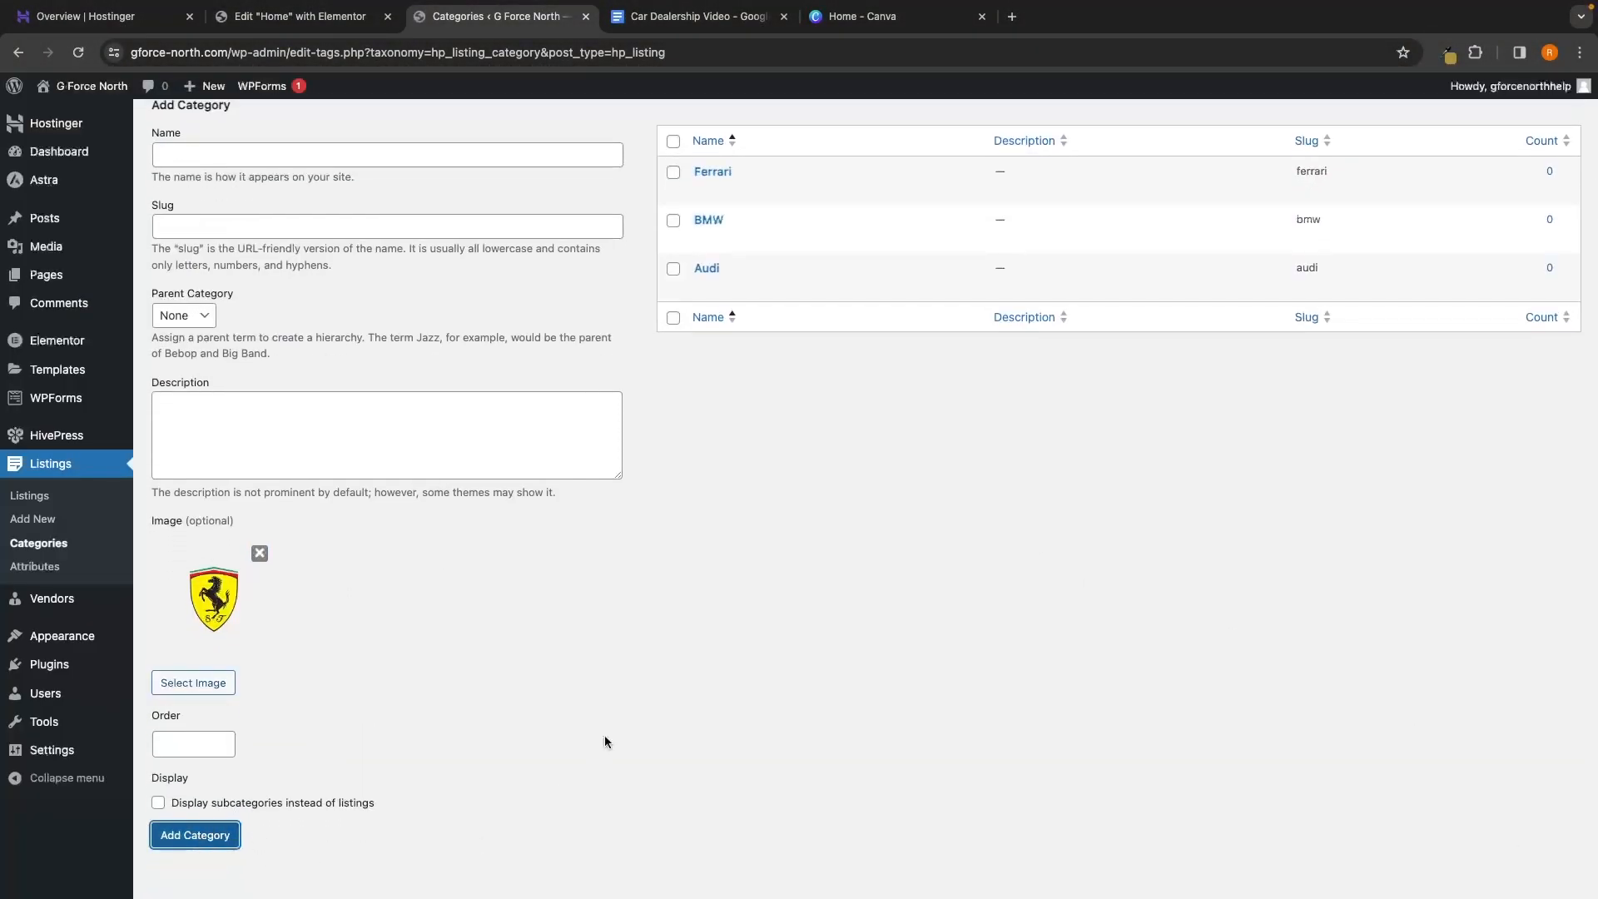
scroll(699, 512, up, 1)
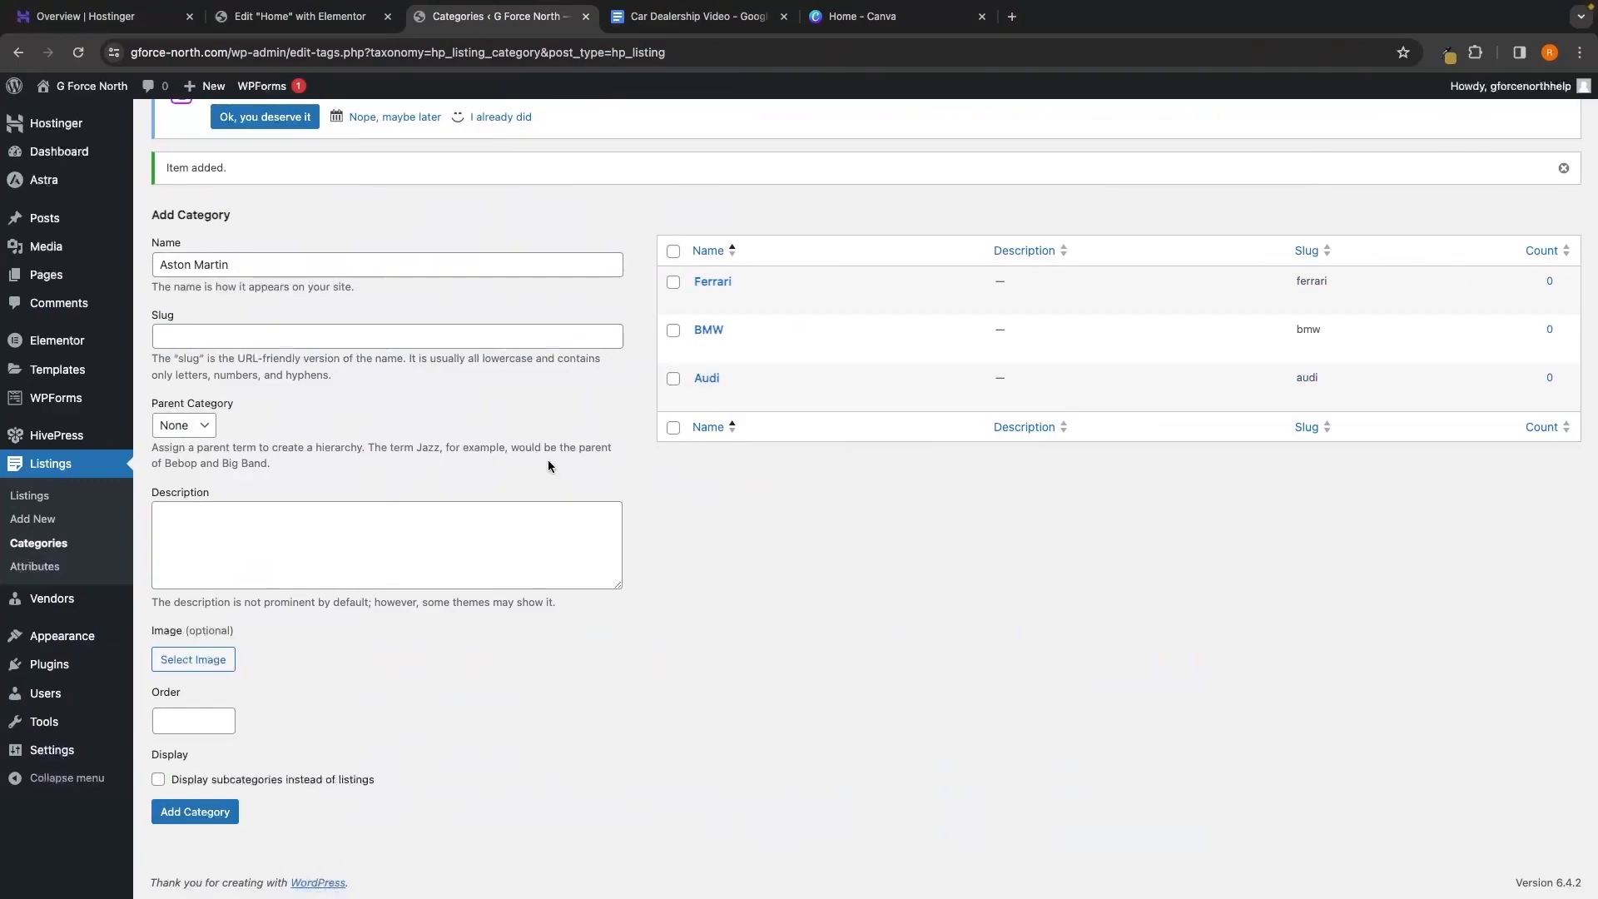
Give Aston Martin the slug astonmartin, then add Bentley, Jaguar, Lamborghini, Mercedes Benz, Porche and Tesla
drag(161, 262, 287, 261)
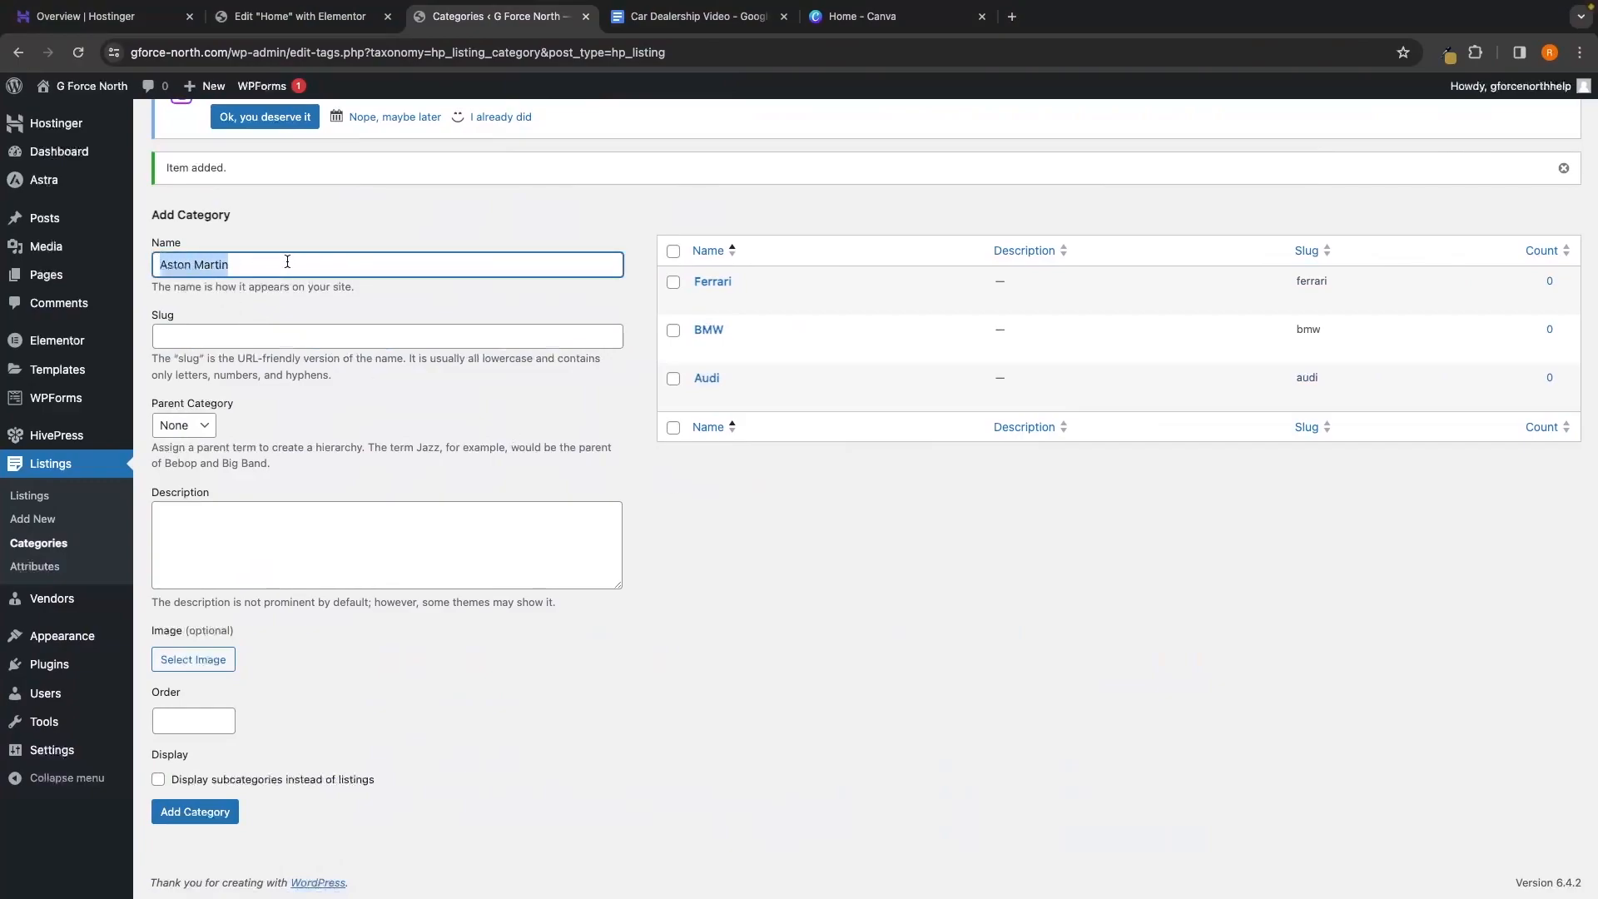
click(288, 261)
click(217, 332)
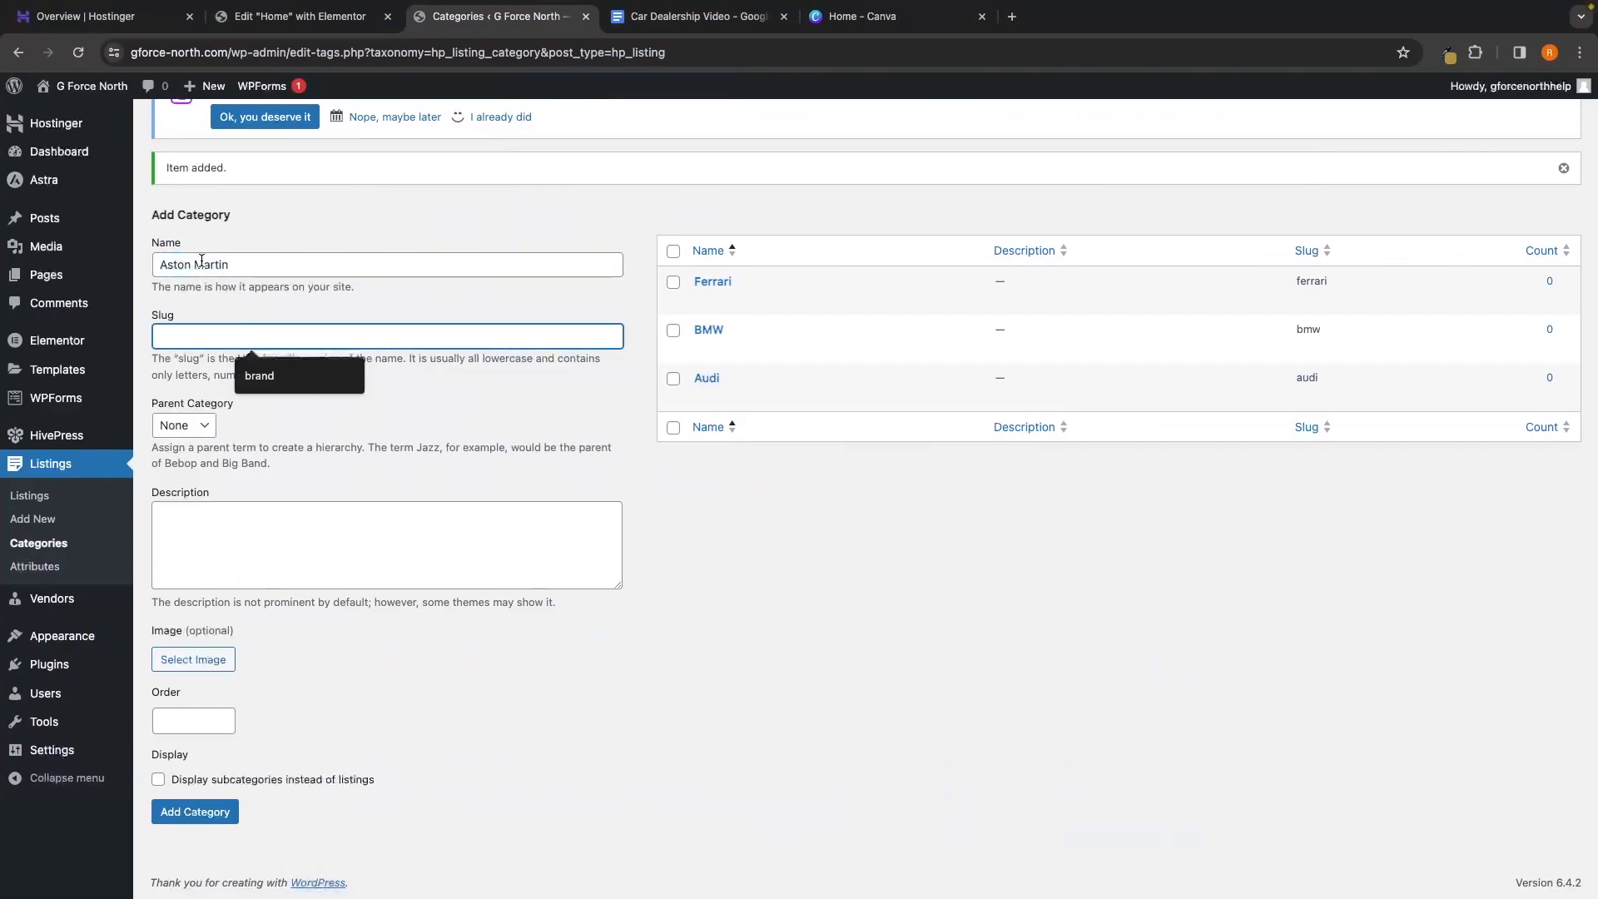
text(astonmartin)
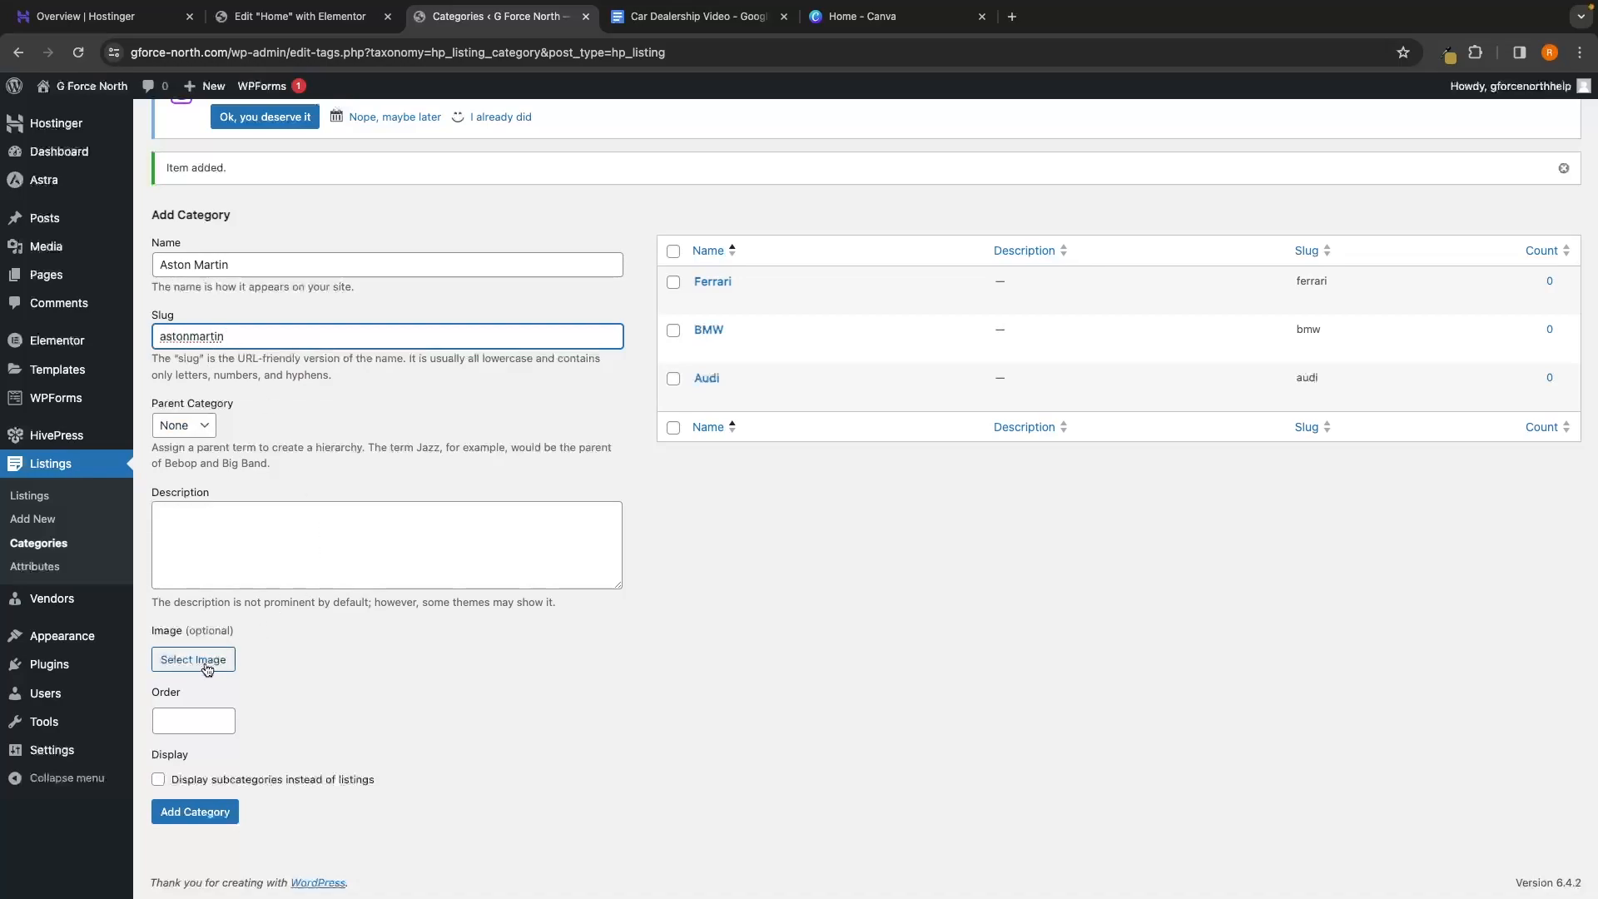
click(488, 629)
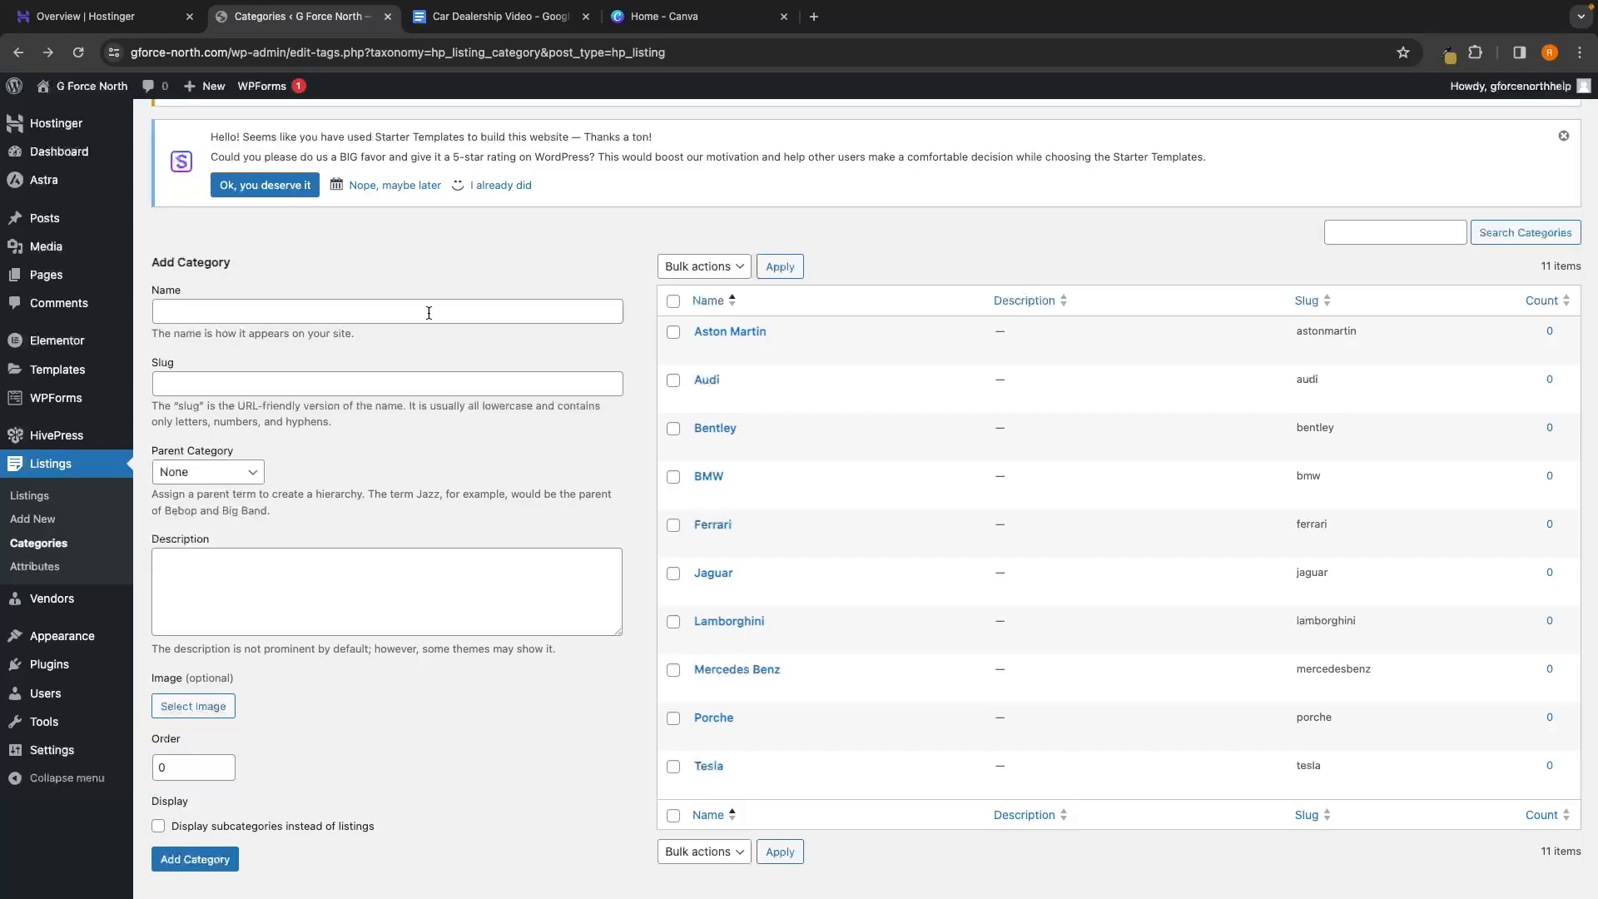
Visit the live site and scroll to Shop by brand, showing Aston Martin, Audi, BMW and Porsche logos
mouse_move(75, 97)
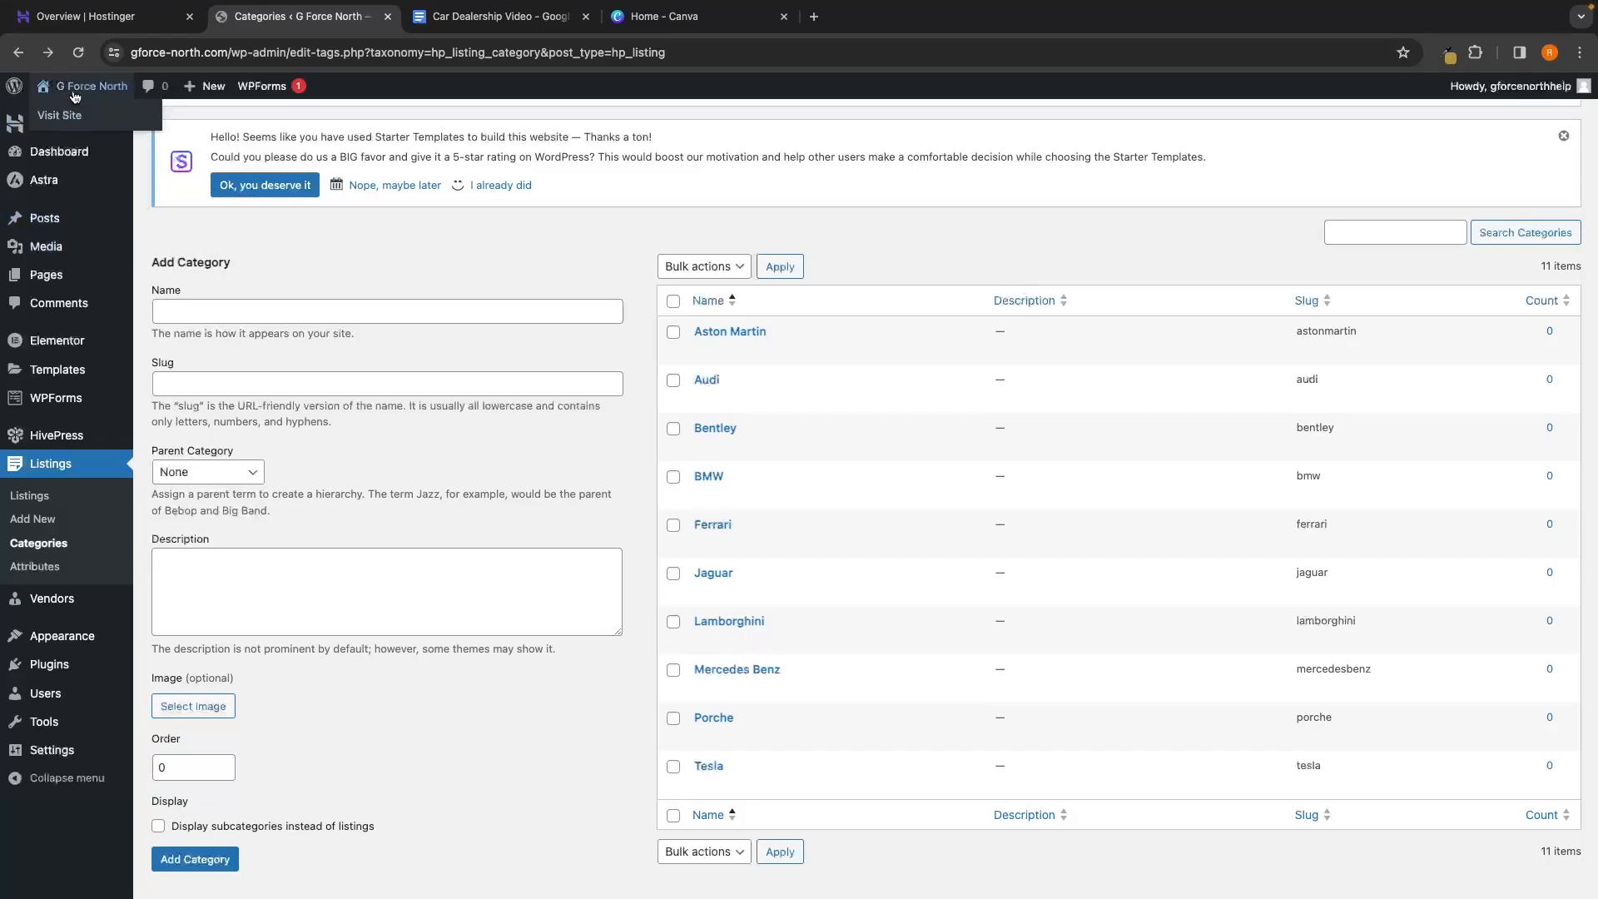
click(81, 96)
scroll(633, 345, down, 5)
scroll(632, 346, down, 4)
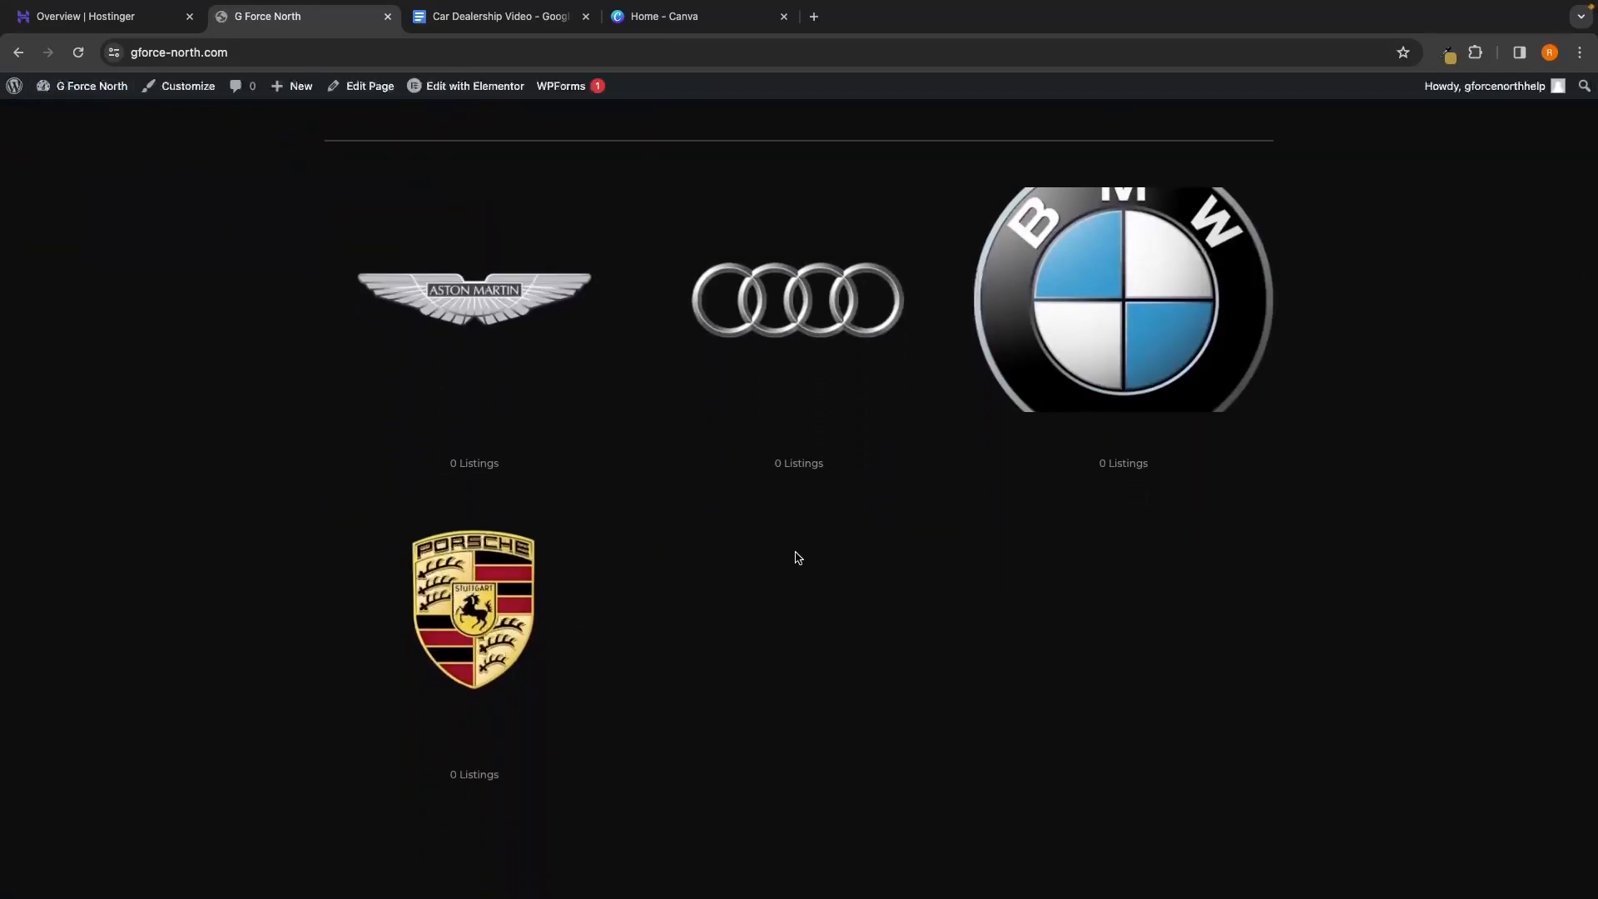
scroll(882, 541, down, 2)
scroll(813, 521, down, 2)
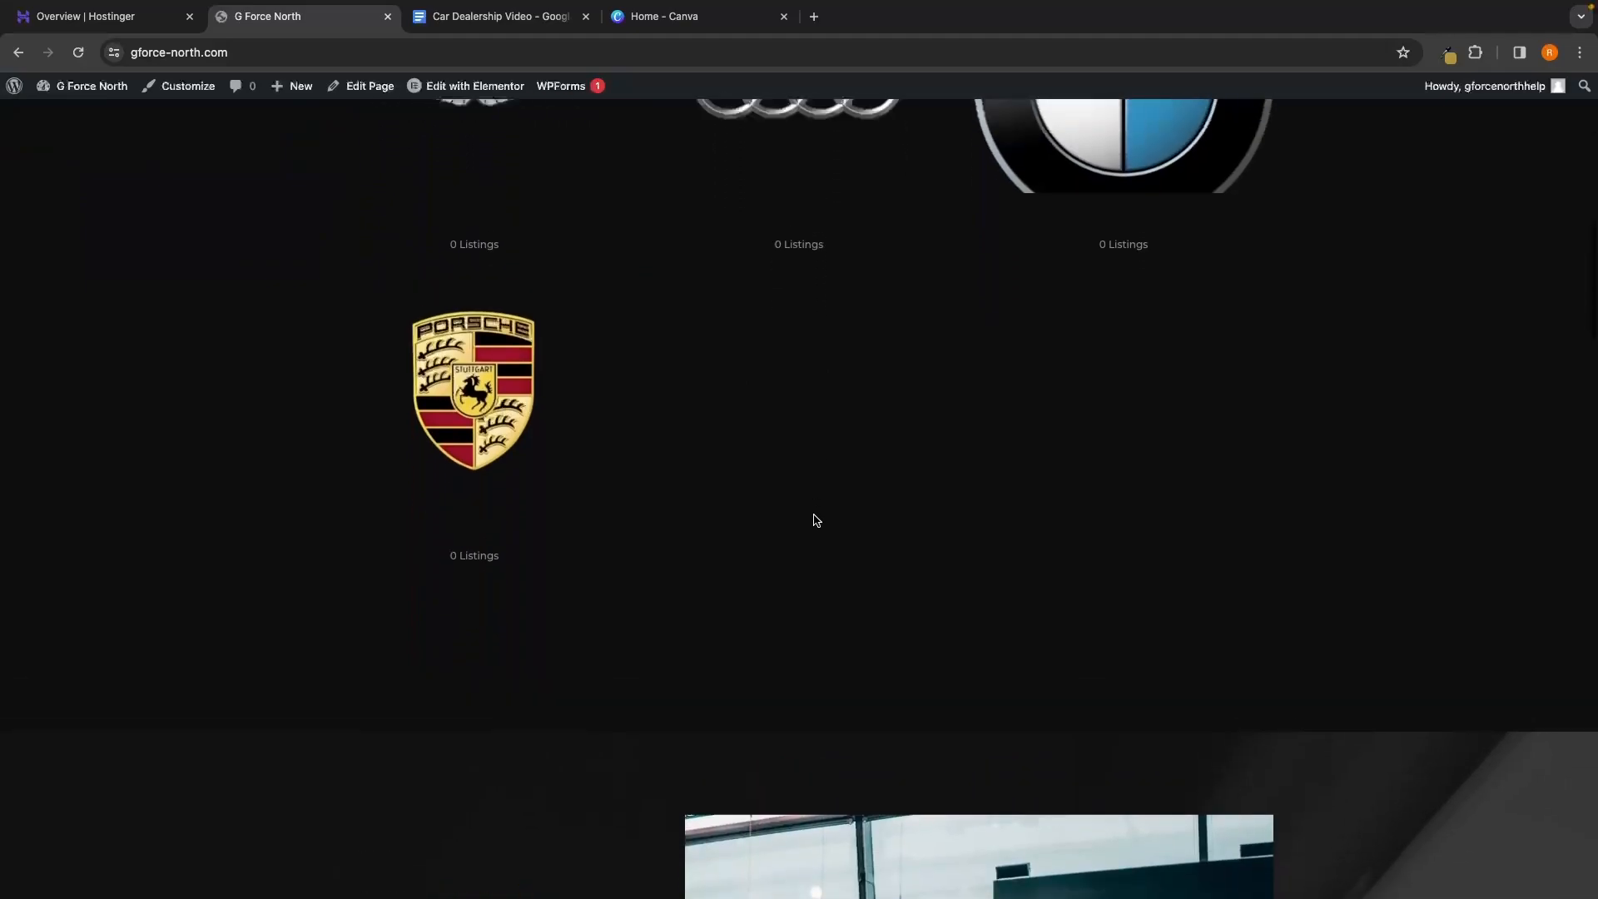
scroll(814, 521, up, 3)
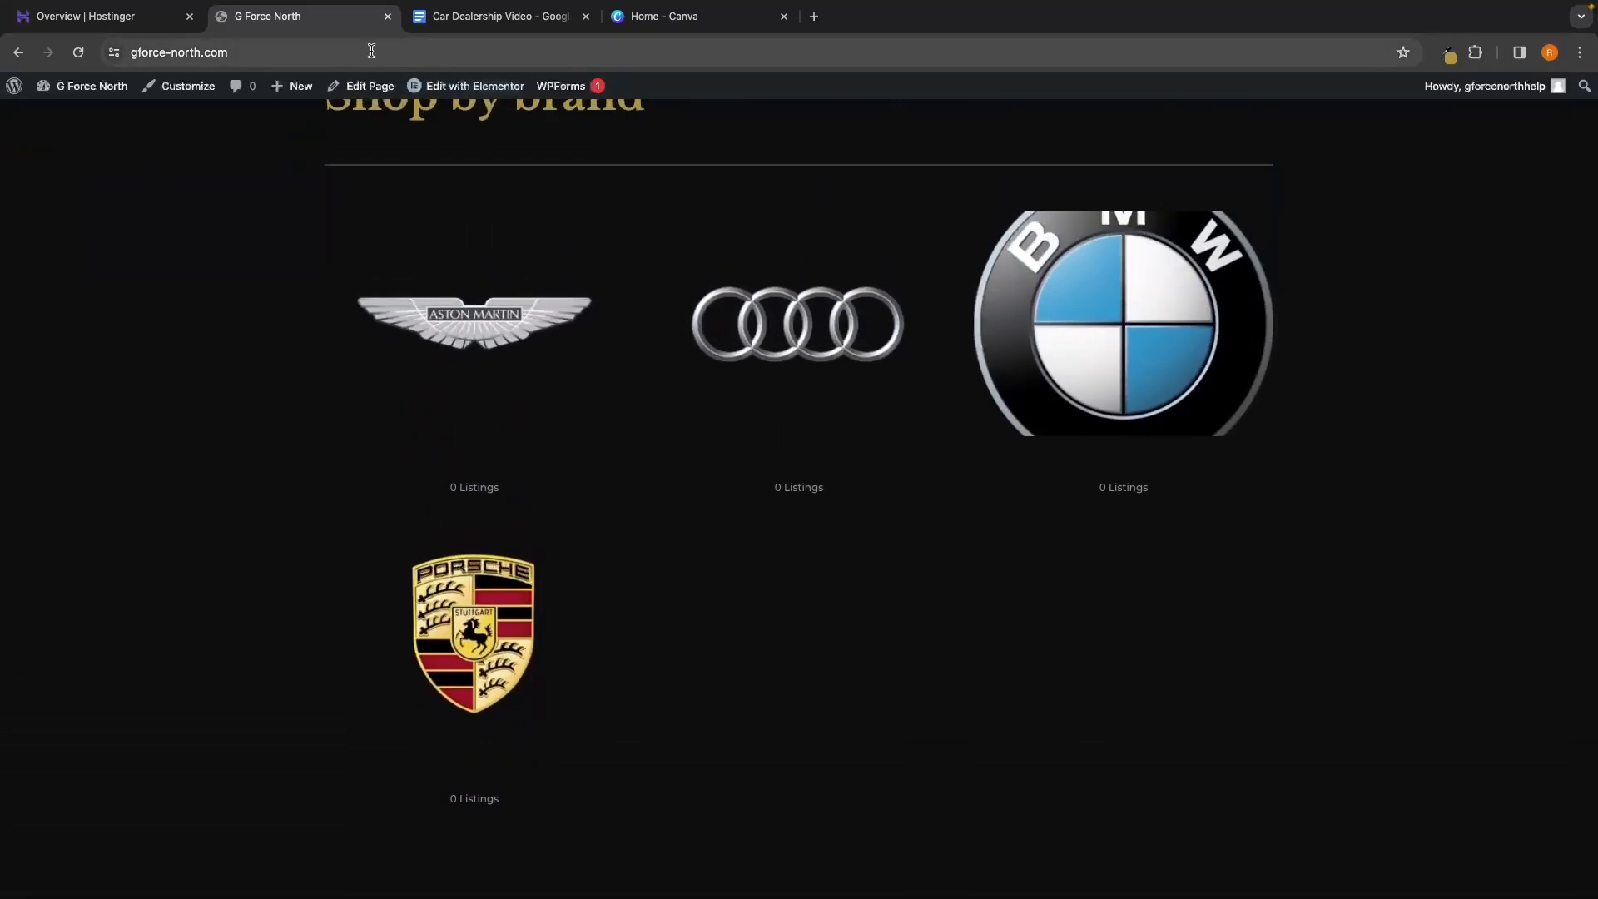
Return from the front end to the admin's Listings > Categories page
click(15, 86)
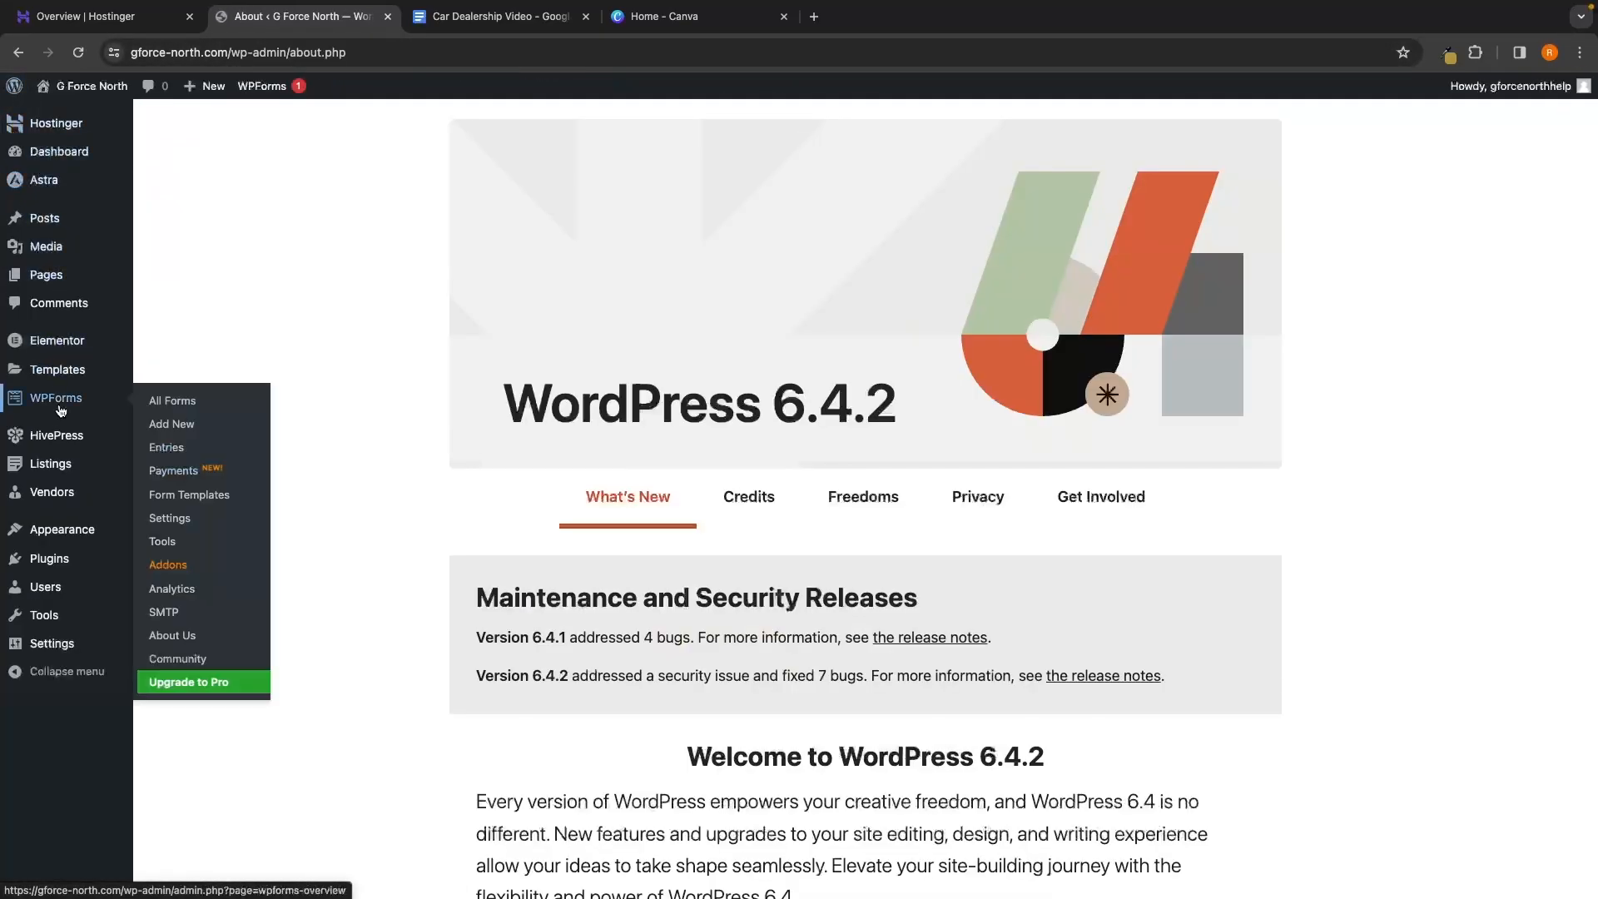
mouse_move(56, 480)
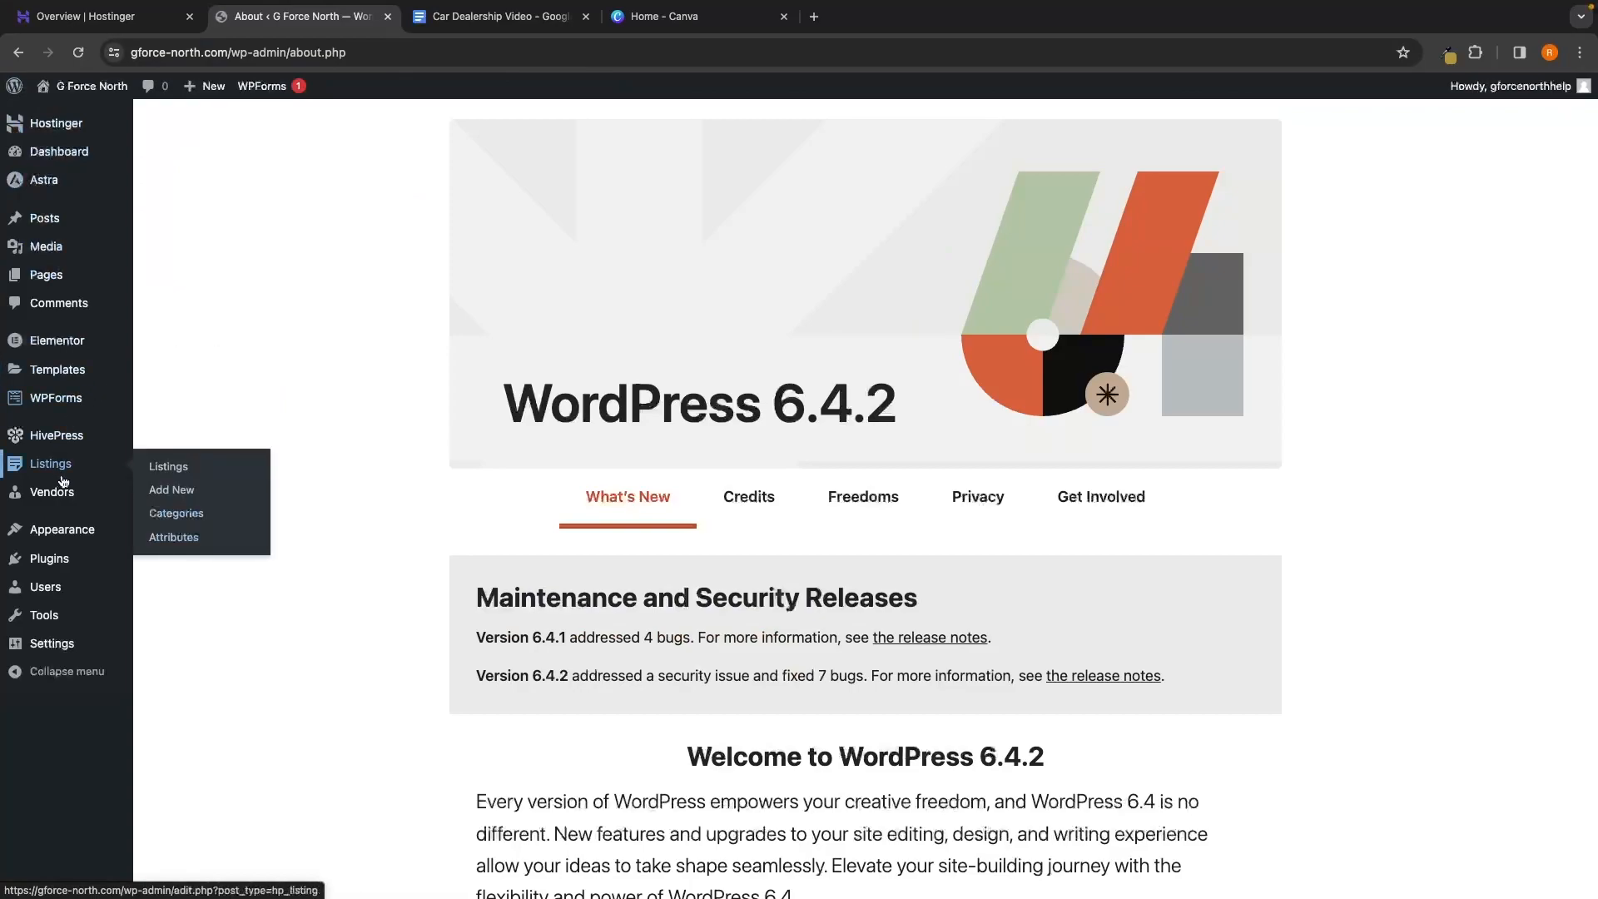
click(171, 514)
scroll(832, 466, down, 2)
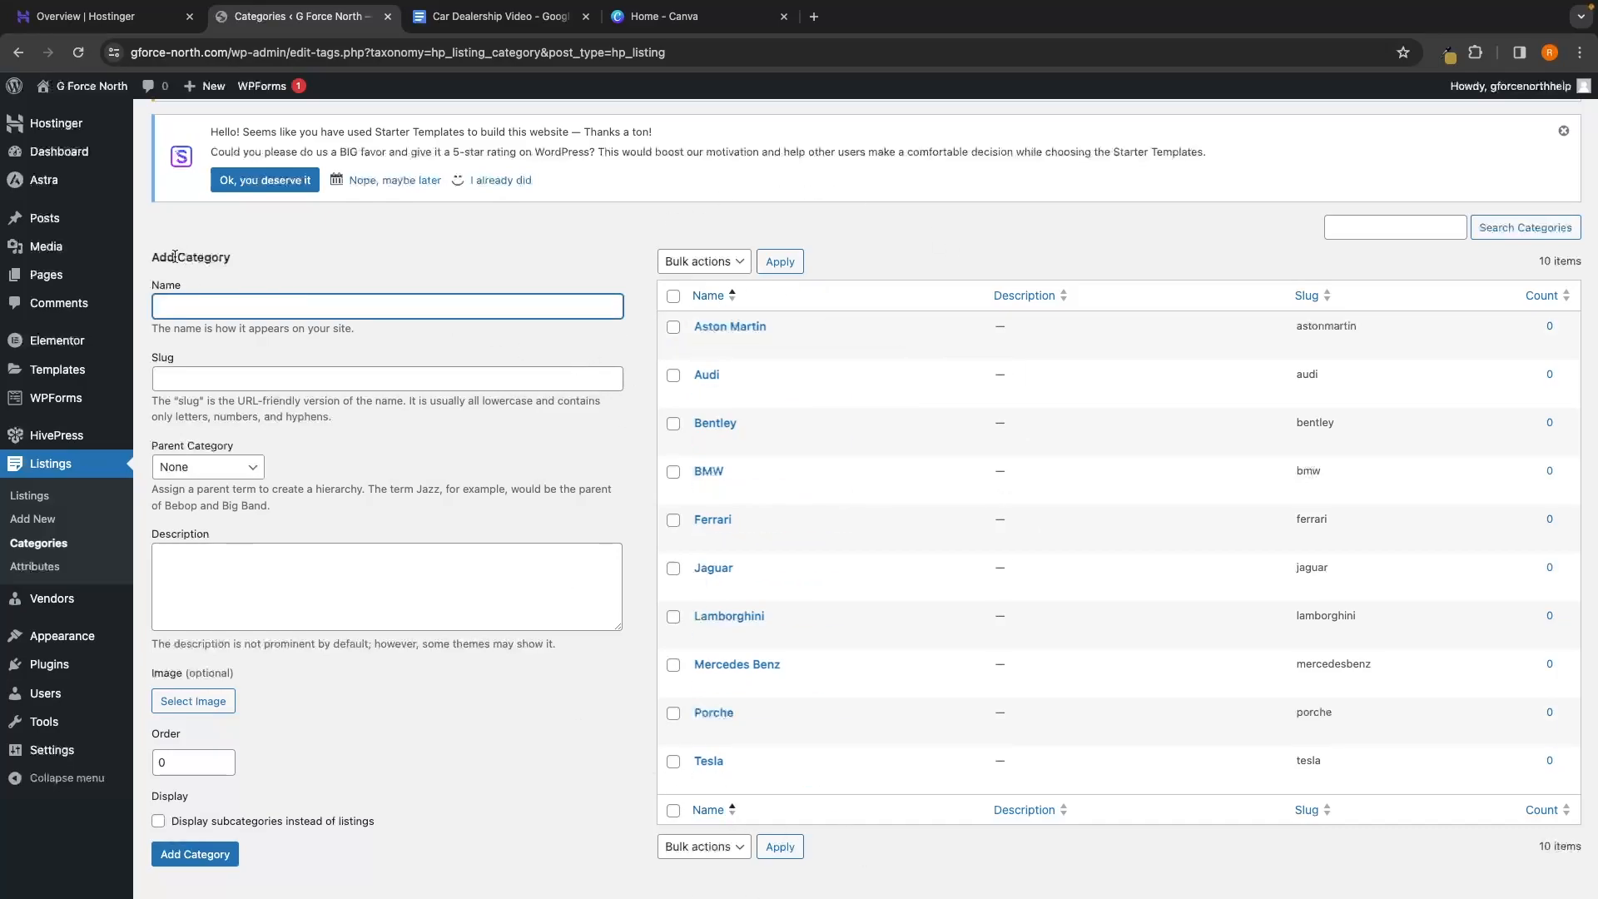
Create a Brands category with slug brands and 'Display subcategories instead of listings' ticked
text(Brands)
click(243, 376)
text(brands)
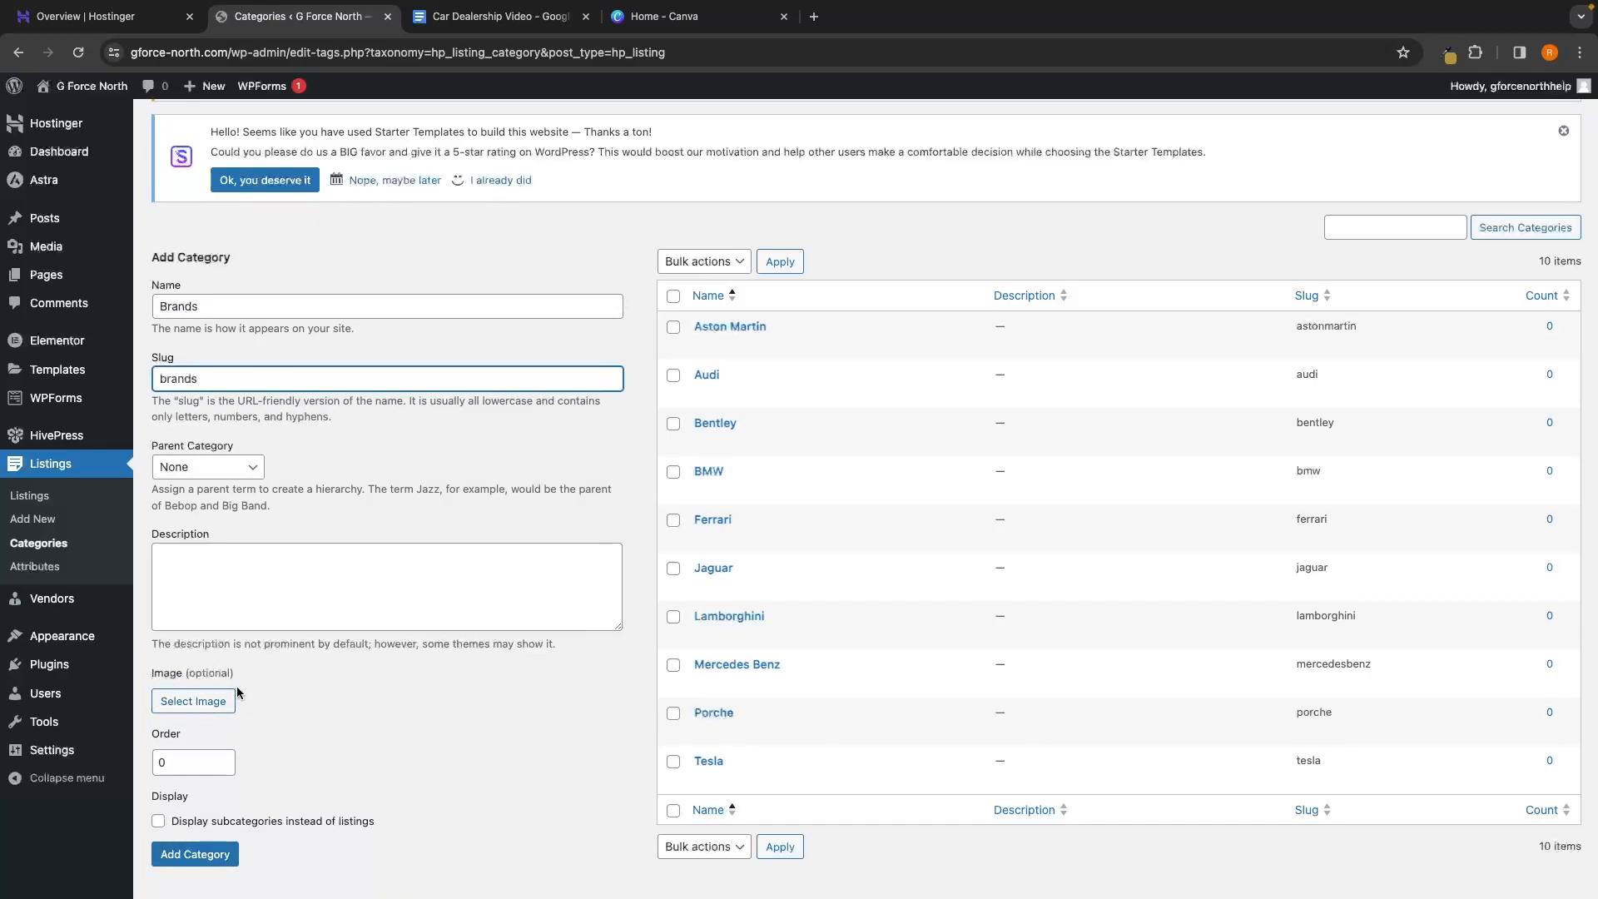
scroll(236, 686, down, 1)
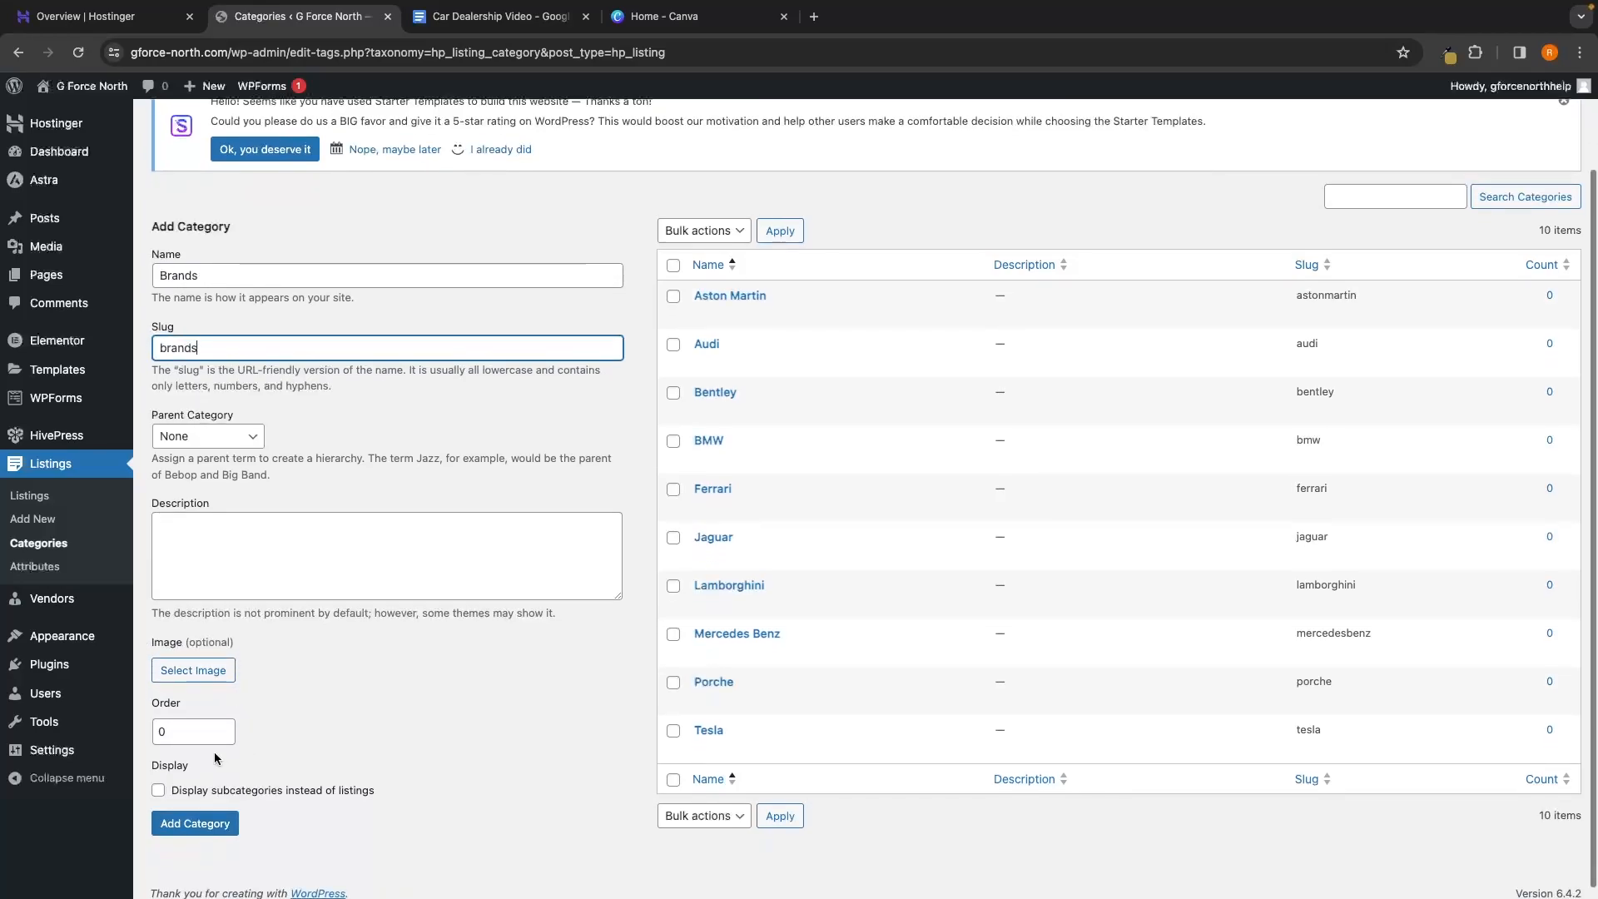
click(176, 795)
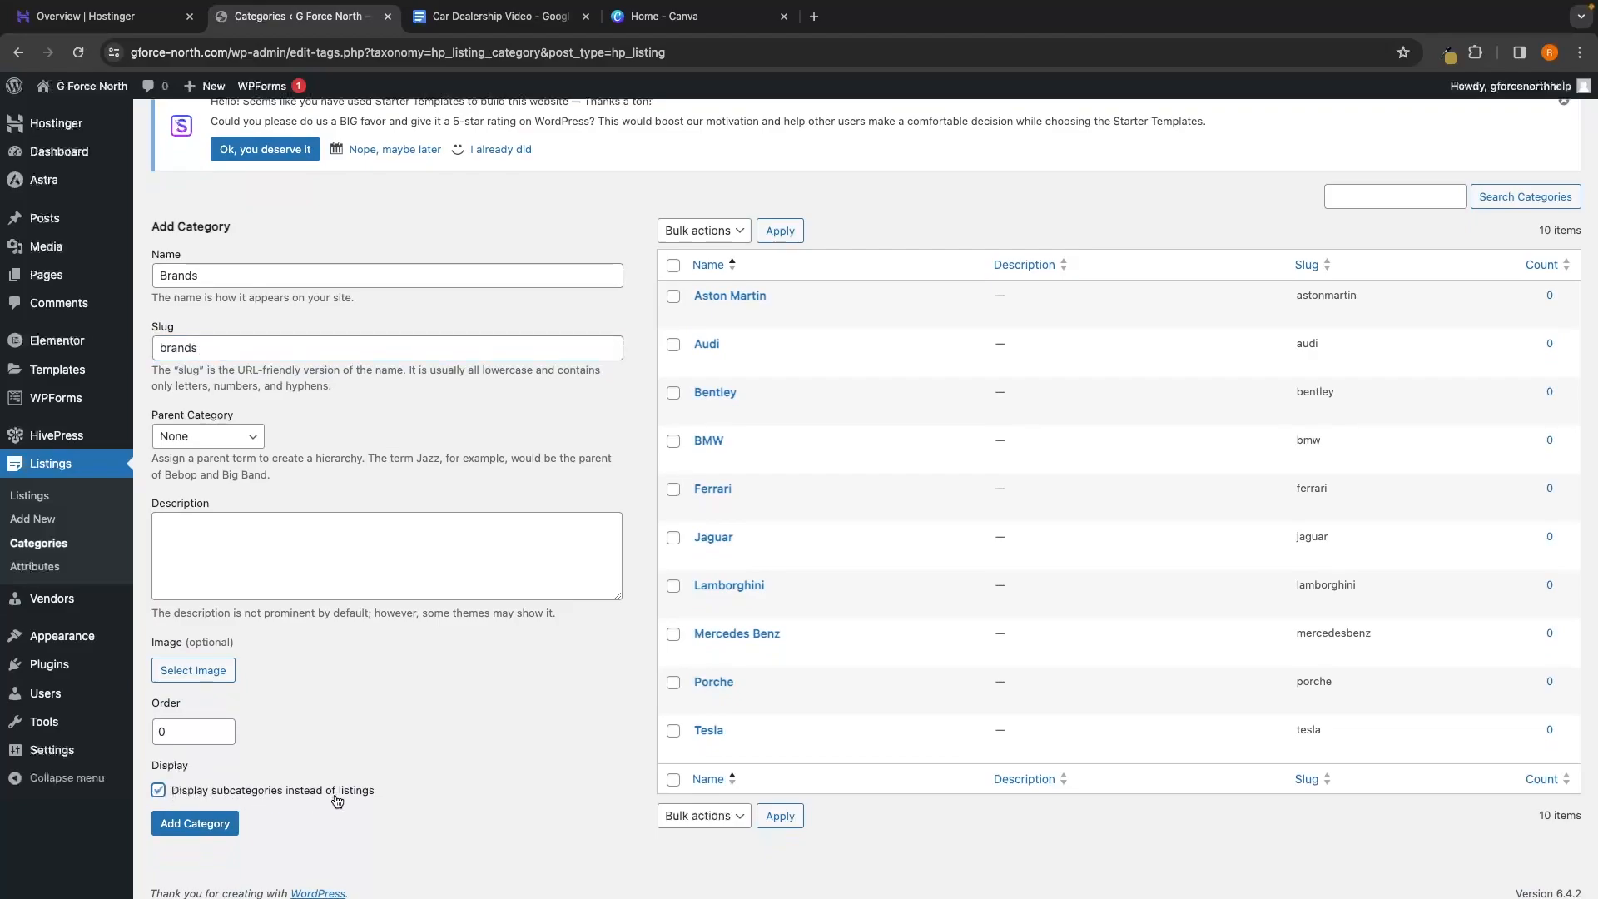
scroll(373, 801, up, 1)
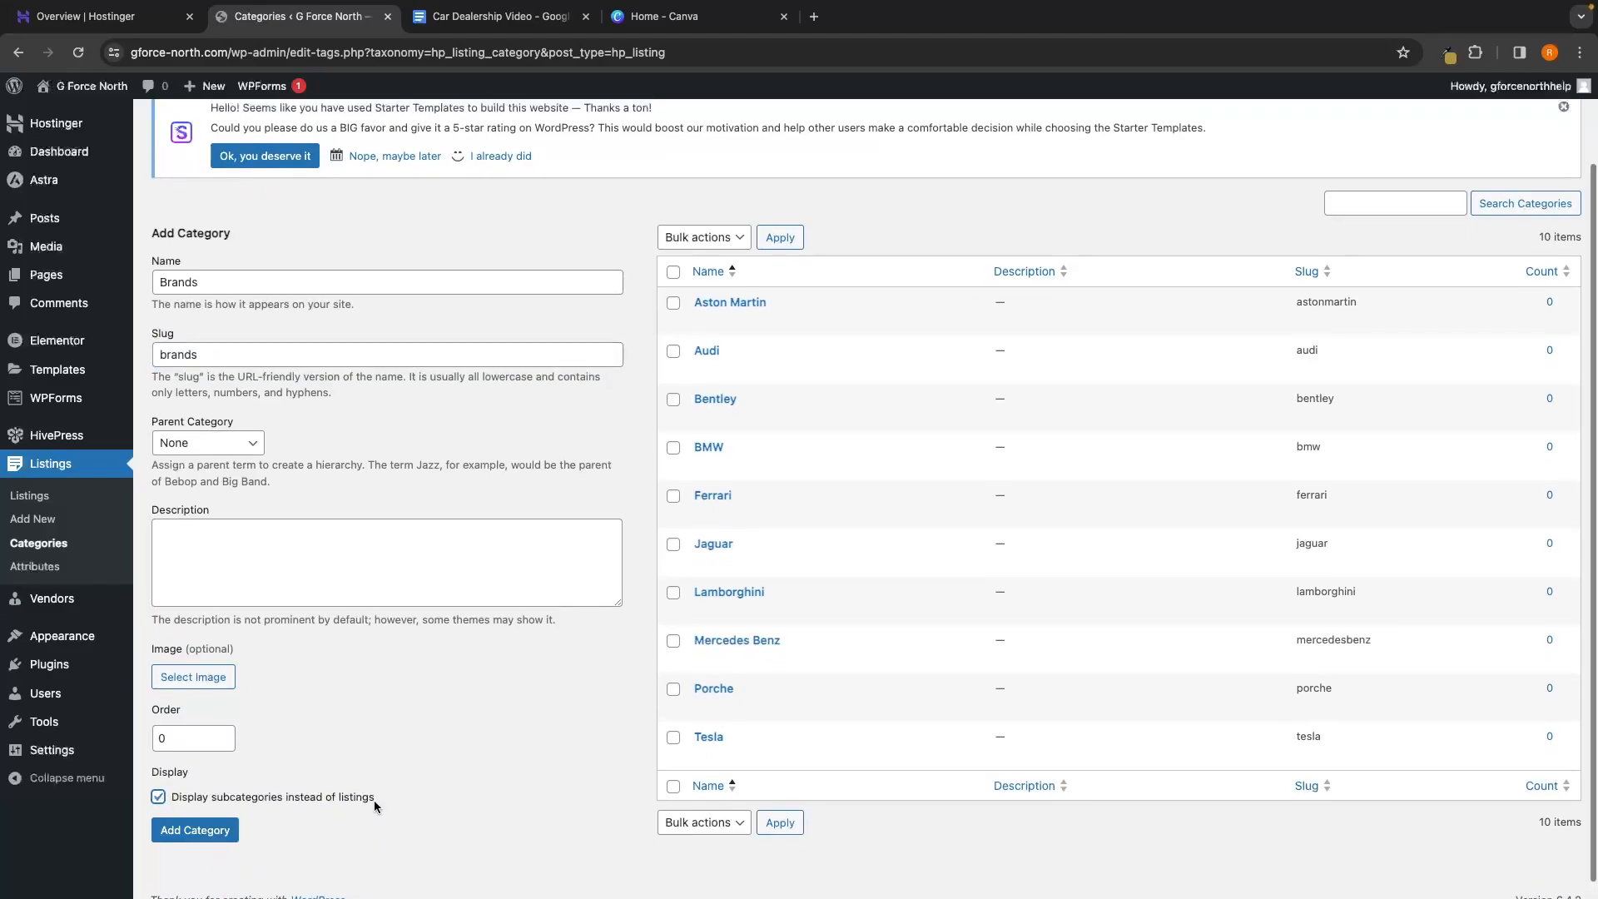
mouse_move(690, 405)
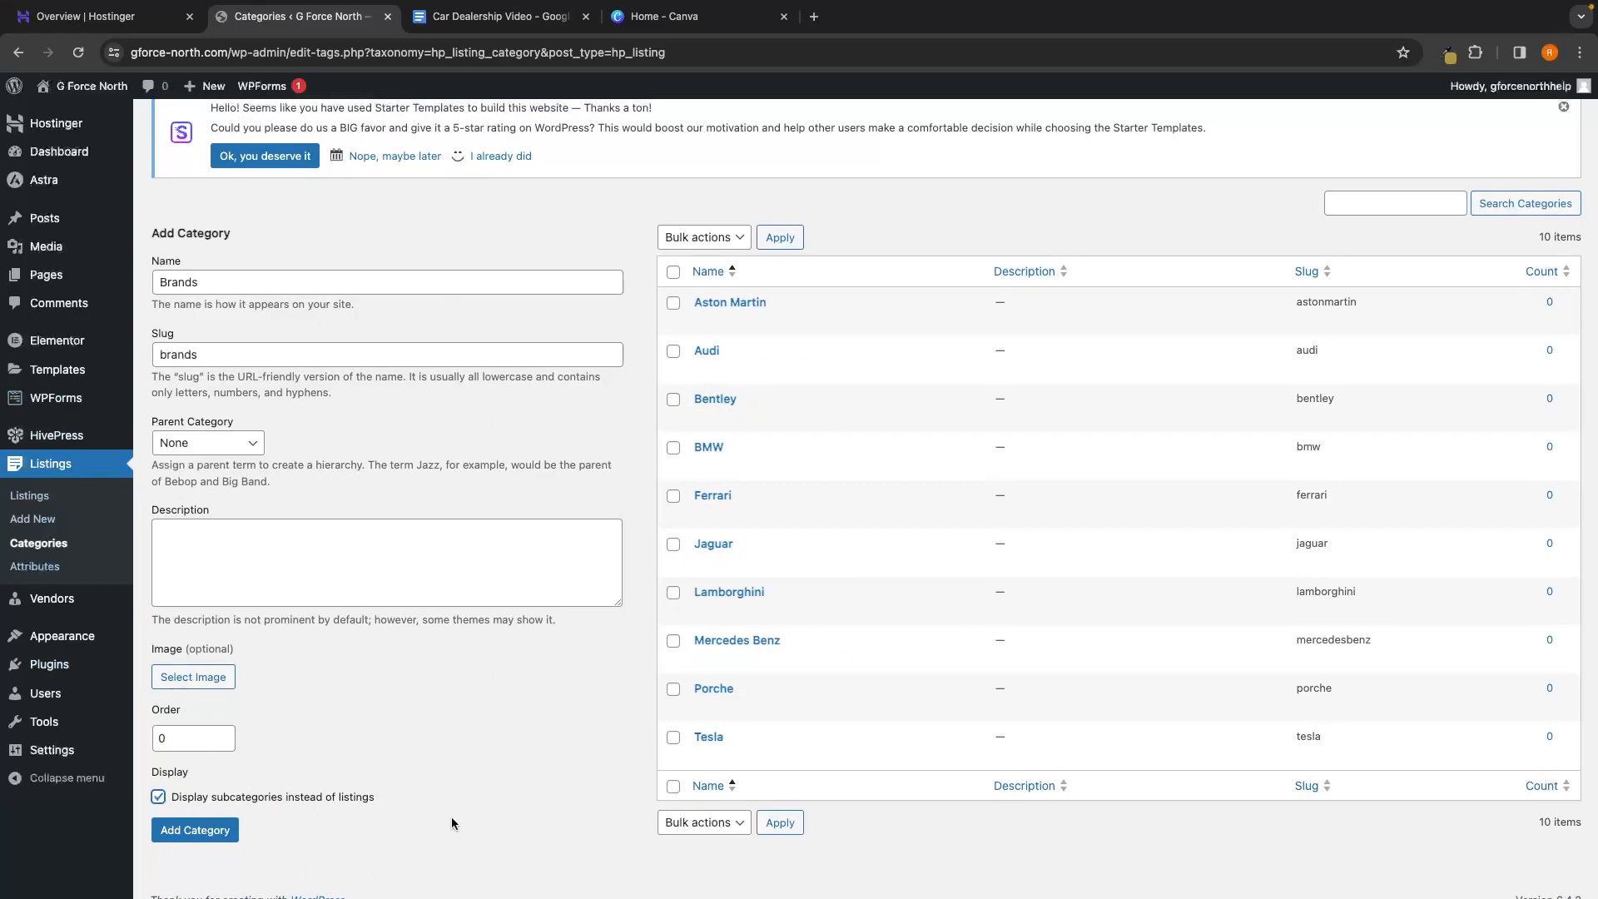
click(177, 833)
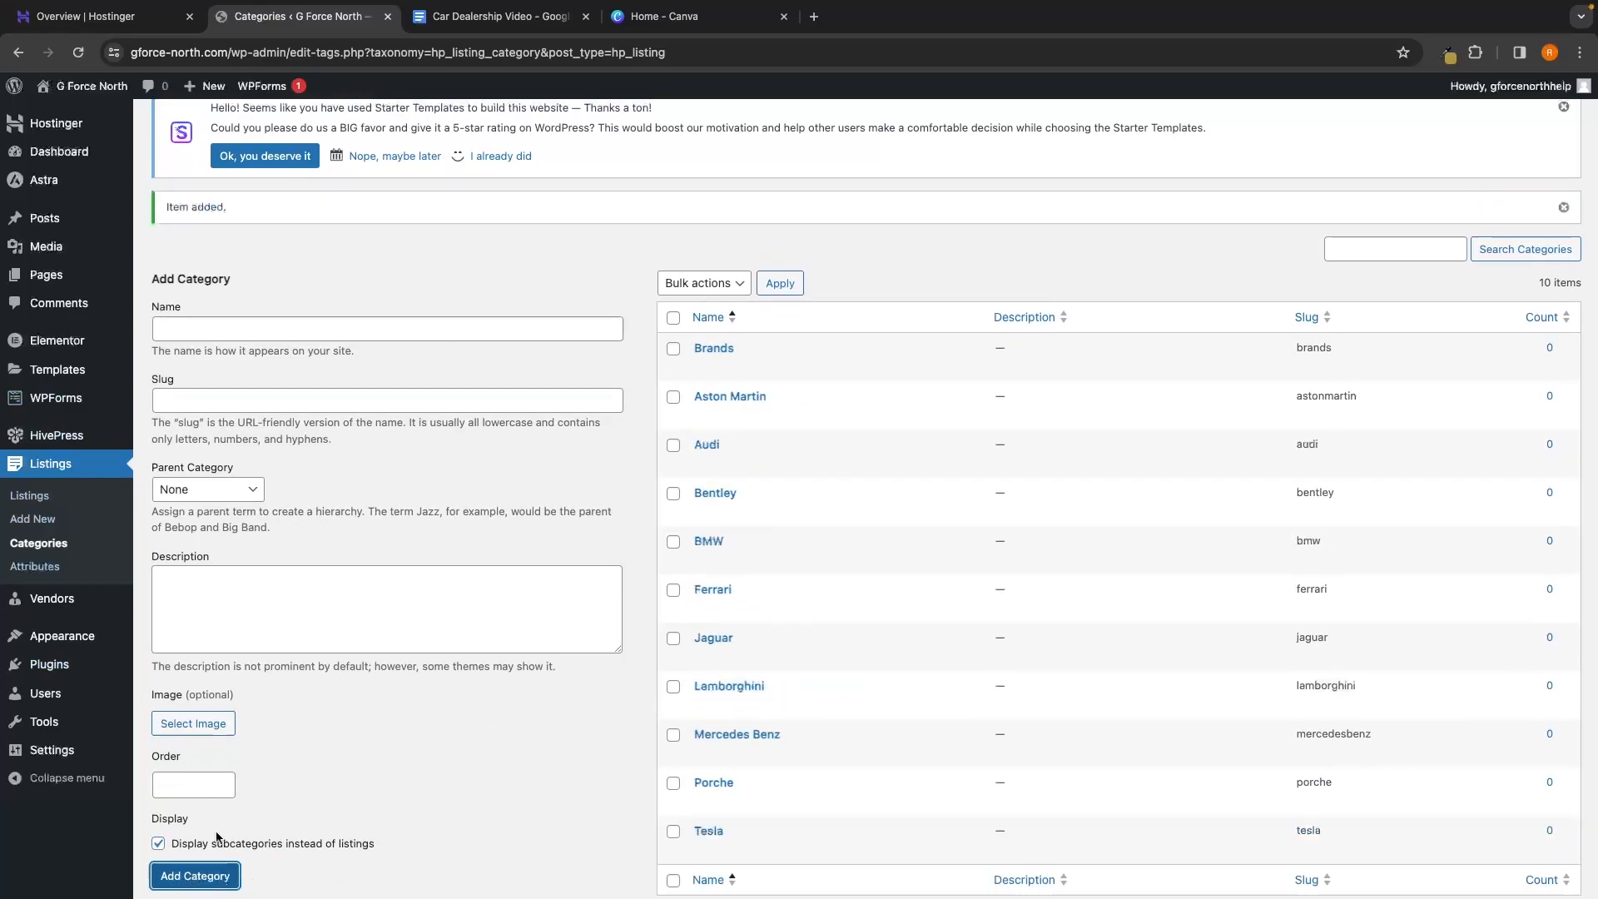
scroll(508, 843, down, 1)
mouse_move(714, 337)
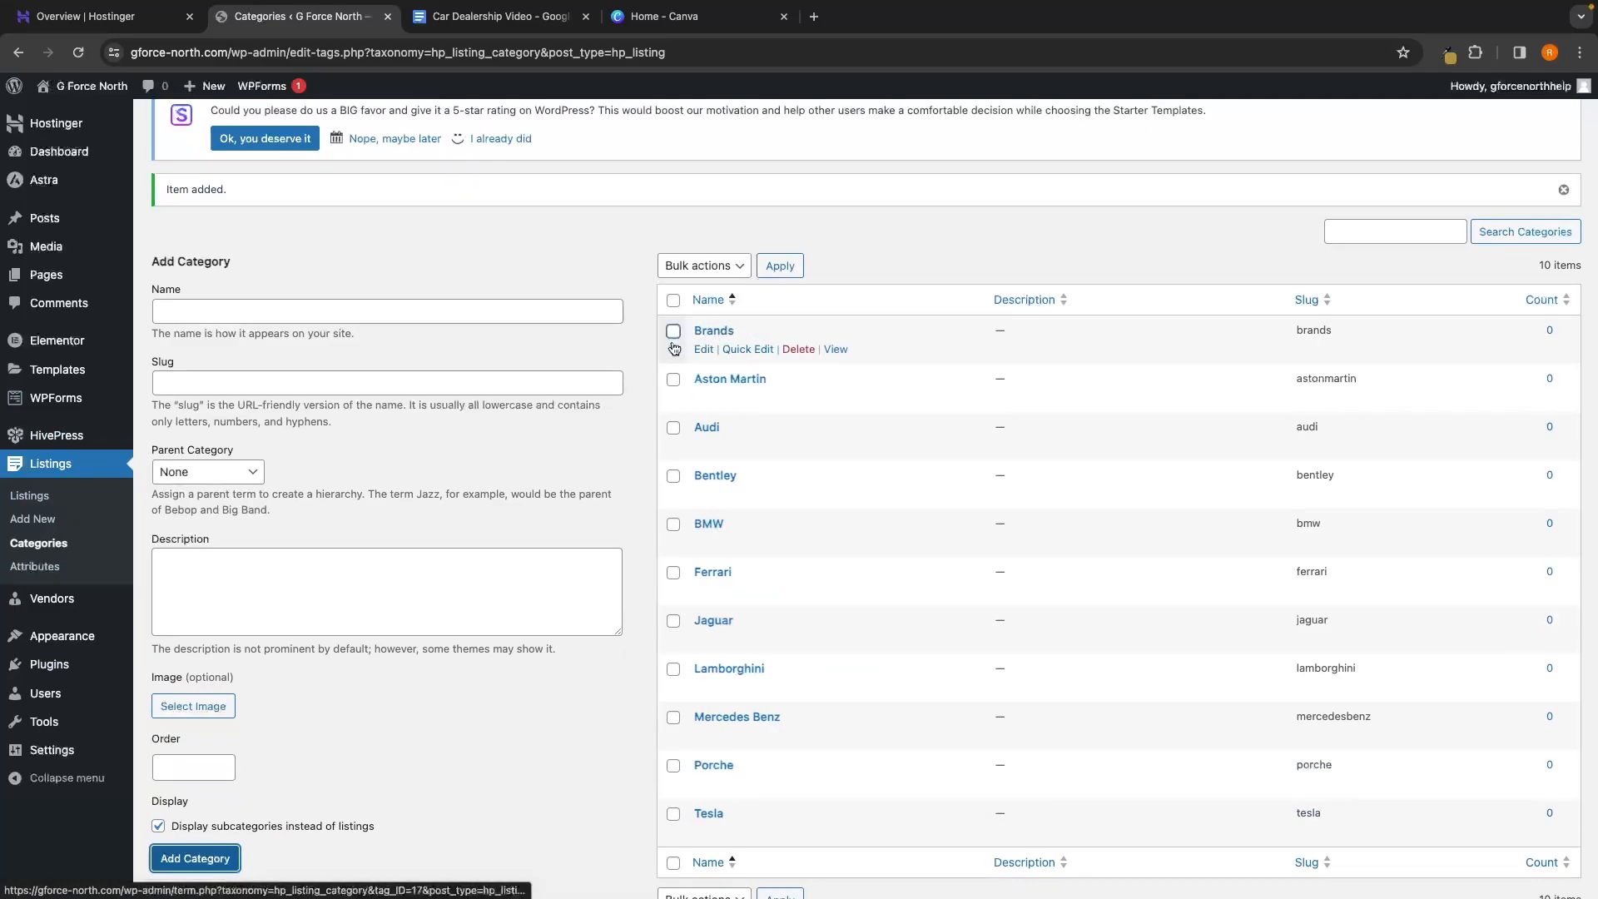
Set Brands as the parent category of Aston Martin and Audi
click(711, 385)
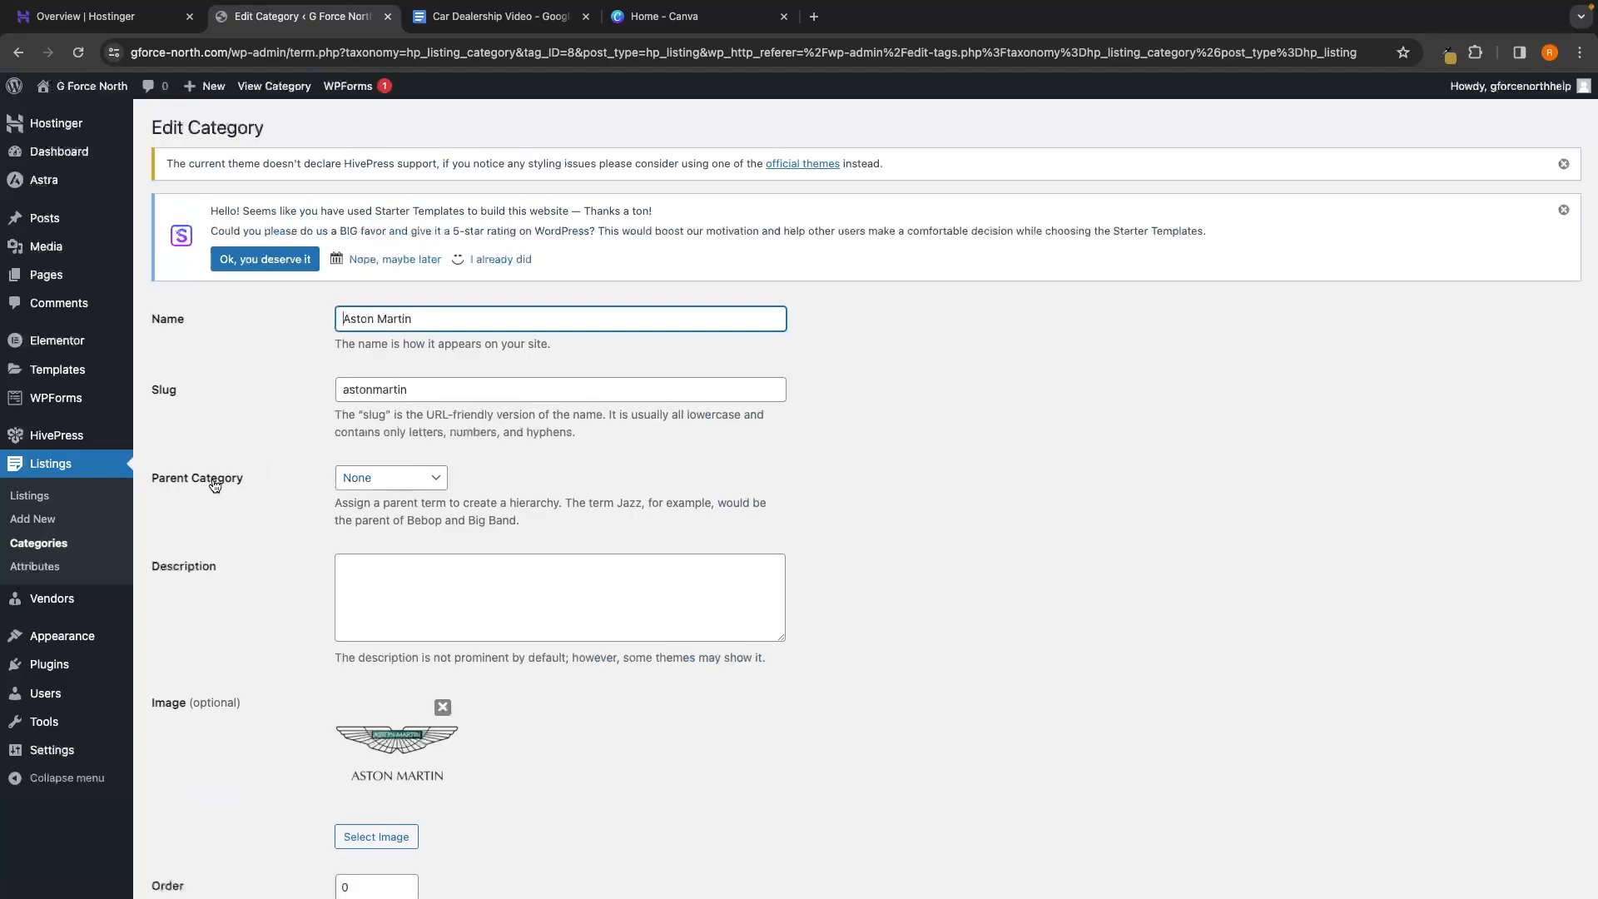
click(348, 481)
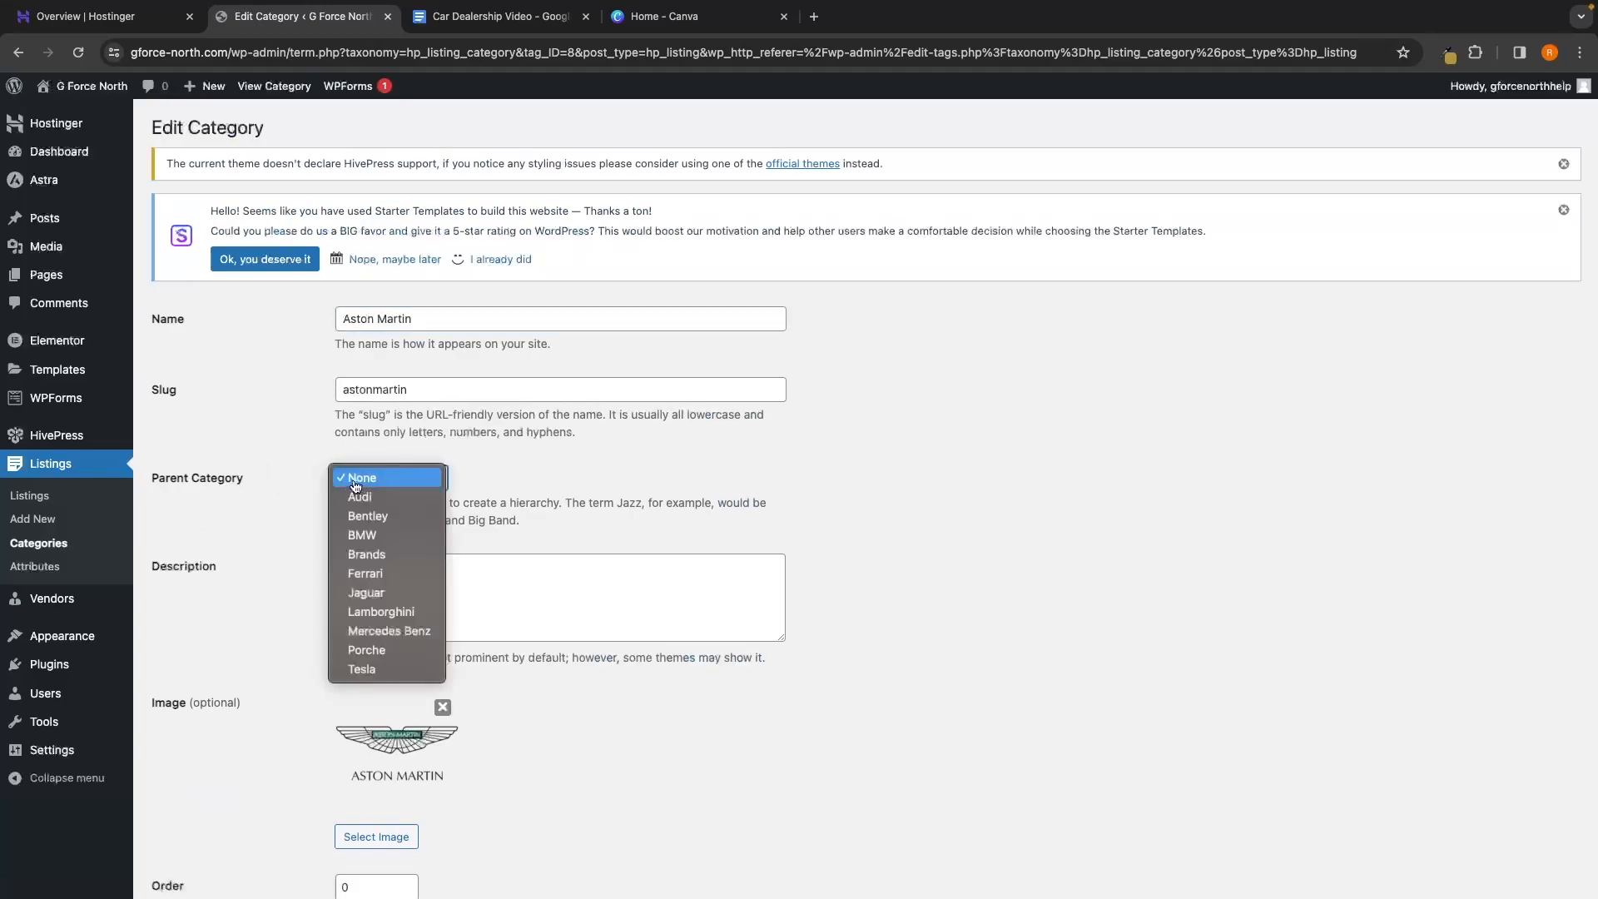
click(371, 555)
scroll(616, 585, down, 3)
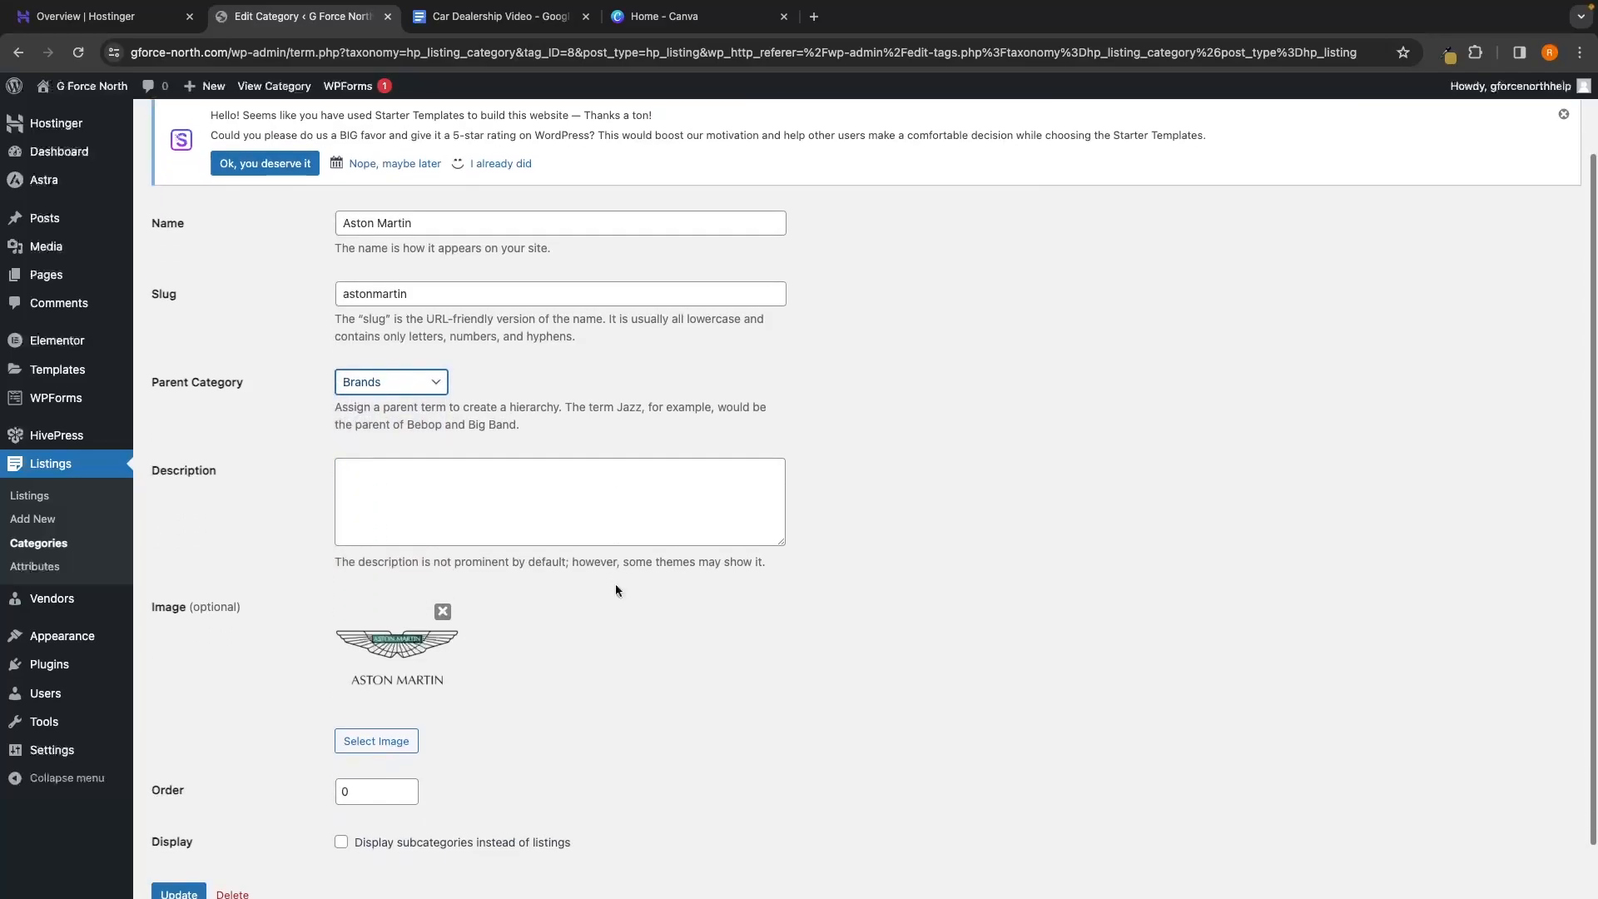
click(172, 869)
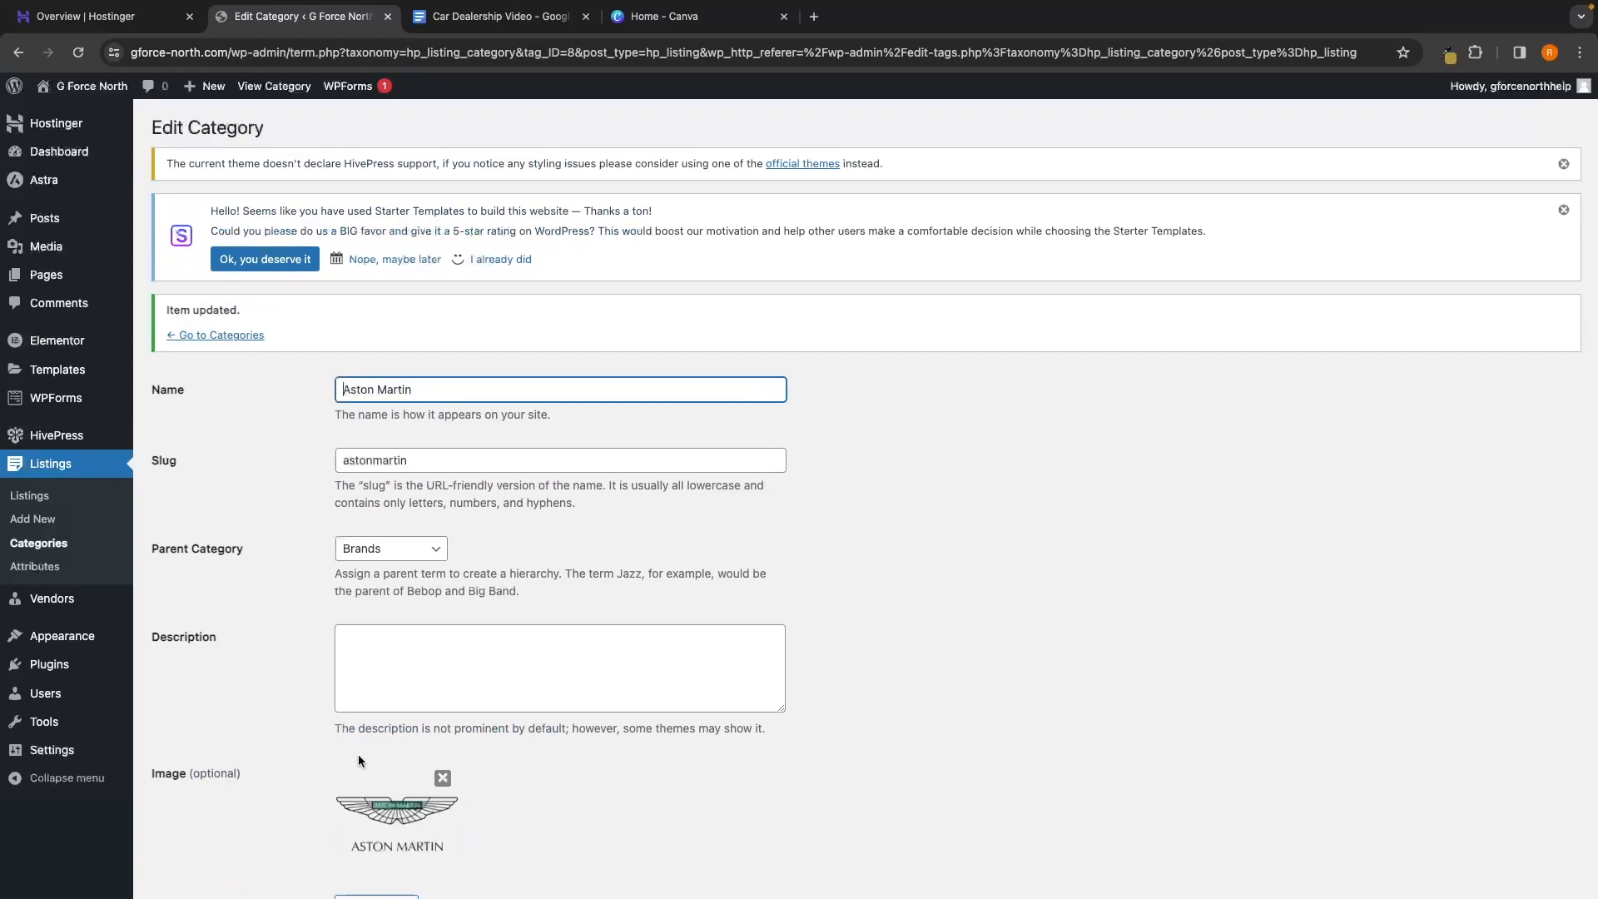
click(41, 543)
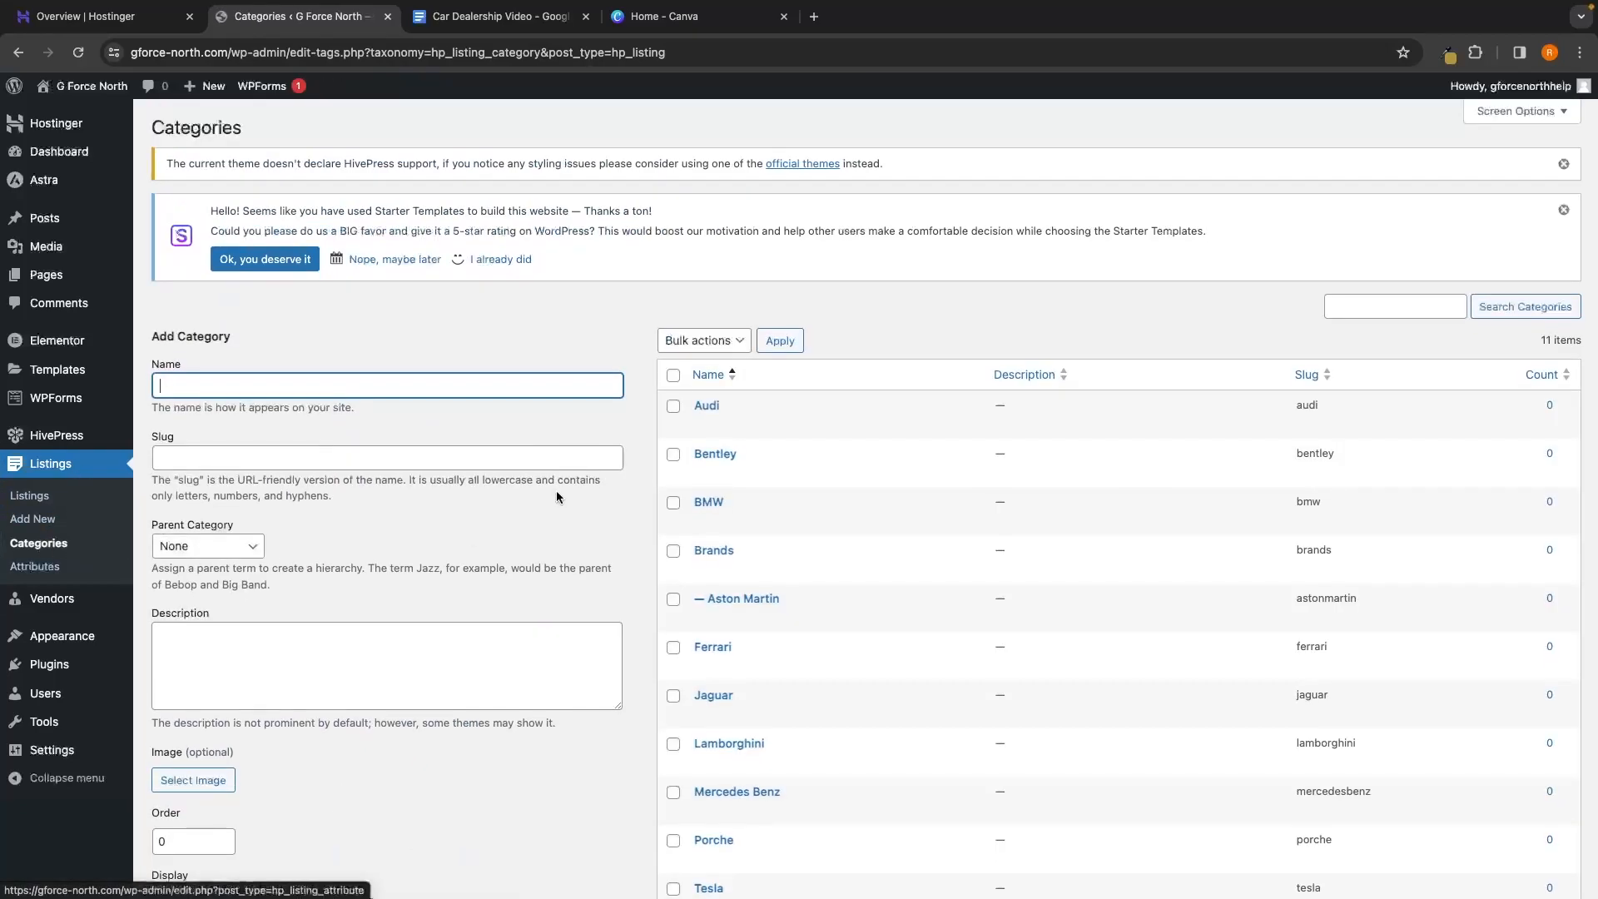
scroll(785, 514, down, 1)
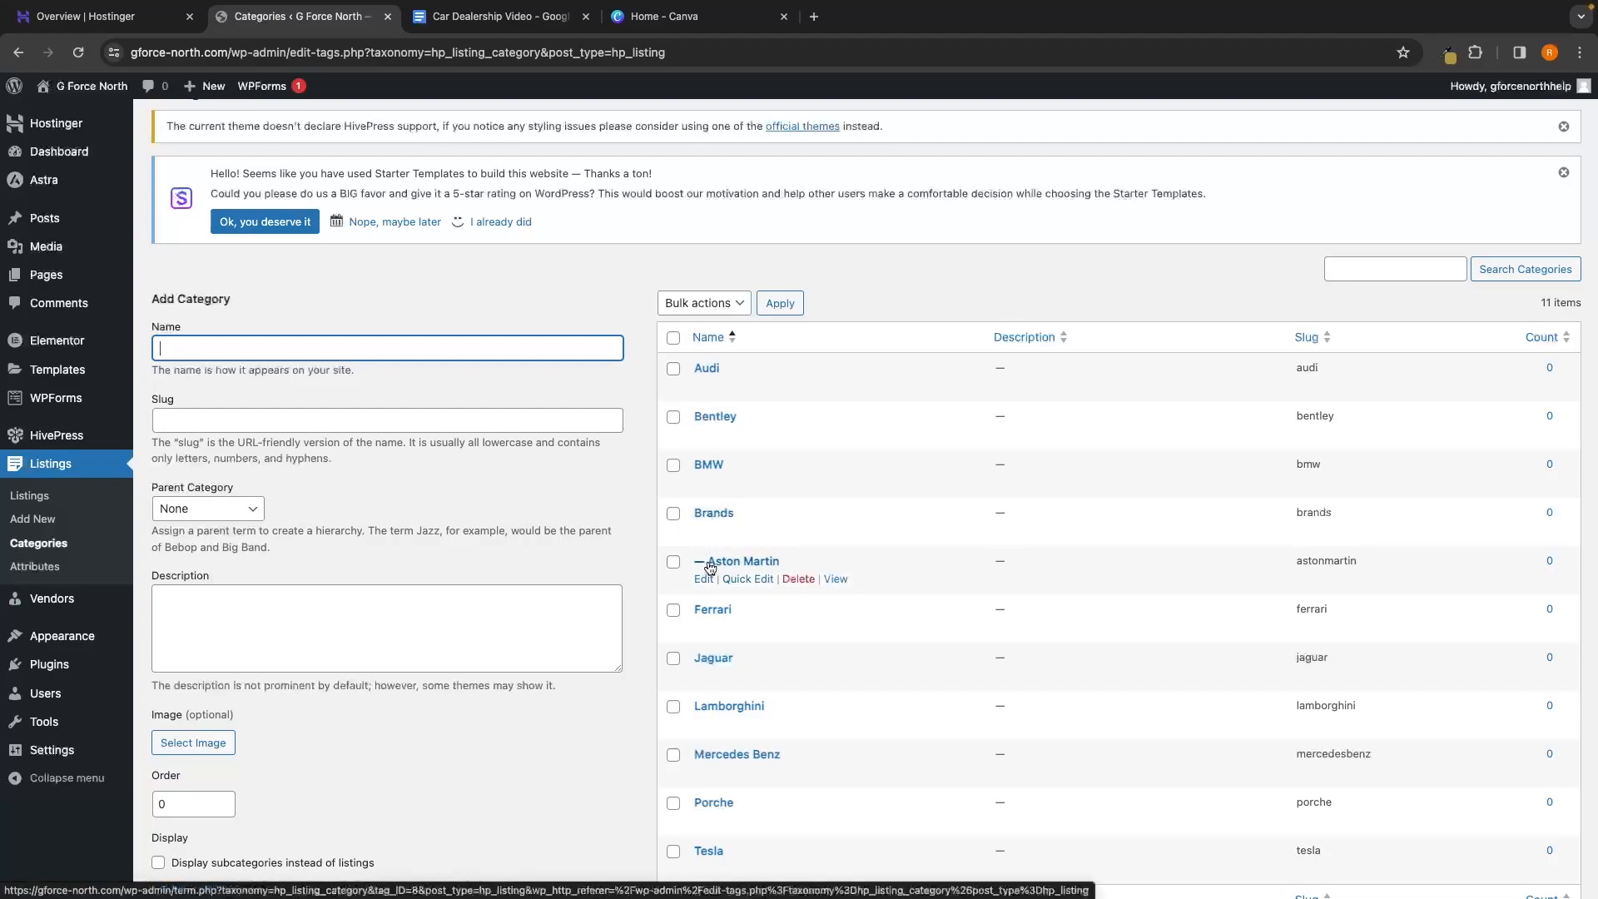
click(708, 368)
click(378, 479)
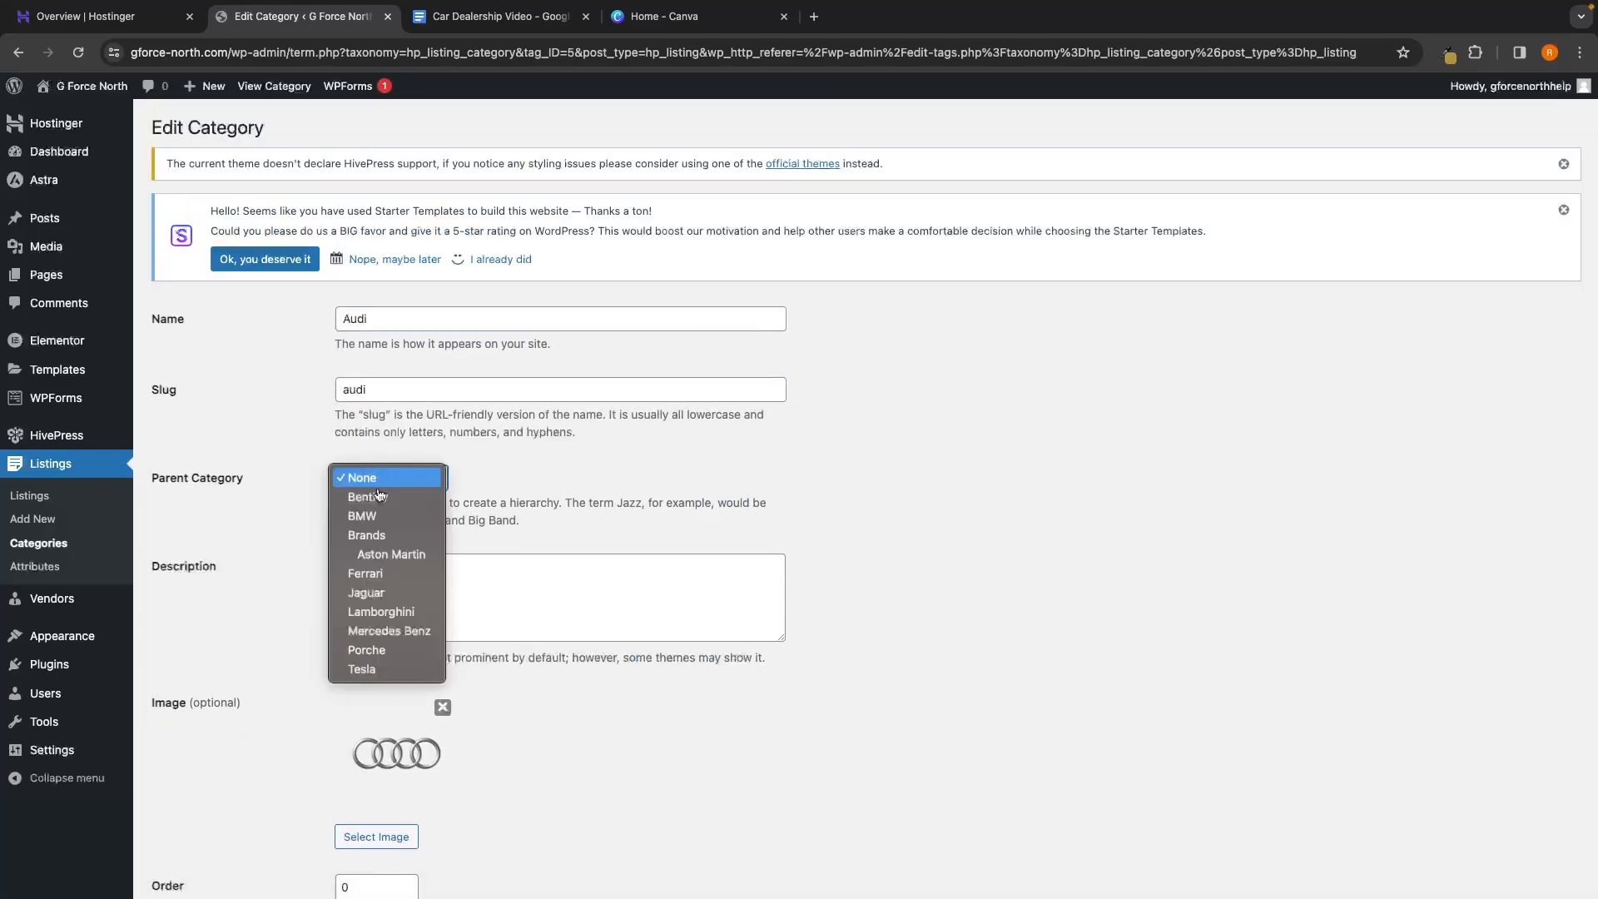
click(378, 528)
scroll(377, 703, down, 2)
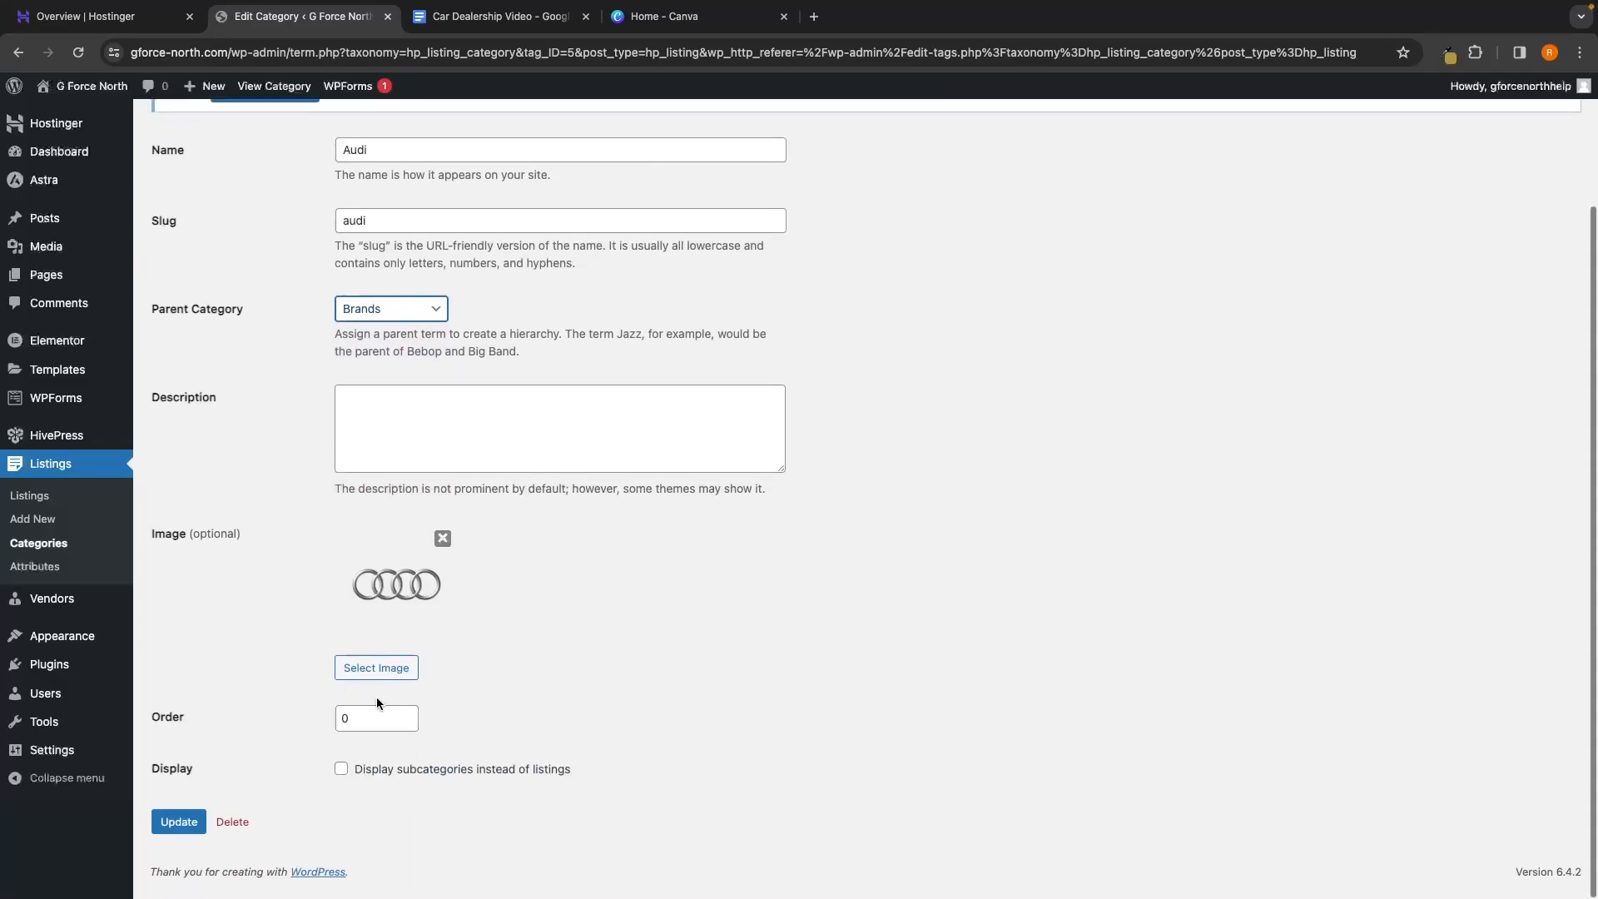
click(160, 829)
click(83, 544)
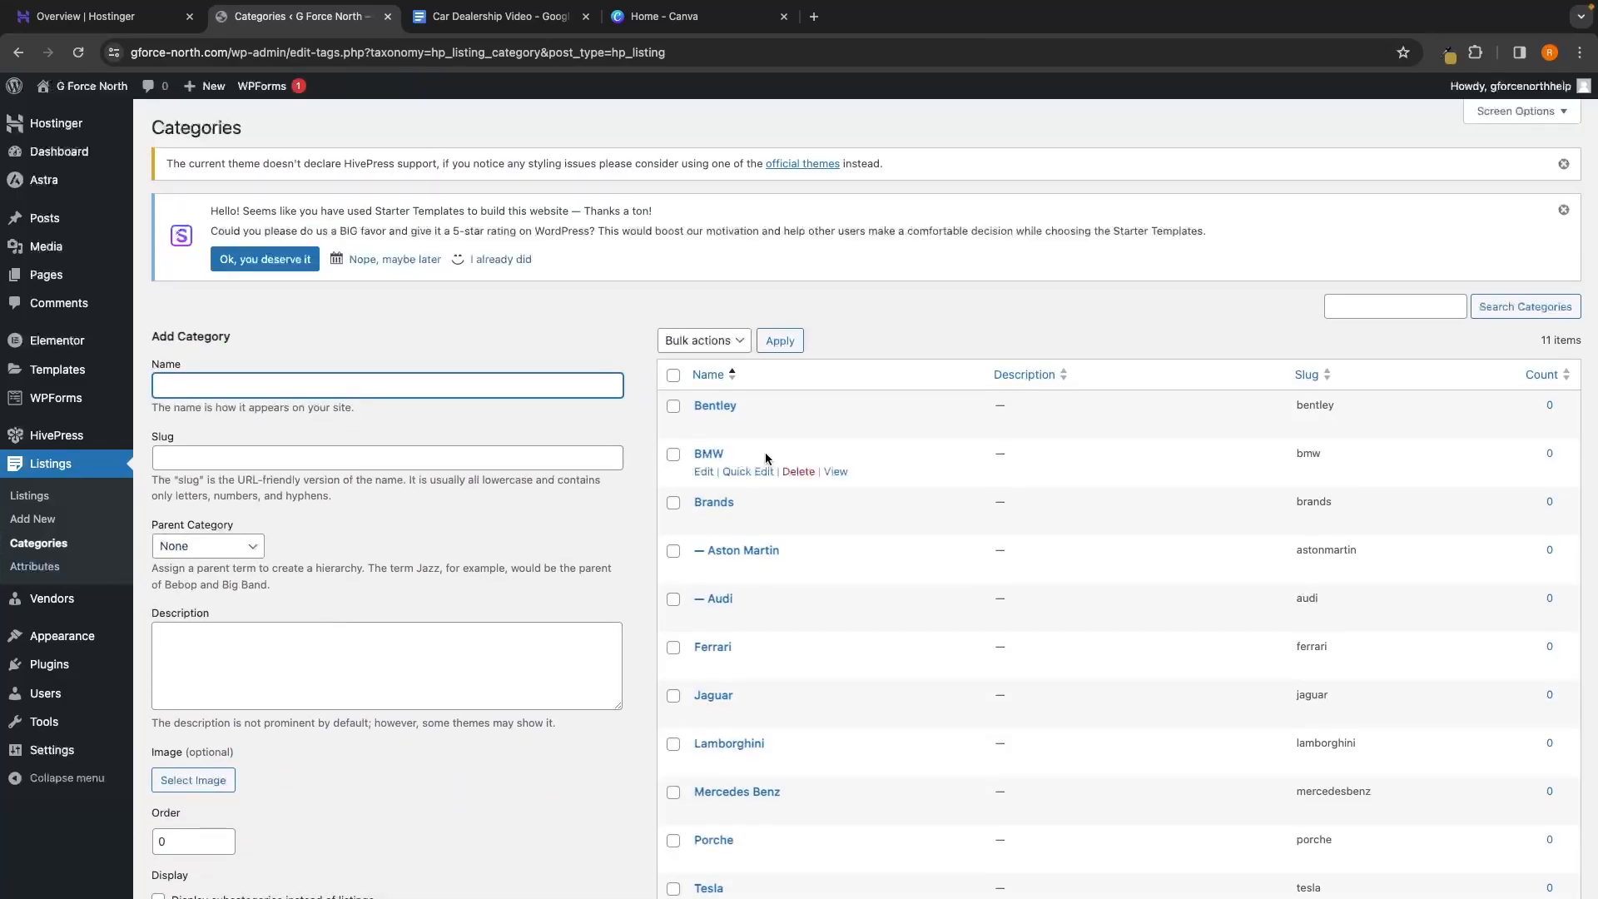
Set Brands as the parent category of Bentley and BMW
click(714, 406)
scroll(433, 419, down, 1)
click(433, 419)
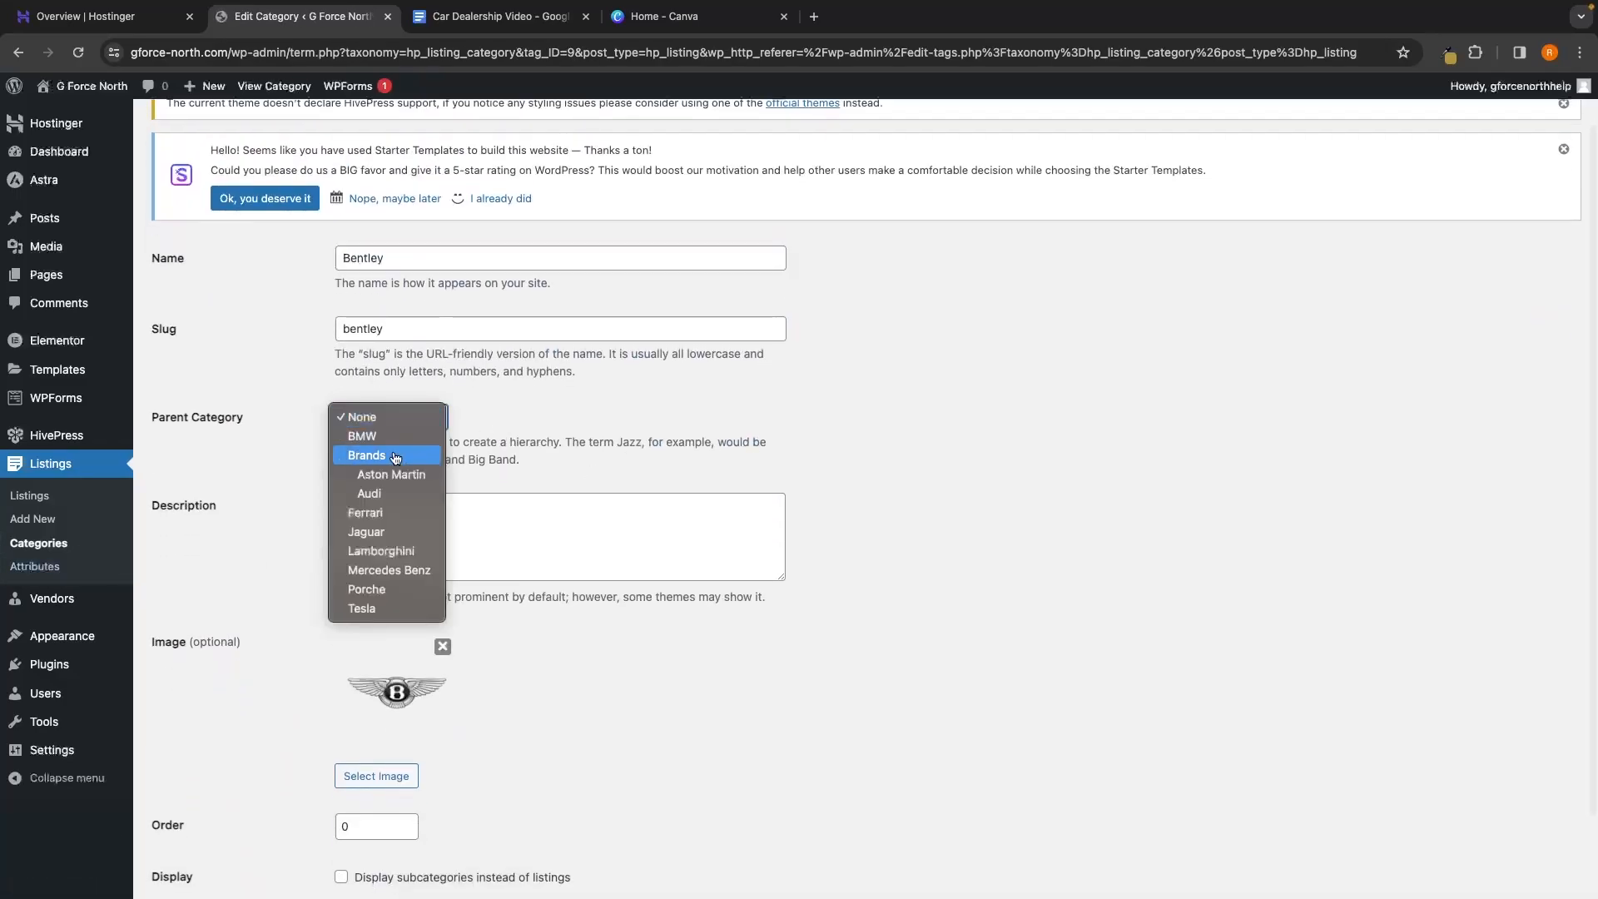
click(391, 454)
scroll(193, 826, down, 1)
click(178, 826)
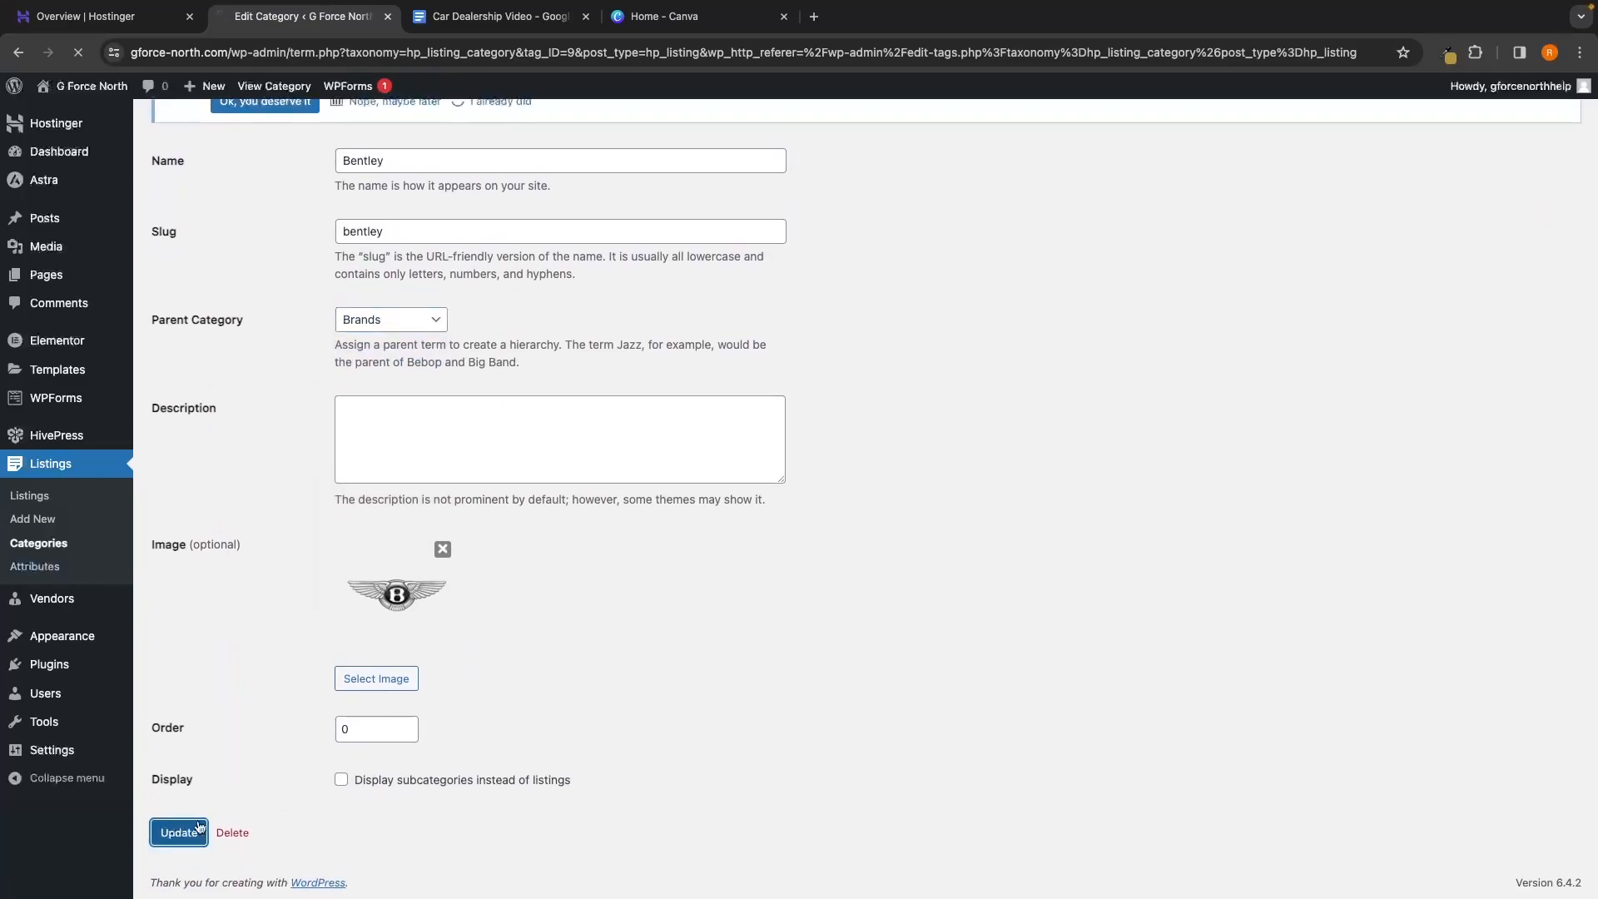
click(33, 544)
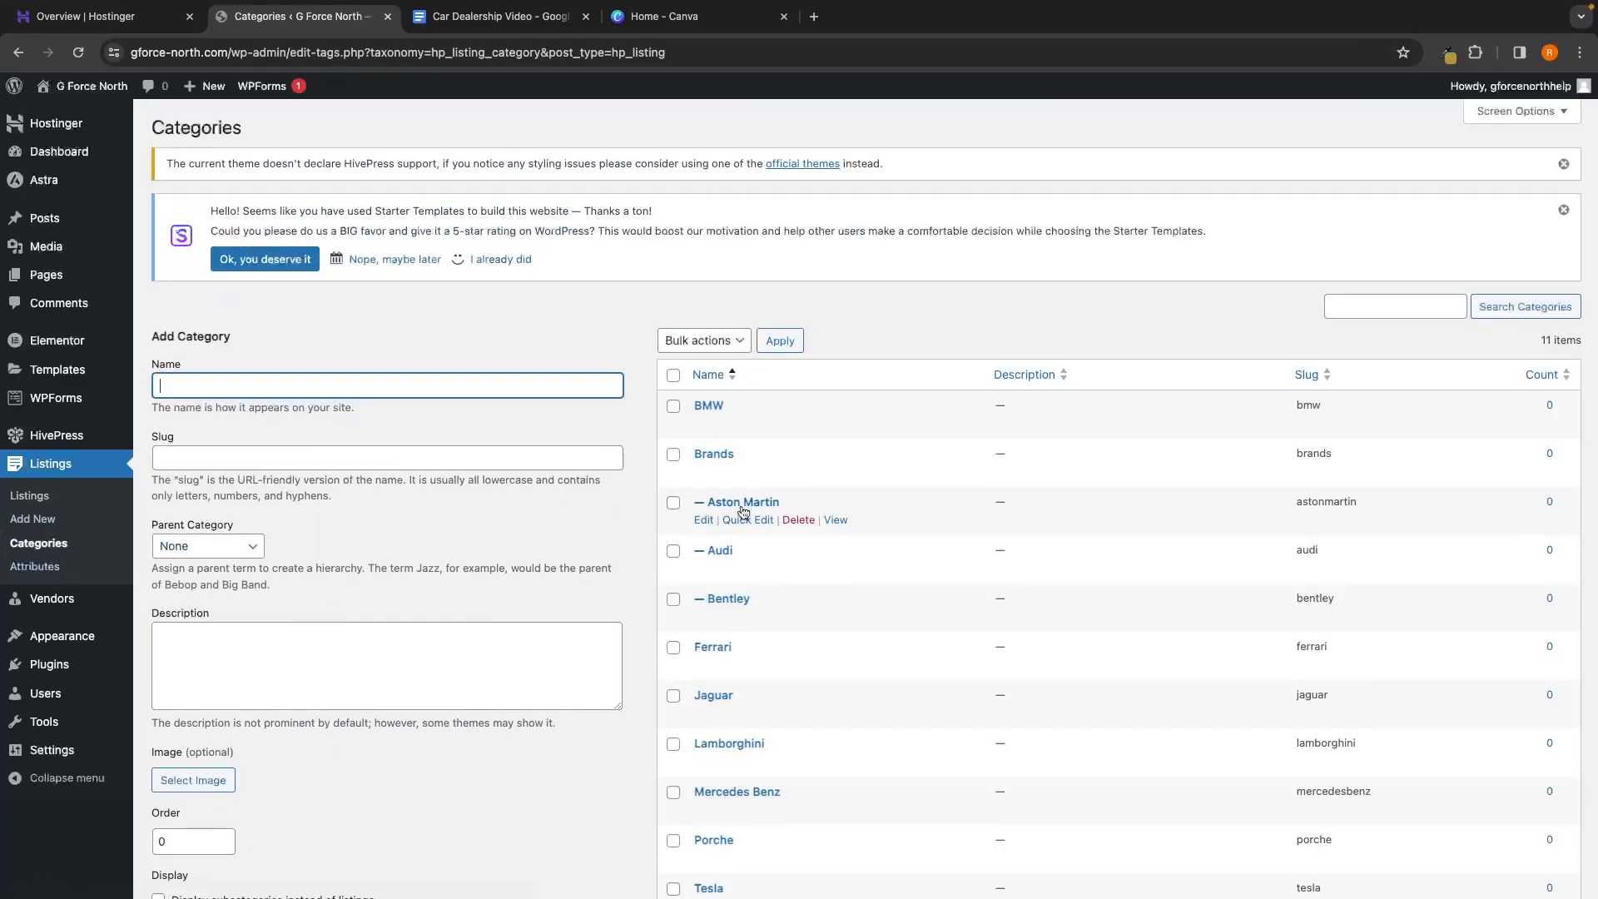
click(710, 406)
scroll(558, 519, down, 1)
click(392, 404)
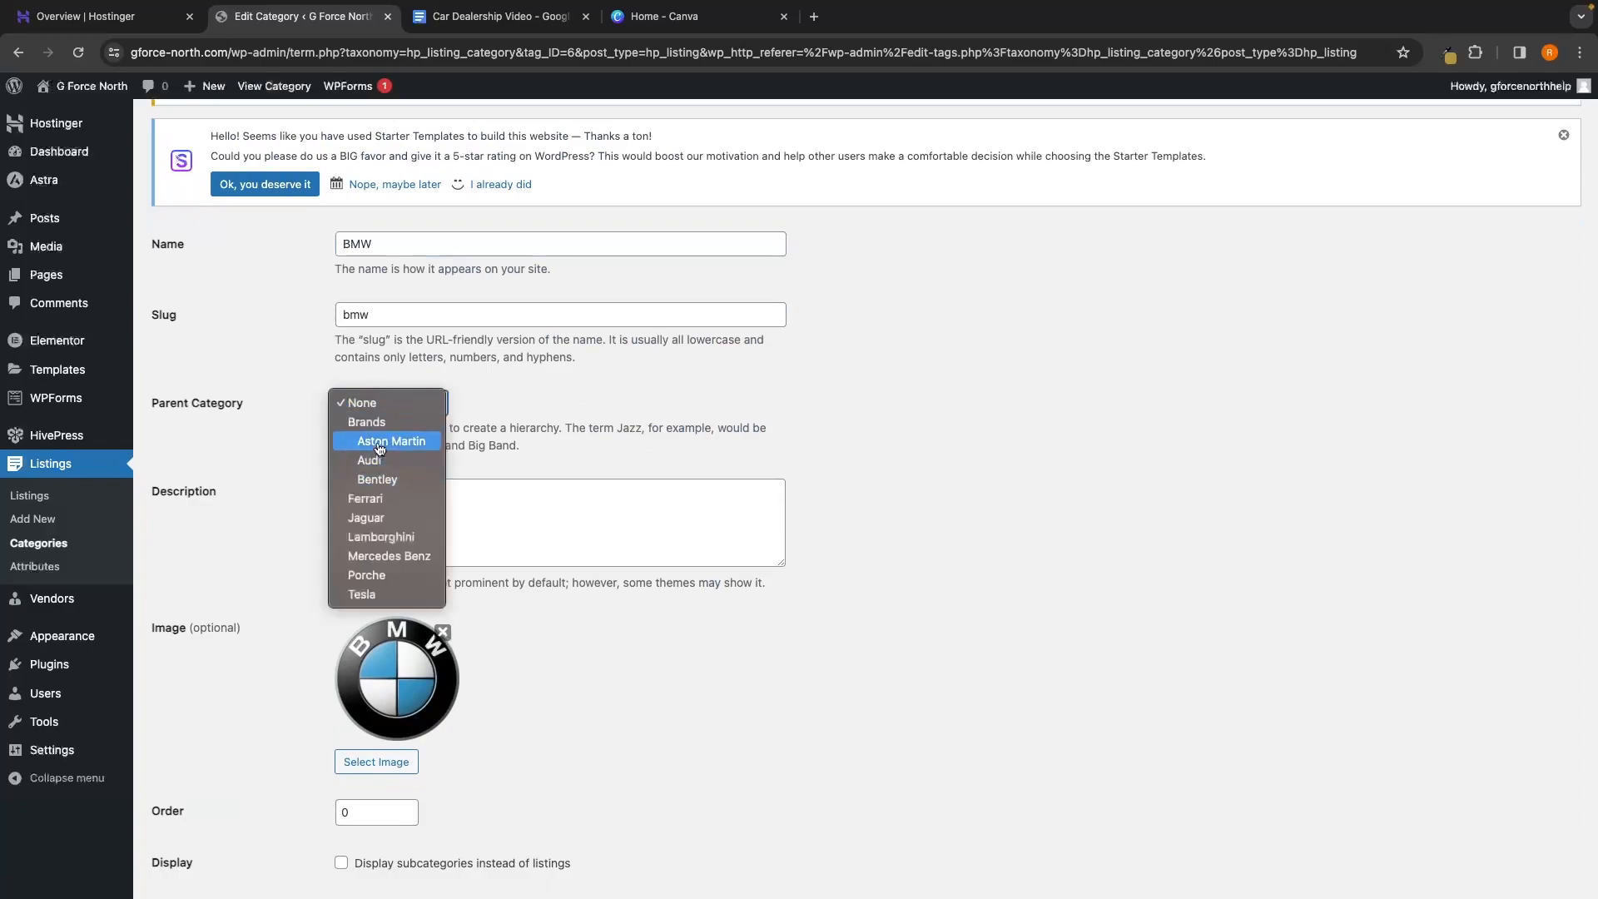
click(392, 422)
scroll(564, 668, down, 1)
click(172, 836)
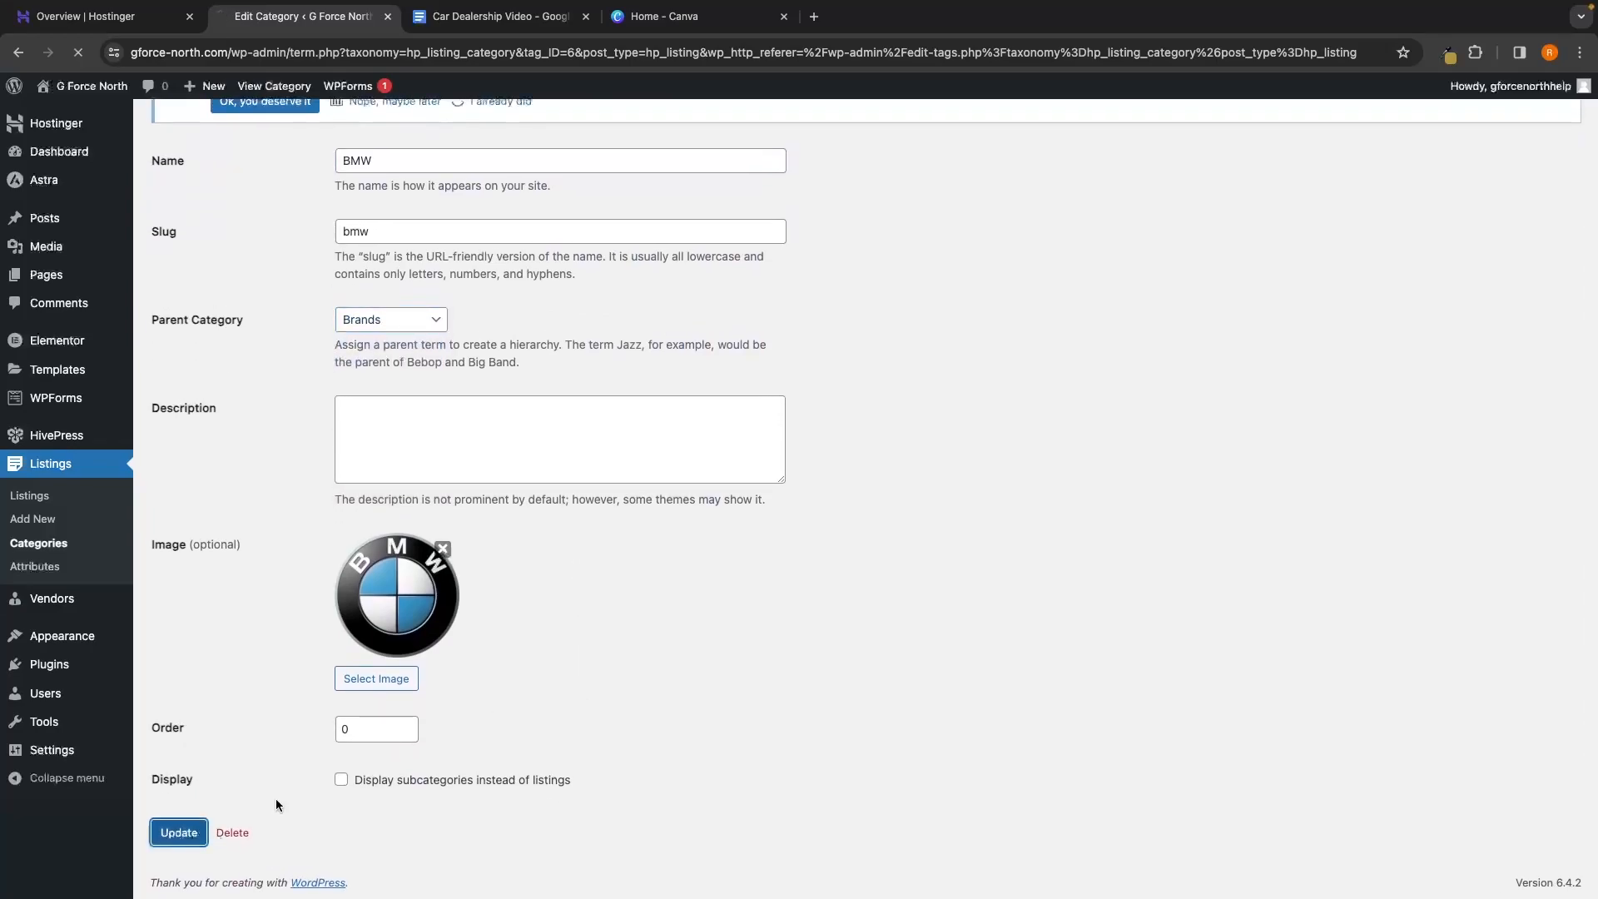
click(50, 545)
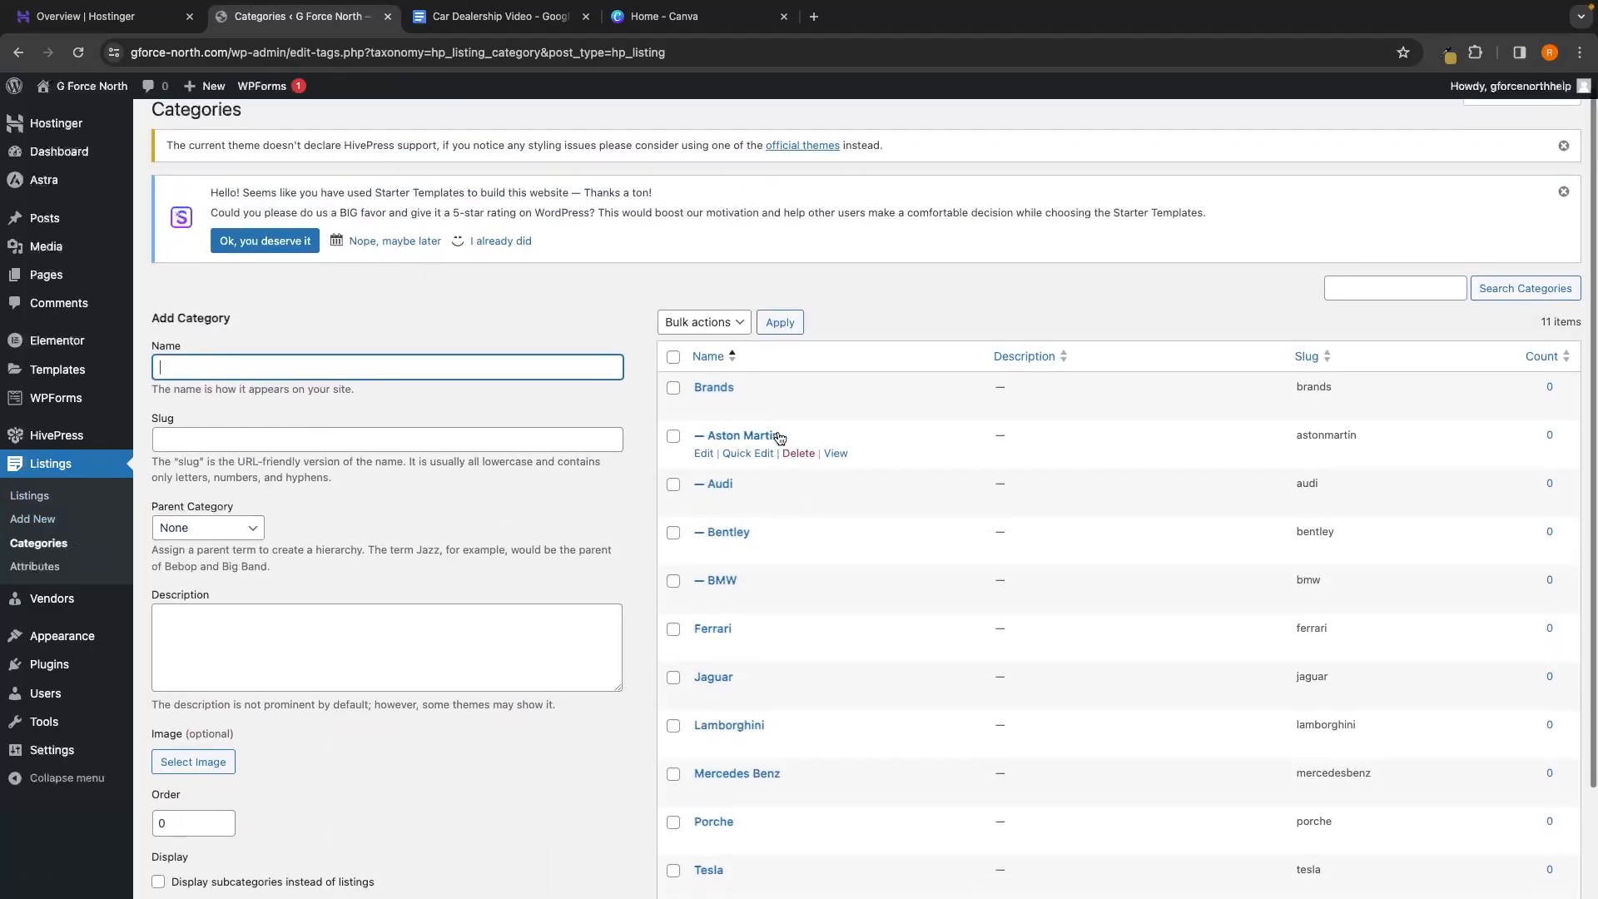
Set Brands as the parent category of Ferrari and the remaining brands
scroll(749, 466, down, 2)
click(708, 502)
click(433, 478)
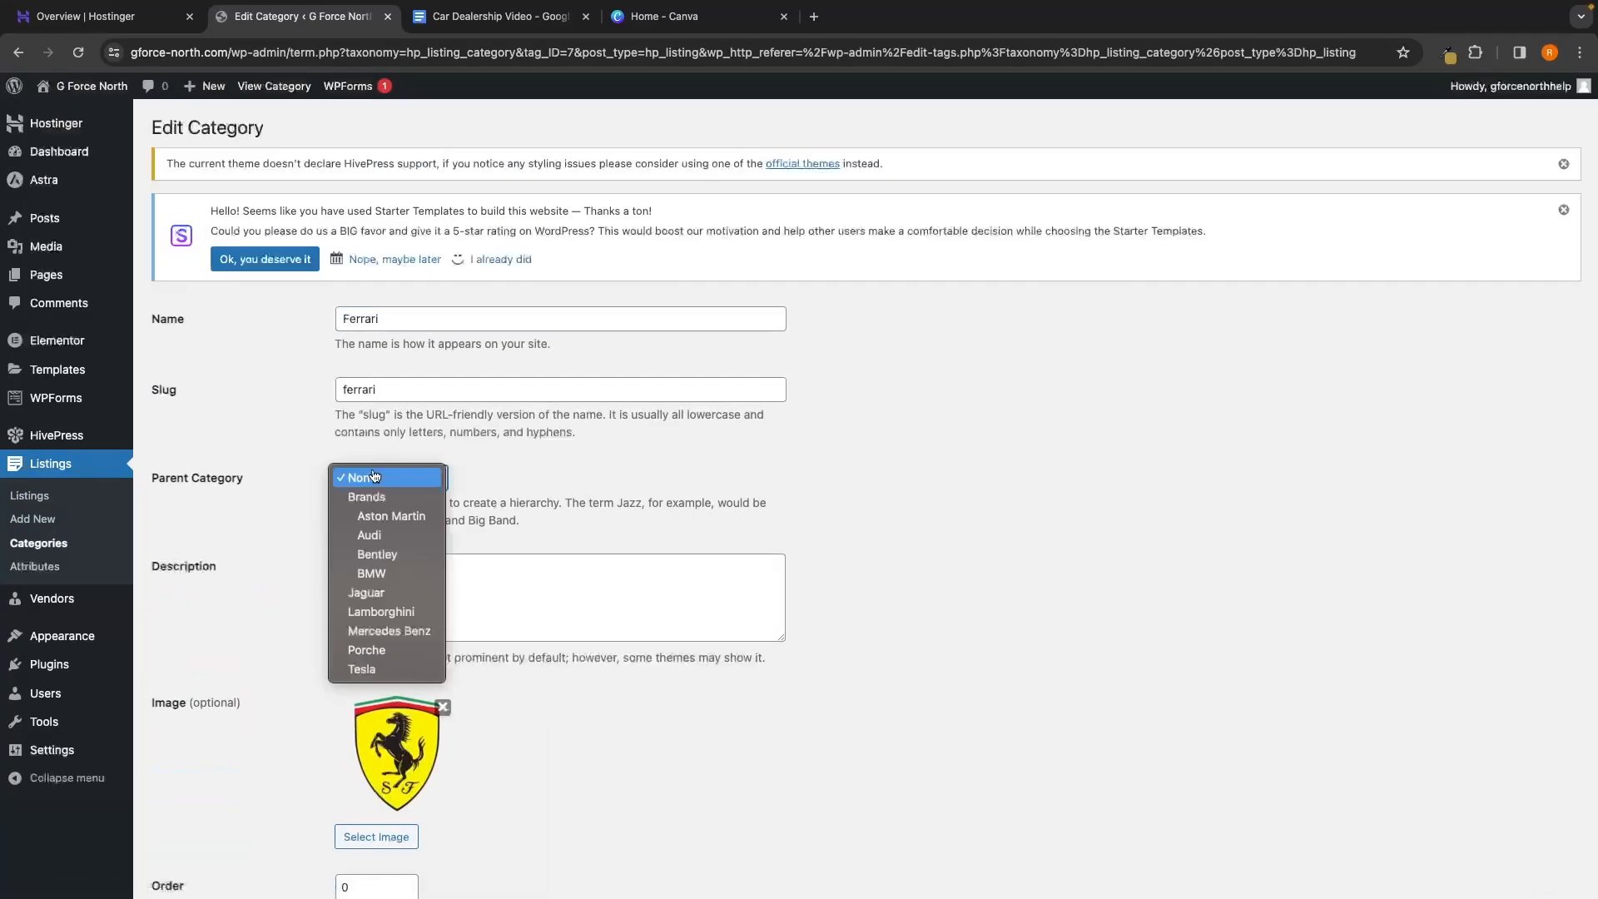
click(400, 496)
scroll(381, 603, down, 2)
scroll(380, 603, down, 1)
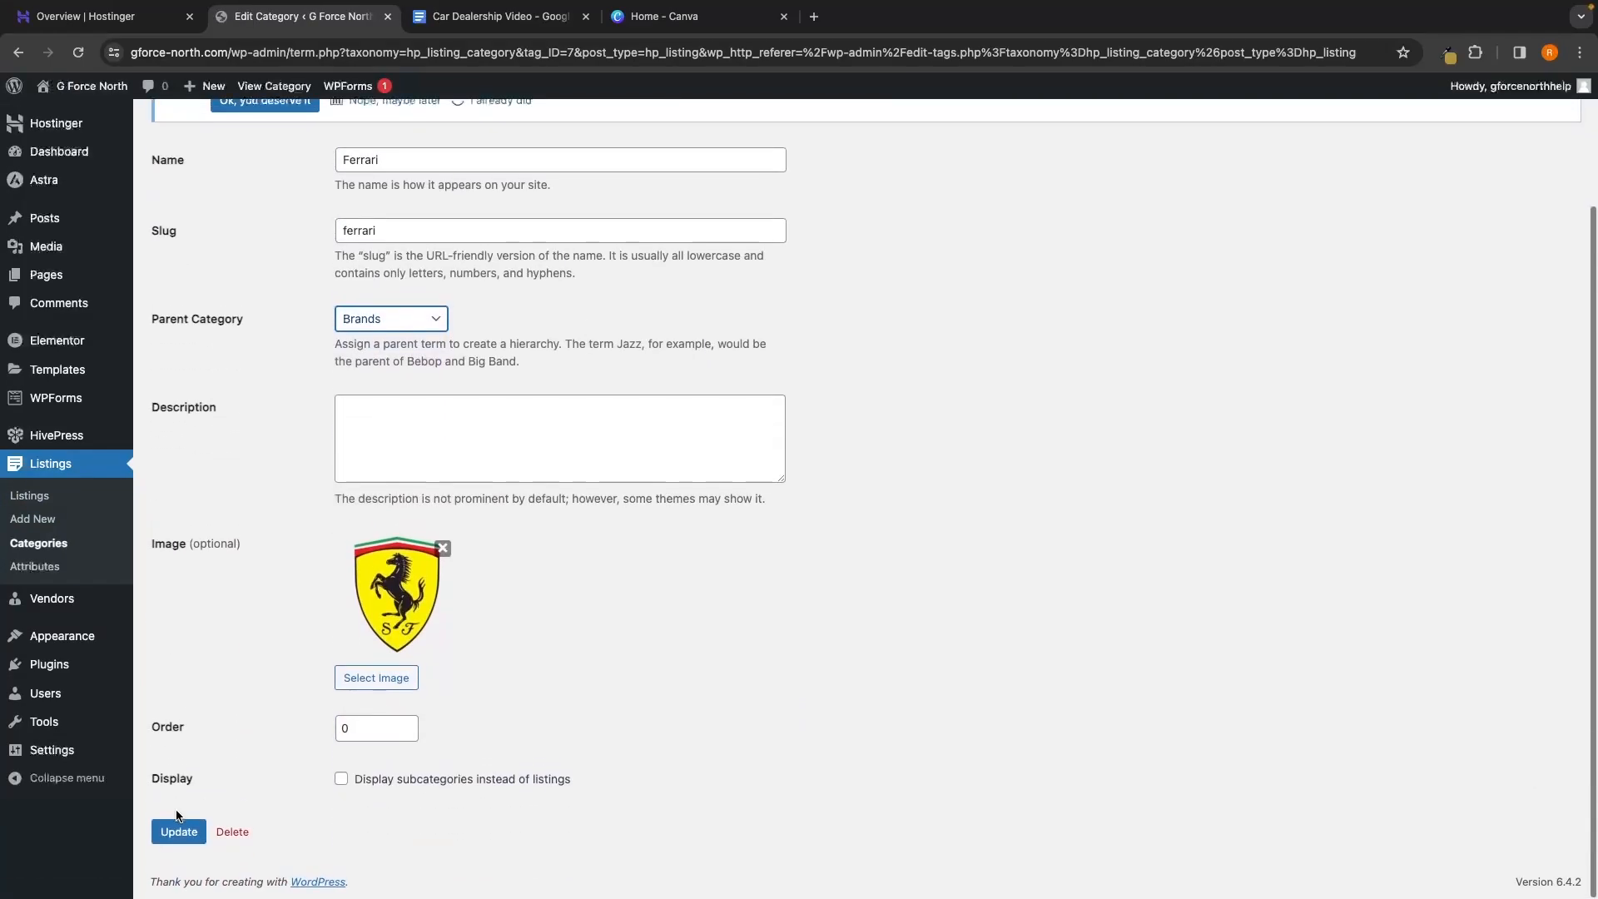
click(175, 829)
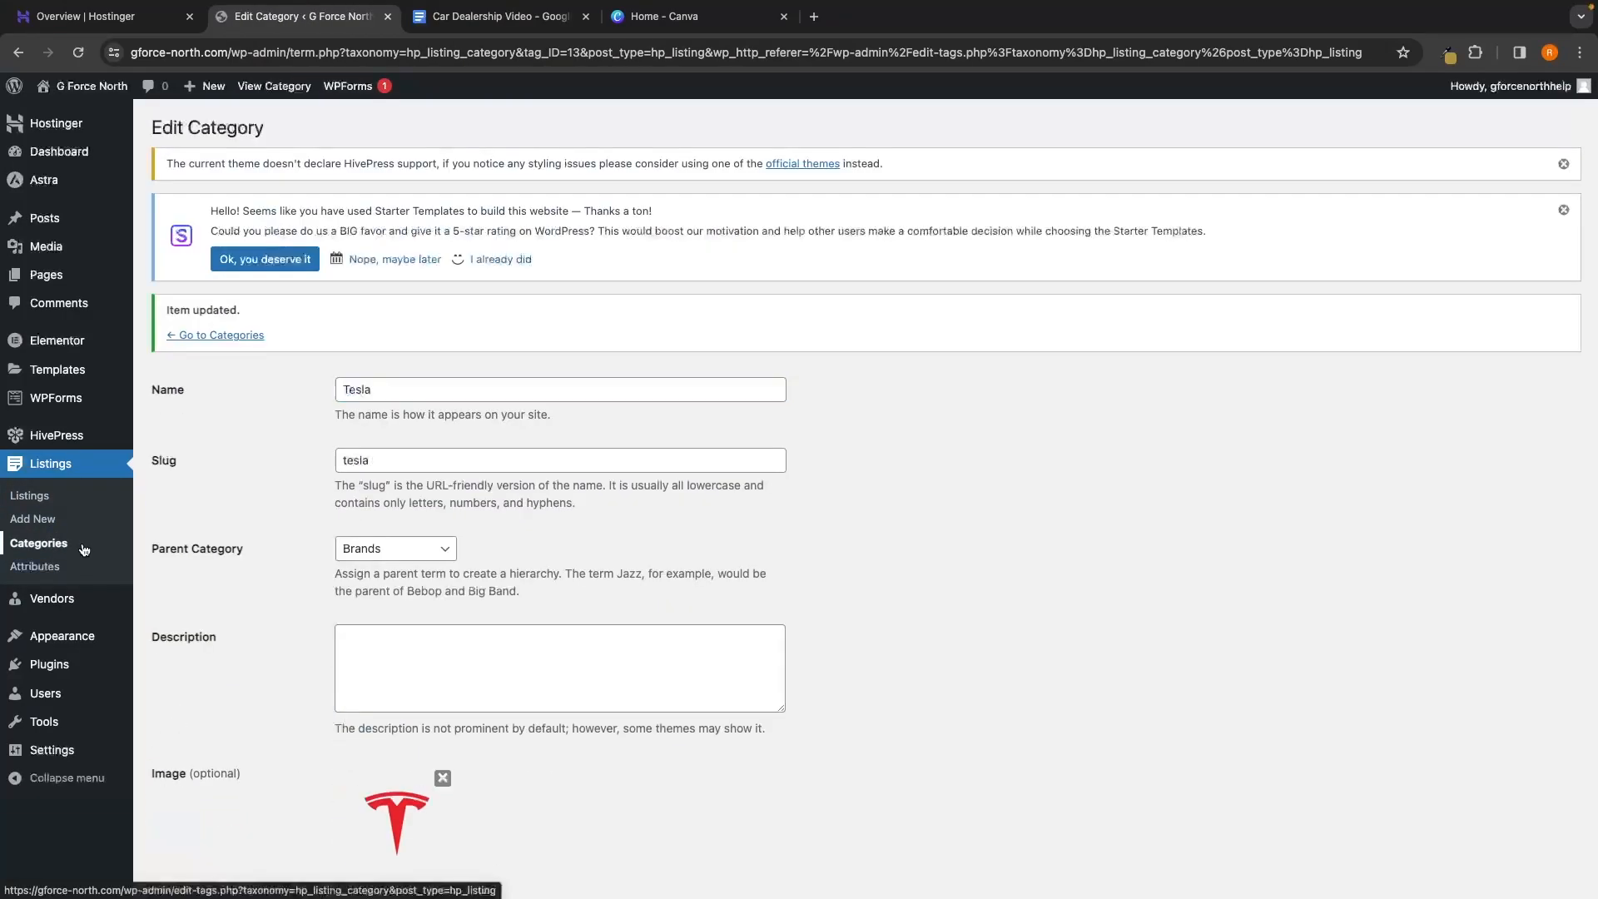
click(83, 548)
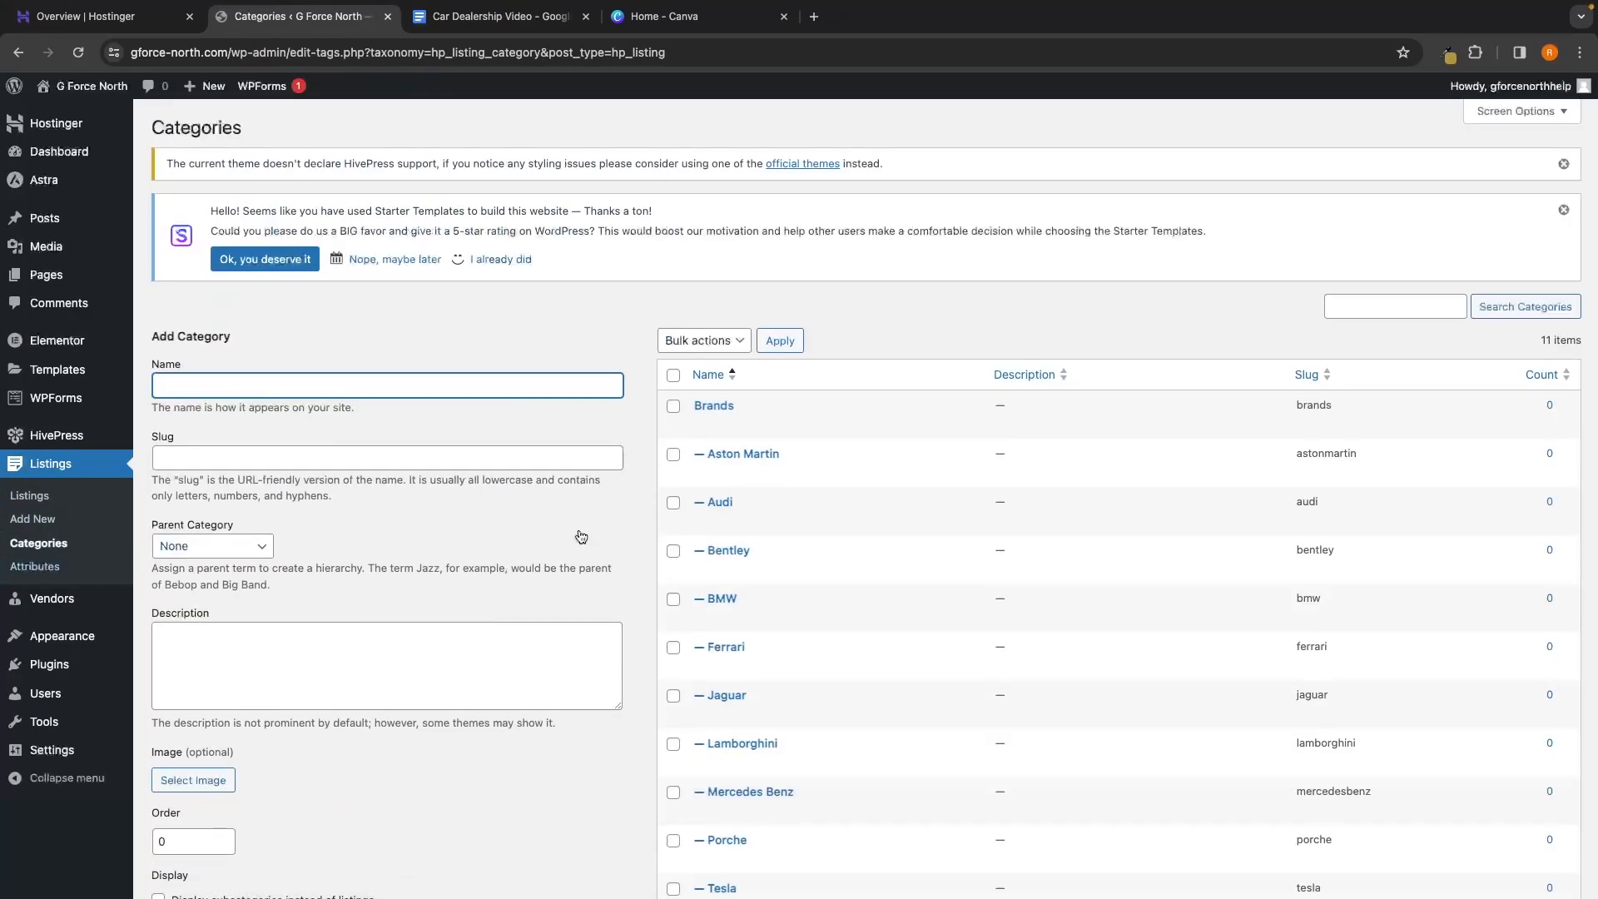
scroll(677, 535, down, 1)
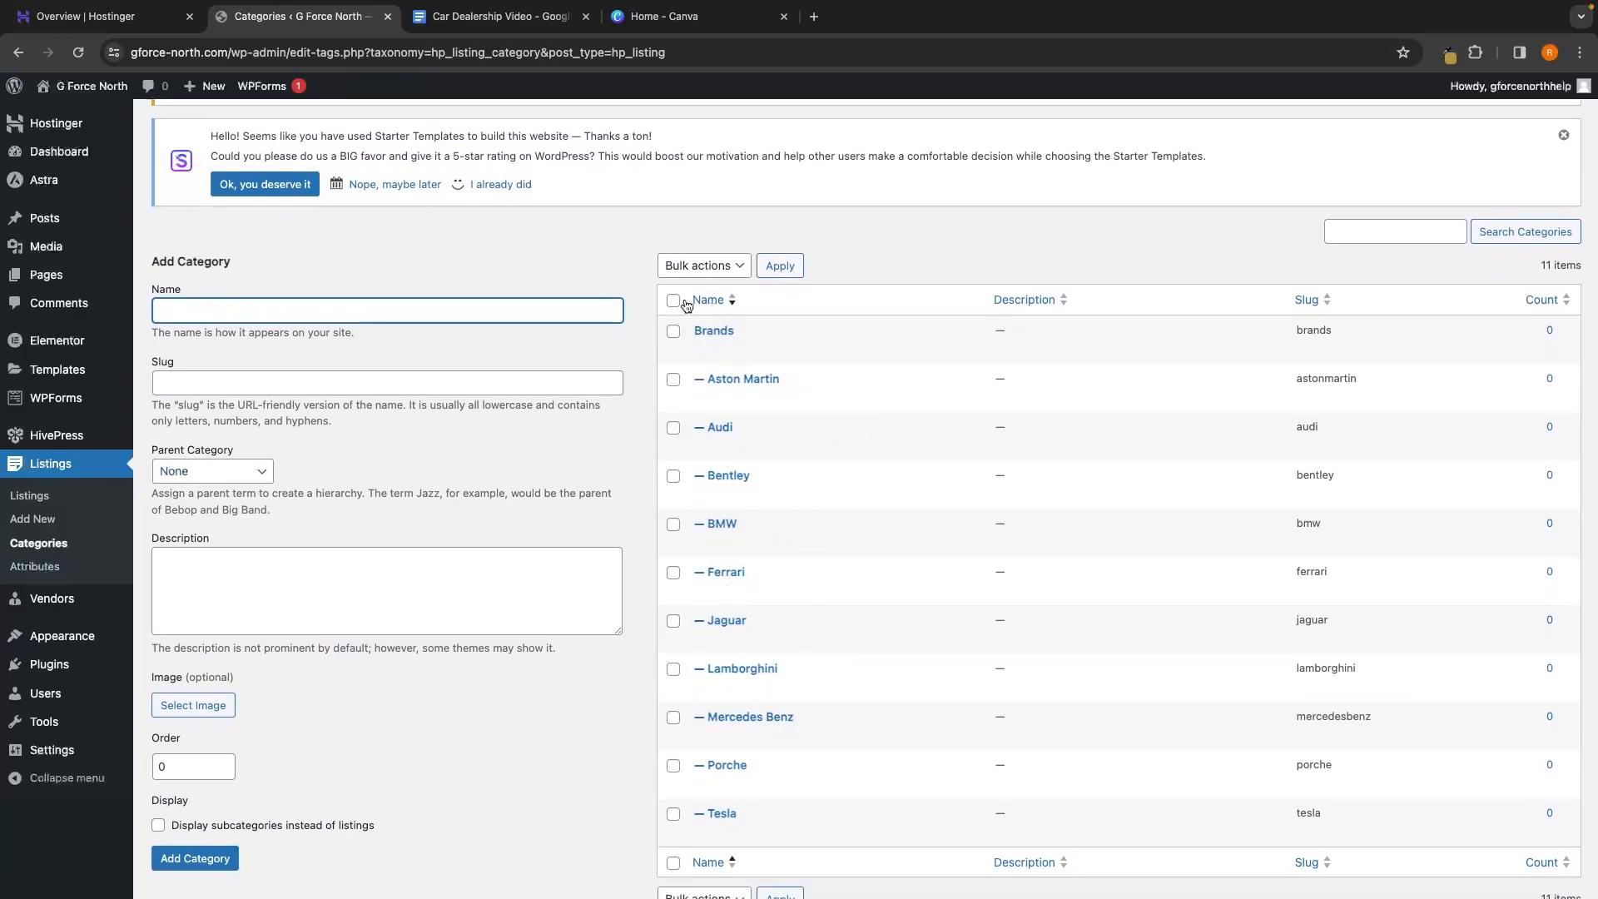
Check the live home page's Shop by brand, now a single image-less Brands tile with 0 Listings
scroll(733, 337, down, 1)
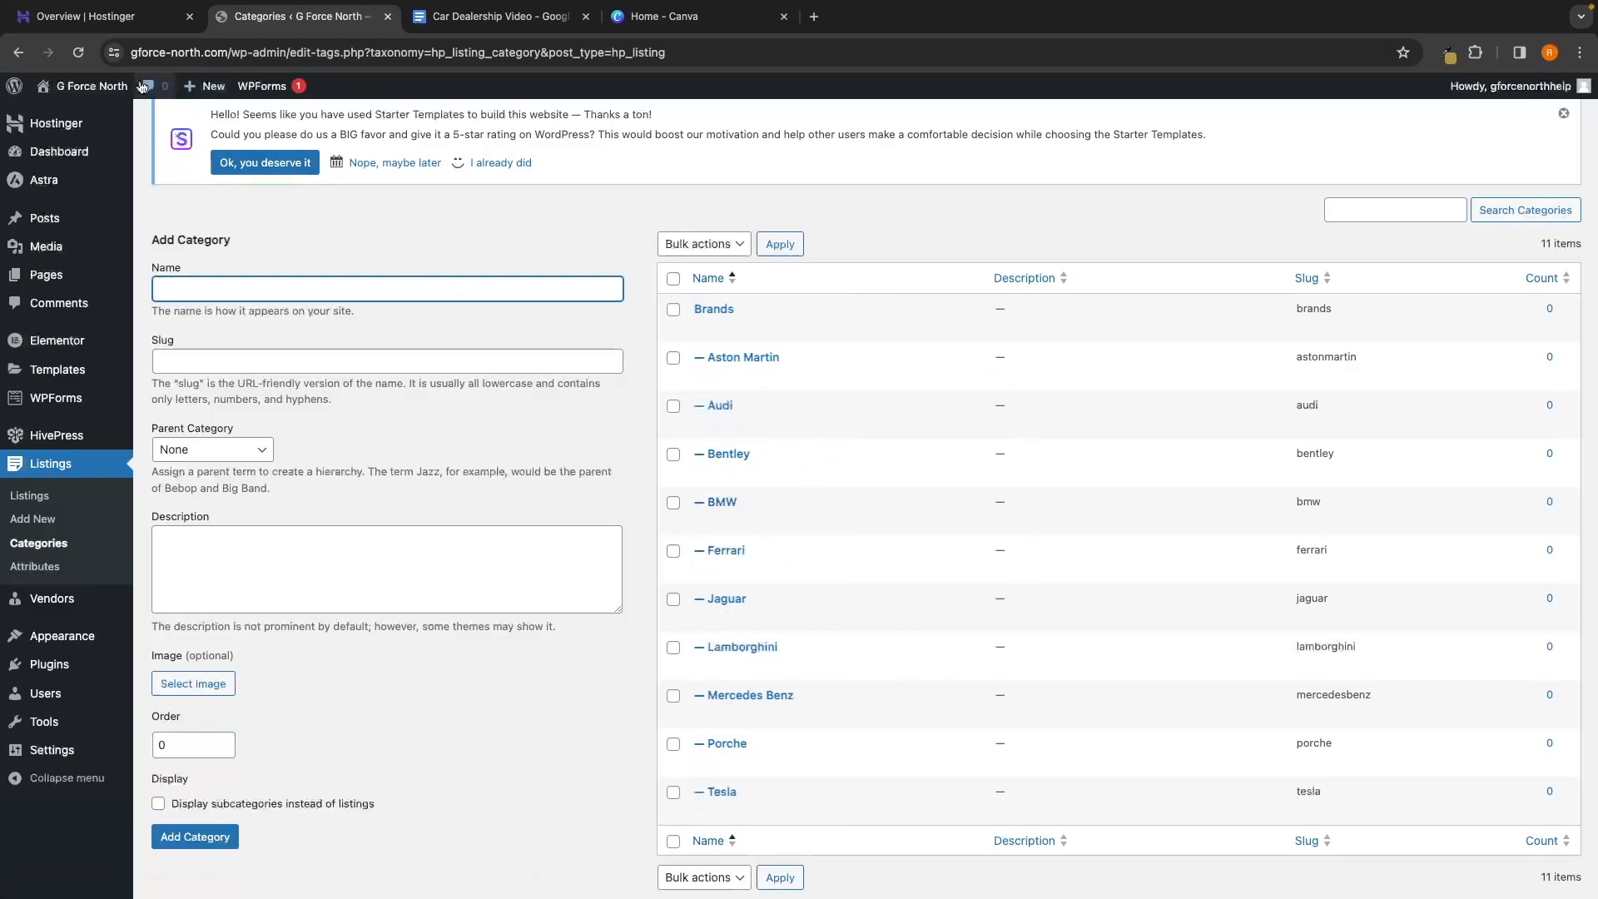
mouse_move(91, 94)
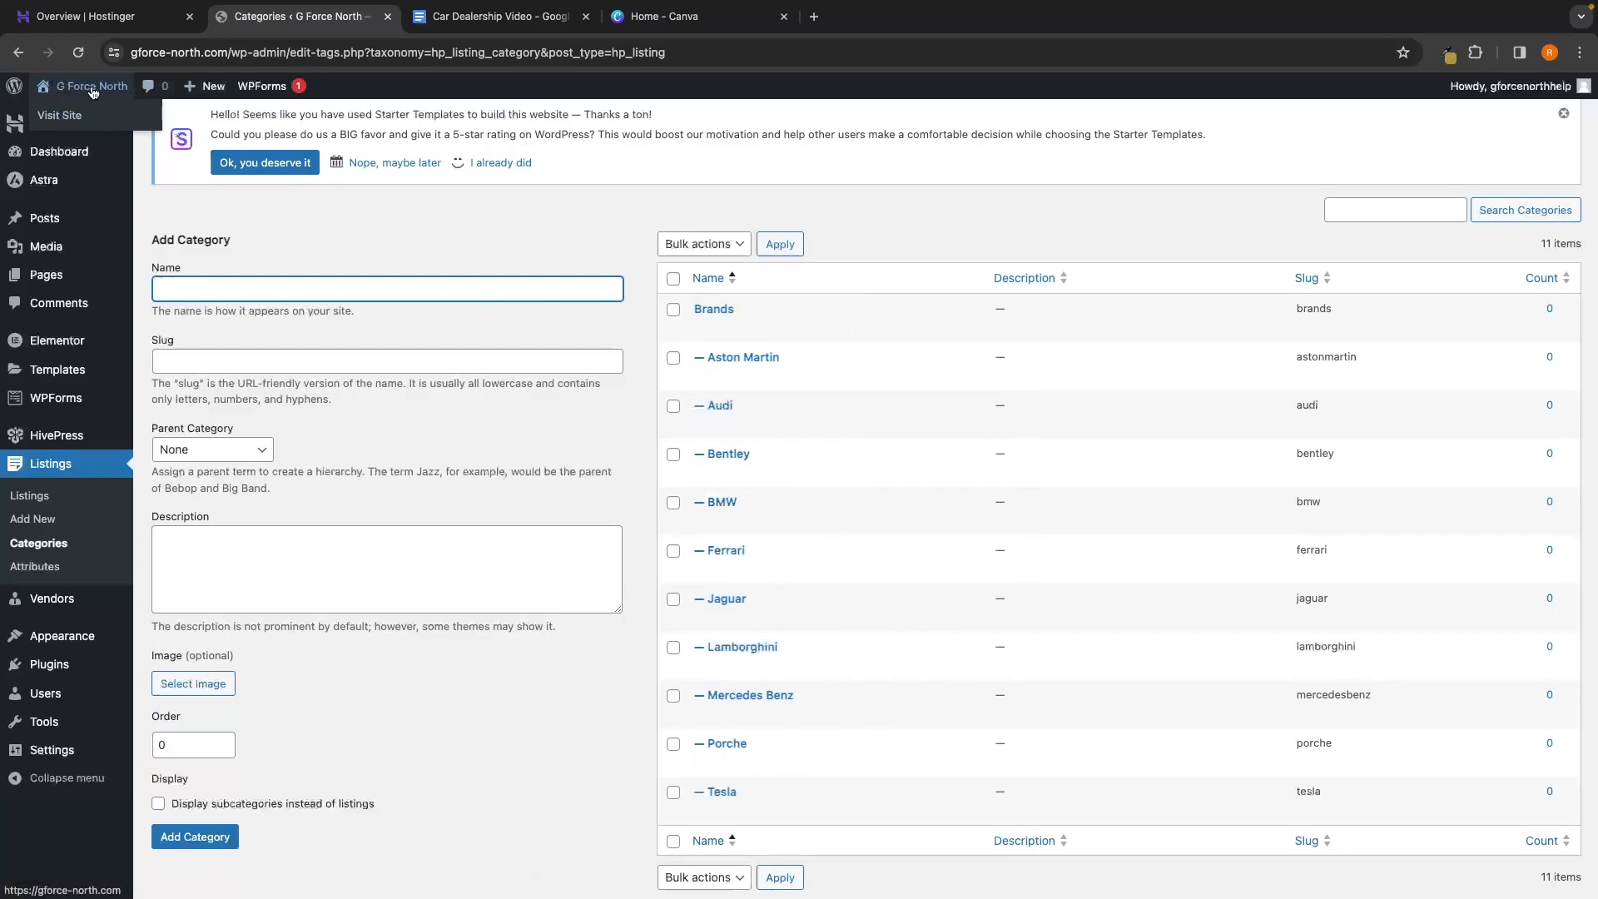
click(93, 86)
scroll(550, 254, down, 5)
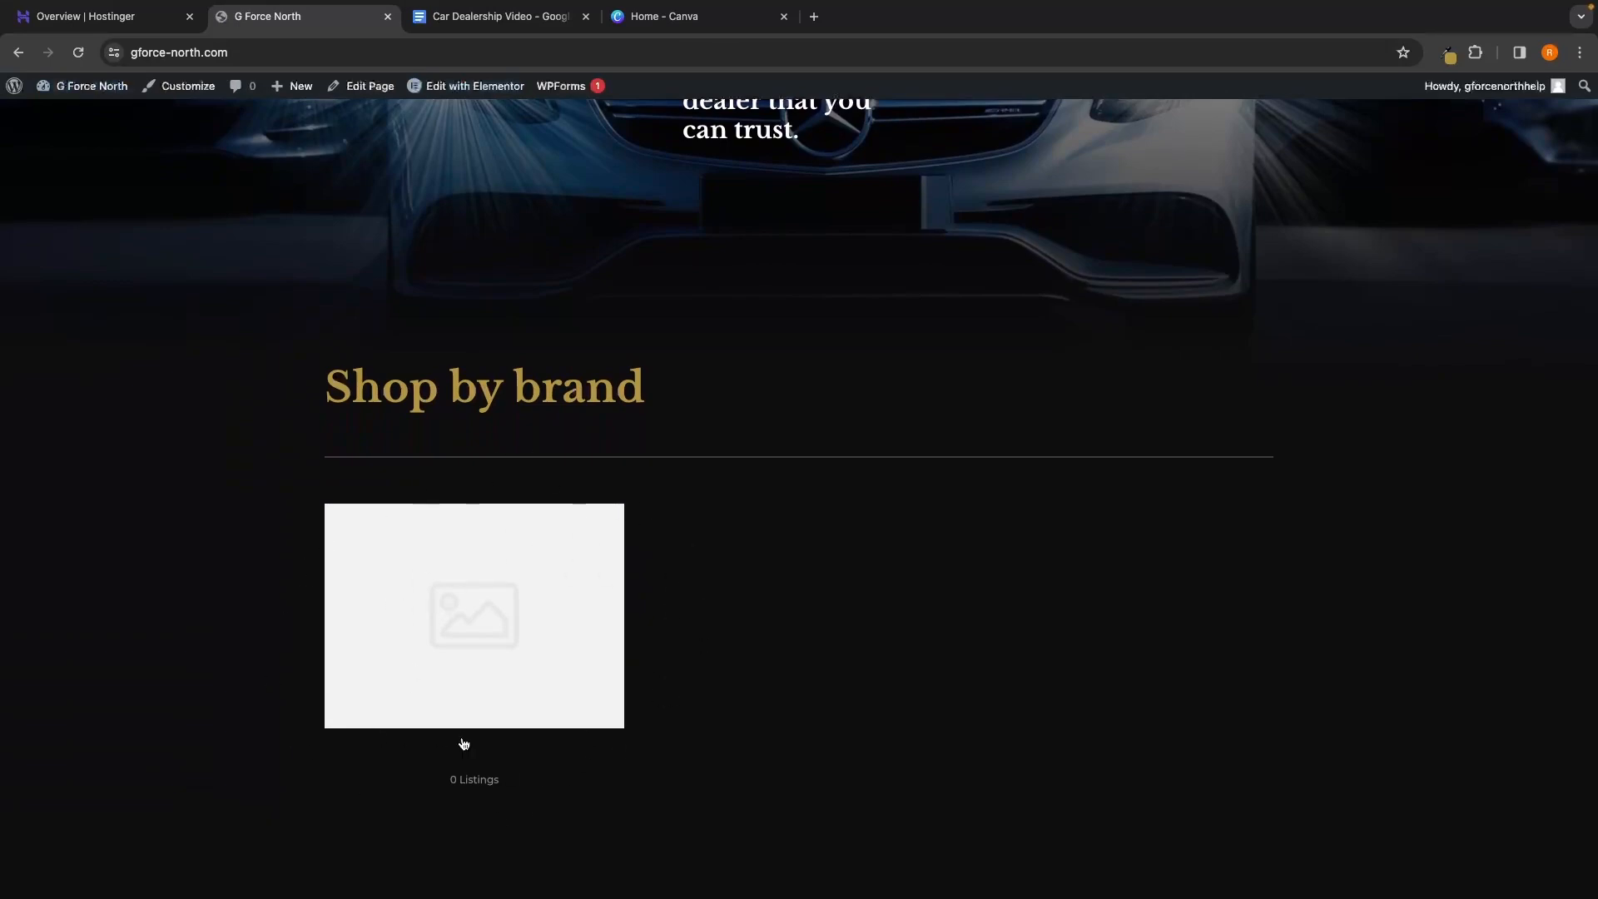
scroll(563, 649, down, 1)
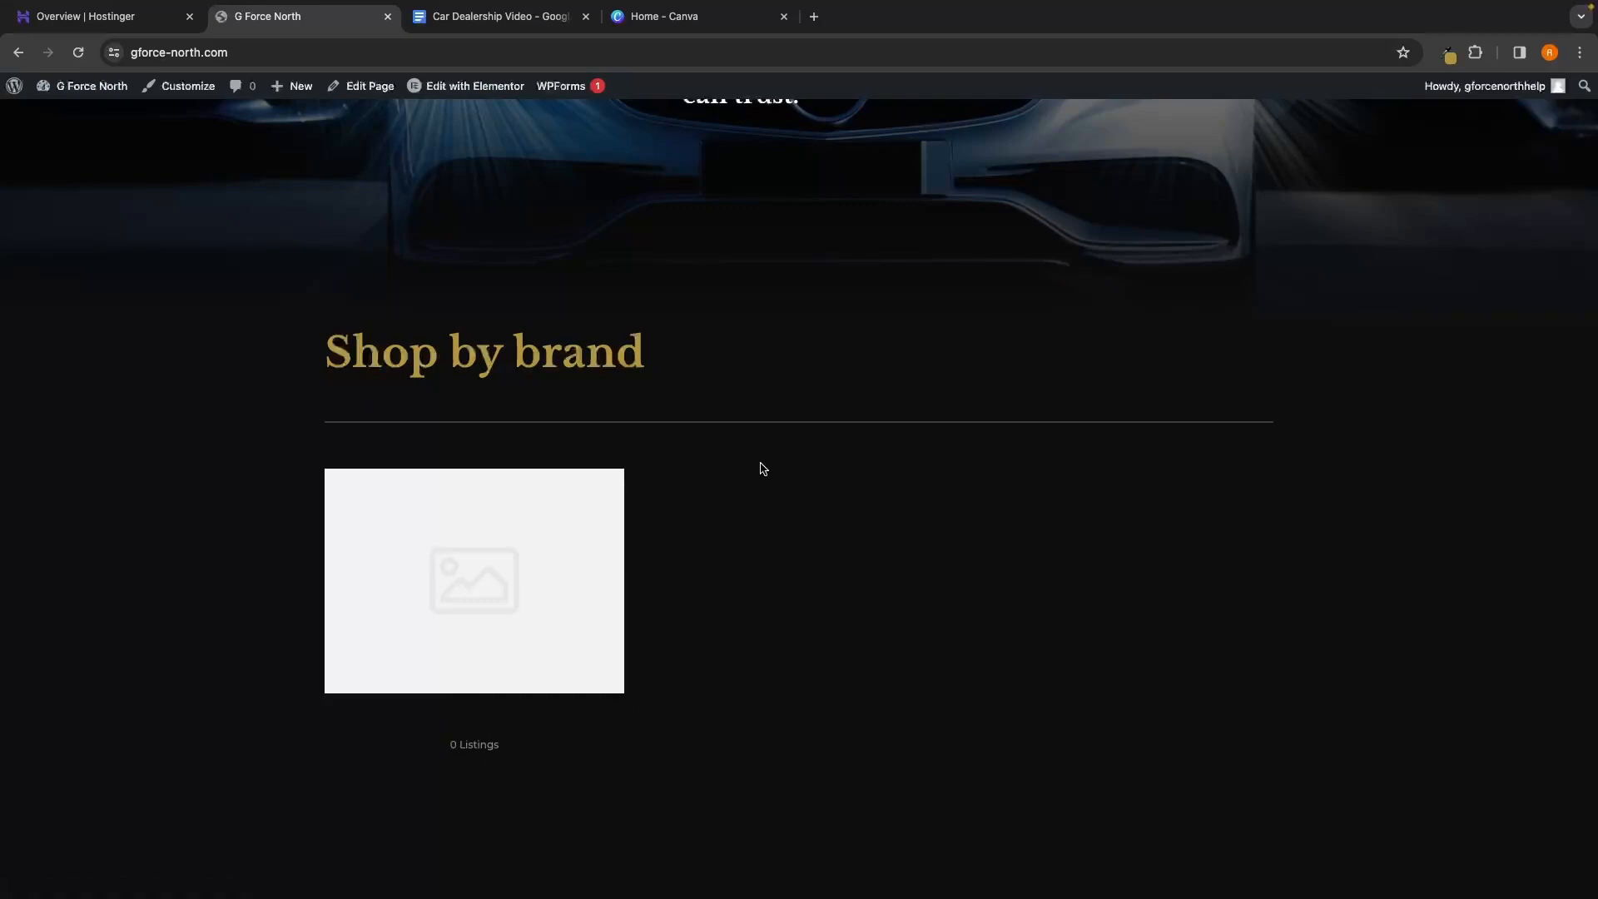
In Elementor, set the Listing Categories widget's parent category to Brands
click(470, 88)
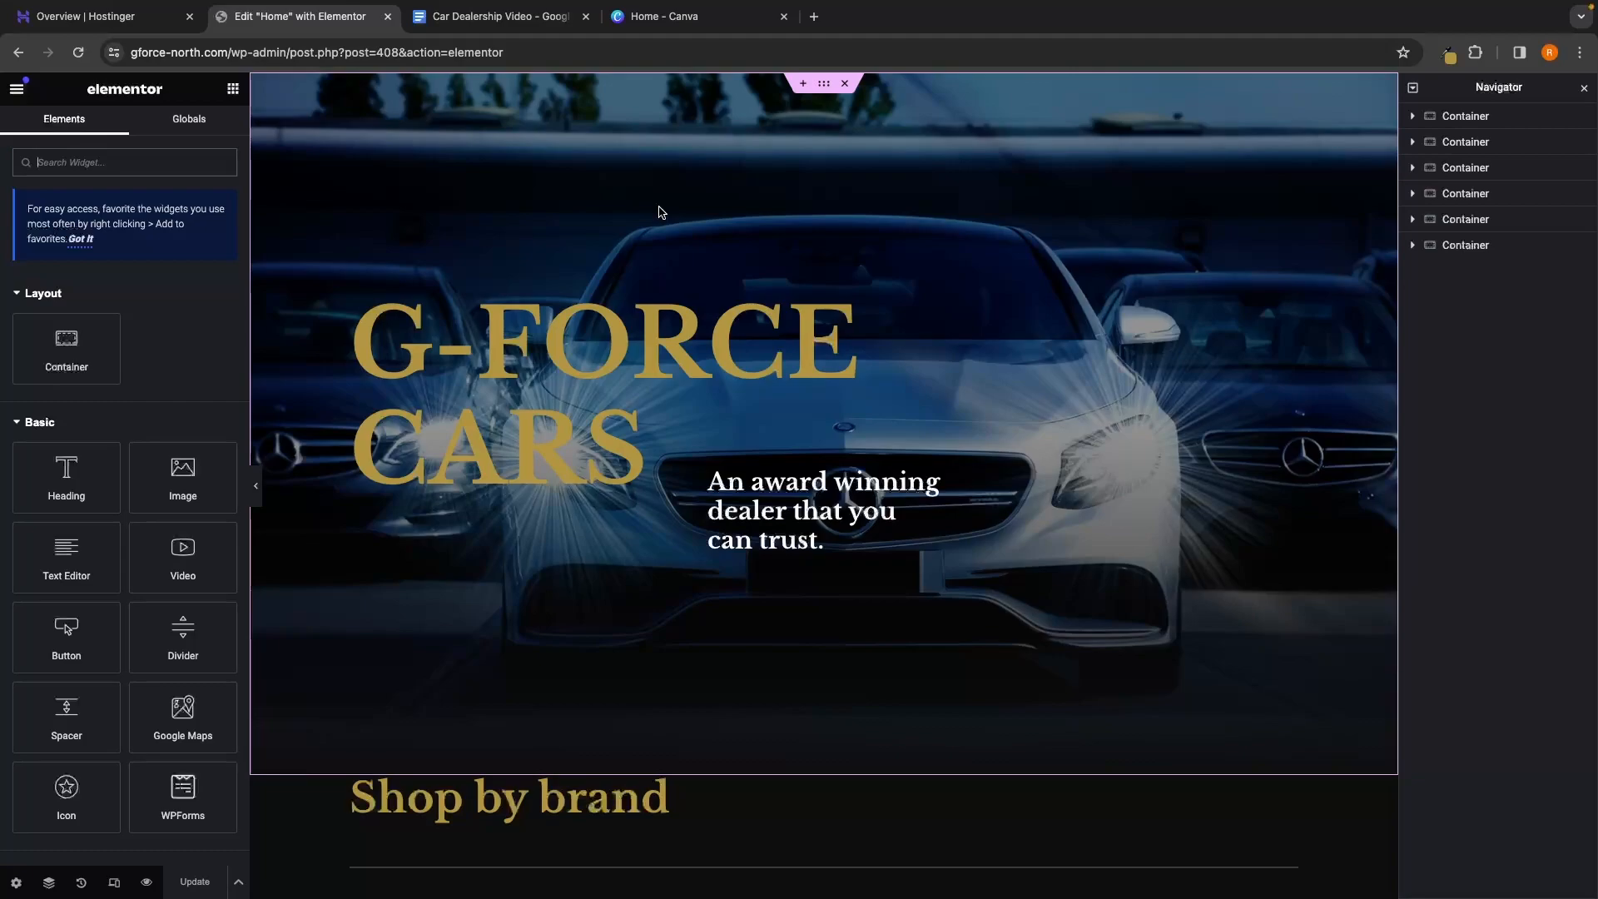
scroll(687, 264, down, 6)
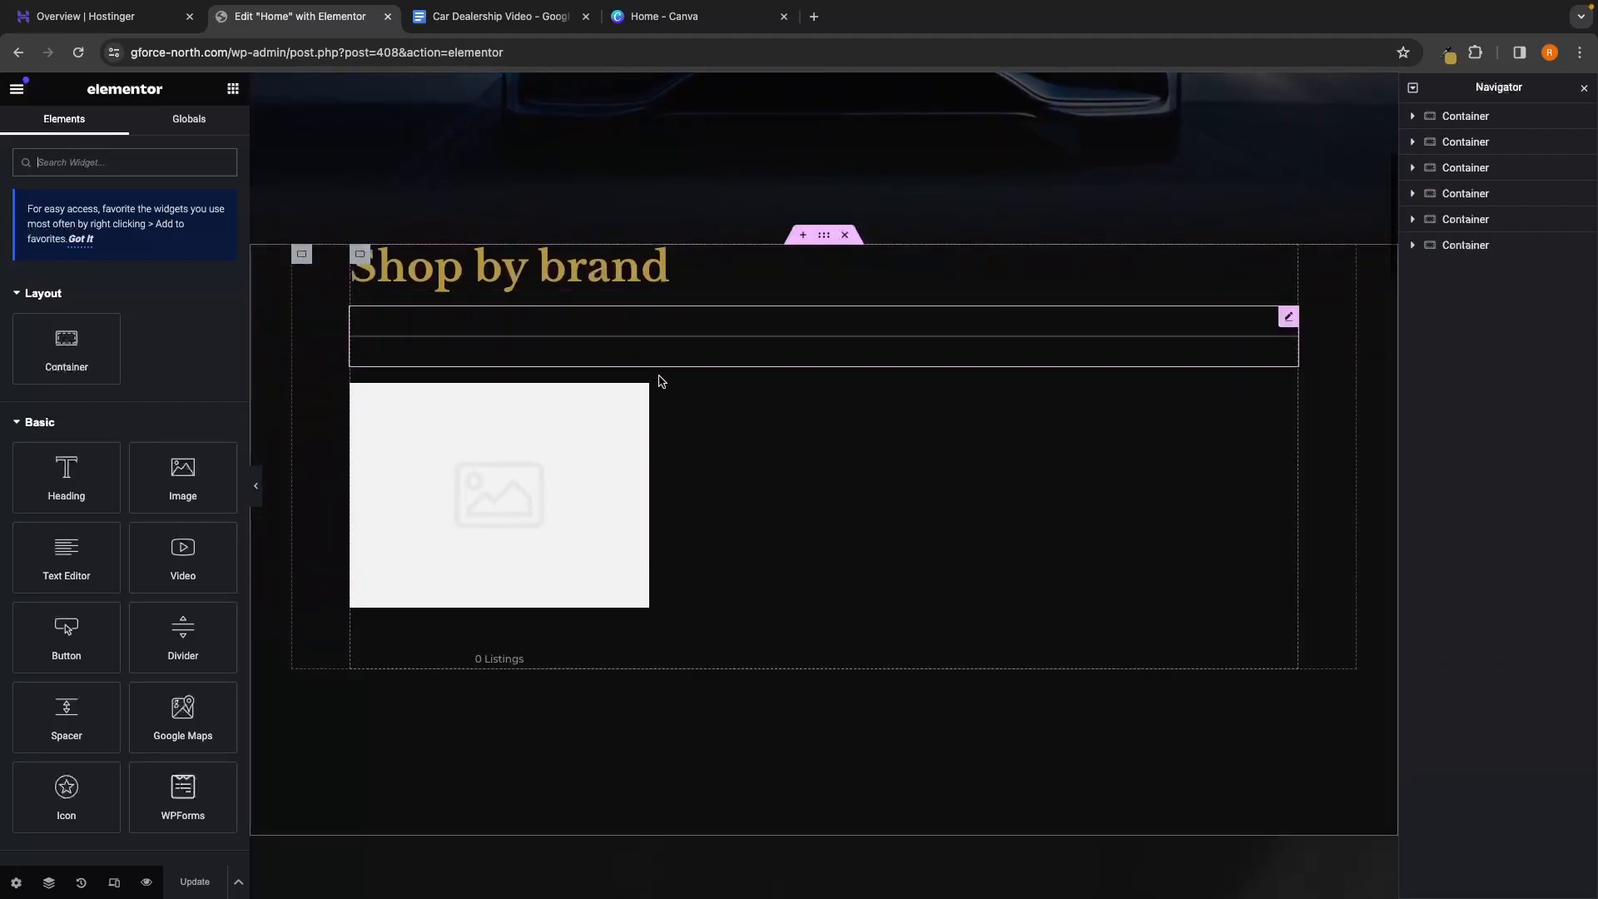
click(680, 410)
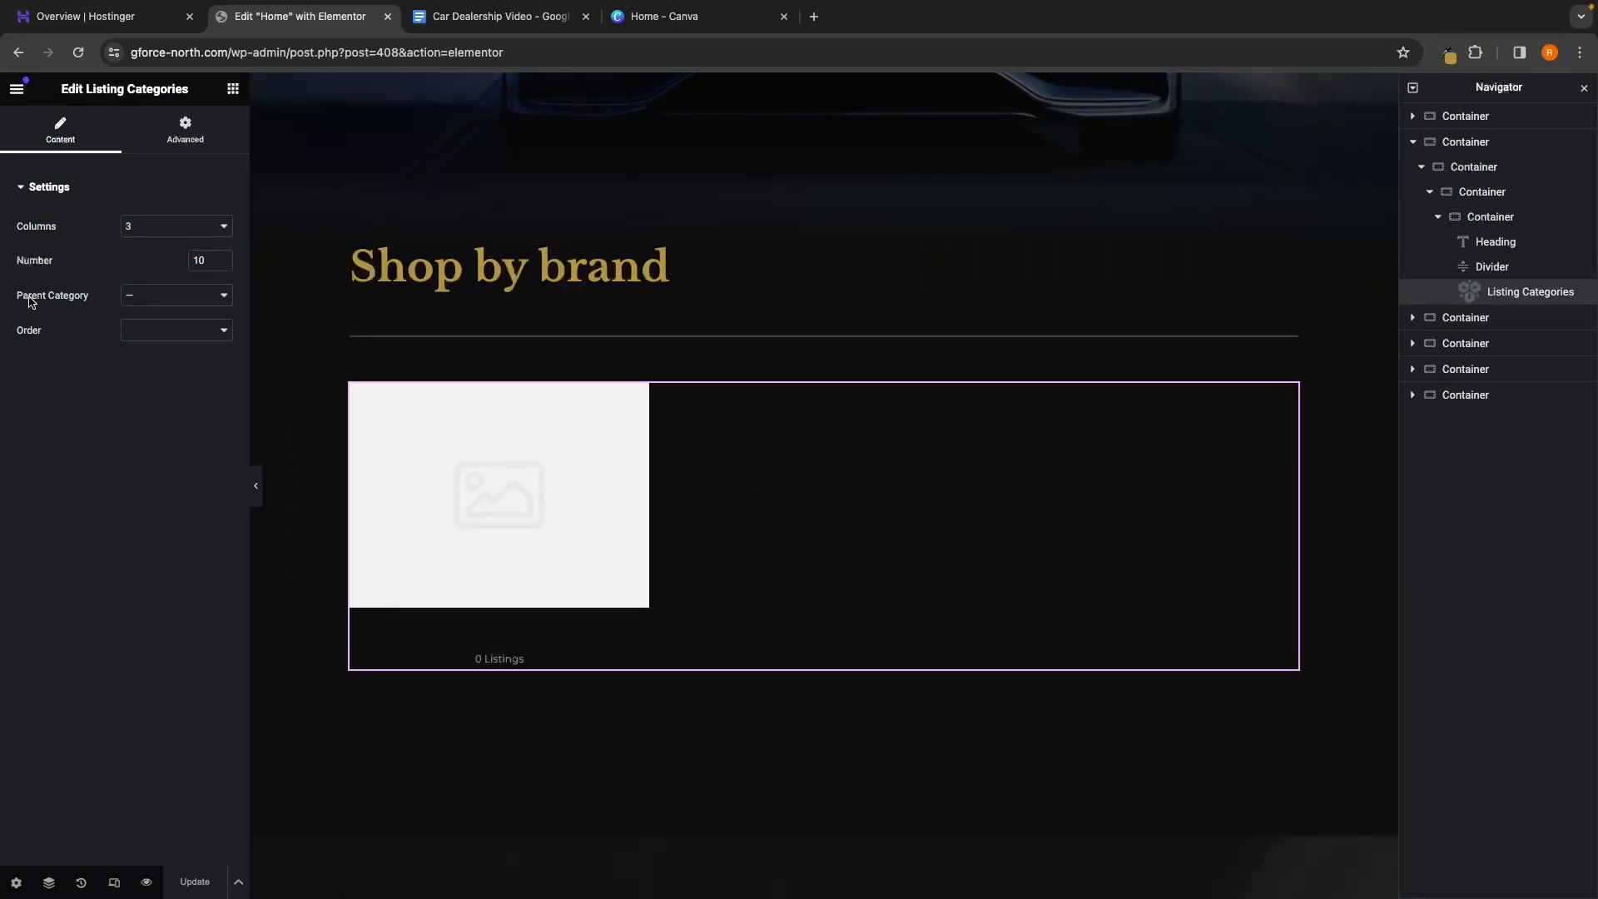
click(130, 296)
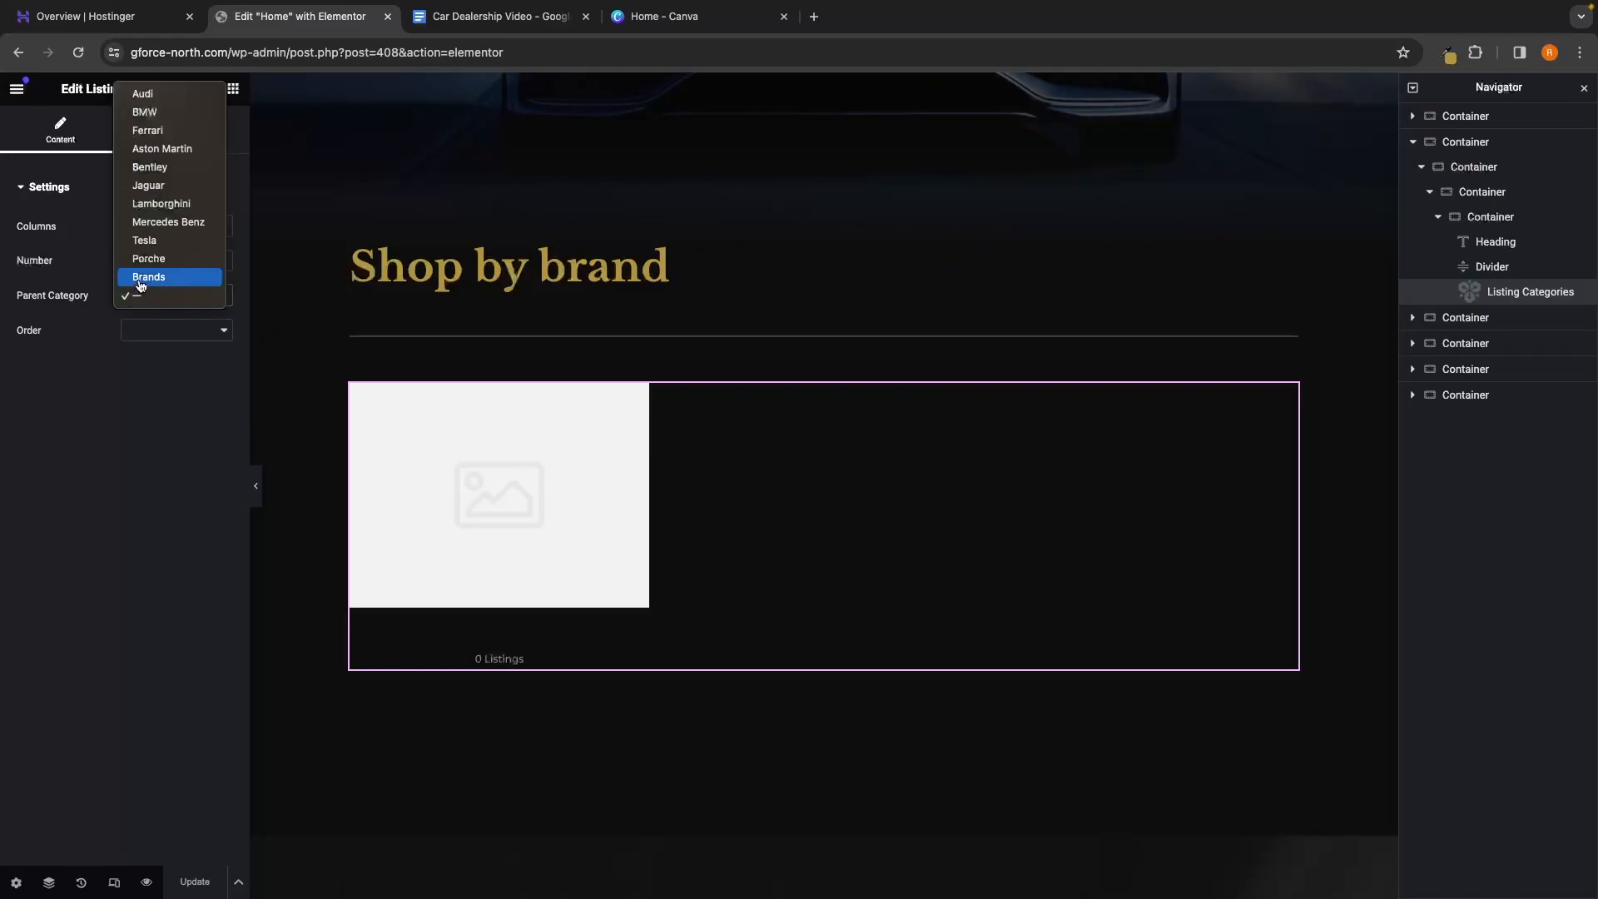
click(148, 277)
scroll(431, 384, down, 7)
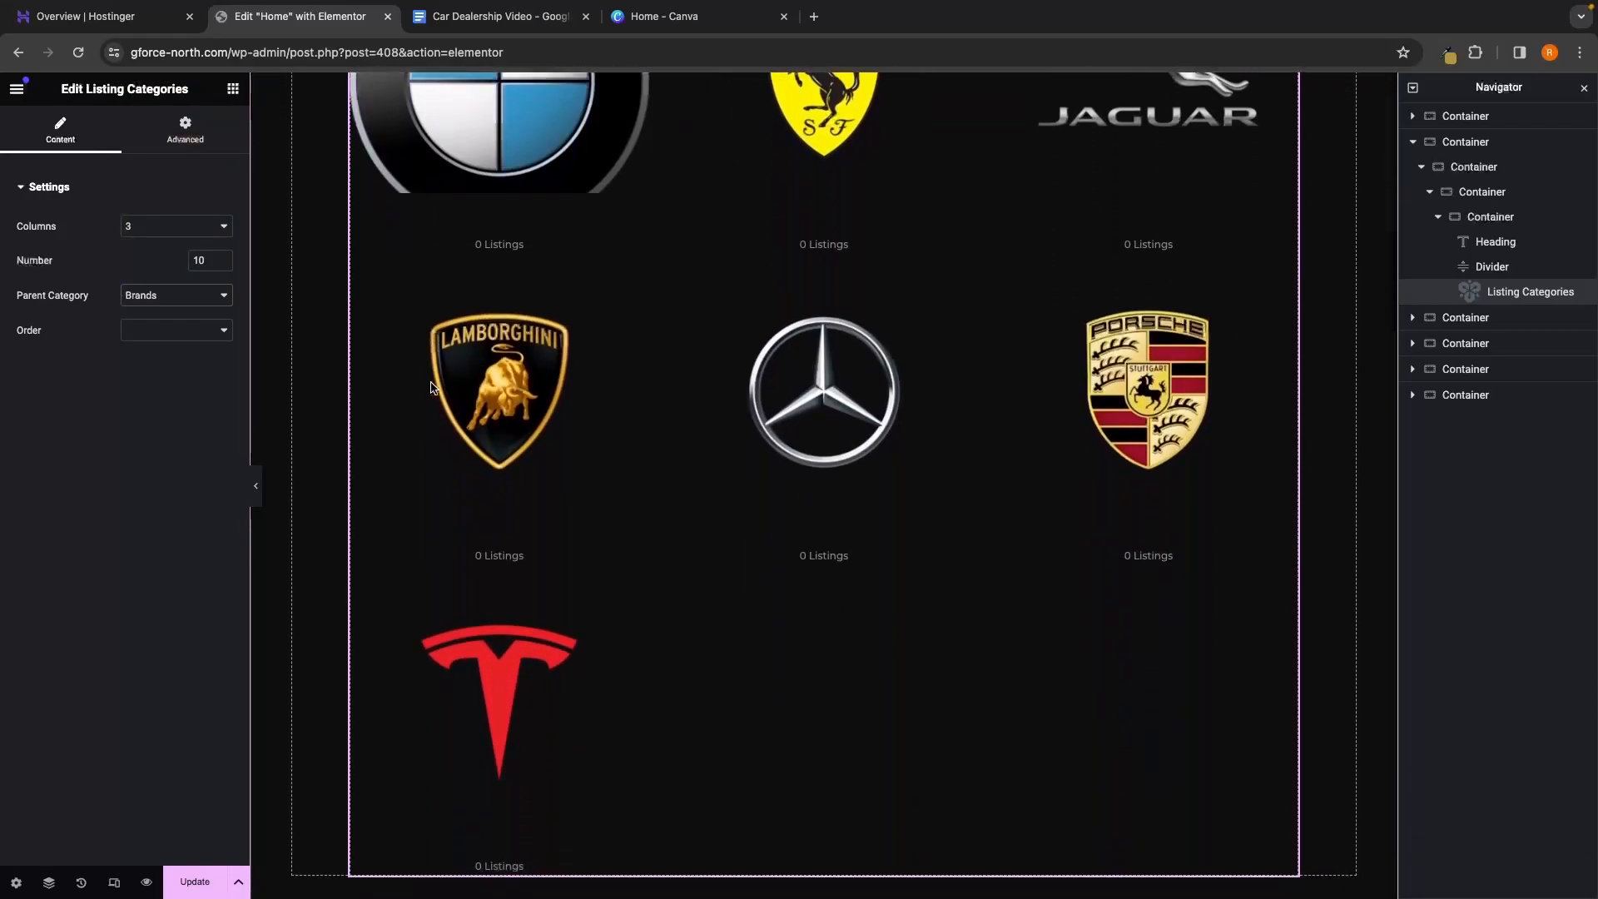
scroll(431, 385, up, 6)
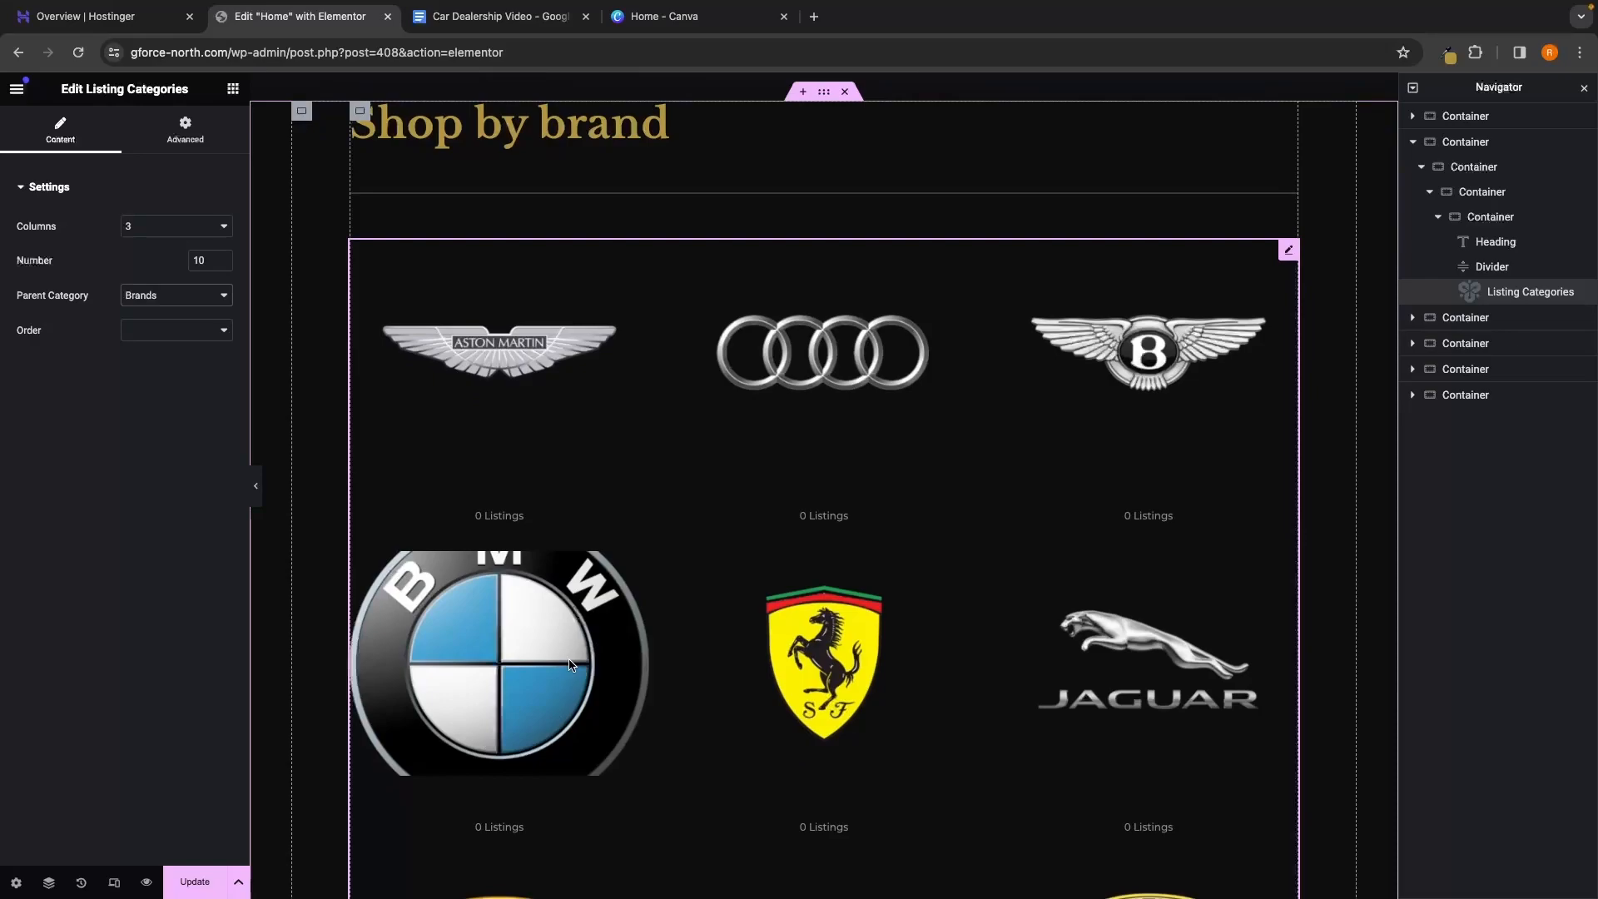
scroll(760, 585, down, 6)
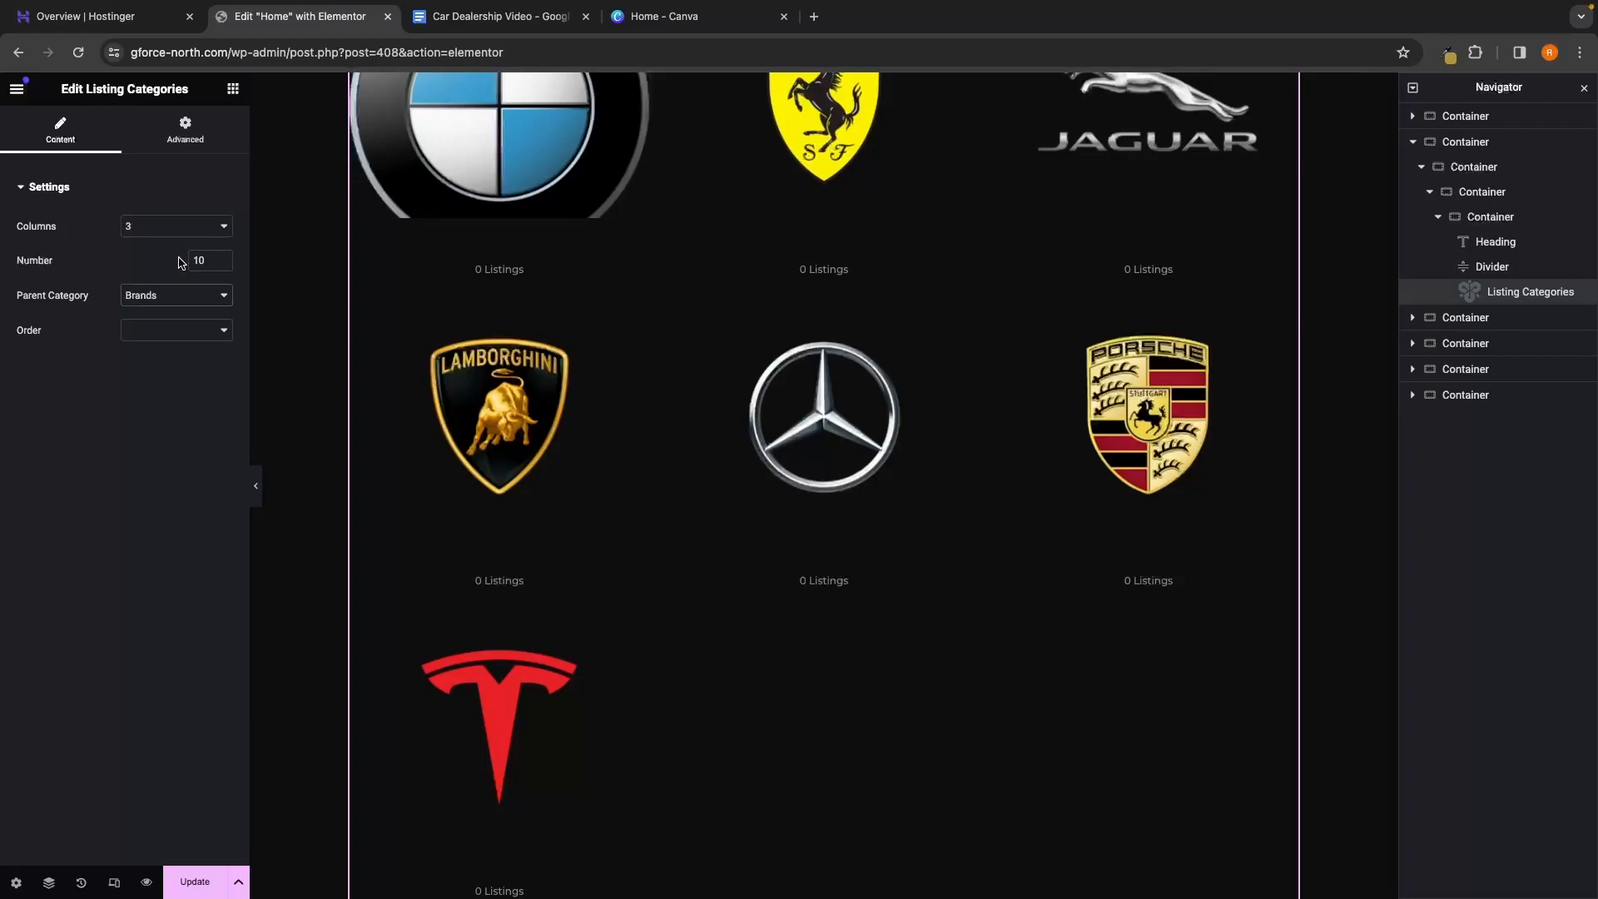
Set the widget's number of categories to 10 and update the page
click(223, 257)
click(222, 257)
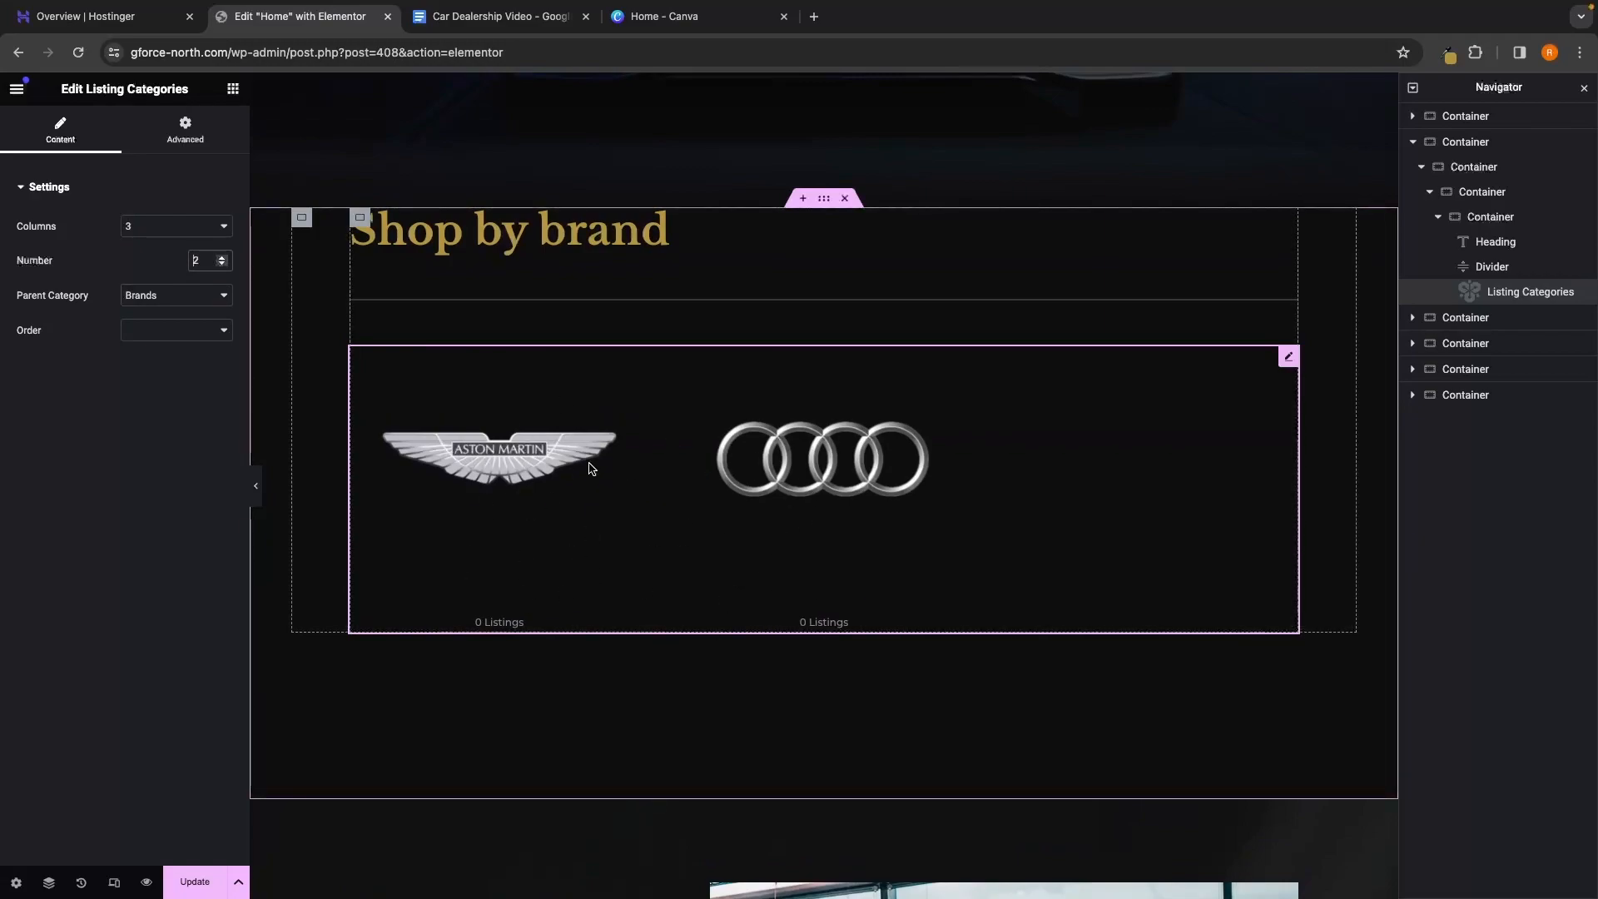
text(10)
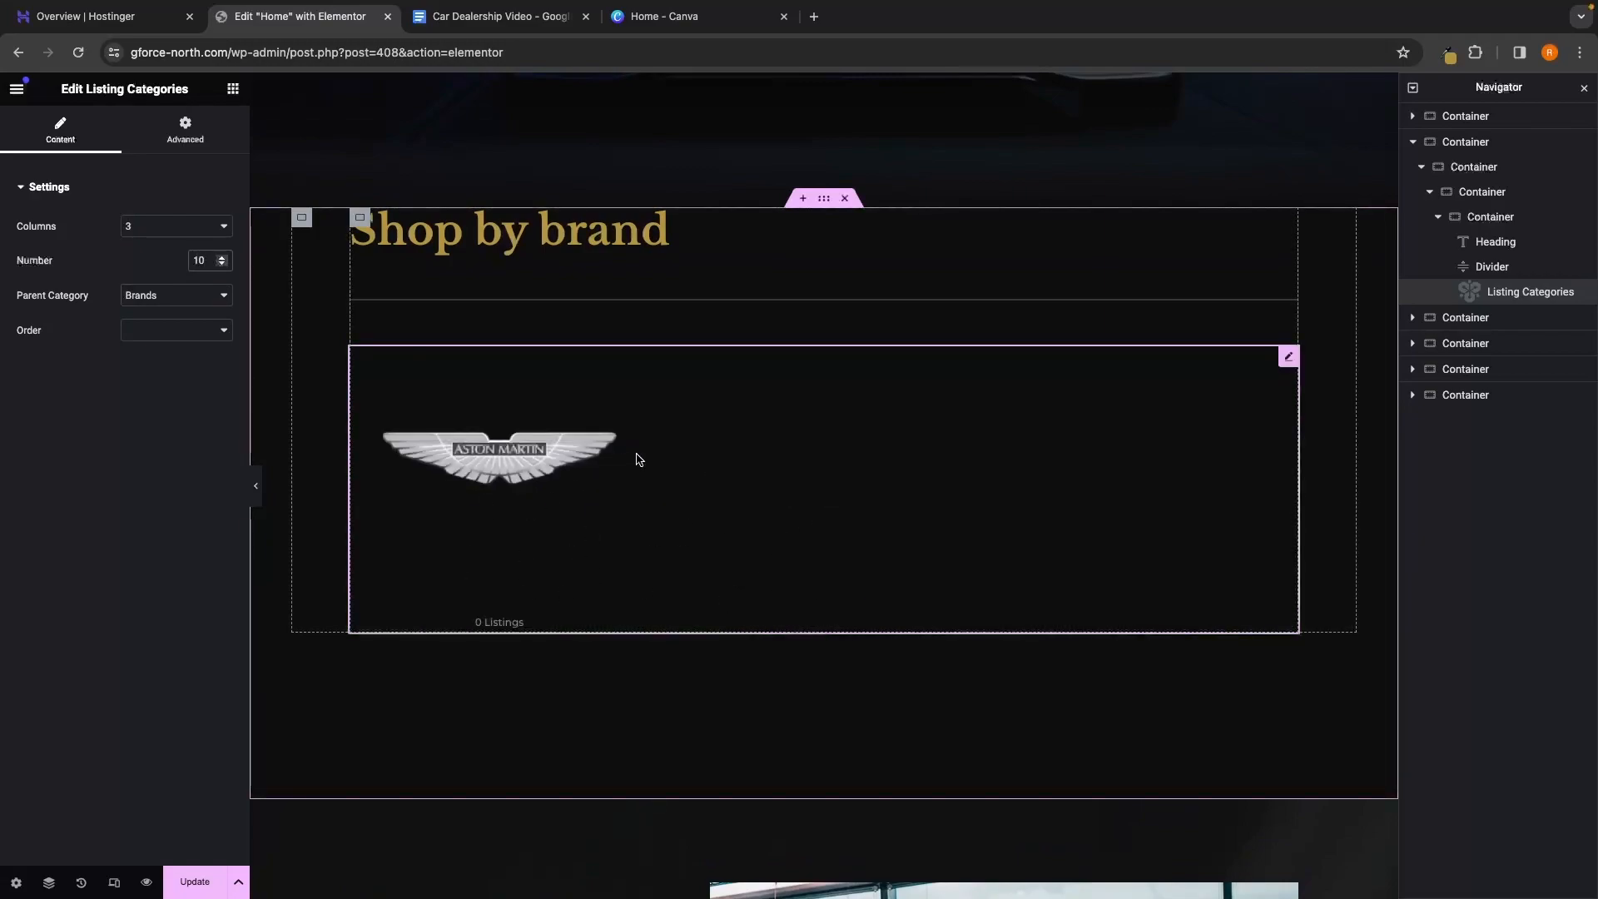
scroll(720, 457, down, 2)
scroll(721, 459, down, 6)
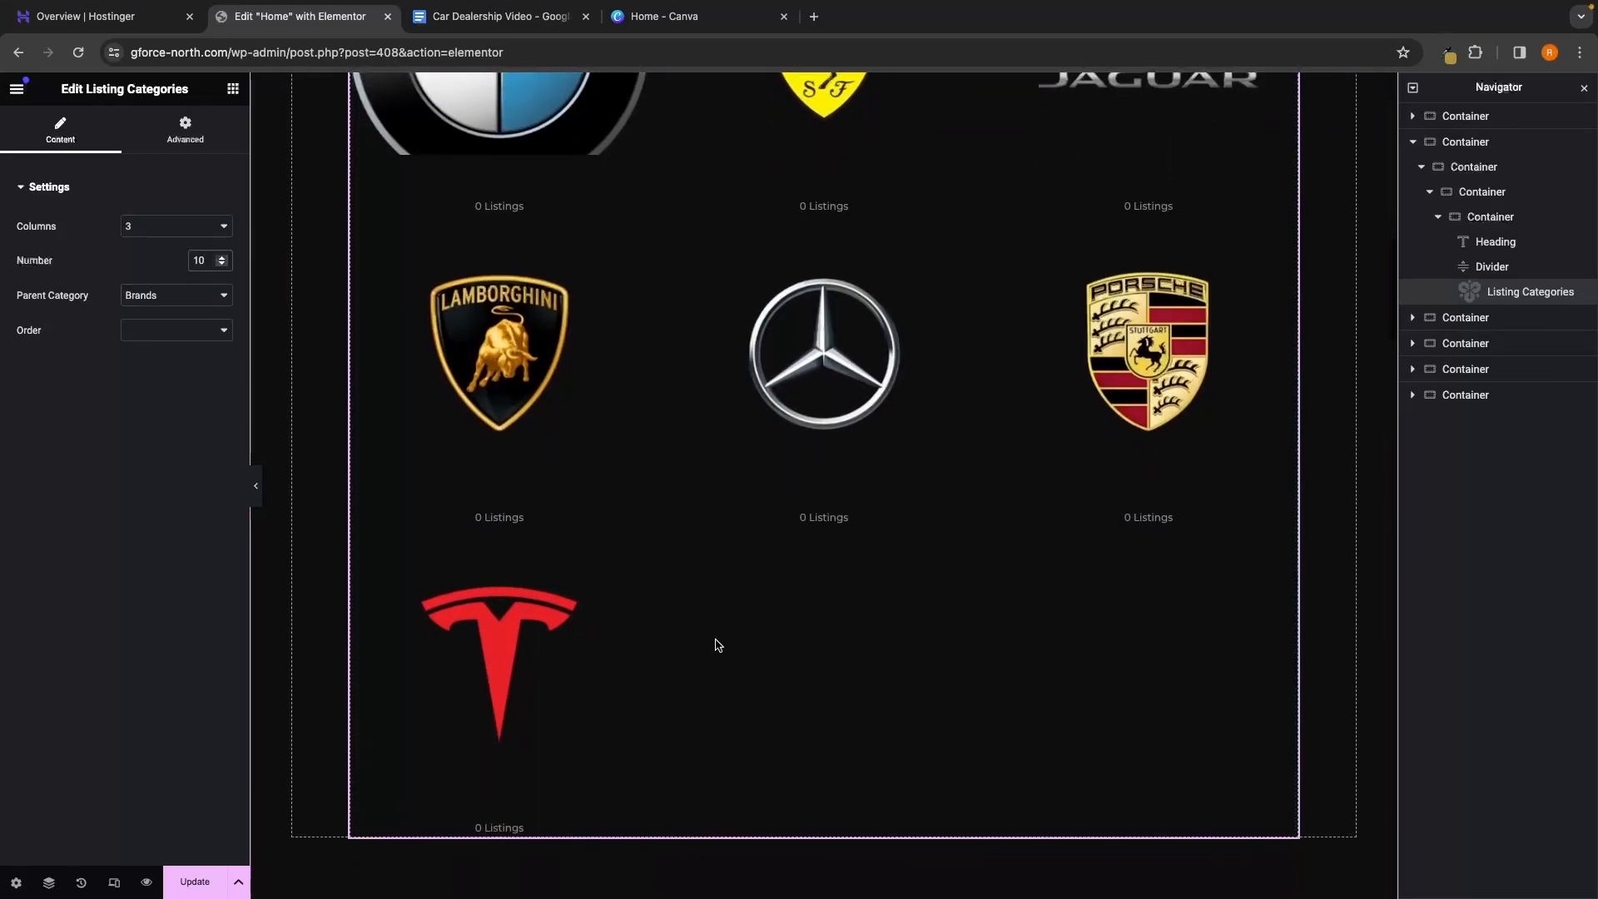
scroll(719, 646, up, 5)
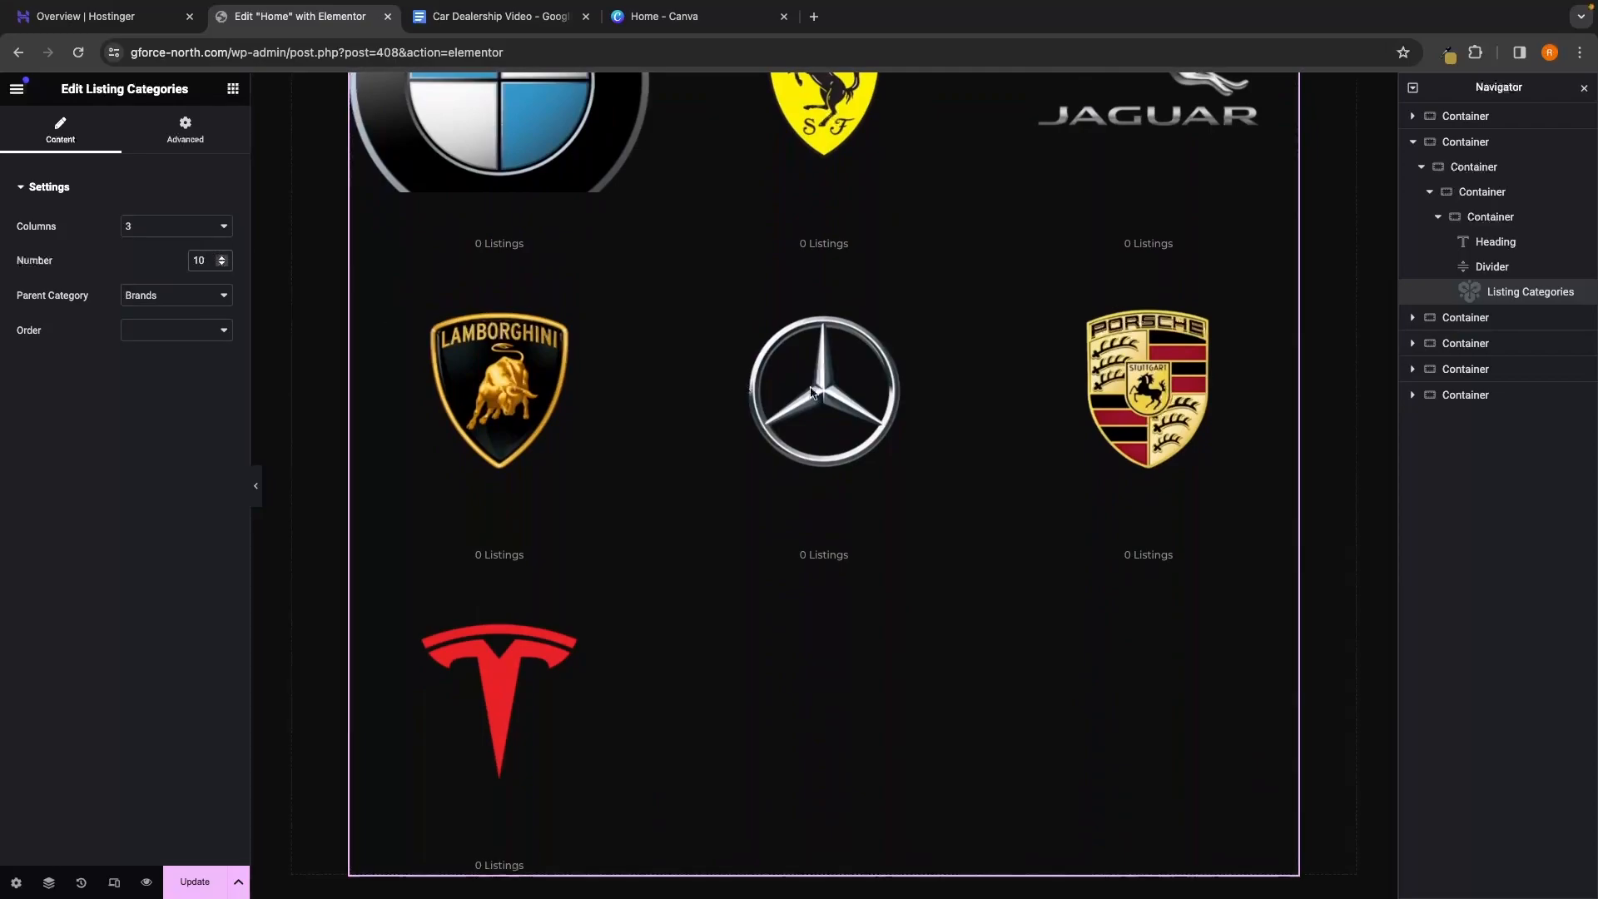
scroll(1107, 399, up, 4)
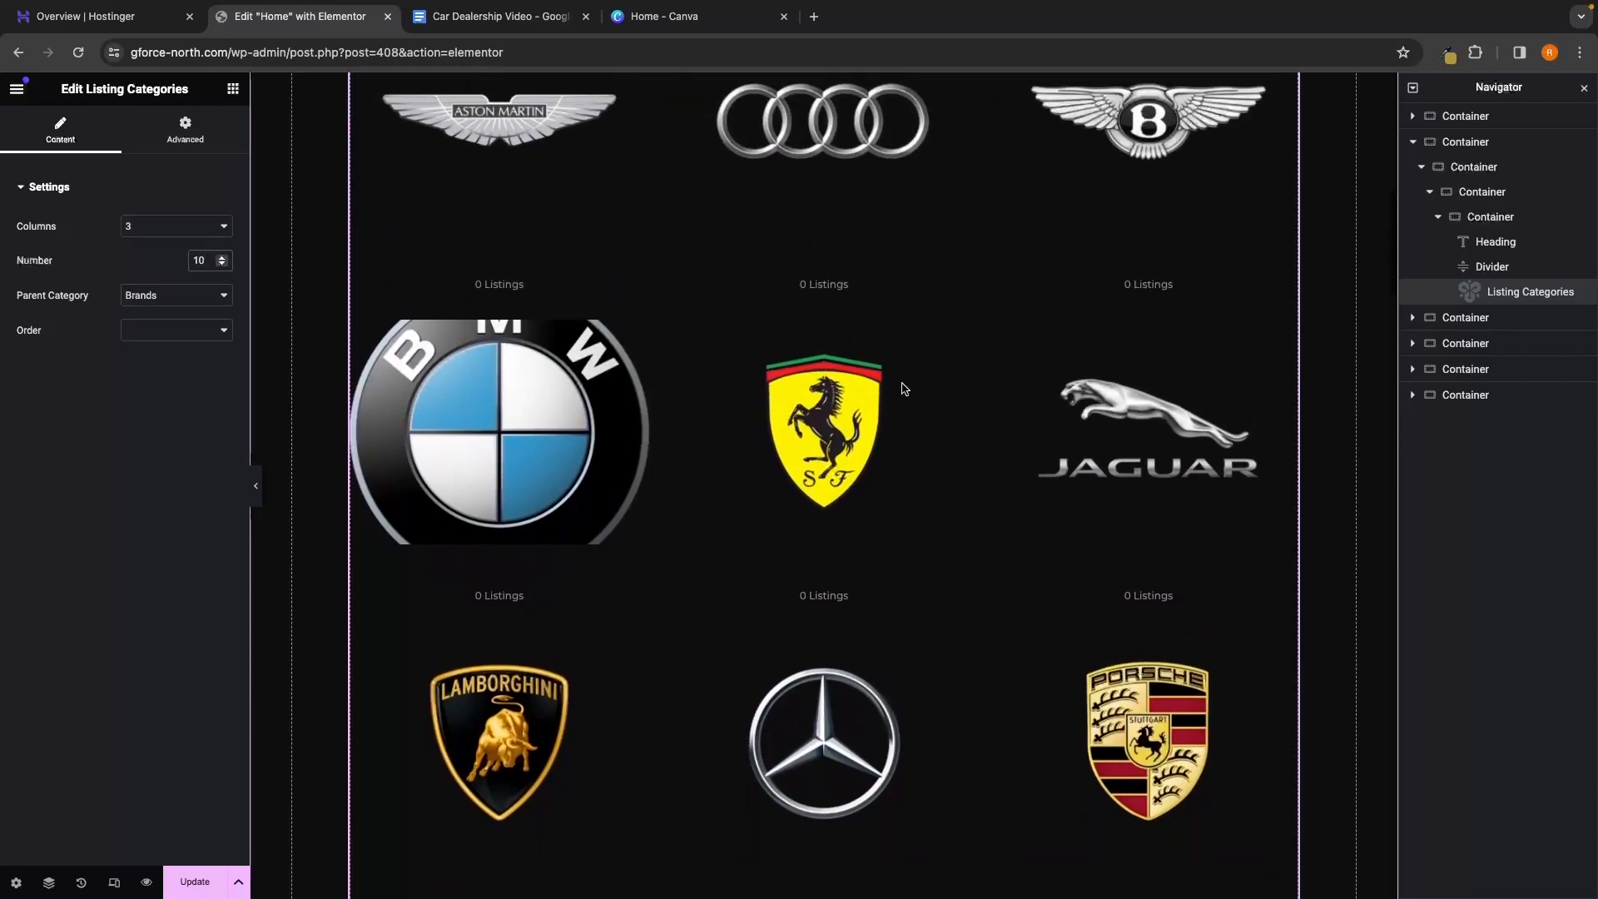
scroll(1010, 421, down, 1)
click(198, 884)
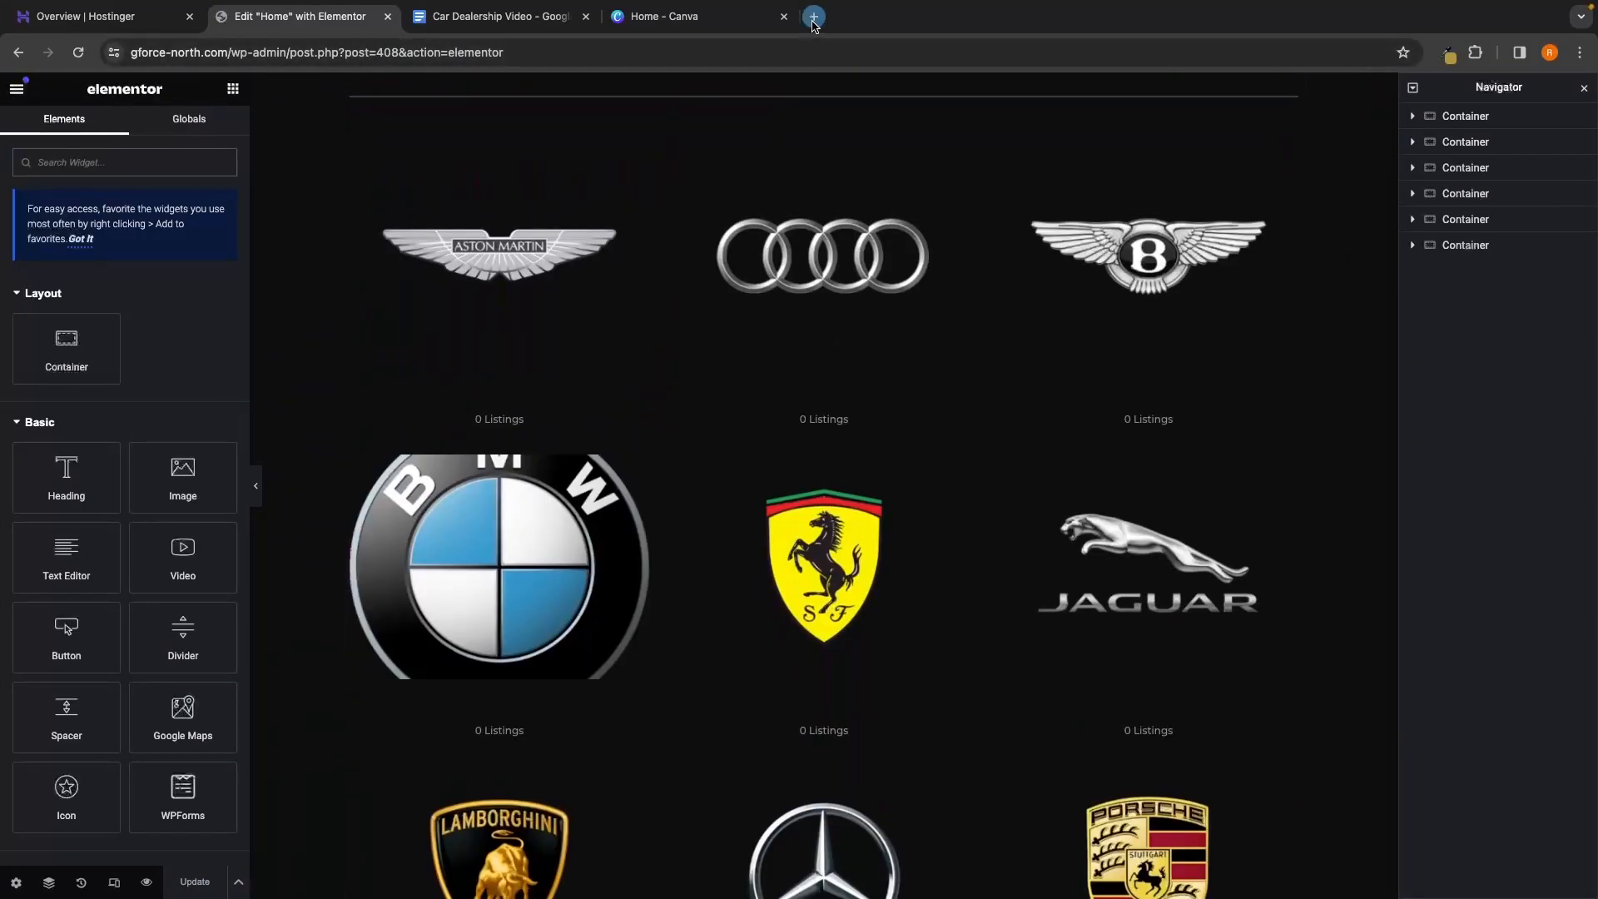
In a new tab, edit the BMW listing category and remove its logo image
click(814, 18)
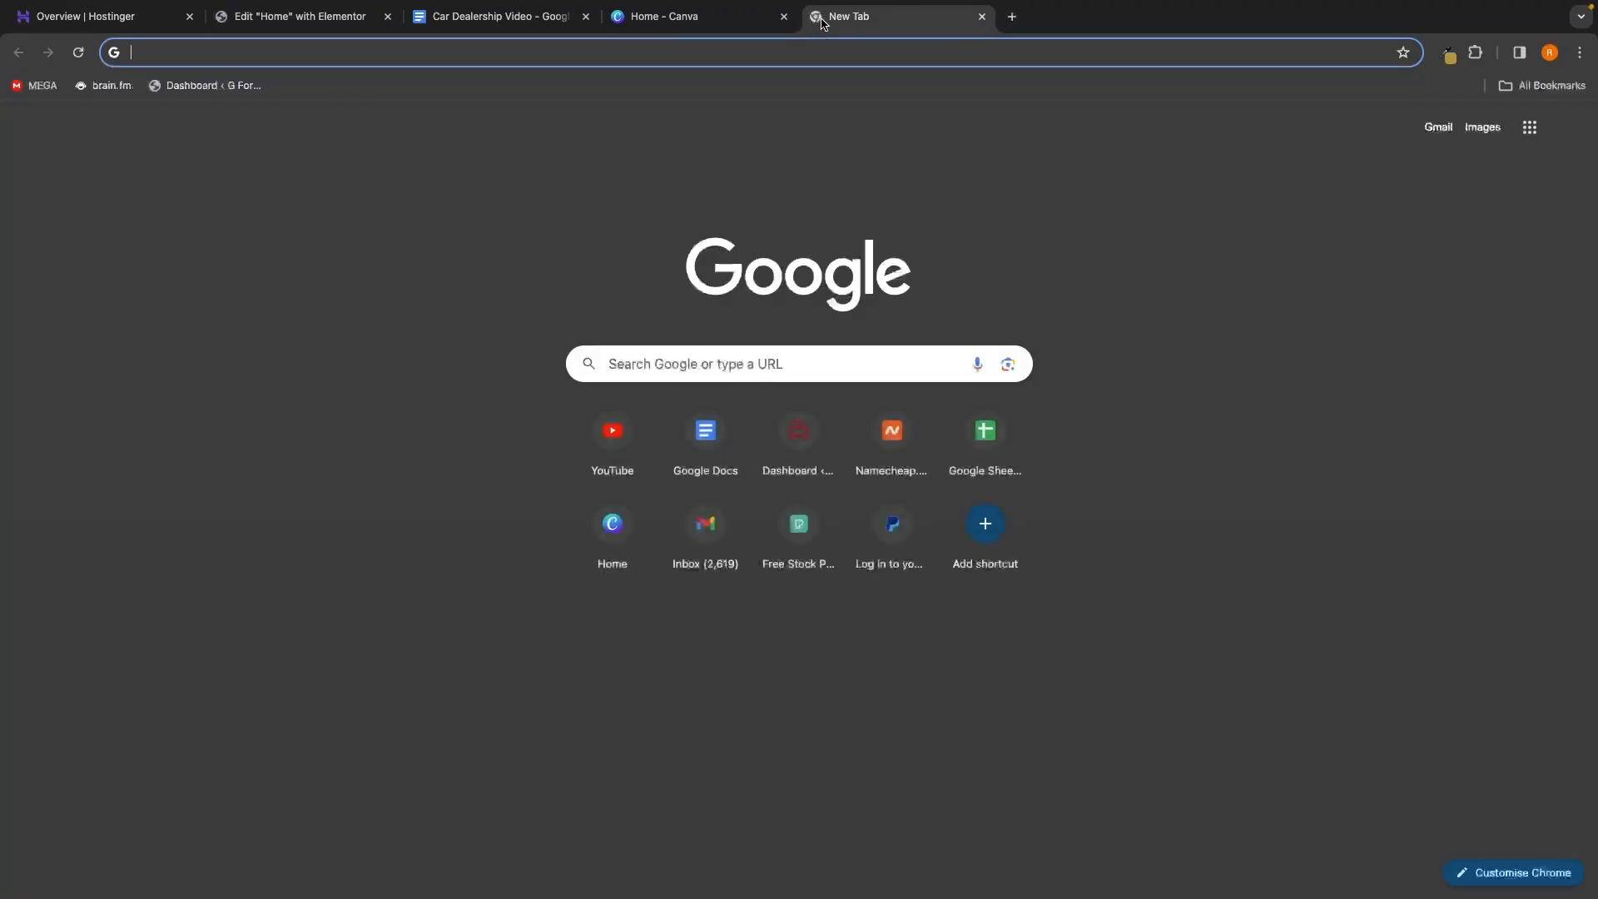
click(213, 91)
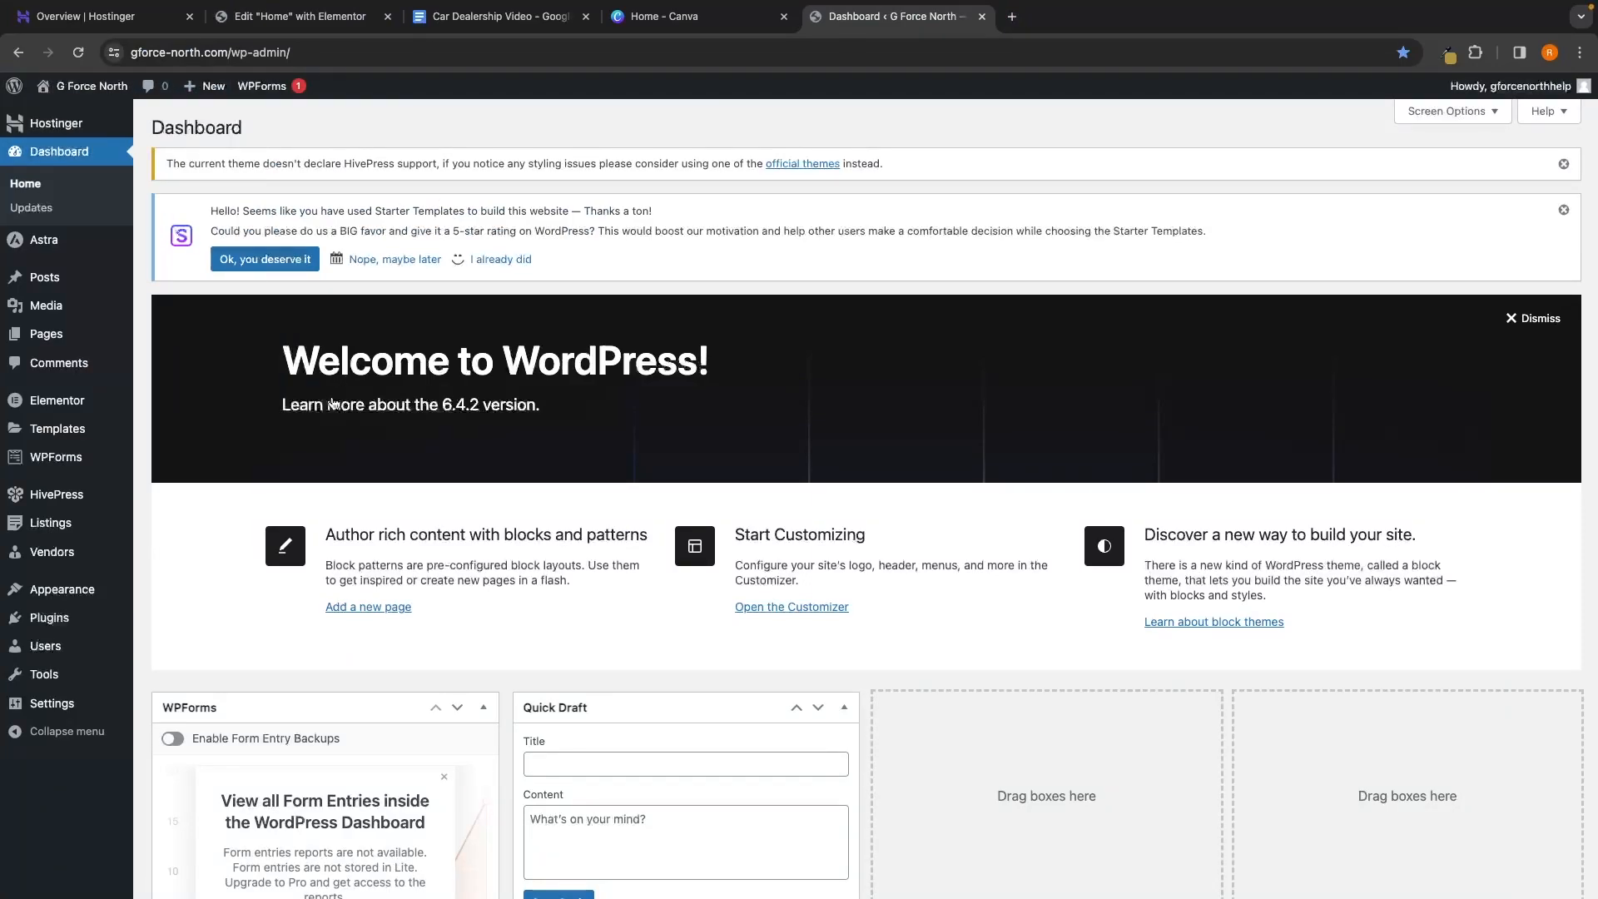
mouse_move(40, 531)
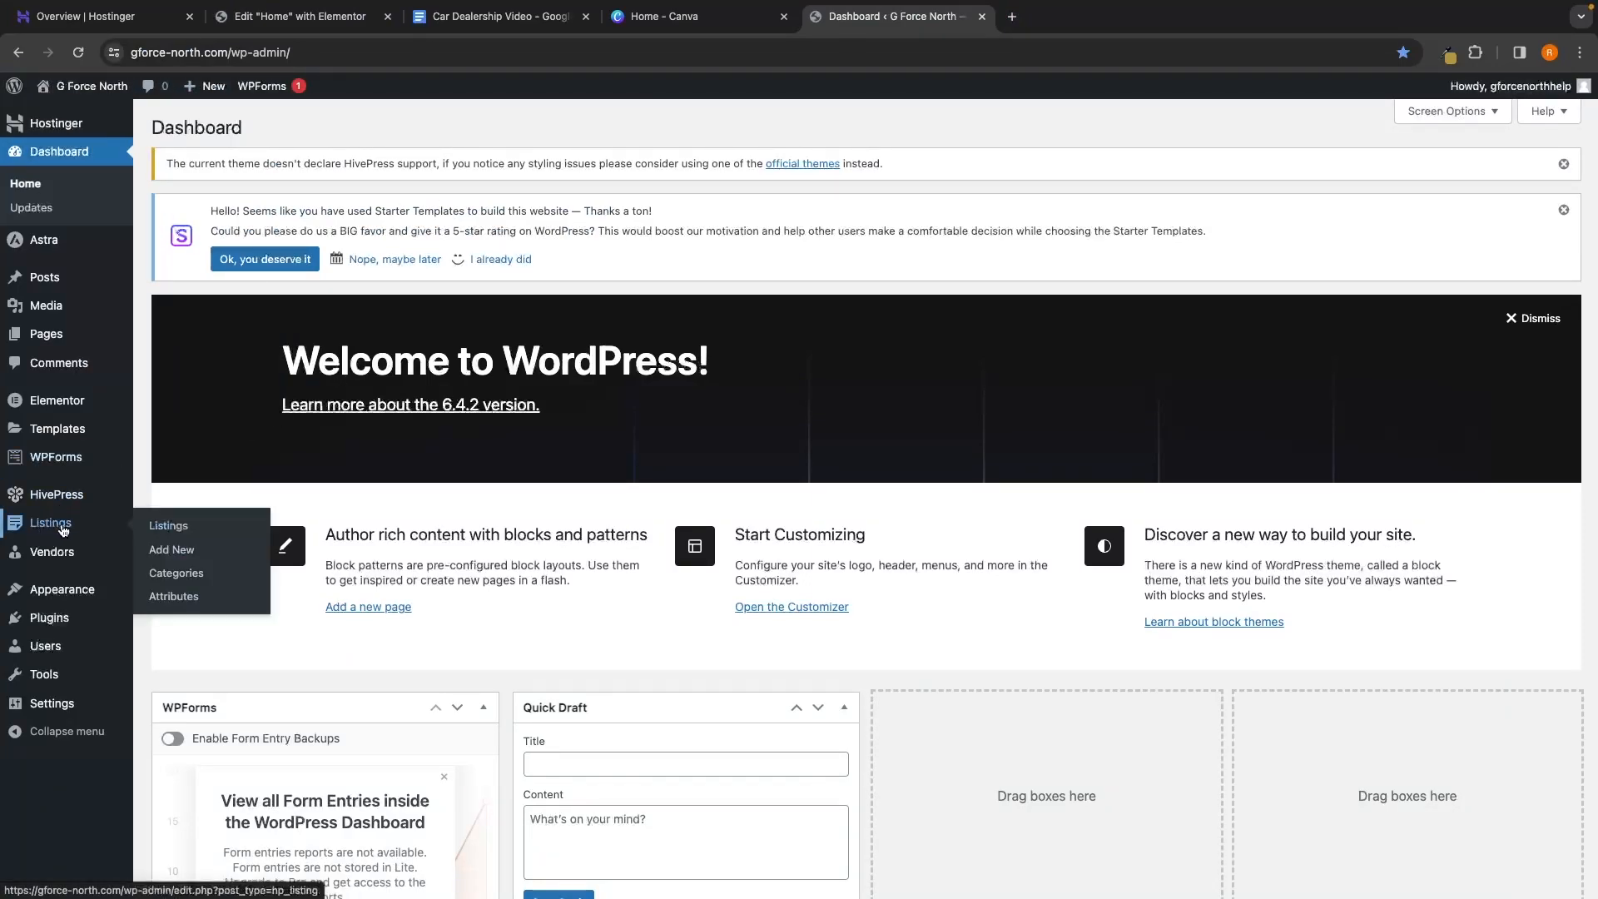
click(180, 582)
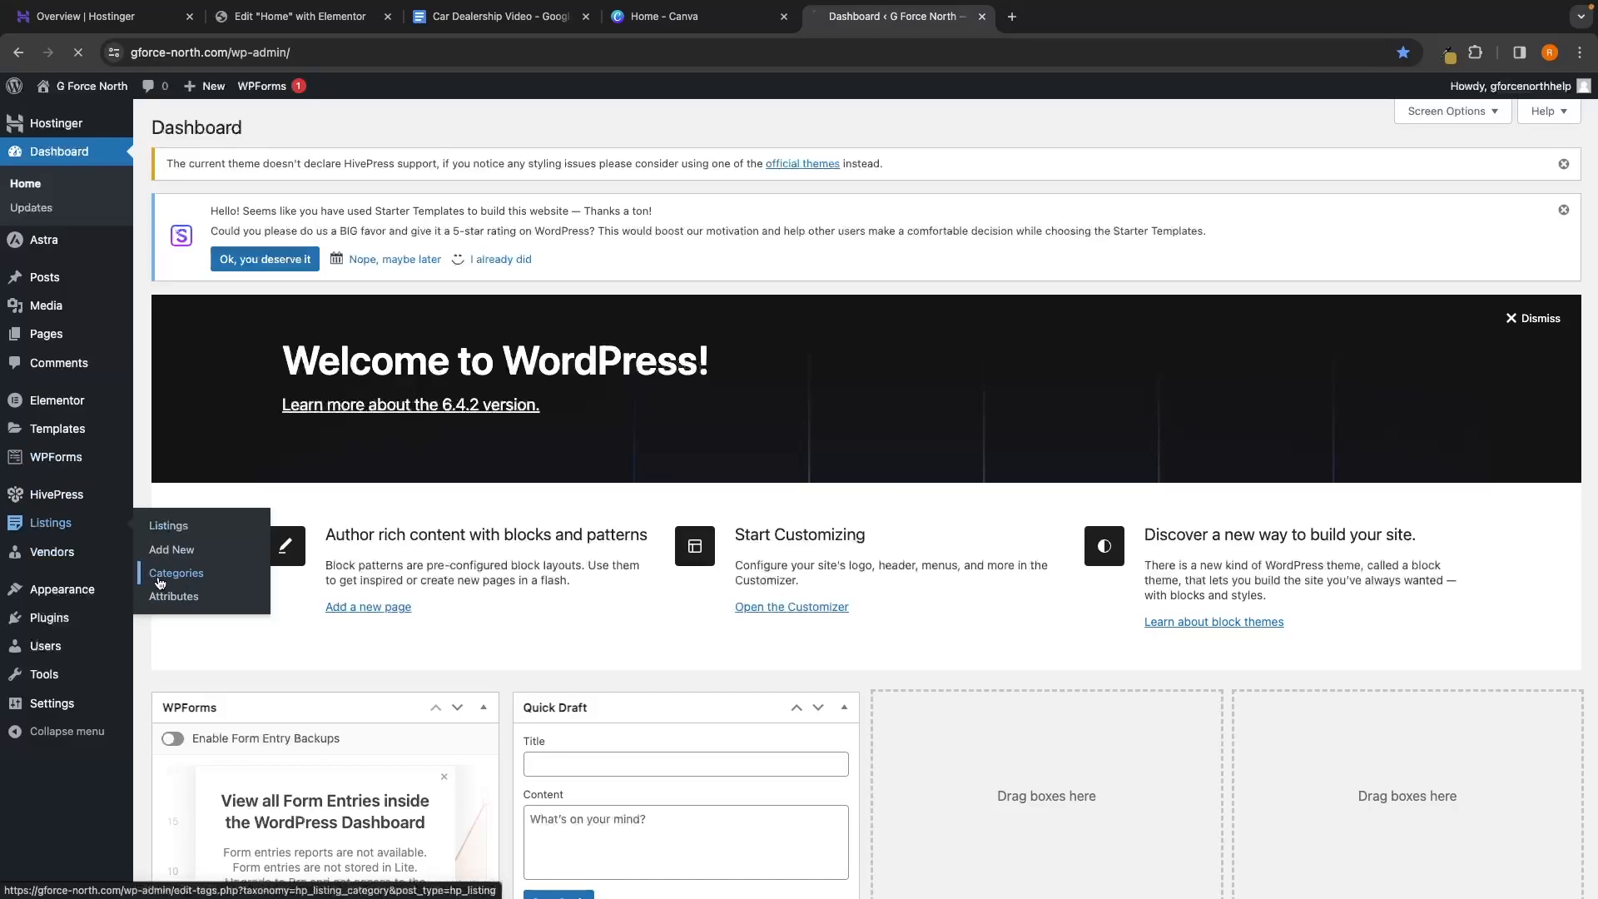
scroll(723, 563, down, 1)
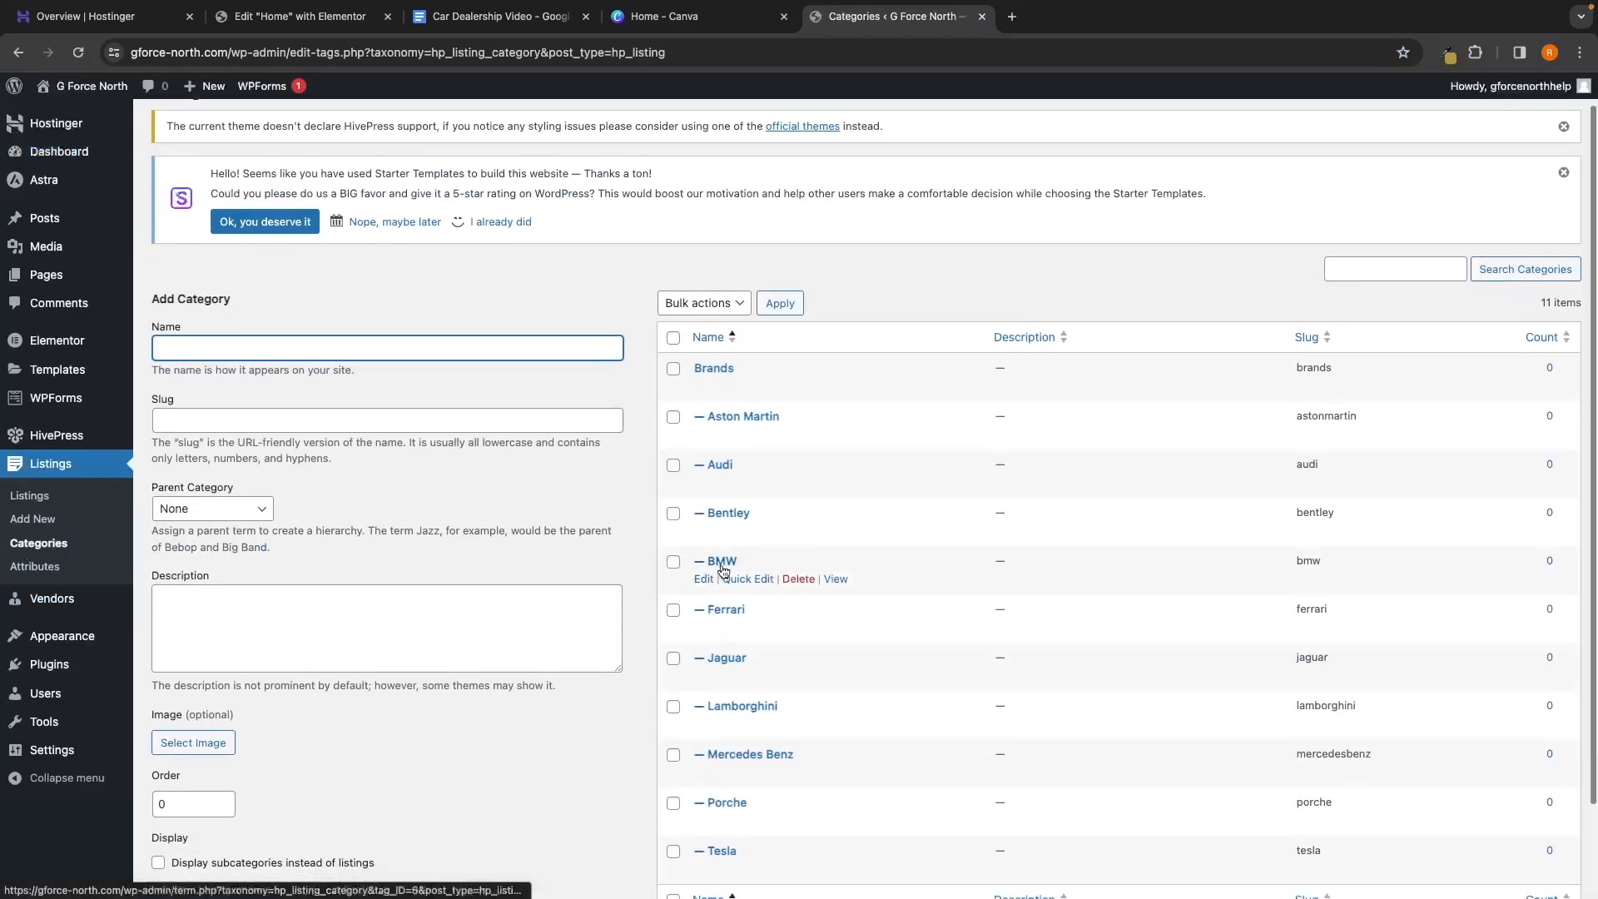
click(723, 564)
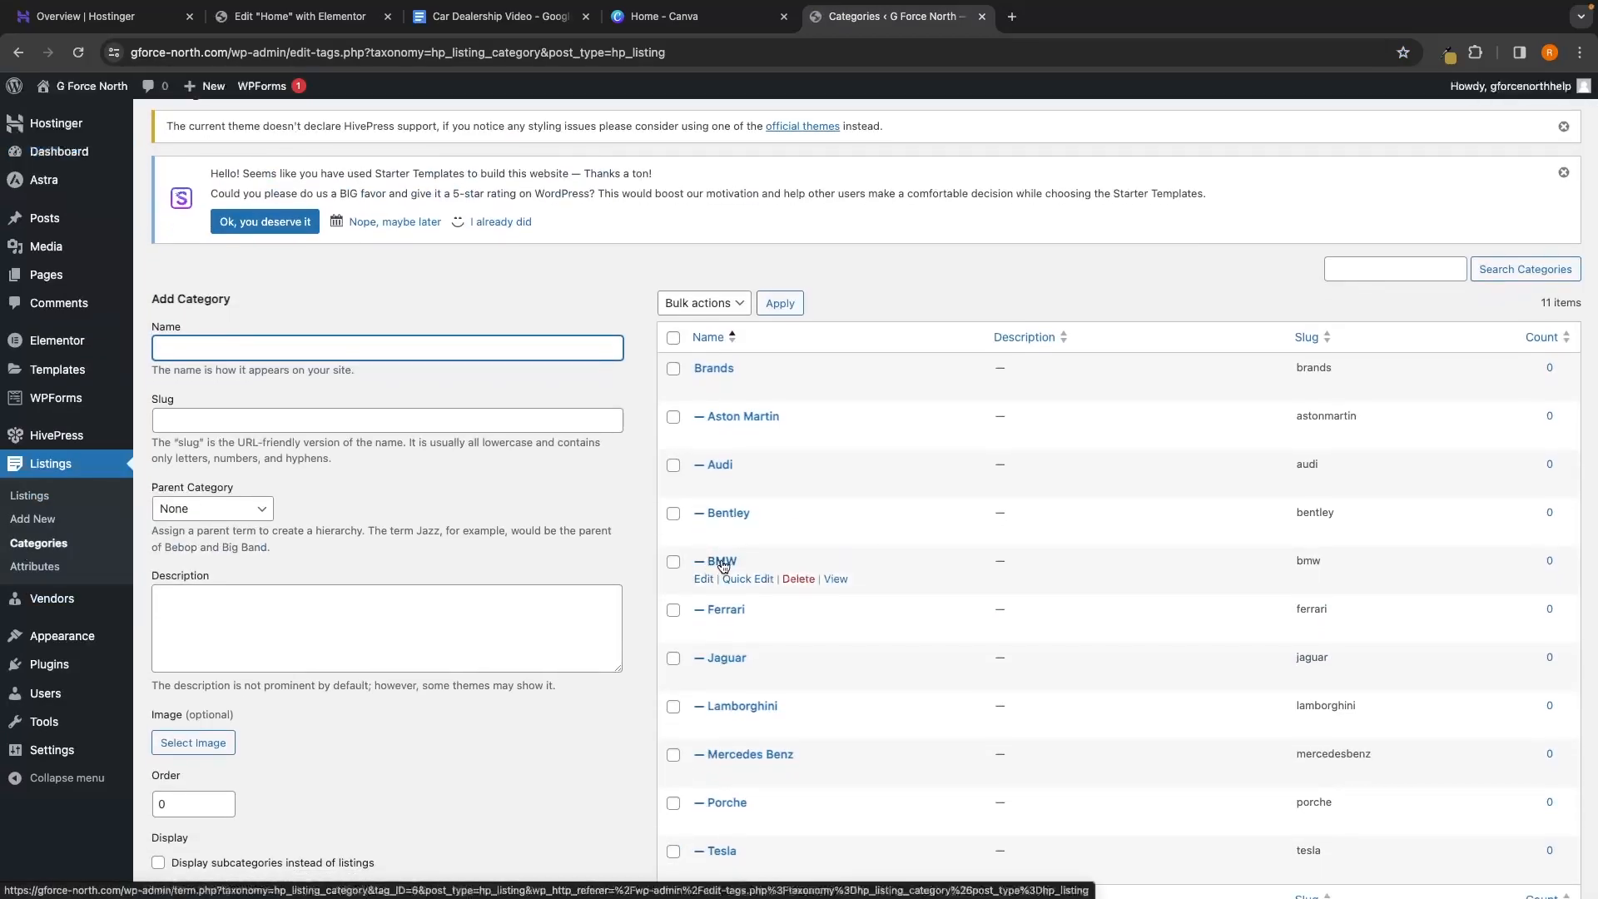
scroll(722, 561, down, 1)
scroll(722, 561, down, 2)
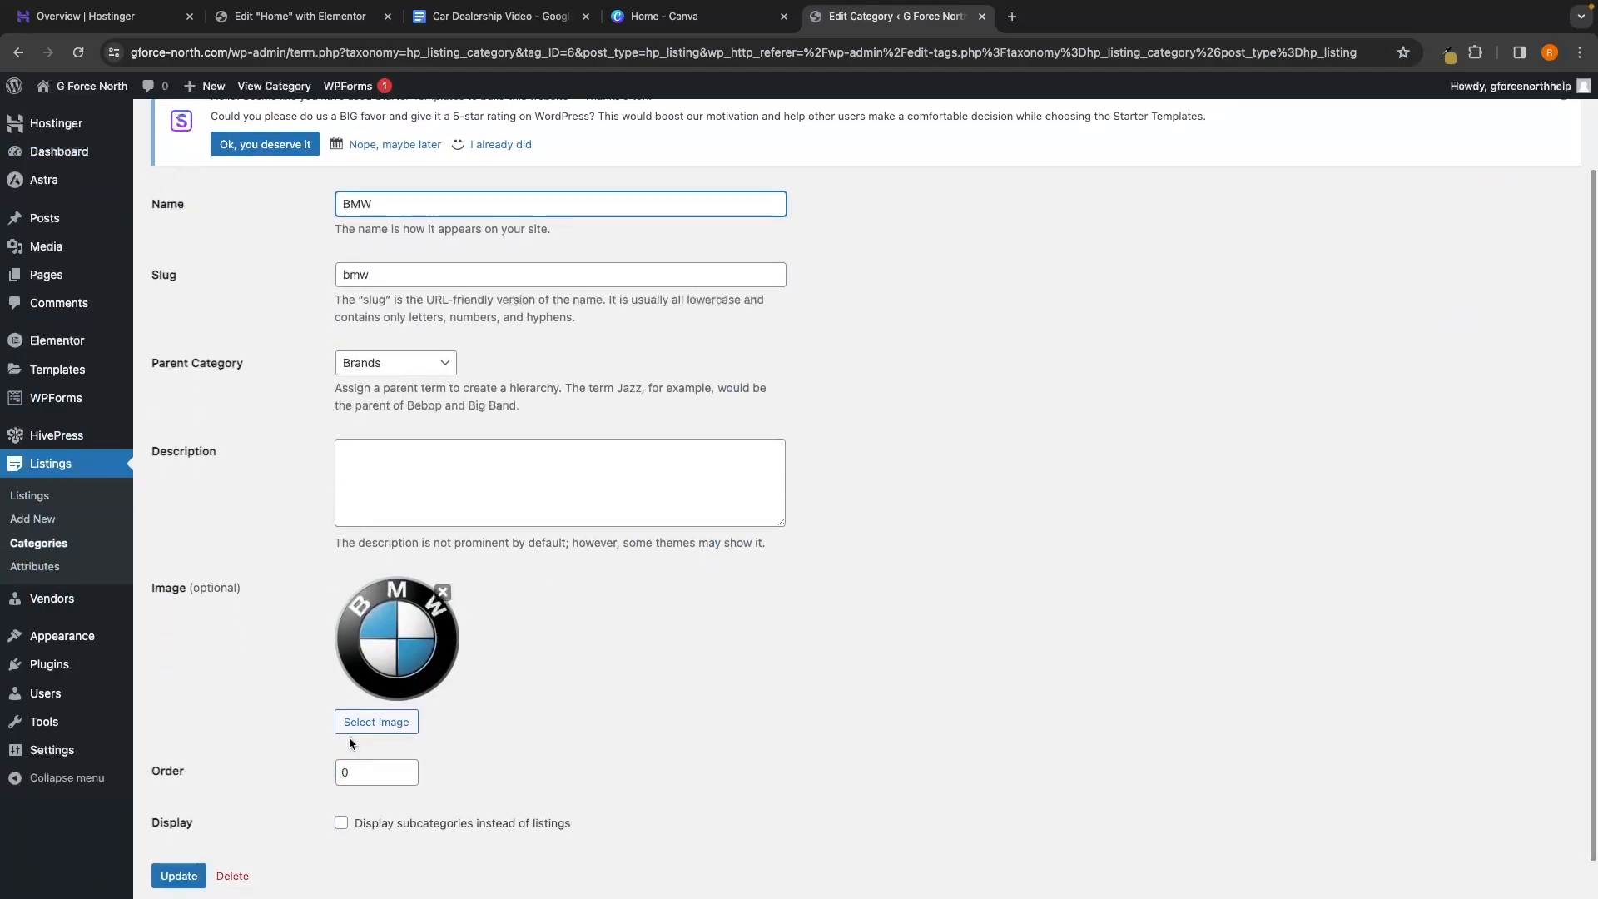
click(442, 592)
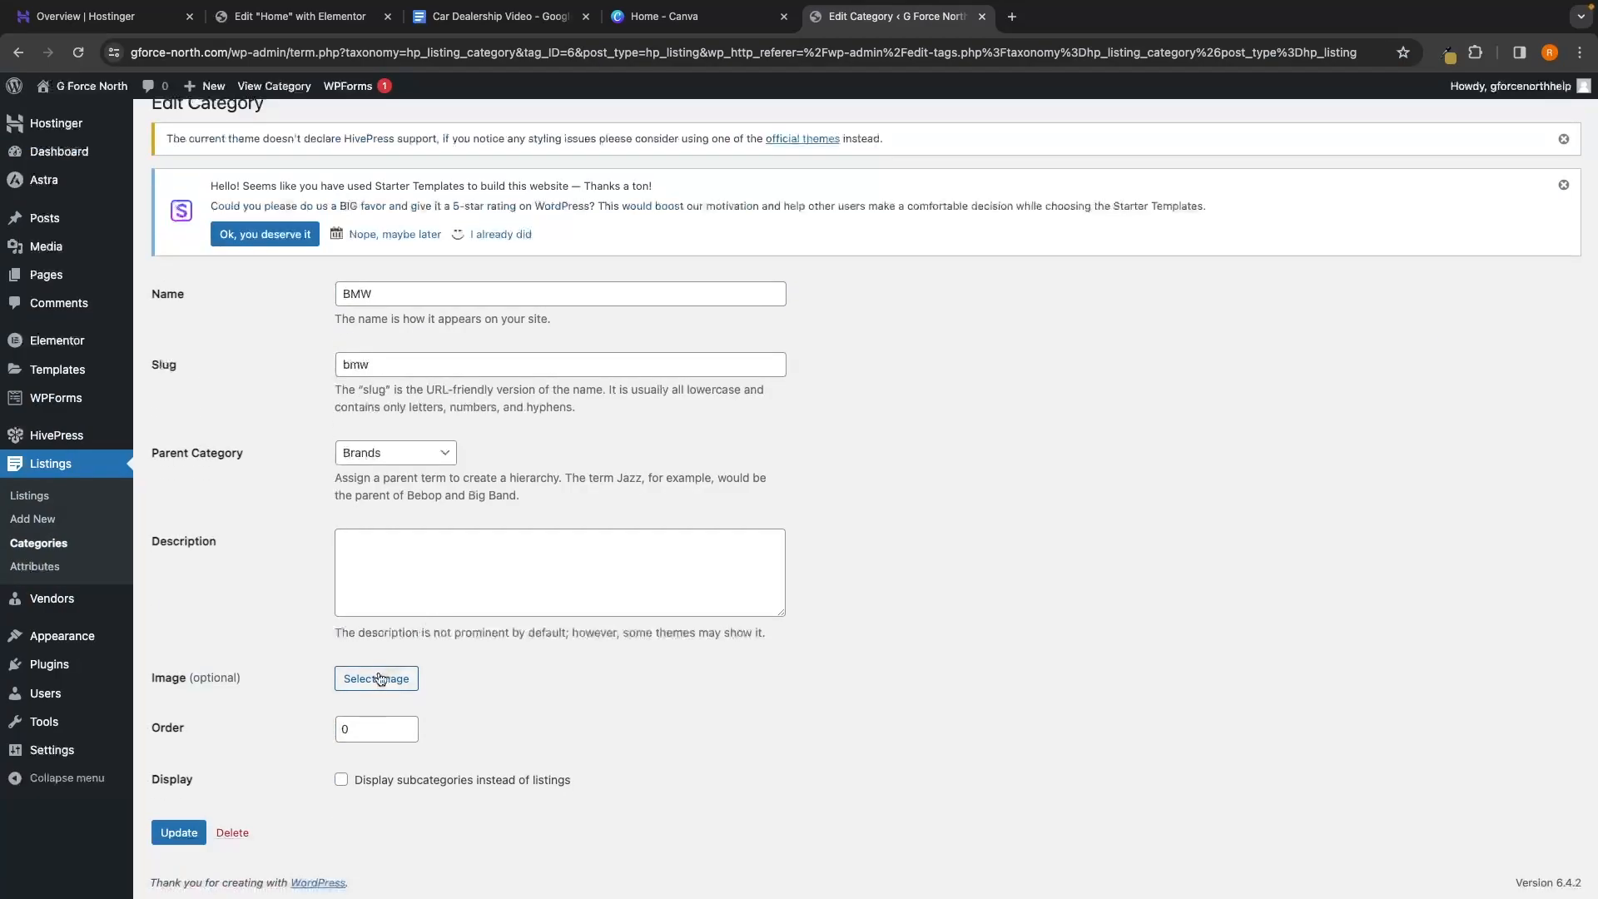
click(707, 16)
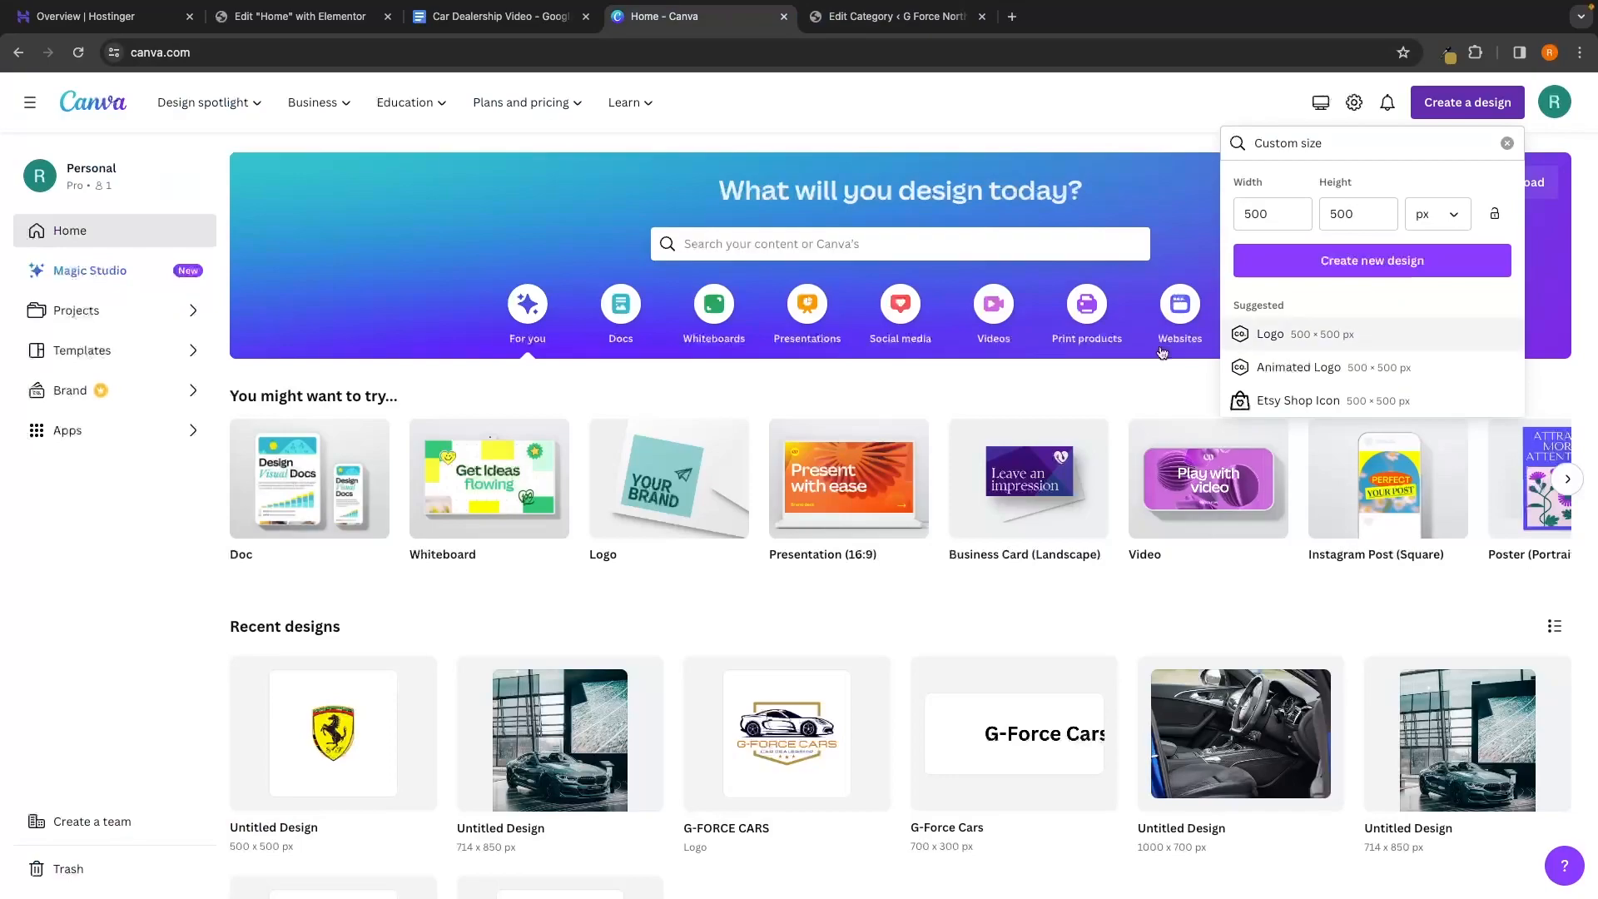
In the Ferrari design, replace the Ferrari and Porsche images with a centred, enlarged BMW logo
click(572, 372)
click(291, 686)
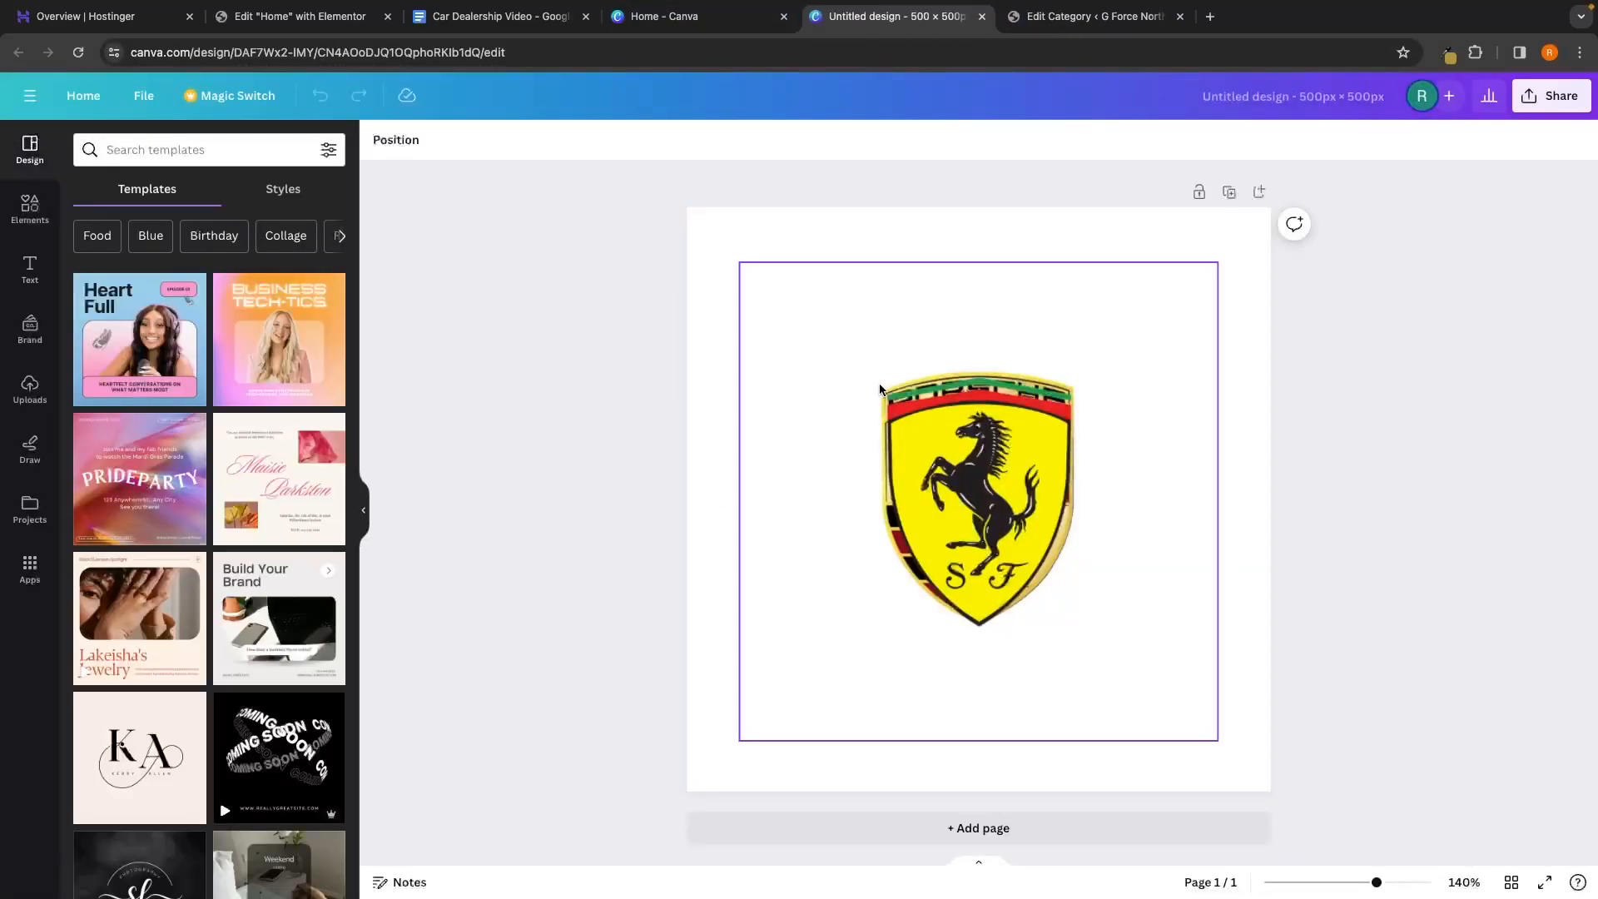
drag(908, 416, 1067, 547)
key(Delete)
click(873, 404)
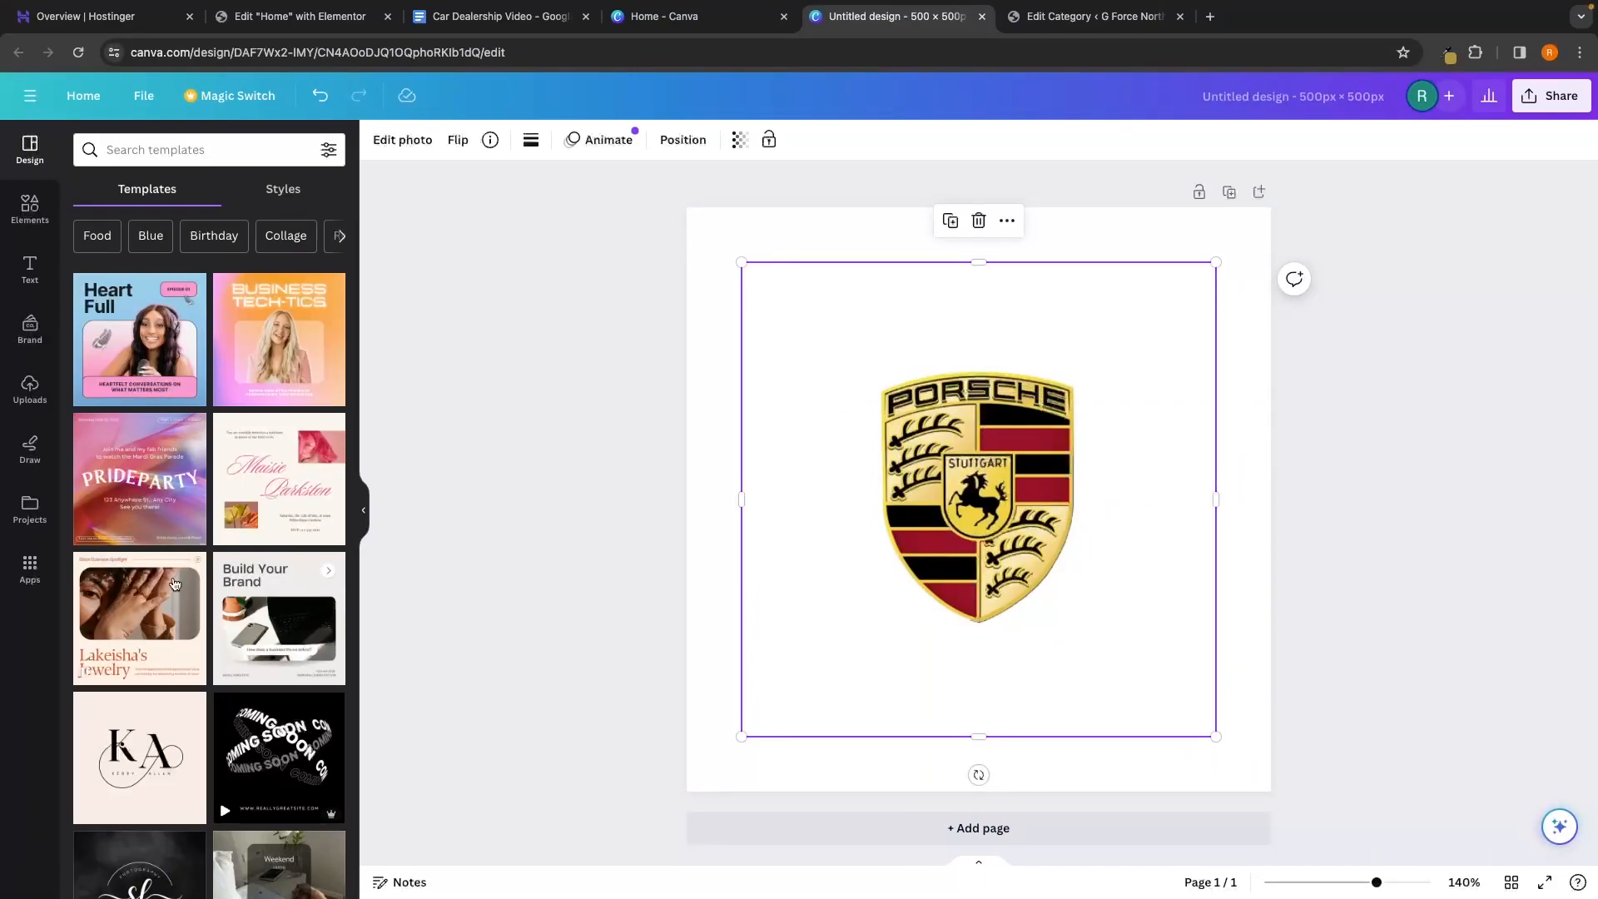
click(29, 387)
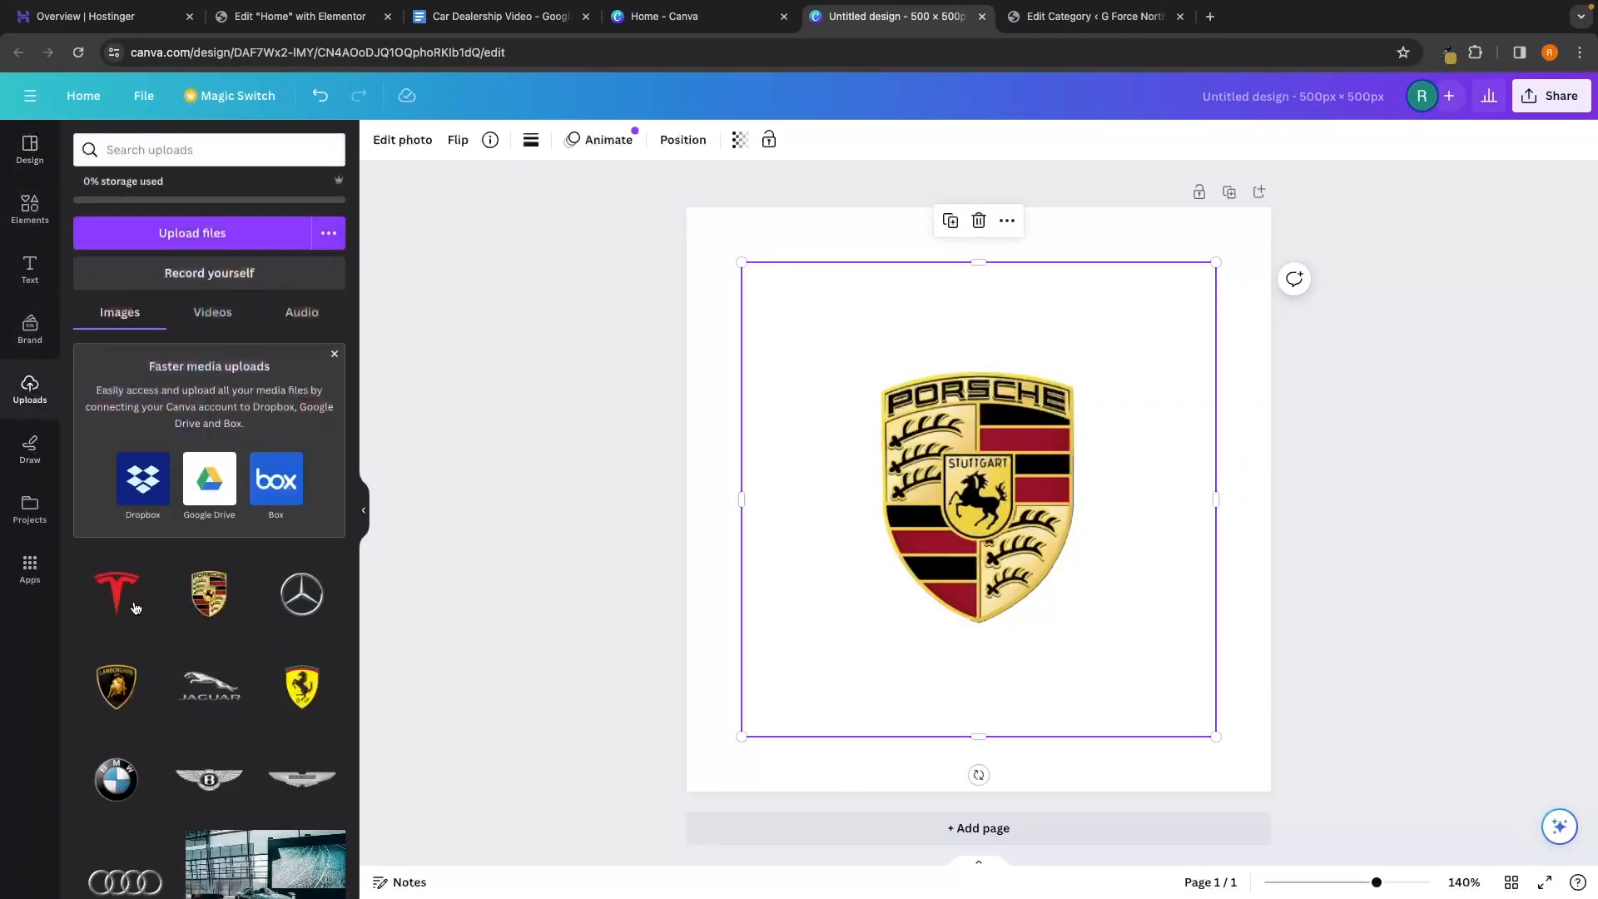
click(104, 764)
drag(1141, 336, 1260, 218)
shift+click(1192, 352)
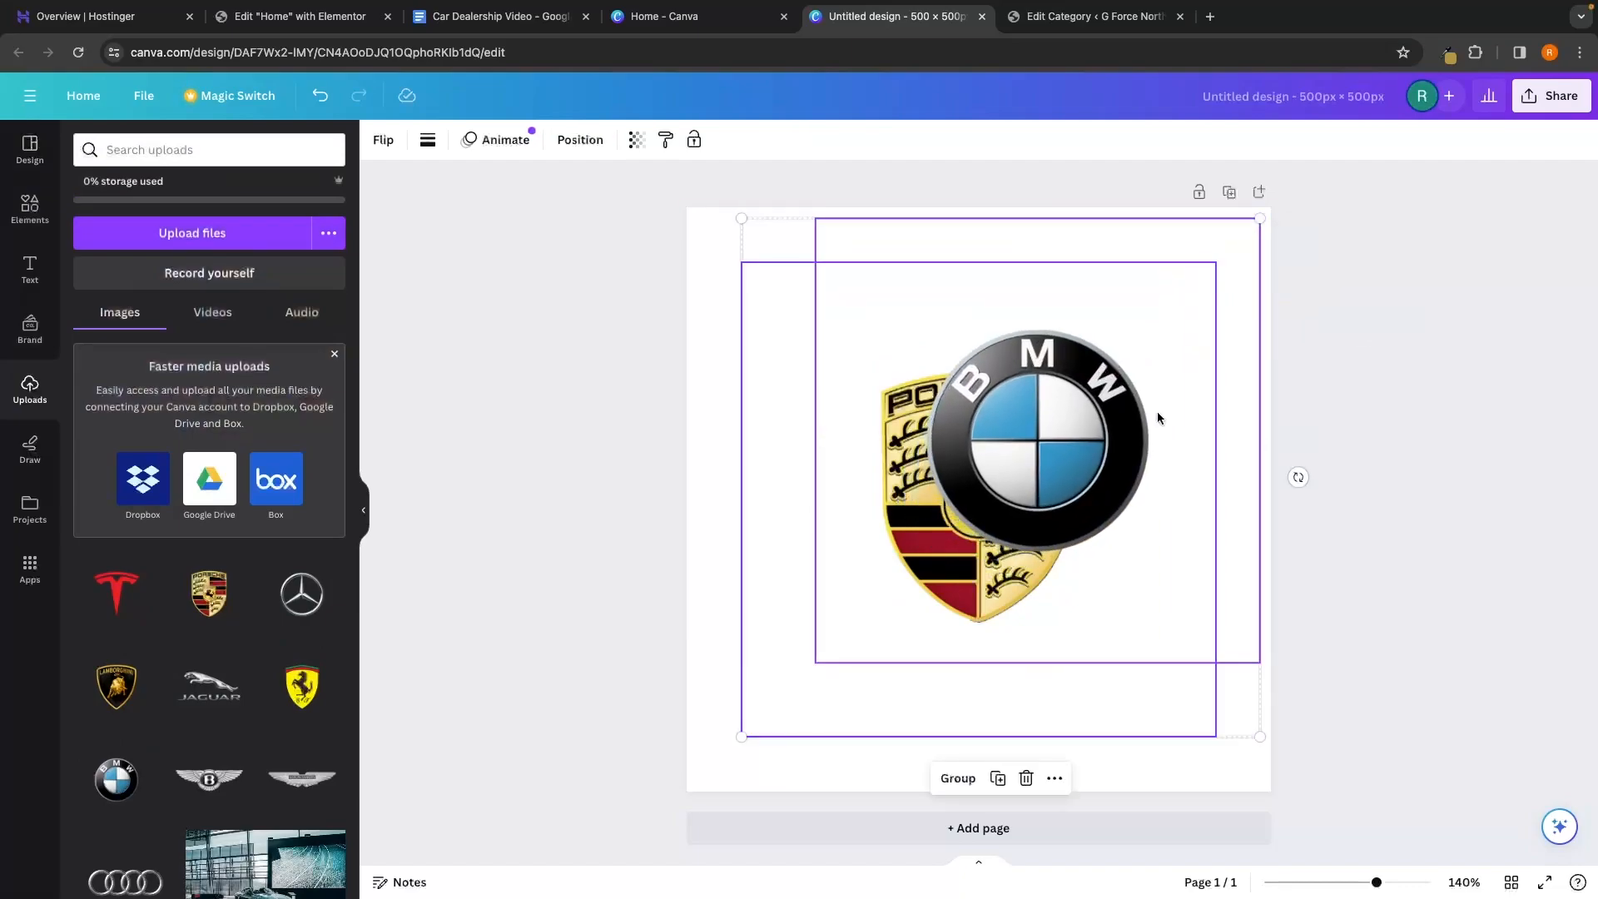
click(1034, 456)
drag(1034, 457, 980, 506)
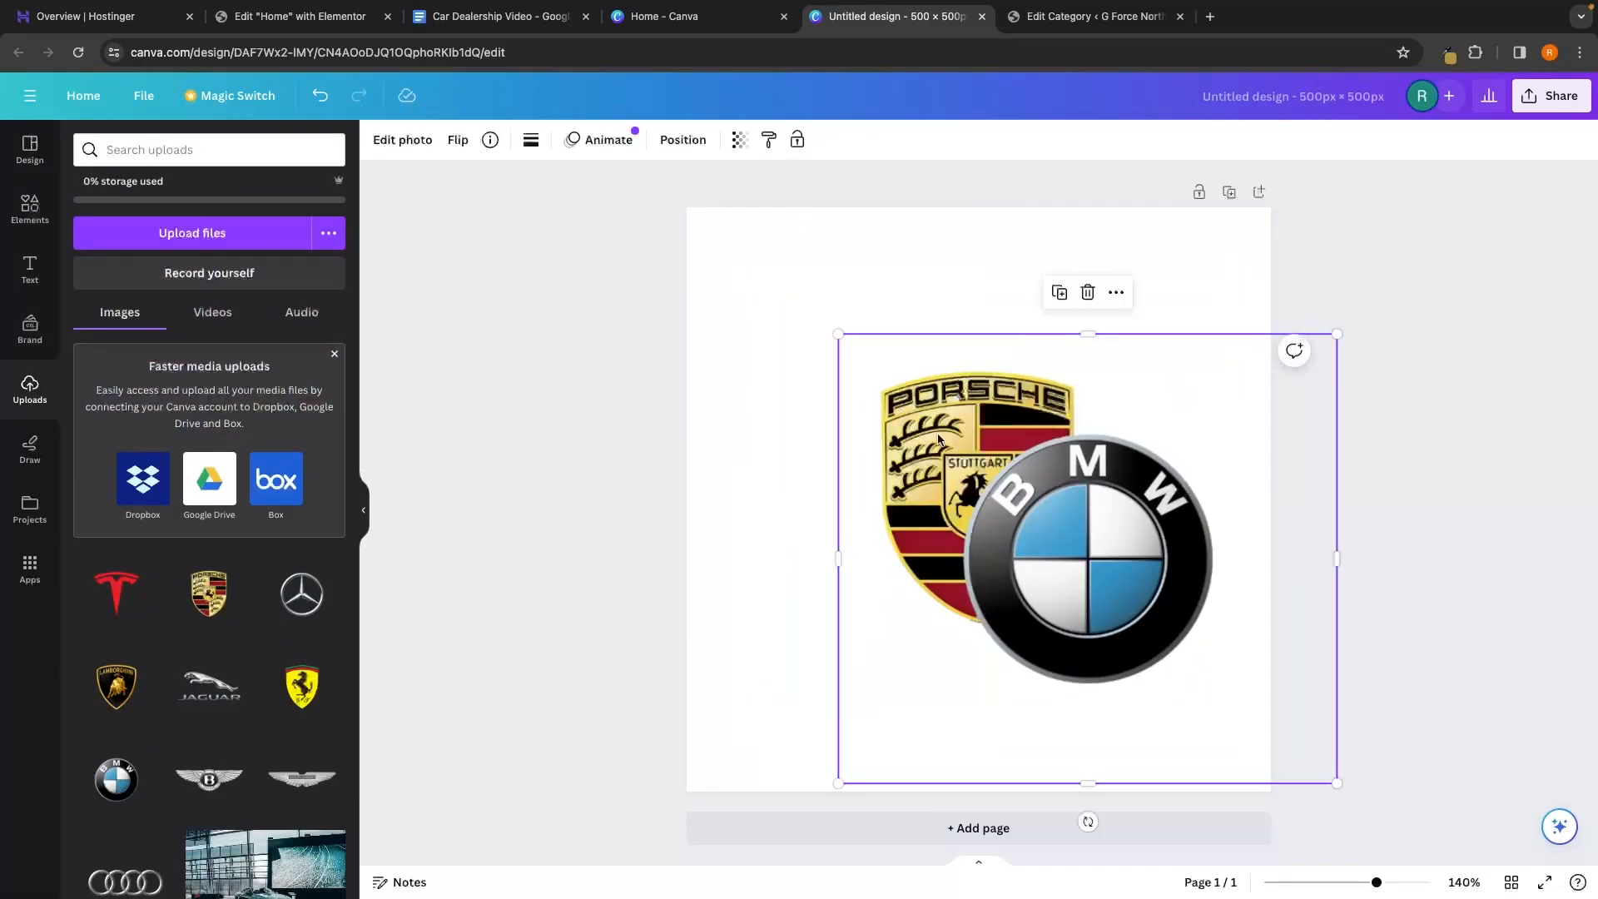
drag(1086, 551, 943, 456)
click(1012, 533)
key(Delete)
click(1551, 246)
Set up the PNG download with a transparent background
click(1544, 109)
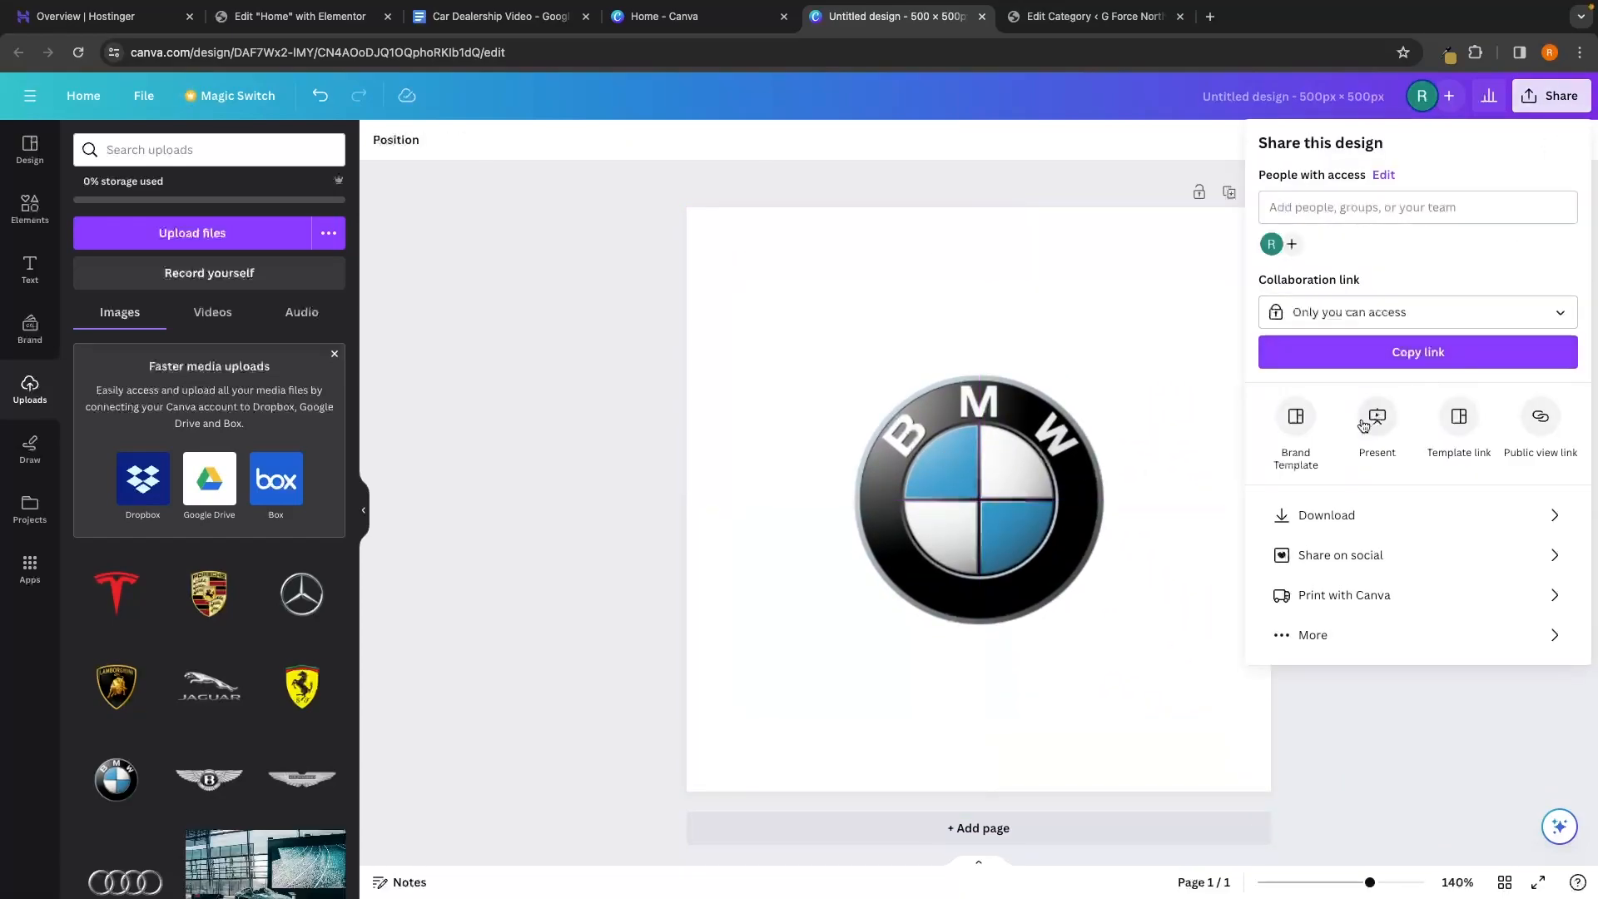
click(1302, 512)
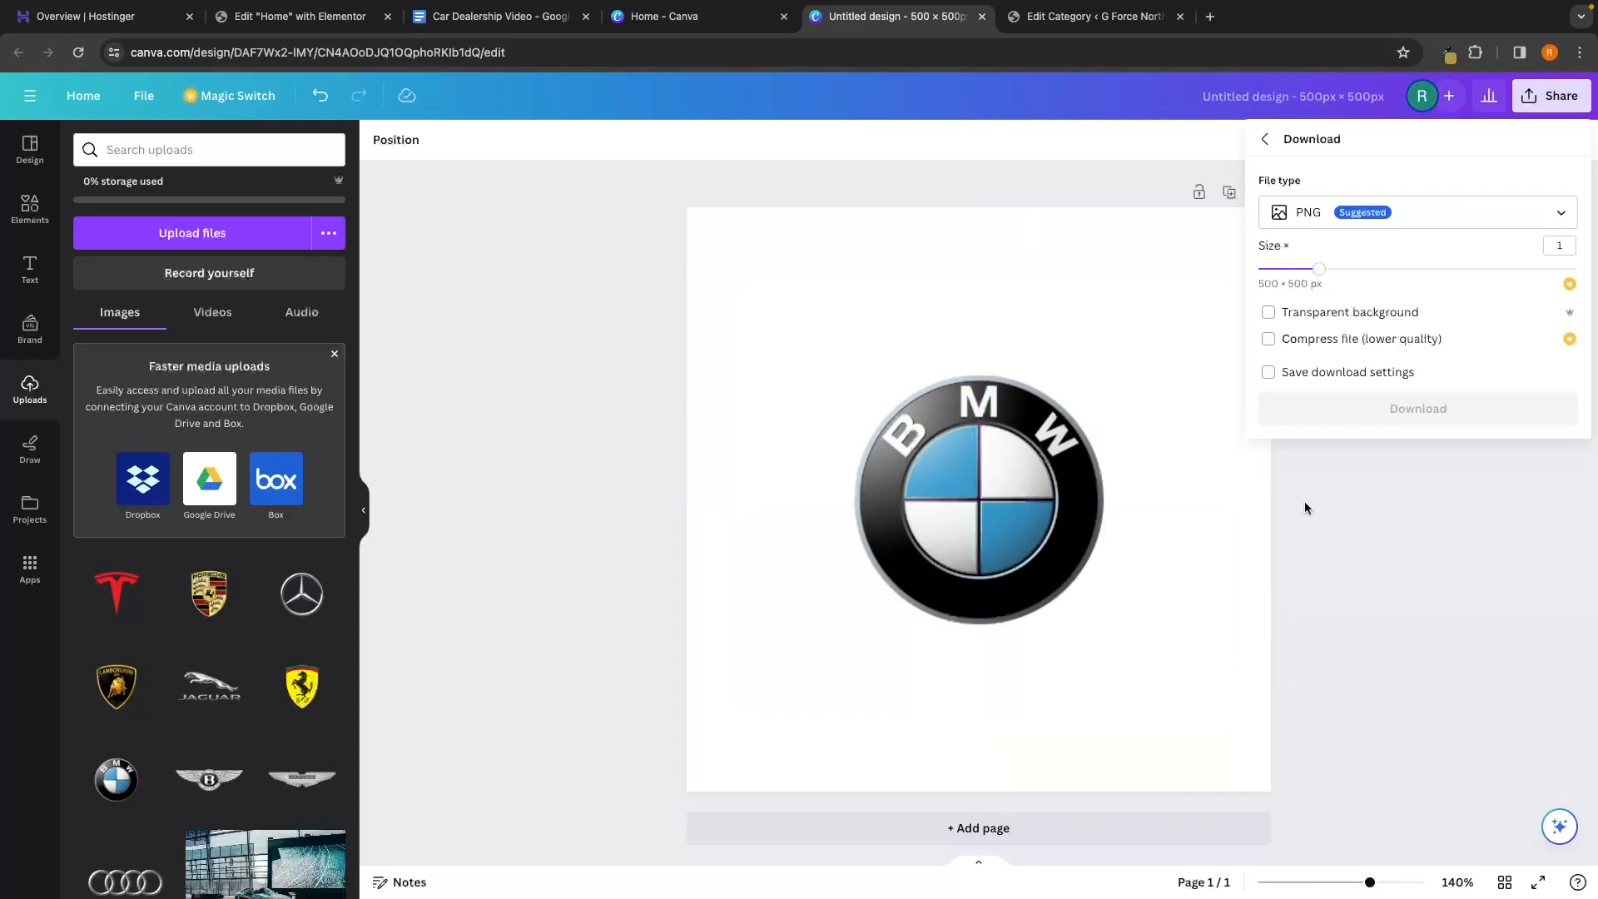
click(1315, 315)
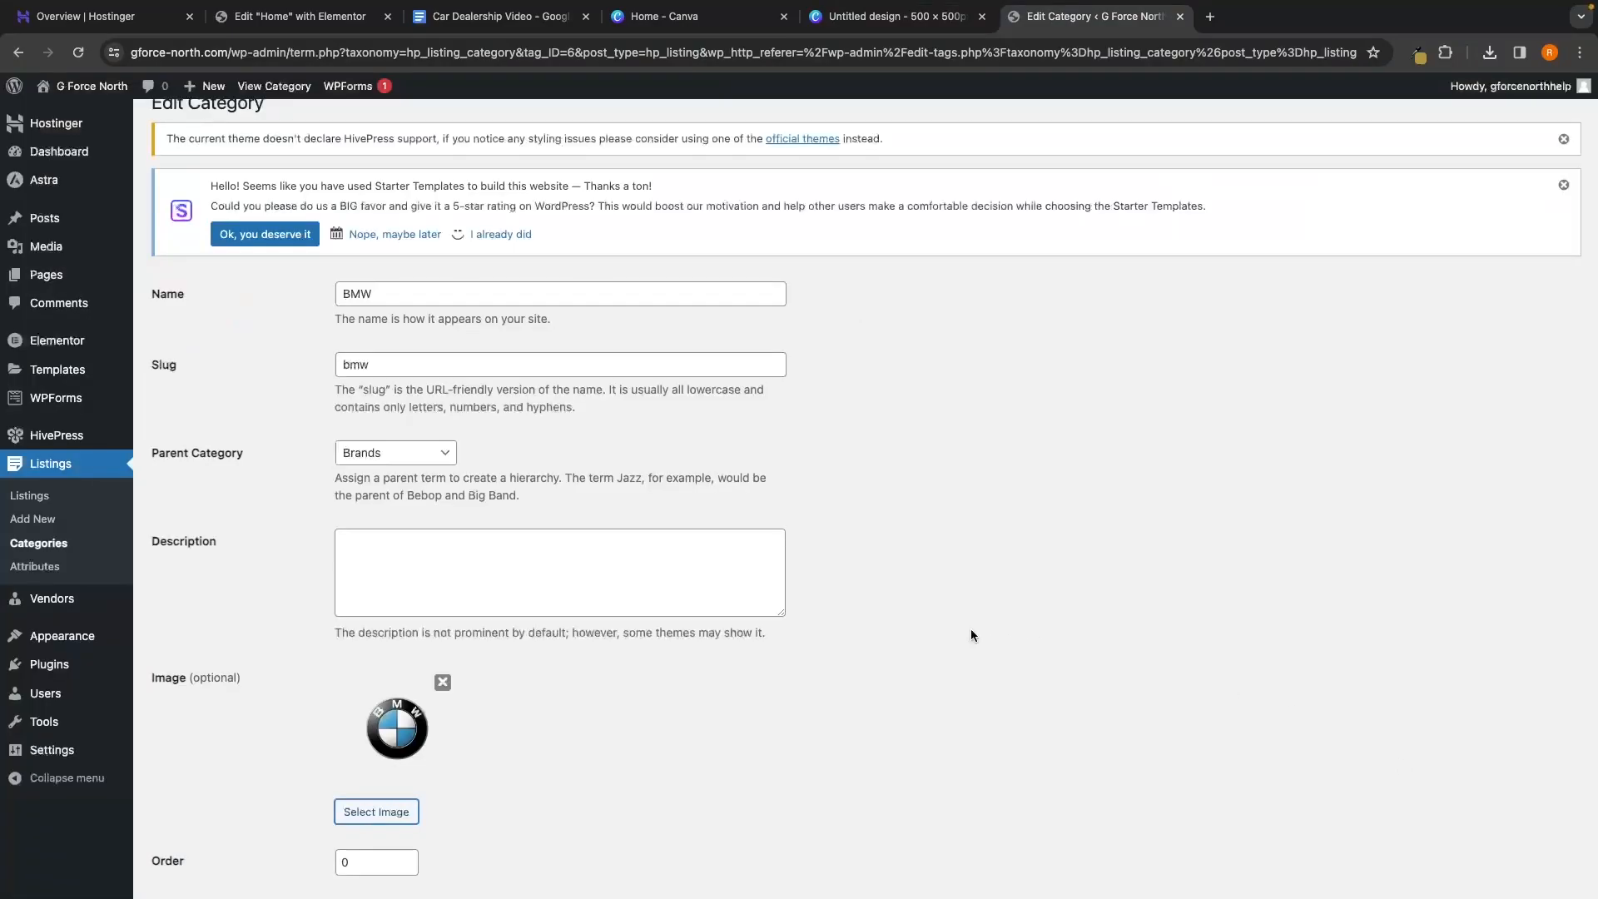
scroll(916, 650, down, 2)
scroll(863, 677, down, 1)
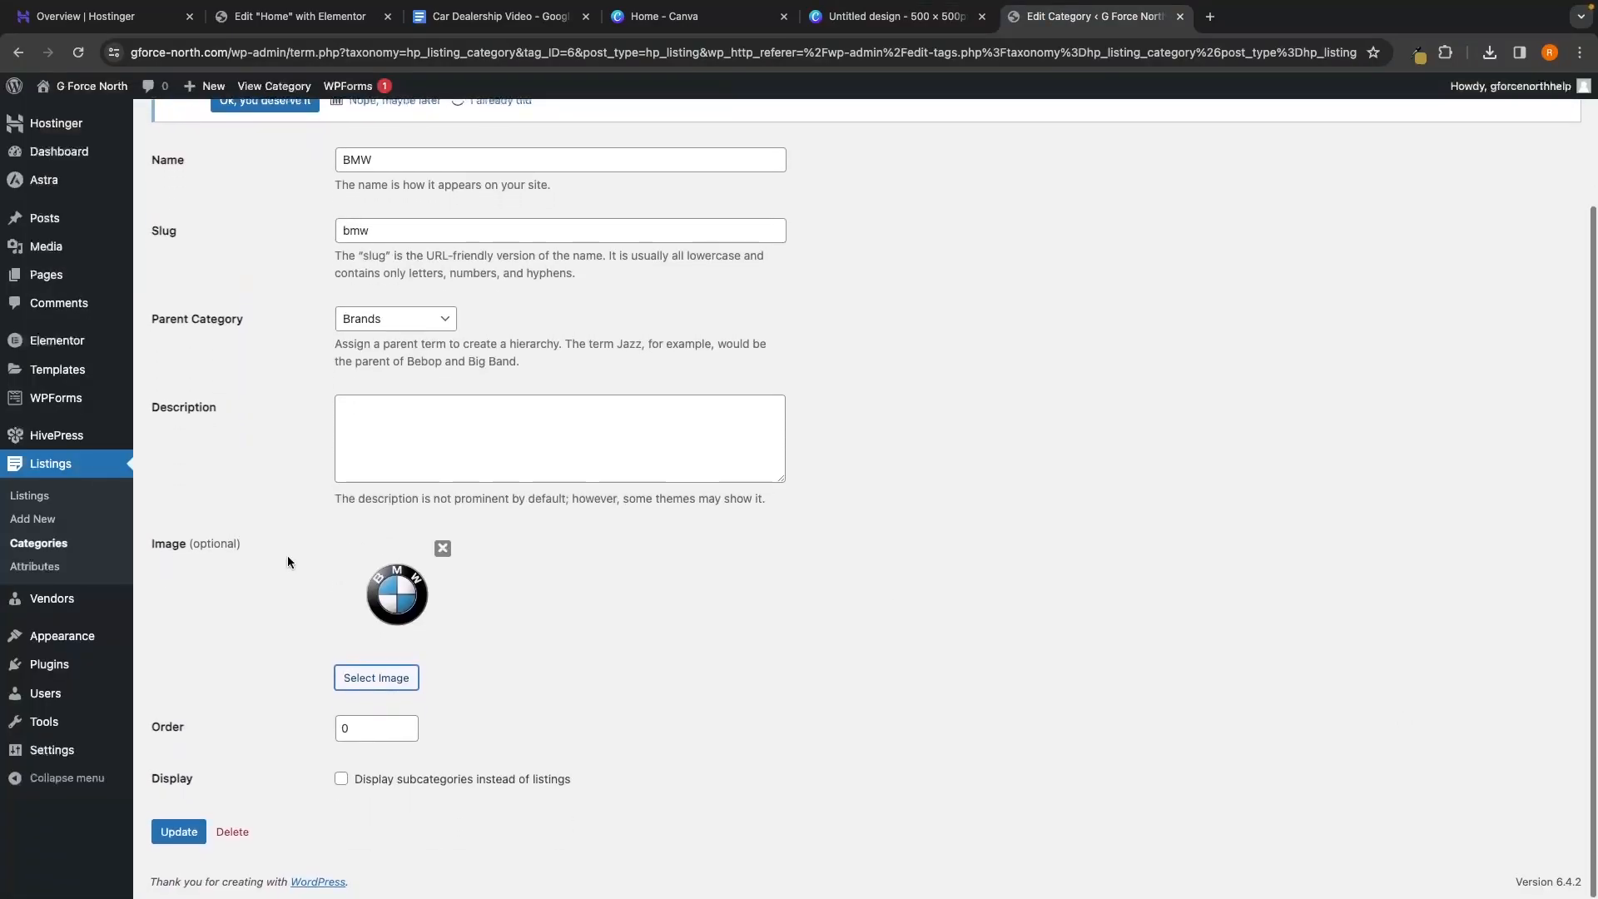
Save the BMW brand category with its new logo and close both Canva tabs
click(185, 833)
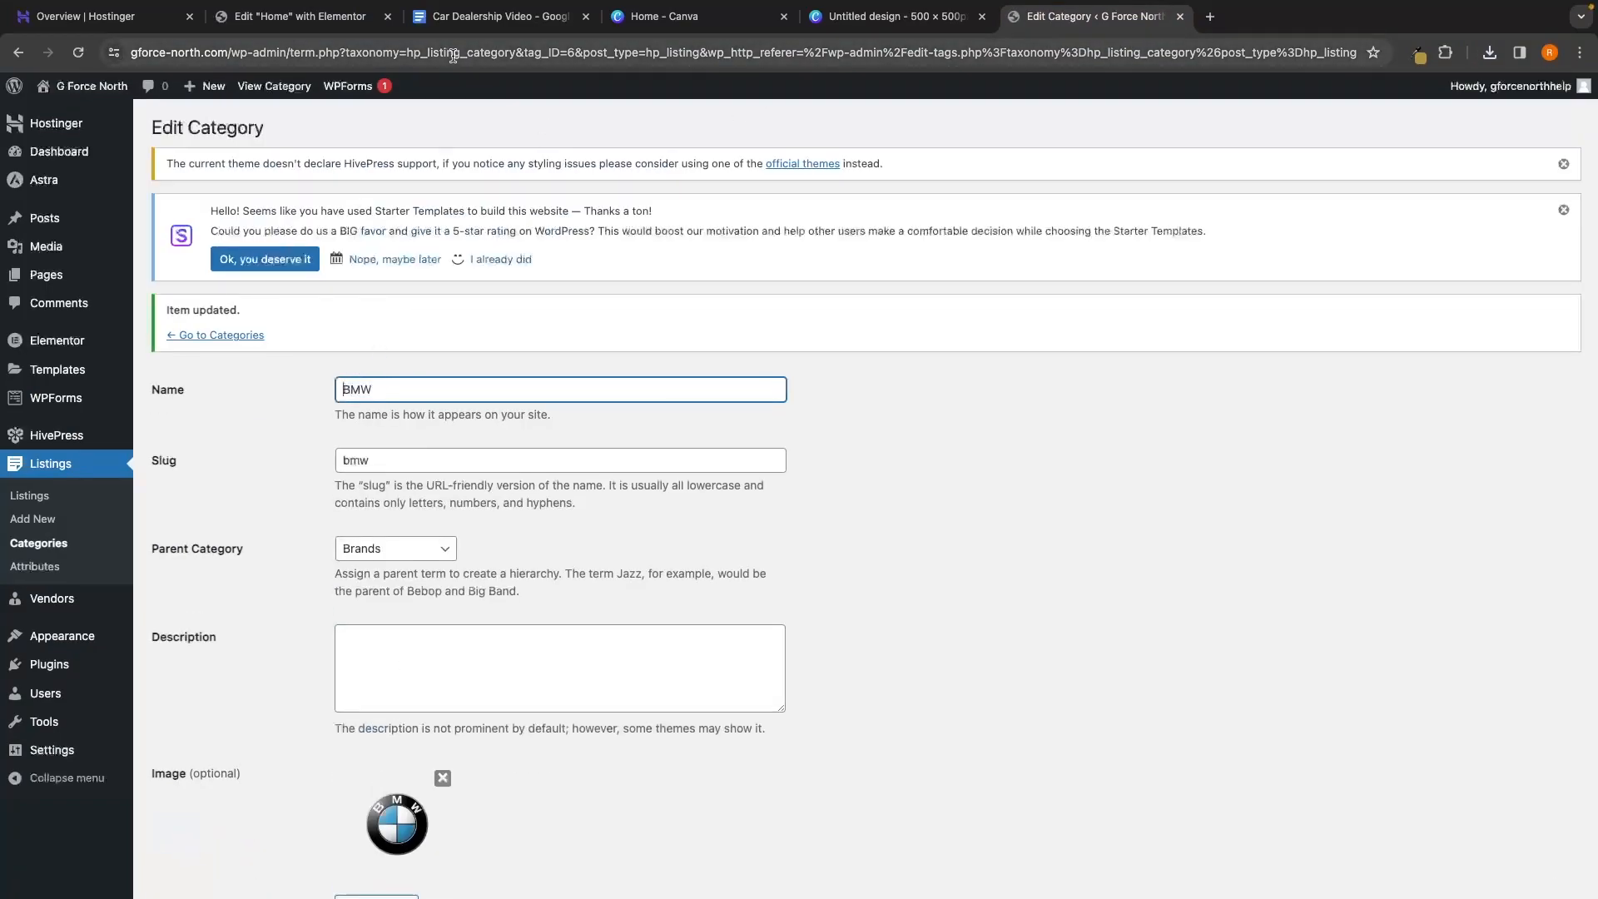
middle_click(620, 21)
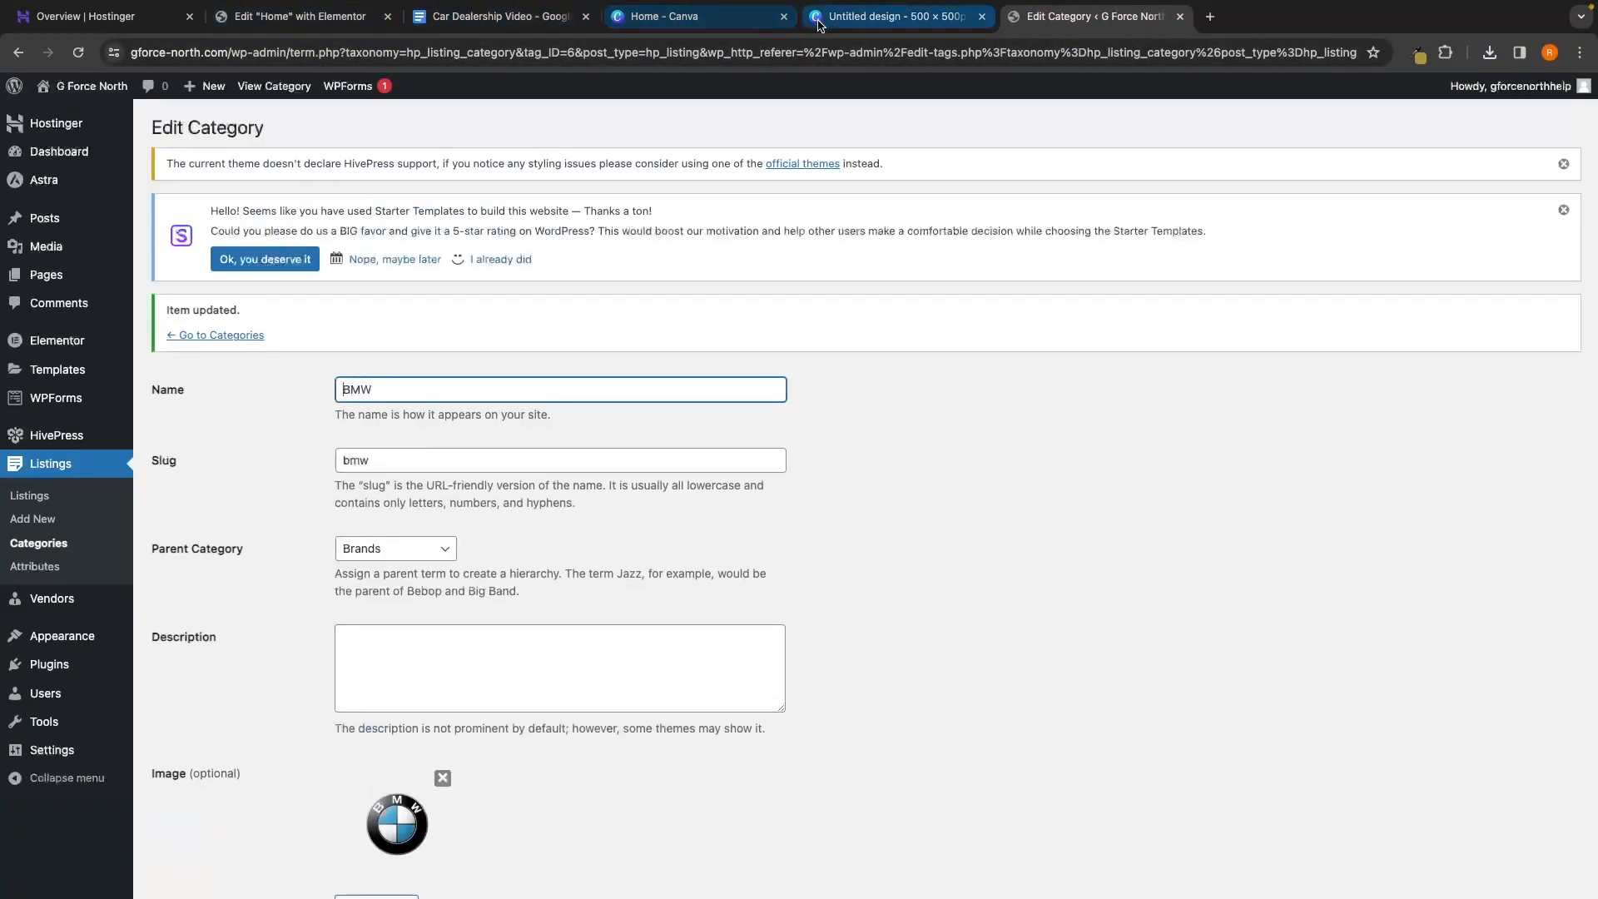
middle_click(620, 21)
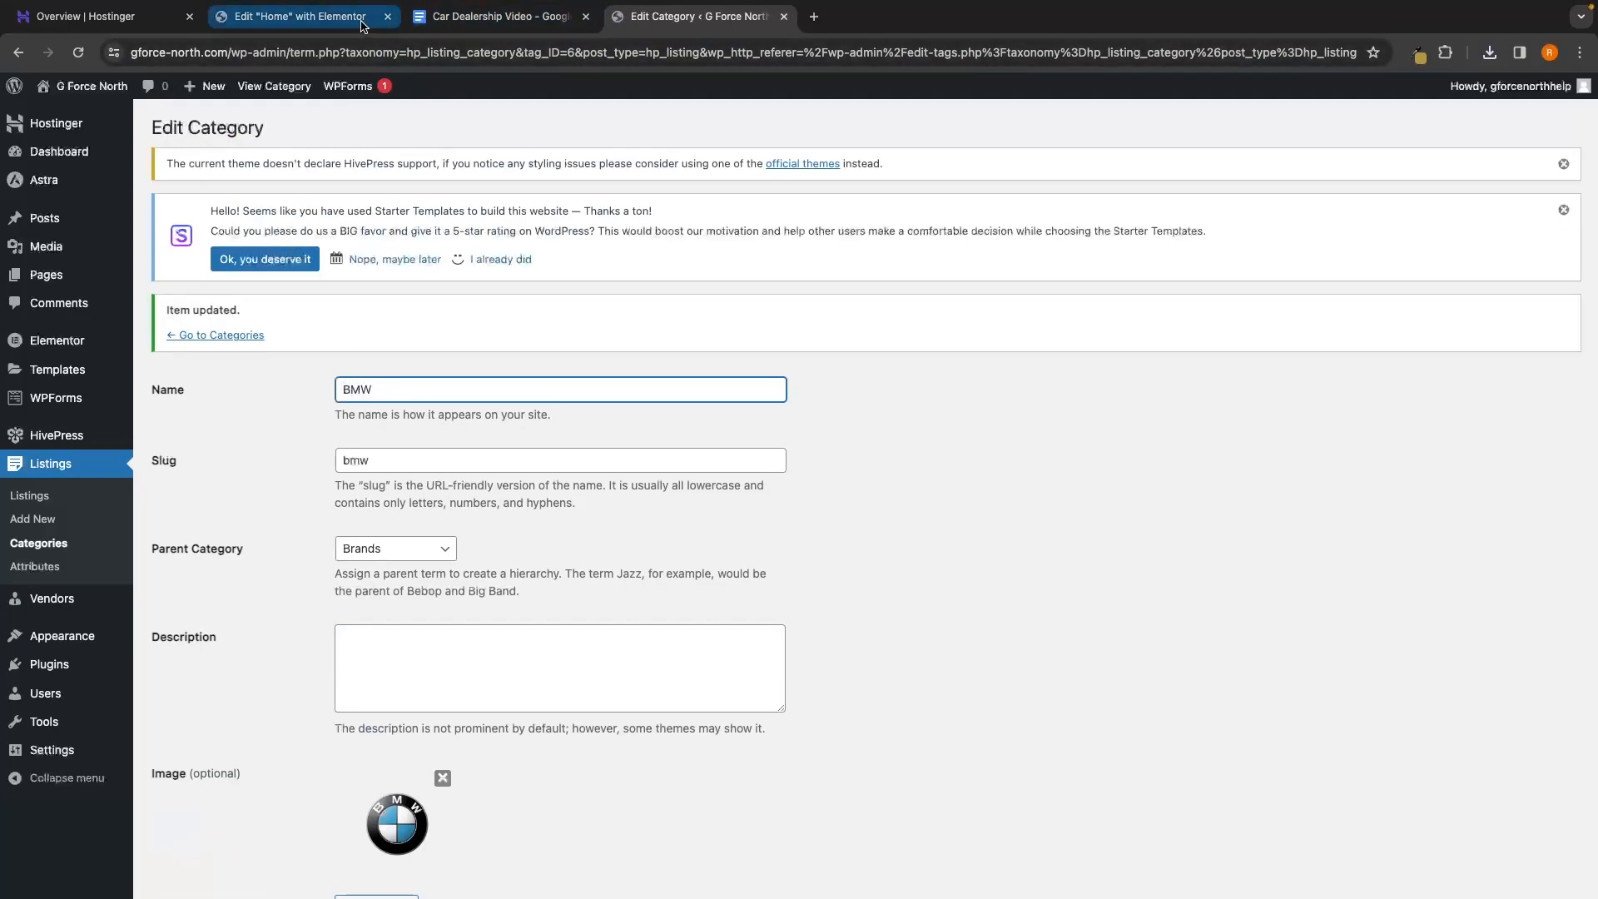
Reload the Home page in Elementor and open the Shop by brand grid's Listing Categories settings
click(296, 17)
click(78, 53)
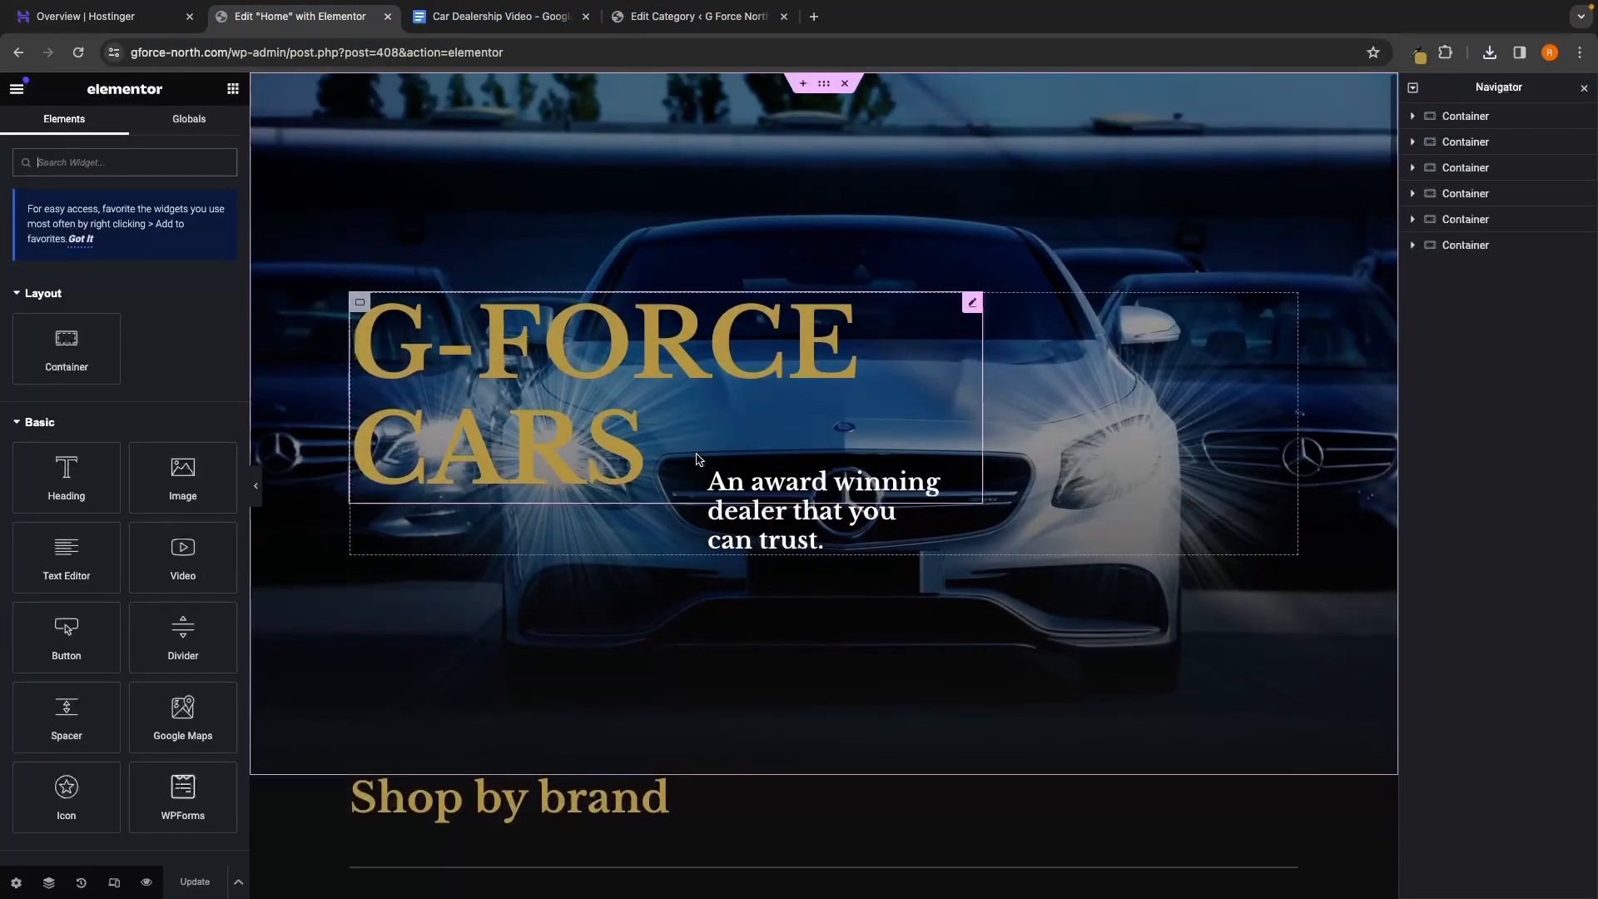
scroll(698, 458, down, 10)
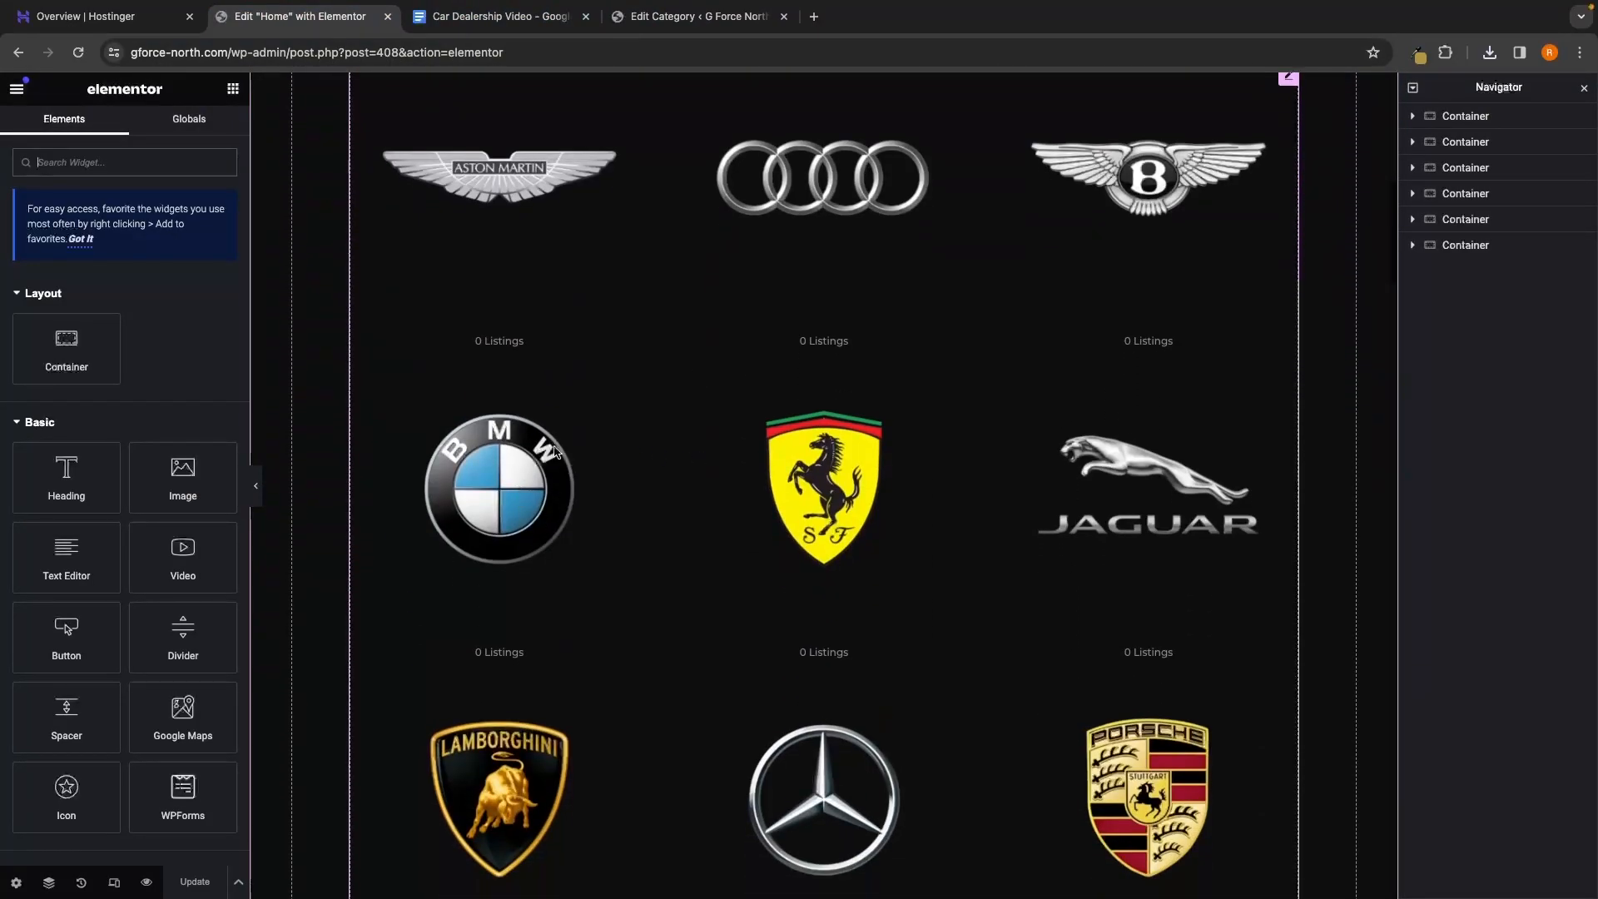
scroll(619, 521, down, 4)
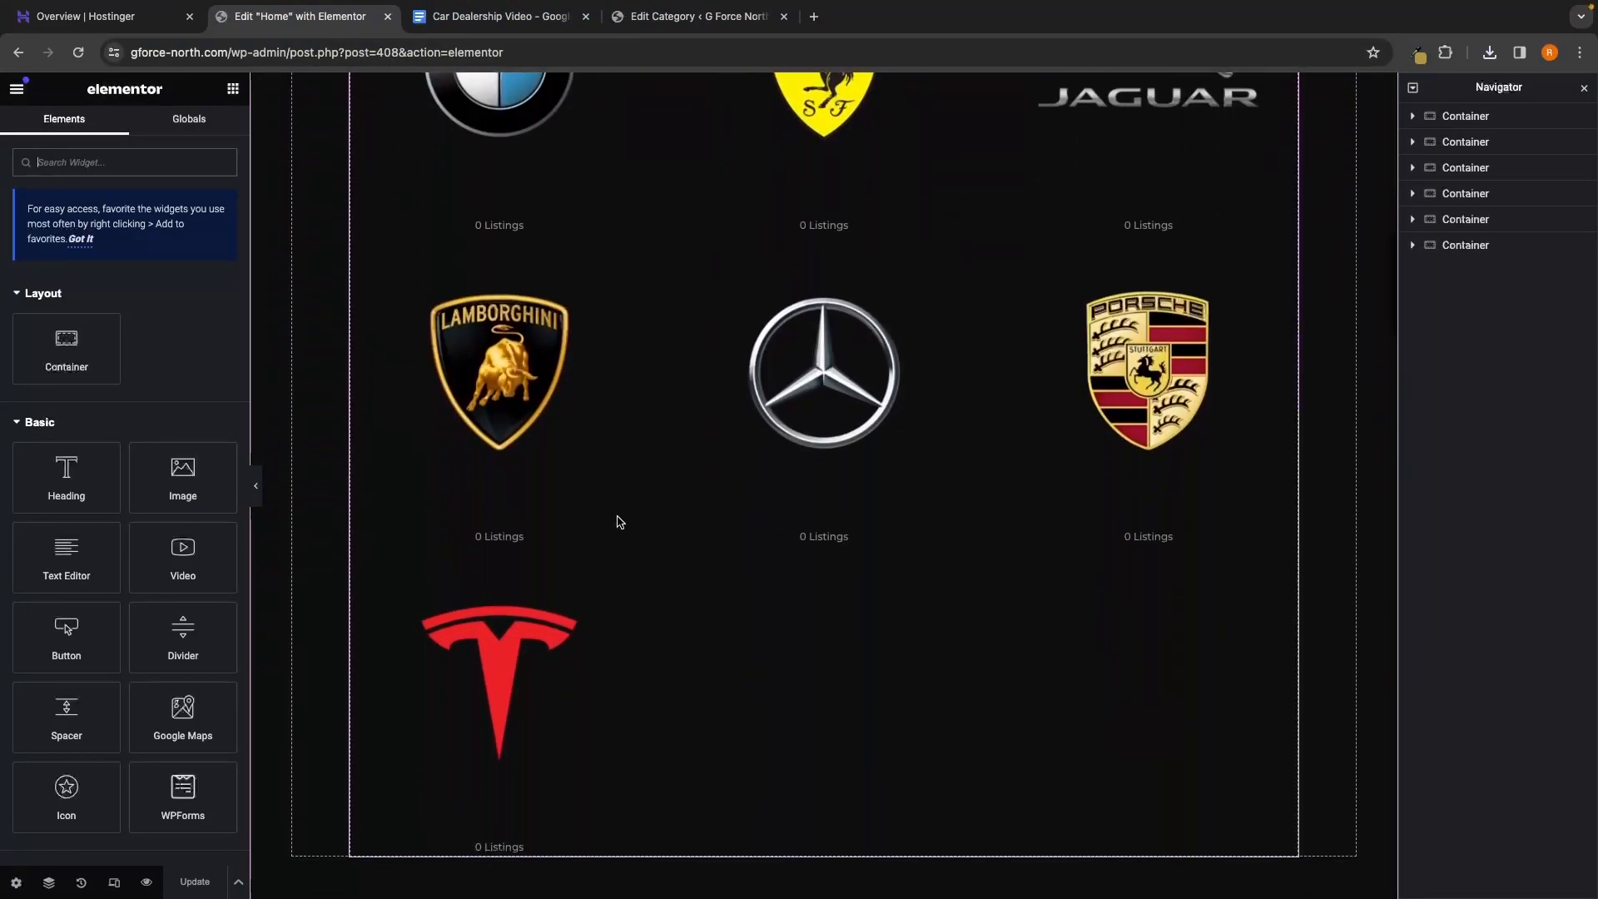
scroll(619, 522, up, 4)
scroll(619, 522, up, 4)
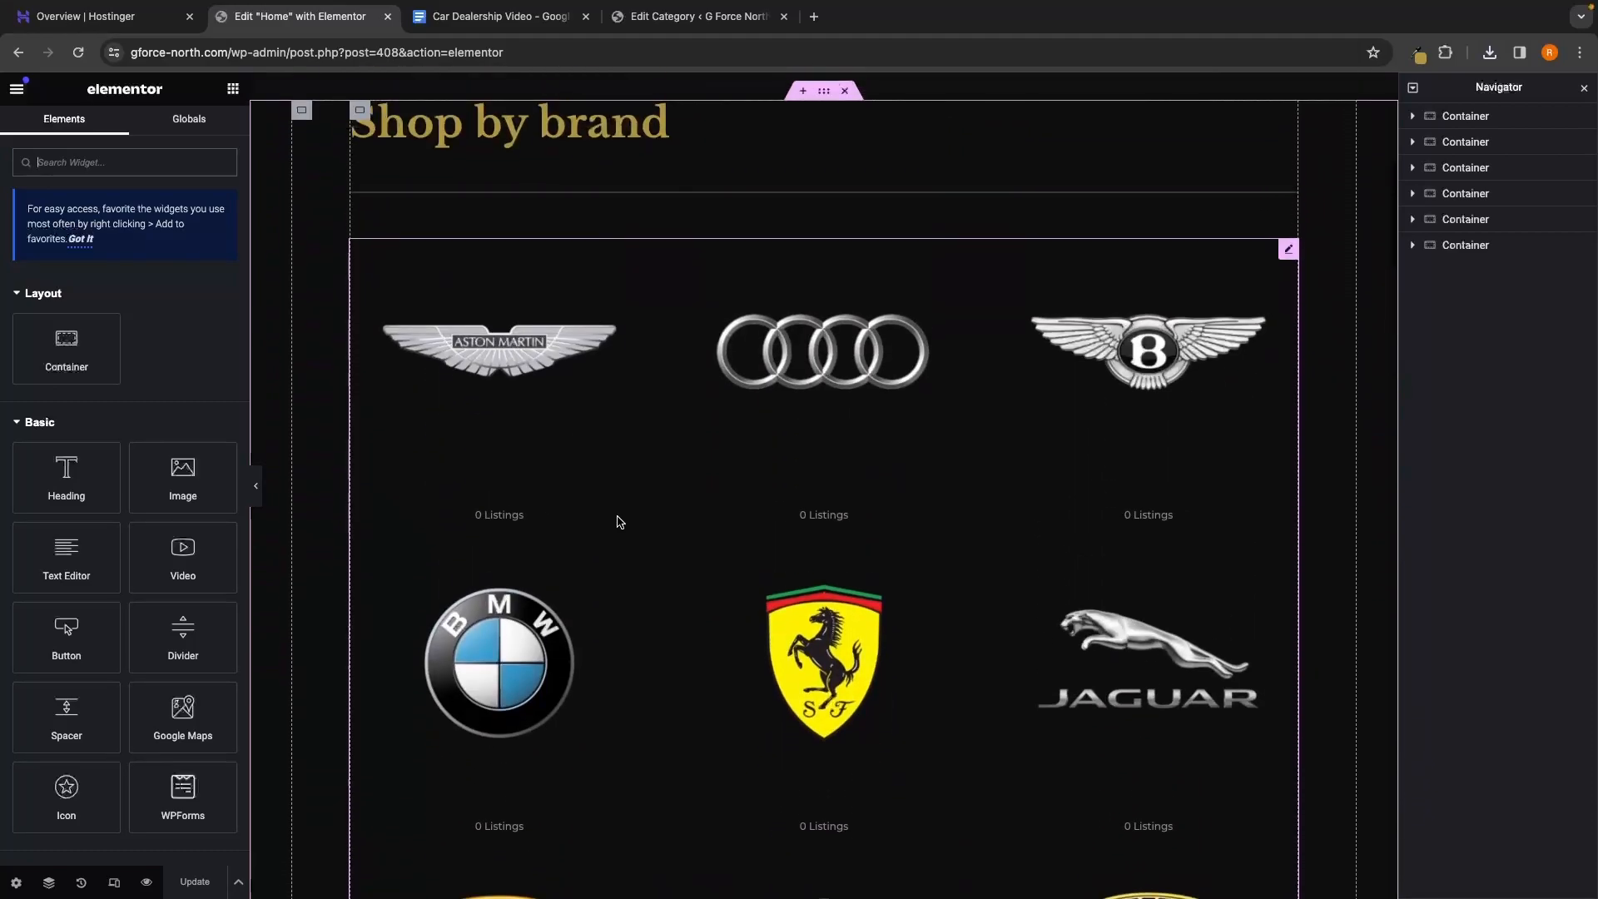
right_click(618, 509)
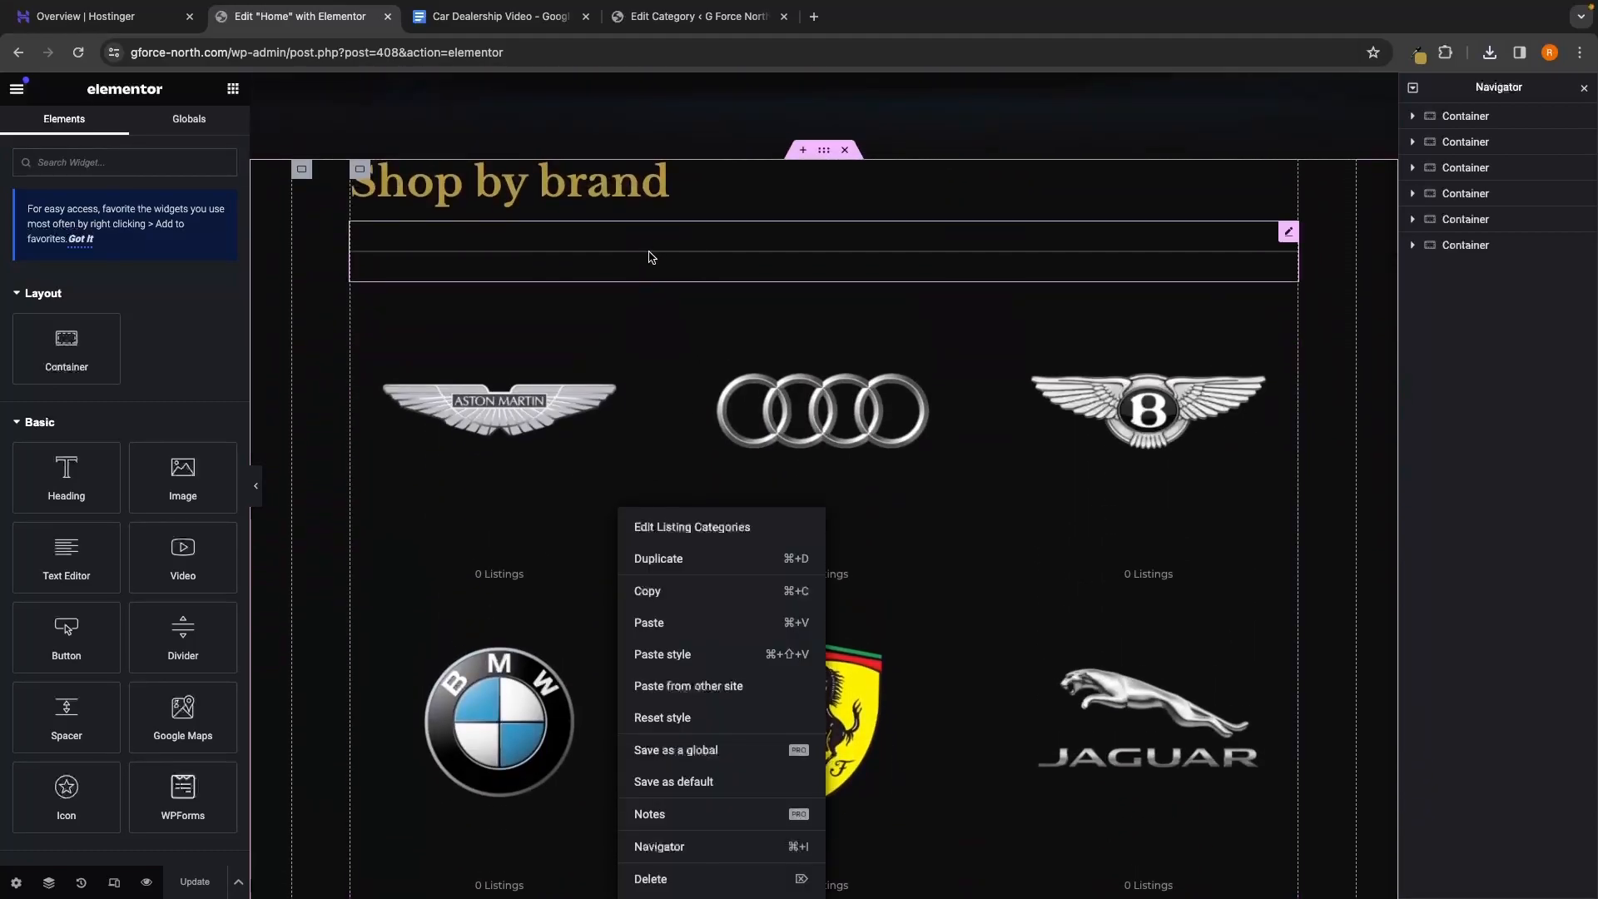
click(588, 332)
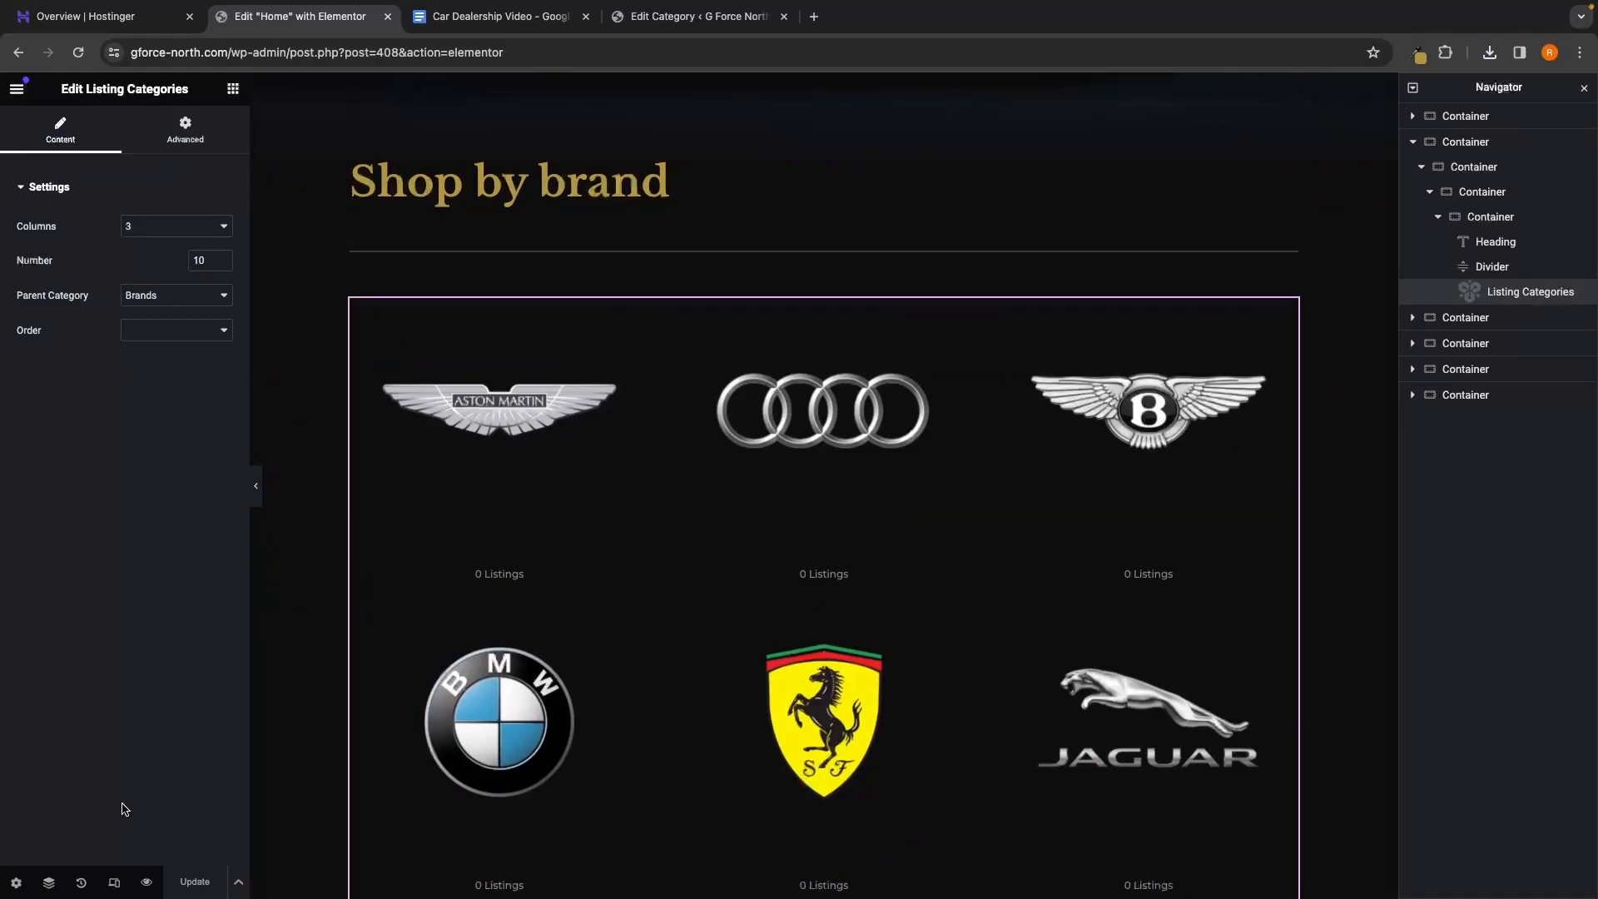
Preview the Home page live and scroll down to the Shop by brand section
click(148, 886)
scroll(468, 703, down, 5)
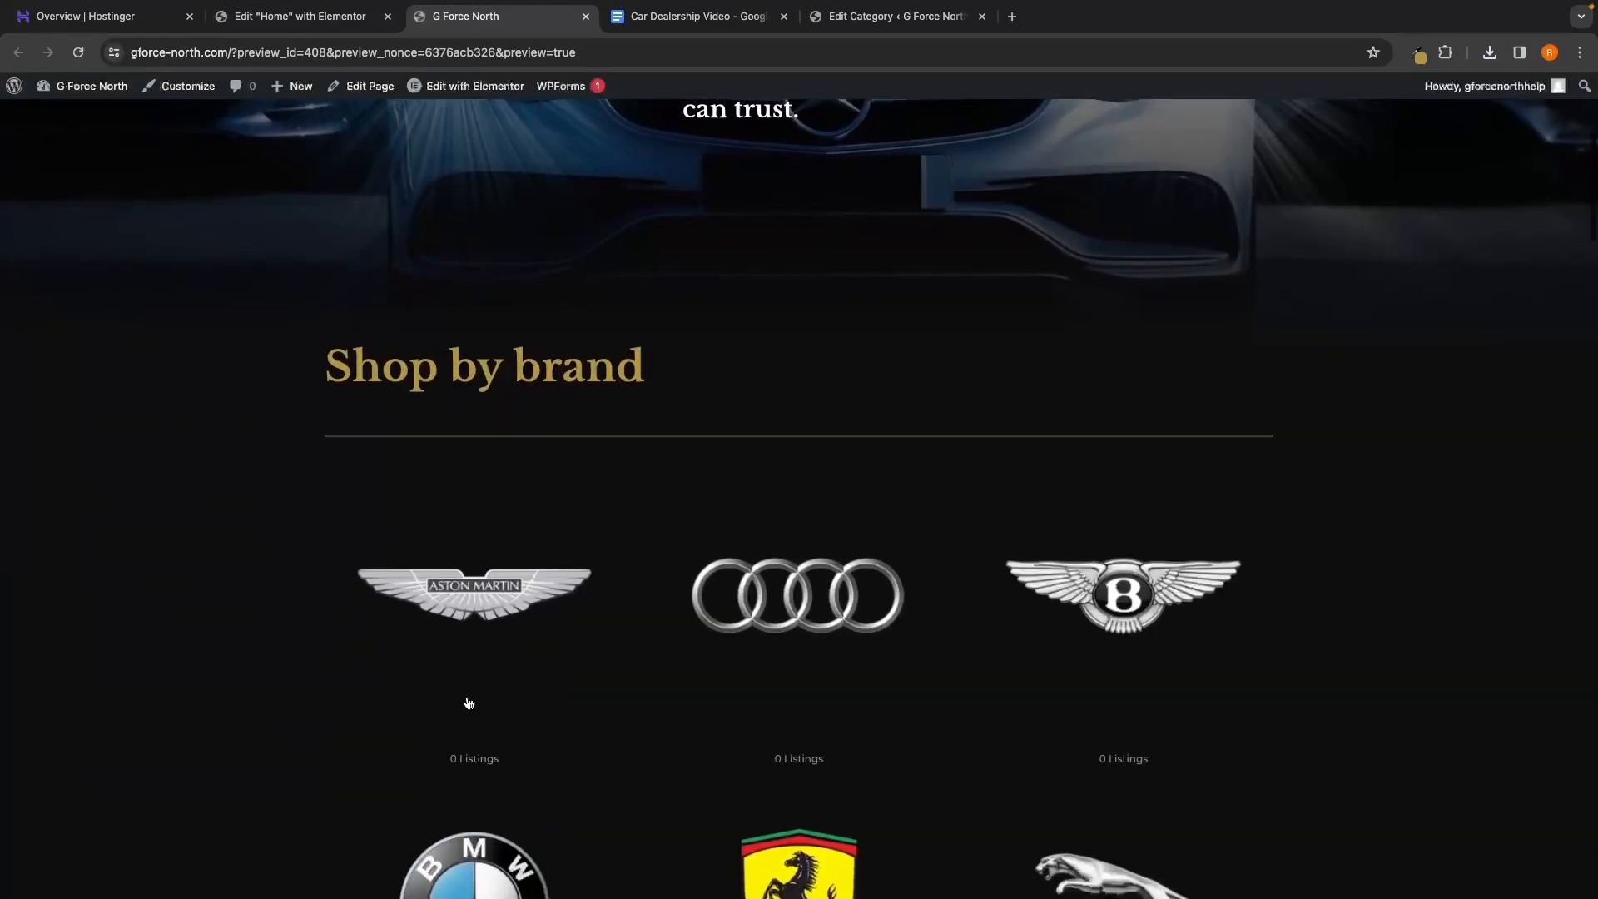
scroll(469, 703, down, 5)
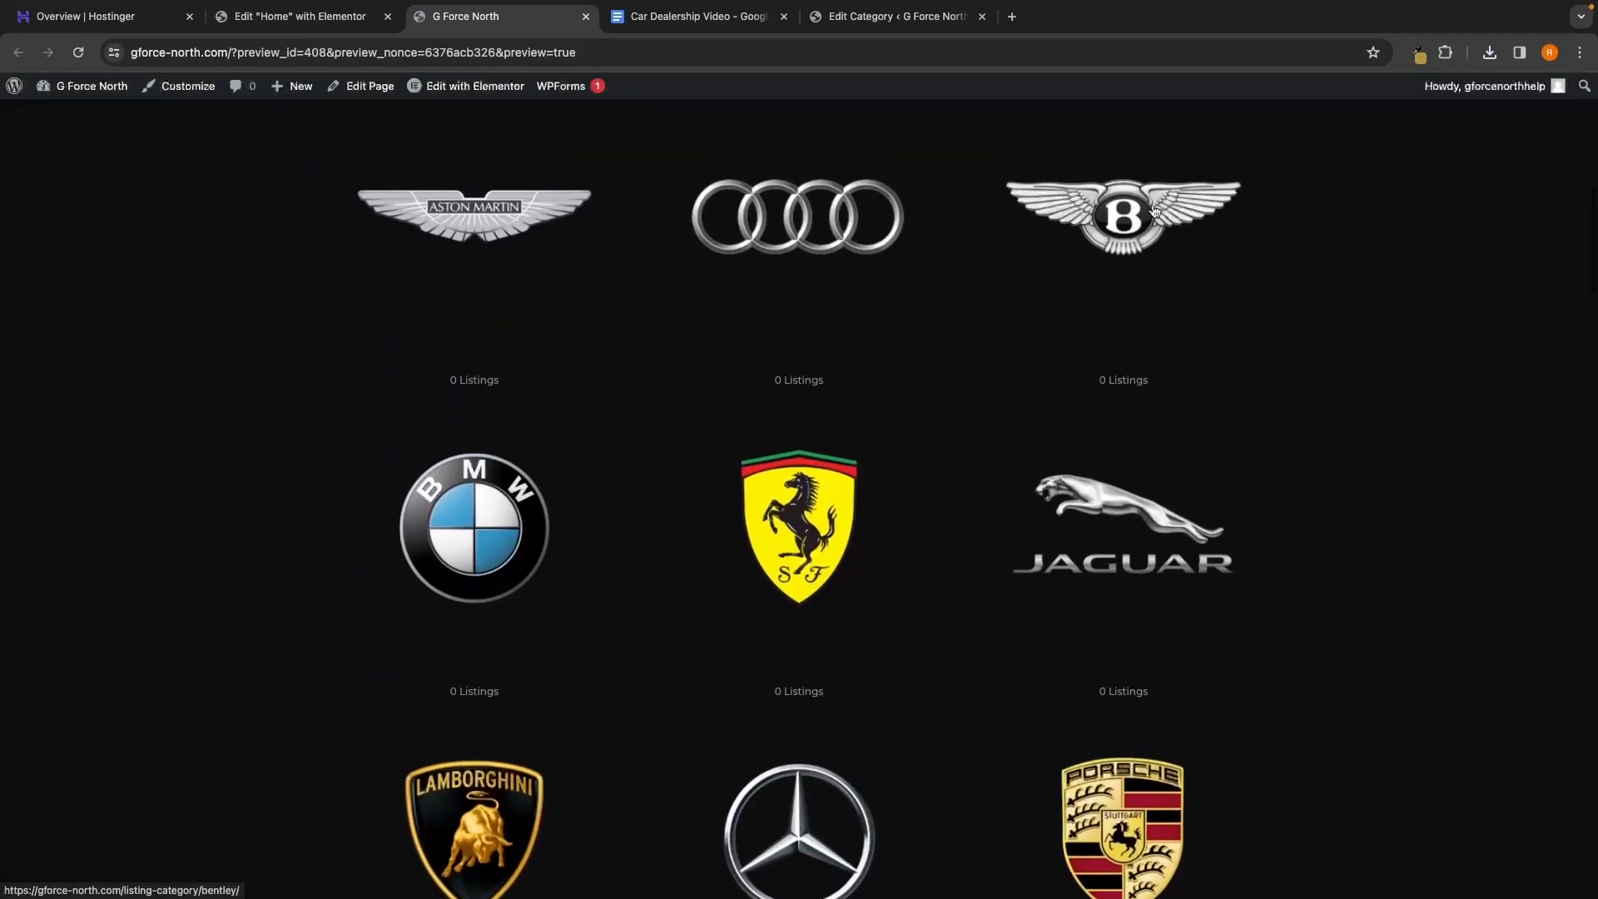
Open the Bentley brand listings page, then return and browse the ten-logo brand grid
click(1128, 234)
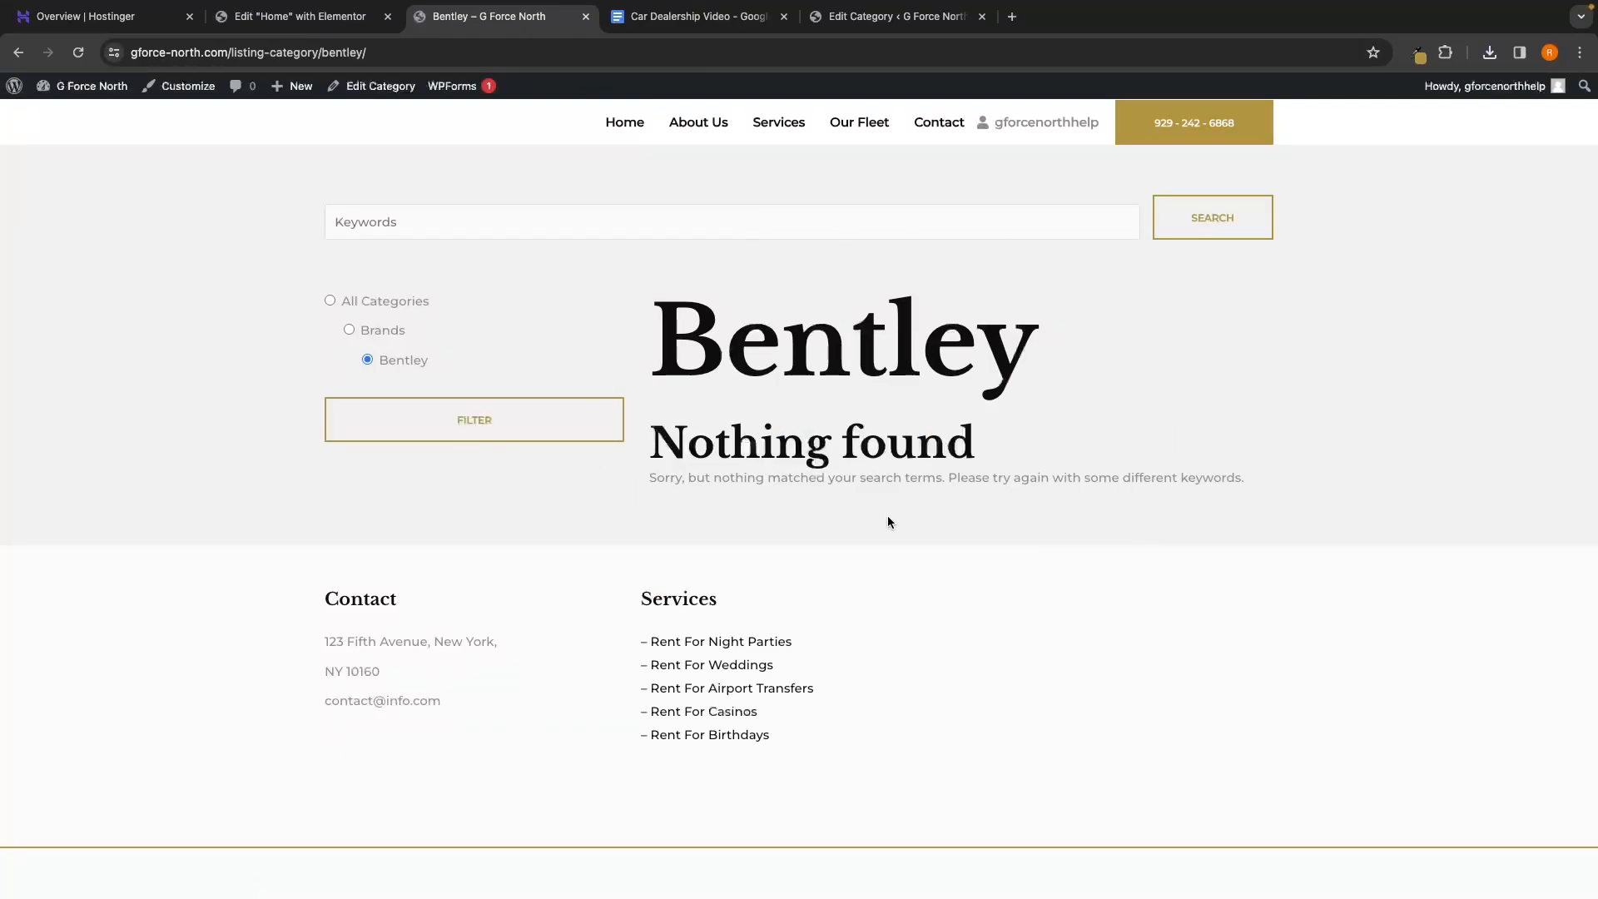
scroll(887, 522, down, 2)
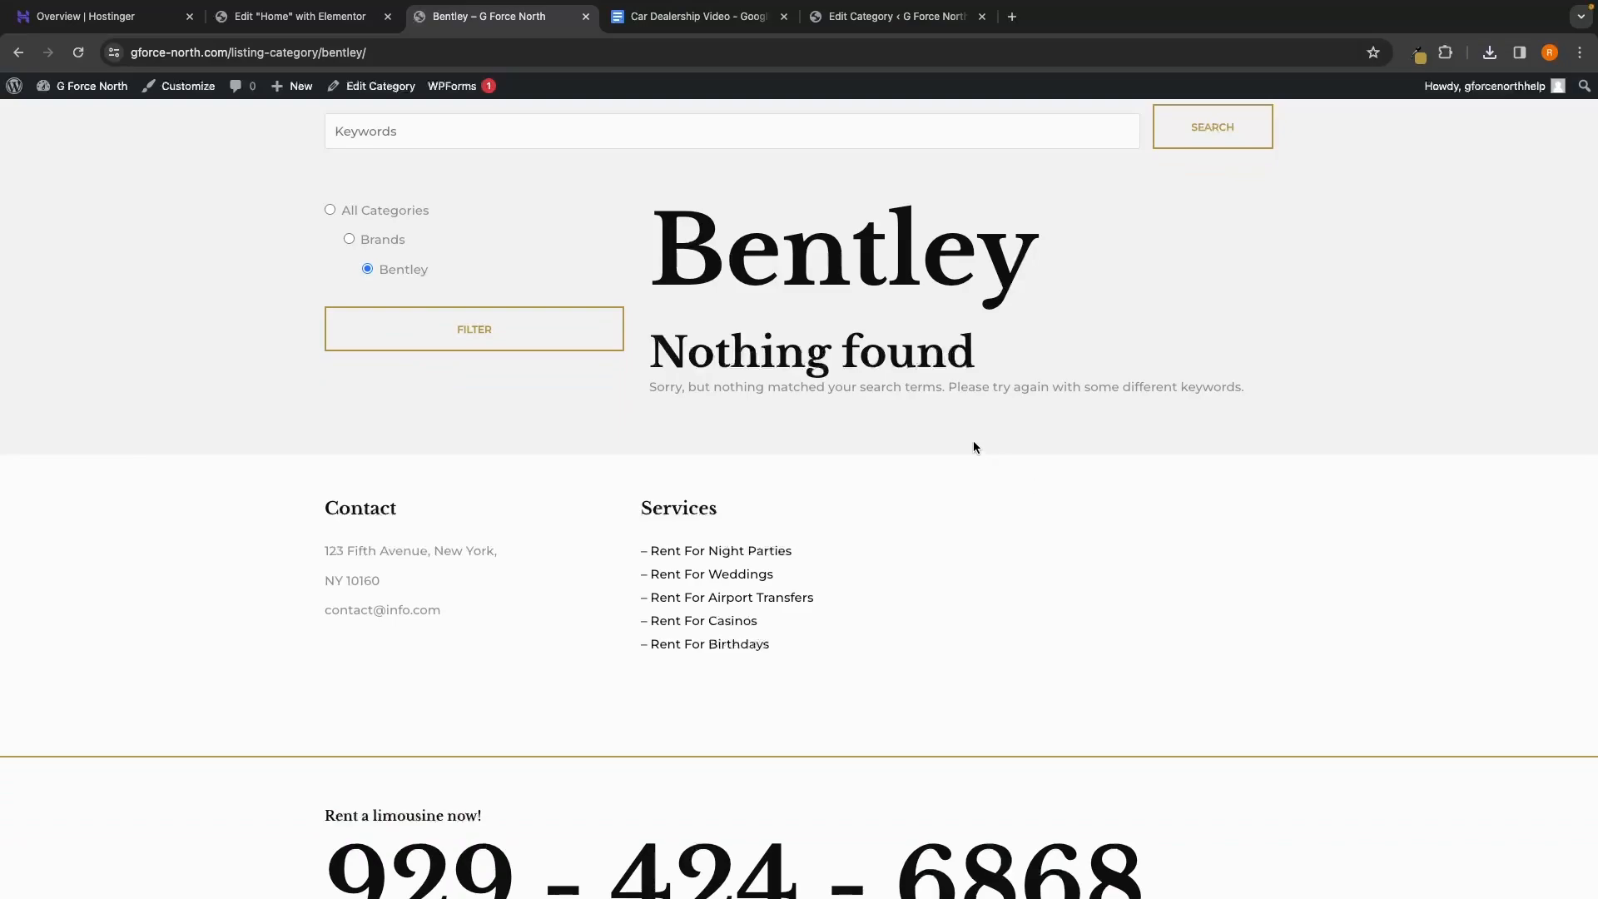
scroll(866, 323, left, 5)
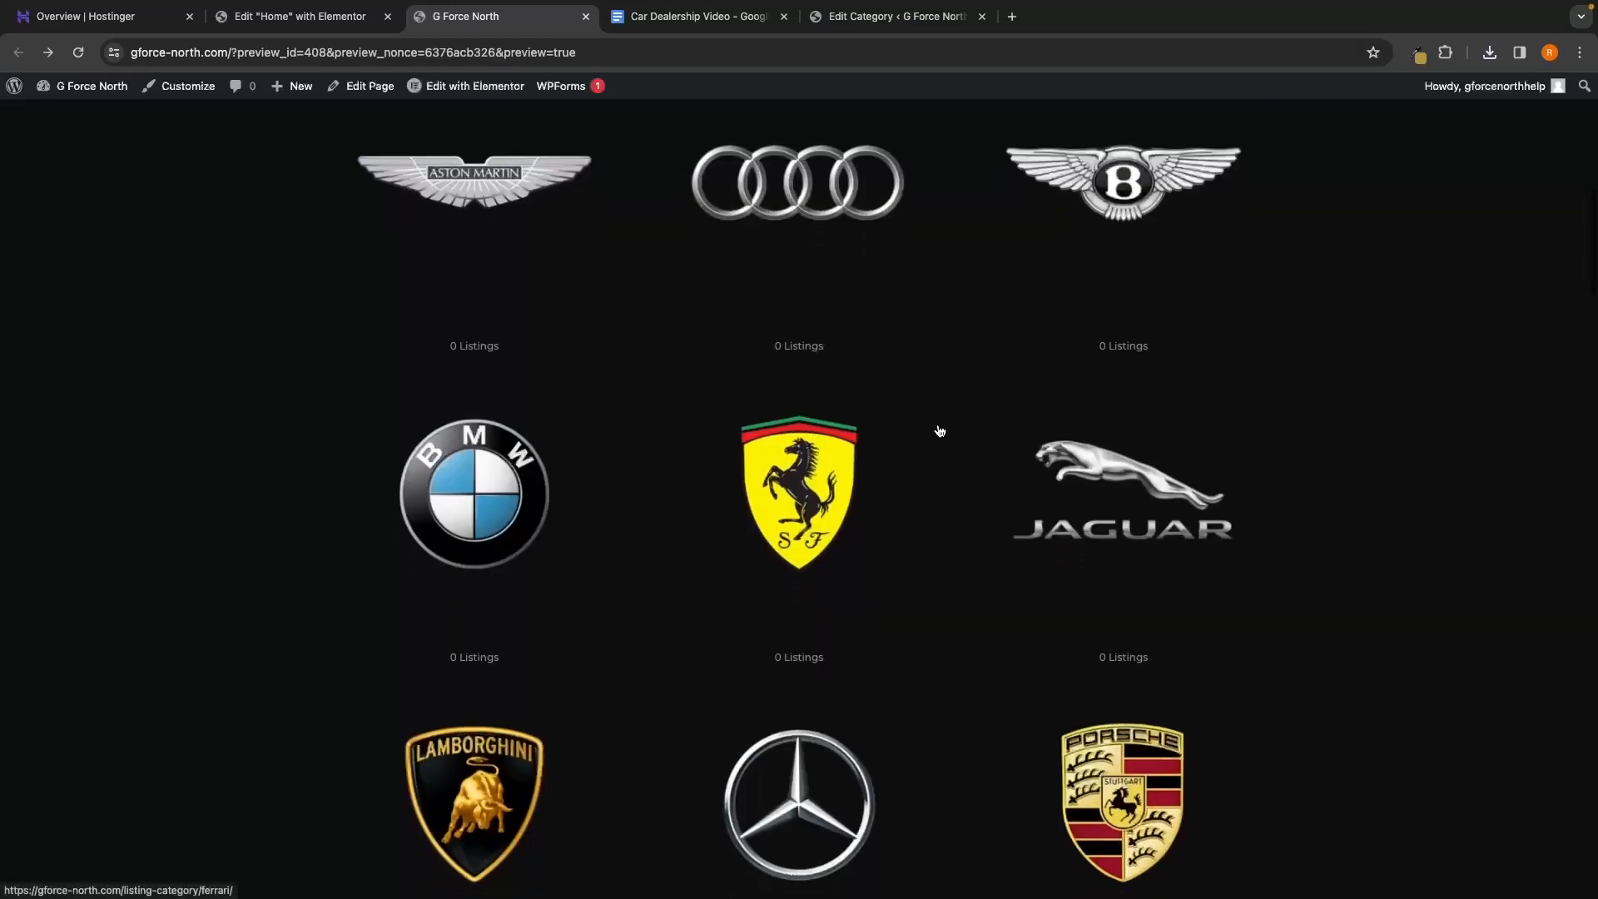
scroll(939, 429, up, 5)
scroll(938, 429, down, 3)
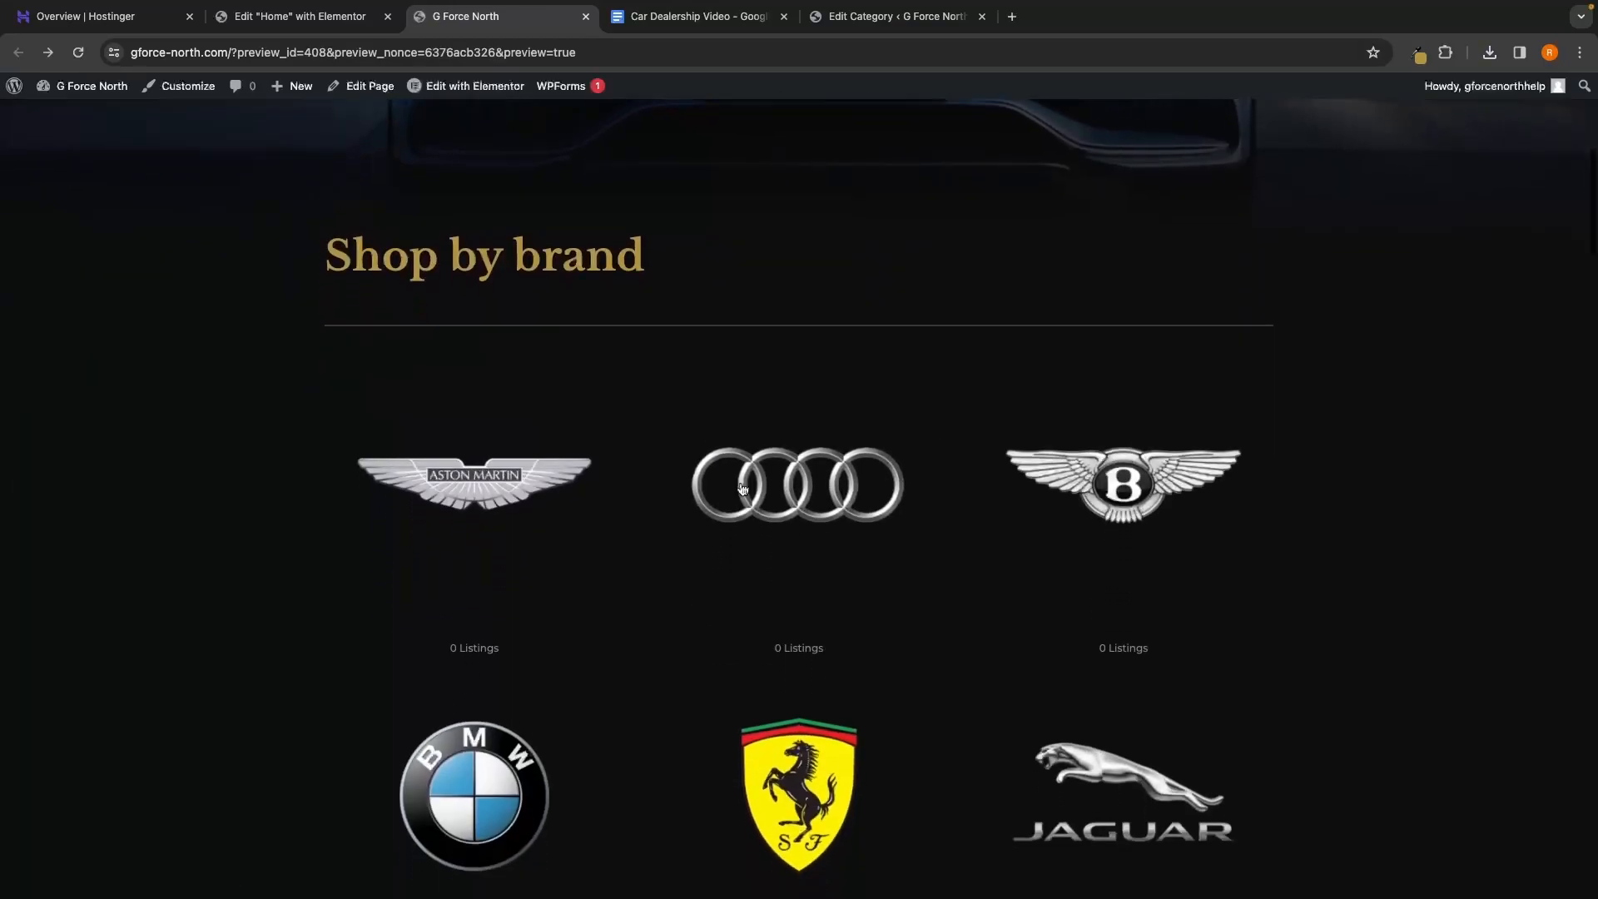
scroll(771, 666, down, 10)
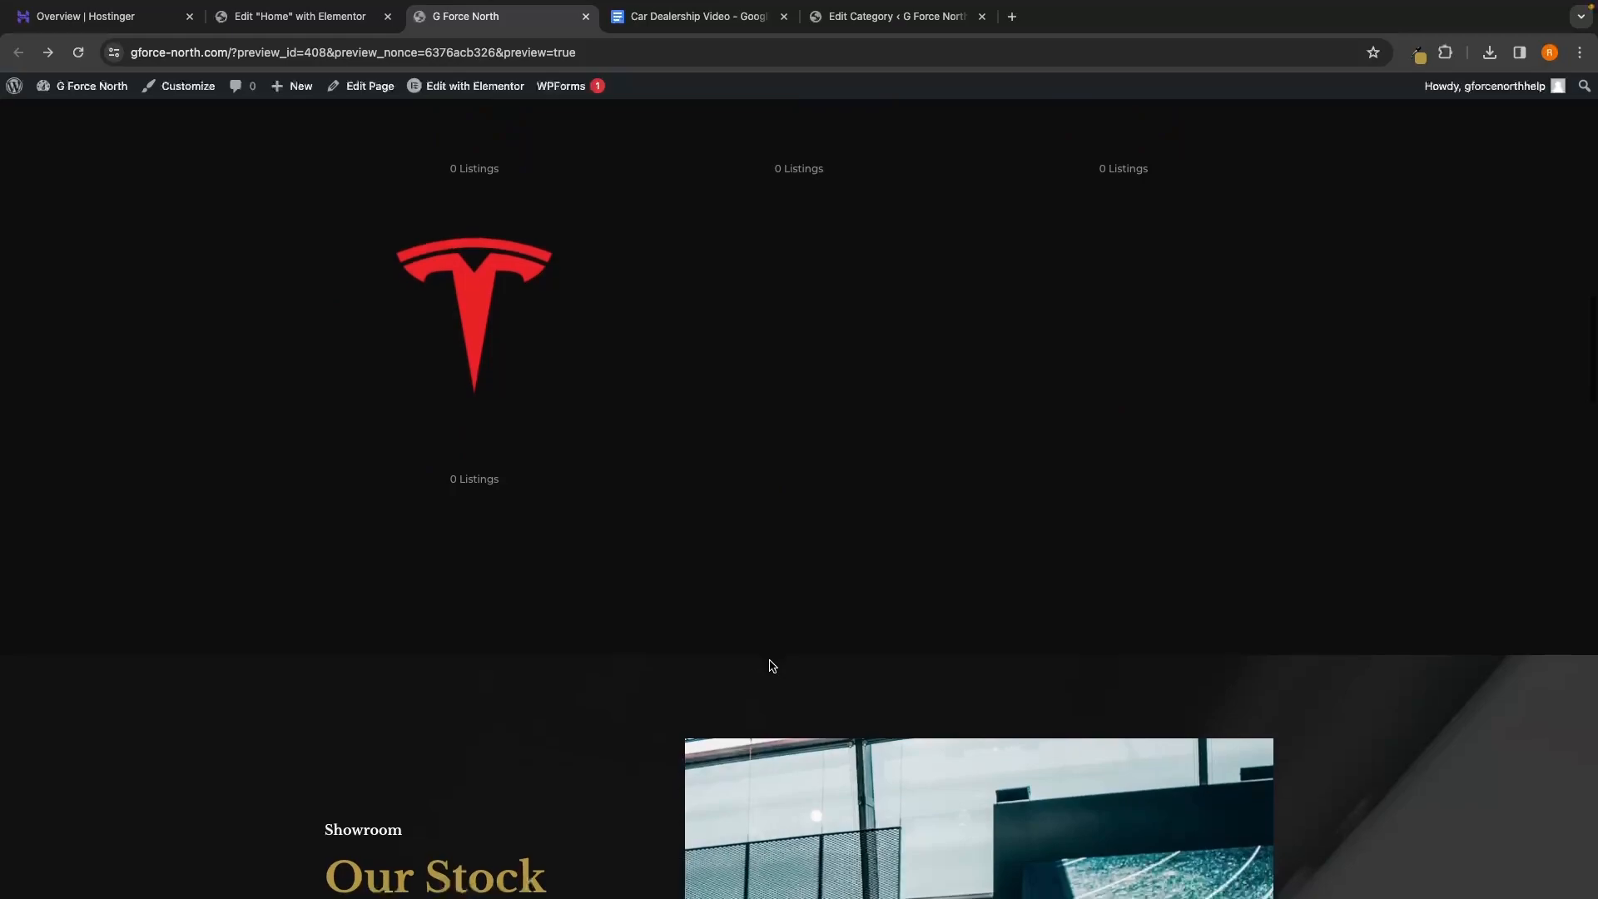
scroll(770, 666, up, 8)
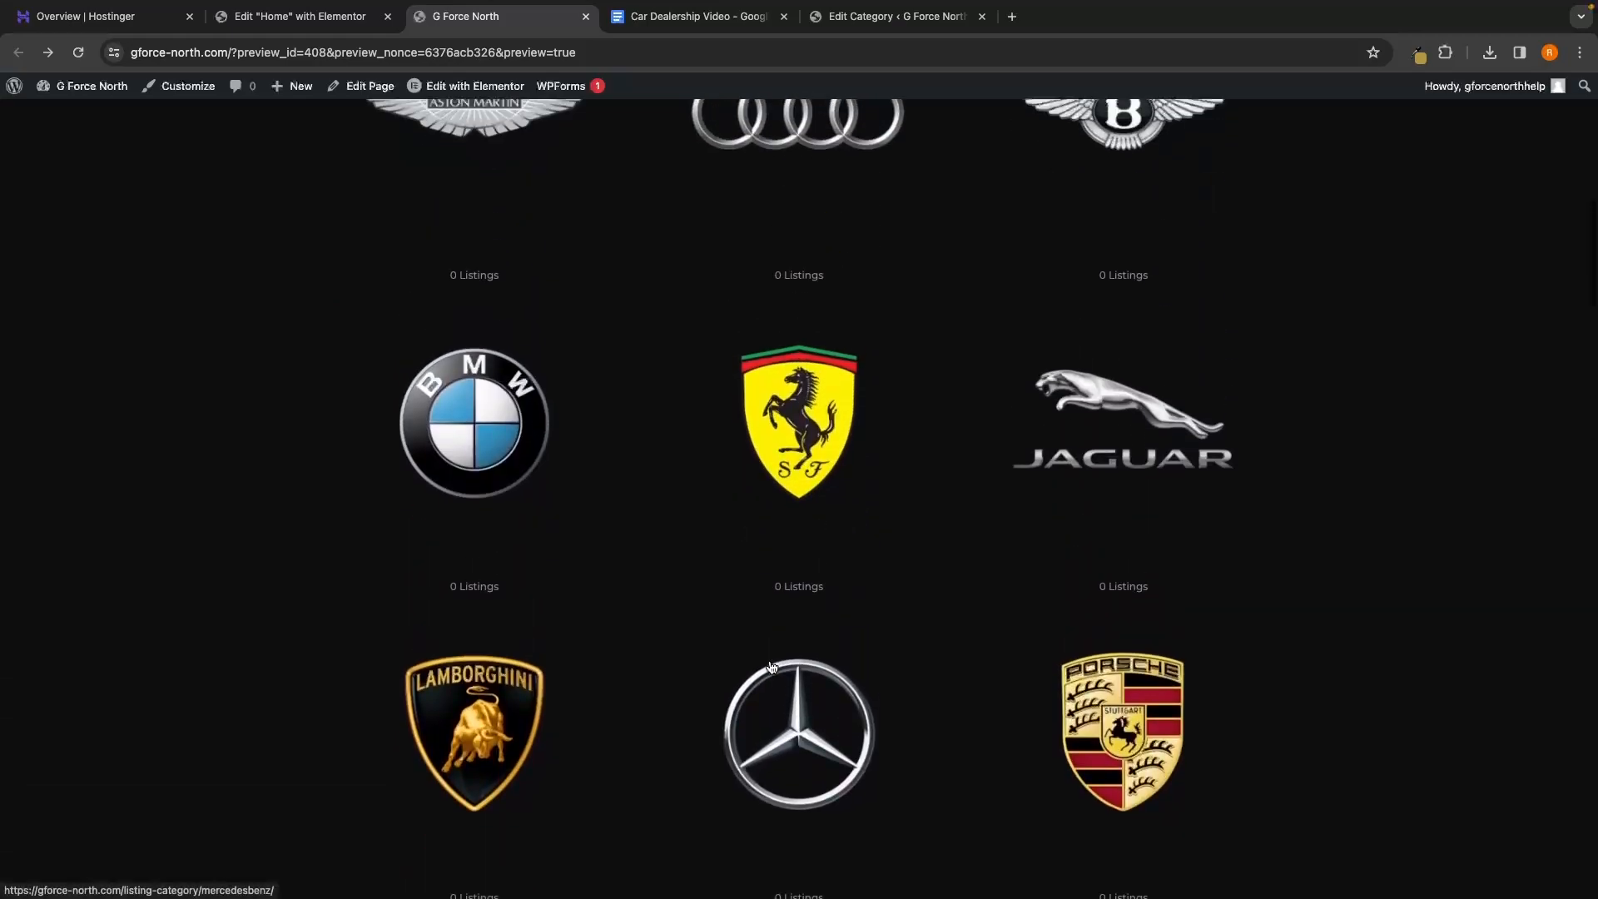
scroll(698, 334, down, 1)
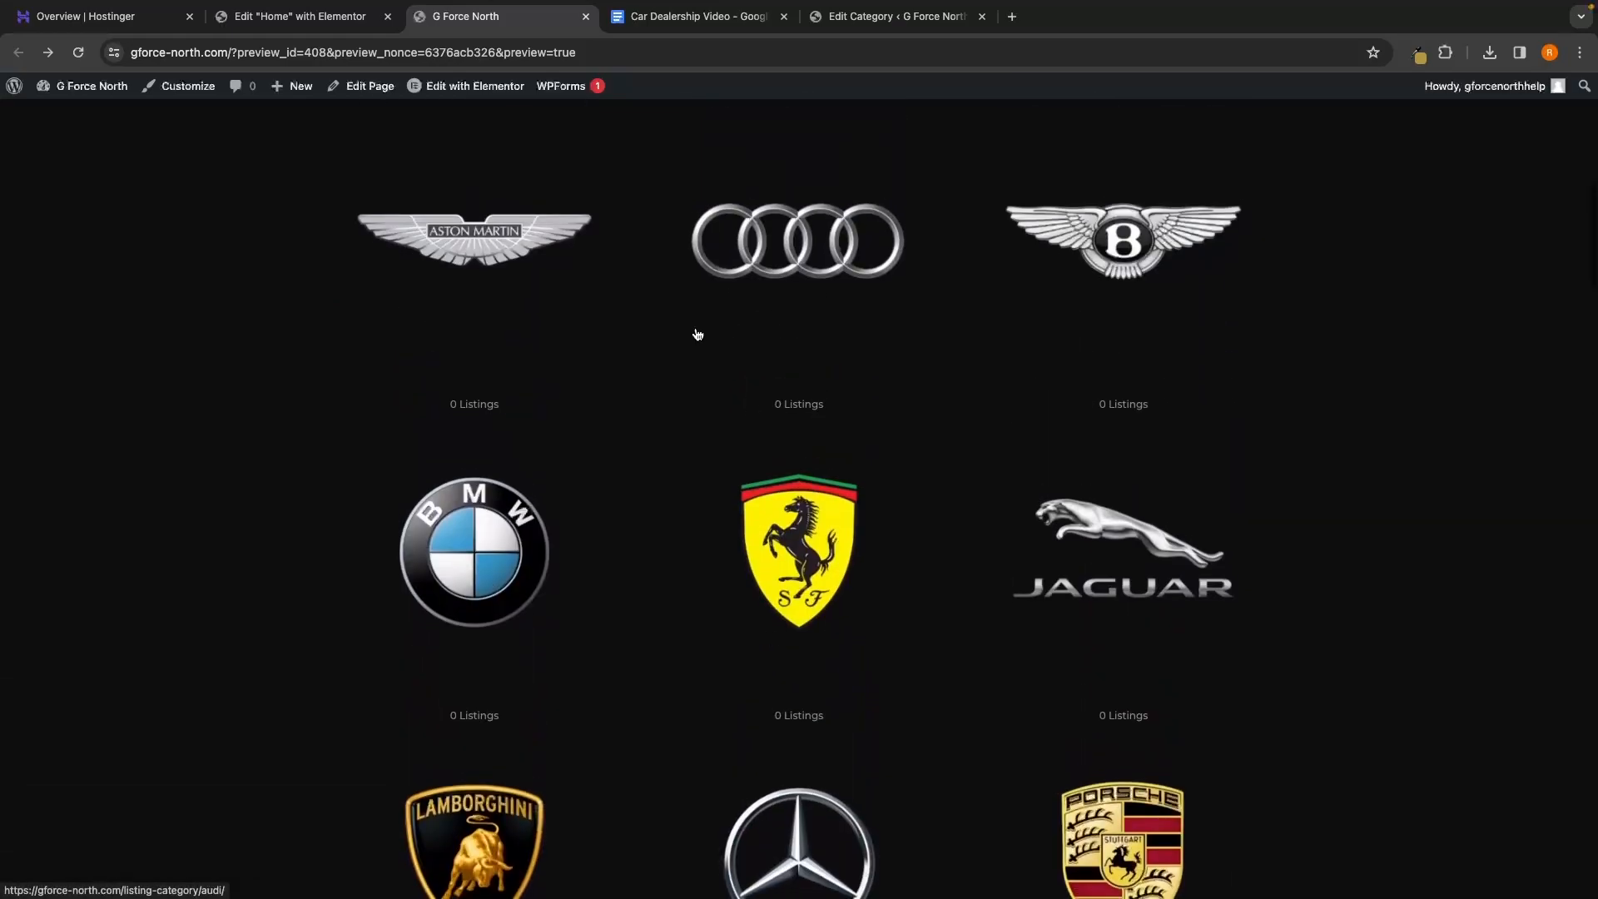
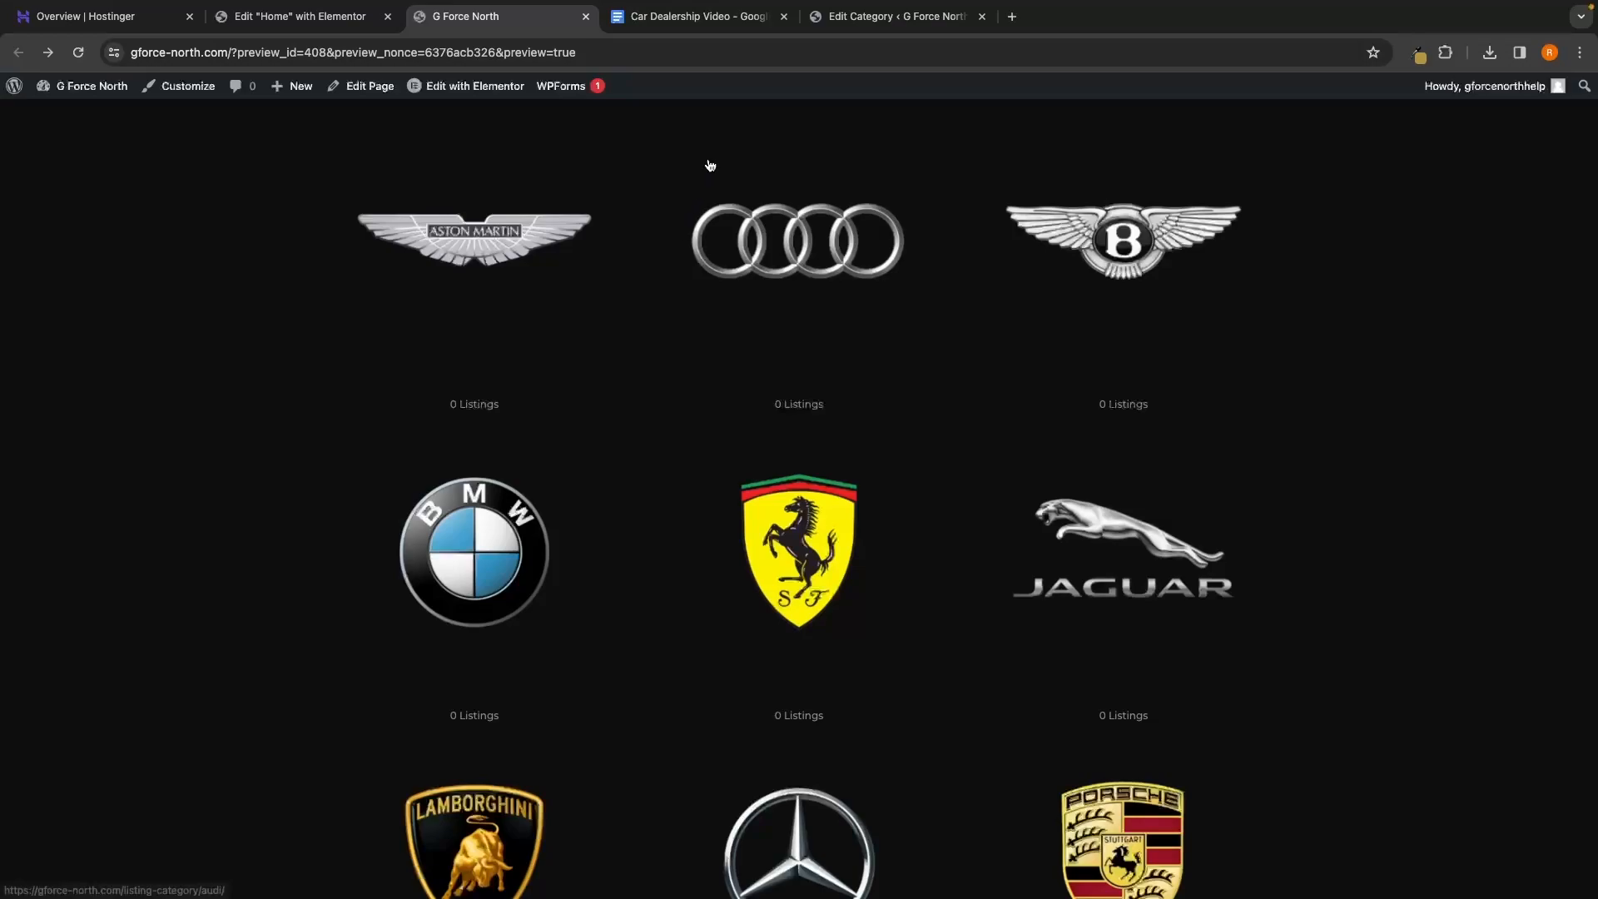
Open a new blank browser tab and close the Edit Category tab
click(1012, 16)
click(982, 17)
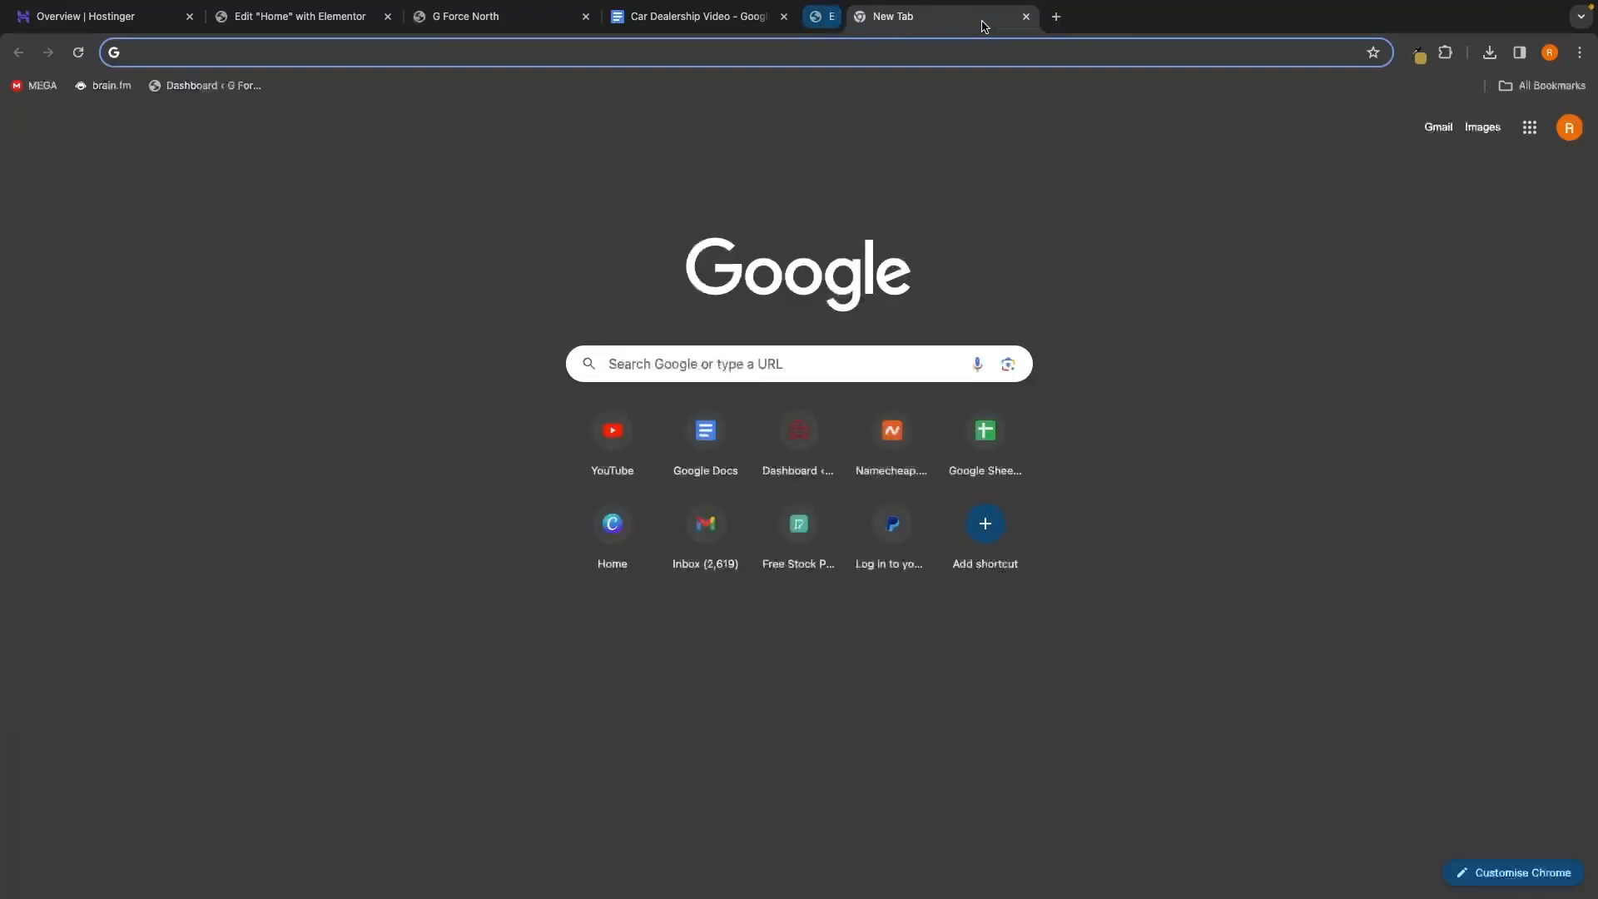
Go from the dashboard to Listings > Attributes, which lists no attributes yet
click(191, 93)
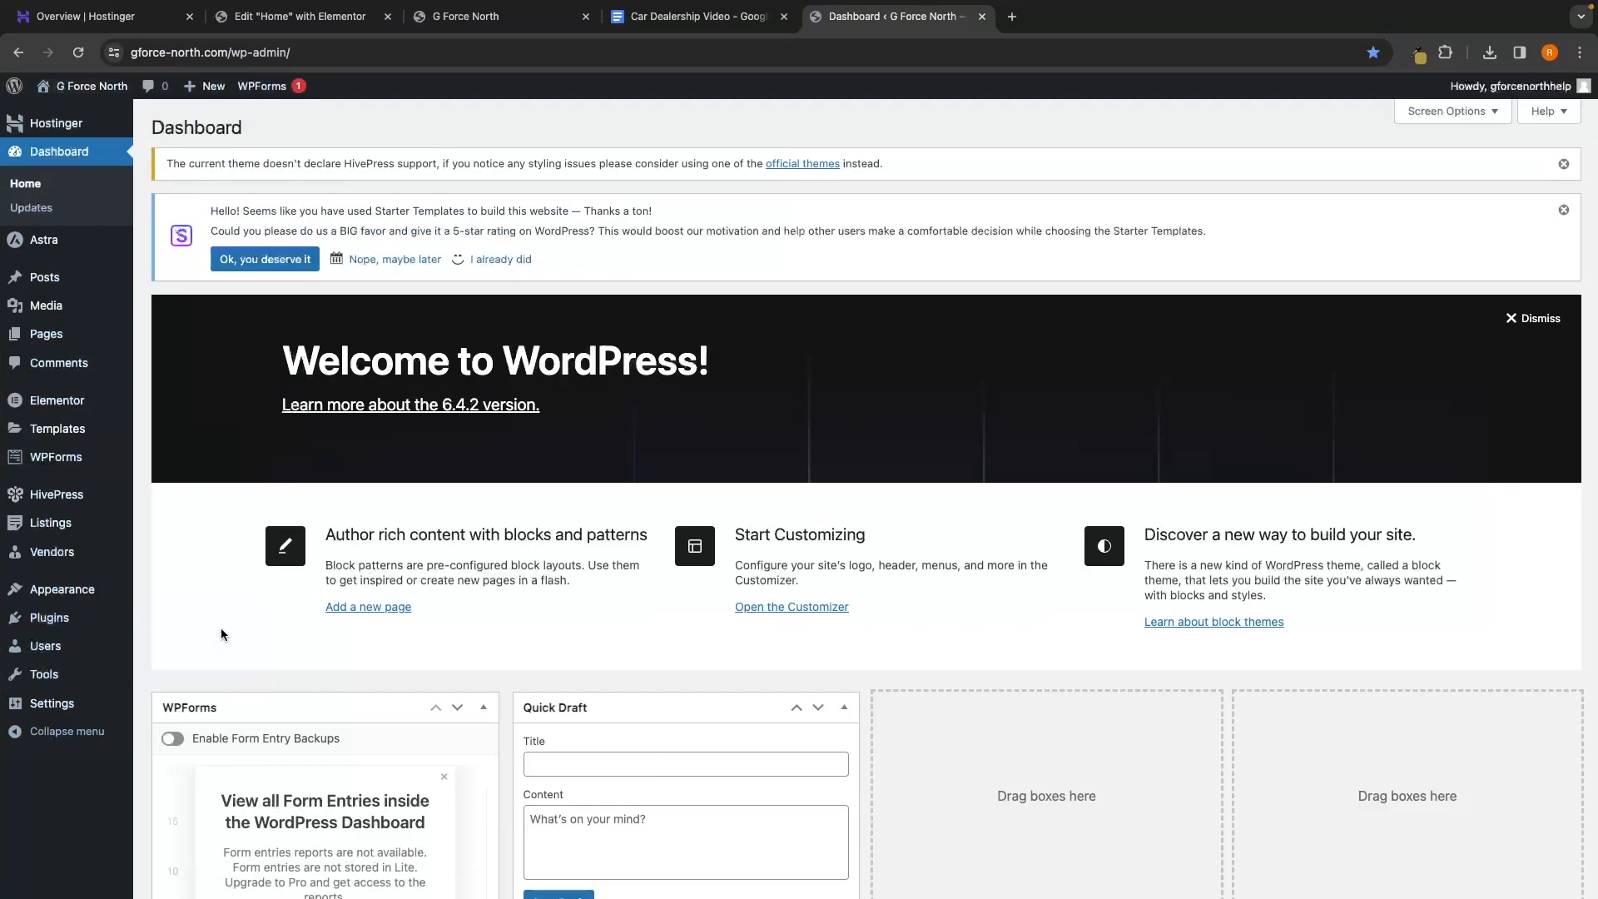
mouse_move(51, 525)
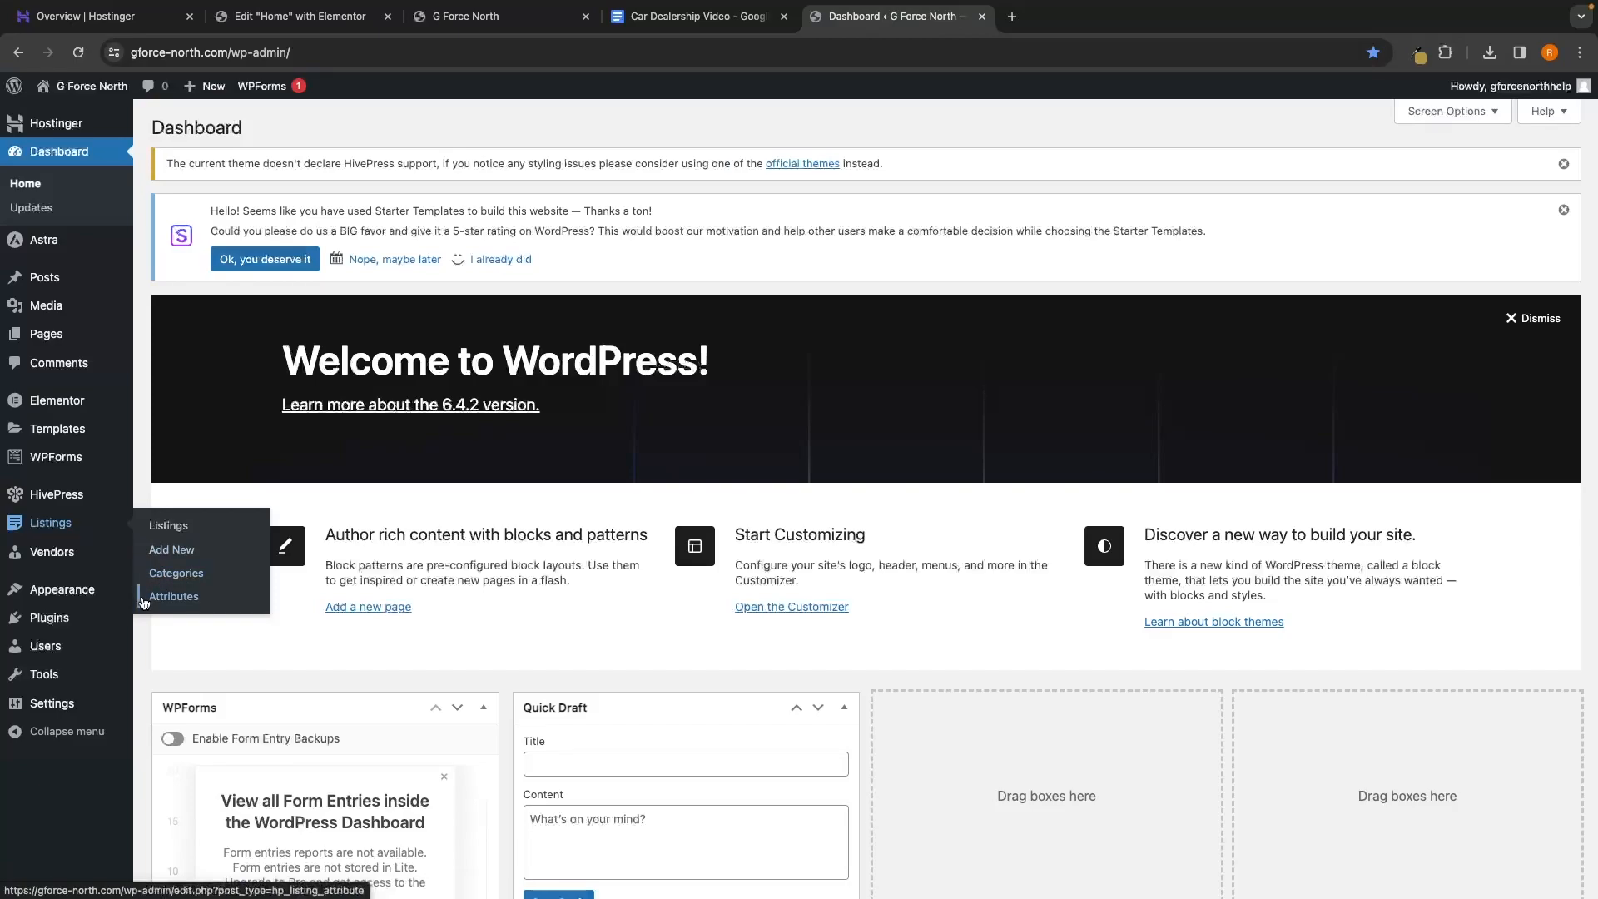
click(173, 606)
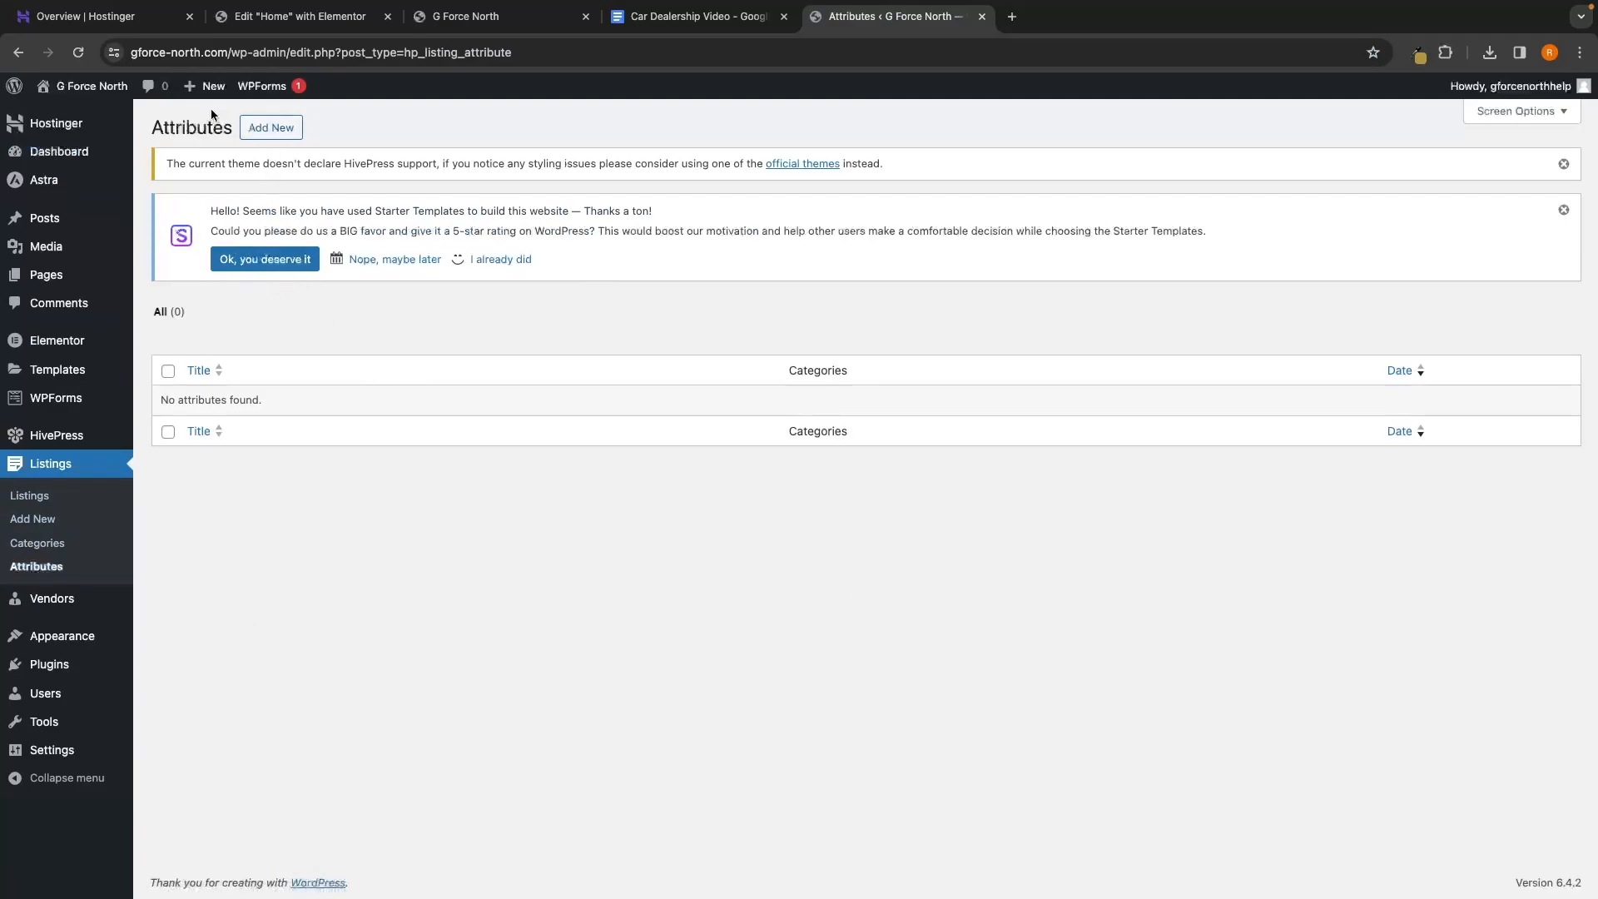
drag(153, 129, 228, 129)
Add a new listing attribute titled 'Price' with the field name 'price'
click(341, 542)
click(273, 129)
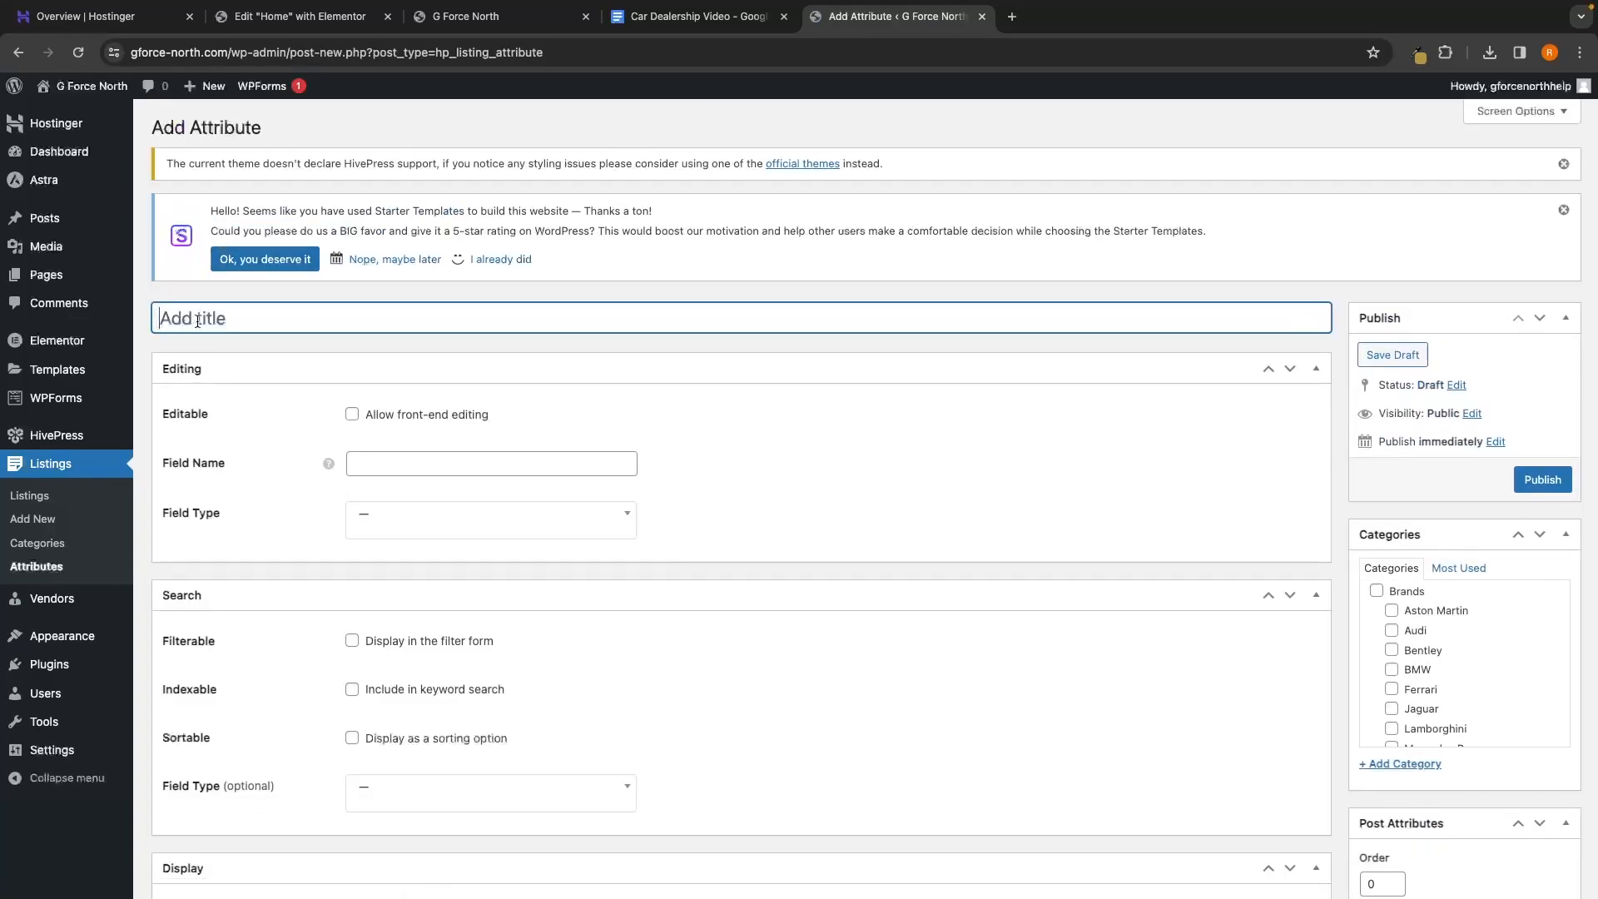
text(Price)
click(370, 473)
text(price)
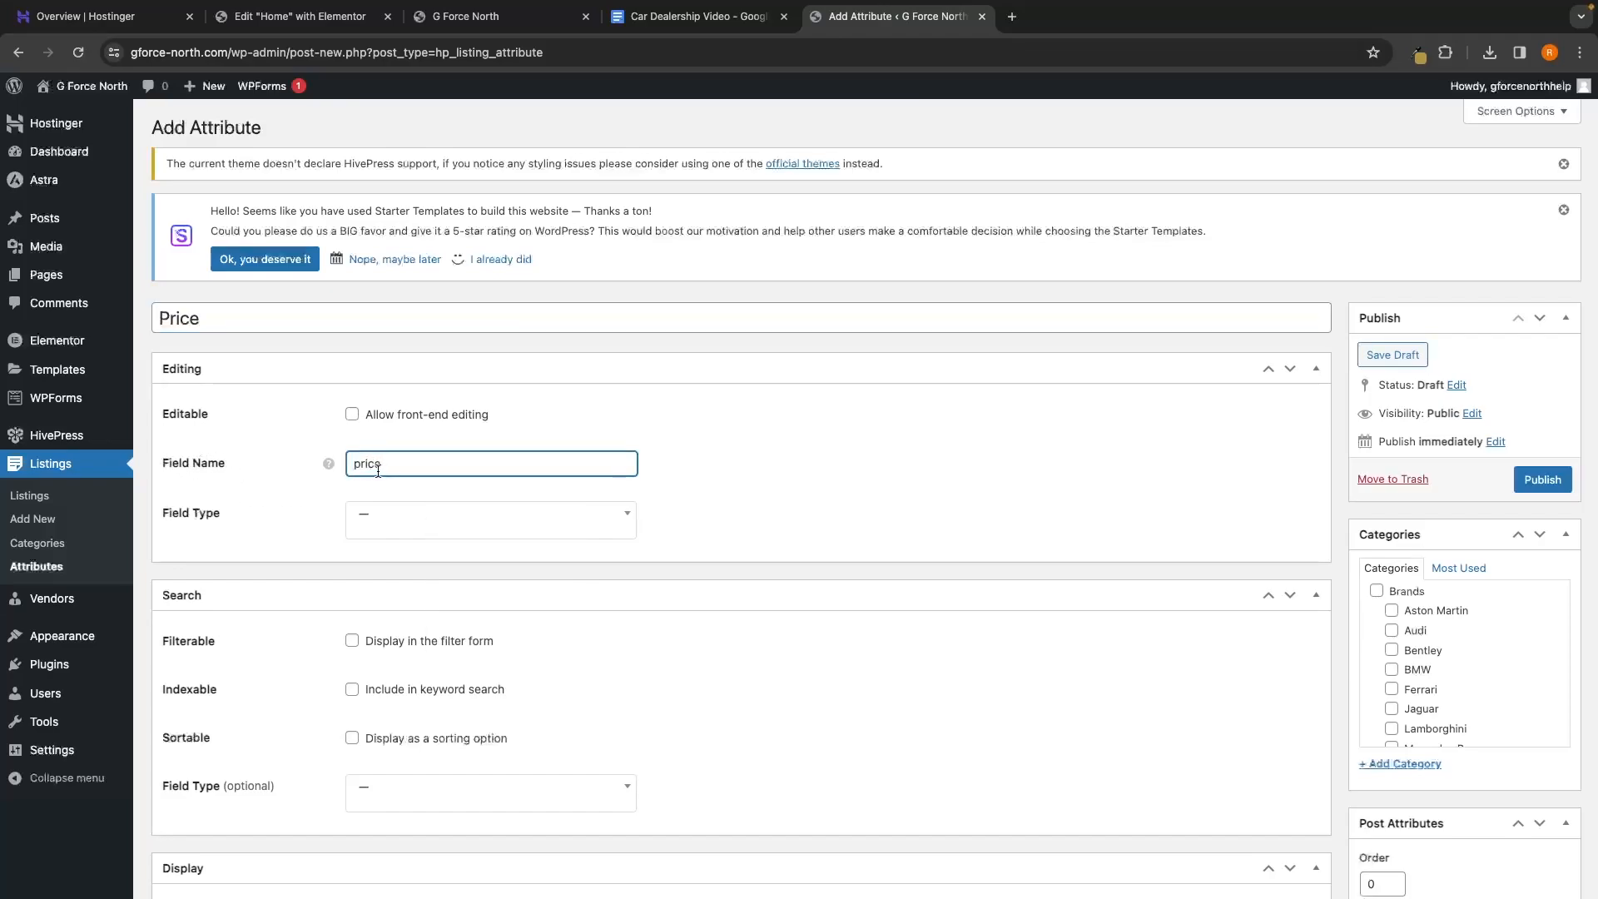
drag(378, 471, 312, 474)
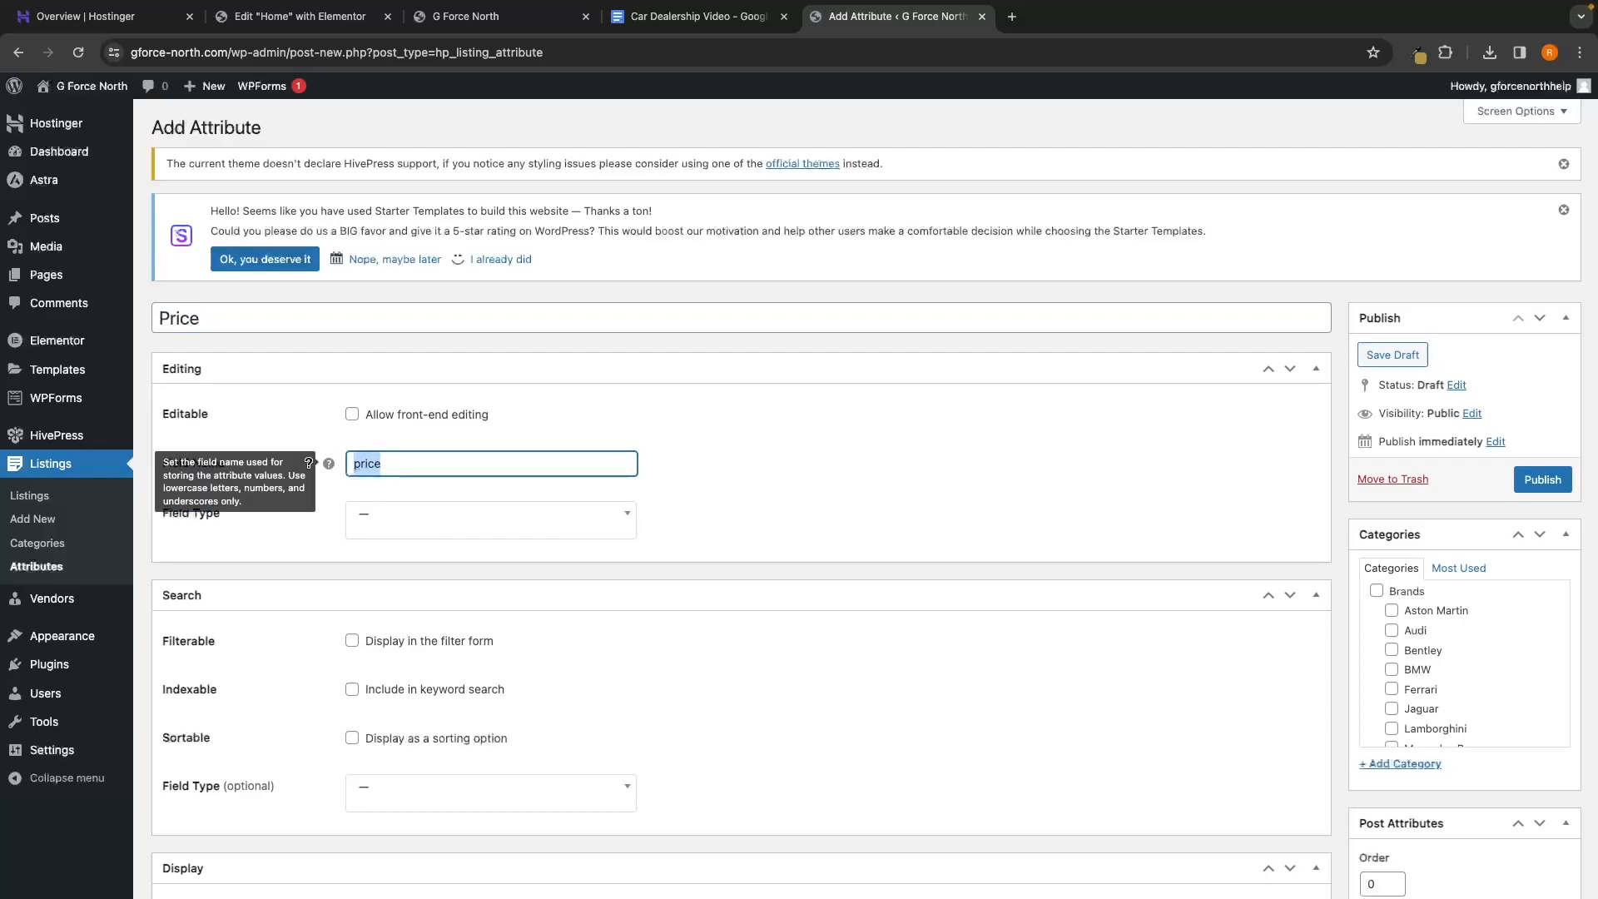
click(411, 478)
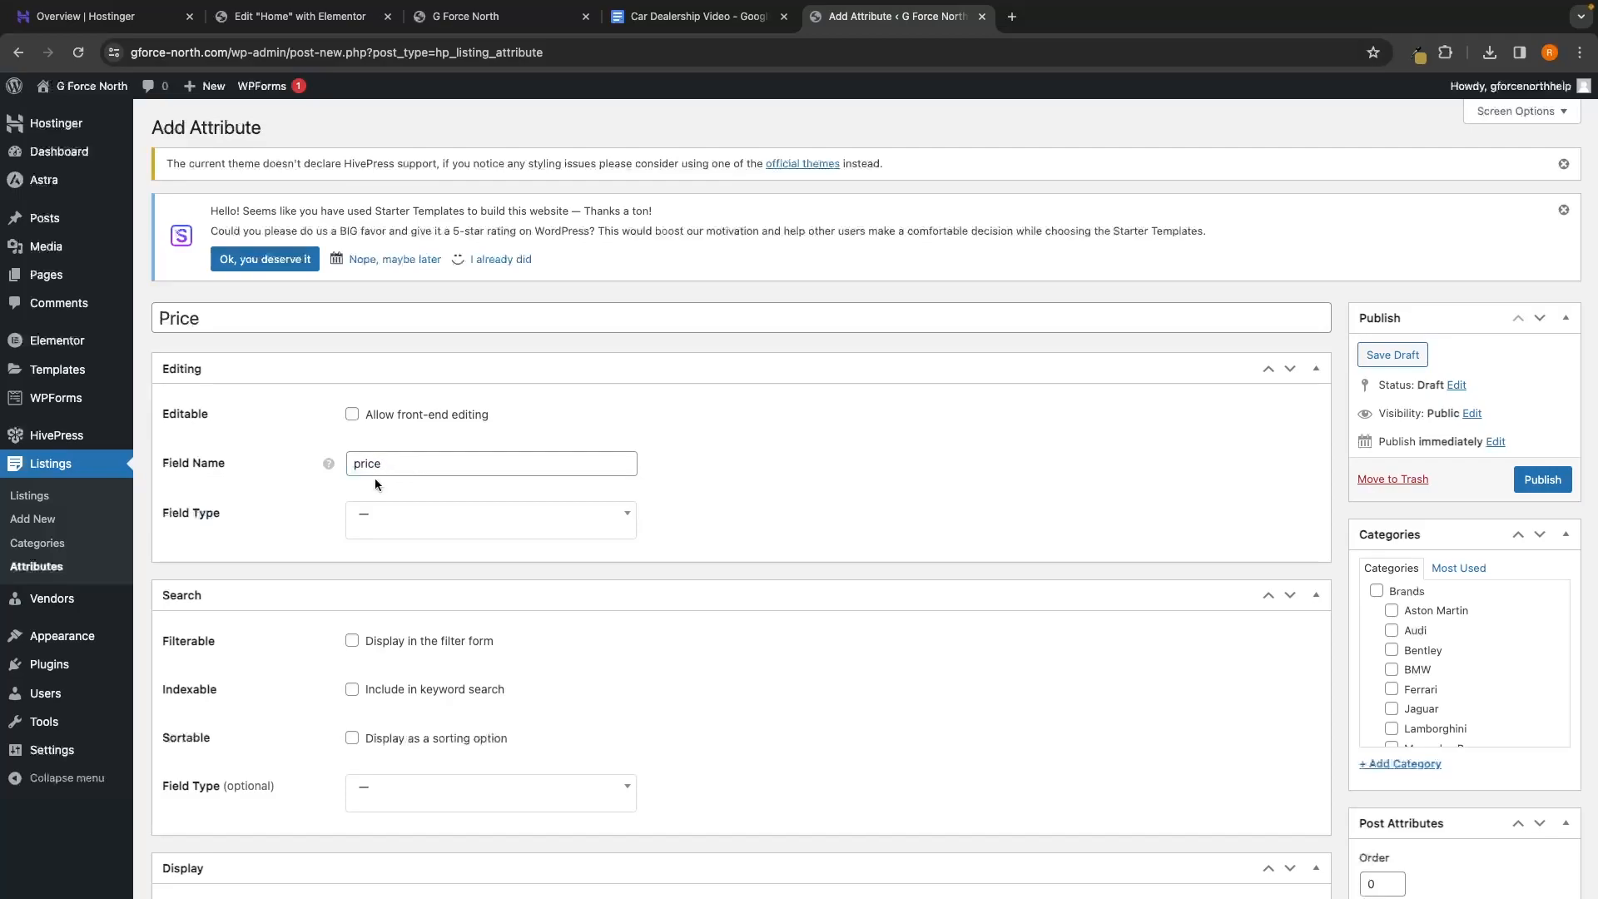
drag(160, 513, 229, 513)
click(264, 513)
click(421, 528)
Make Price a Number field that is filterable, indexable and sortable
scroll(440, 547, down, 5)
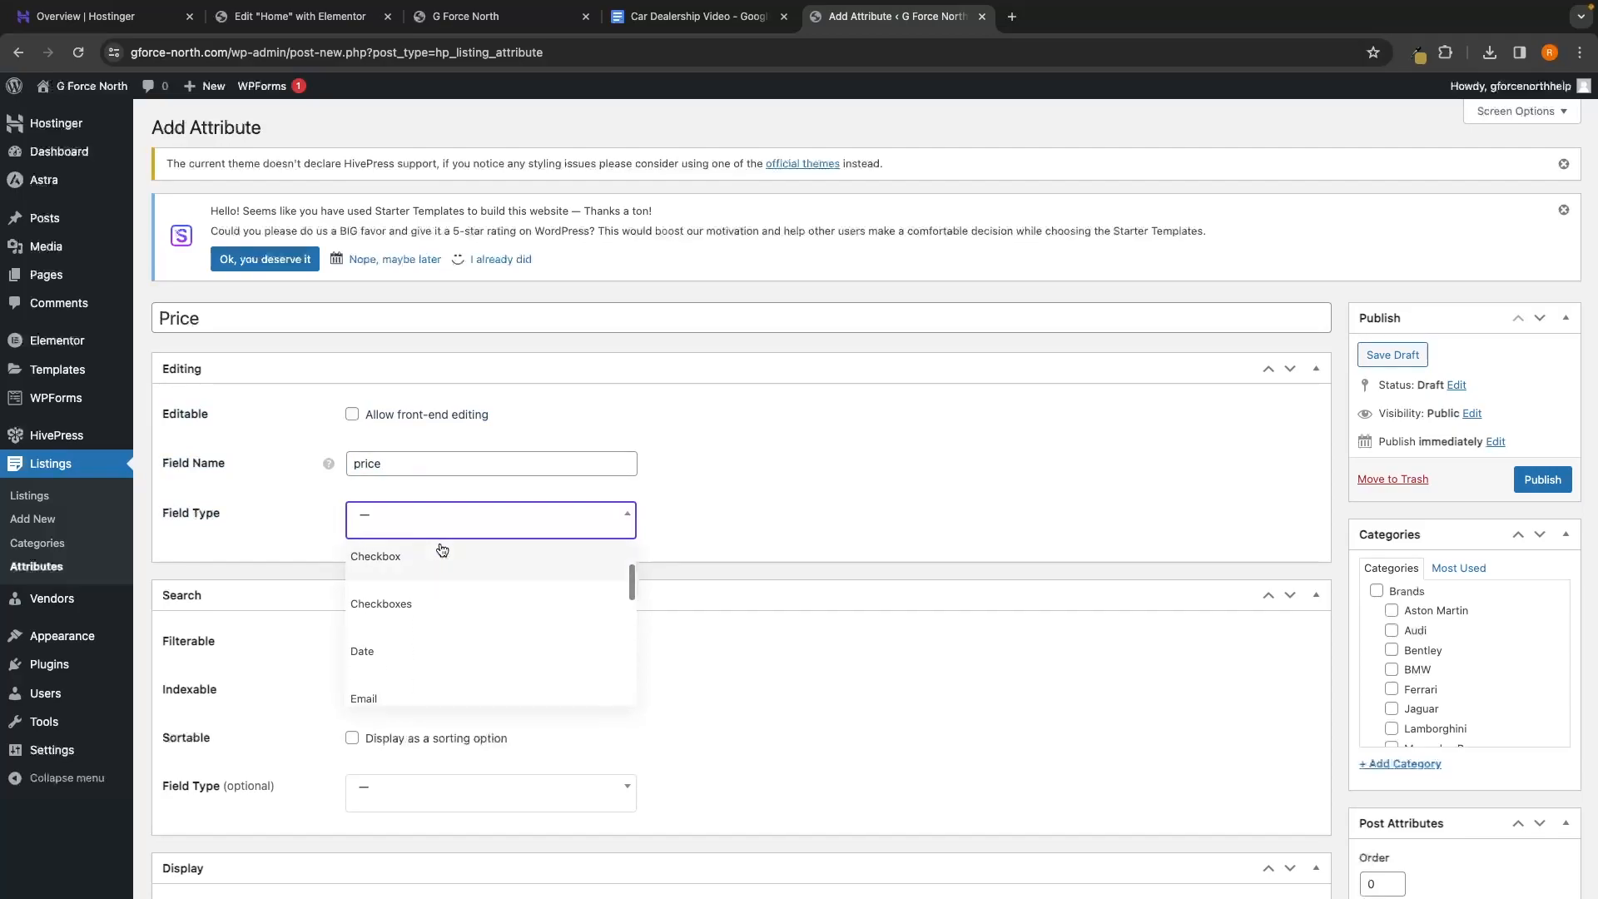
scroll(440, 583, down, 3)
click(439, 589)
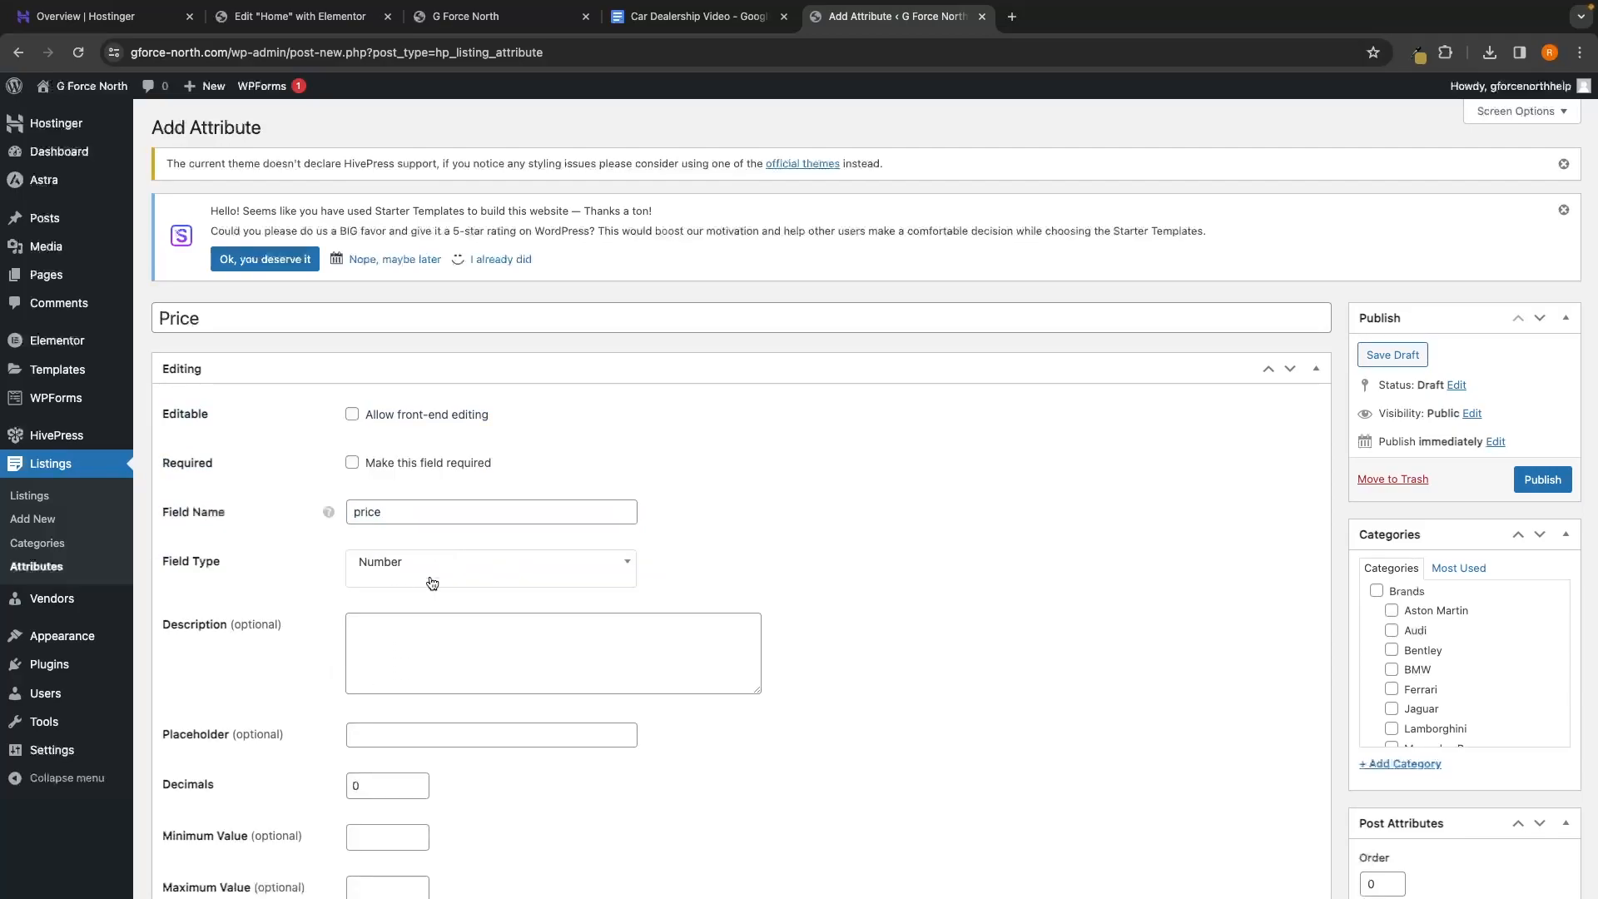
scroll(886, 541, down, 3)
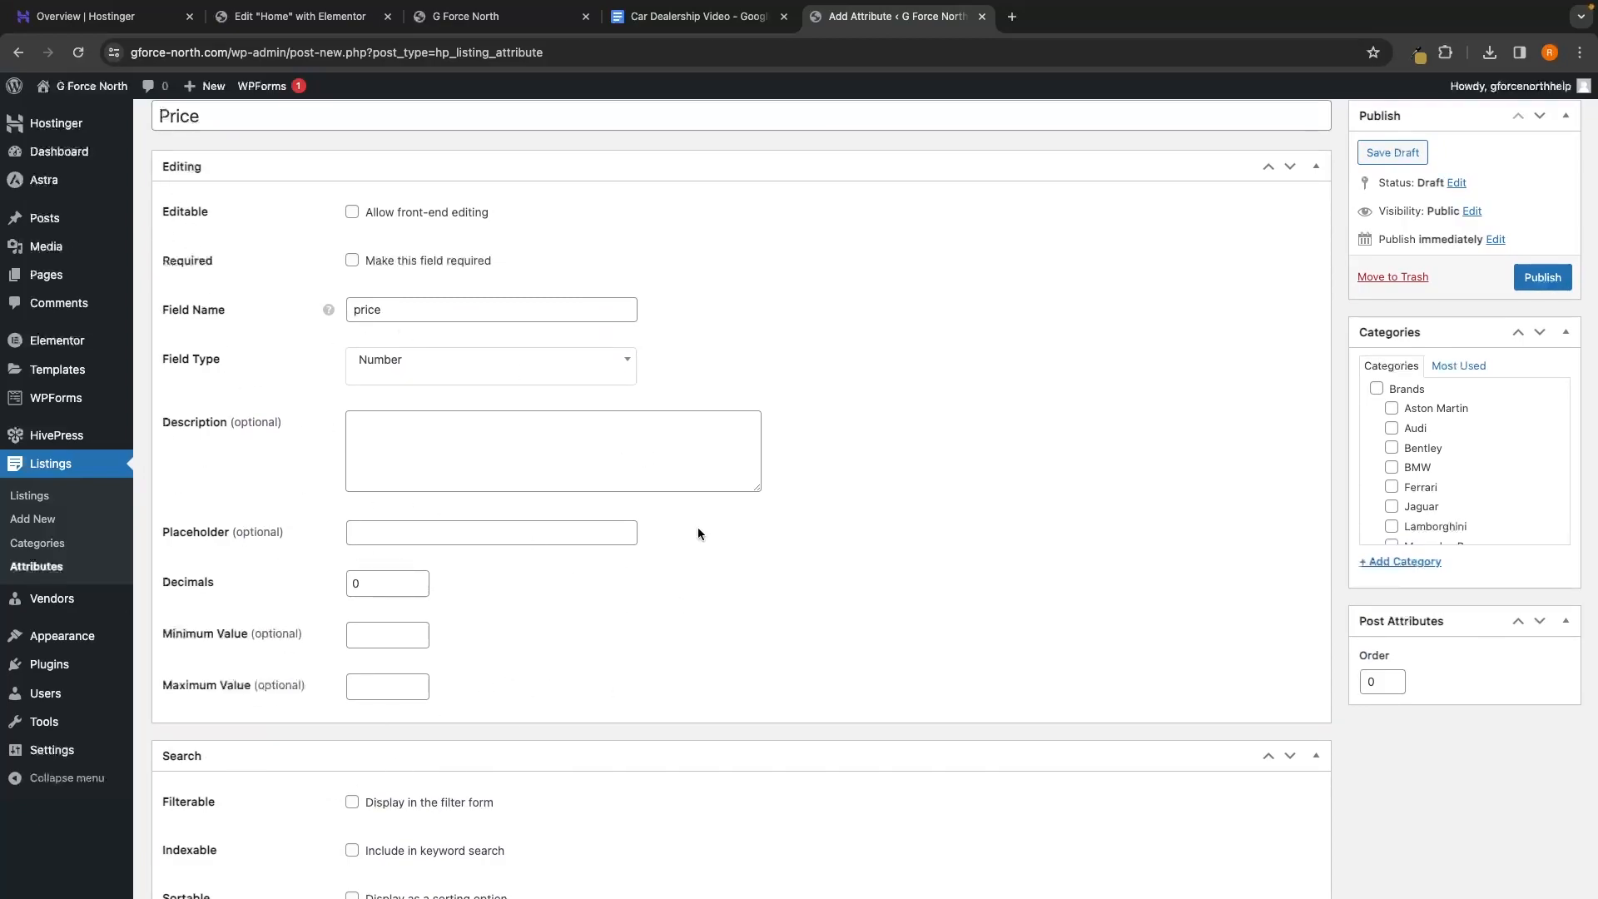
scroll(714, 552, down, 5)
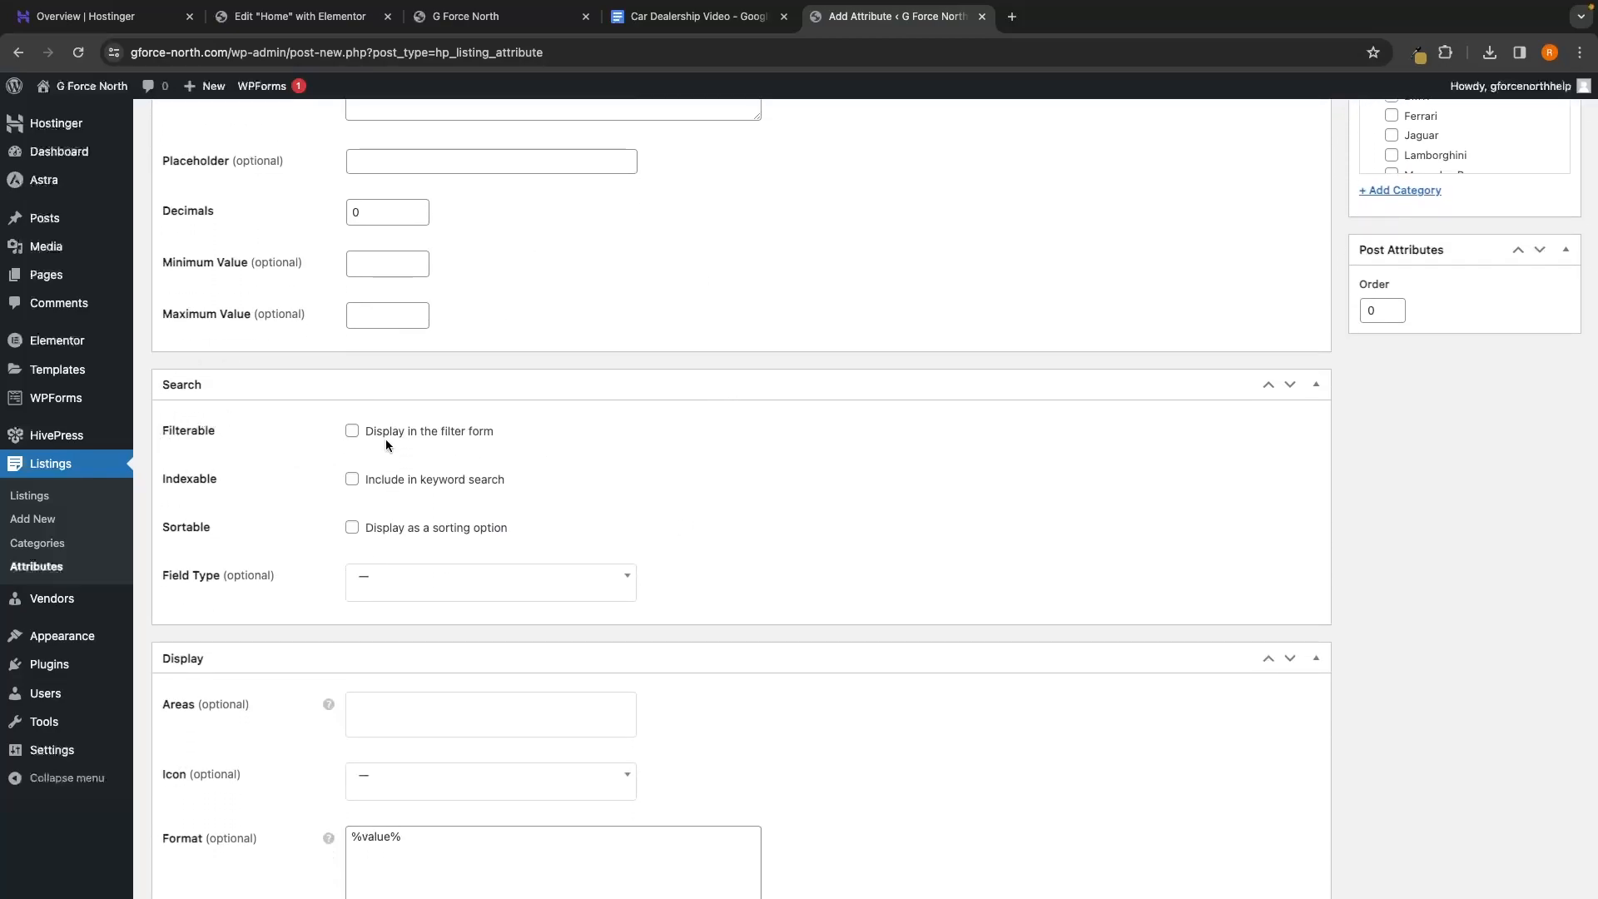
click(429, 435)
click(481, 483)
click(471, 531)
Set Price's search field type to Number Range
scroll(557, 528, down, 1)
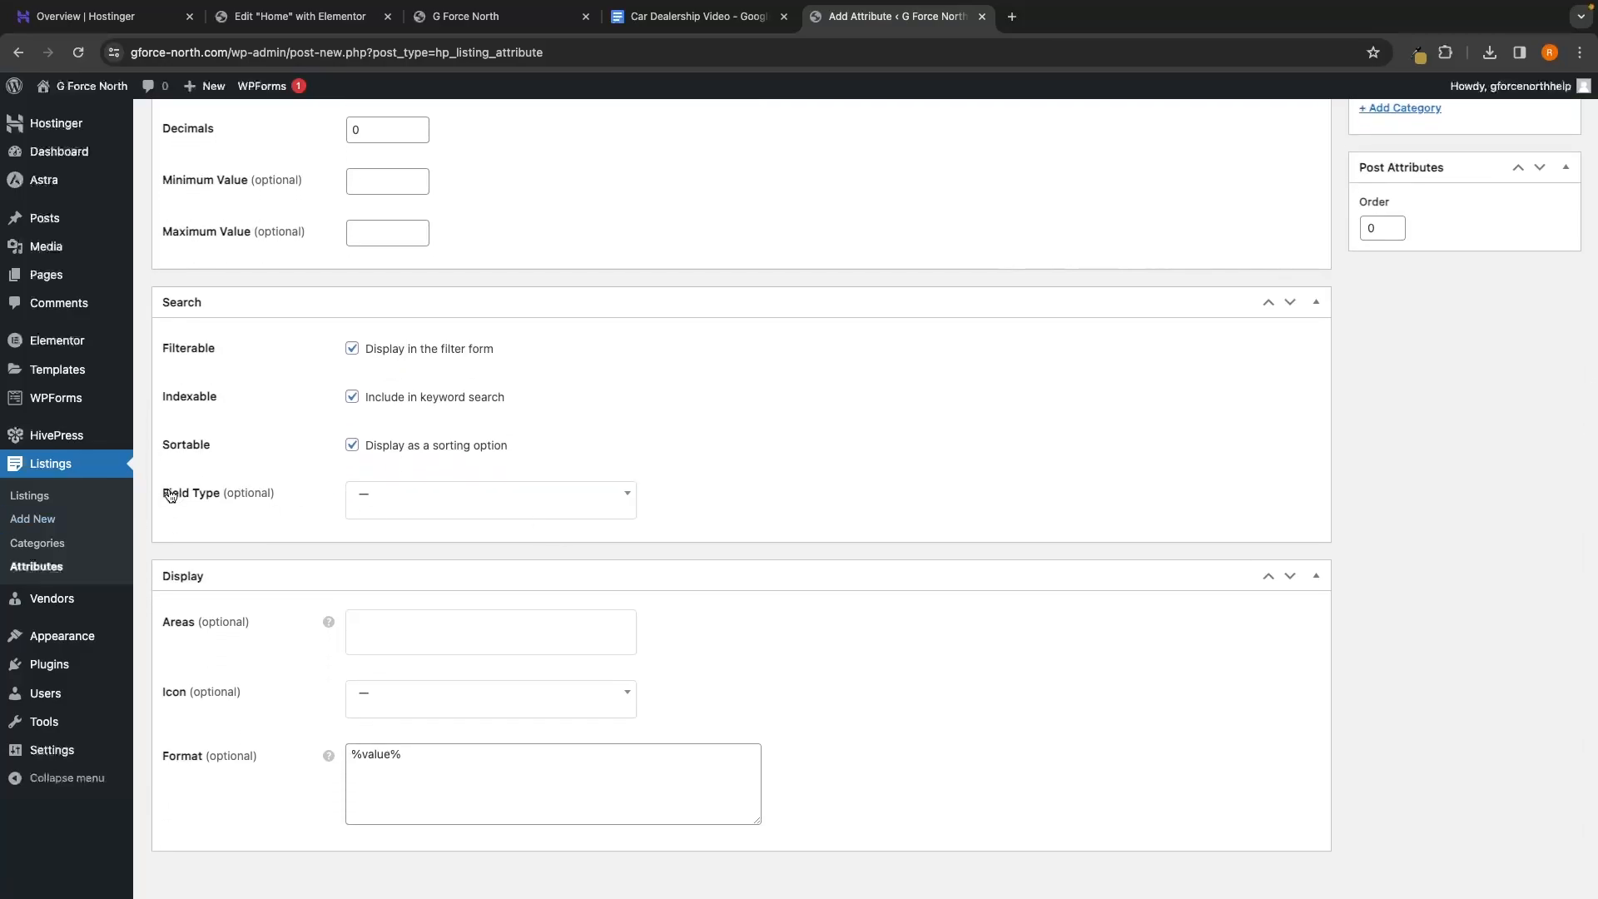
click(408, 500)
scroll(428, 564, down, 5)
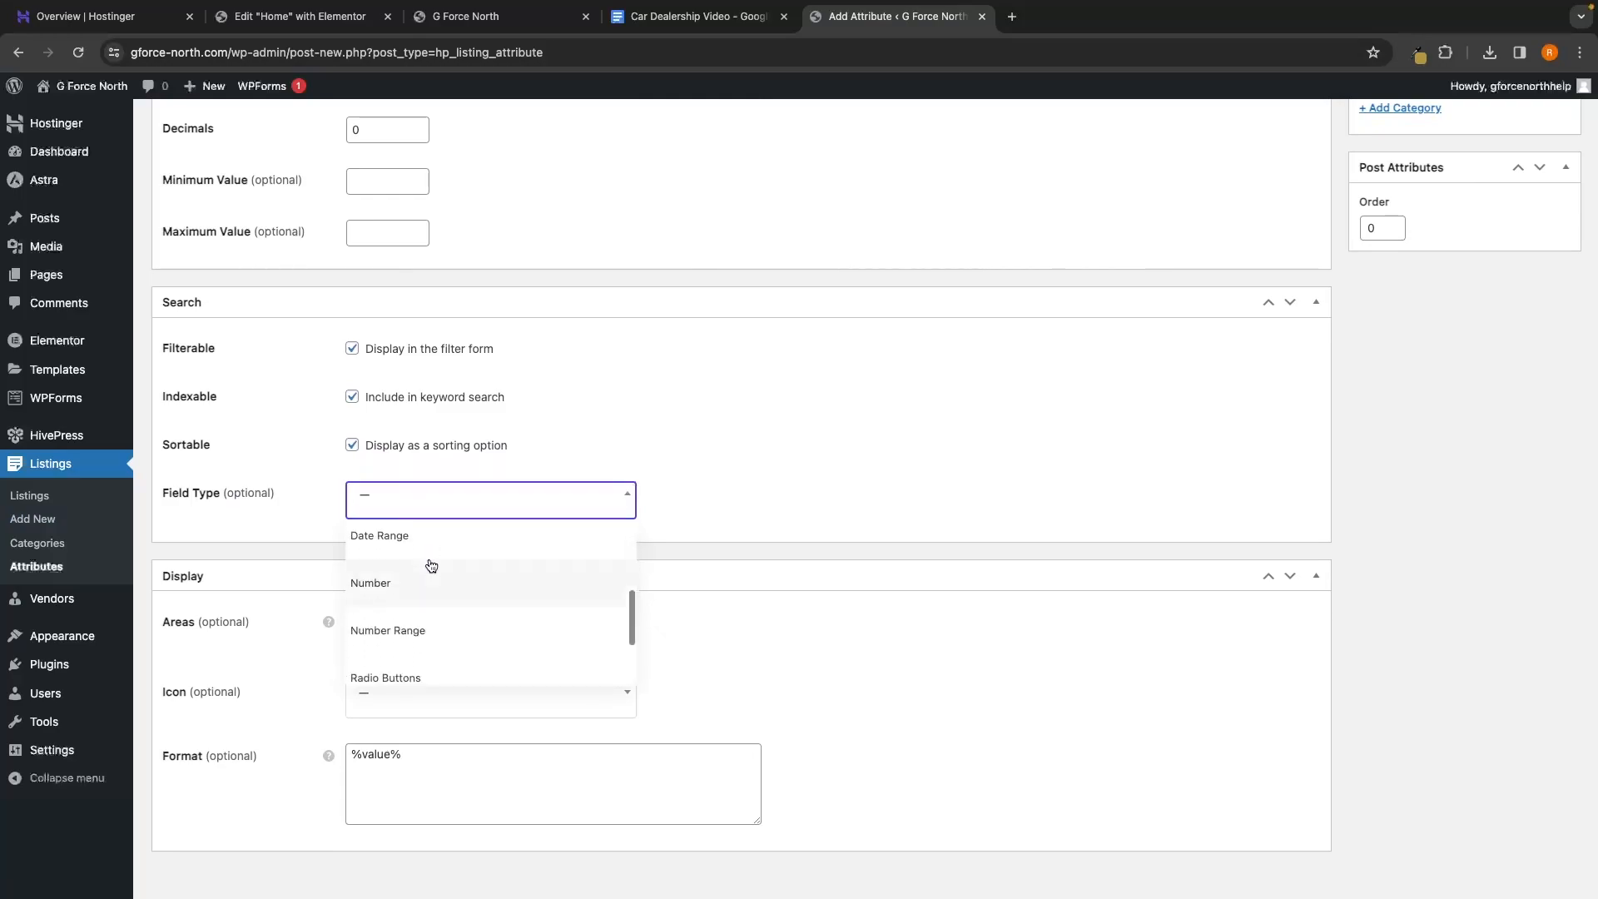
click(421, 578)
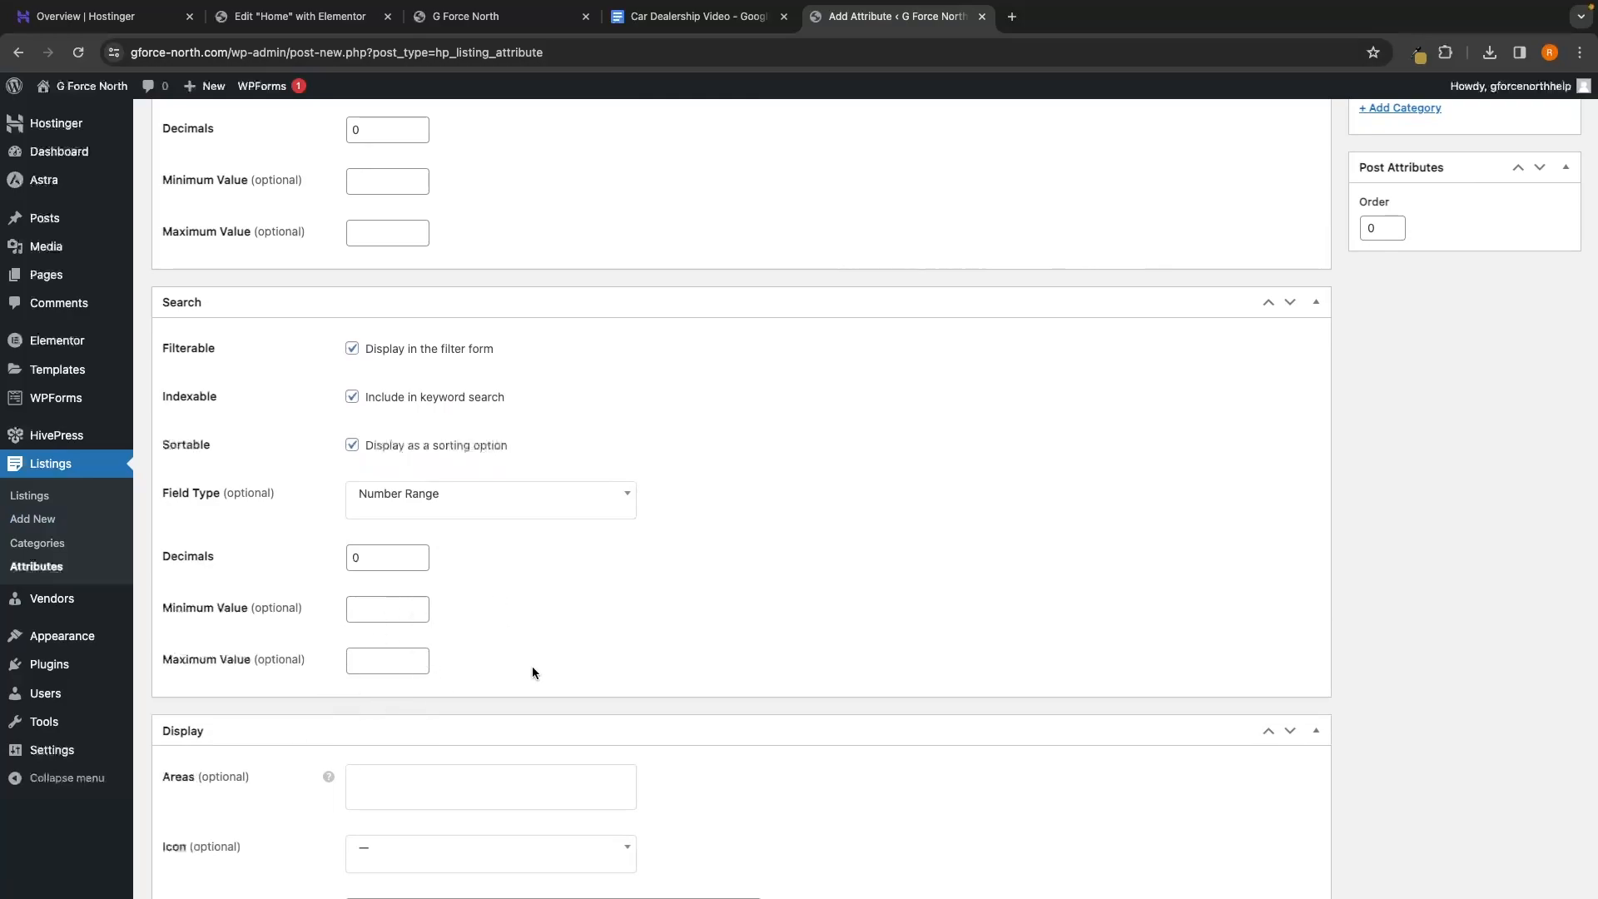
scroll(534, 671, down, 3)
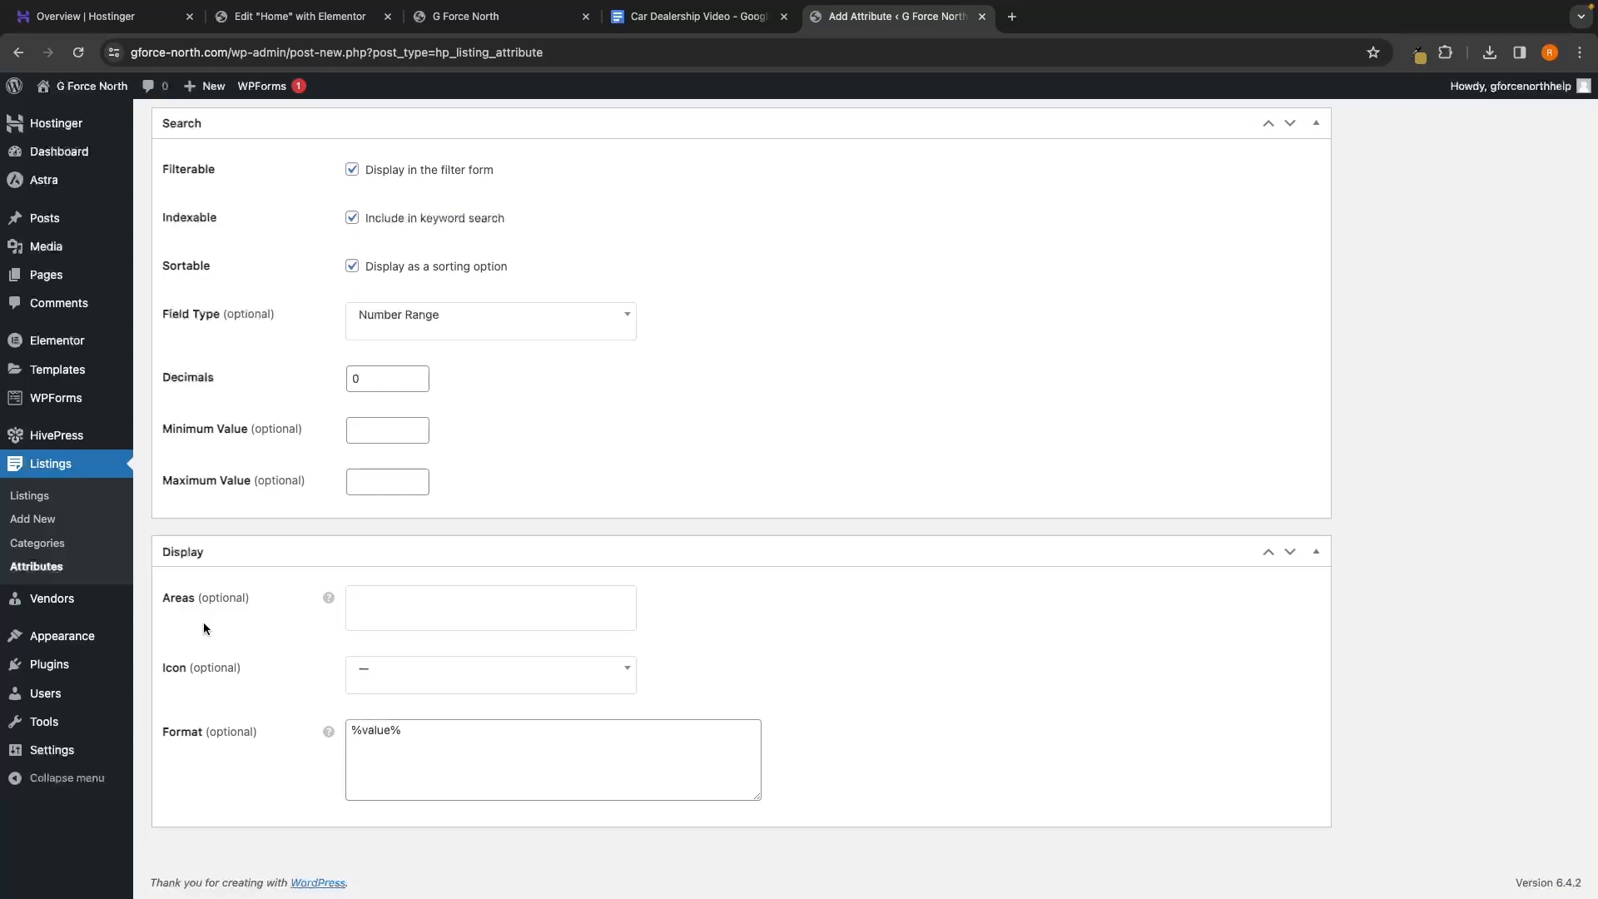
scroll(965, 554, up, 15)
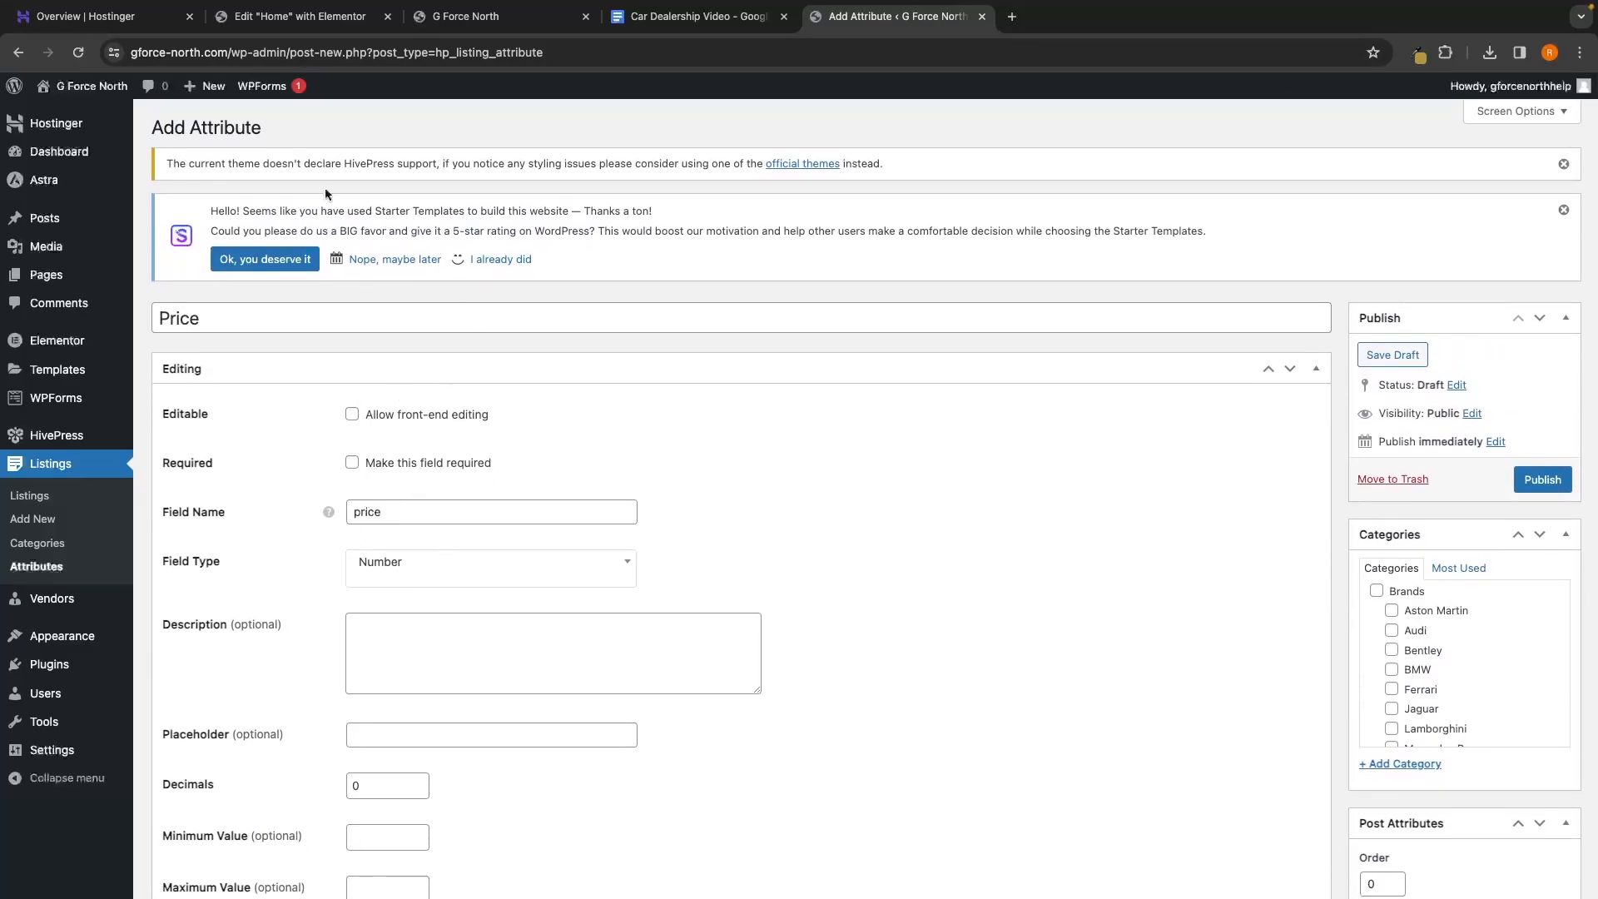
scroll(578, 368, down, 15)
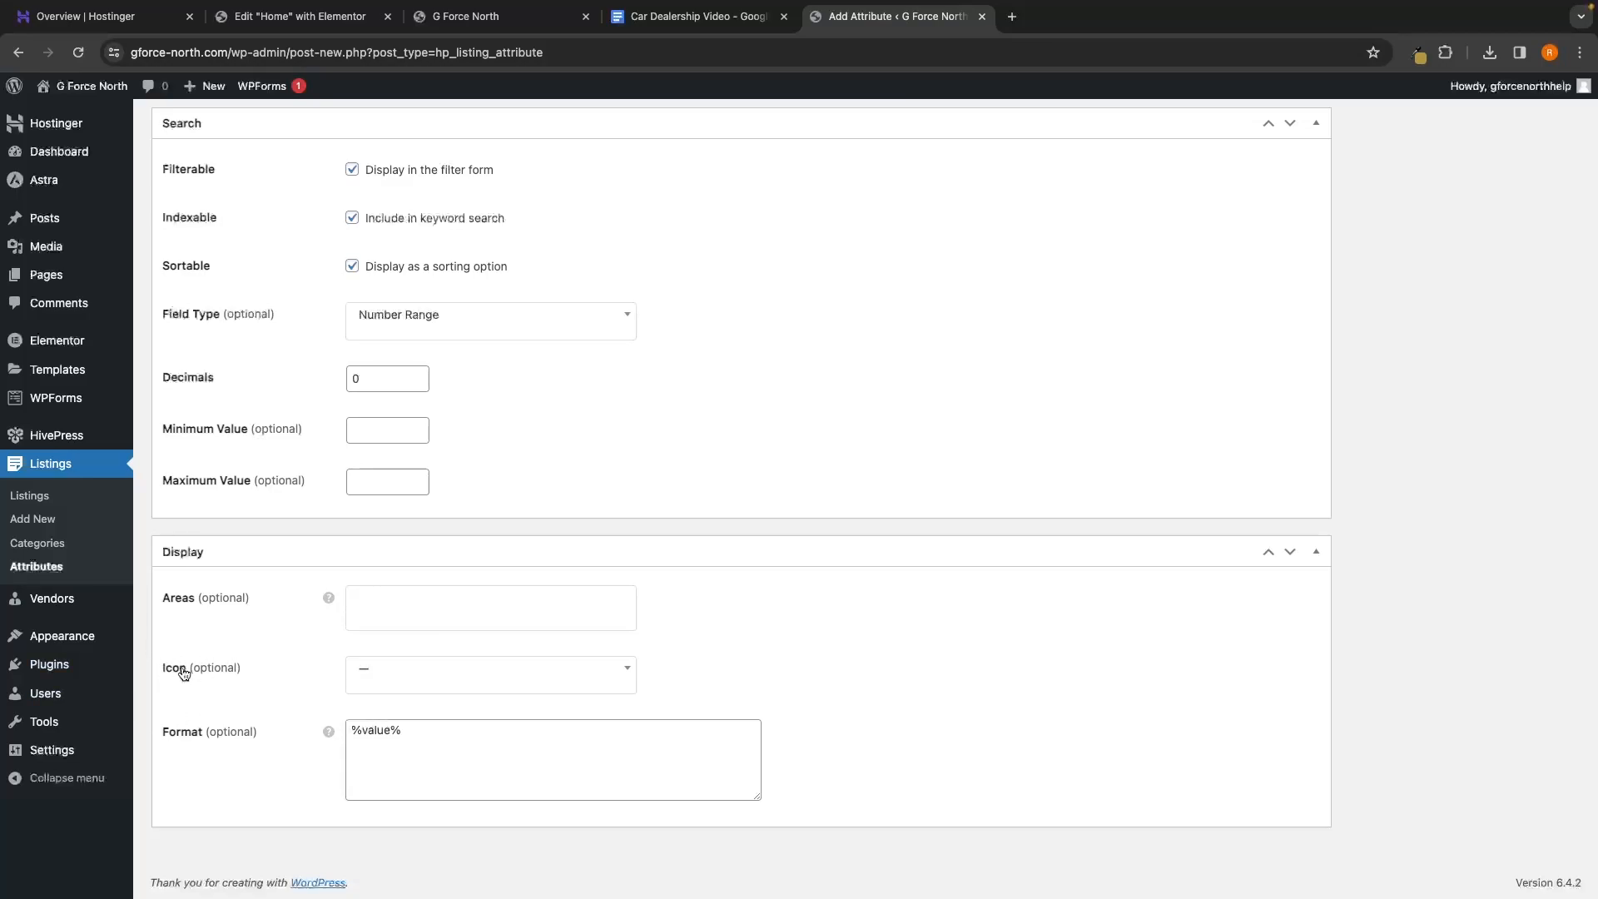
Search the icon list for dollar and assign the dollar-sign icon to Price
click(463, 678)
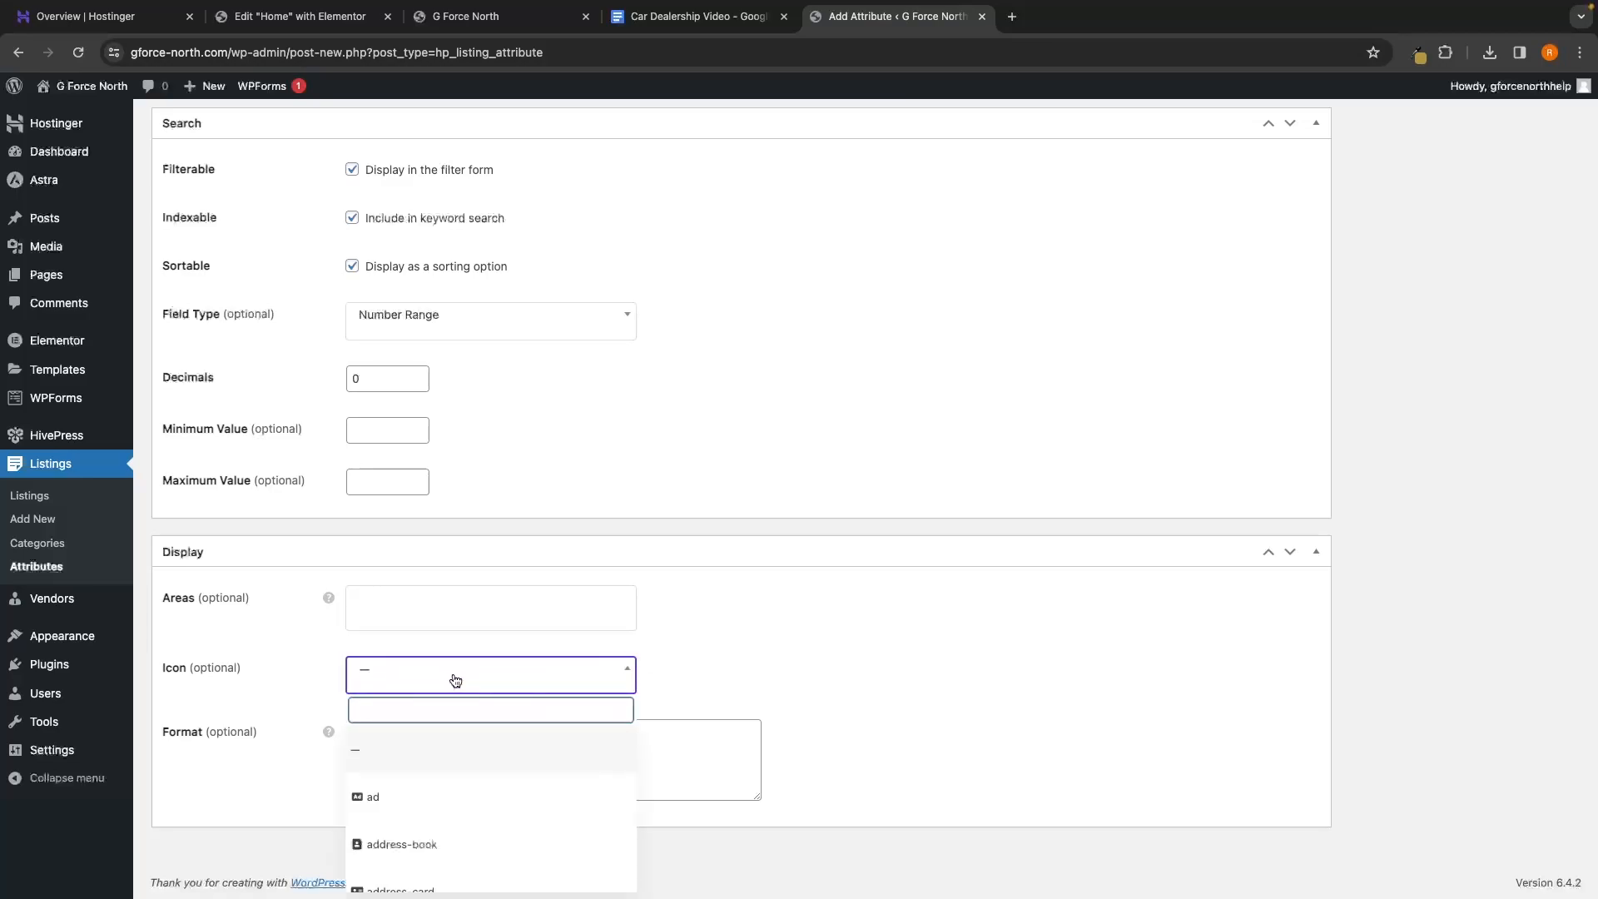
text(doller)
key(BackSpace)
key(BackSpace)
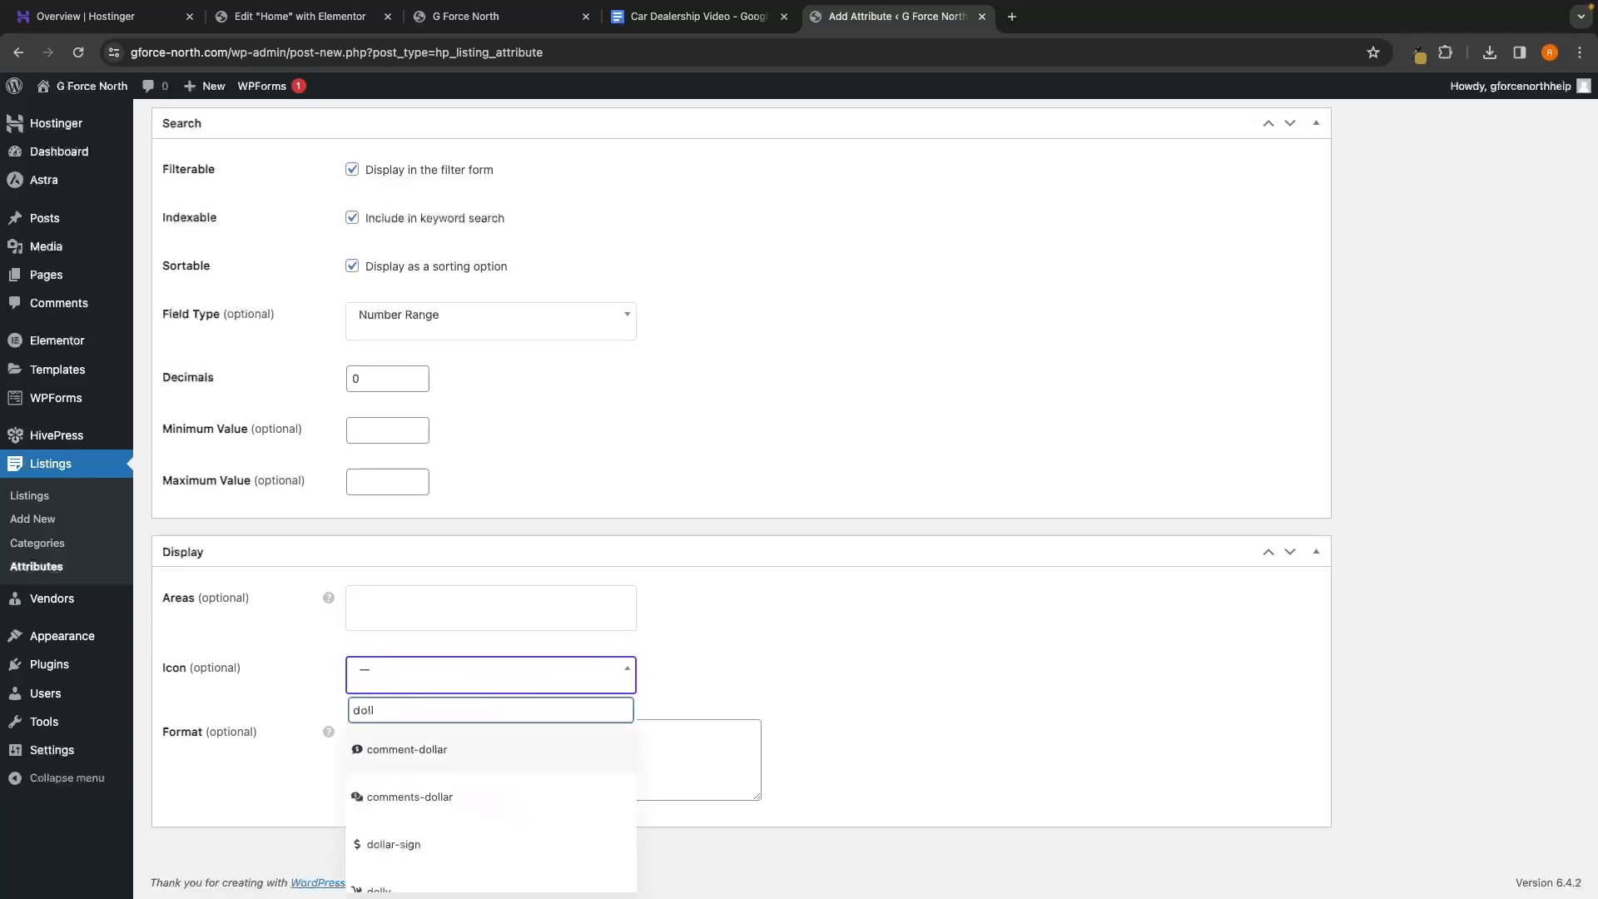
text(e)
key(BackSpace)
click(406, 786)
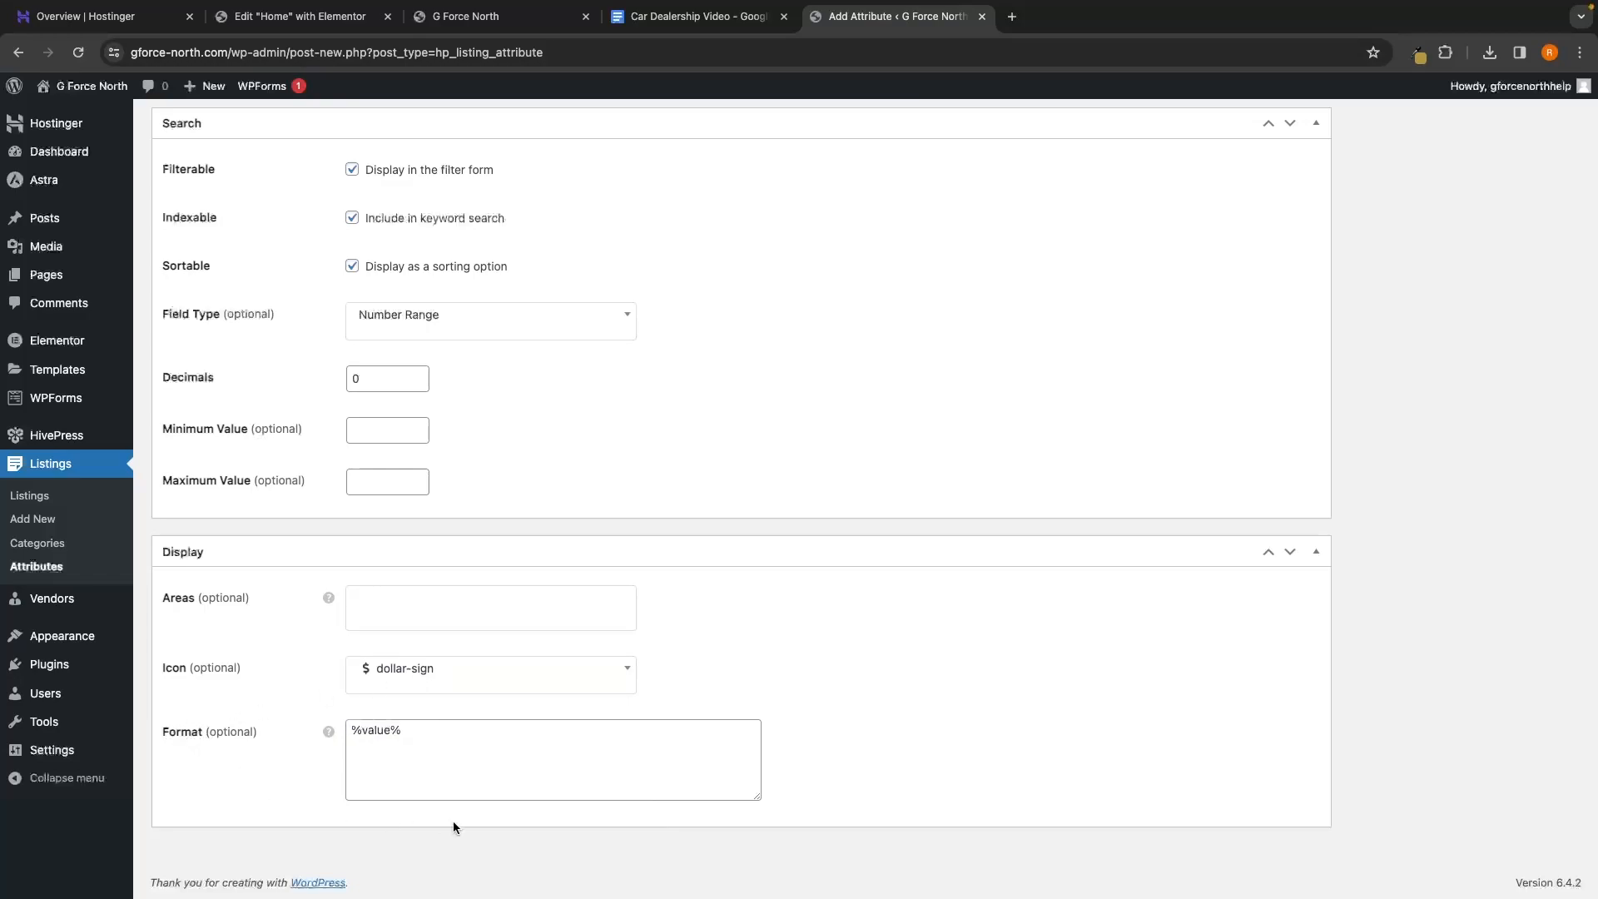
Add '%label% %icon%' to the display format and publish the Price attribute
drag(422, 746, 349, 733)
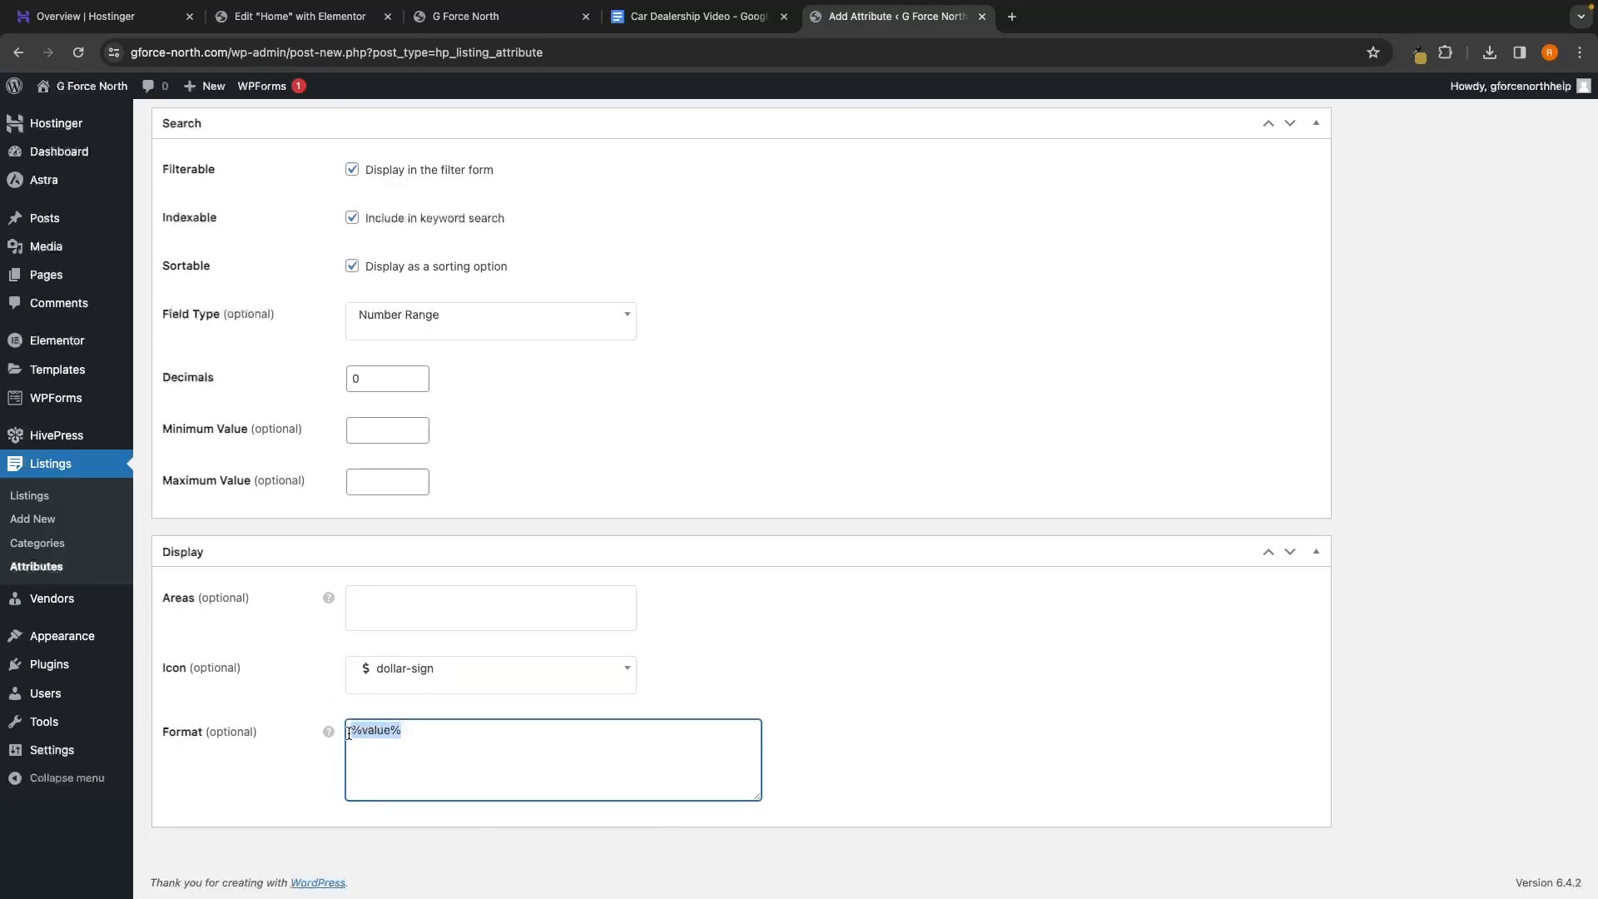
click(403, 743)
scroll(523, 675, up, 15)
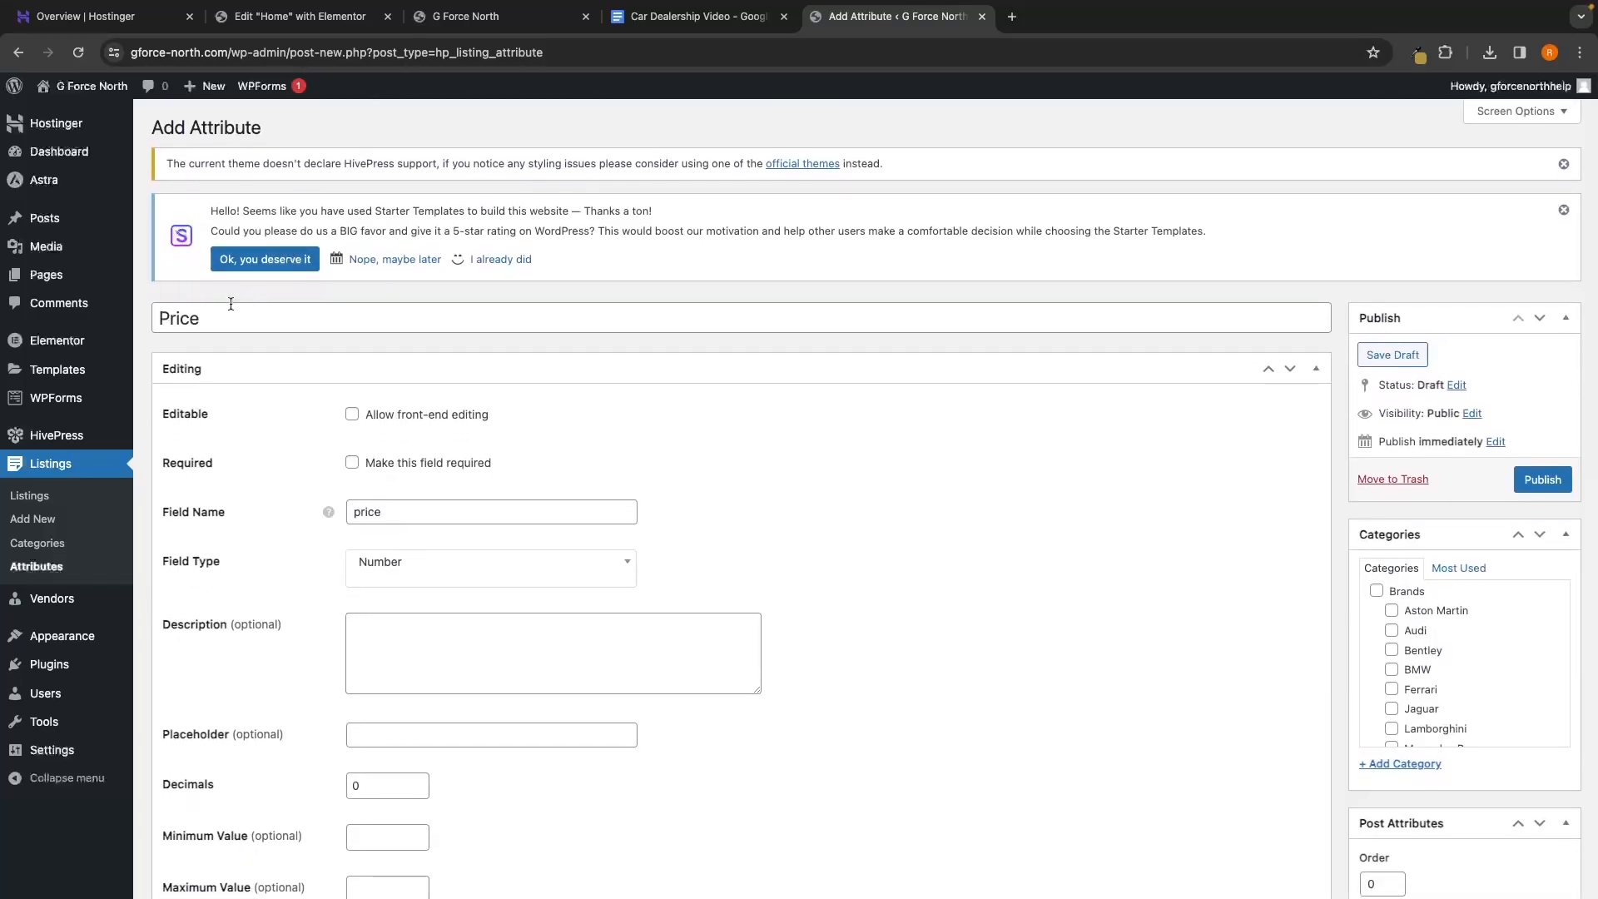
scroll(258, 413, down, 15)
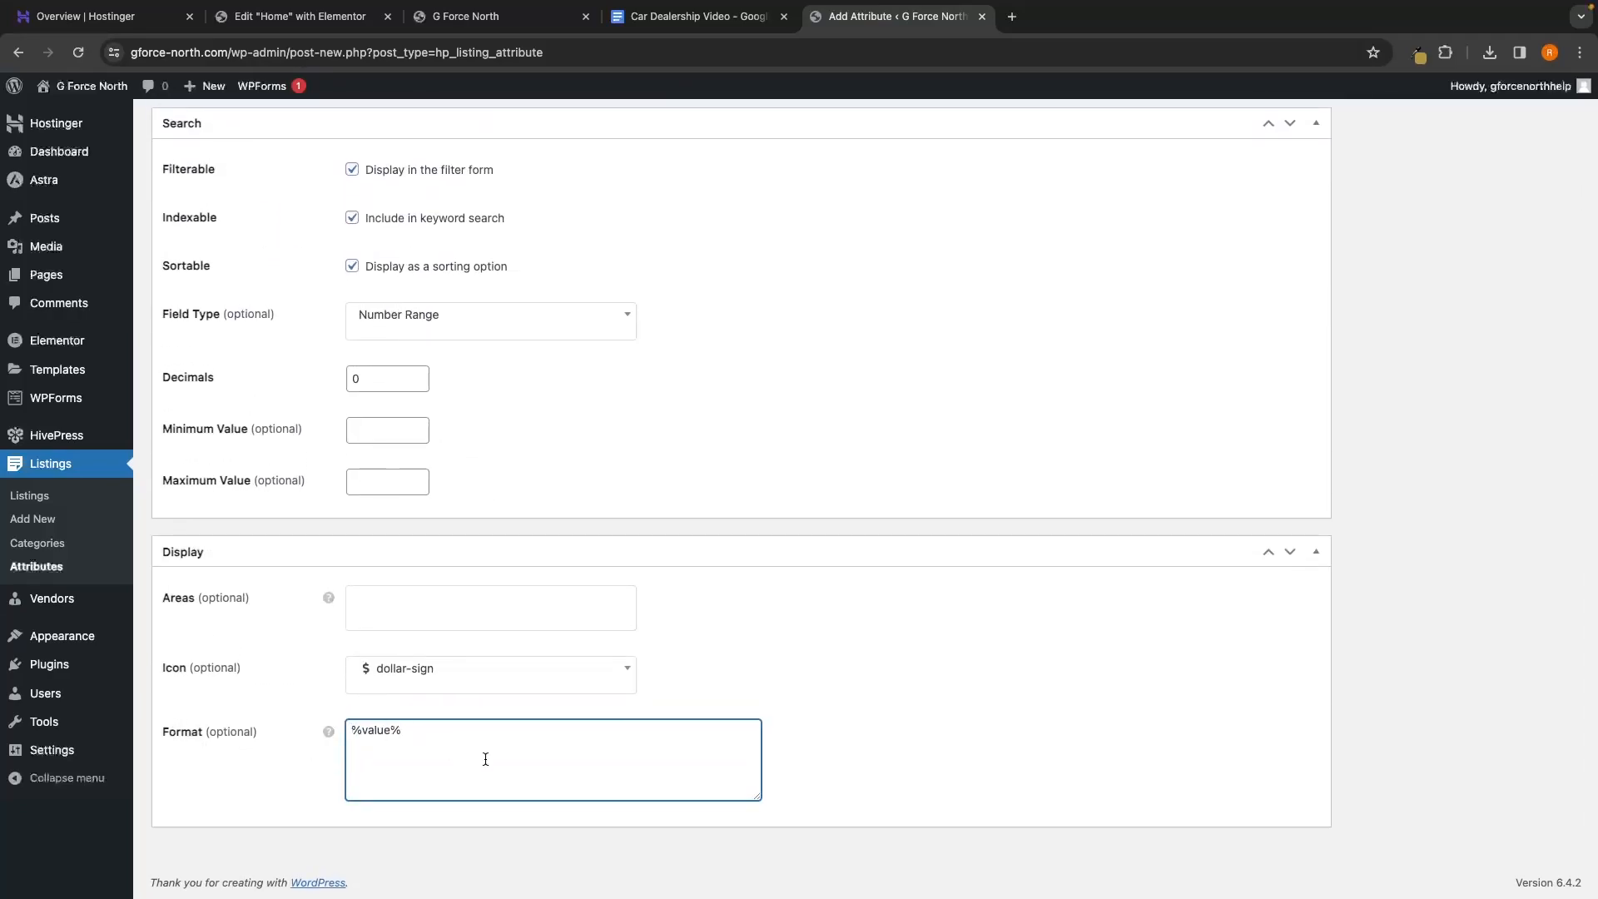
text(%label% %icon%)
scroll(575, 733, up, 15)
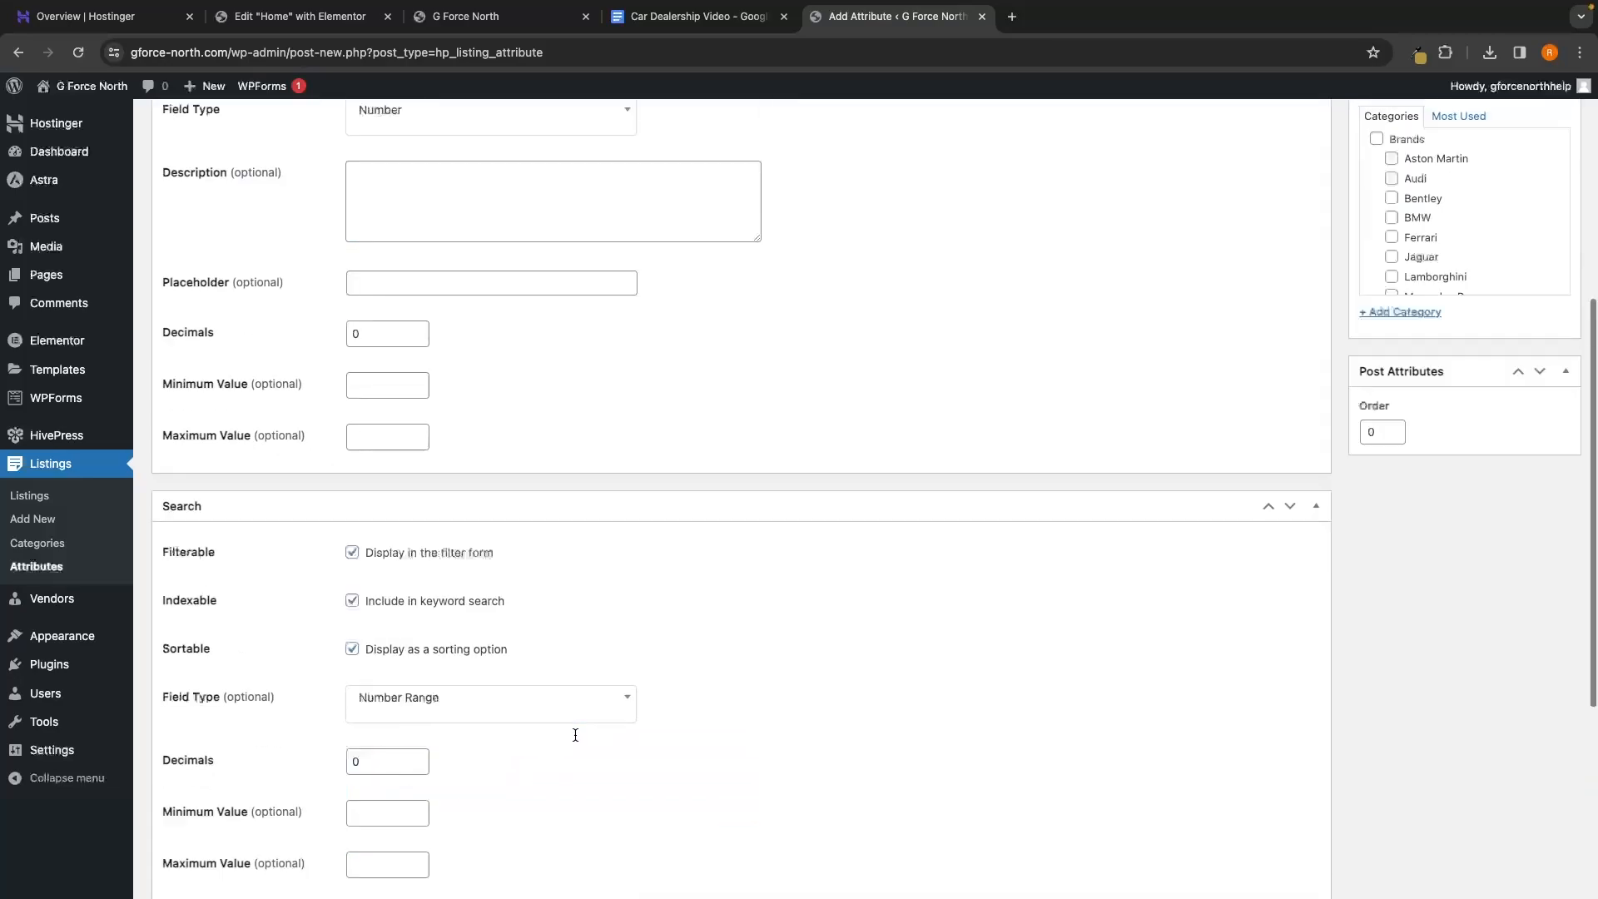
click(1550, 470)
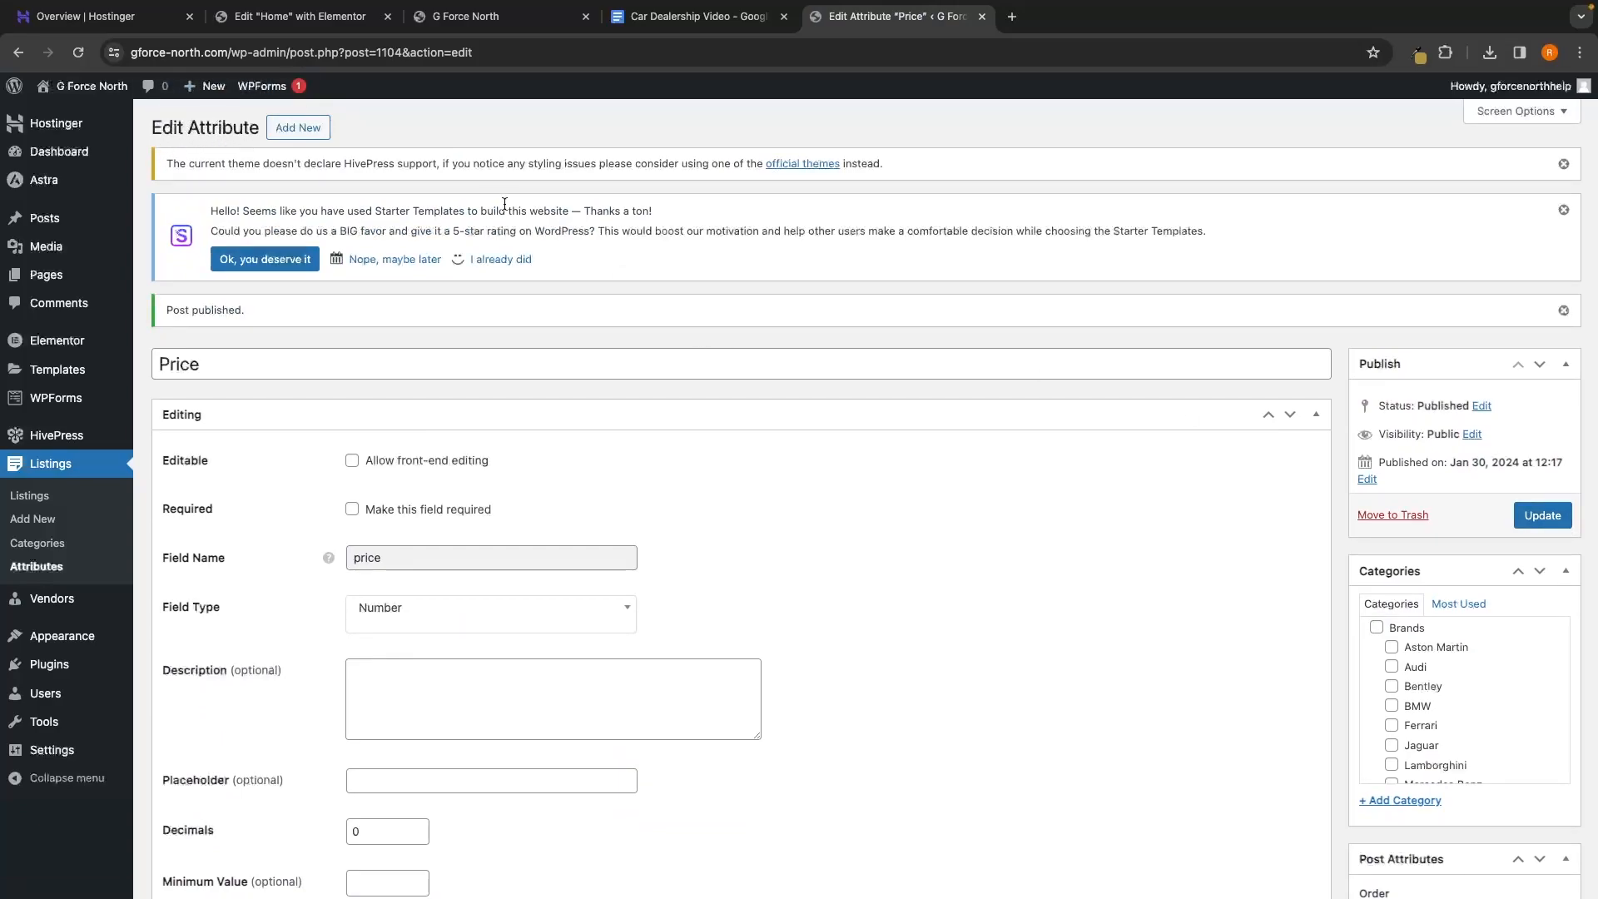
Return to the Attributes list showing Price published, and start another attribute
click(55, 568)
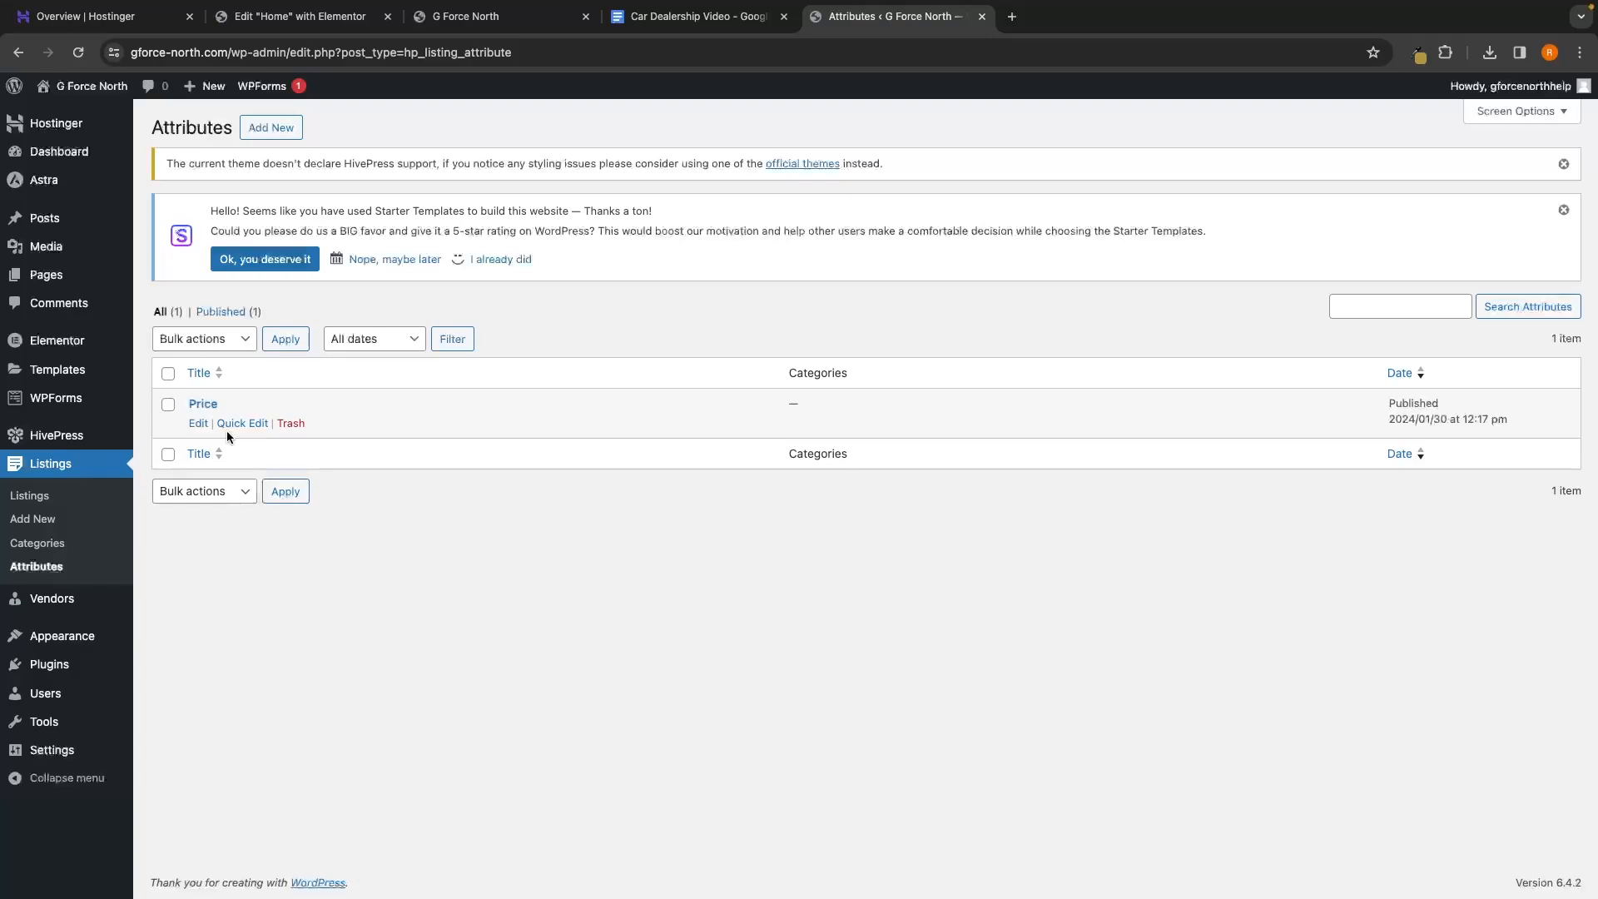
click(277, 134)
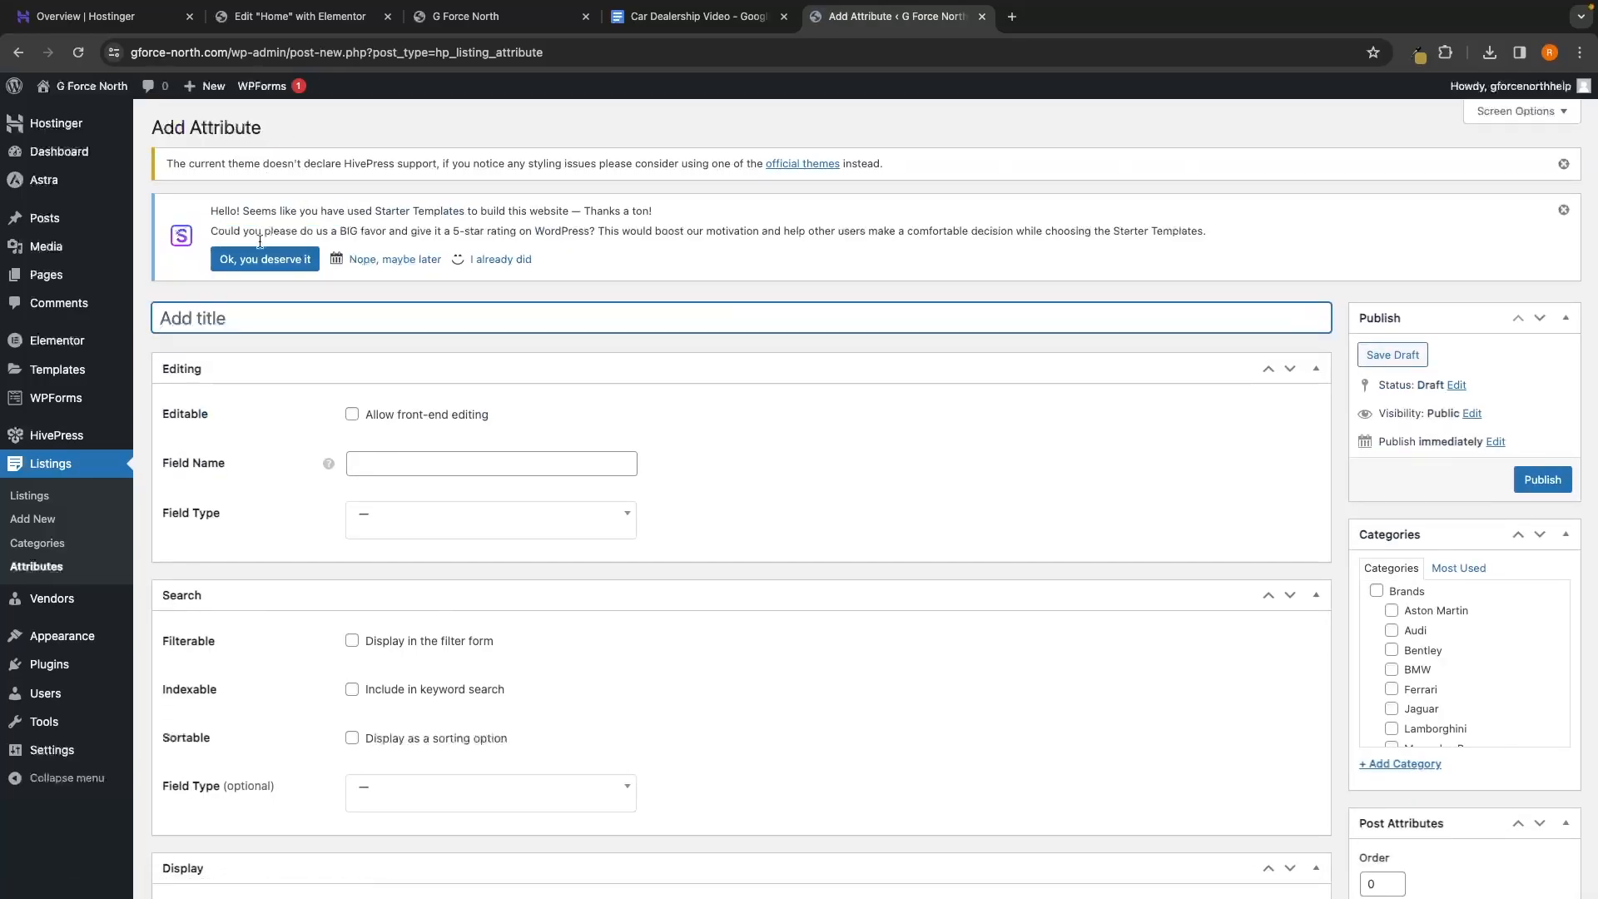
Title the new attribute 'Mileage', with field name 'mileage' and field type Number
text(Mileage)
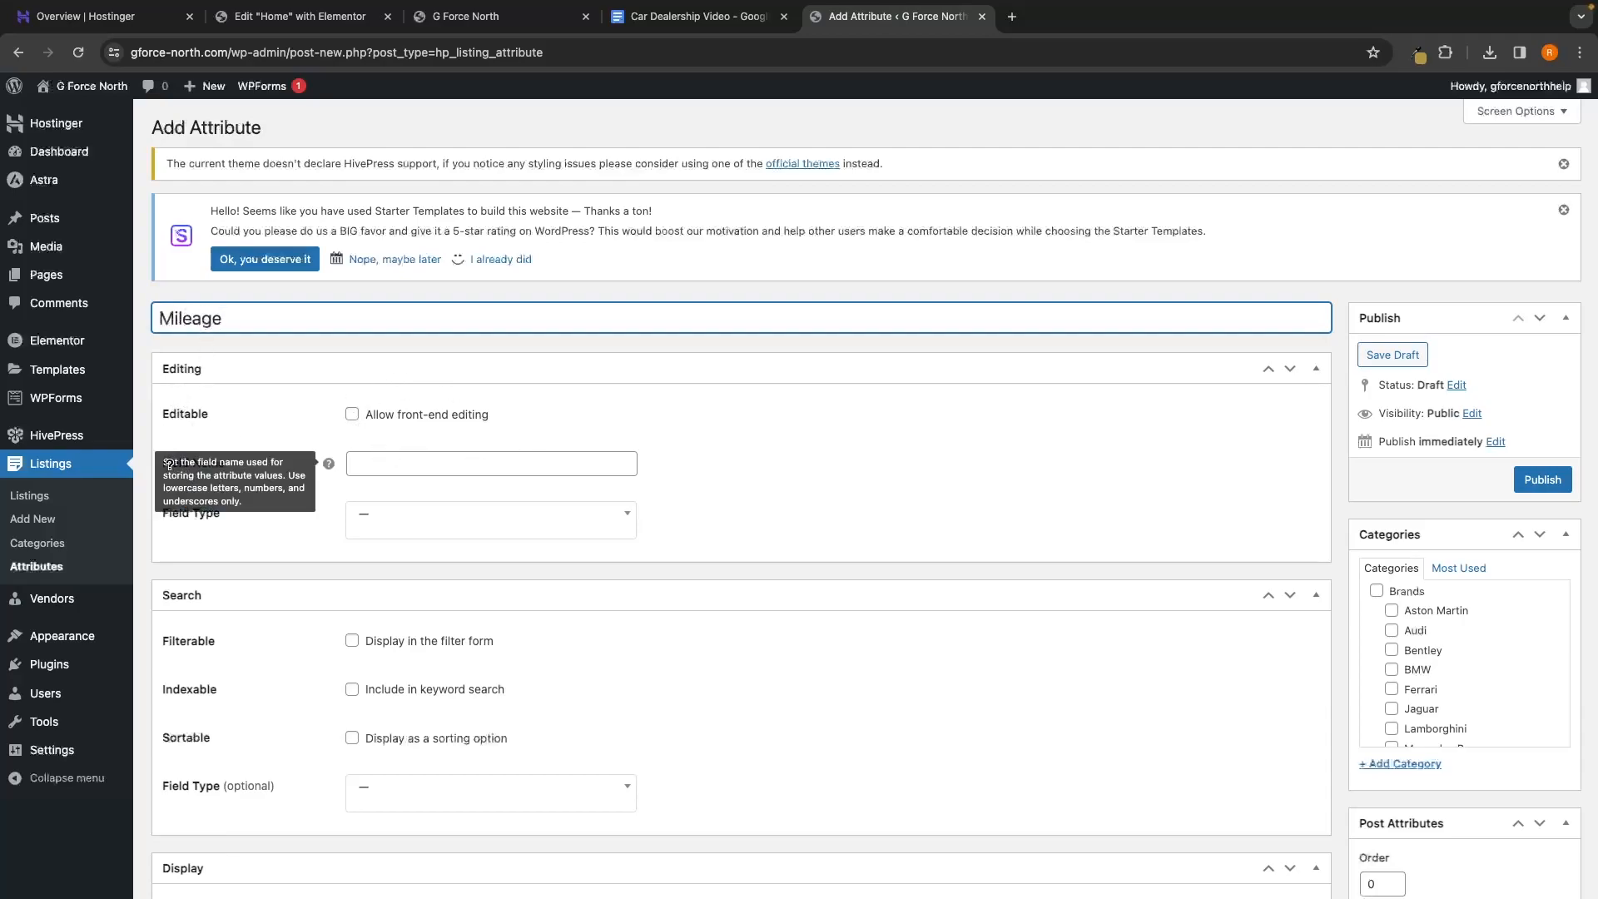
click(392, 464)
text(mile)
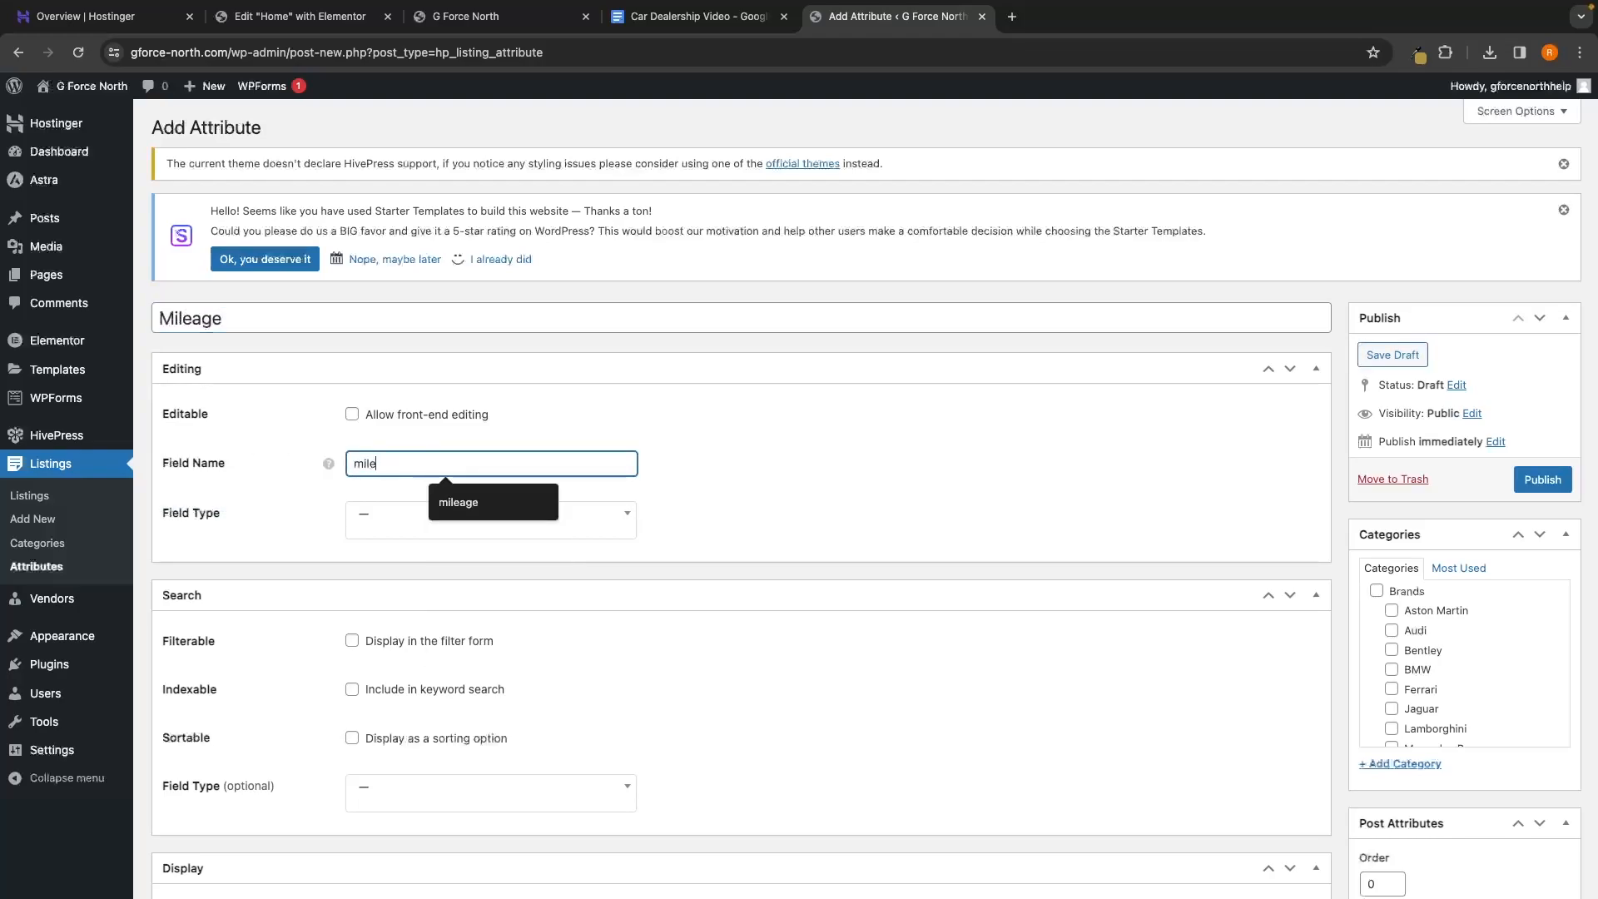
click(441, 496)
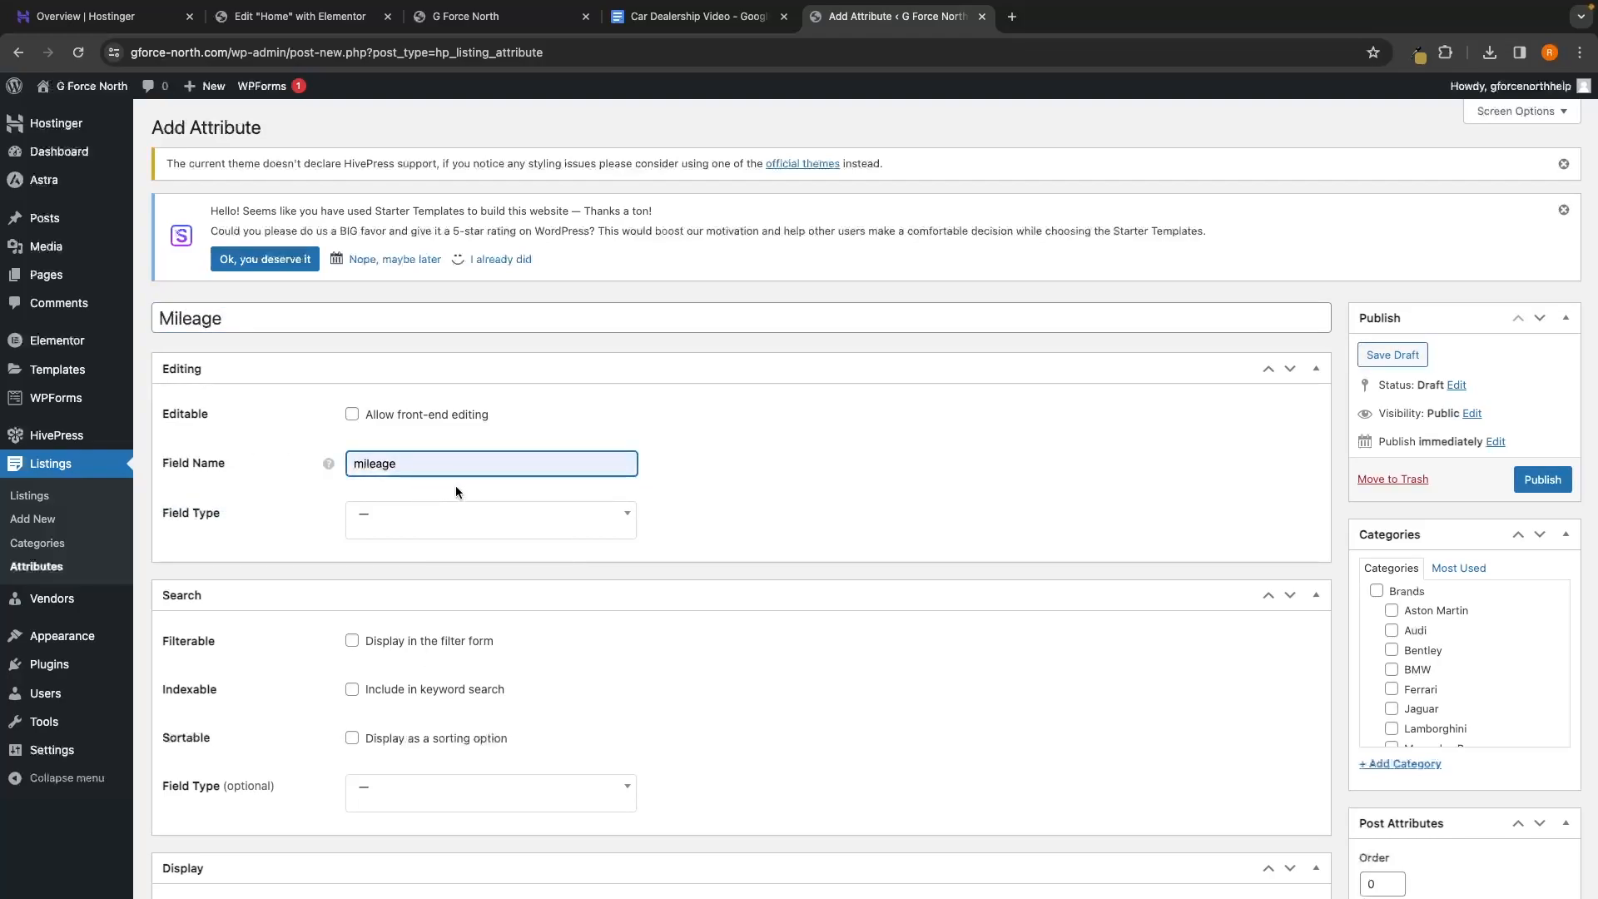
click(432, 482)
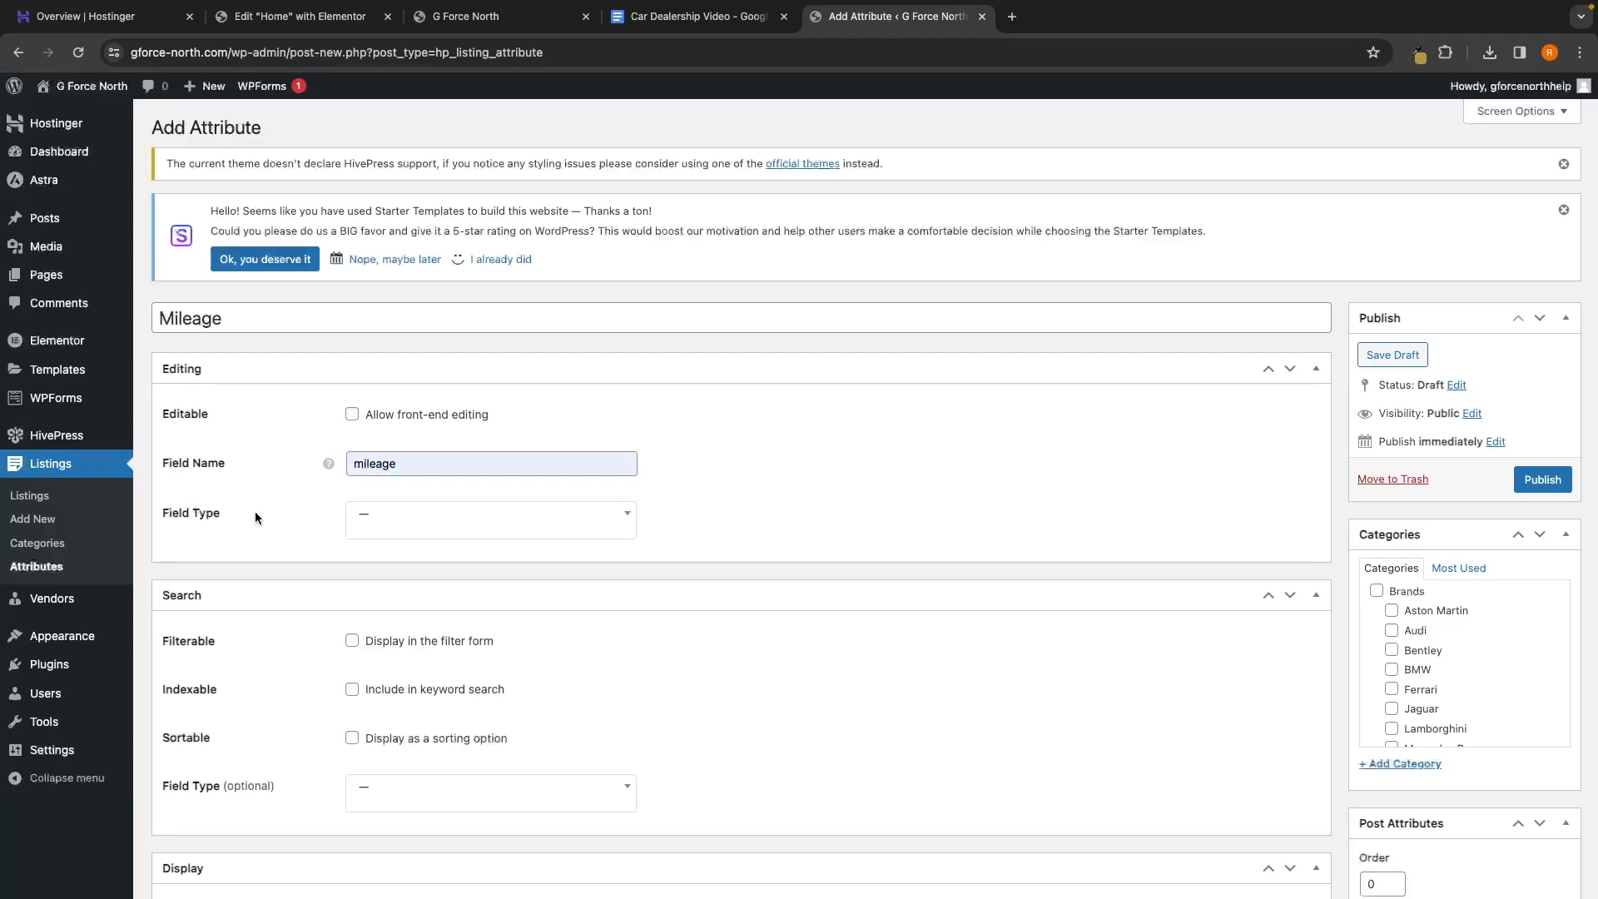
click(447, 529)
scroll(439, 566, down, 5)
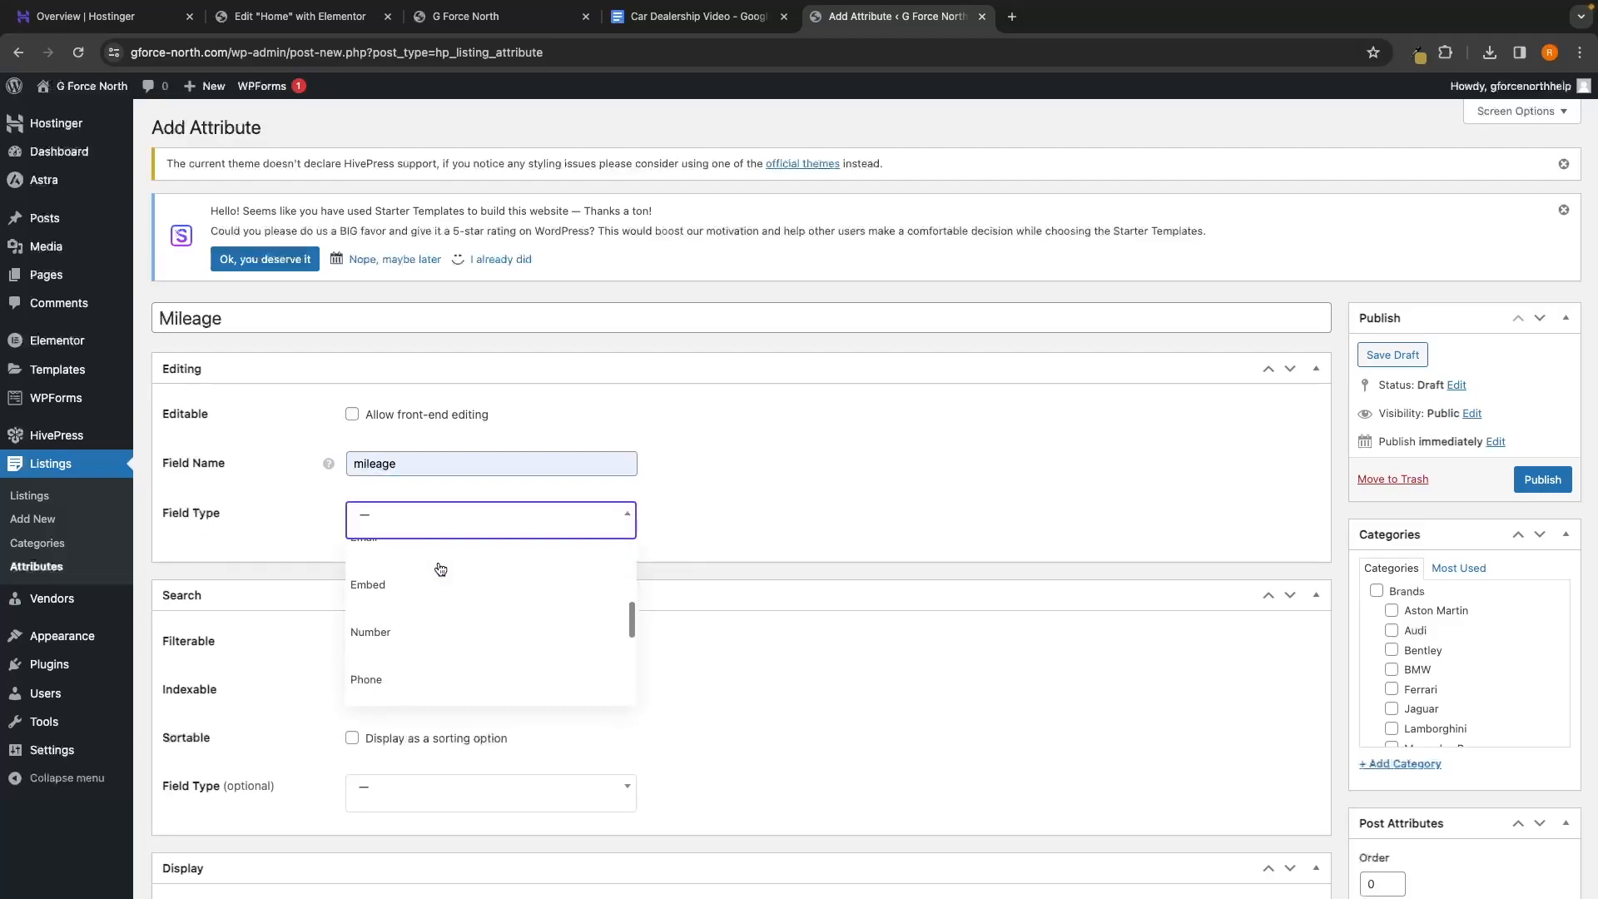
scroll(440, 569, up, 1)
click(372, 571)
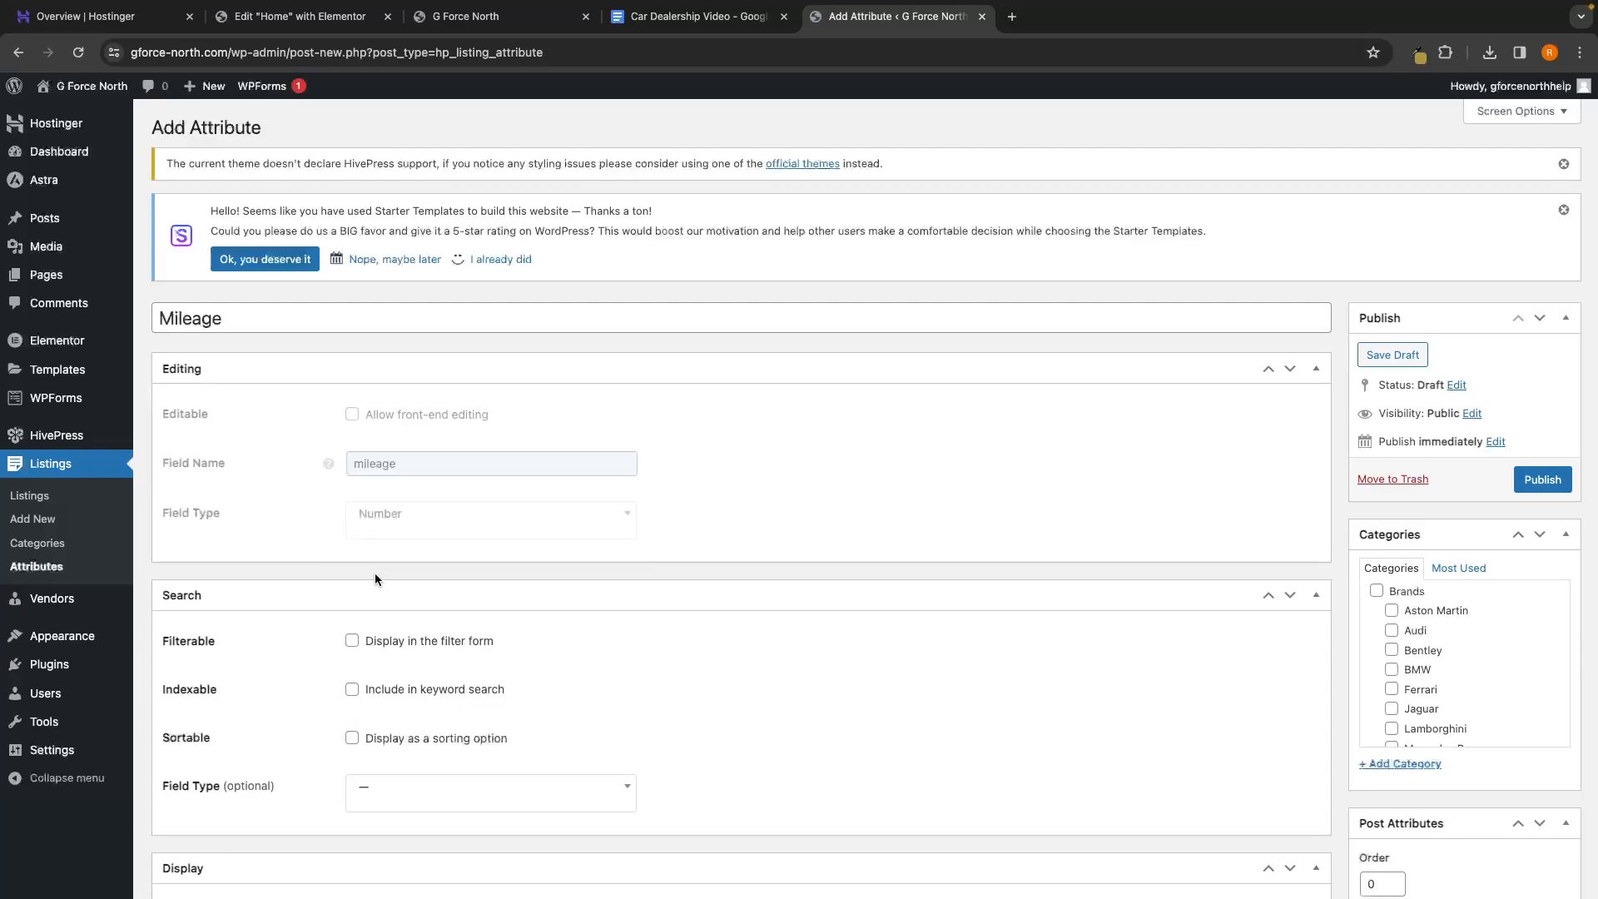
scroll(408, 541, down, 3)
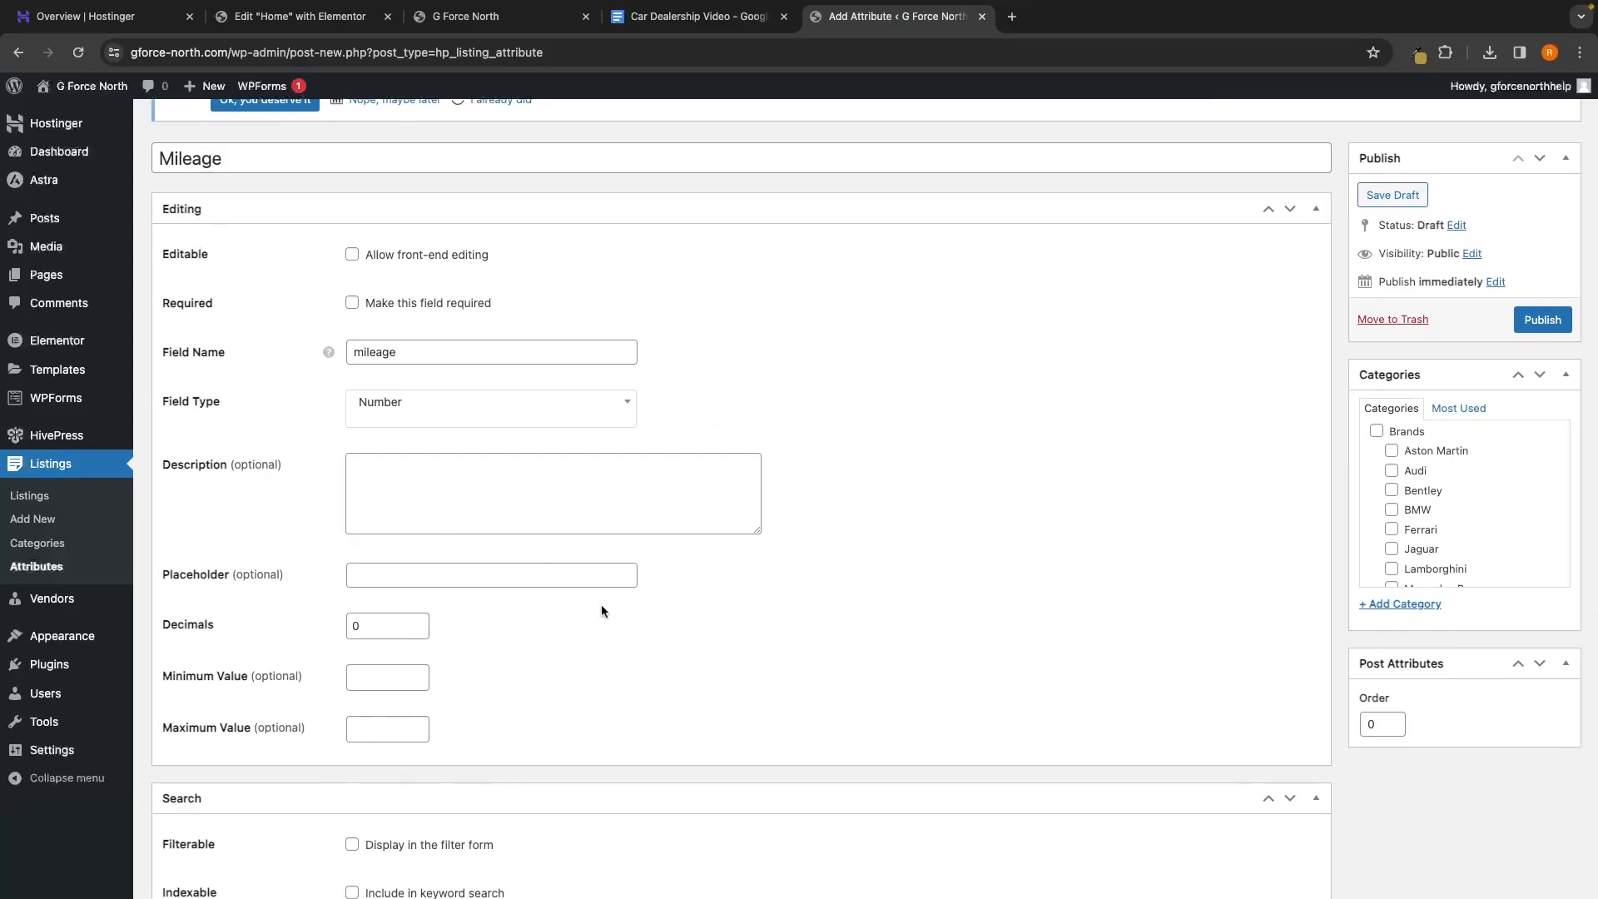
Make Mileage filterable, indexable and sortable
scroll(600, 610, down, 4)
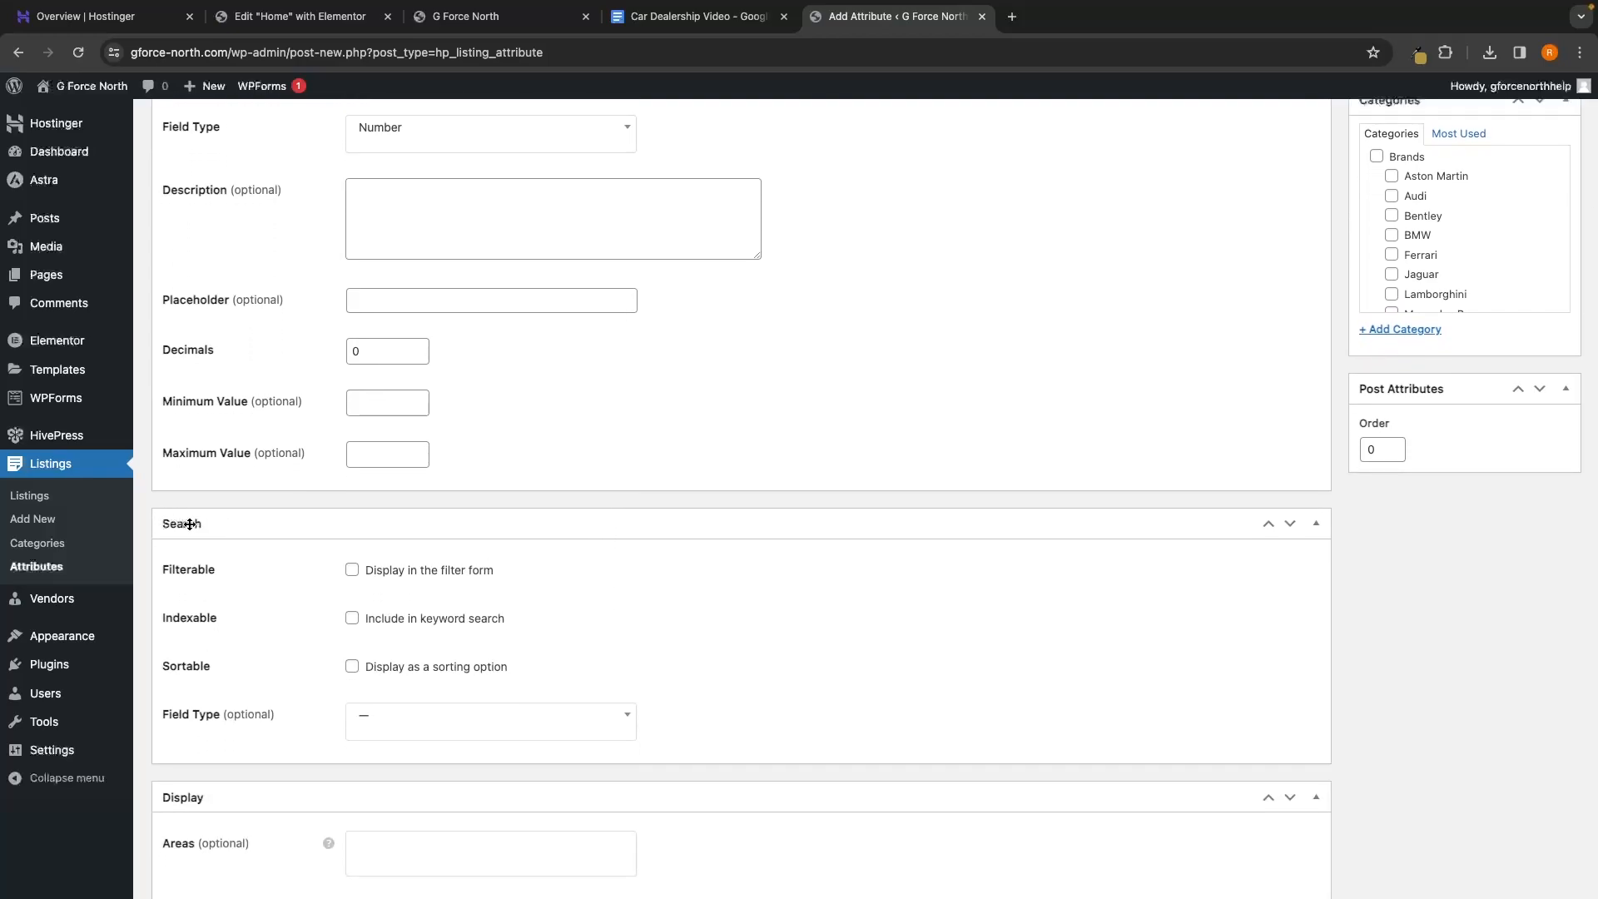
scroll(190, 523, down, 1)
click(372, 534)
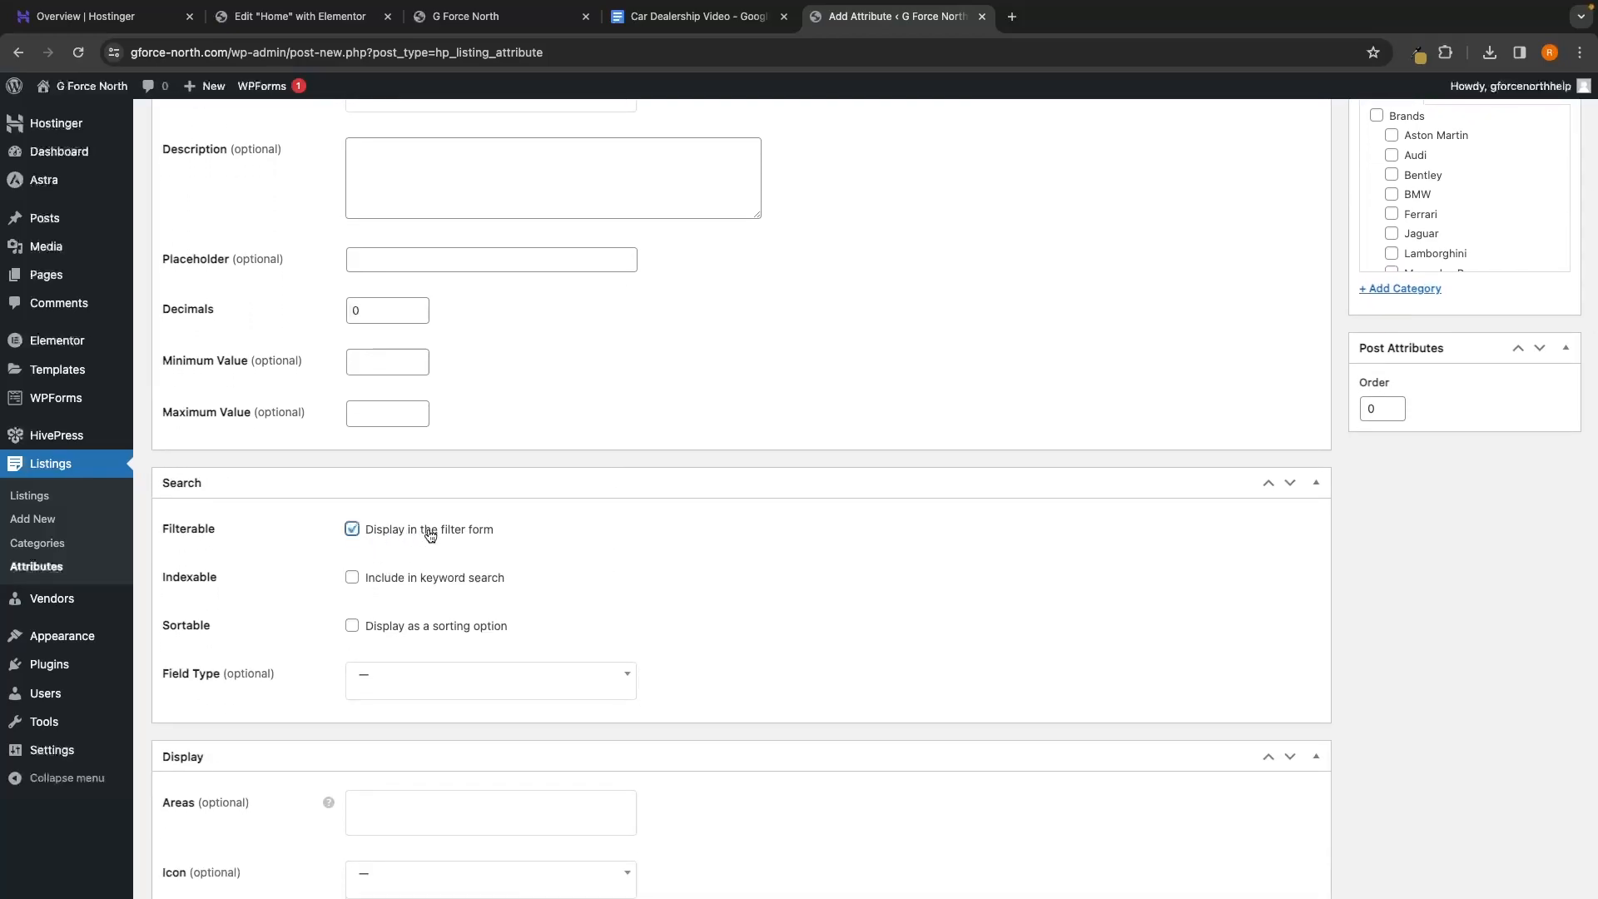
click(378, 582)
click(414, 626)
Set Mileage's search field type to Number Range
scroll(496, 625, down, 2)
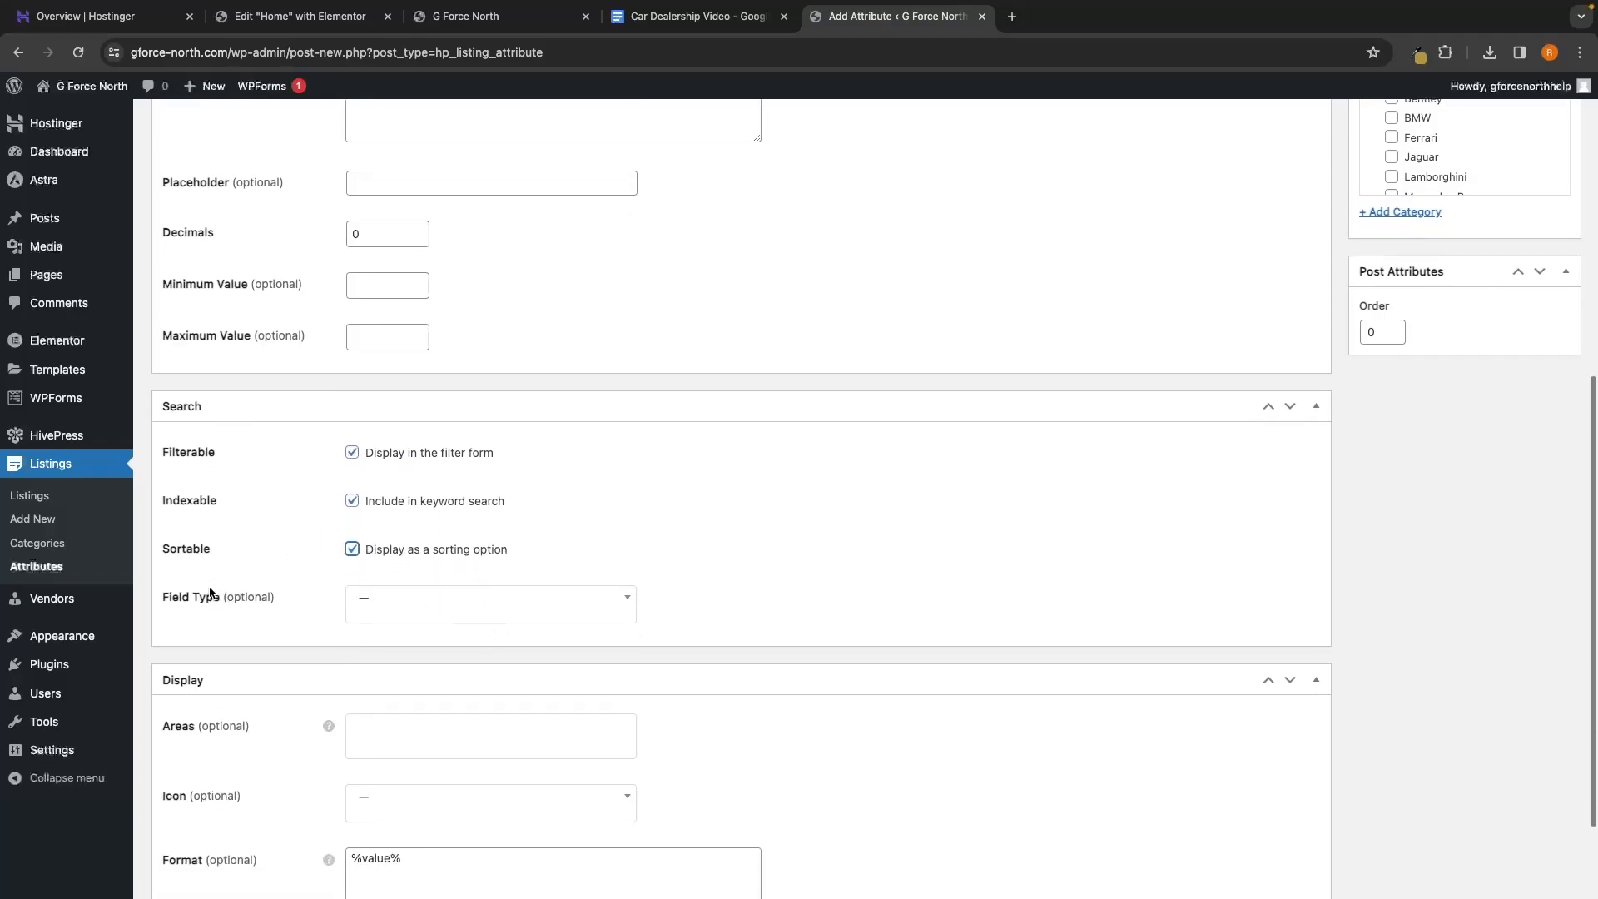
click(410, 613)
scroll(429, 649, down, 1)
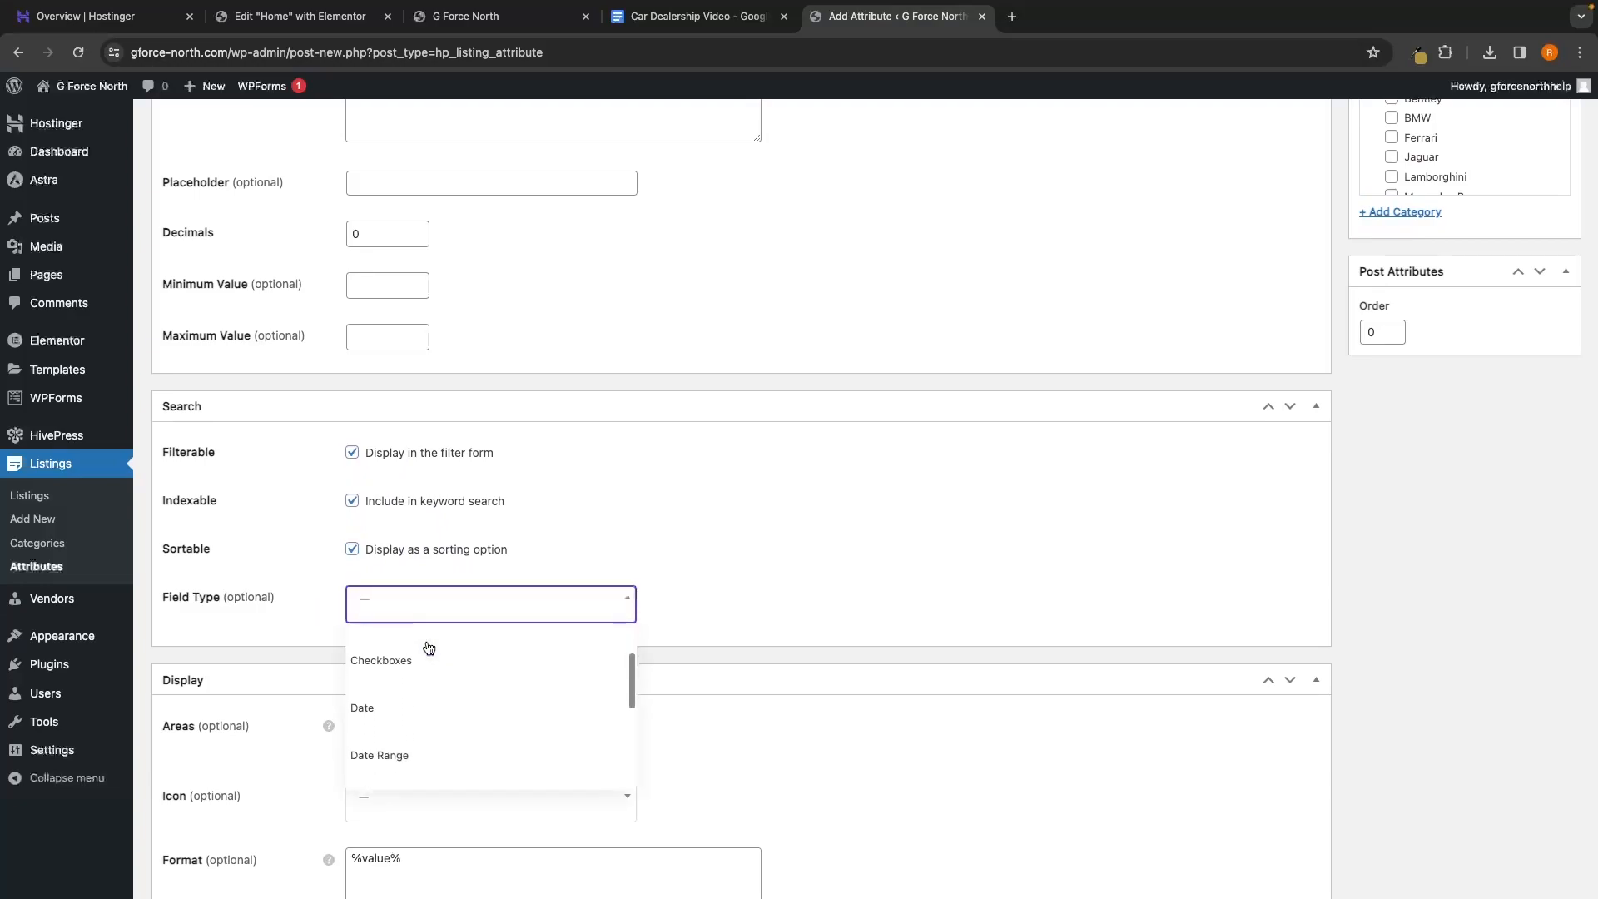
scroll(428, 649, down, 4)
click(410, 646)
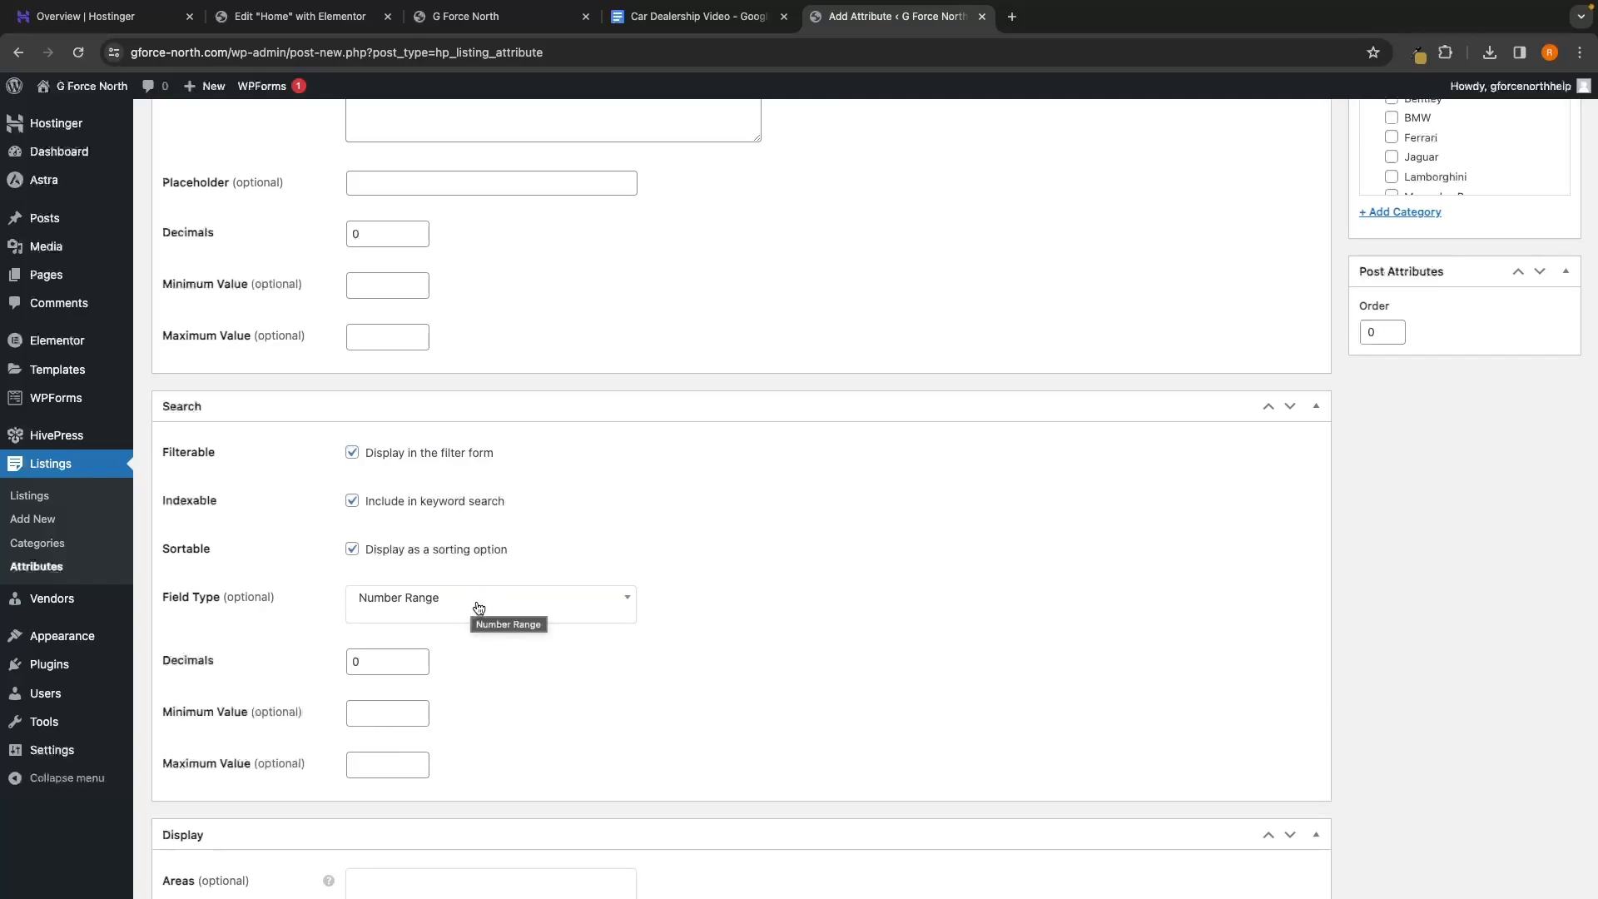
scroll(475, 606, down, 2)
scroll(503, 615, down, 4)
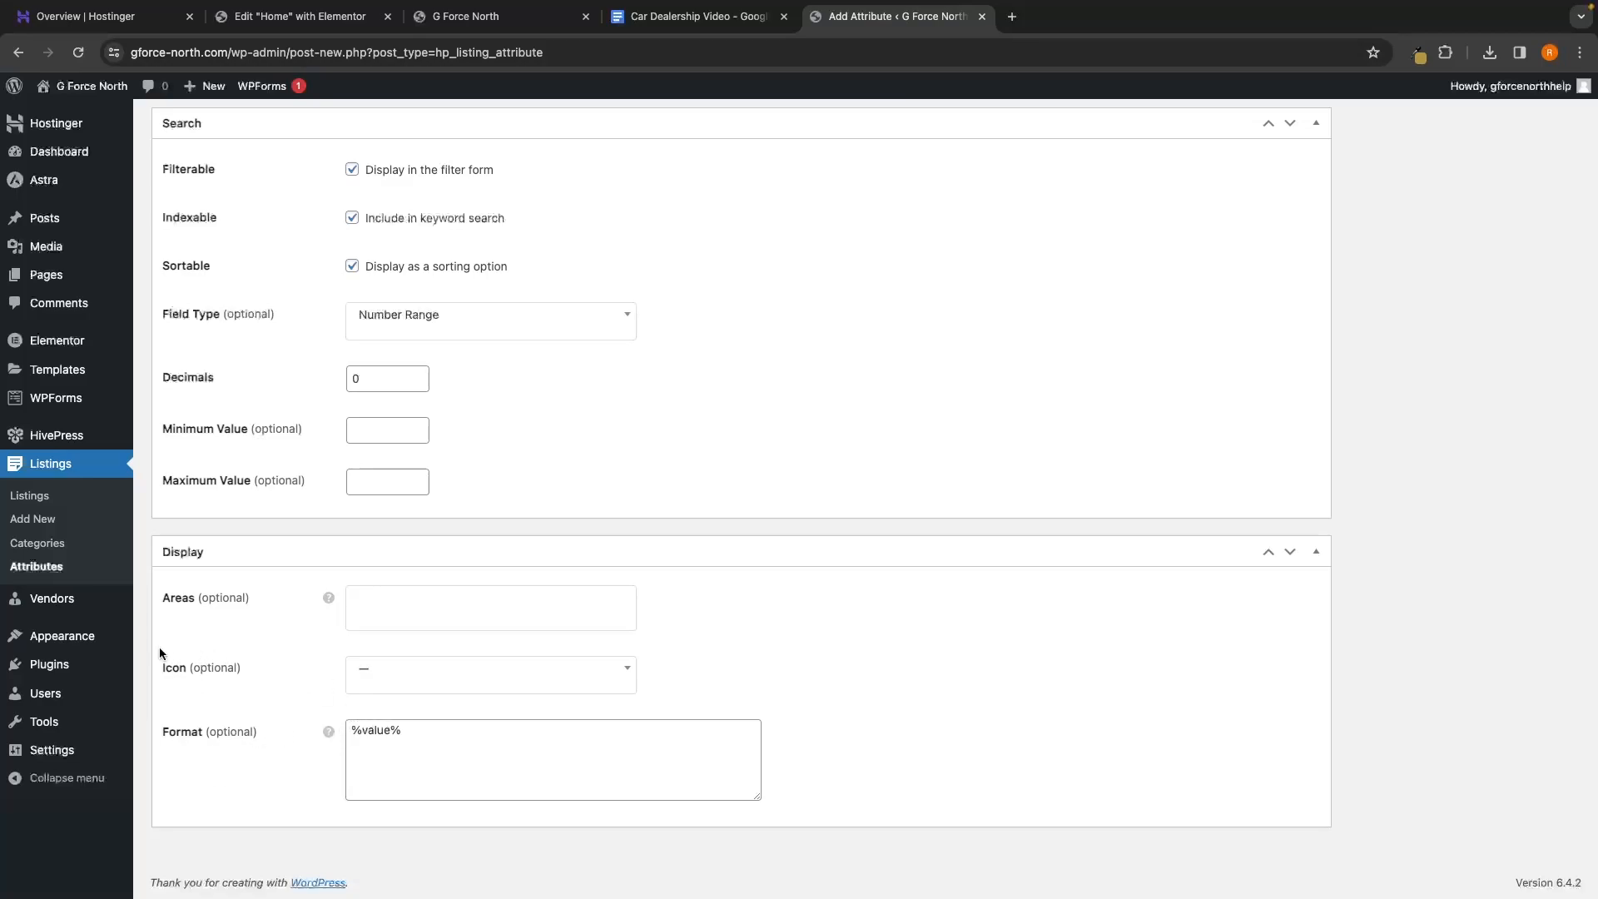
Change the format to '%label% %value%', copy it, publish Mileage and return to Attributes
click(348, 728)
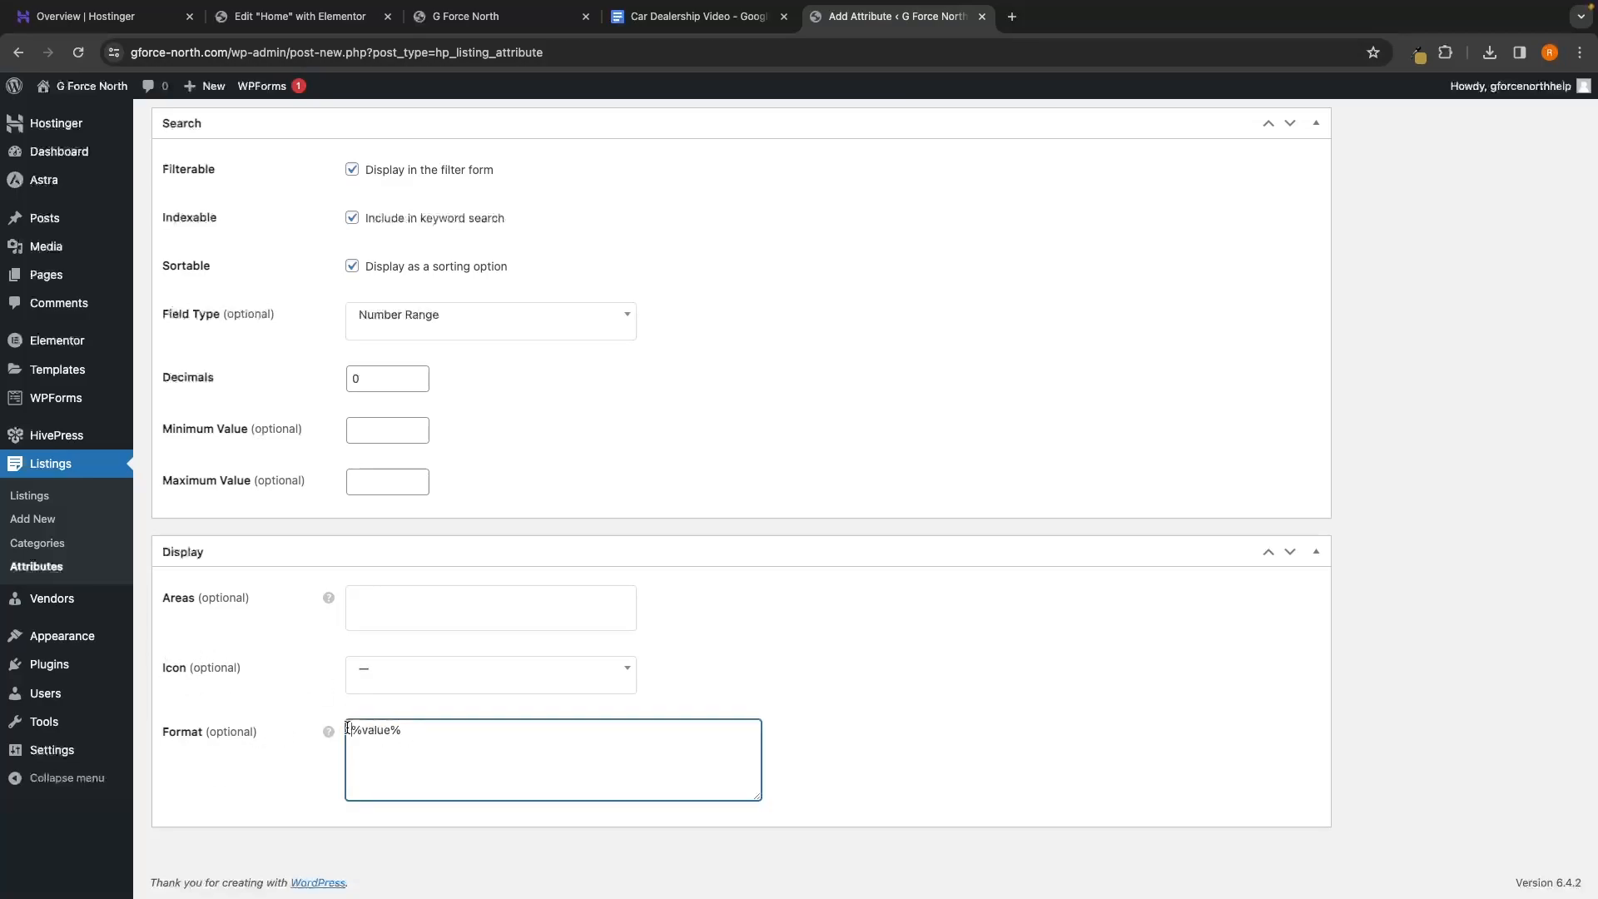
text(%label%)
triple_click(505, 737)
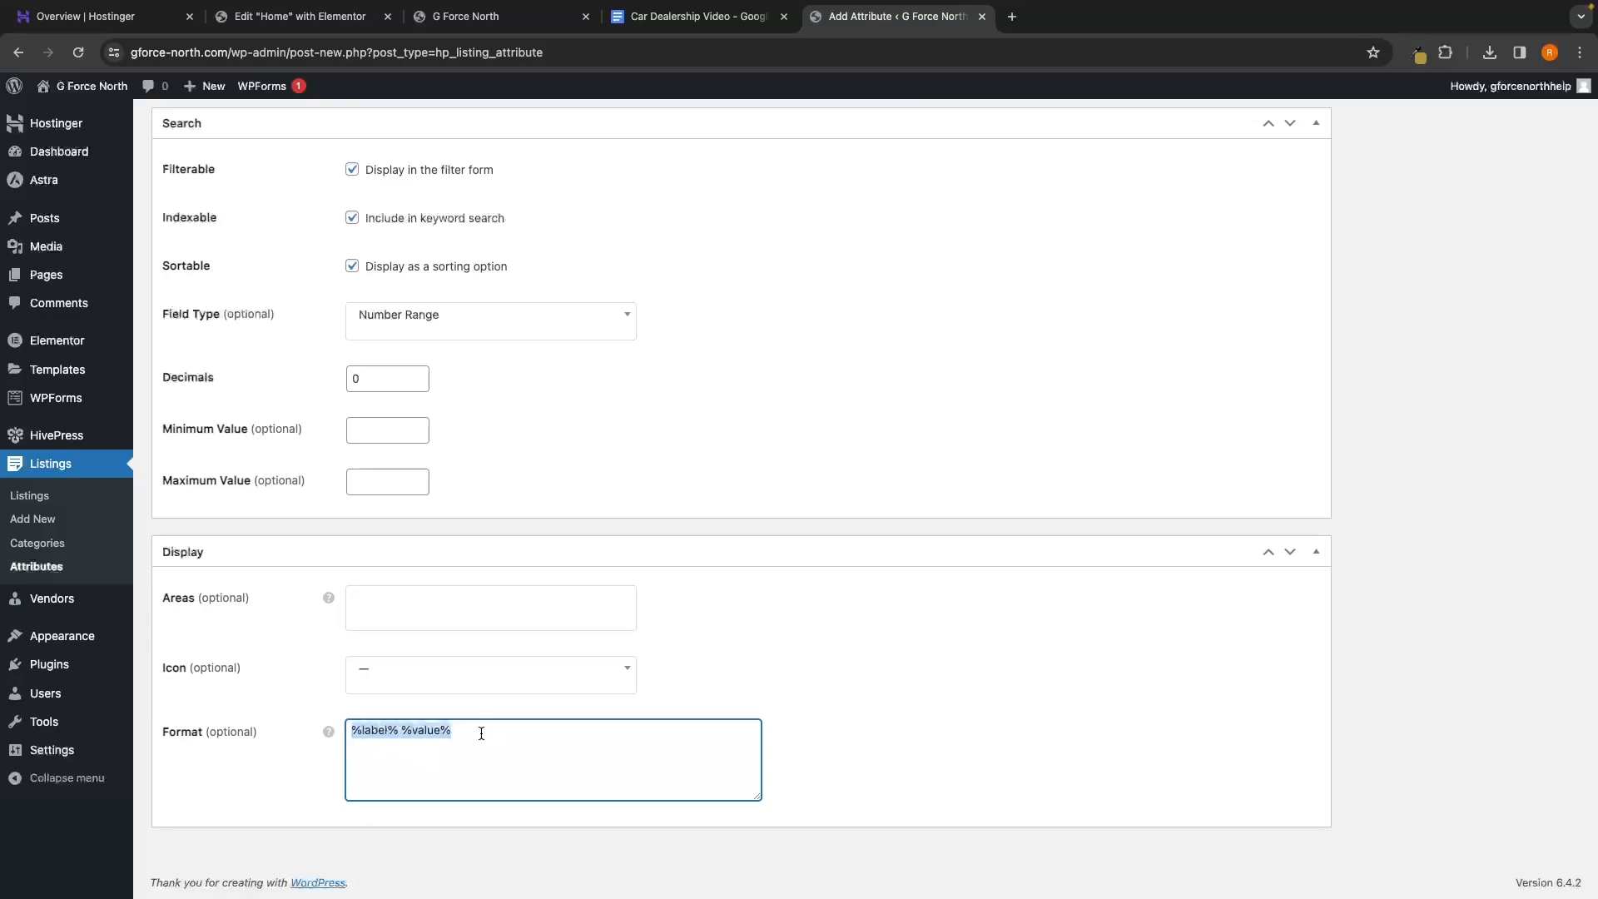
right_click(390, 736)
click(488, 599)
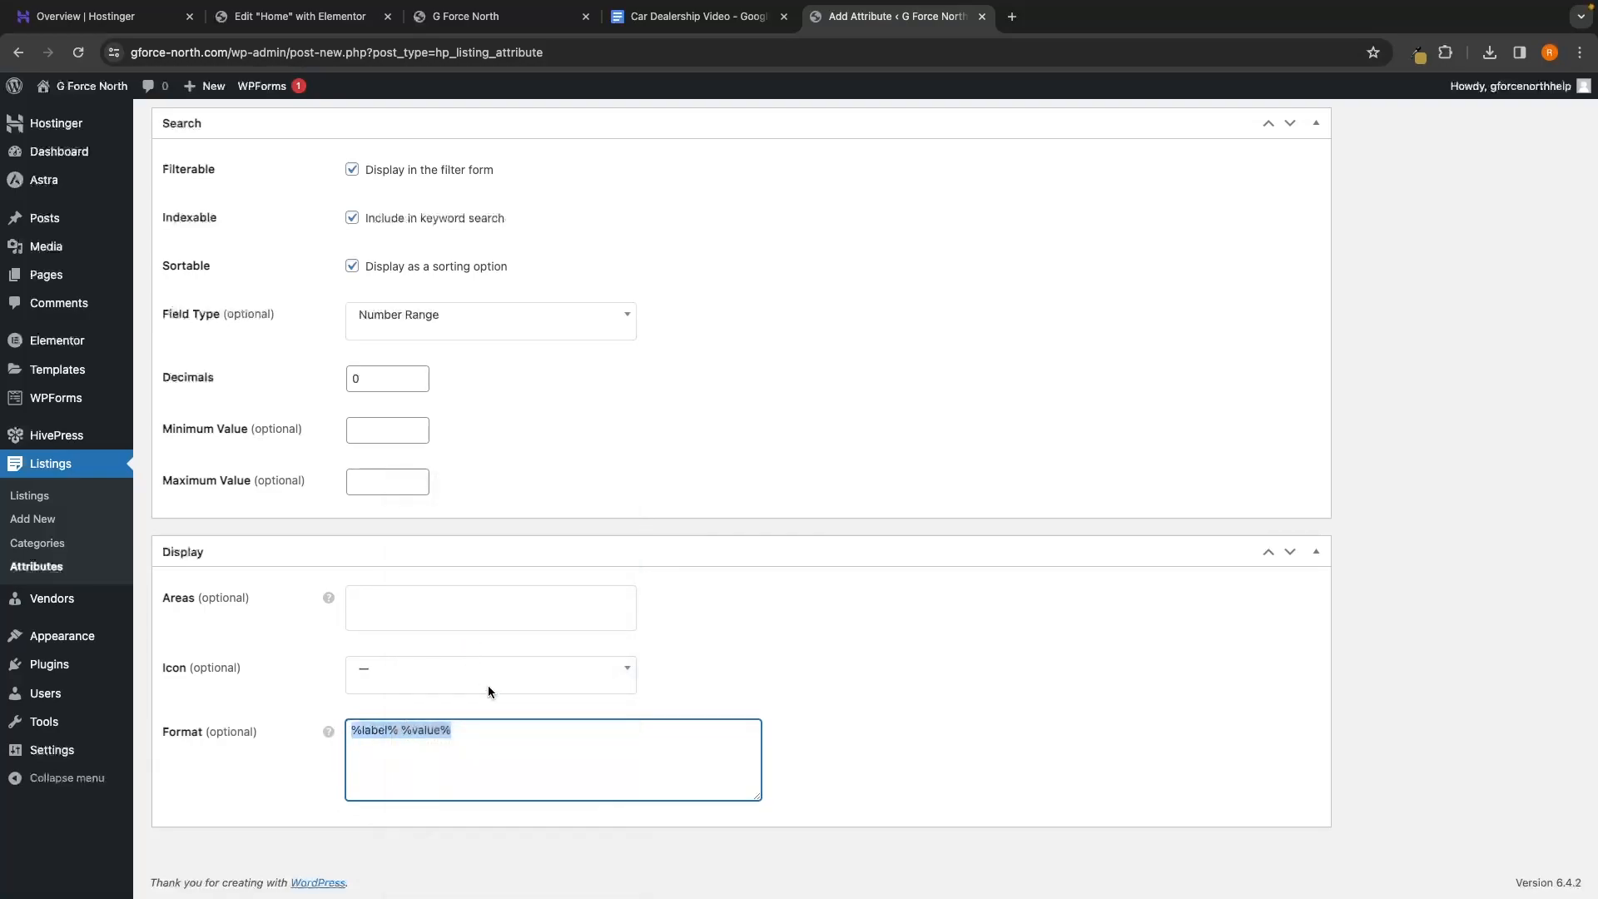
click(517, 741)
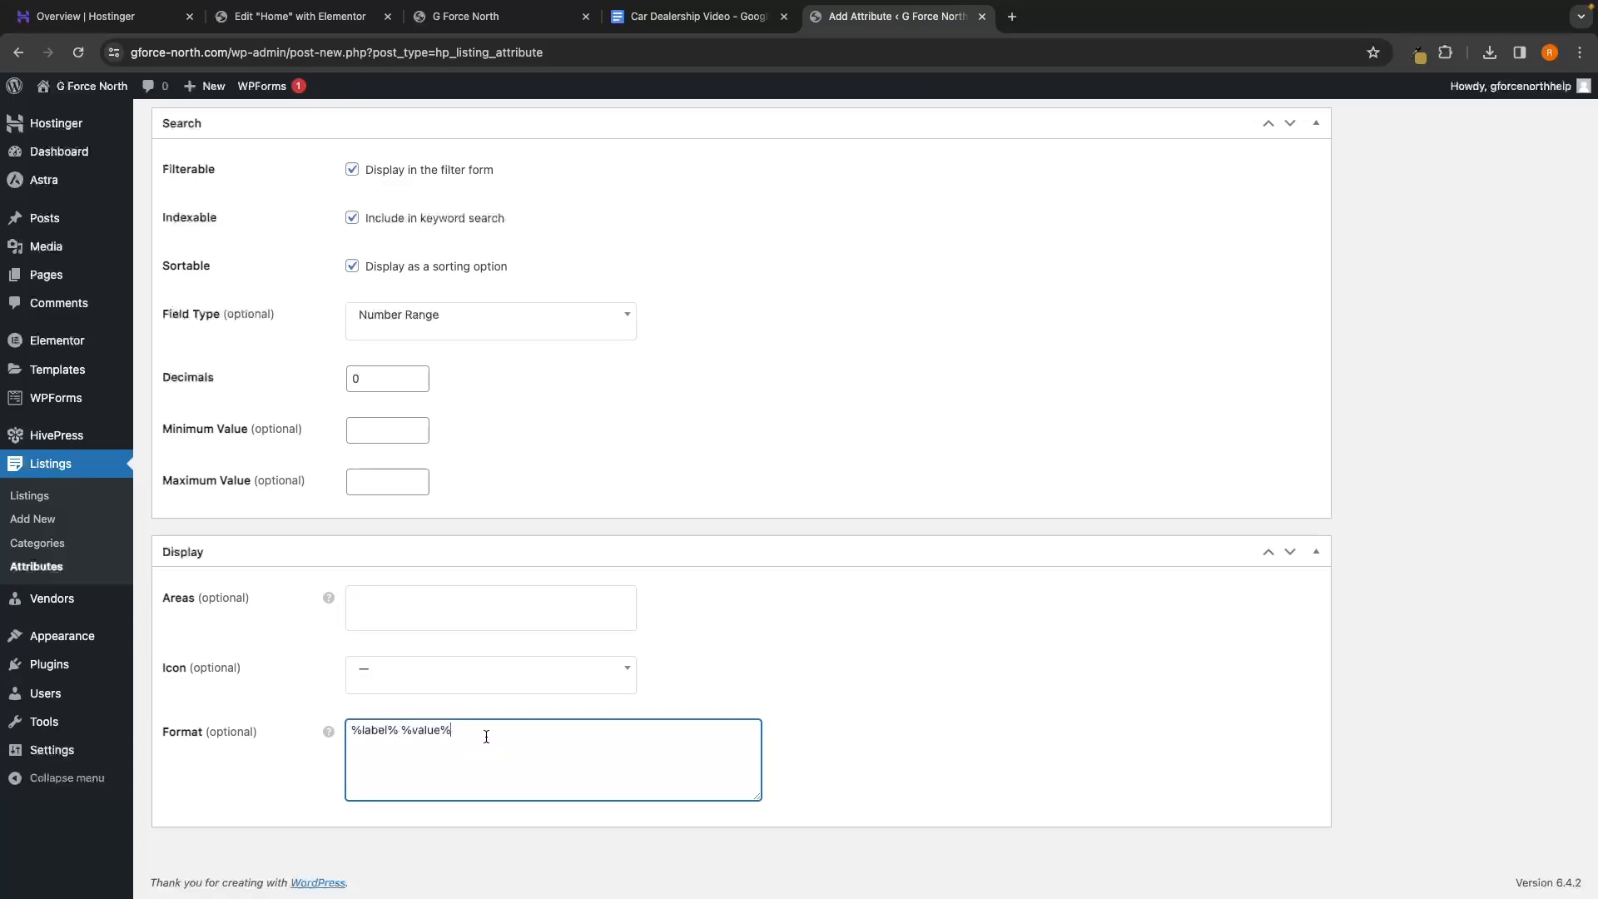
scroll(726, 621, up, 15)
click(1536, 476)
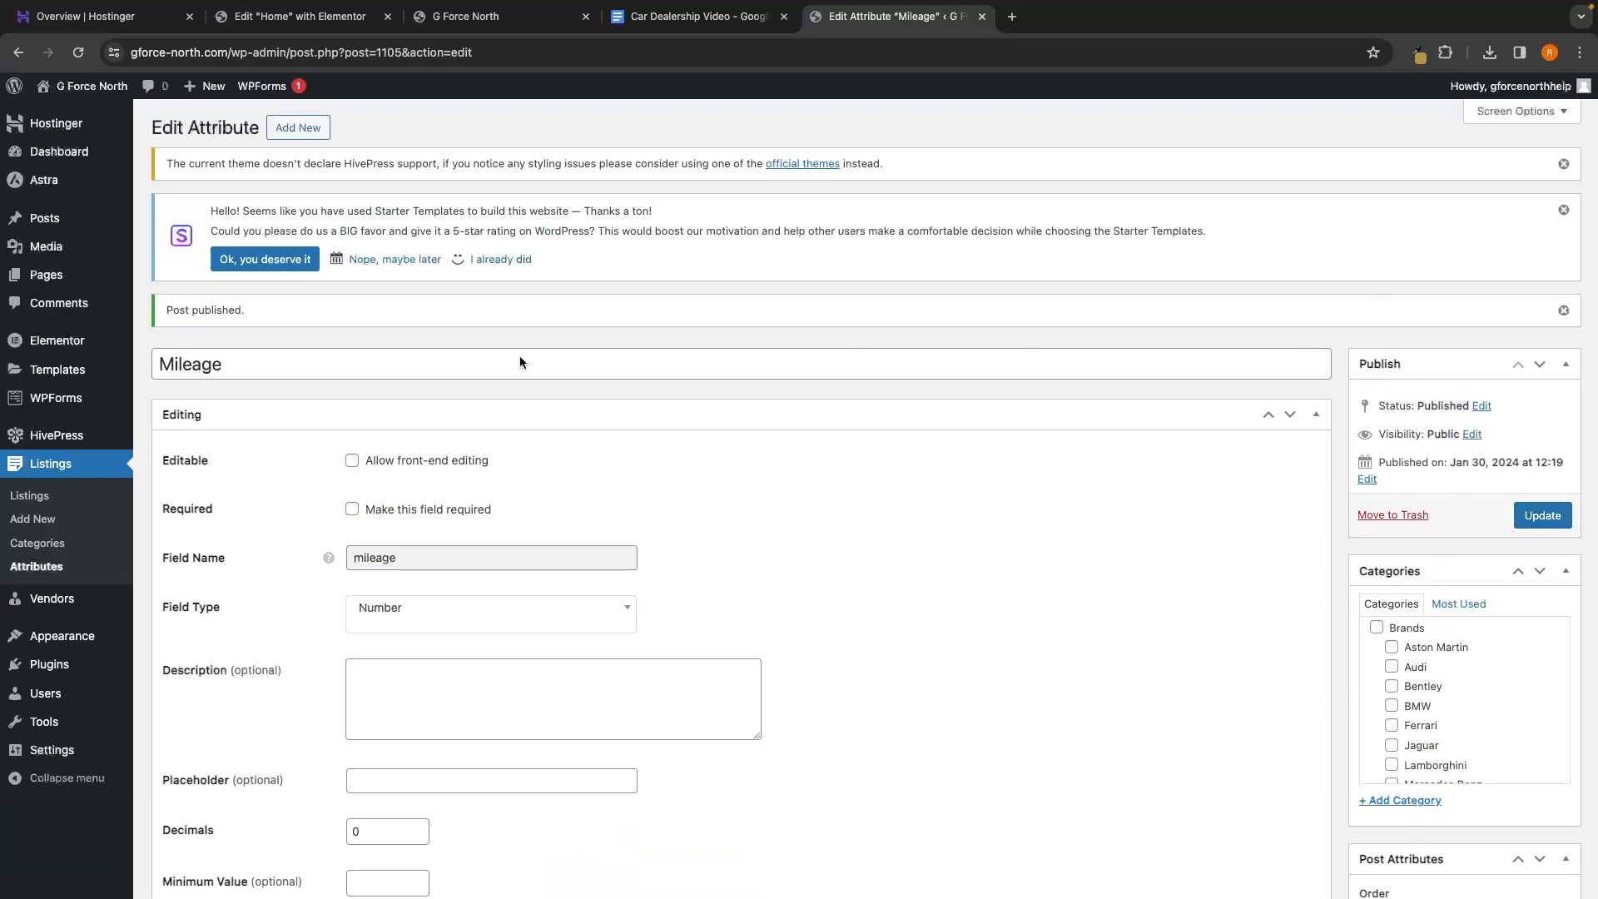
click(34, 572)
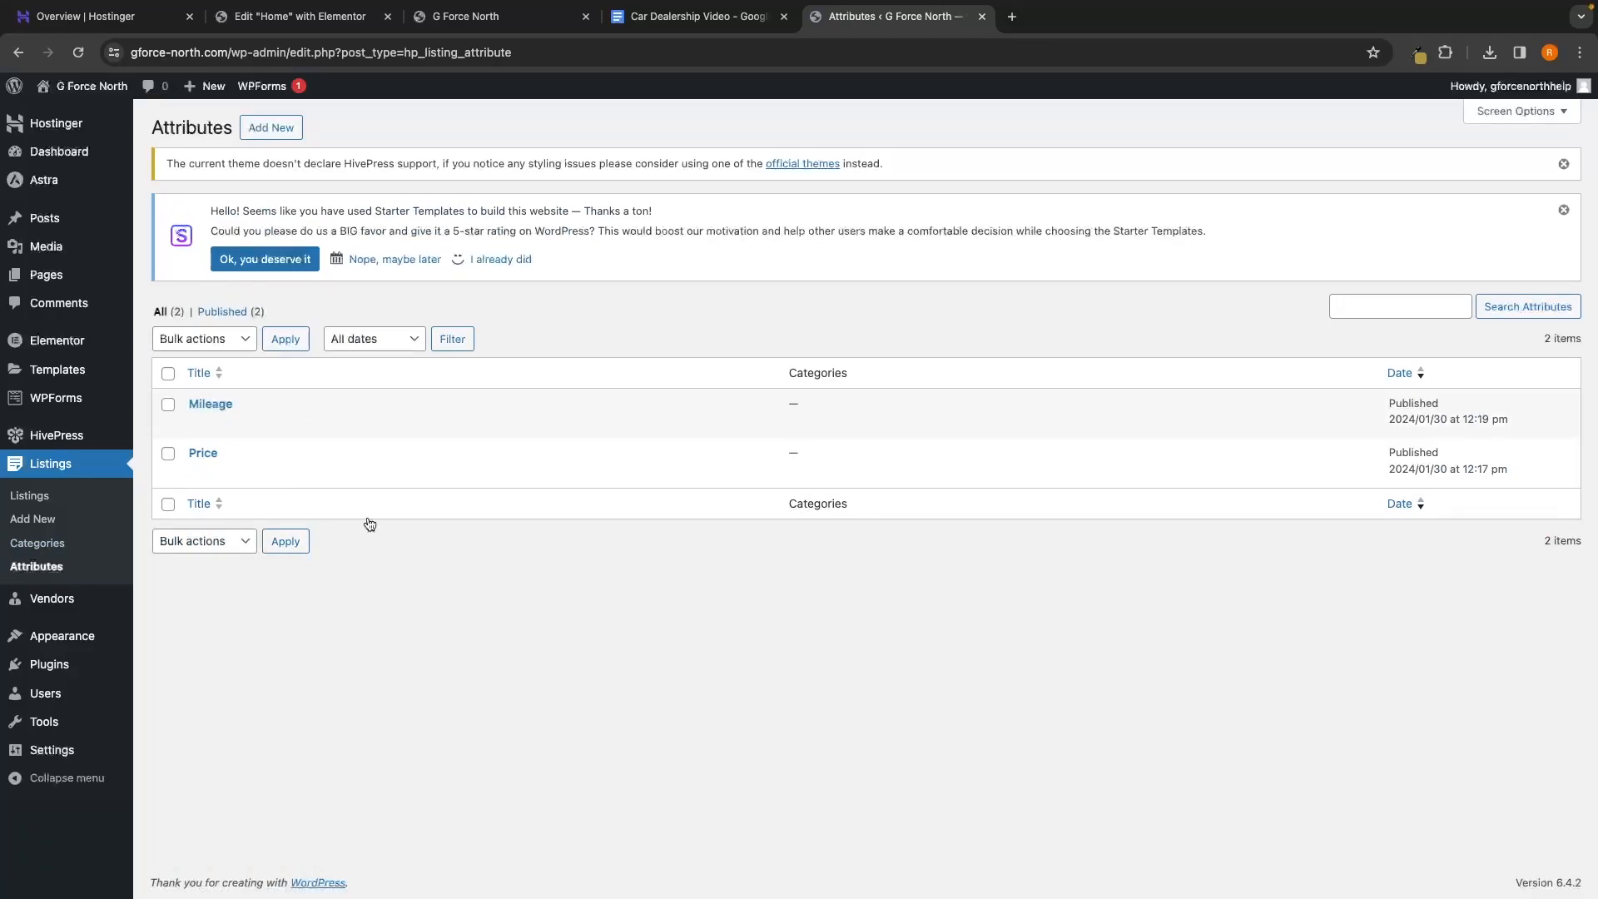
Create a new attribute titled 'Fuel Type' with field name 'fueltype'
click(277, 134)
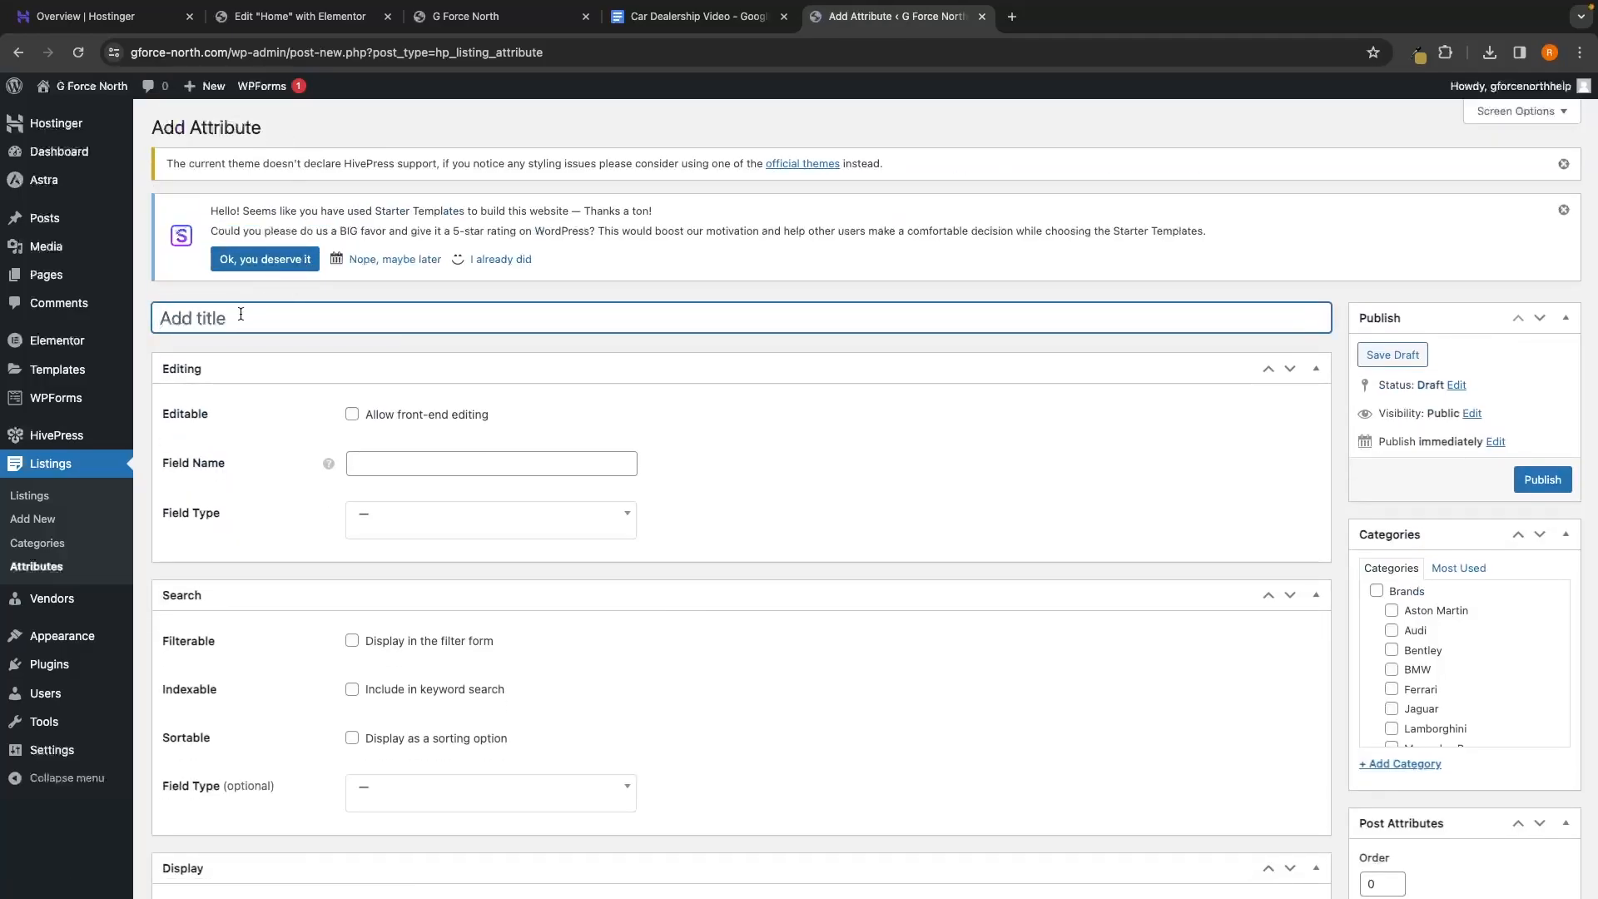
text(Fuel Type)
click(262, 342)
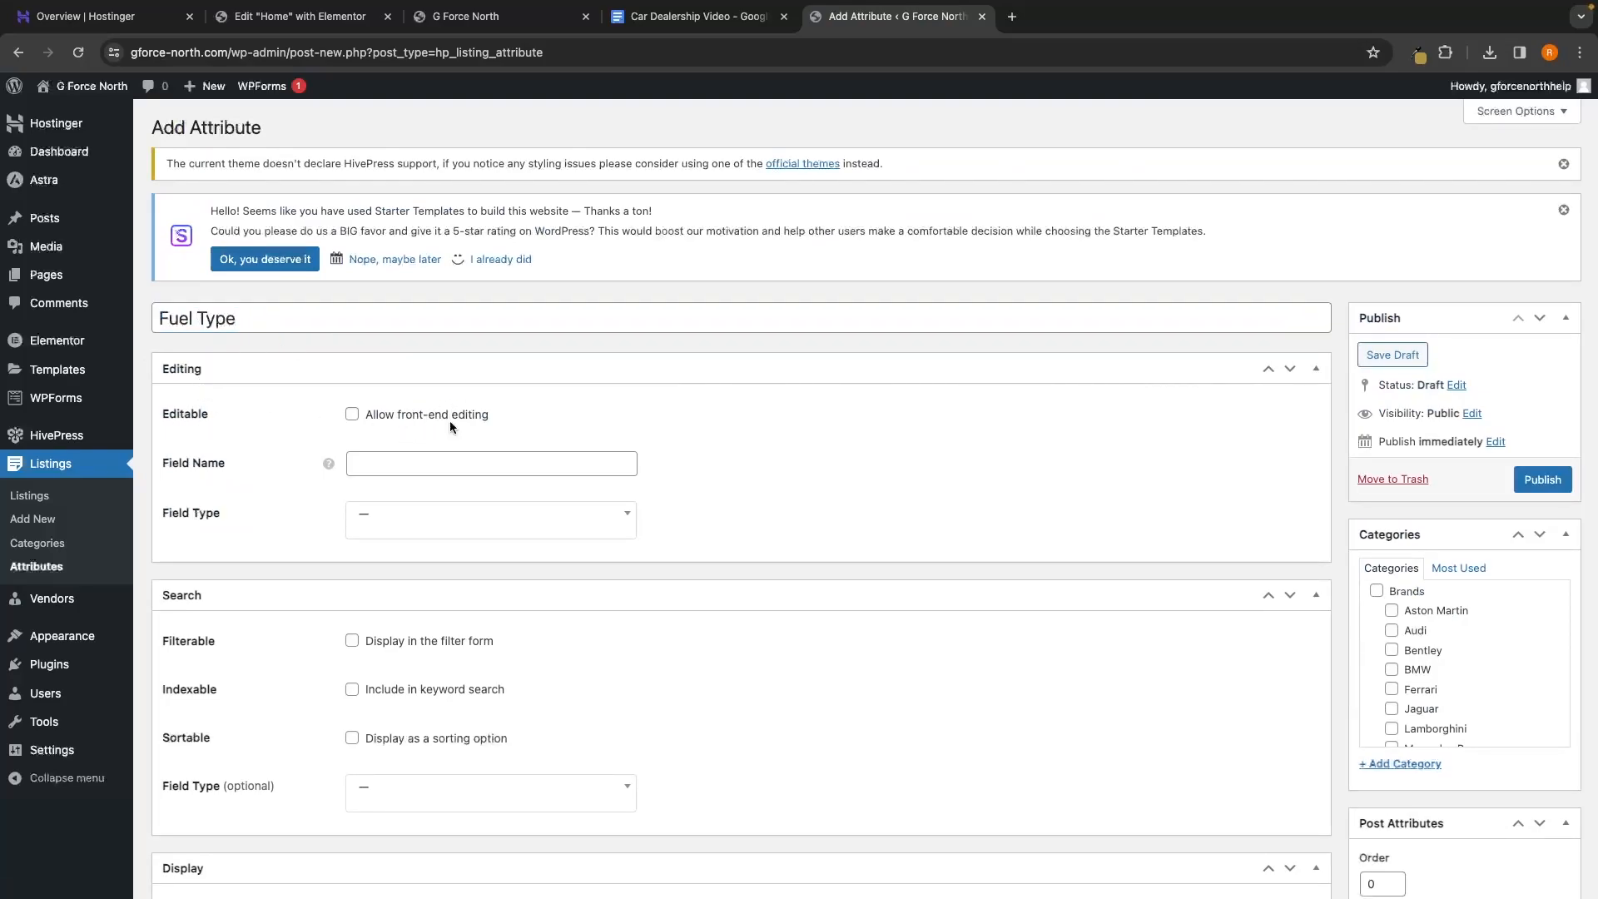
click(379, 463)
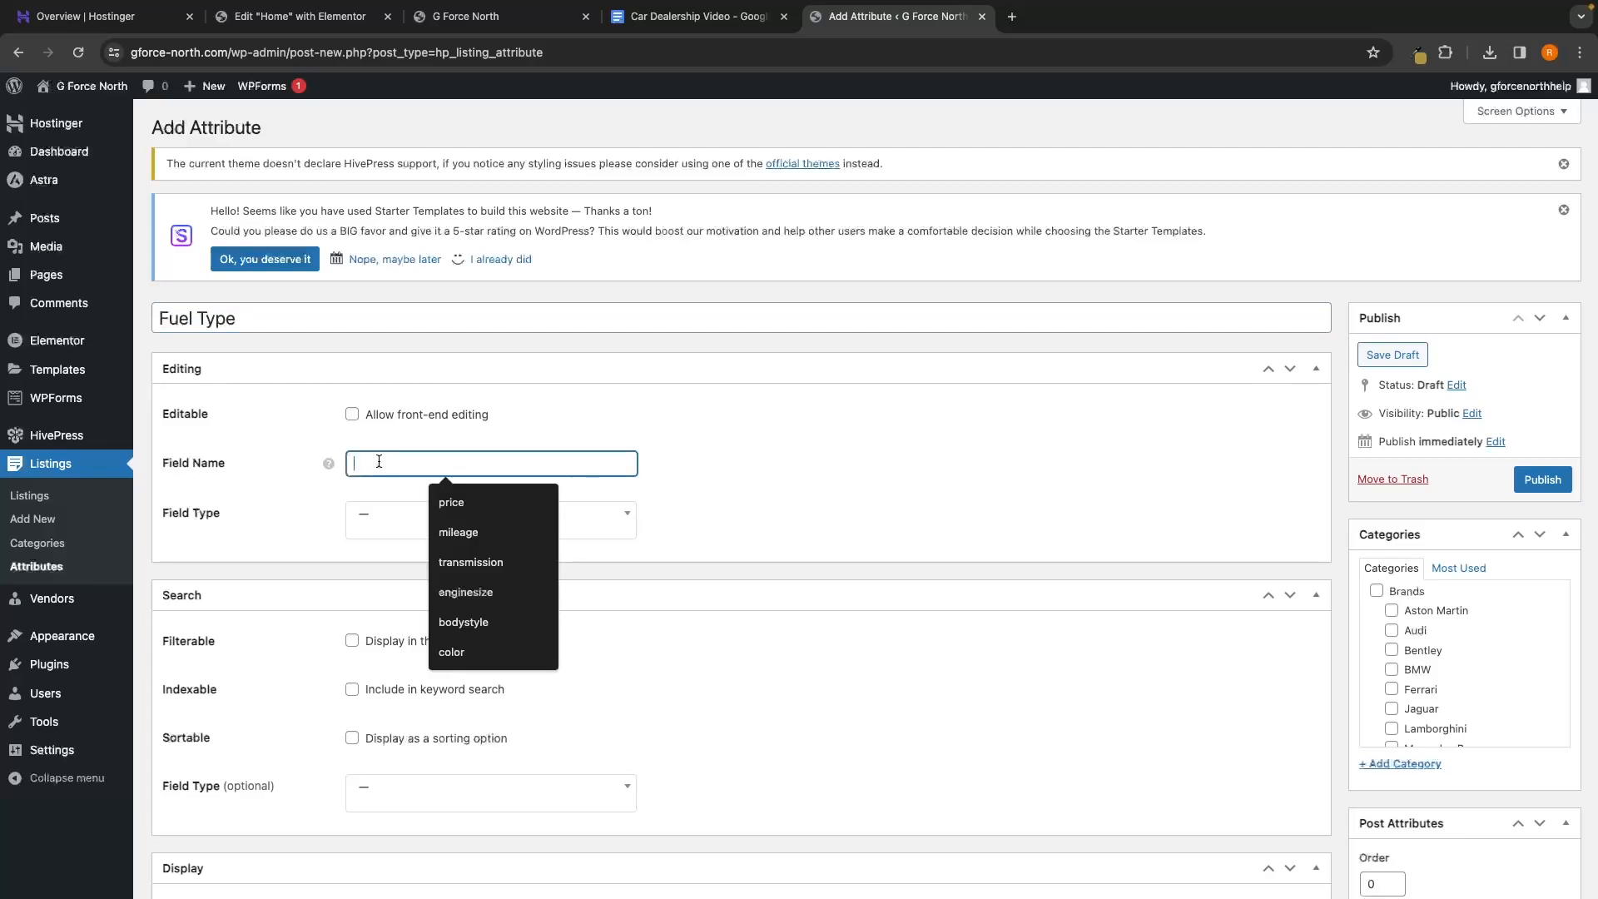
text(fueltype)
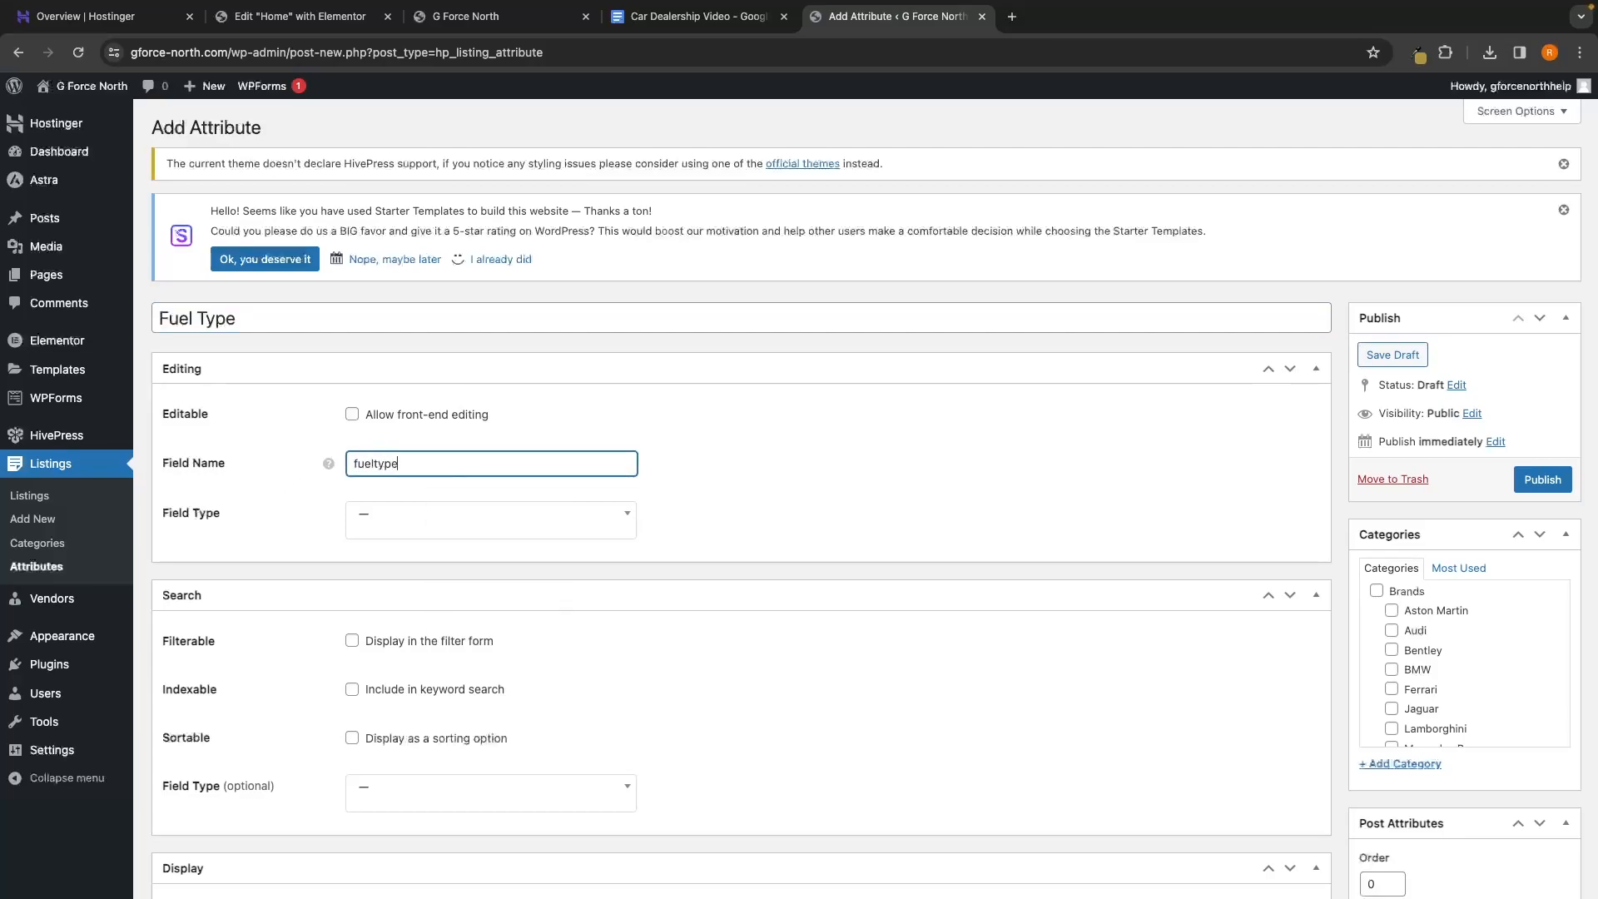
click(327, 451)
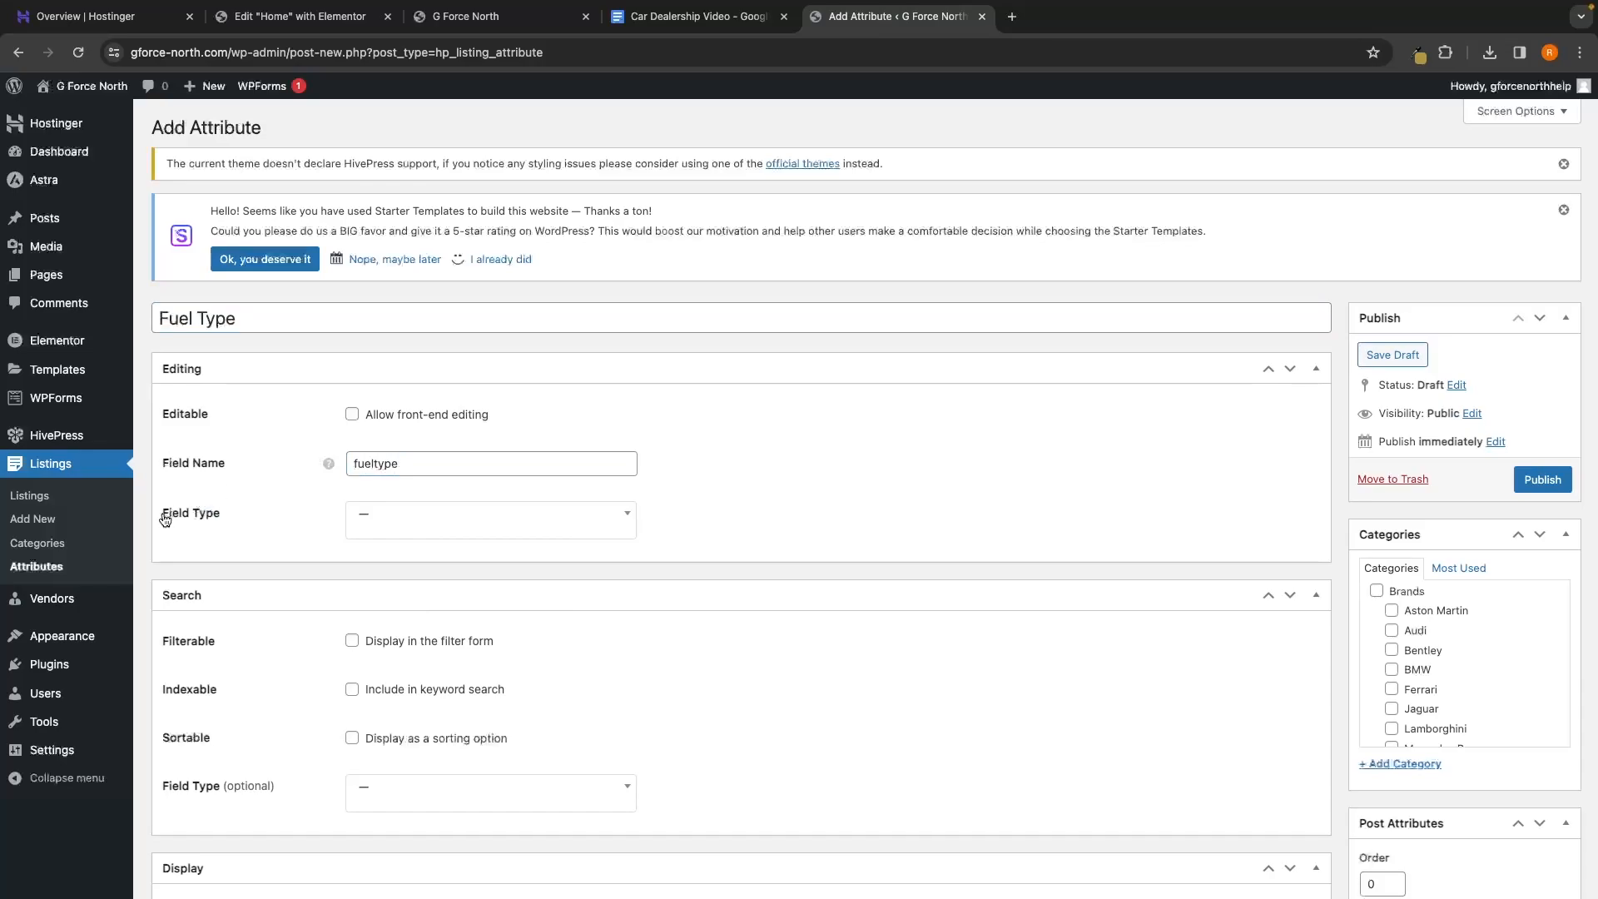
Make Fuel Type a Text field, filterable and indexable, searched with Checkboxes
click(424, 522)
scroll(454, 562, down, 6)
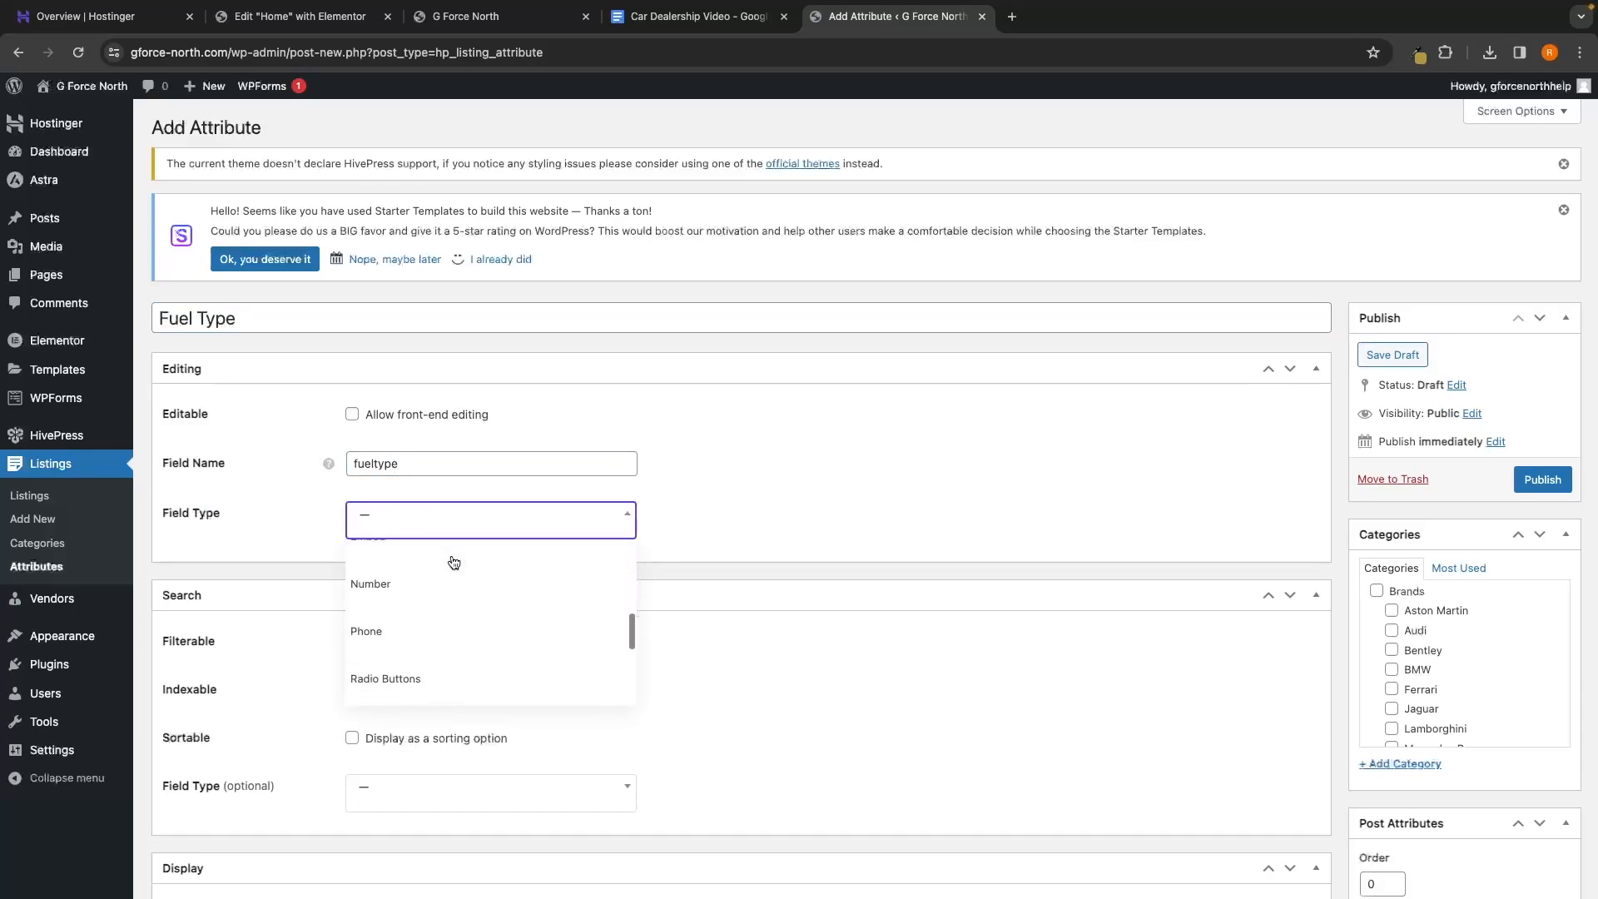
scroll(454, 562, down, 1)
click(403, 605)
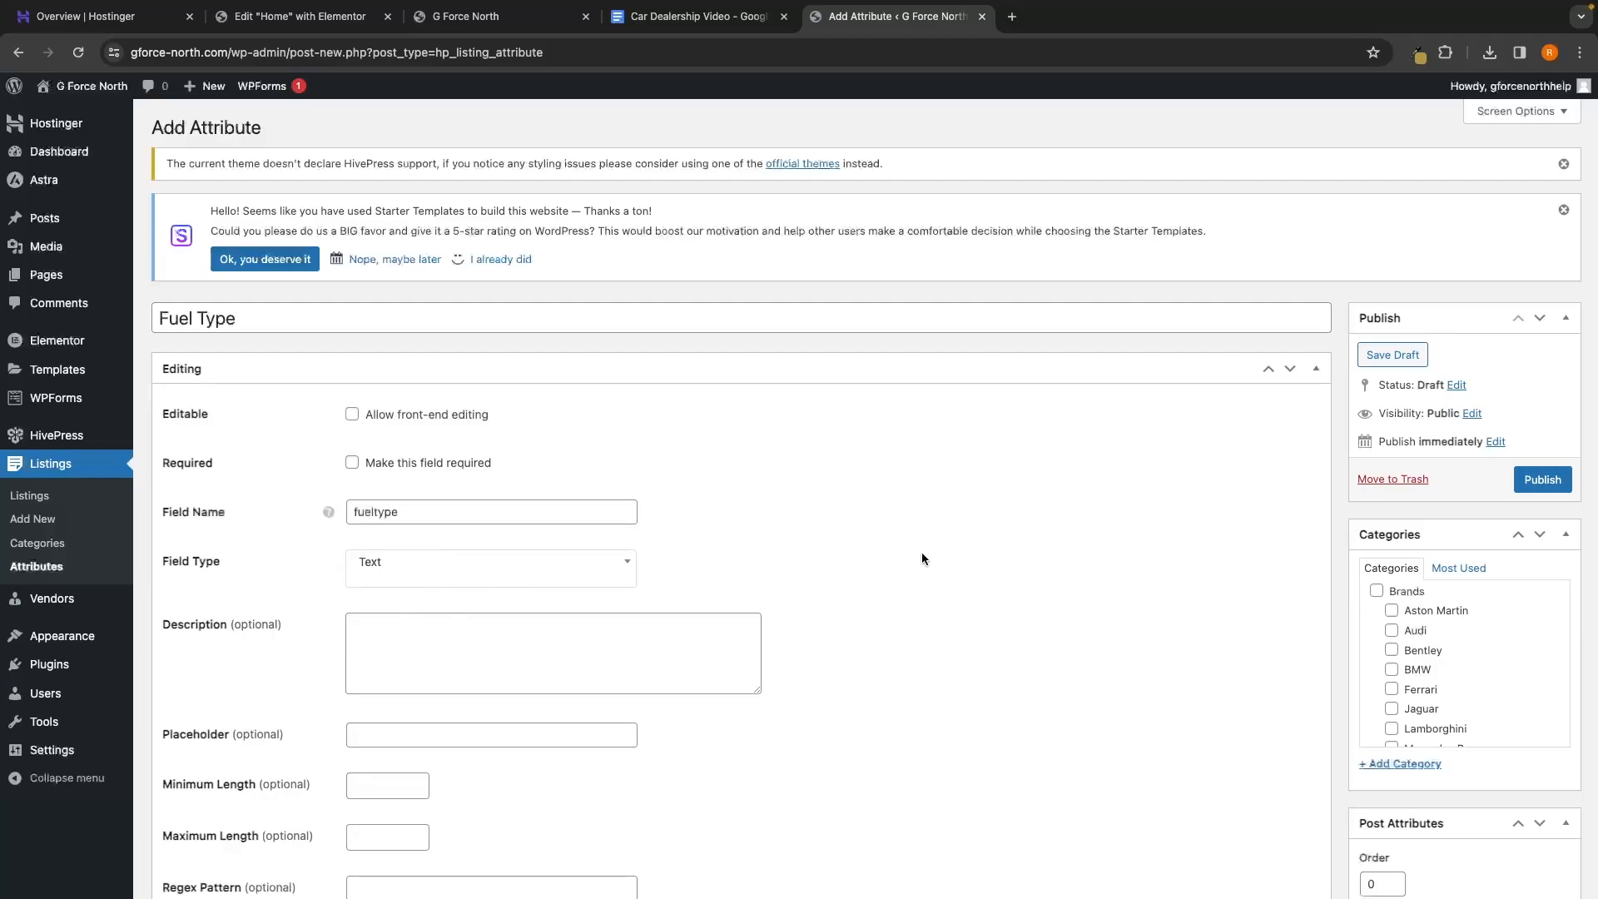
scroll(922, 553, down, 2)
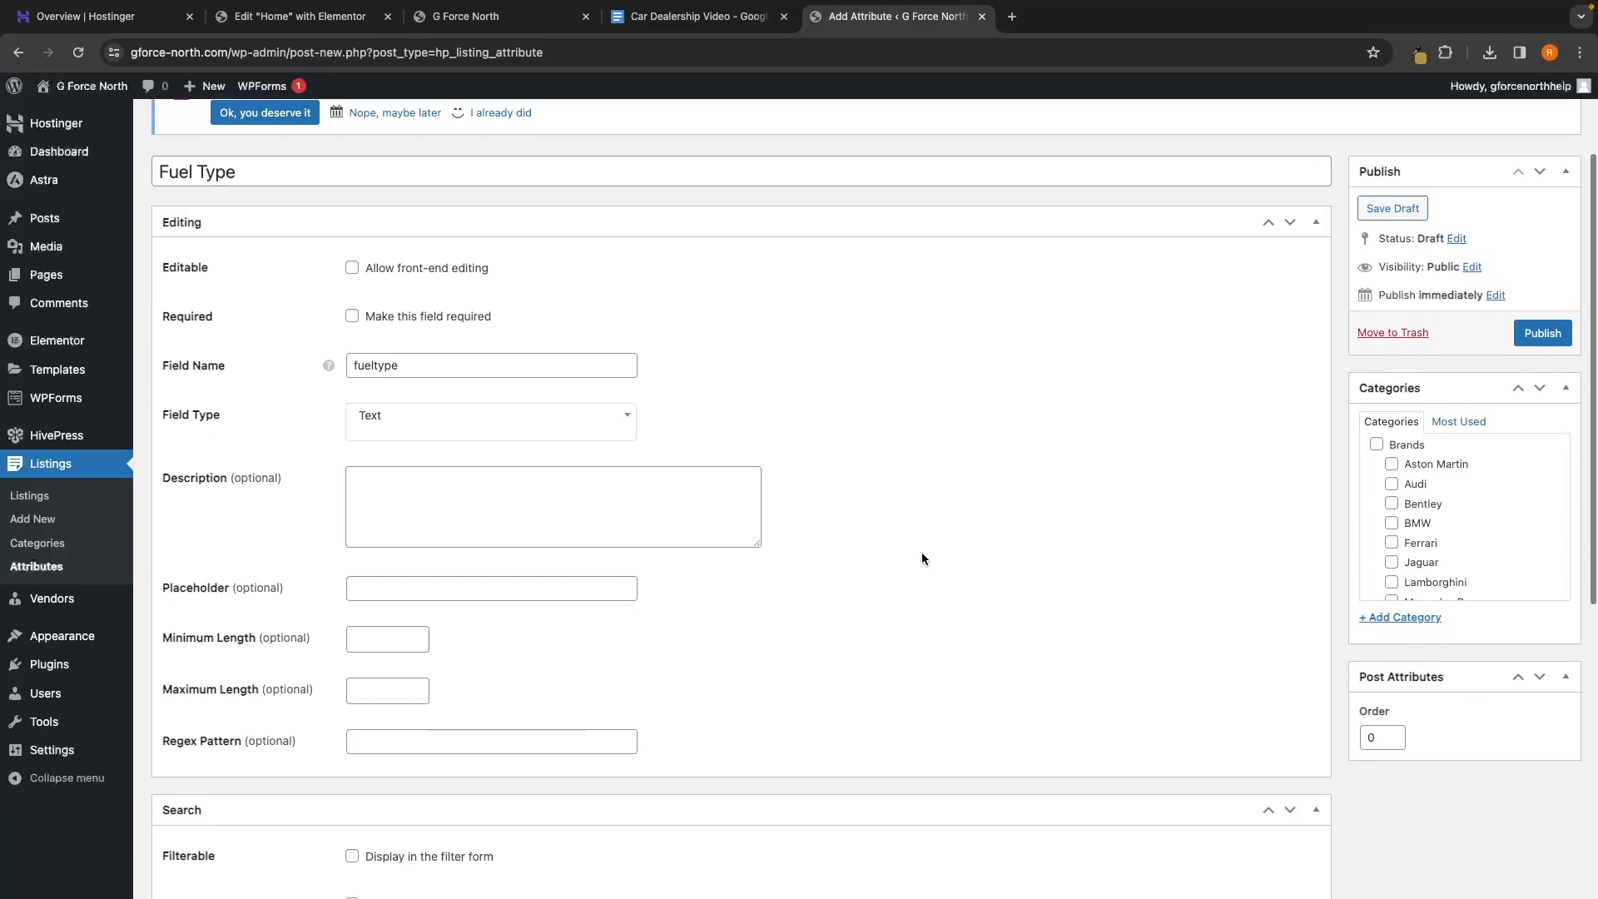
scroll(921, 552, down, 2)
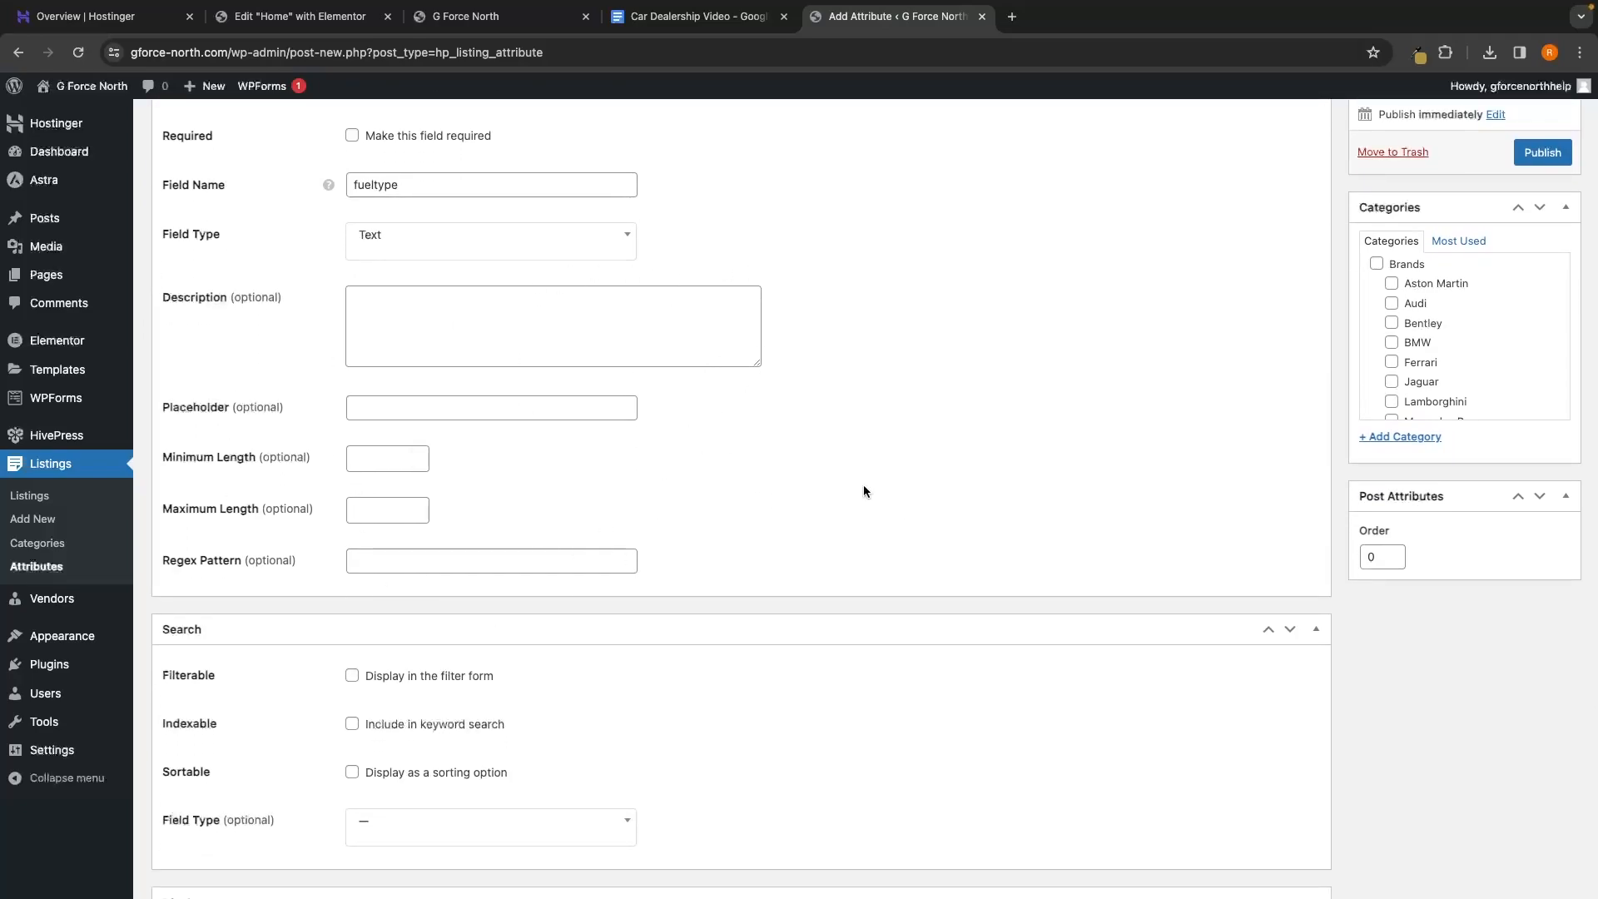
scroll(862, 491, down, 2)
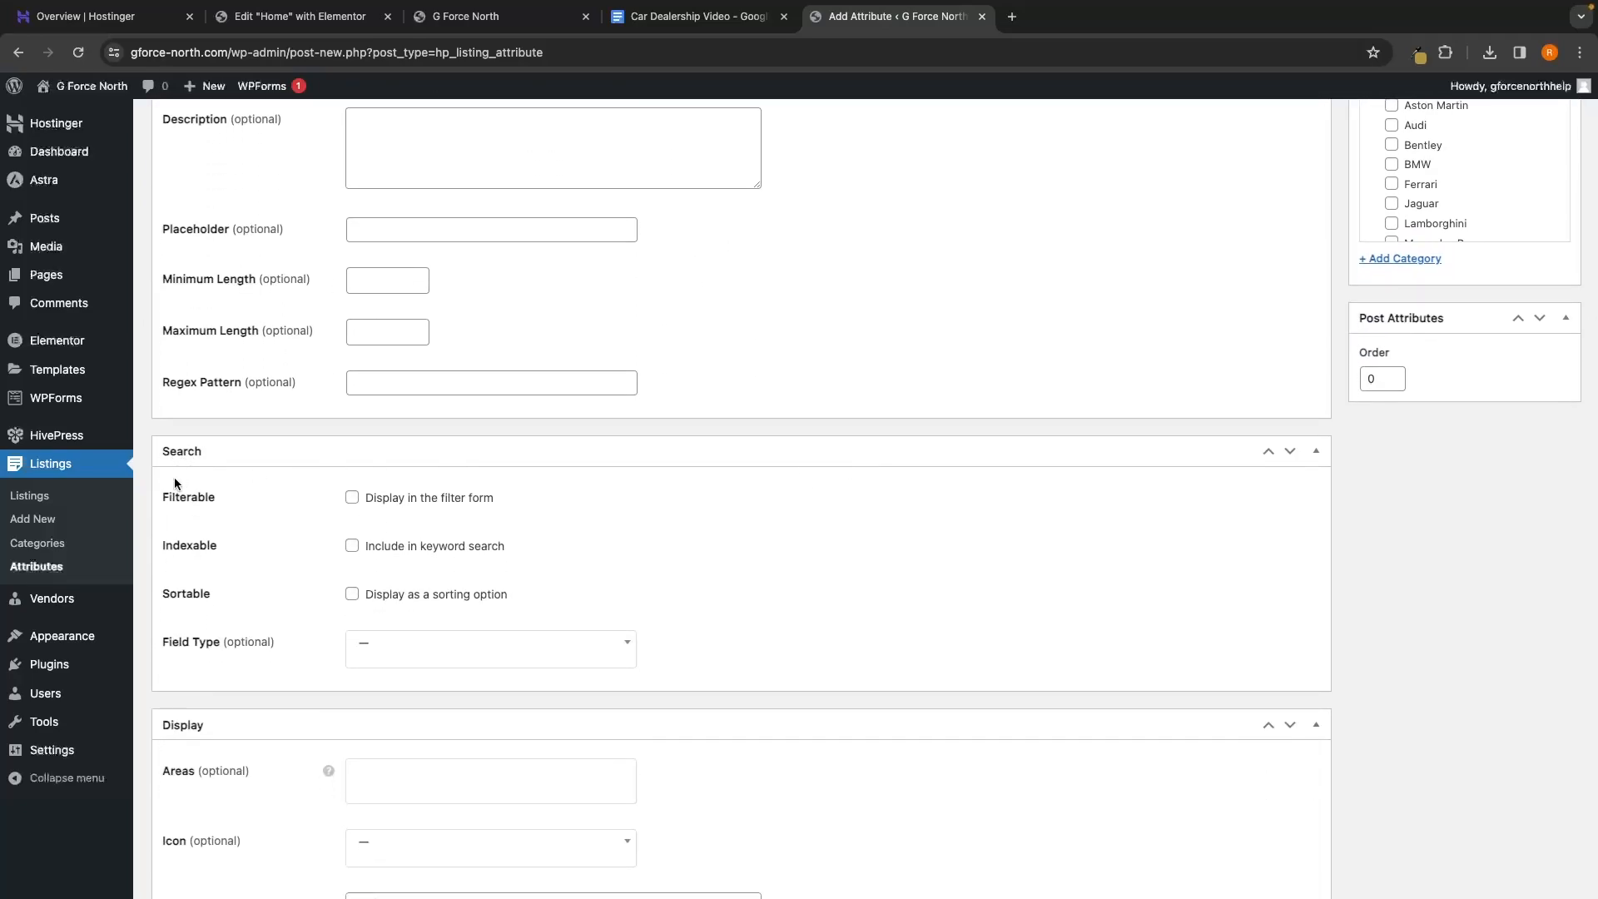
click(444, 503)
click(370, 553)
scroll(195, 613, down, 1)
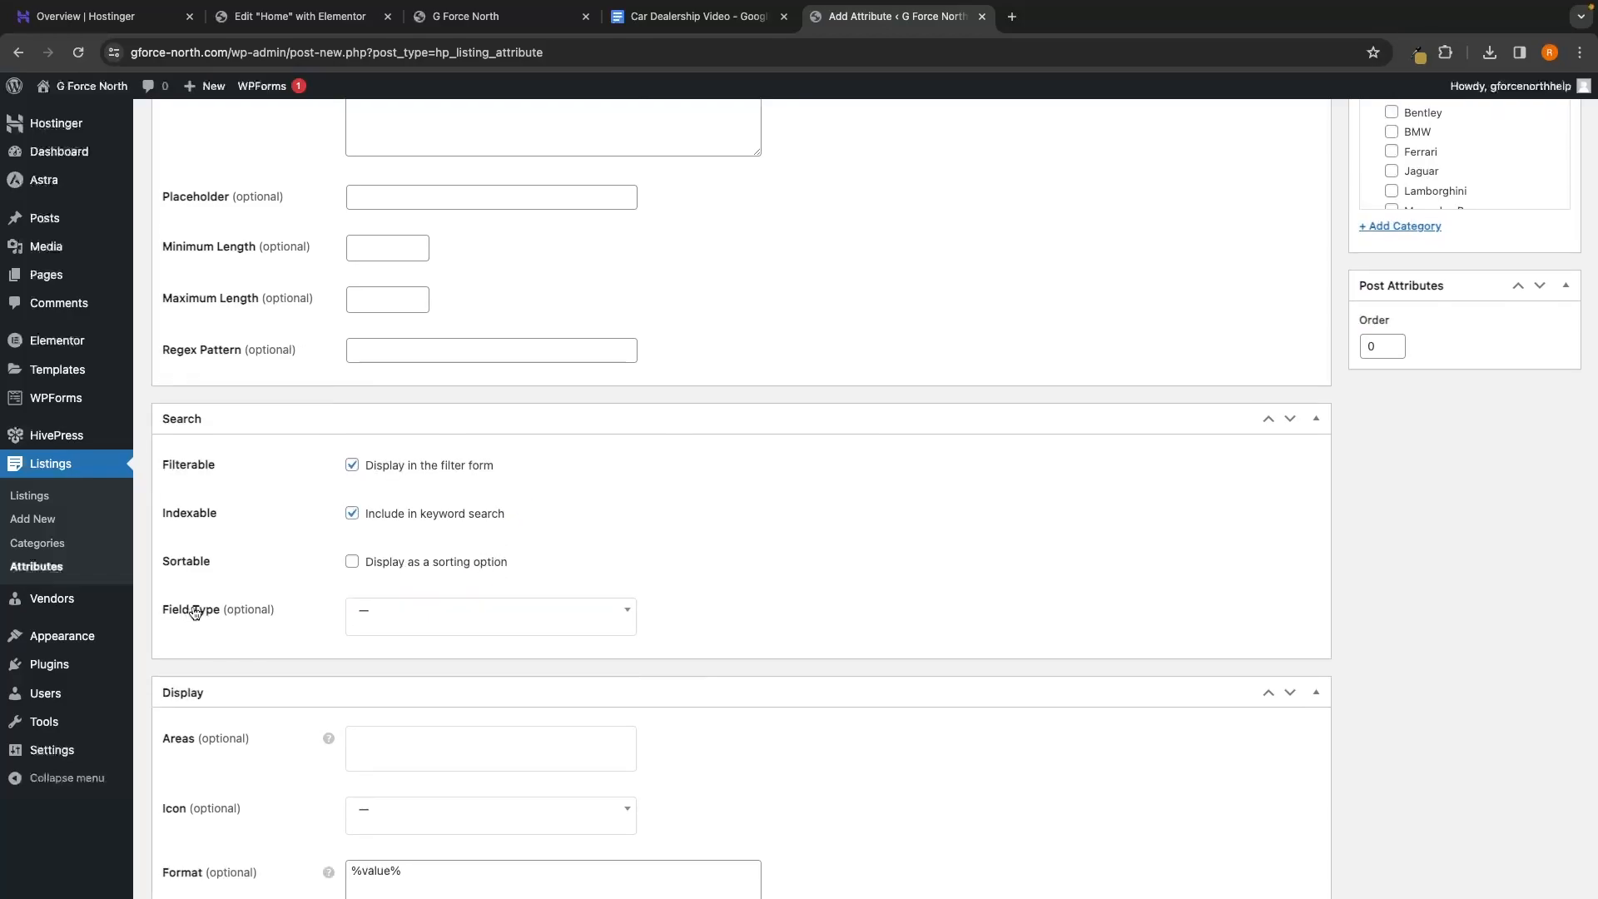
click(397, 613)
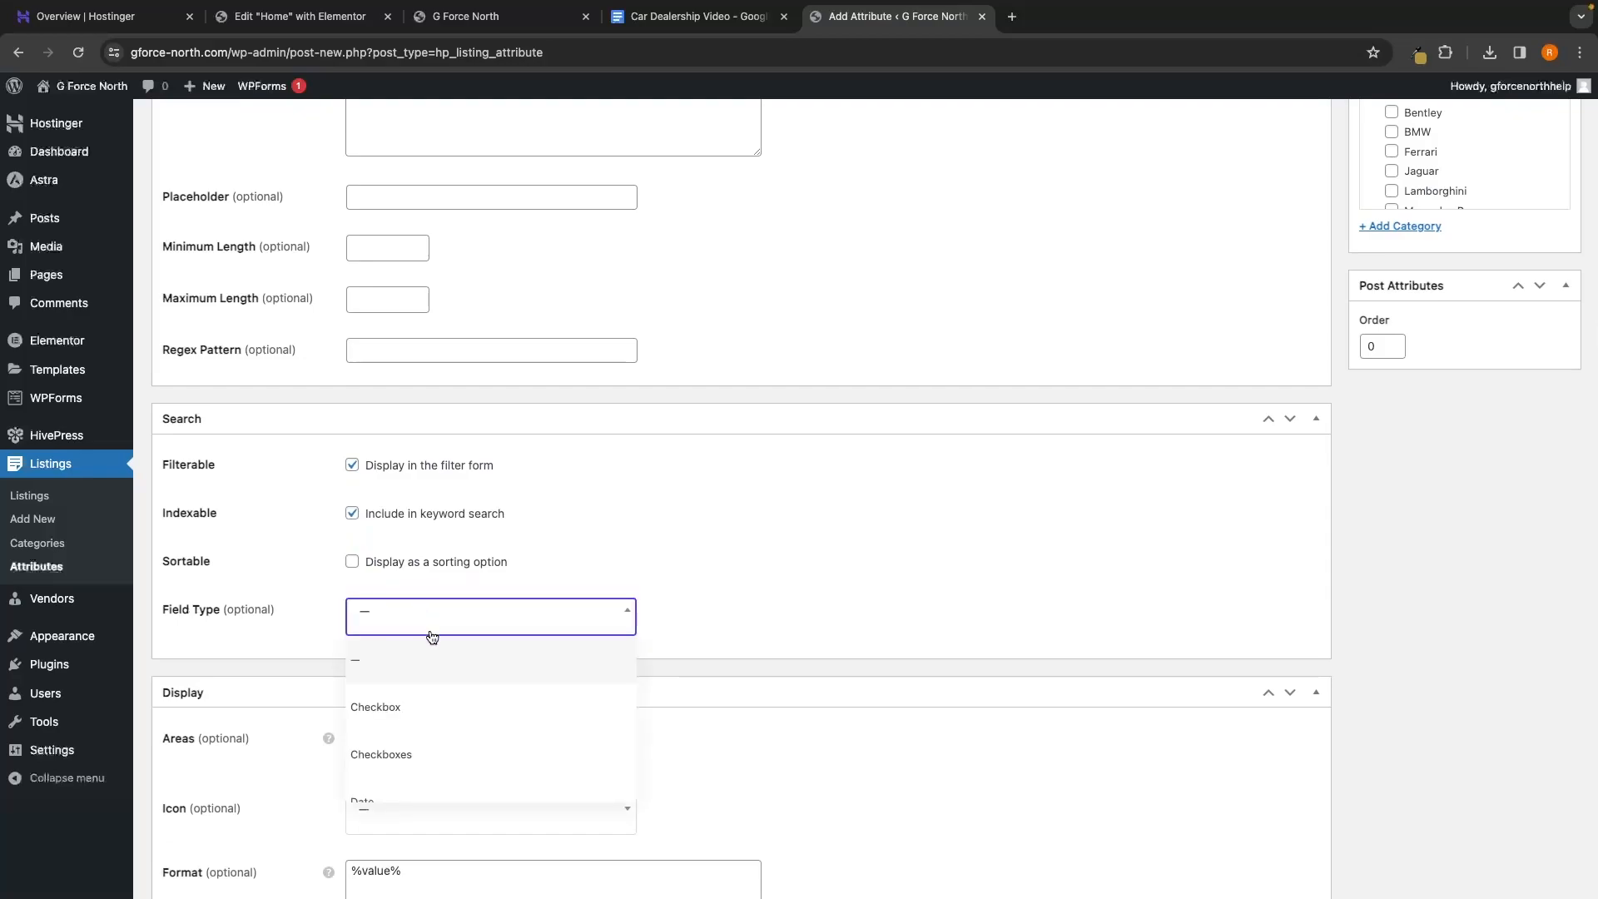
click(373, 755)
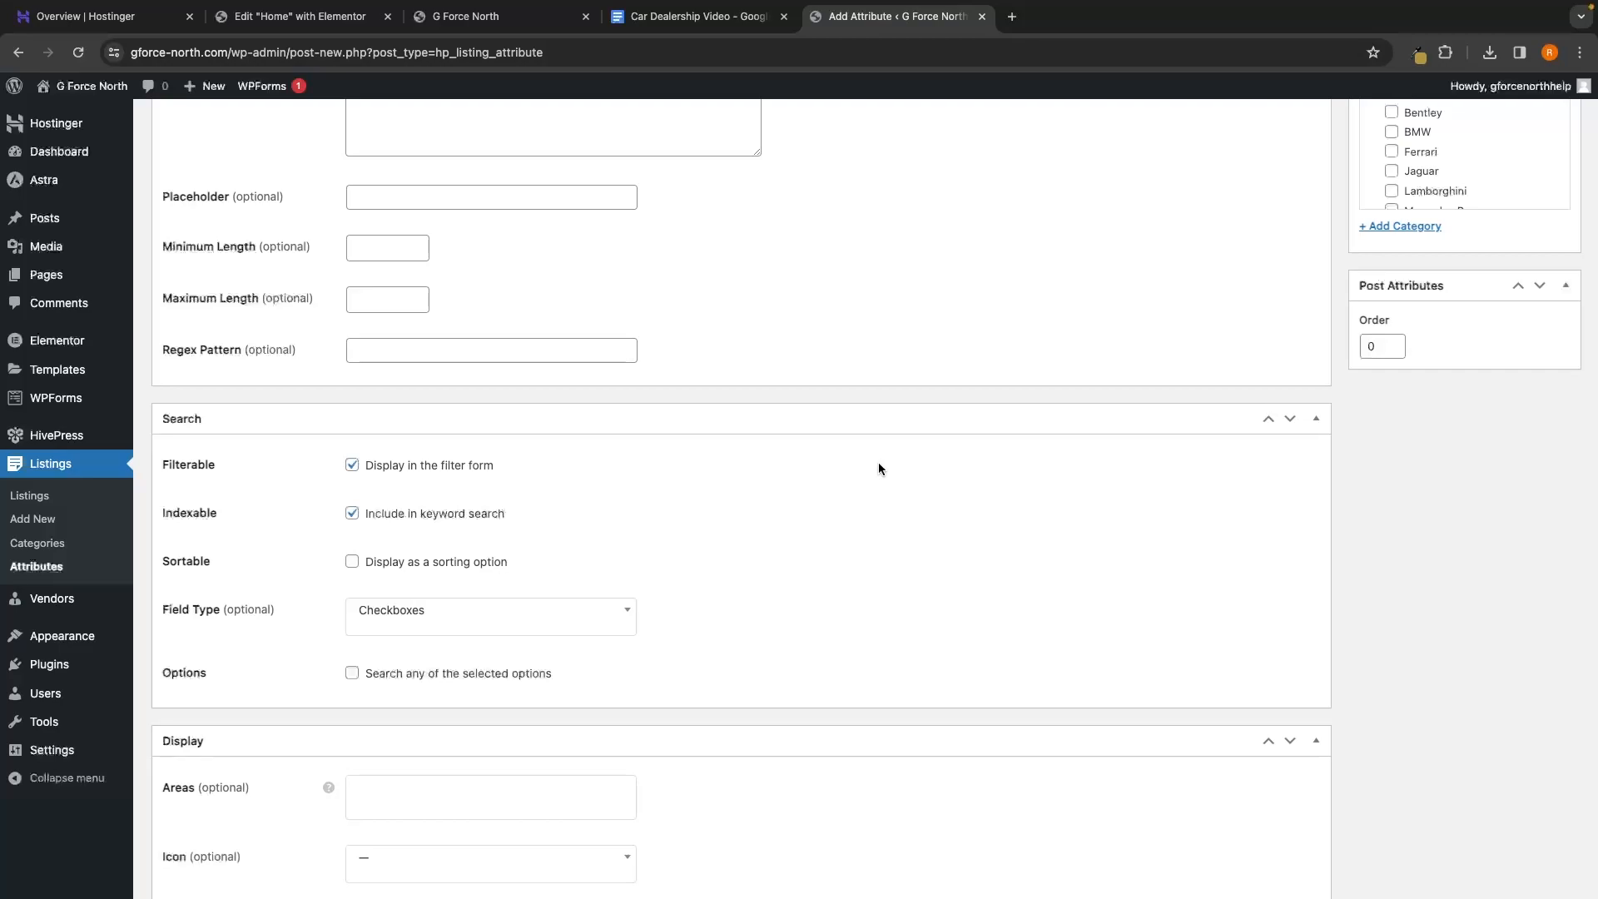
Paste '%label% %value%' as the format, publish Fuel Type and return to Attributes
scroll(879, 468, down, 2)
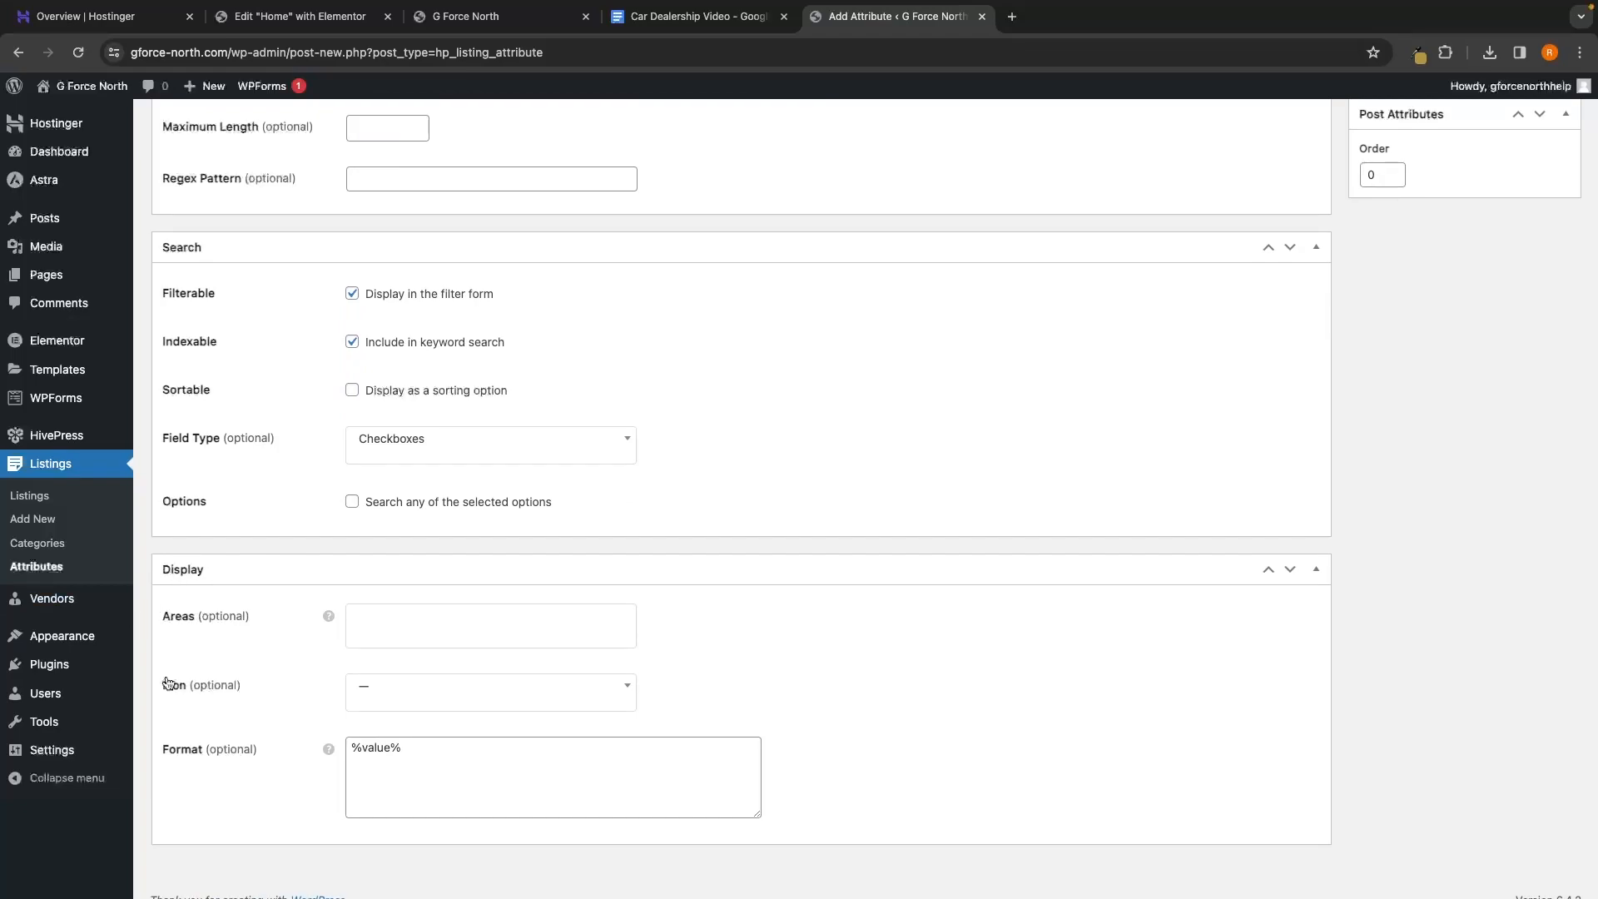
click(428, 750)
key(ctrl+a)
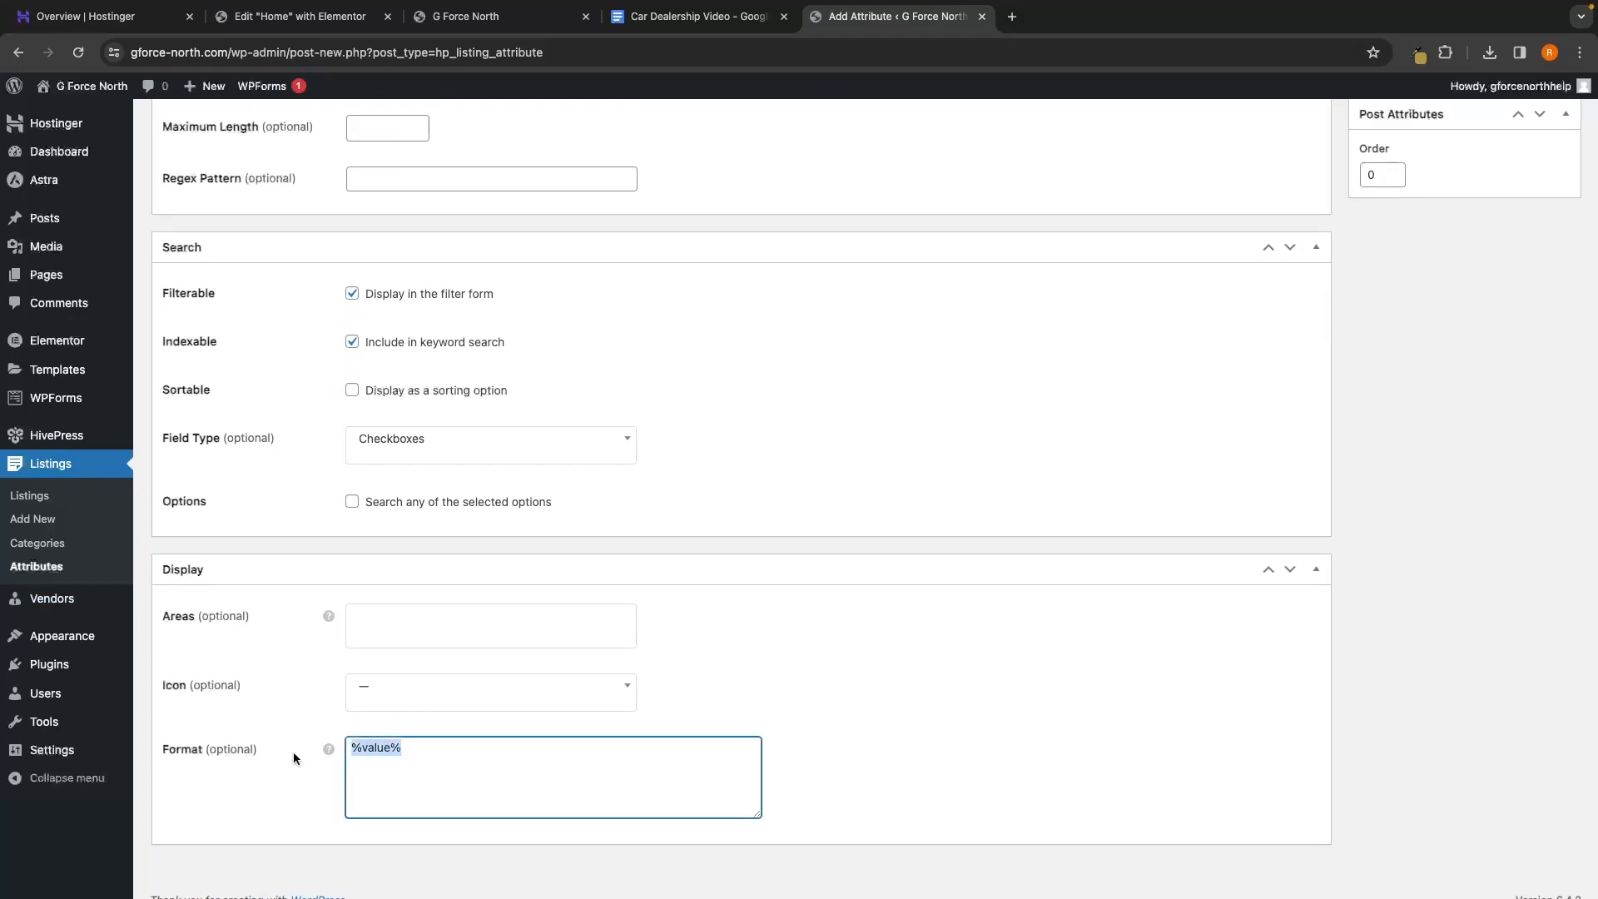
key(BackSpace)
text(%label% %value%)
scroll(1186, 519, up, 7)
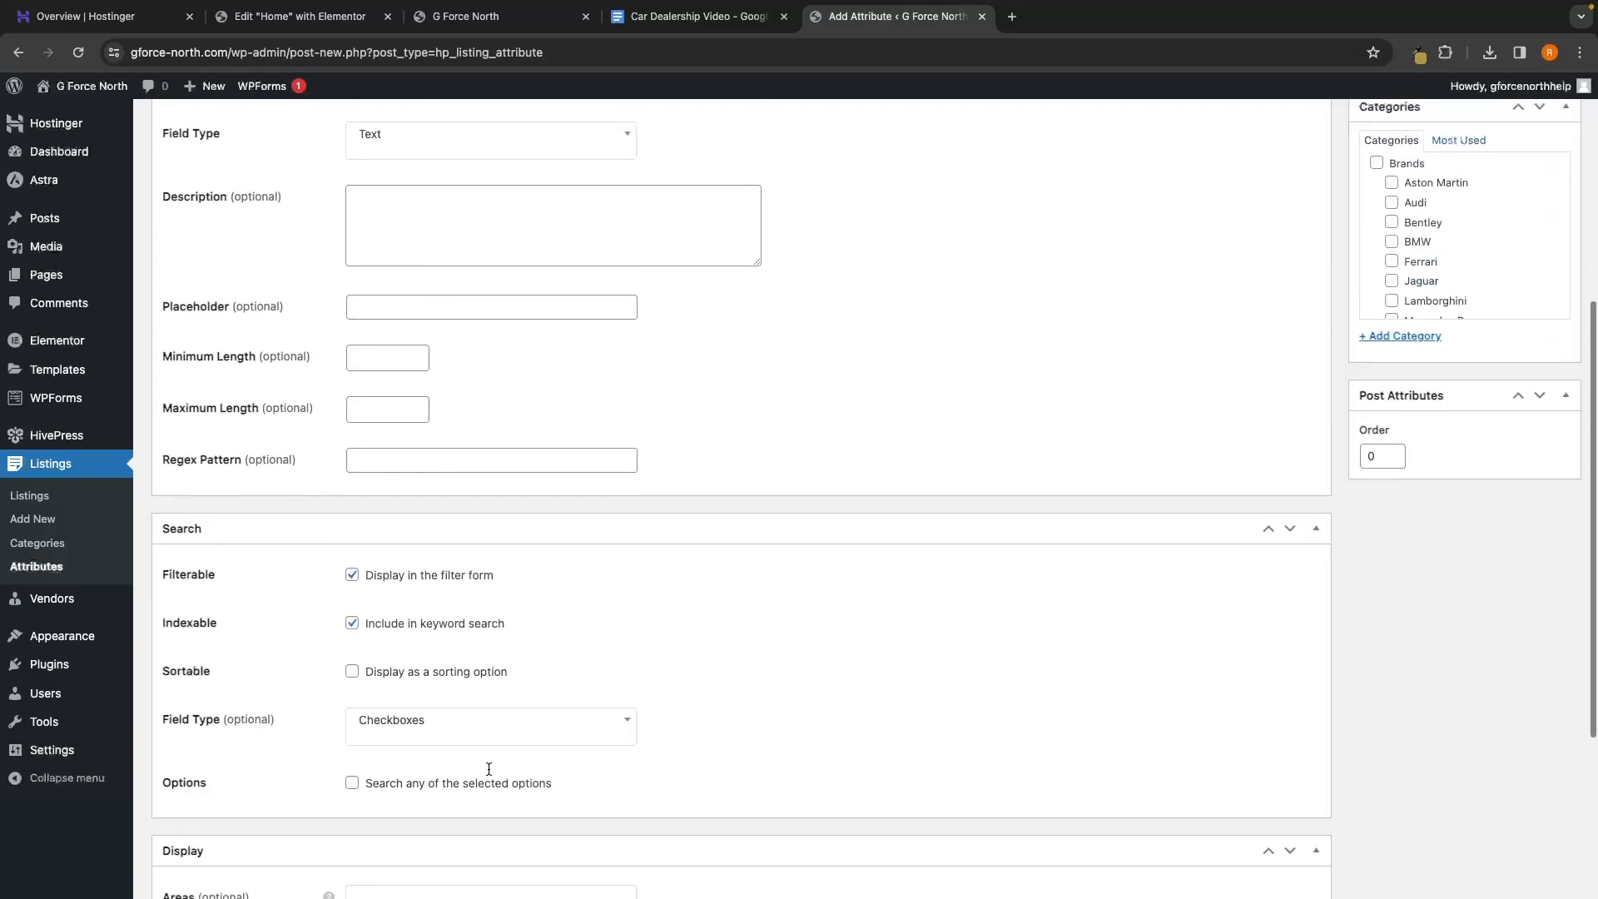
click(1544, 338)
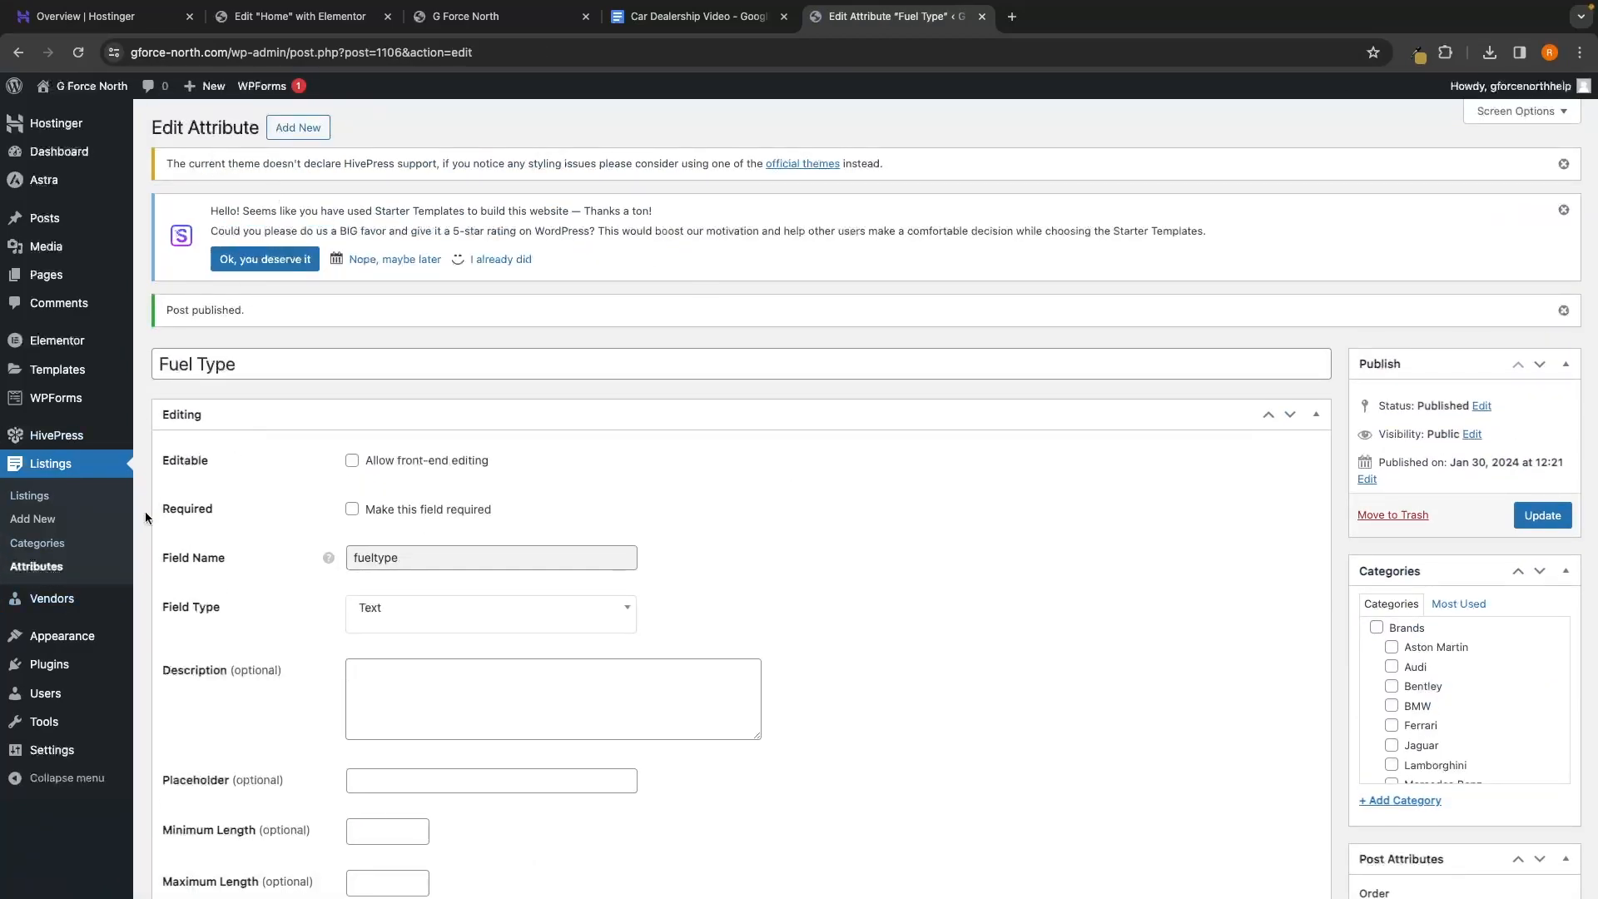
click(42, 570)
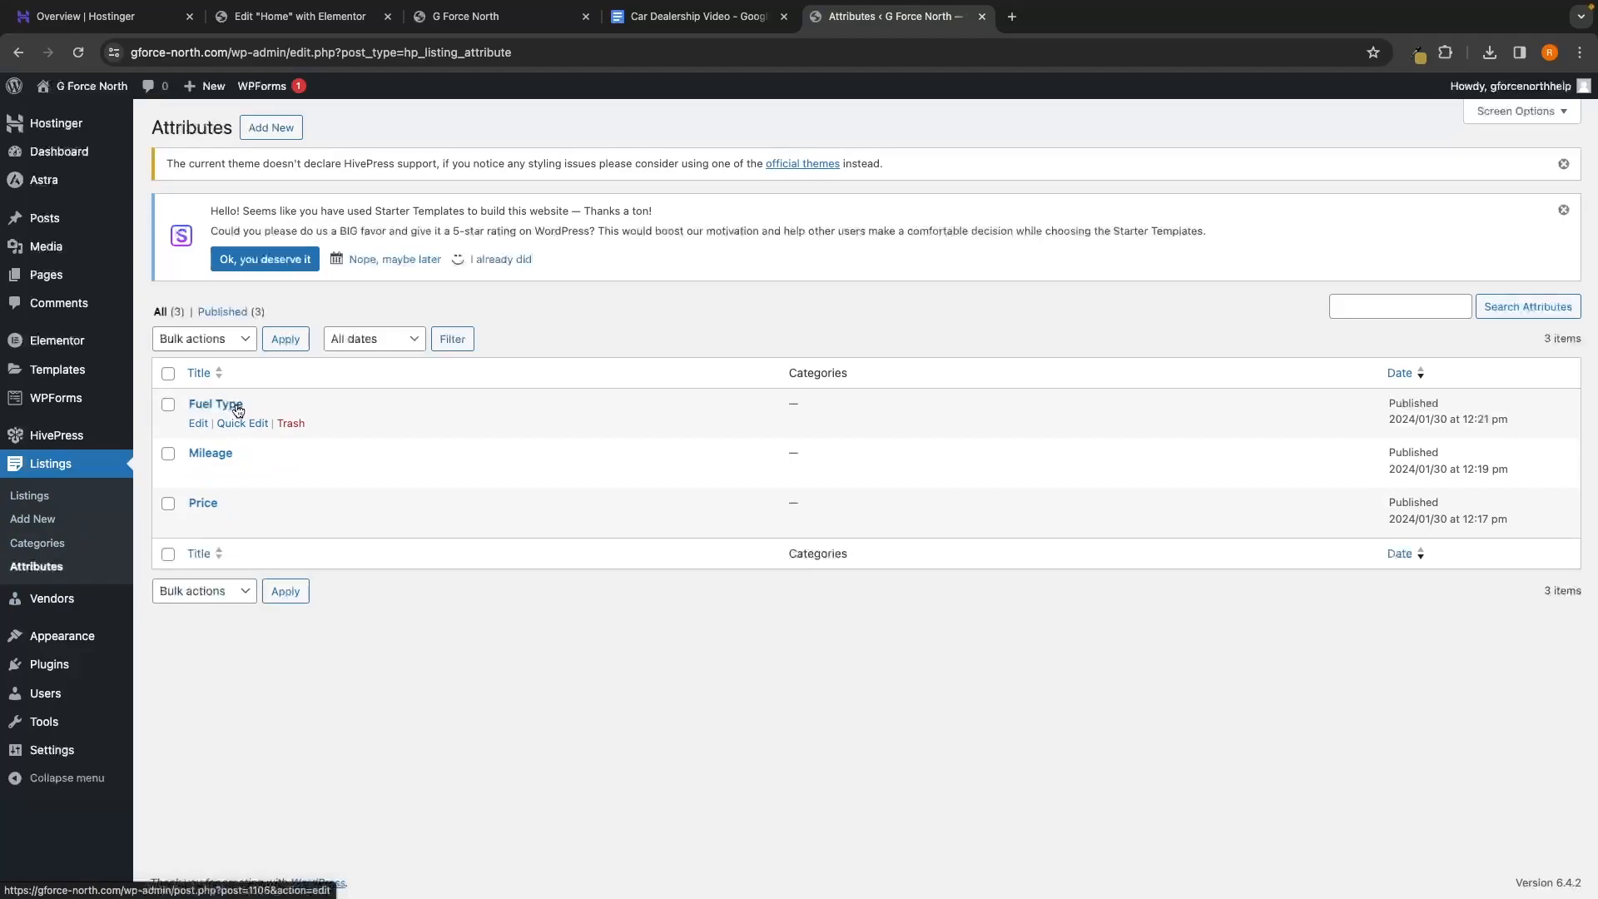
Create a new attribute titled 'Transmission' with field name 'transmission'
click(275, 129)
text(T)
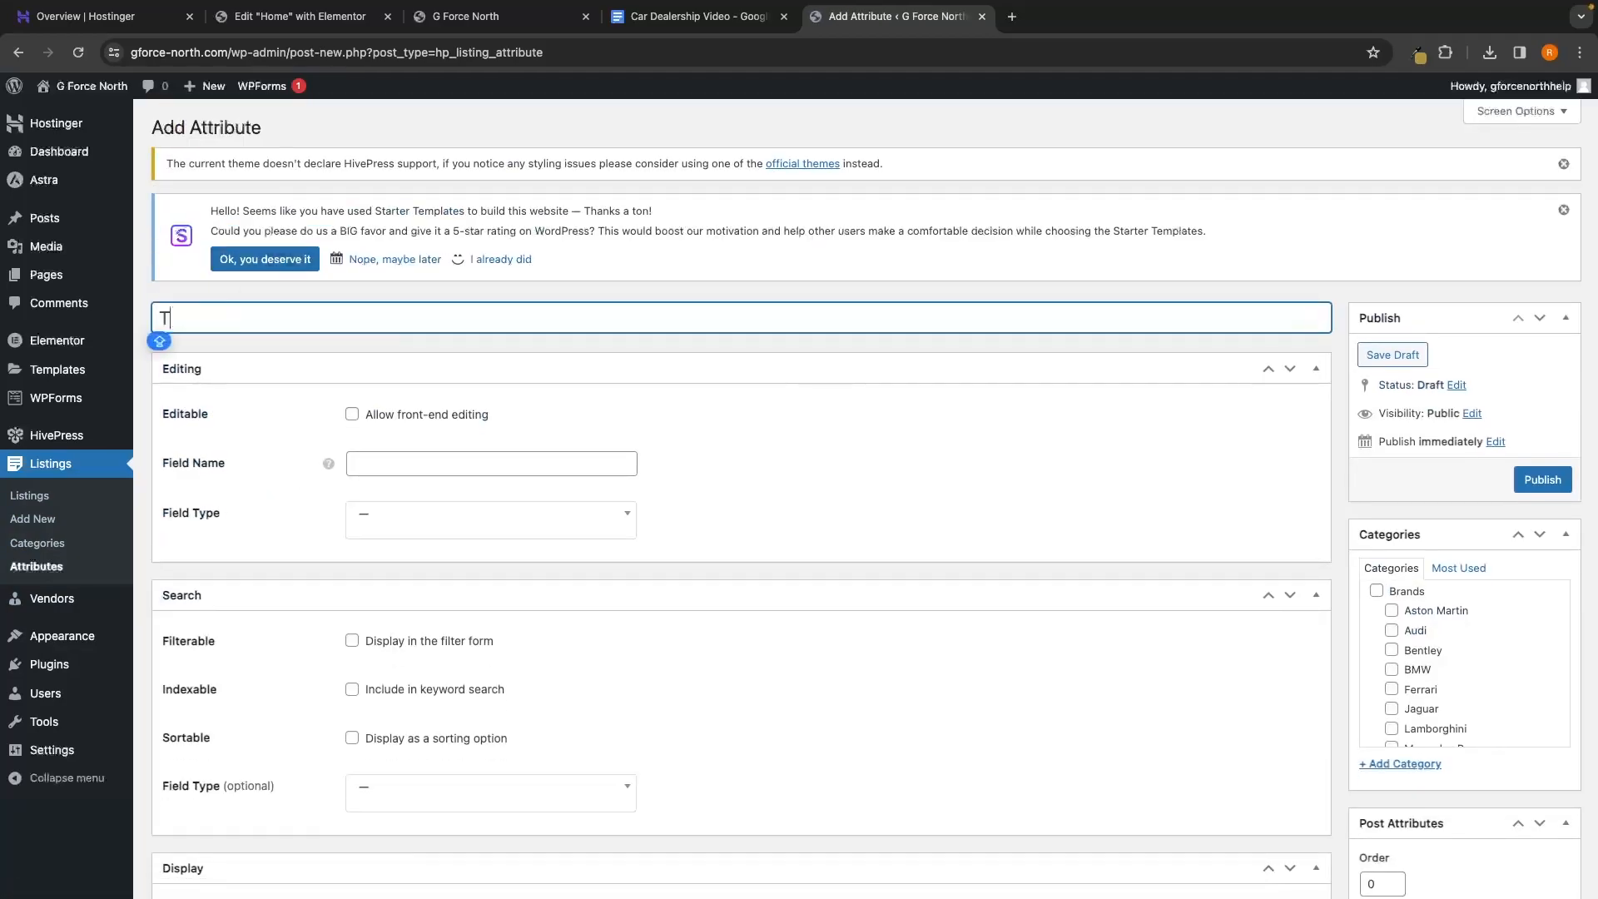
text(ransmission)
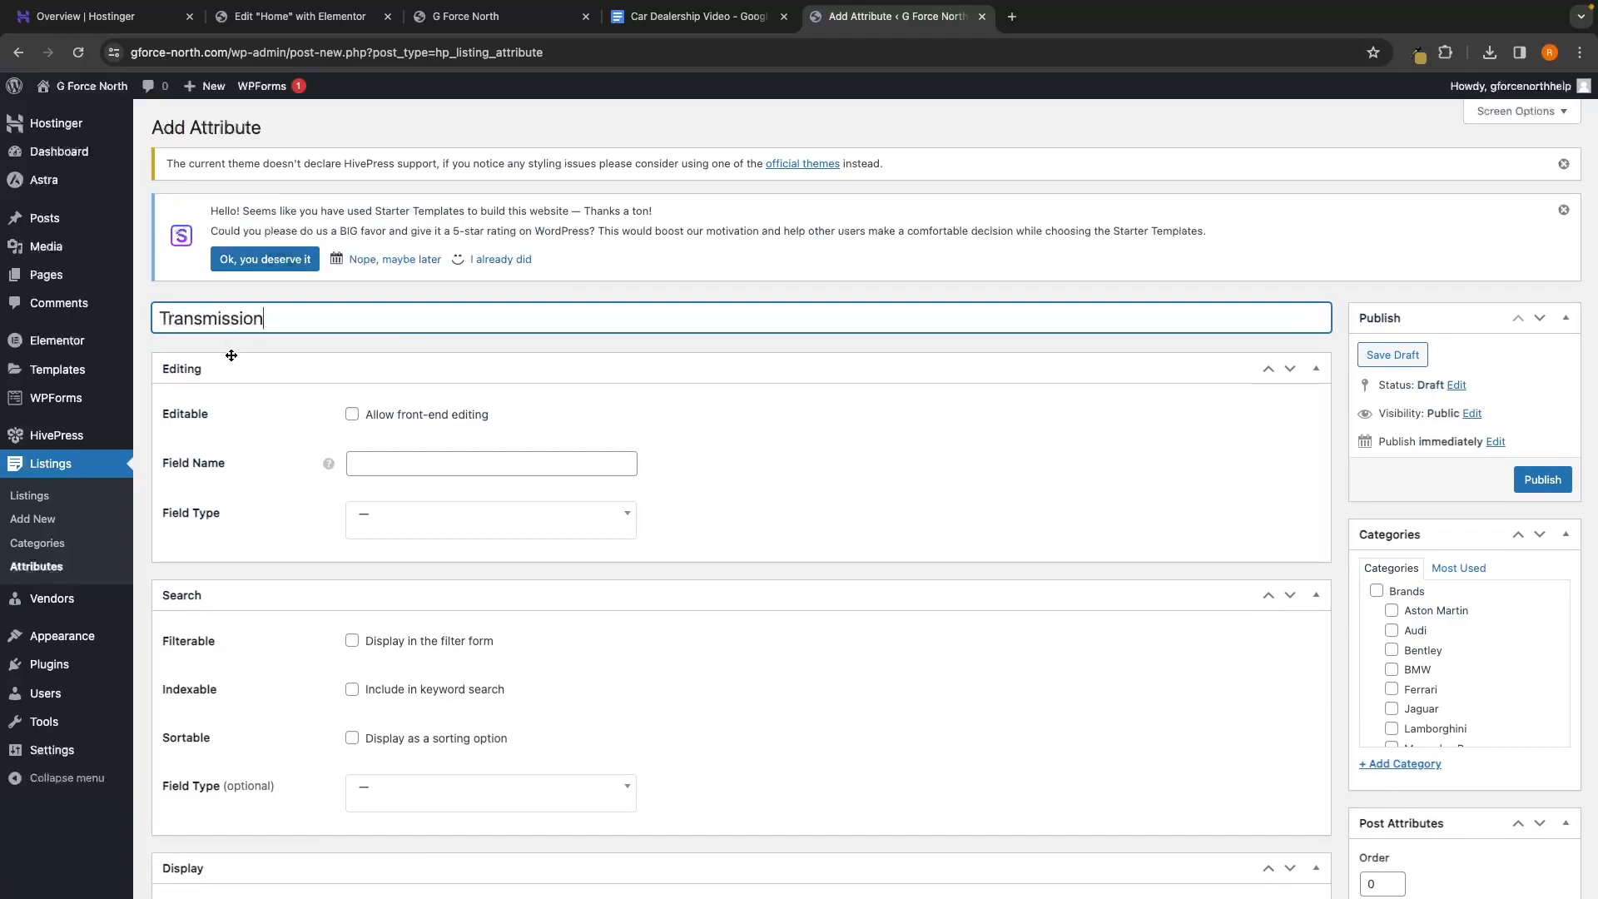
click(226, 358)
click(252, 365)
click(387, 461)
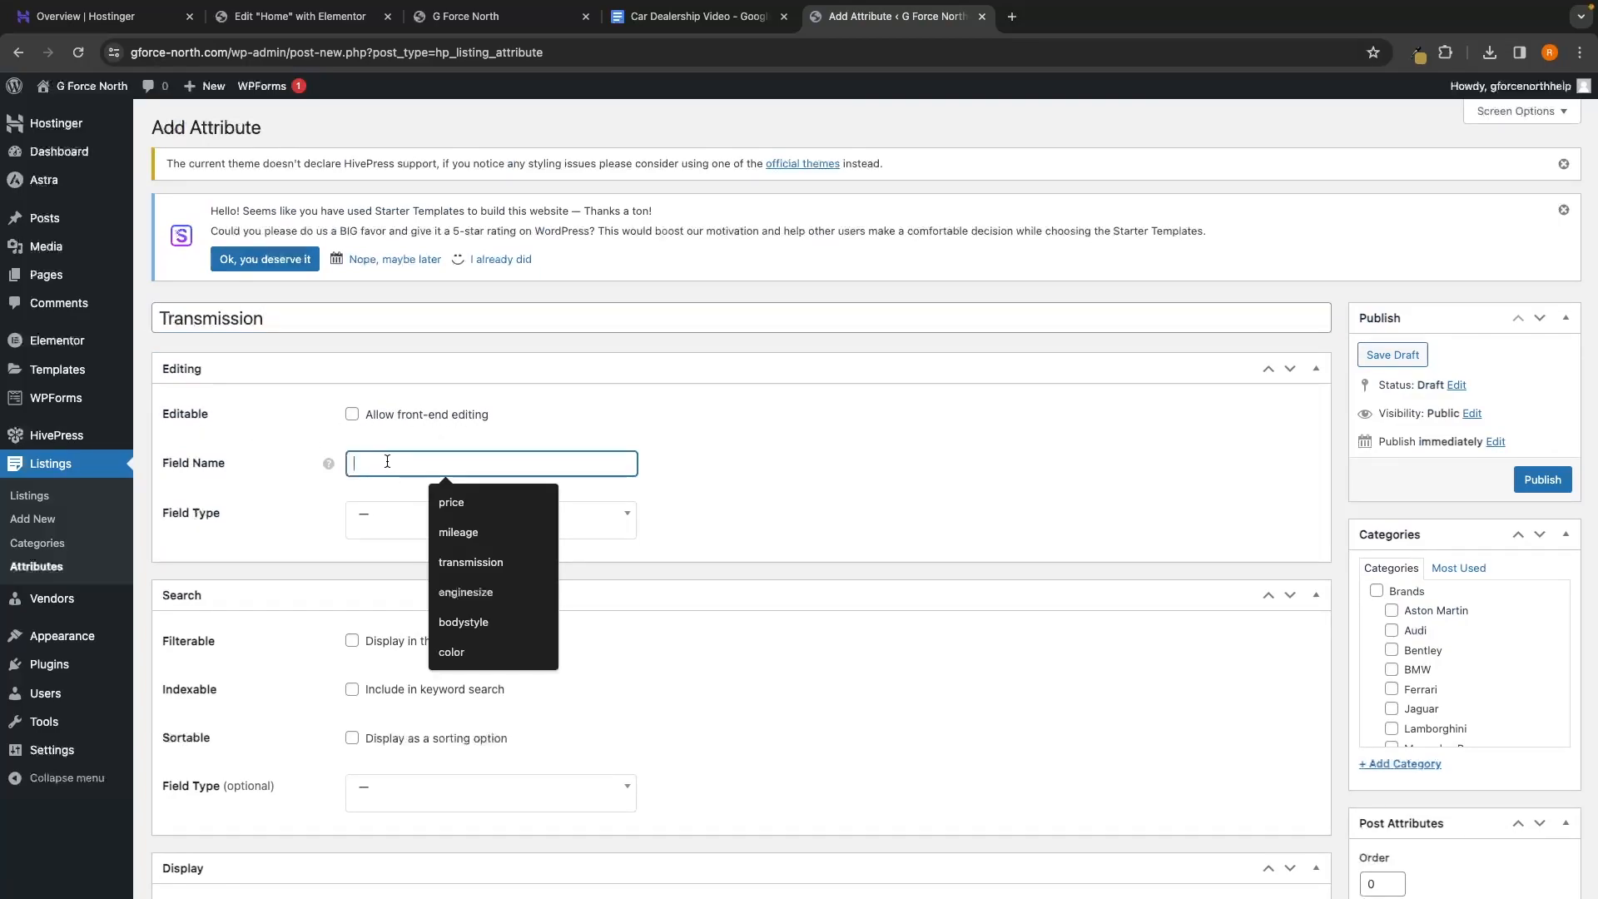
text(tr)
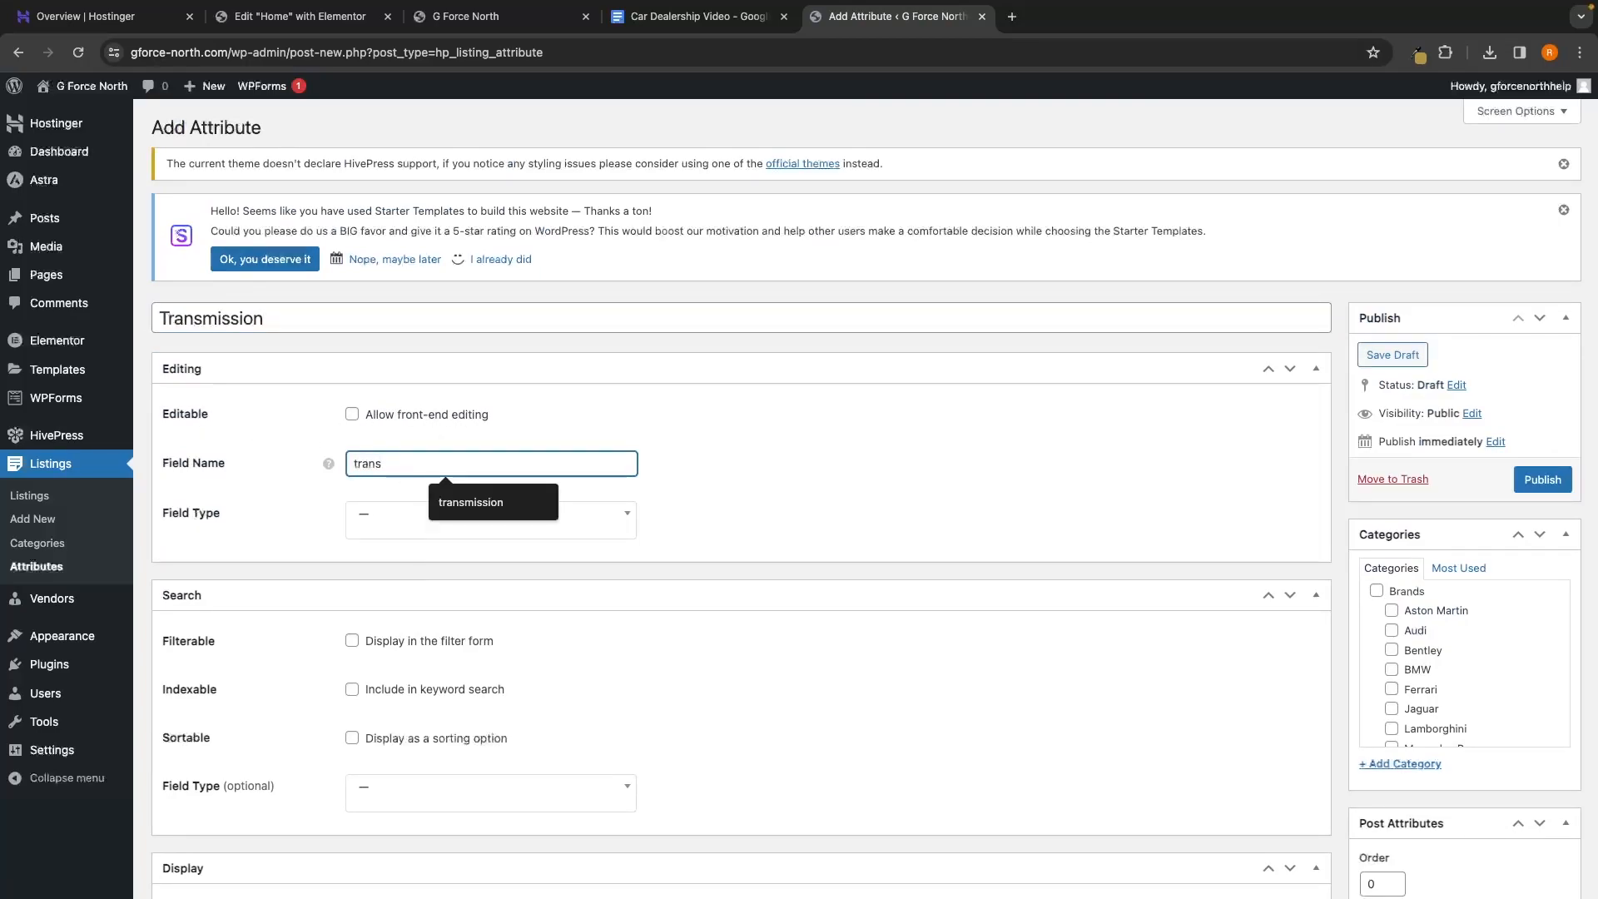
text(ion)
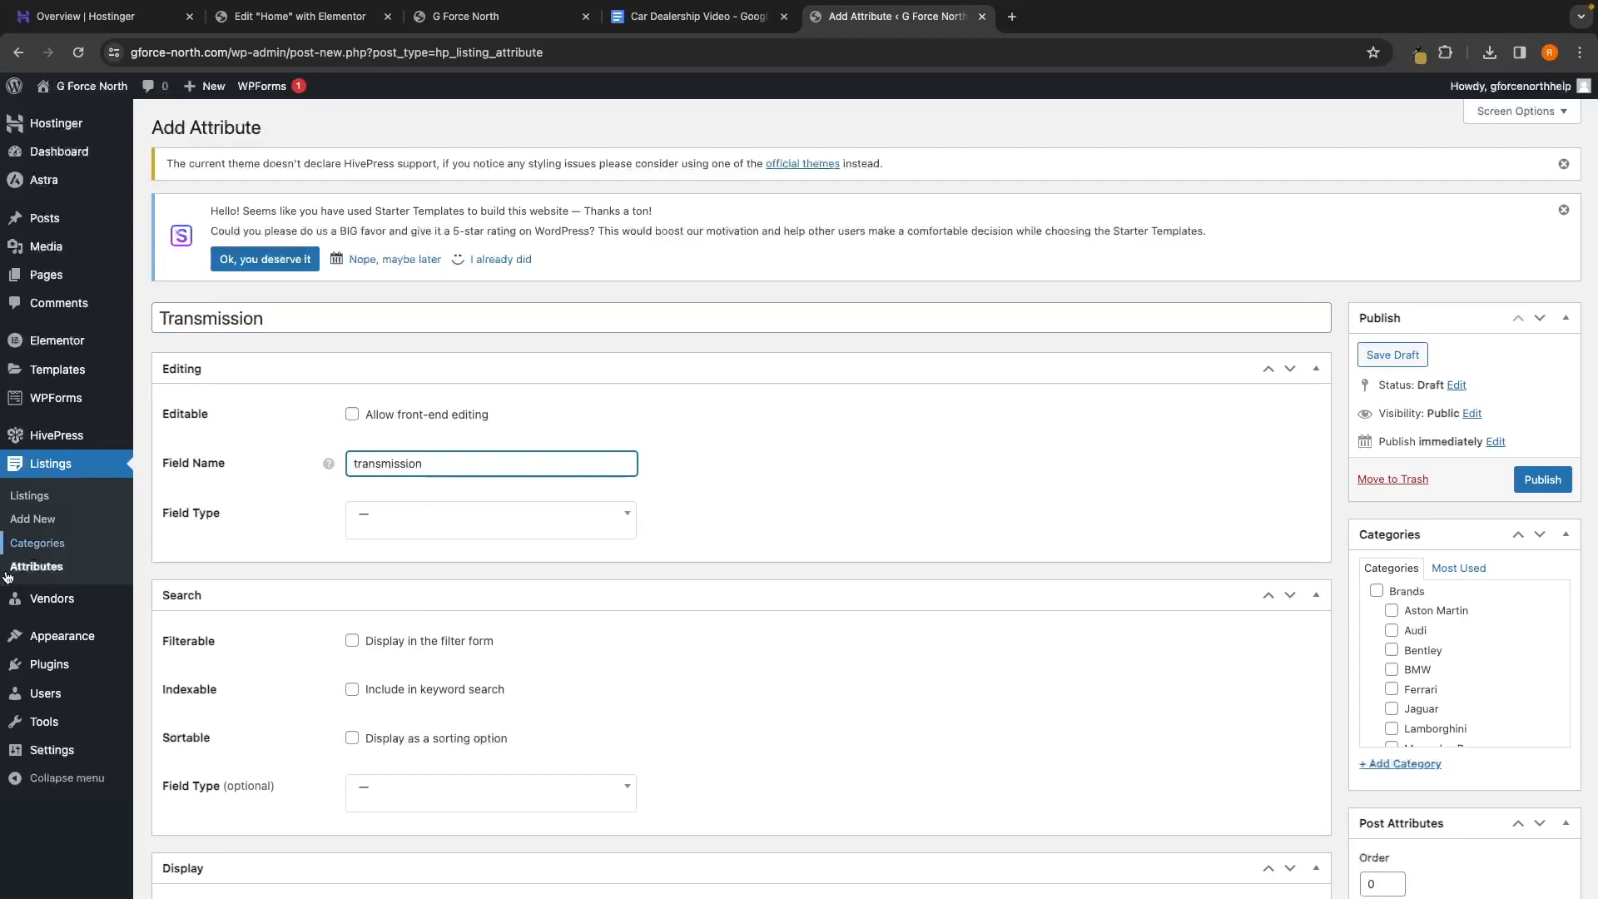
Make Transmission a Text field that is filterable and indexable
click(435, 520)
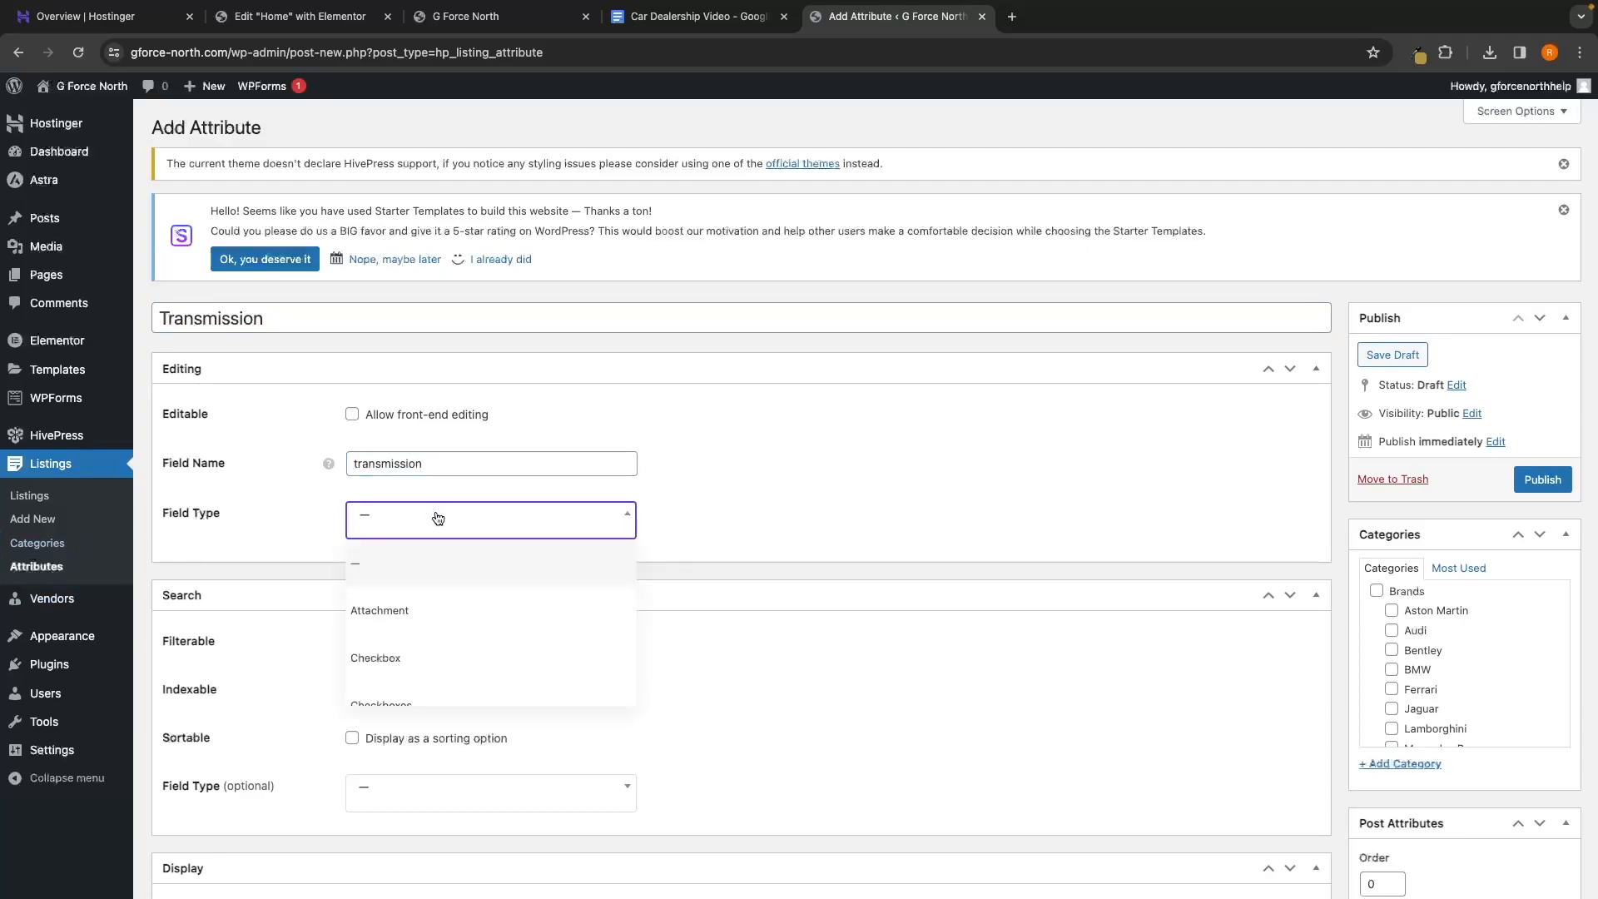
scroll(435, 607, down, 5)
scroll(436, 606, down, 2)
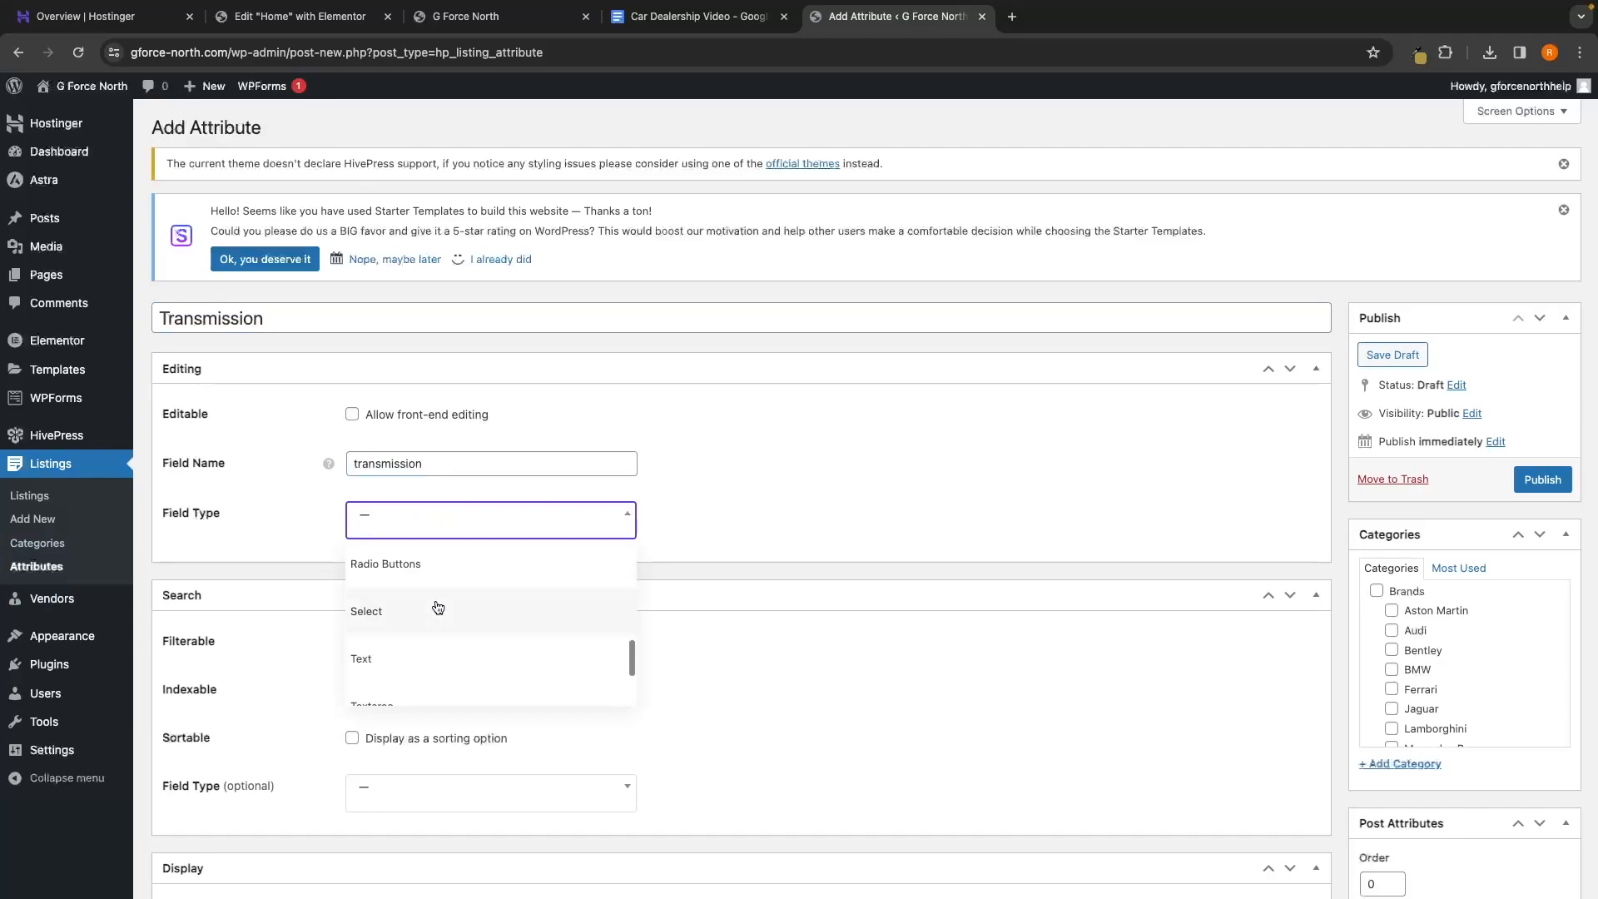
click(408, 648)
scroll(799, 595, down, 3)
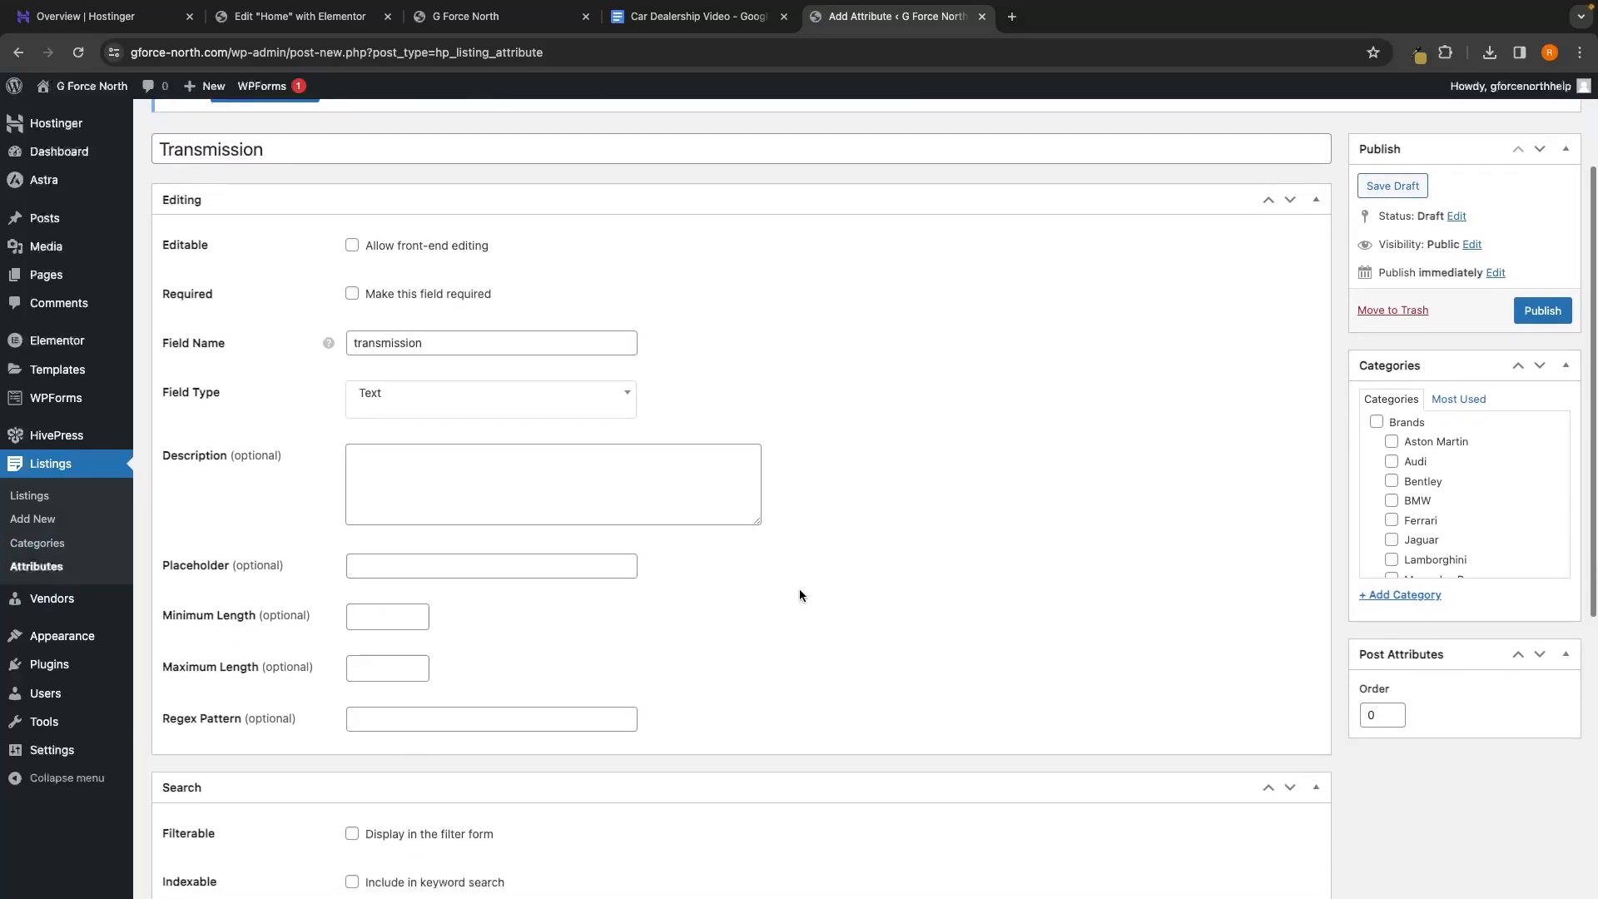
scroll(833, 574, down, 2)
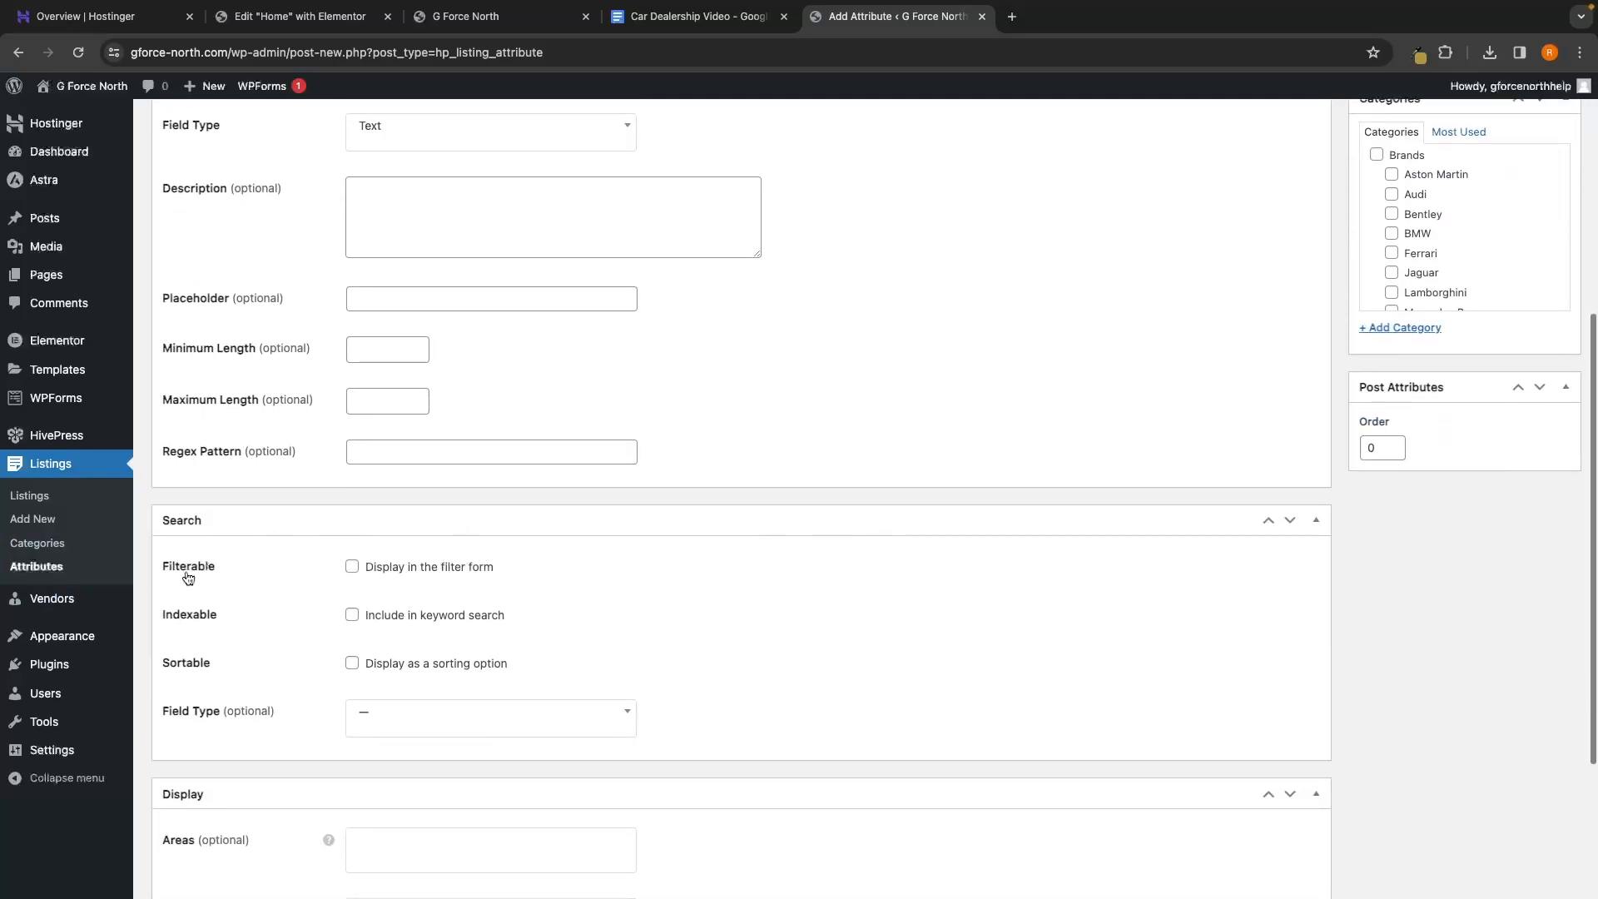
click(352, 567)
click(352, 615)
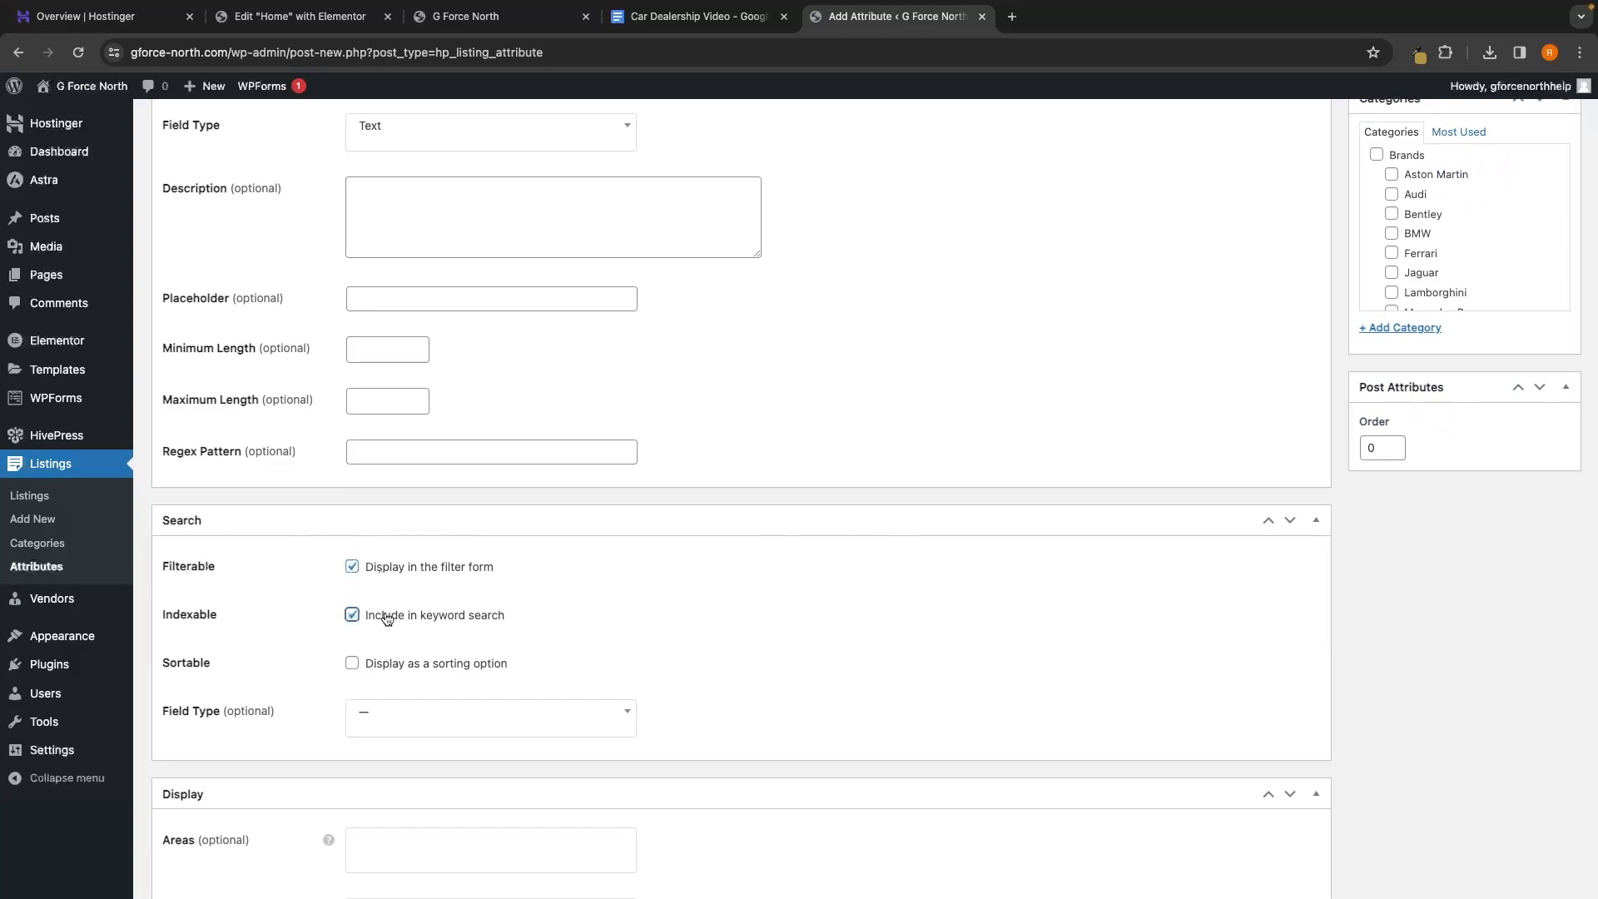
Set Transmission's search field to Checkboxes matching any selected option
scroll(214, 542, down, 1)
scroll(411, 560, down, 1)
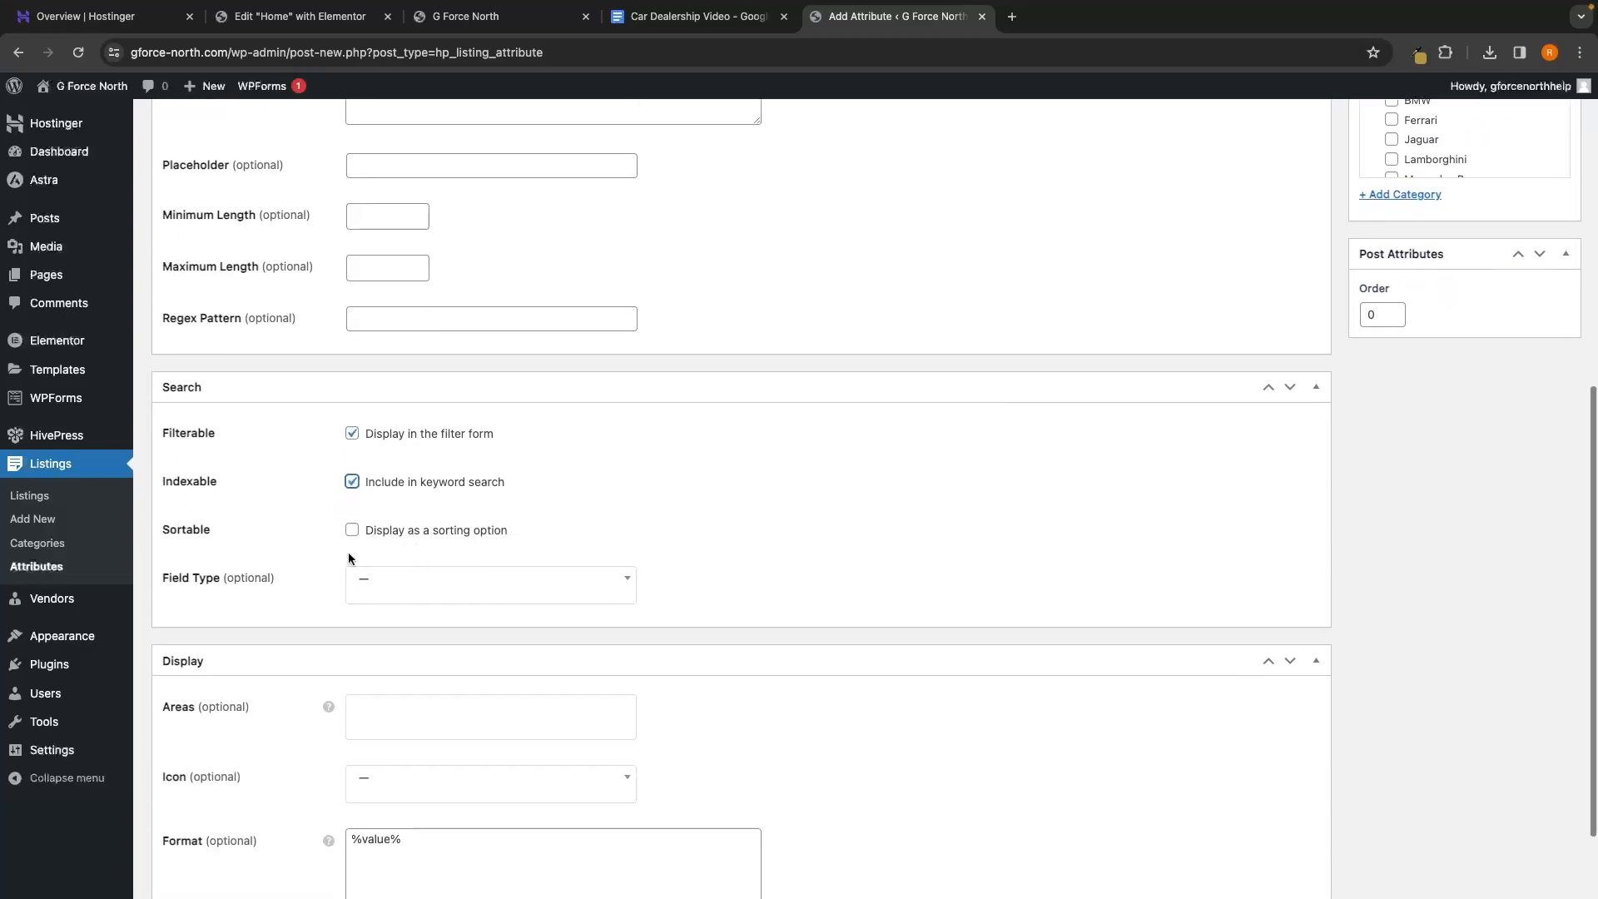
click(383, 582)
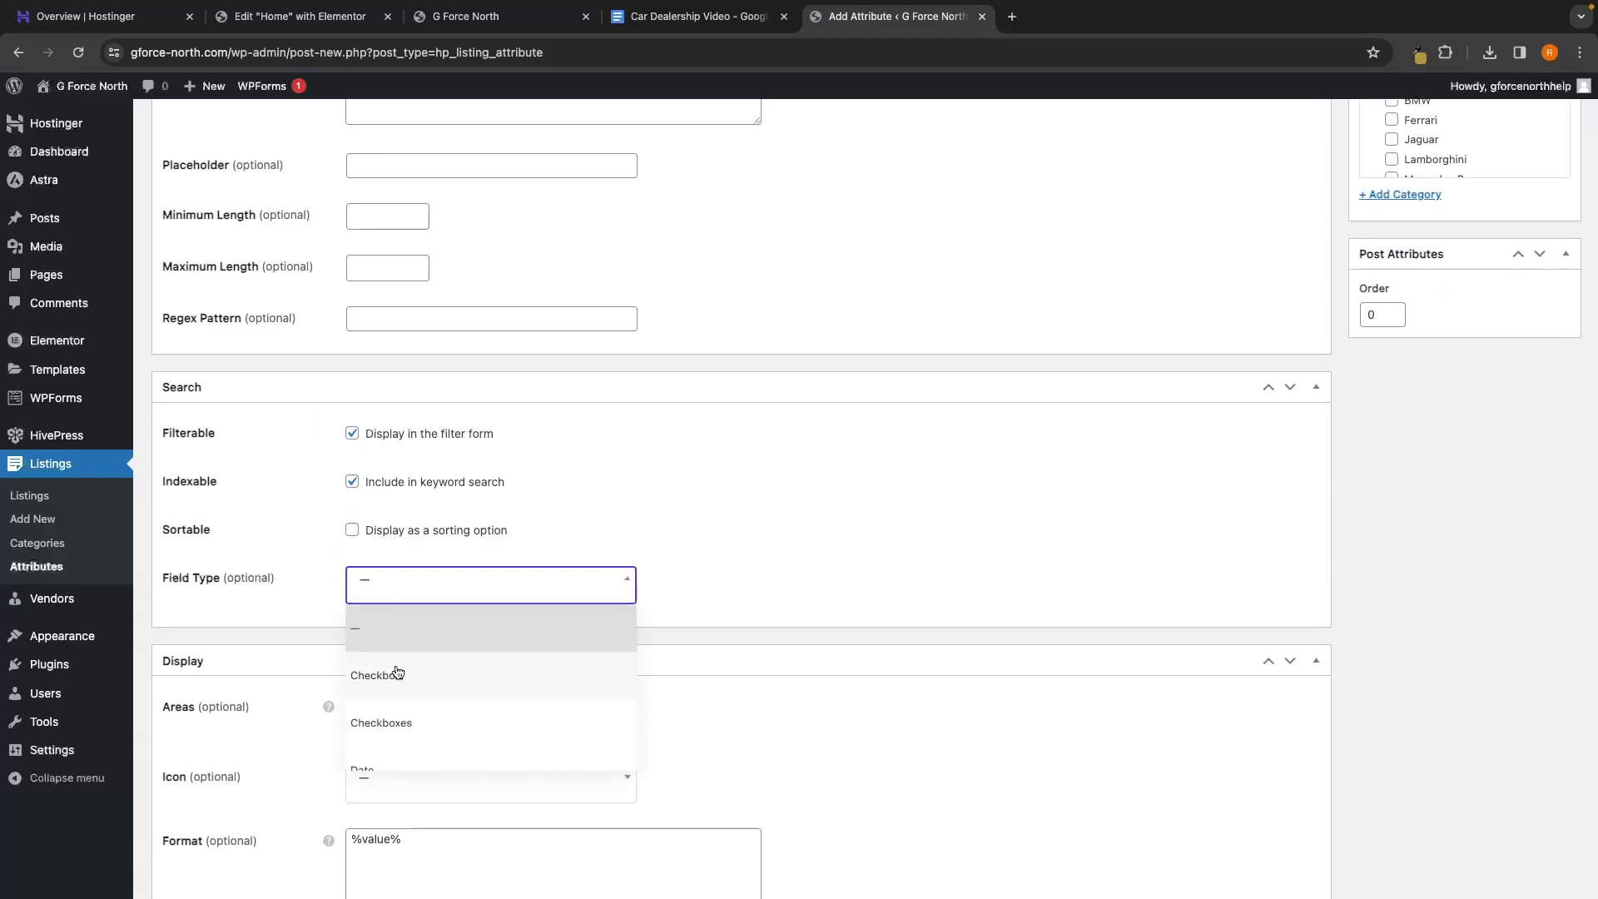
click(393, 724)
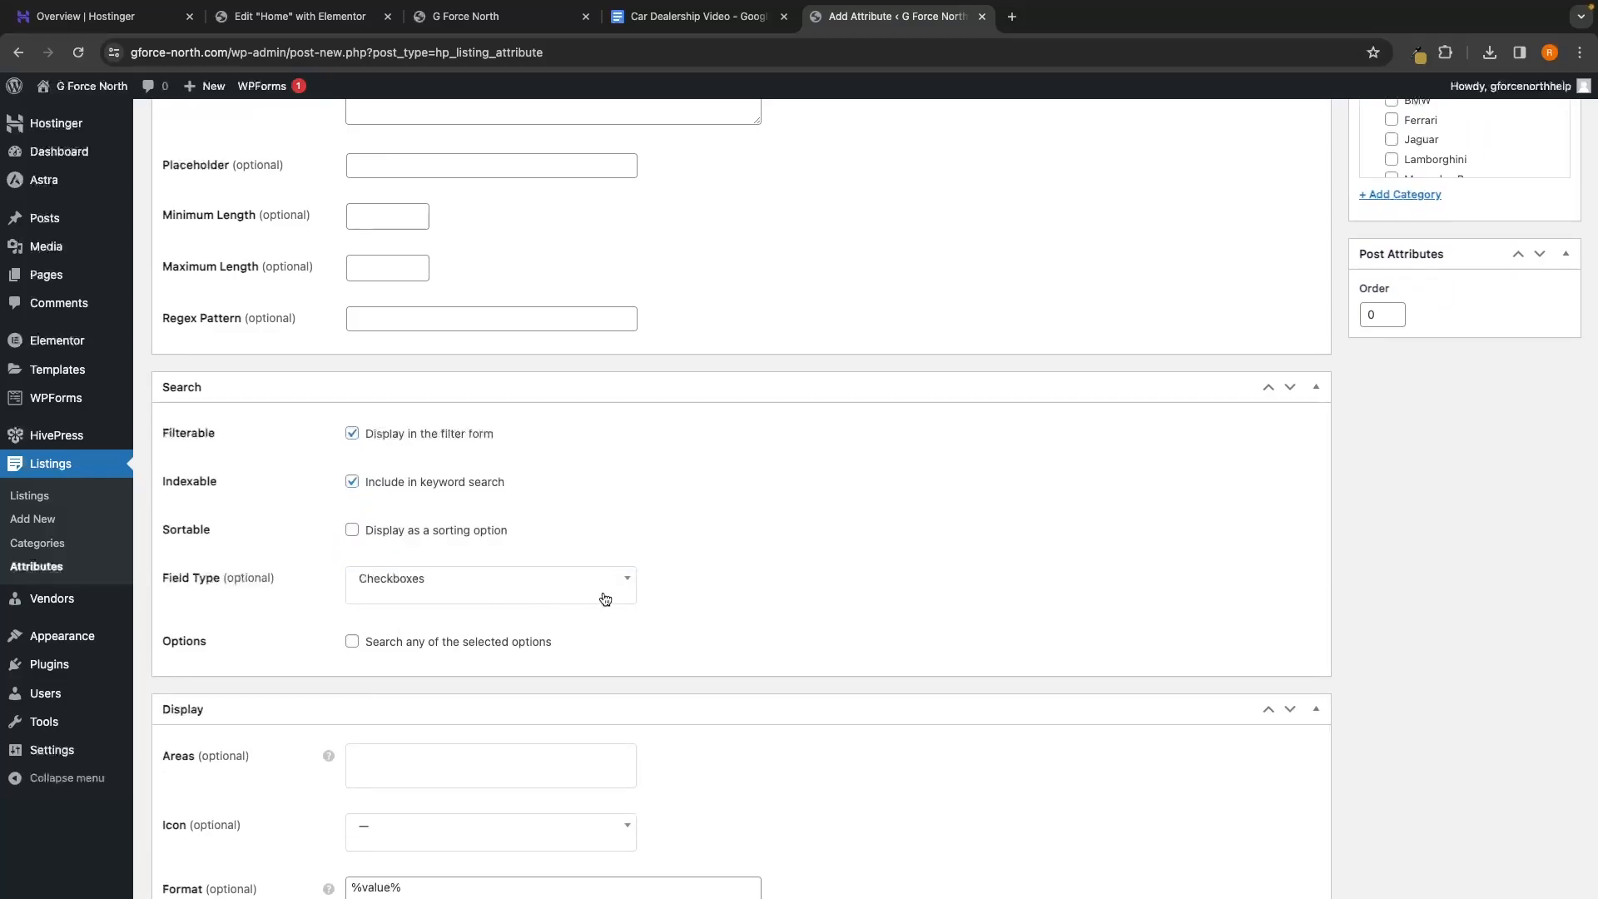
scroll(629, 600, down, 1)
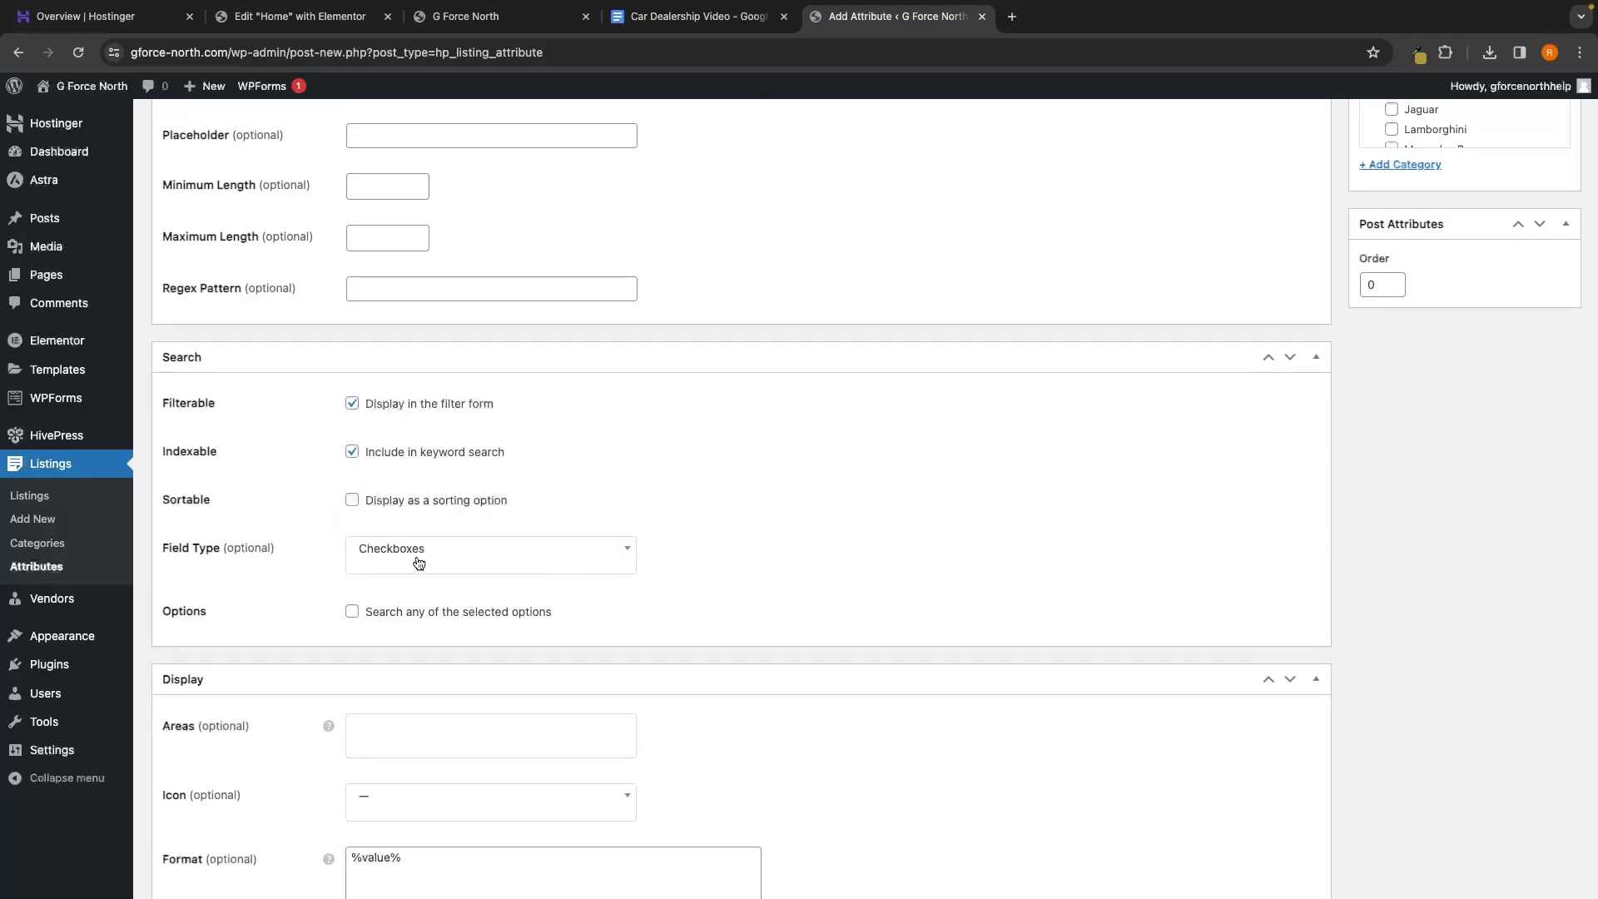
click(373, 617)
Paste '%label% %value%' as the format, publish Transmission and return to Attributes
scroll(597, 612, down, 3)
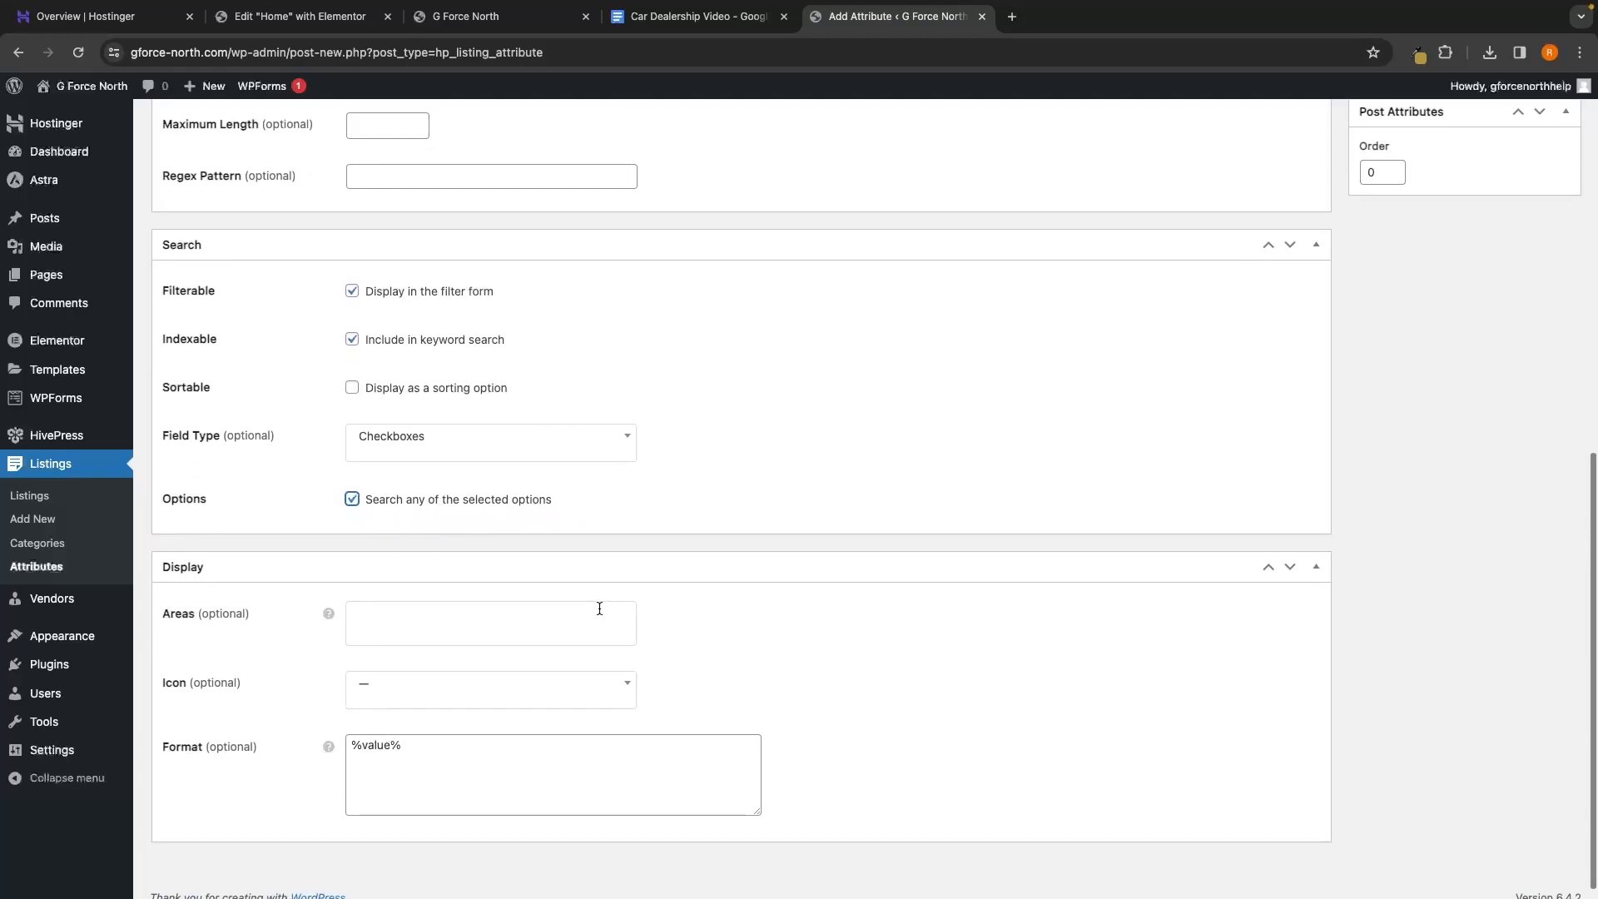
drag(513, 738, 297, 730)
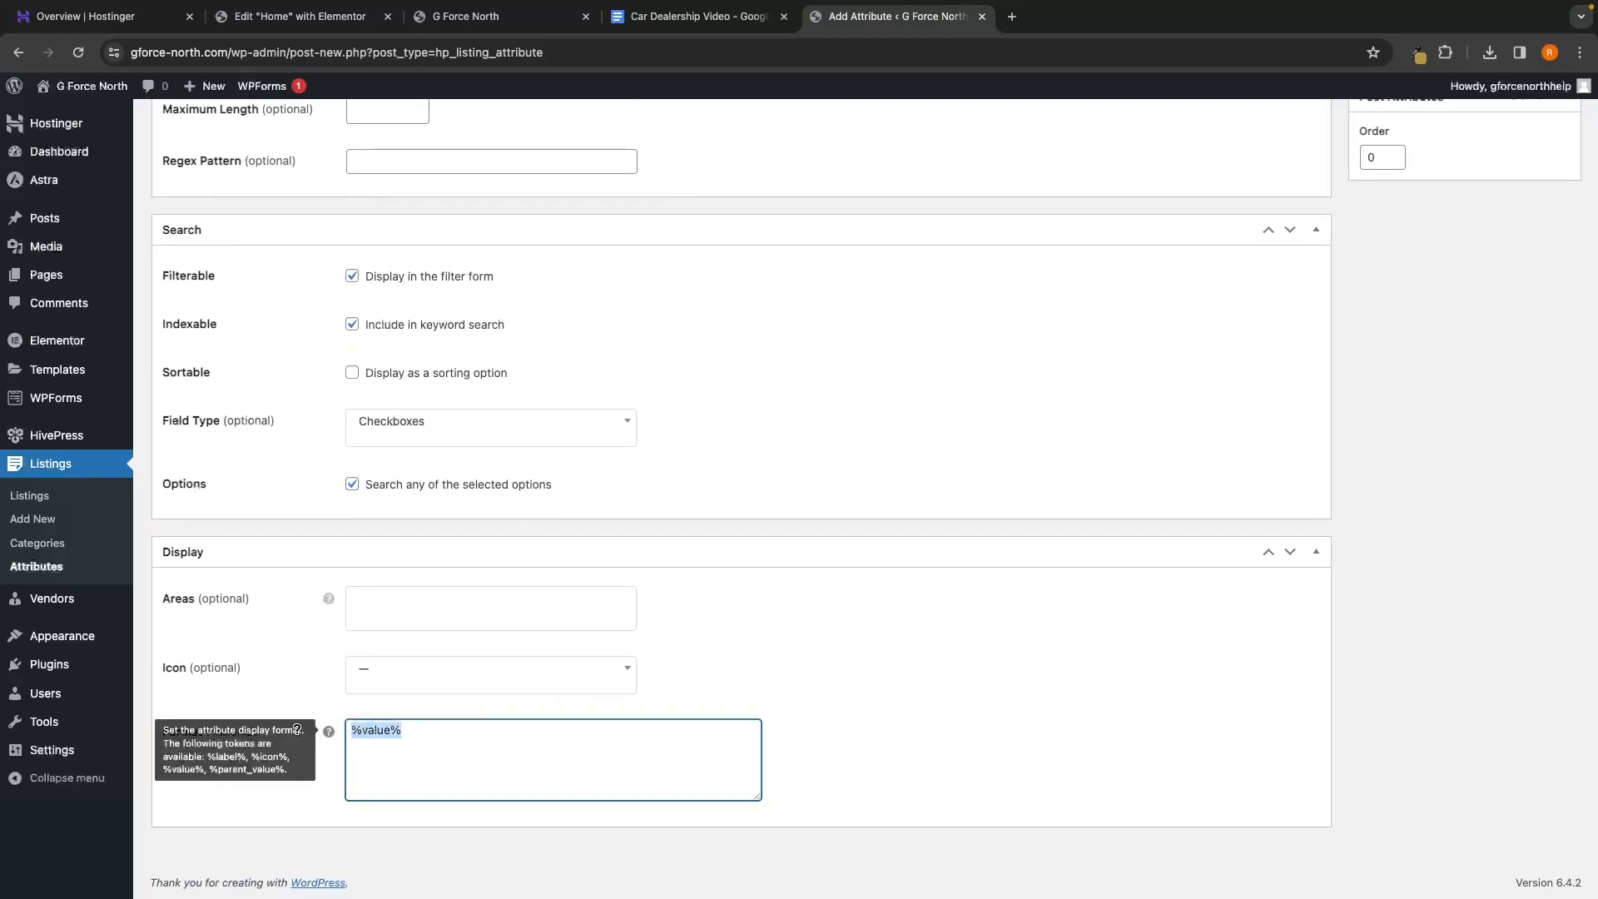
key(BackSpace)
text(%label% %value%)
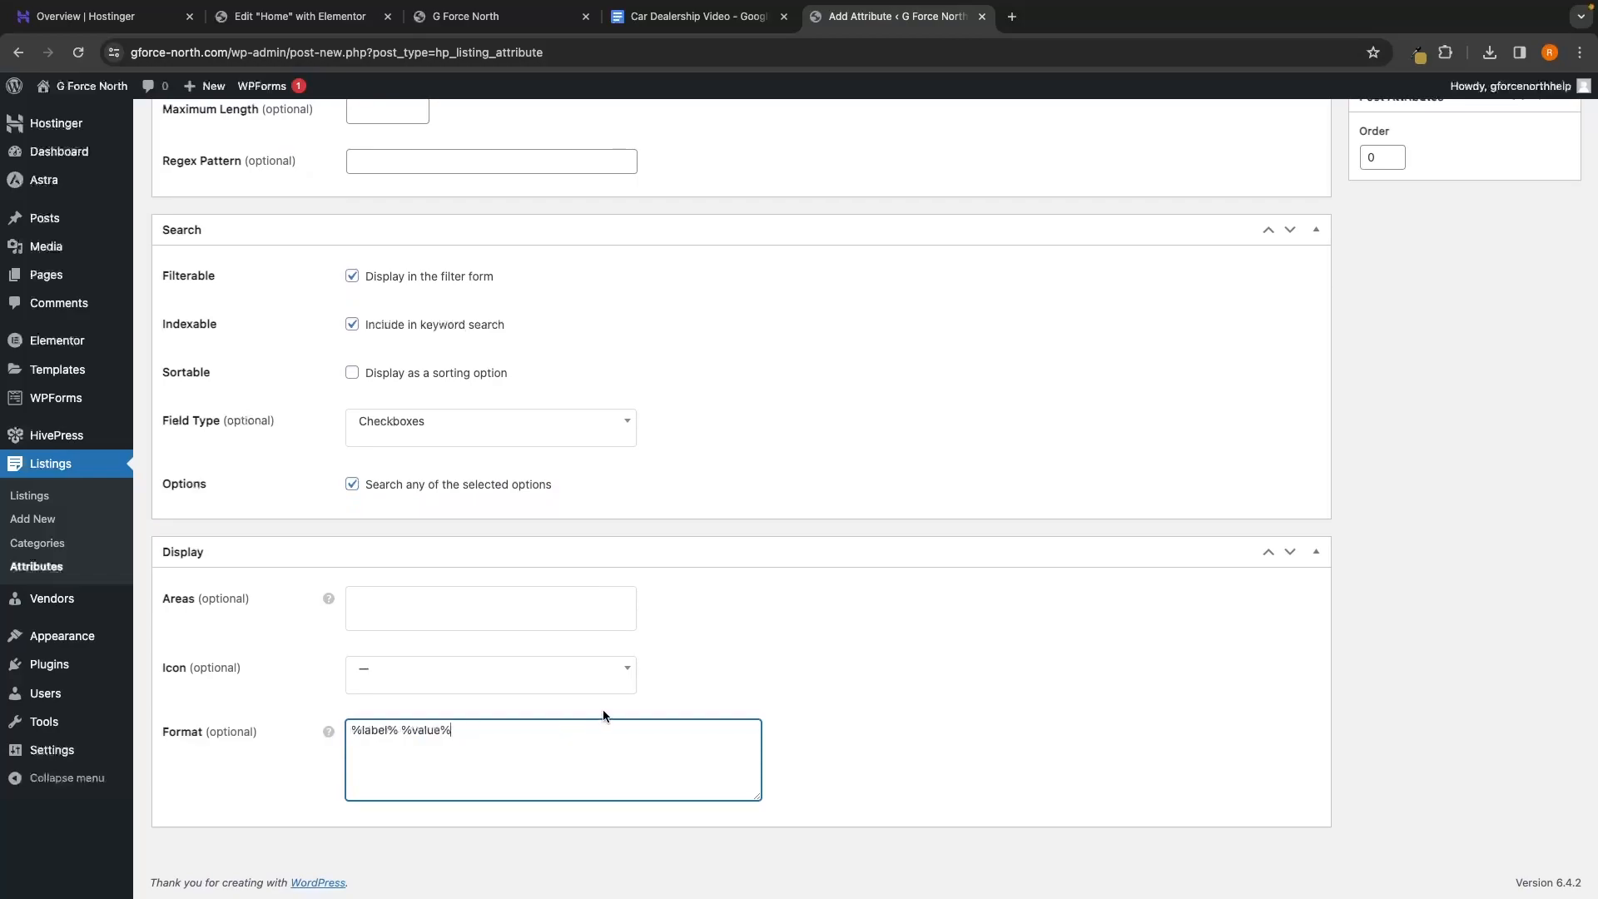
scroll(734, 654, up, 10)
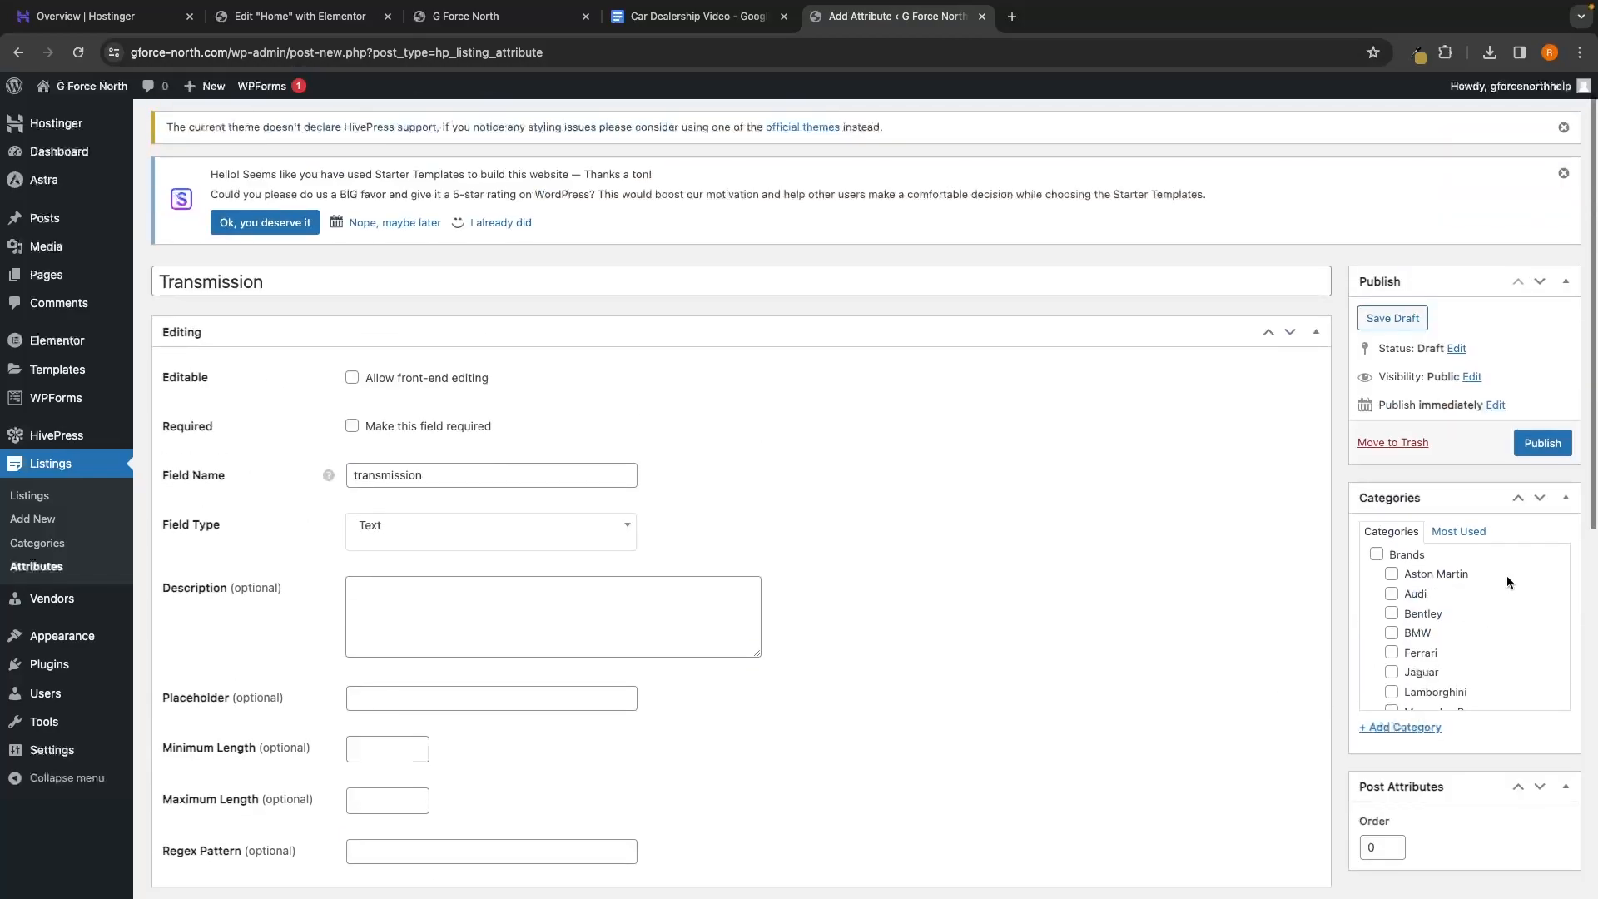
click(1536, 449)
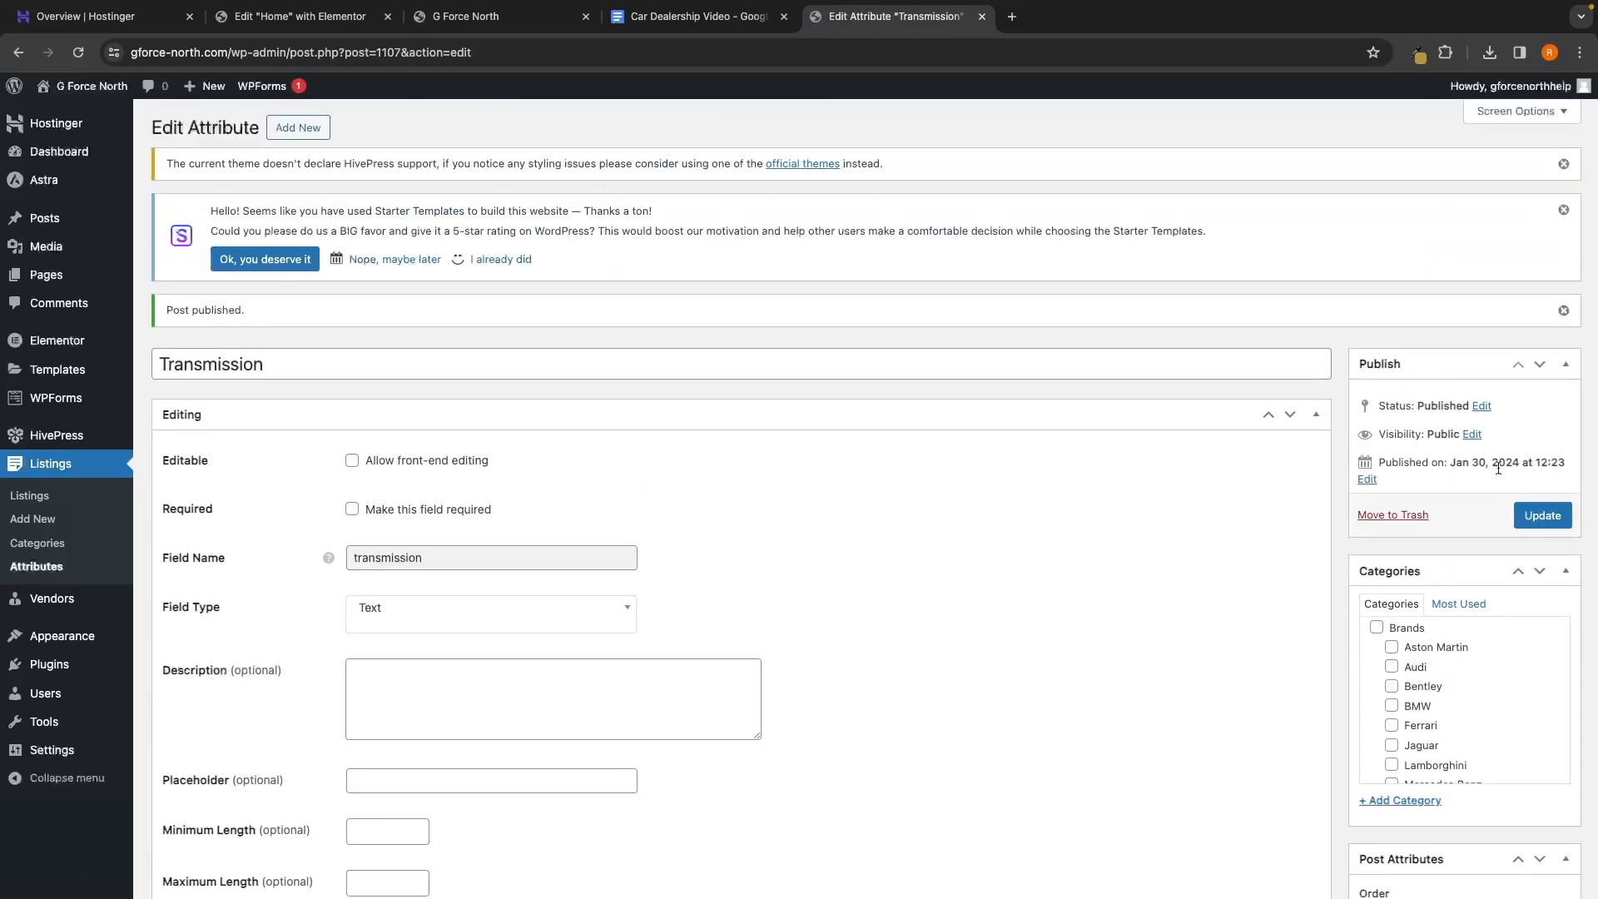
click(41, 566)
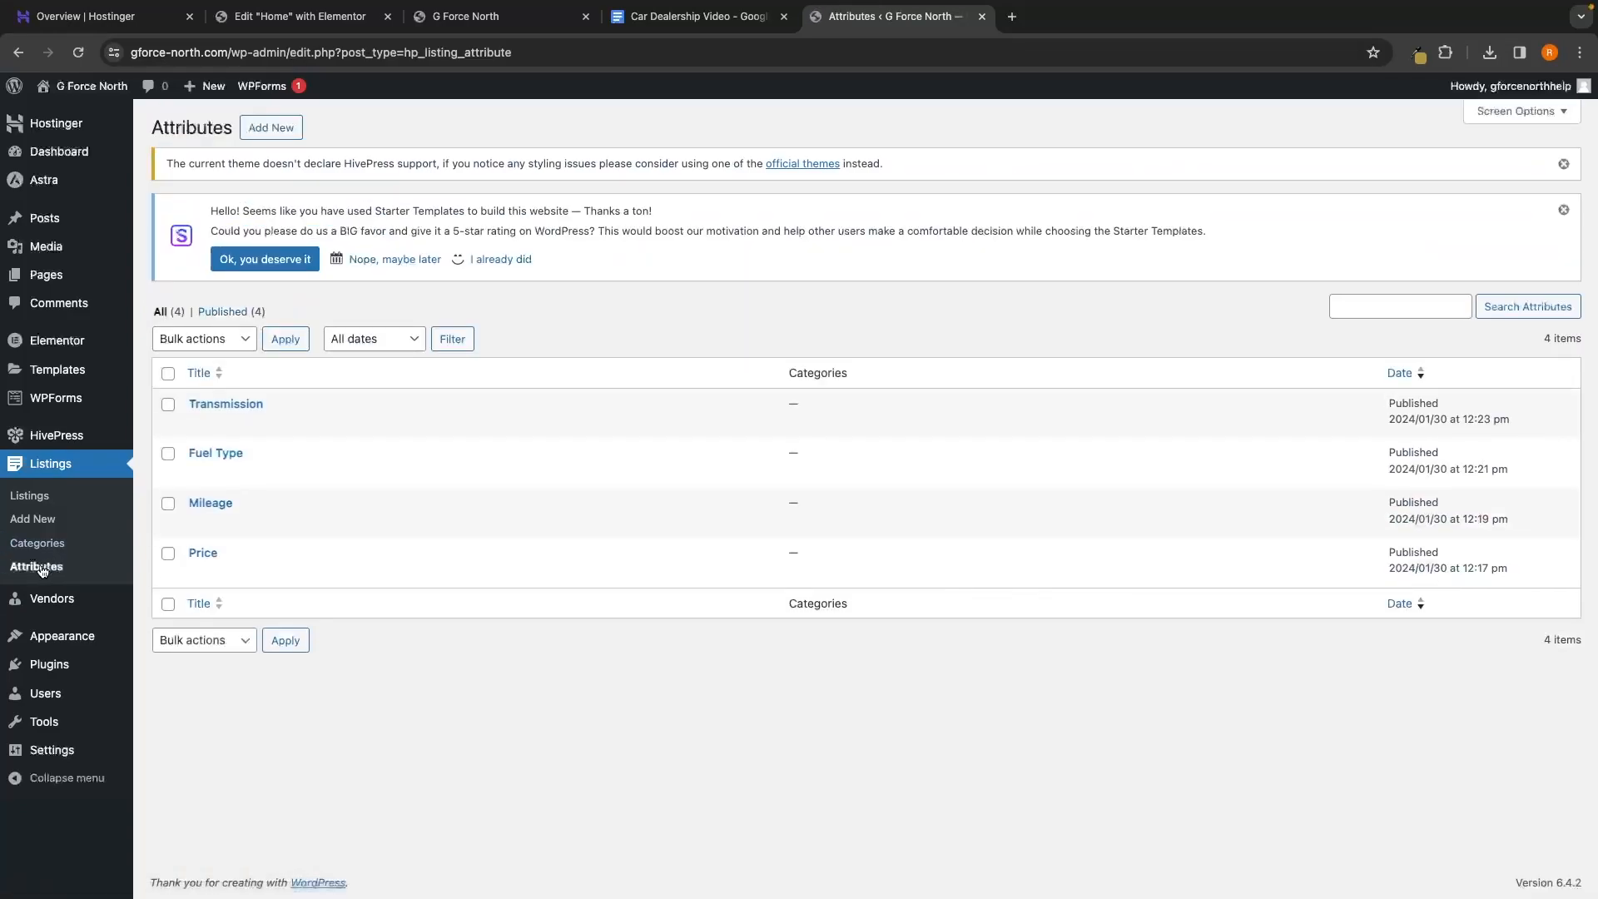
Make Fuel Type searches match any selected option, update it, and go back to Attributes
click(217, 456)
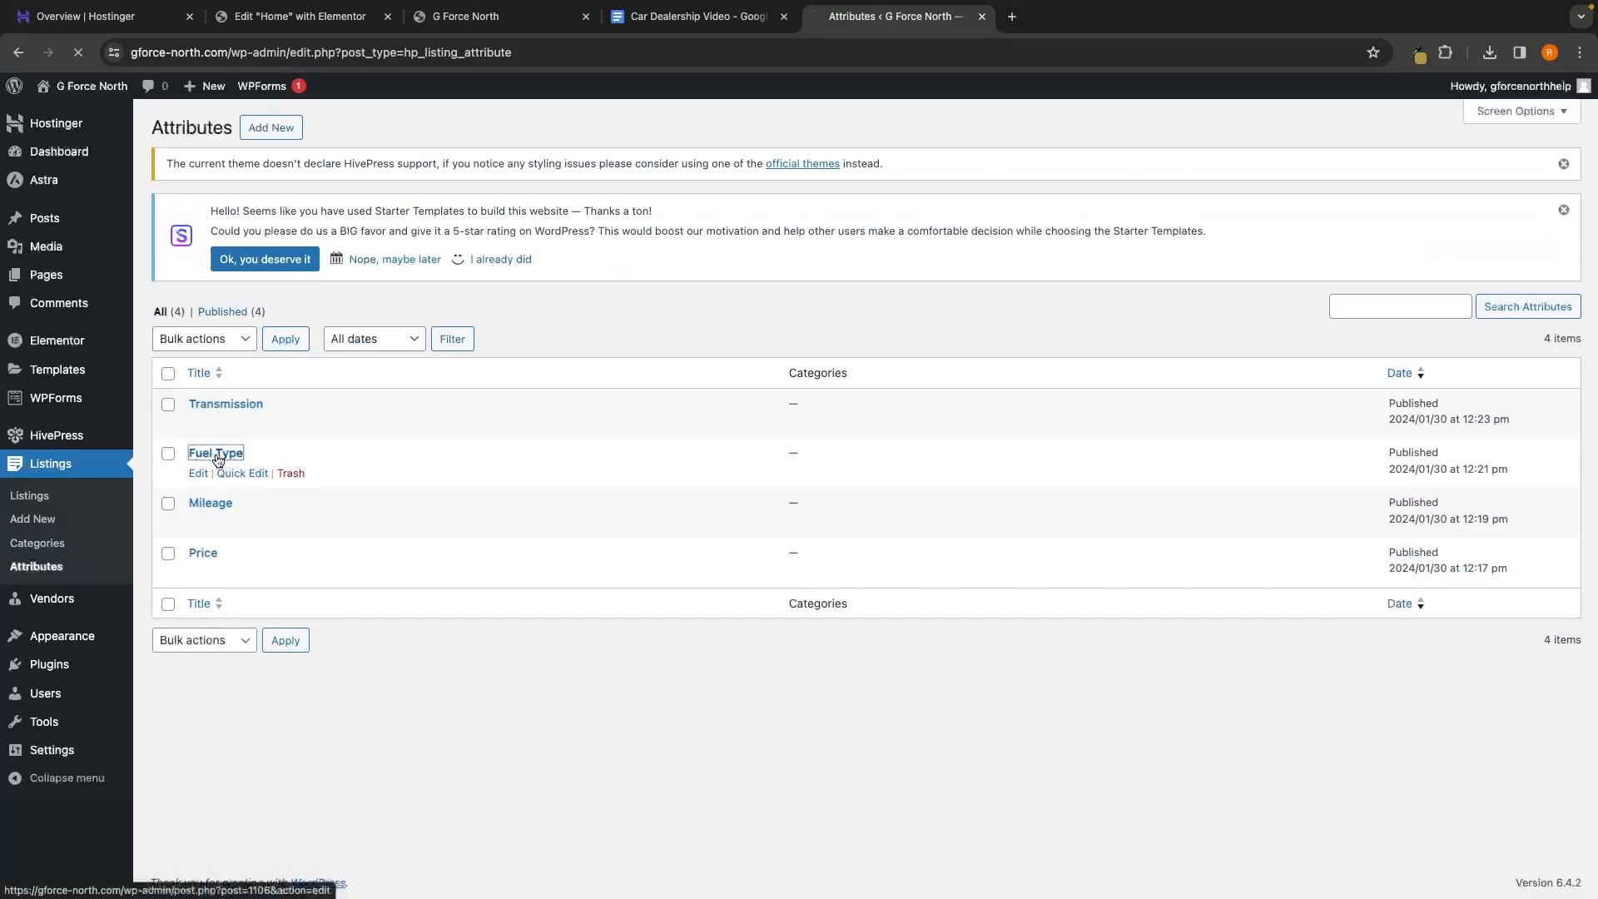
scroll(520, 516, down, 8)
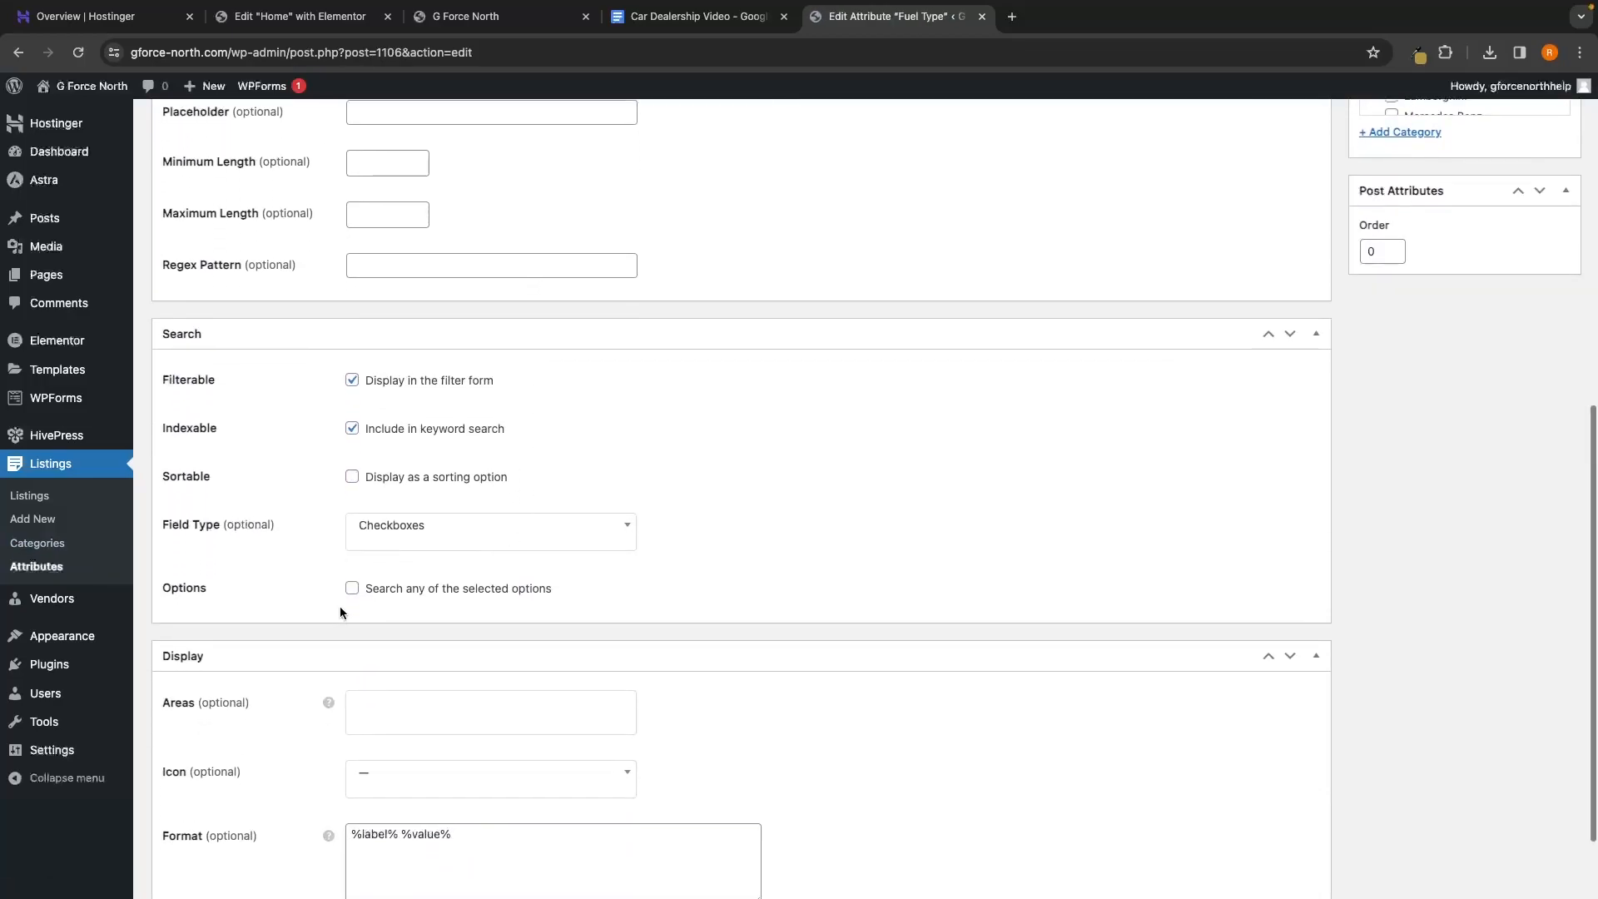
click(352, 589)
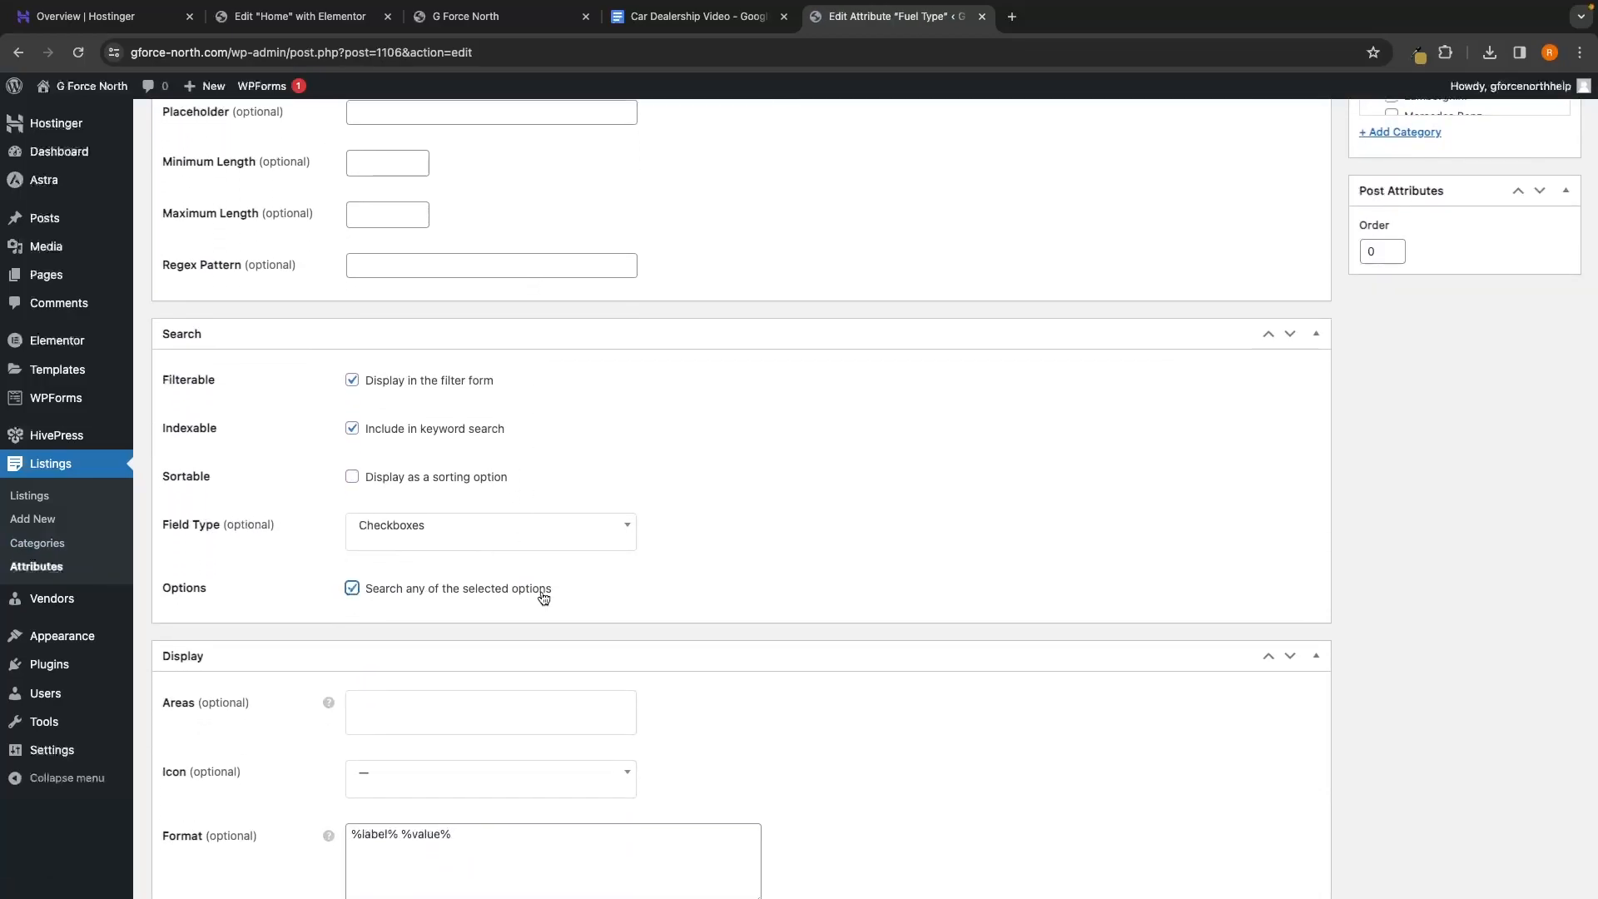
scroll(566, 604, up, 7)
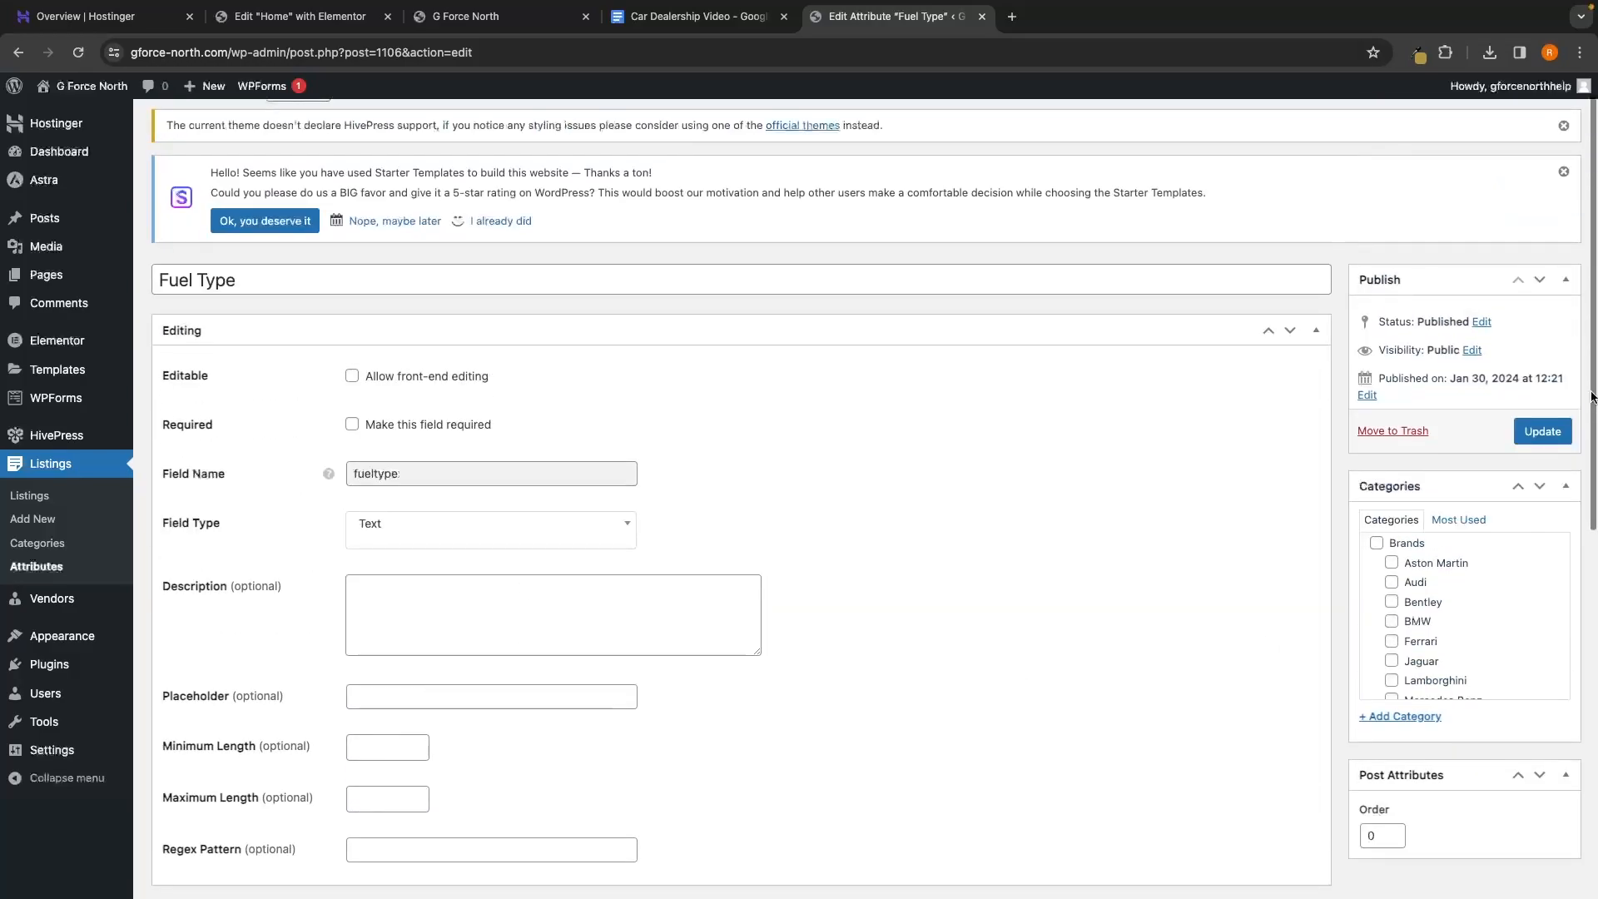
click(1540, 429)
click(27, 563)
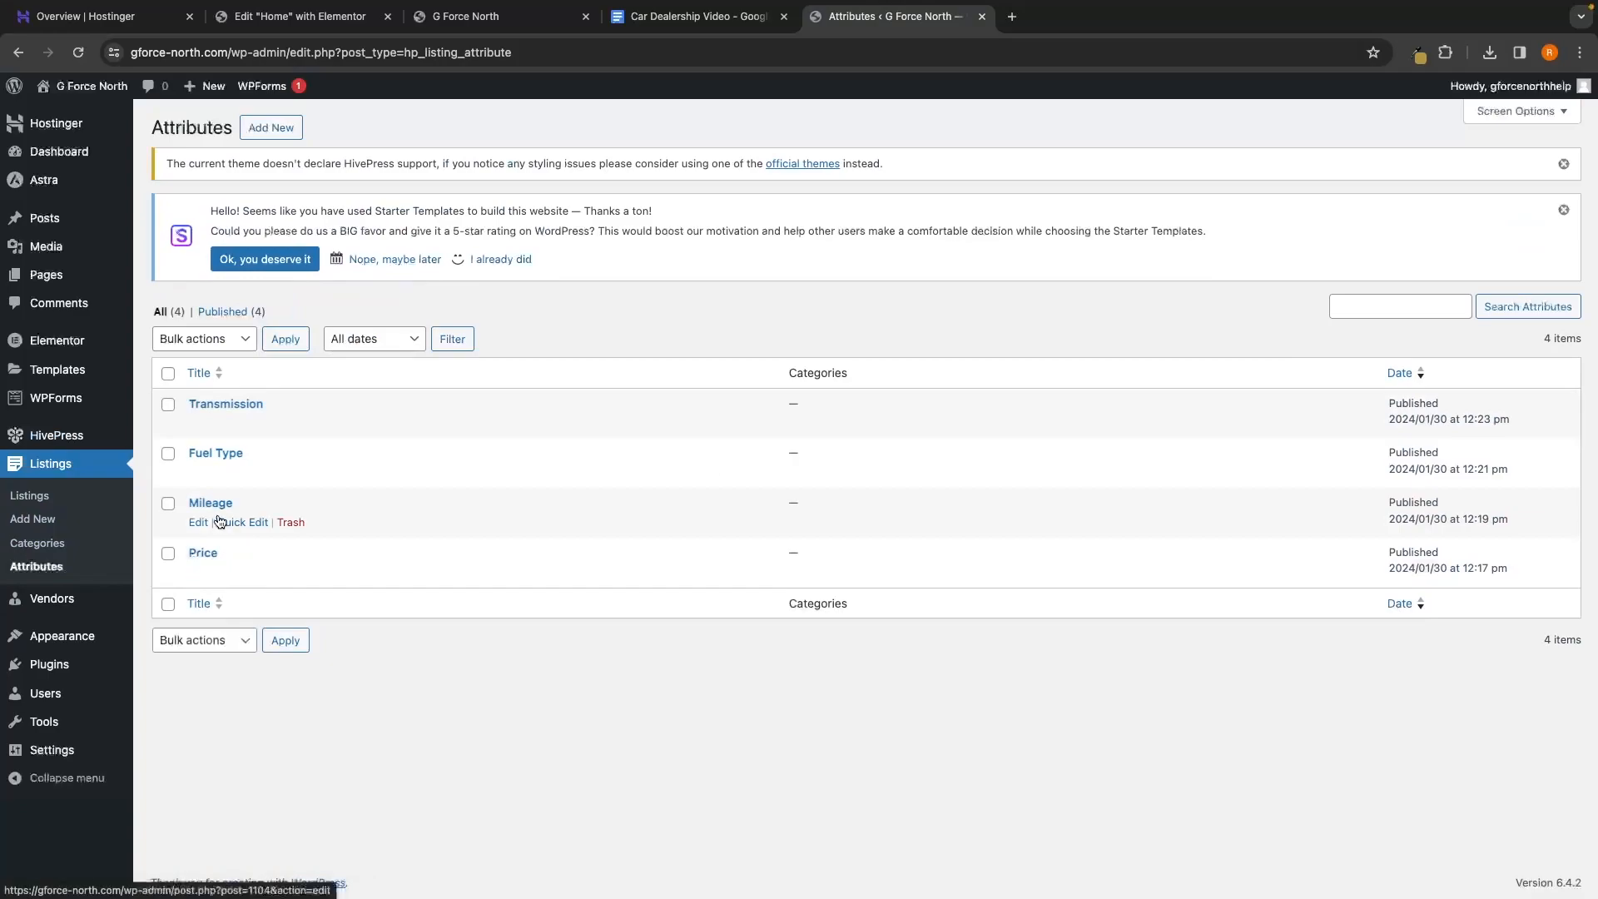
Start a new attribute titled 'Color' with field name color and Text field type
click(279, 129)
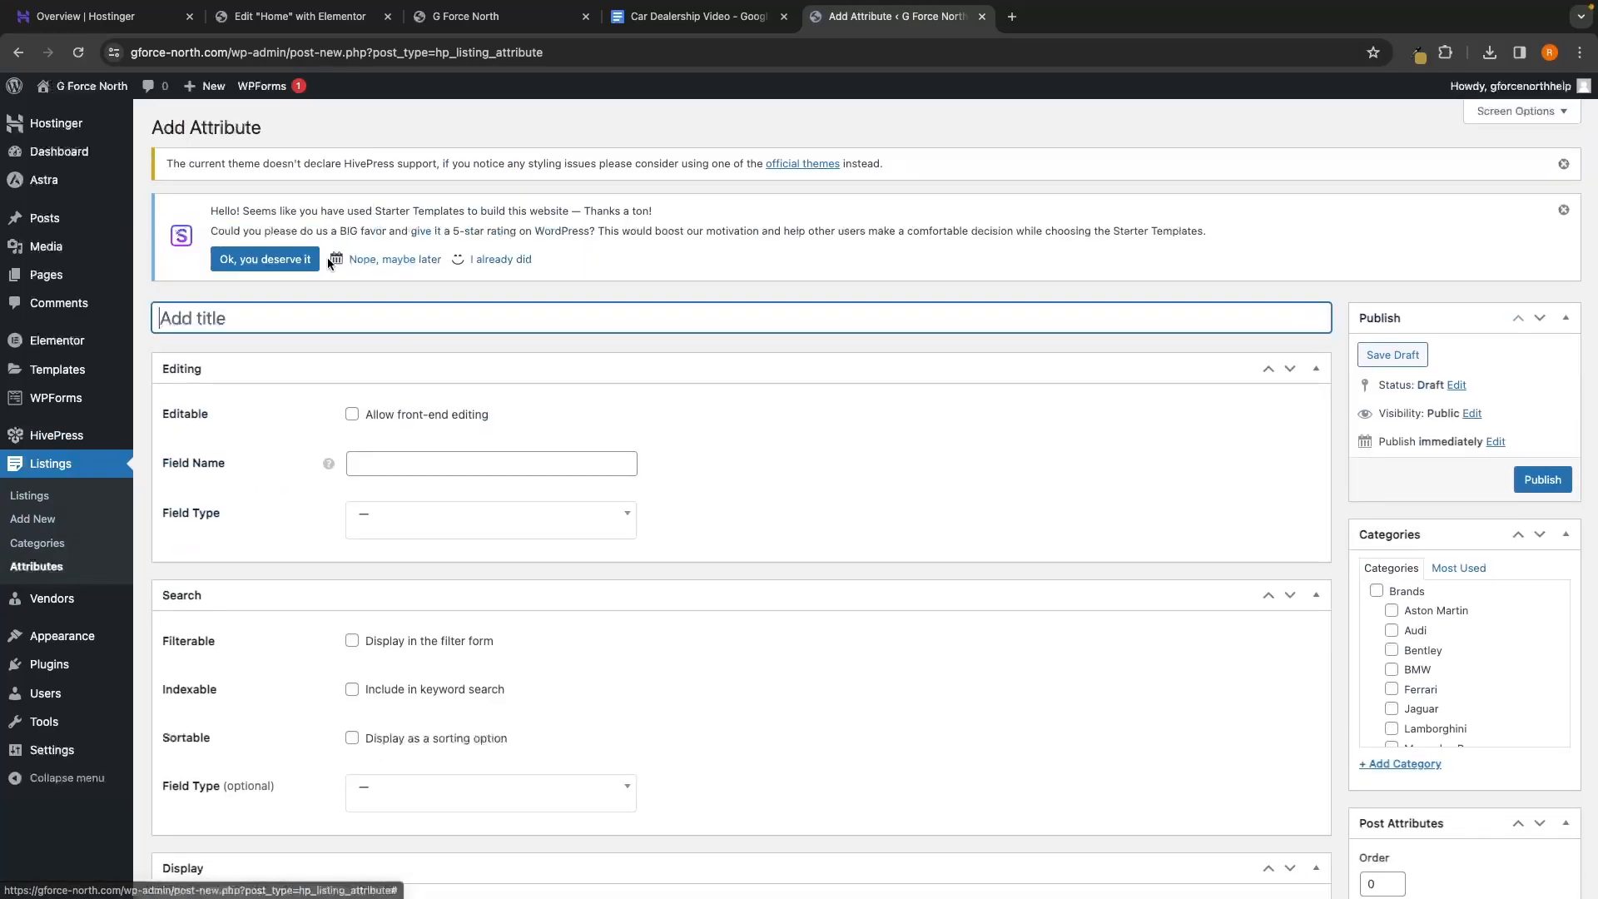
text(Color)
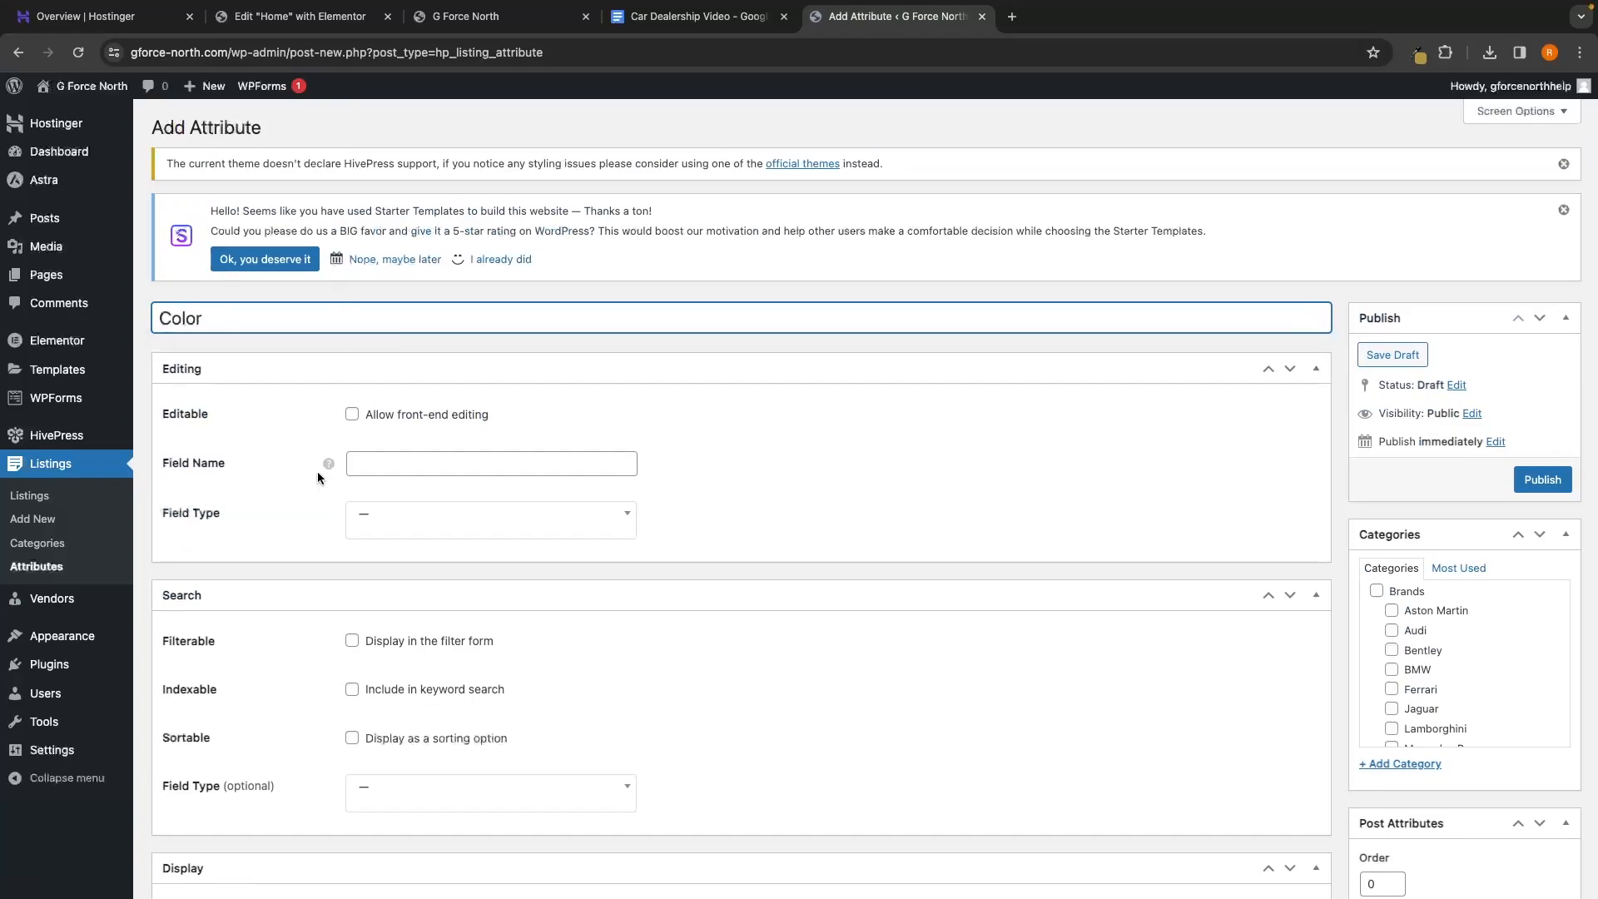
click(391, 464)
text(color)
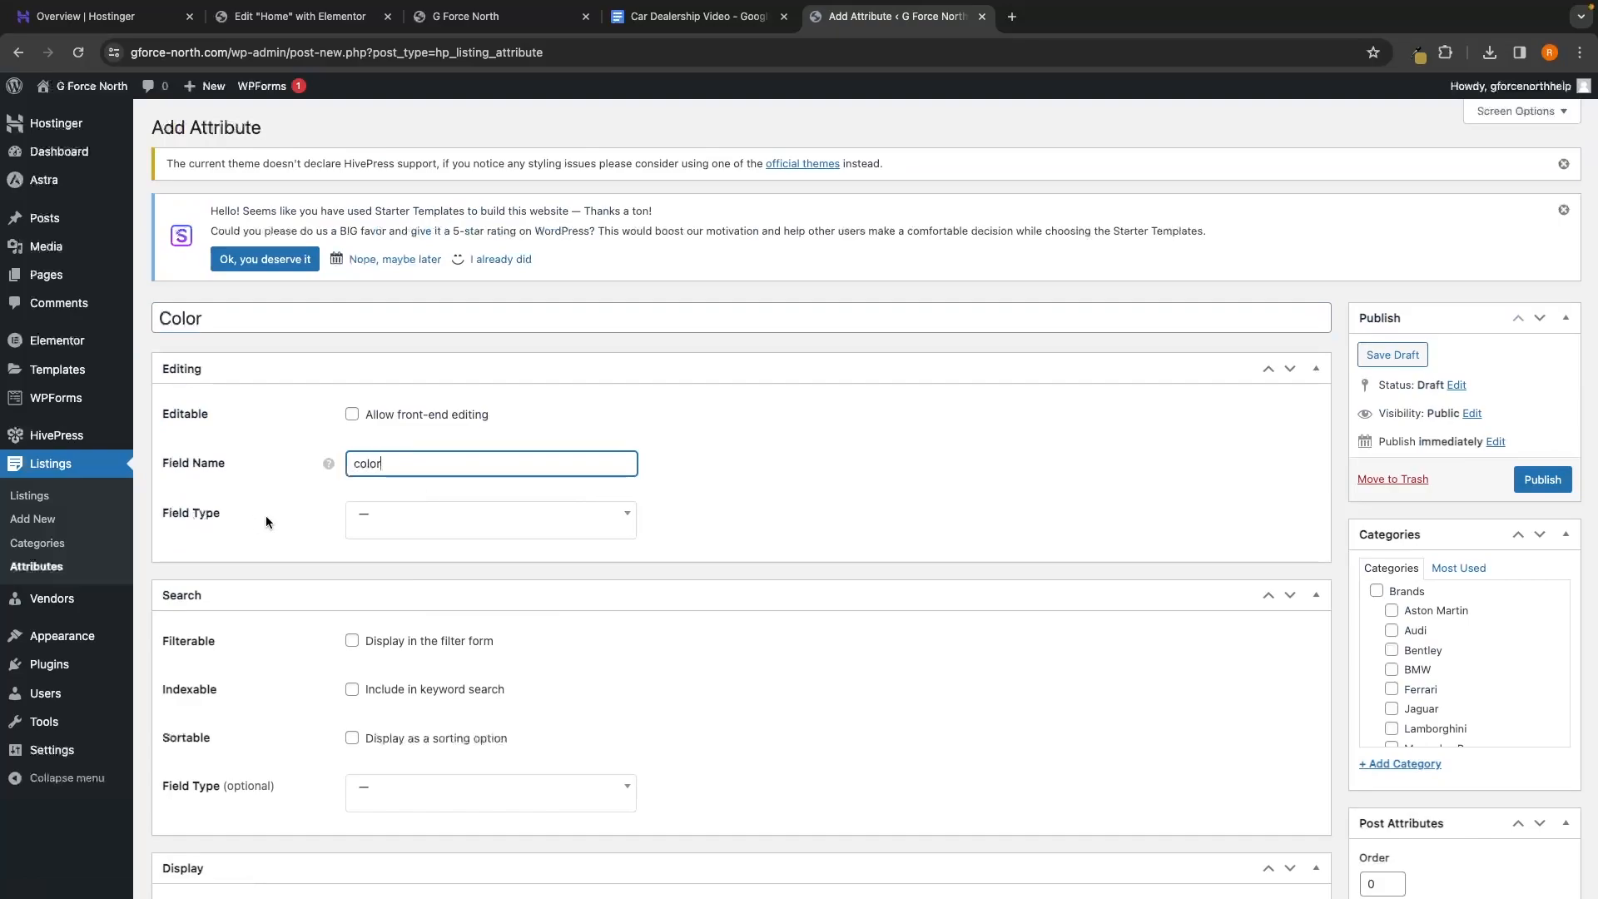
click(403, 521)
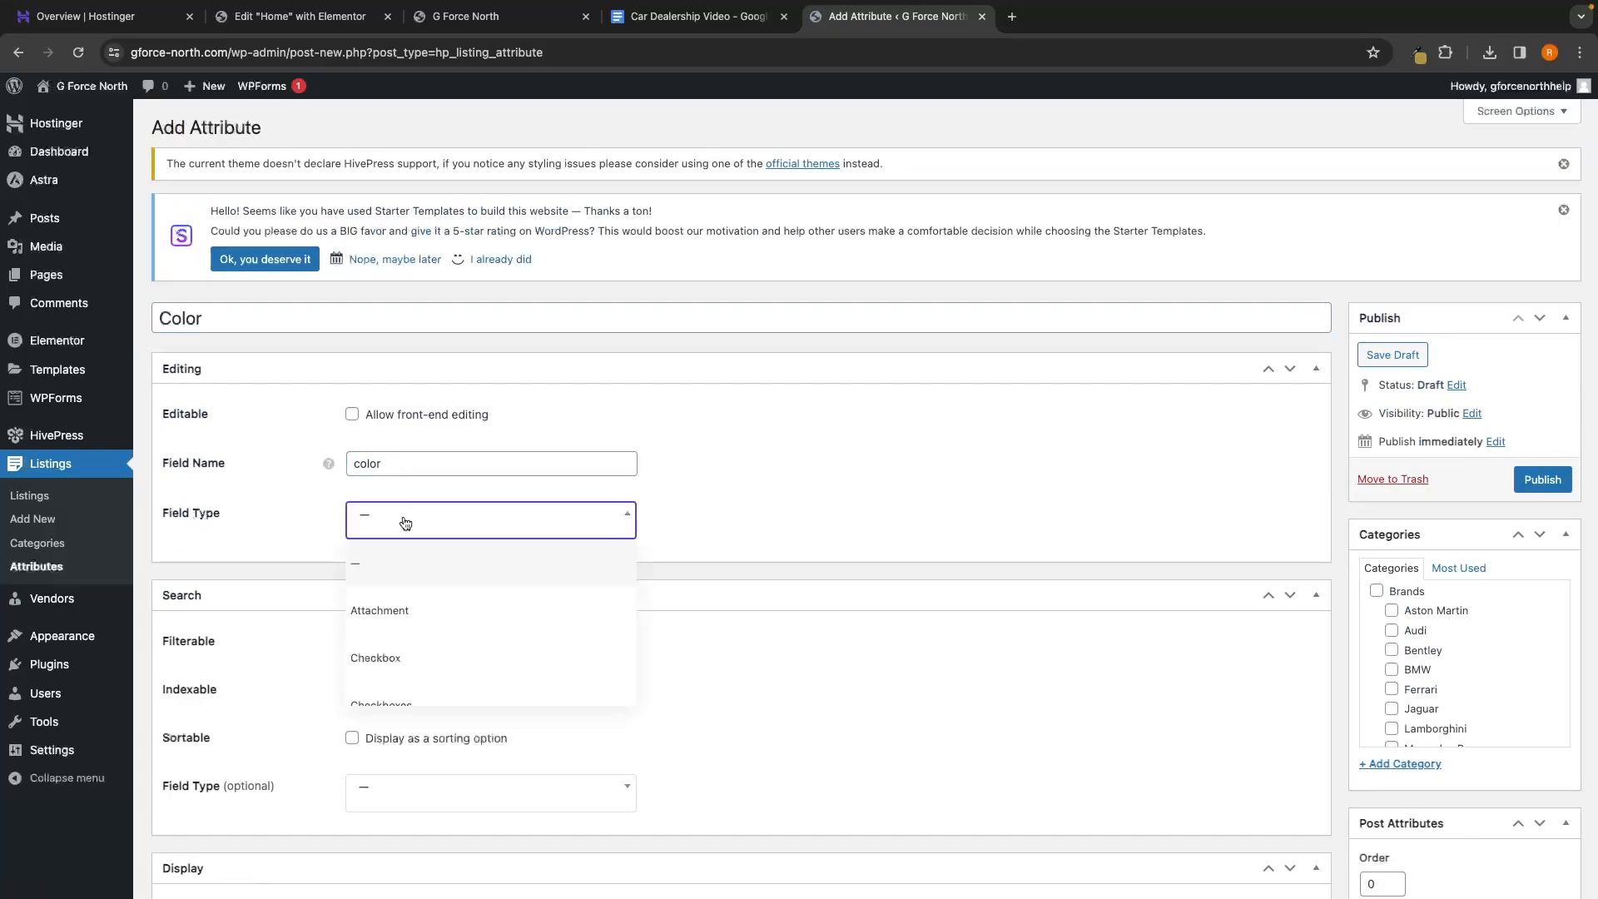
scroll(412, 583, down, 5)
click(367, 635)
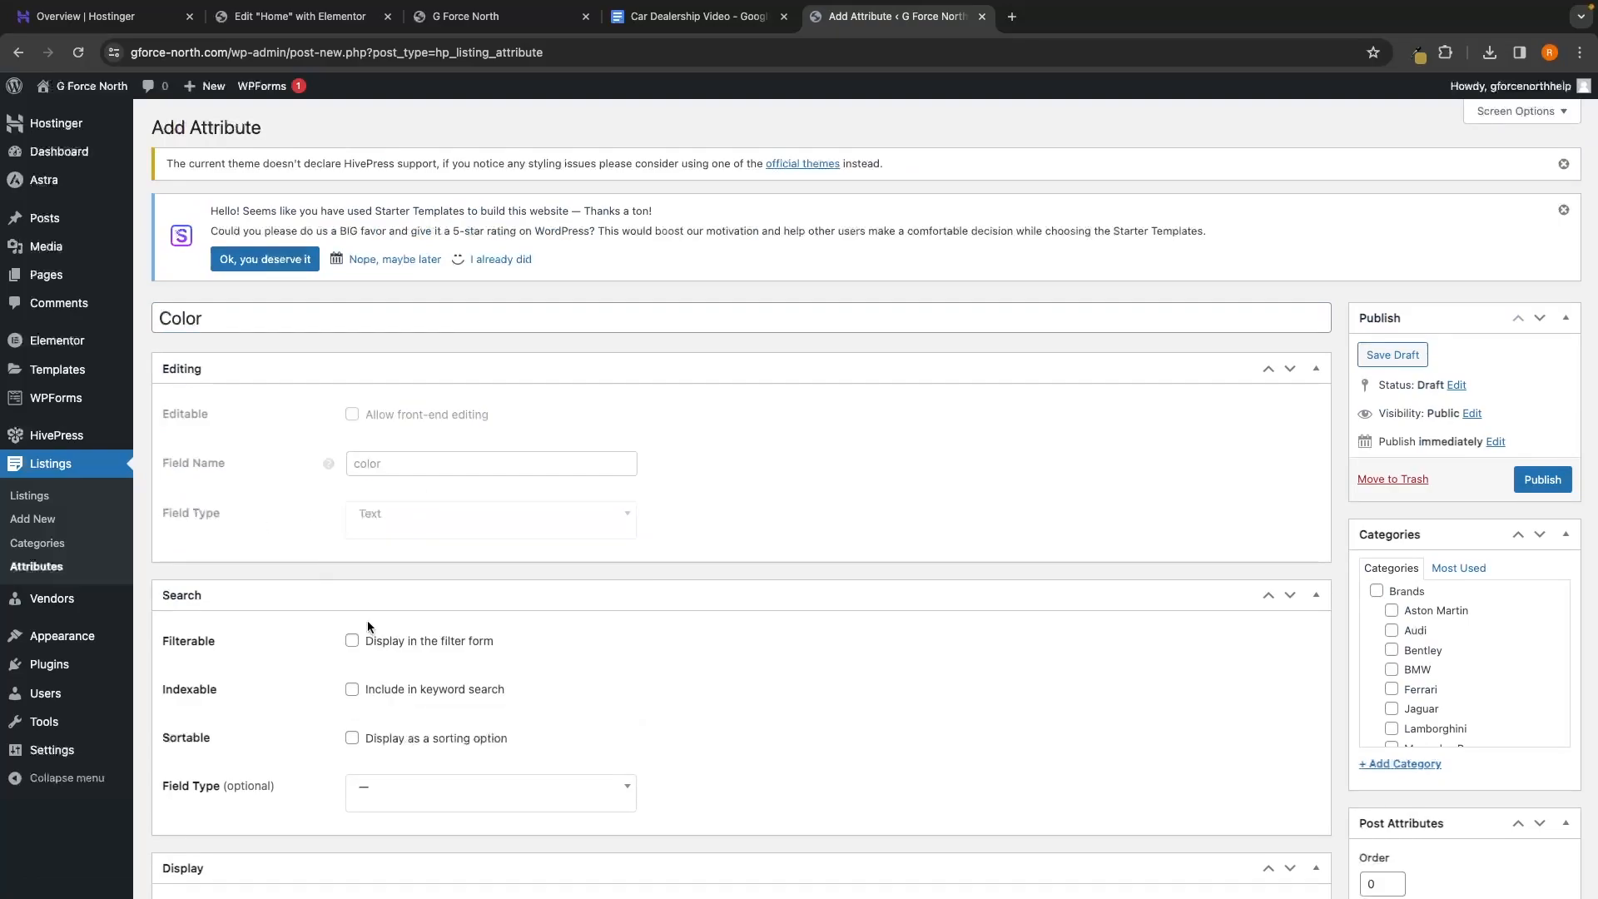
Make Color filterable and keyword-searchable with a Checkboxes search matching any option
scroll(681, 514, down, 1)
scroll(658, 591, down, 2)
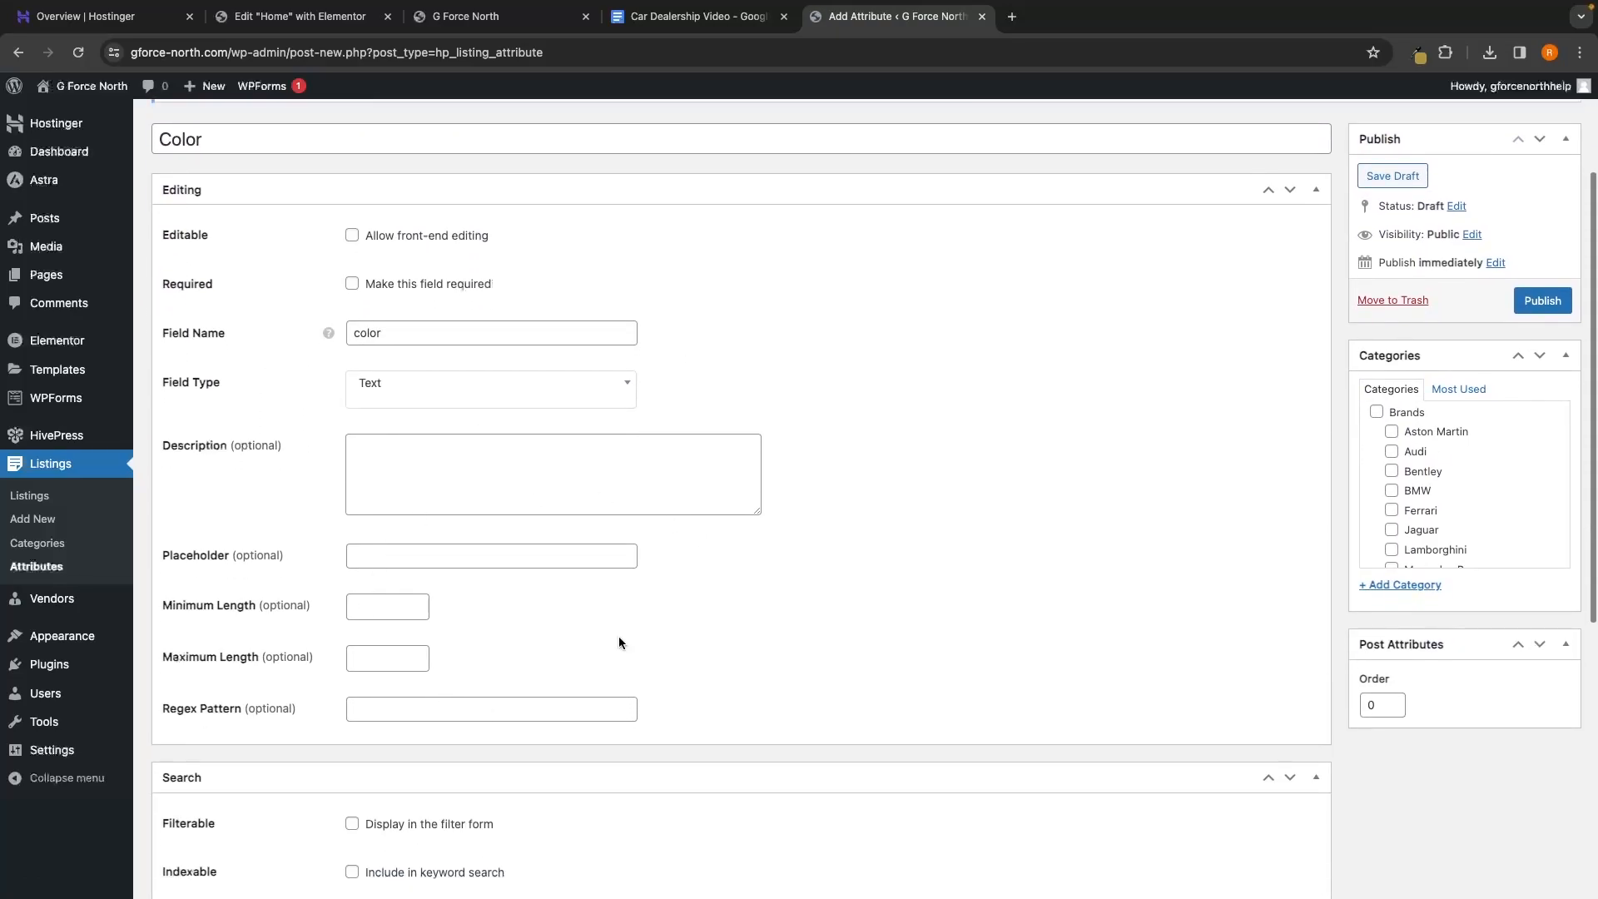
scroll(647, 528, down, 6)
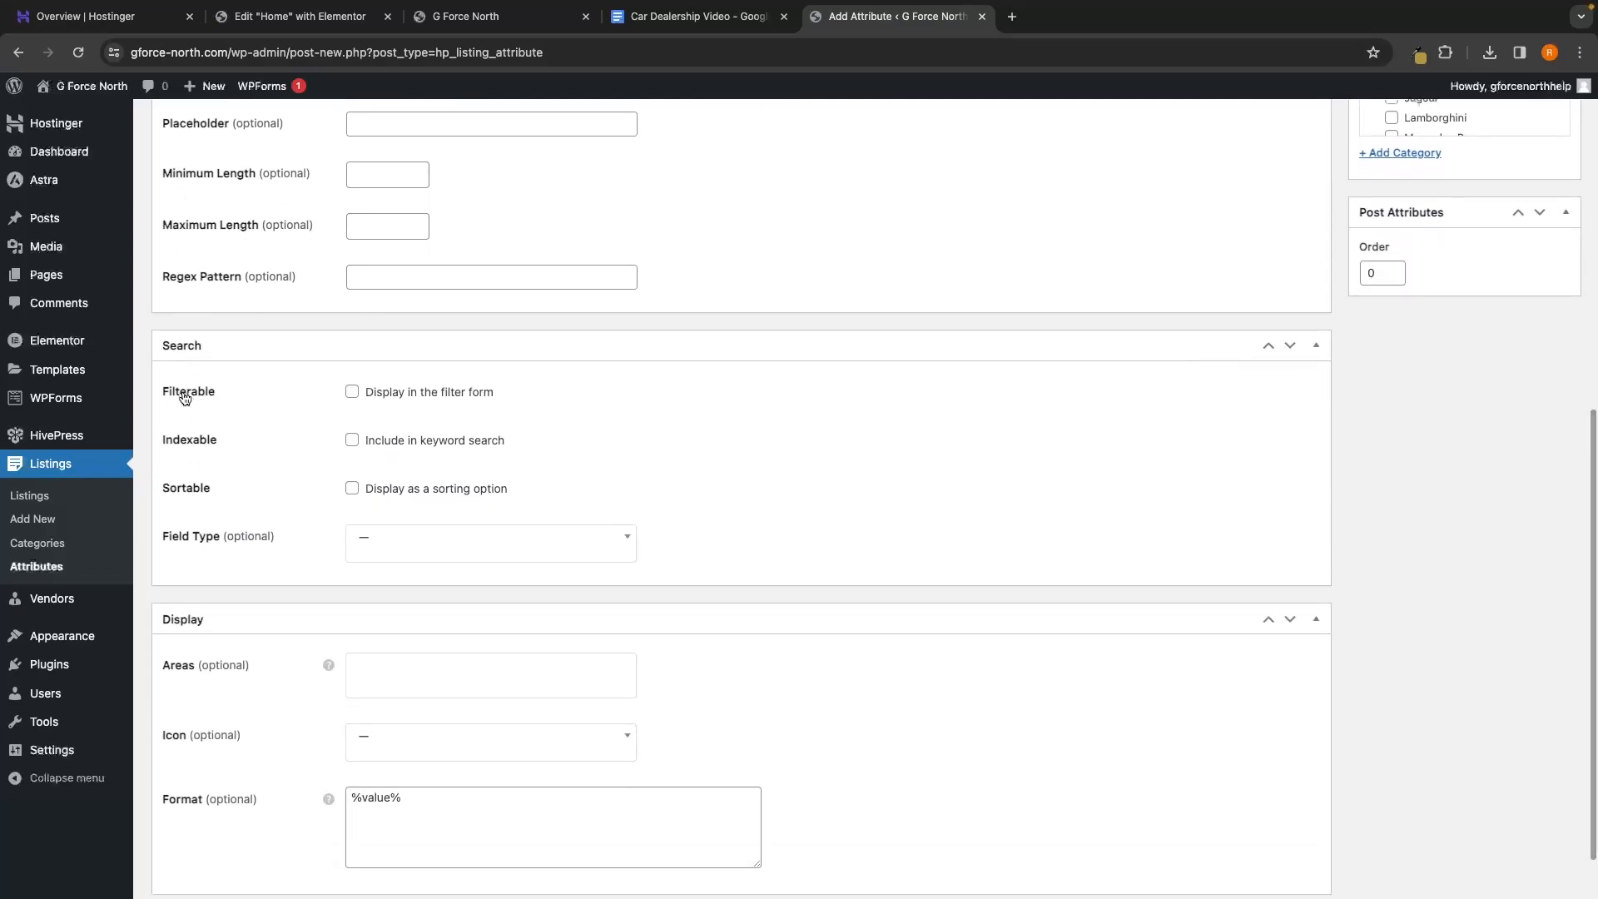
click(352, 391)
click(352, 441)
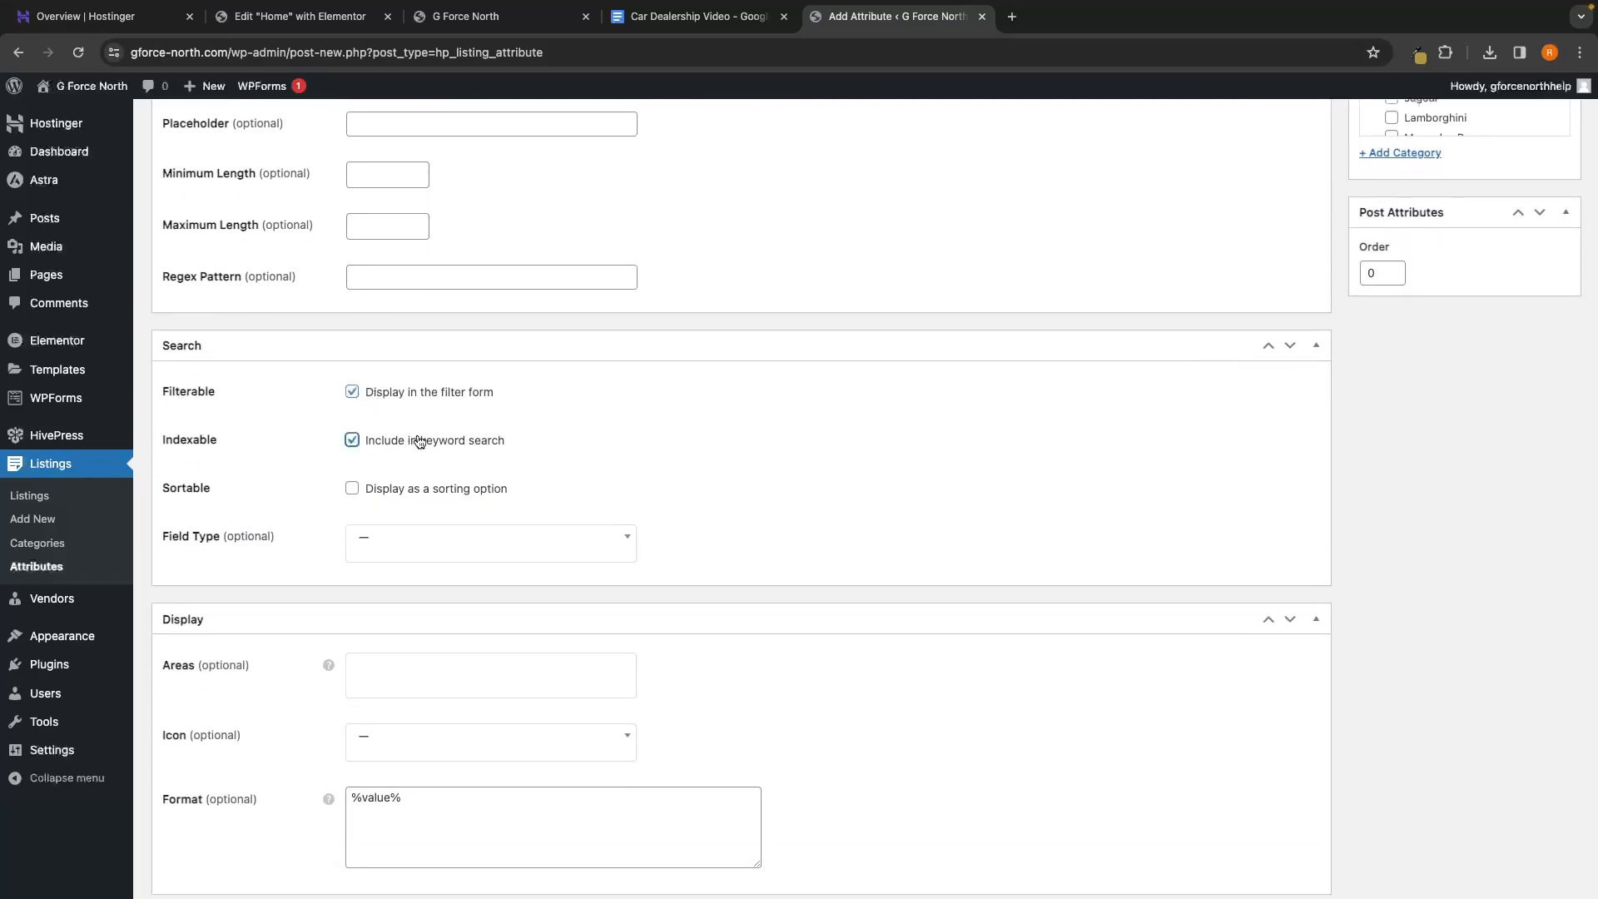
scroll(412, 481, down, 1)
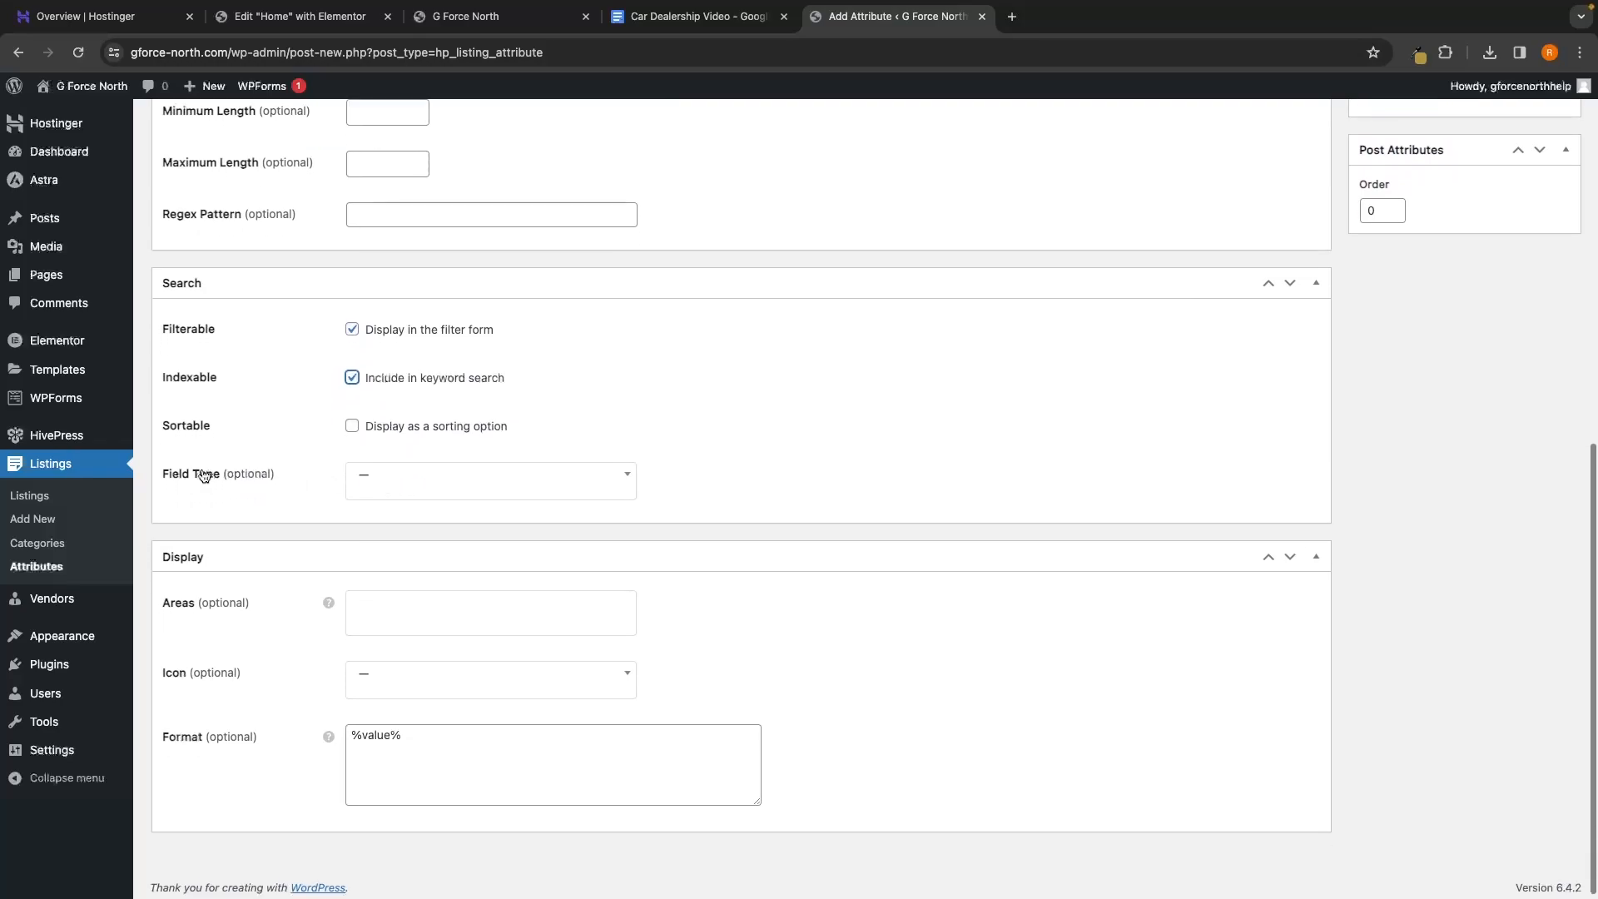
click(393, 485)
scroll(407, 583, down, 2)
scroll(402, 585, up, 1)
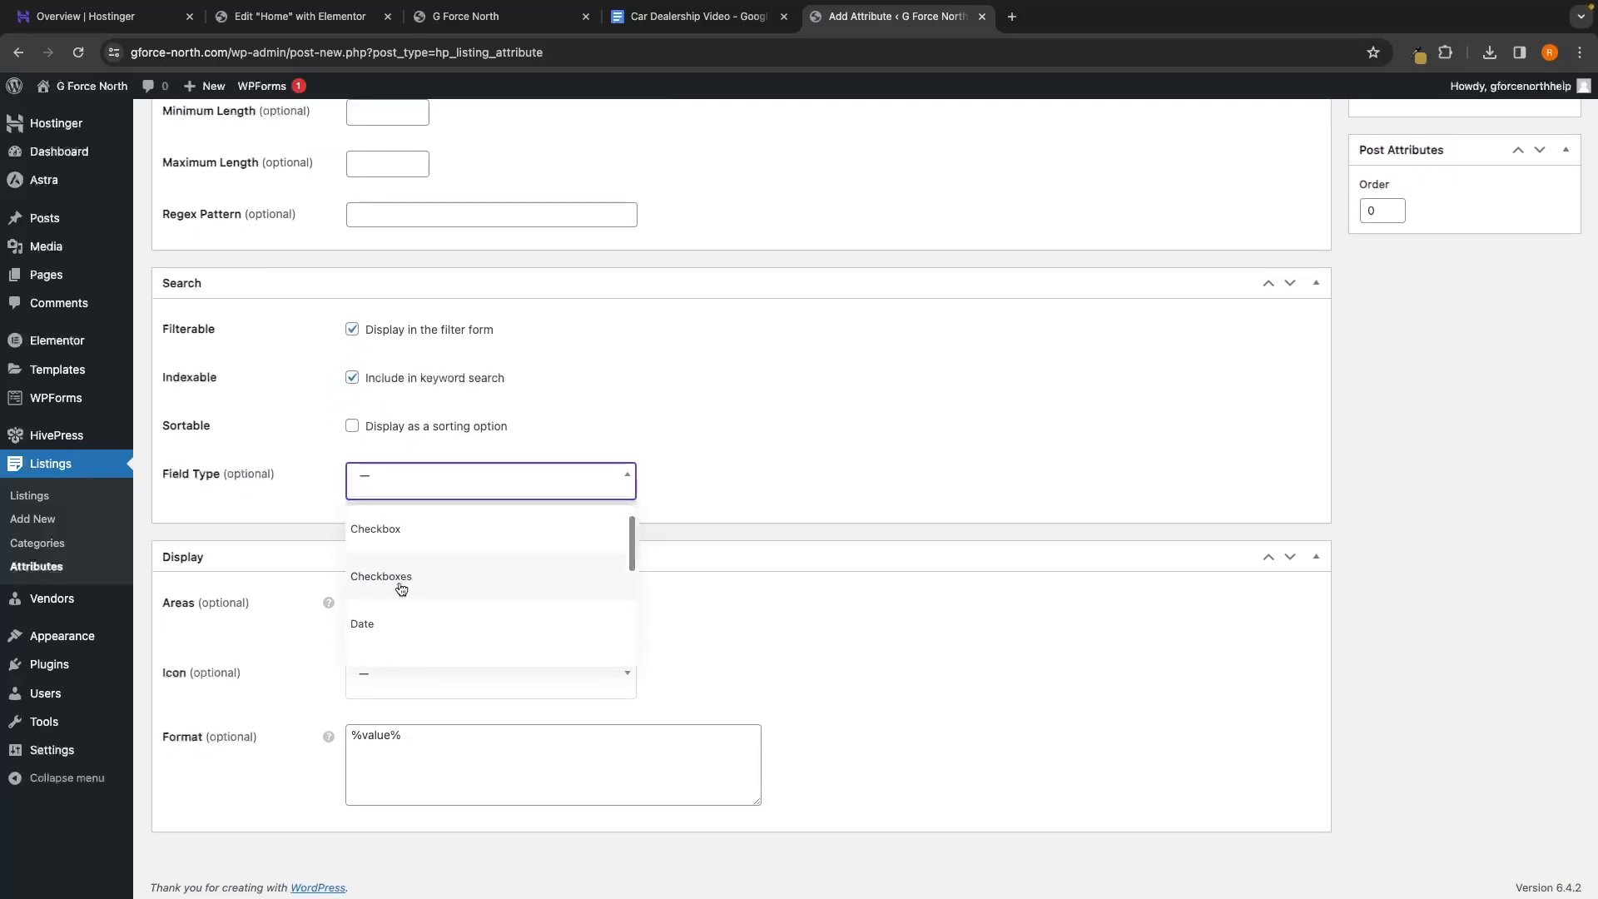
click(399, 583)
click(378, 542)
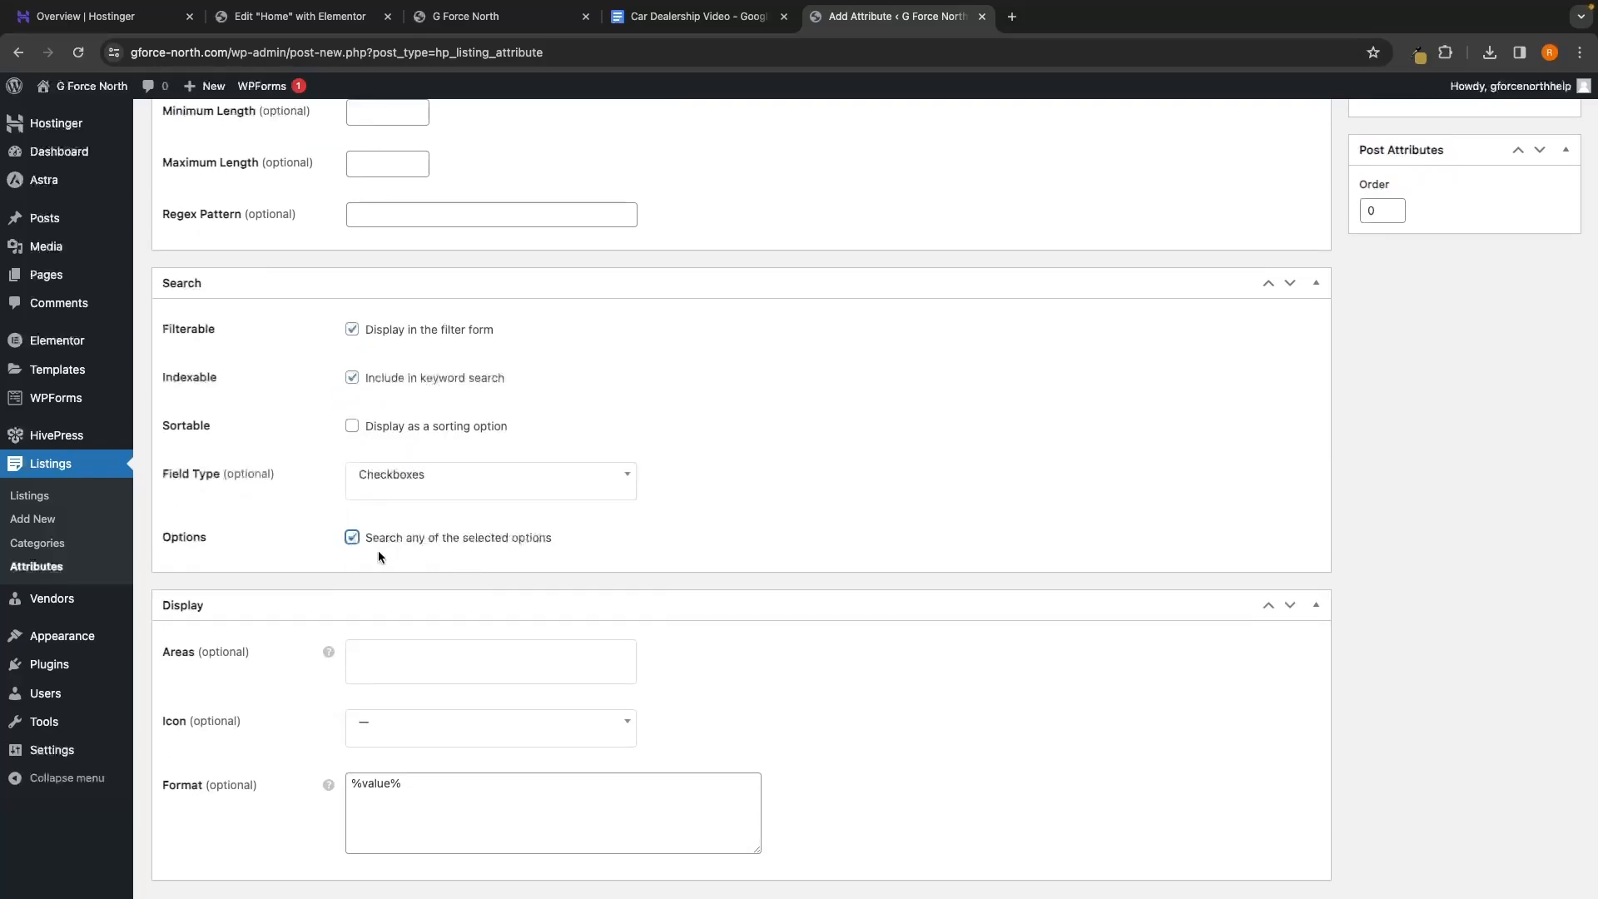
Set the display format to %label% %value% and publish the Color attribute
scroll(638, 532, down, 1)
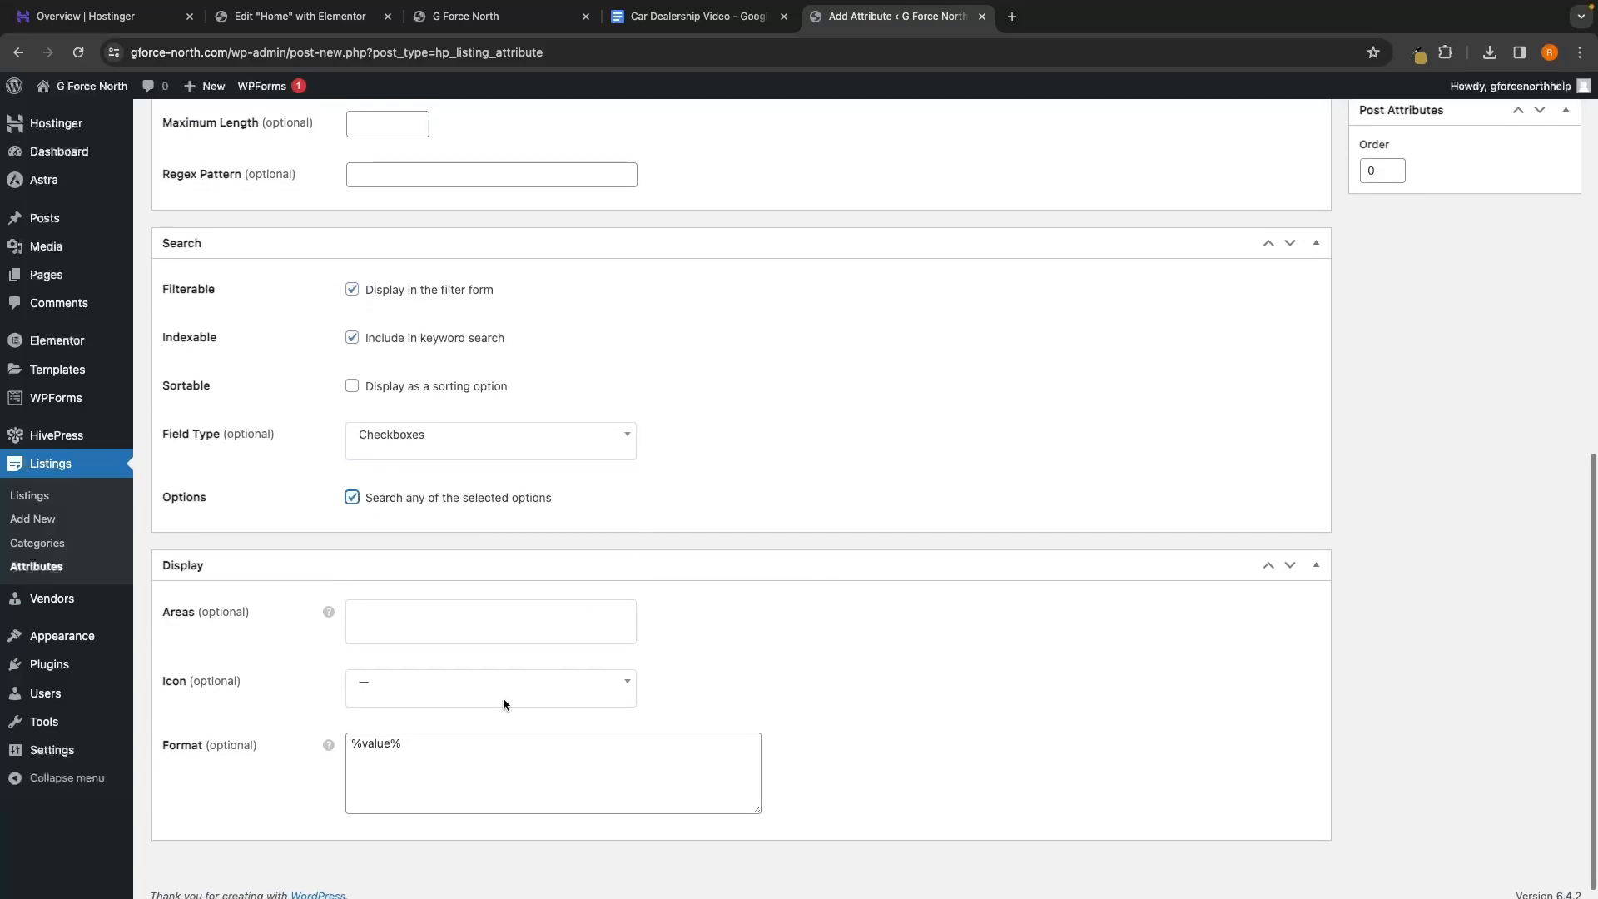
click(457, 756)
key(BackSpace)
key(BackSpace)
key(BackSpace)
key(BackSpace)
key(BackSpace)
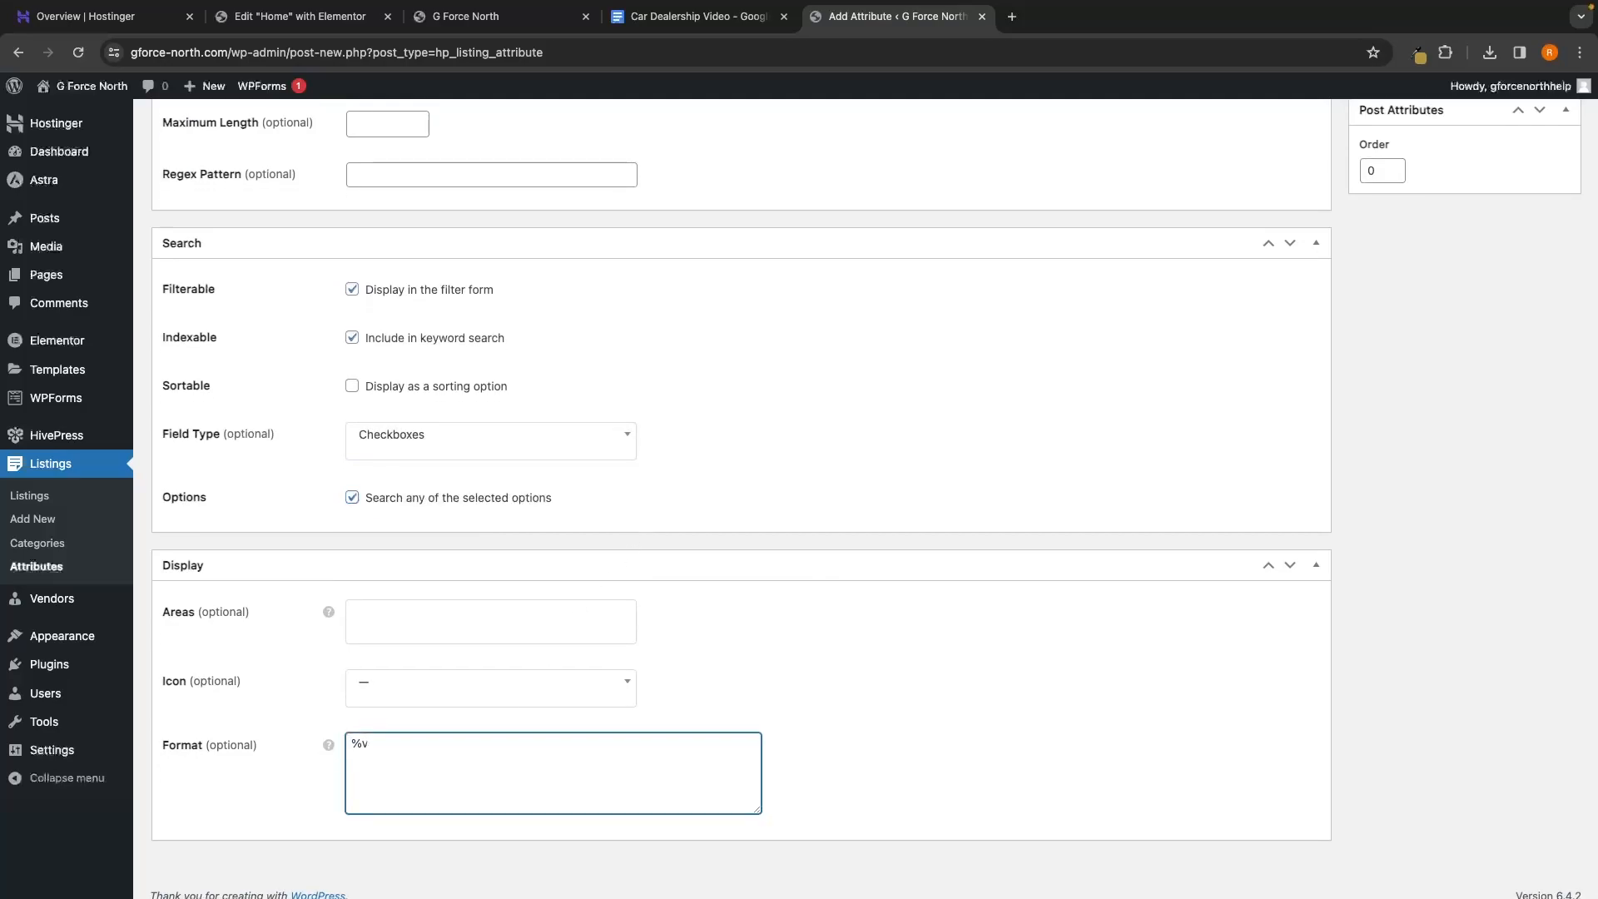
text(%label% %value%)
scroll(1075, 412, up, 10)
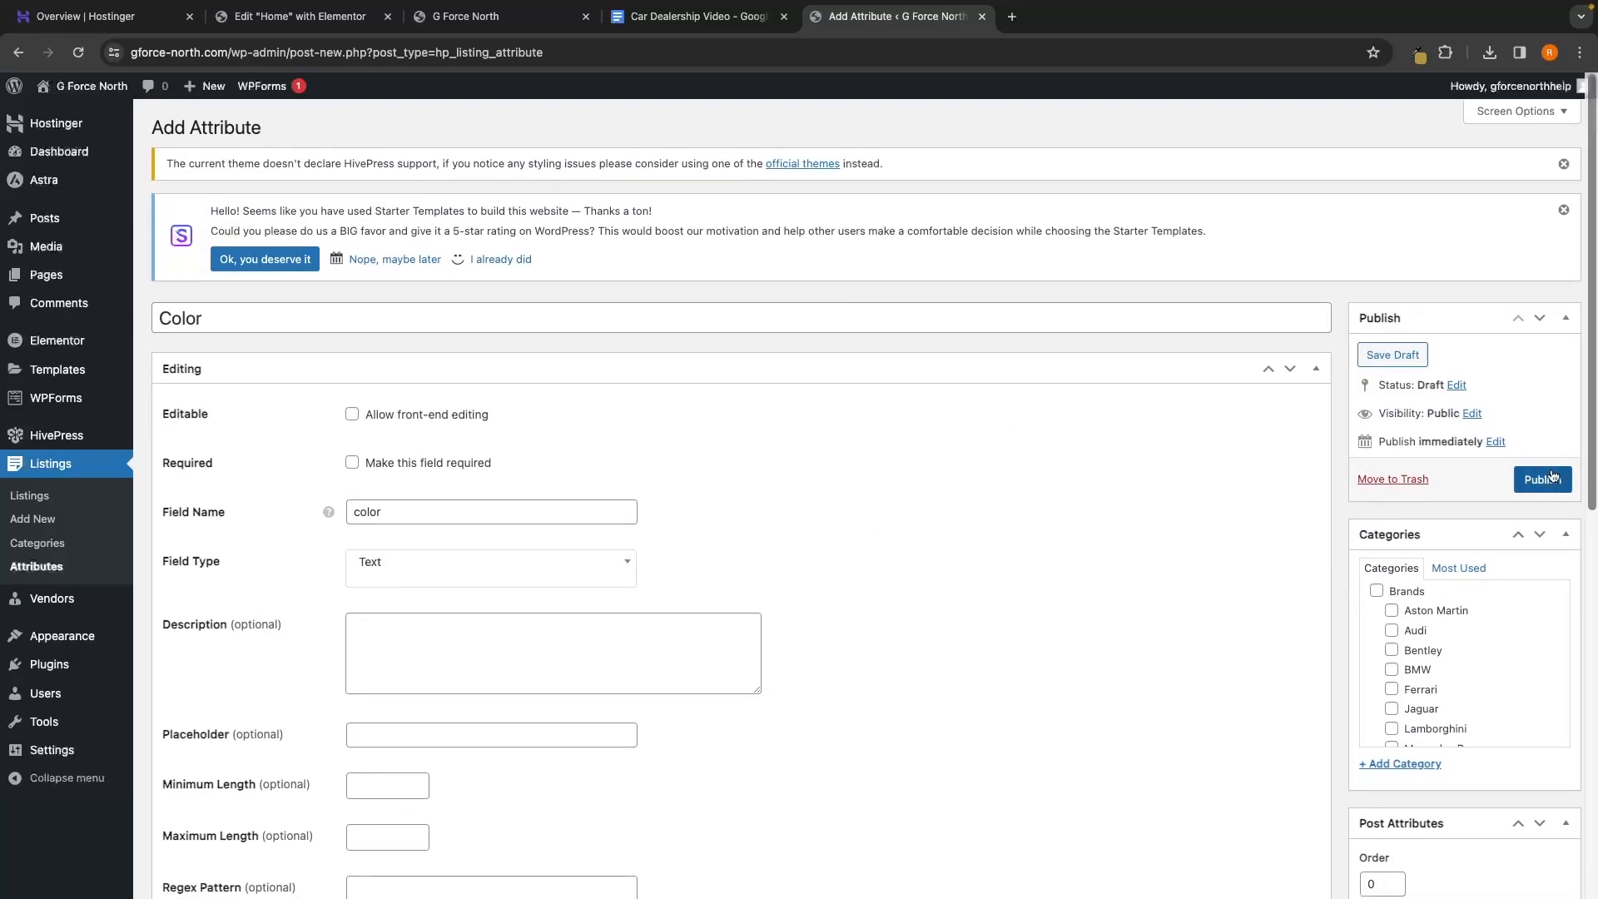
click(1541, 474)
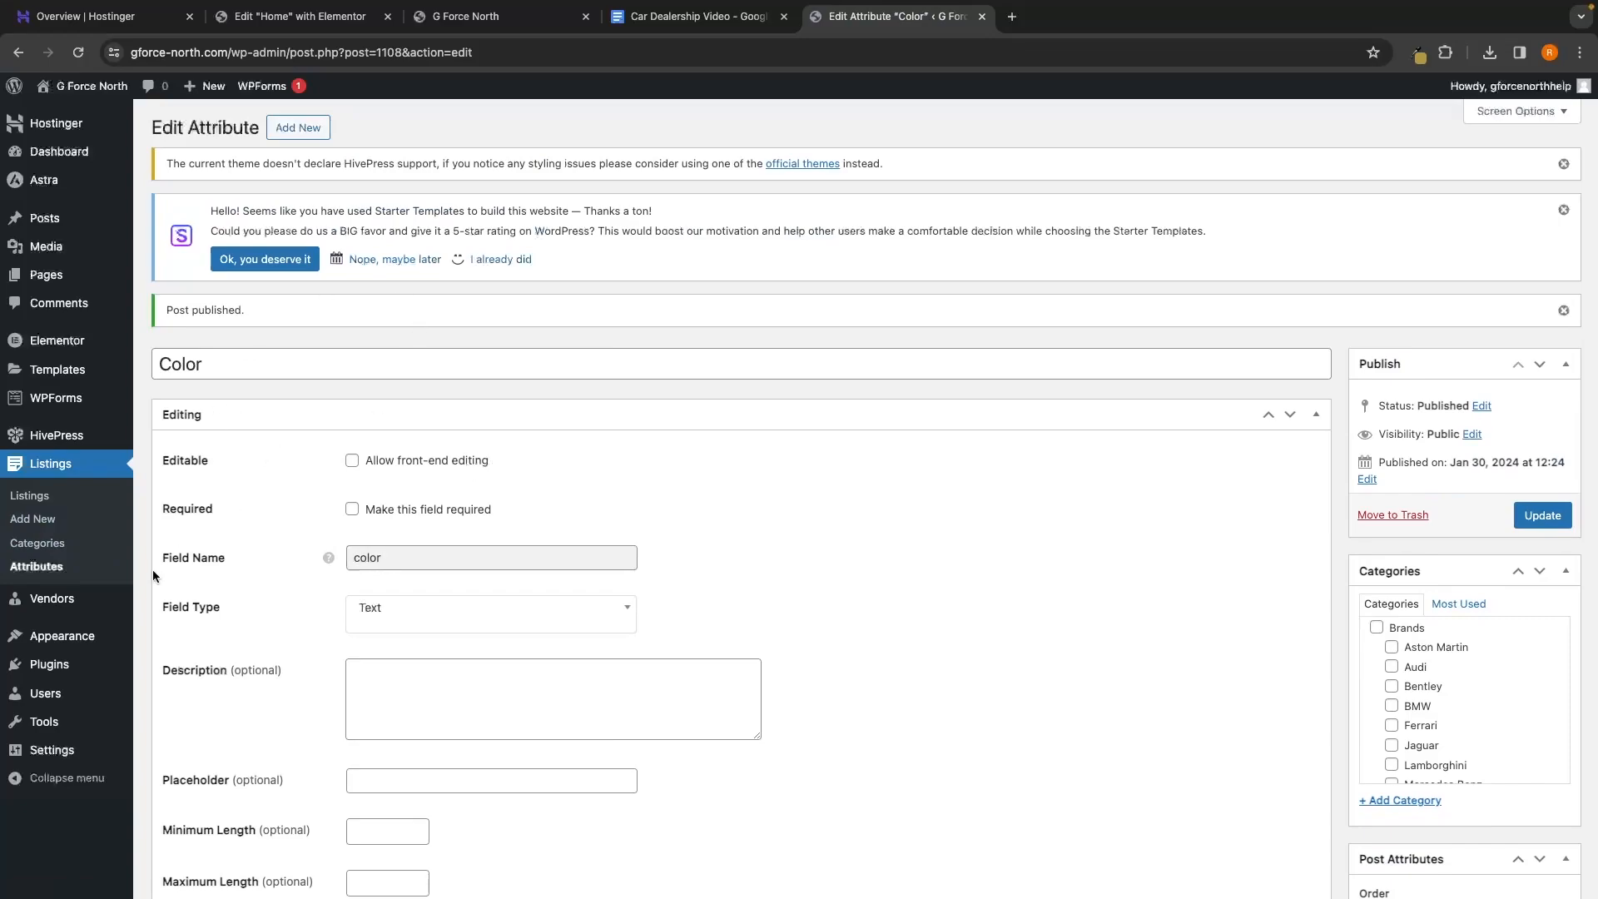
Return to the Attributes list, now holding five attributes, and begin a new blank attribute
click(38, 569)
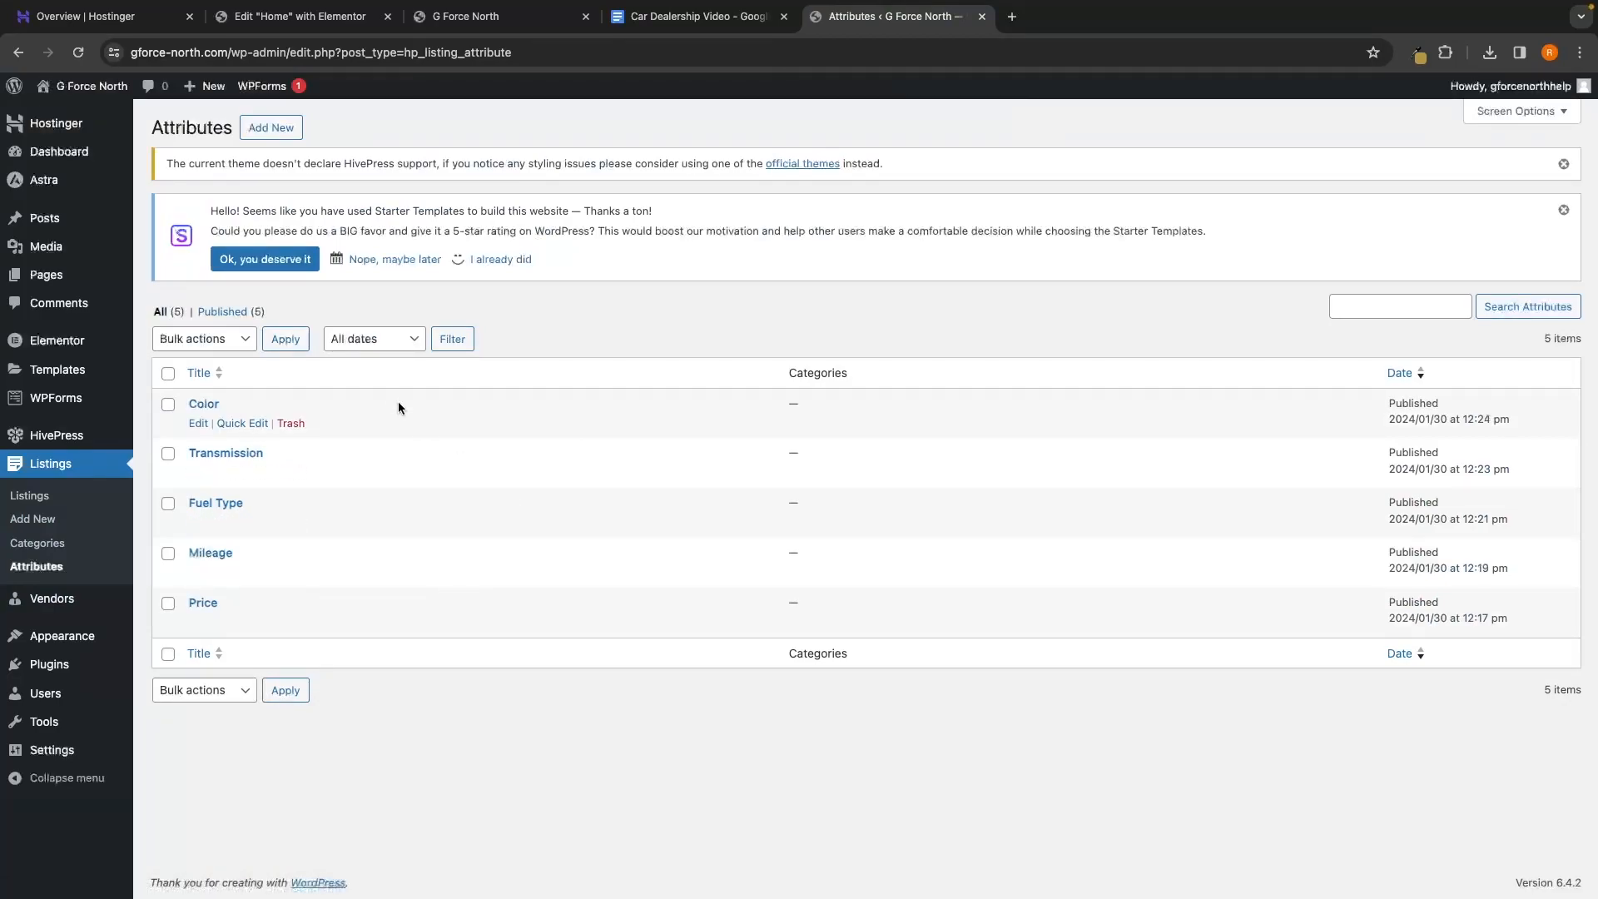
click(273, 129)
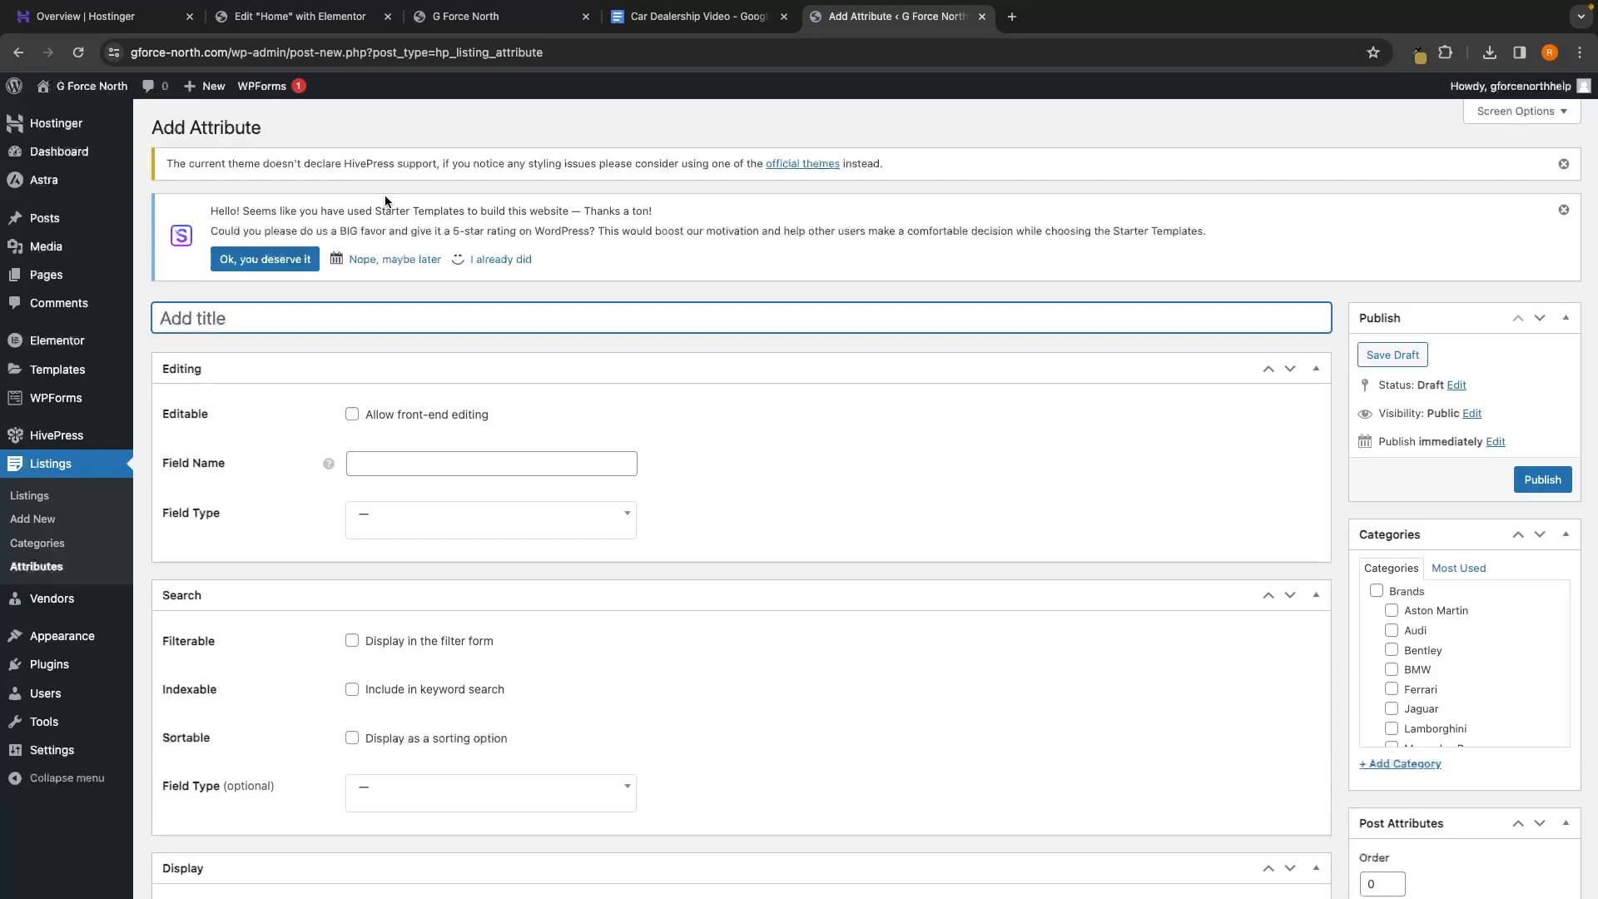
Title the attribute 'Condition' with field name condition and Text field type
text(Condition)
click(404, 453)
text(co)
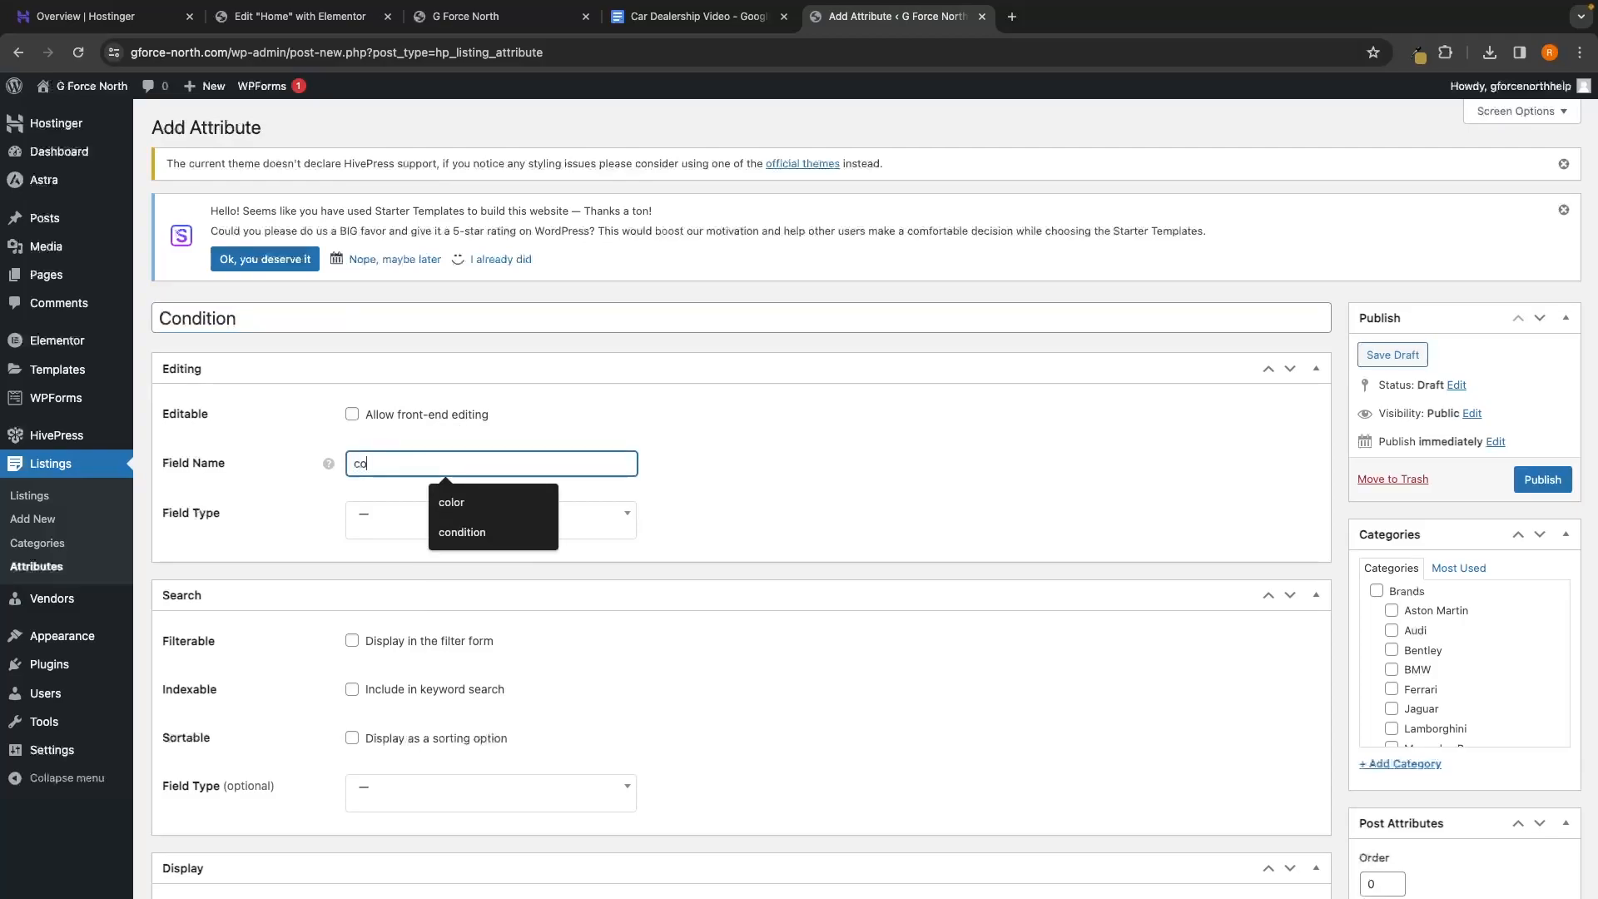
text(ndition)
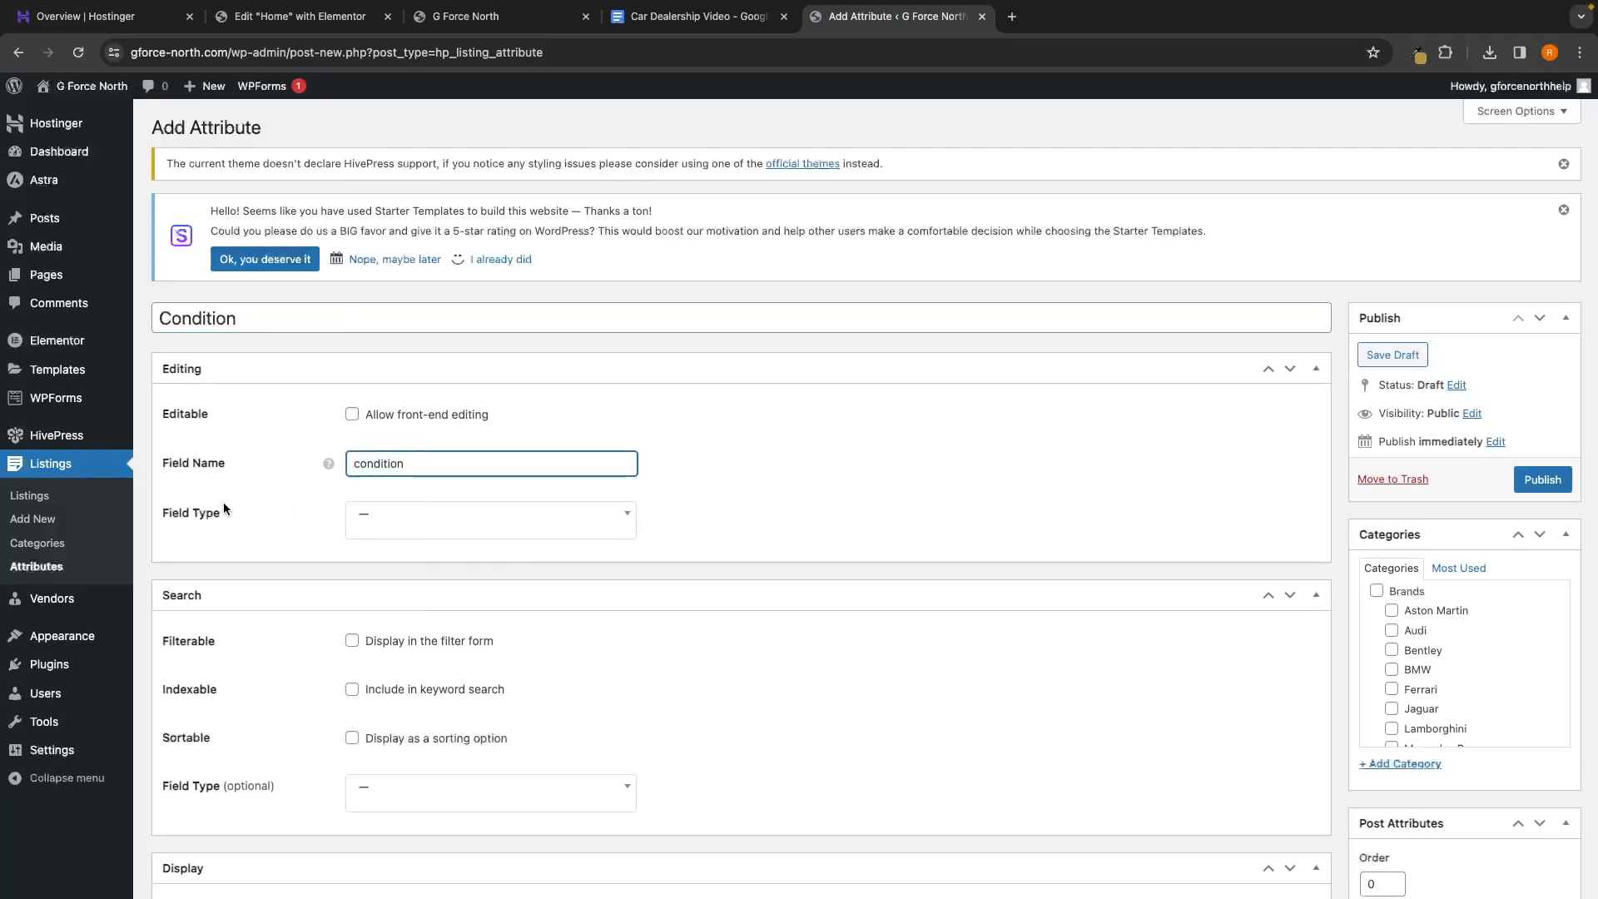
click(381, 521)
scroll(442, 613, down, 5)
scroll(413, 593, up, 1)
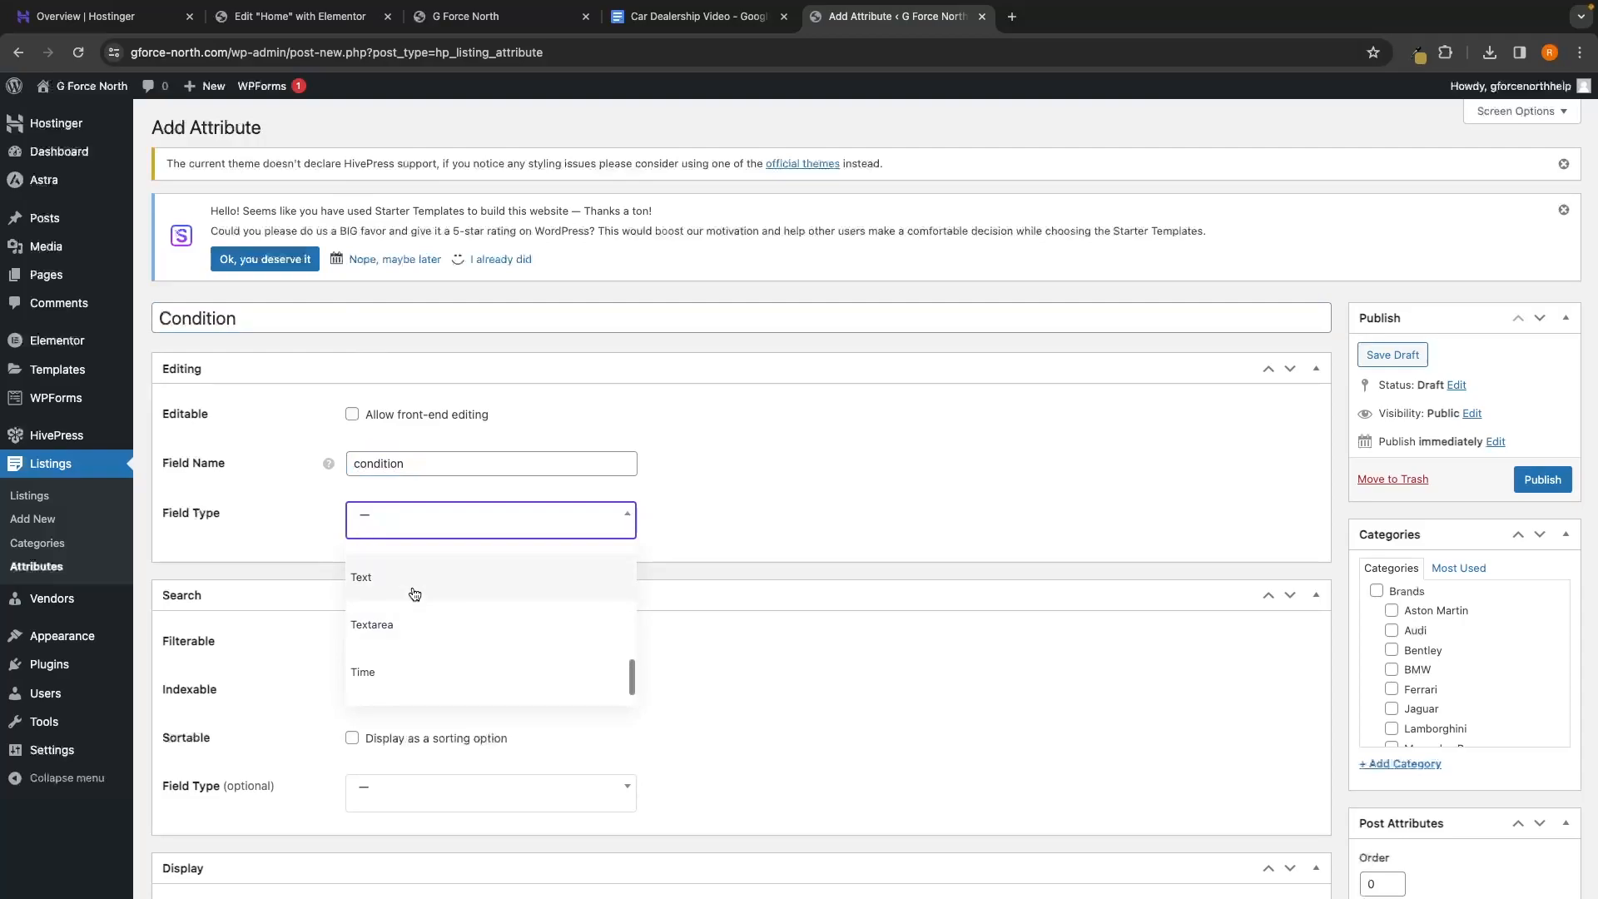
click(414, 594)
Make Condition filterable and keyword-searchable with Checkboxes search matching any option
scroll(816, 551, down, 7)
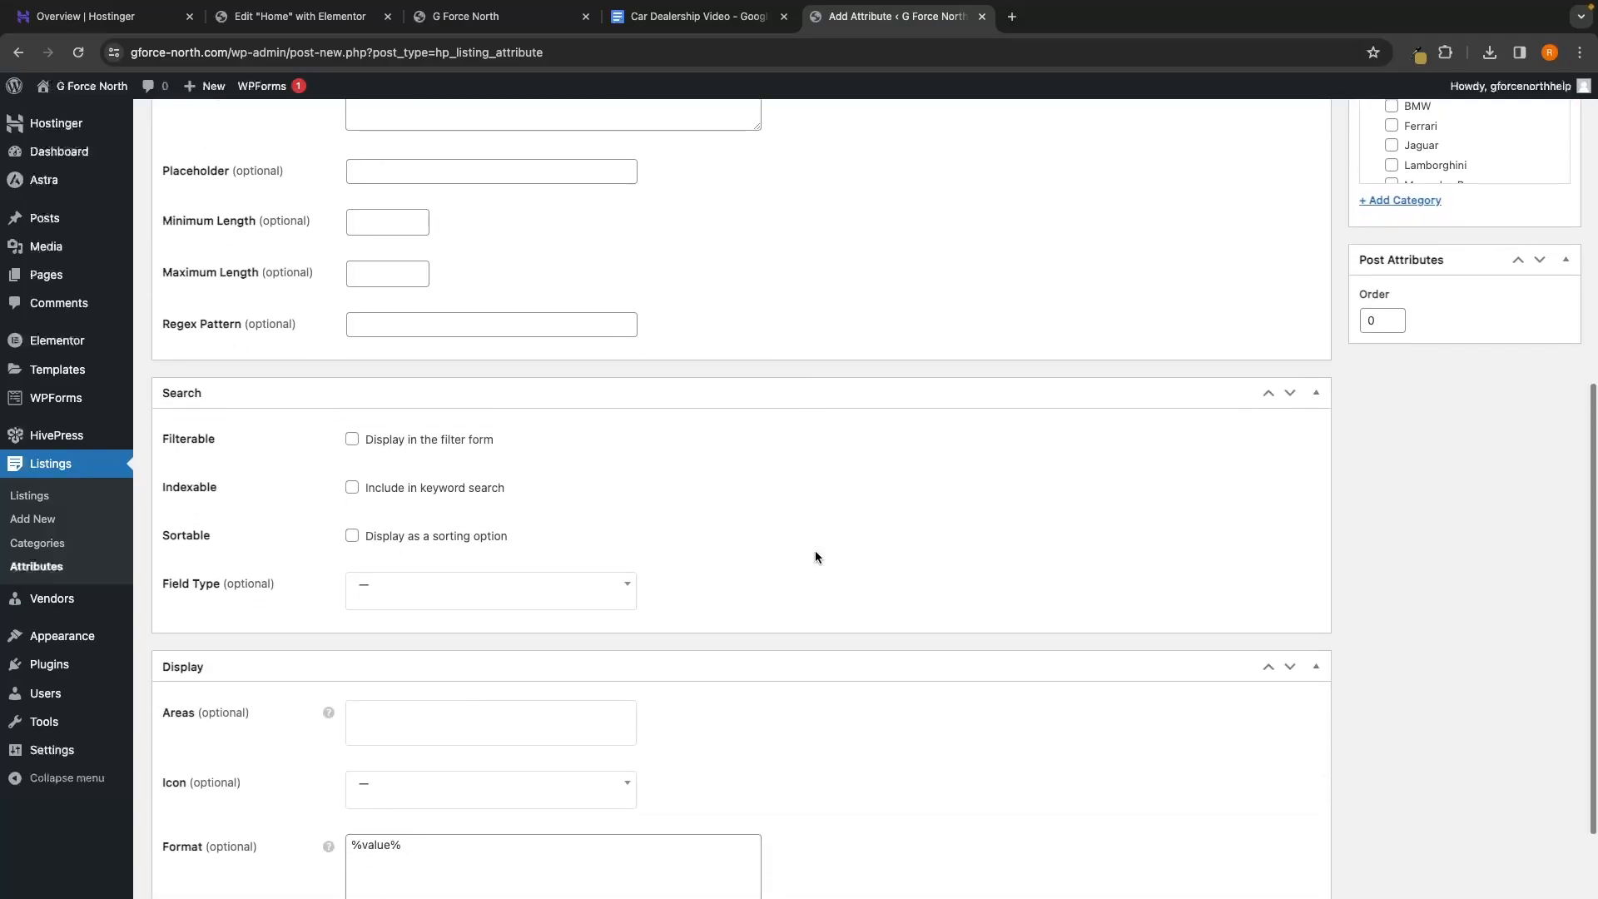
click(467, 440)
click(465, 491)
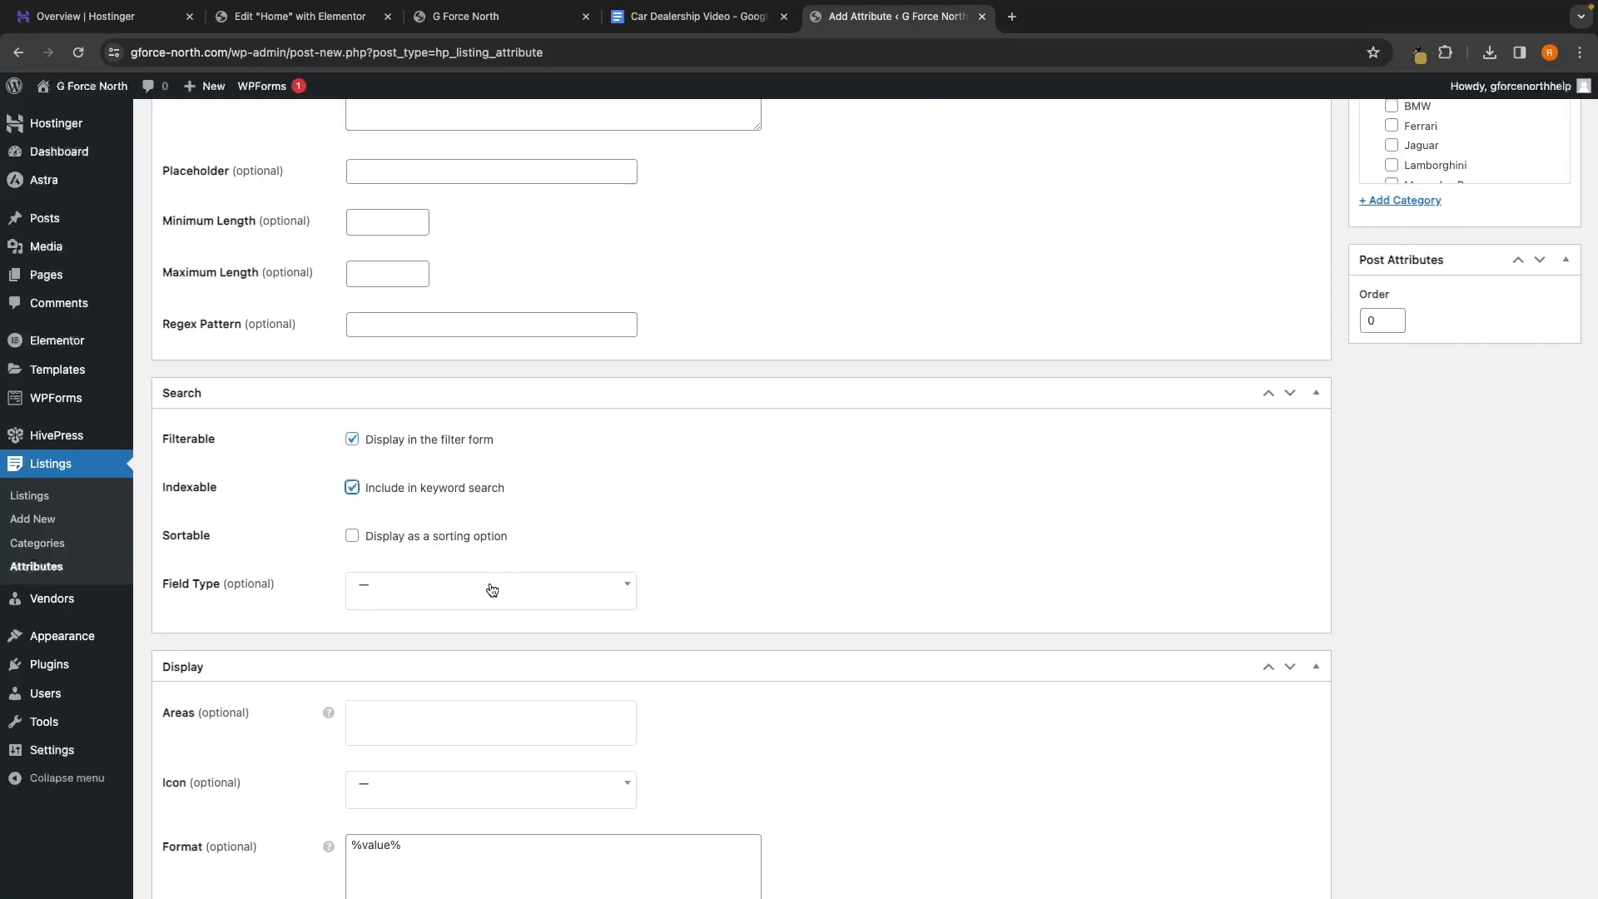
click(366, 596)
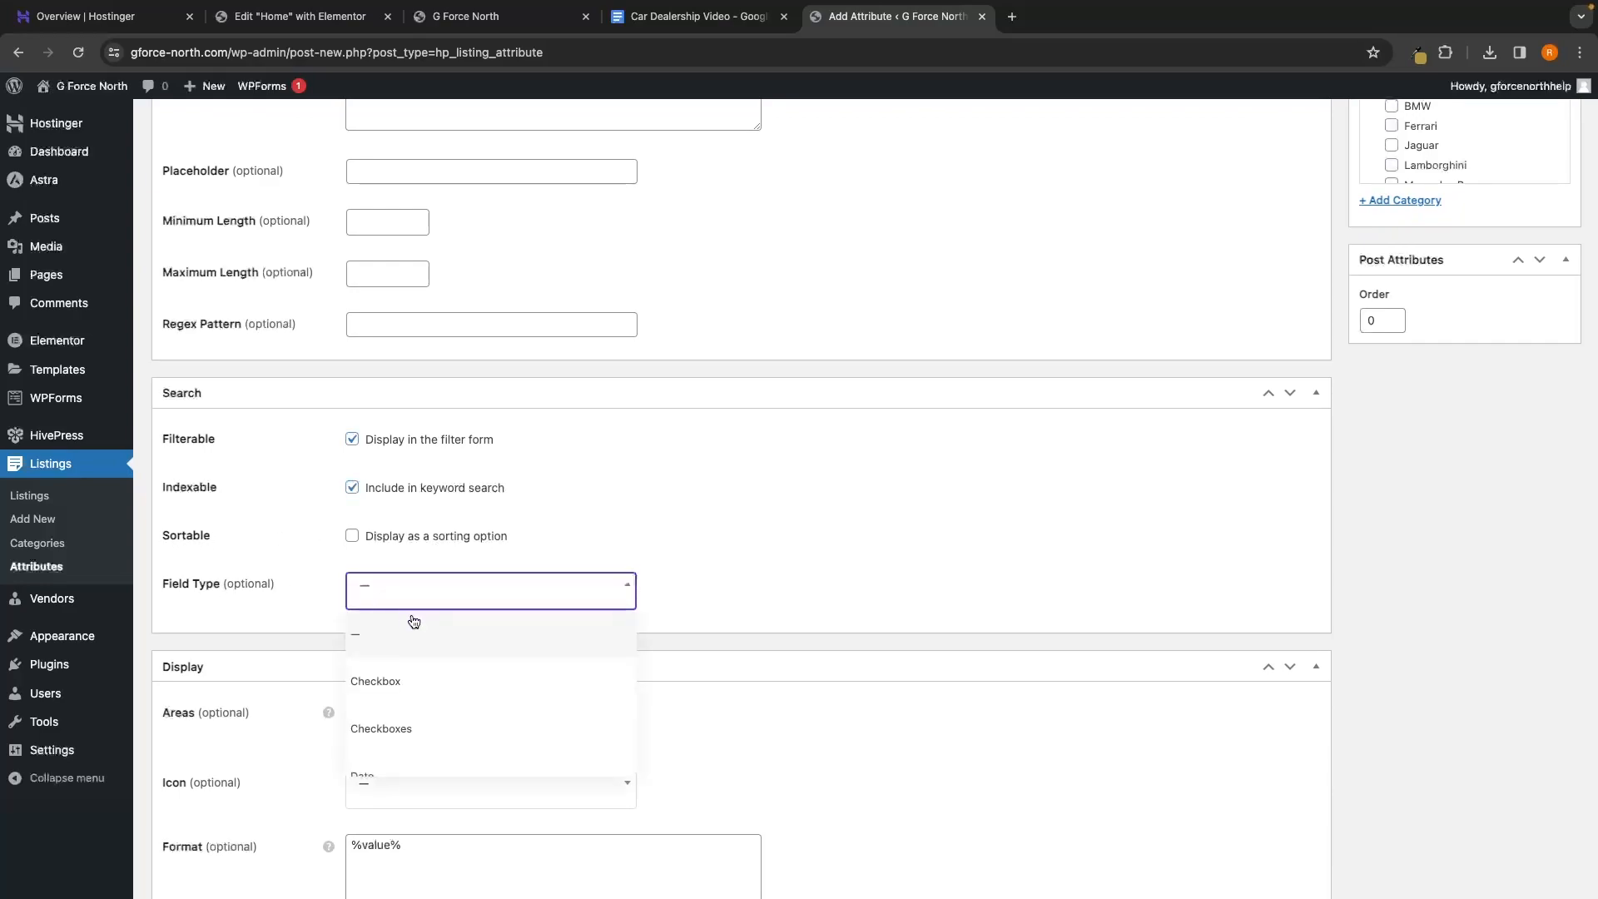
click(403, 729)
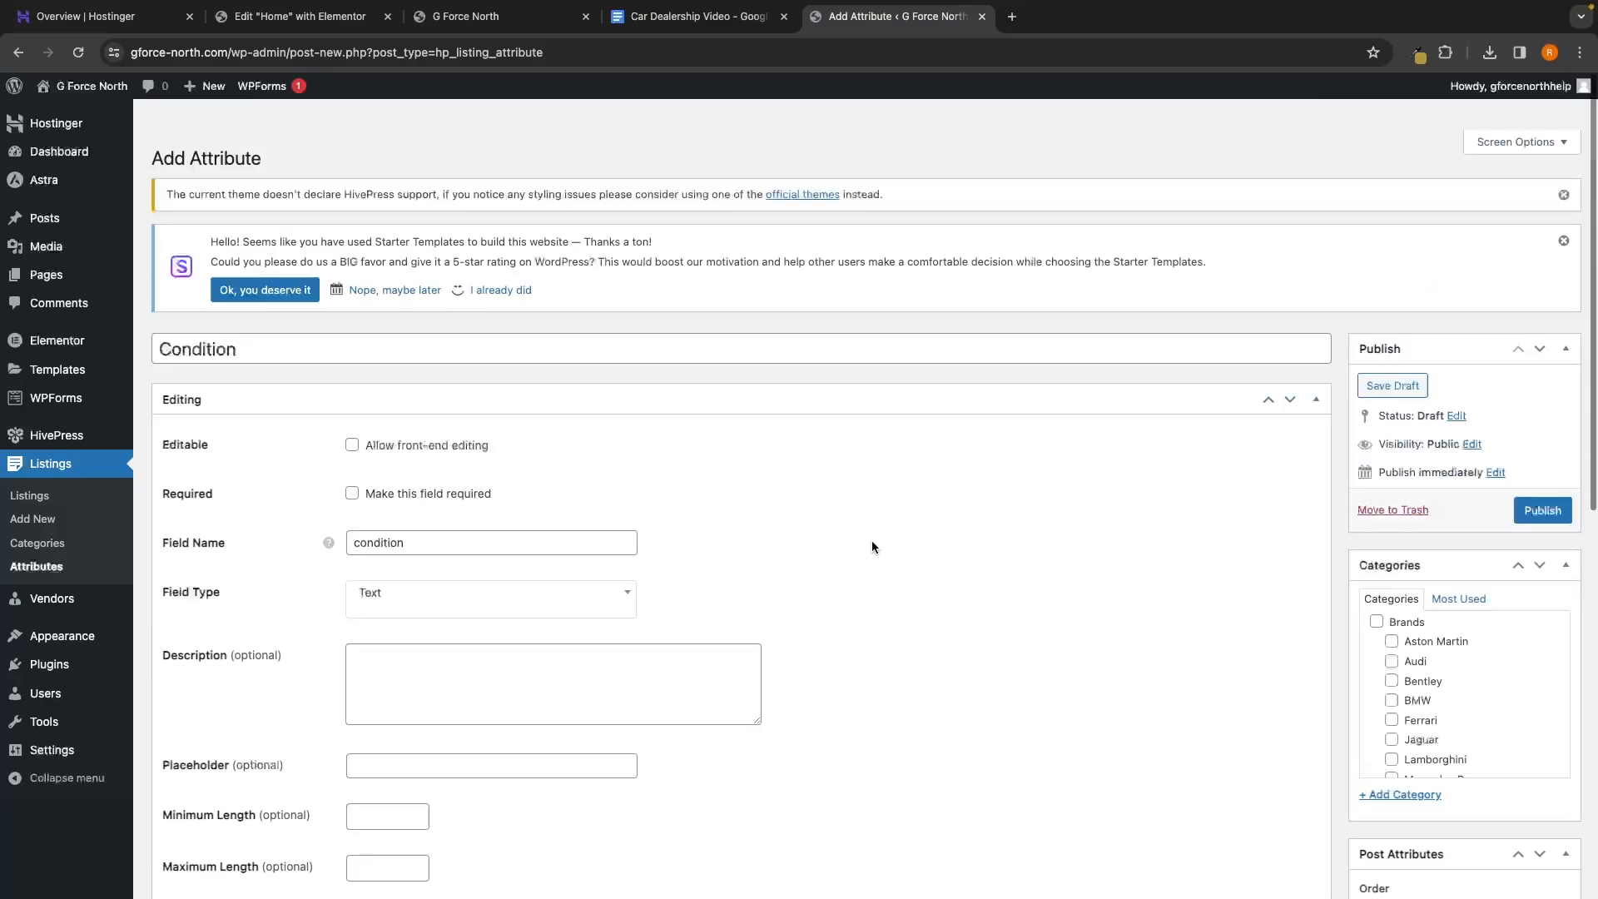
scroll(872, 541, down, 7)
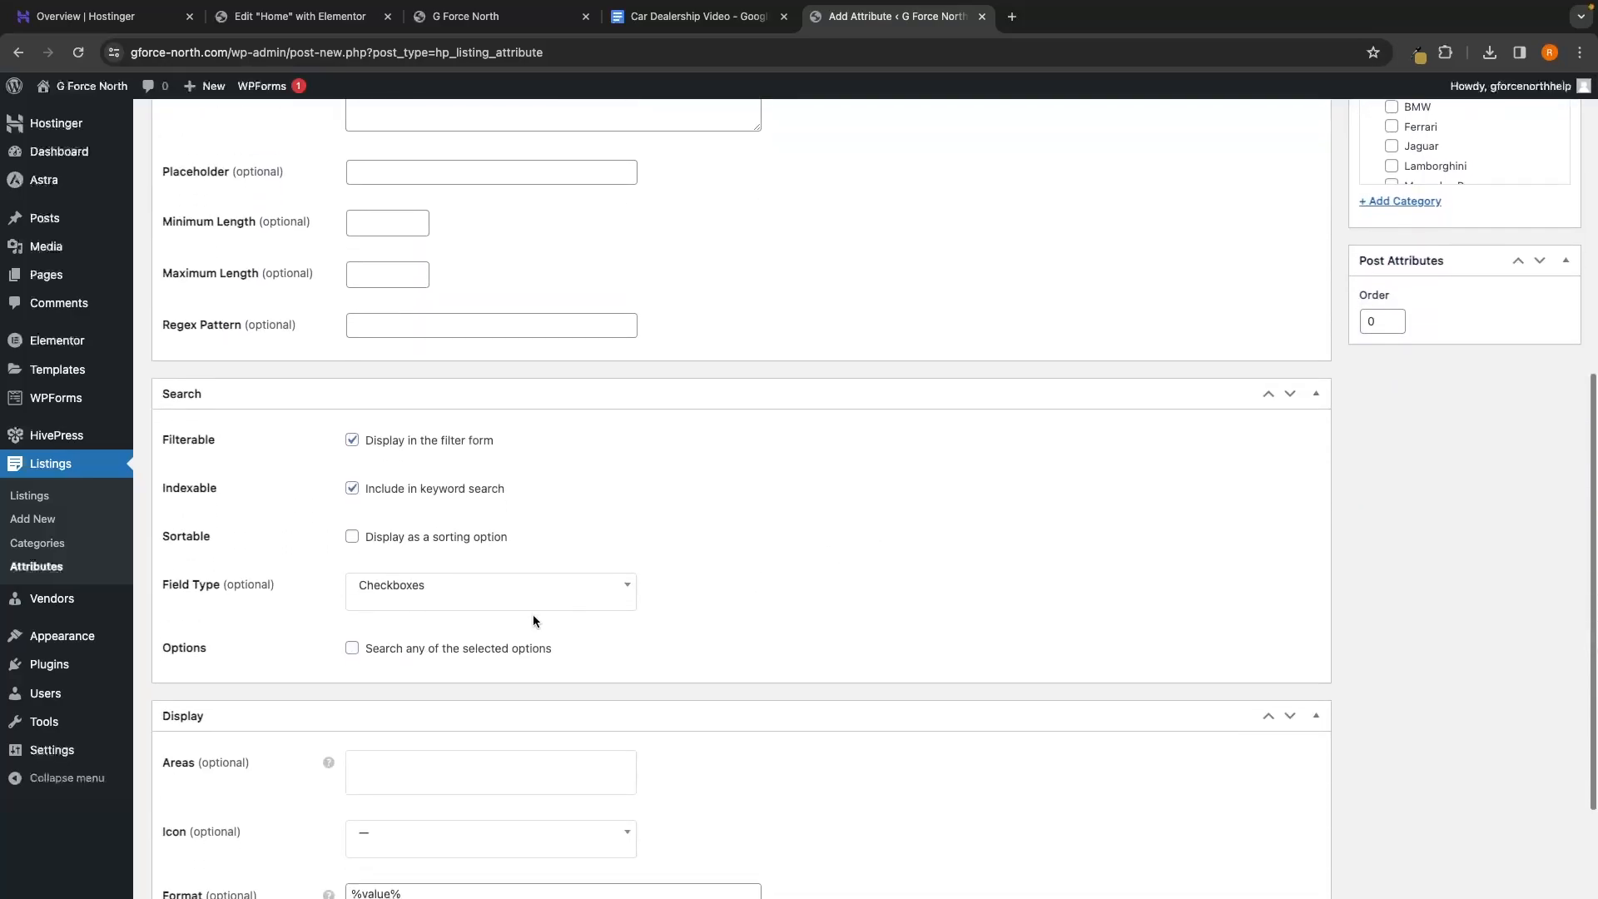
click(455, 652)
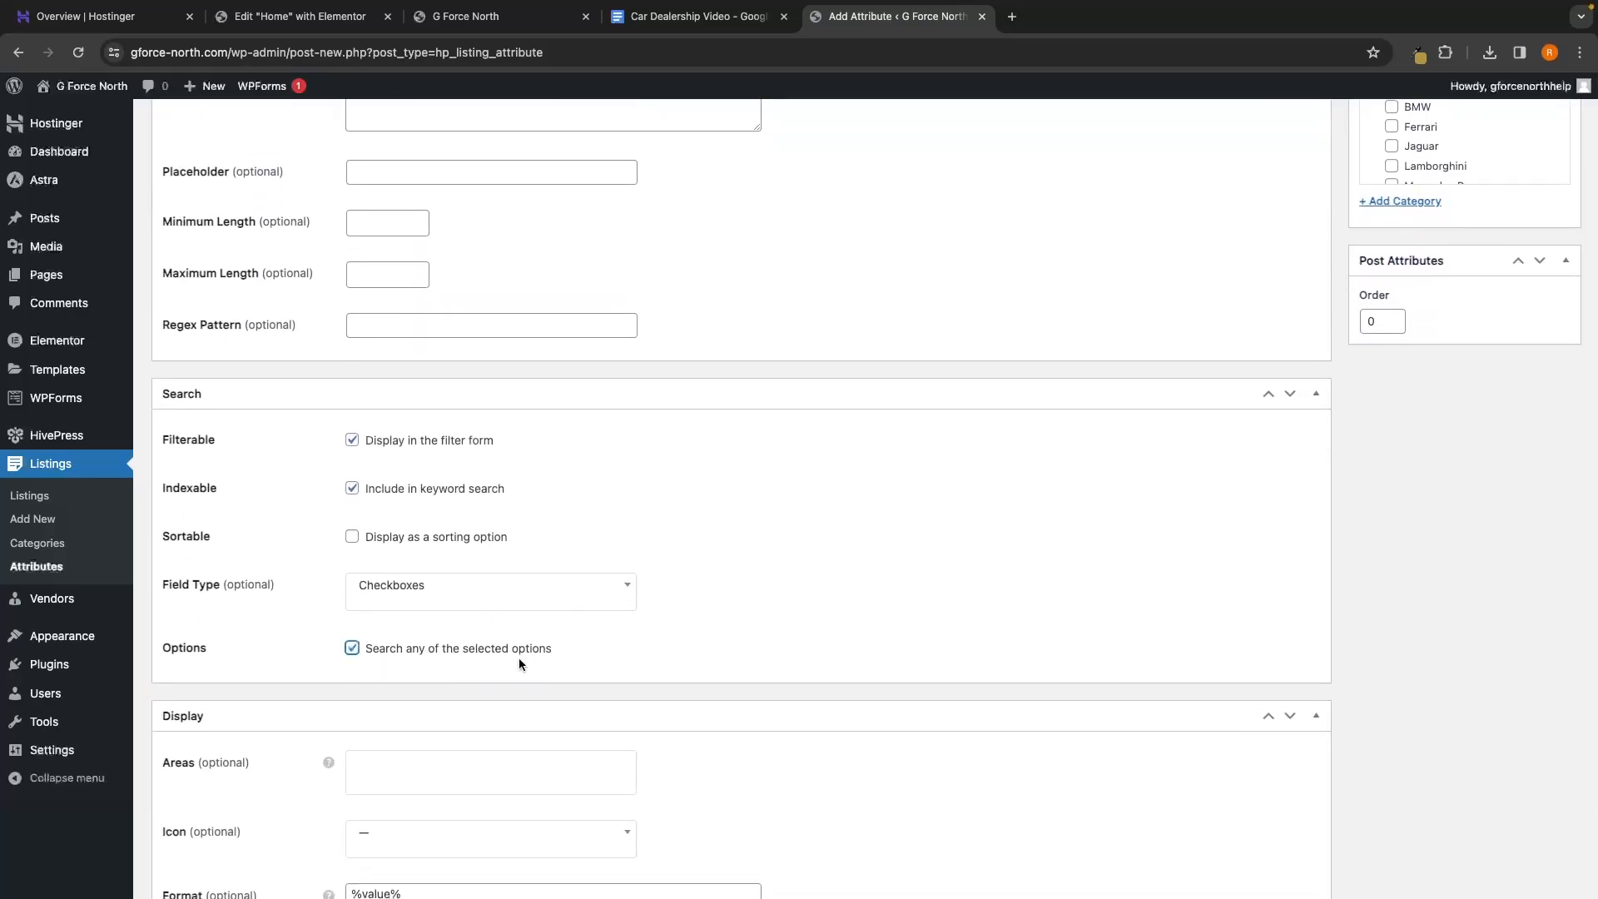
Change the display format to show the label before the value, then publish Condition
scroll(647, 654, down, 2)
drag(475, 721, 337, 714)
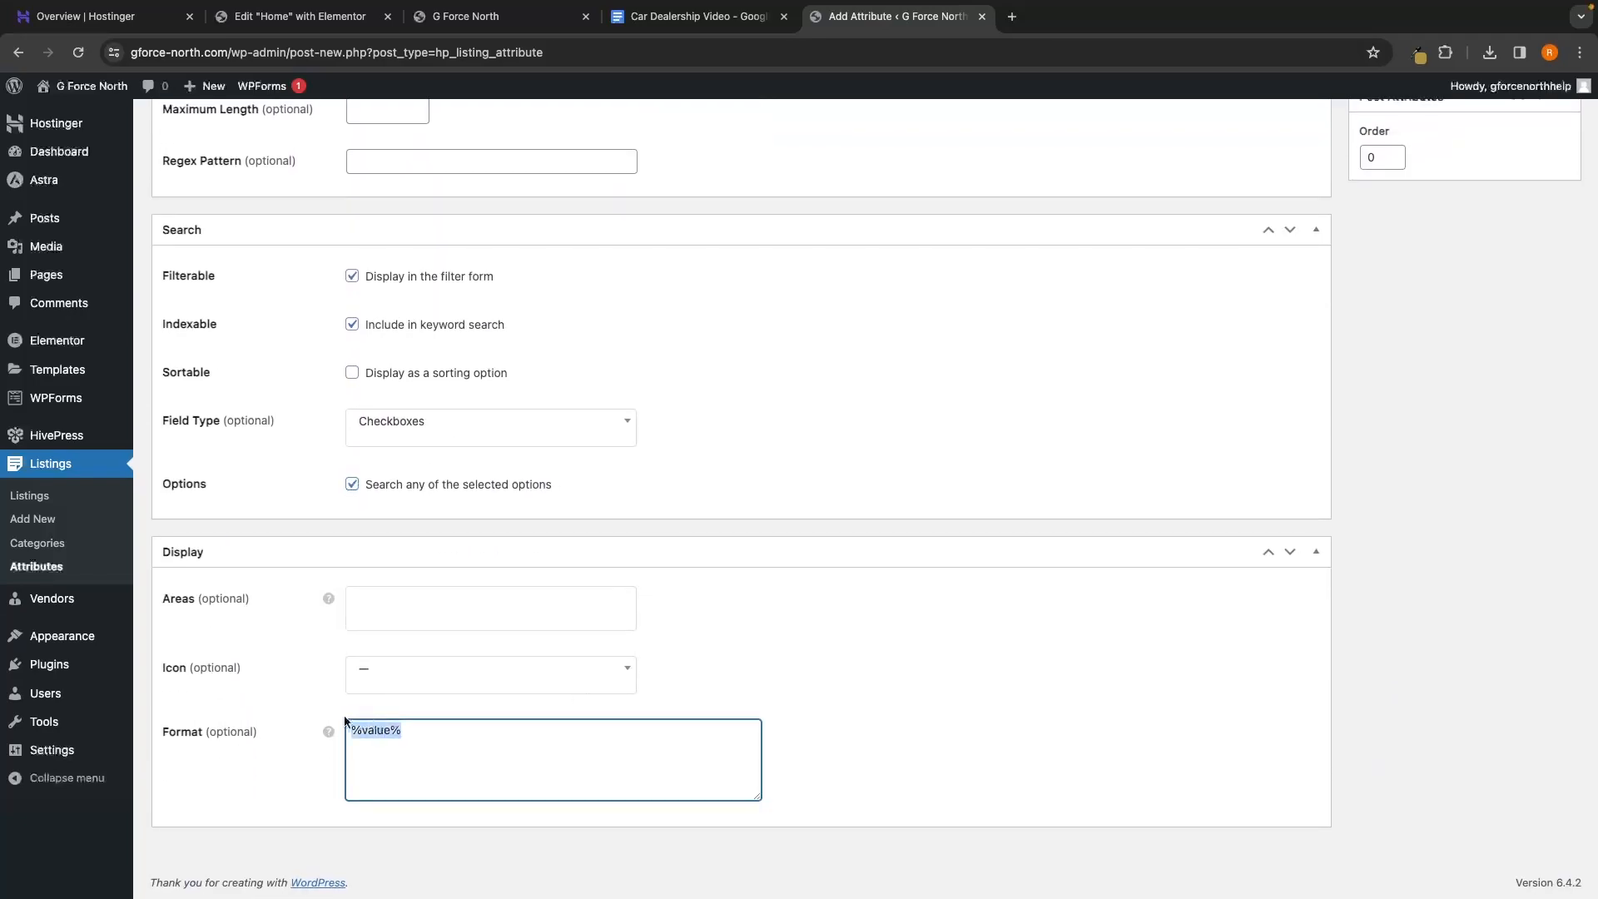
text(%label%: %value%)
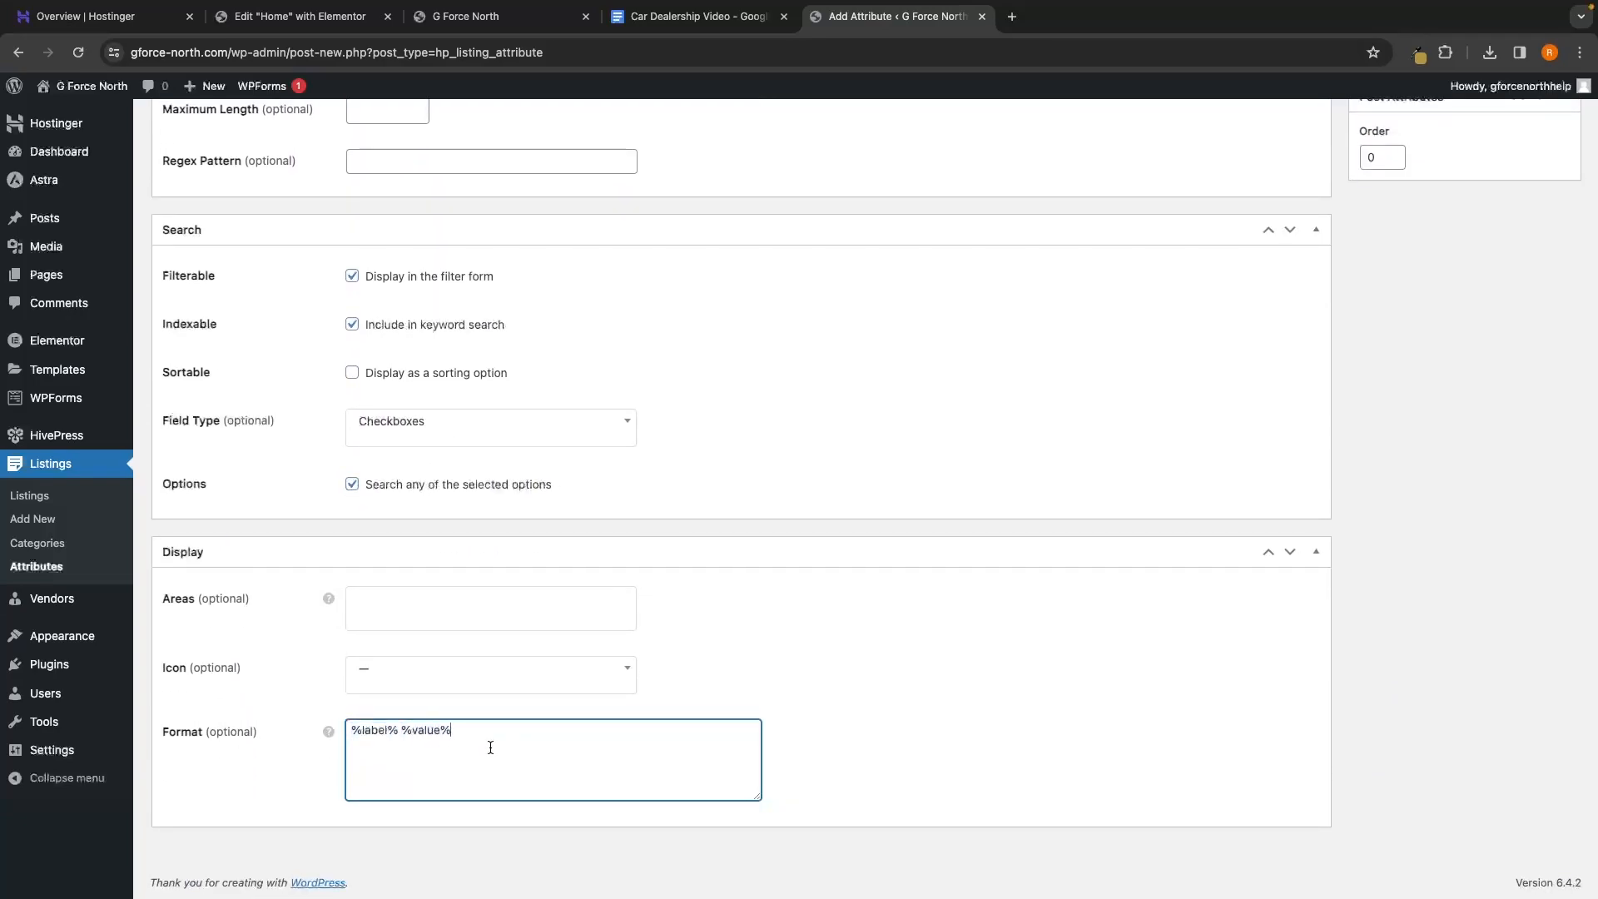
scroll(491, 748, up, 7)
click(1536, 486)
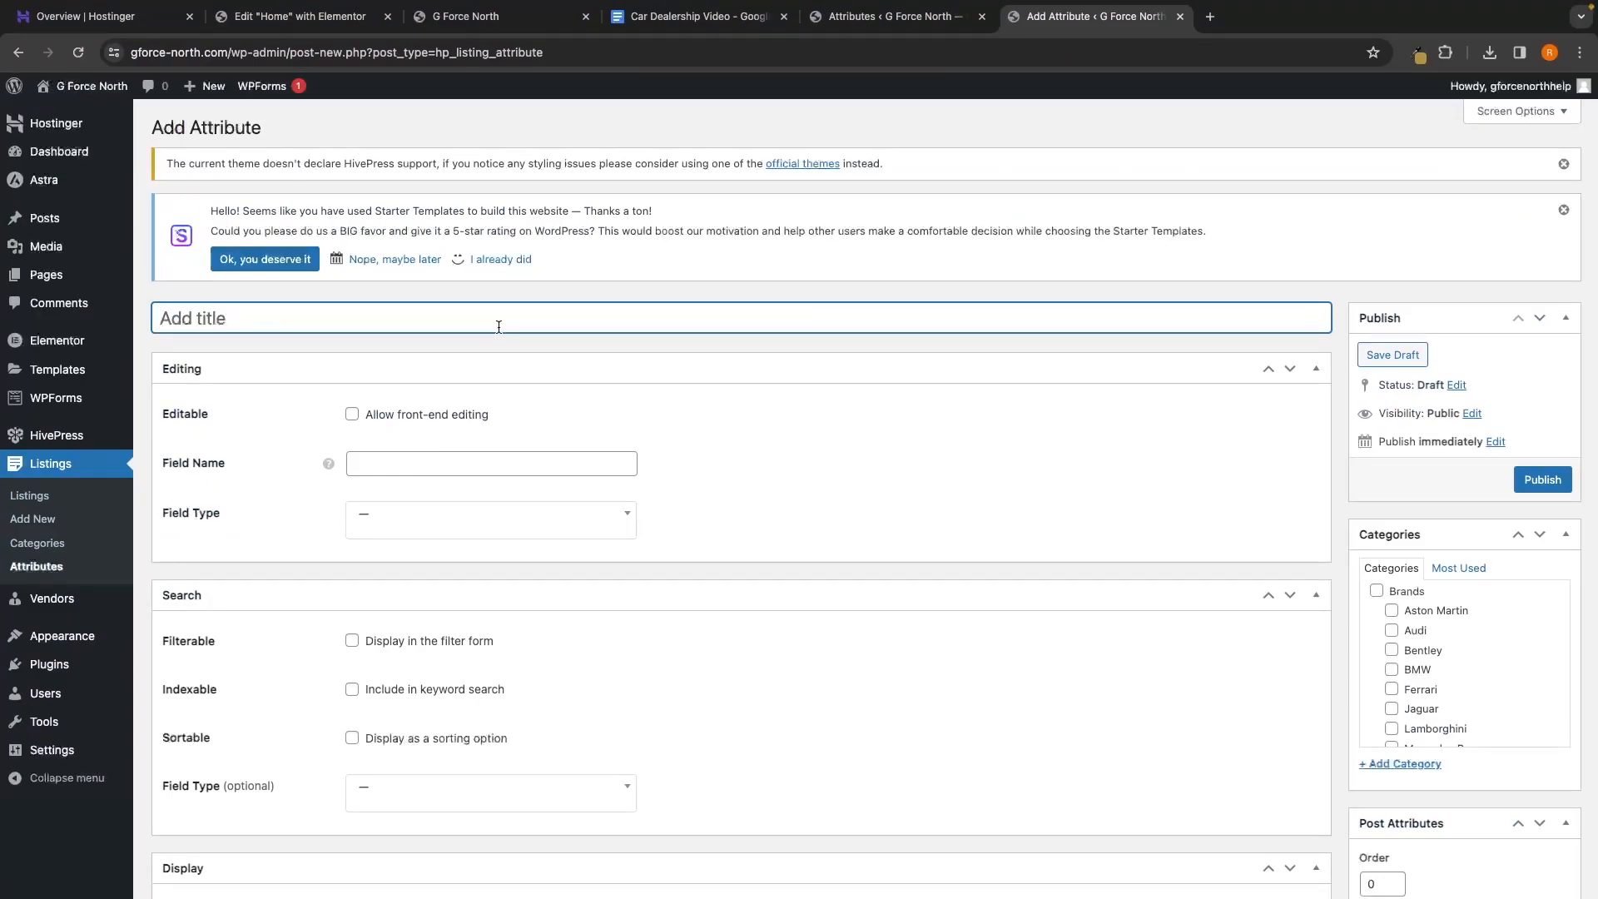
Title the attribute 'Registration Year', enter its field name, and pick a Number field type
text(Registration Year)
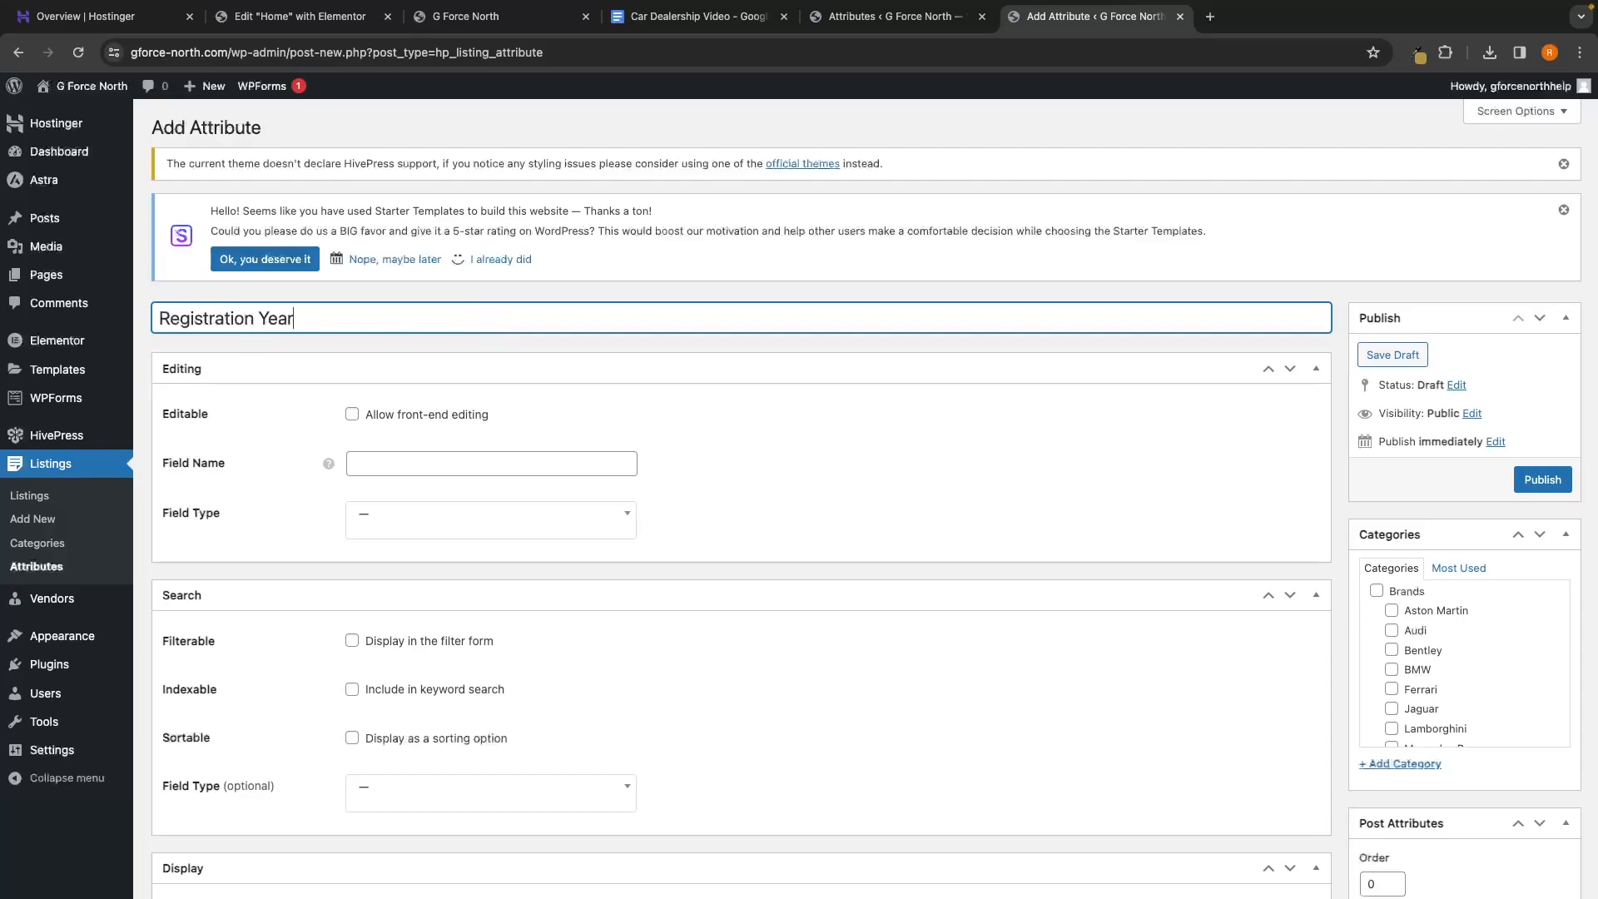
click(380, 466)
text(re)
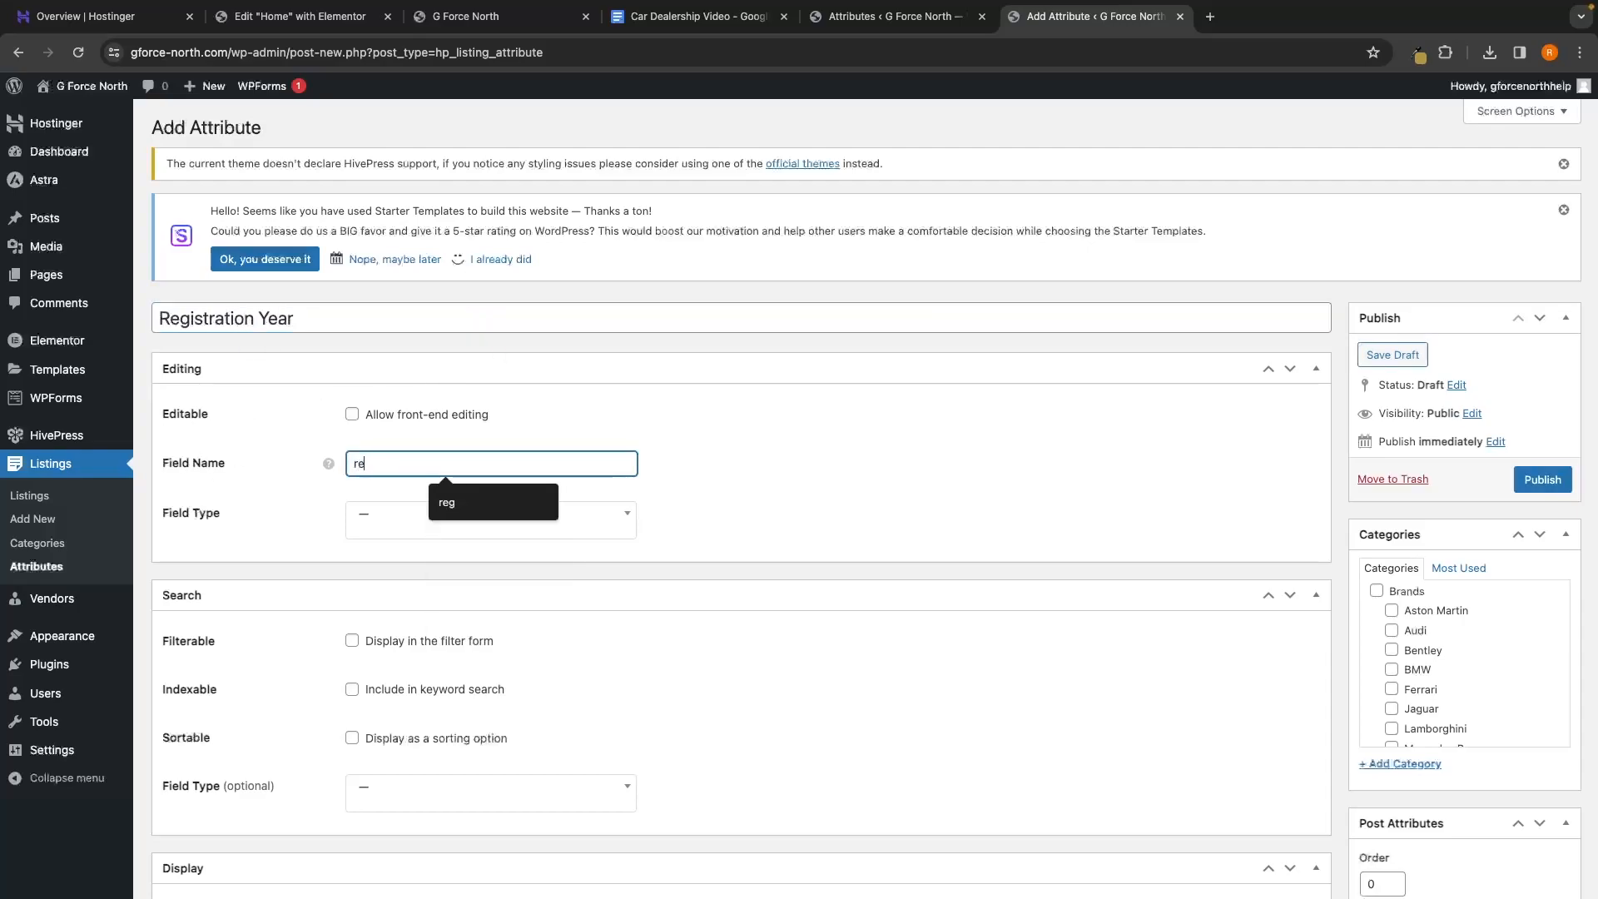
text(gistr)
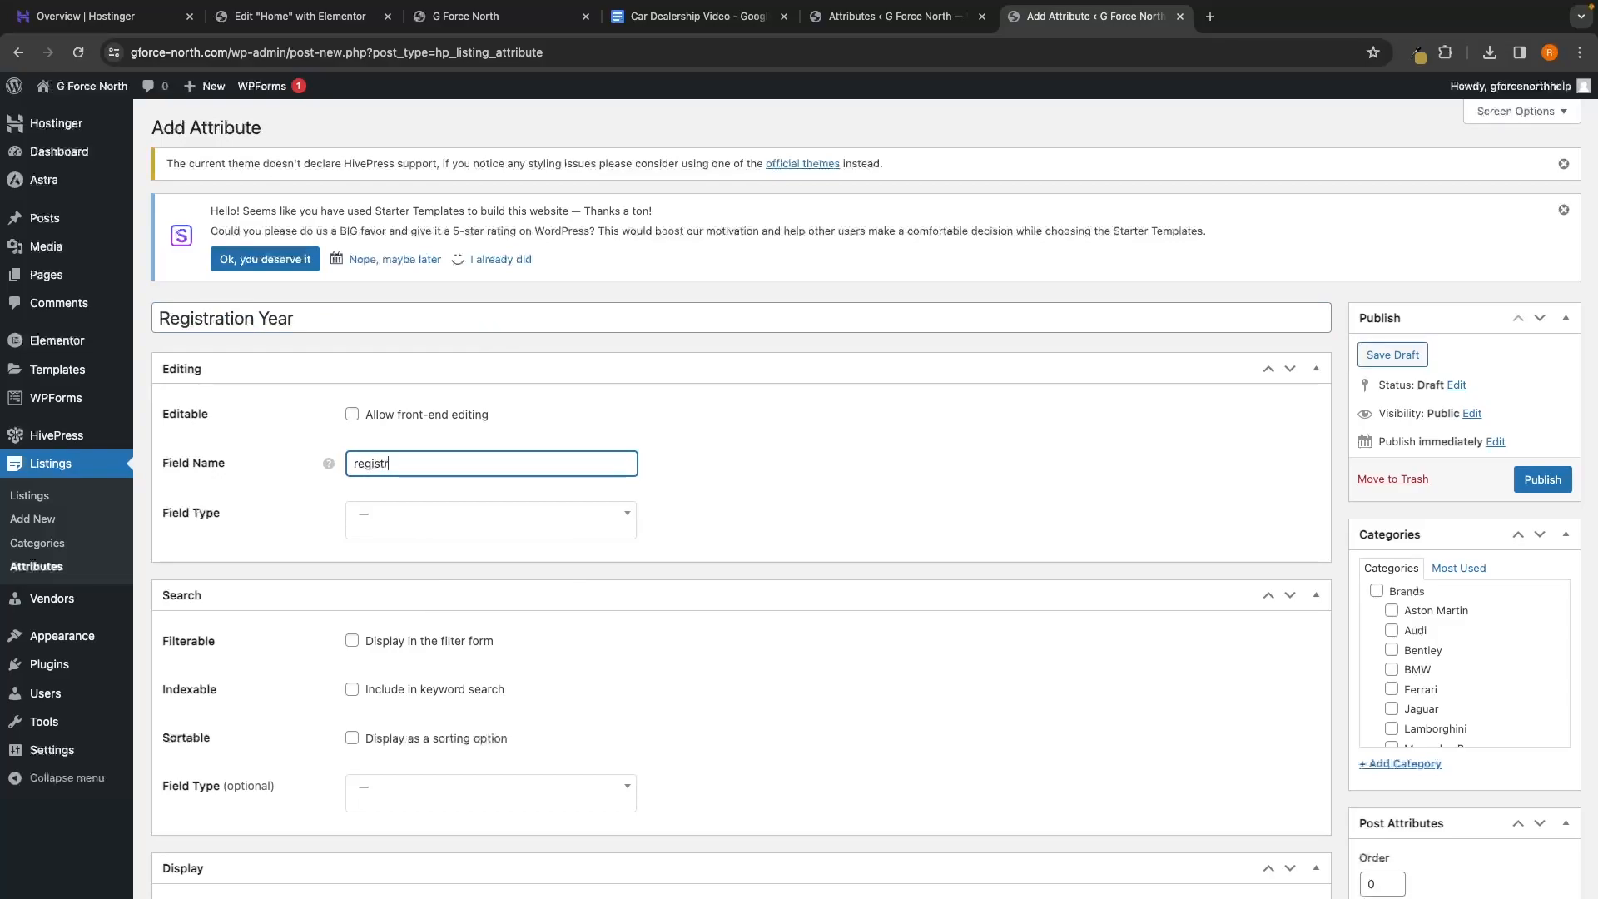
text(ationyear)
click(357, 521)
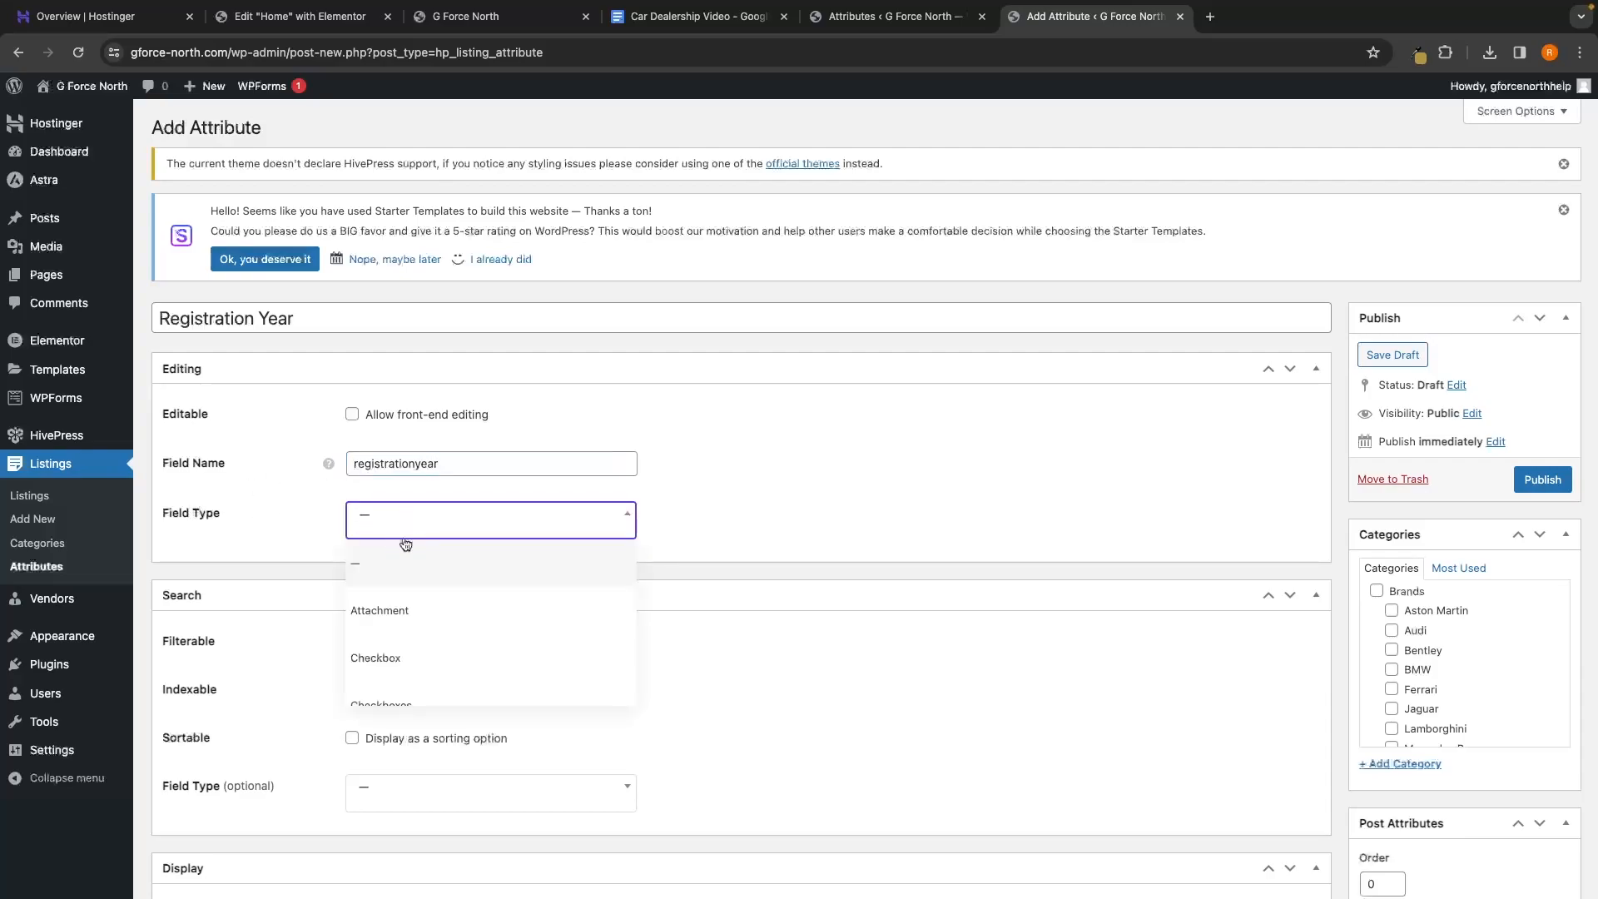
scroll(464, 621, down, 5)
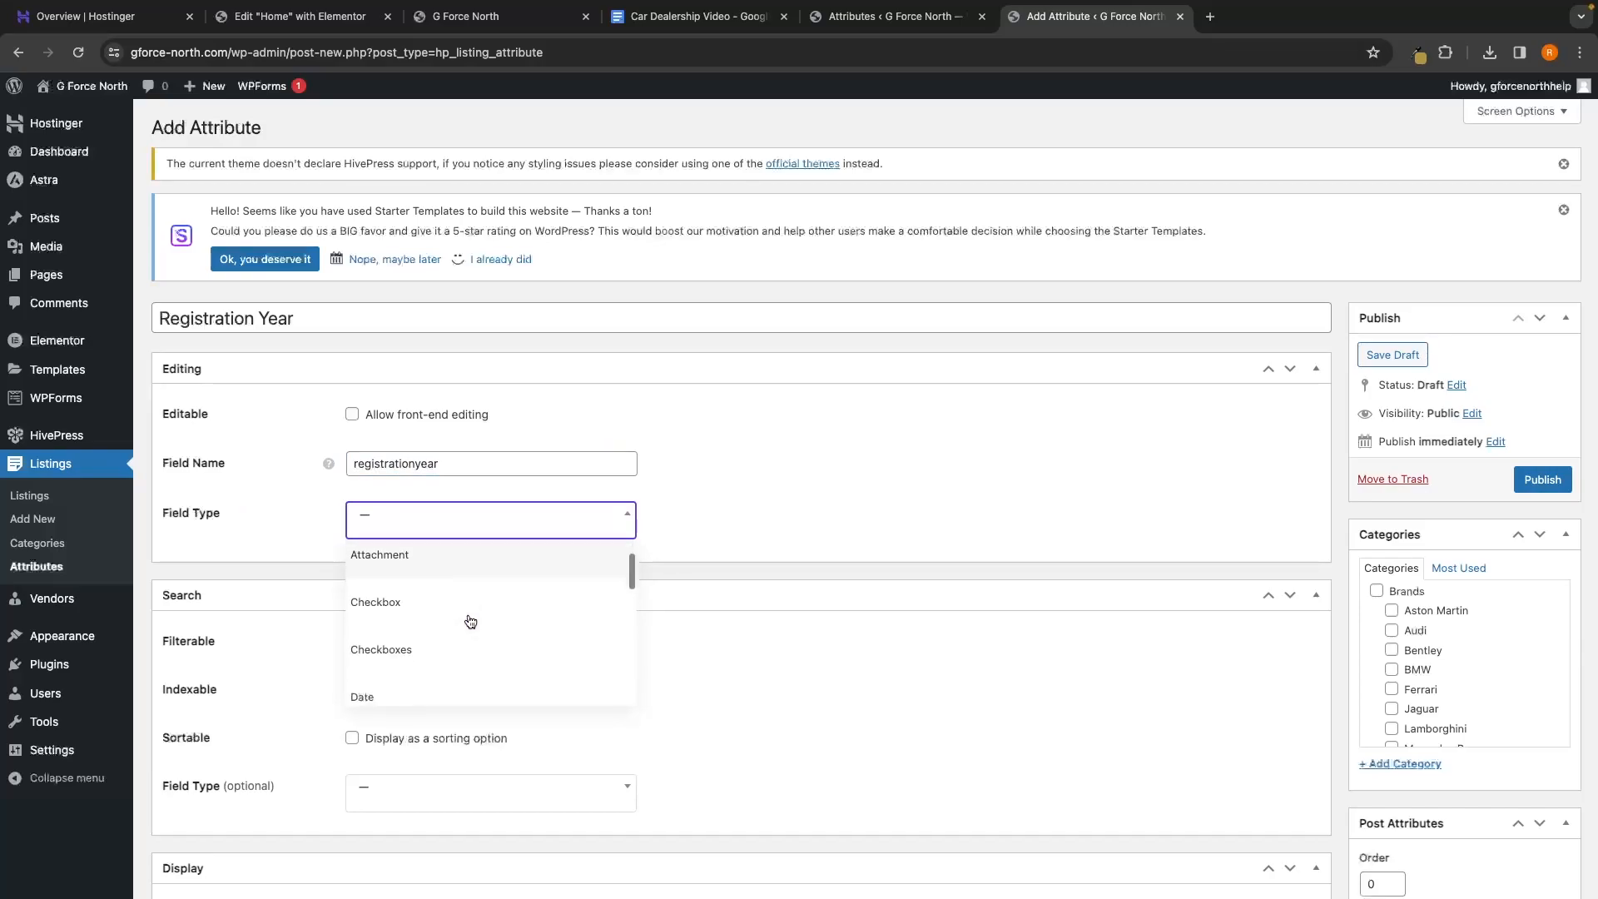
click(431, 567)
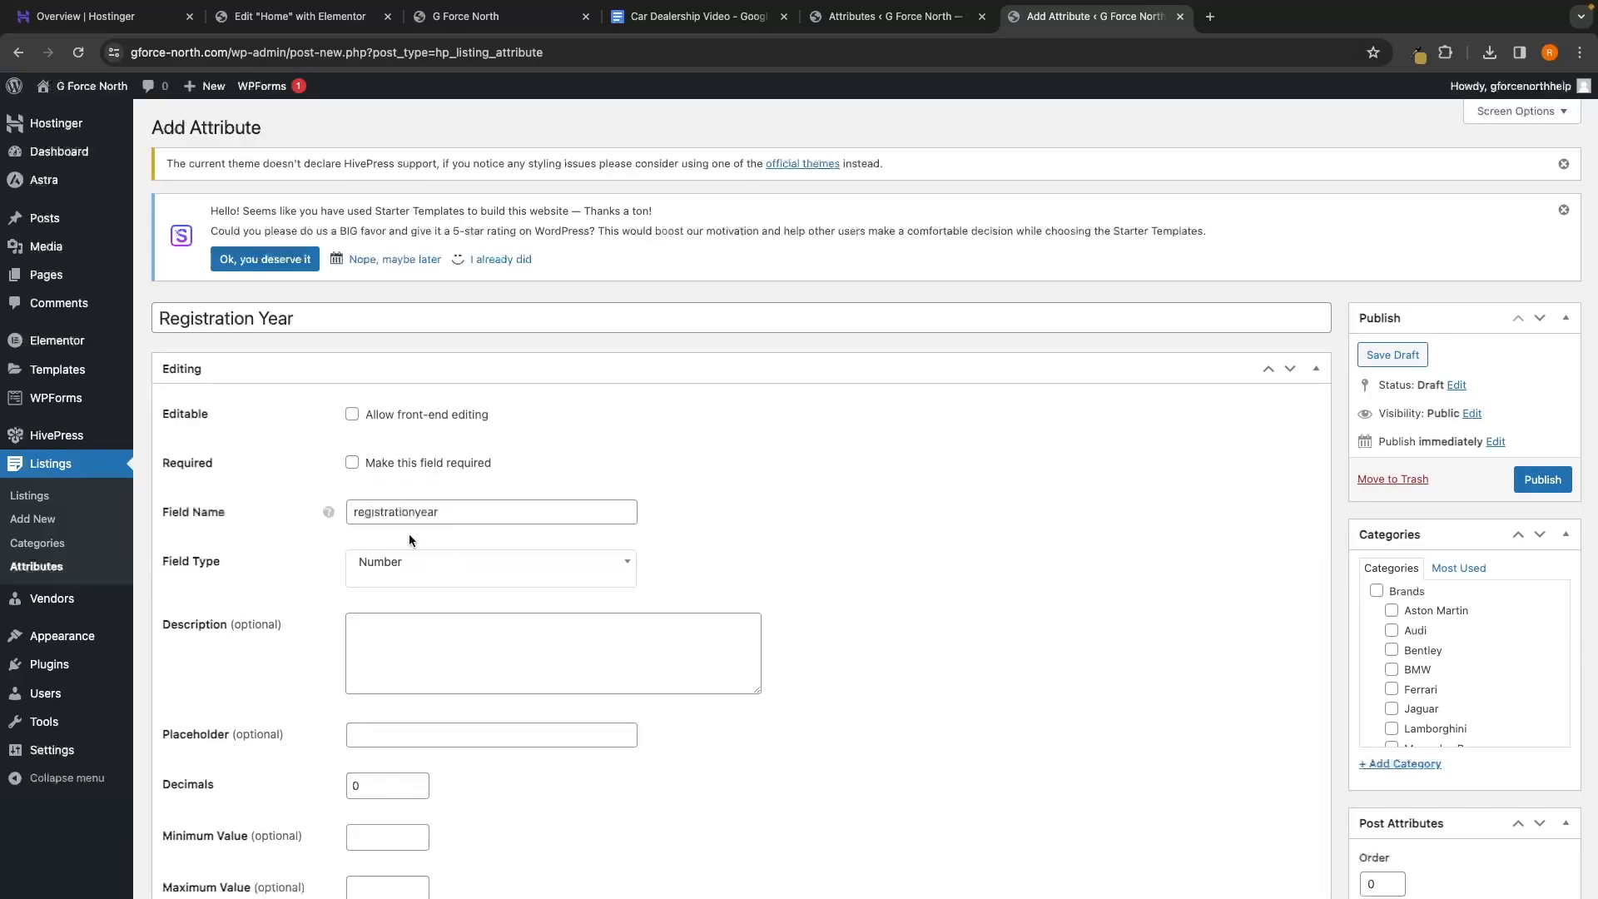
Switch the field type to Text and leave the description empty
scroll(435, 574, down, 1)
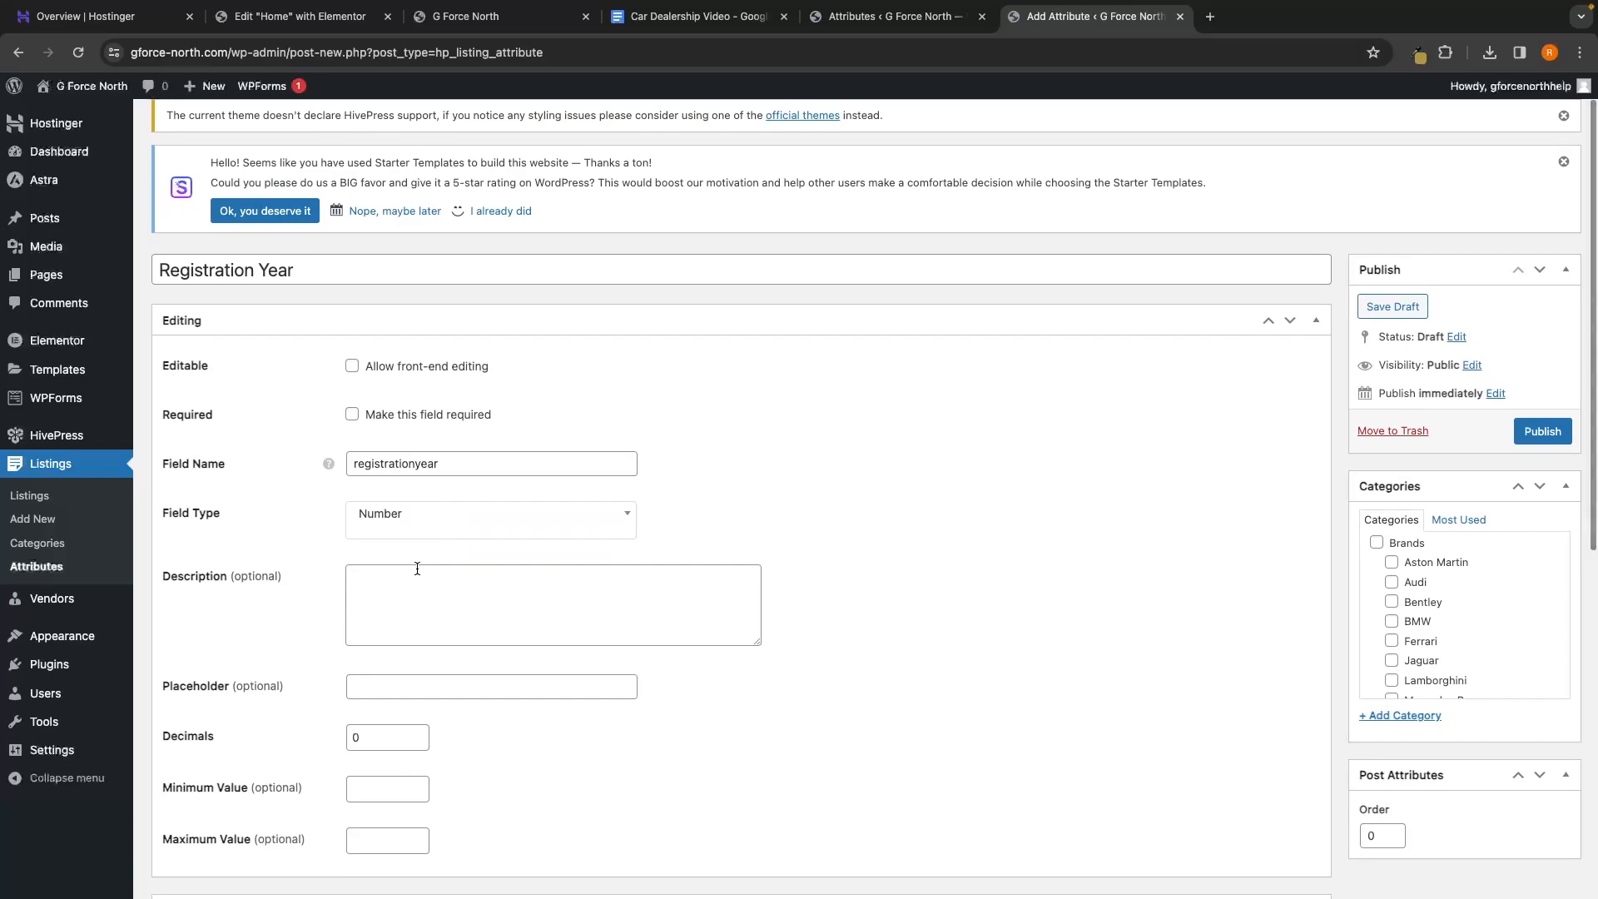
click(410, 574)
scroll(429, 576, down, 1)
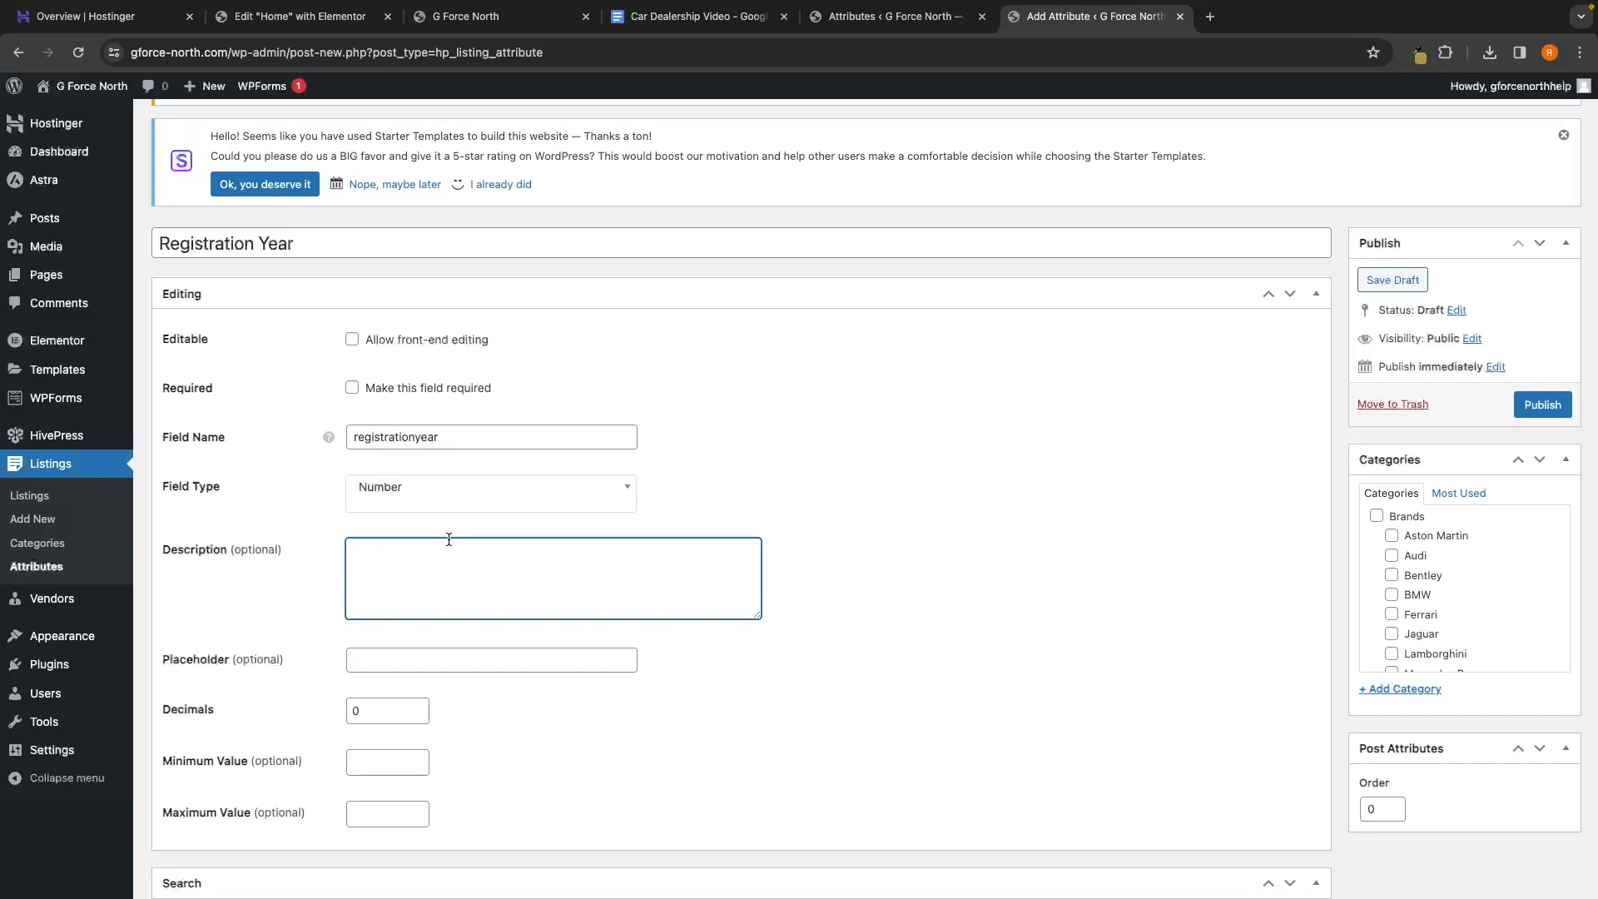
text(2,024)
drag(350, 552, 408, 552)
click(356, 557)
click(408, 492)
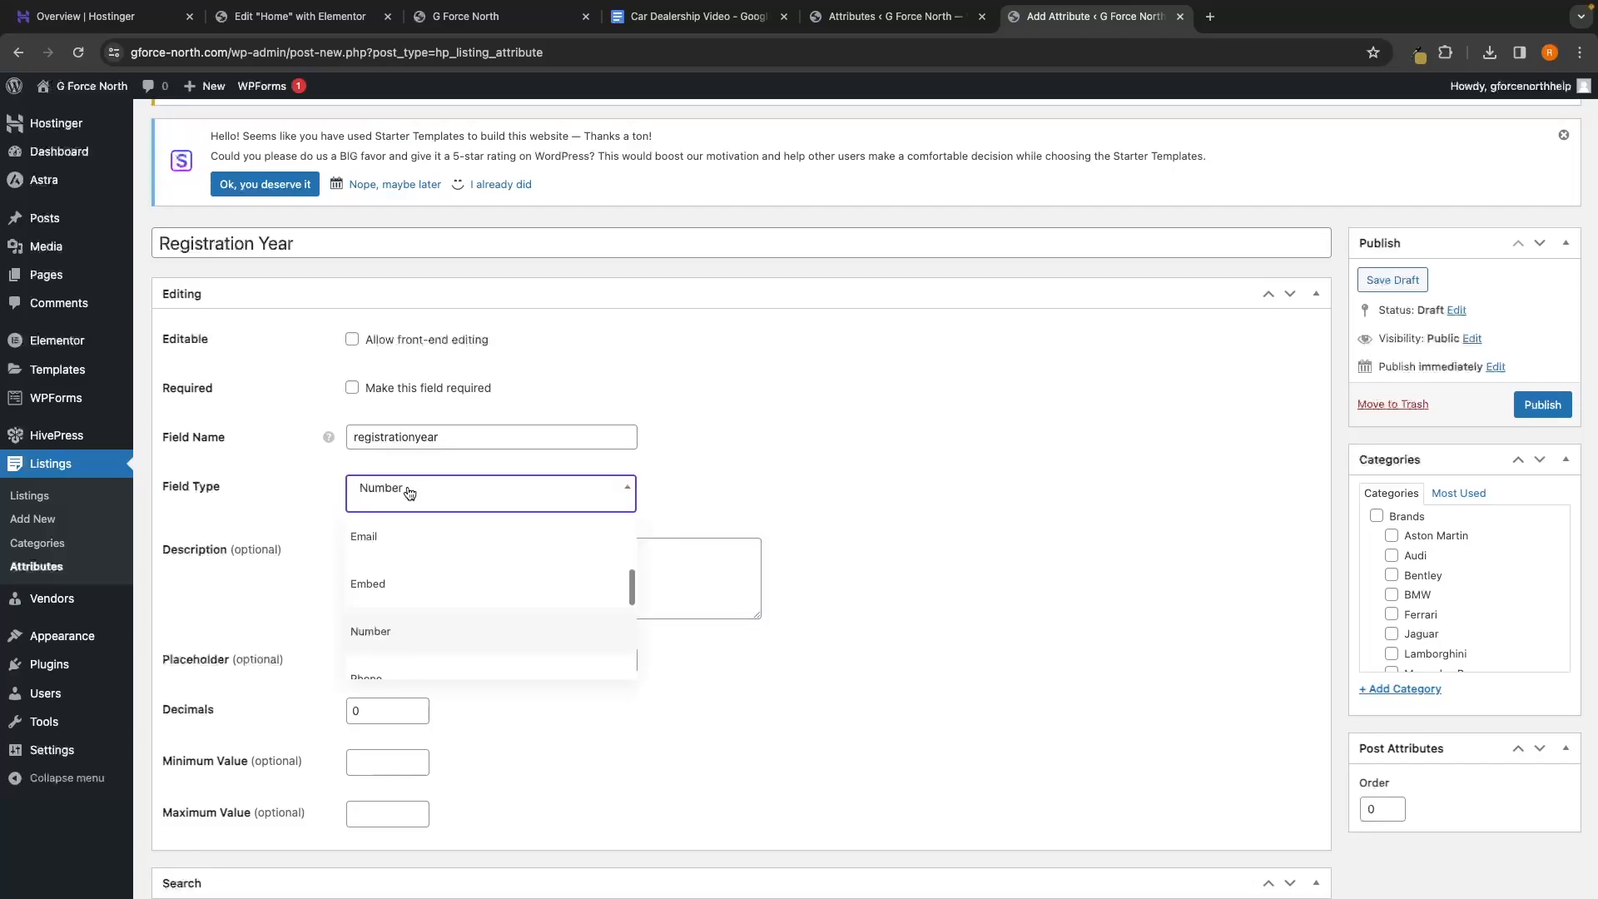
scroll(464, 559, down, 3)
scroll(441, 575, down, 1)
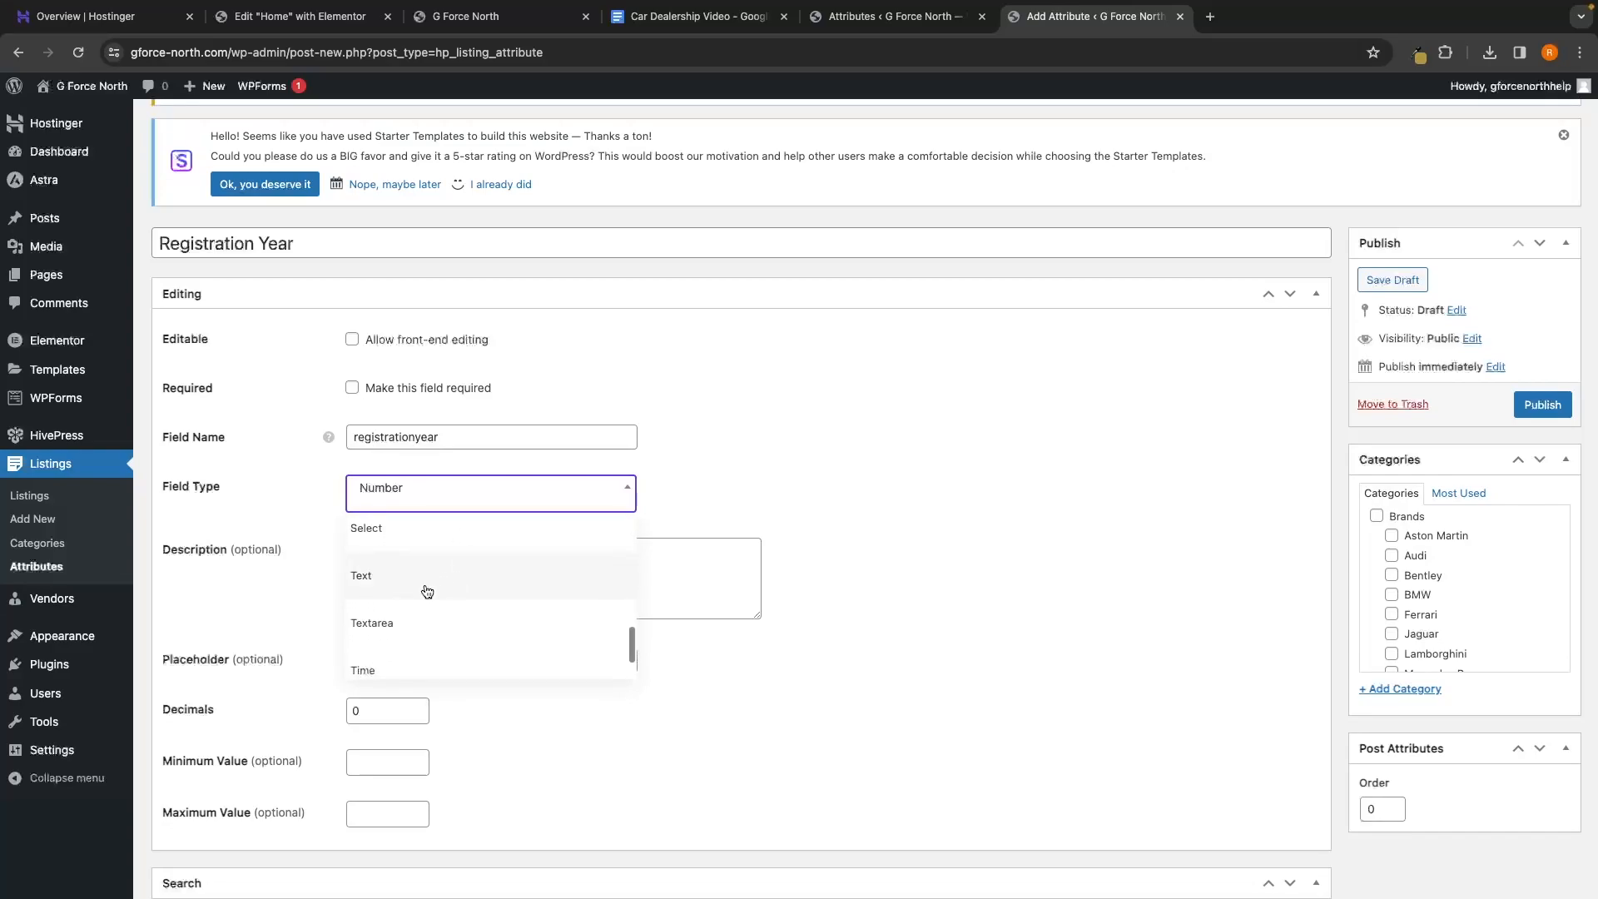
click(423, 583)
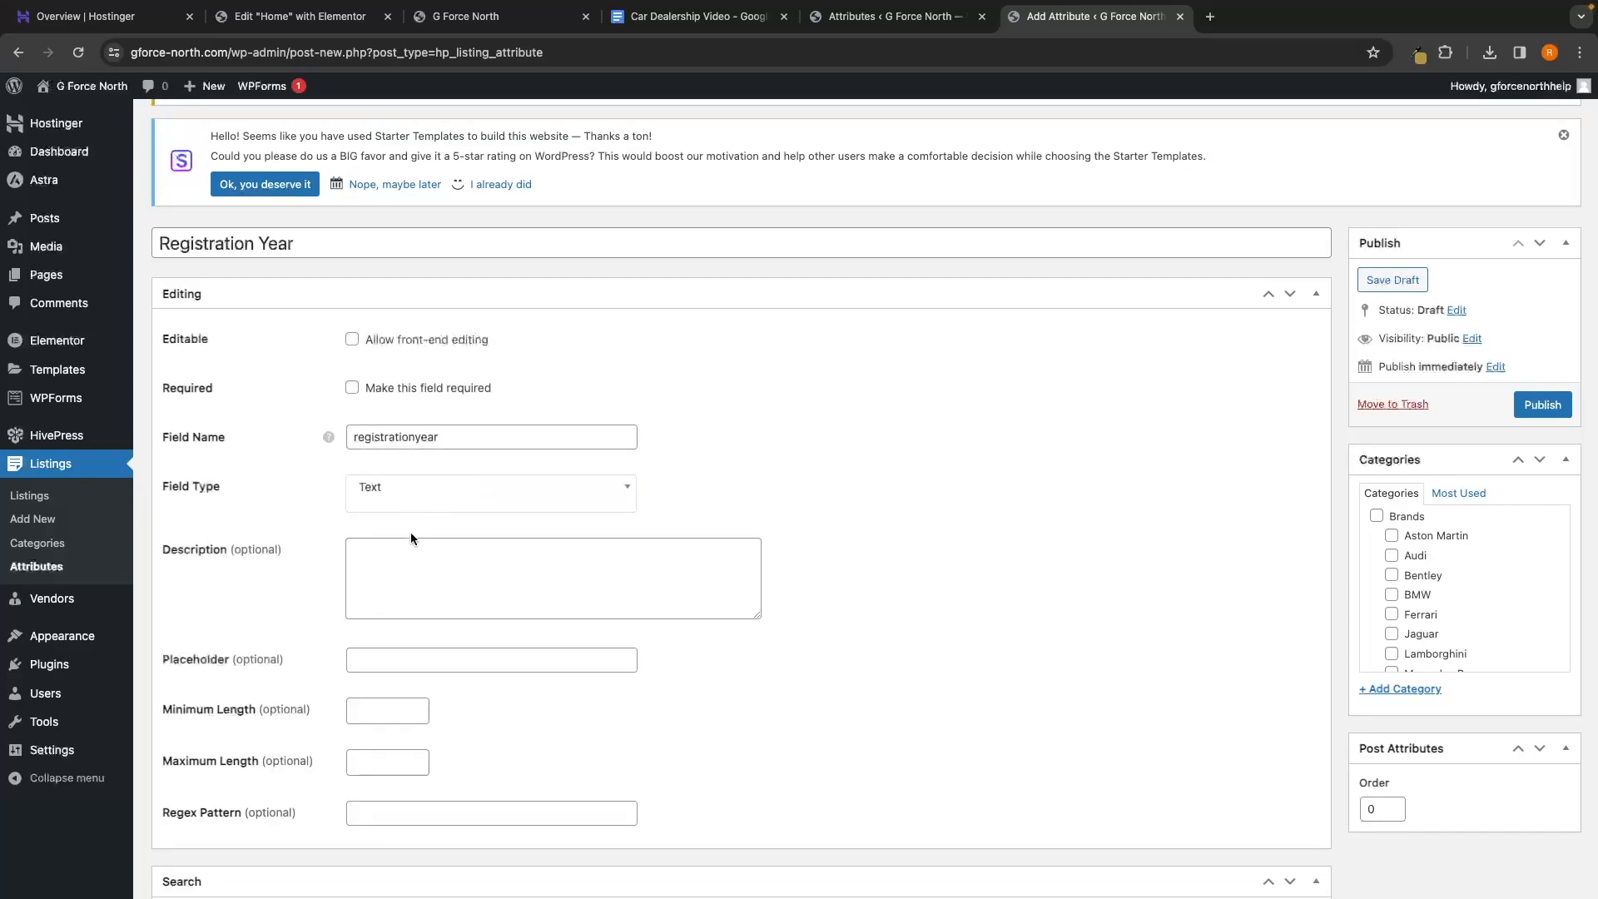
click(407, 560)
text(2024)
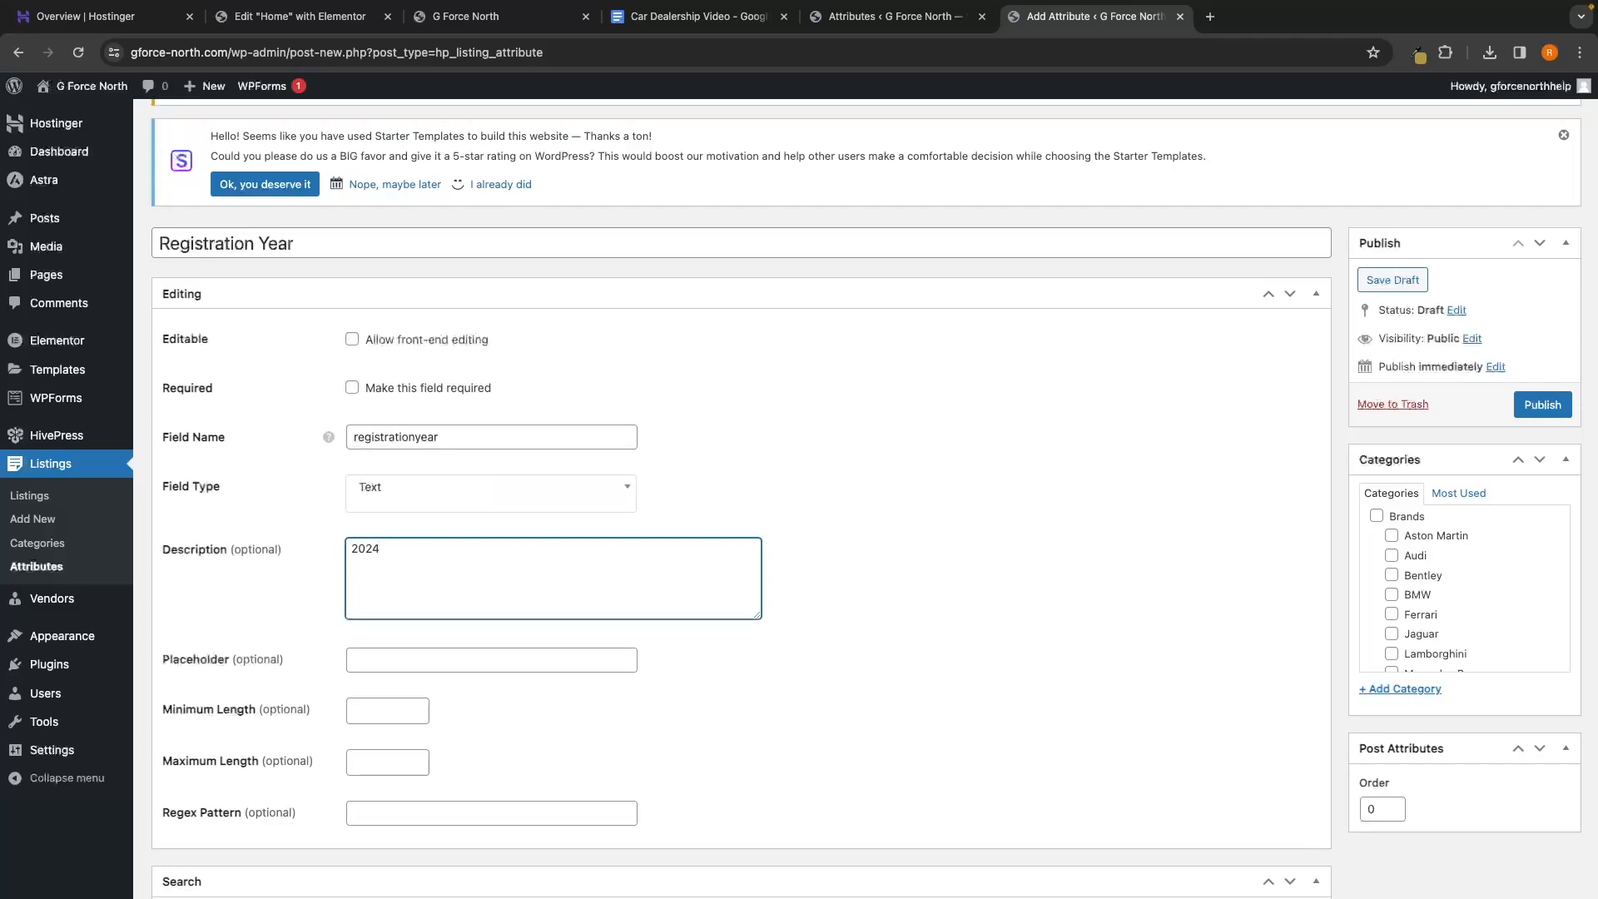
key(BackSpace)
key(BackSpace)
key(BackSpace)
key(BackSpace)
click(900, 492)
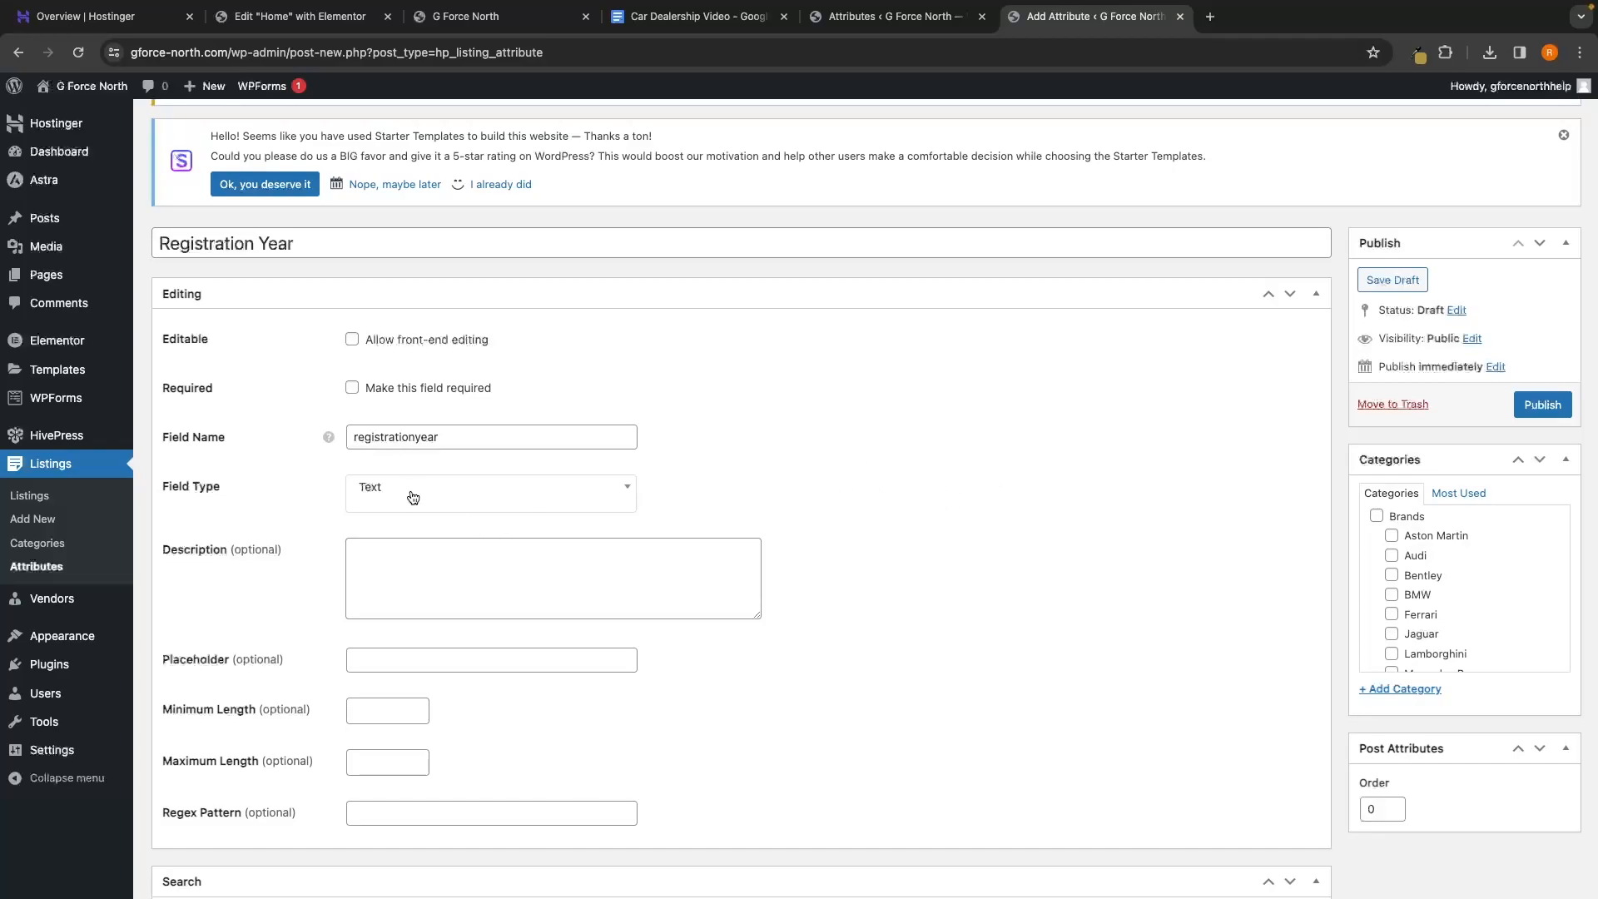
Make Registration Year filterable and keyword-searchable with a Number Range search filter
scroll(858, 462, down, 5)
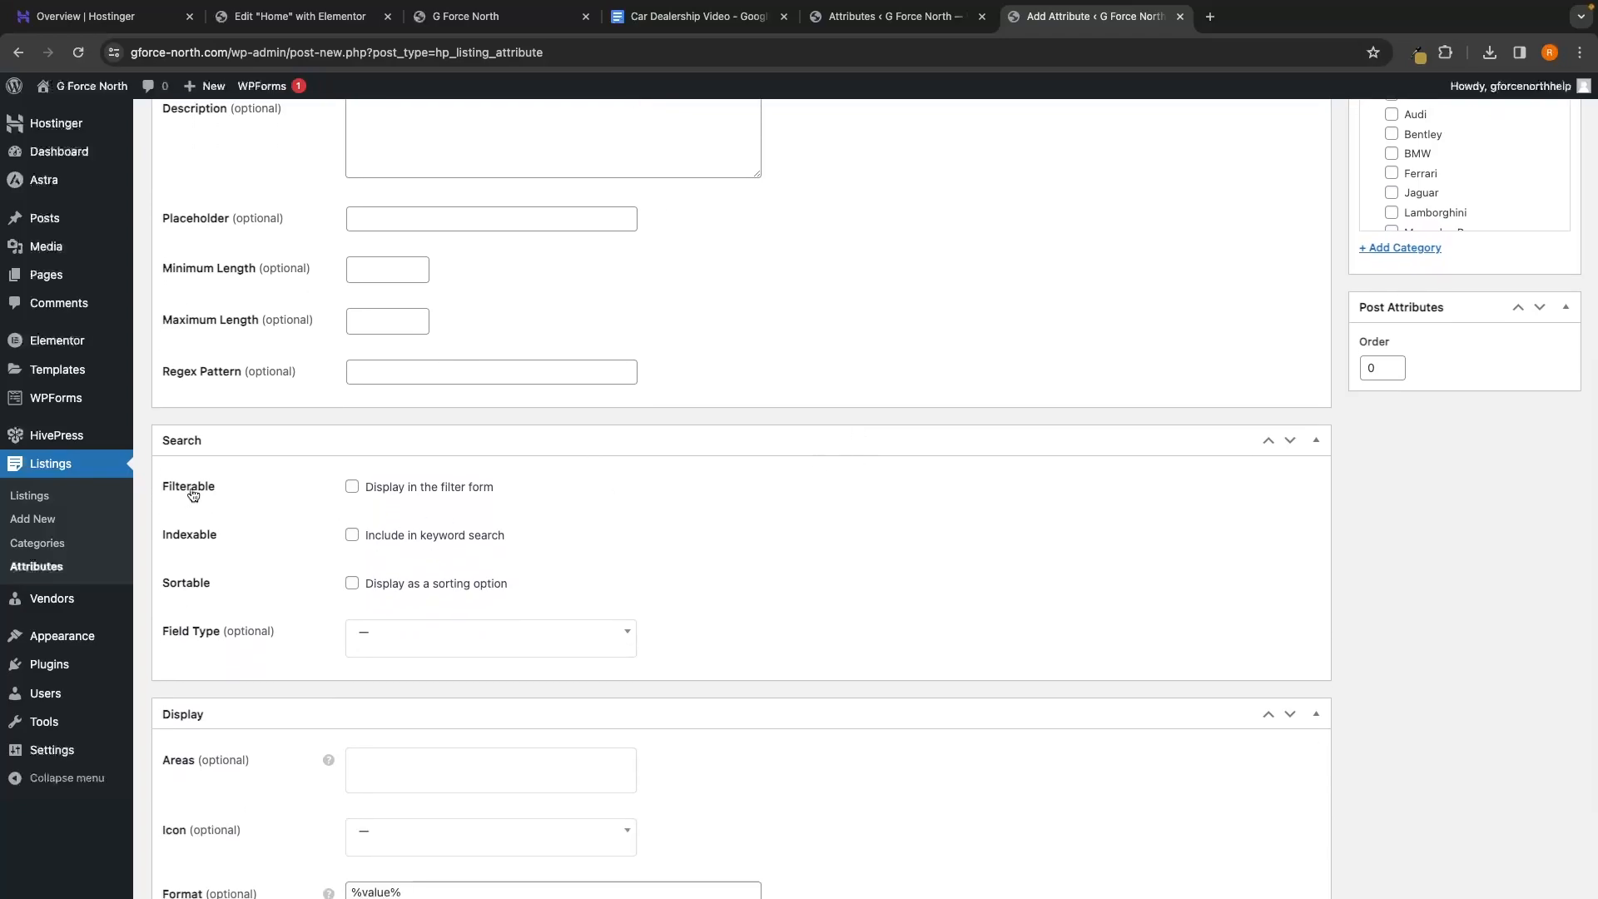
click(383, 489)
click(388, 535)
scroll(523, 543, down, 1)
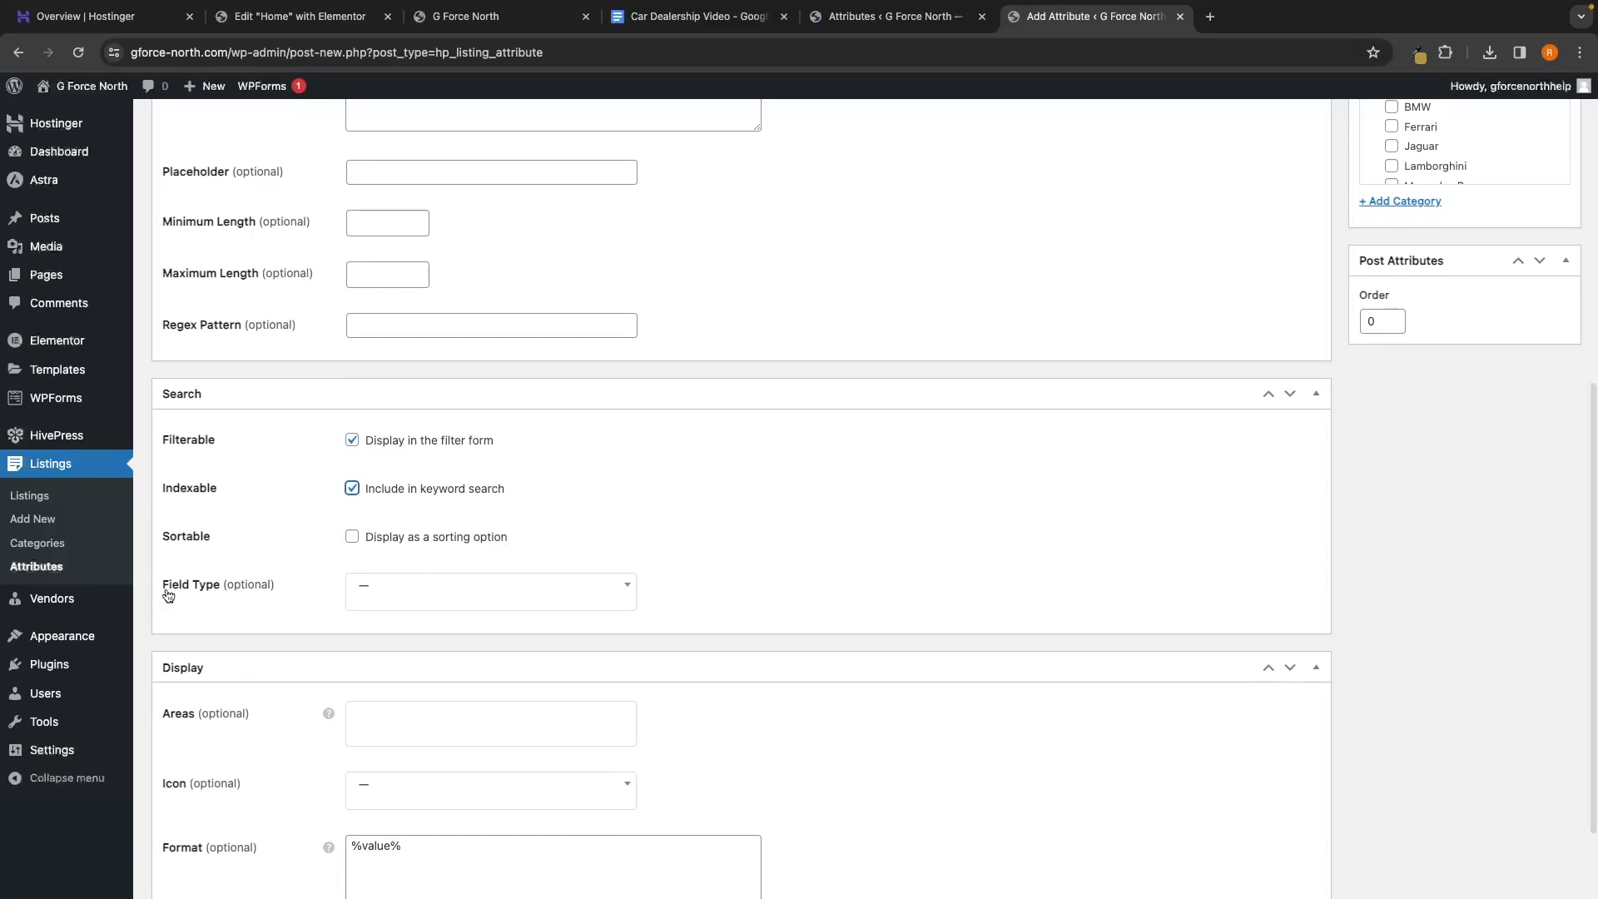
click(390, 598)
scroll(410, 650, down, 3)
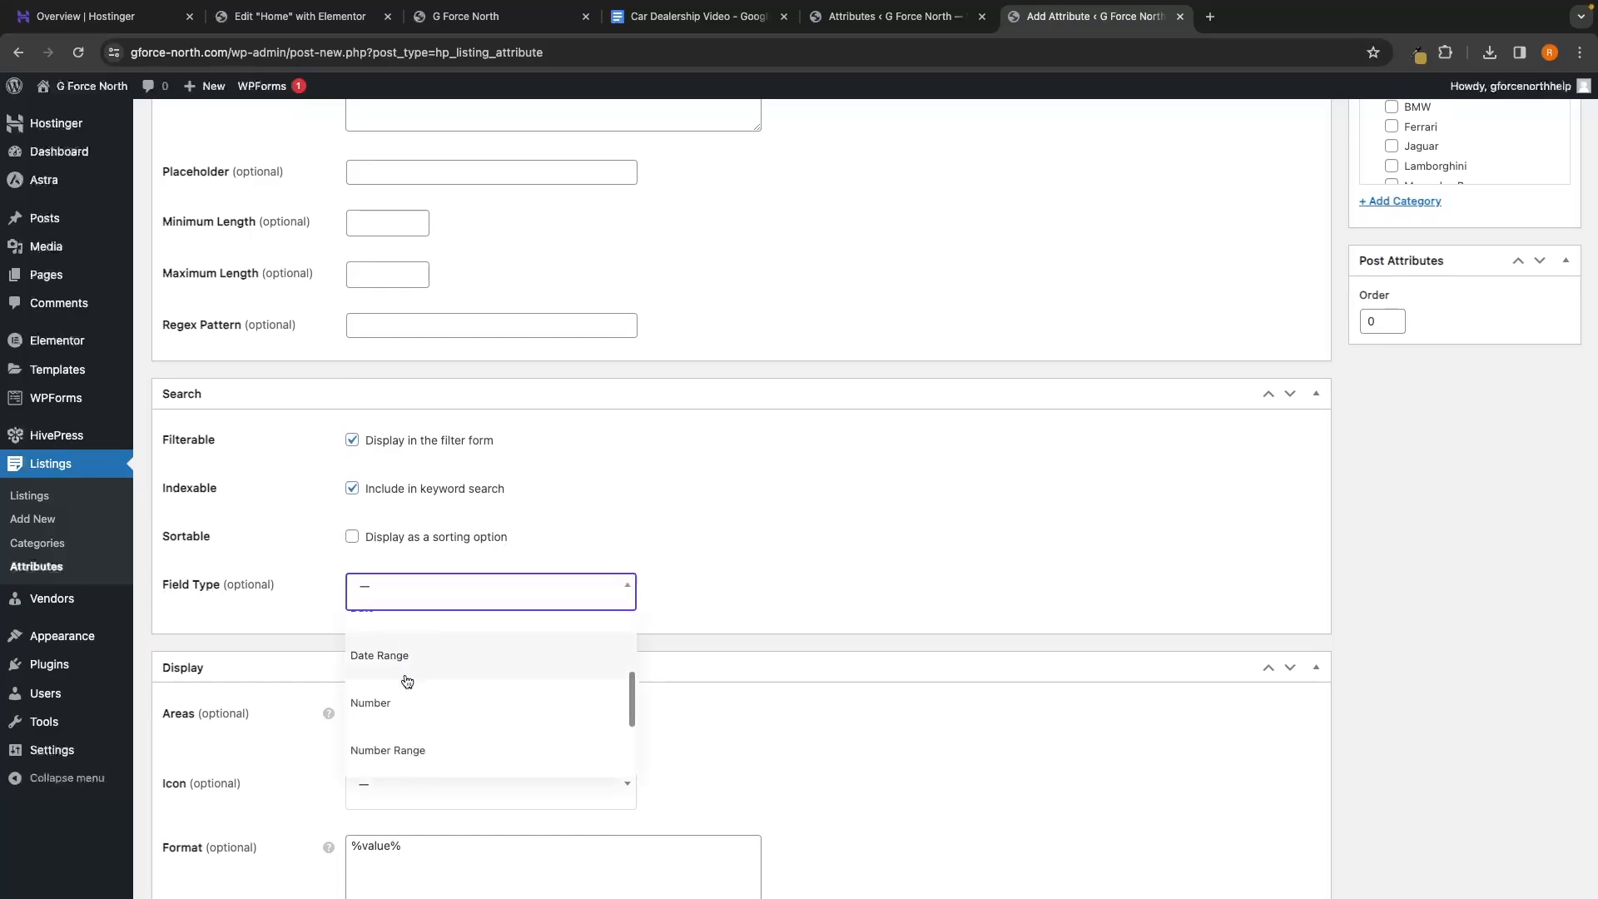
click(393, 731)
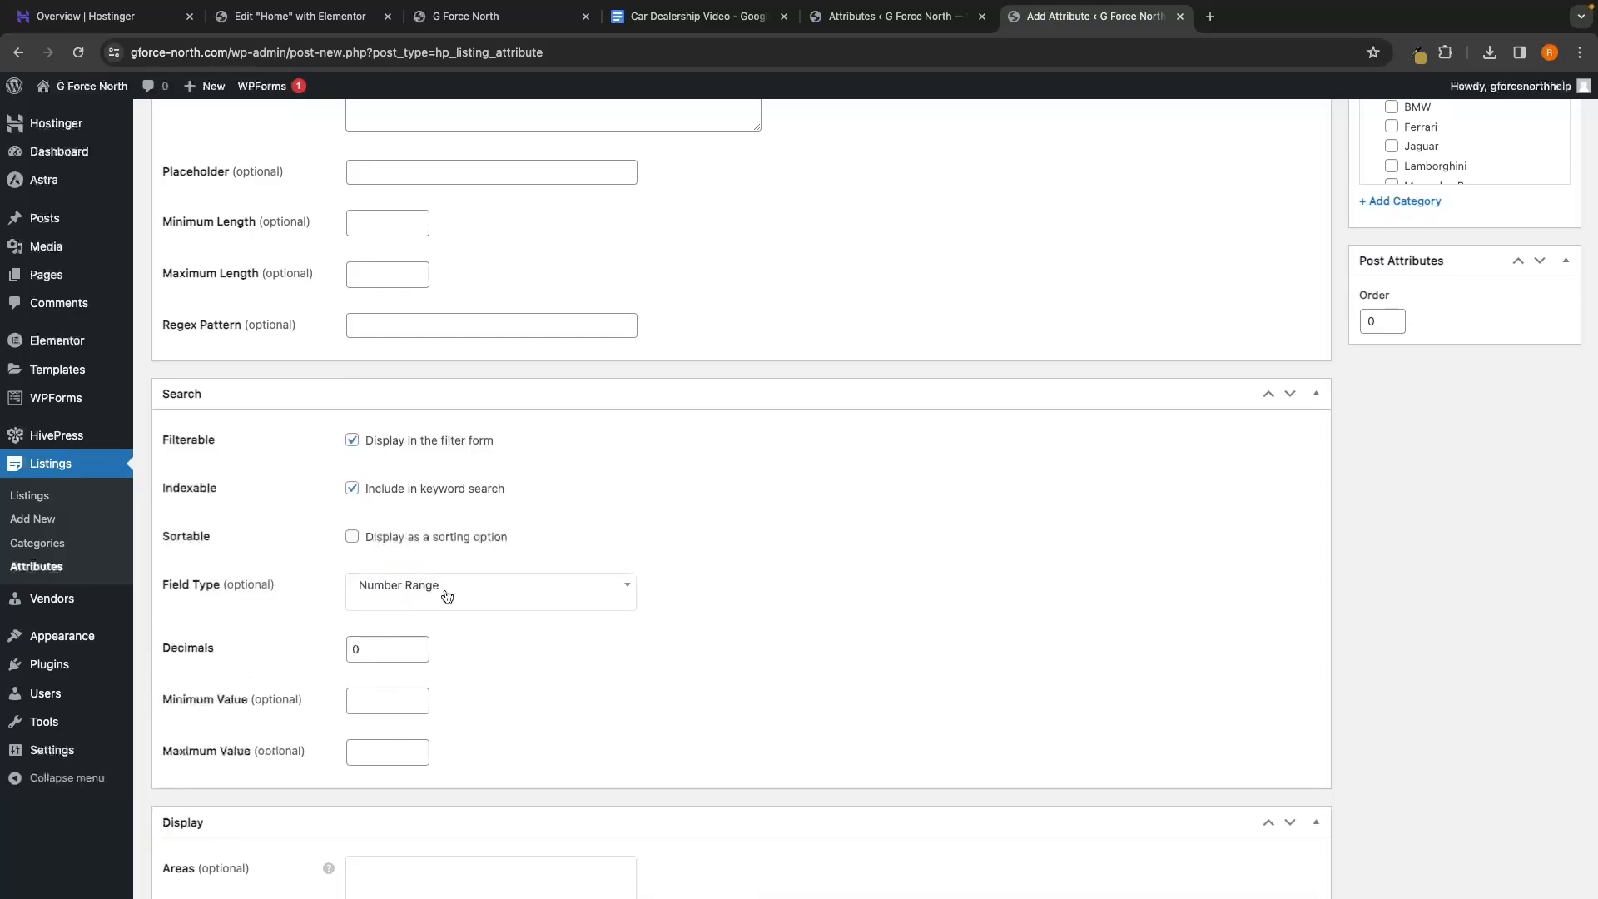
Set the format to %label%: %value%, publish the attribute, and close its tab
scroll(450, 593, up, 10)
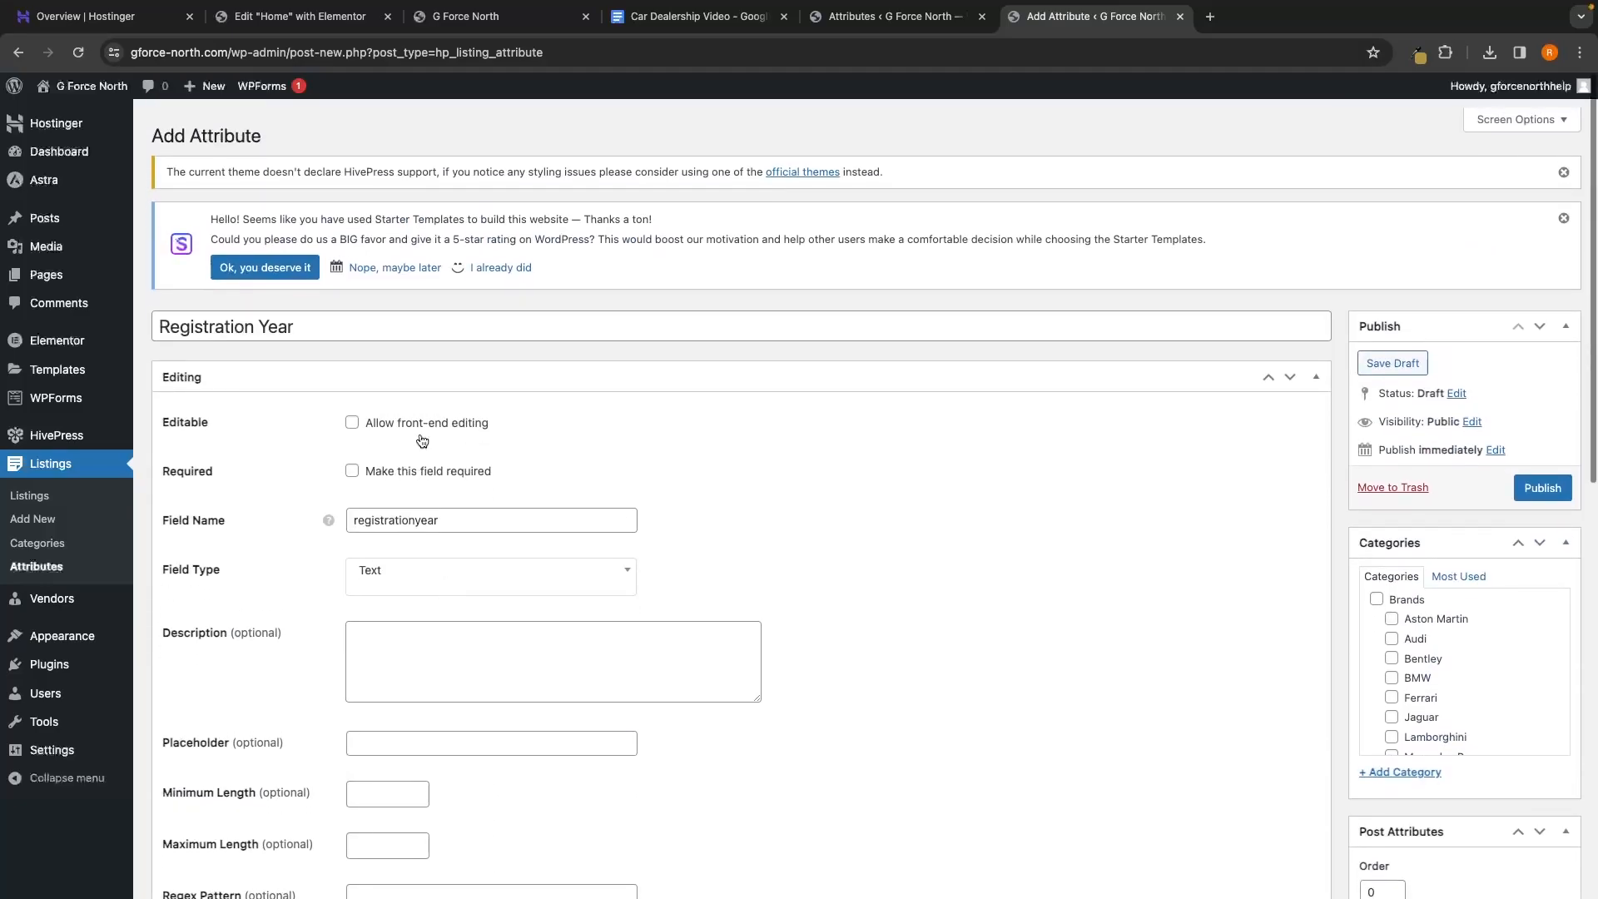
scroll(385, 574, down, 10)
scroll(408, 549, down, 1)
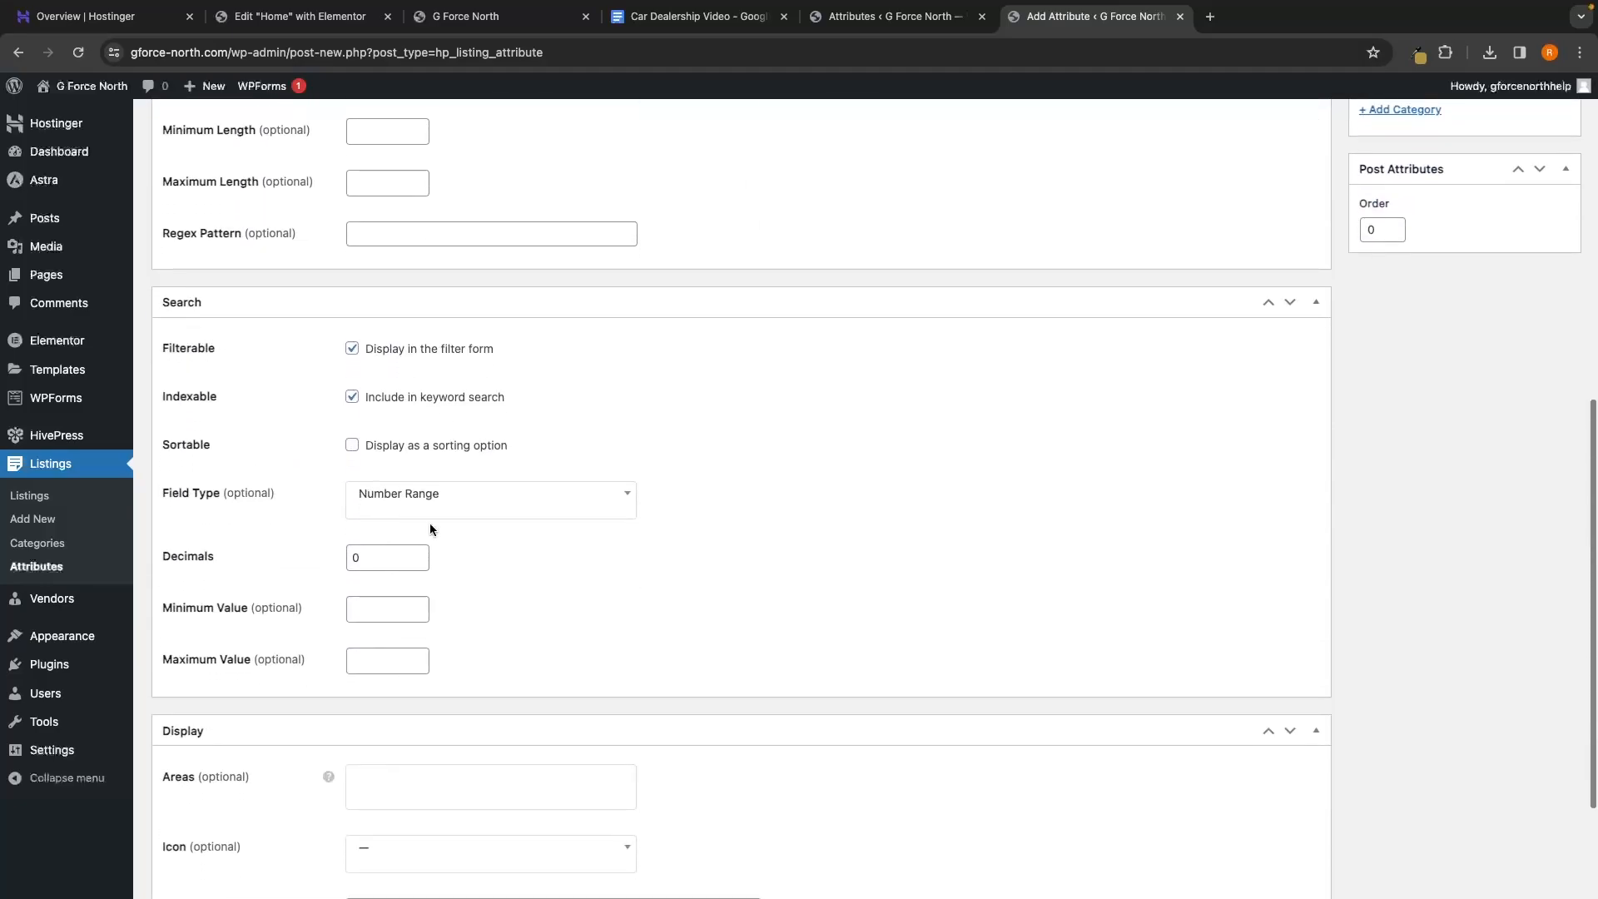
scroll(506, 519, down, 5)
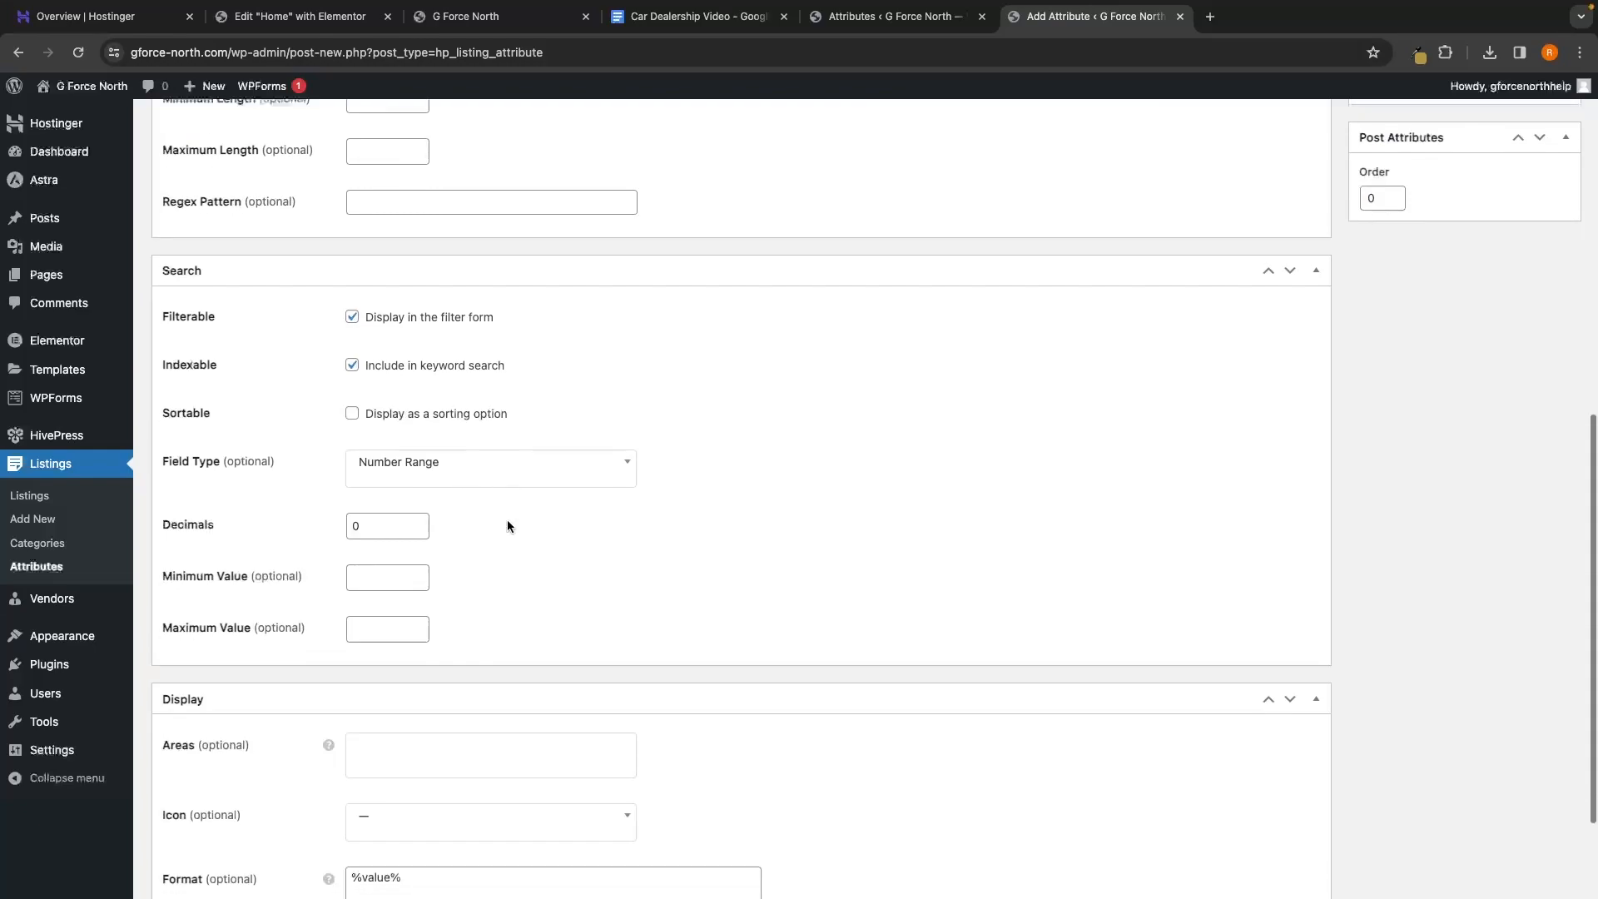
drag(456, 742, 325, 731)
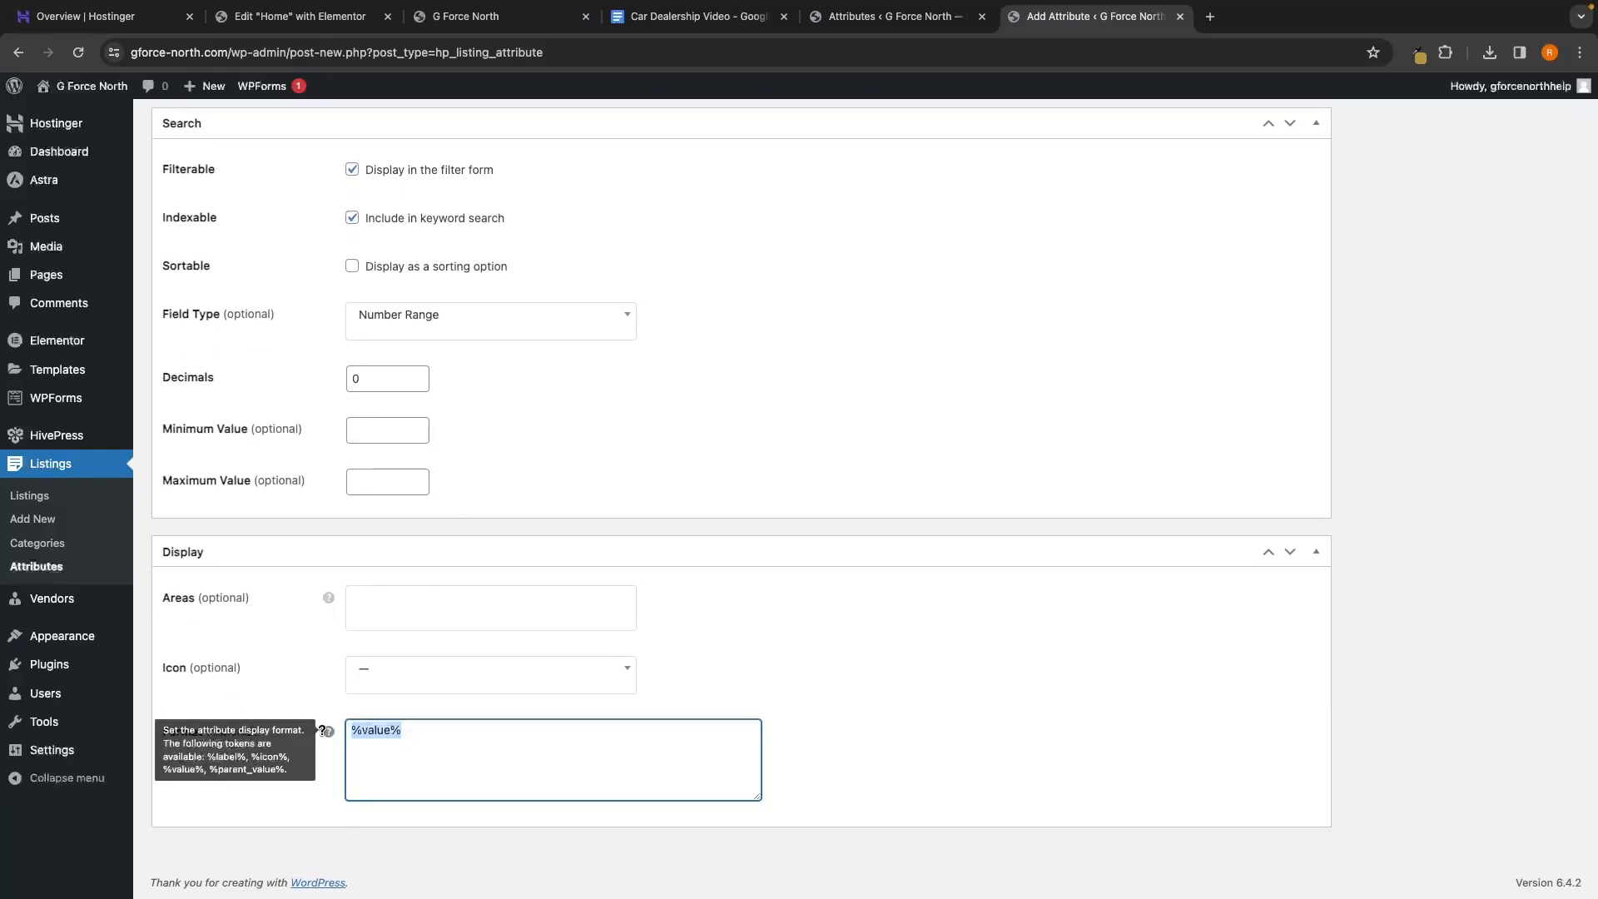
text(%label%: %value%)
scroll(533, 714, up, 10)
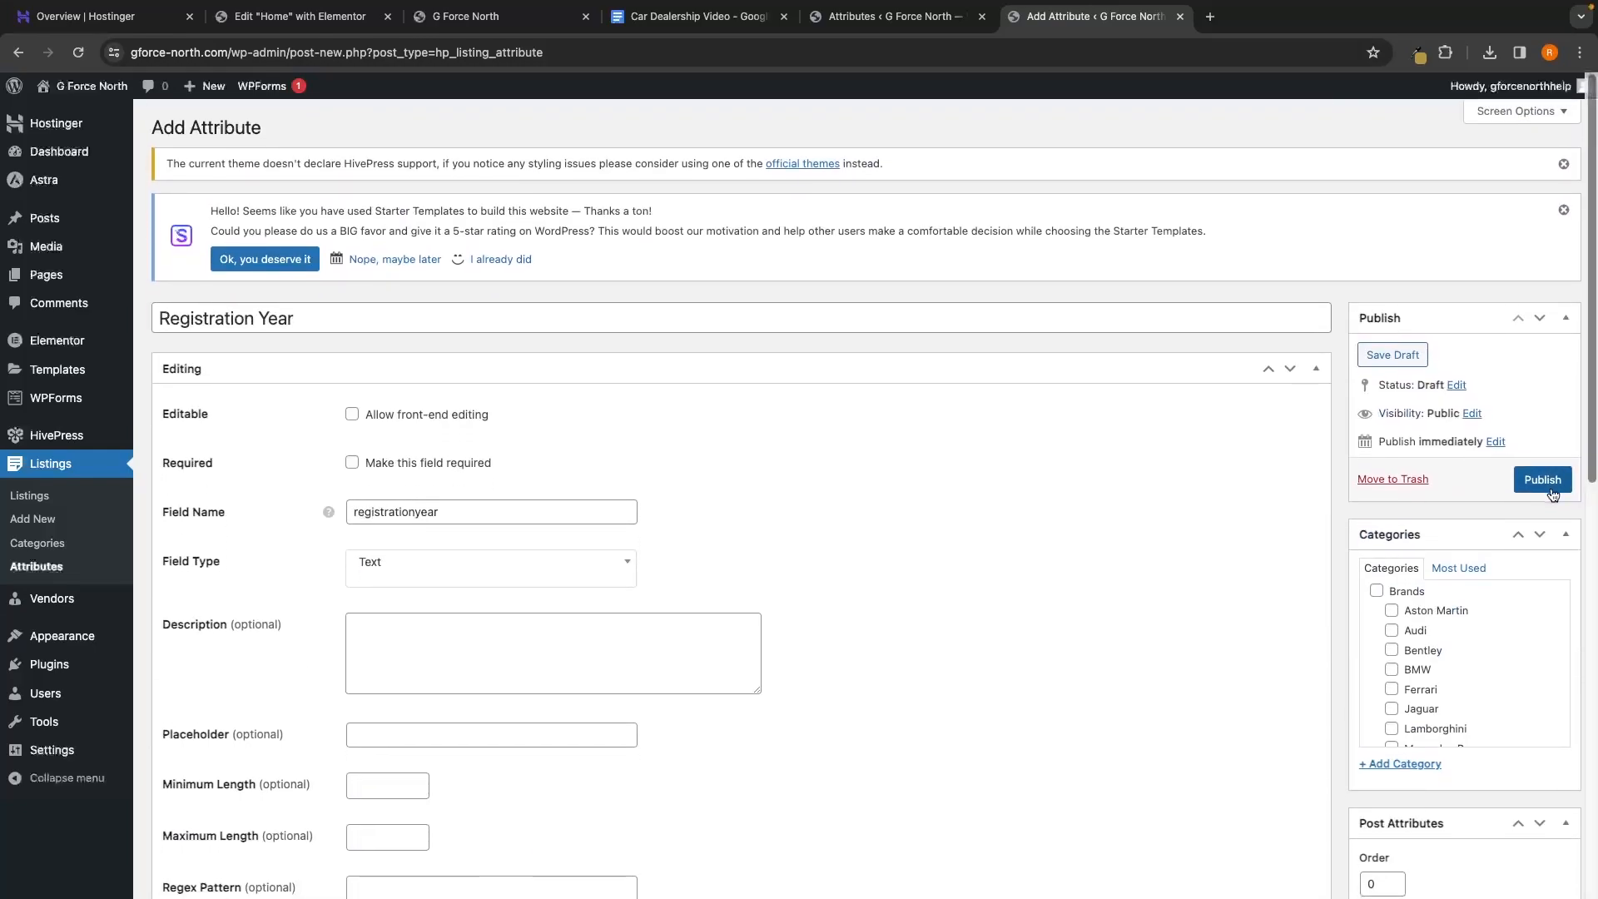
click(1542, 482)
key(super+w)
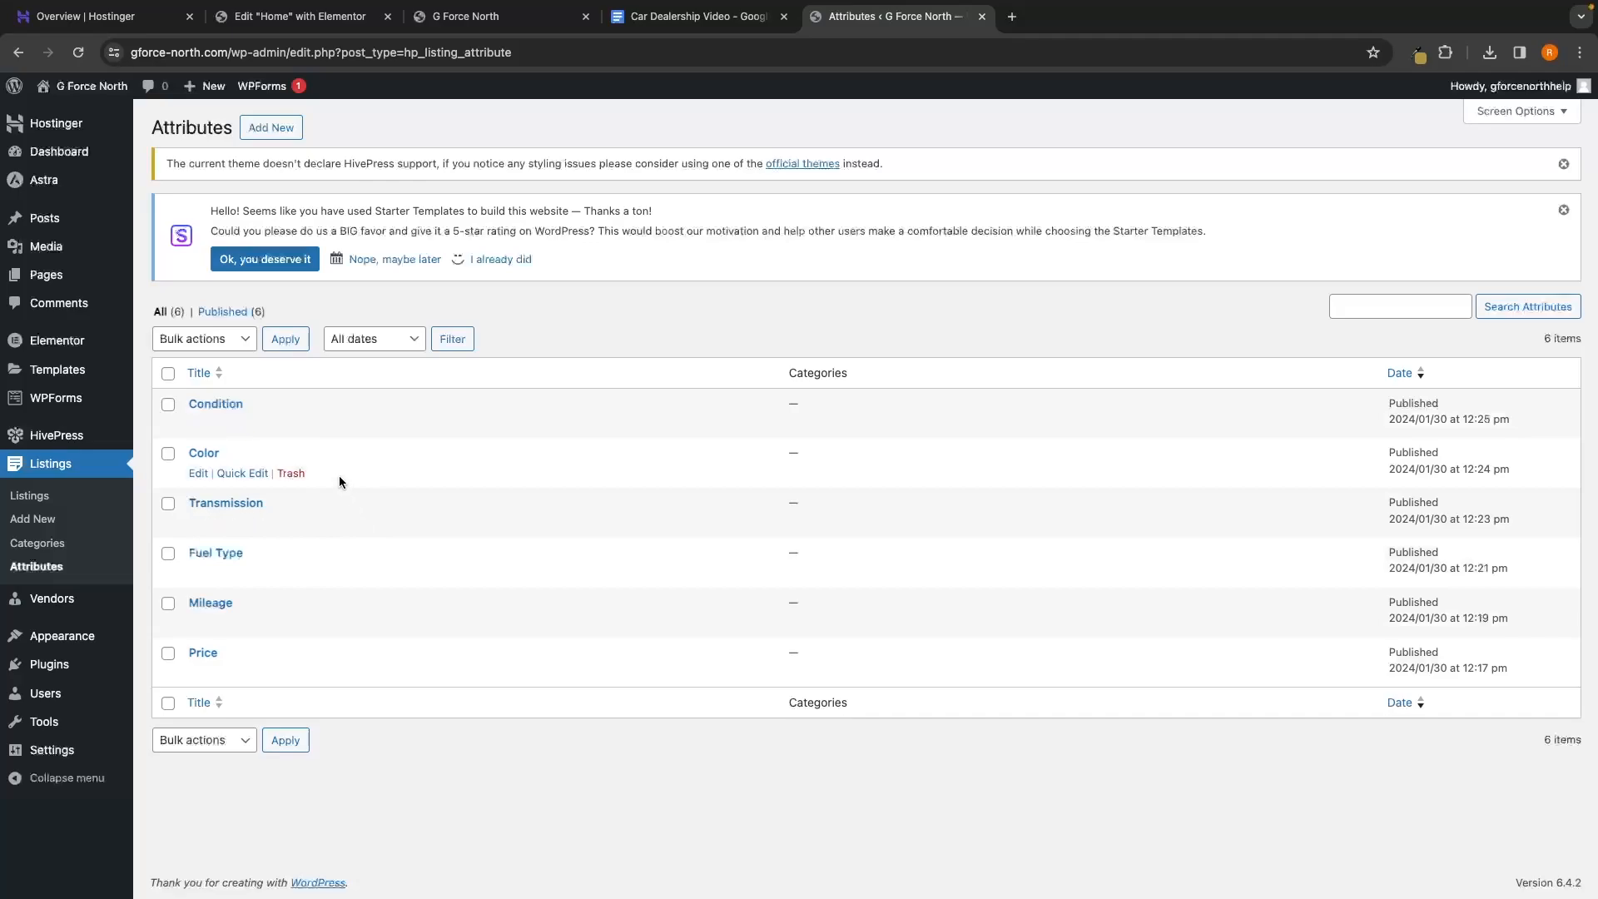
Start a new attribute titled 'Engine Size' with field name enginesize
click(271, 129)
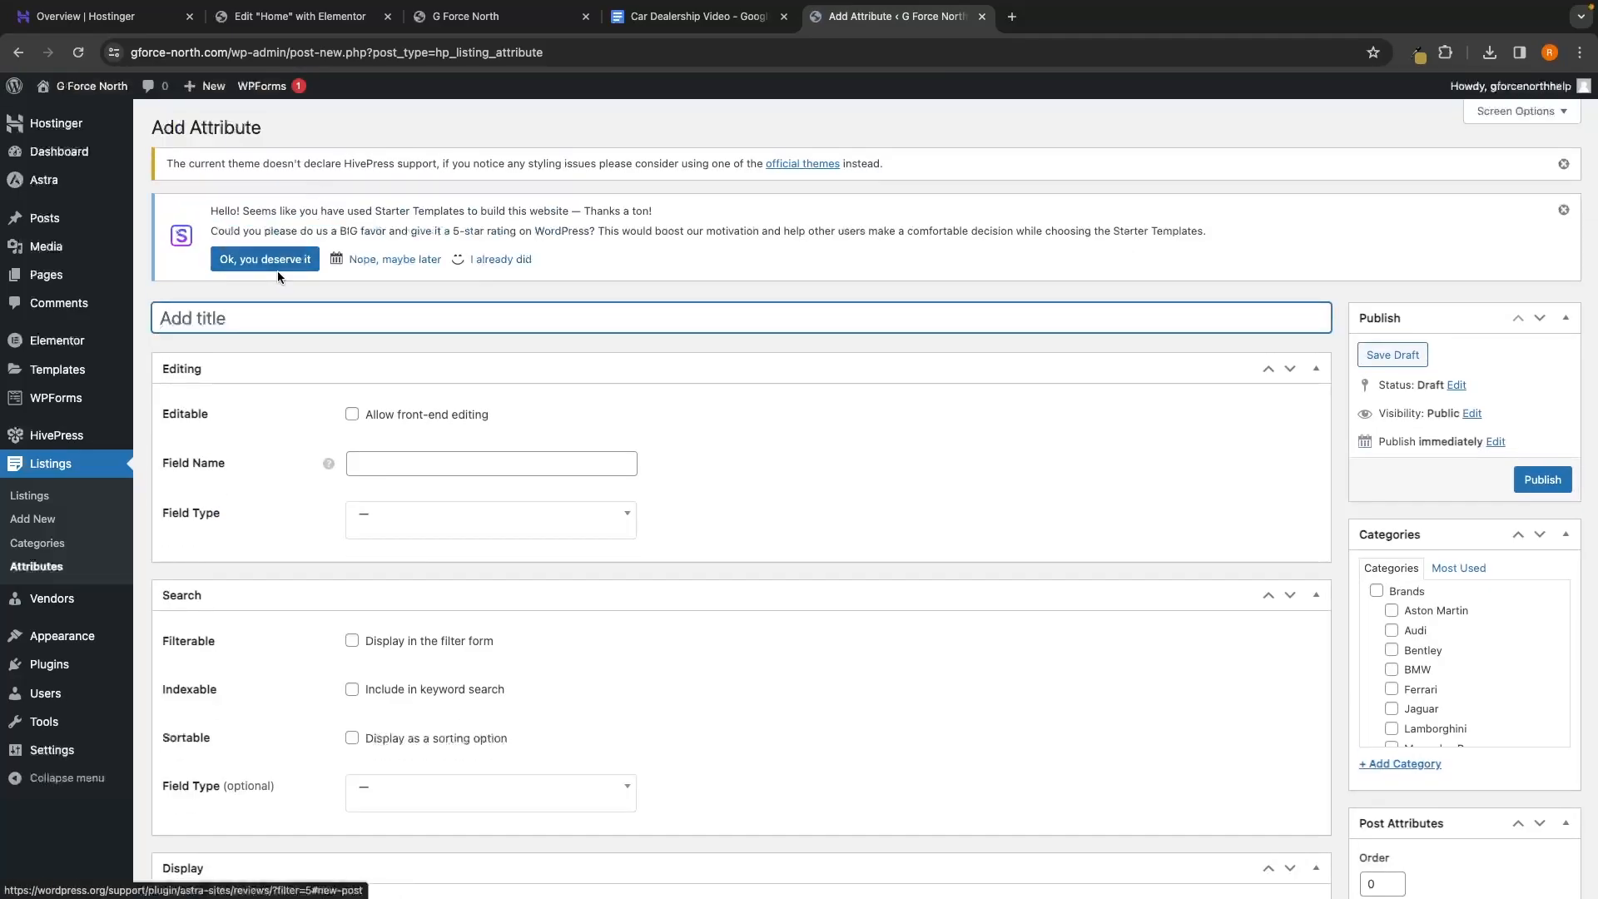
text(Engine Size)
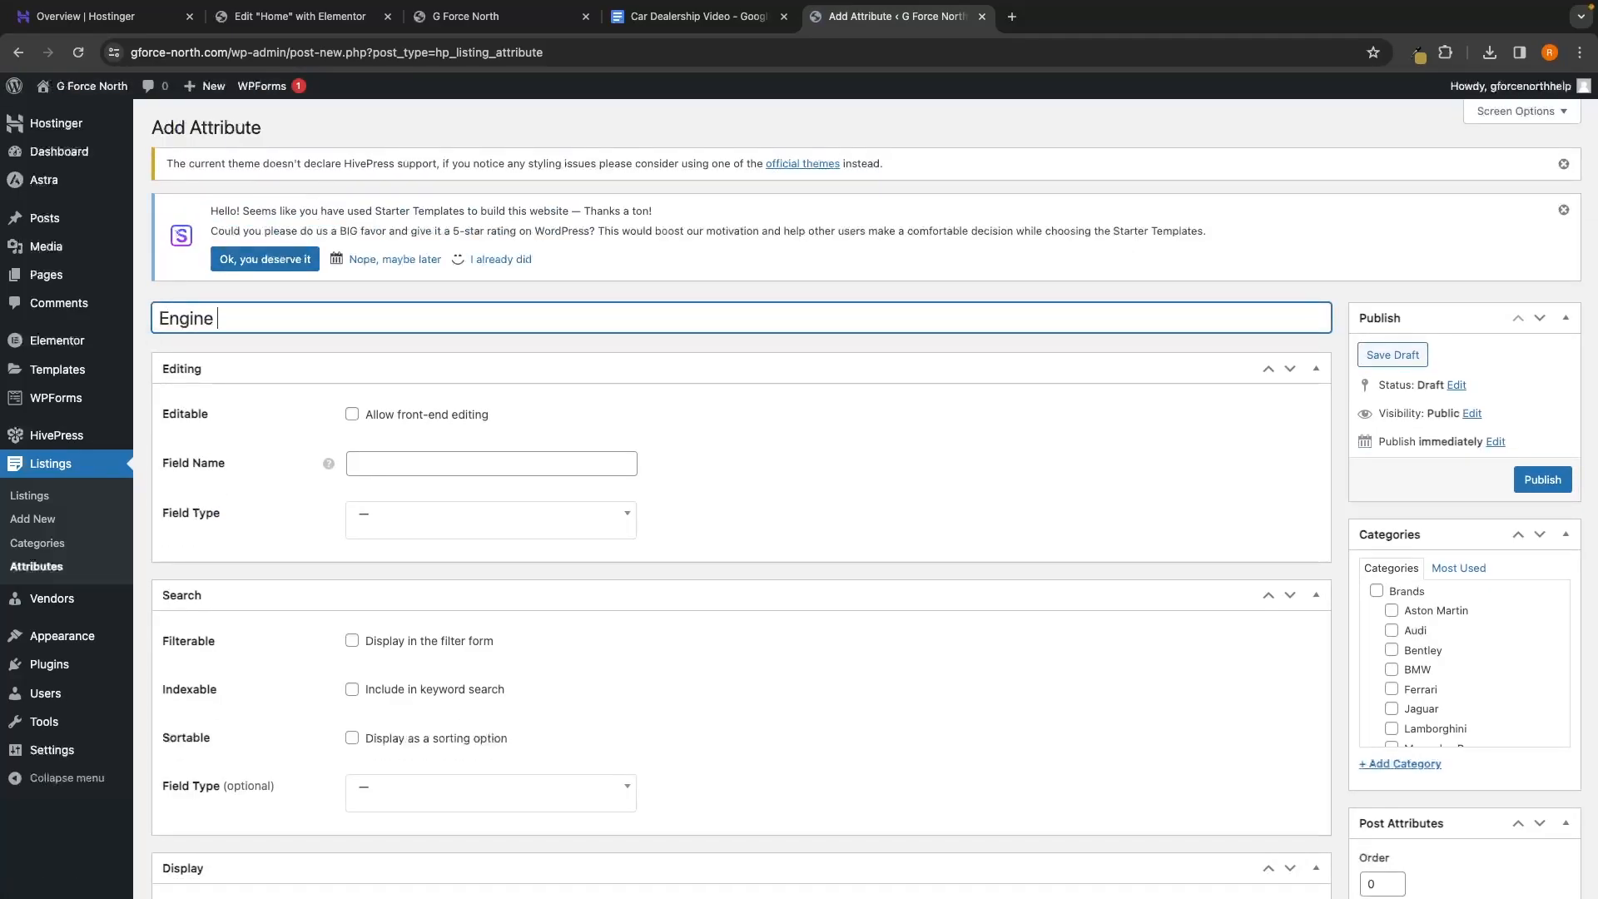
click(385, 463)
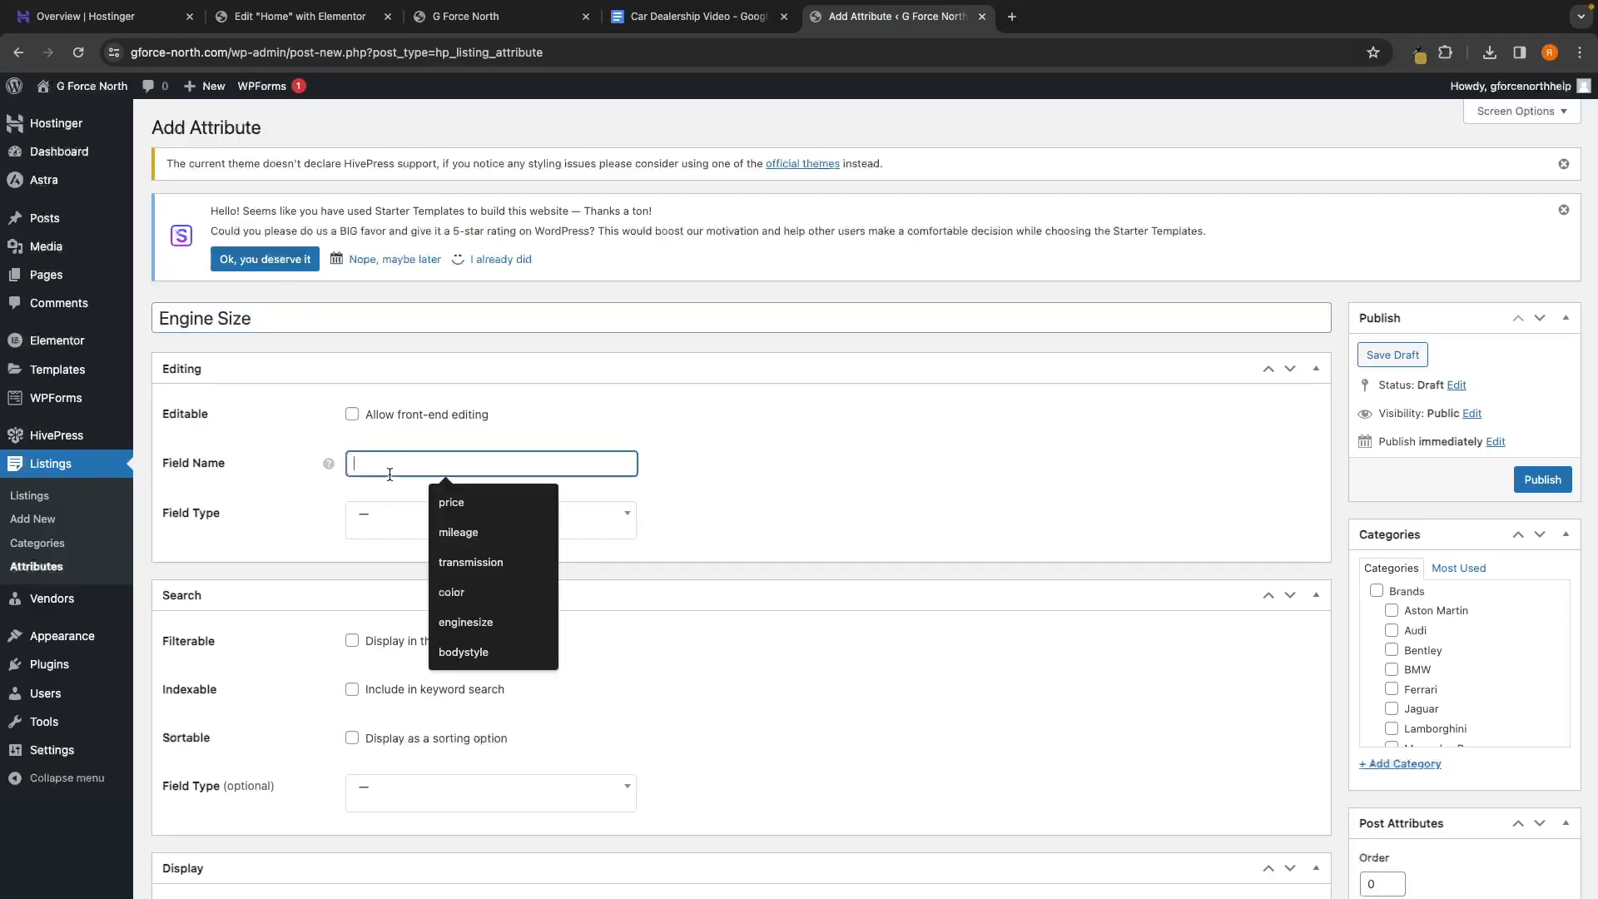
text(enginesize)
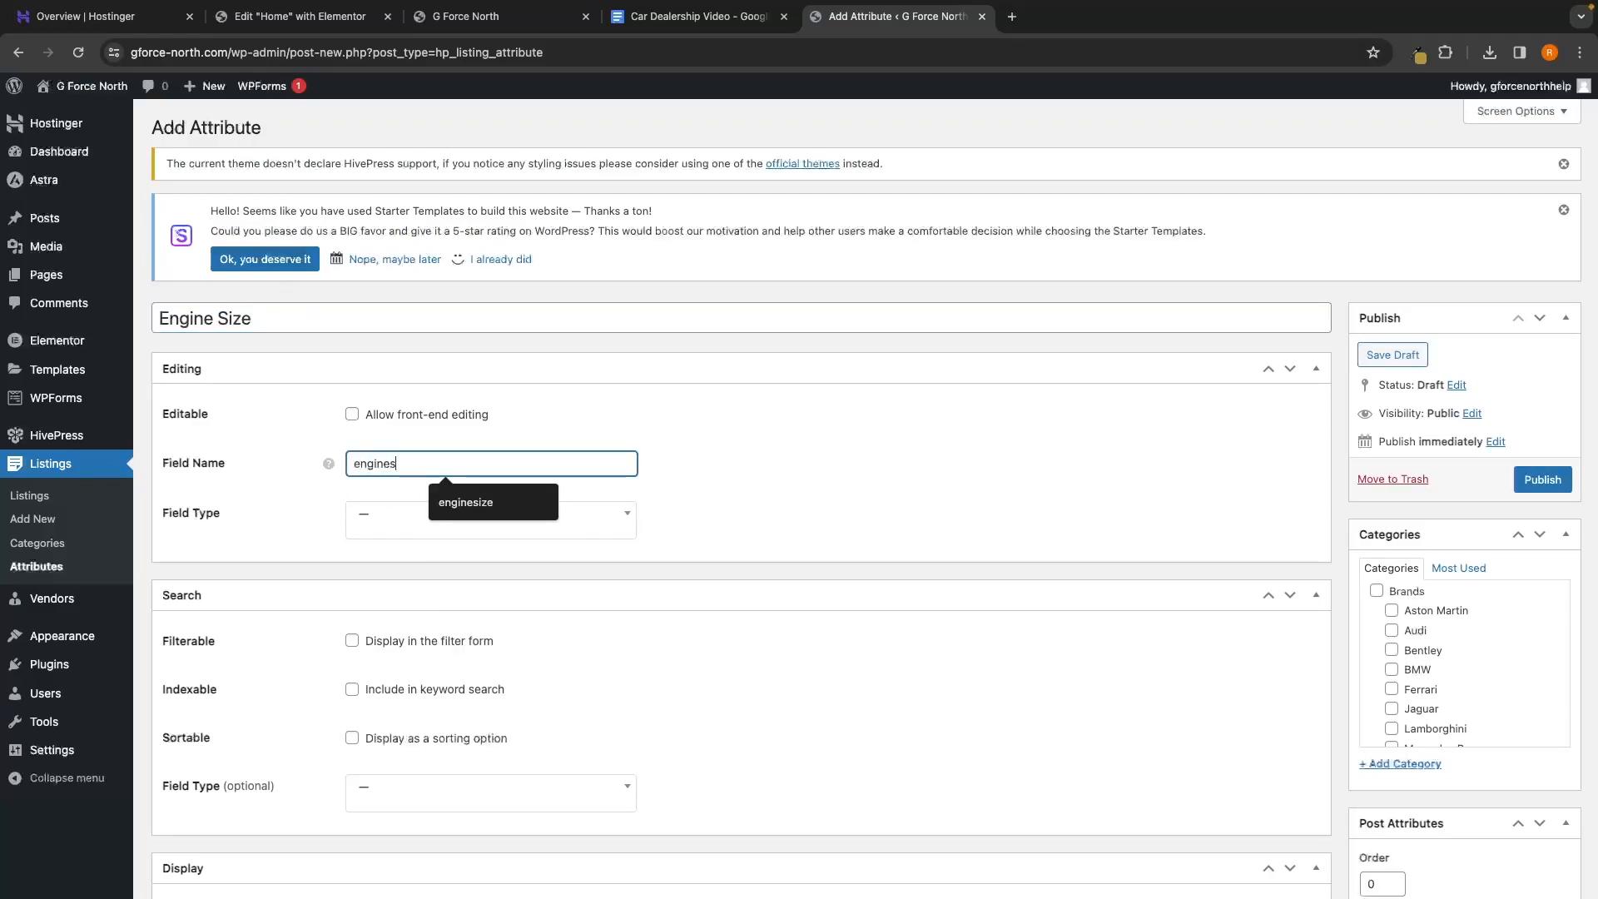
click(519, 533)
Set the field type to Text, leaving the description empty after a trial '1.6L' entry
click(572, 508)
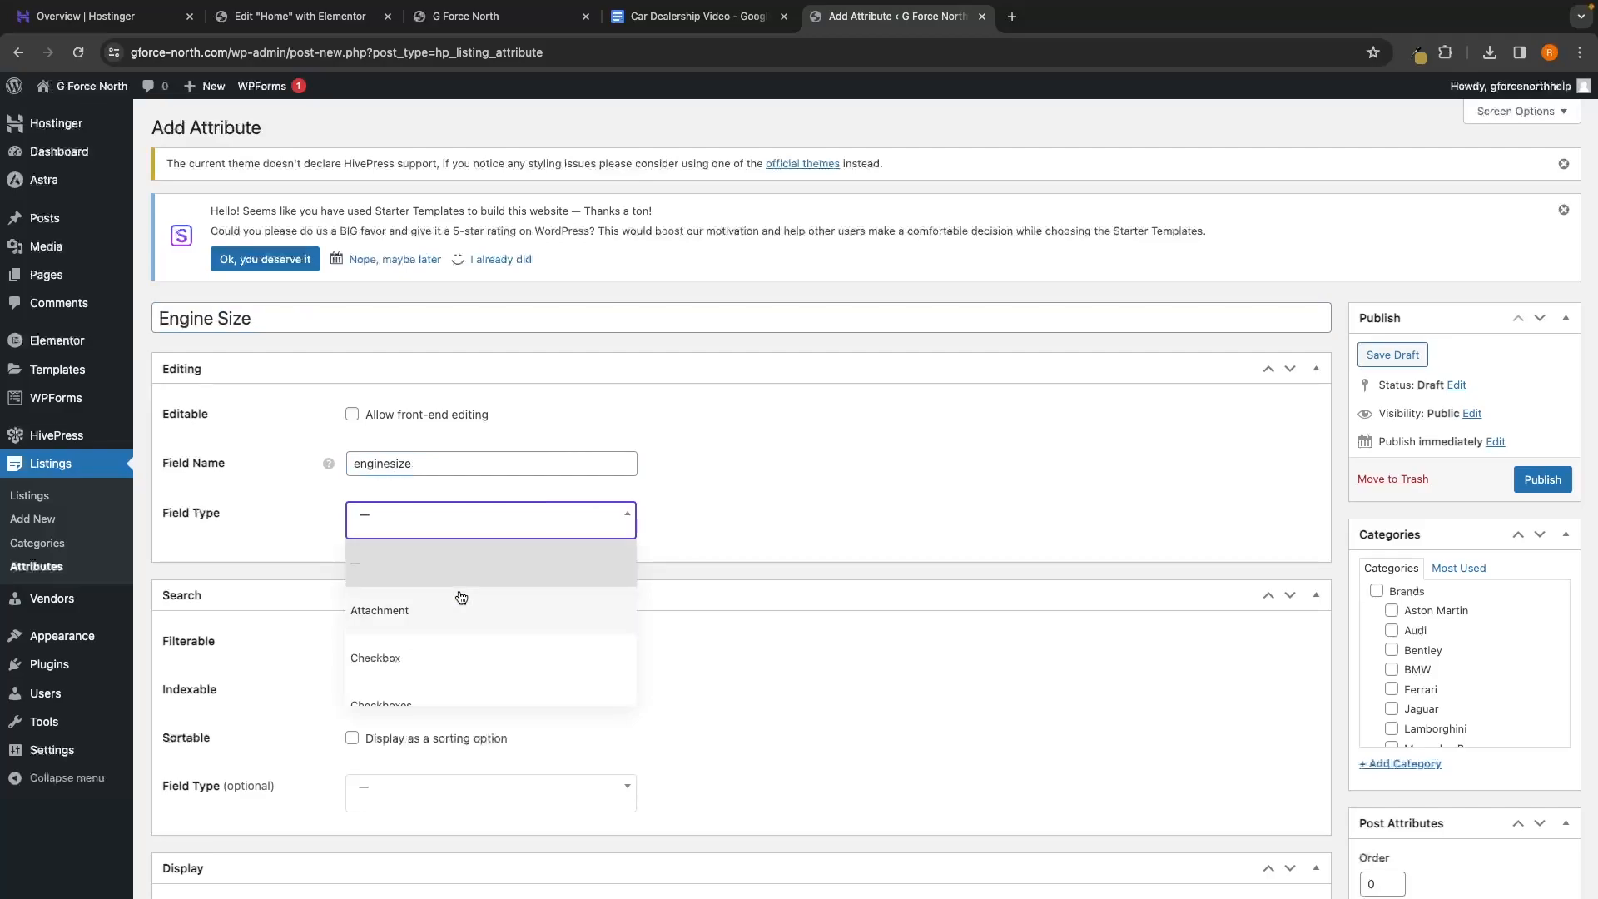
scroll(461, 596, down, 3)
click(445, 610)
scroll(776, 600, down, 5)
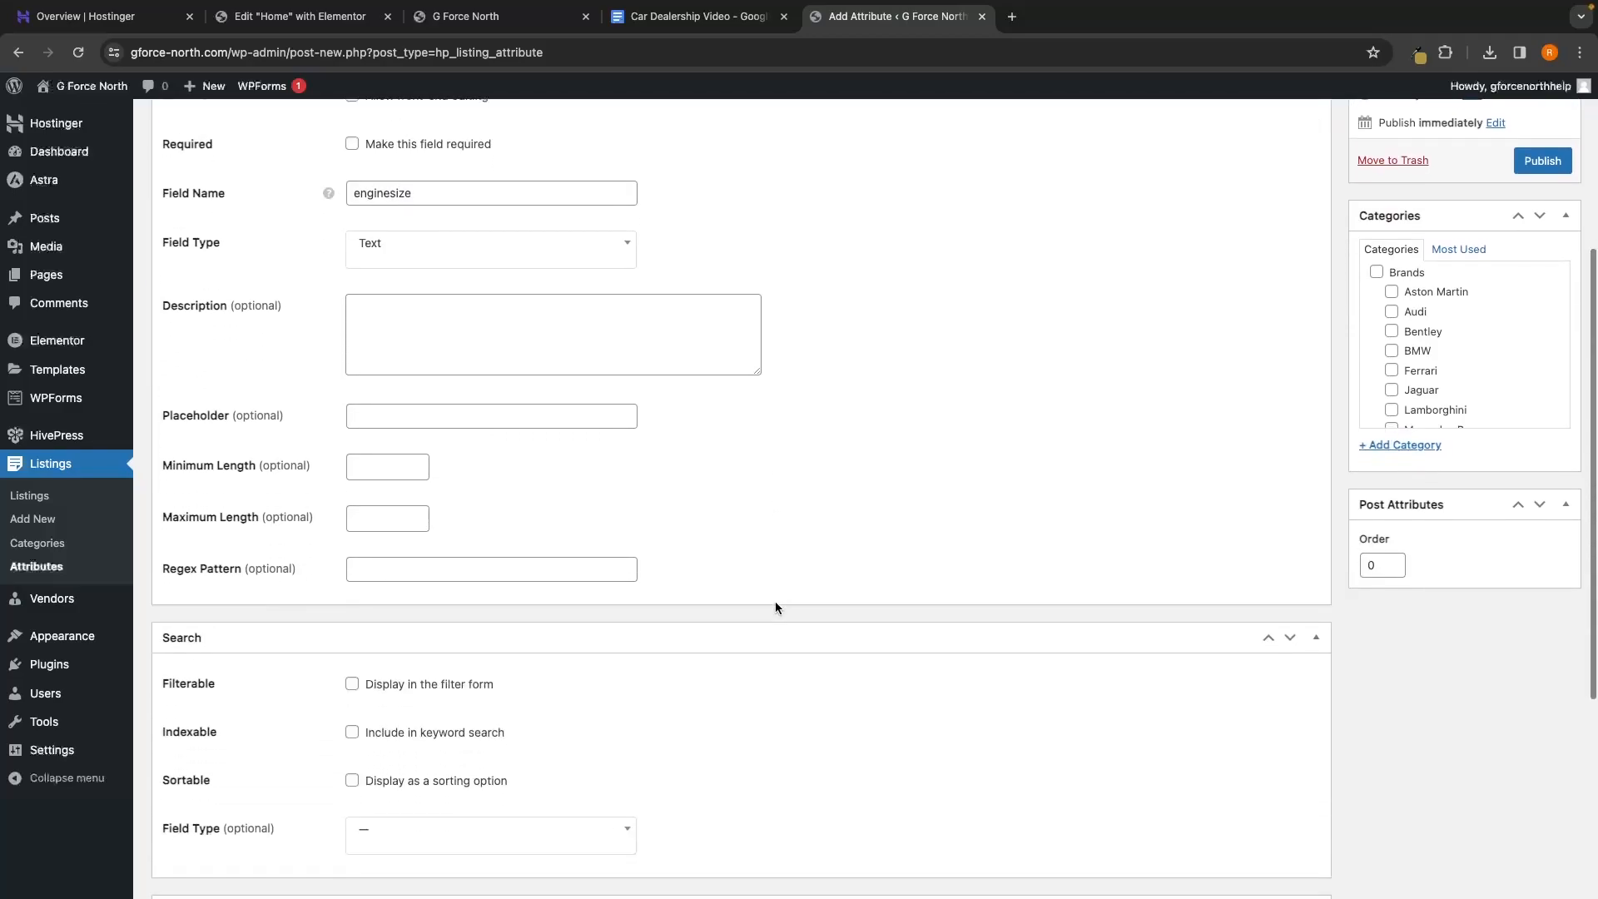
scroll(776, 601, up, 4)
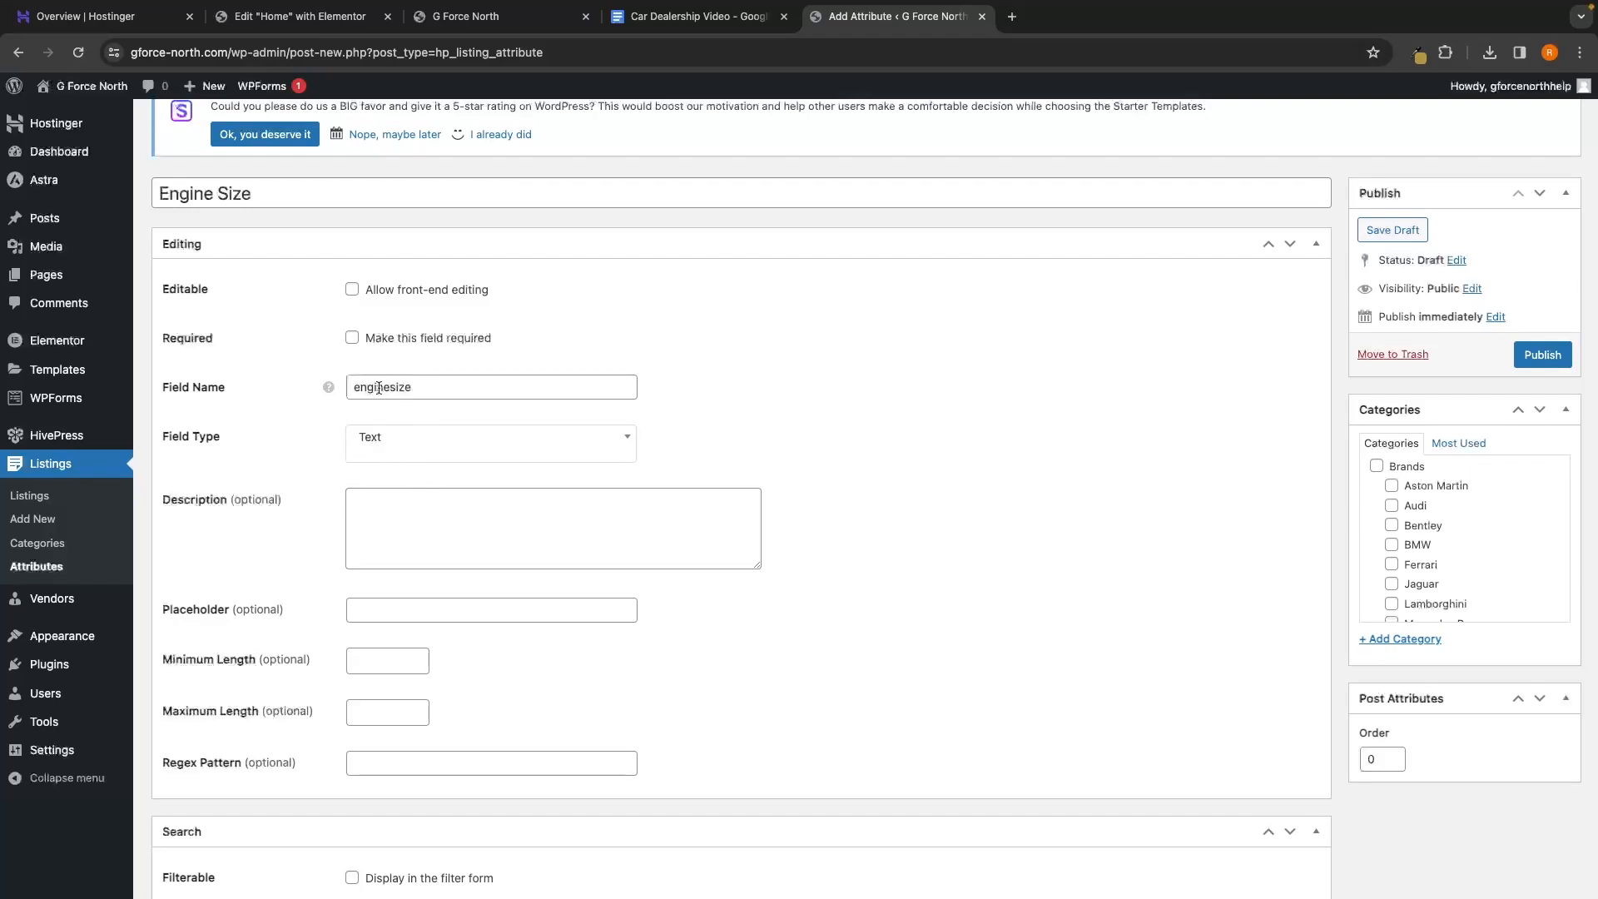
click(389, 499)
text(1.6L)
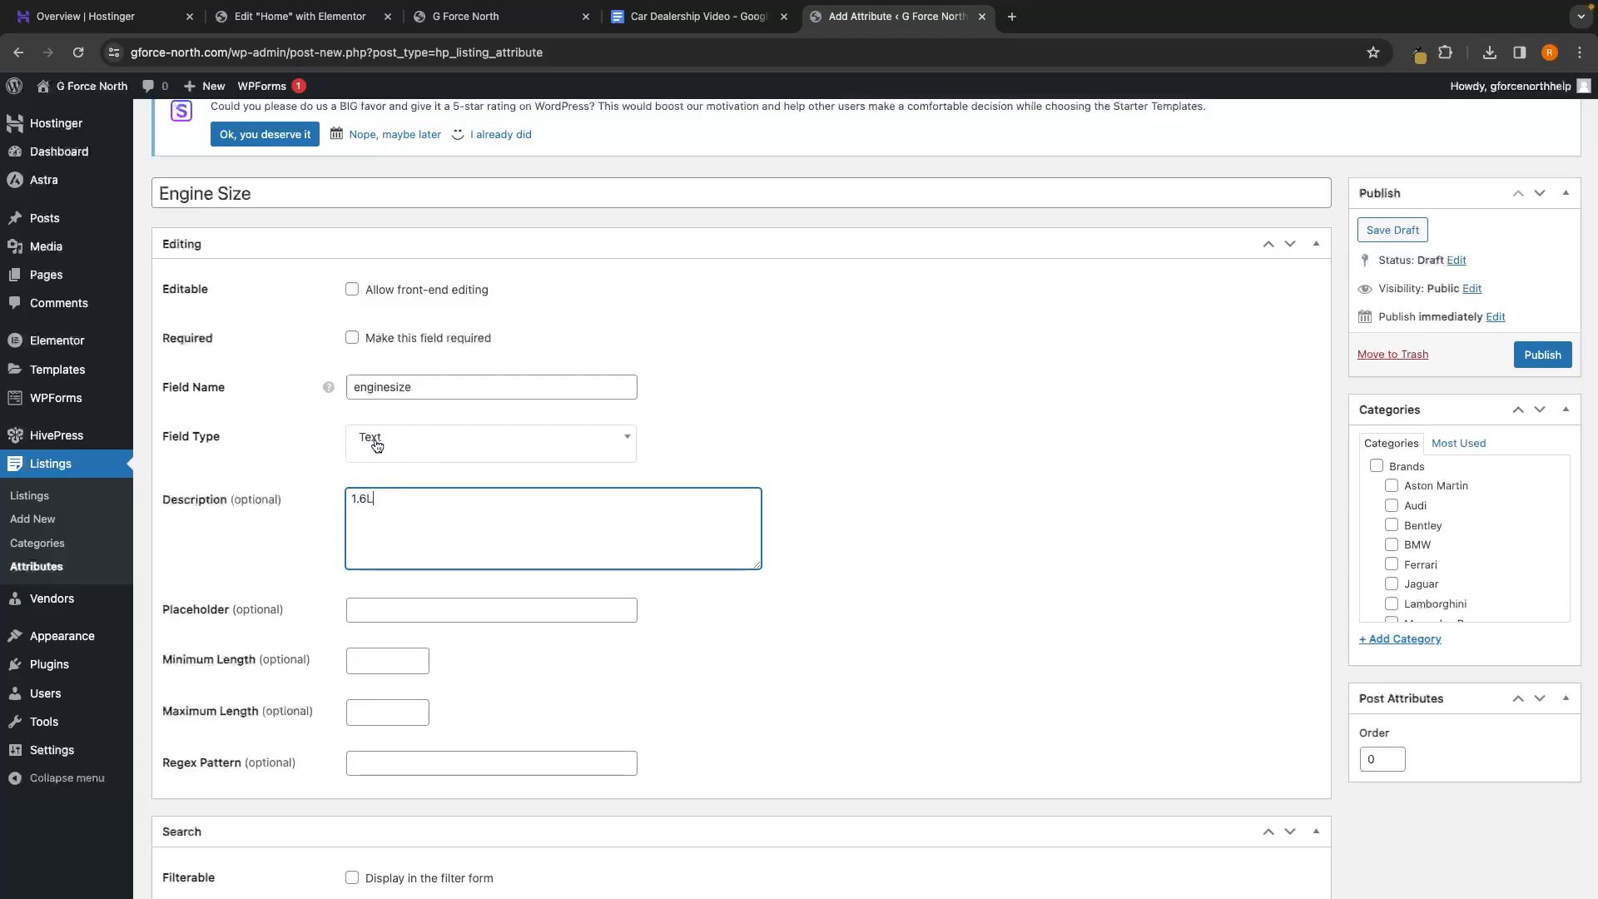
key(BackSpace)
text(L)
key(ctrl+a)
key(BackSpace)
Make Engine Size filterable and keyword-searchable with Checkboxes search matching any option
scroll(447, 387, down, 5)
click(352, 539)
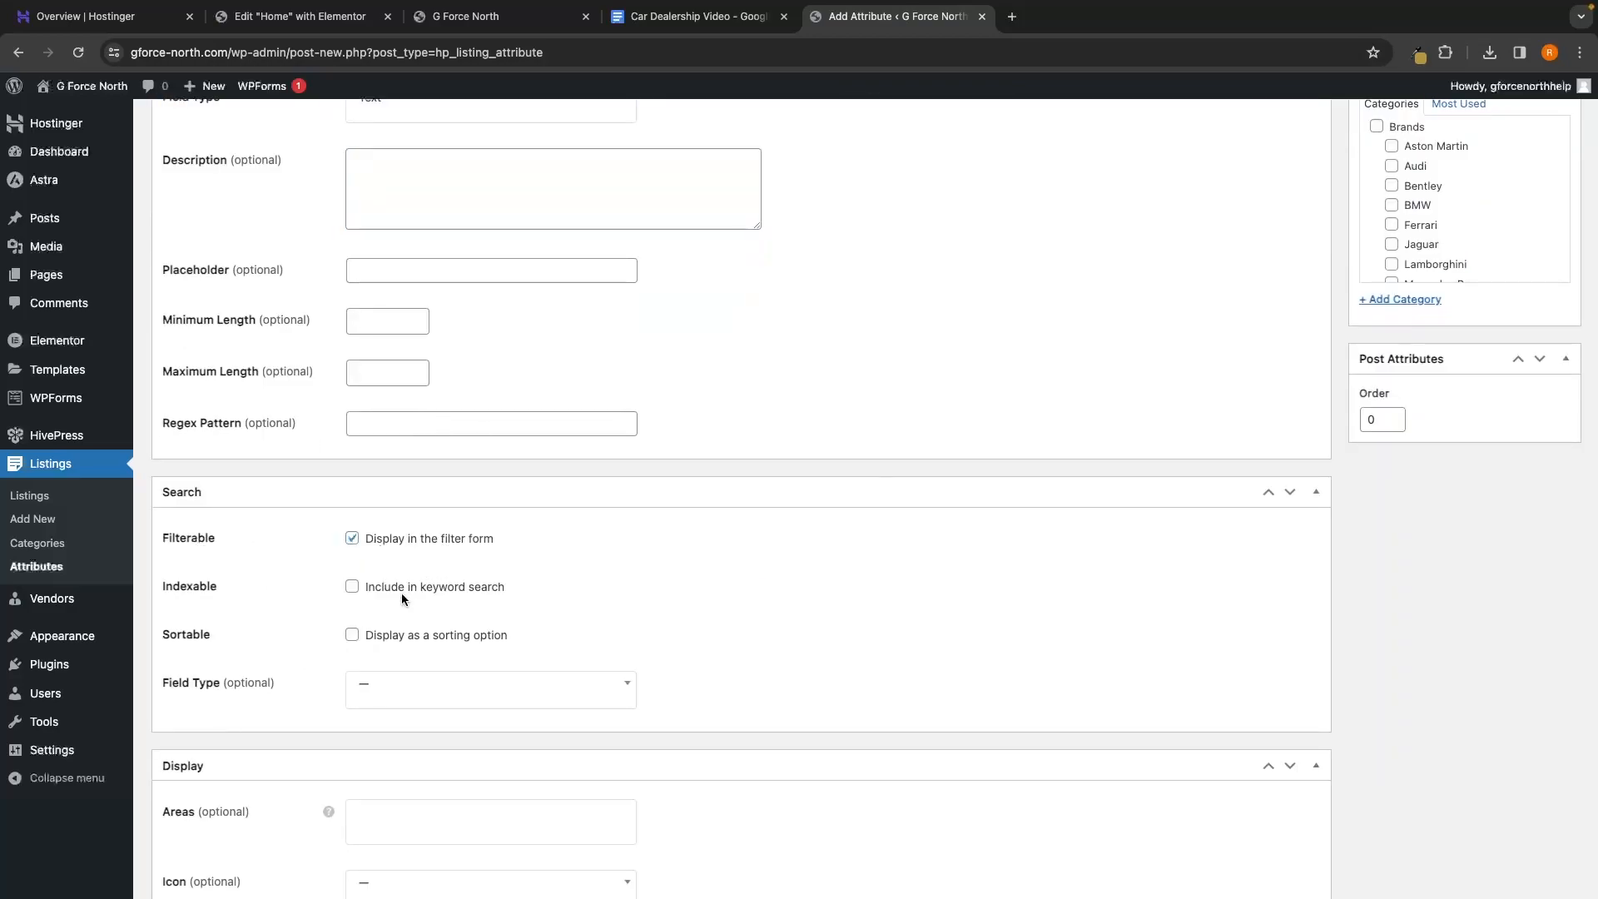
click(359, 590)
scroll(297, 623, down, 2)
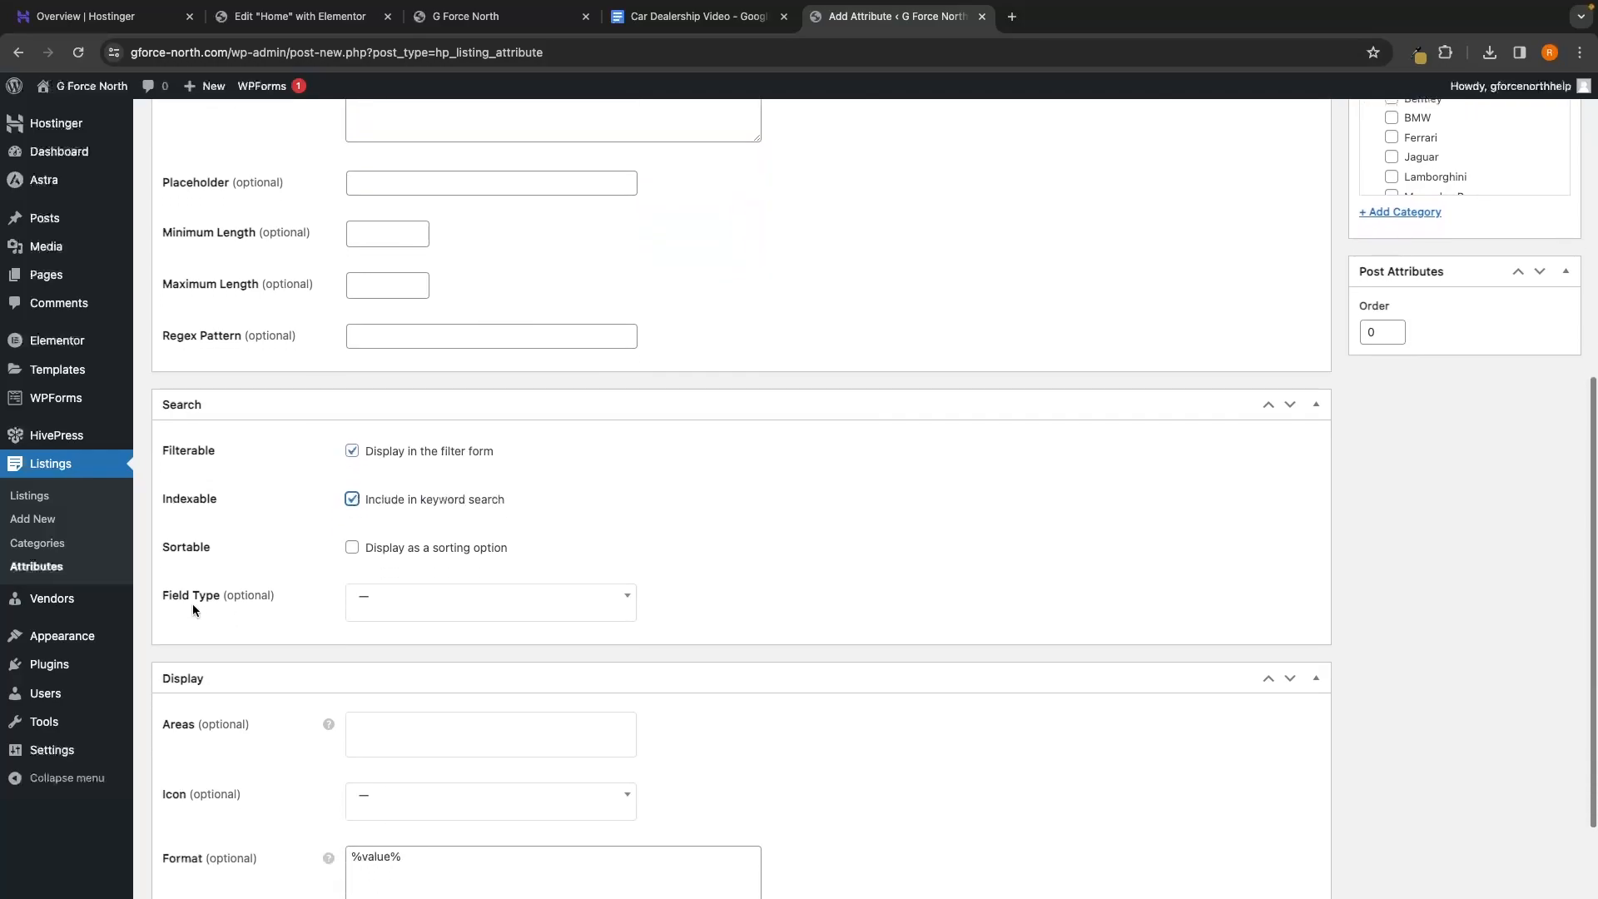
click(376, 616)
scroll(421, 721, down, 3)
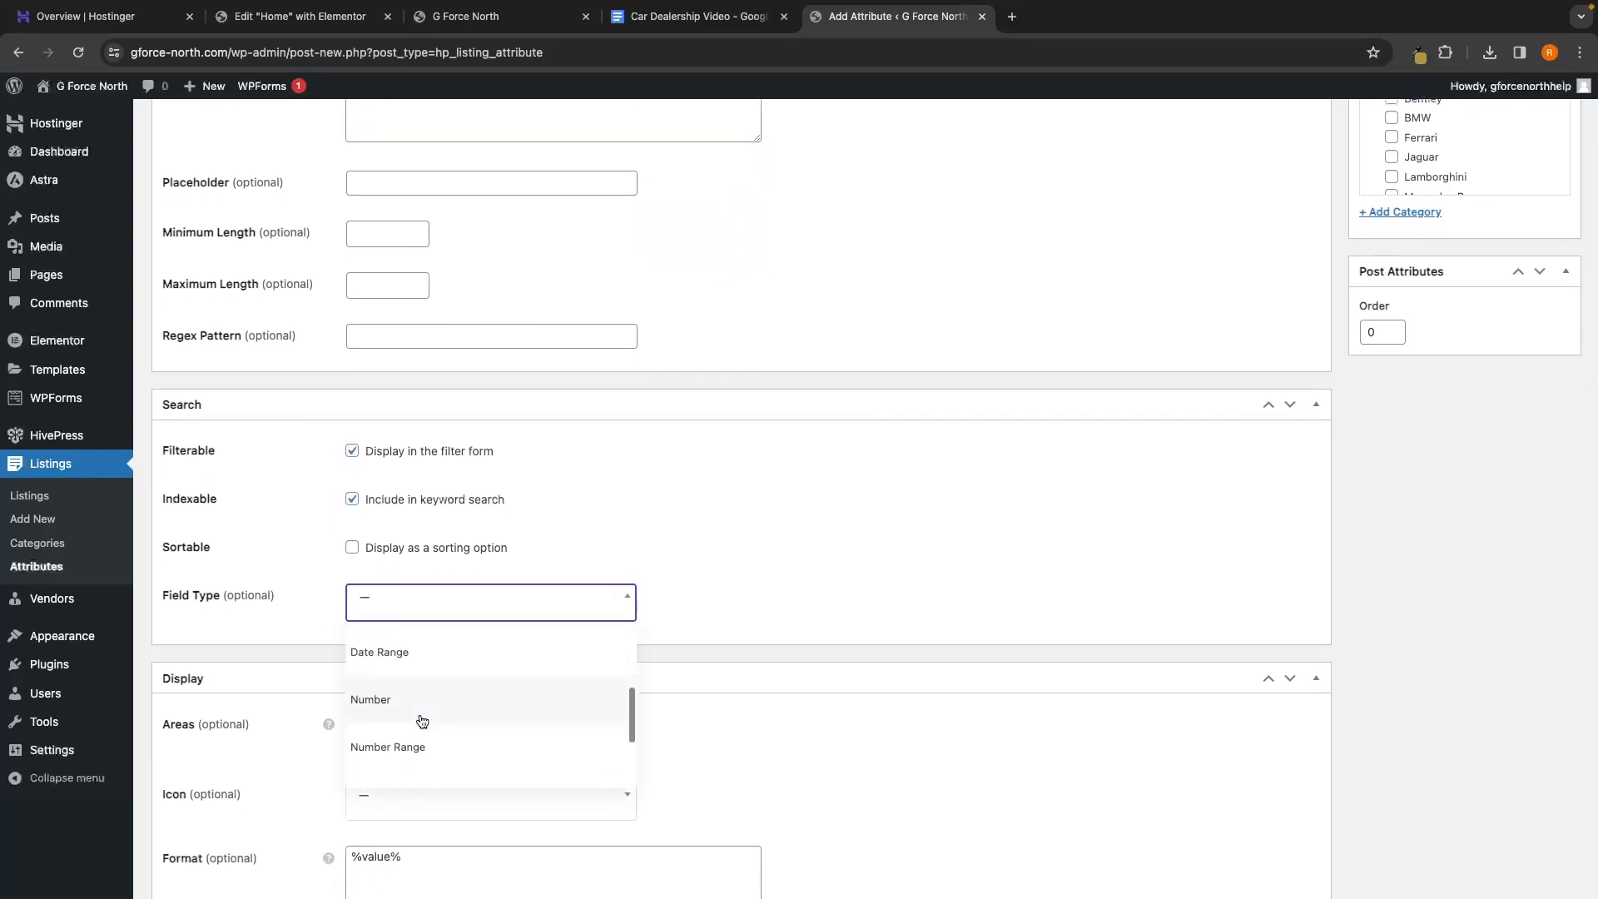
scroll(421, 720, up, 2)
scroll(423, 721, up, 1)
click(423, 706)
click(432, 662)
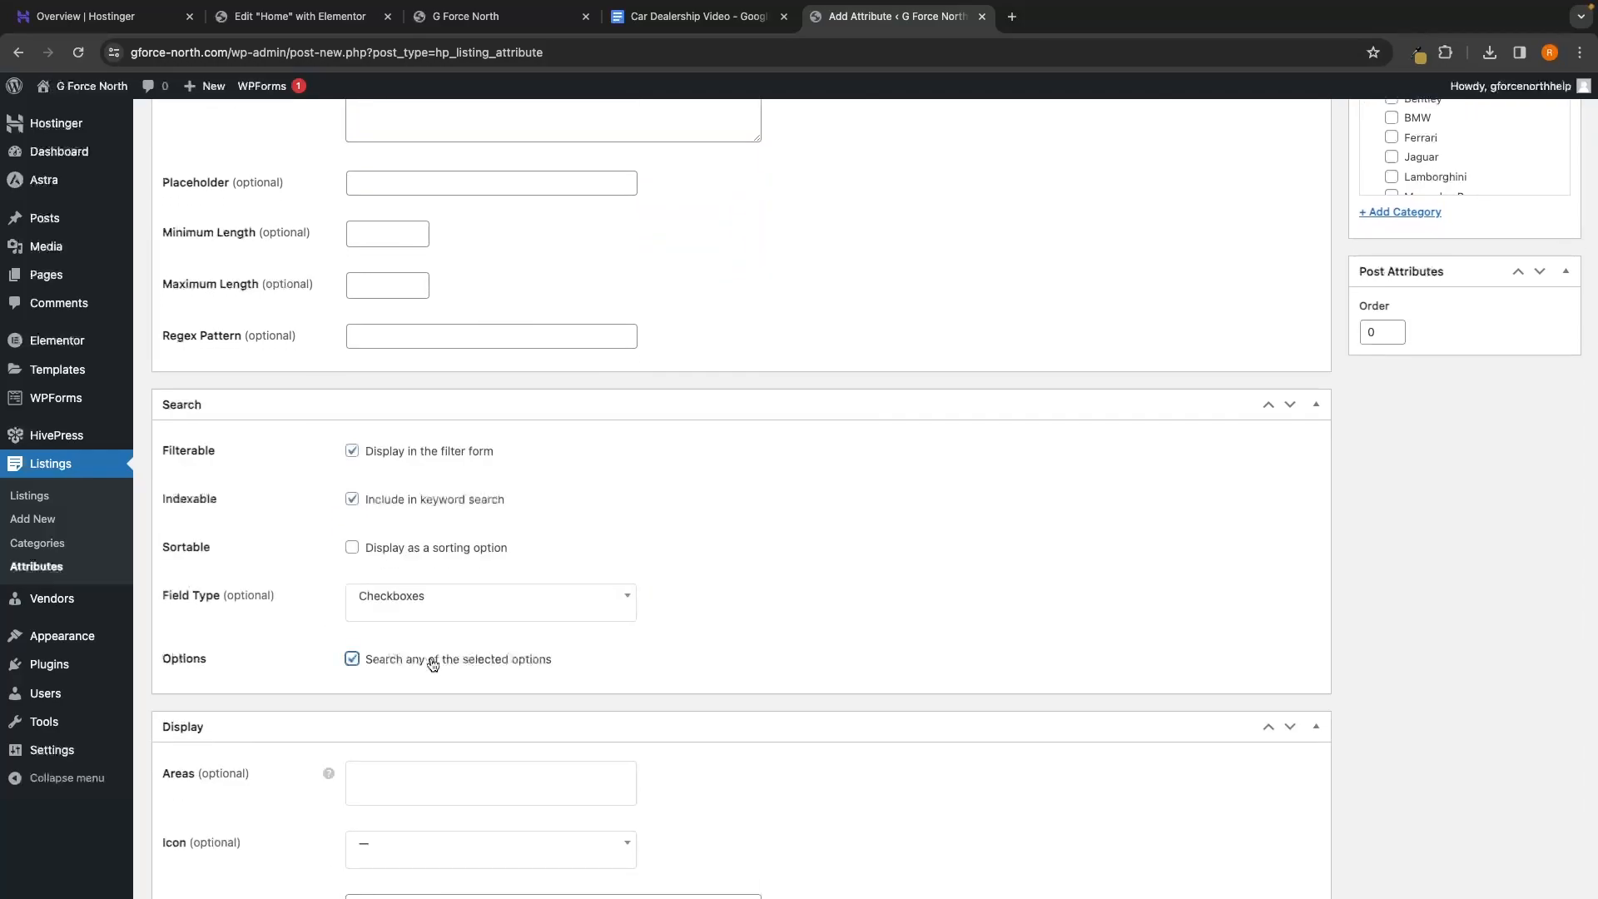
Set the display format to %label% %value% and publish Engine Size
scroll(640, 684, down, 4)
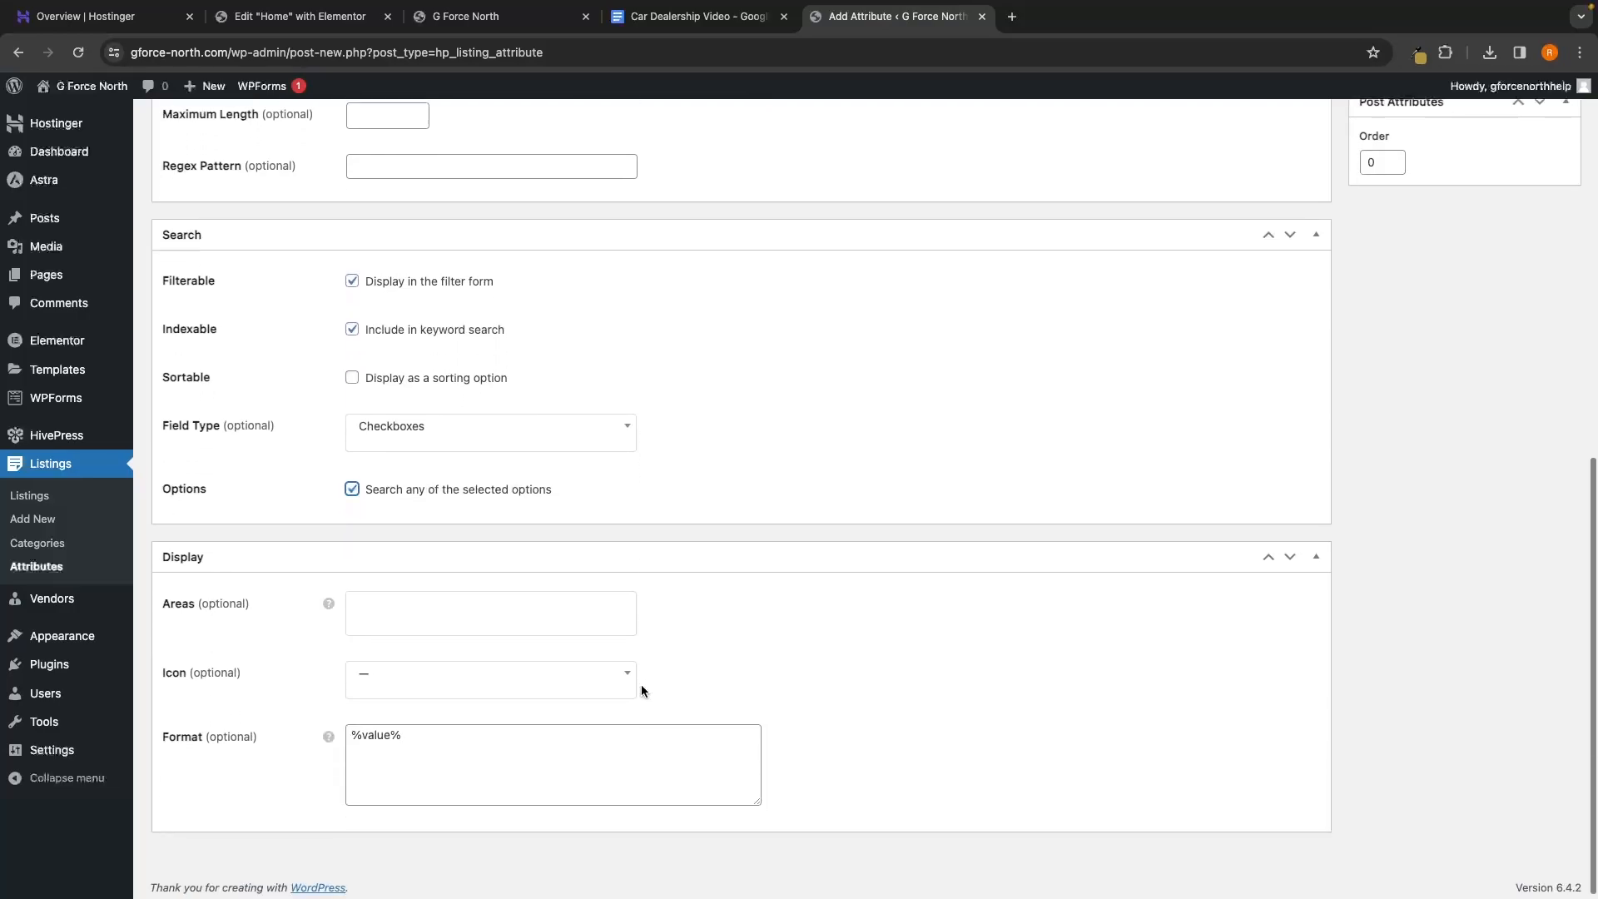
triple_click(346, 740)
key(super+c)
mouse_move(321, 731)
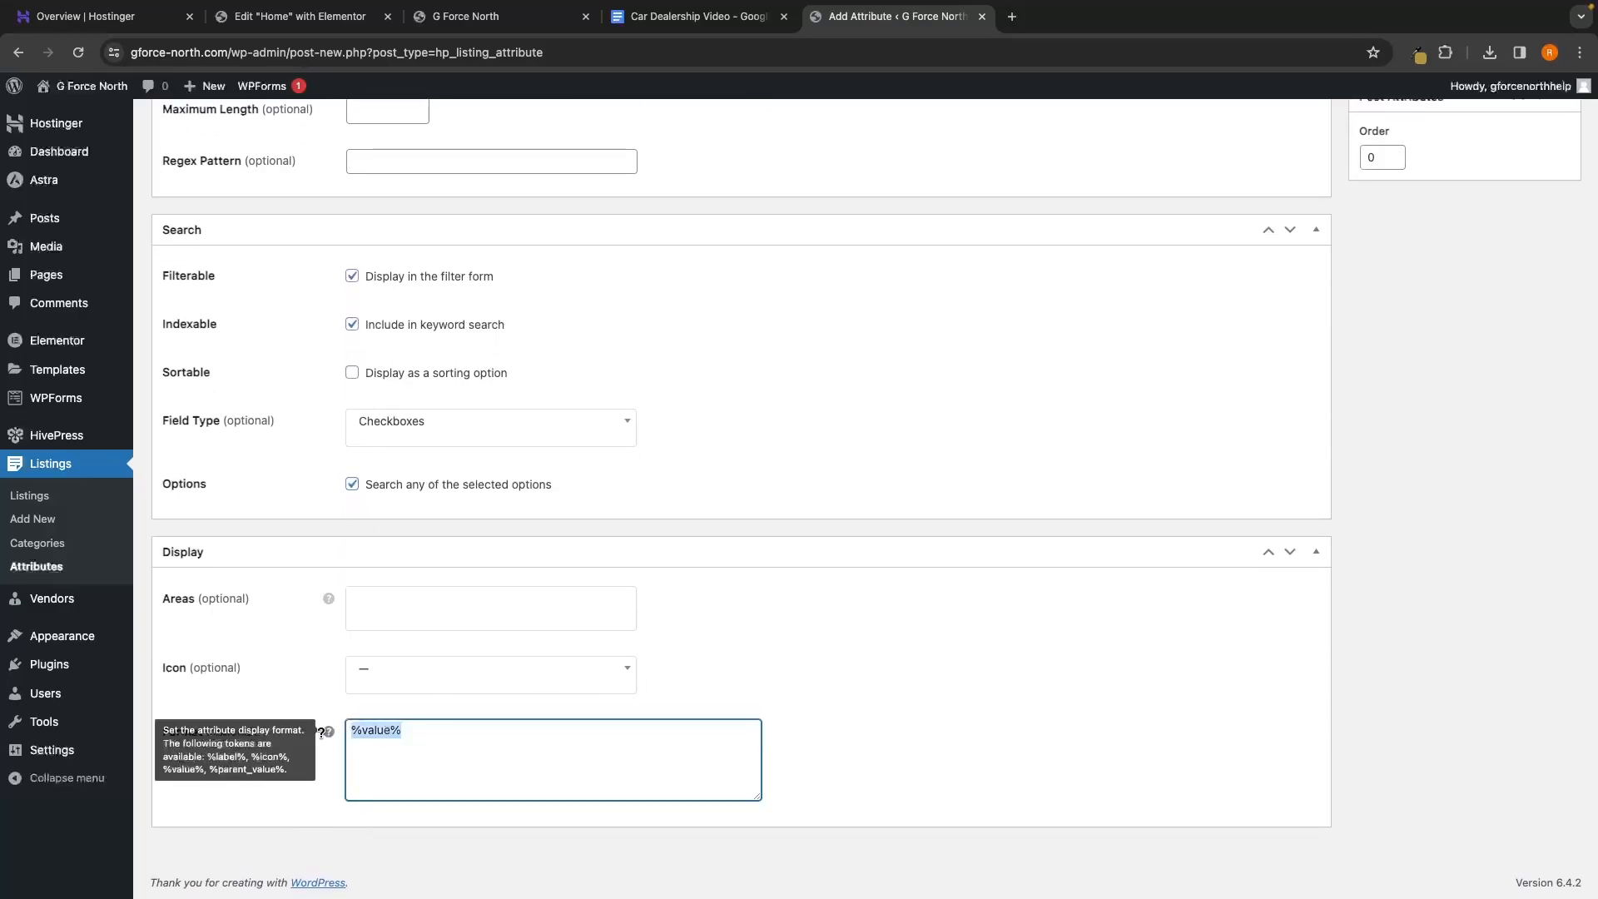
text(%label% %value%)
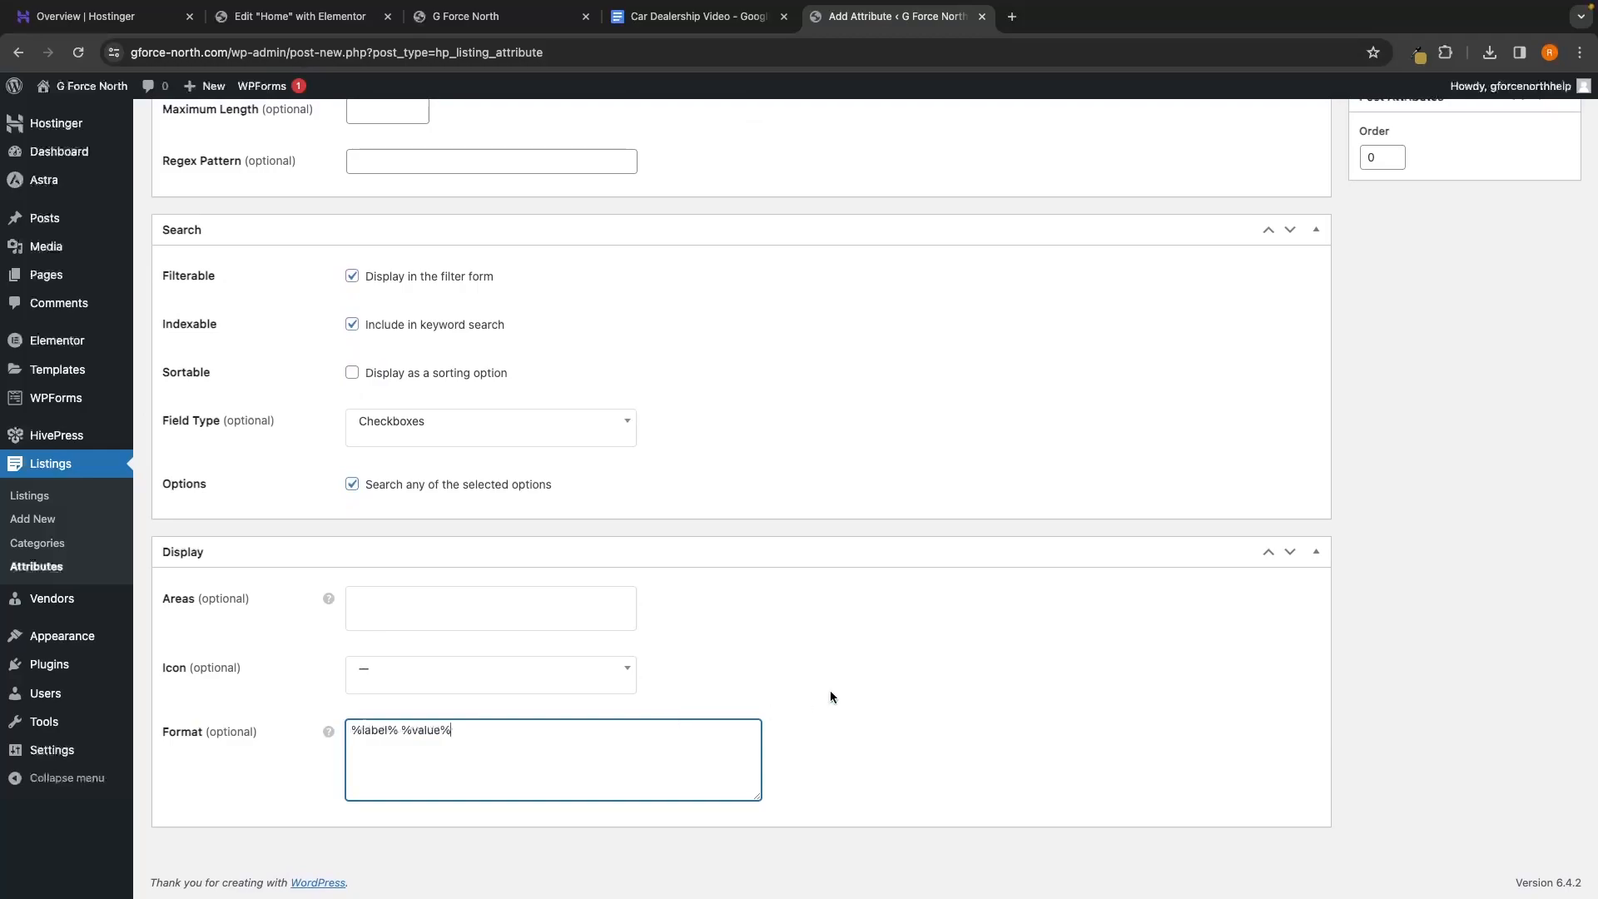
scroll(831, 696, up, 10)
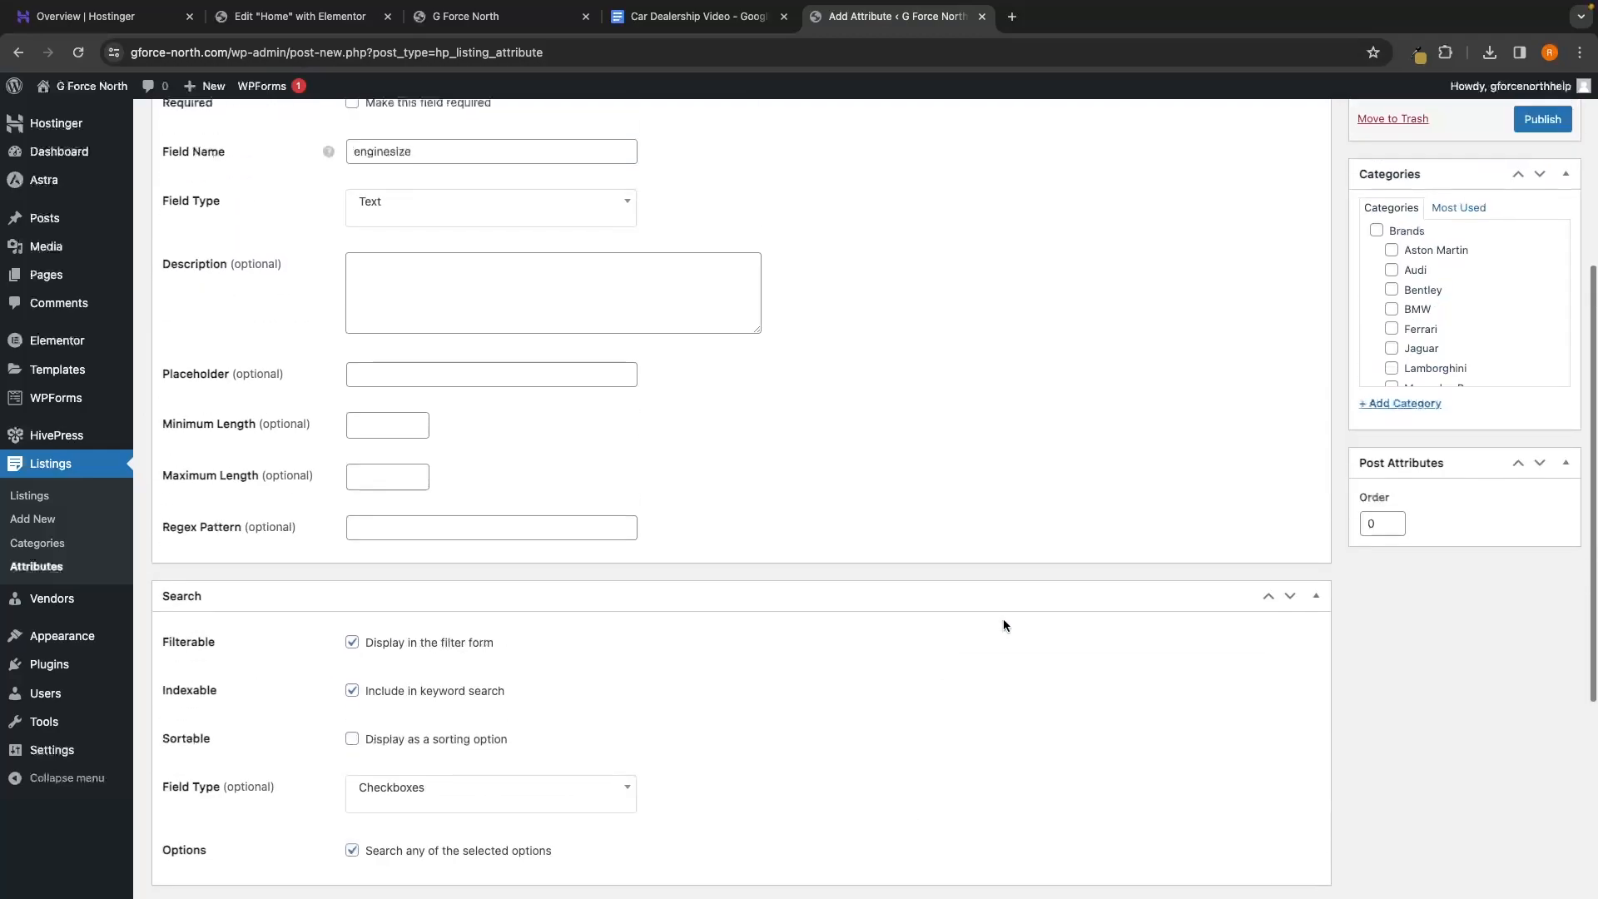
click(1541, 185)
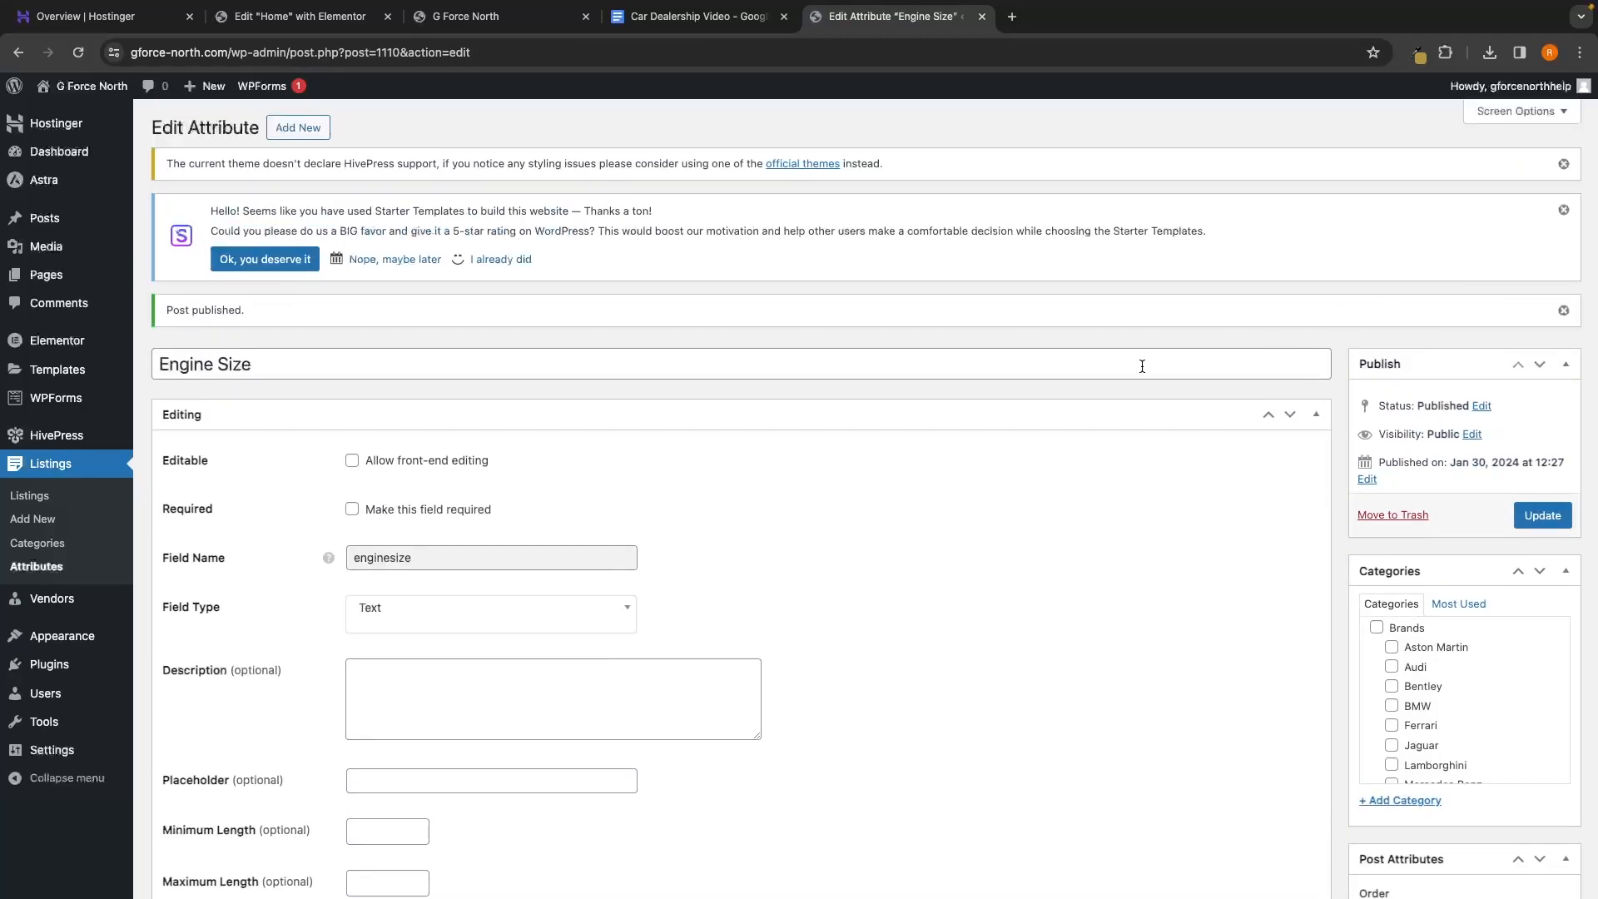
Go back to the seven-attribute list and start a new attribute, browsing search types without choosing
click(77, 566)
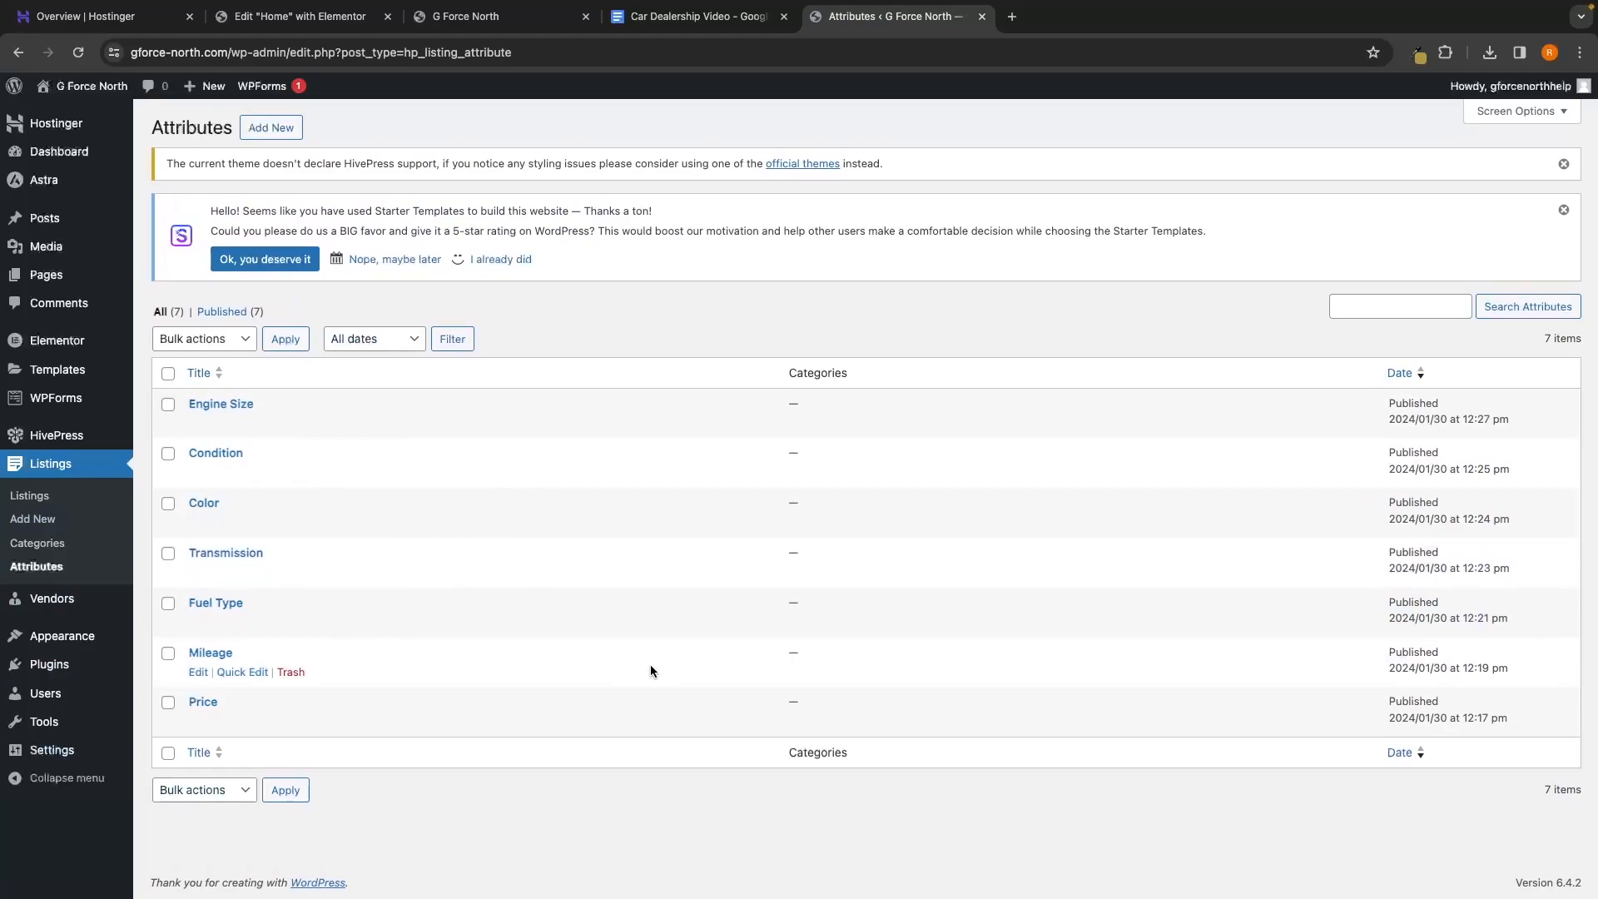
click(269, 137)
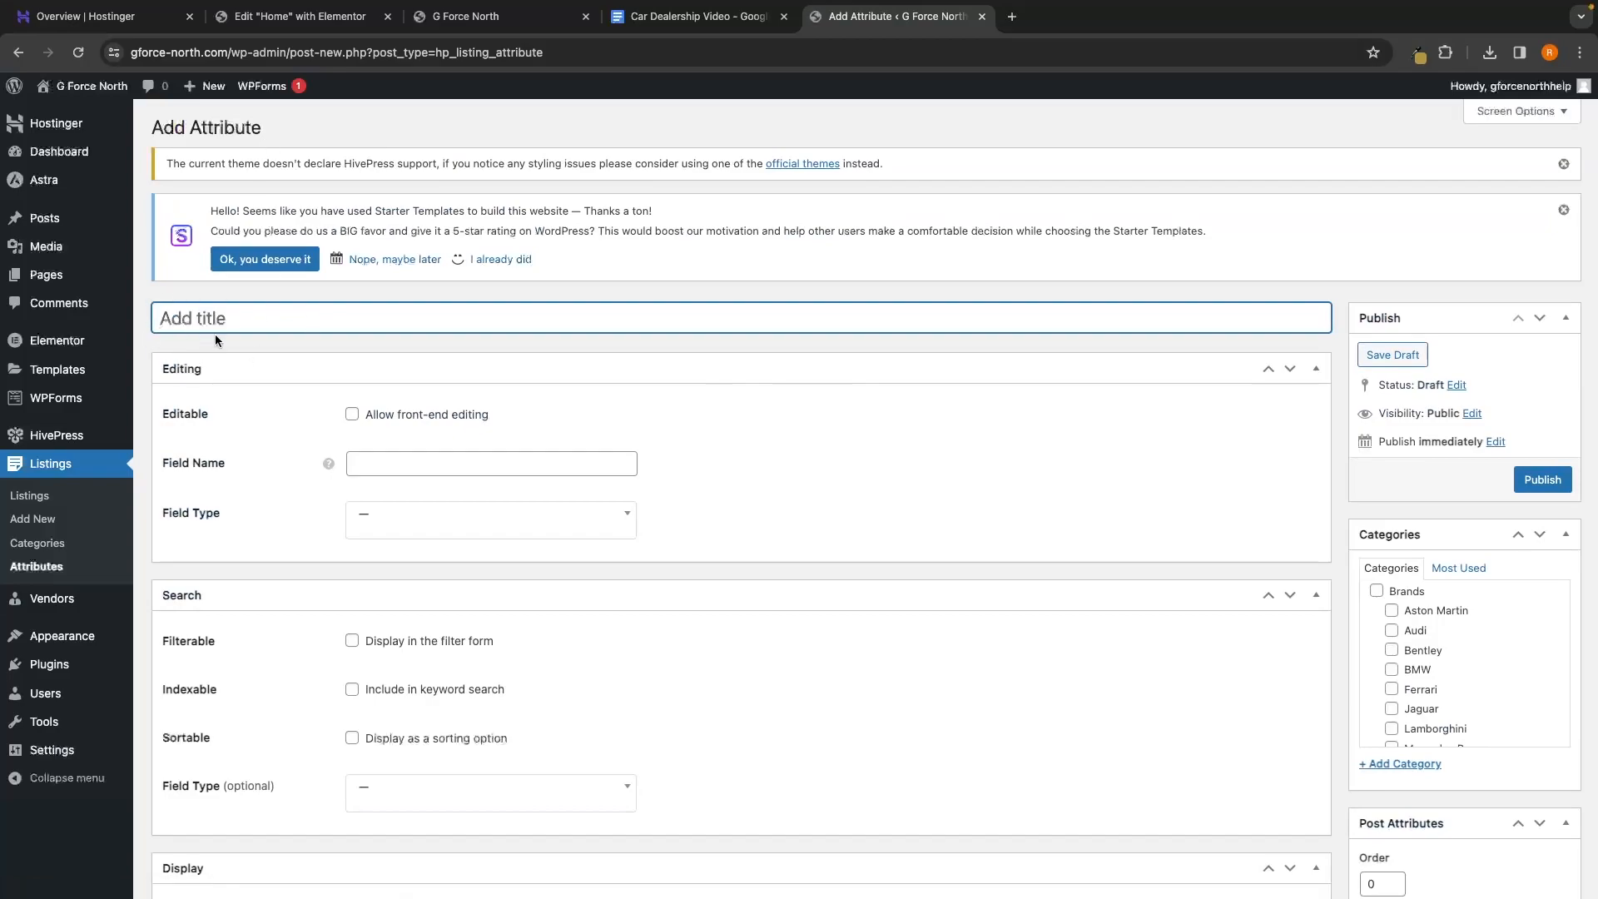
scroll(251, 486, down, 1)
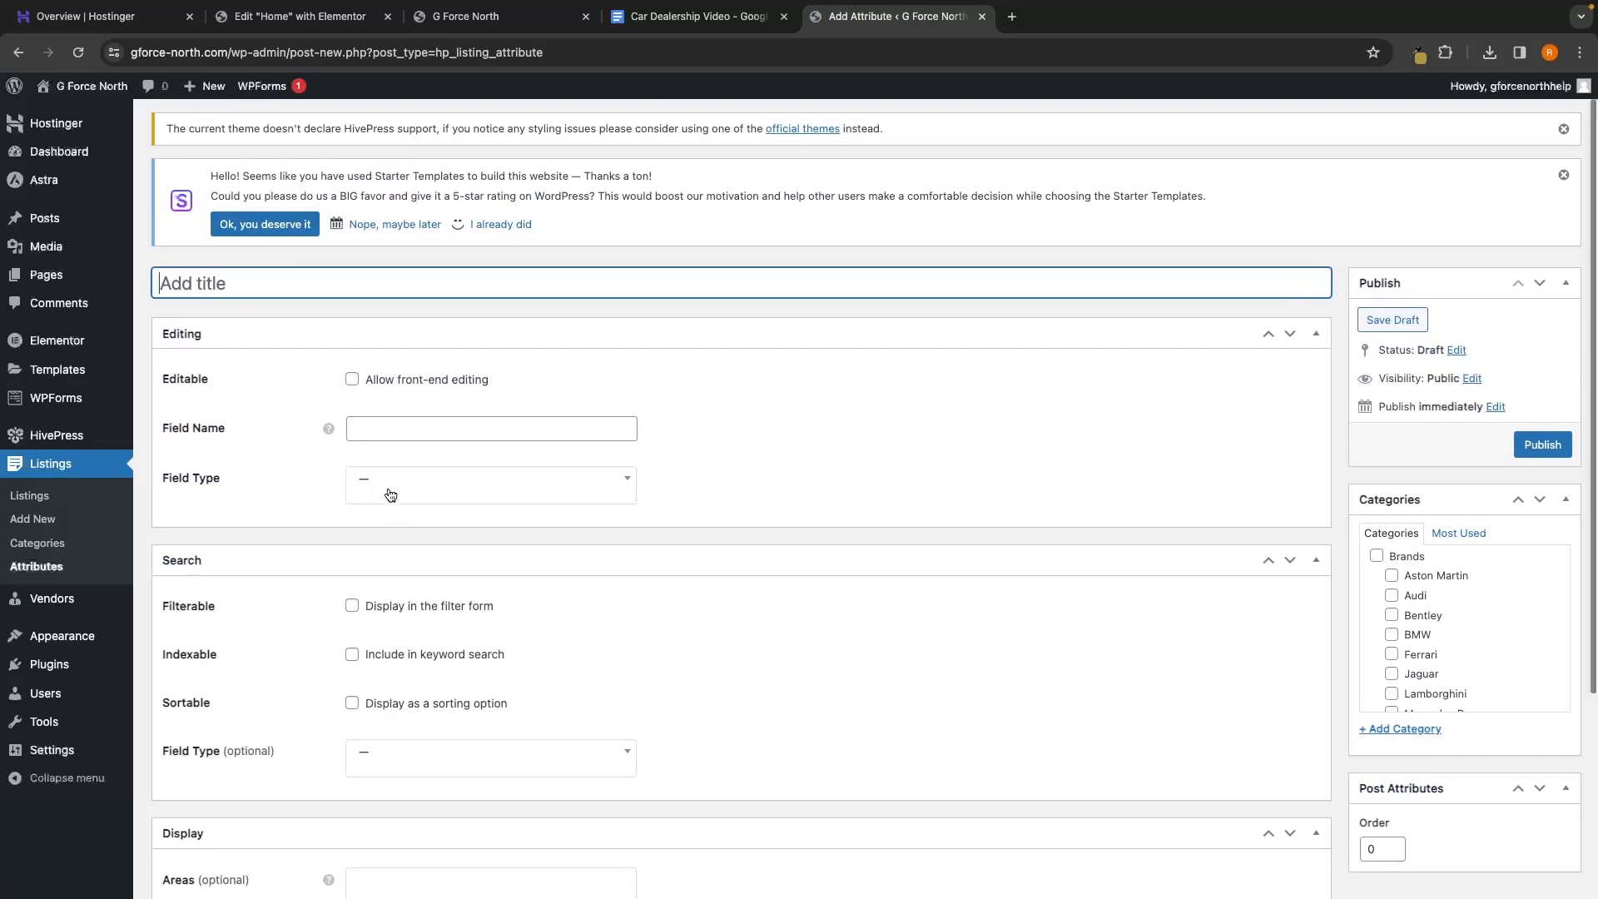
scroll(387, 493, down, 1)
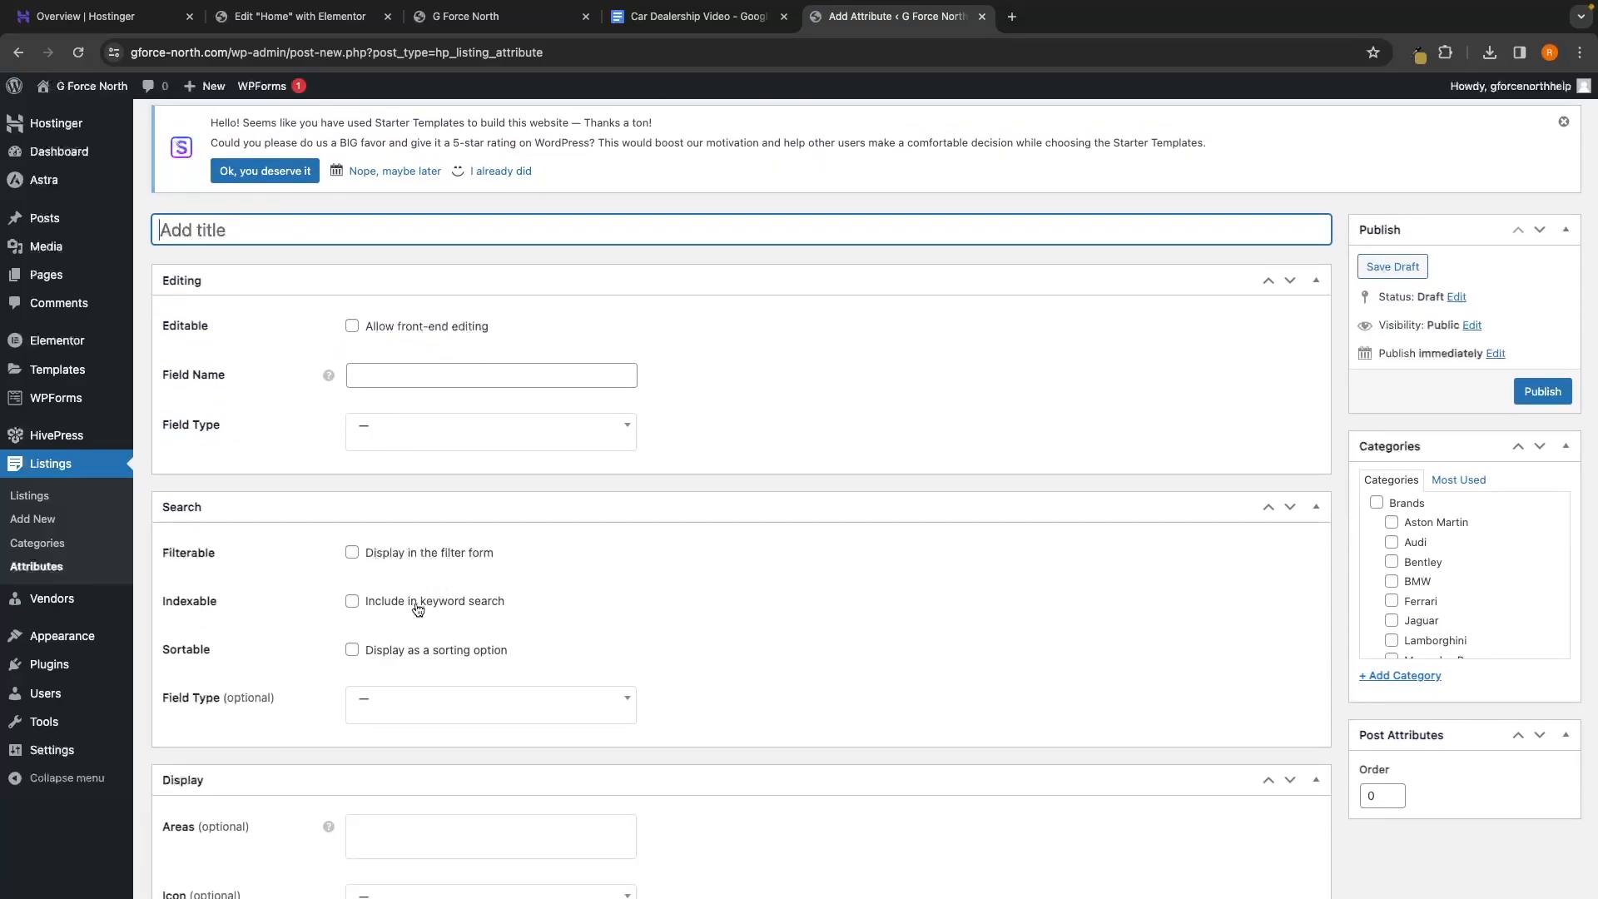
scroll(391, 629, down, 2)
click(378, 583)
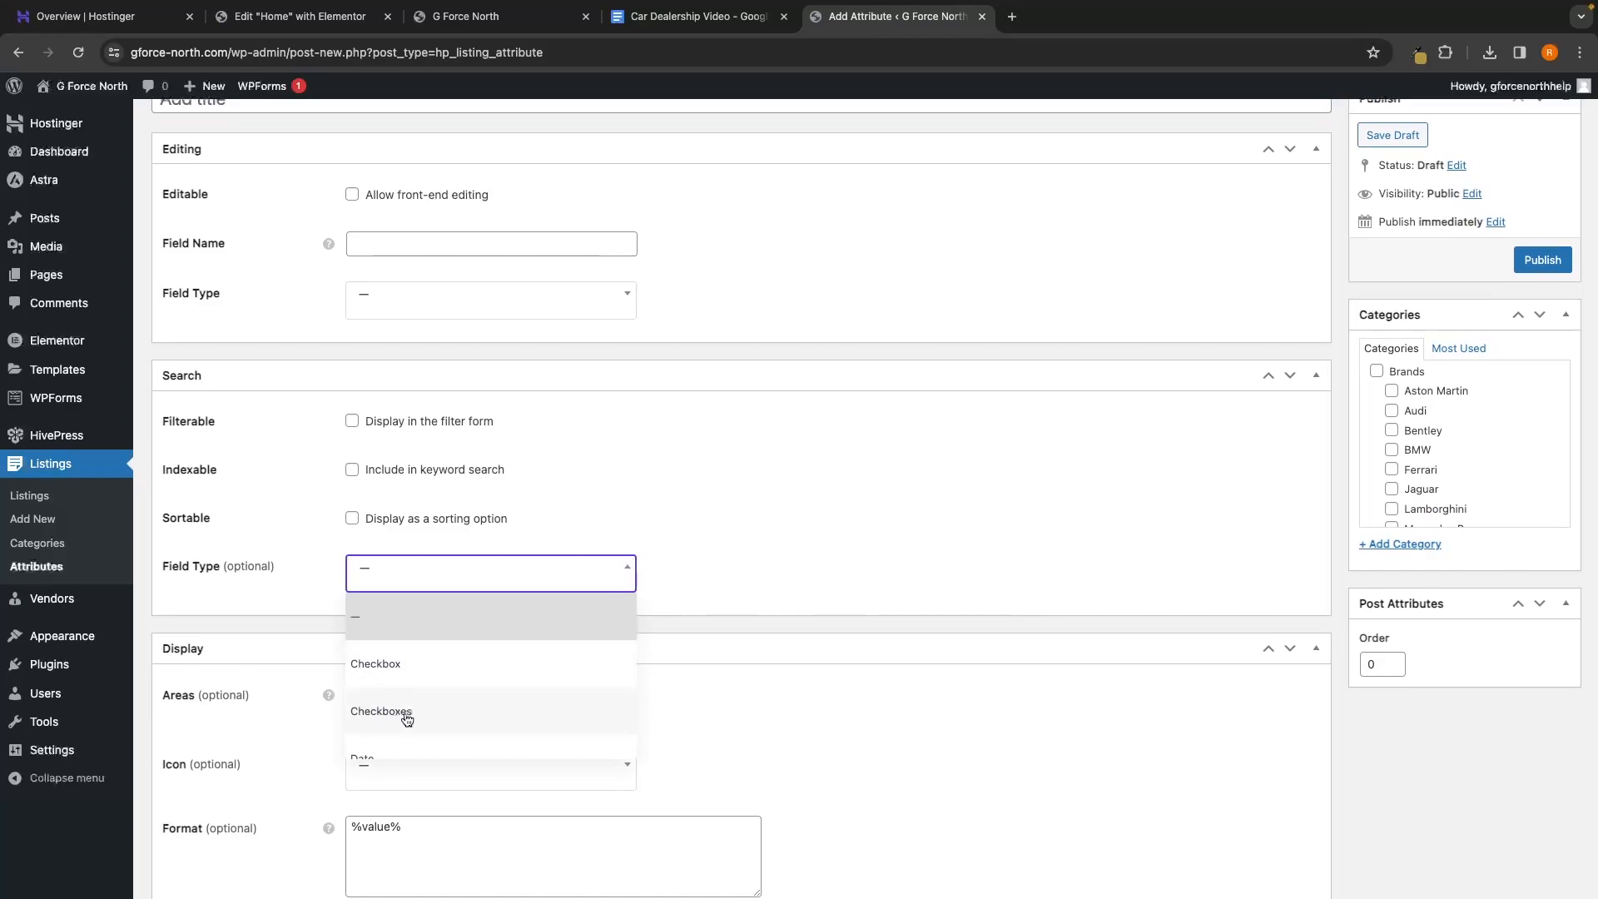
scroll(404, 720, down, 3)
scroll(420, 636, up, 1)
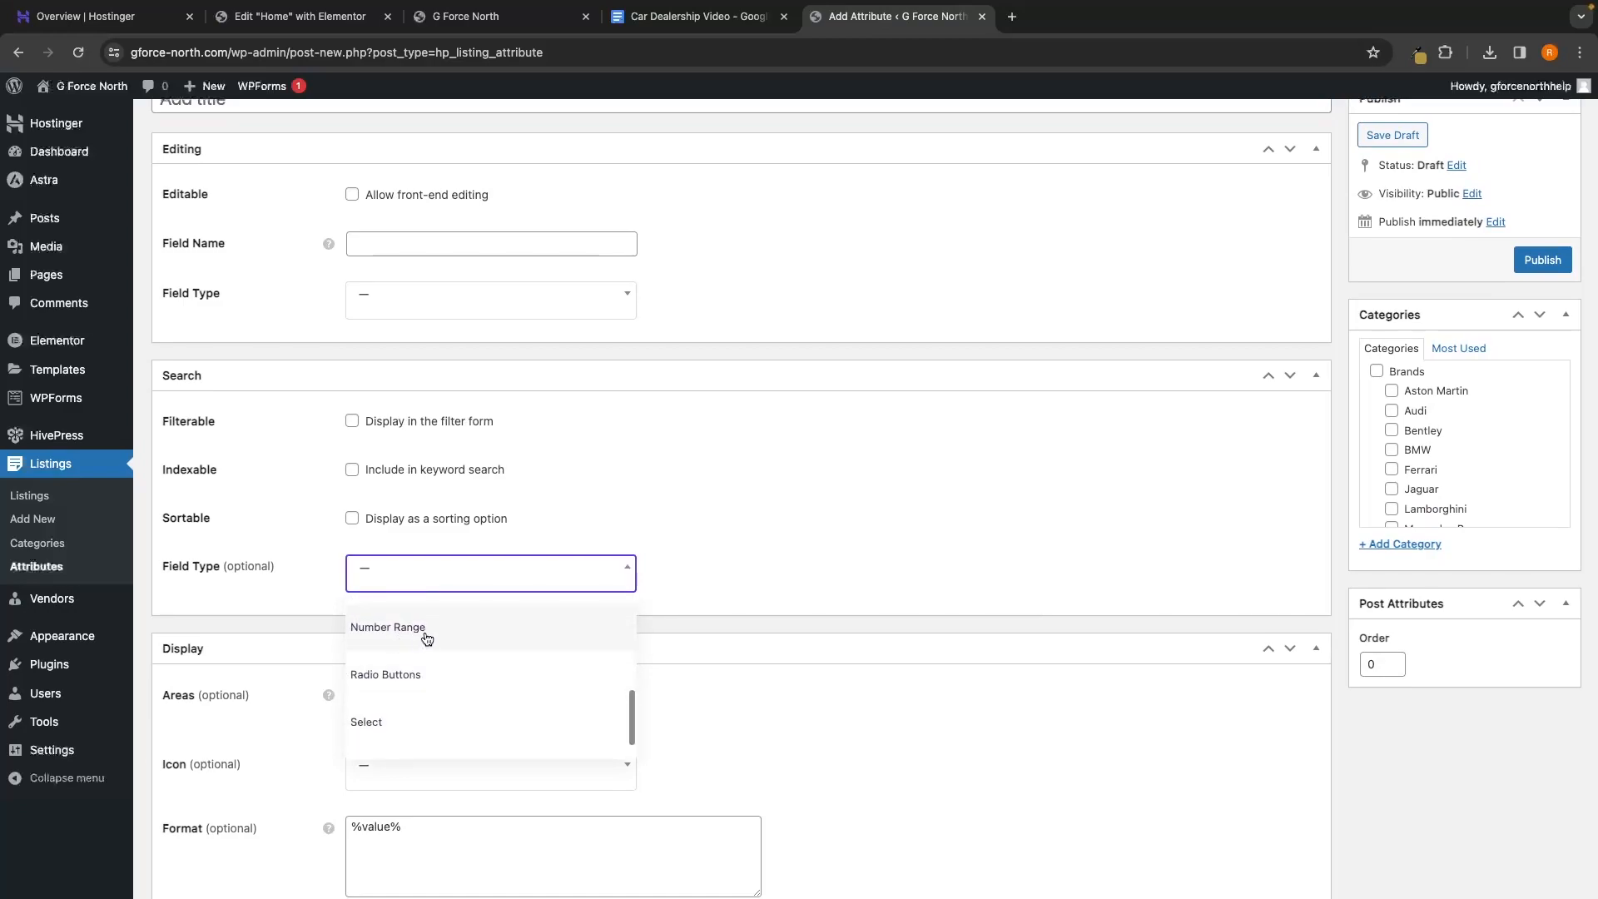
click(809, 619)
Try editing the display format, then return to Attributes unsaved and open a new browser tab
scroll(807, 619, down, 2)
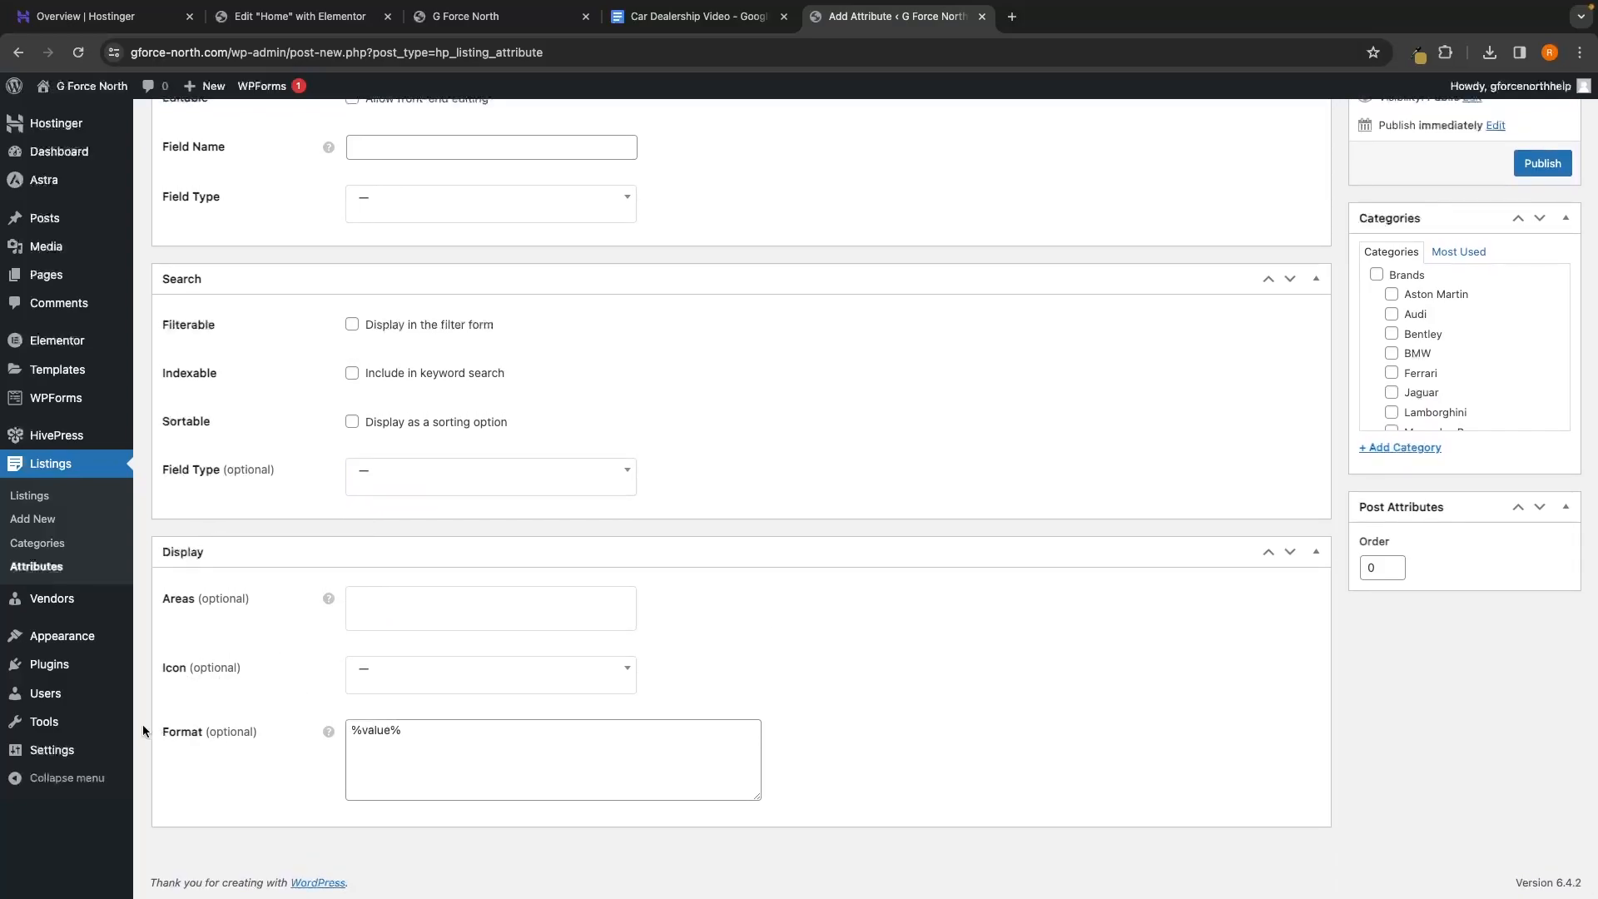
click(465, 759)
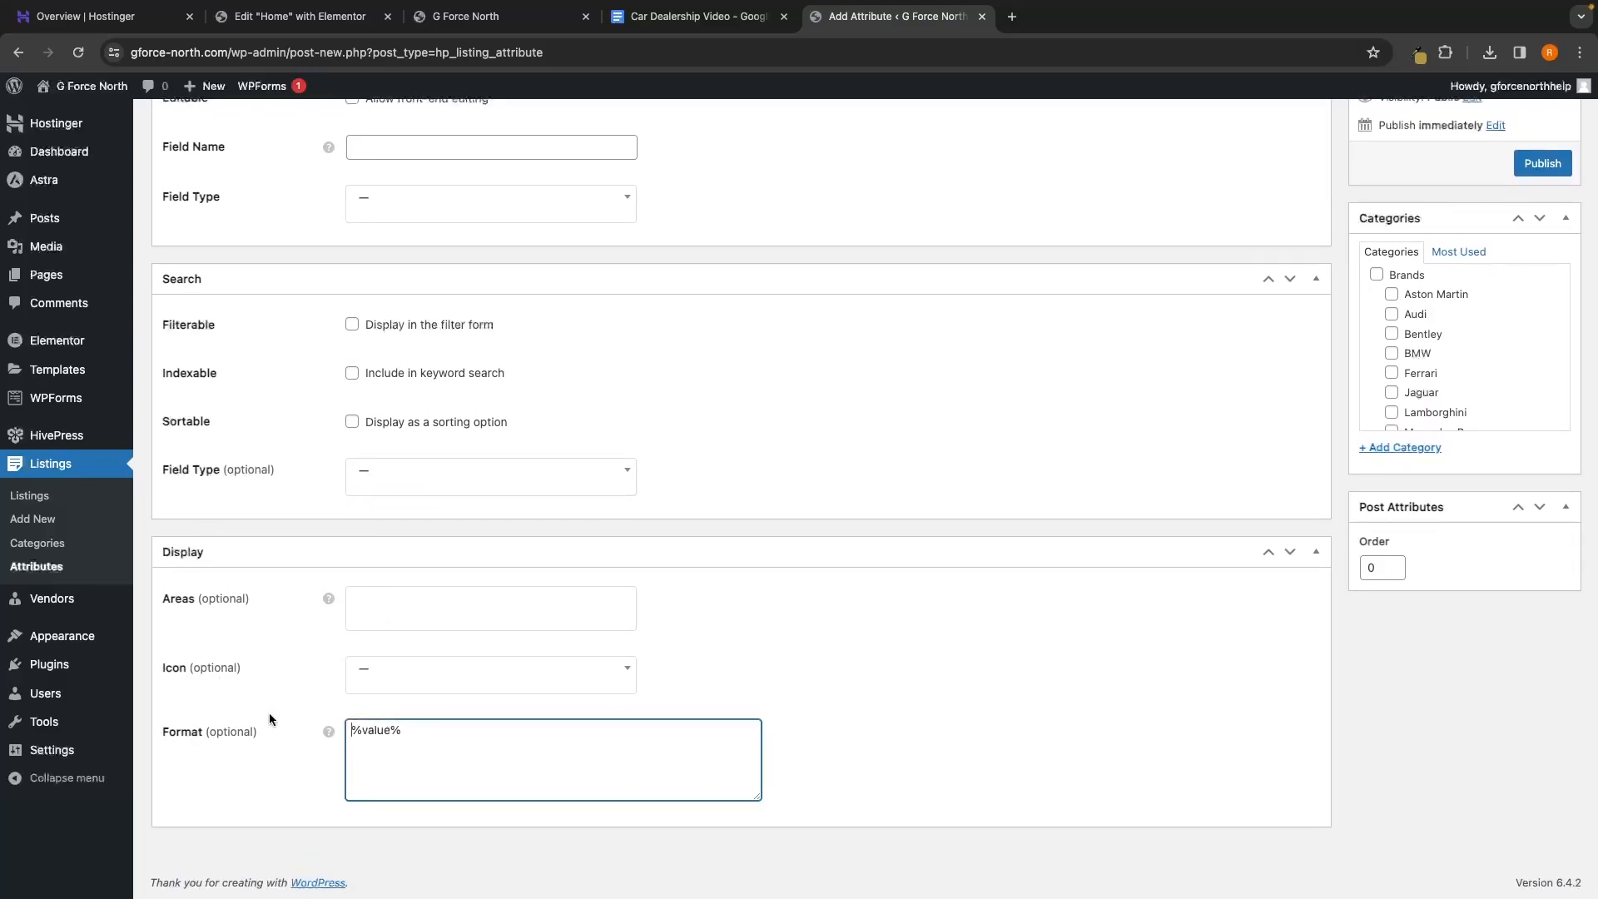
double_click(361, 732)
click(553, 731)
key(super+v)
scroll(1423, 317, up, 5)
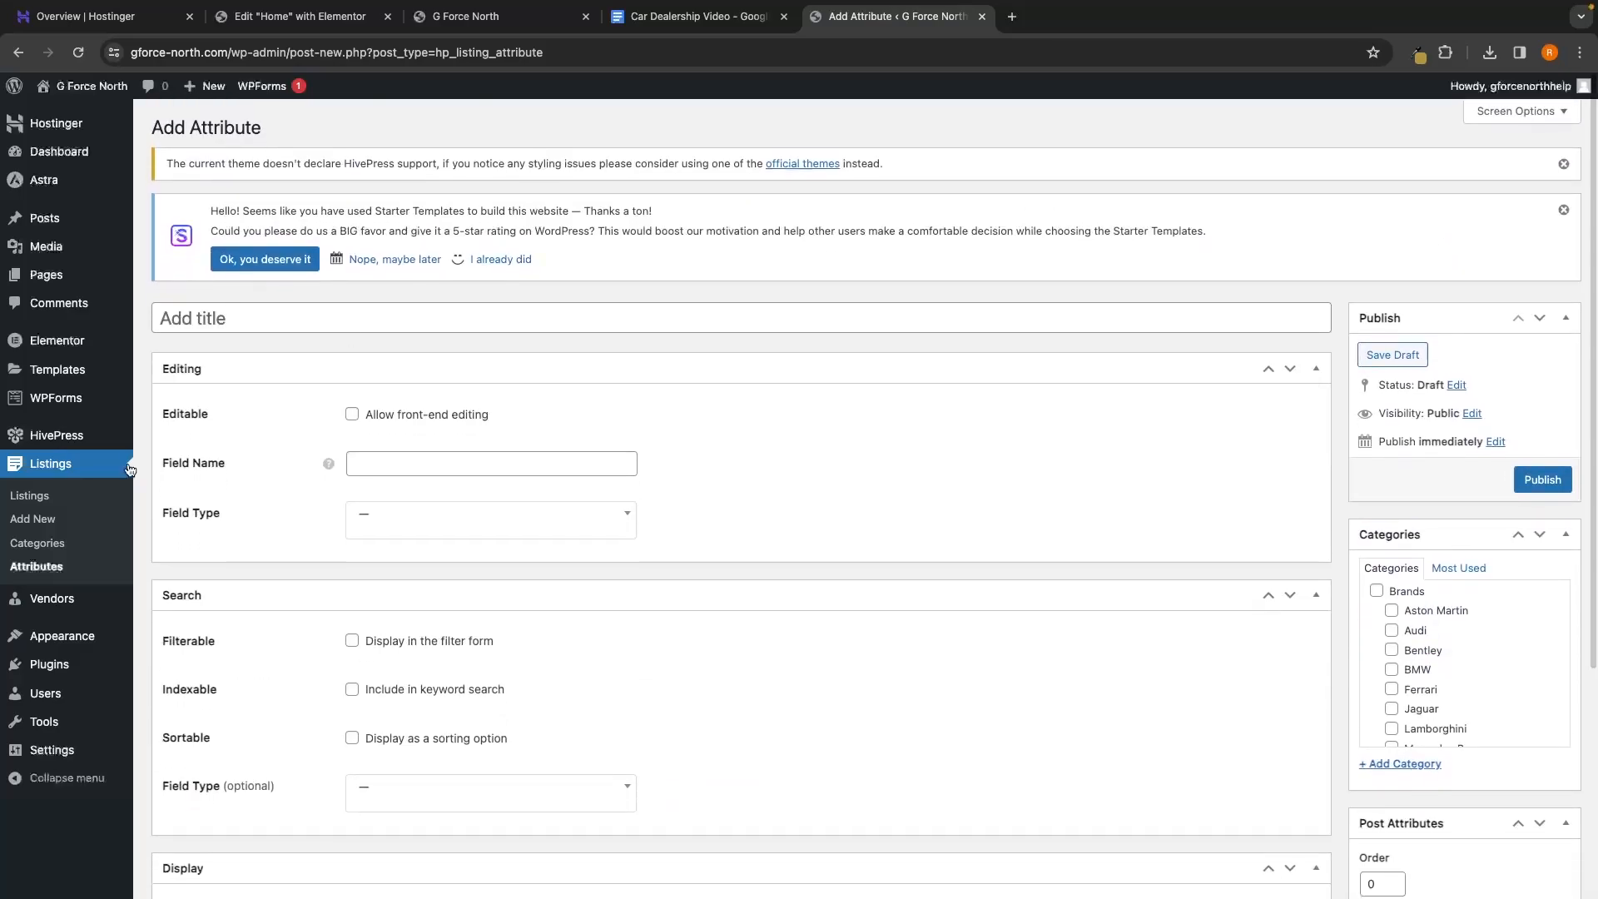
click(60, 566)
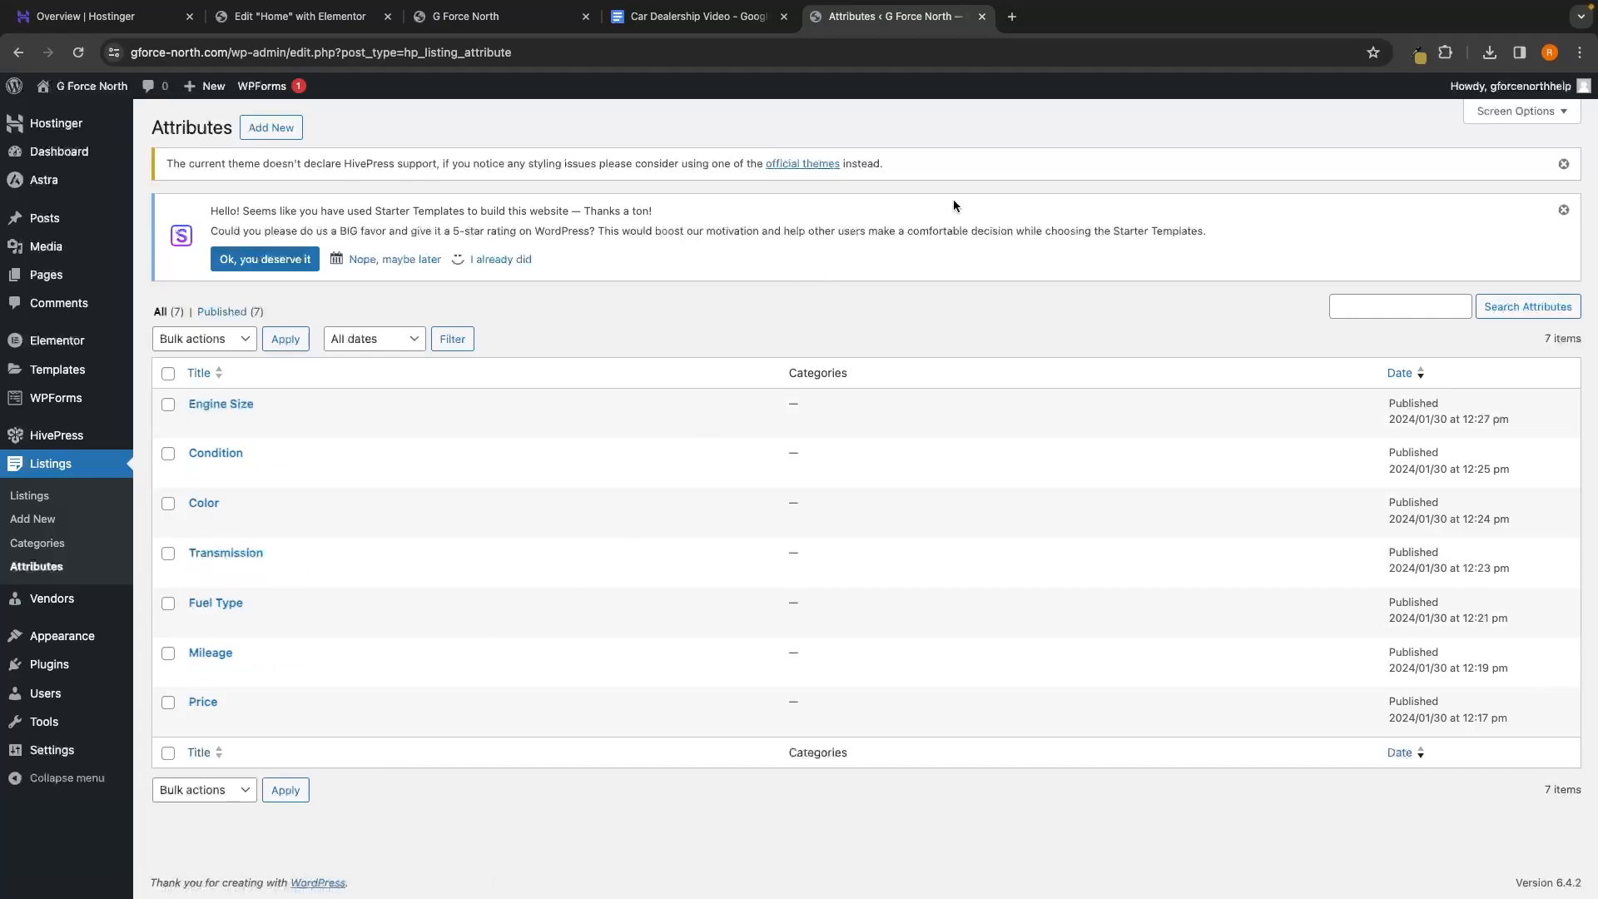
click(1011, 17)
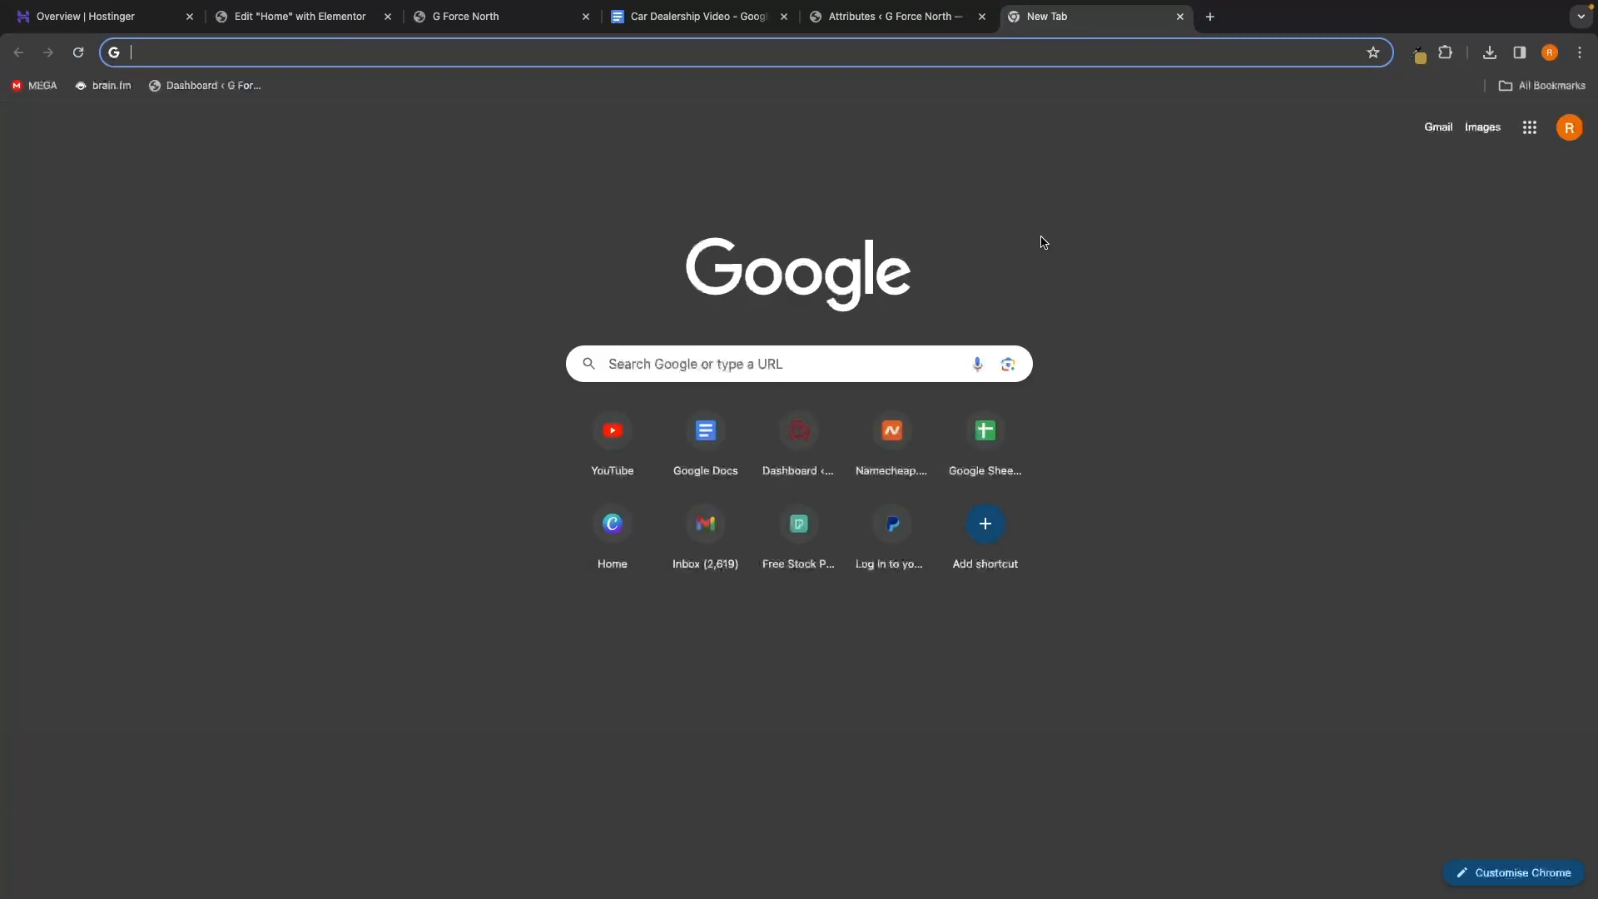
Load the dashboard in a new tab and open Listings, which shows no listings yet
click(191, 87)
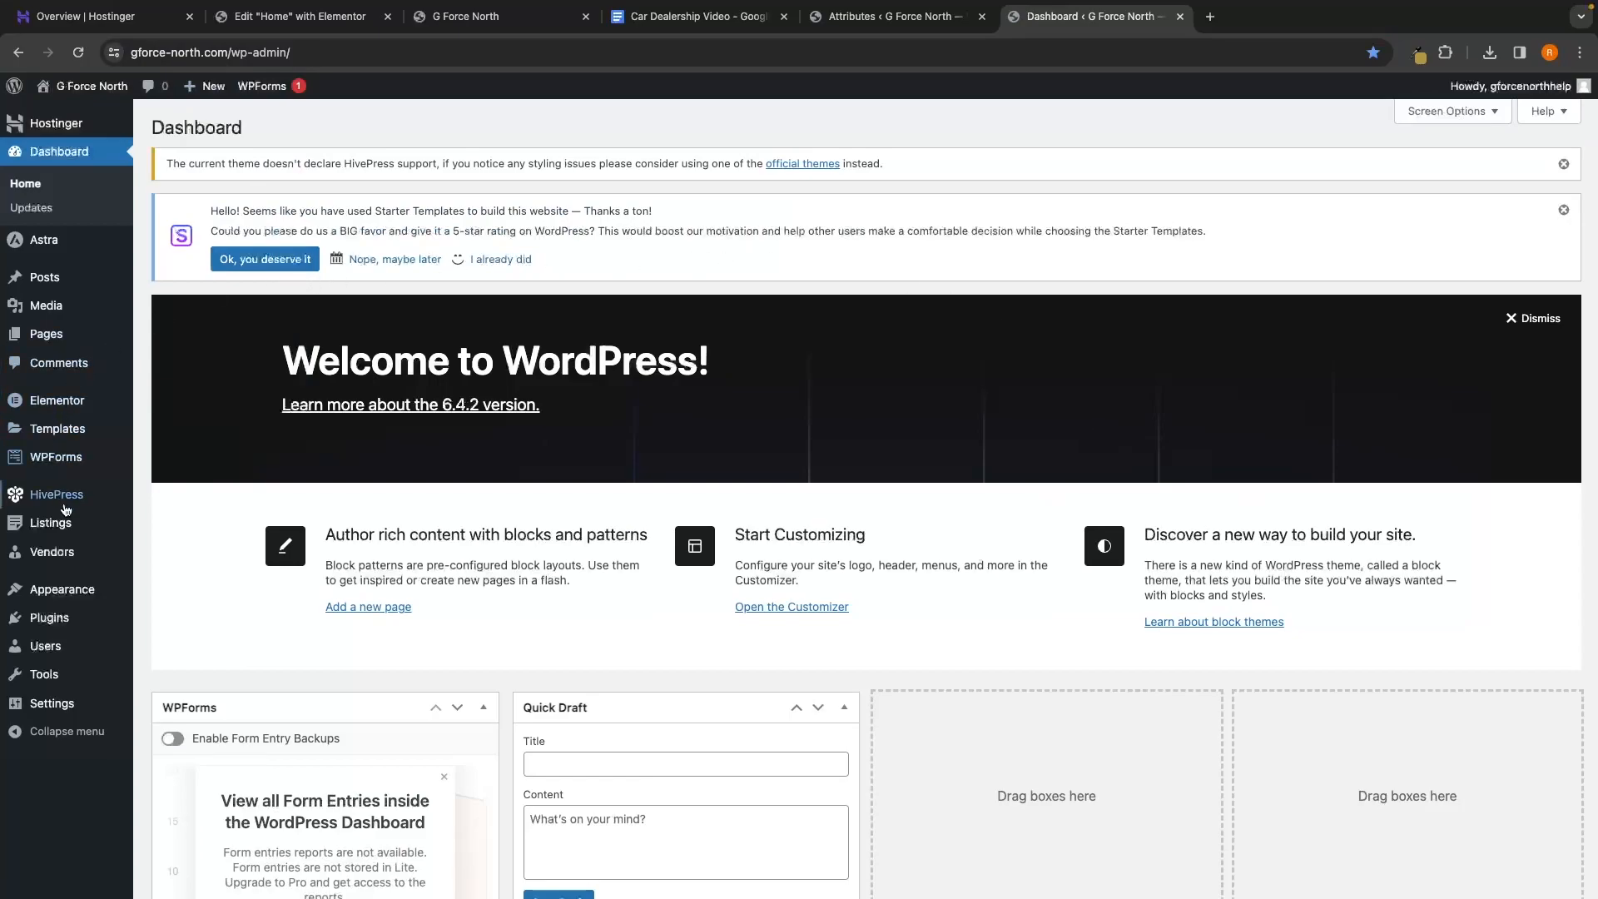
mouse_move(63, 524)
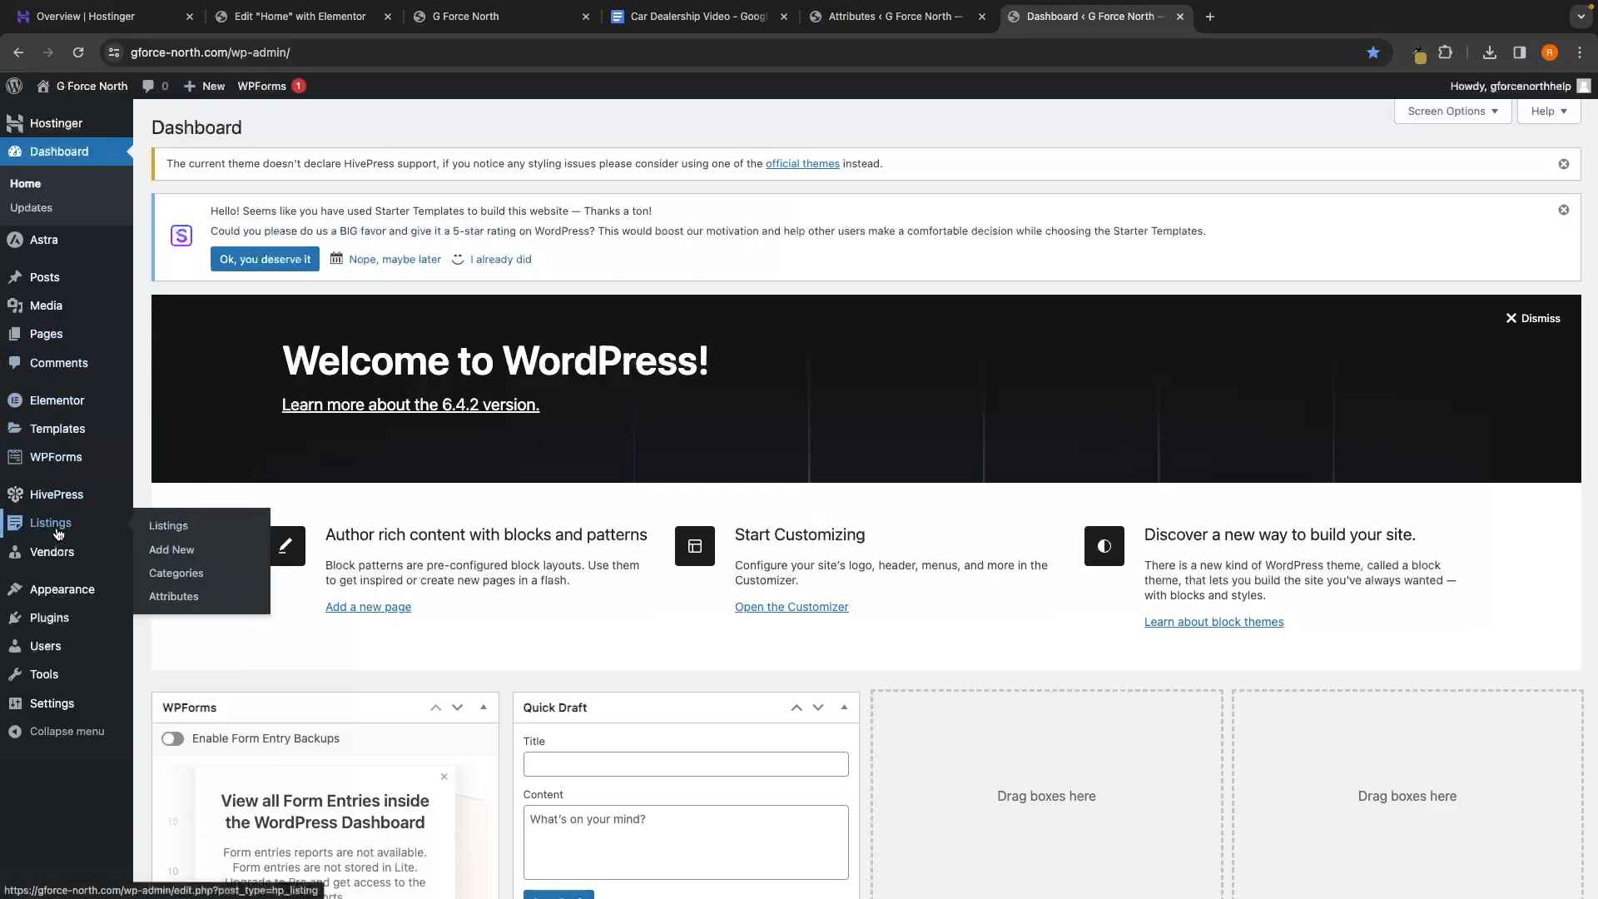
click(183, 531)
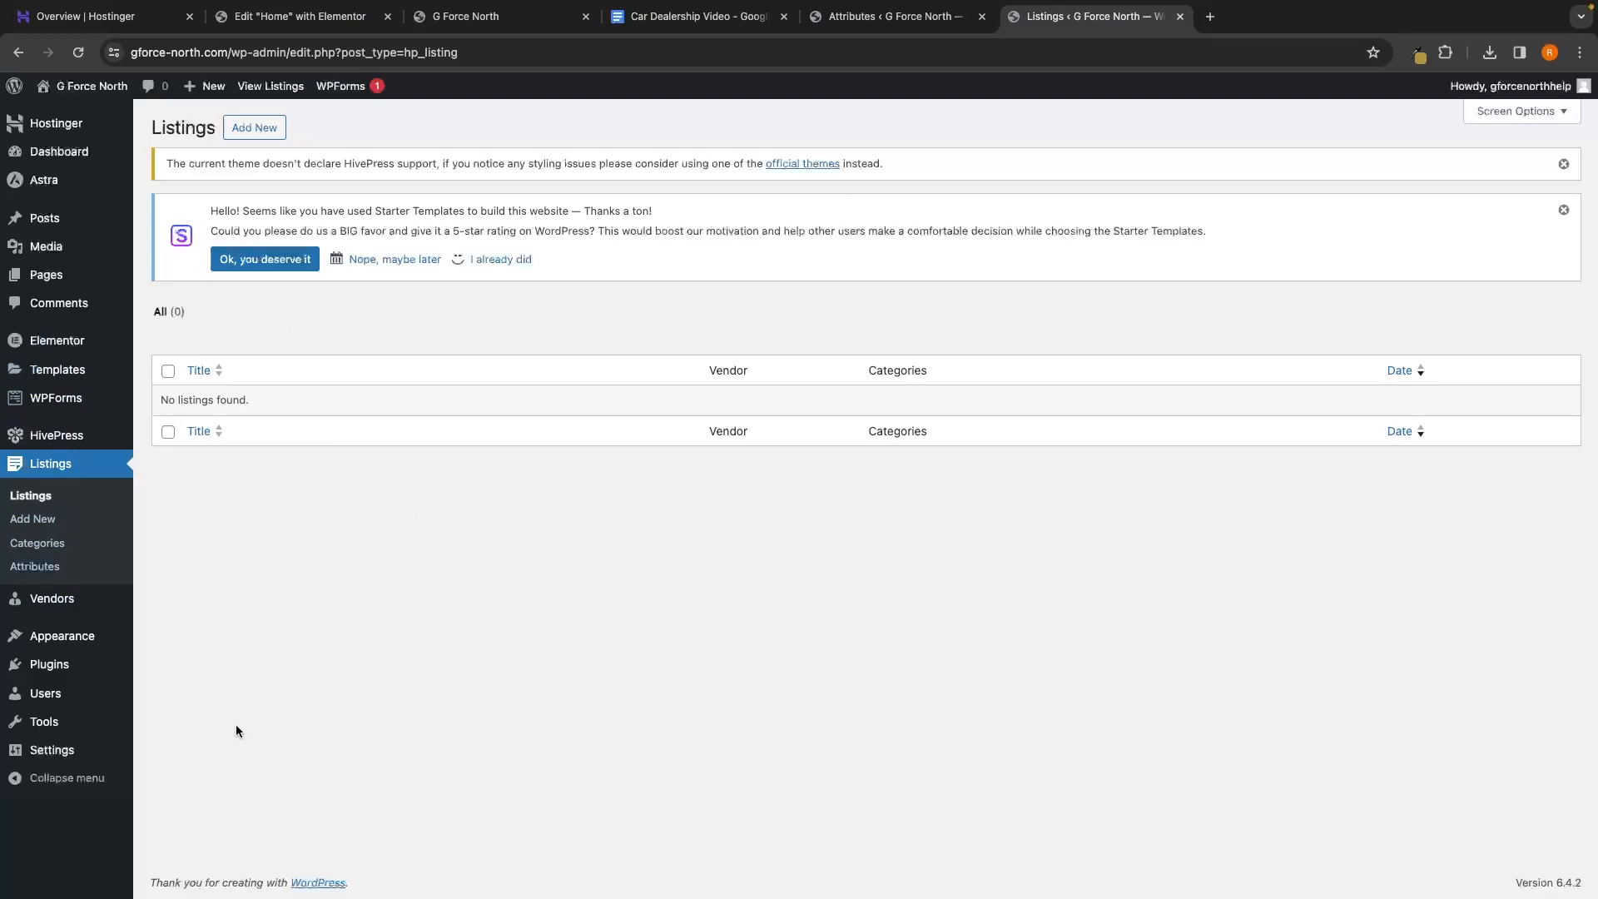
Start a new listing titled '2024 Mercedes Benz G63'
click(244, 130)
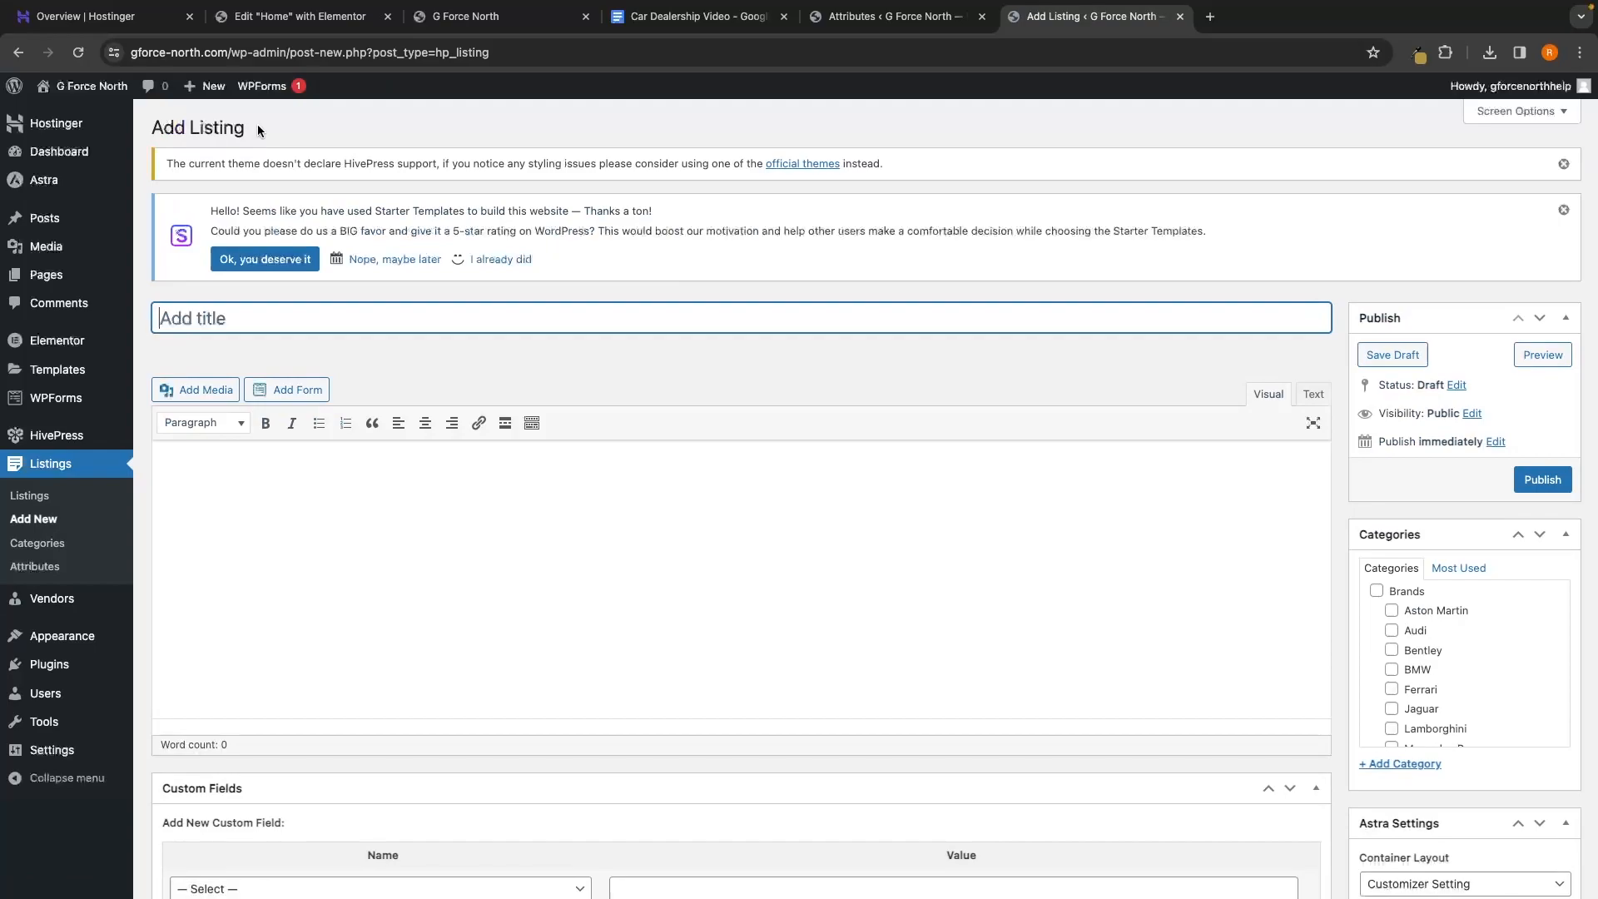
scroll(421, 263, down, 2)
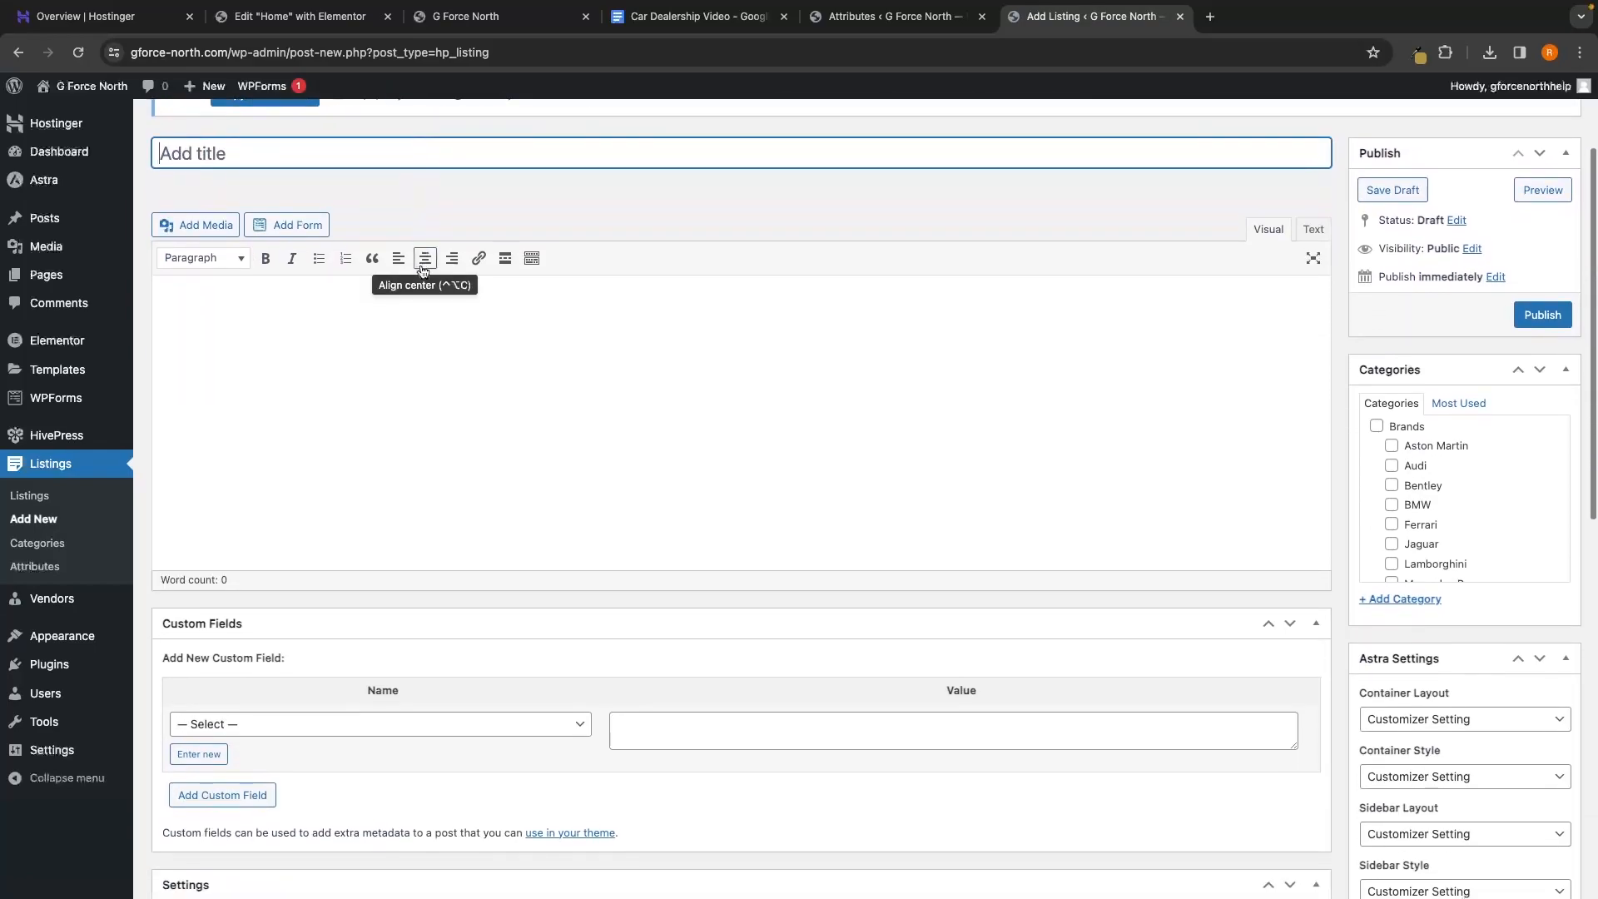
scroll(421, 263, up, 1)
scroll(421, 263, up, 1)
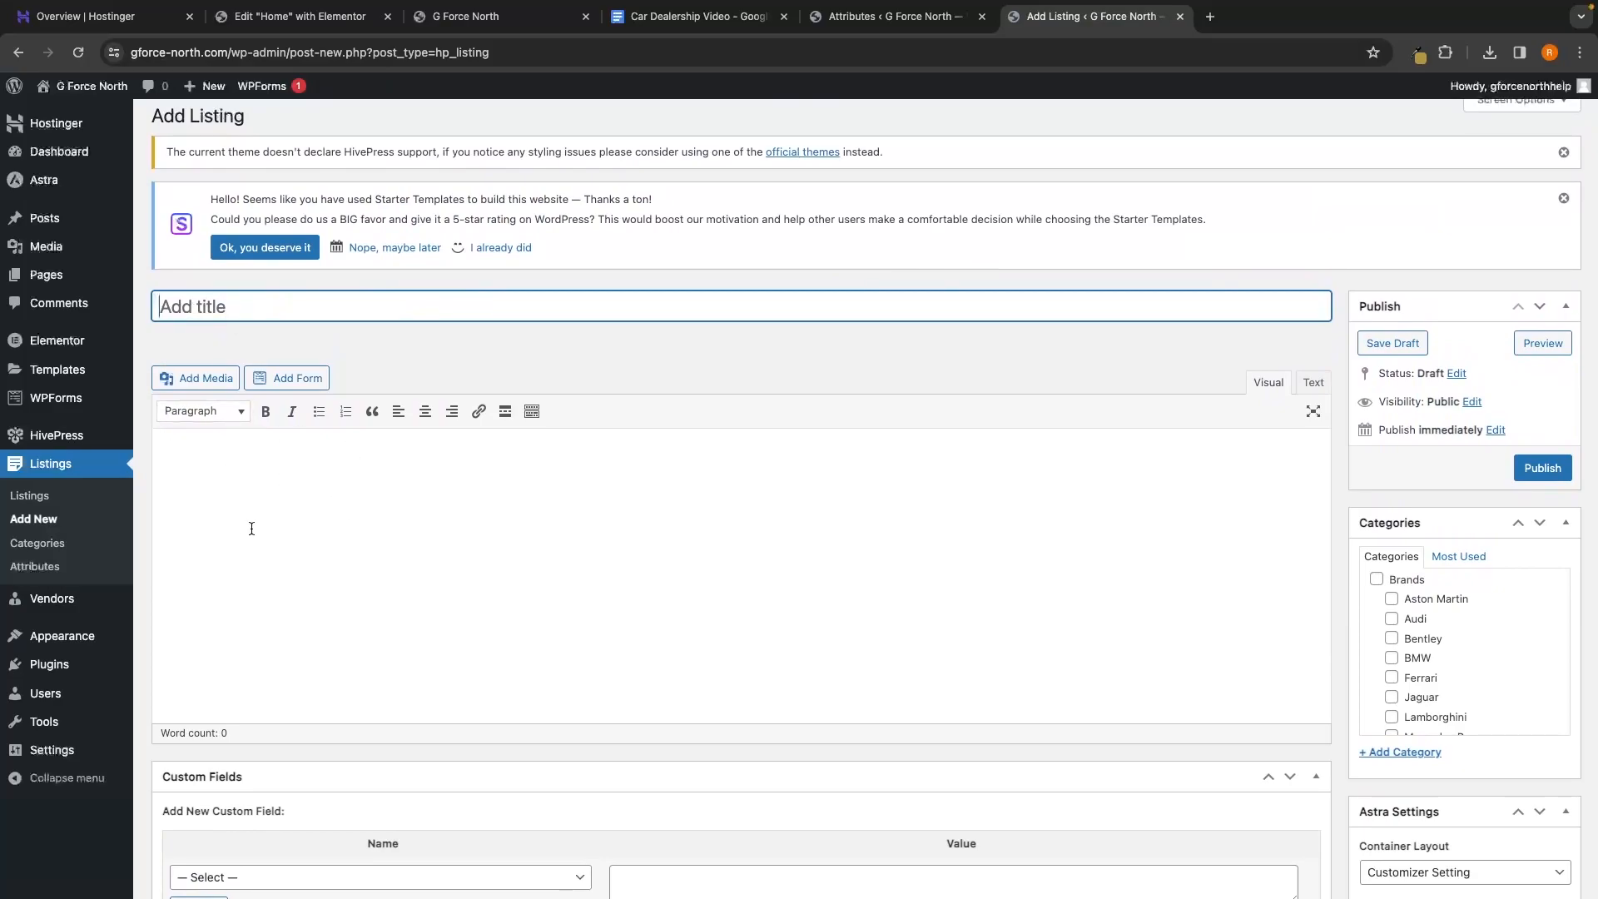
scroll(639, 485, down, 12)
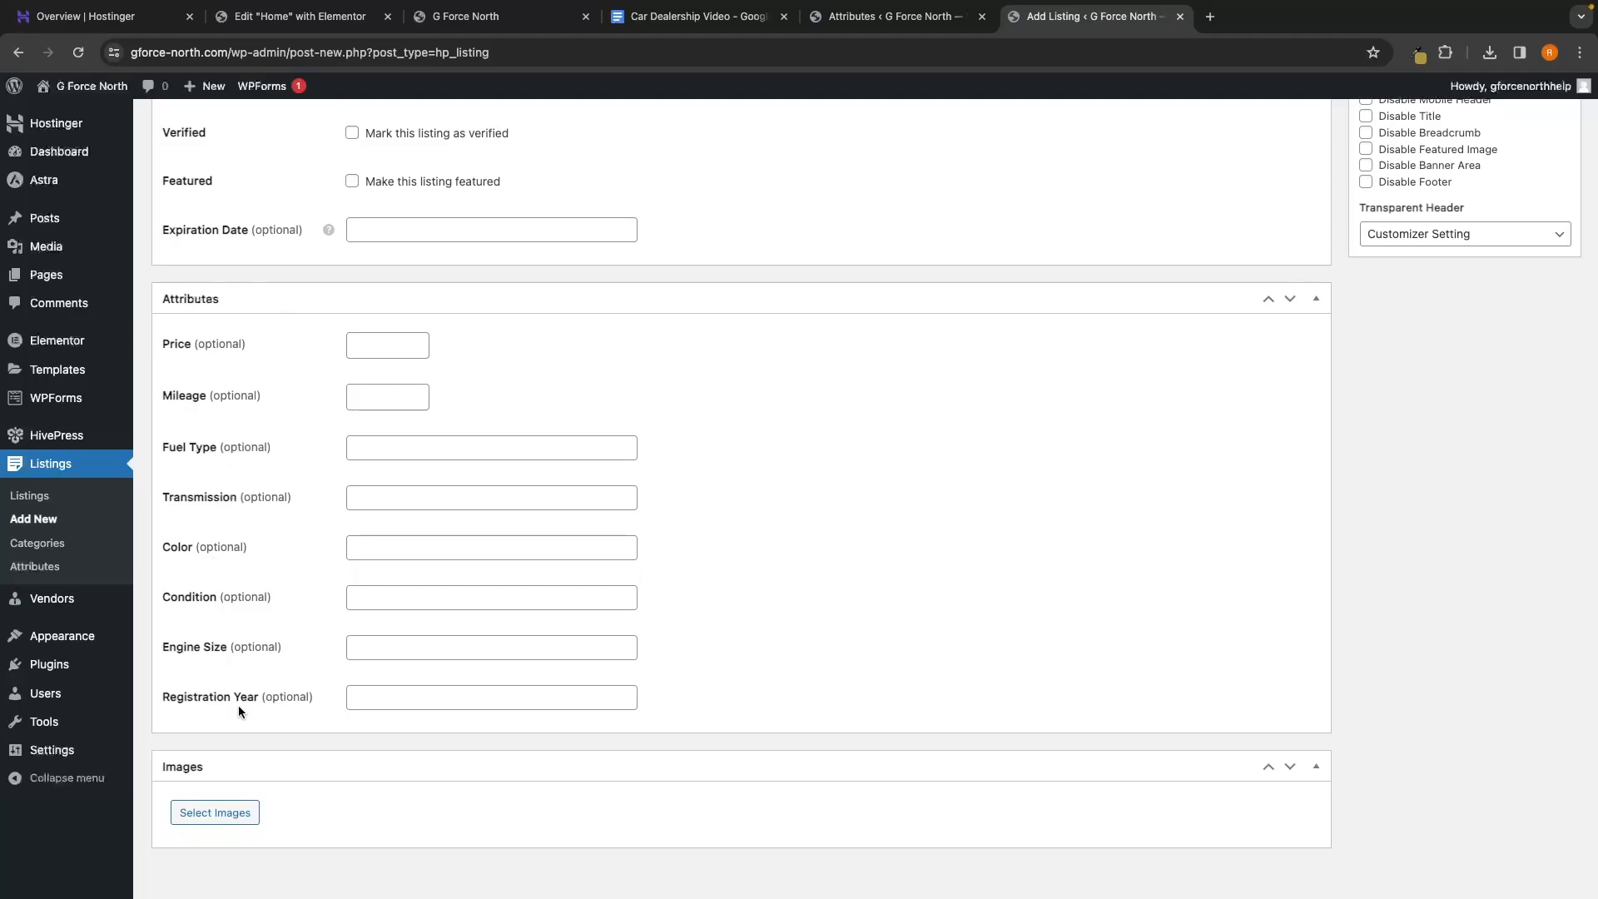
scroll(893, 544, up, 12)
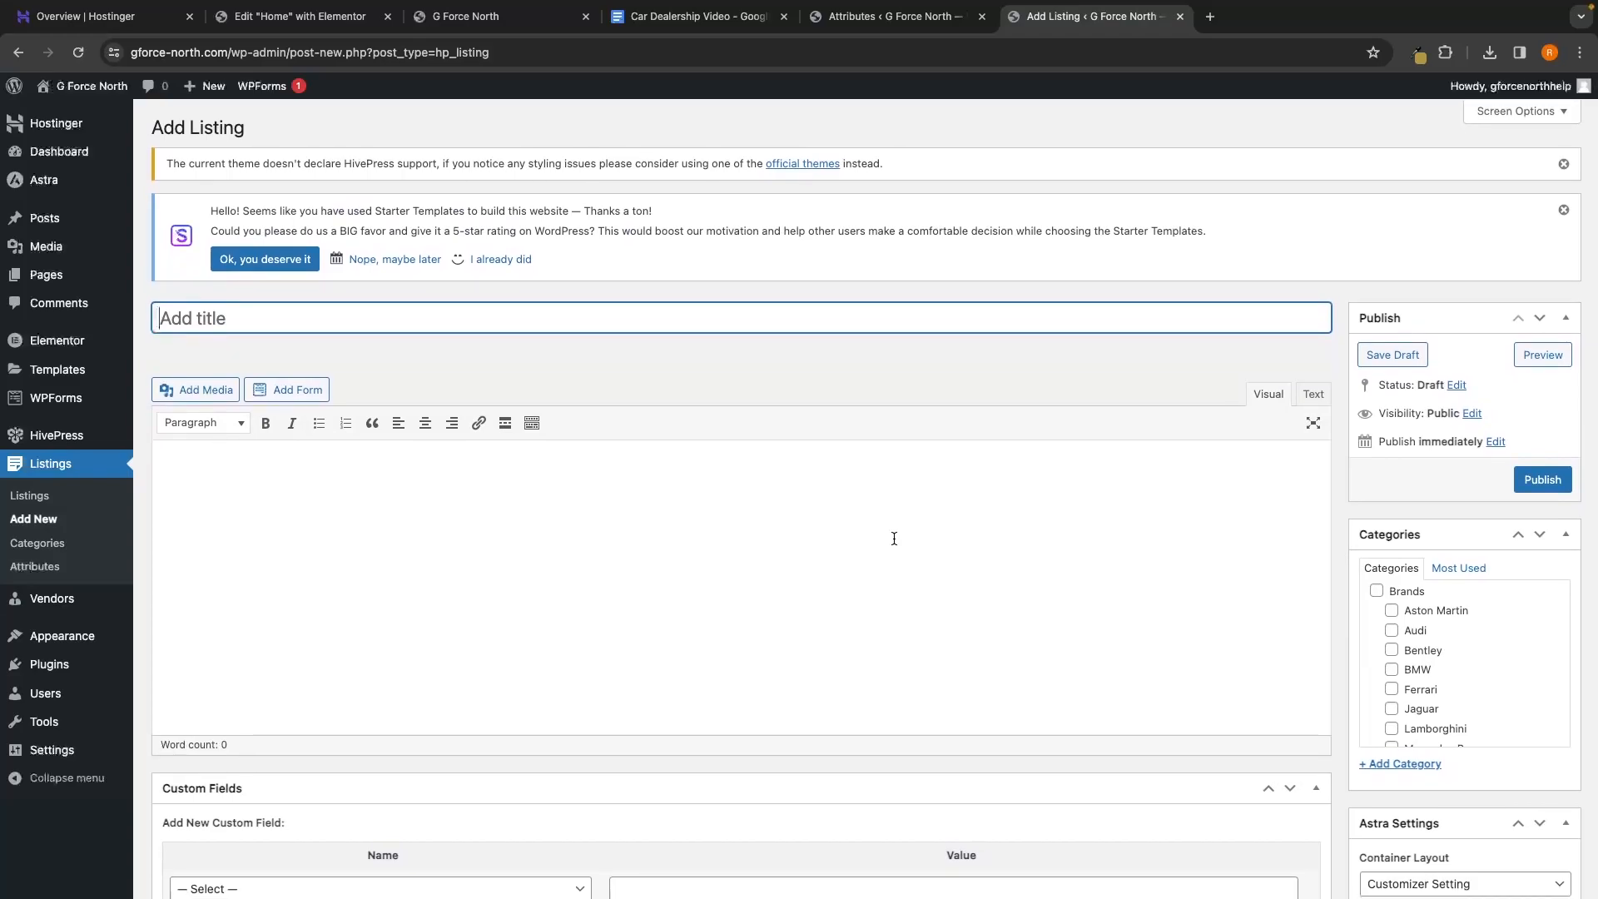
text(2024 Mercedes bEN)
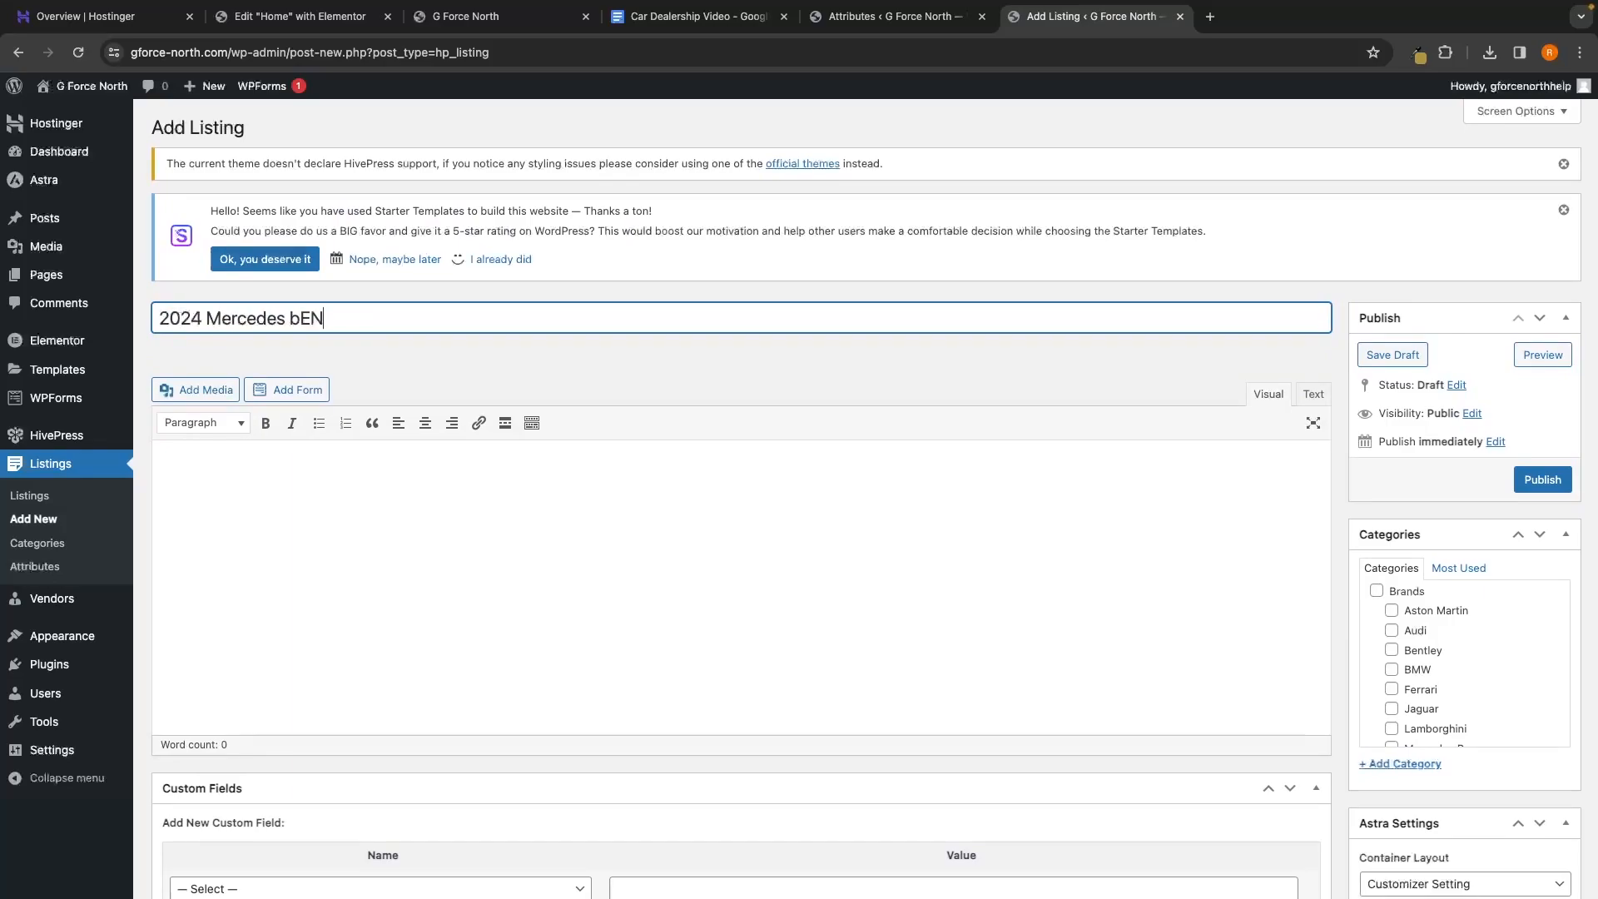
key(BackSpace)
key(BackSpace)
key(BackSpace)
text(Benz G63)
Paste the four-paragraph Mercedes-Benz G63 description into the listing body
double_click(203, 320)
drag(206, 319, 471, 315)
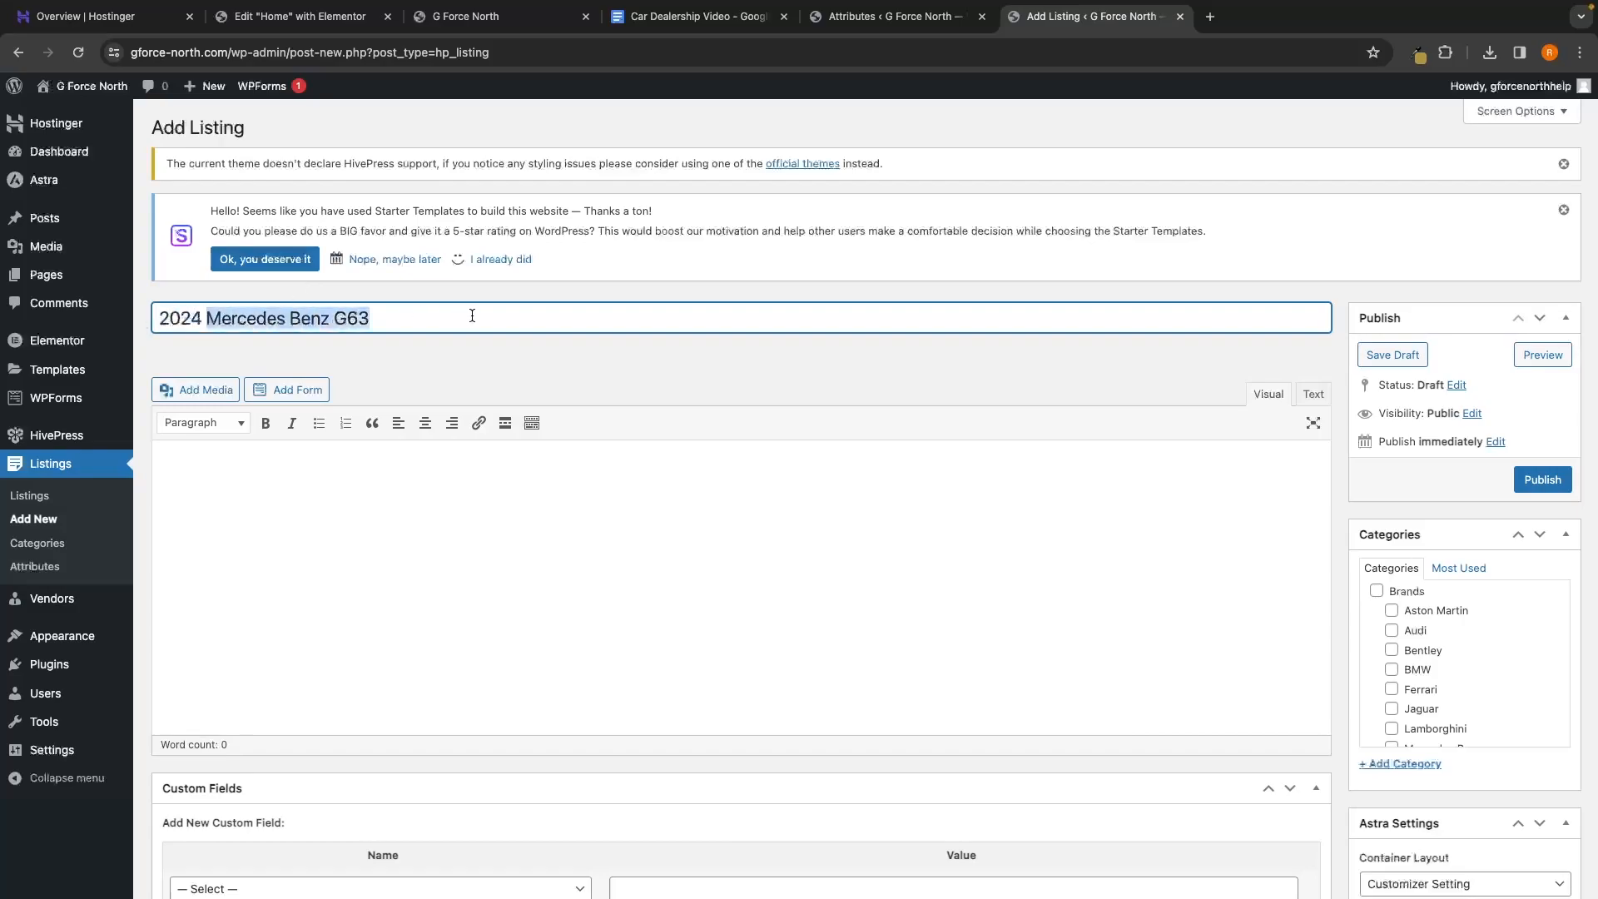
click(466, 312)
scroll(445, 310, down, 1)
click(269, 437)
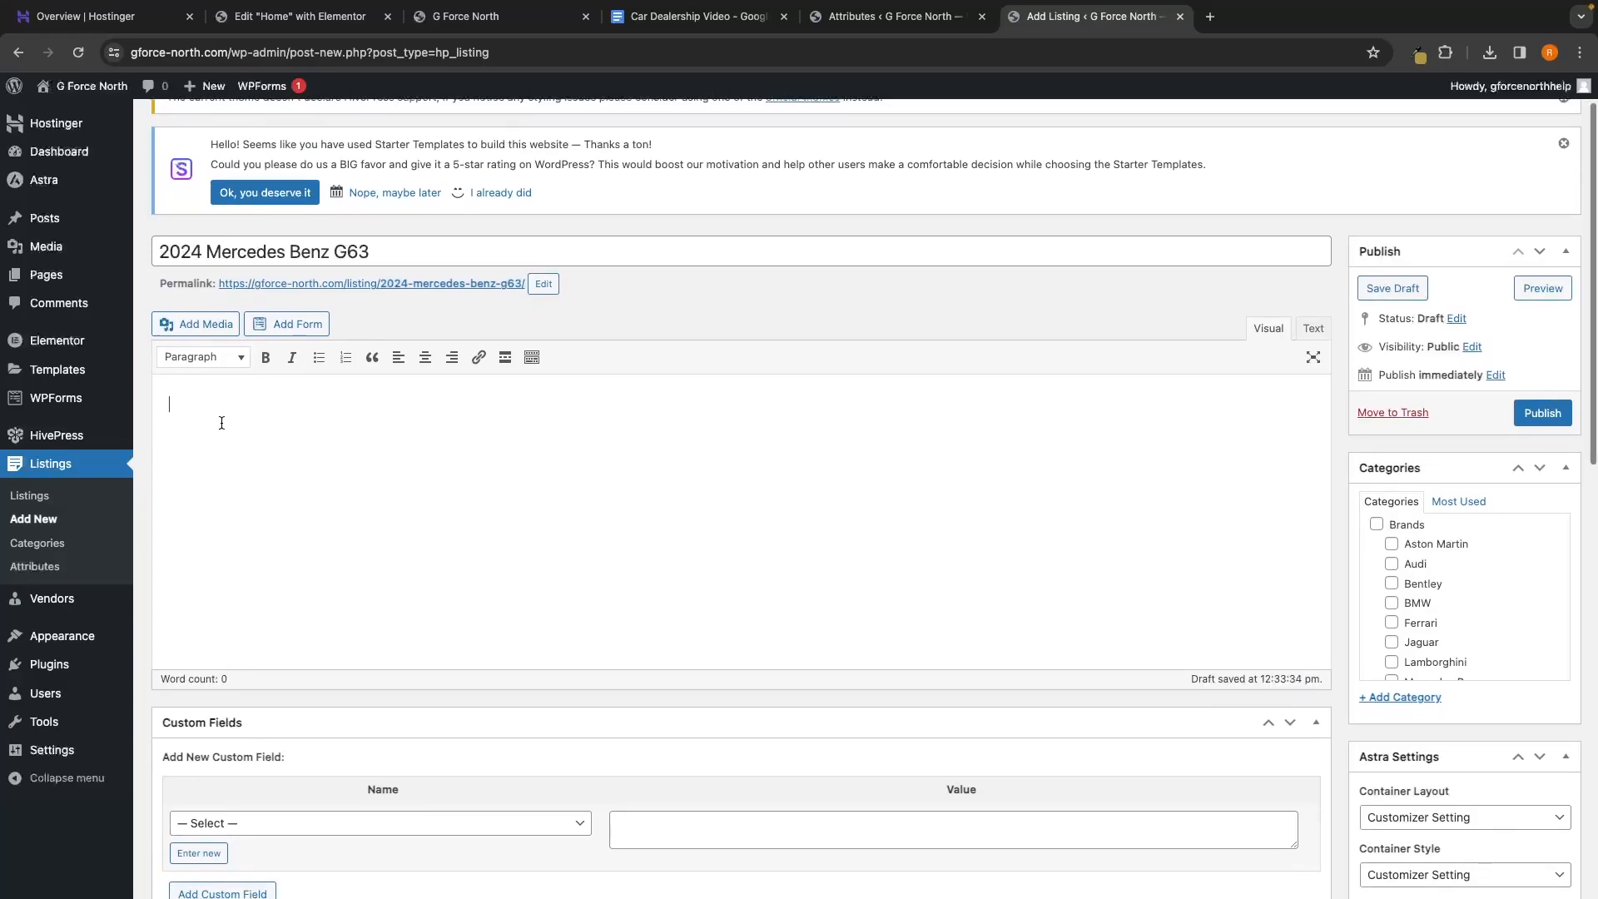
text(Introducing the epitome of luxury and performance, the 2023 Mercedes-Benz G63. This iconic SUV seamlessly blends timeless elegance with cutting-edge technology to deliver a driving experience like no other. The sleek and commanding presence of the G63 is accentuated by its sophisticated Black exterior, exuding an aura of refined power on every journey. Under the hood, the G63 boasts a robust Diesel engine, offering a perfect fusion of efficiency and formidable performance. The automatic transmission ensures a smooth and responsive ride, allowing you to effortlessly navigate city streets or conquer rugged terrains with equal finesse. Step inside the opulent cabin, where meticulous craftsmanship meets modern innovation. Plush leather upholstery and exquisite details adorn the interior, creating an atmosphere of unparalleled luxury. The state-of-the-art technology features include a cutting-edge infotainment system, intuitive controls, and advanced safety features, providing both driver and passengers with the ultimate in comfort and peace of mind. Whether you crave the thrill of the open road or the sophistication of city driving, the 2023 Mercedes-Benz G63 is your ticket to an elevated driving experience. Elevate your journey with this remarkable blend of style, performance, and prestige. Visit our dealership today and make a statement with the Mercedes-Benz G63 – where luxury meets adventure.)
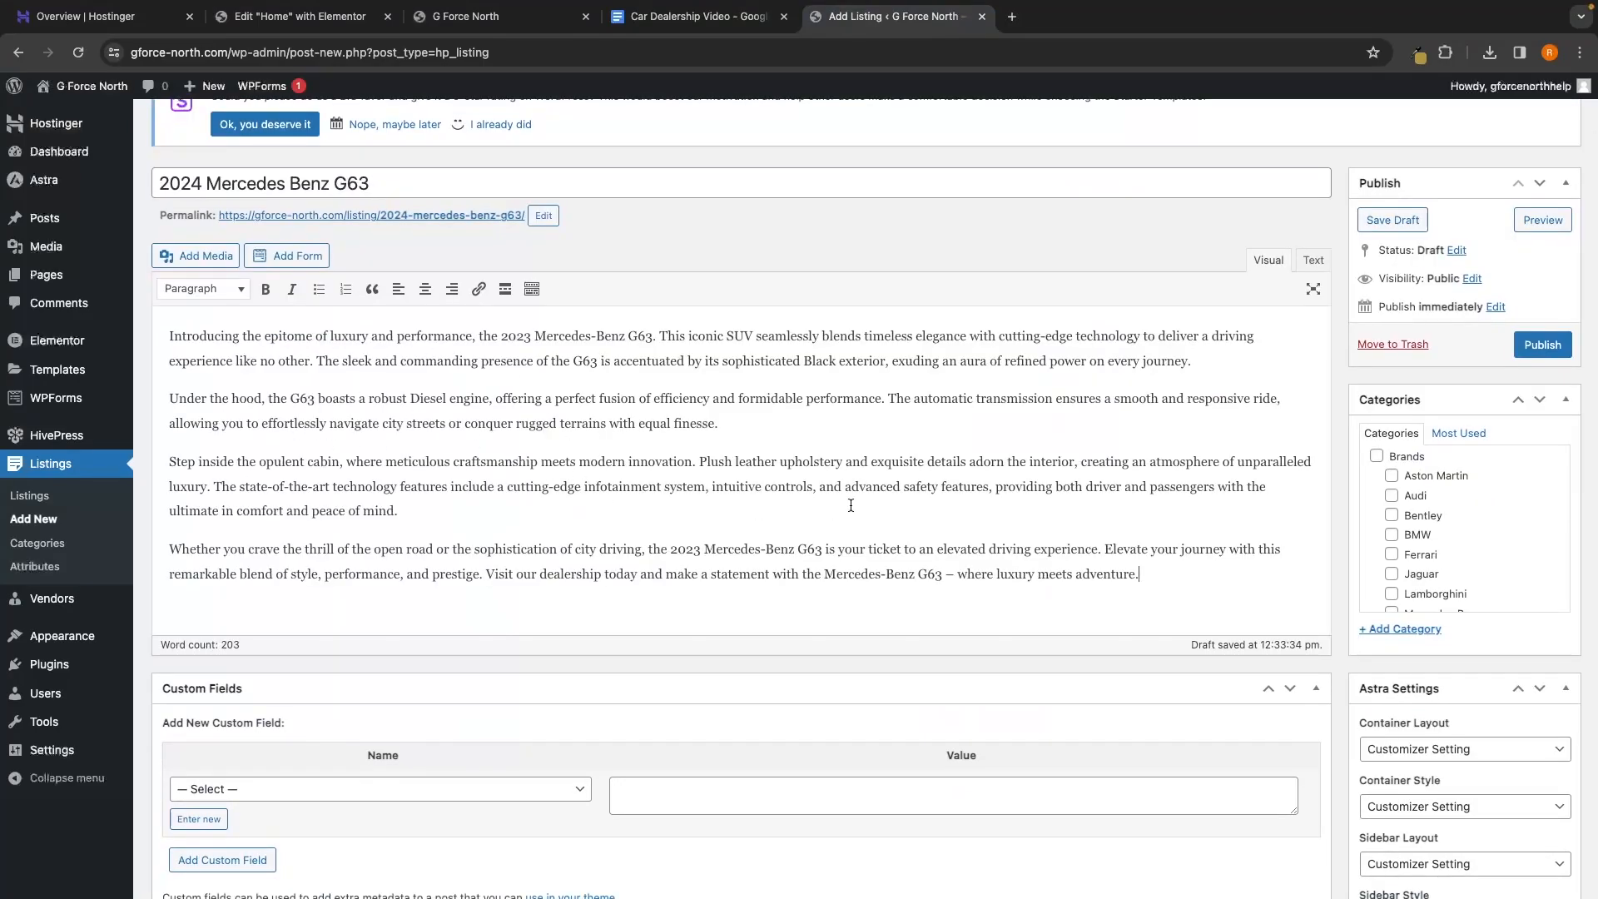
Review the title and 203-word description, then scroll down to the Attributes fields
scroll(1041, 525, down, 4)
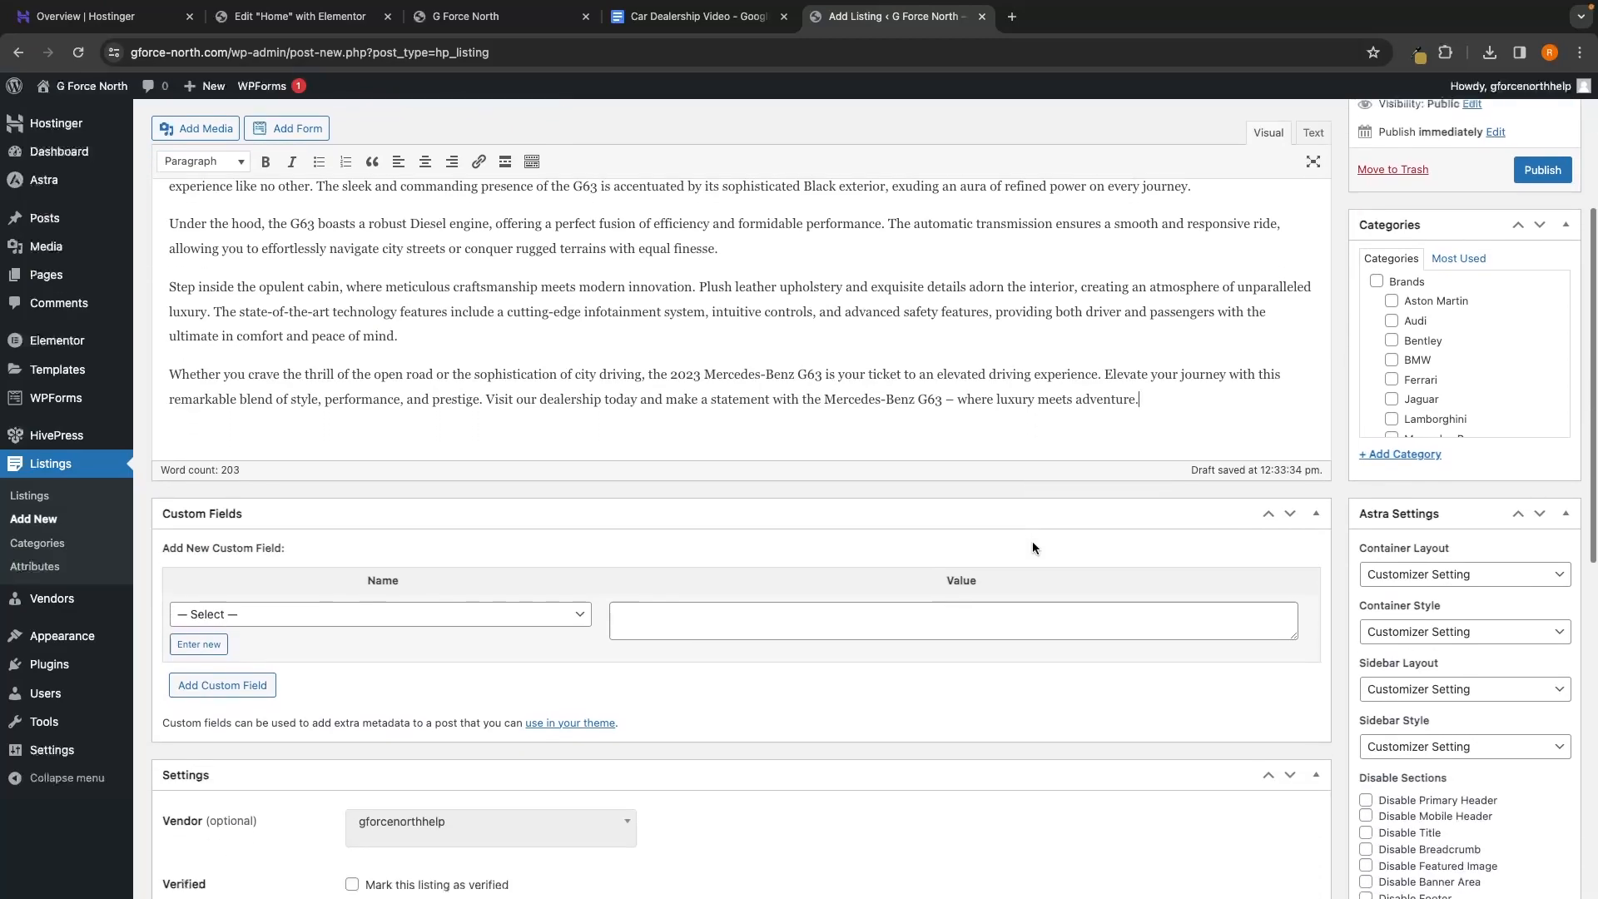
scroll(1032, 547, down, 5)
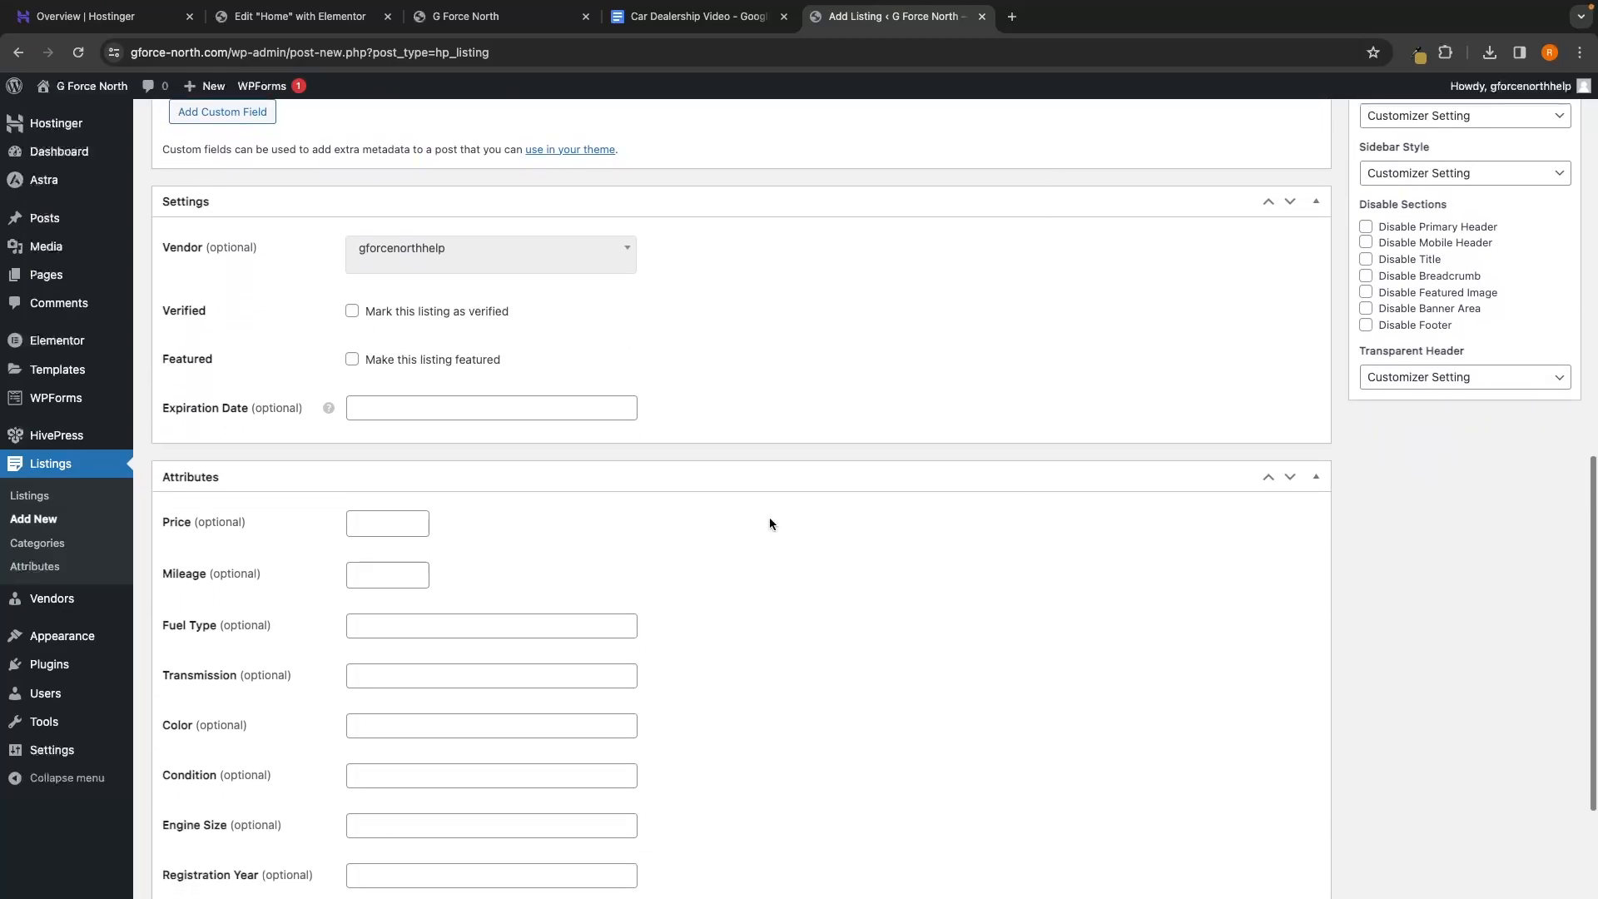
scroll(171, 445, up, 3)
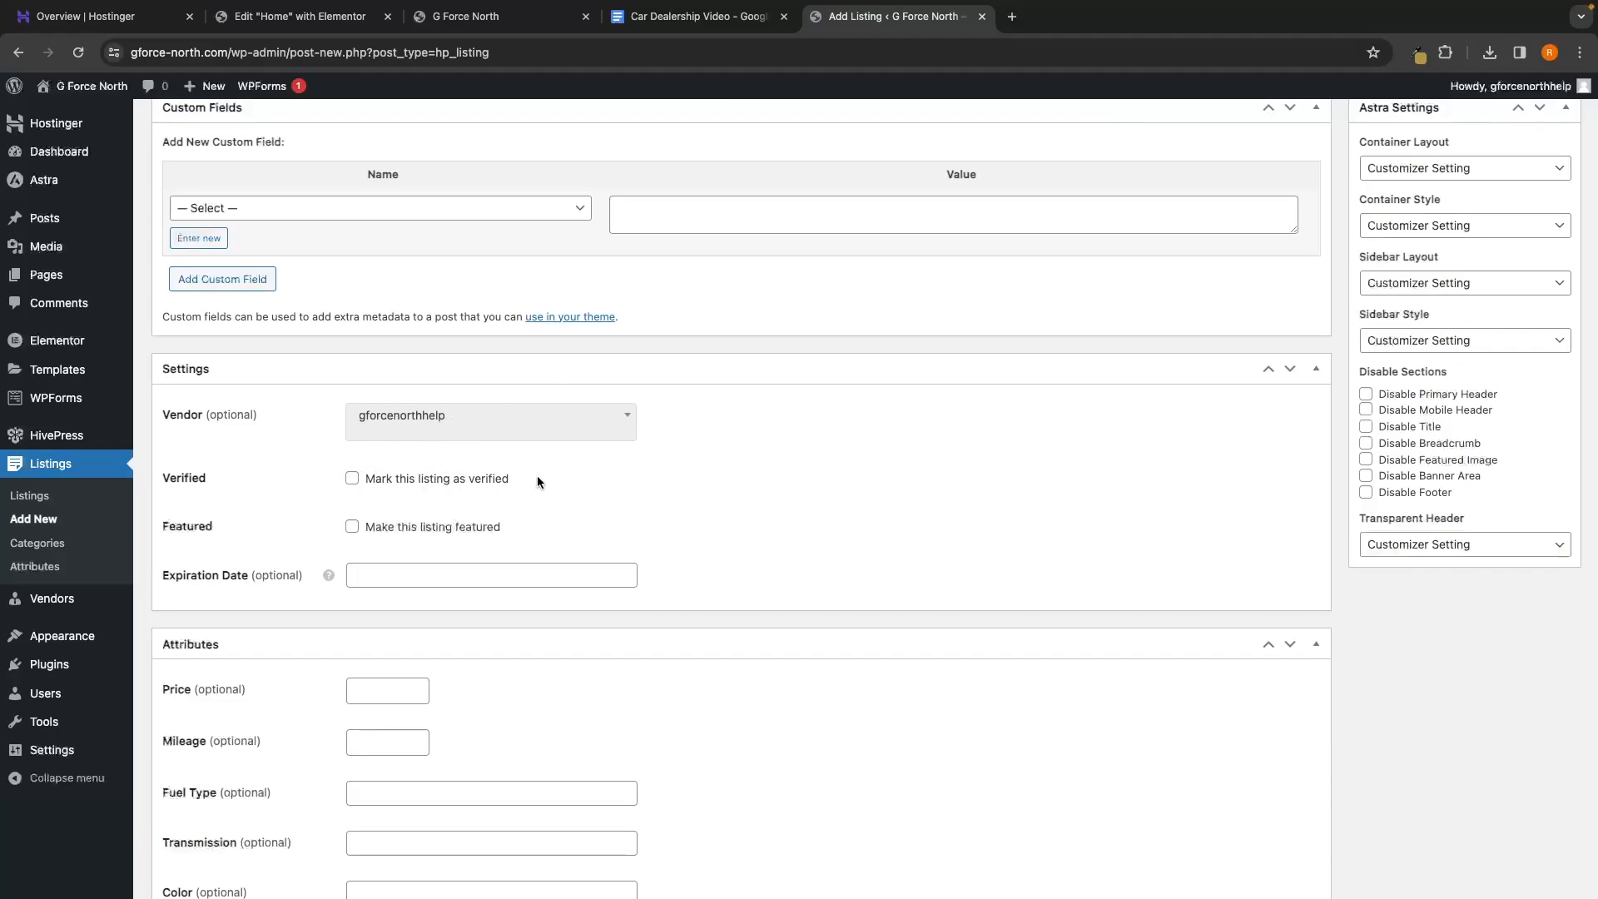
scroll(536, 476, up, 4)
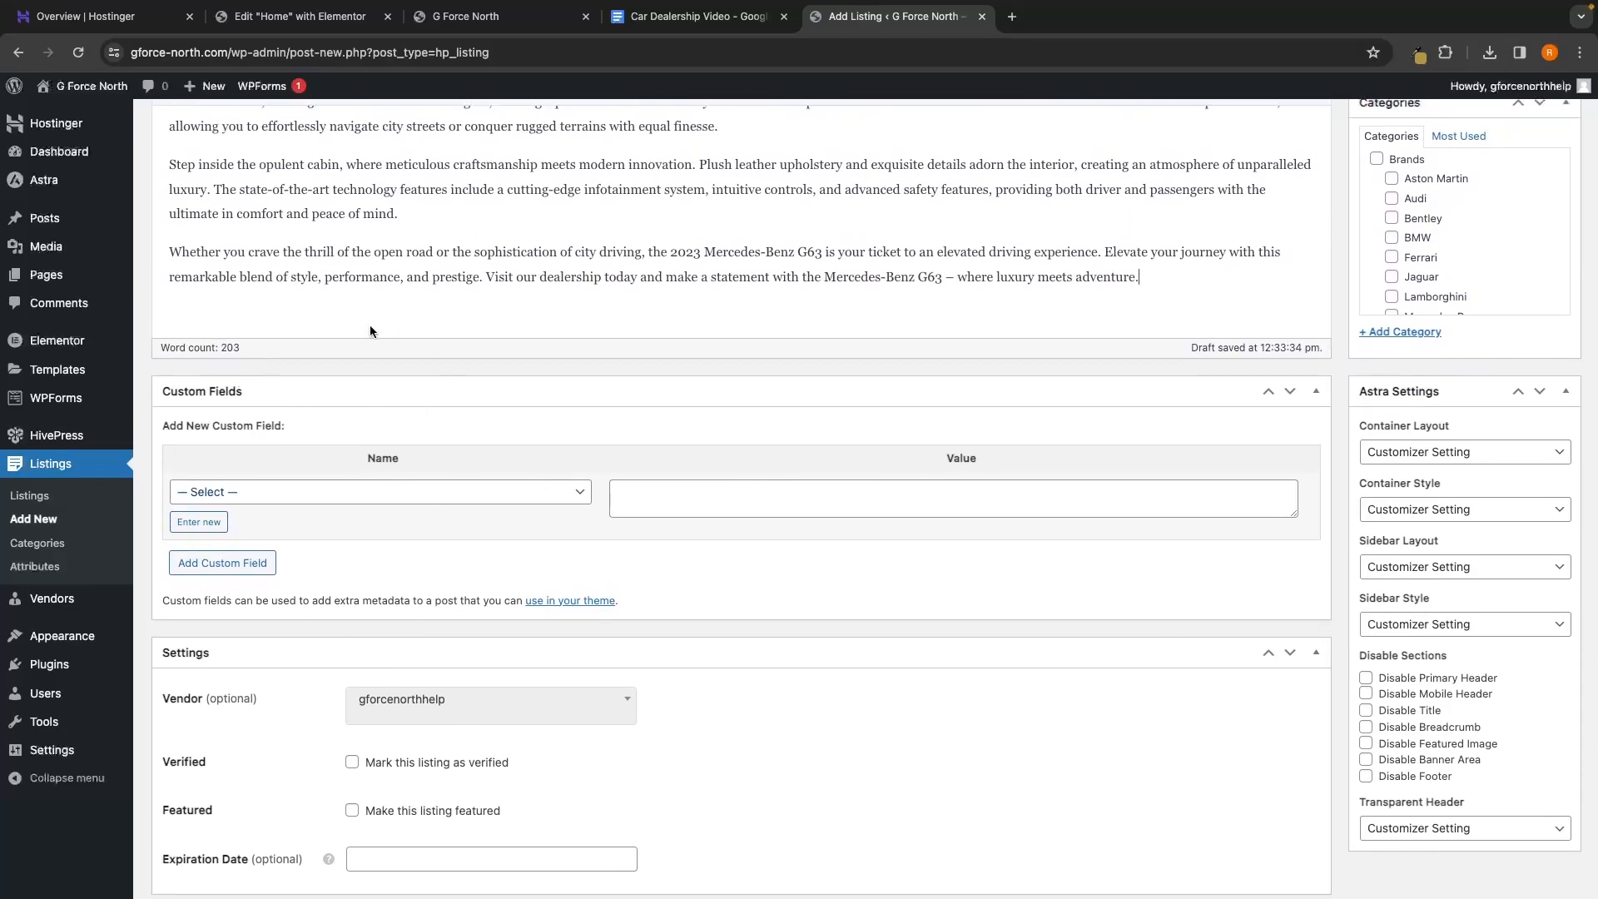
scroll(458, 599, up, 1)
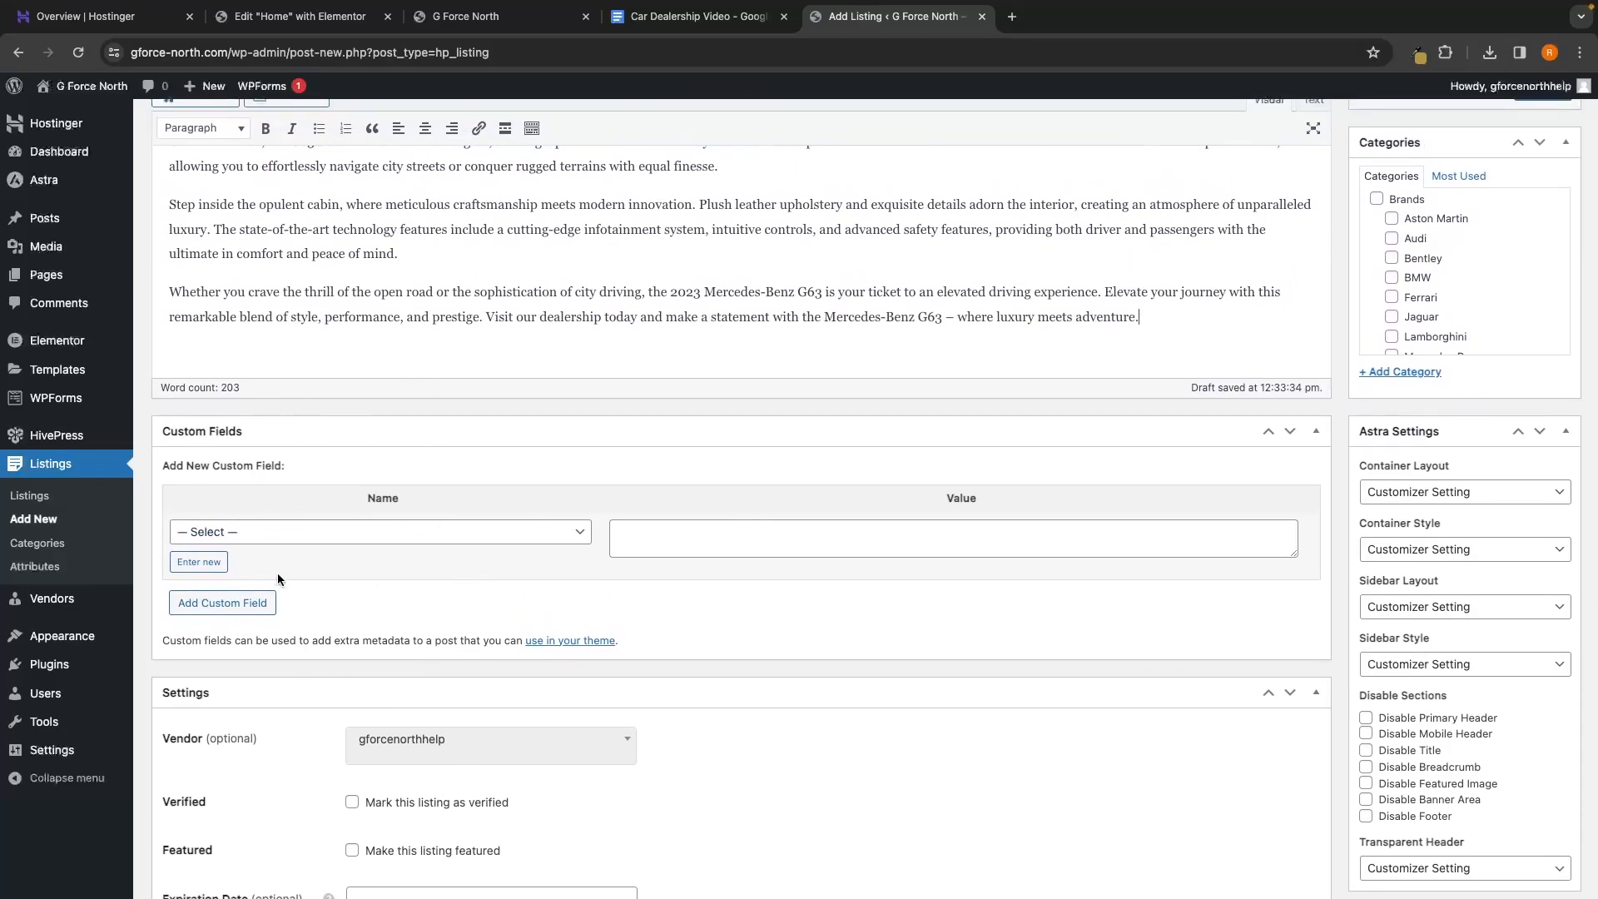
scroll(392, 504, up, 6)
scroll(392, 504, down, 1)
drag(160, 318, 339, 488)
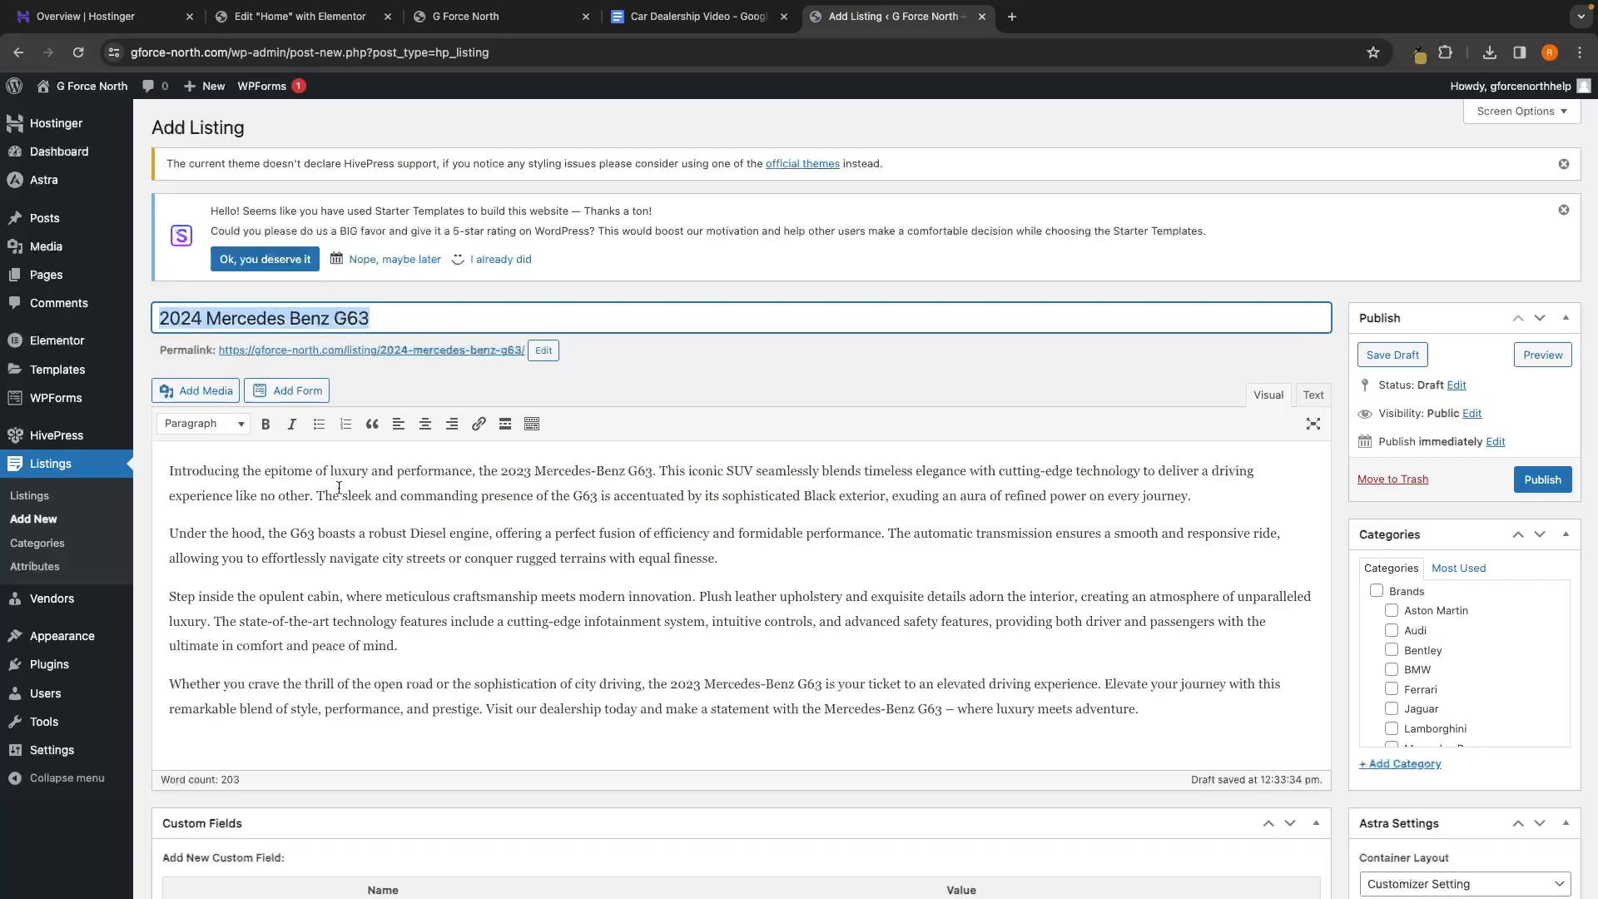
drag(162, 473, 982, 762)
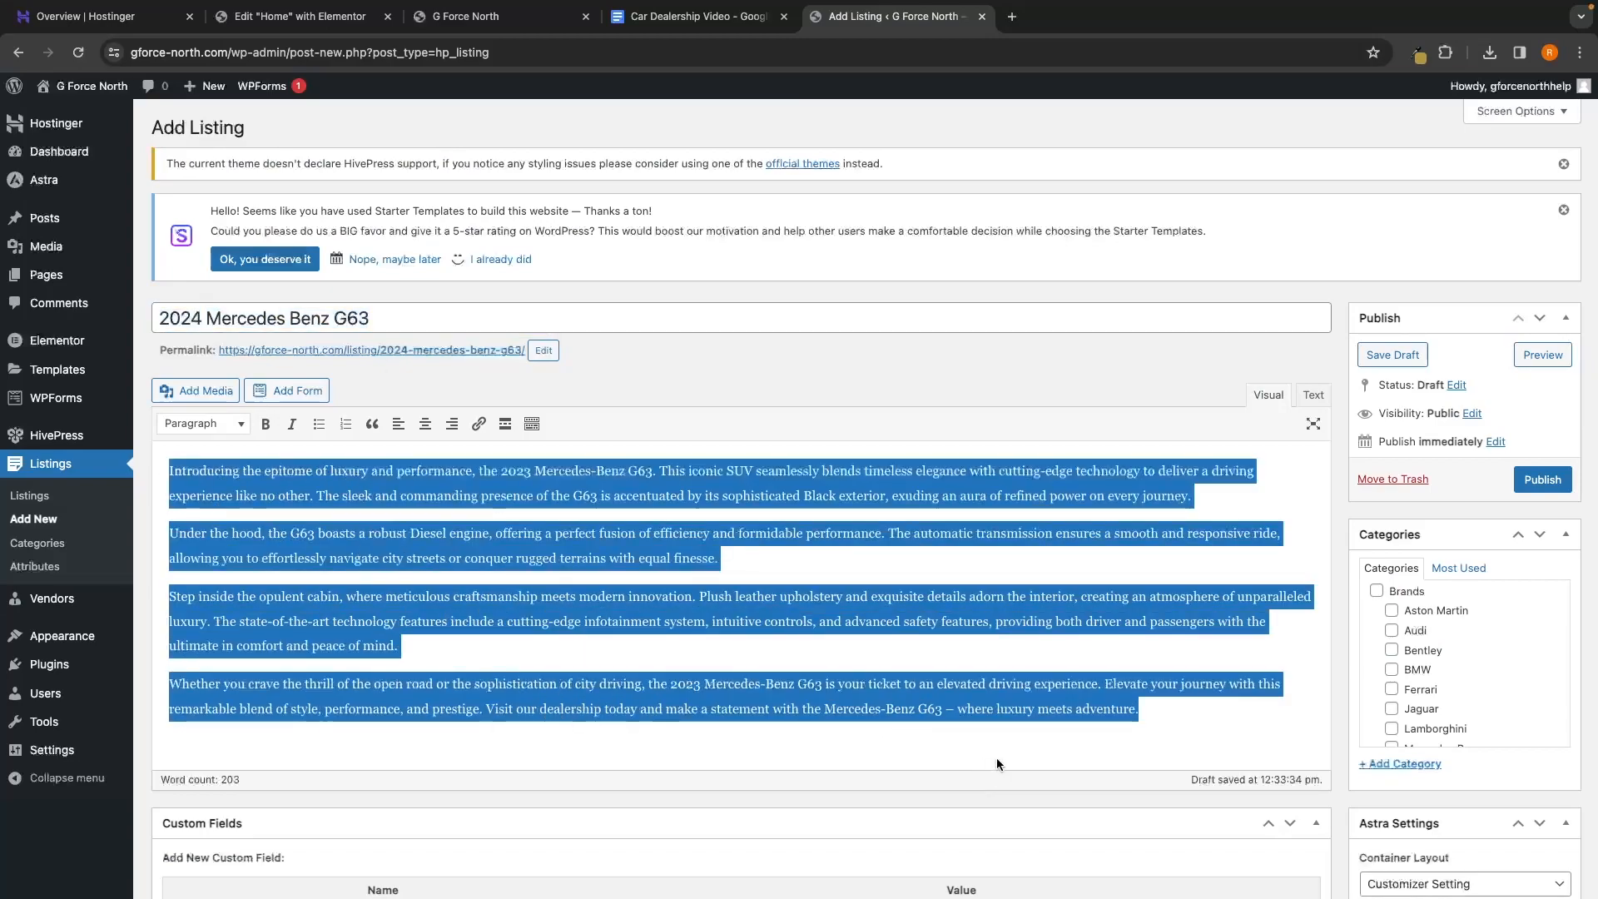
click(996, 758)
scroll(992, 749, down, 1)
scroll(992, 748, down, 13)
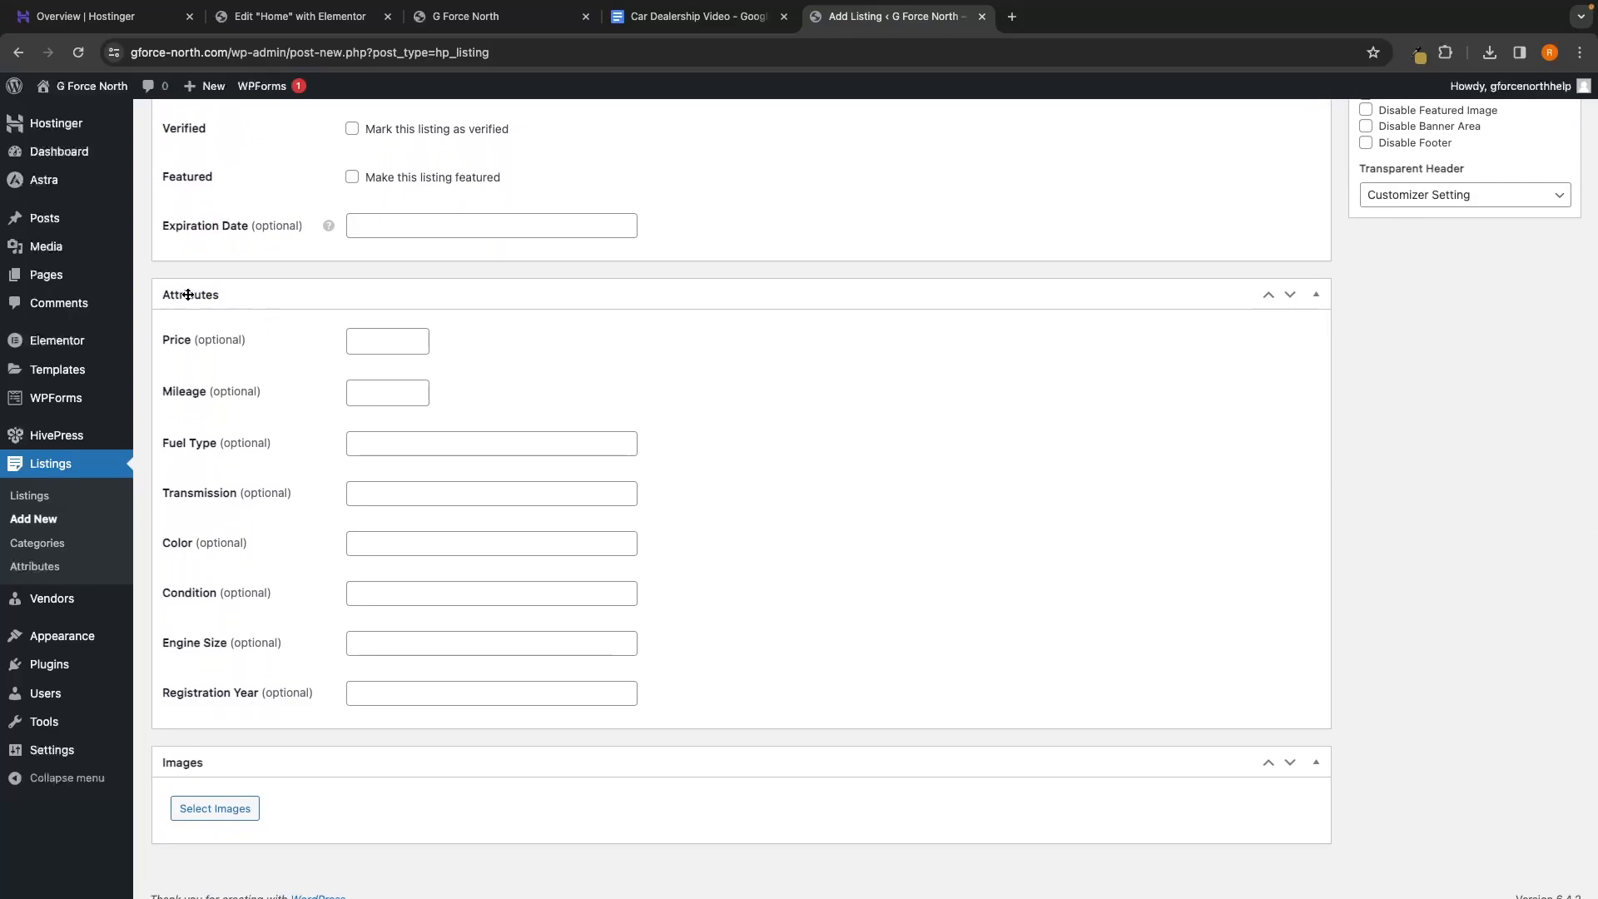
scroll(287, 406, down, 1)
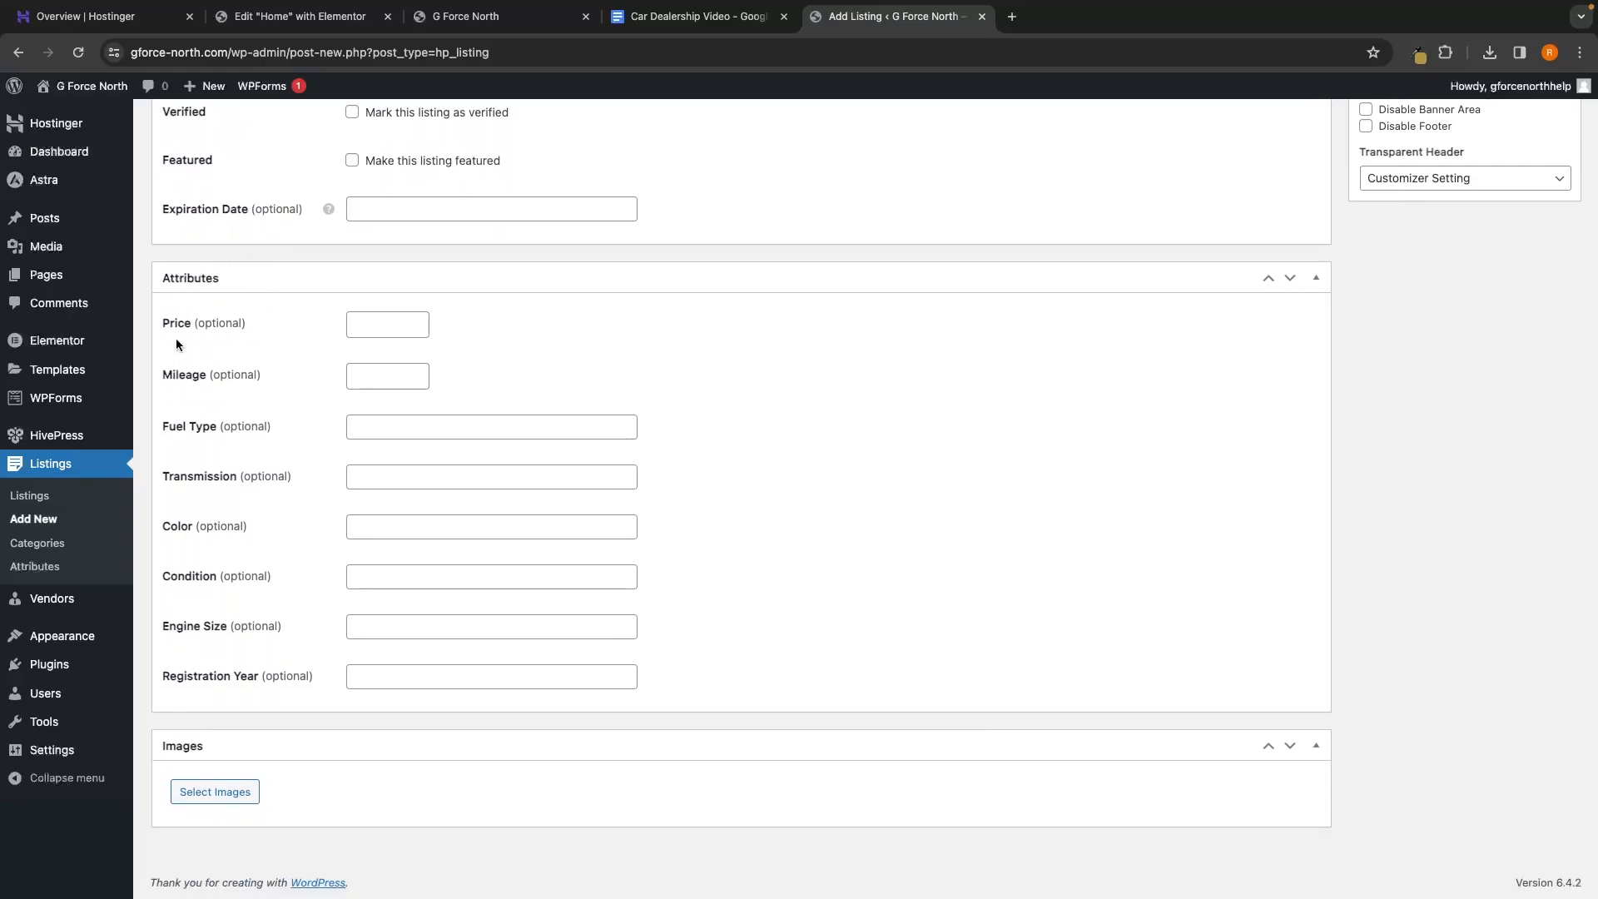
Enter price 120000, mileage 64, fuel type Petrol and transmission Automatic
click(365, 317)
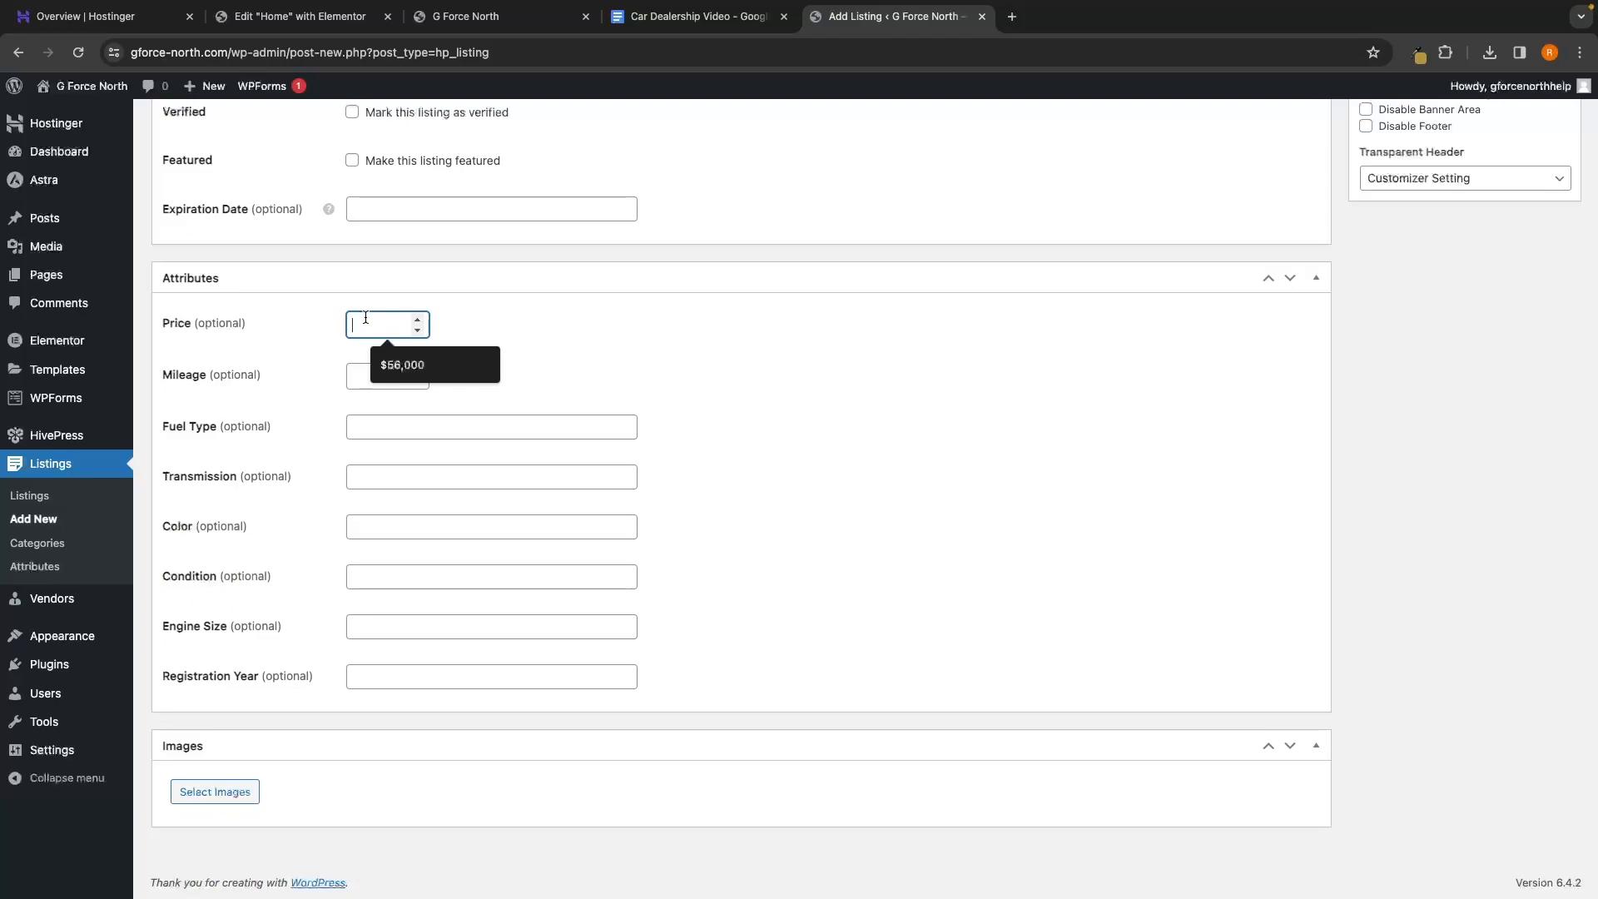
text(1)
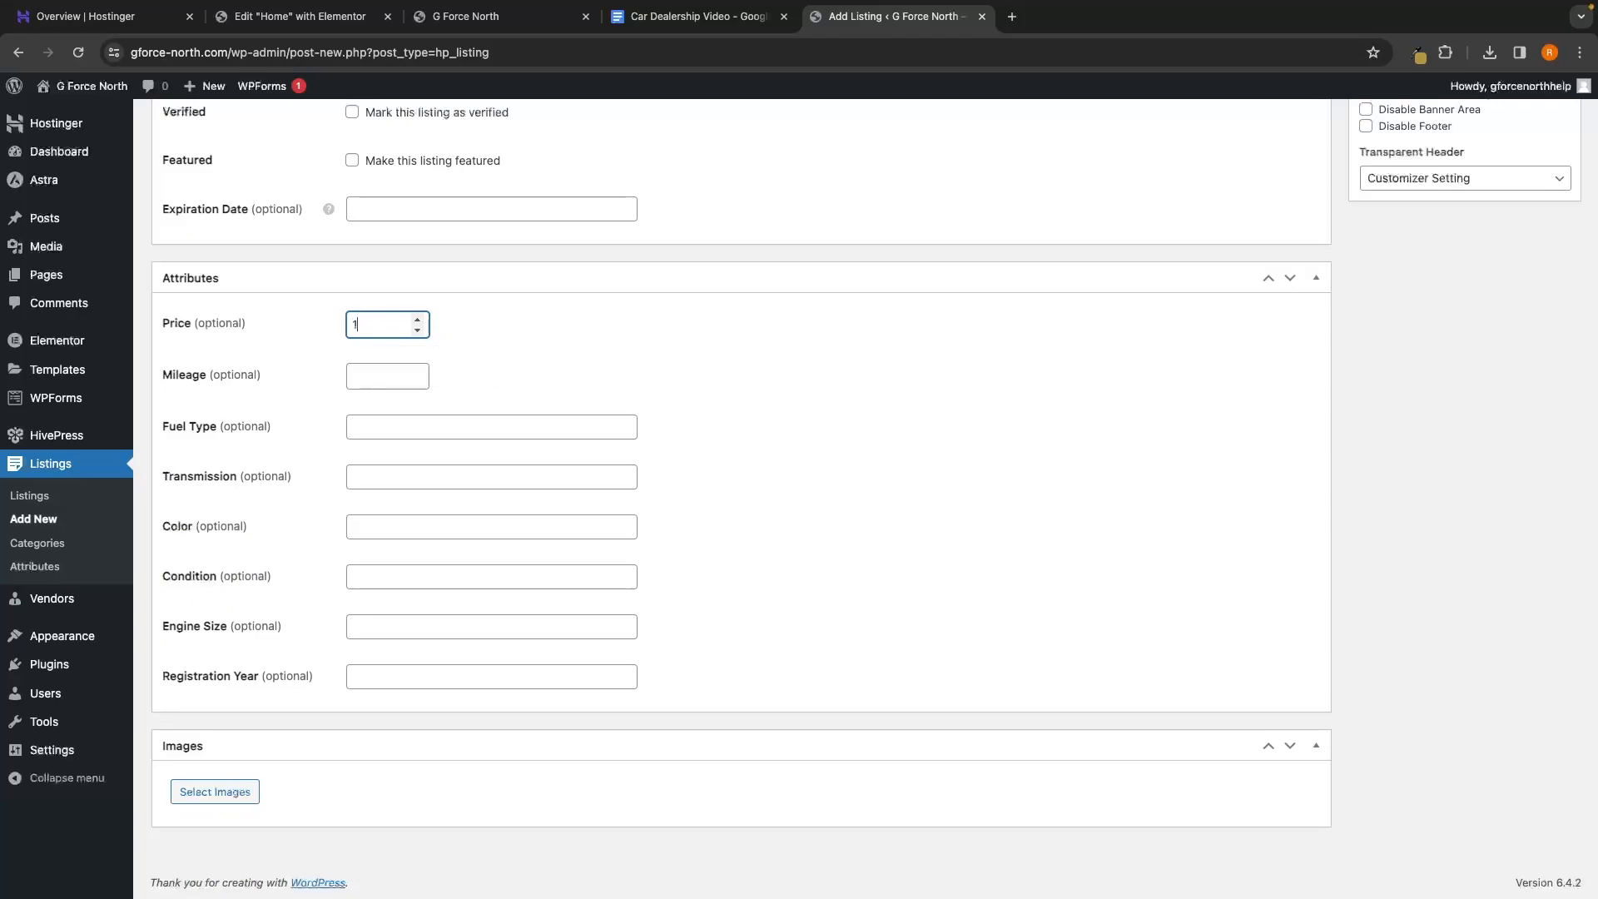
text(20000)
click(531, 319)
click(390, 373)
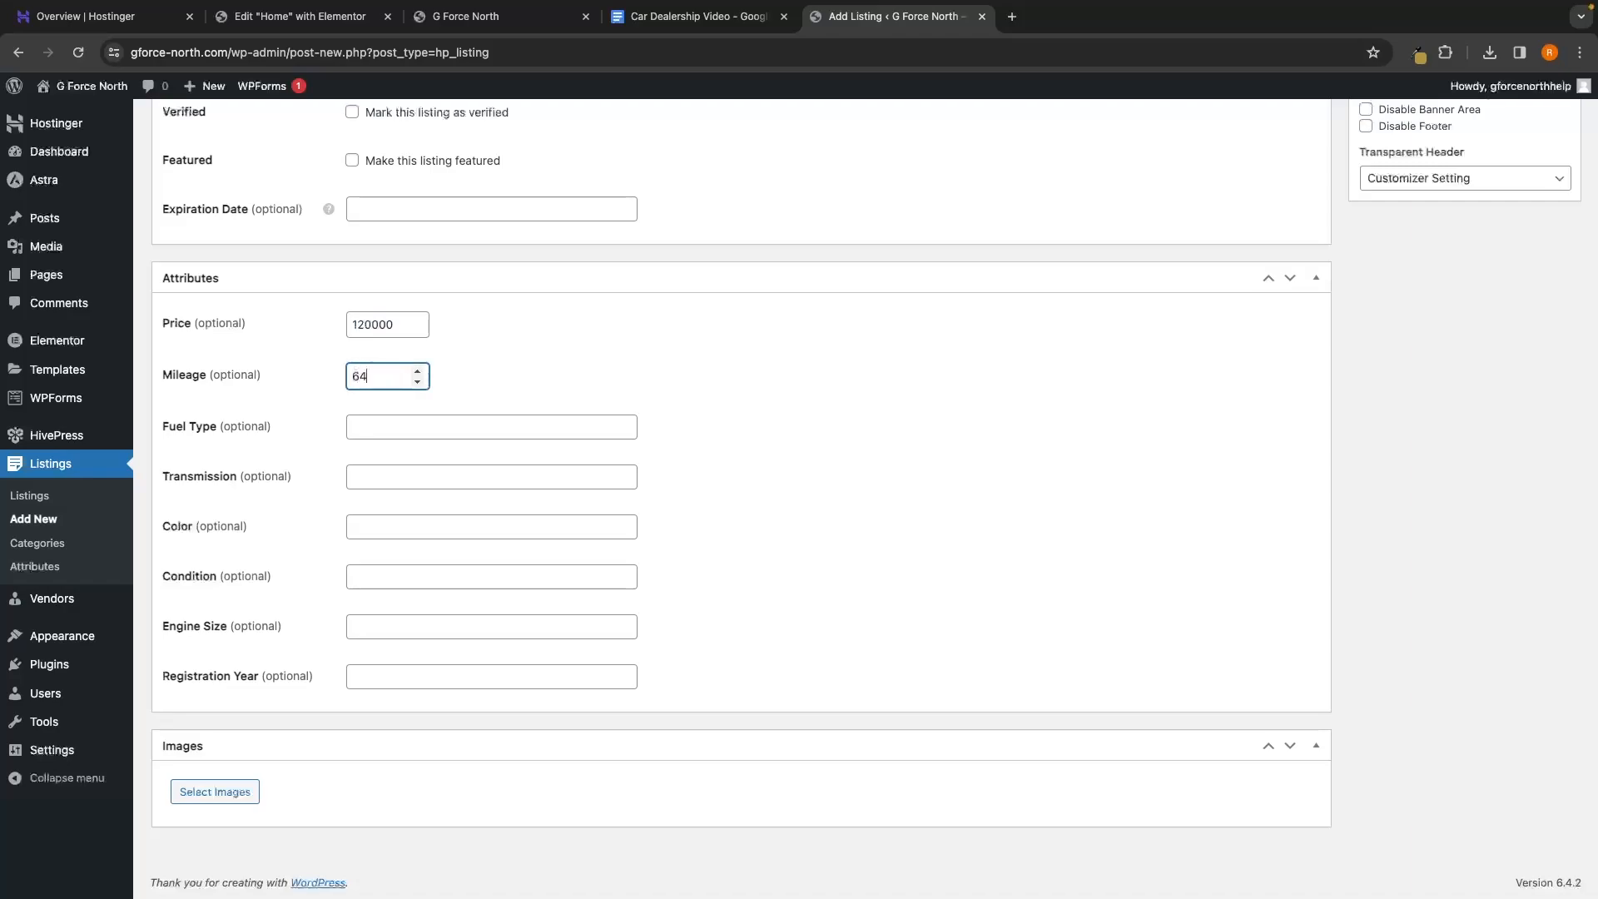
click(392, 425)
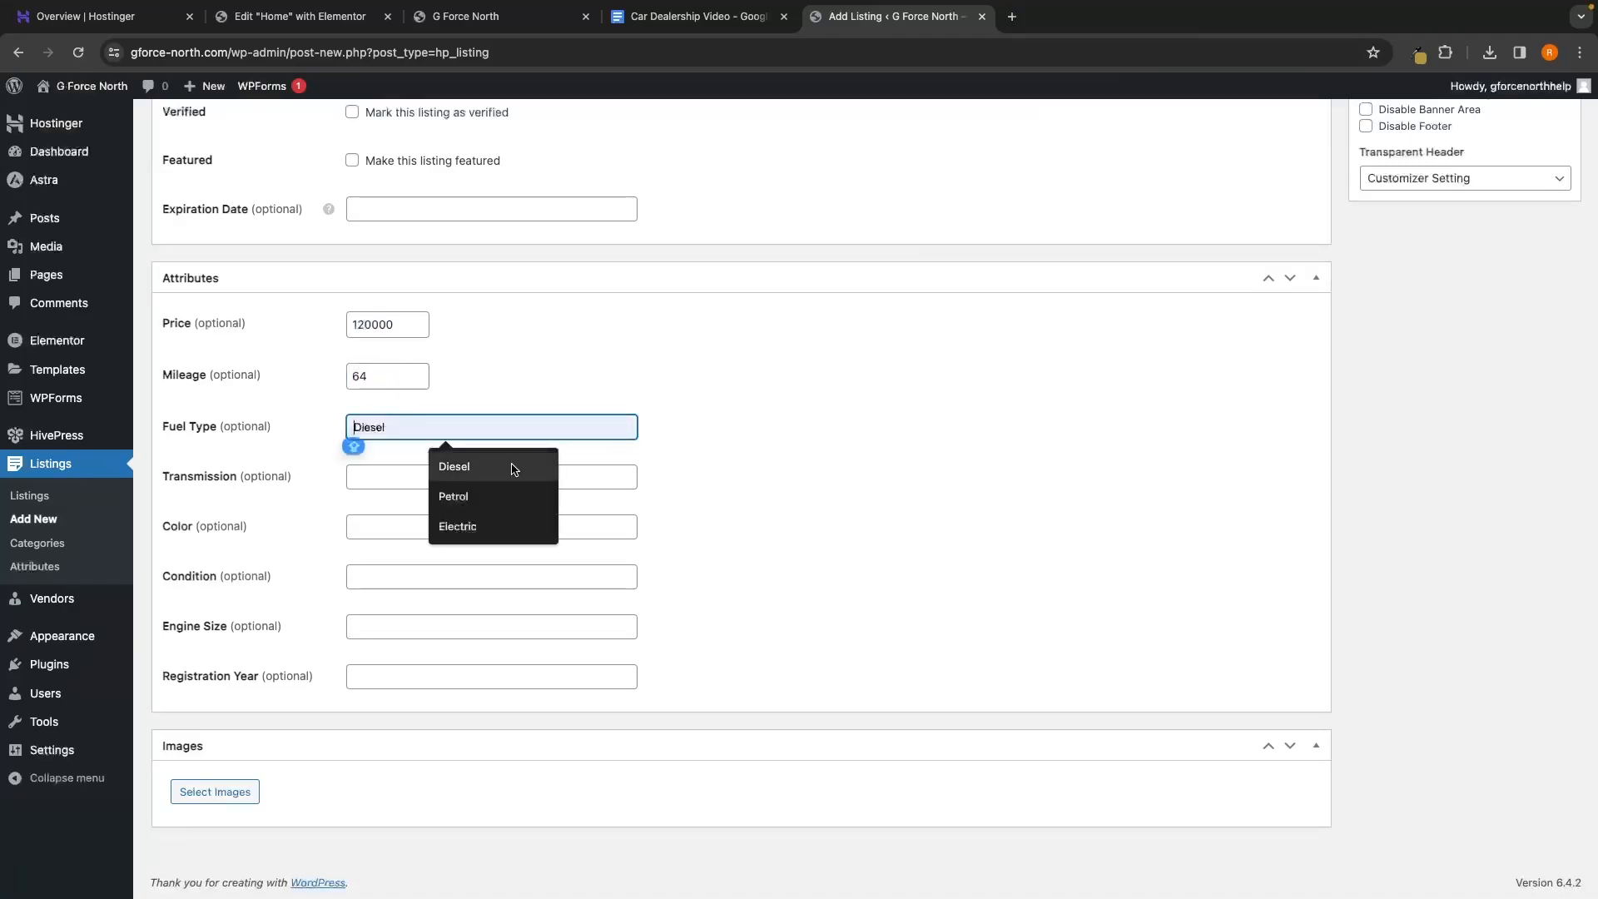
text(Petrol)
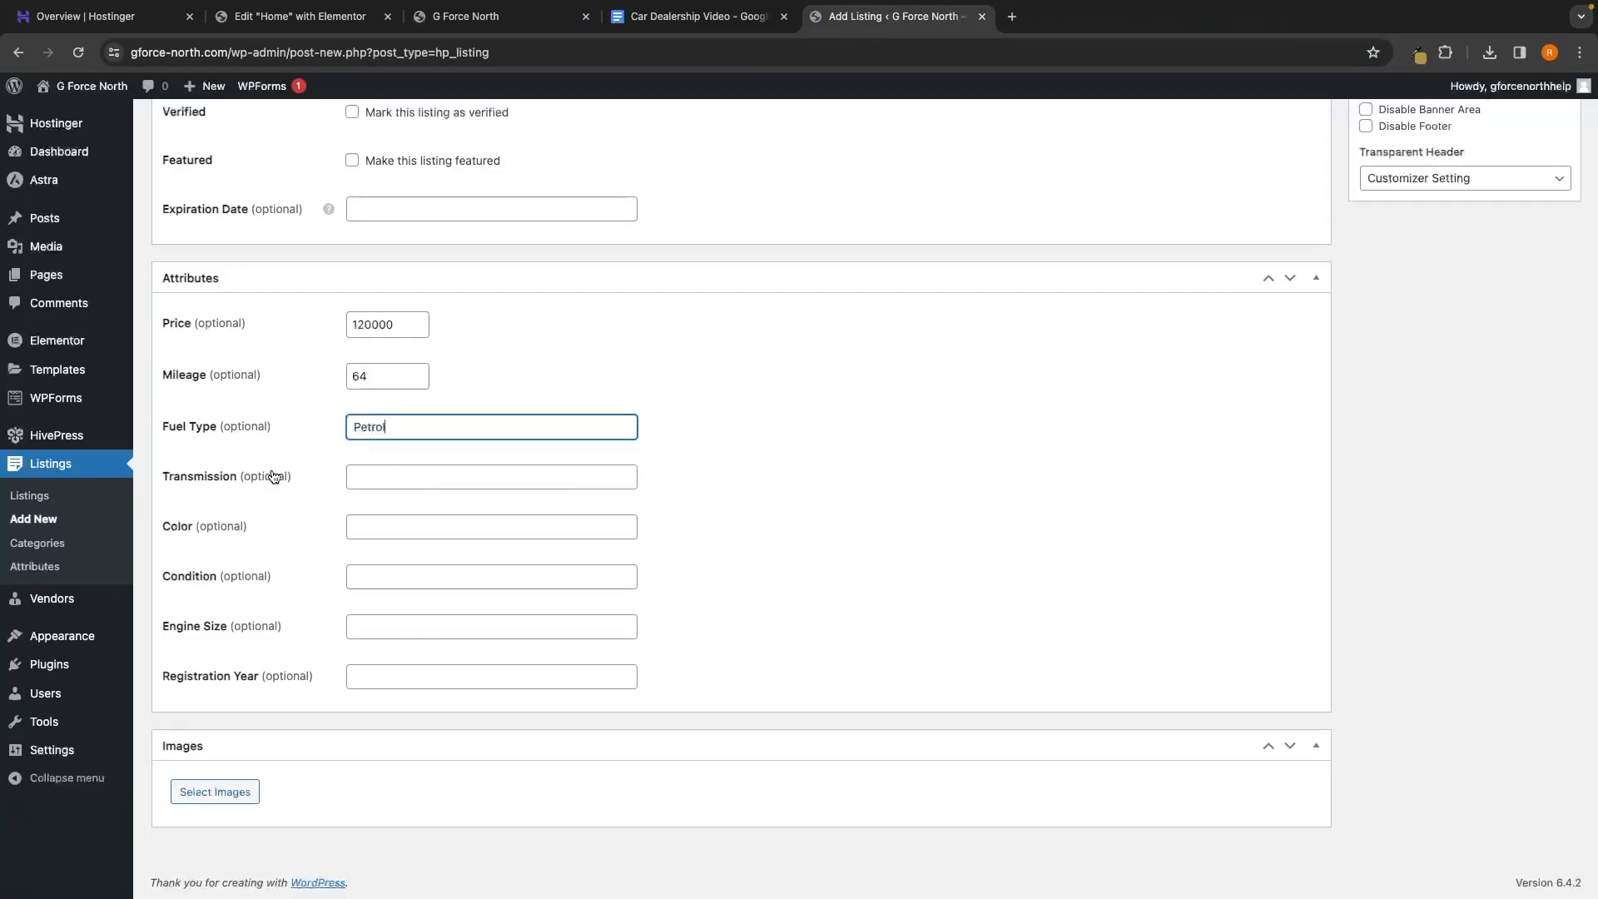
click(392, 477)
text(A)
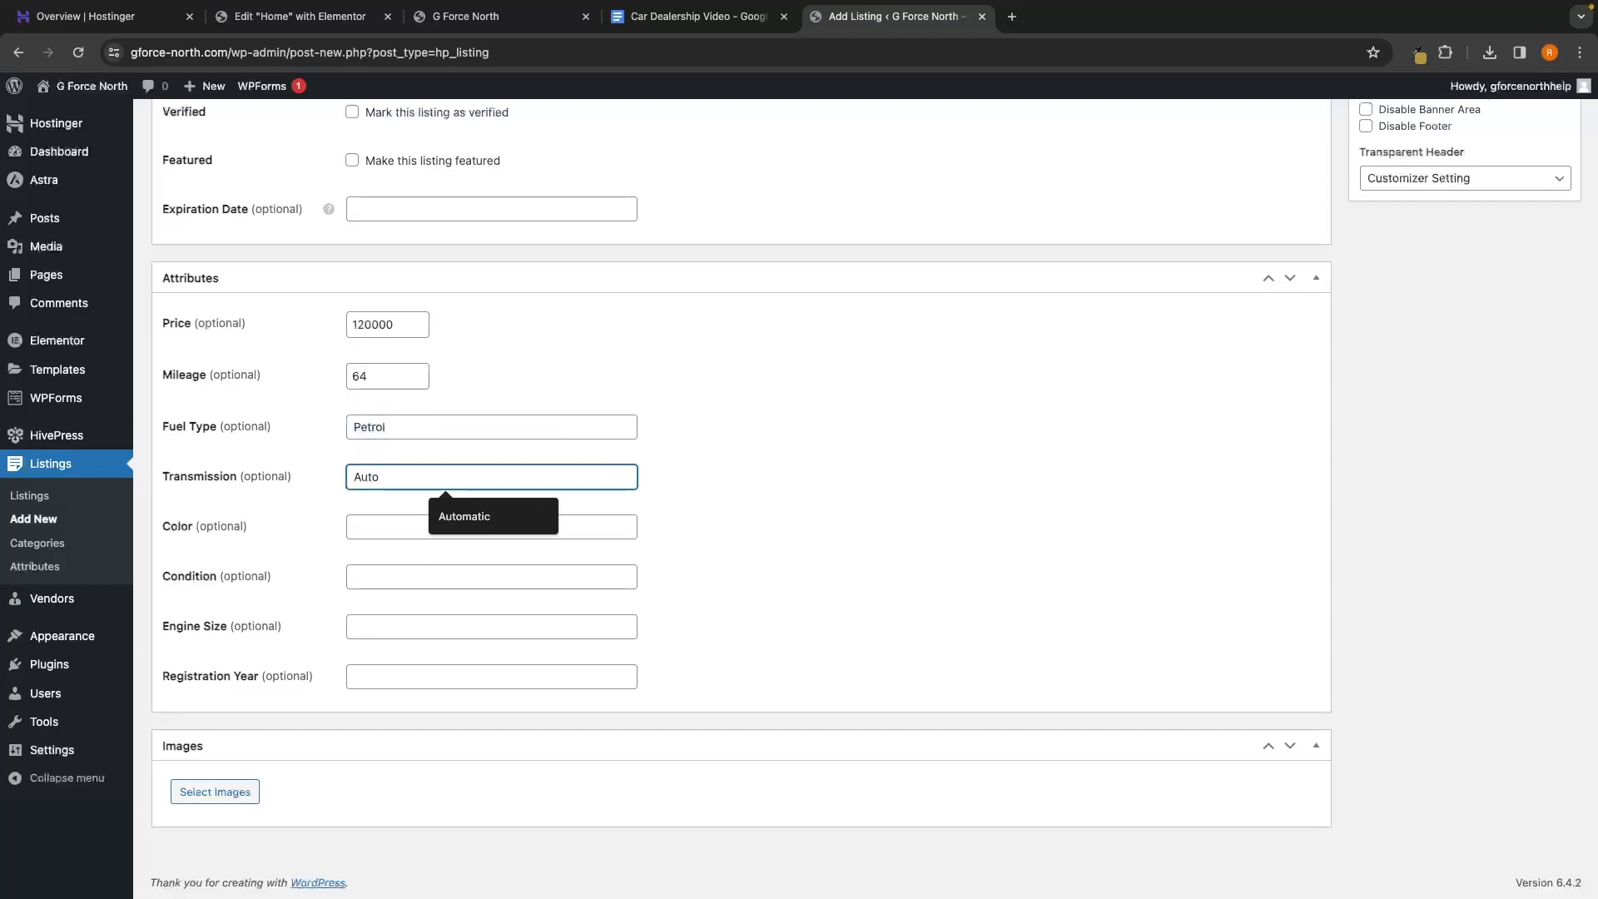
text(uto)
click(441, 514)
Set colour Black, condition New, engine size 4.0L and registration year 2024
scroll(403, 505, up, 1)
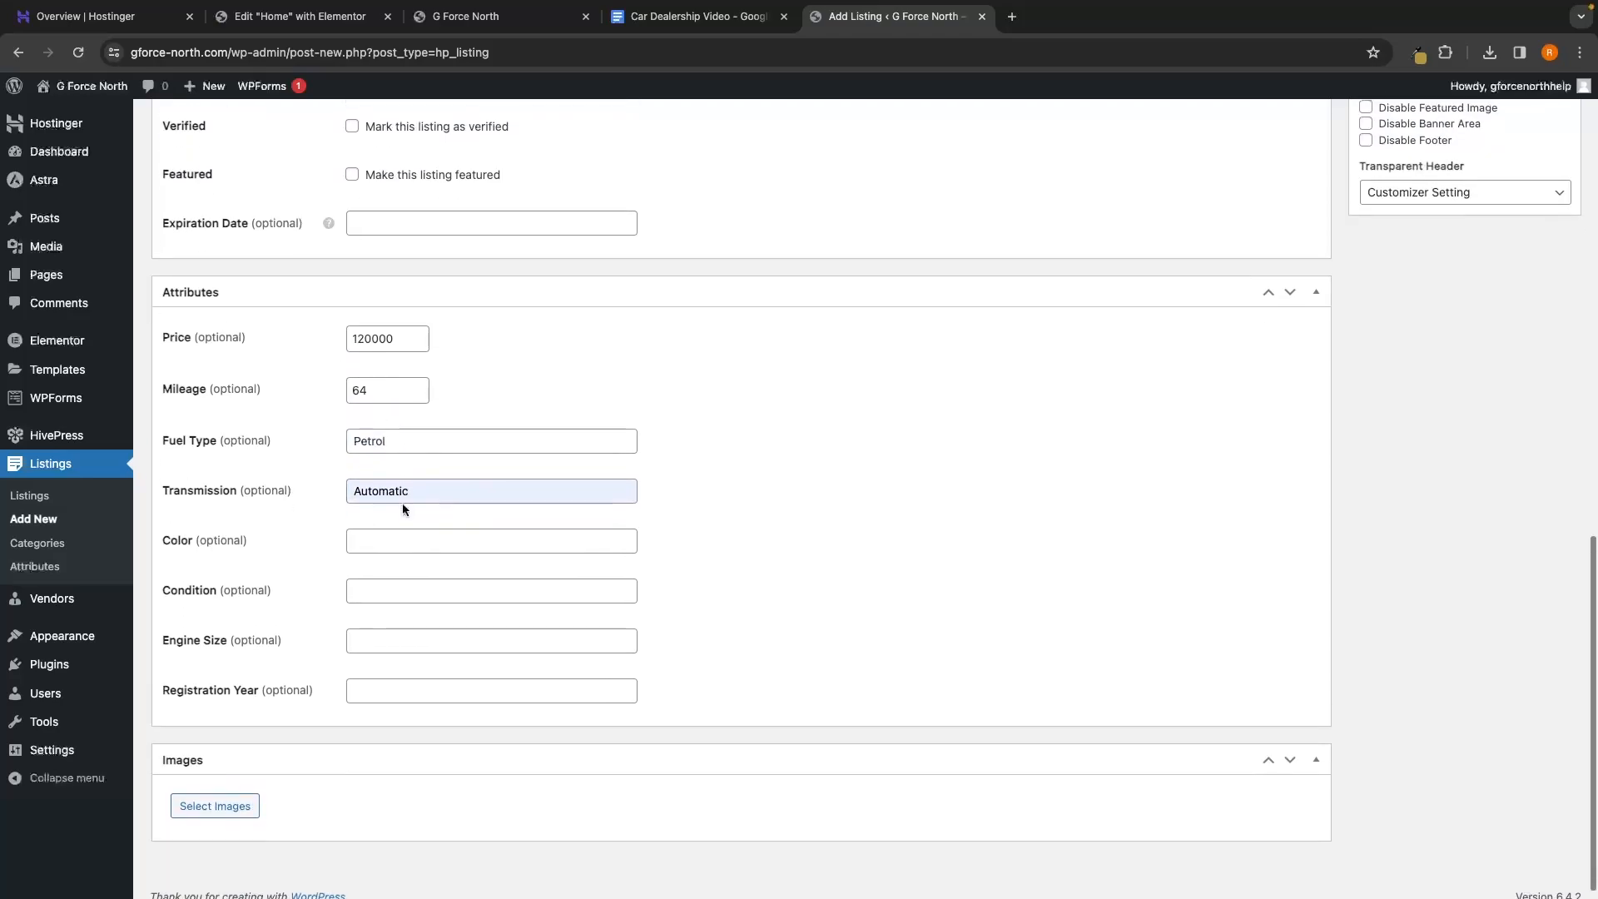
click(391, 532)
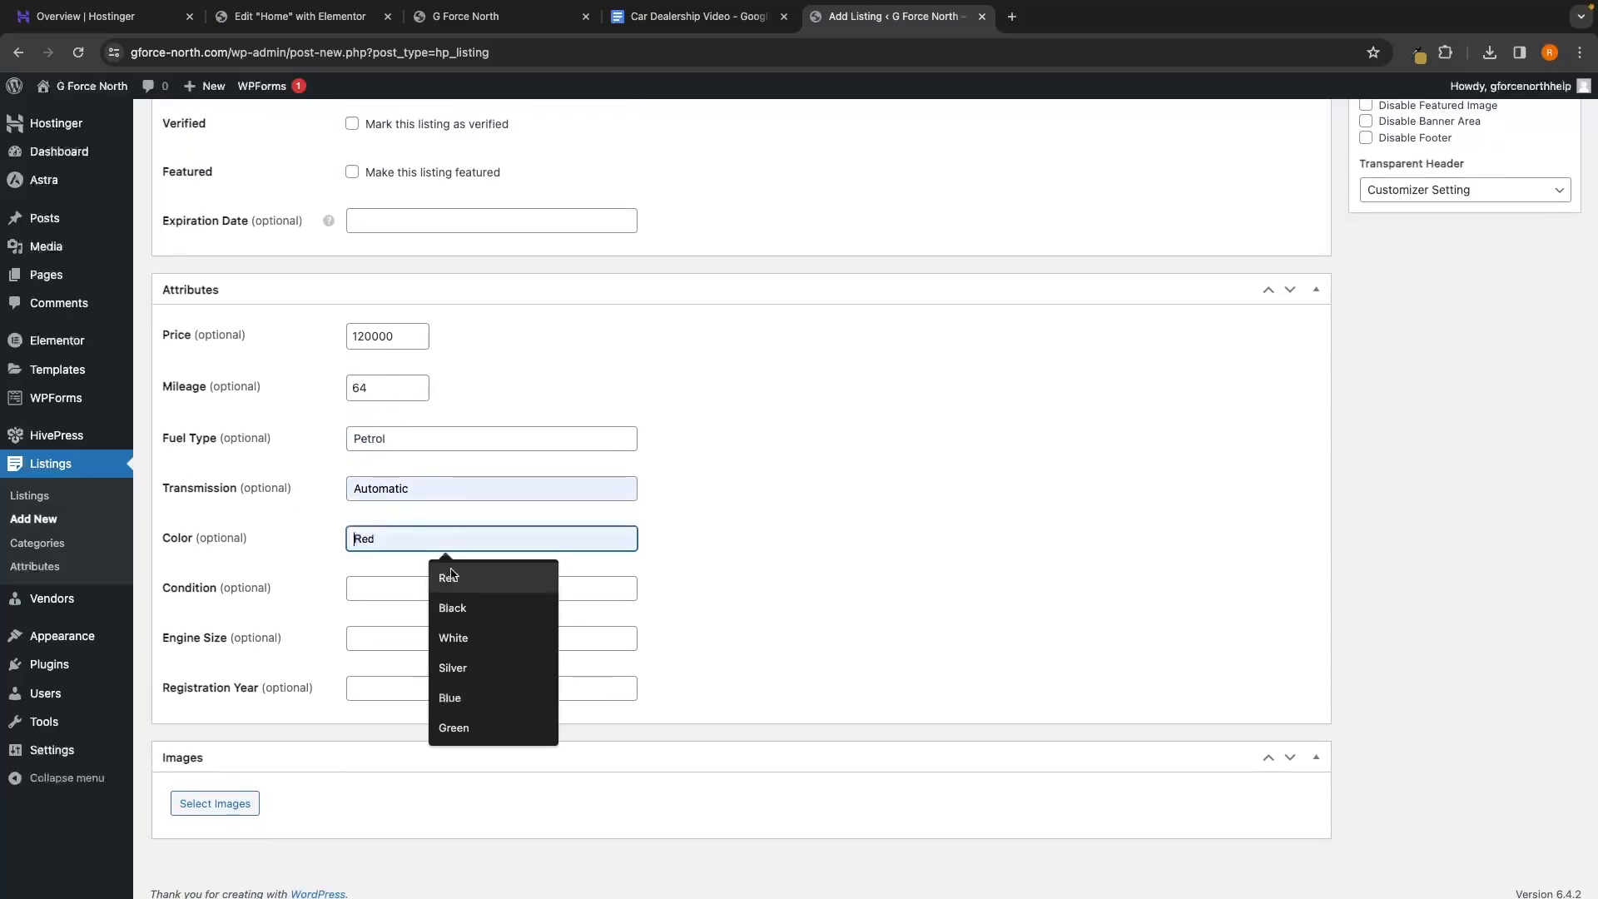
click(452, 607)
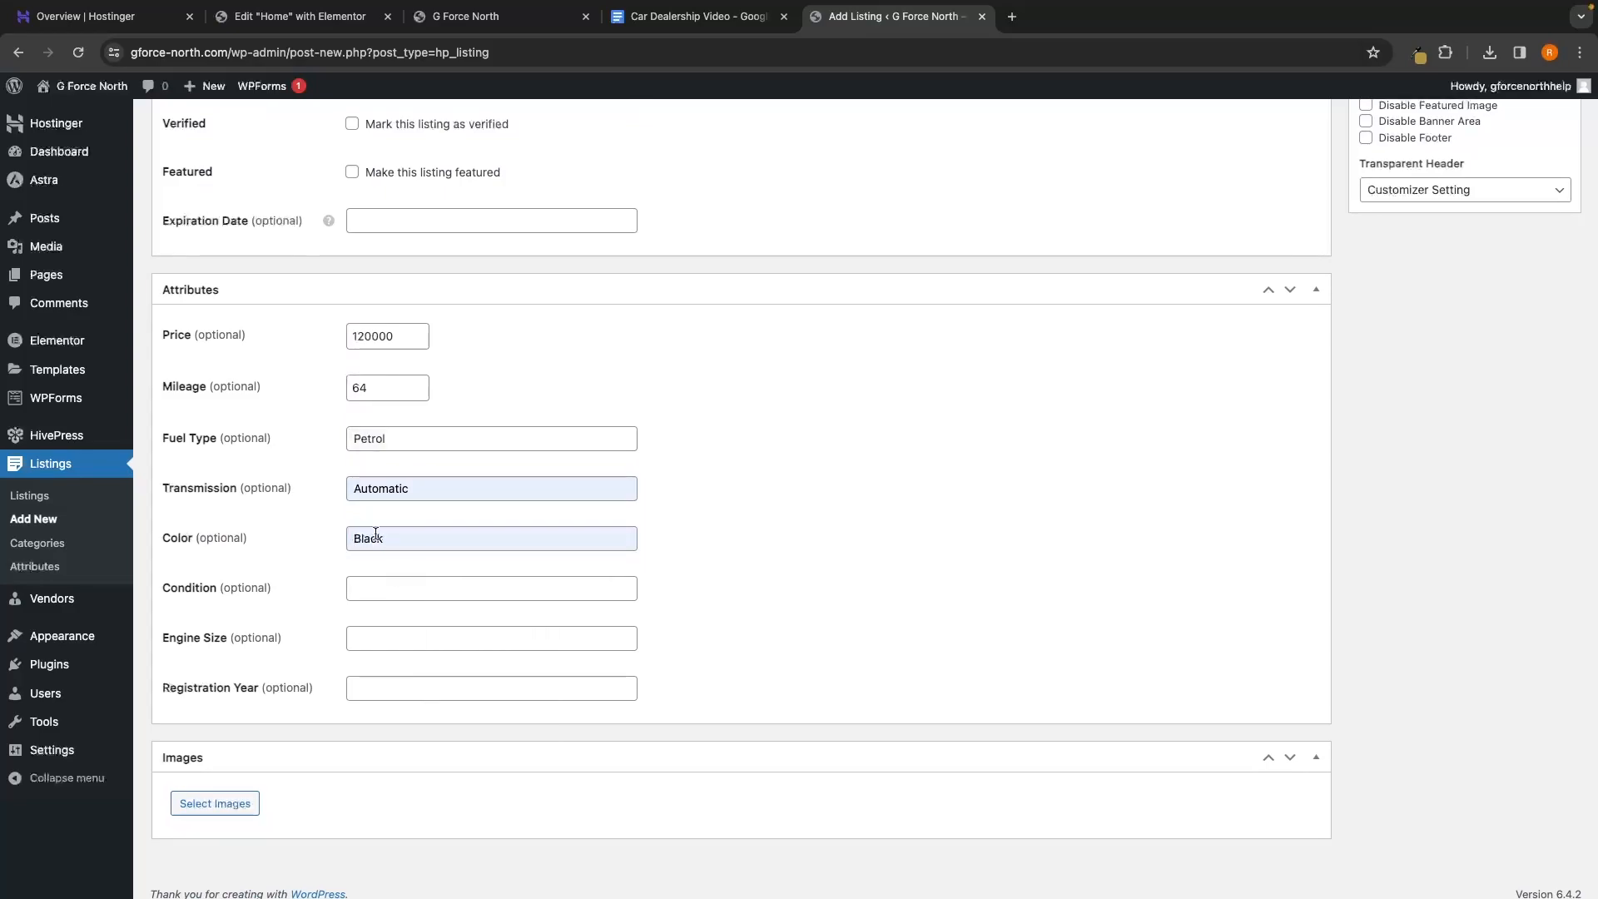
click(435, 591)
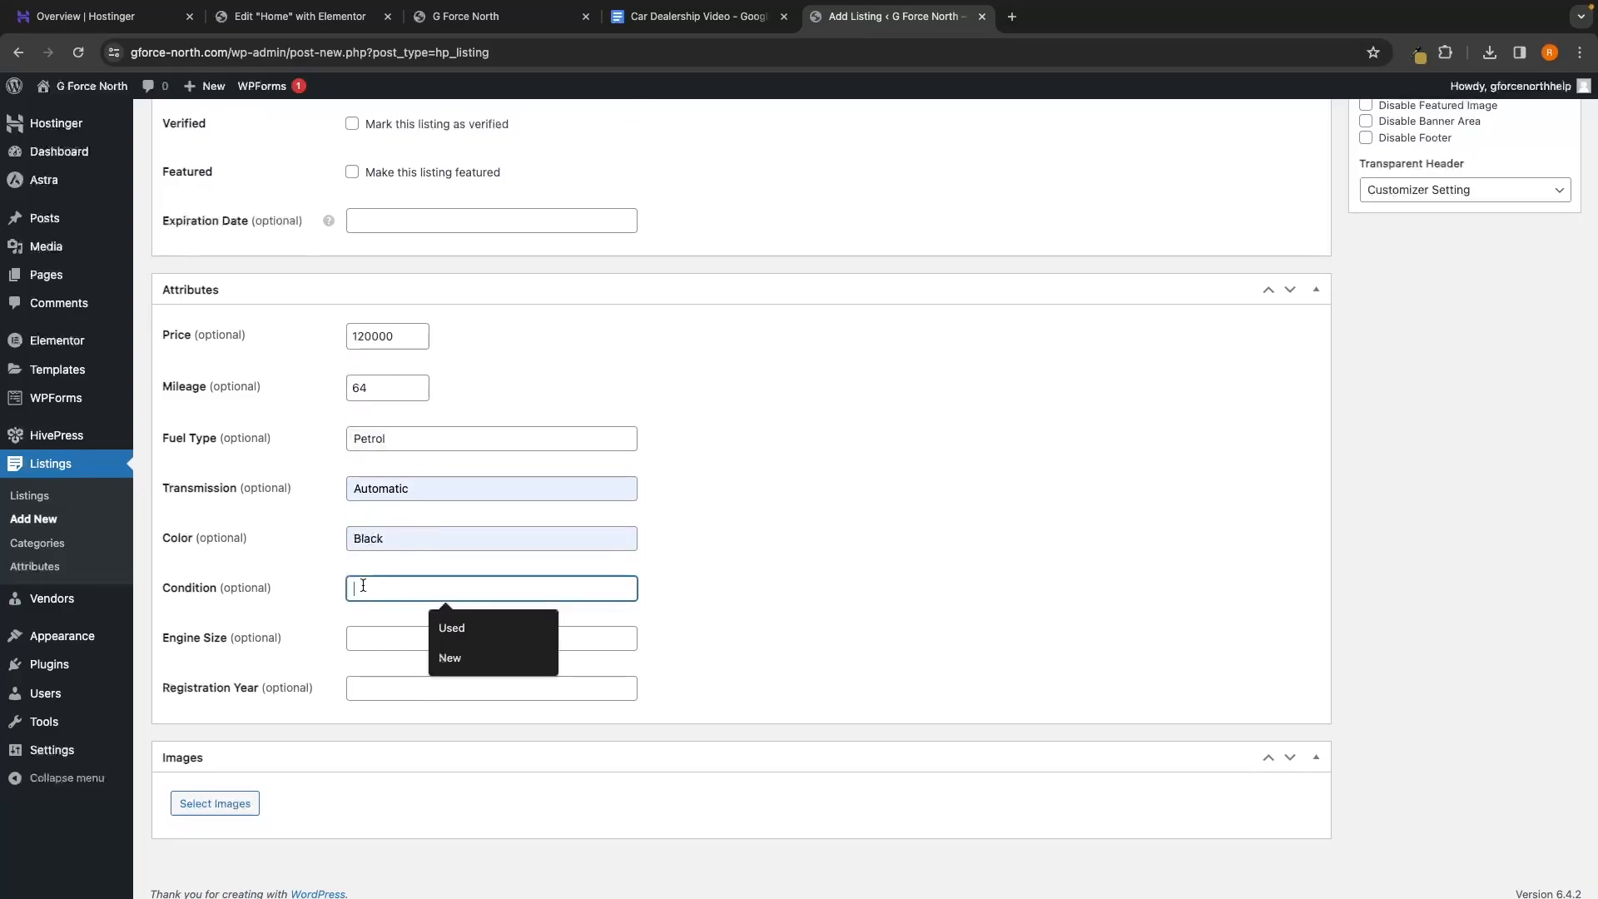
text(New)
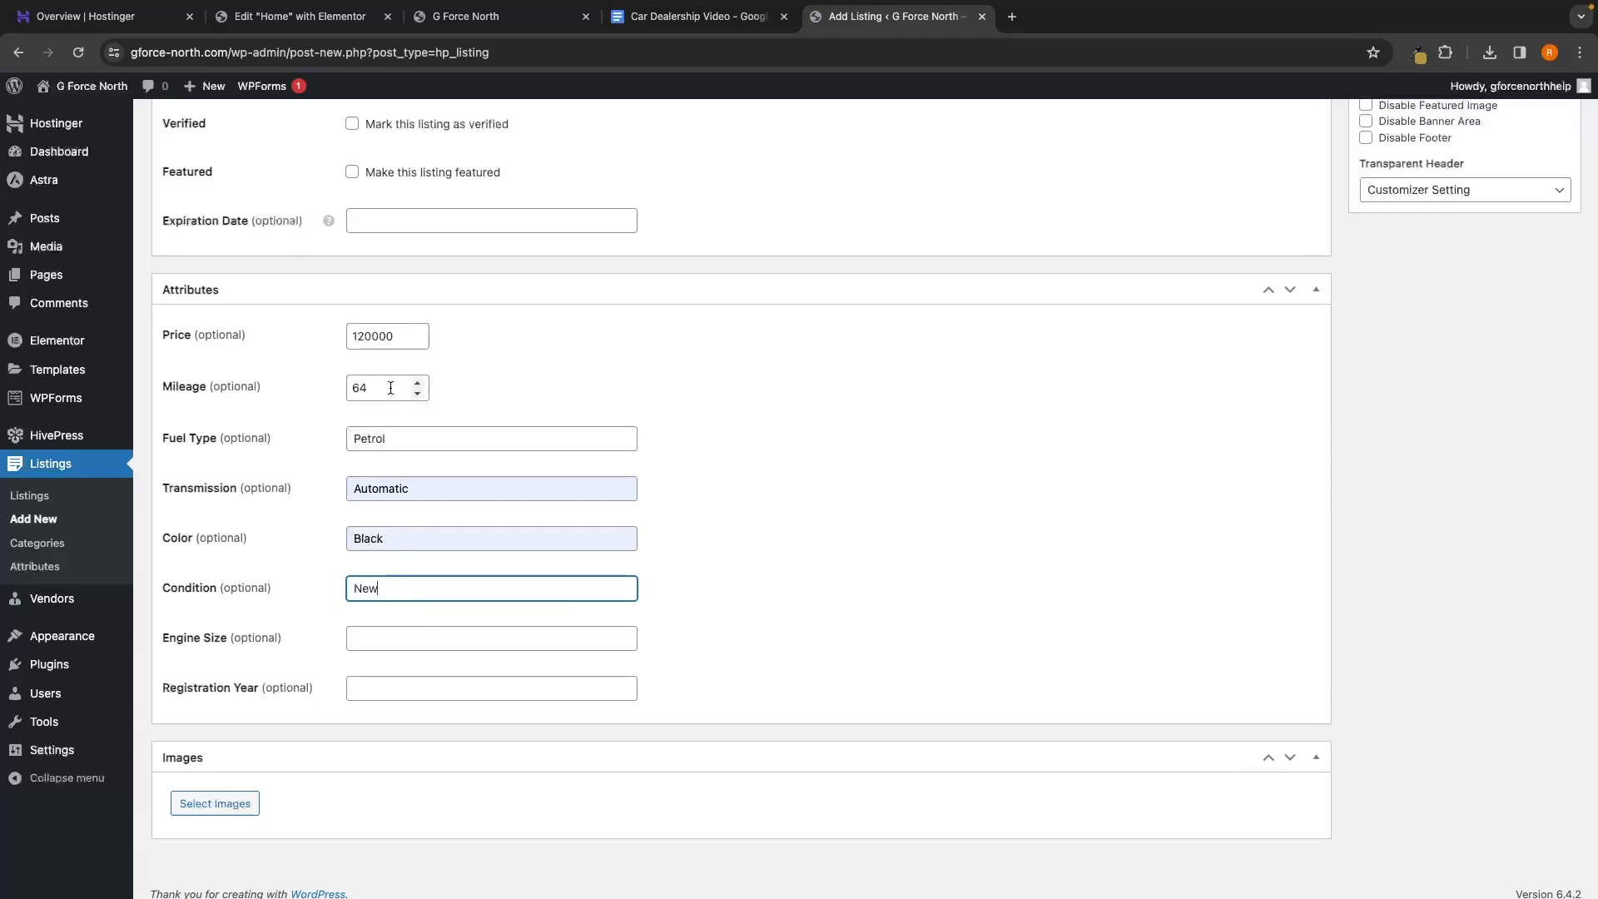
click(378, 631)
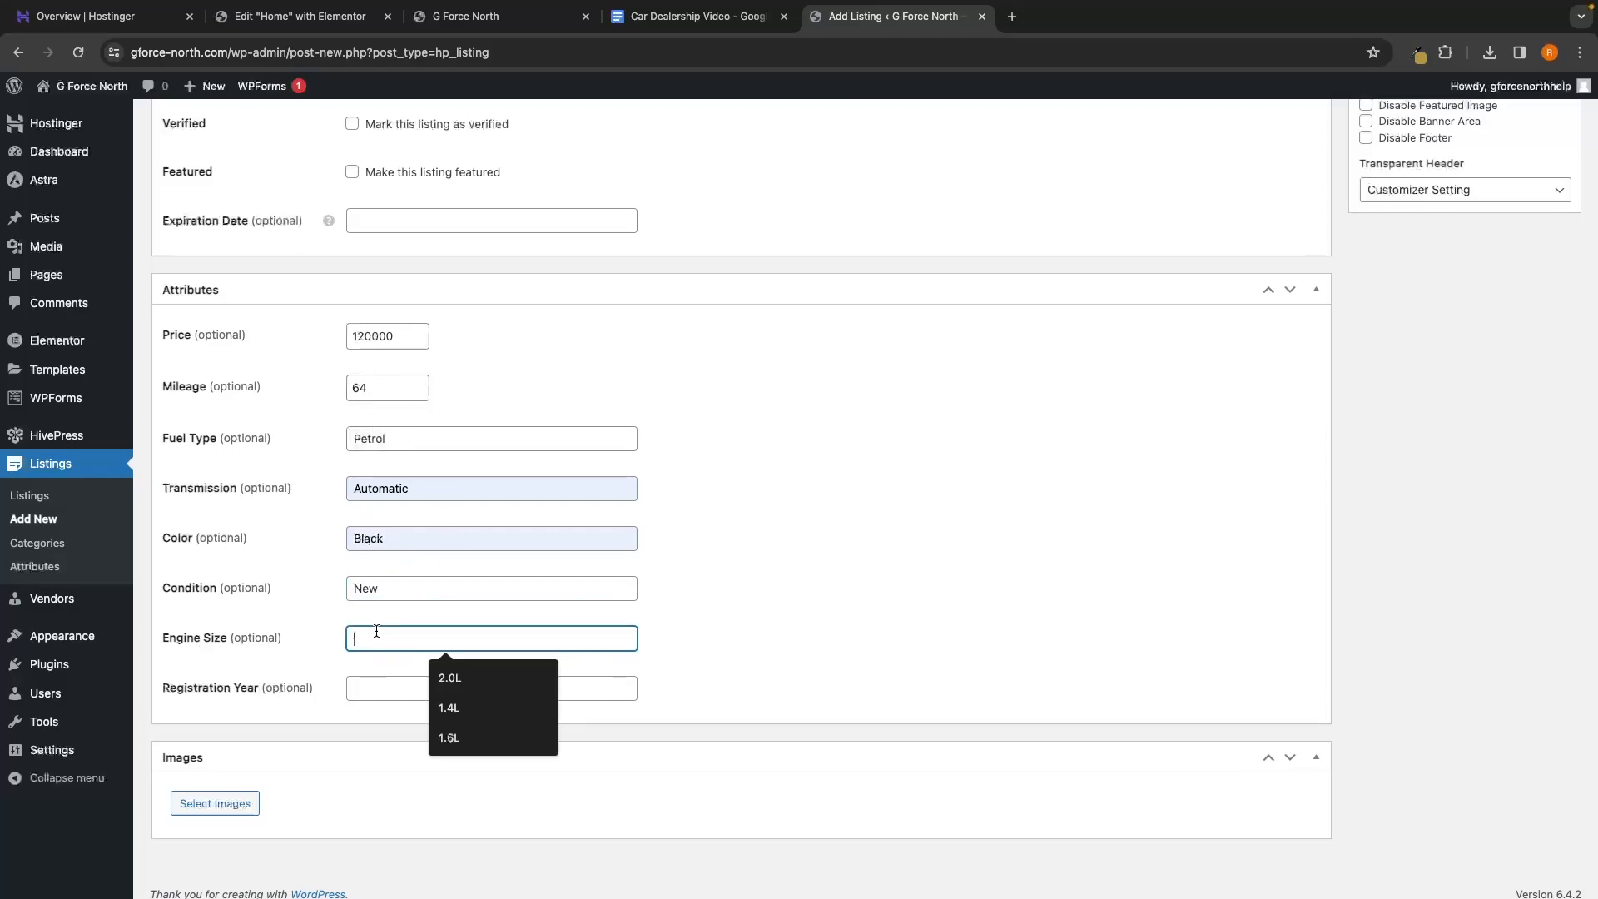
text(4.0L)
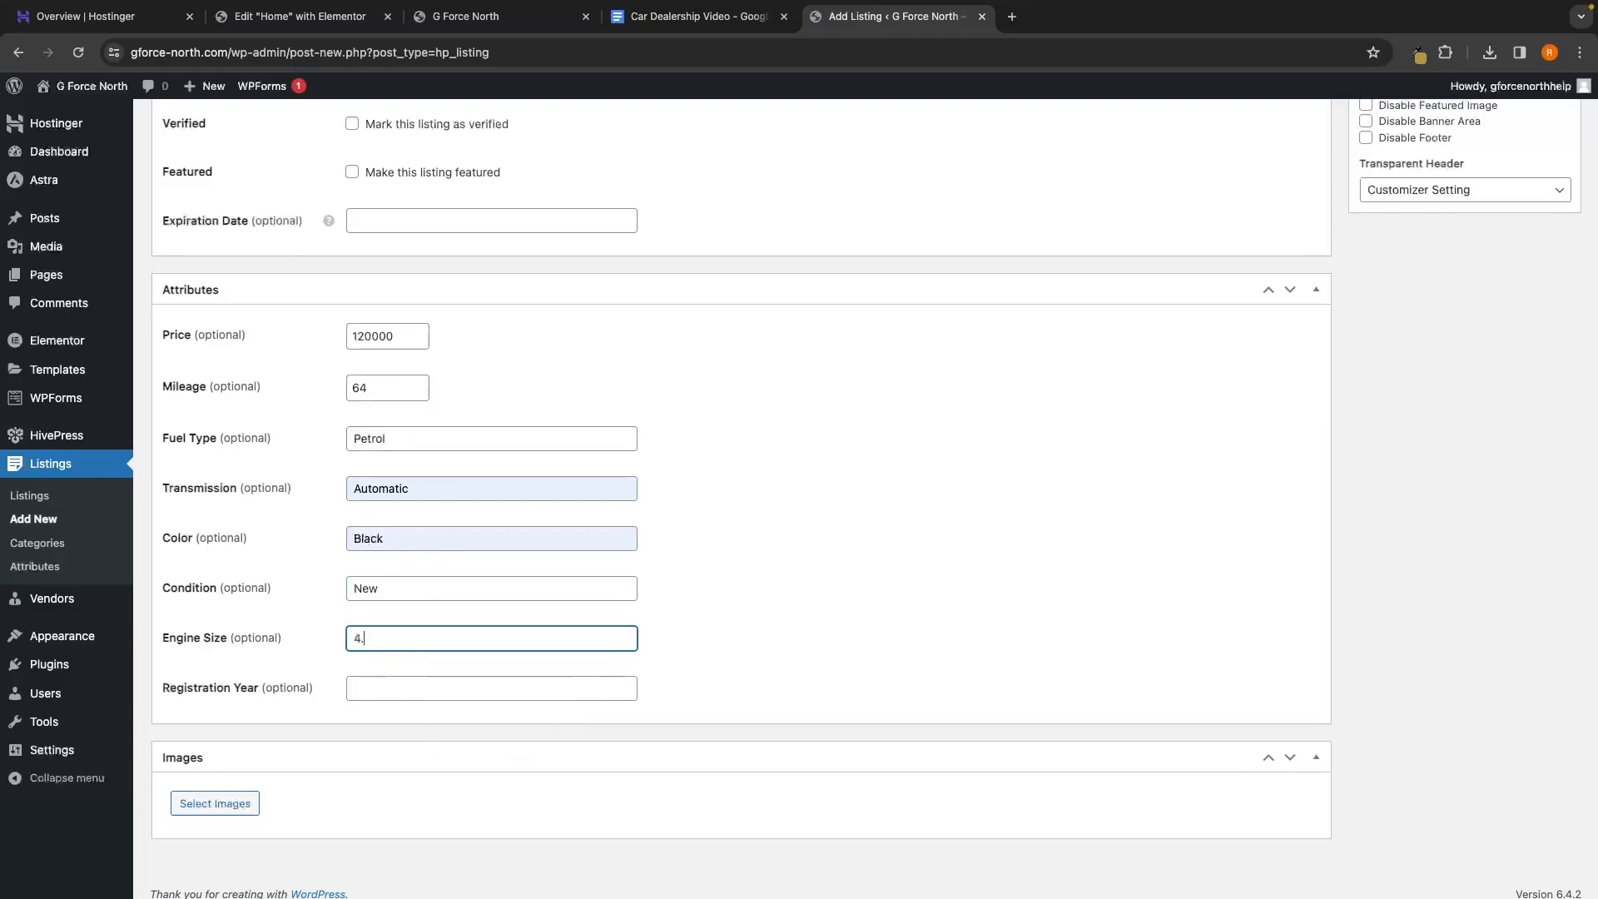
click(357, 689)
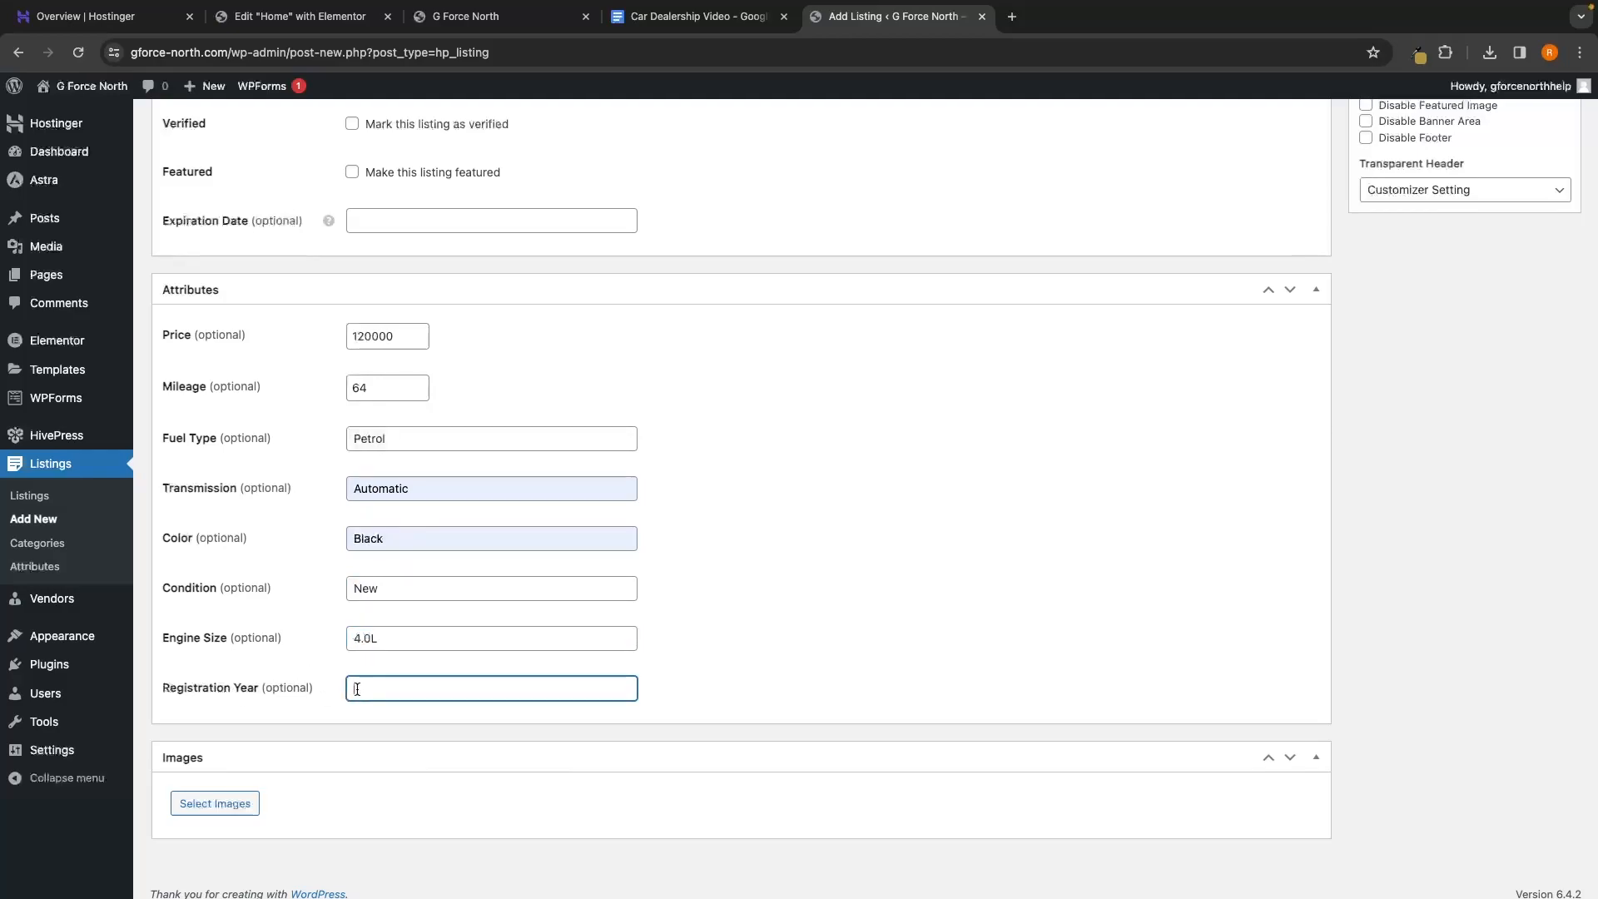
click(743, 610)
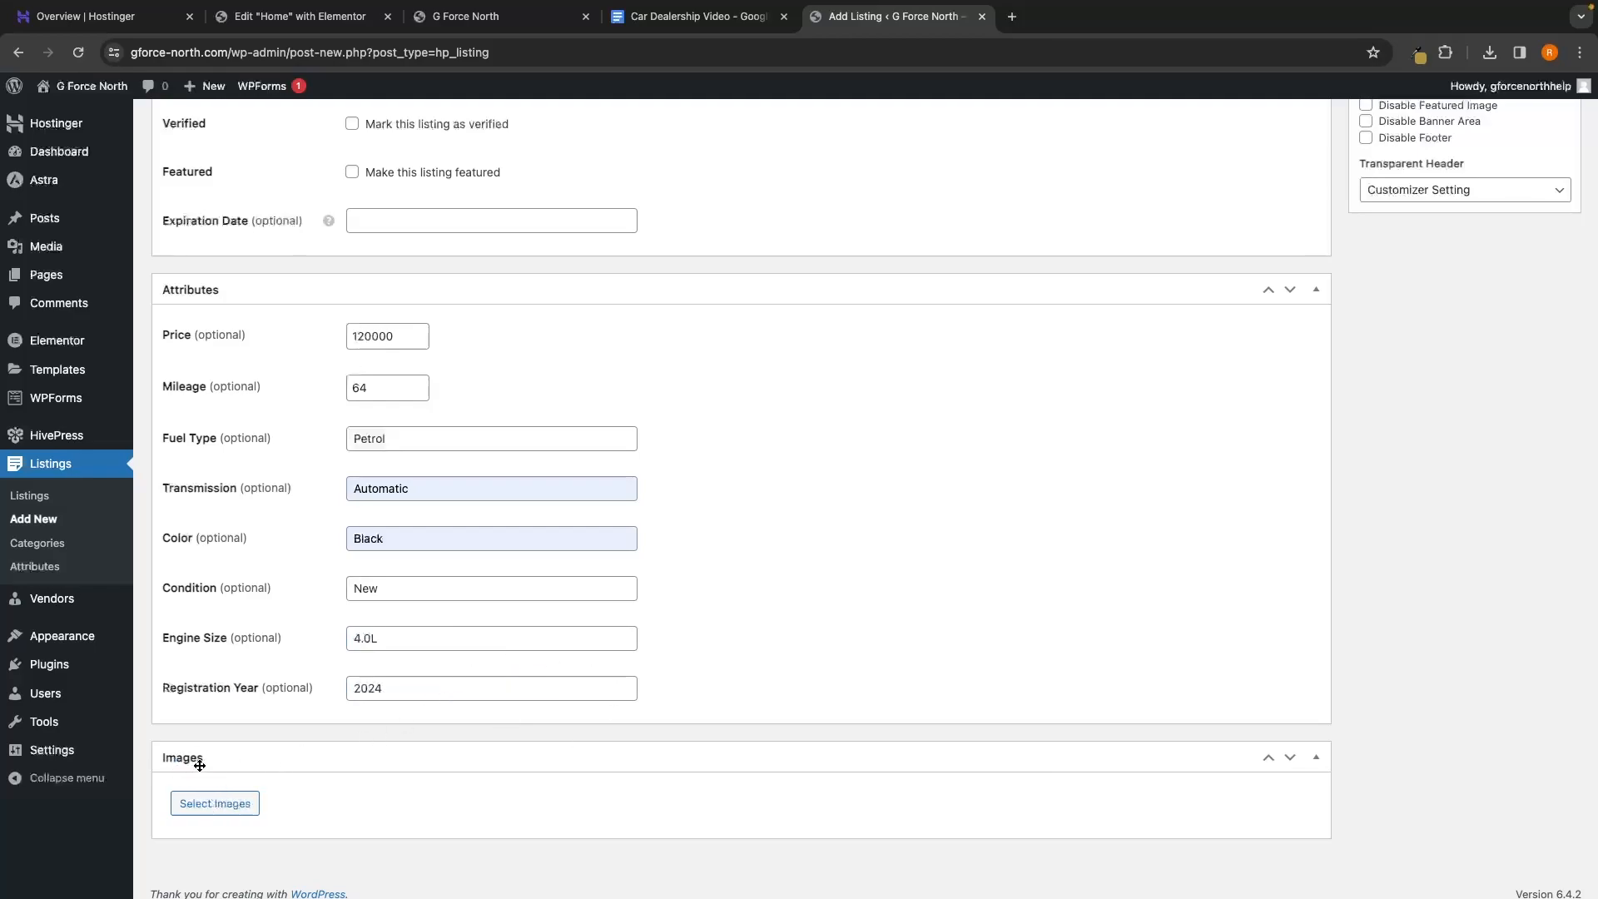
Move the Images box above Attributes and browse to the Mercedes G-Wagon photo folder
drag(202, 763, 333, 383)
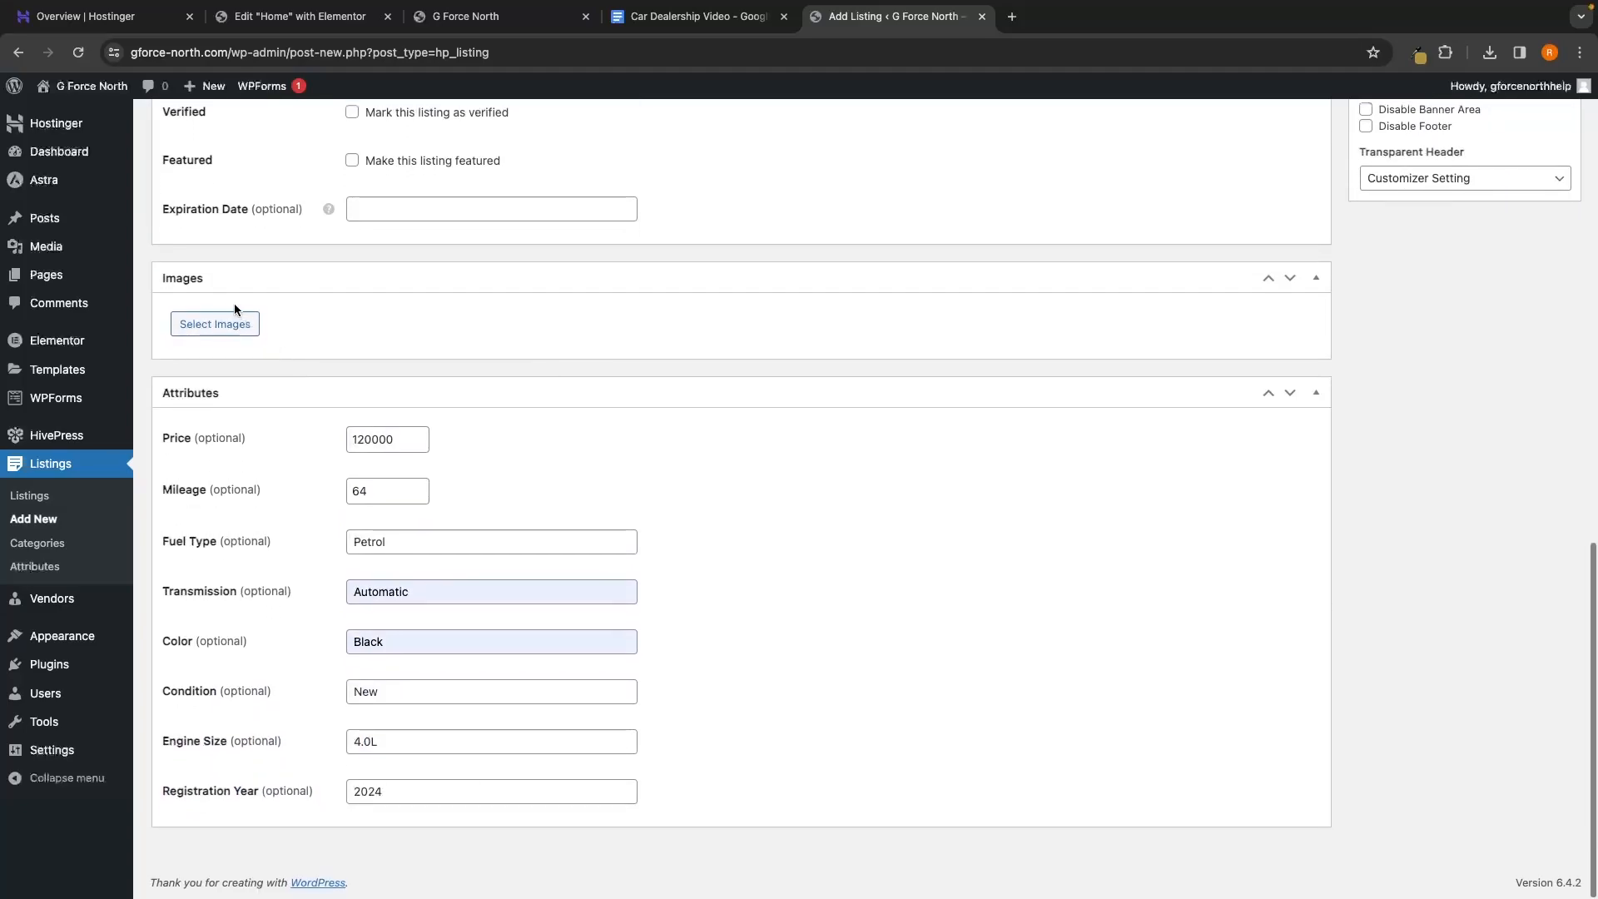
drag(237, 331, 431, 344)
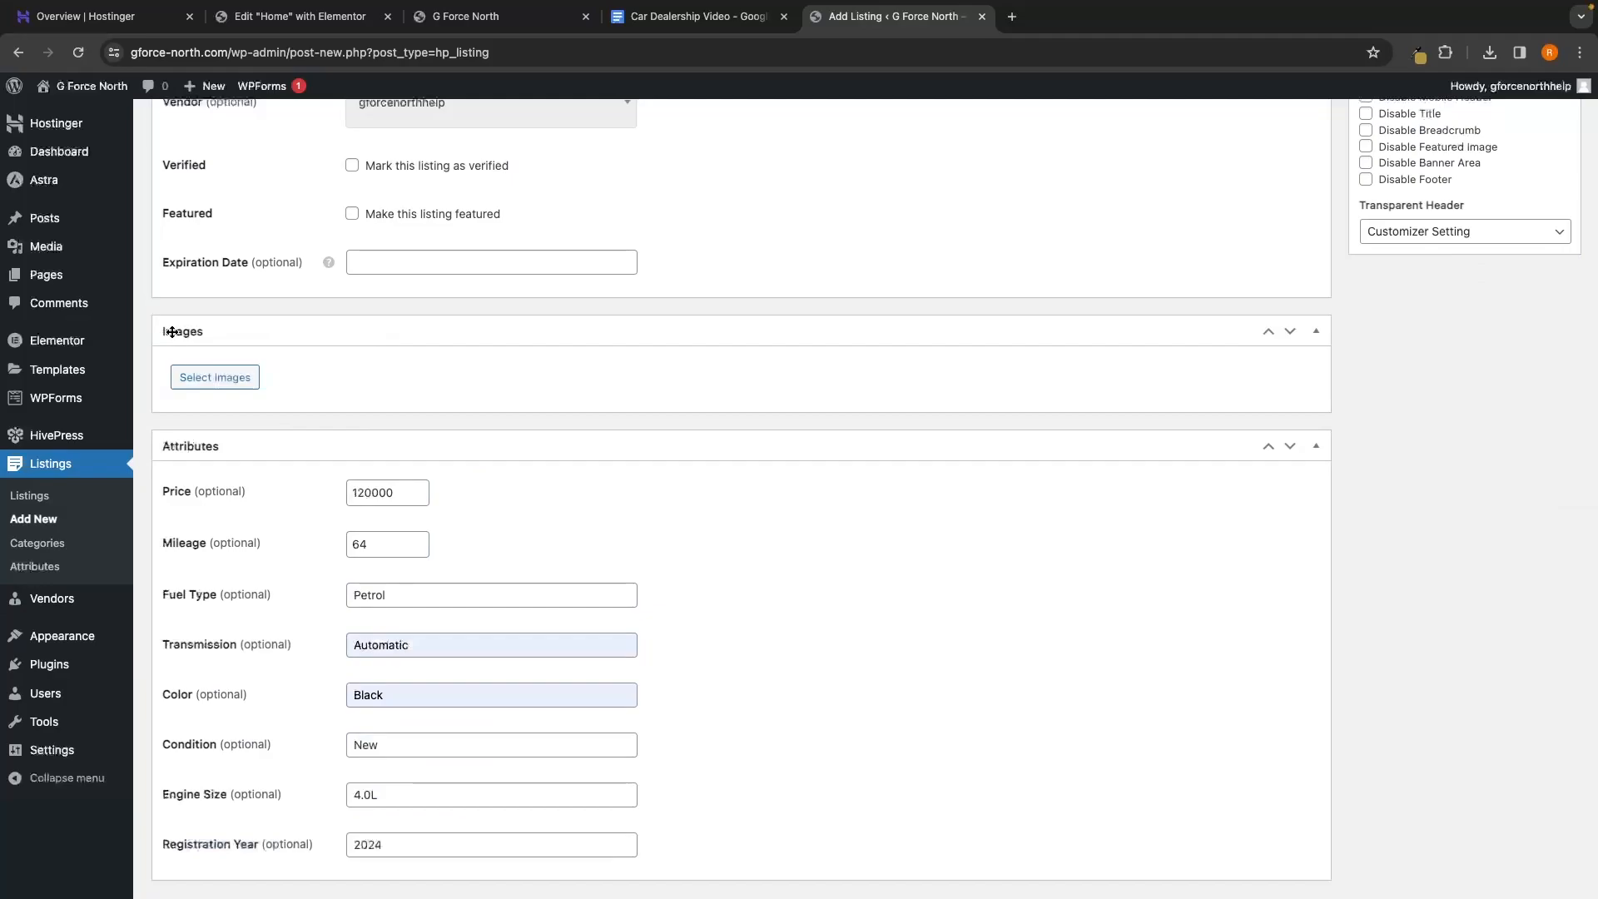
click(214, 379)
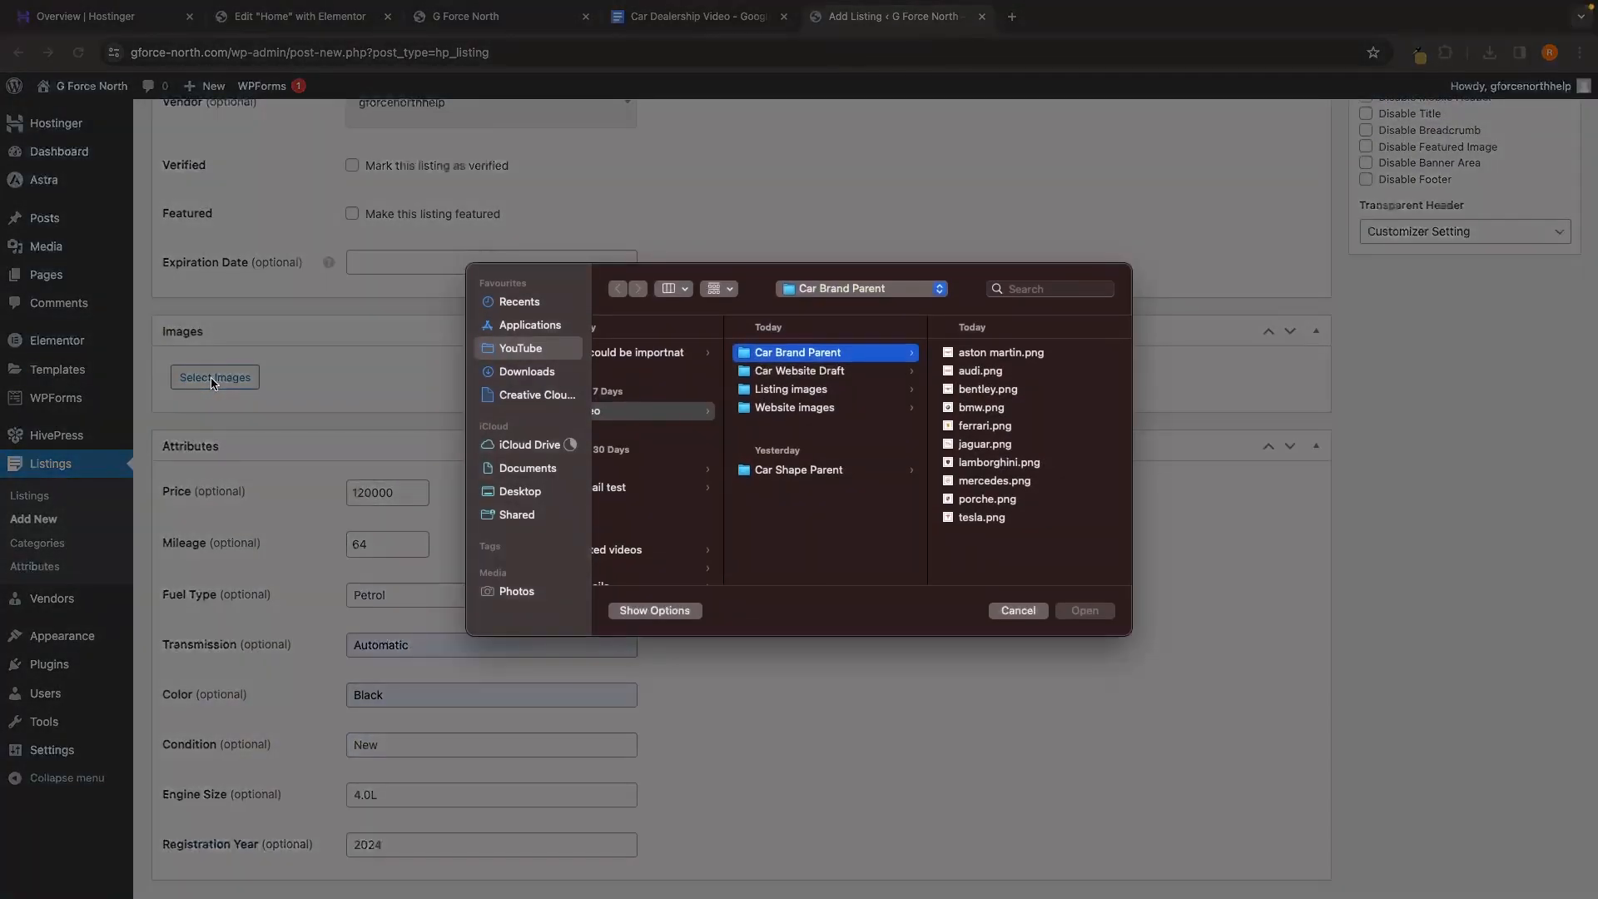
click(839, 411)
click(879, 396)
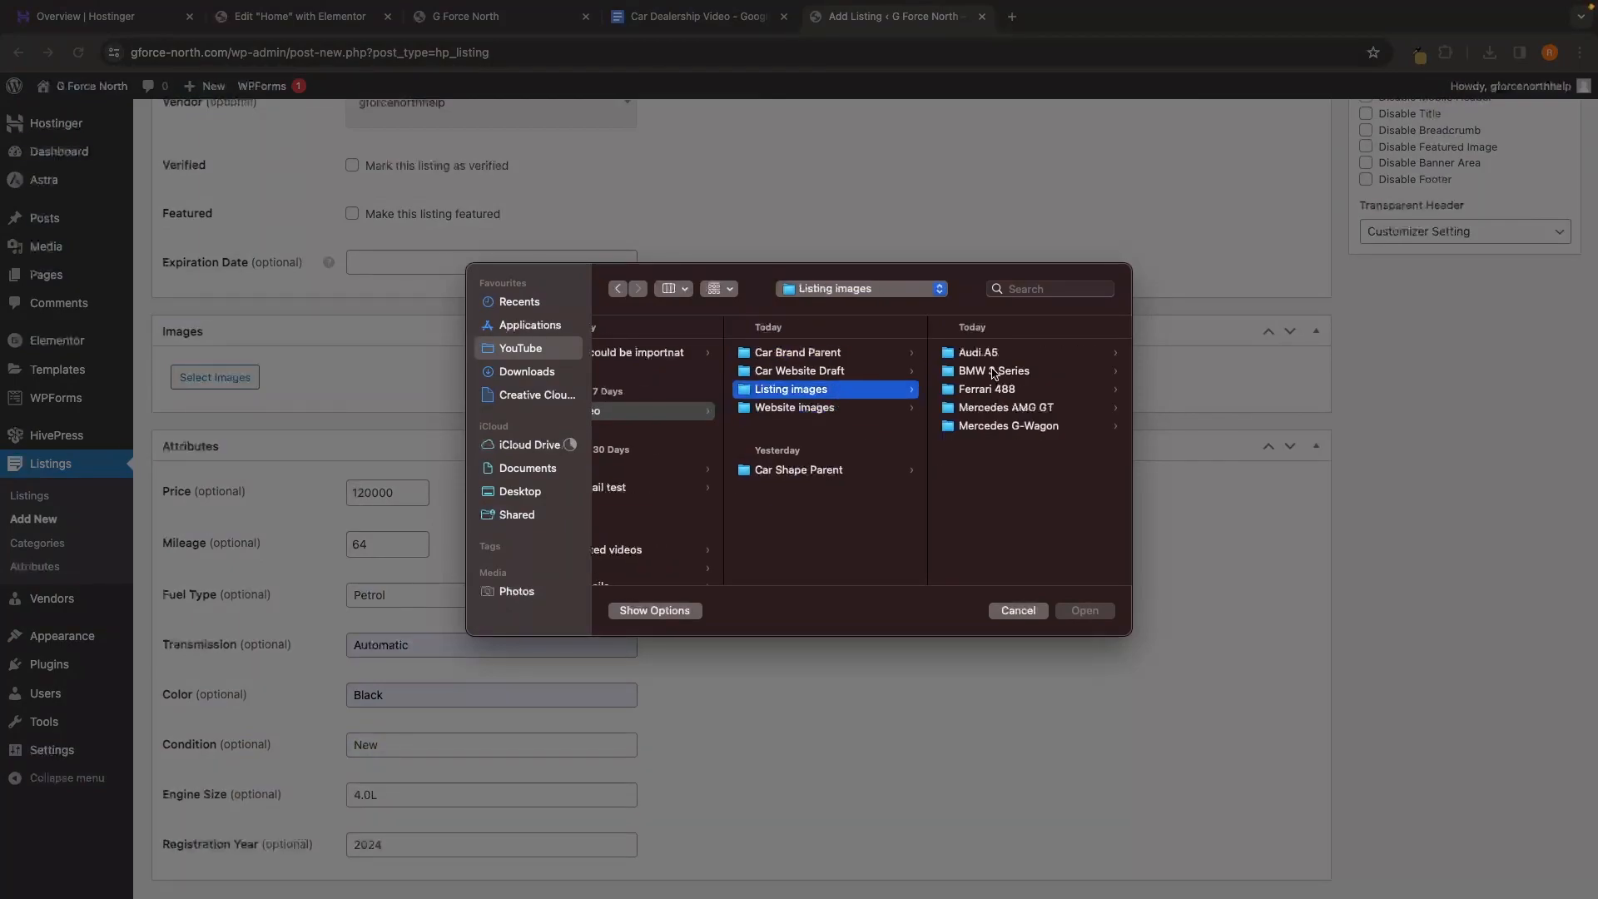
click(992, 425)
Upload all three G-Wagon photos and order both exterior shots before the interior one
drag(1022, 434, 1057, 326)
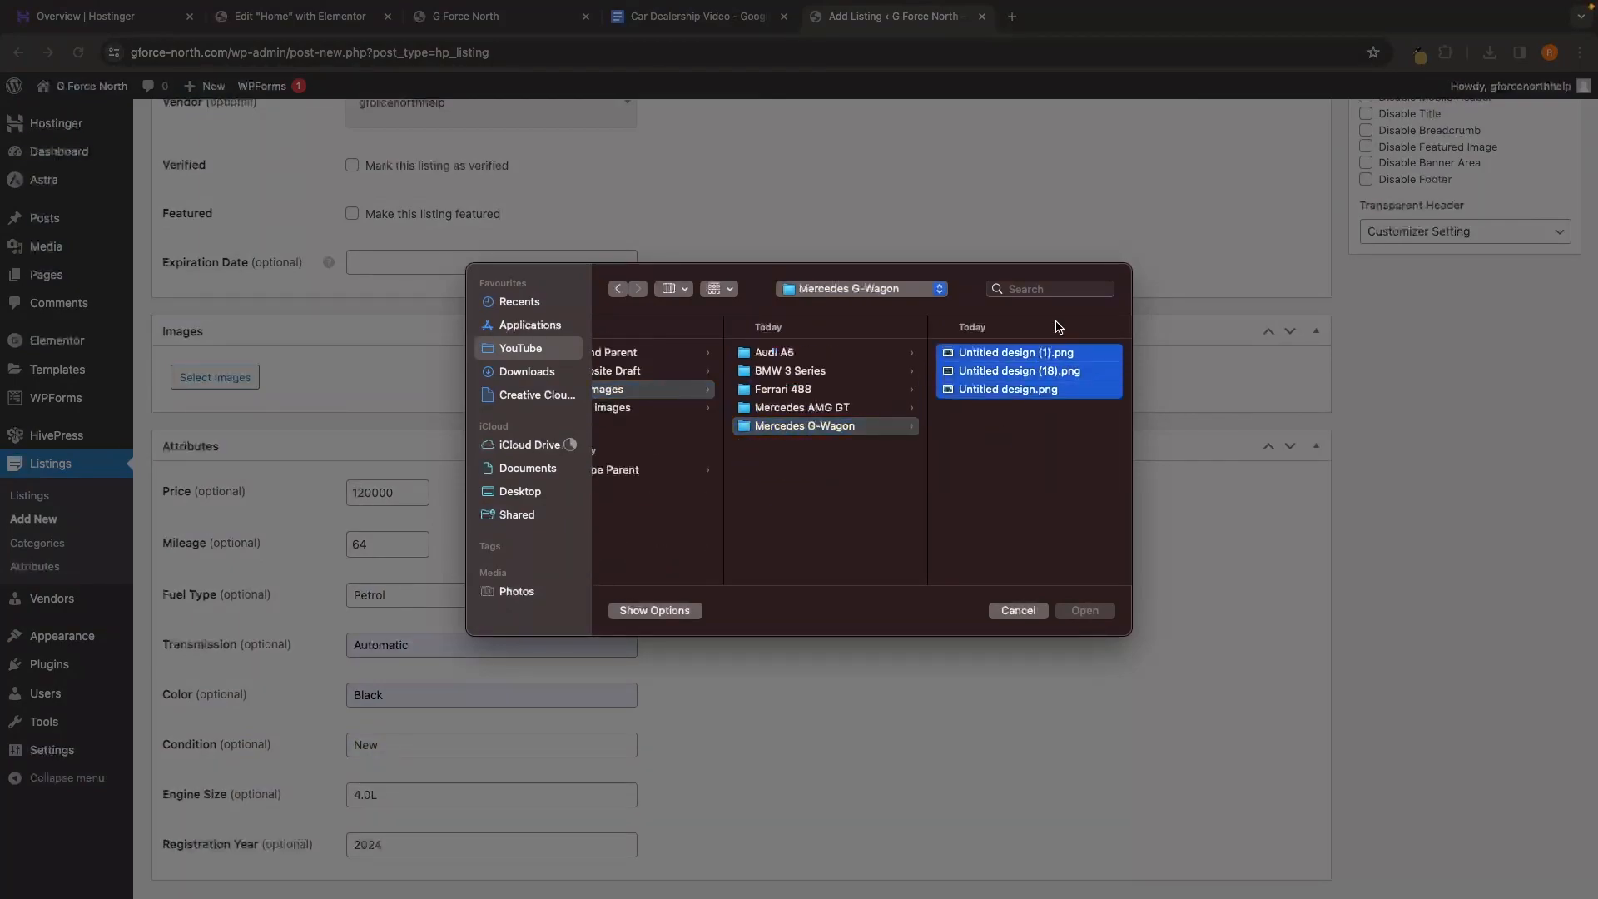
click(1083, 610)
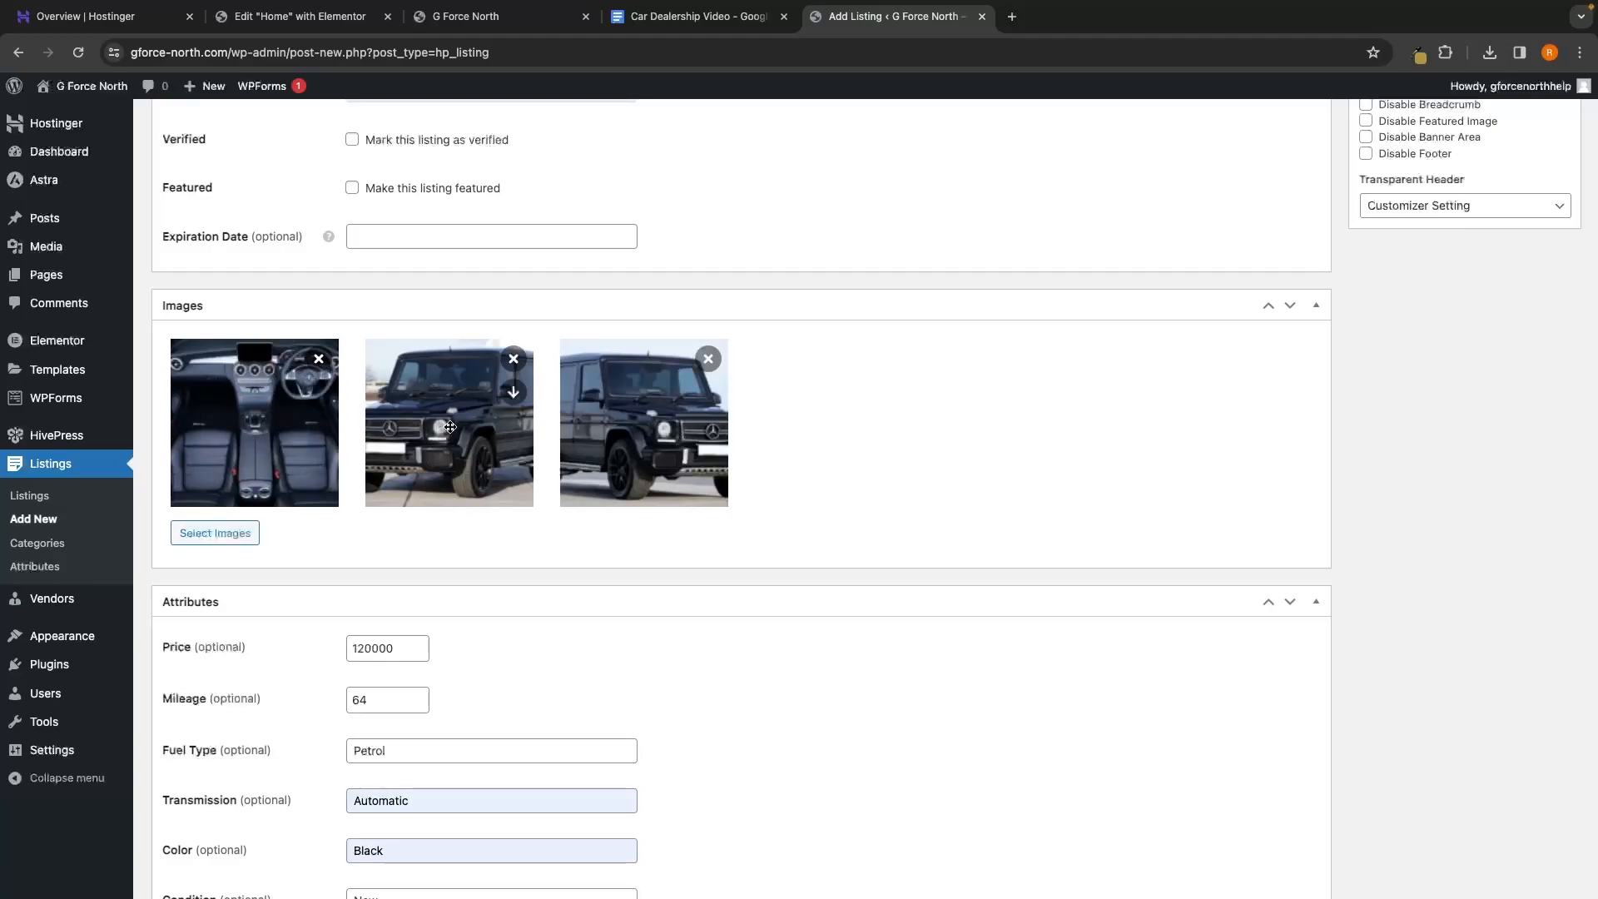
drag(468, 412, 250, 412)
drag(611, 422, 391, 420)
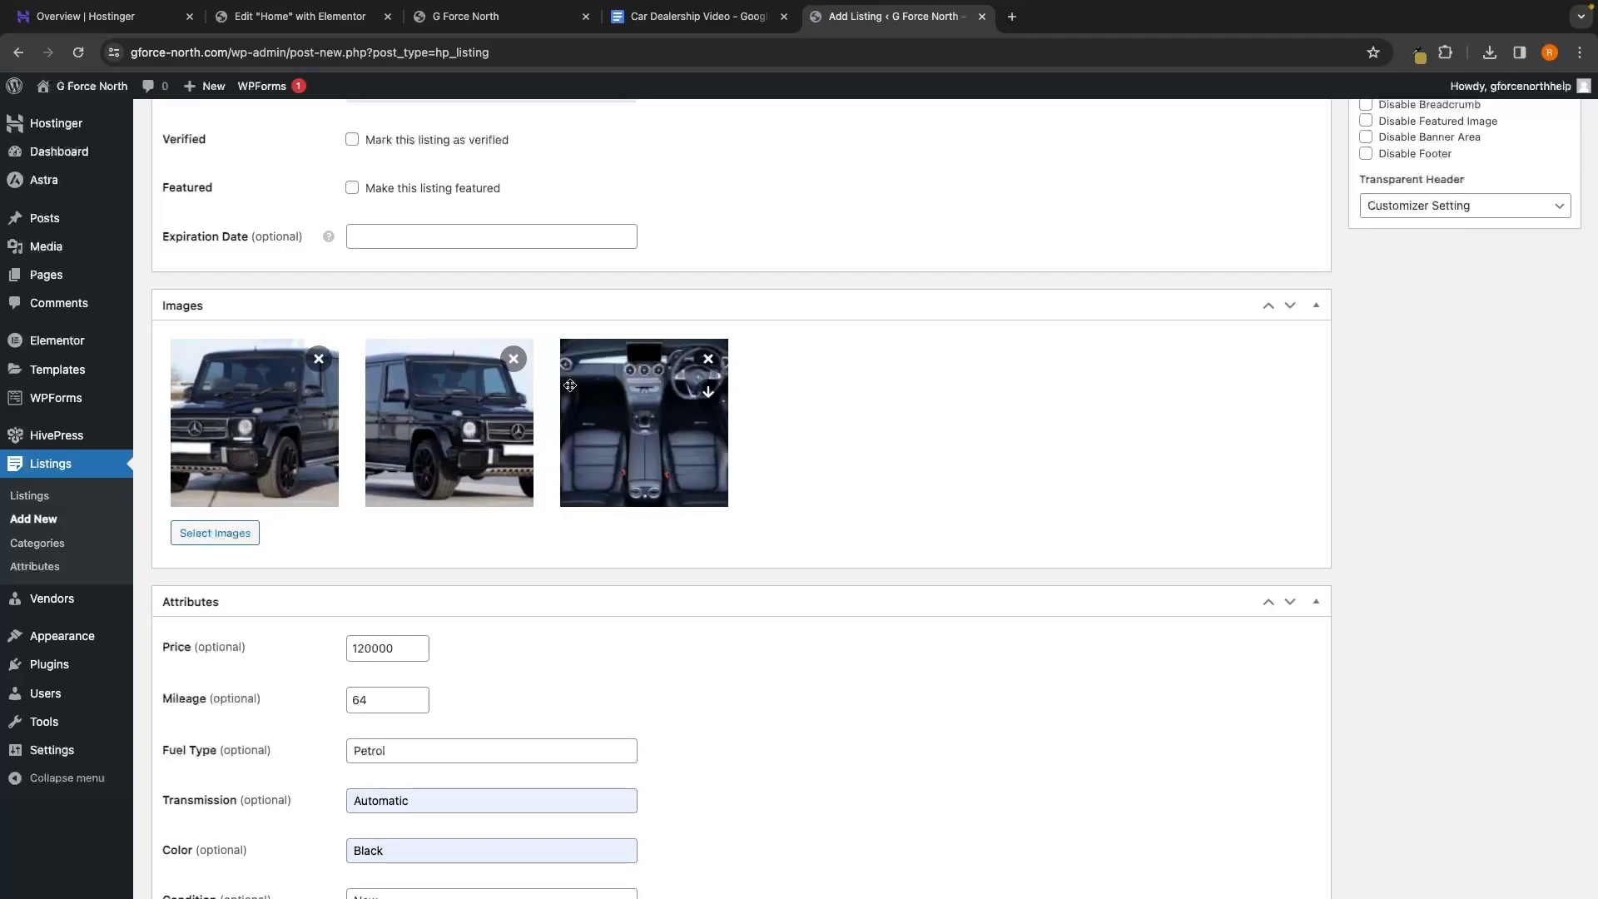
Tick the Mercedes Benz category and publish the 2024 Mercedes Benz G63 listing
scroll(706, 476, up, 1)
scroll(453, 771, down, 4)
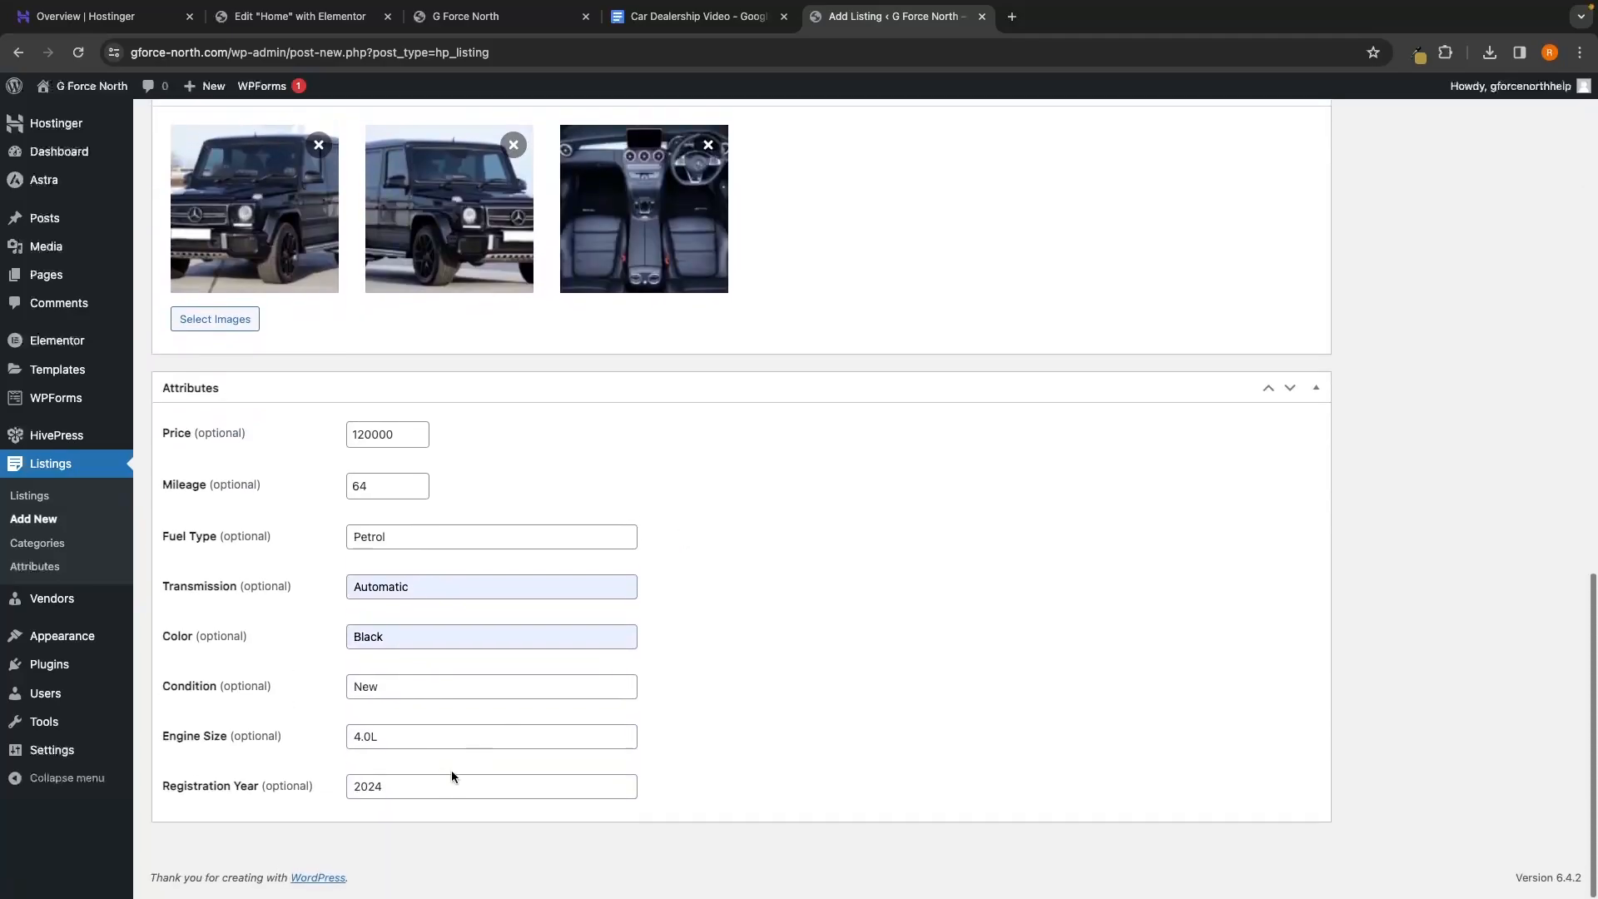
scroll(811, 479, up, 10)
scroll(1365, 491, down, 2)
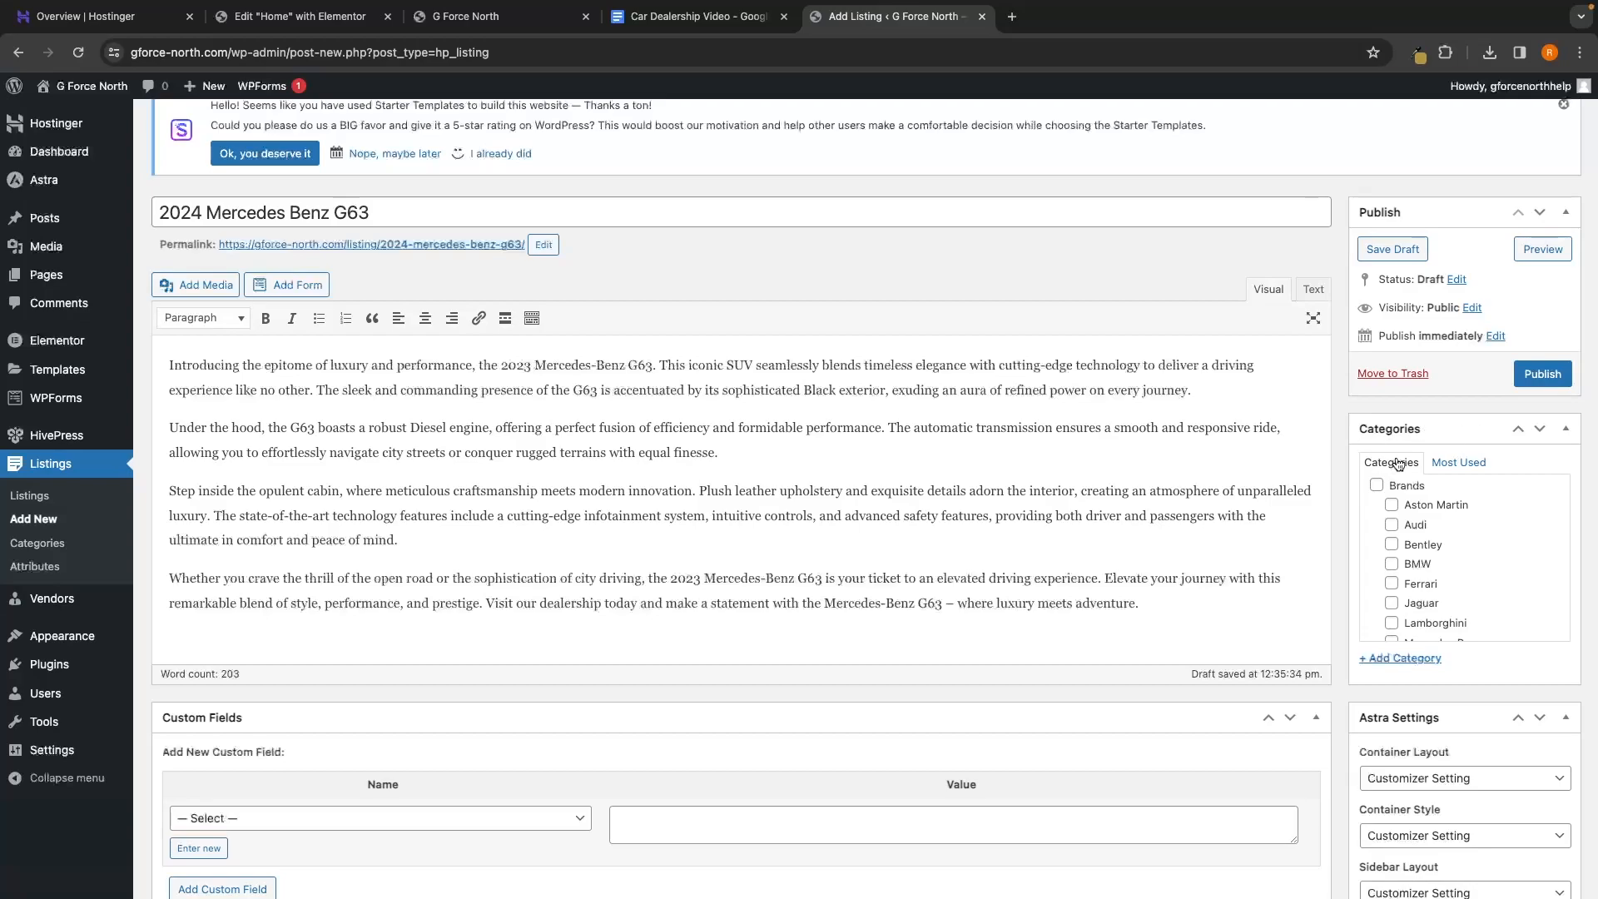
scroll(1431, 514, down, 2)
scroll(1432, 516, up, 2)
scroll(1447, 564, down, 1)
click(1404, 595)
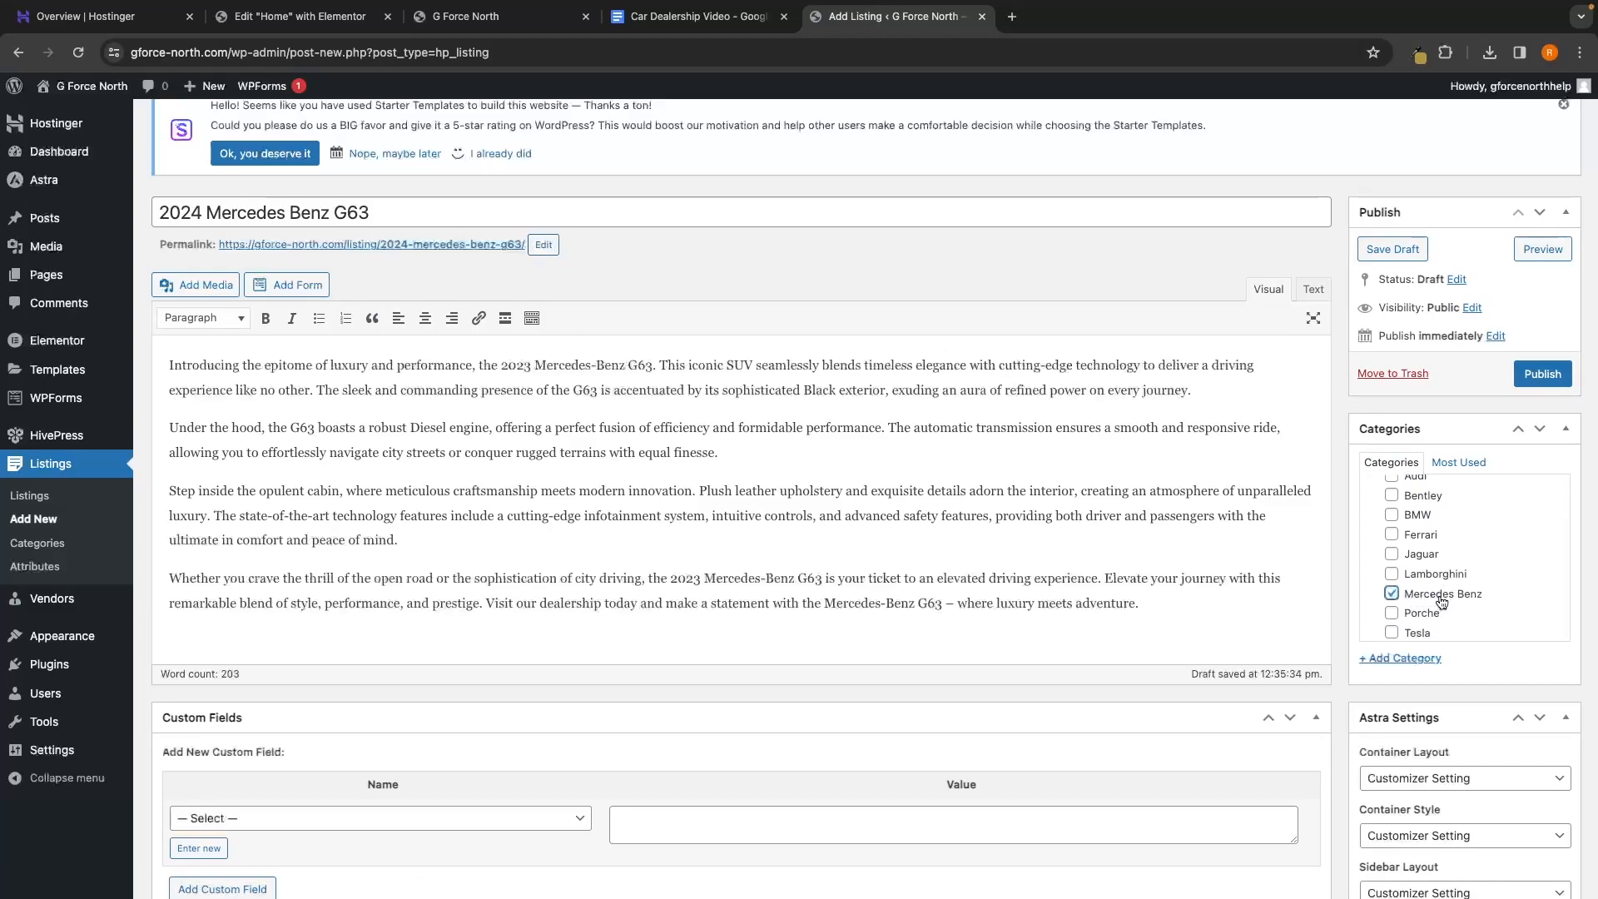
click(1542, 373)
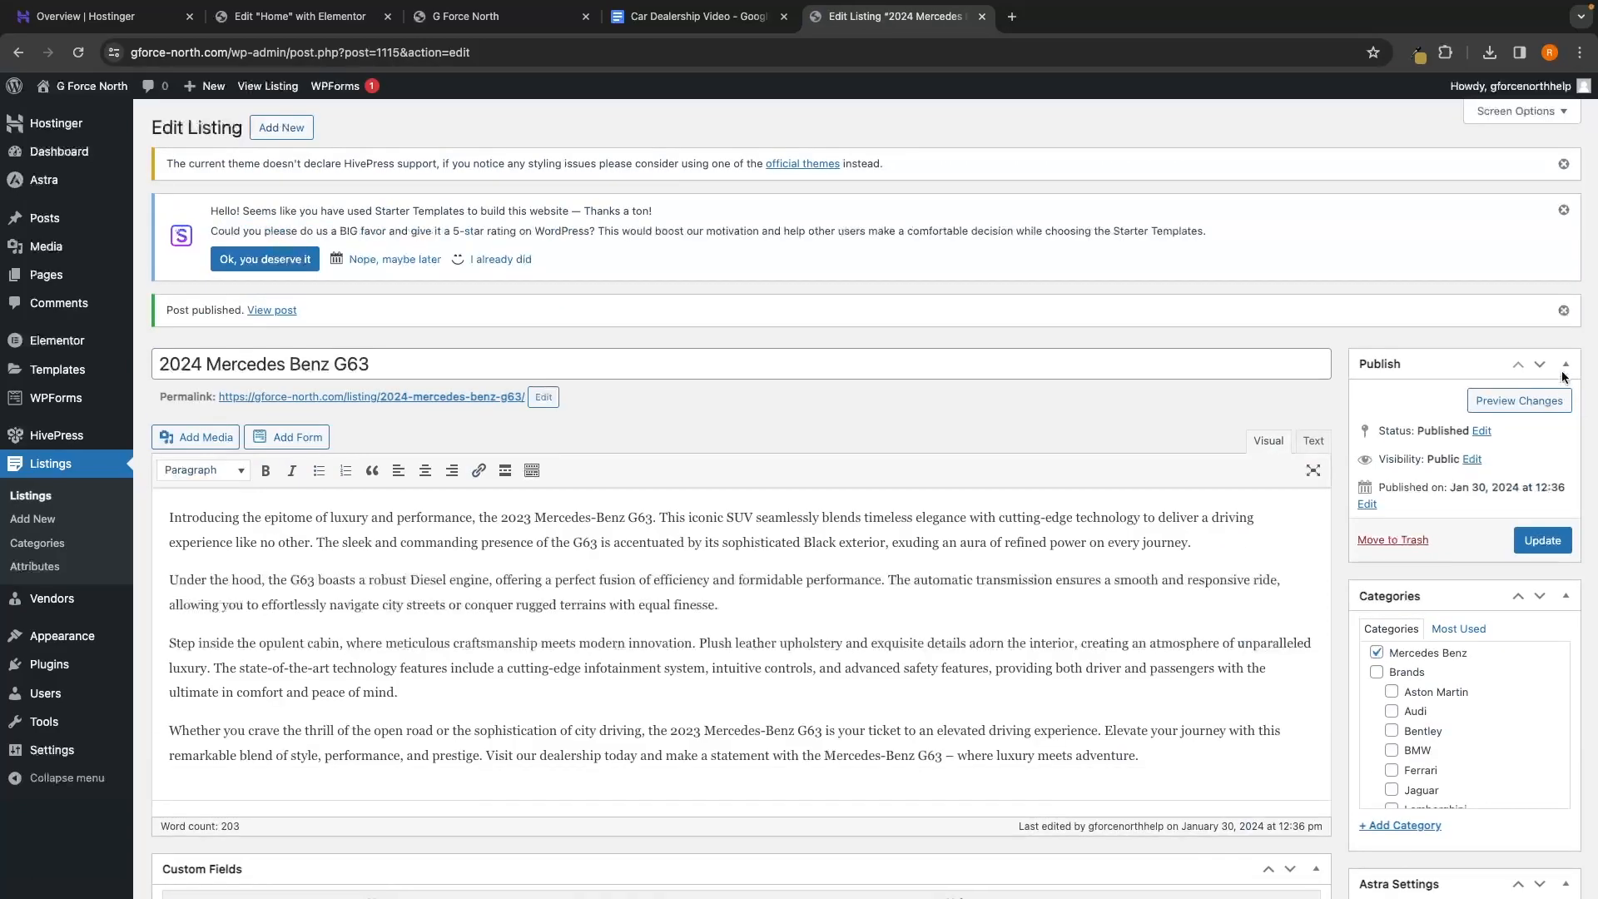
drag(157, 392, 219, 395)
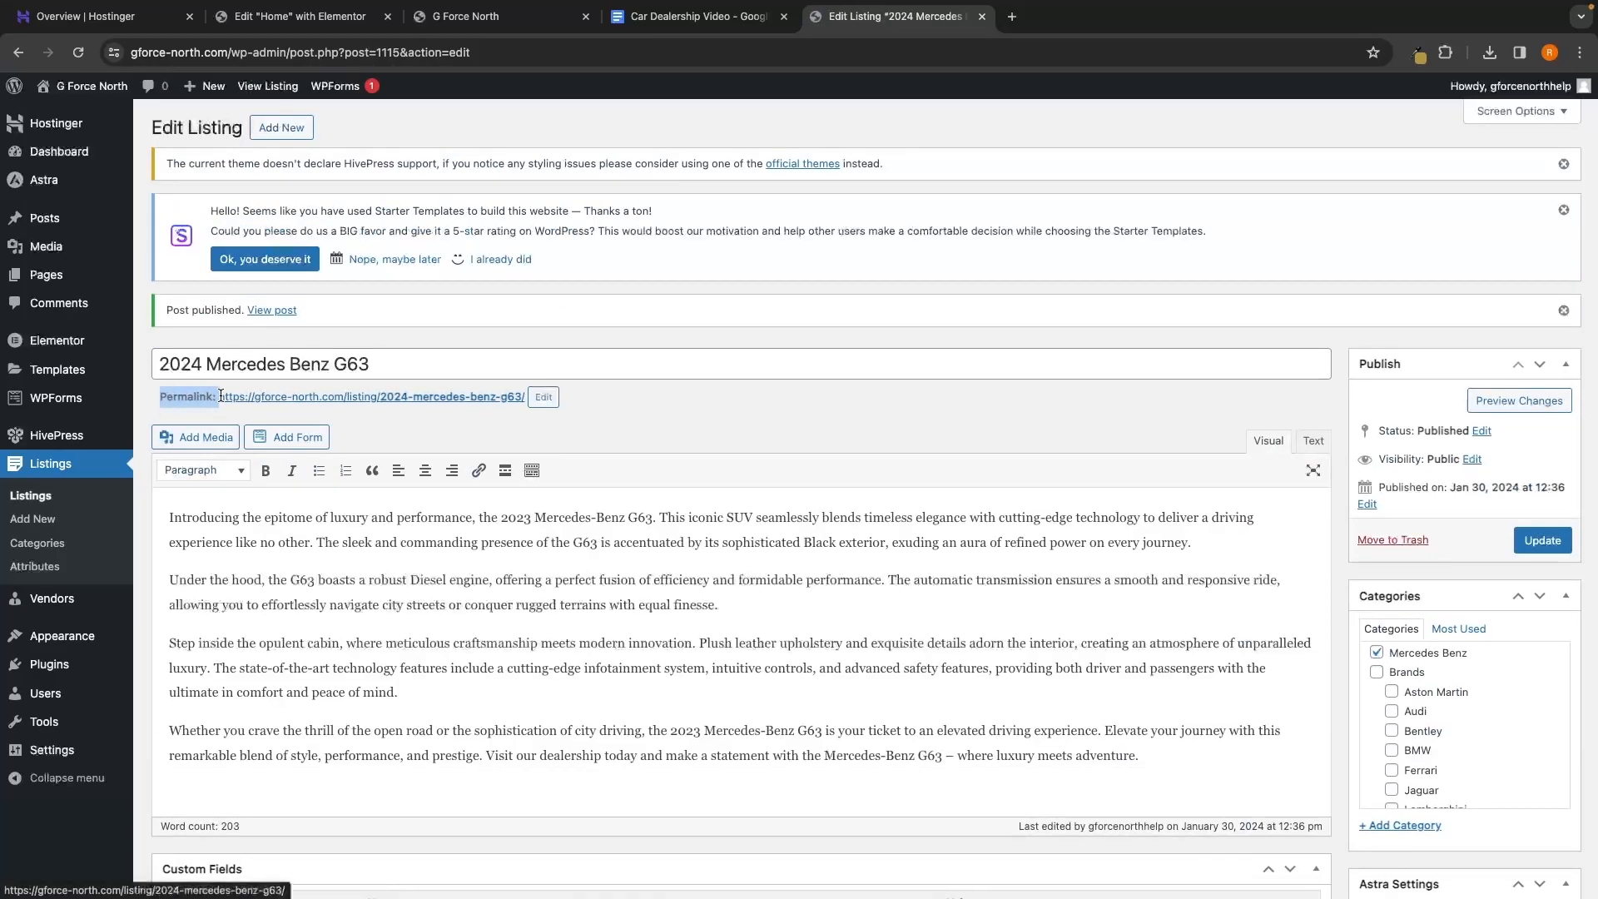
click(482, 426)
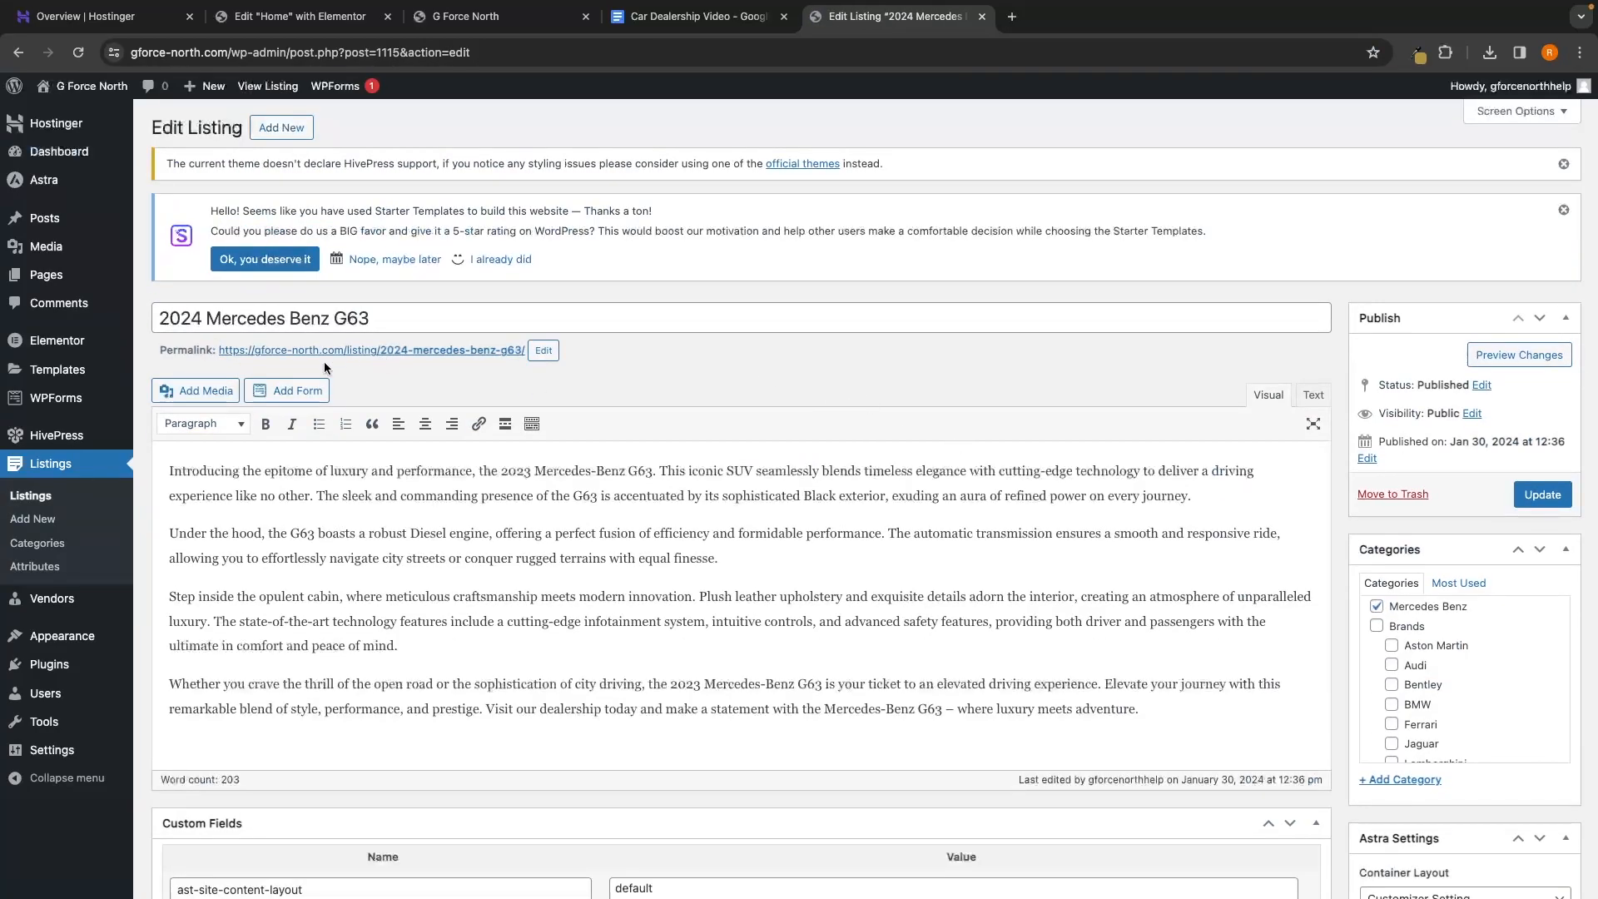
View the live G63 listing page, then return to the admin Listings list
click(436, 350)
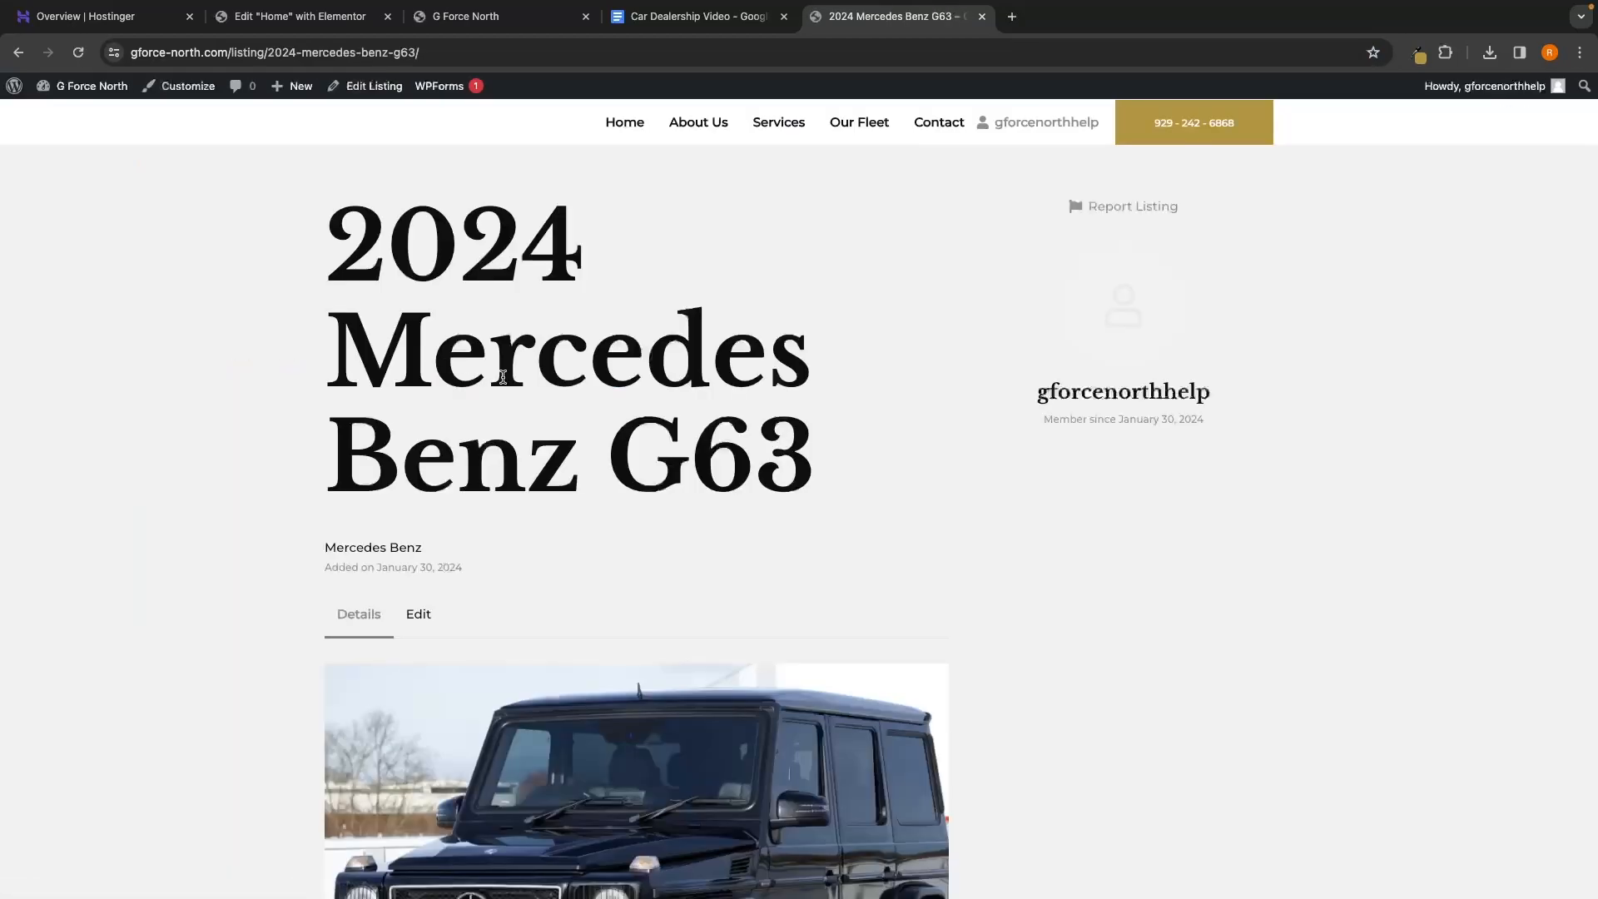
scroll(899, 461, down, 1)
scroll(898, 462, up, 1)
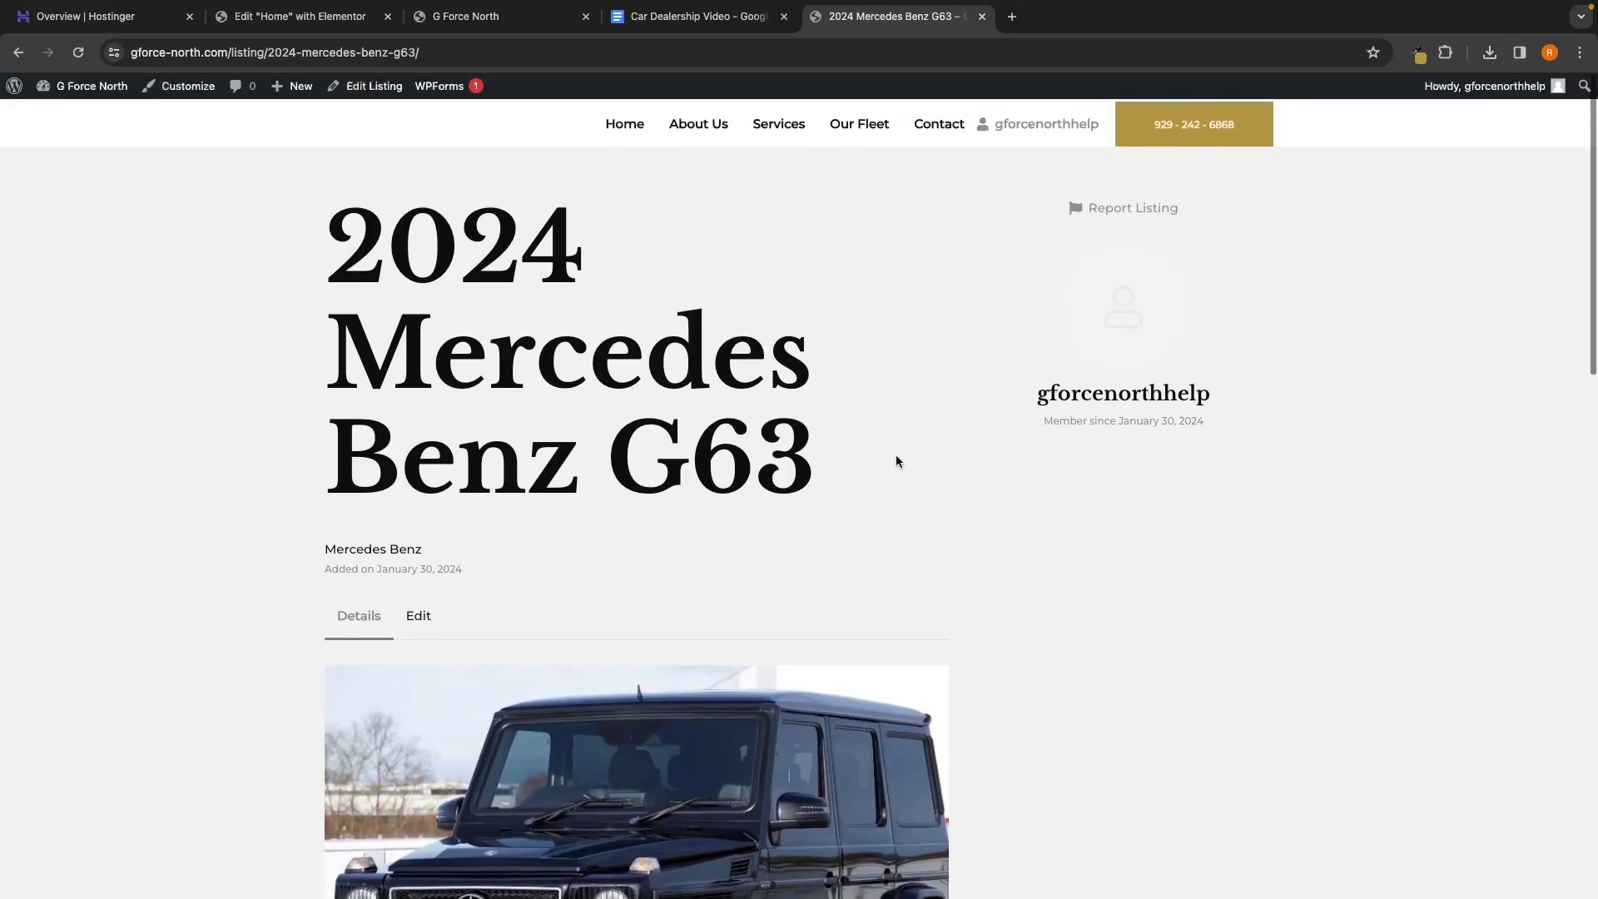
scroll(898, 461, down, 1)
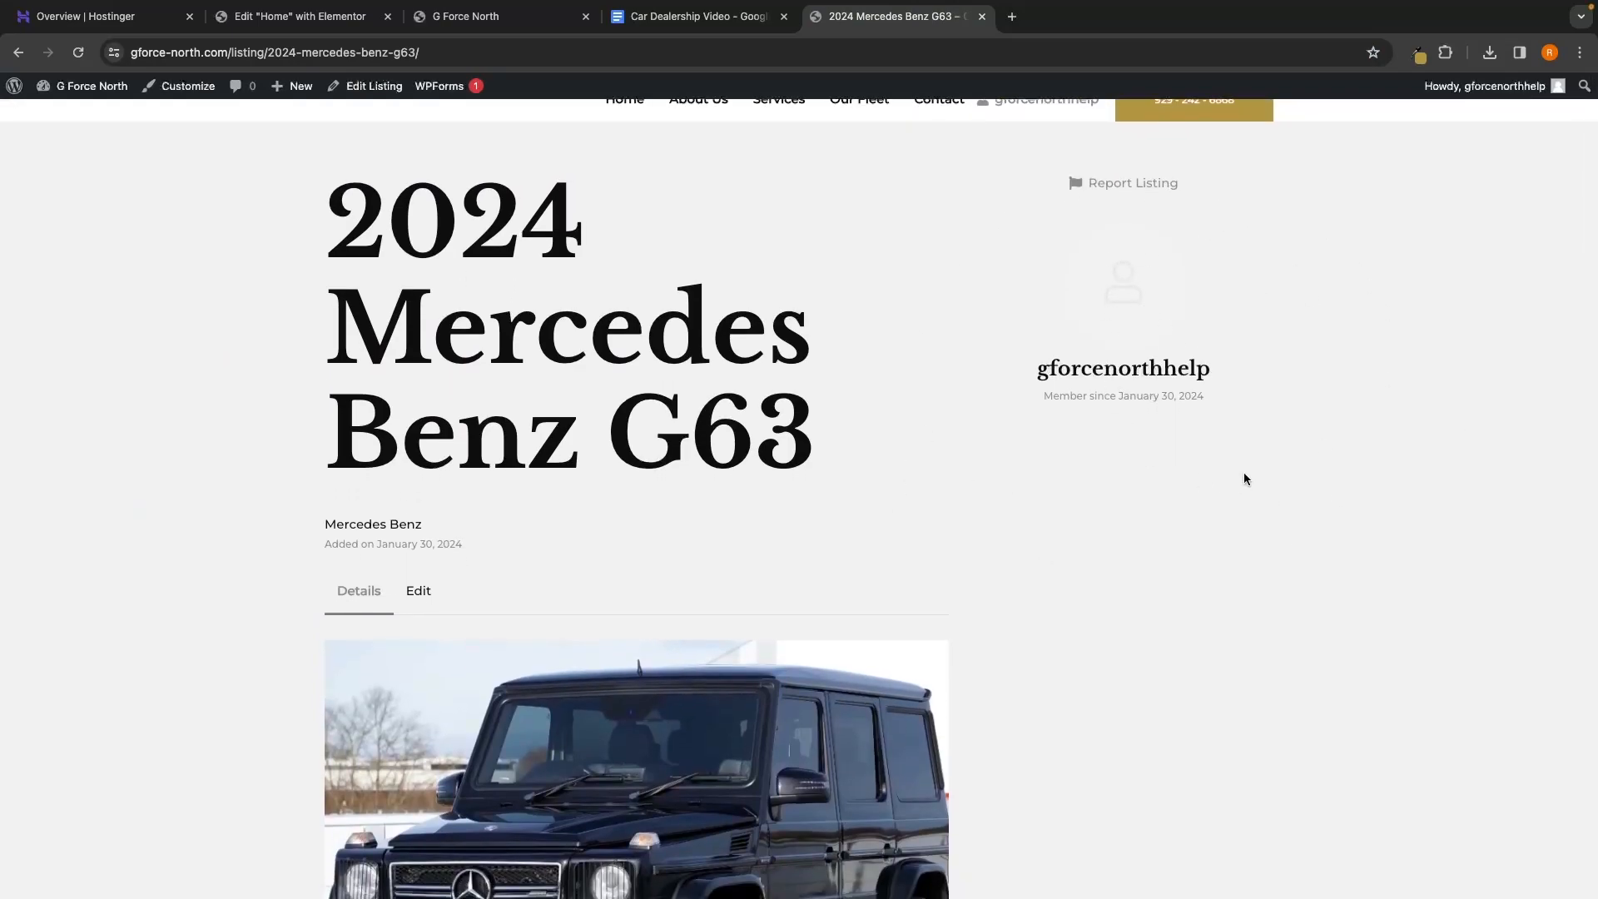
scroll(1251, 588, down, 10)
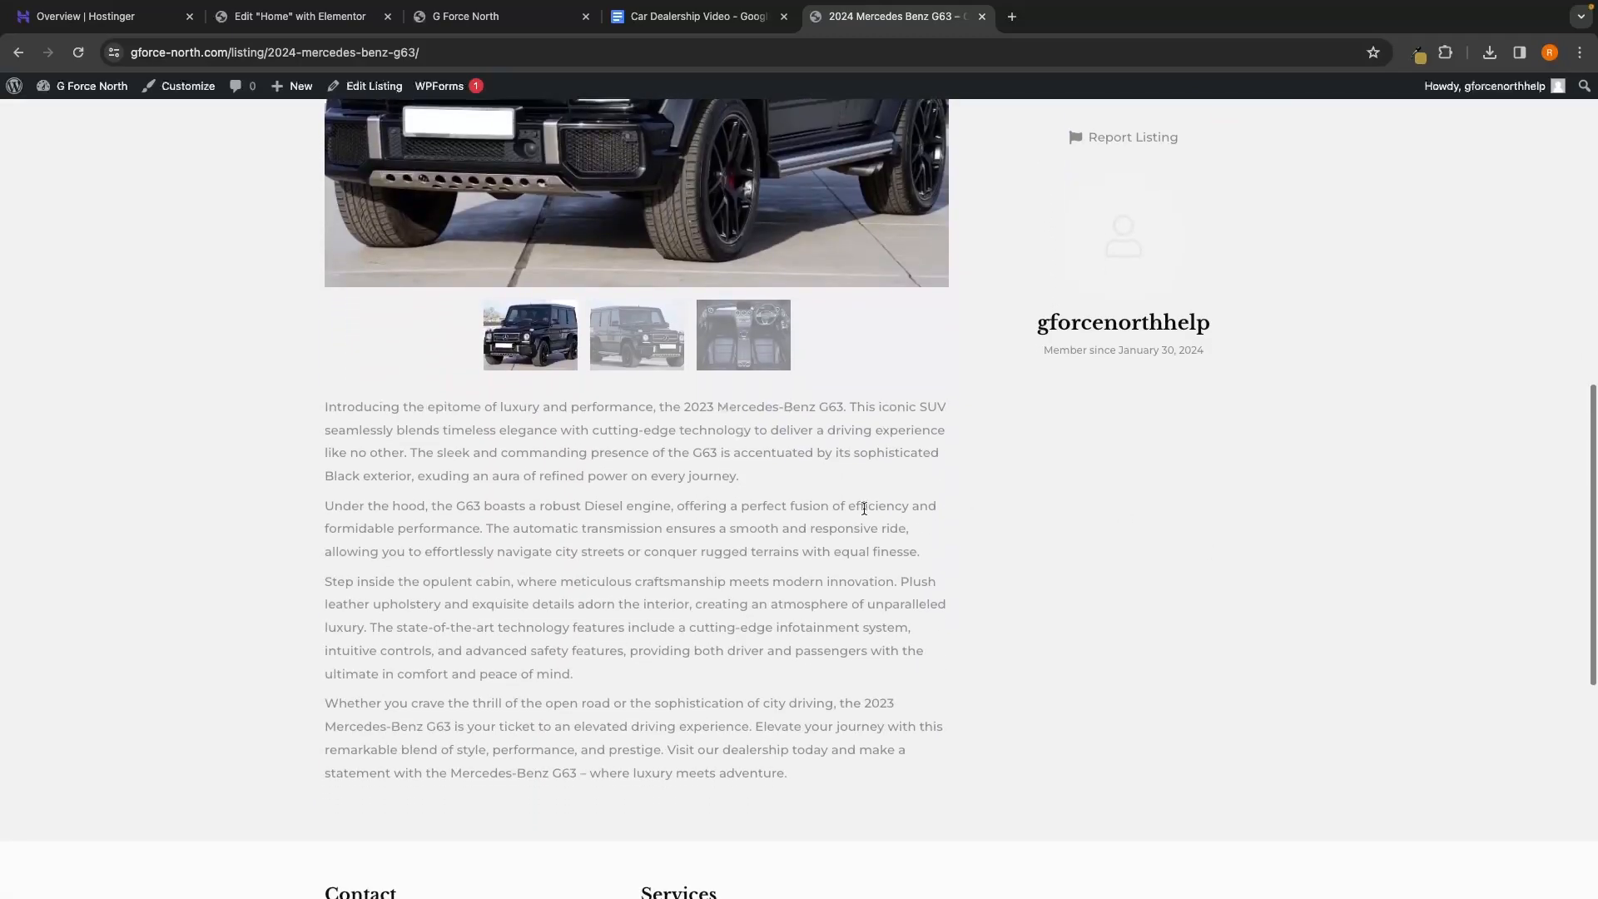
scroll(1176, 636, down, 2)
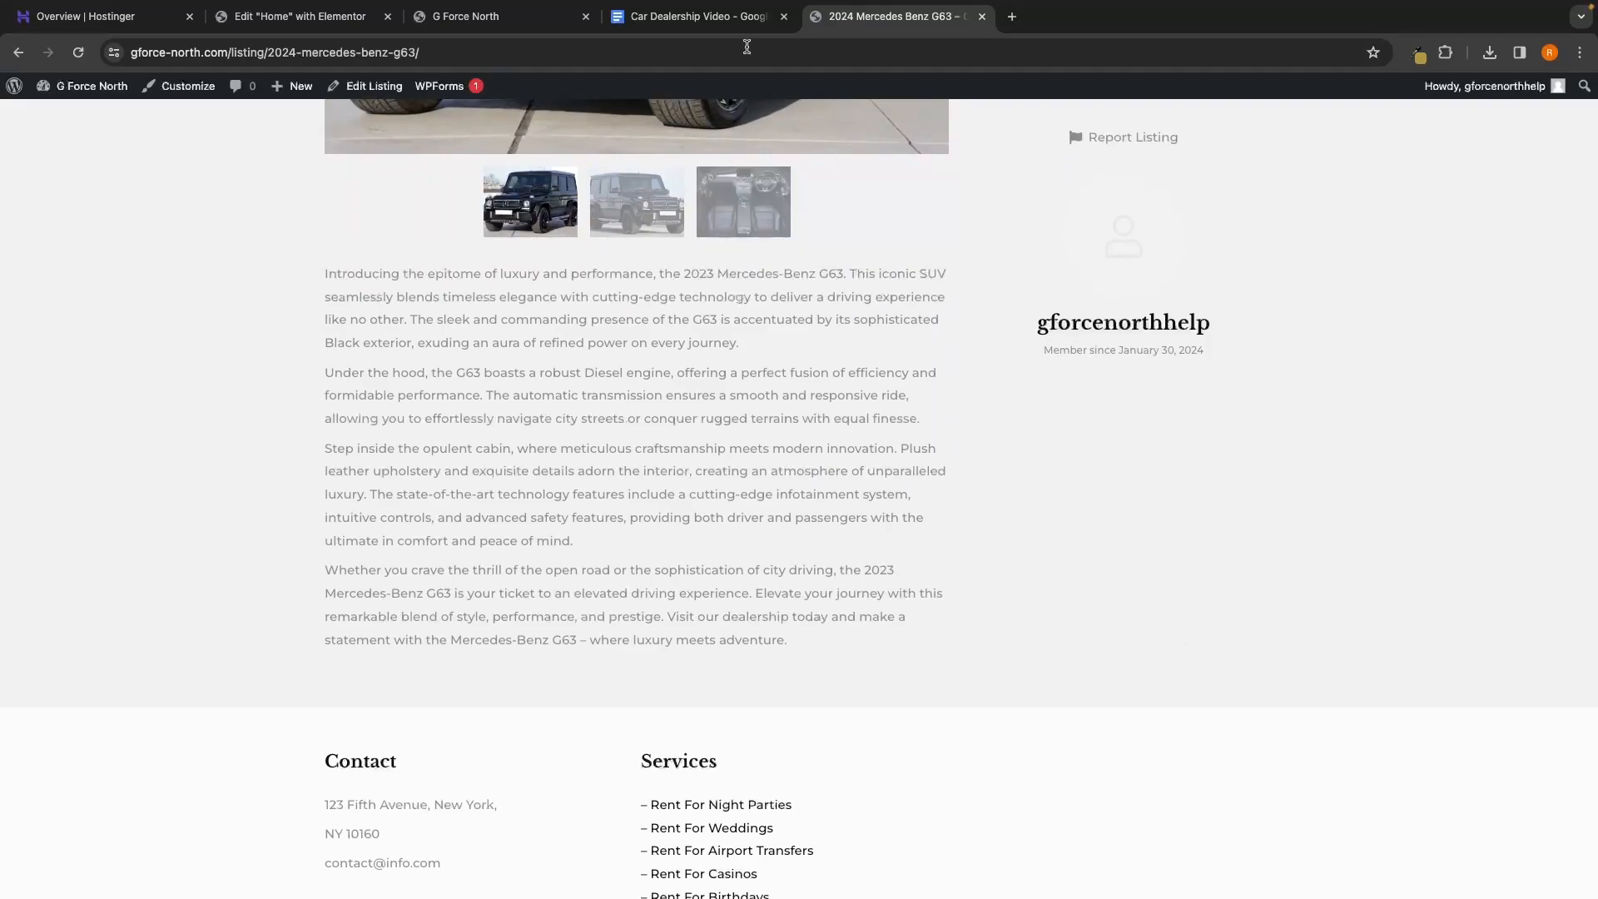
scroll(958, 247, left, 5)
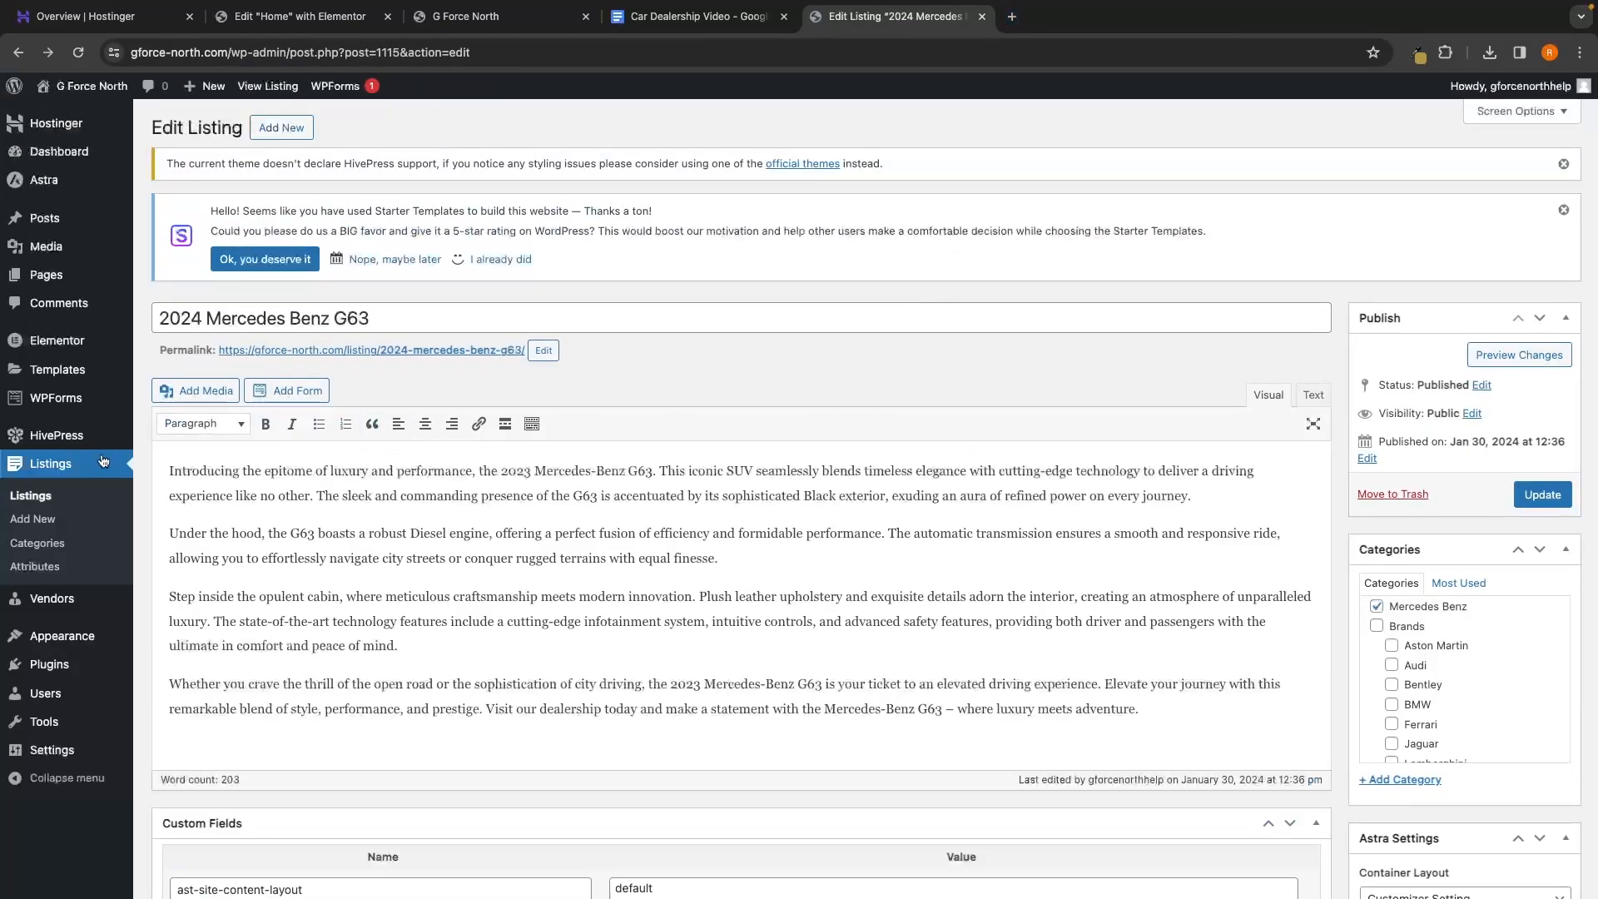
click(31, 495)
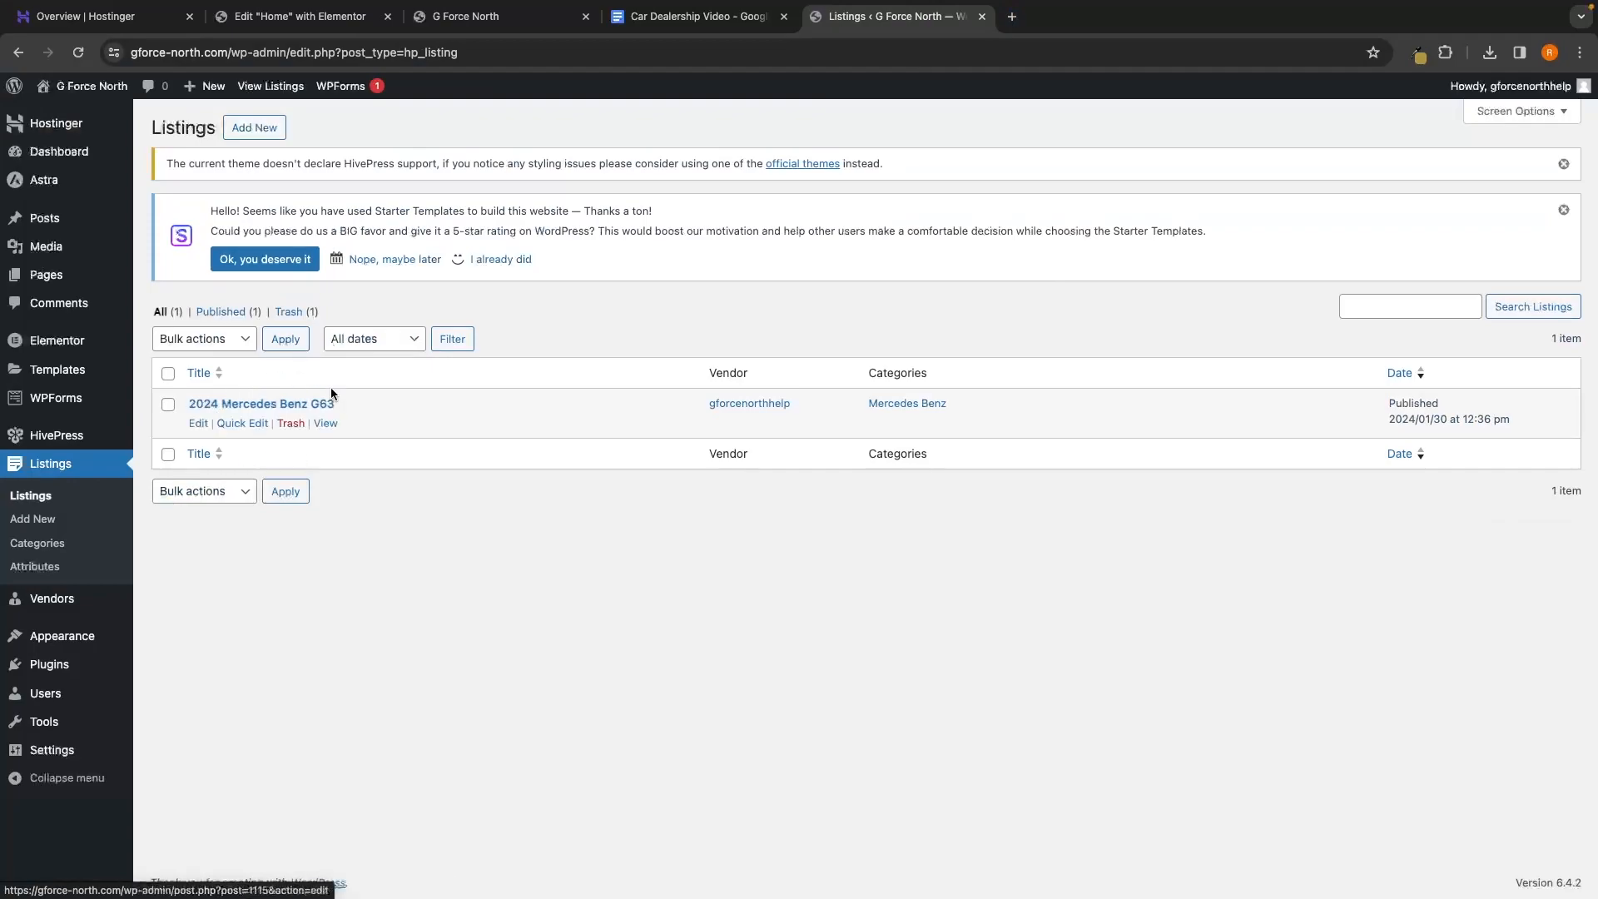
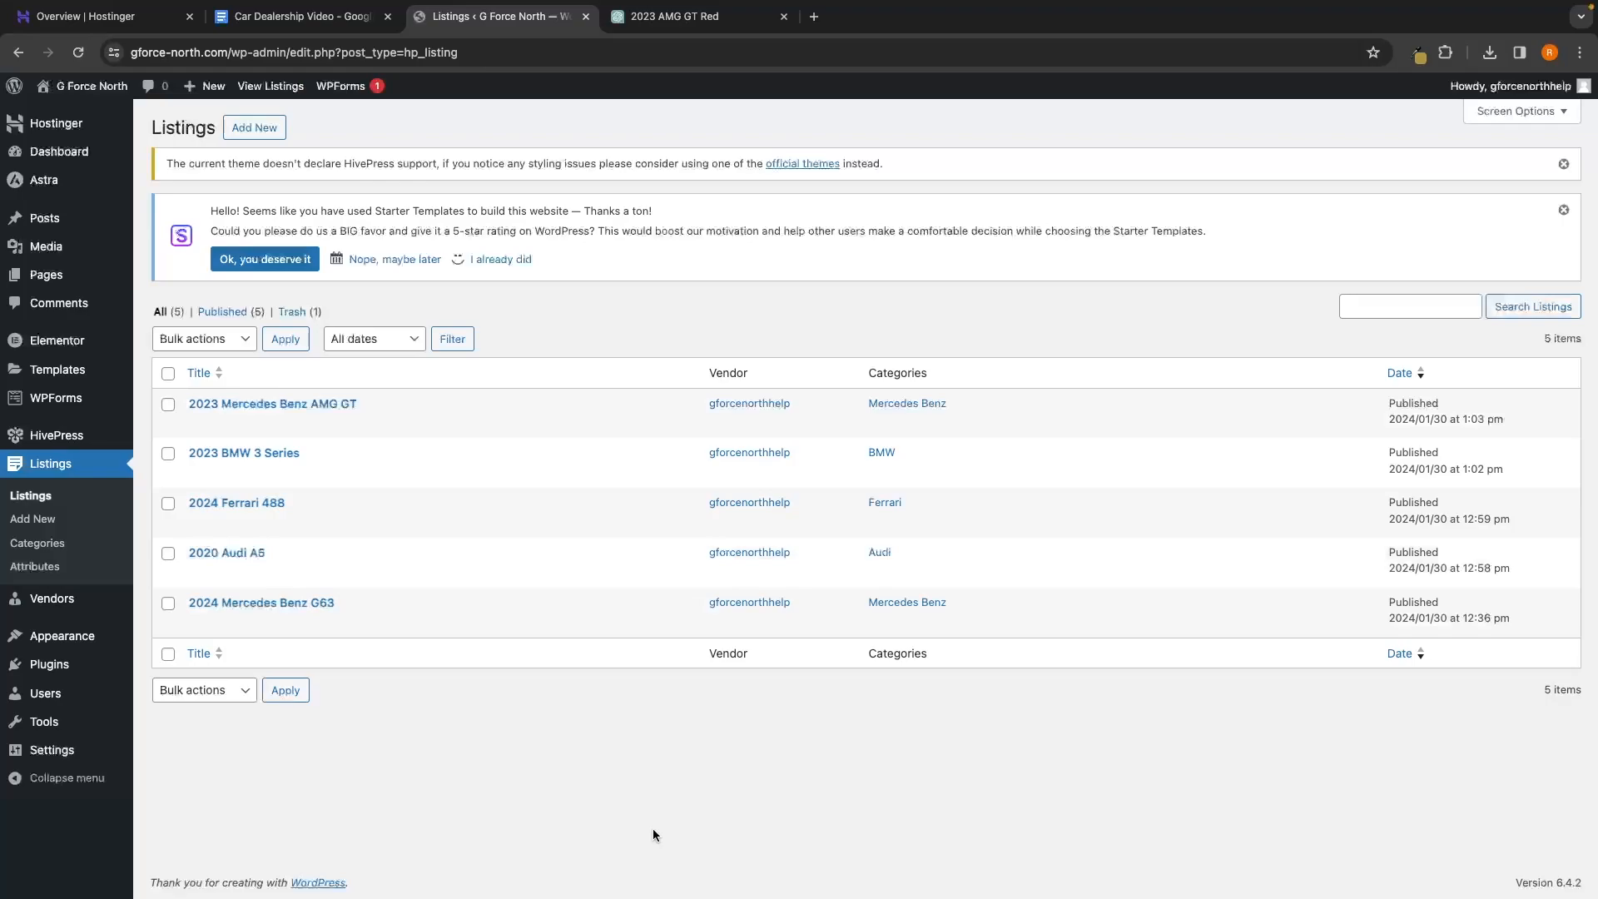
Open the 2023 Mercedes Benz AMG GT listing and view its public page
click(310, 406)
click(375, 351)
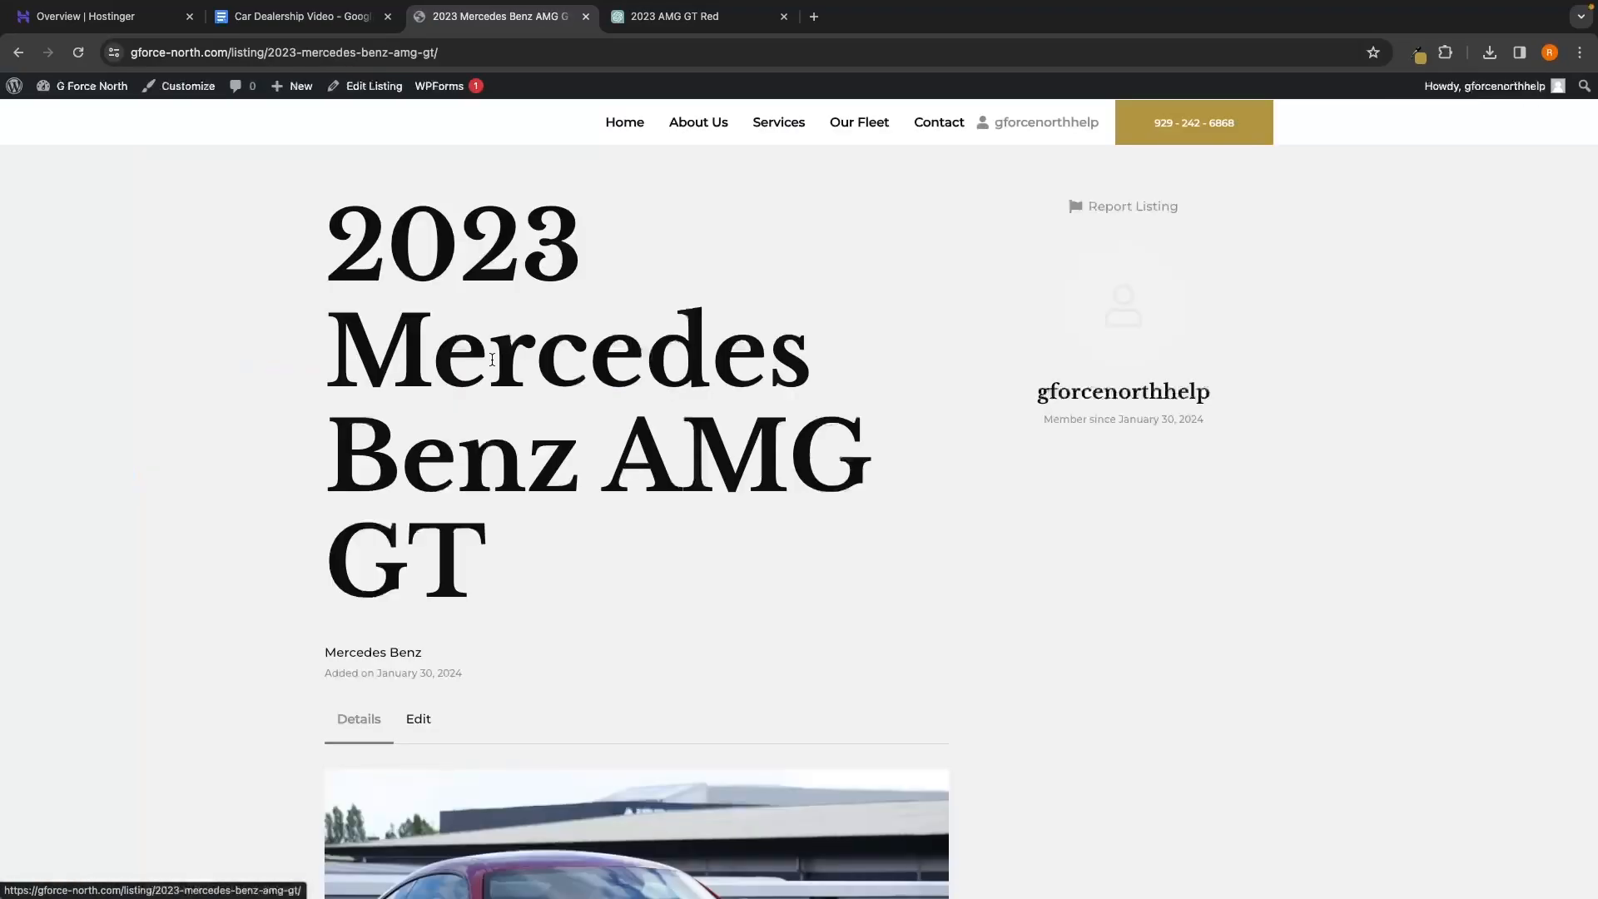
scroll(807, 420, down, 1)
scroll(877, 478, up, 1)
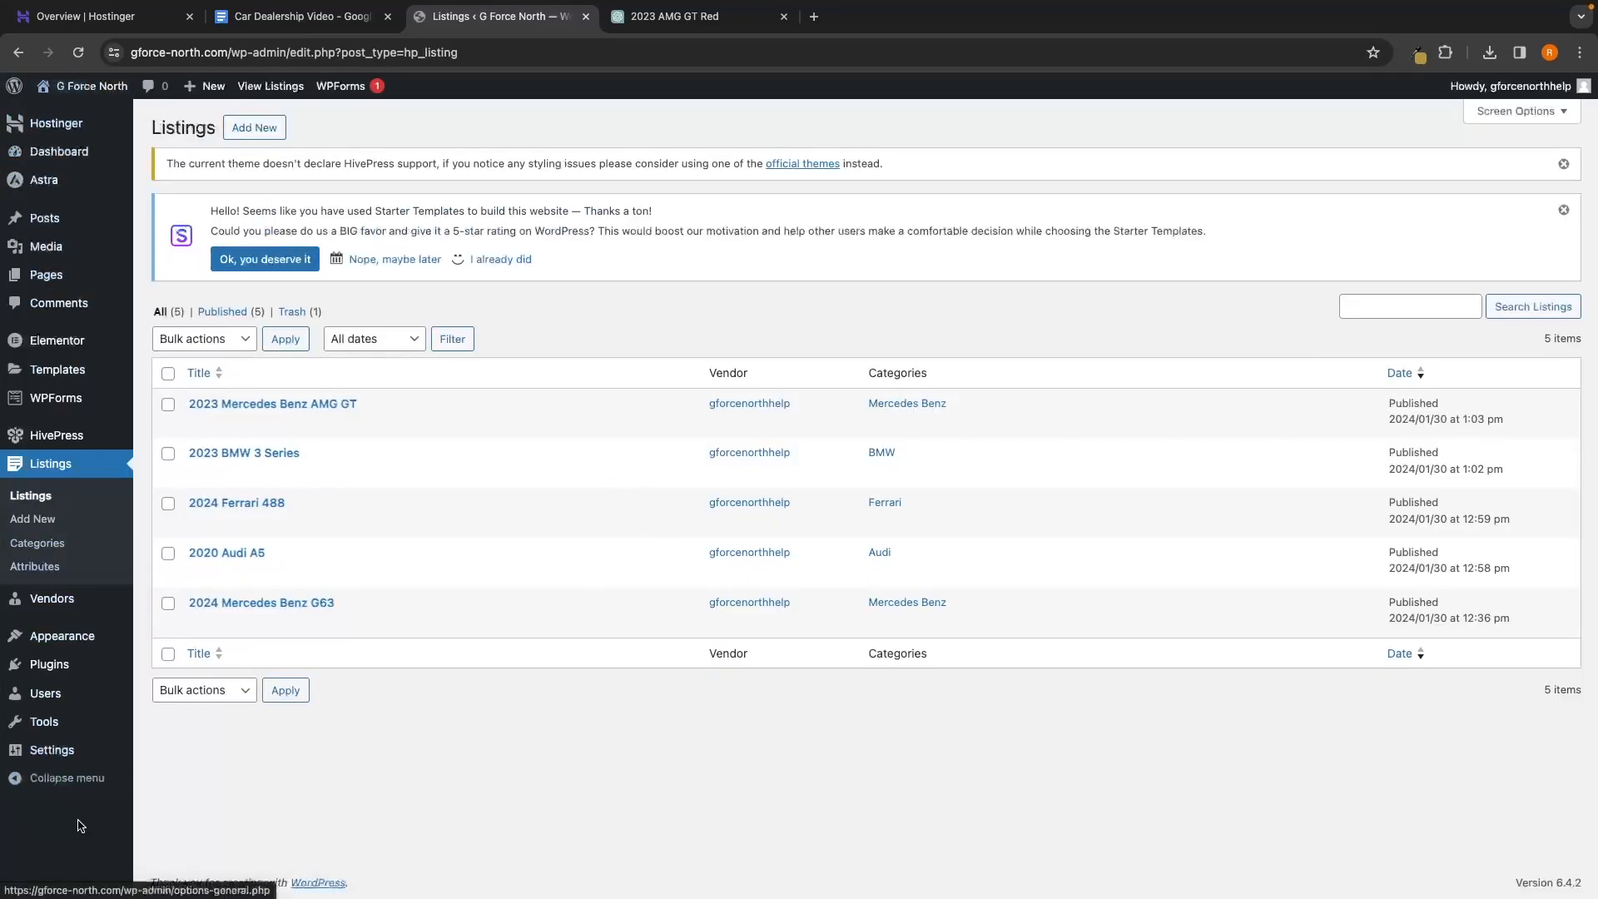
Open HivePress Settings and browse the Listings Page choices without picking one
mouse_move(44, 441)
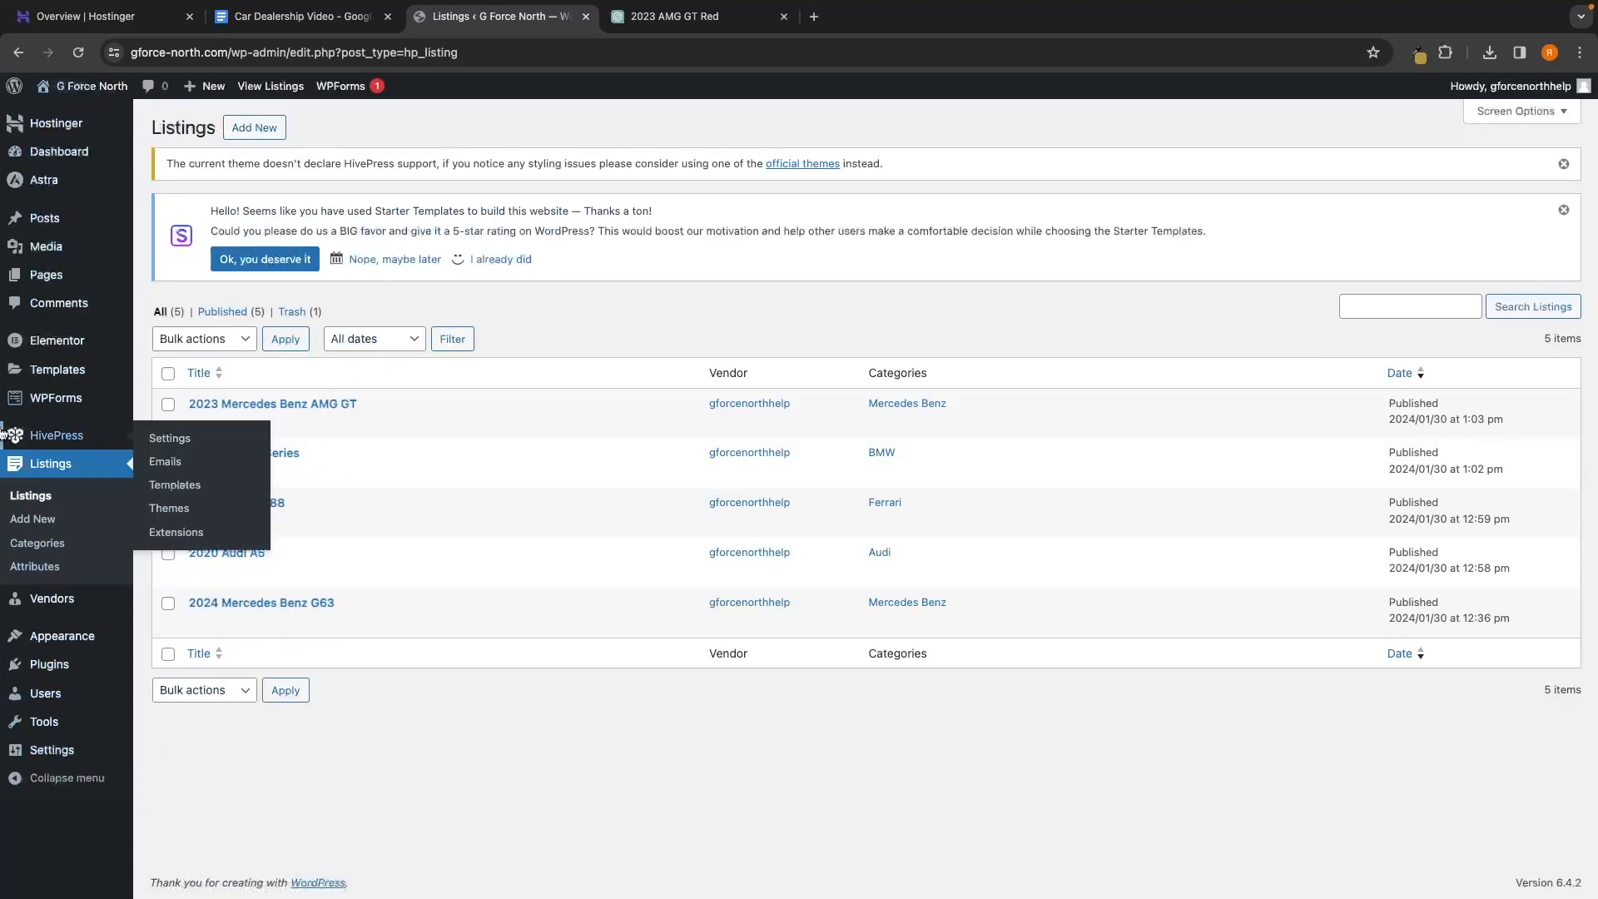
click(55, 440)
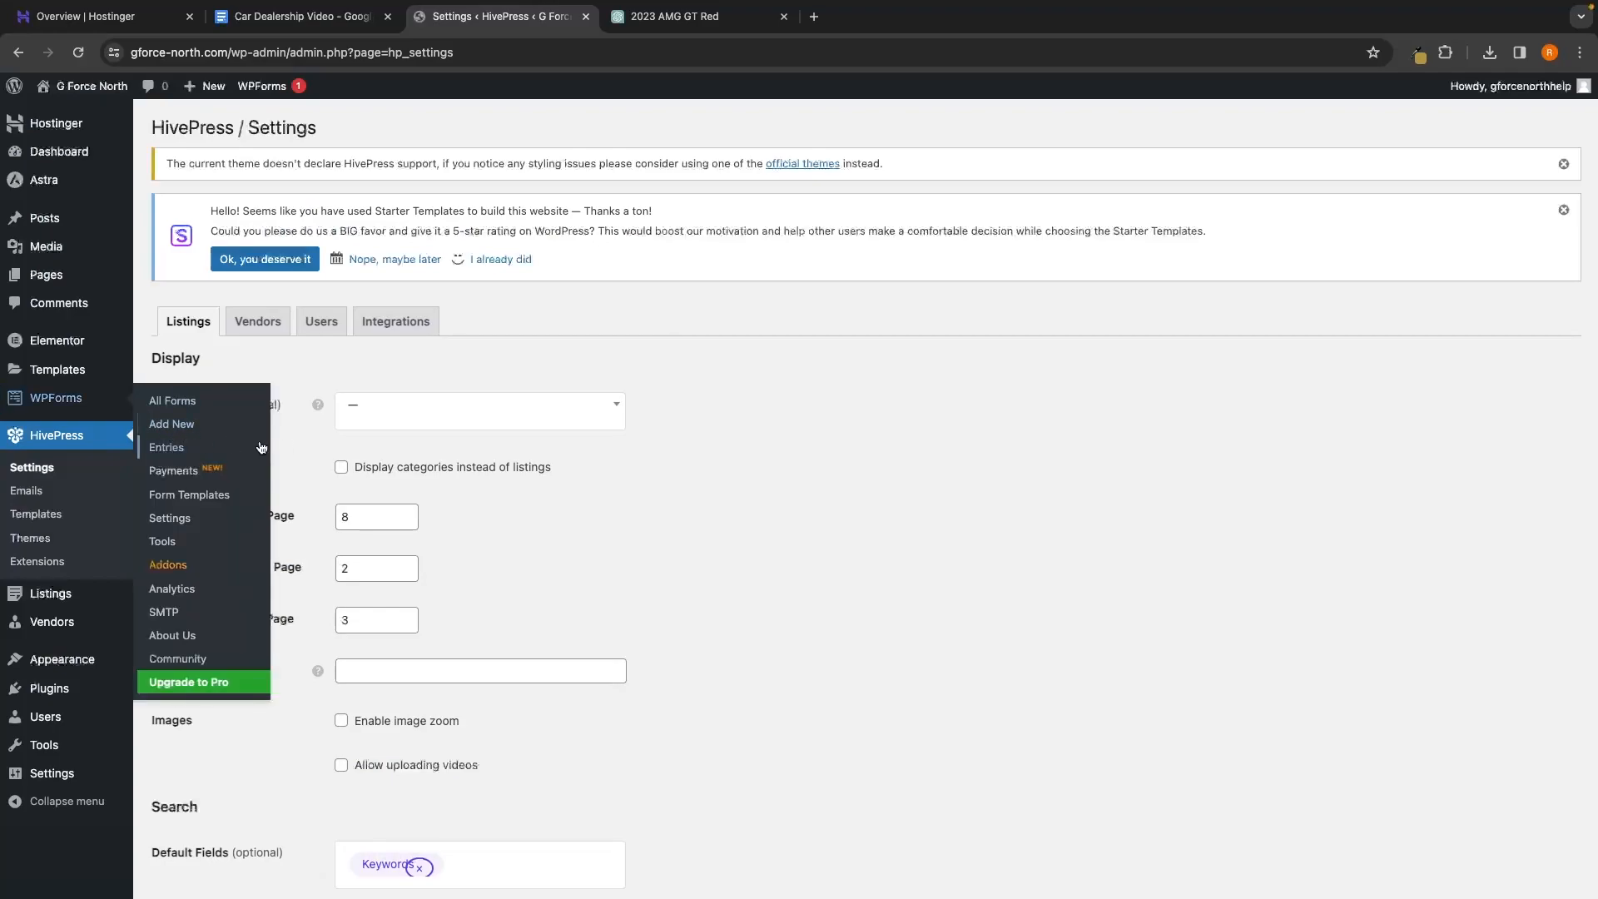
click(467, 411)
scroll(462, 471, down, 3)
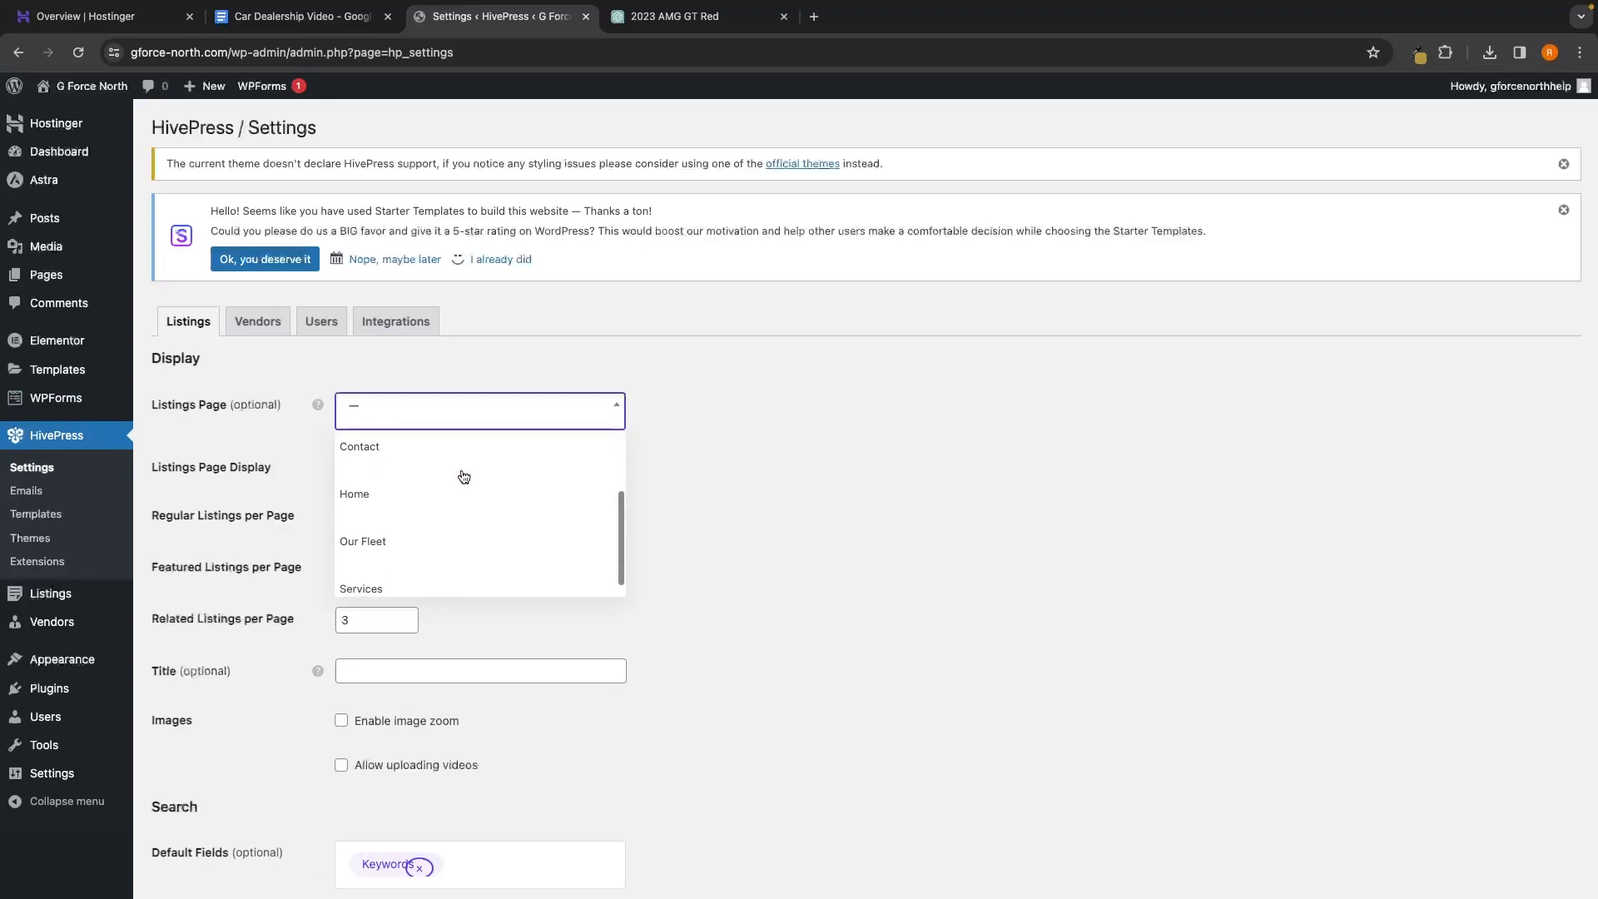
scroll(464, 476, up, 3)
scroll(464, 476, down, 3)
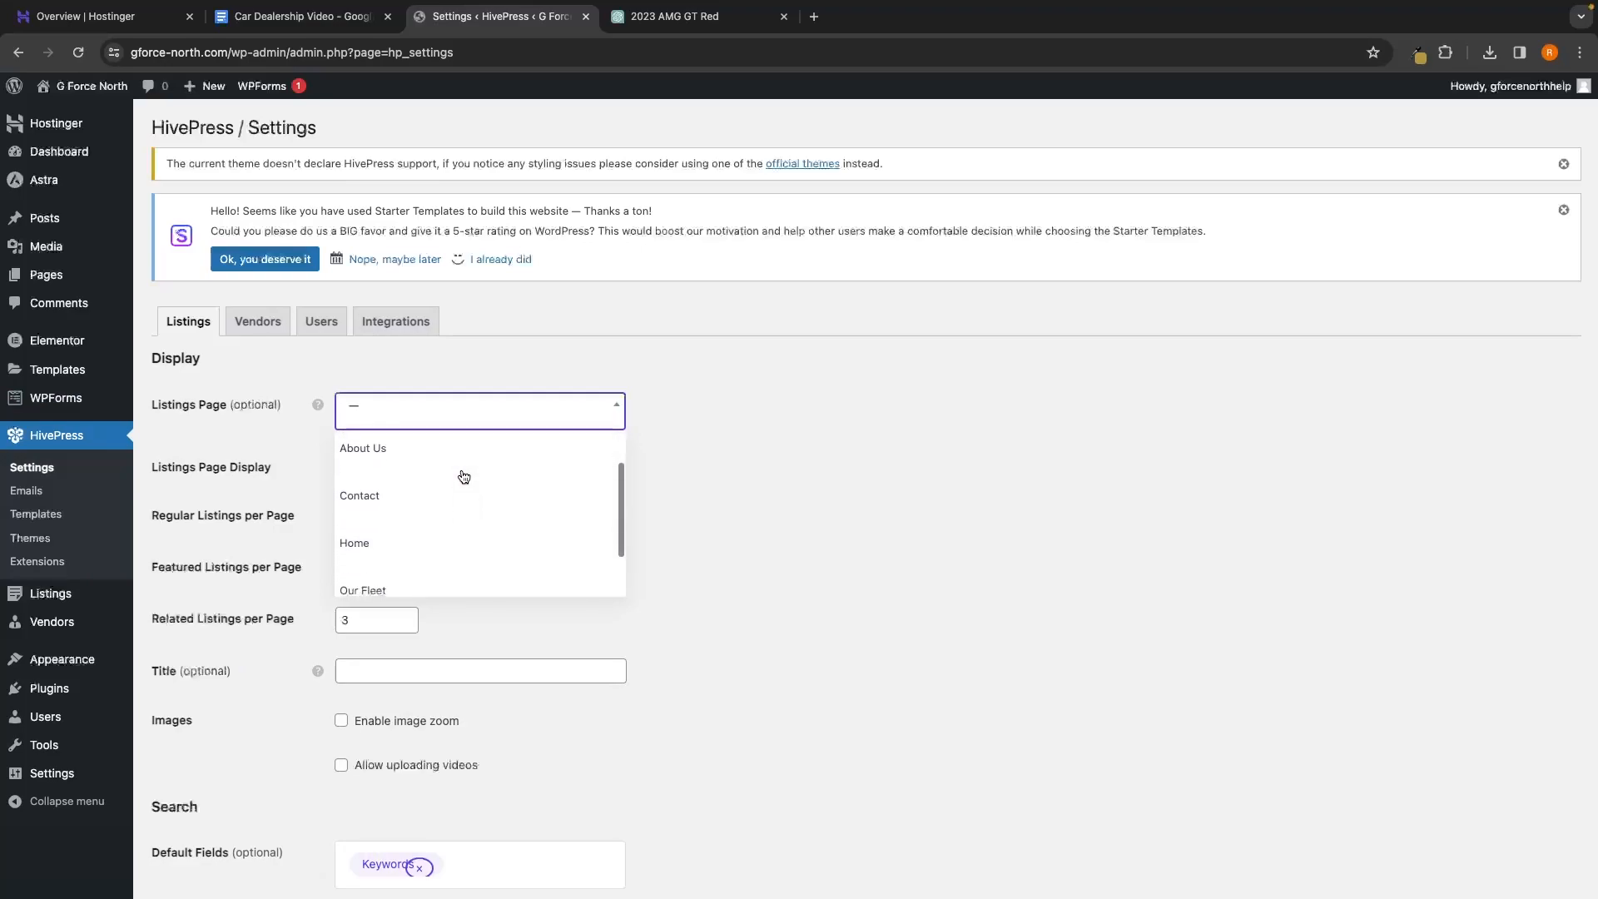
scroll(463, 476, up, 3)
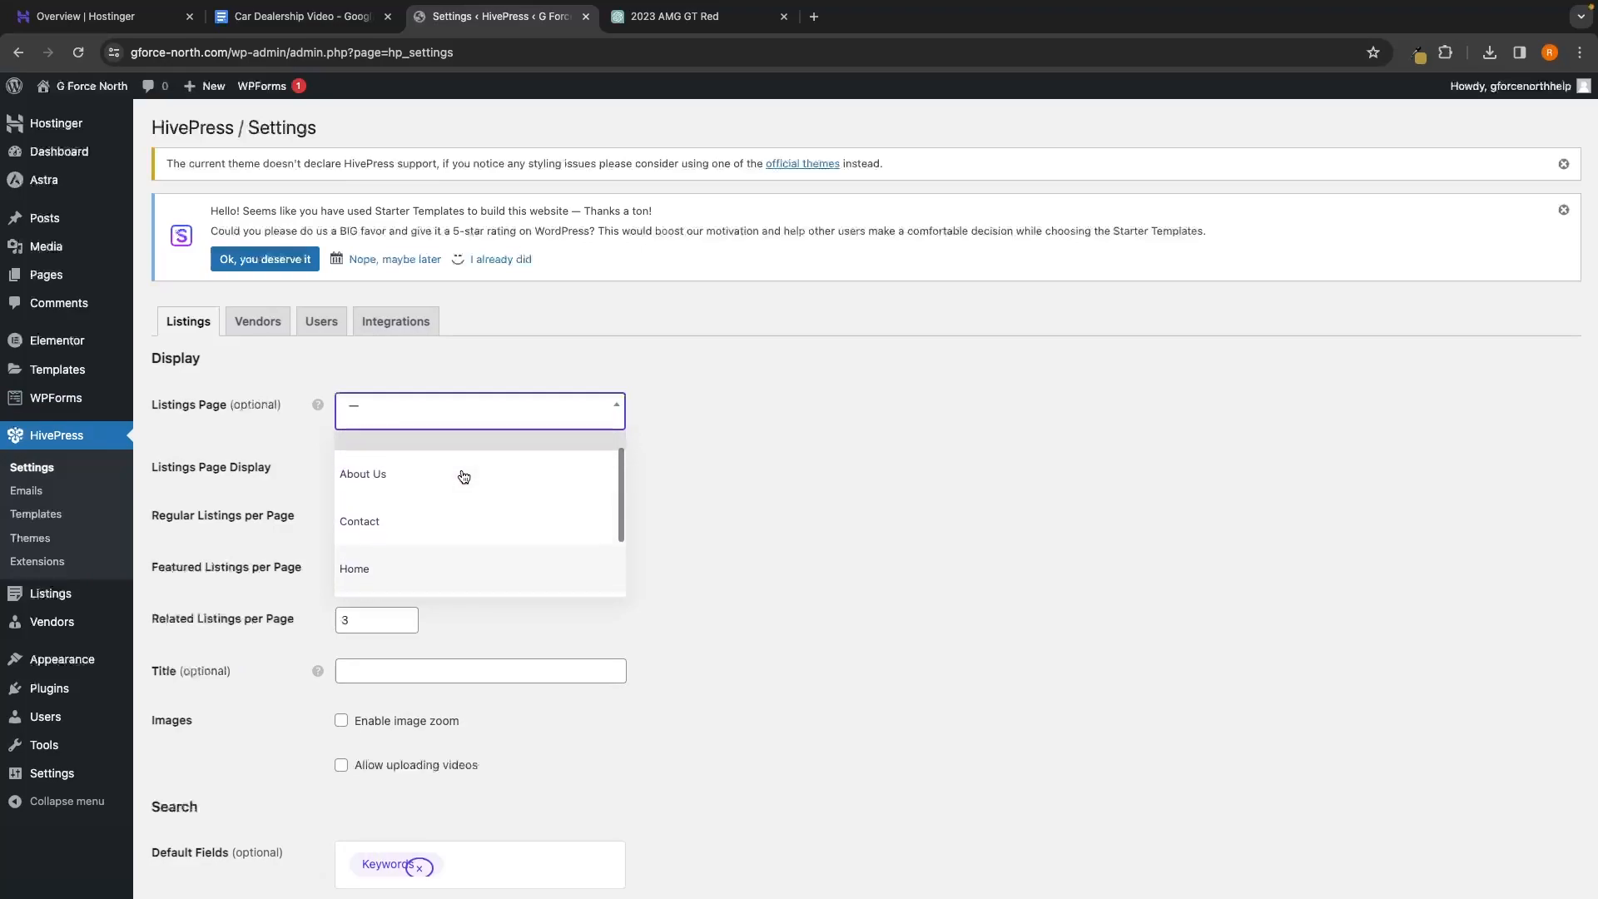
click(713, 481)
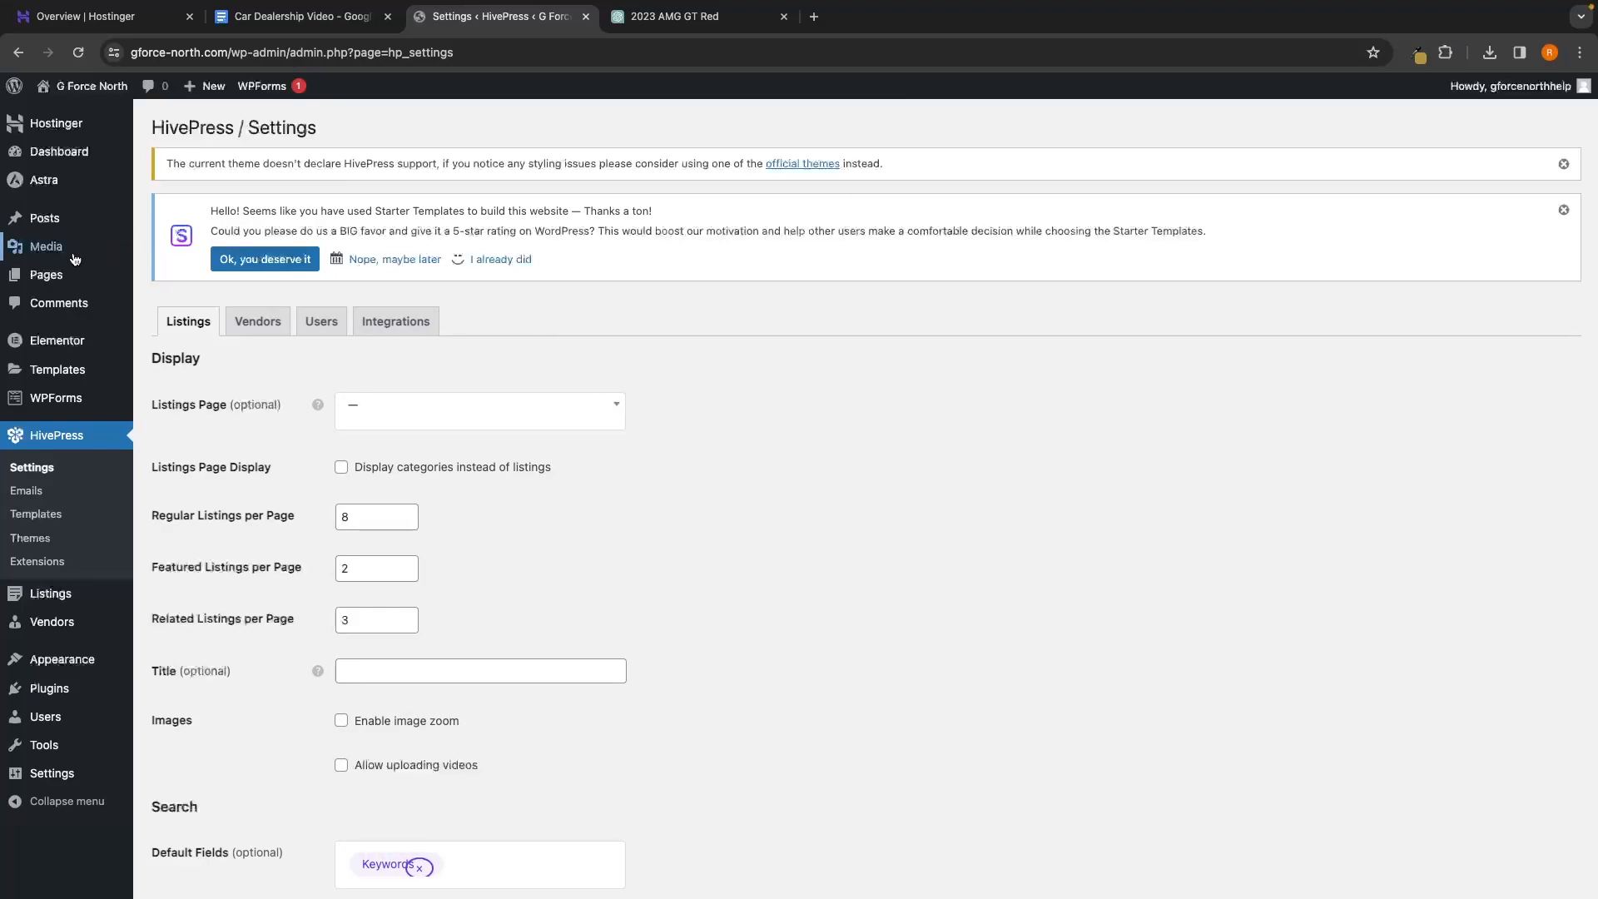
mouse_move(34, 287)
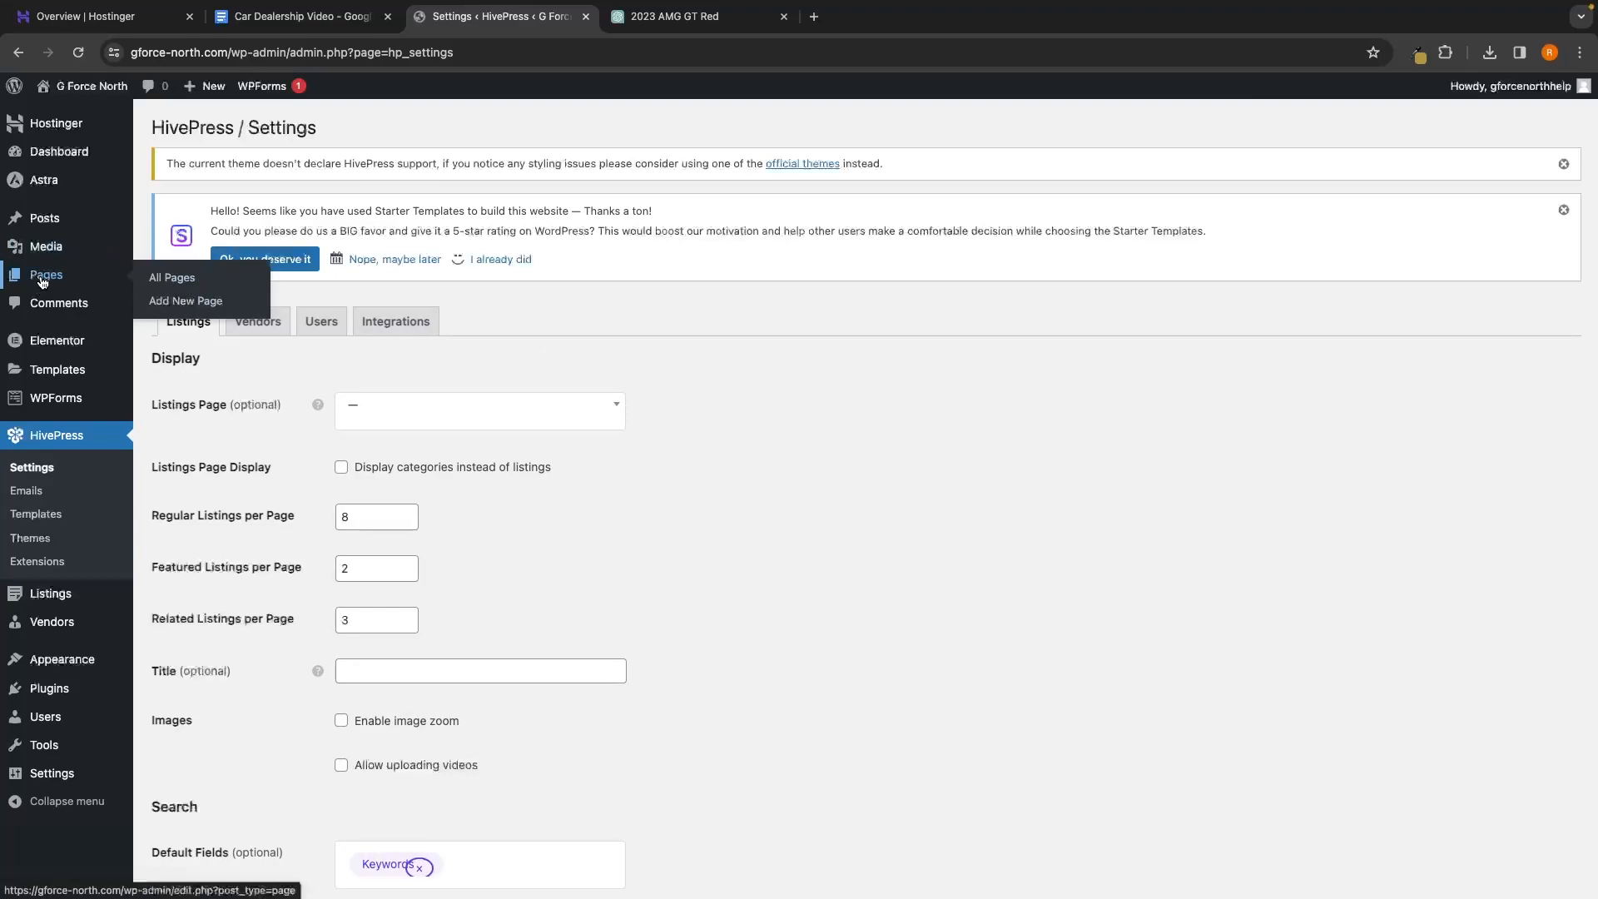
Create and publish an empty page titled 'Stock', then return to the Pages list
click(167, 310)
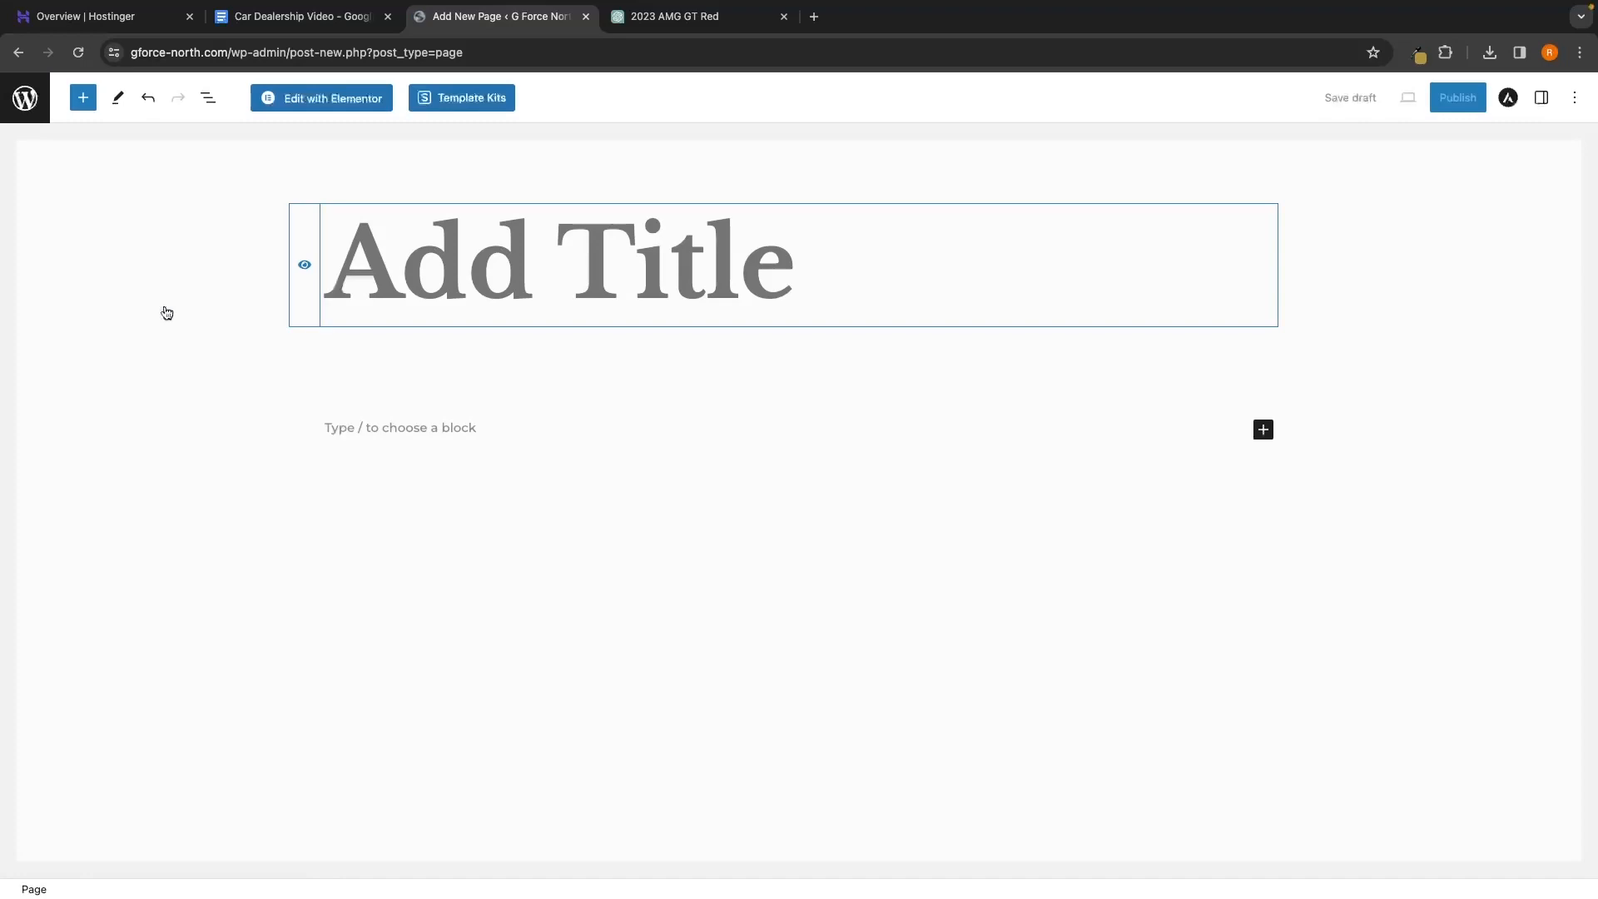
text(S)
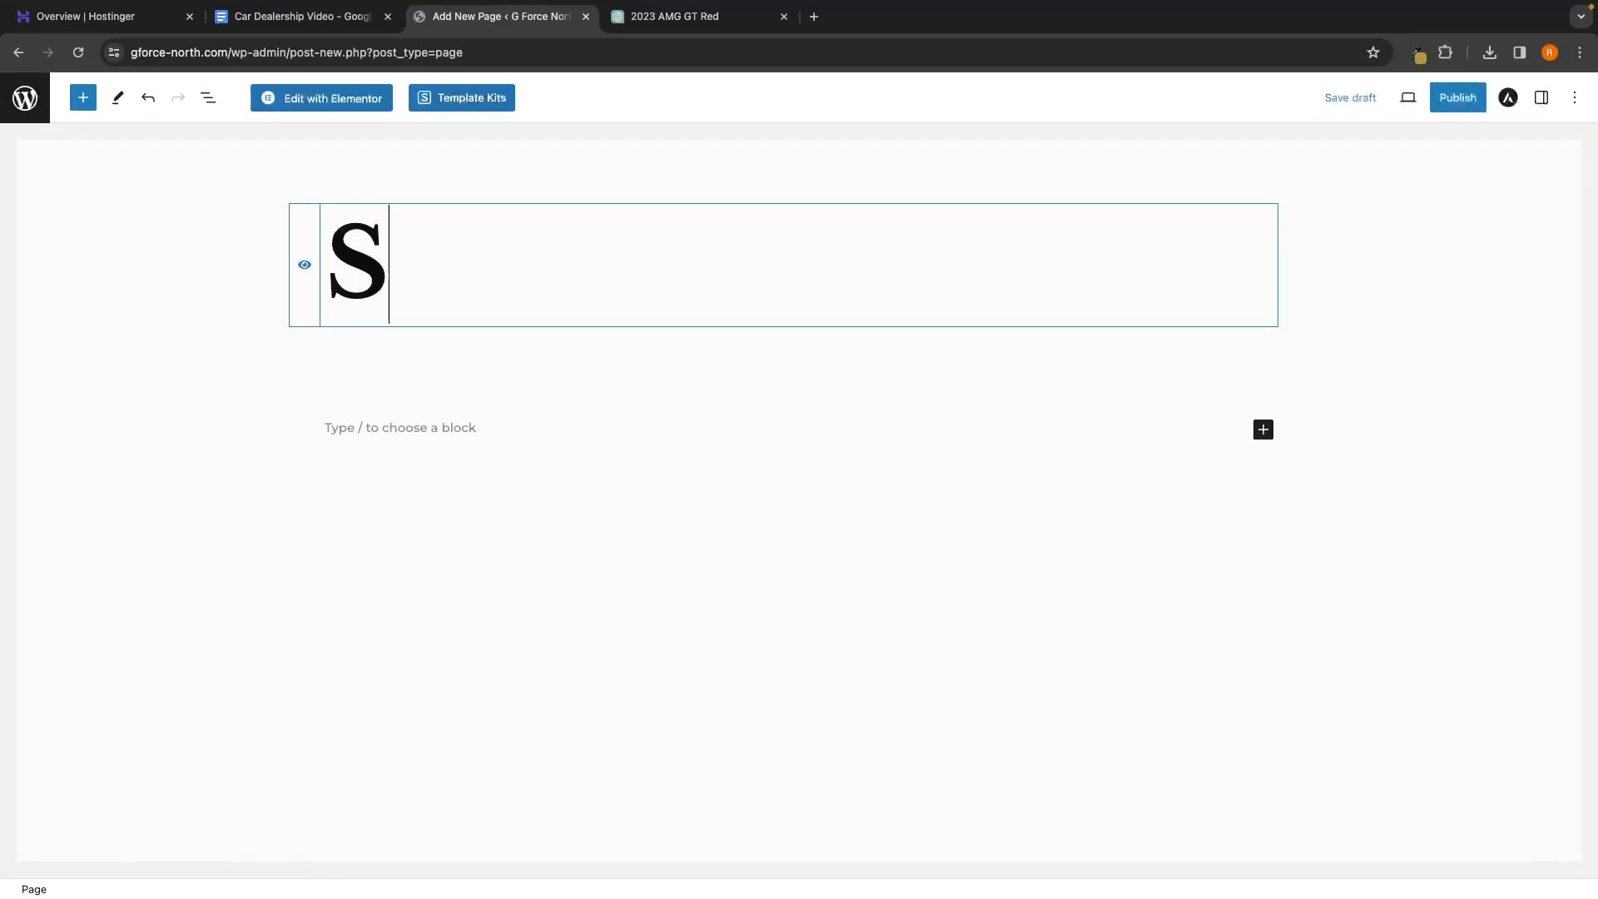
text(tock)
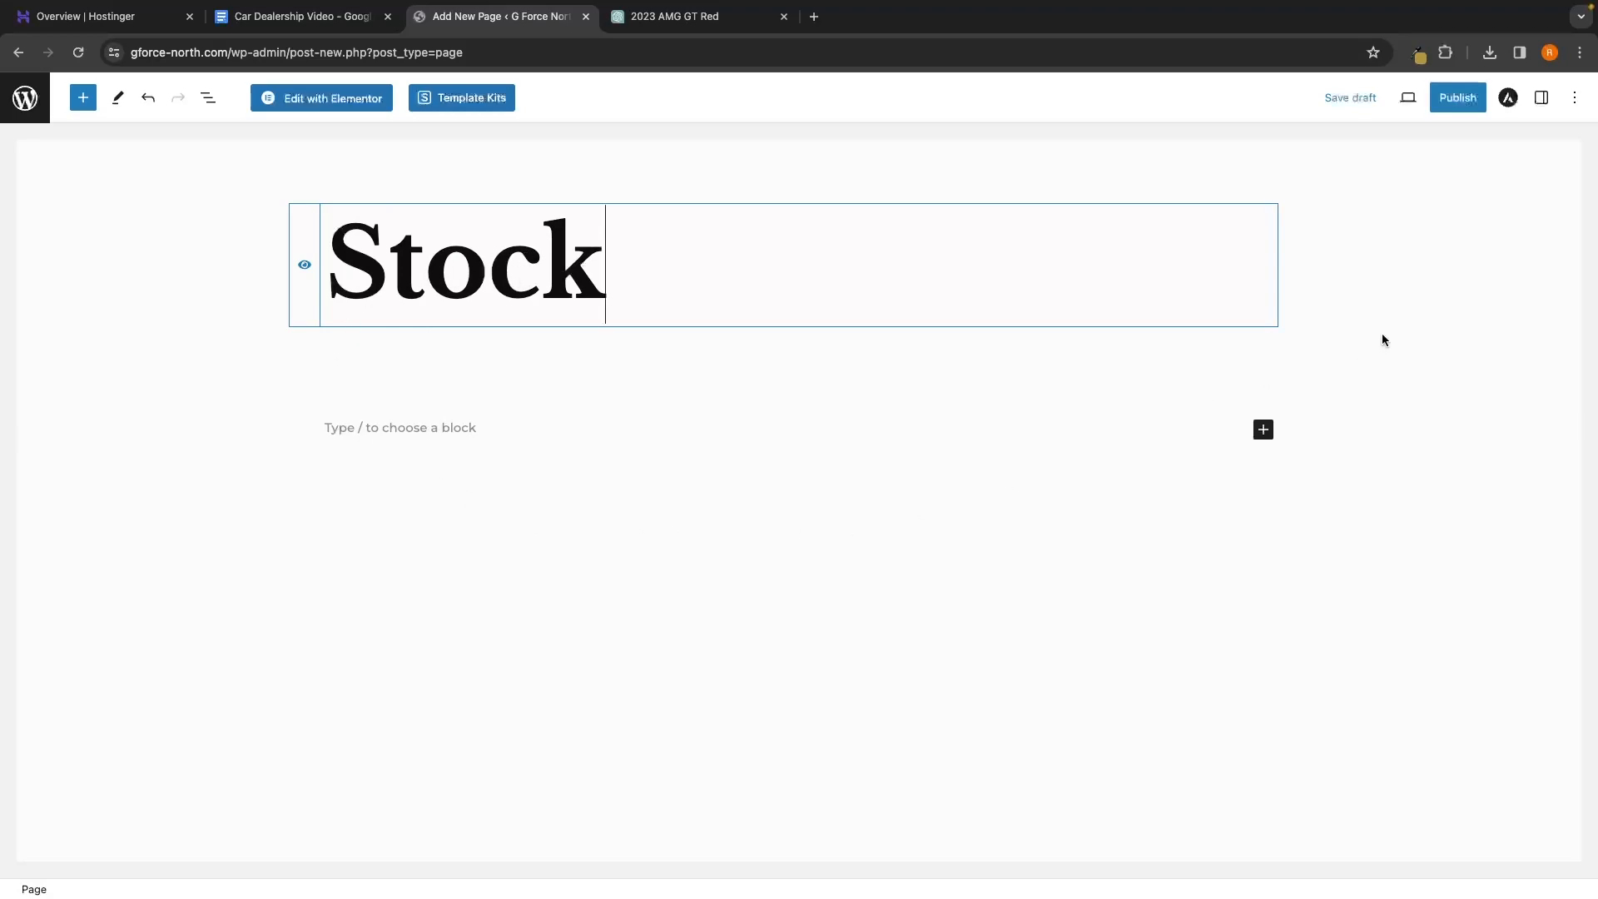
click(1460, 101)
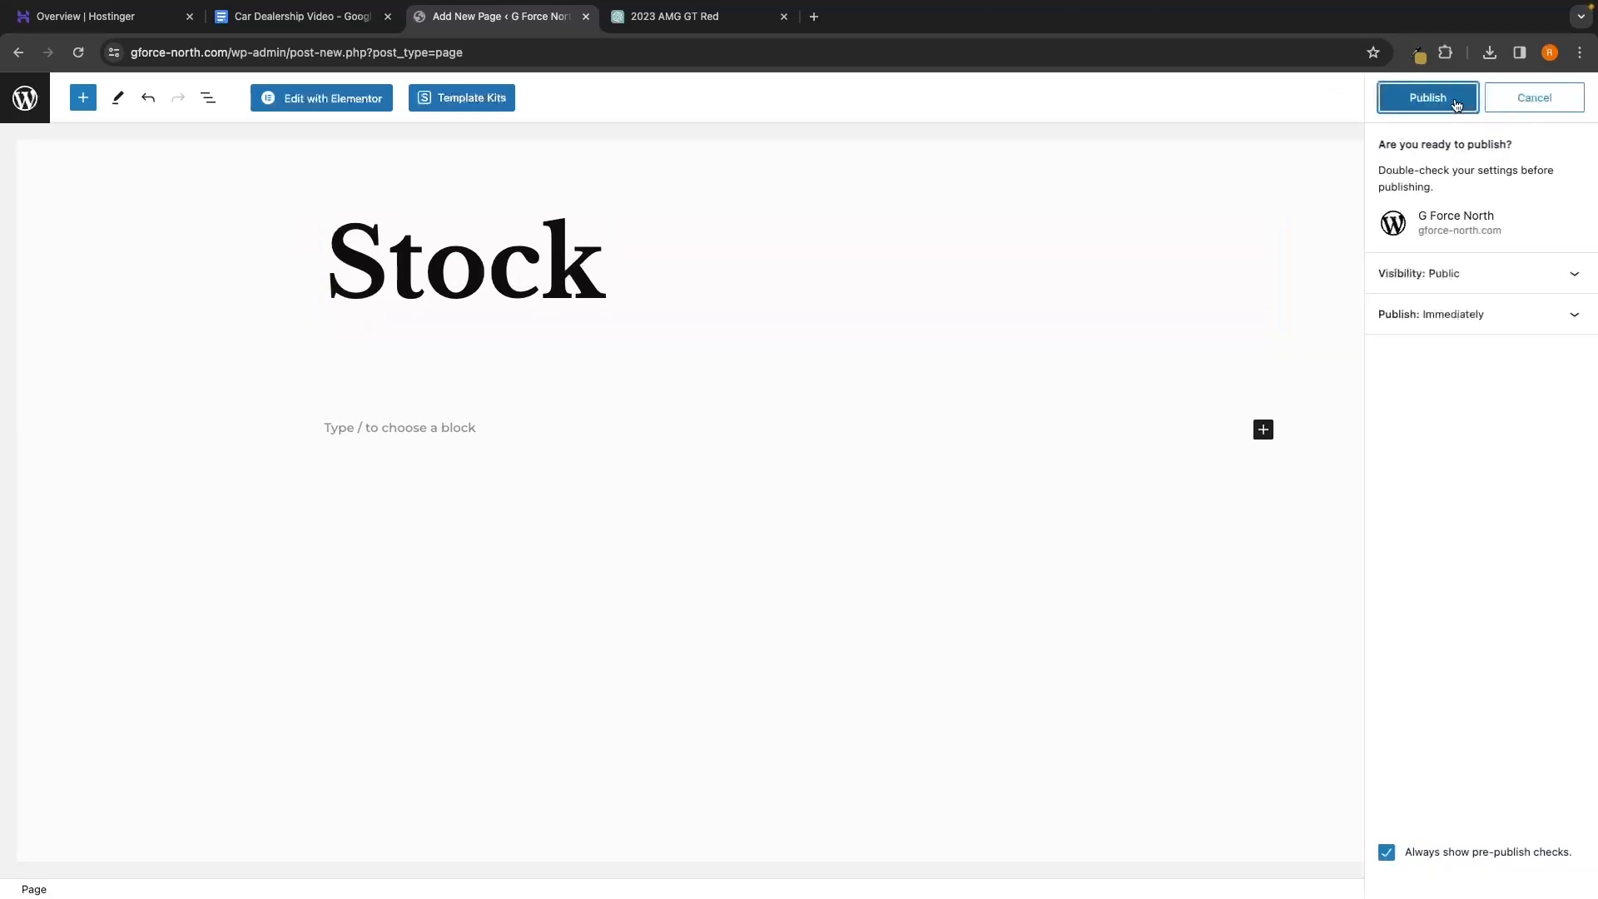
click(1460, 105)
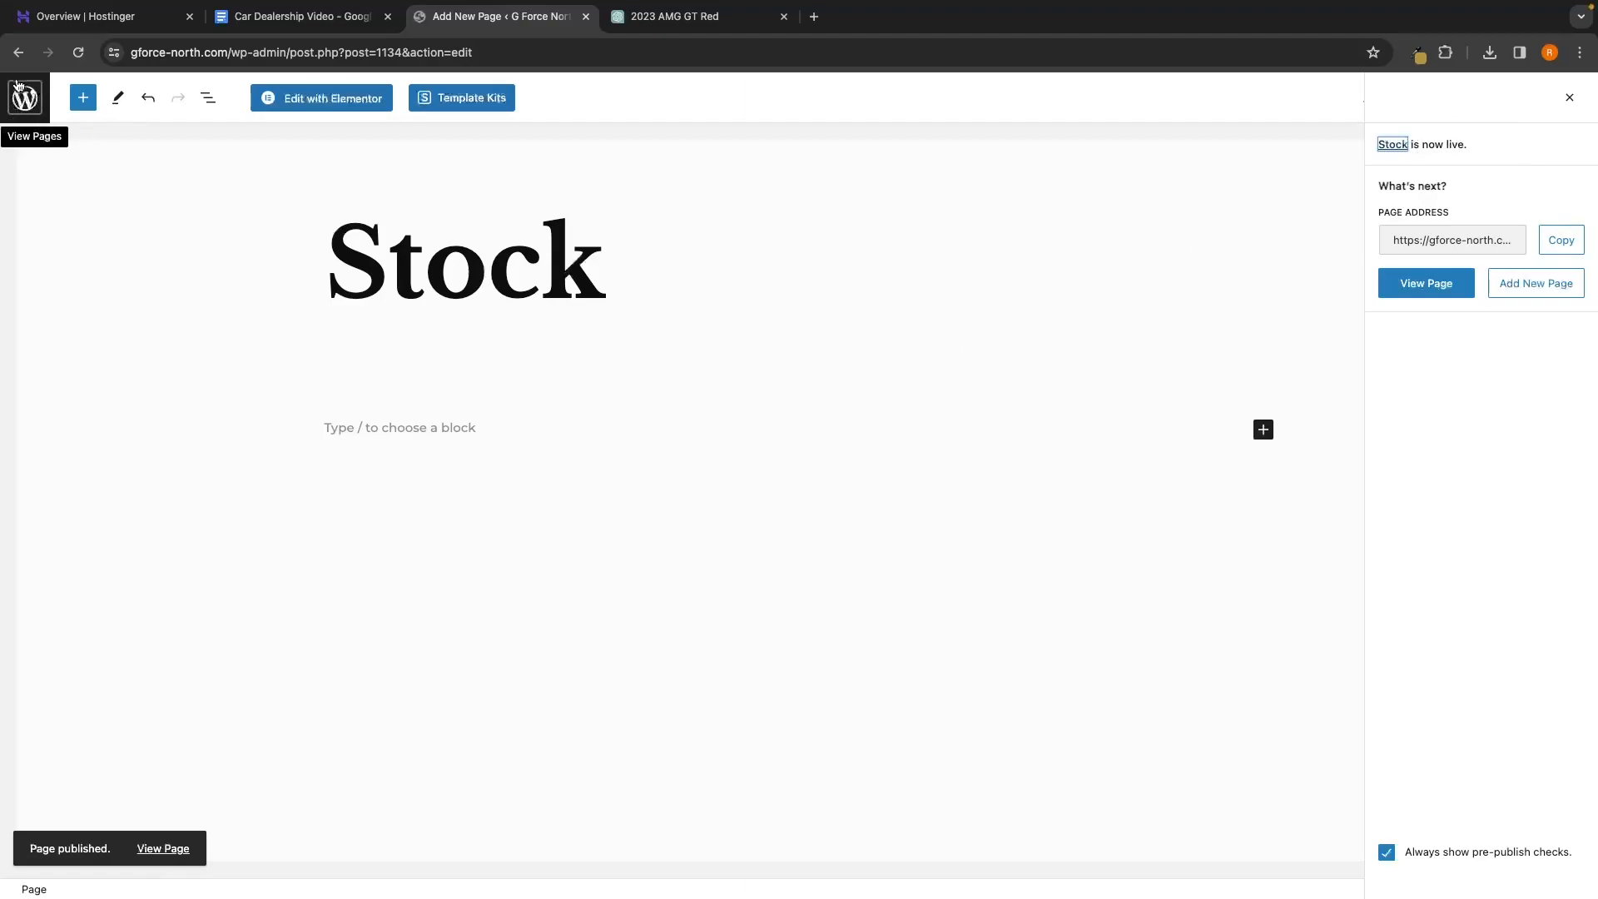
click(34, 99)
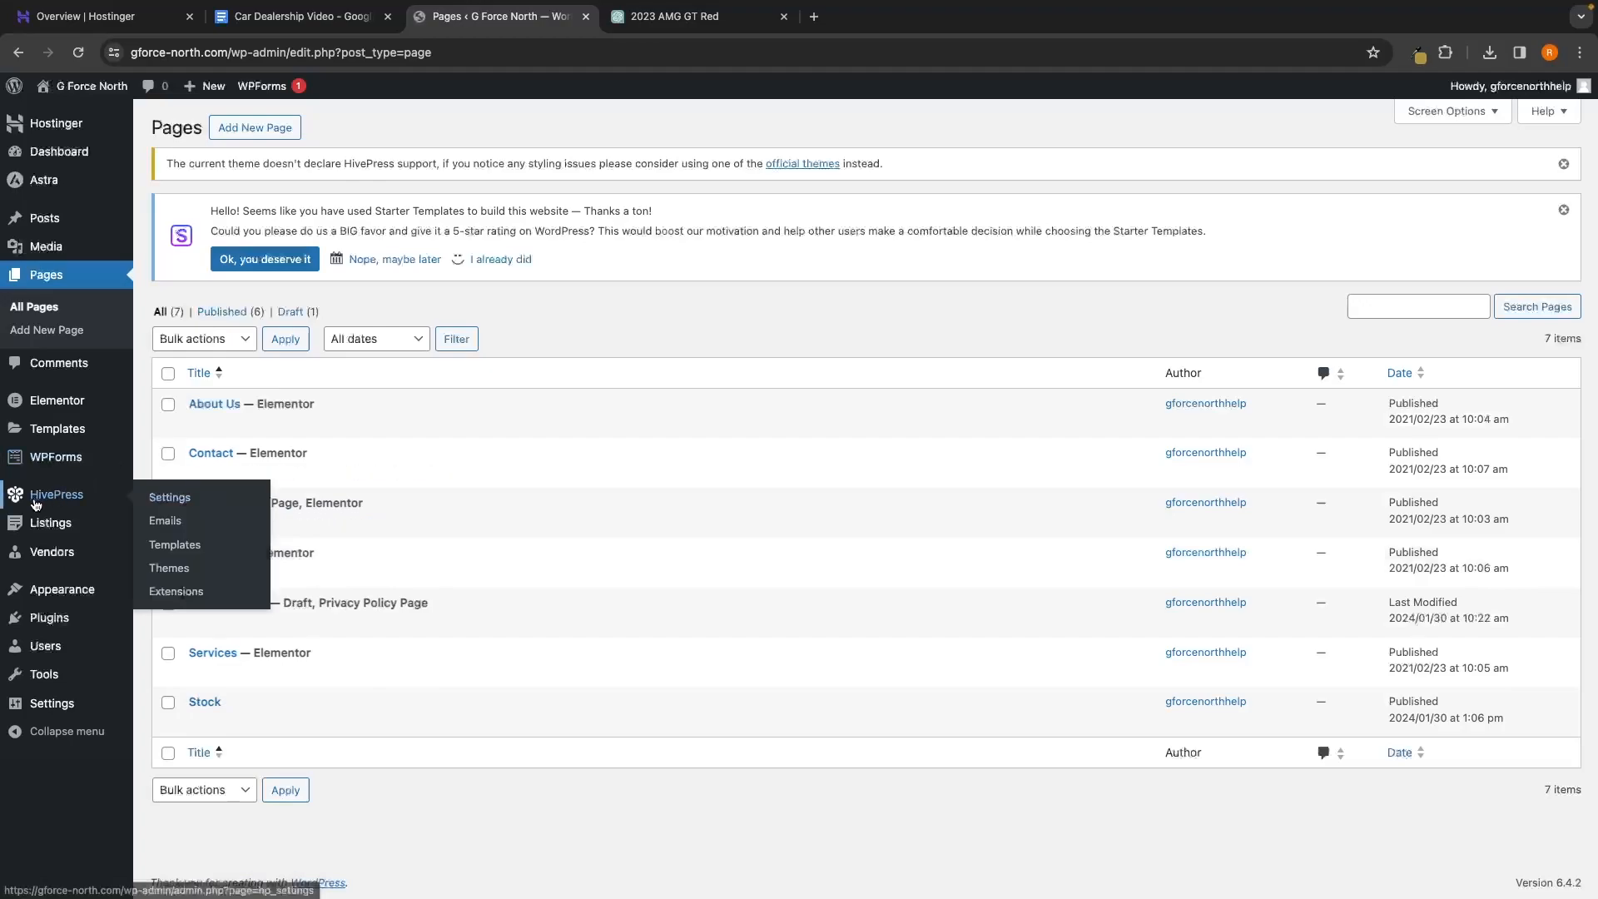
In HivePress Settings, set the Listings Page to Stock
click(70, 500)
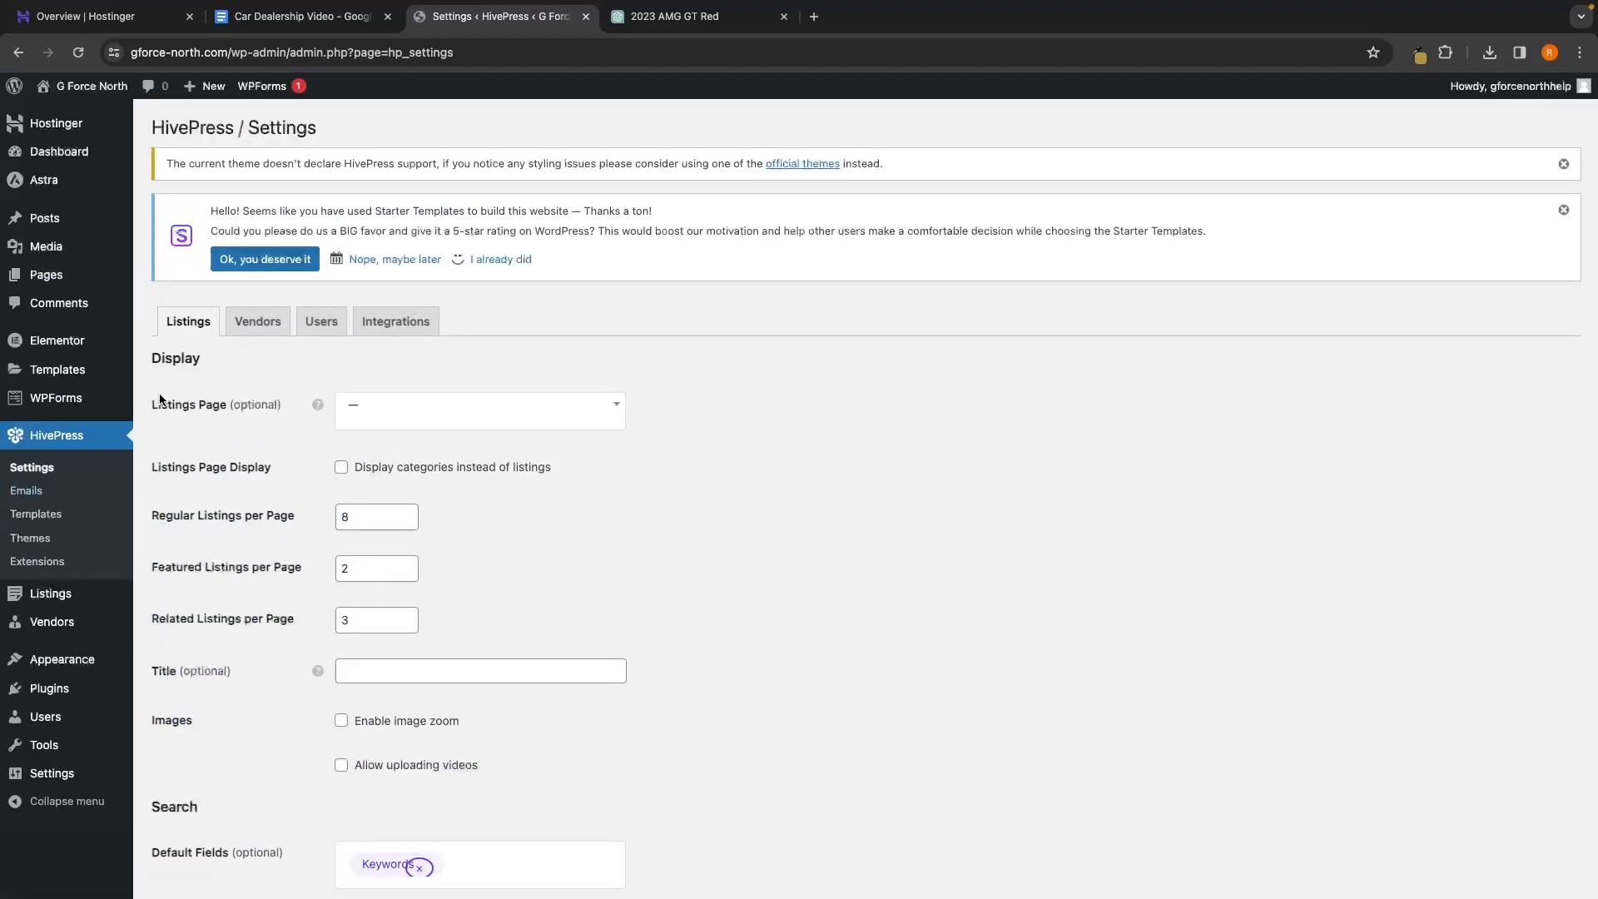
click(512, 410)
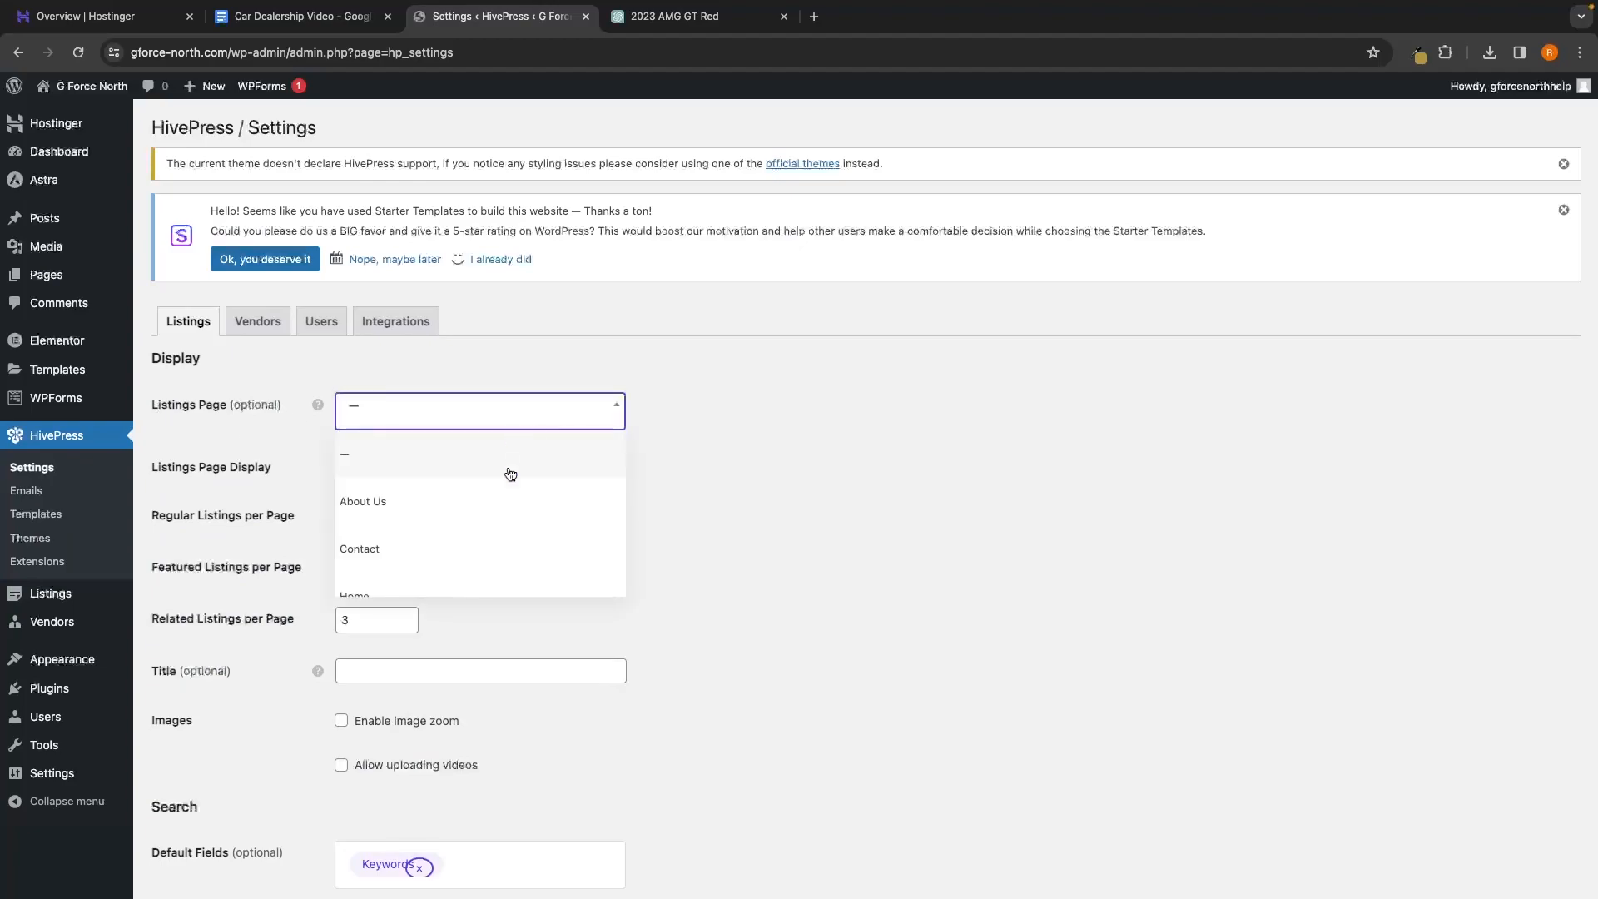
scroll(433, 541, down, 3)
click(369, 583)
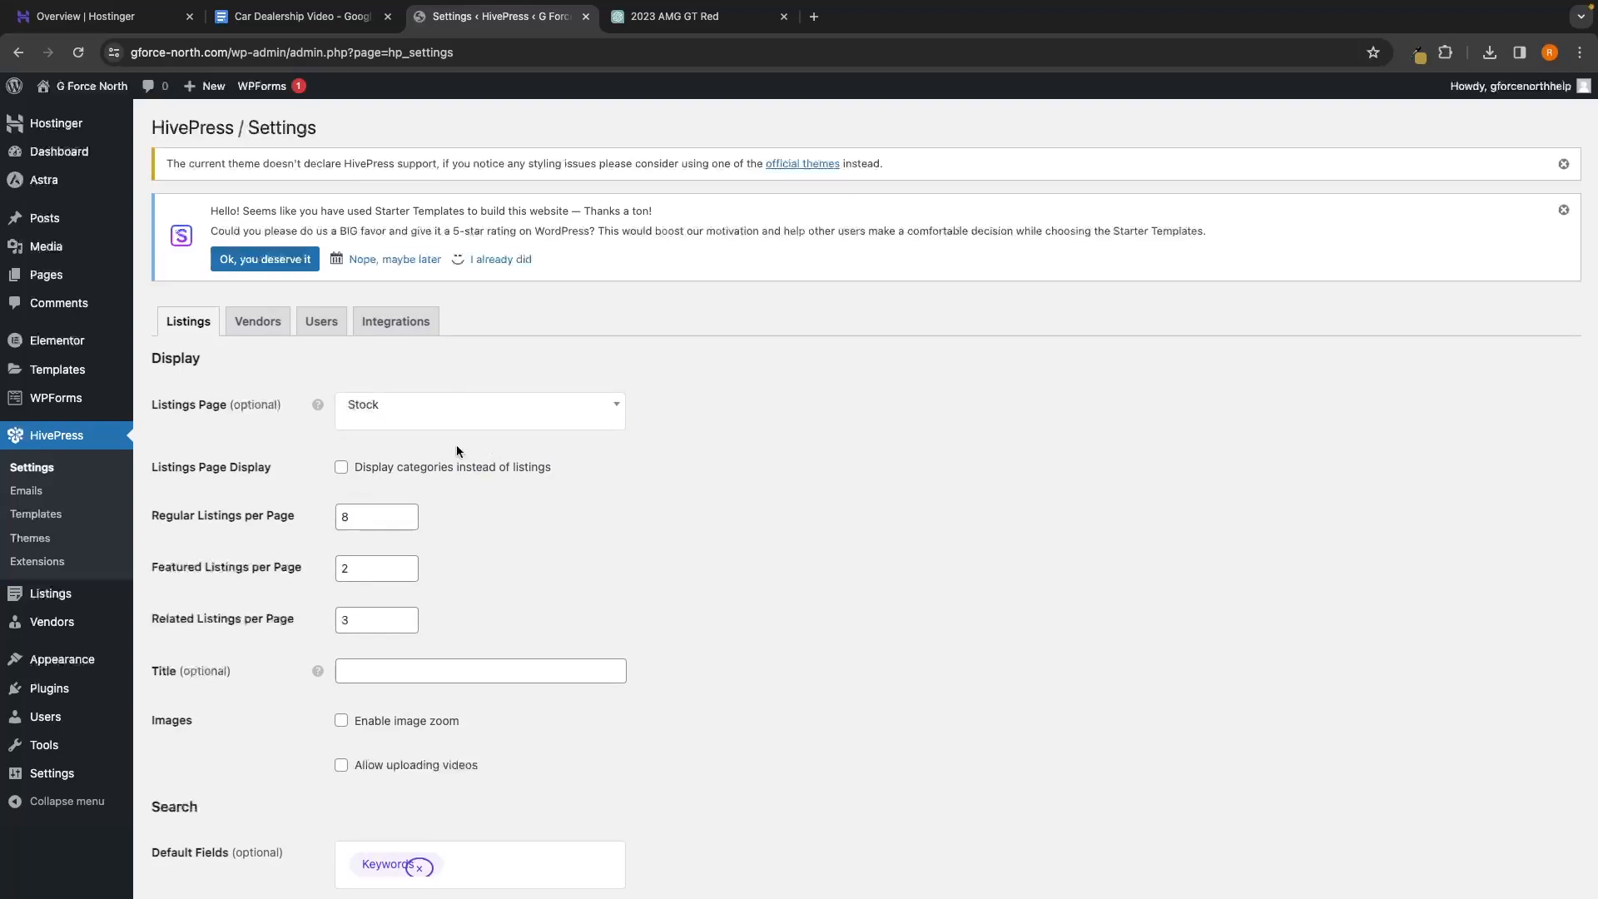
Set listings per page to 1000 regular, 0 featured and 0 related
scroll(433, 484, down, 1)
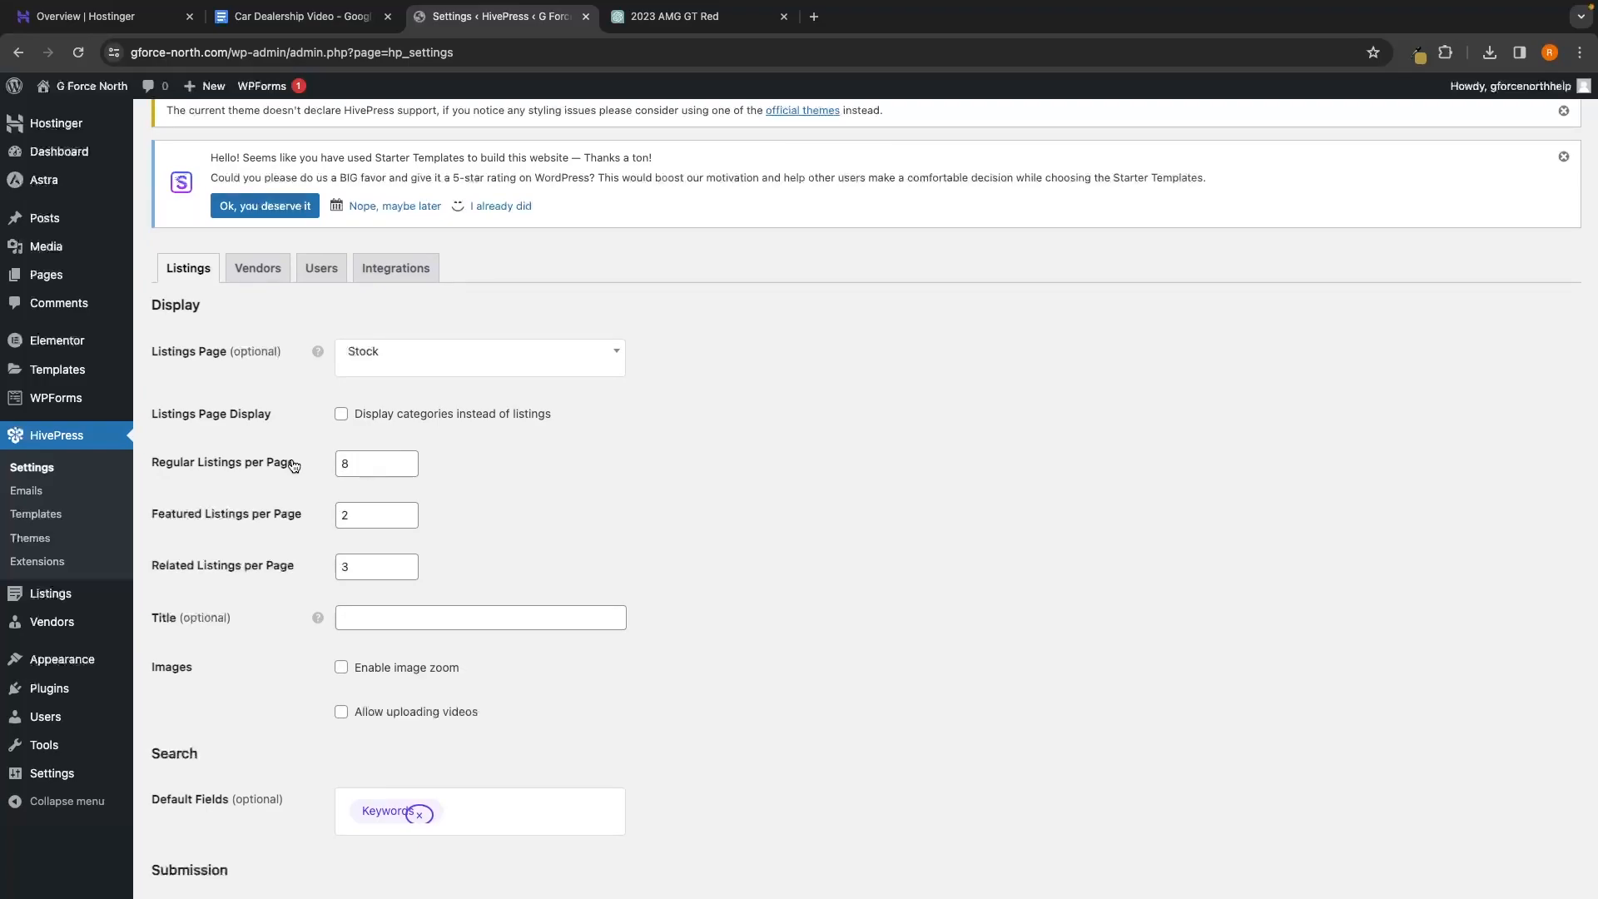
click(352, 468)
key(BackSpace)
text(1000)
click(553, 513)
click(374, 518)
key(BackSpace)
text(0)
click(427, 521)
click(500, 562)
Turn on image zoom and add Categories as a default search field
scroll(500, 563, down, 3)
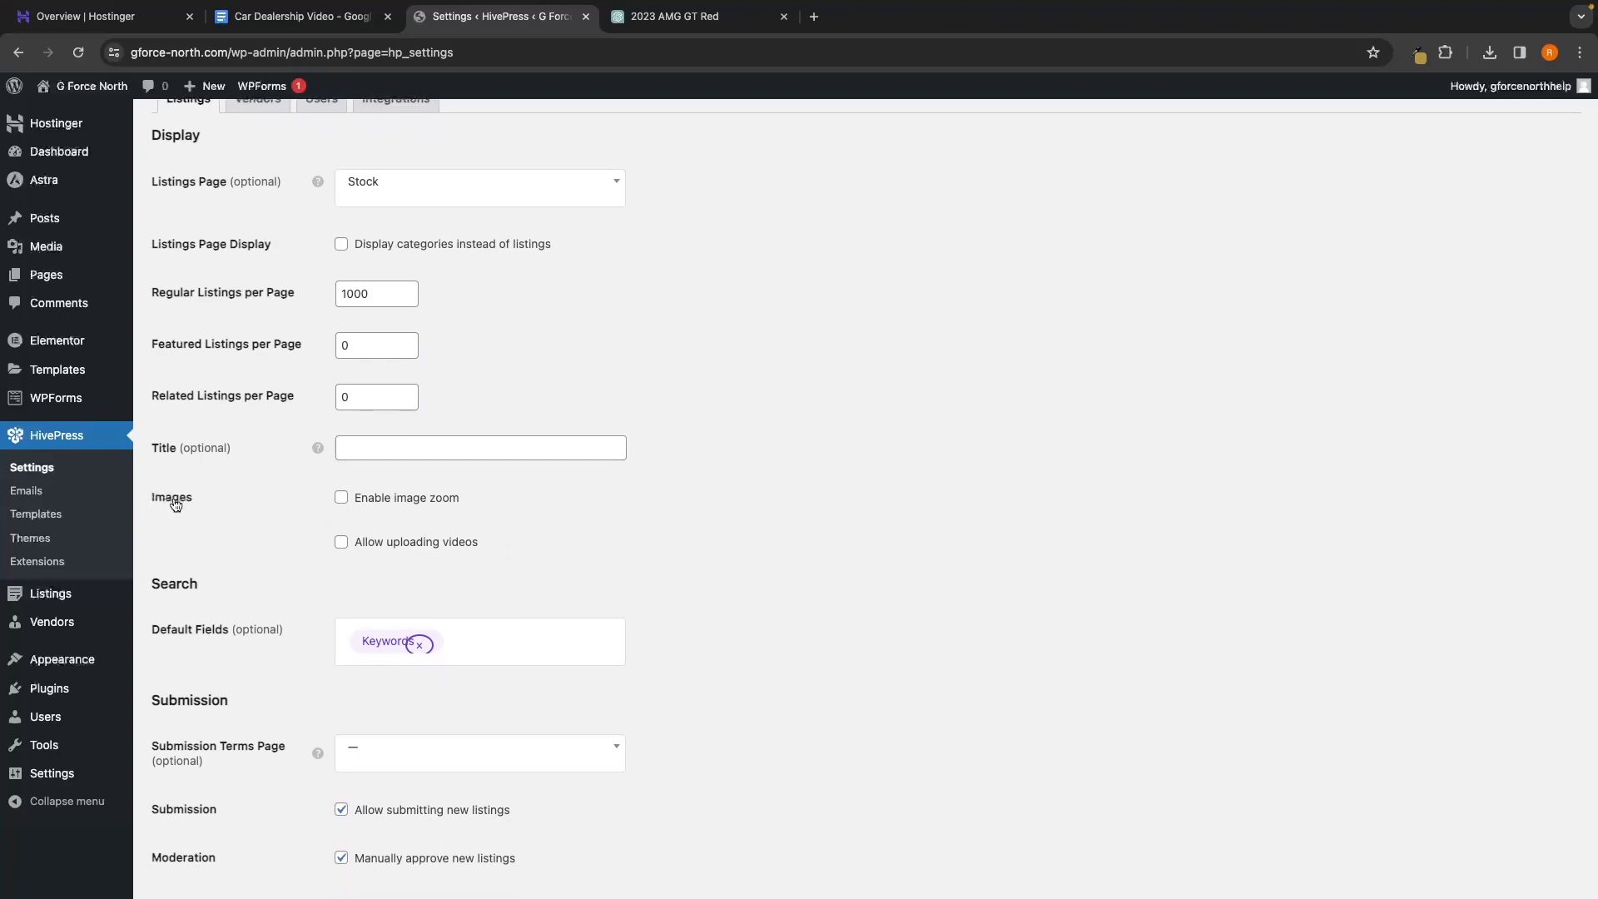
click(380, 499)
scroll(497, 530, down, 2)
scroll(497, 530, down, 1)
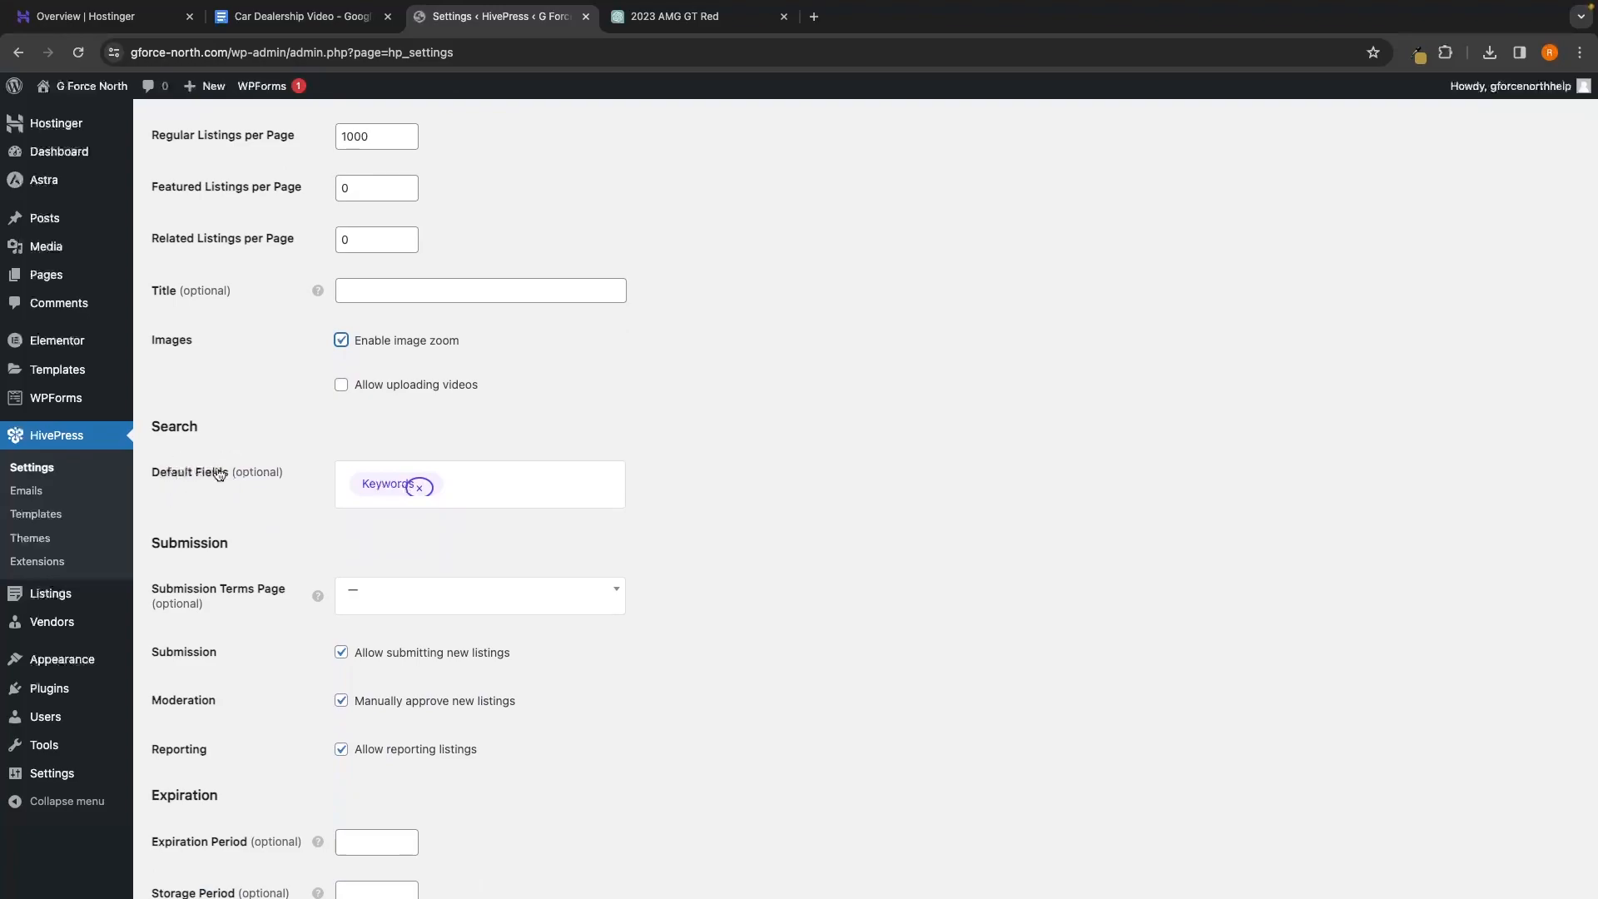
click(423, 488)
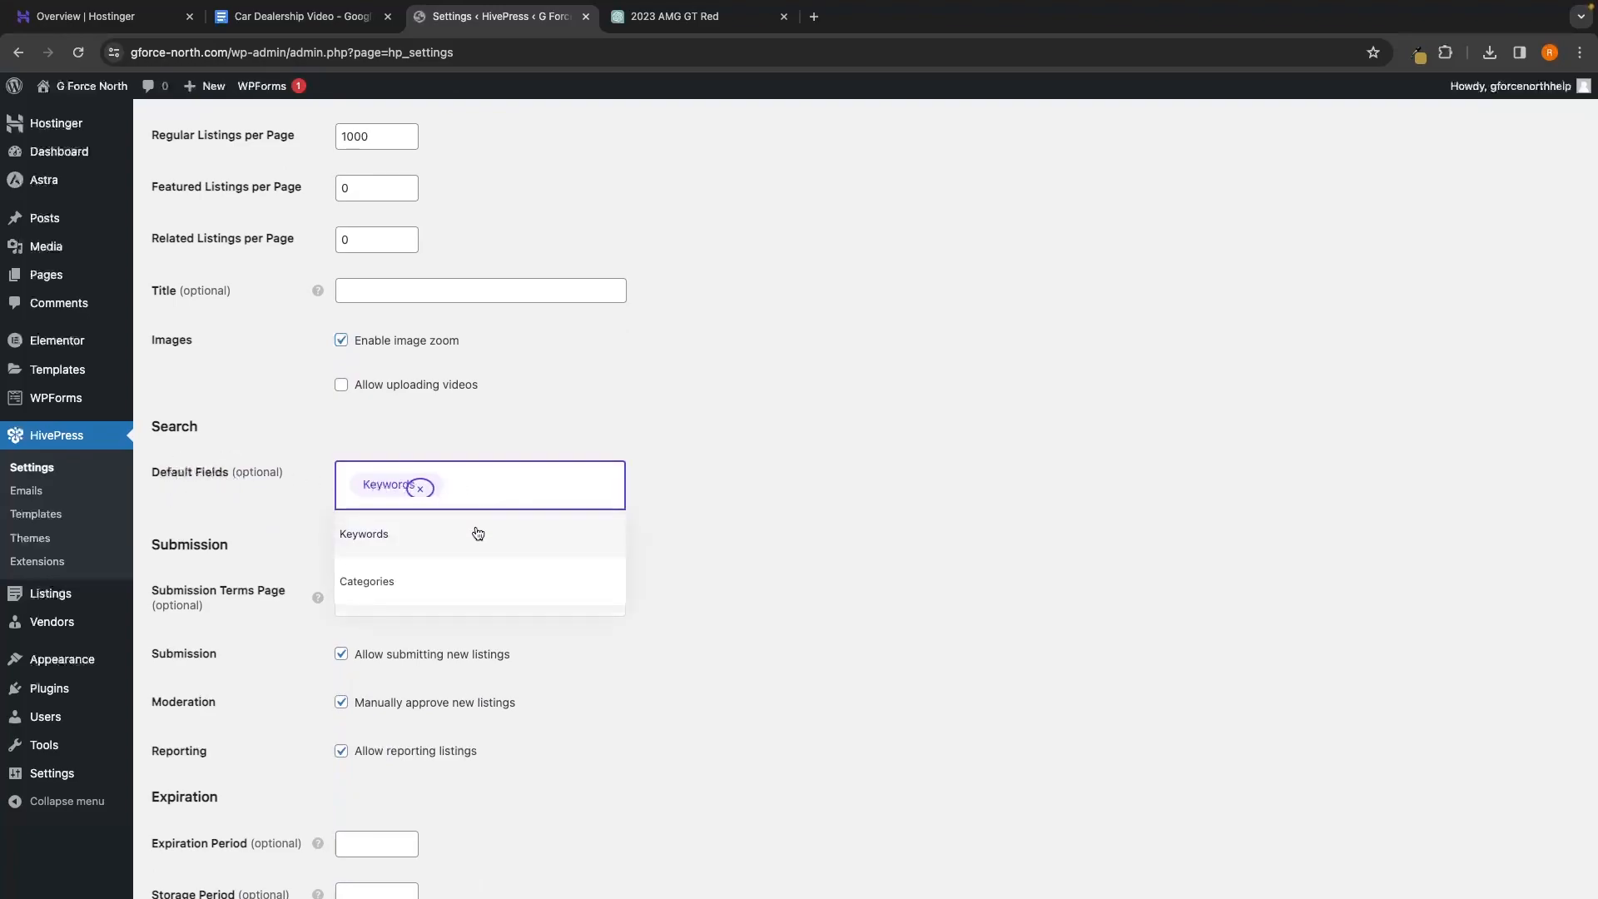
click(432, 576)
click(535, 504)
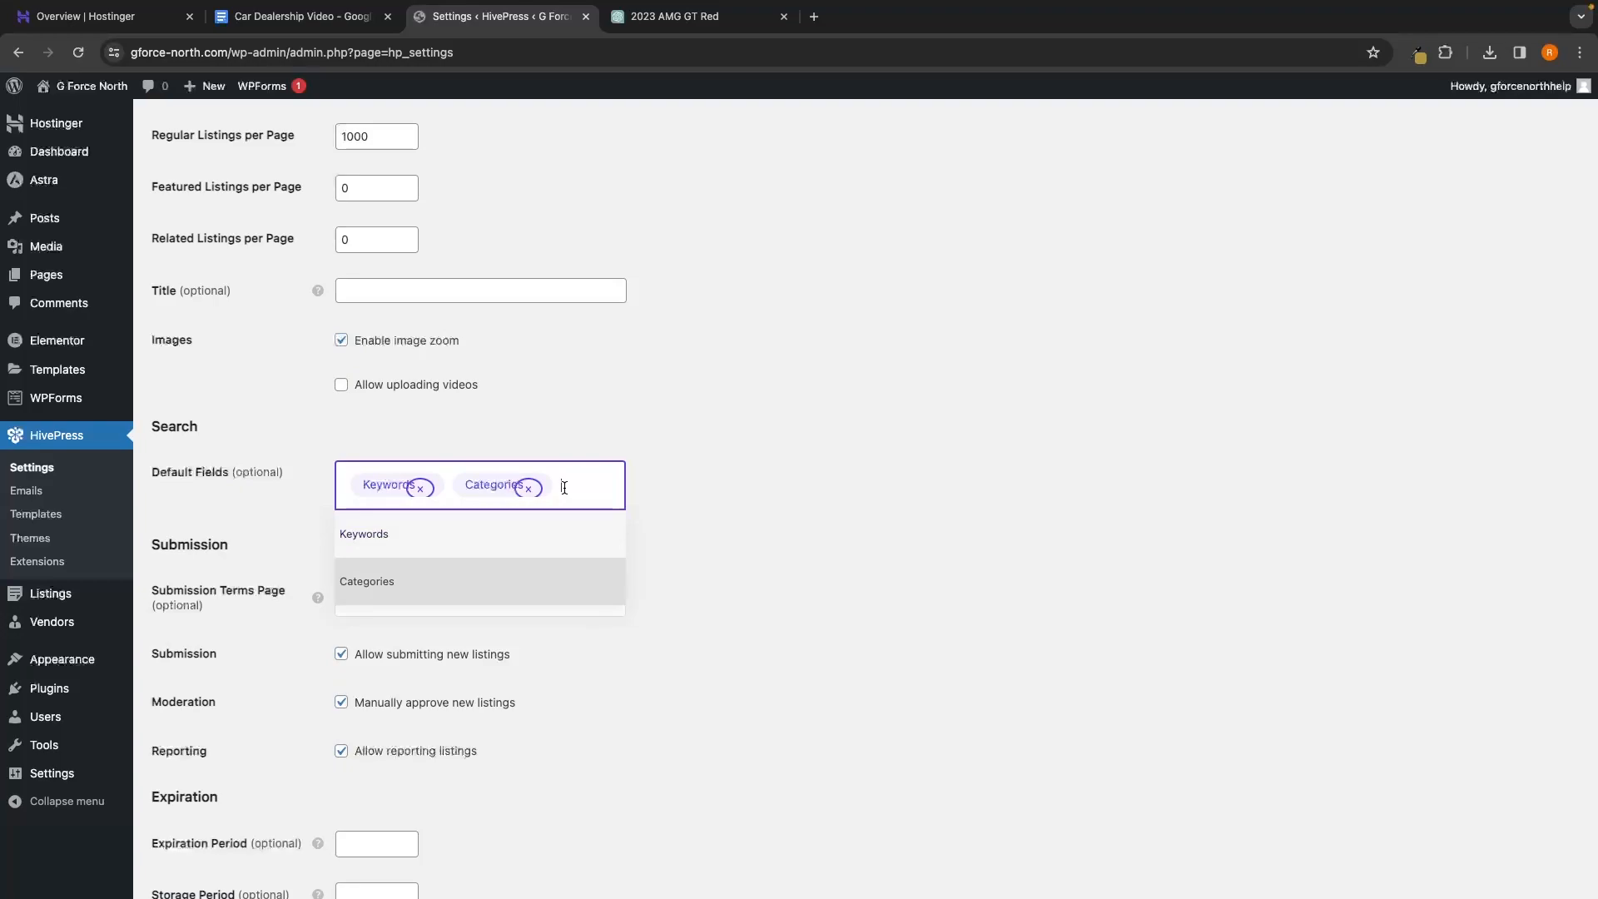
click(703, 542)
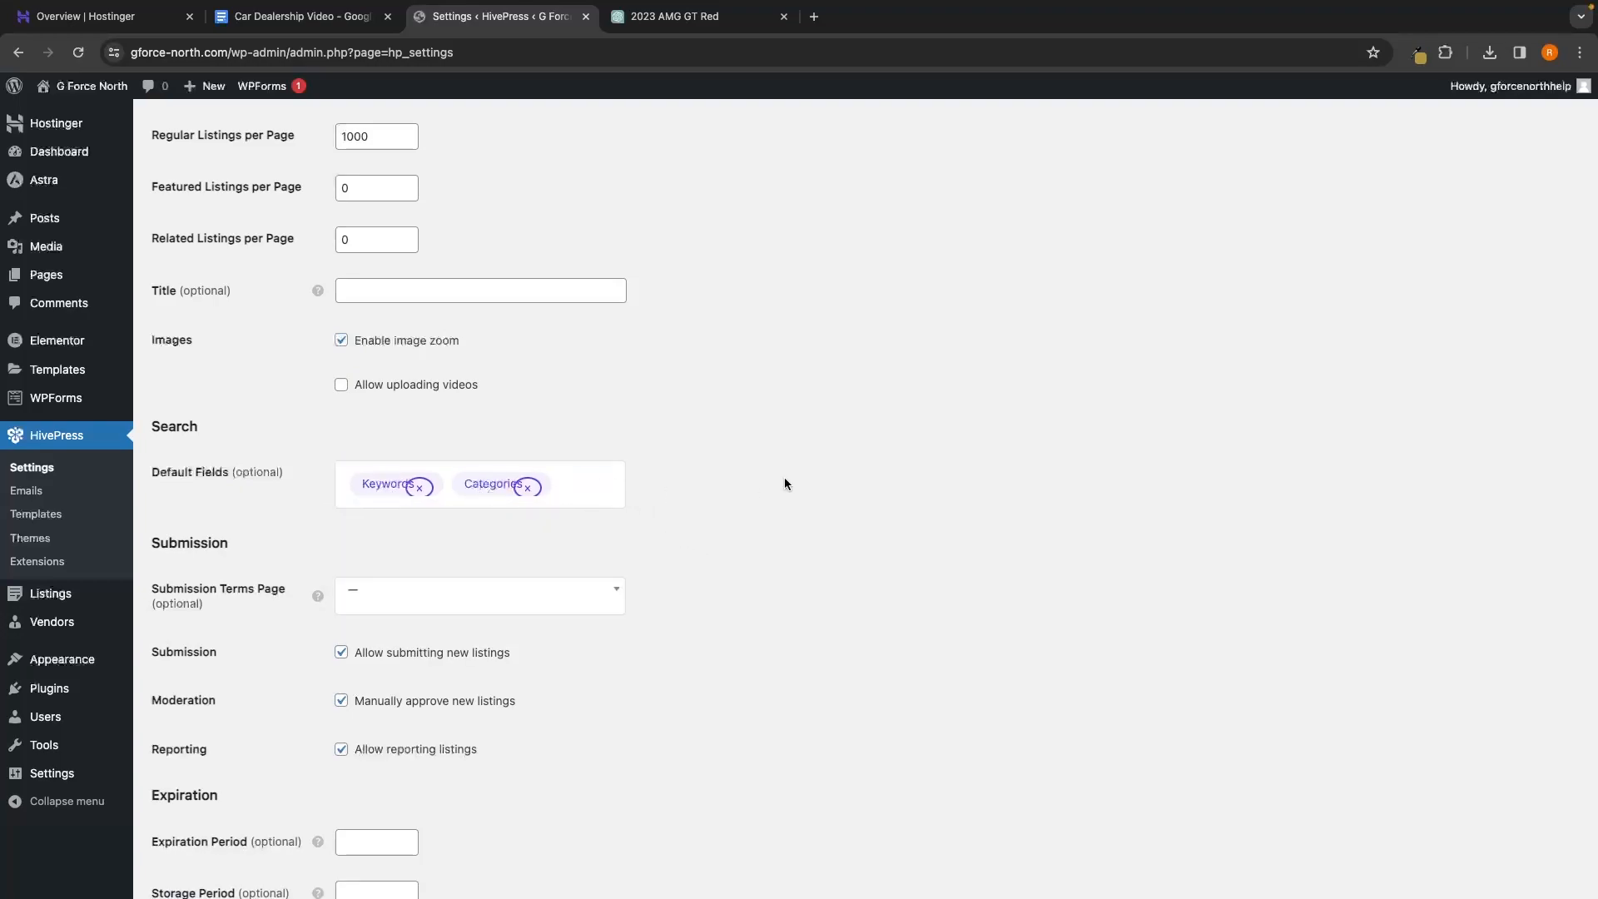
Disable listing submission and reporting, then save the listing settings
scroll(785, 484, down, 3)
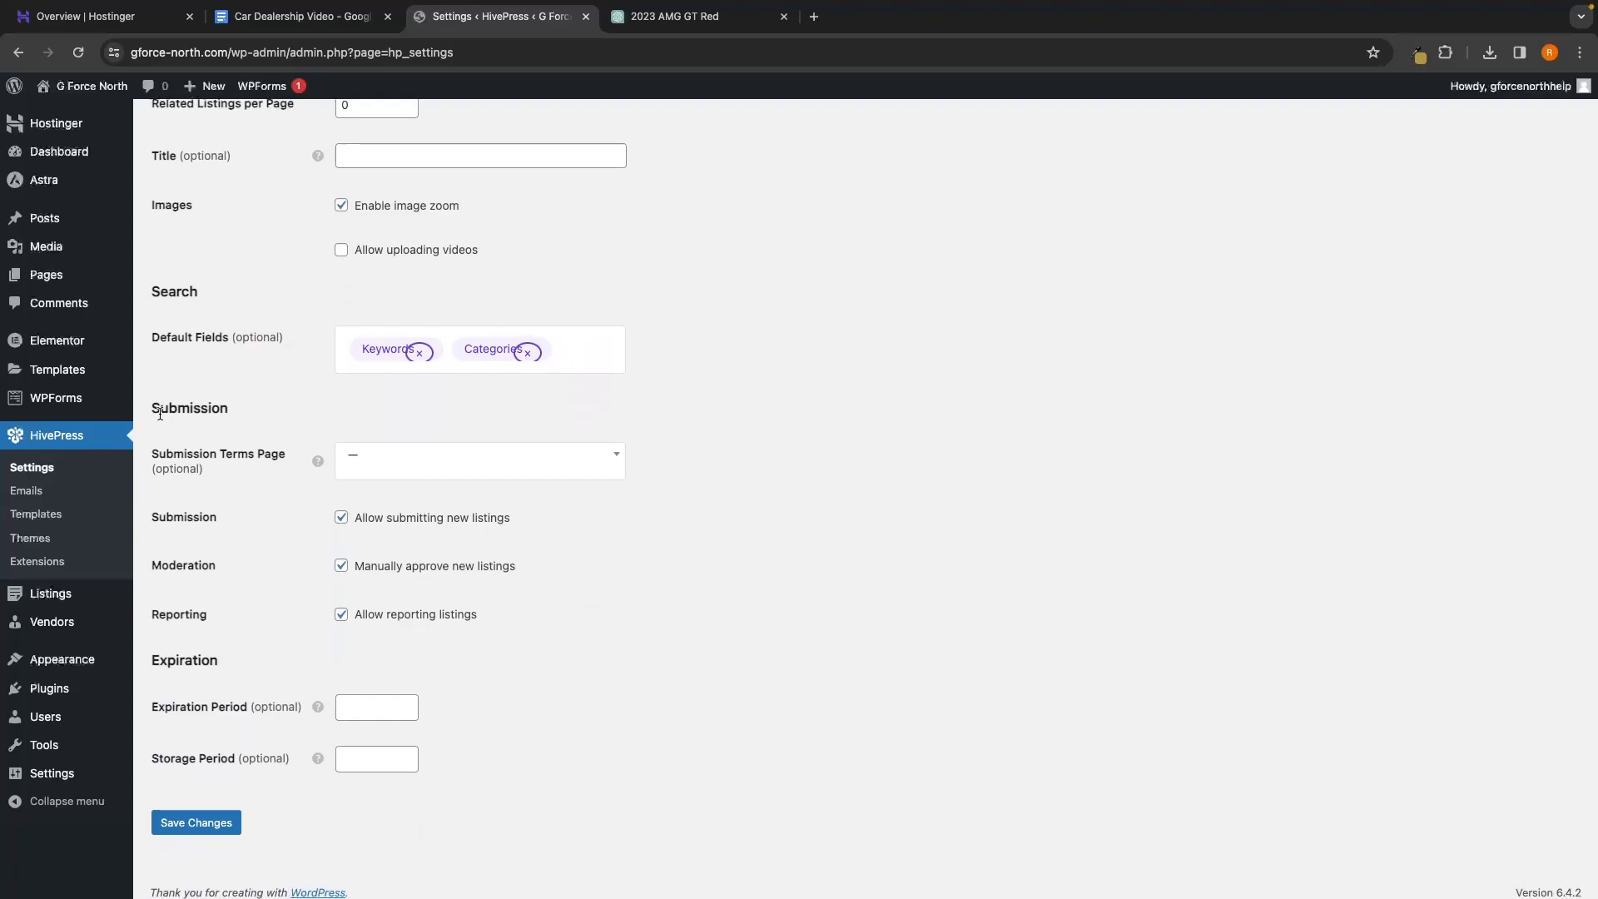
click(378, 523)
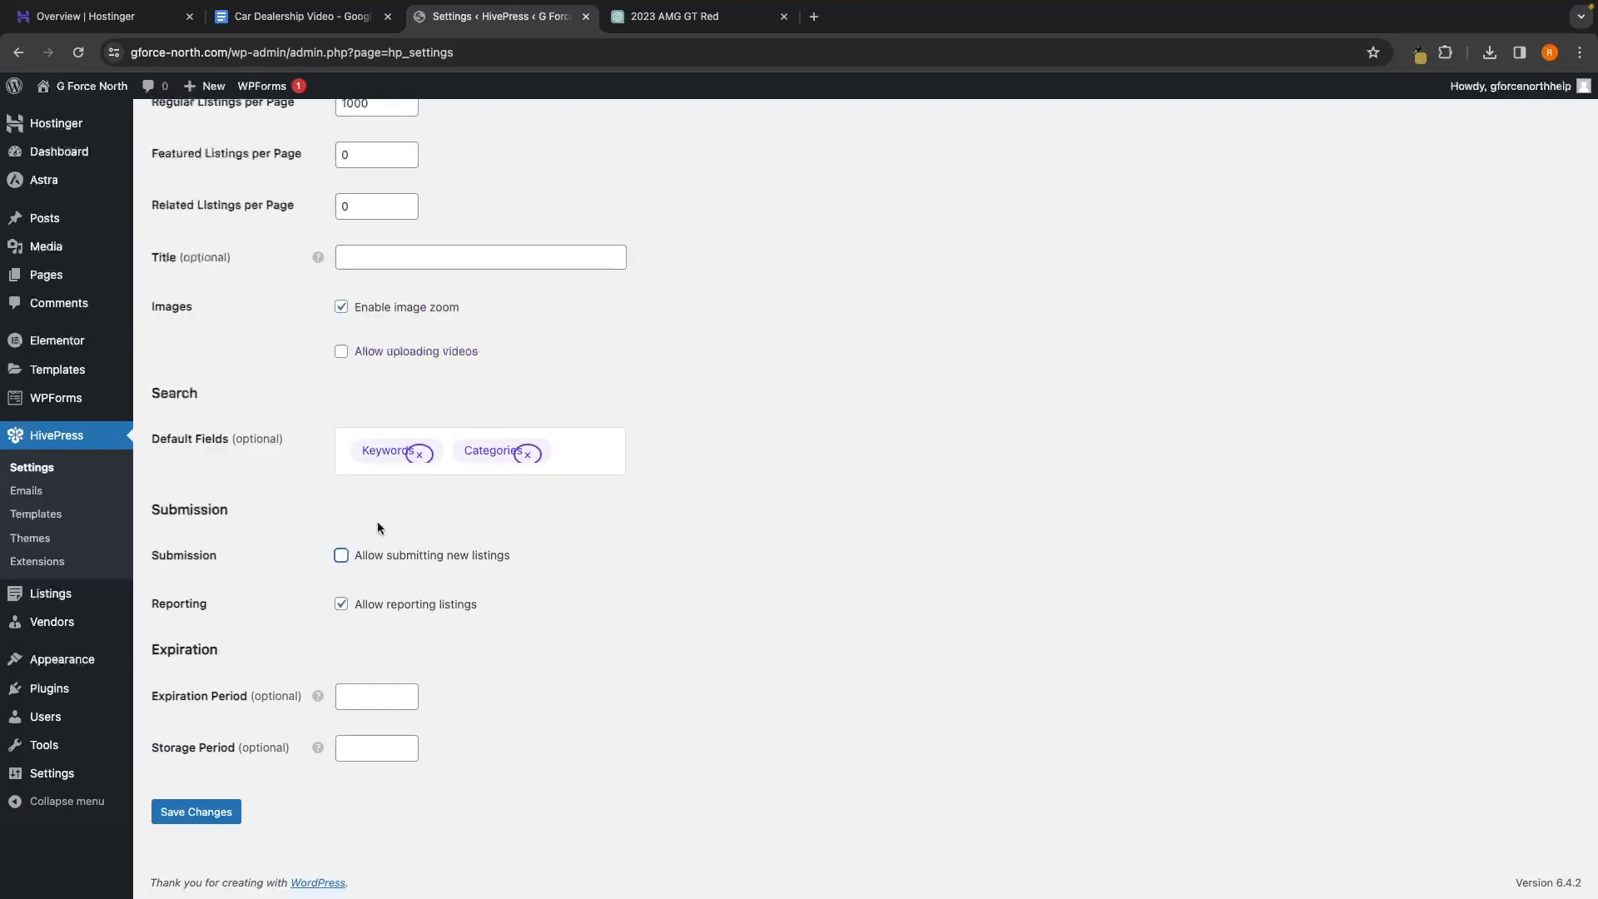
click(341, 604)
click(198, 813)
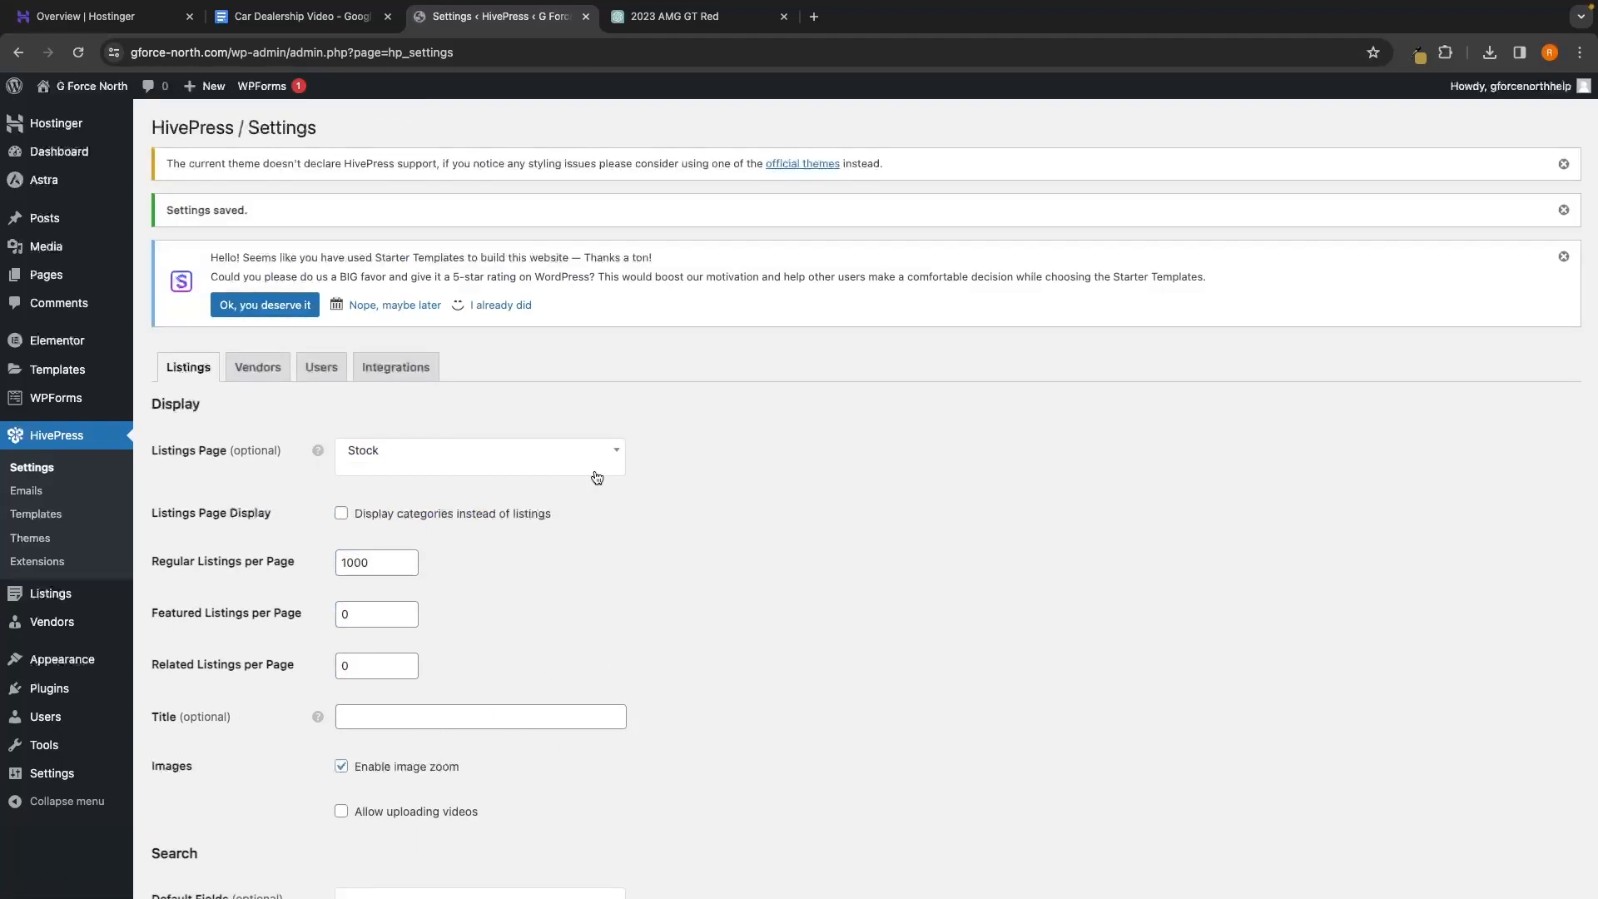
Turn off Display vendors in the Vendors tab and save
click(250, 367)
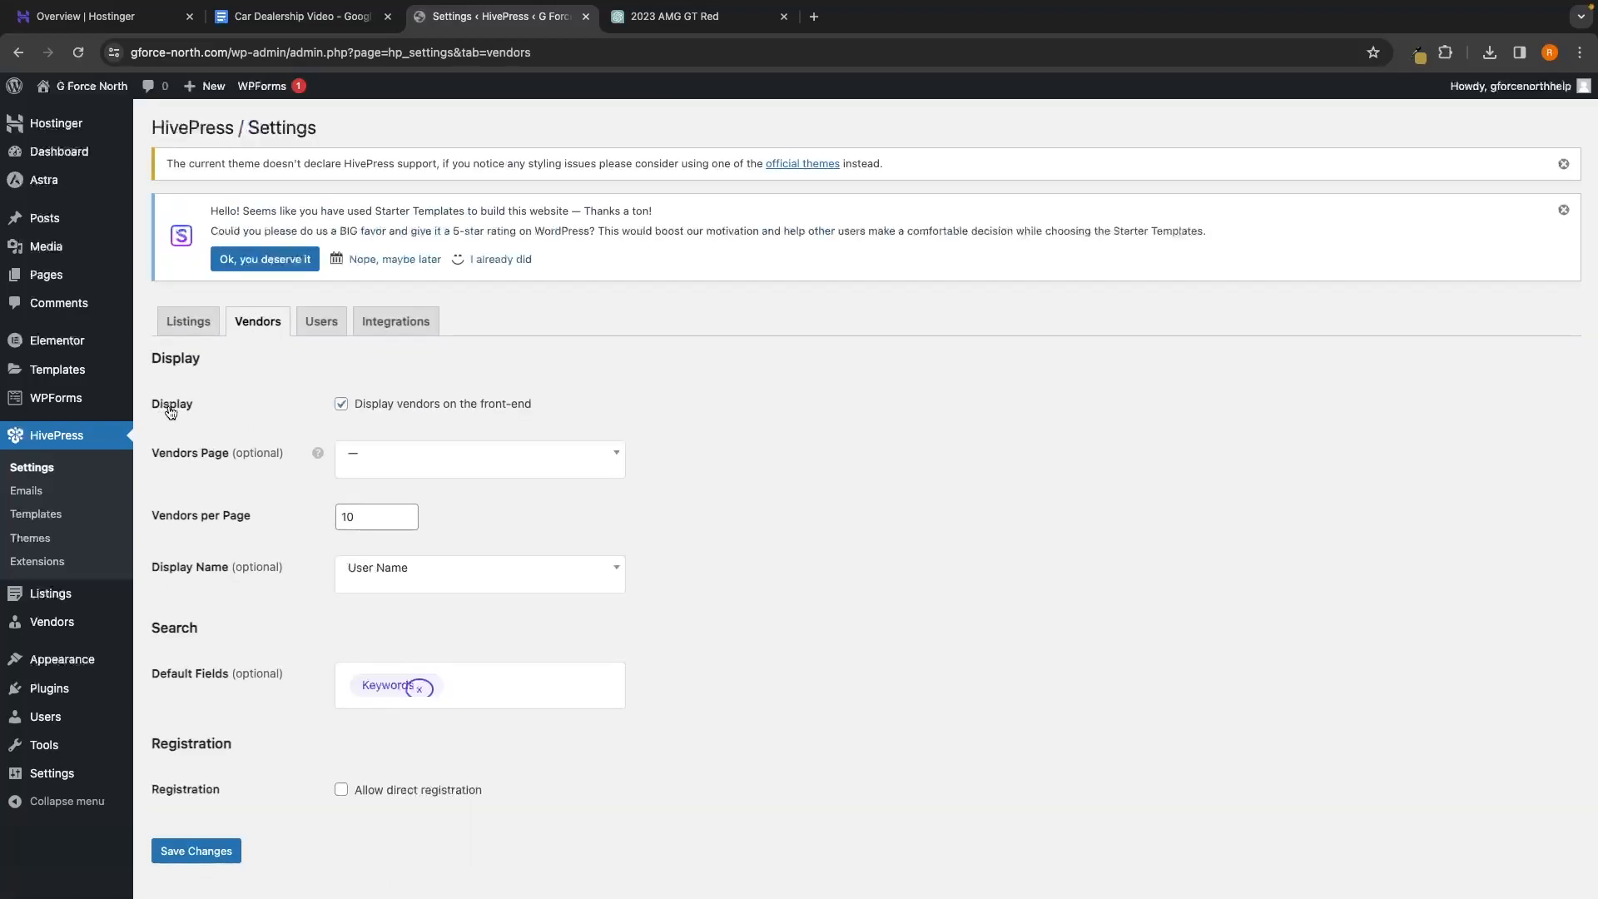
click(378, 406)
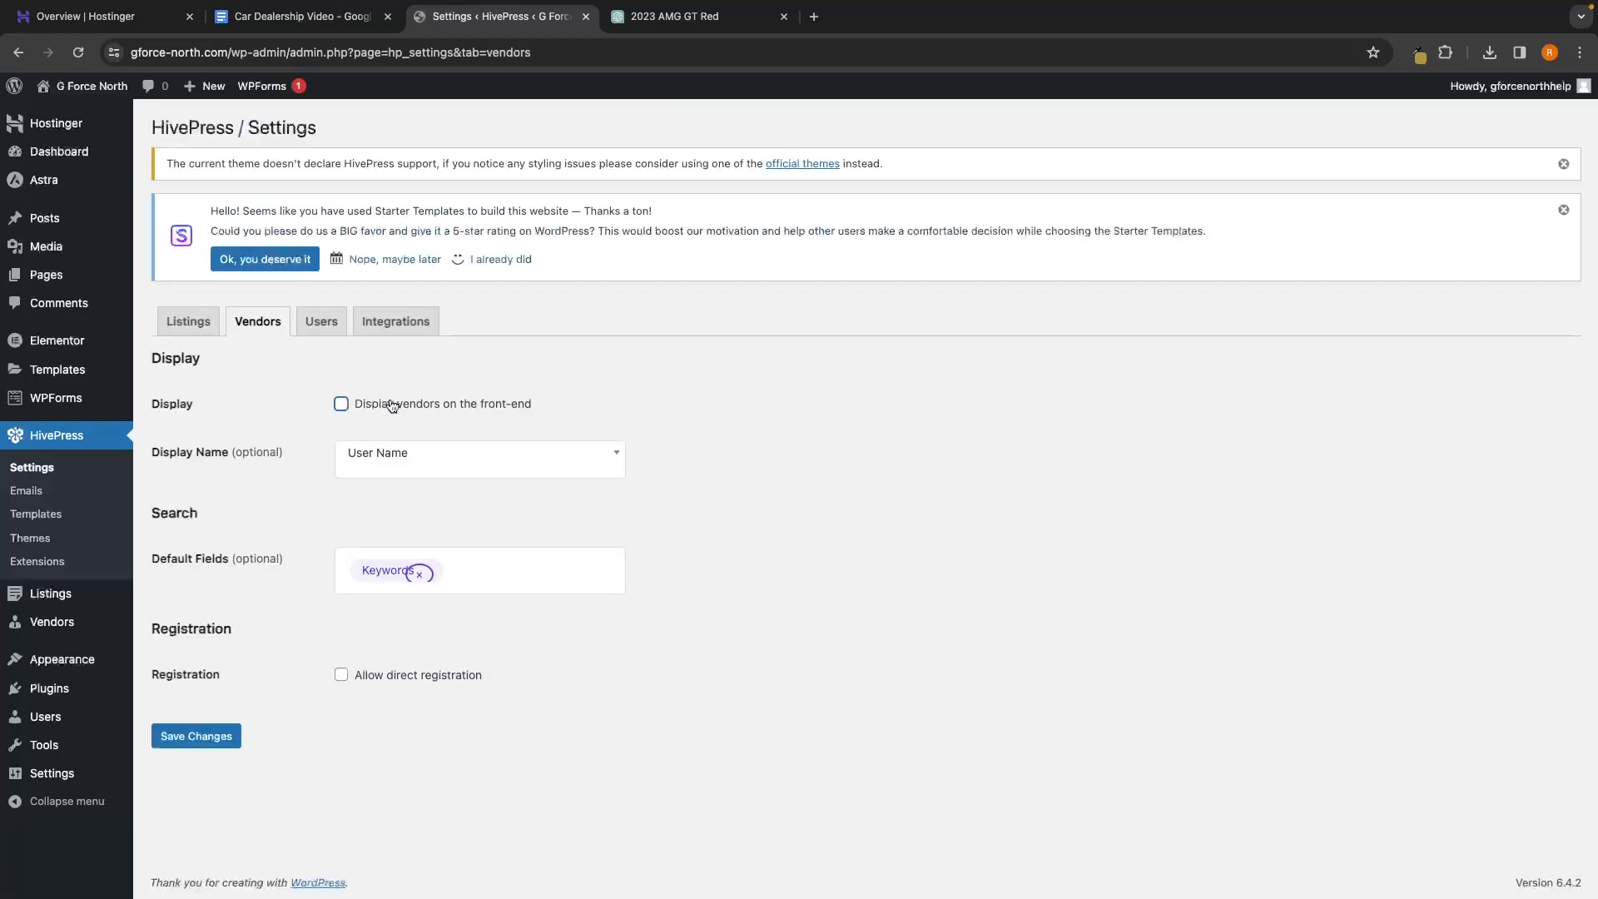
click(208, 743)
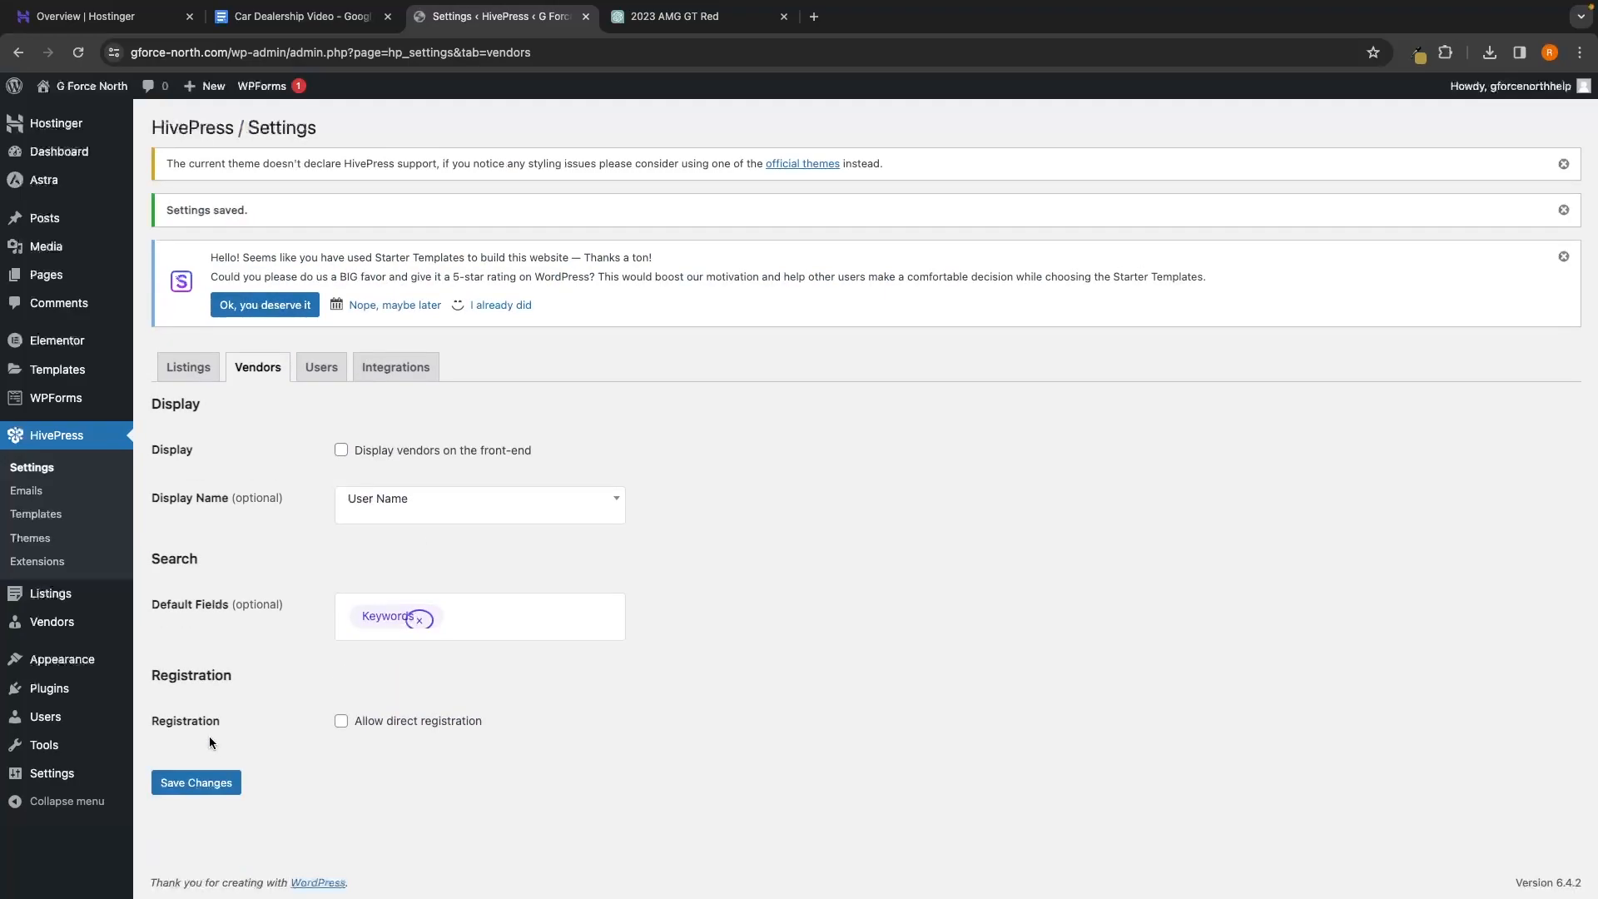
Turn off Allow user registration in the Users tab and save
click(321, 323)
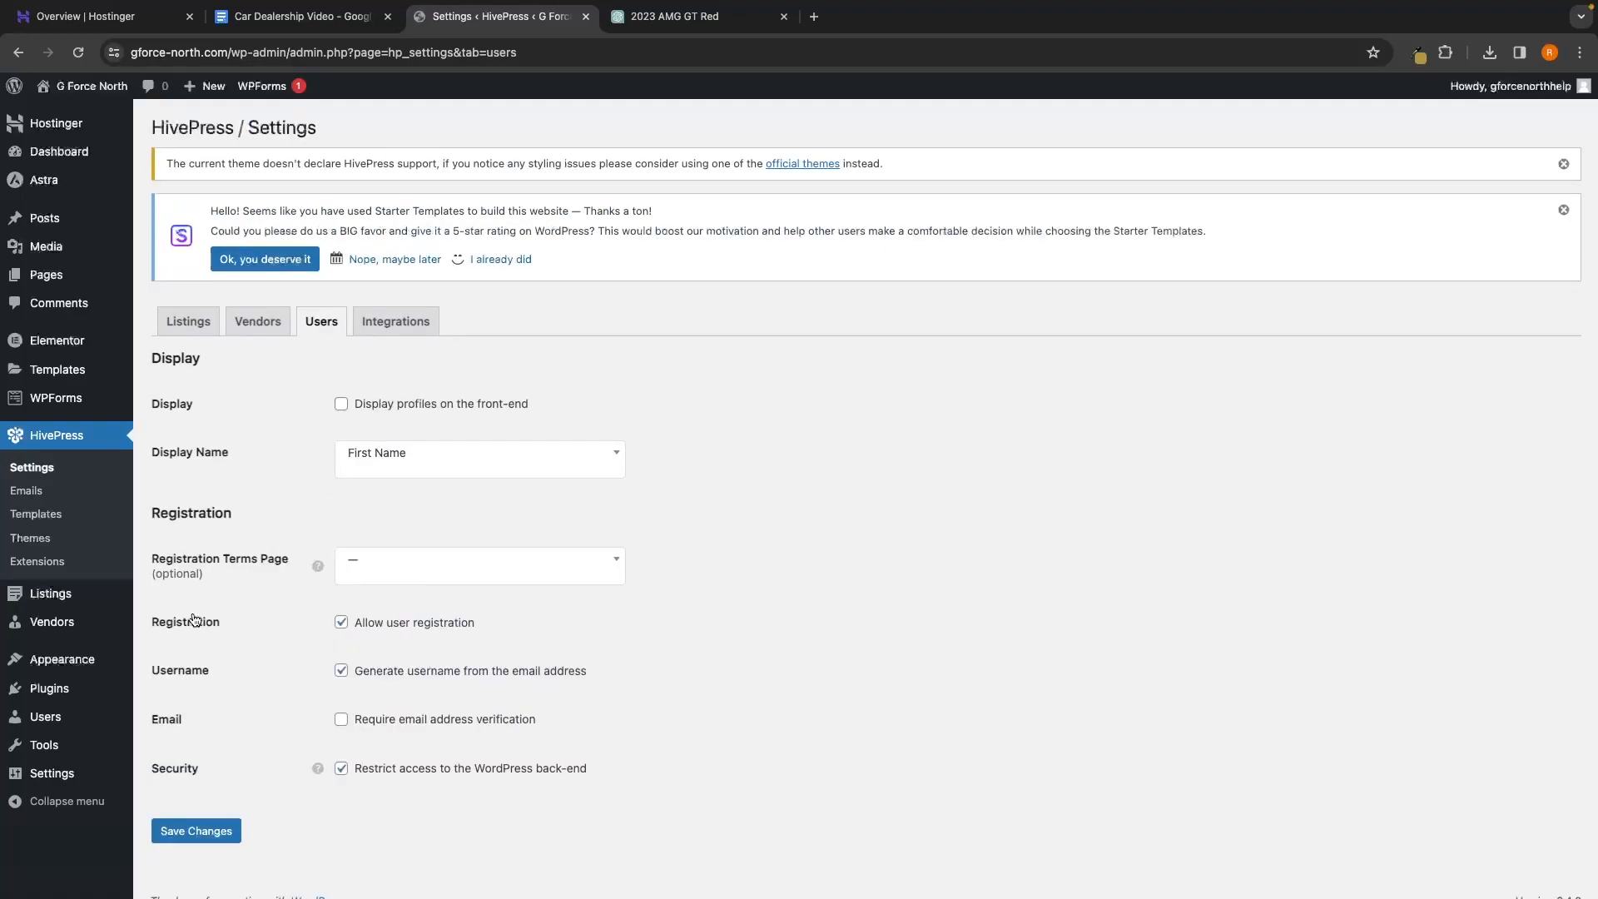
click(407, 631)
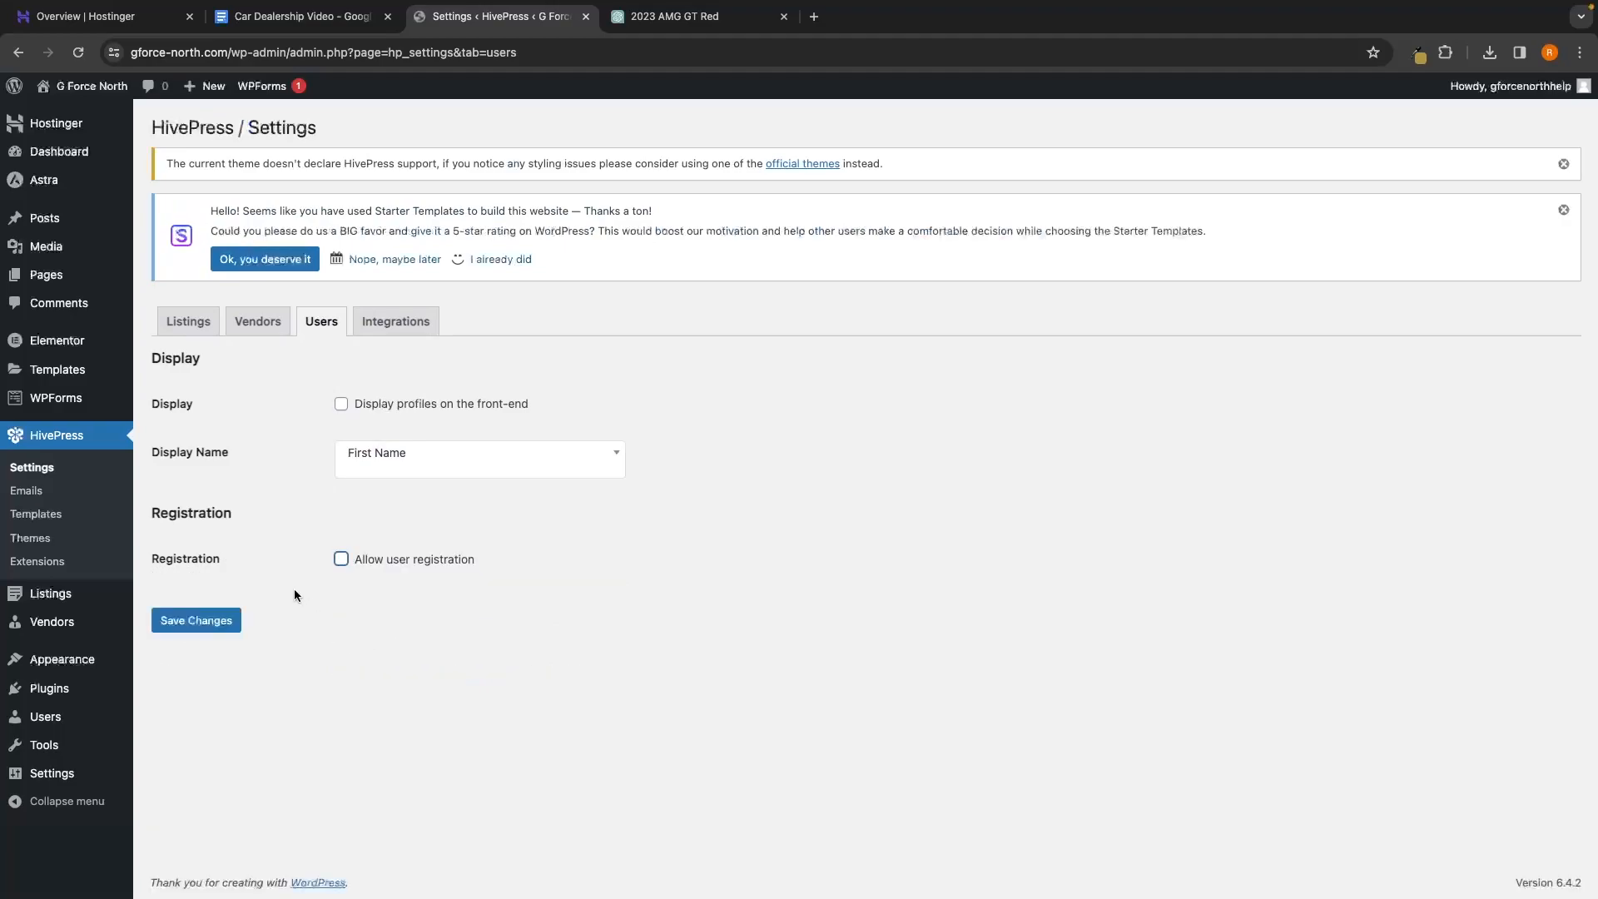
click(202, 614)
View the live Stock page from All Pages and scroll through its car listings
mouse_move(43, 283)
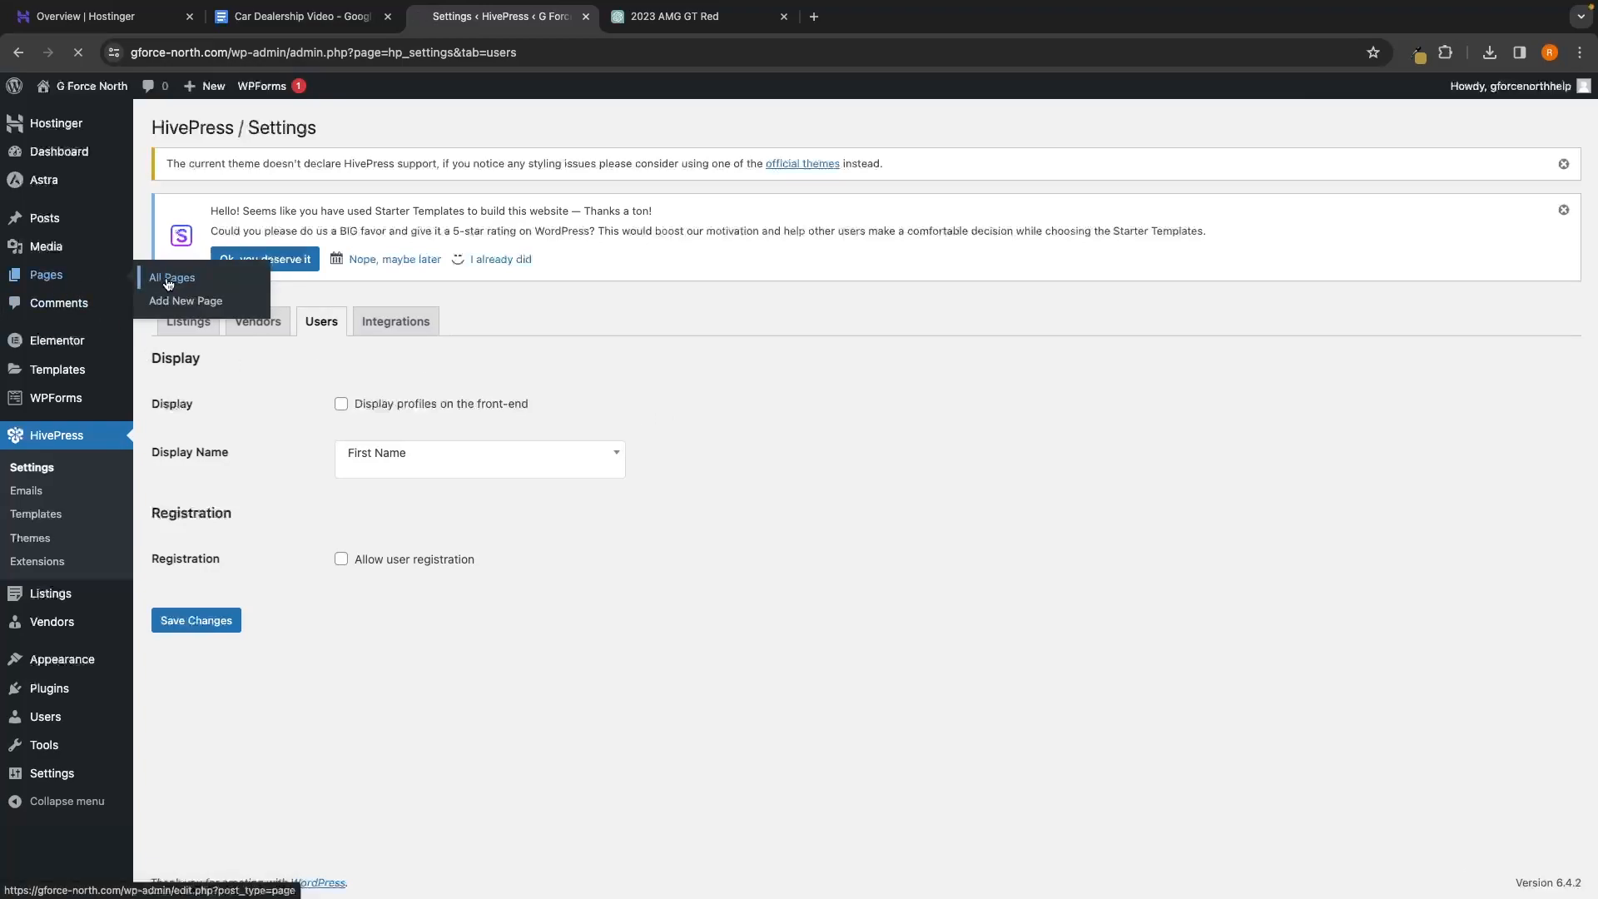
click(171, 279)
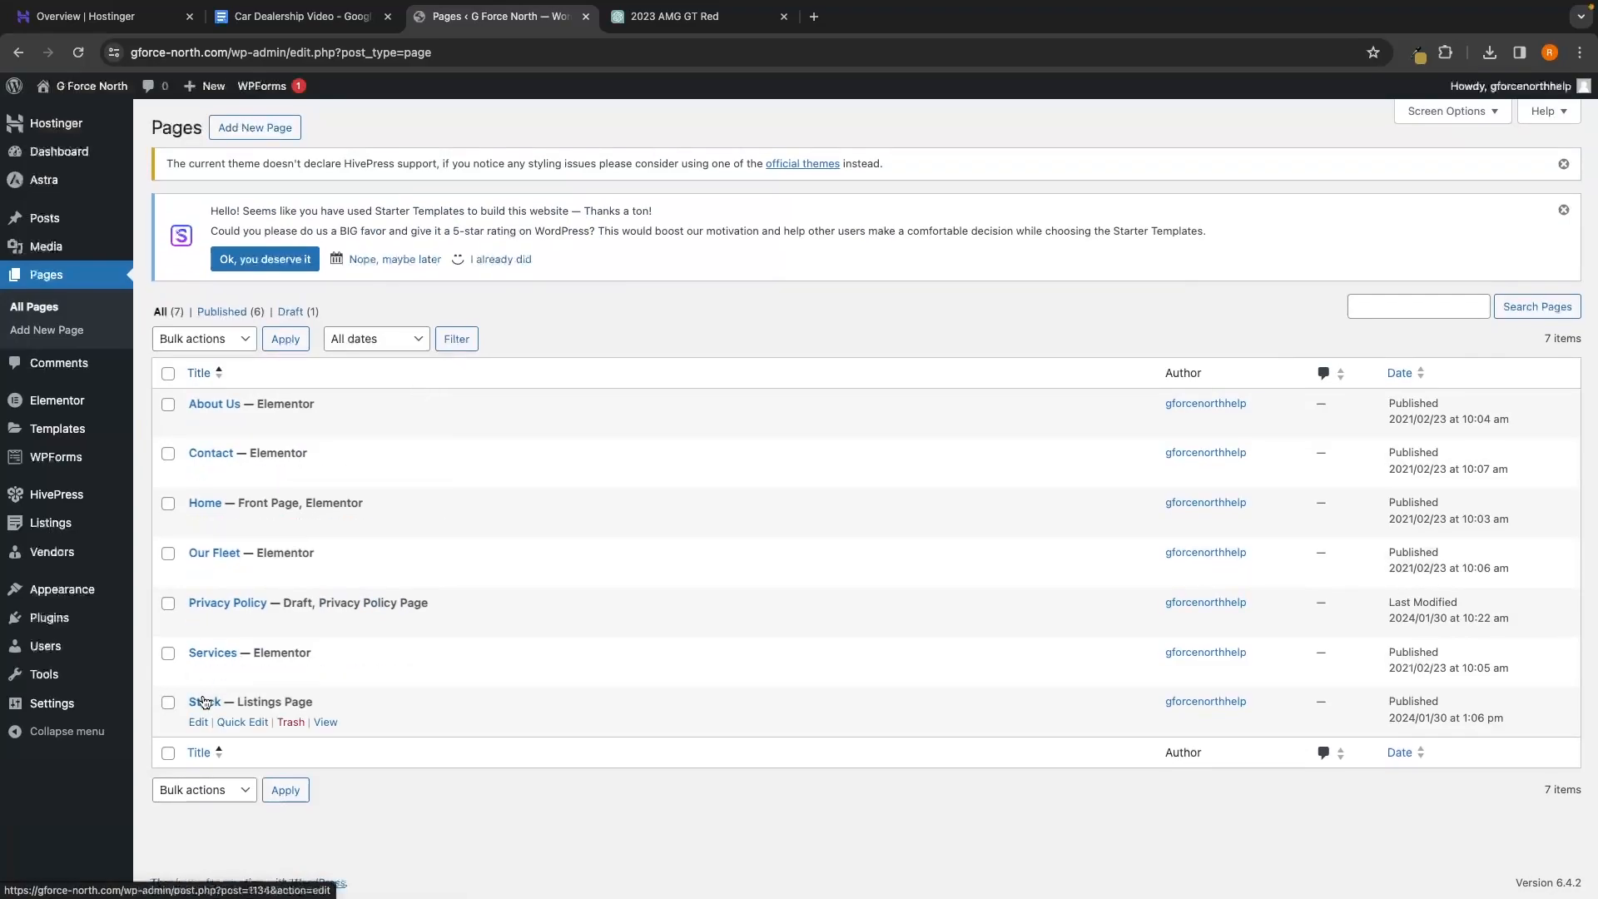
click(327, 724)
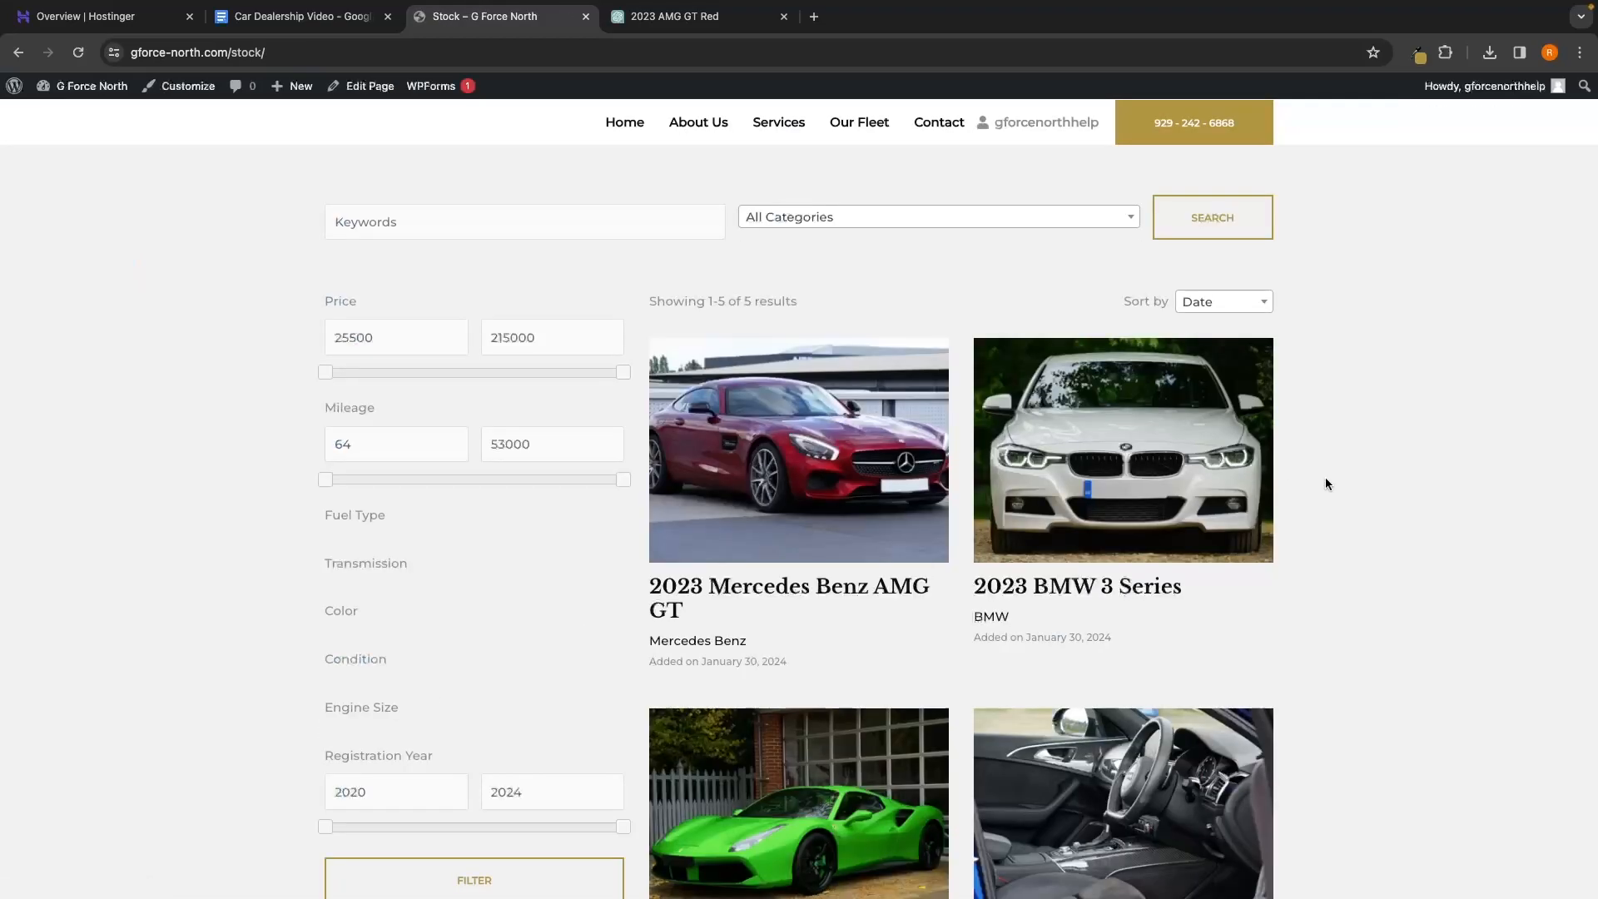
scroll(1325, 482, down, 5)
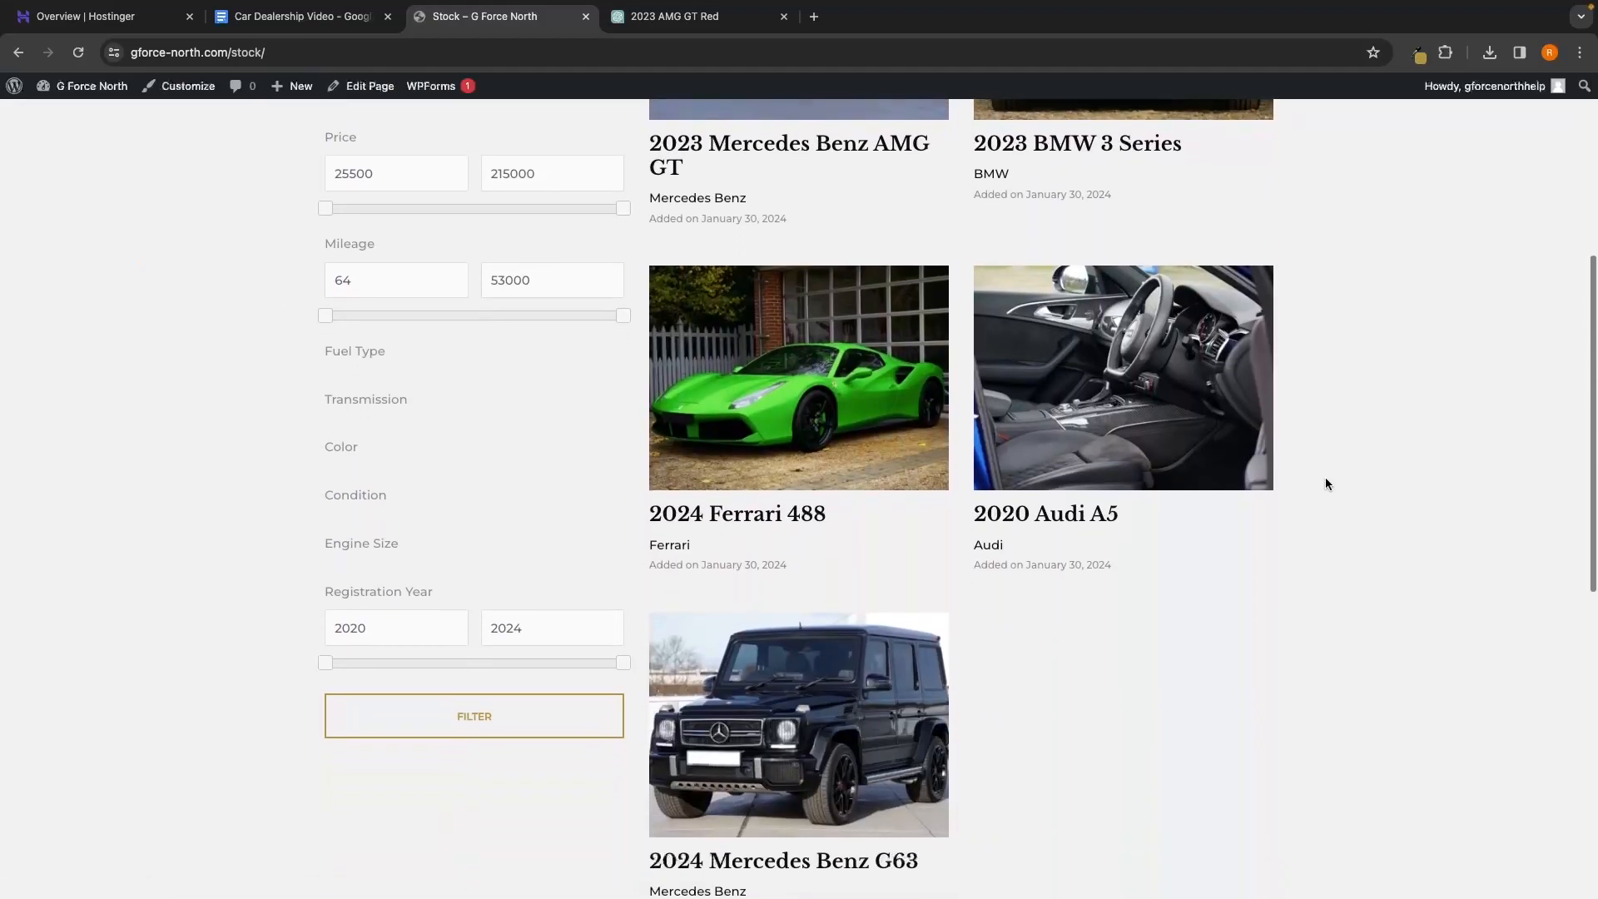
scroll(1325, 483, down, 1)
scroll(1325, 483, up, 1)
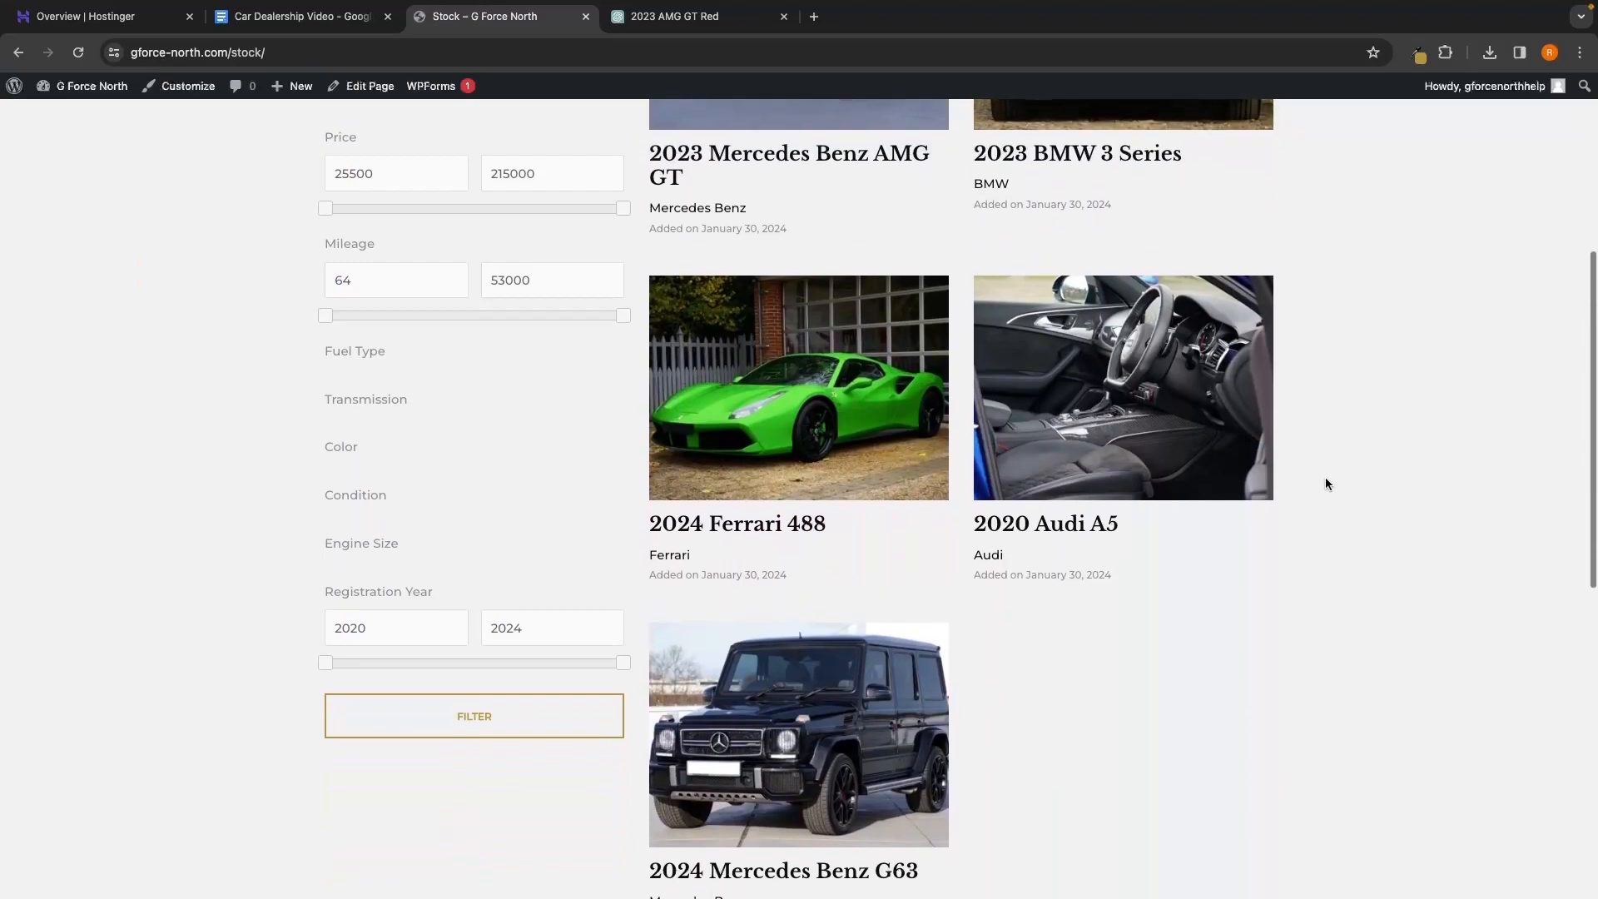
scroll(1325, 483, up, 1)
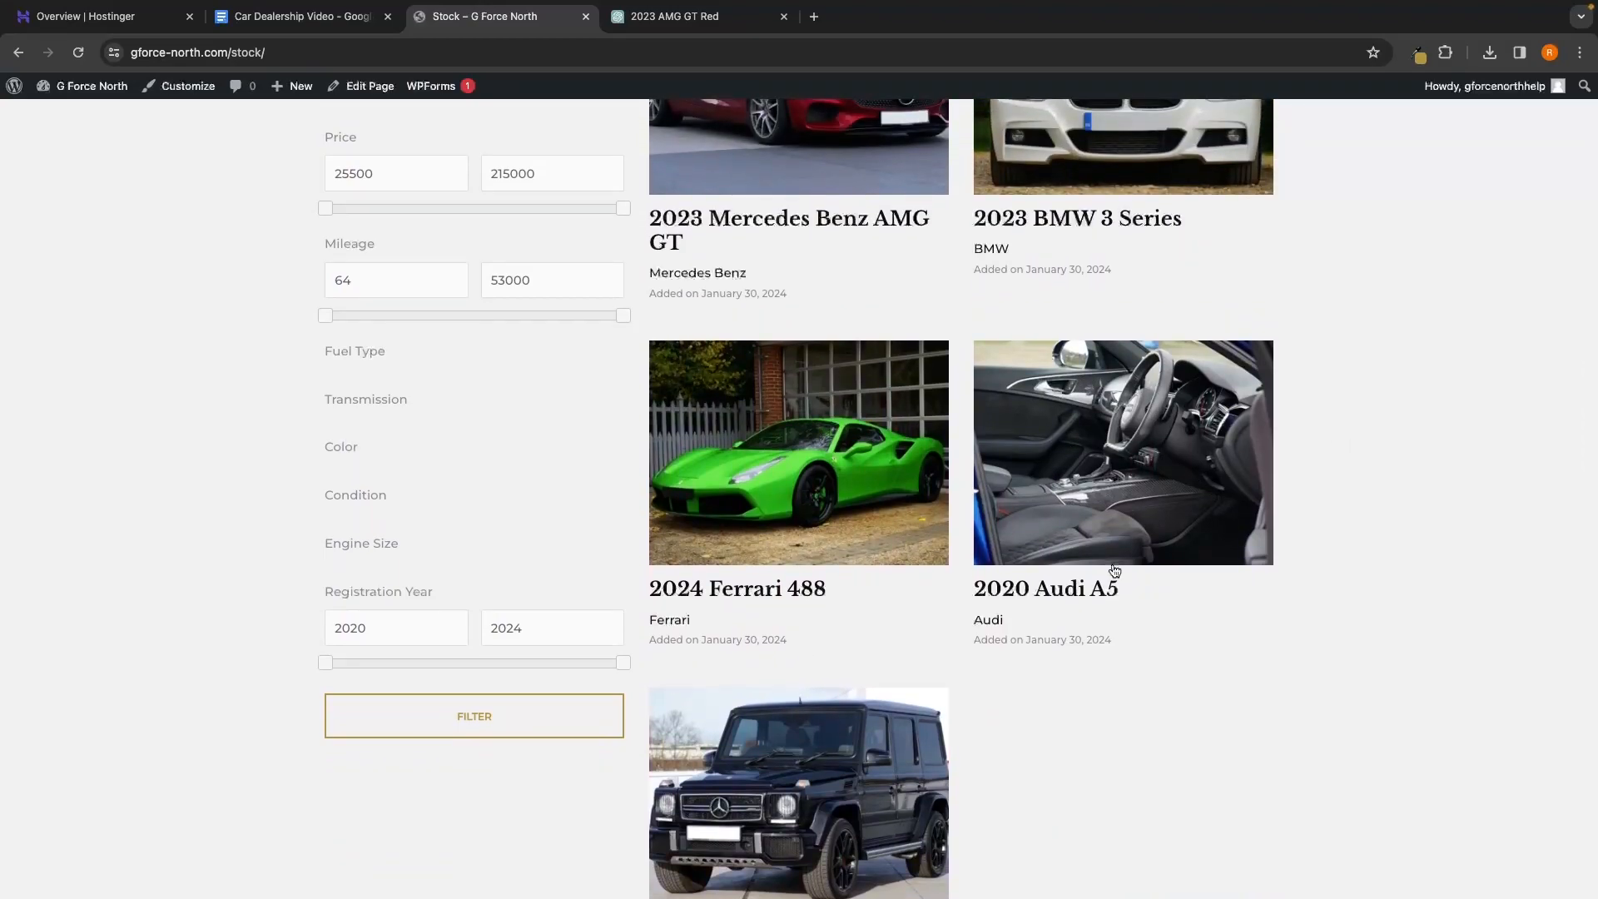
scroll(1253, 439, up, 3)
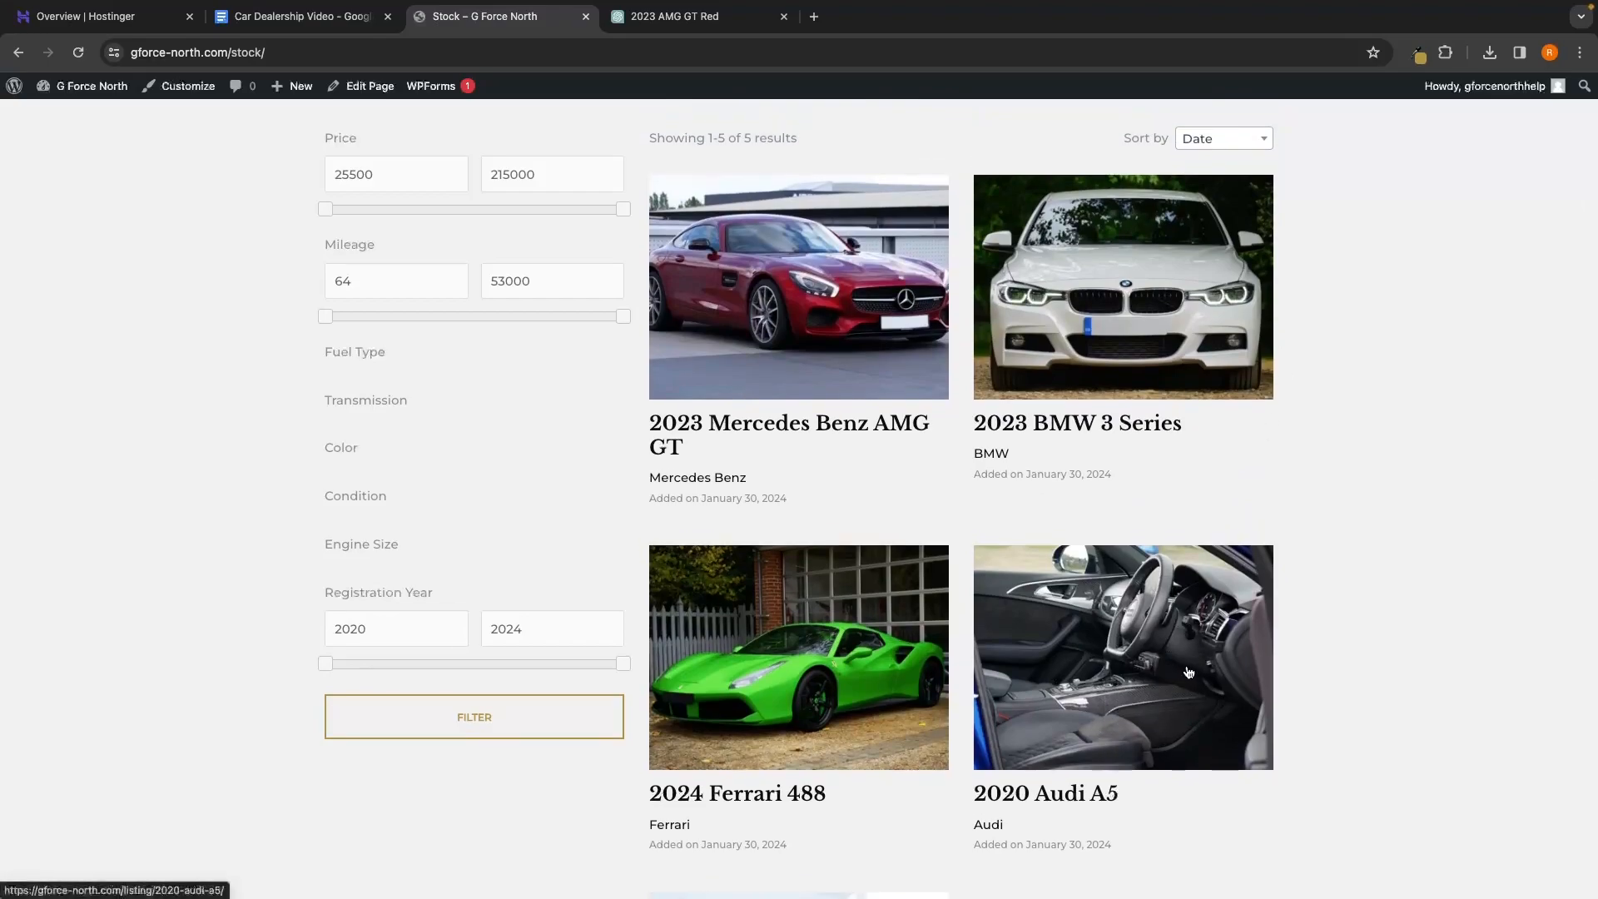
scroll(403, 438, up, 2)
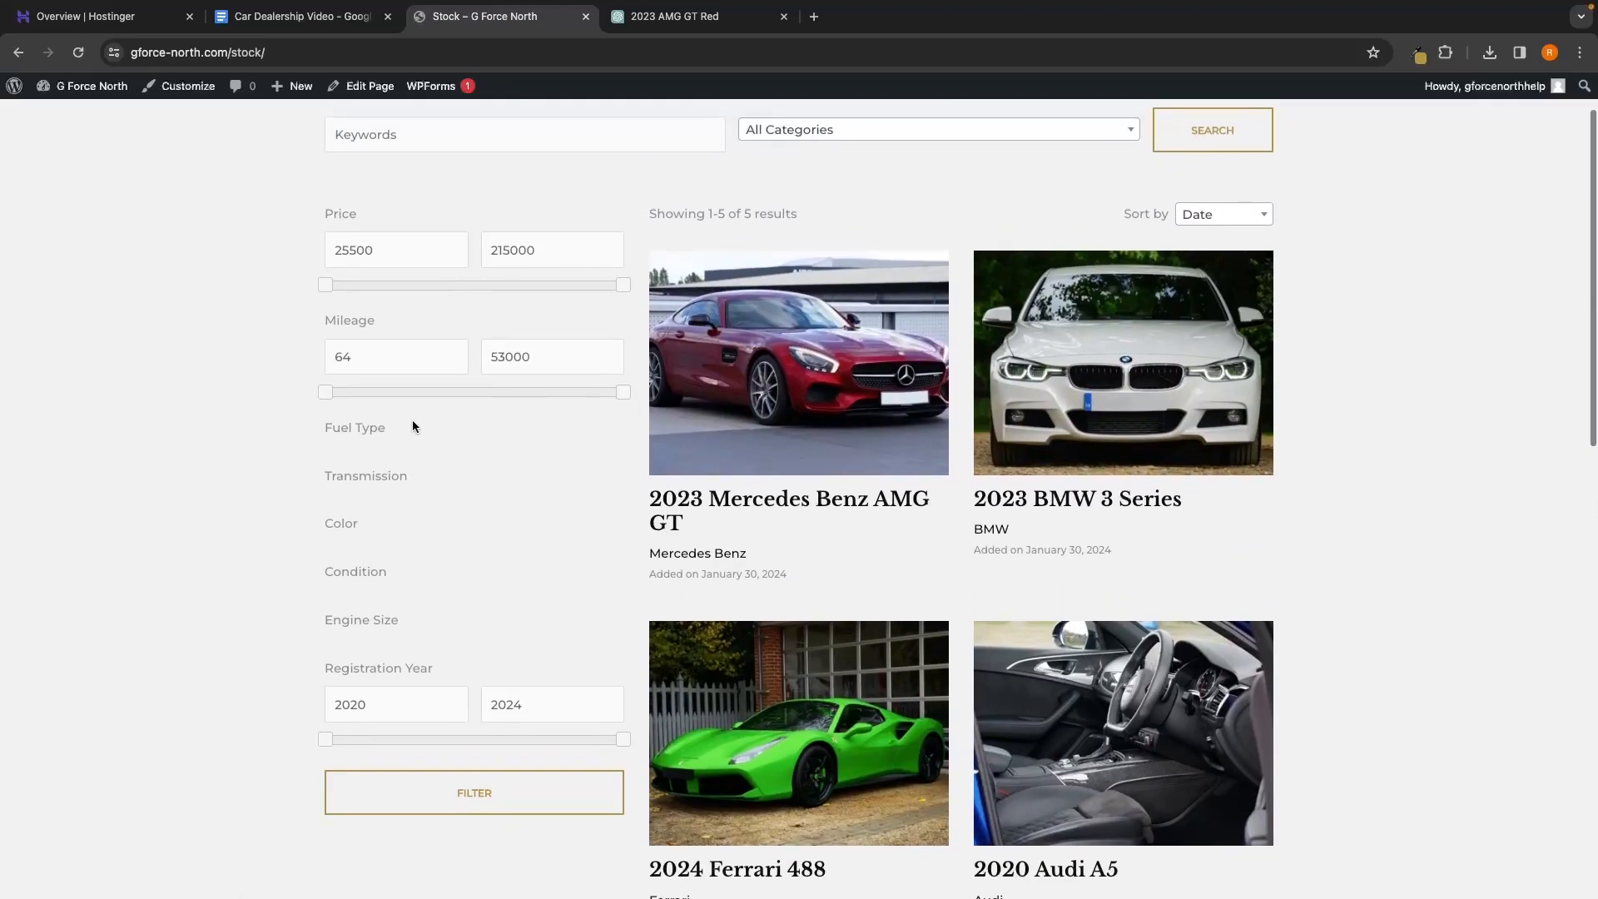
Test the Price filter slider, then open the 2023 Mercedes Benz AMG GT listing
drag(325, 303, 429, 303)
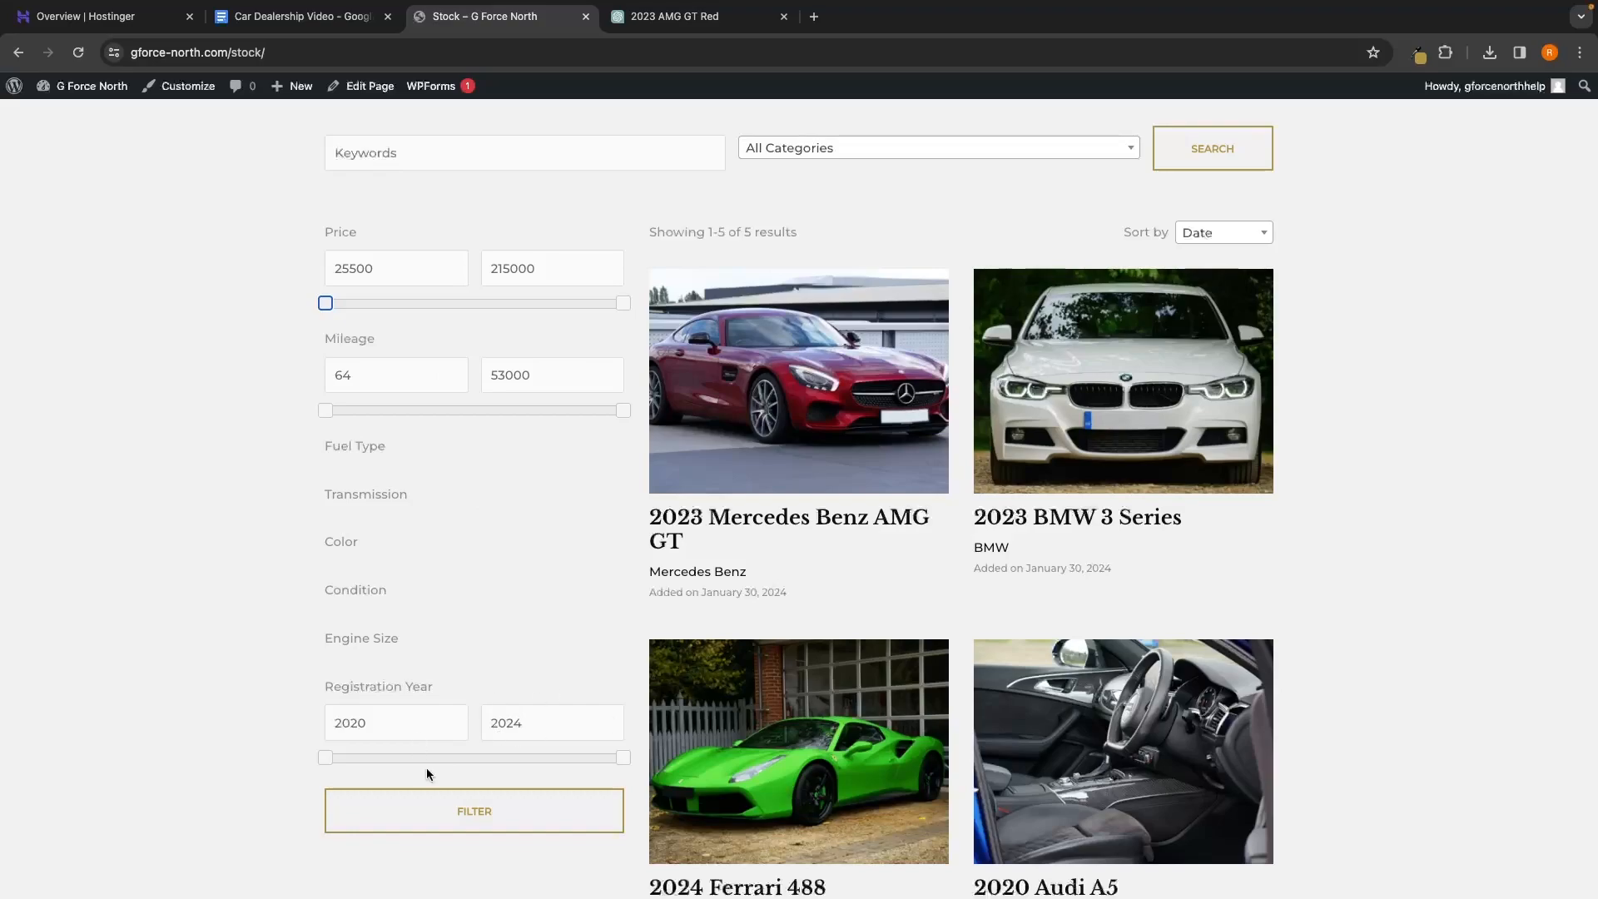
scroll(472, 737, down, 1)
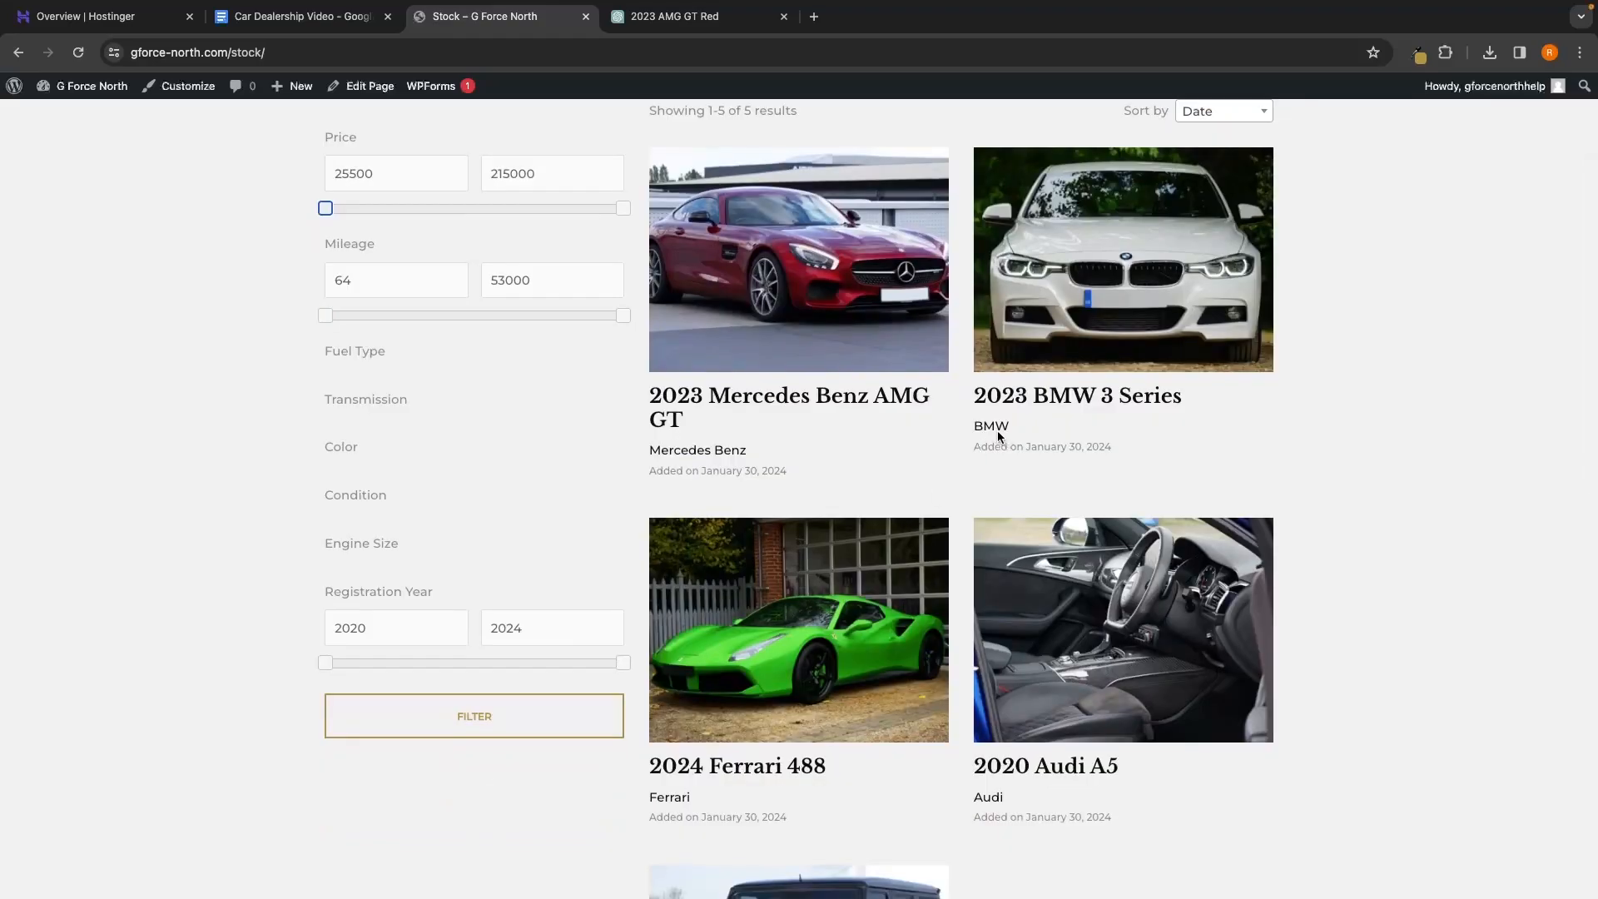
click(792, 351)
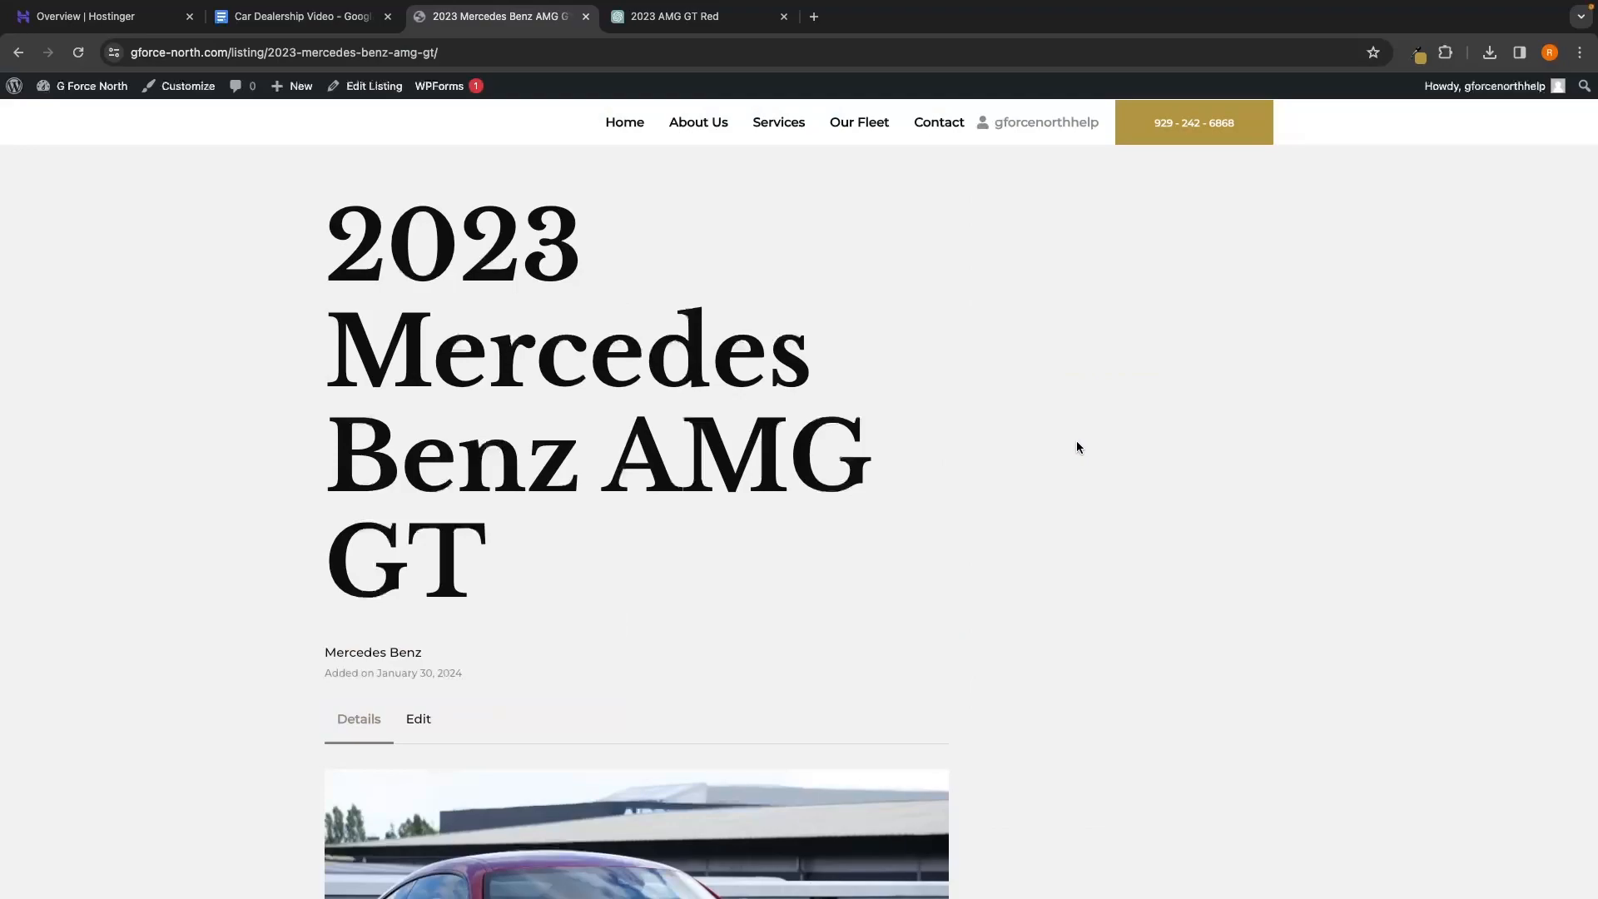
scroll(1078, 447, left, 5)
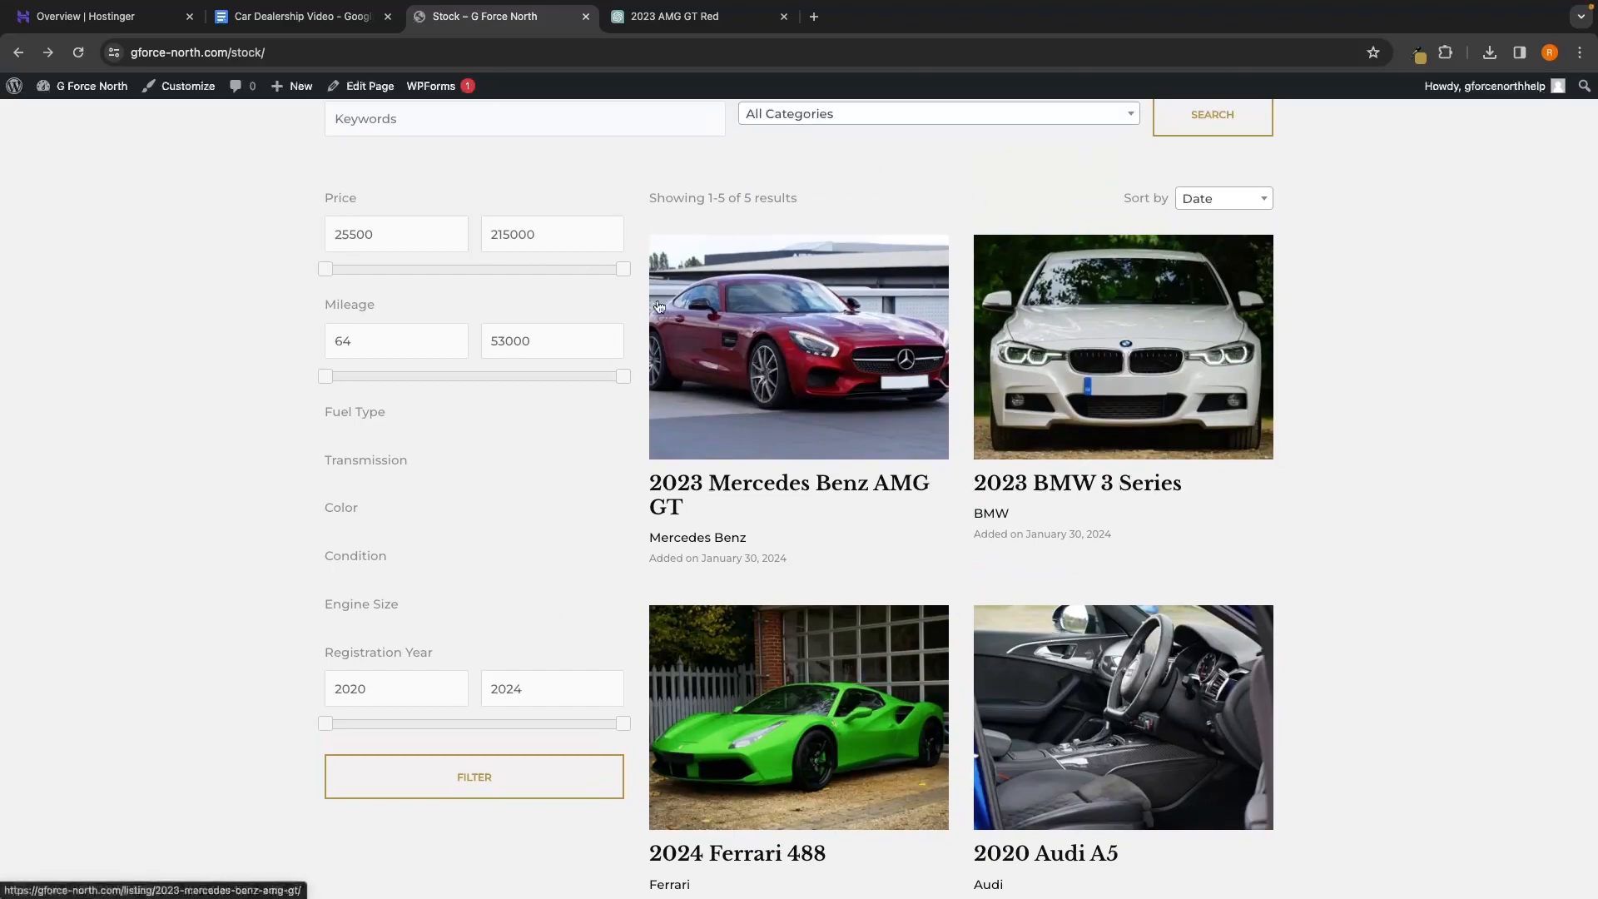
In a new tab, go to the admin dashboard and open Listings > Attributes
click(814, 16)
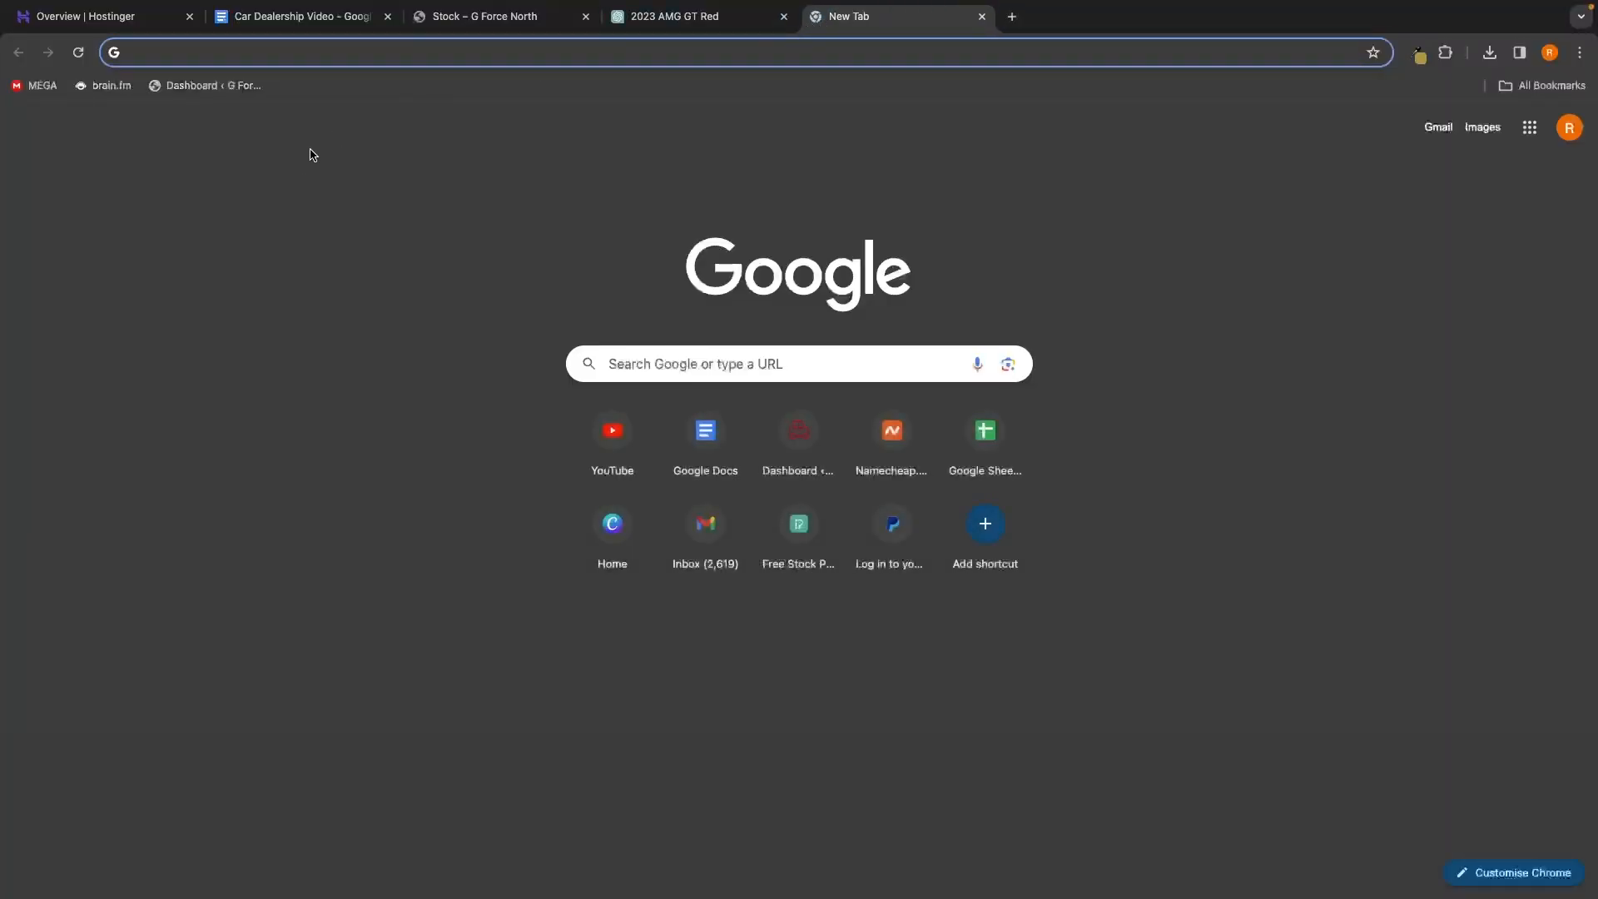
click(231, 88)
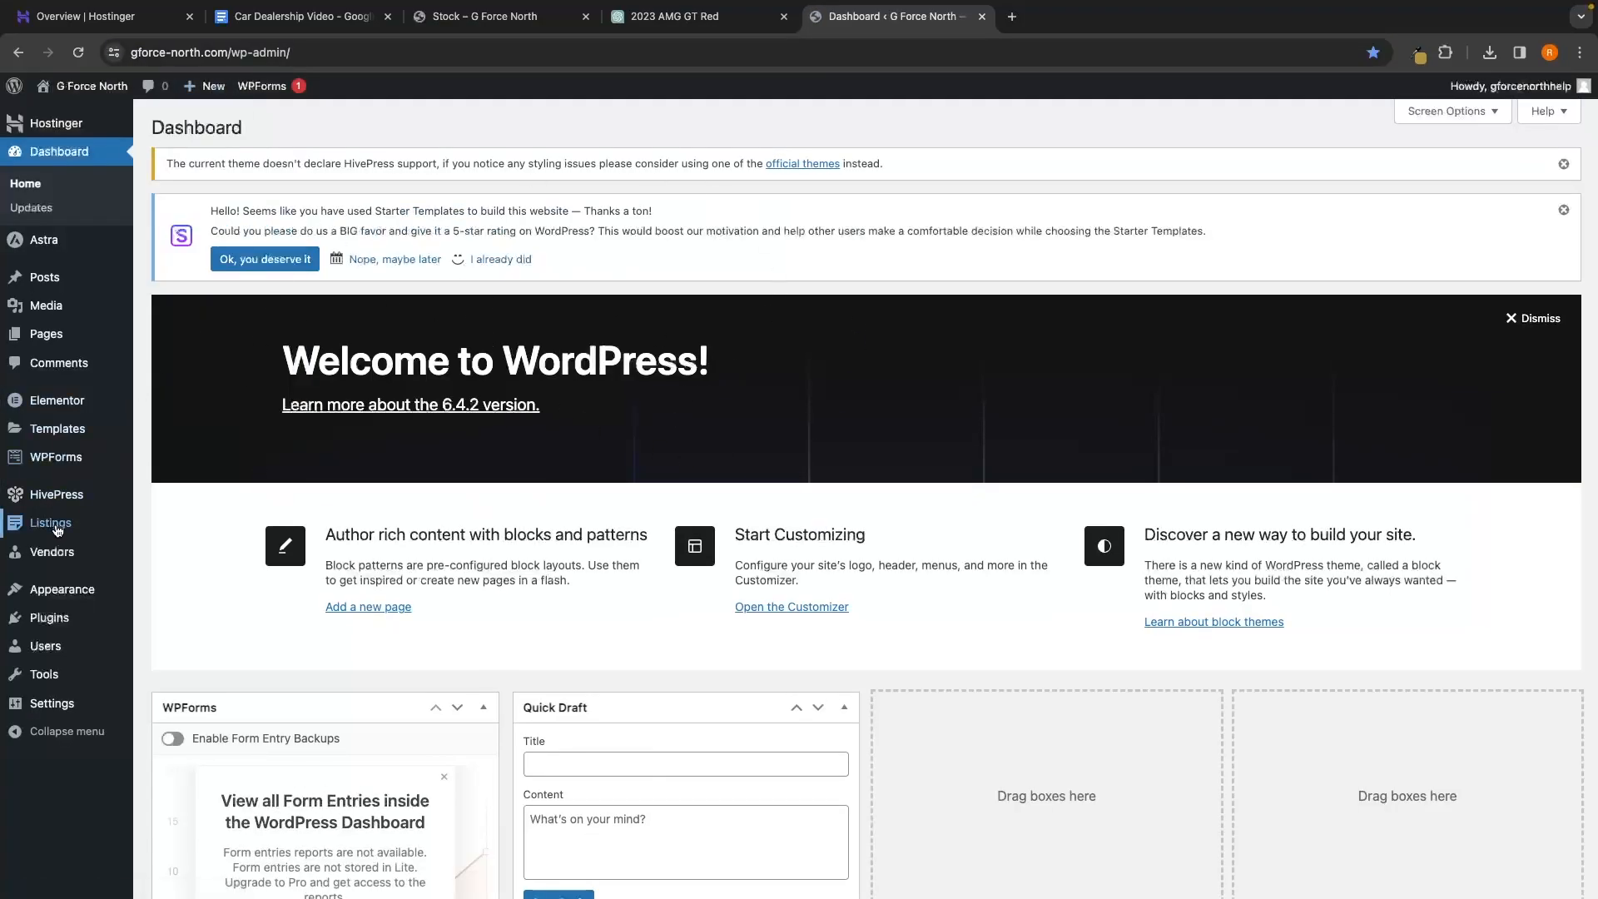
mouse_move(74, 533)
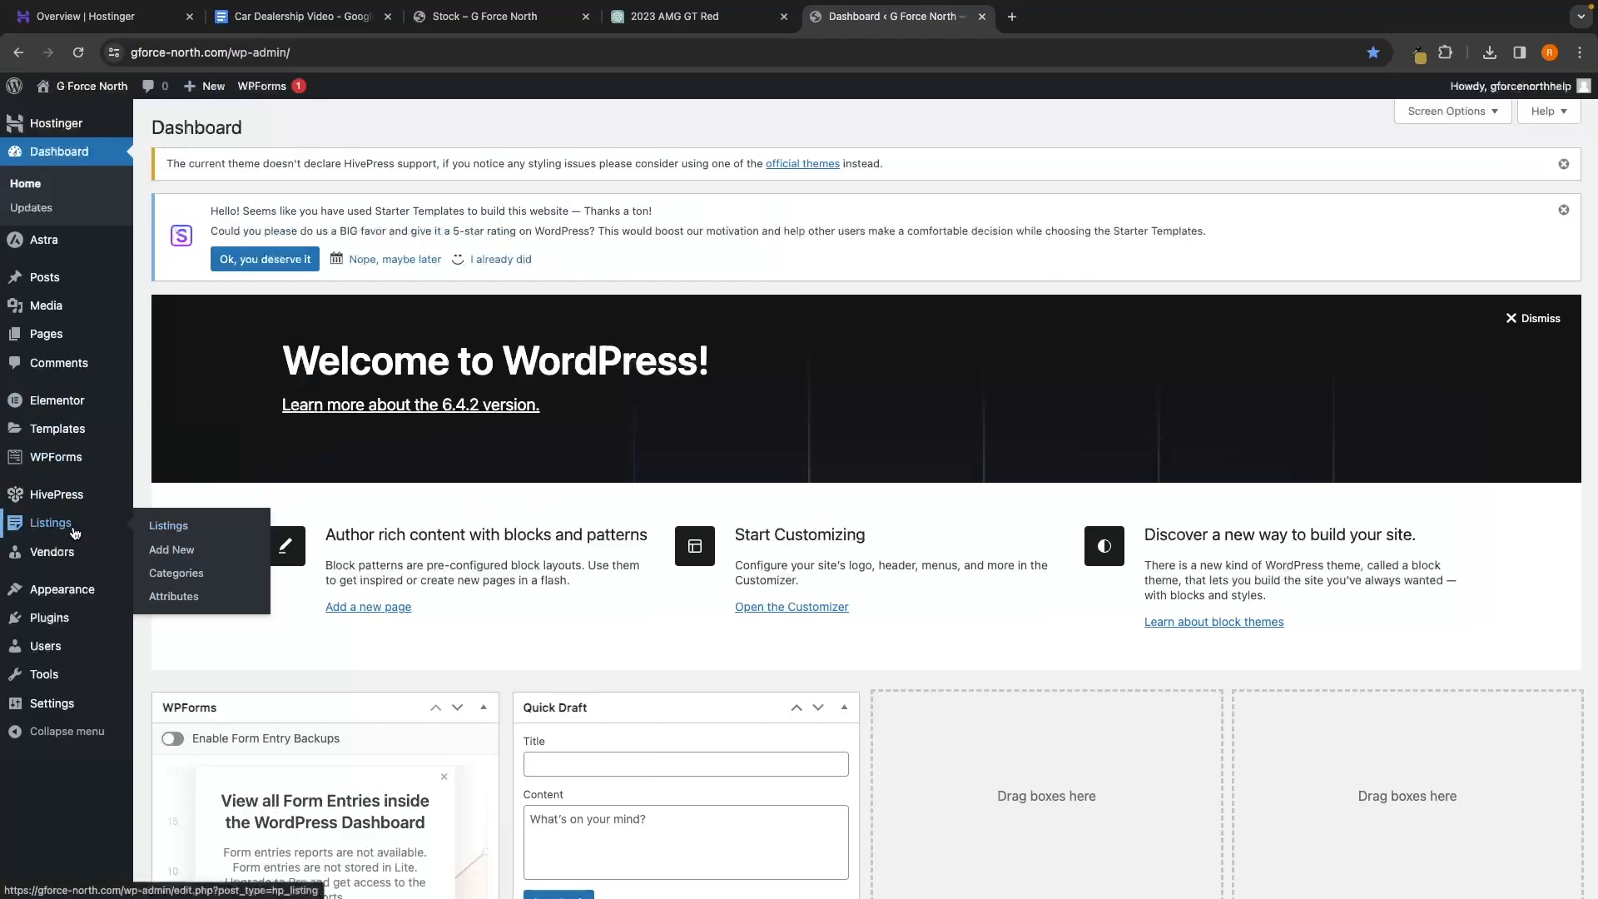
click(173, 596)
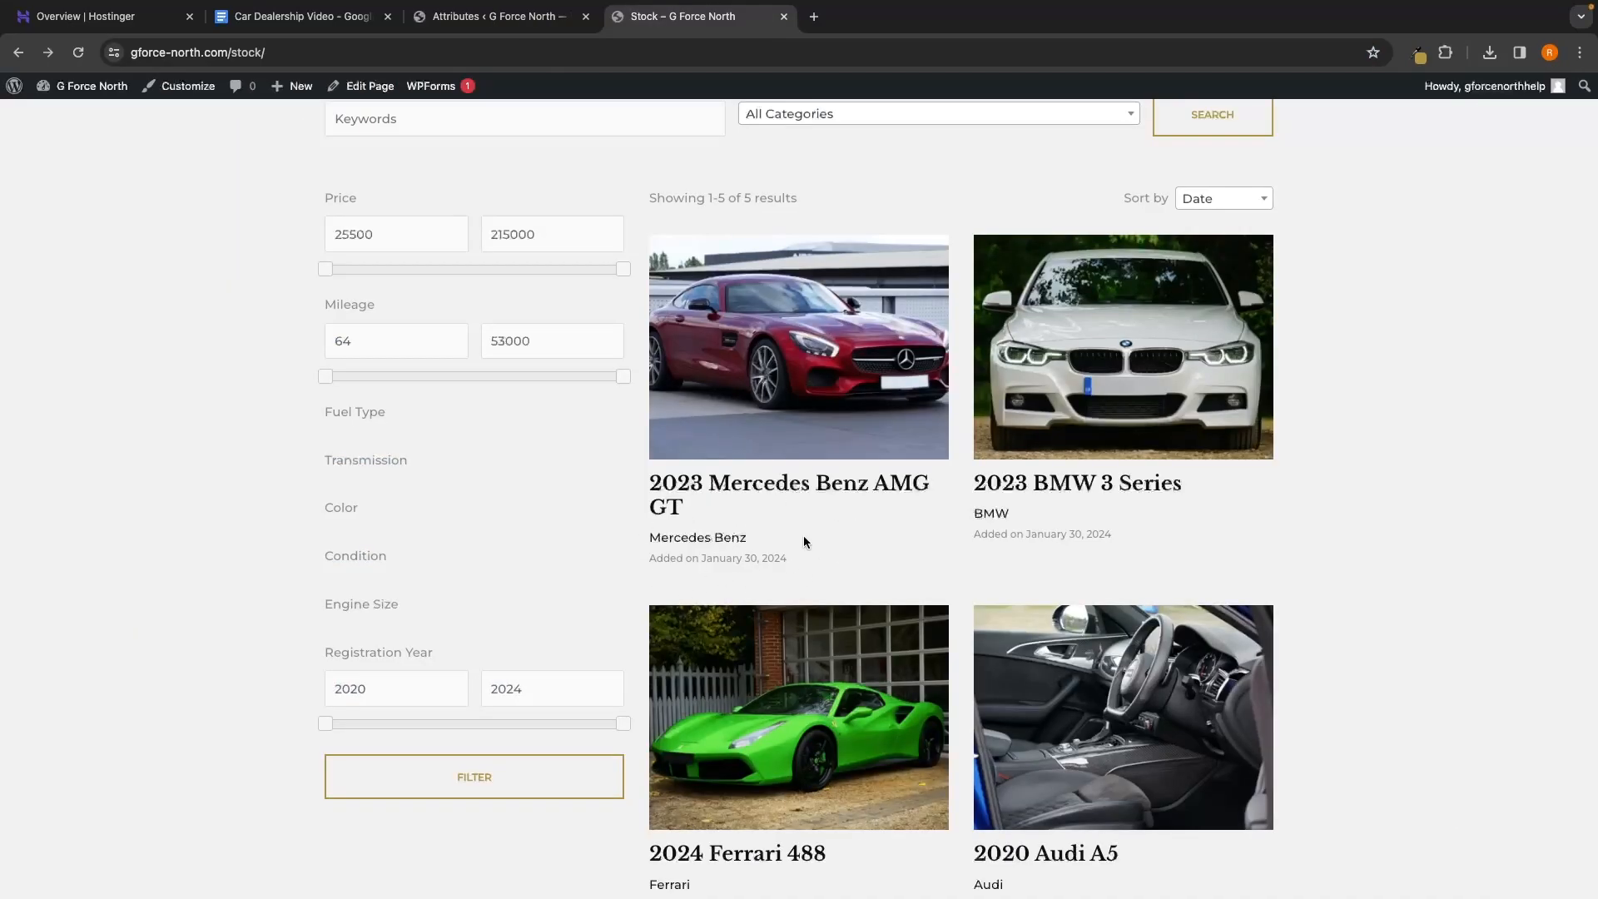
click(524, 18)
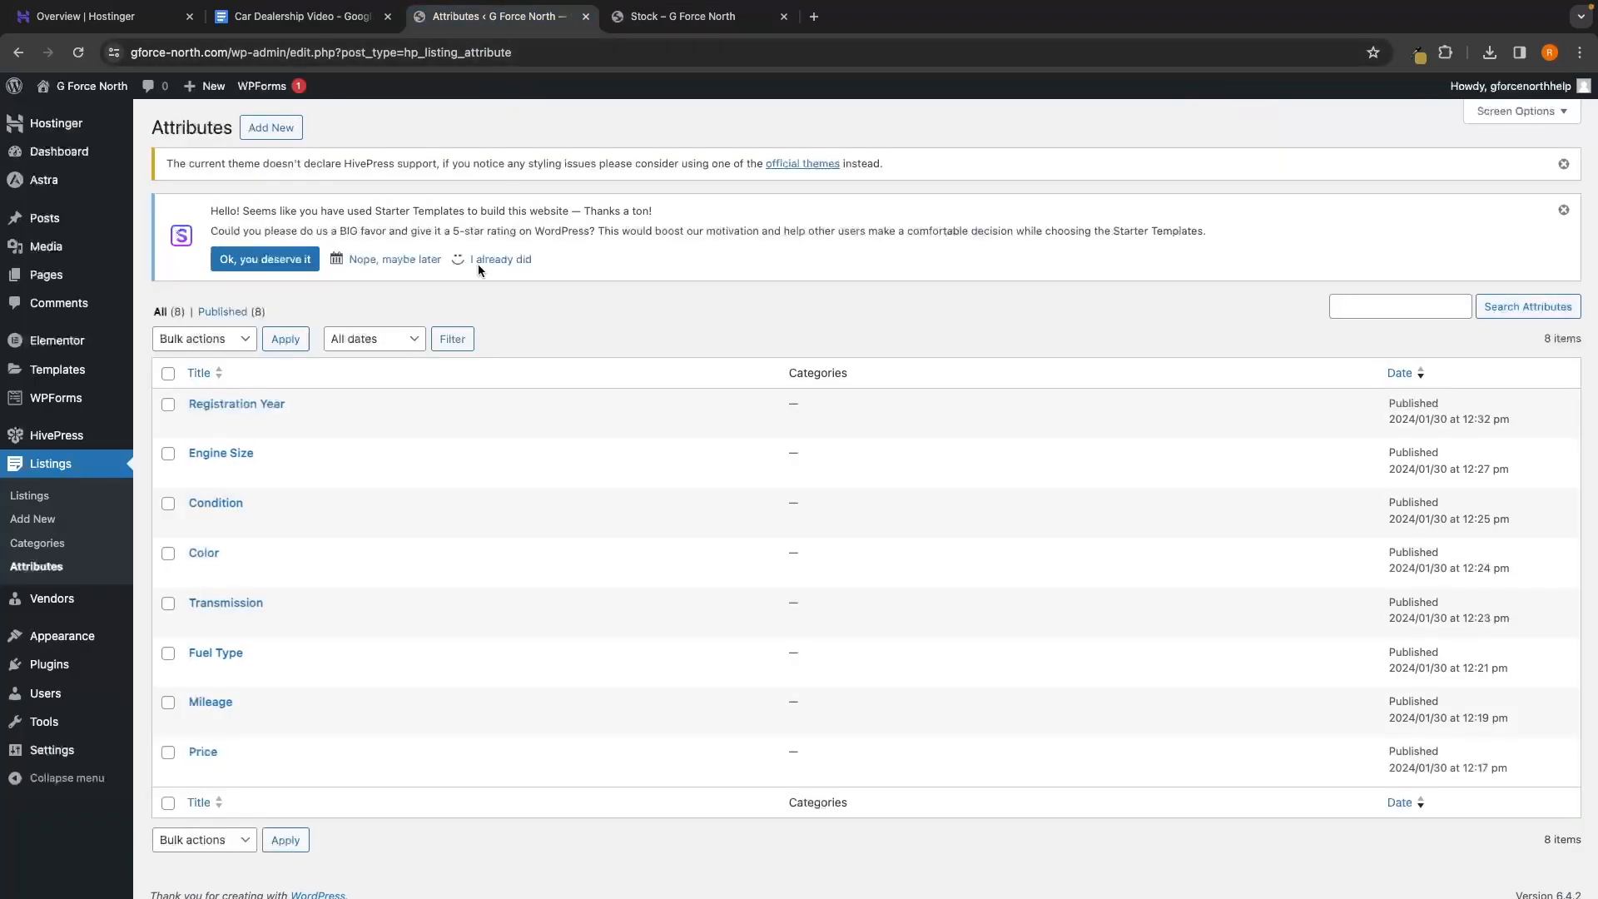
Edit the Price attribute so it displays in Page (primary) and Page (secondary)
click(203, 752)
scroll(732, 533, down, 10)
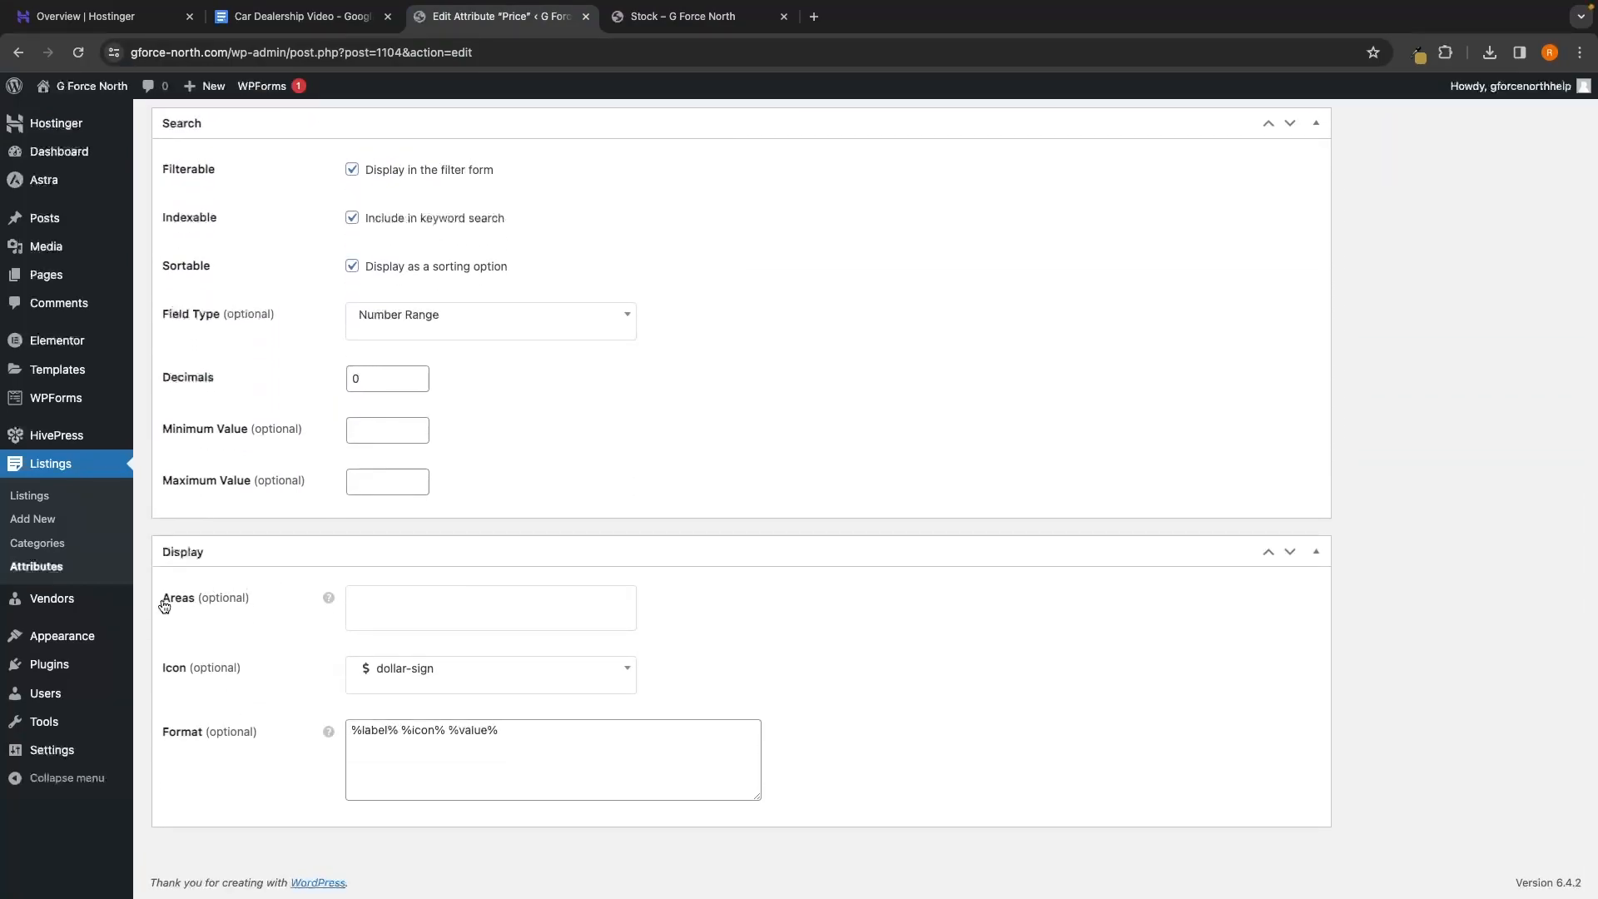
click(360, 599)
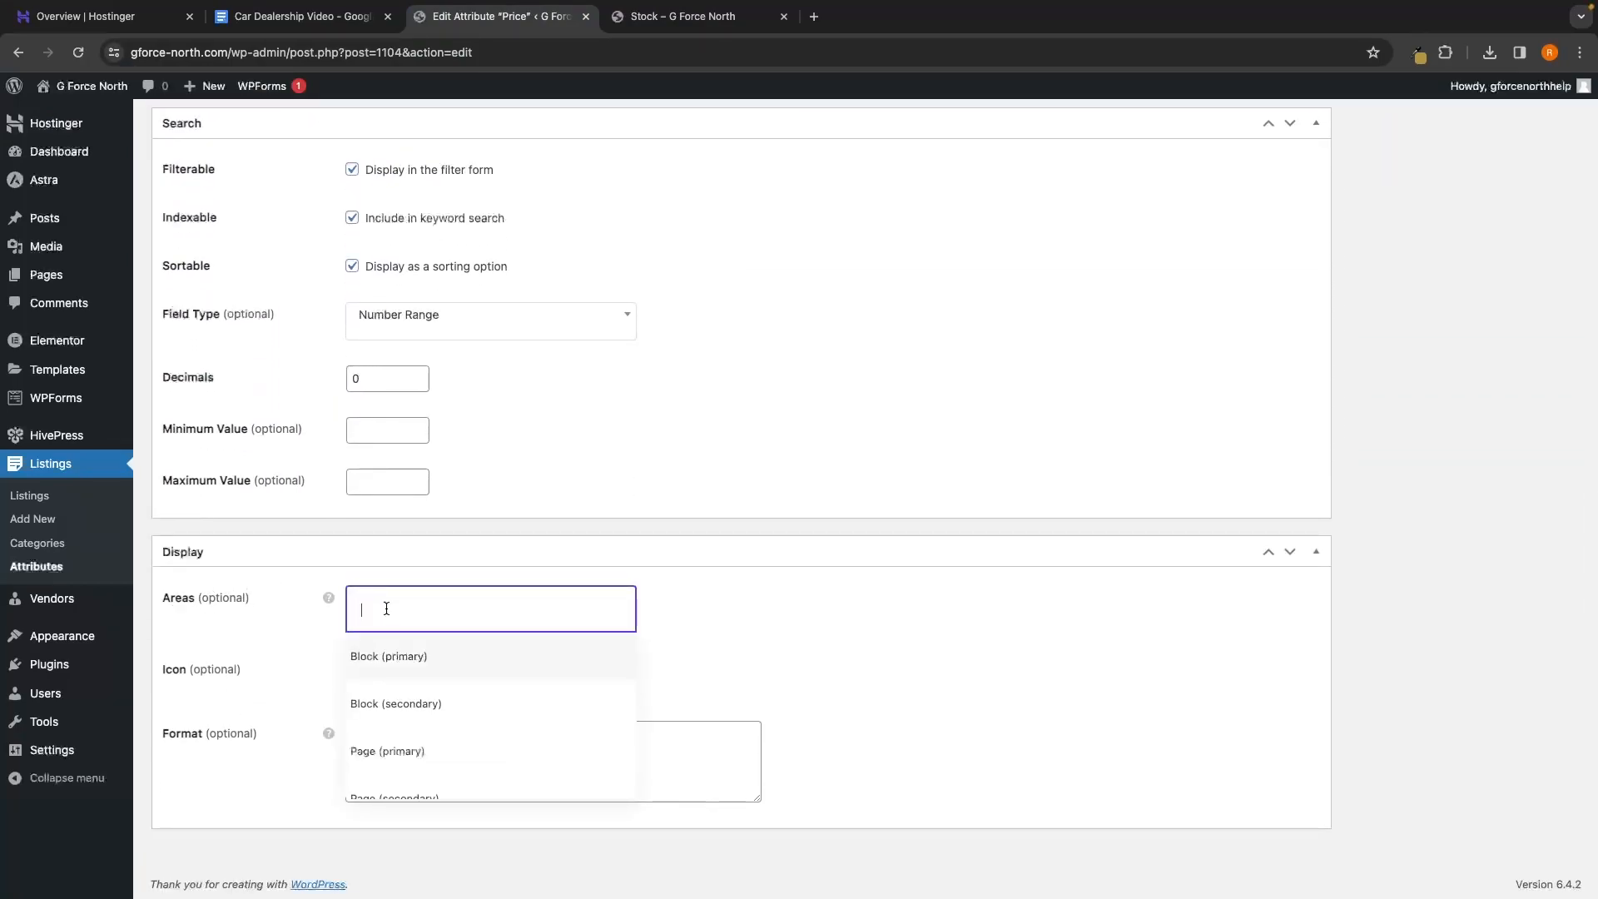
scroll(445, 690, down, 1)
scroll(442, 713, up, 1)
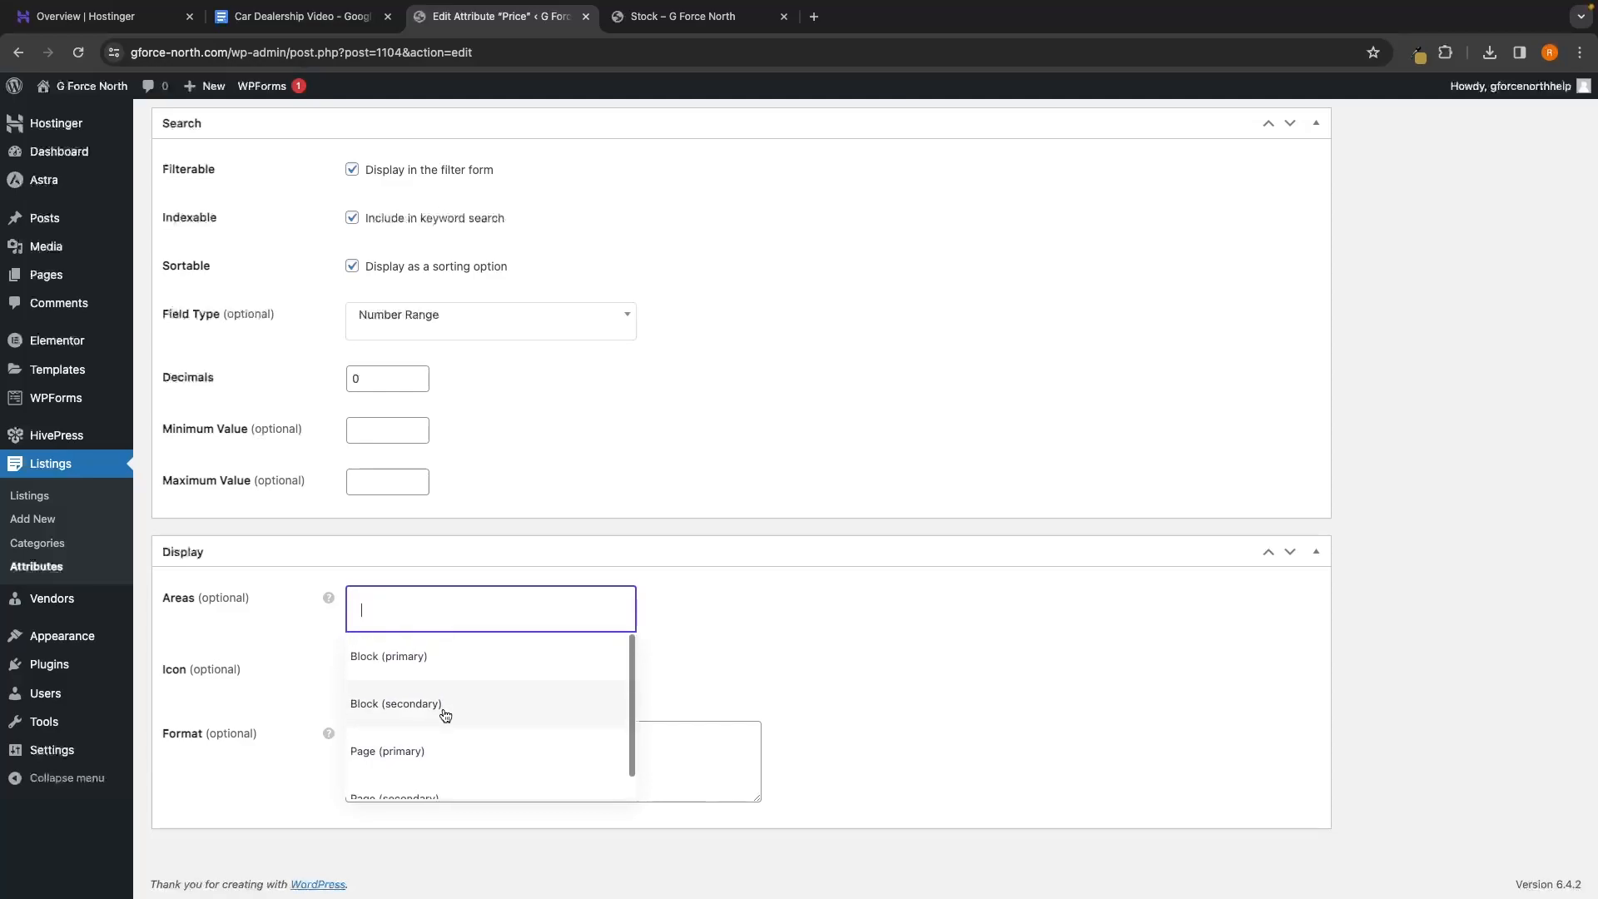
scroll(400, 707, down, 1)
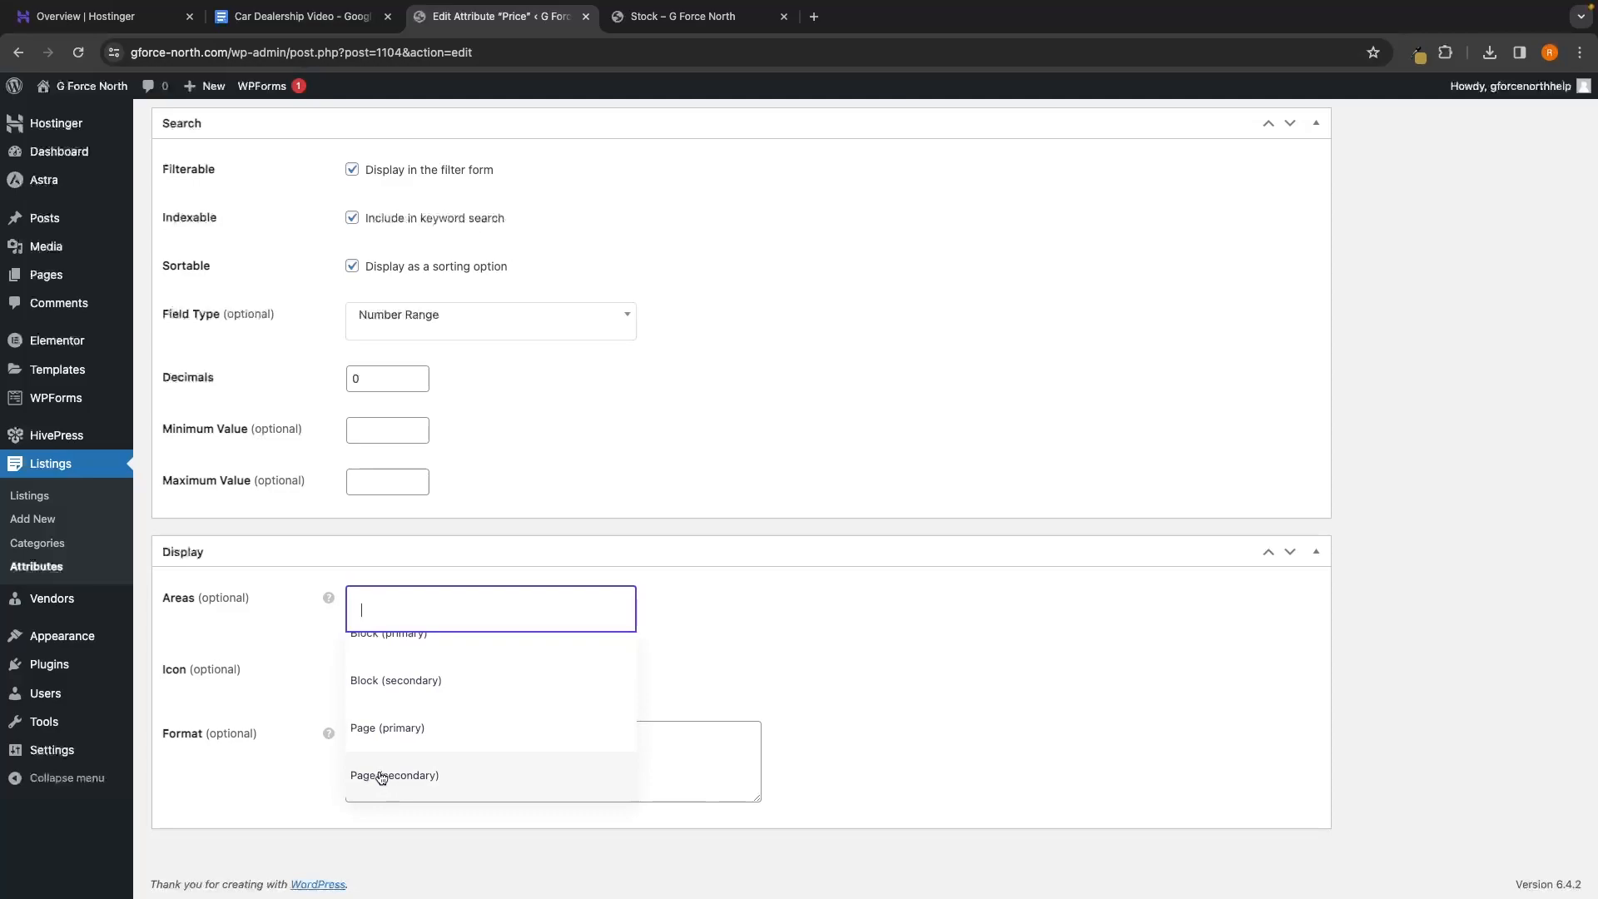
scroll(443, 759, up, 1)
scroll(449, 753, down, 1)
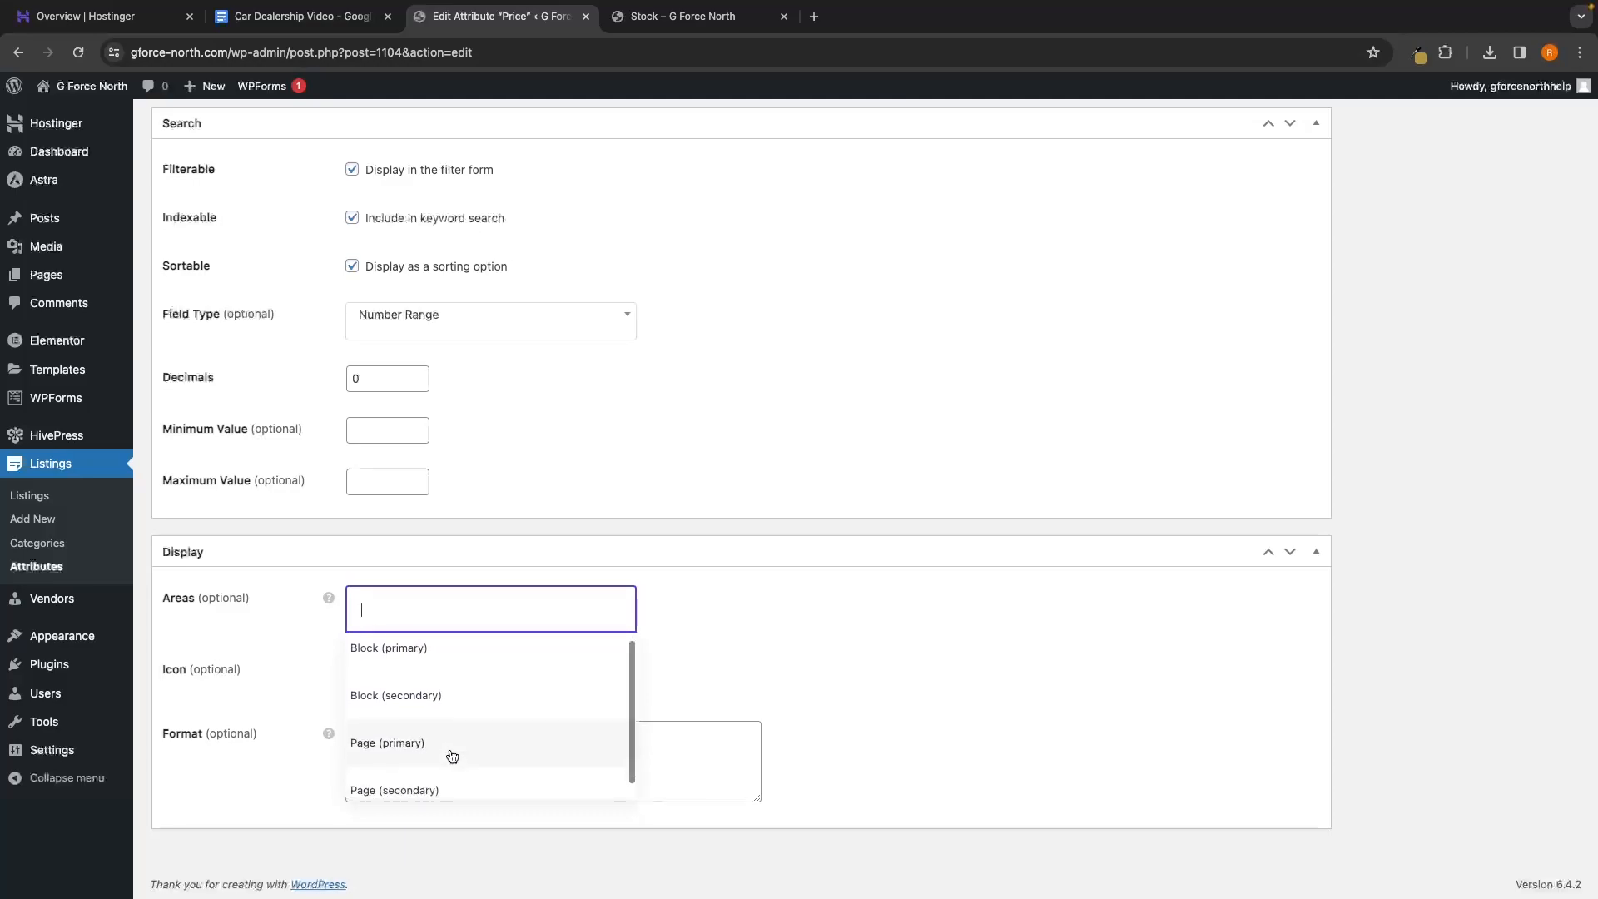
click(451, 741)
click(512, 613)
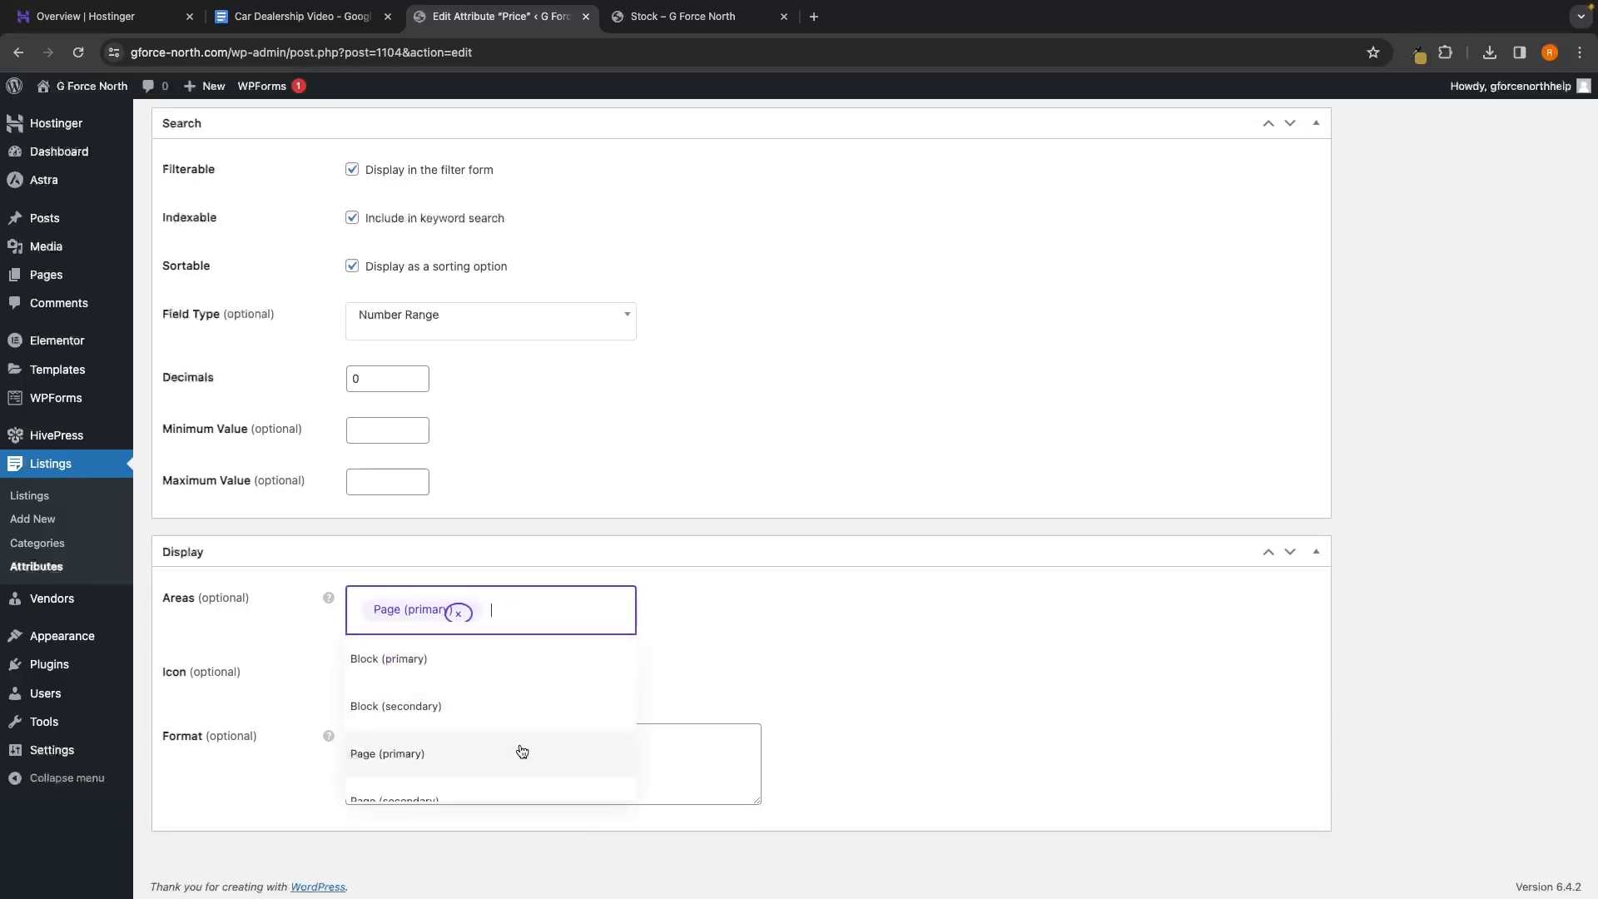
click(474, 783)
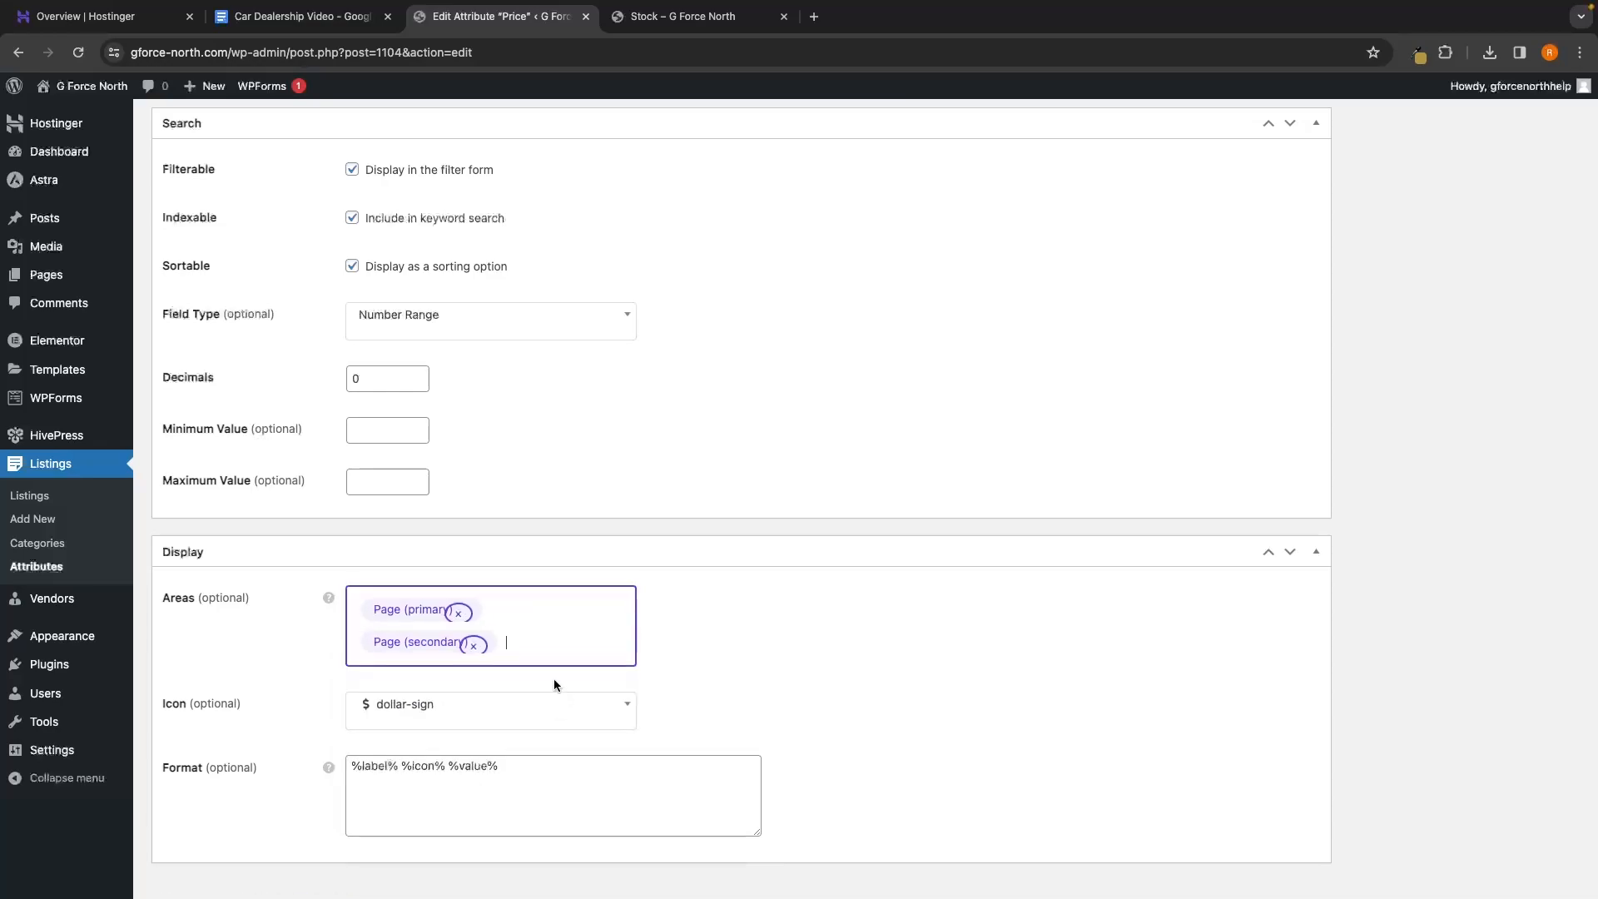
click(508, 644)
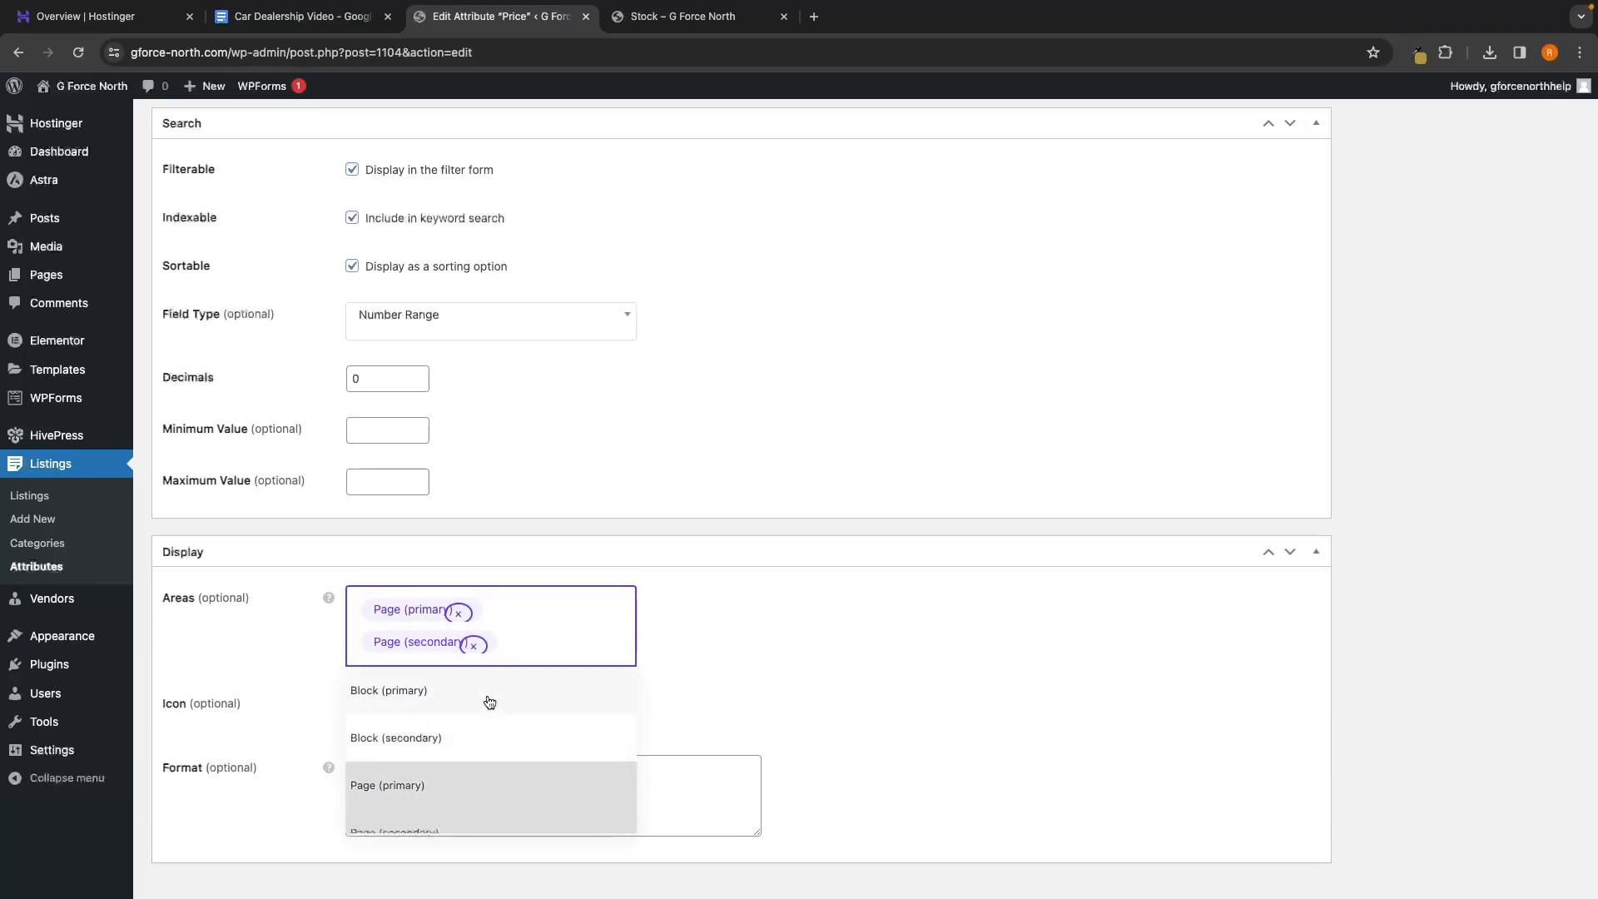
click(766, 495)
Add Block (primary) to Price's display areas and switch to the Stock page
click(707, 19)
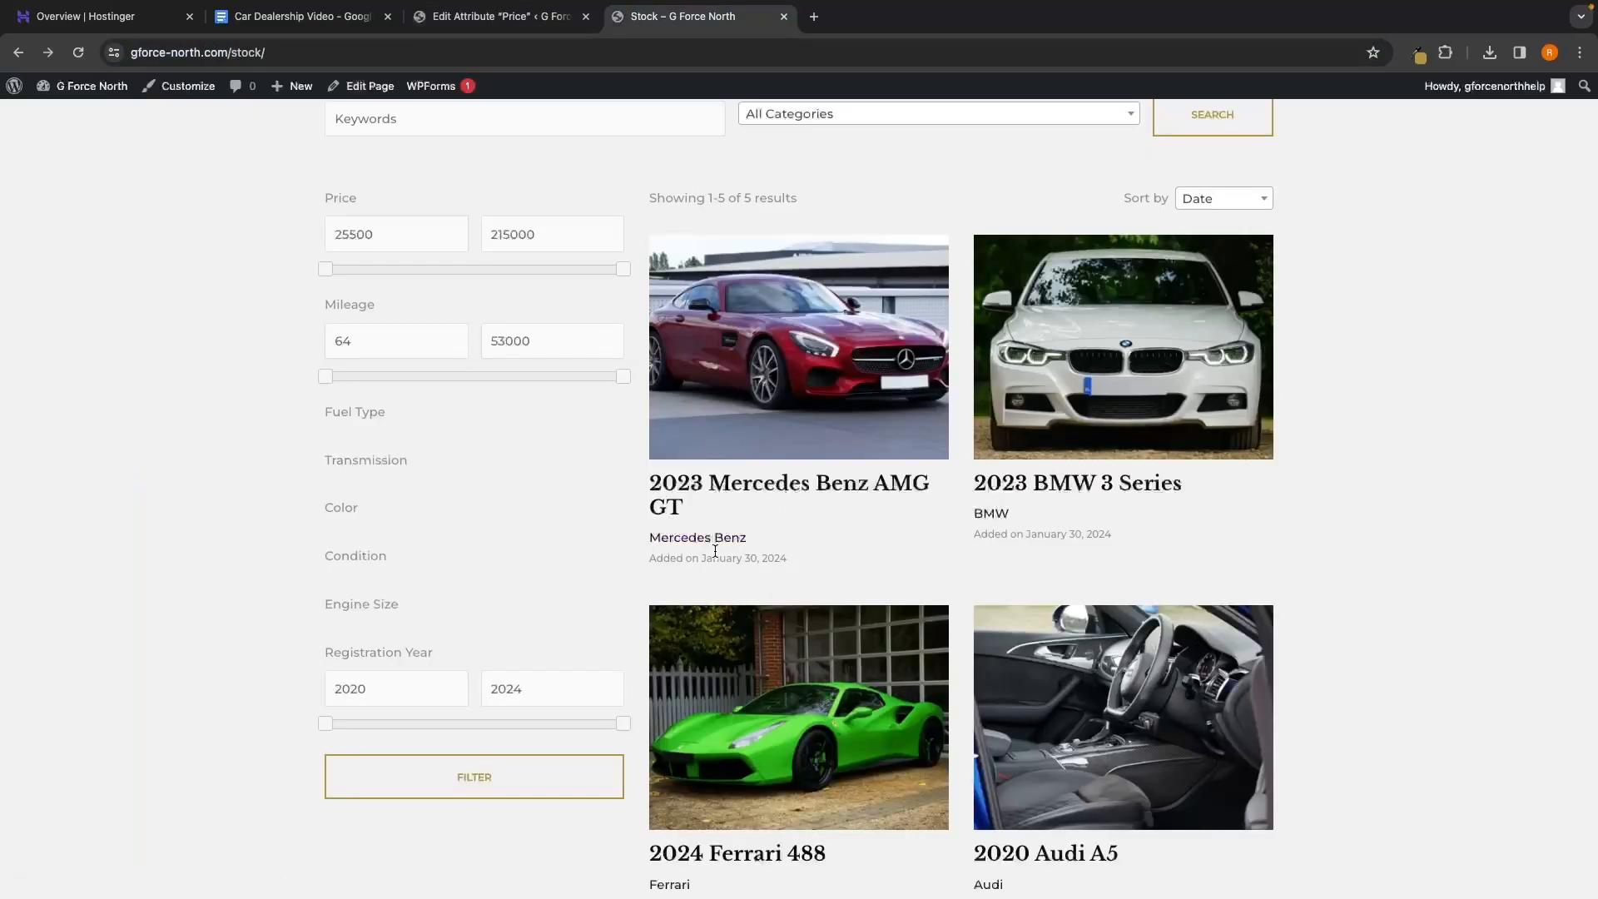
click(547, 25)
click(430, 632)
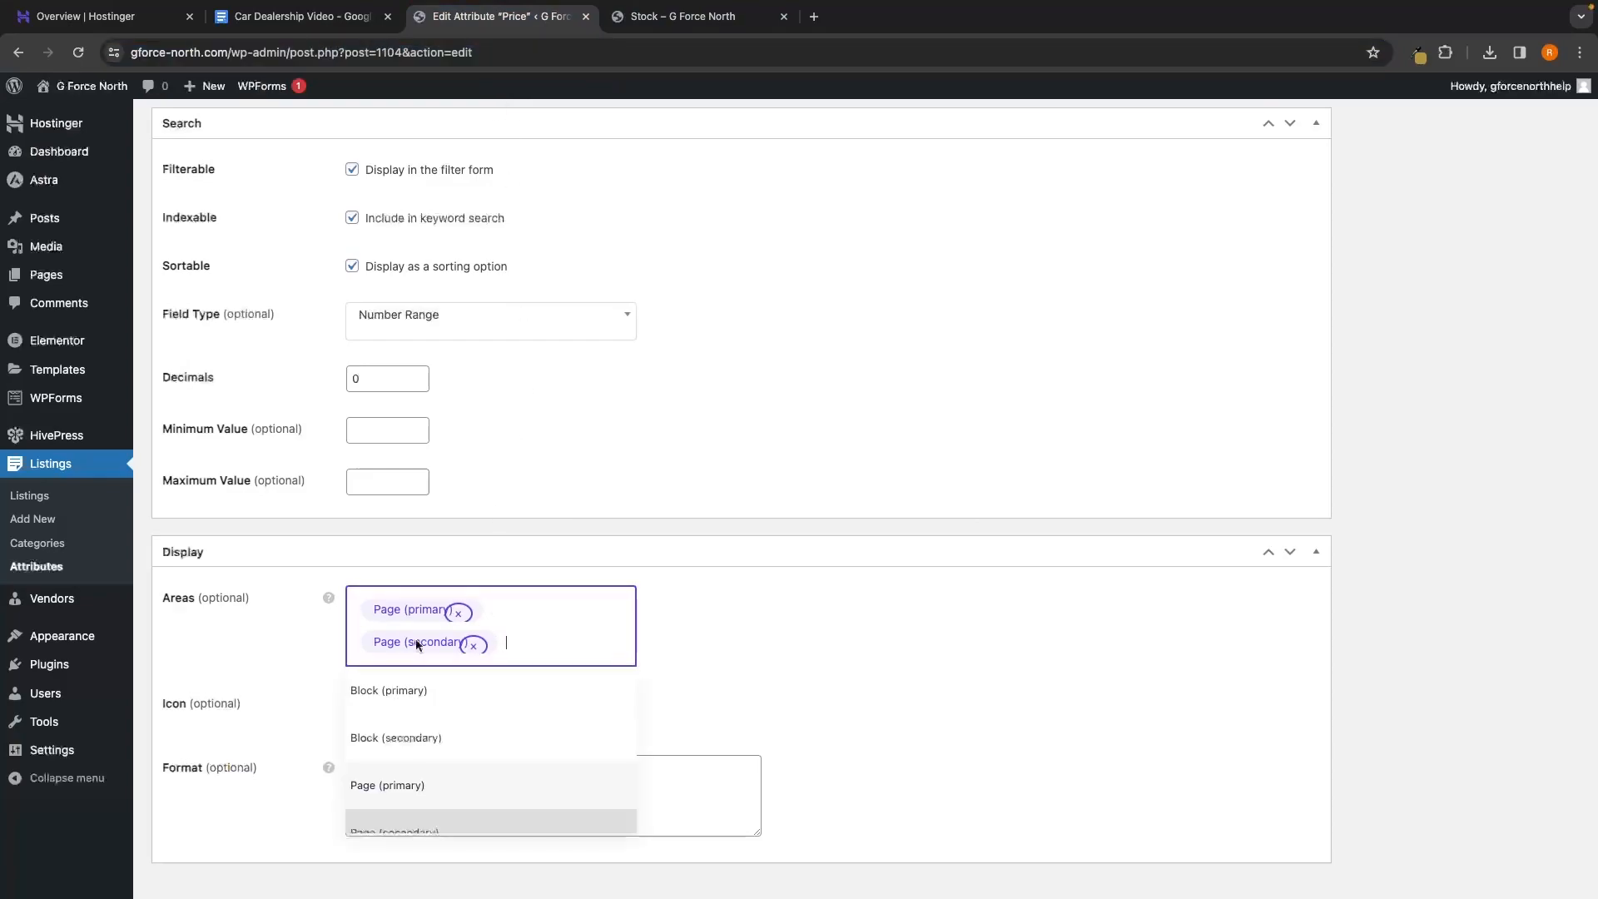
click(410, 696)
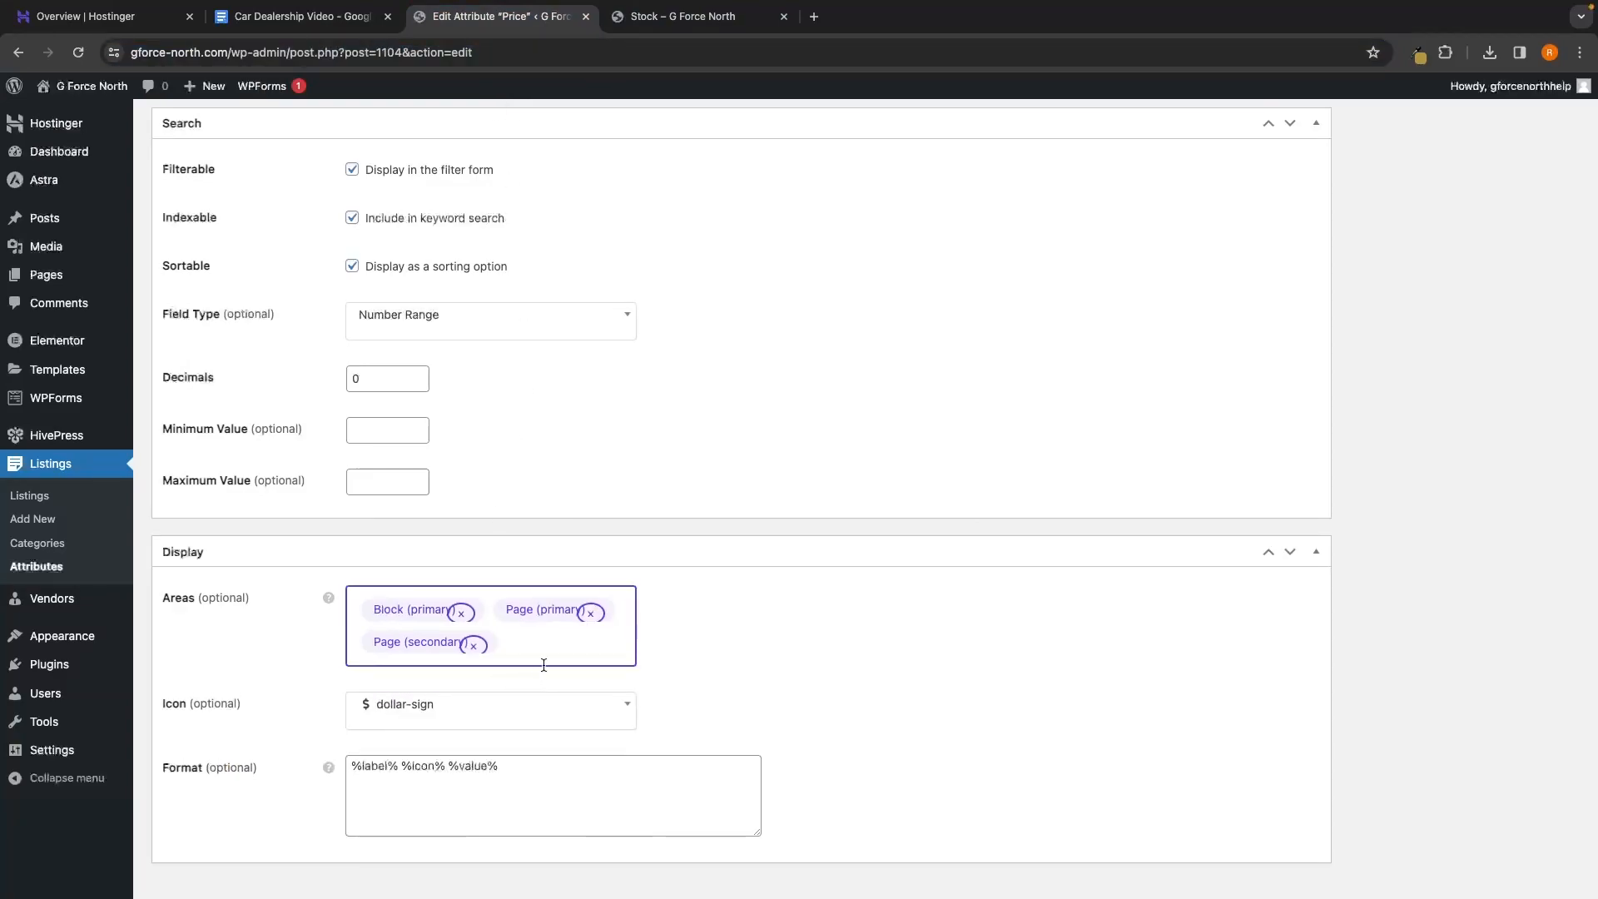
click(703, 18)
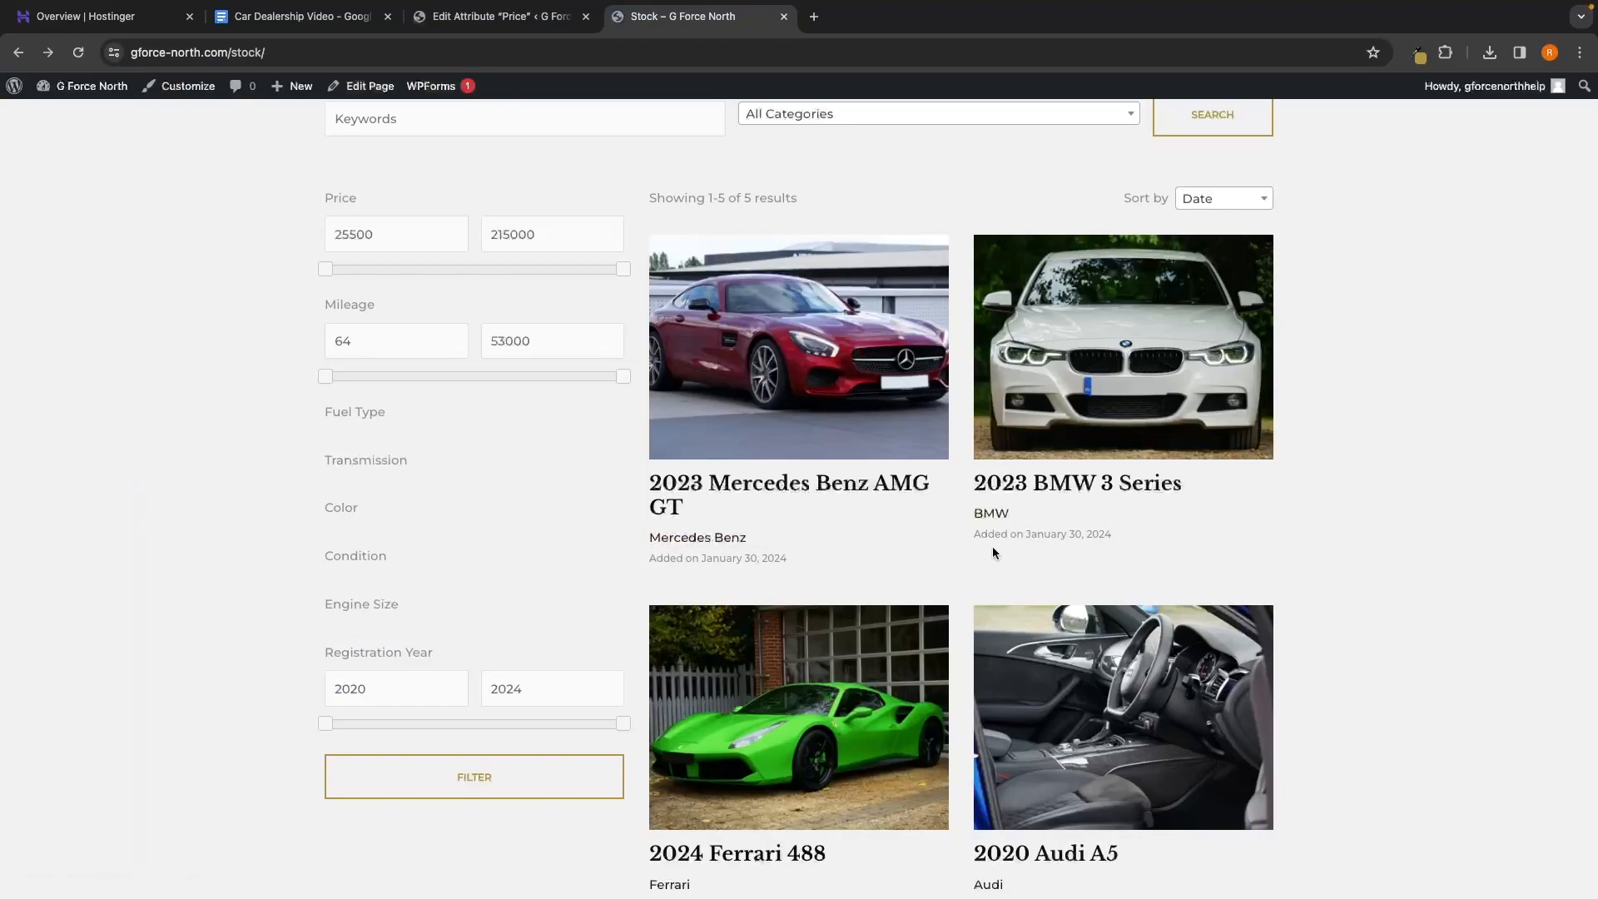
scroll(1036, 515, down, 1)
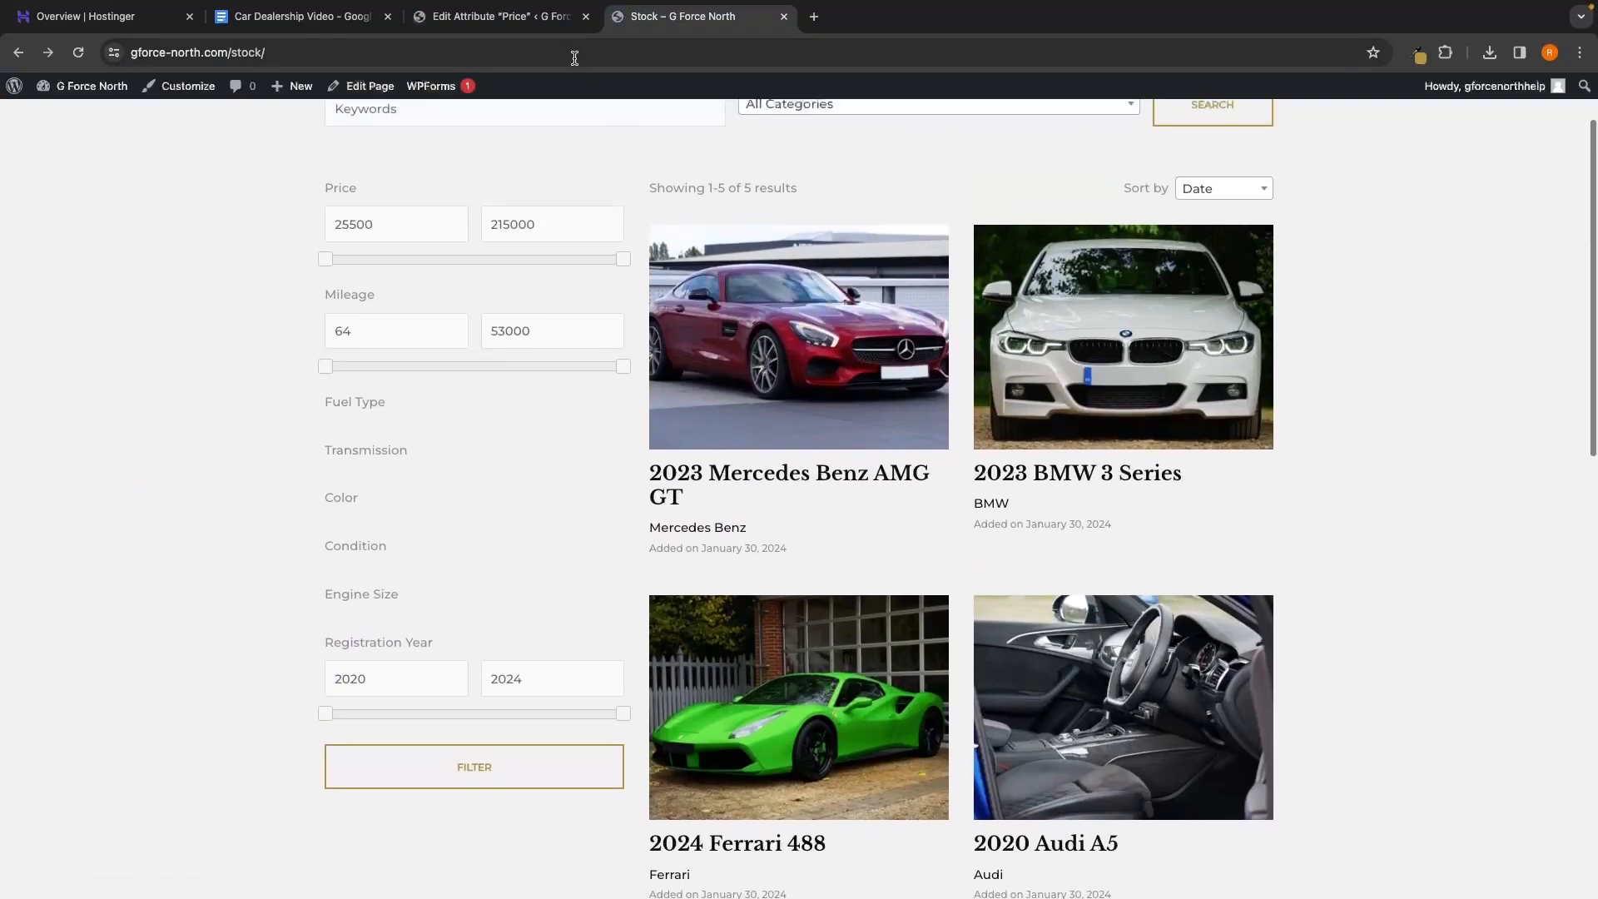
Update the Price attribute and reload the Stock page to see car prices
click(532, 17)
scroll(656, 395, down, 1)
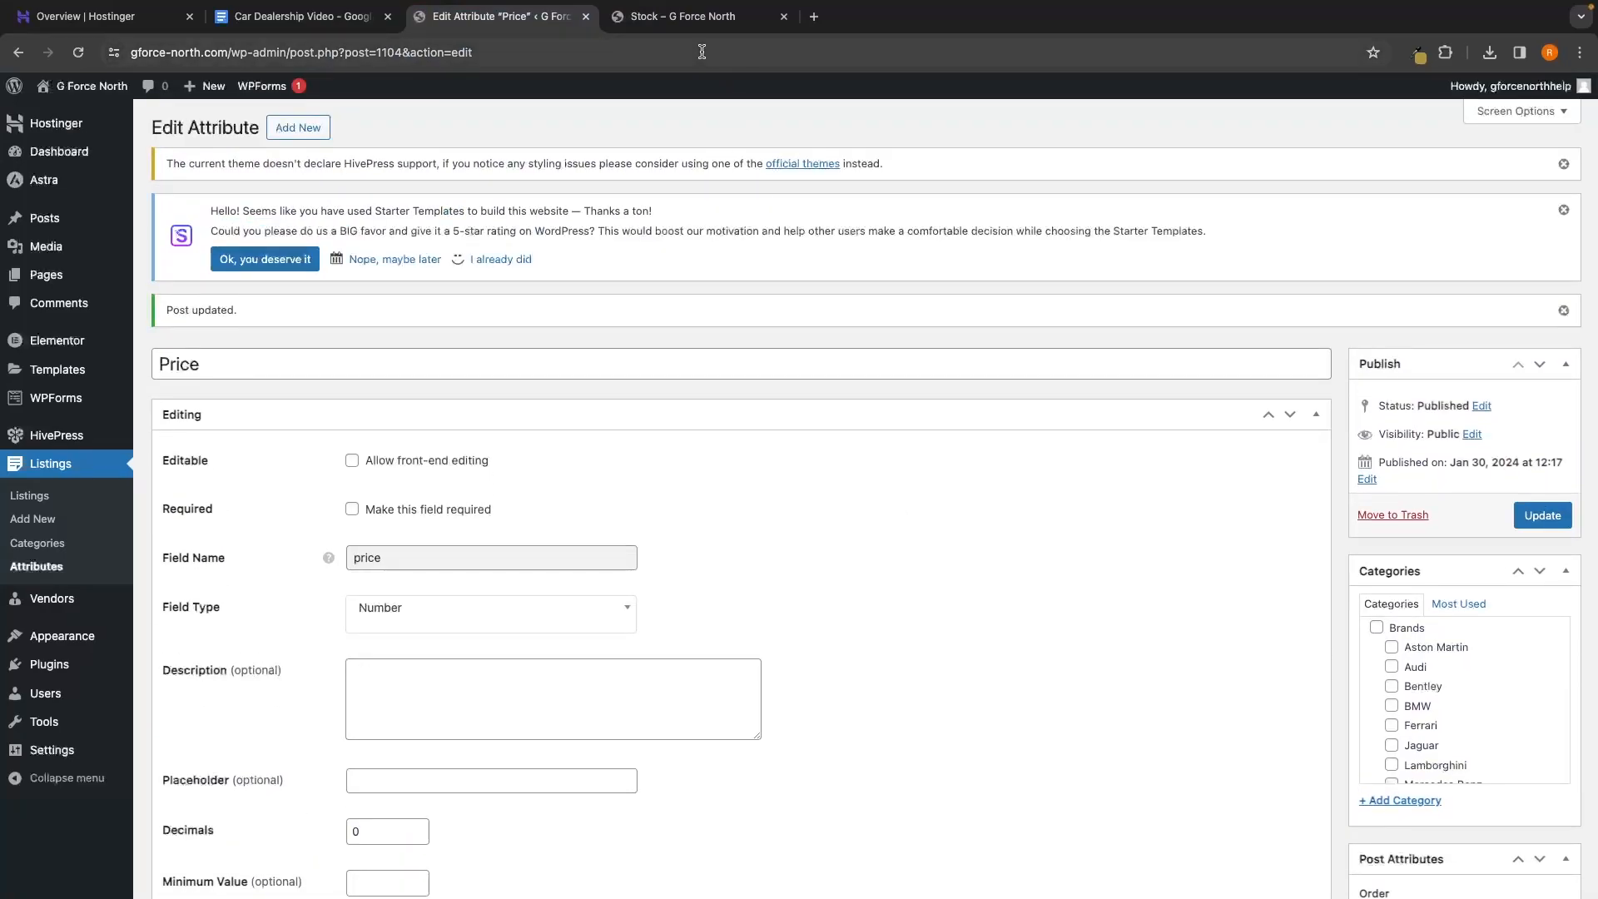
click(690, 21)
click(78, 52)
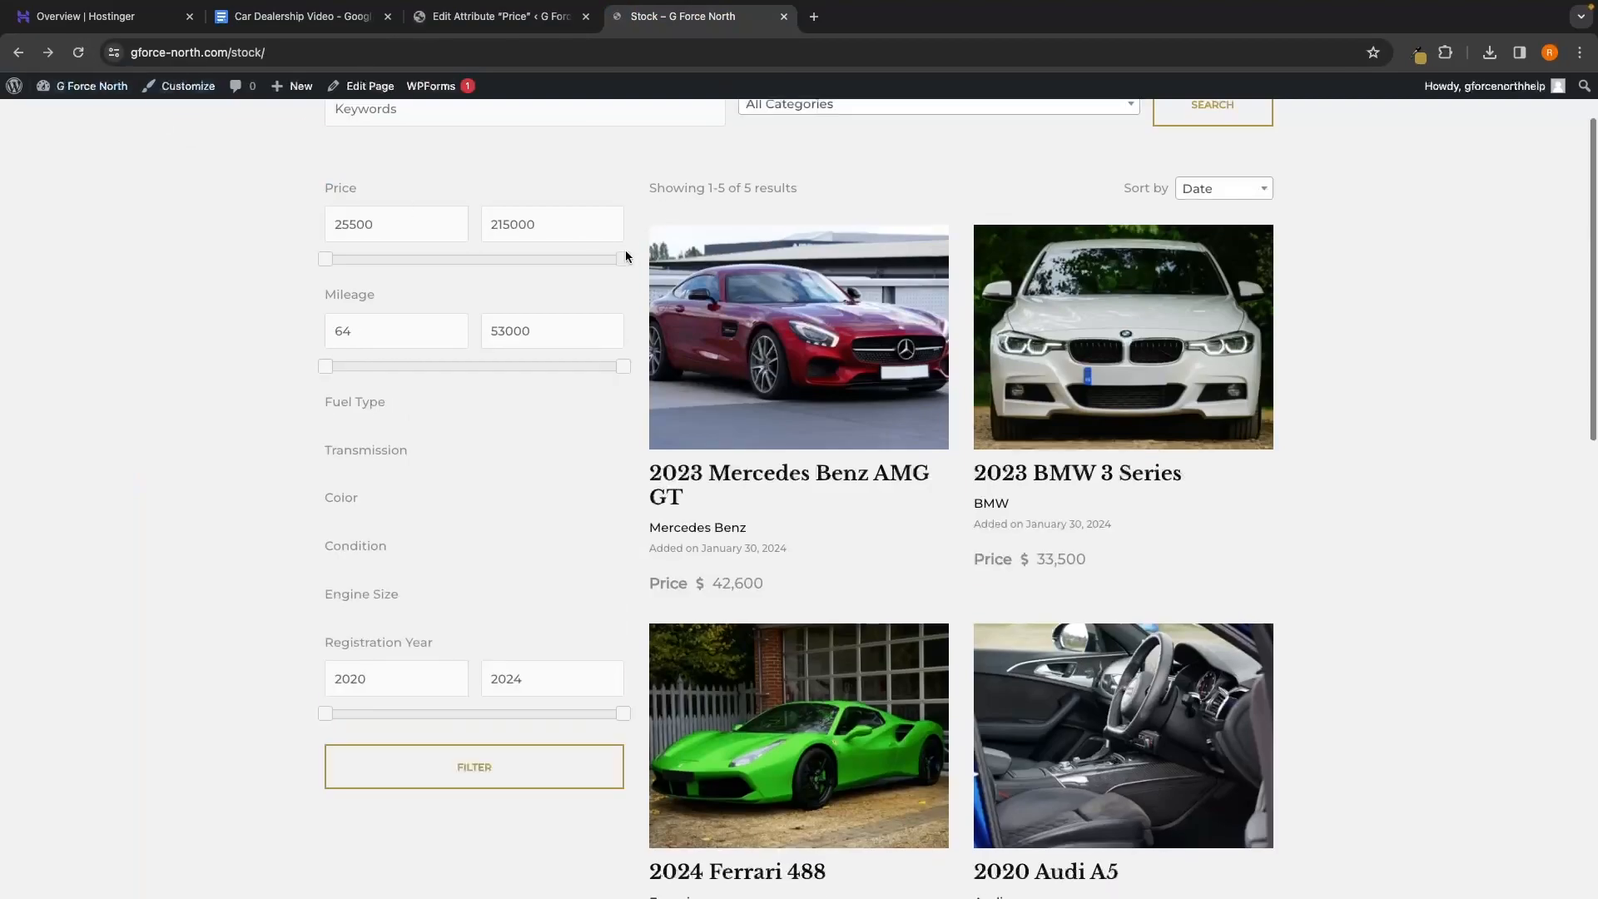
scroll(837, 352, down, 1)
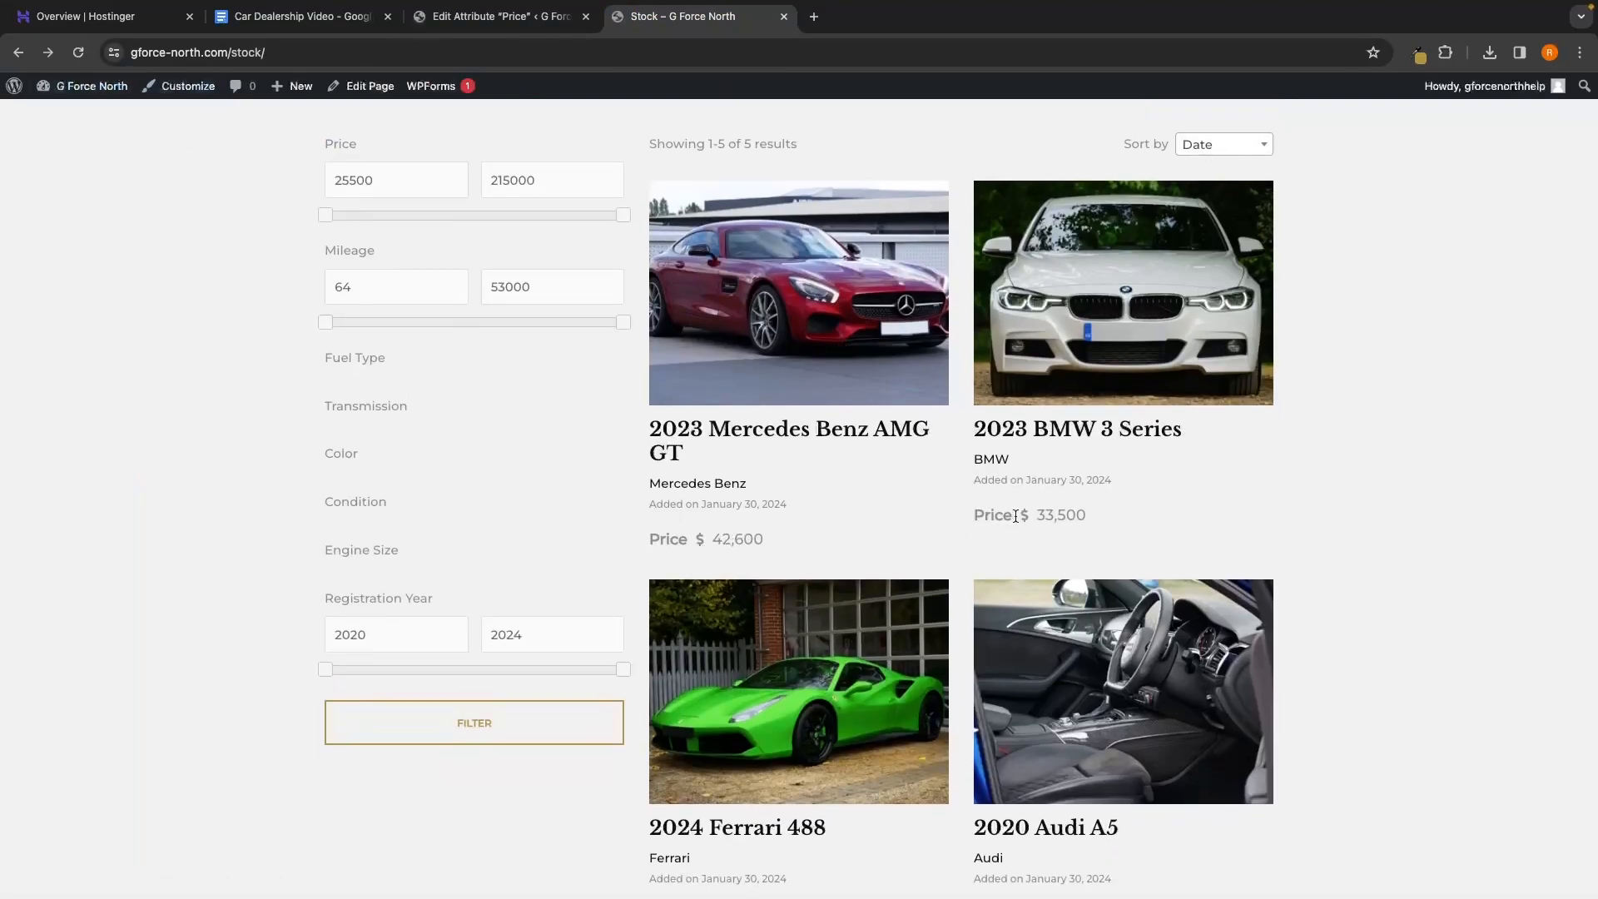
scroll(779, 672, down, 4)
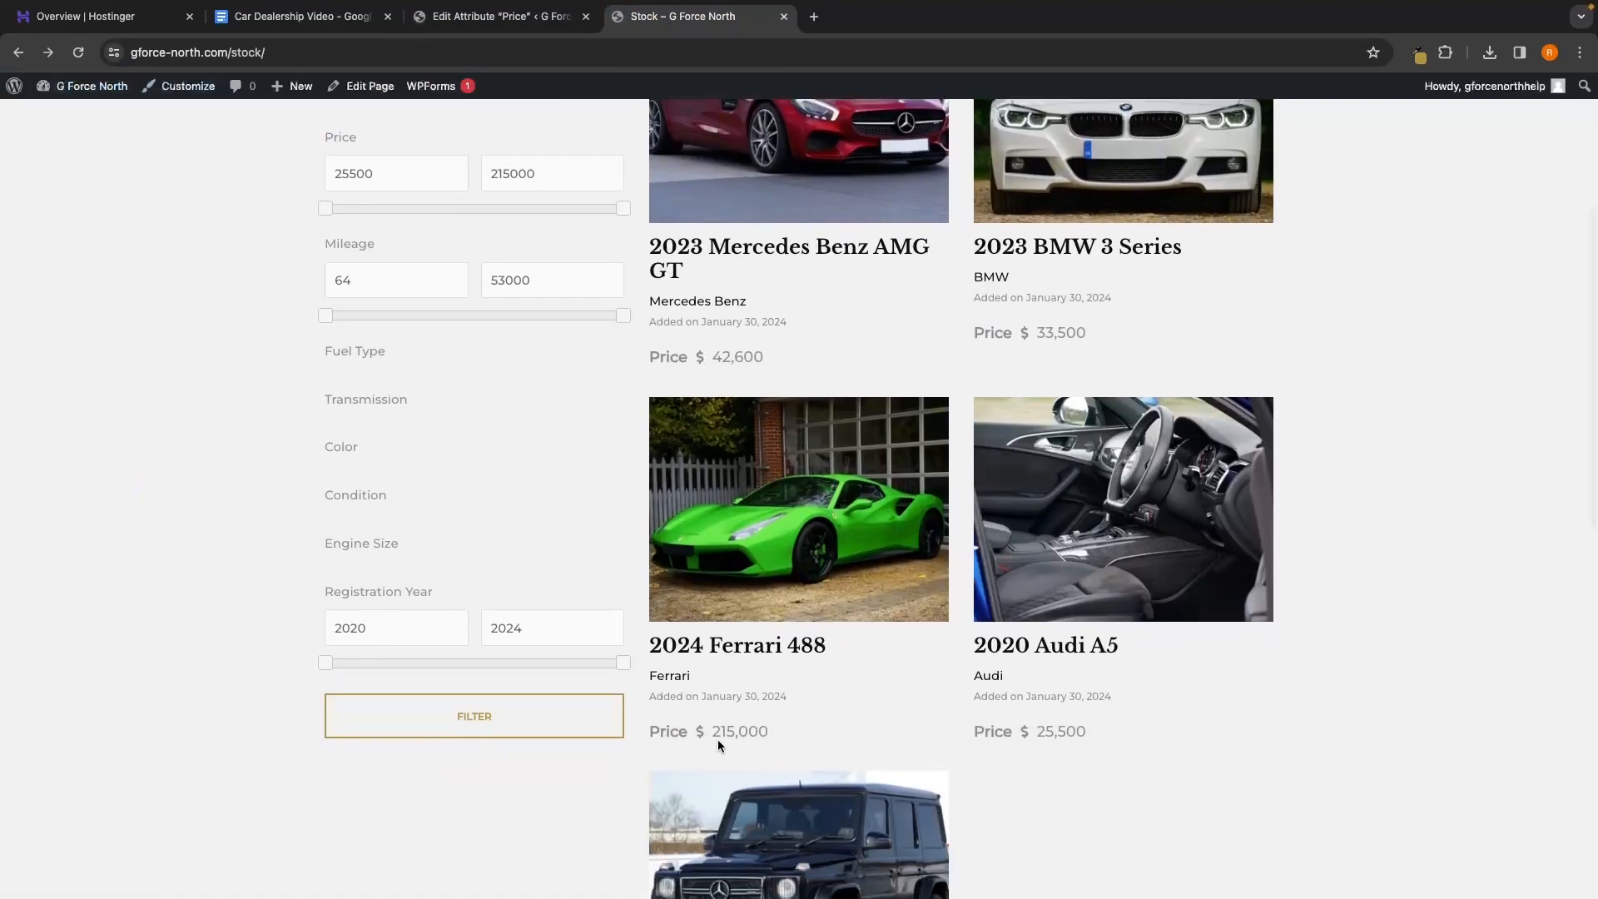
scroll(1051, 641, up, 3)
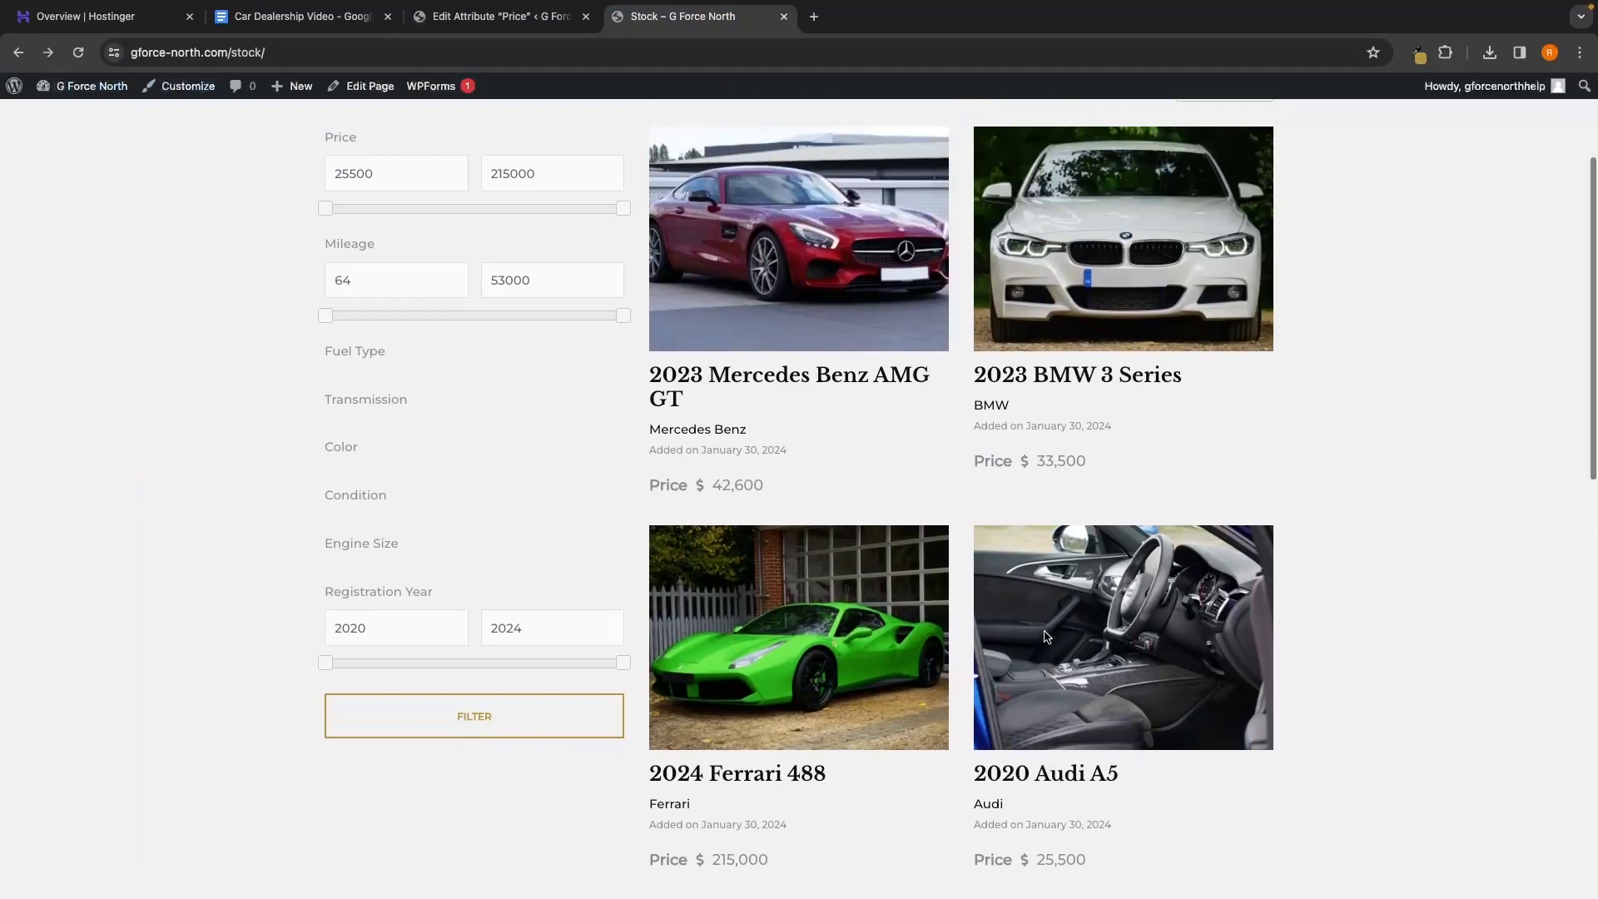
Check the $42,600 price on the Mercedes AMG GT listing, then return to the Price edit tab
click(838, 289)
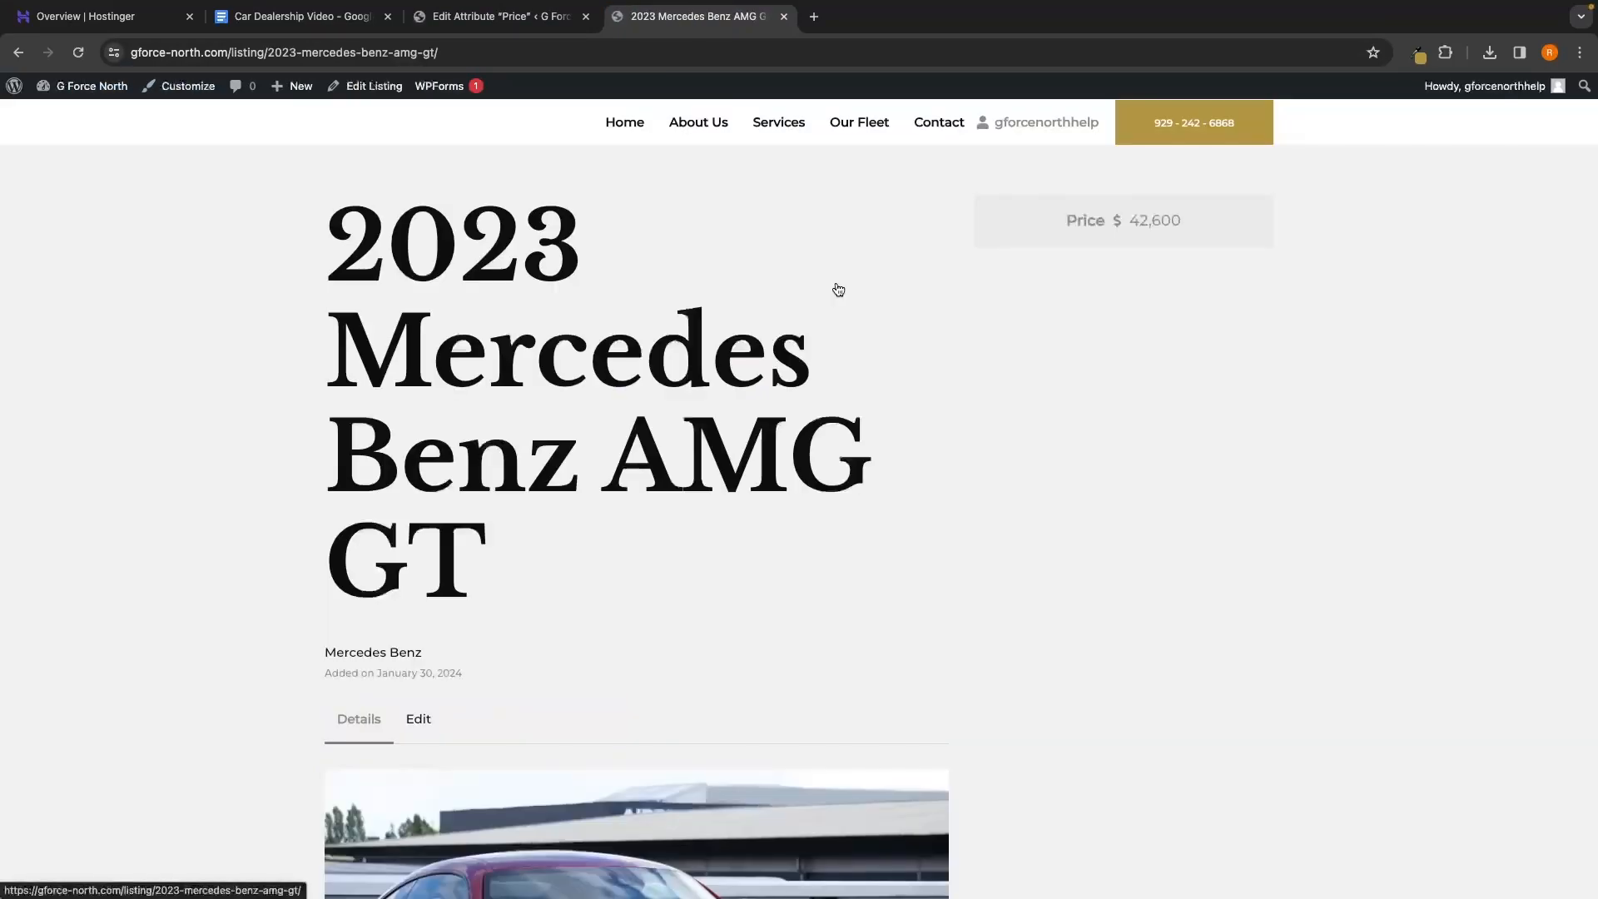
scroll(901, 365, down, 1)
scroll(920, 414, up, 1)
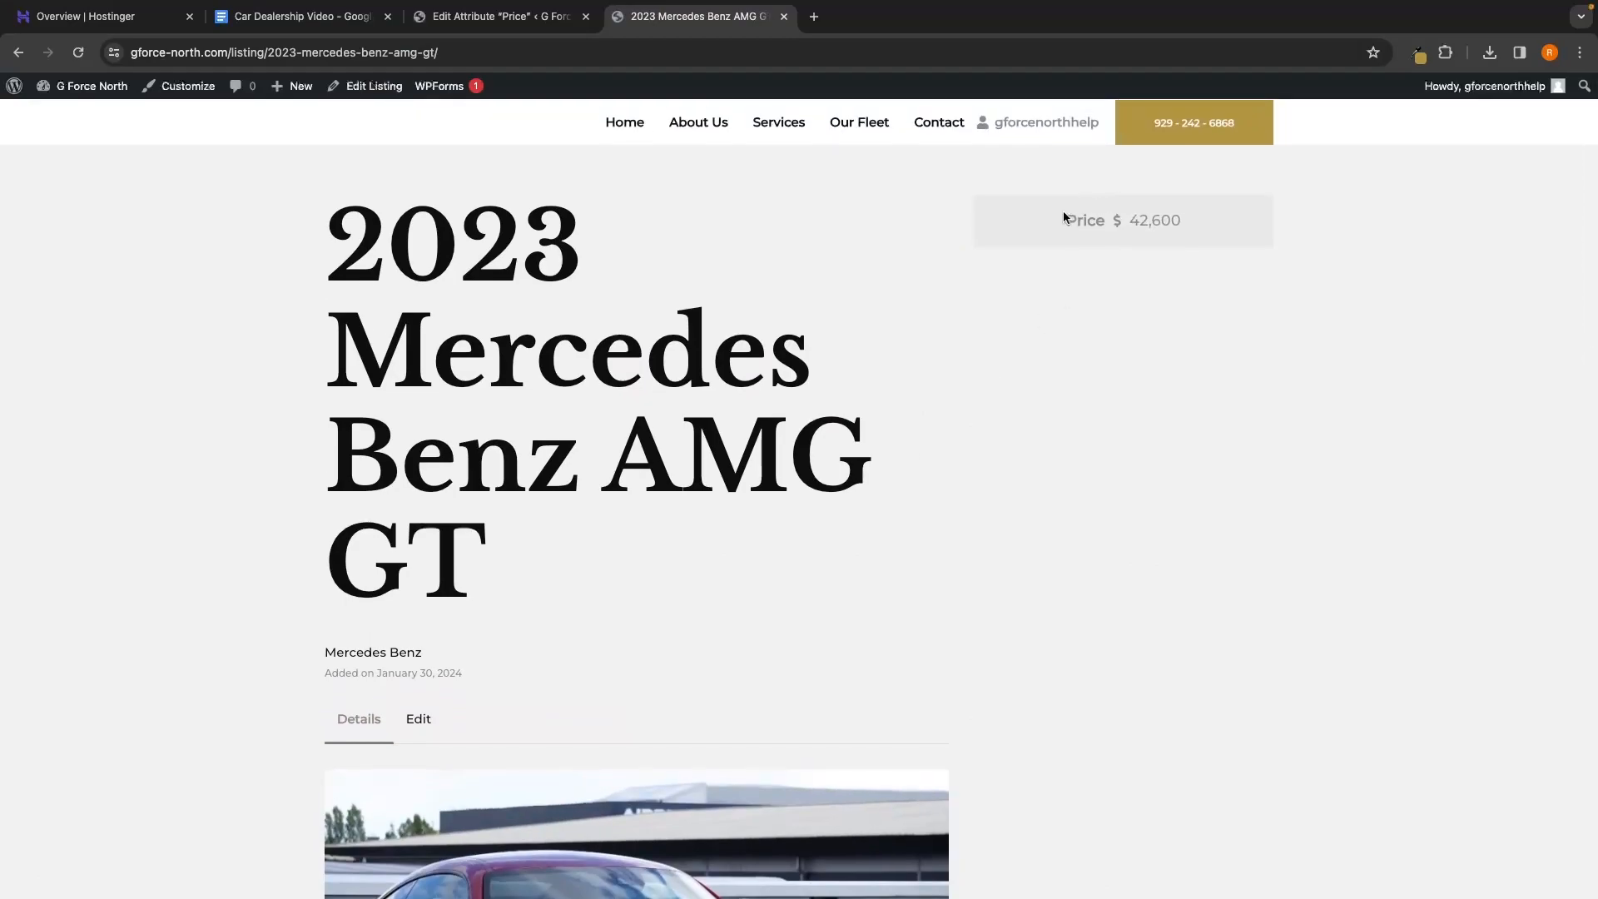
scroll(1248, 432, down, 10)
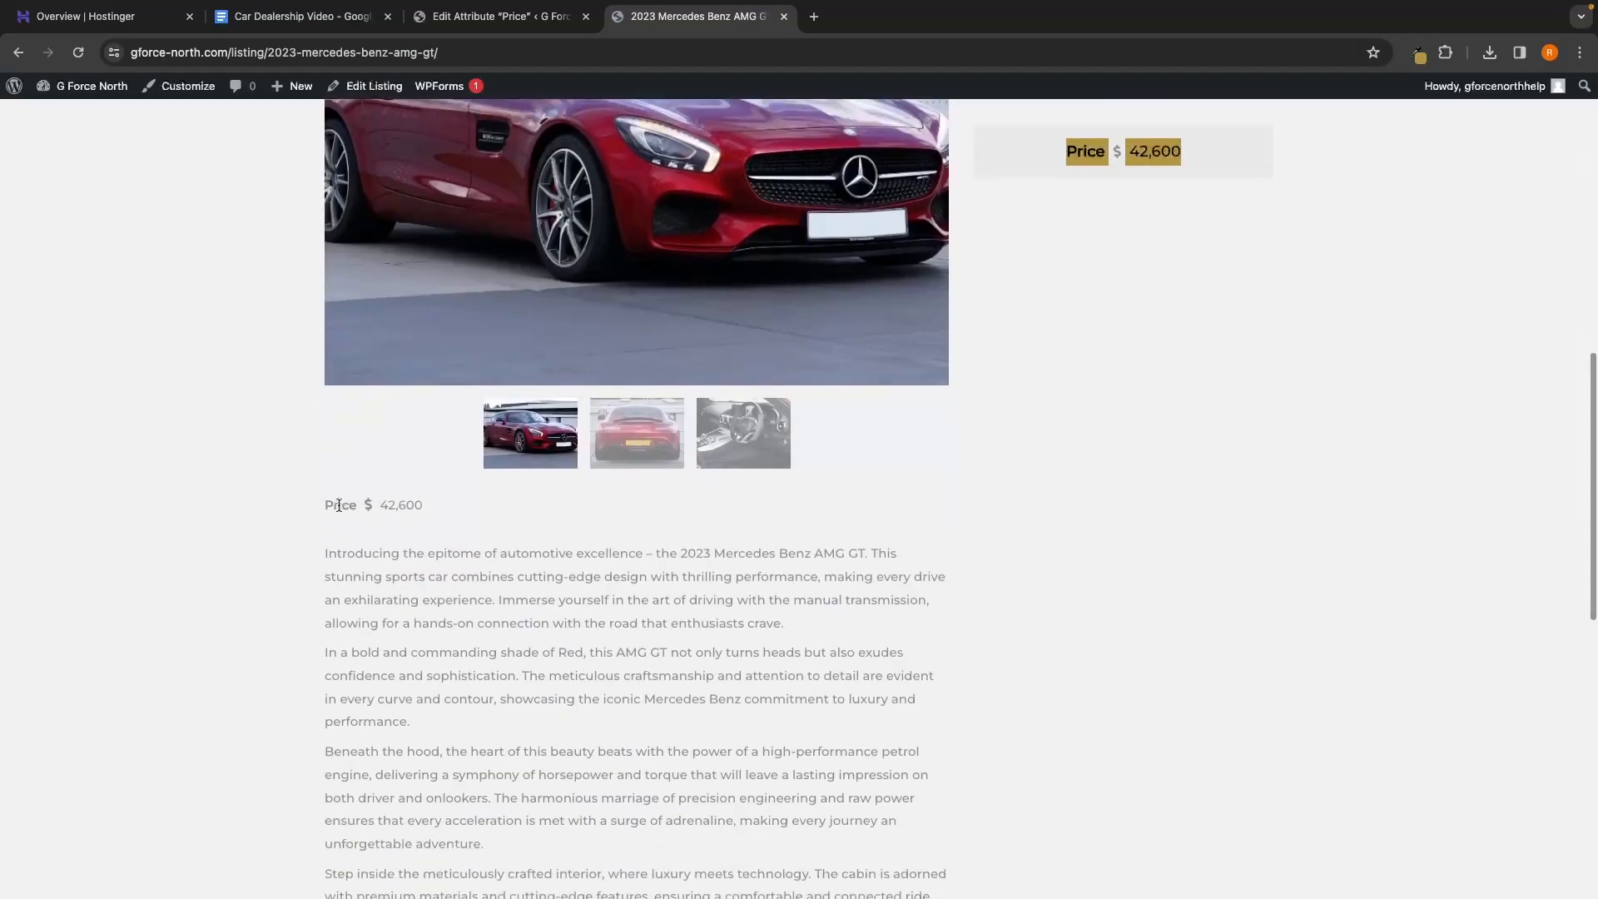
click(321, 503)
drag(321, 504, 423, 505)
scroll(628, 526, up, 10)
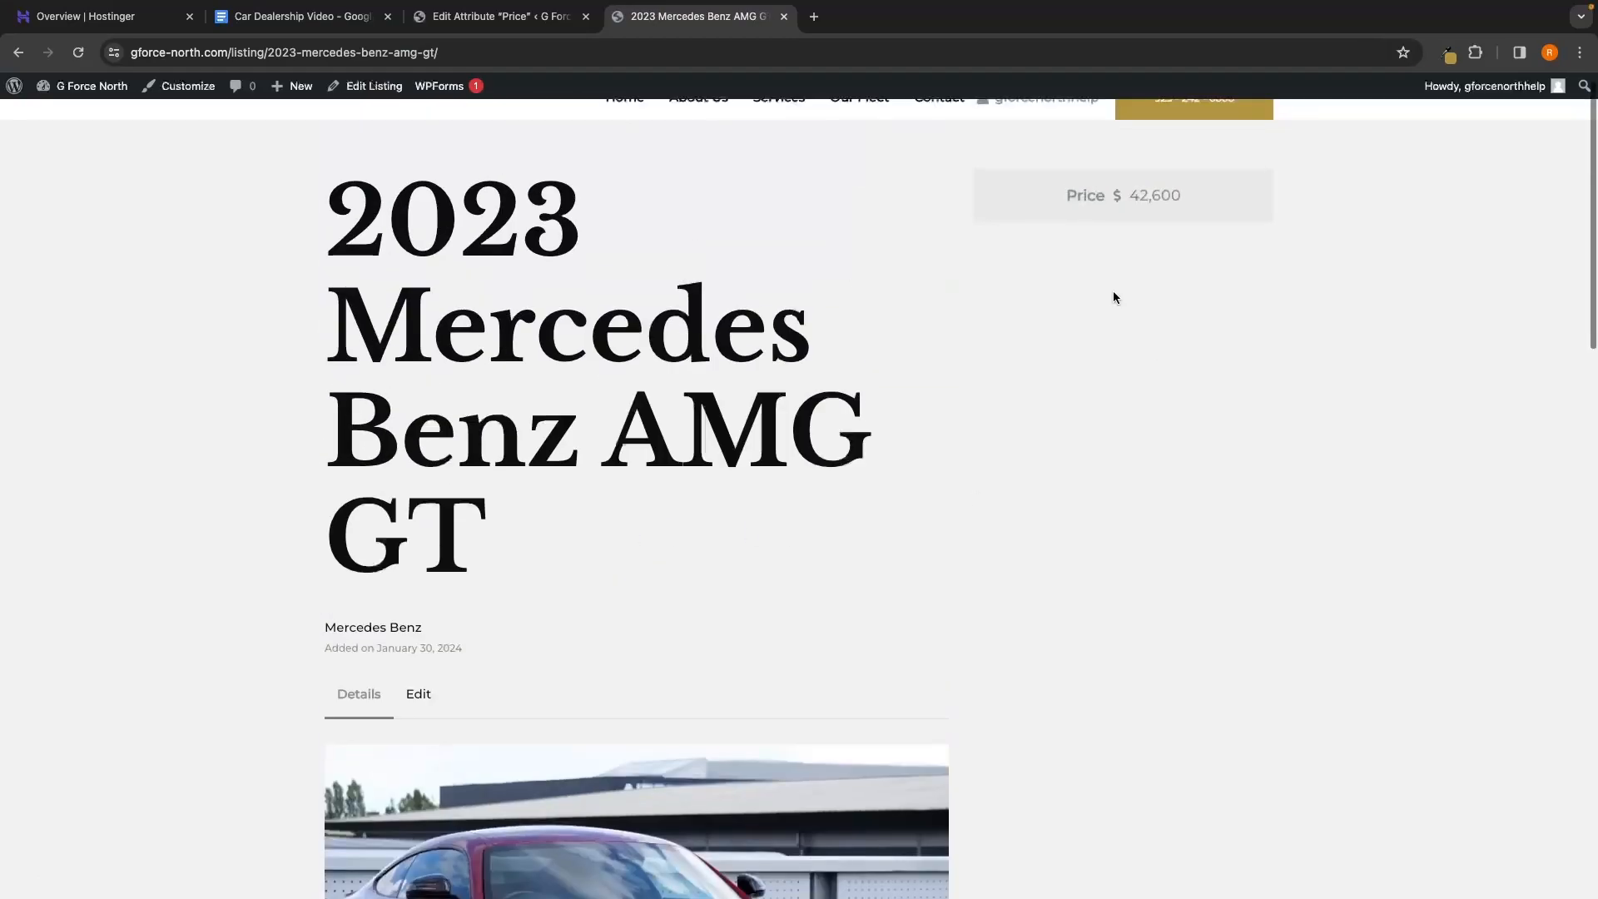
drag(1036, 199, 1195, 199)
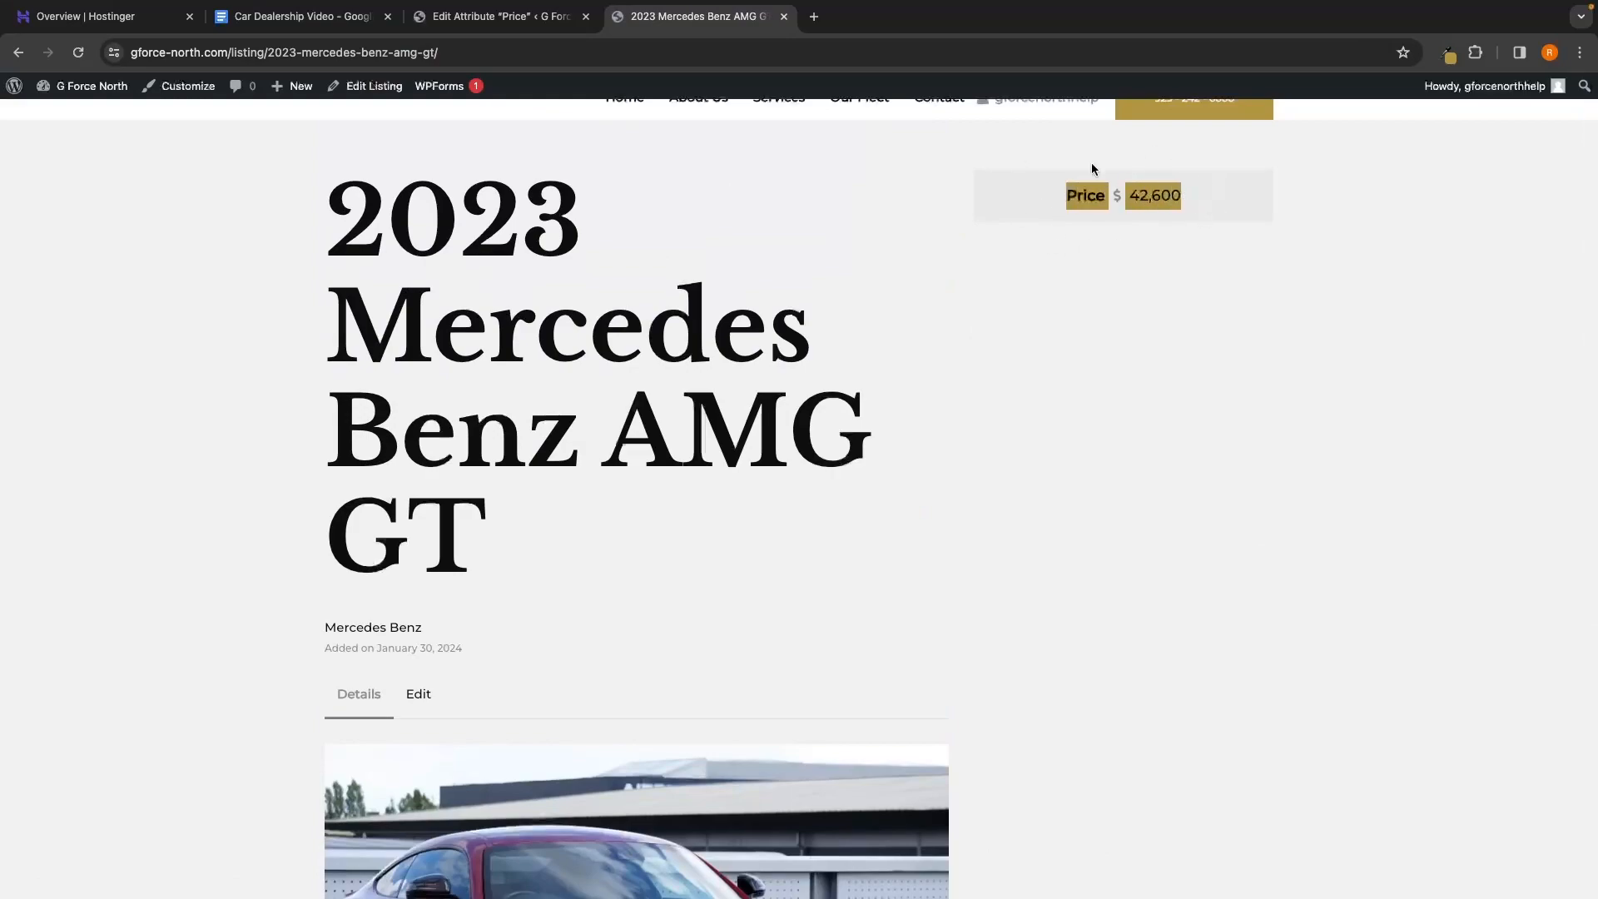
click(1215, 196)
scroll(1216, 196, down, 8)
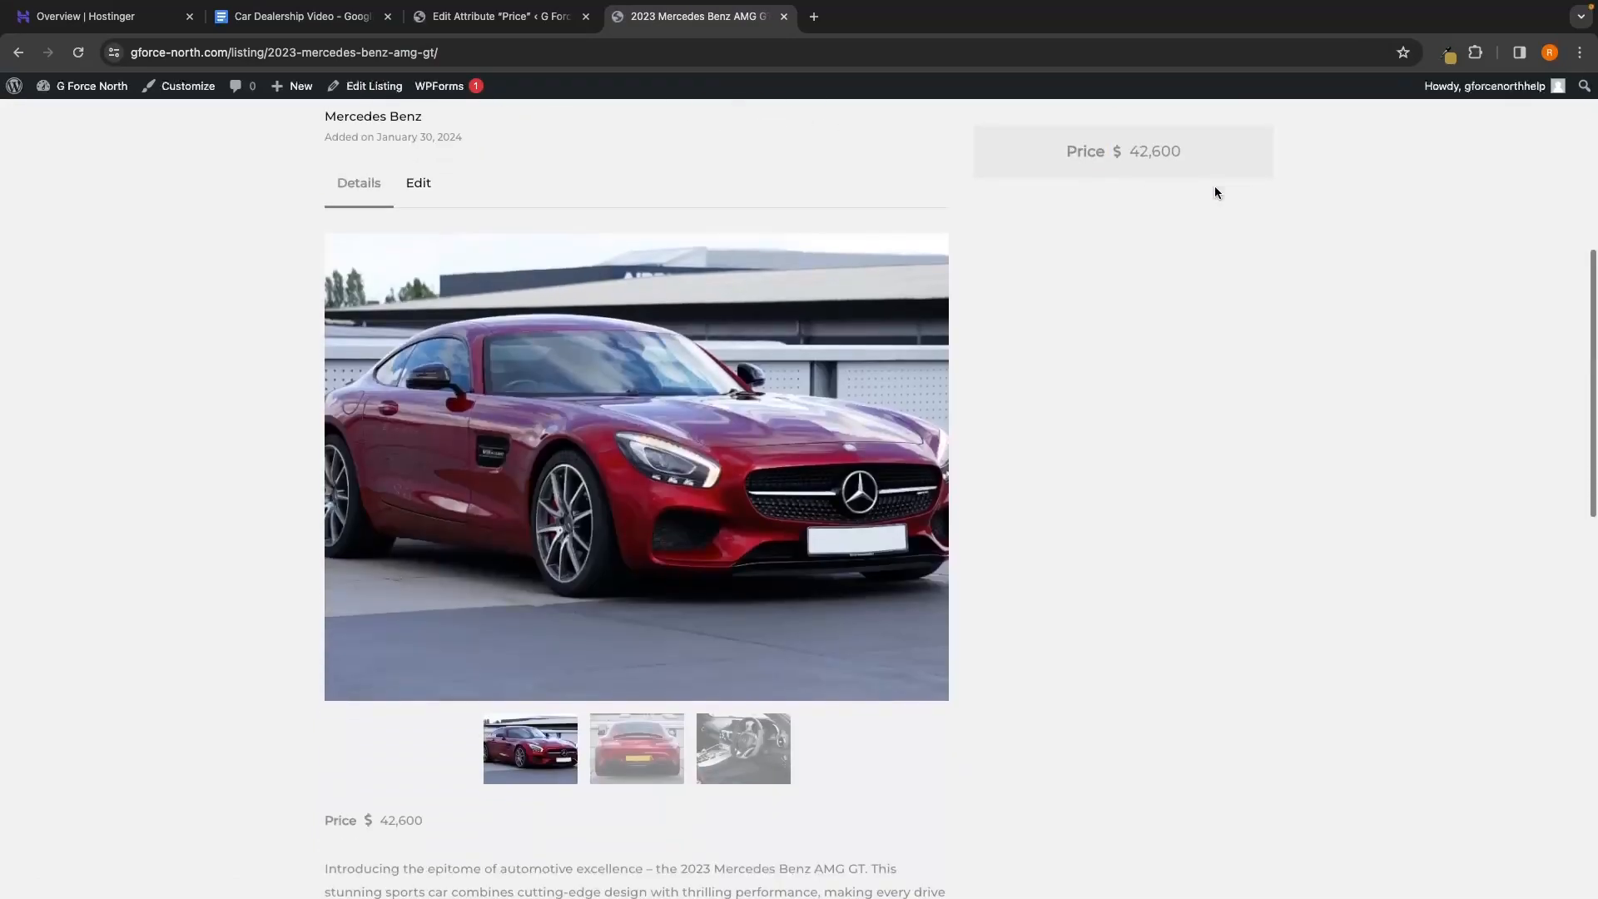
double_click(349, 589)
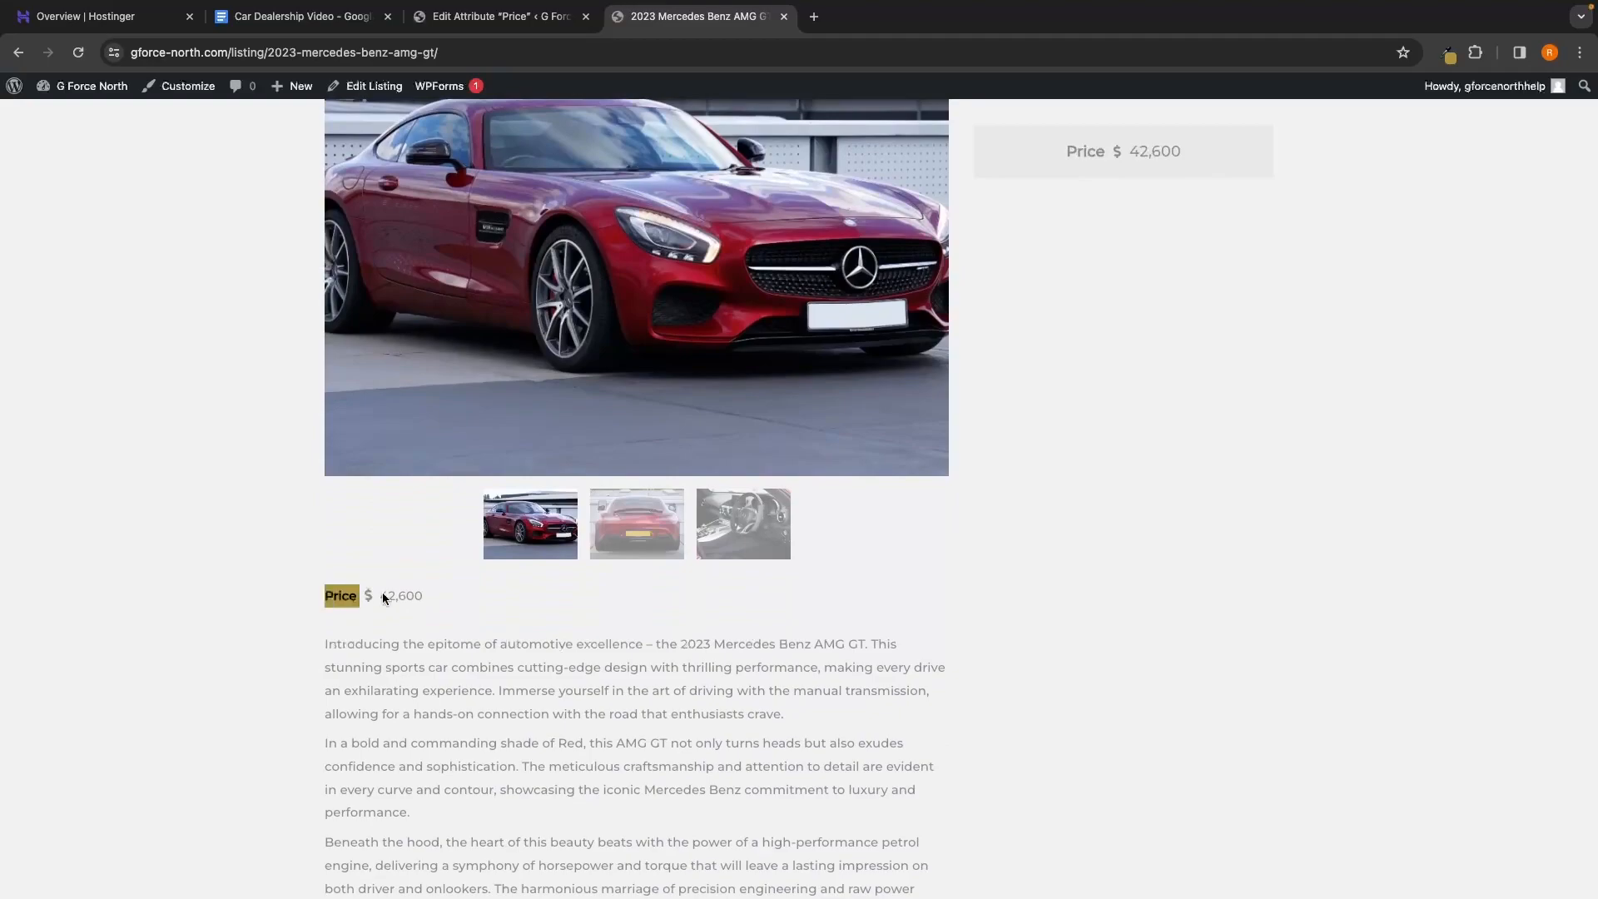
click(476, 595)
scroll(476, 593, left, 5)
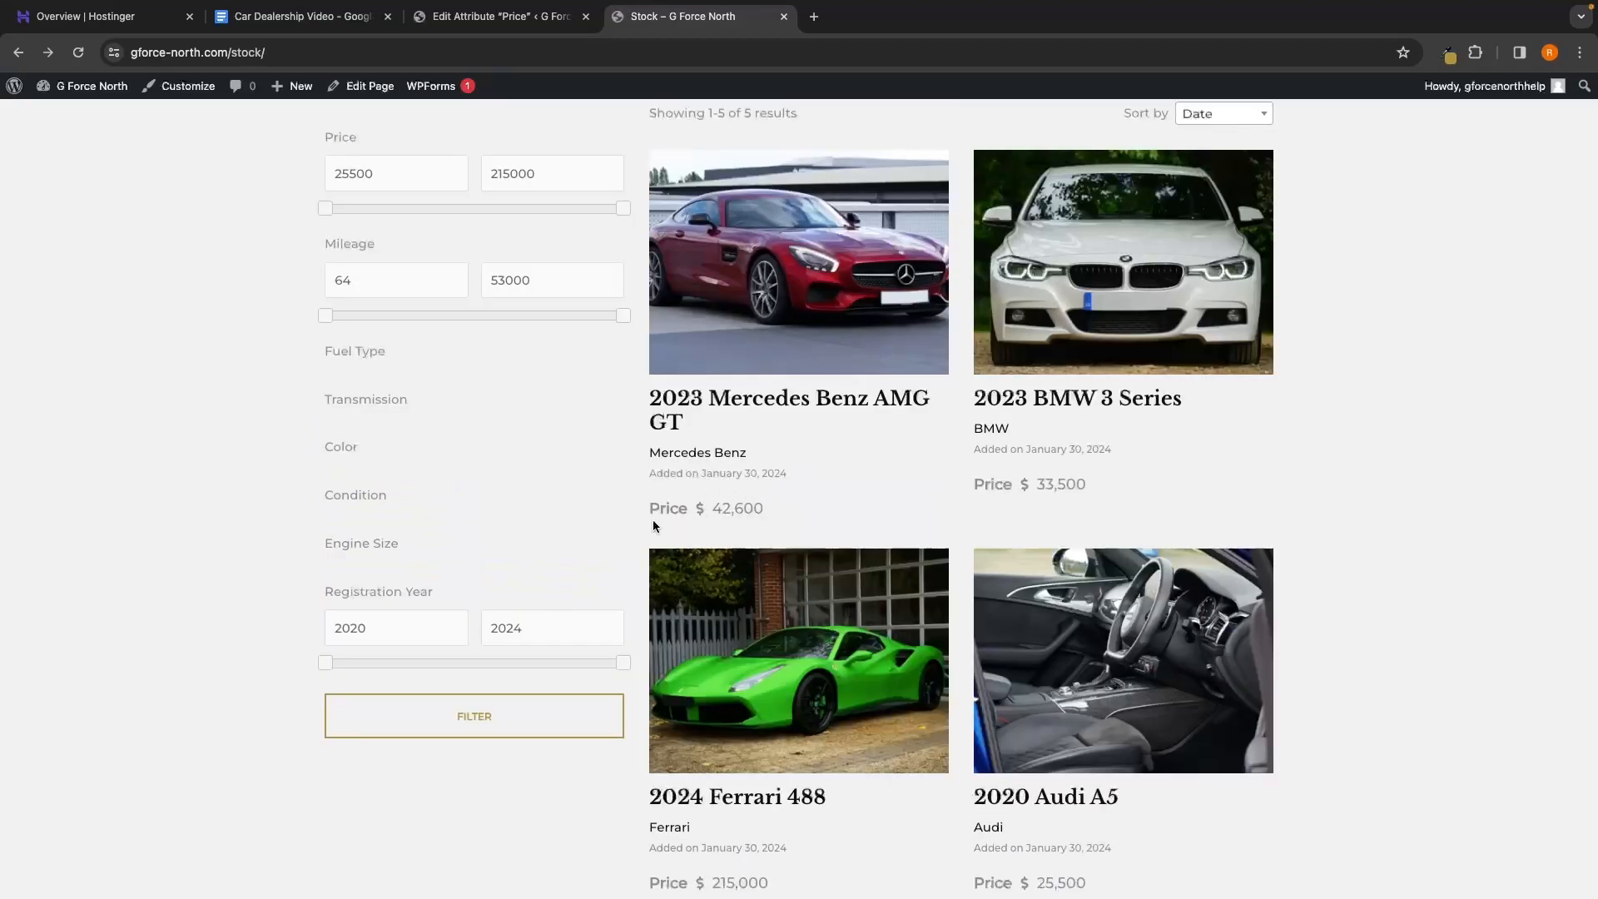
click(566, 19)
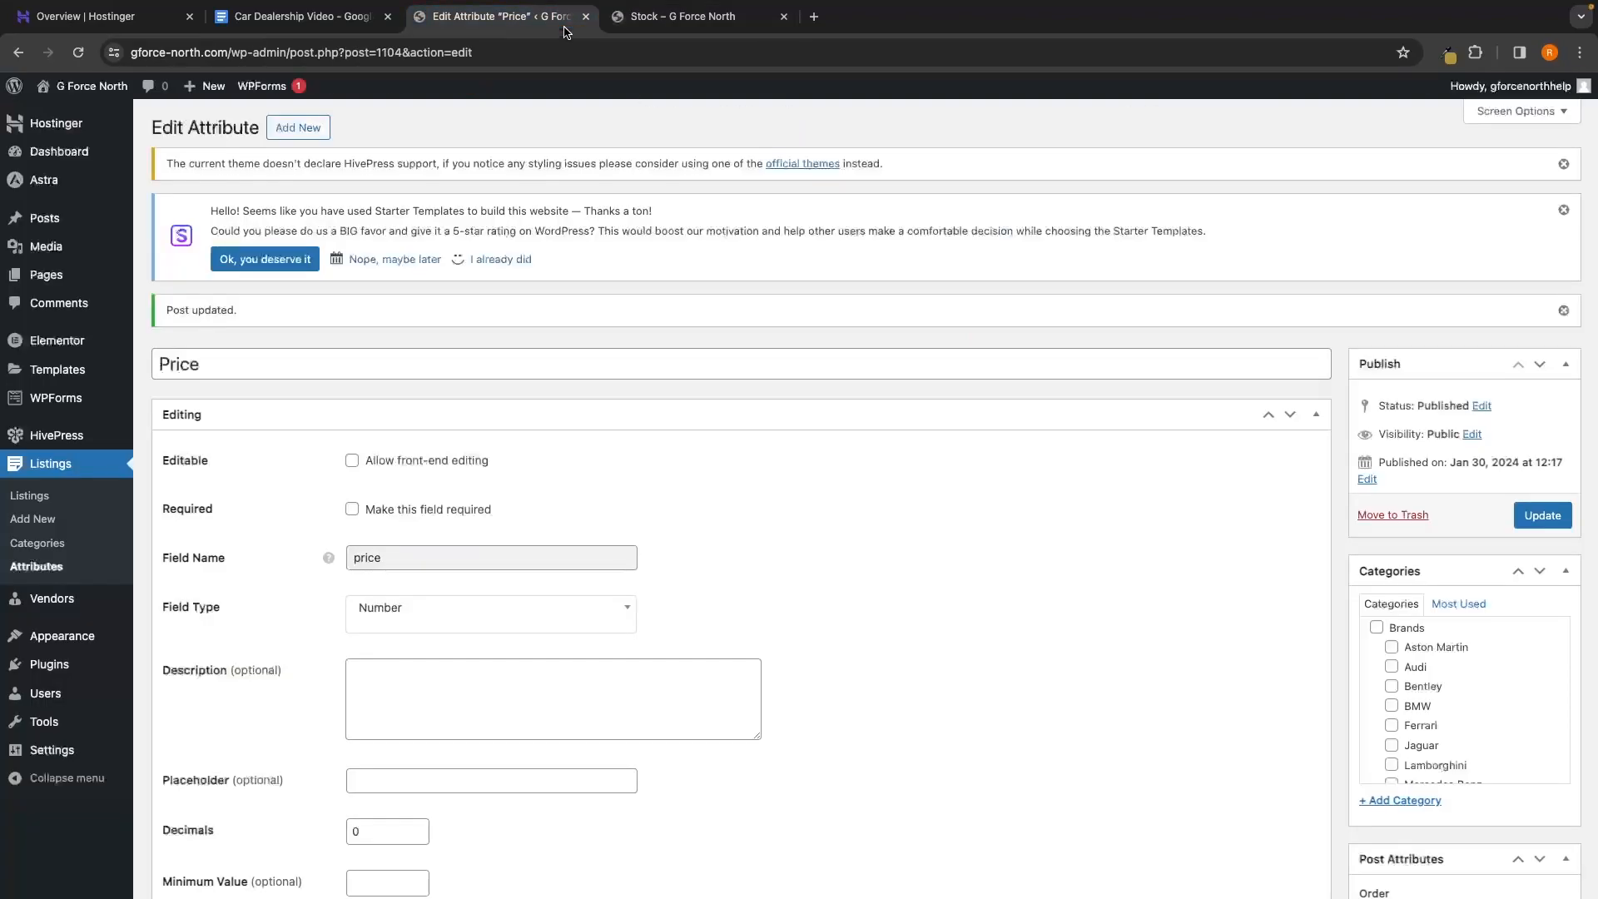
Open the Mileage attribute, add Block (secondary) to its display areas and update it
click(56, 574)
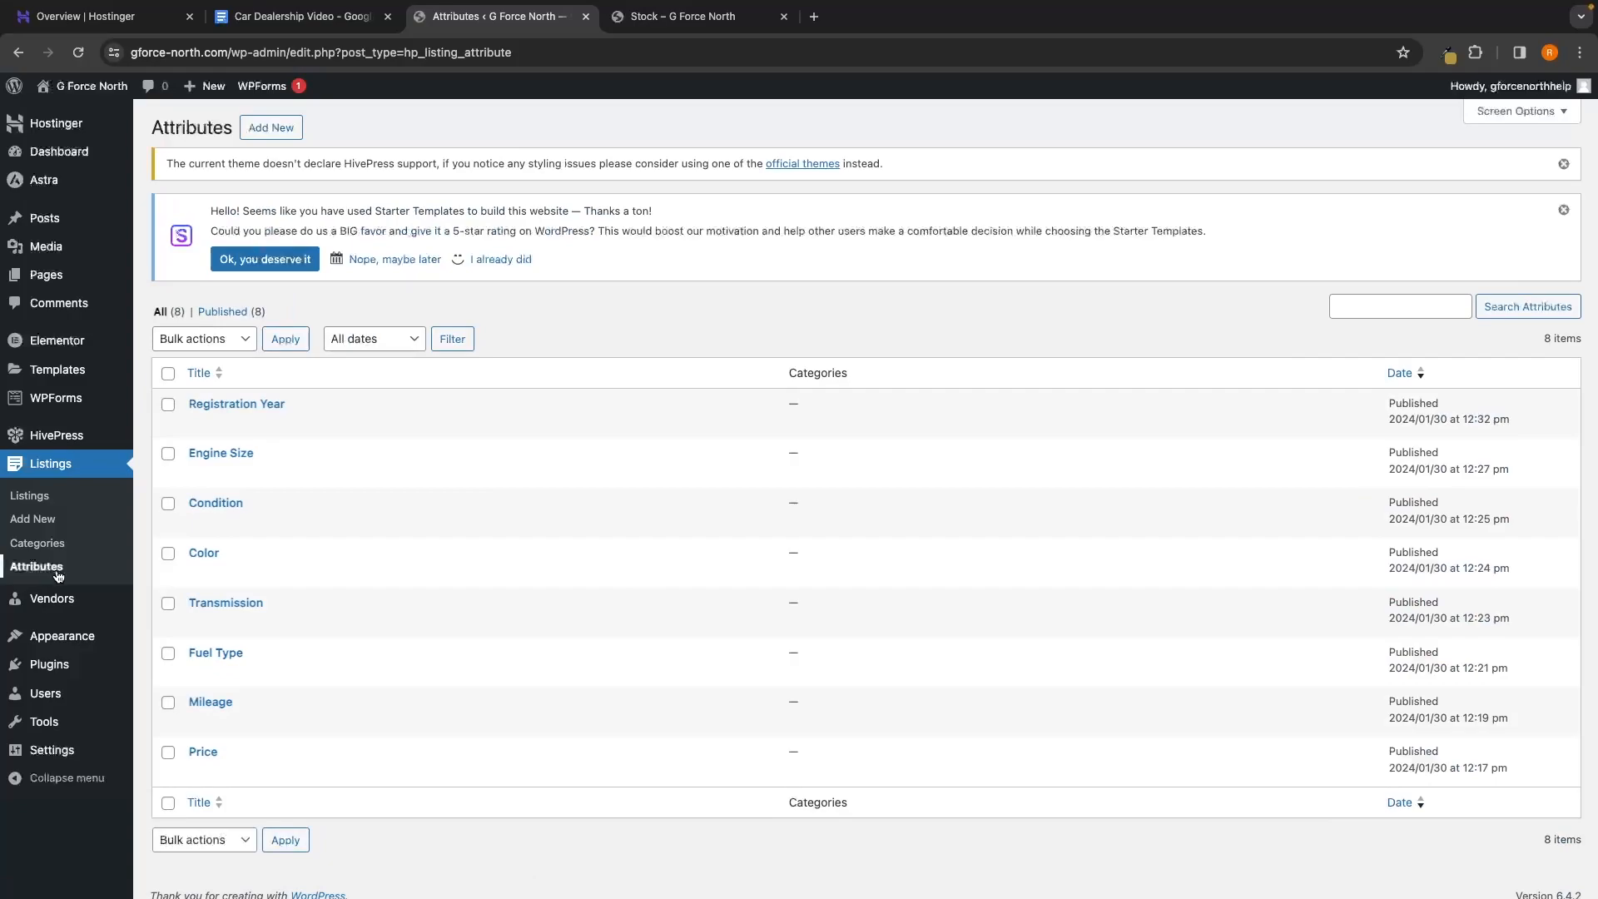
click(210, 703)
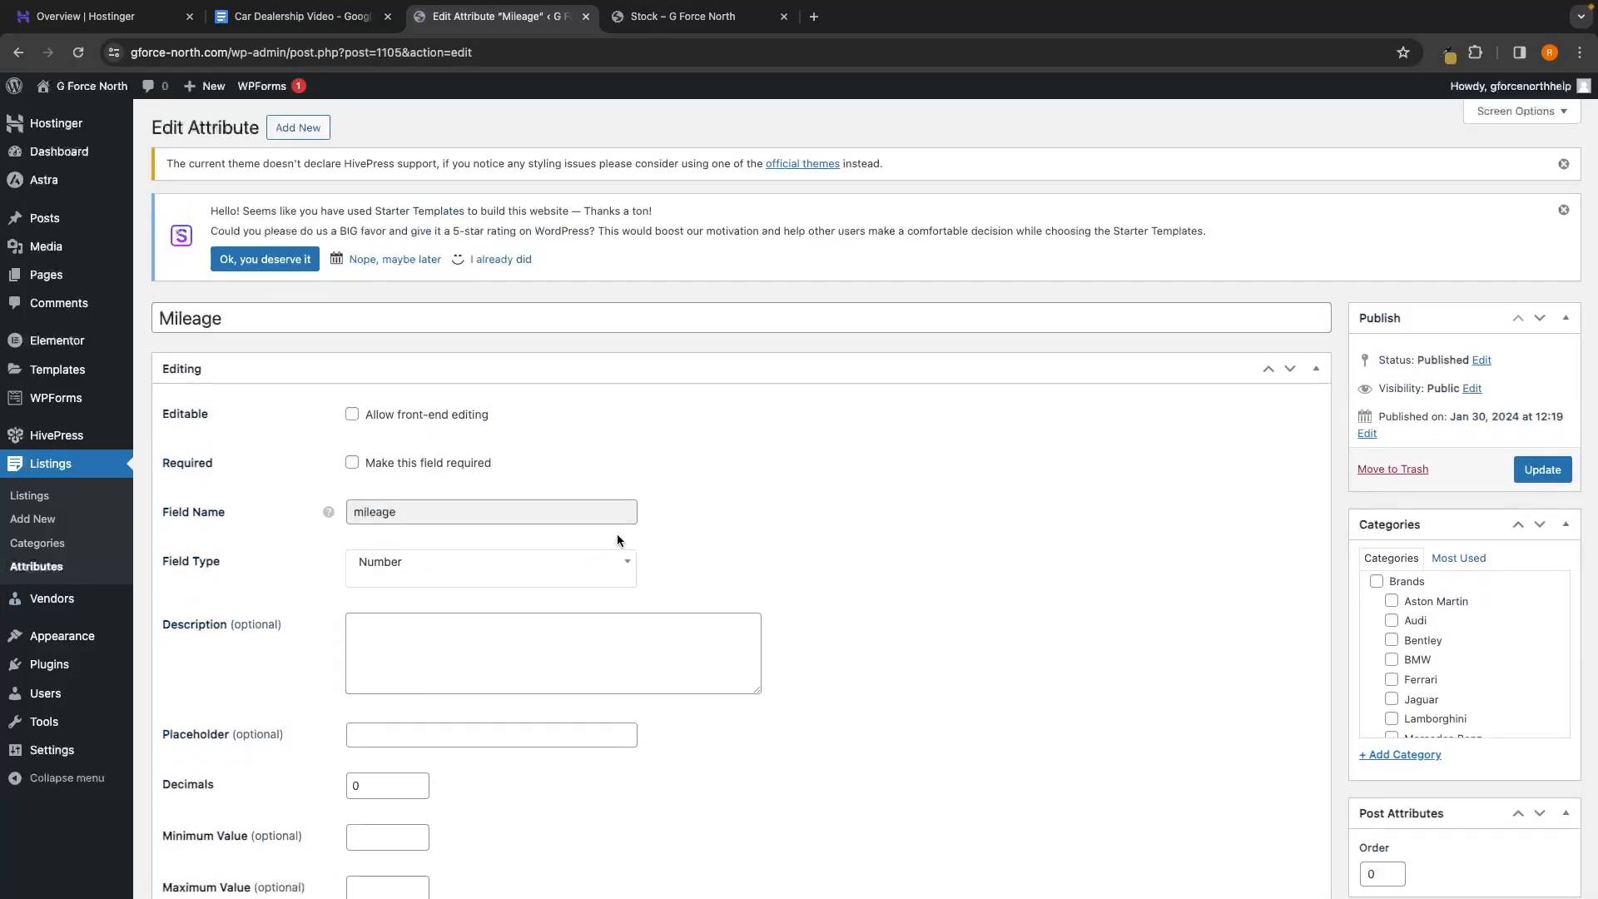
scroll(617, 538, down, 10)
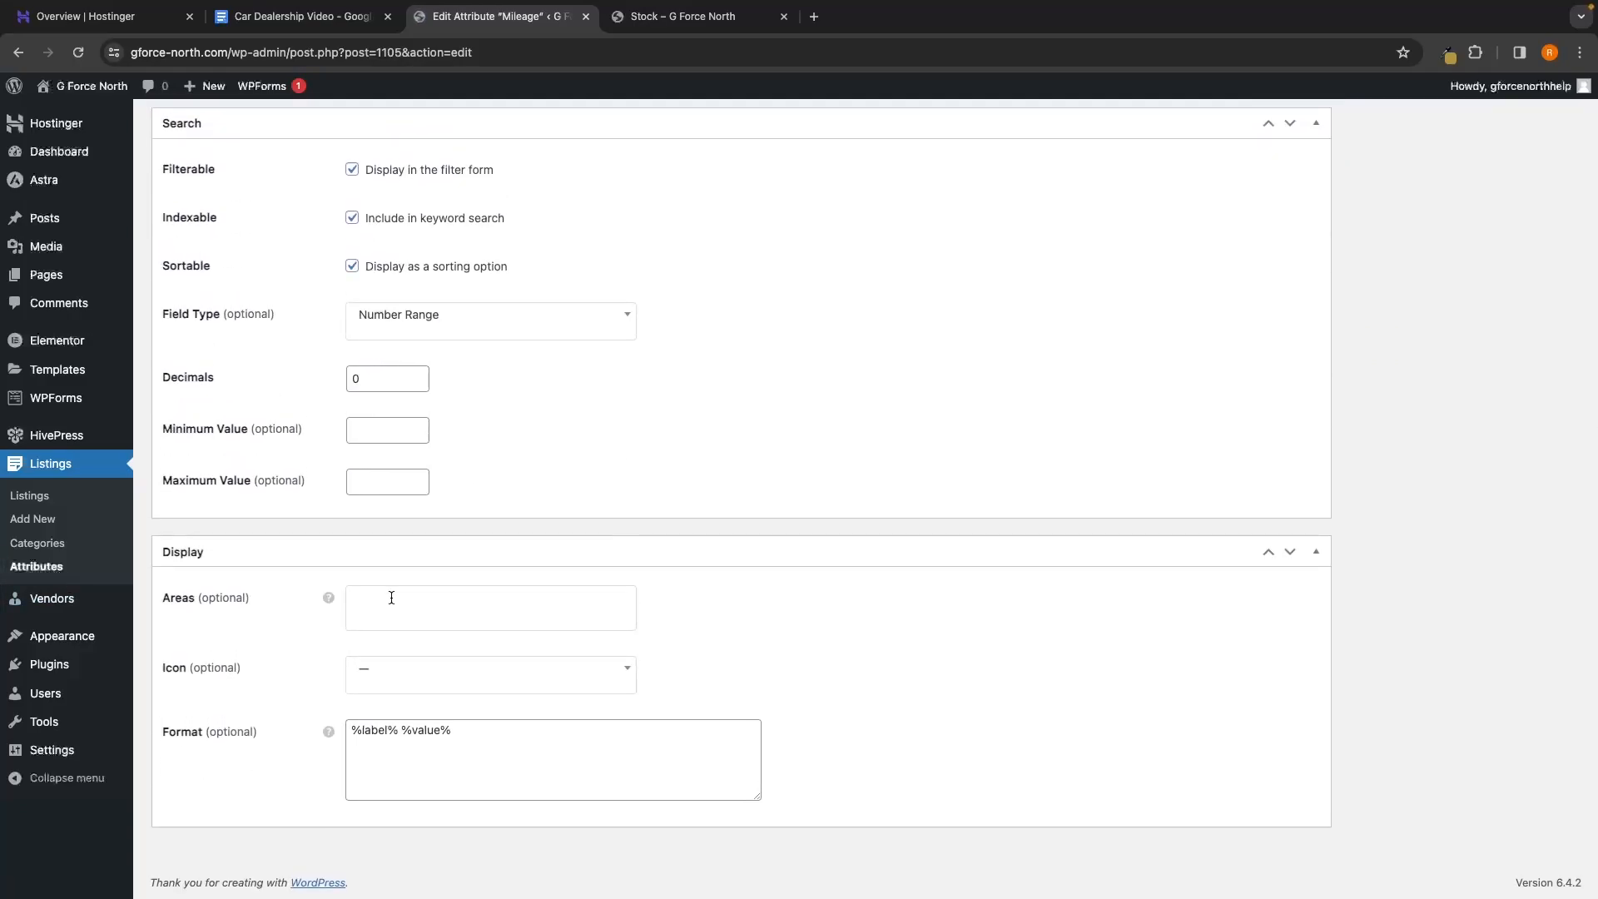
click(391, 598)
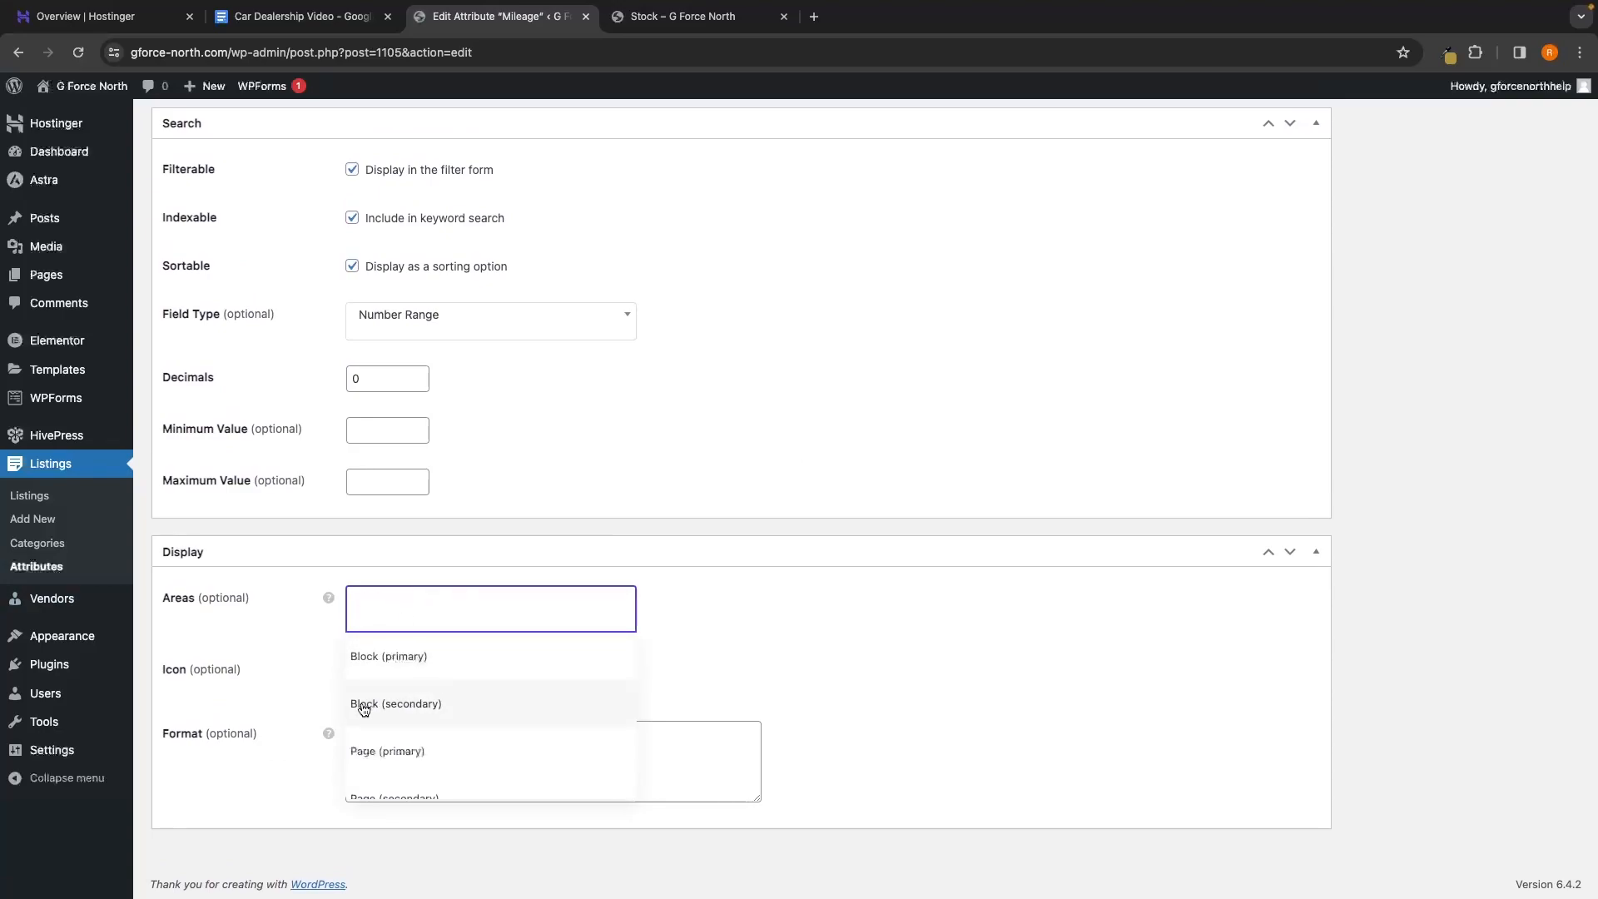
click(394, 706)
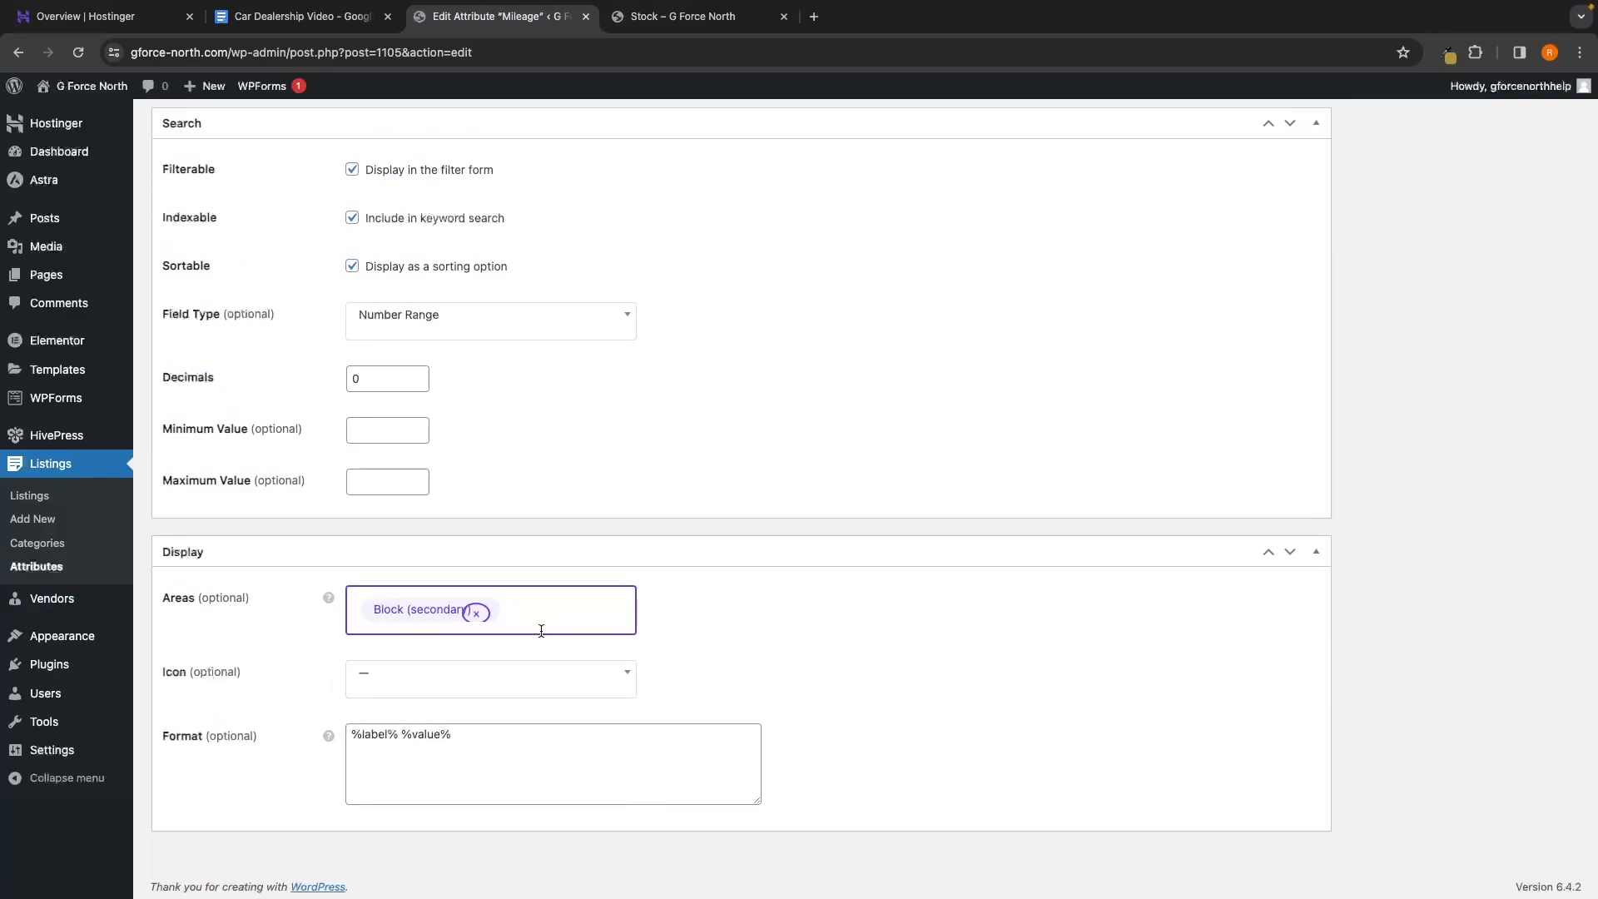
scroll(806, 506, up, 10)
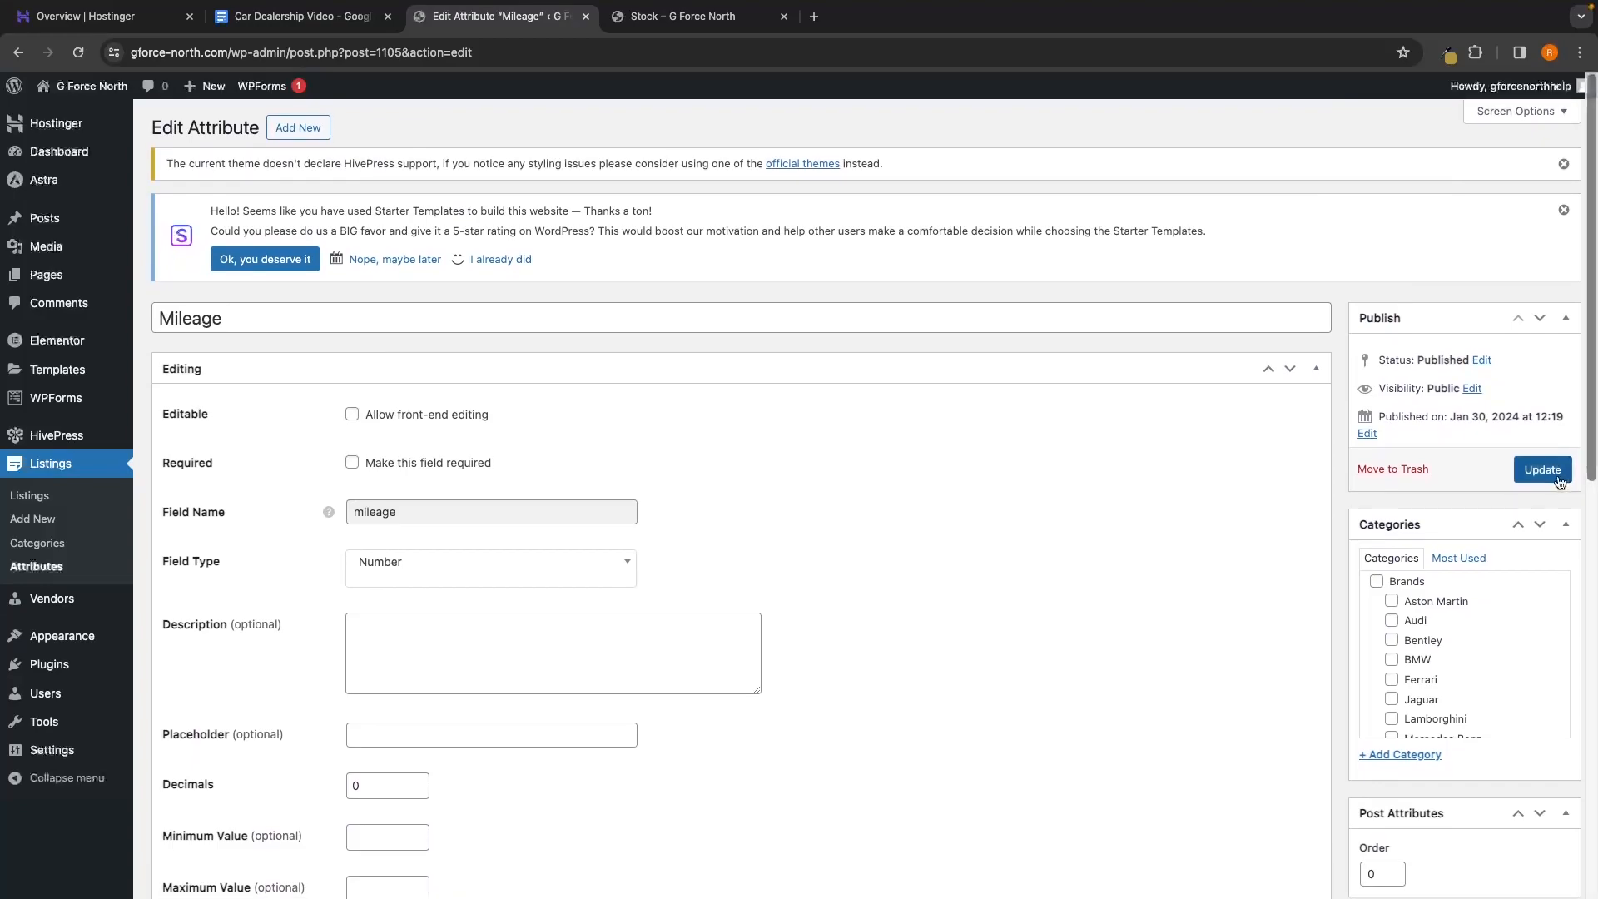
click(1543, 469)
scroll(1196, 568, down, 15)
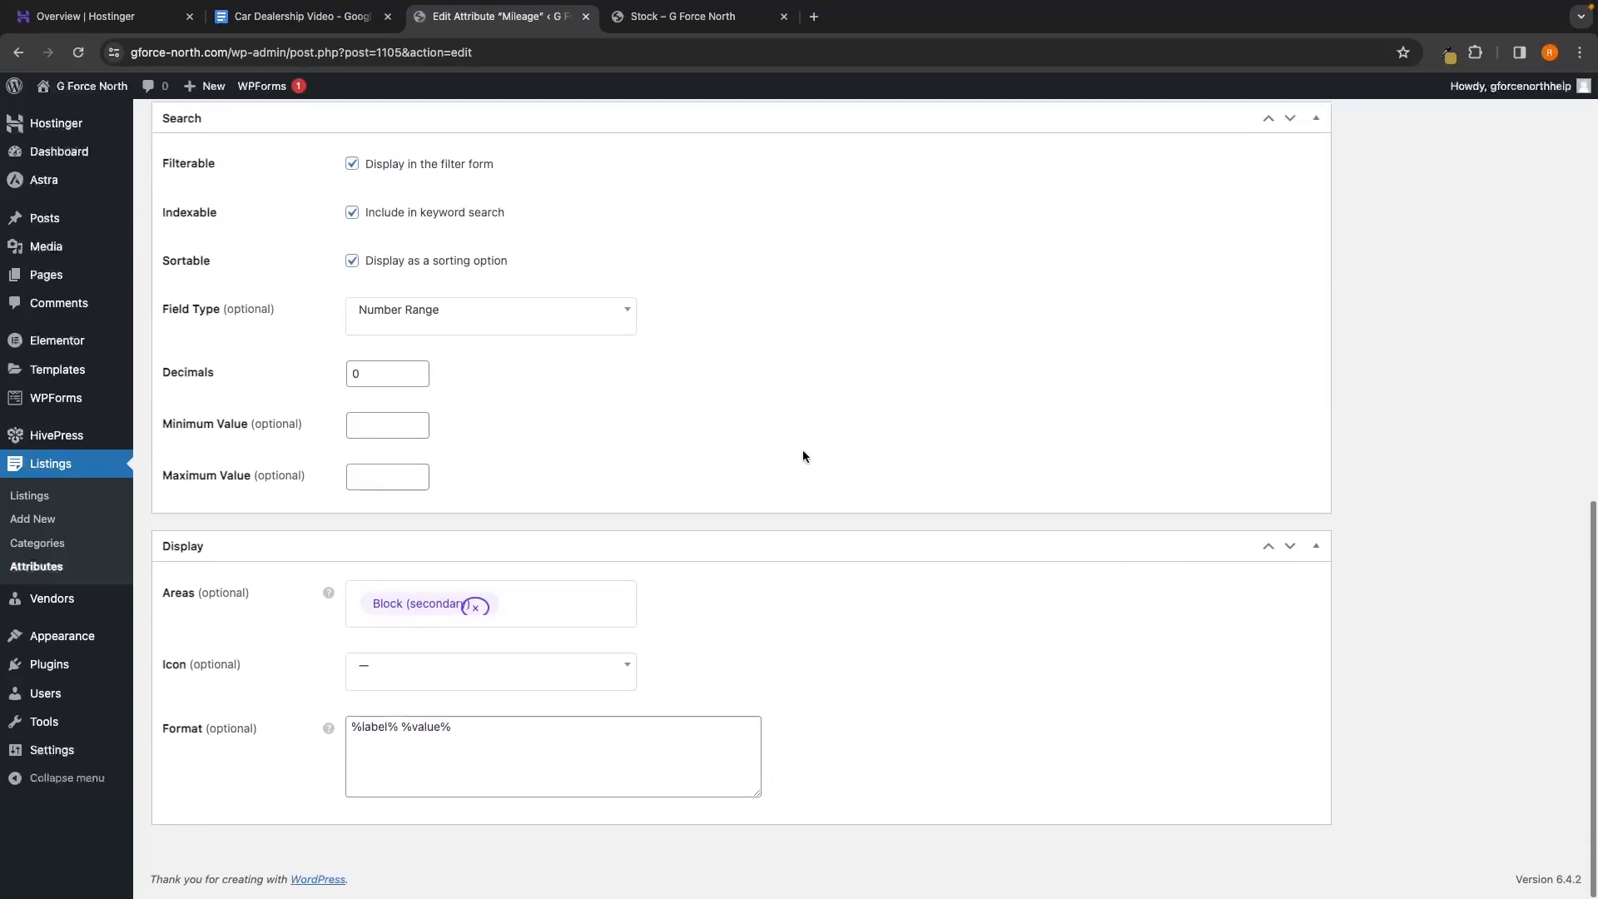
Swap Mileage's Block (secondary) area for Block (primary) and reload the Stock page to compare
key(ctrl+Tab)
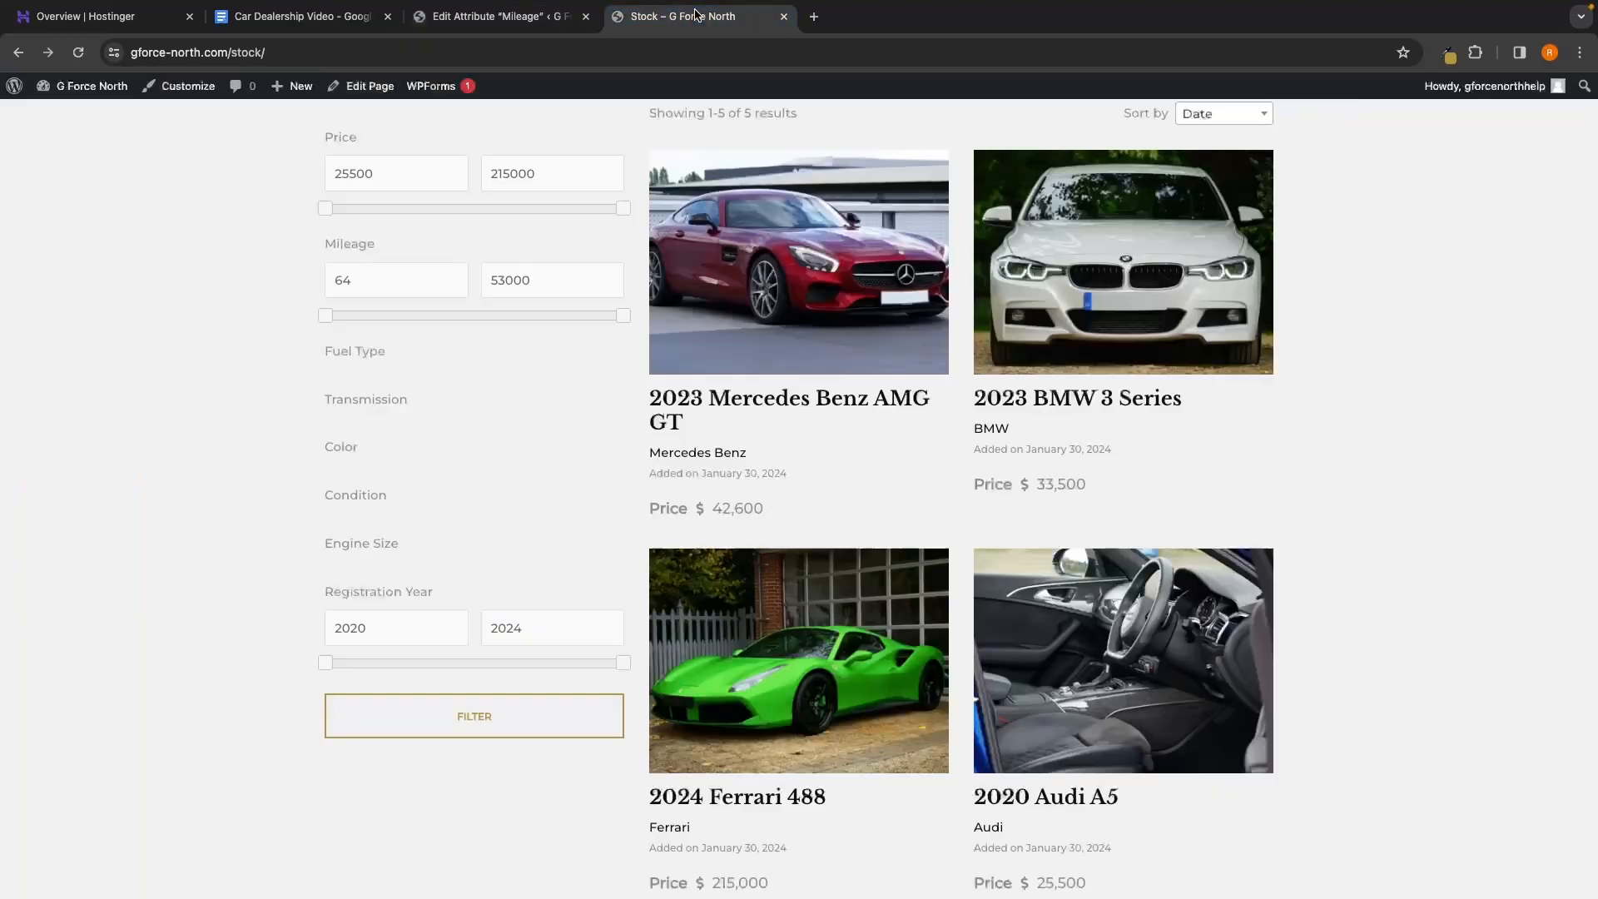
click(83, 58)
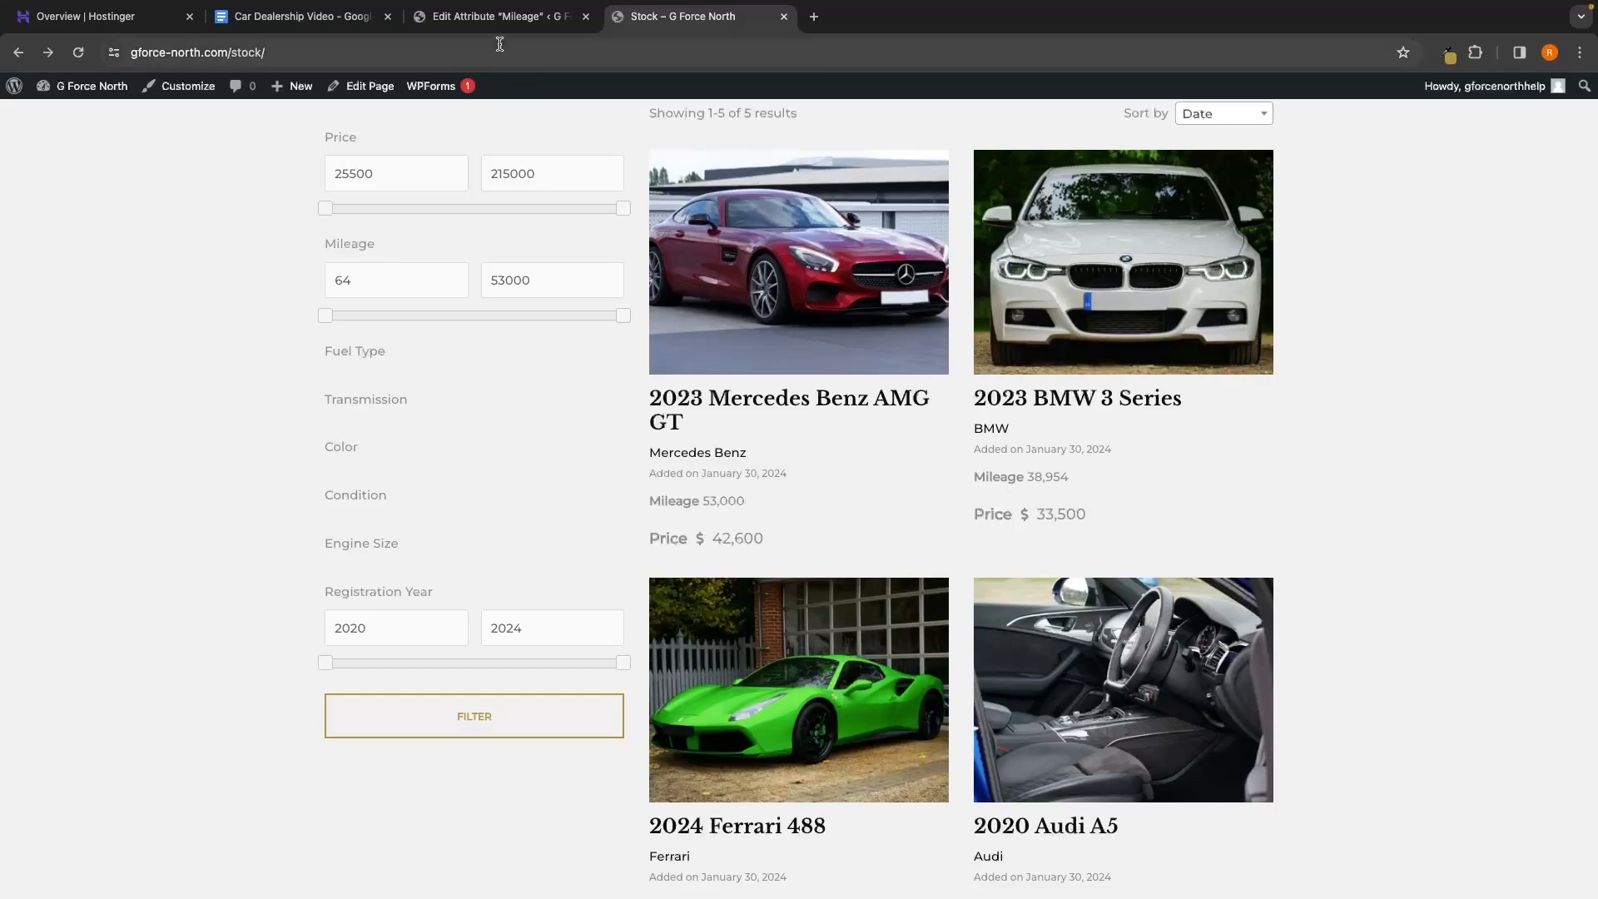
key(ctrl+shift+Tab)
click(478, 605)
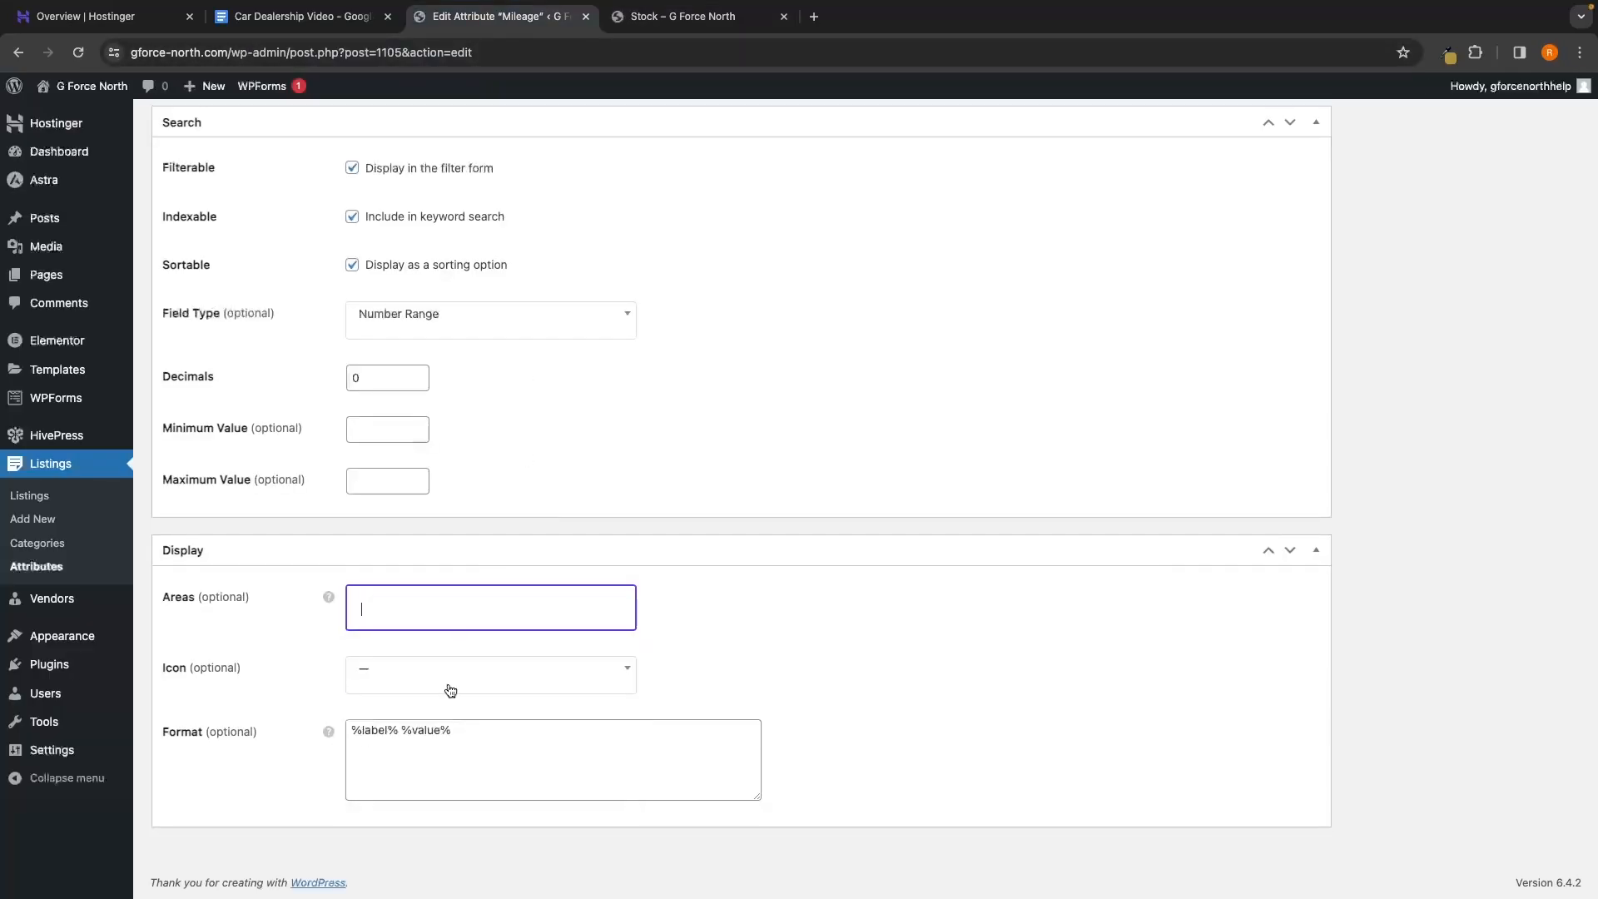
click(446, 613)
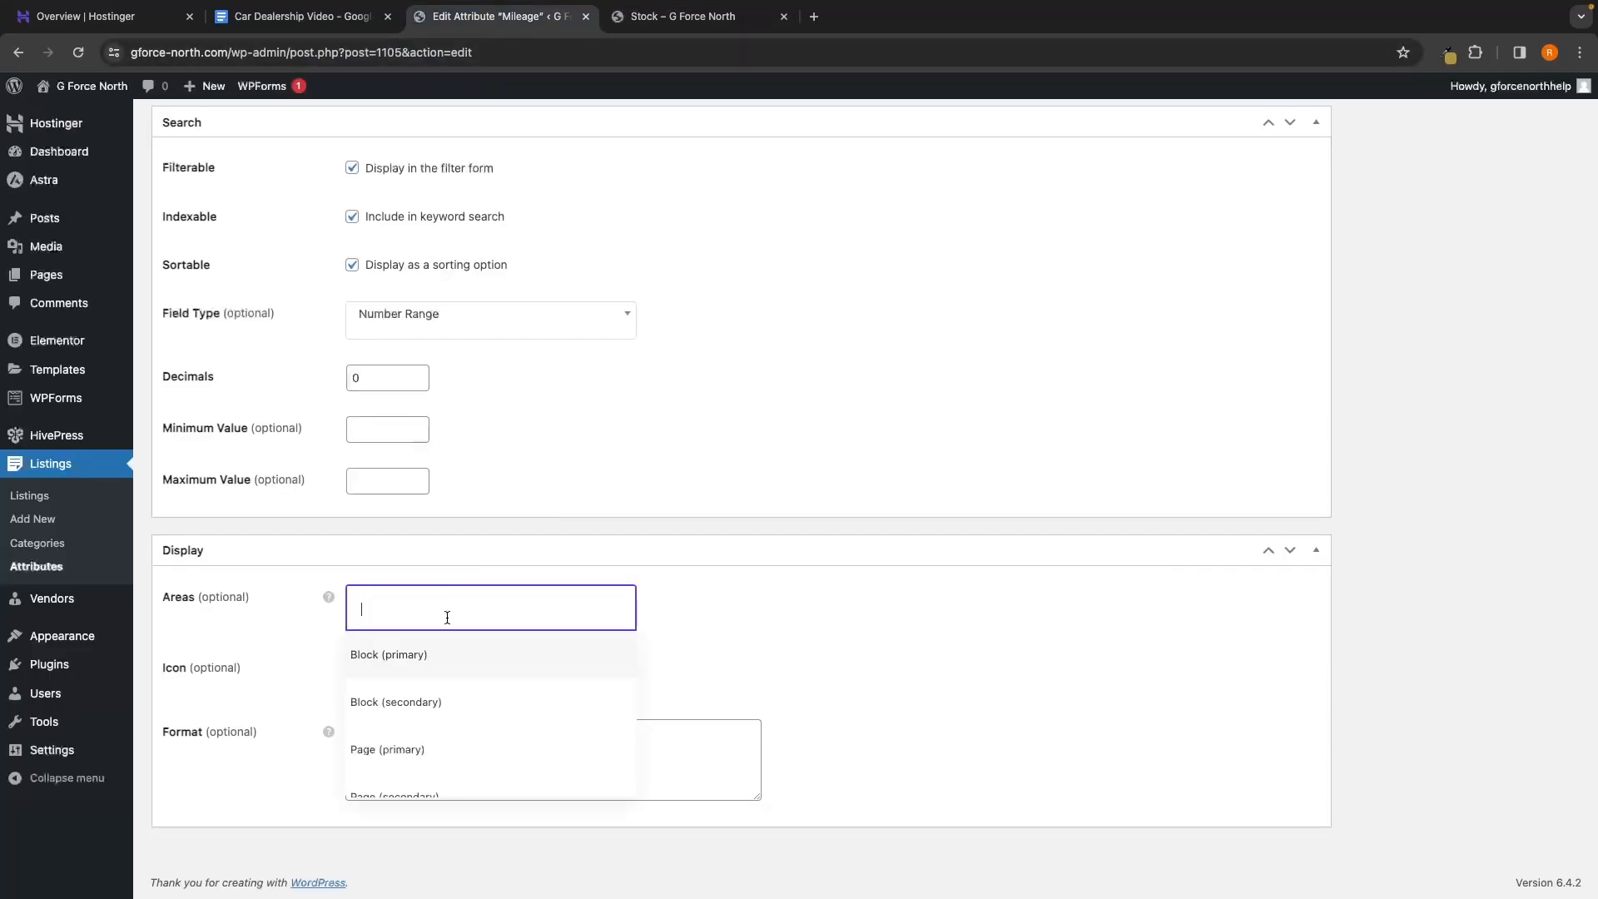
click(442, 671)
scroll(1371, 562, up, 10)
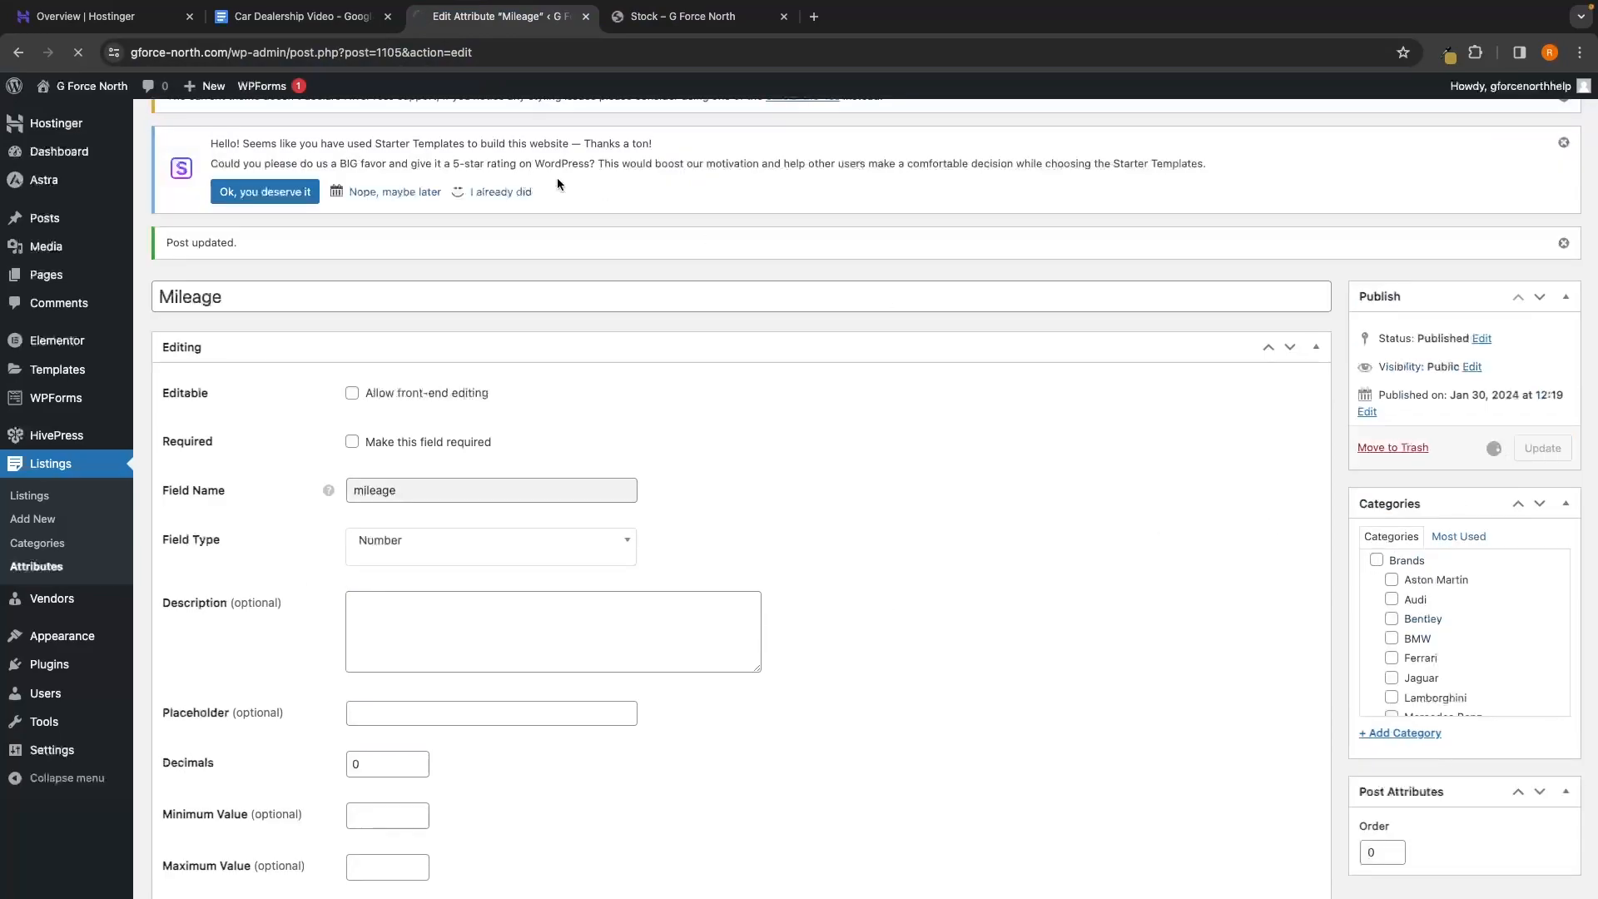
click(676, 16)
click(78, 55)
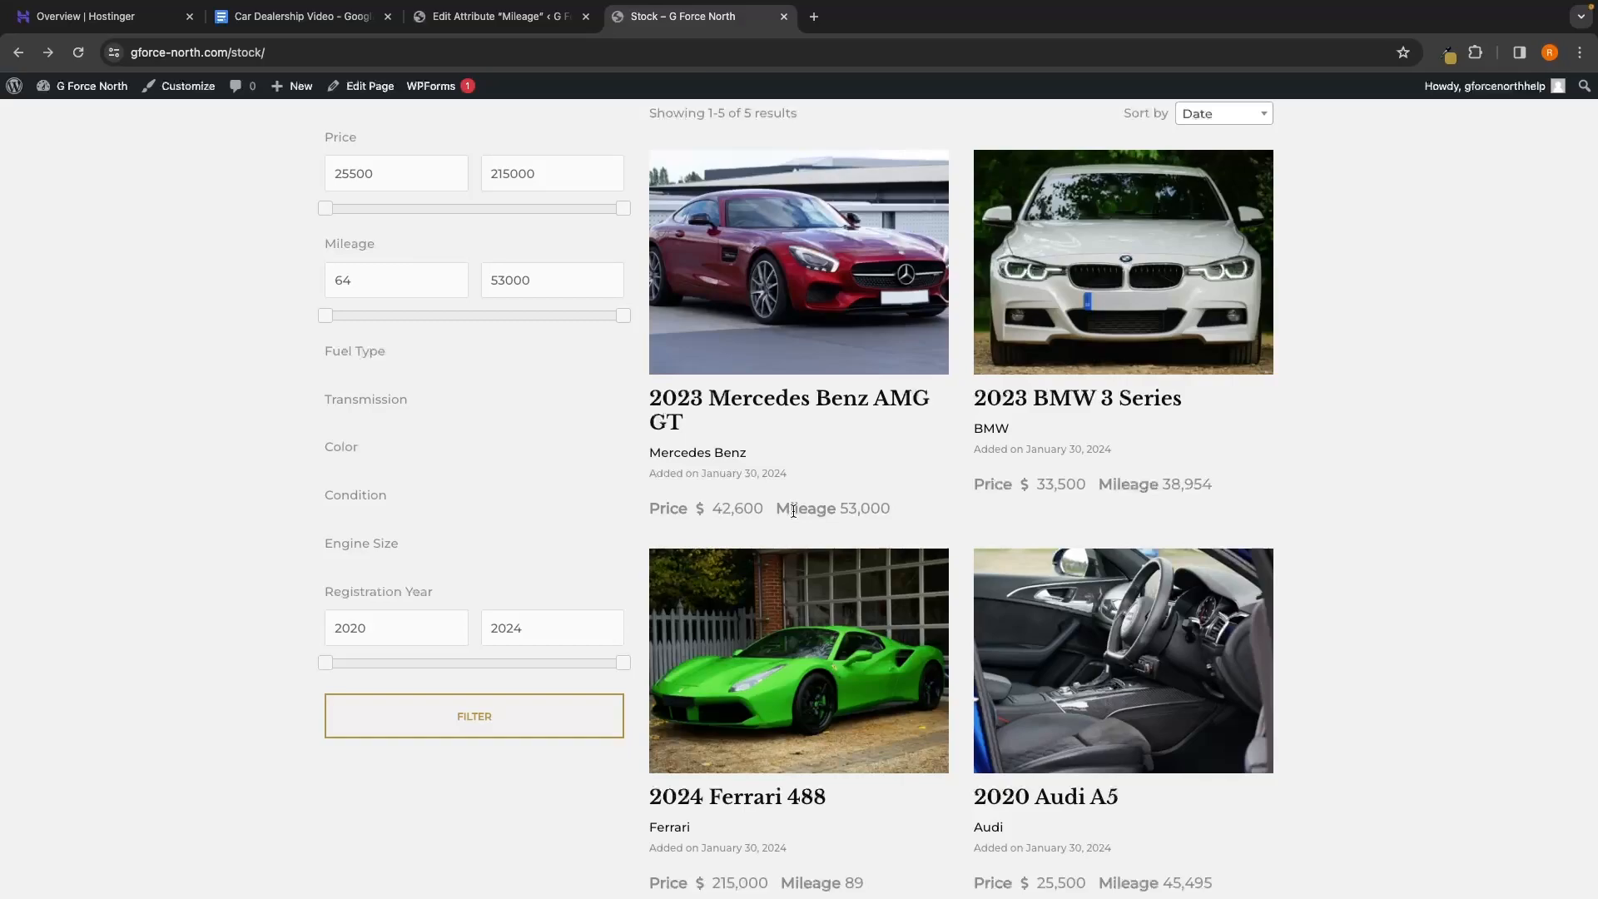
Replace Block (primary) with Block (secondary), Page (primary) and Page (secondary), then update Mileage
key(ctrl+shift+Tab)
scroll(741, 441, down, 10)
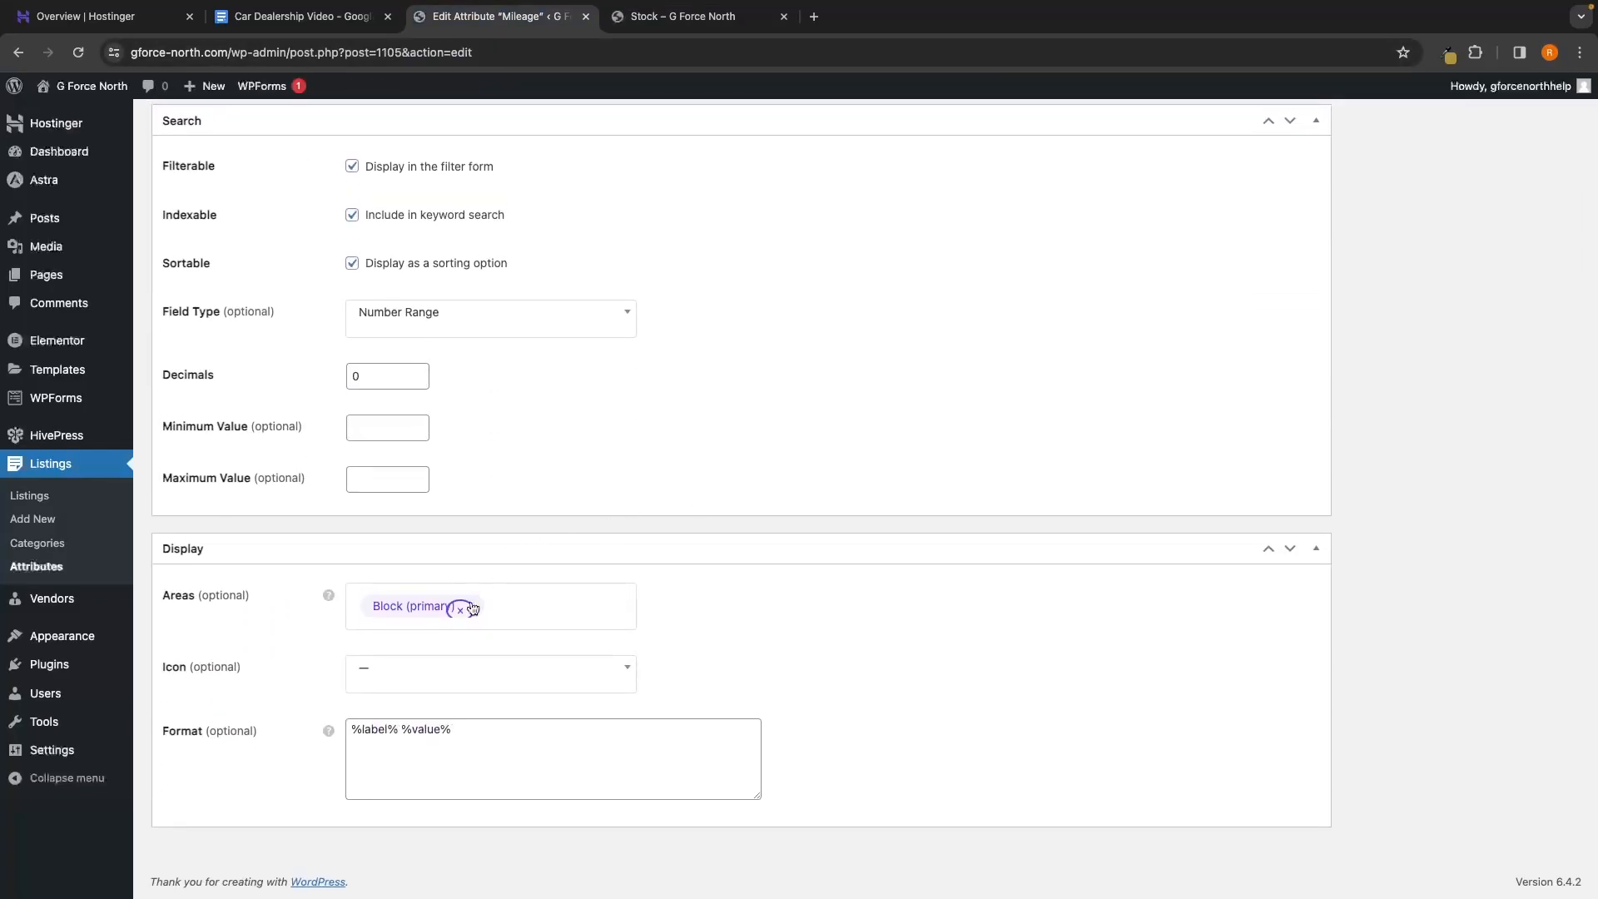
click(460, 609)
click(405, 602)
click(421, 616)
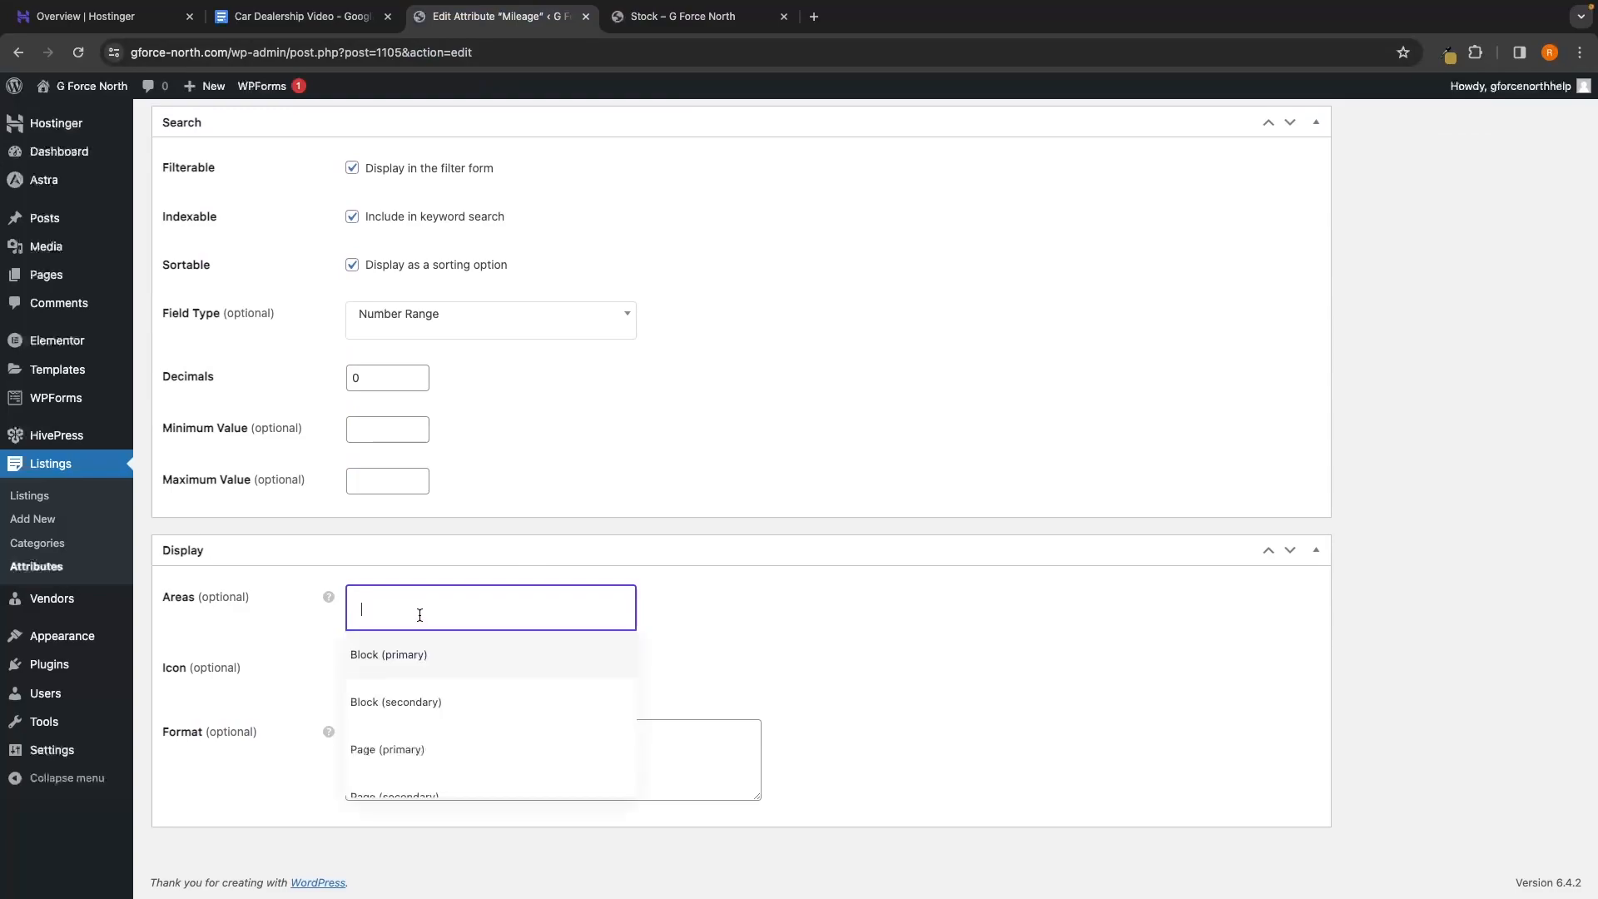
click(413, 702)
click(546, 613)
click(424, 749)
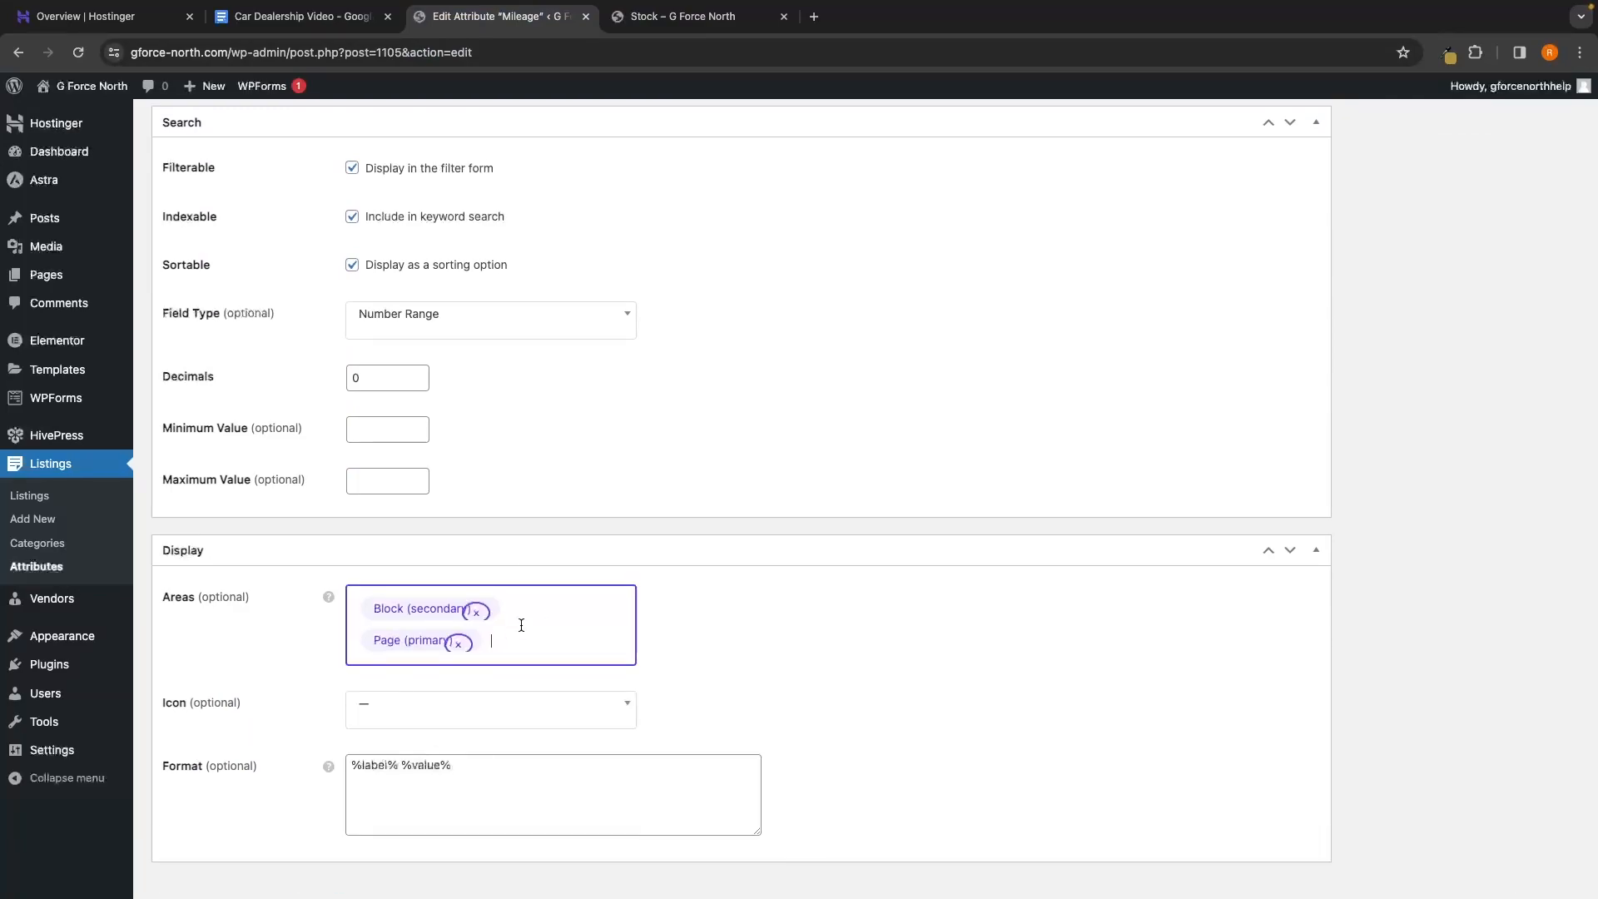
click(516, 626)
click(385, 820)
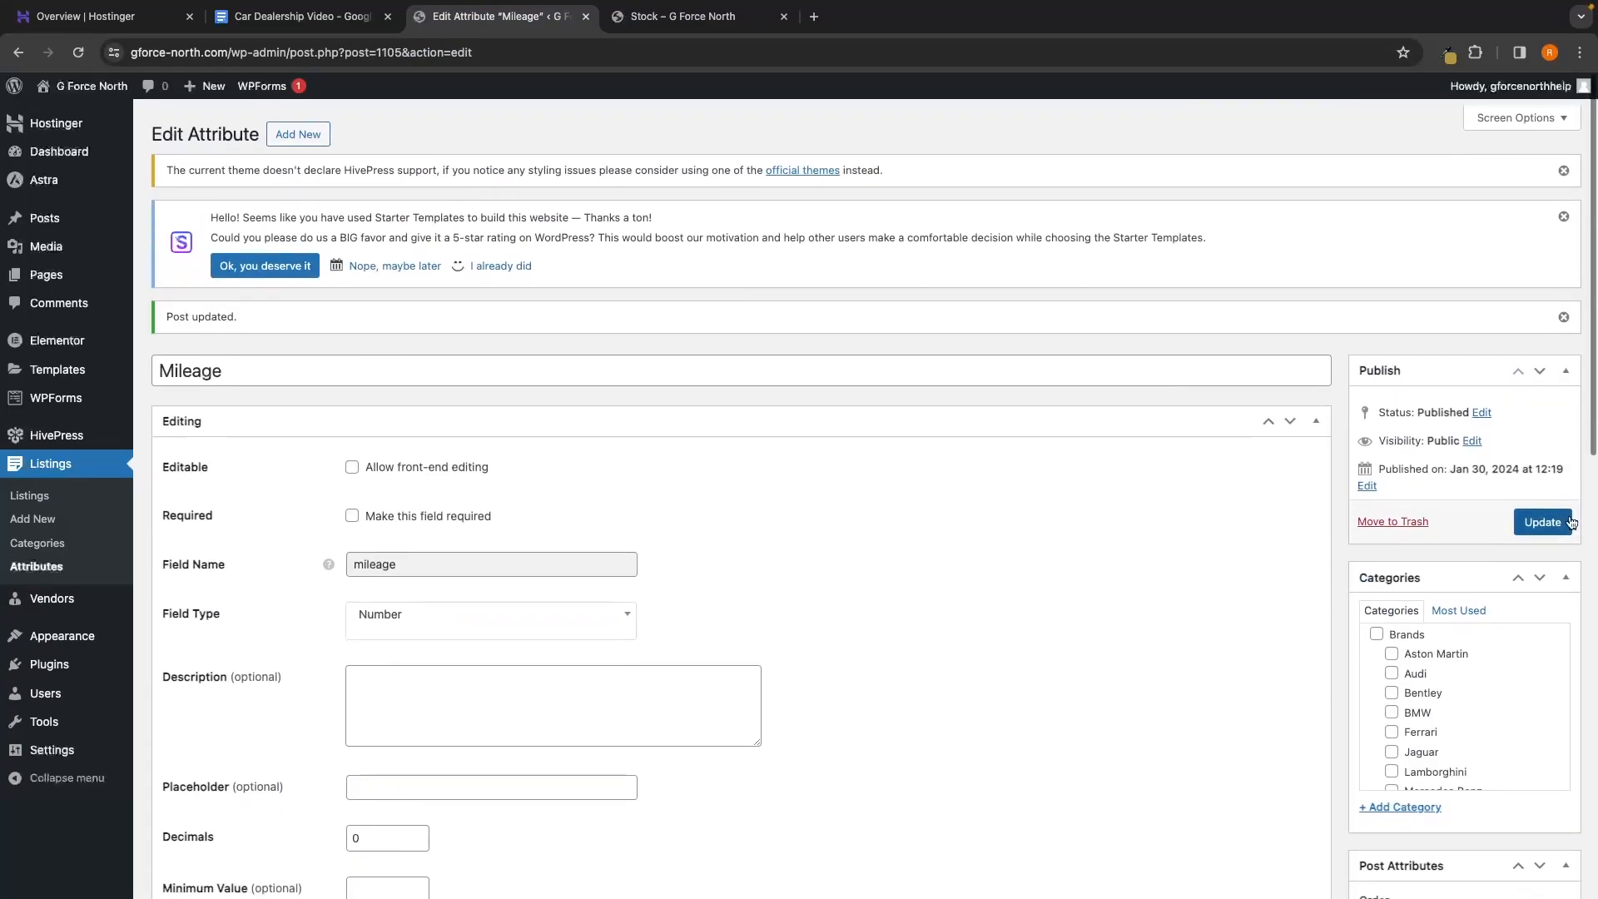
click(1561, 516)
click(36, 566)
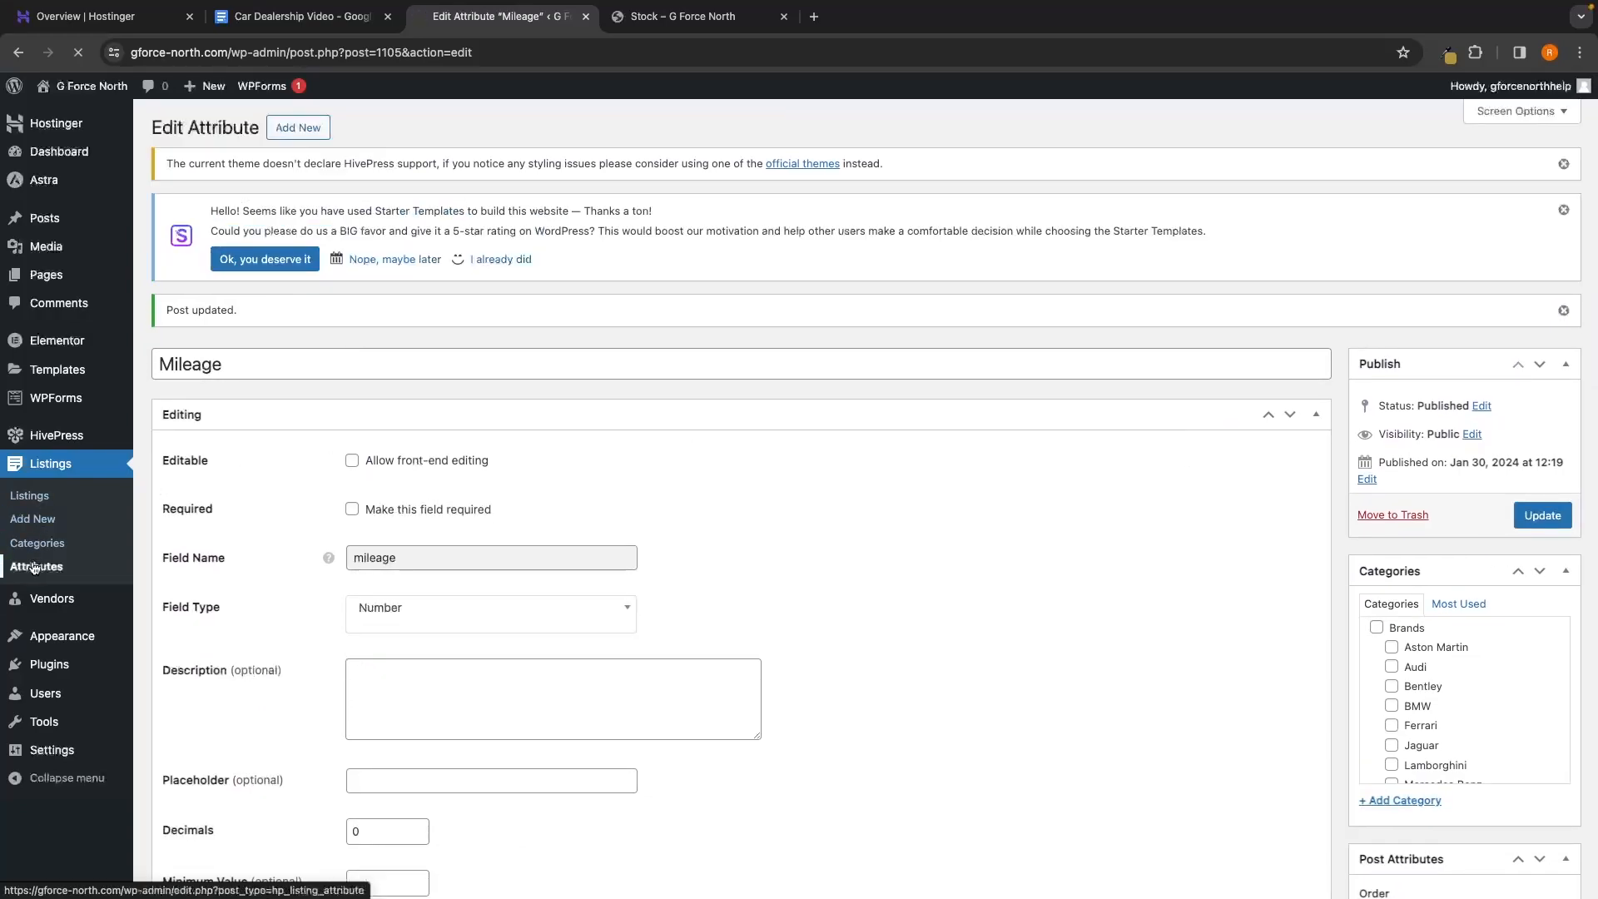
Add Page (primary) and Page (secondary) display areas to Registration Year and update it
click(240, 404)
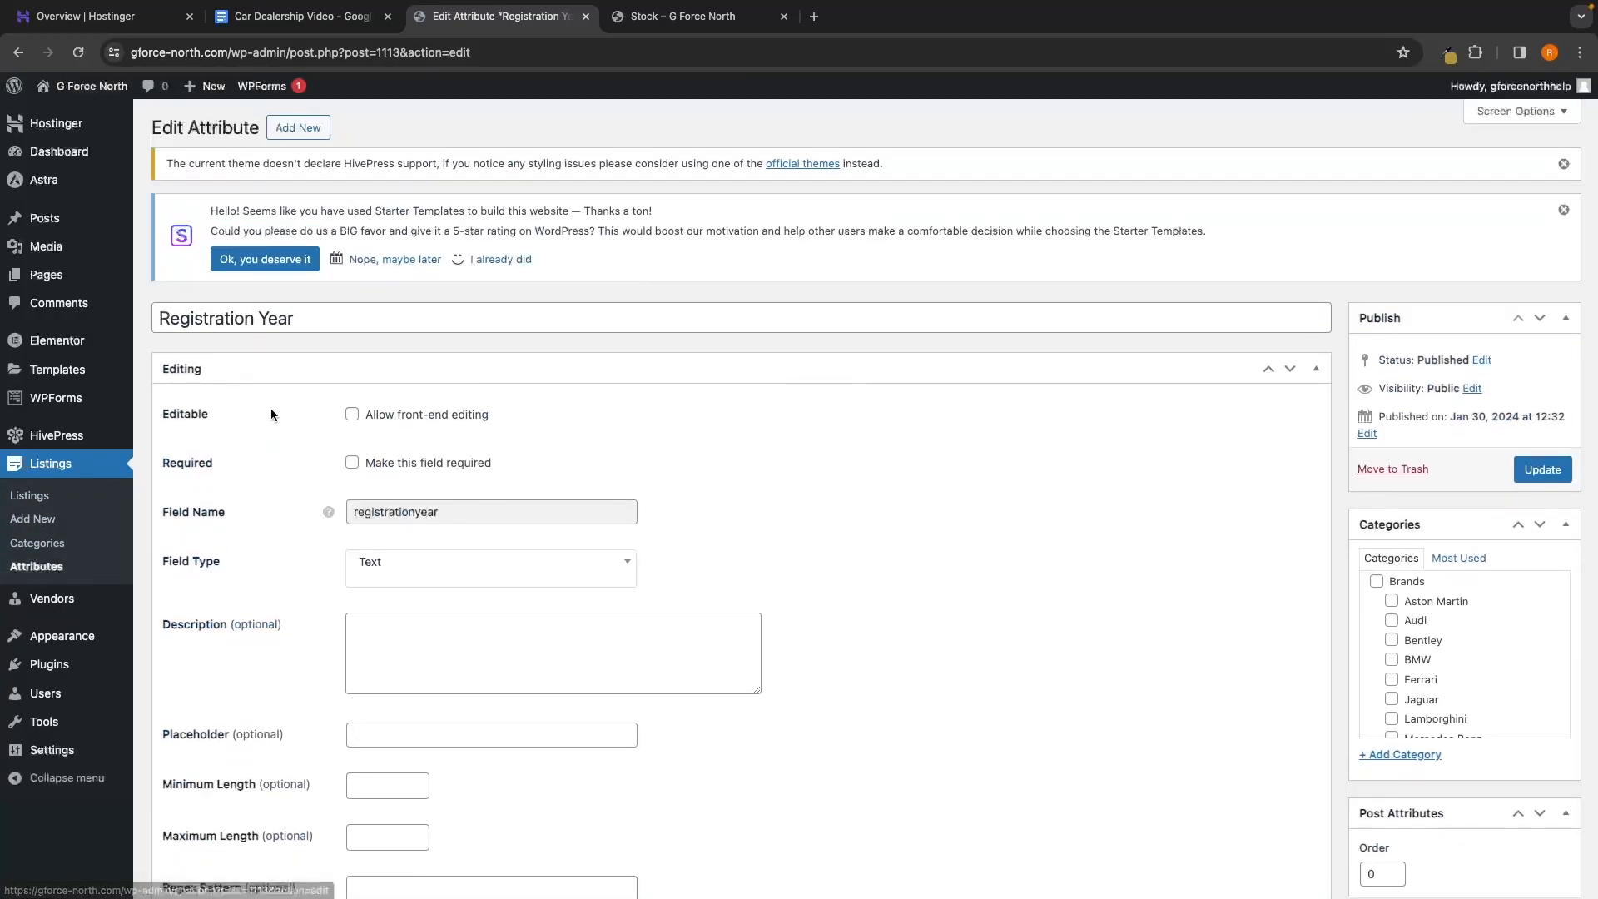
scroll(616, 535, down, 8)
scroll(616, 535, down, 3)
click(685, 19)
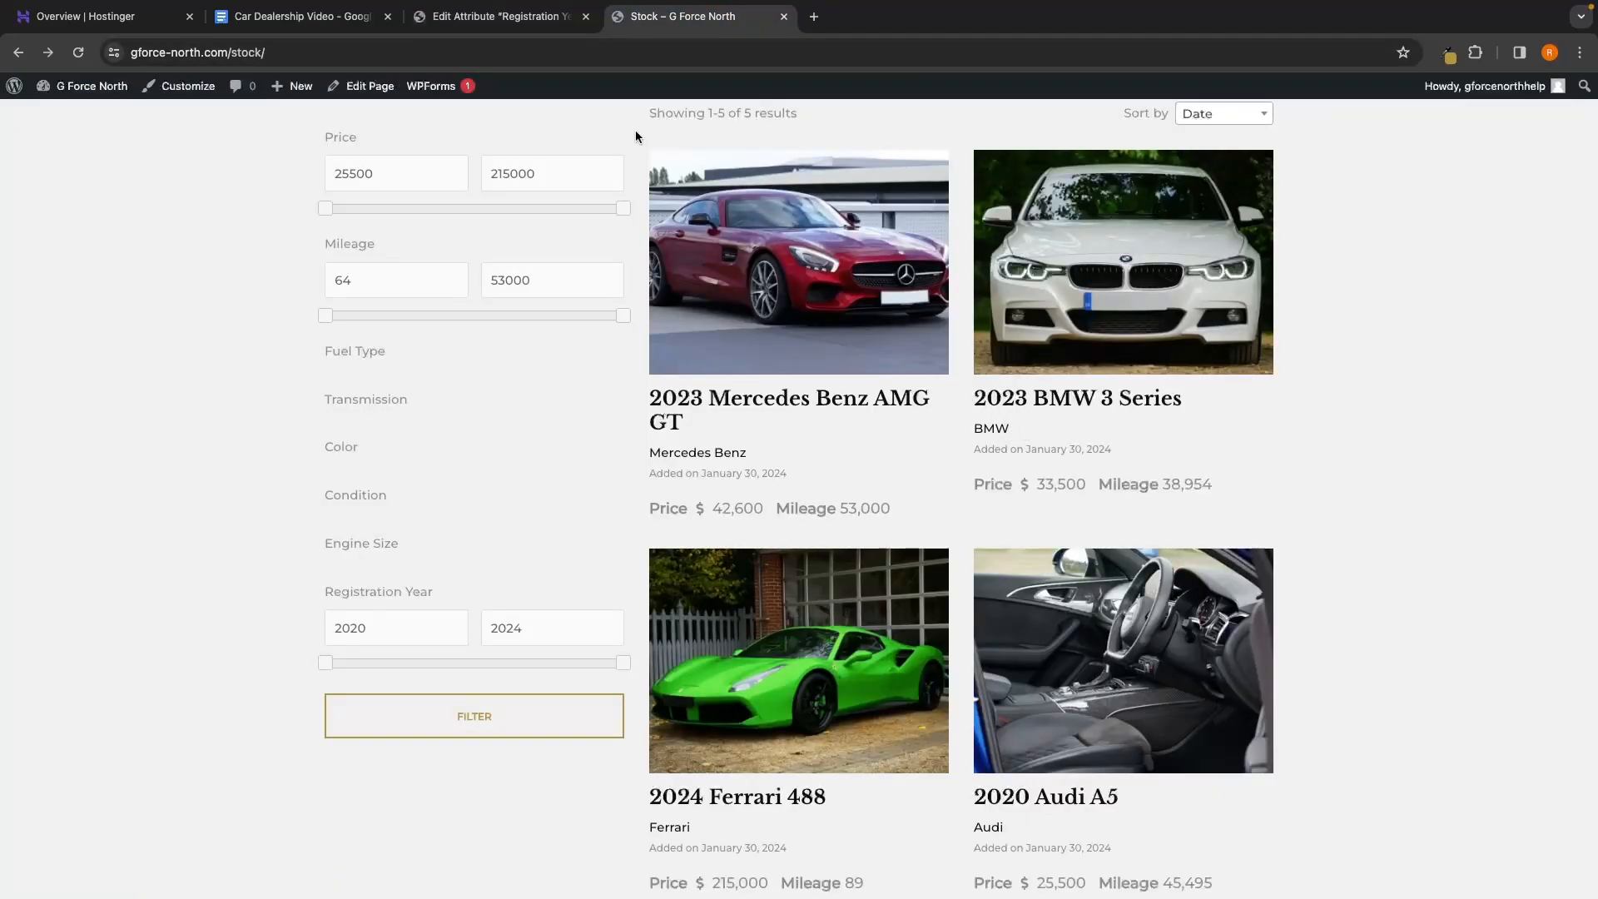
click(549, 23)
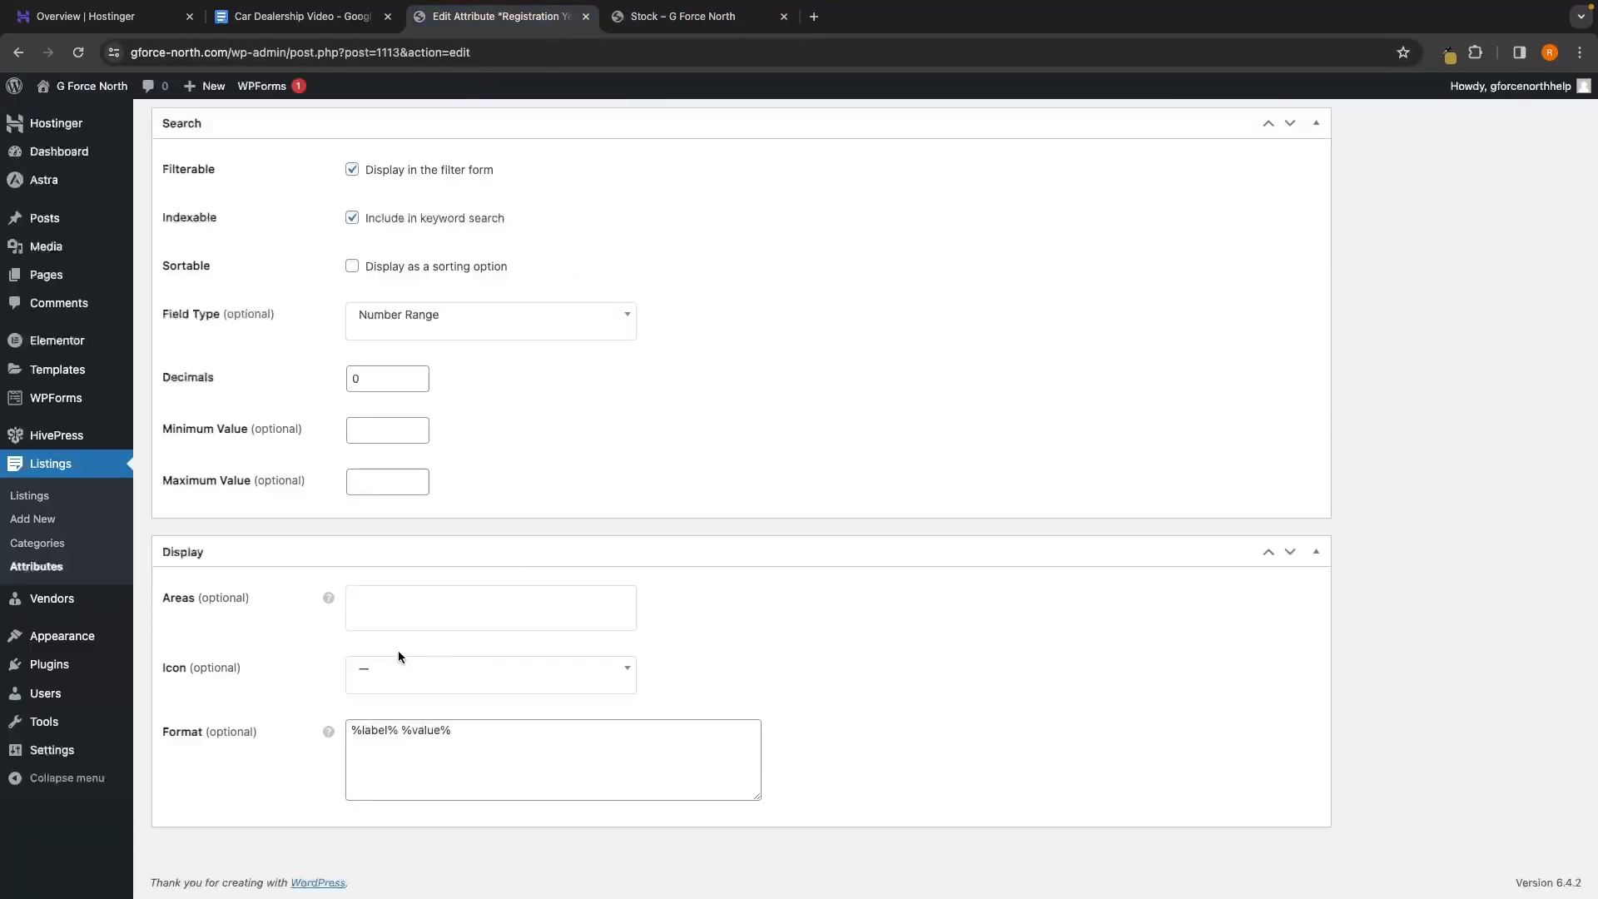
click(401, 616)
click(625, 6)
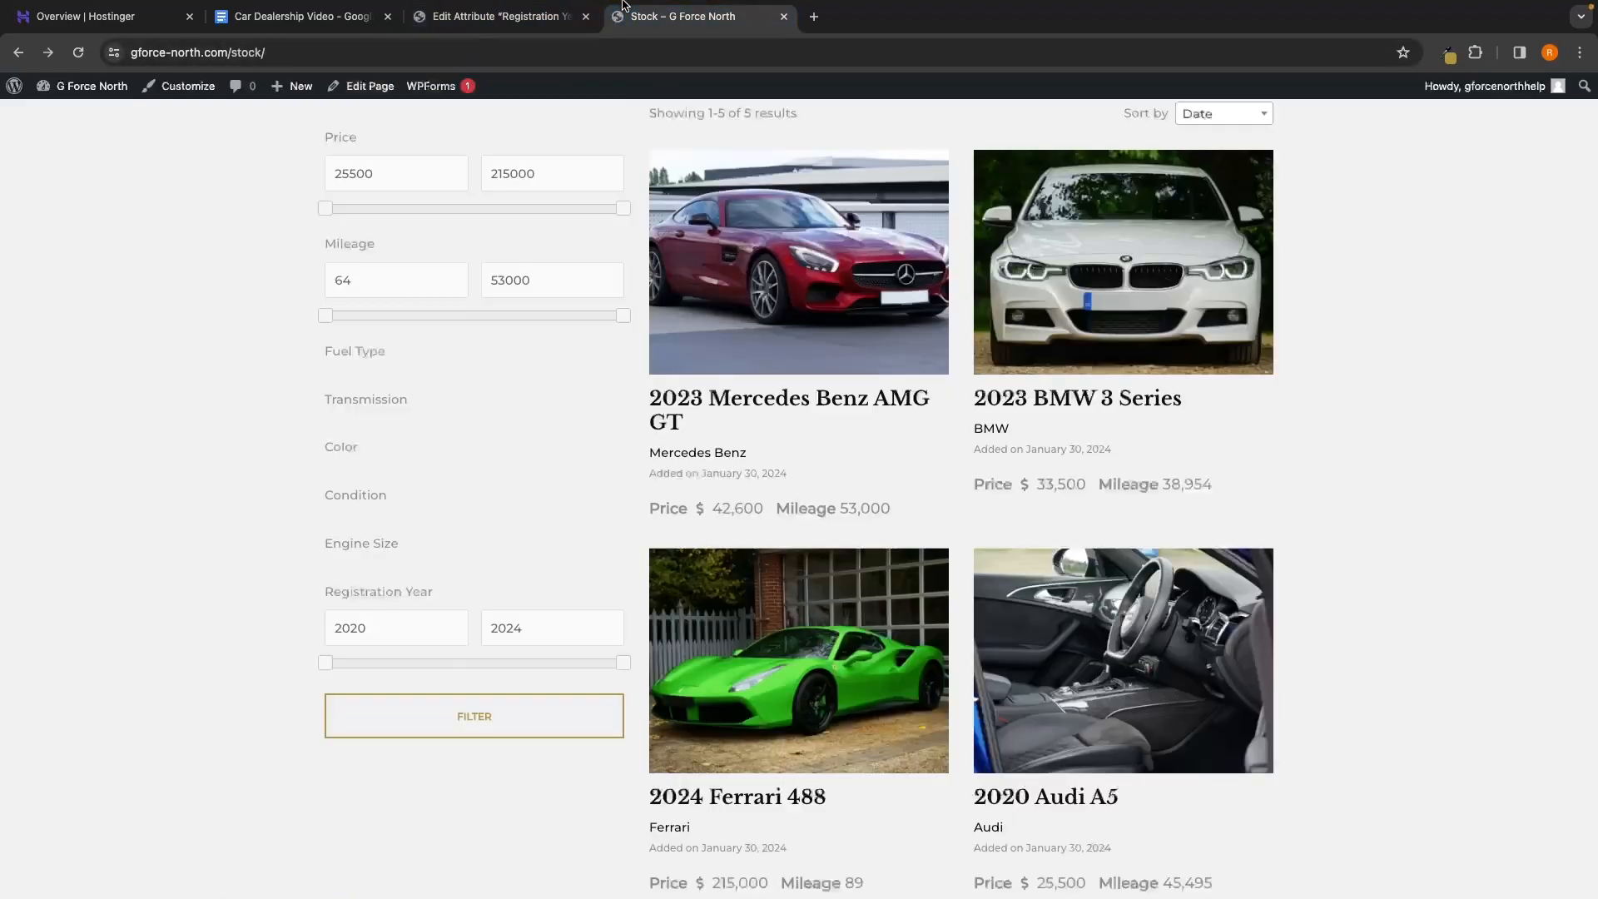
click(500, 16)
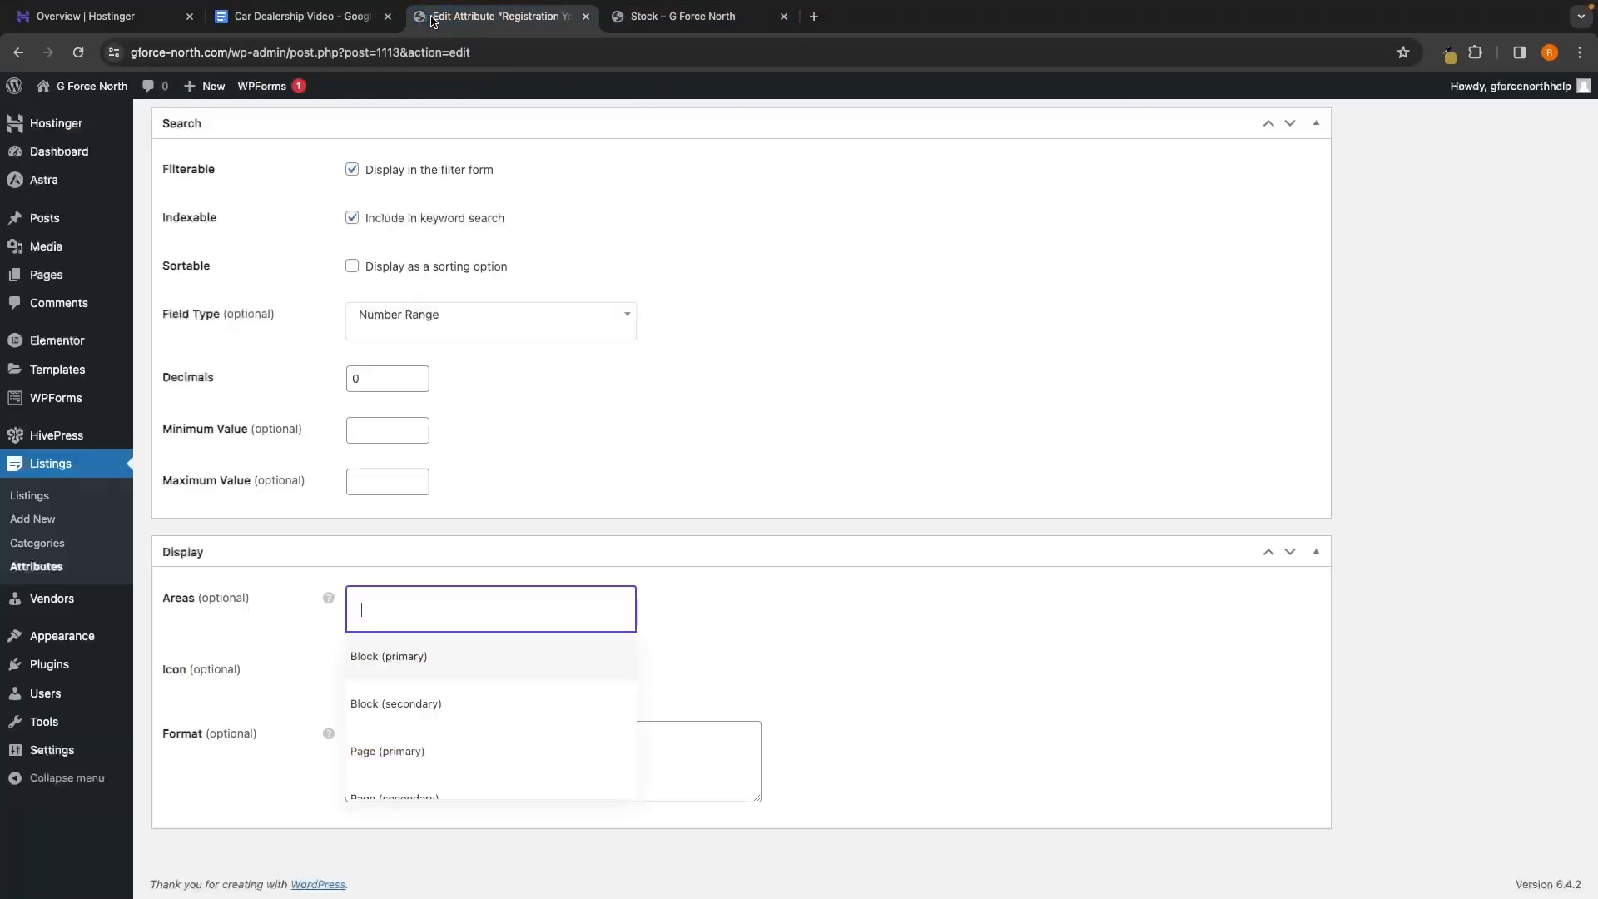
click(411, 752)
click(513, 633)
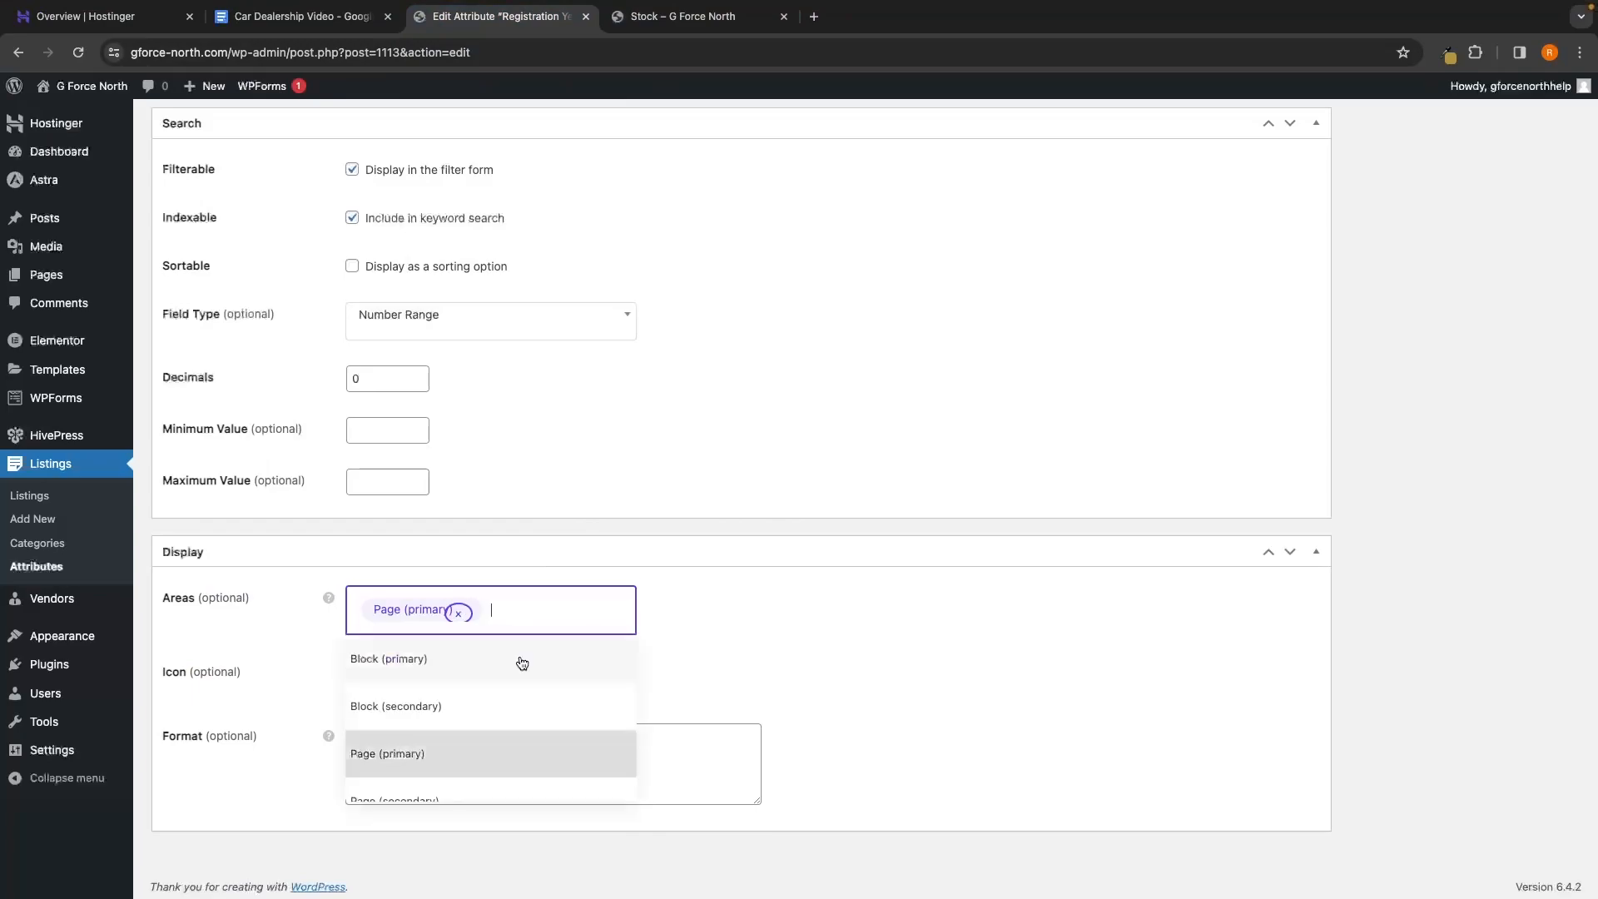
click(432, 801)
scroll(793, 679, up, 20)
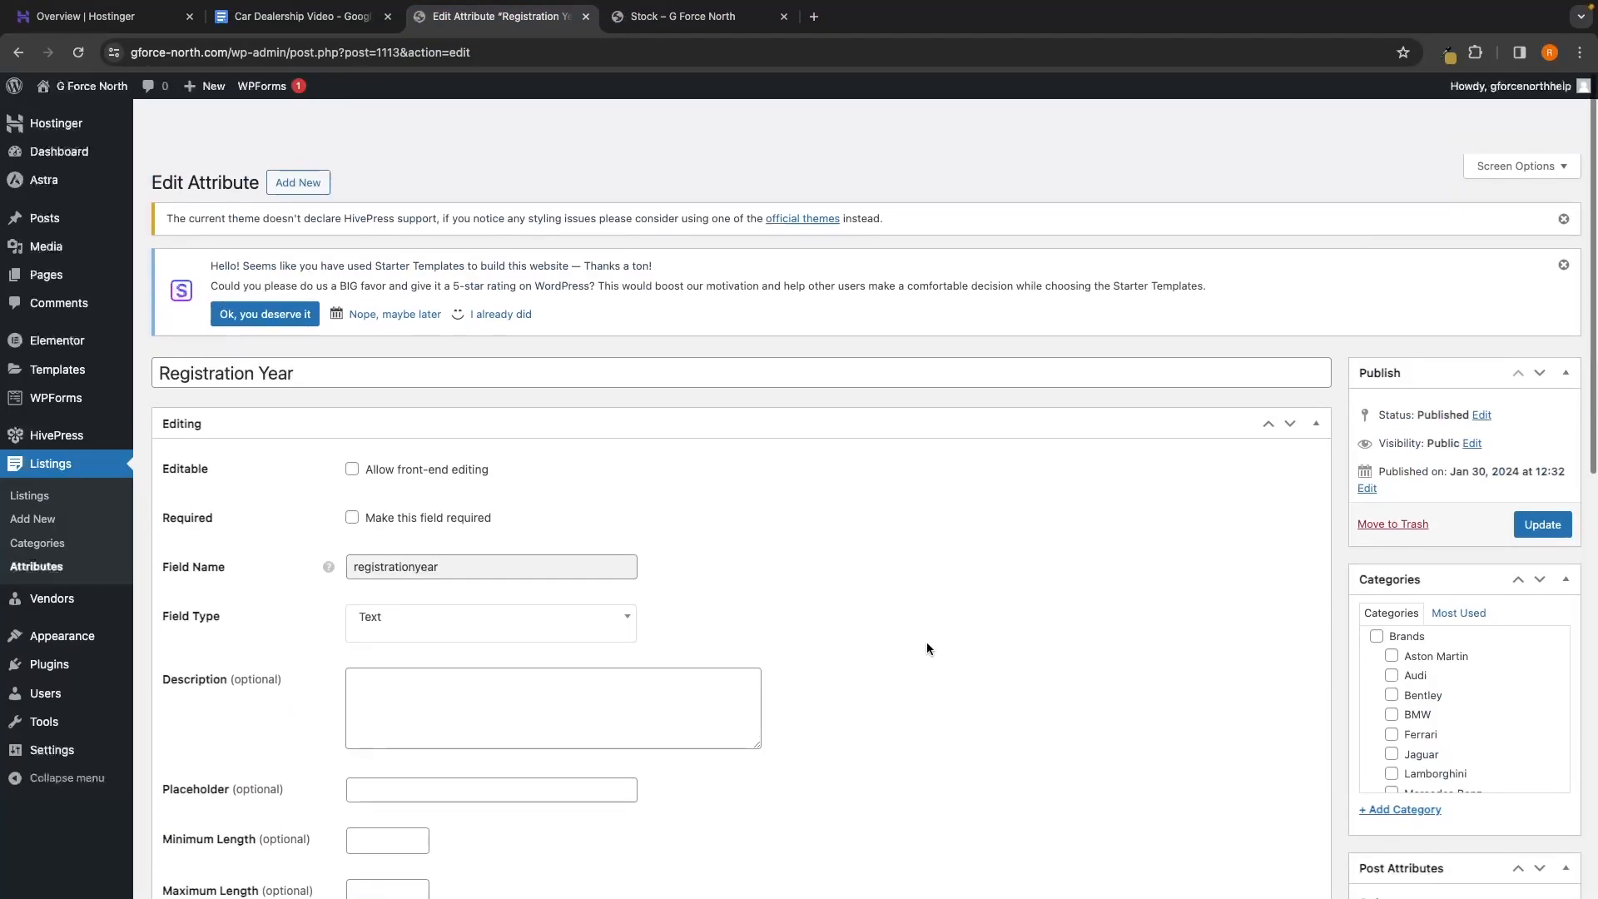
click(1540, 470)
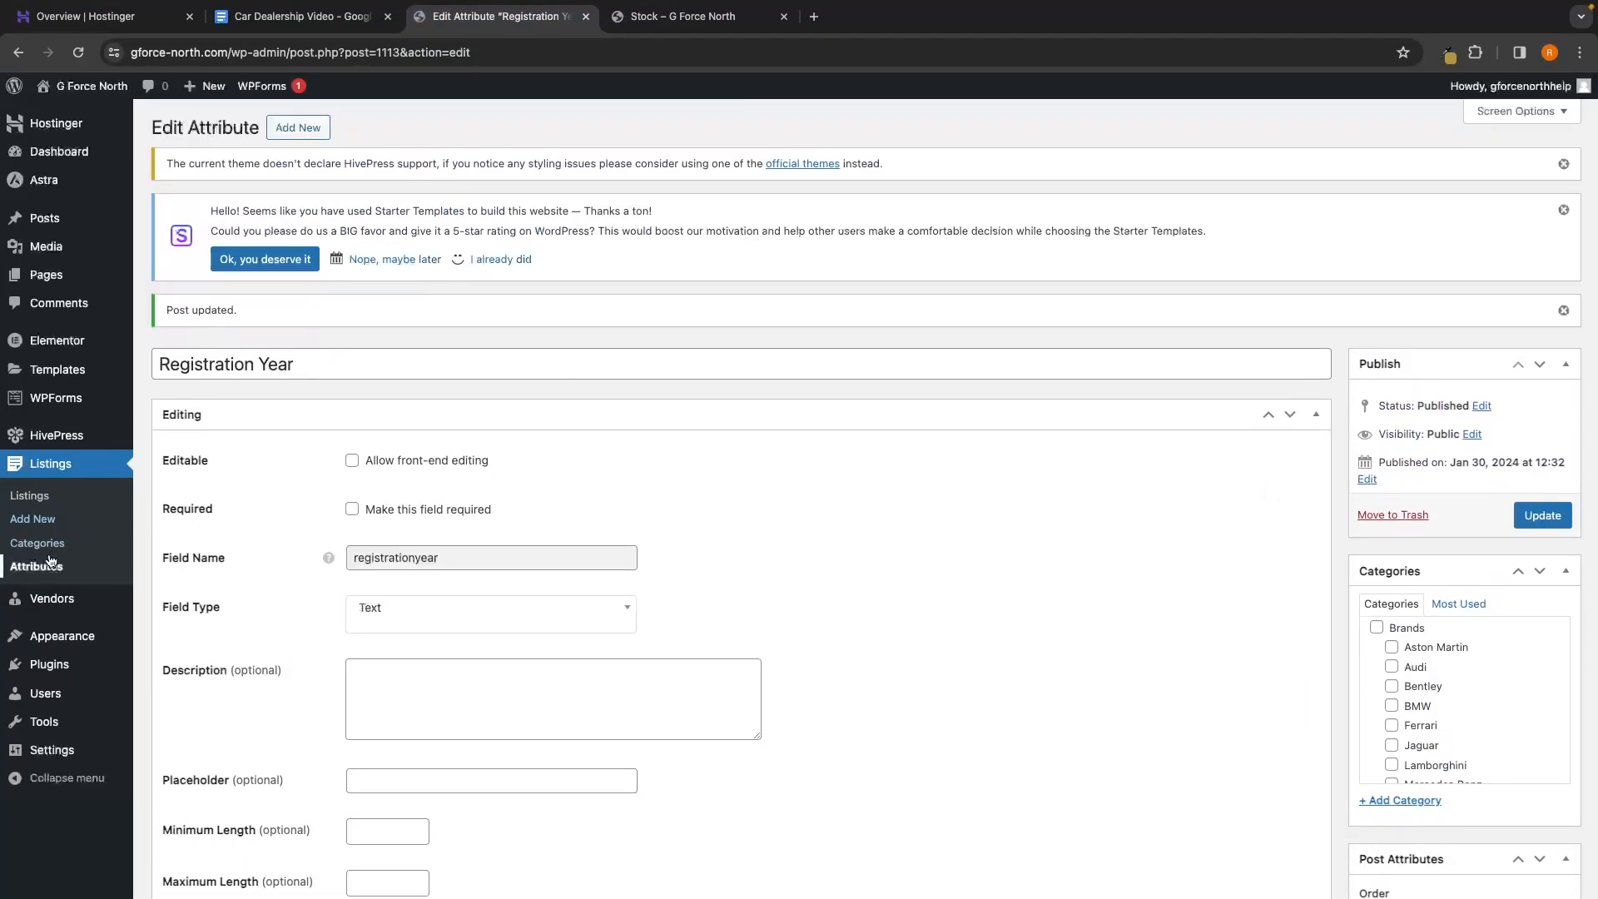
Give the Engine Size attribute the same Page (primary) and Page (secondary) areas and update it
click(50, 561)
click(226, 457)
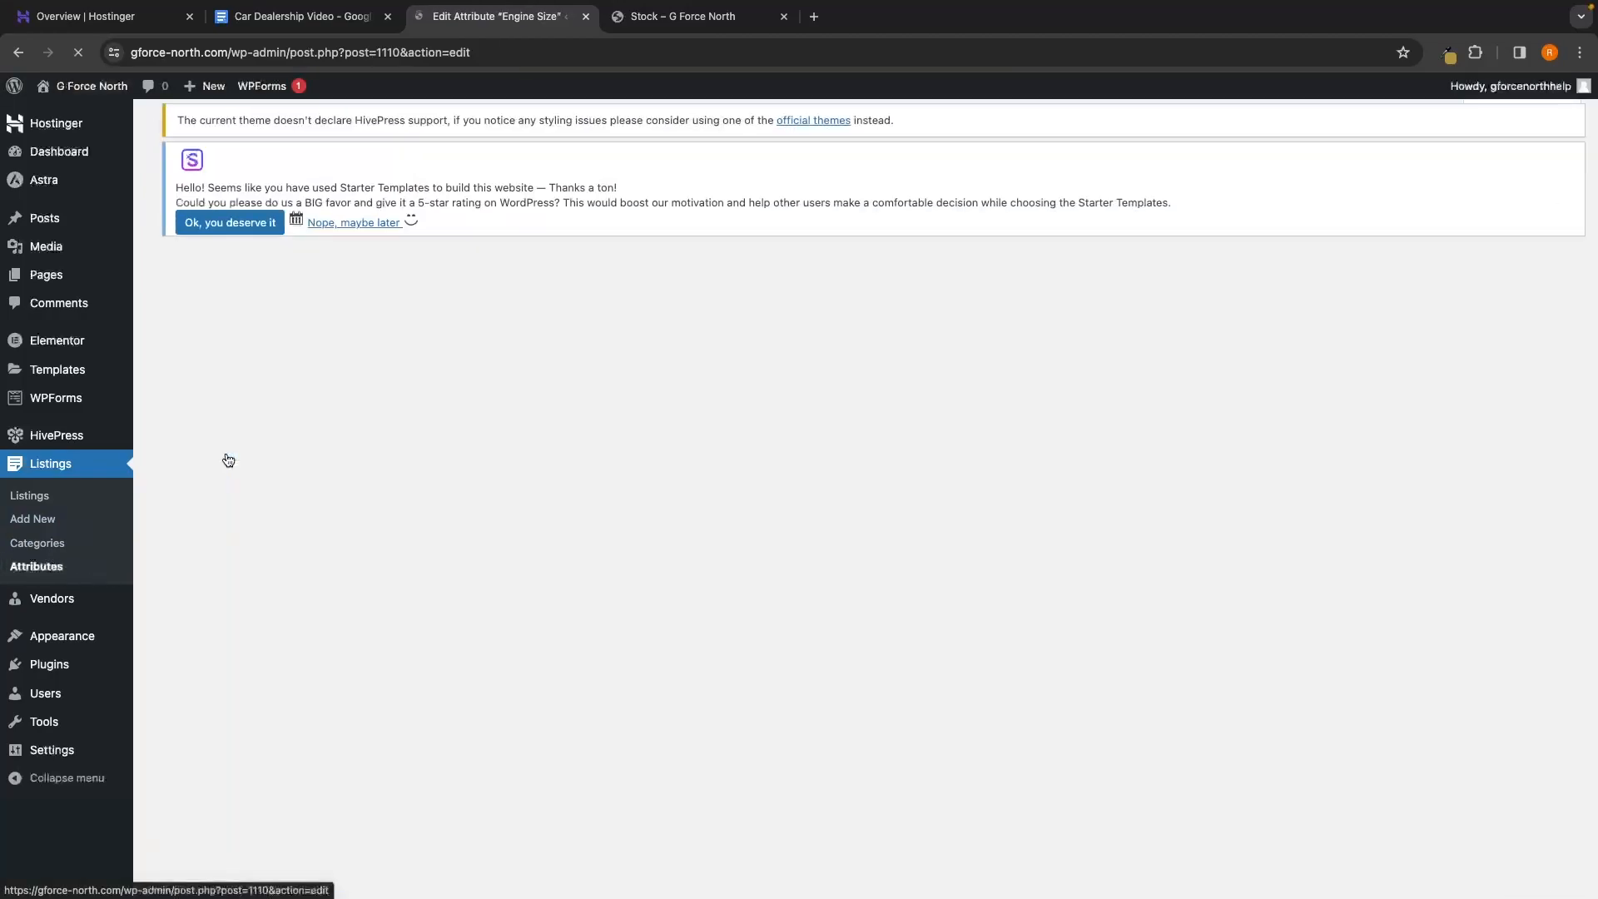
scroll(684, 545, down, 15)
key(ctrl+Tab)
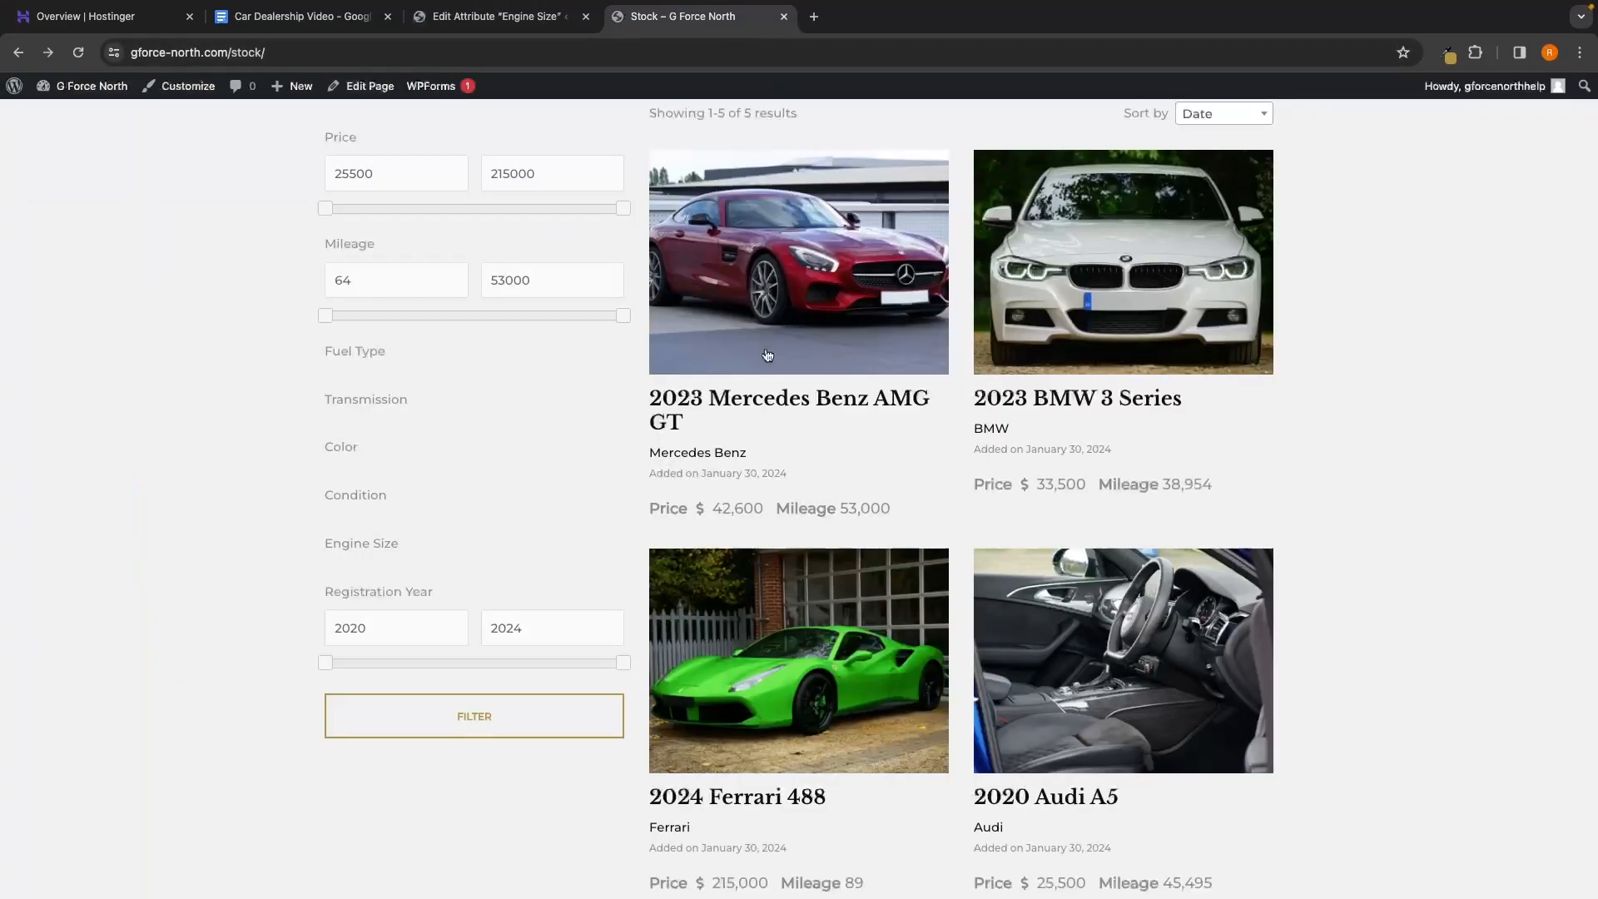
key(ctrl+shift+Tab)
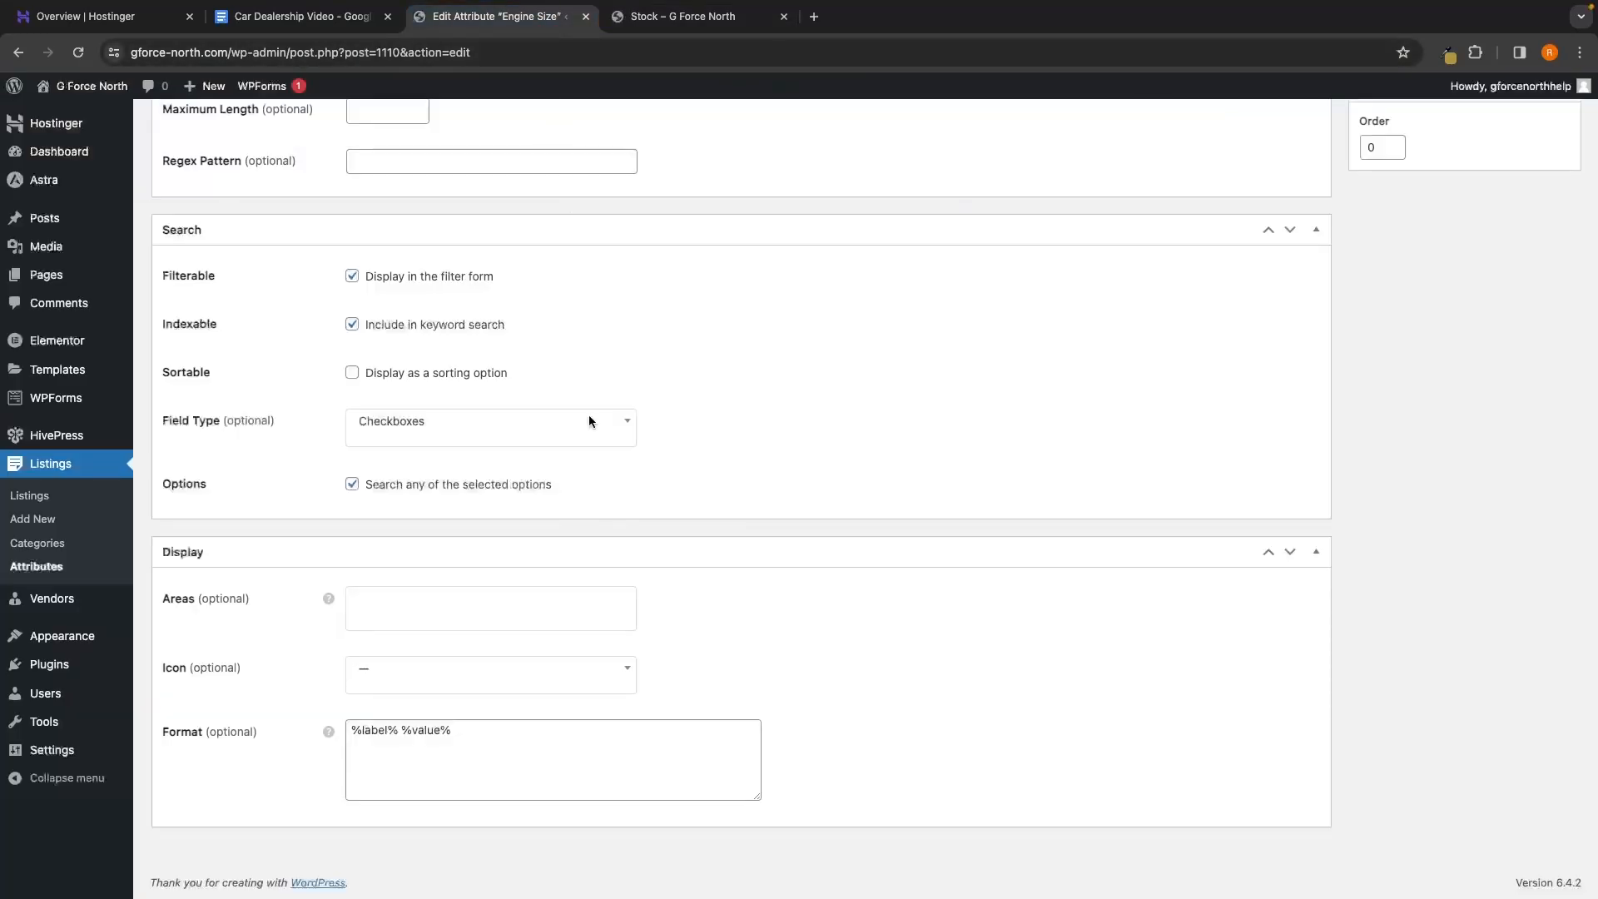
click(440, 613)
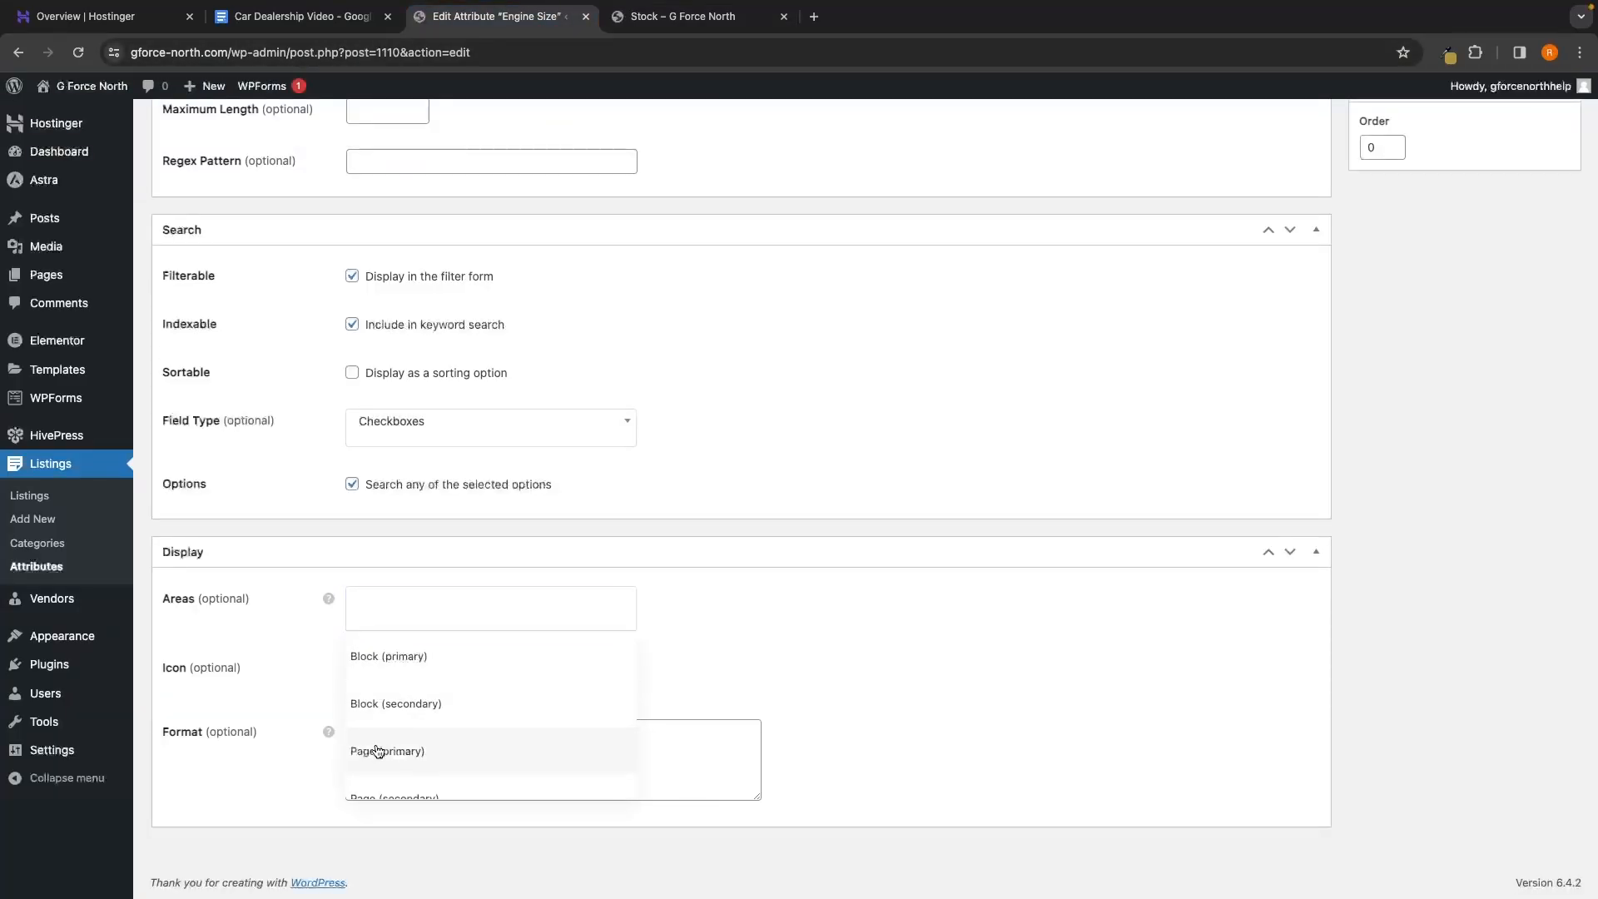
click(375, 752)
click(499, 609)
click(485, 795)
scroll(553, 582, up, 15)
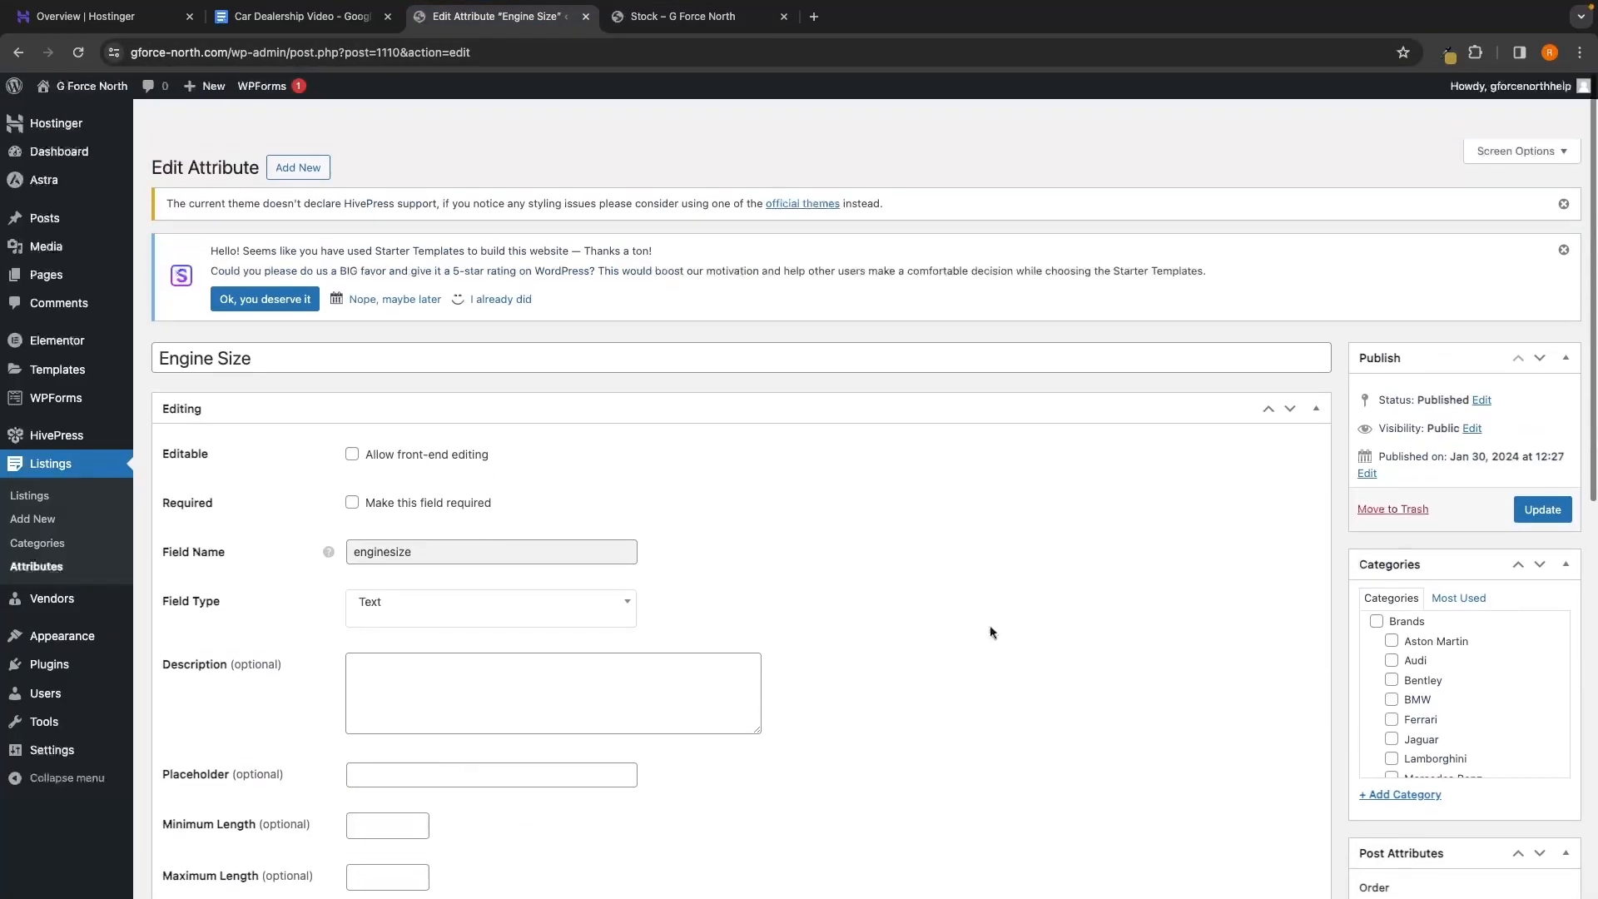
click(1542, 470)
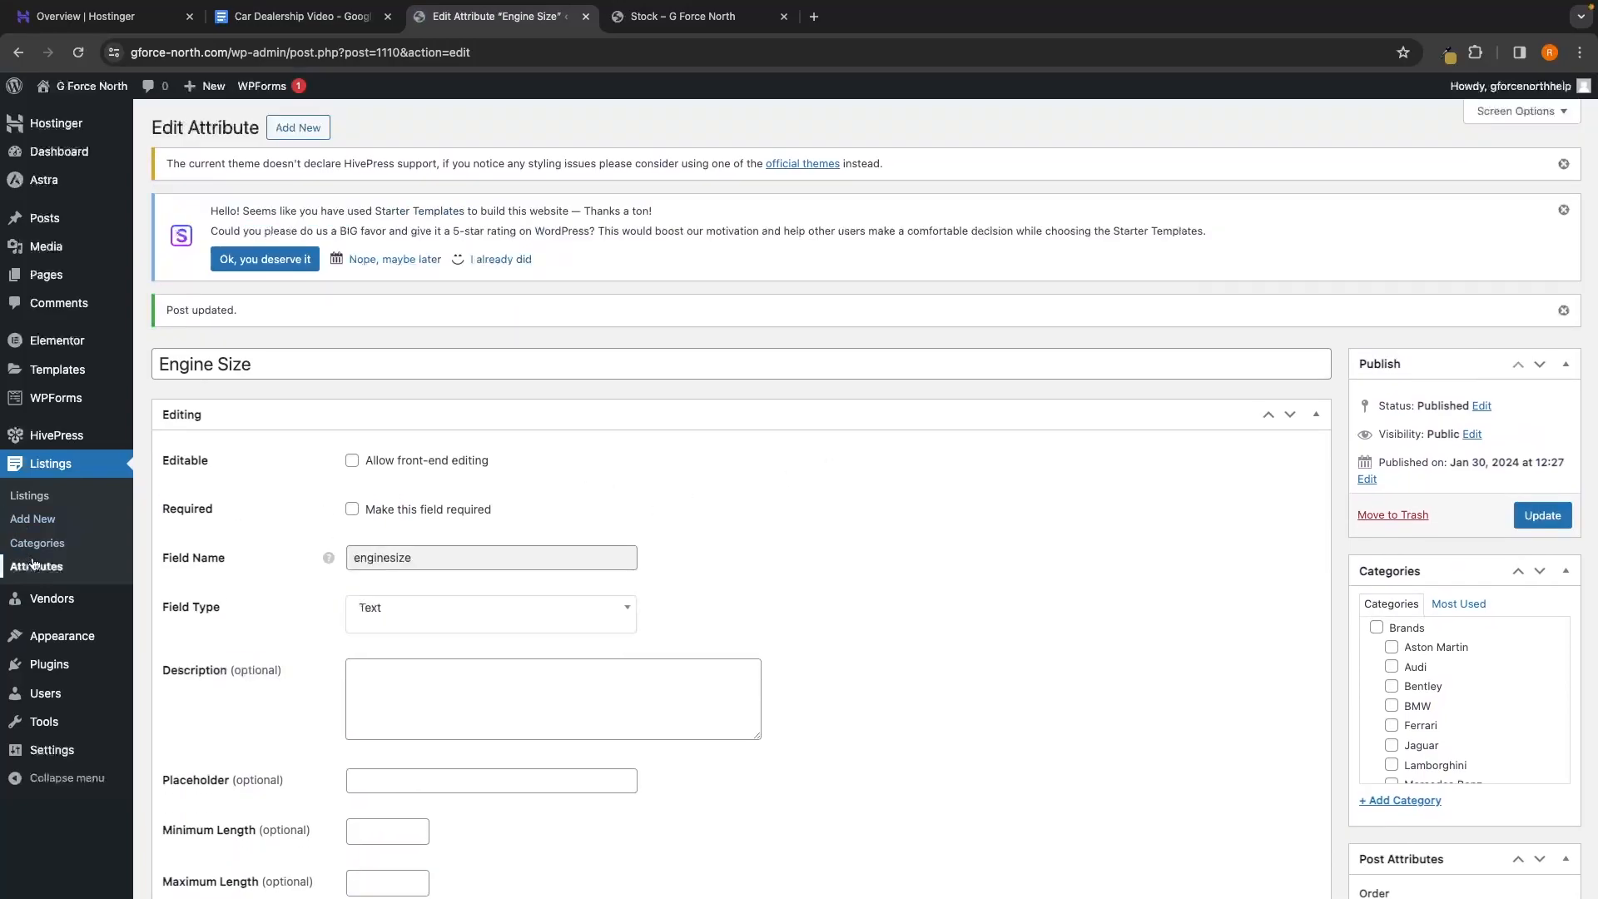
click(37, 566)
Add Block (secondary), Page (primary) and Page (secondary) areas to the Condition attribute
click(222, 506)
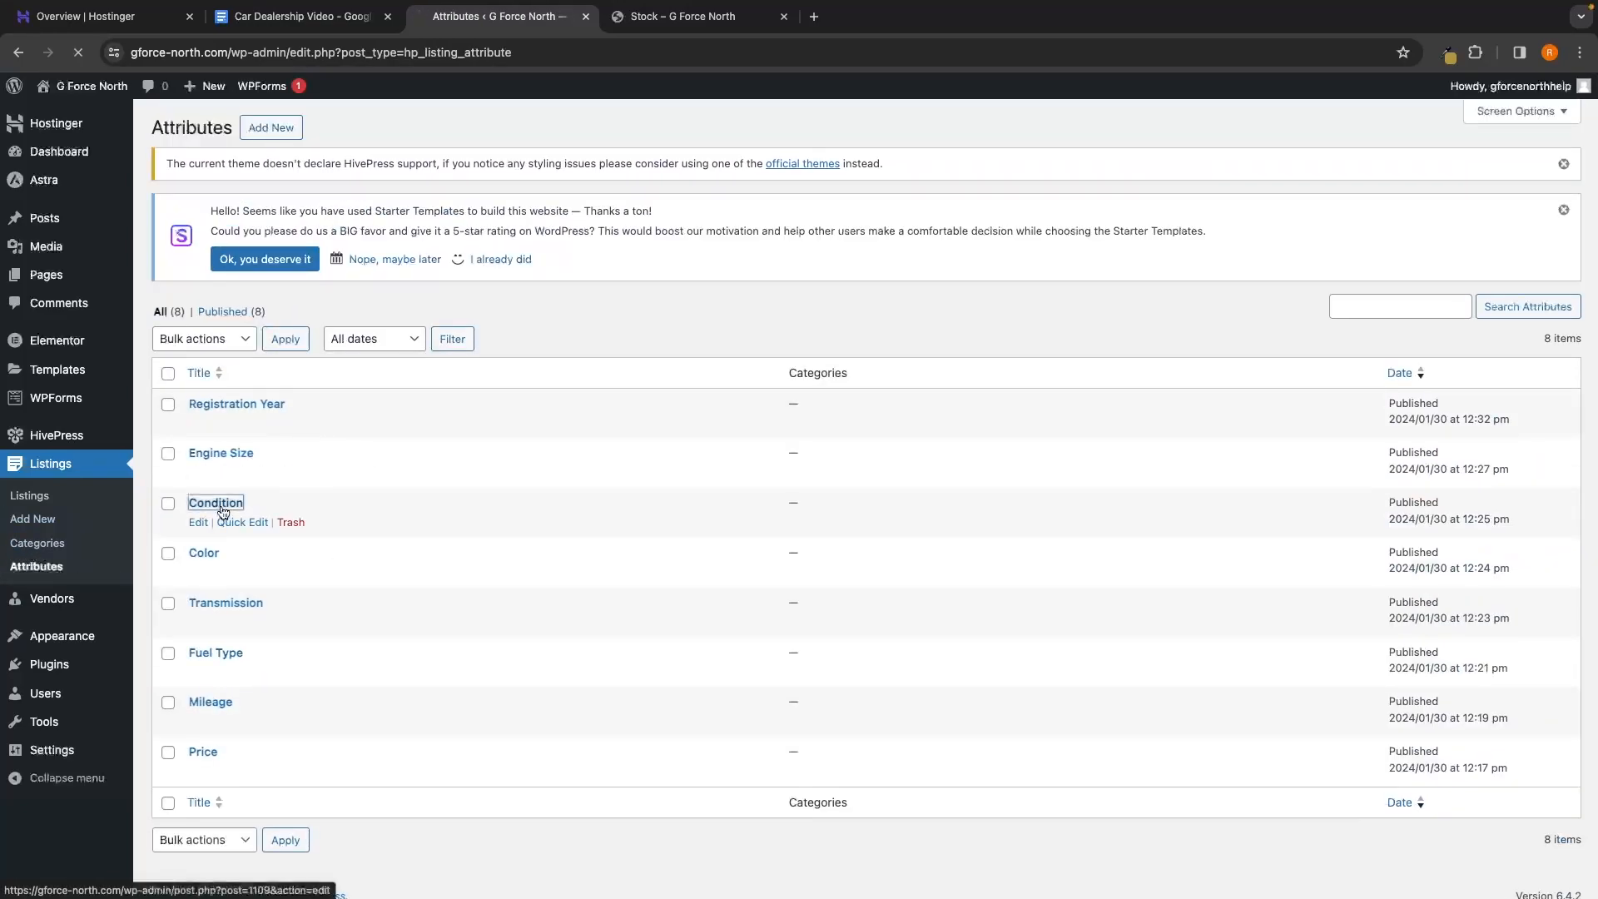
scroll(802, 533, down, 9)
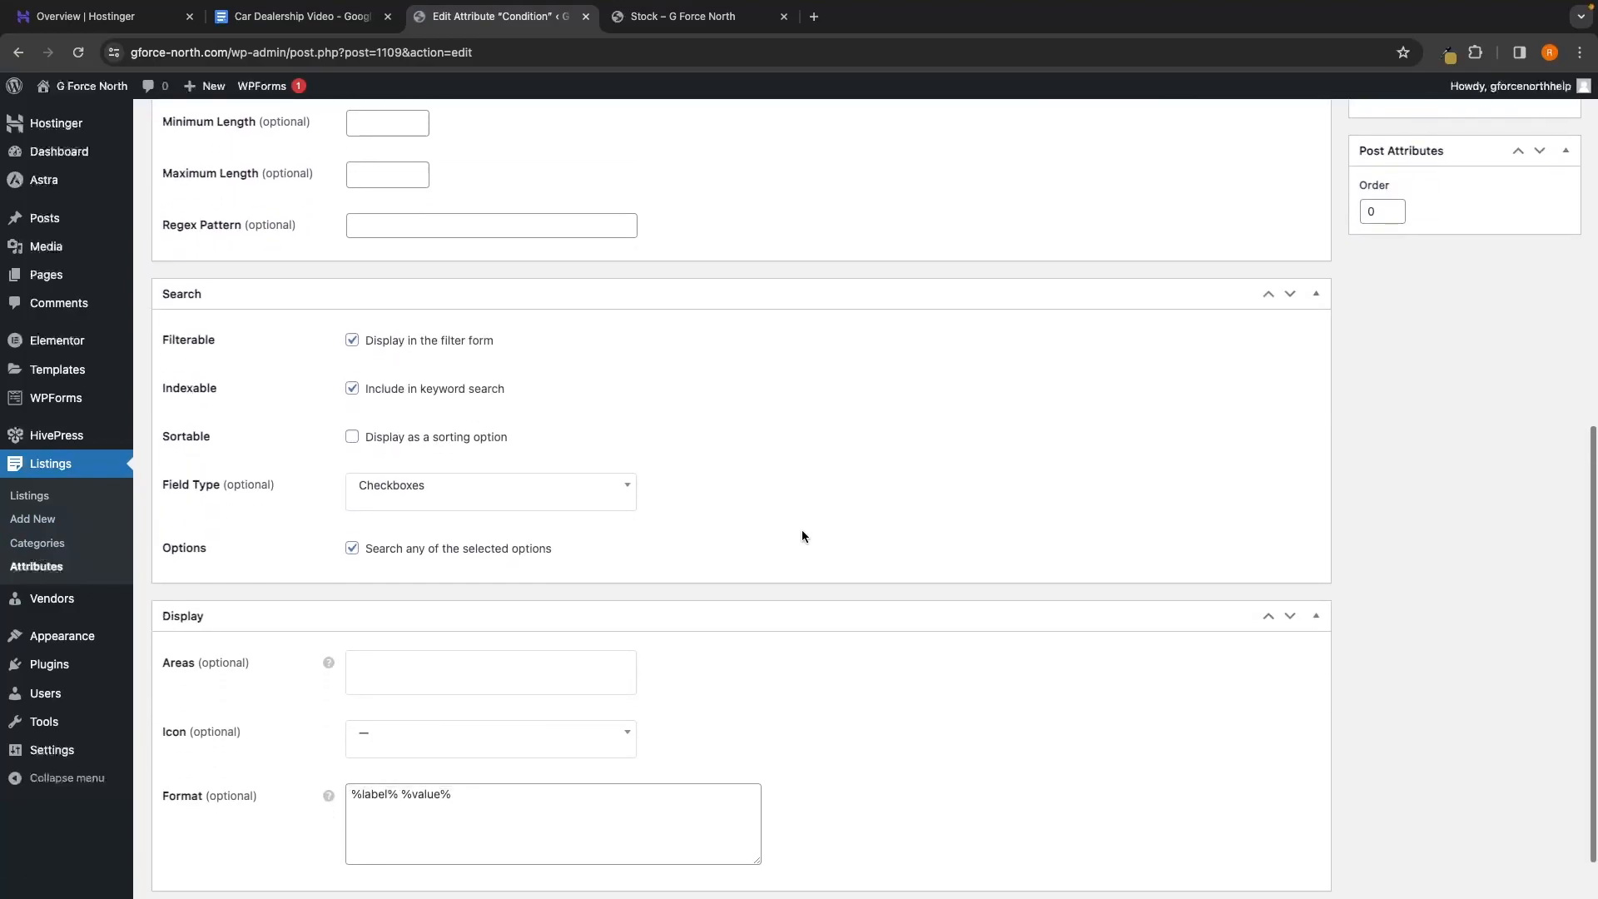
click(455, 620)
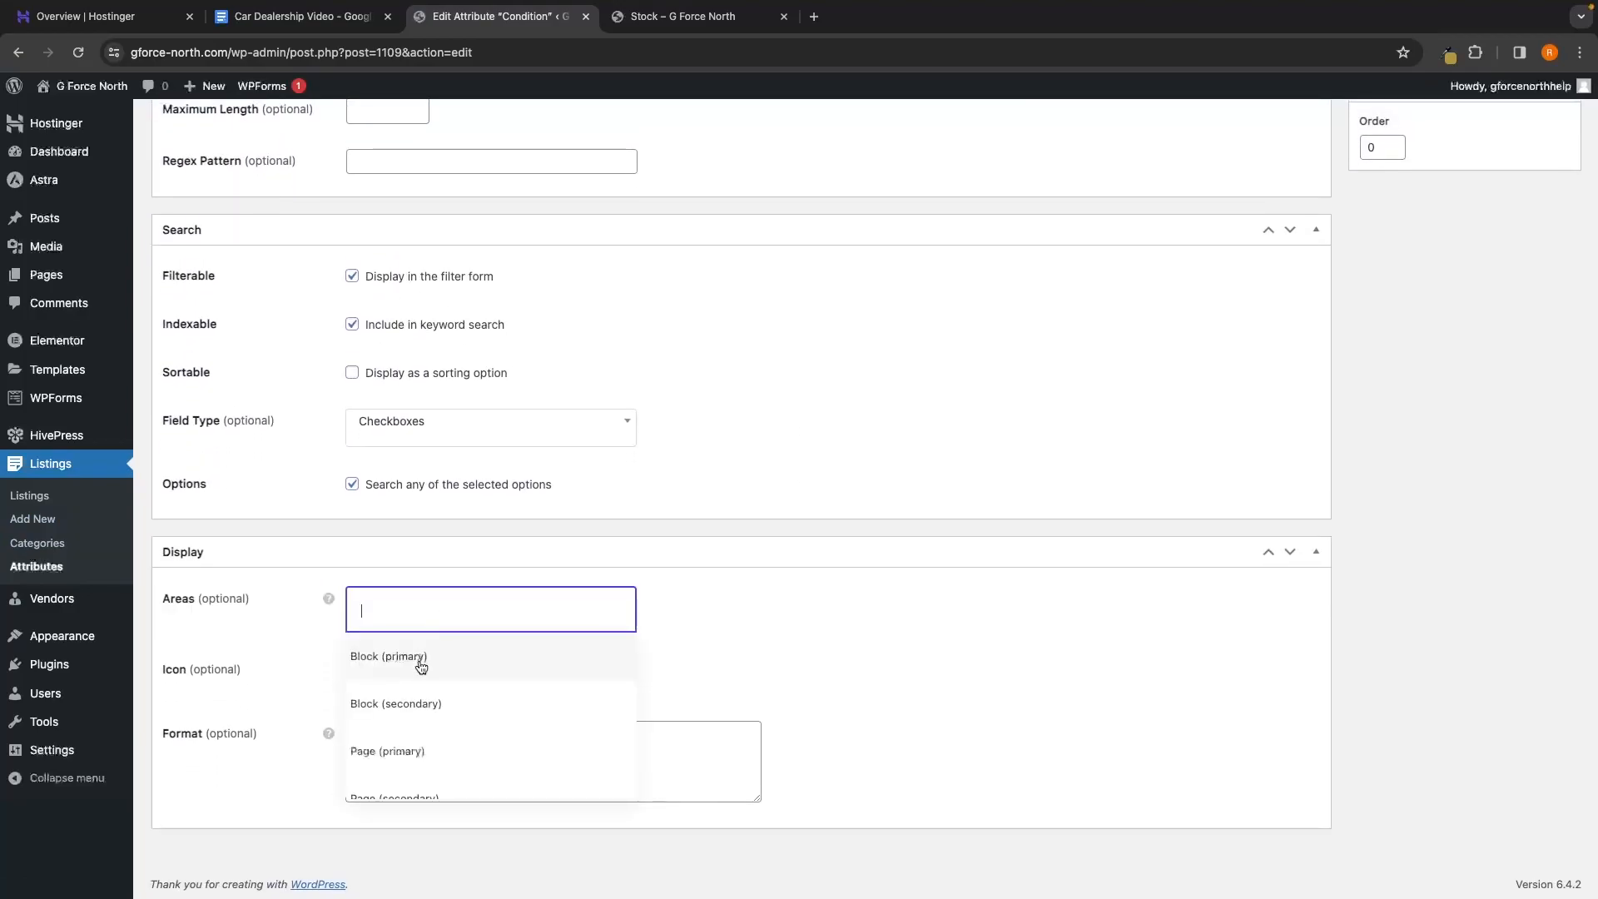
click(406, 703)
click(512, 632)
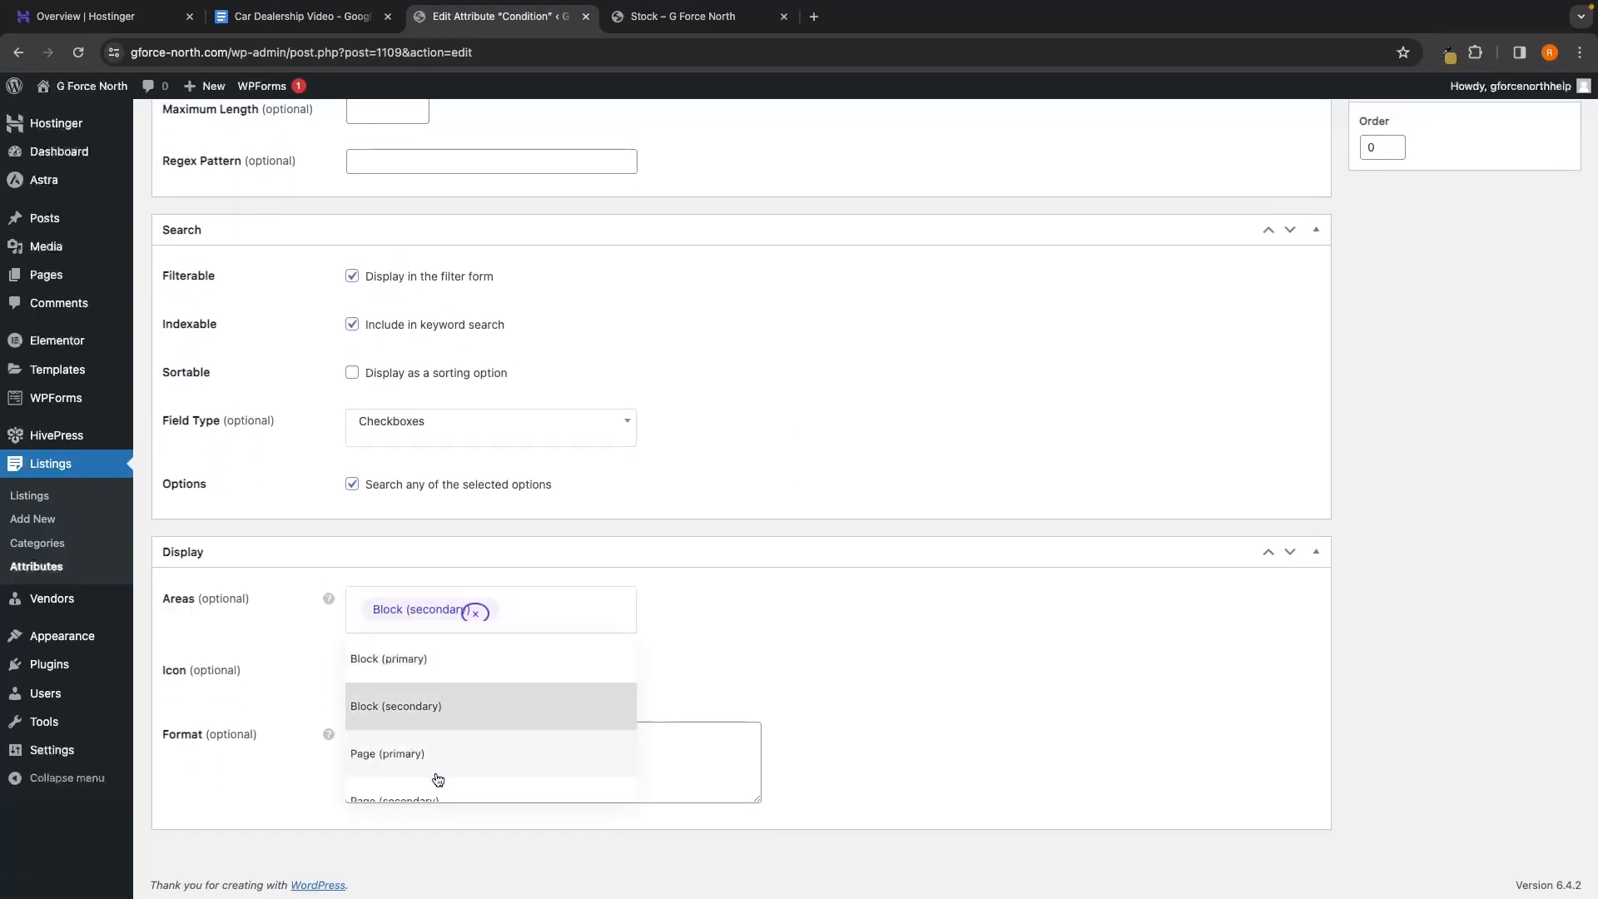
click(437, 775)
click(532, 646)
click(455, 829)
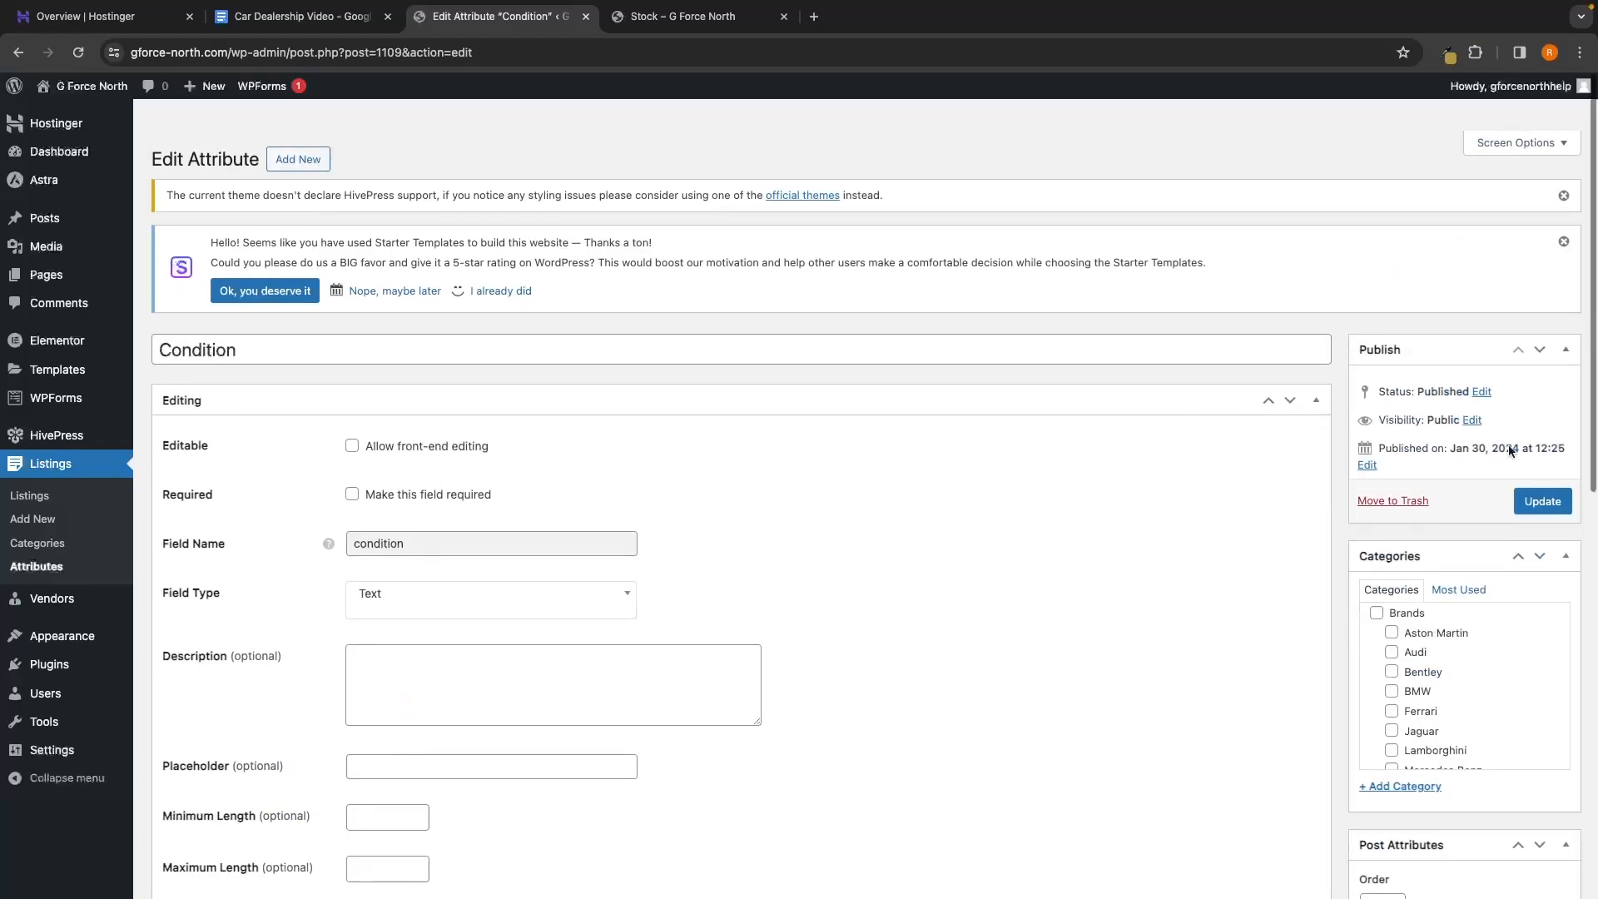
Add Page (primary) and Page (secondary) areas to the Color attribute and update it
click(36, 566)
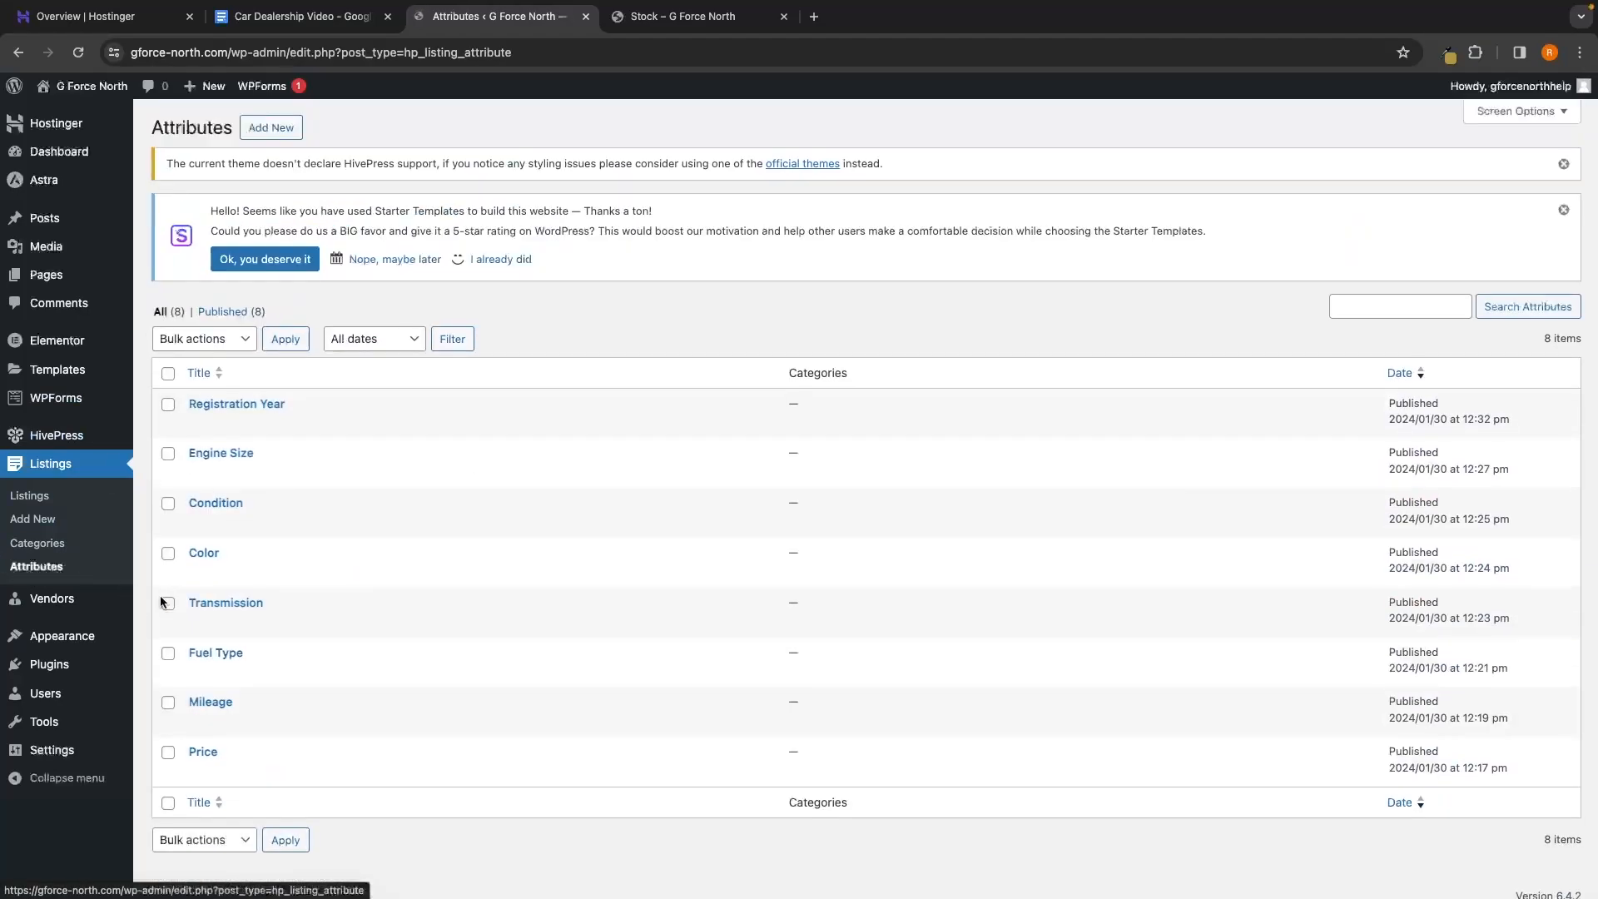
click(213, 558)
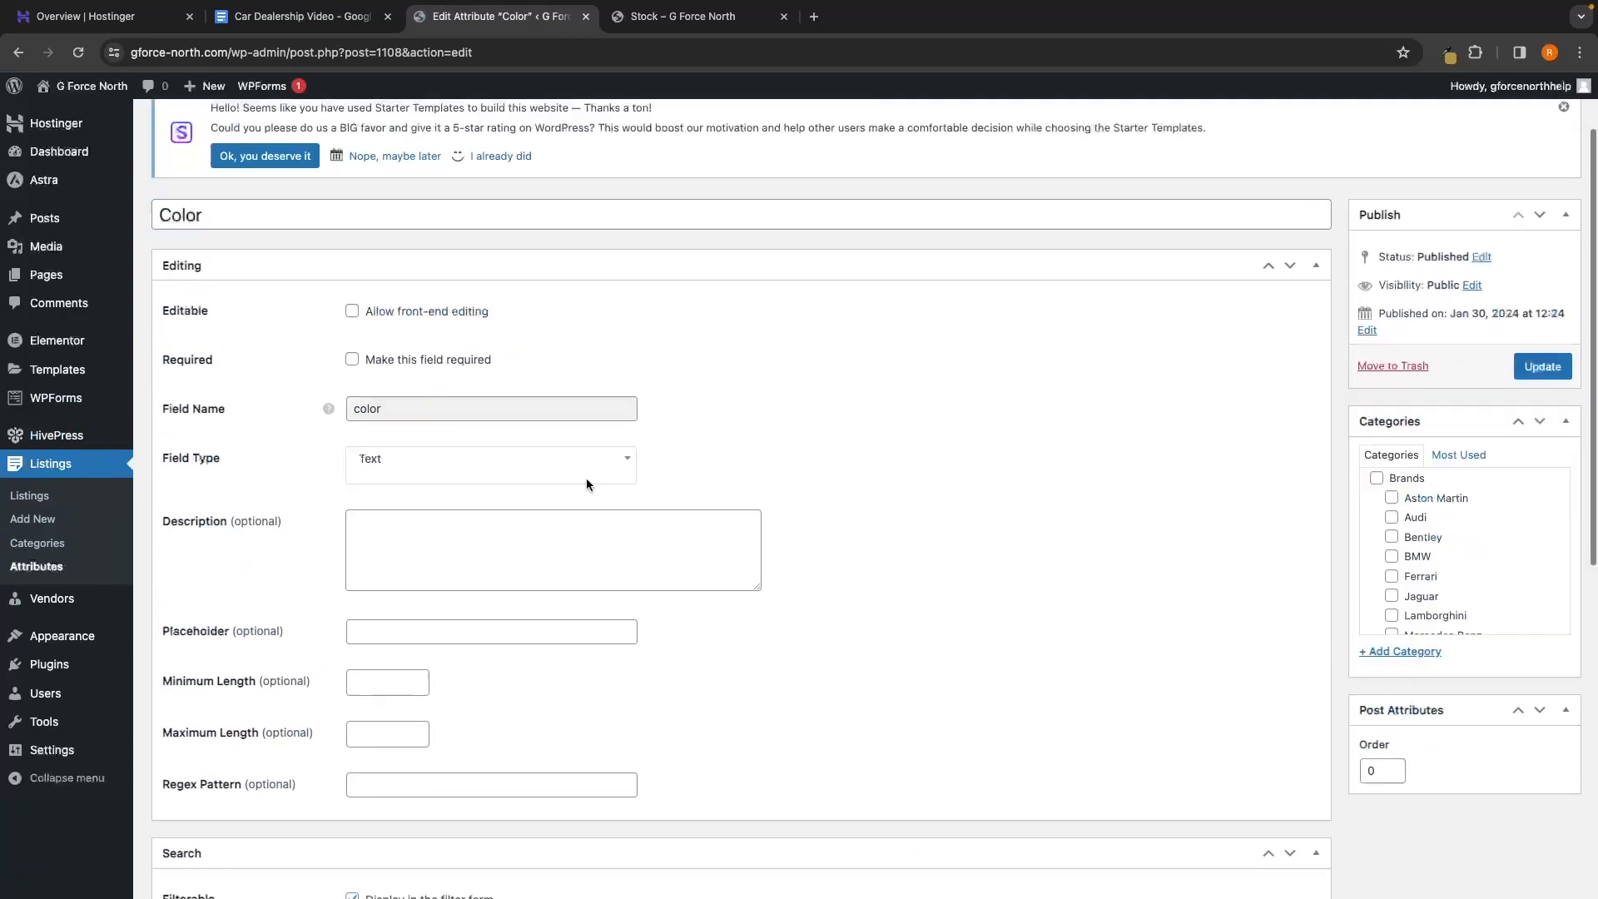
scroll(521, 564, down, 8)
click(411, 616)
click(391, 750)
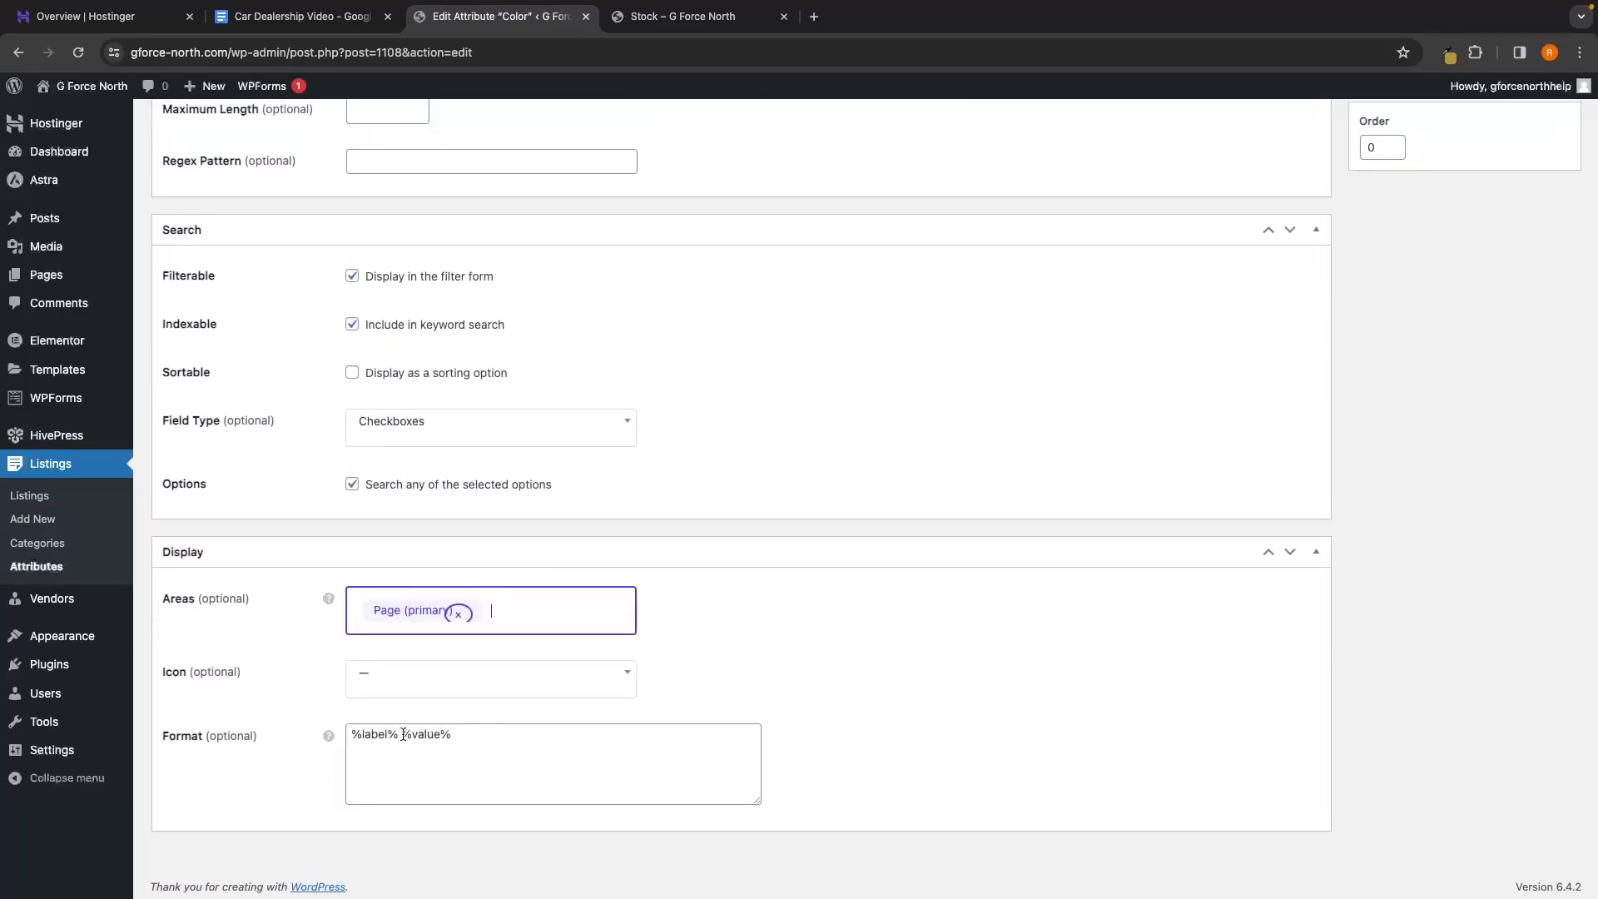
click(492, 626)
click(475, 786)
scroll(985, 464, up, 9)
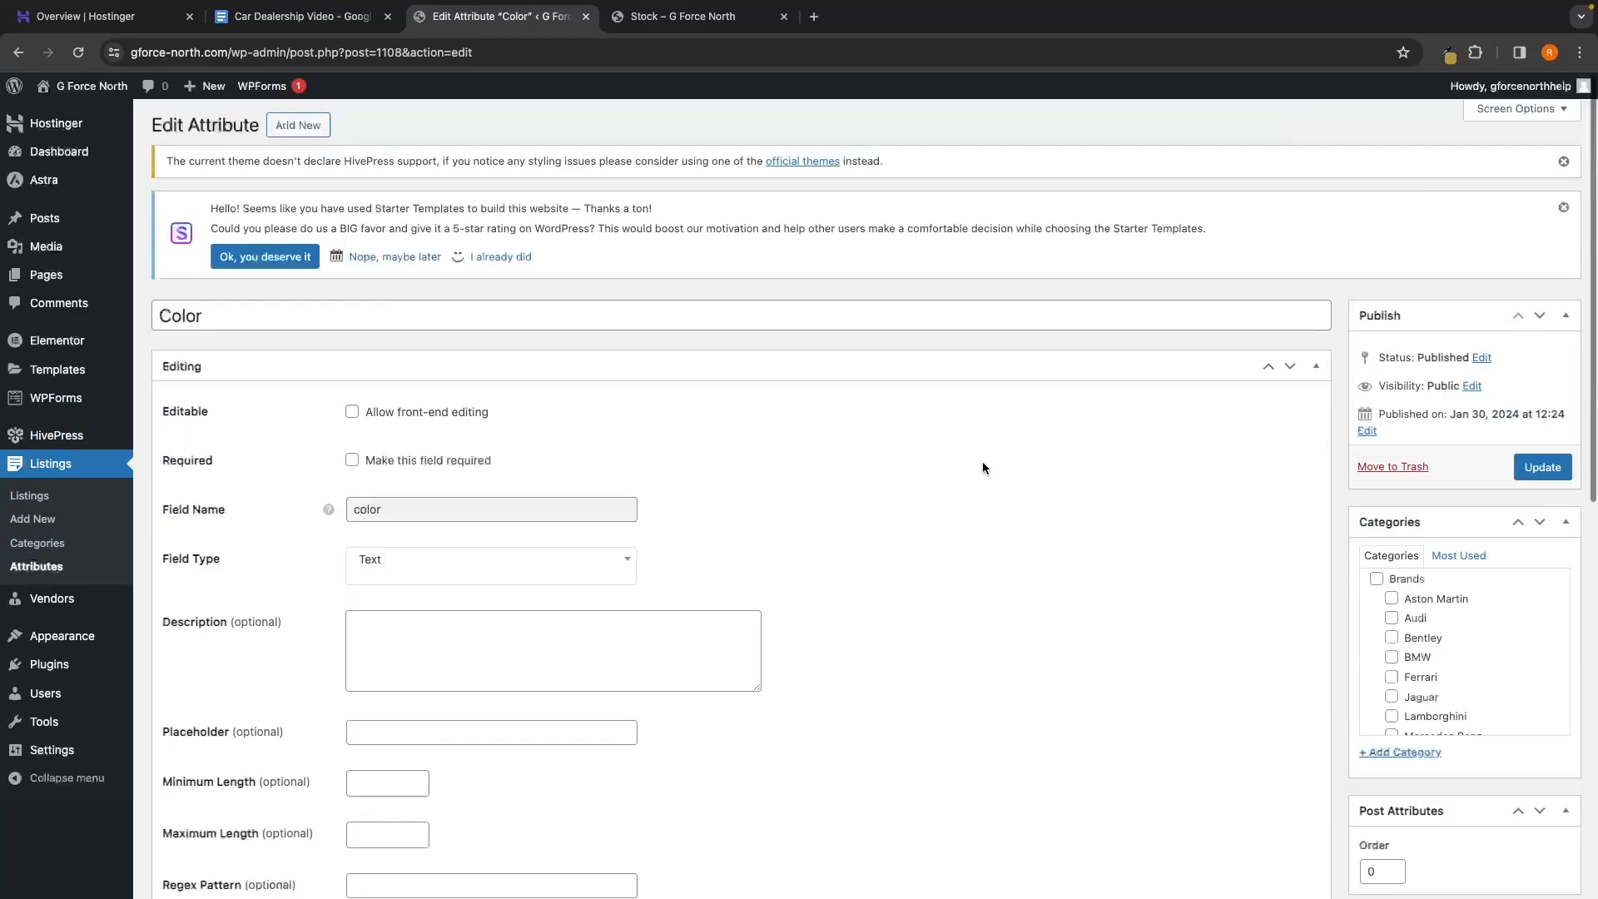
click(1516, 471)
click(35, 566)
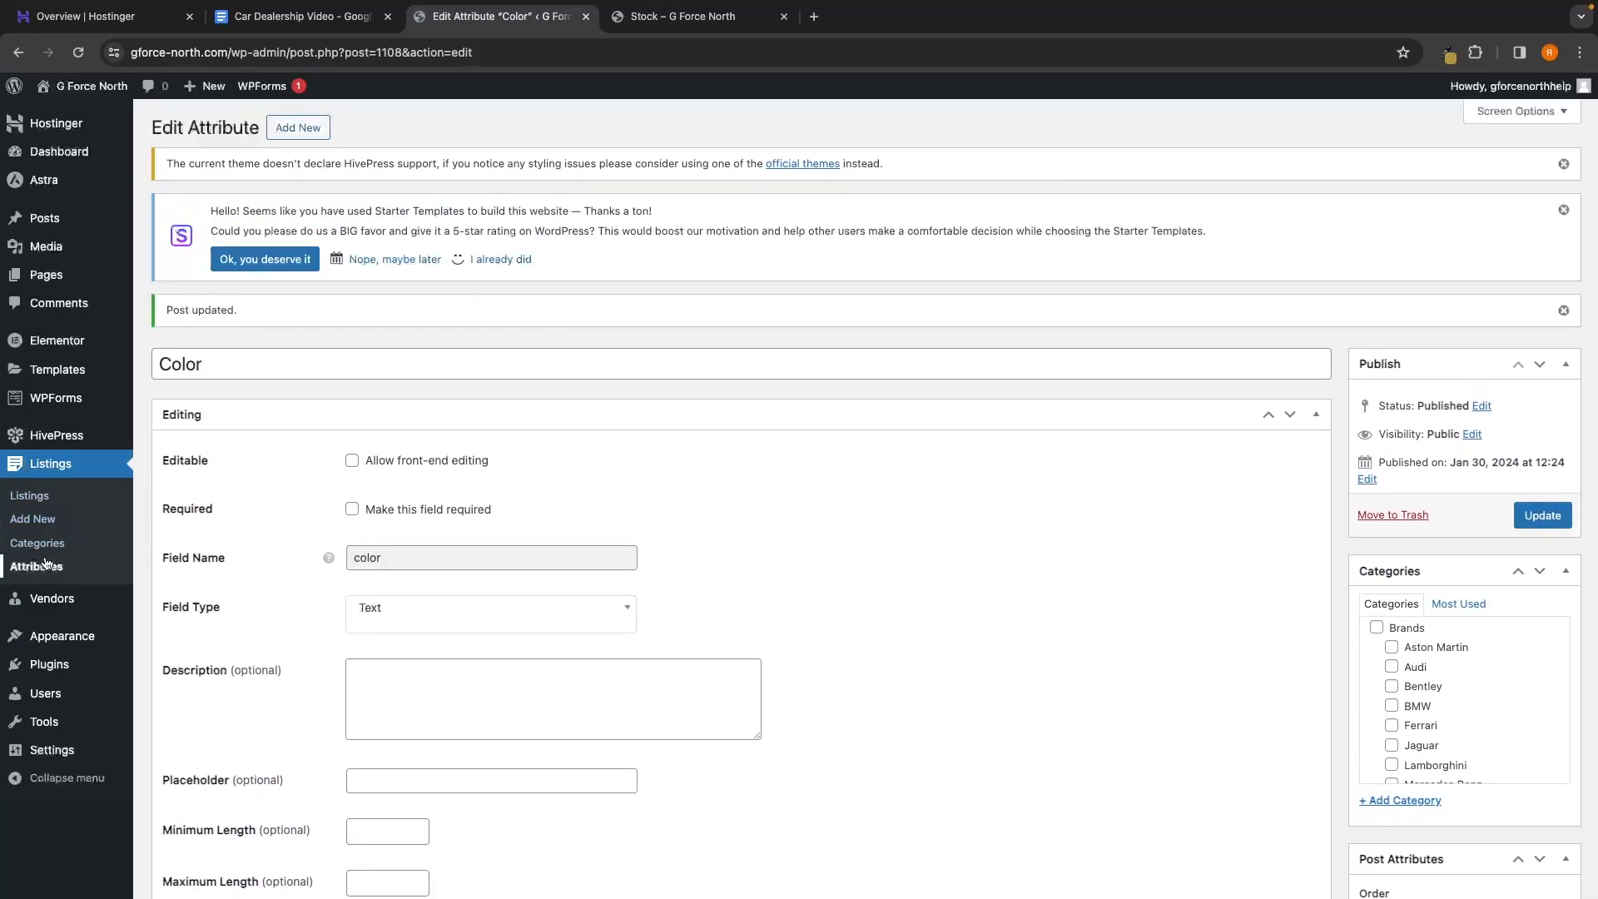
Open the Transmission attribute's display areas and compare against the live Stock page
click(248, 591)
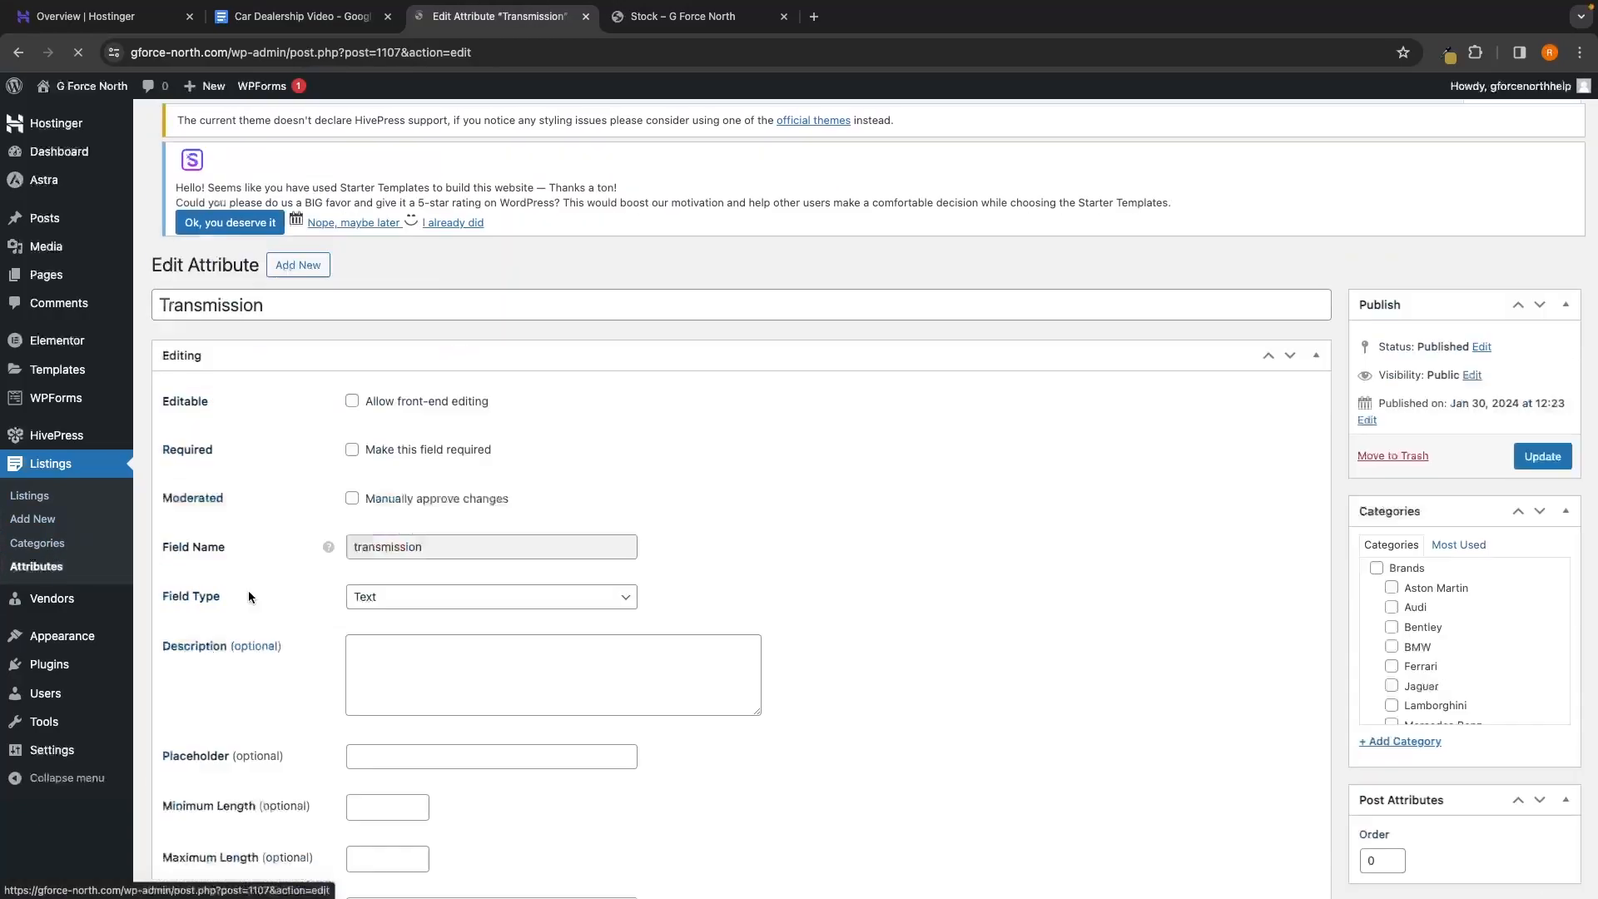
scroll(487, 601, down, 10)
click(487, 601)
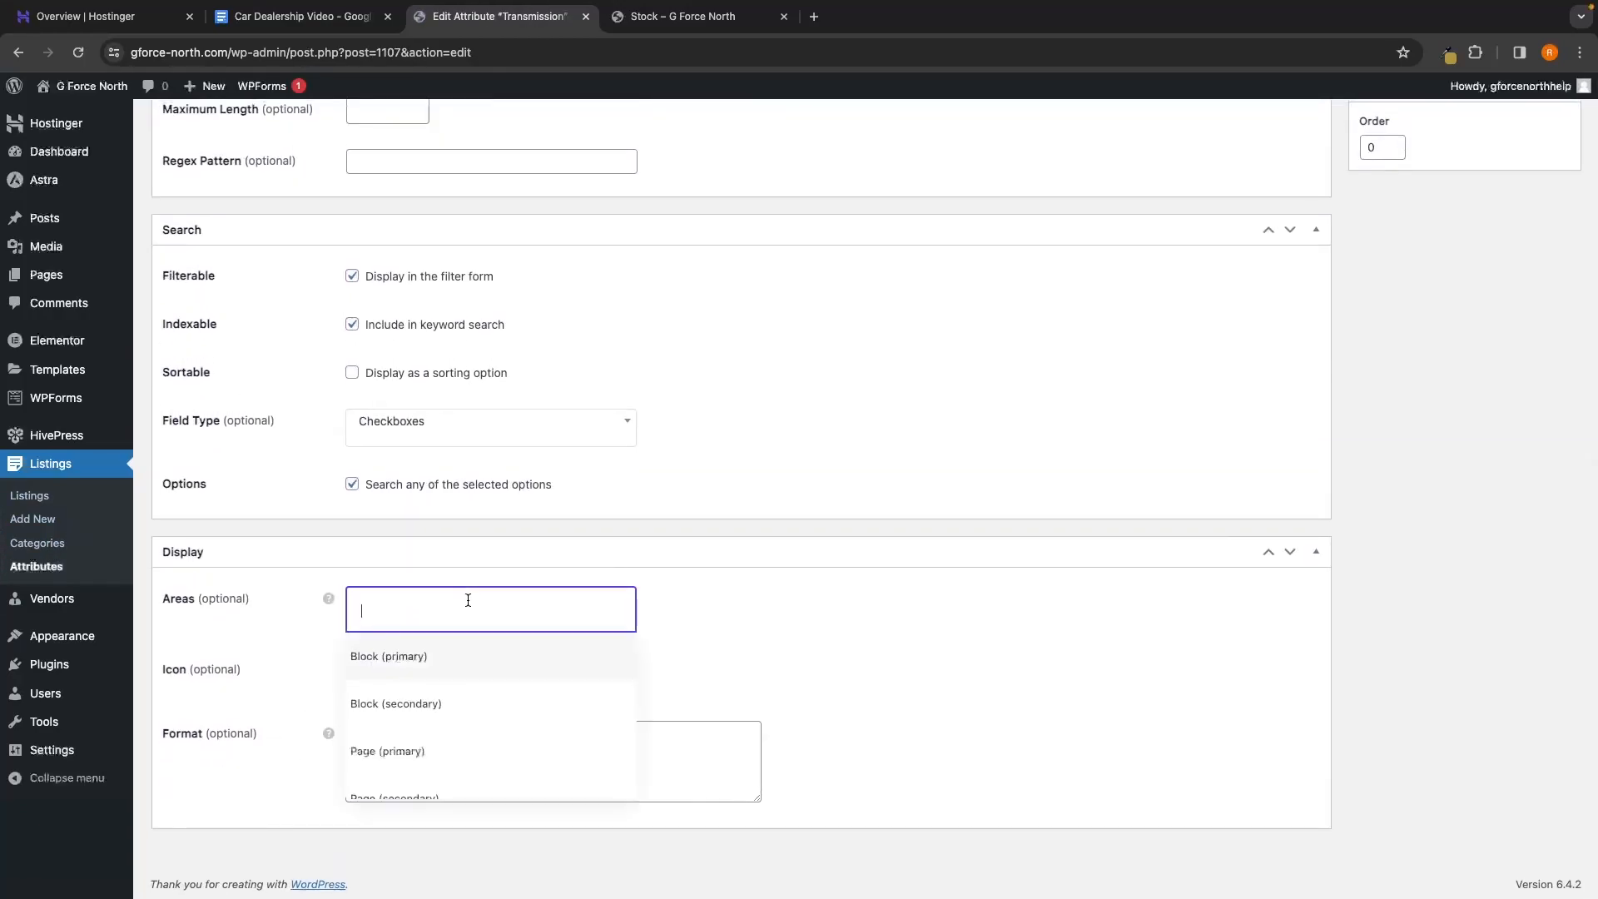
click(683, 16)
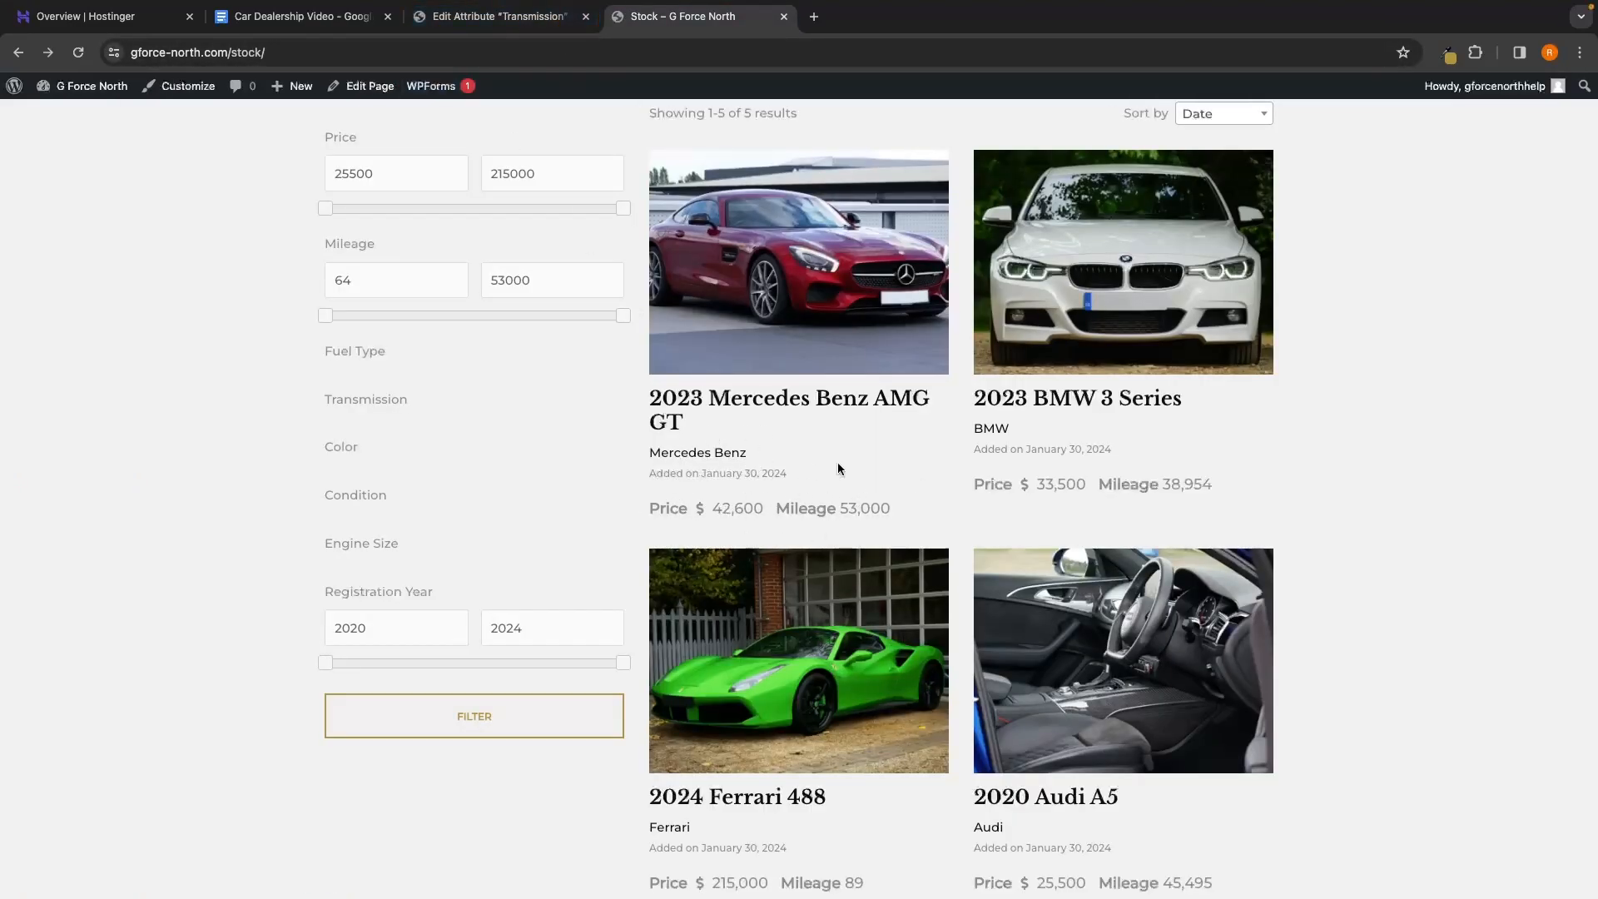
click(510, 14)
click(896, 398)
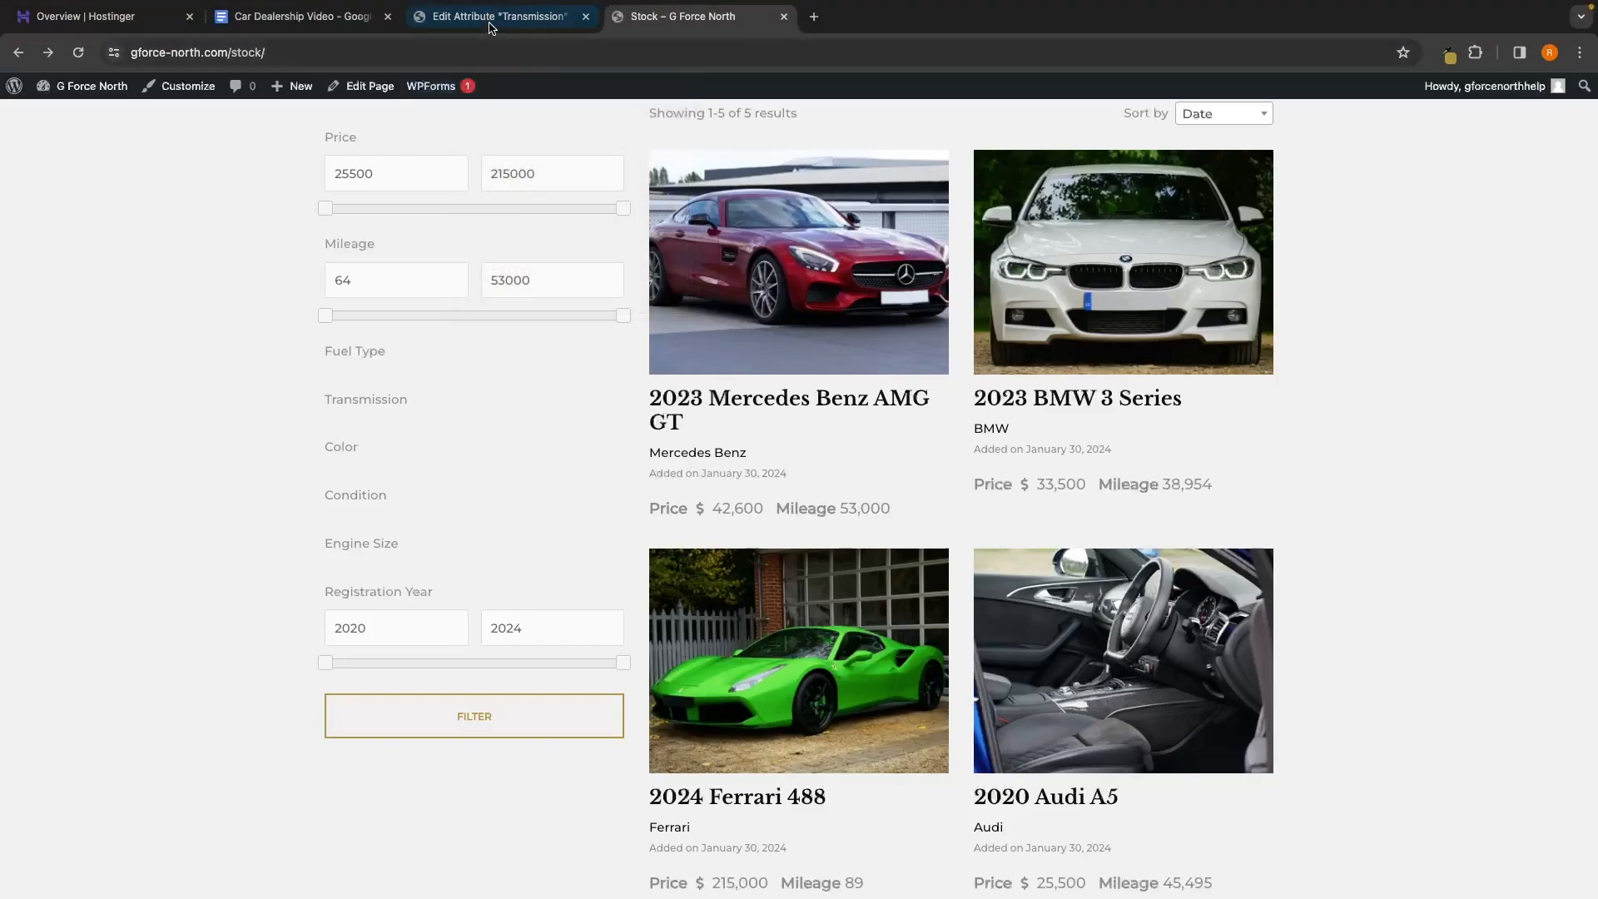
click(490, 25)
Give Transmission Block (secondary), Page (primary) and Page (secondary) areas and update it
click(419, 714)
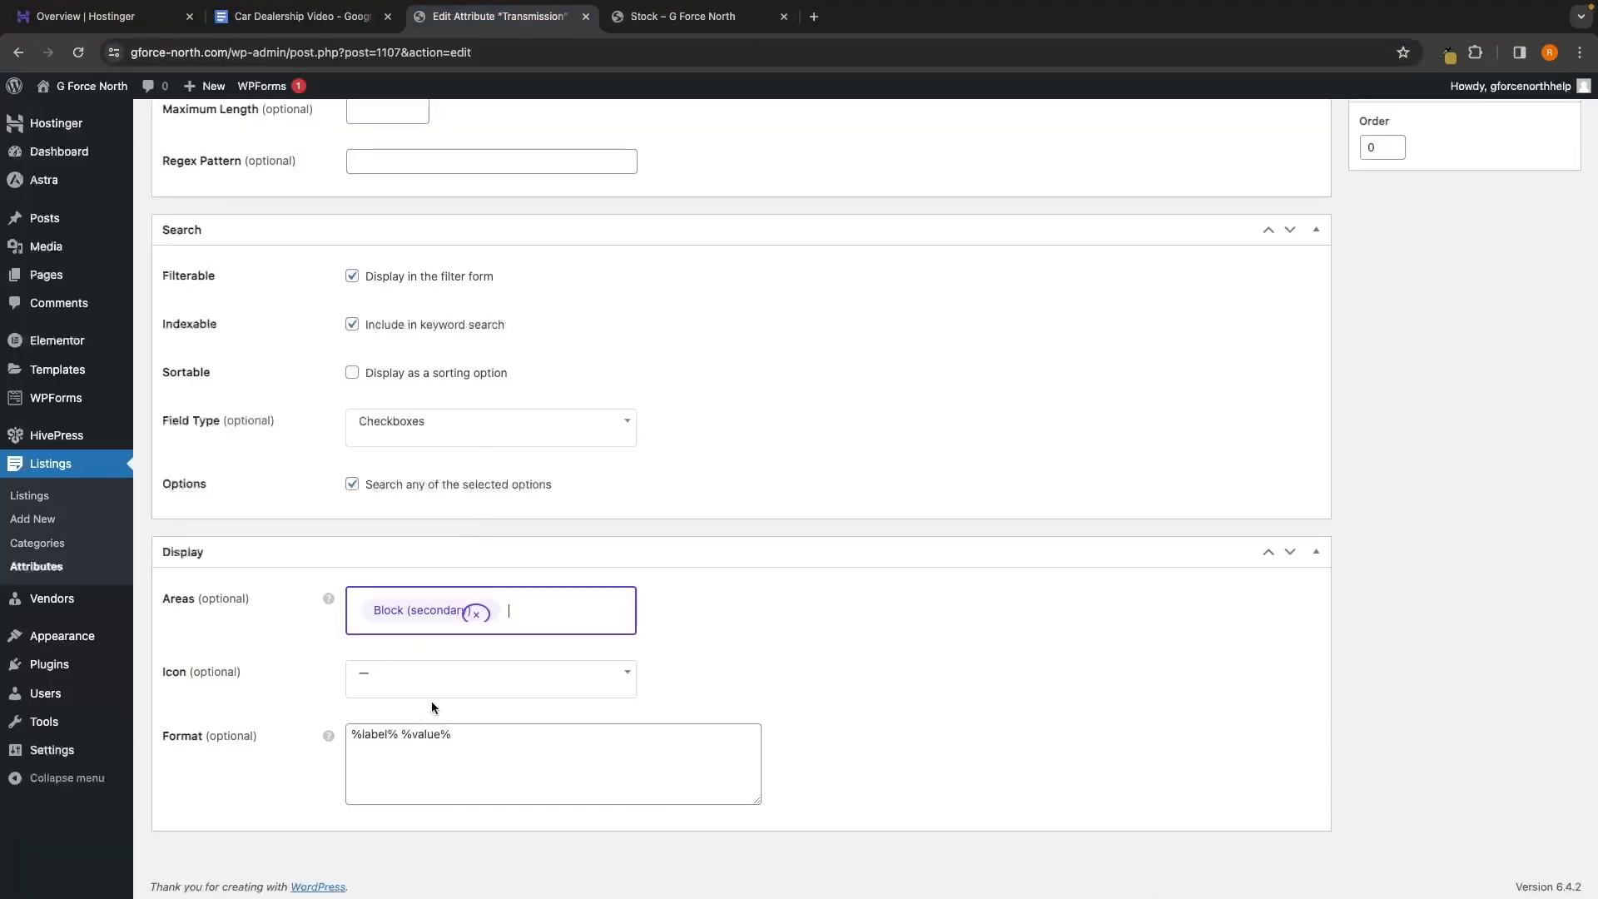
click(530, 622)
click(546, 743)
click(545, 652)
scroll(545, 652, down, 1)
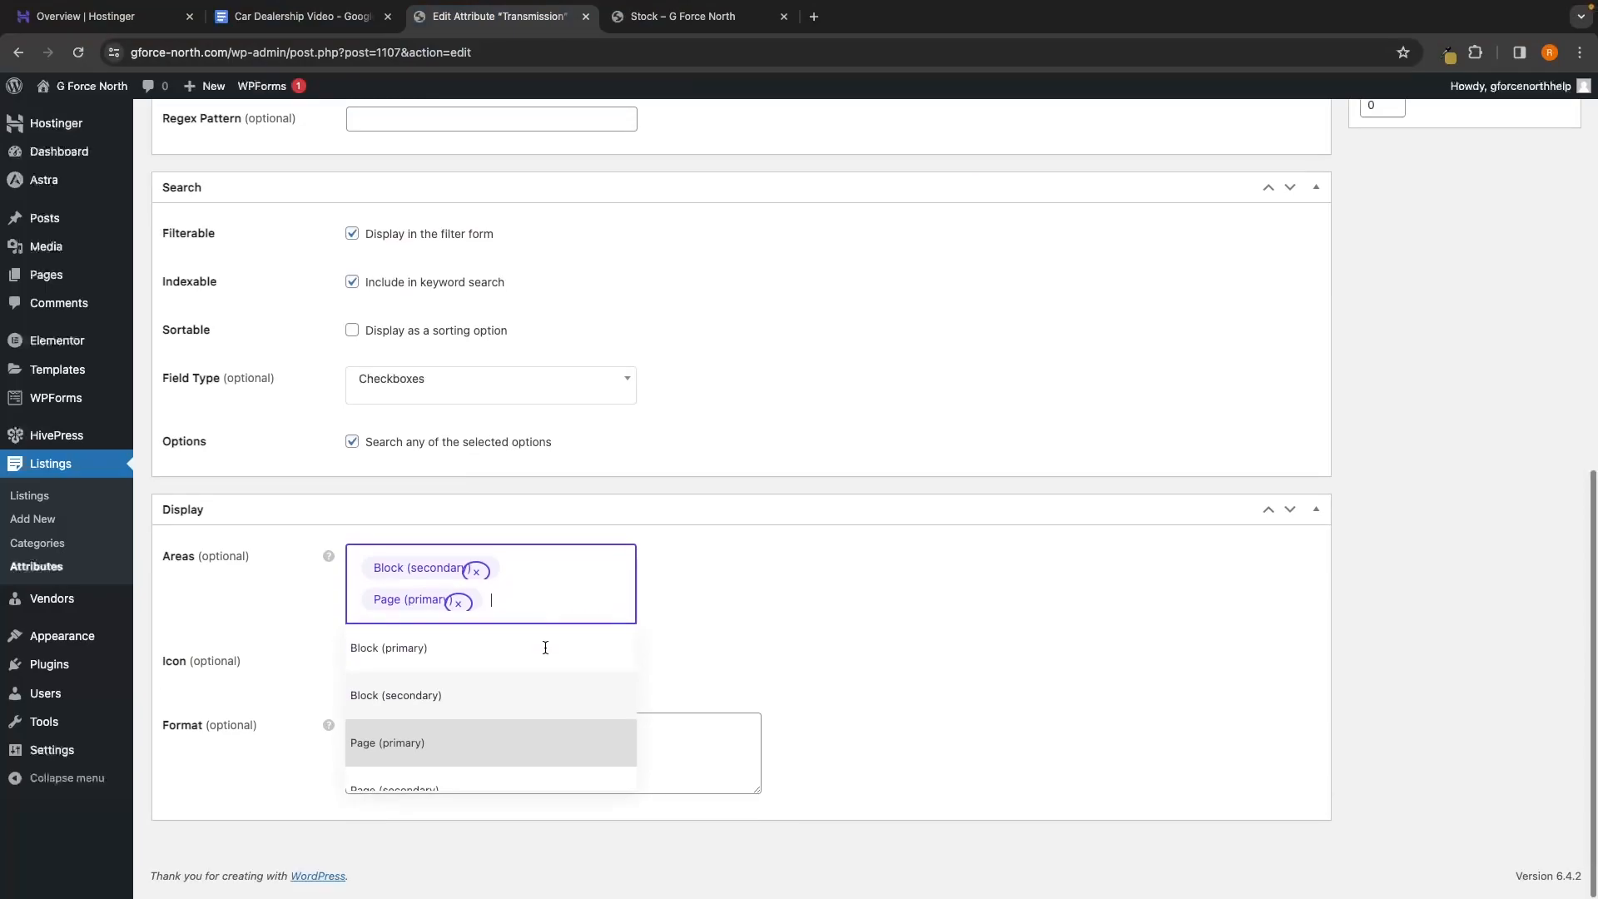
click(435, 789)
scroll(917, 546, up, 10)
click(1541, 476)
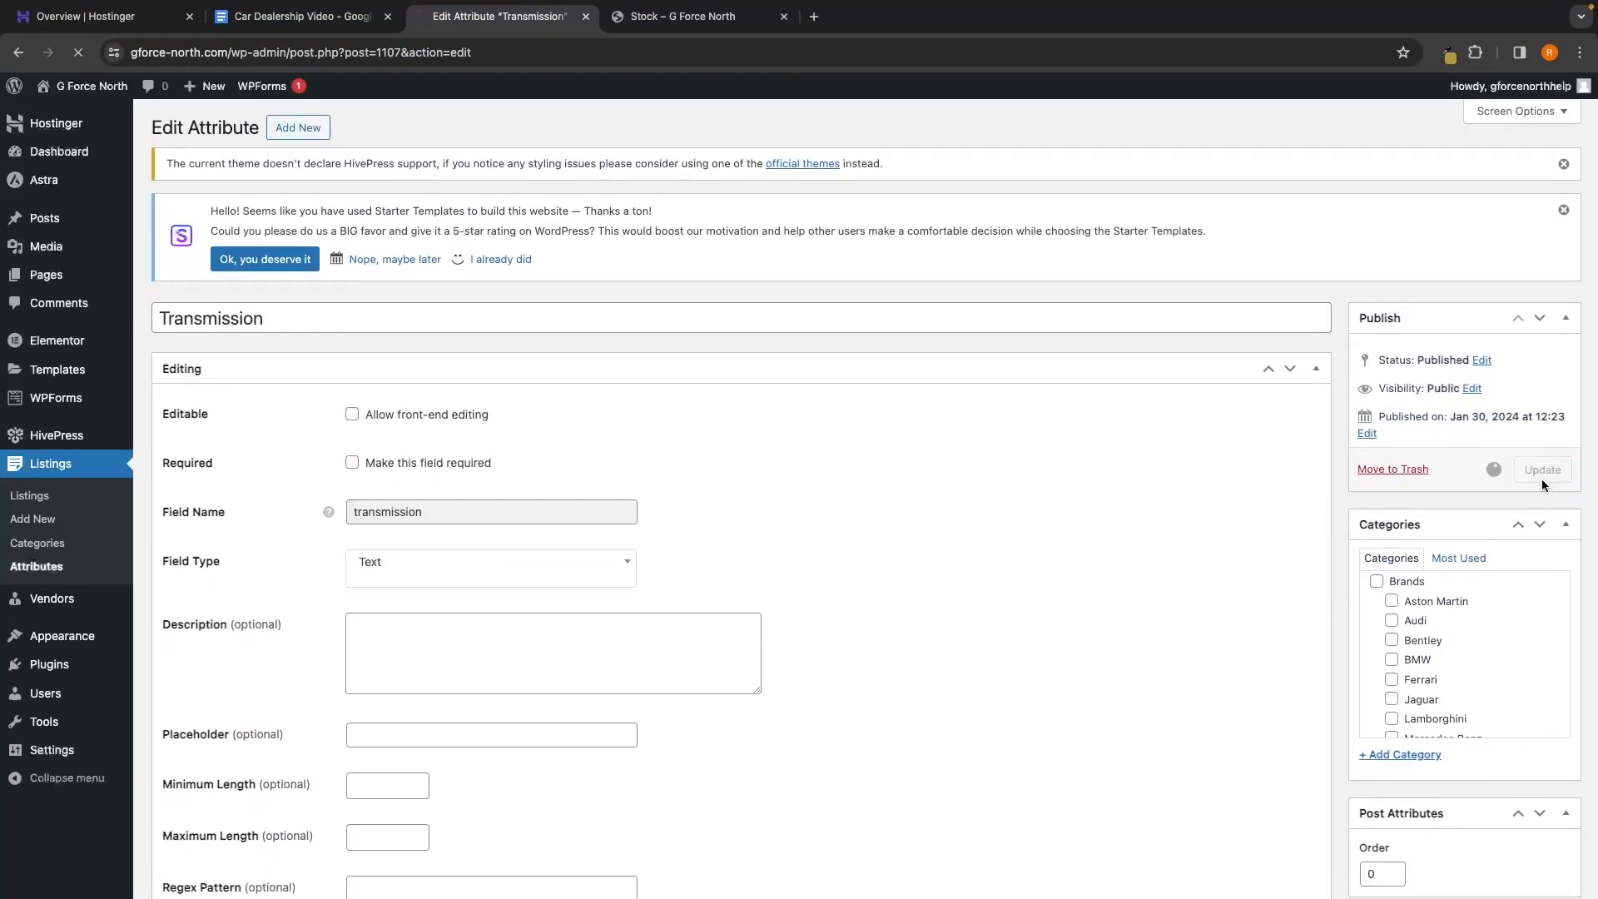
click(37, 566)
Give Fuel Type Block (secondary), Page (primary) and Page (secondary) areas and update it
click(213, 655)
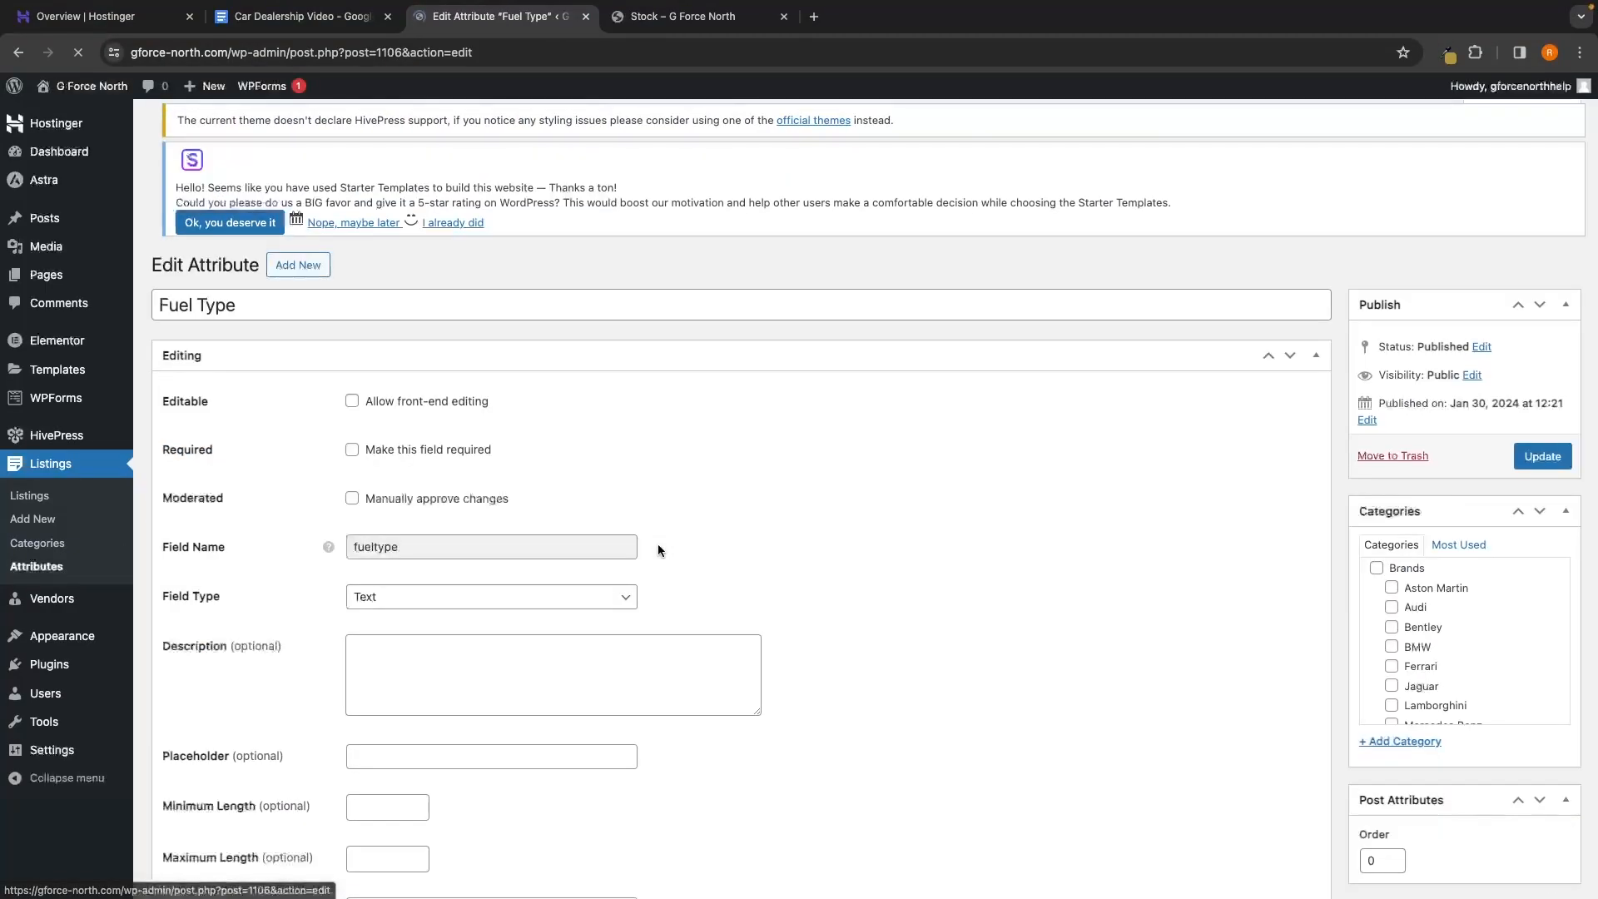
scroll(657, 543, down, 10)
click(446, 598)
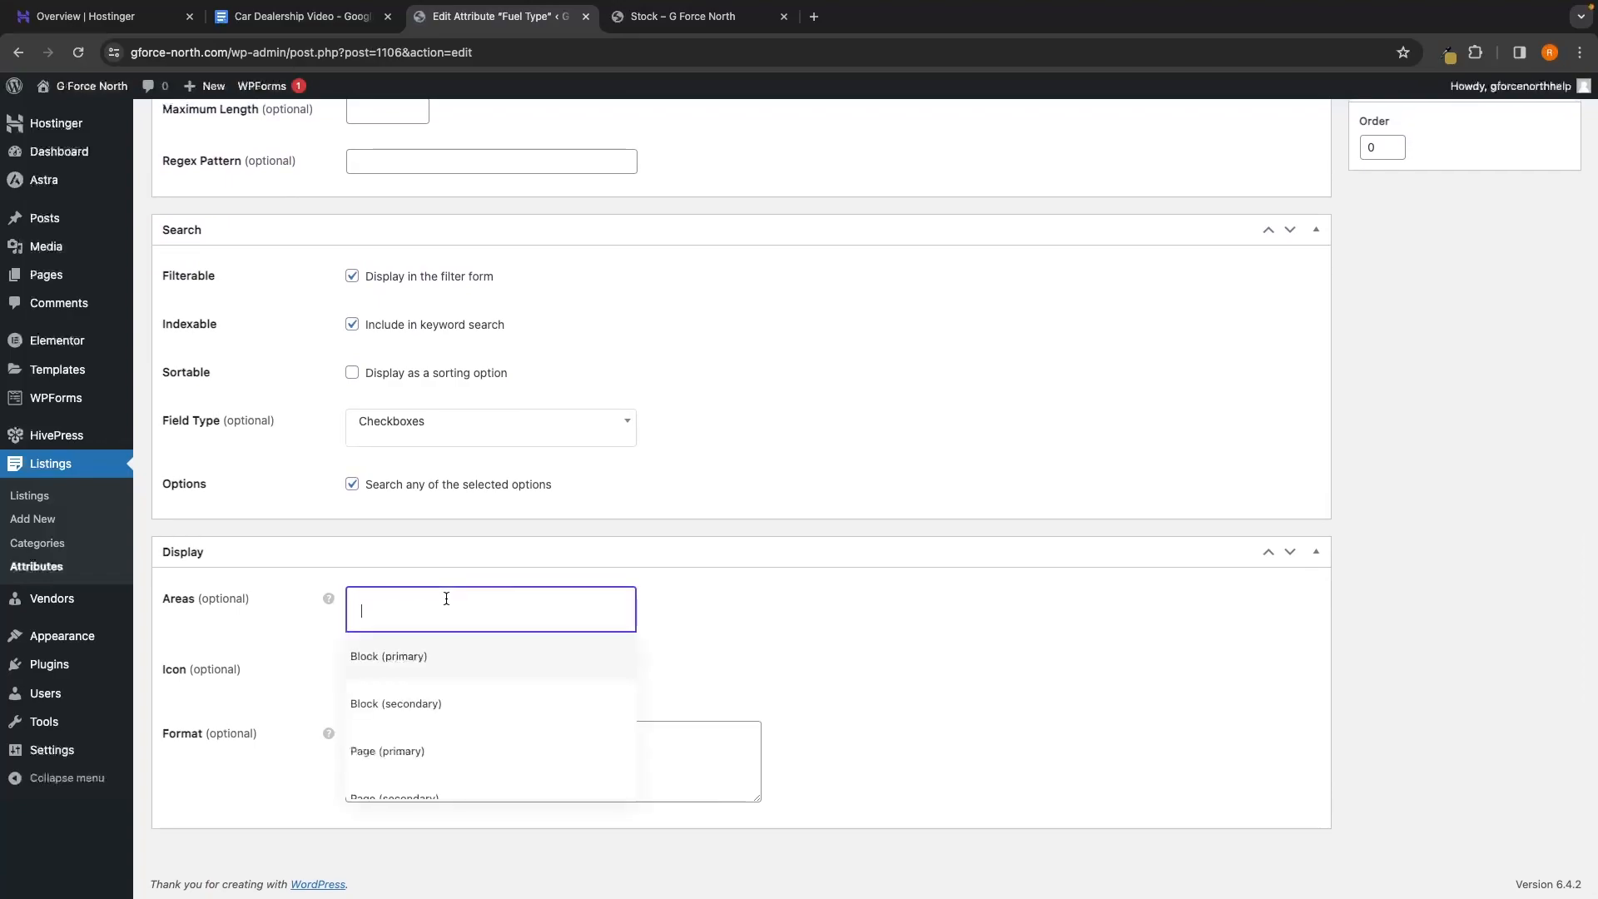
click(446, 703)
click(499, 613)
click(457, 749)
click(511, 653)
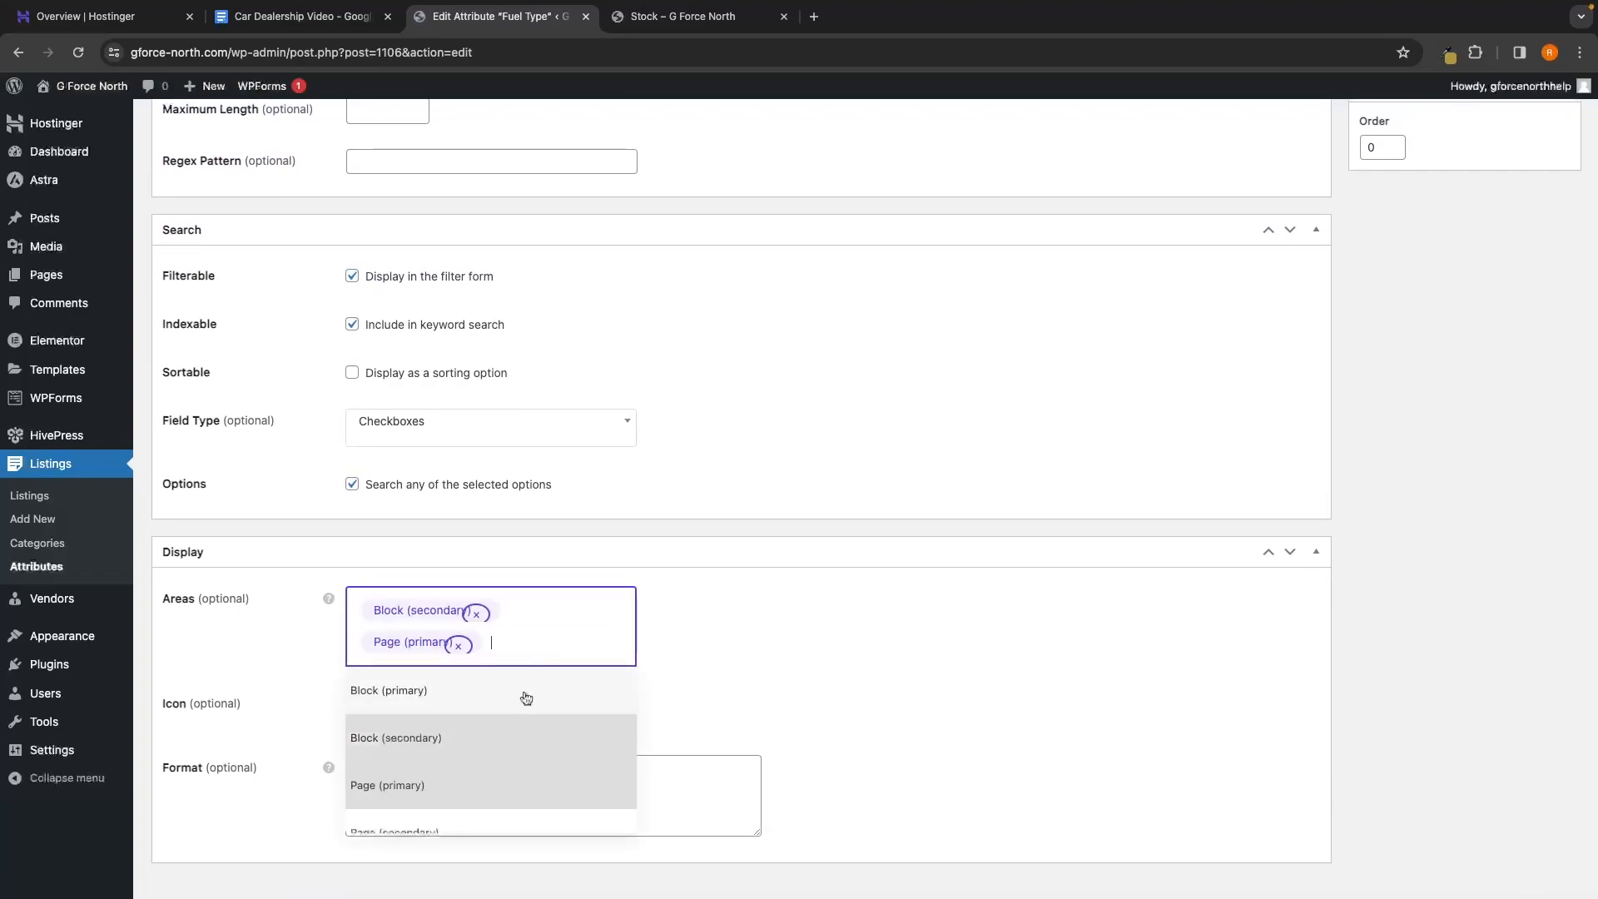
click(403, 827)
scroll(1166, 416, up, 2)
scroll(1387, 267, up, 7)
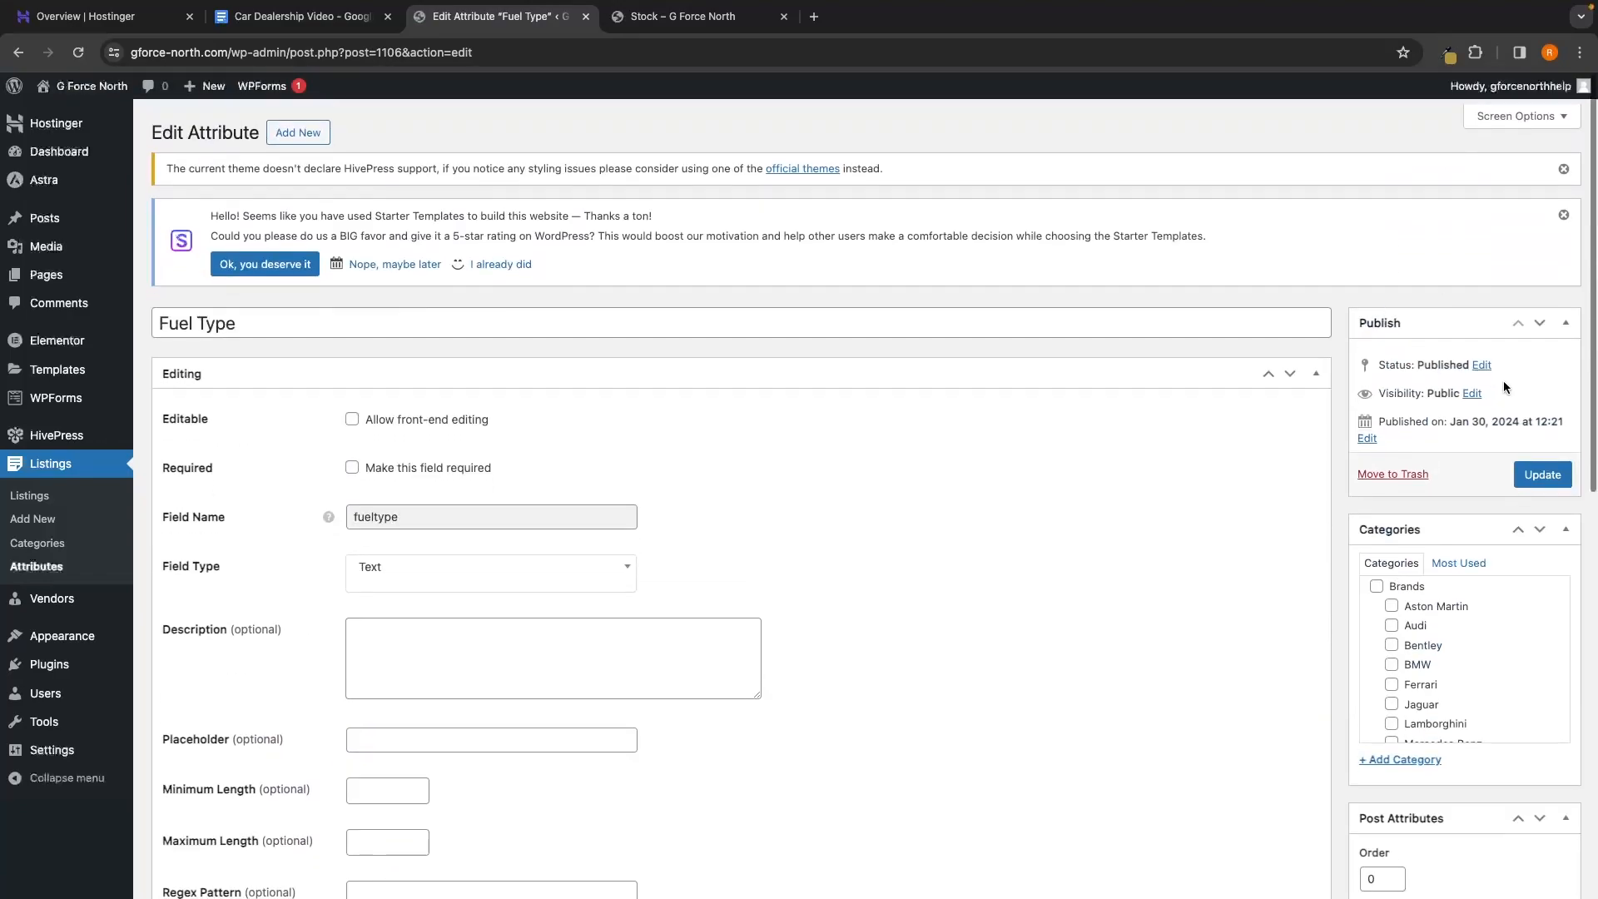
click(1536, 471)
click(36, 567)
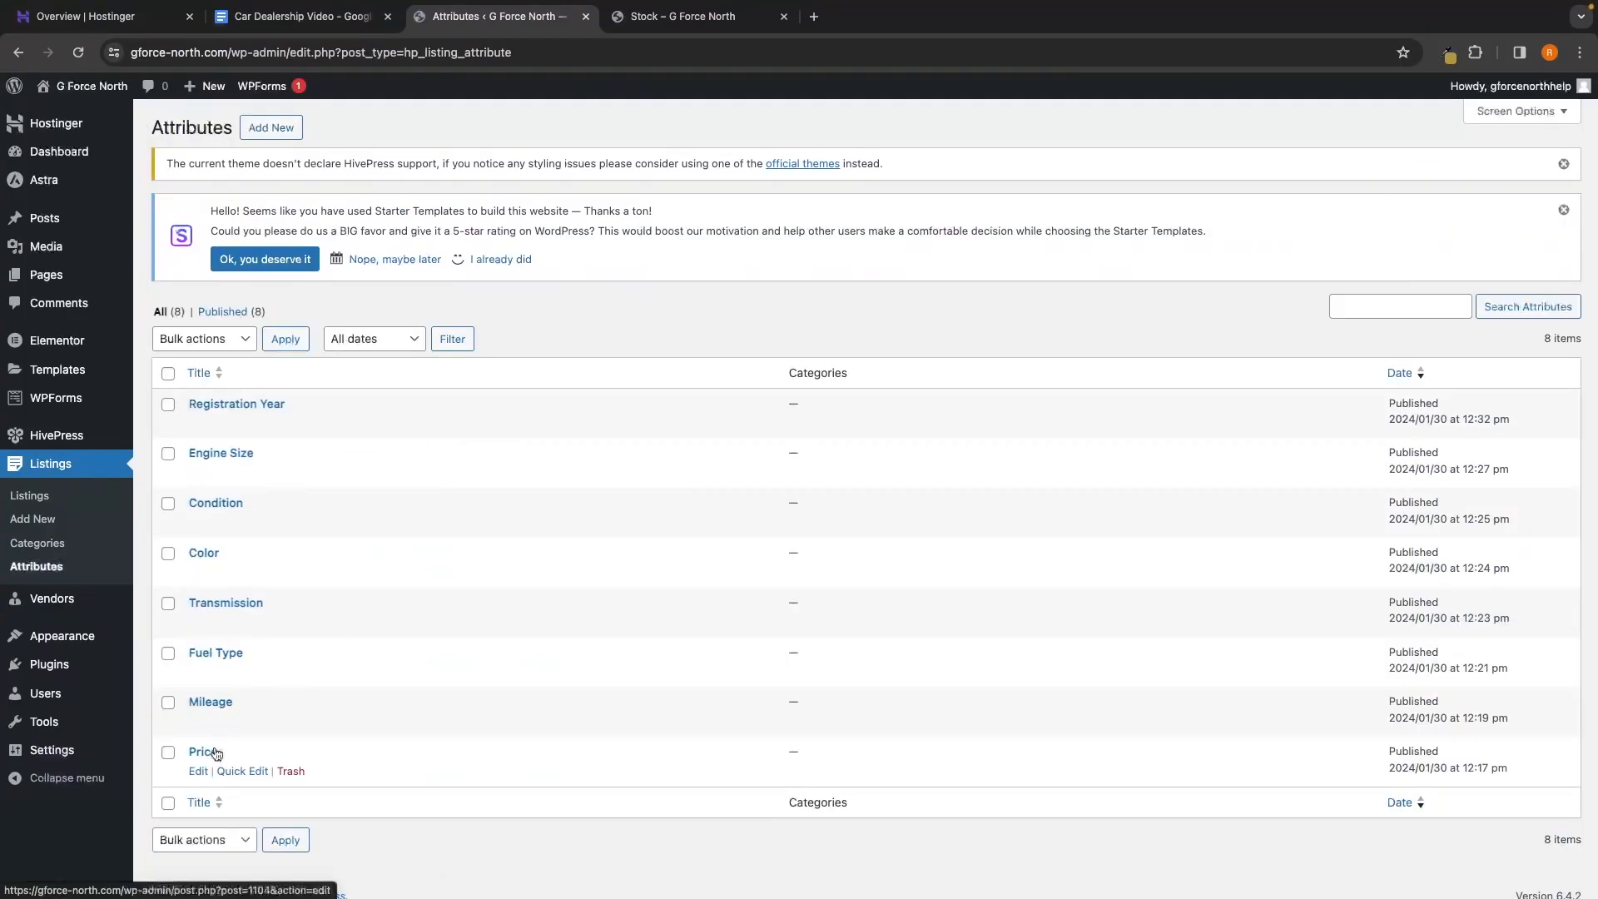
Check the 2023 Mercedes Benz AMG GT listing's attributes, then open the admin Listings list
click(662, 18)
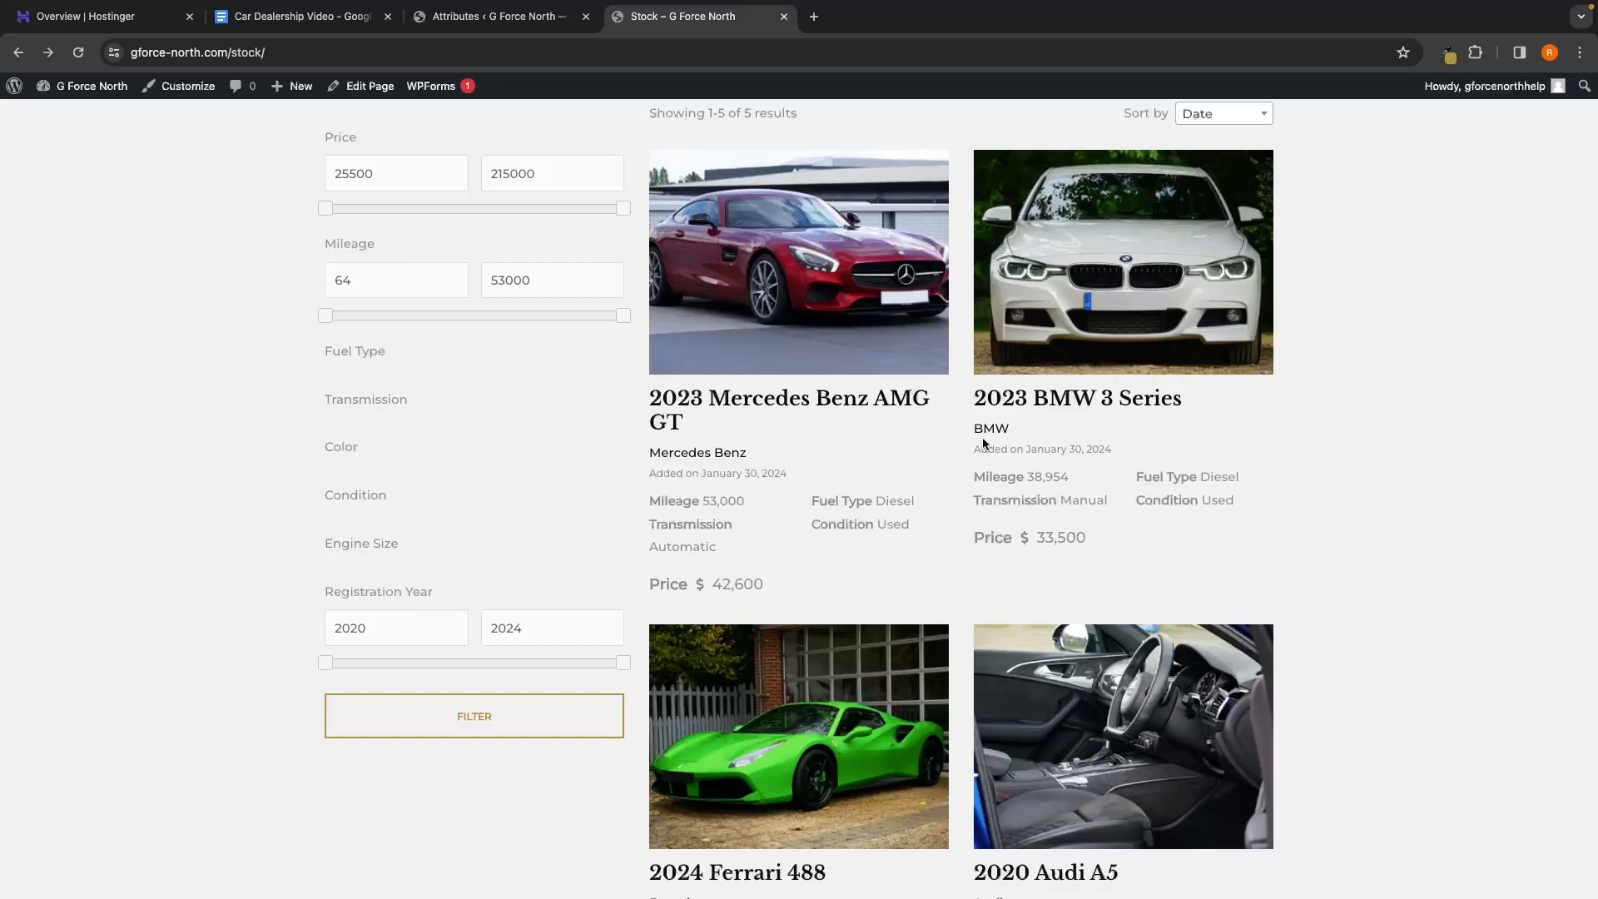
click(882, 356)
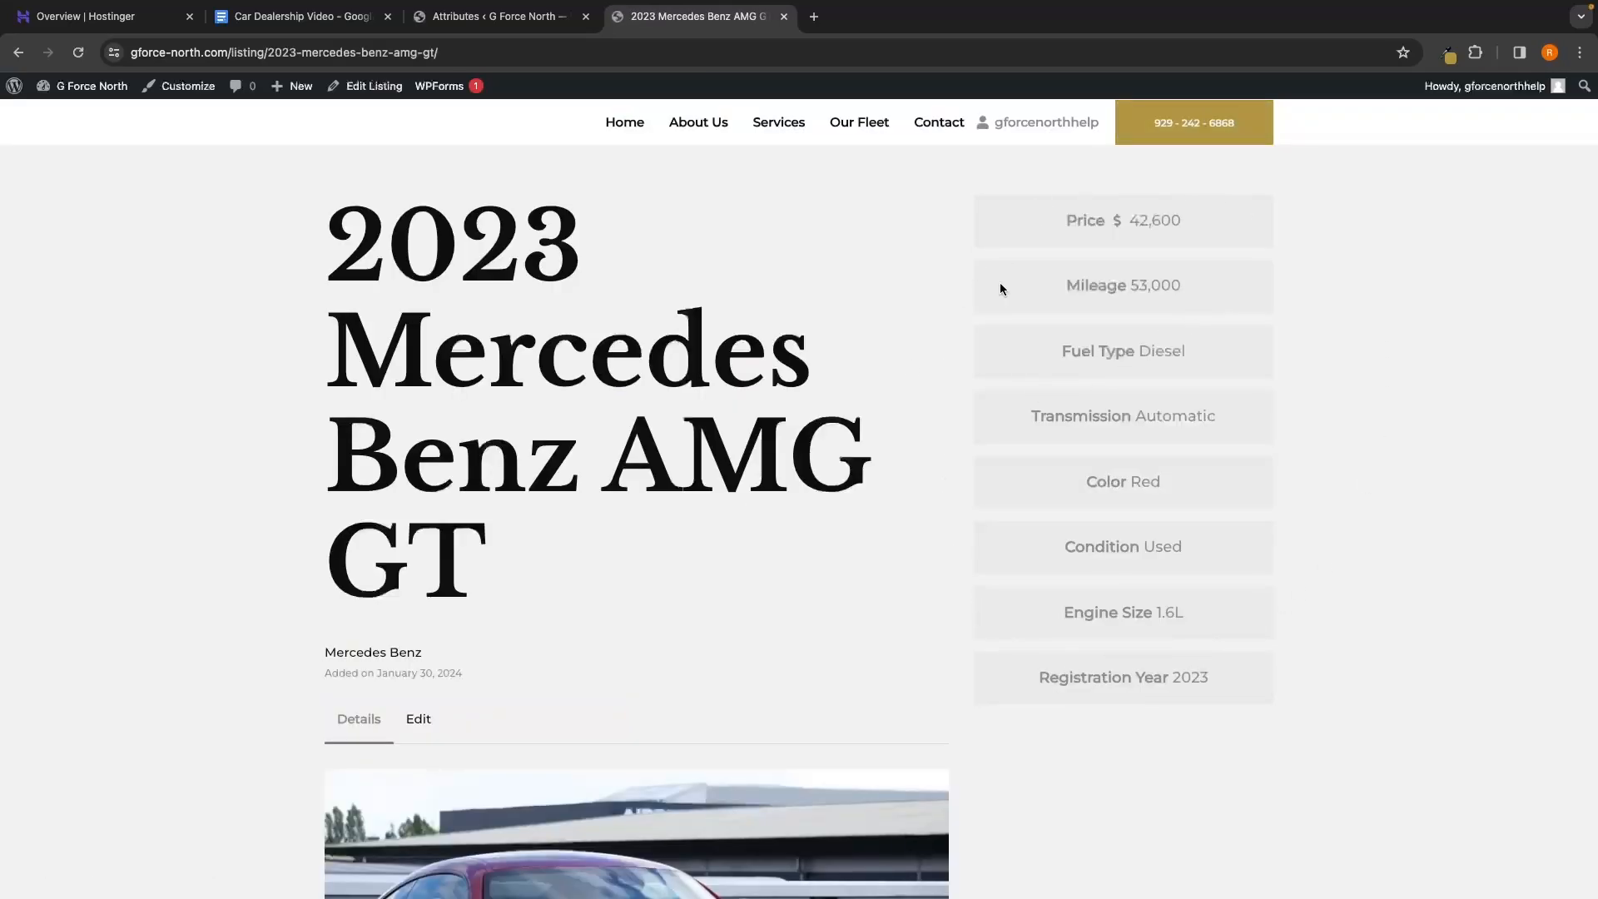
scroll(1160, 700, down, 10)
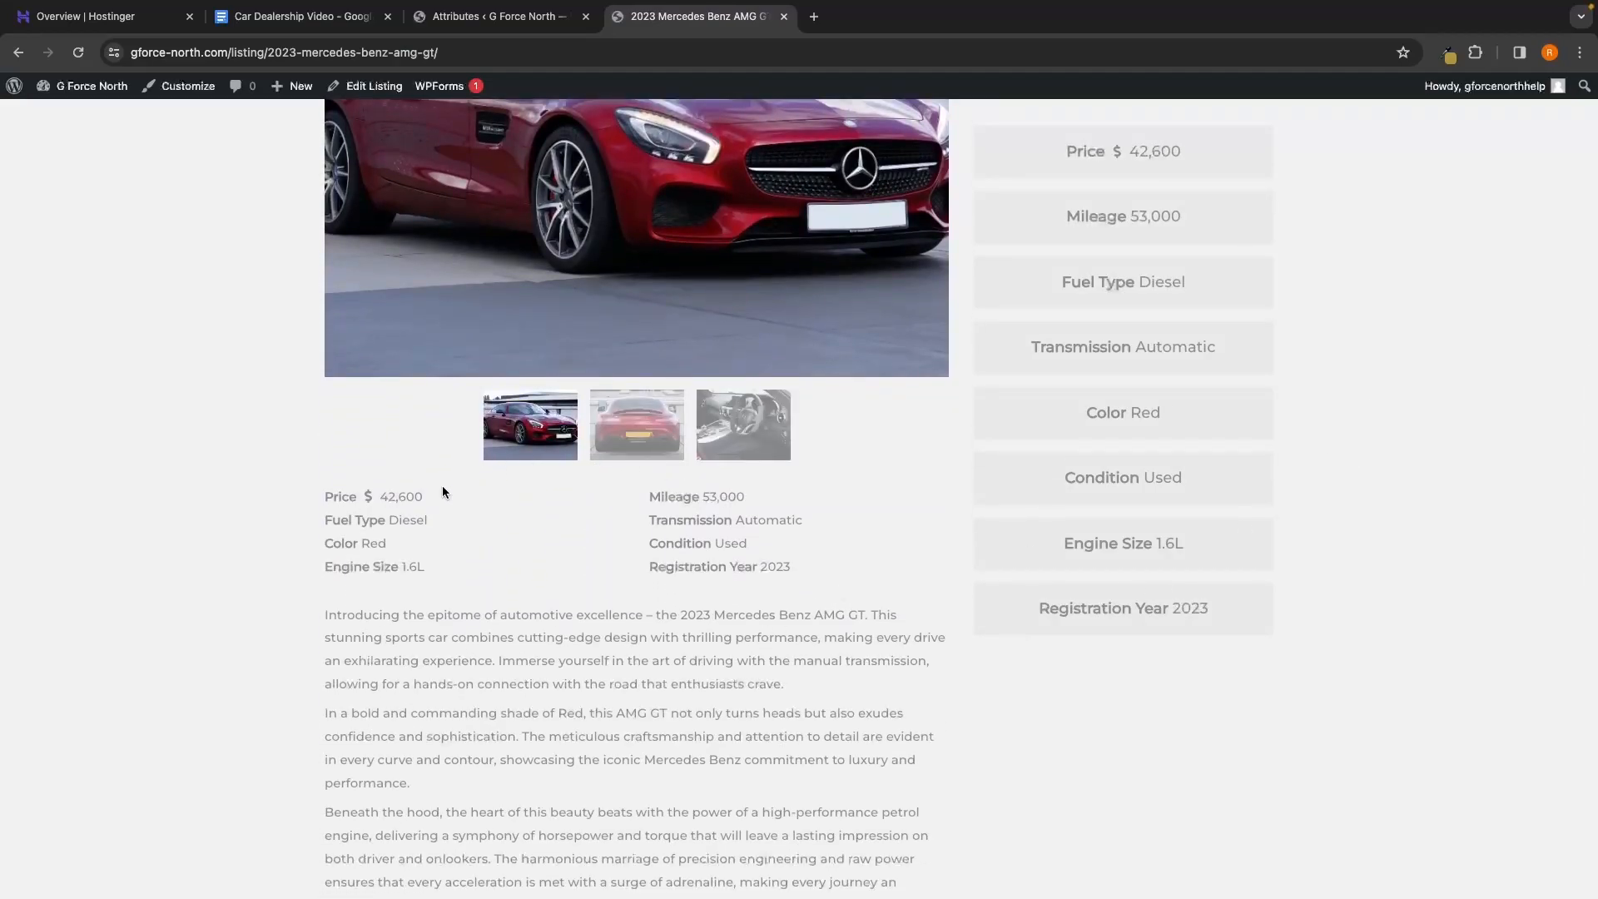
scroll(568, 200, left, 5)
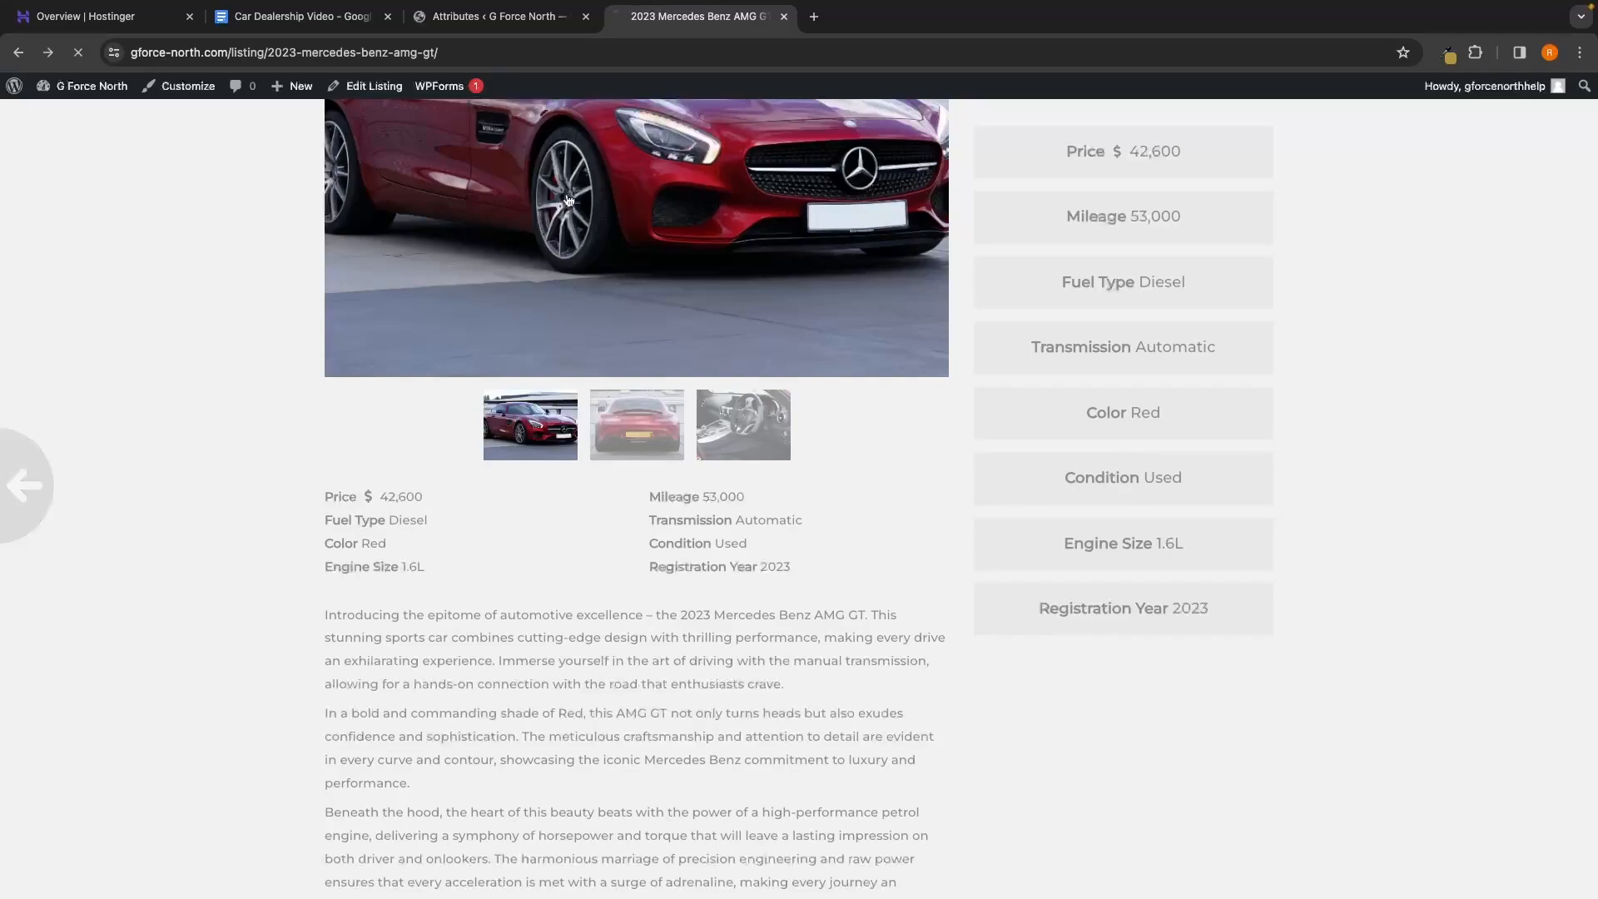
scroll(937, 481, down, 3)
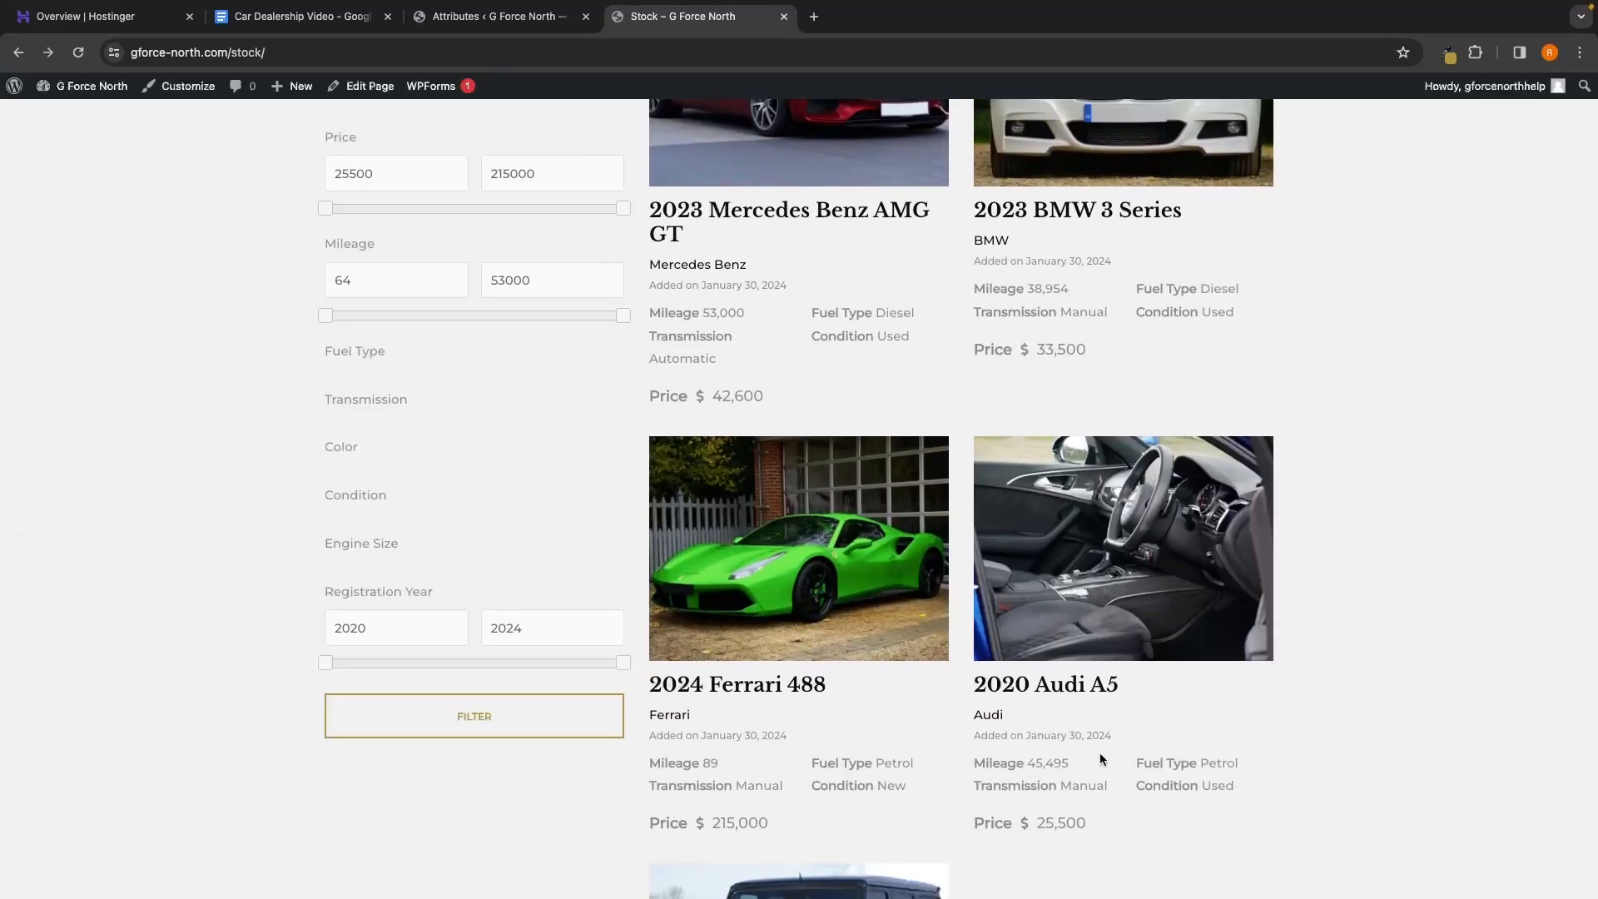
click(498, 16)
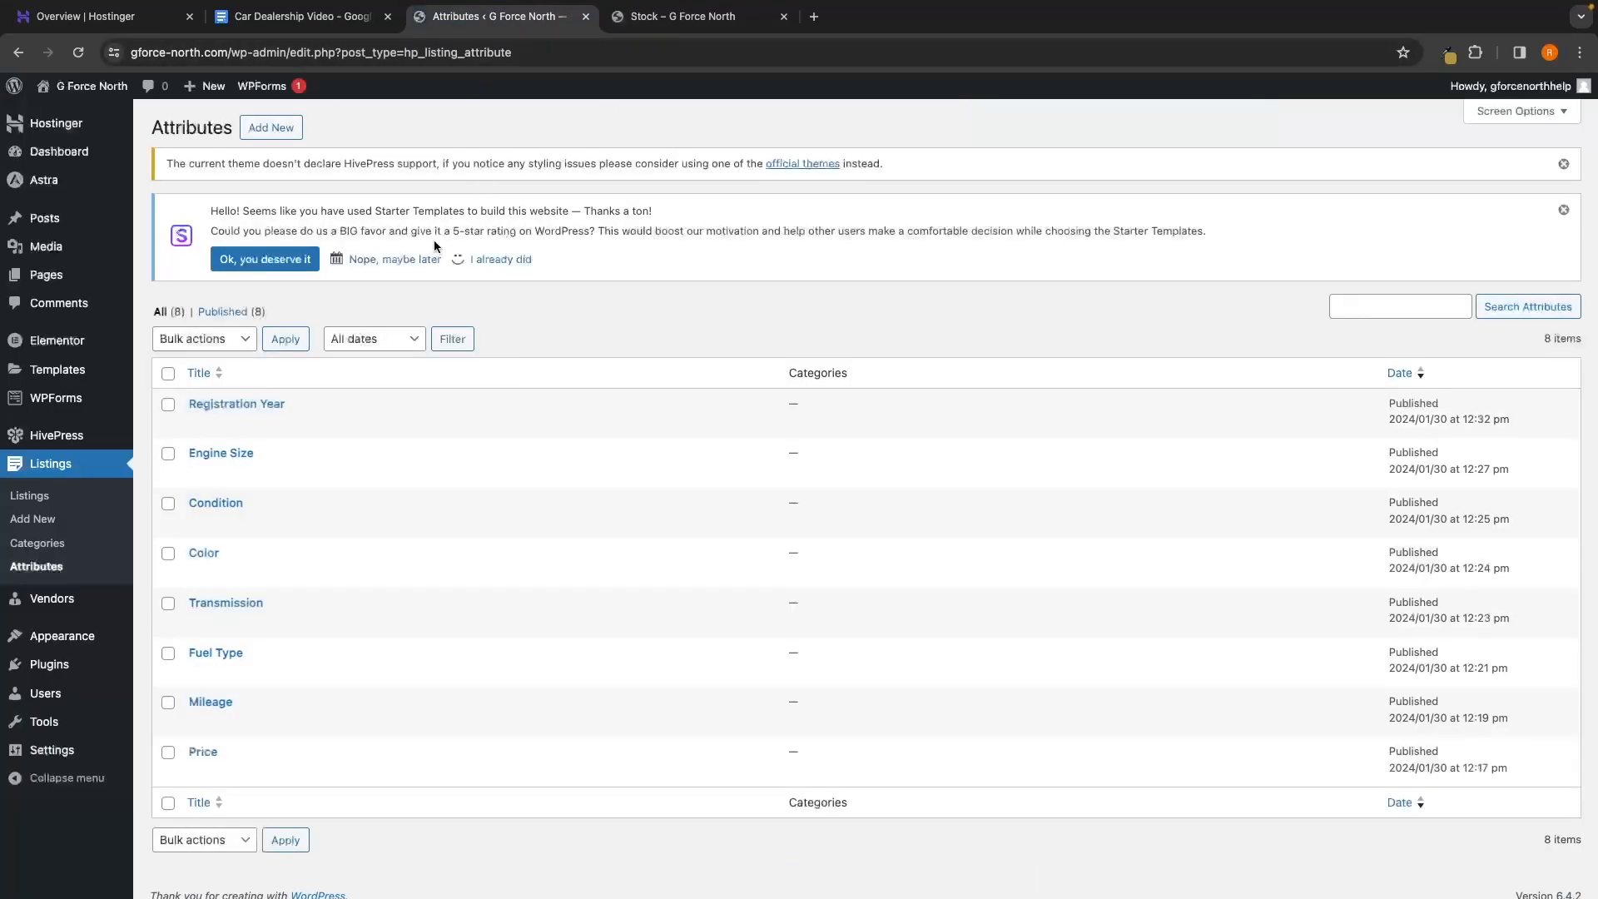
click(85, 503)
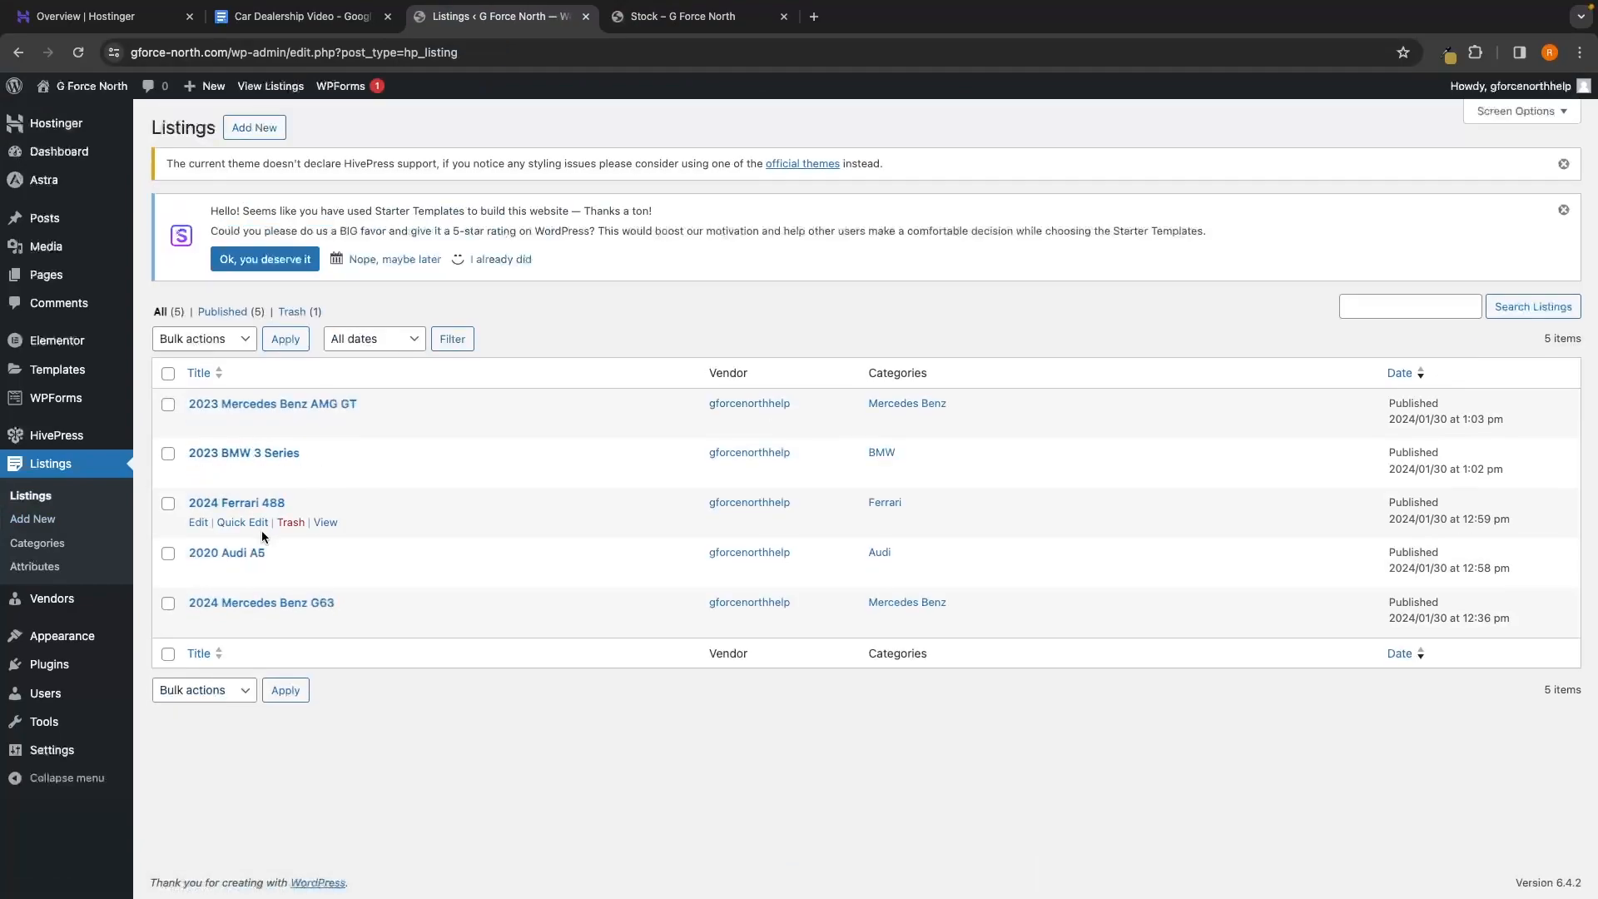
Reorder the 2020 Audi A5 images so the blue exterior photo is first, then update
click(250, 552)
scroll(647, 521, down, 15)
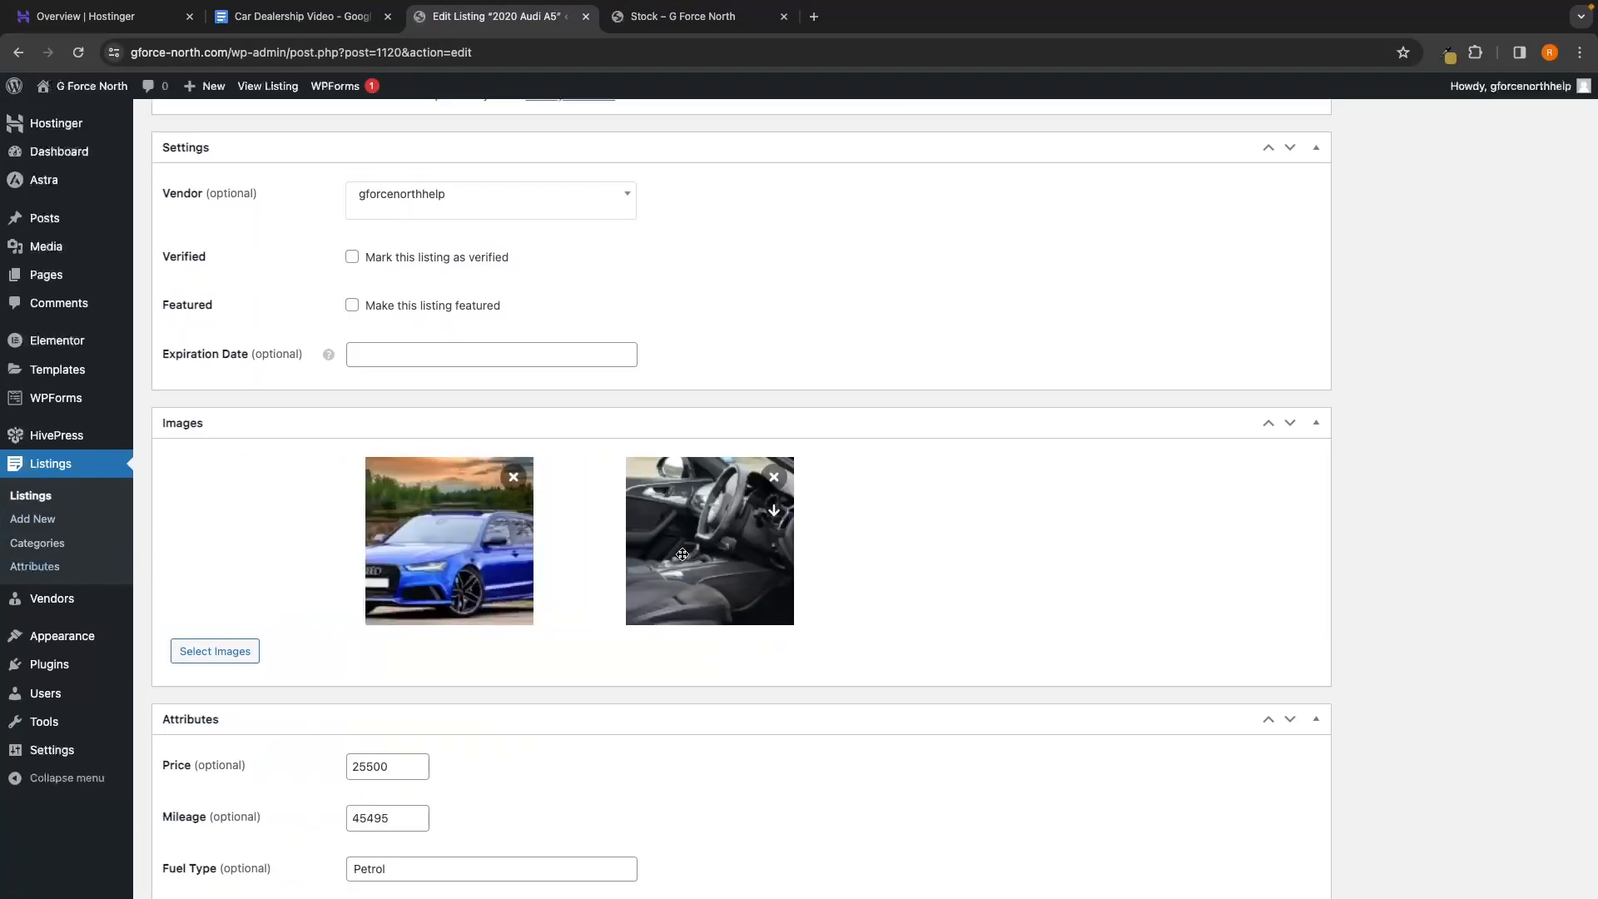
drag(687, 554, 1106, 557)
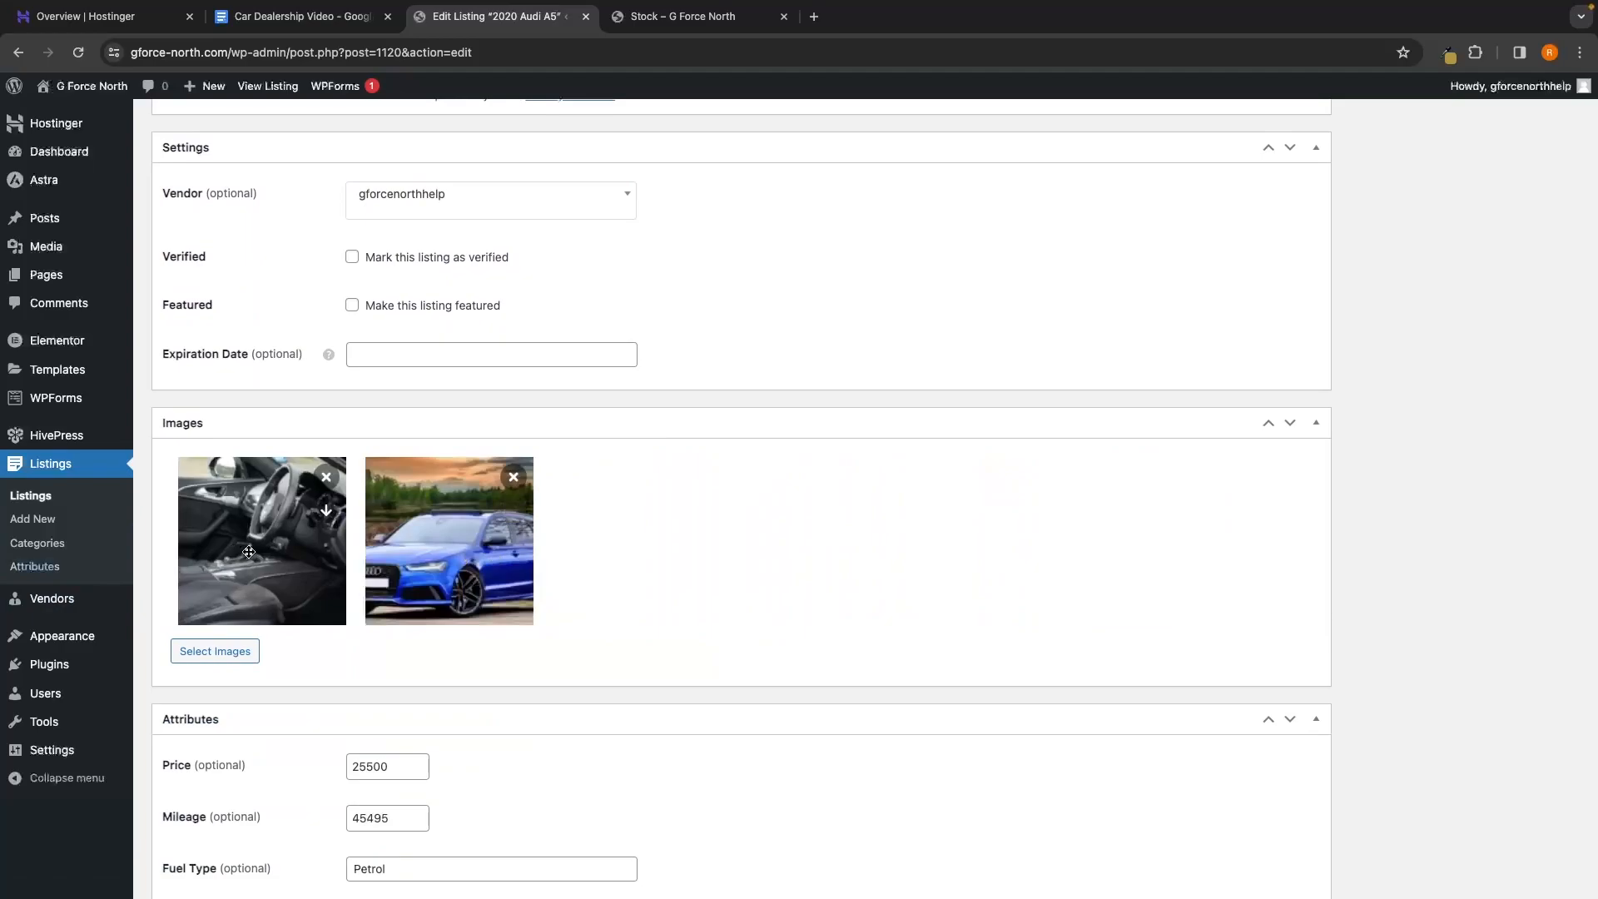
drag(226, 552, 595, 554)
drag(405, 551, 208, 550)
drag(482, 559, 618, 588)
scroll(772, 549, up, 10)
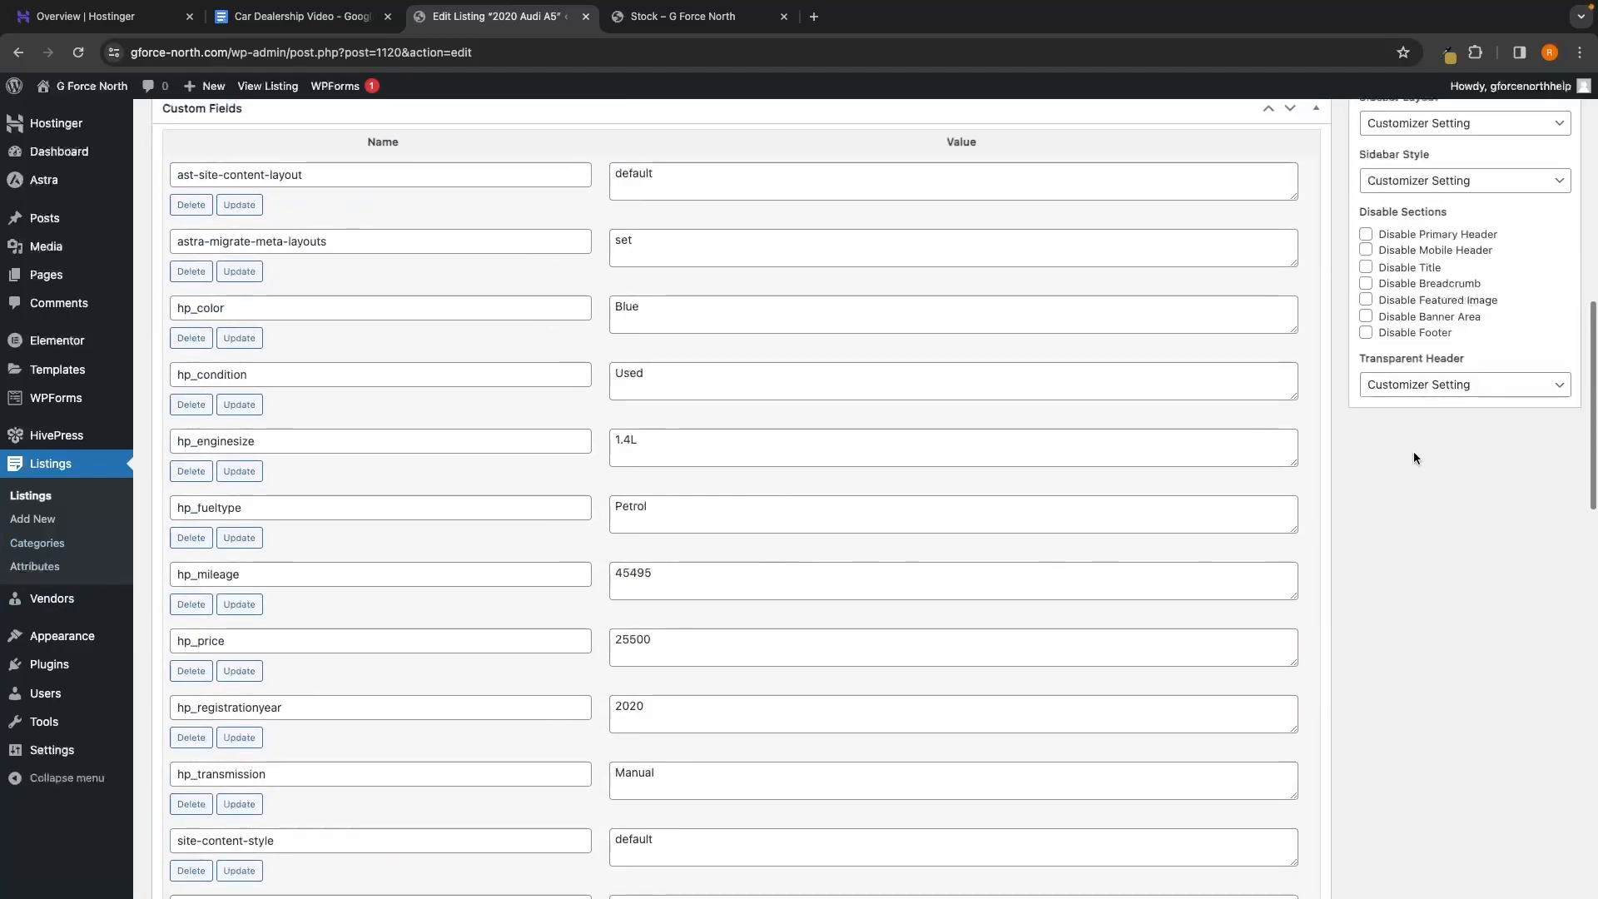
scroll(1423, 441, up, 15)
click(1540, 423)
click(697, 18)
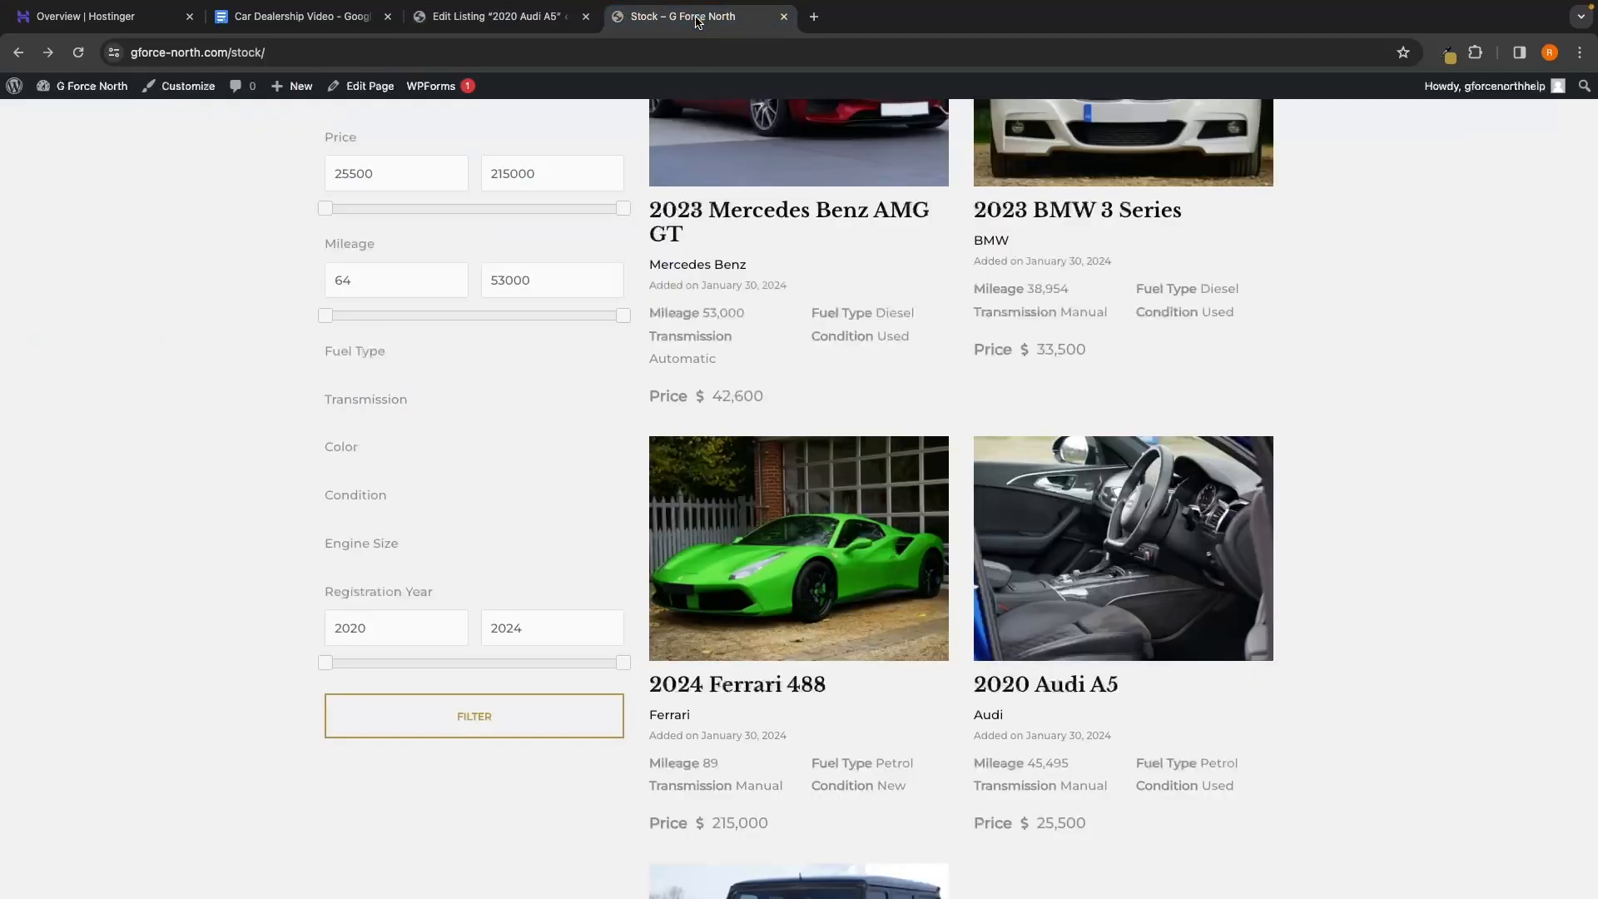
Reload the Stock page and inspect the empty Fuel Type filter
click(78, 53)
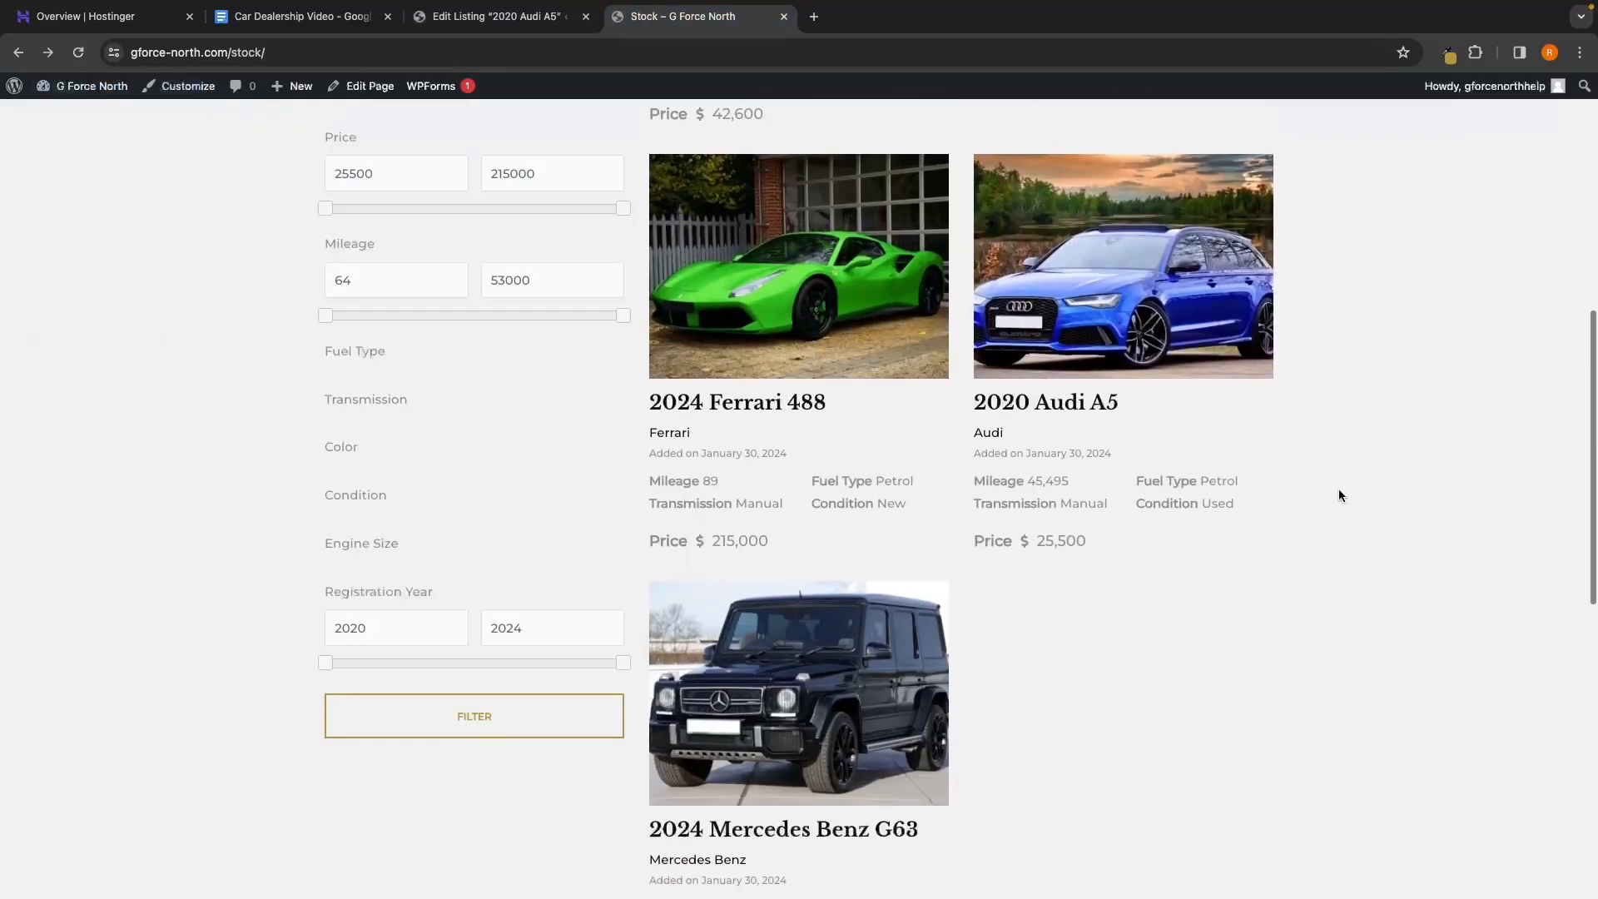
scroll(1338, 495, up, 3)
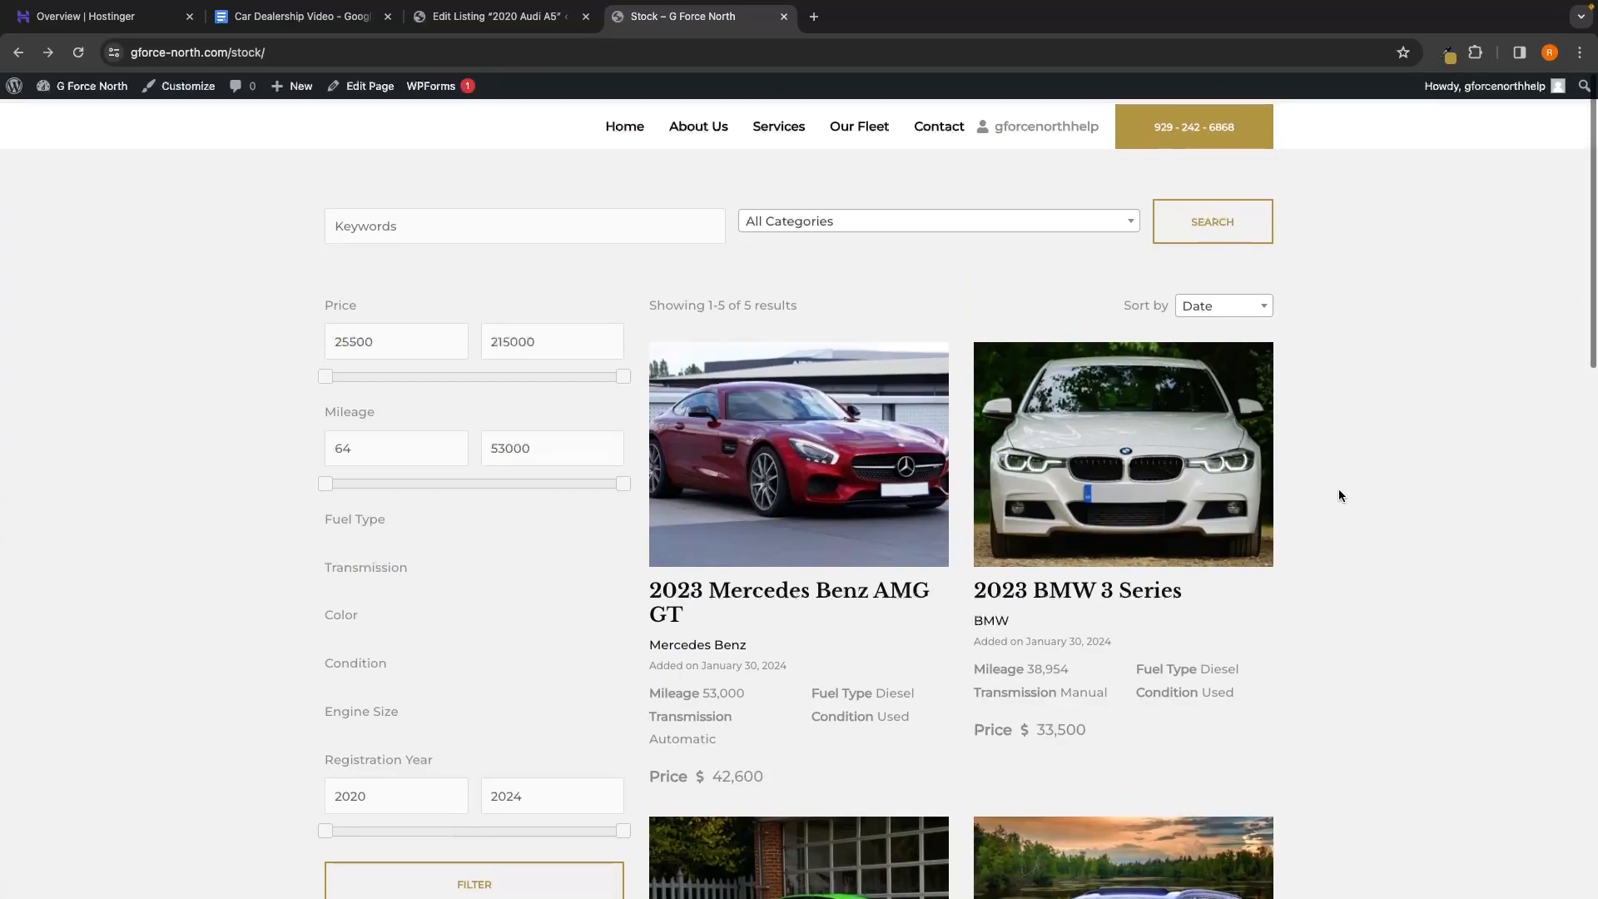
scroll(1338, 495, down, 2)
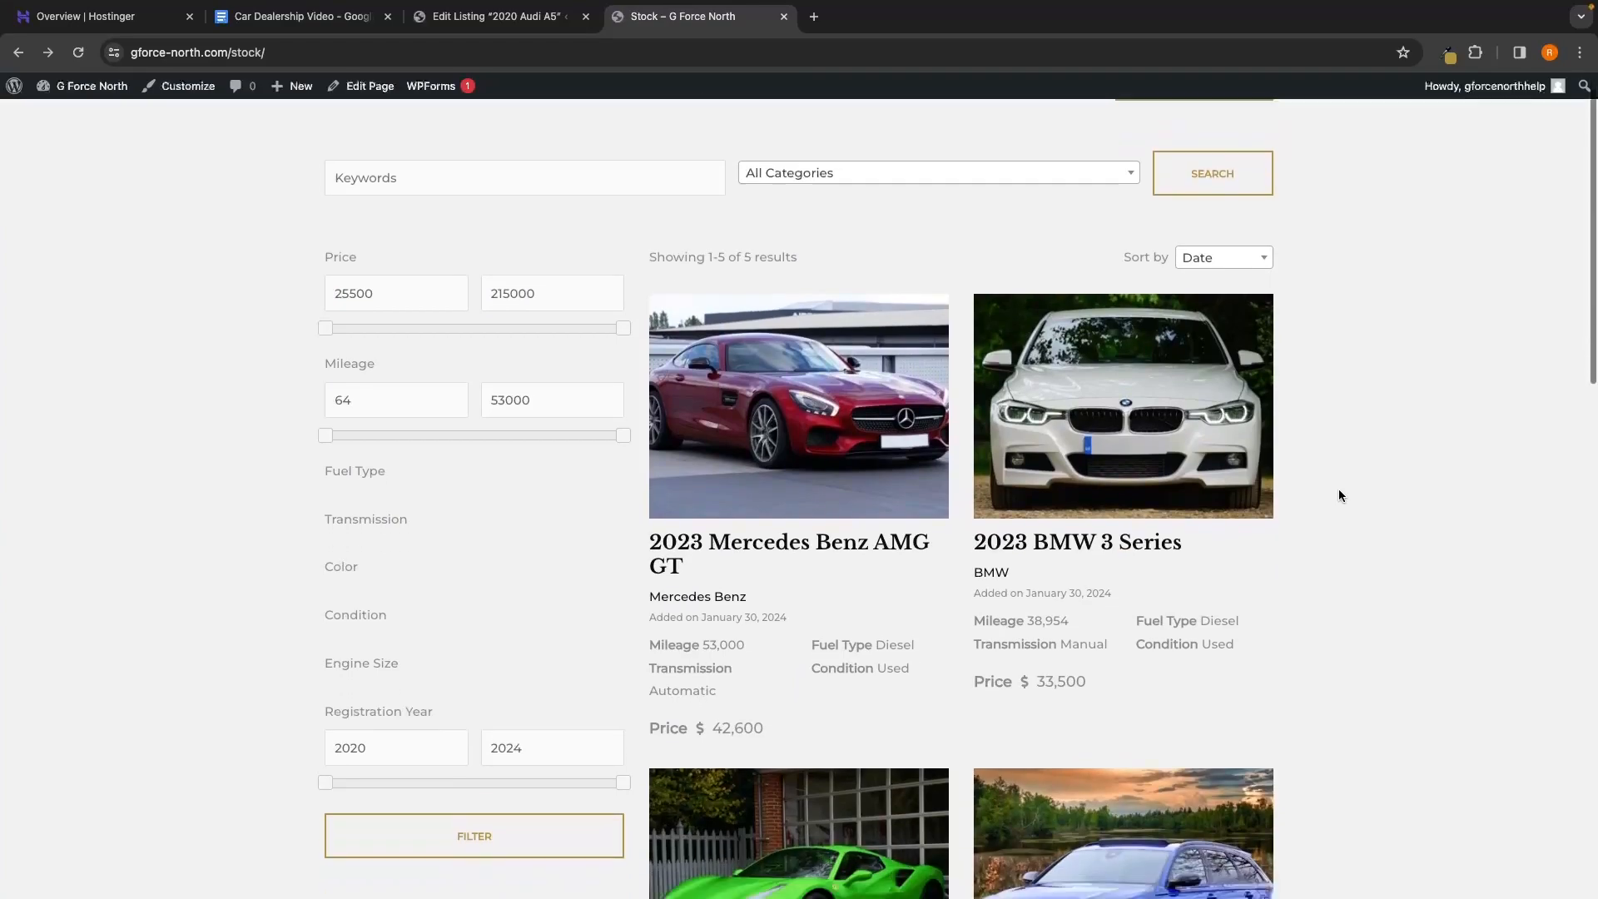
scroll(1338, 494, up, 2)
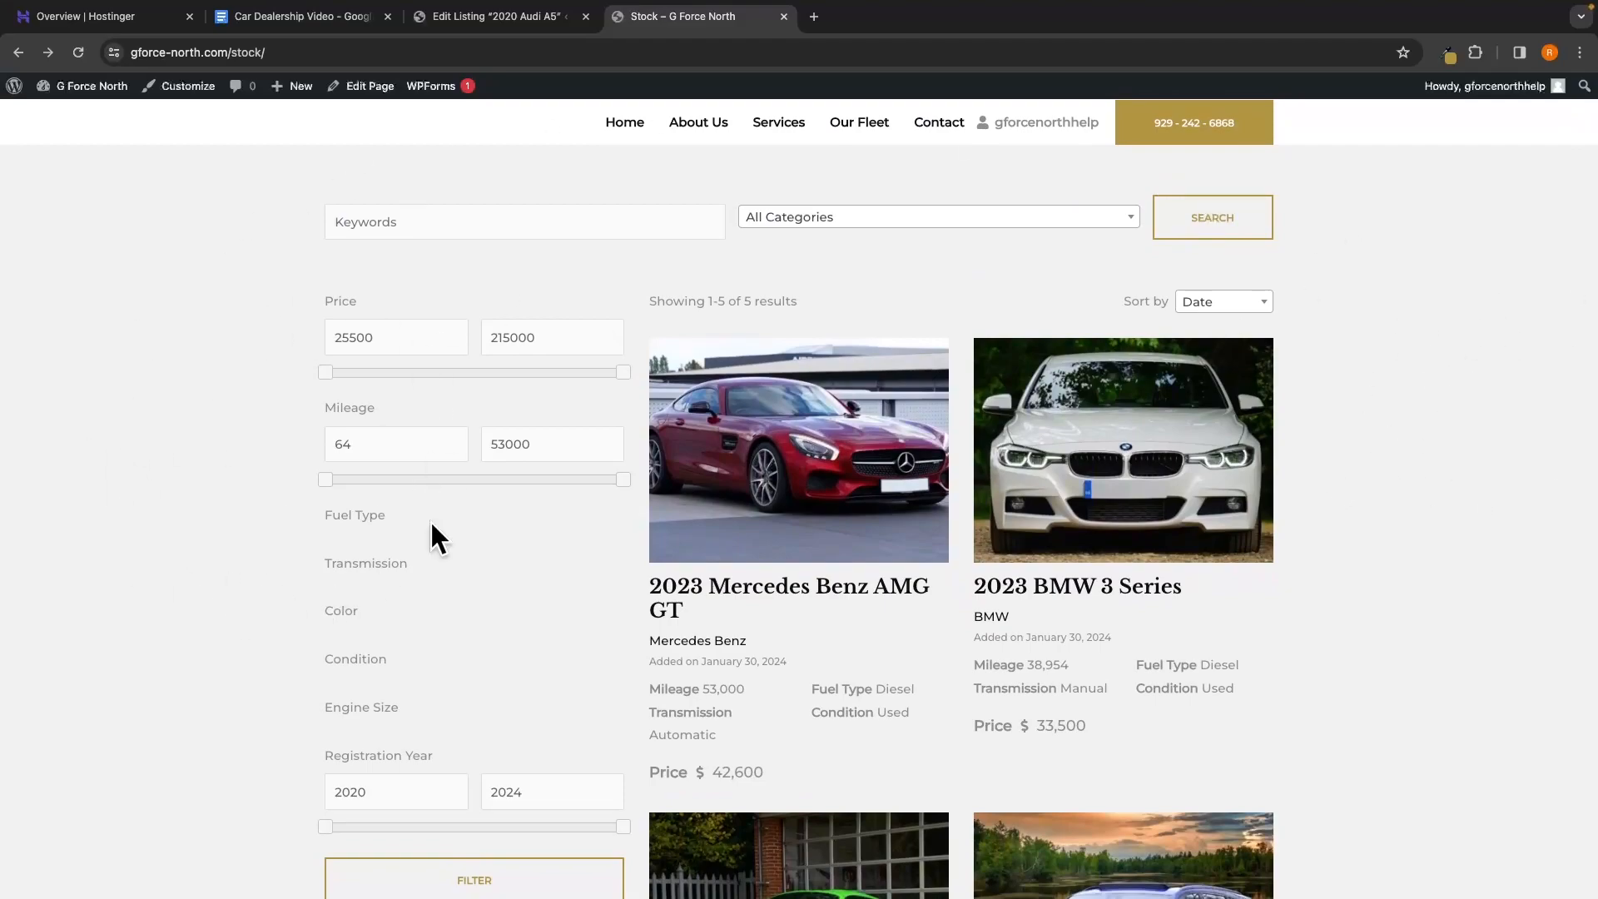
scroll(576, 549, down, 7)
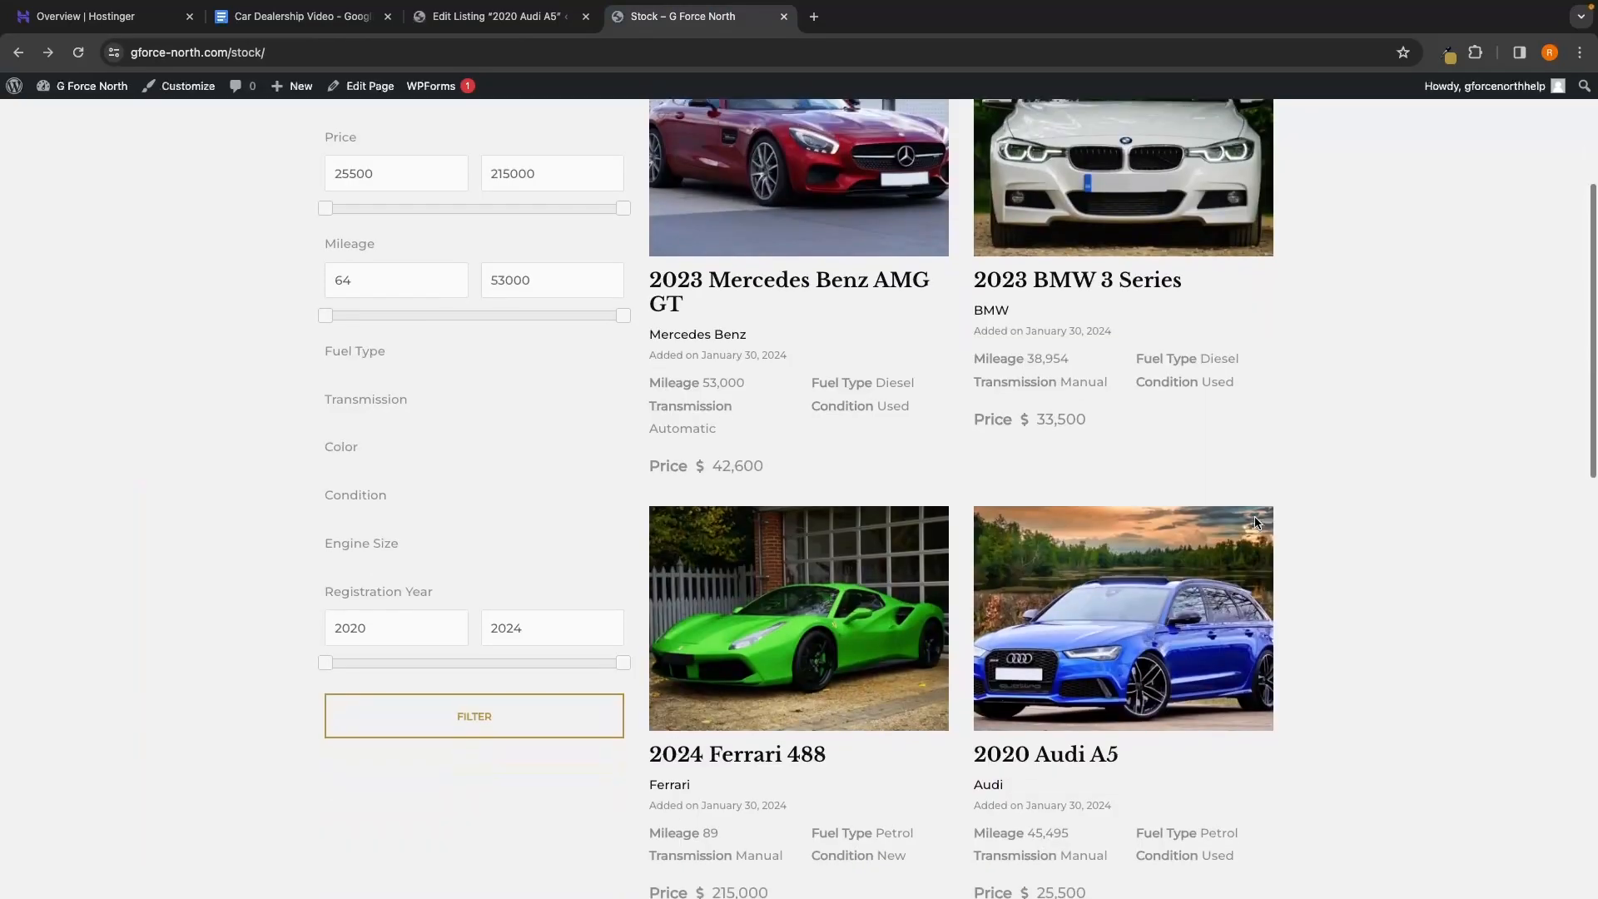
scroll(1255, 522, up, 4)
scroll(1255, 522, up, 1)
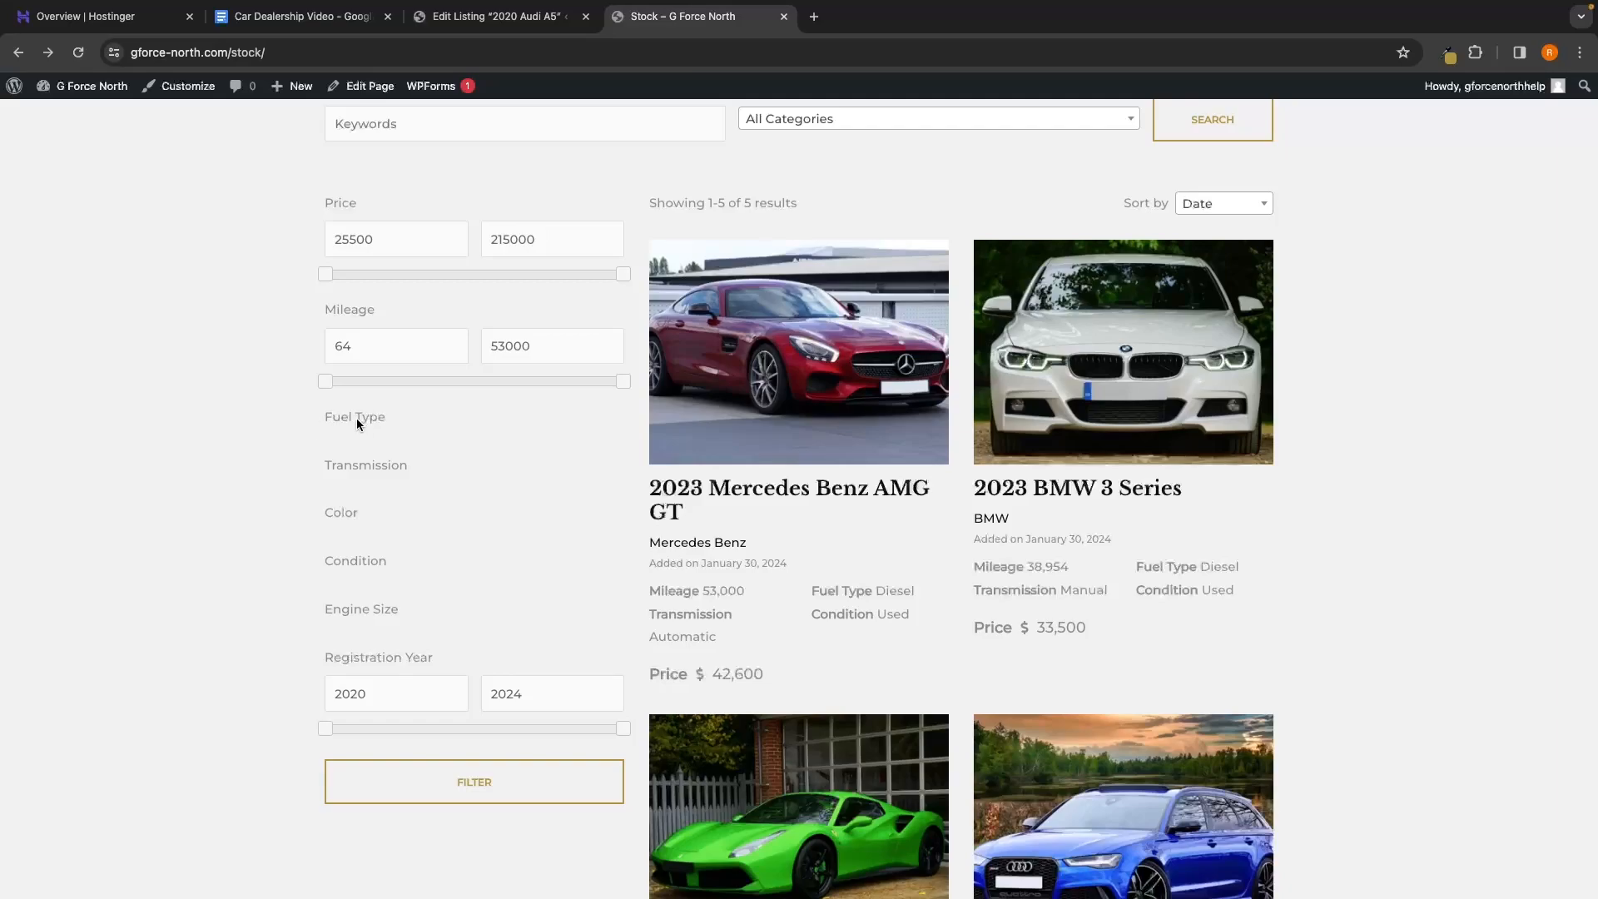
drag(318, 418, 441, 427)
Go from the Audi A5 editor to the Listings Attributes list
click(539, 25)
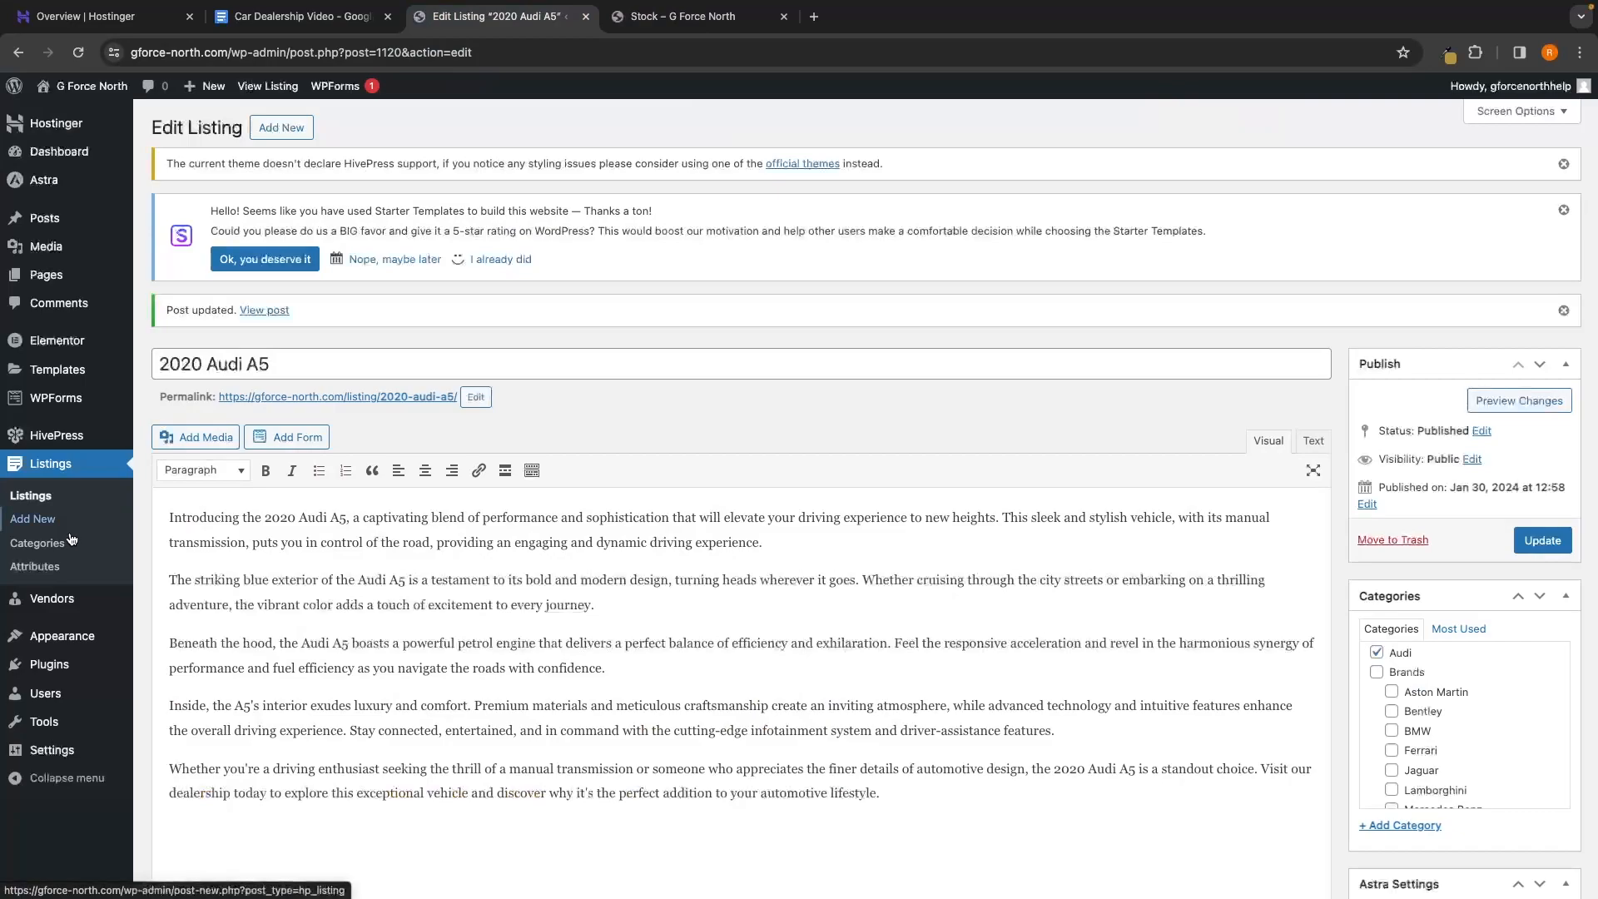
click(42, 569)
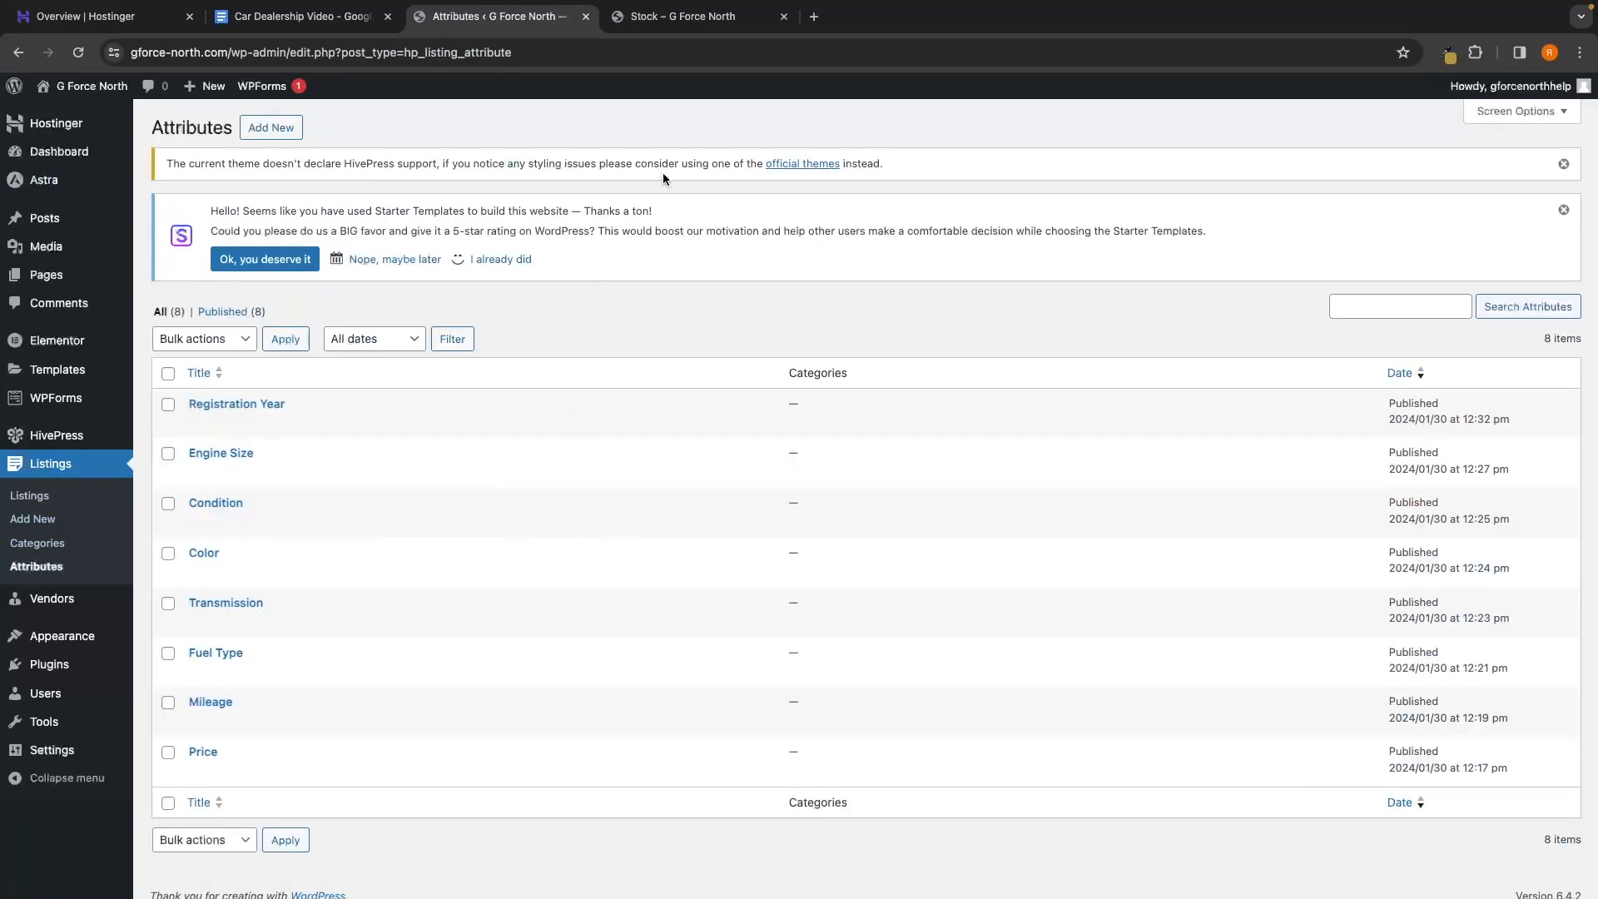
click(659, 18)
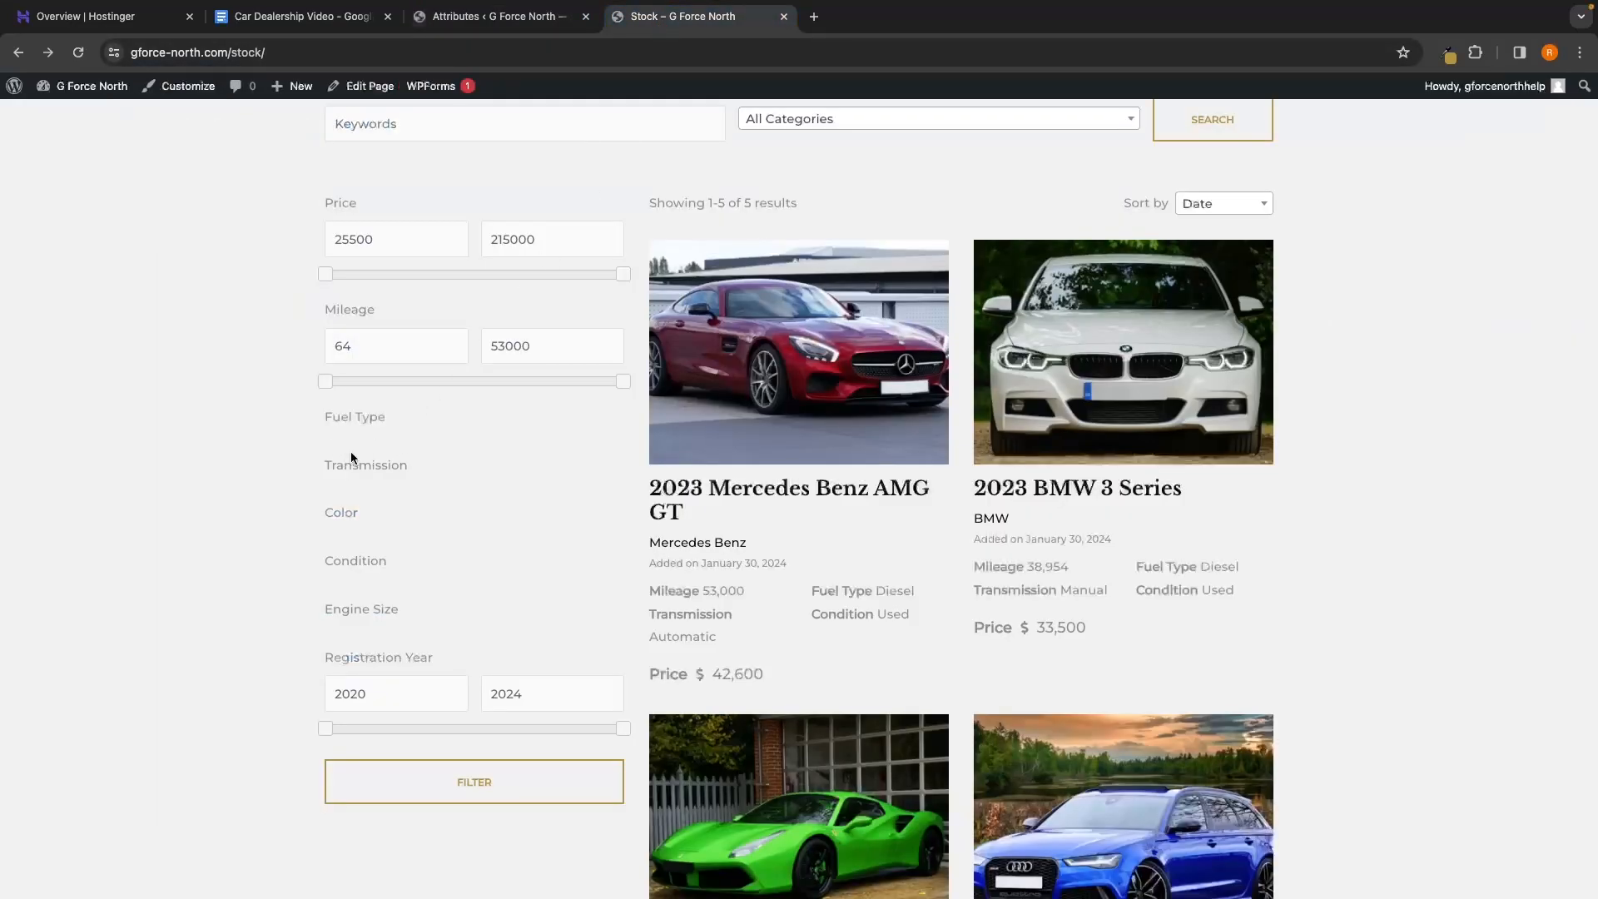
click(498, 16)
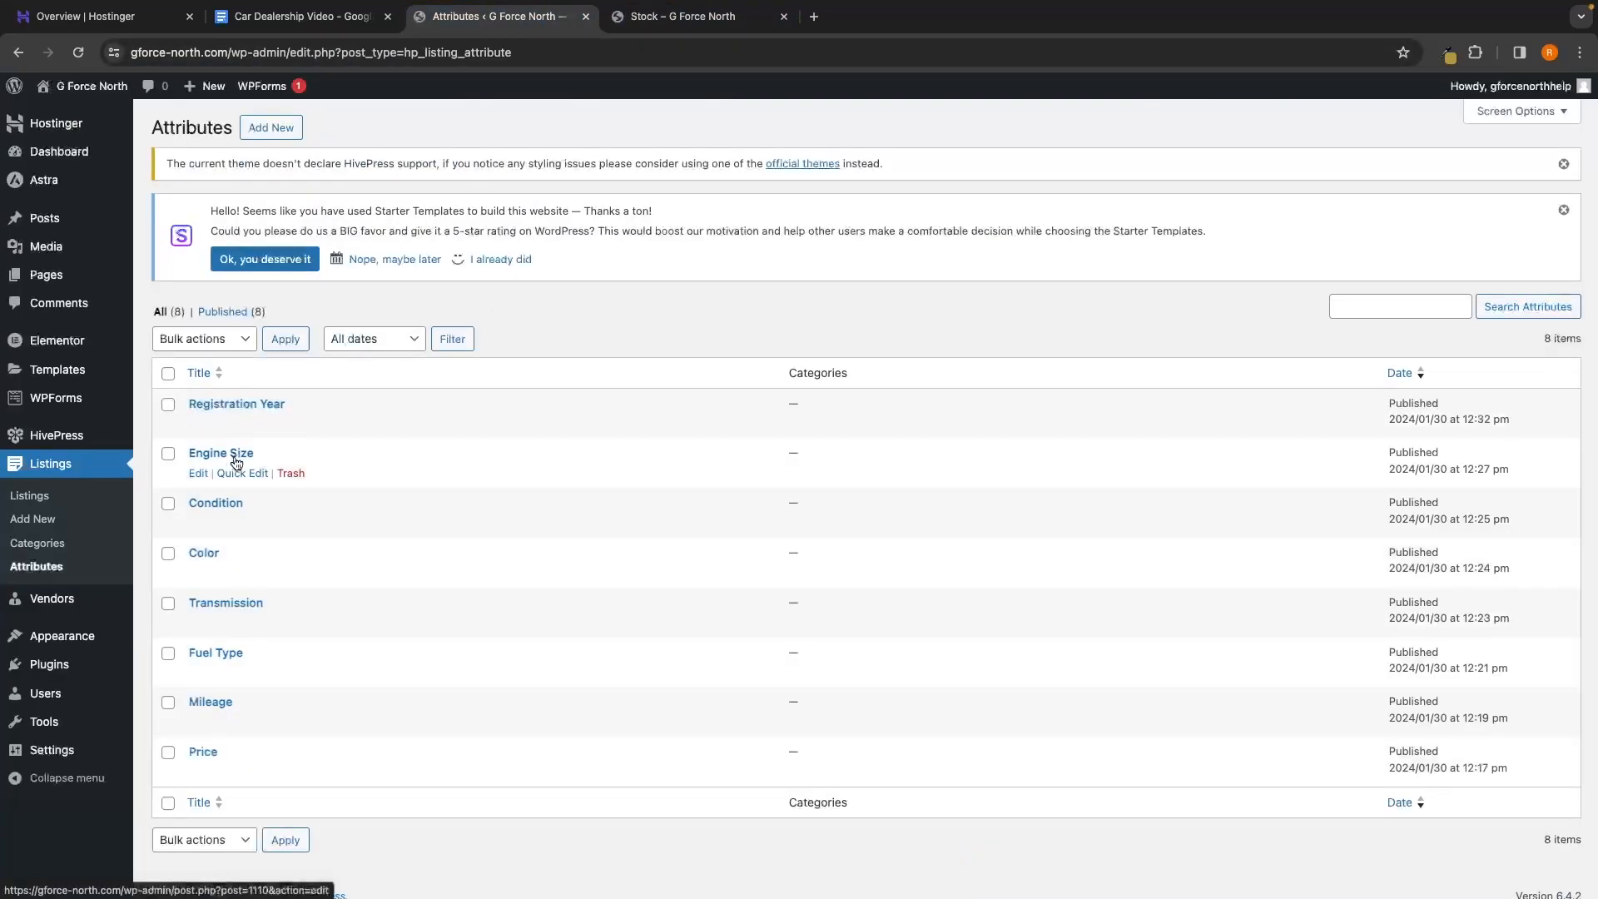
key(ctrl+Tab)
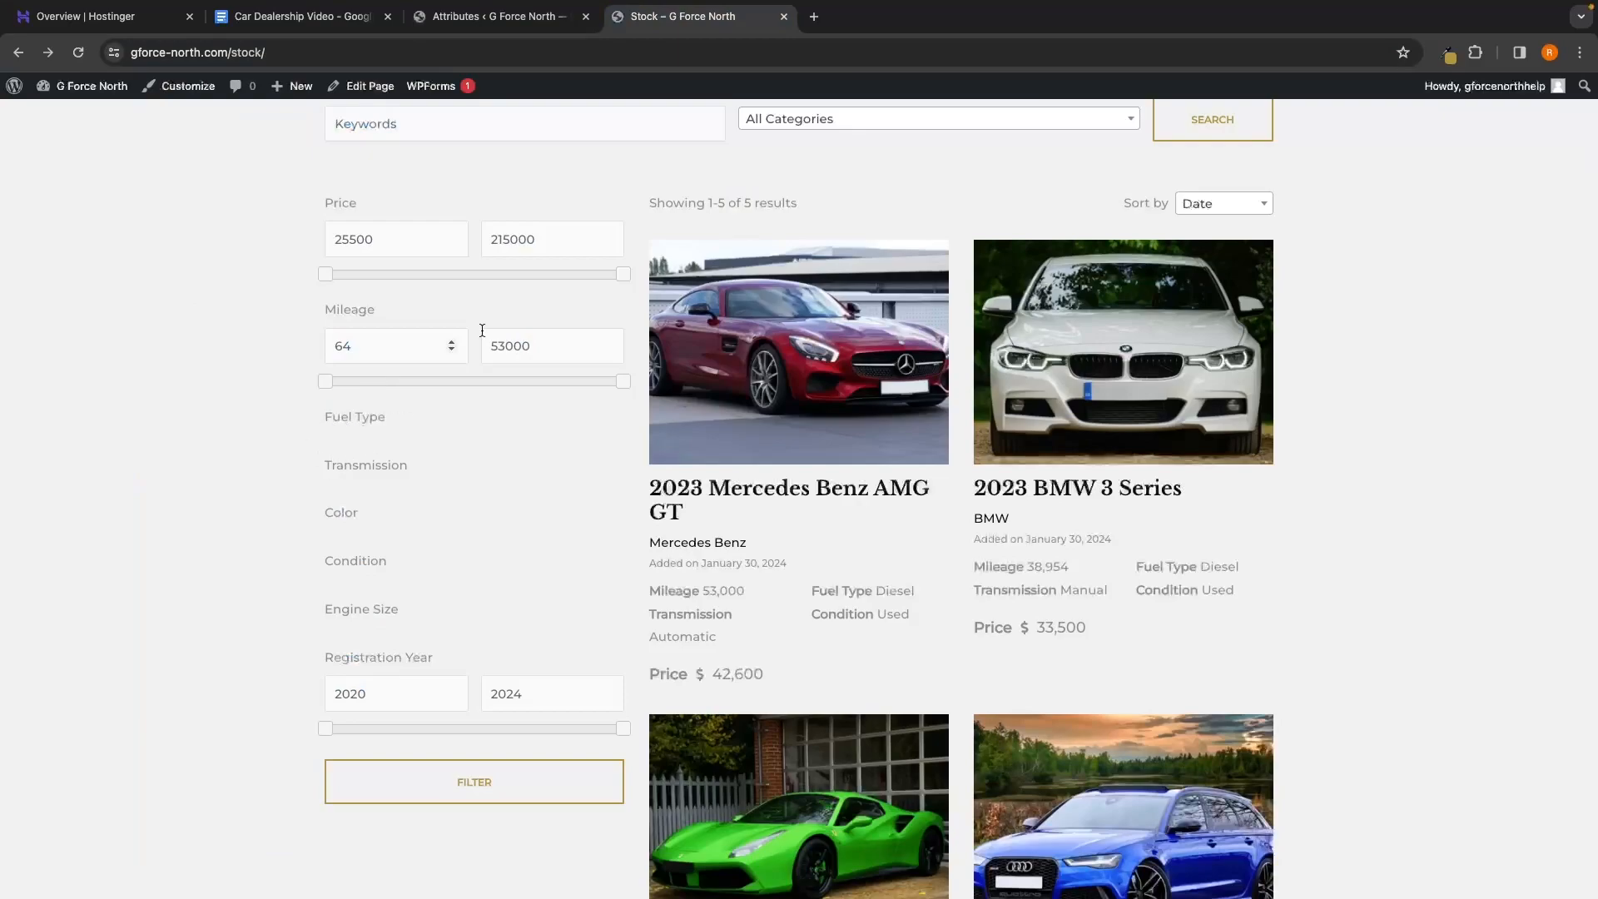
click(478, 17)
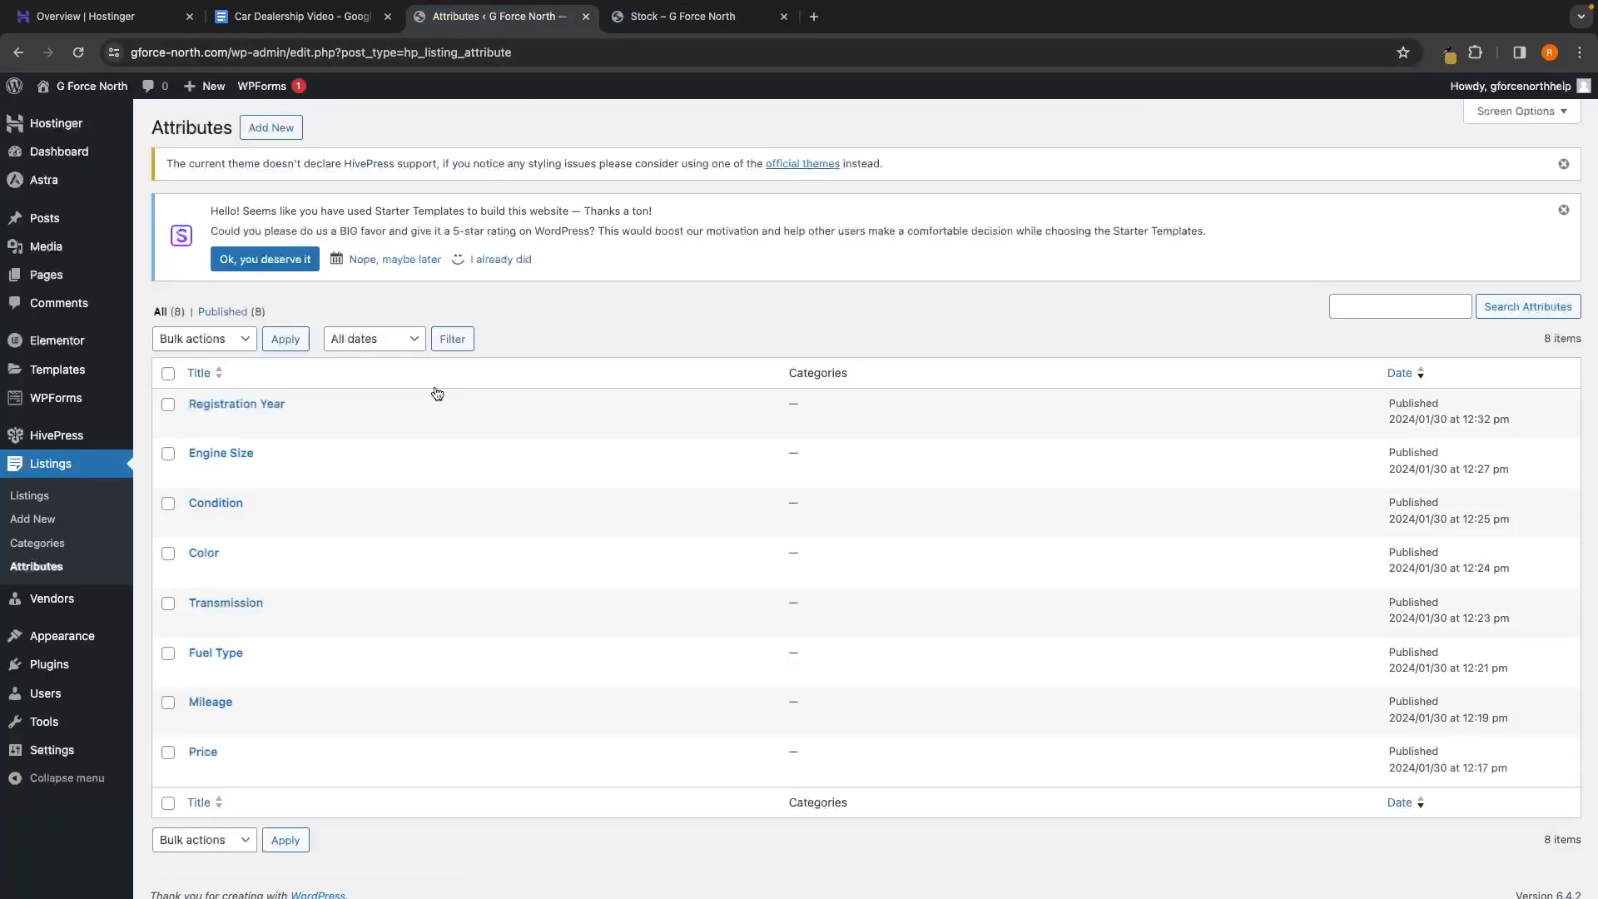
Change the Fuel Type attribute's Search Field Type to Text and save it
click(223, 656)
scroll(686, 651, down, 7)
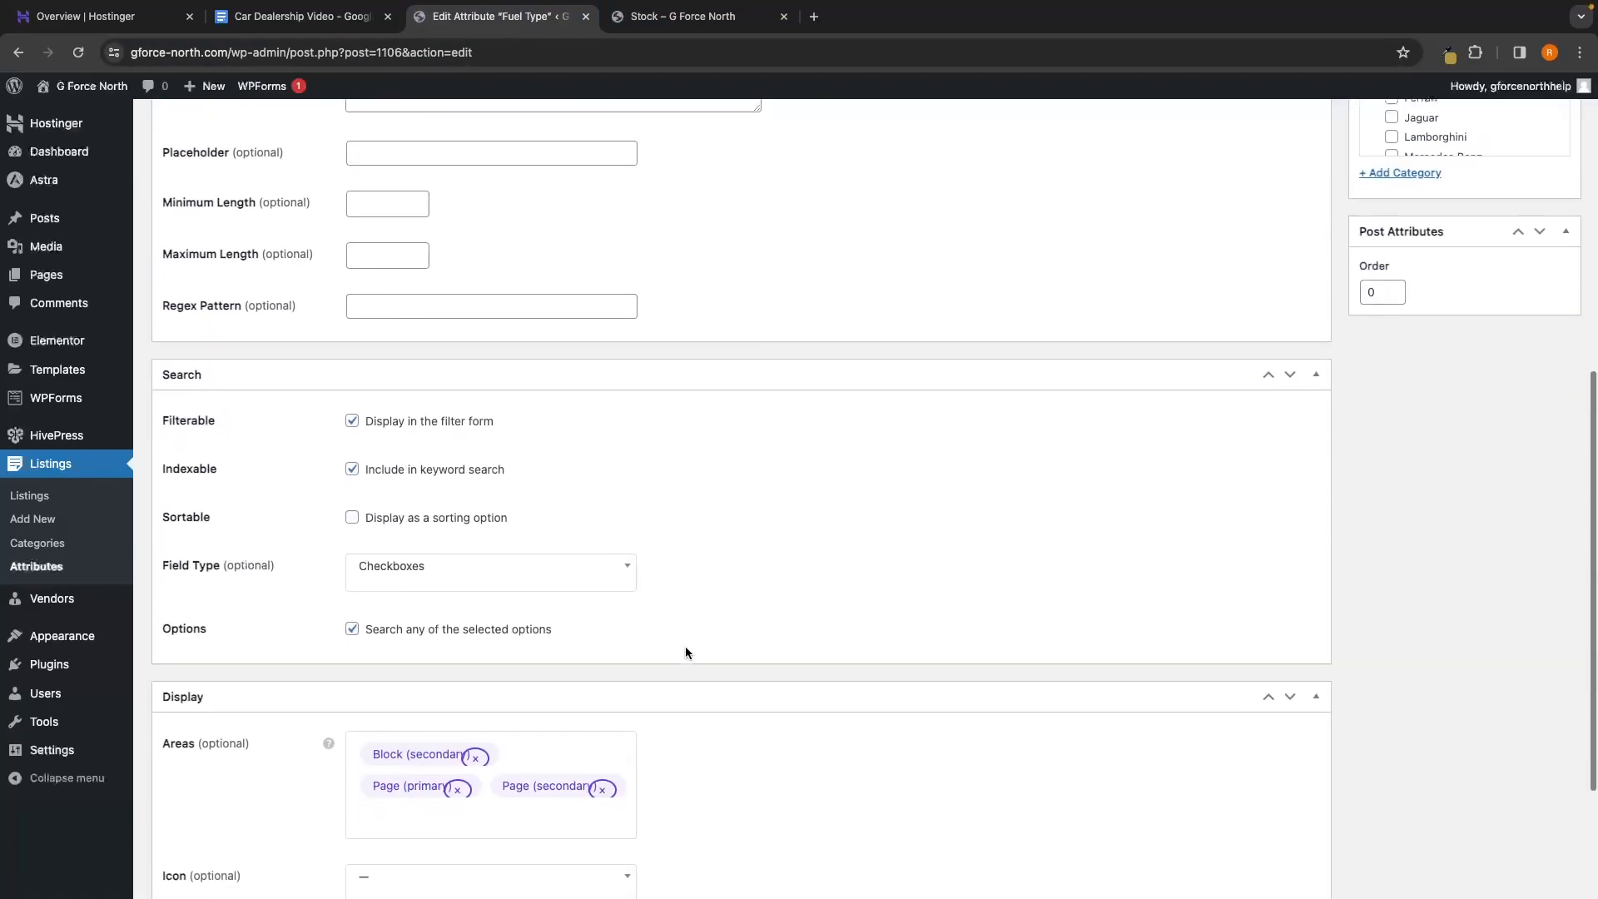
scroll(686, 653, down, 1)
click(421, 528)
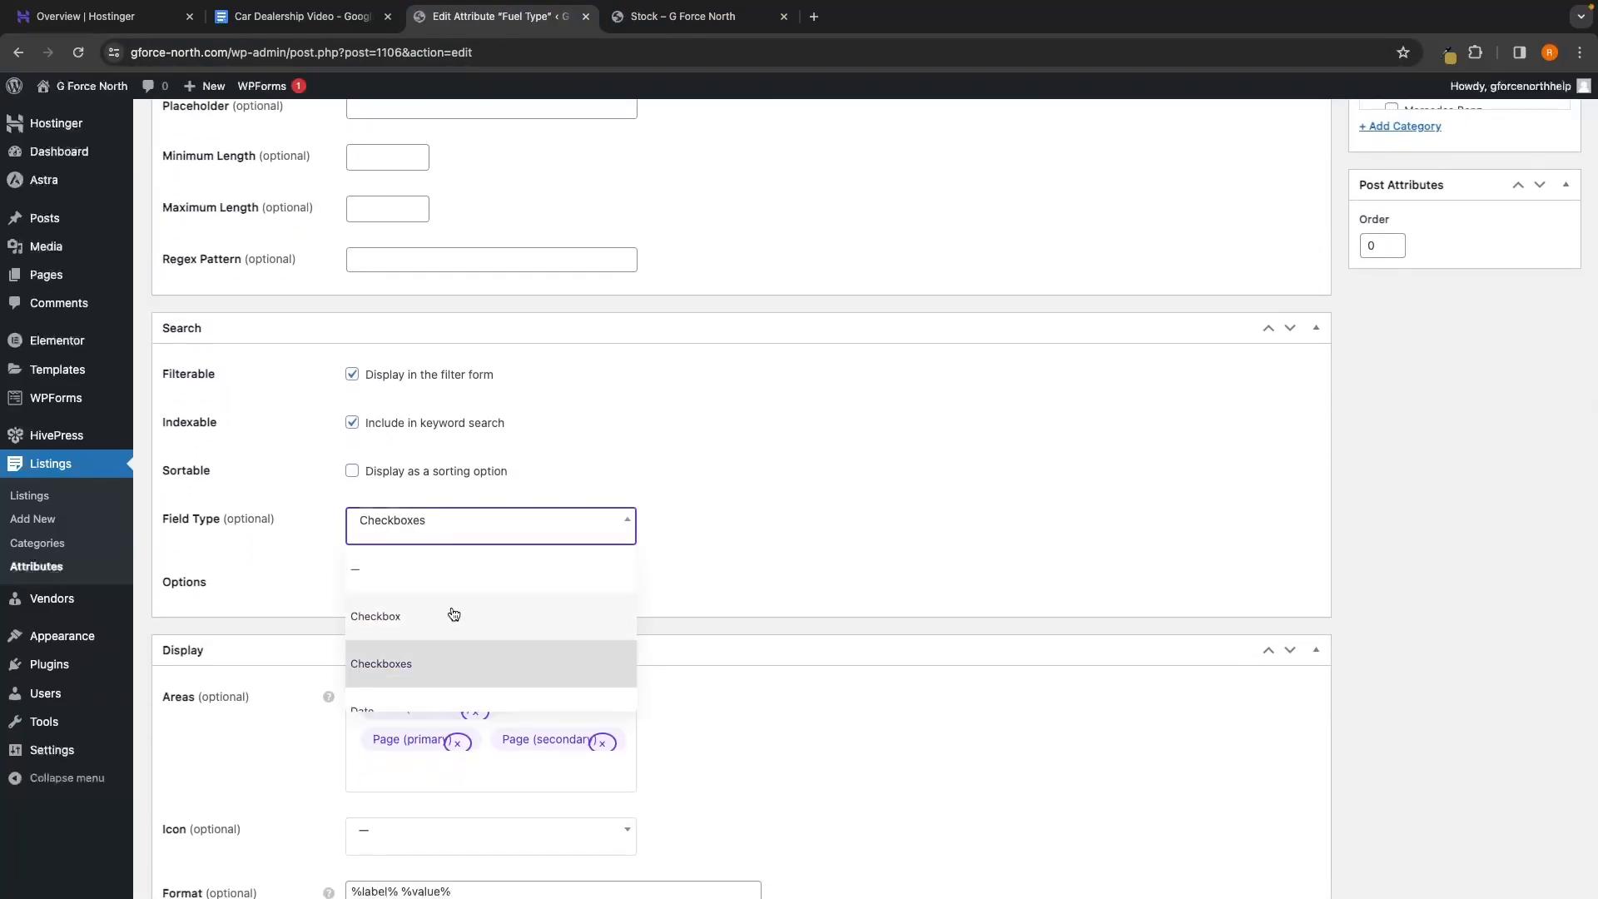
scroll(453, 614, down, 6)
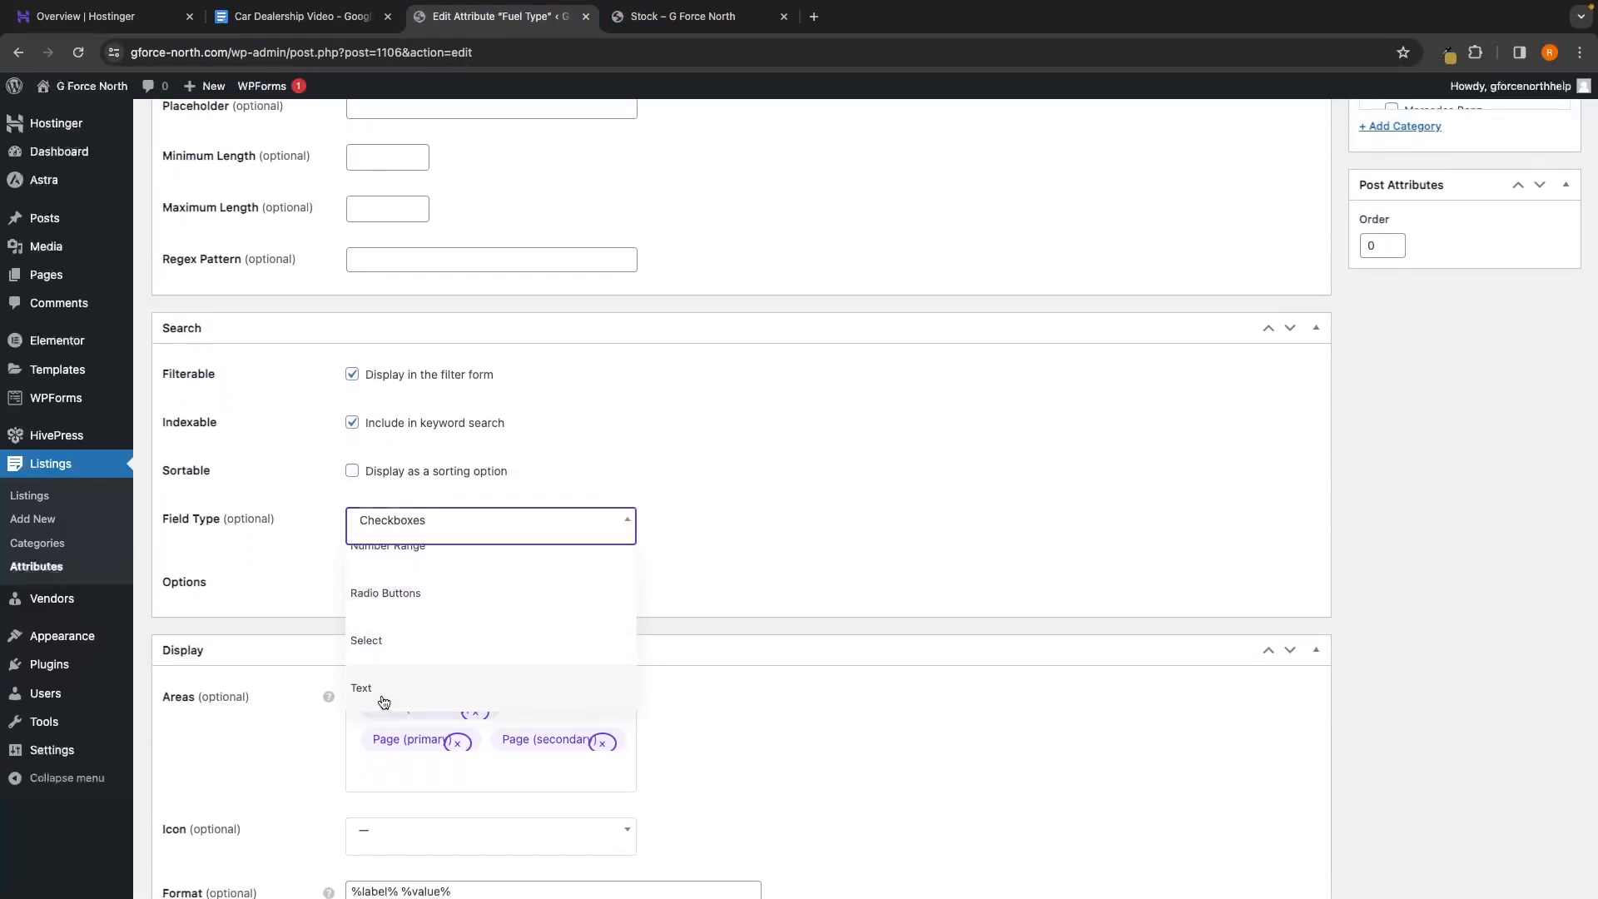
click(383, 691)
scroll(1491, 242, up, 8)
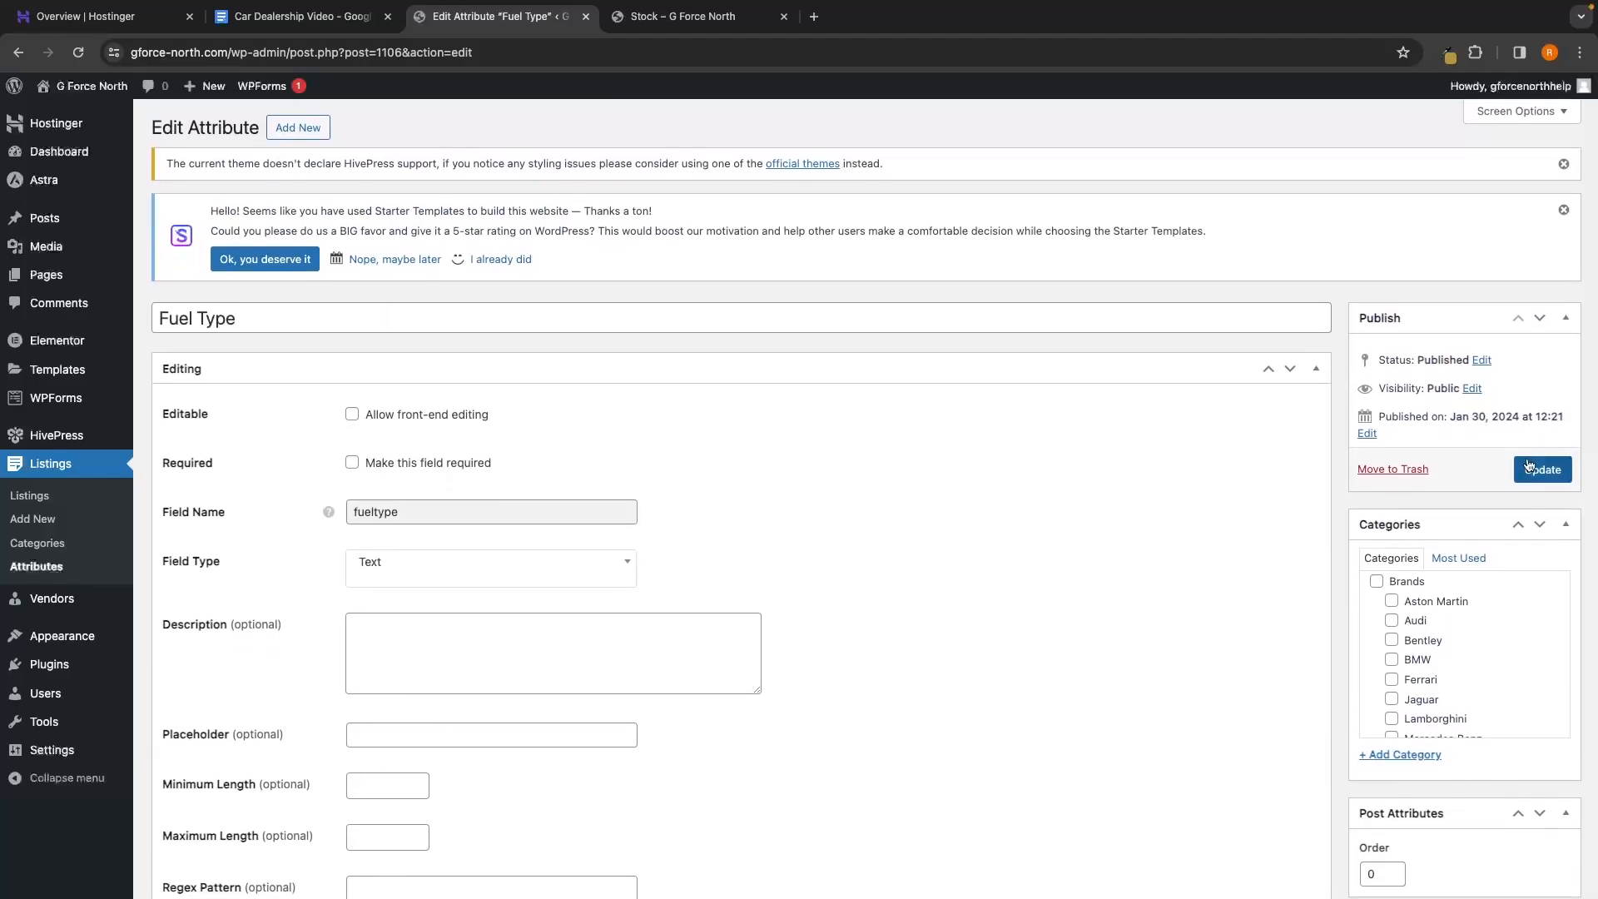
click(678, 16)
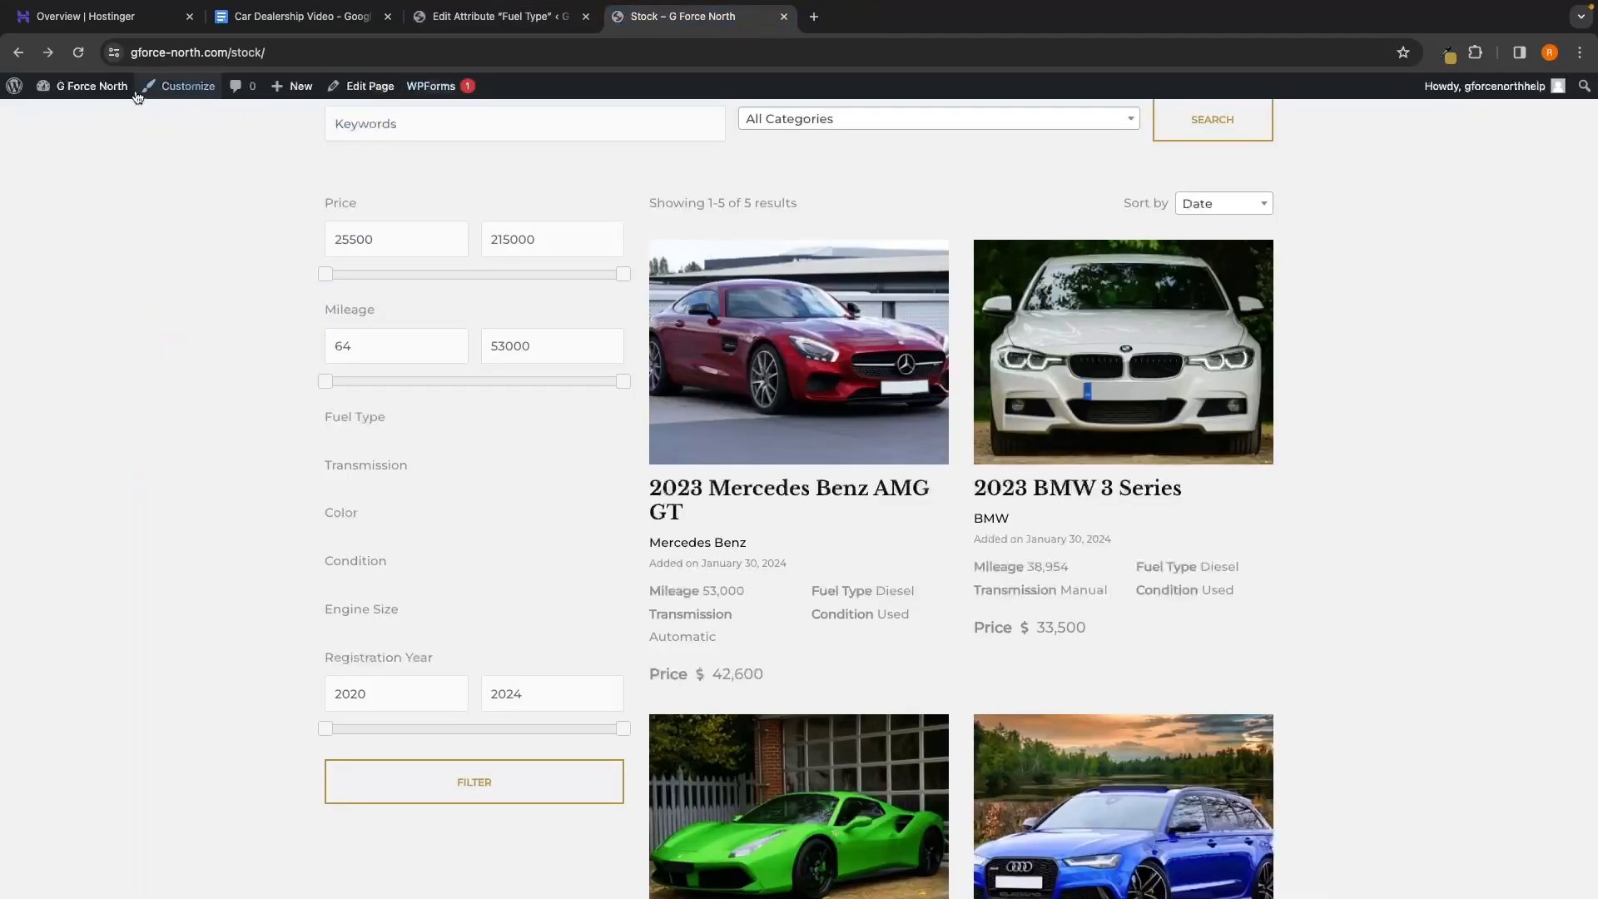
Filter the Stock page by 'petrol' and verify three petrol cars, including the Ferrari and Audi A5
click(79, 53)
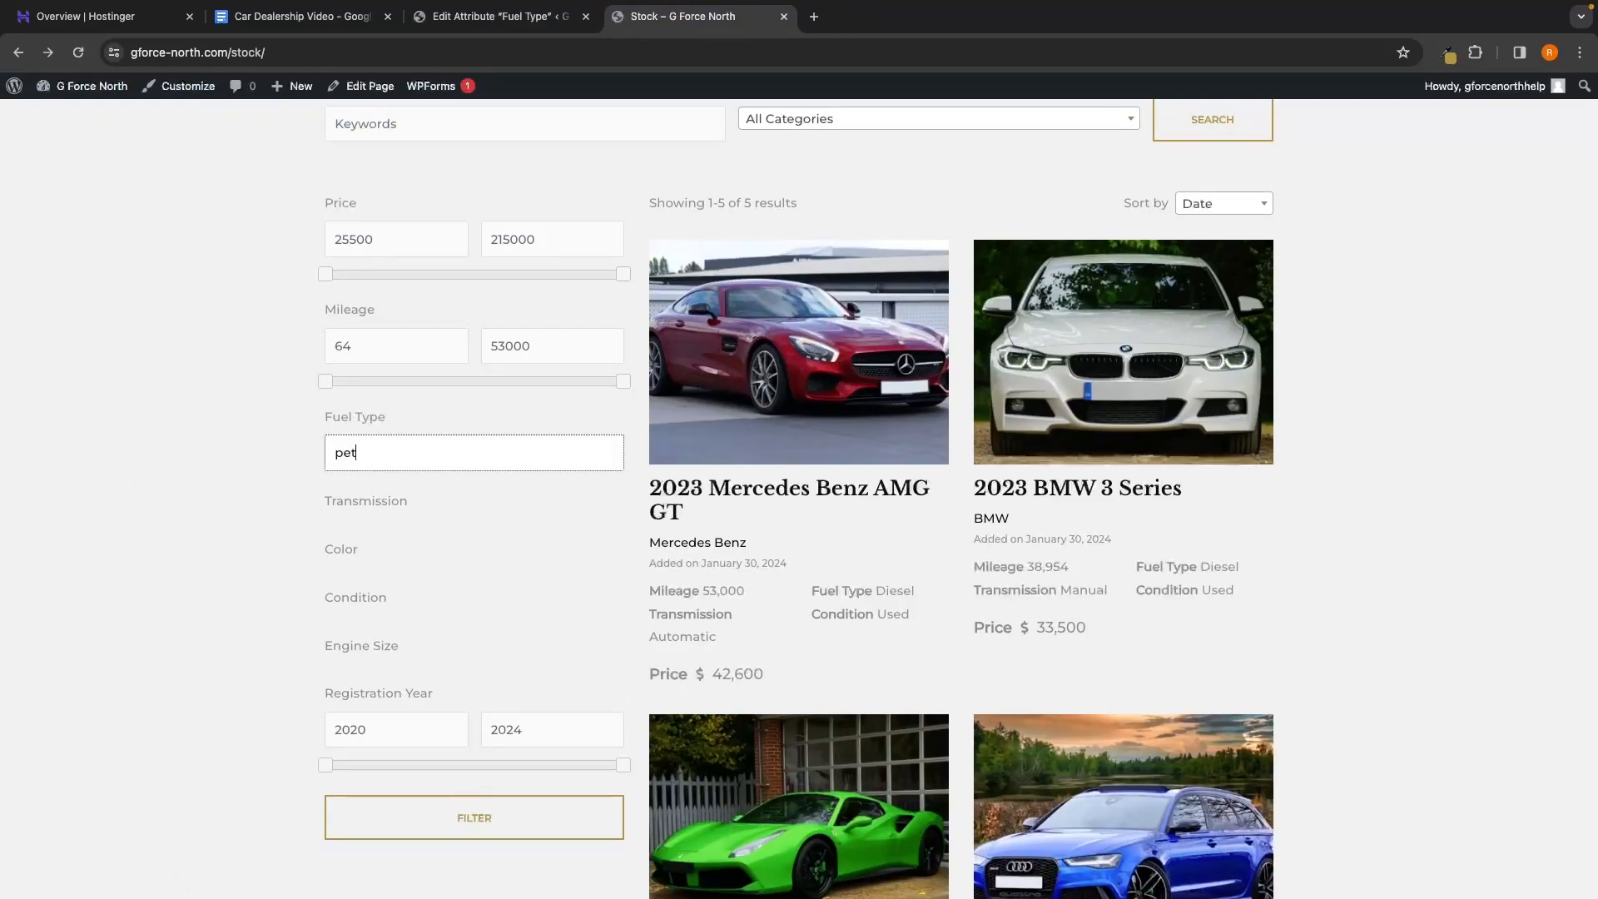
click(439, 820)
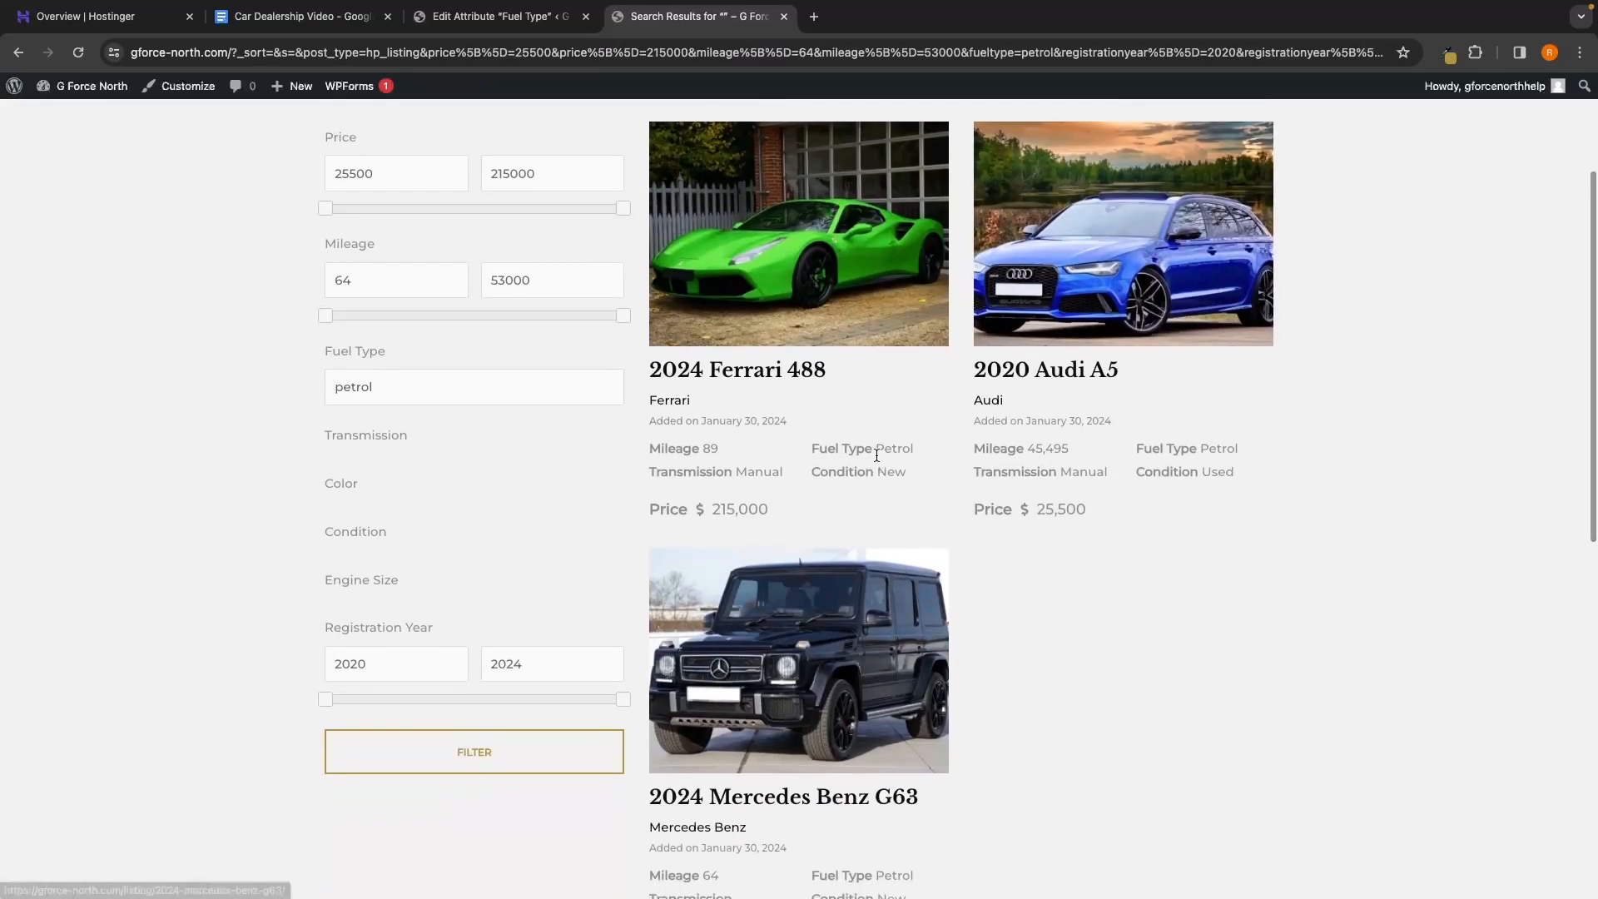
drag(876, 449, 891, 448)
drag(1203, 450, 1250, 457)
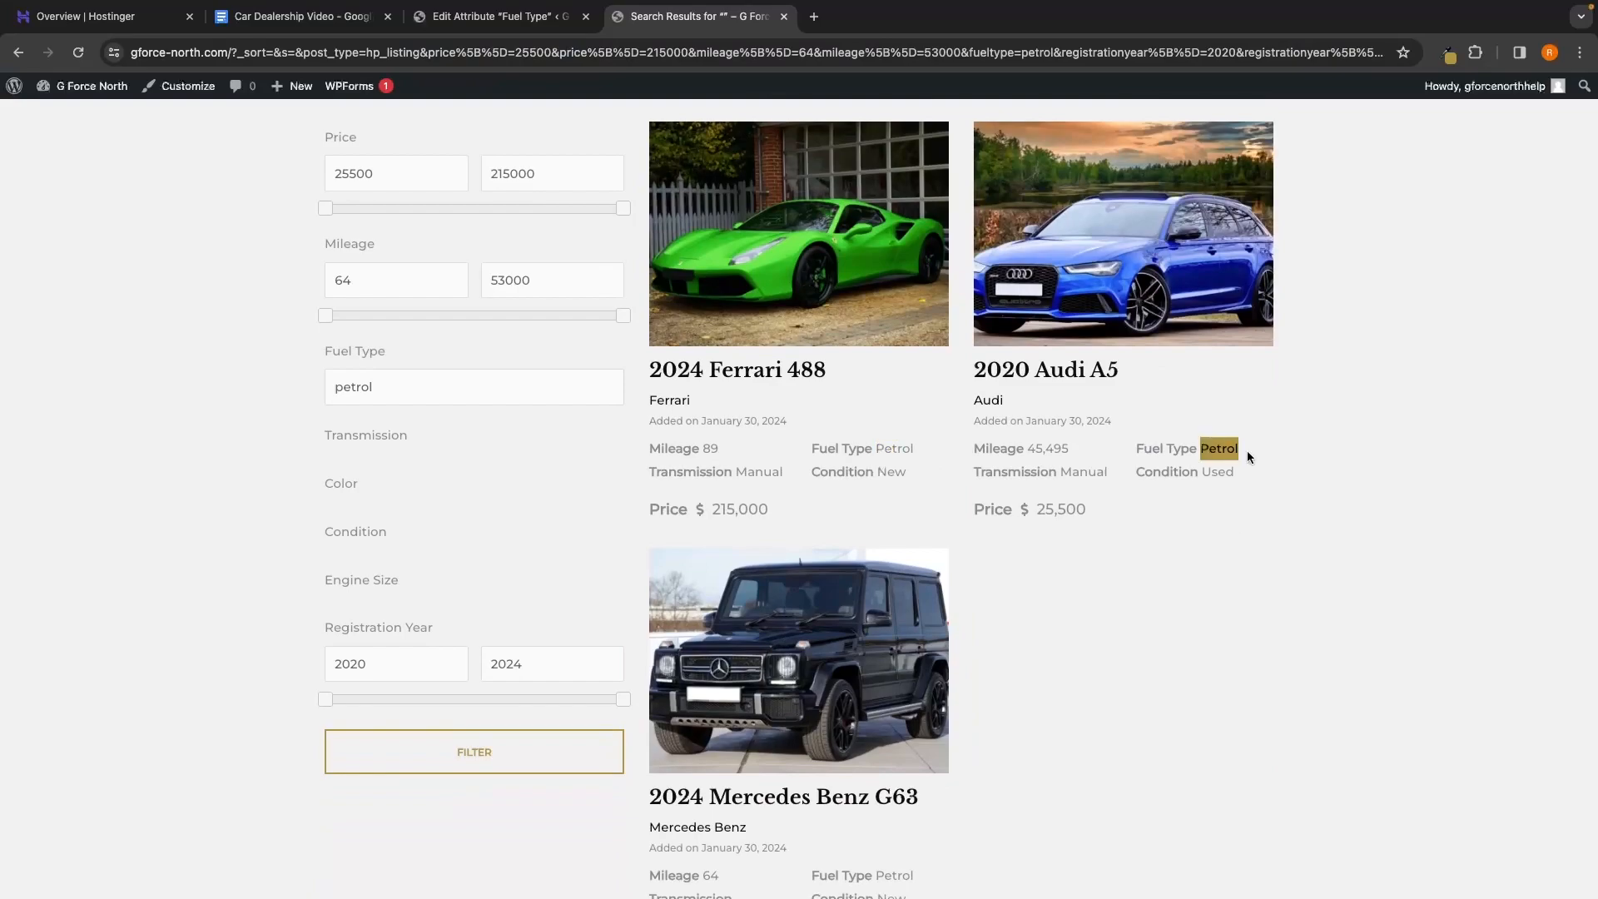
click(1062, 772)
scroll(1074, 757, up, 2)
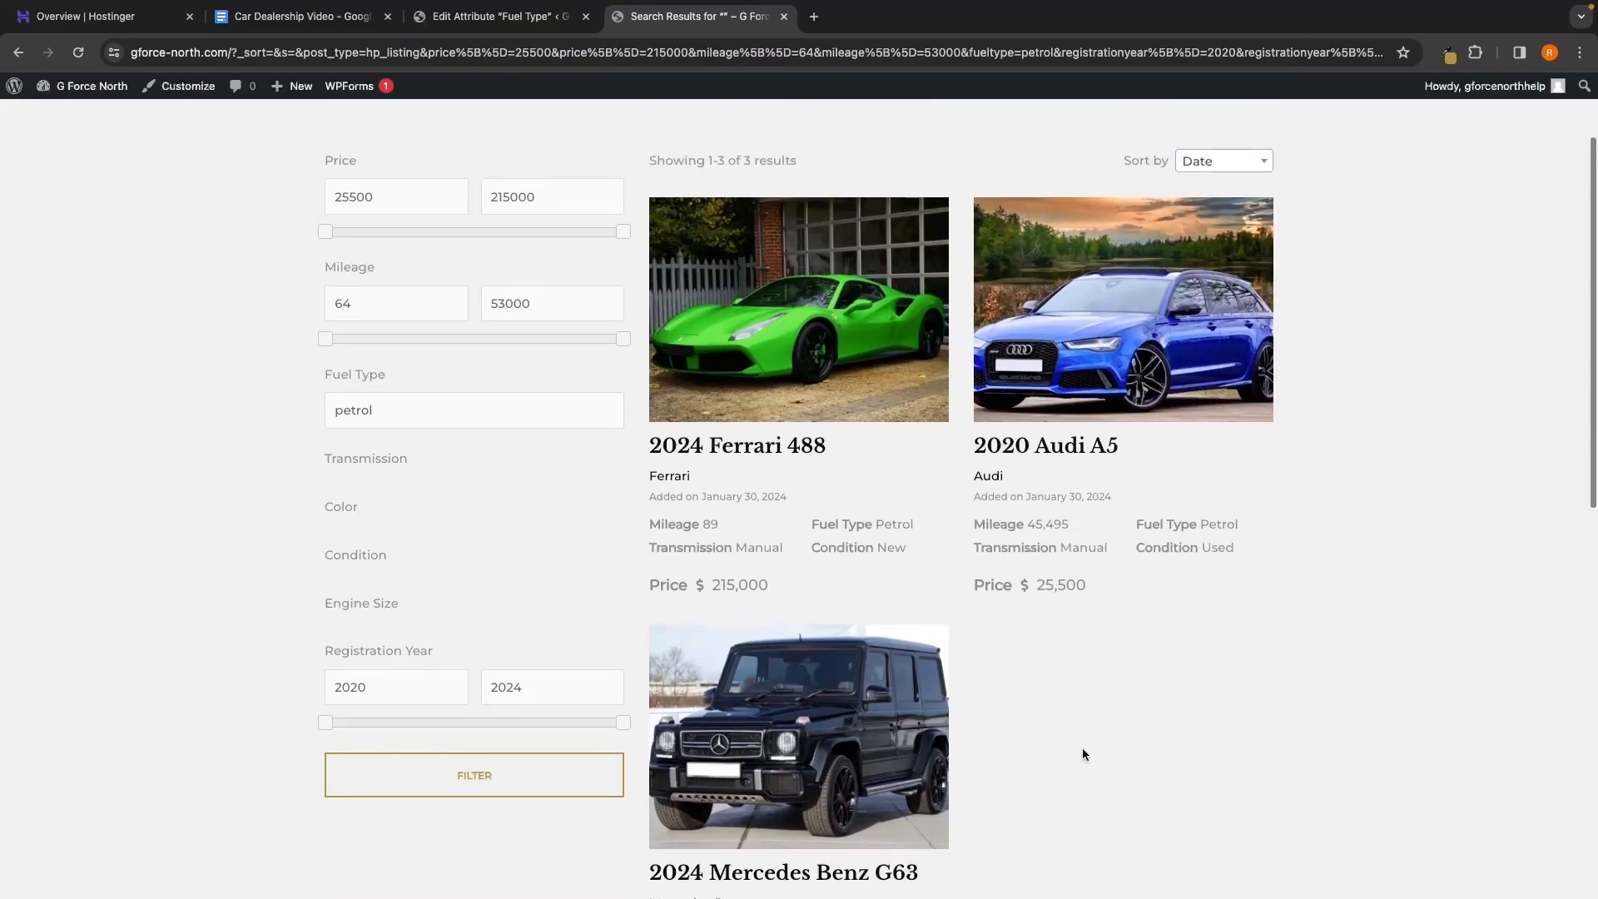
click(489, 18)
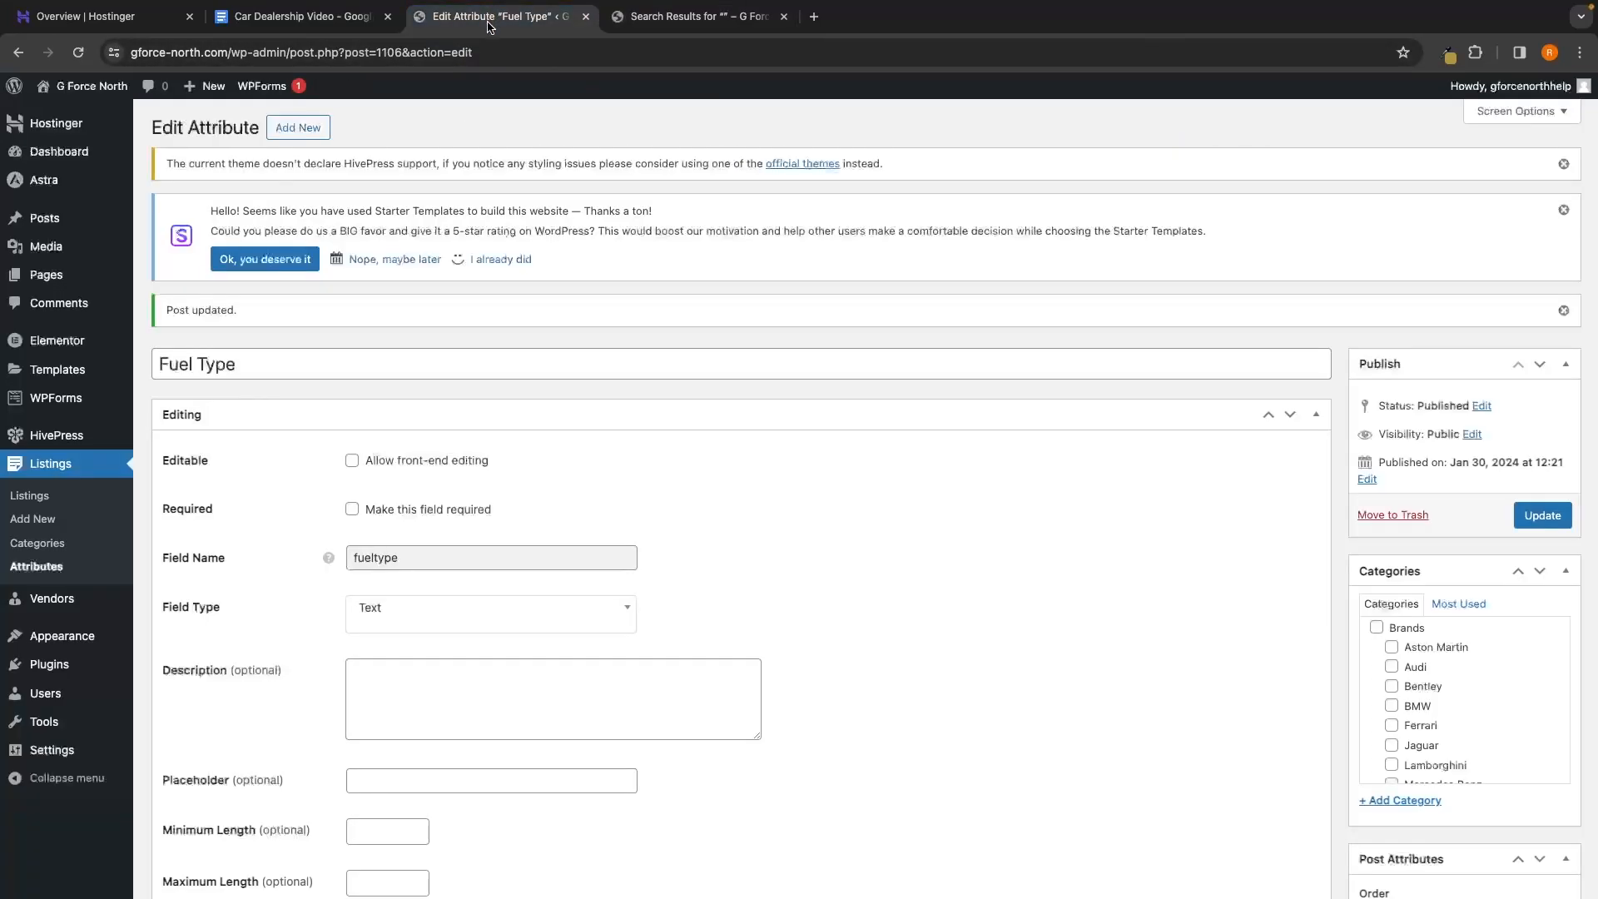
Set the Transmission attribute's search field type to Text and update it
click(36, 566)
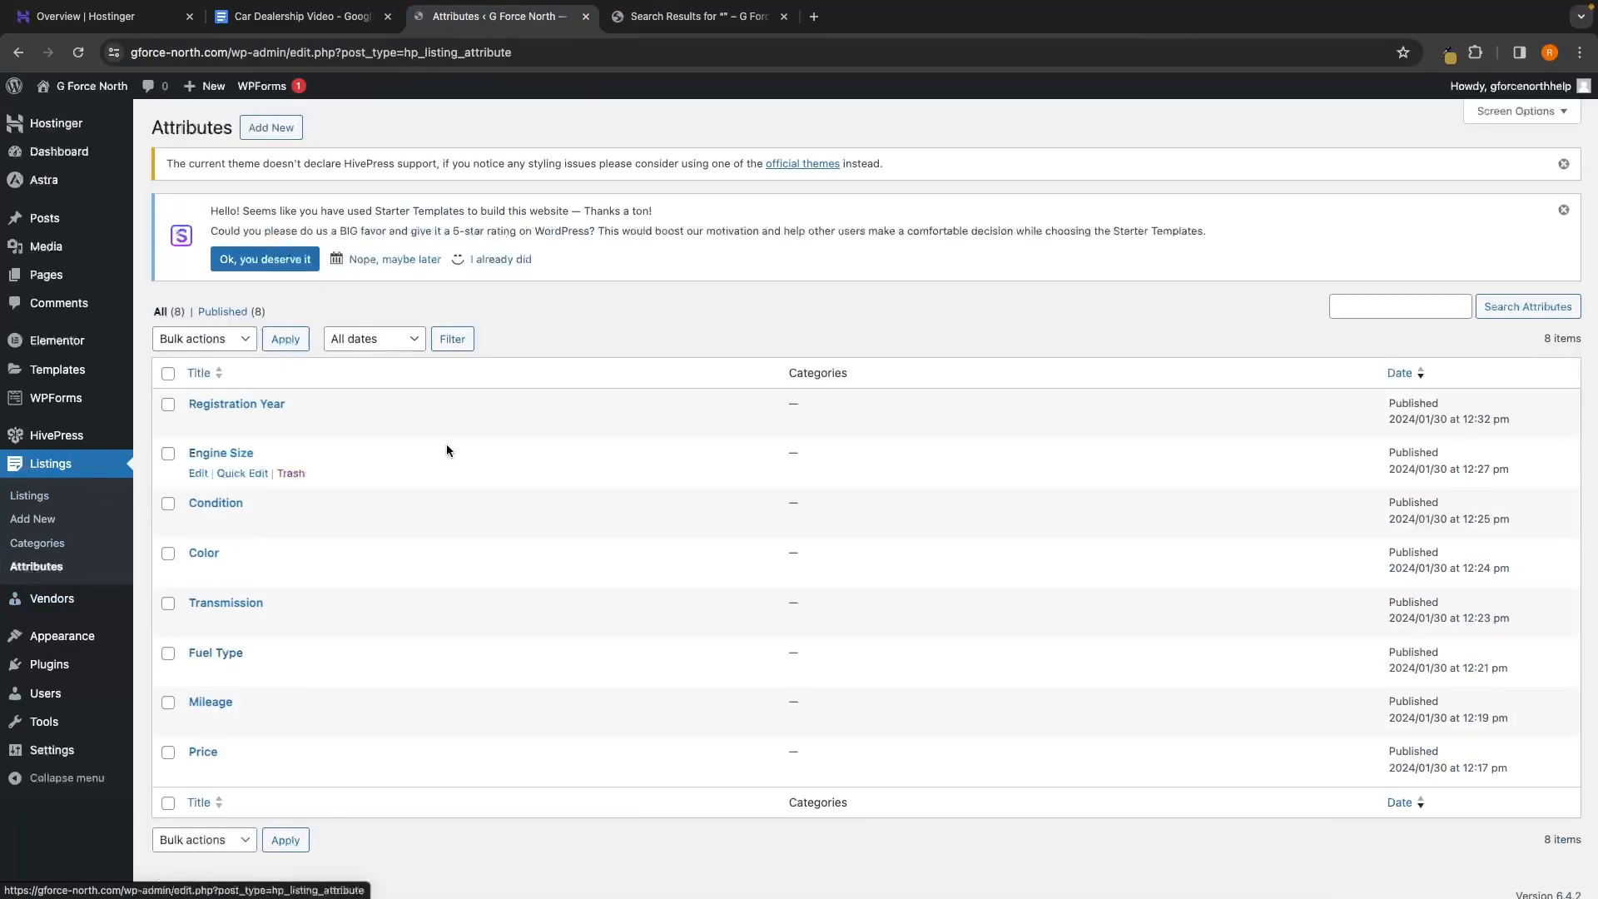
click(699, 17)
drag(332, 460, 468, 460)
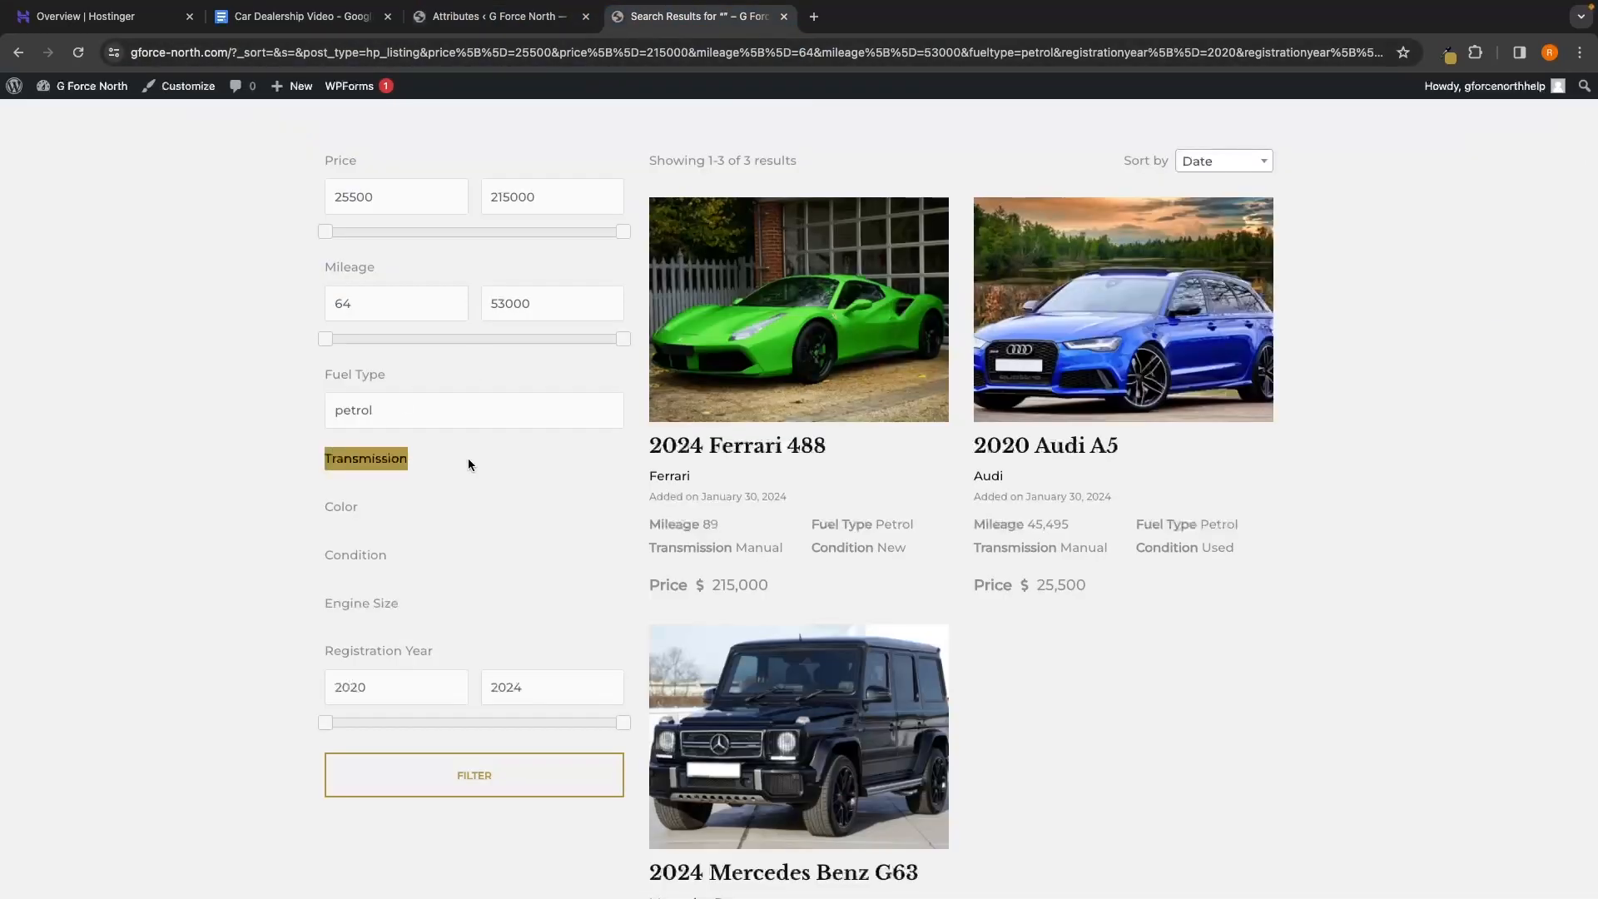
click(499, 17)
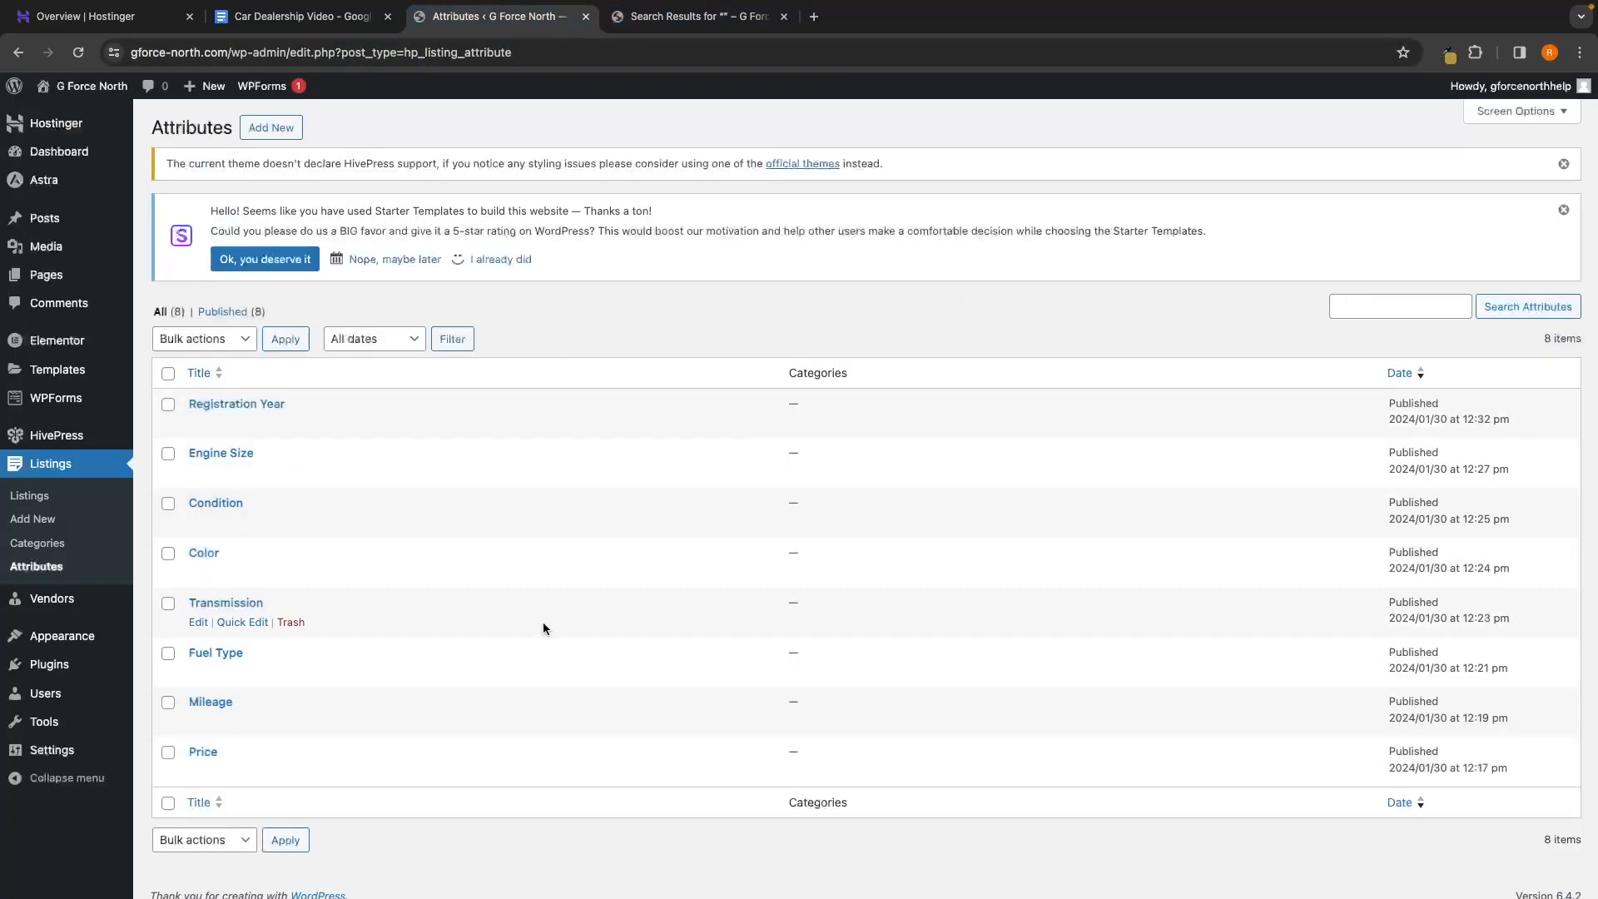
click(226, 603)
scroll(847, 732, down, 10)
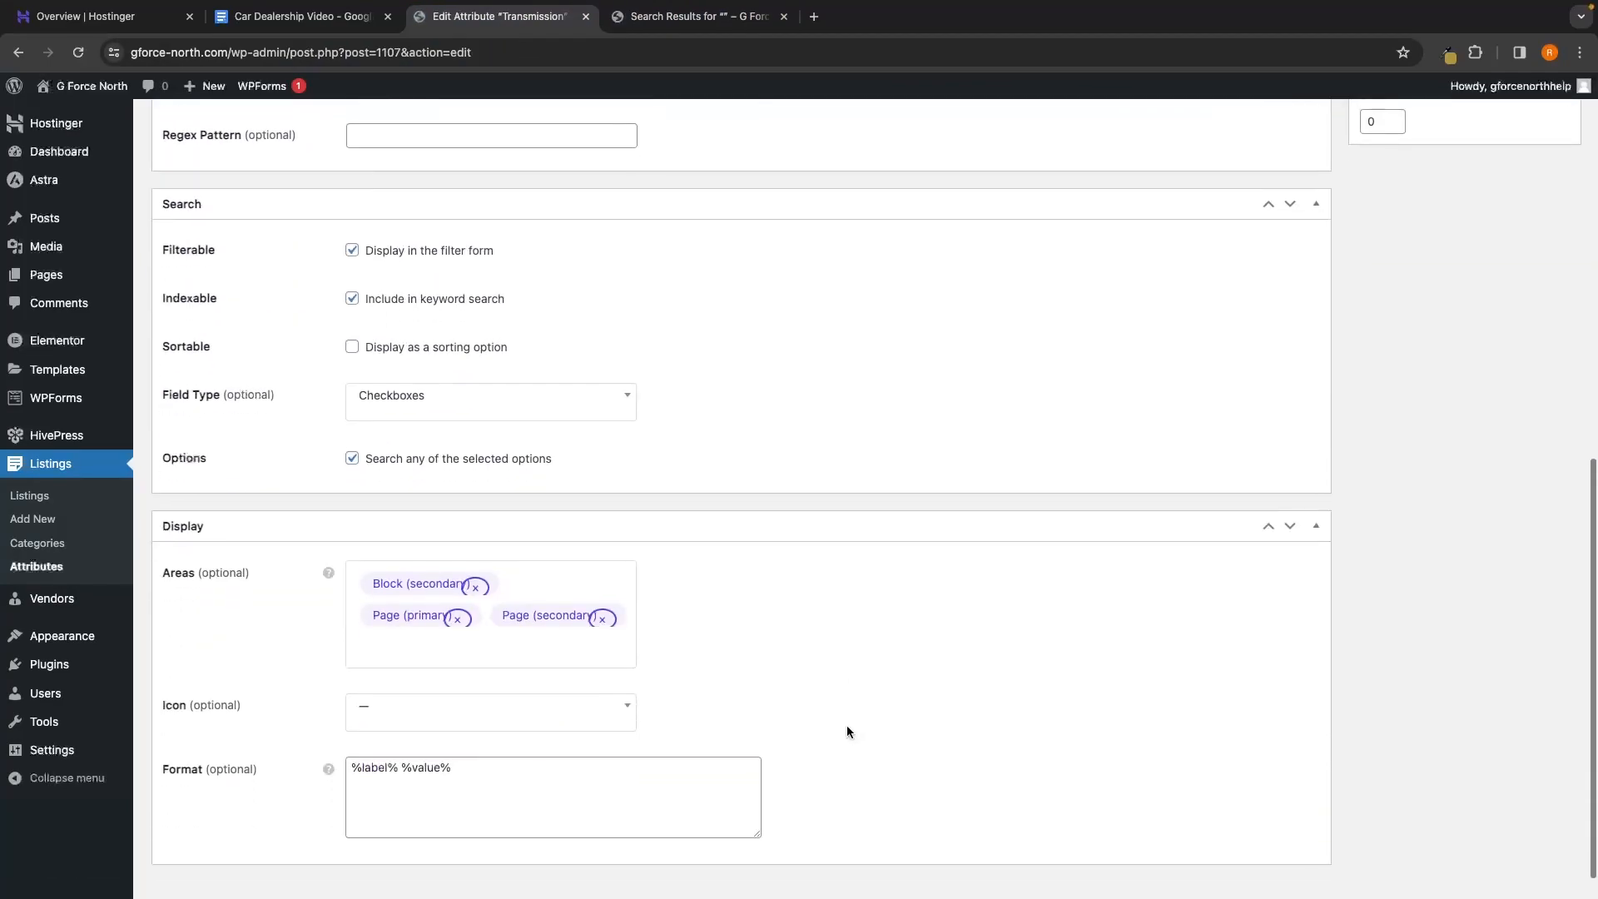
click(453, 389)
scroll(453, 466, down, 3)
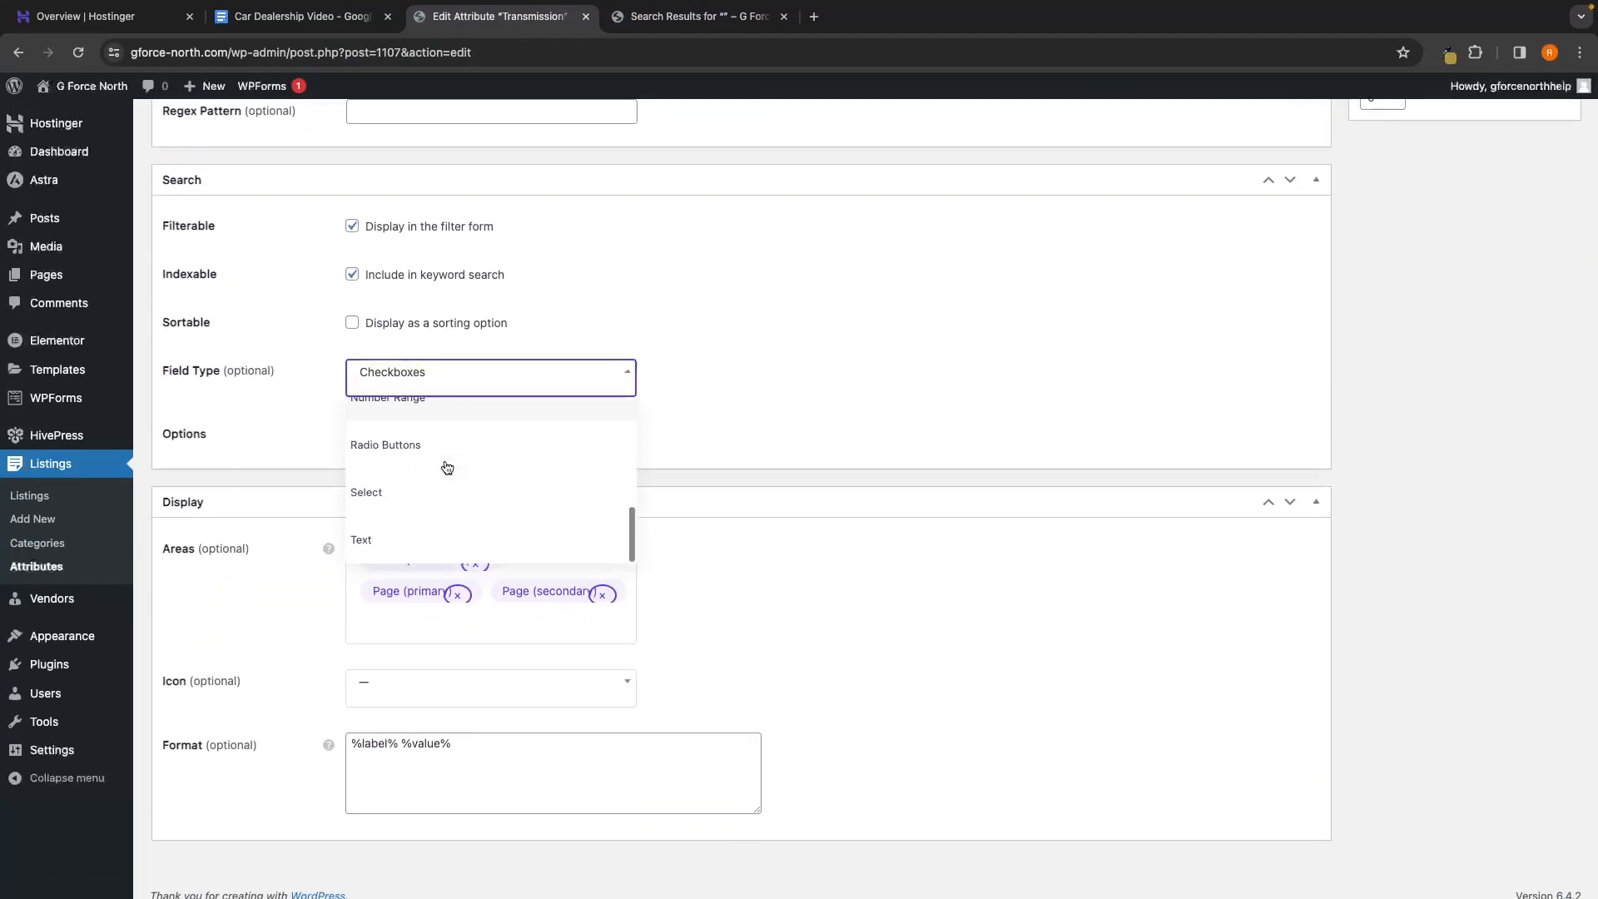
click(416, 538)
scroll(856, 538, up, 5)
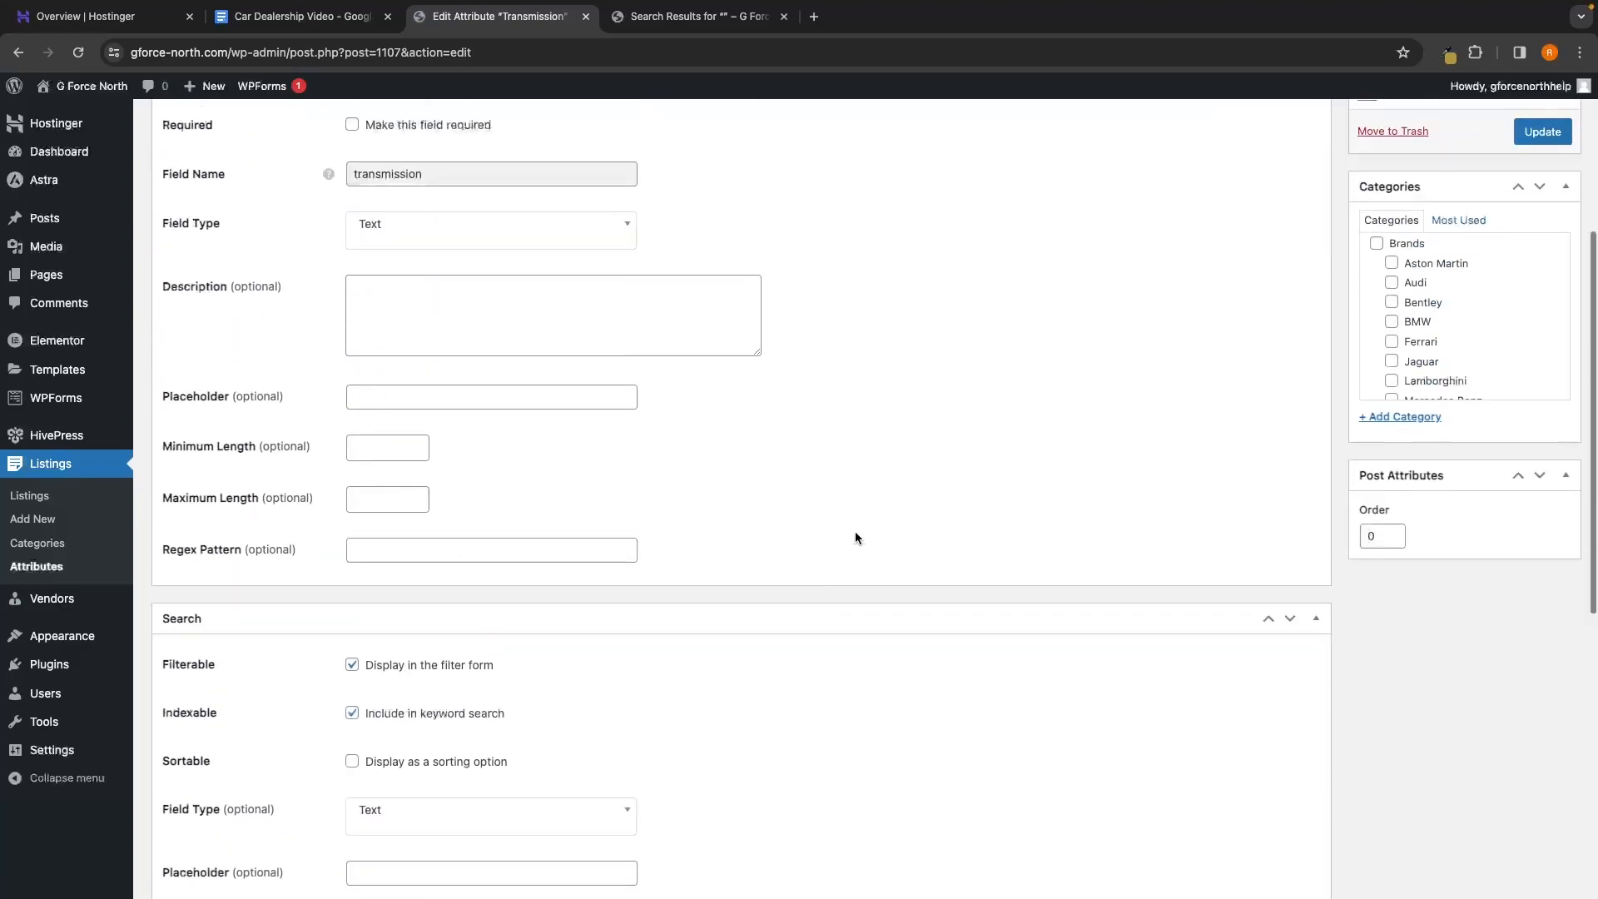
click(1542, 132)
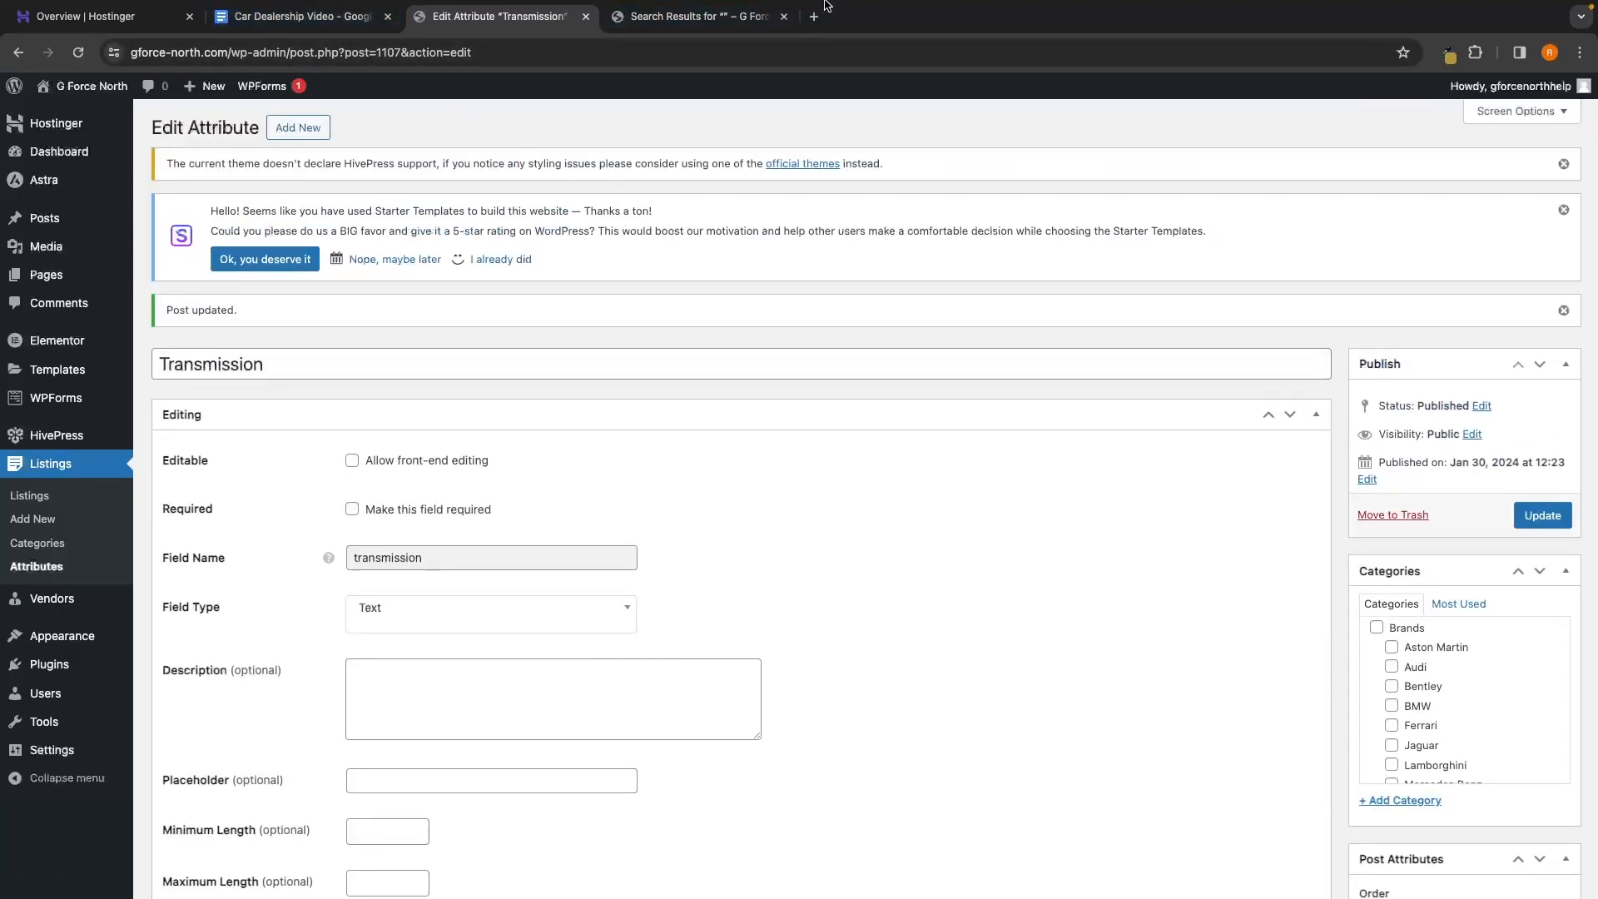
Set the Color attribute's search field type to Text and update it
click(698, 20)
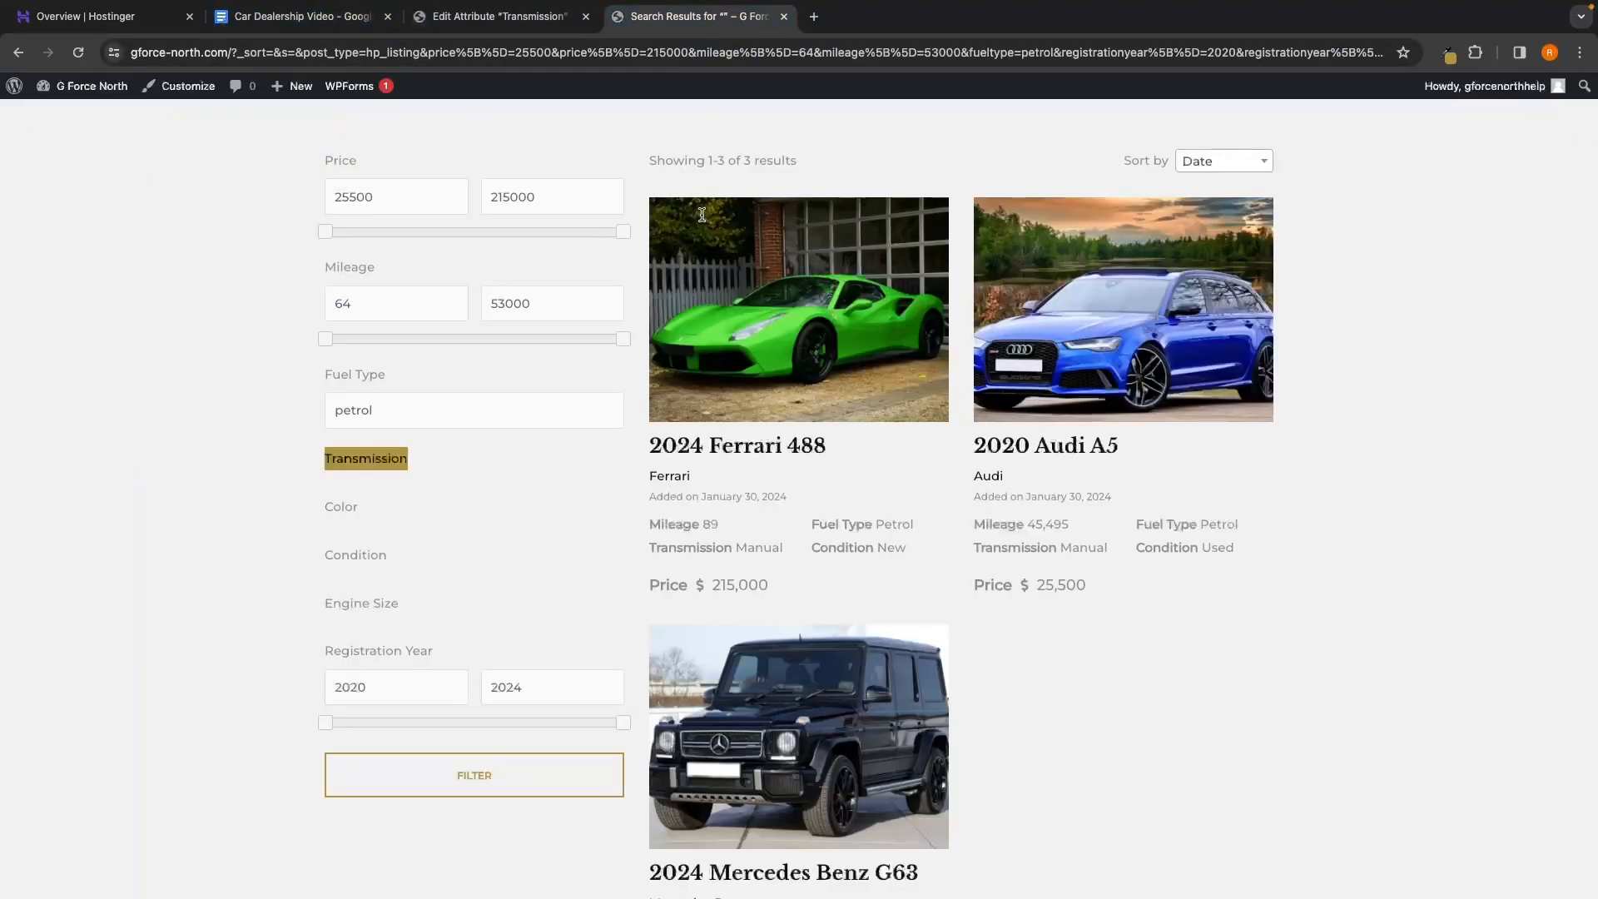
click(499, 16)
click(37, 567)
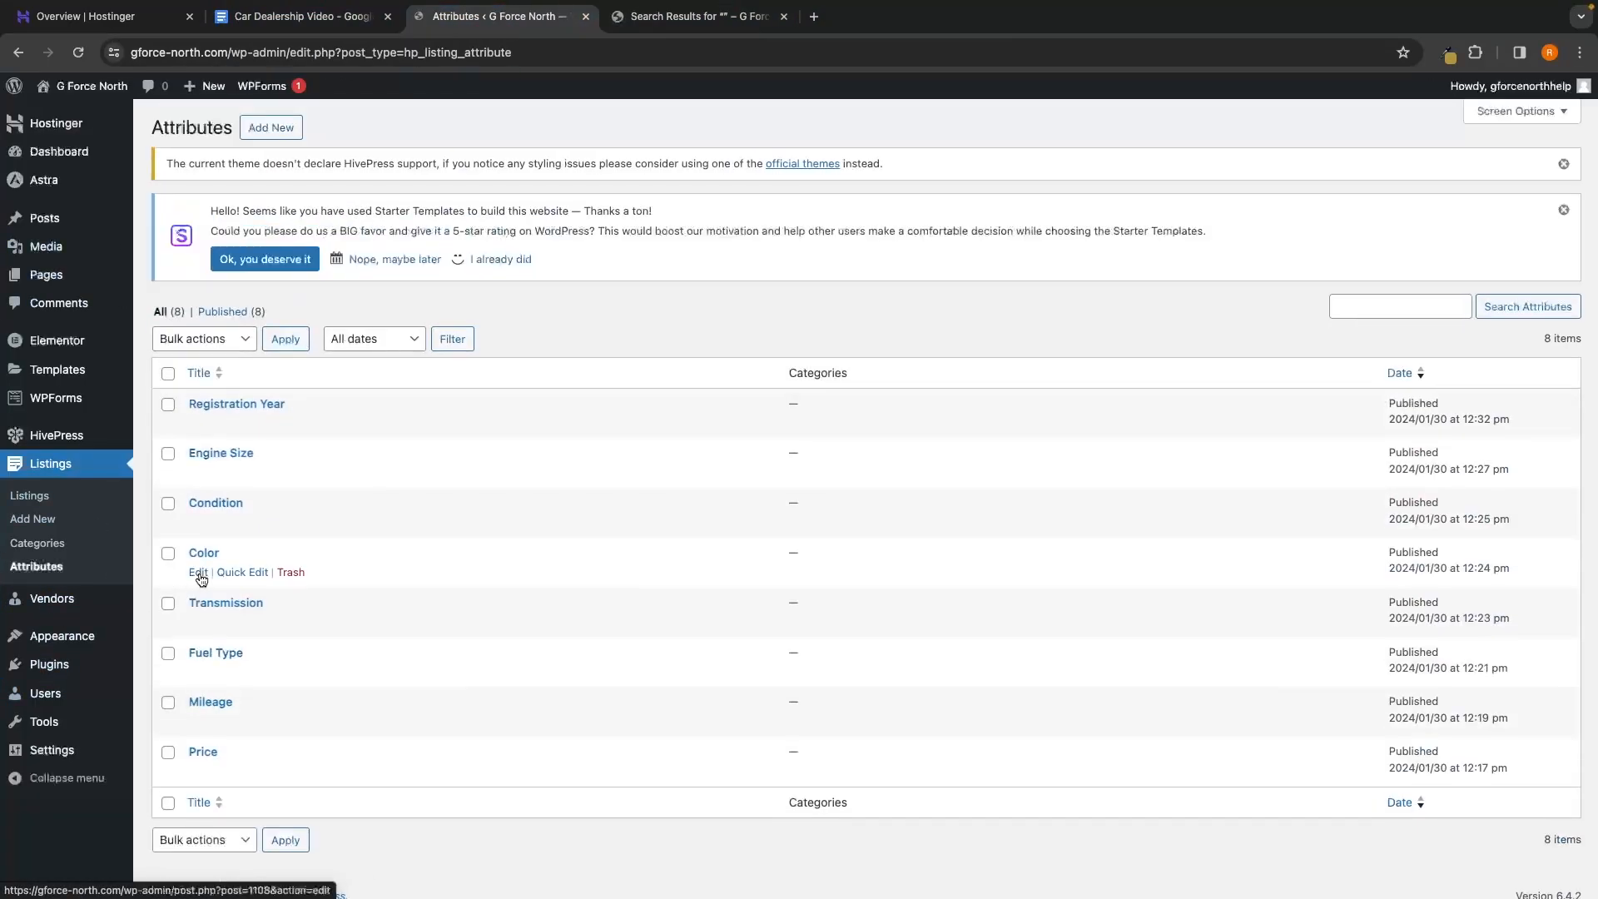
click(202, 553)
scroll(999, 582, down, 2)
scroll(1016, 617, down, 5)
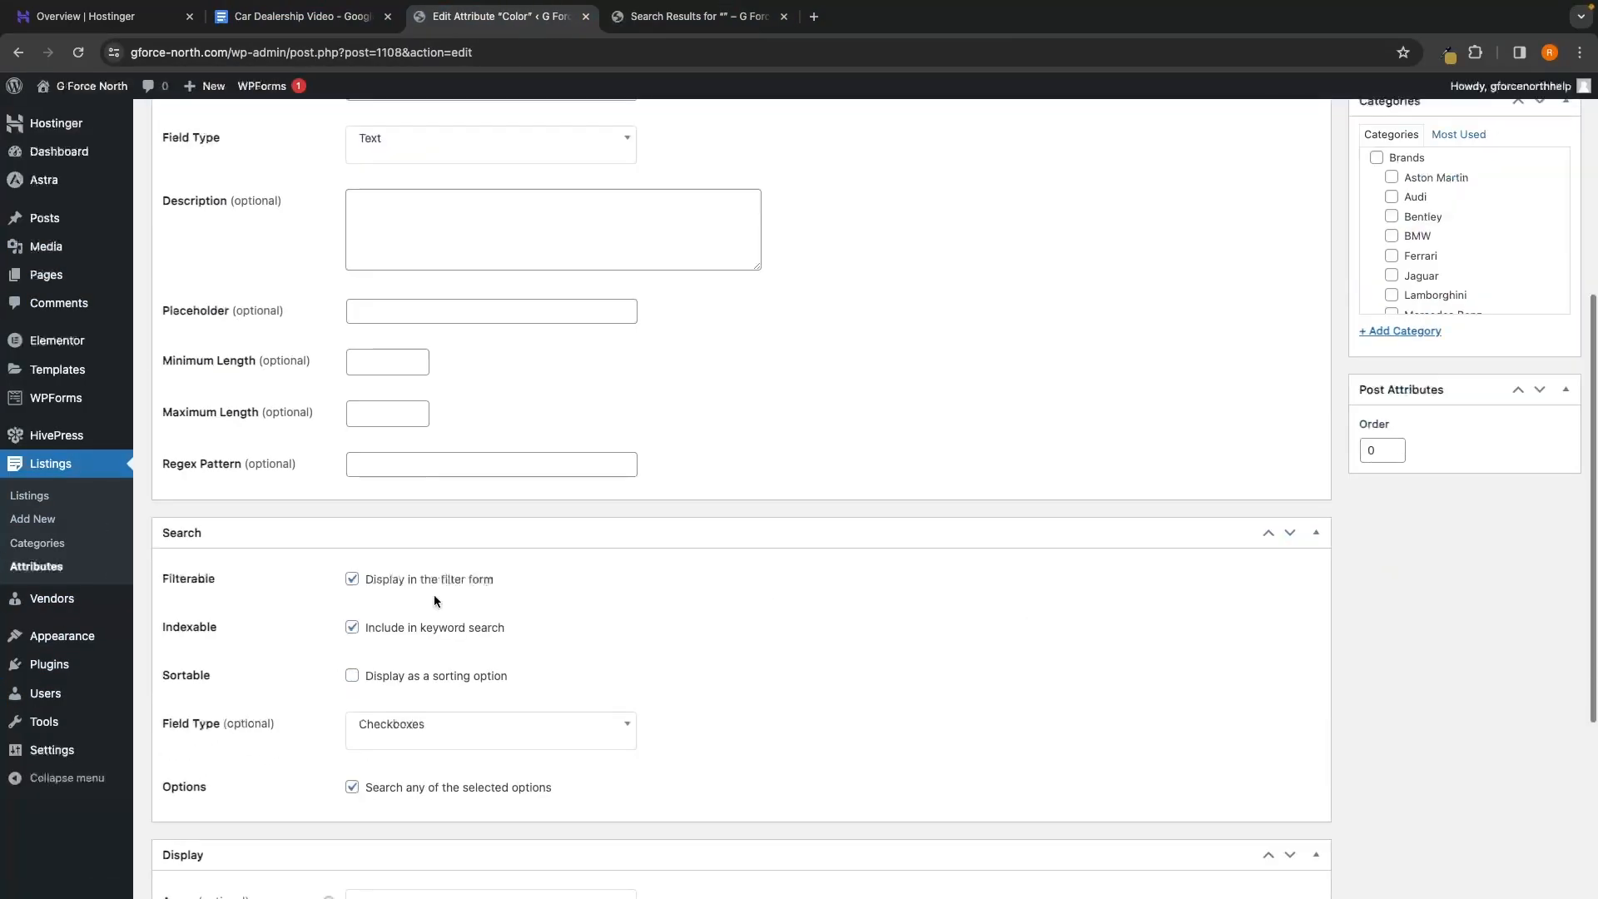
click(439, 728)
scroll(473, 682, down, 2)
scroll(473, 682, down, 1)
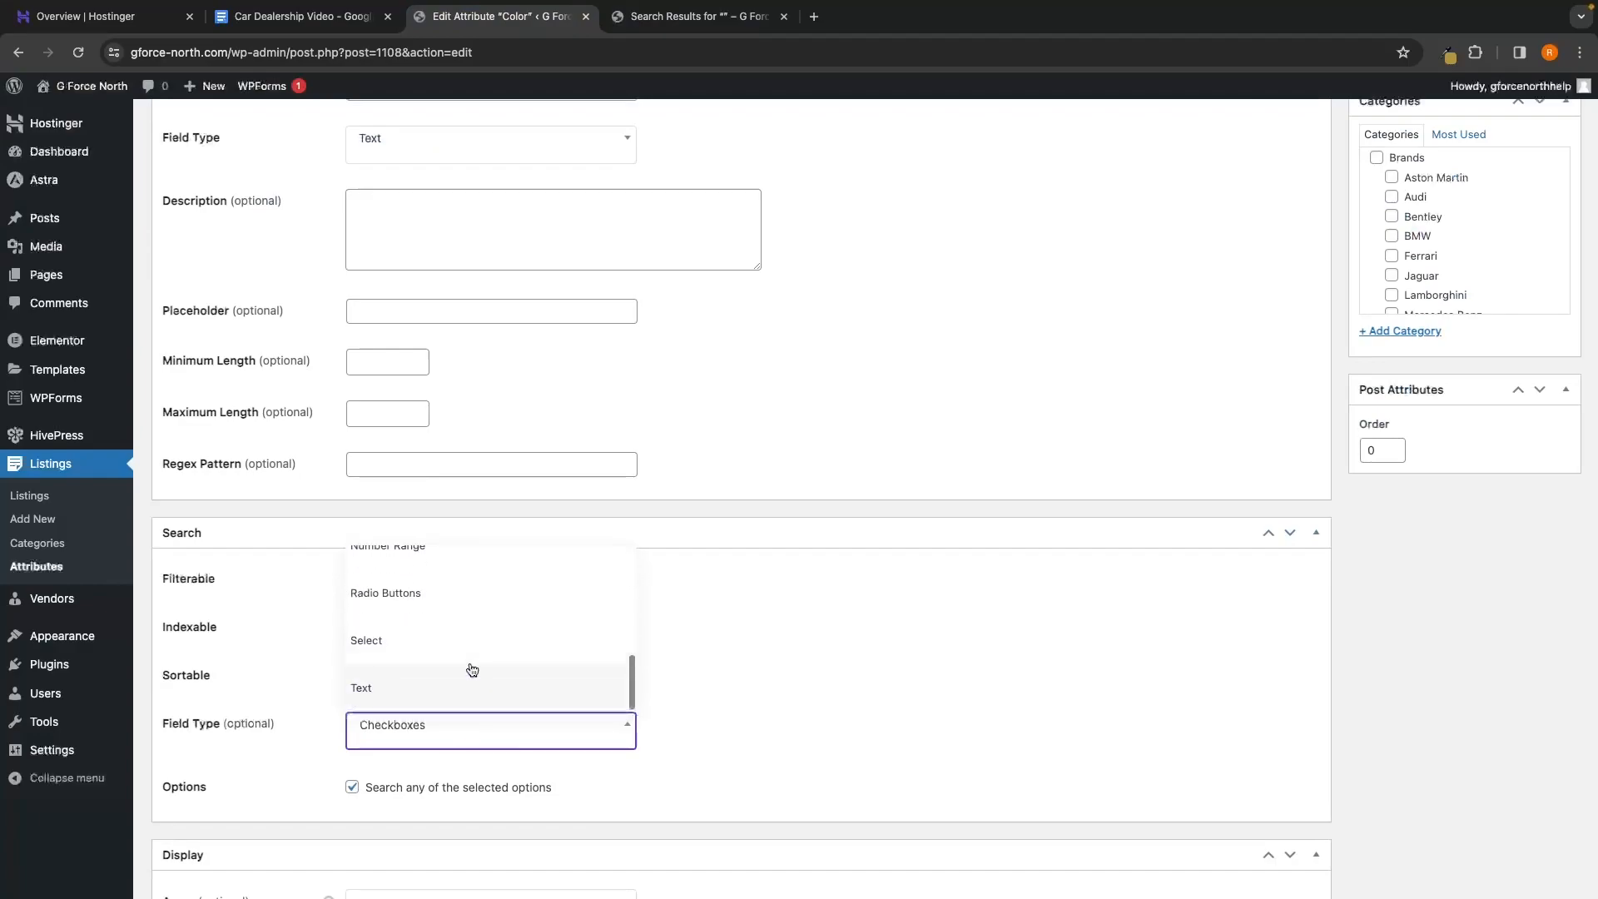
click(439, 676)
scroll(1382, 367, up, 3)
click(1543, 274)
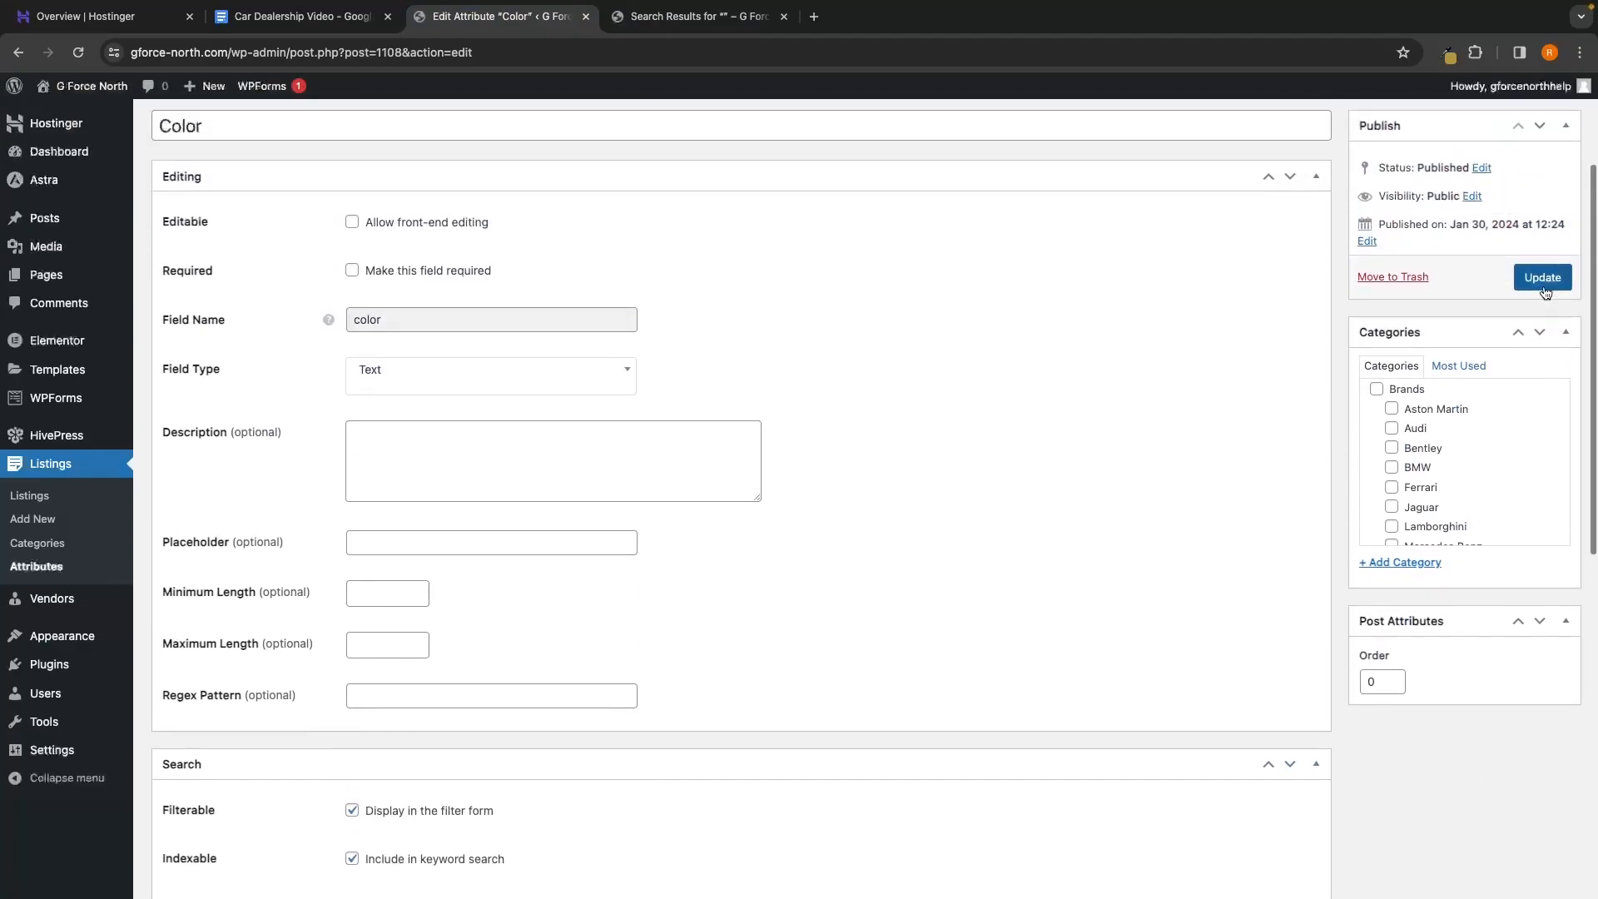
Change the Condition attribute's search field type to Text and save it
click(684, 23)
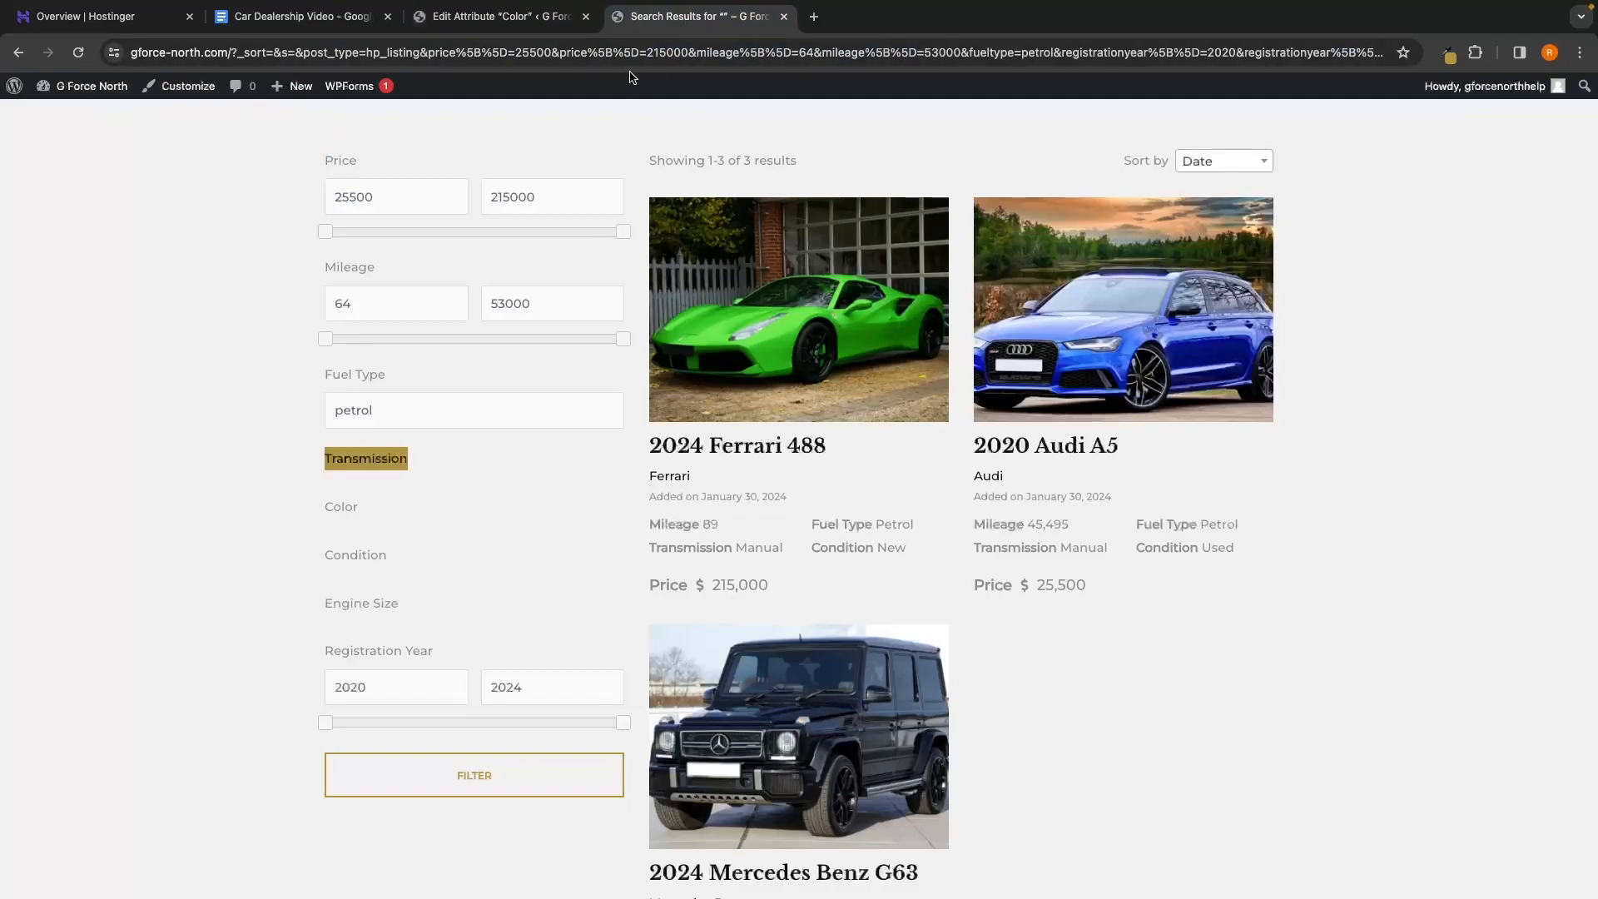
click(499, 20)
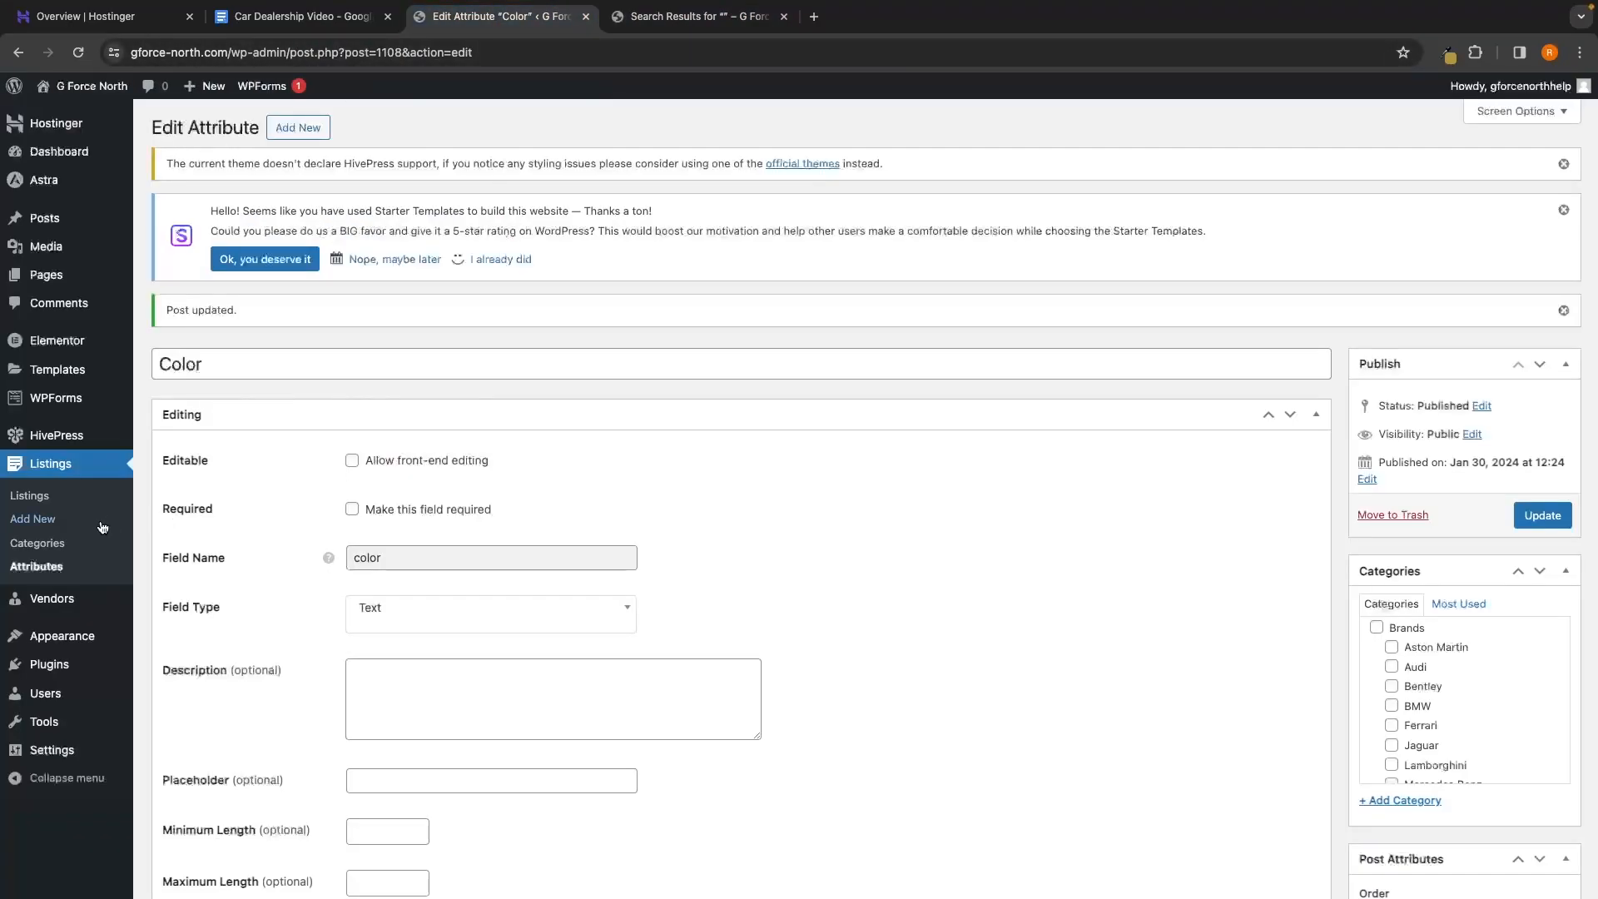
click(35, 566)
click(214, 503)
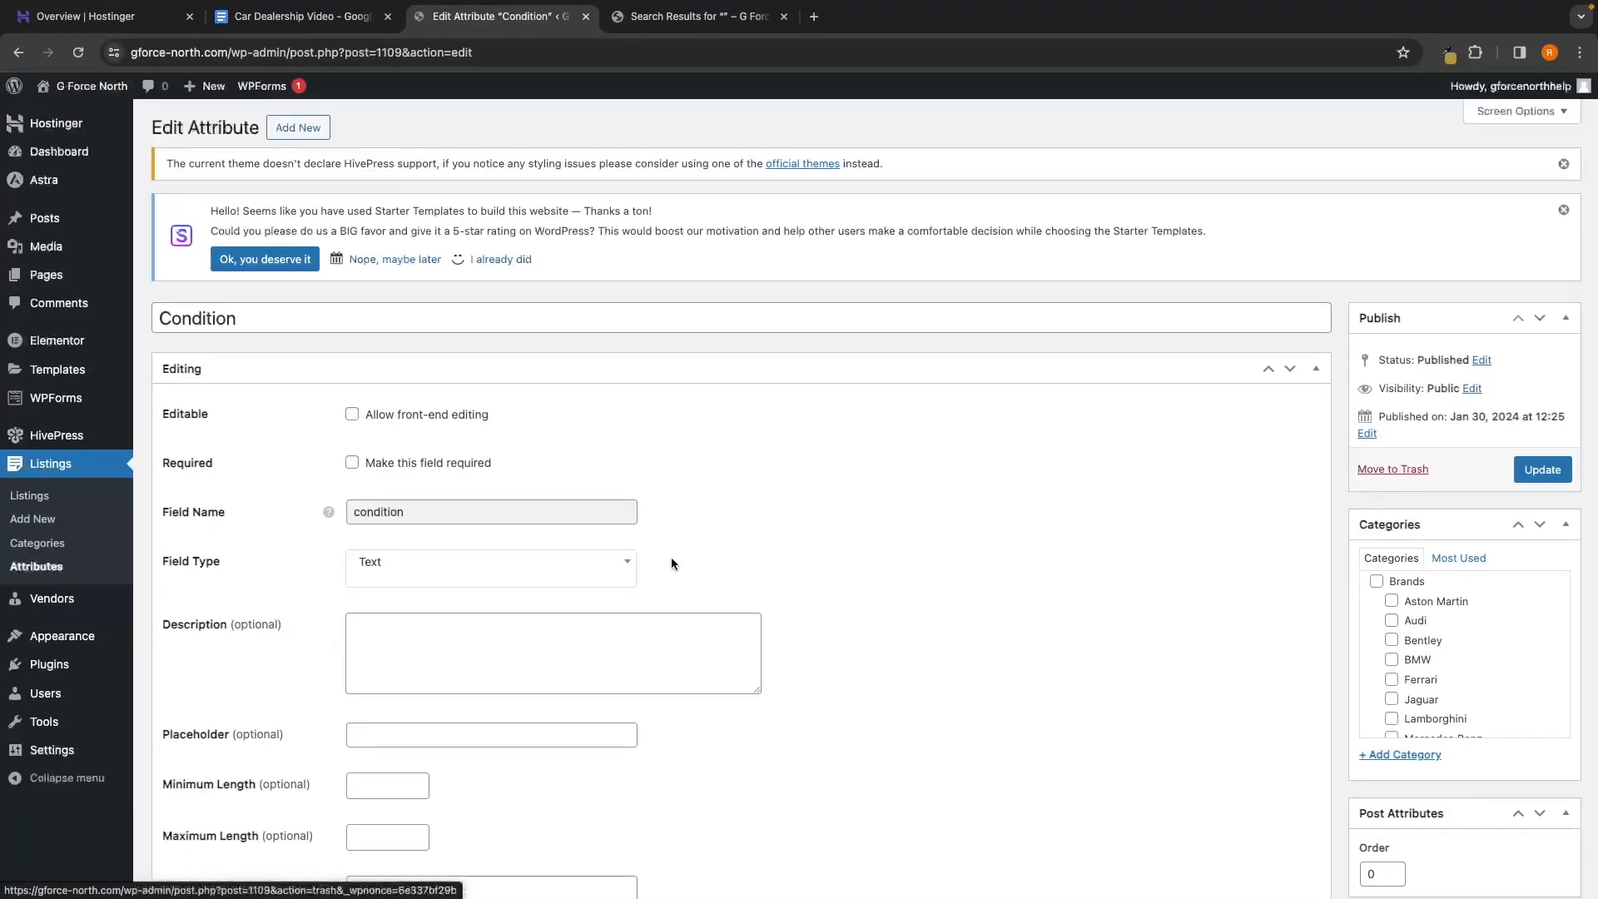
scroll(906, 621, down, 10)
click(496, 370)
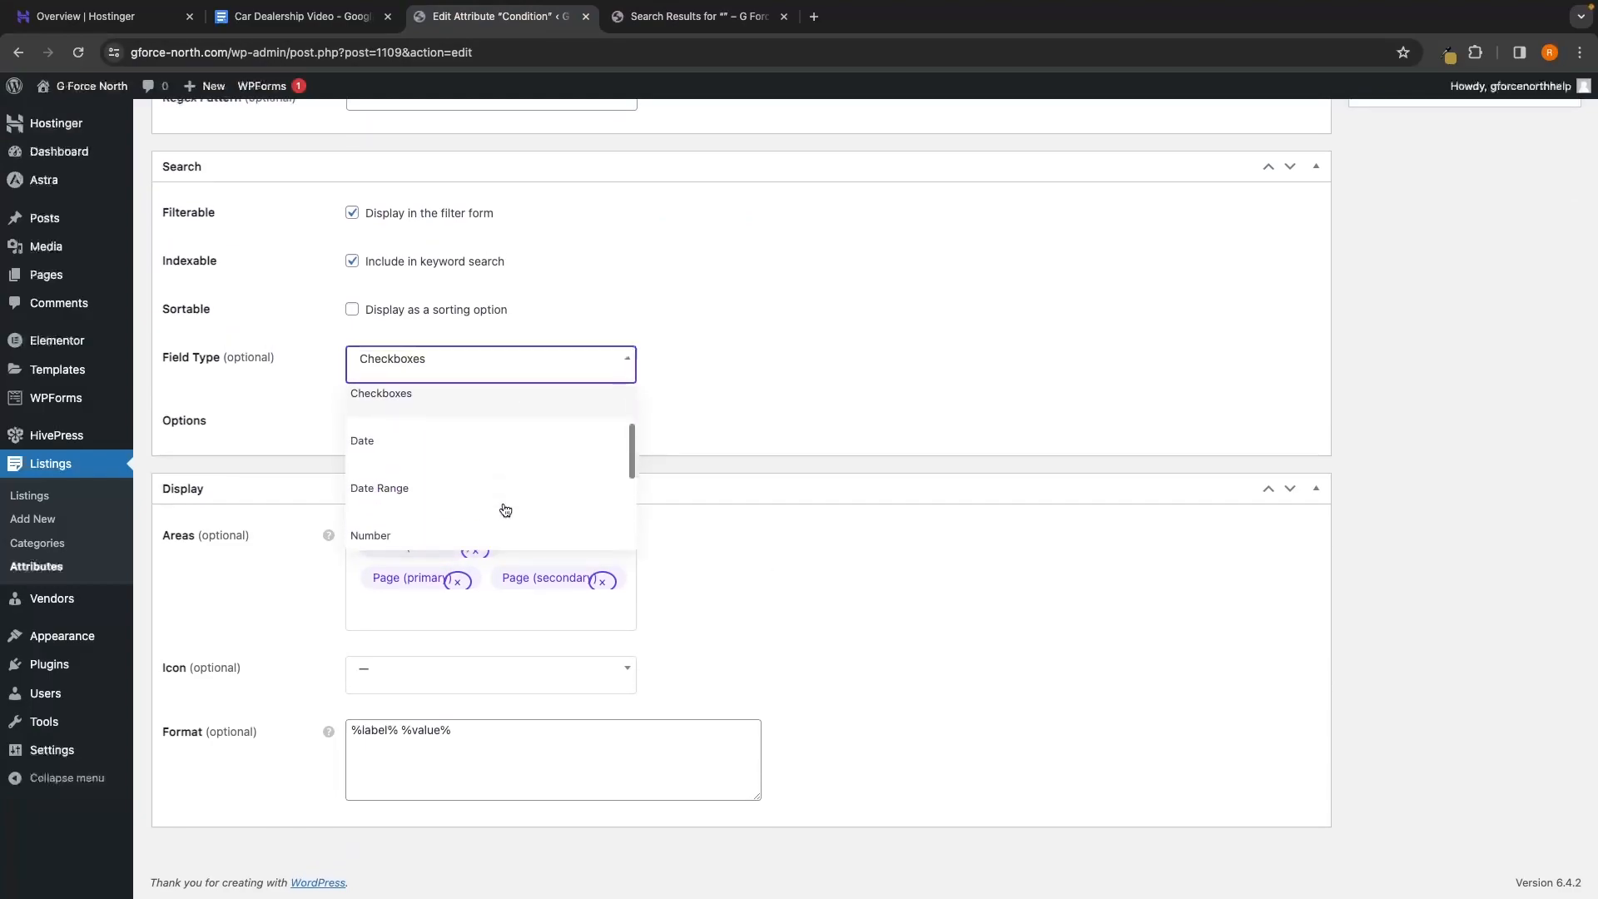
scroll(505, 510, down, 3)
click(466, 525)
scroll(981, 491, up, 10)
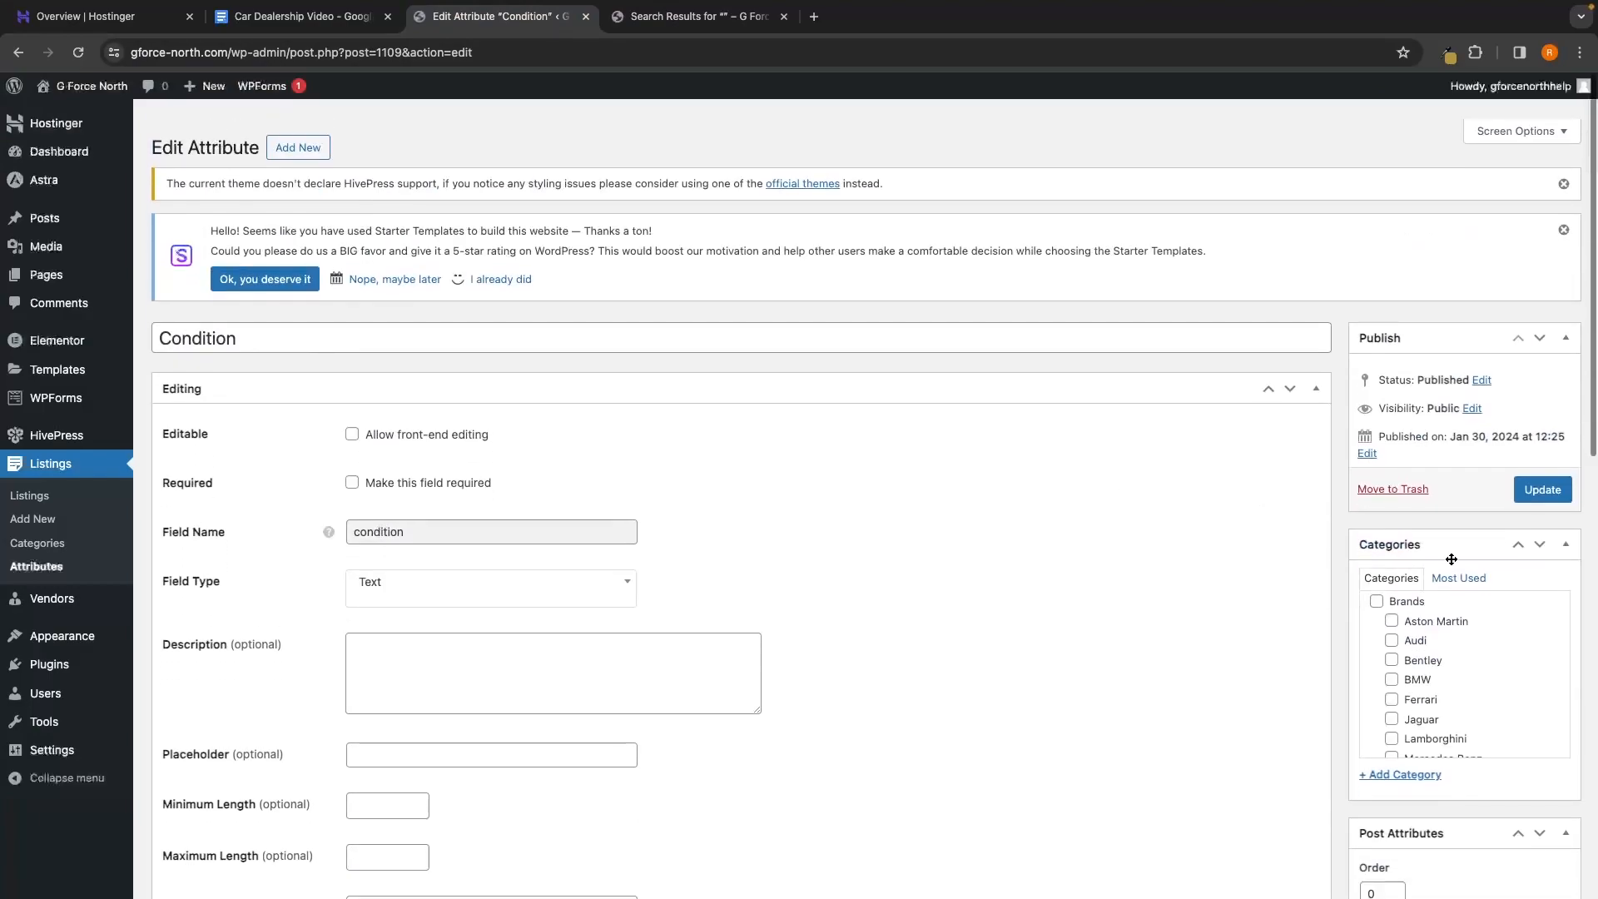
click(1543, 471)
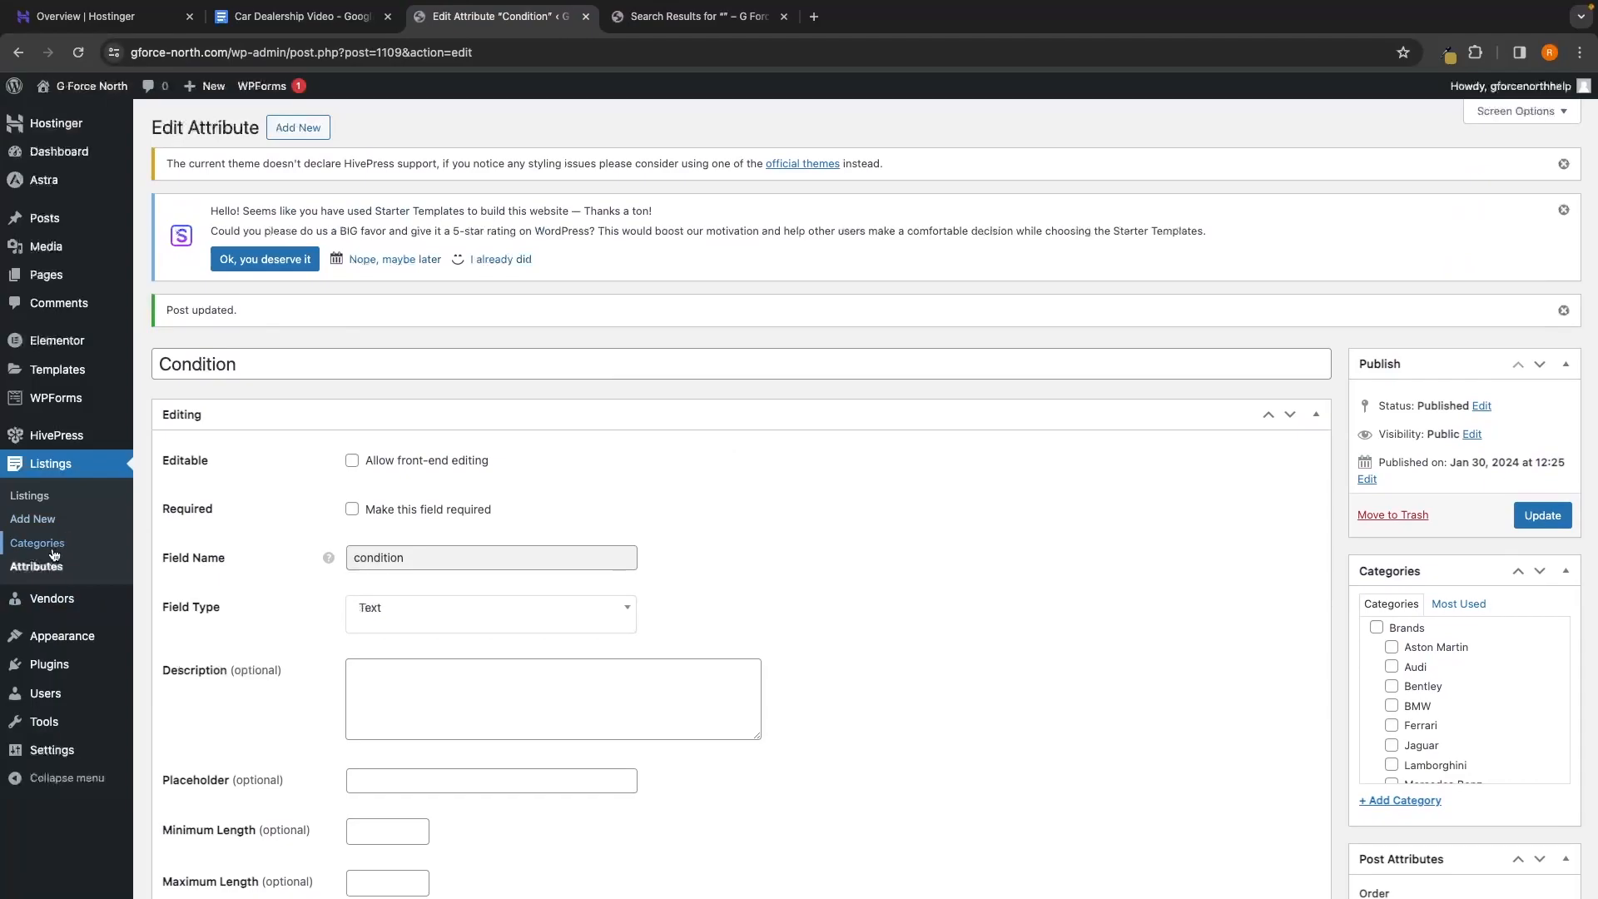
Switch the Engine Size attribute's search field type to Text and update it
click(35, 566)
scroll(540, 587, down, 1)
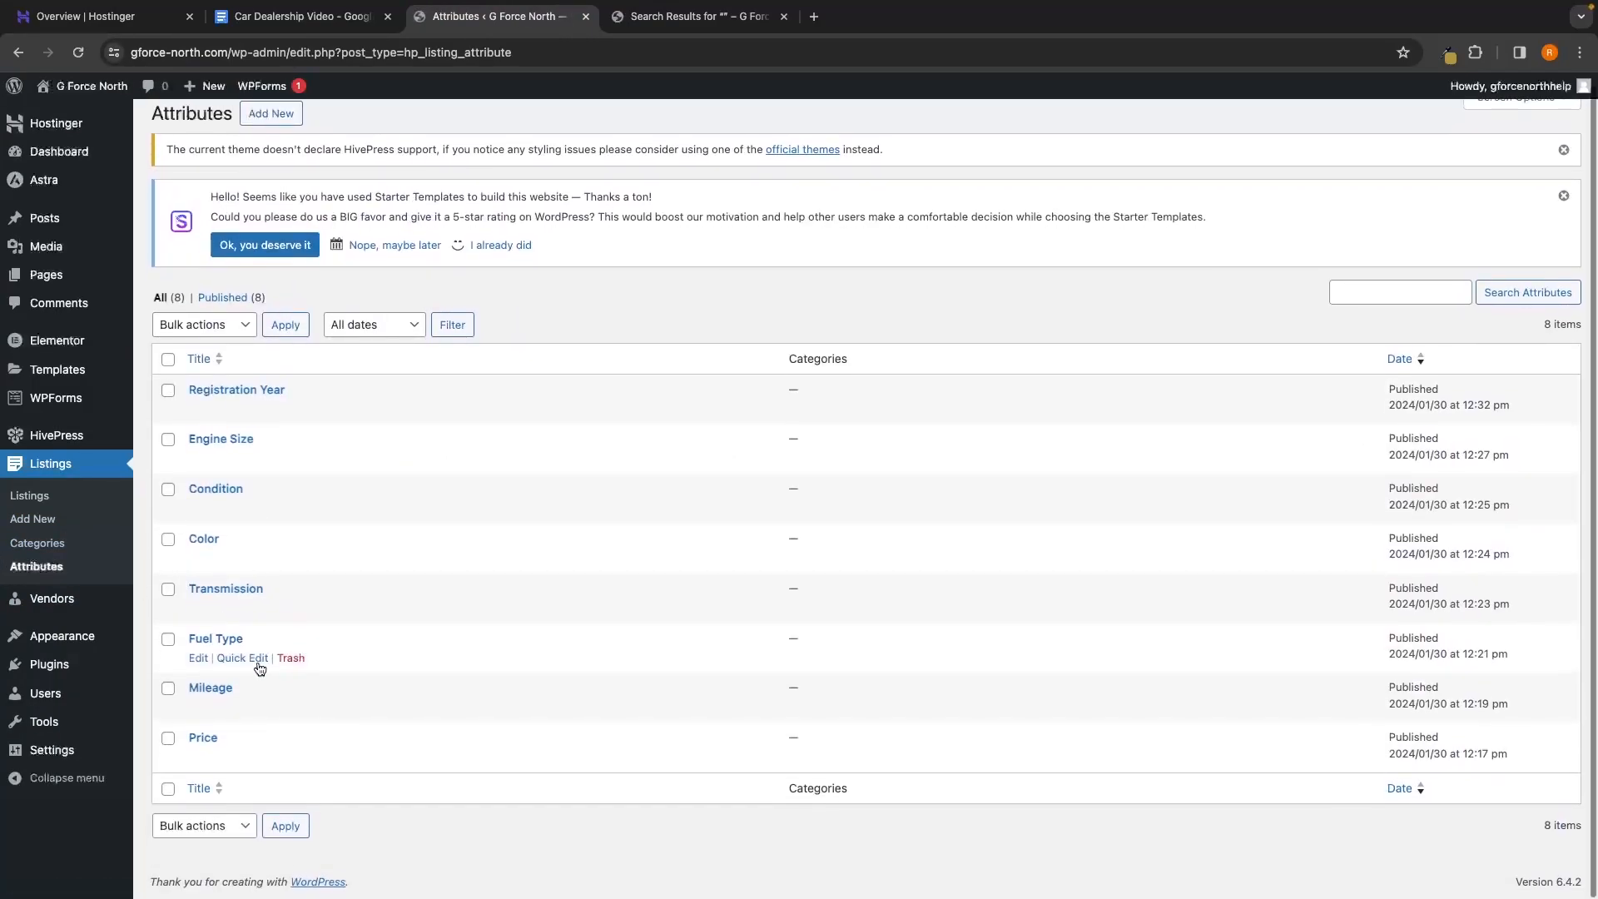
click(209, 441)
click(691, 15)
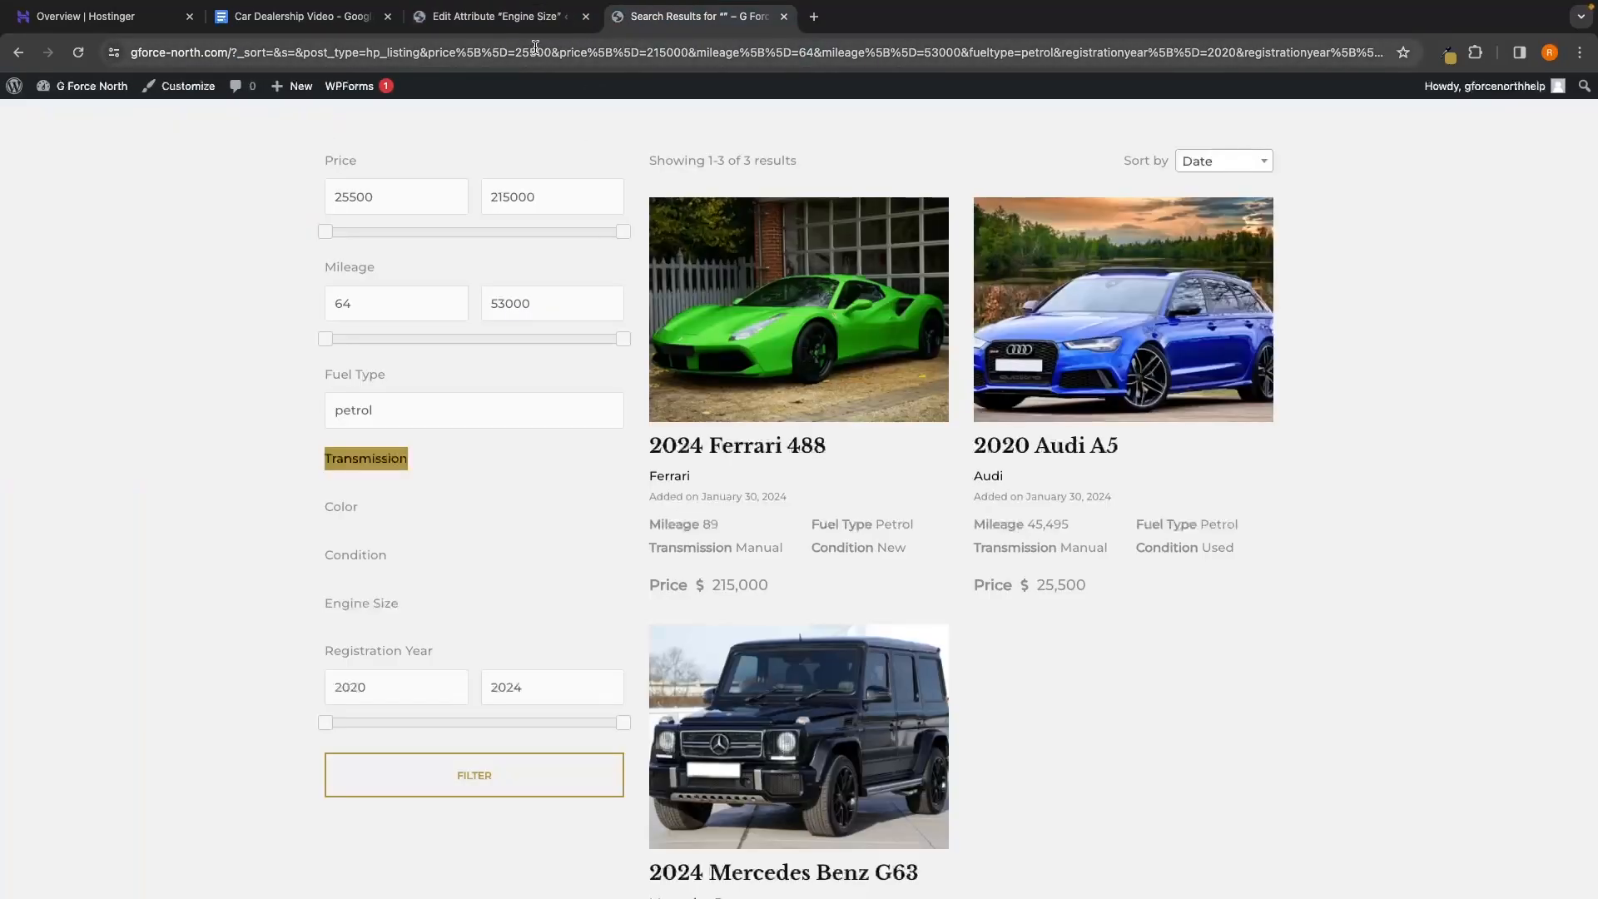
click(498, 16)
scroll(651, 543, down, 10)
click(500, 396)
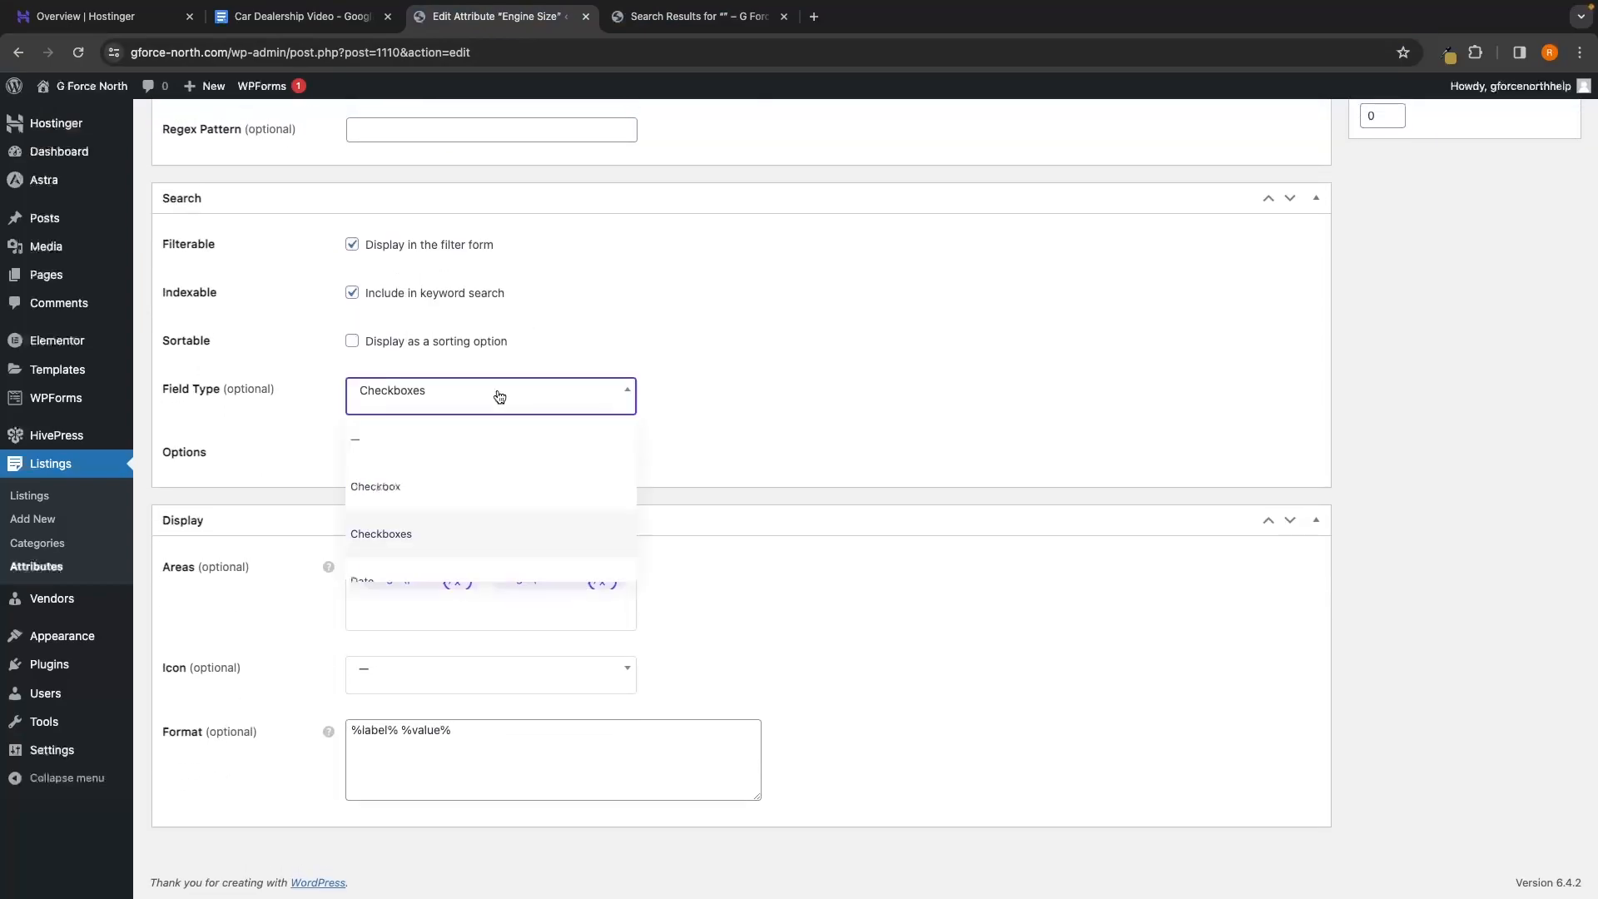
scroll(496, 496, down, 5)
click(474, 553)
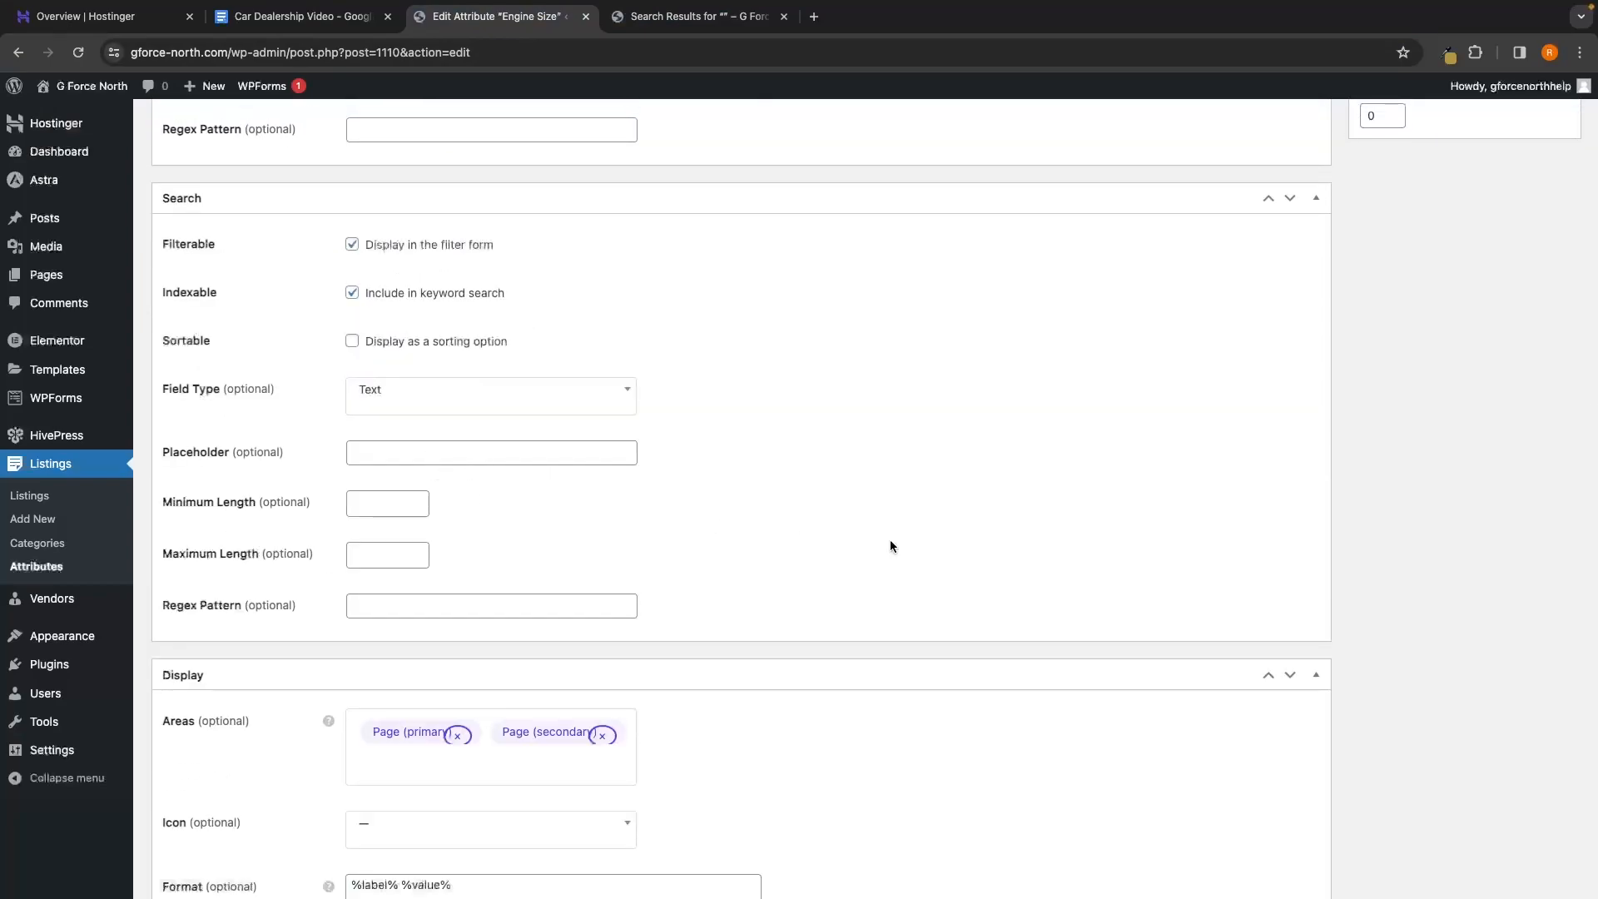
scroll(890, 546, up, 10)
click(1543, 470)
click(690, 16)
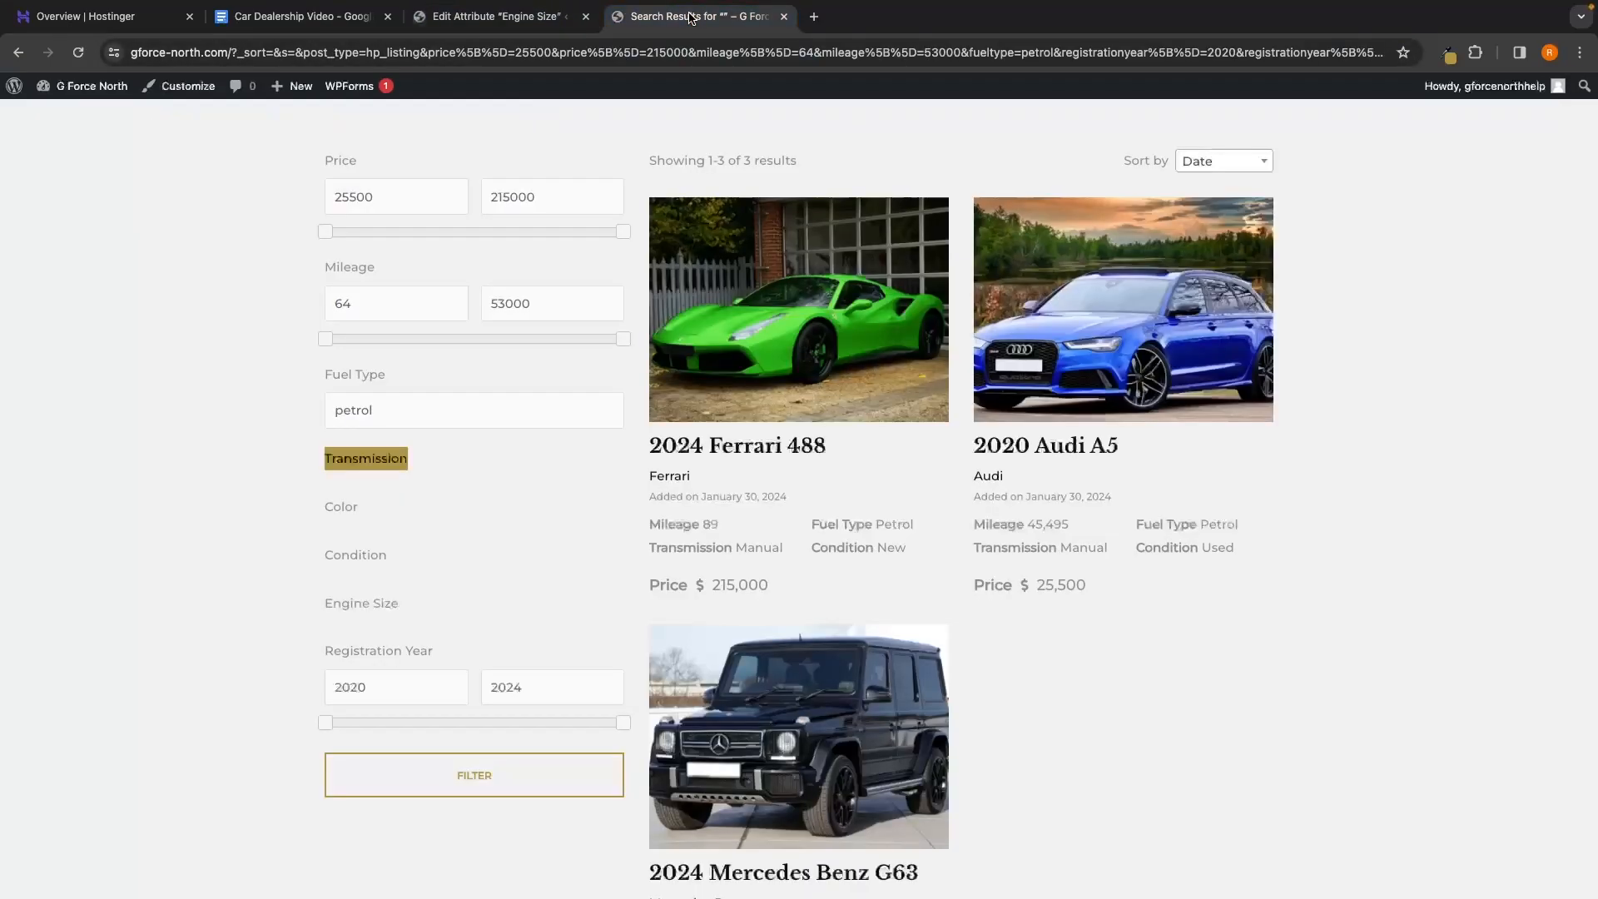
Reload the stock results and filter them to green cars with the Color text field
click(77, 54)
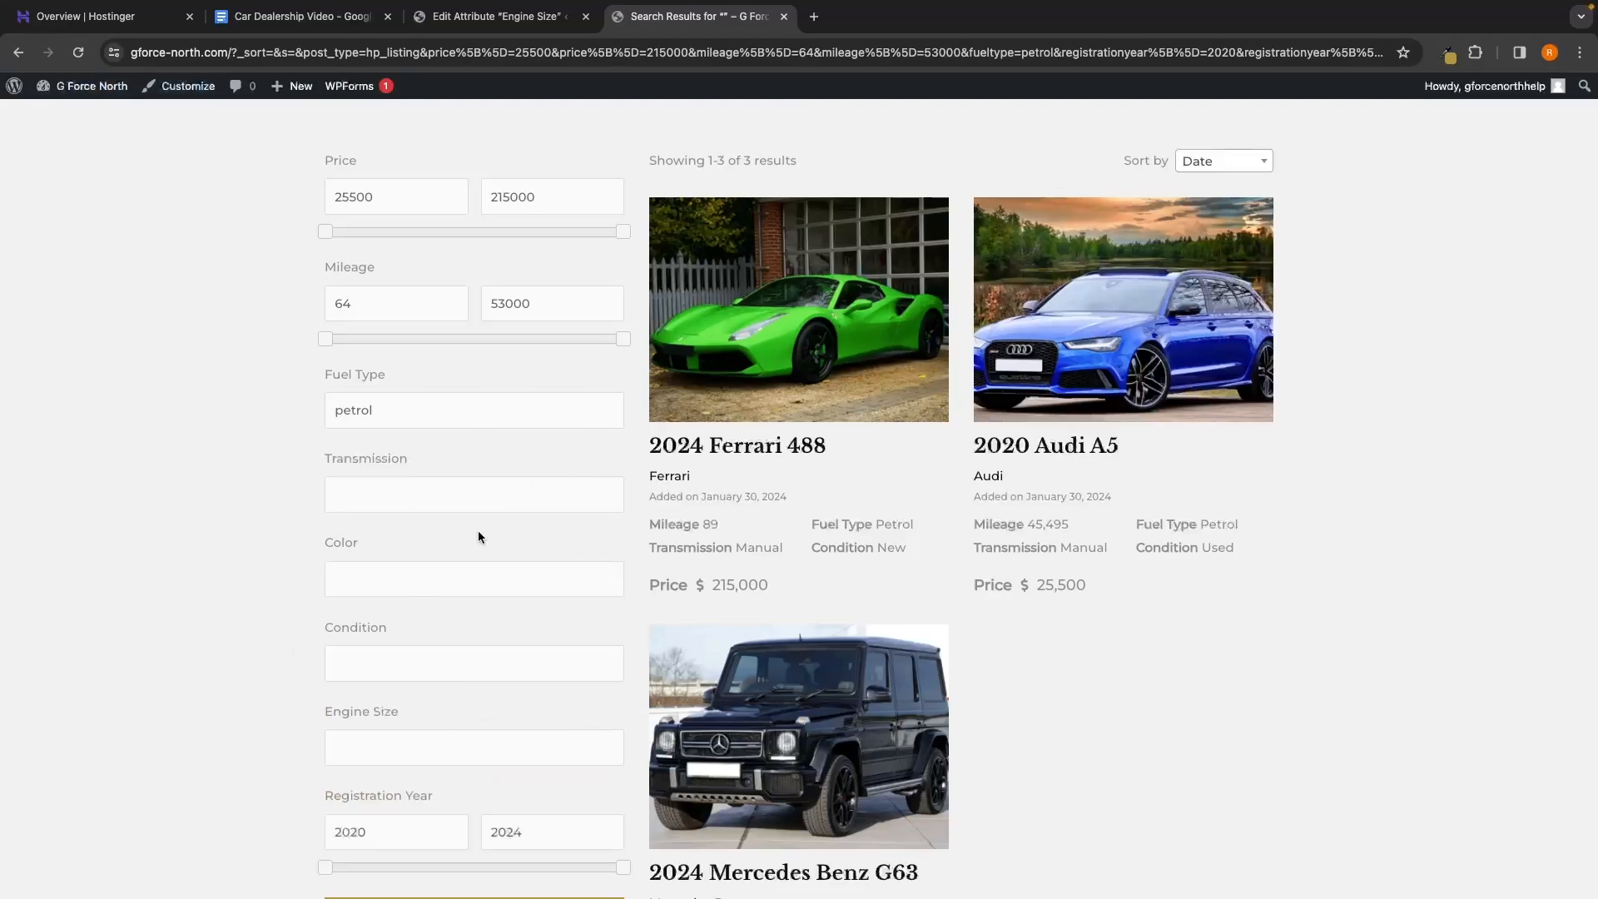
scroll(549, 628, down, 1)
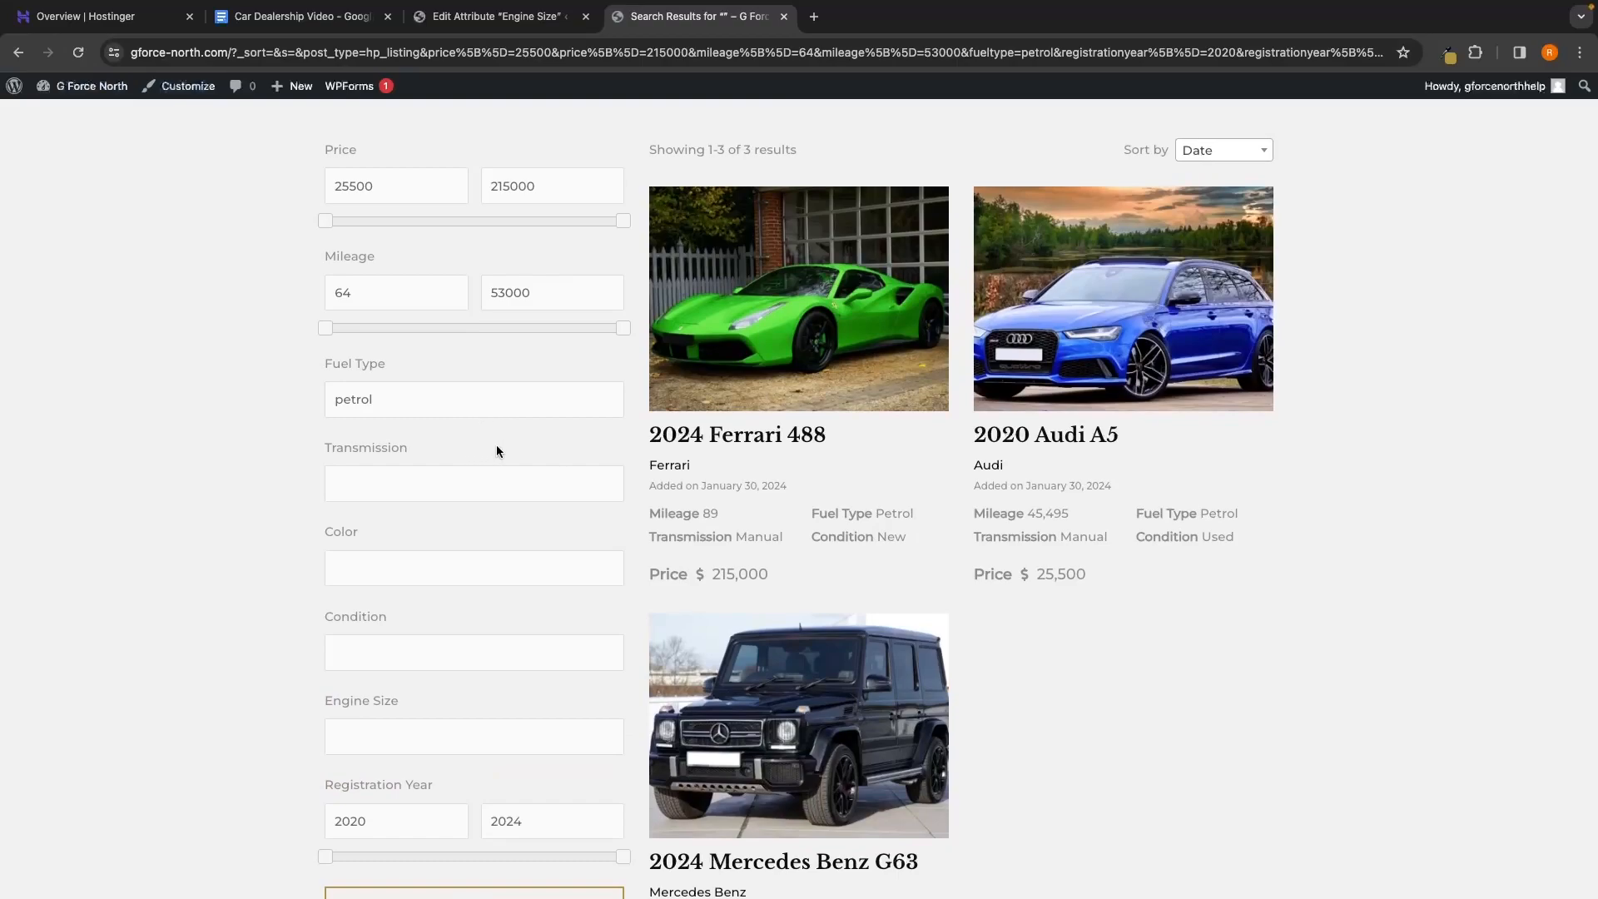
click(376, 566)
scroll(396, 549, down, 2)
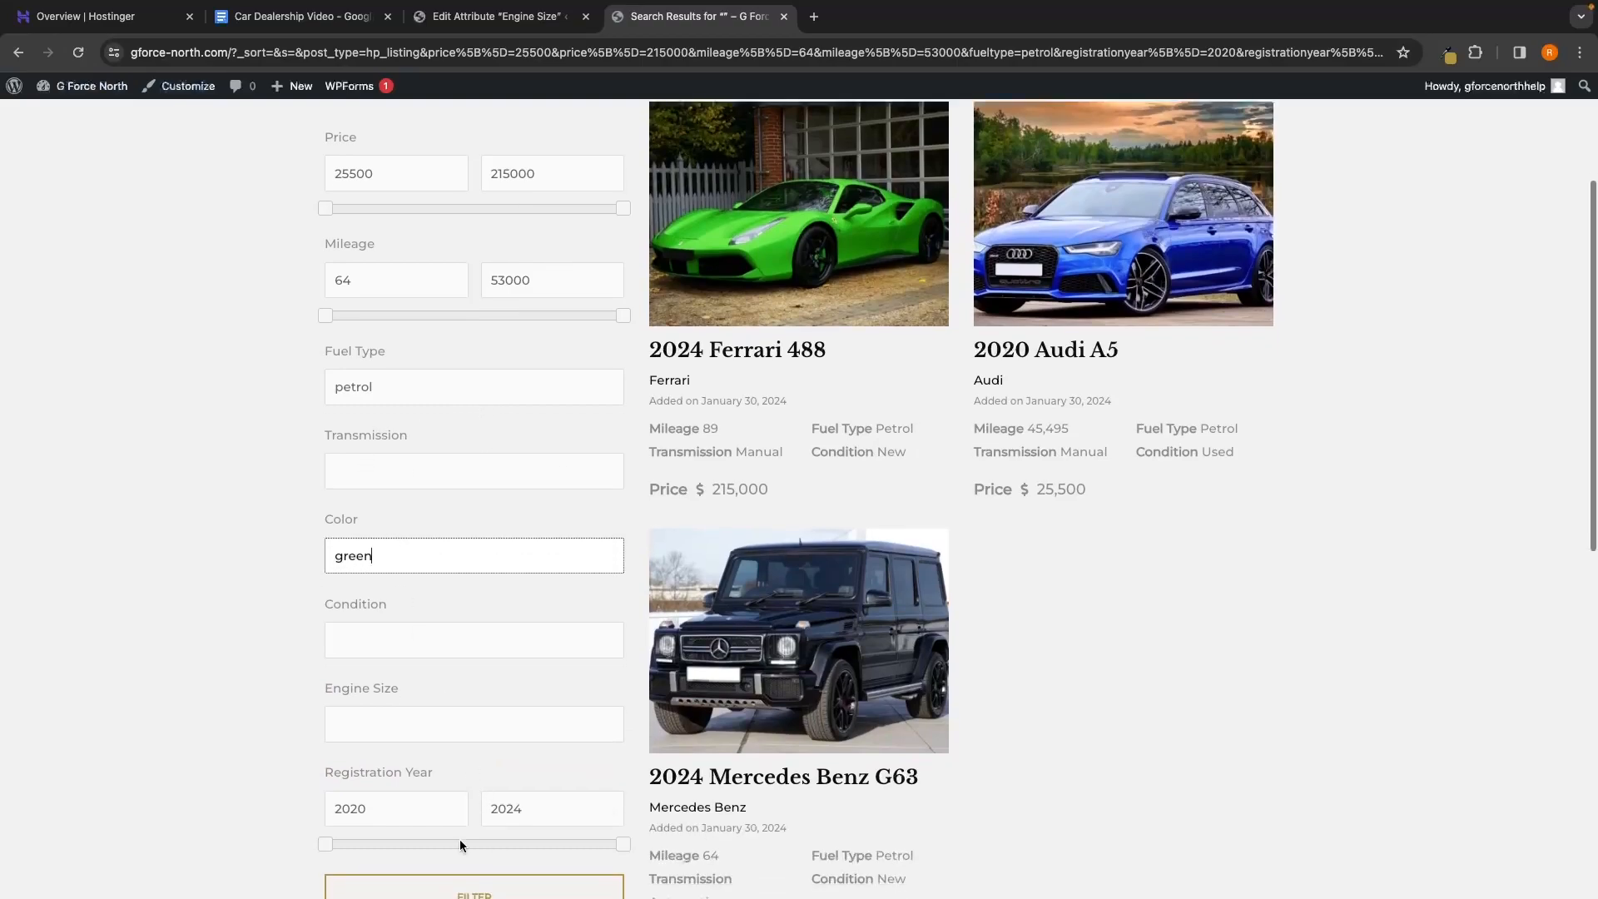
click(478, 891)
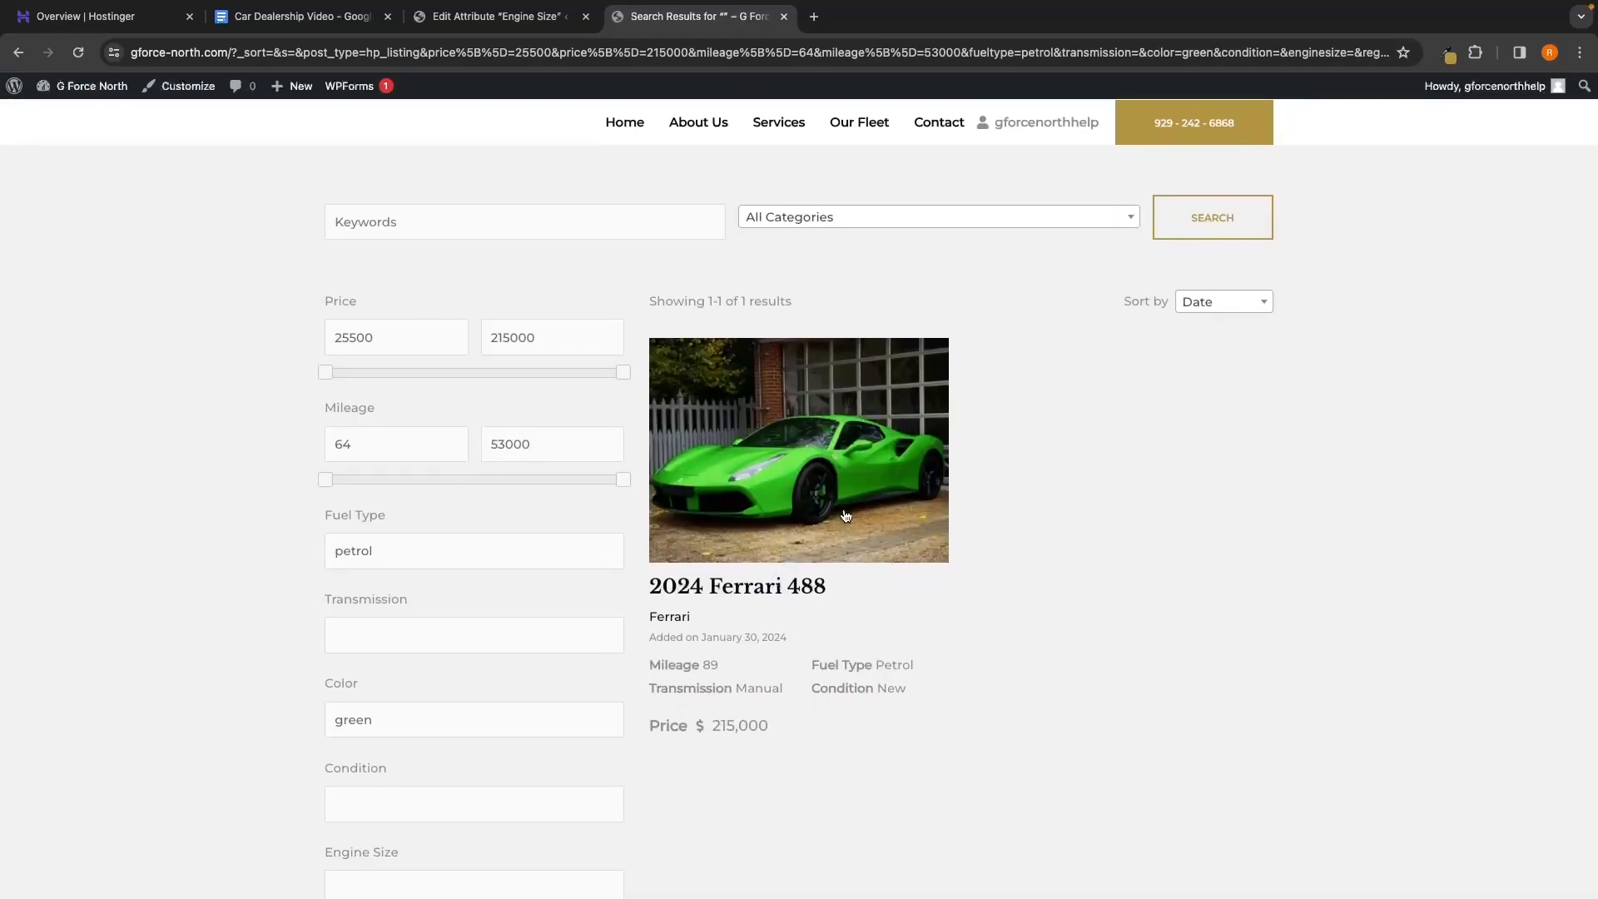
Clear the petrol Fuel Type and green Color values and reapply the filters
scroll(842, 651, down, 1)
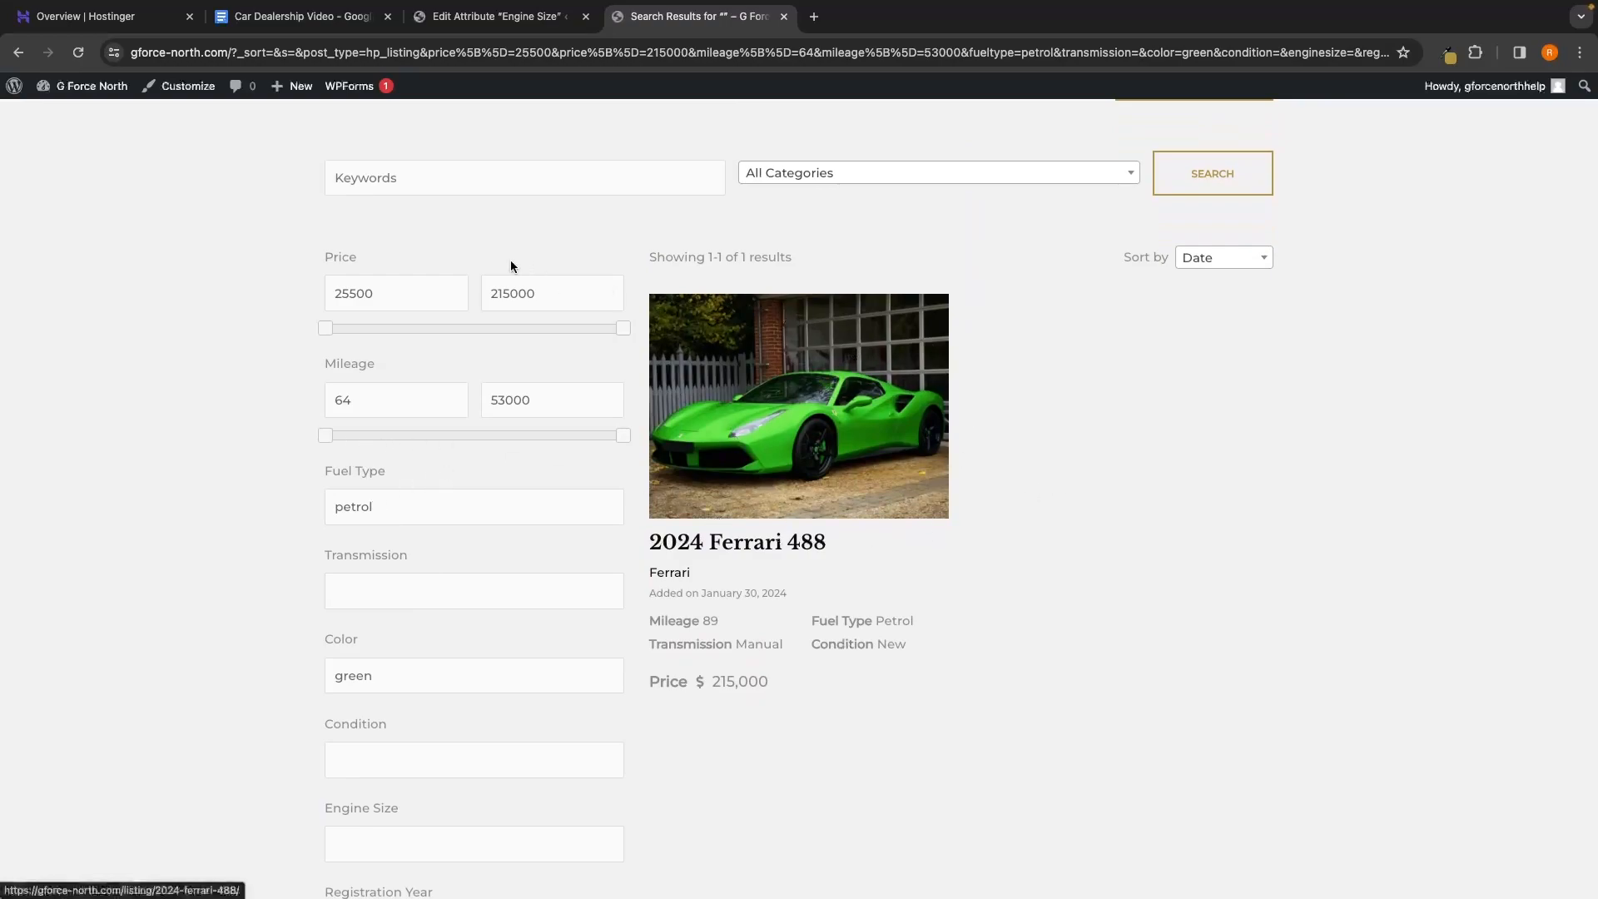
drag(453, 507, 245, 514)
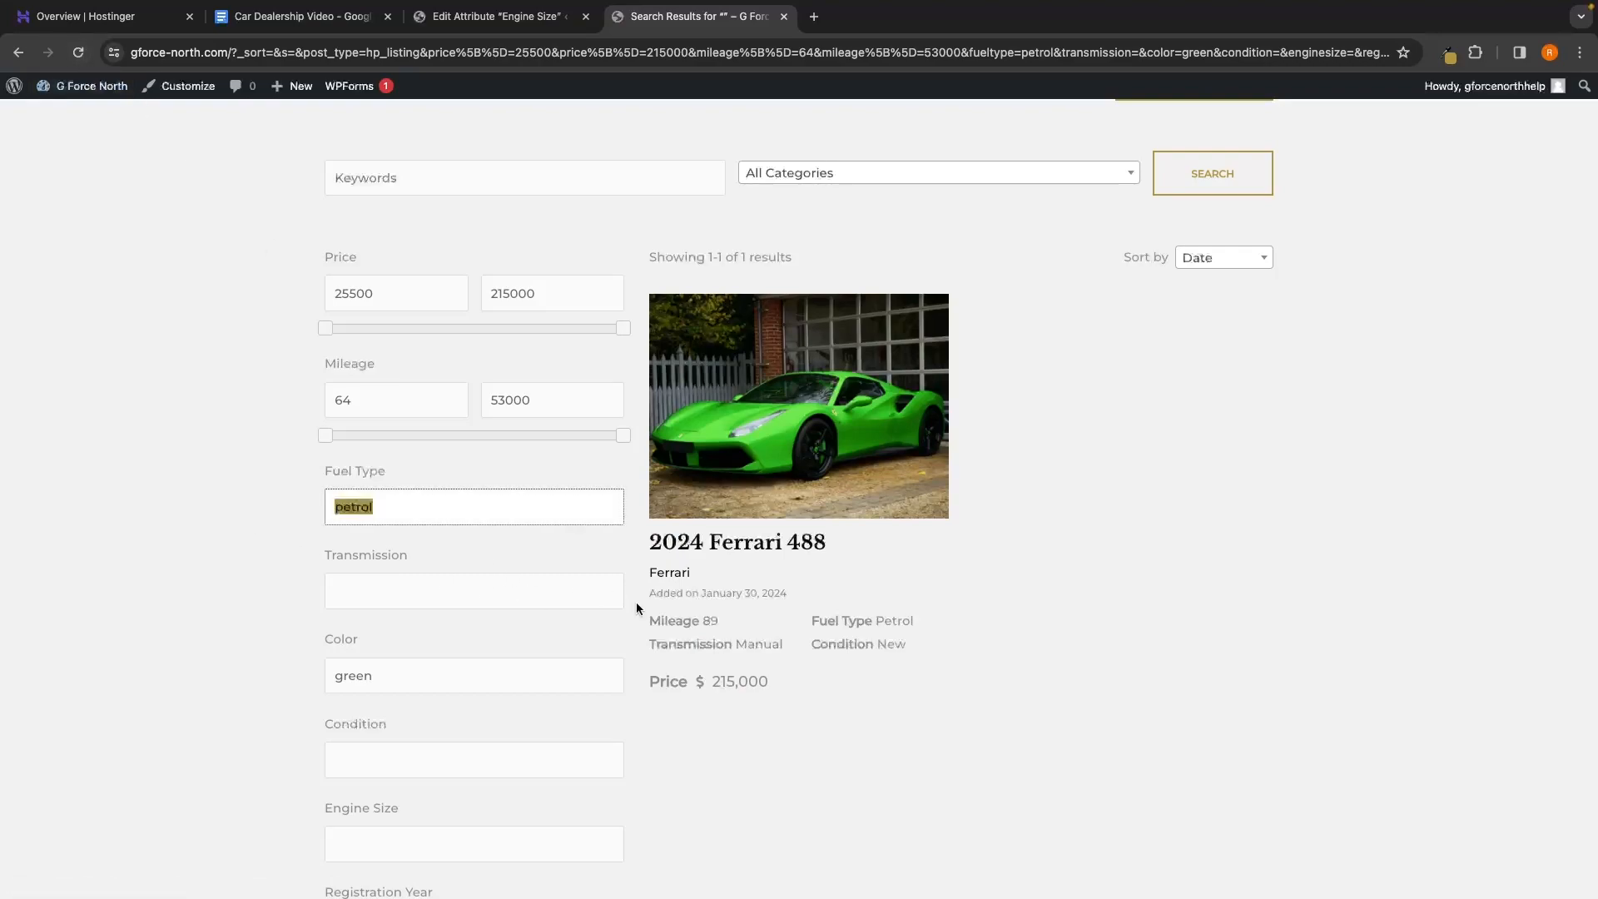
key(BackSpace)
double_click(486, 671)
key(BackSpace)
scroll(851, 806, down, 4)
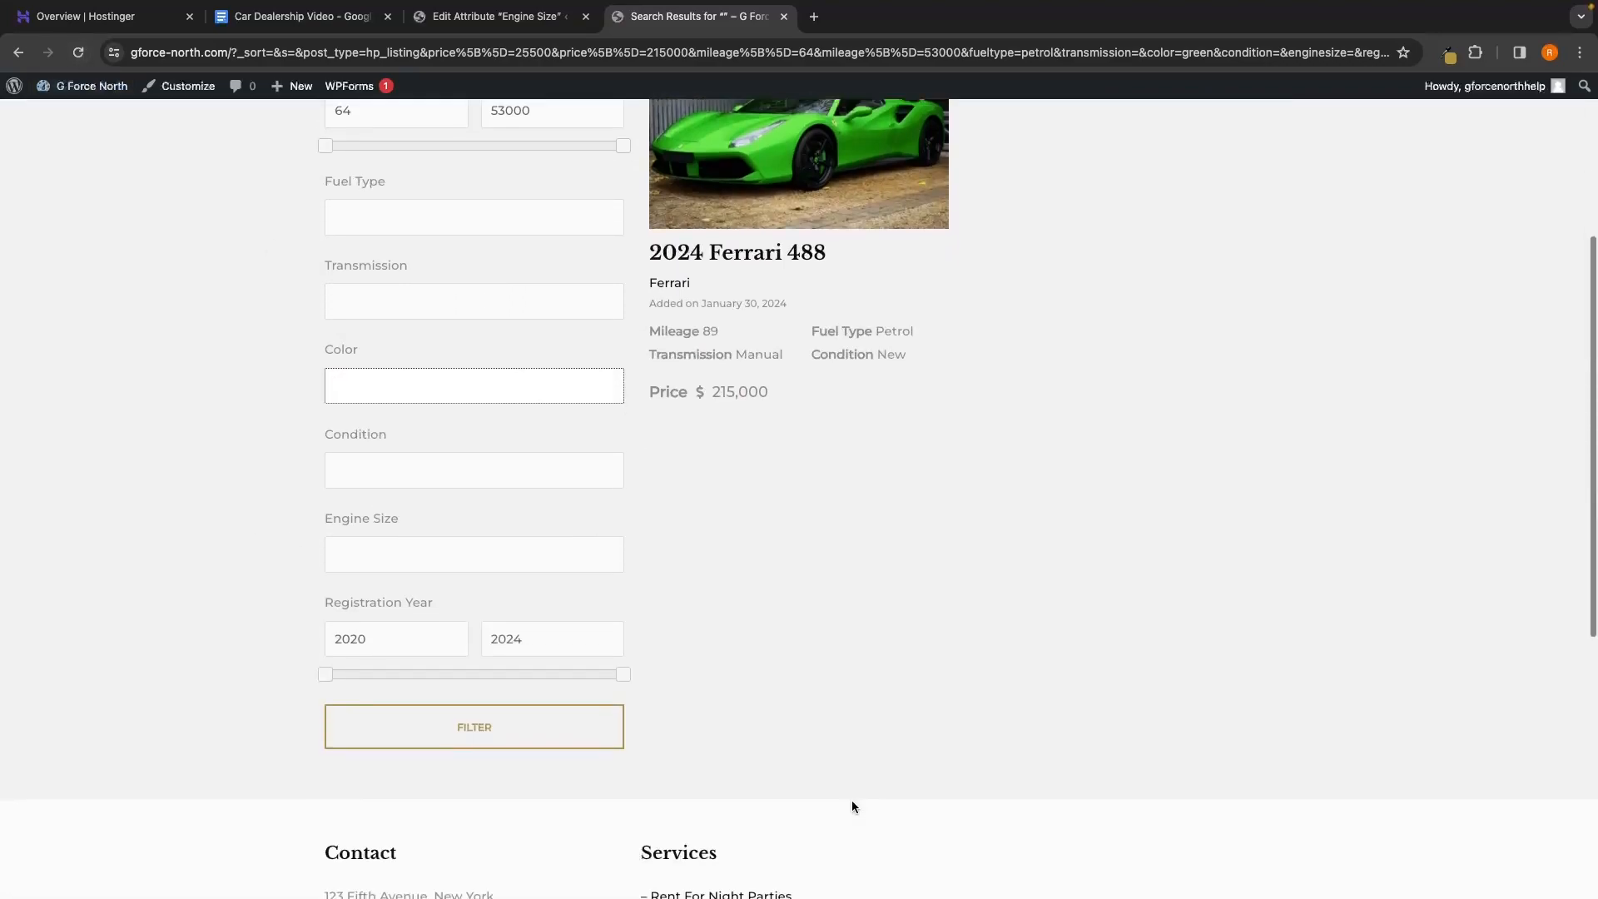
click(546, 738)
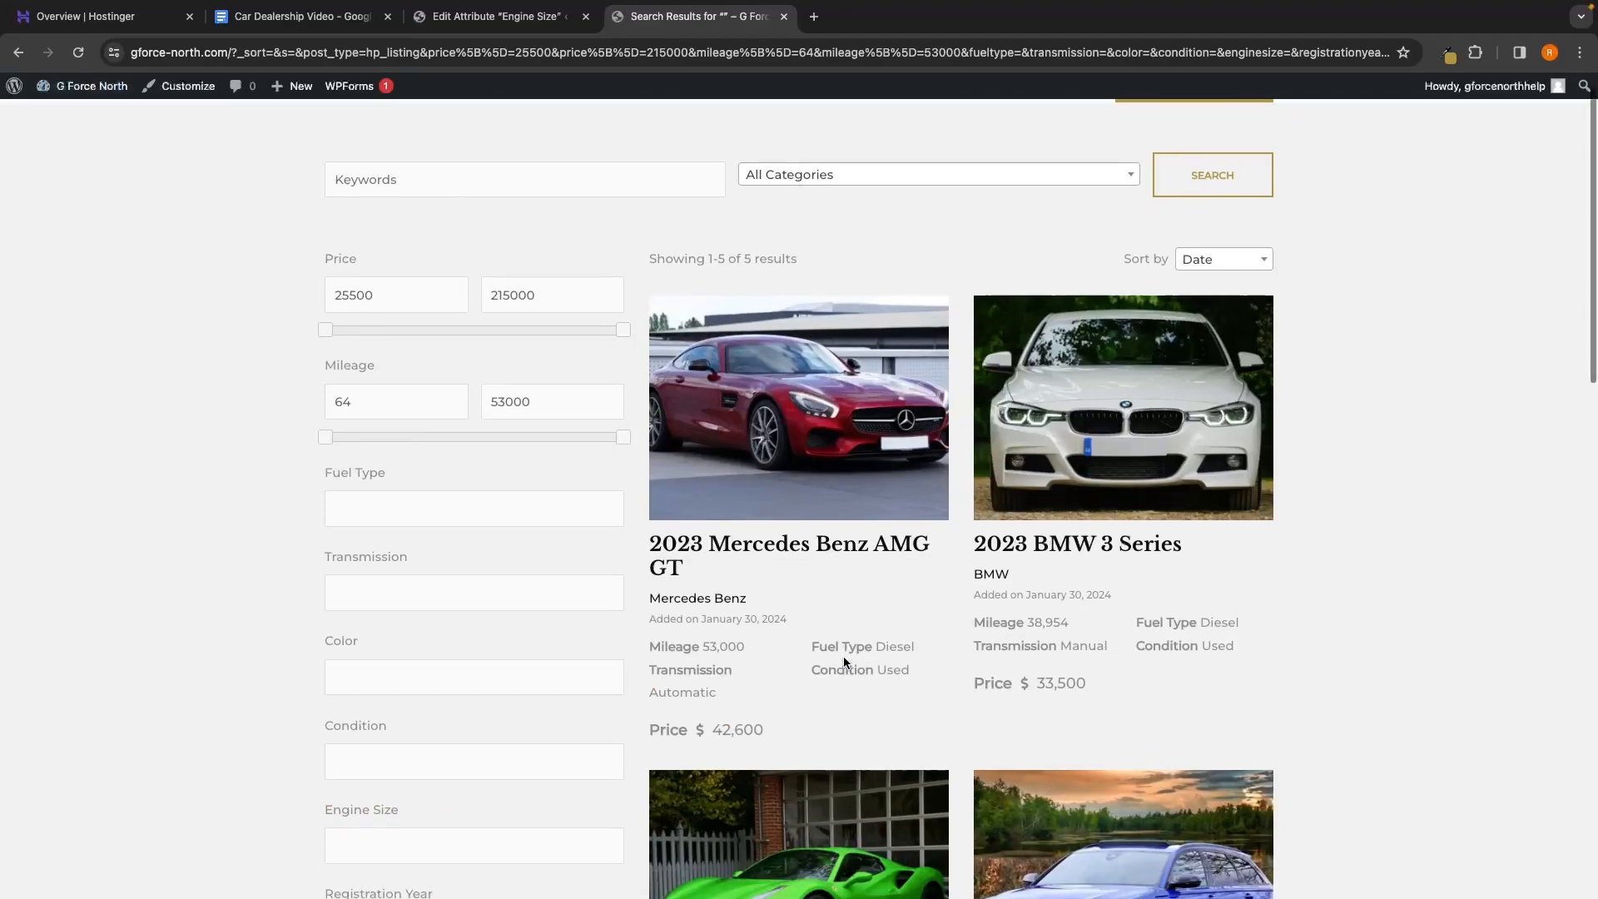
Filter to a maximum mileage of 9475, leaving the Ferrari 488 and Mercedes Benz G63
drag(622, 430, 379, 430)
scroll(785, 450, down, 1)
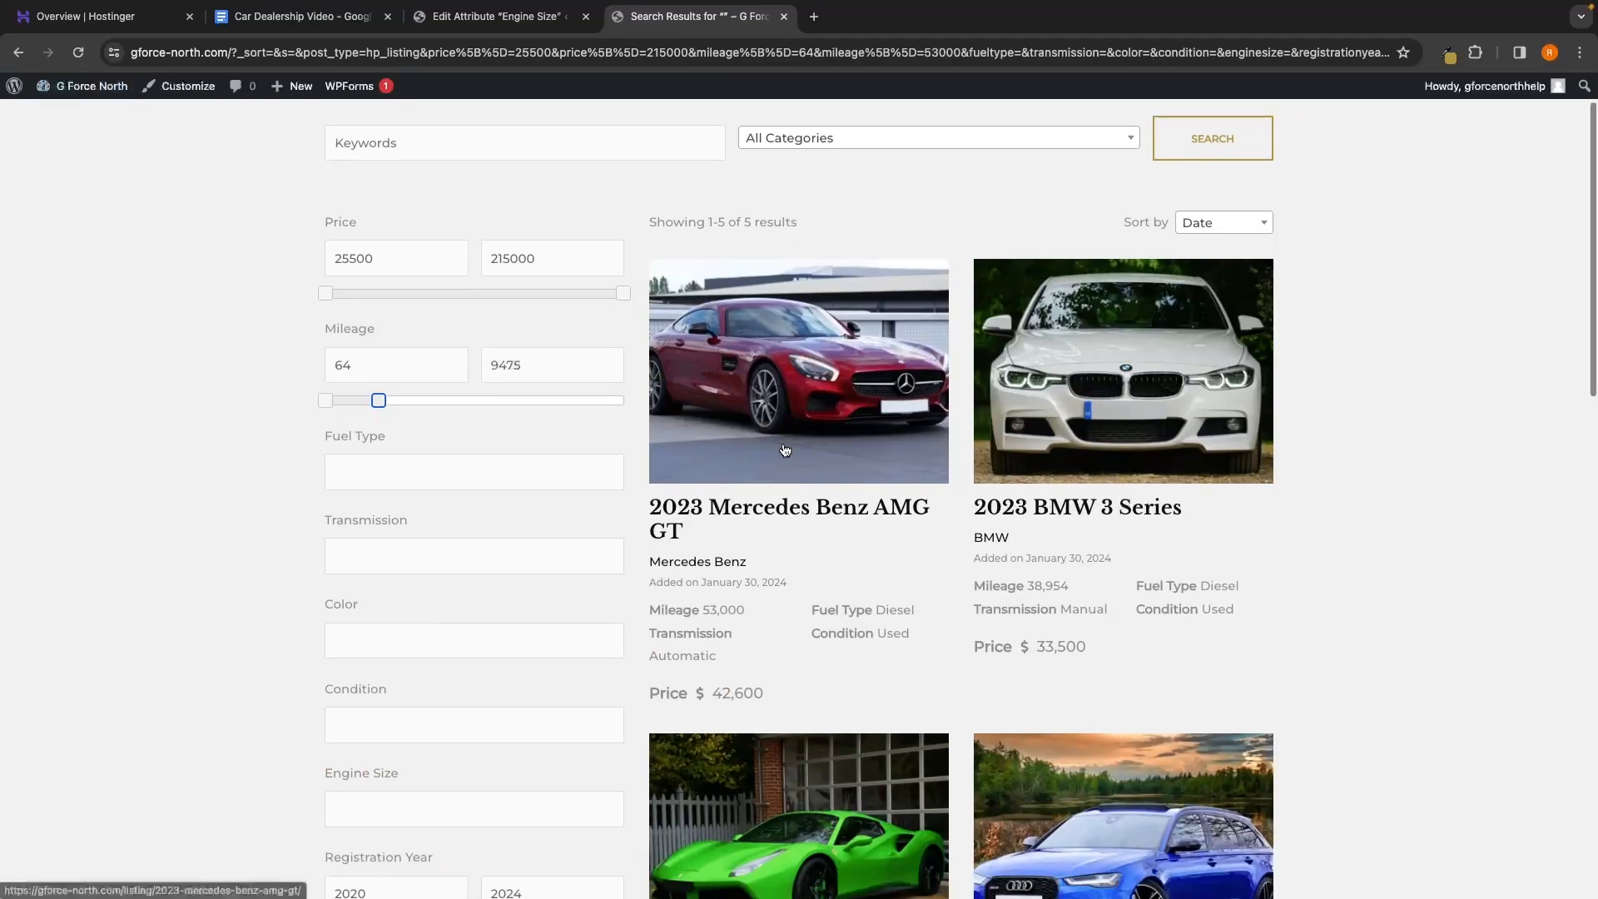
scroll(784, 450, down, 3)
click(475, 886)
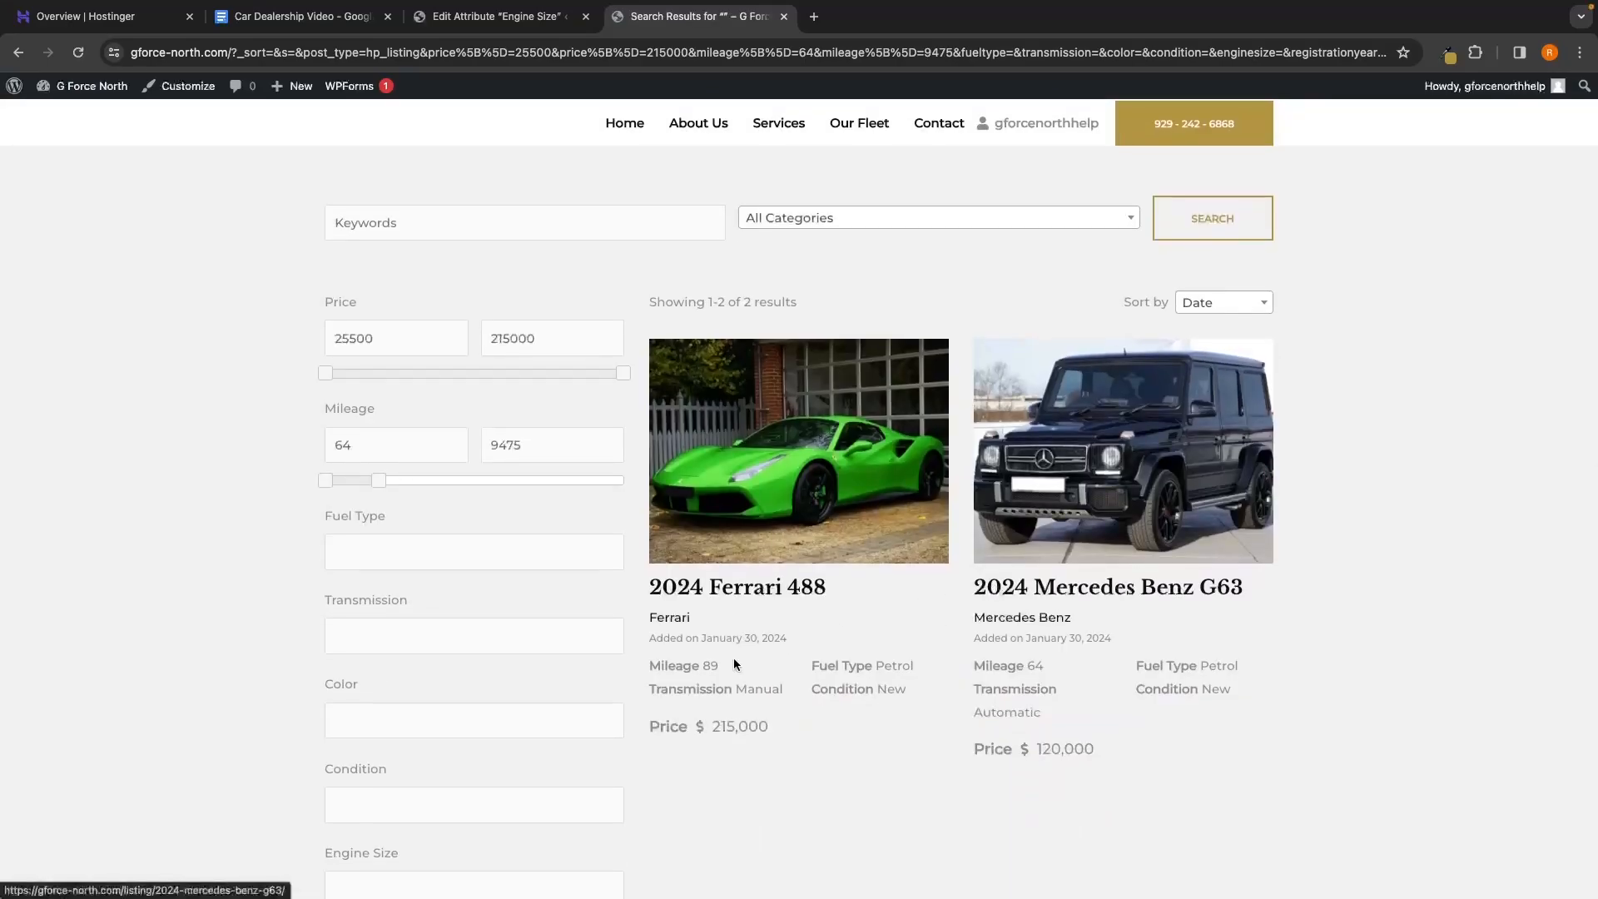
drag(659, 663, 768, 664)
drag(972, 665, 990, 665)
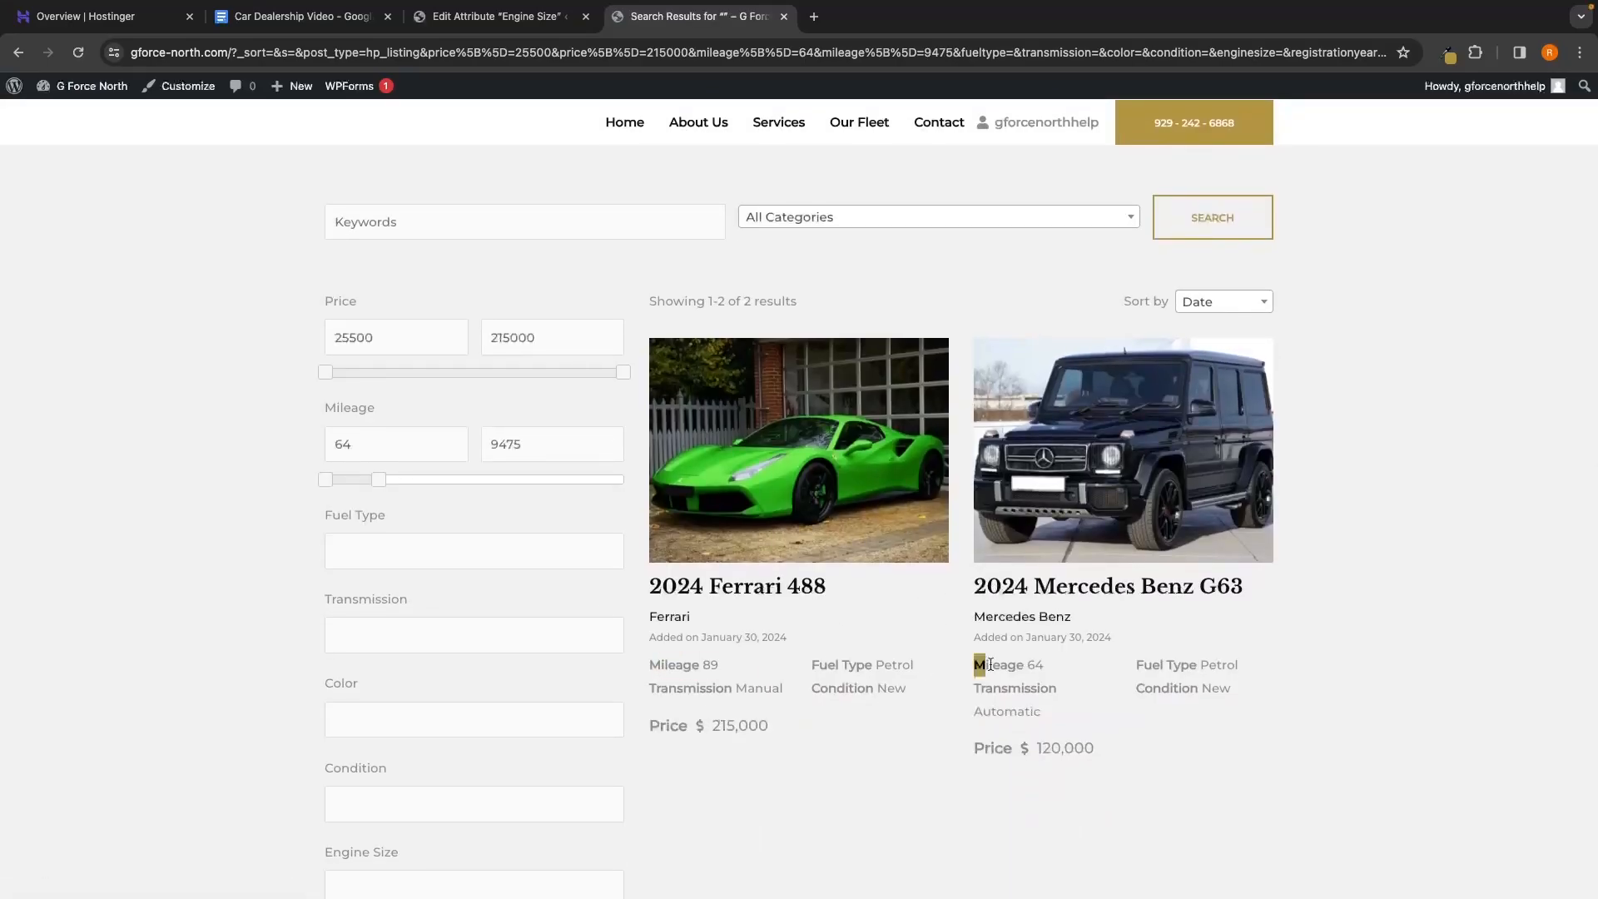
click(1042, 625)
Open the 2024 Ferrari 488 listing and review the cars' 'Added on' dates
click(783, 434)
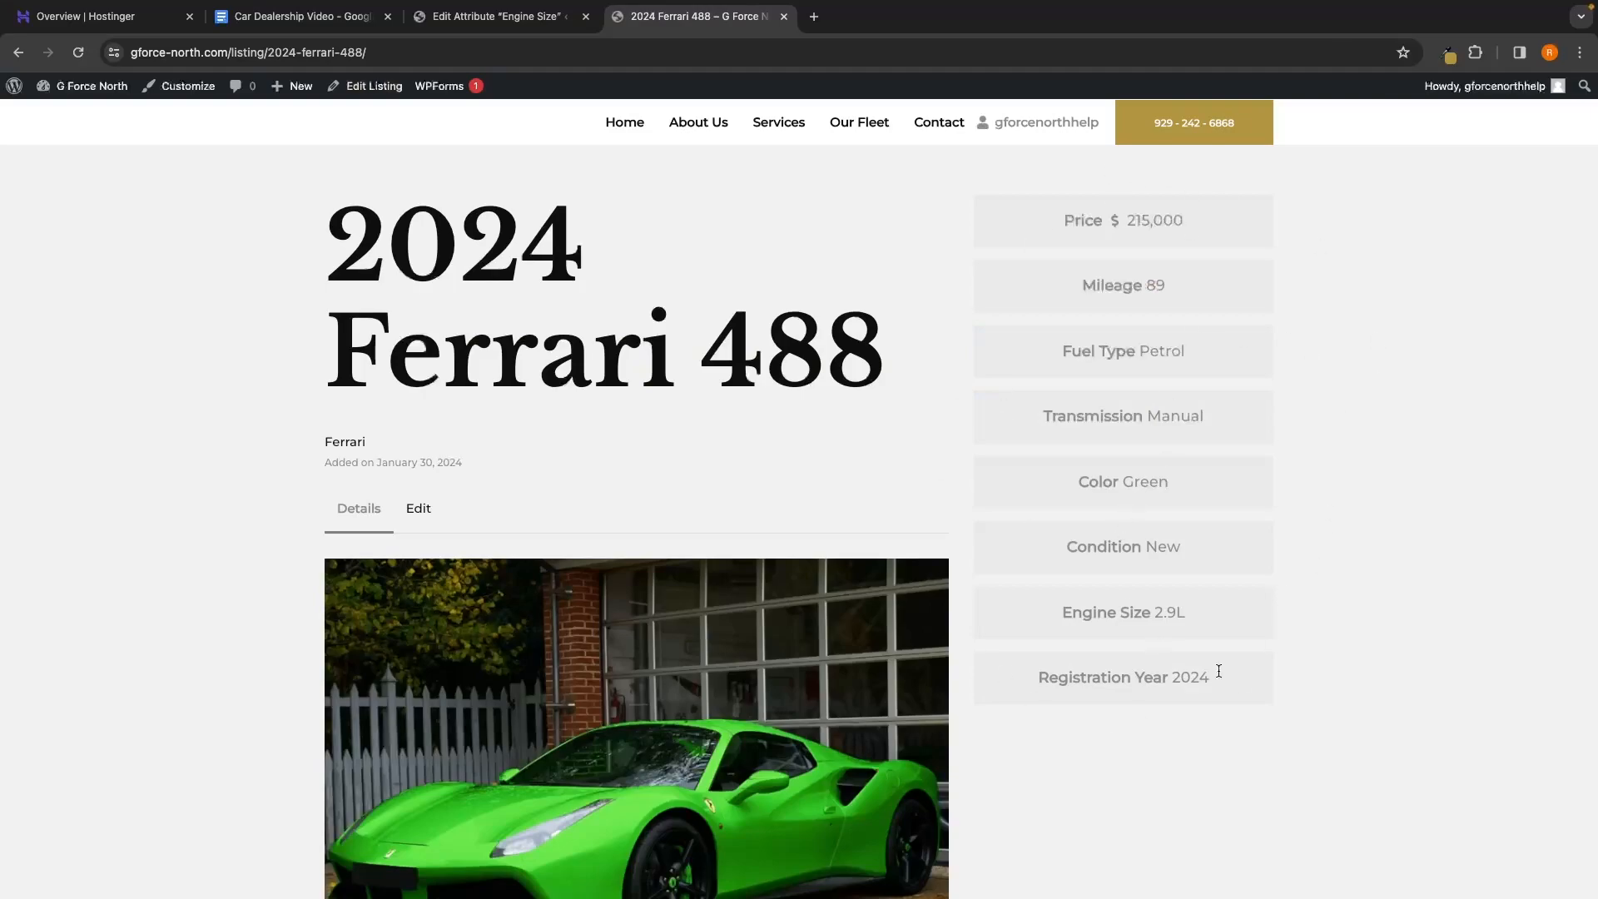
scroll(1219, 671, down, 2)
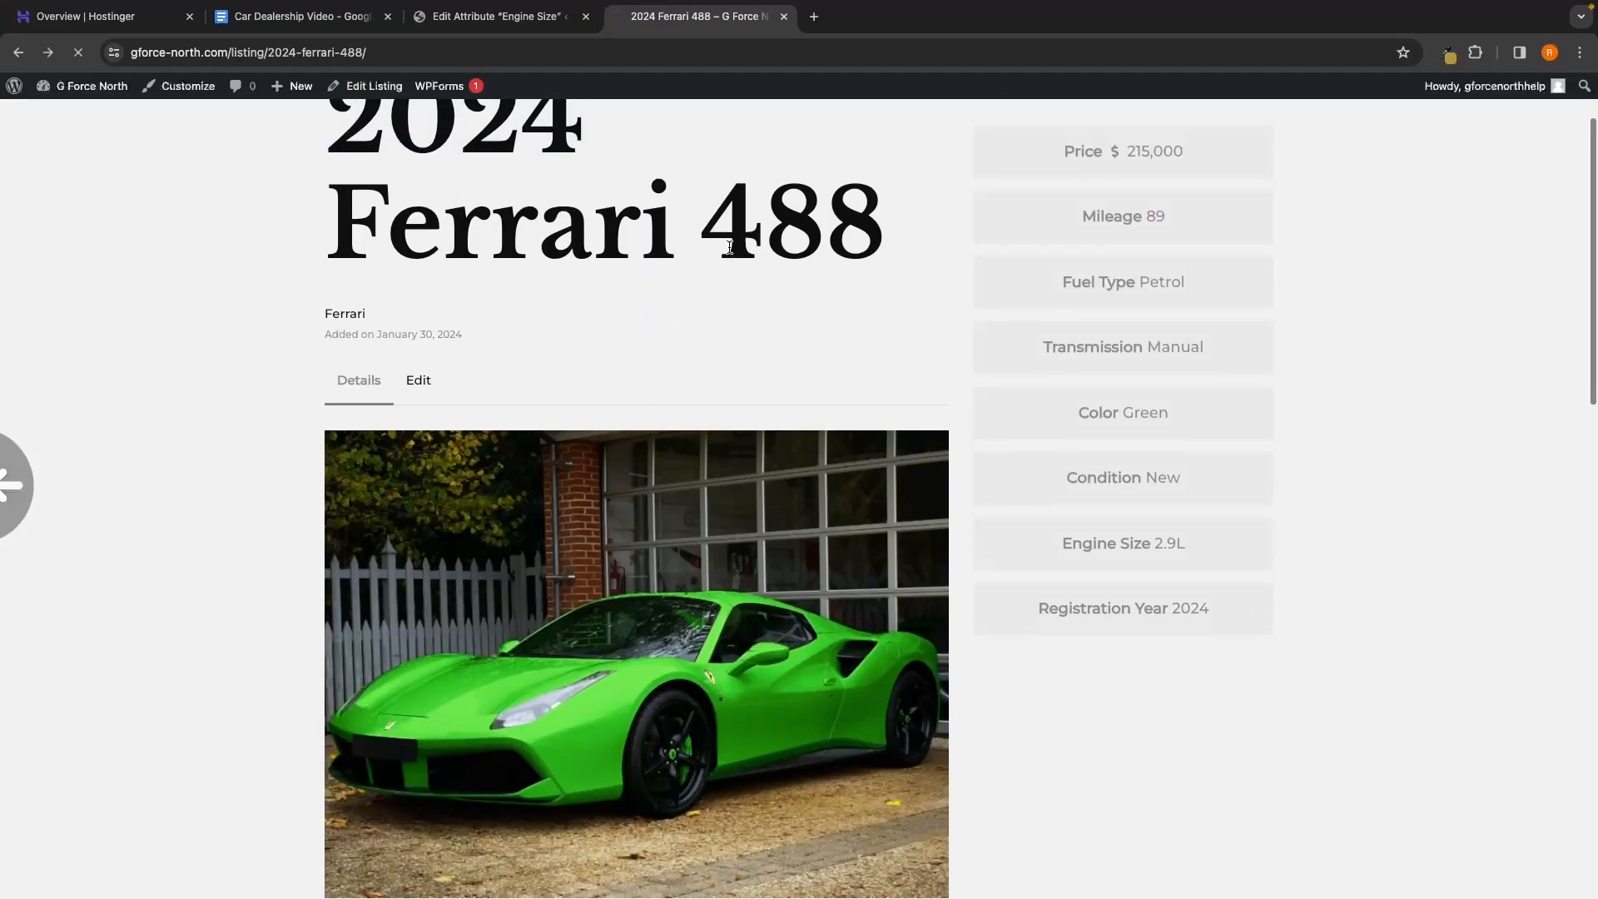
scroll(729, 247, left, 5)
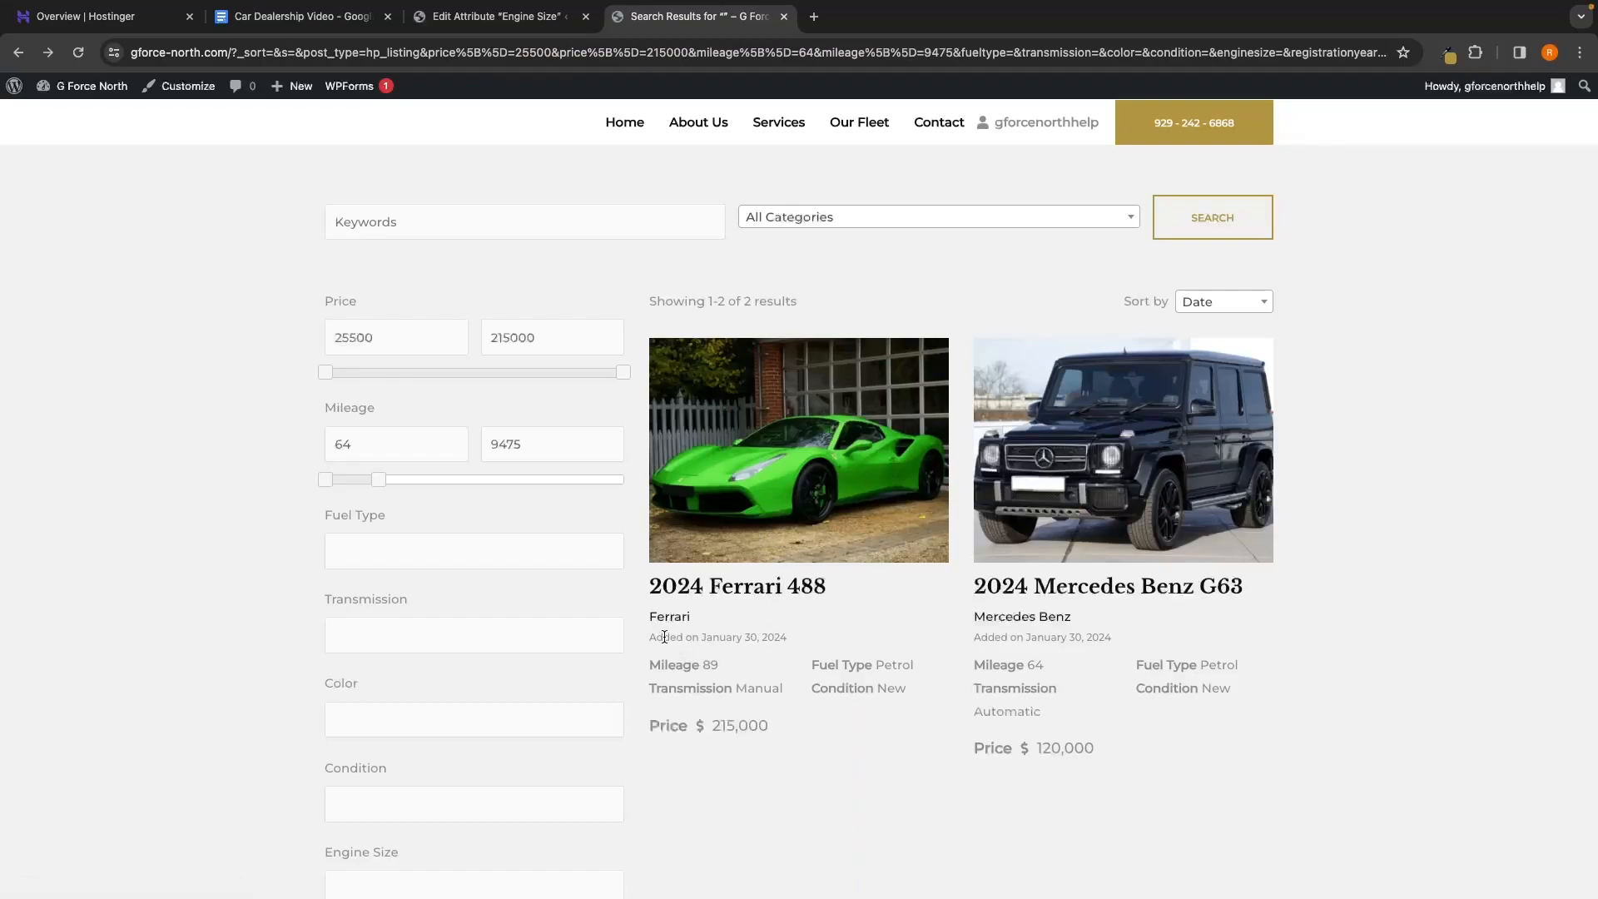
drag(650, 637, 818, 645)
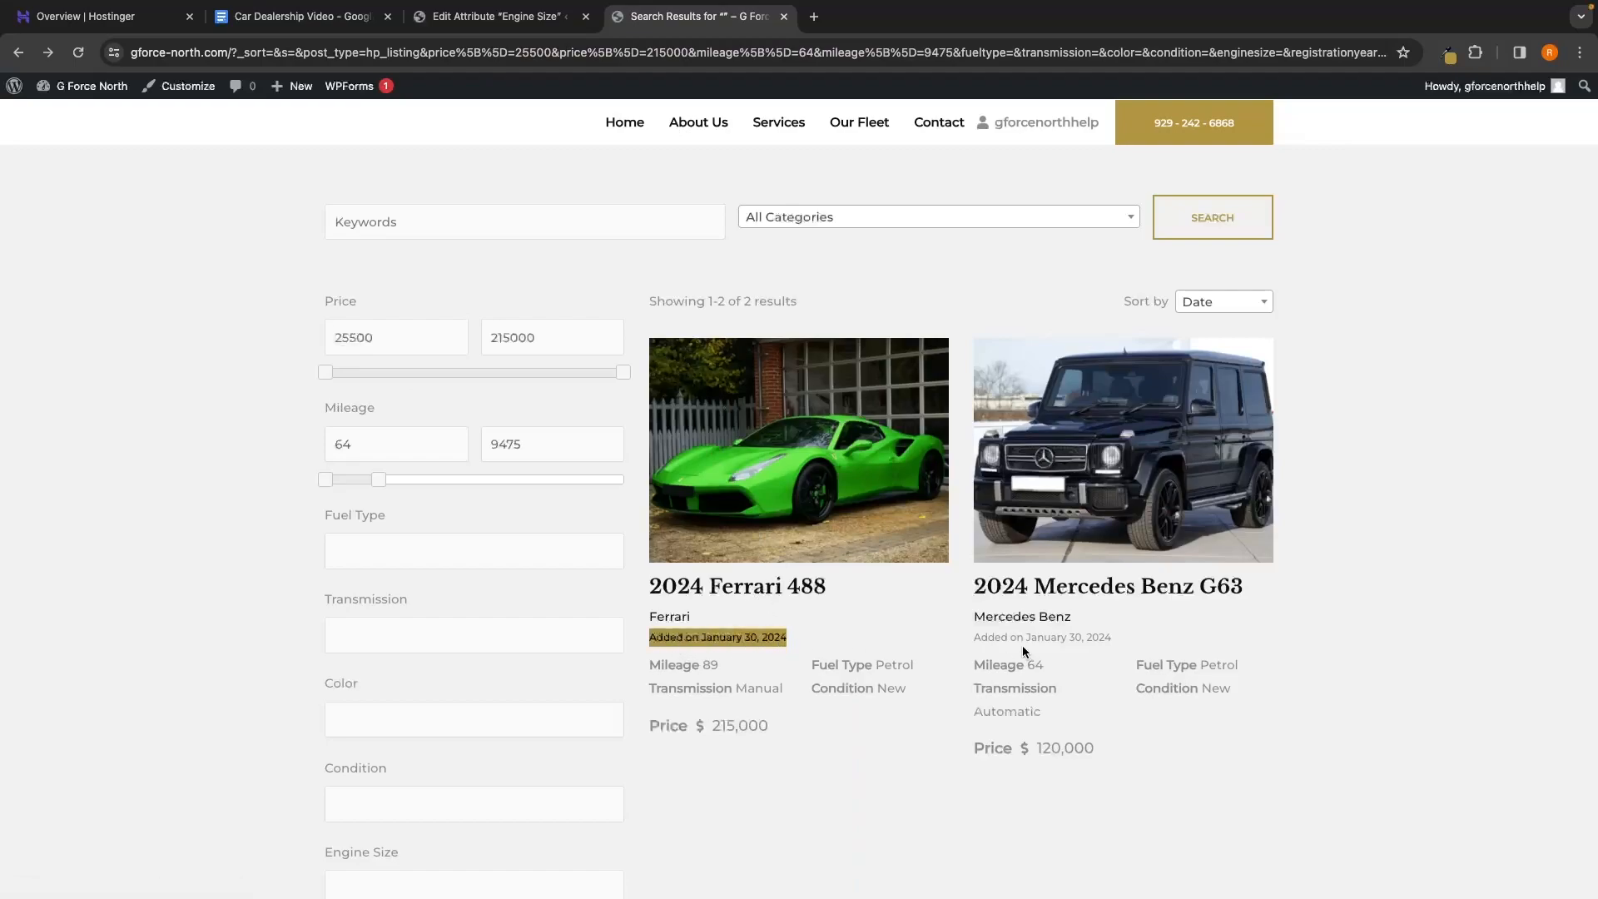
drag(974, 638, 1124, 641)
click(1156, 639)
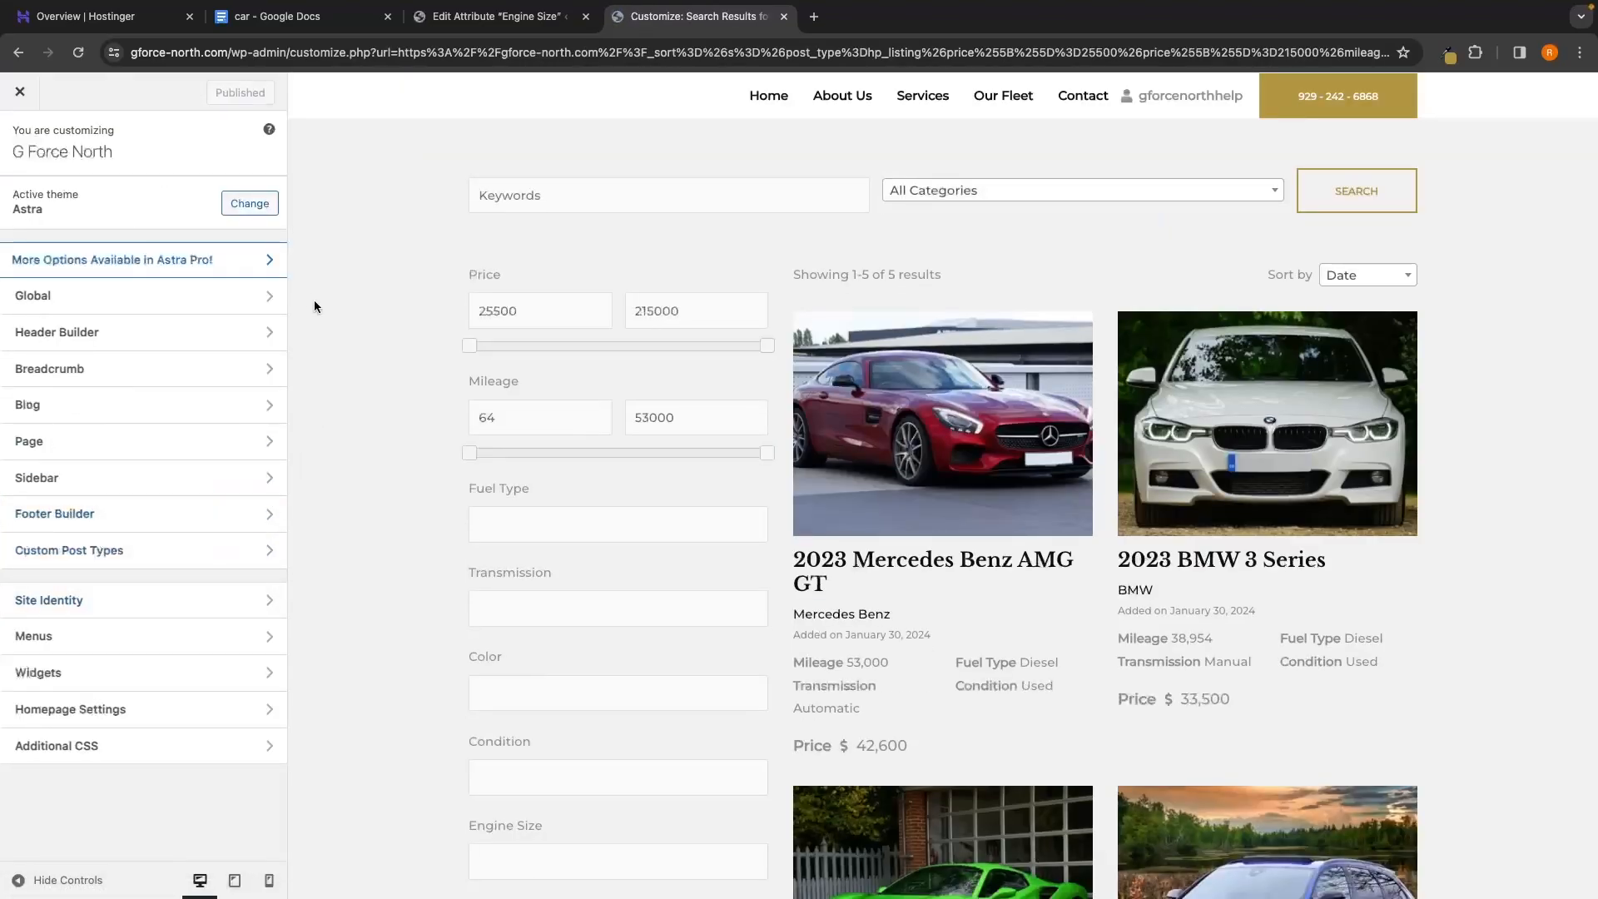
Replace Additional CSS with the hp-listing__created-date display:none rule, publish it, and close the Customizer
click(92, 753)
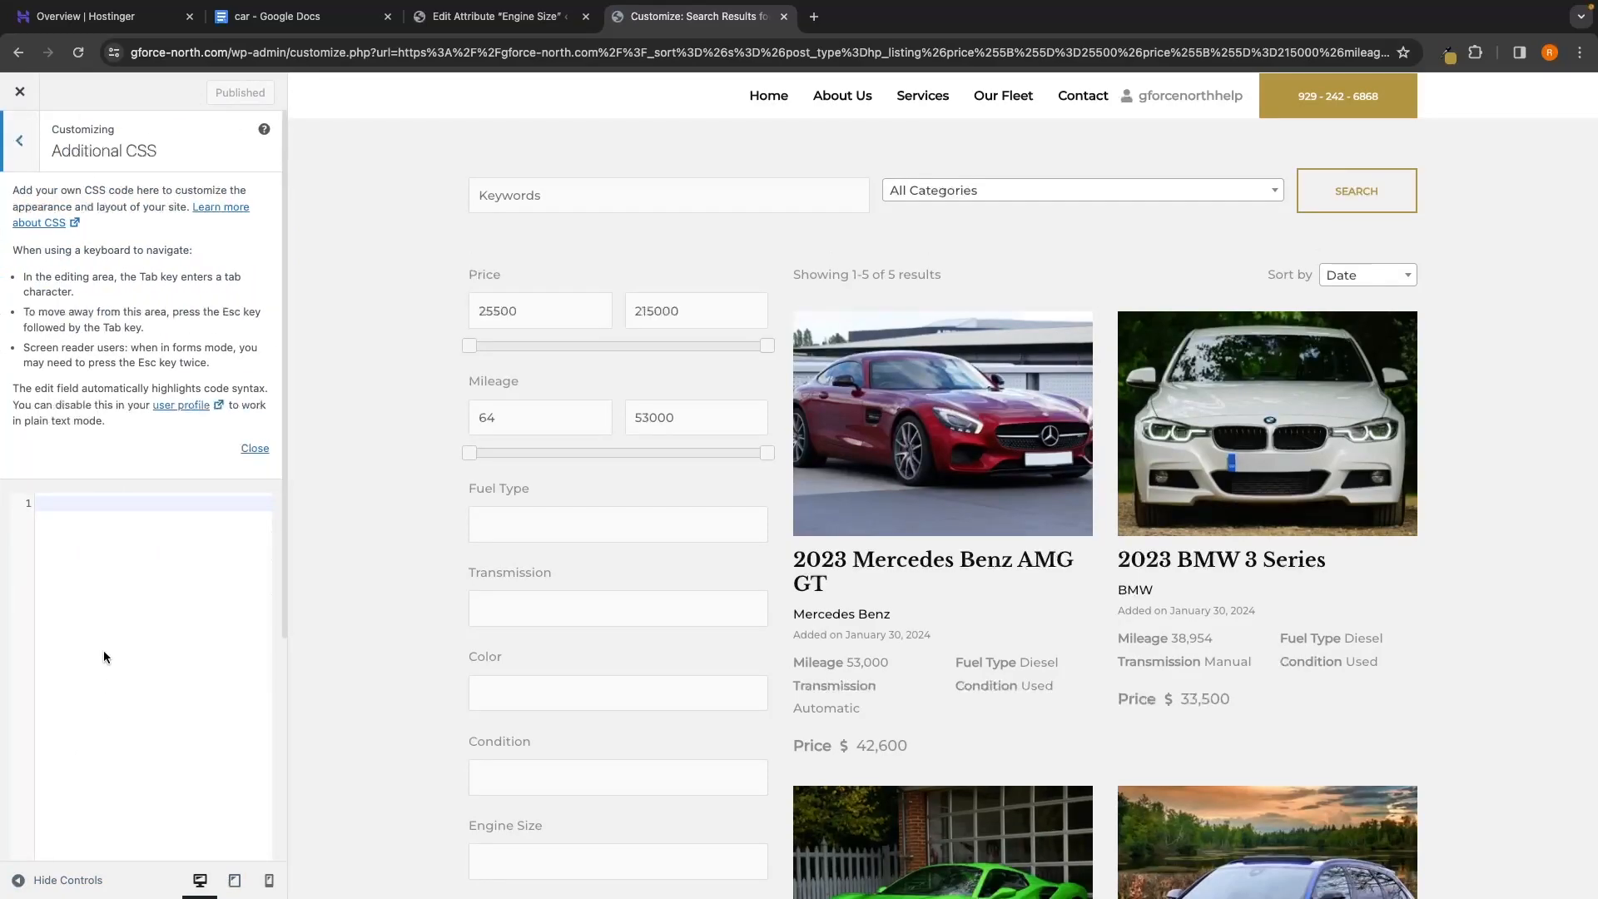
text(.hp-listing--view-block .hp-listing__created-date,     .hp-listing--view-page .hp-listing__created-date {    display: none;   })
scroll(230, 568, down, 1)
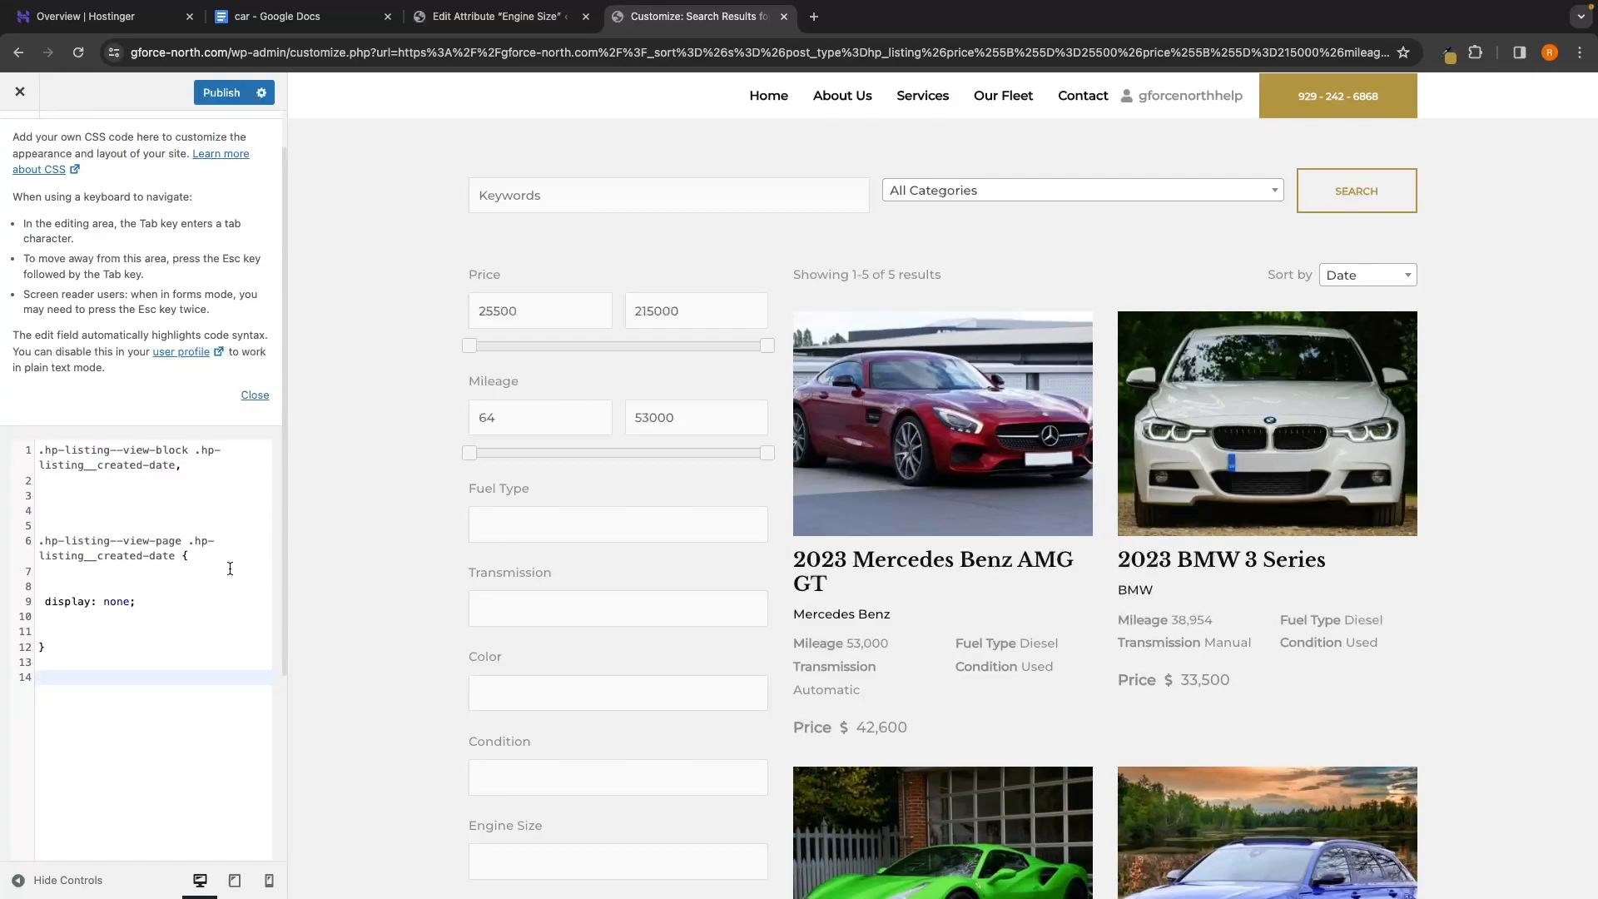
key(ctrl+a)
key(BackSpace)
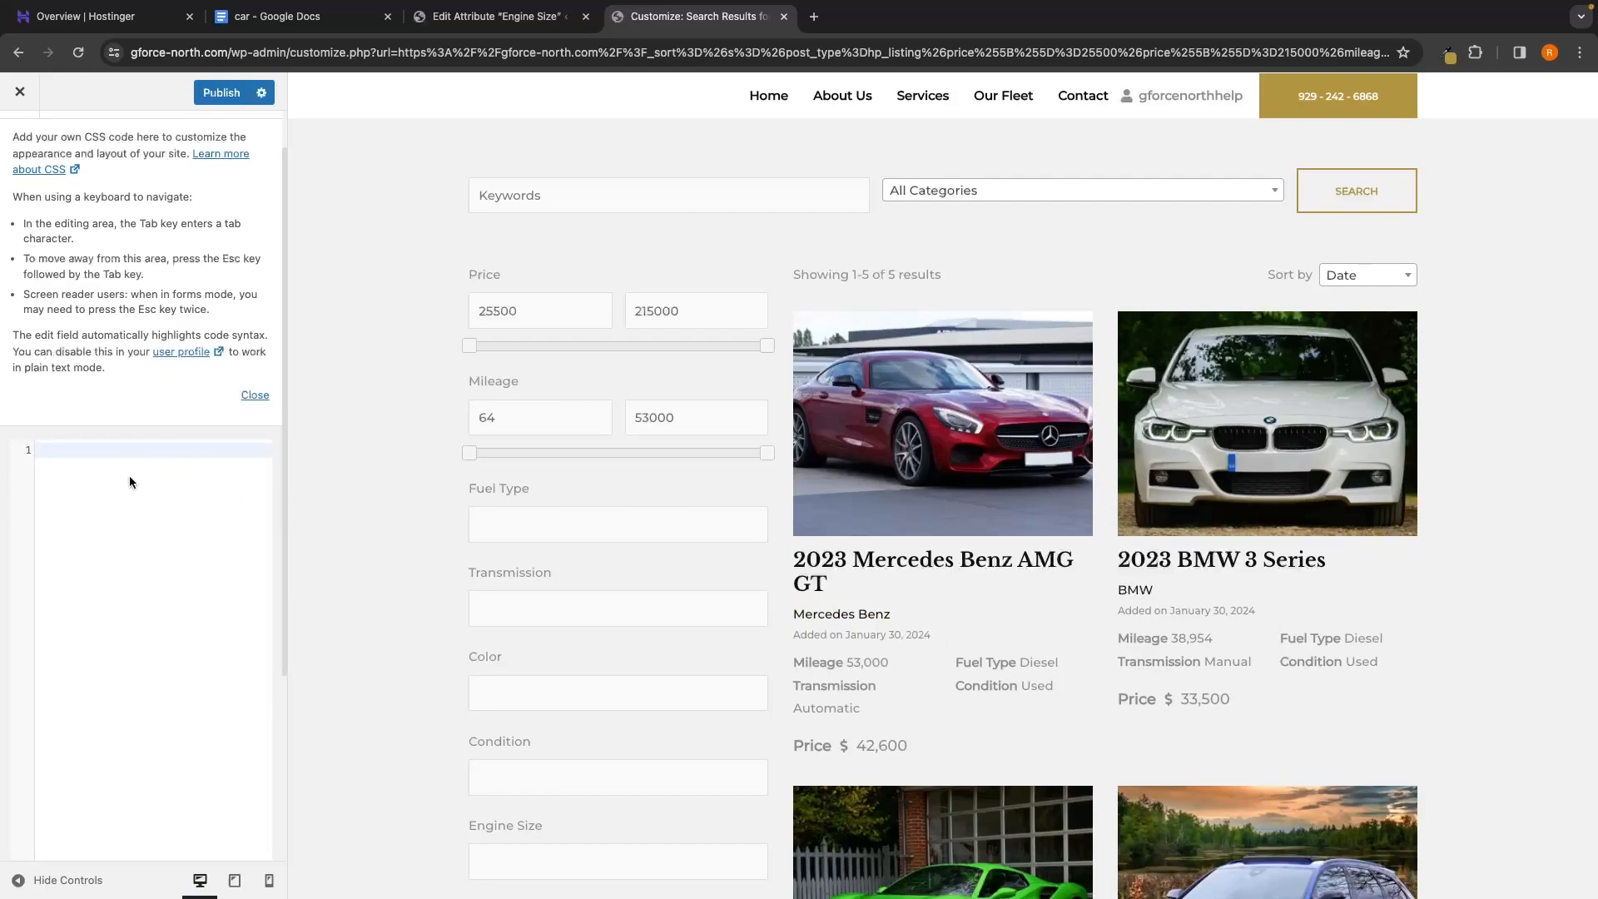
text(.hp-listing--view-block .hp-listing__created-date,     .hp-listing--view-page .hp-listing__created-date {    display: none;   })
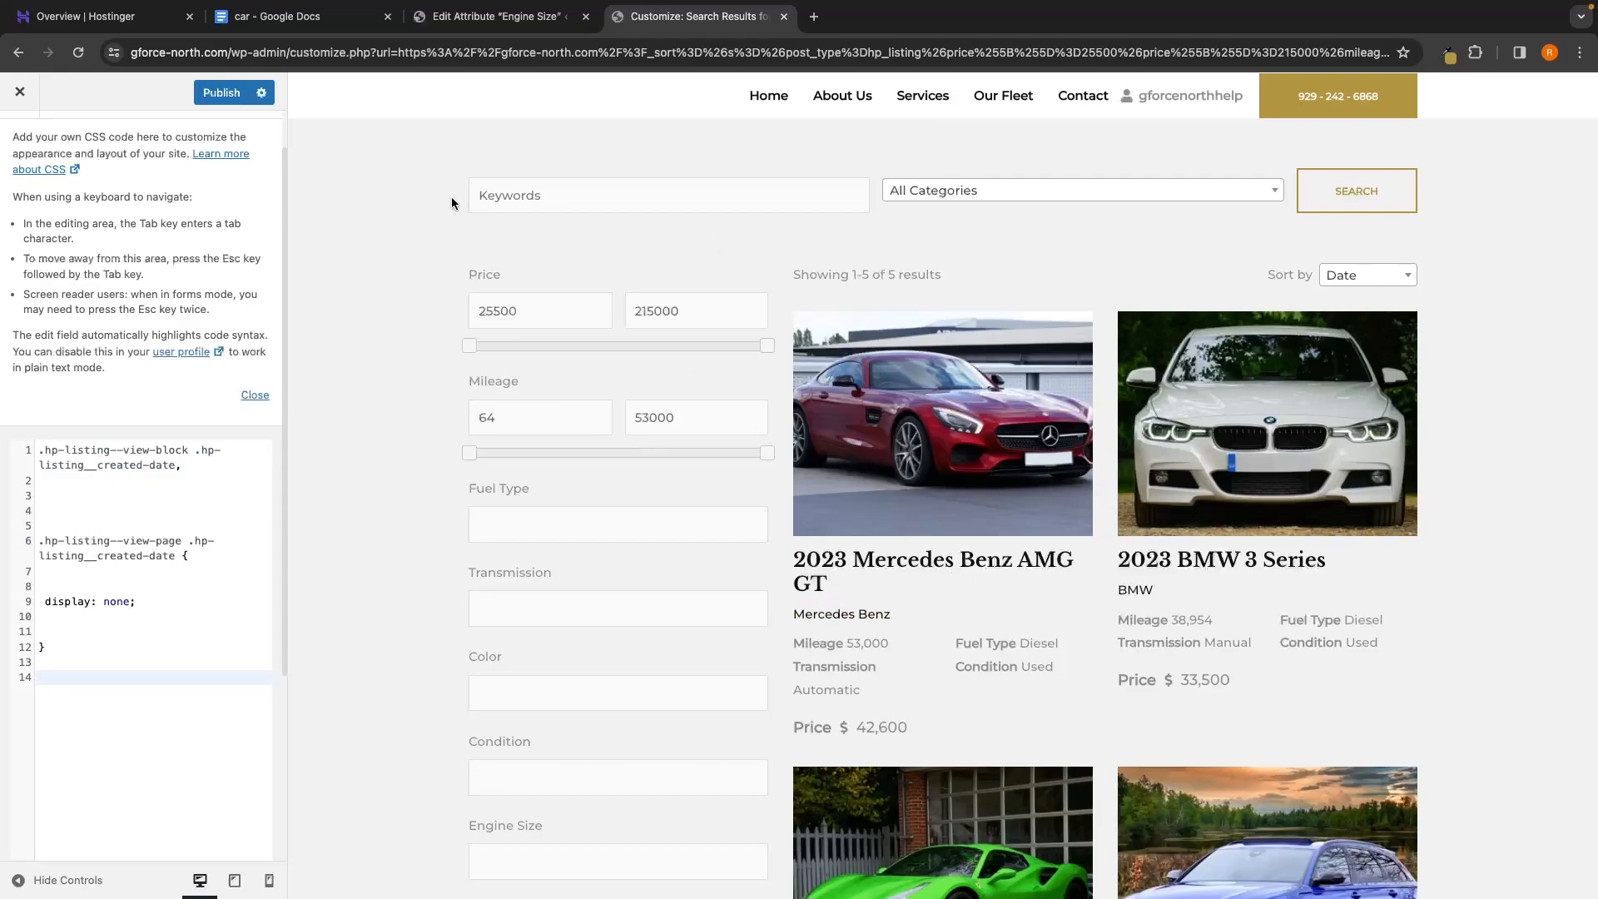
click(220, 94)
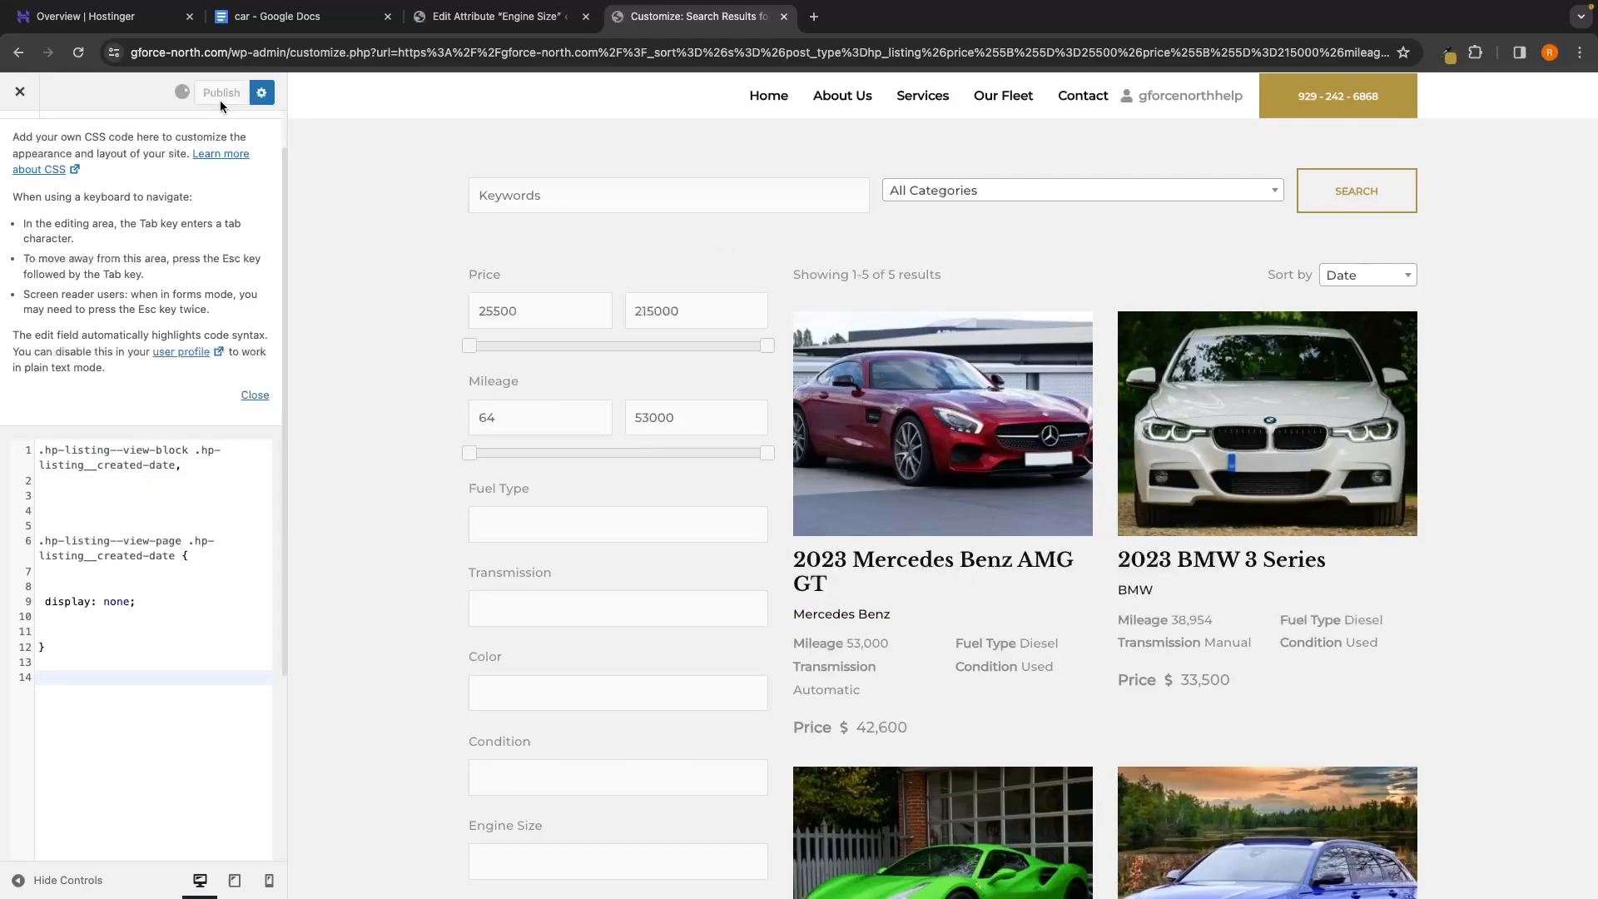
click(25, 93)
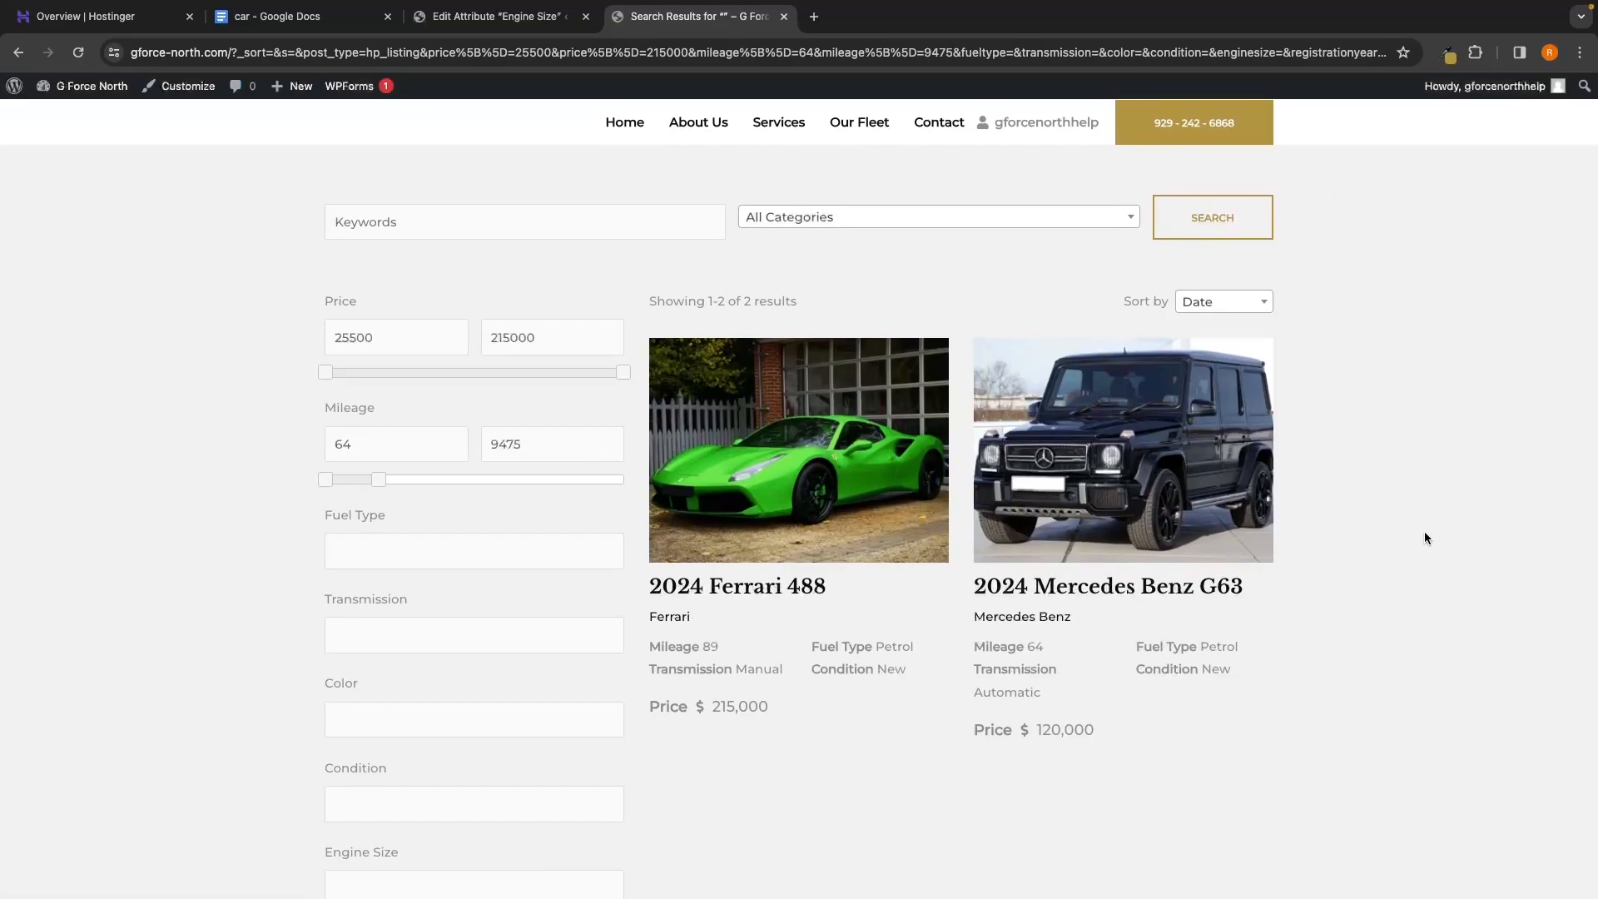
Browse the homepage, then launch the Astra Customizer from the Stock page's admin bar
scroll(1426, 528, down, 1)
scroll(1471, 403, up, 1)
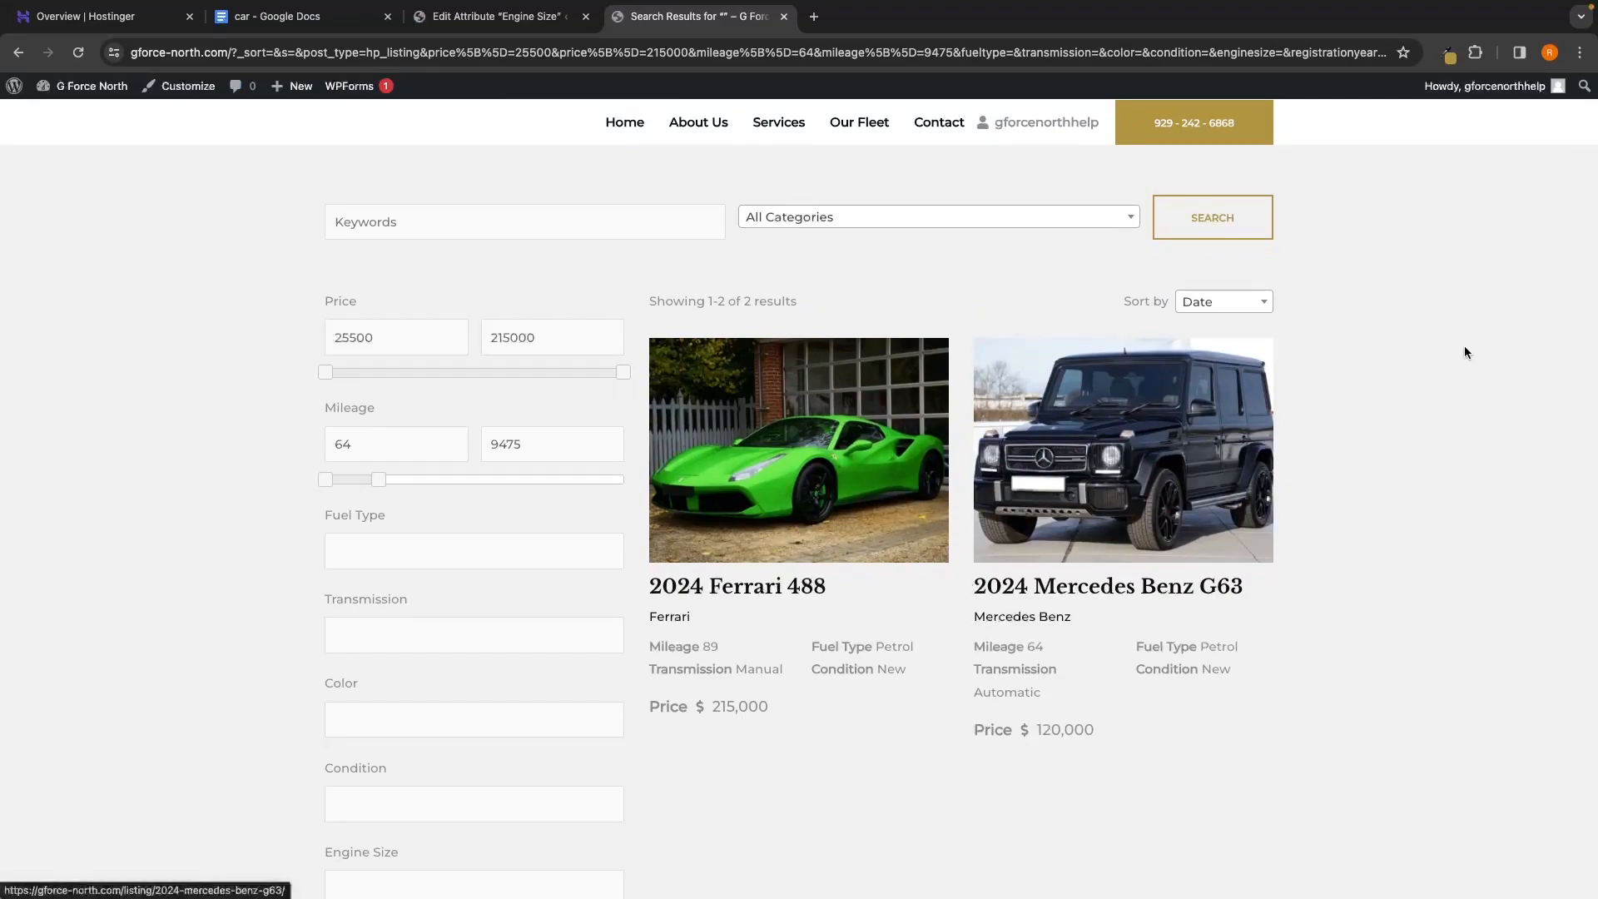
click(621, 131)
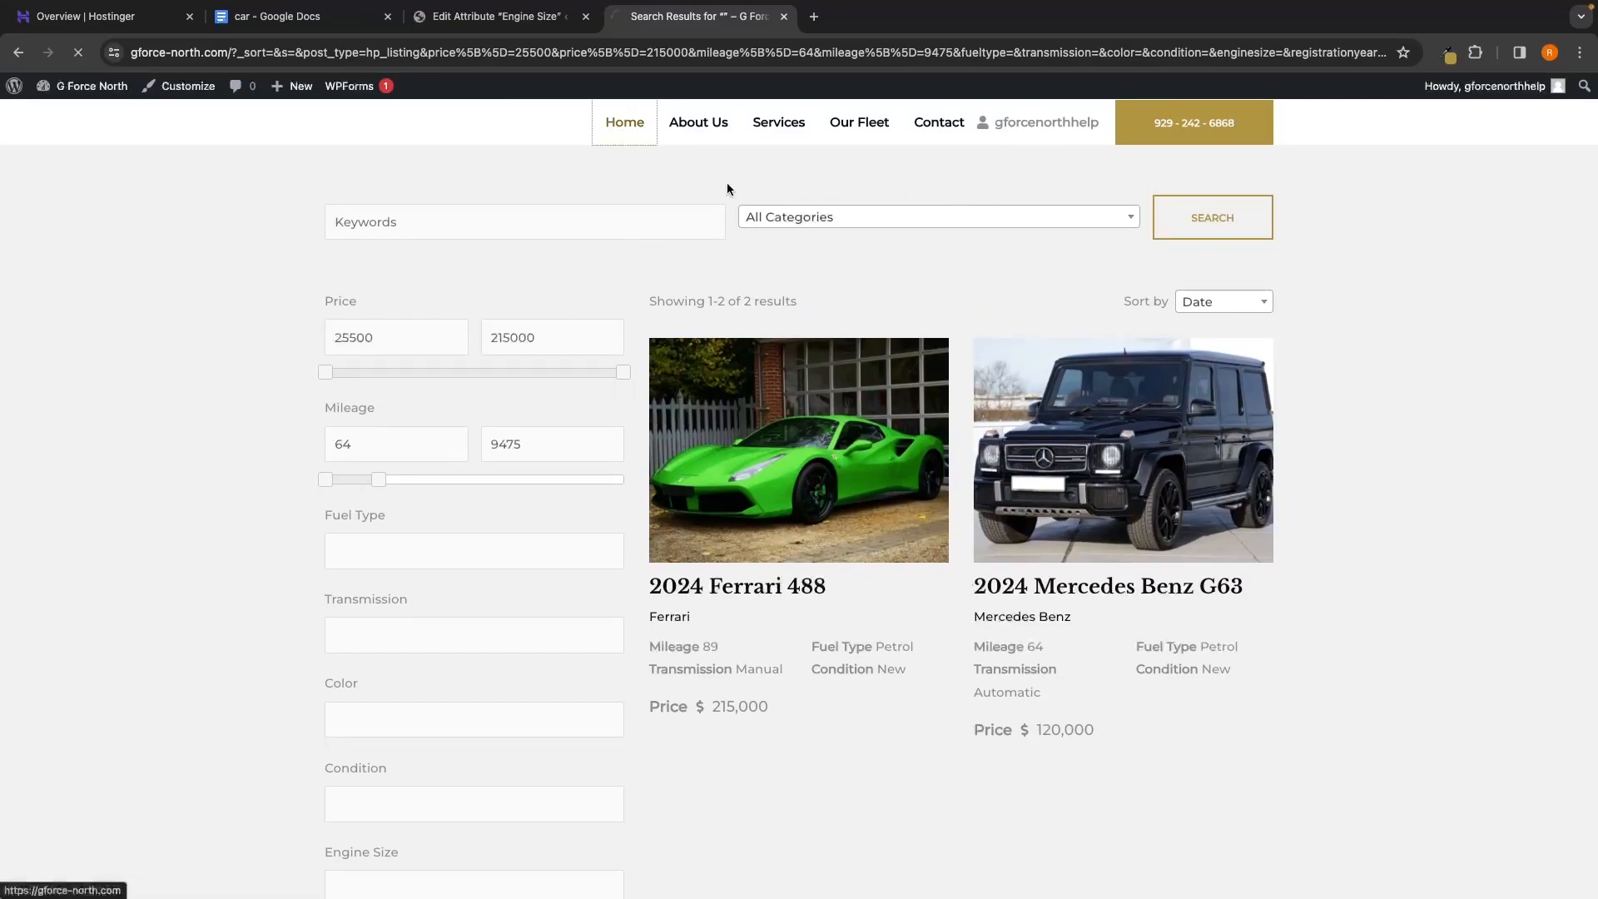
scroll(850, 436, down, 15)
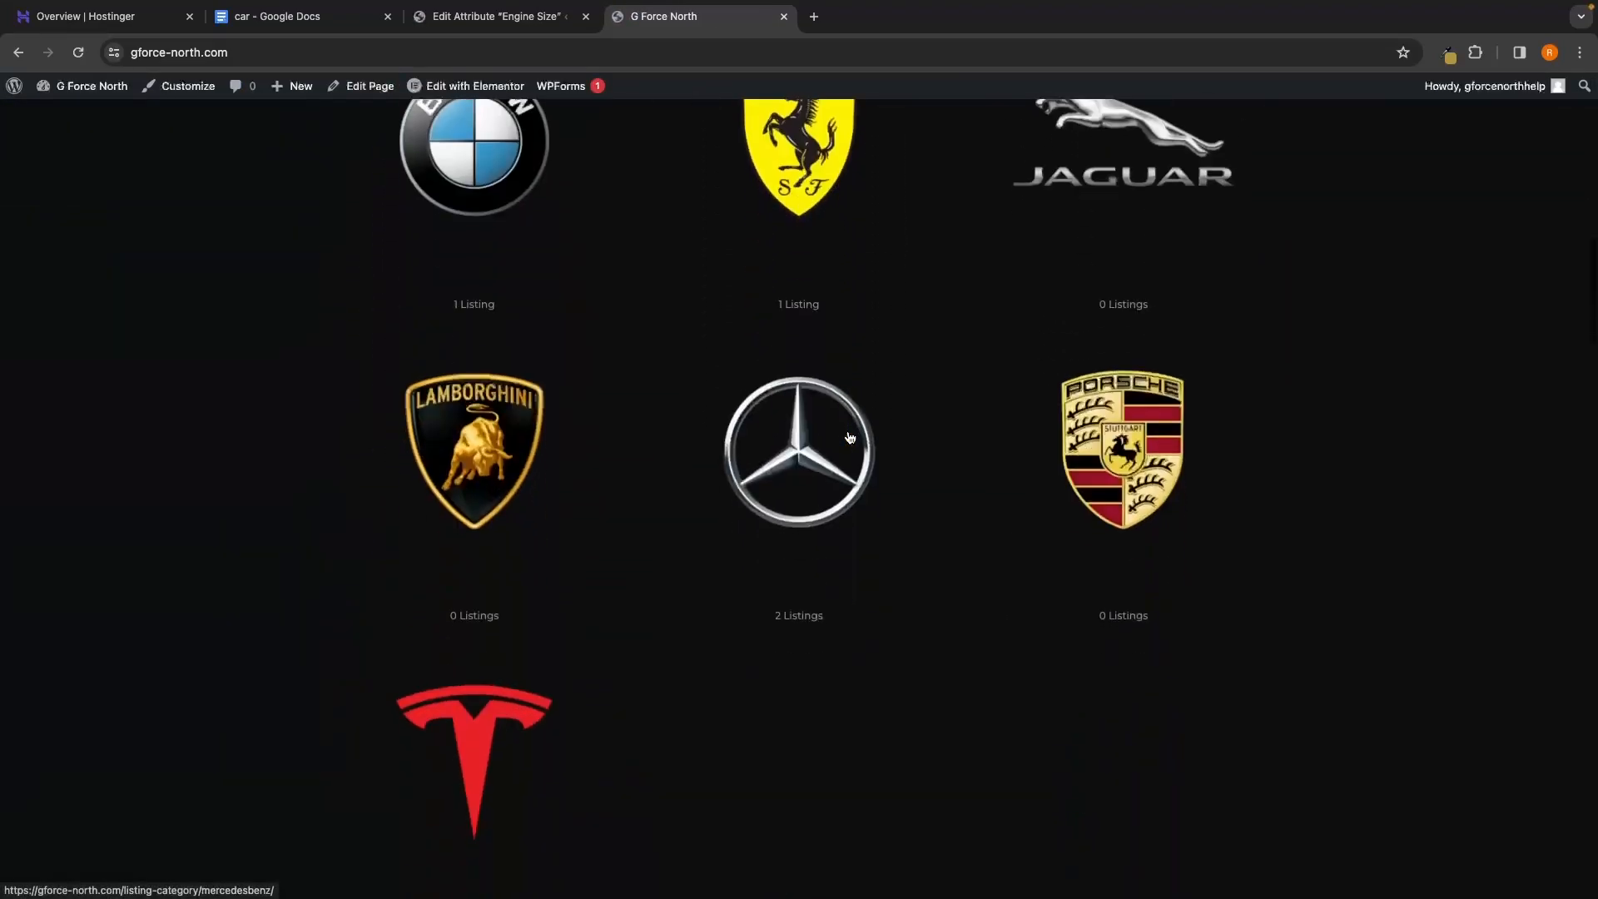
scroll(850, 437, down, 3)
scroll(850, 436, up, 3)
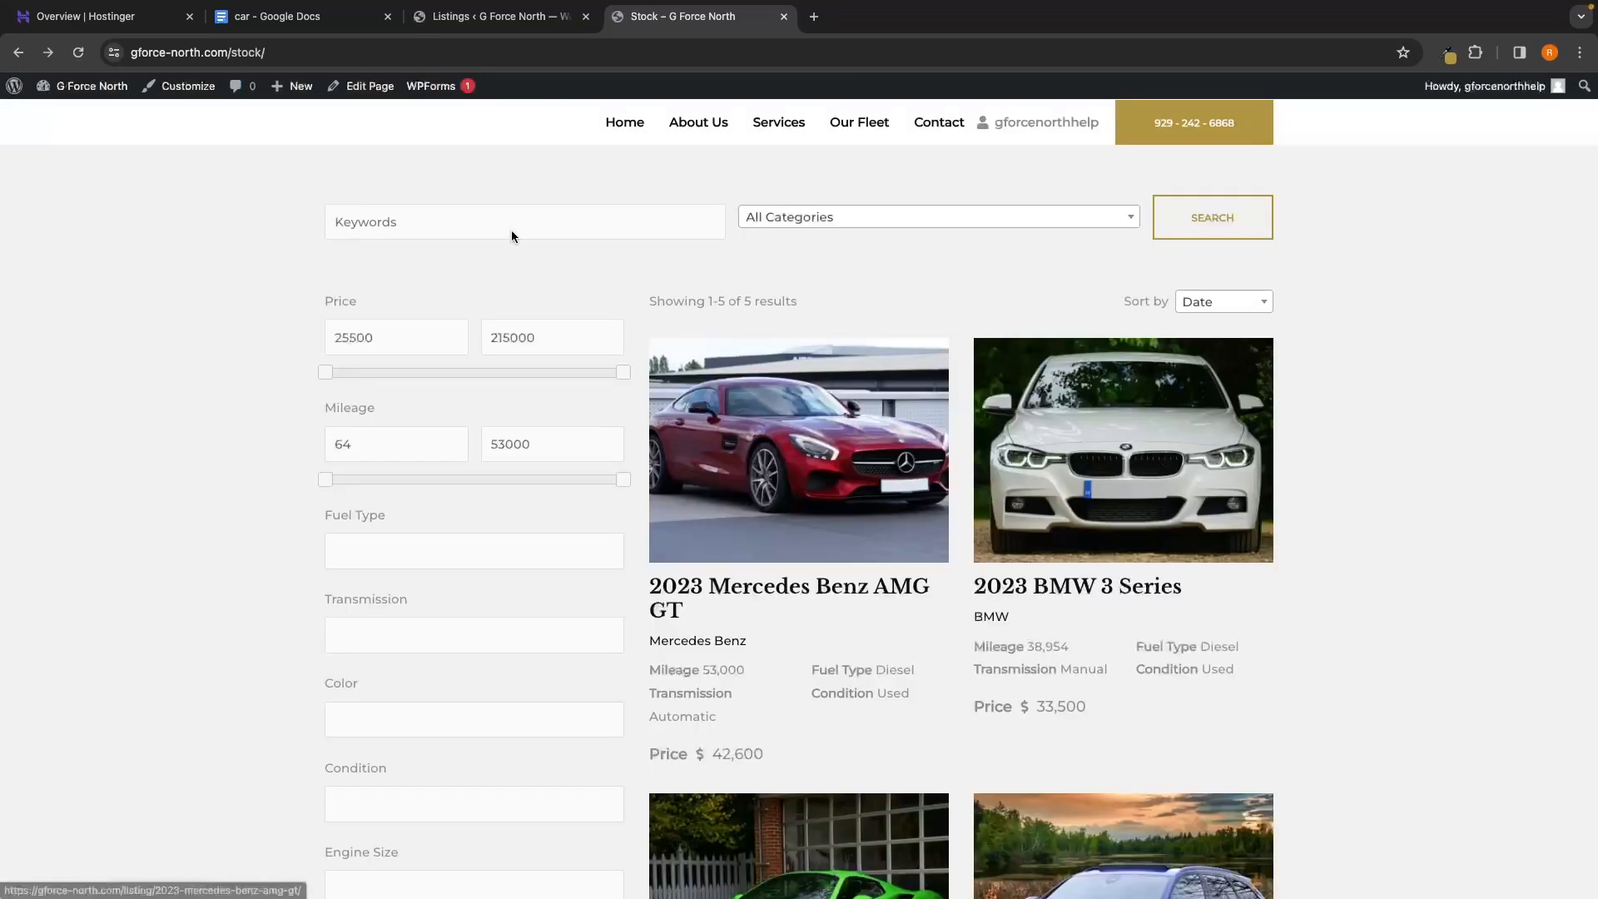
click(183, 88)
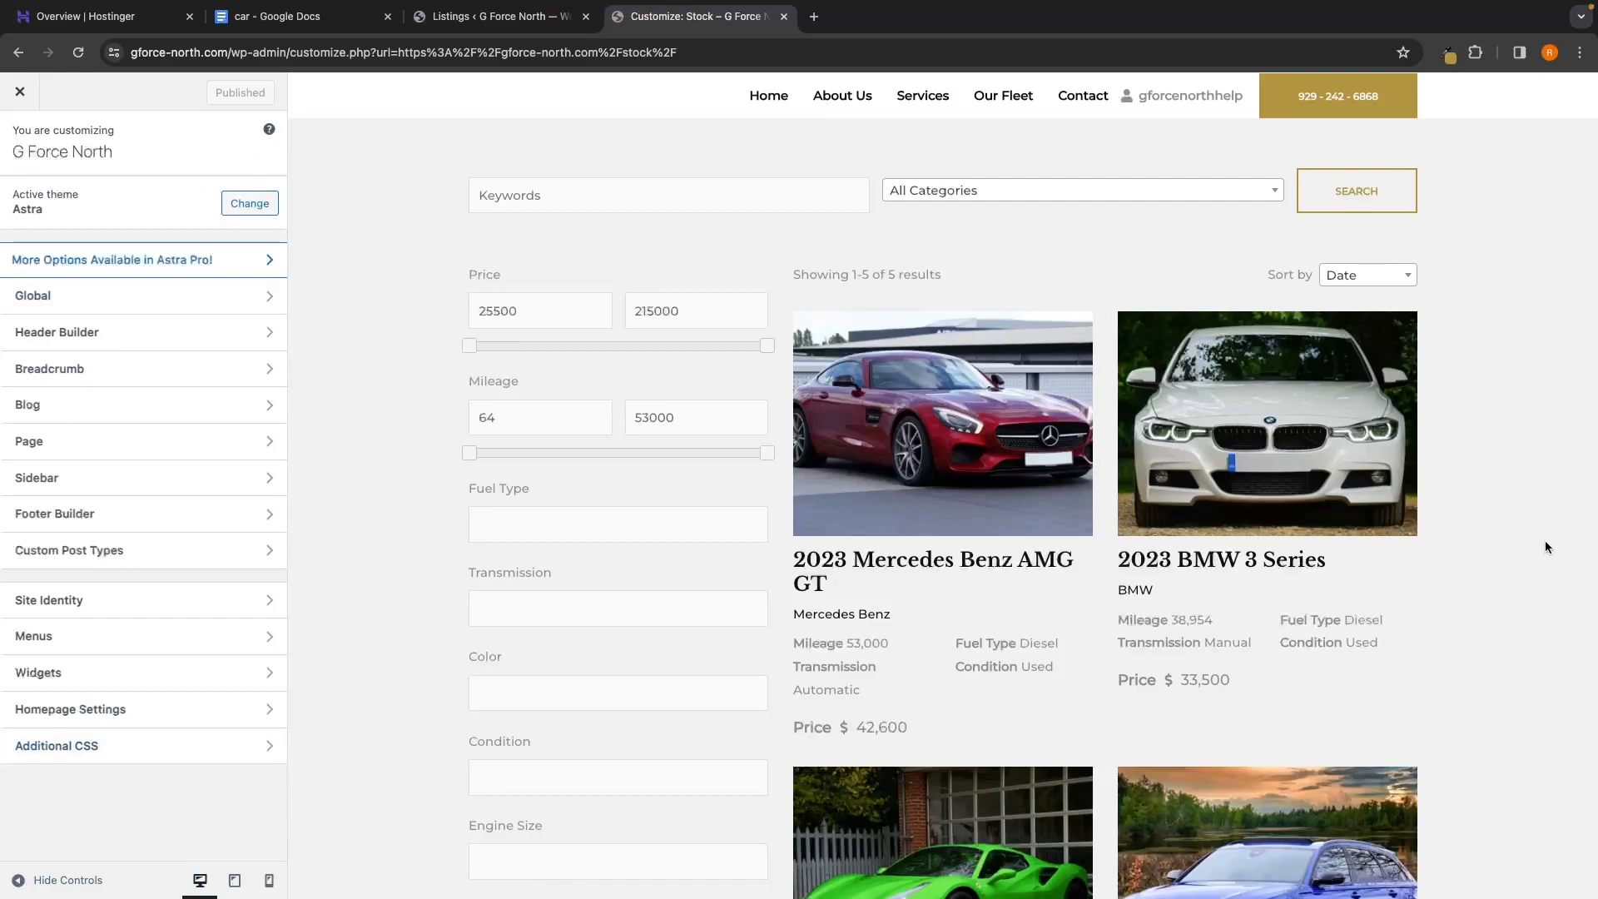
Preview the Style 2 and Style 3 global palettes, revert to gold Style 1, then exit to Stock
click(46, 305)
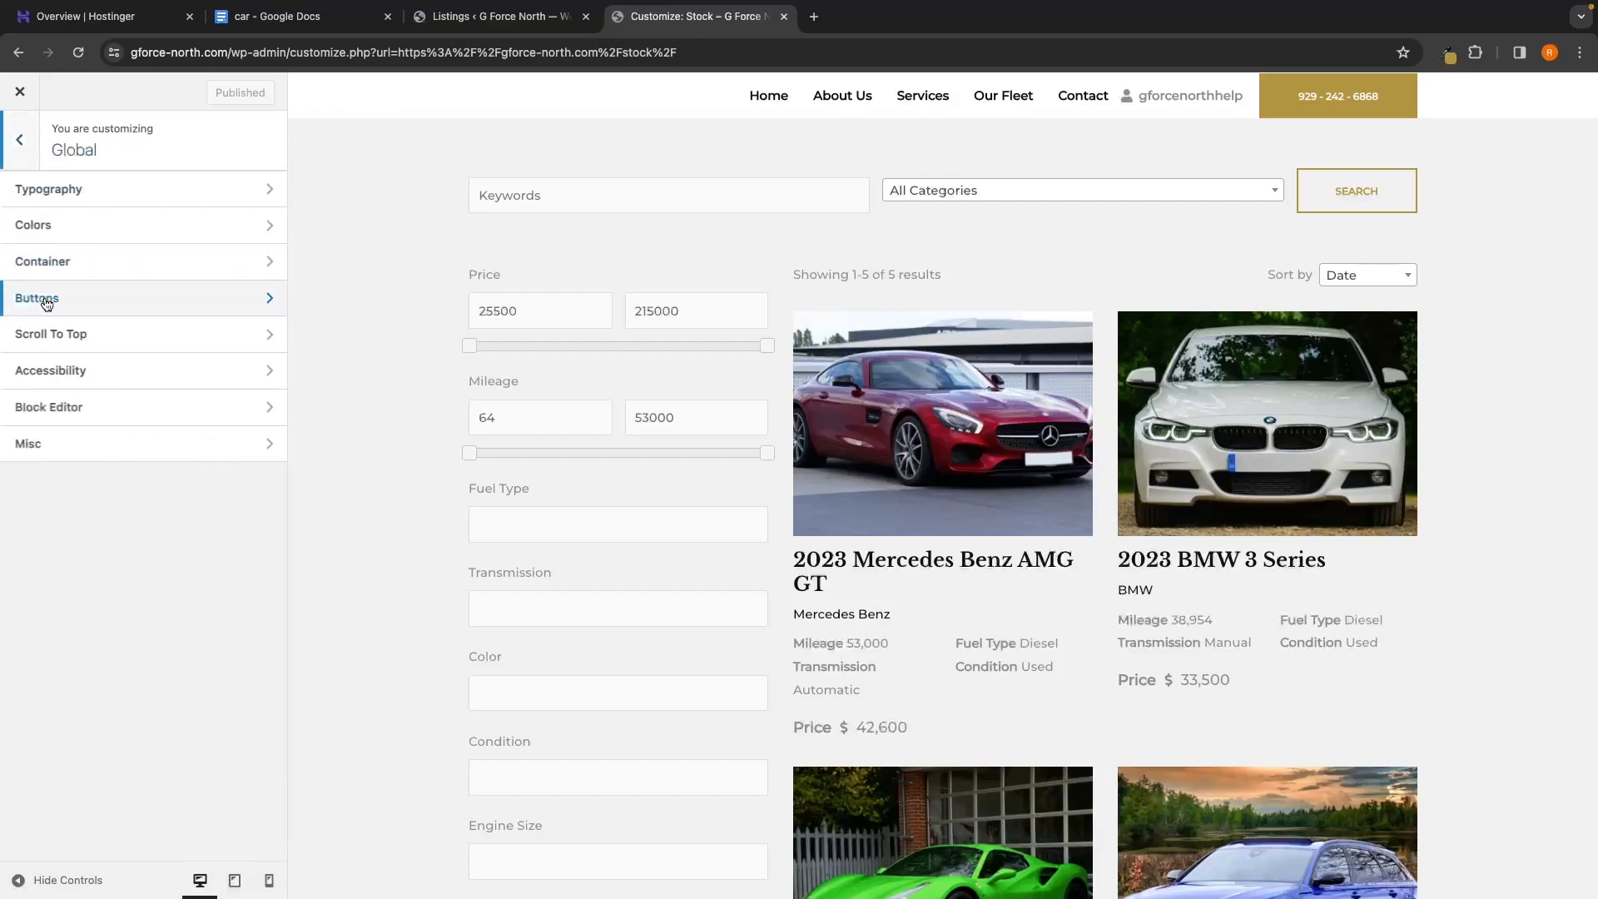
click(30, 226)
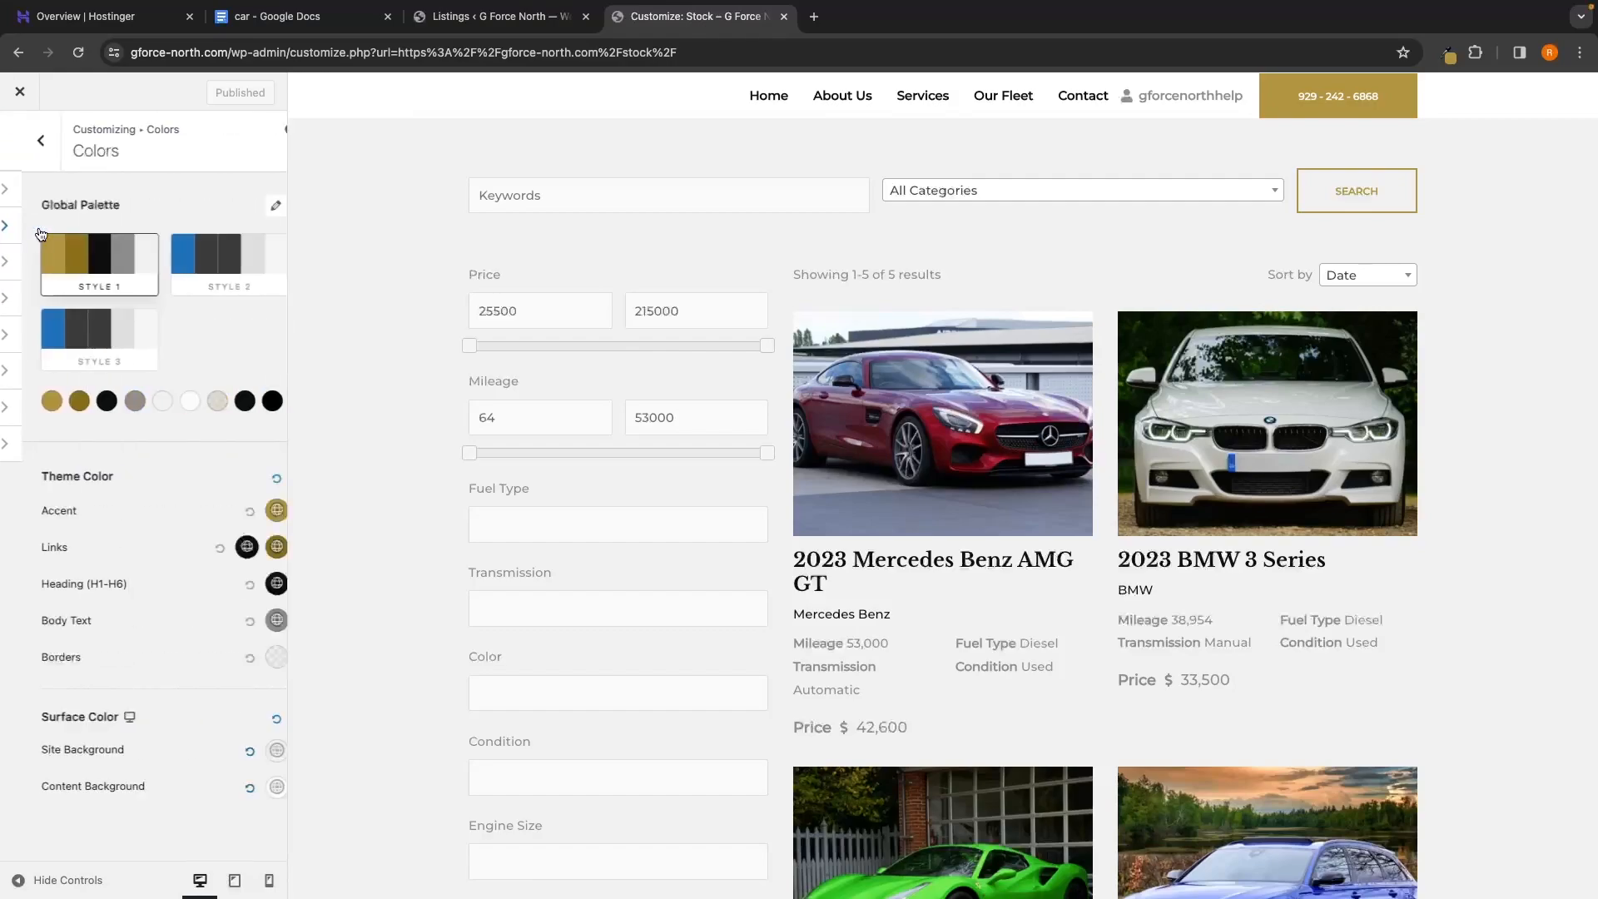
click(183, 271)
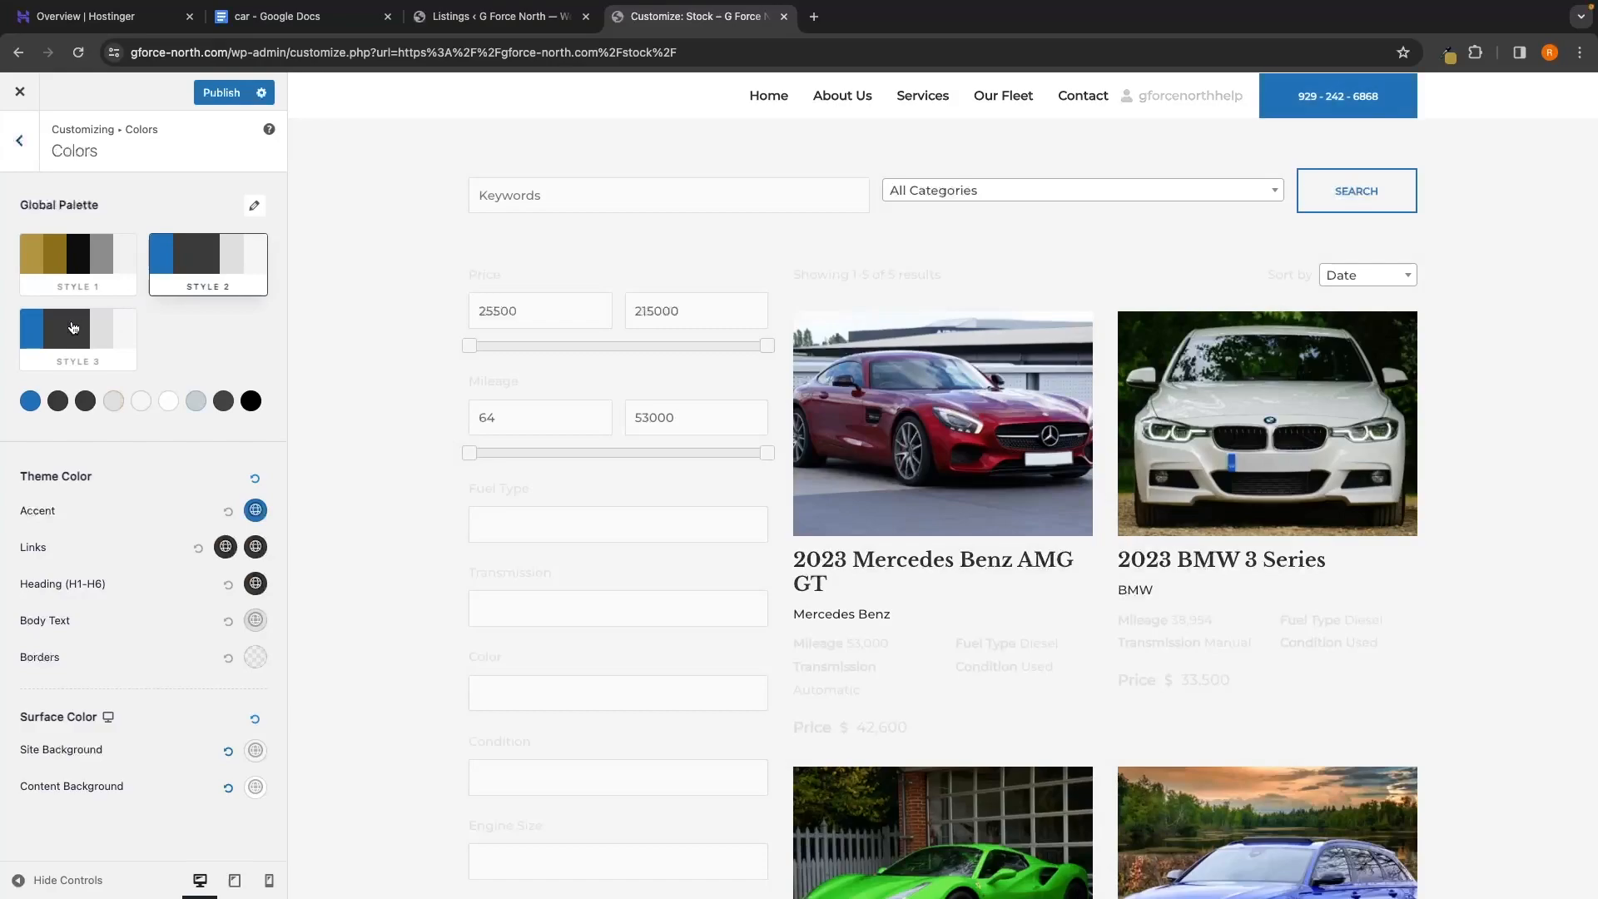
click(98, 319)
click(79, 275)
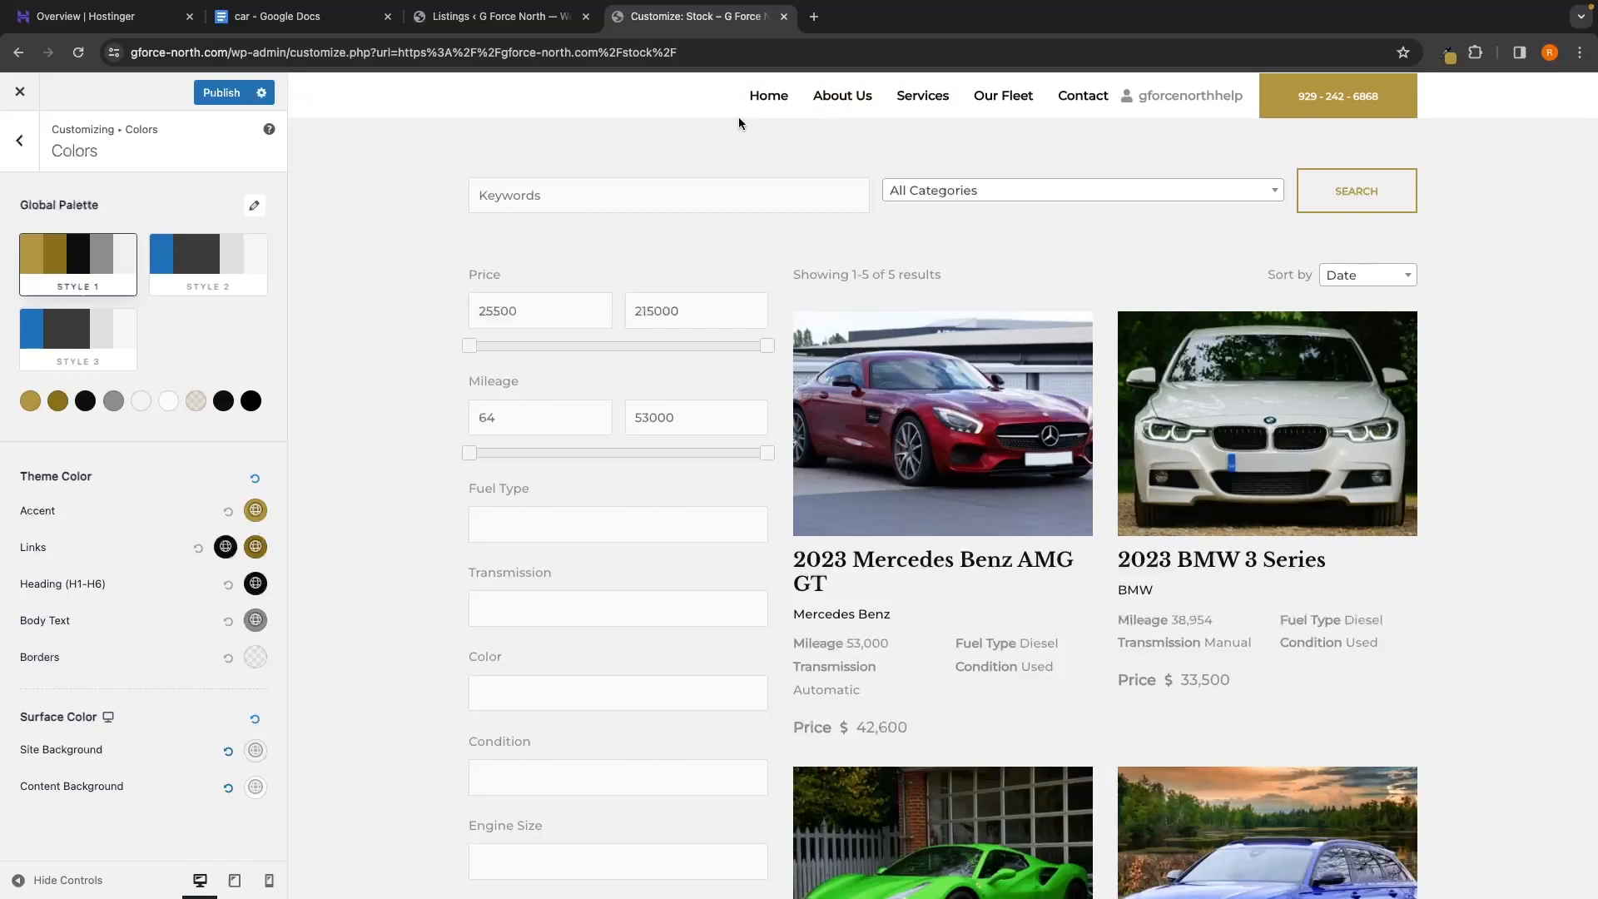
click(768, 95)
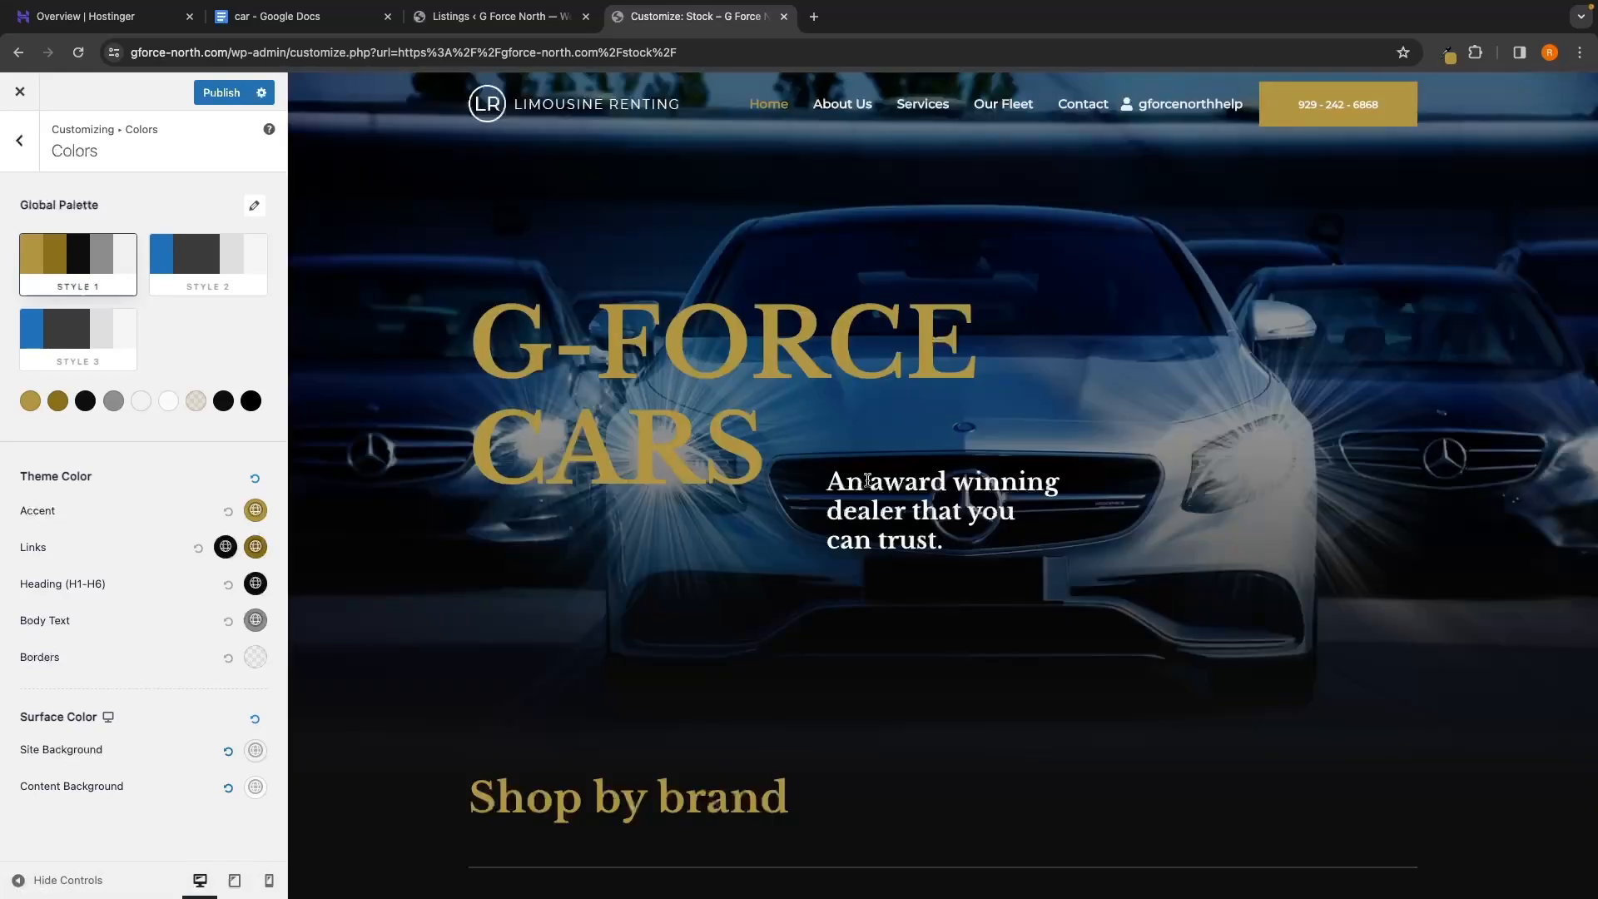
scroll(941, 412, left, 5)
click(849, 338)
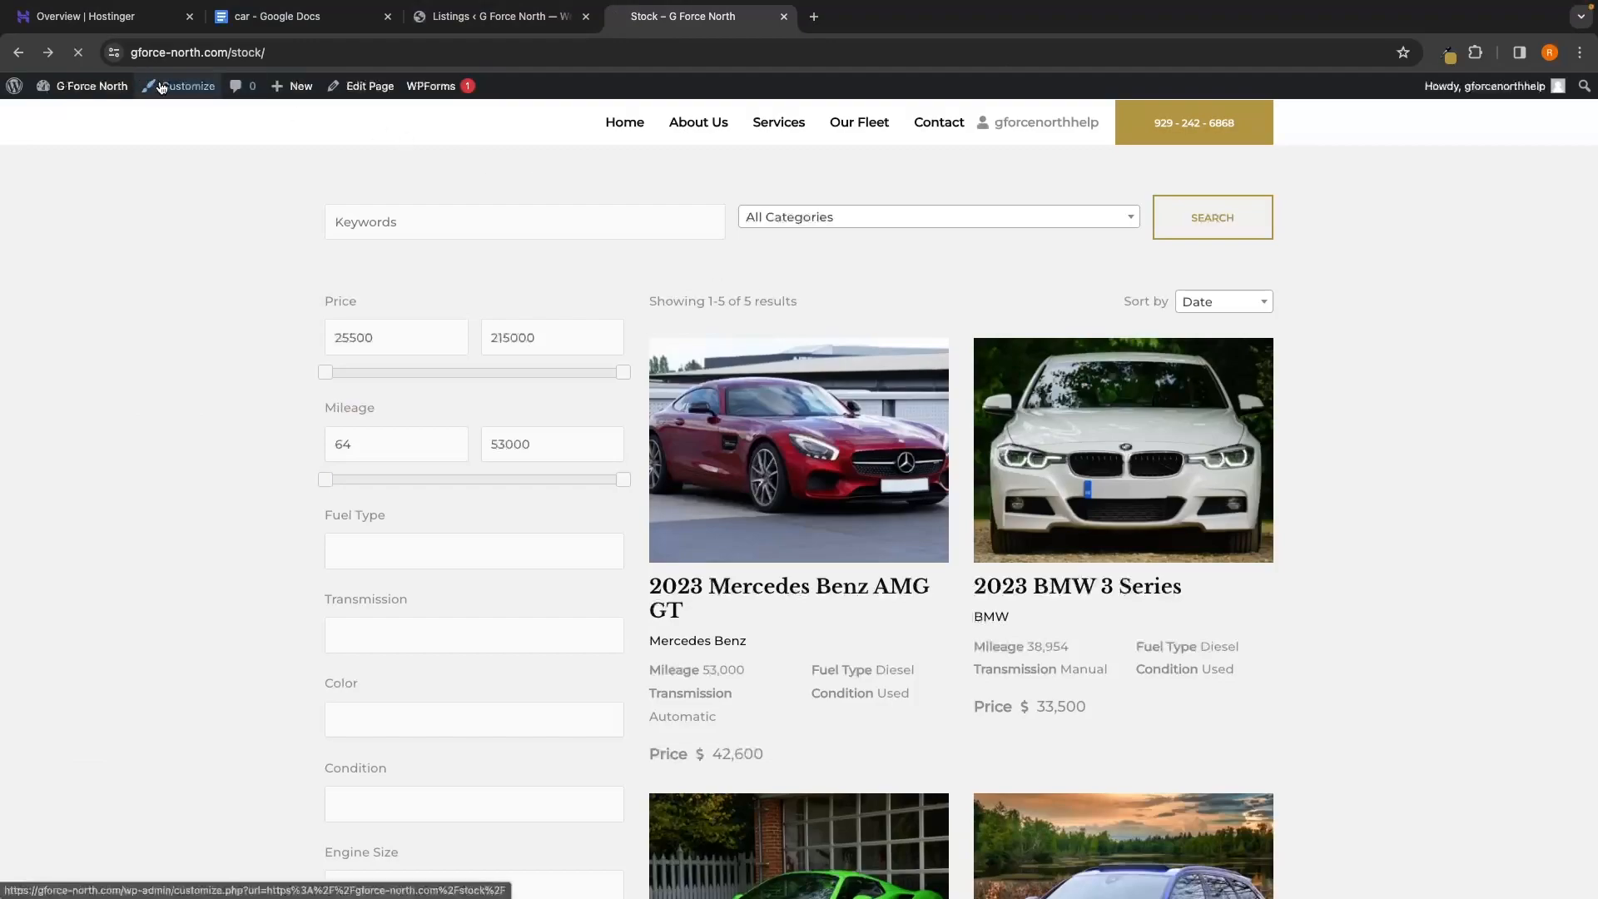
Reopen Global > Colors and compare the Style 2 palette against the gold Style 1 palette
click(150, 83)
click(92, 361)
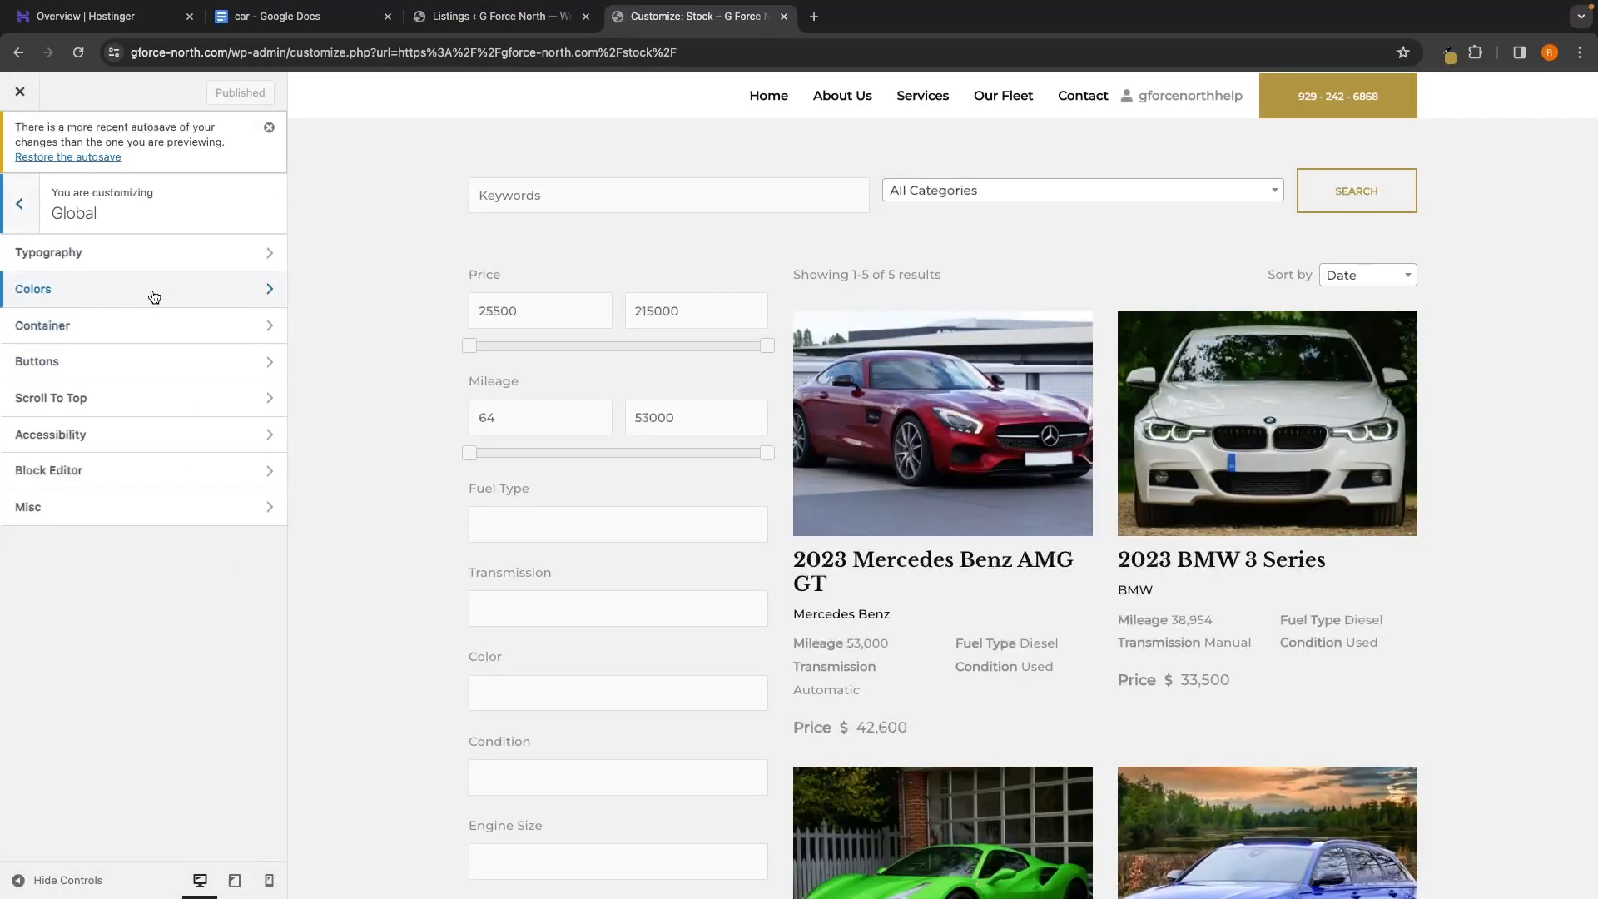
click(146, 291)
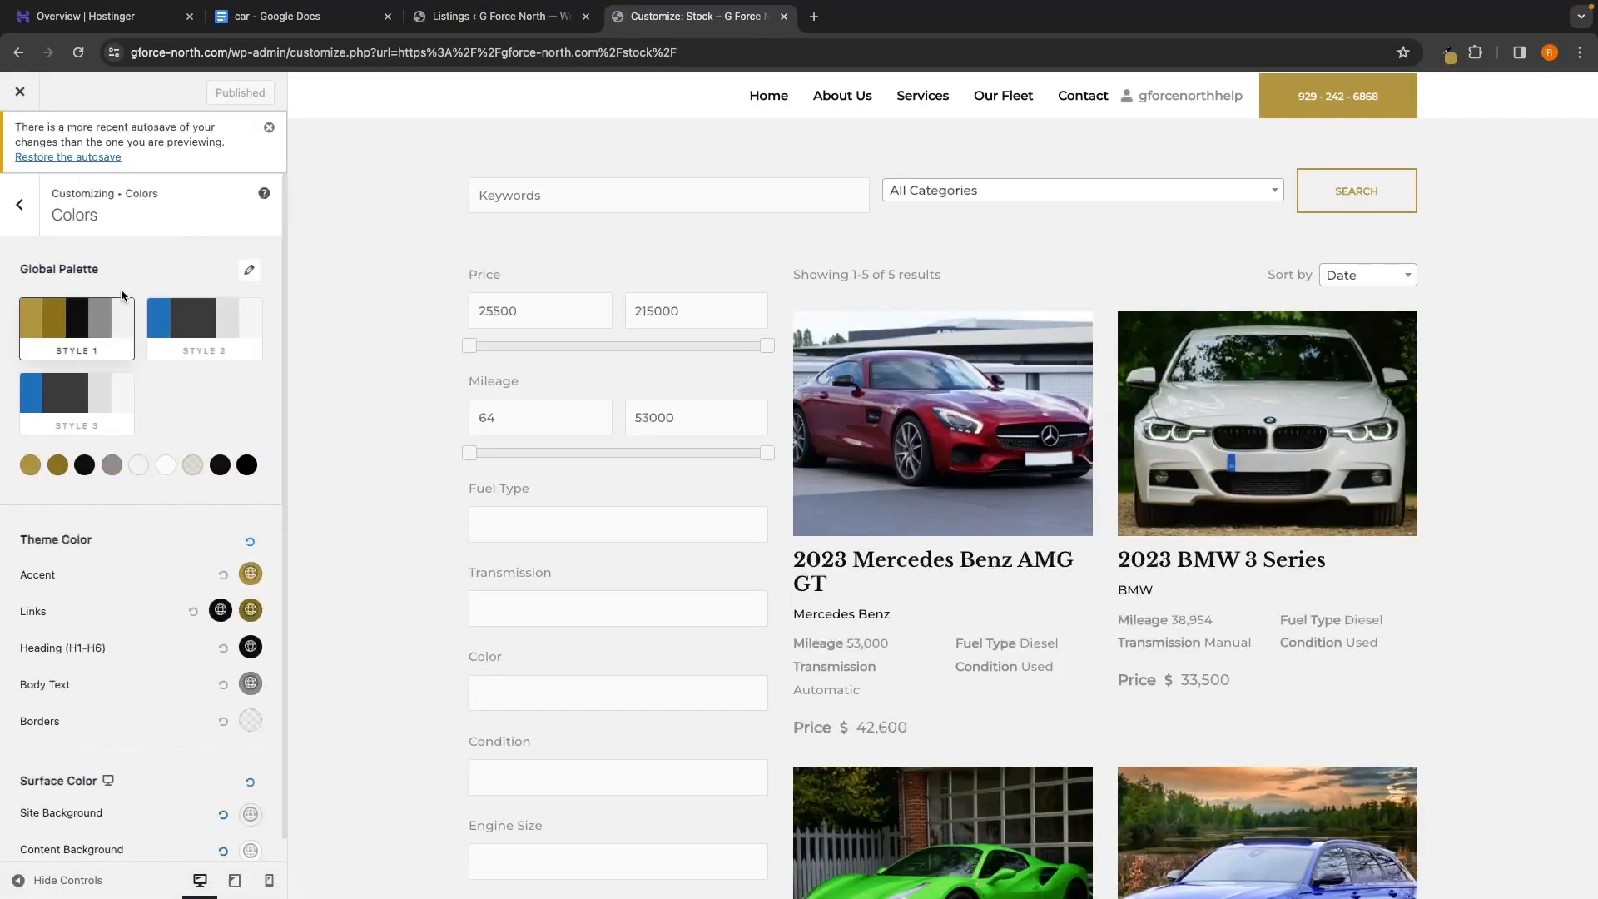
click(207, 313)
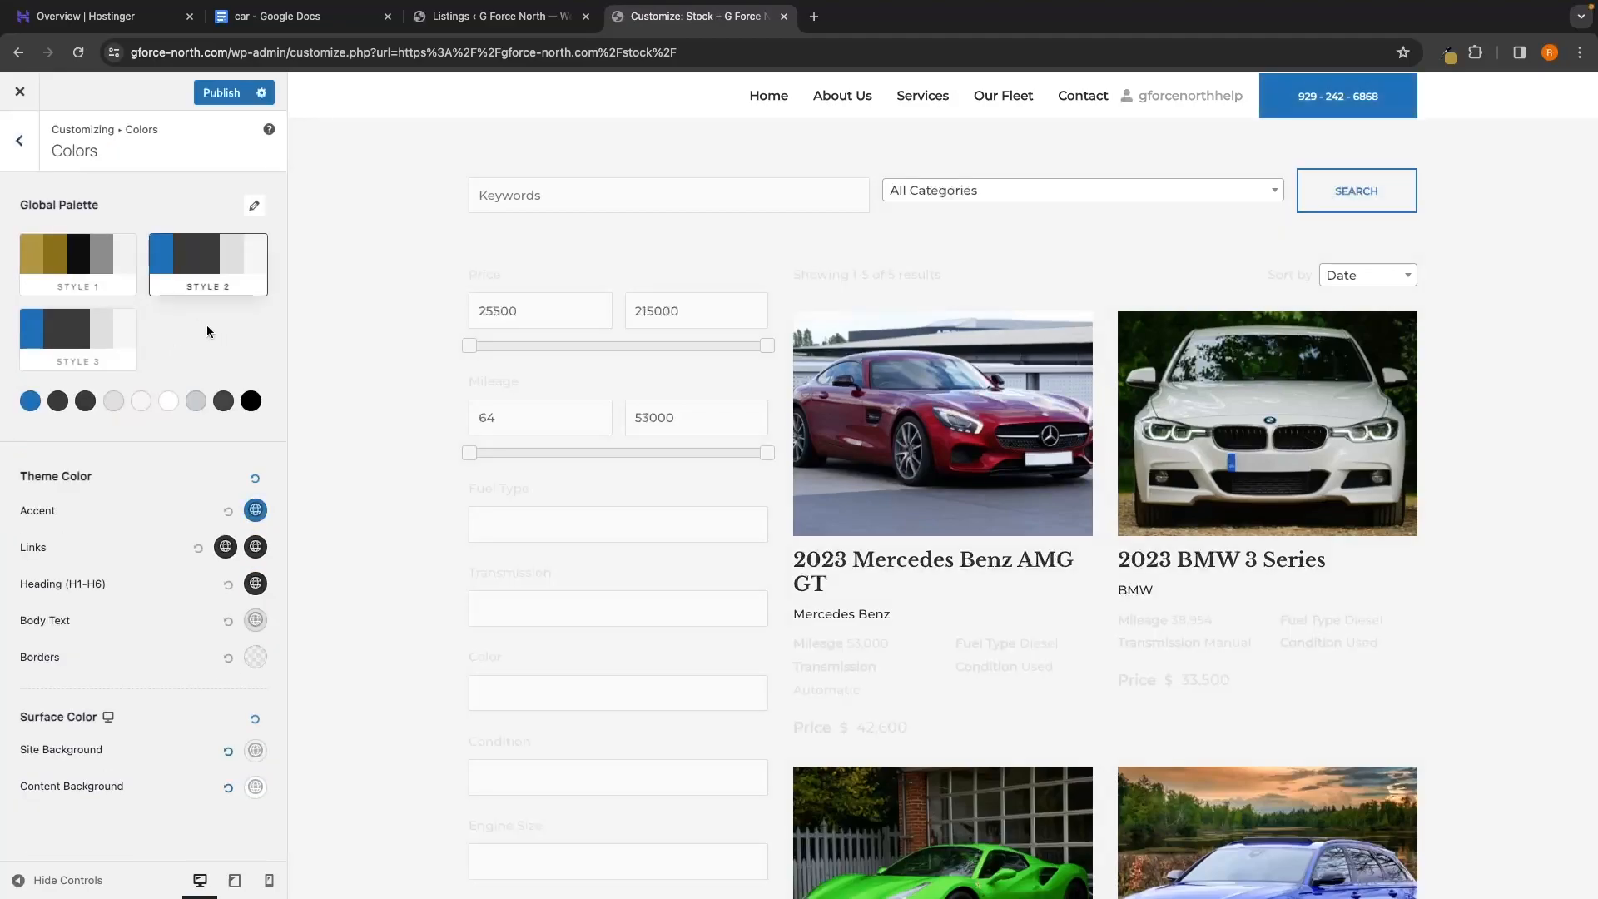
click(117, 270)
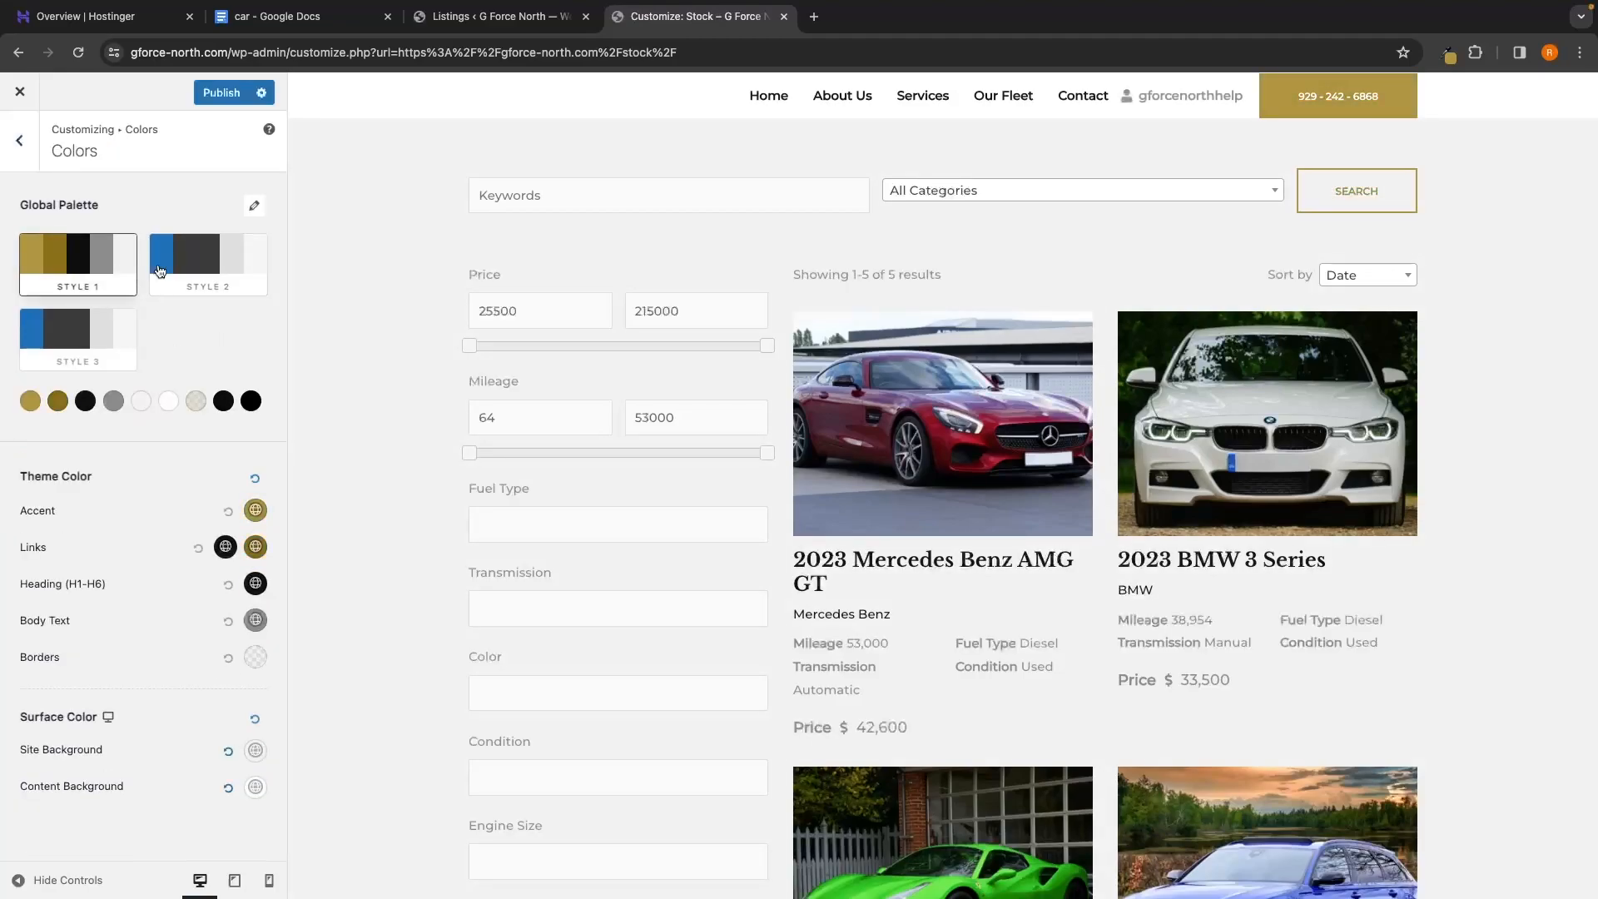
click(220, 292)
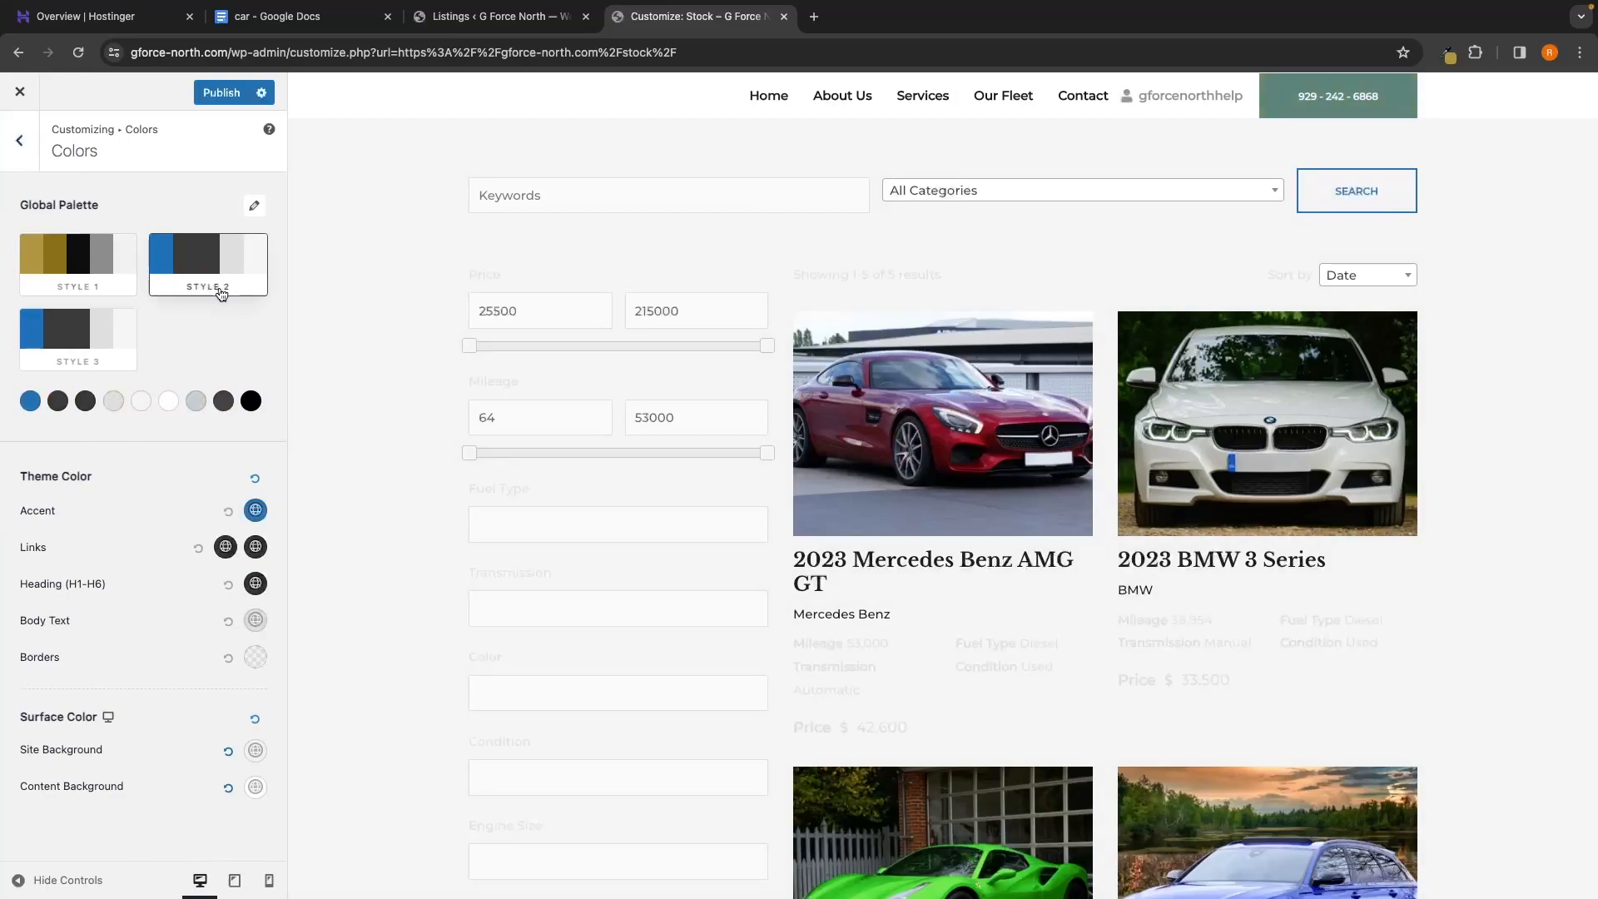
click(87, 278)
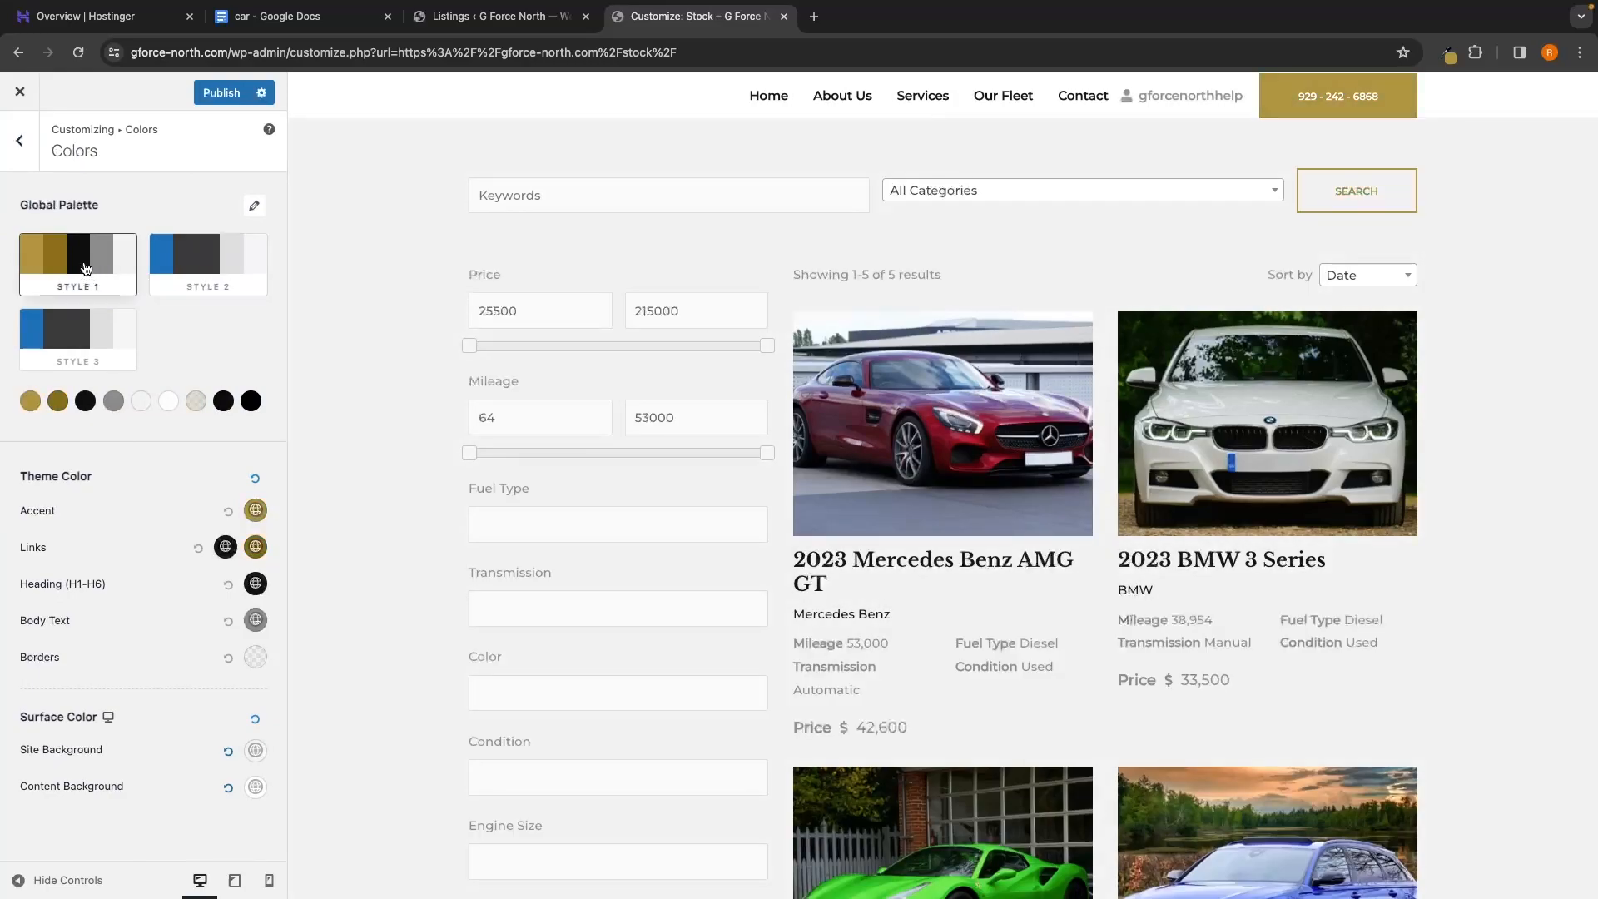
Copy gold B19540 from Style 1's first colour into Style 2's first colour, replacing 0170B9
click(30, 402)
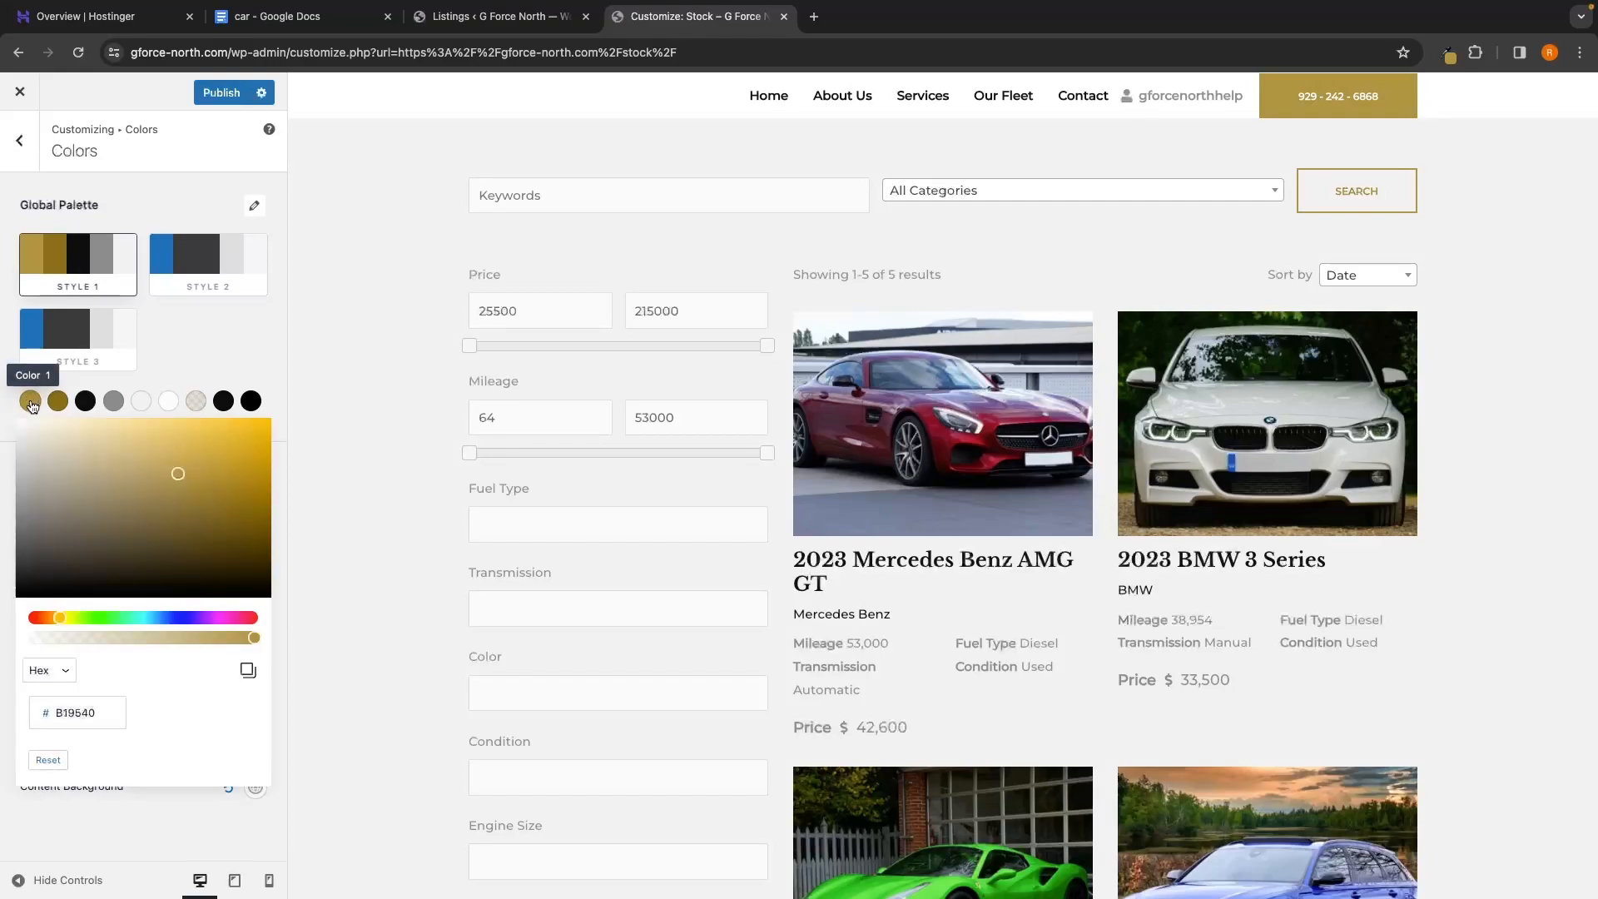
click(101, 706)
double_click(104, 713)
key(ctrl+c)
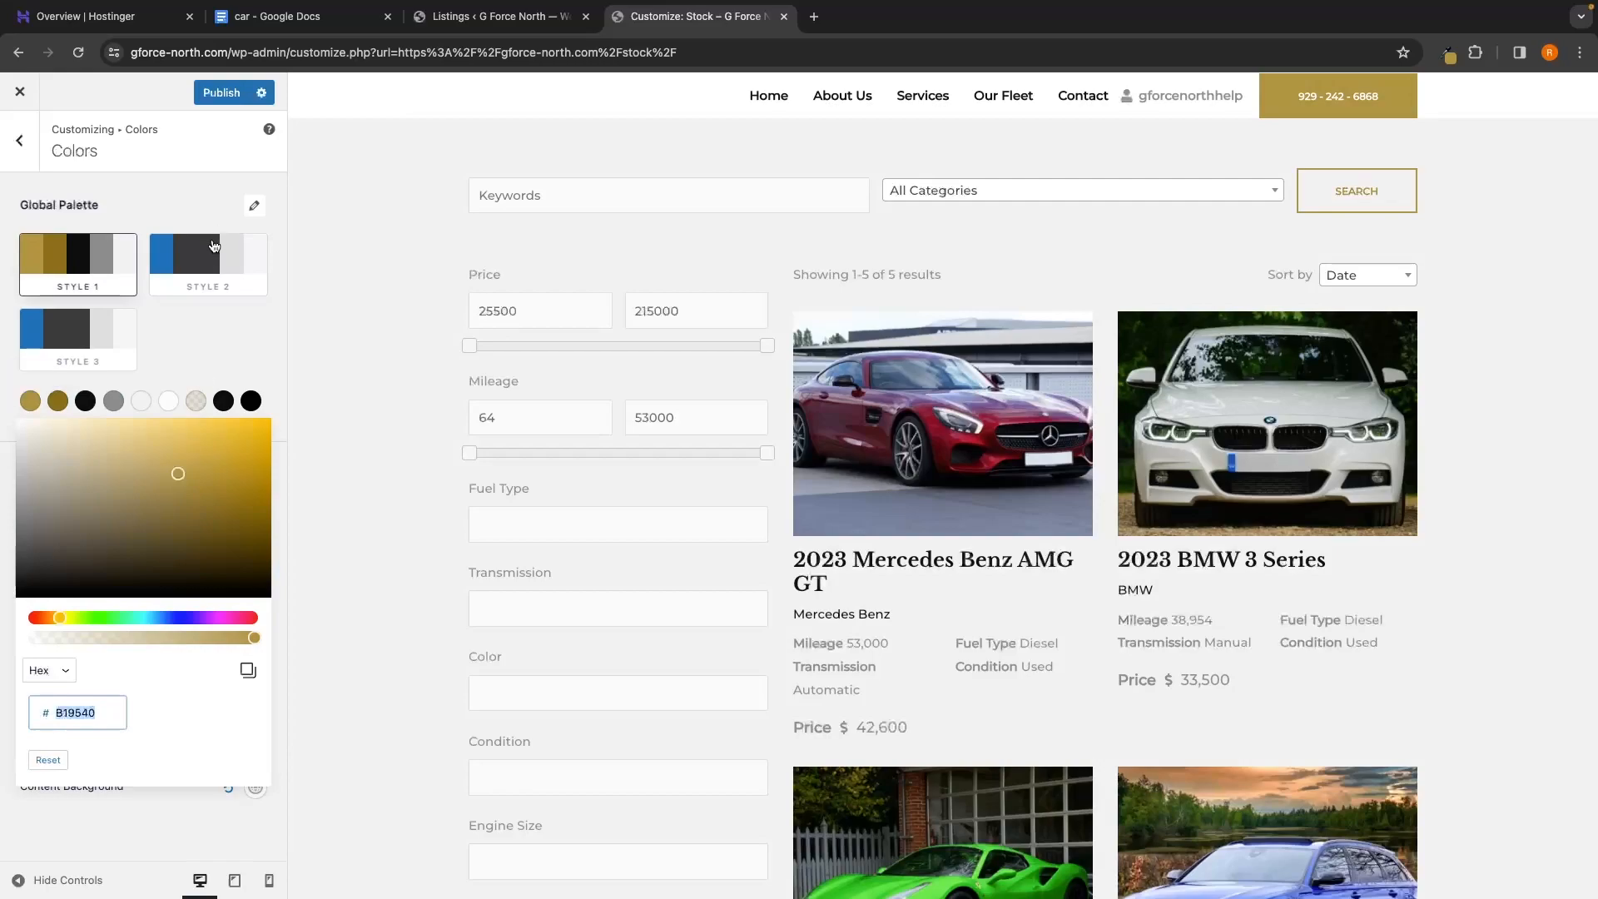
click(214, 245)
click(30, 400)
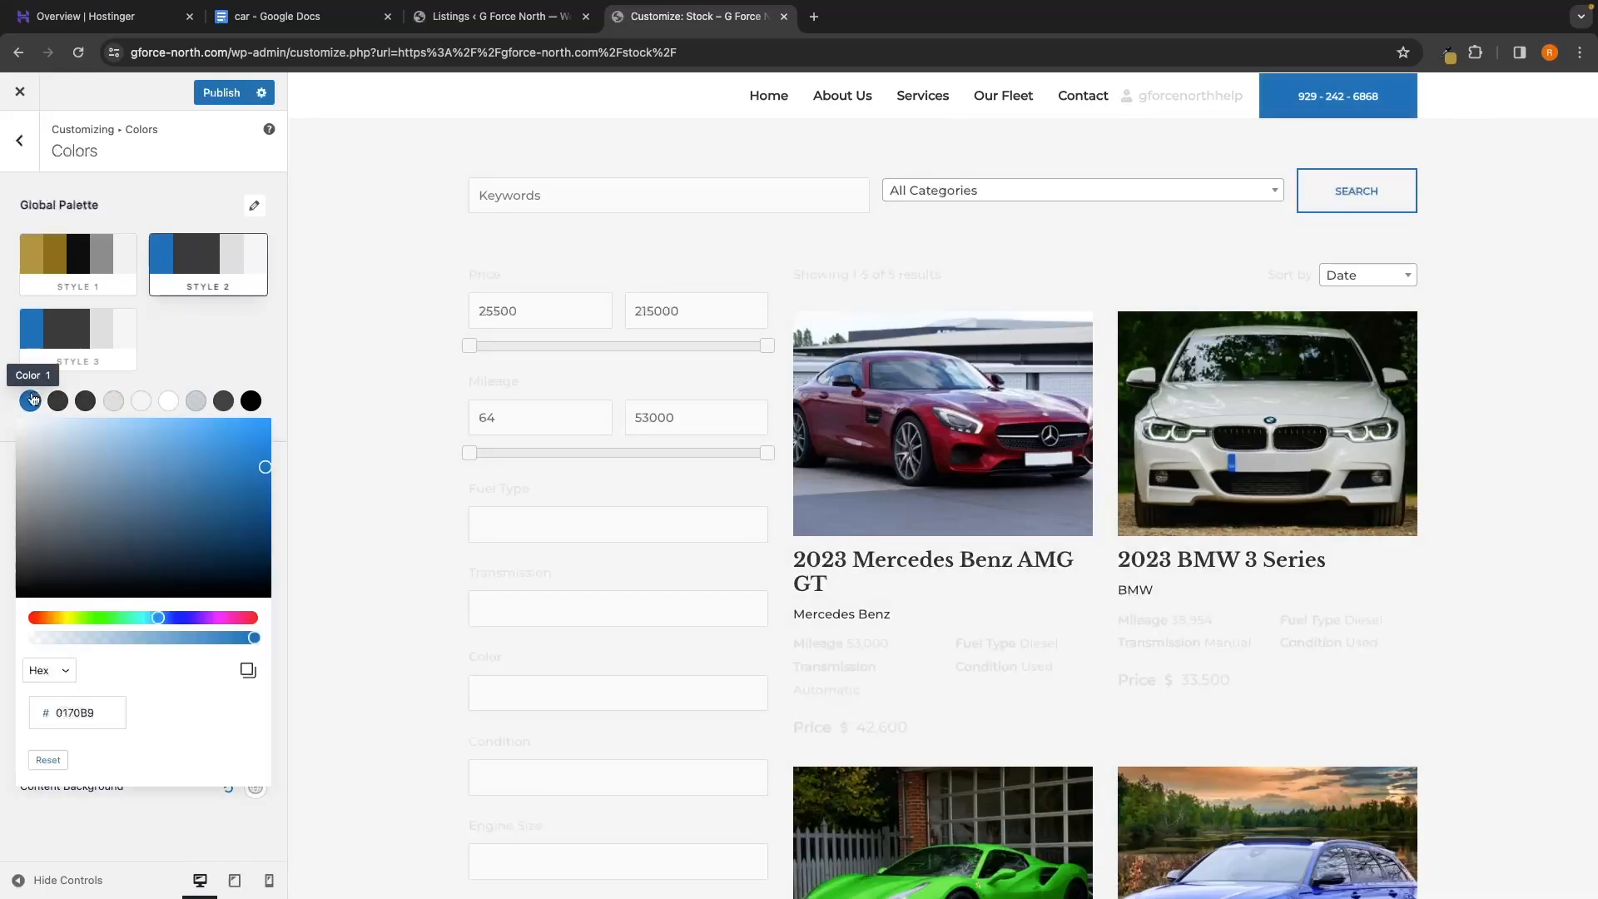
double_click(76, 699)
key(ctrl+v)
click(208, 347)
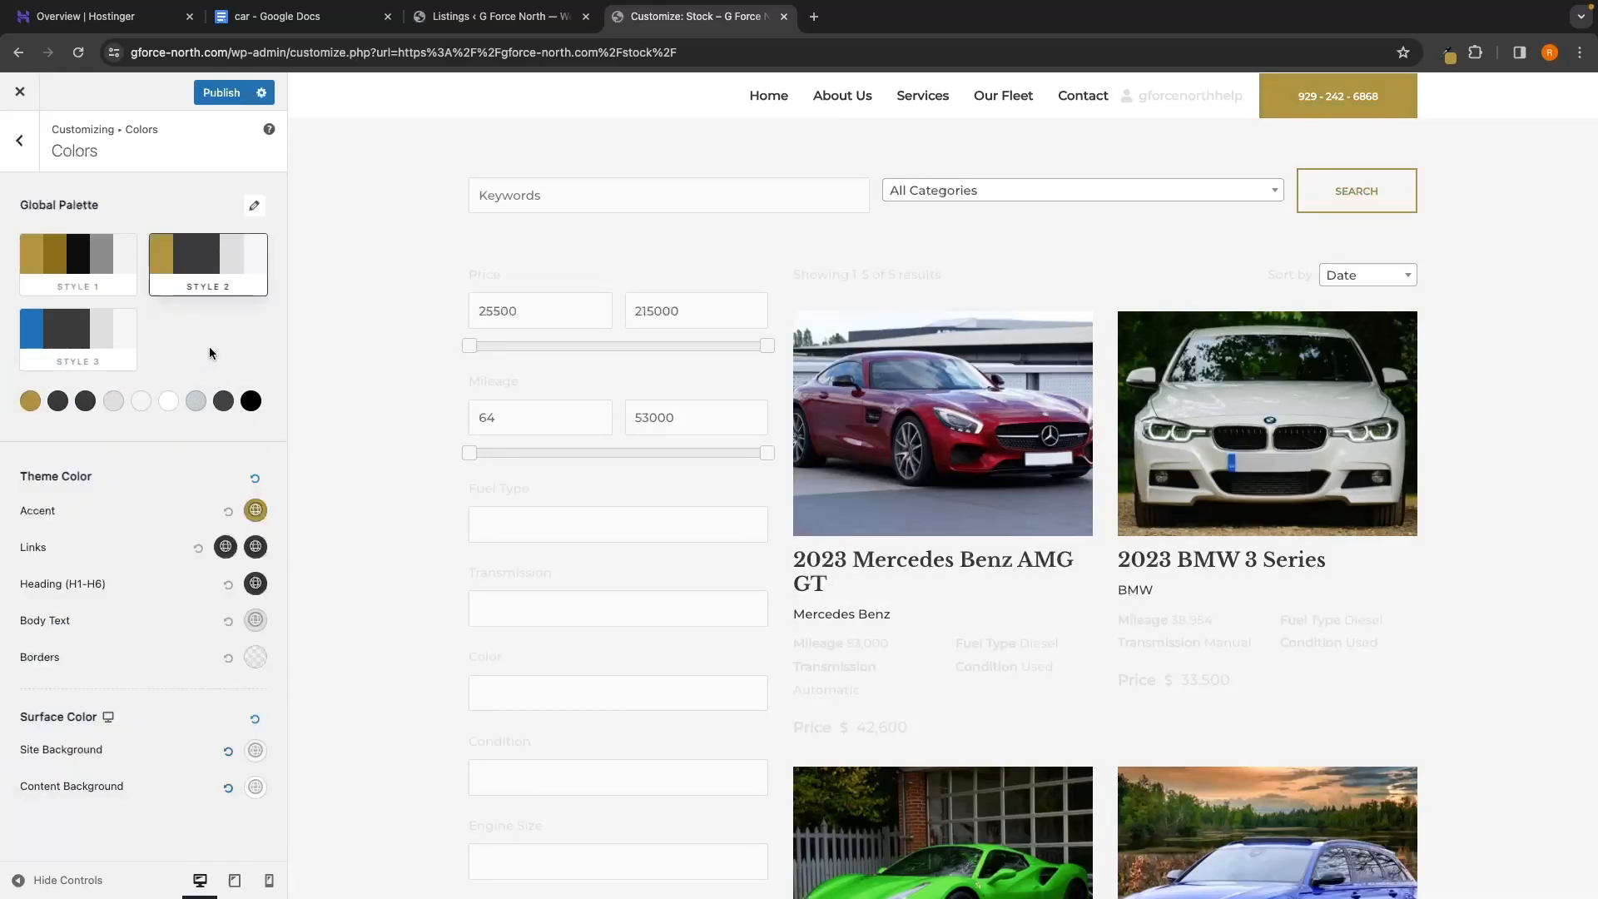
Copy Style 1's Color 2 gold value 8C701B into Style 2's Color 2
click(104, 273)
click(58, 400)
double_click(67, 699)
key(ctrl+c)
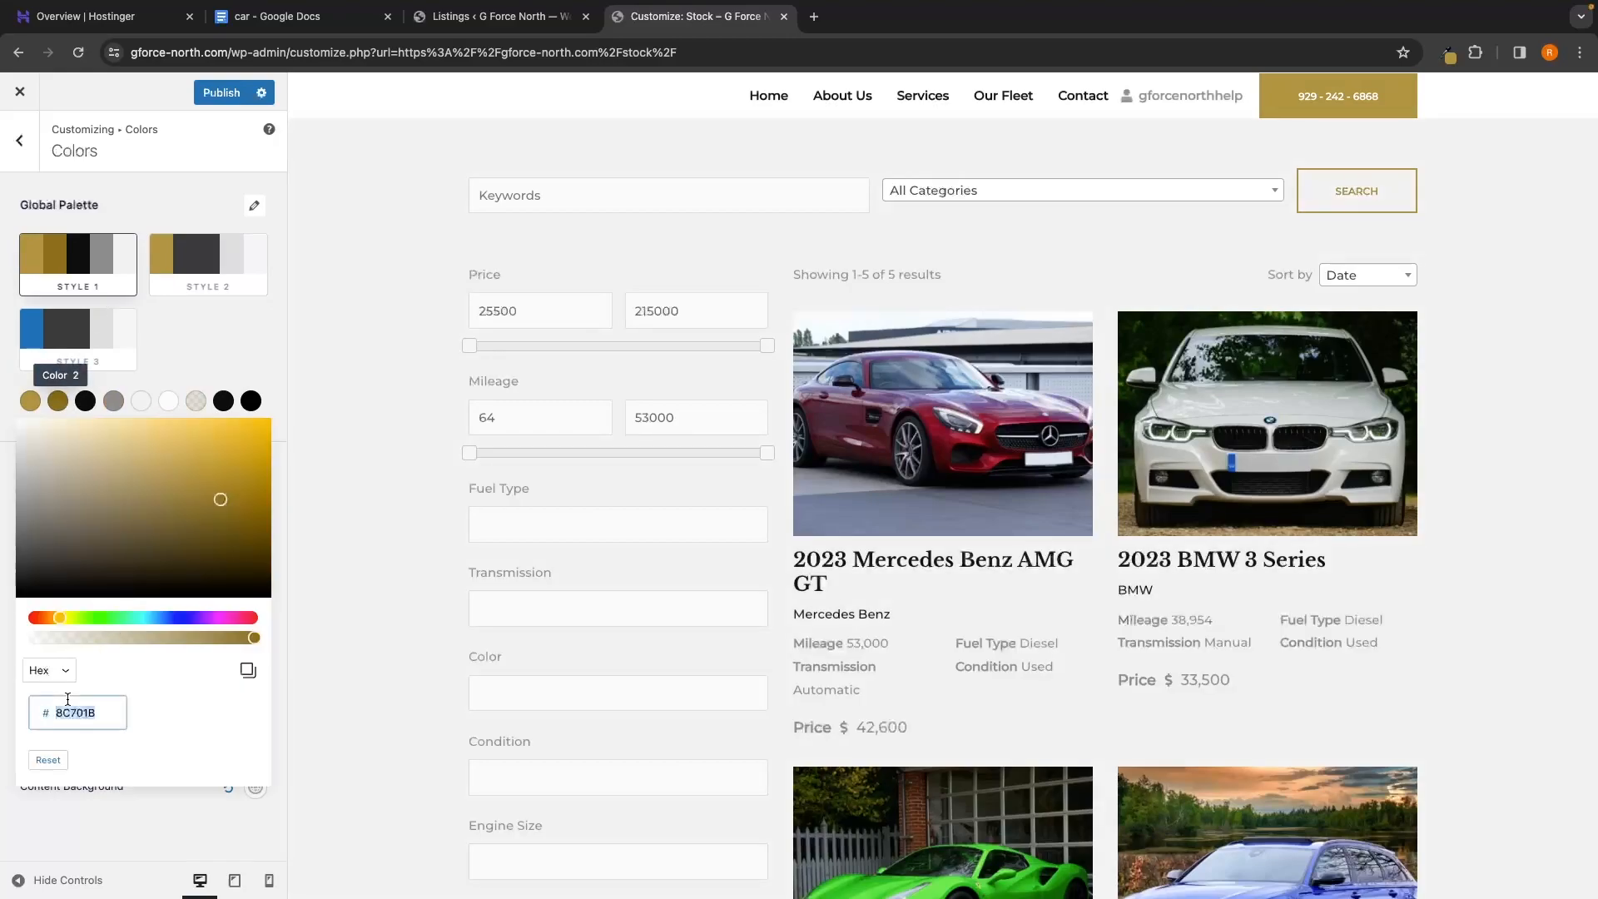
click(200, 262)
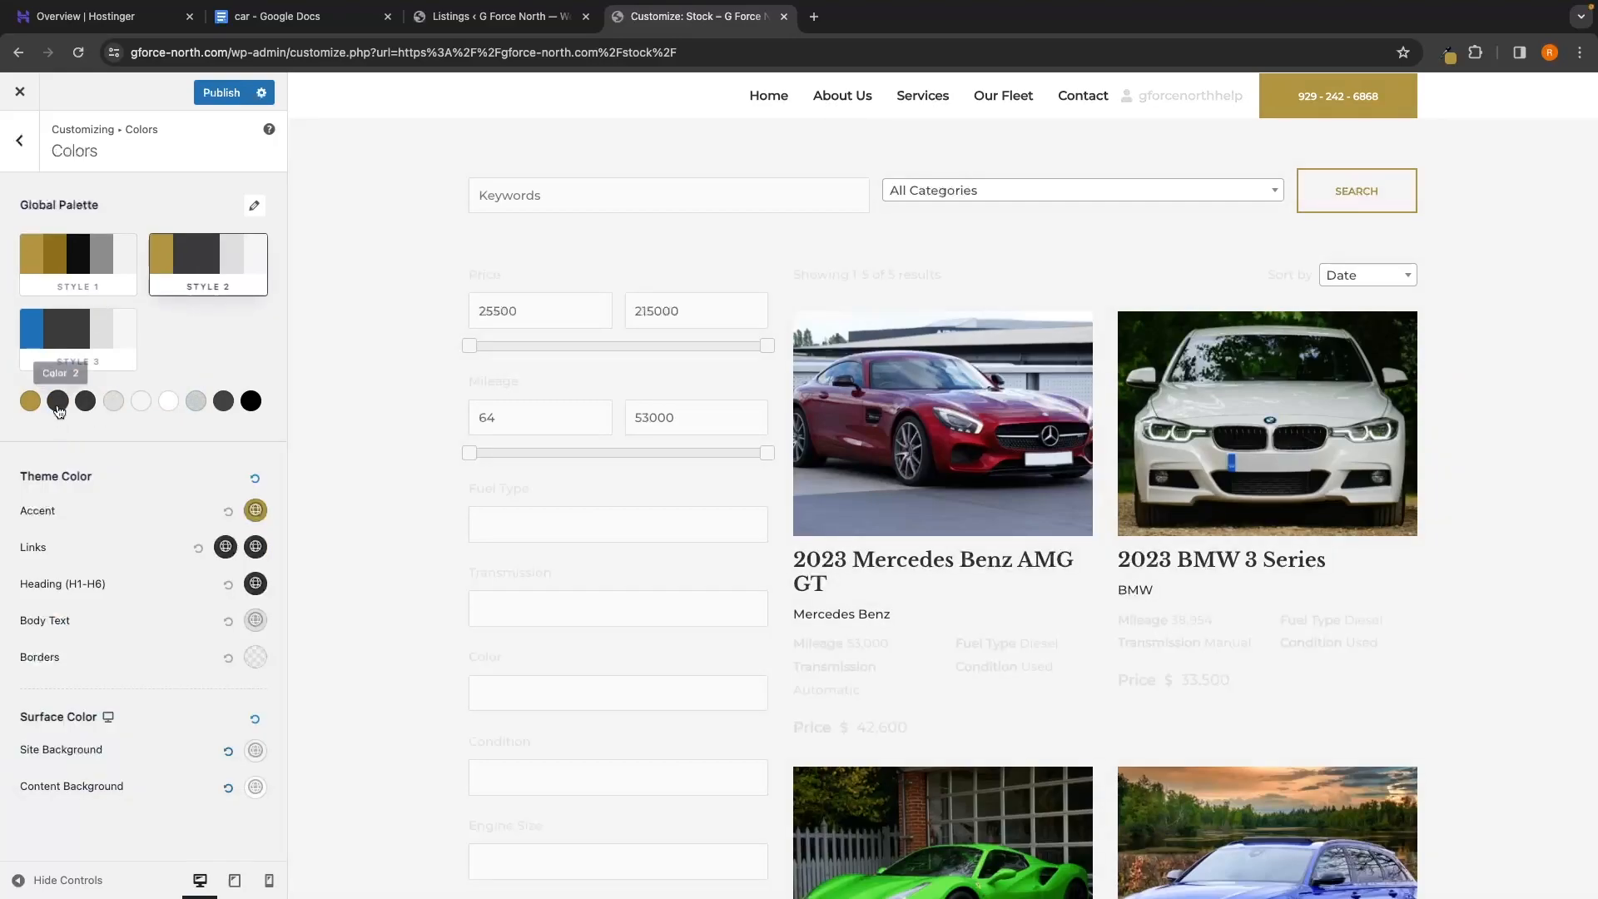
click(57, 400)
double_click(87, 699)
key(ctrl+v)
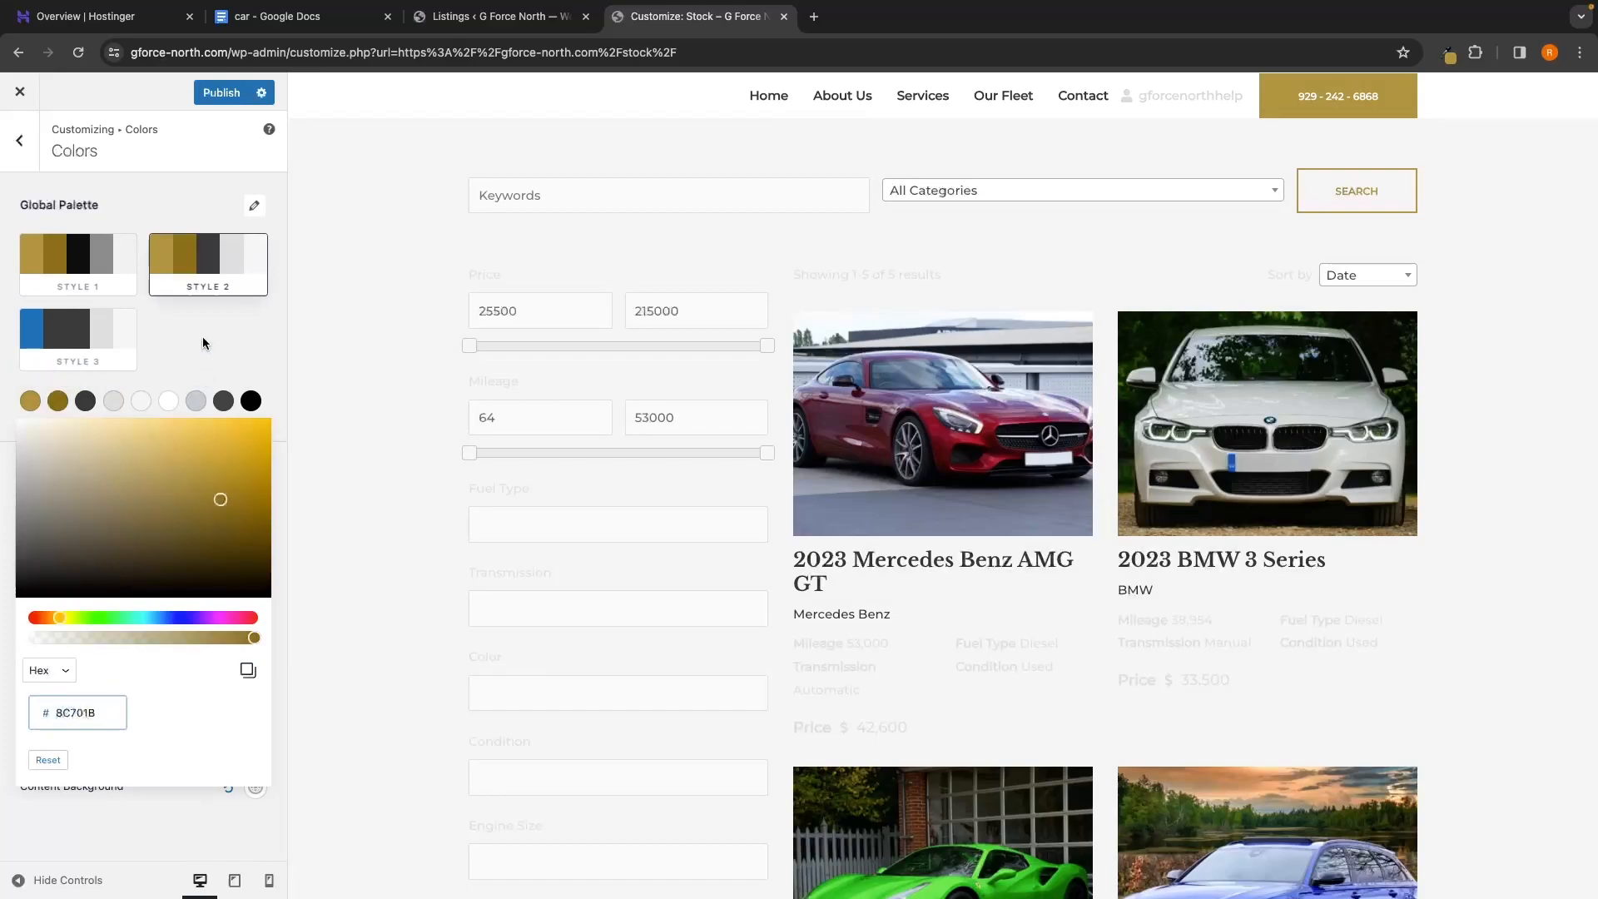
click(208, 335)
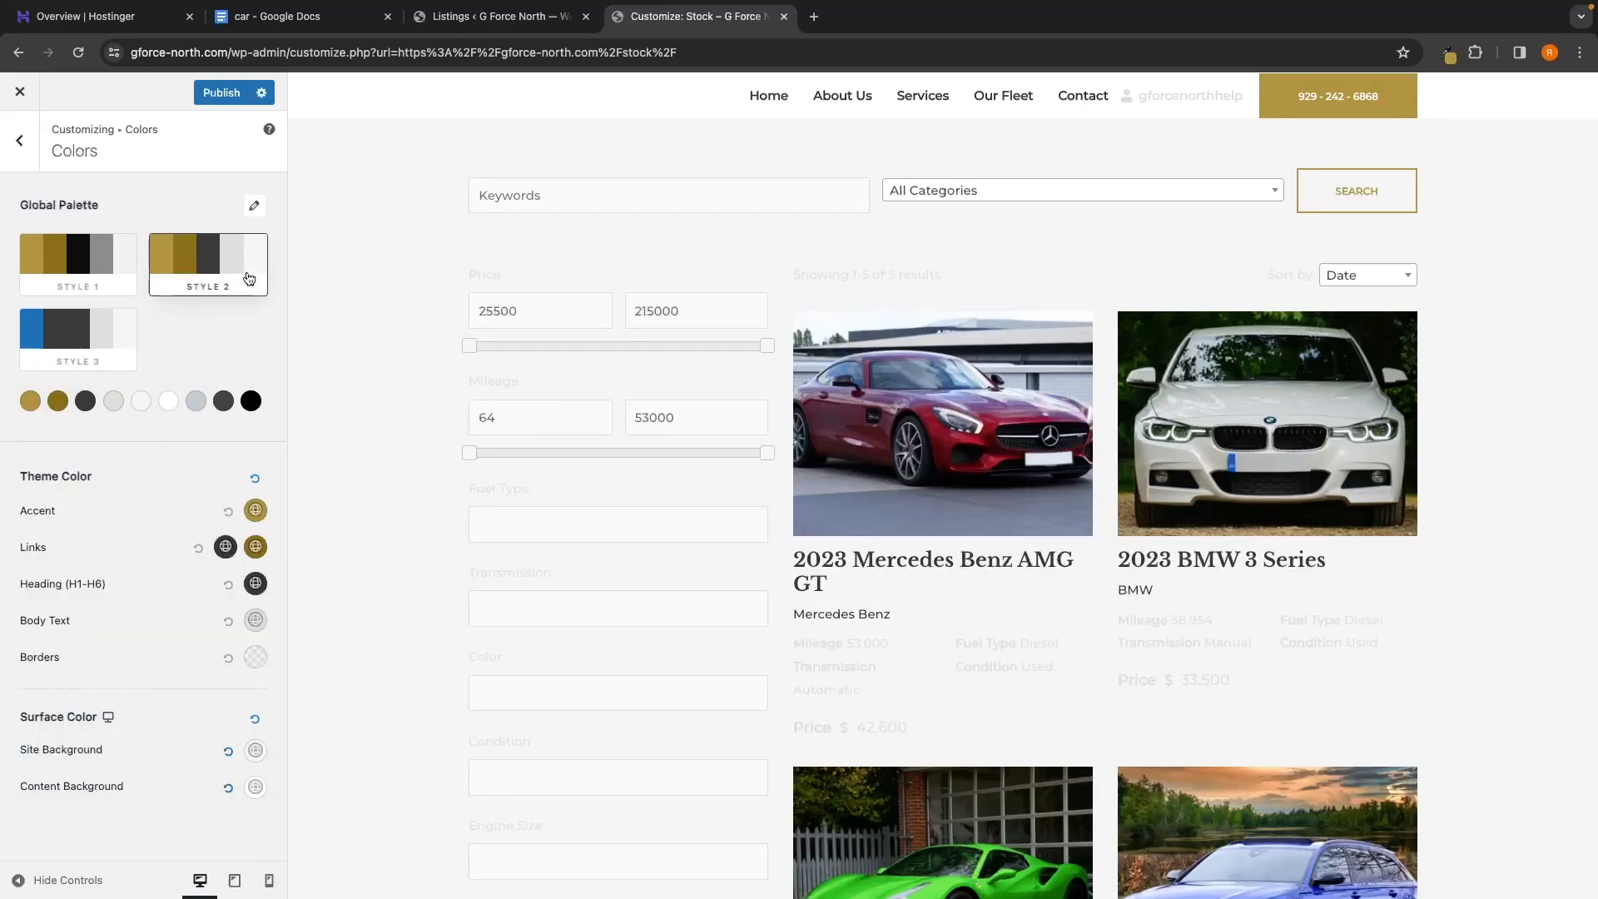
Set Style 2's Color 3 to 101010, copied from Style 1's Color 3
click(98, 285)
click(85, 400)
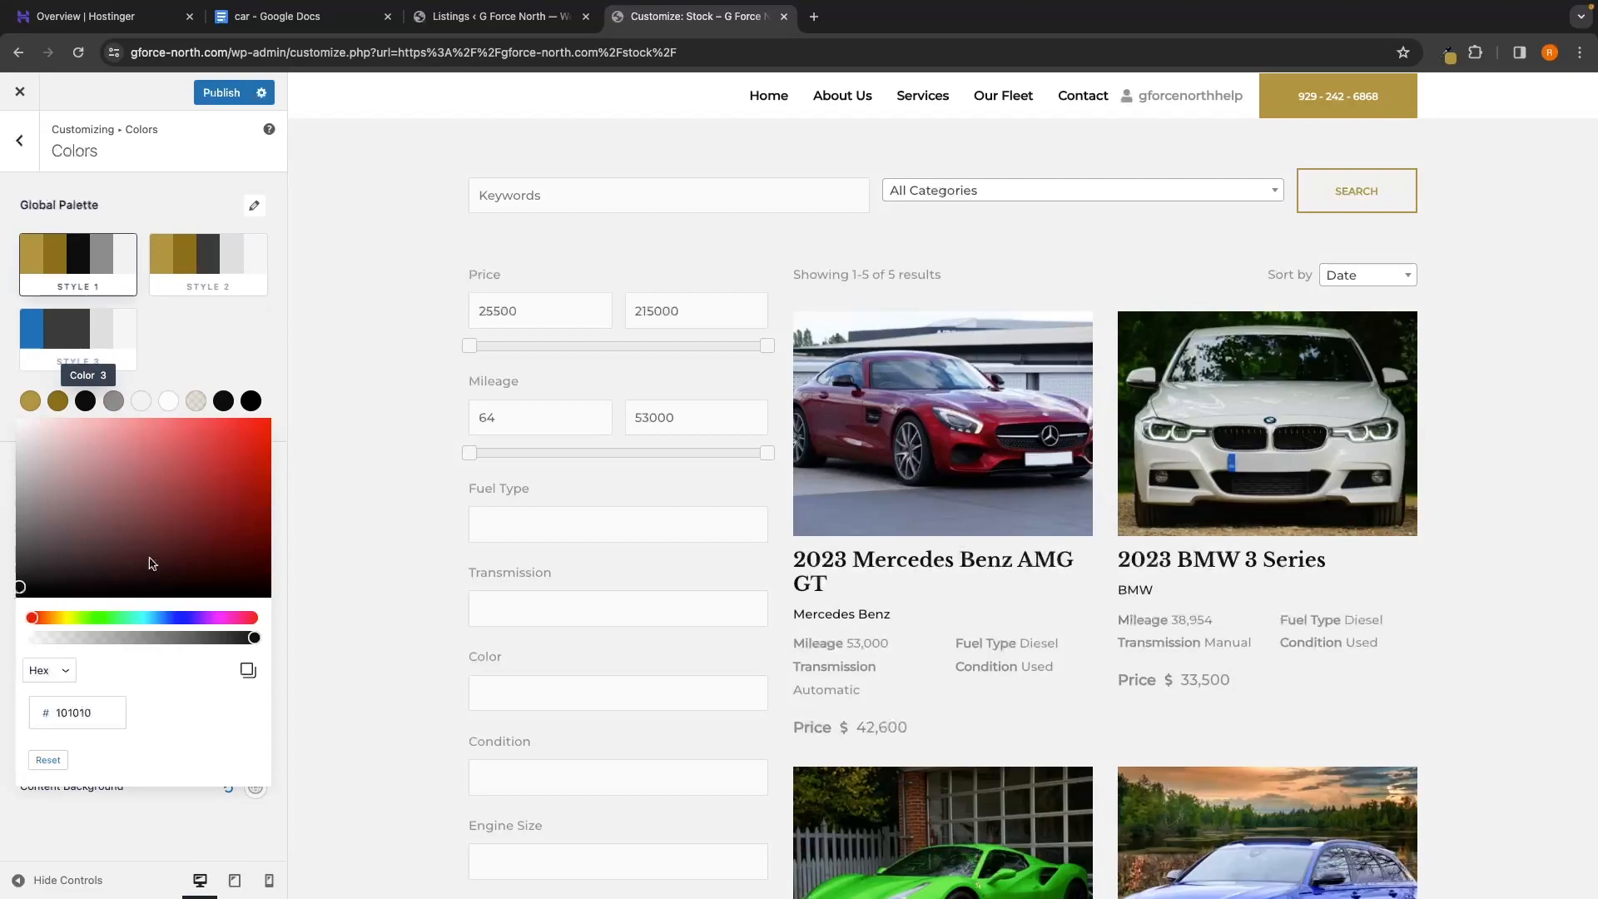
double_click(87, 712)
key(super+c)
click(167, 375)
click(213, 264)
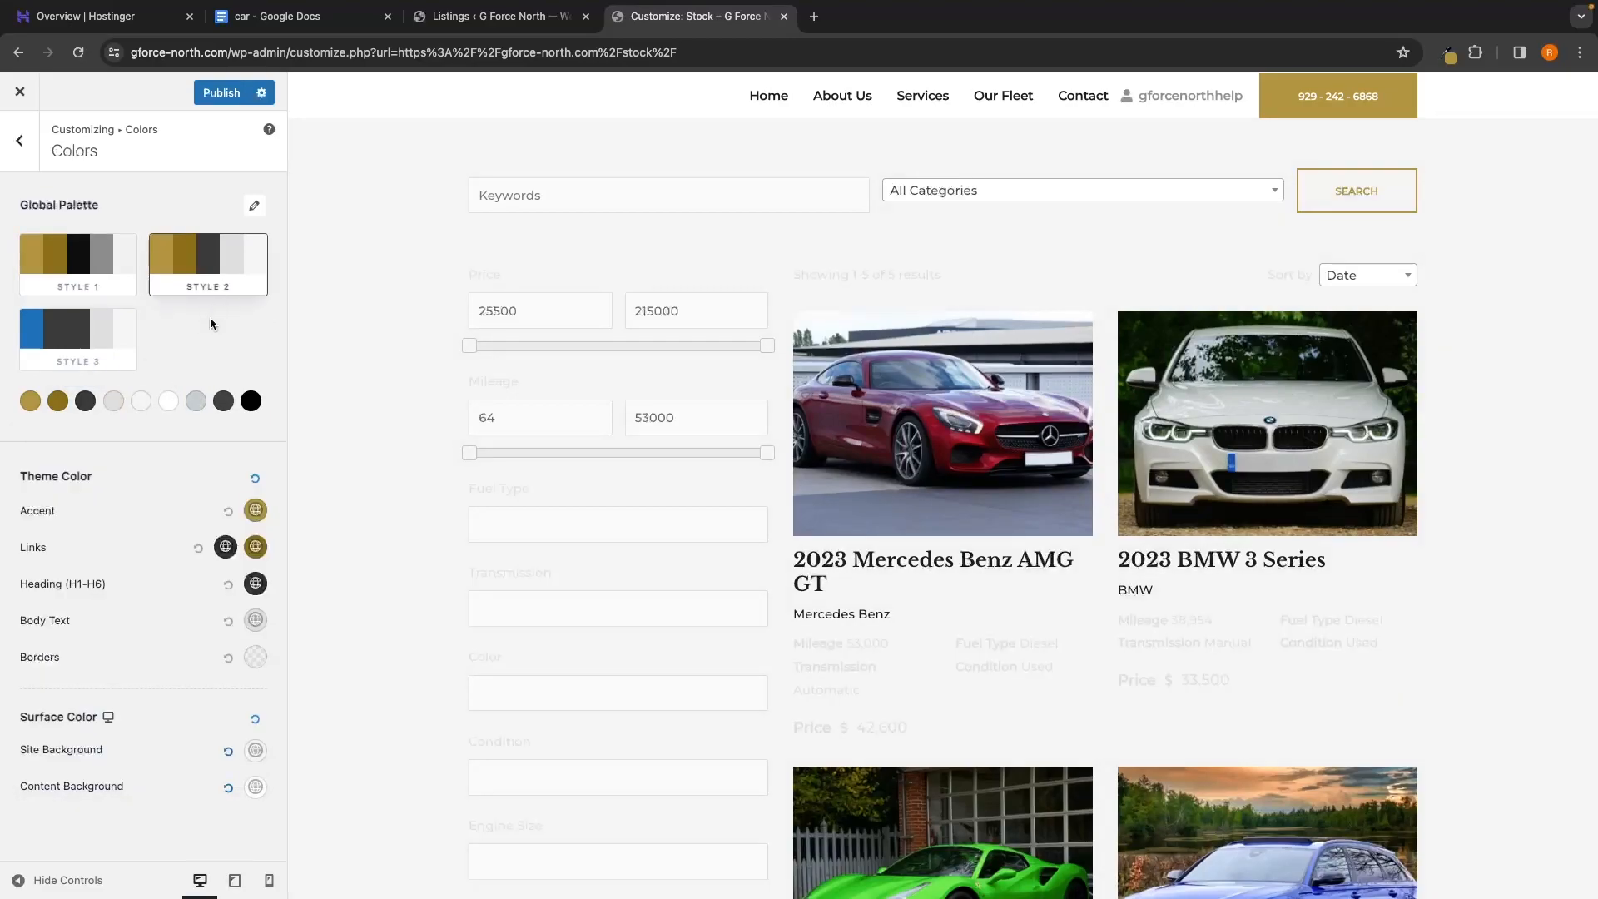
click(86, 400)
double_click(95, 712)
key(super+v)
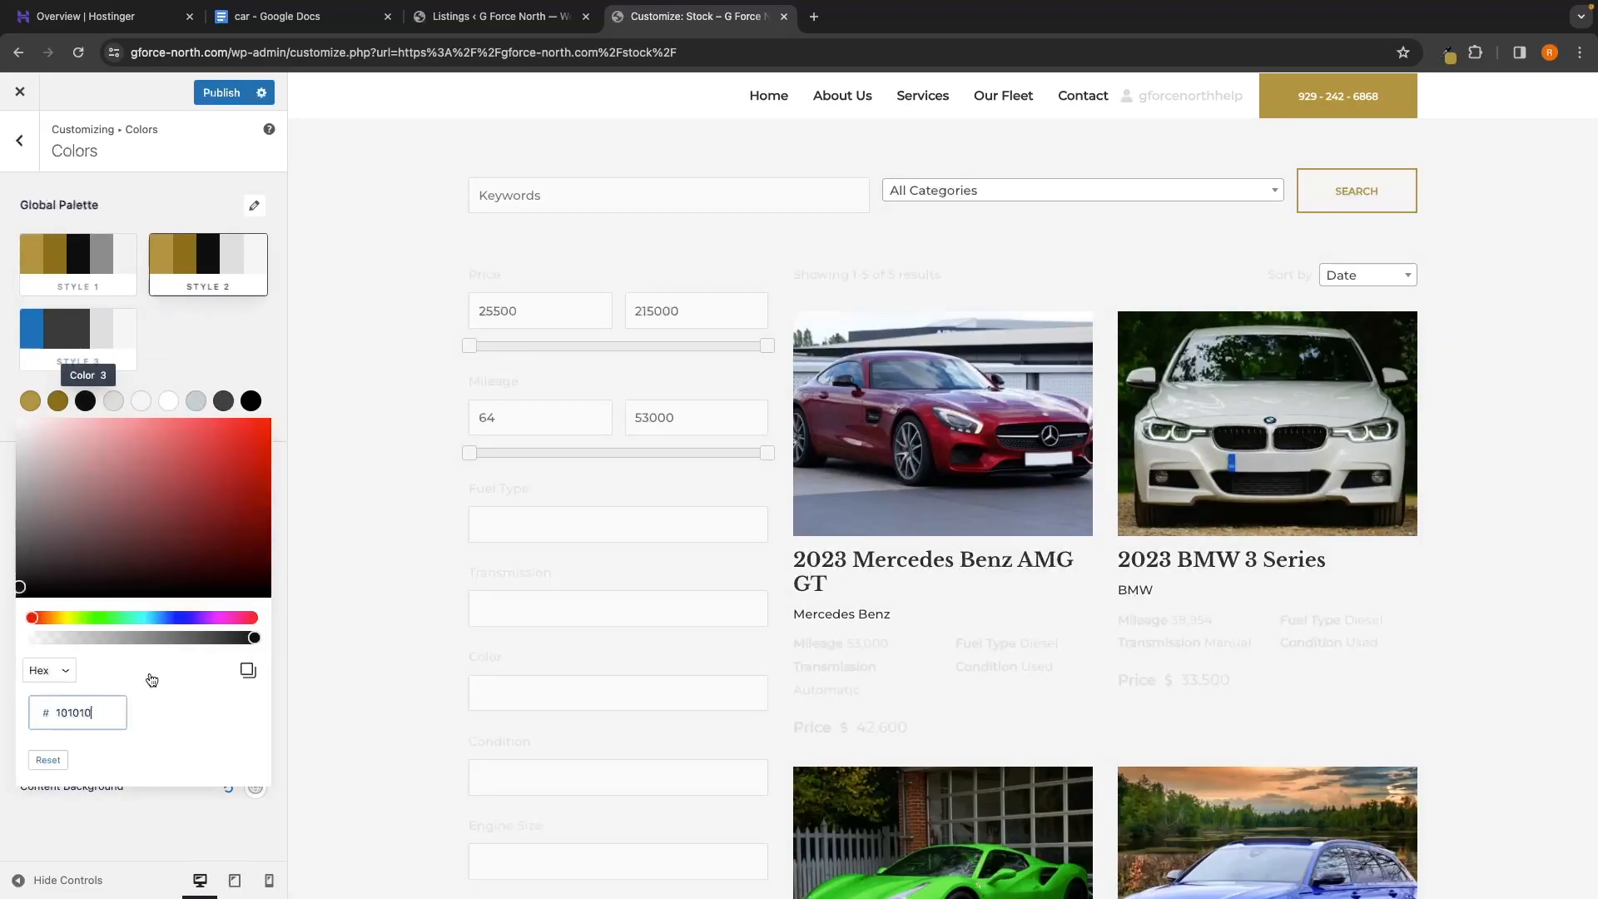
click(209, 360)
Replace Style 2's Color 4 value DEDEDE with Style 1's grey 8D8D8D
click(94, 258)
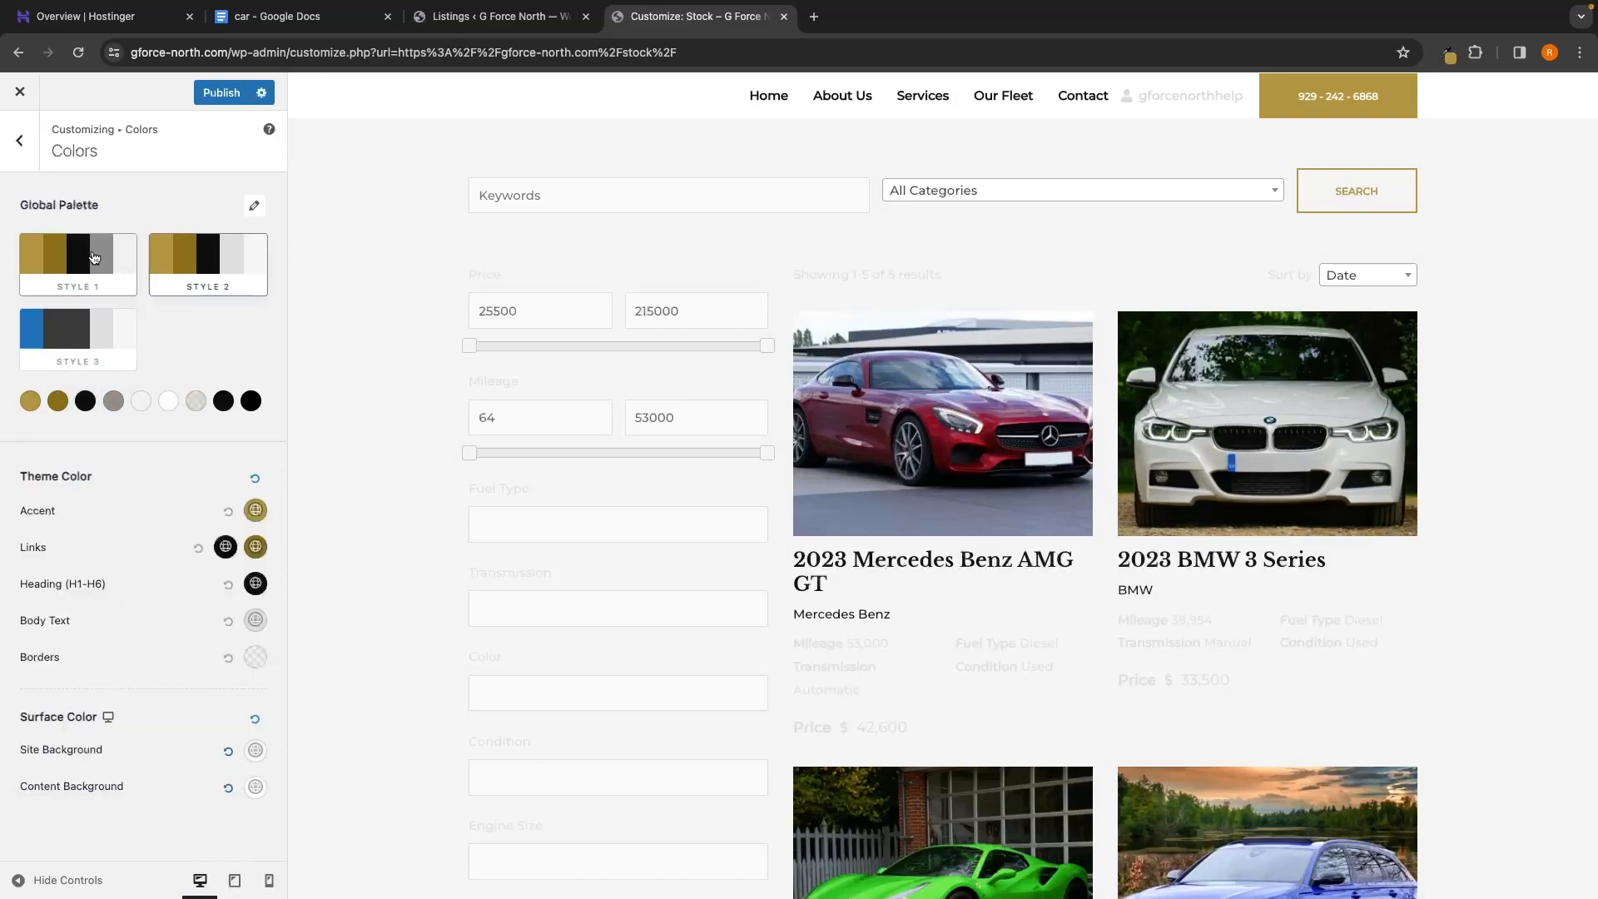
click(113, 401)
double_click(78, 712)
key(ctrl+c)
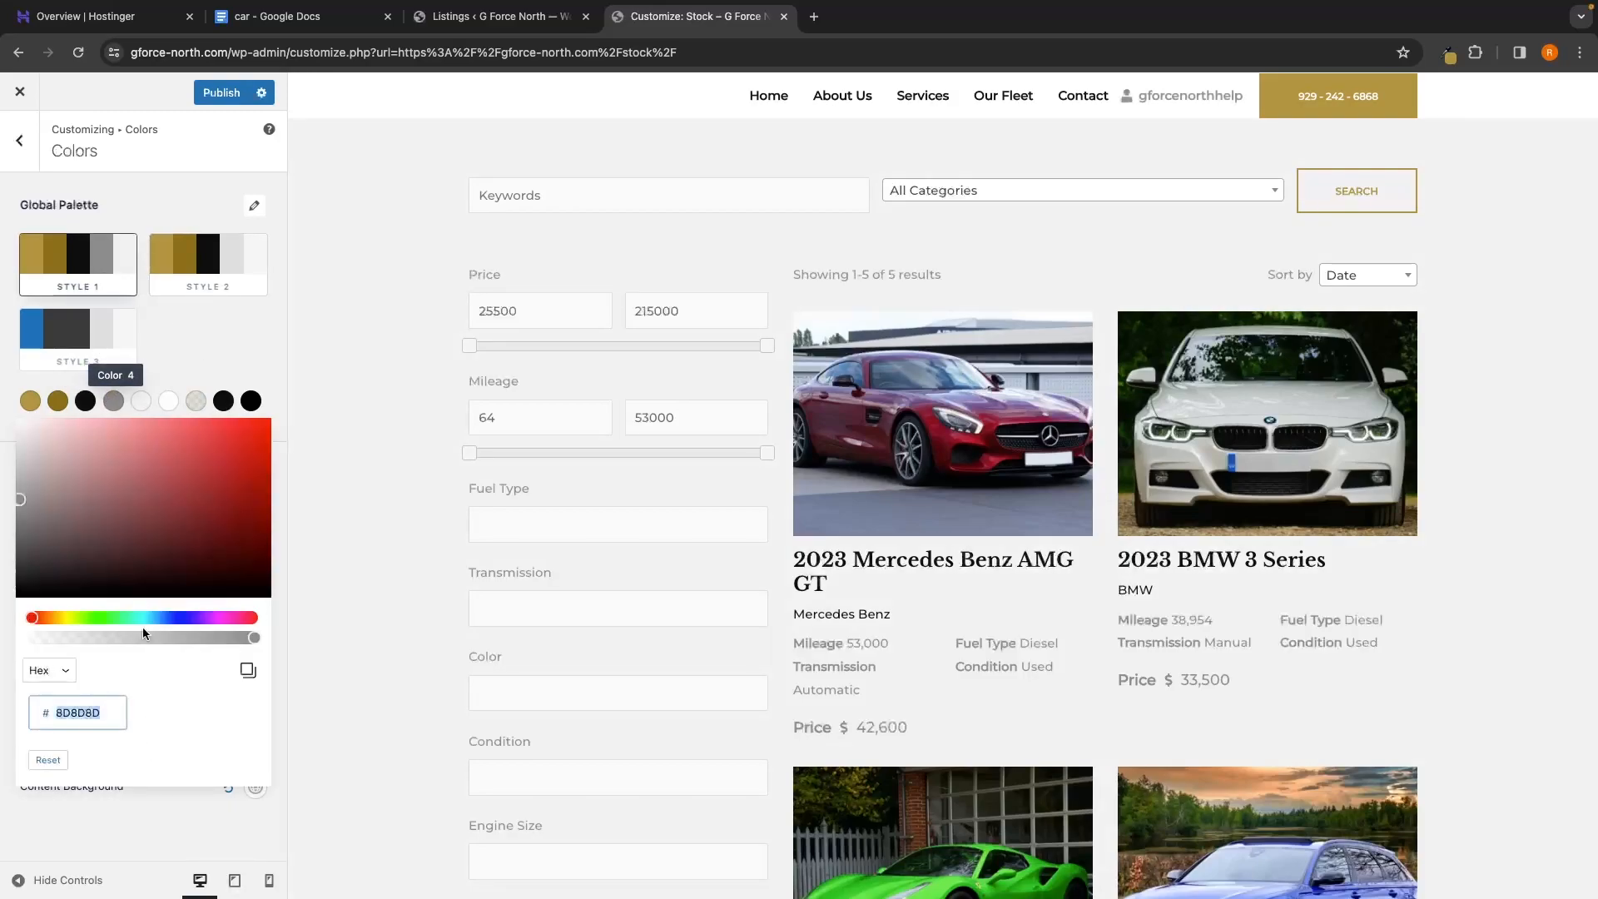
click(228, 347)
click(221, 250)
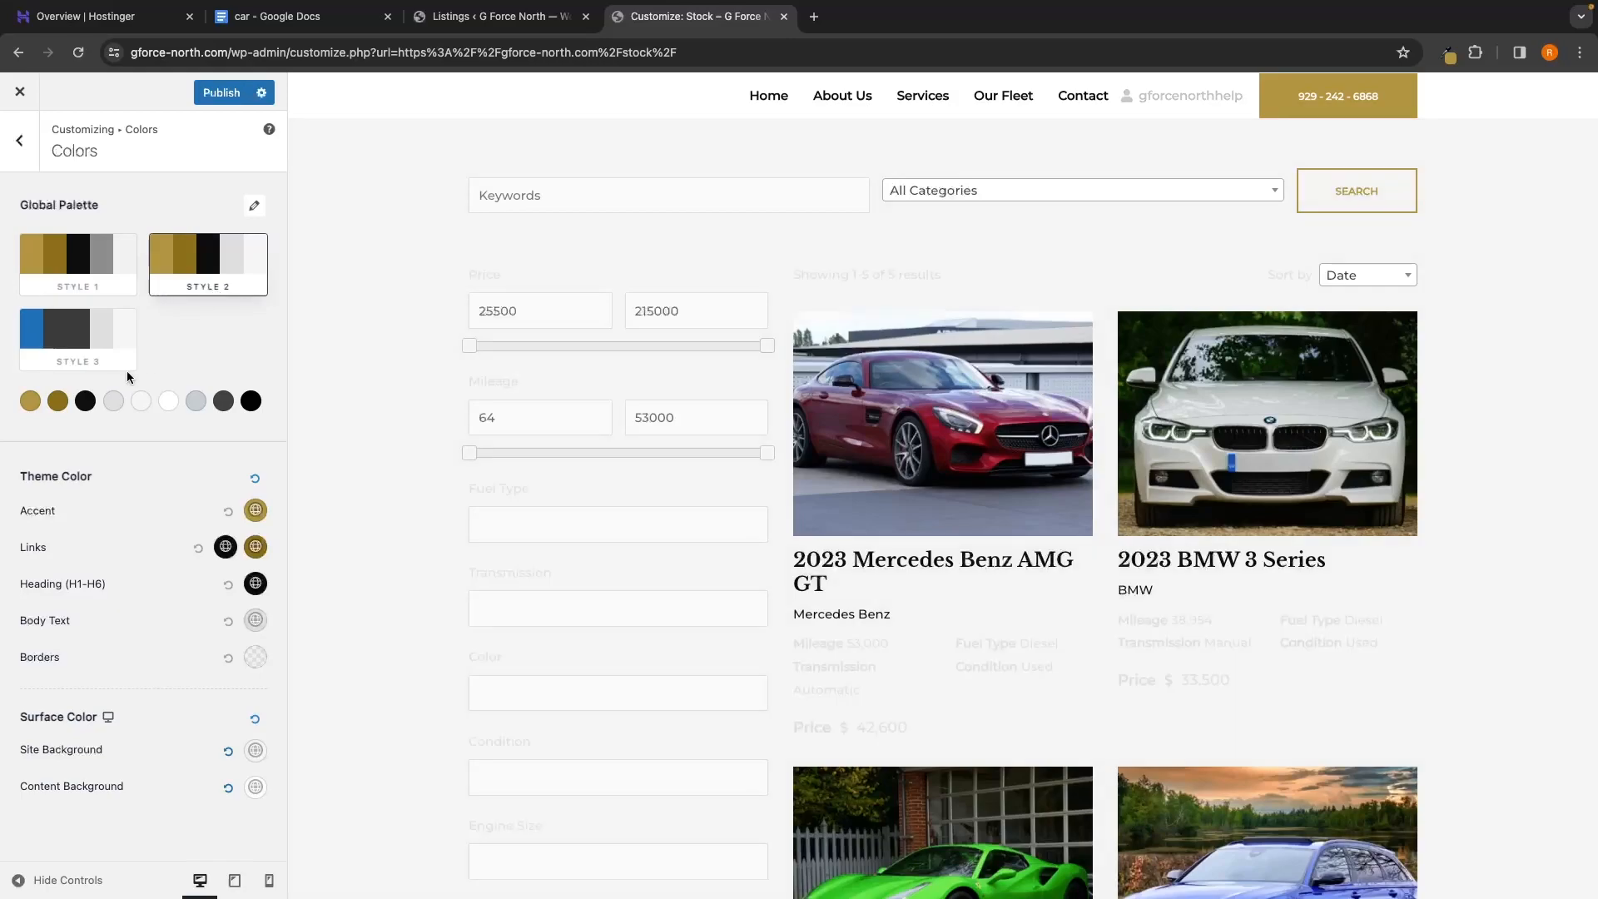
click(113, 400)
double_click(80, 713)
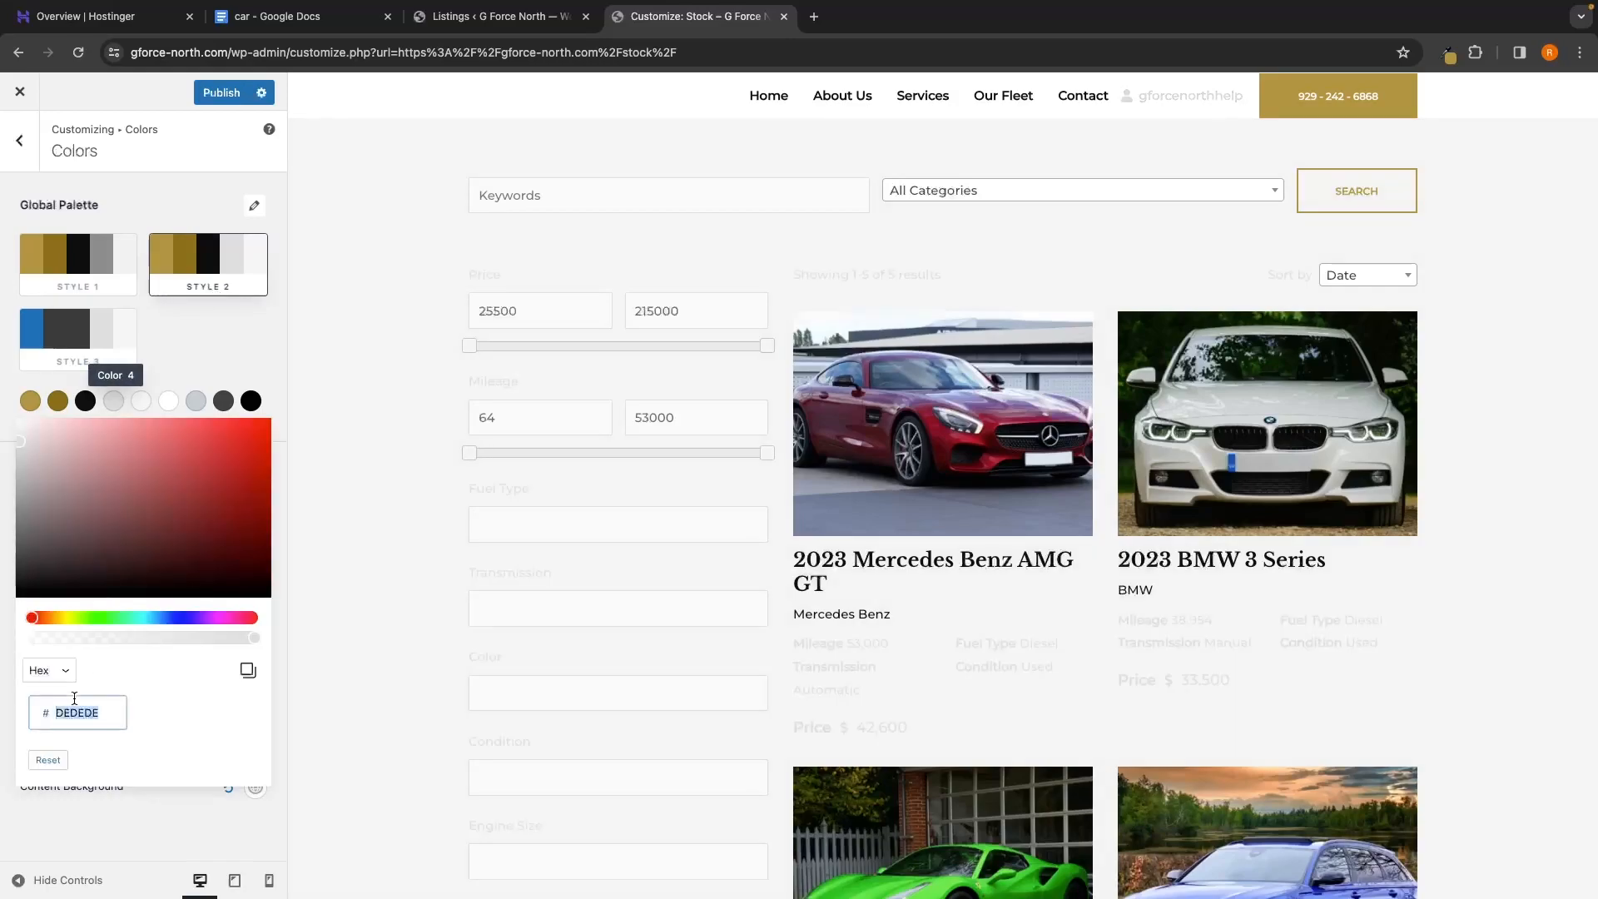
key(ctrl+v)
click(178, 330)
Set Style 2's Color 5 to F1F1F1, copied from Style 1's Color 5
click(96, 264)
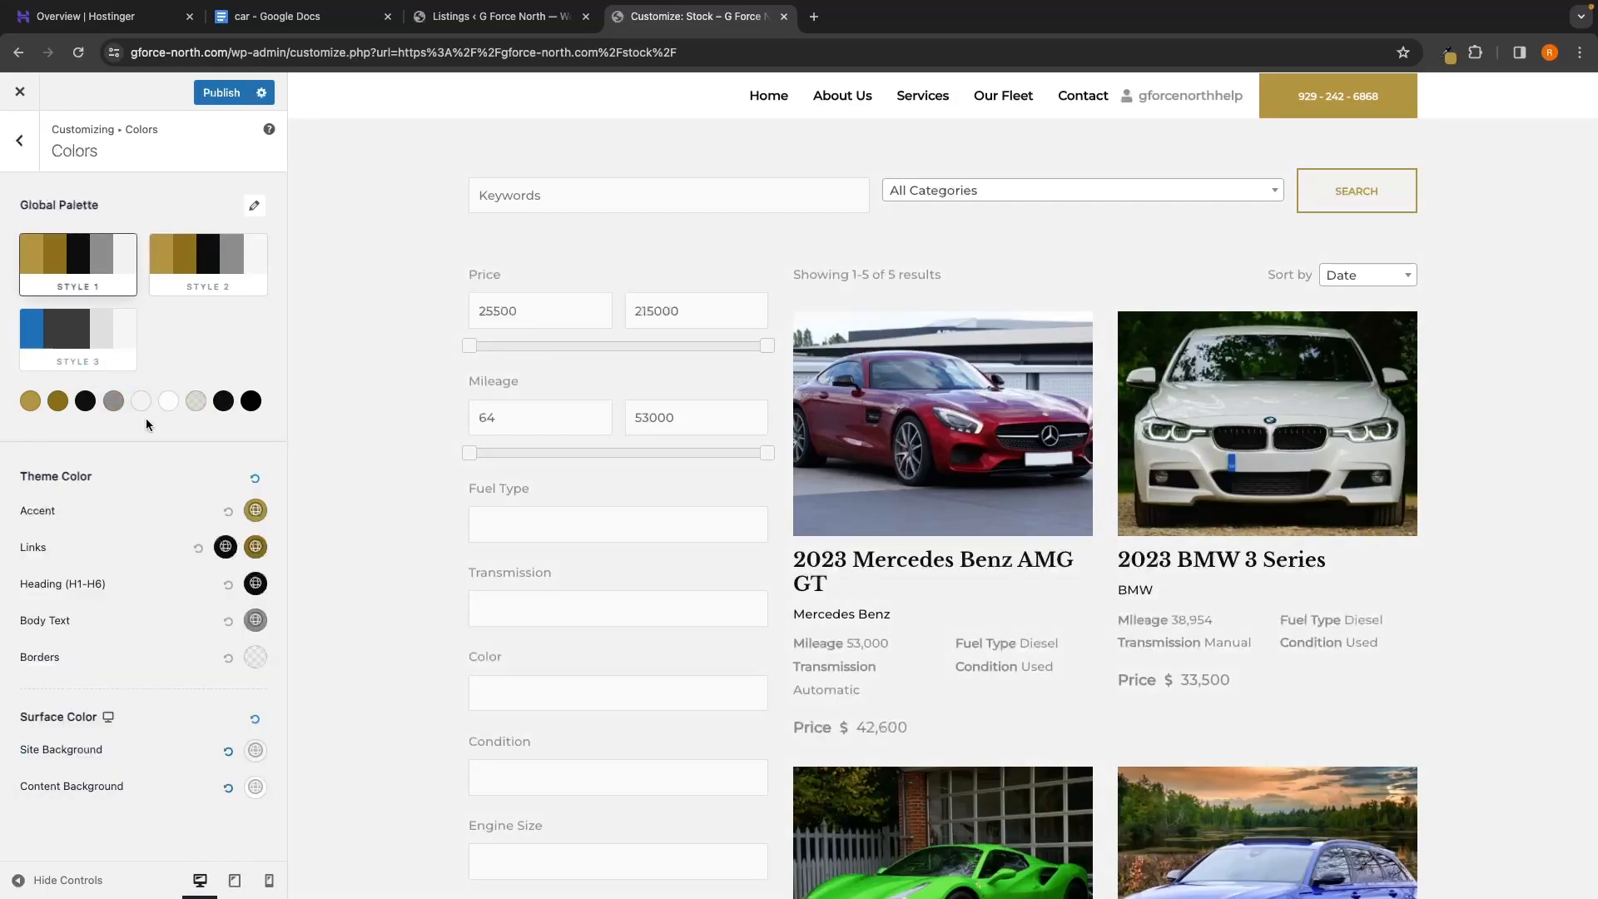
click(142, 407)
double_click(79, 713)
key(ctrl+c)
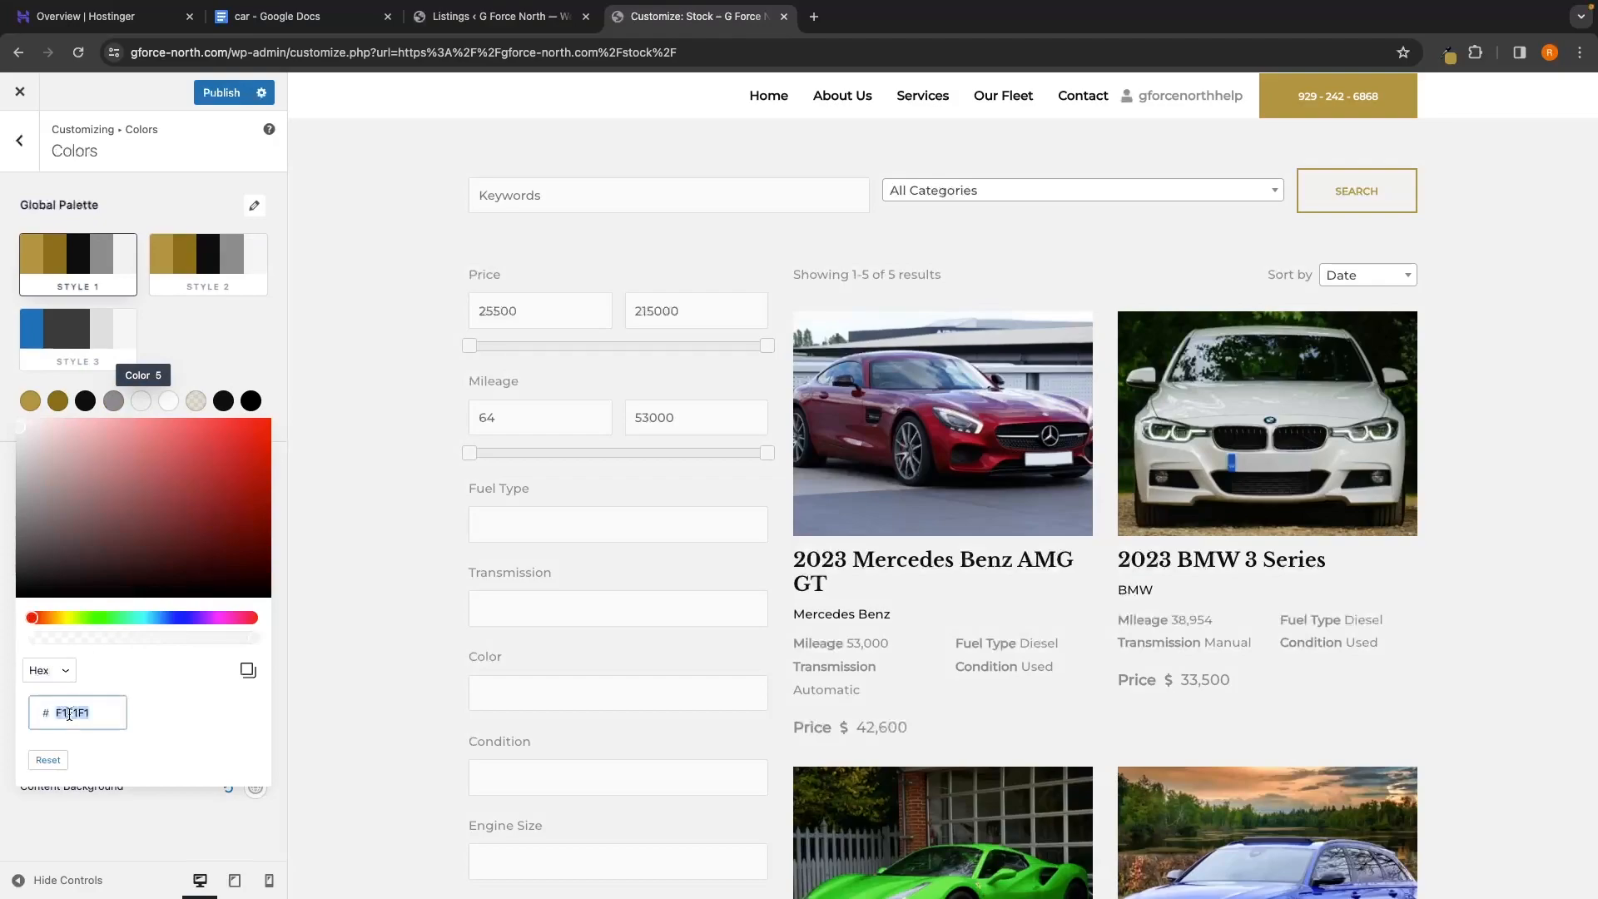
click(179, 343)
click(204, 263)
click(142, 400)
double_click(79, 713)
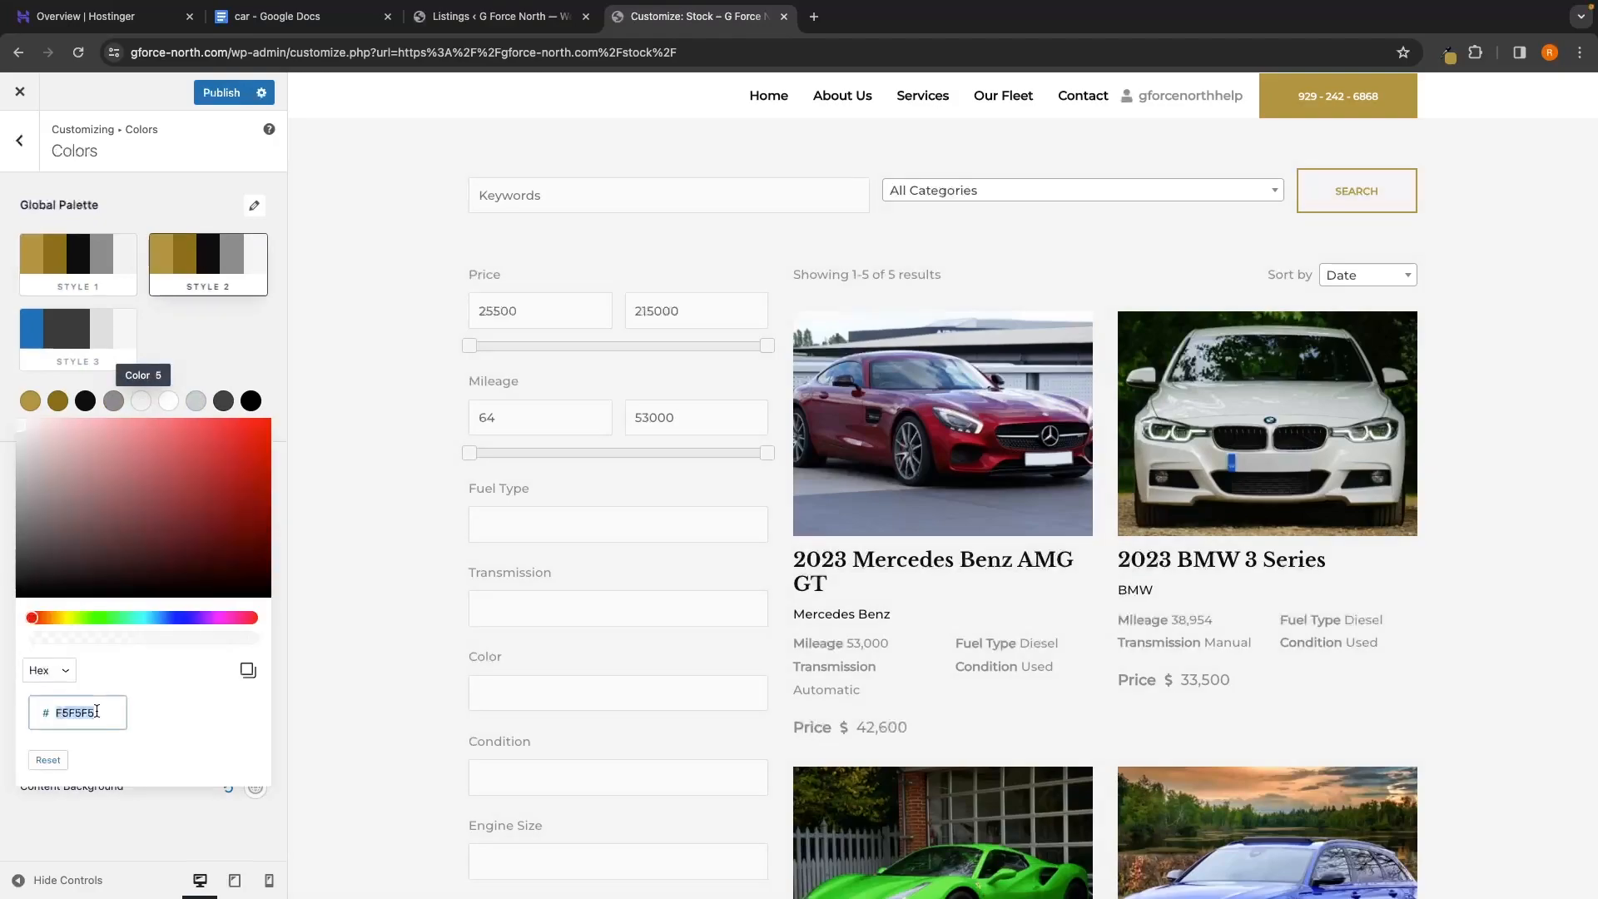
key(ctrl+v)
click(204, 321)
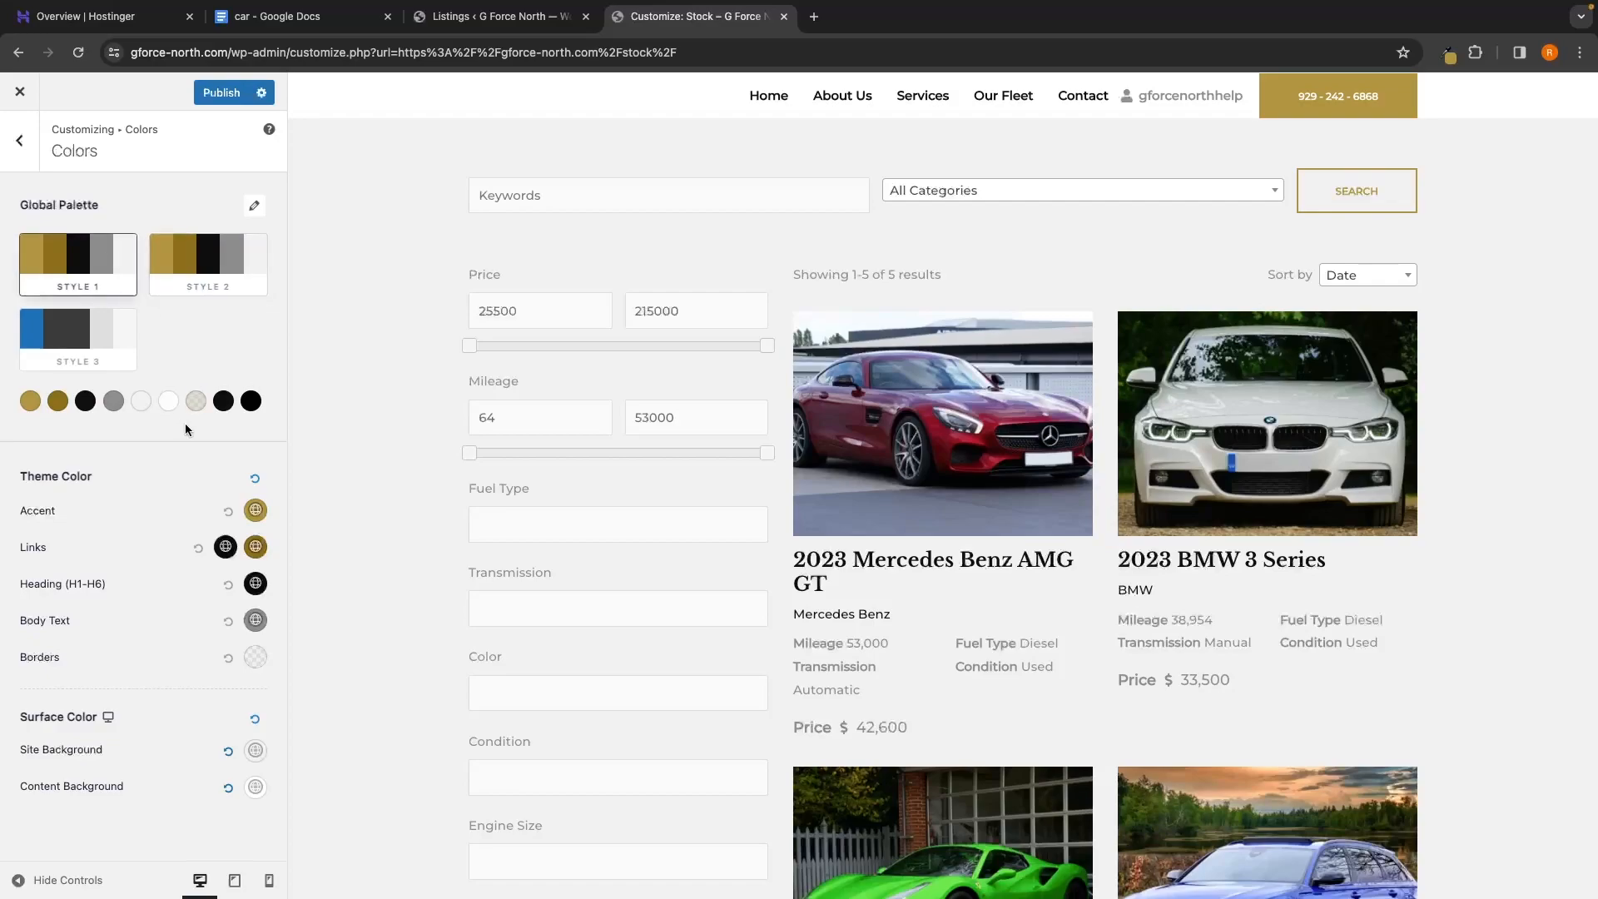
Match Style 2's Color 6 hex value to Style 1's Color 6
click(169, 408)
double_click(70, 713)
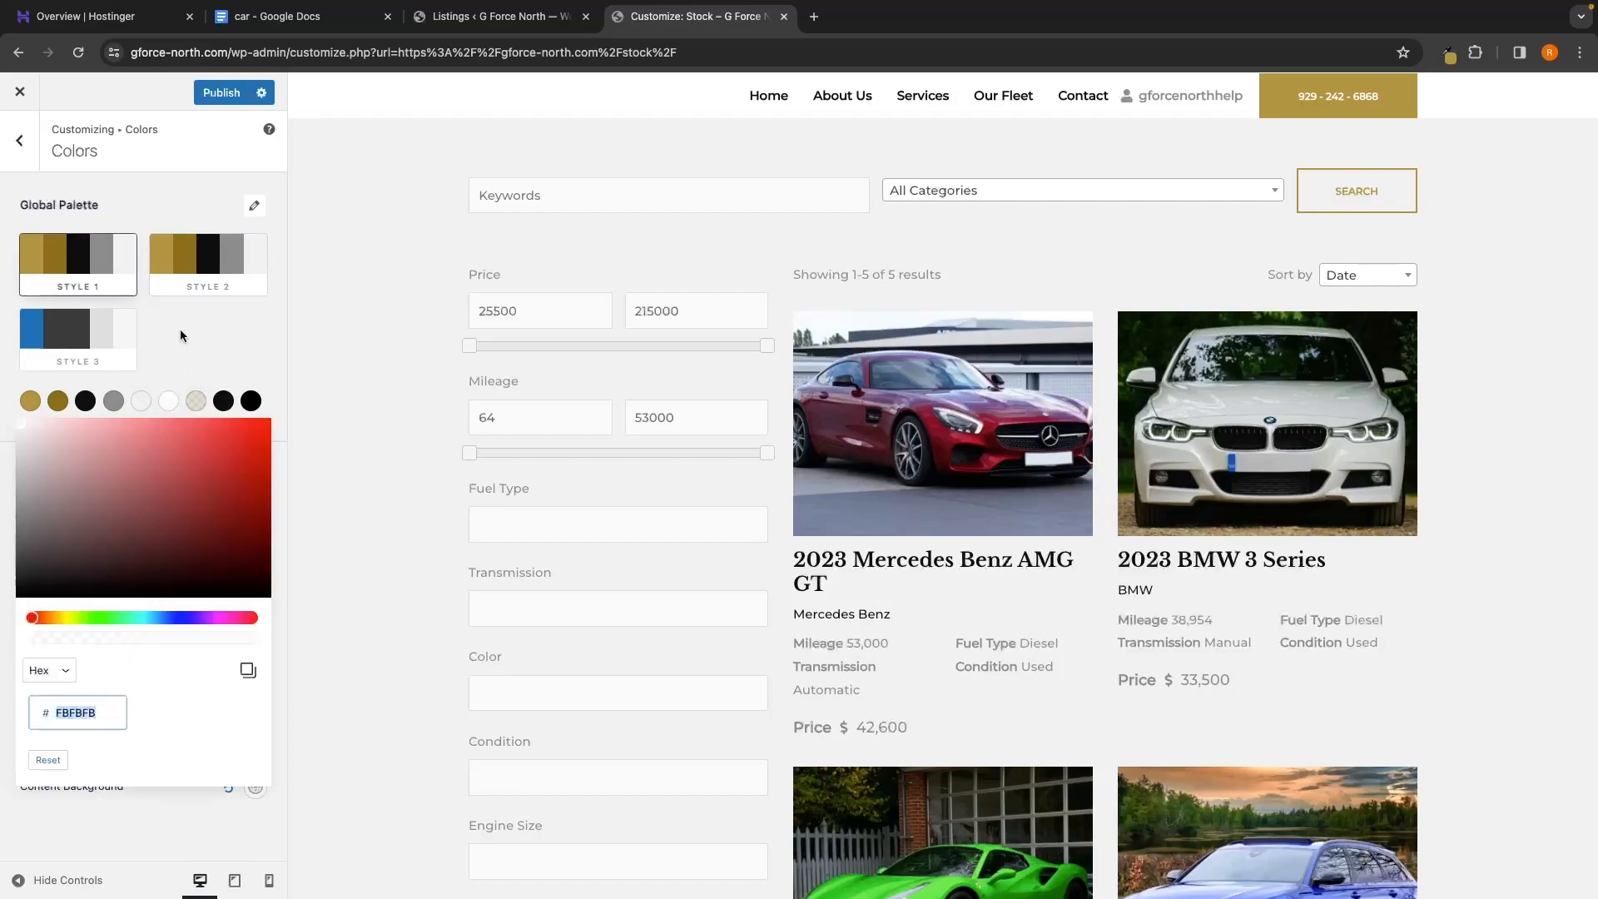
click(180, 329)
click(190, 270)
click(168, 401)
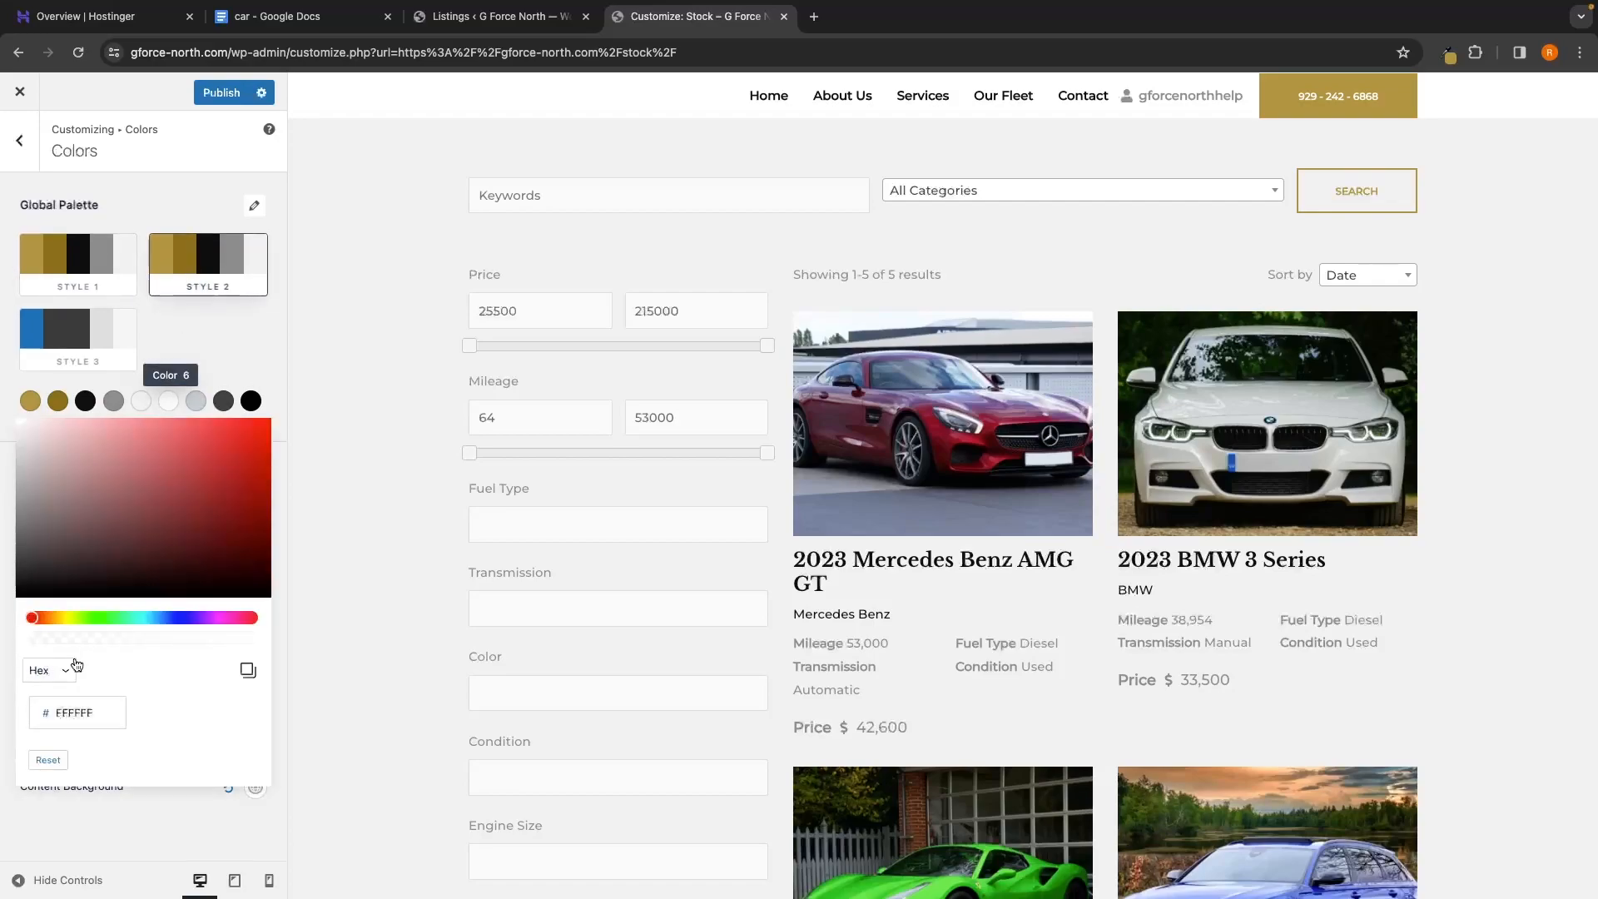
click(56, 705)
double_click(55, 705)
click(188, 327)
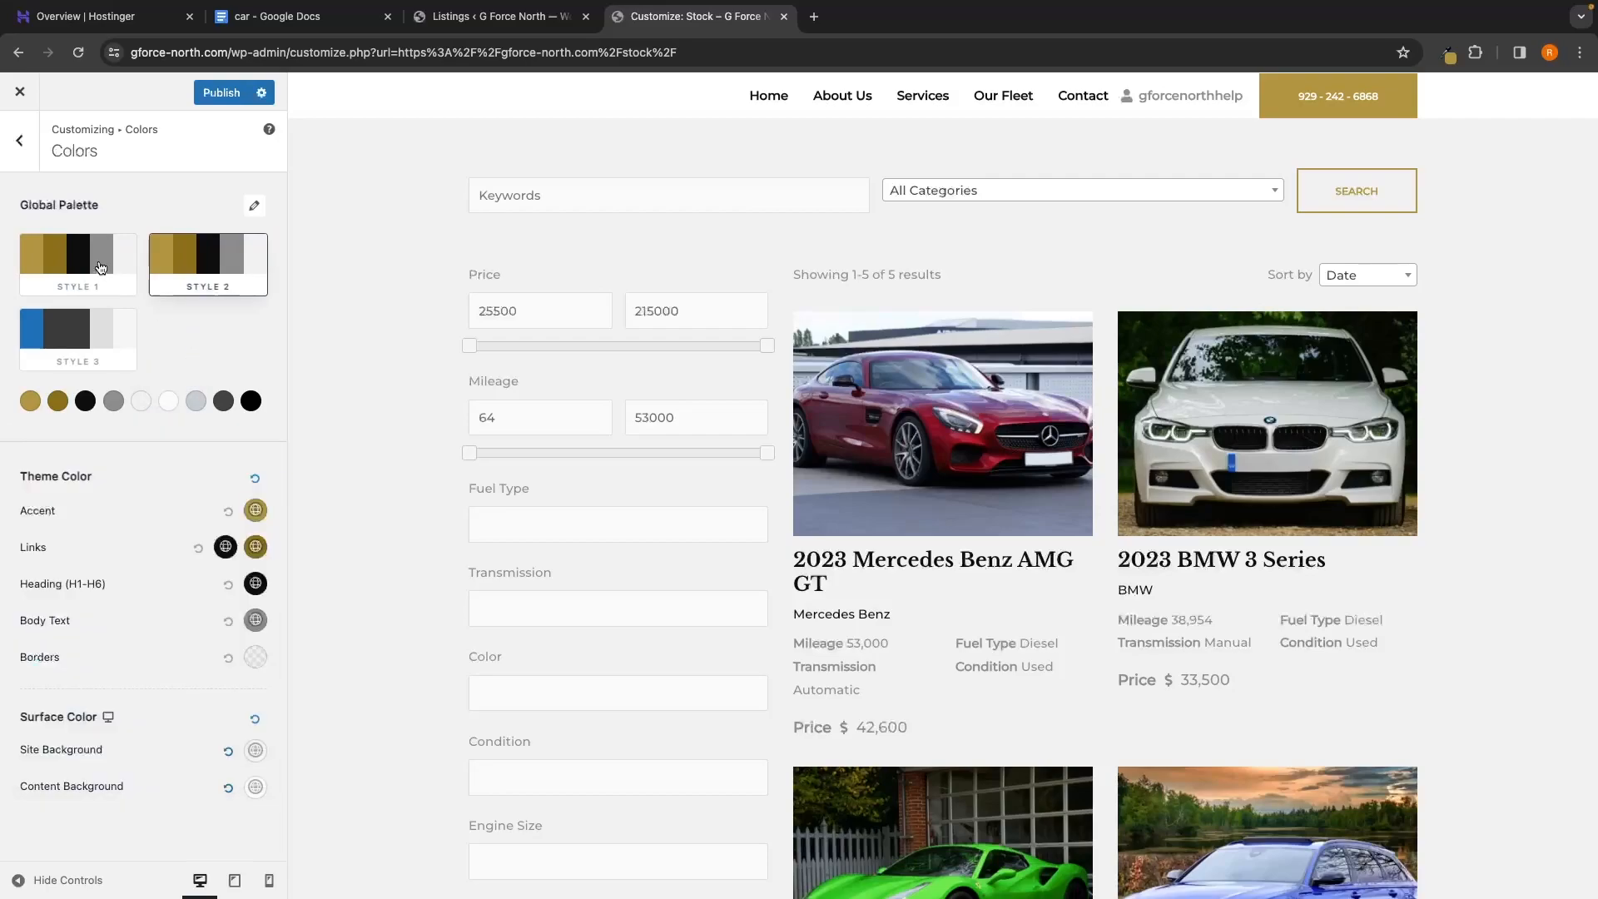
Replace Style 2's Color 7 value C4CDD2 with Style 1's gold B1954033
click(197, 401)
double_click(77, 712)
key(ctrl+c)
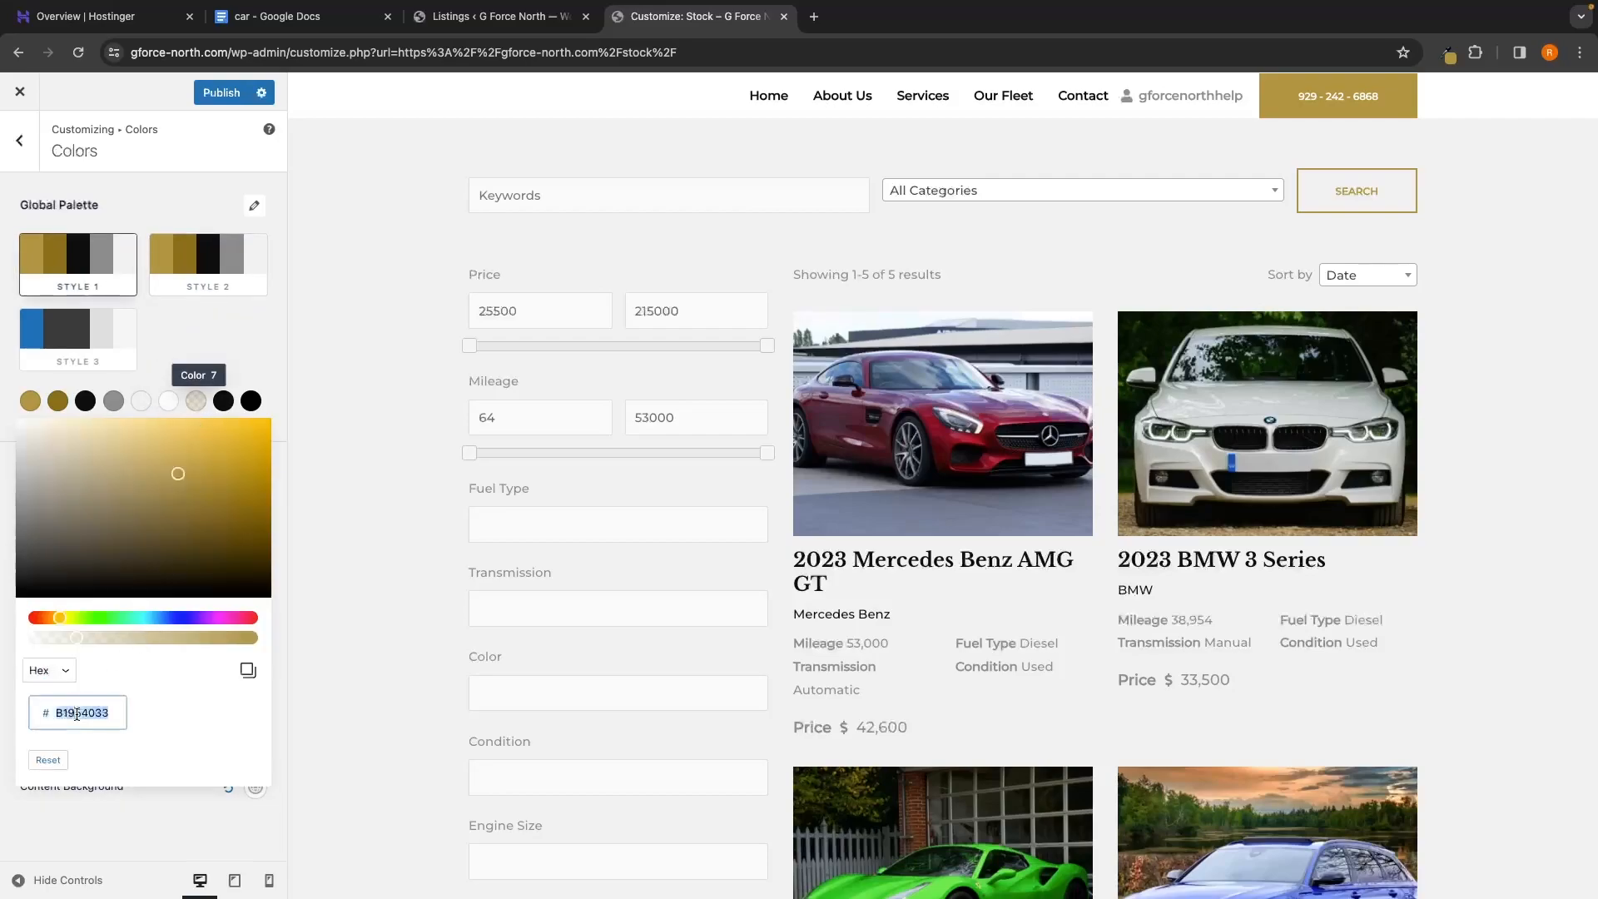
click(237, 341)
click(230, 259)
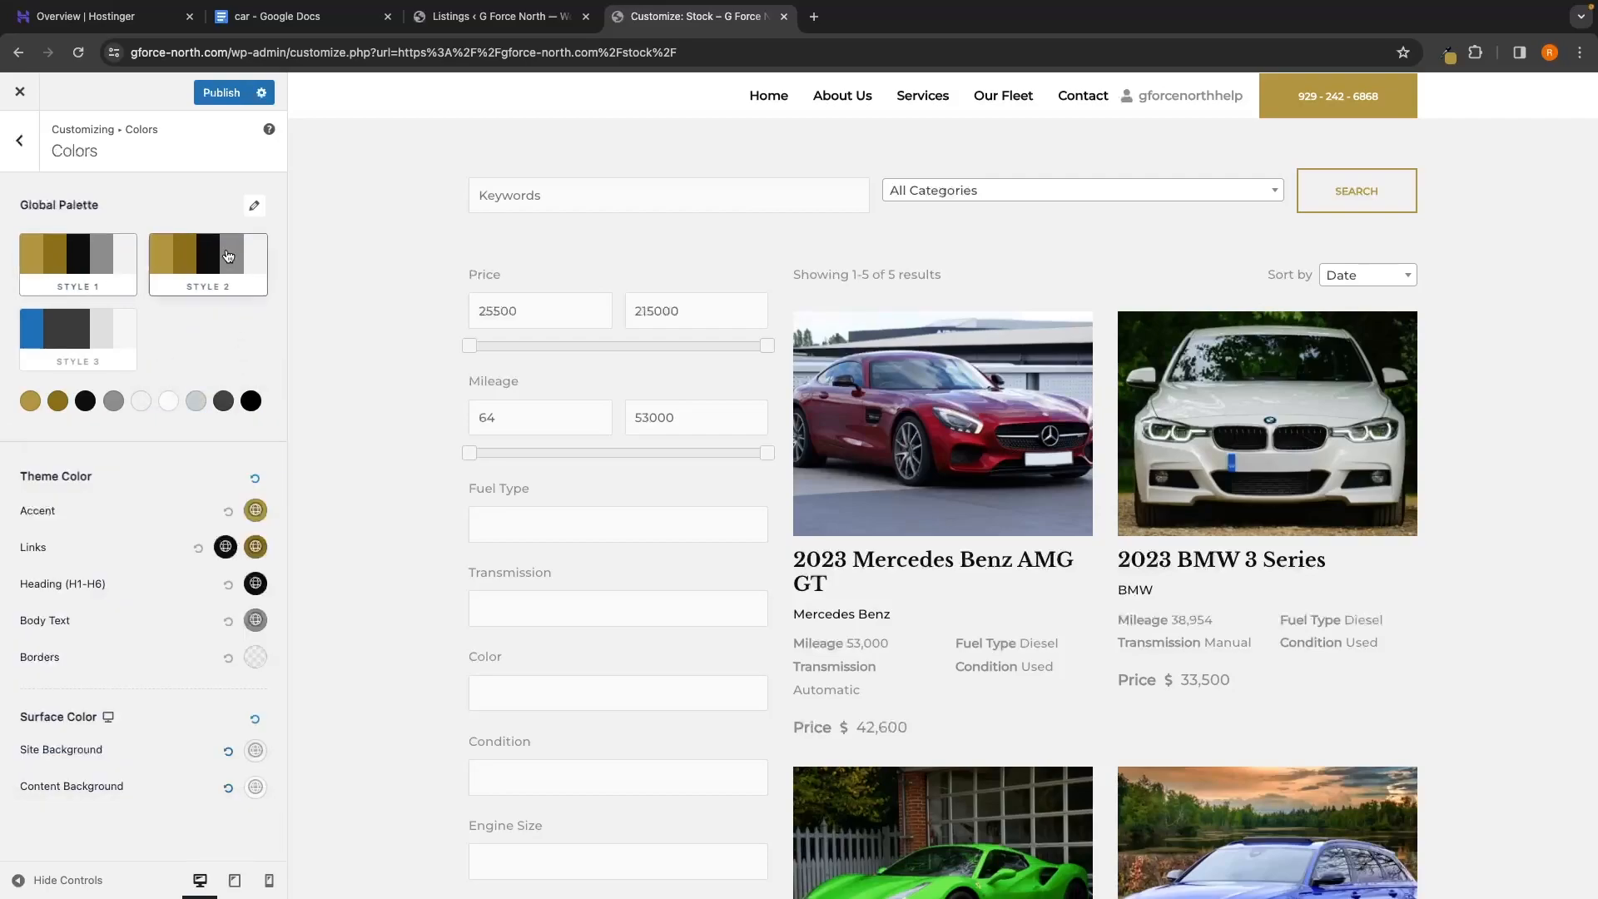
click(195, 397)
double_click(69, 707)
key(ctrl+v)
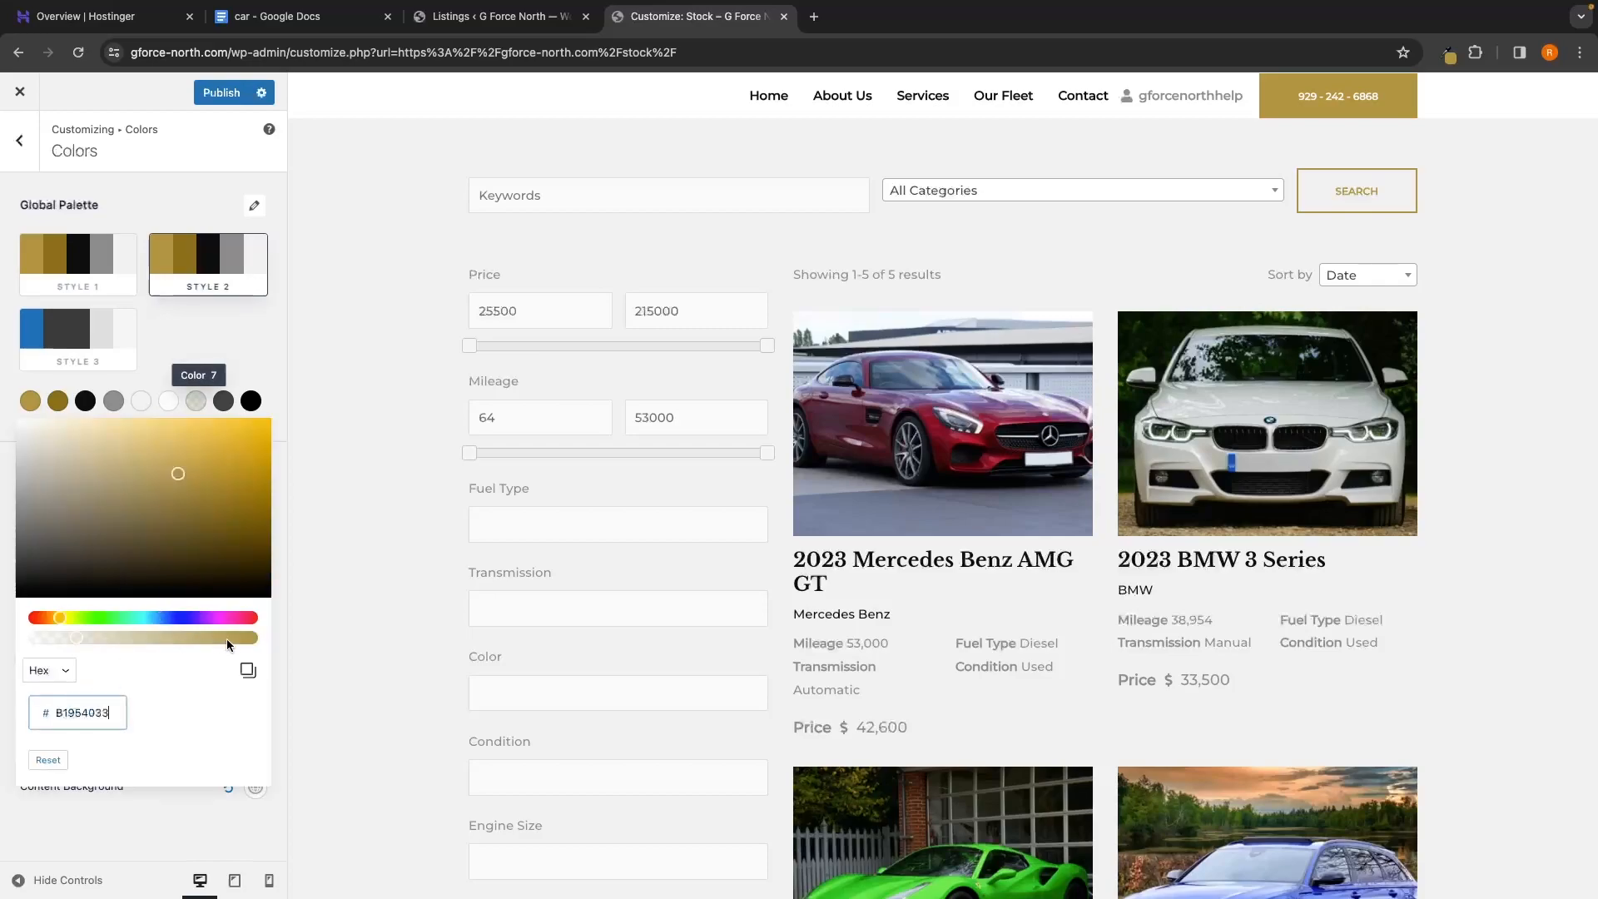
click(233, 351)
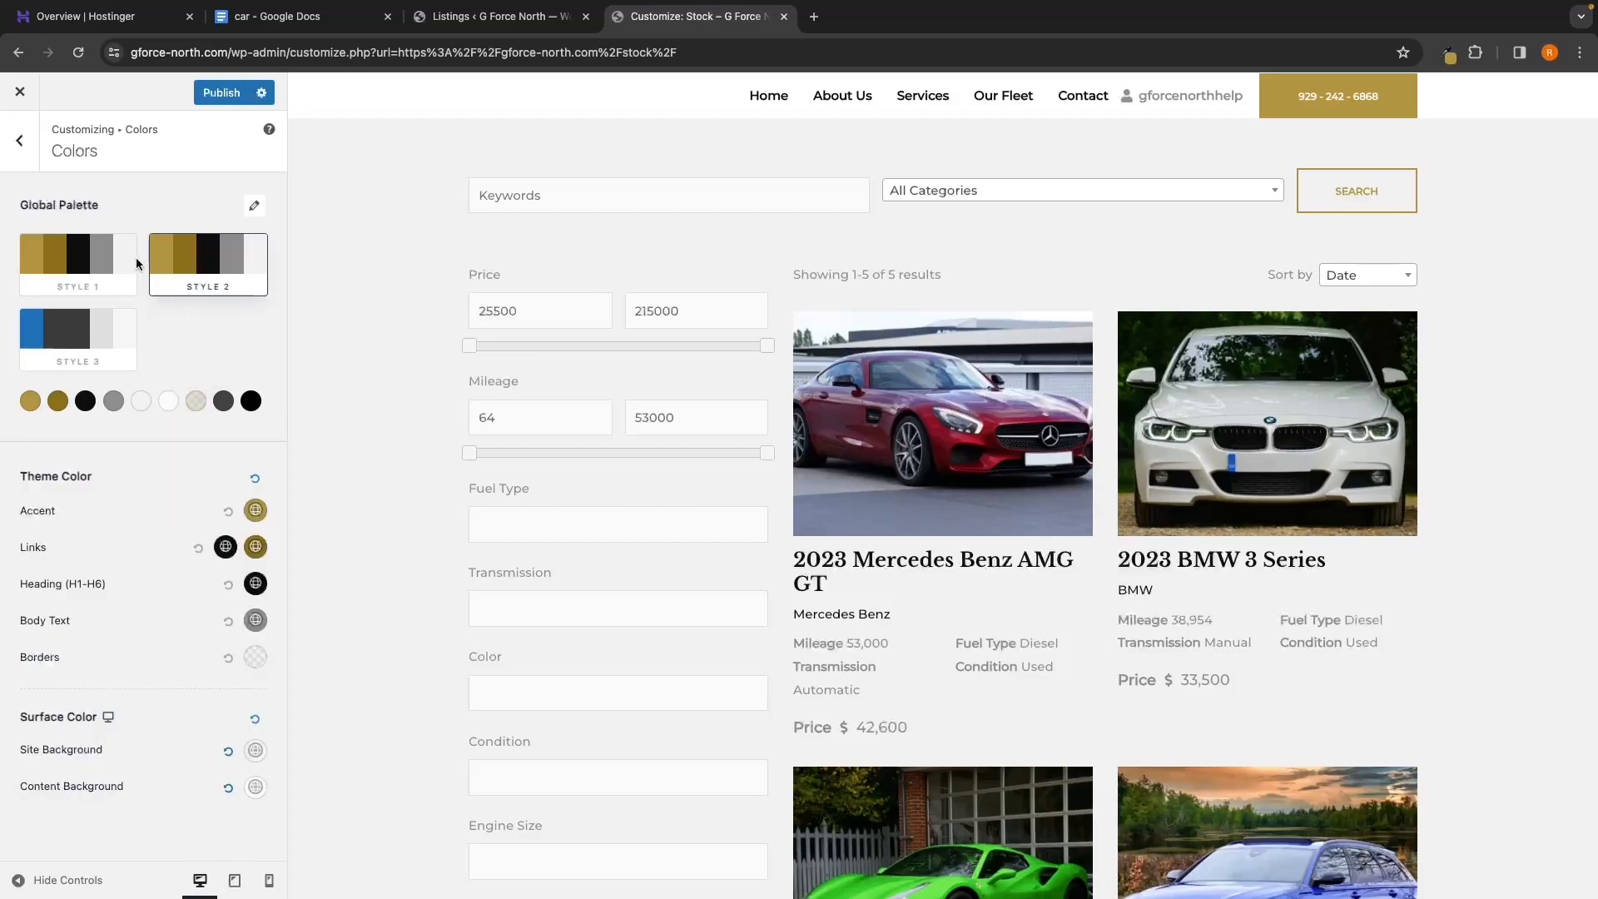
Replace Style 2's Color 8 value 424242 with Style 1's 101010
click(133, 258)
click(178, 278)
click(116, 274)
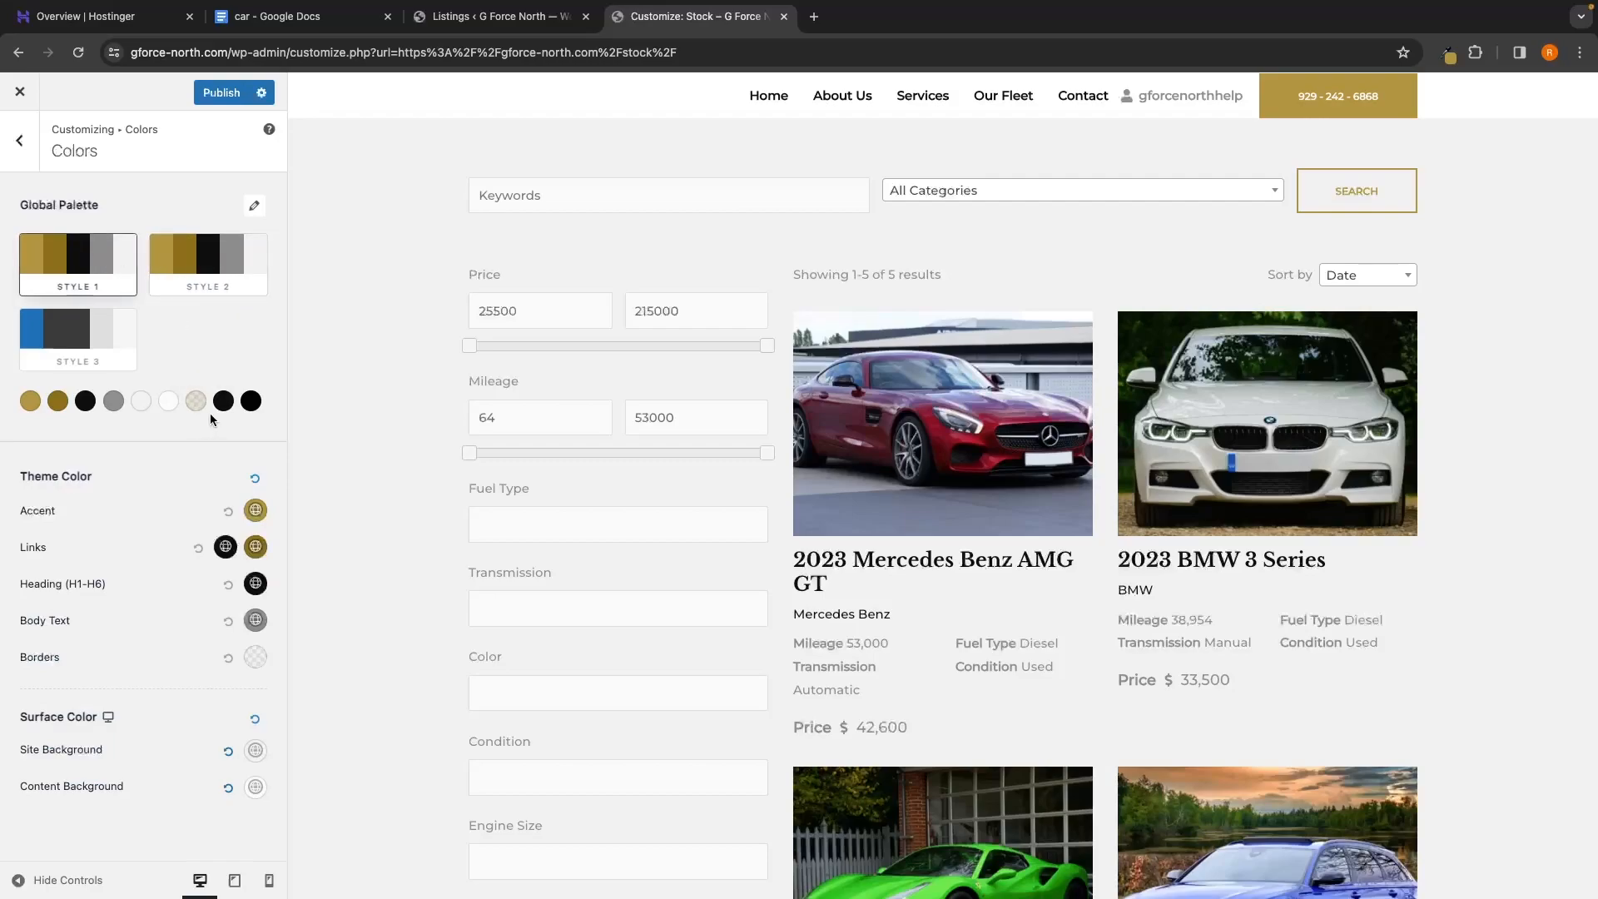
click(223, 401)
double_click(105, 709)
key(ctrl+c)
click(224, 331)
click(221, 286)
click(225, 404)
double_click(91, 711)
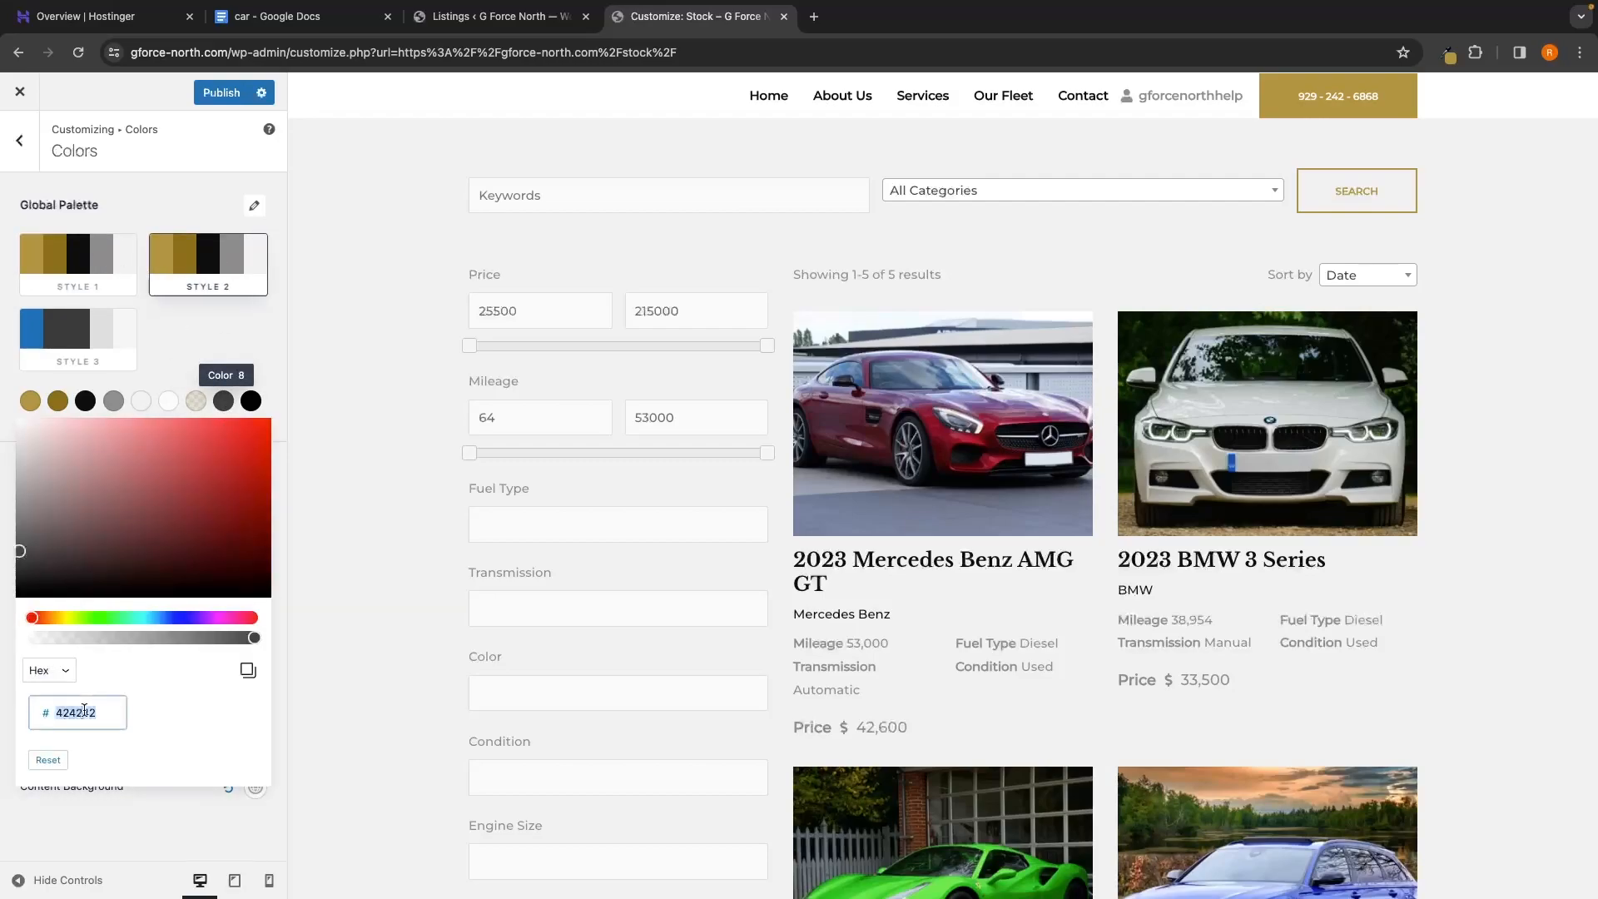
key(ctrl+v)
click(204, 329)
Set Style 2's Color 9 to 000000, copied from Style 1's Color 9
click(89, 247)
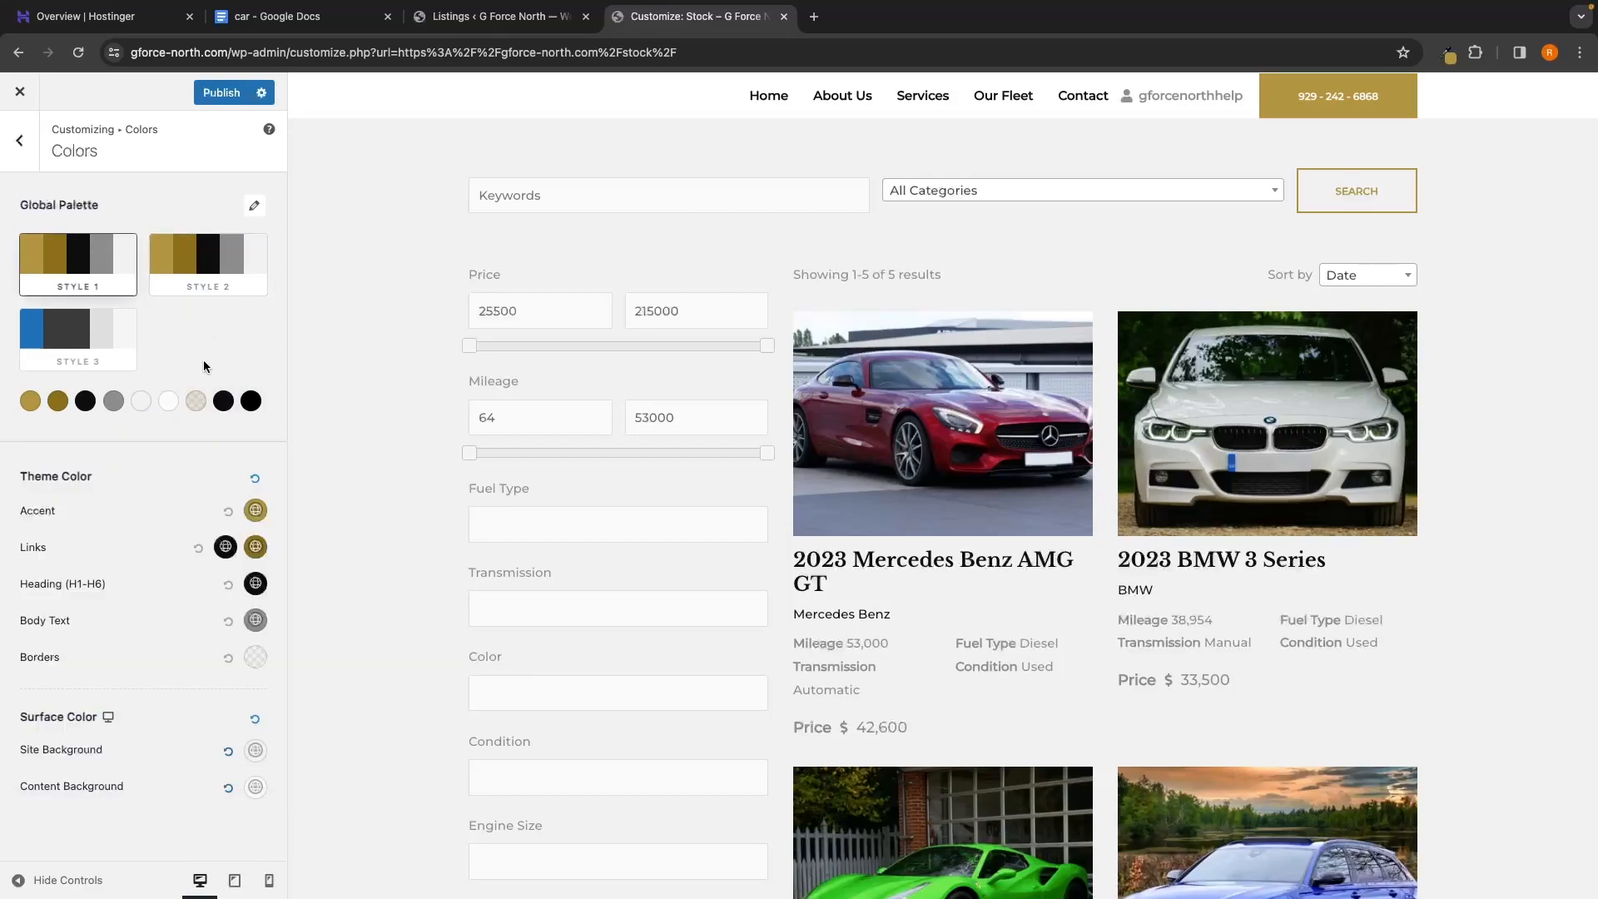
click(250, 401)
double_click(67, 711)
key(super+c)
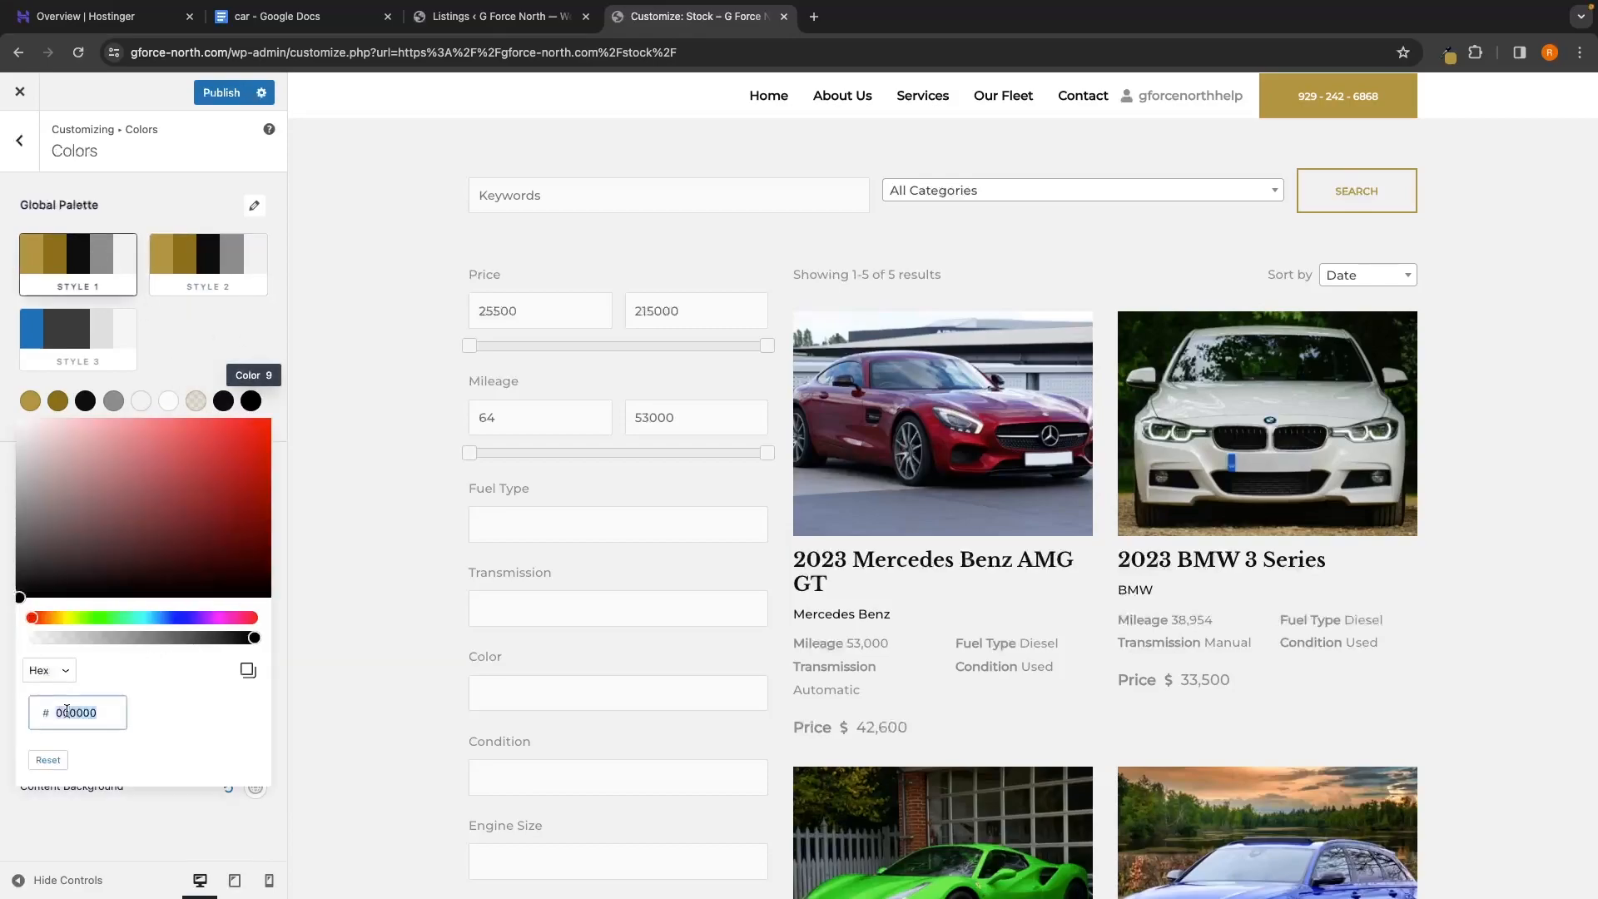
click(208, 263)
click(250, 401)
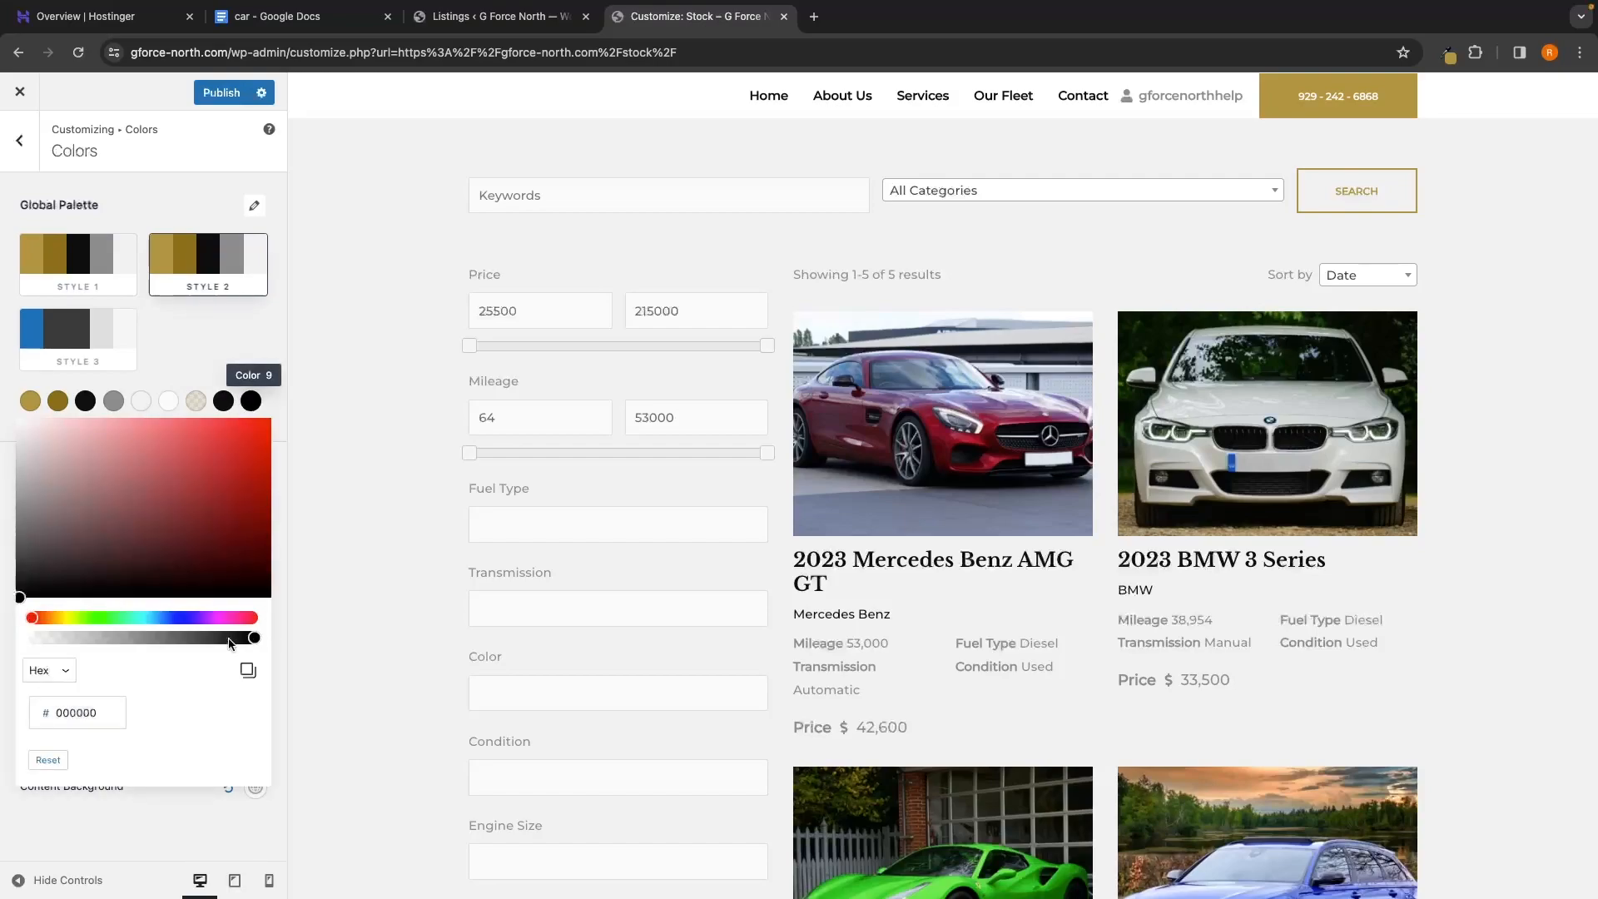
double_click(77, 711)
key(super+v)
click(201, 374)
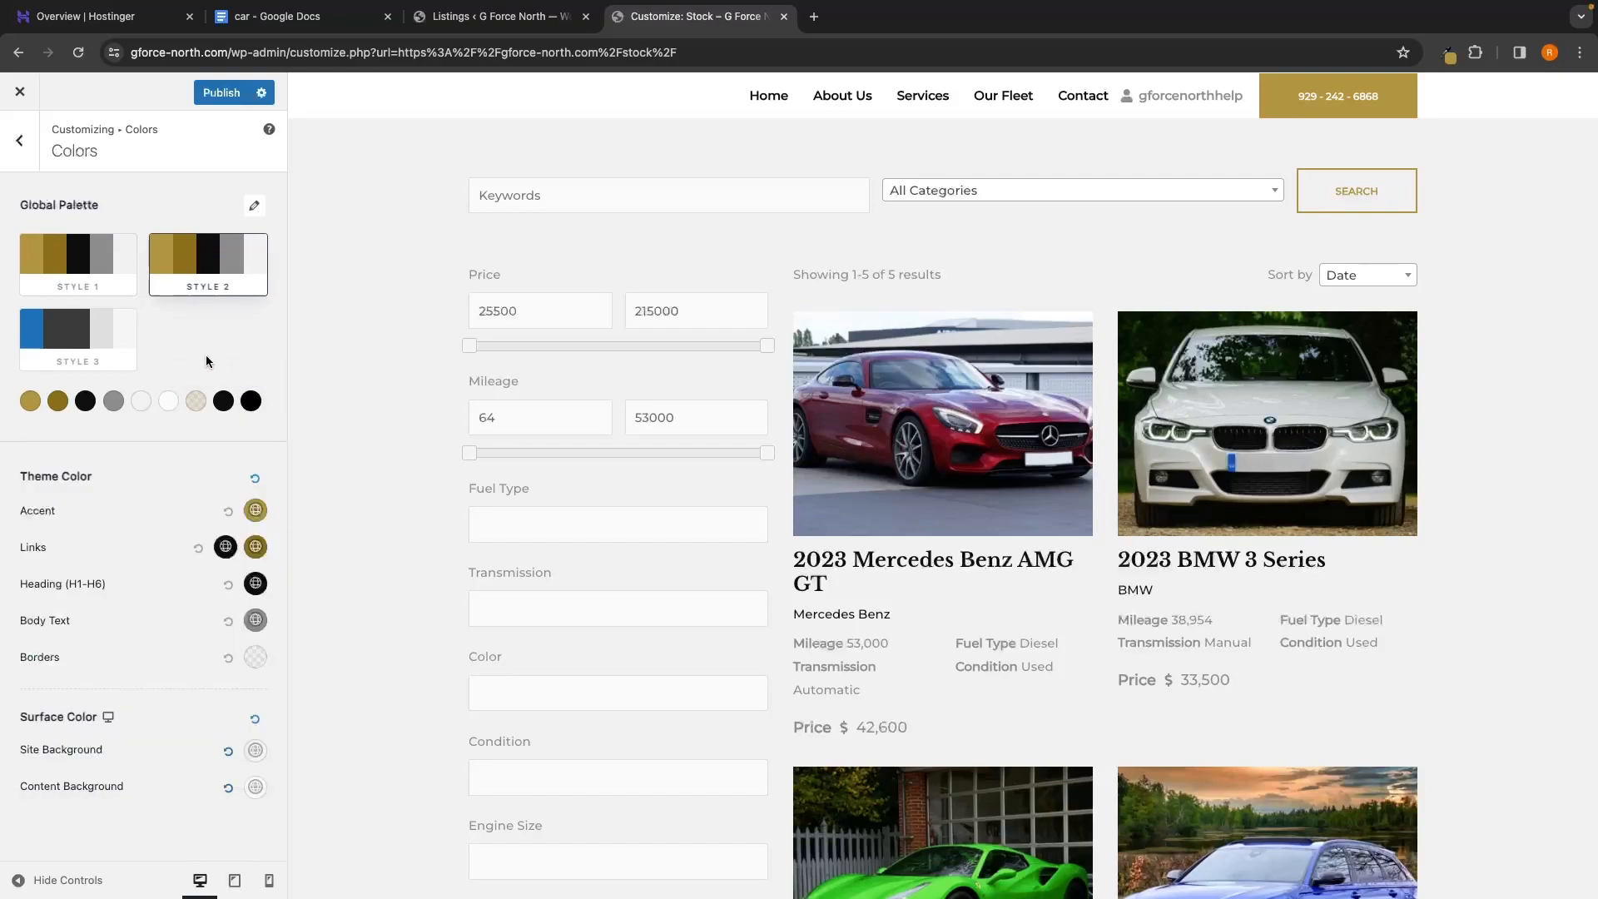
click(87, 256)
Make Style 2's Color 5 pure black #000000 in its colour picker
click(162, 262)
click(147, 405)
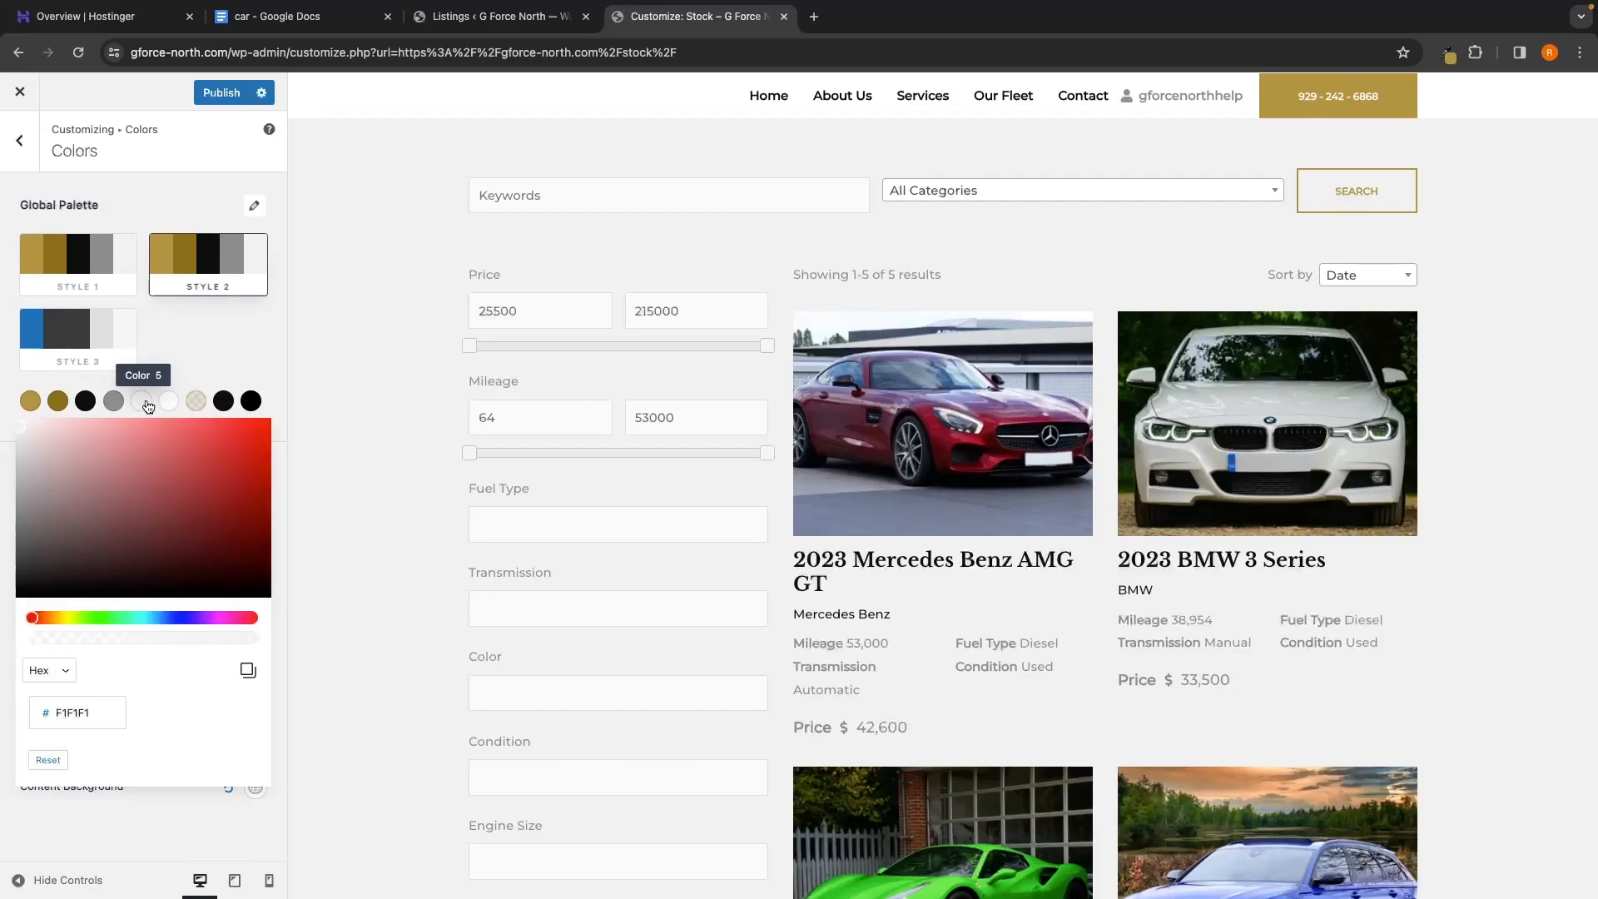
drag(89, 468, 19, 598)
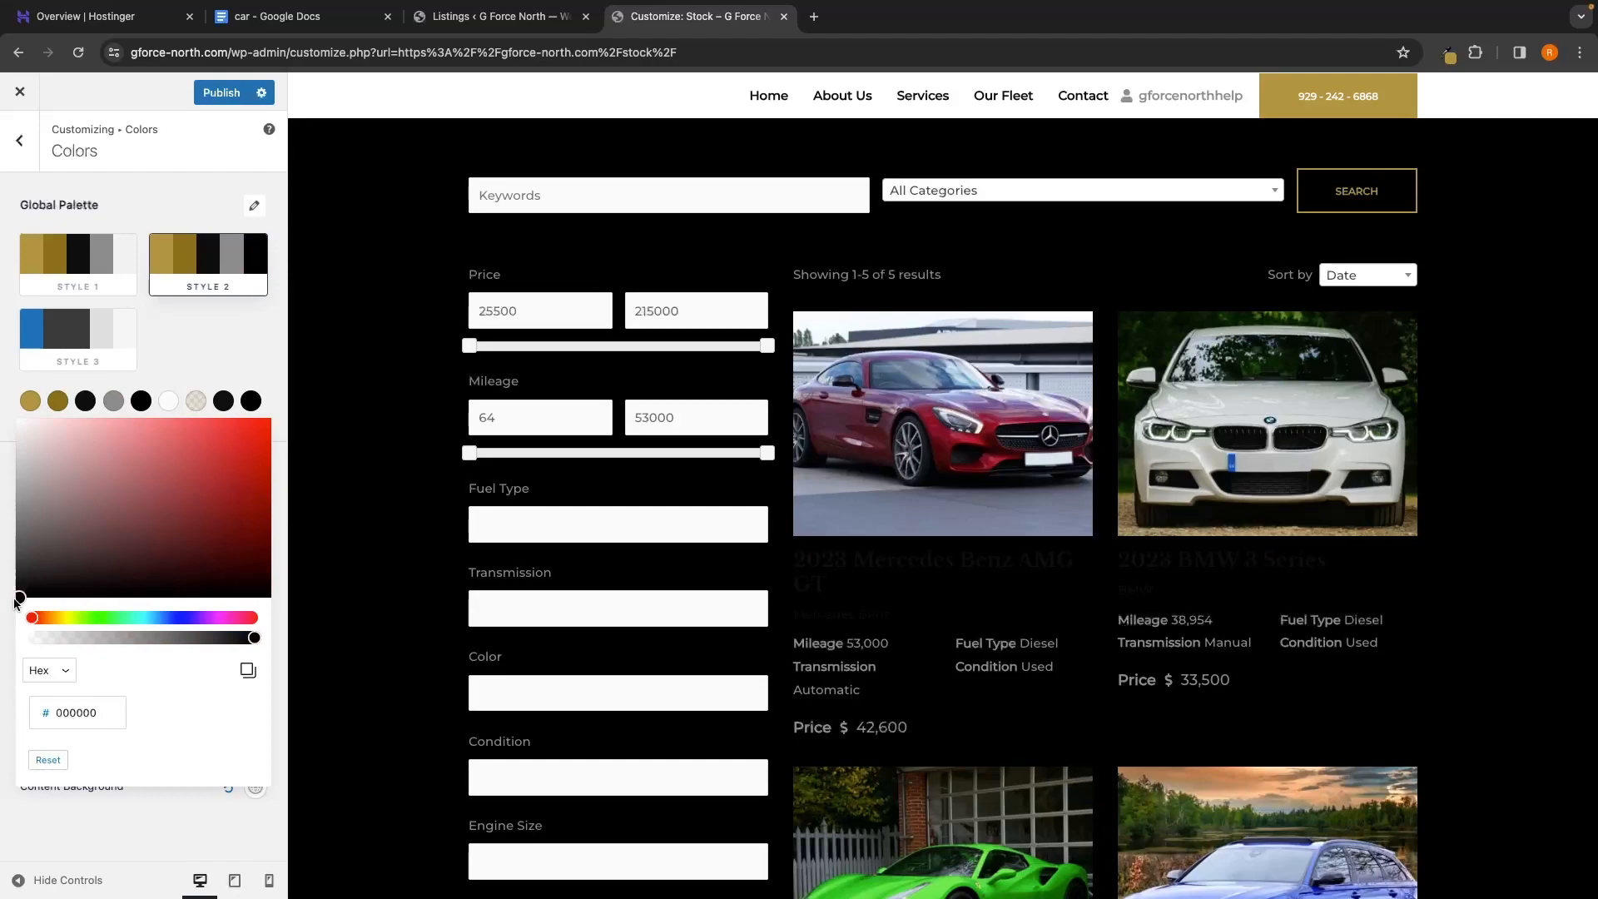
click(14, 602)
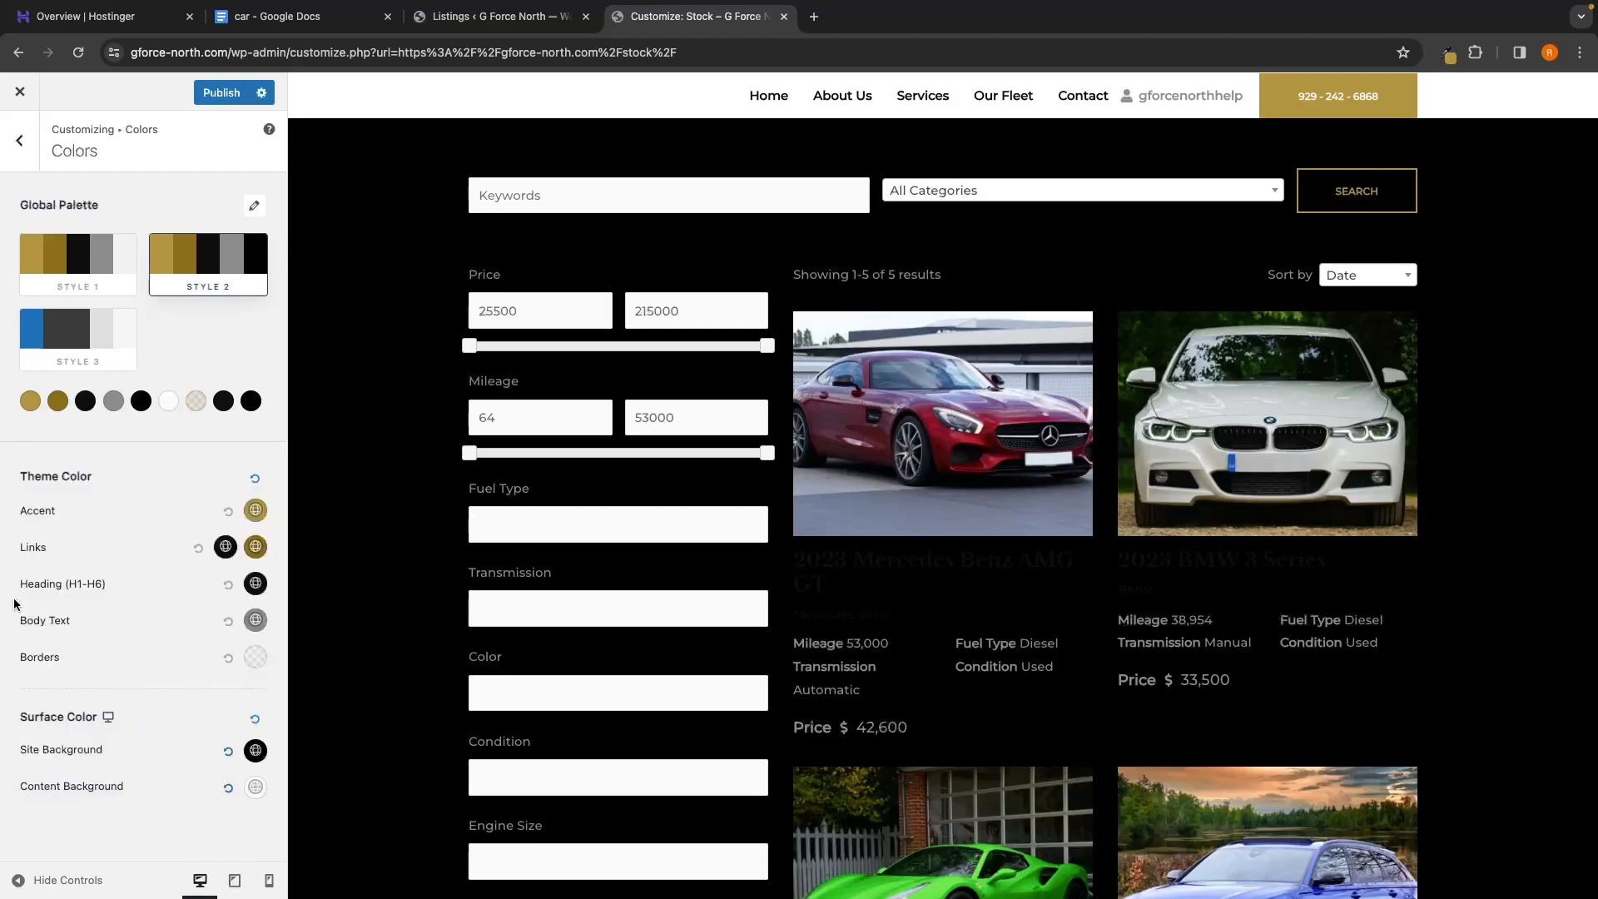
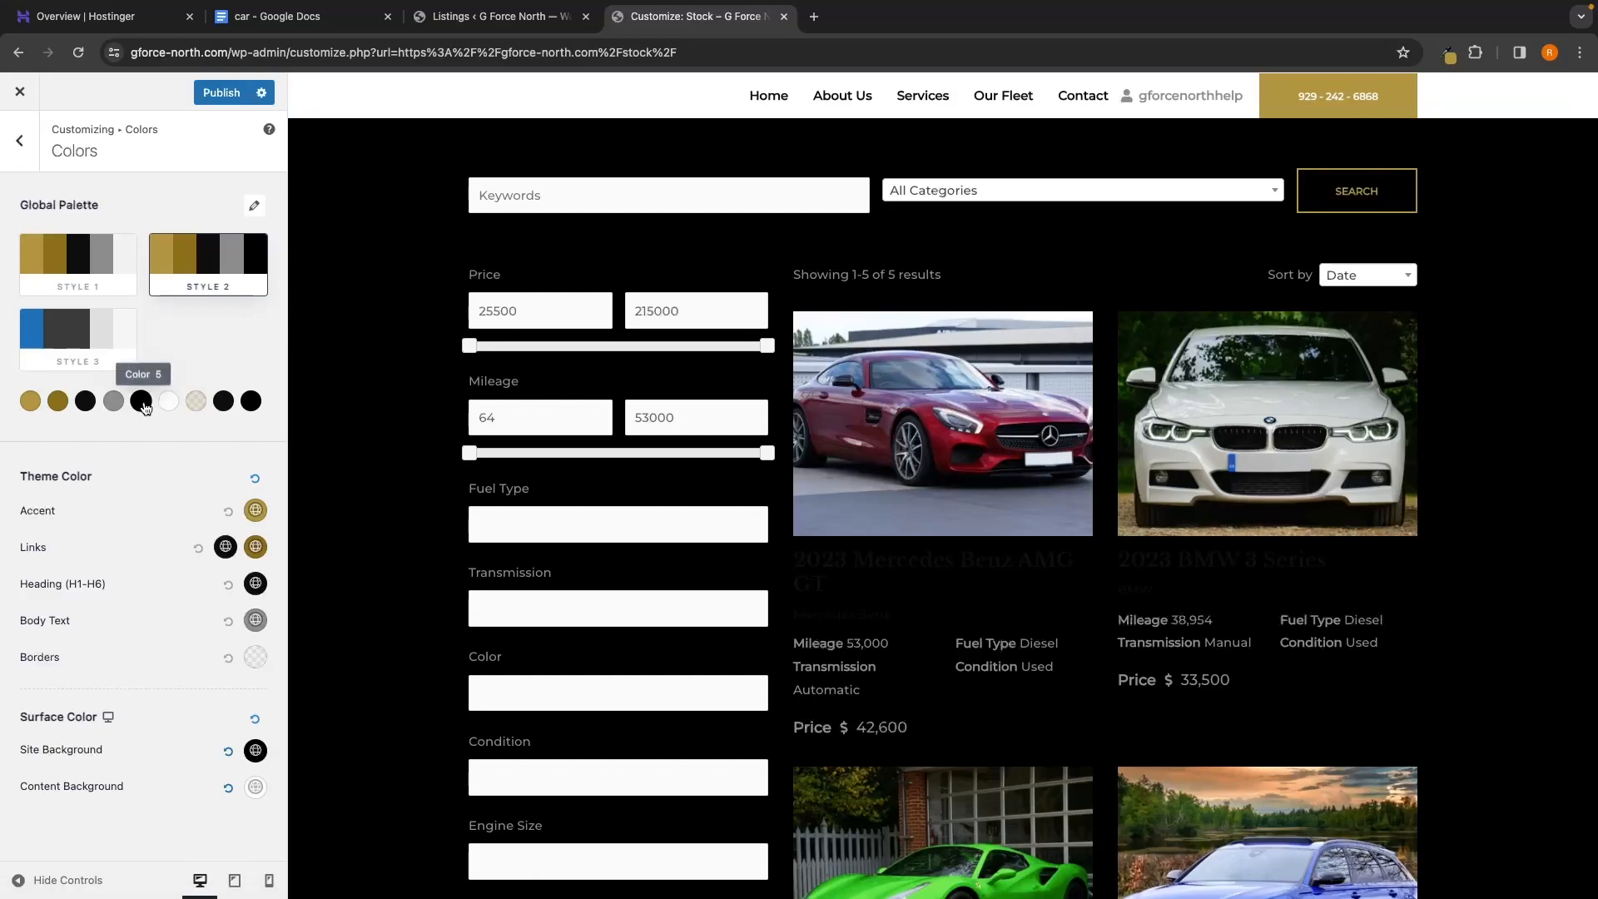
Set palette Color 3 to gold B19540, copied from the Eye Dropper extension
click(86, 402)
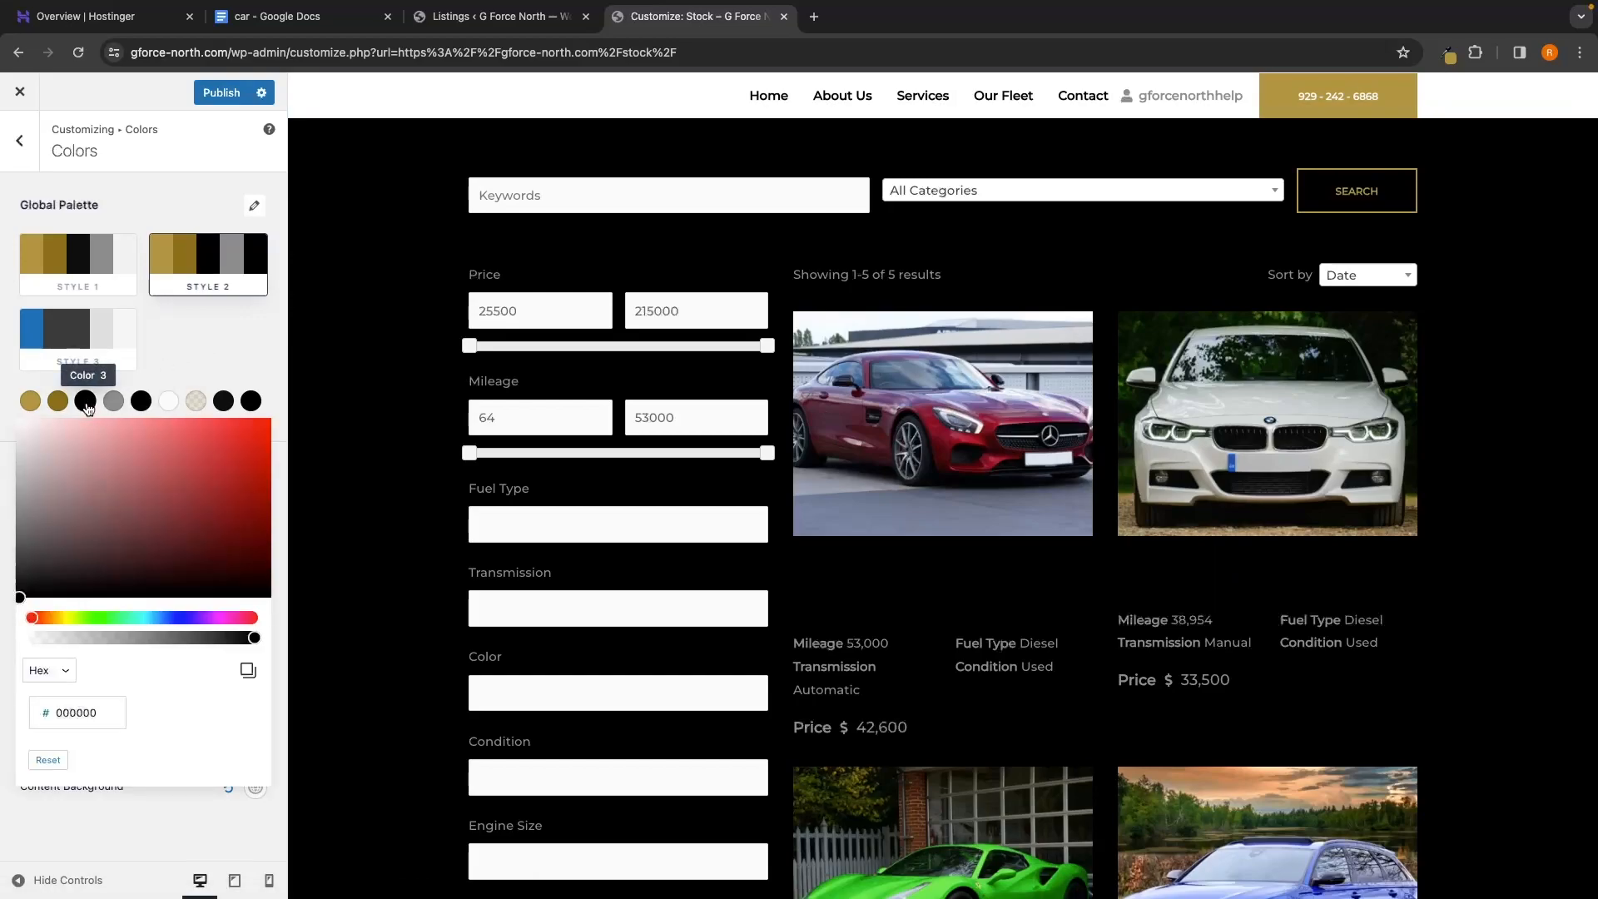
click(1448, 56)
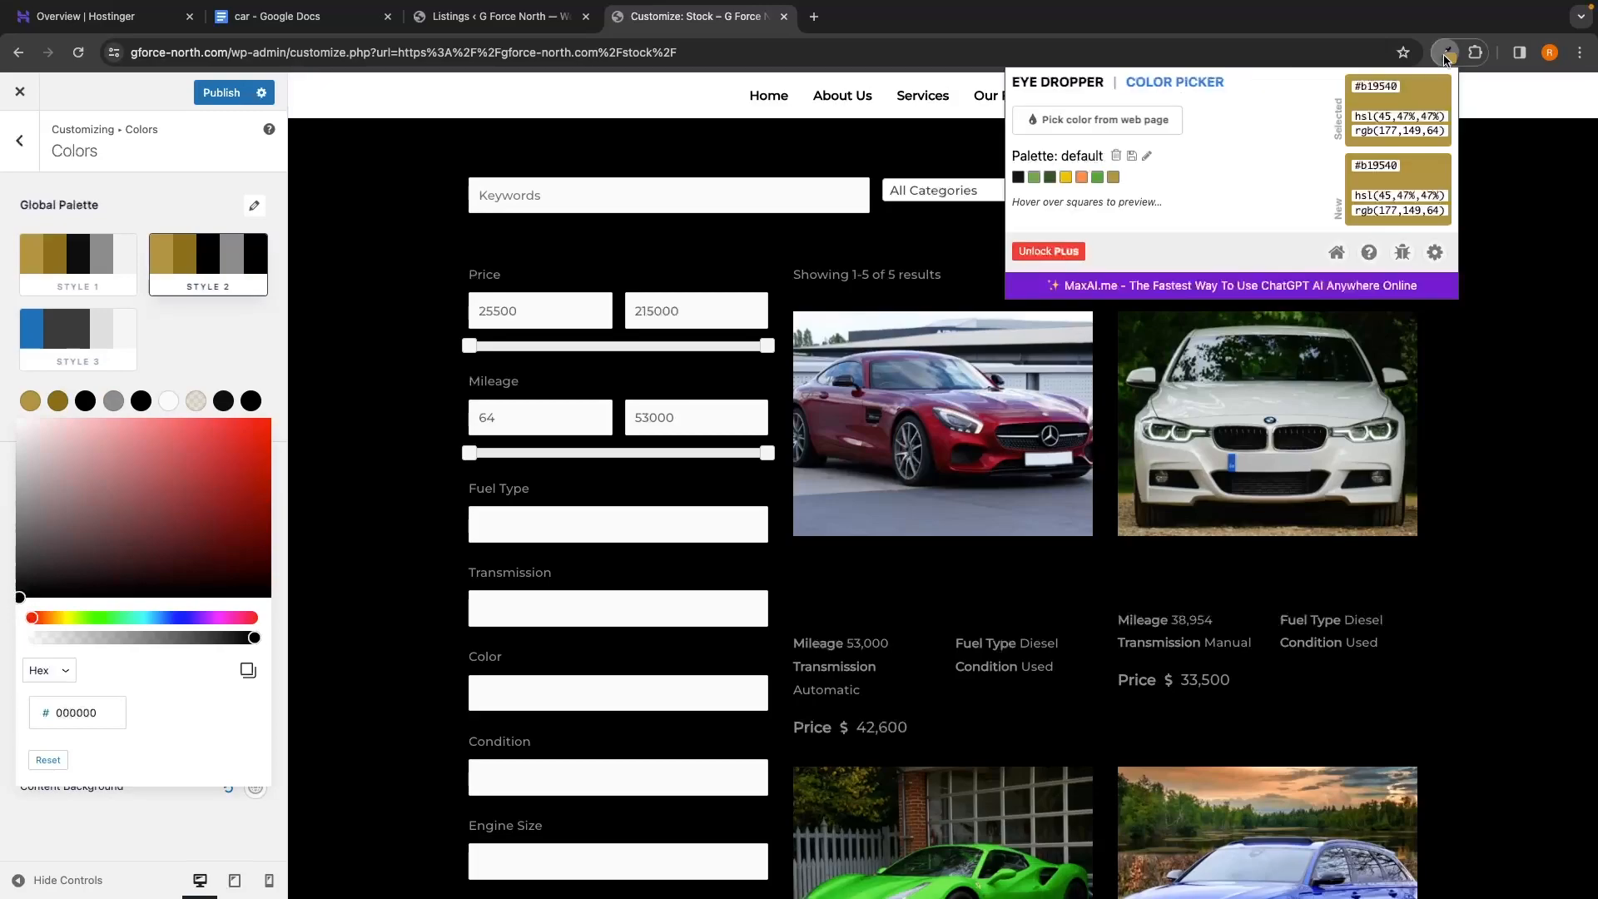
double_click(1369, 84)
key(ctrl+c)
double_click(82, 713)
key(ctrl+v)
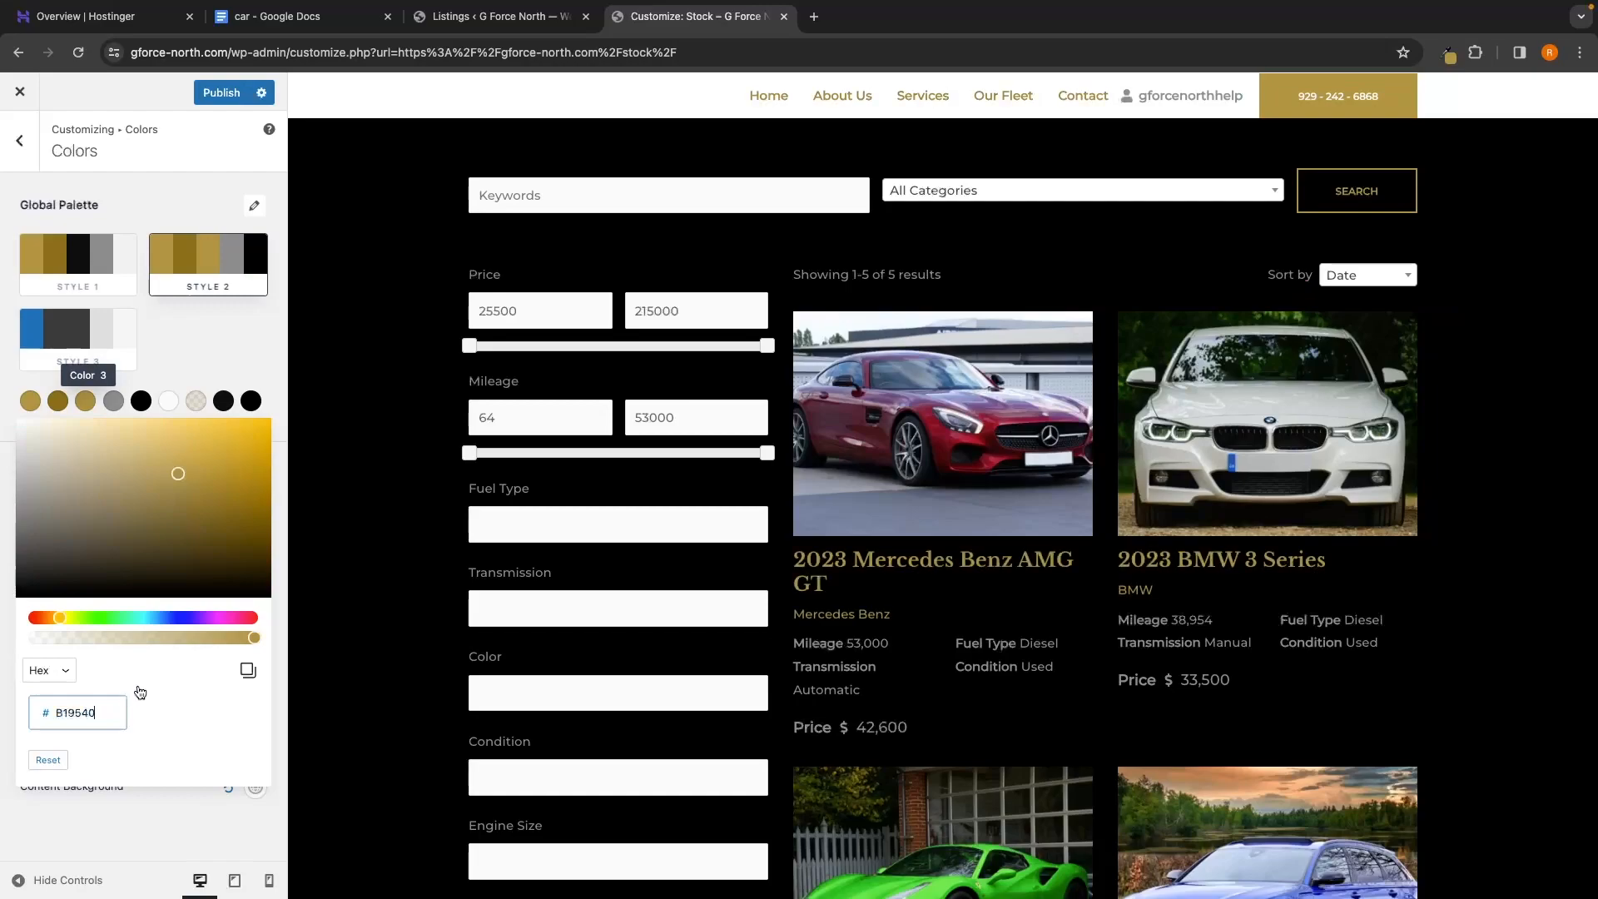
click(223, 357)
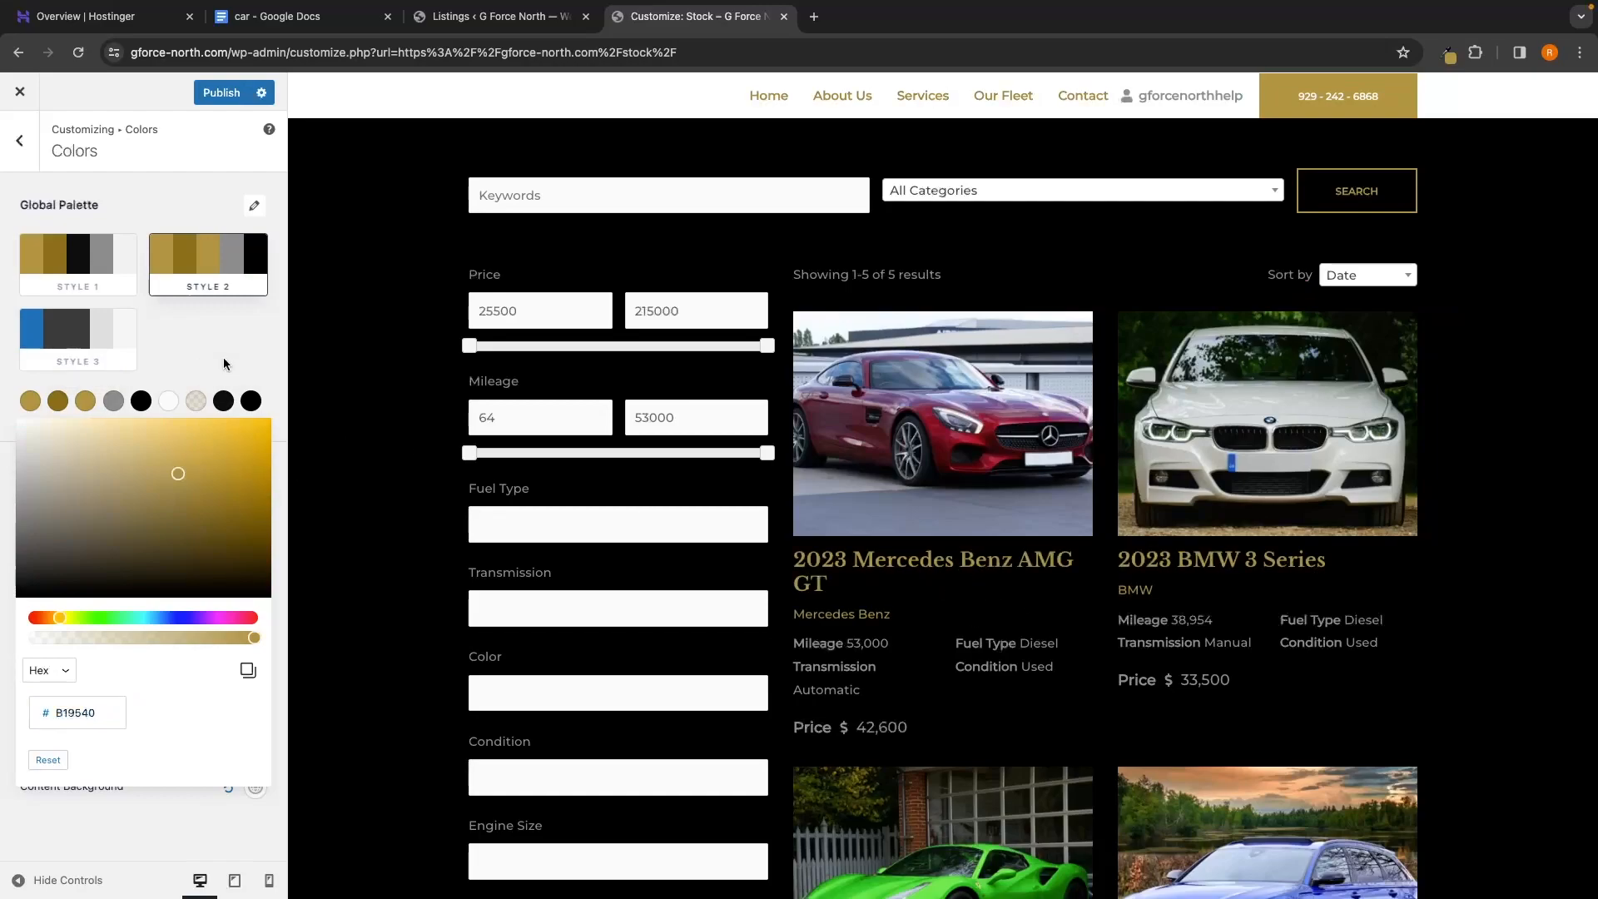
Make palette Color 4 white
scroll(857, 566, down, 2)
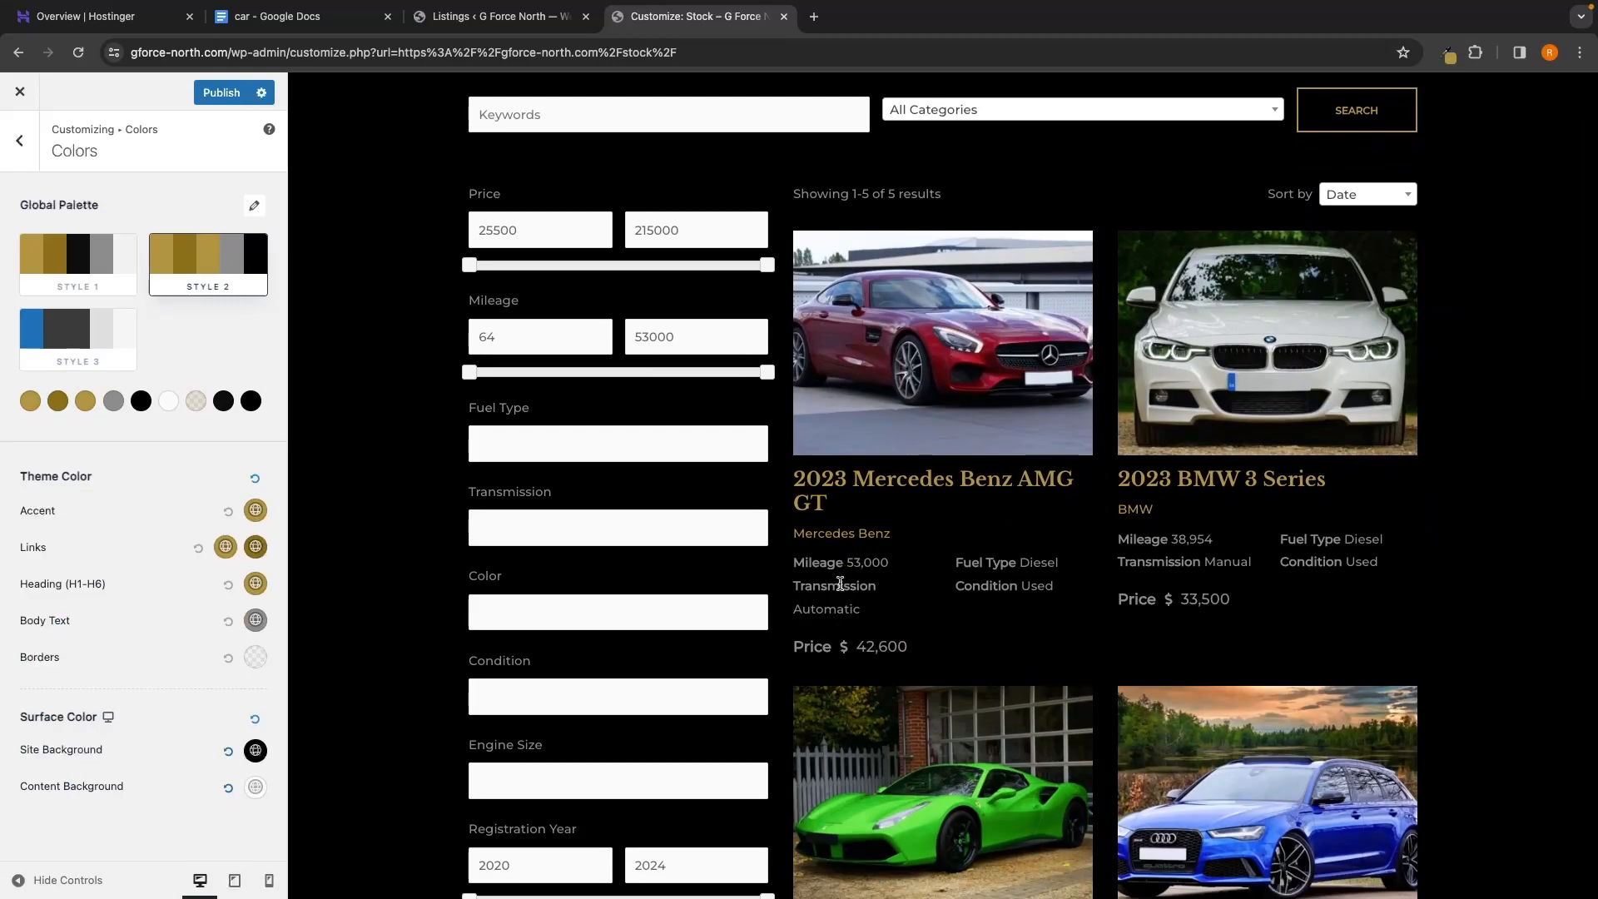
click(113, 403)
drag(36, 457, 14, 419)
click(15, 418)
scroll(486, 384, down, 6)
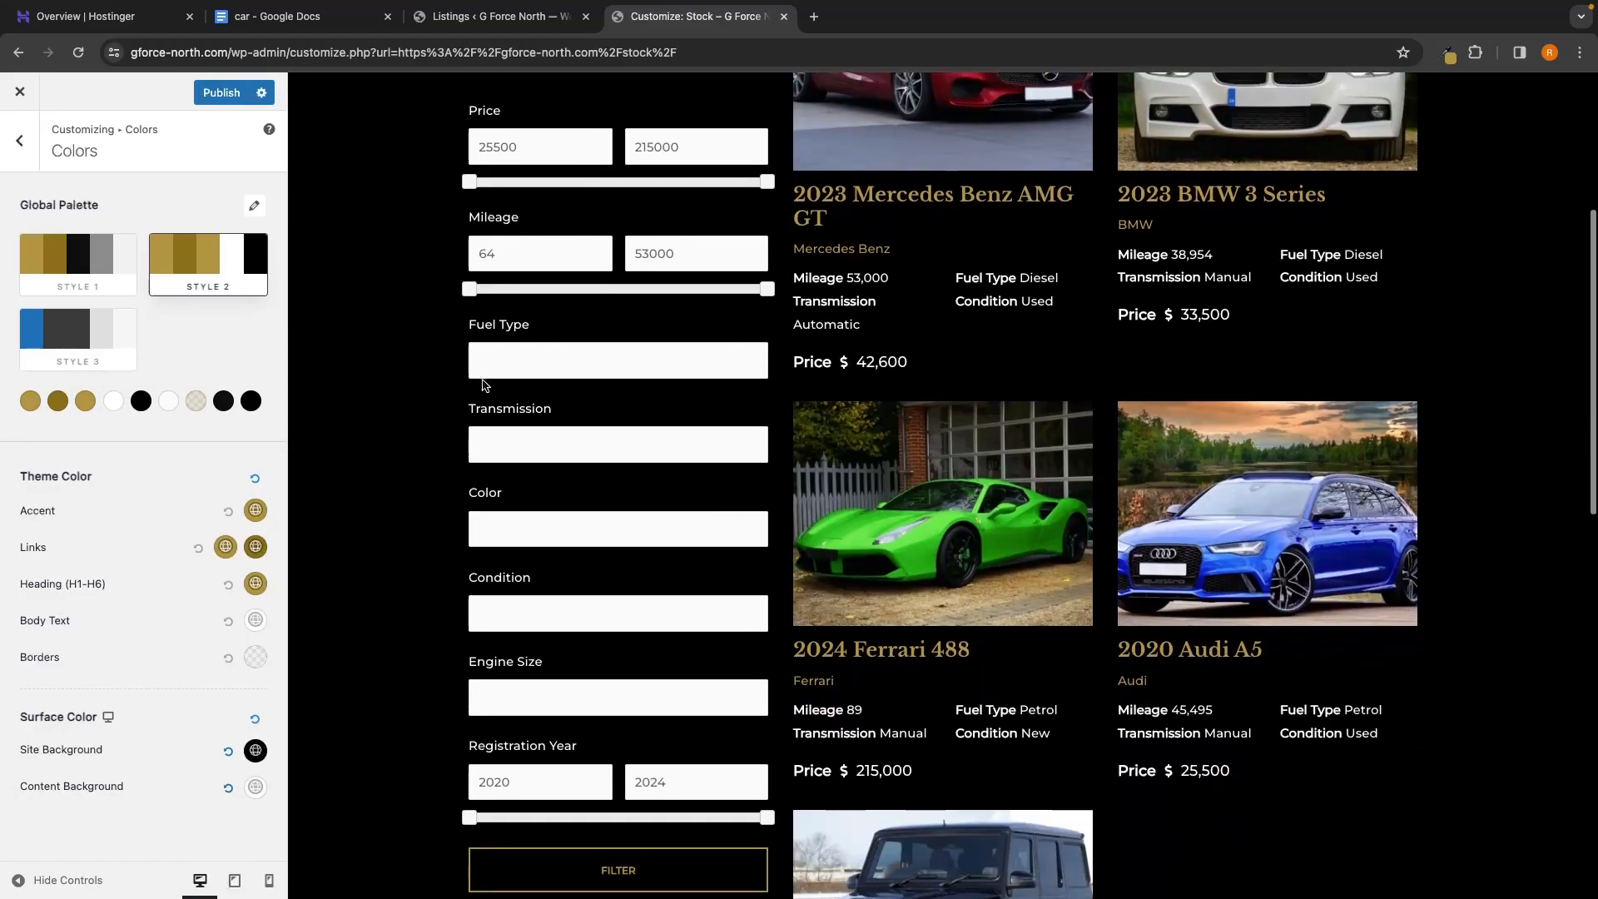
scroll(485, 385, down, 3)
scroll(485, 385, up, 10)
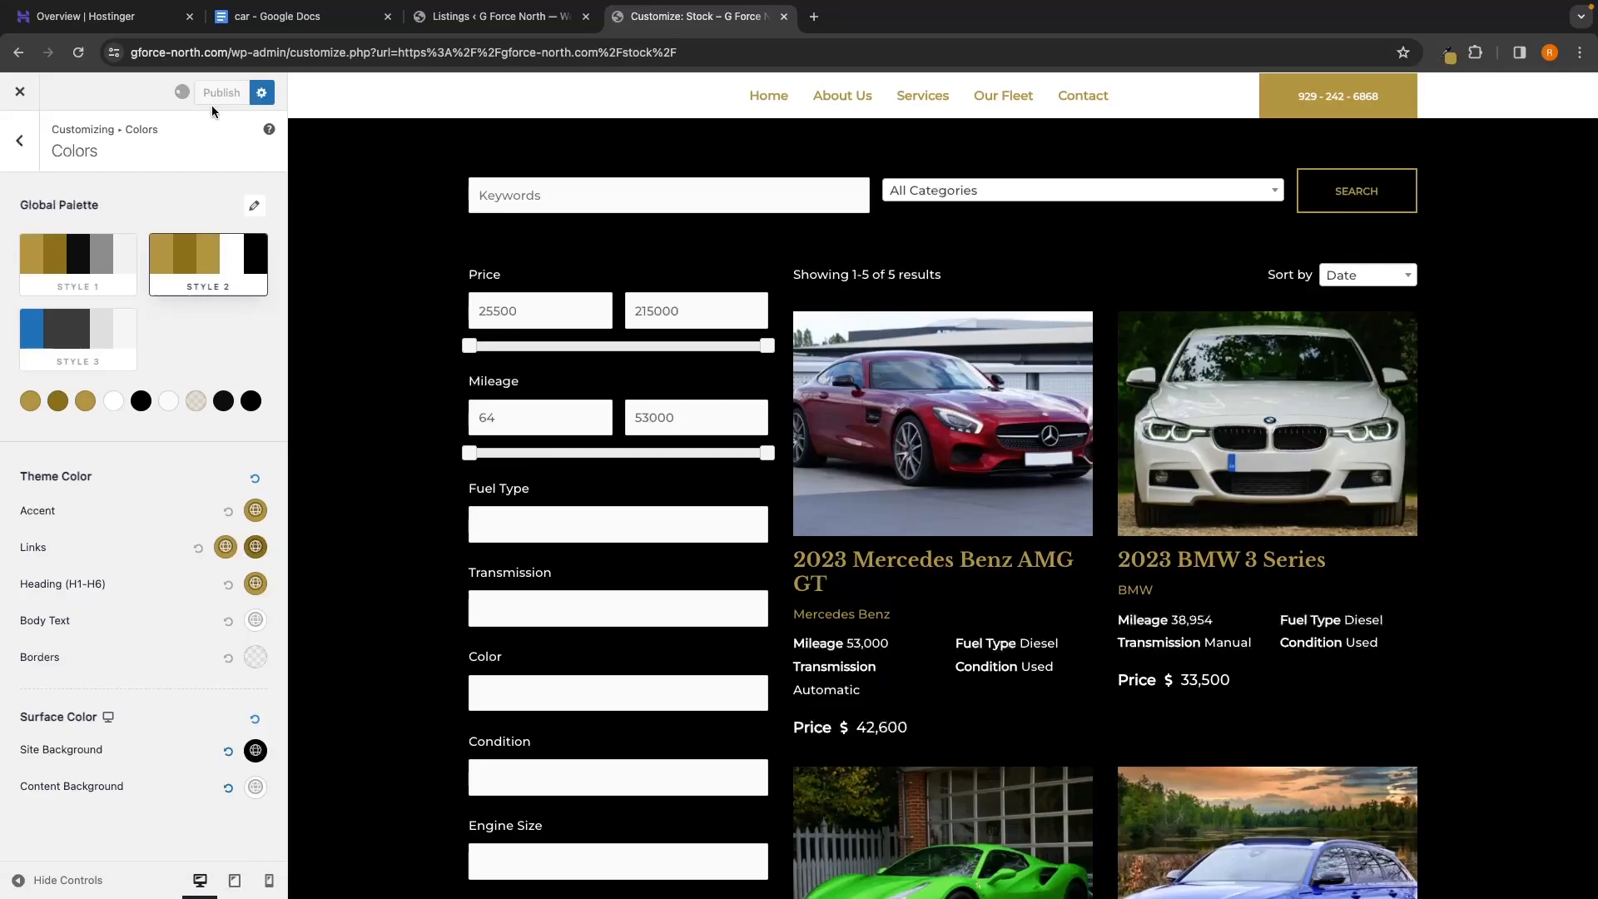
Leave the customizer and review the Stock page
click(33, 101)
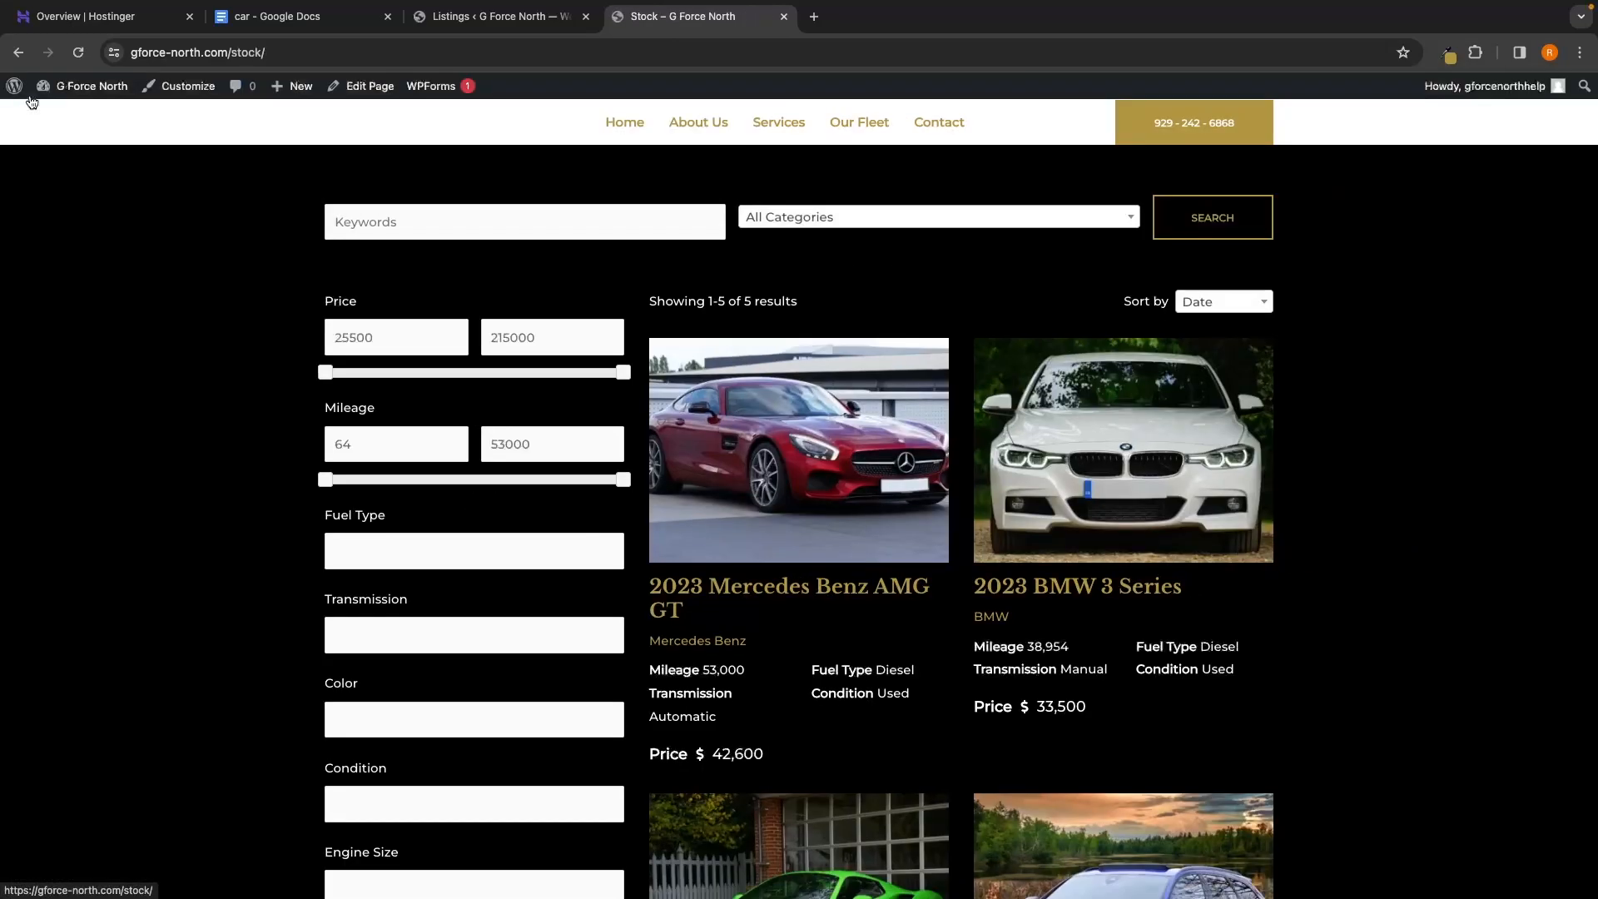
scroll(1403, 639, down, 6)
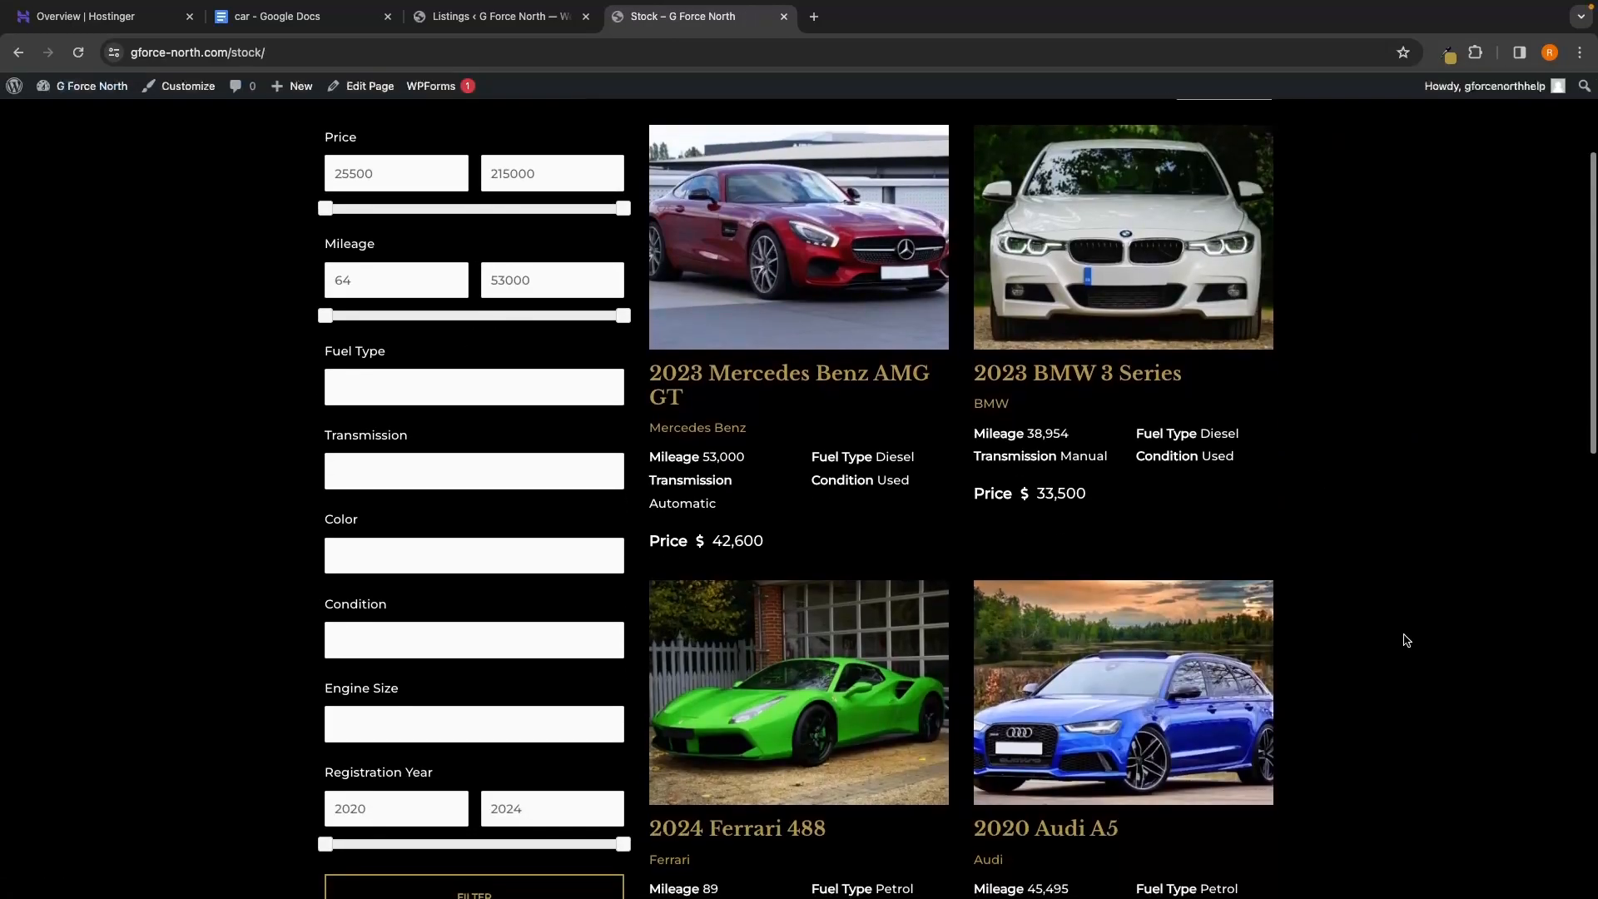
scroll(1406, 640, down, 2)
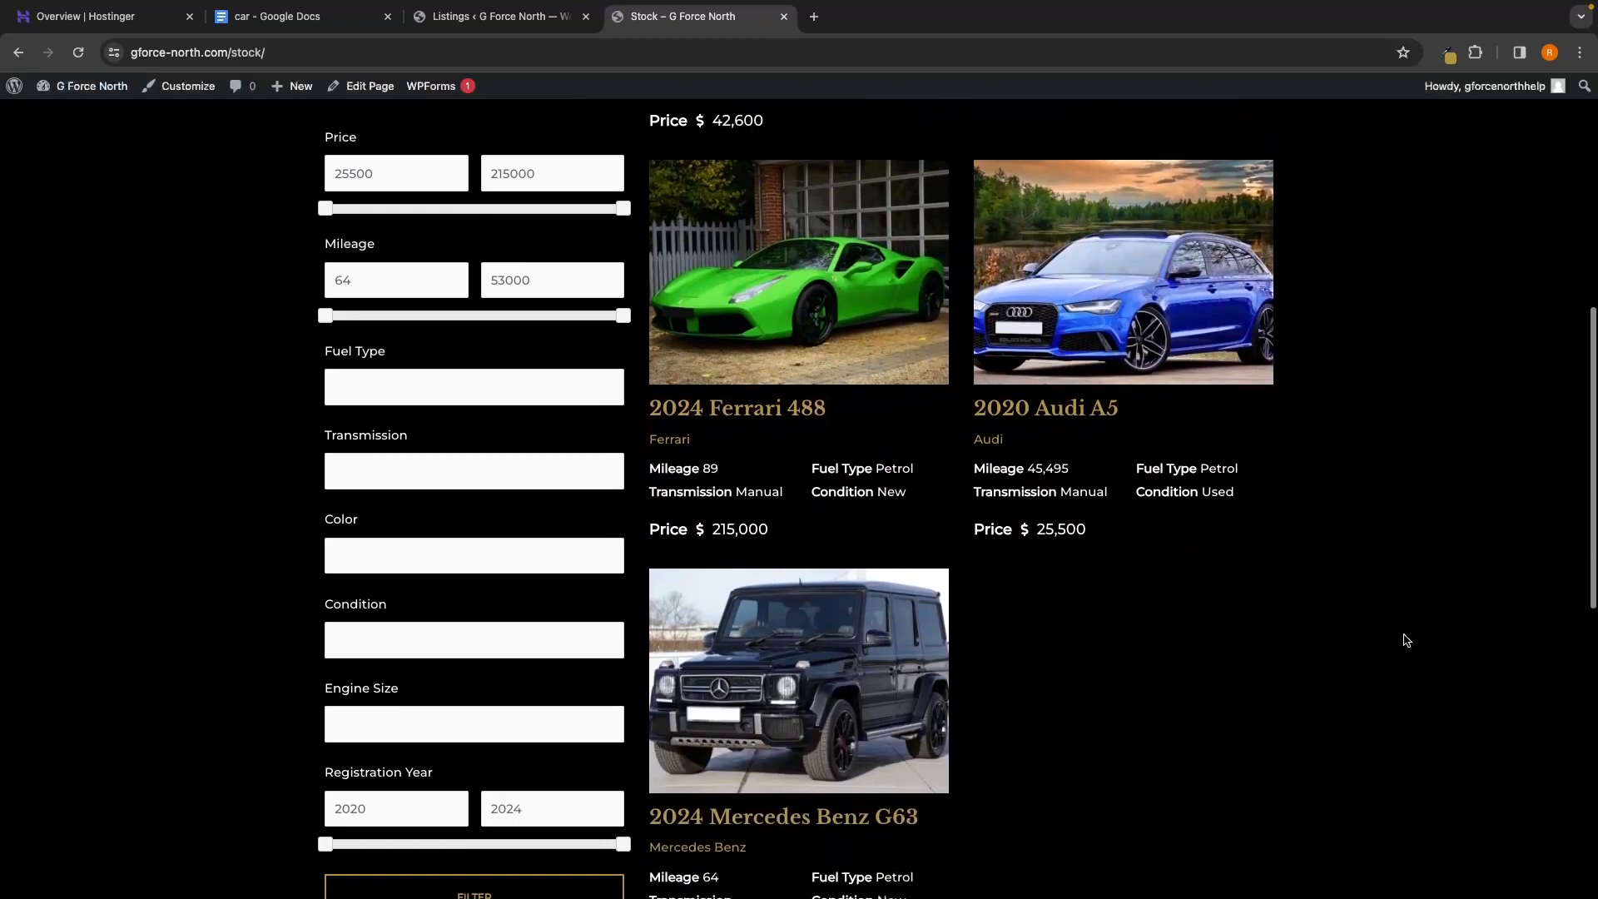
scroll(1406, 640, up, 2)
scroll(1406, 640, up, 5)
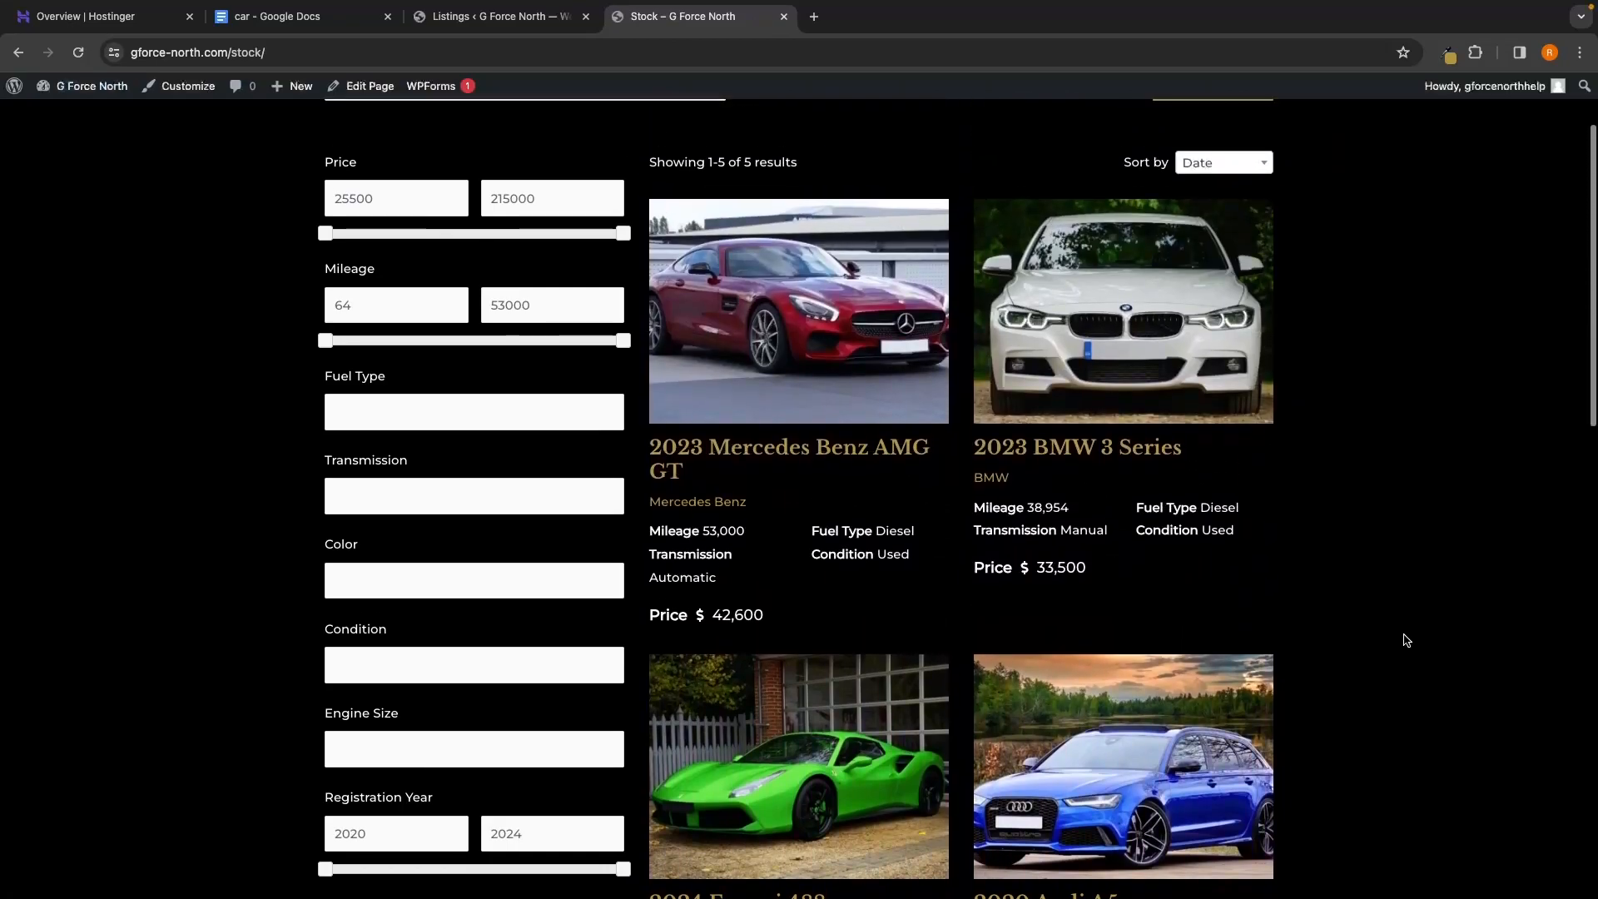
scroll(1406, 640, down, 1)
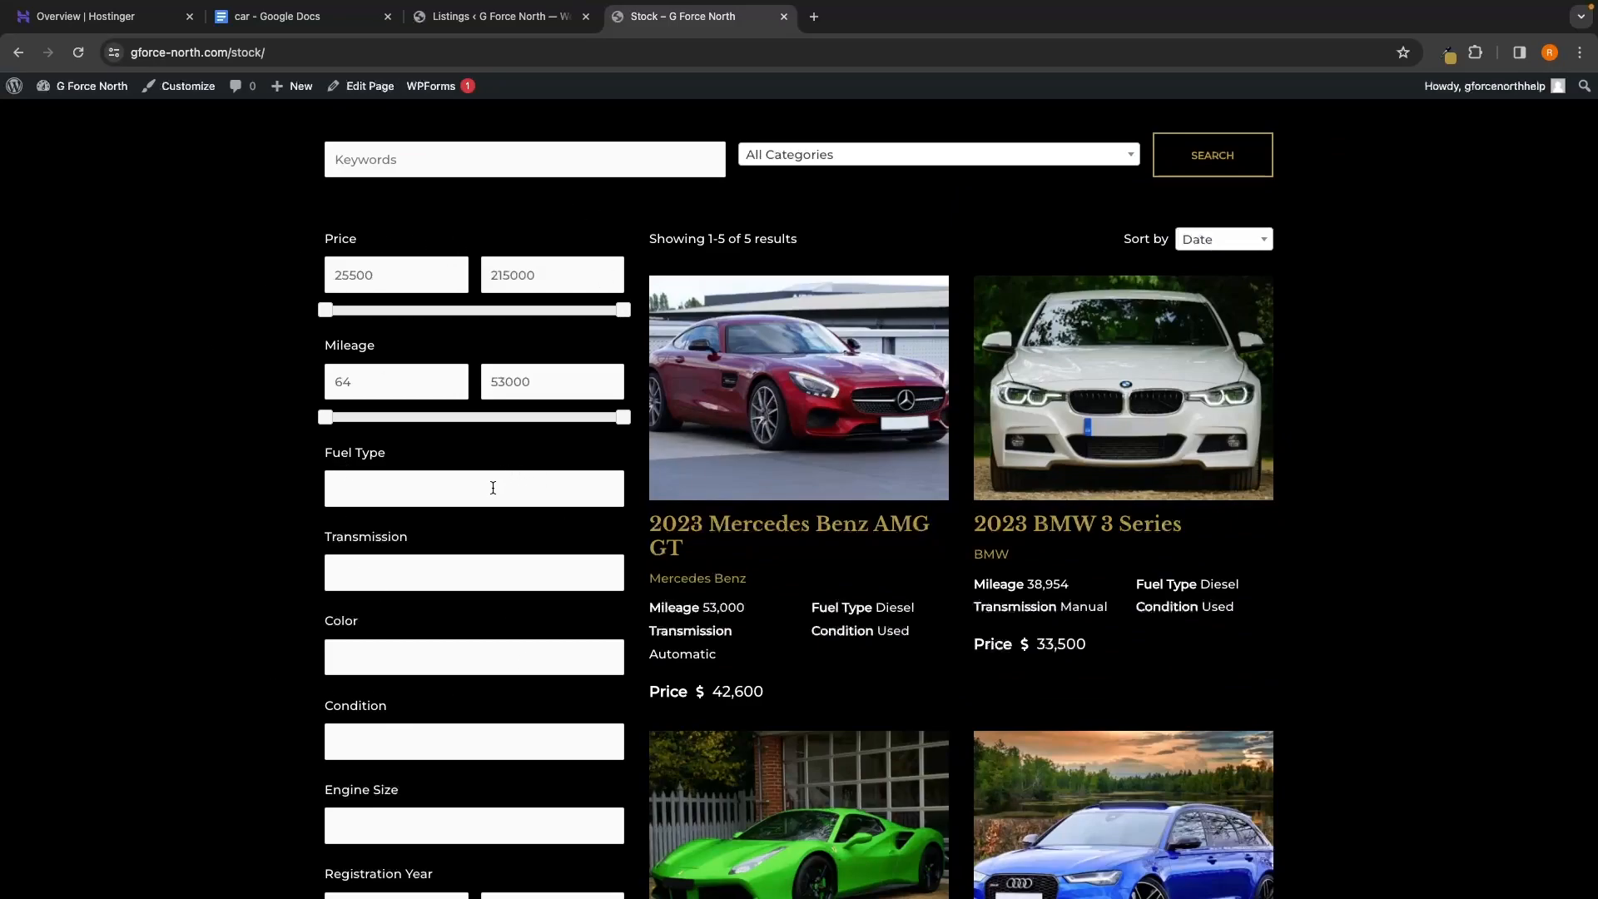
scroll(493, 487, up, 2)
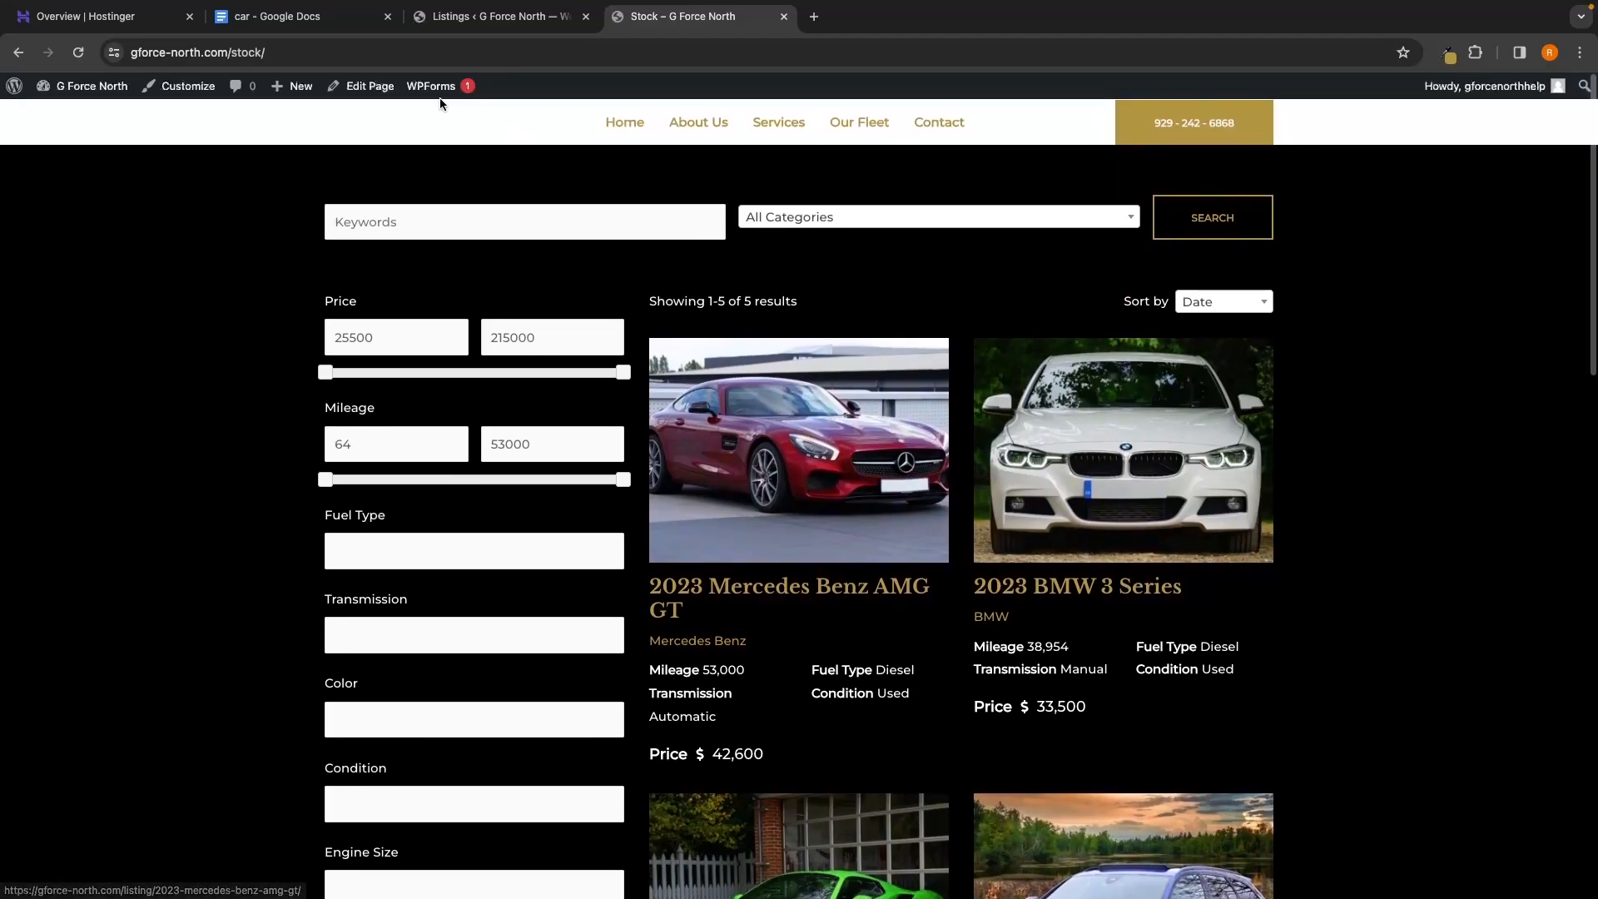
click(268, 53)
key(super+c)
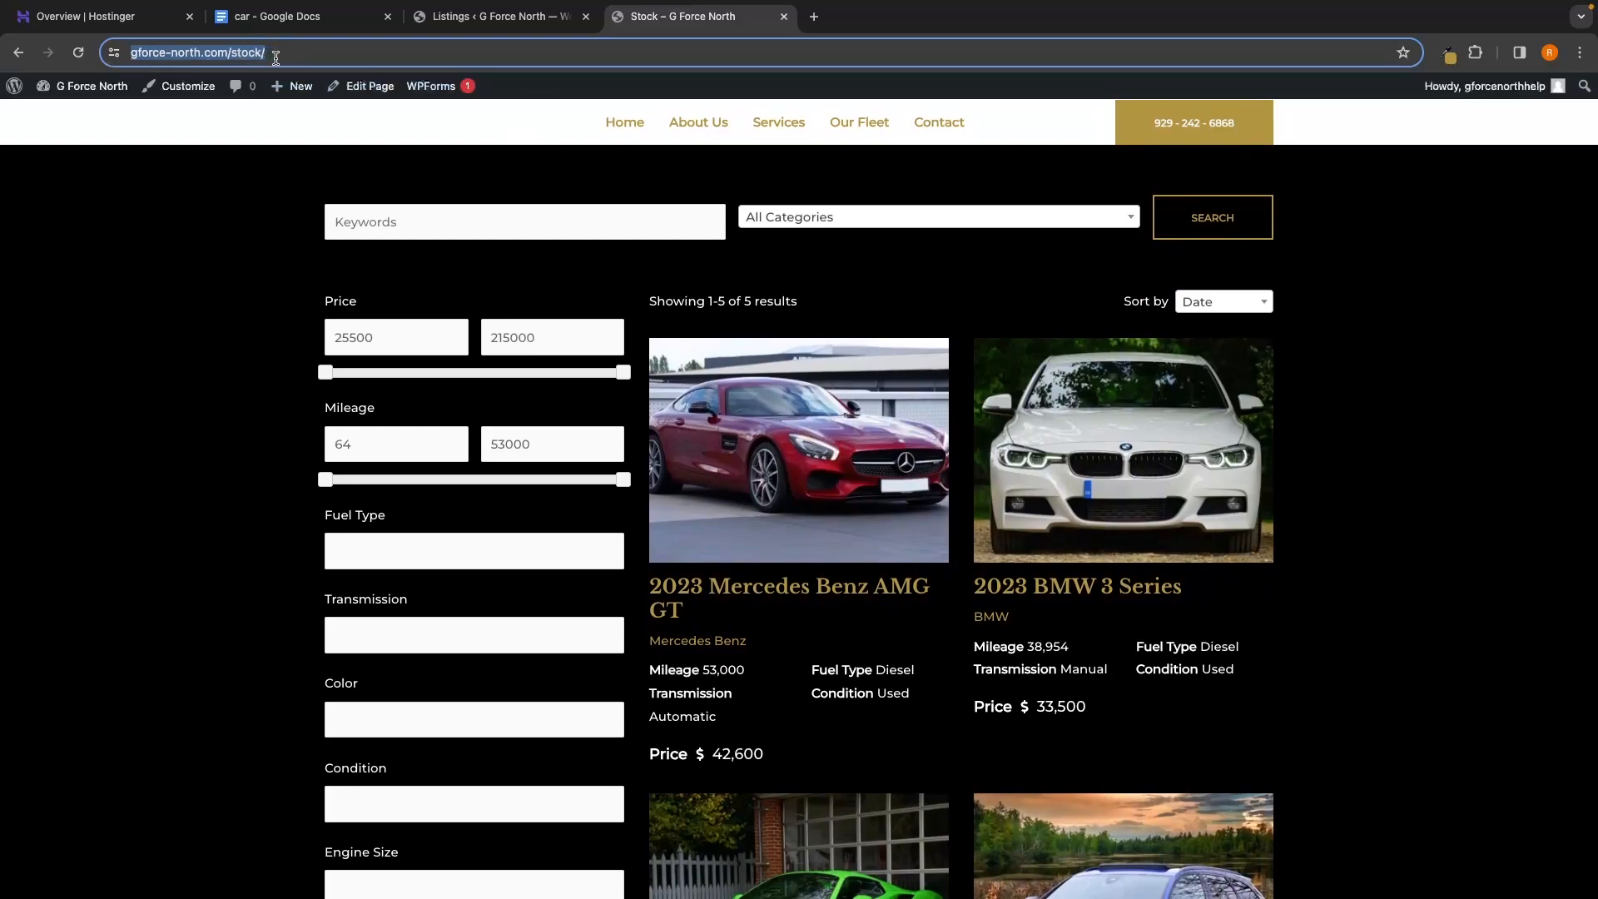
click(255, 157)
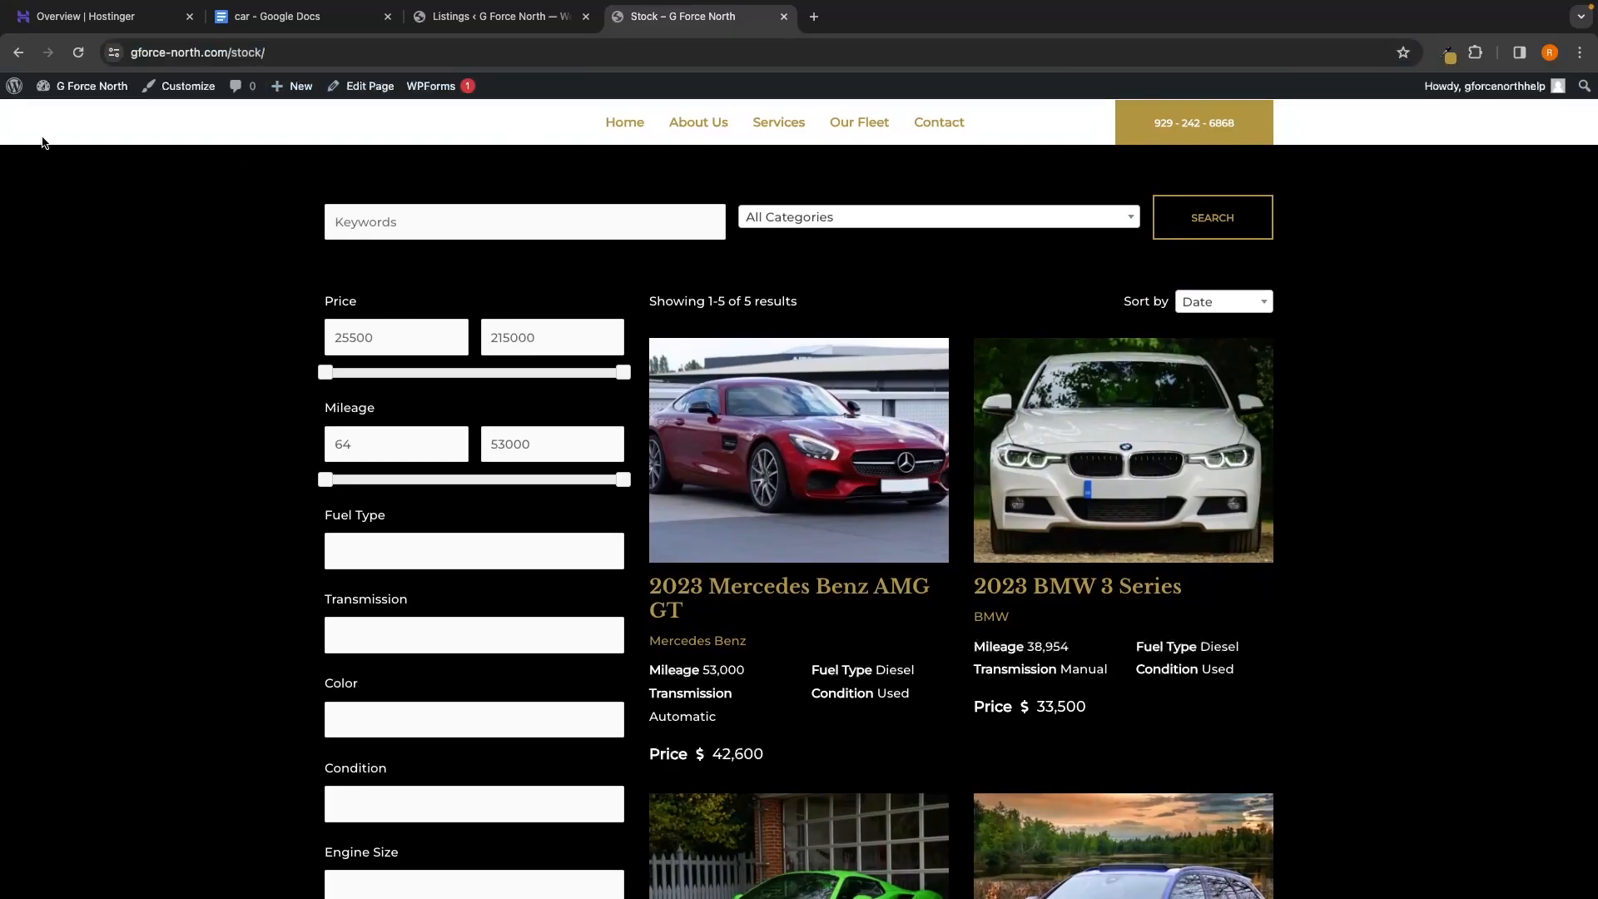
Go to the About WordPress page, then visit the site's front page
mouse_move(16, 90)
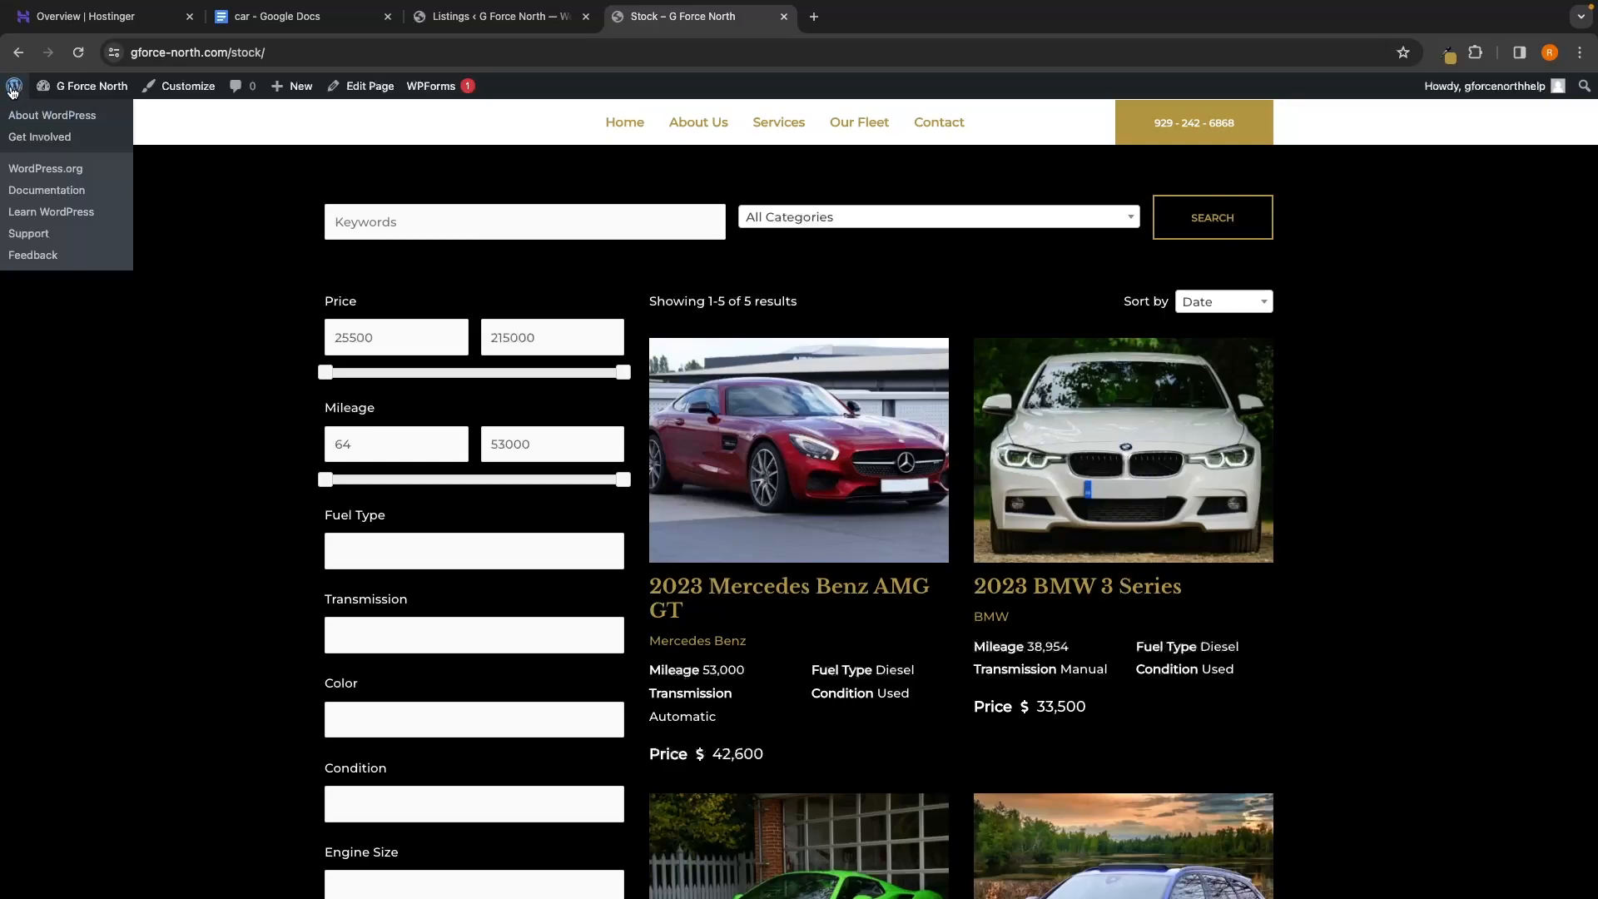
click(16, 90)
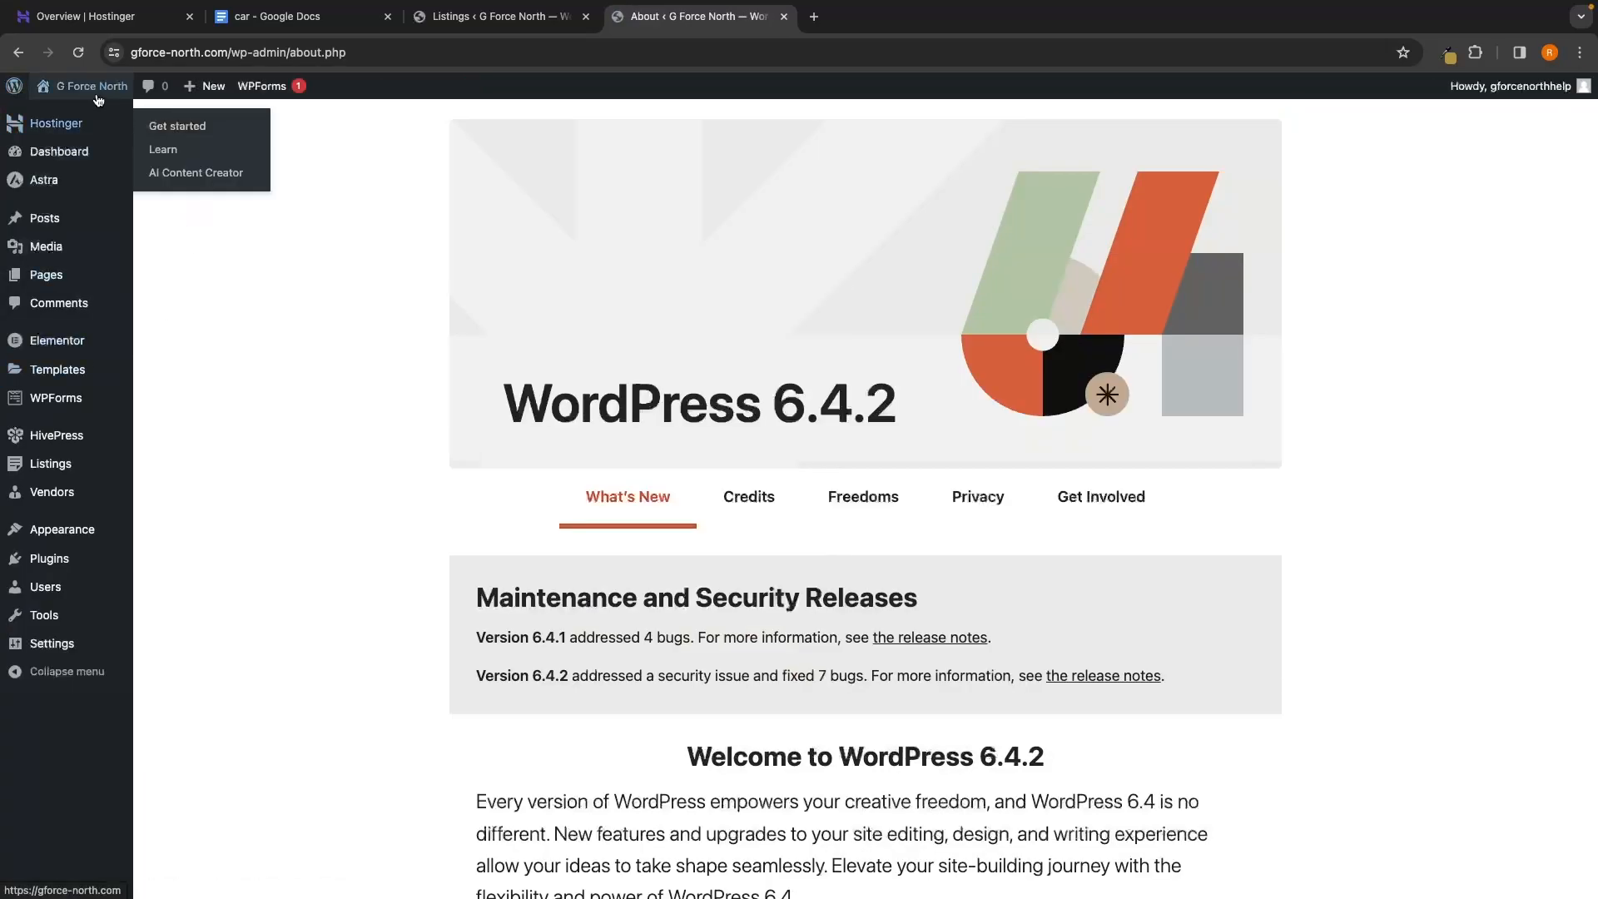
mouse_move(89, 97)
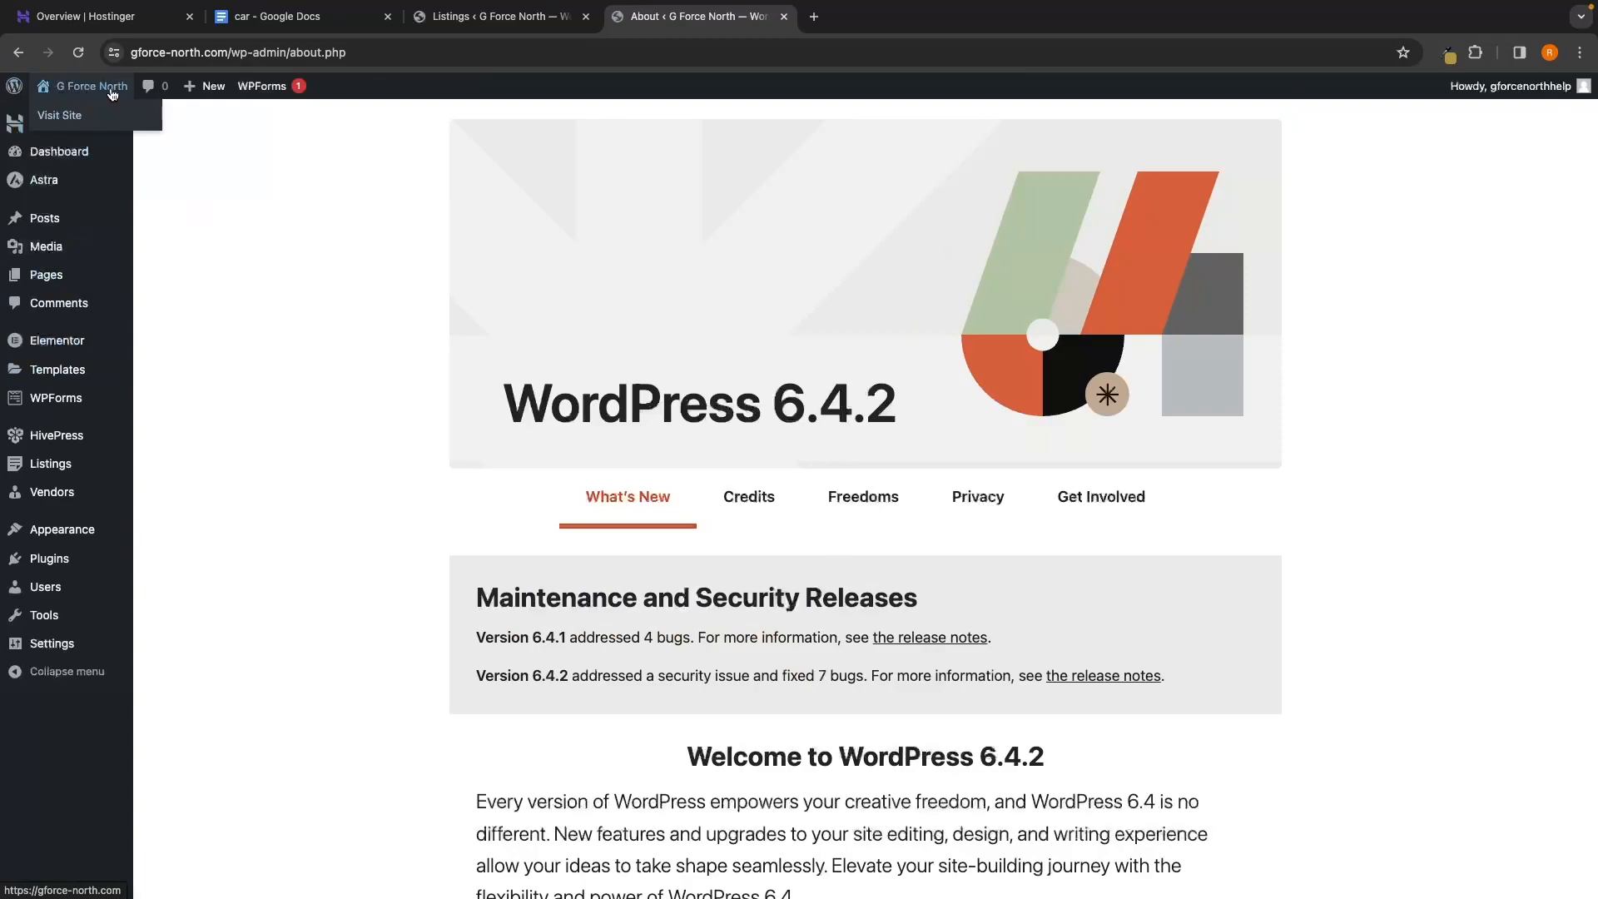
click(111, 92)
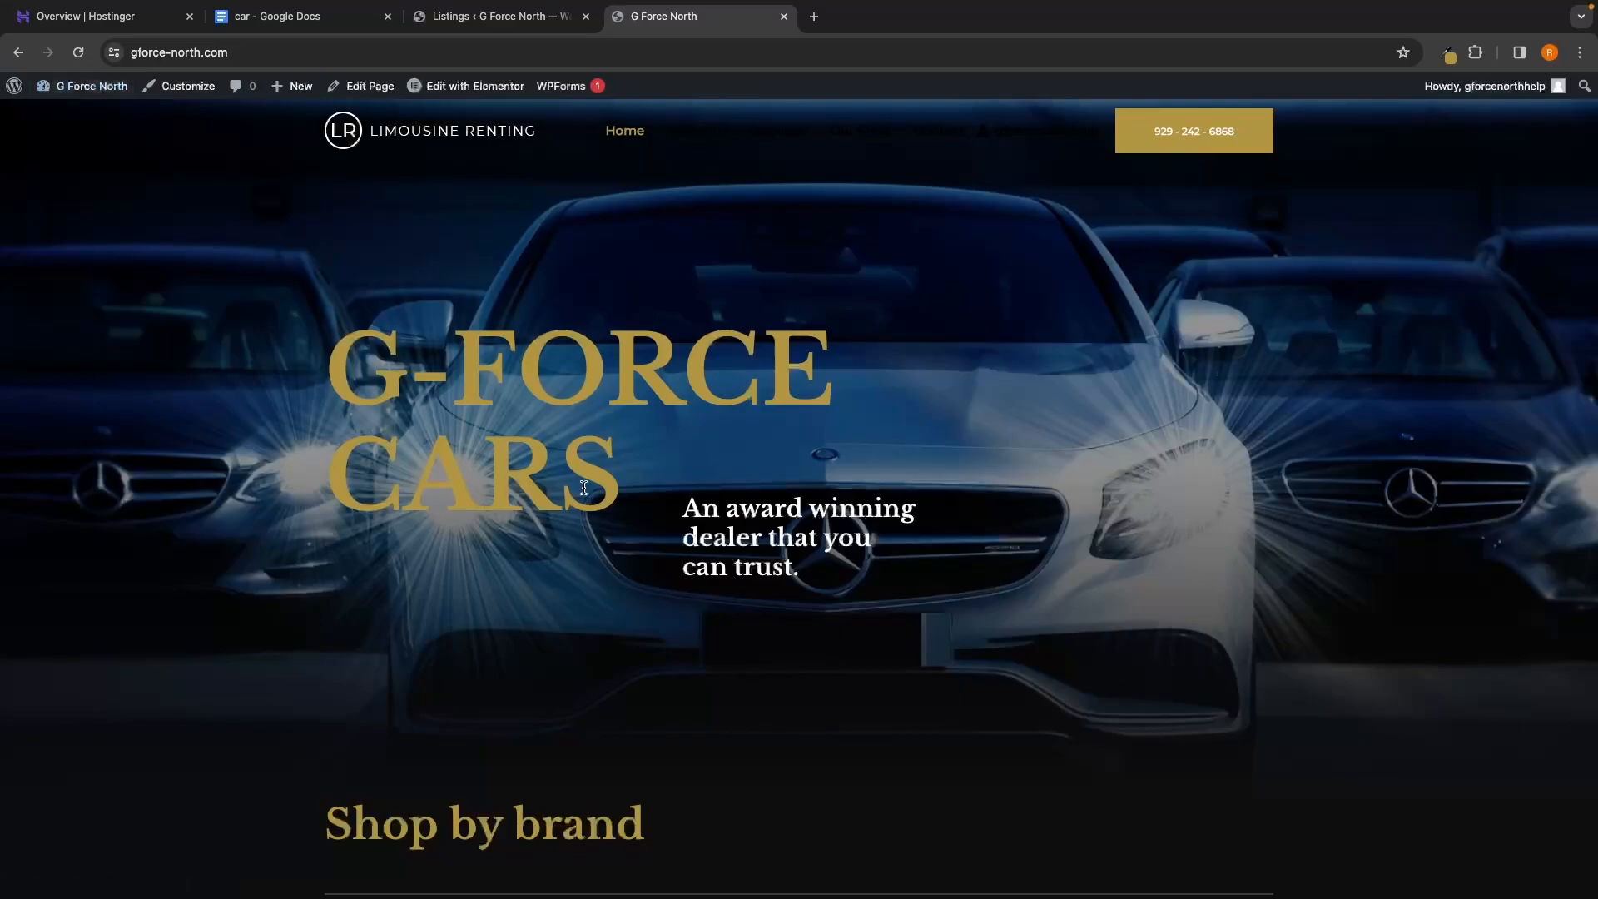
scroll(585, 495, down, 8)
scroll(586, 495, up, 8)
Open the home page in Elementor and scroll down to the SEARCH STOCK button
click(483, 88)
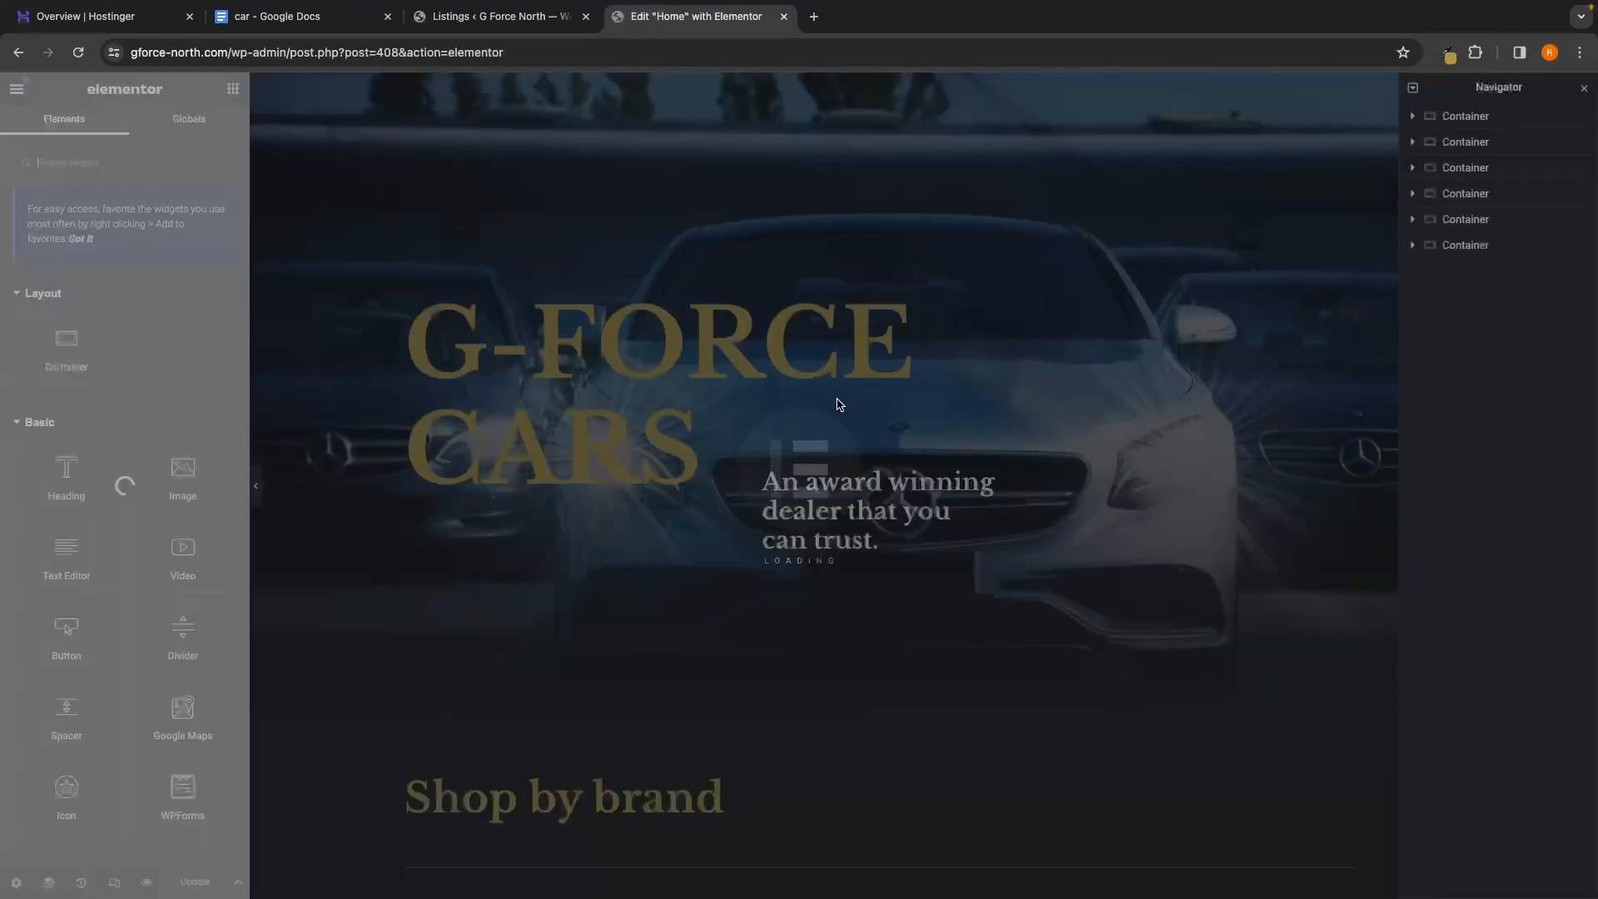
scroll(940, 480, down, 5)
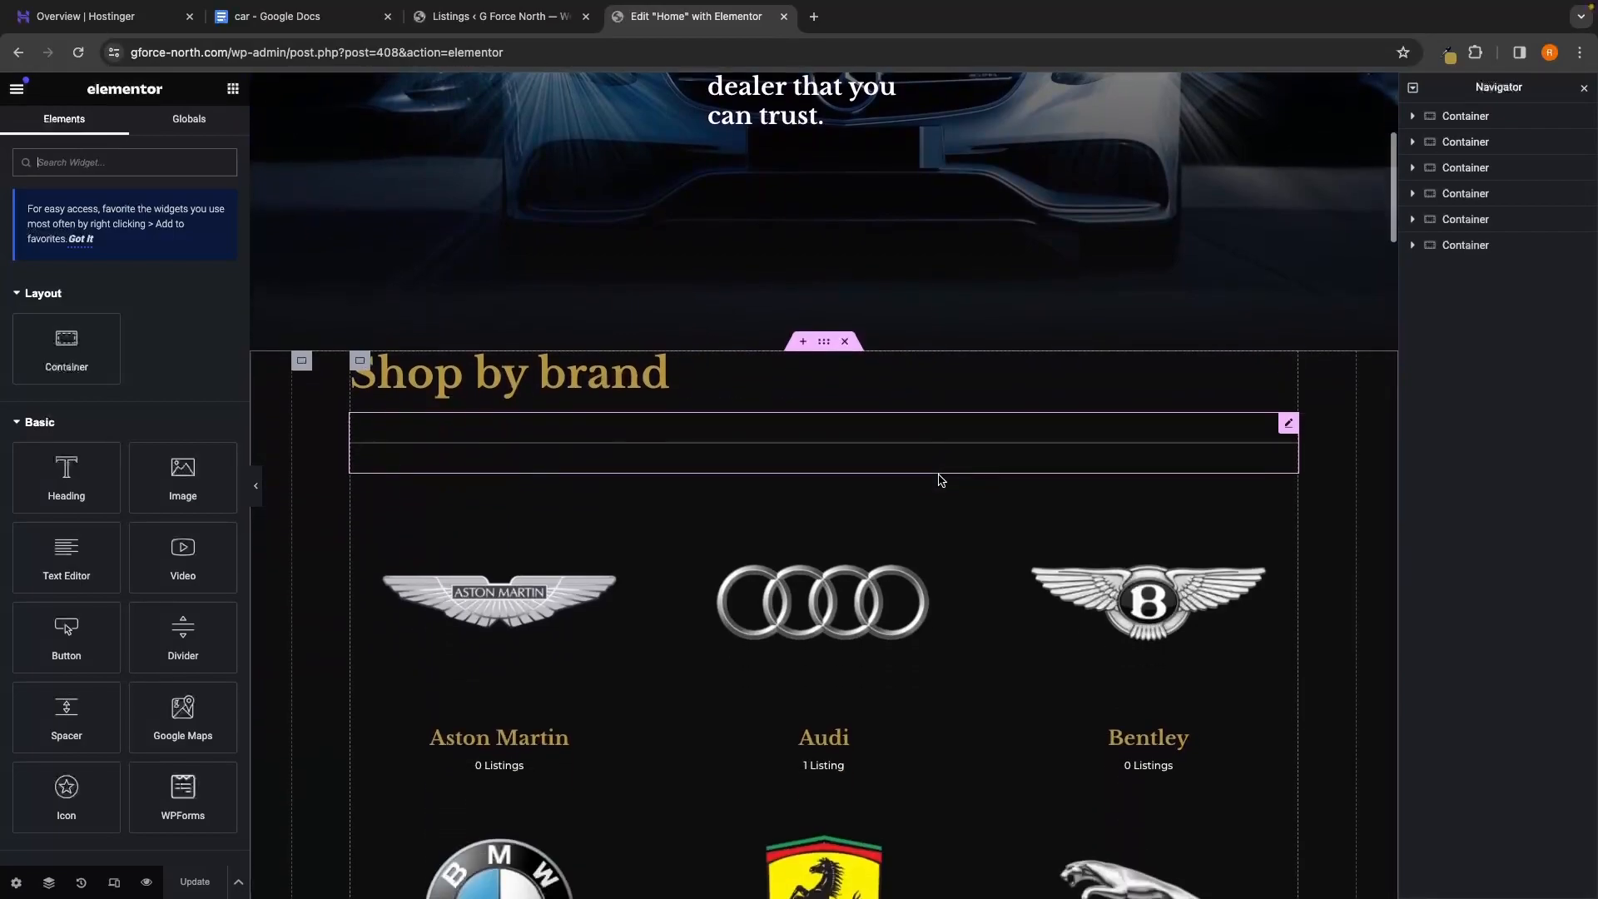
scroll(941, 480, down, 10)
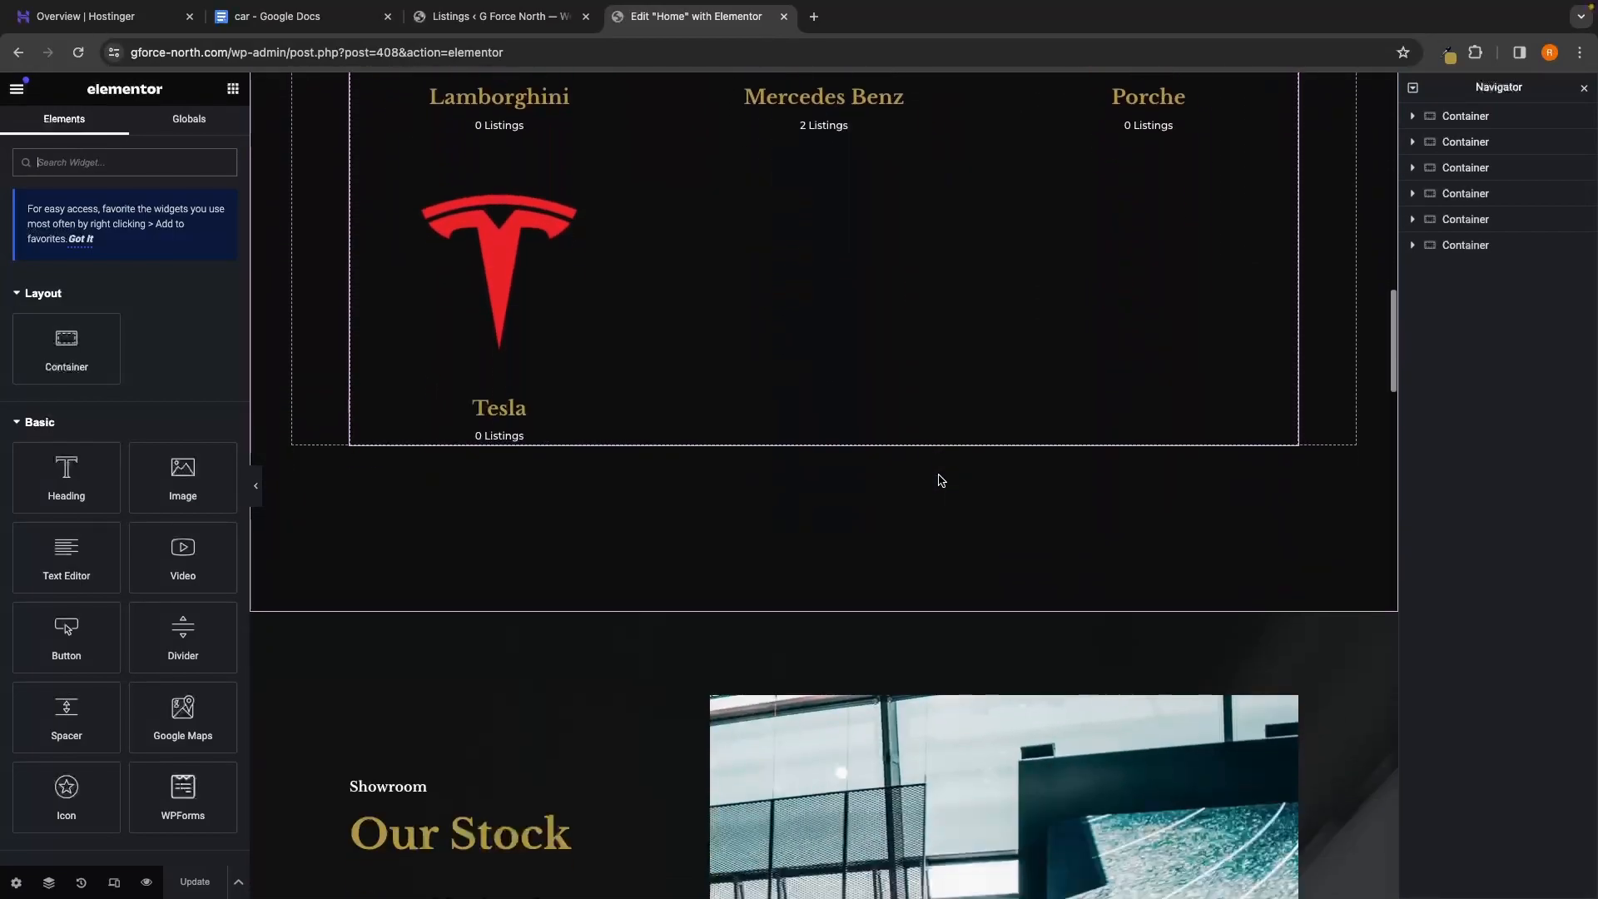
scroll(940, 480, down, 6)
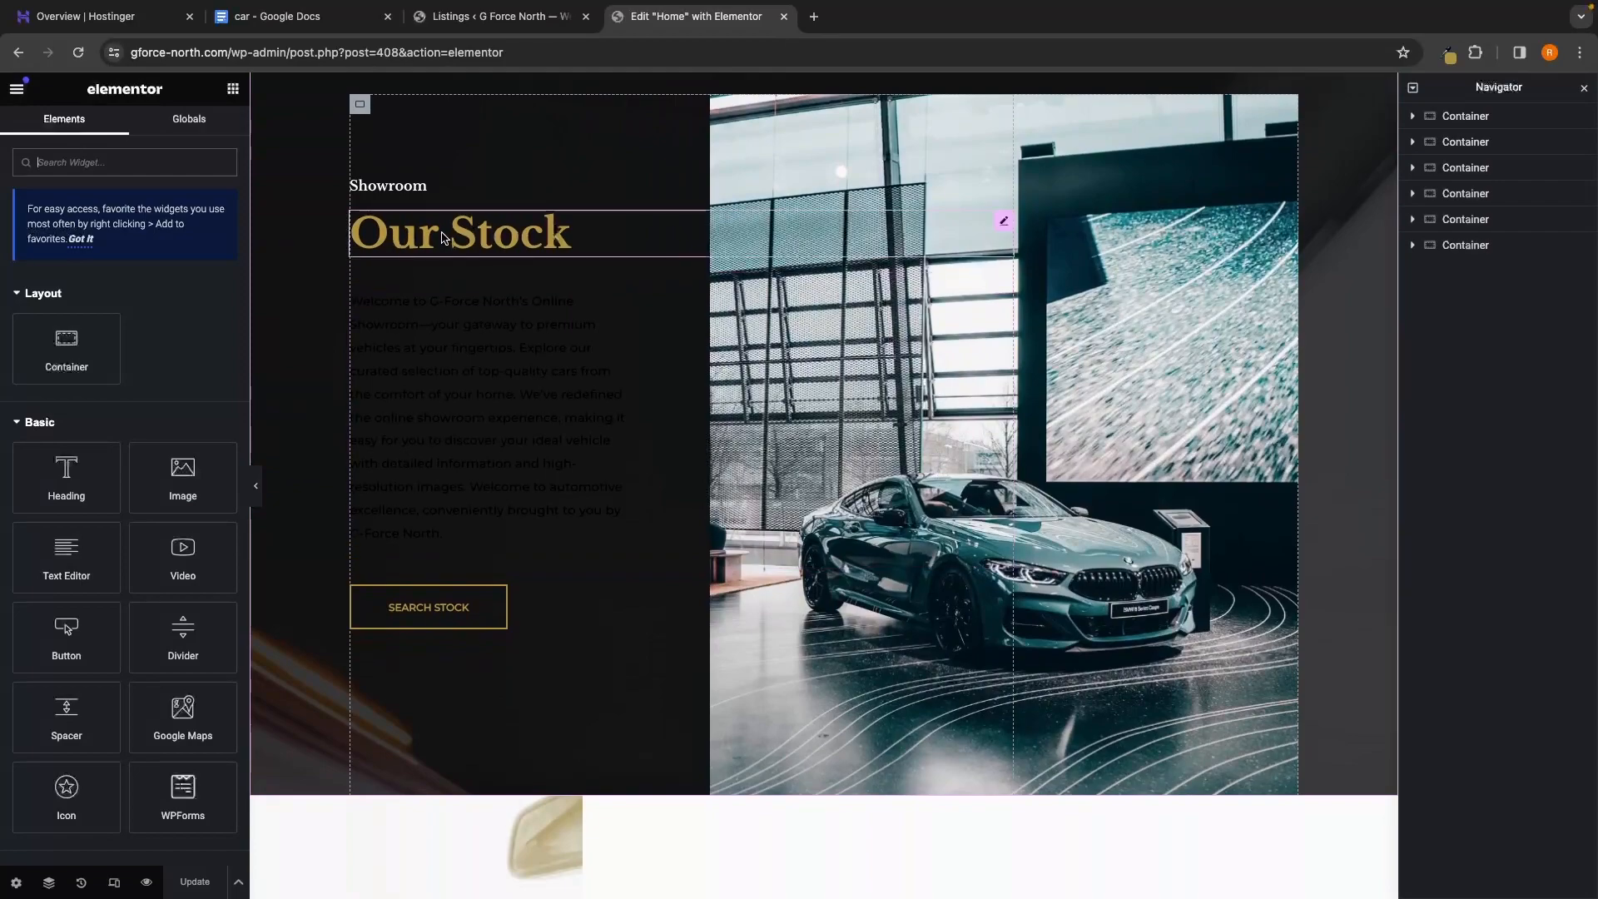
click(416, 614)
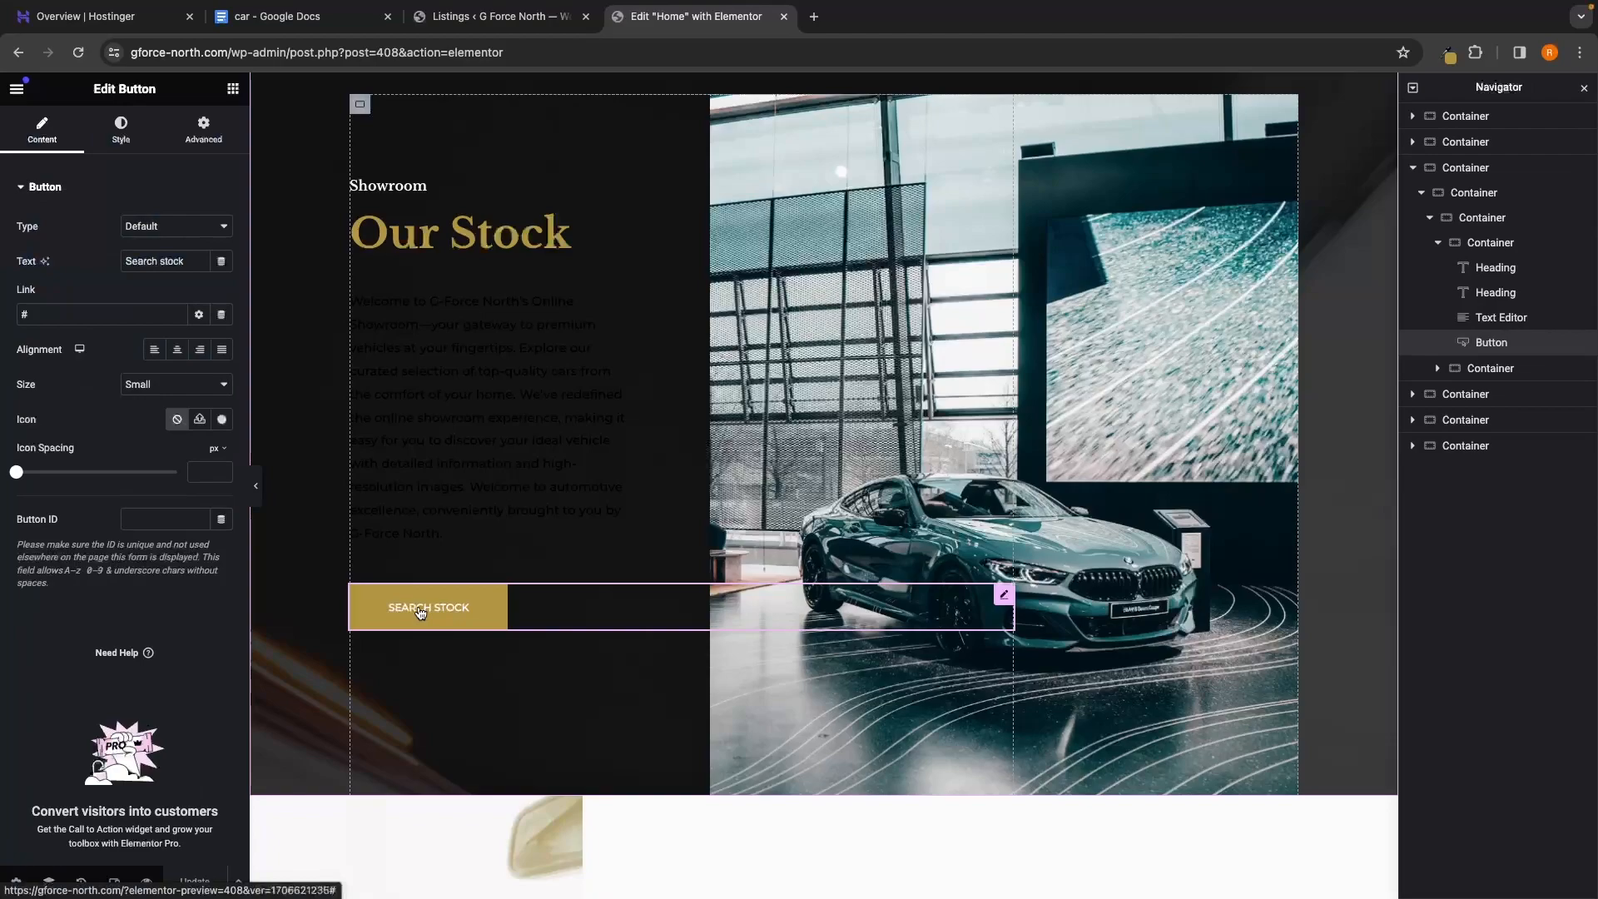
click(81, 313)
key(super+a)
key(super+v)
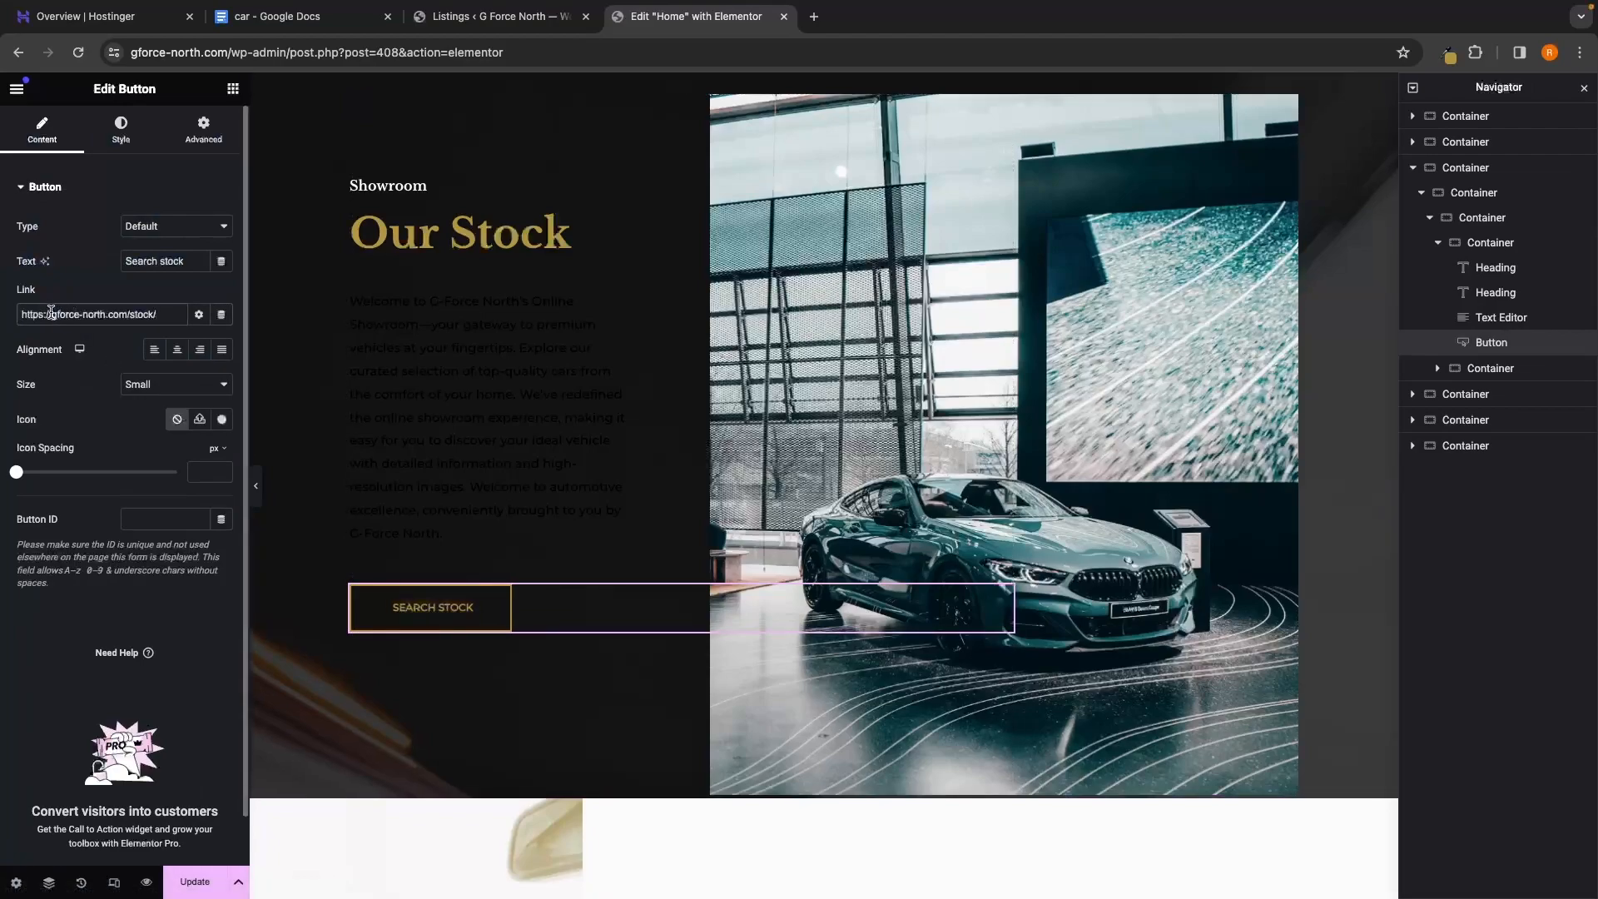
drag(51, 312, 113, 317)
click(159, 314)
click(452, 480)
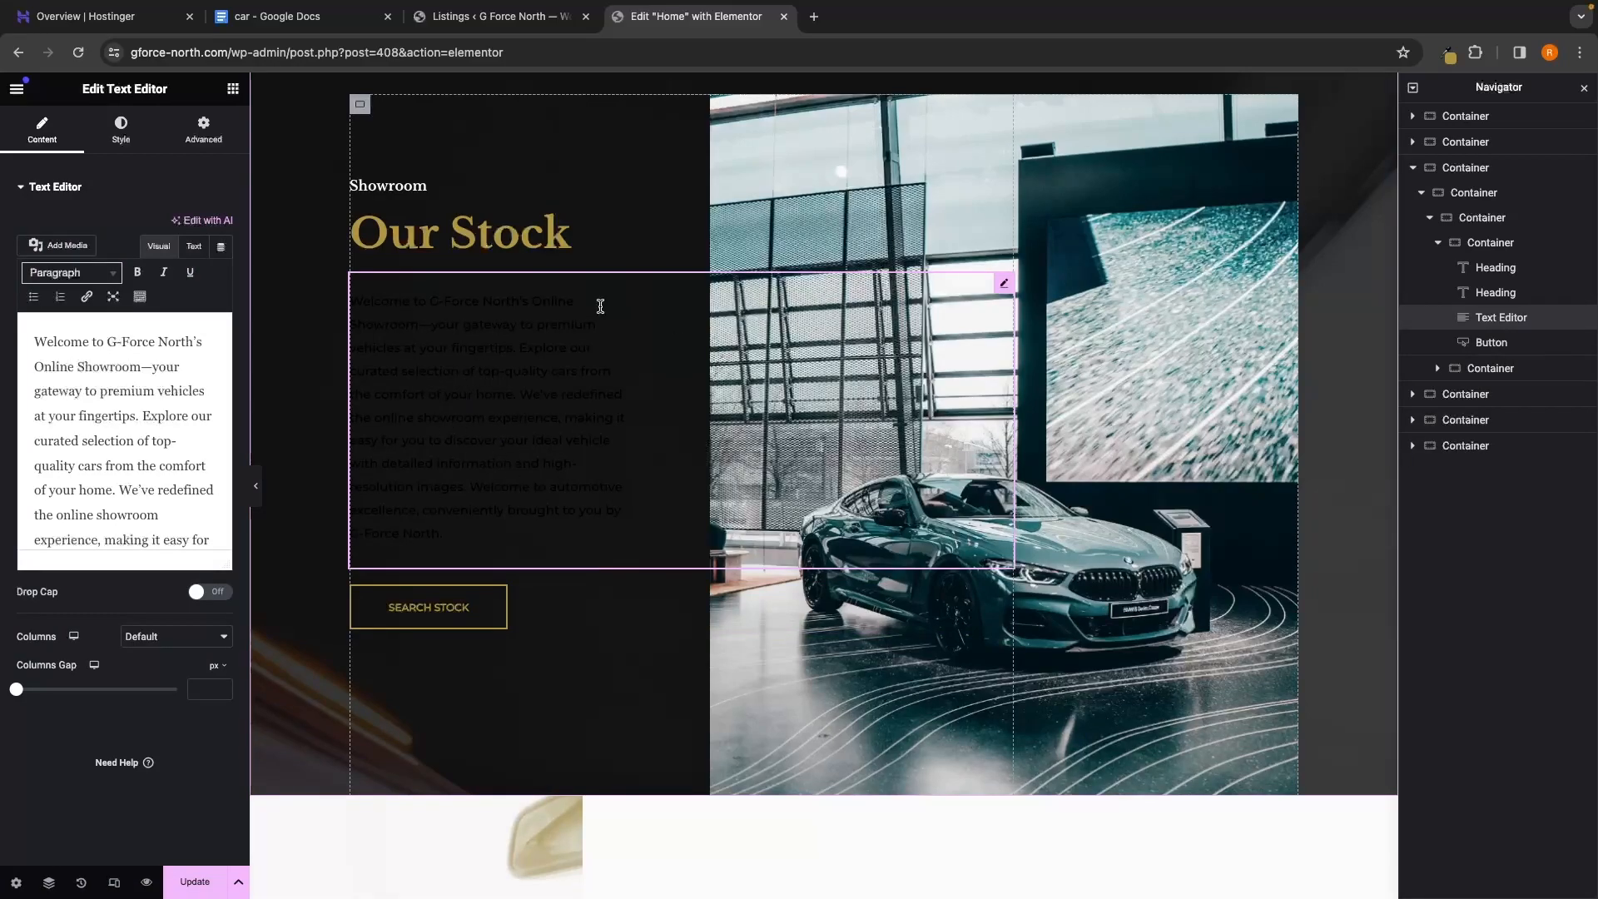
Make the Our Stock paragraph's text colour white
click(135, 150)
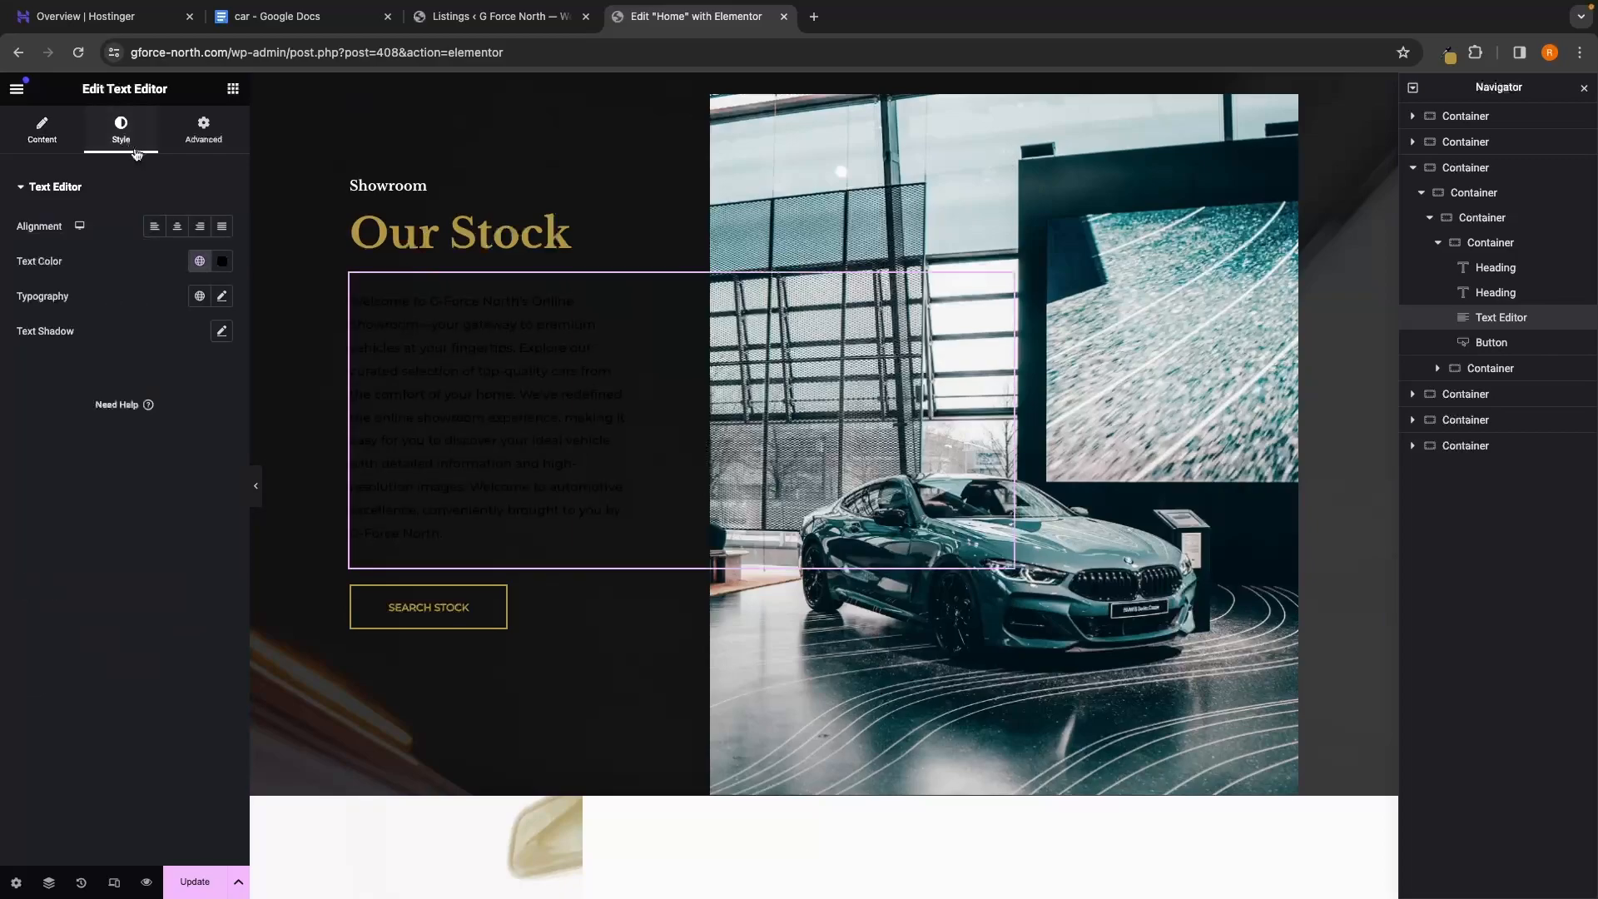
click(222, 261)
drag(179, 372, 114, 325)
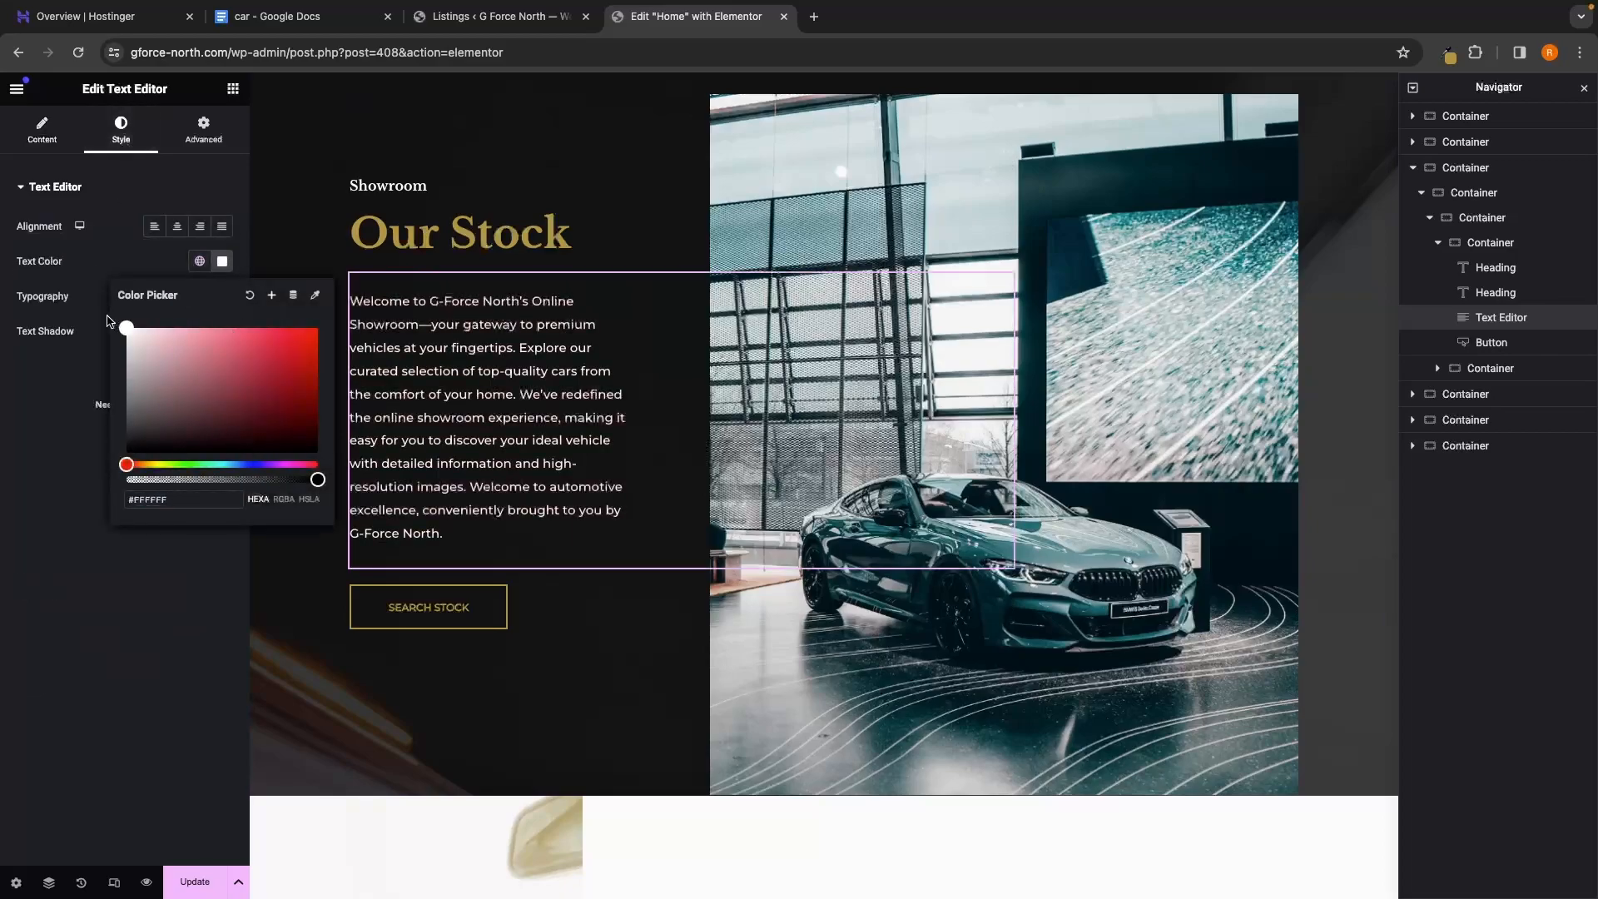
click(108, 322)
scroll(702, 611, down, 15)
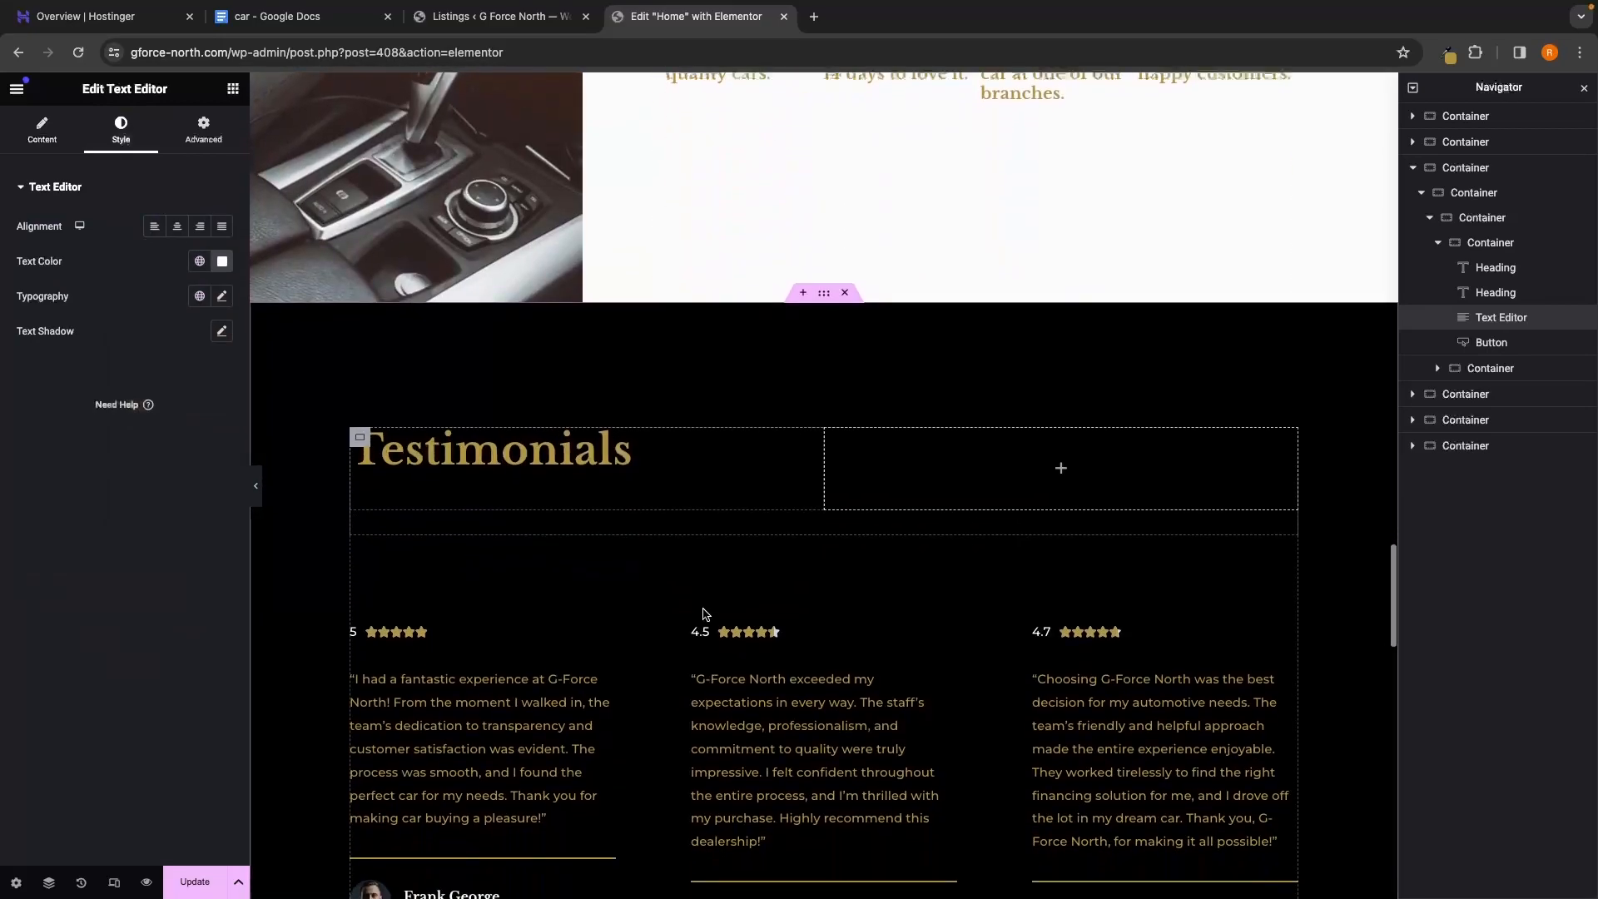
scroll(702, 614, down, 10)
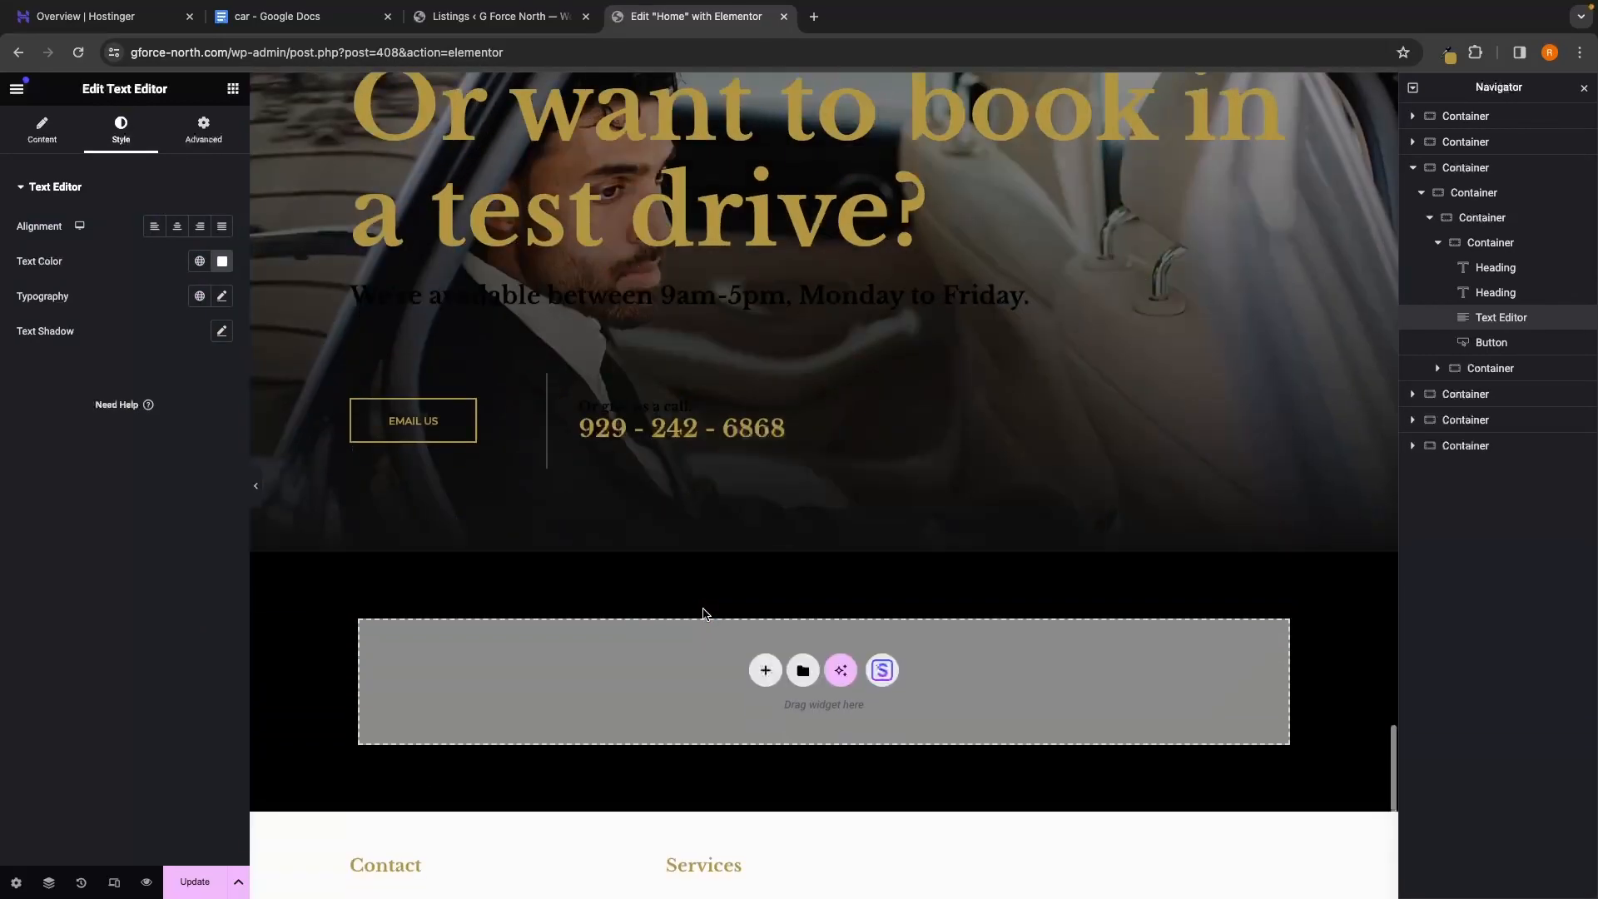
scroll(703, 613, down, 1)
scroll(702, 614, up, 2)
Turn the 'We're available…' heading white, update the page, and preview it
click(634, 320)
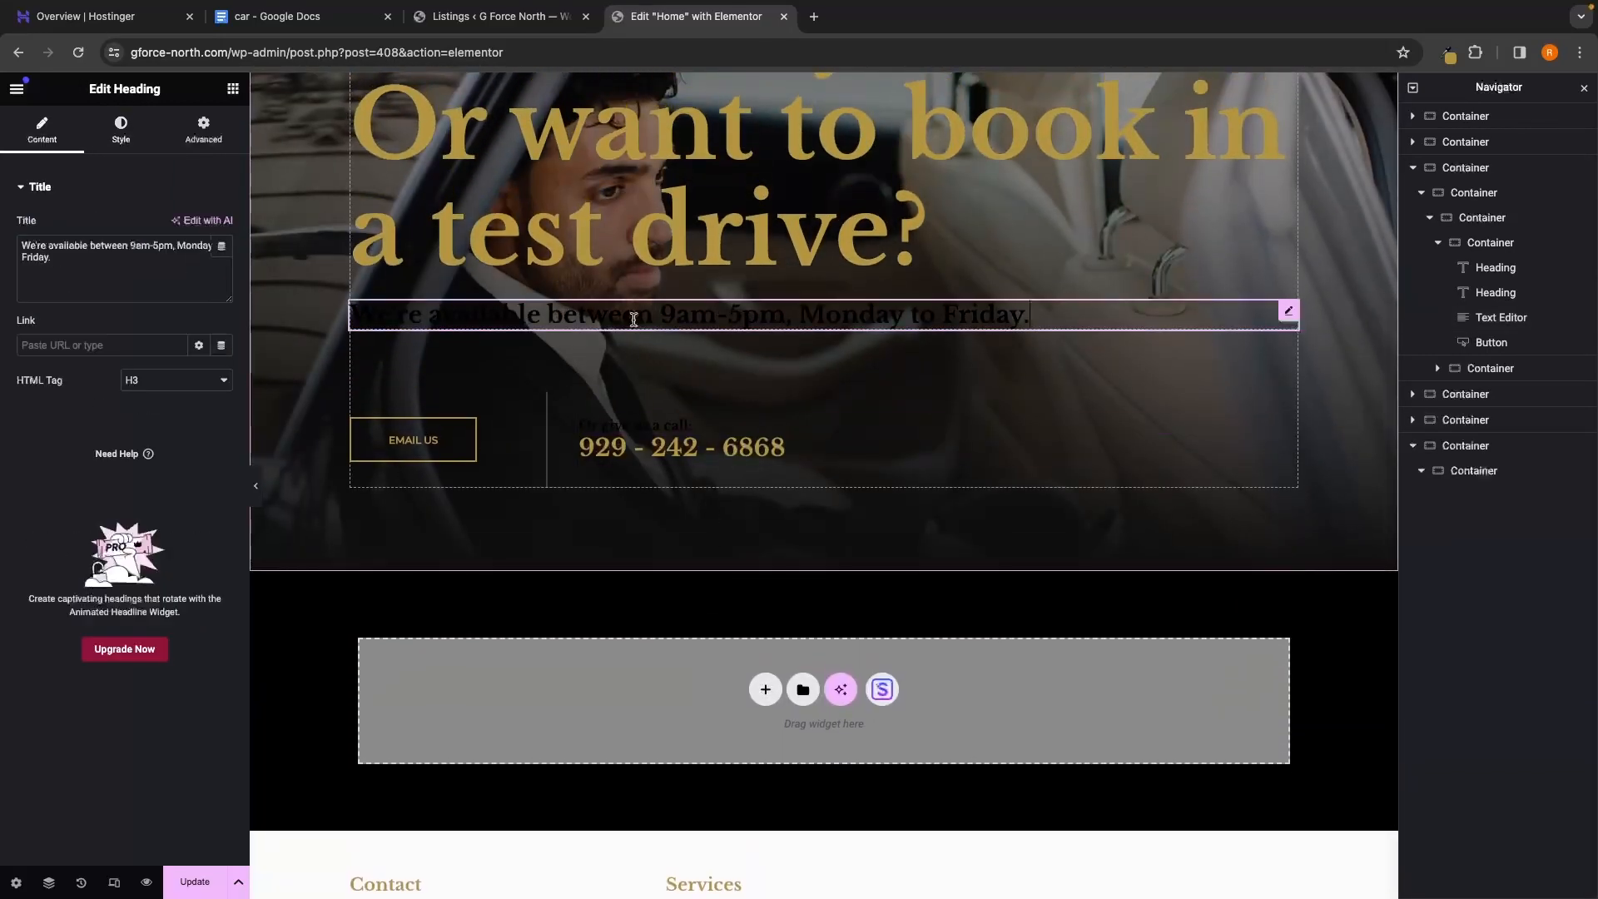
click(121, 129)
click(223, 263)
drag(147, 377, 106, 305)
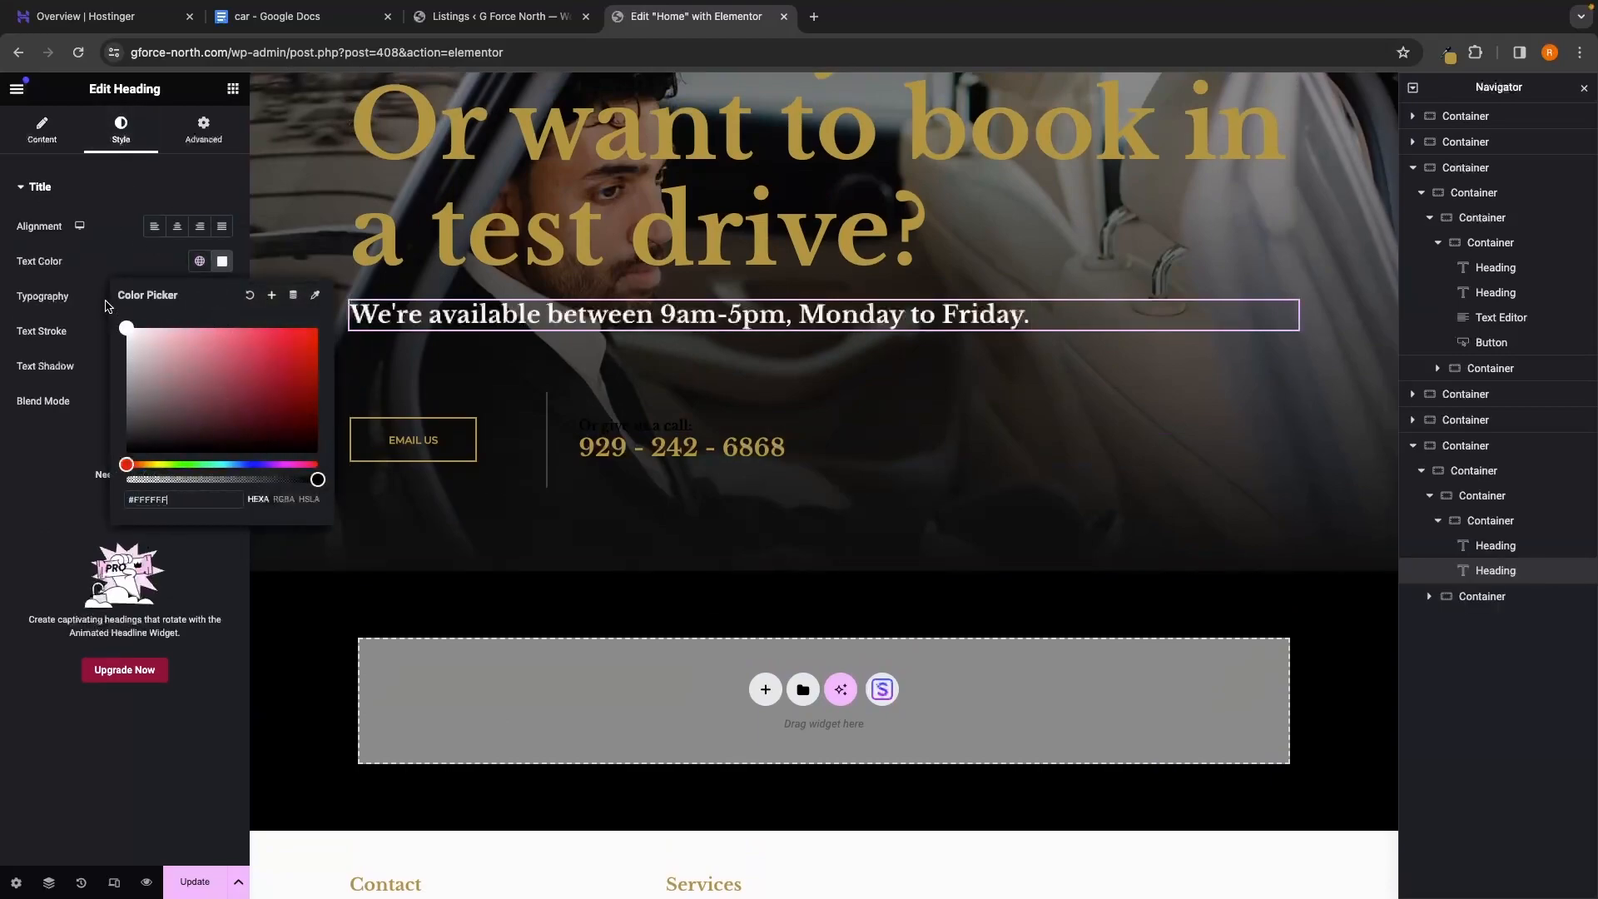
click(56, 305)
scroll(774, 560, down, 7)
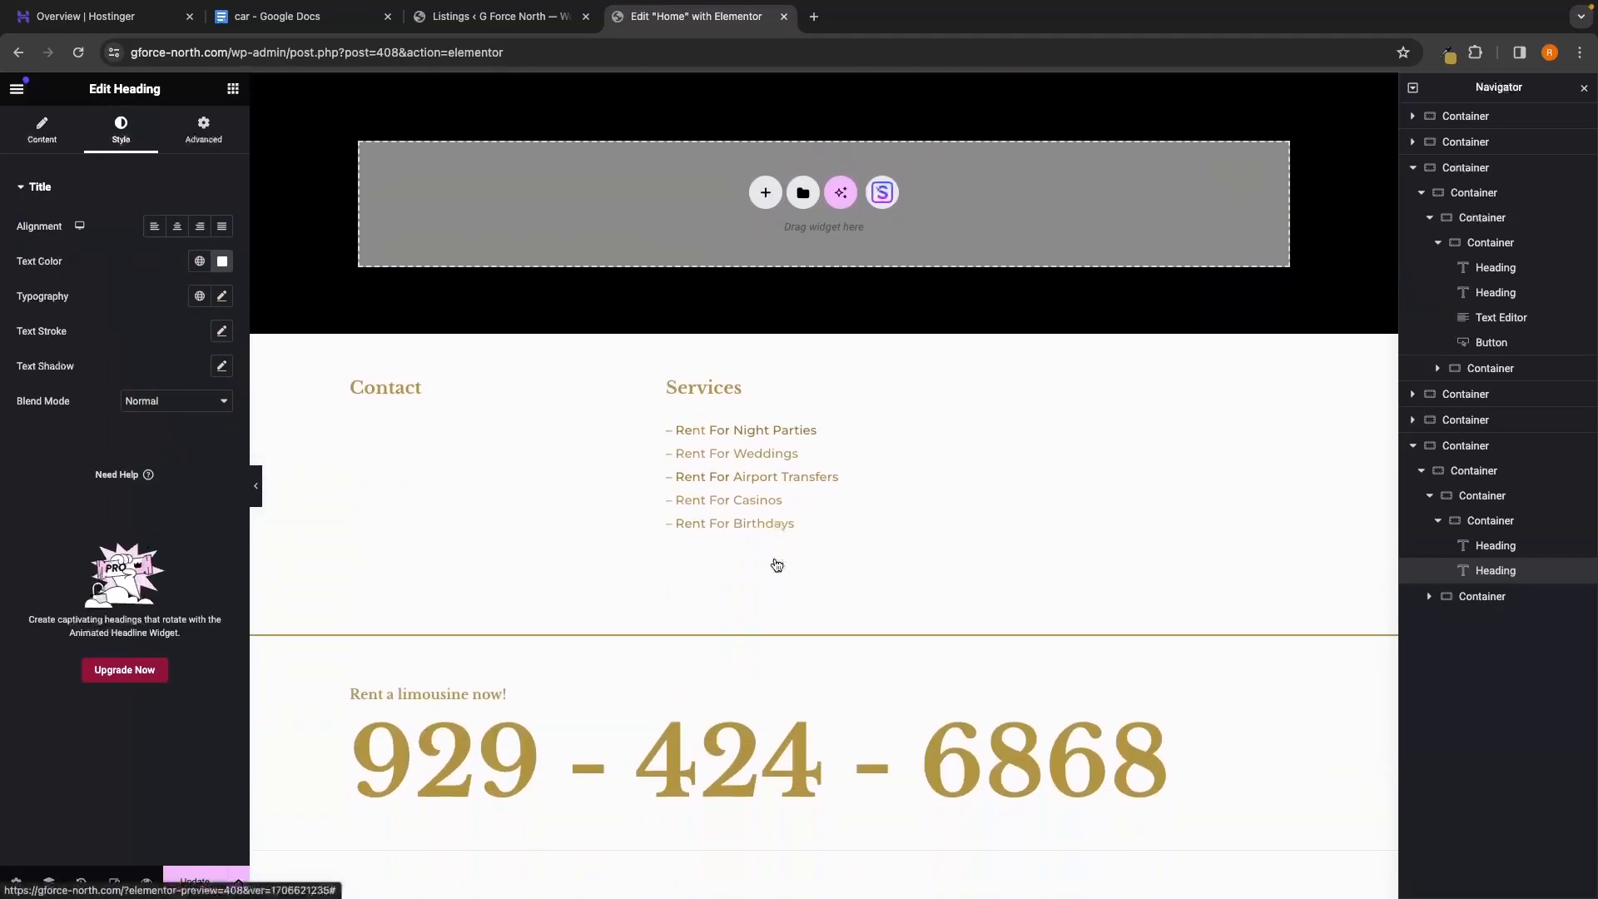
scroll(774, 563, up, 20)
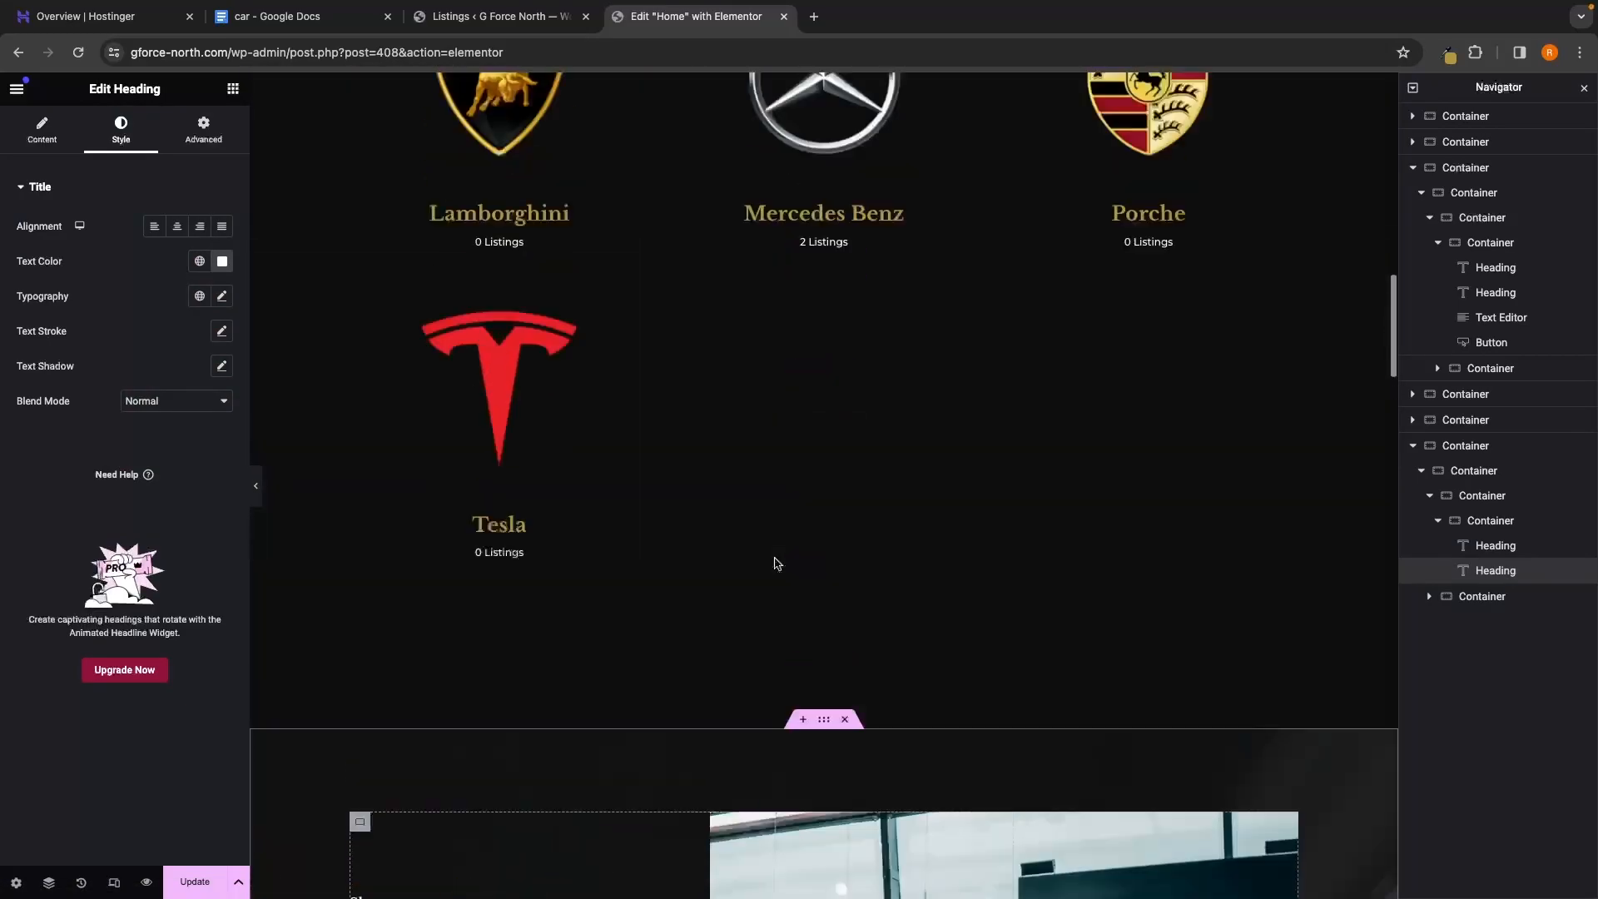
scroll(774, 563, up, 6)
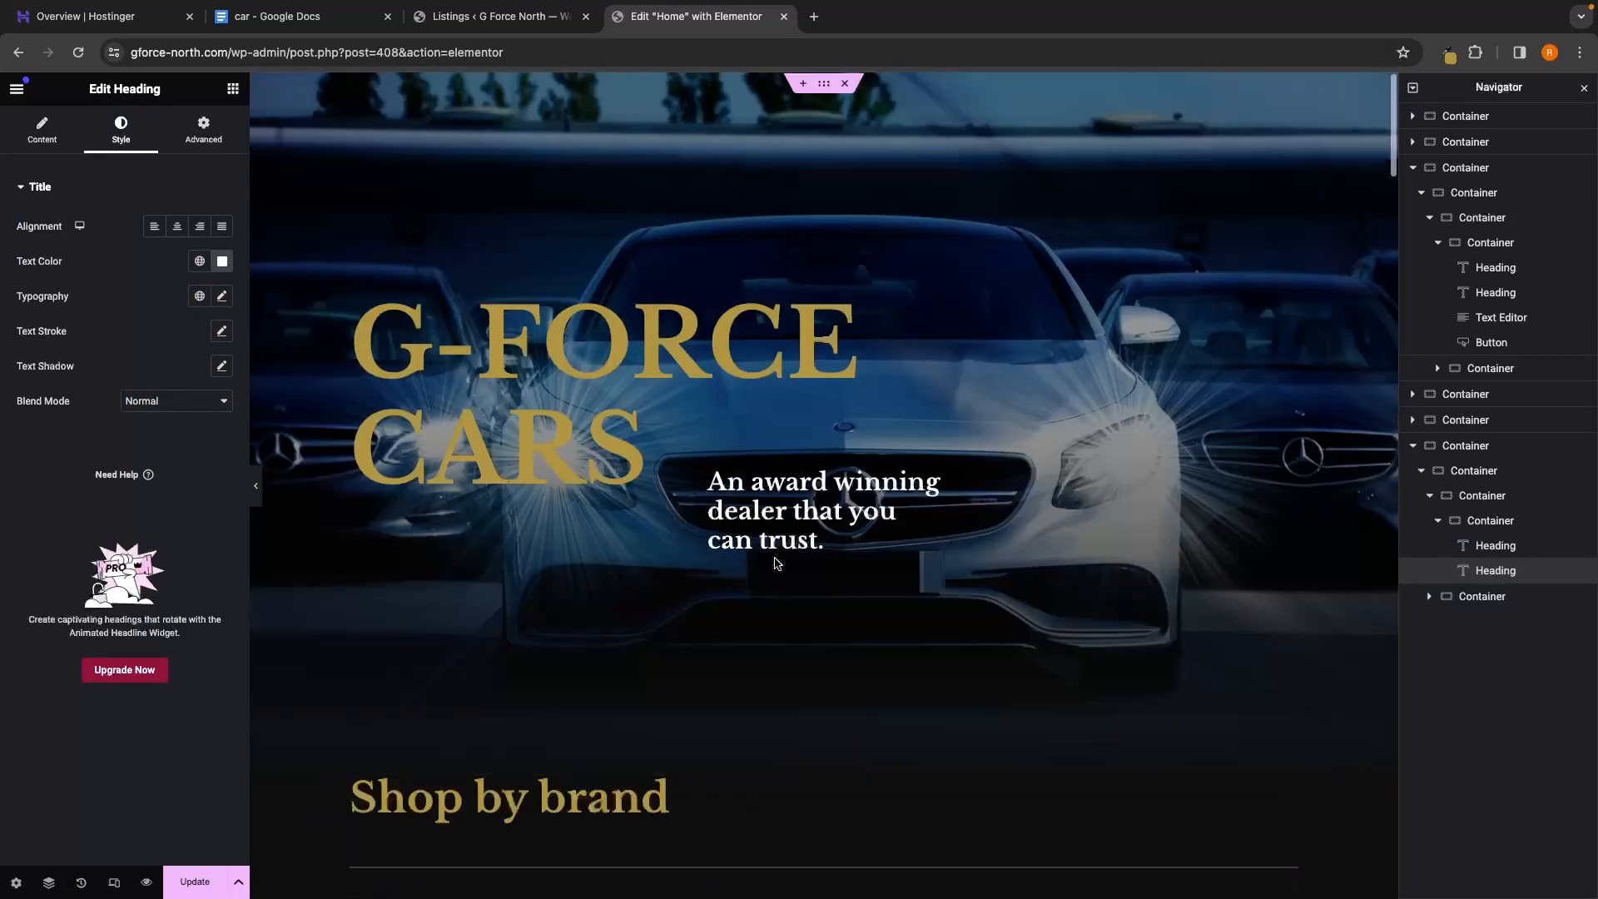
click(194, 882)
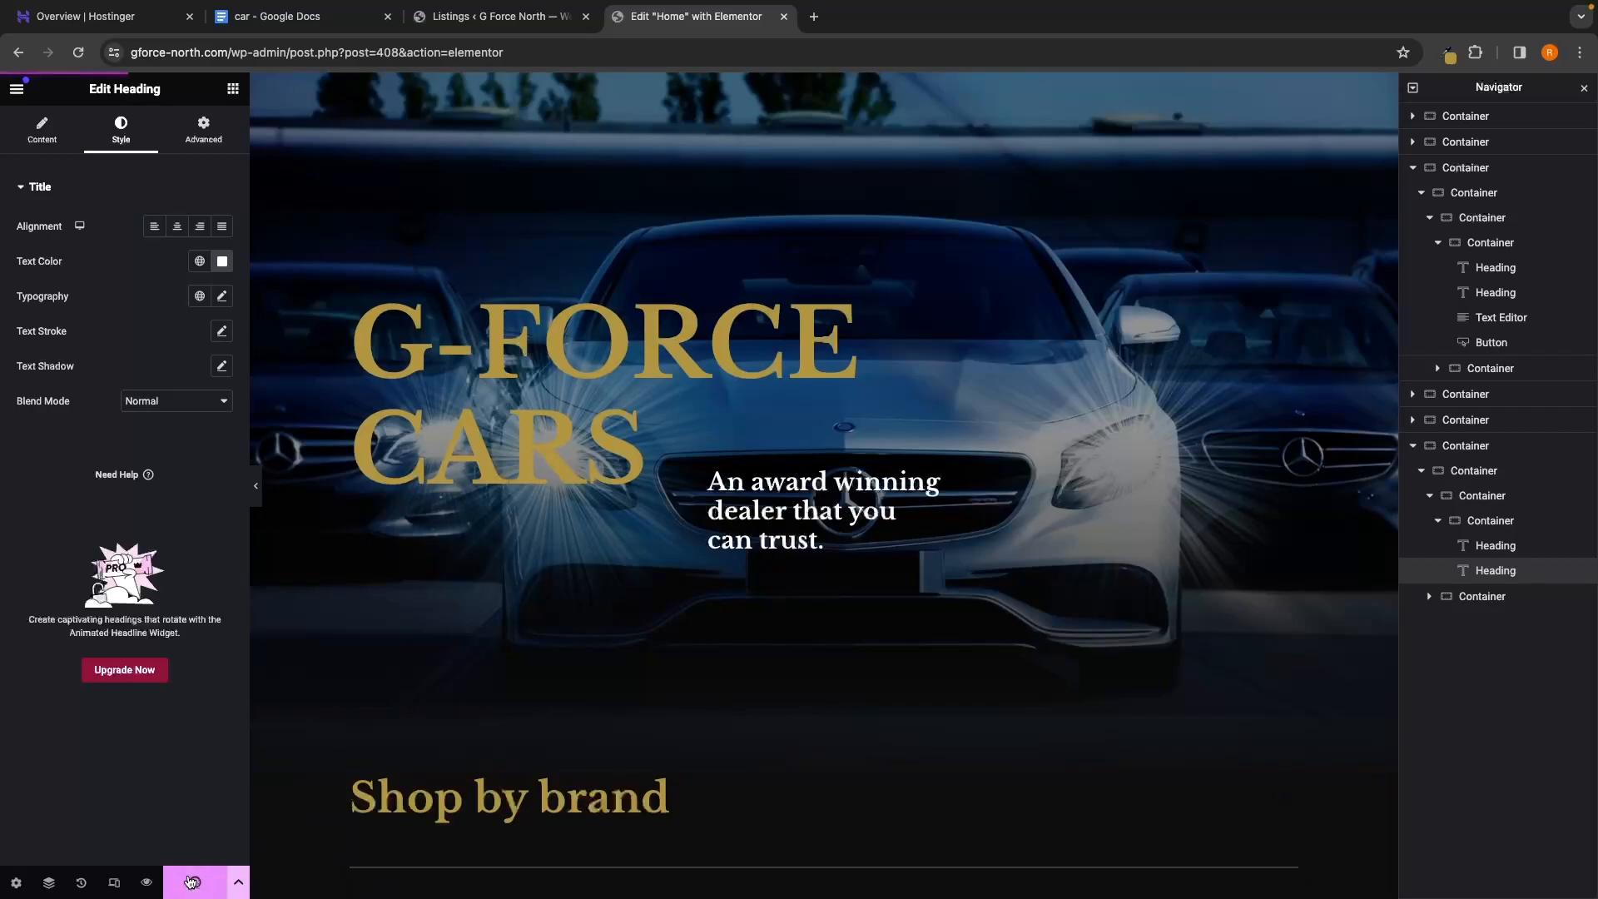
click(147, 885)
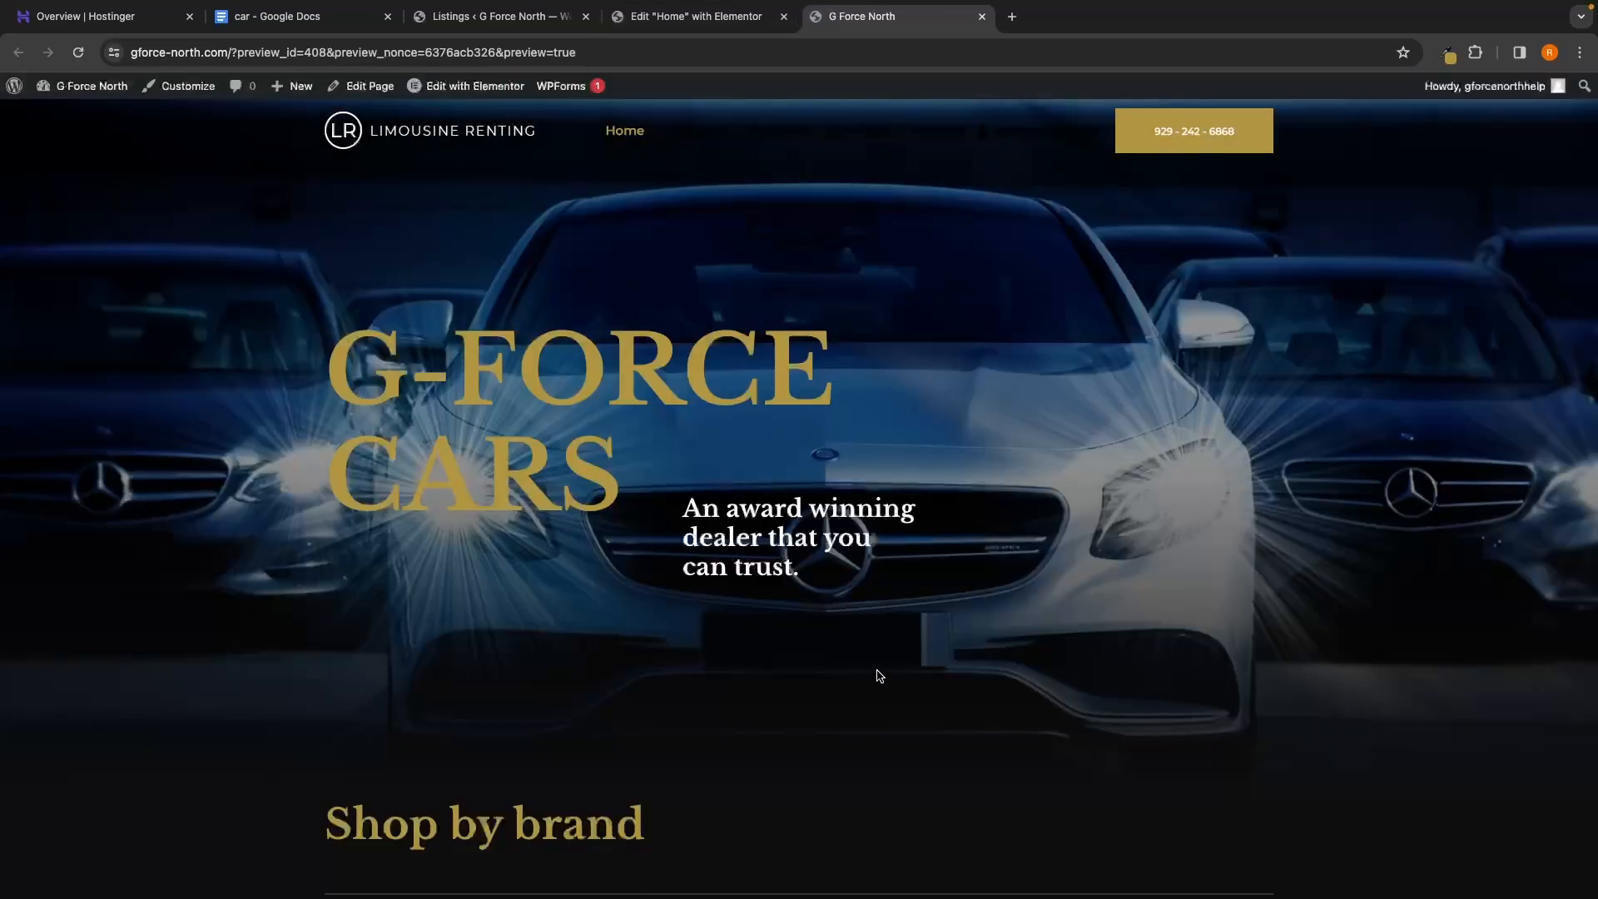
Scroll through the home page preview to inspect the Shop by brand grid
scroll(877, 671, down, 5)
scroll(878, 676, down, 4)
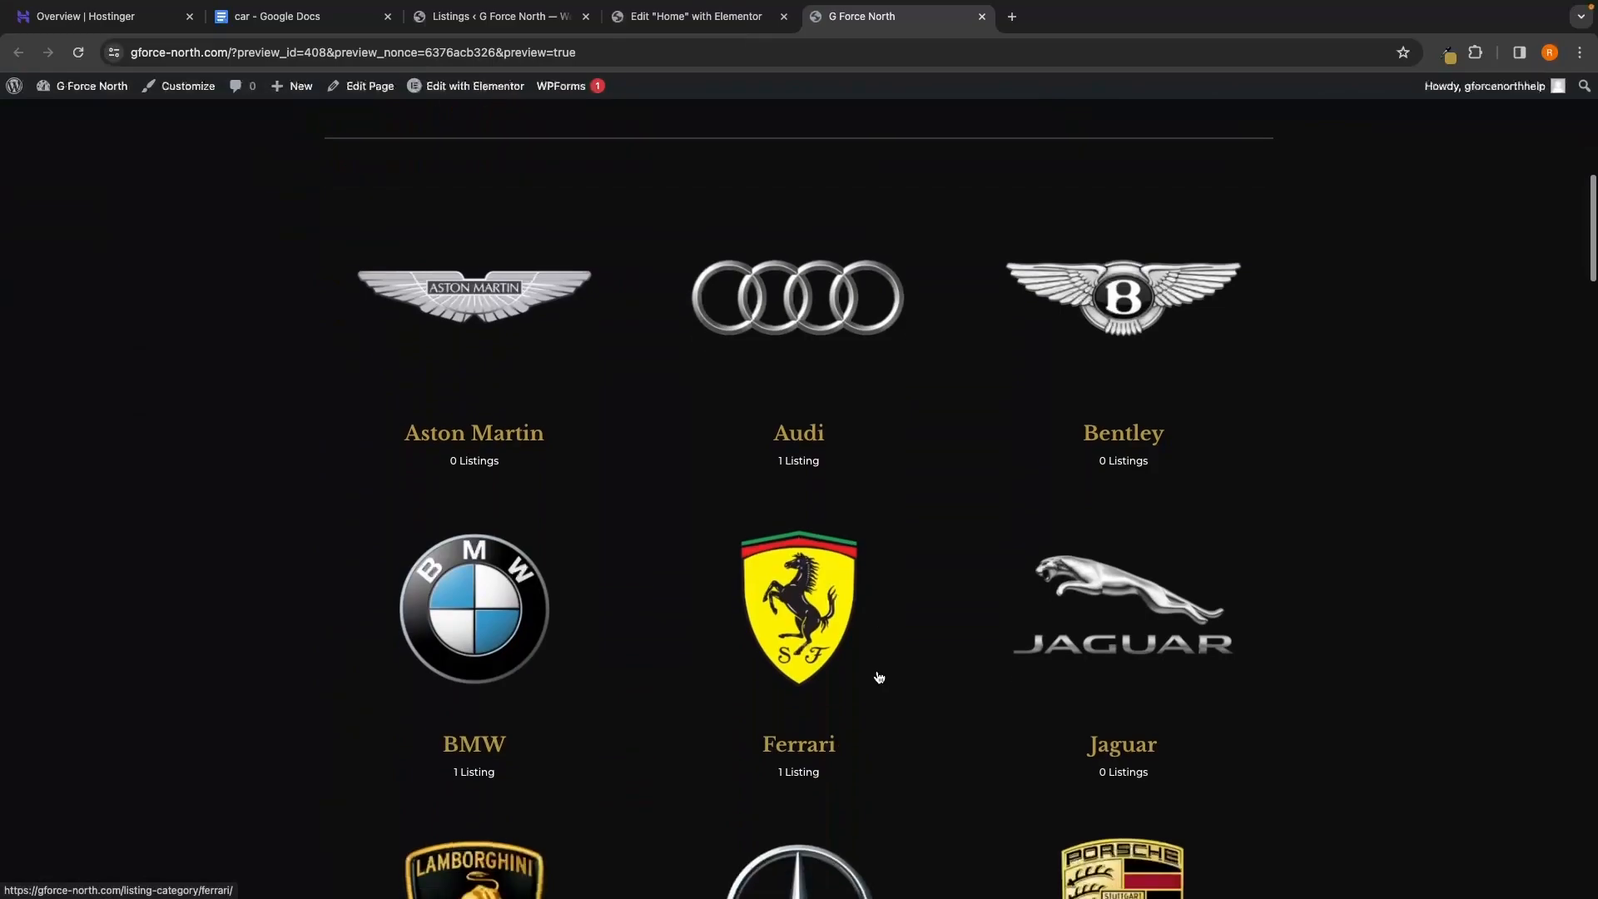
scroll(878, 677, up, 1)
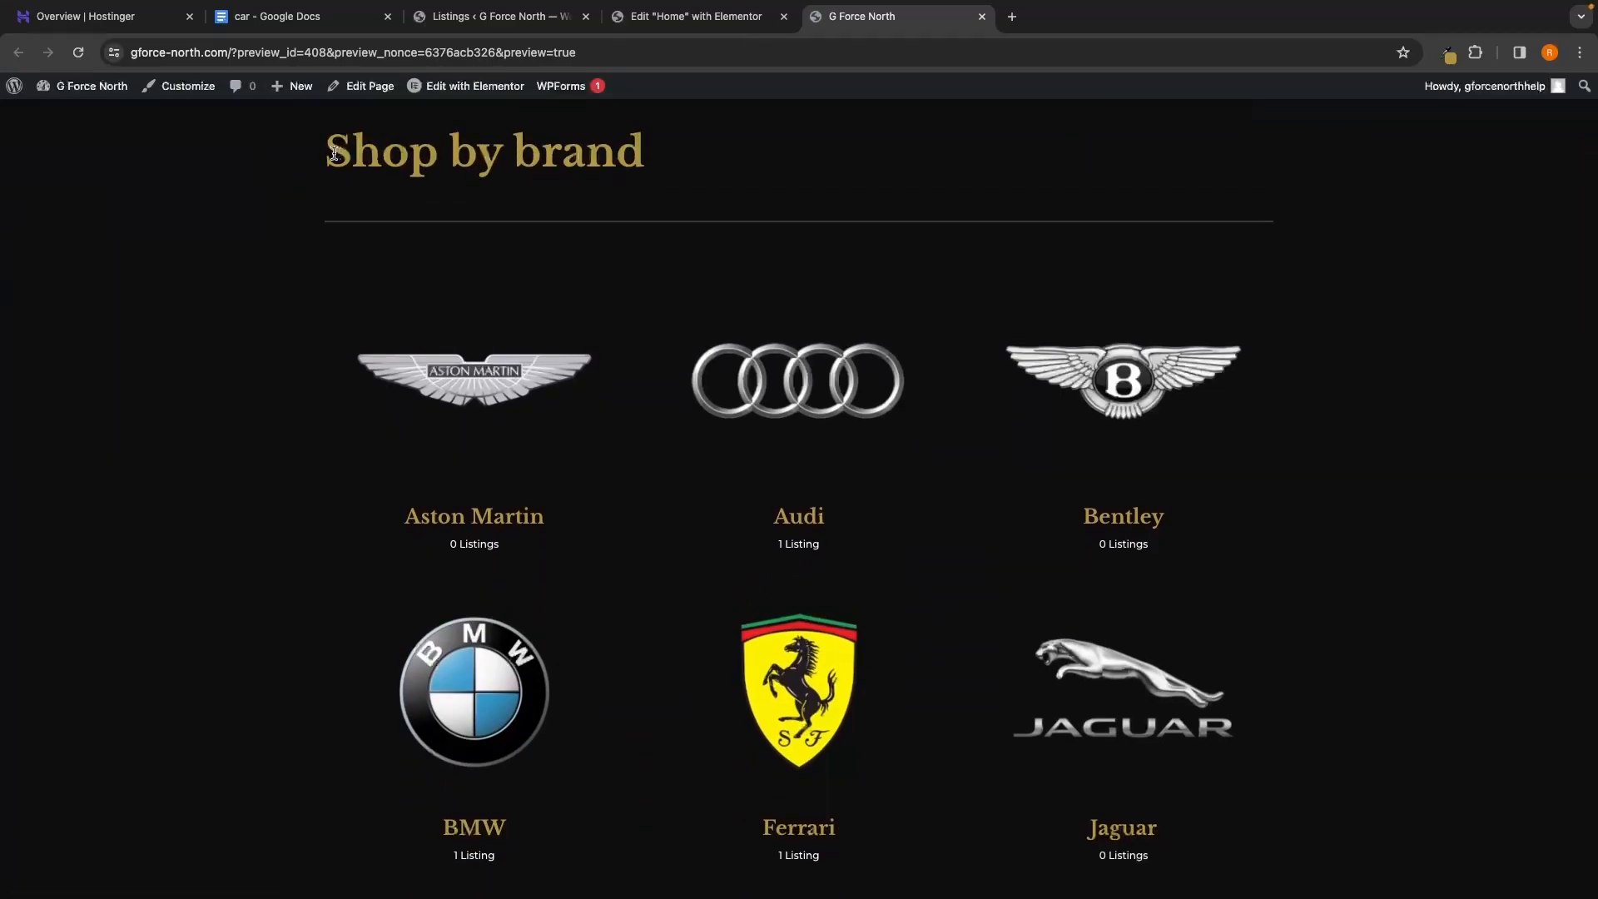
scroll(710, 200, down, 2)
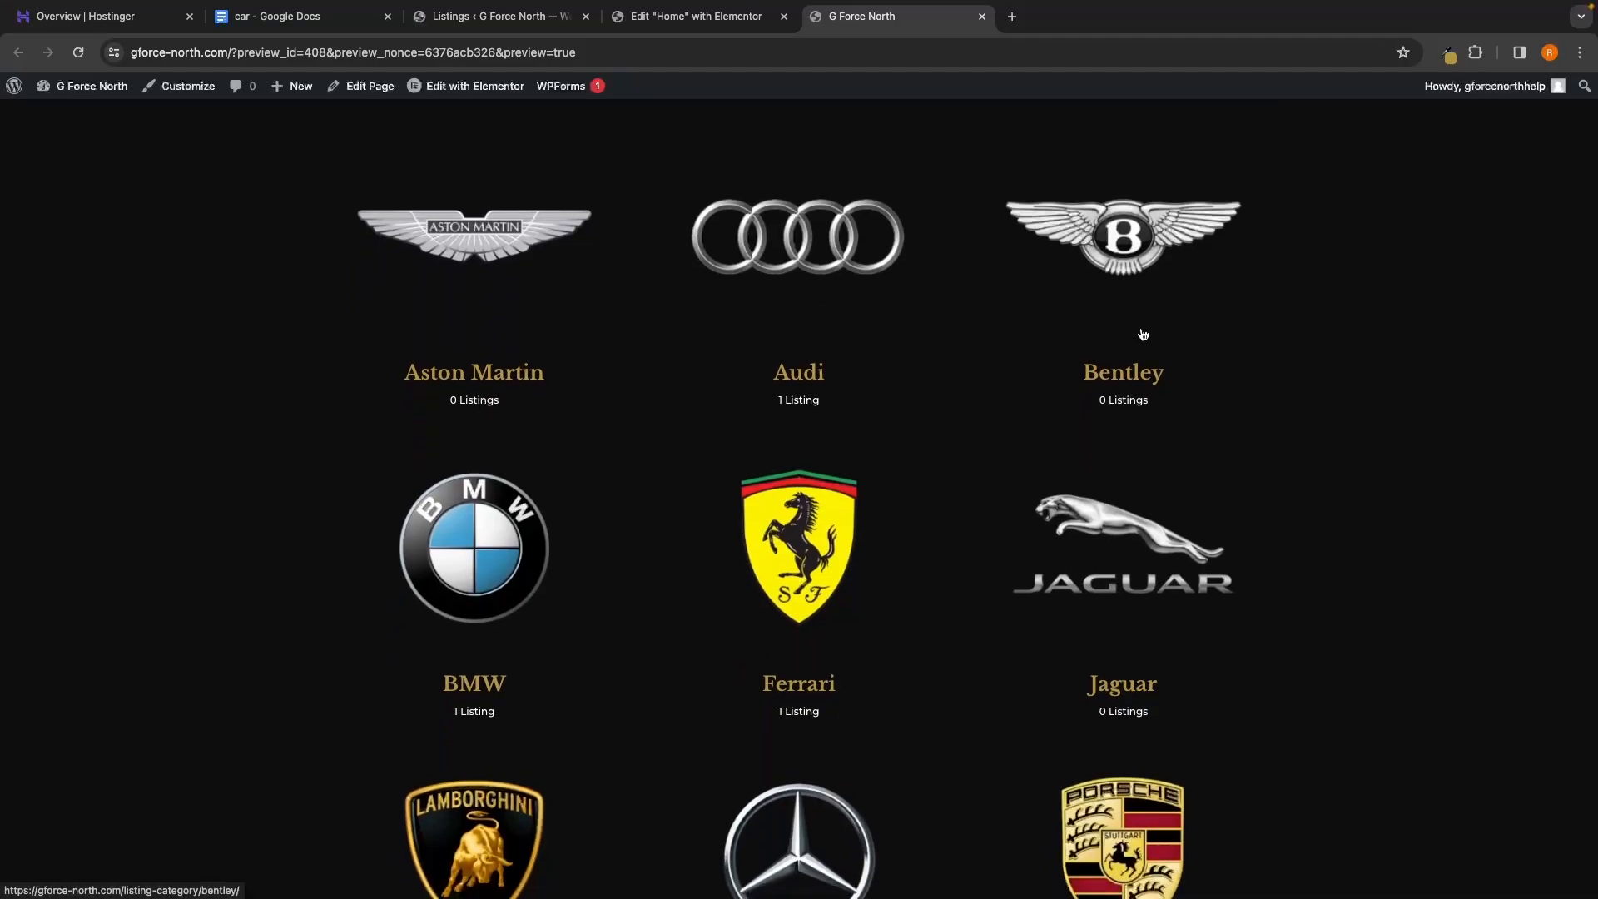
scroll(1149, 356, down, 2)
scroll(1157, 373, down, 3)
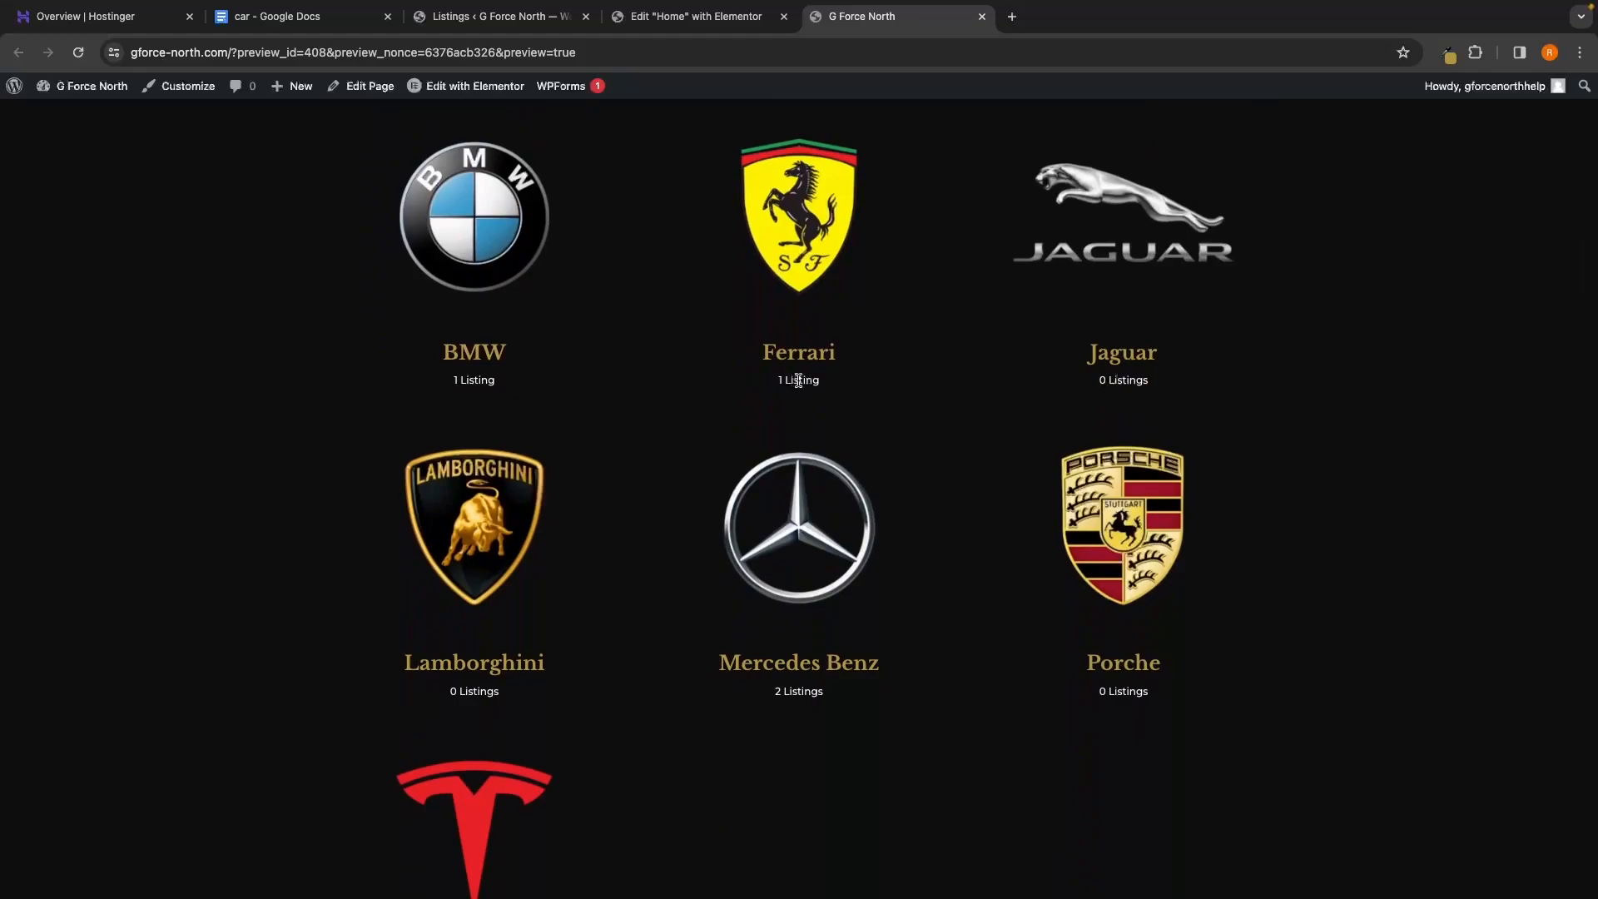
scroll(545, 356, up, 2)
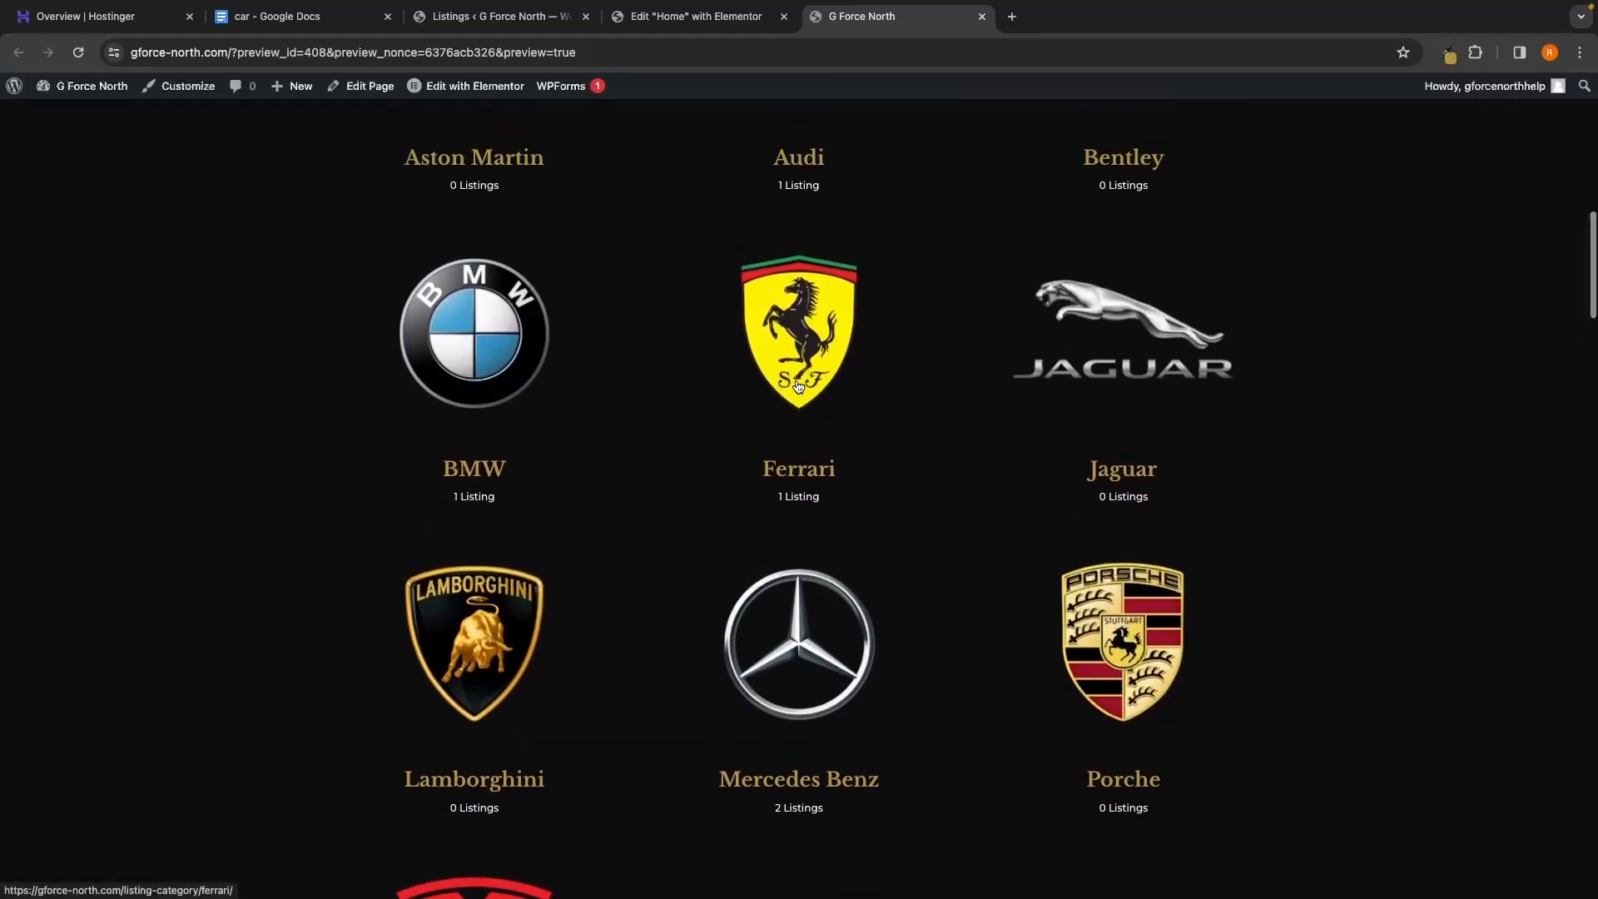
Add Additional CSS hiding .hp-listing-category__item-count counts and publish it
click(175, 94)
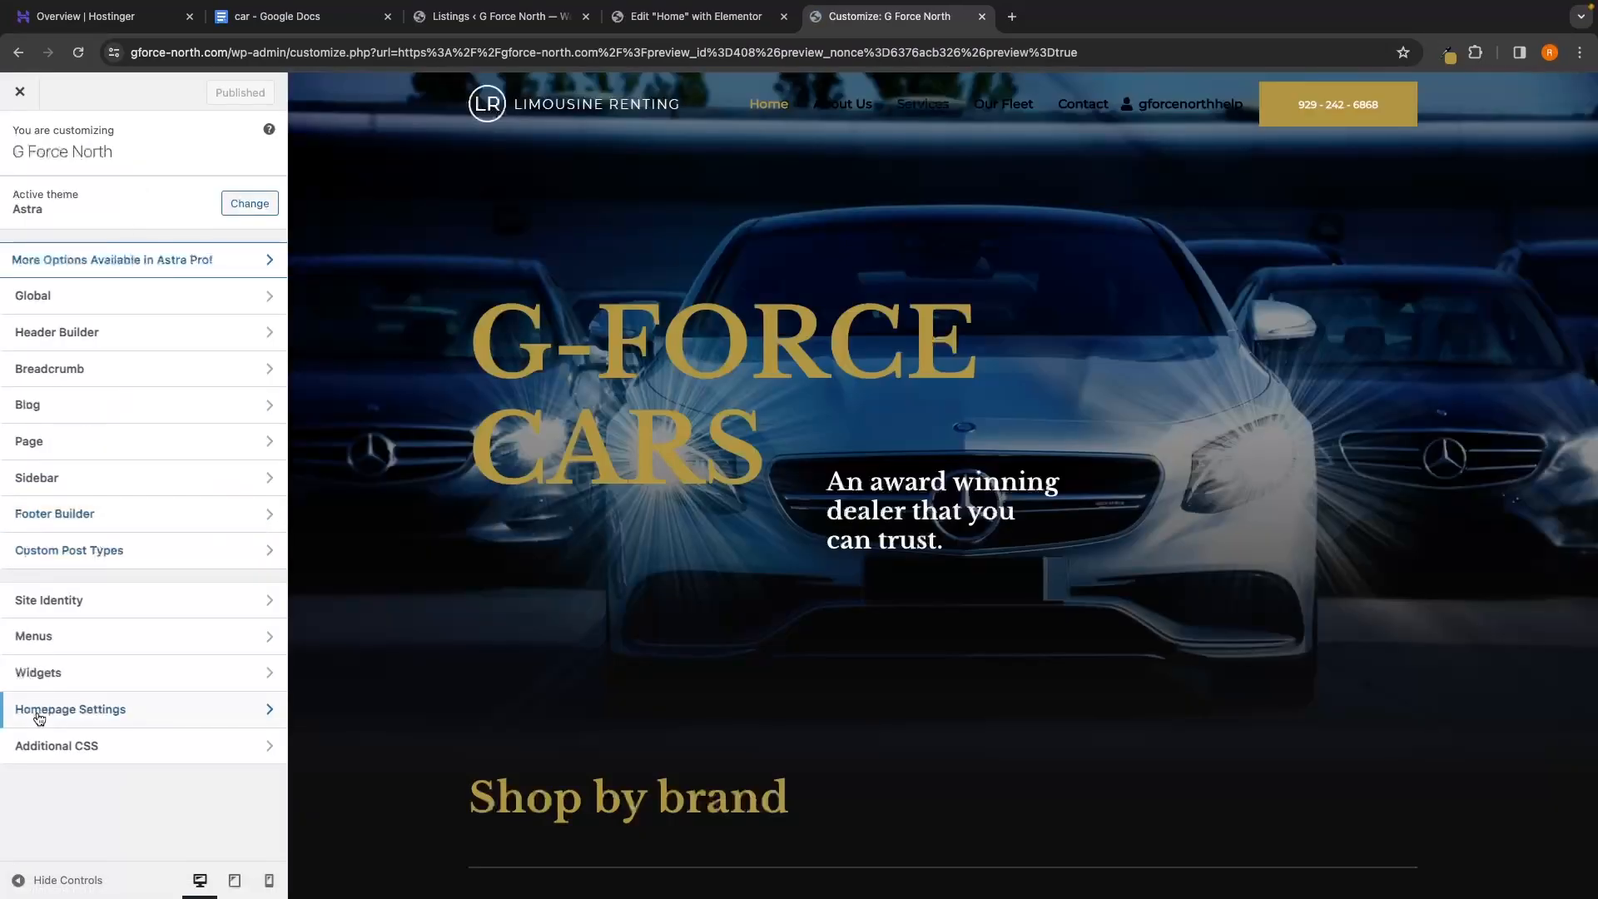
click(76, 751)
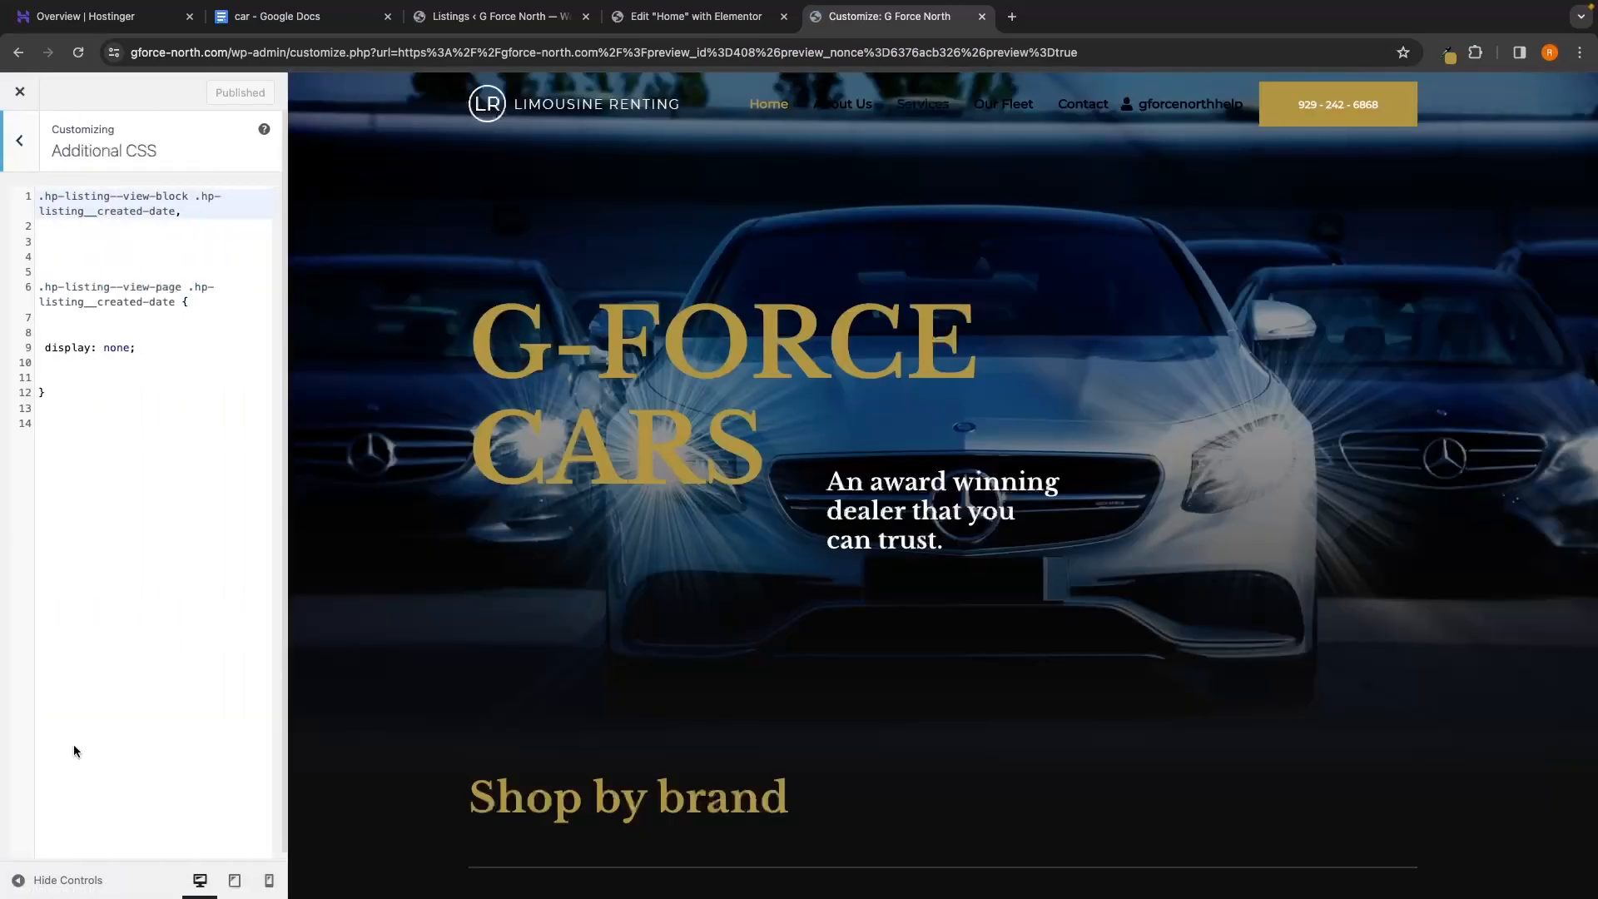
click(132, 594)
text(.hp-listing-category--view-block .hp-listing-category__item-count,     .hp-listing-category--view-page .hp-listing-category__item-count {    display: none;   })
scroll(728, 596, down, 10)
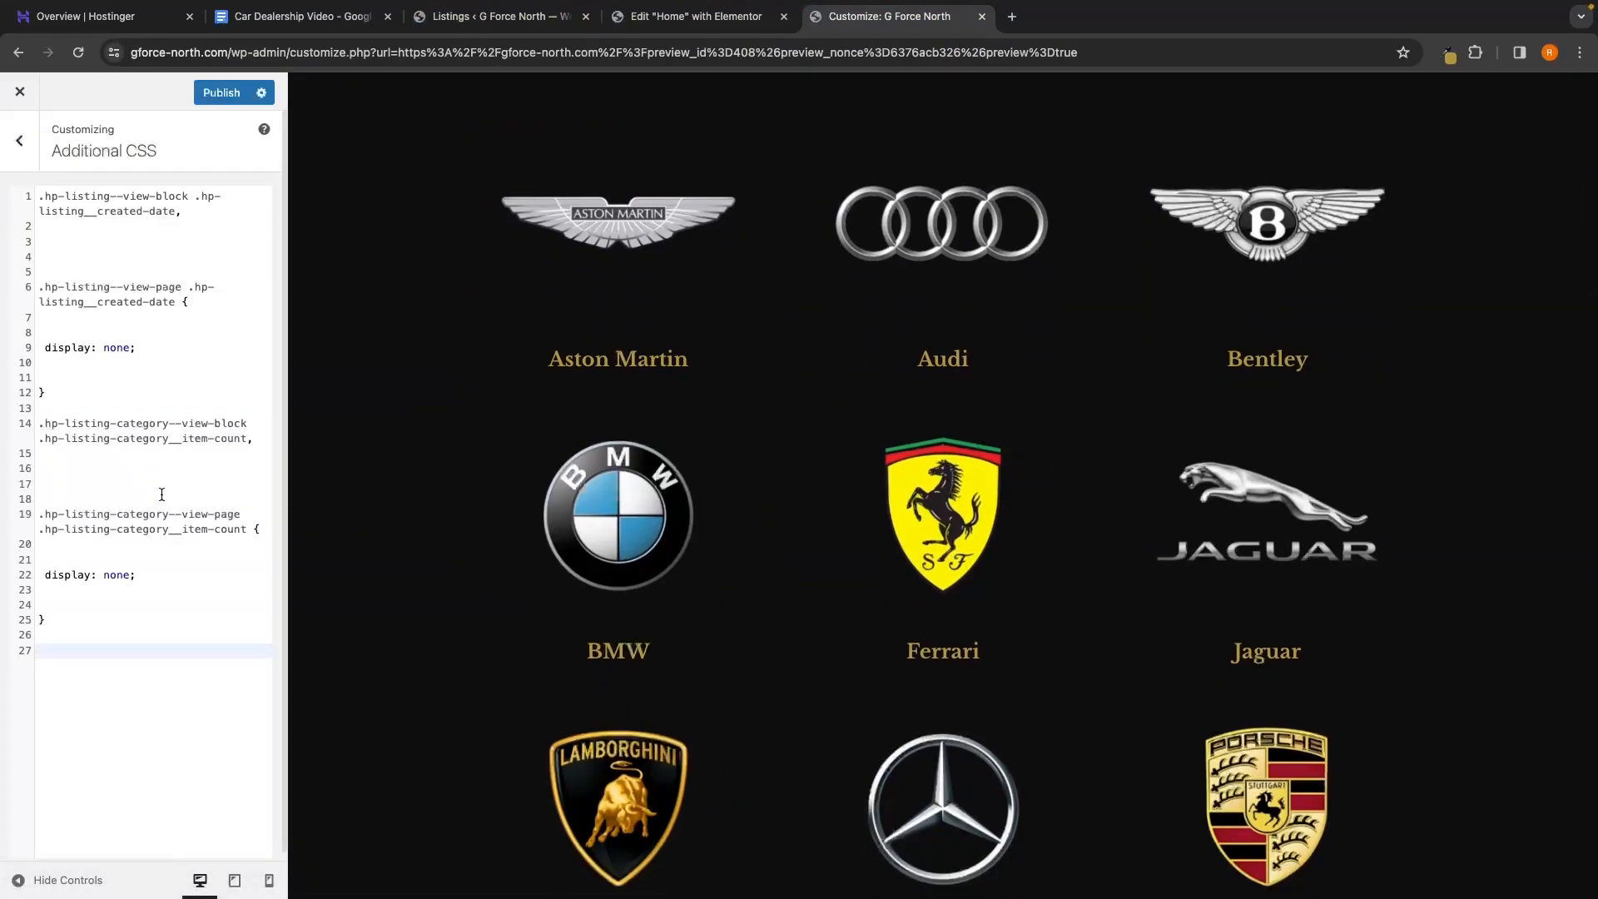
drag(161, 494, 23, 191)
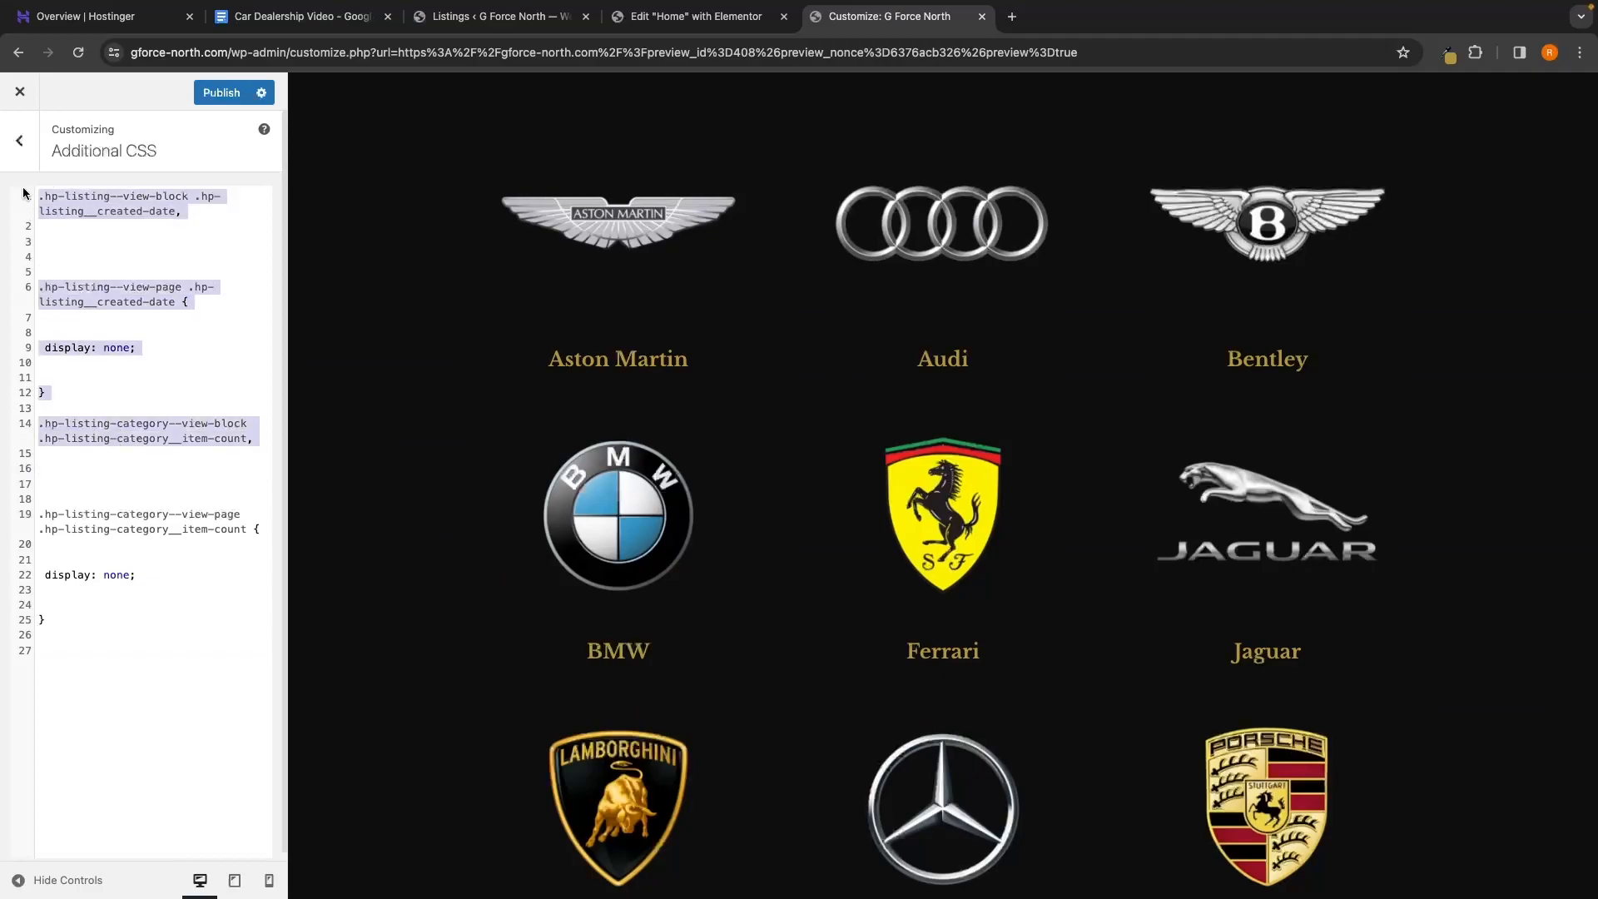
drag(165, 609, 28, 476)
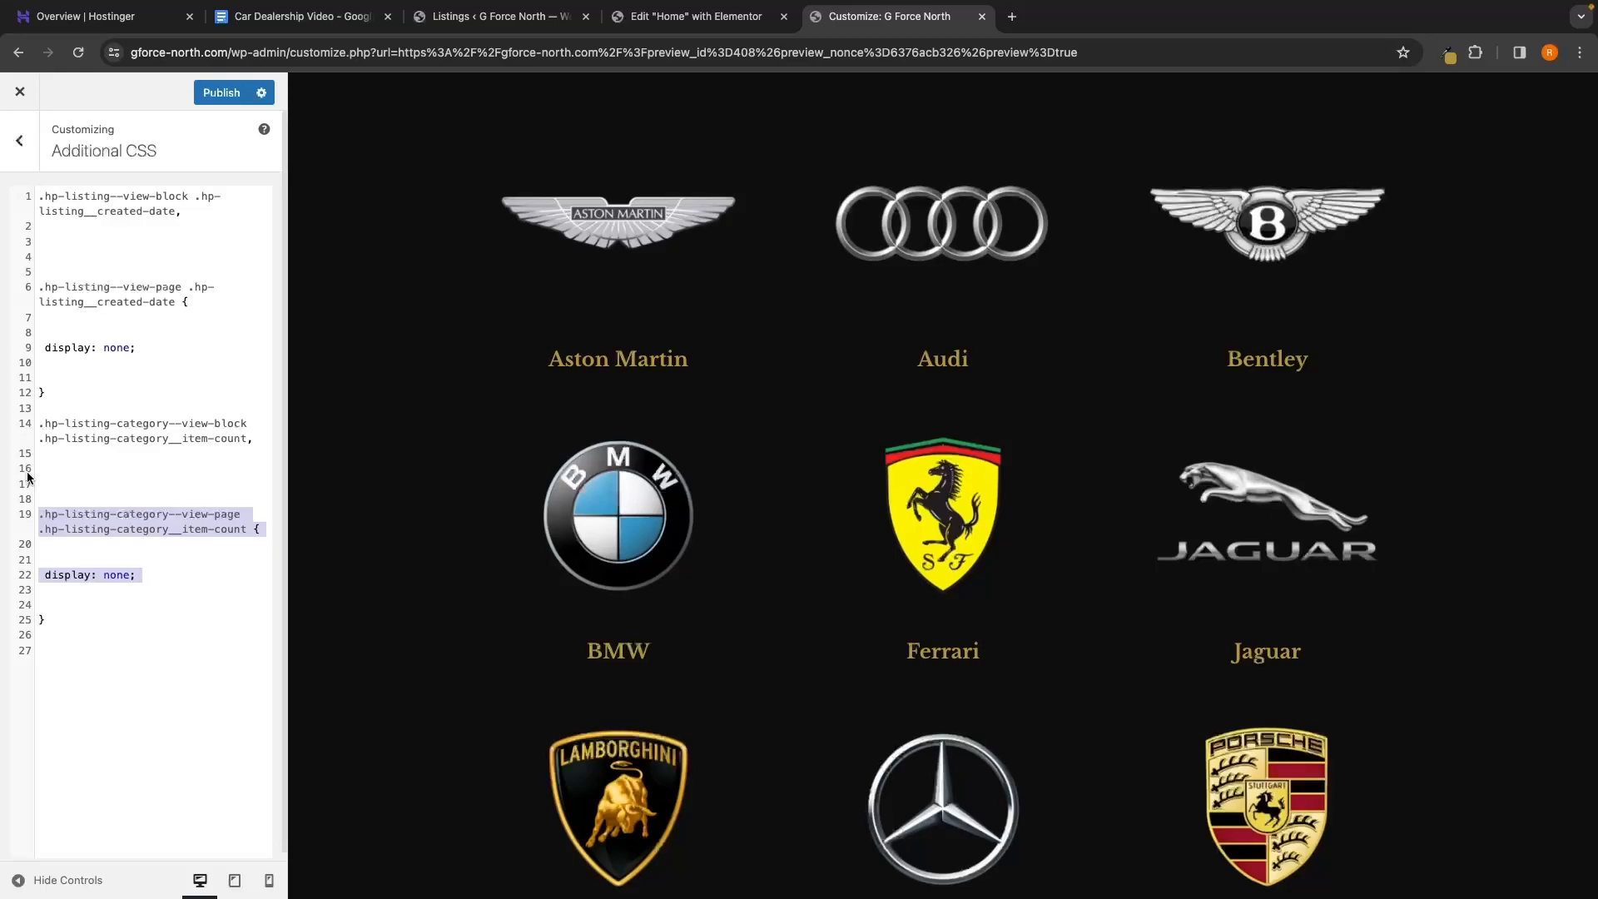
click(213, 93)
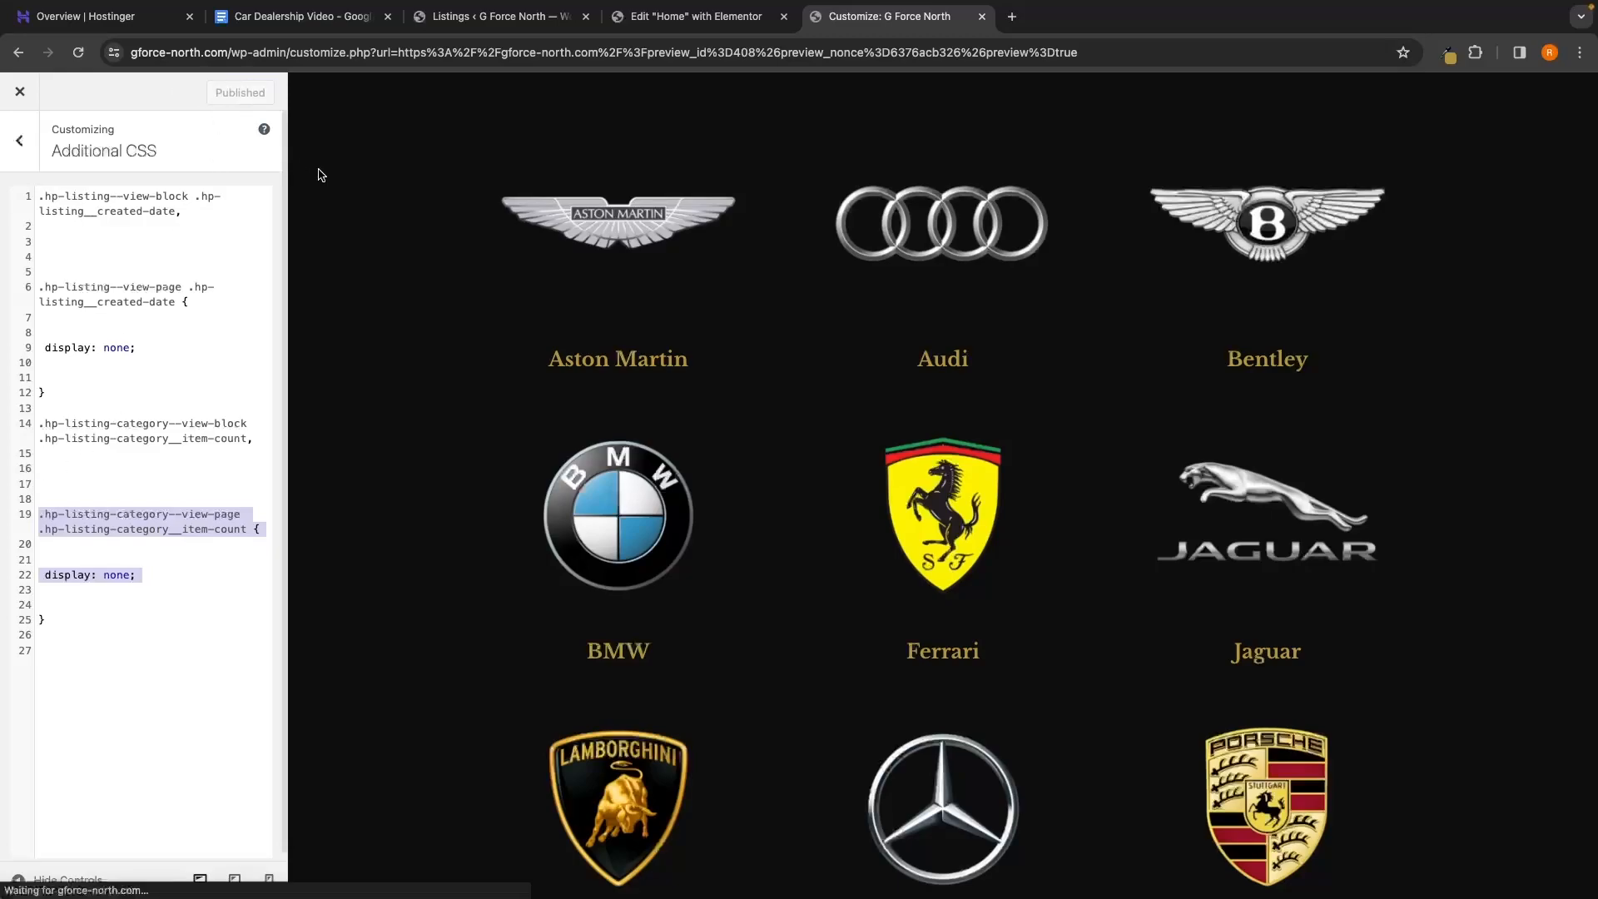
Exit the customizer and check the home page brand tiles now show no counts
click(29, 95)
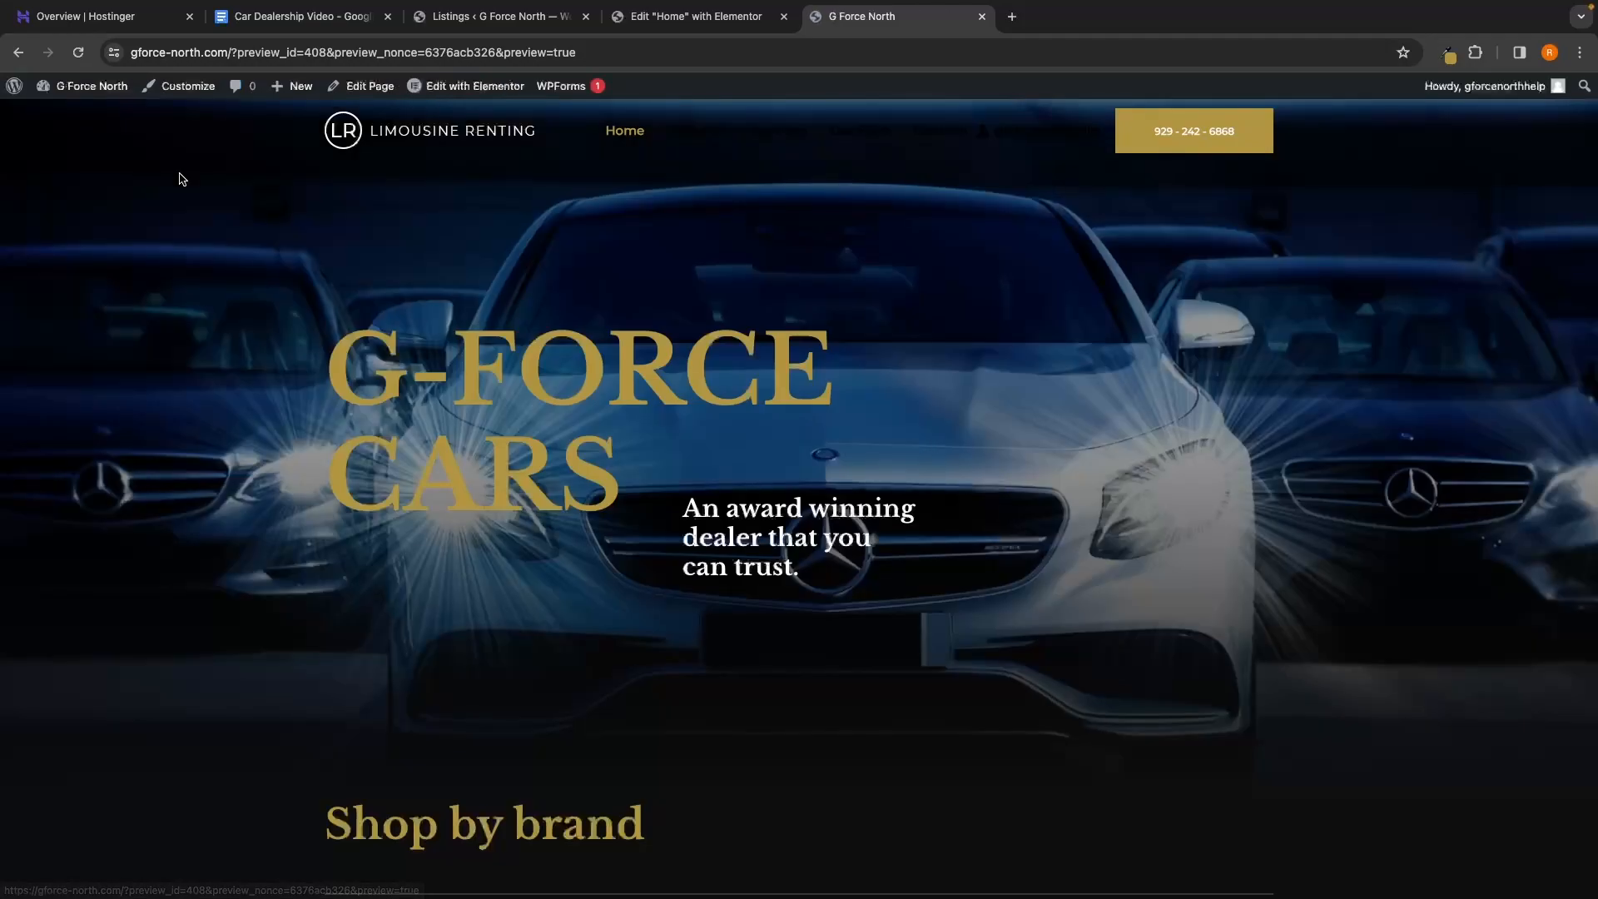
scroll(883, 434, down, 2)
scroll(883, 433, down, 9)
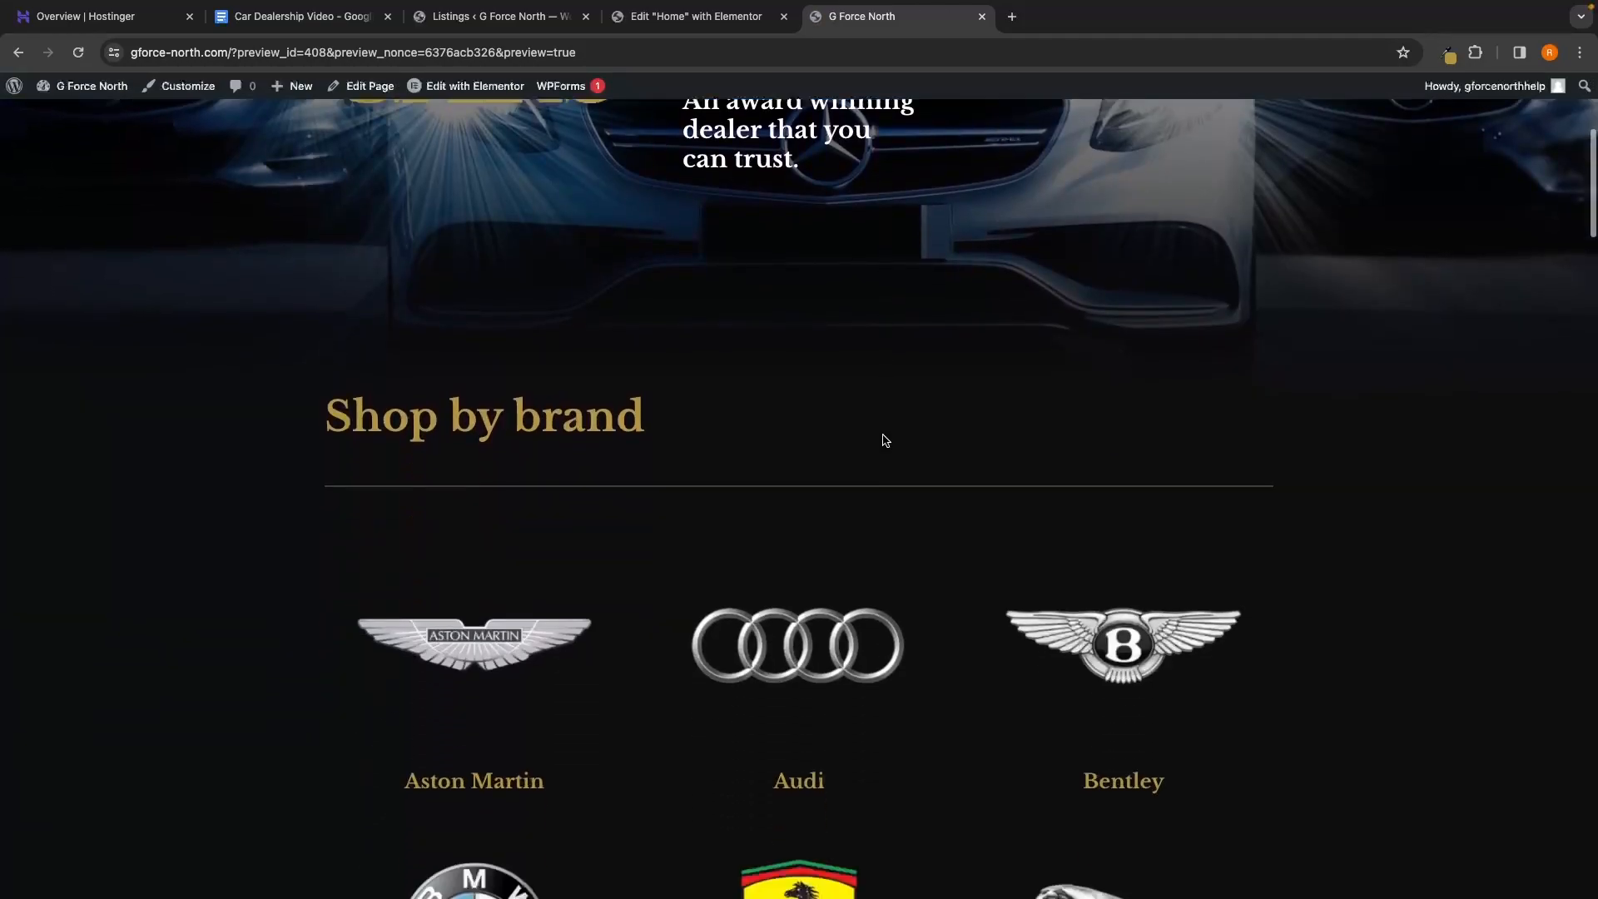
scroll(882, 441, up, 10)
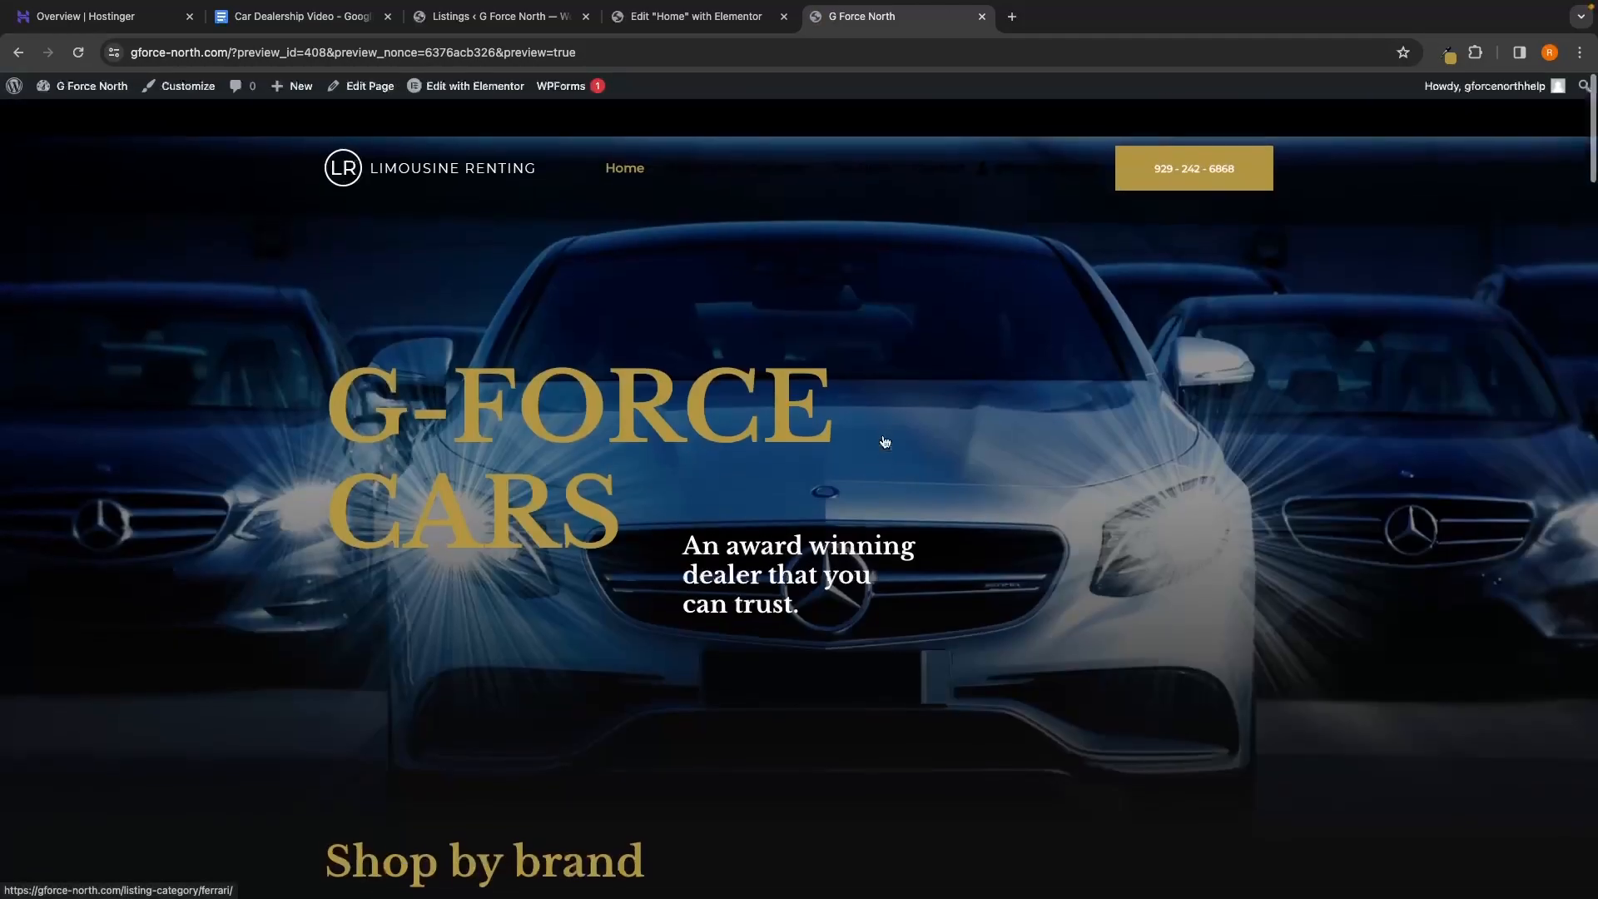
scroll(782, 453, down, 8)
scroll(783, 457, down, 1)
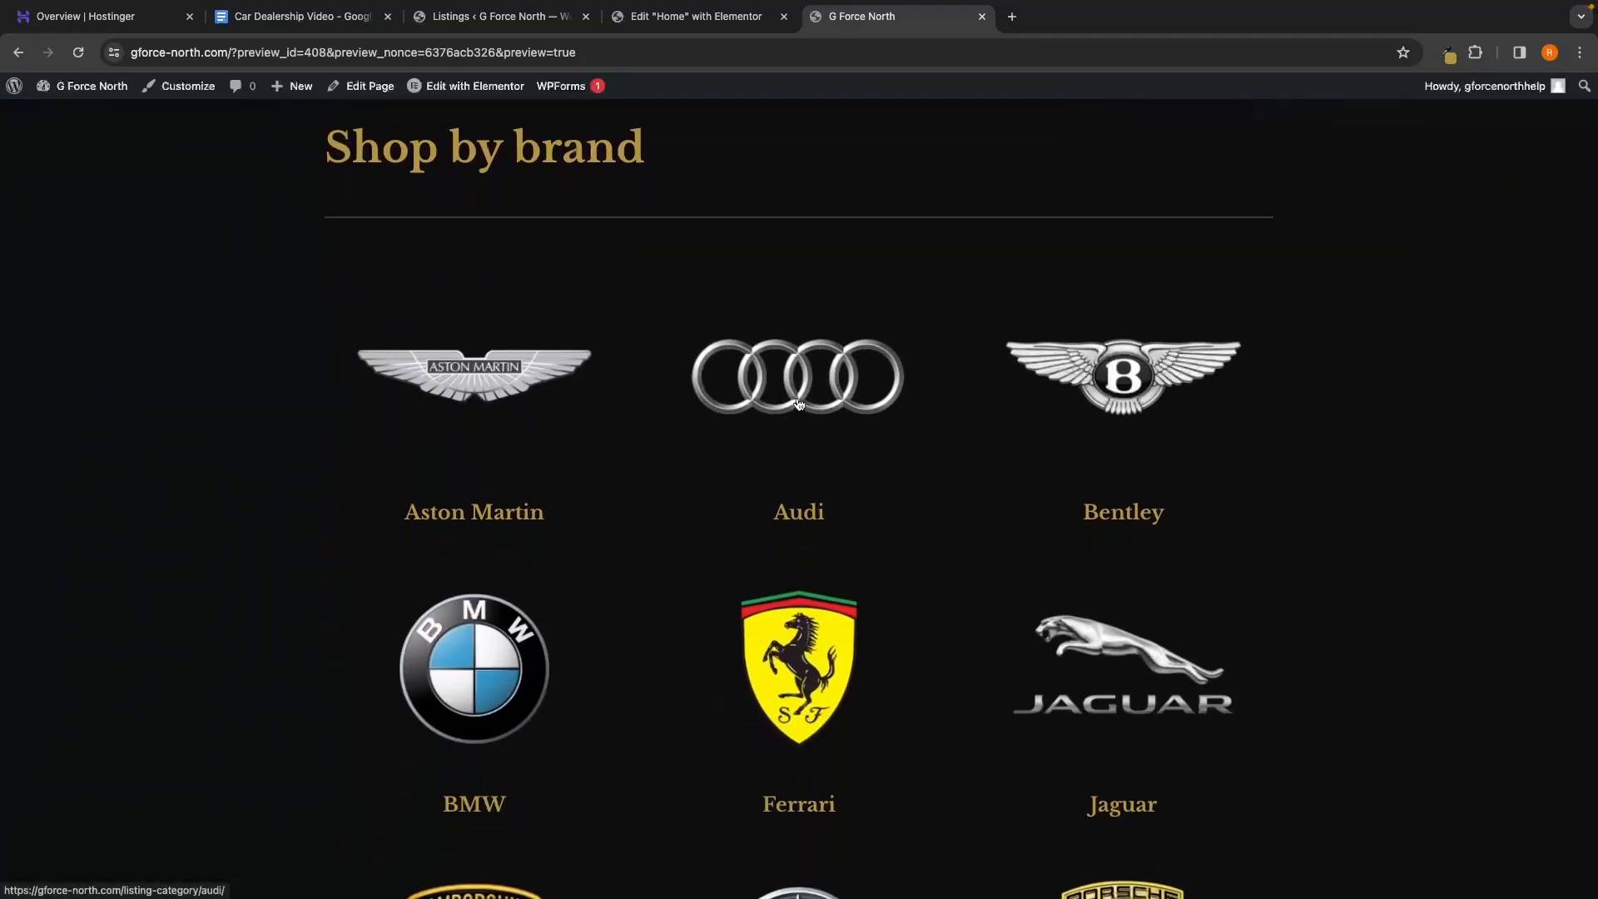
Open the Audi and Mercedes Benz brand listing pages to confirm they work
click(797, 404)
scroll(971, 471, down, 2)
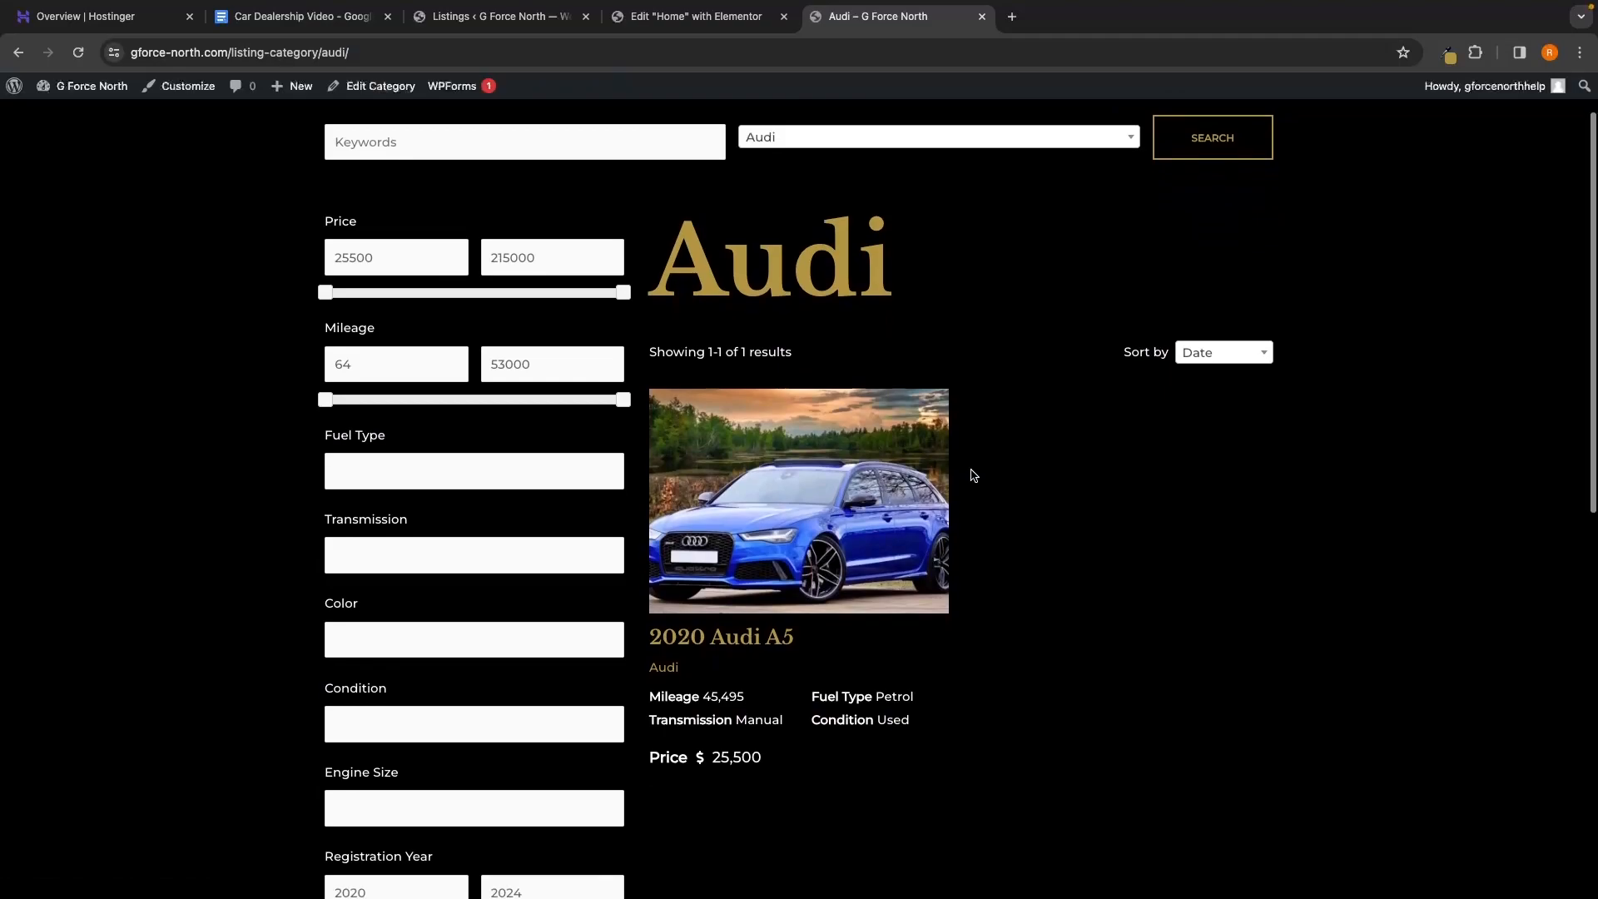
scroll(970, 471, down, 2)
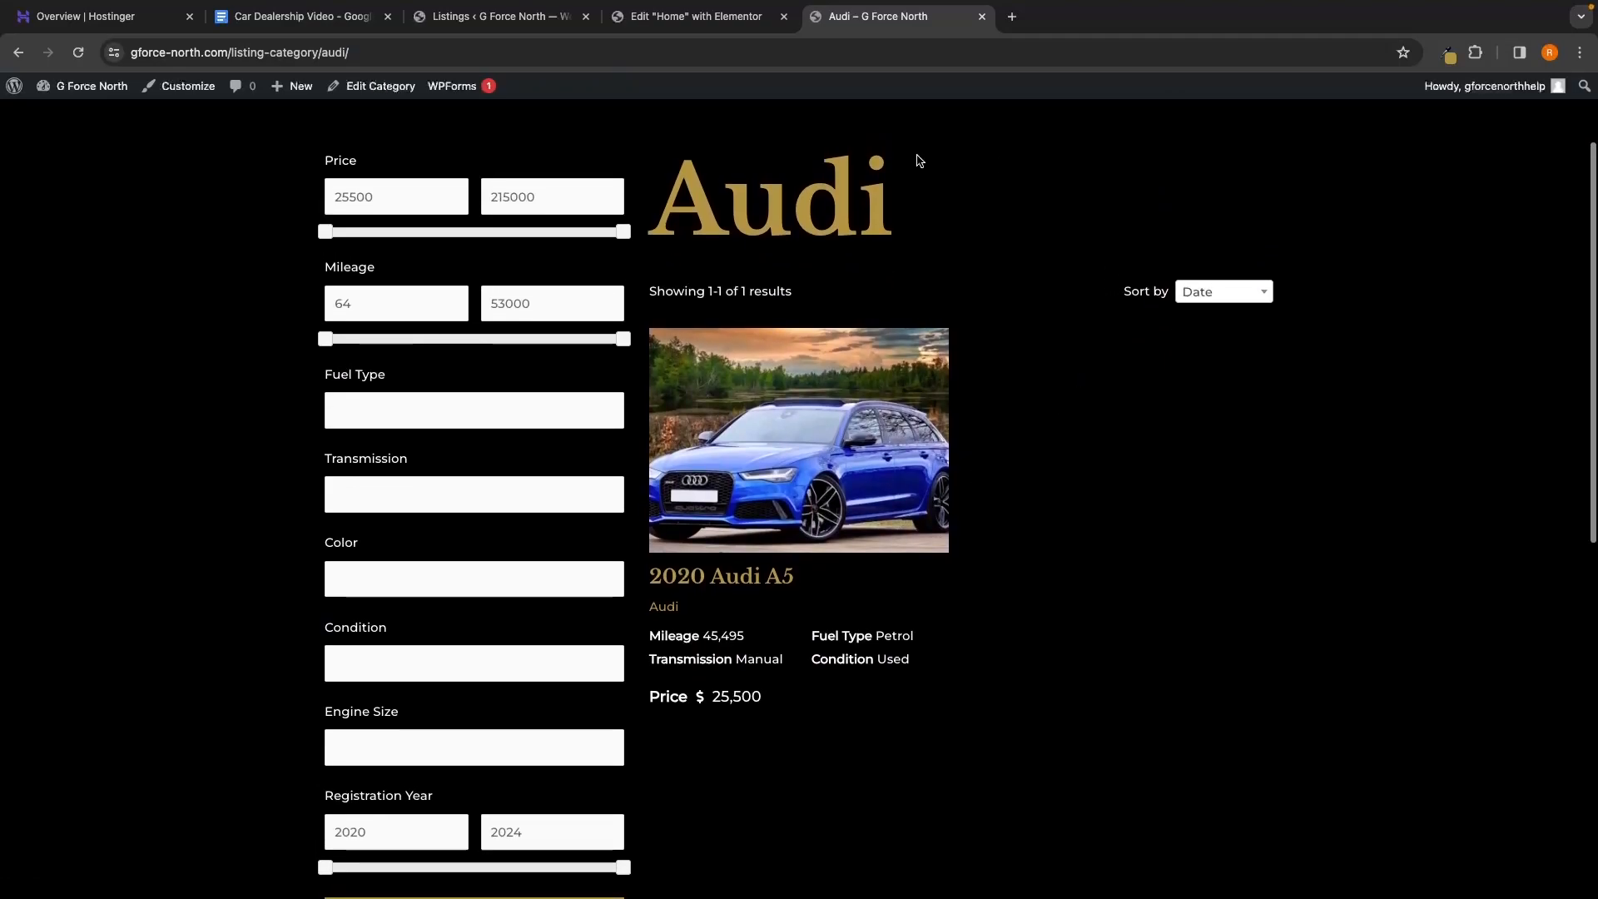
scroll(1055, 571, left, 5)
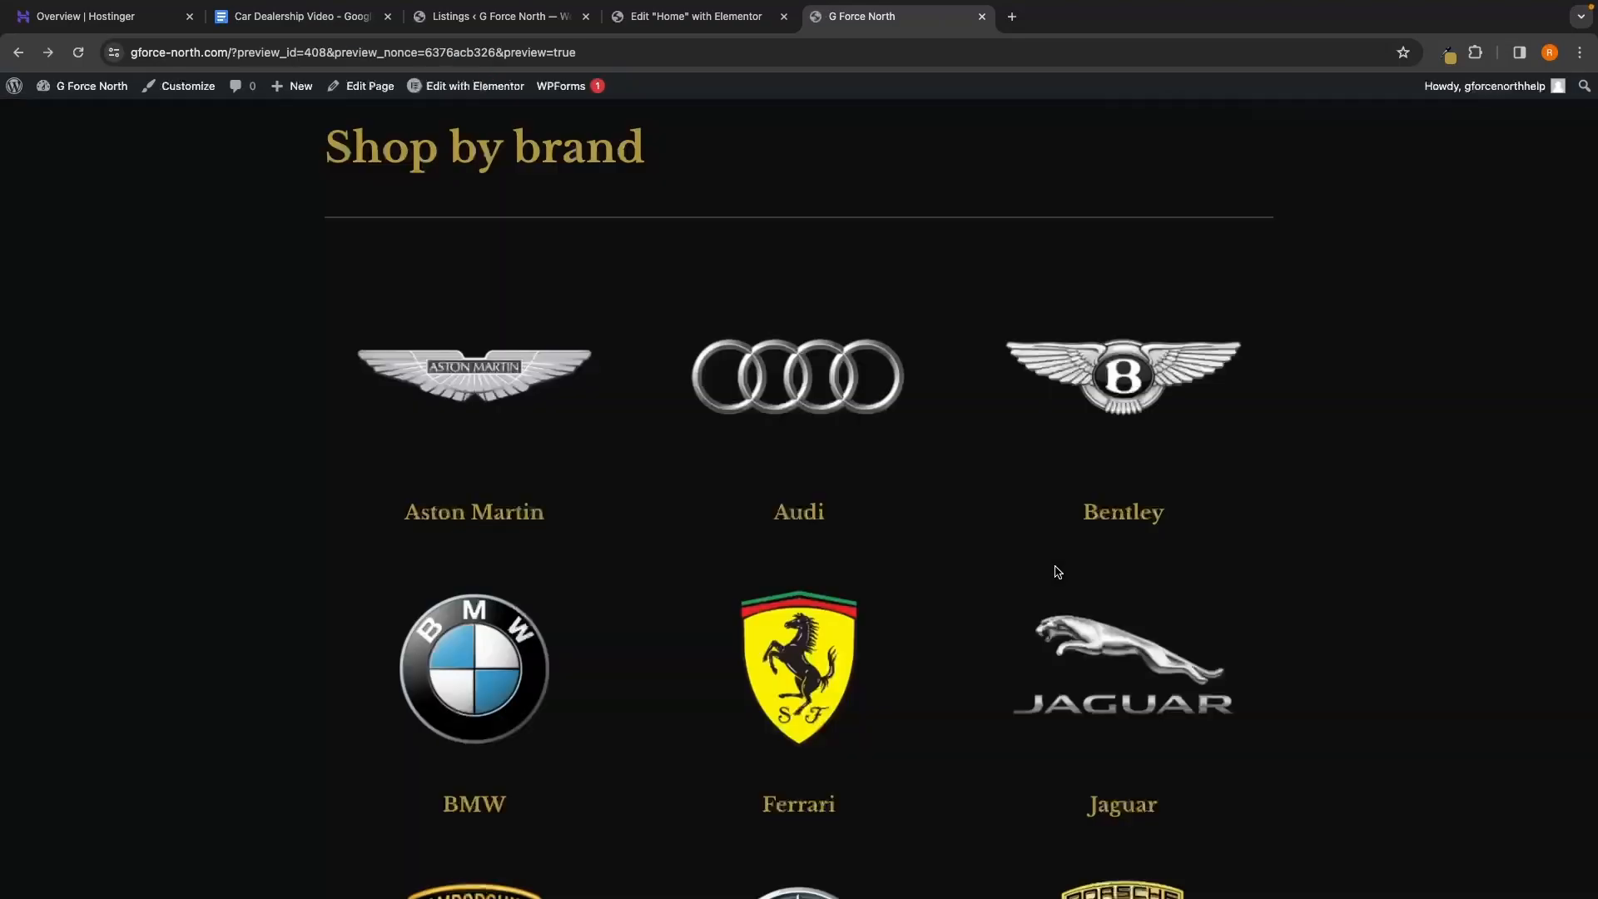
scroll(1057, 571, down, 6)
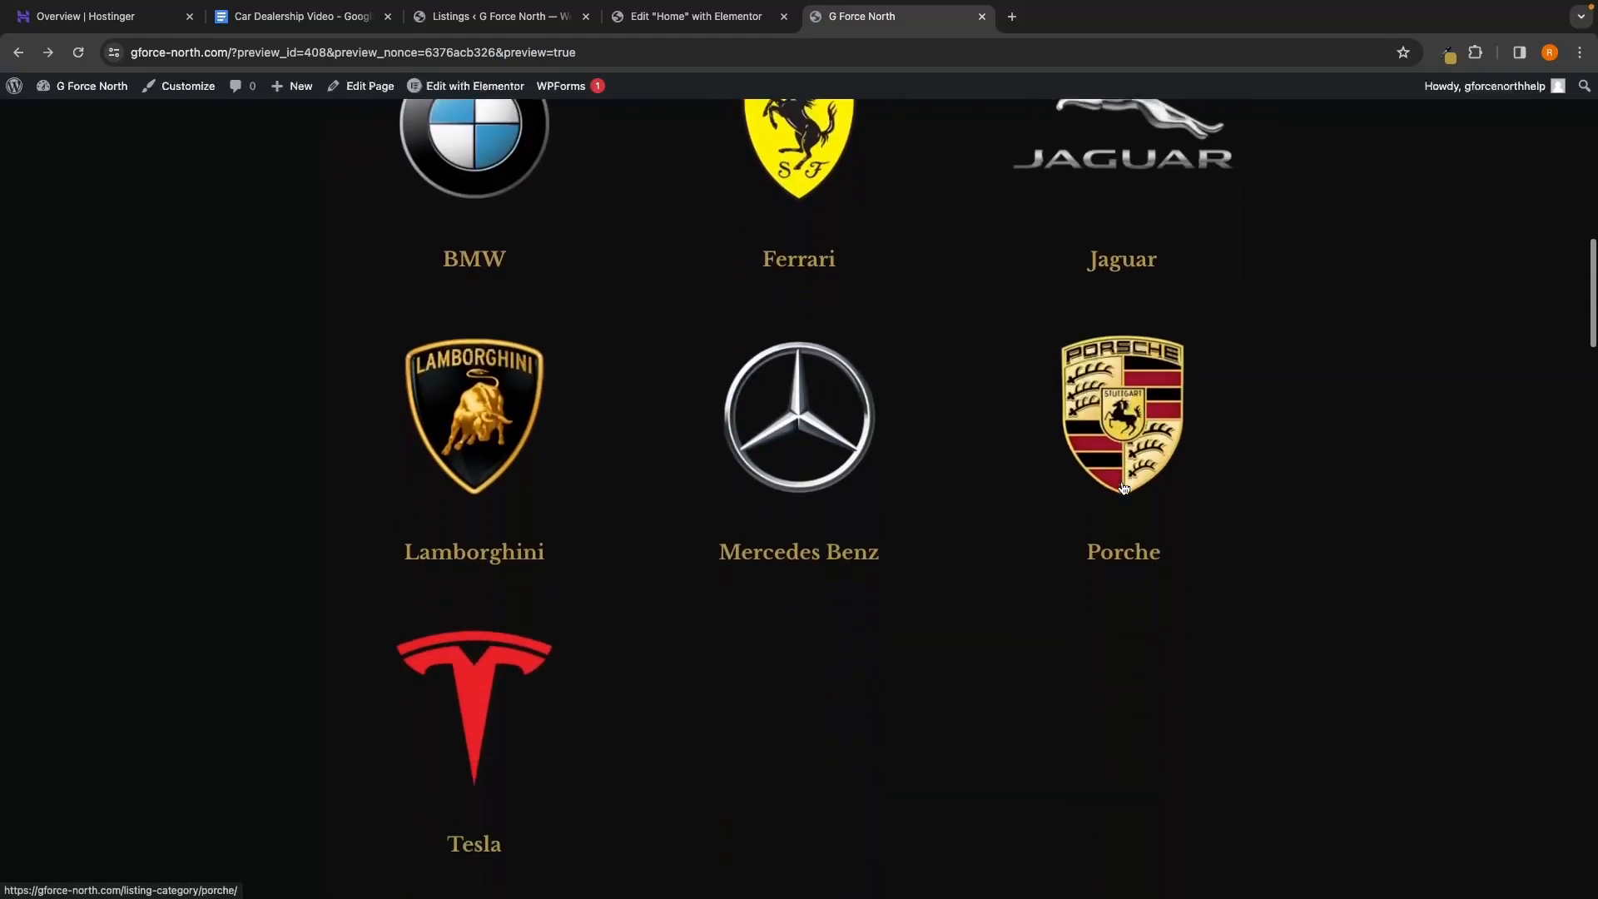
click(820, 383)
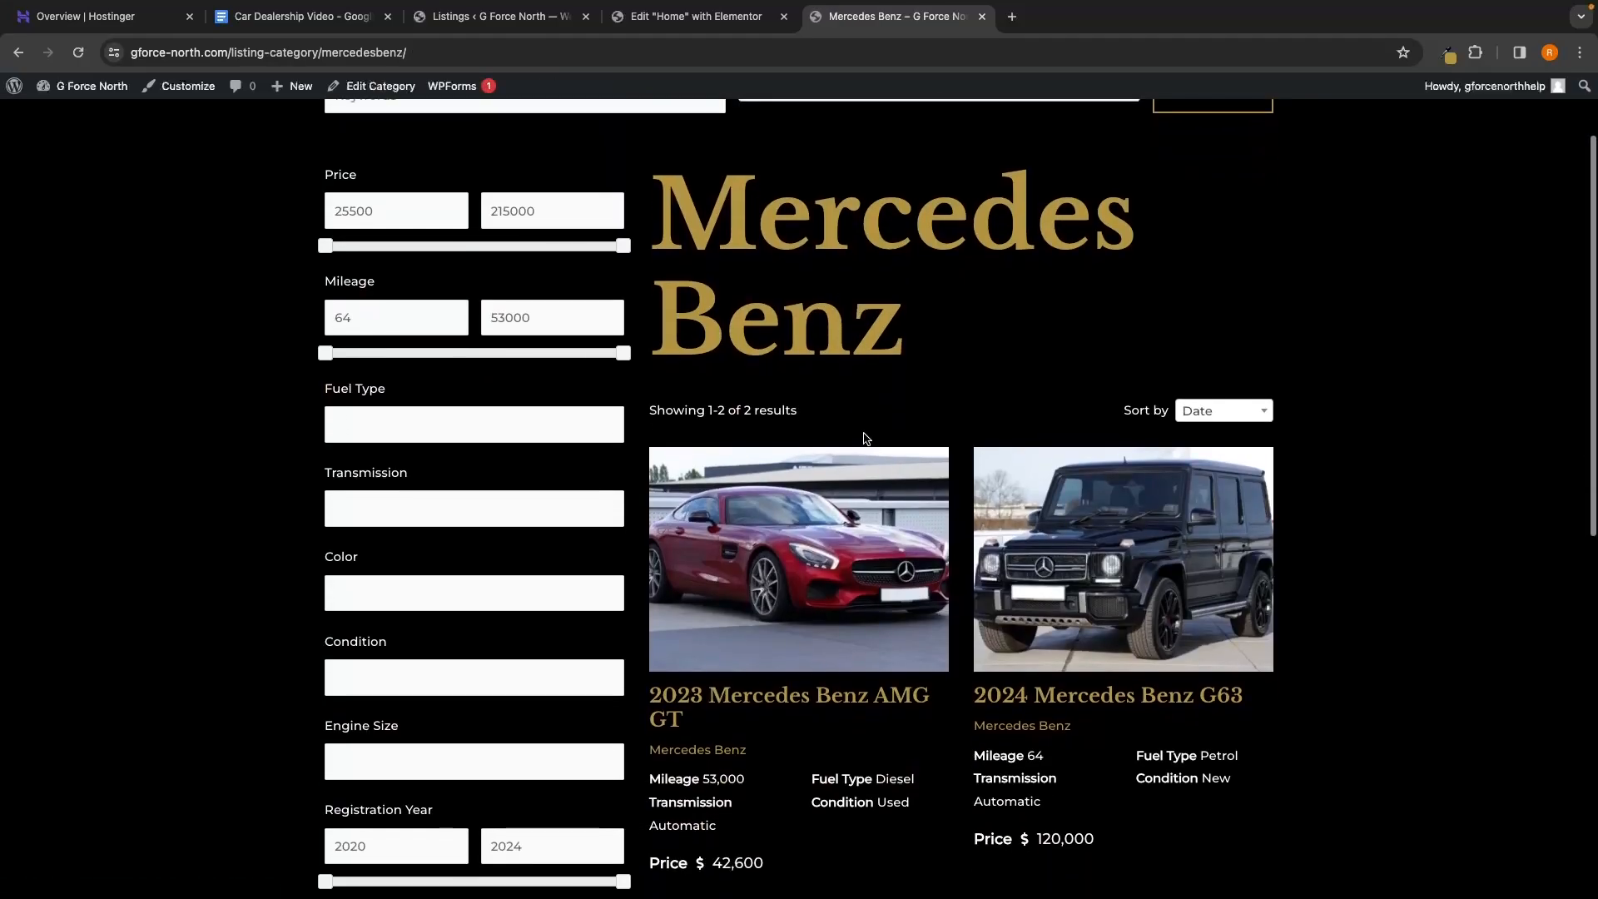
scroll(863, 438, down, 1)
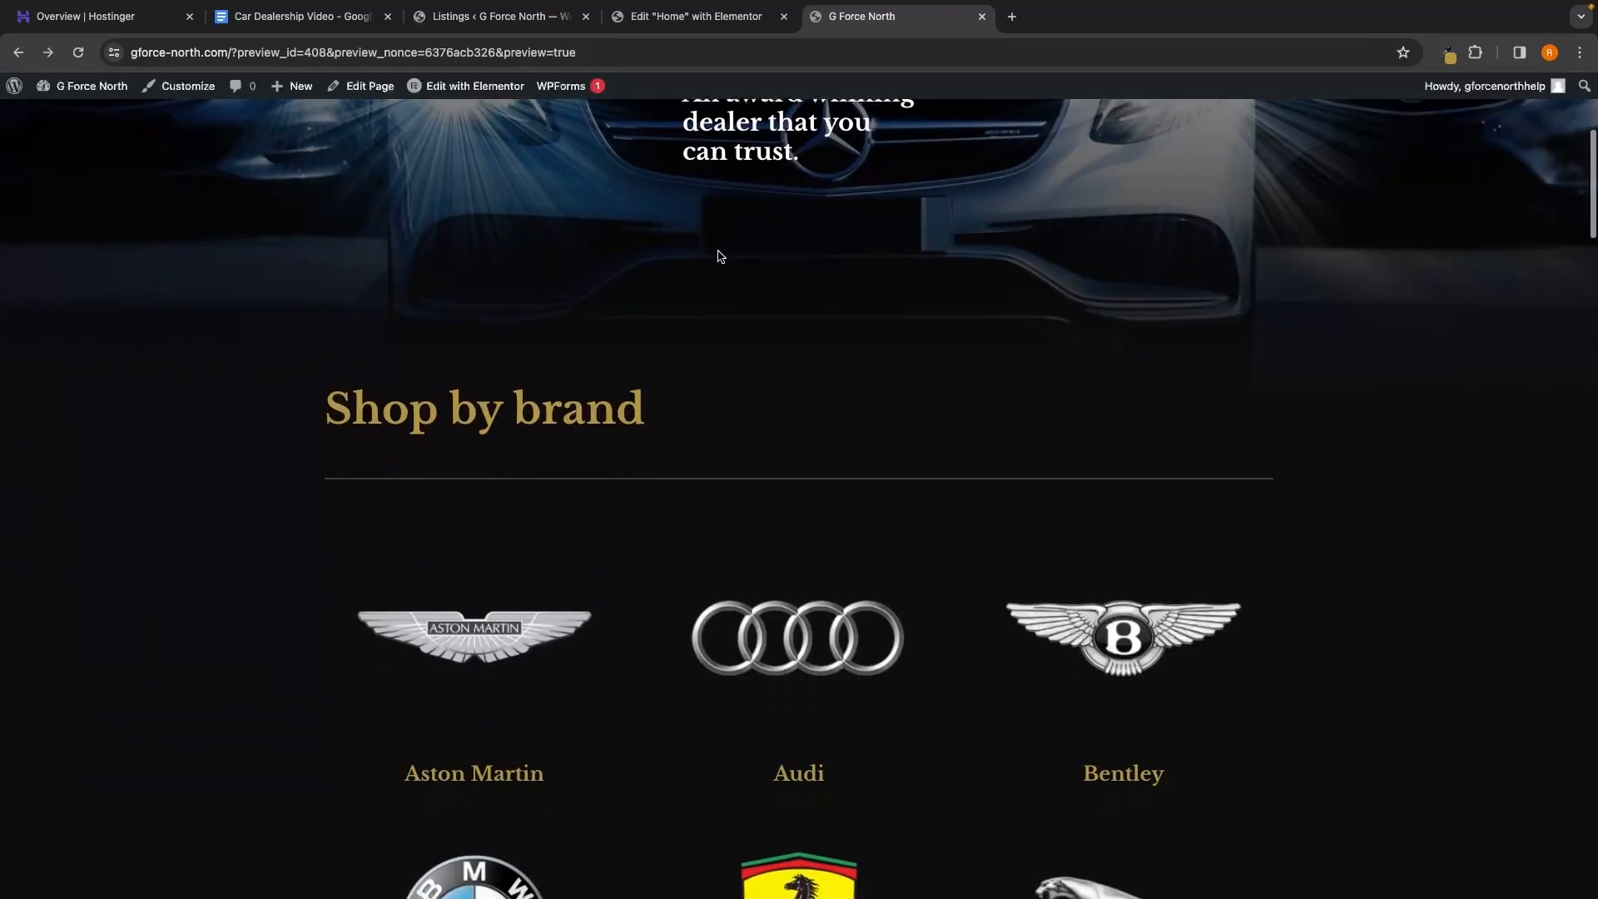
scroll(718, 256, up, 3)
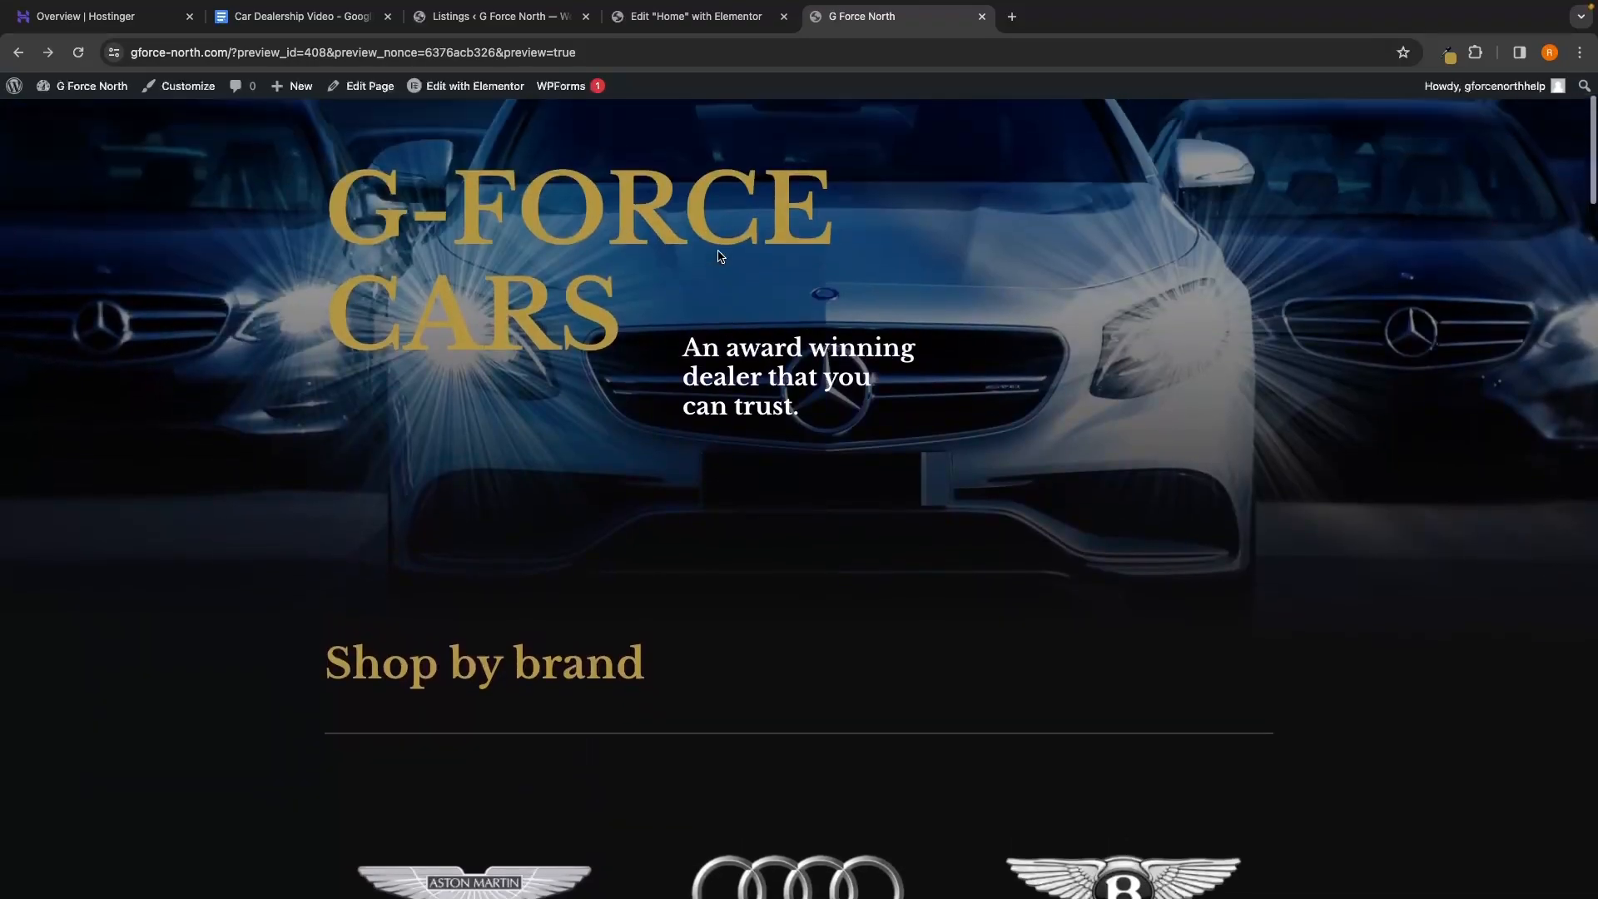
scroll(720, 256, up, 2)
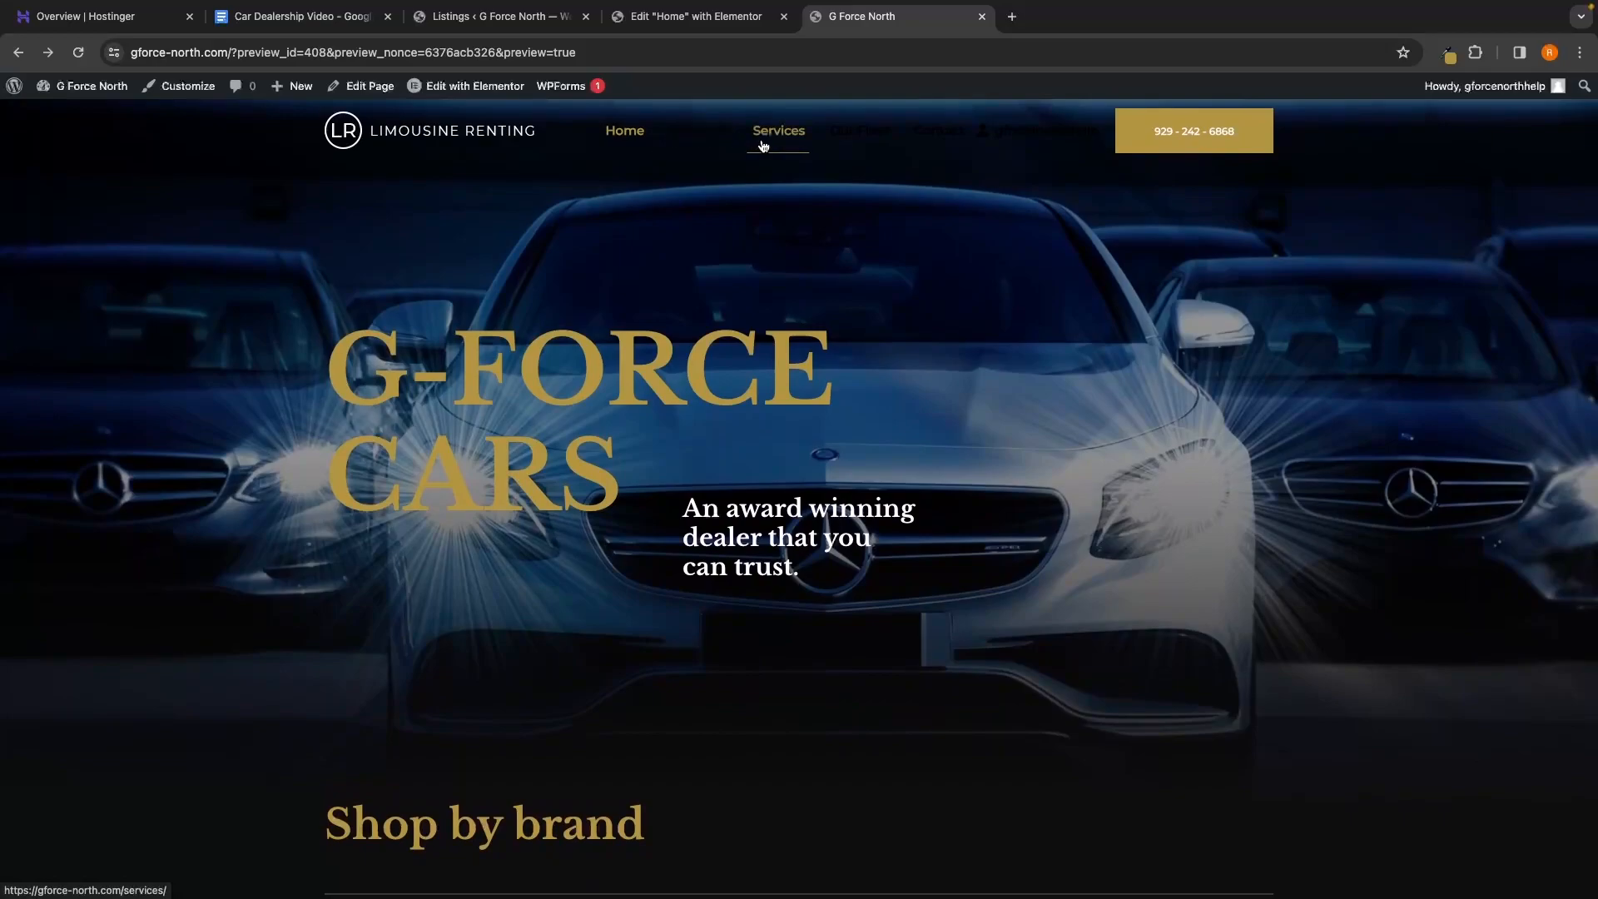
Go to the About Us page from the site's navigation menu
mouse_move(1011, 148)
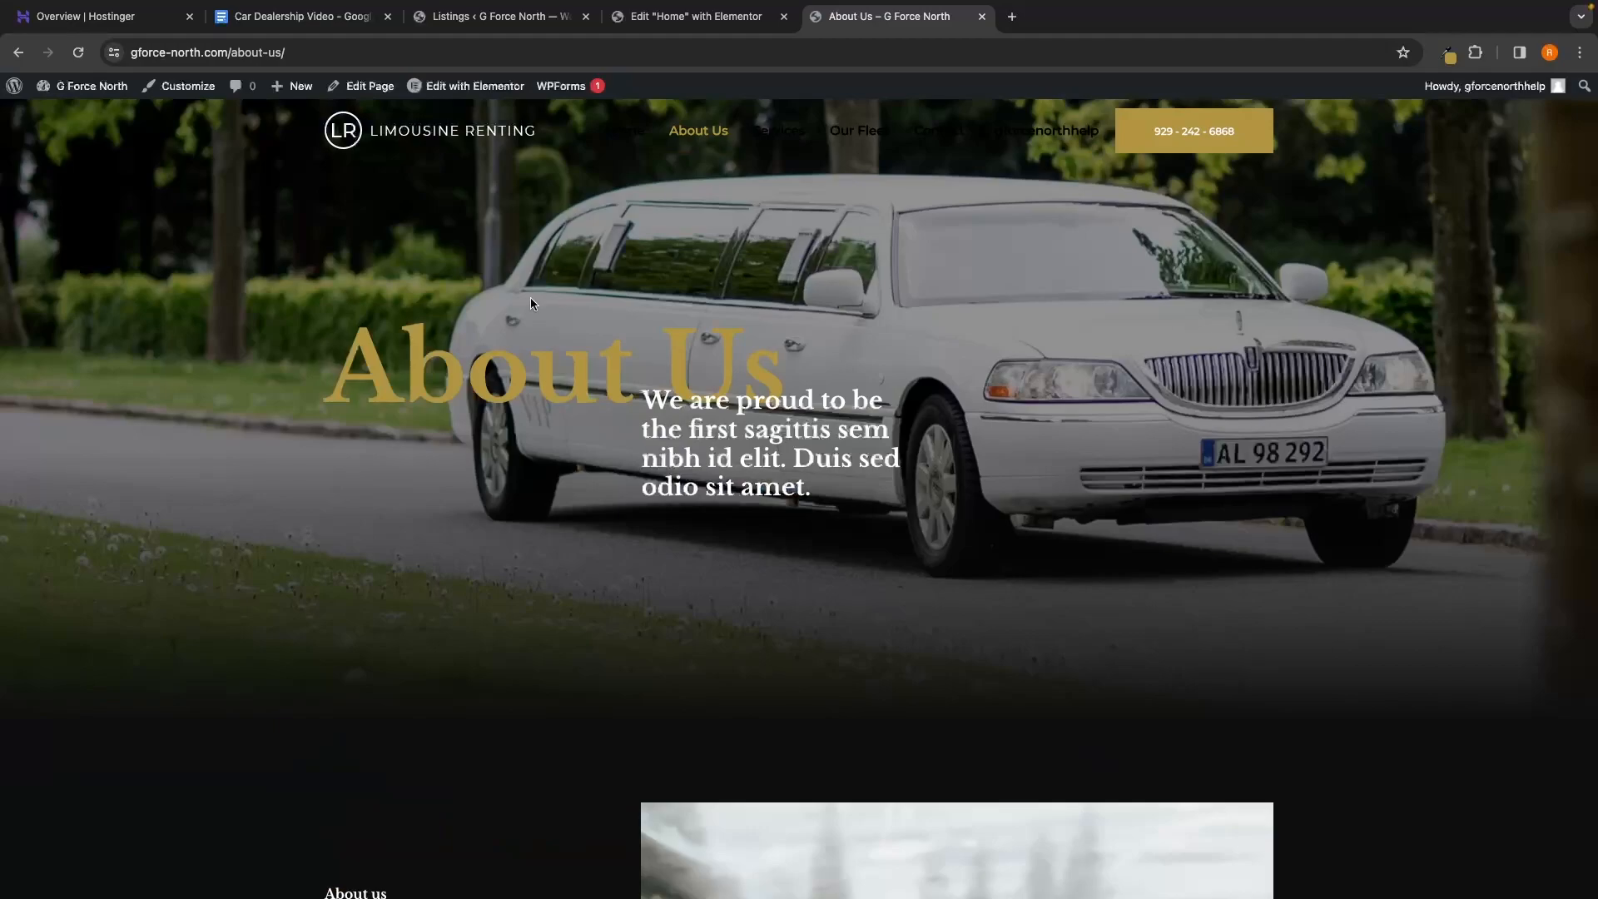
Open the About Us page in the Elementor editor
mouse_move(436, 89)
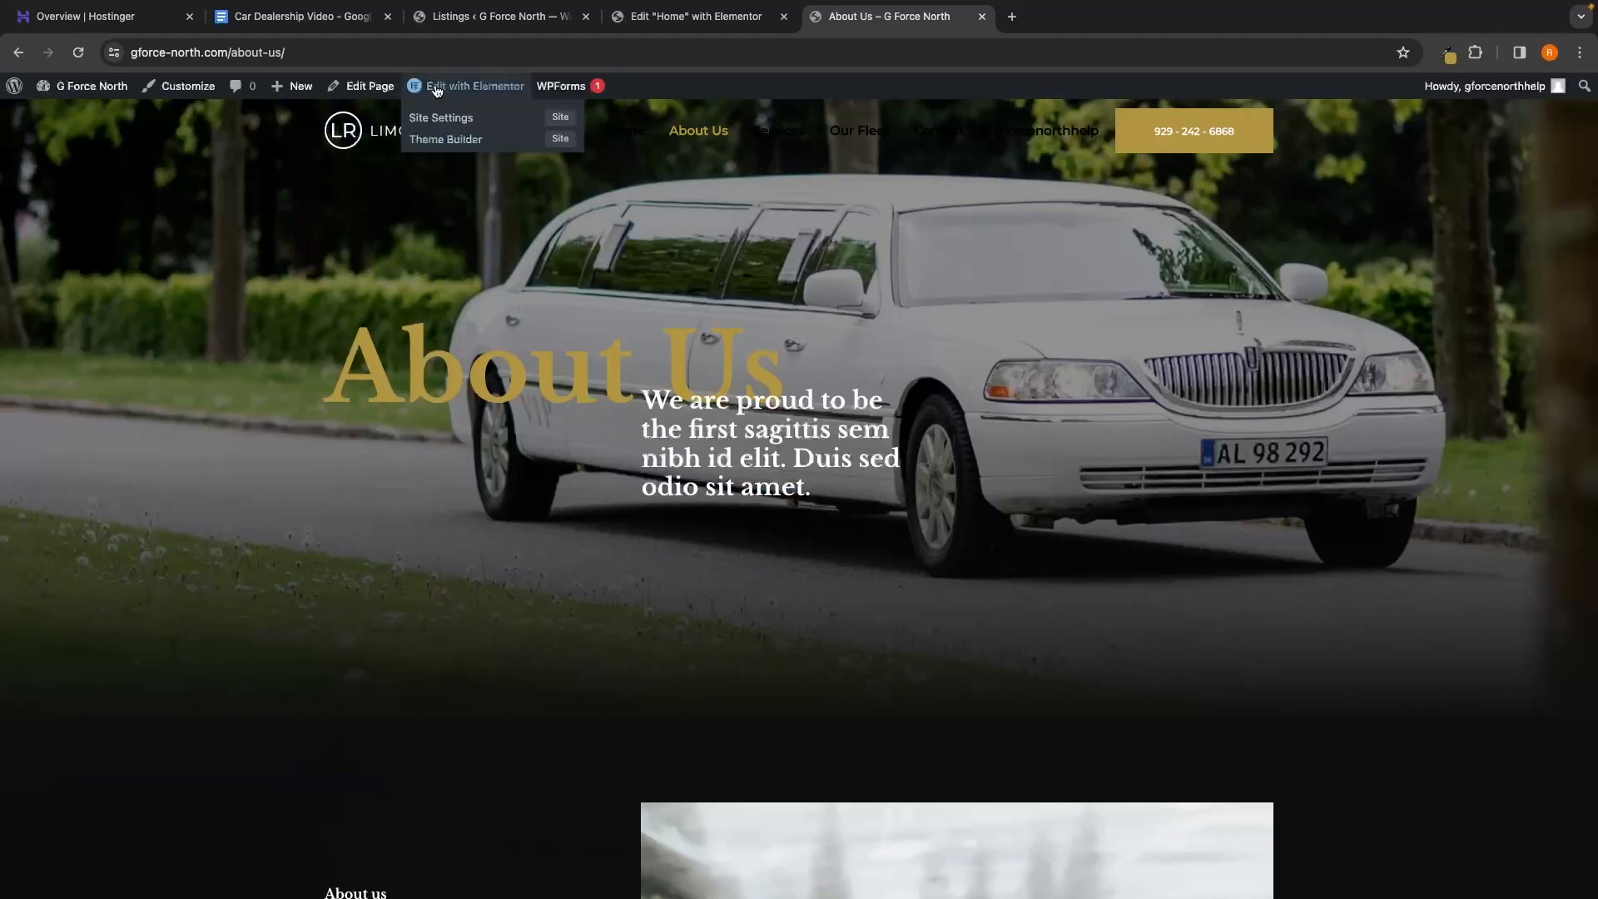
click(484, 93)
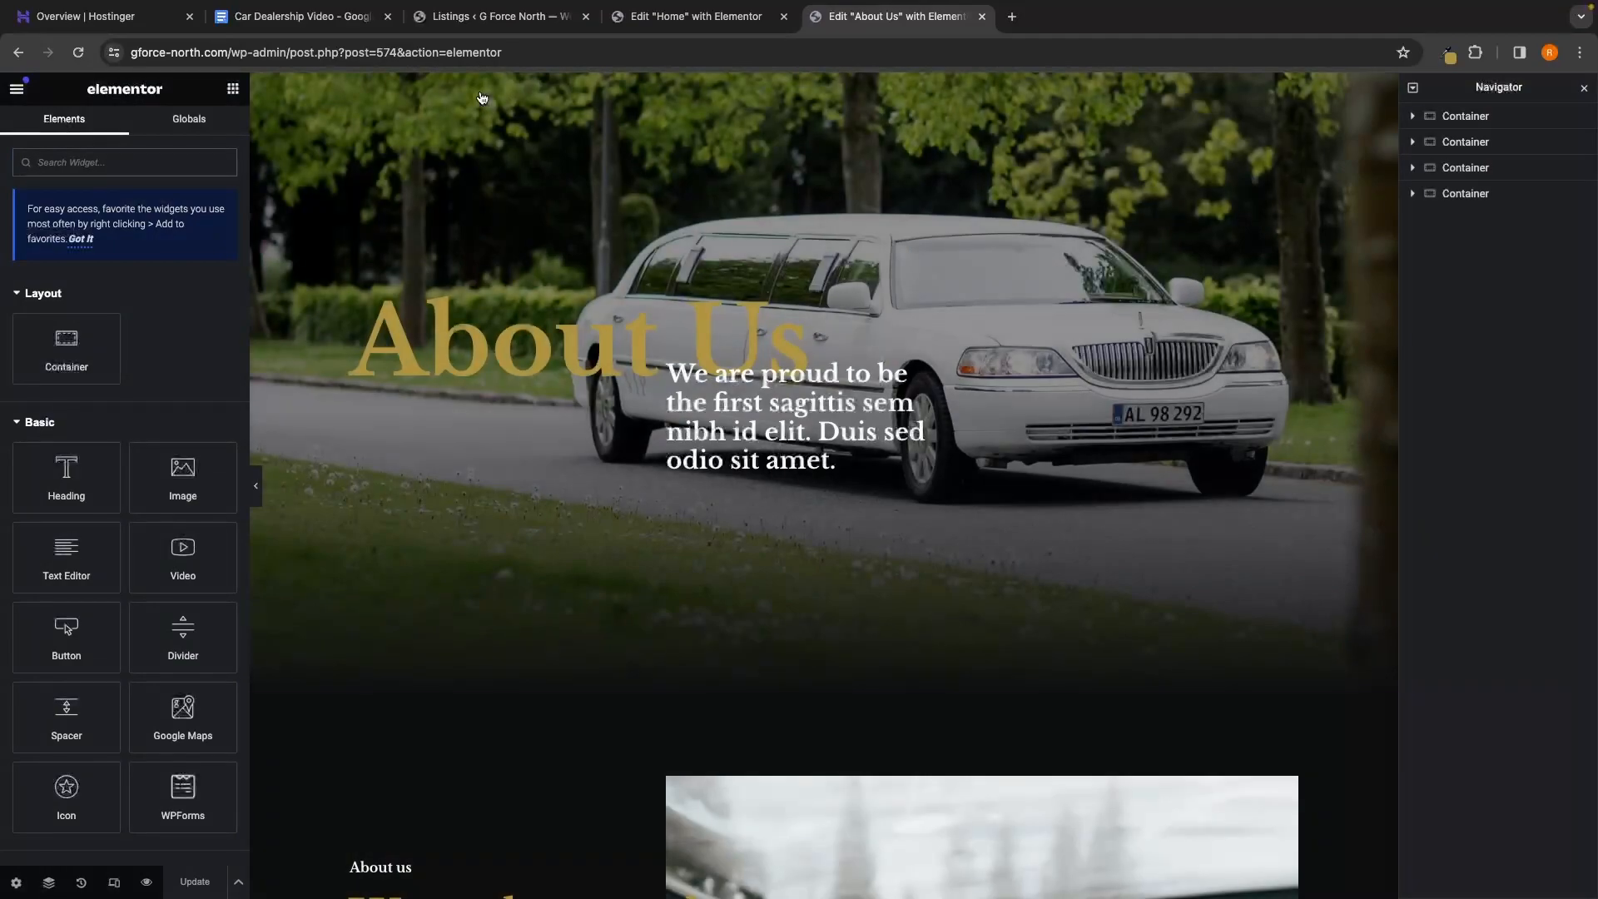
scroll(966, 544, down, 5)
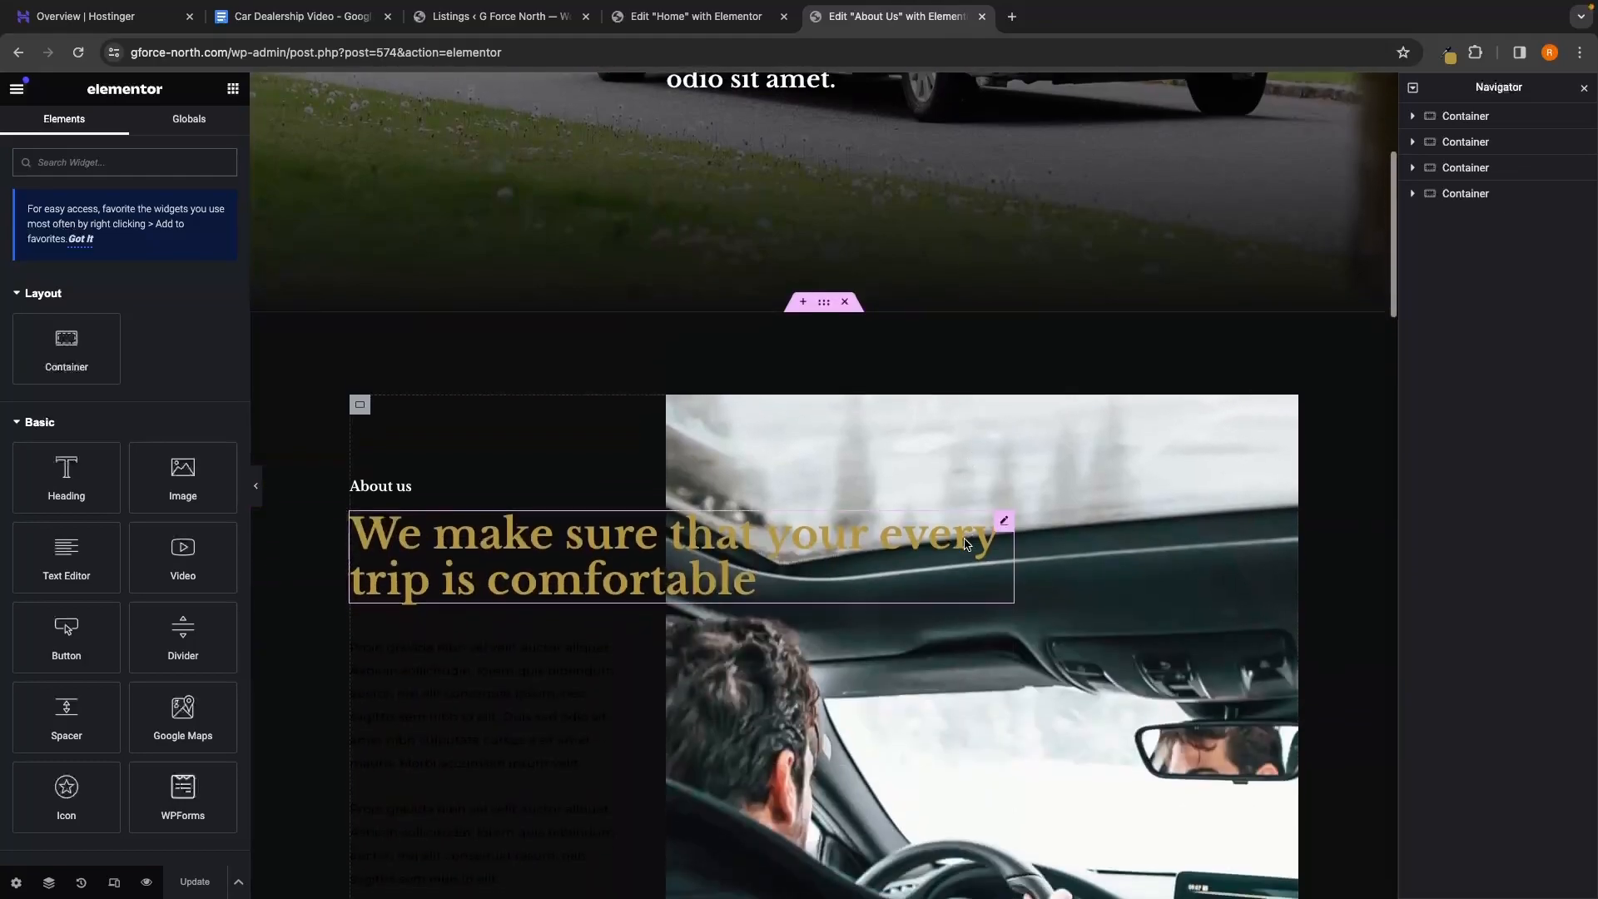
scroll(966, 544, down, 10)
scroll(966, 543, up, 15)
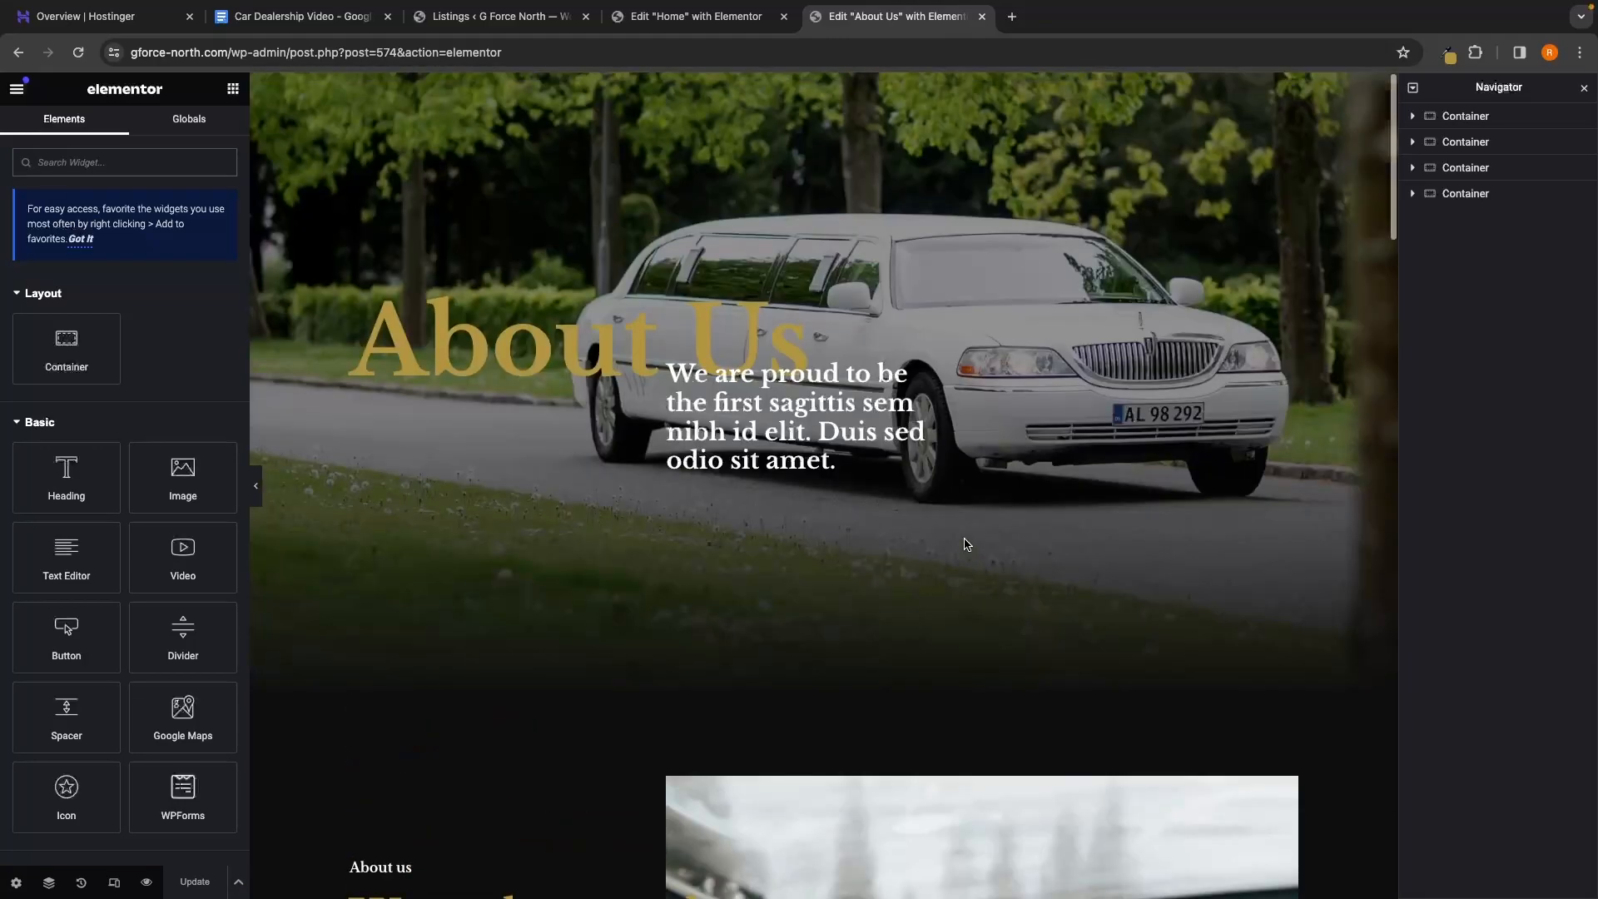
Change the hero subtitle to 'The best rated car dealer in the North East'
click(770, 403)
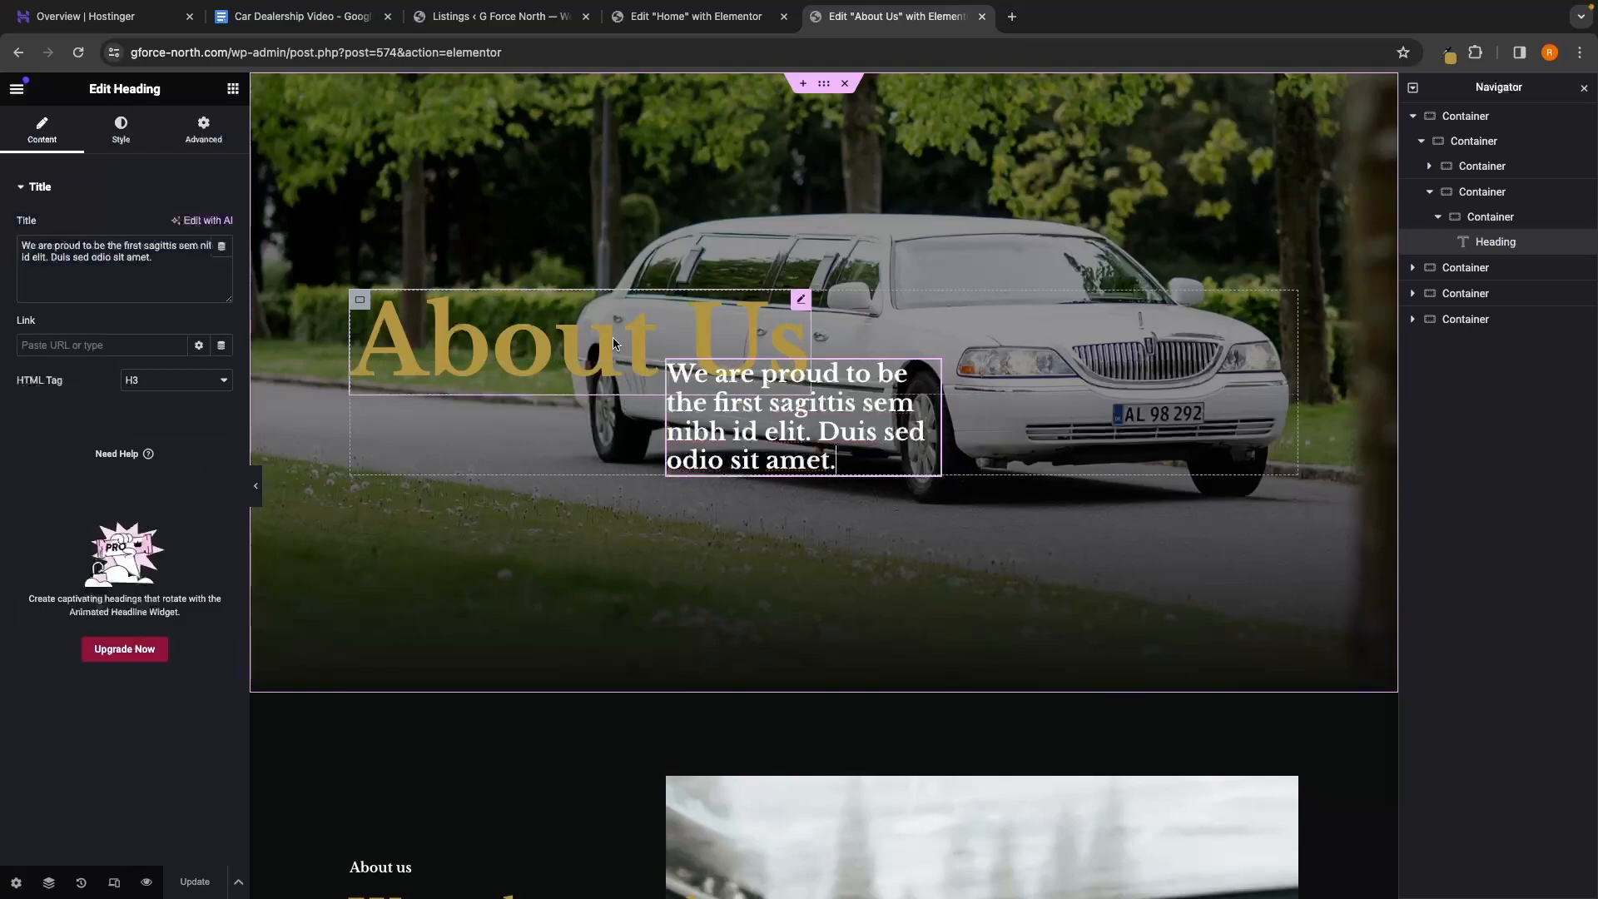
click(613, 337)
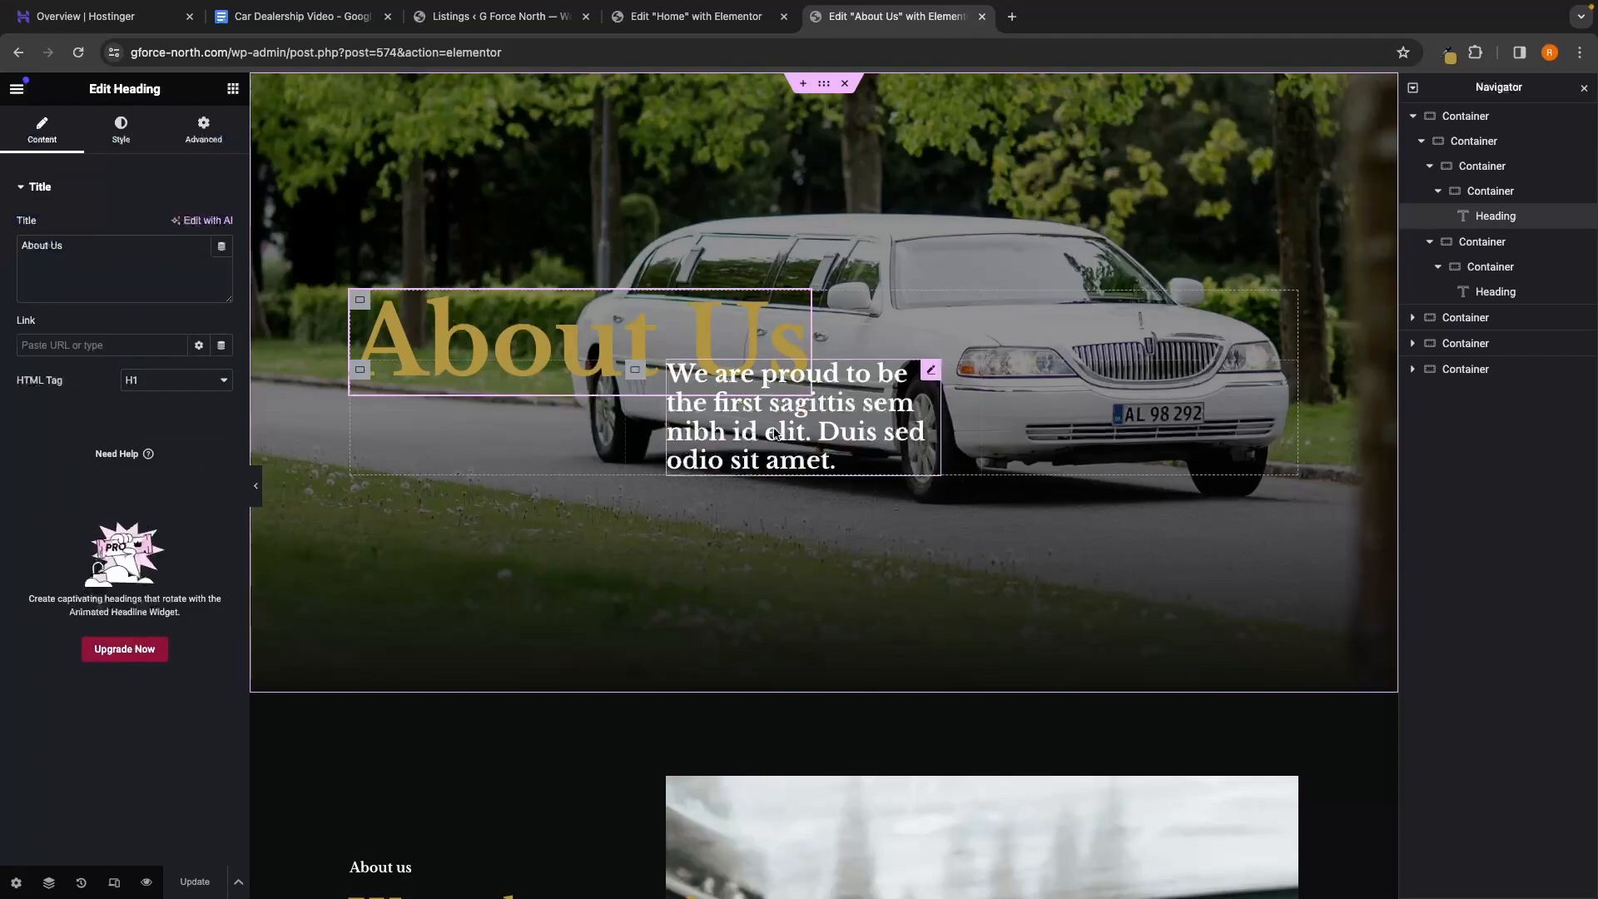
click(818, 451)
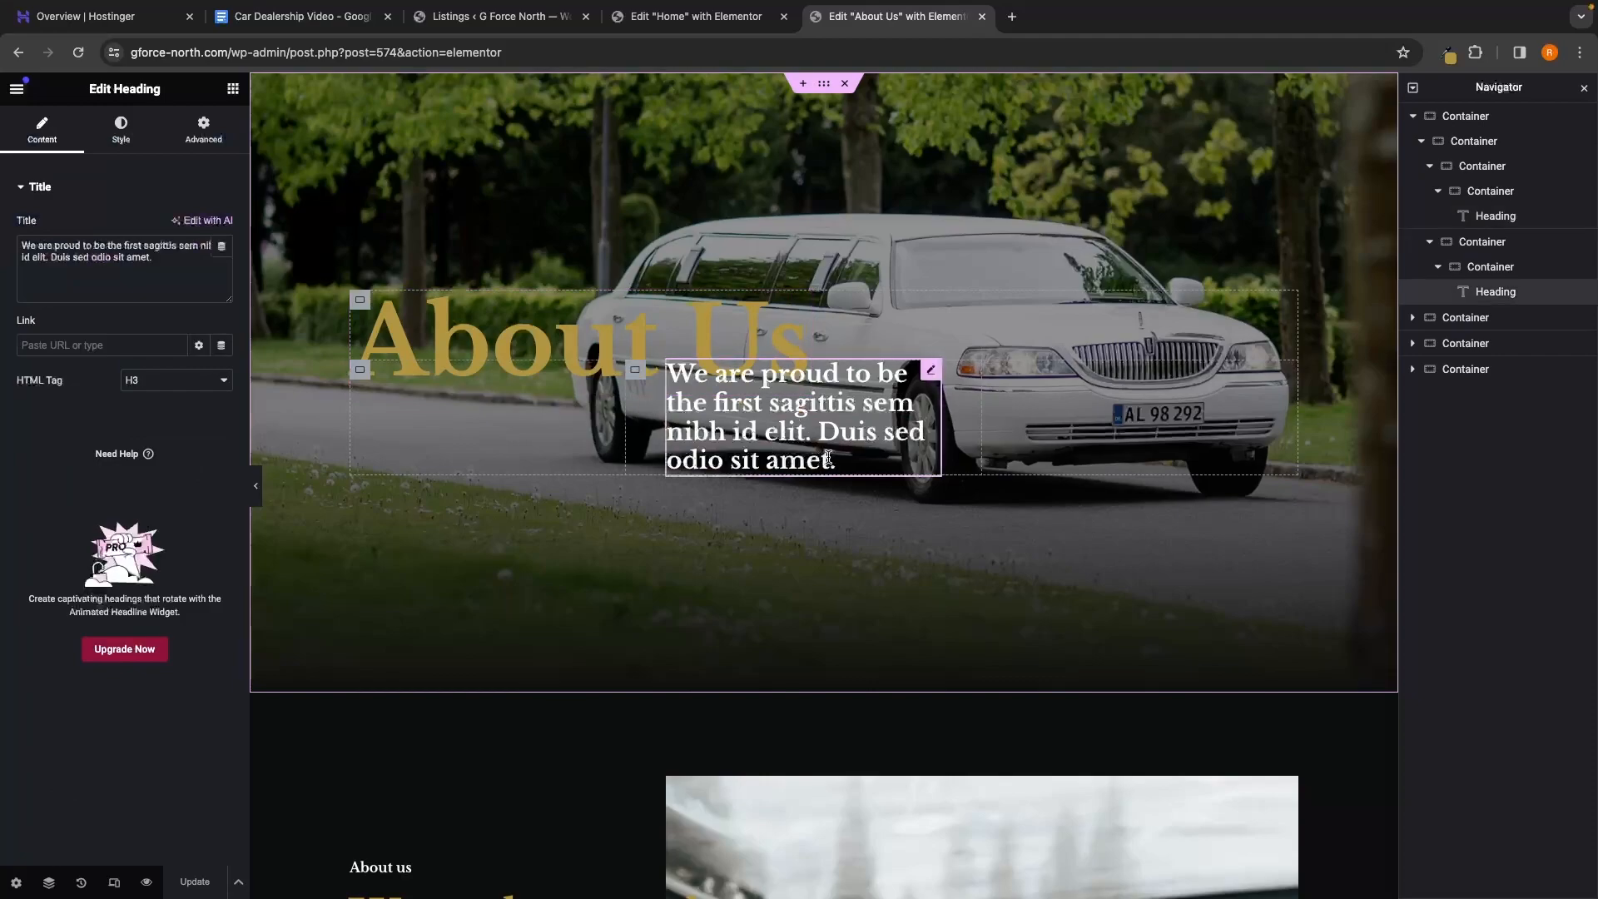
drag(154, 258, 3, 242)
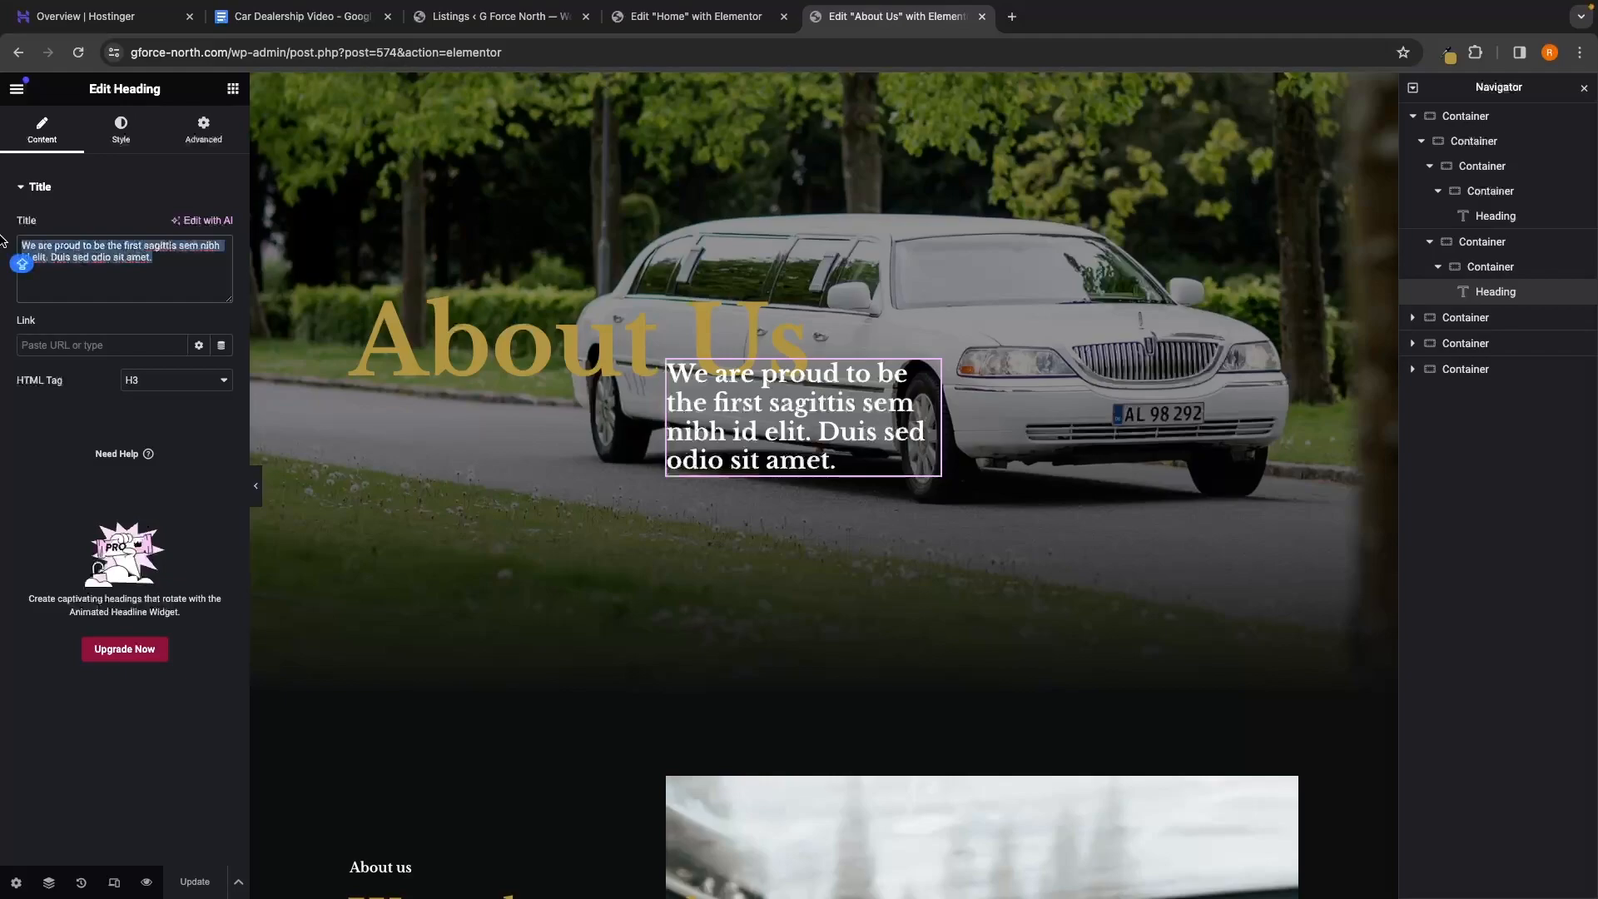
text(The best rated car dealer in the North Easy)
key(BackSpace)
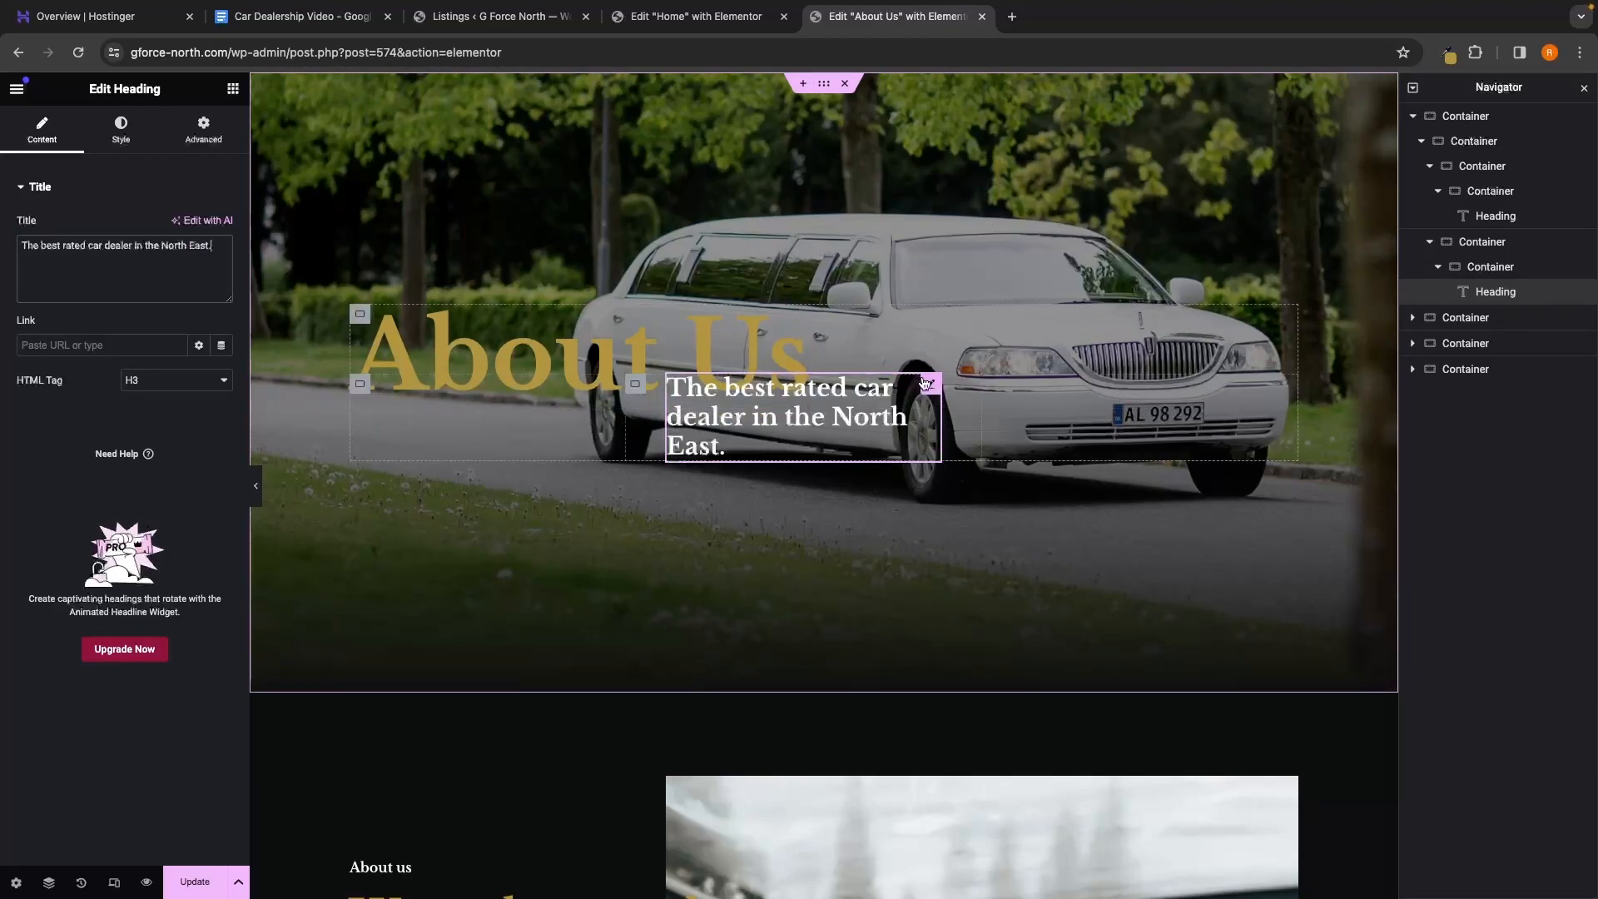
click(1414, 117)
click(1416, 119)
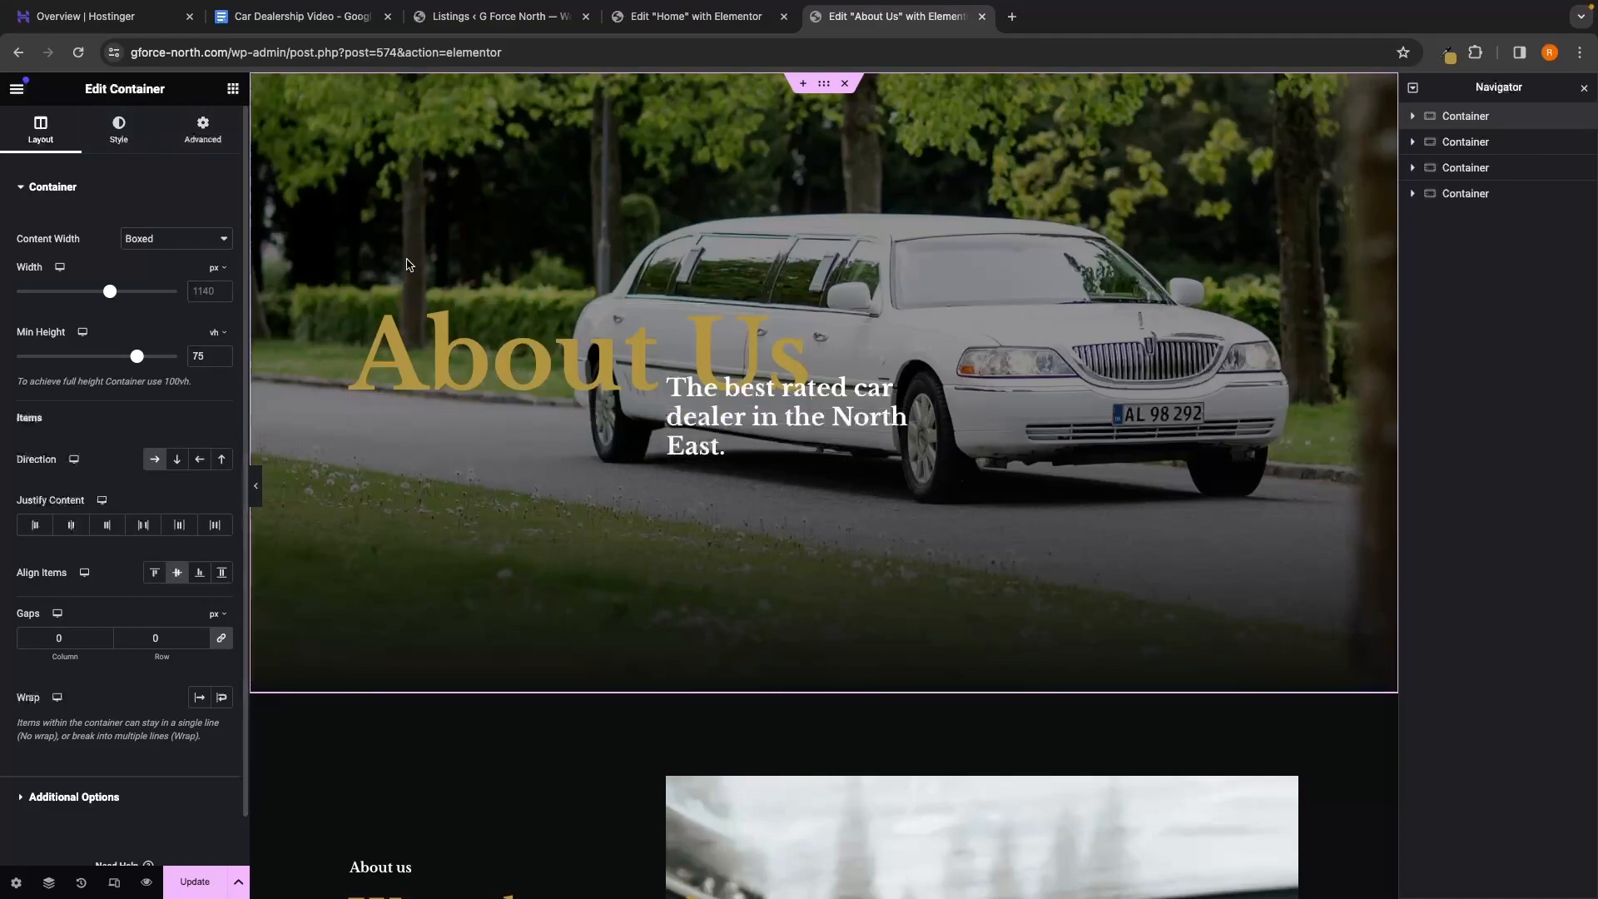
Set the hero container's background image to bg-07-free-img, the row of parked cars
click(118, 134)
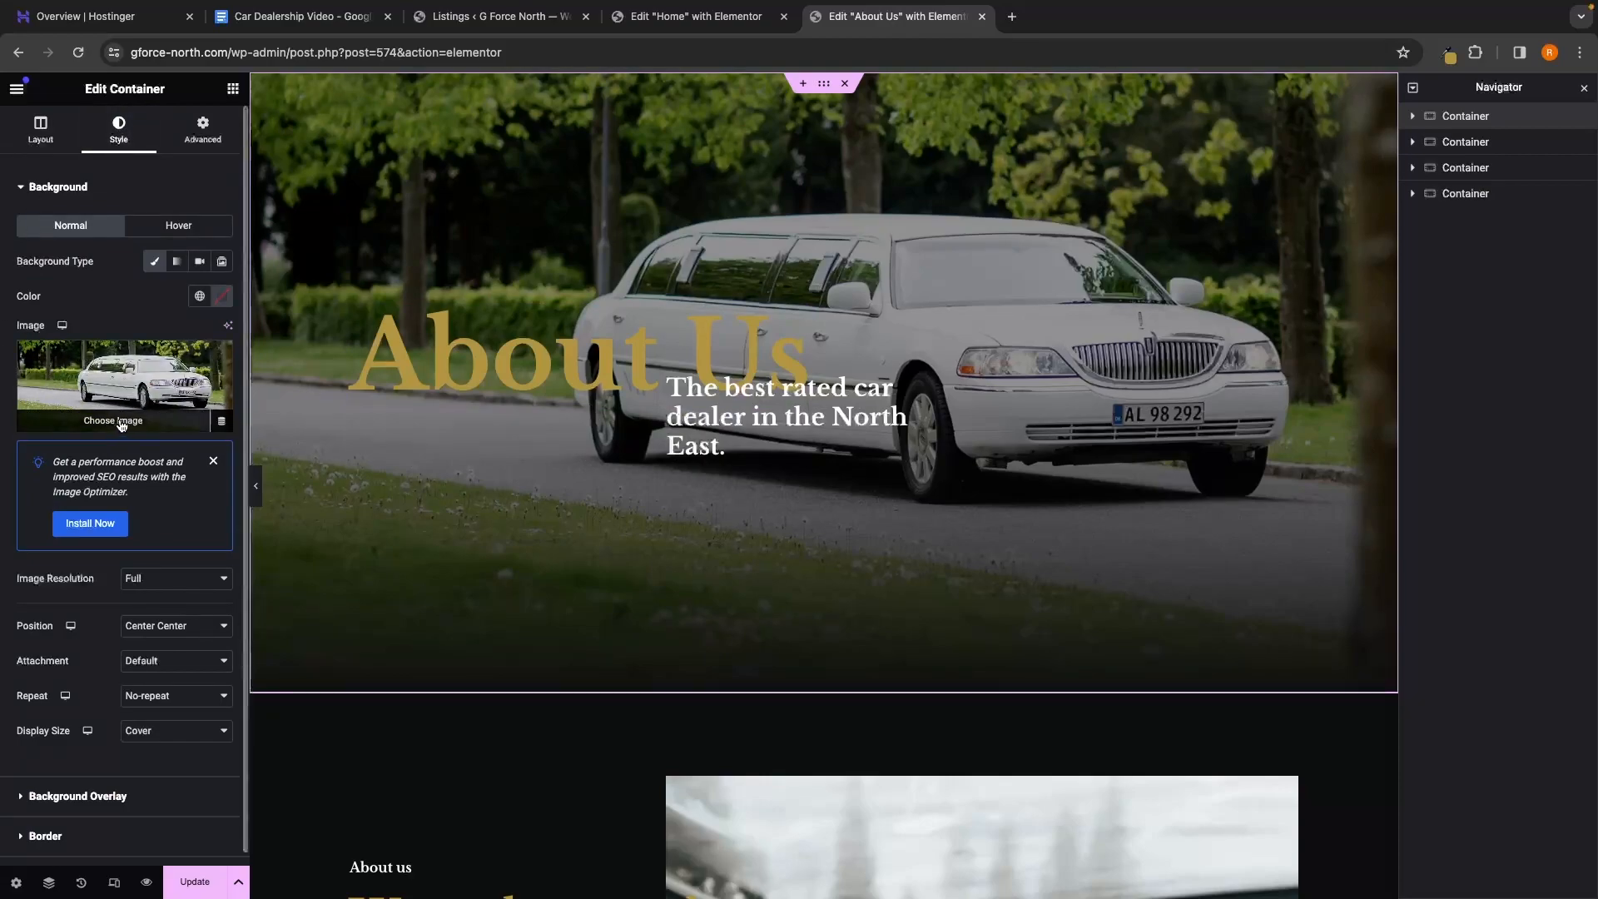
click(127, 423)
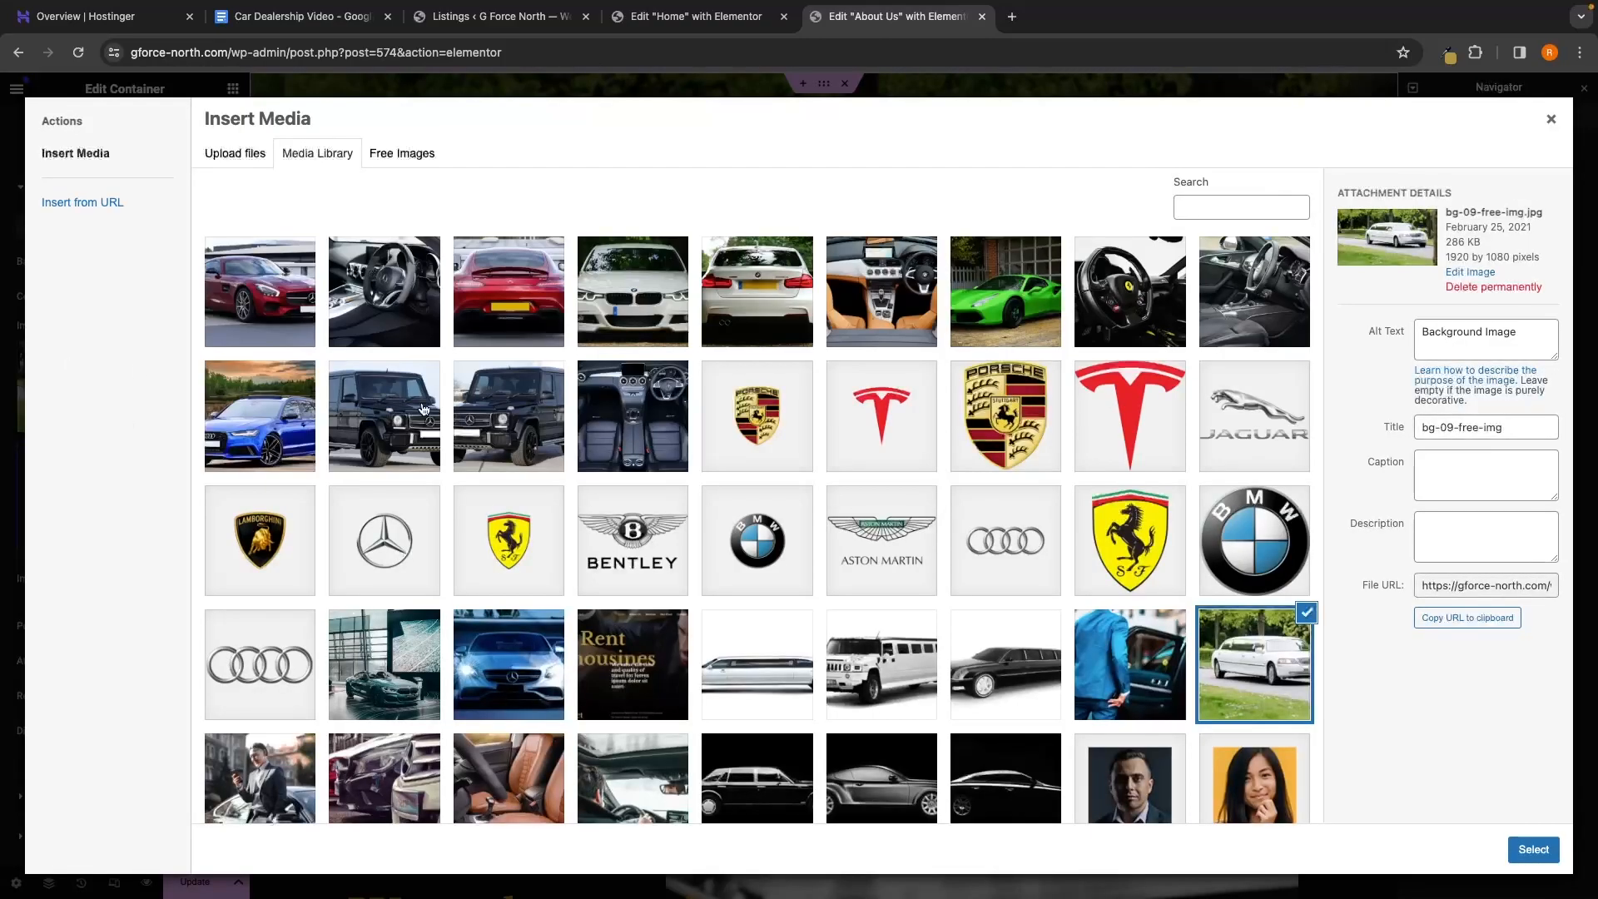
scroll(423, 408, down, 5)
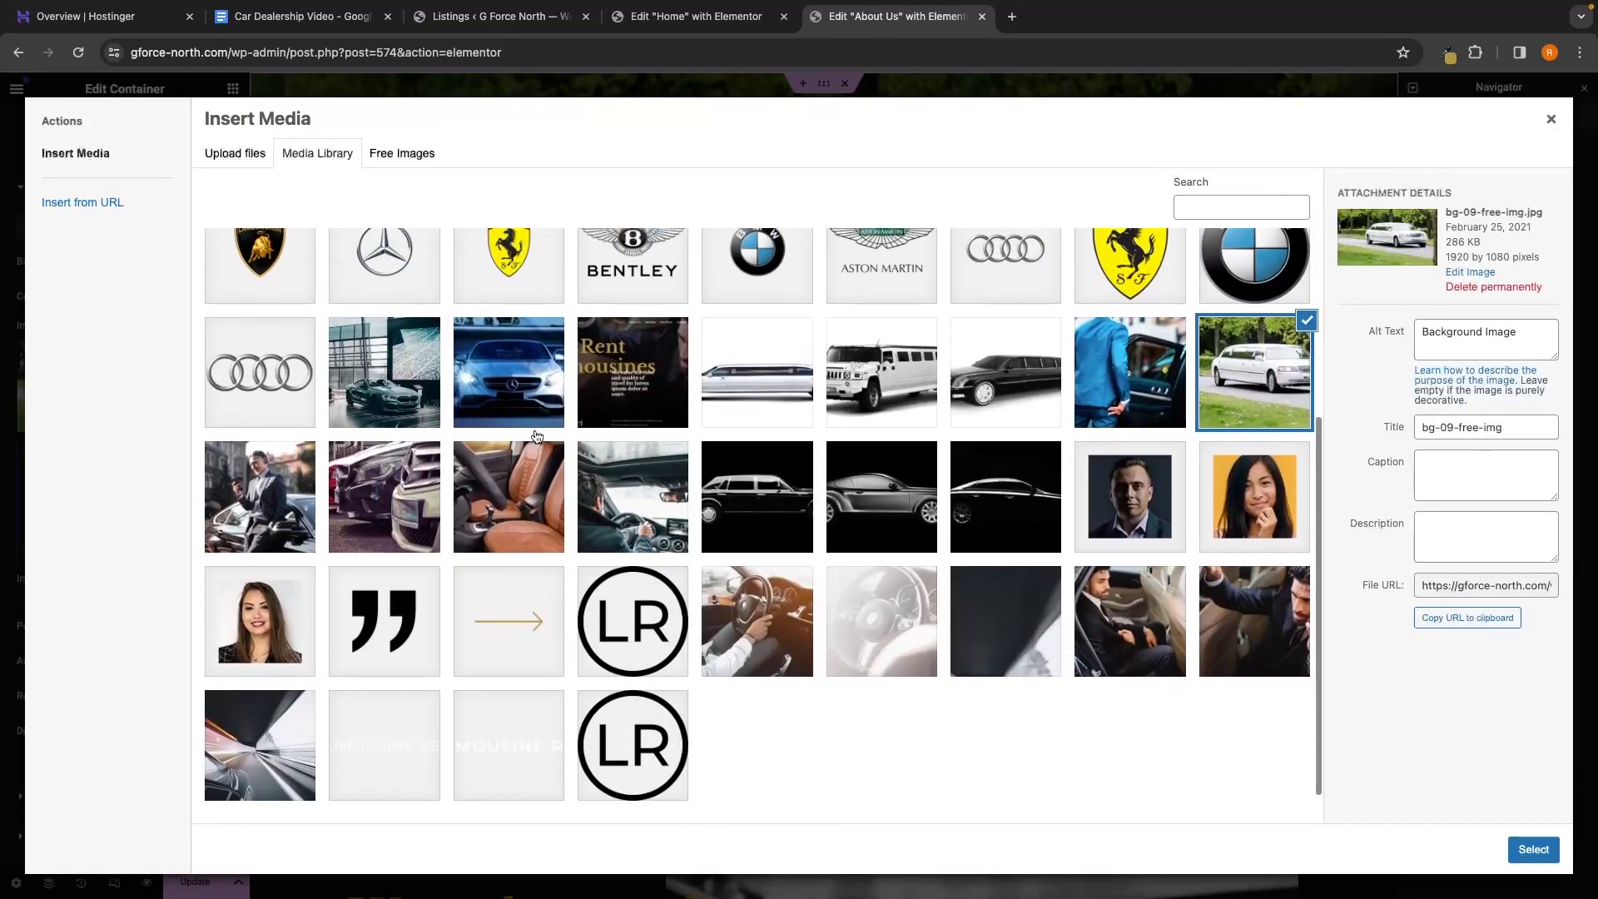
click(402, 468)
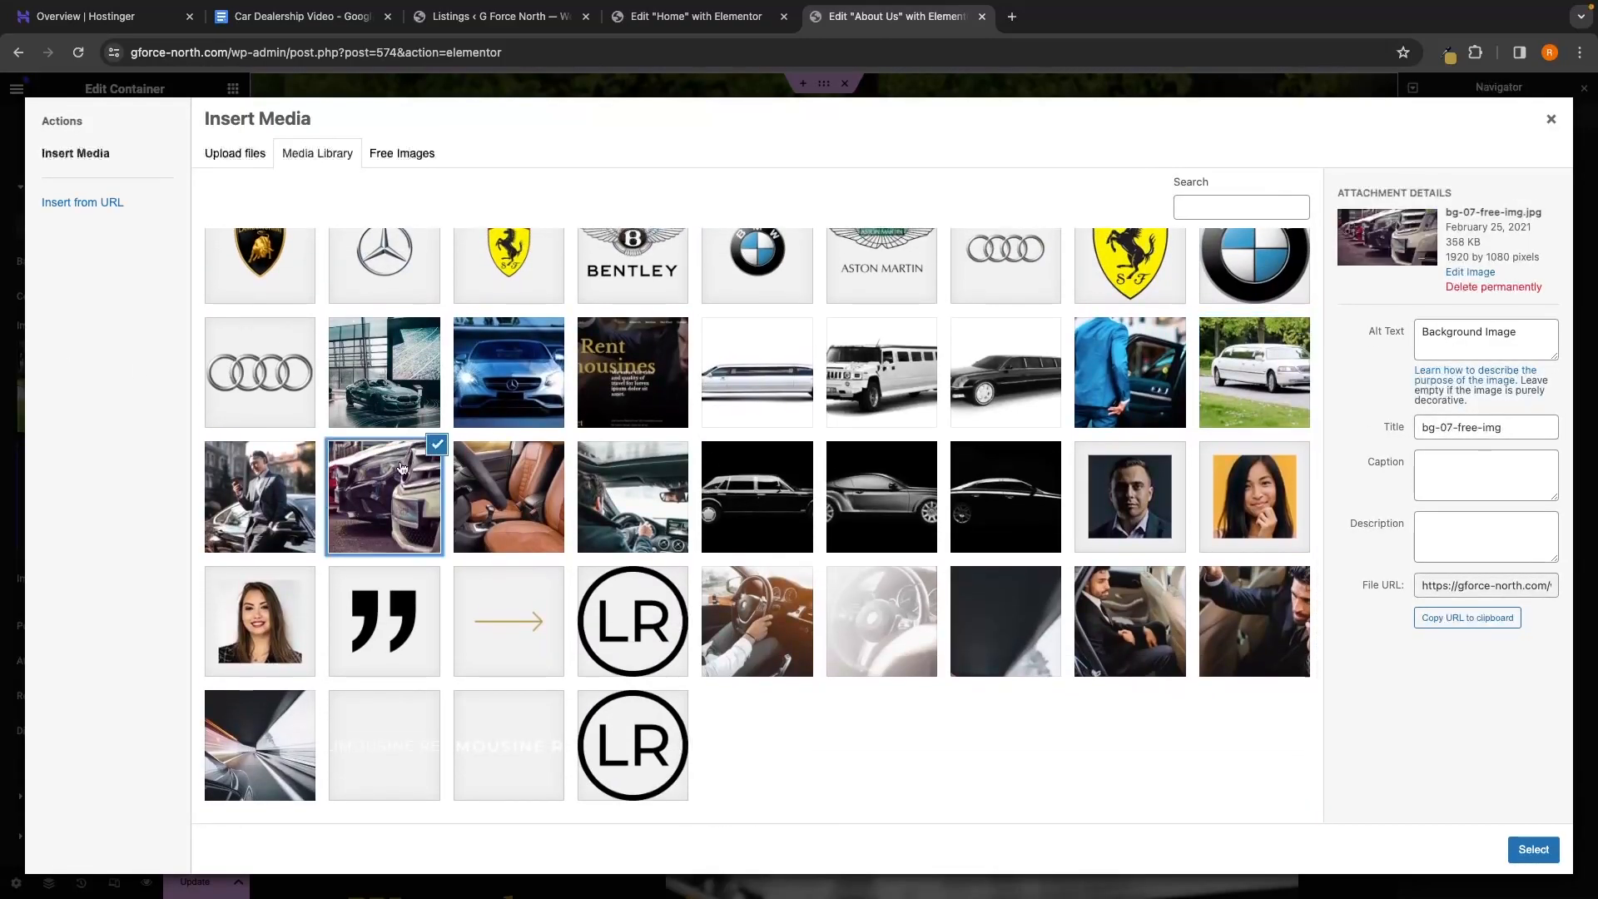
click(1523, 849)
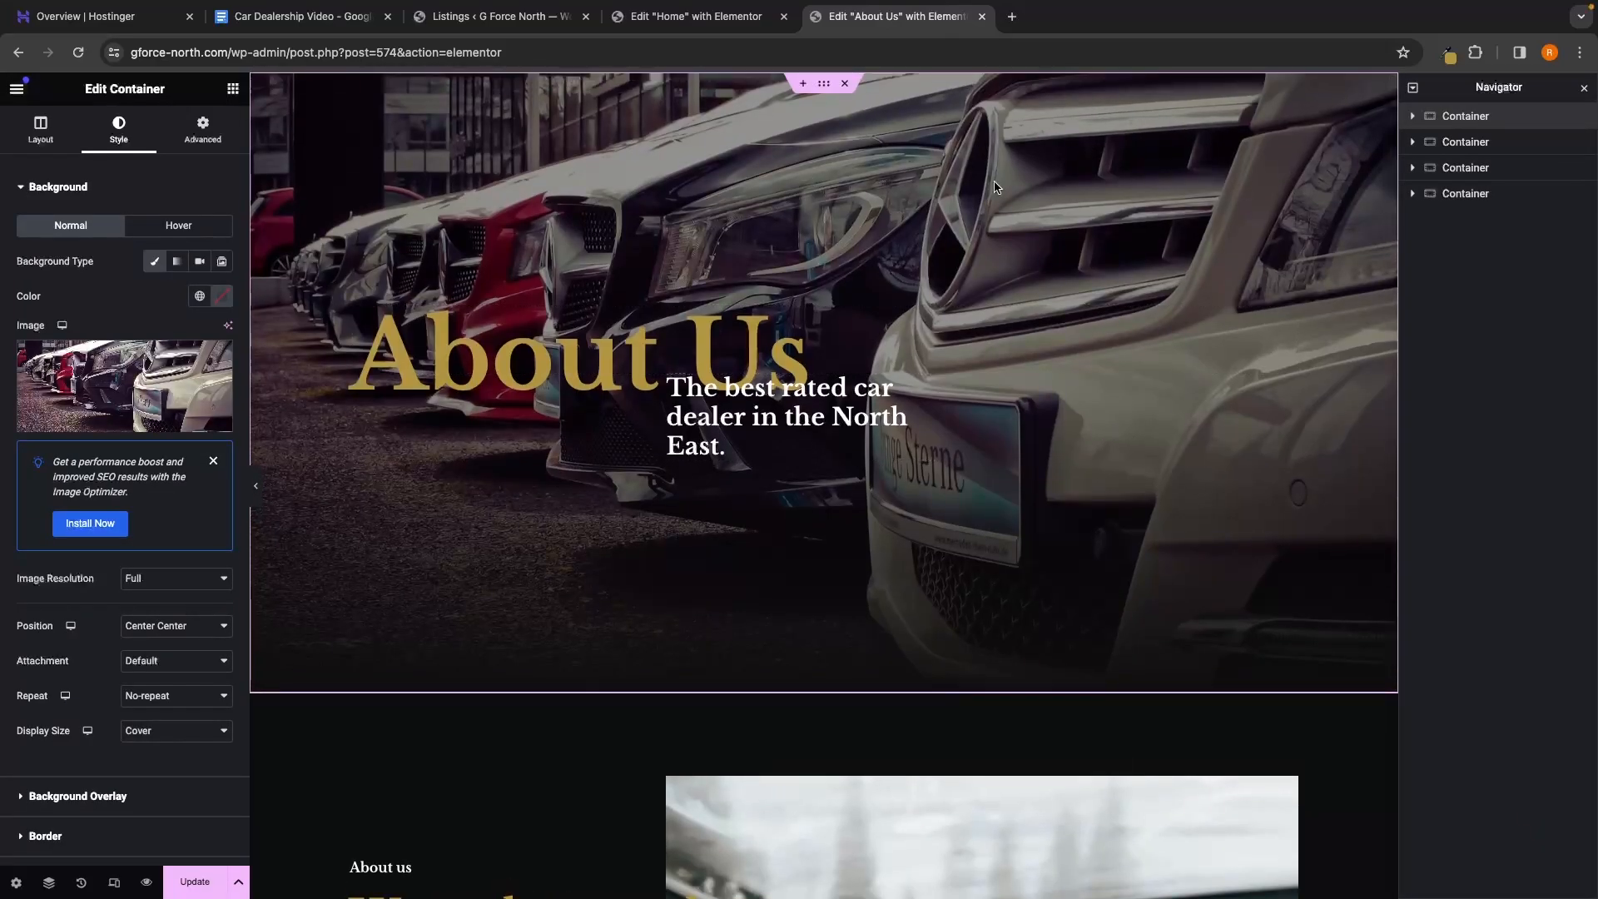
scroll(1279, 279, down, 6)
scroll(1124, 400, up, 6)
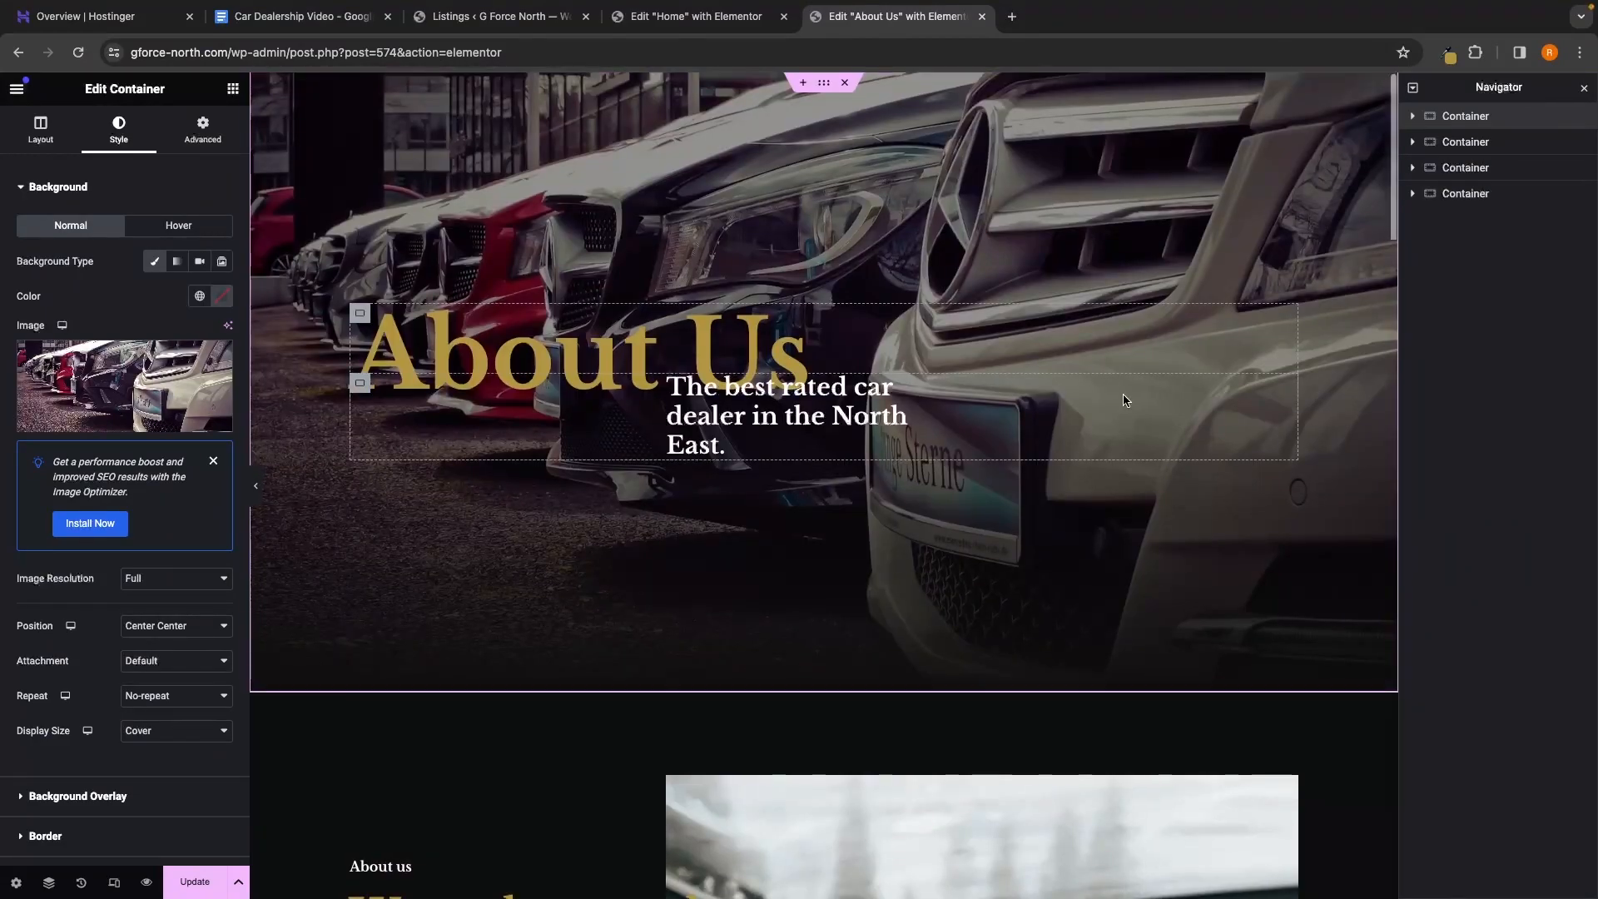
scroll(1126, 400, down, 7)
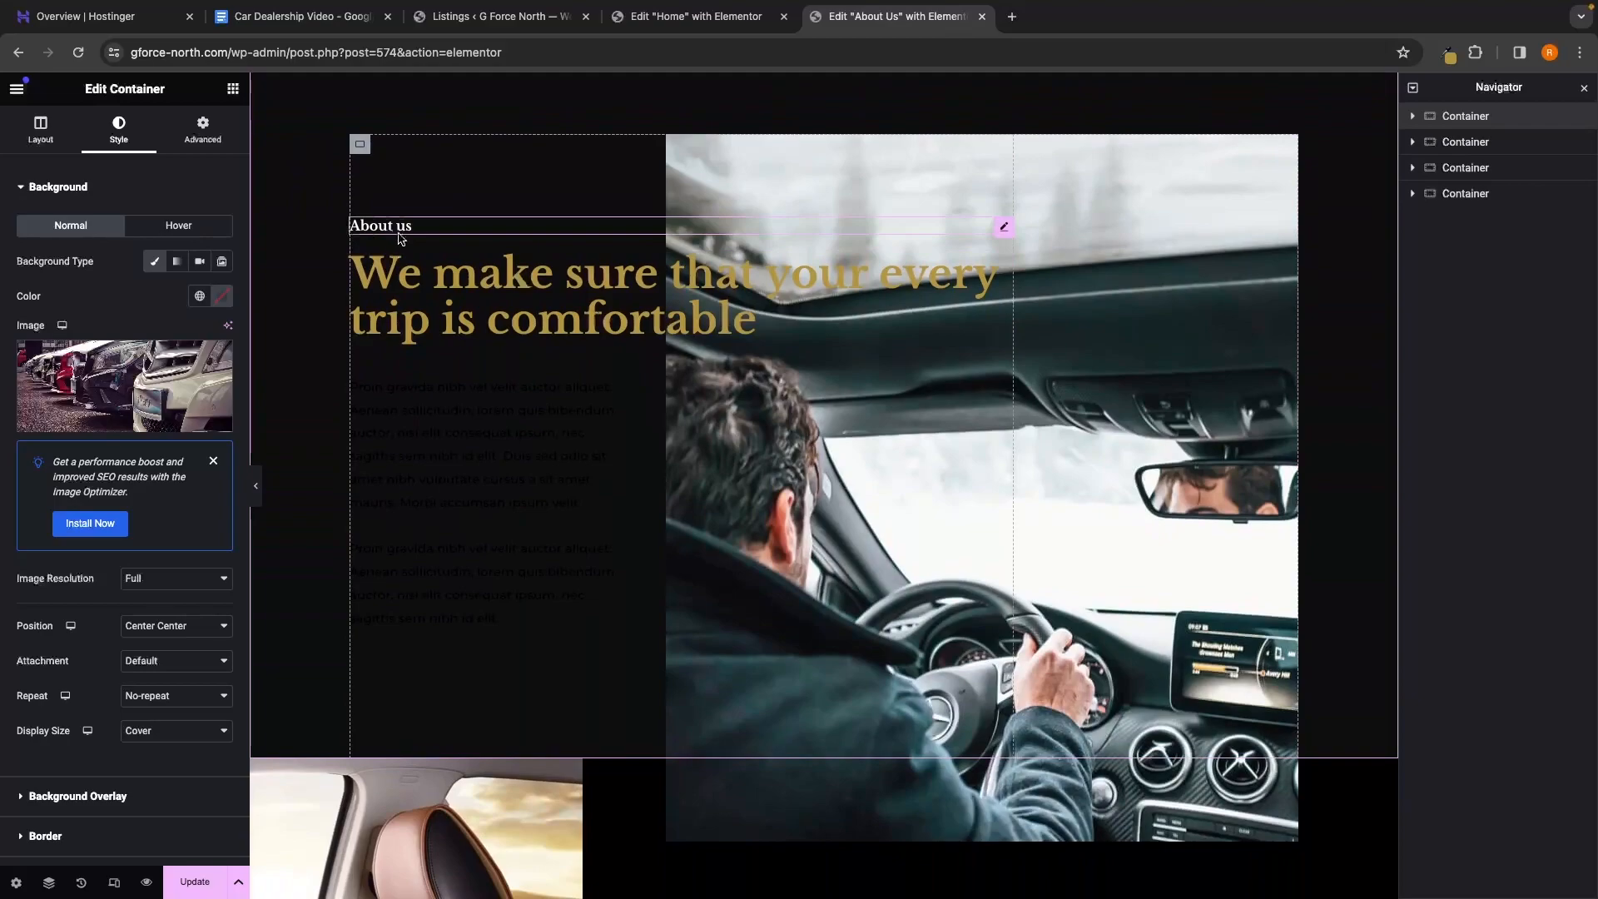
Rename the gold heading to 'A premium experience. Everytime'
click(515, 293)
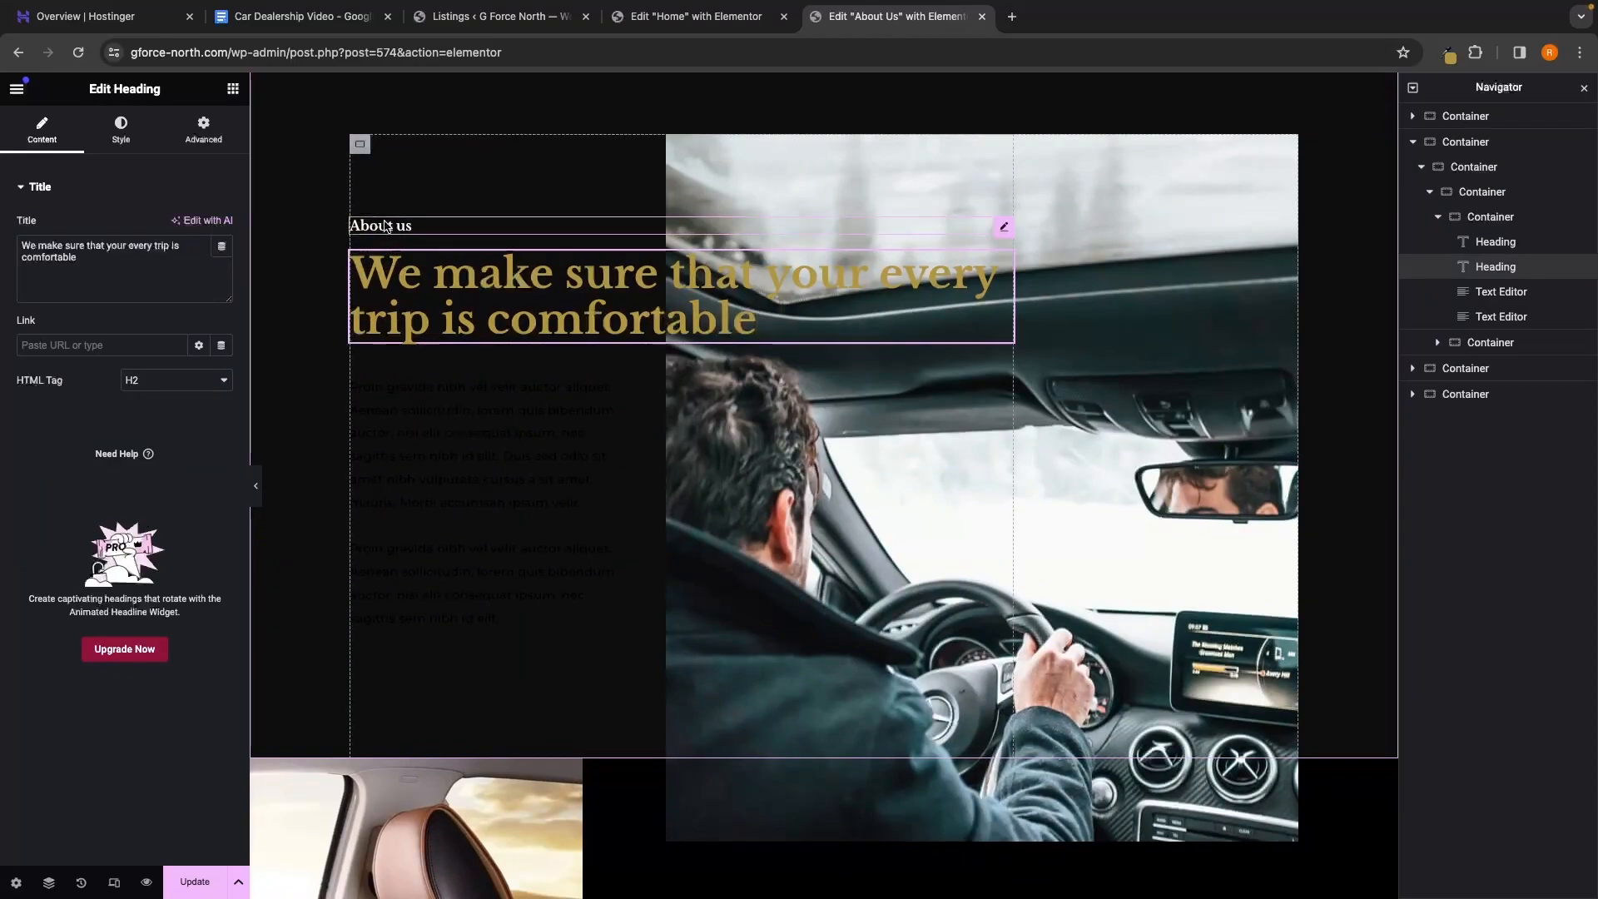
drag(78, 258, 2, 241)
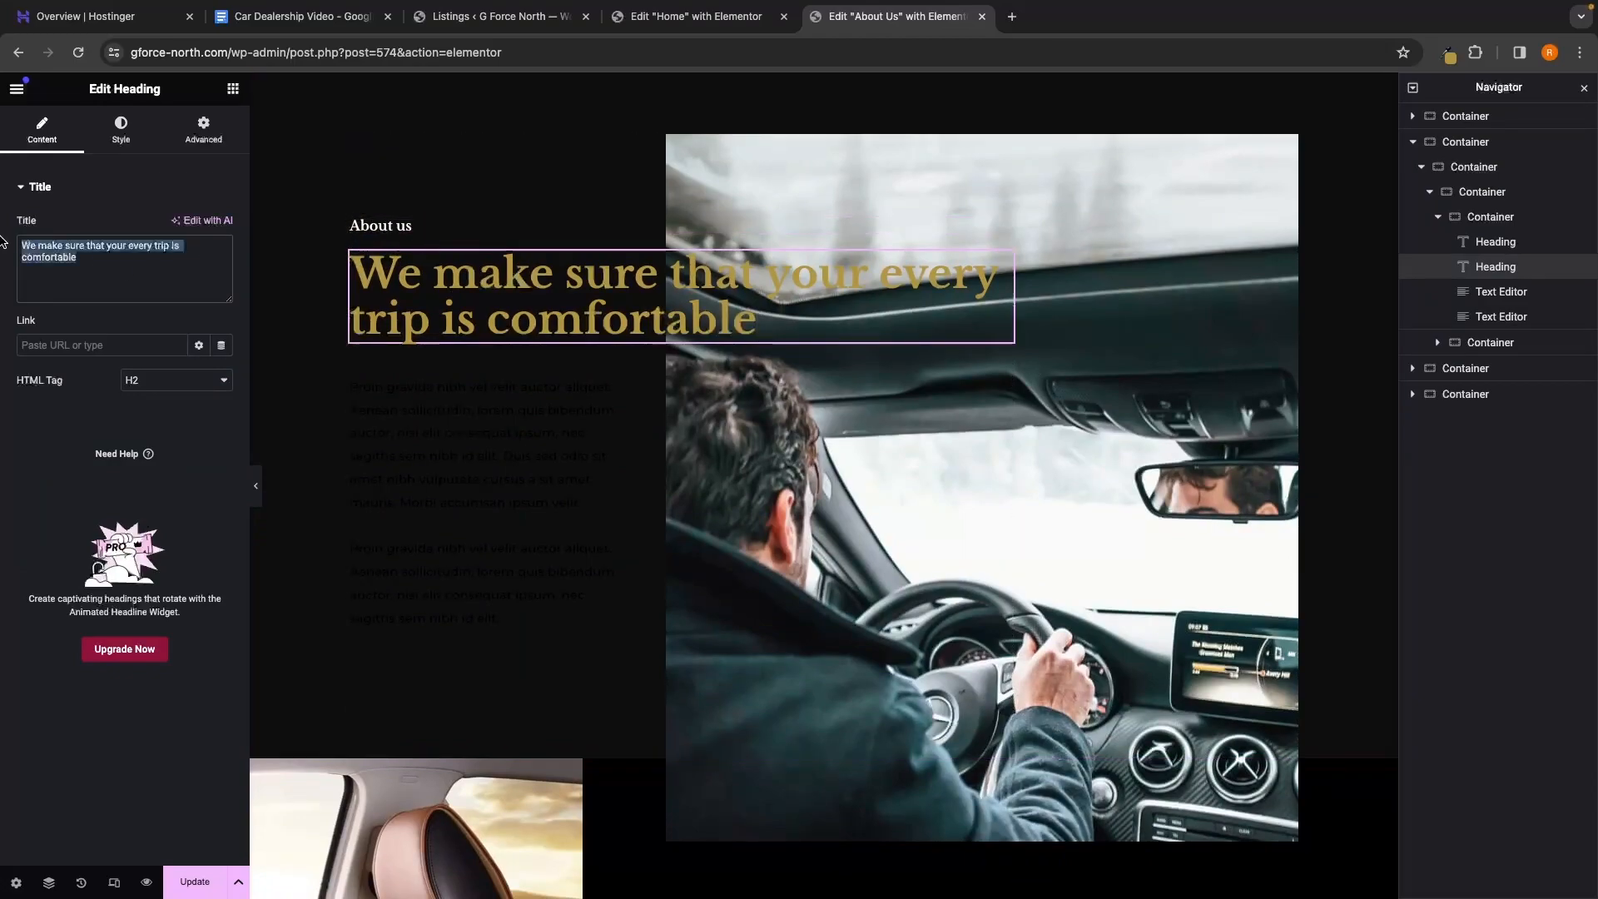
text(A prem)
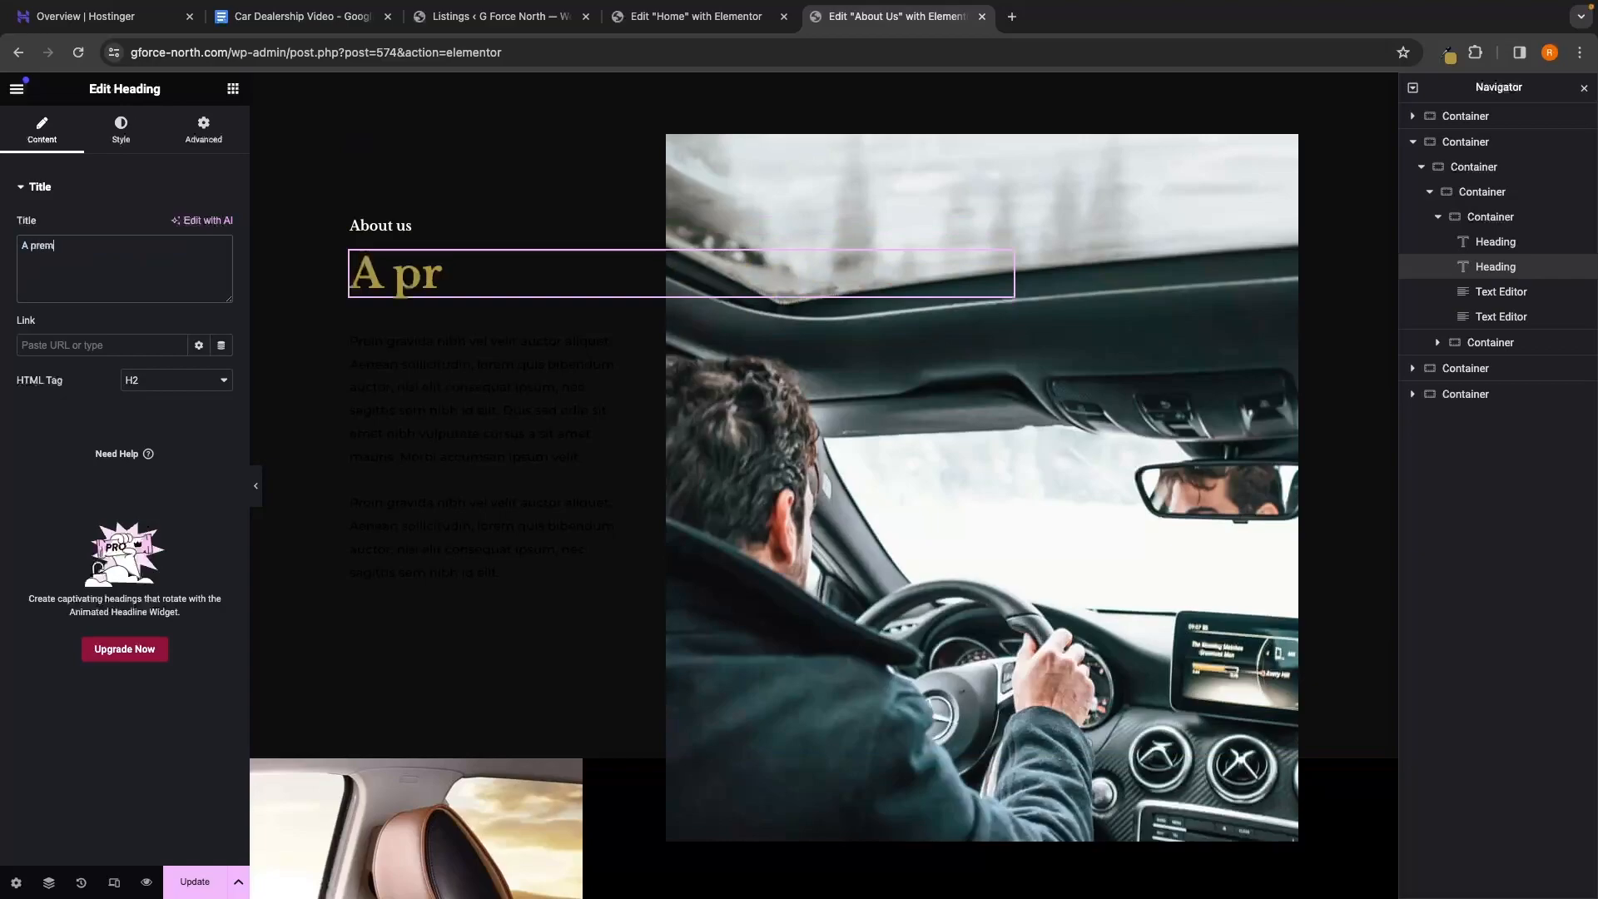
text(ium e)
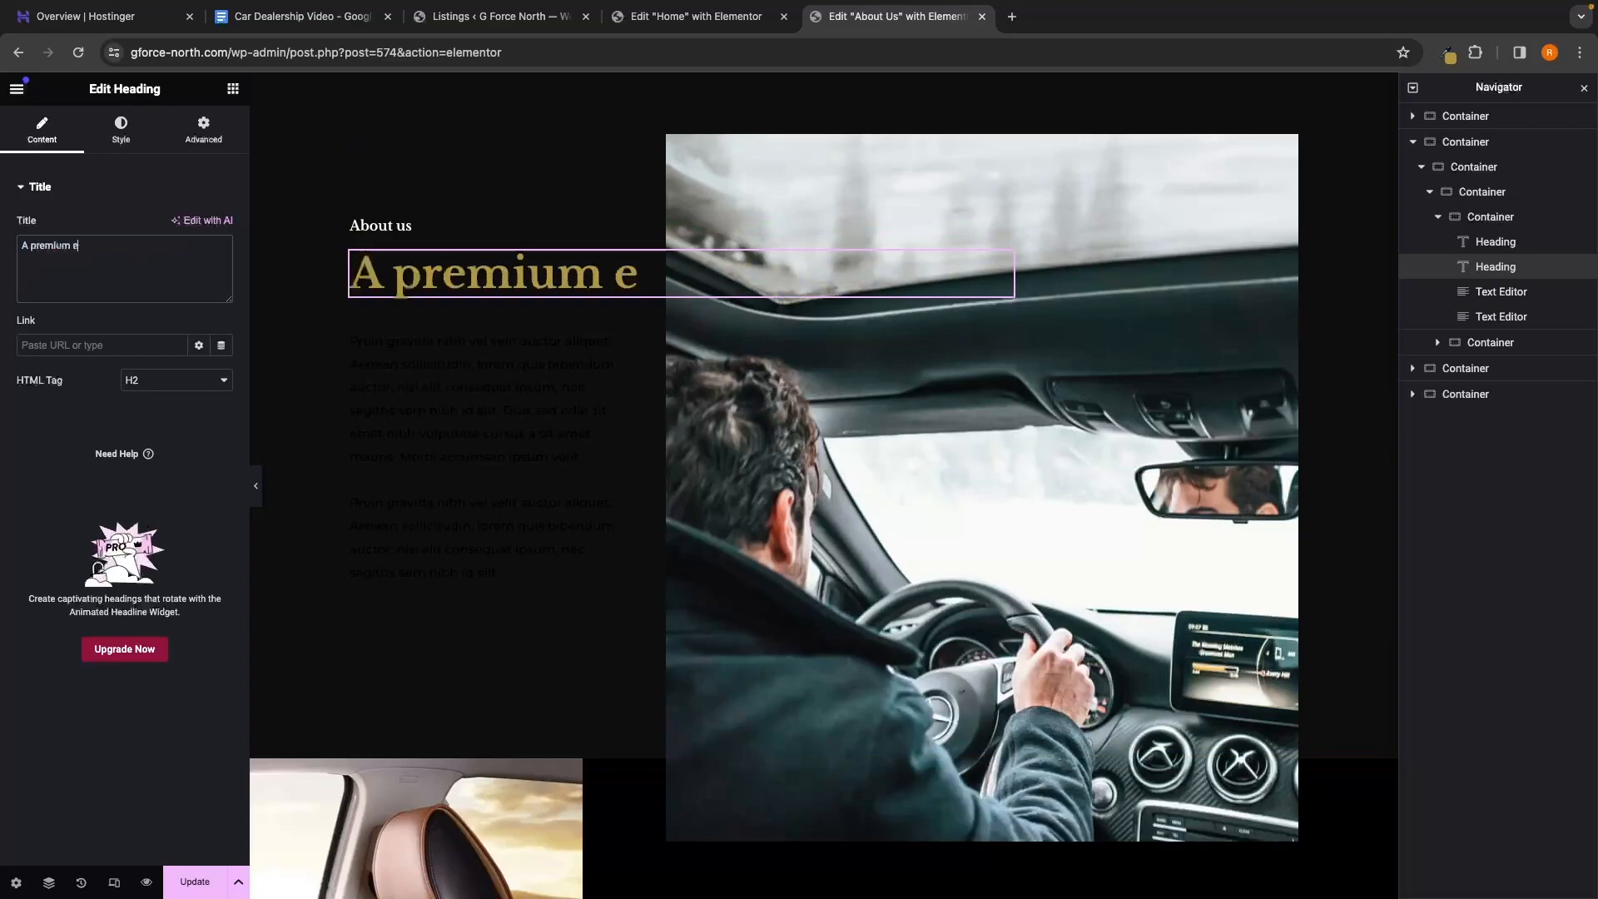
text(xperience. Every)
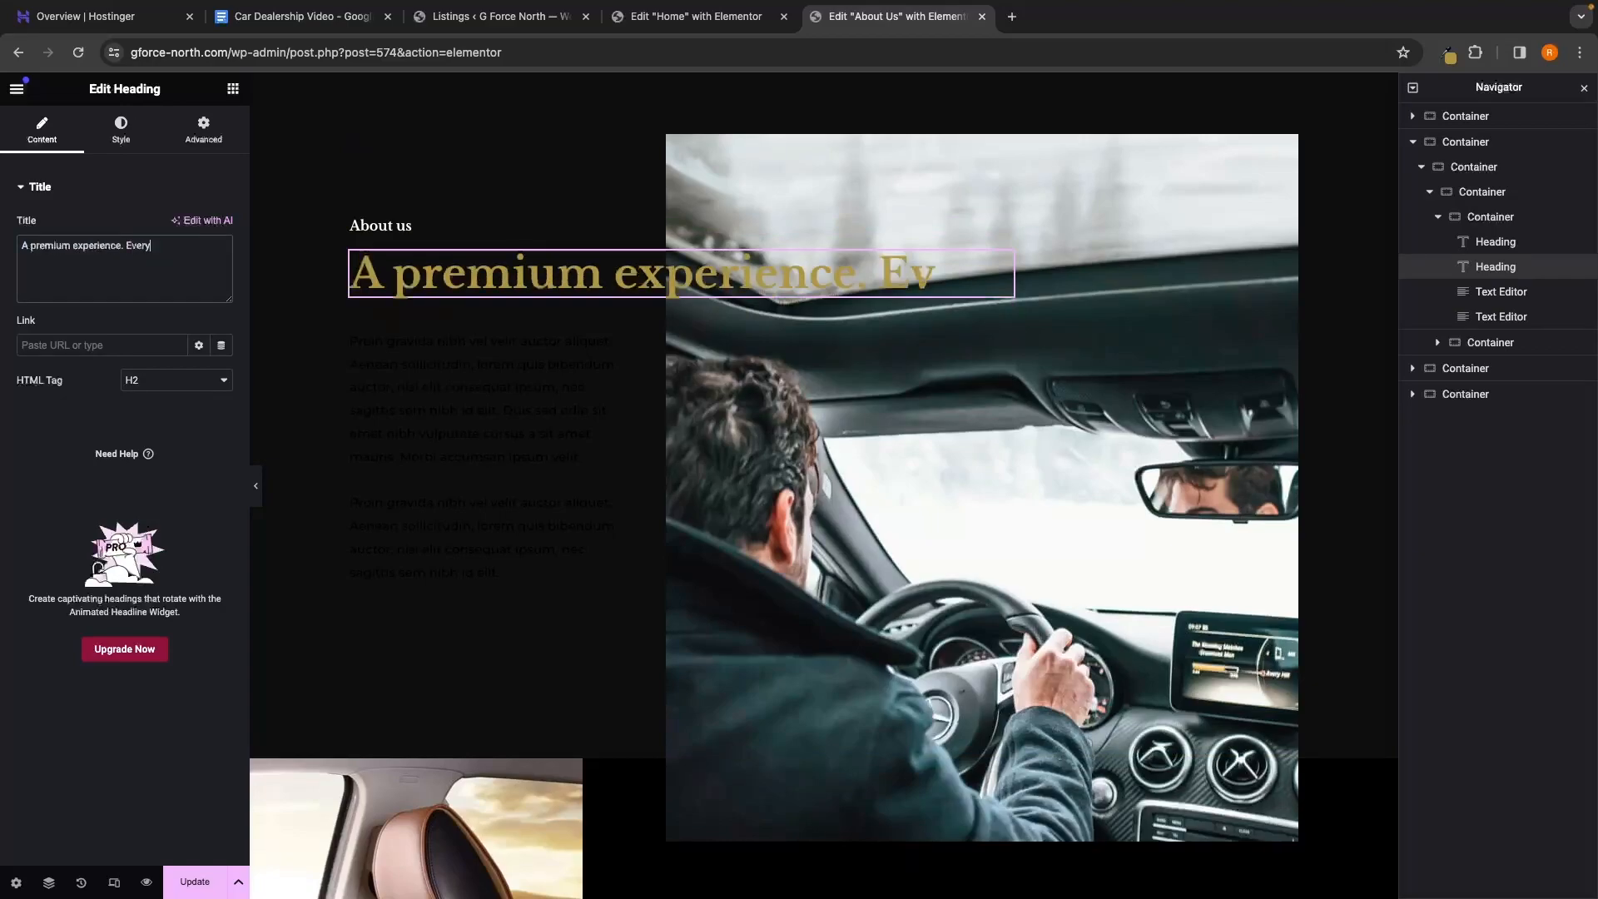
text(time.)
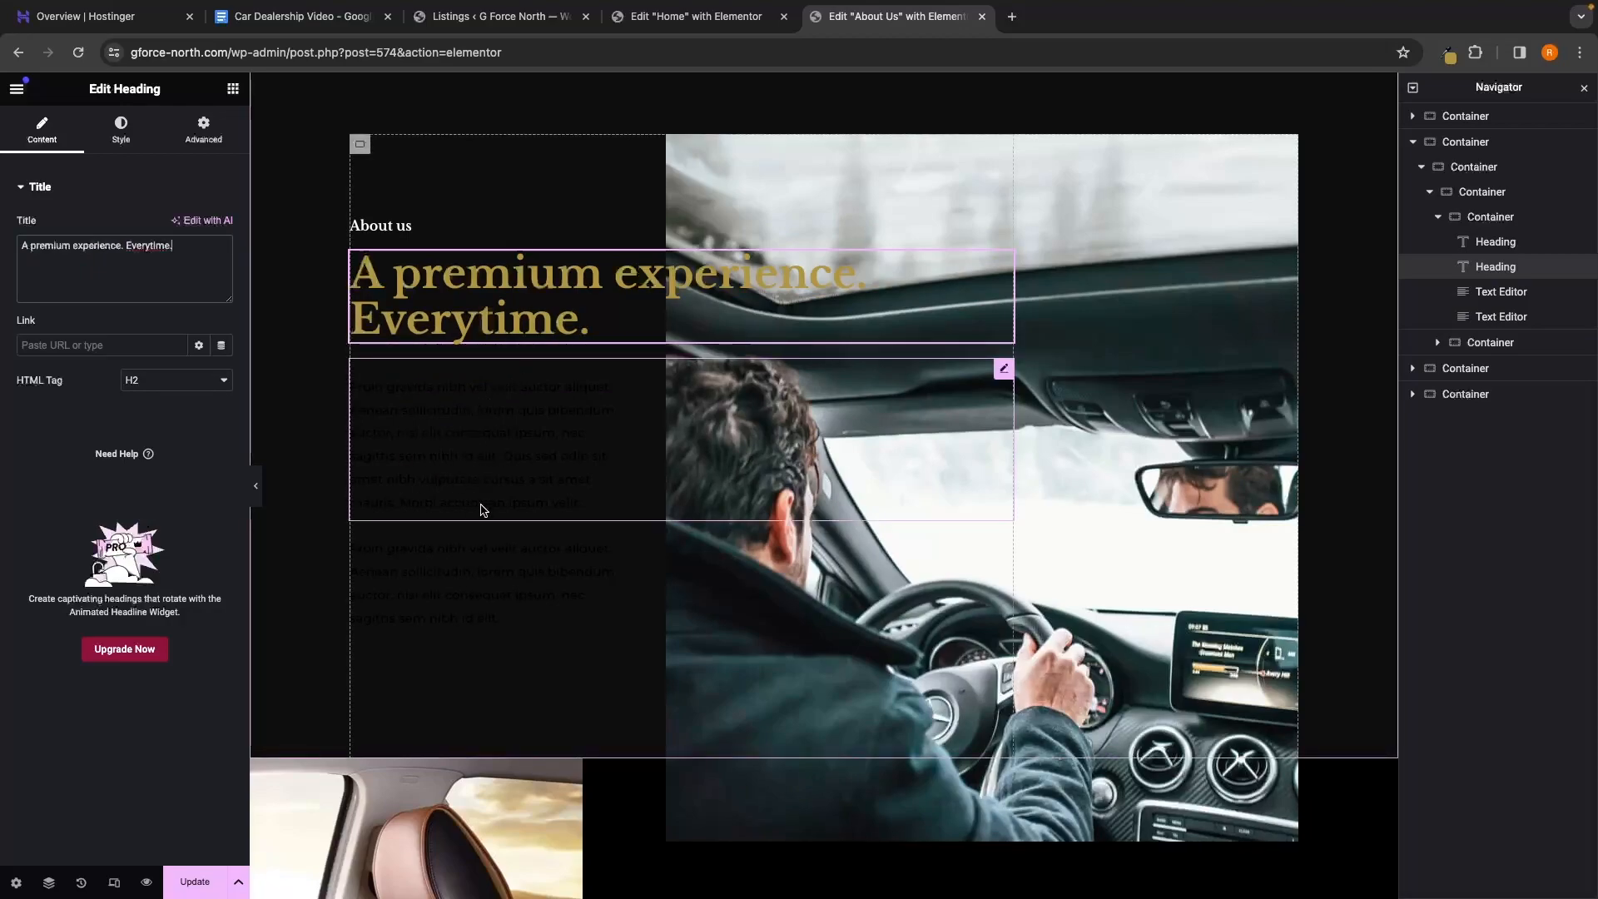
Delete the second, extra Text Editor block below the heading
click(535, 463)
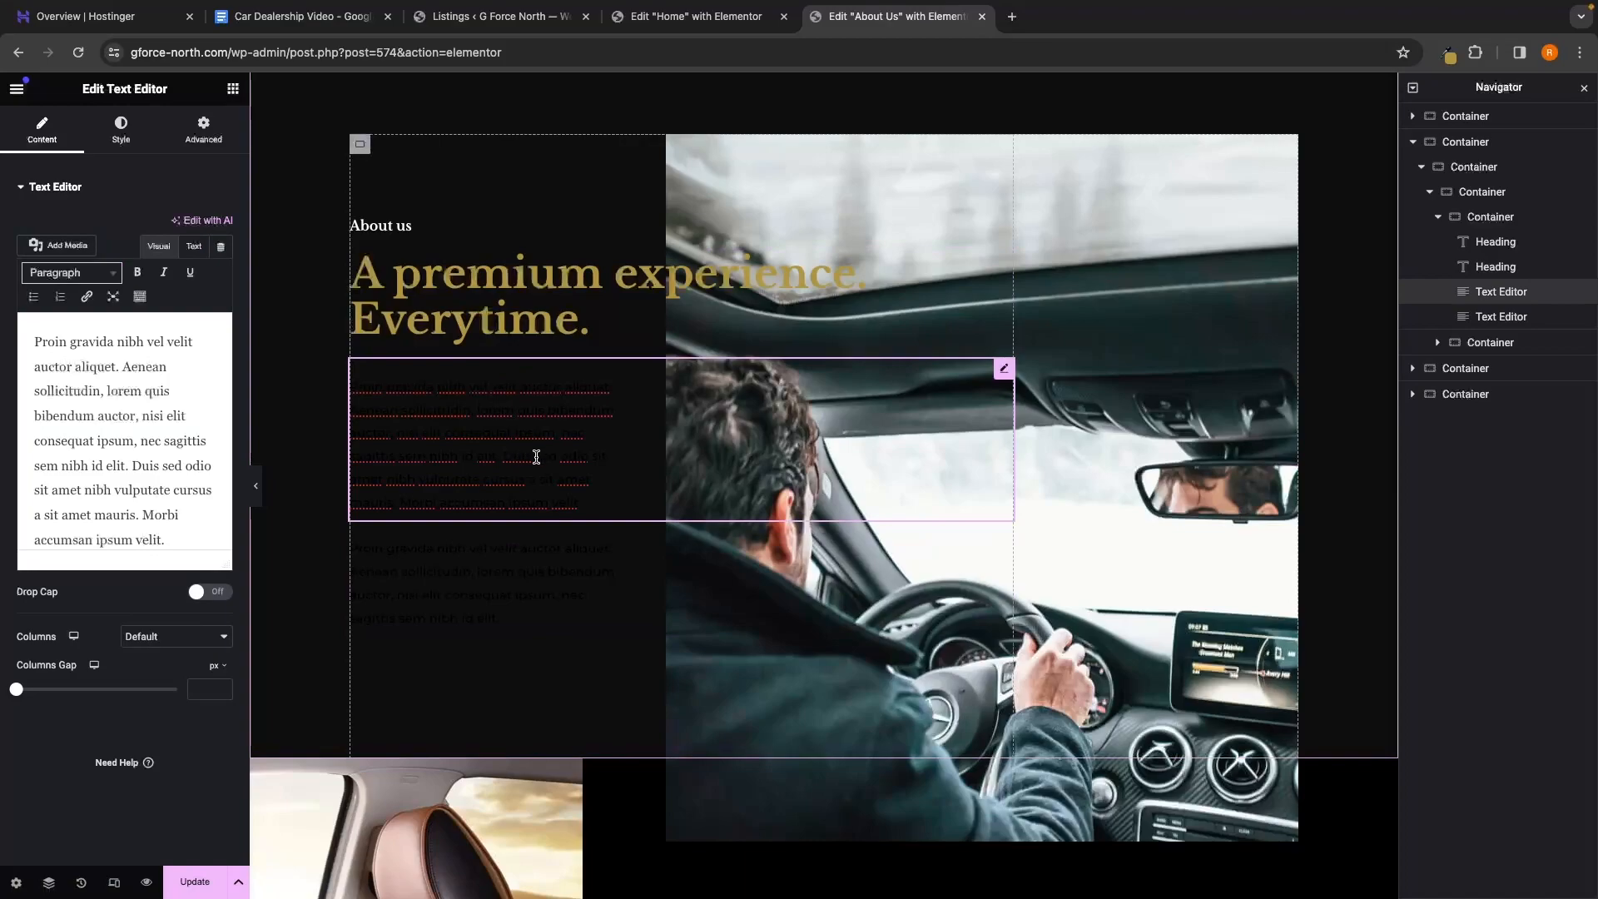
click(545, 589)
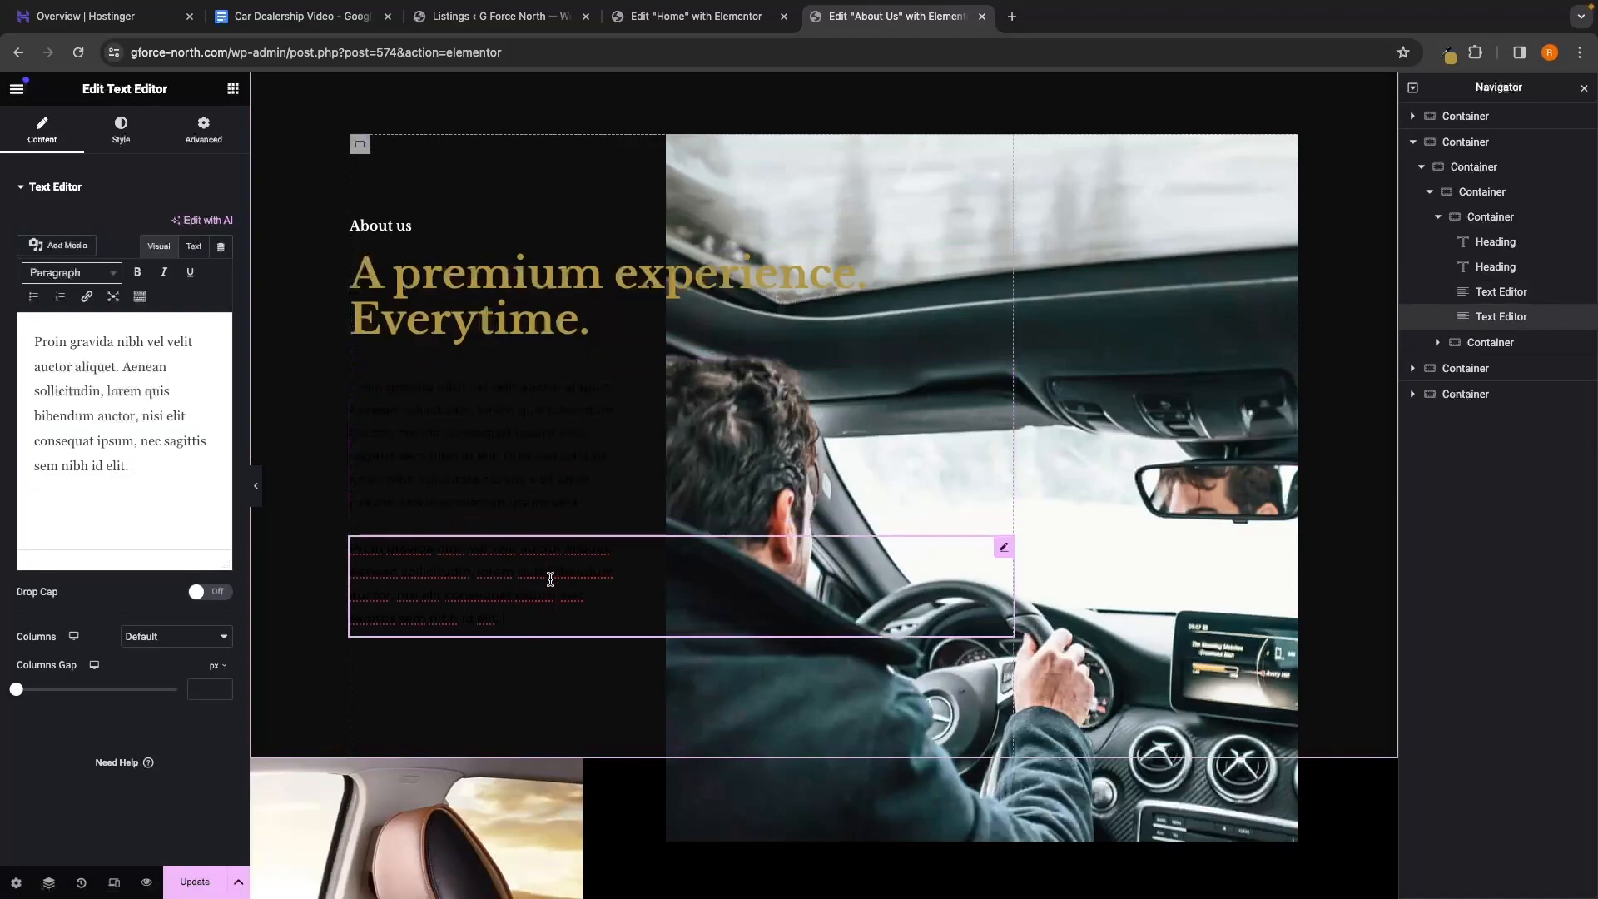
right_click(1524, 327)
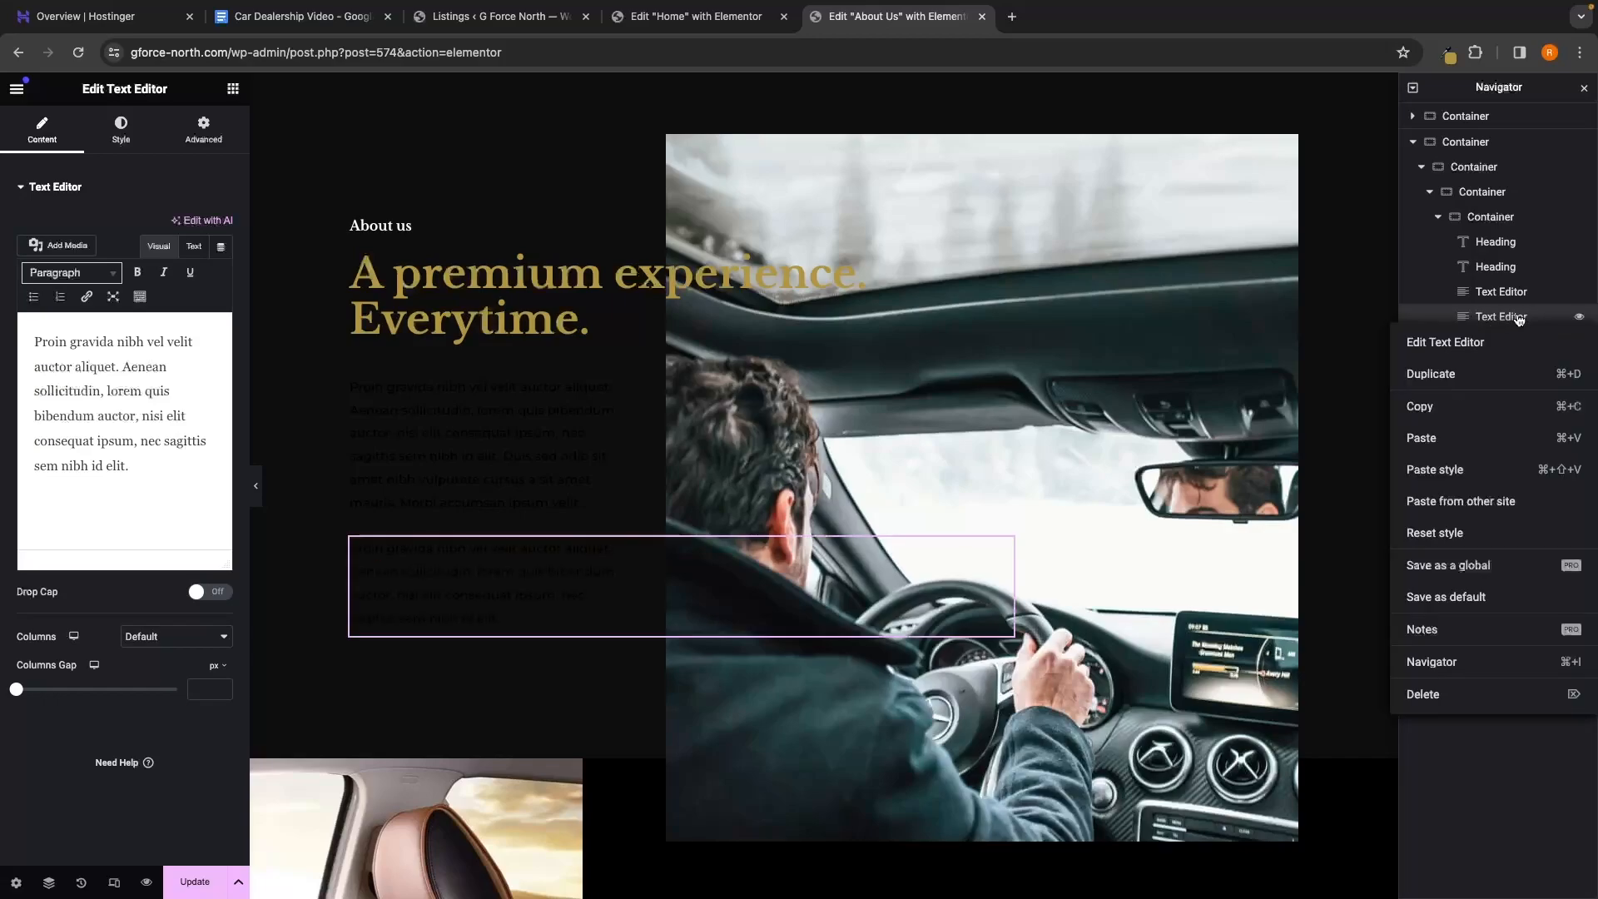
click(1481, 713)
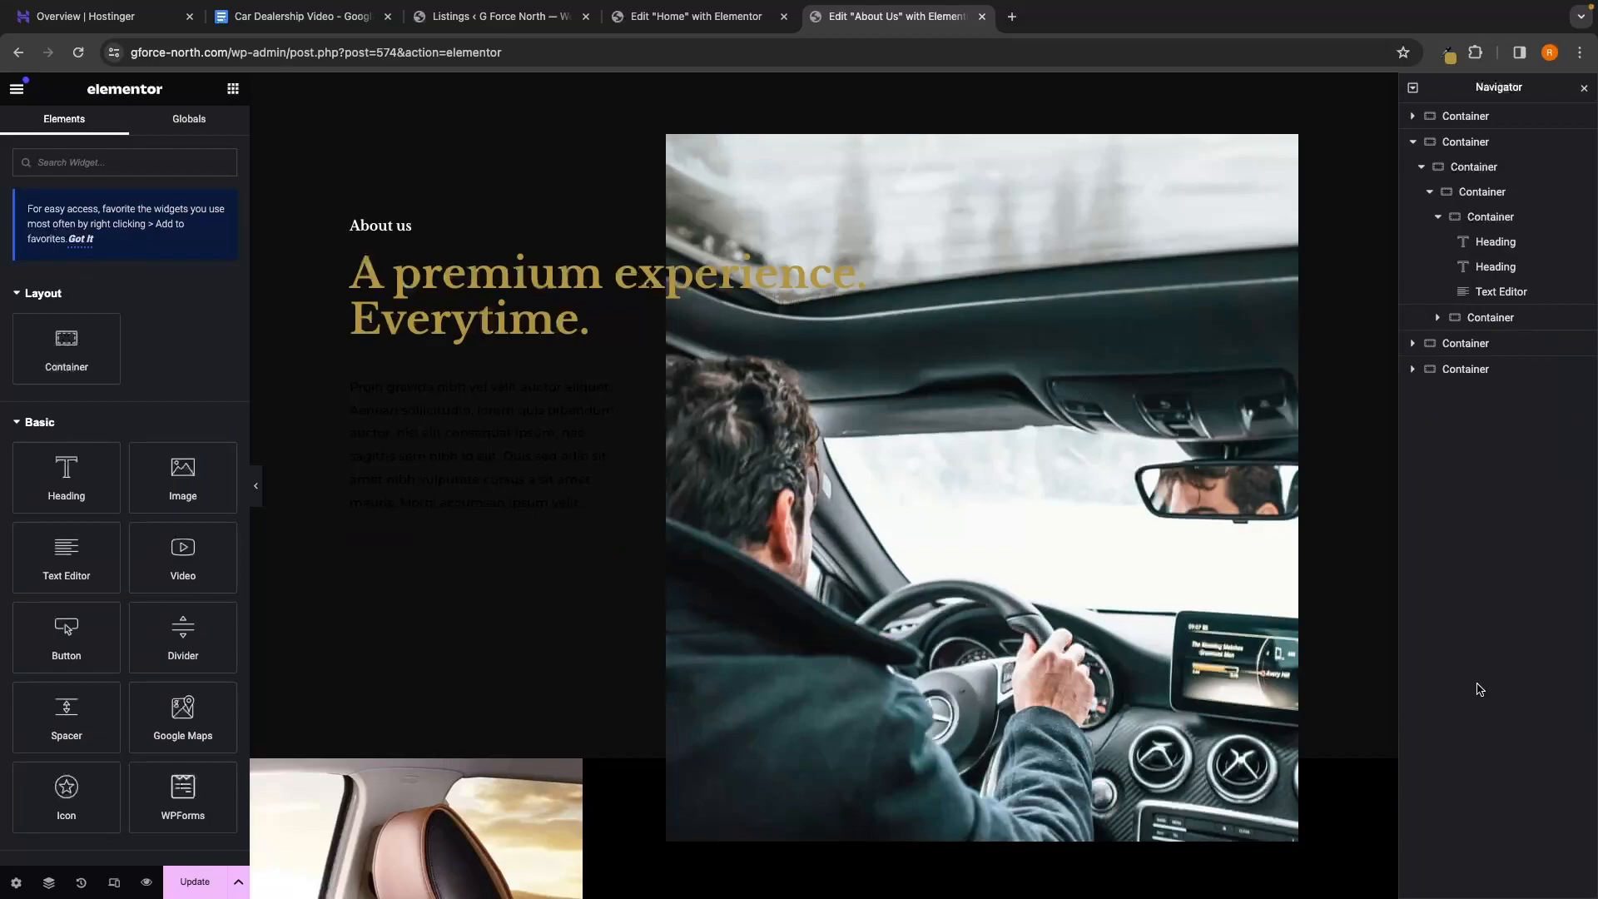
Replace the placeholder paragraph with the pasted G-Force North dealership text
click(587, 456)
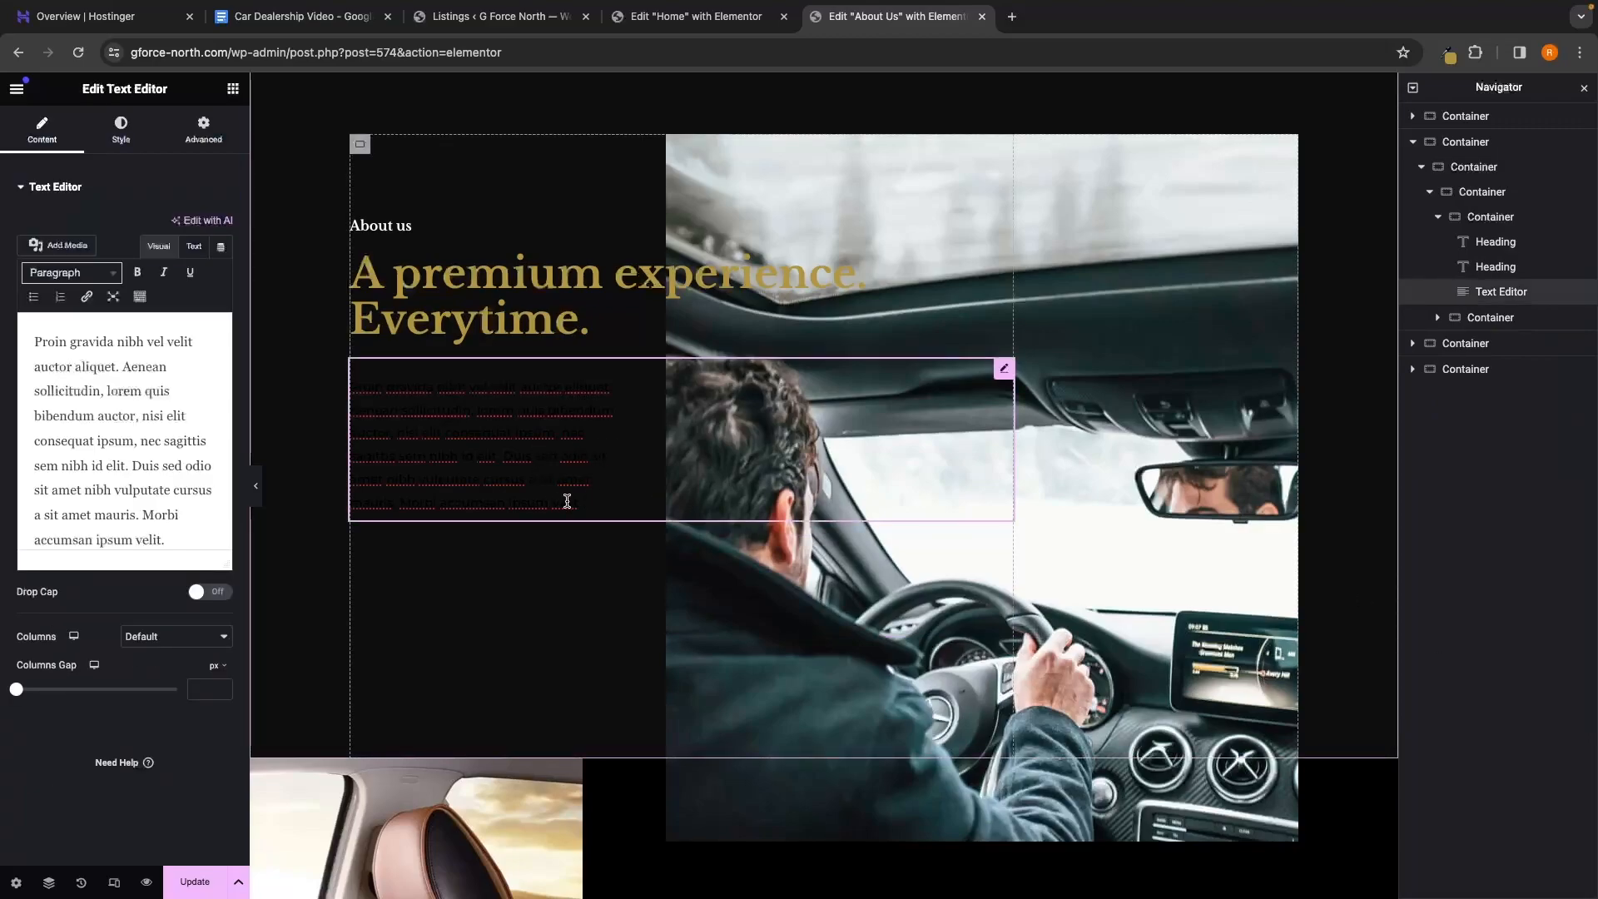
scroll(87, 495, down, 1)
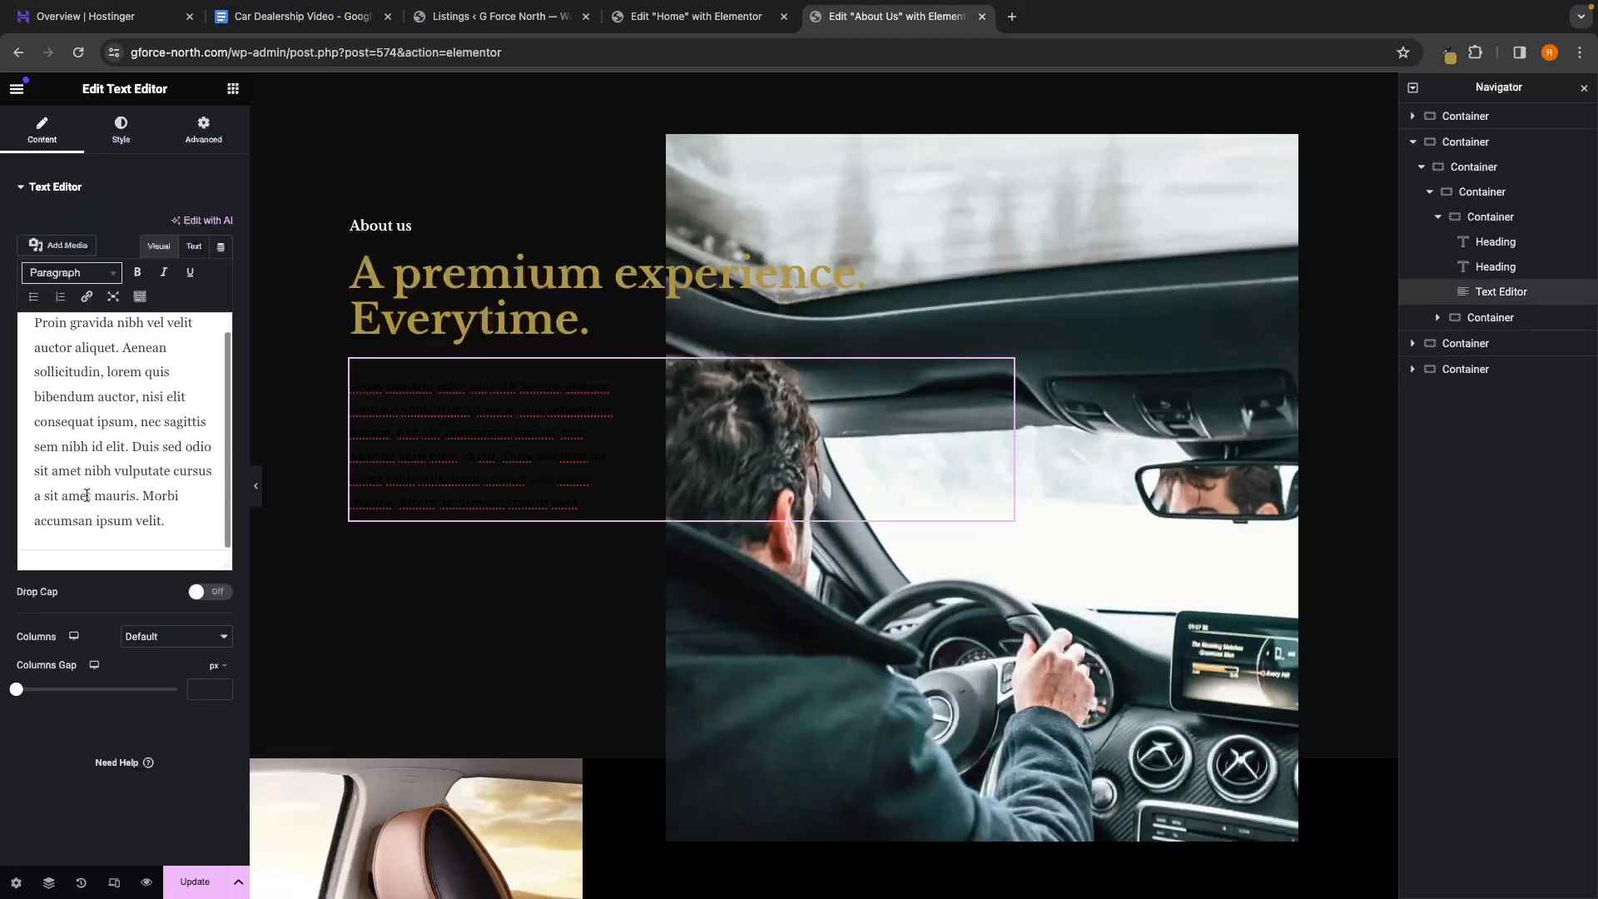
drag(169, 533, 2, 315)
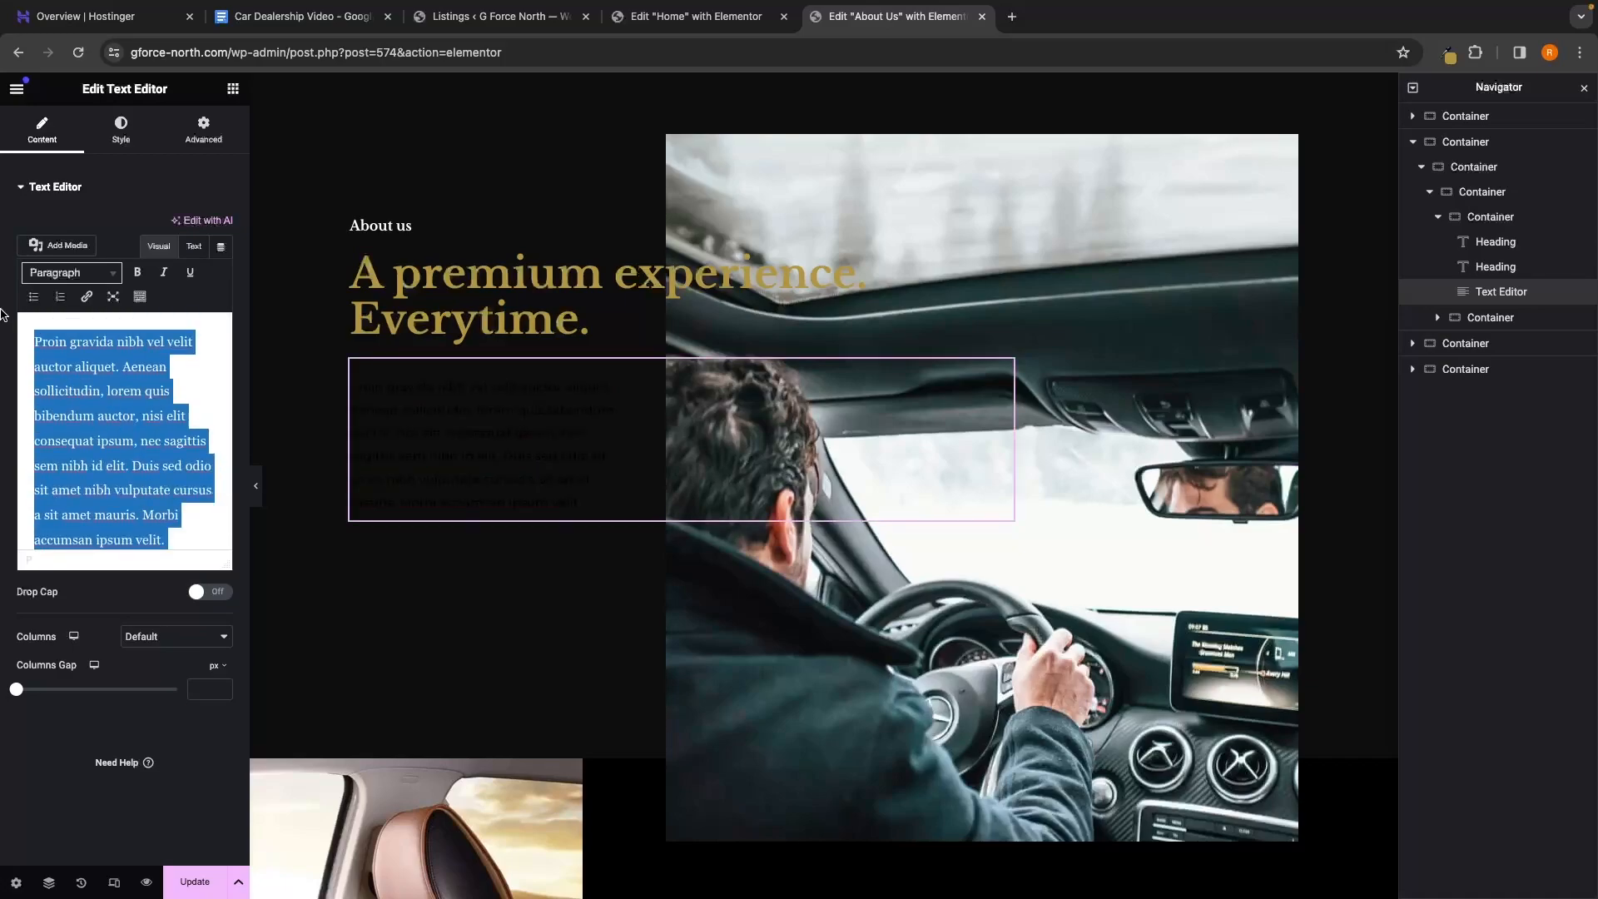
text(Welcome to G Force North, your destination for top-quality vehicles and unparalleled customer service. At G Force North, we prioritize transparency and customer satisfaction, offering a curated selection of pre-owned and new cars with flexible financing options. Trust us for a seamless car-buying experience that goes beyond the sale, ensuring lasting satisfaction with your automotive choice.)
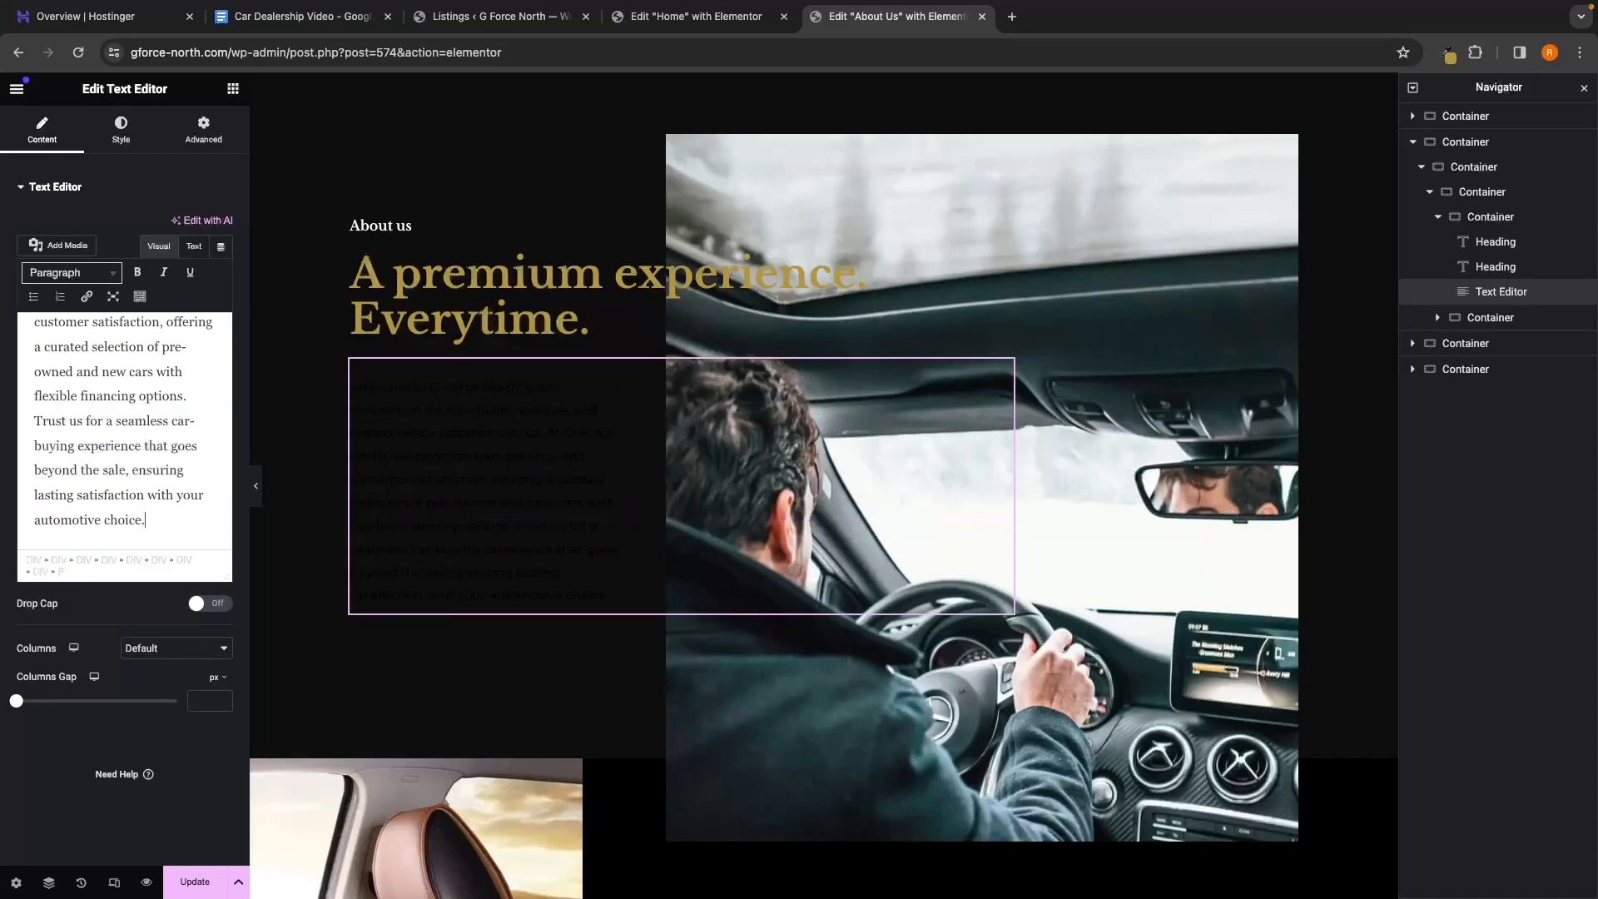
click(120, 132)
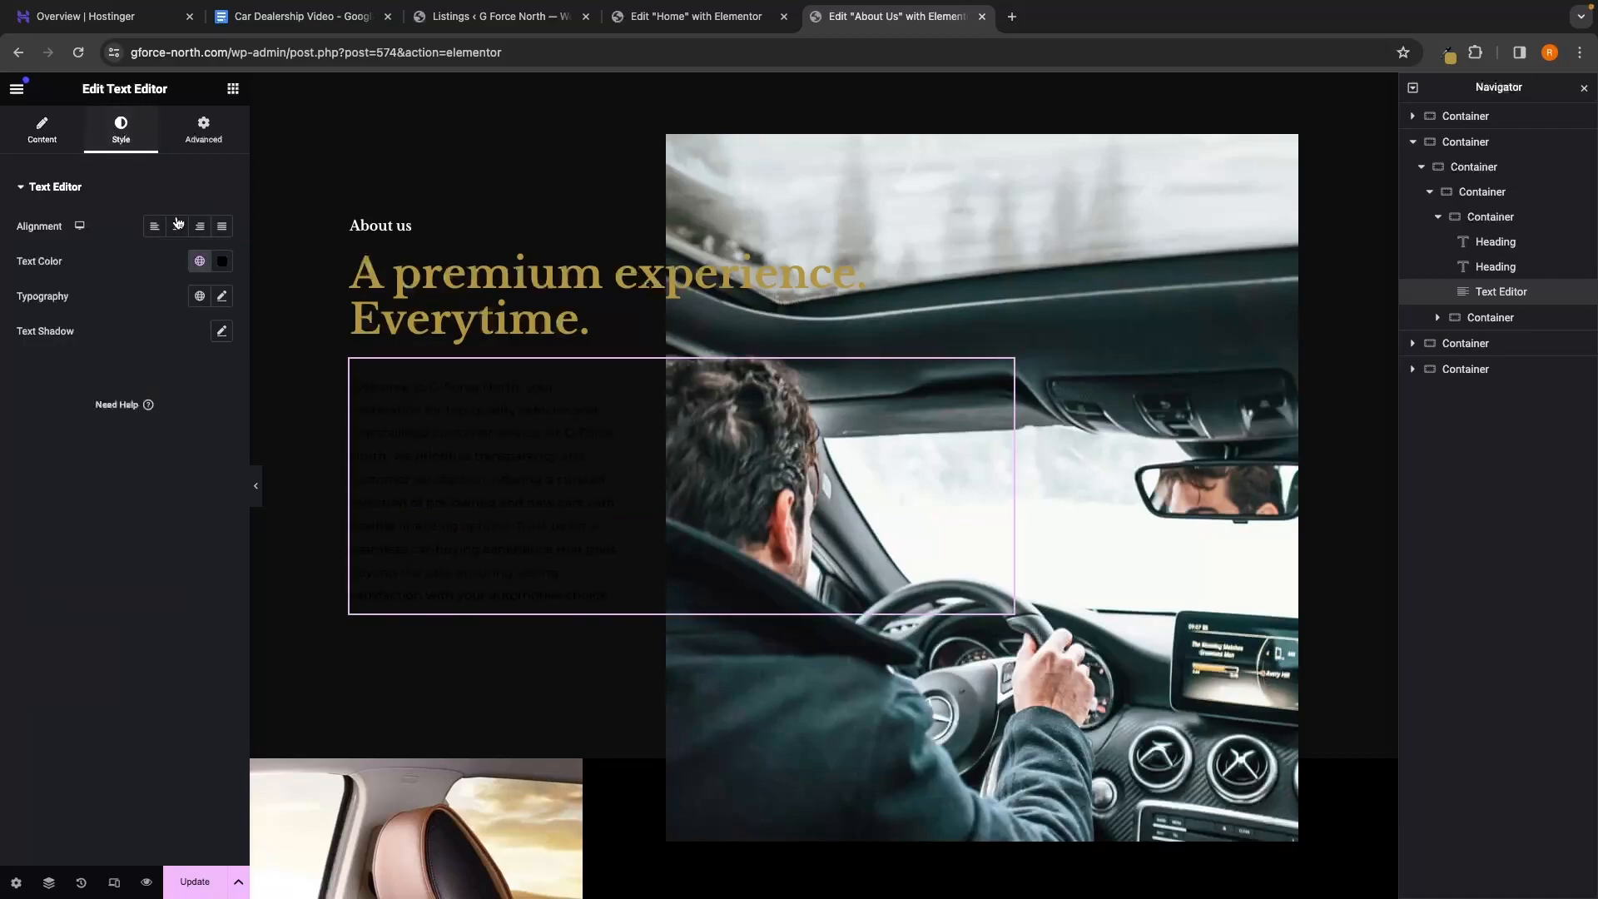
Set the welcome paragraph's text colour to white (#FFFFFF)
click(222, 261)
drag(128, 450, 117, 328)
click(108, 329)
Delete the Why Choose Us and 'Taking you anywhere' containers from the Navigator
scroll(741, 474, down, 6)
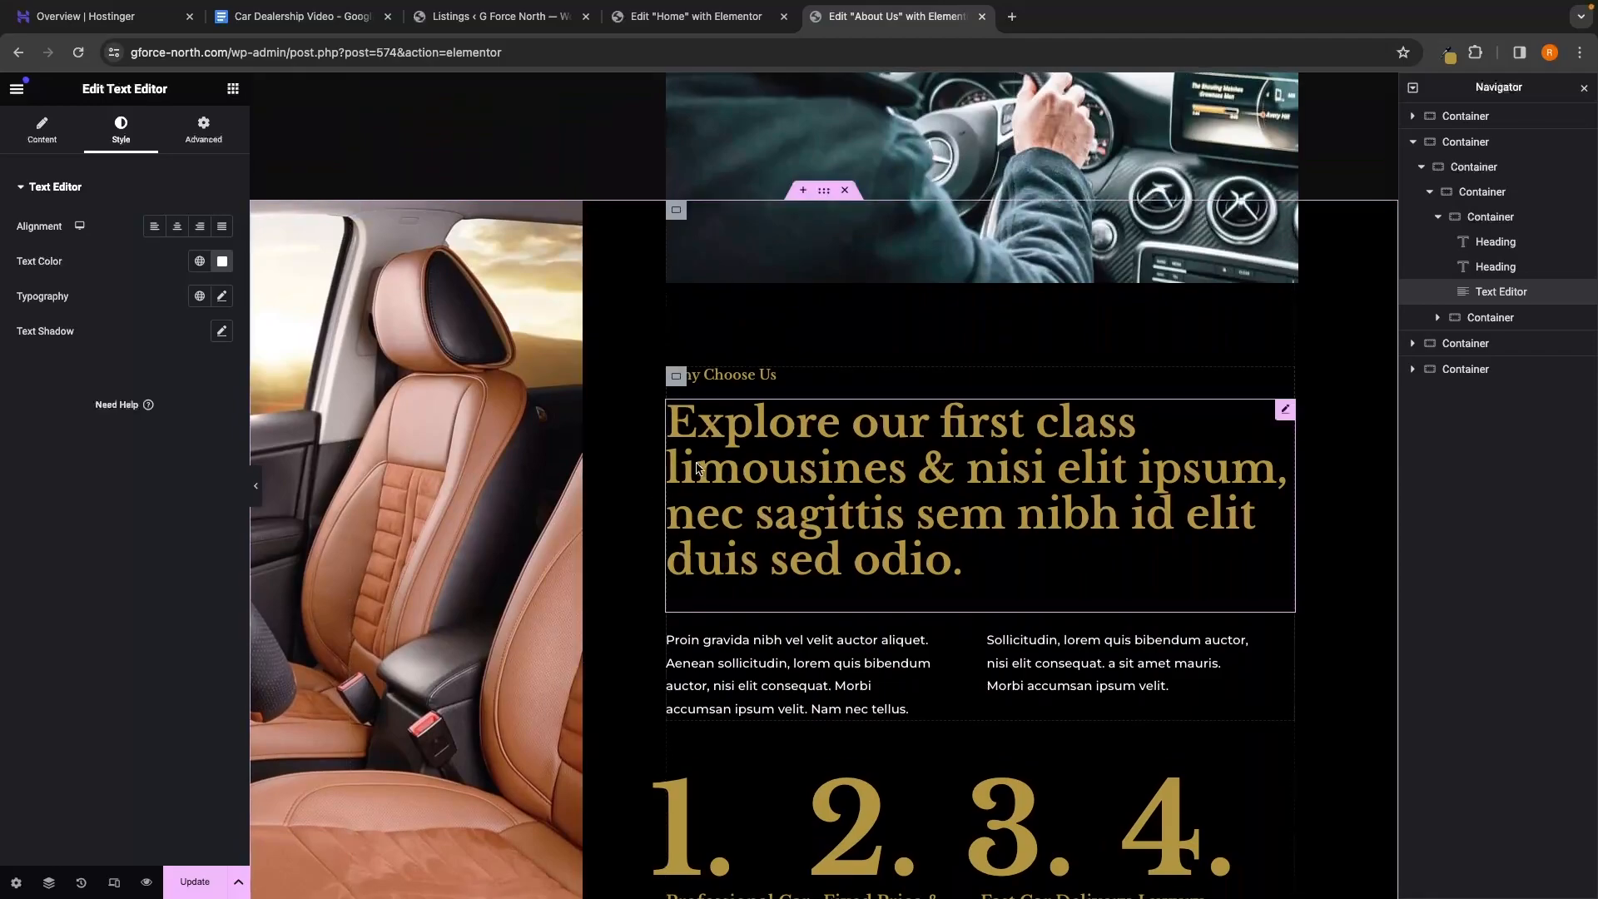
scroll(696, 508, up, 14)
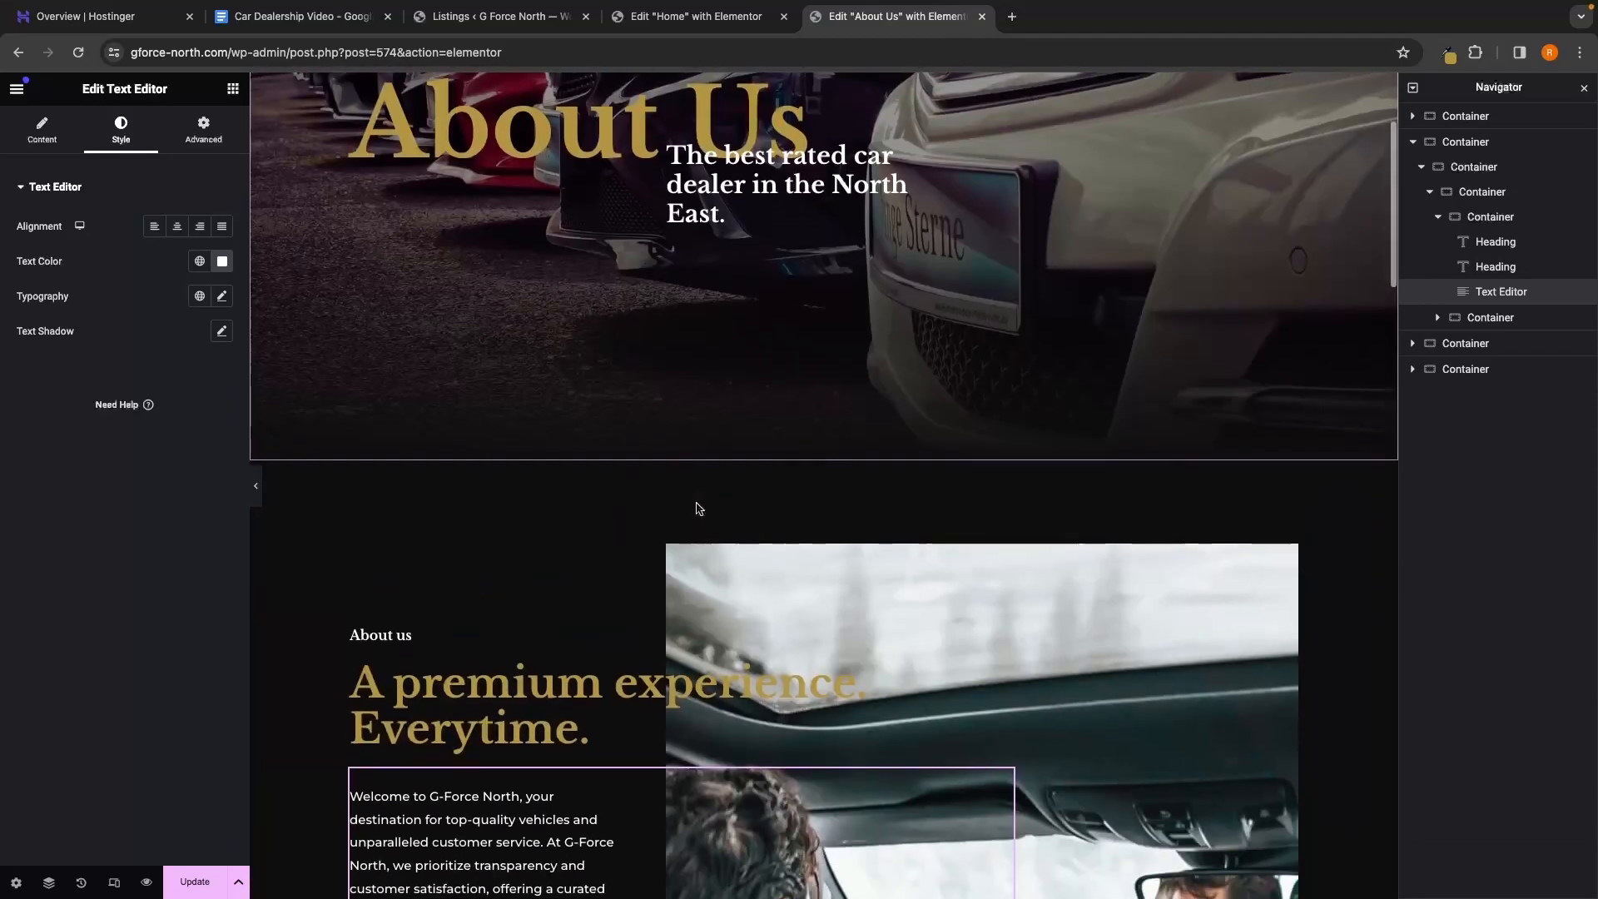
scroll(697, 508, down, 9)
scroll(697, 508, down, 5)
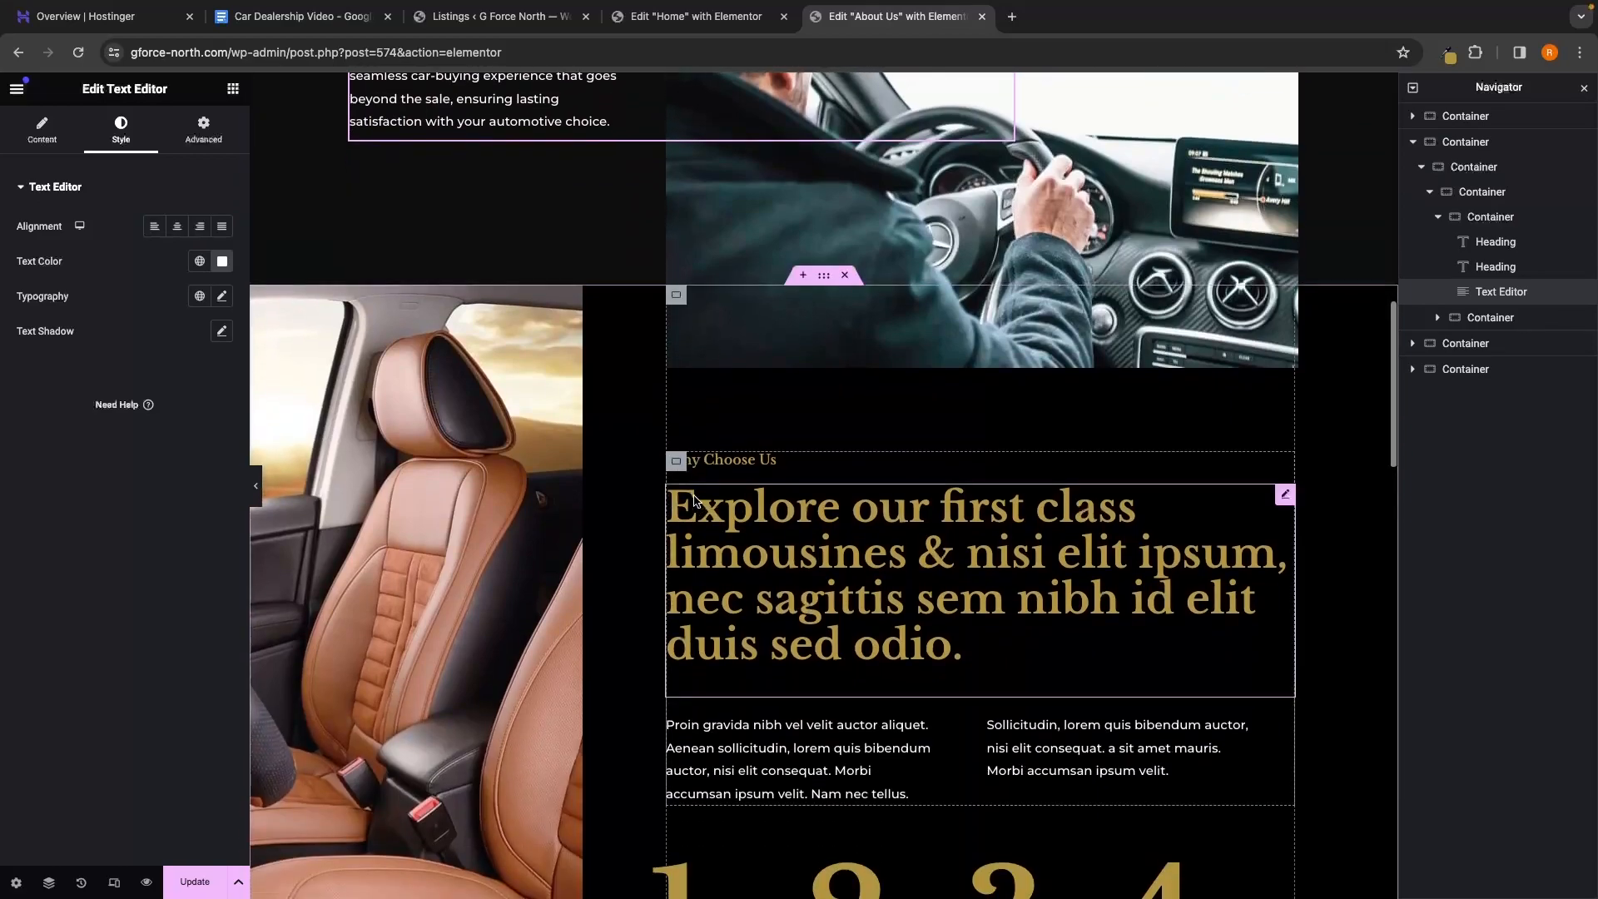
click(1413, 142)
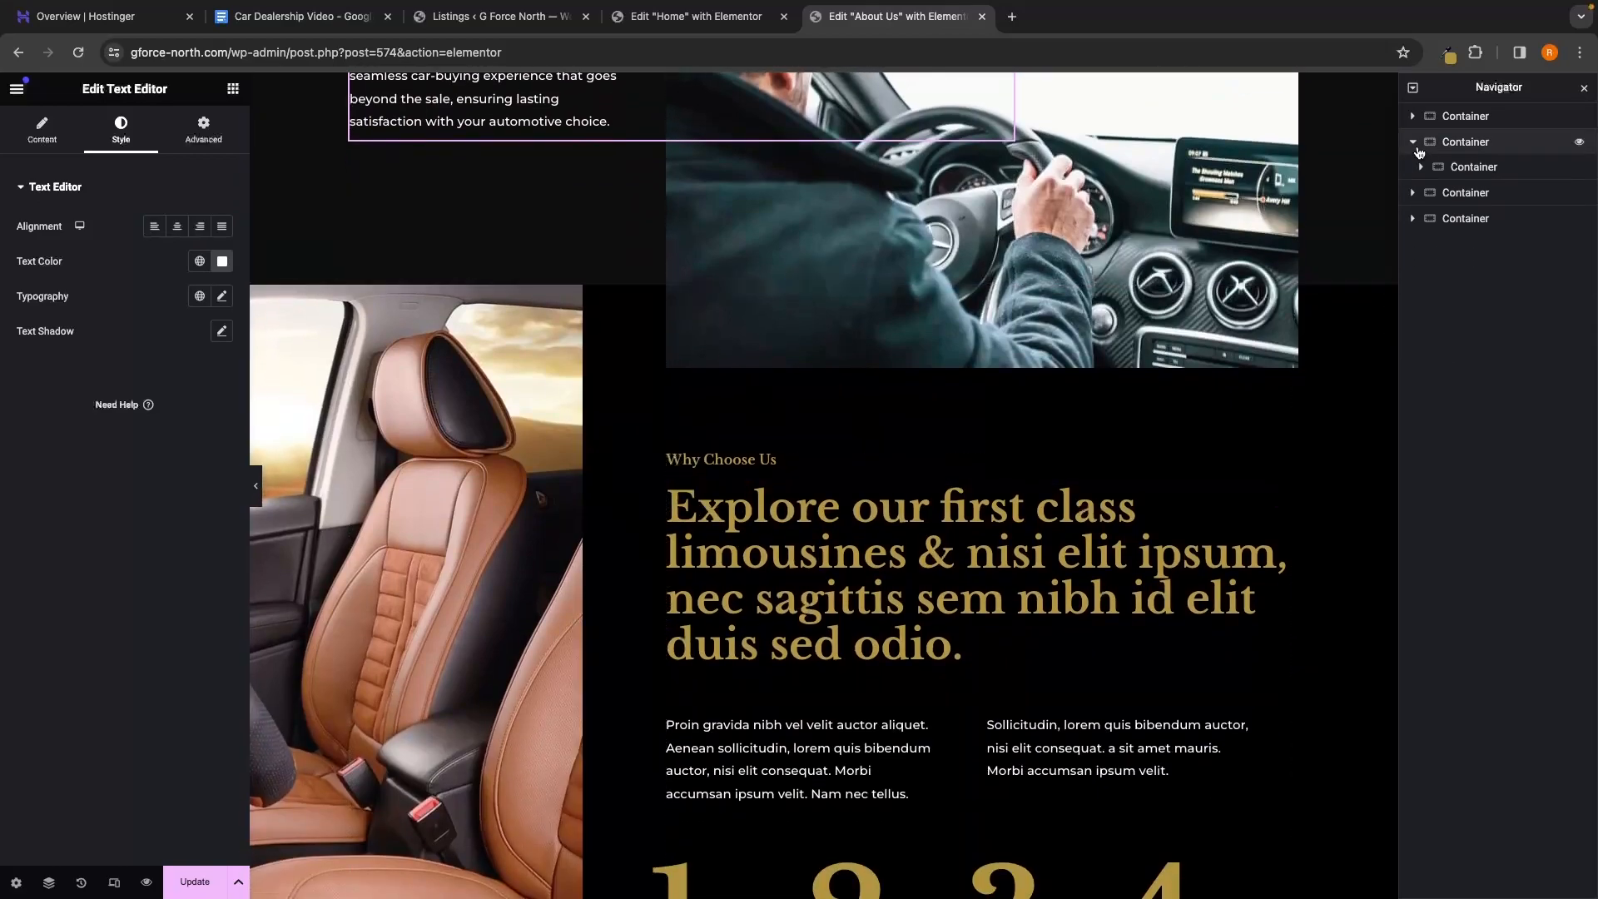
click(1465, 169)
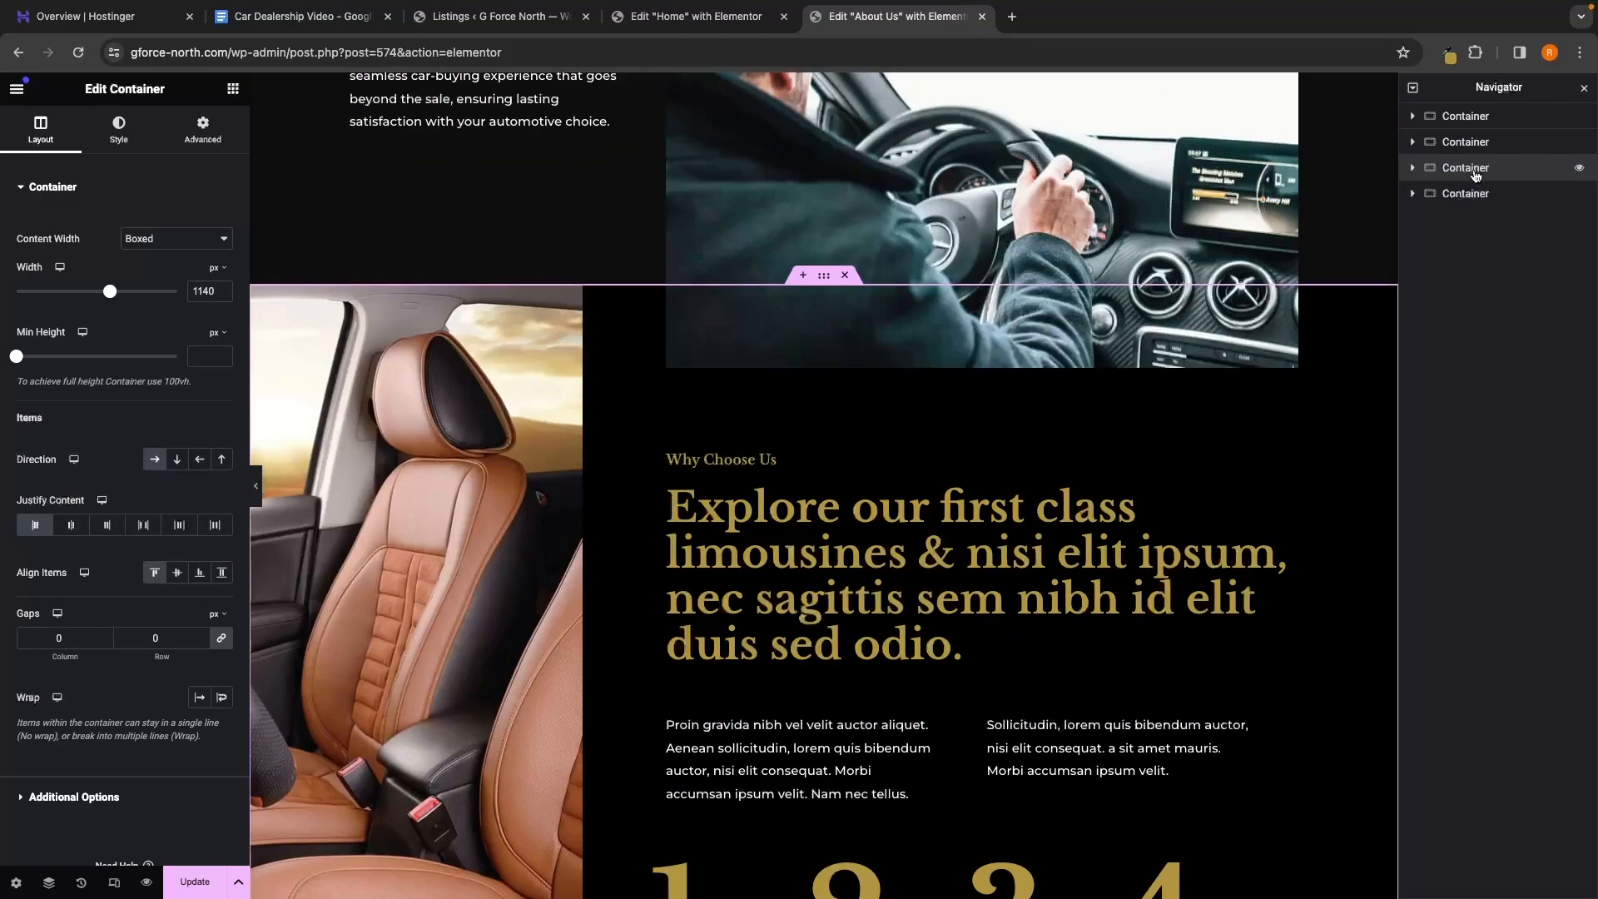
scroll(1241, 474, down, 5)
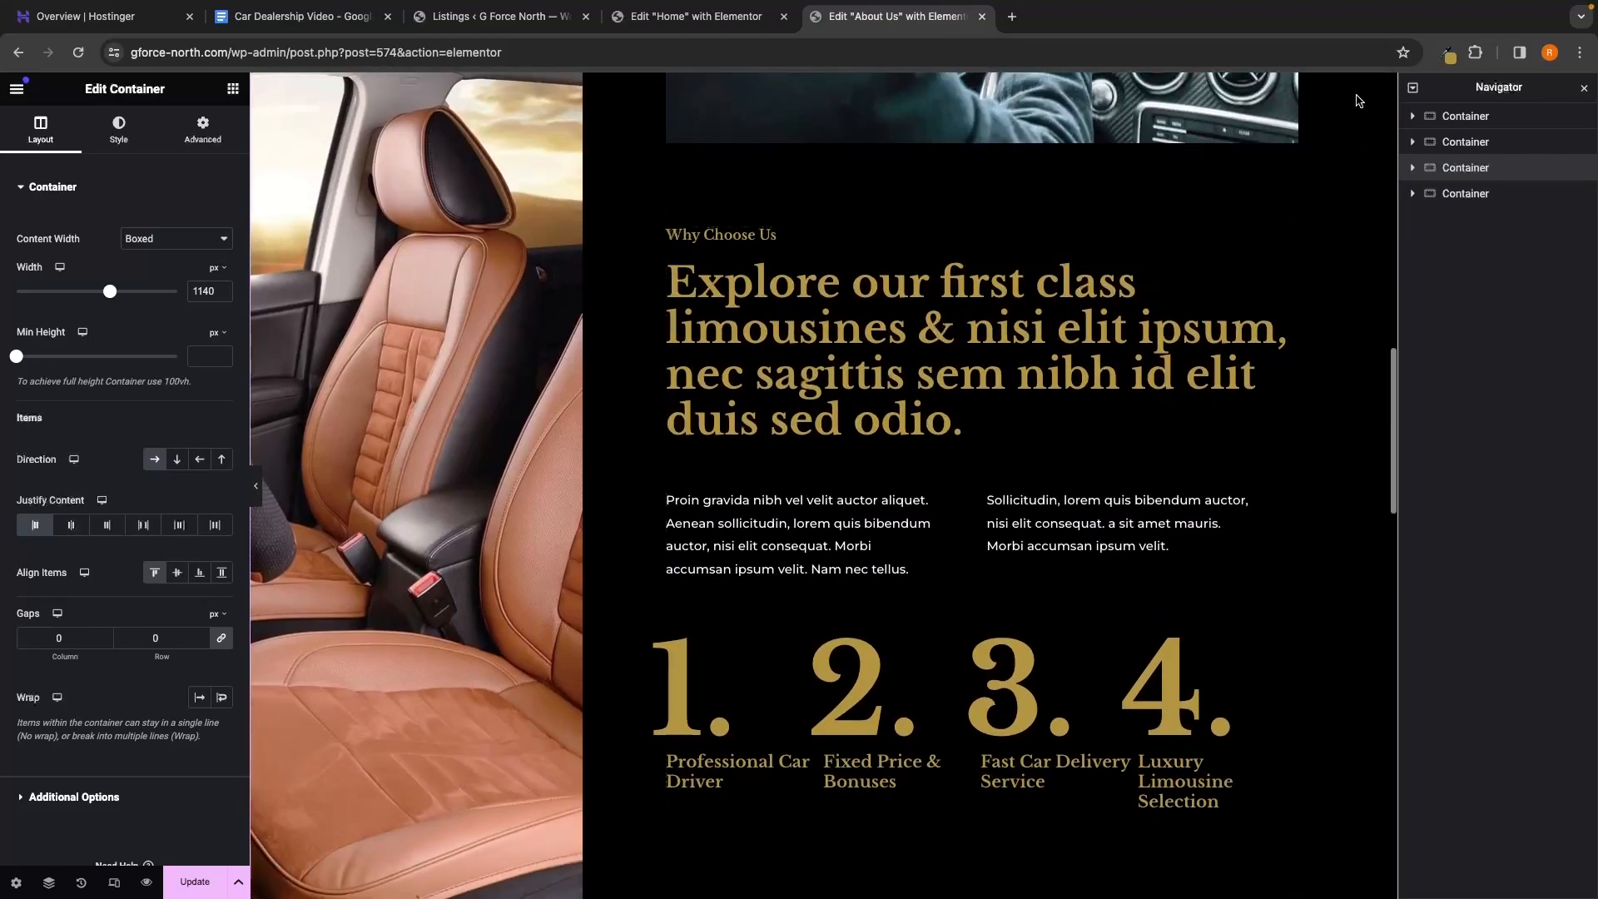
scroll(1290, 366, up, 4)
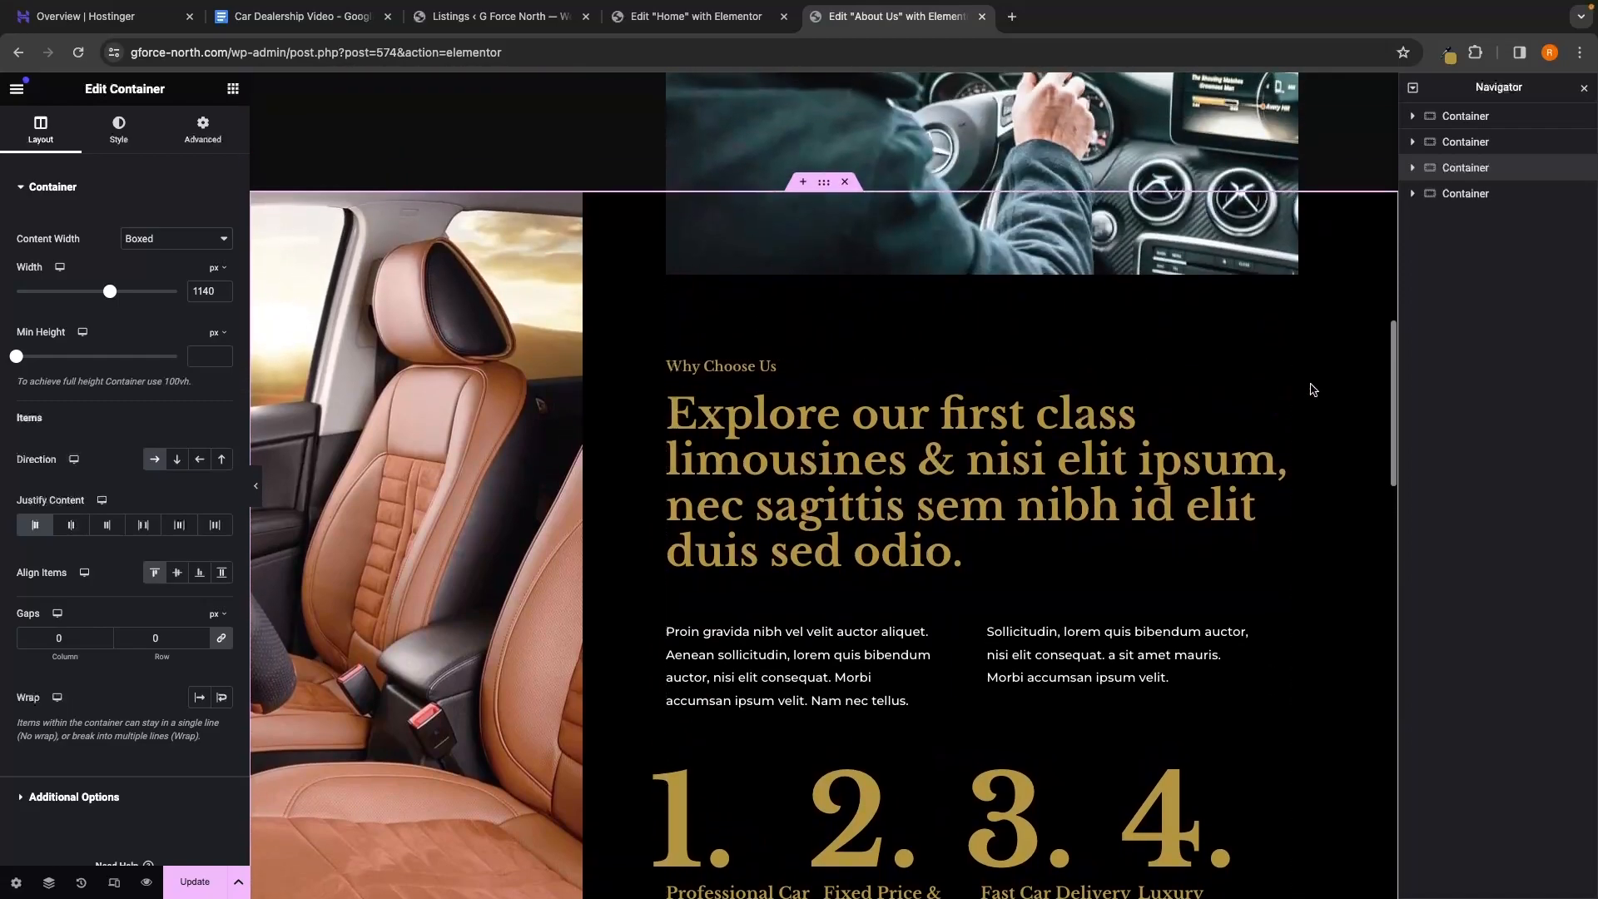
right_click(1471, 169)
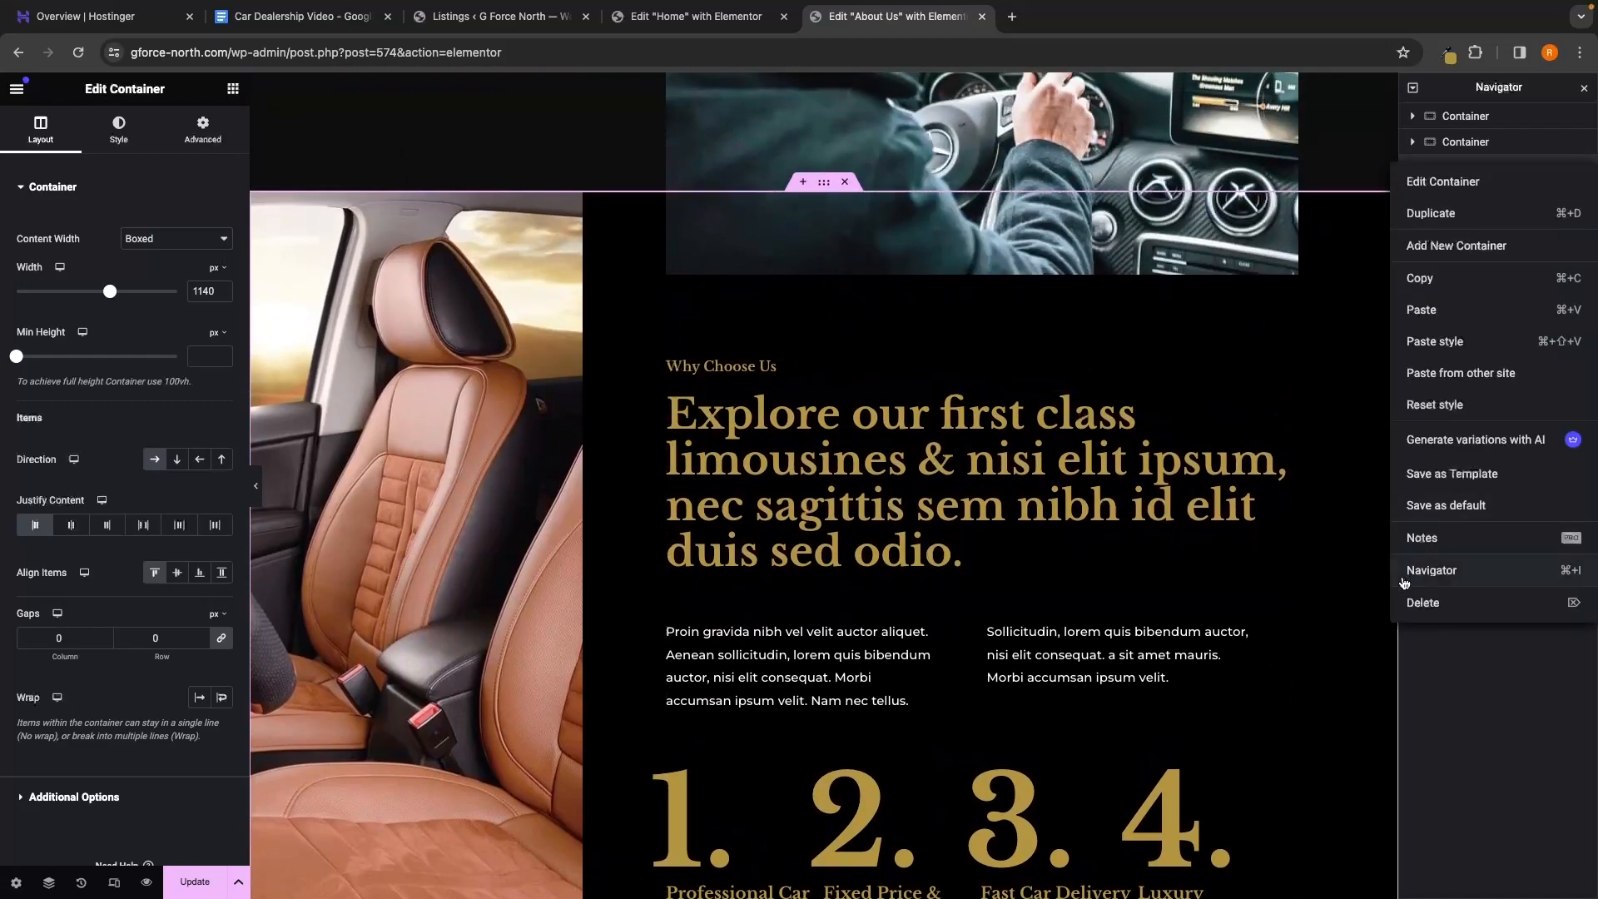
click(1423, 603)
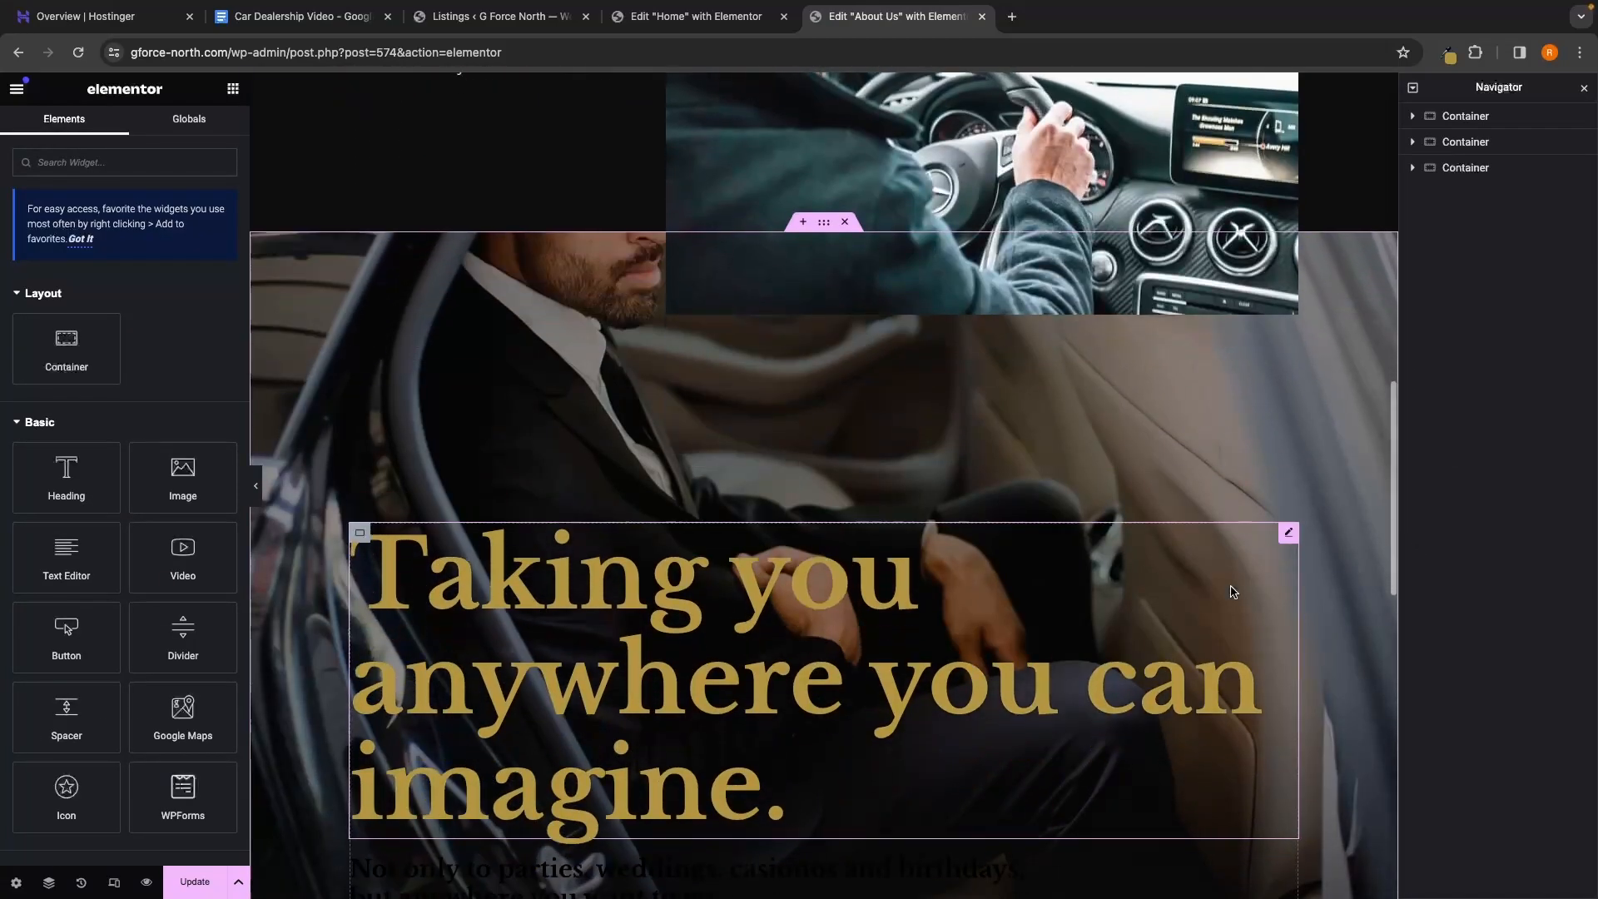
scroll(1082, 557, down, 2)
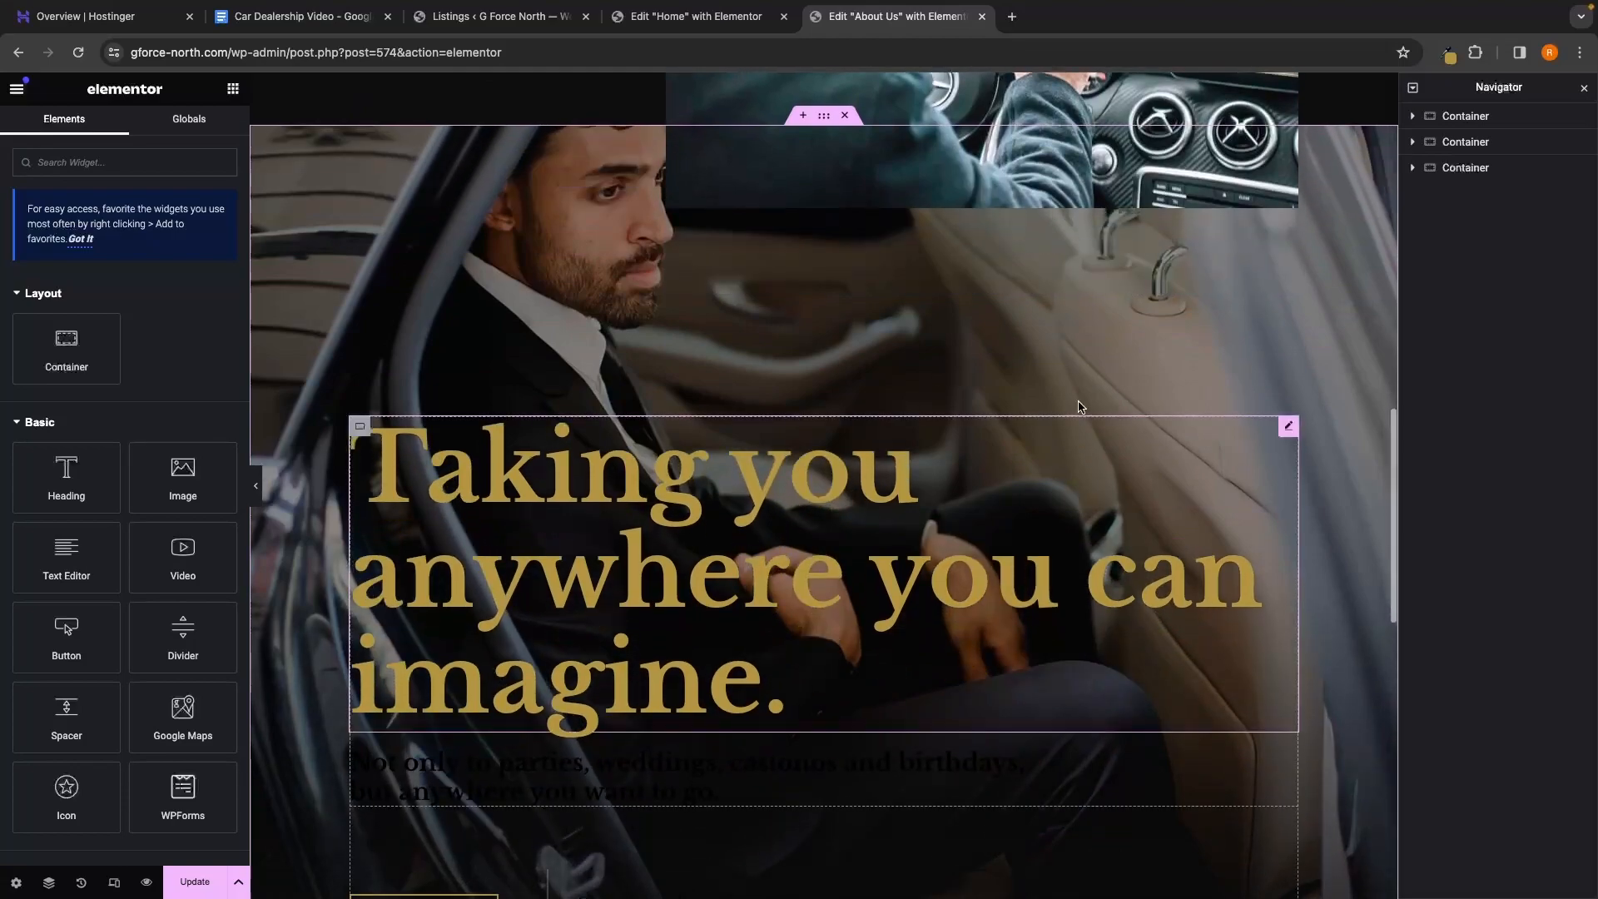
right_click(1471, 169)
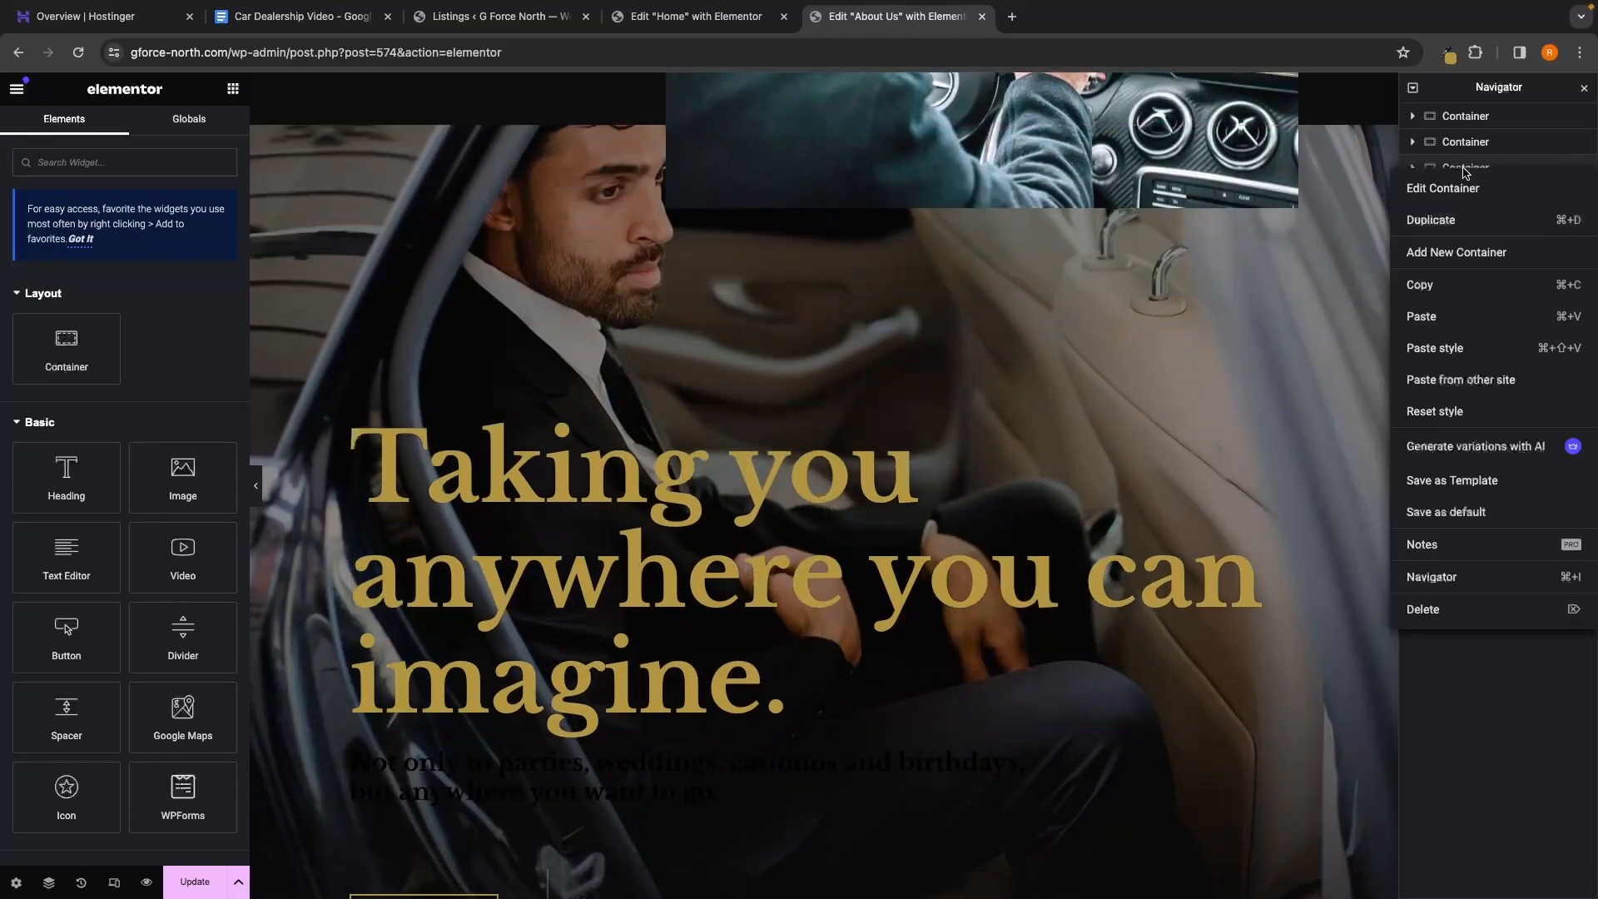
click(1498, 613)
Review the shortened About Us page and save it with Update
scroll(1238, 470, up, 5)
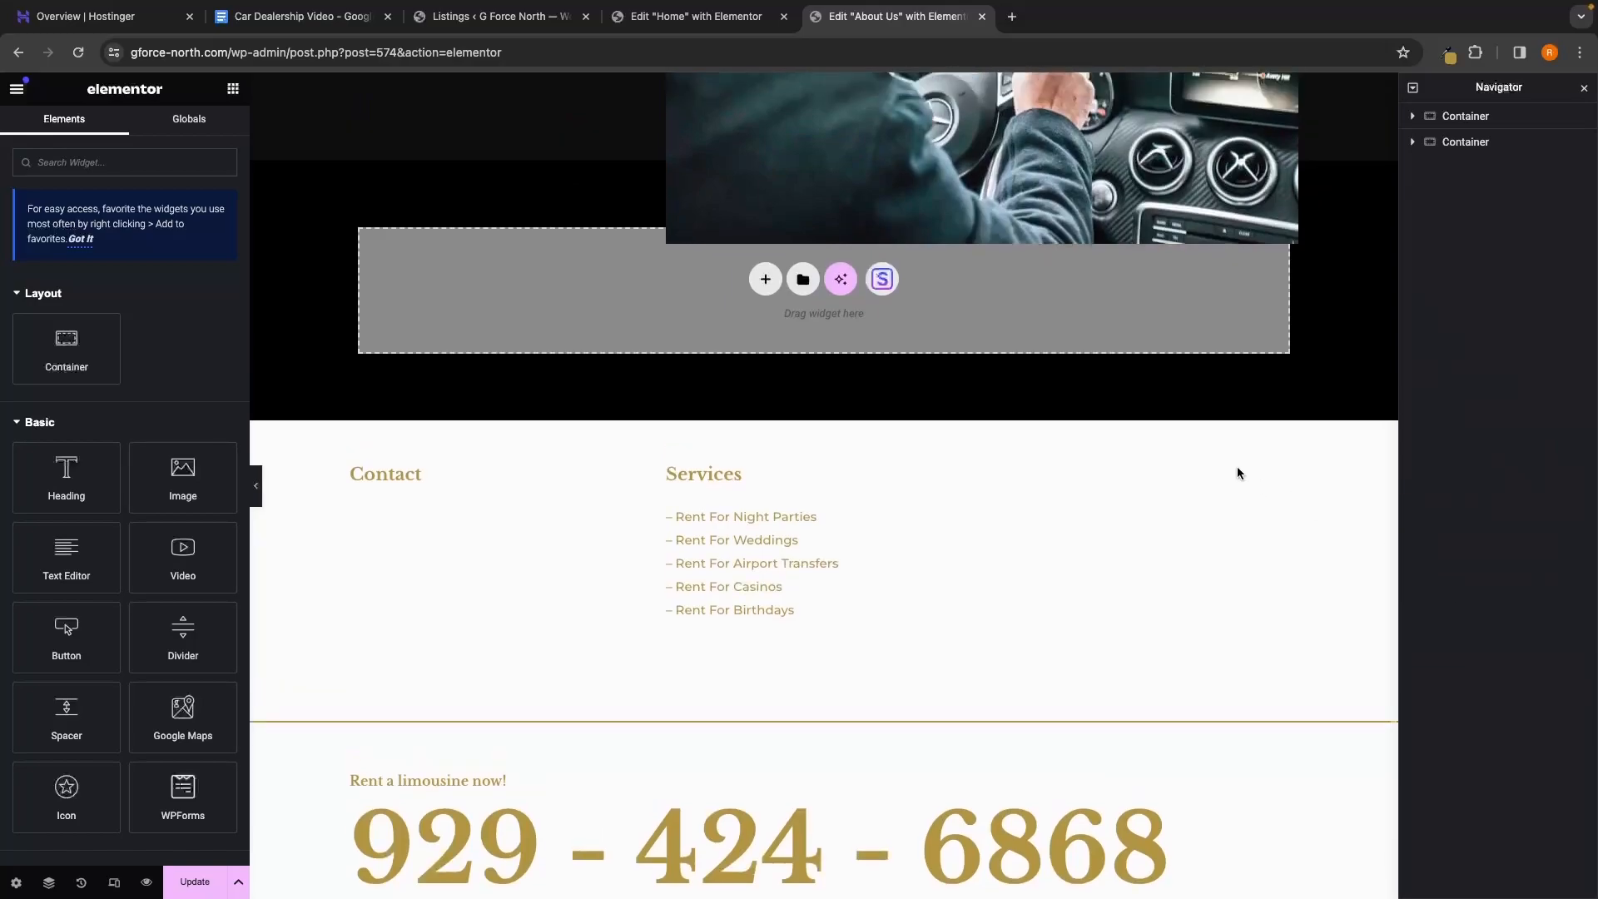
scroll(1238, 470, up, 10)
scroll(1238, 471, down, 6)
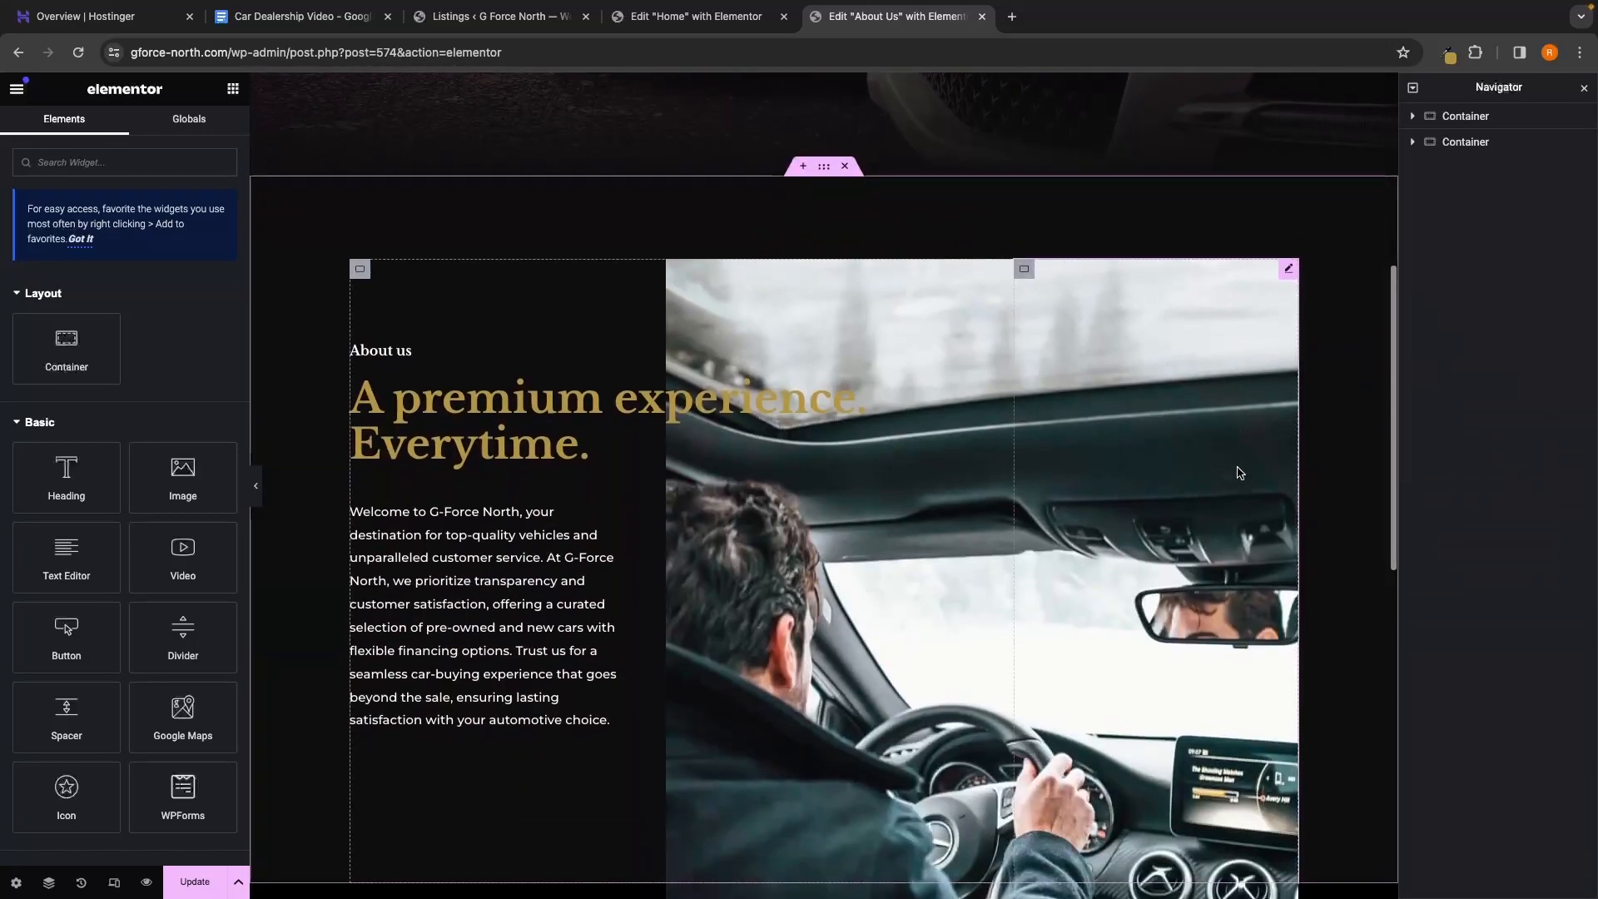
scroll(1238, 473, down, 1)
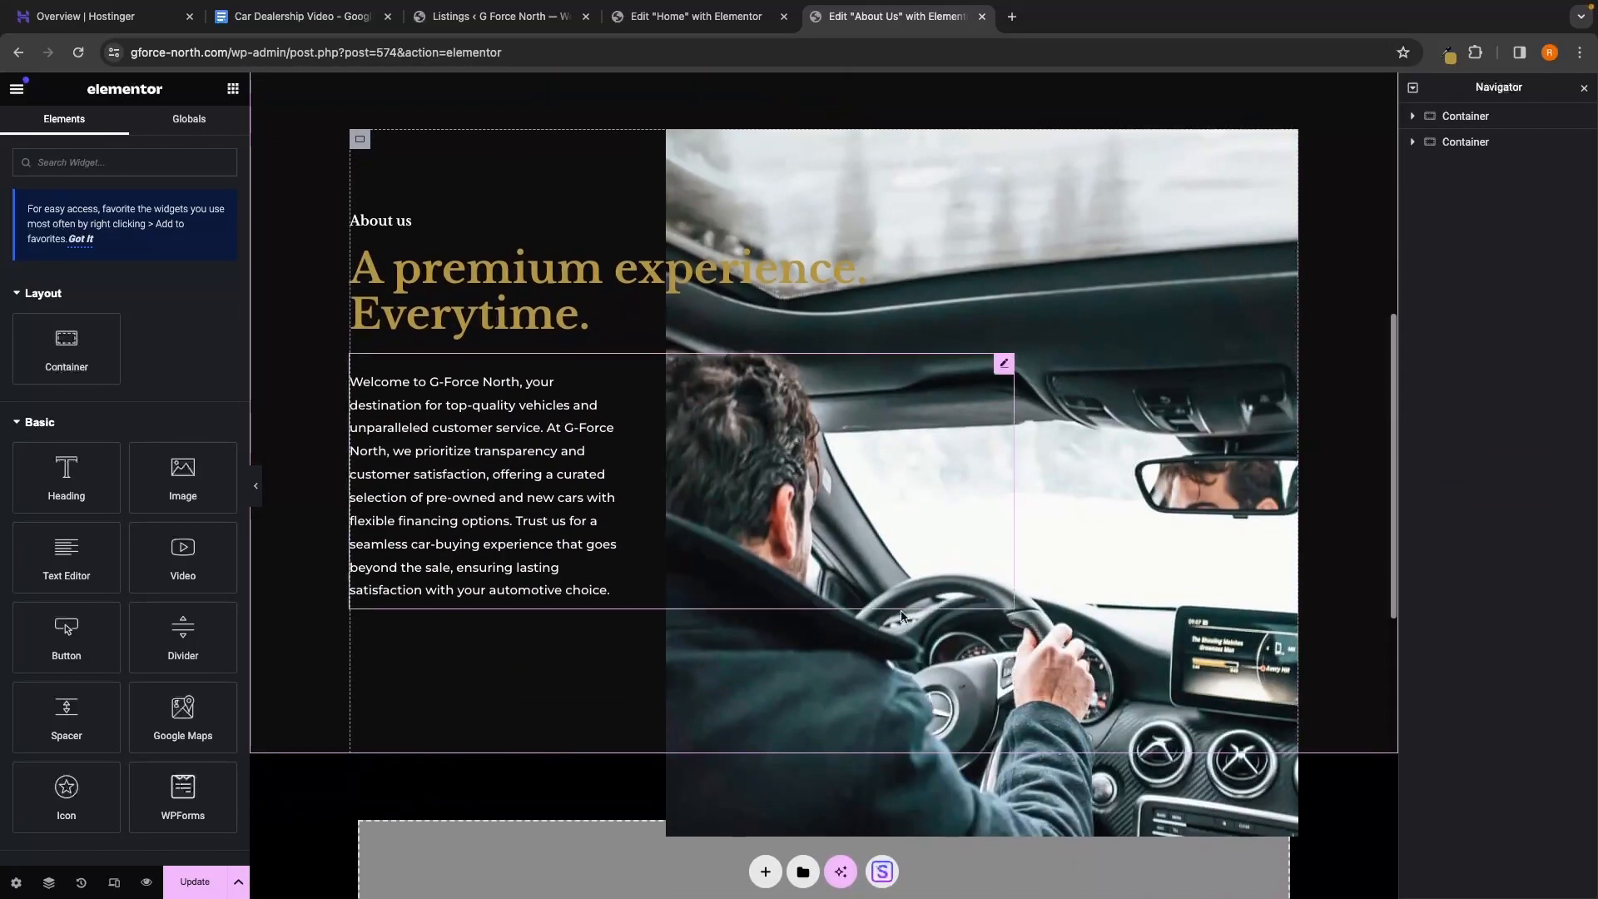
click(215, 882)
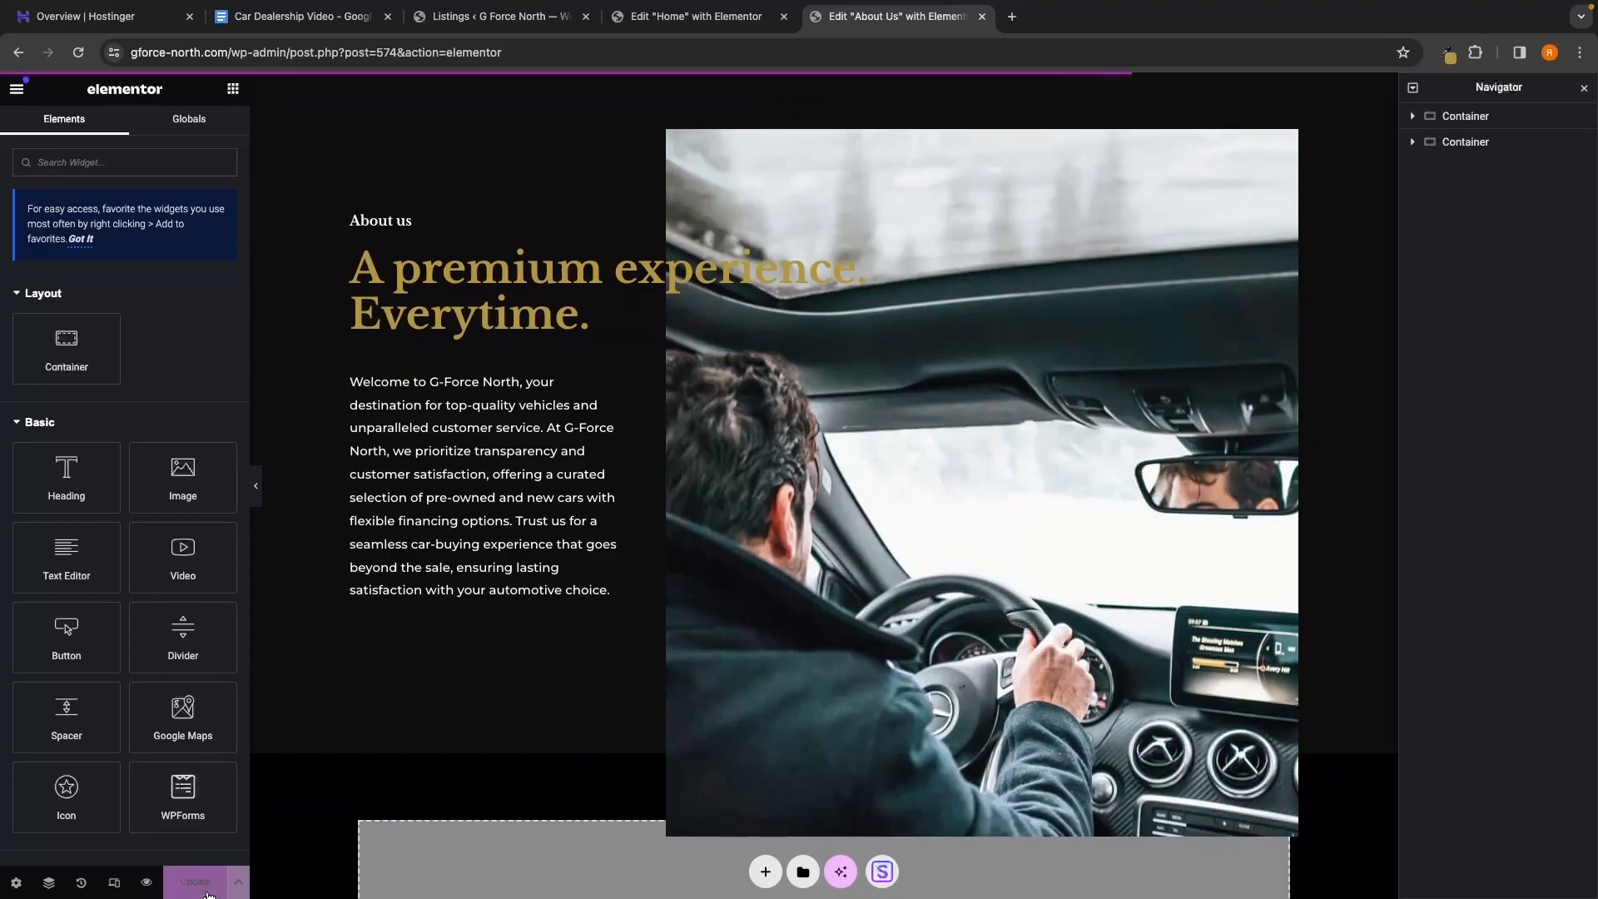
Preview the updated About Us page on the live site
click(146, 884)
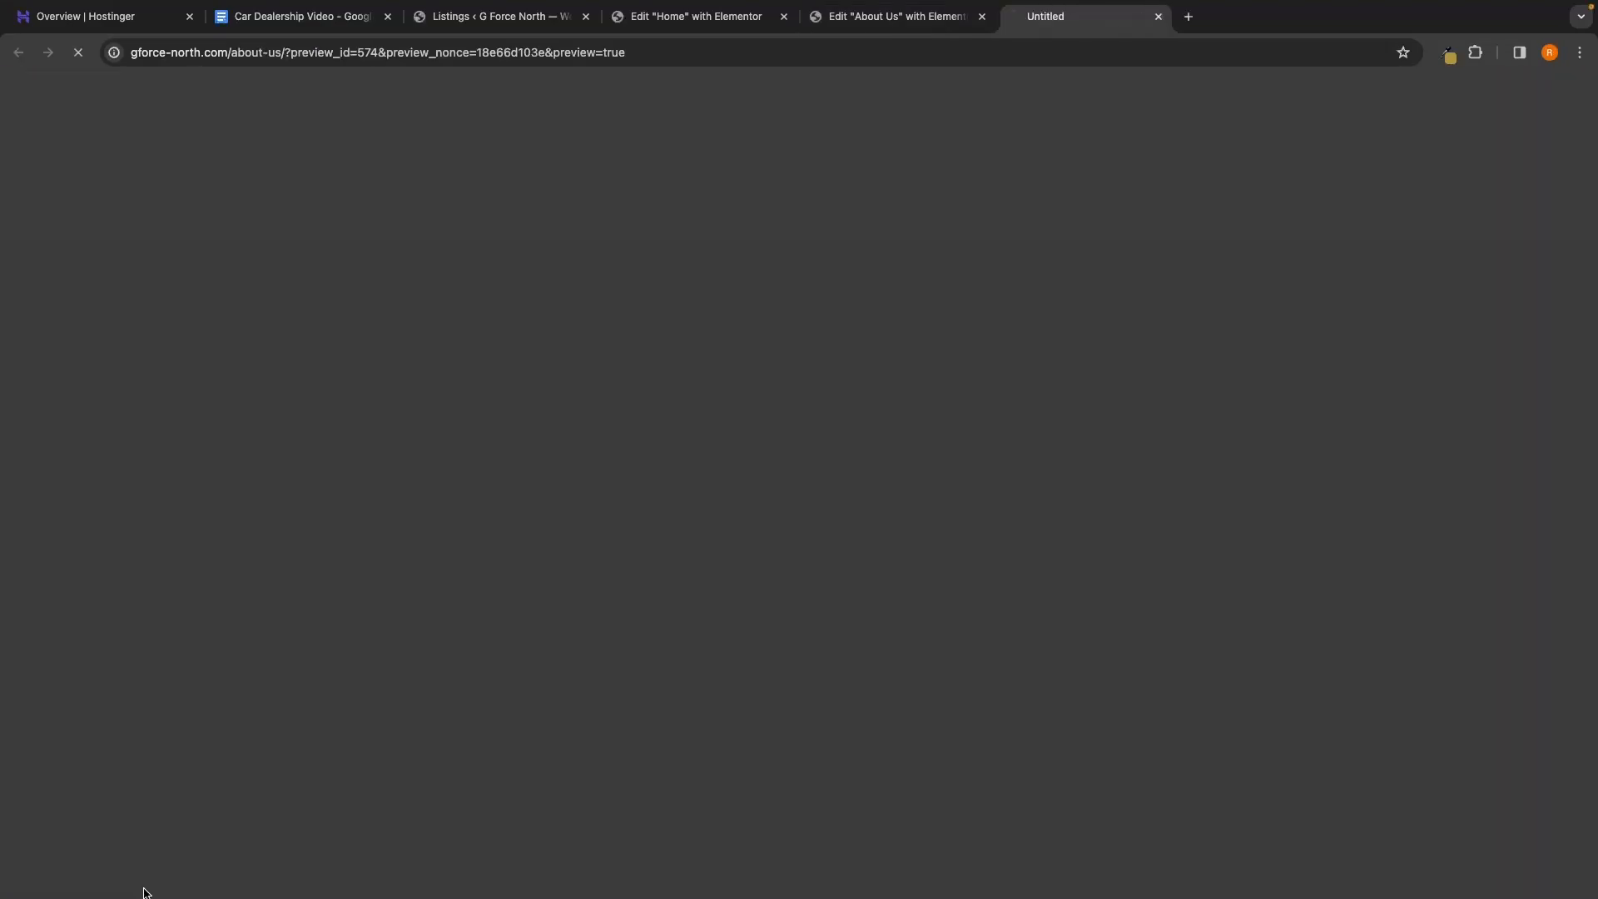
scroll(743, 543, down, 10)
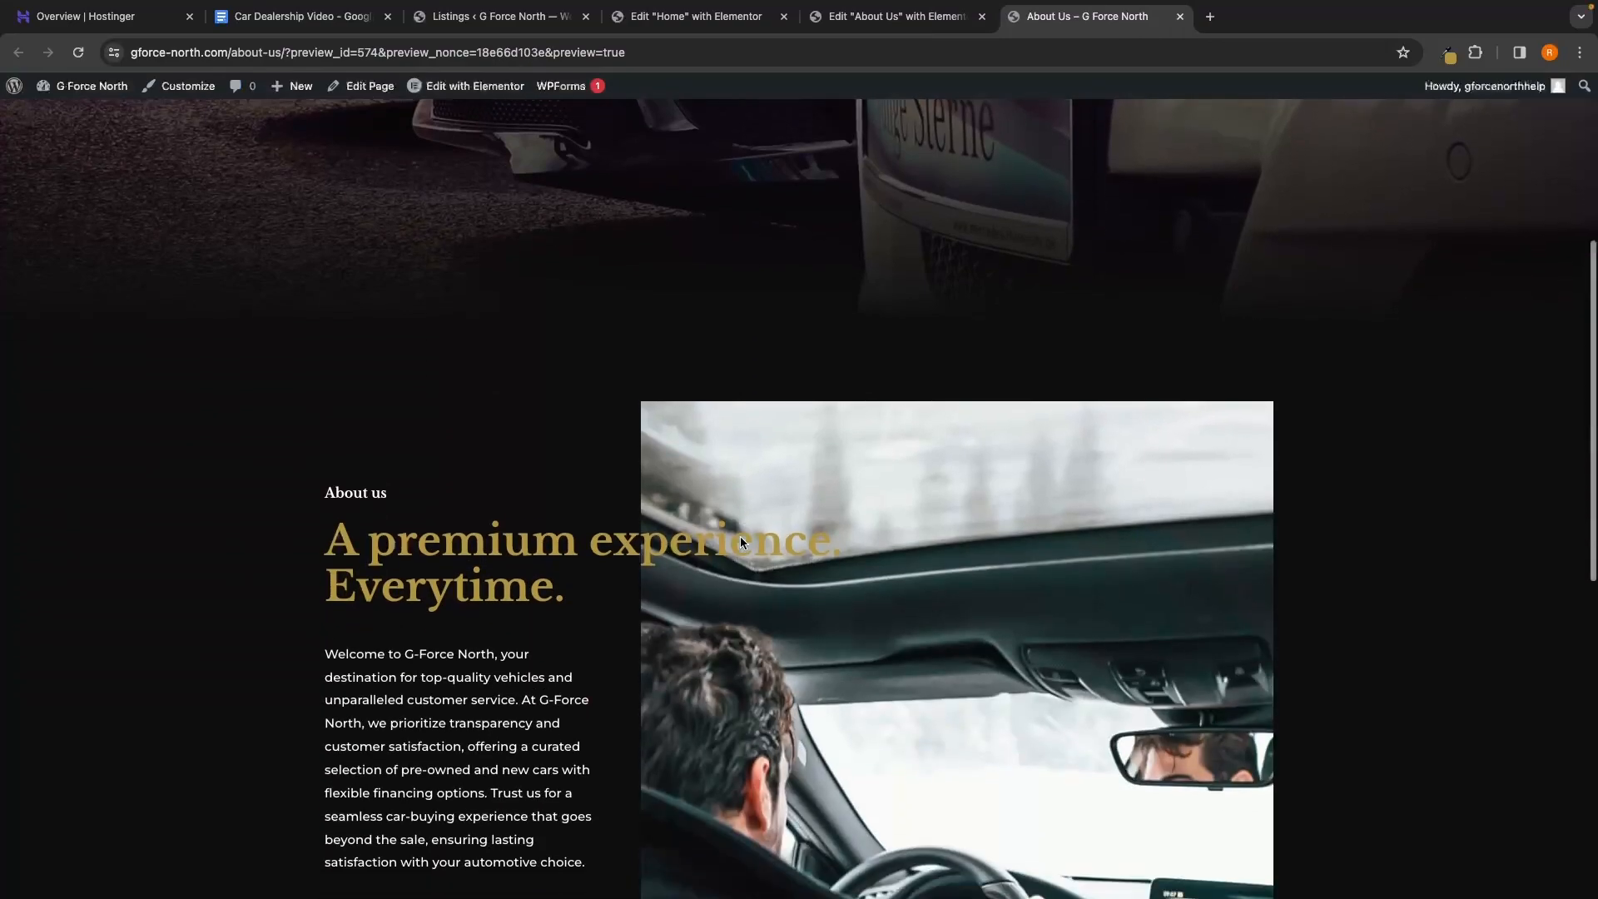
scroll(743, 543, up, 3)
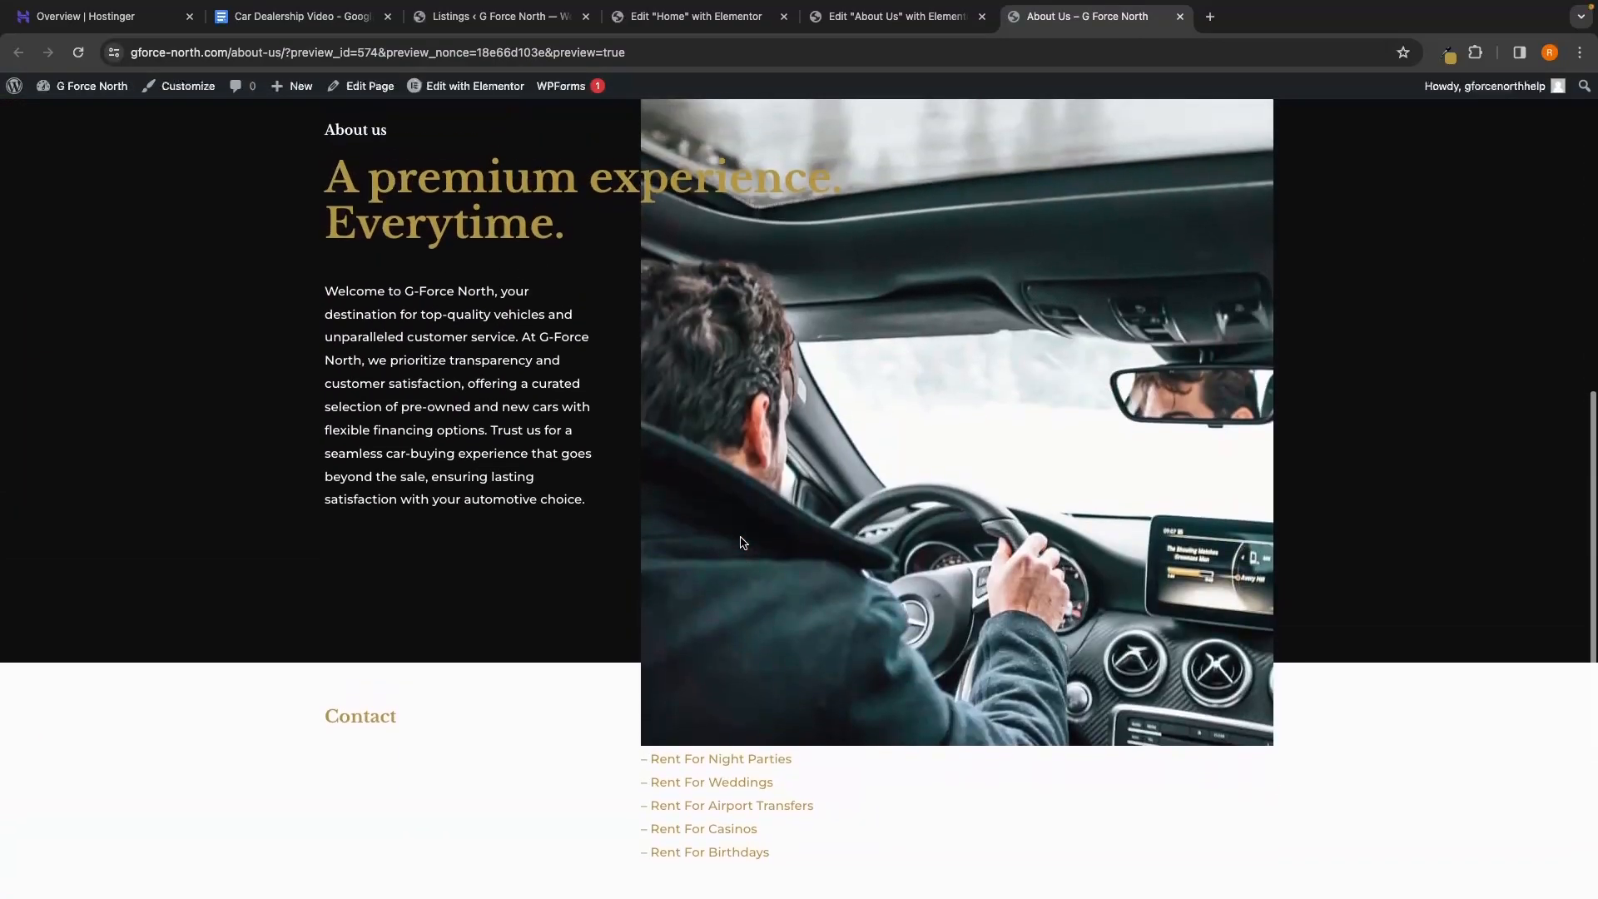
scroll(742, 541, down, 5)
scroll(740, 537, down, 1)
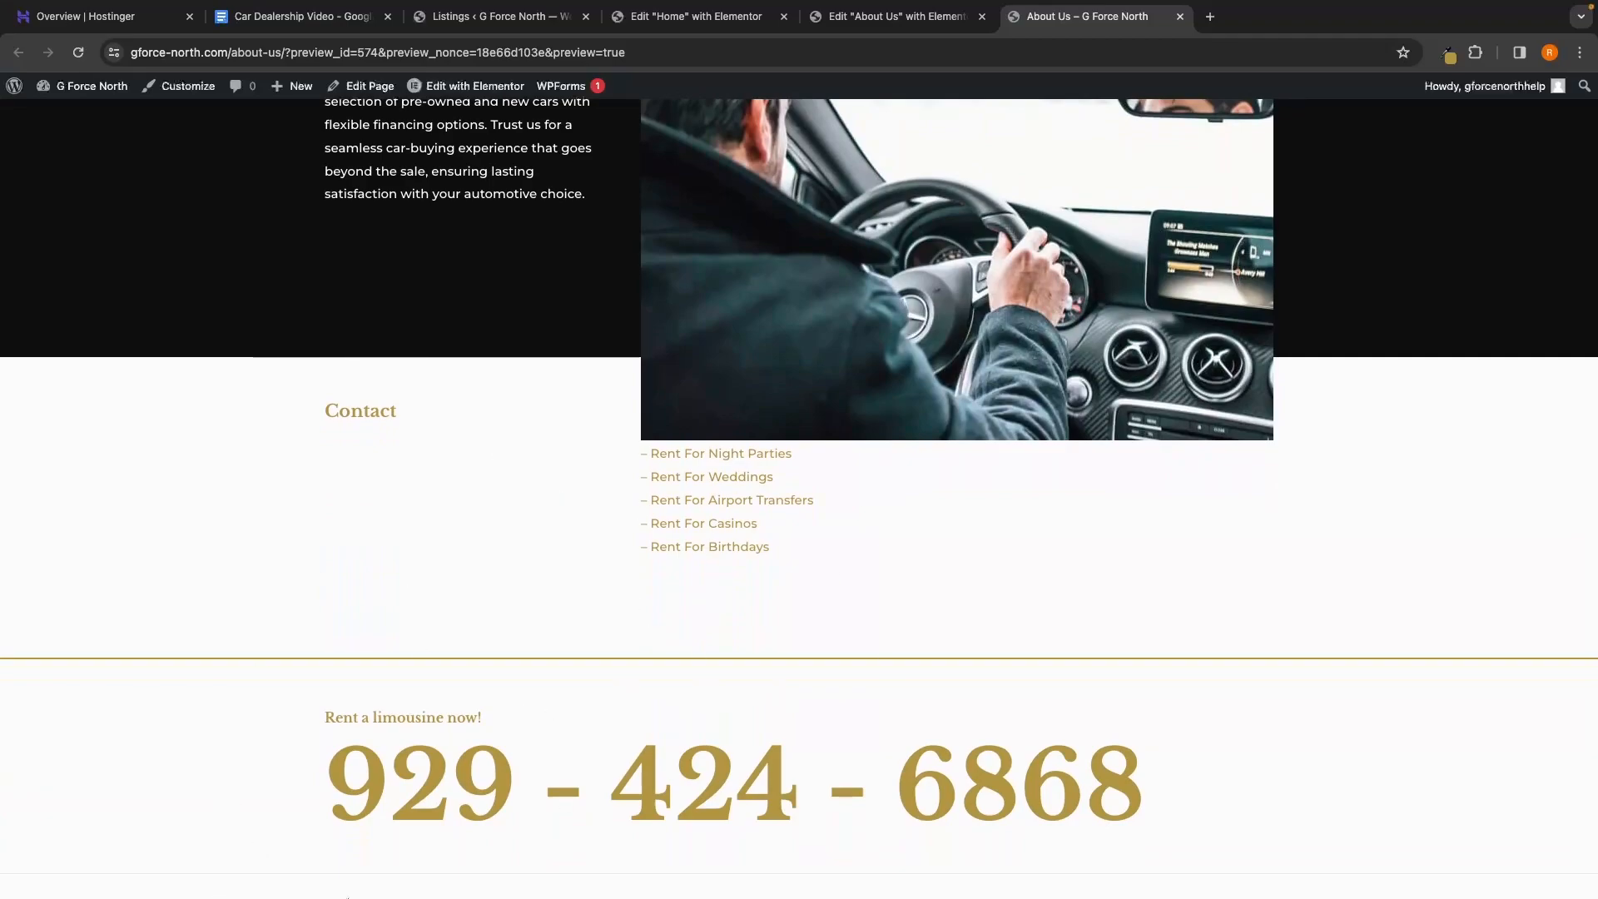
scroll(555, 633, down, 2)
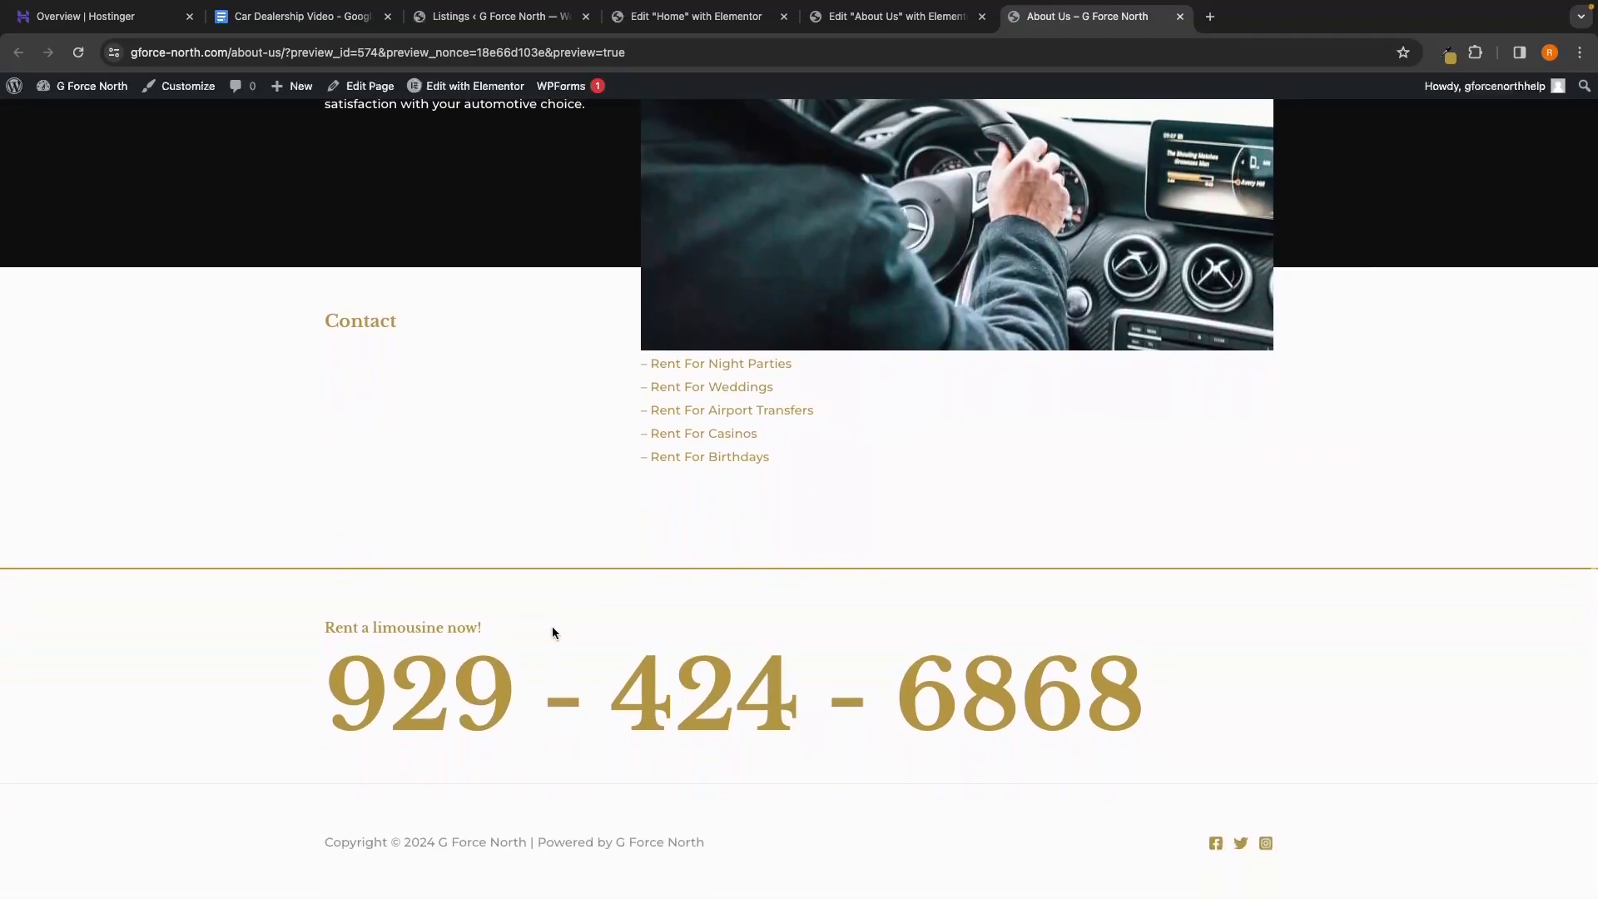
scroll(552, 633, up, 20)
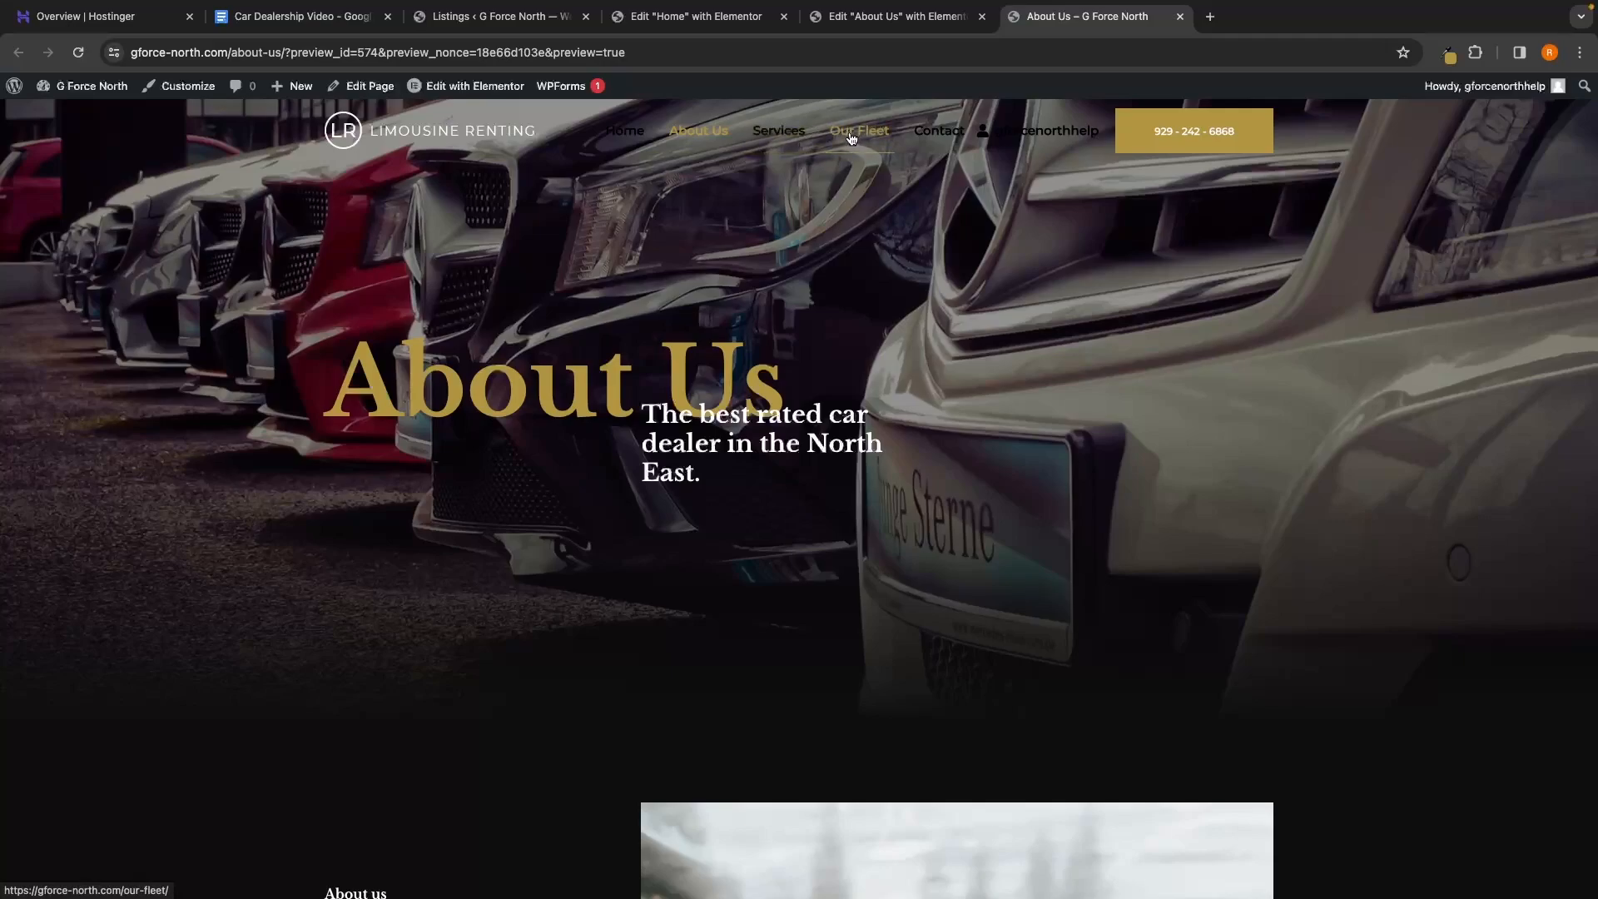
Go to the live Contact page and look it over
click(937, 139)
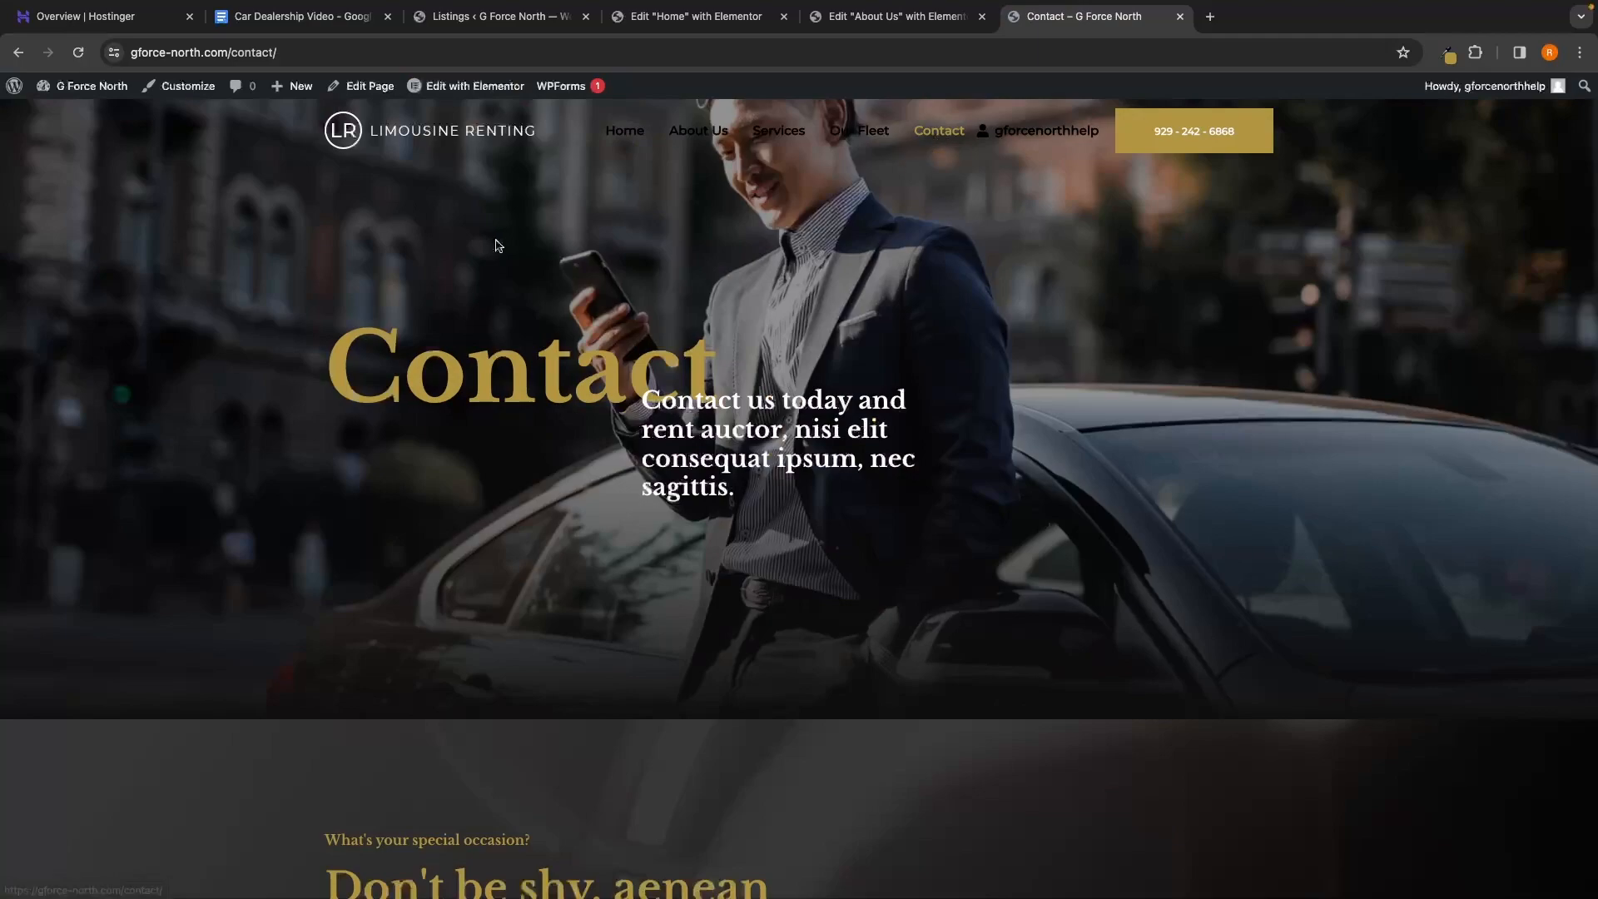
scroll(587, 377, down, 4)
scroll(587, 377, up, 5)
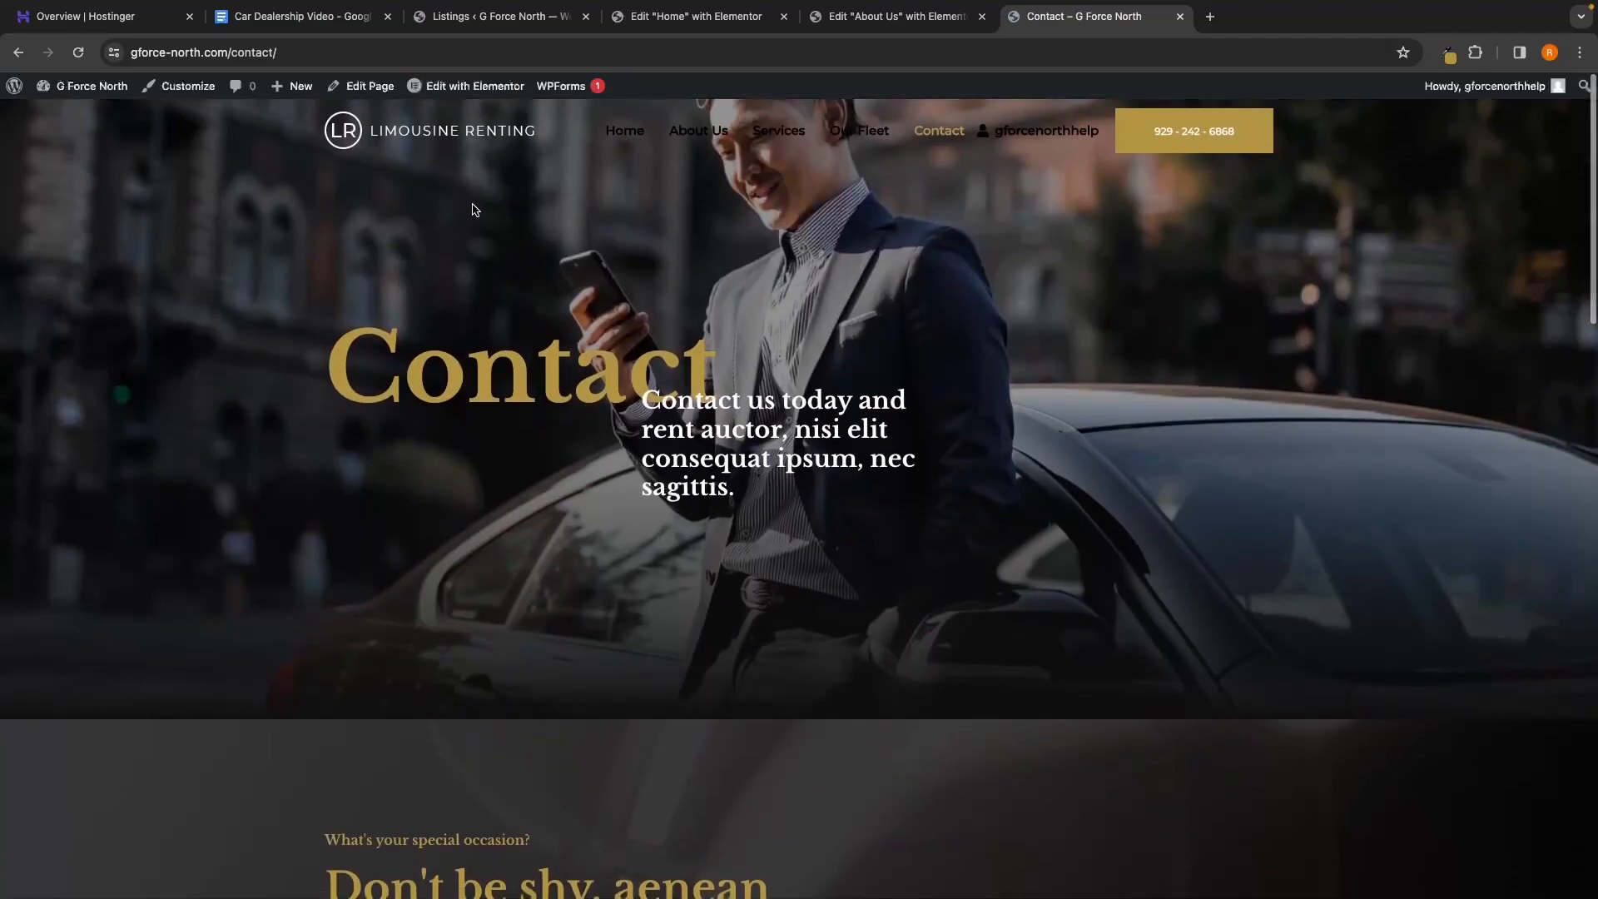
Open Contact in Elementor and retitle the hero subheading 'See something you like? Give us a call'
click(465, 88)
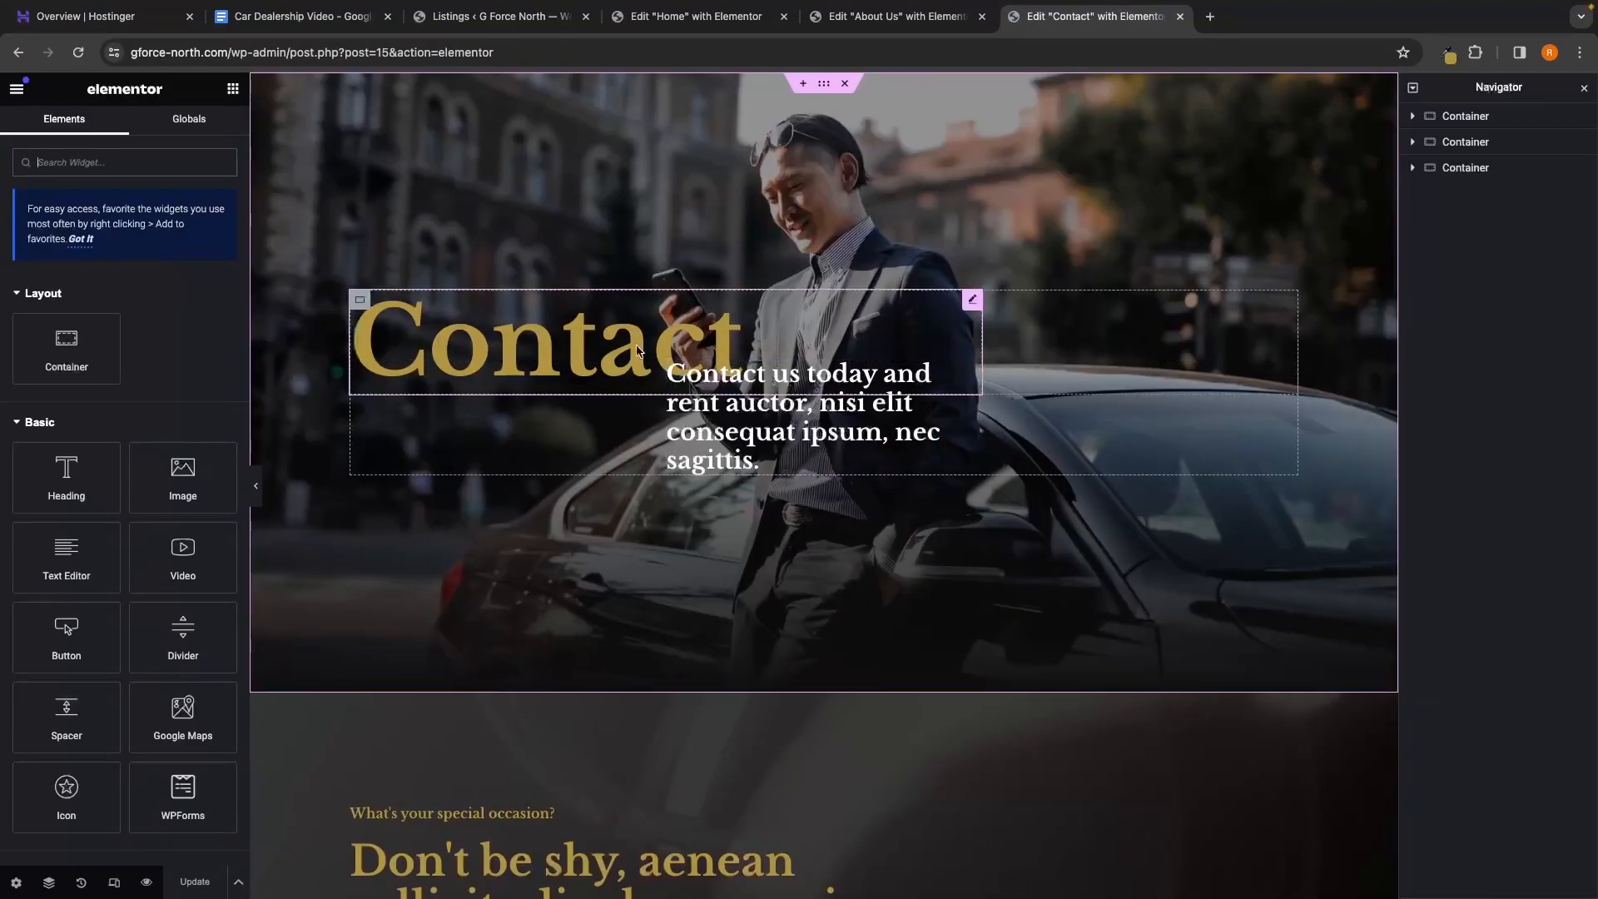
click(726, 371)
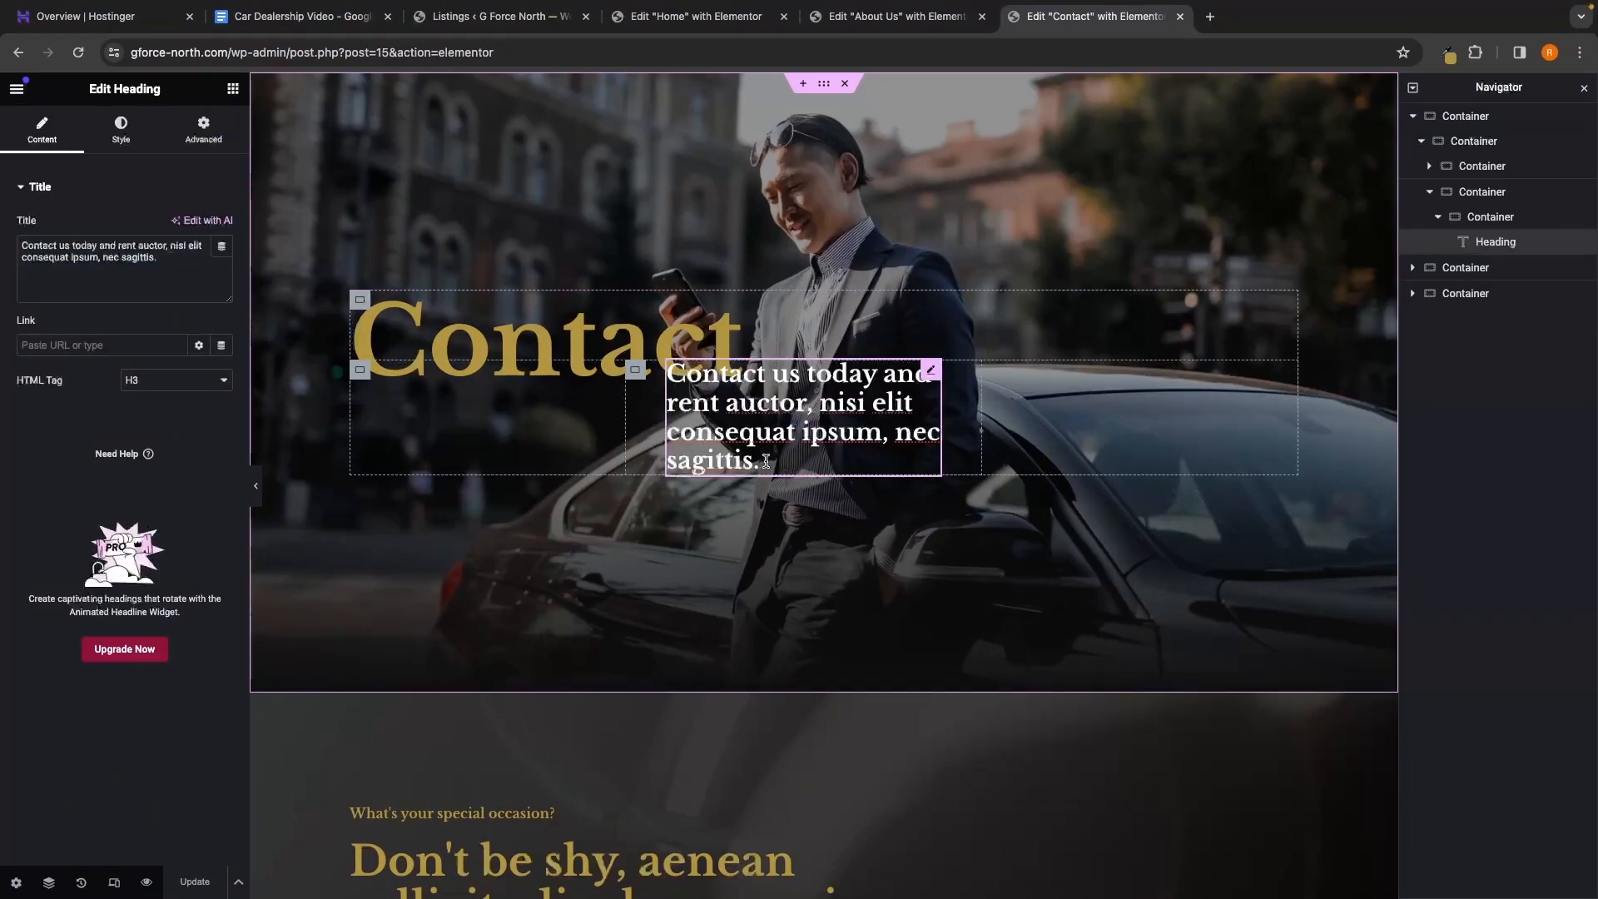
drag(181, 262, 13, 243)
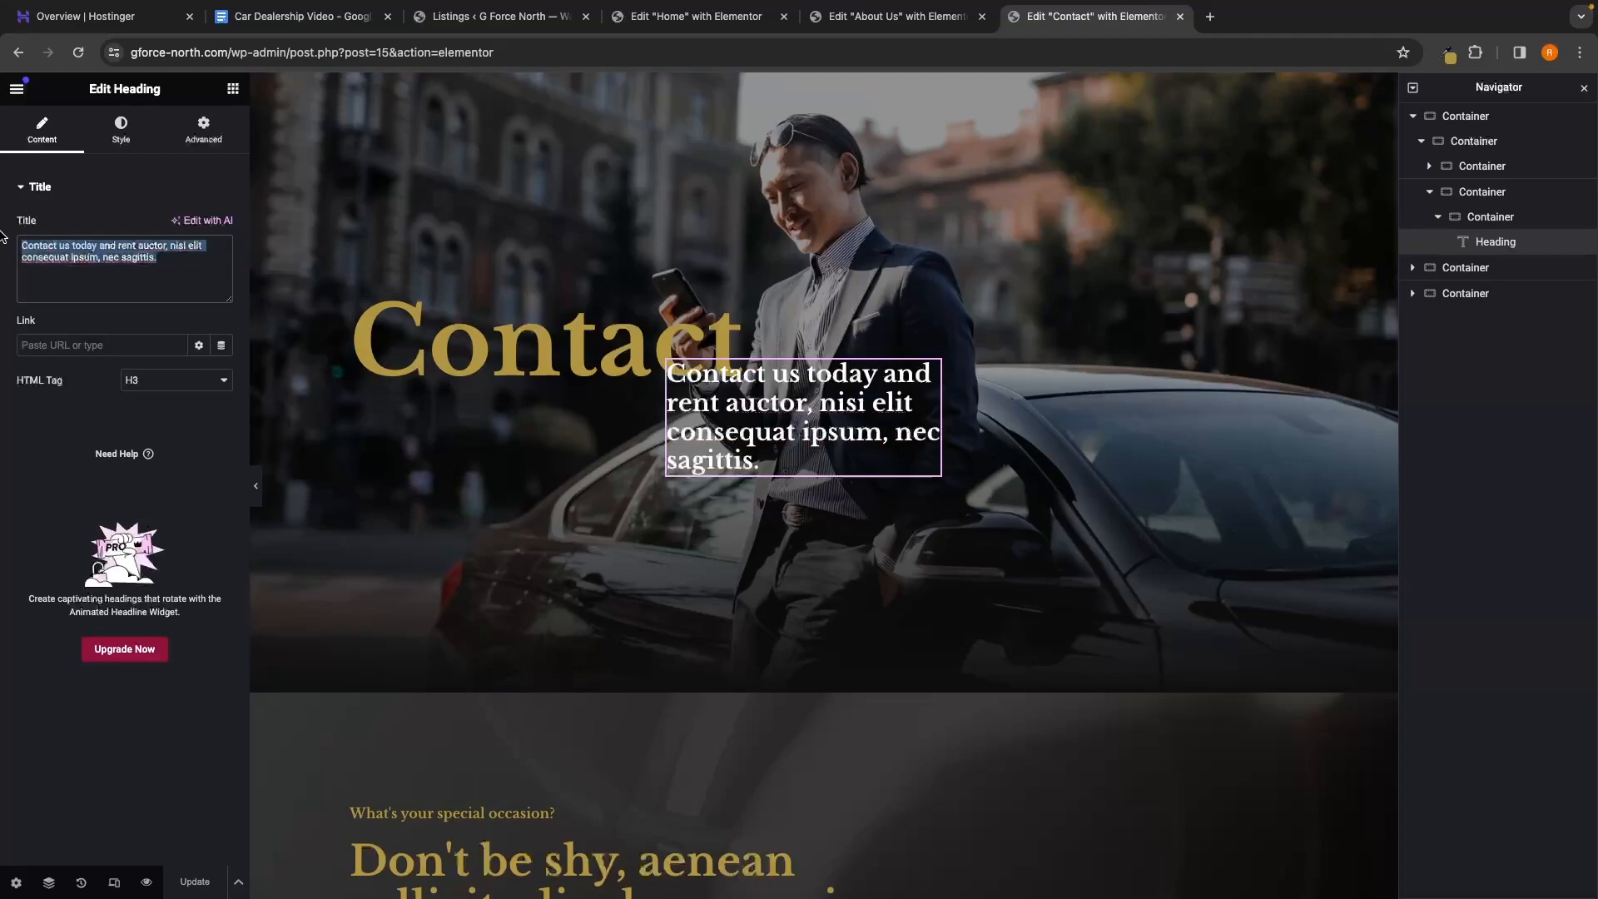
text(See s)
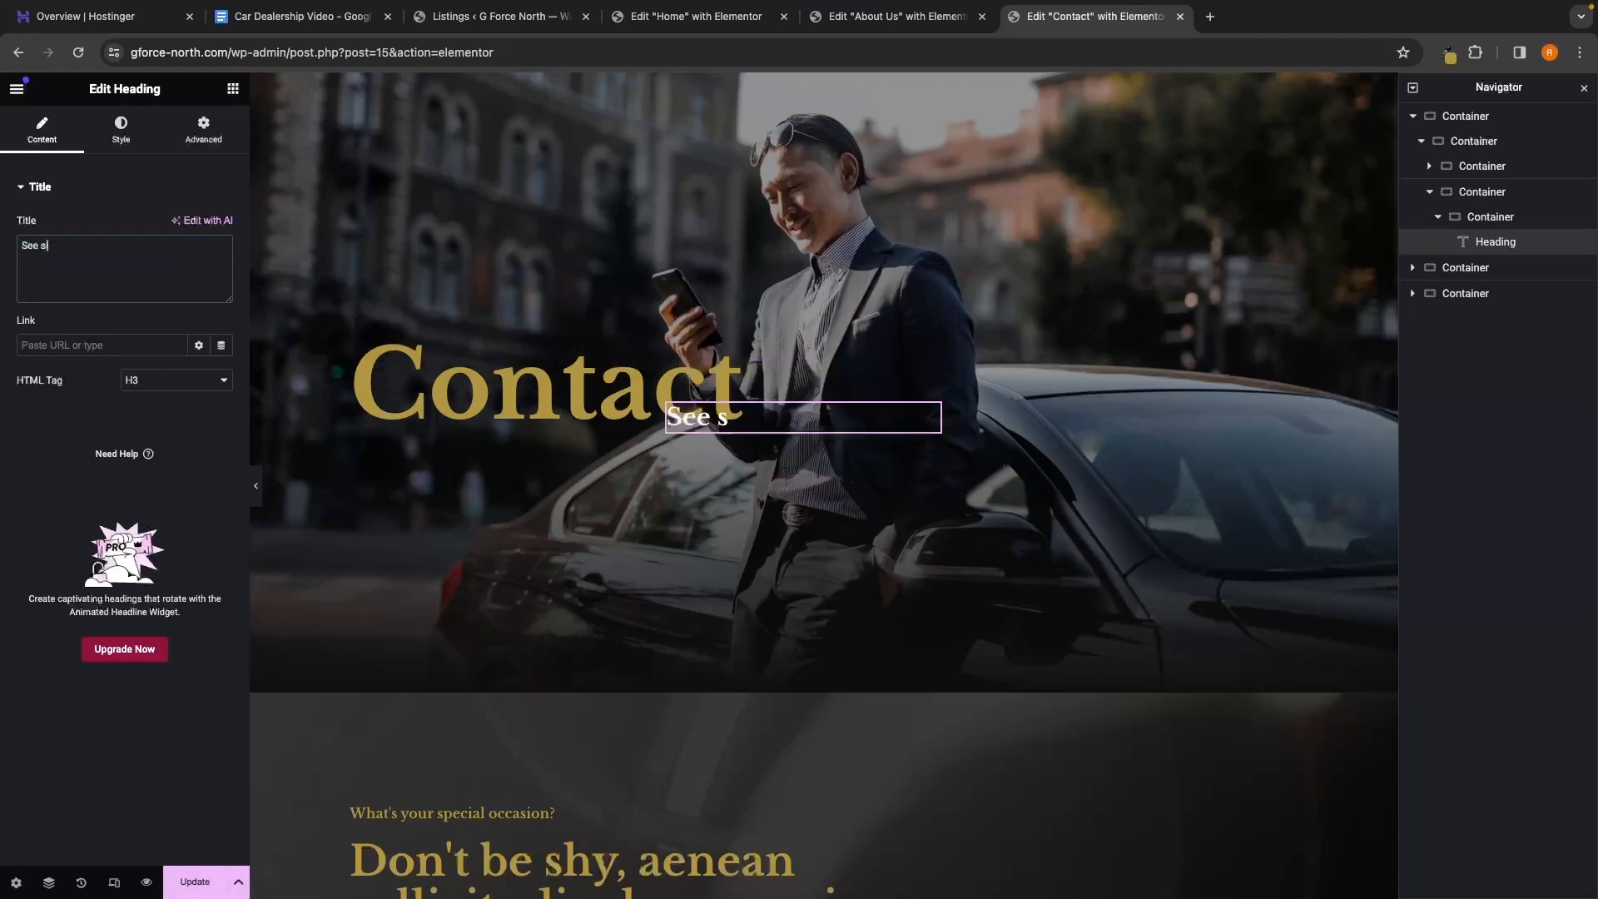
text(iometih)
key(BackSpace)
key(BackSpace)
key(BackSpace)
key(BackSpace)
key(BackSpace)
key(BackSpace)
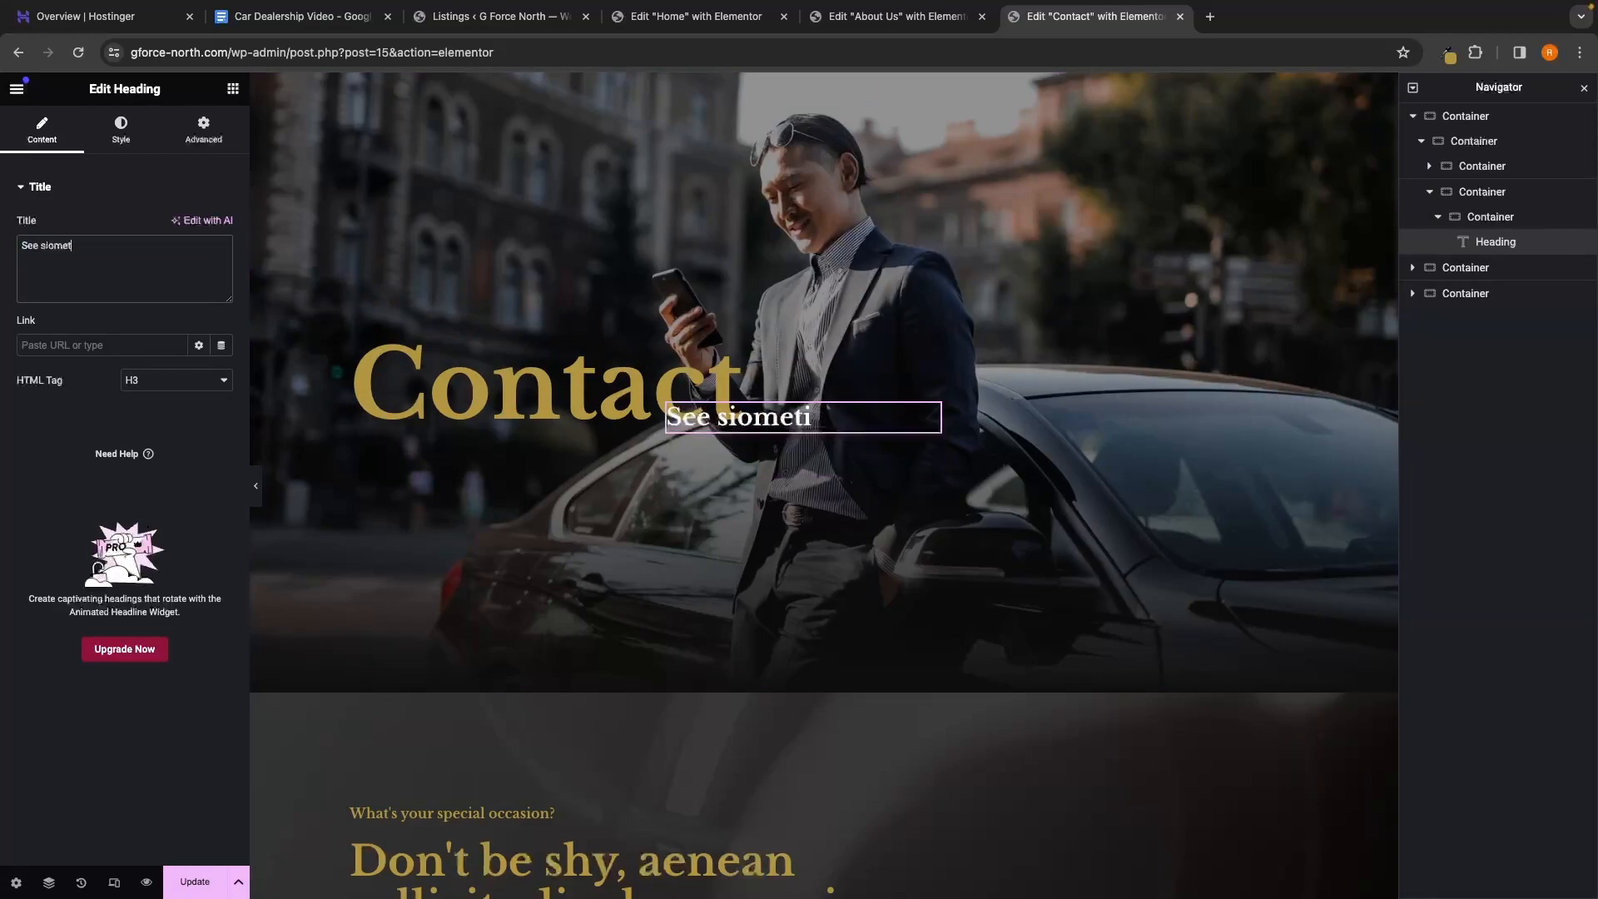
text(omething you lik)
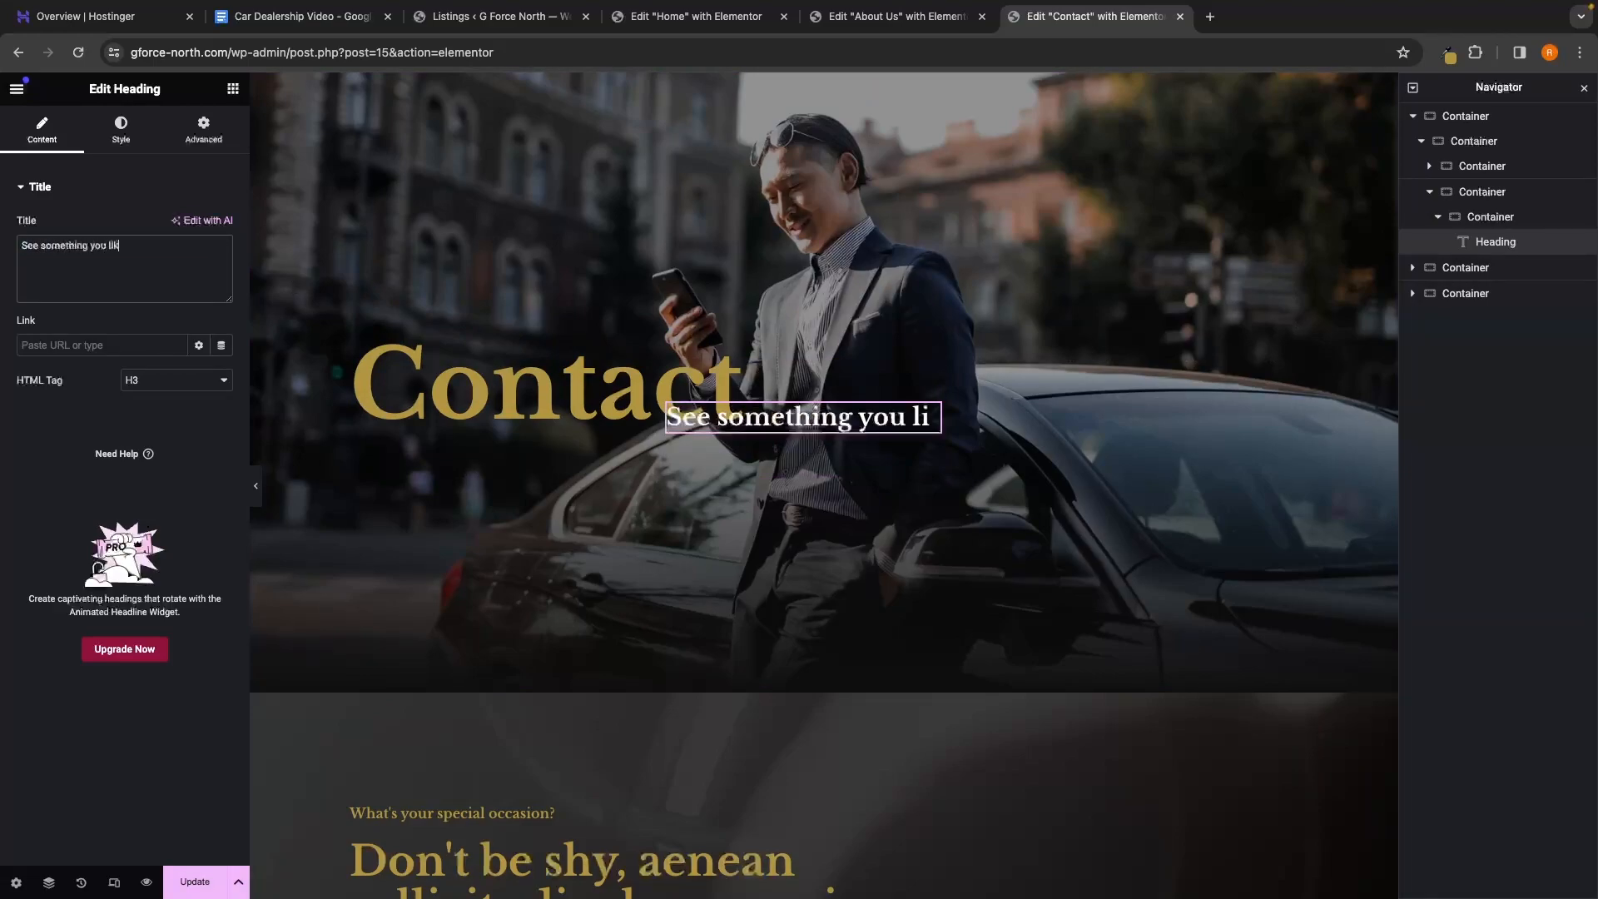
text(e? Give us)
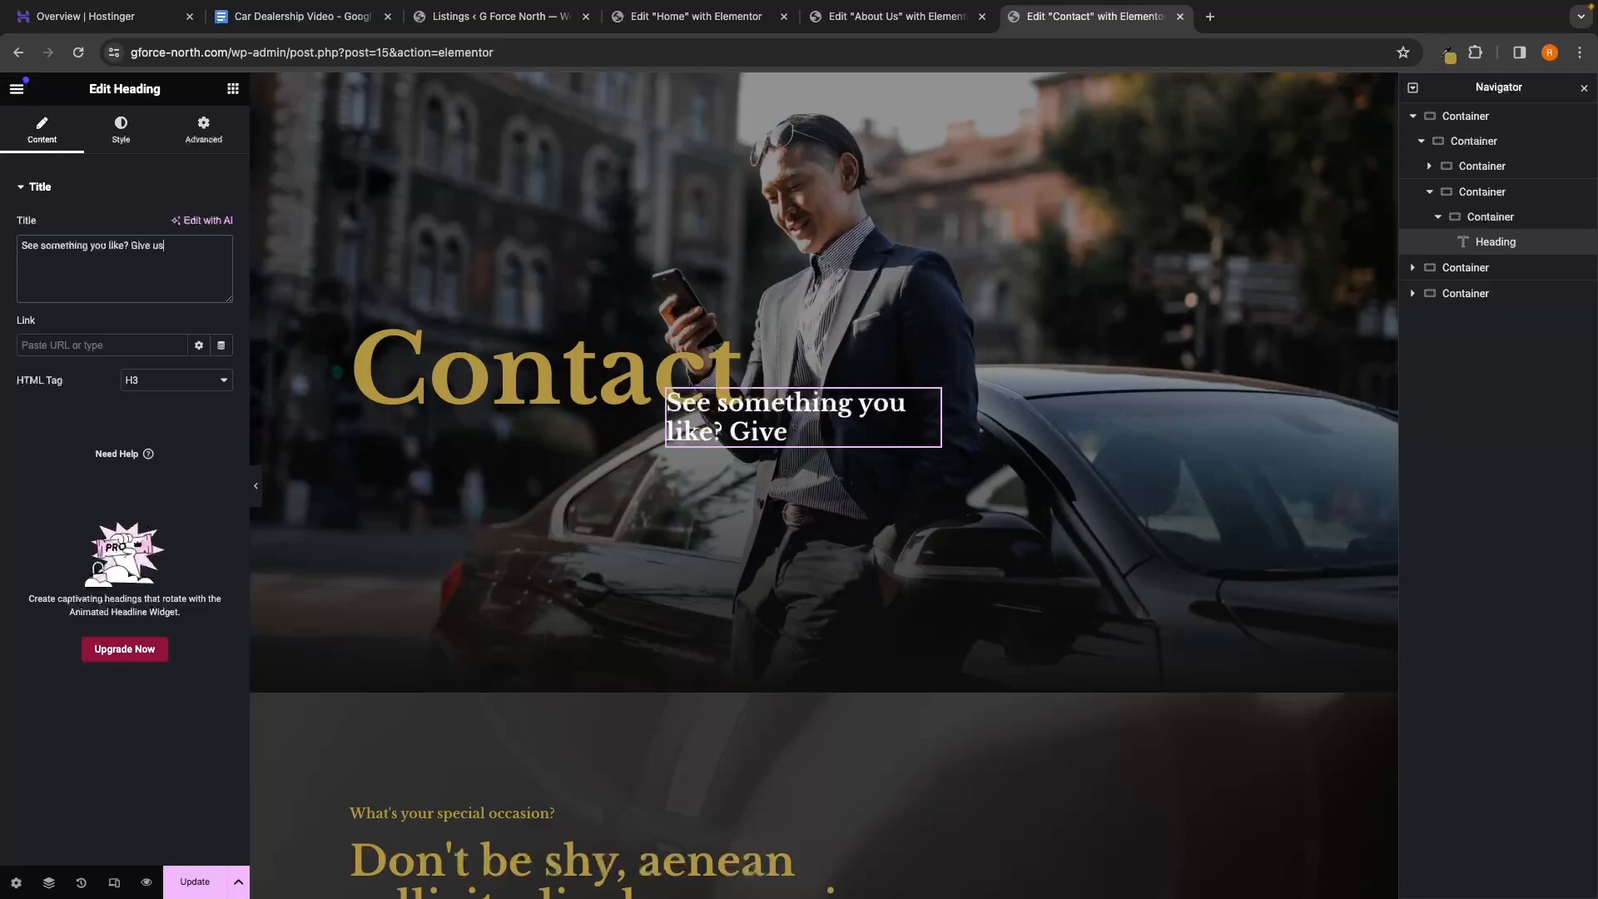
text( a call.)
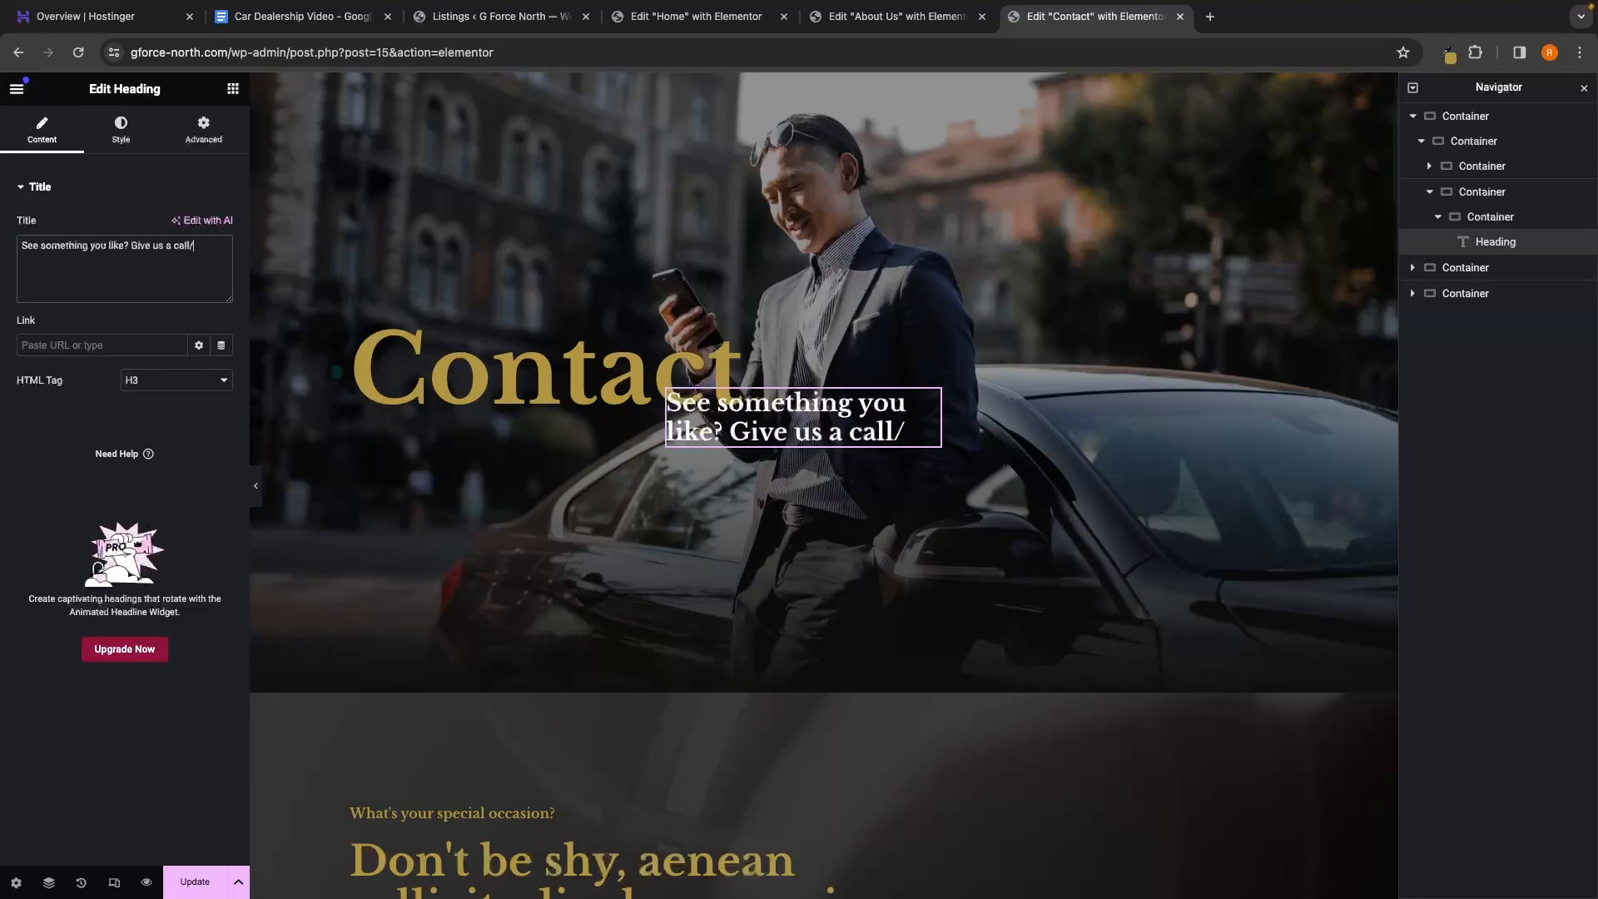
scroll(372, 246, down, 6)
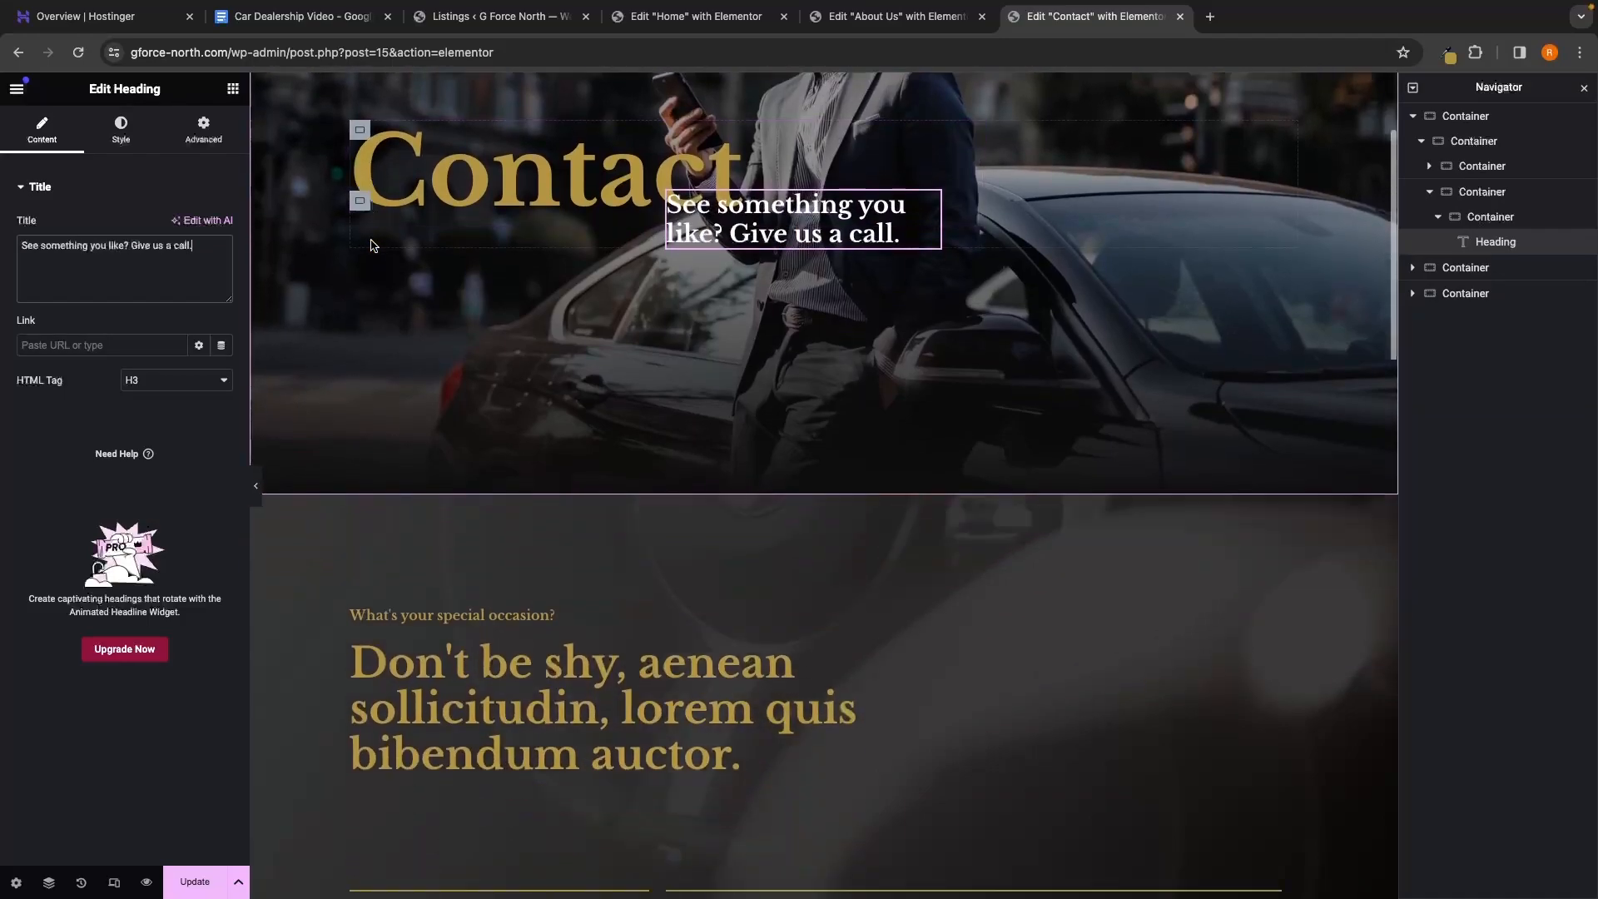
scroll(373, 246, down, 4)
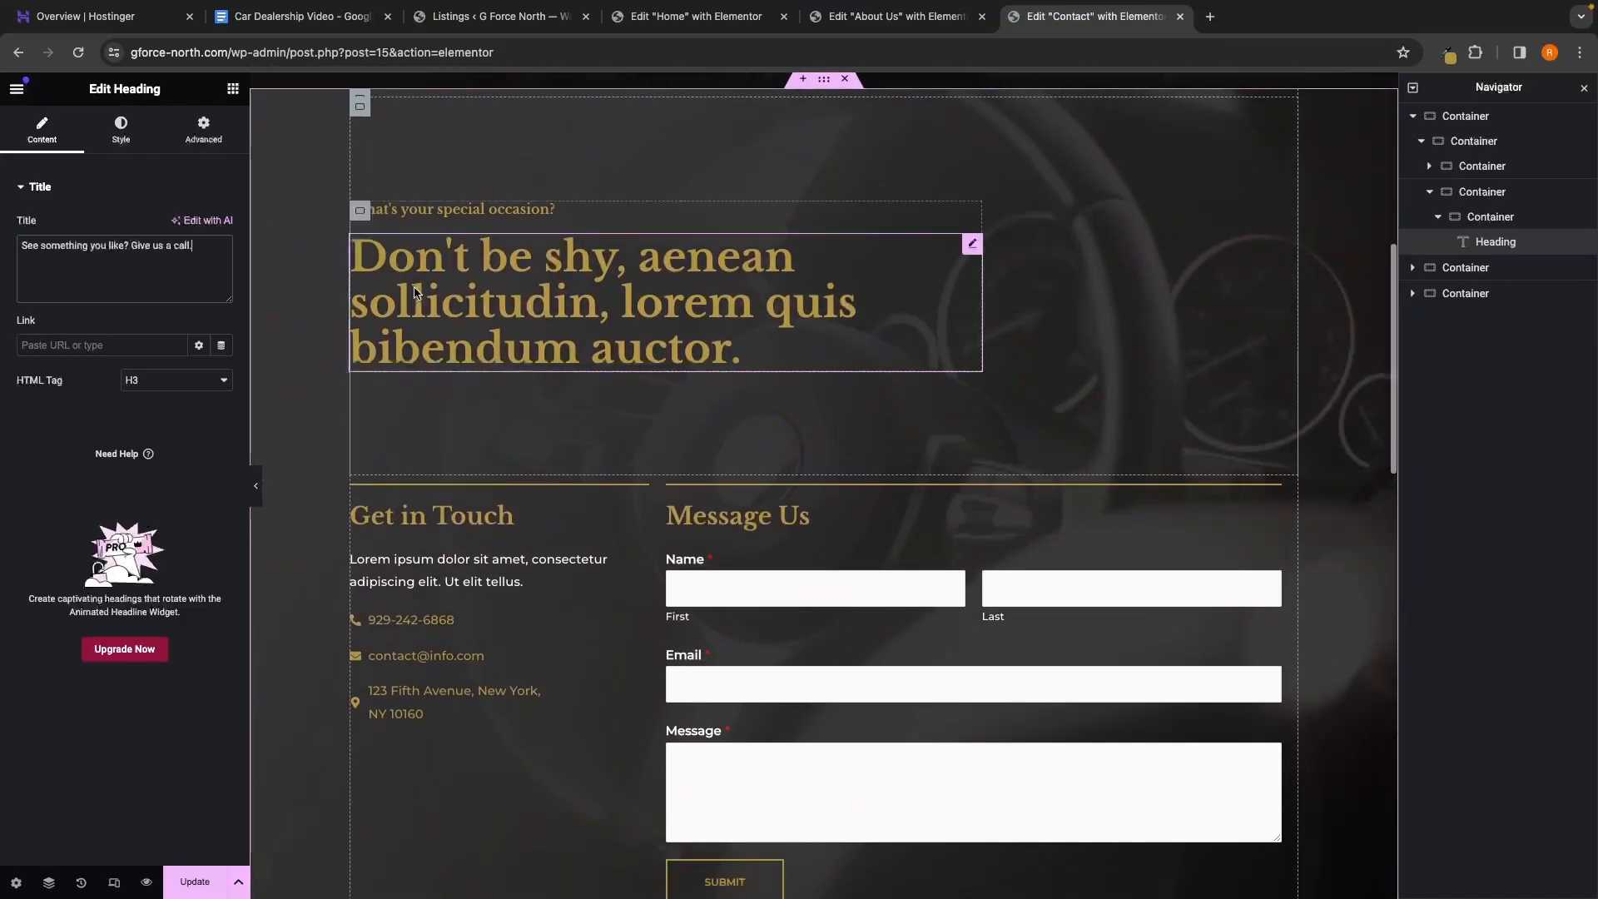
scroll(416, 291, up, 2)
scroll(416, 291, up, 2)
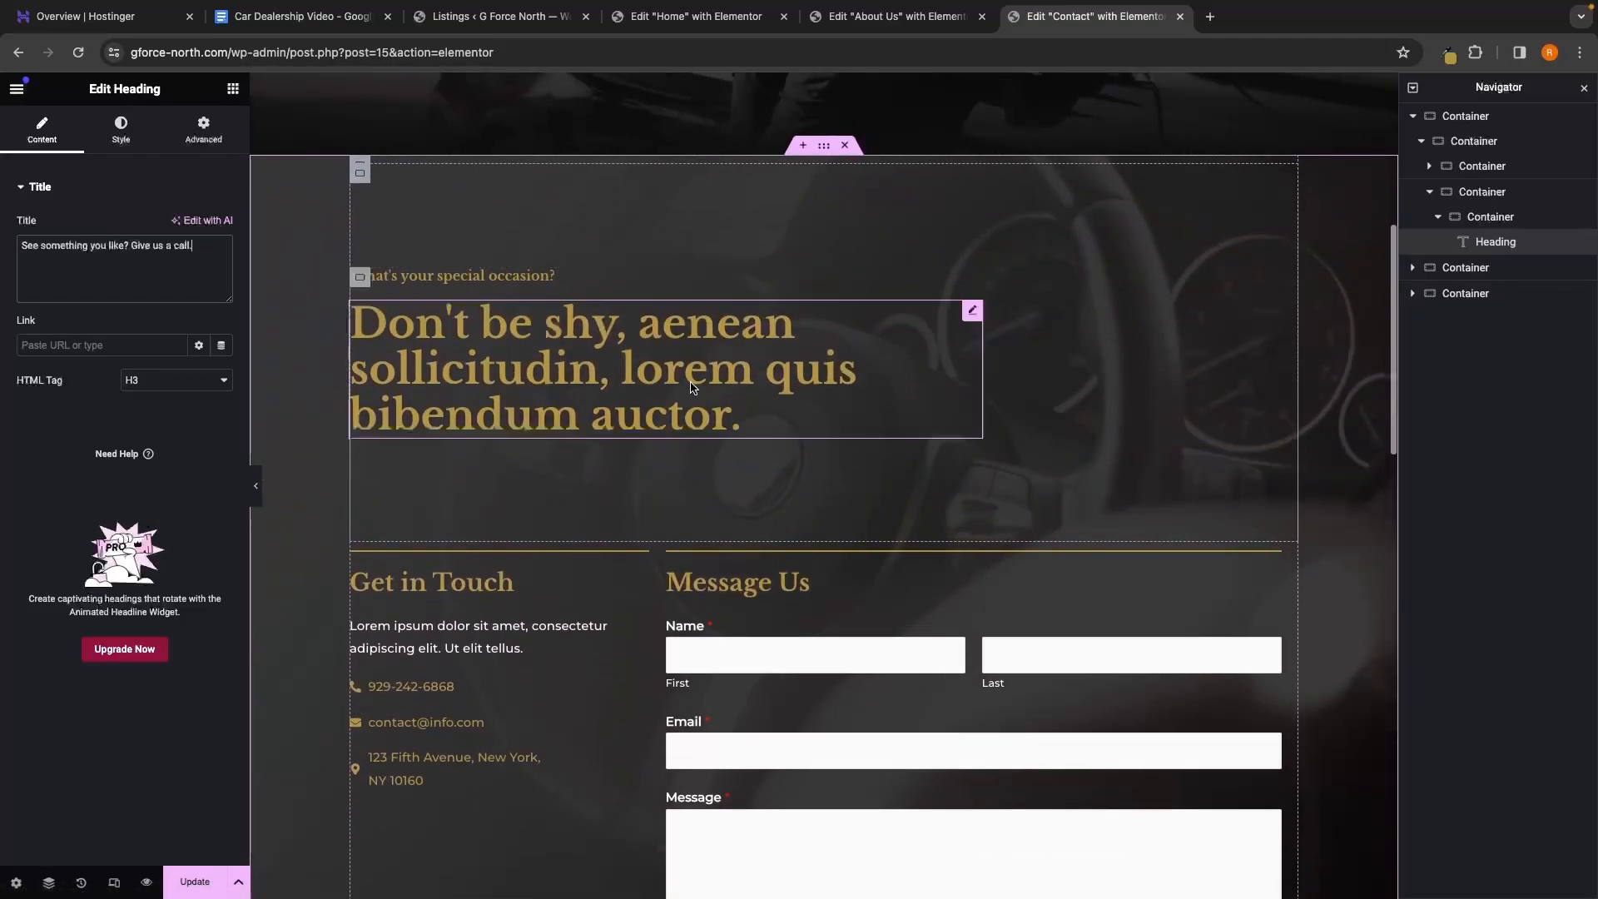
scroll(416, 291, down, 3)
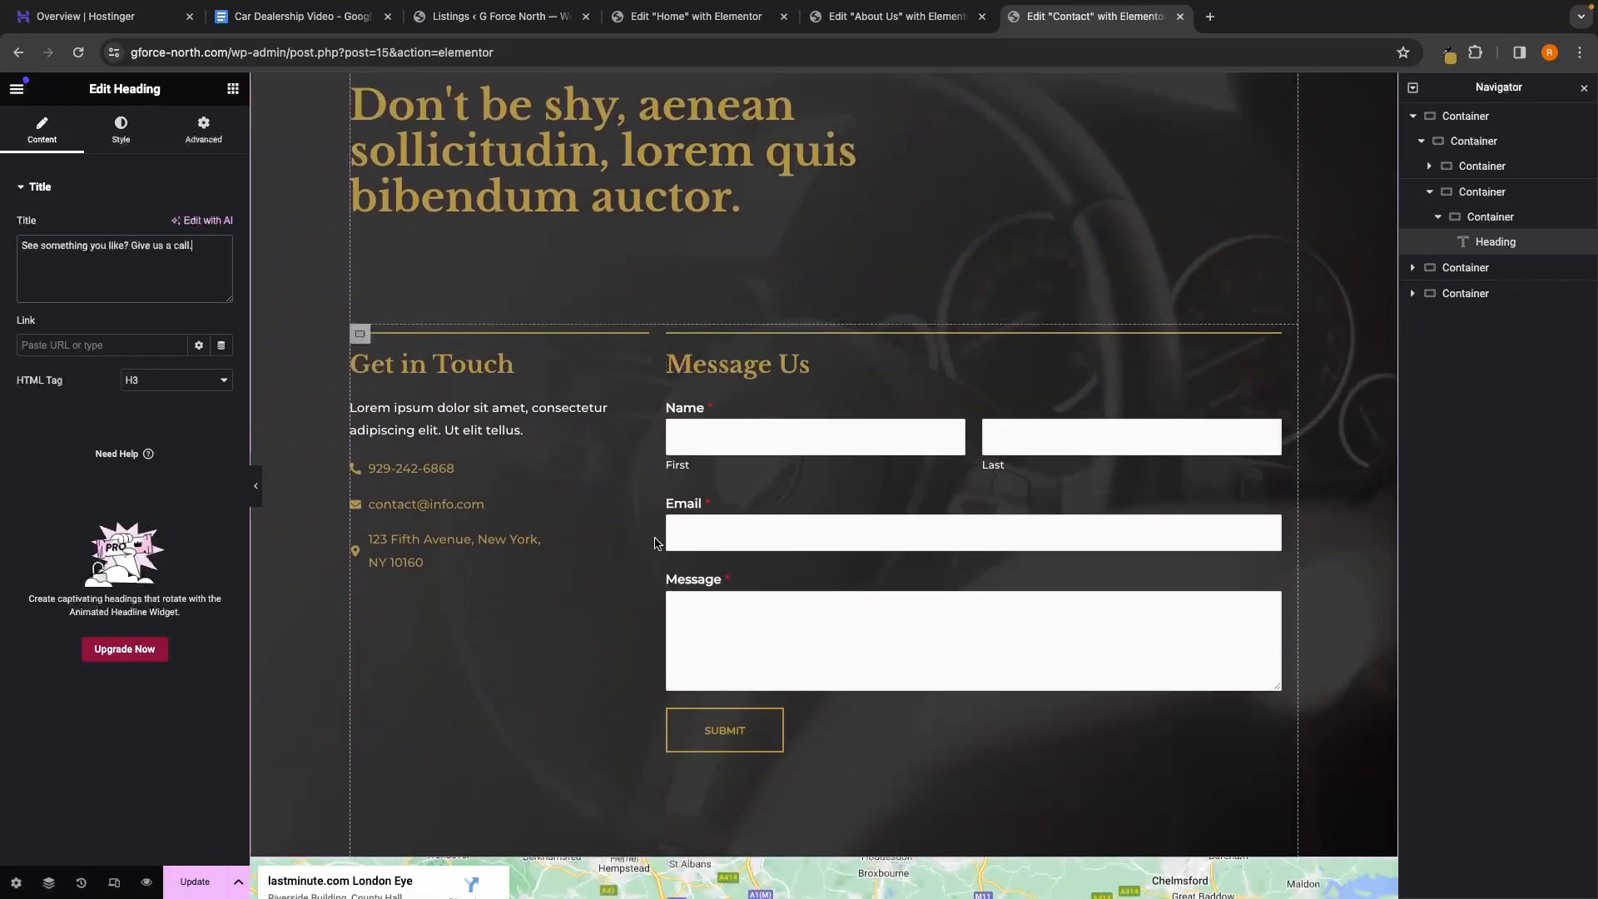
scroll(499, 517, up, 1)
scroll(500, 517, up, 3)
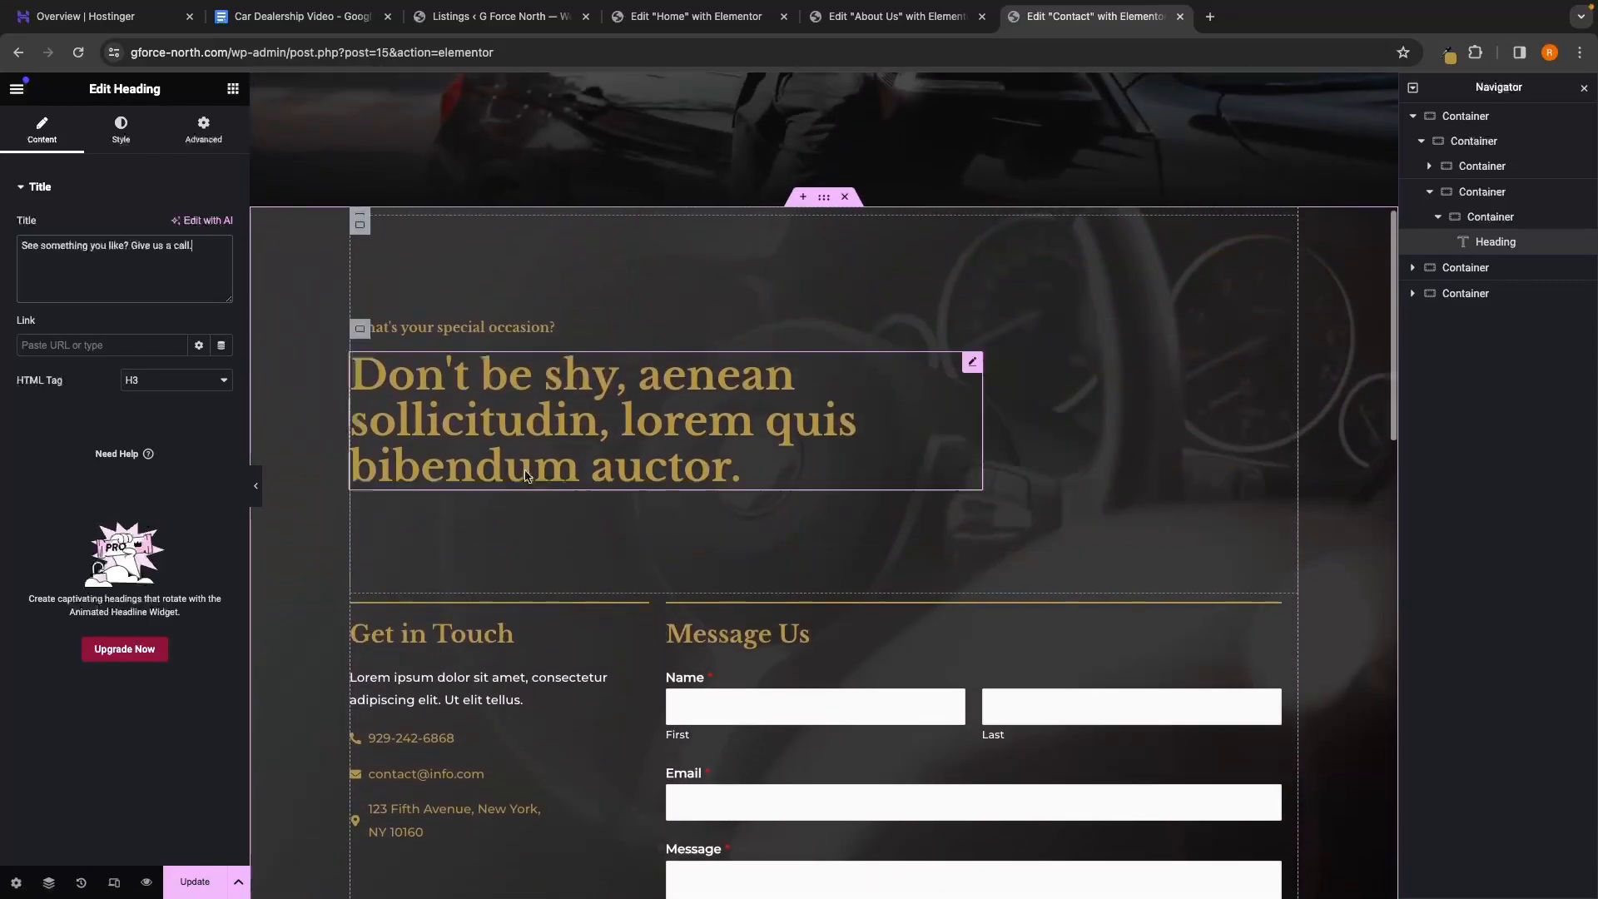
Change the small H6 heading to 'Not sure if it's the right car?'
click(475, 336)
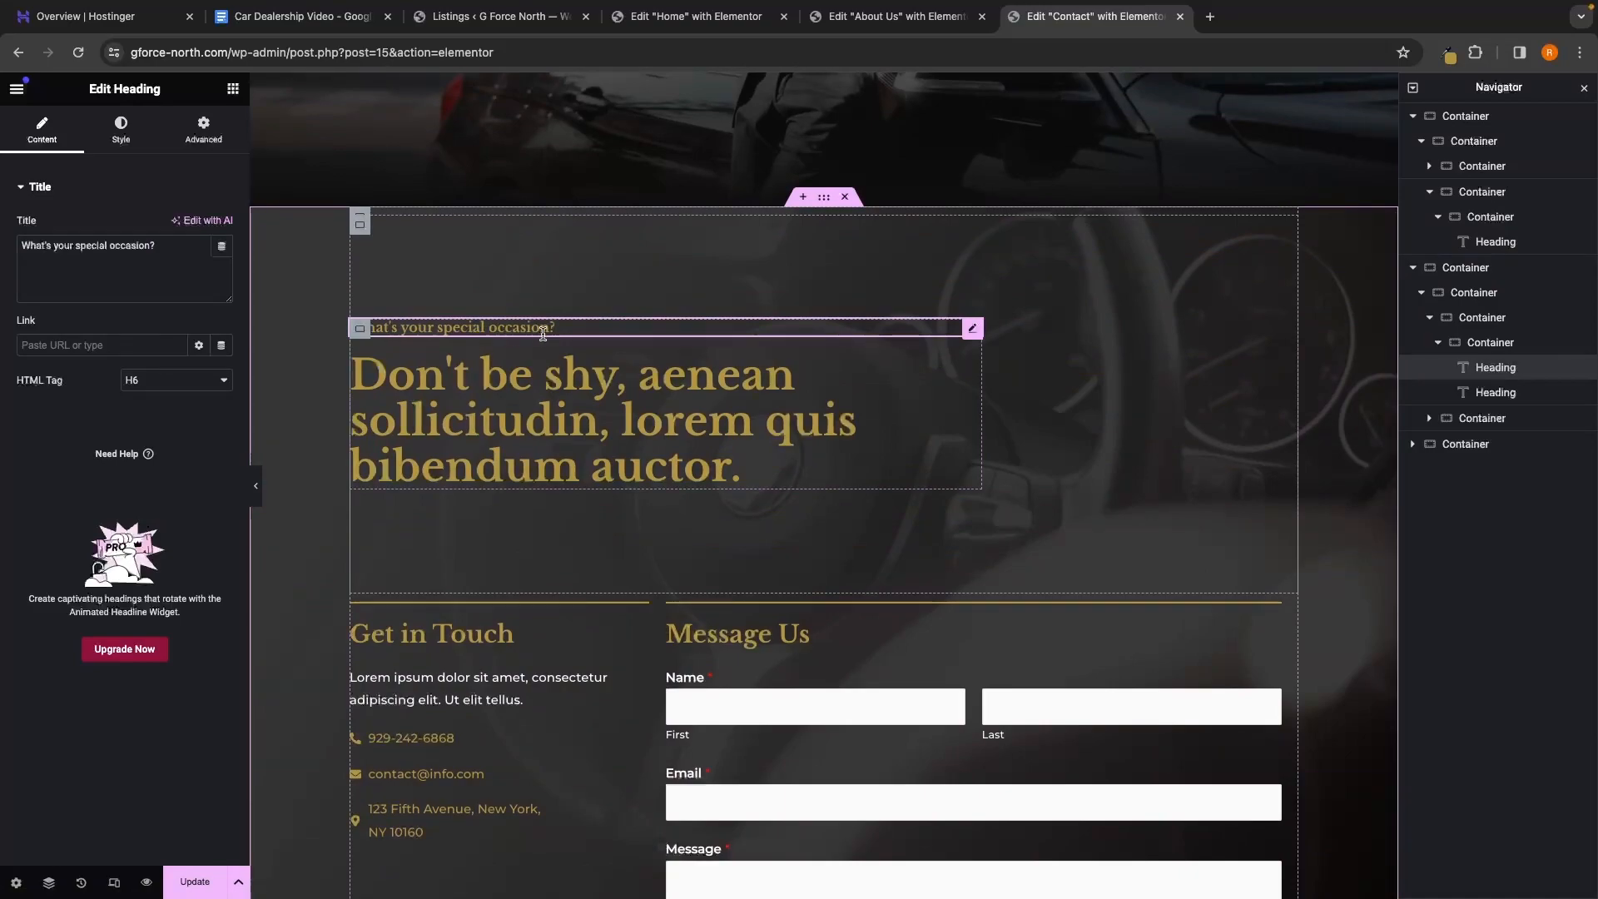
triple_click(52, 254)
text(Not sure if it's the right car?)
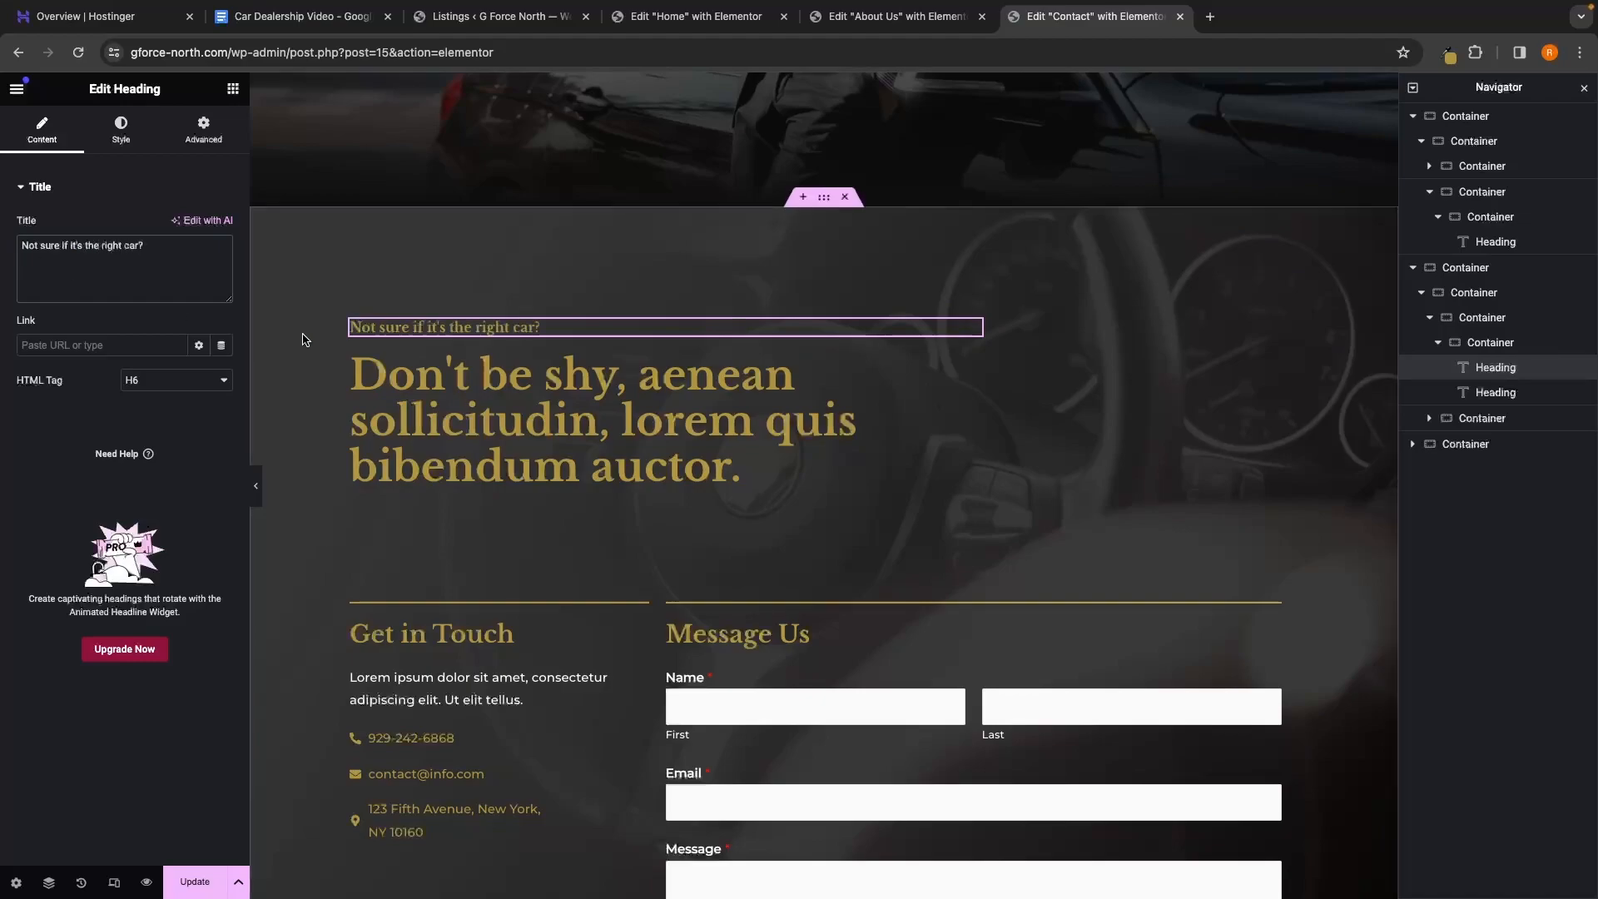
Change the H2 heading to 'Don't be shy, drop us a message and take it for a spin.'
click(603, 374)
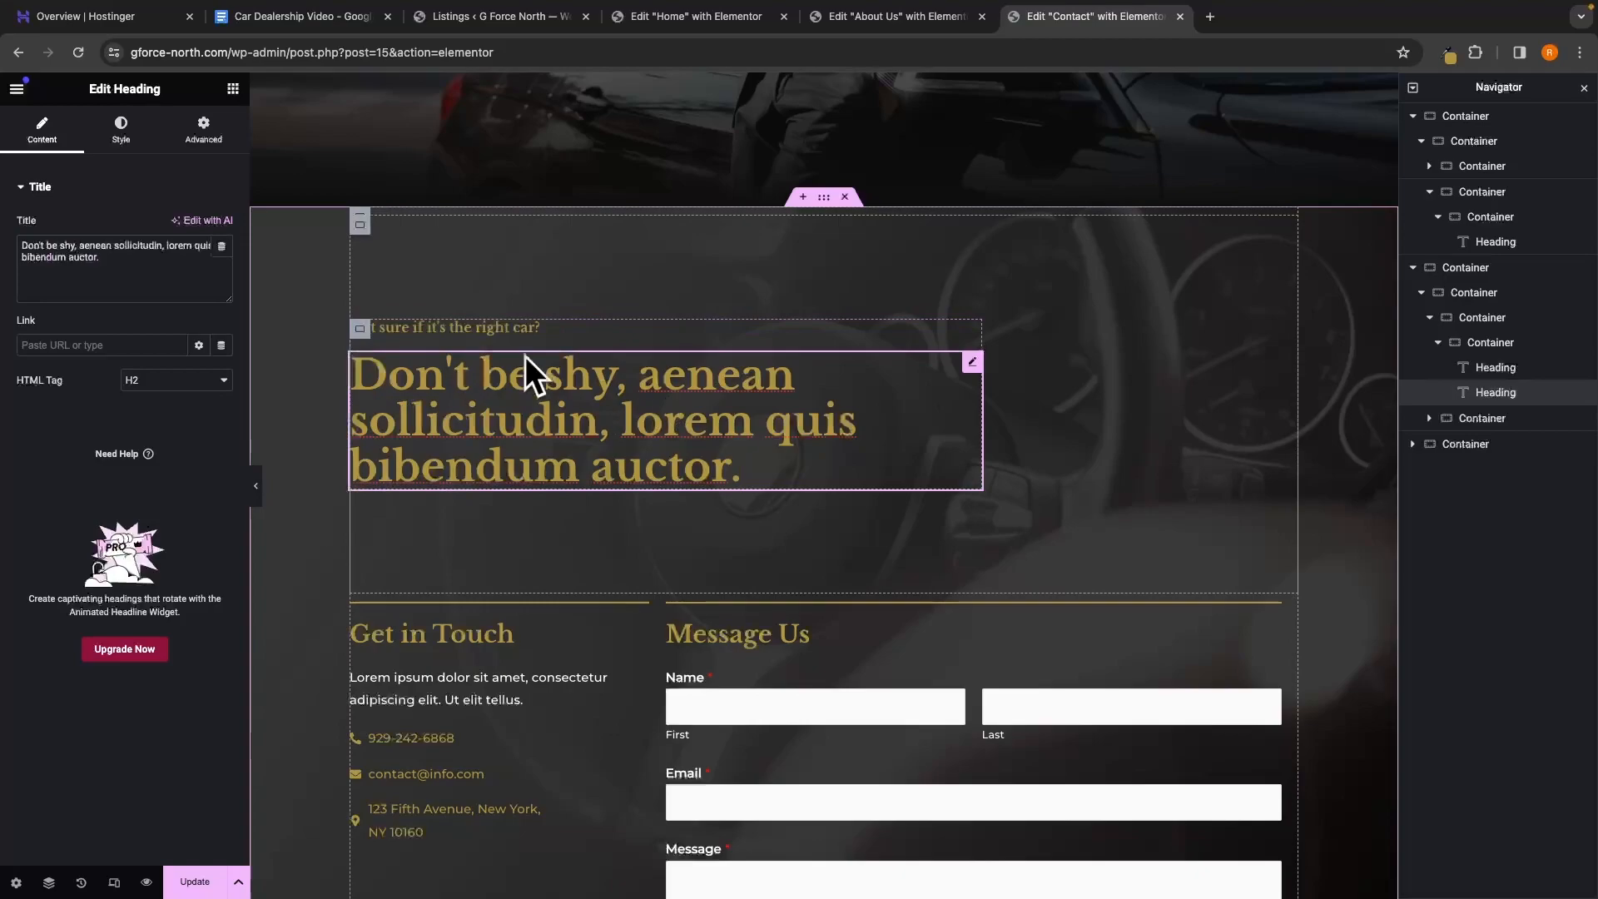
drag(101, 258, 80, 248)
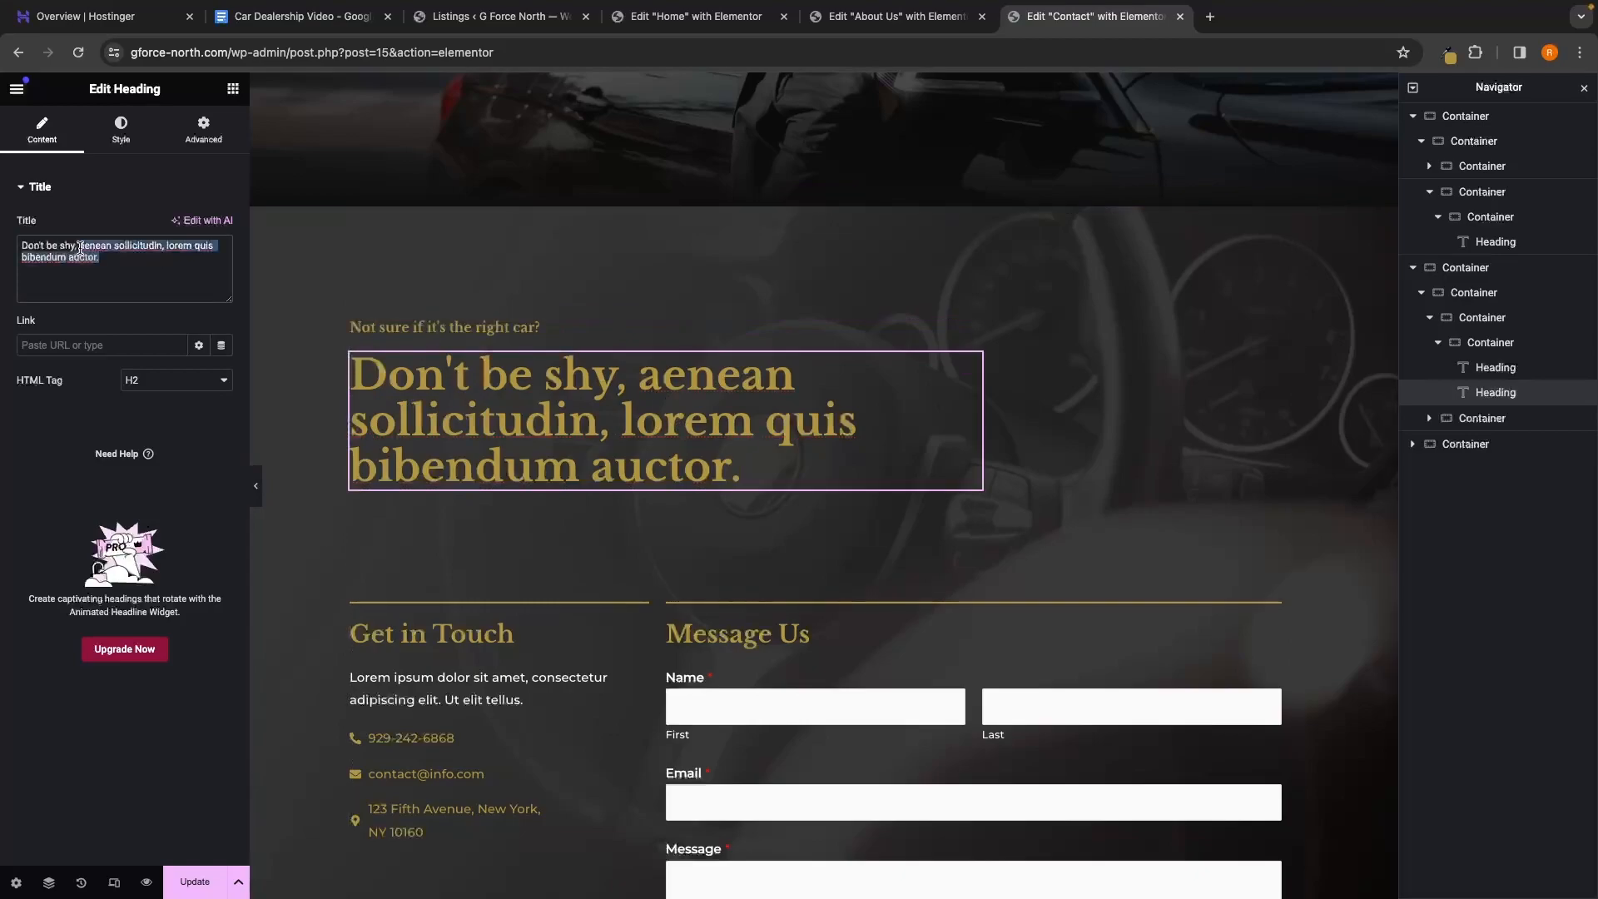
key(BackSpace)
text(book)
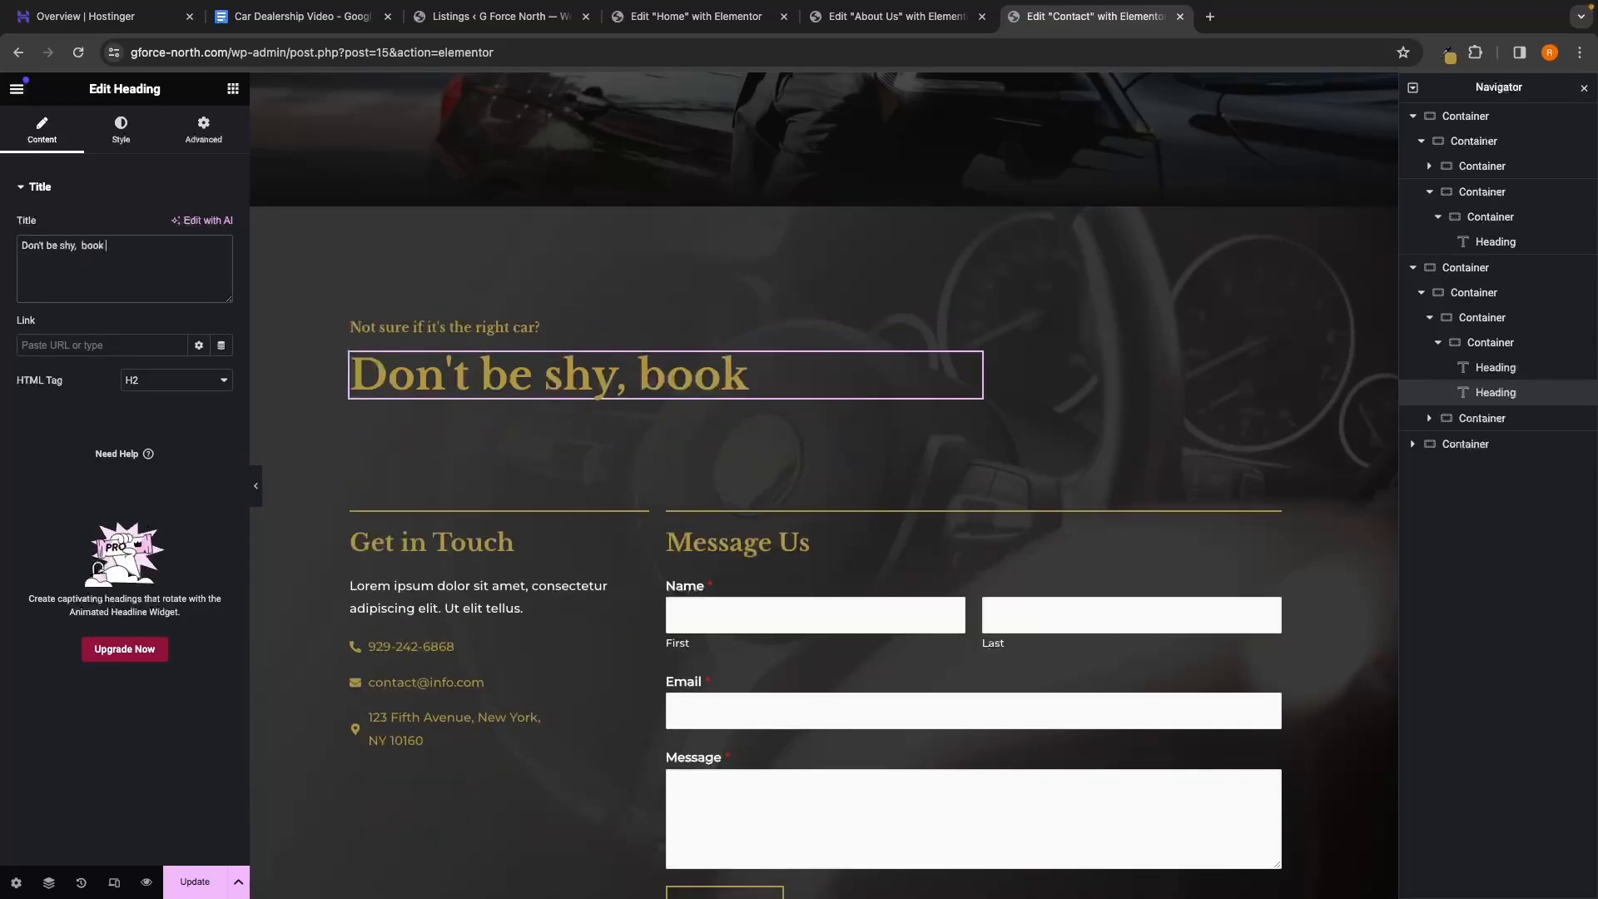
text( in a test)
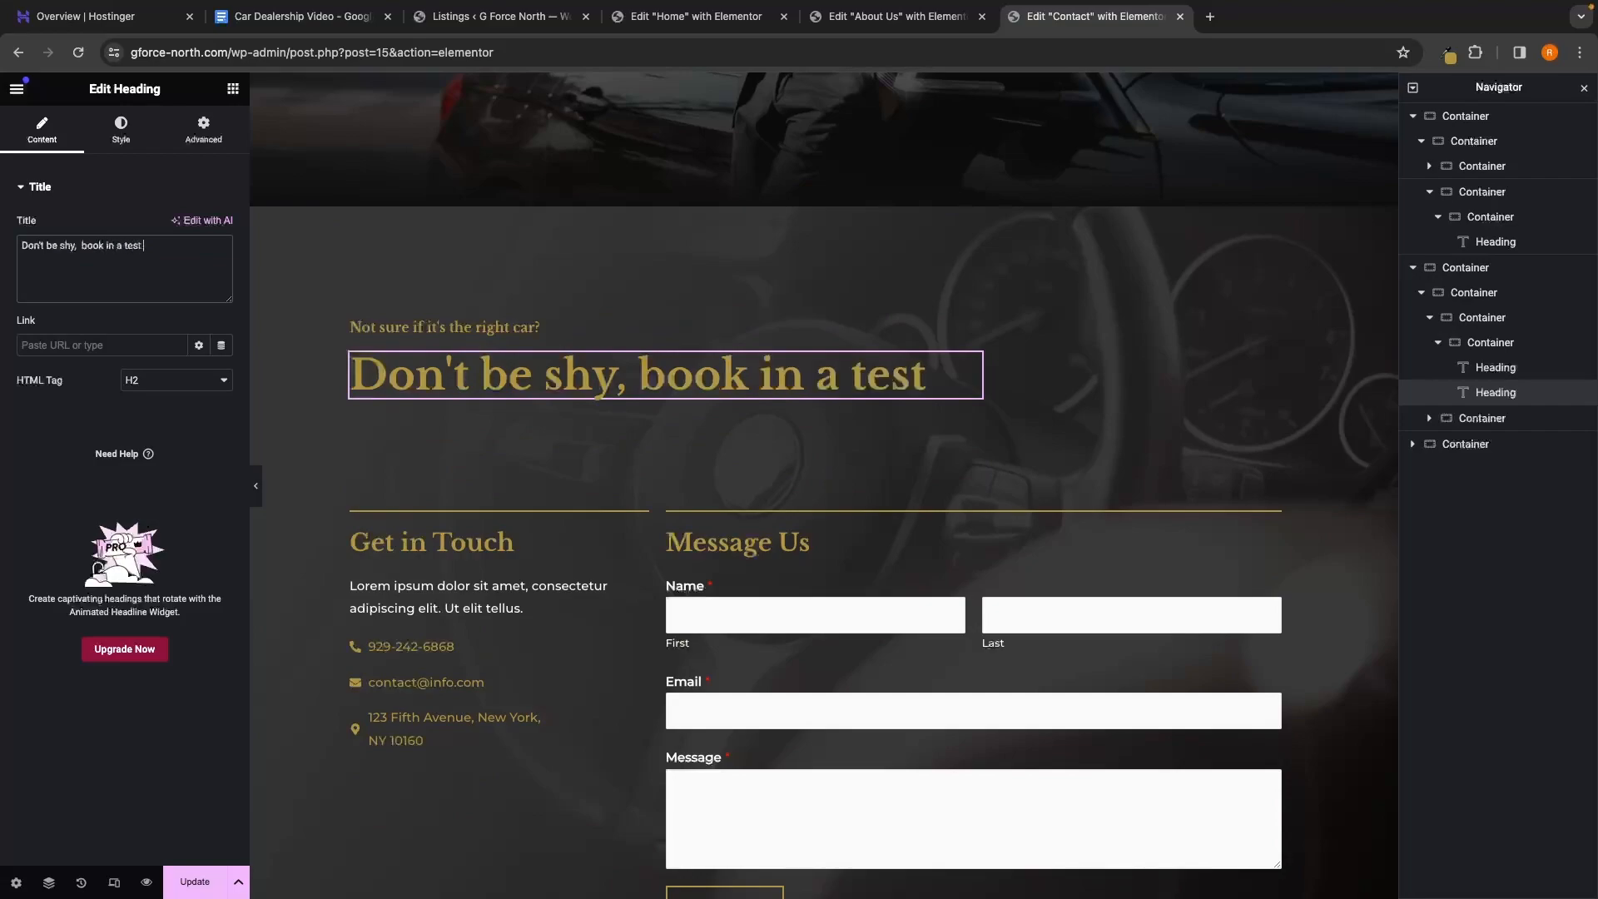
text( drive to)
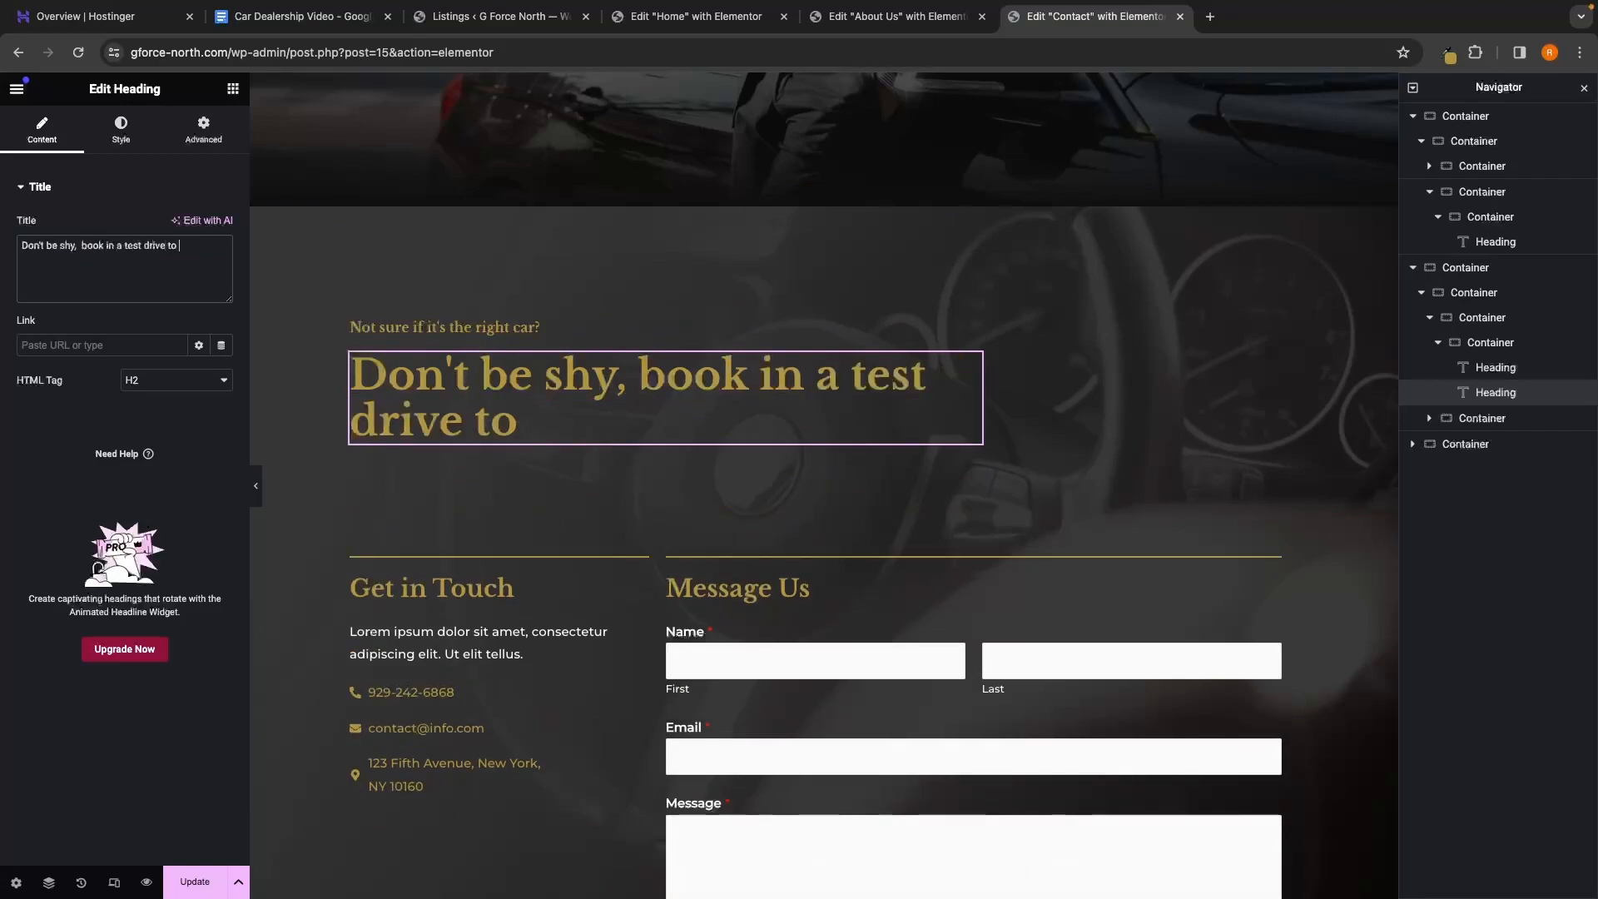
key(BackSpace)
key(BackSpace)
key(BackSpace)
key(BackSpace)
key(BackSpace)
key(BackSpace)
key(BackSpace)
key(BackSpace)
key(BackSpace)
key(BackSpace)
key(BackSpace)
key(BackSpace)
key(BackSpace)
key(BackSpace)
key(BackSpace)
key(BackSpace)
key(BackSpace)
key(BackSpace)
key(BackSpace)
key(BackSpace)
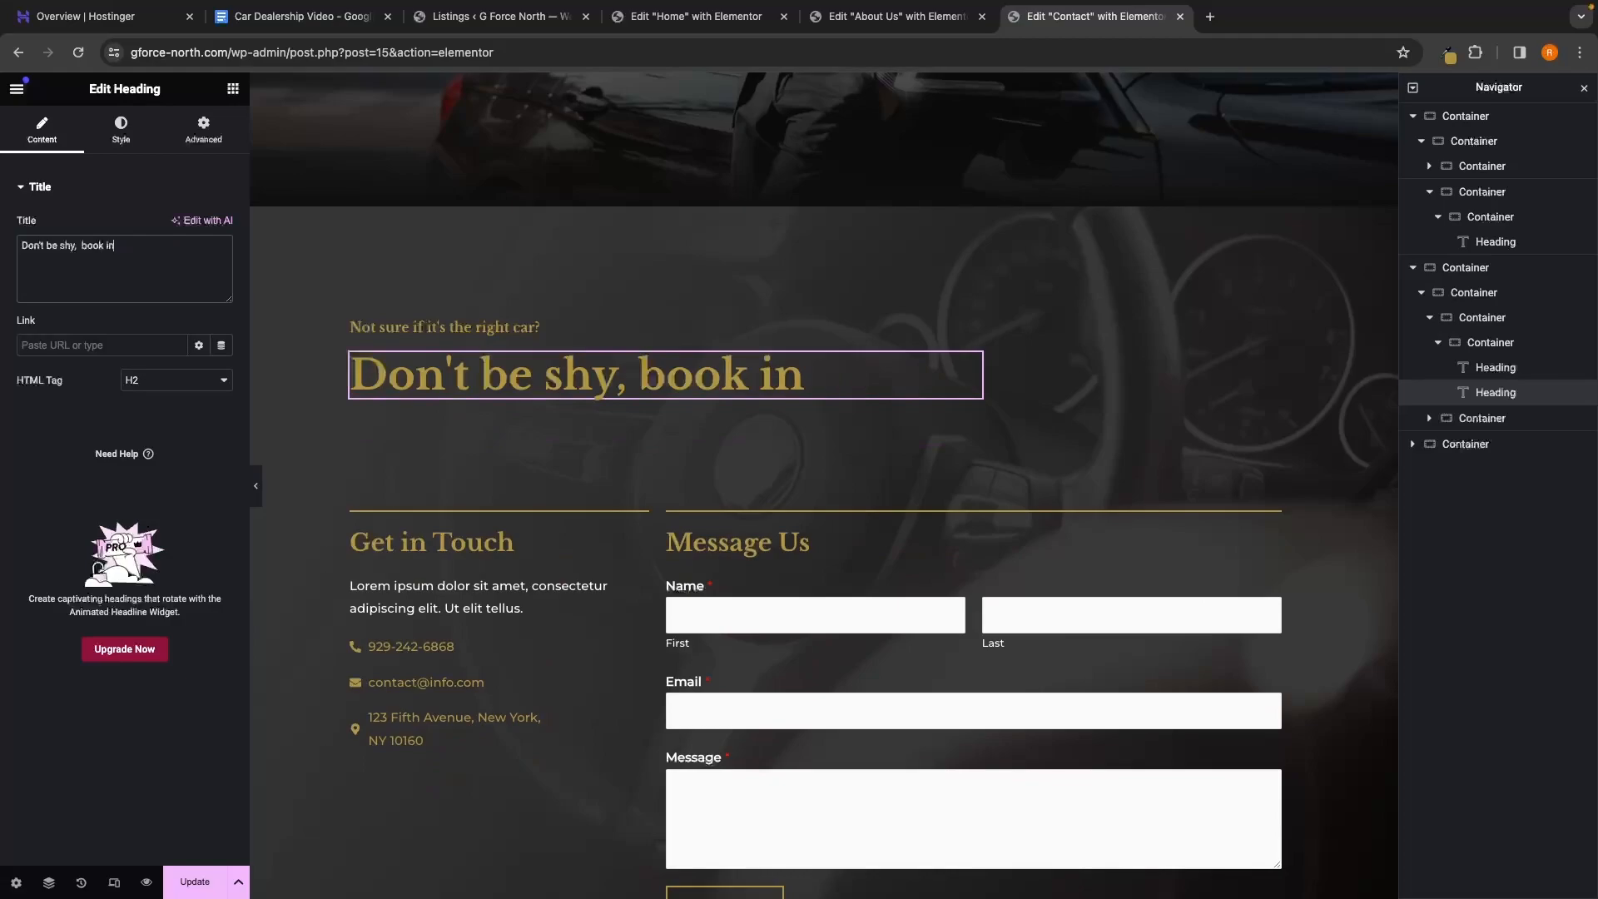
key(BackSpace)
key(BackSpace)
key(BackSpace)
key(BackSpace)
key(BackSpace)
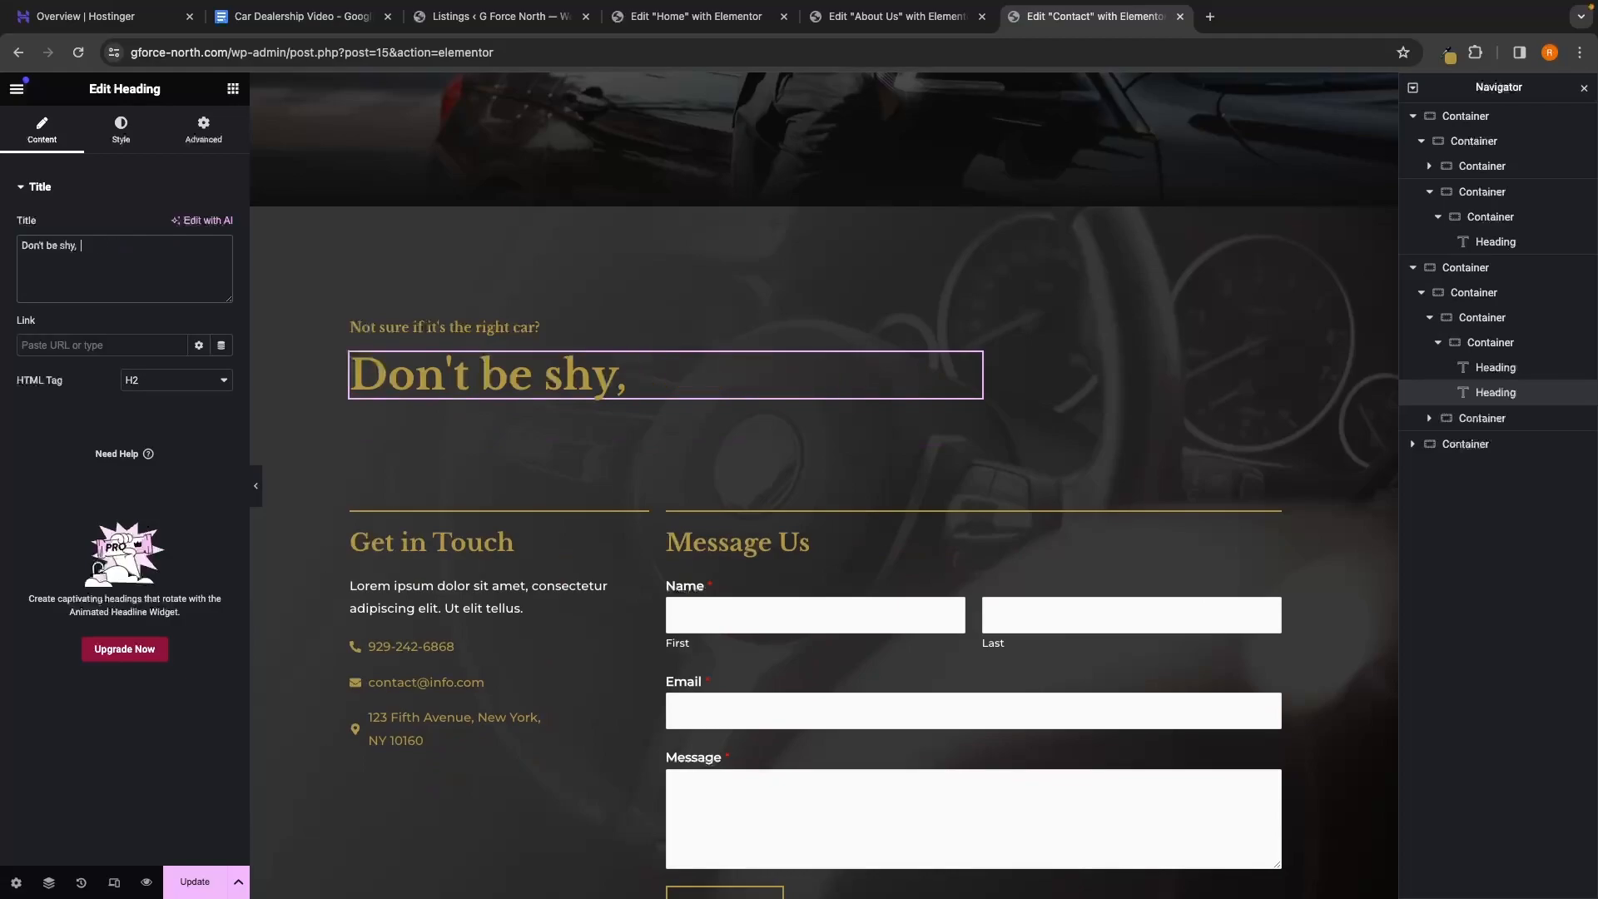
text(drop us a me)
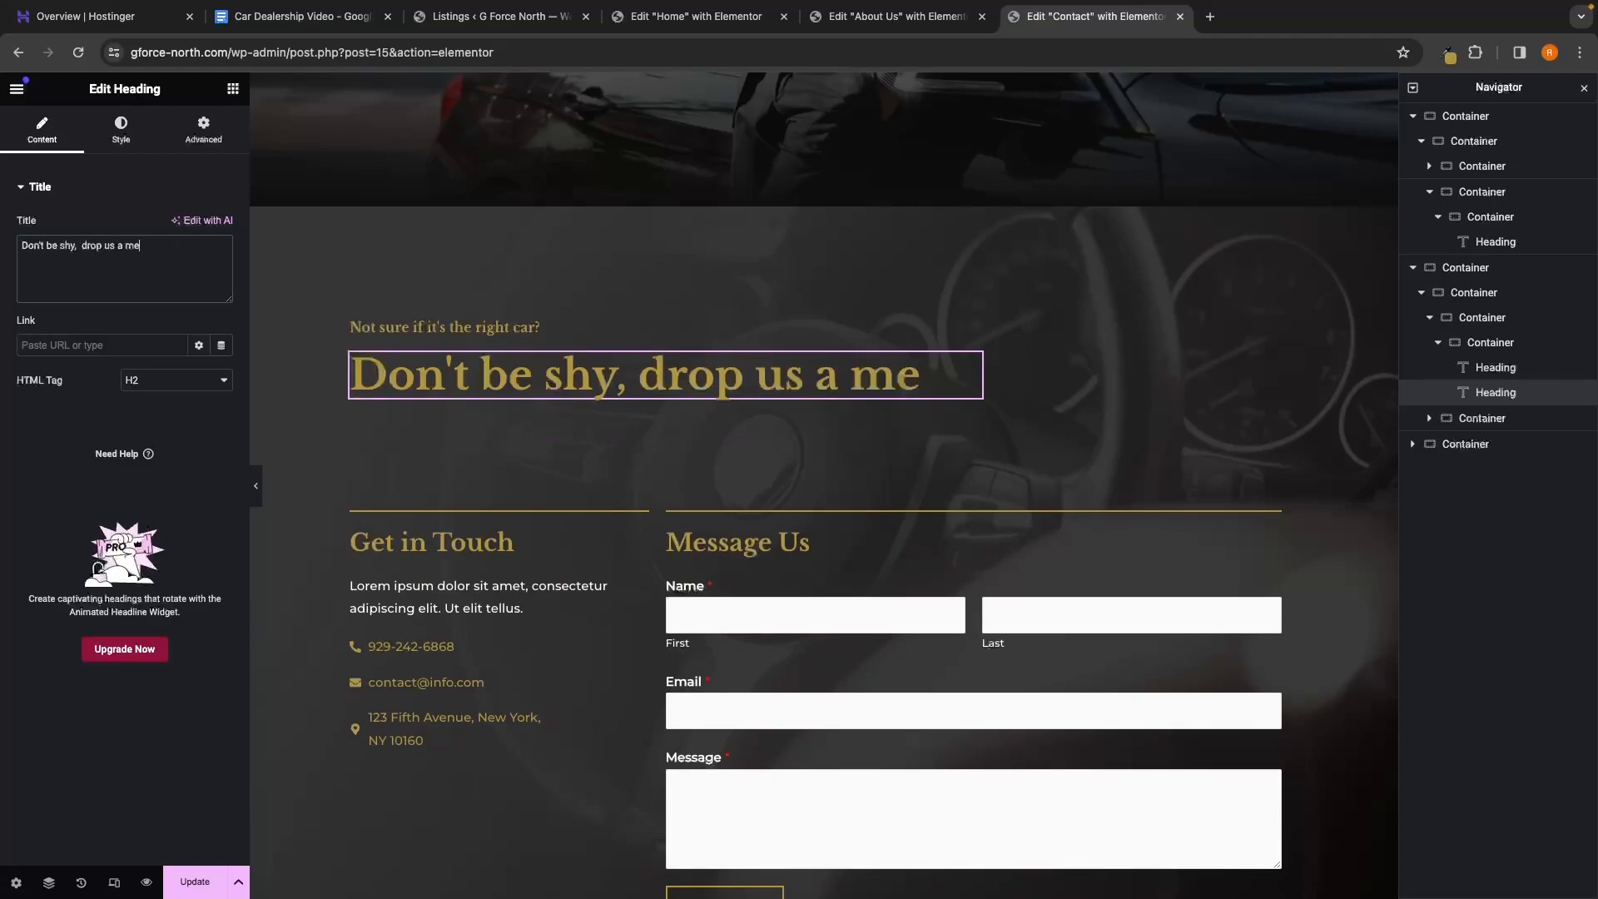
text(ssage and )
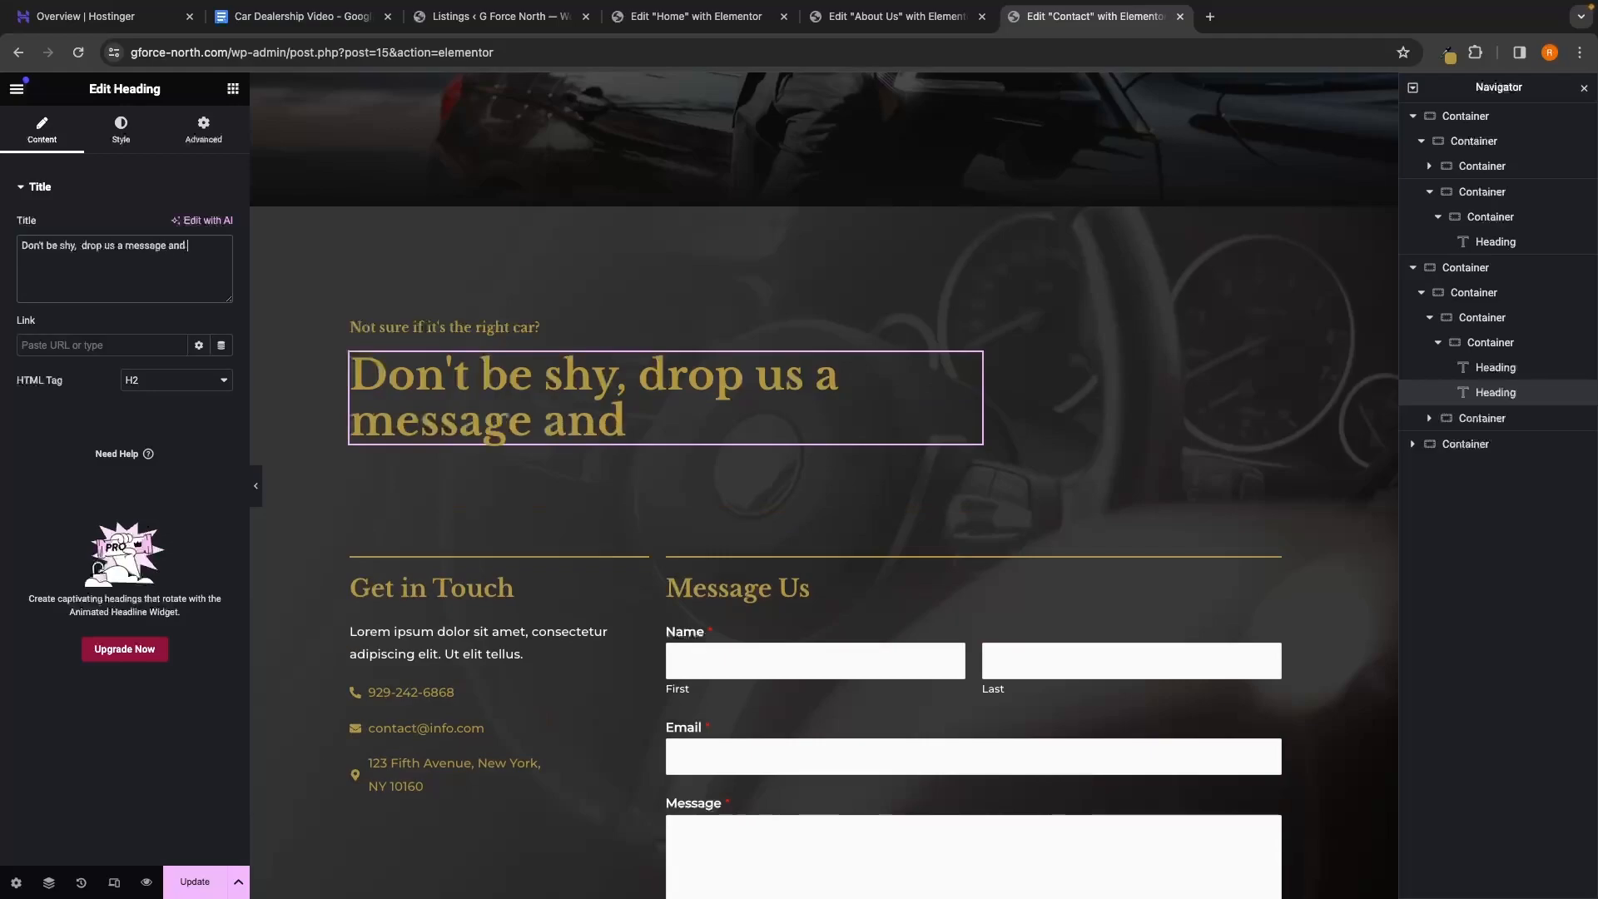
text(take it for a)
text(spin.)
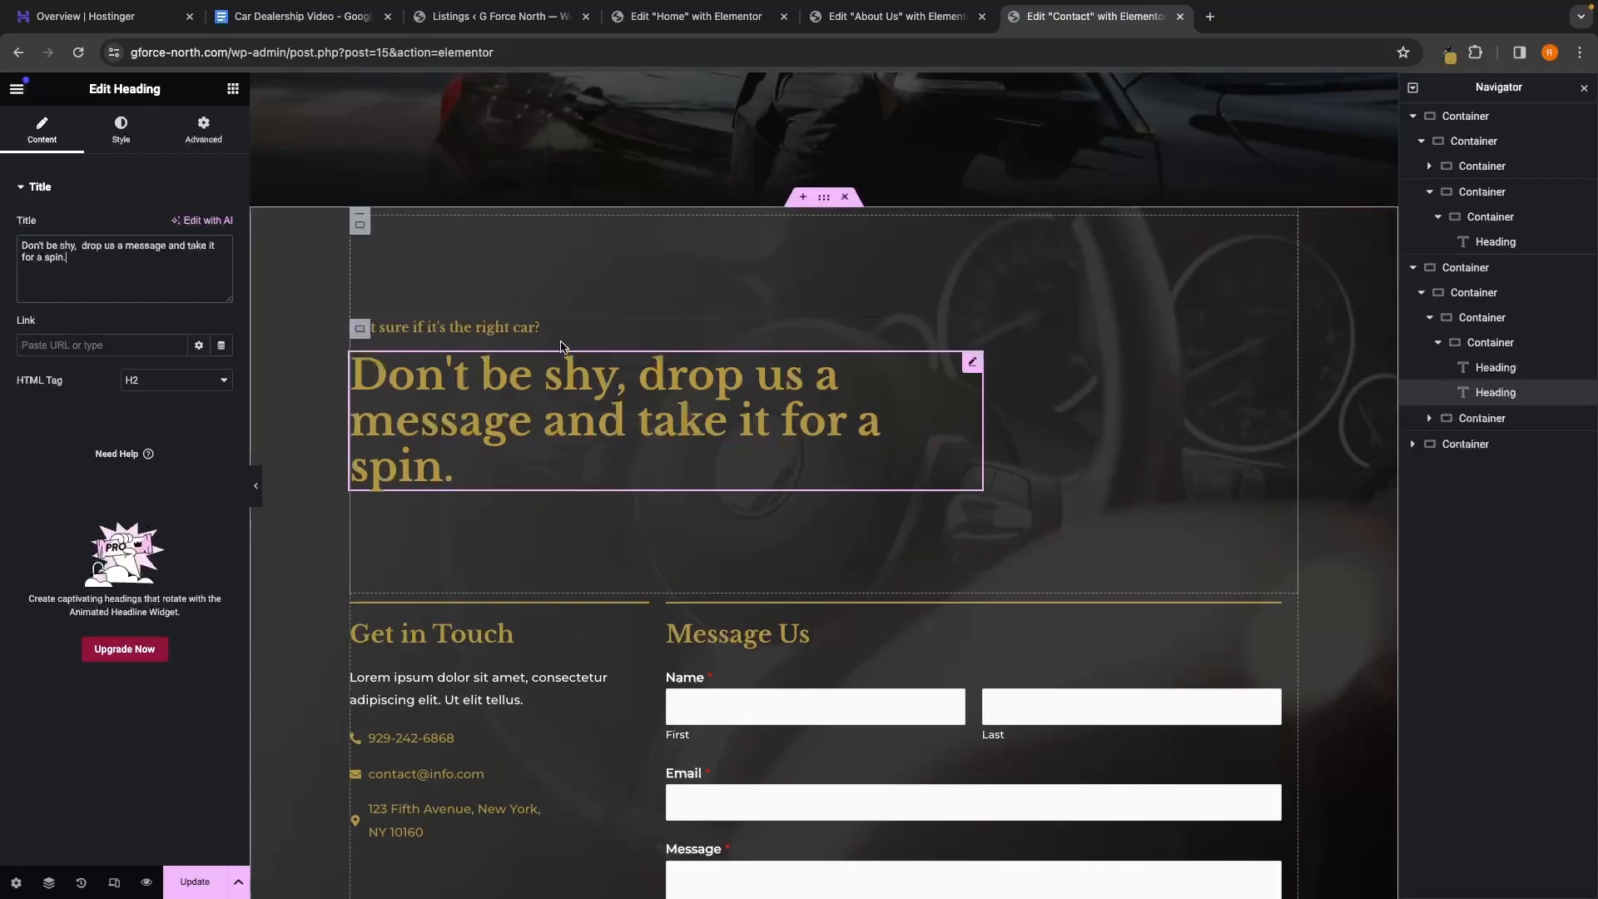
scroll(533, 421, down, 3)
scroll(533, 421, down, 1)
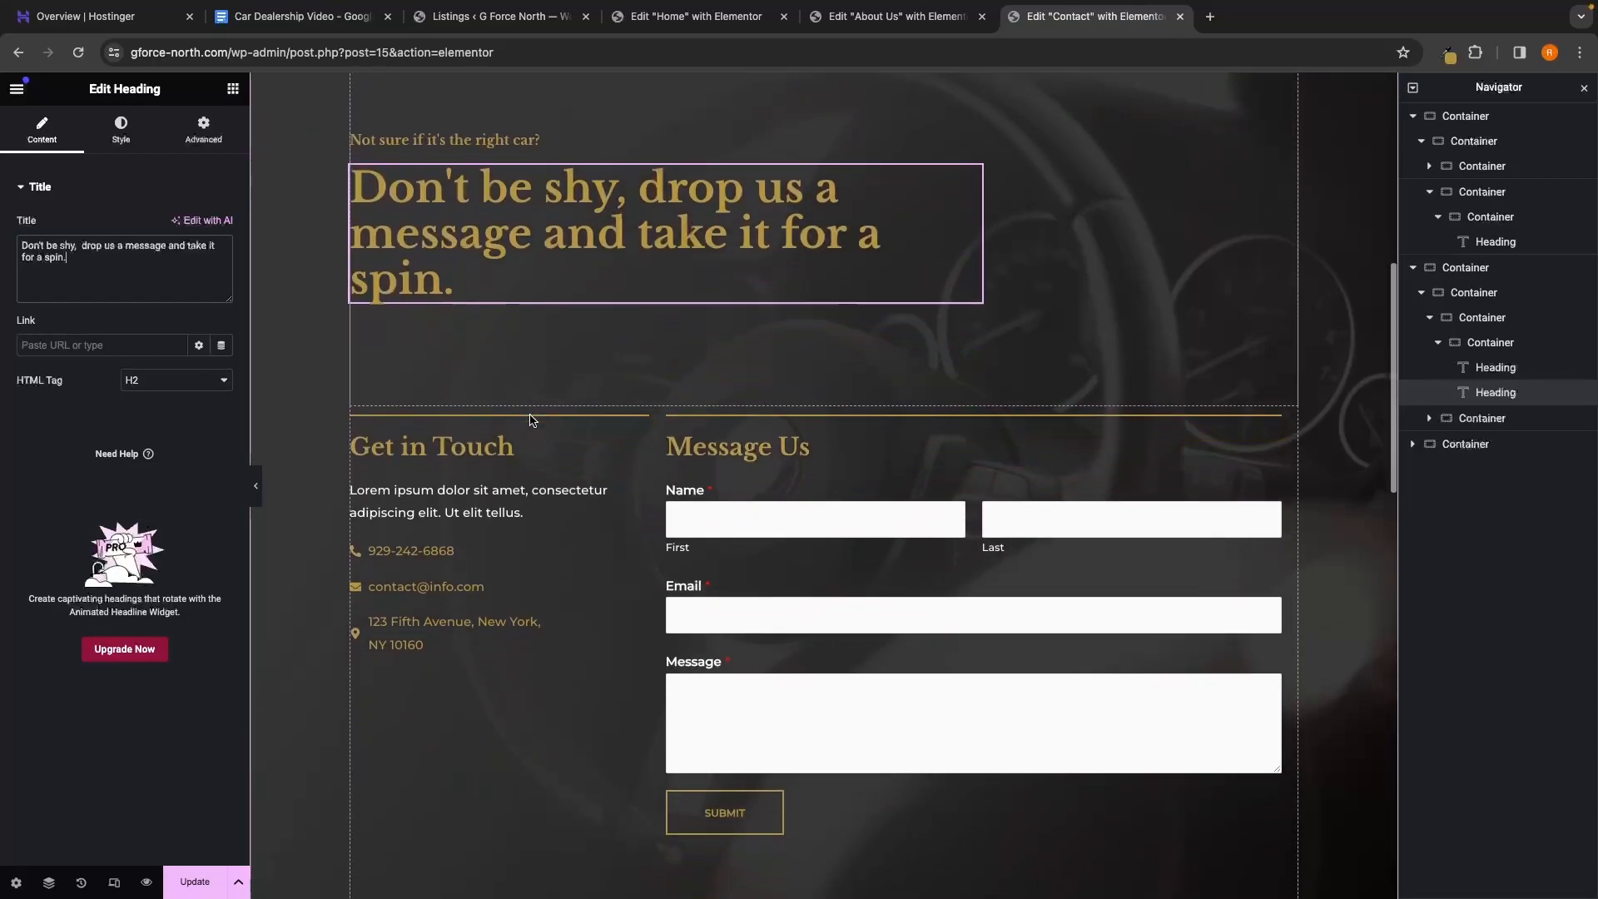
Delete the lorem ipsum Text Editor block under Get in Touch via the Navigator
click(430, 434)
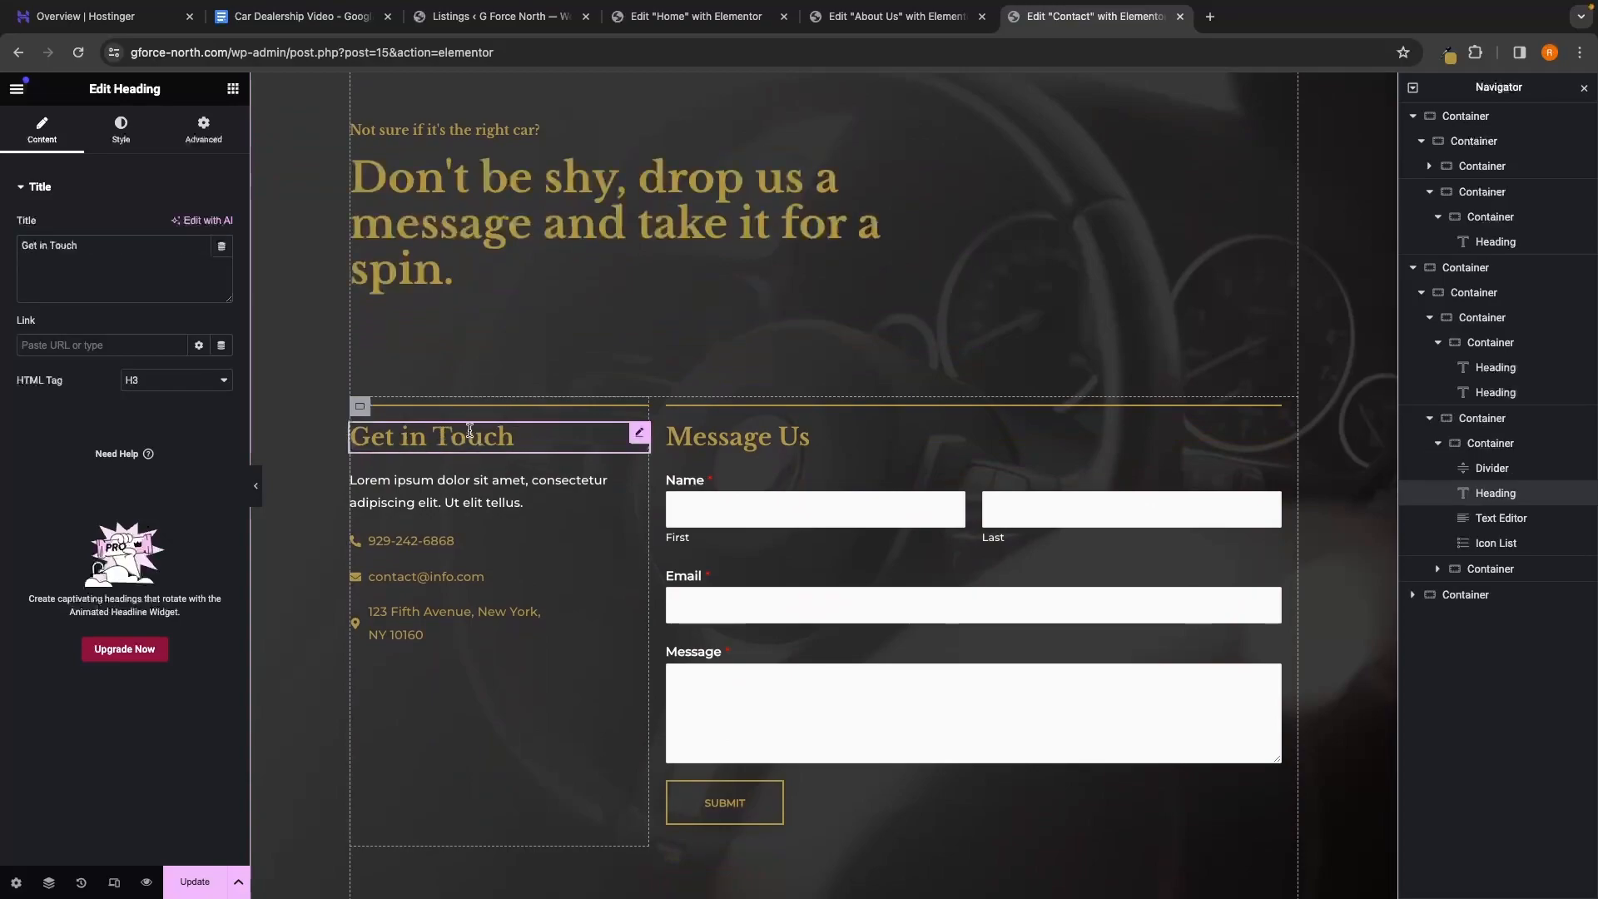
click(466, 483)
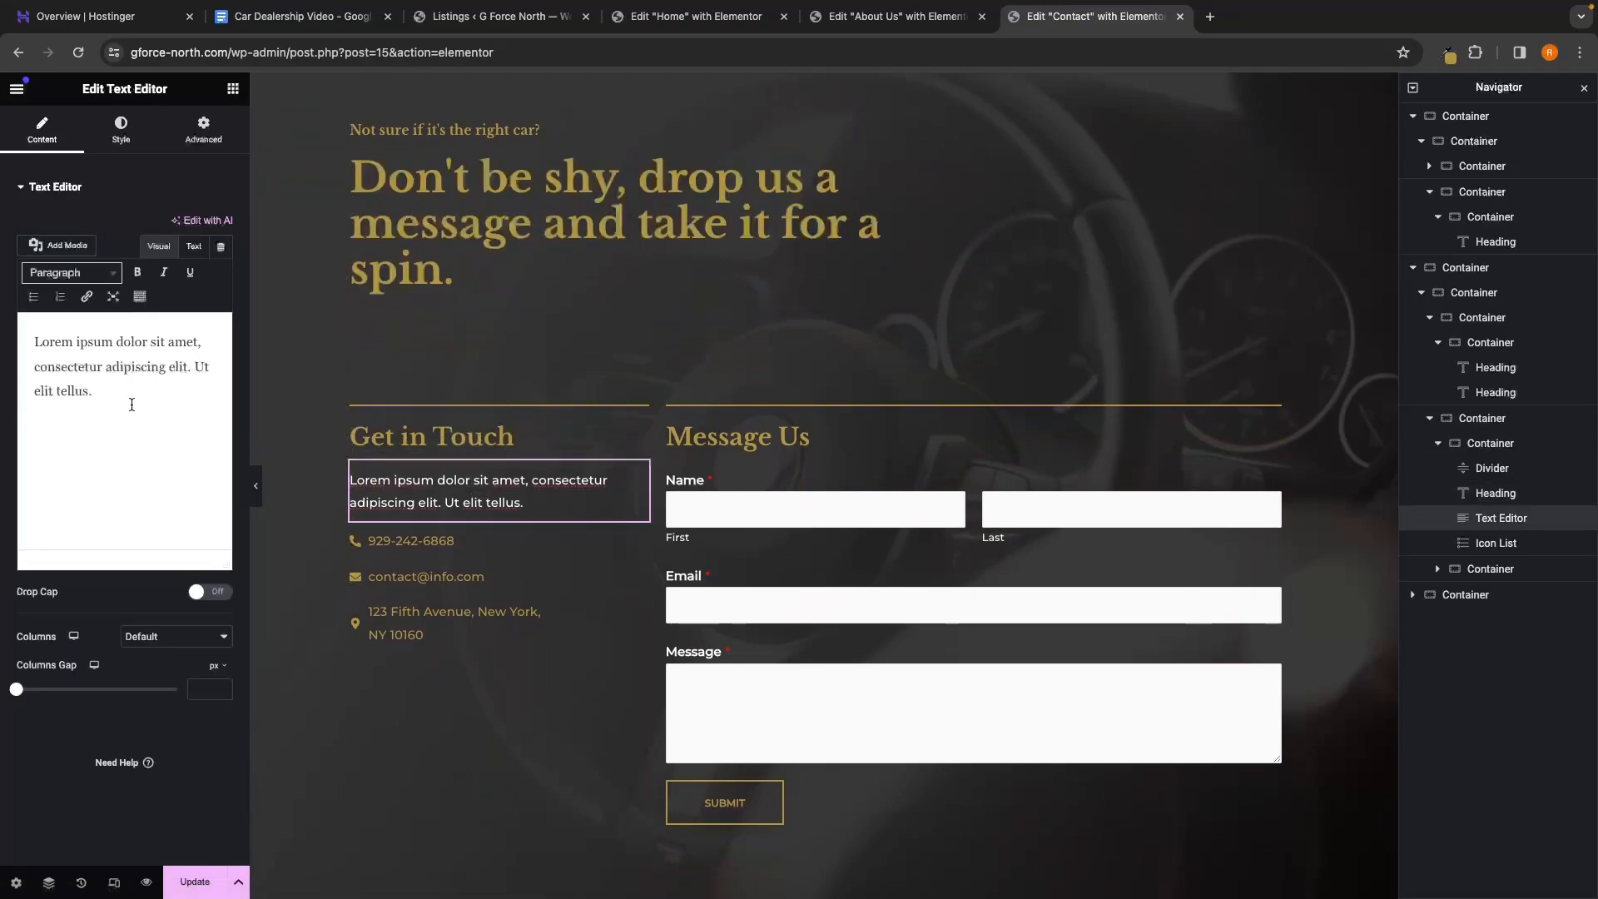
drag(93, 391, 22, 331)
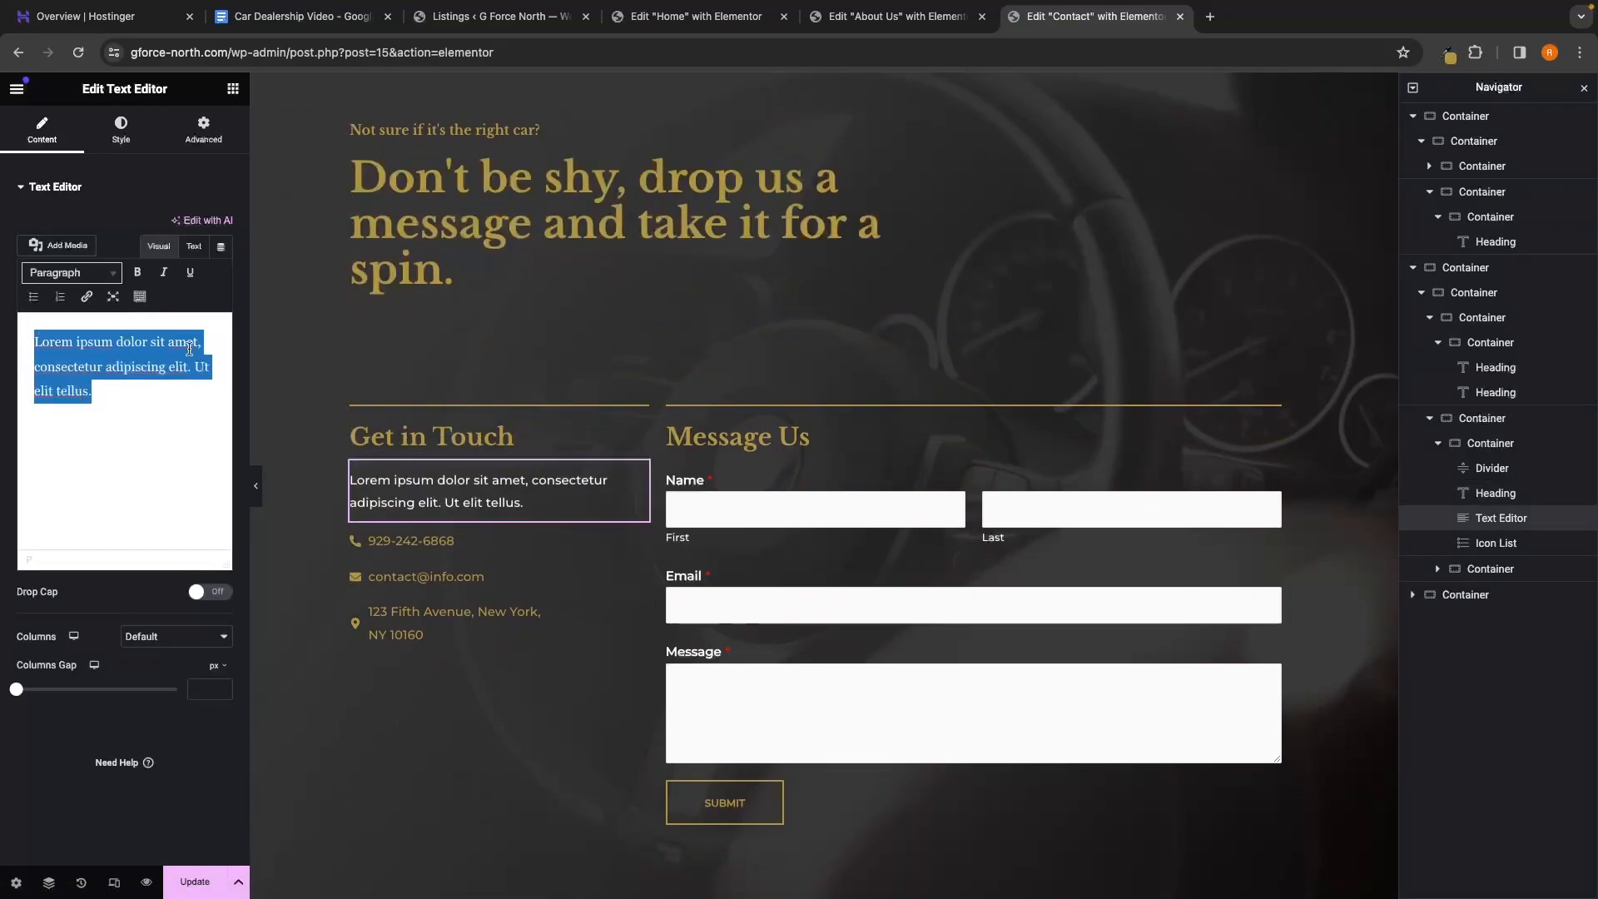
click(127, 396)
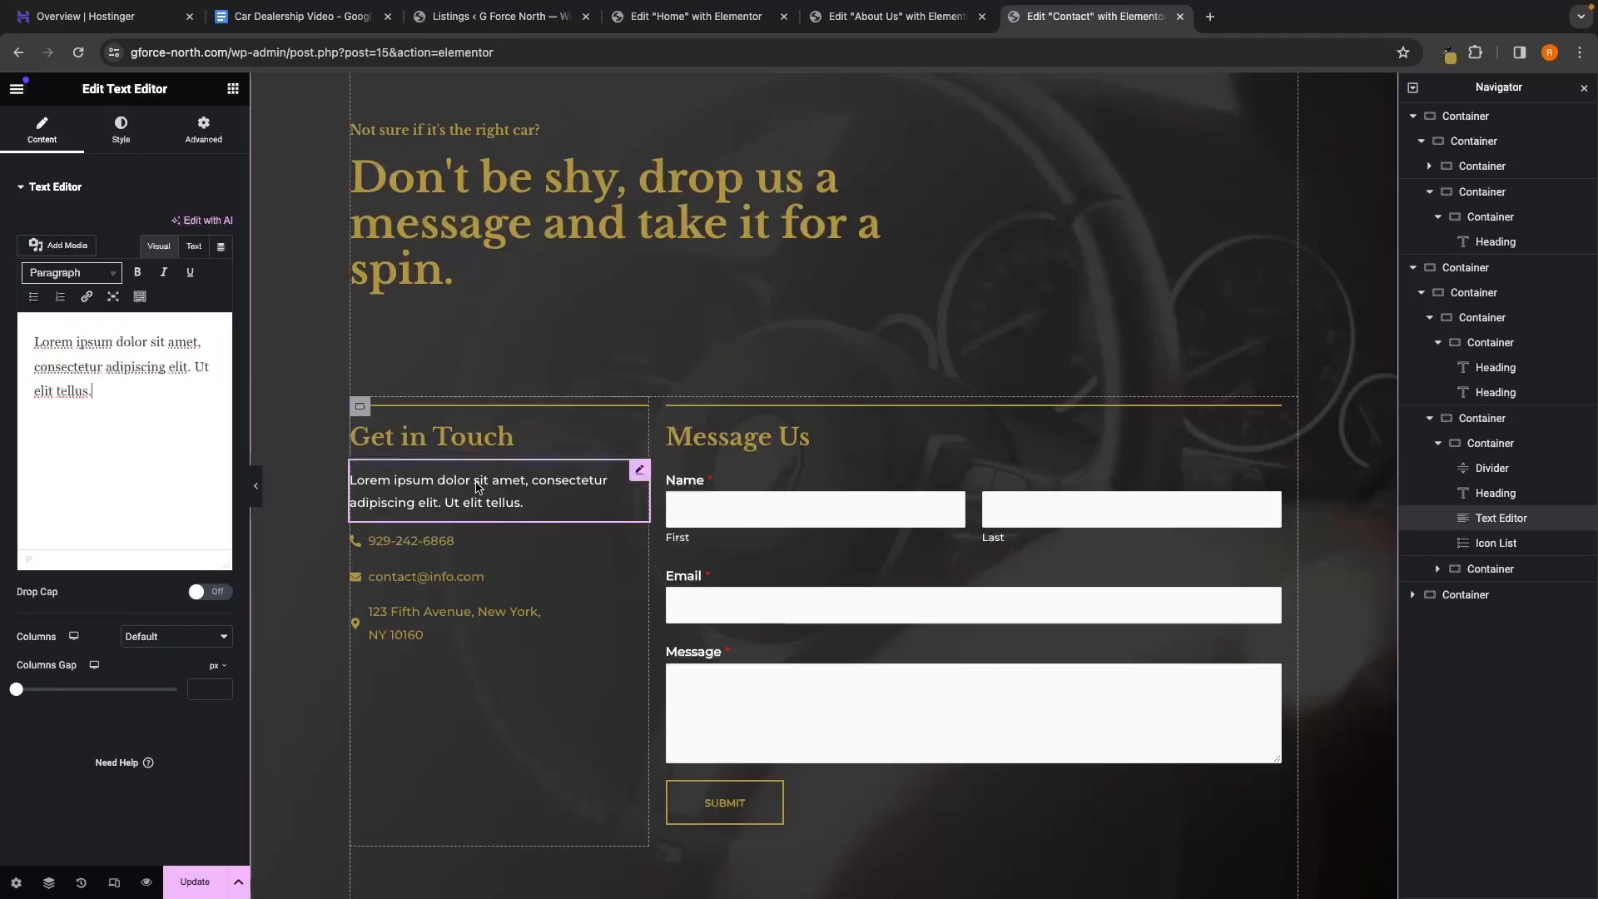
right_click(1504, 521)
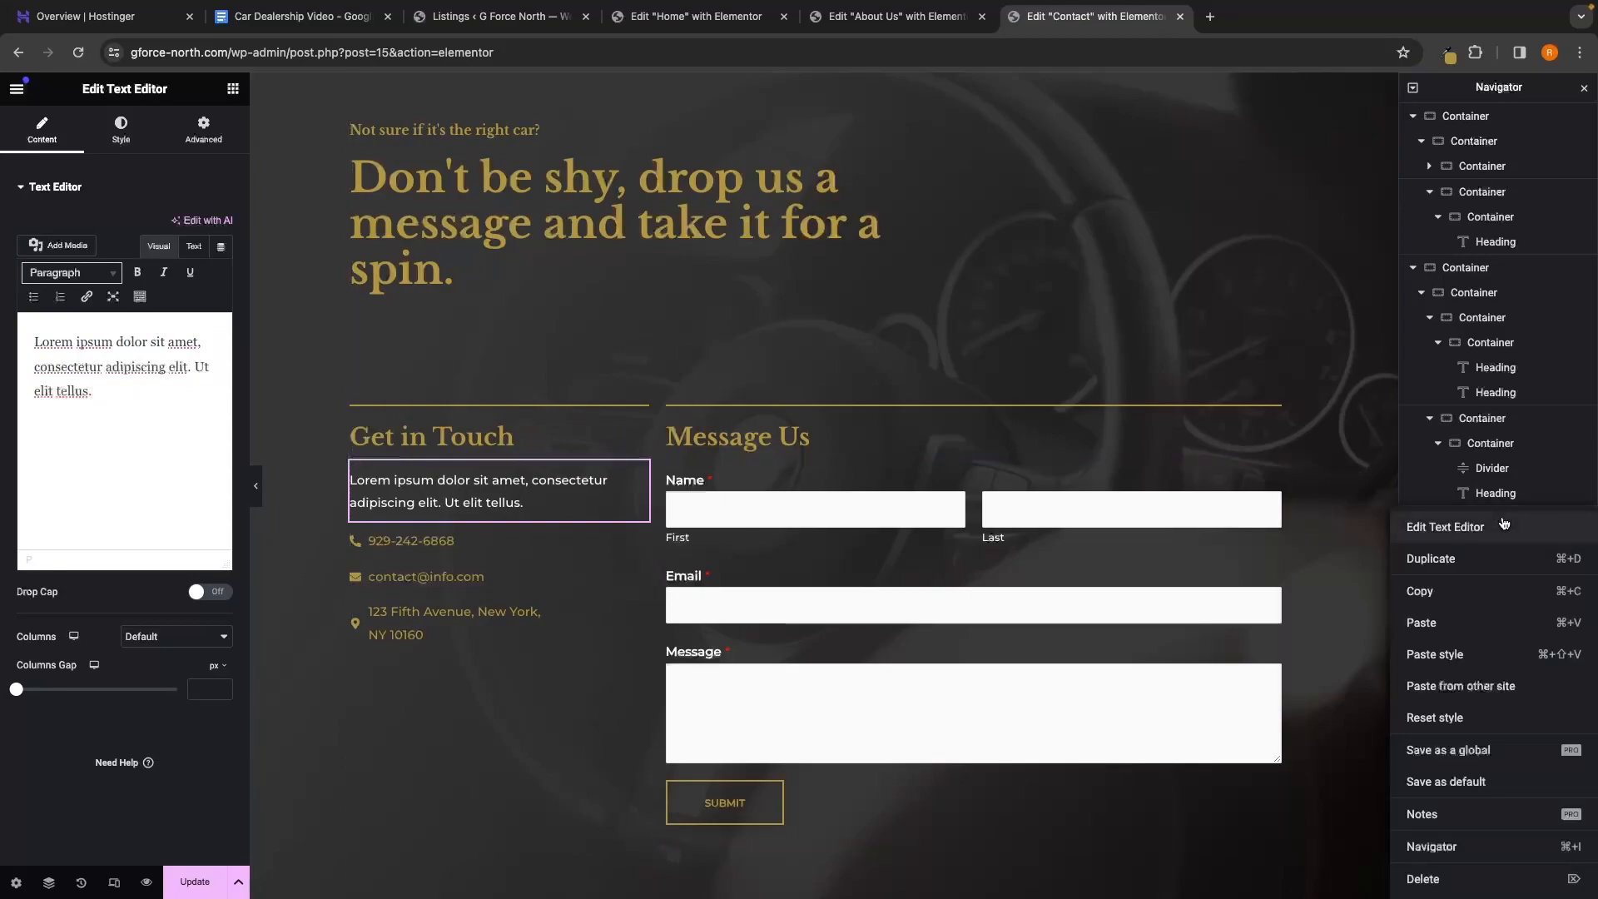
click(1462, 877)
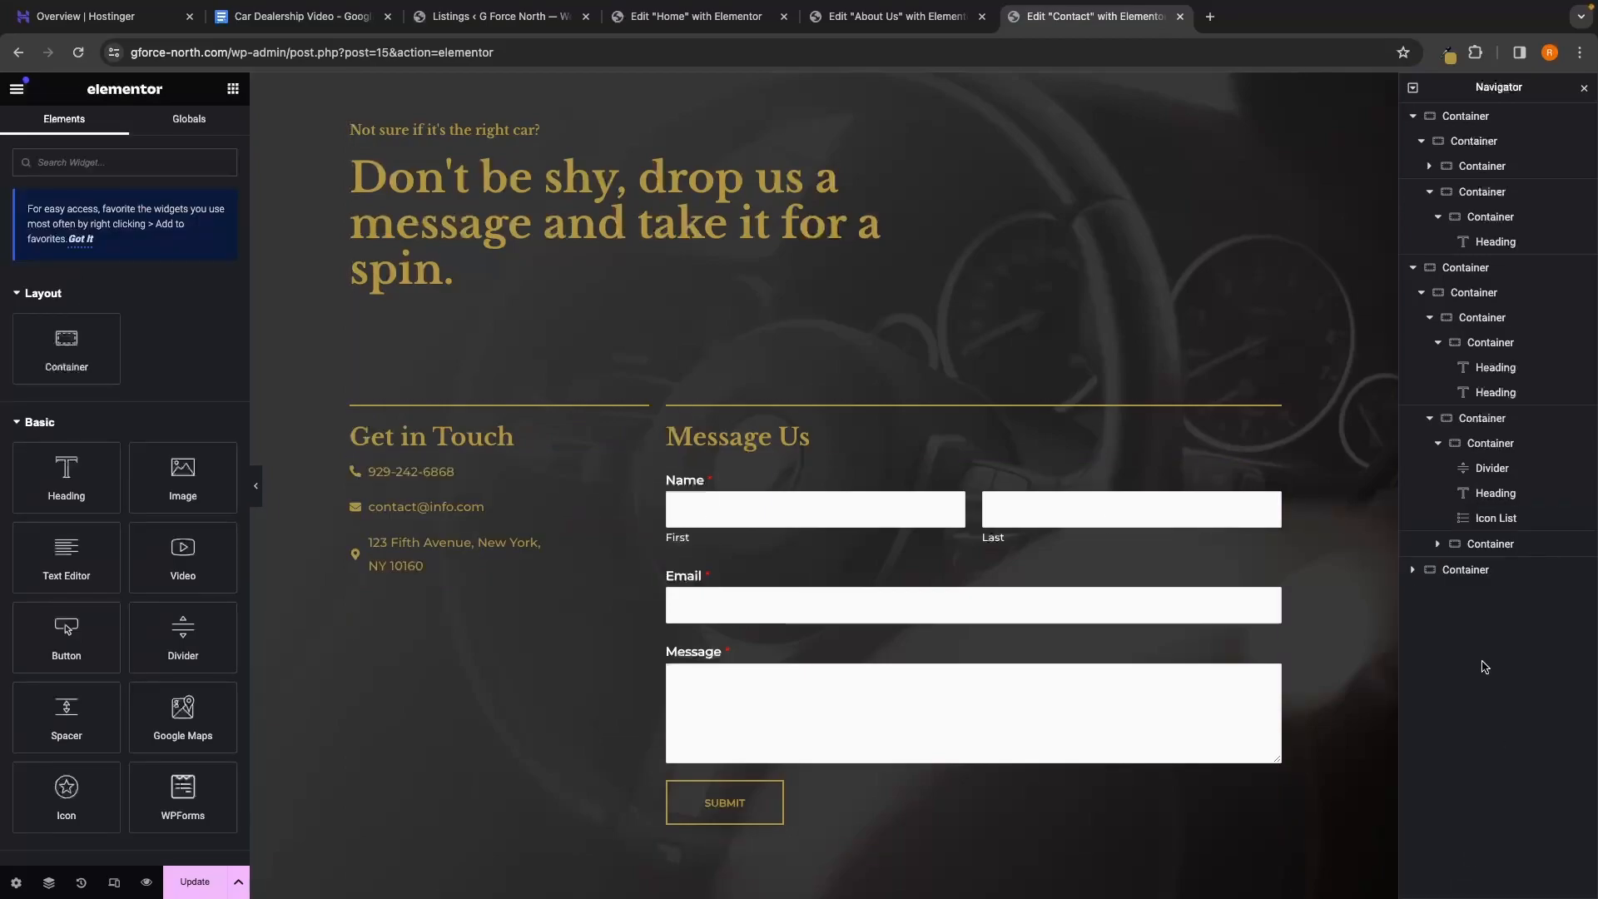
click(429, 487)
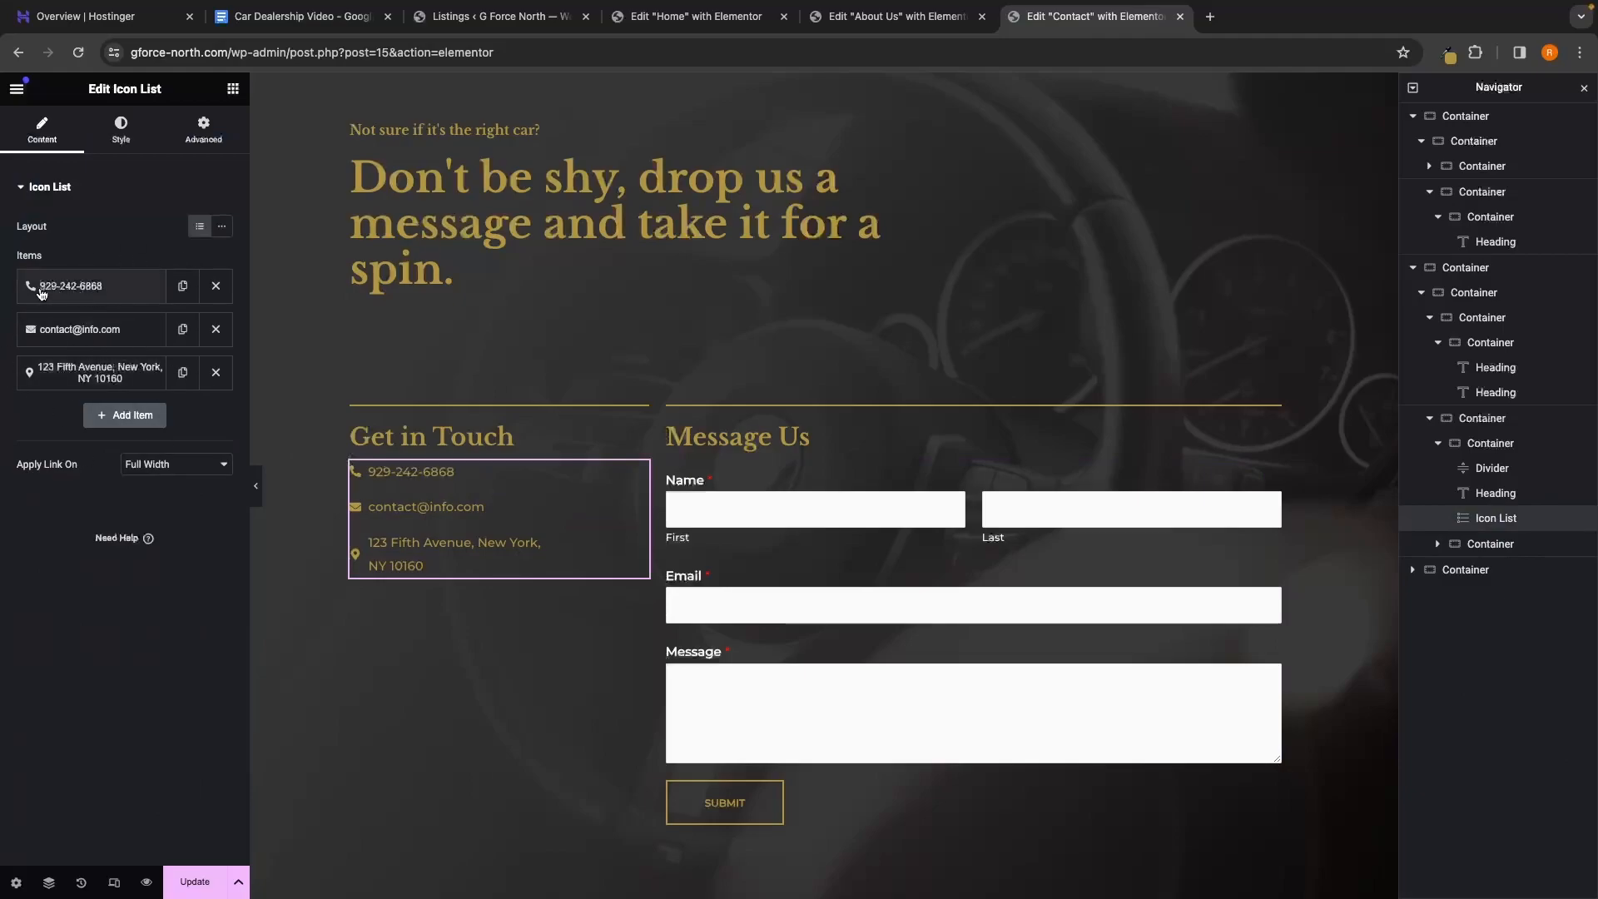
click(67, 293)
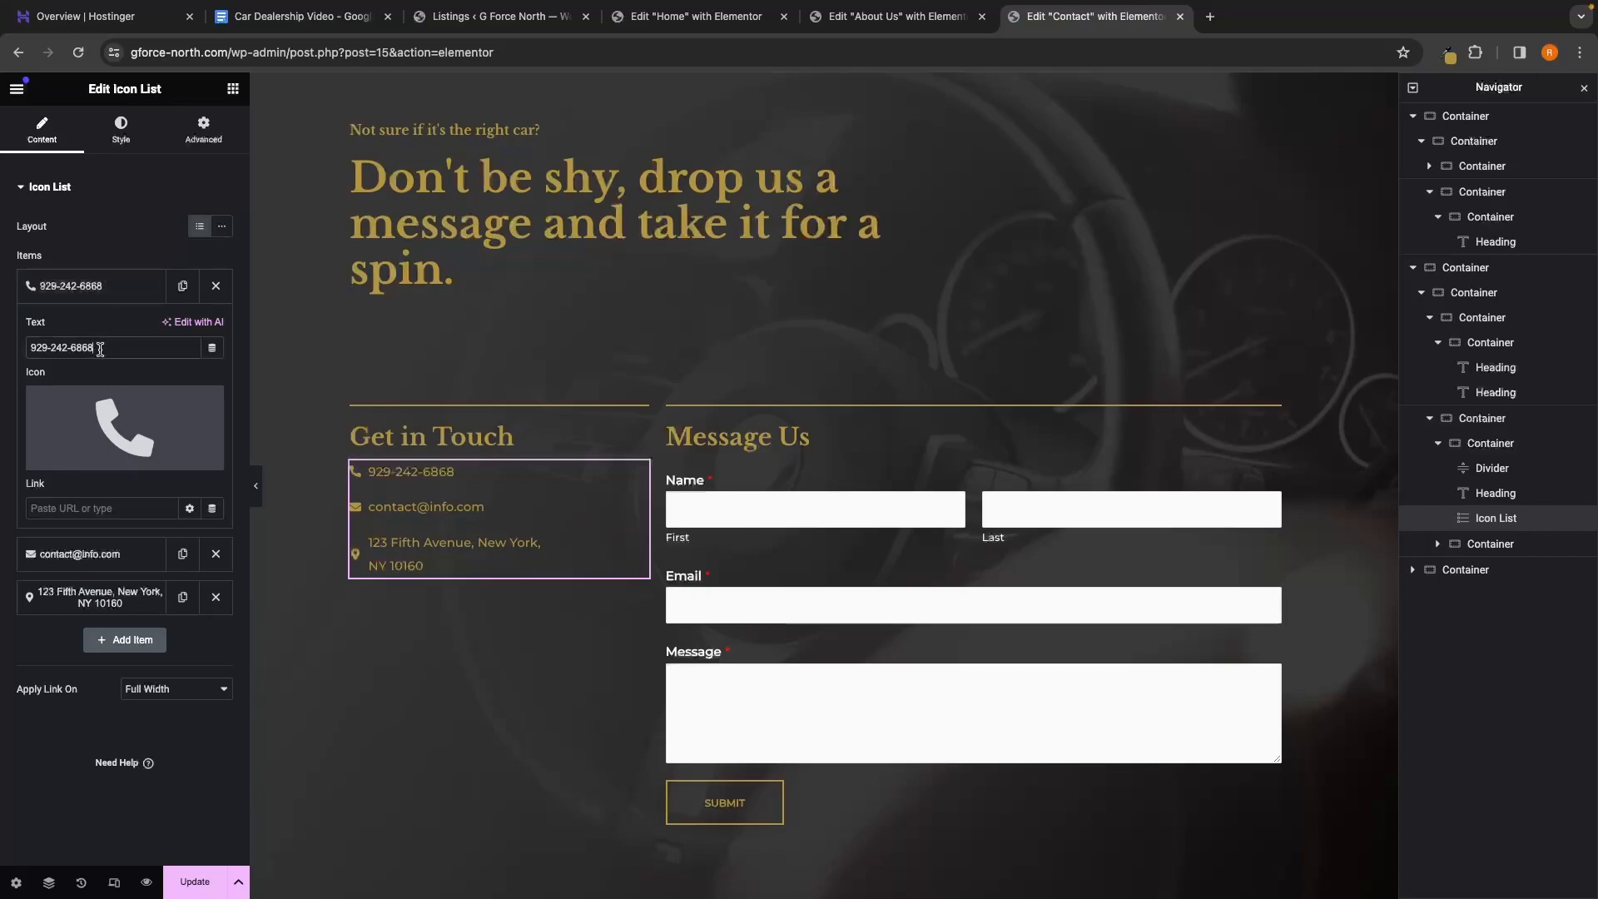
click(91, 550)
drag(127, 388, 25, 391)
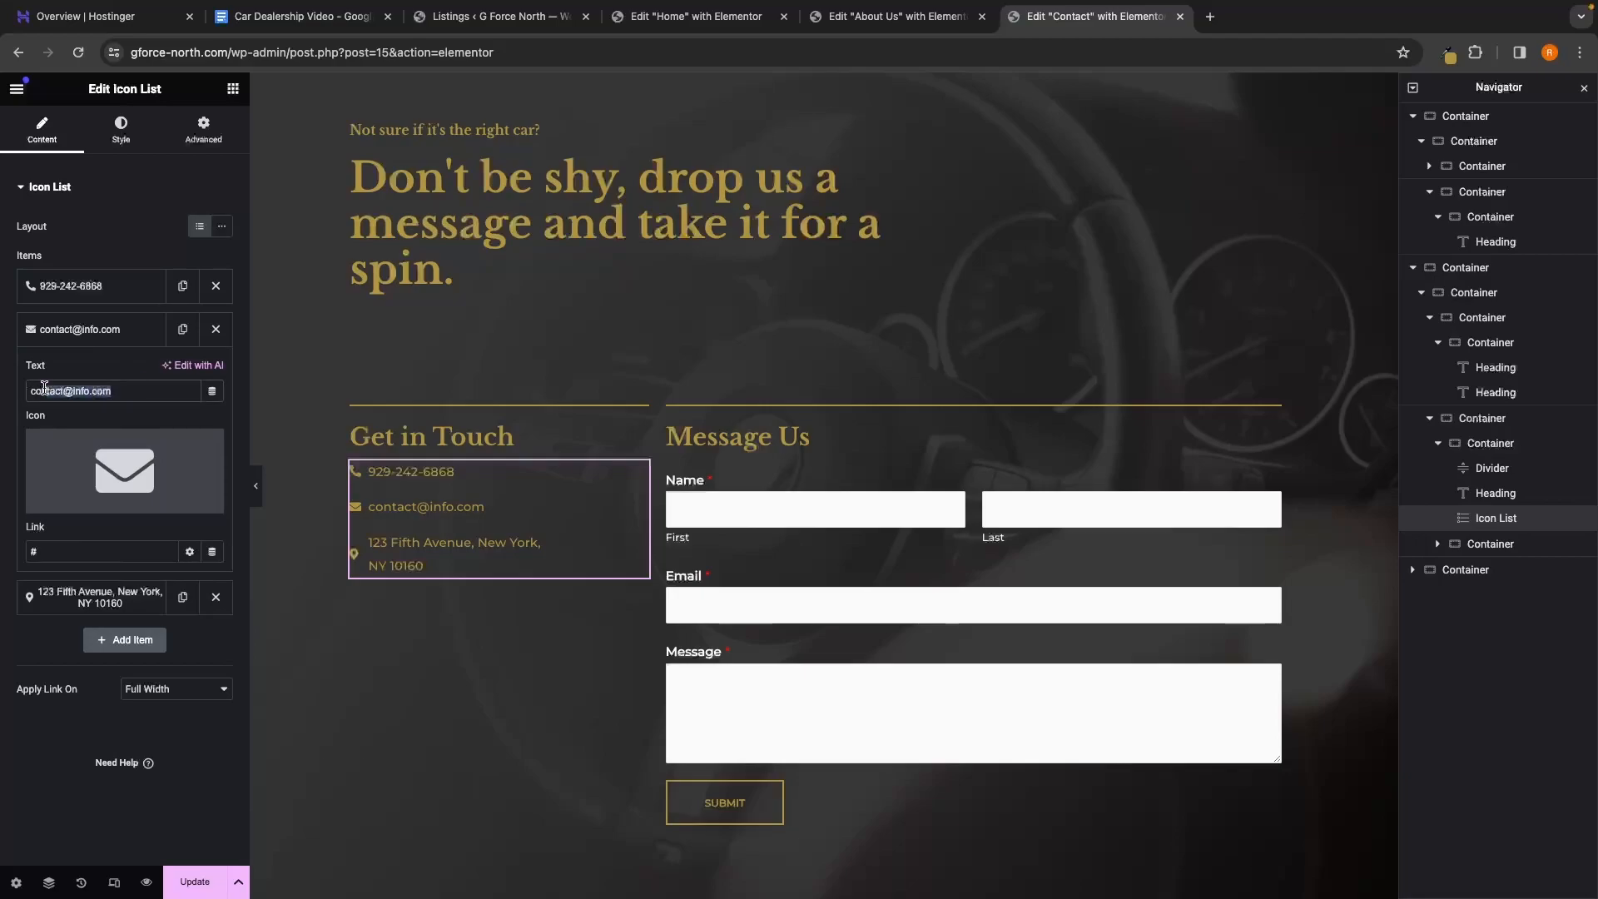
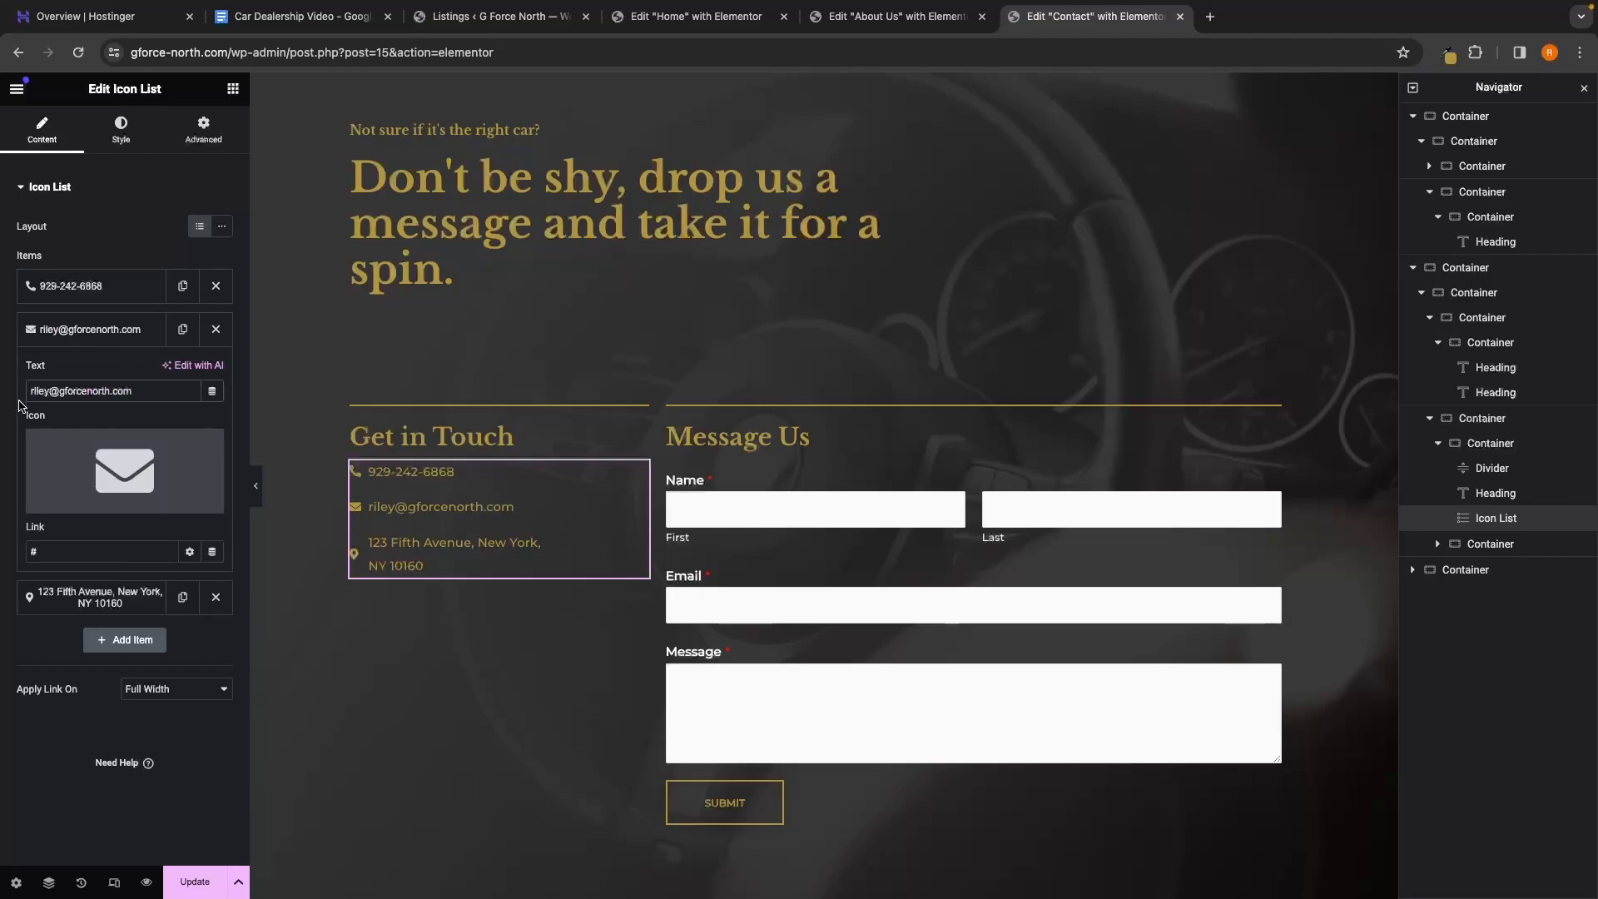
click(96, 601)
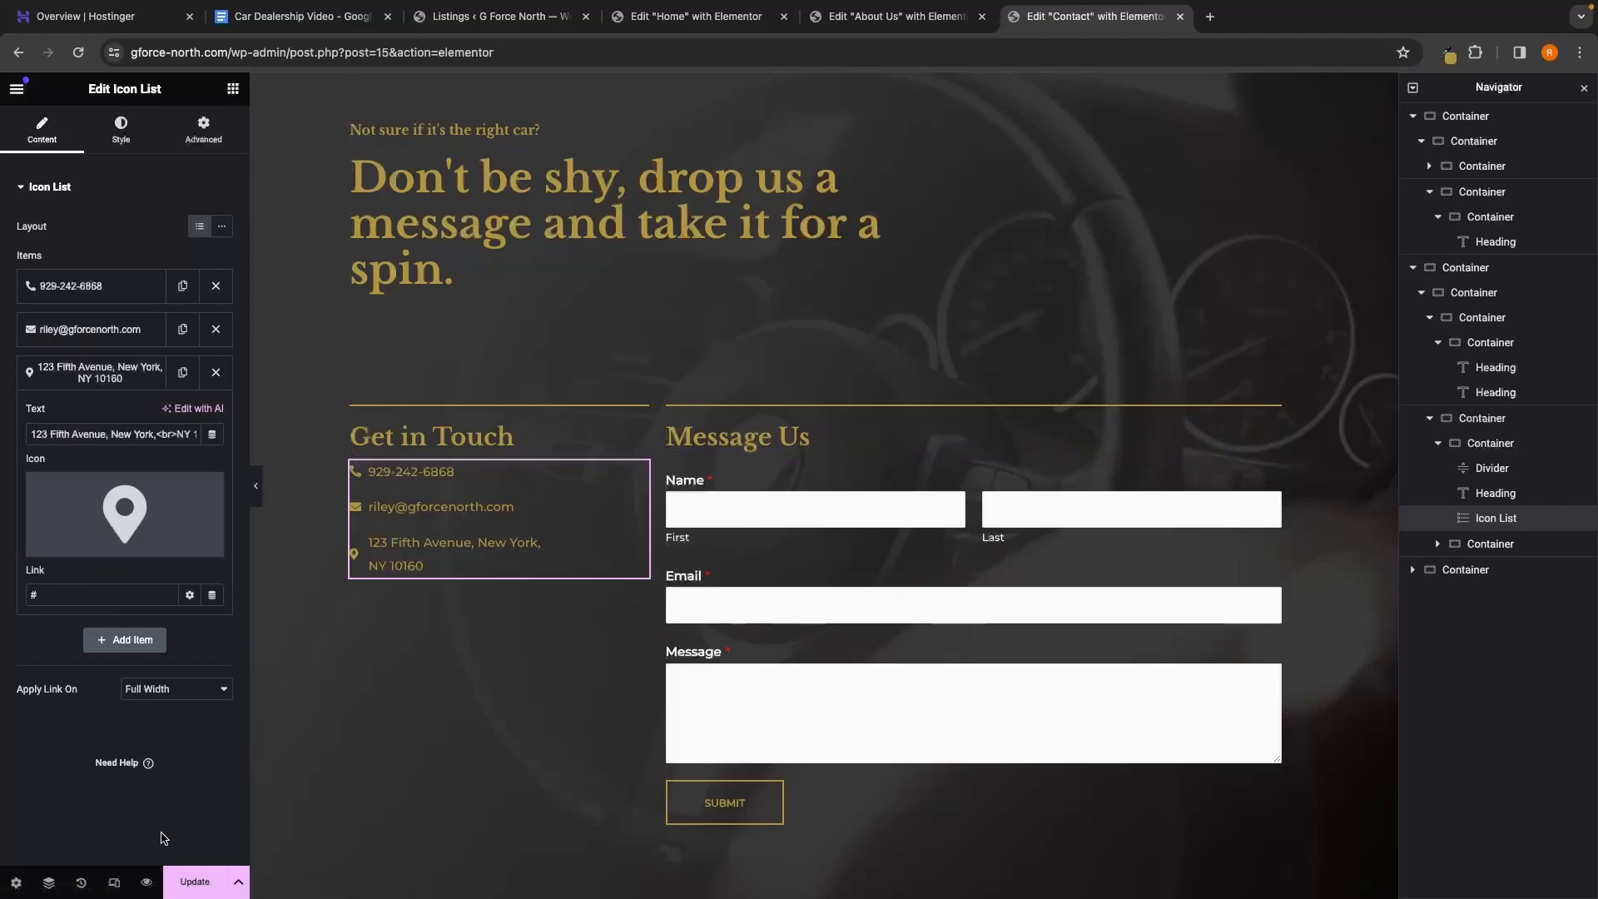
click(200, 884)
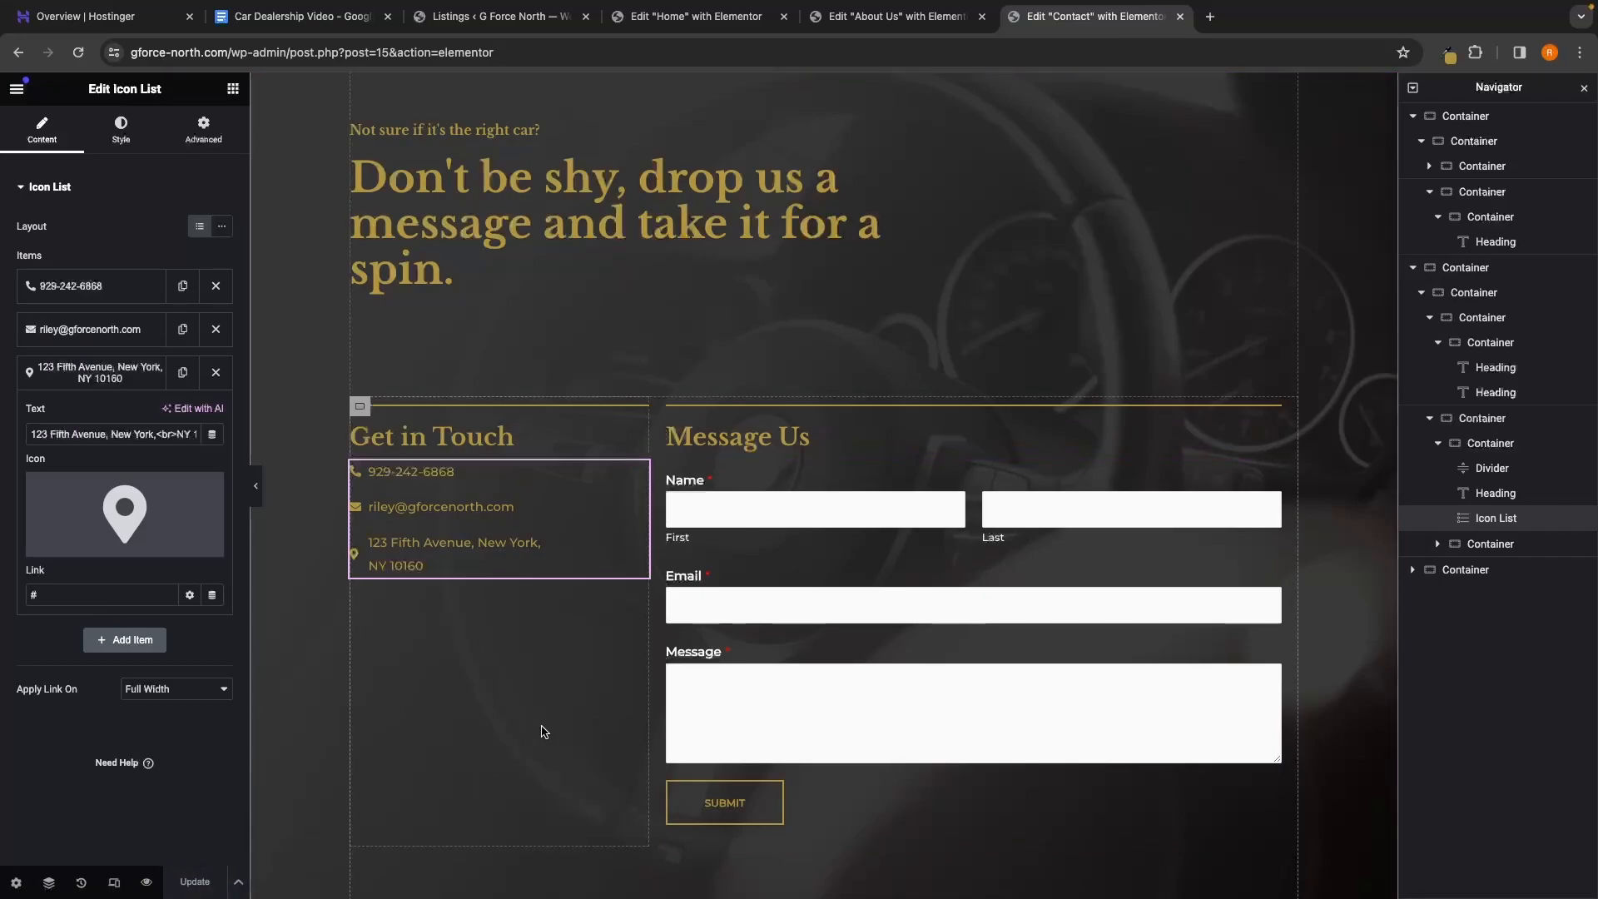
scroll(544, 732, up, 8)
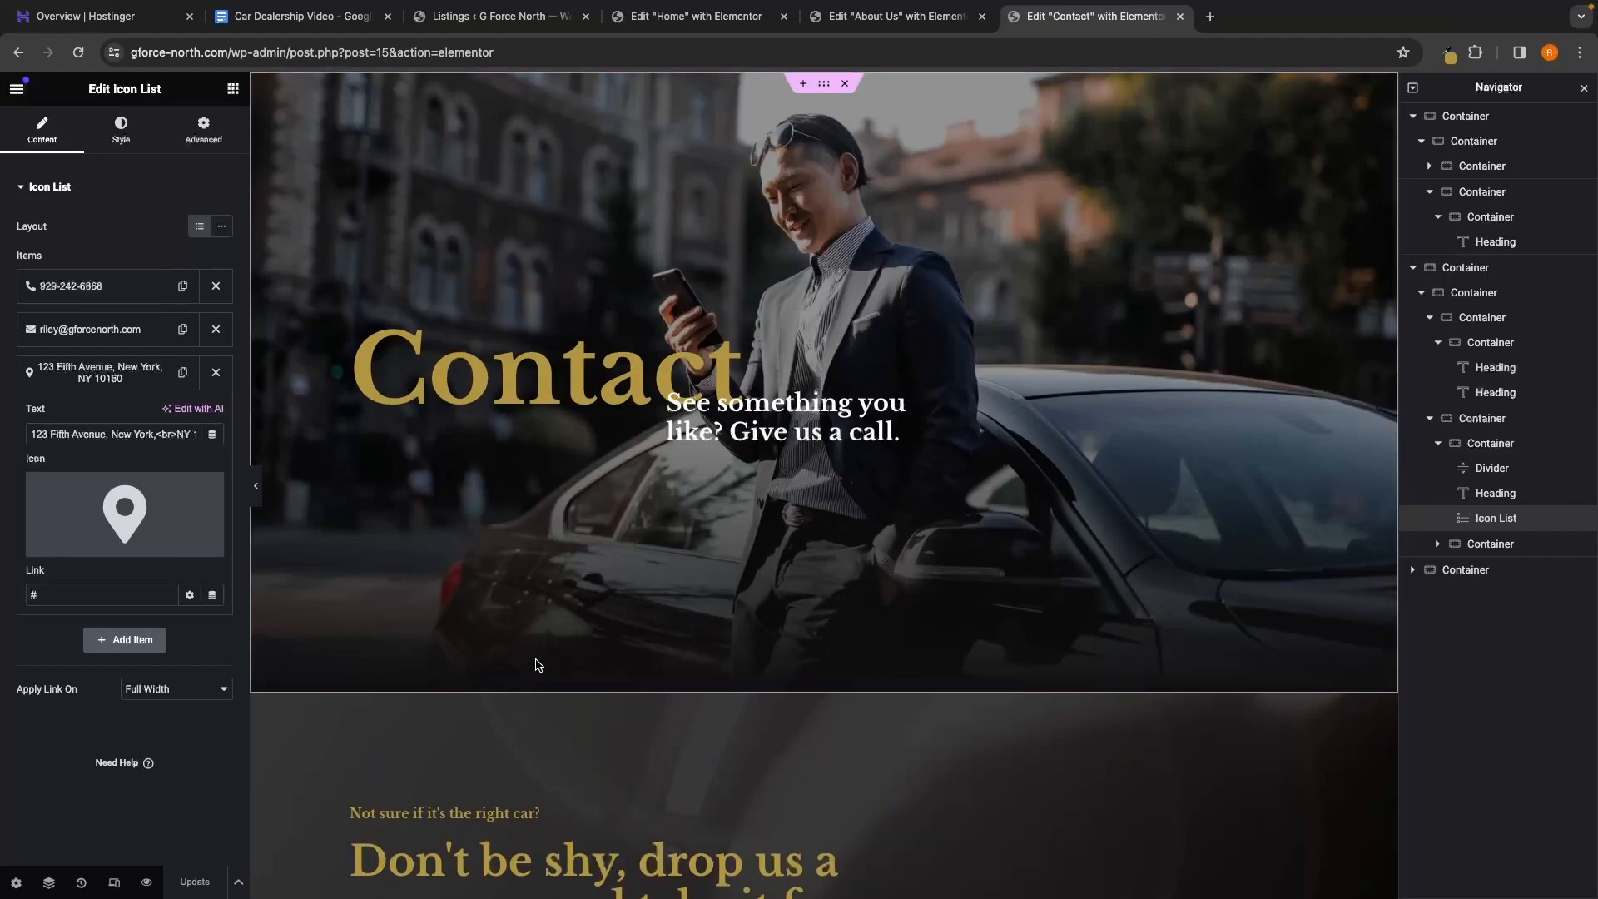
Close the four old editor tabs and open the Customizer from the live About Us page
click(146, 883)
click(586, 17)
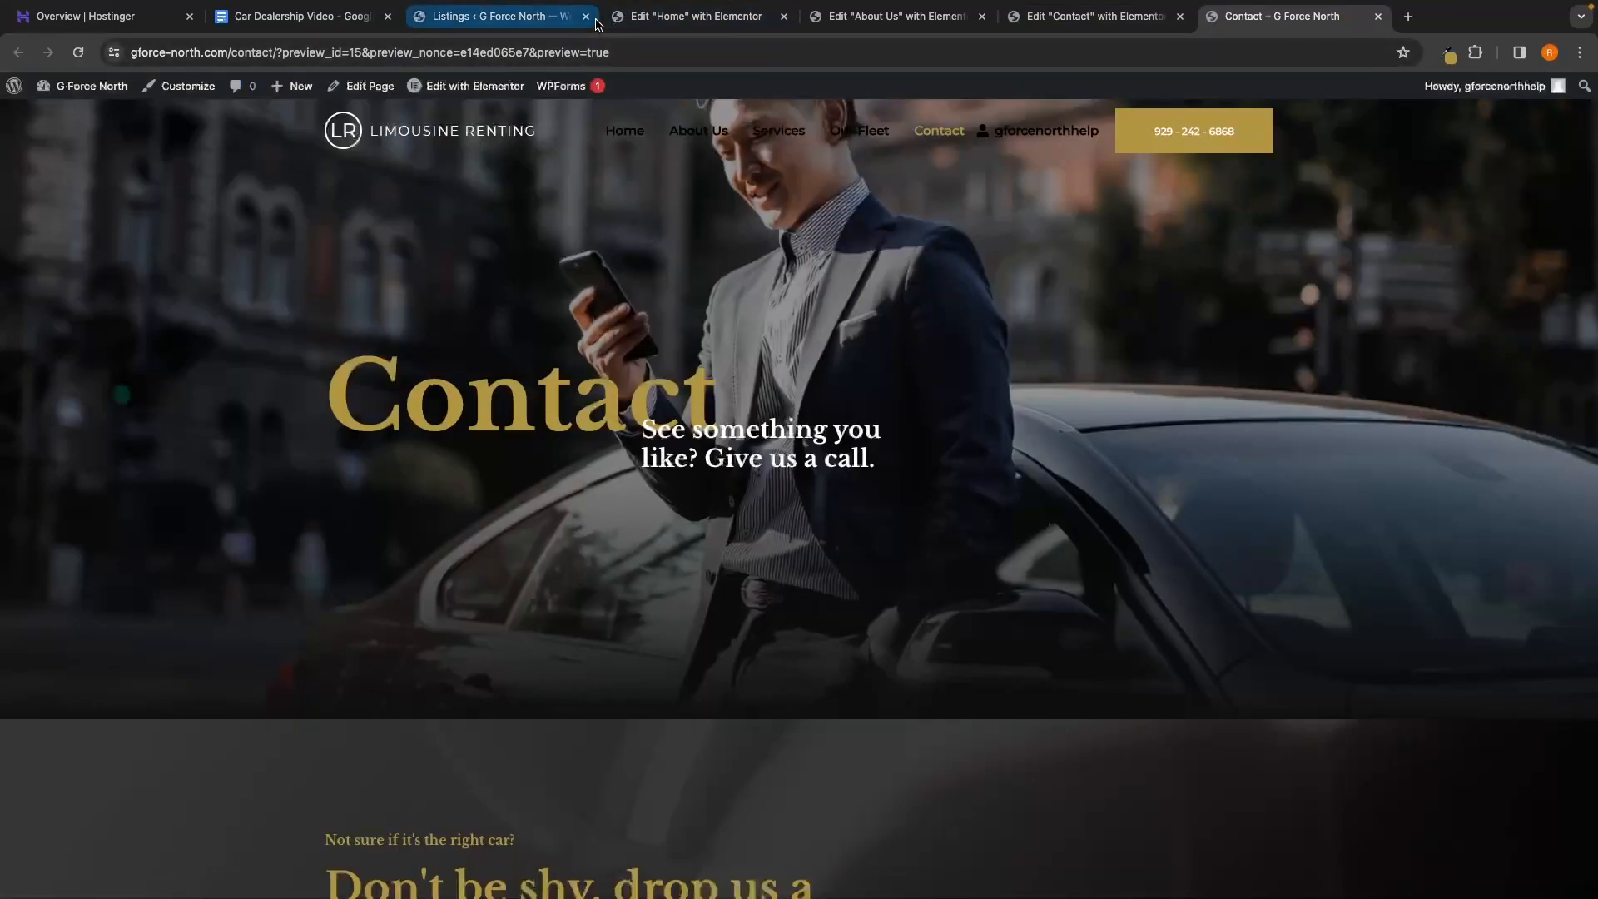
click(586, 16)
click(586, 17)
click(586, 17)
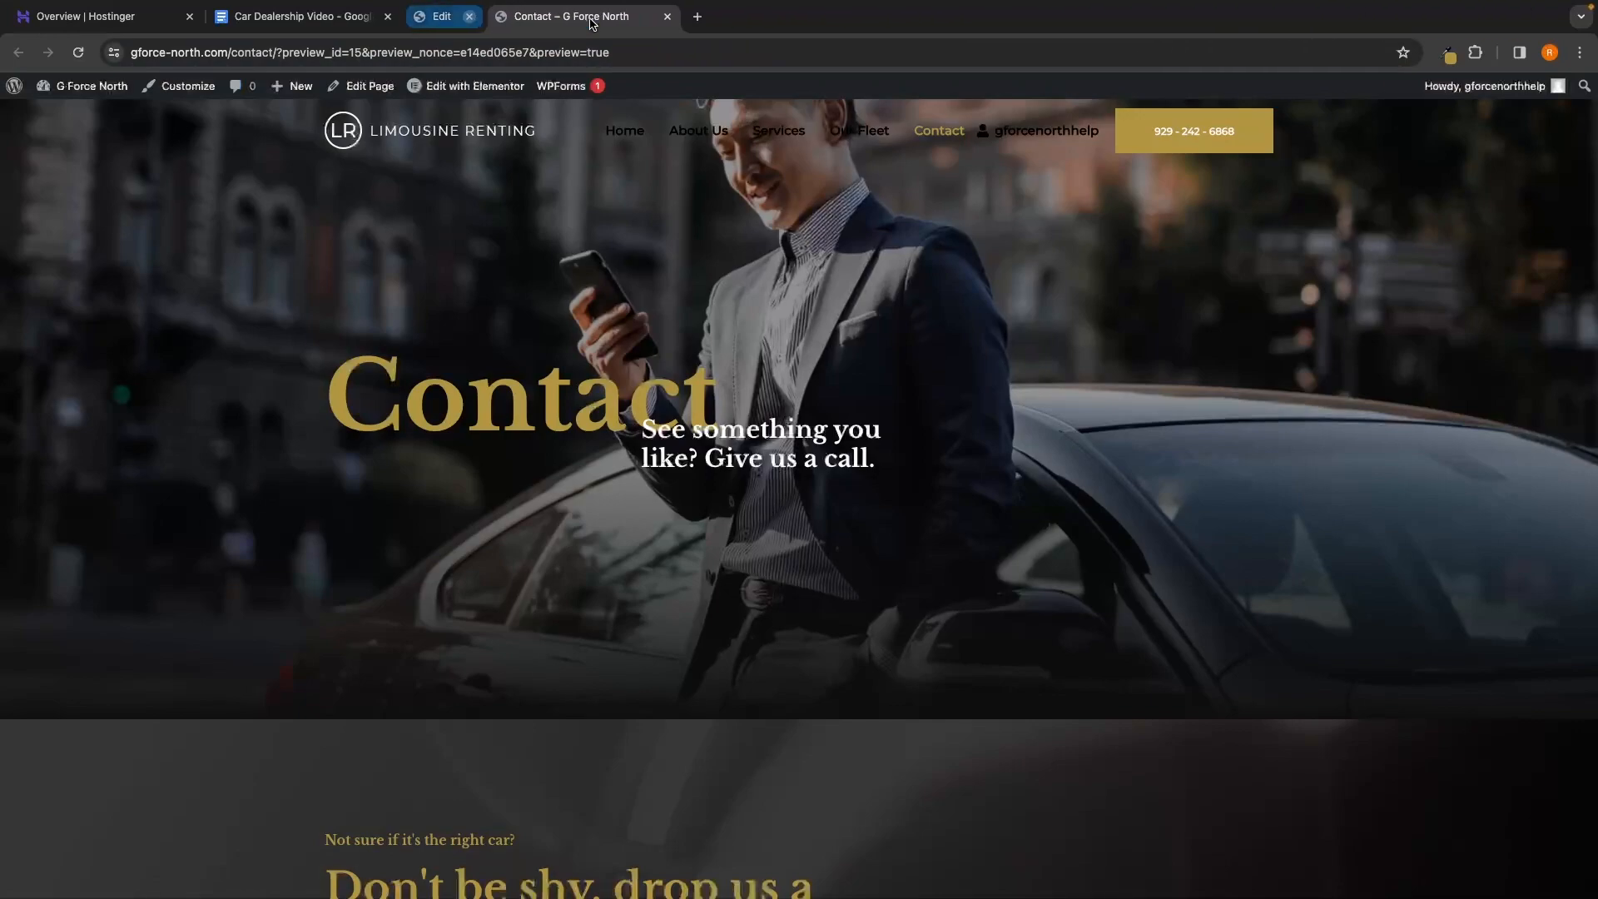
click(624, 138)
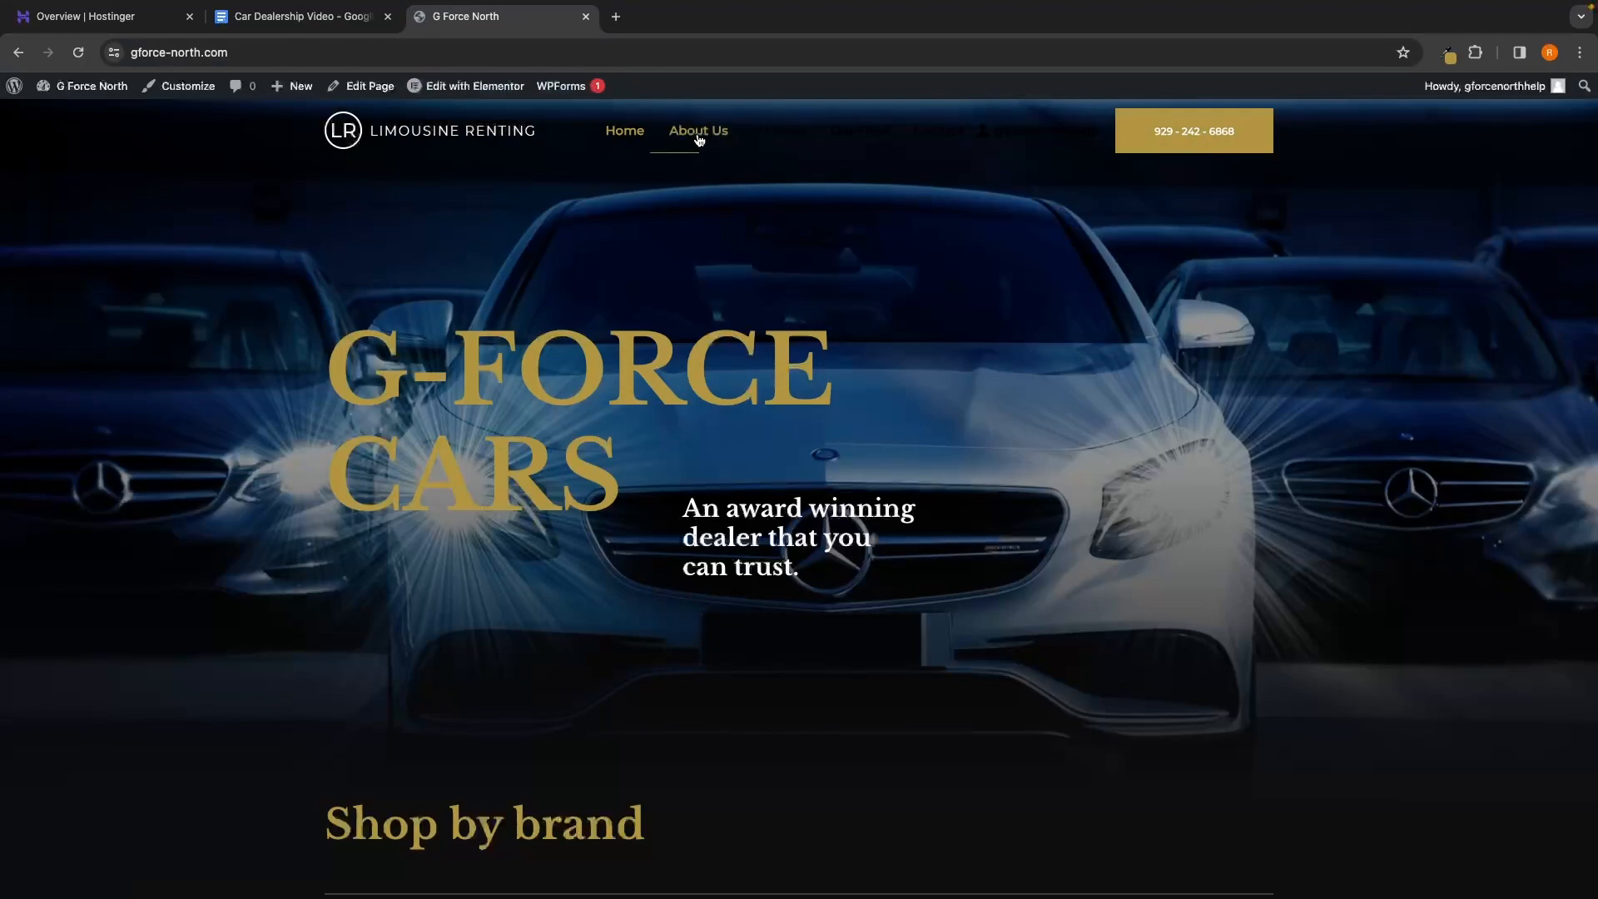
click(697, 136)
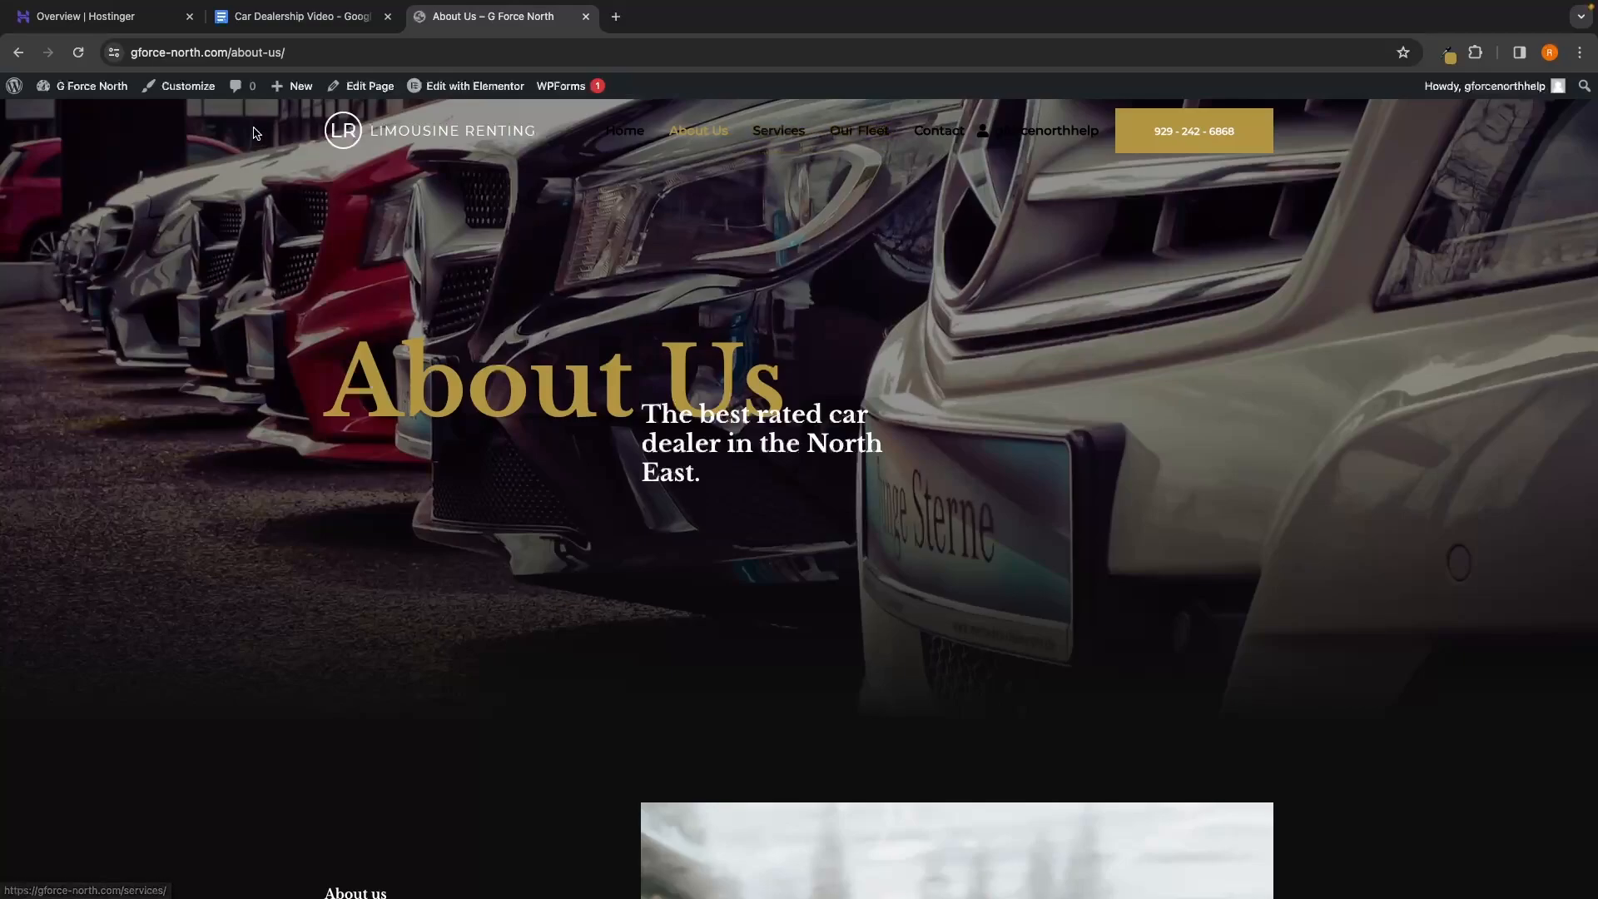
click(180, 89)
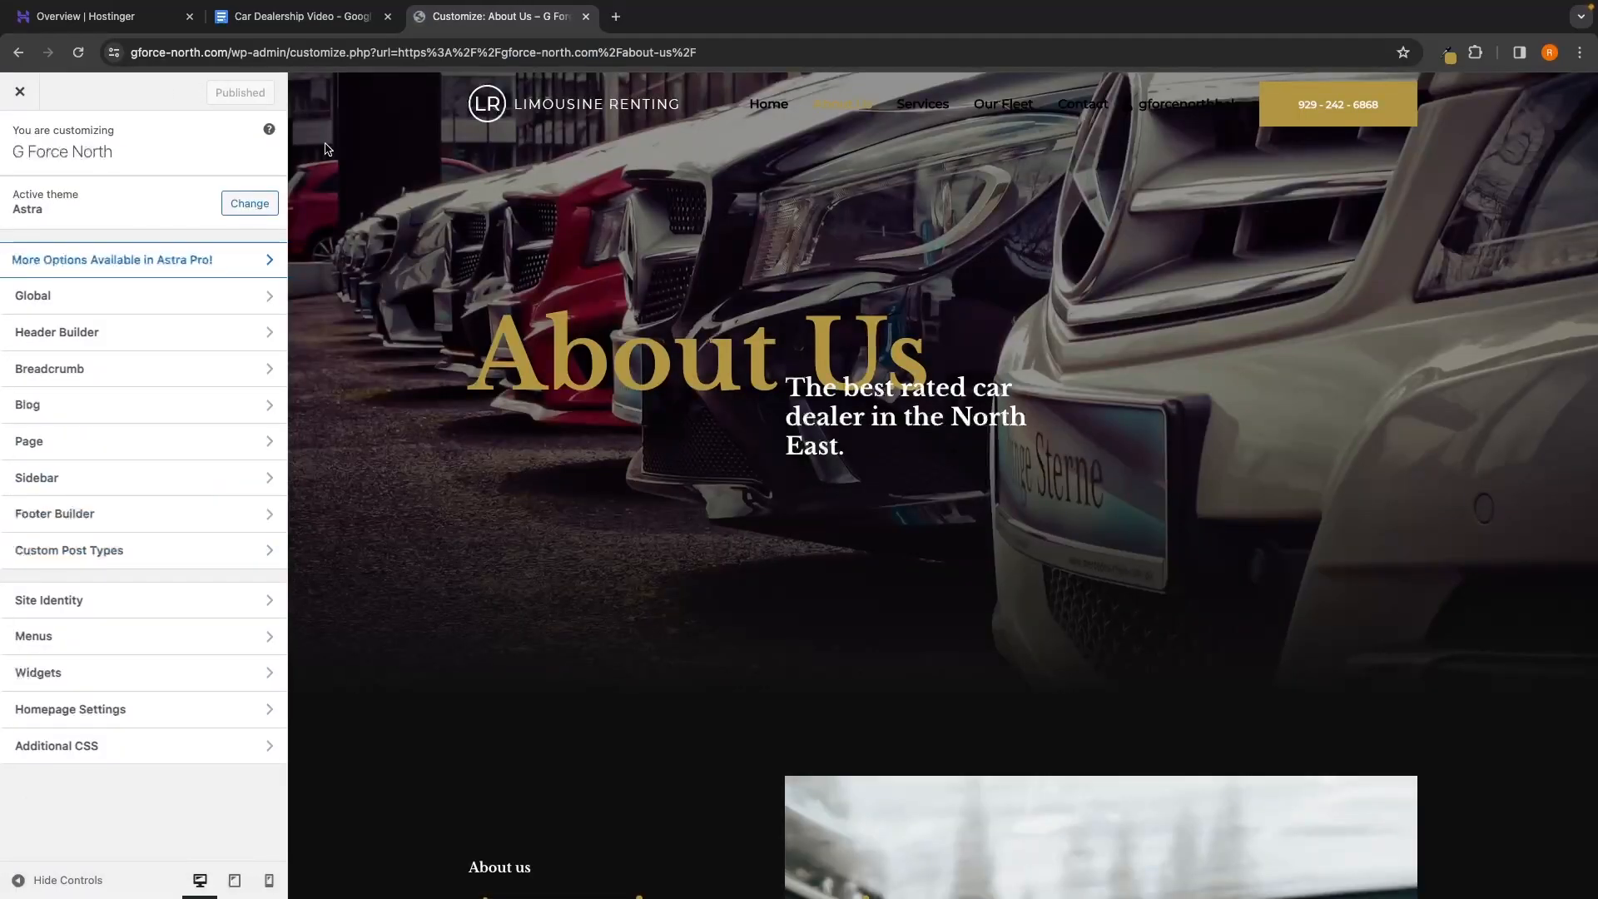
Remove the Services and Our Fleet items from the main menu named Menu
click(37, 637)
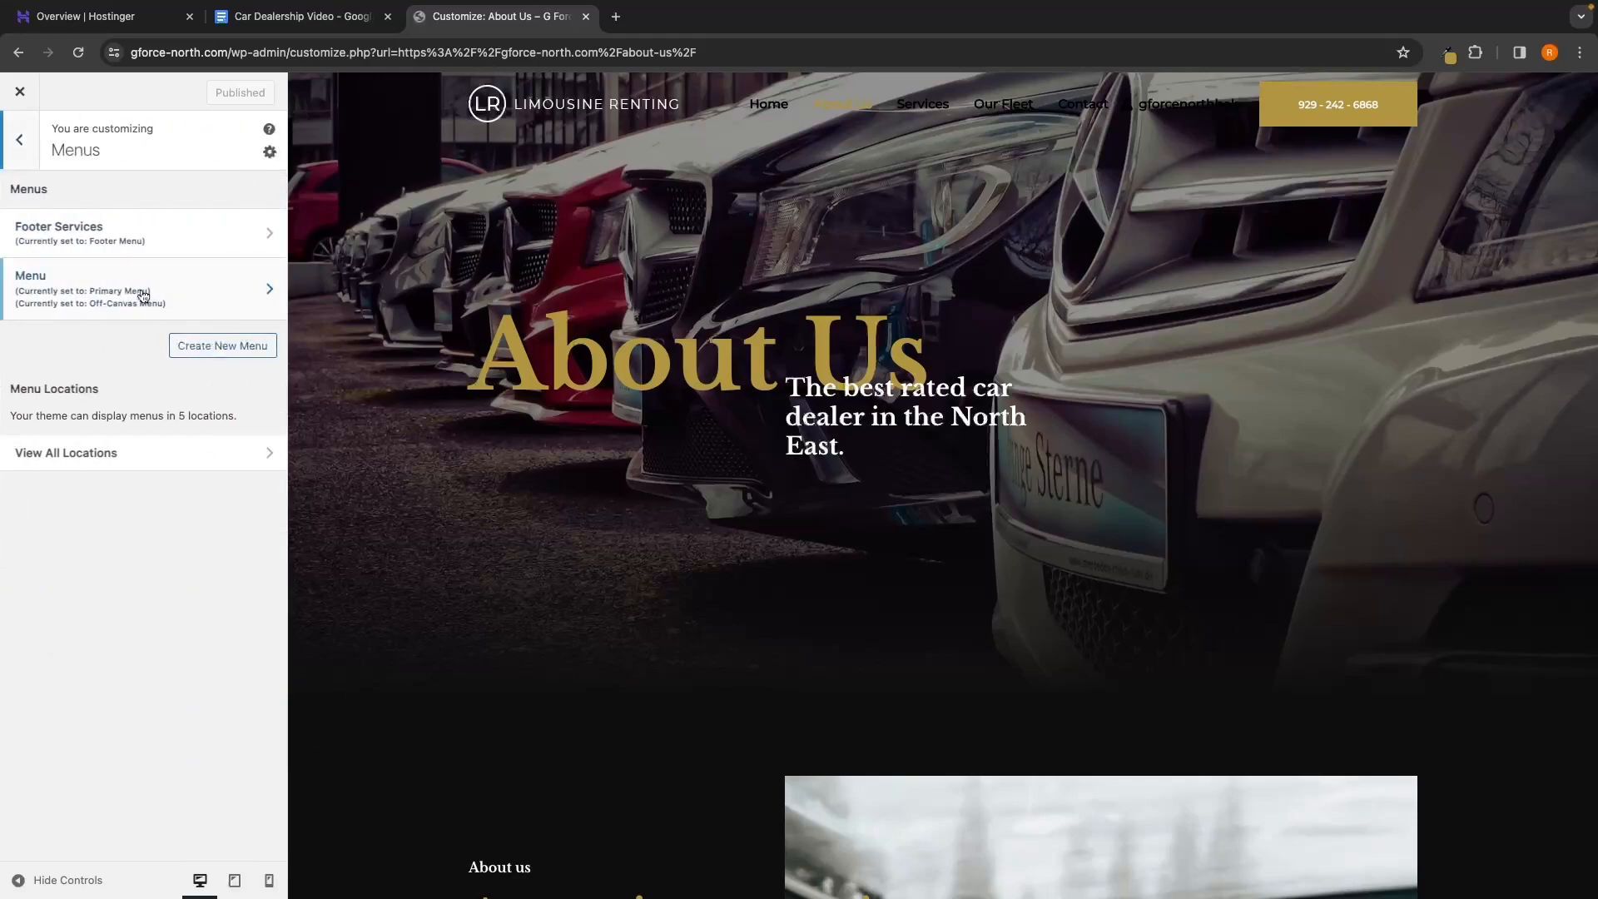
click(44, 280)
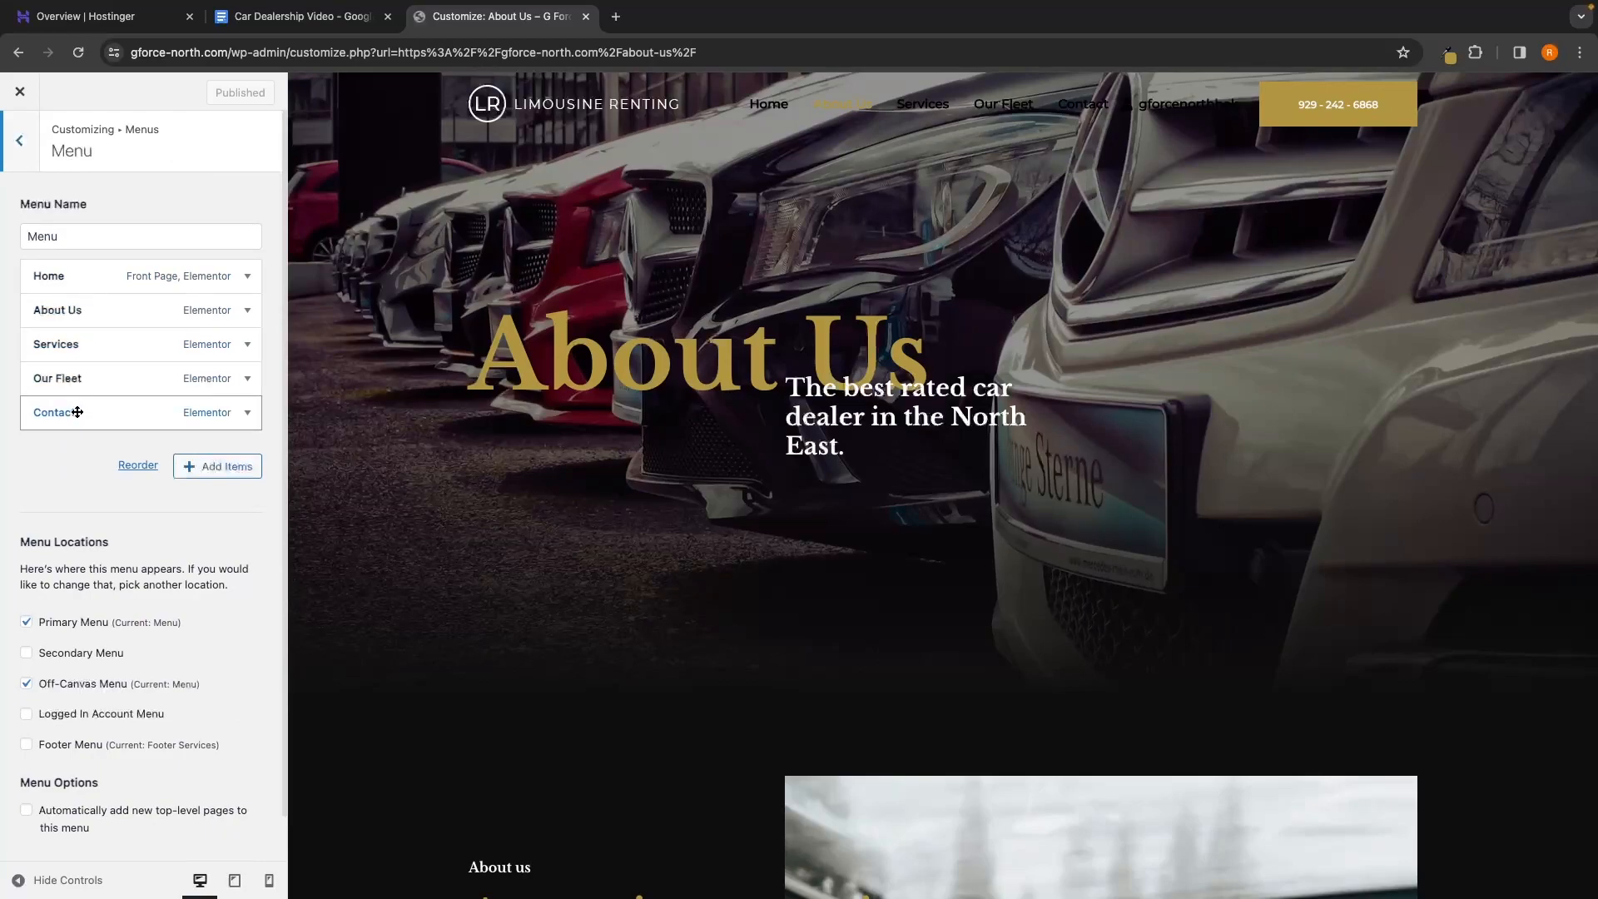
click(58, 344)
scroll(105, 402, down, 1)
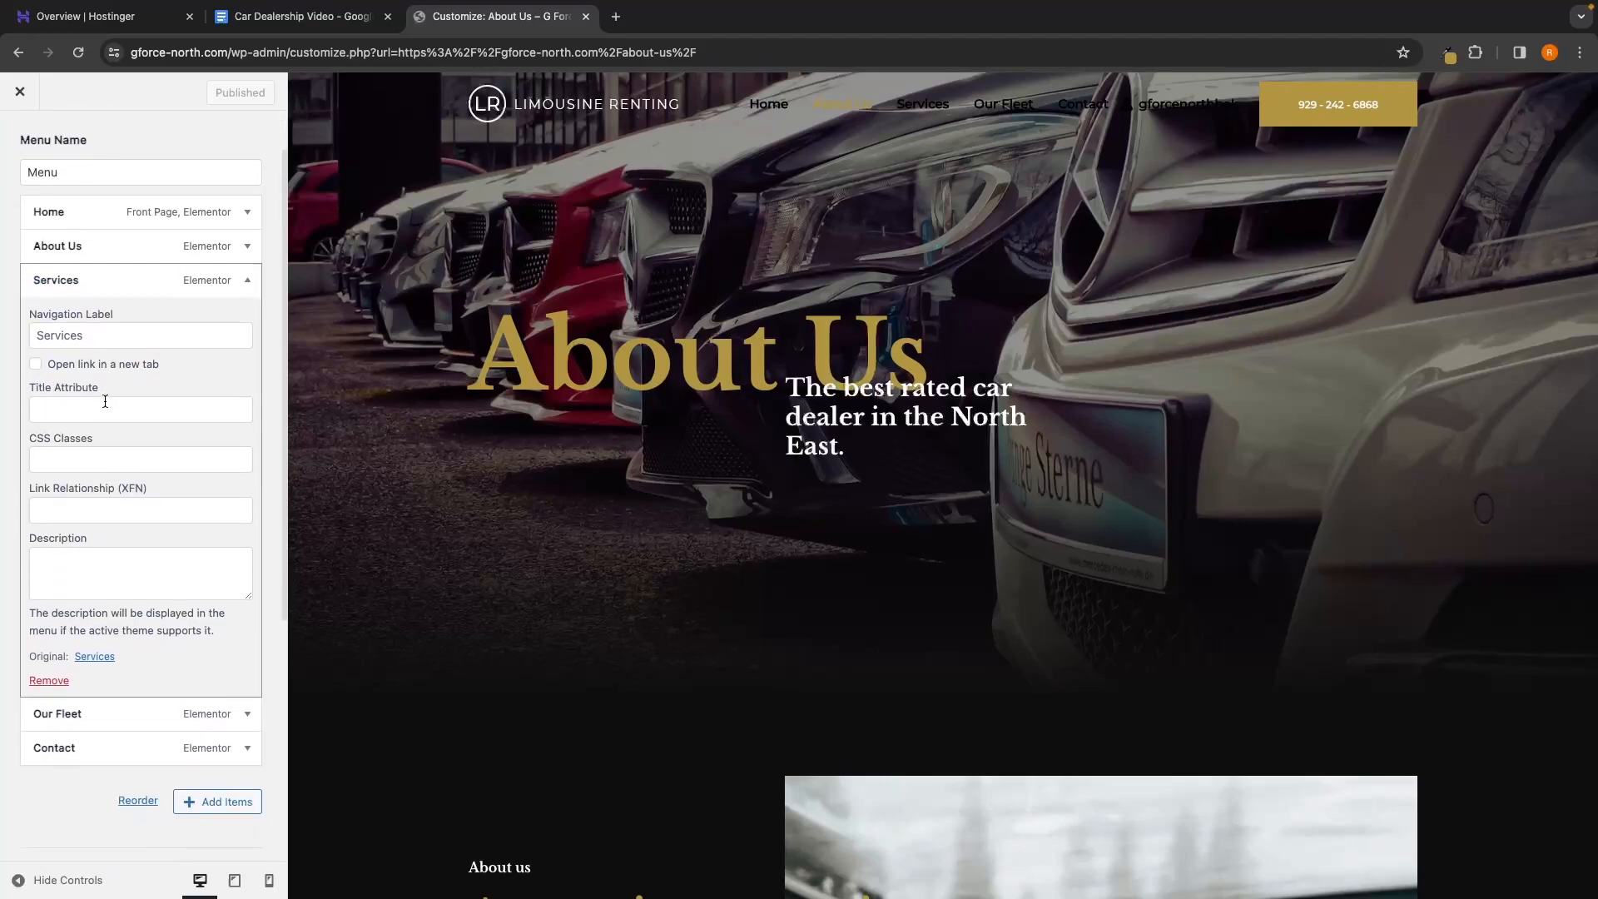
click(49, 680)
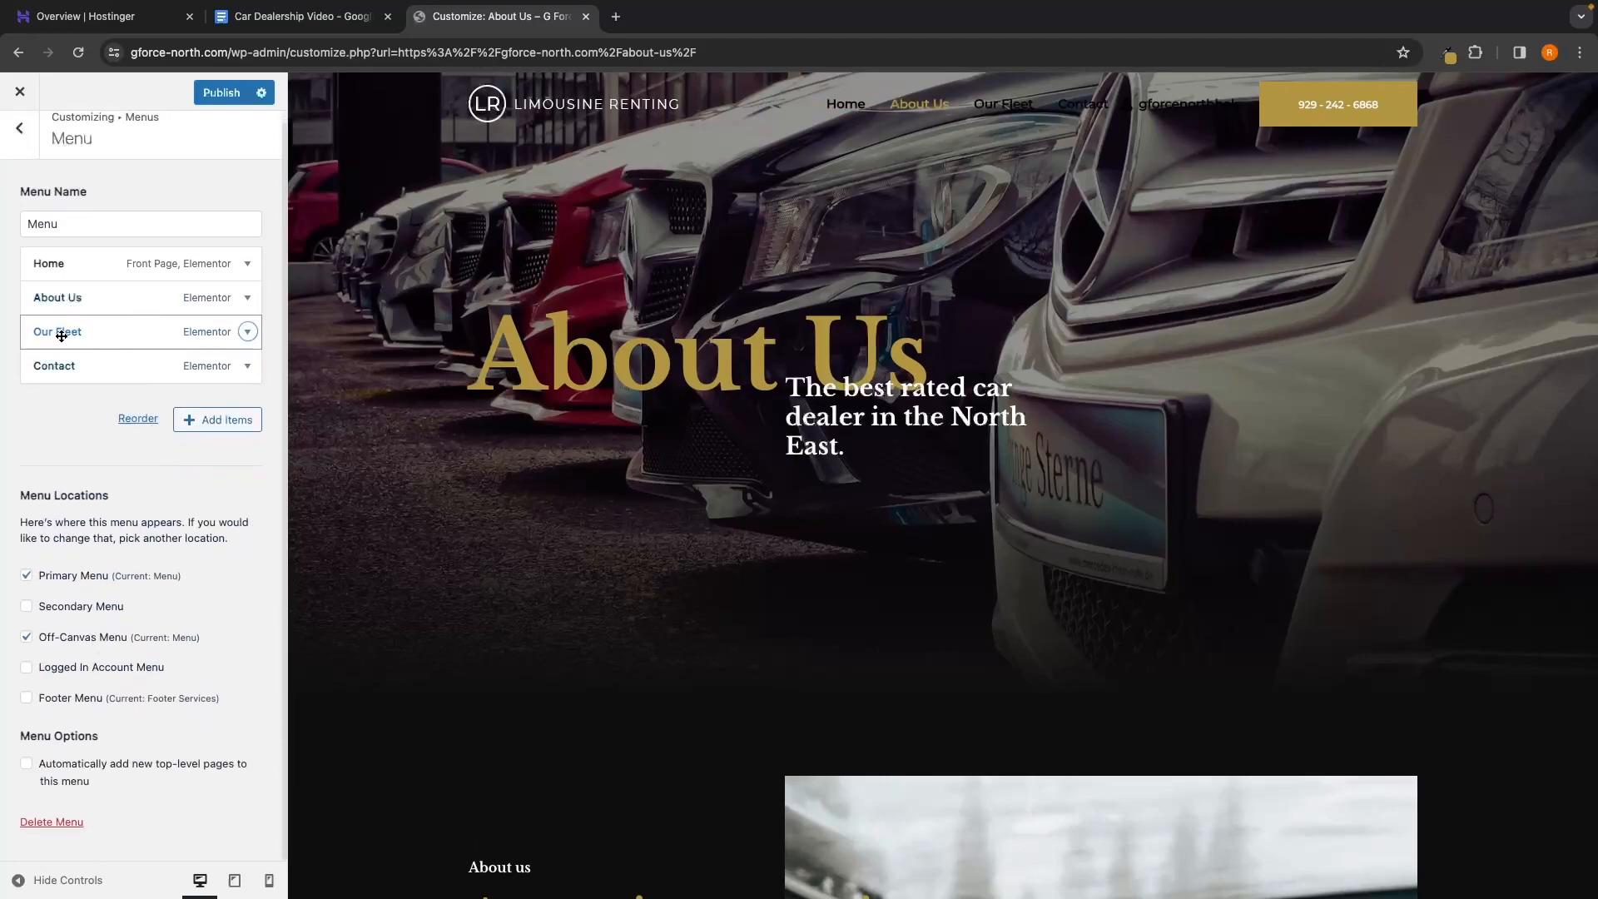
click(77, 333)
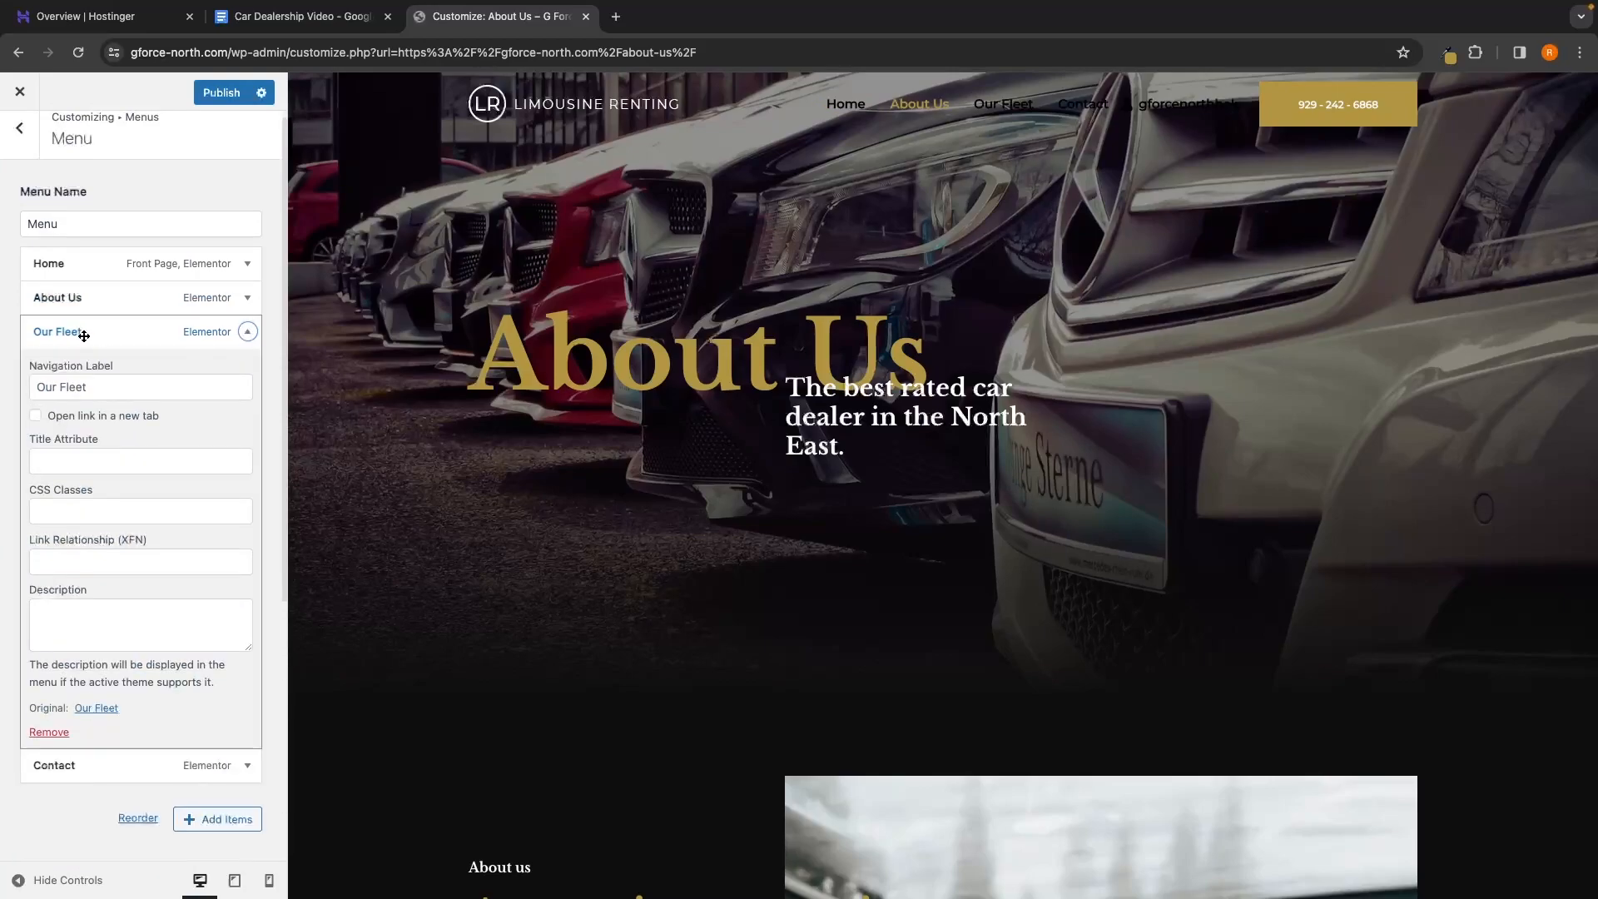
click(60, 731)
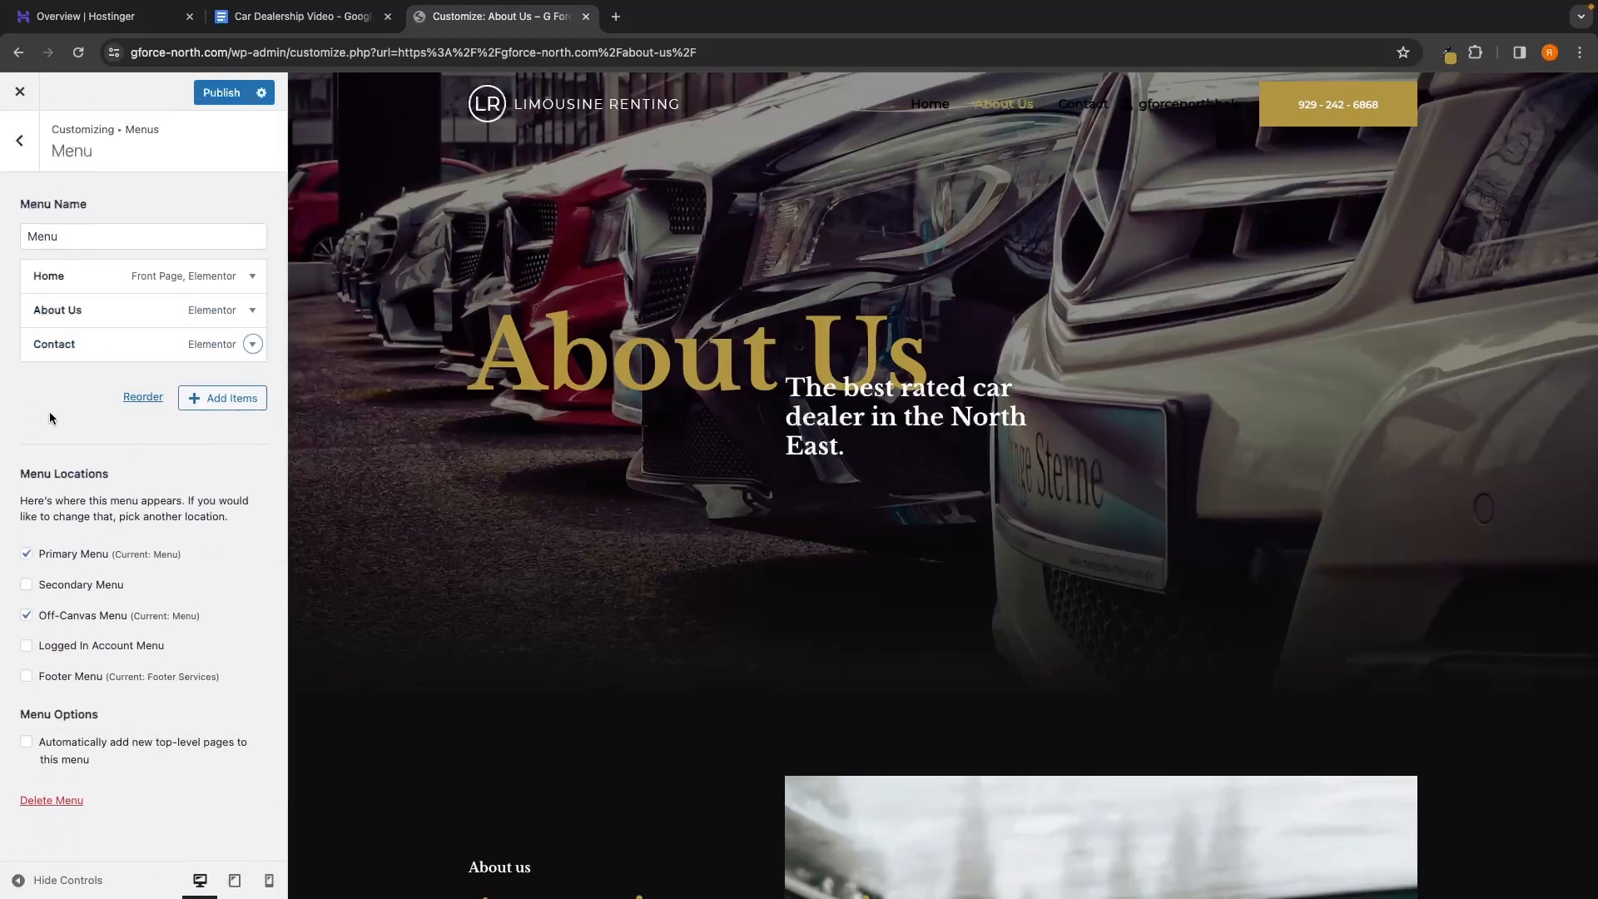
Add the Stock page to the menu, move it above About Us, and publish
click(224, 407)
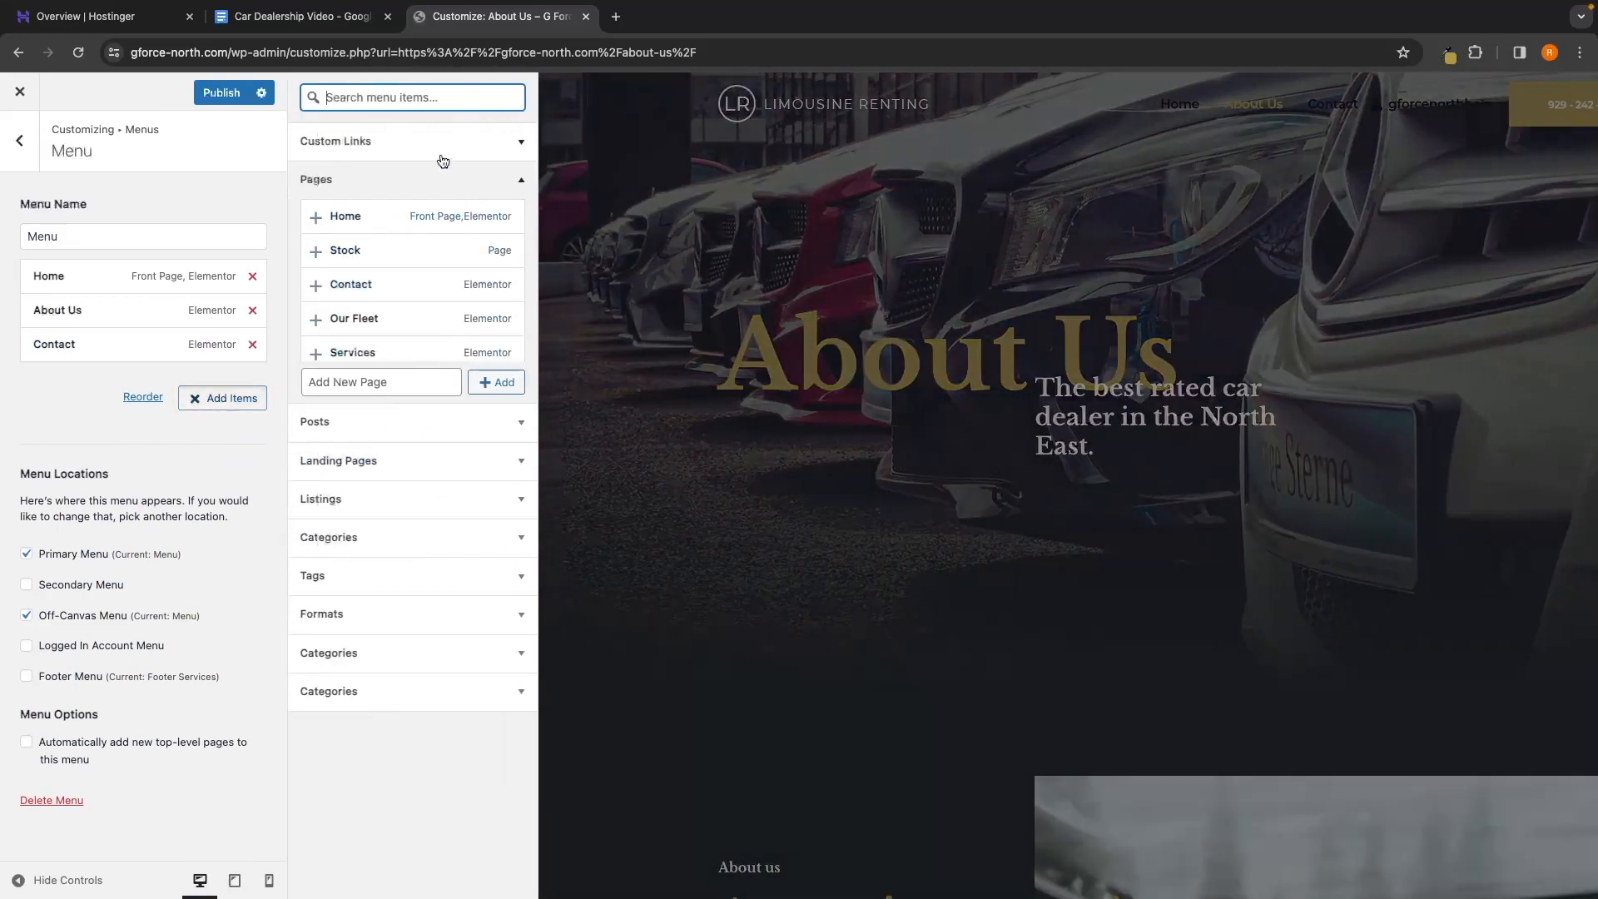
click(317, 253)
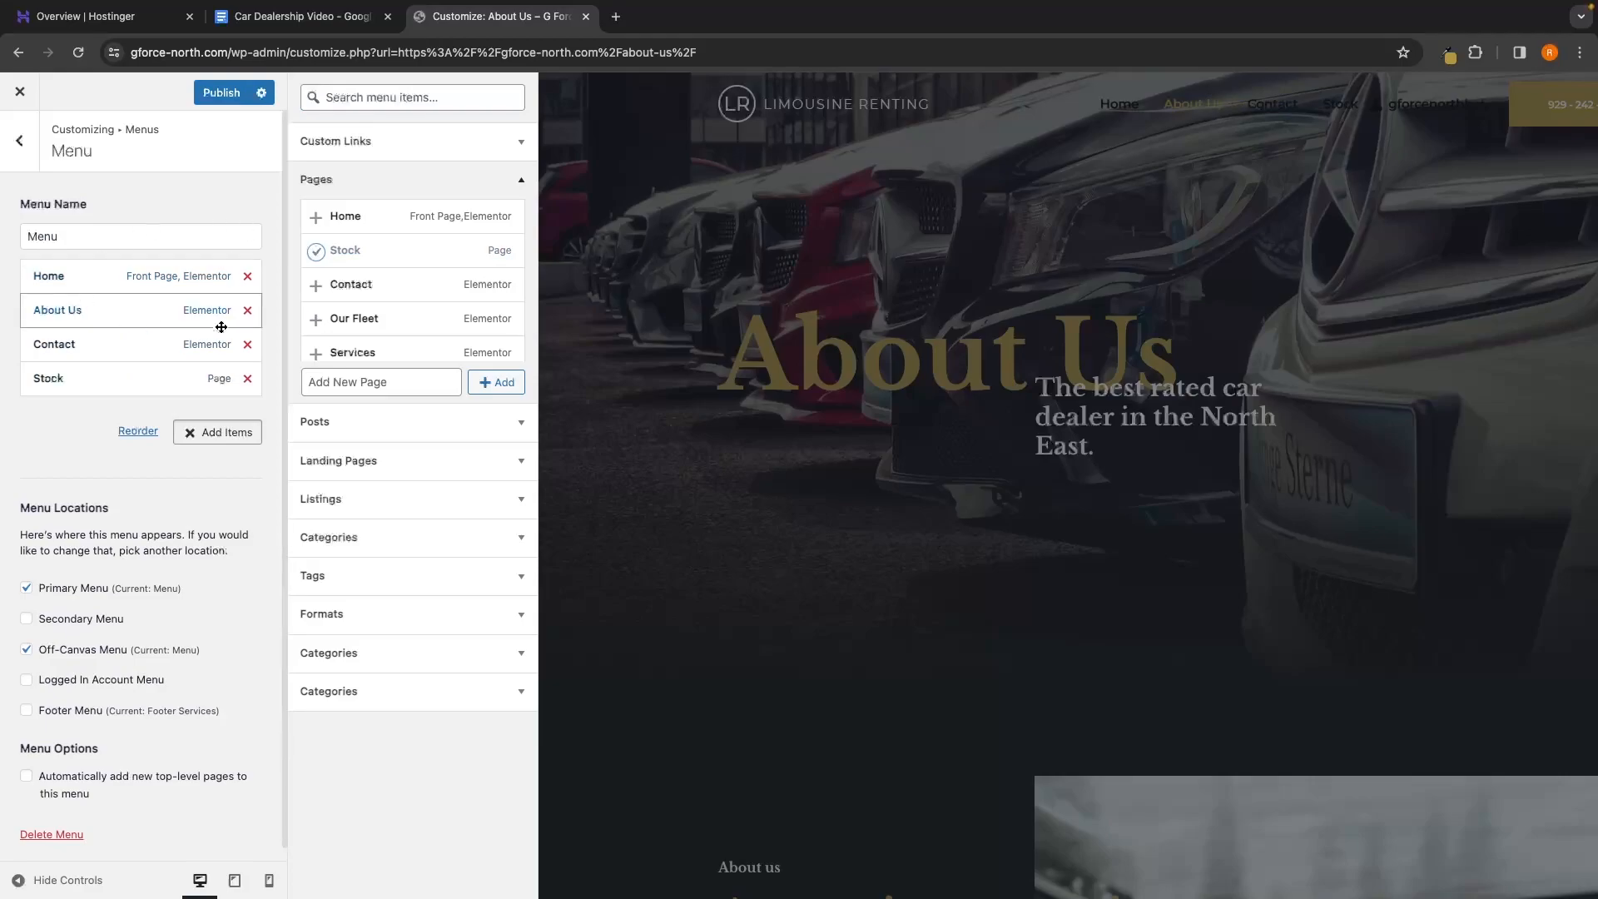
click(138, 432)
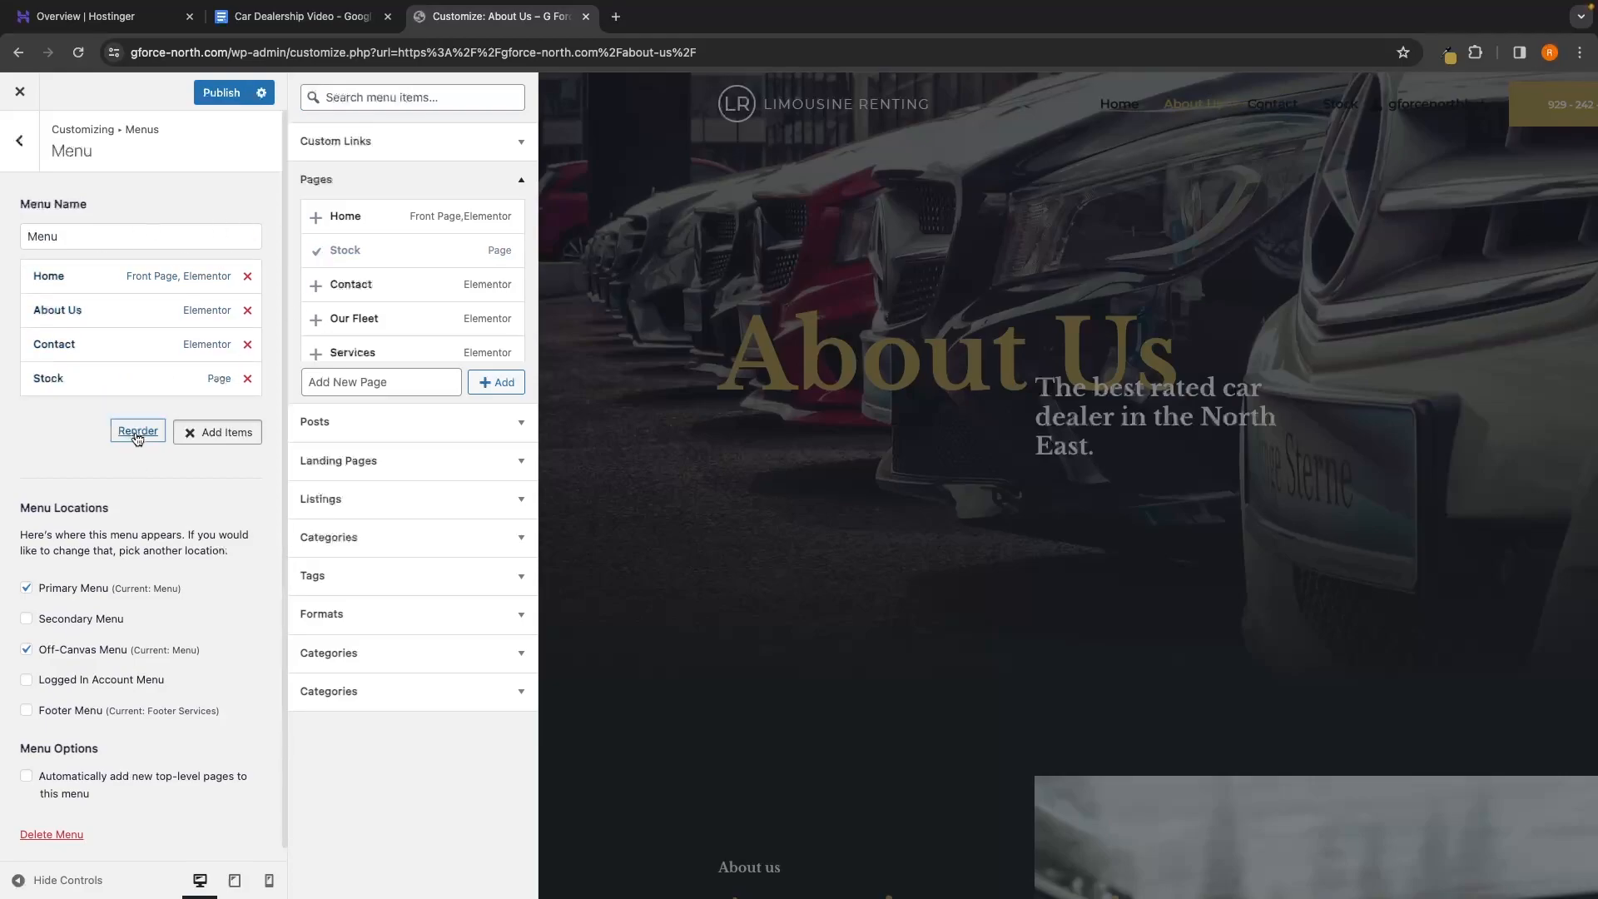
click(173, 379)
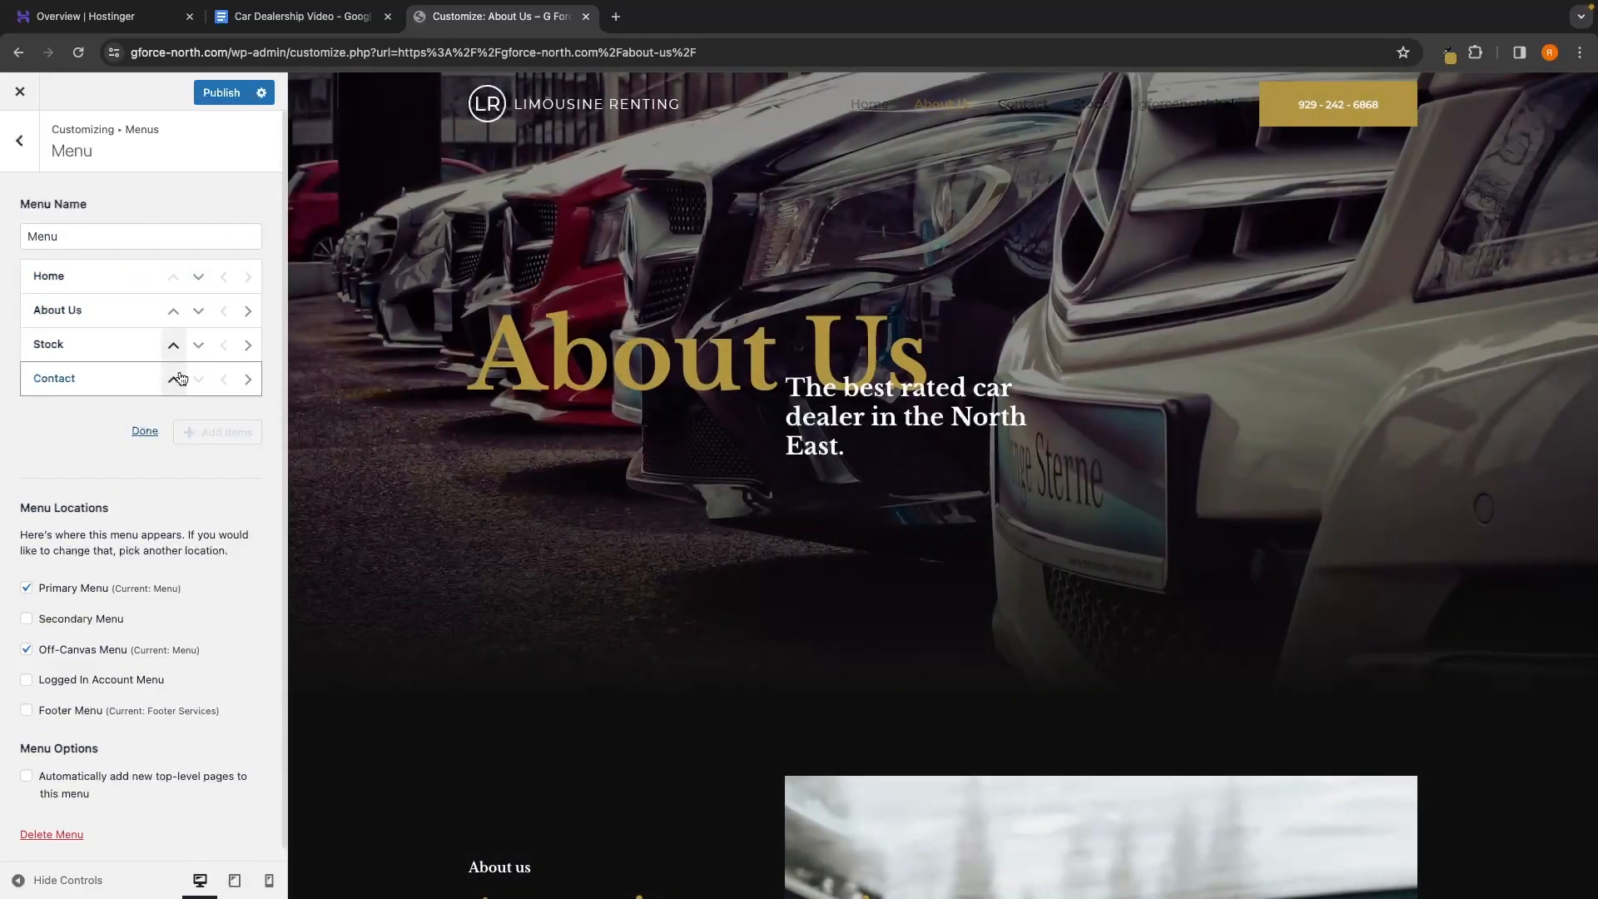
click(173, 344)
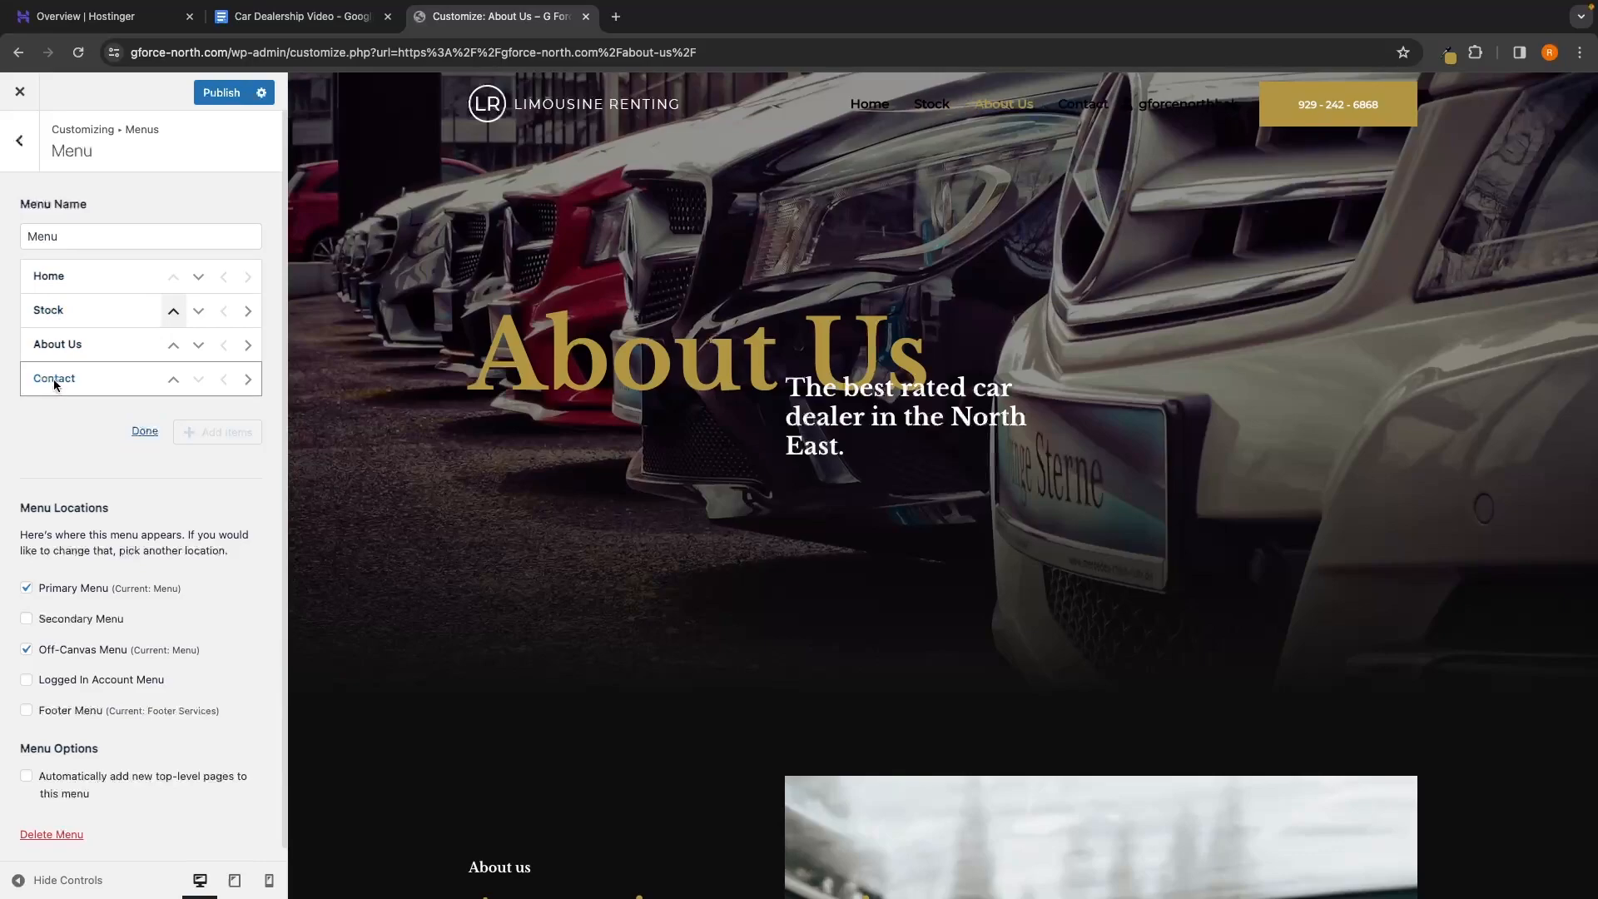
click(145, 430)
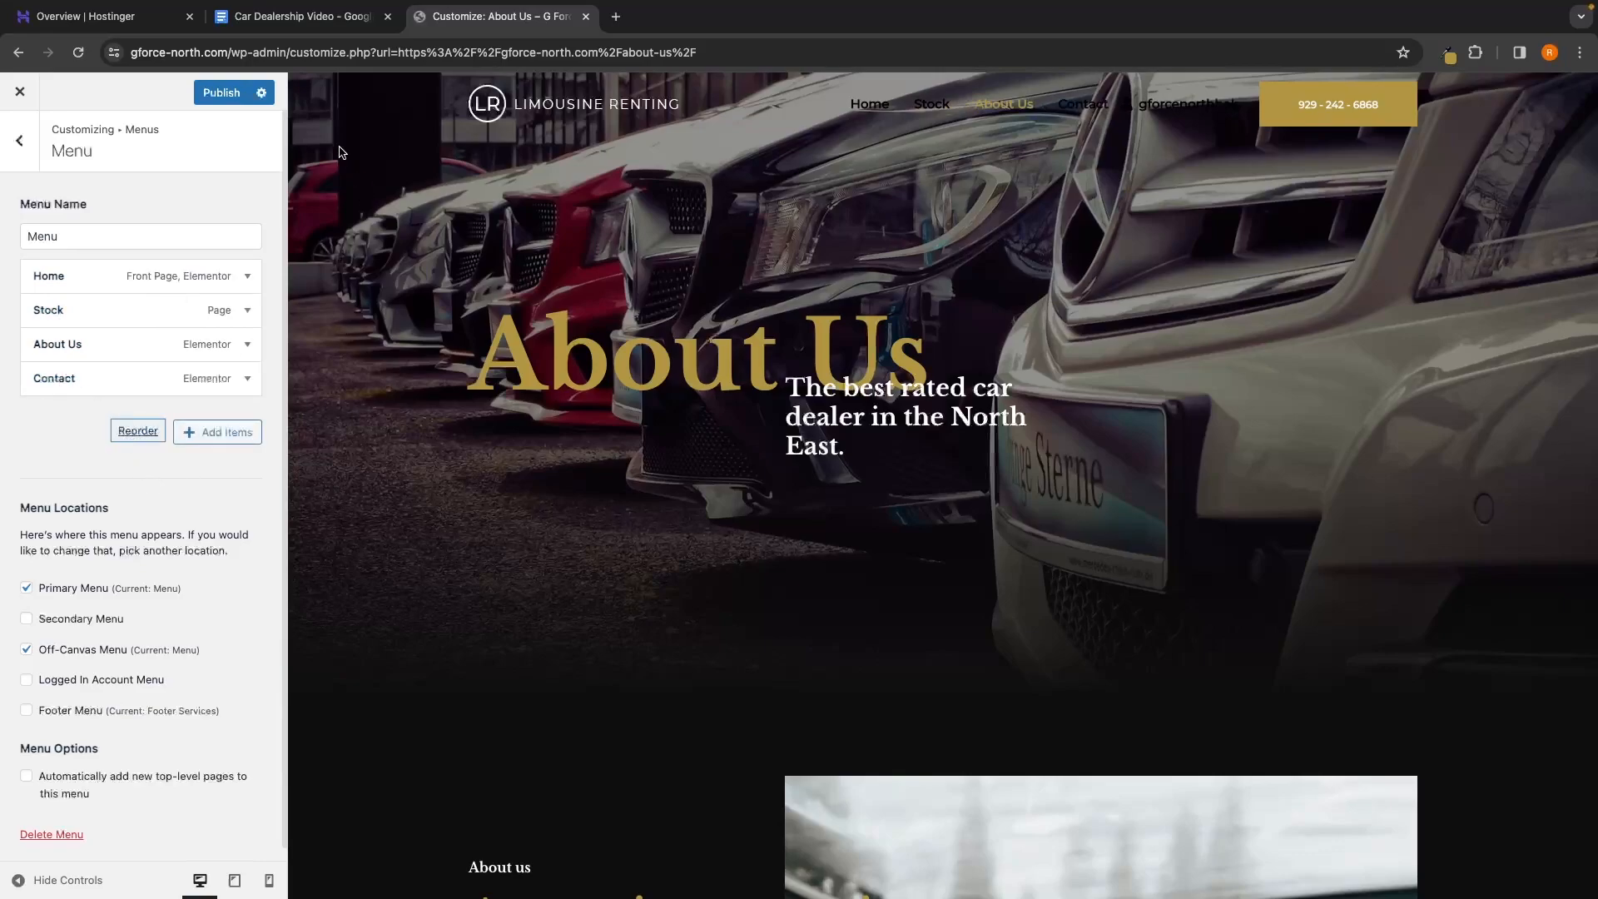
click(223, 93)
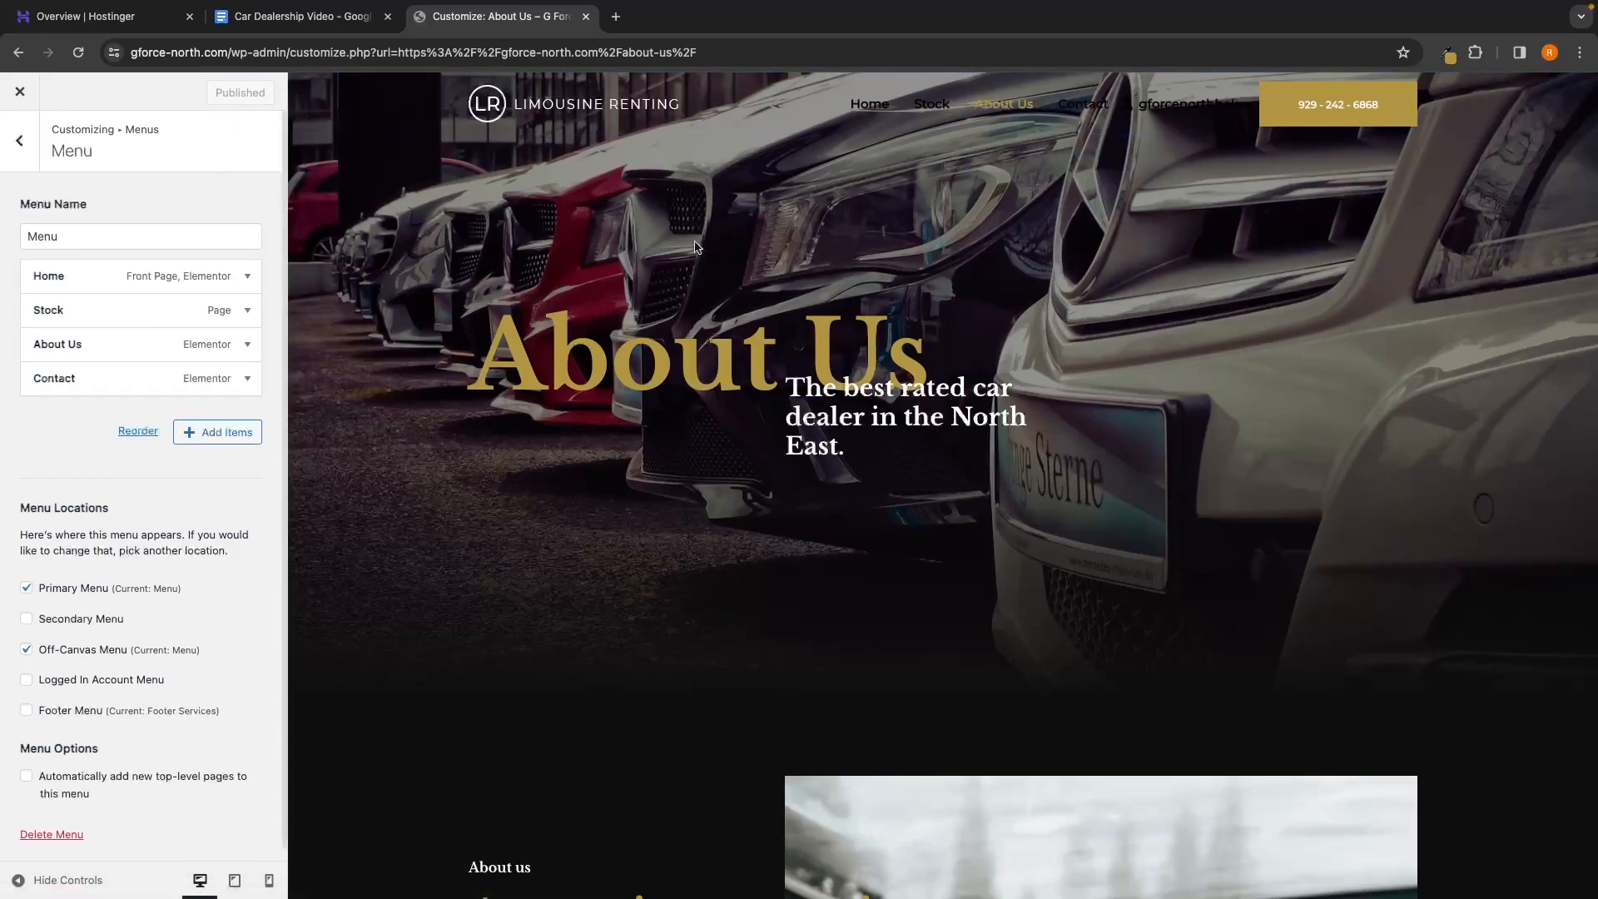
Check the Home, Stock, About Us and Contact links in the preview, then exit the menu editor
click(880, 114)
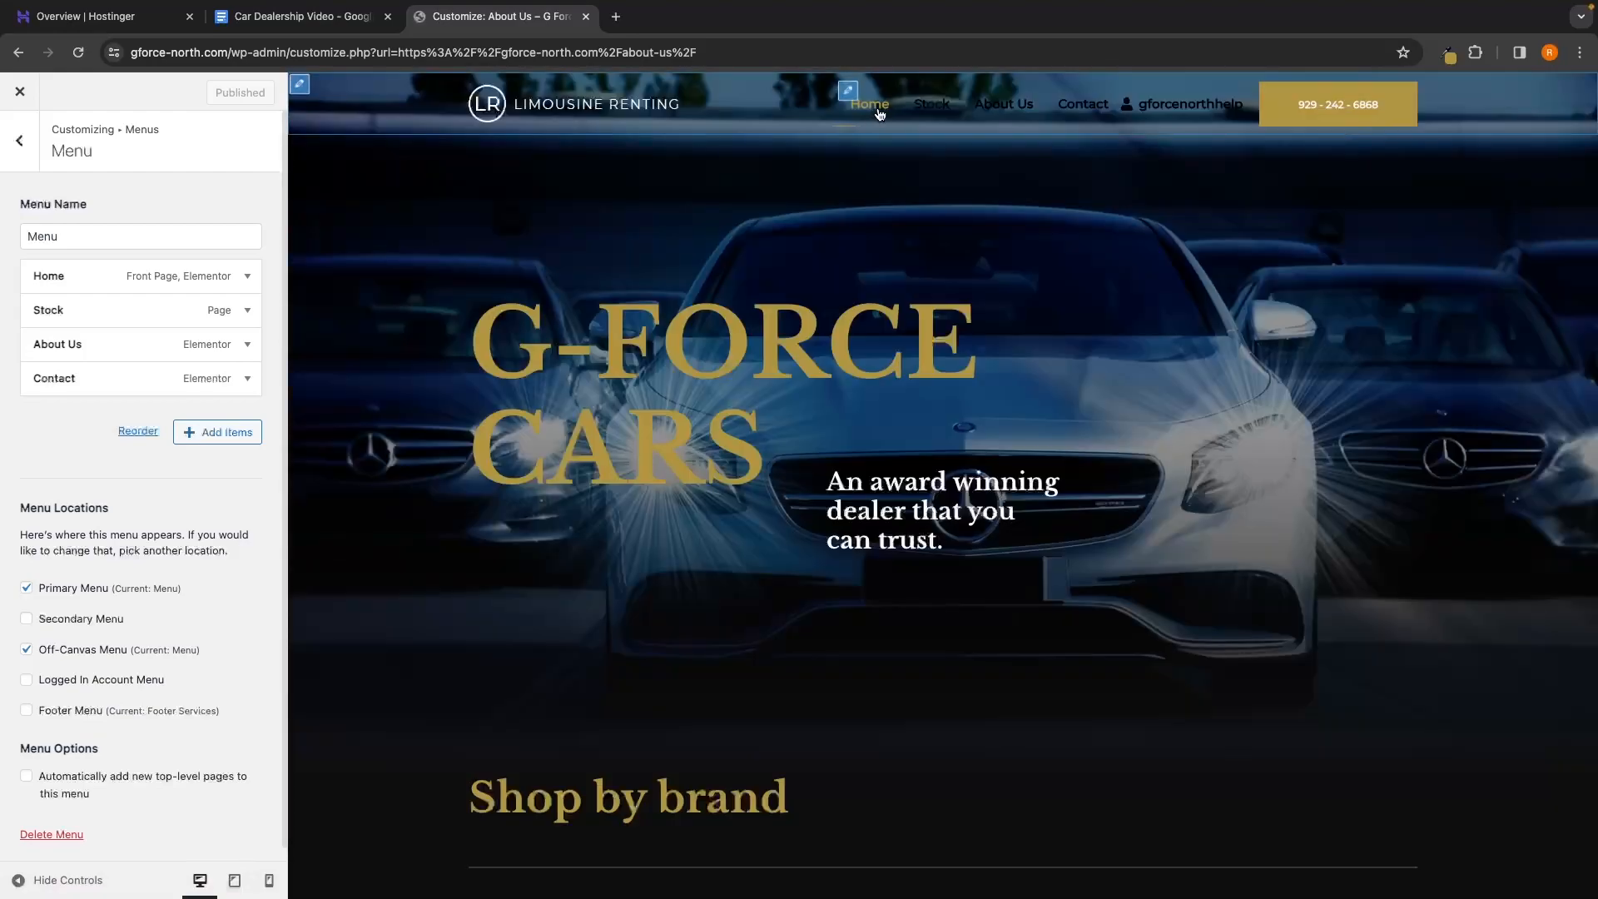
click(931, 104)
scroll(932, 117, down, 7)
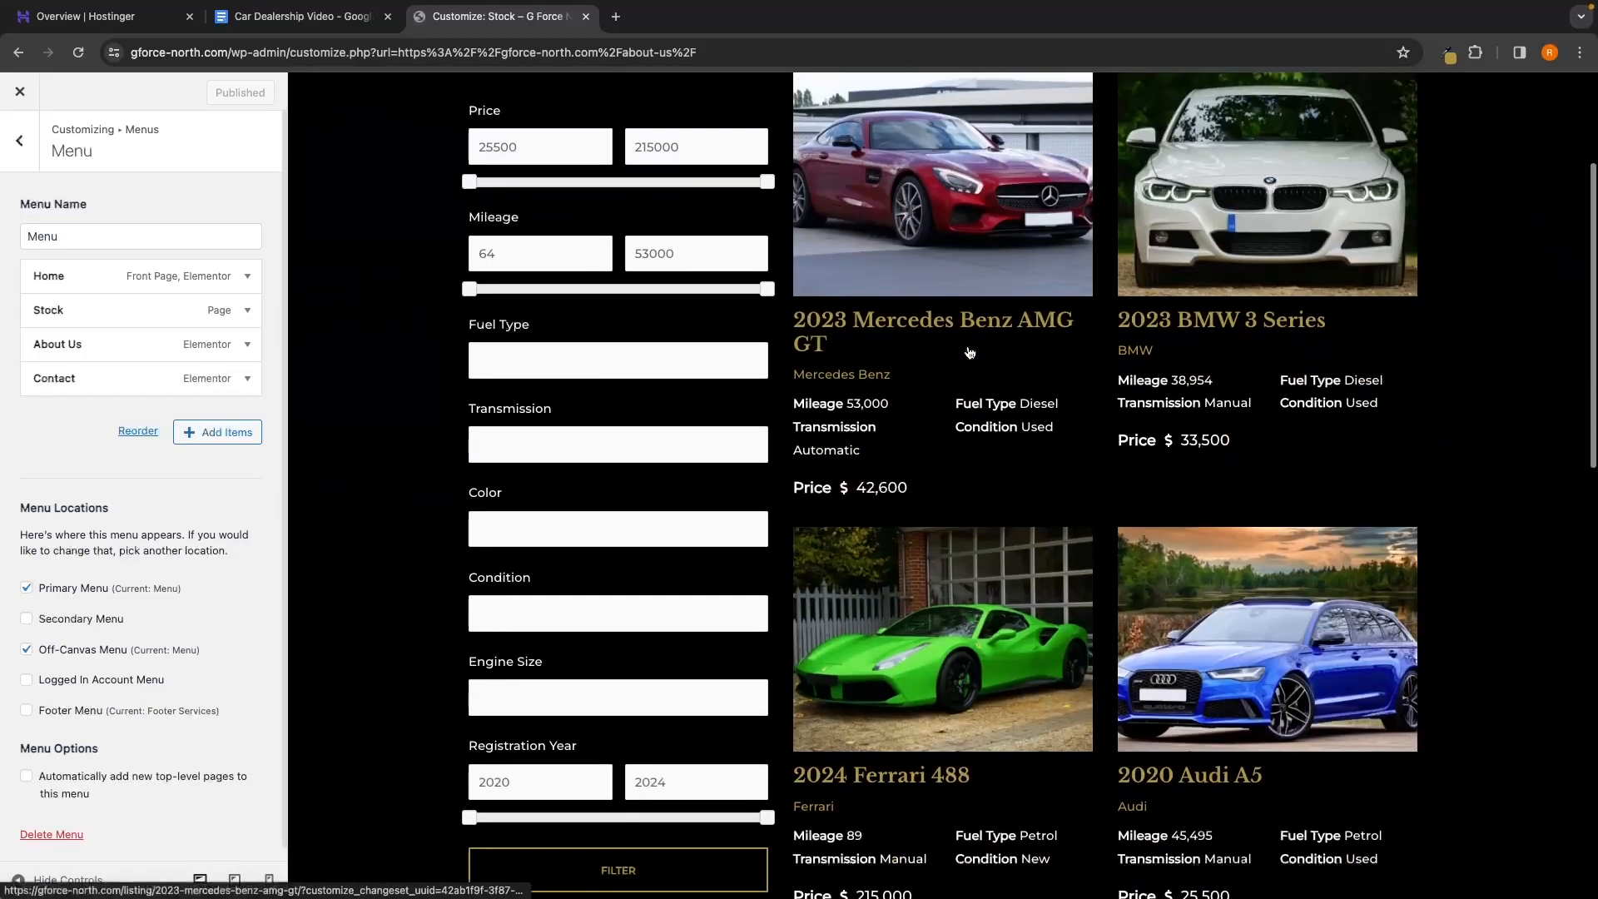
scroll(973, 114, up, 7)
click(1022, 110)
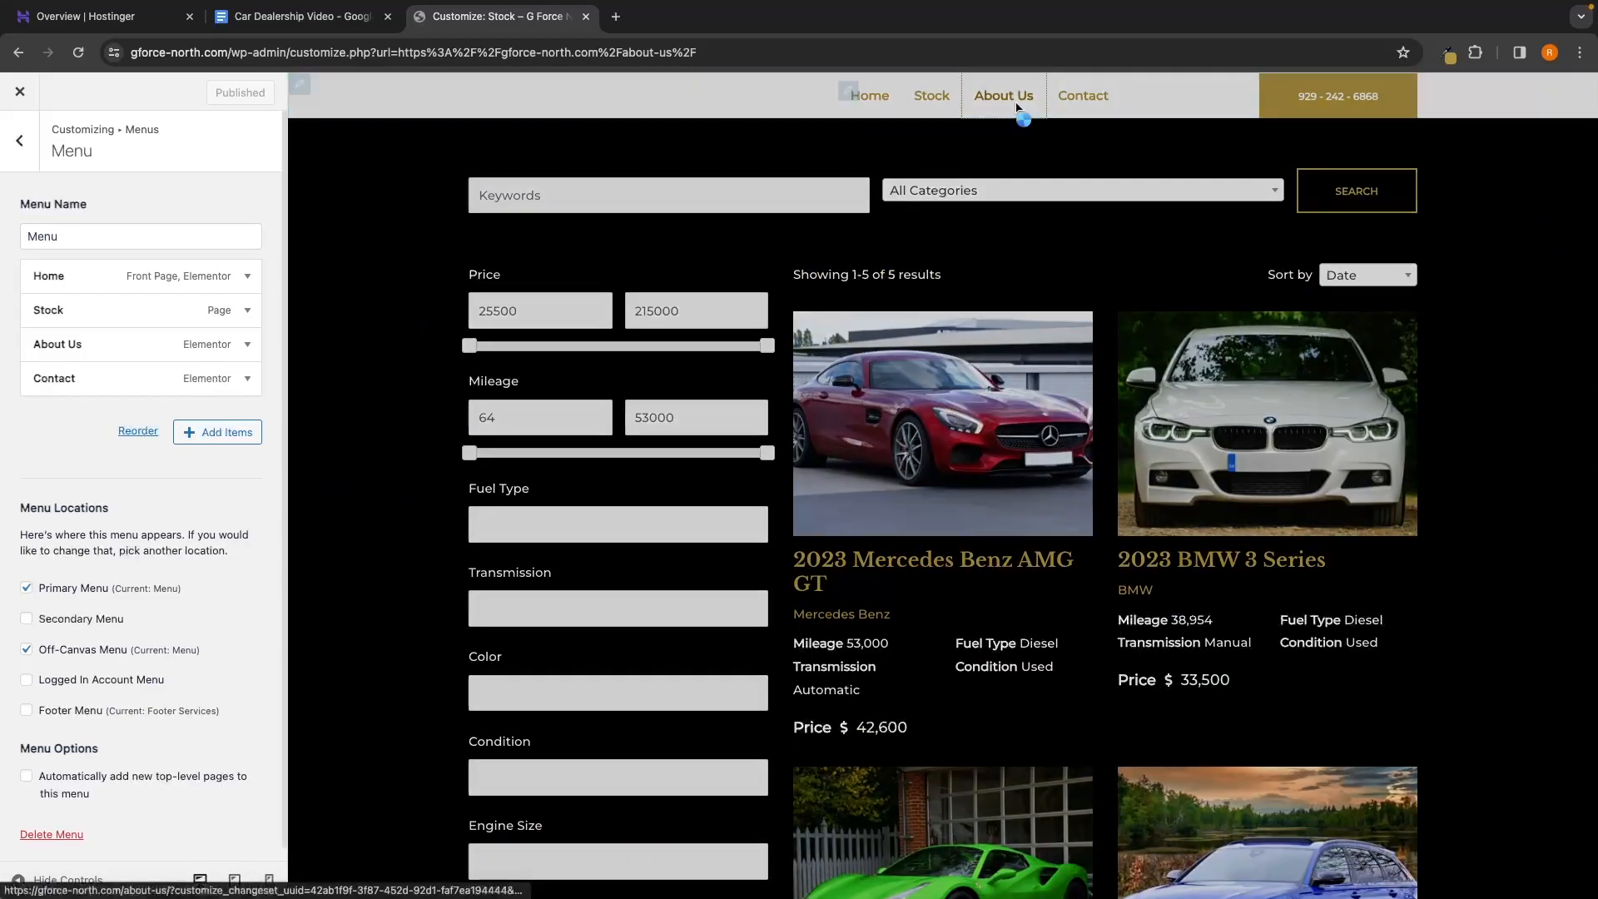
click(1080, 105)
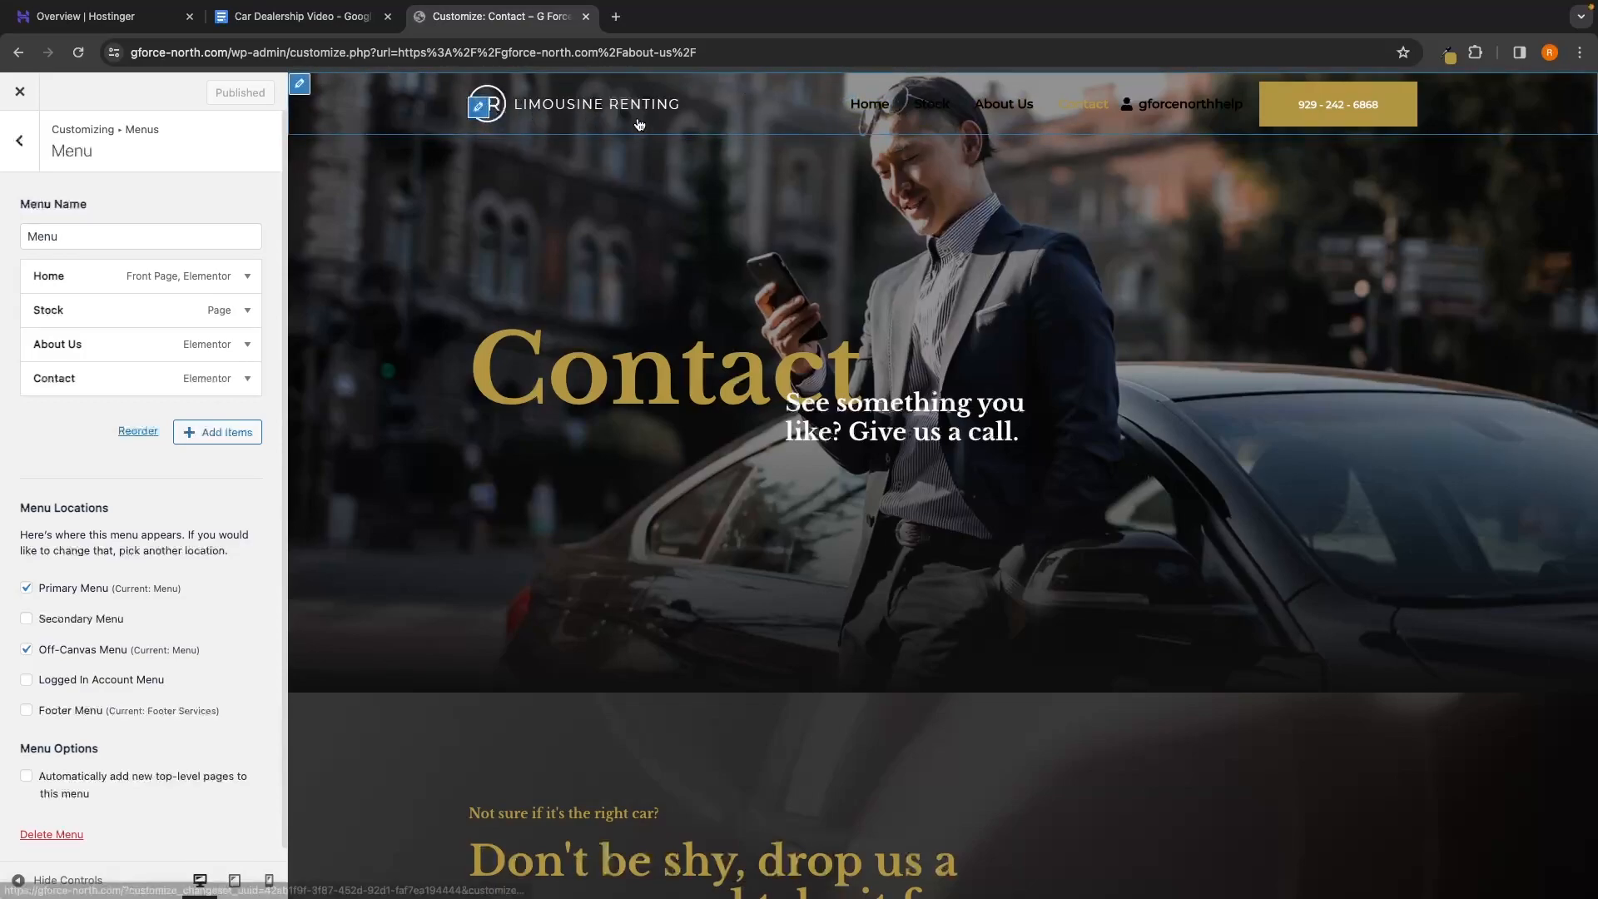
scroll(1201, 428, down, 20)
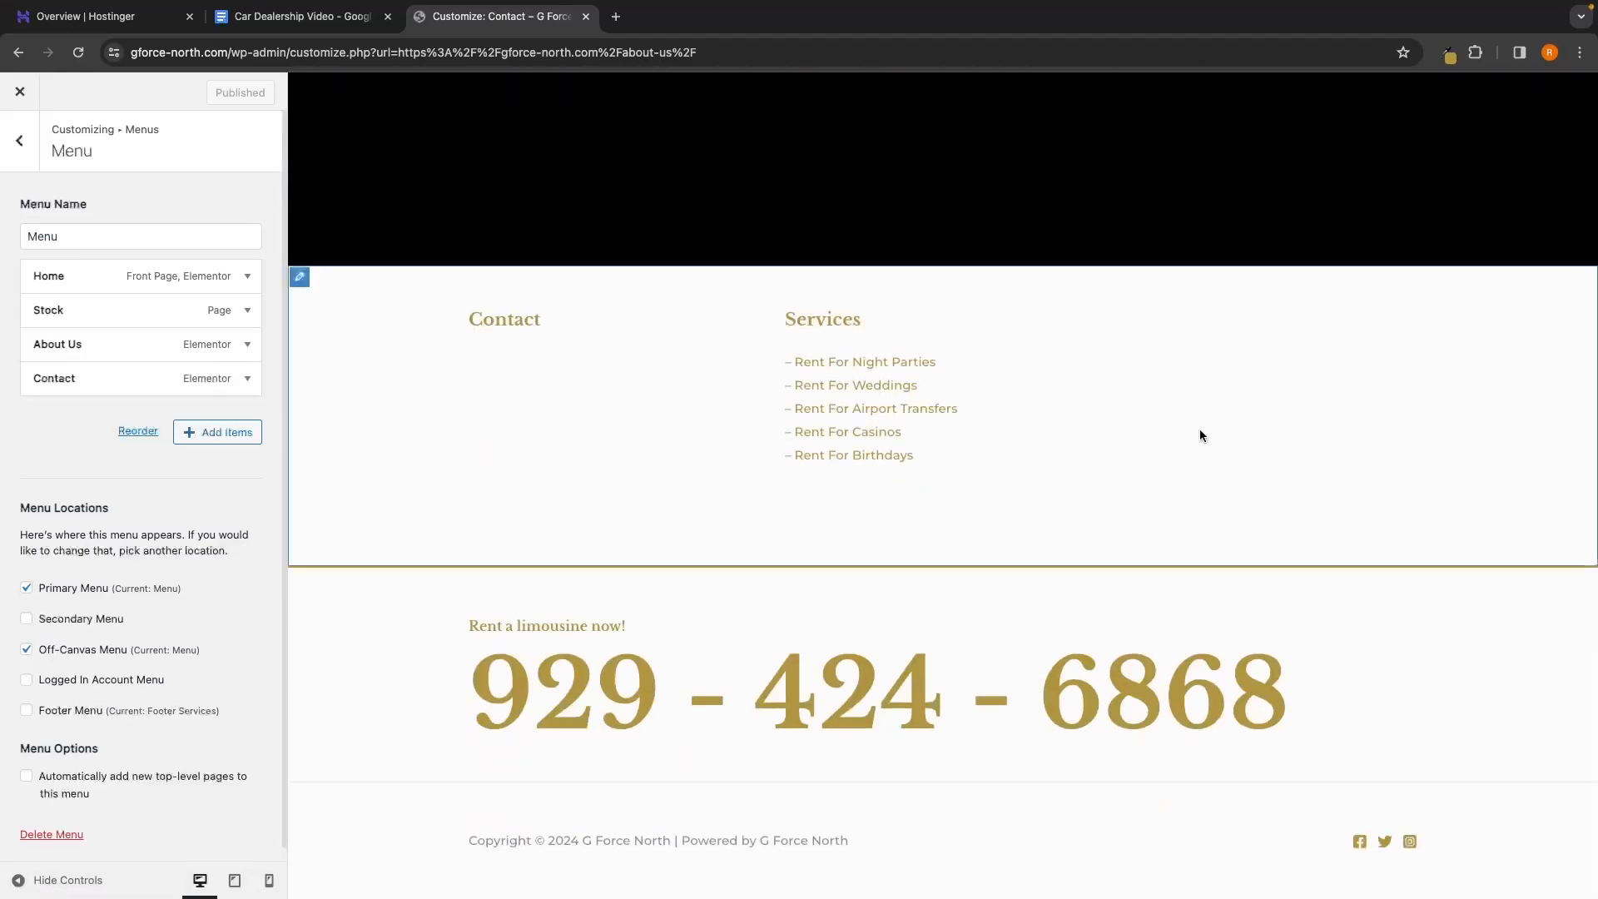
scroll(1046, 400, up, 20)
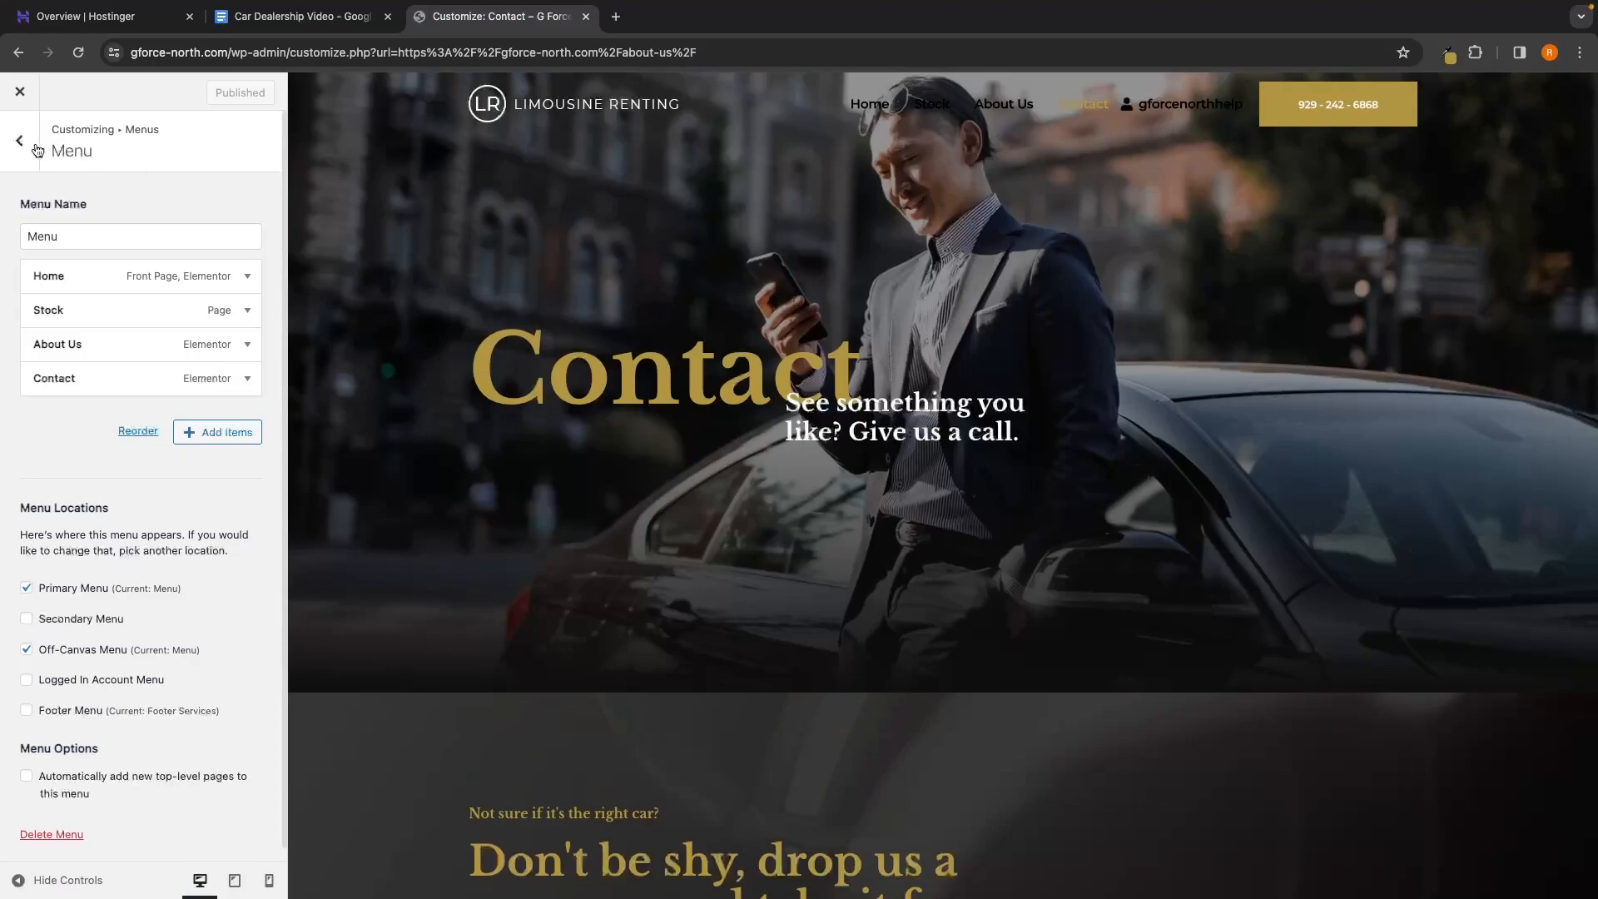
click(38, 150)
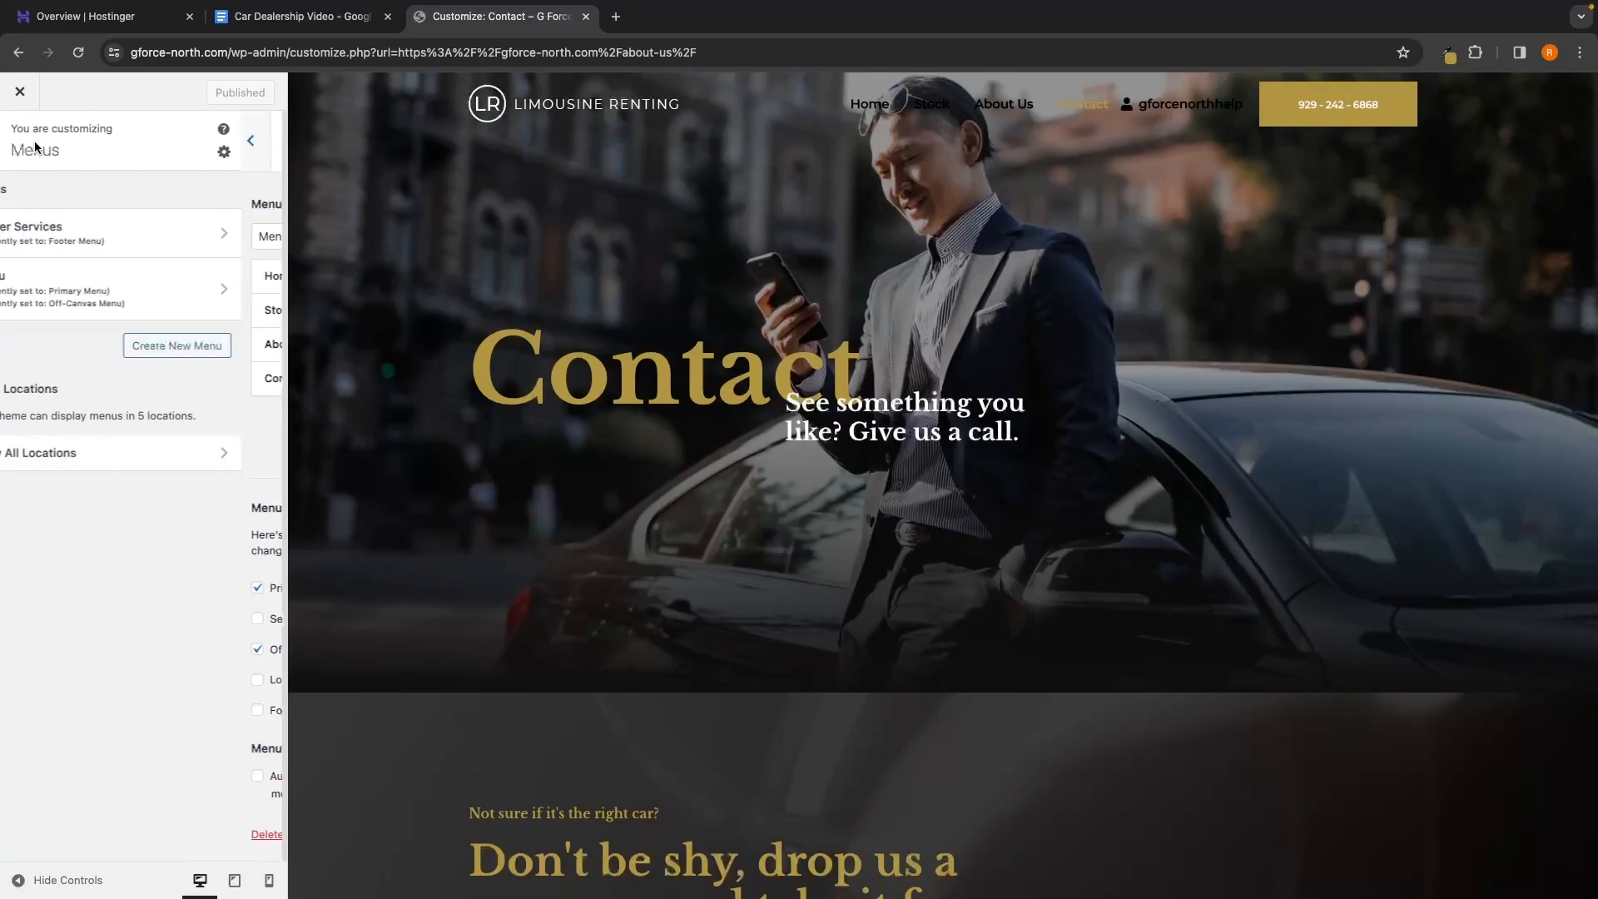
Open the Transparent Header logo settings from the main Customizer panel, then a new blank tab
click(34, 148)
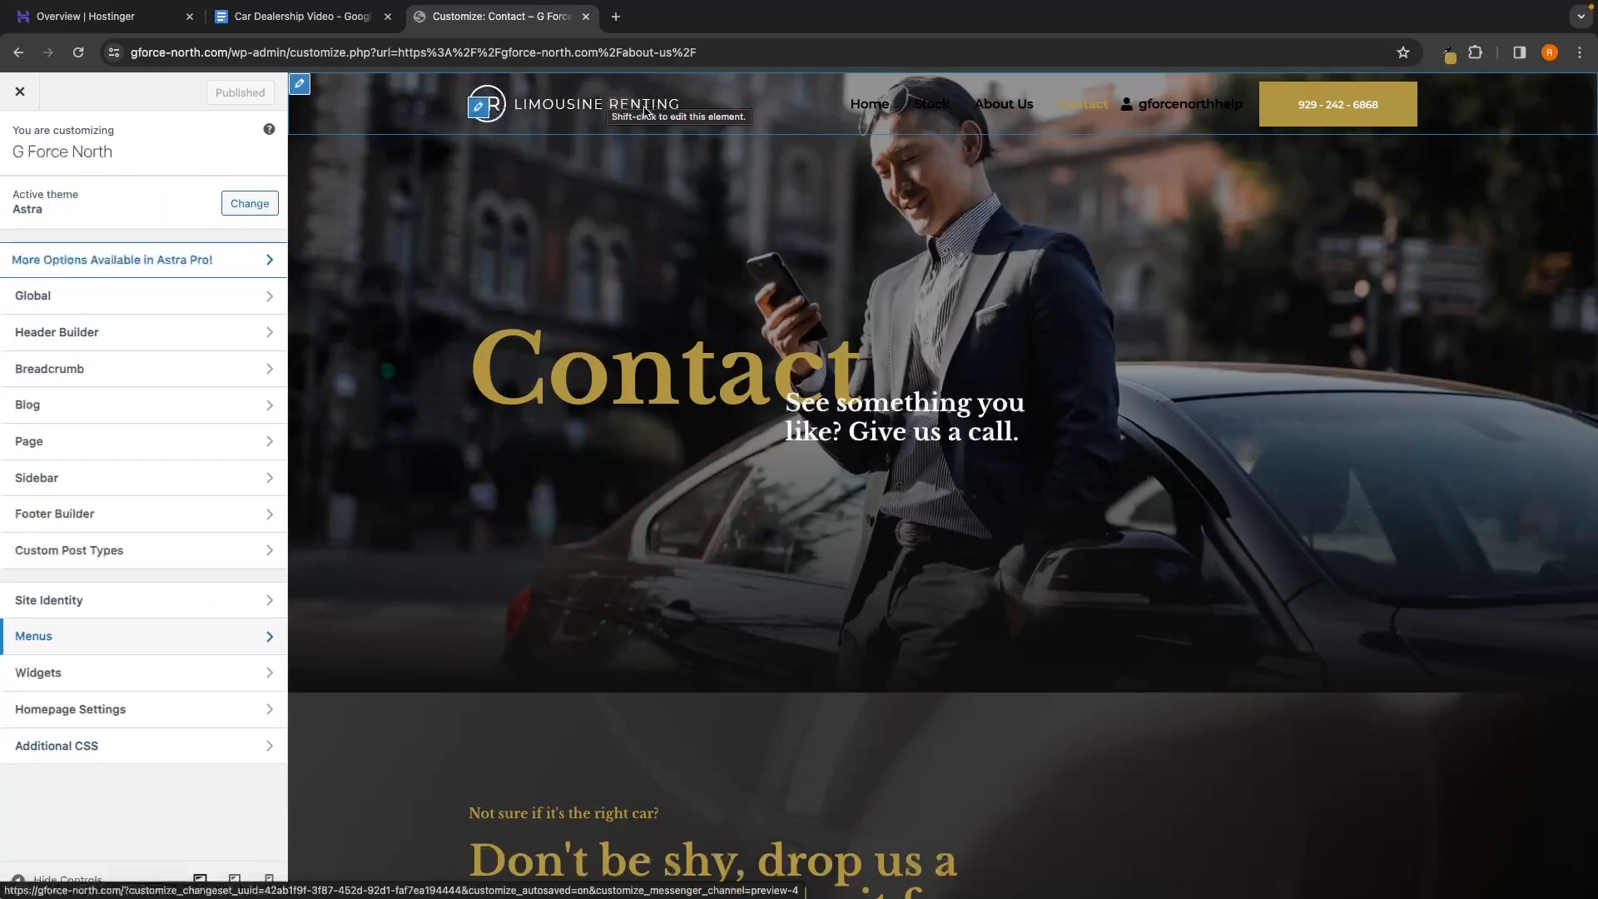
click(480, 112)
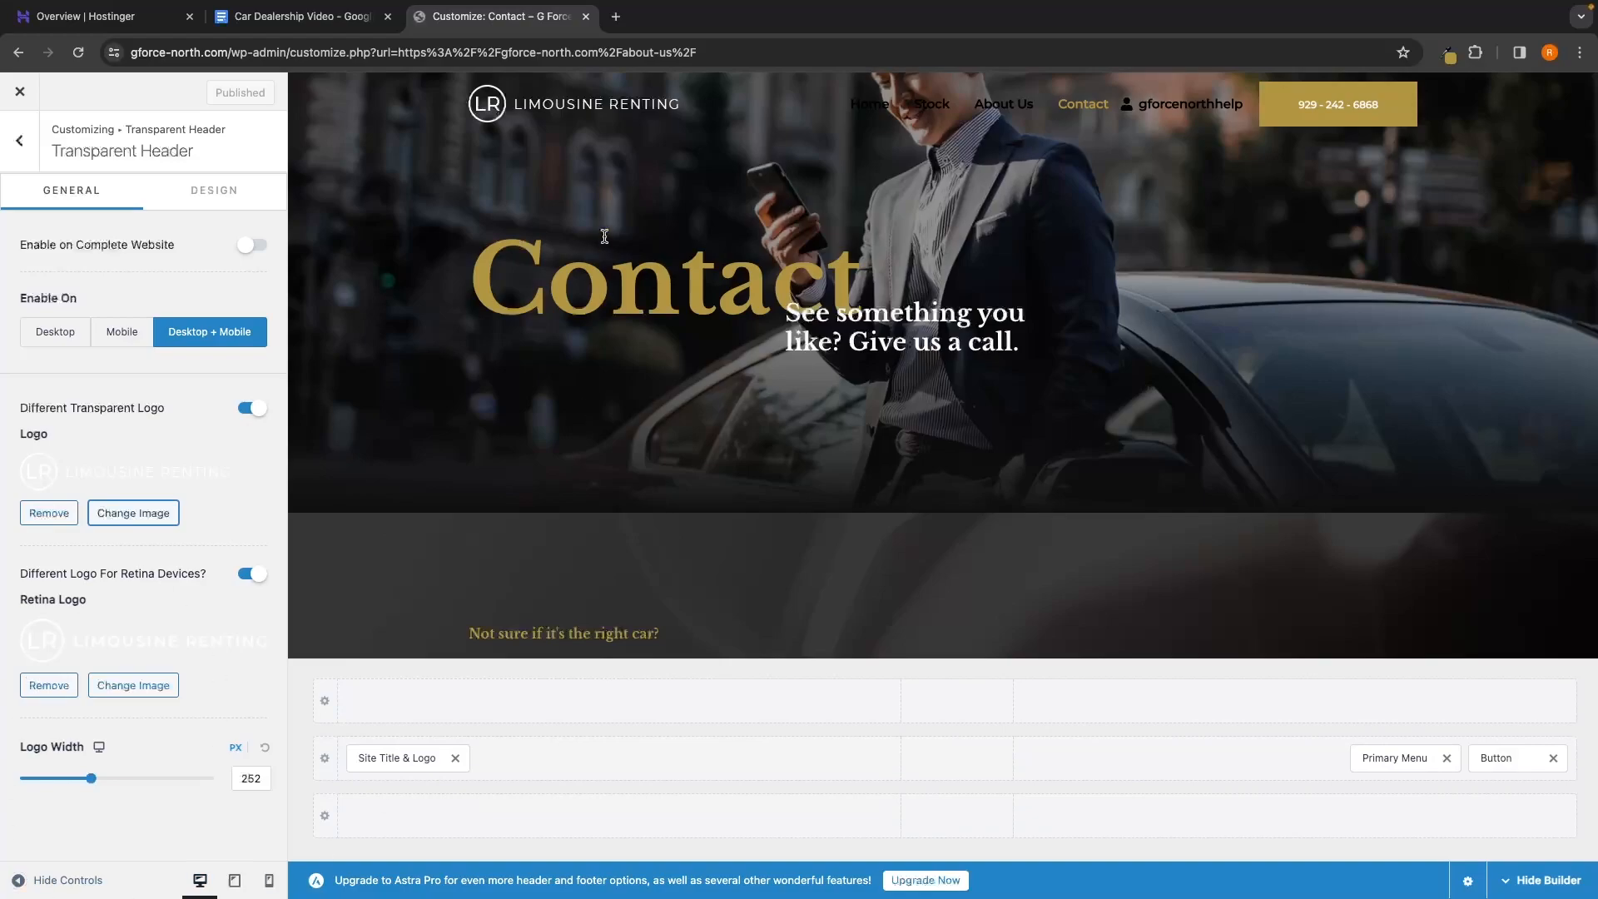
click(616, 16)
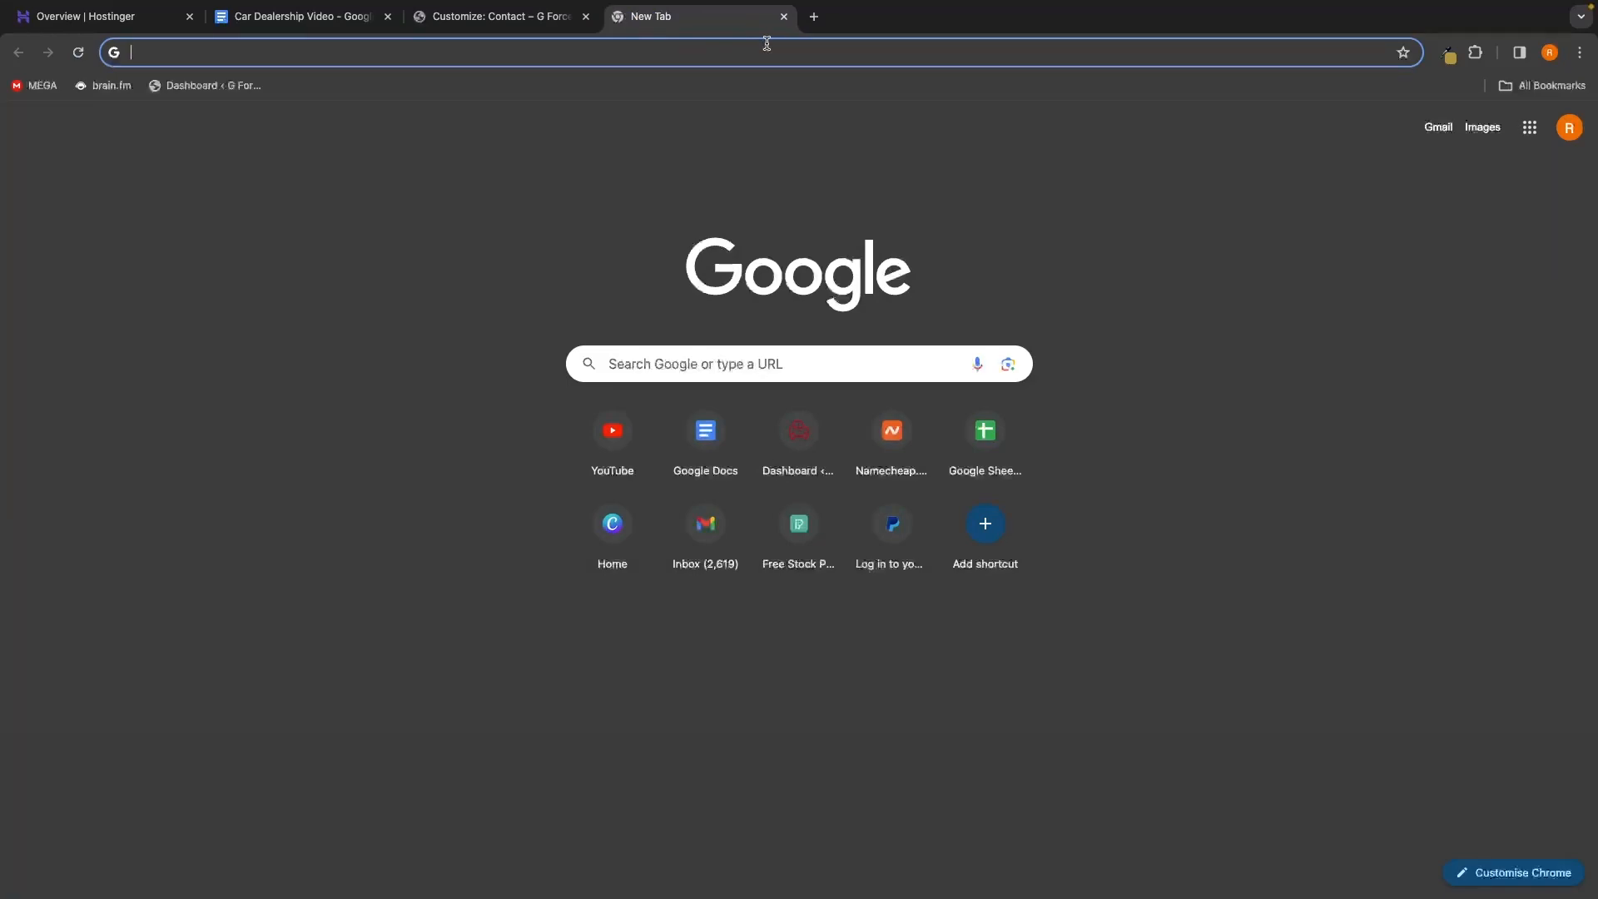
Go to Canva and create a new 500×500 logo design
text(canva)
key(Return)
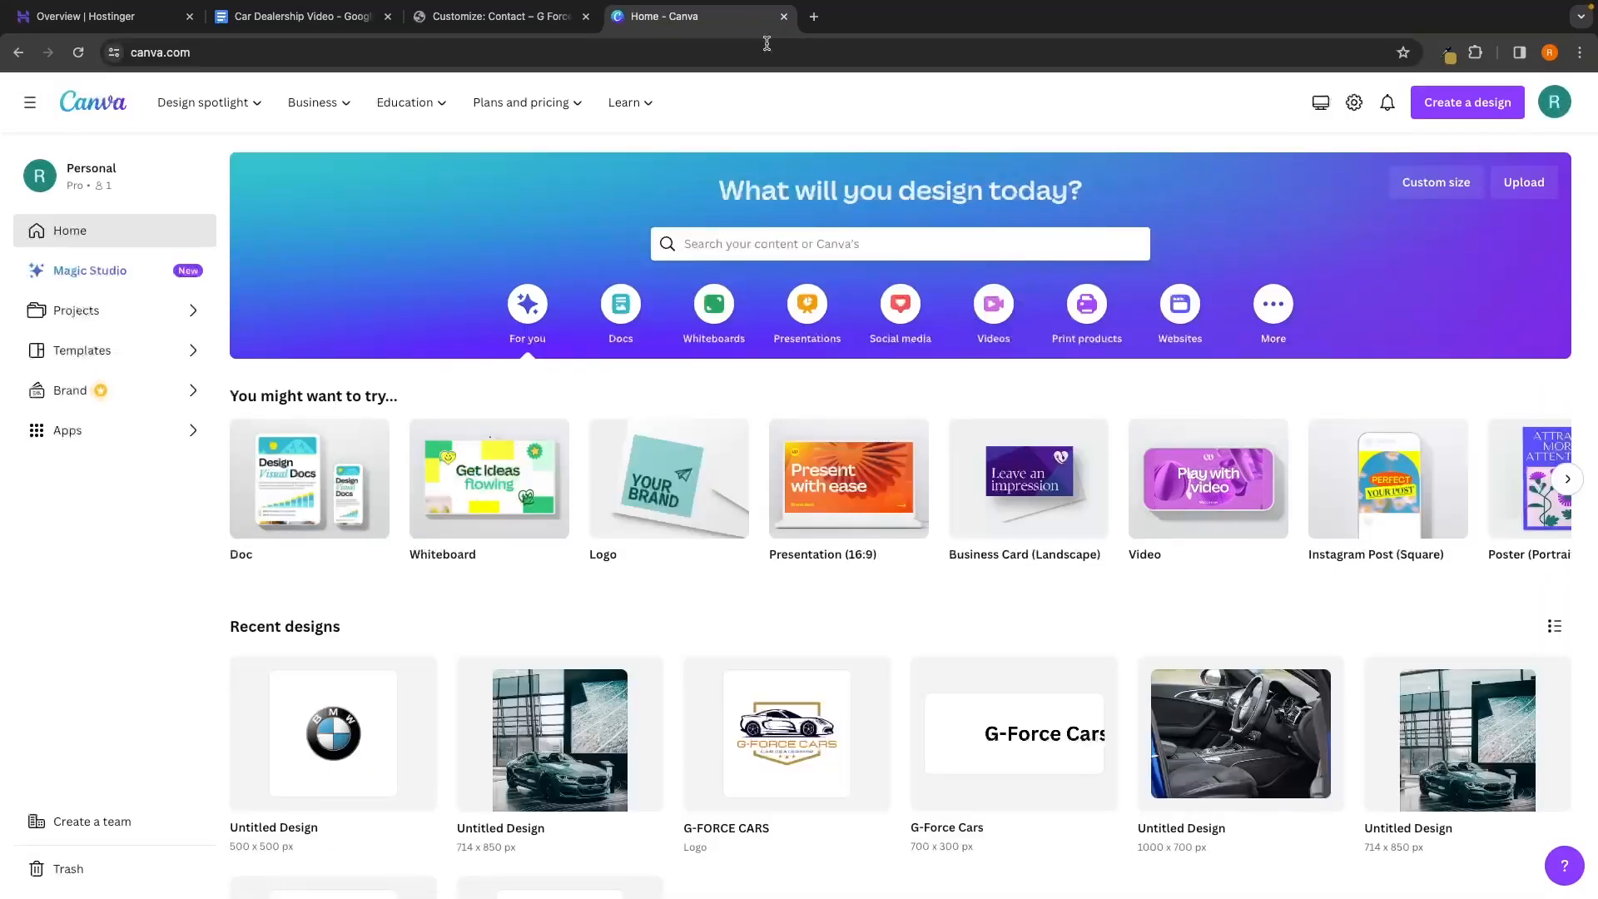
click(1455, 112)
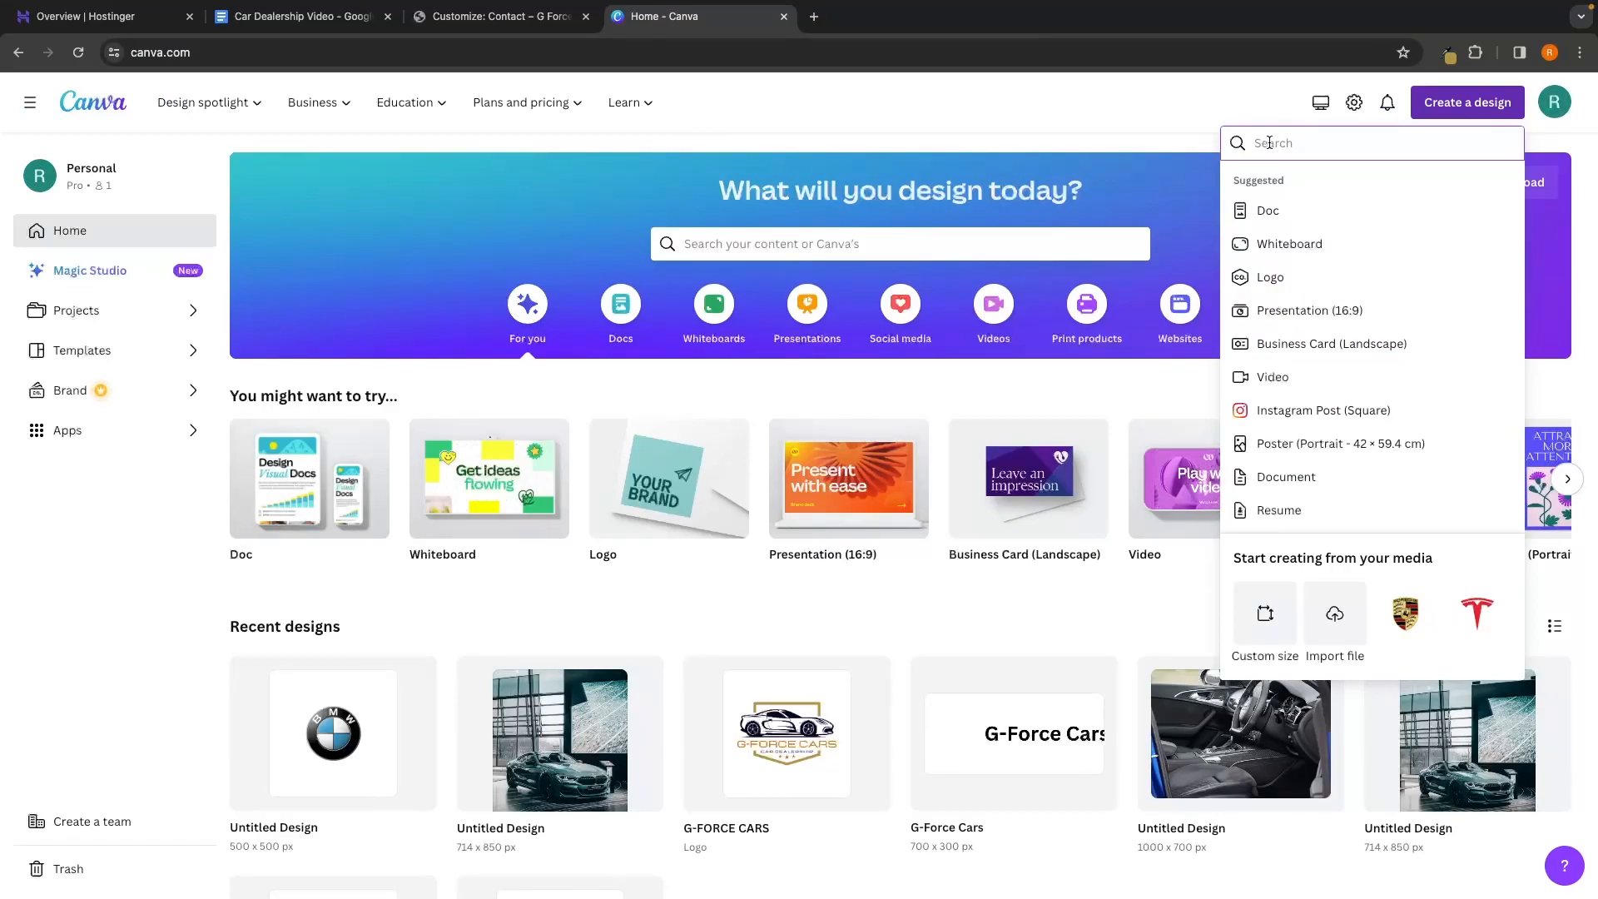
text(logo)
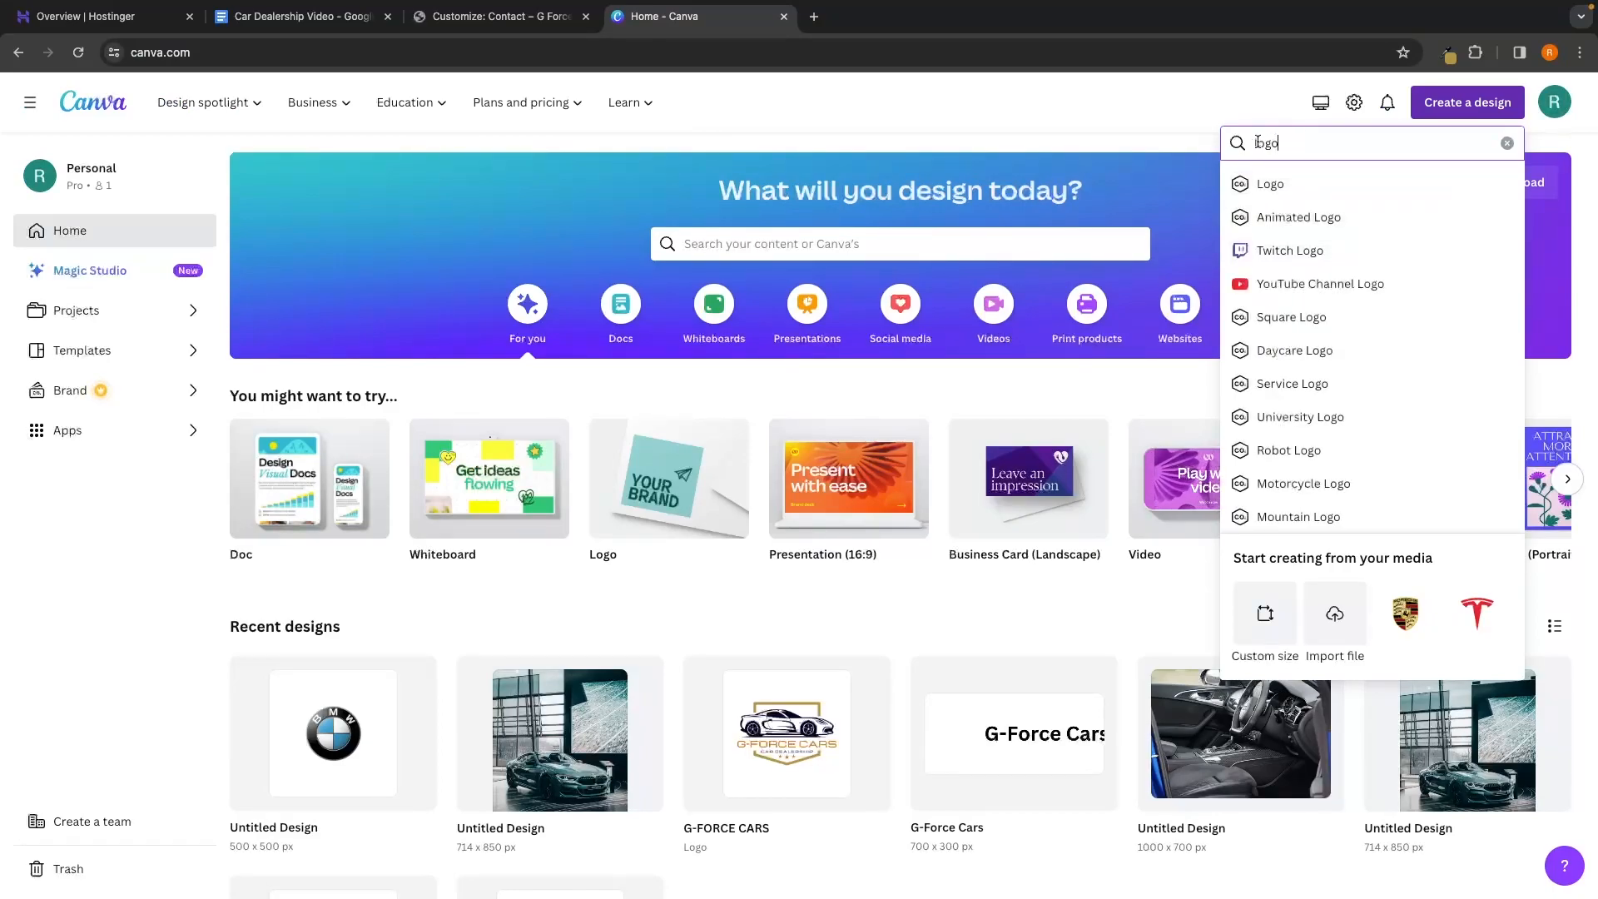
click(1269, 190)
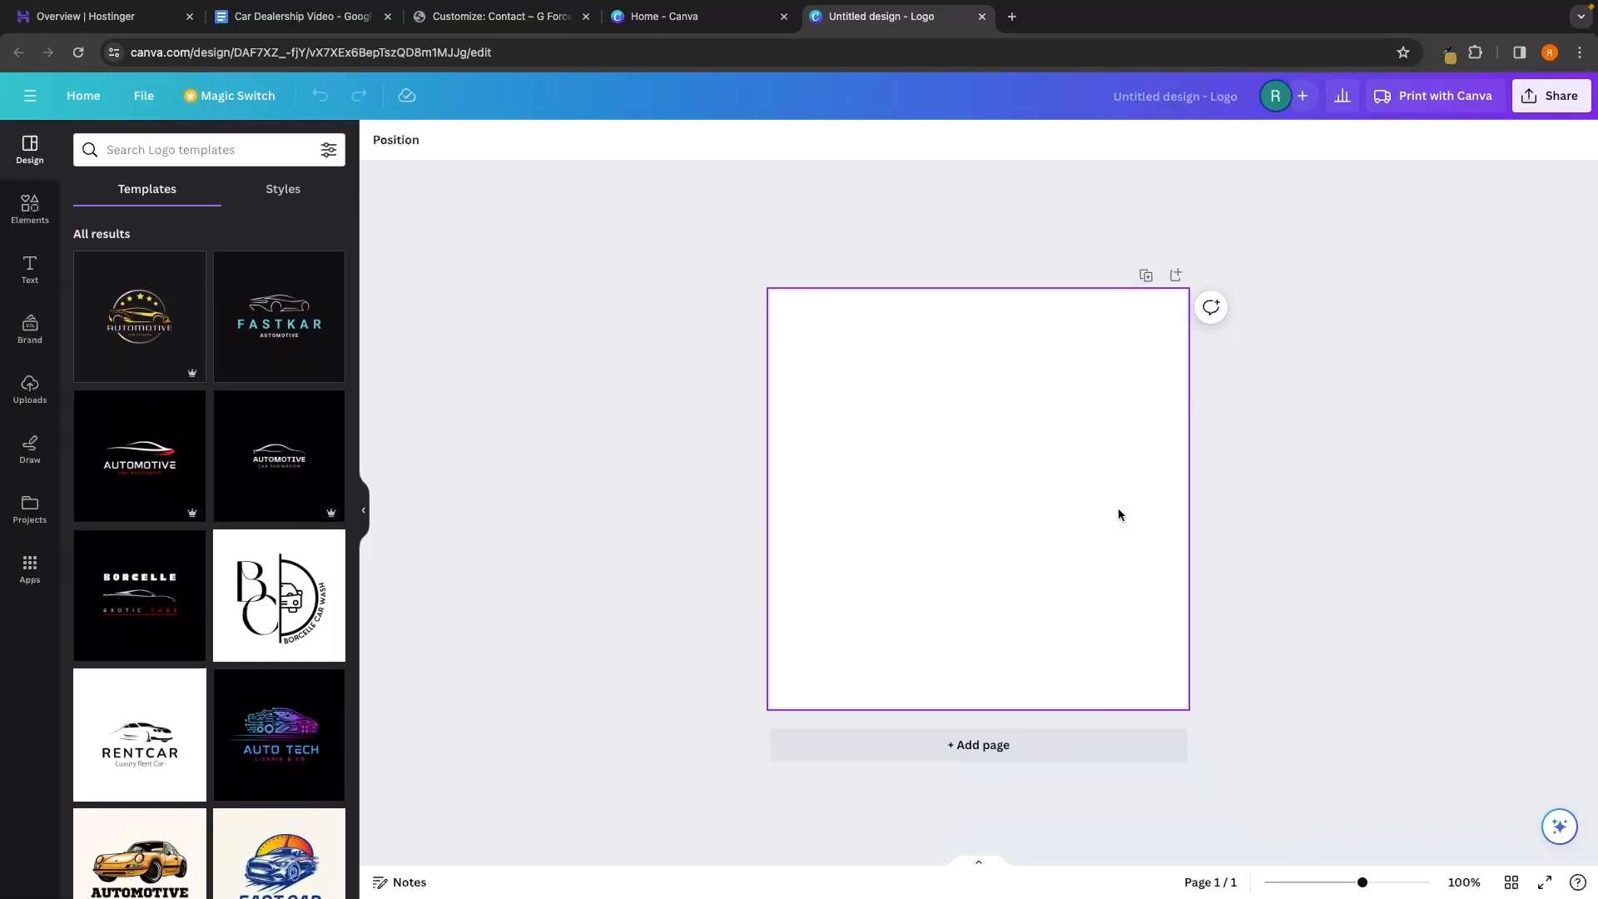
scroll(1119, 510, up, 2)
scroll(1118, 510, down, 3)
scroll(1119, 511, up, 2)
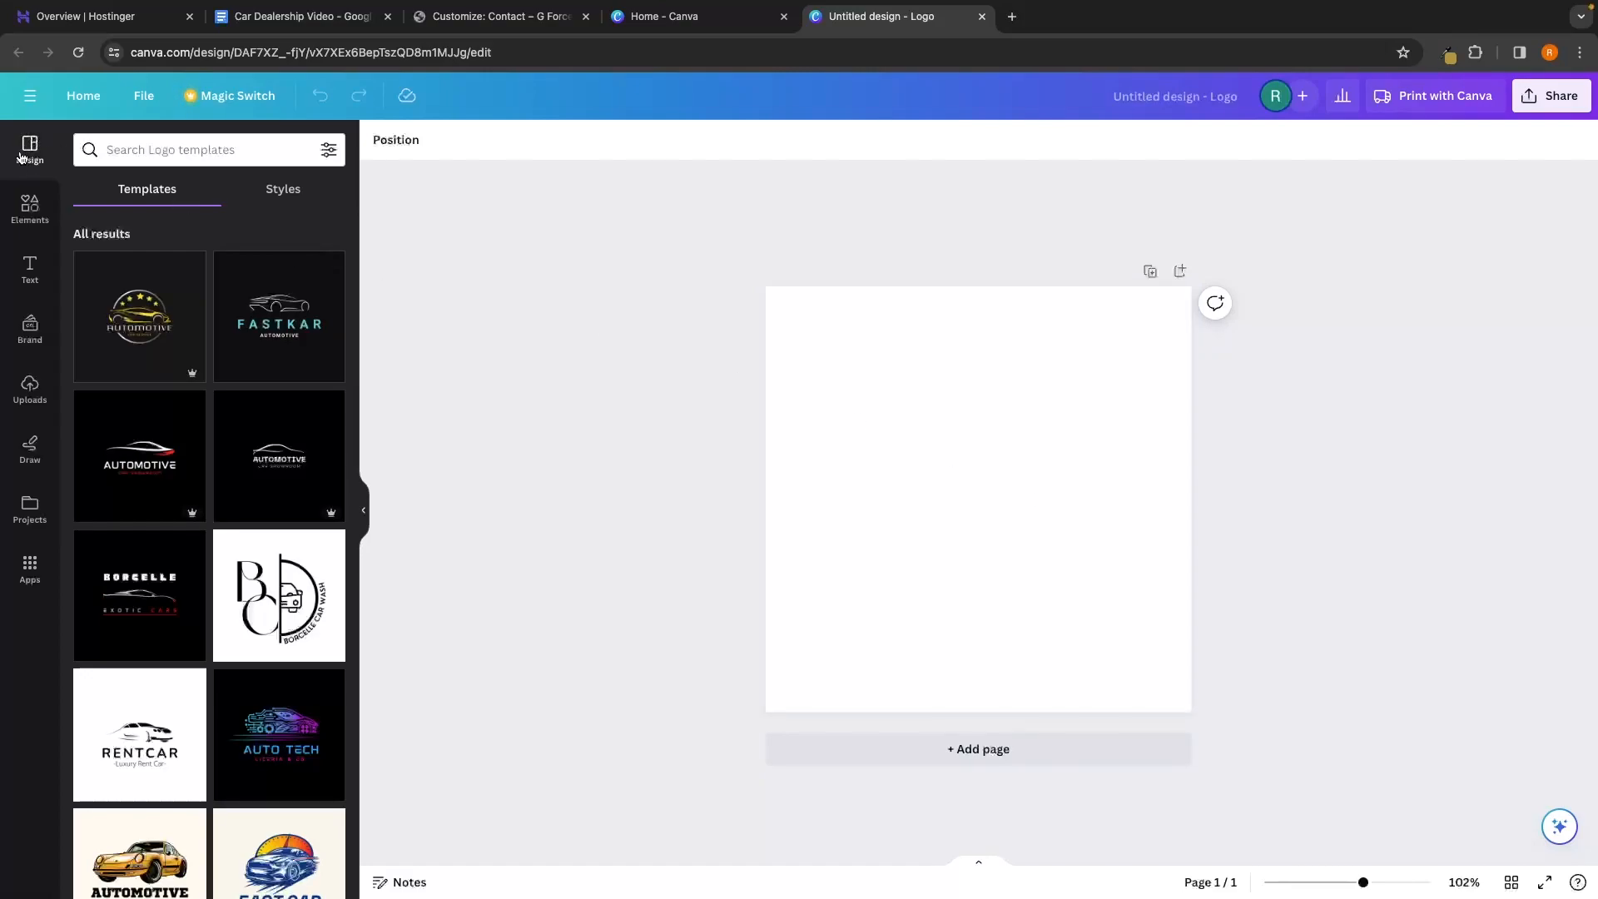
Search templates for 'car logo' and open the Wardiere Inc car showroom template
click(130, 147)
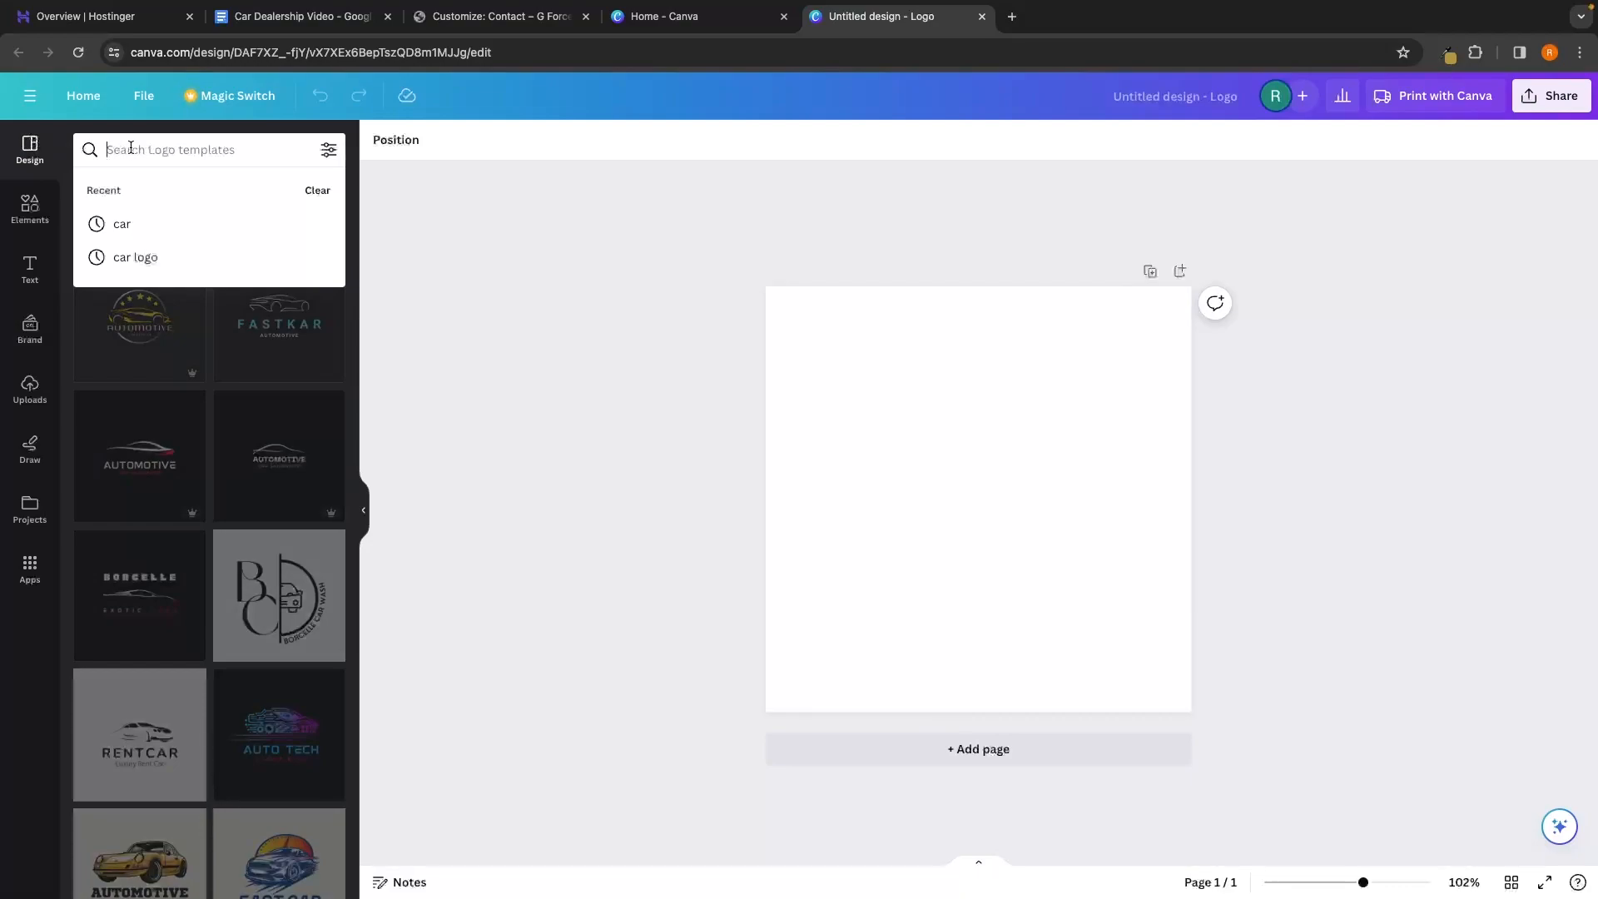
click(132, 150)
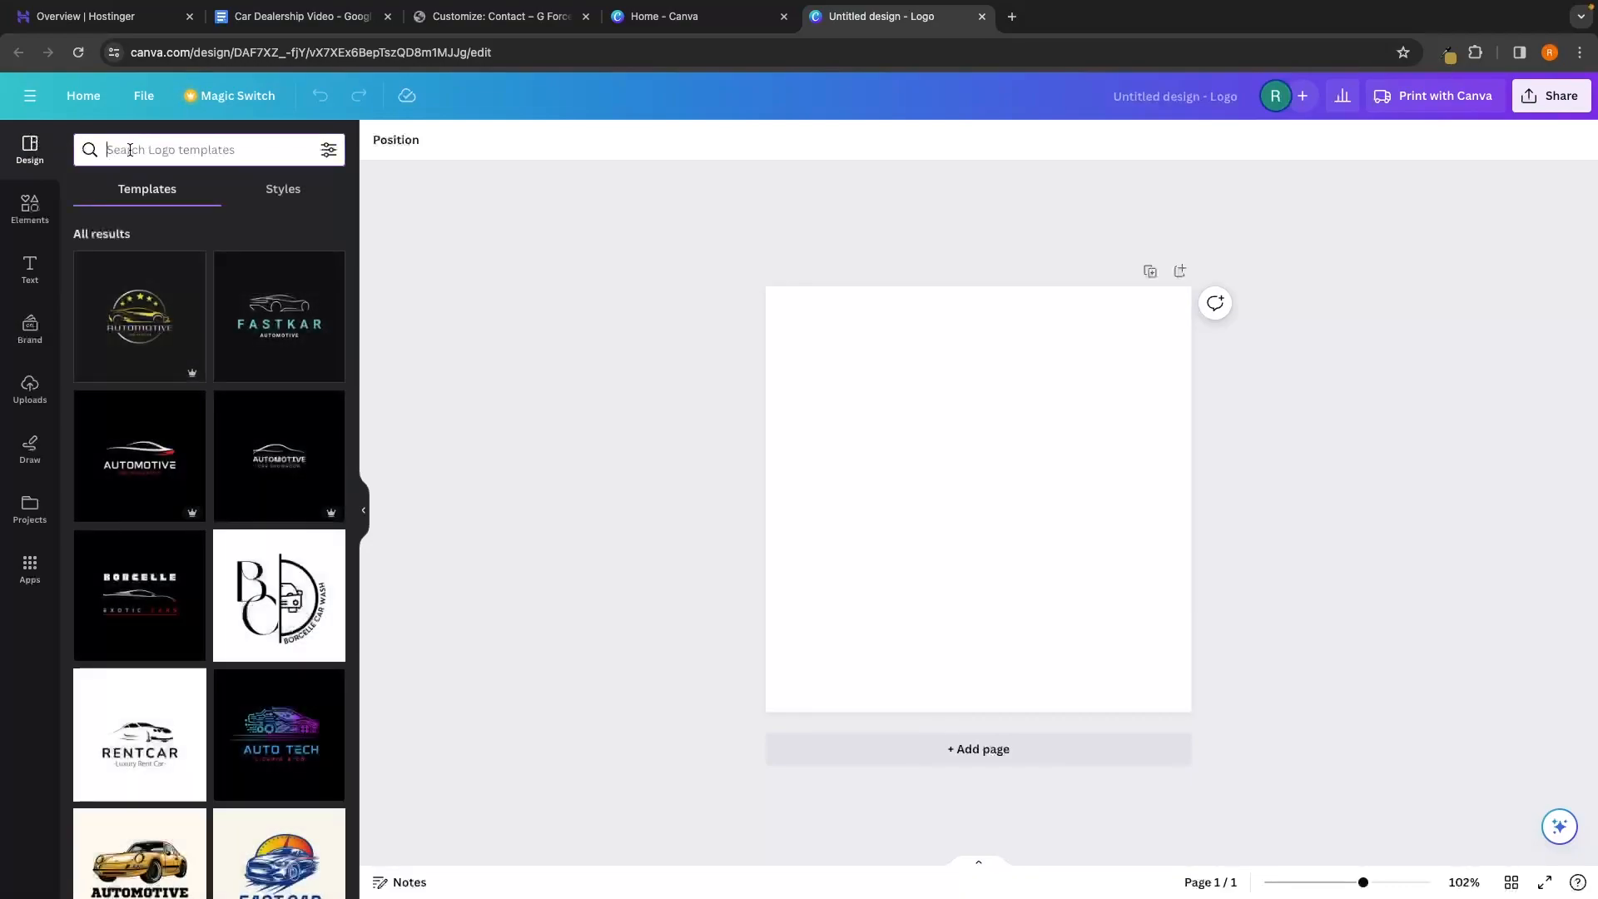
text(car lo)
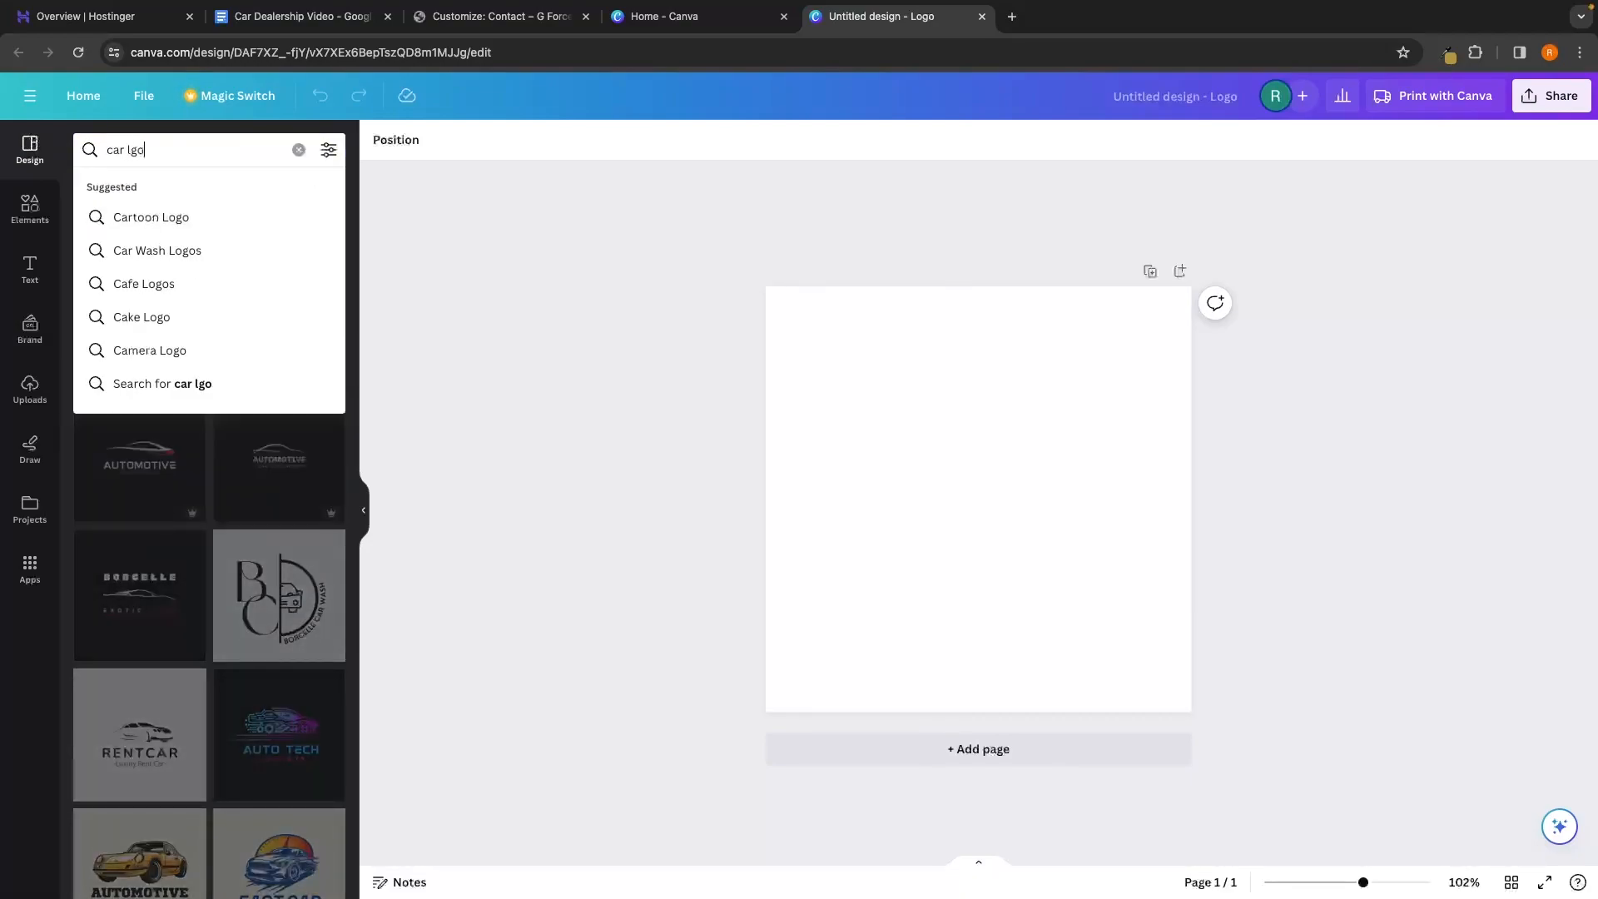
text(go)
key(Return)
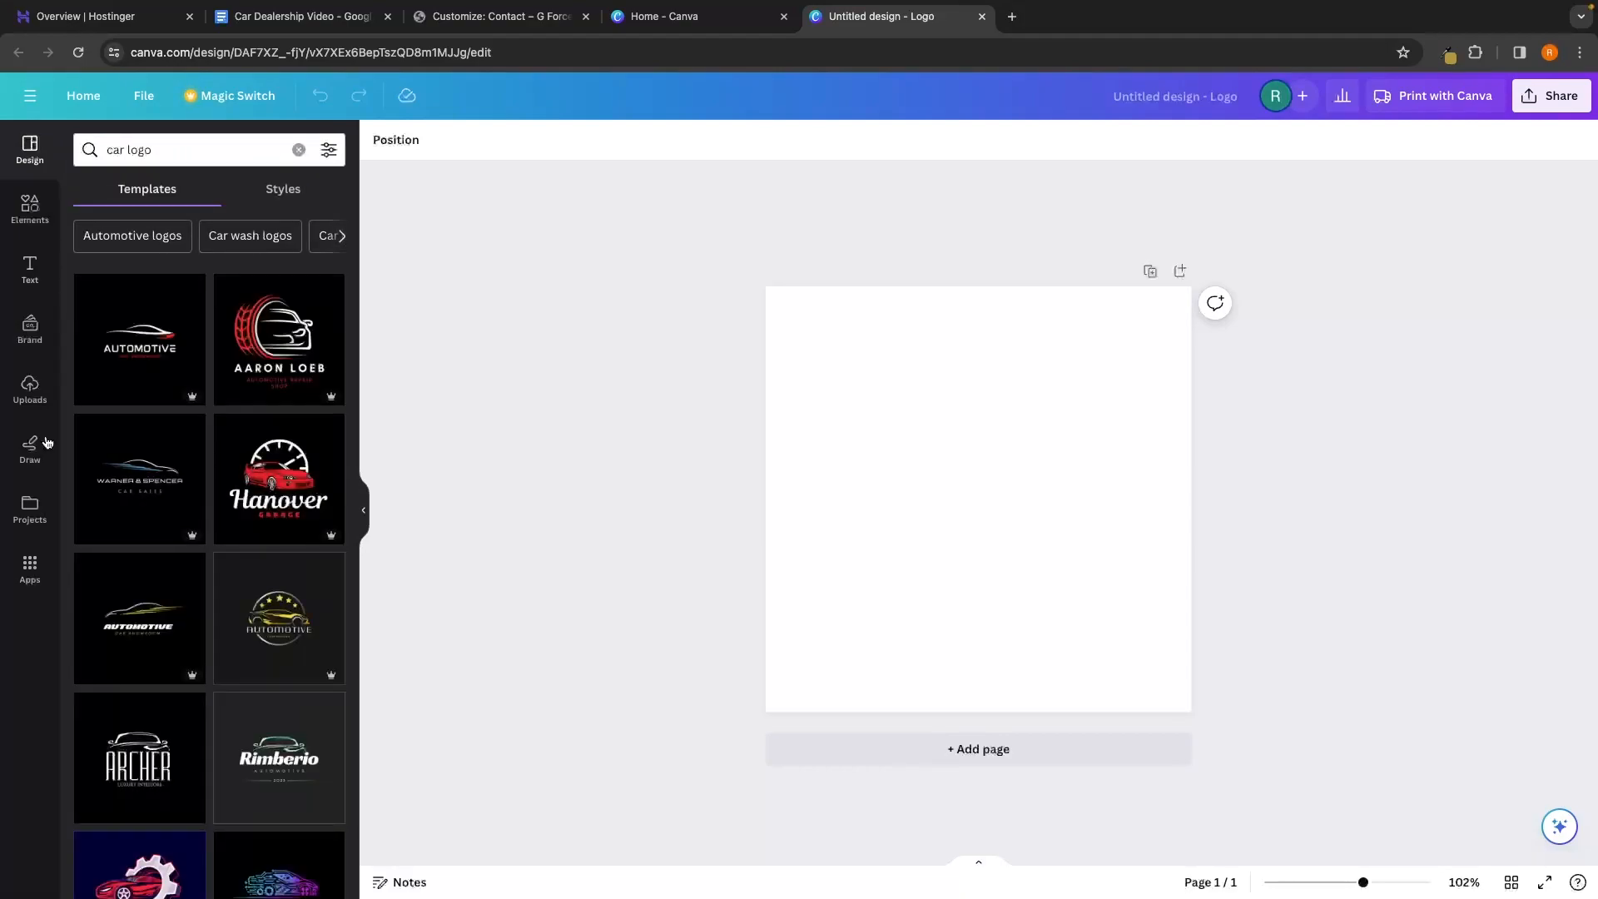
scroll(286, 675, down, 10)
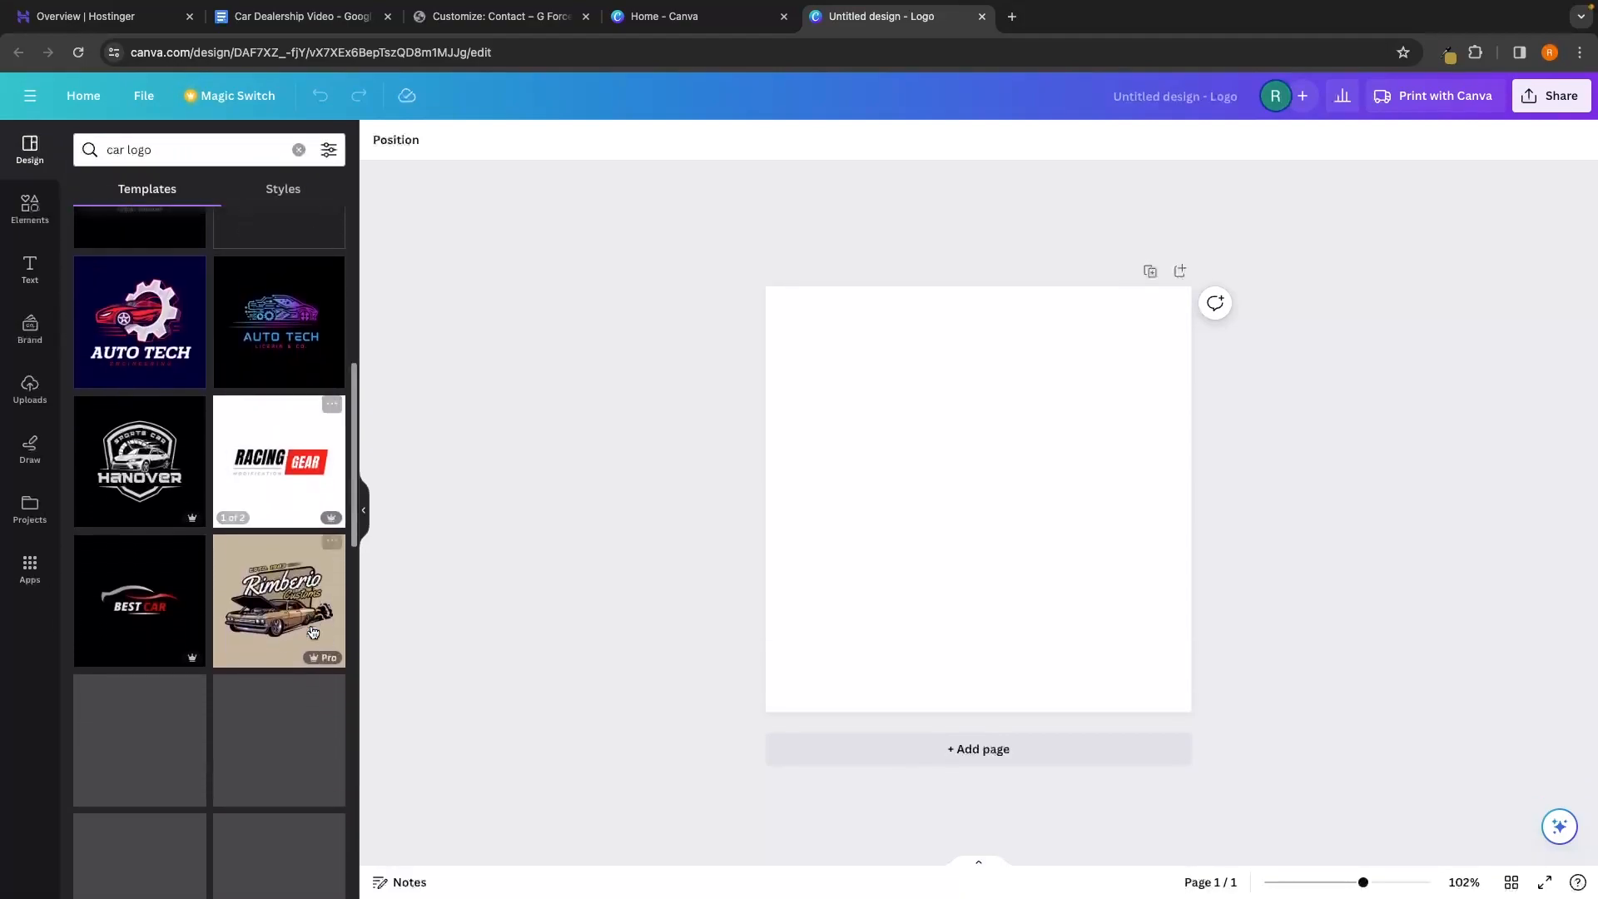
scroll(312, 630, down, 10)
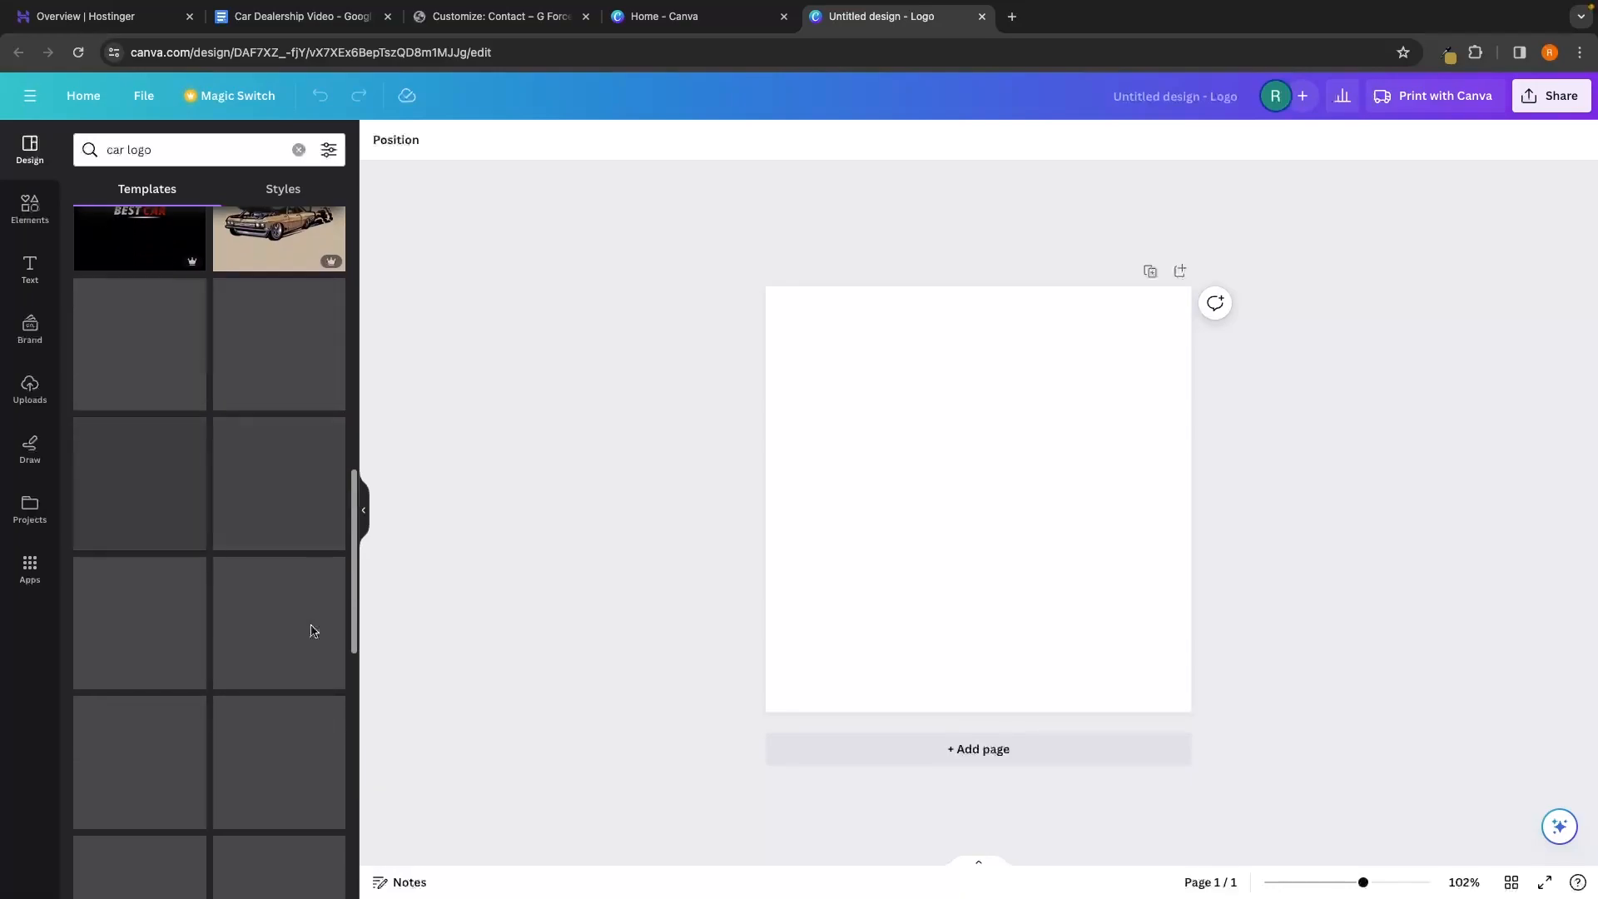
scroll(278, 668, down, 4)
scroll(278, 668, up, 10)
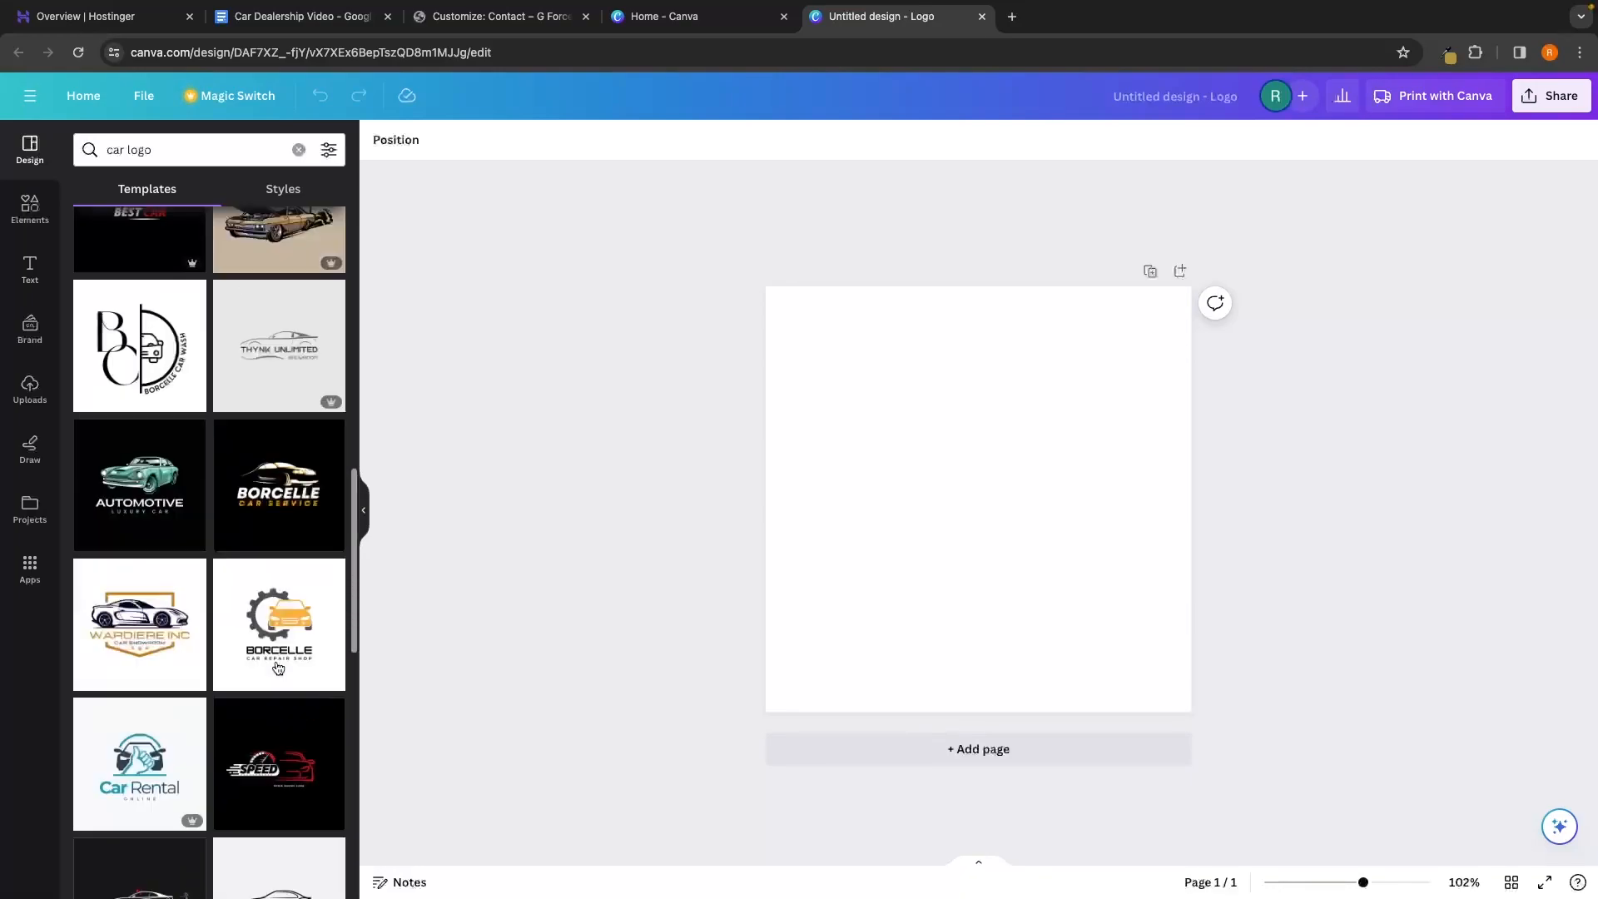
key(BackSpace)
key(BackSpace)
key(BackSpace)
key(BackSpace)
key(BackSpace)
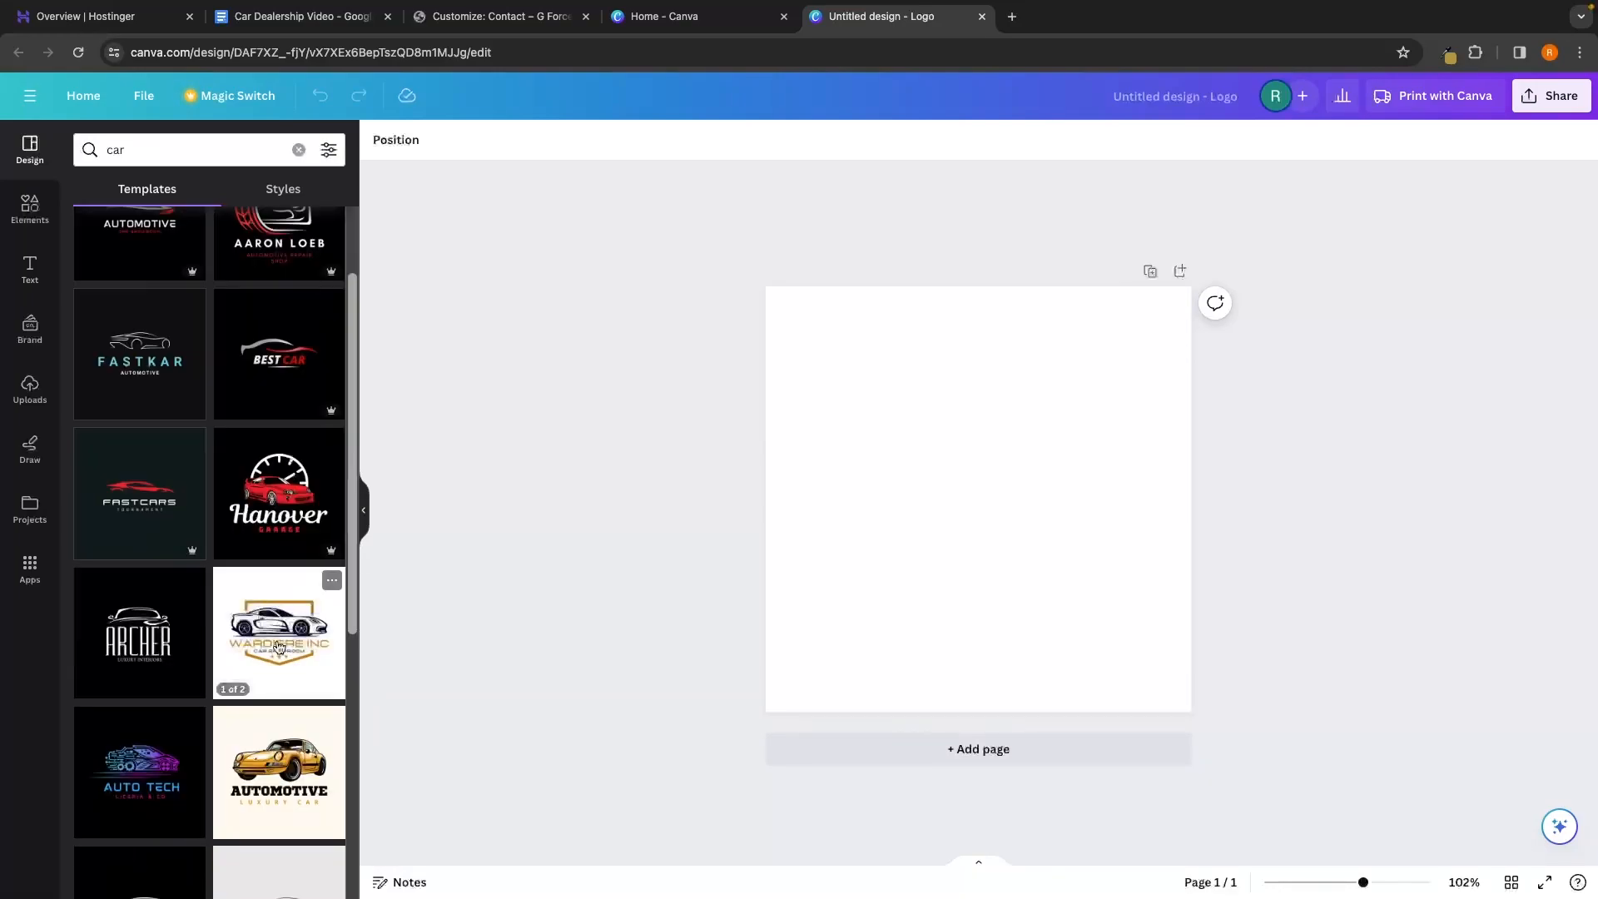
click(277, 647)
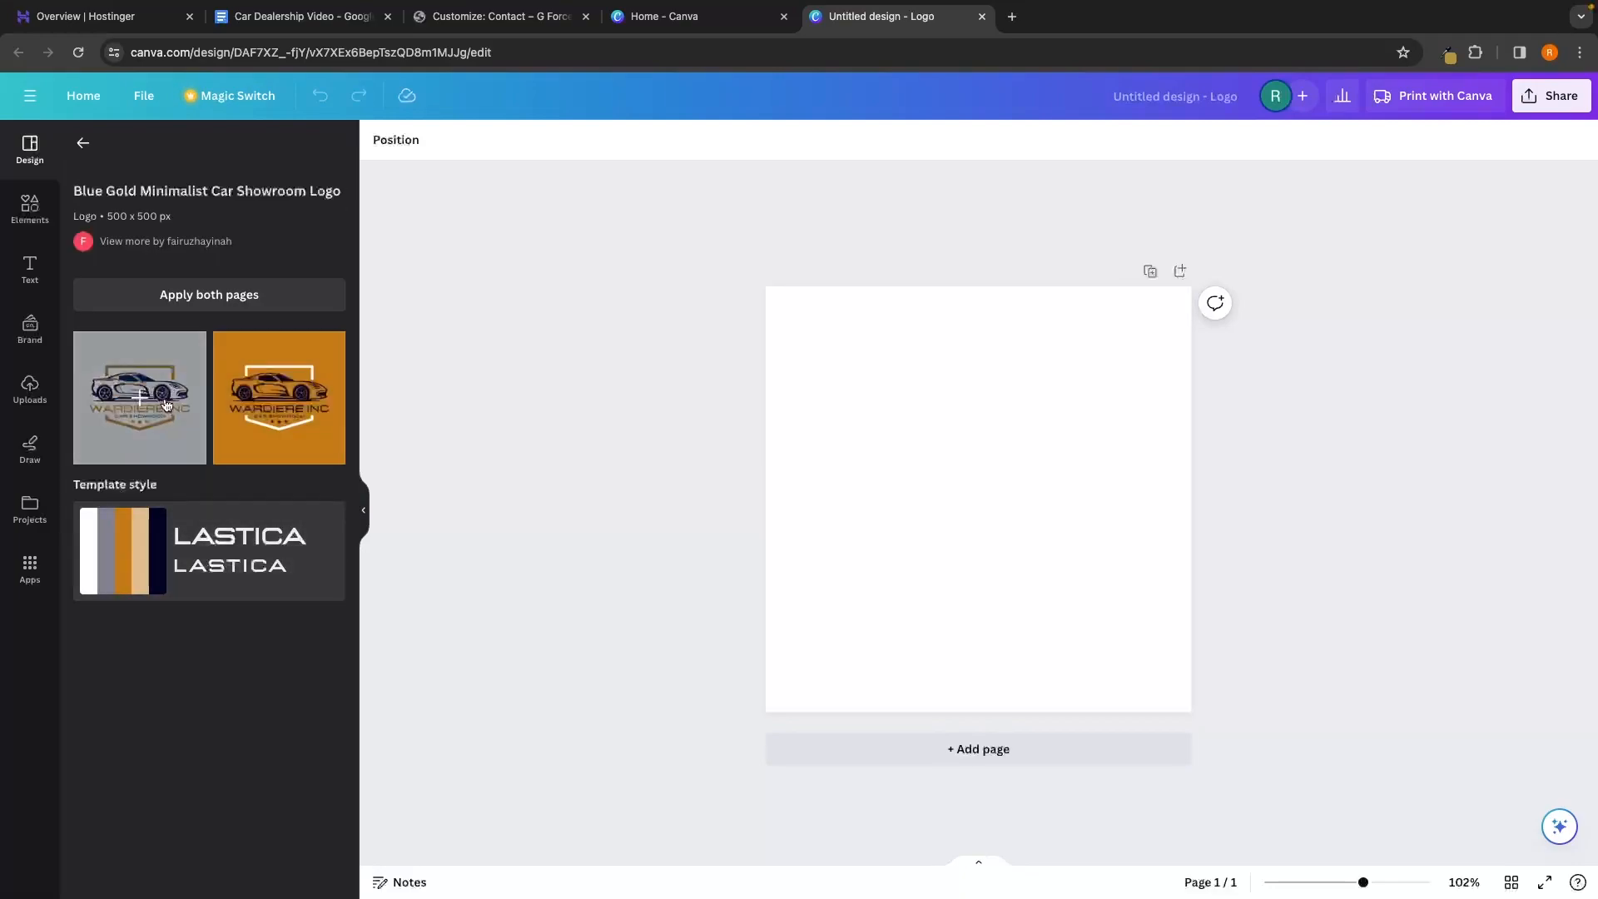
Apply the Wardiere Inc template and change its company name to G-FORCE CARS
click(152, 391)
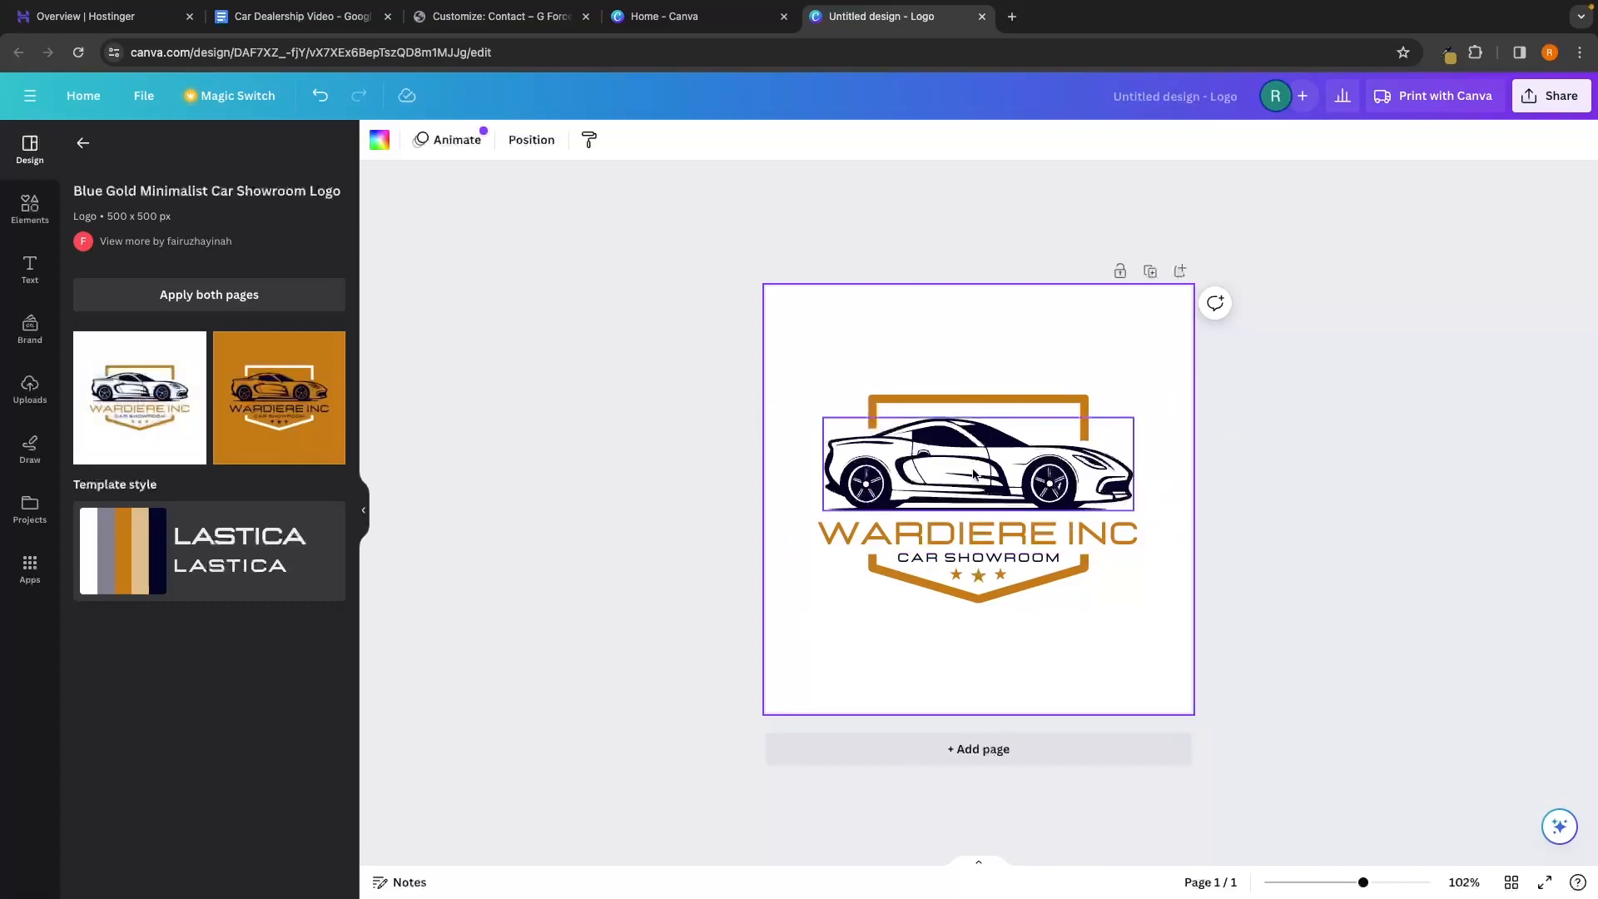
click(956, 541)
click(957, 538)
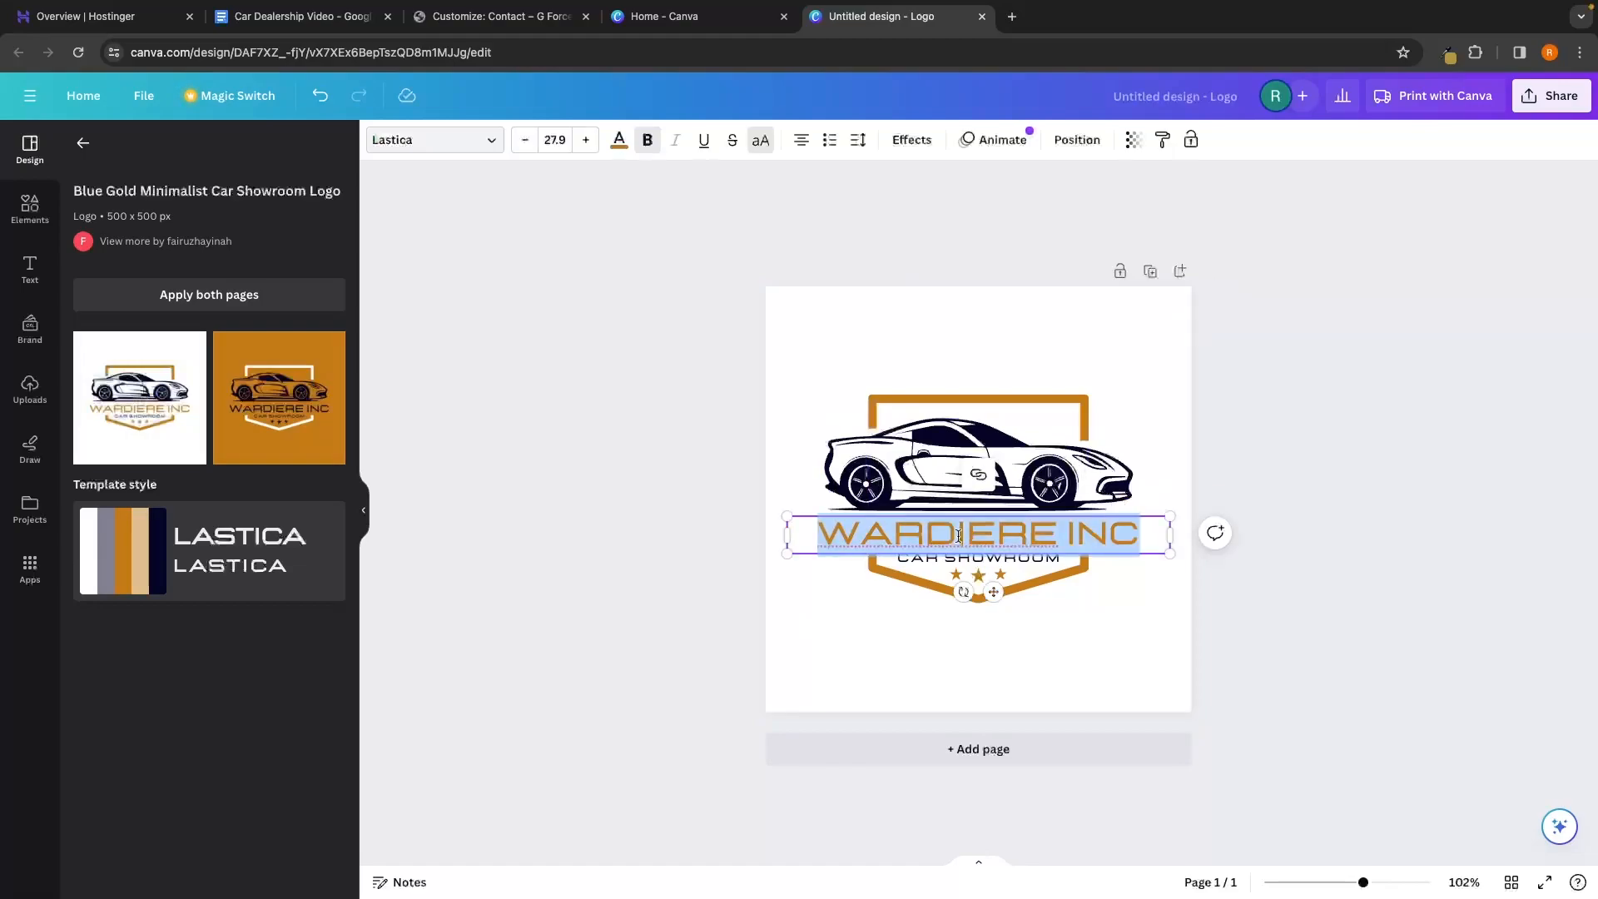
text(G)
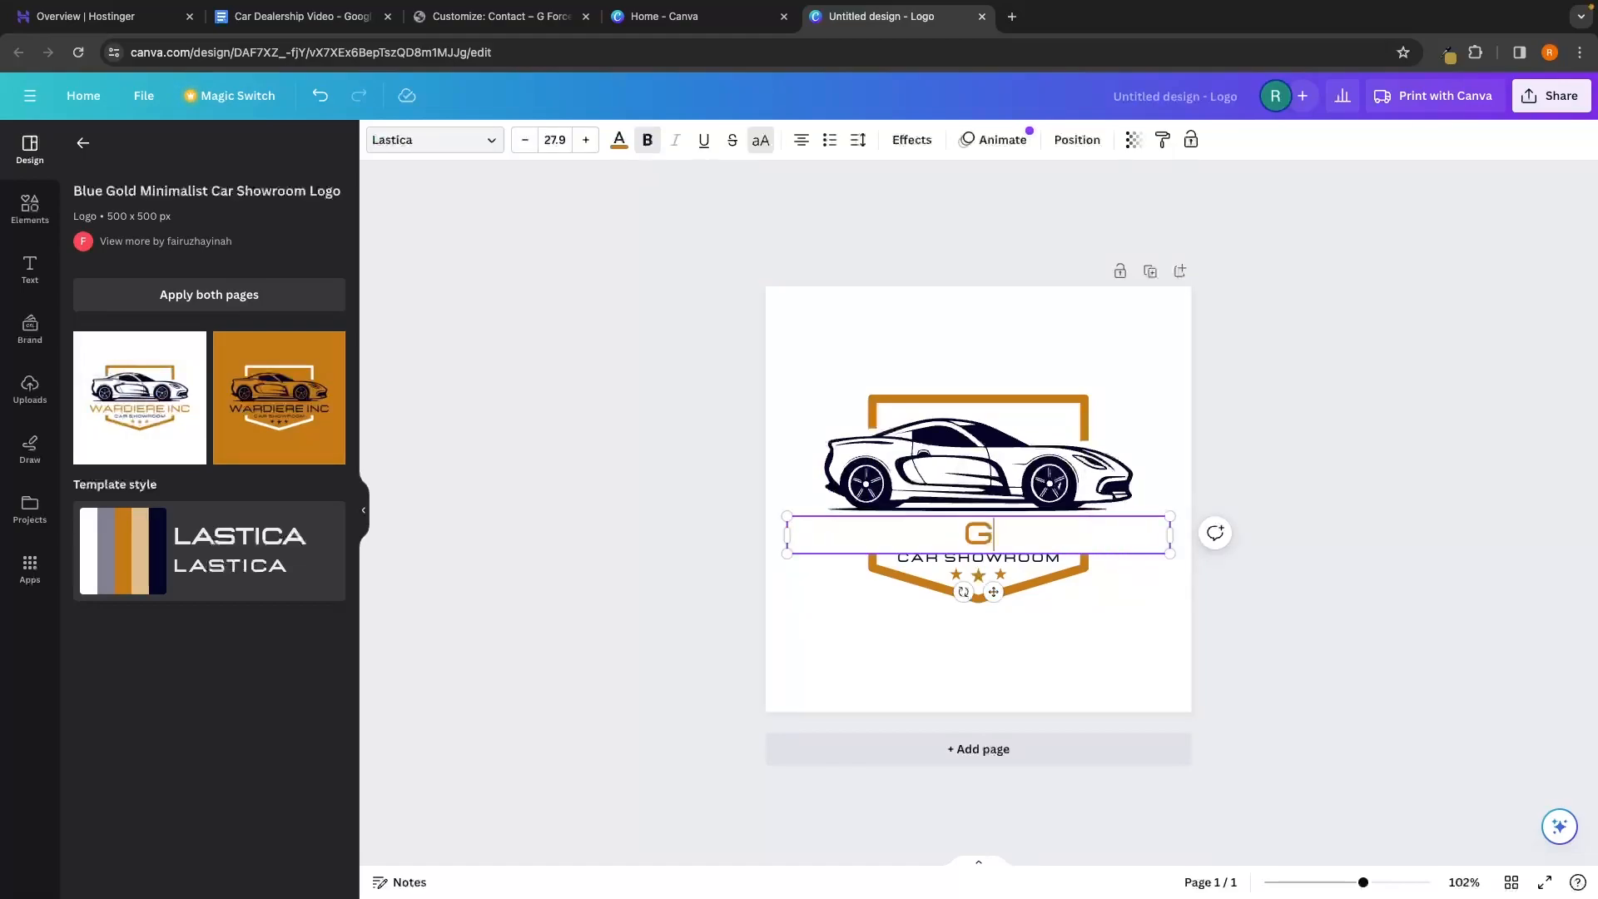
text(-FORCE CARS)
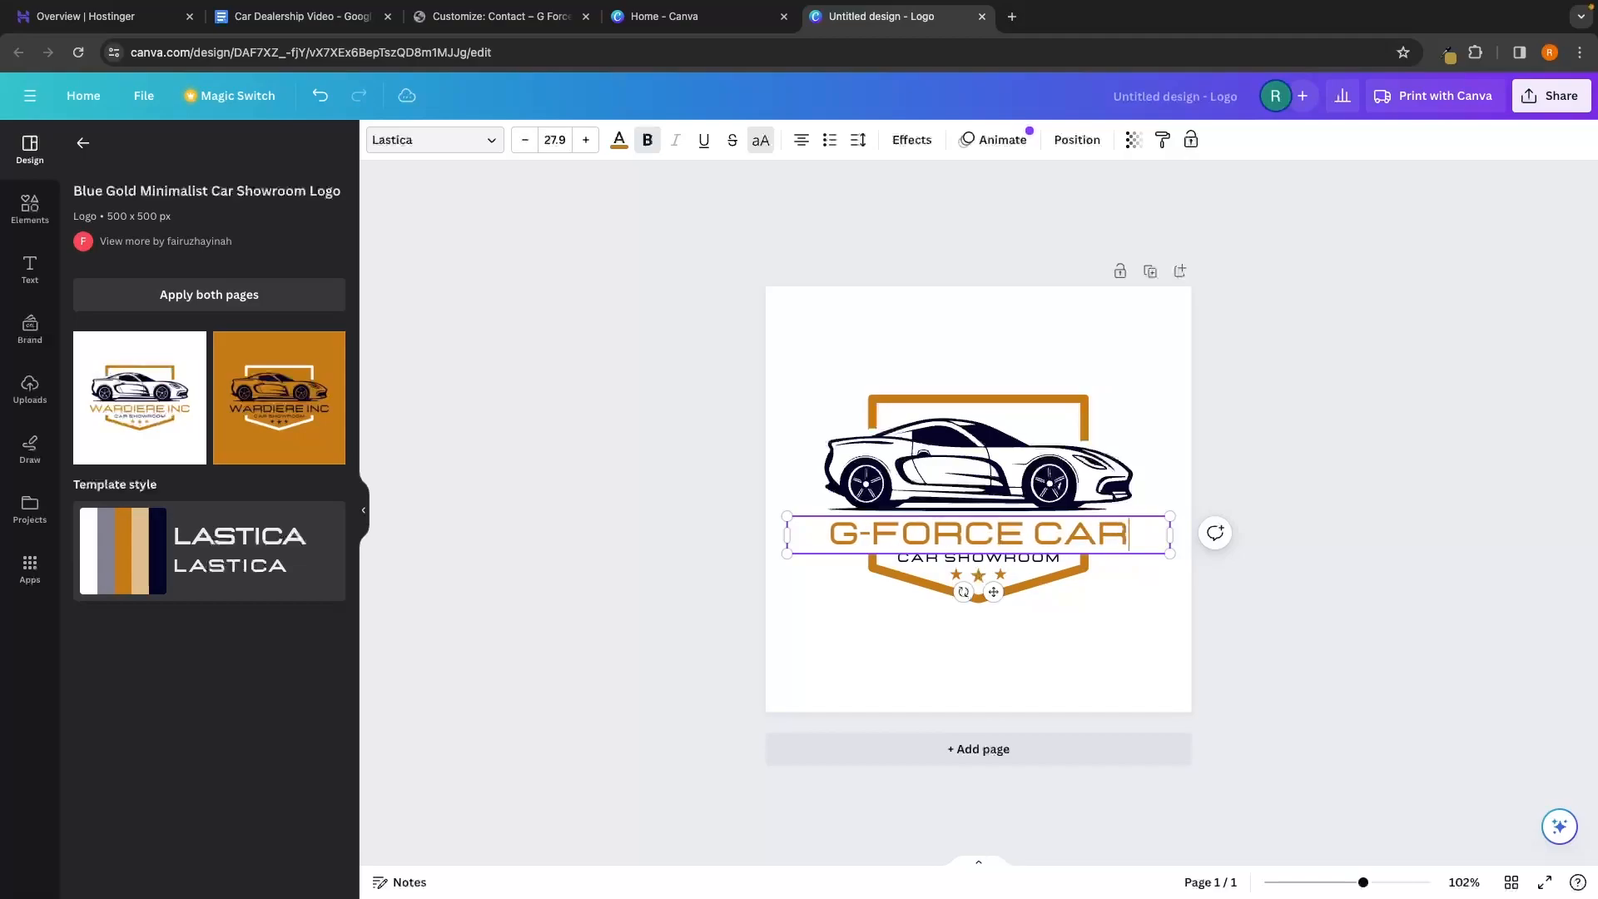
Replace SHOWROOM with DEALERSHIP so the subtitle reads CAR DEALERSHIP
click(1221, 589)
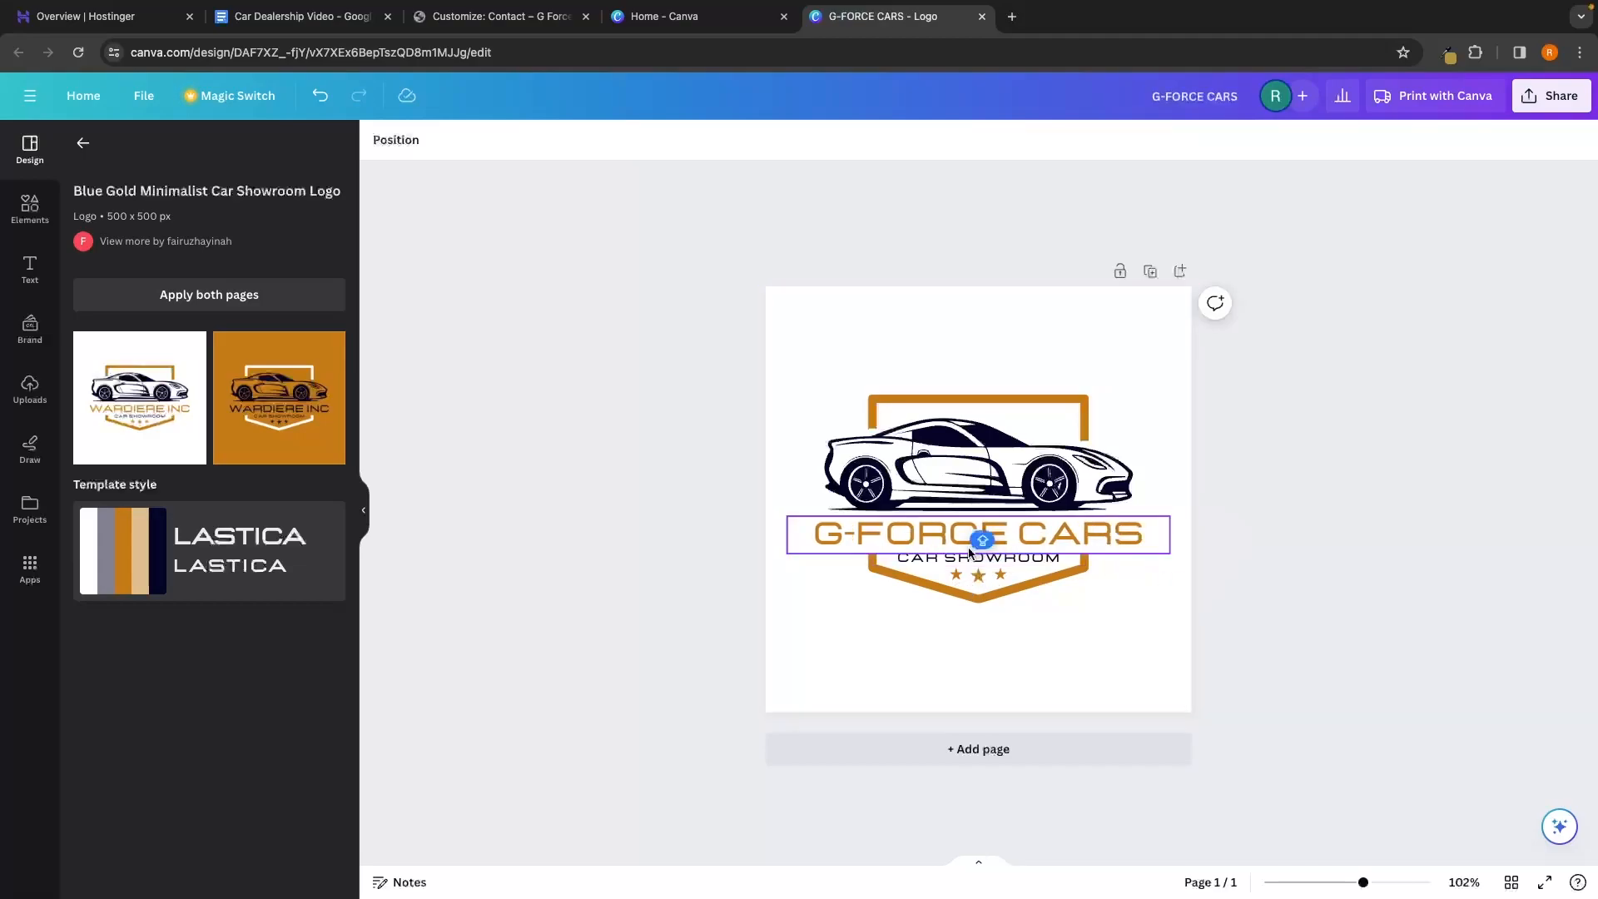
click(933, 564)
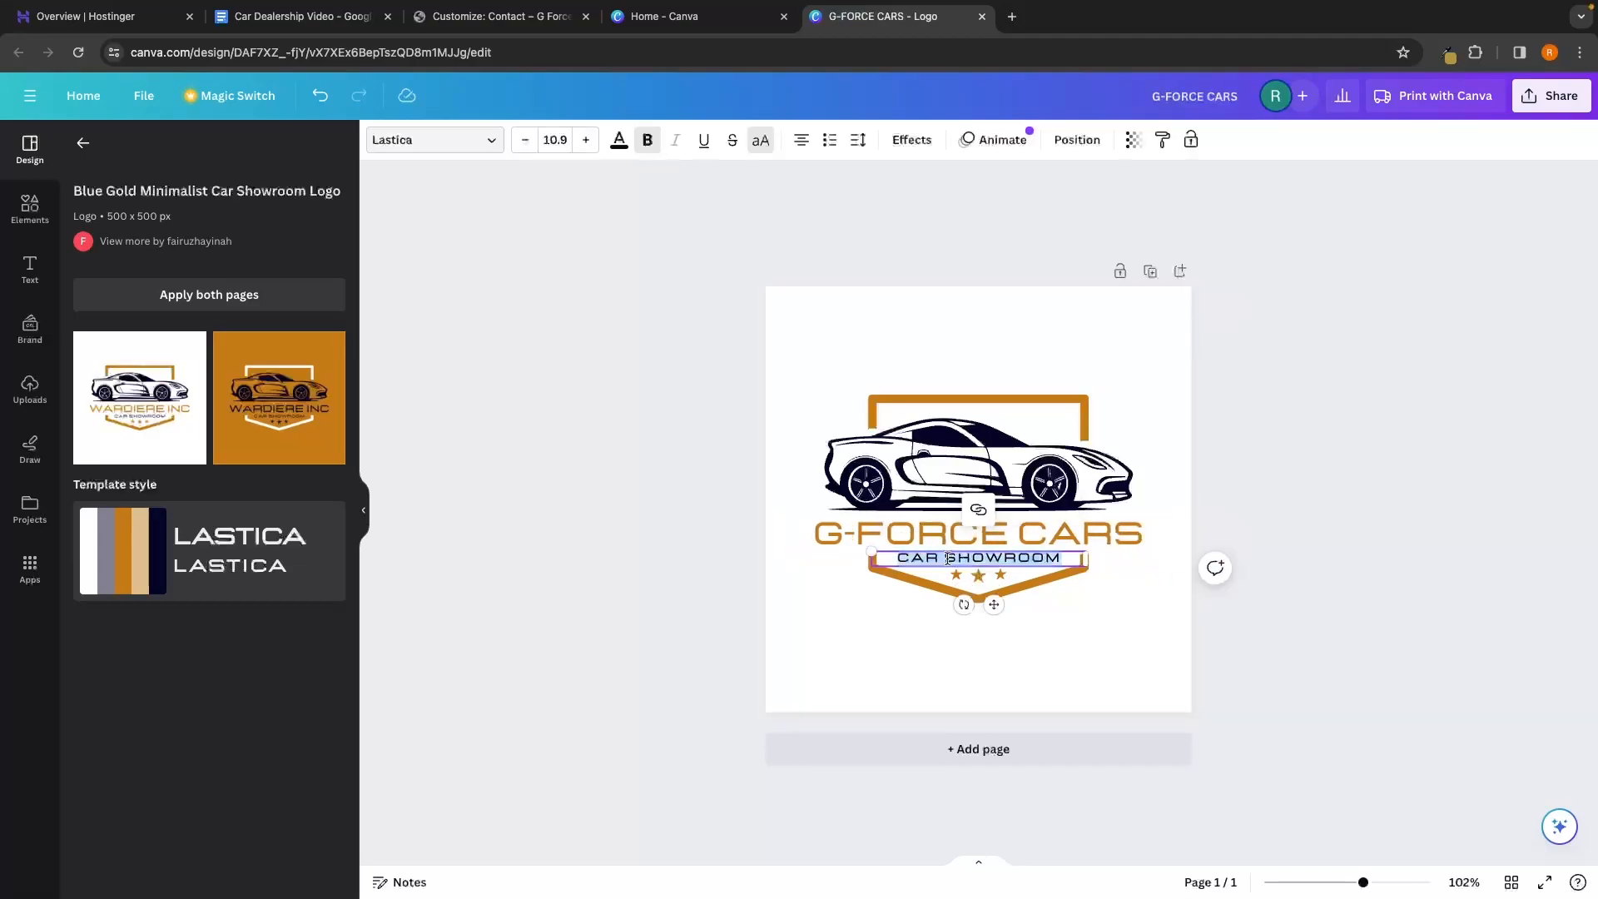
double_click(993, 557)
text(DEALE)
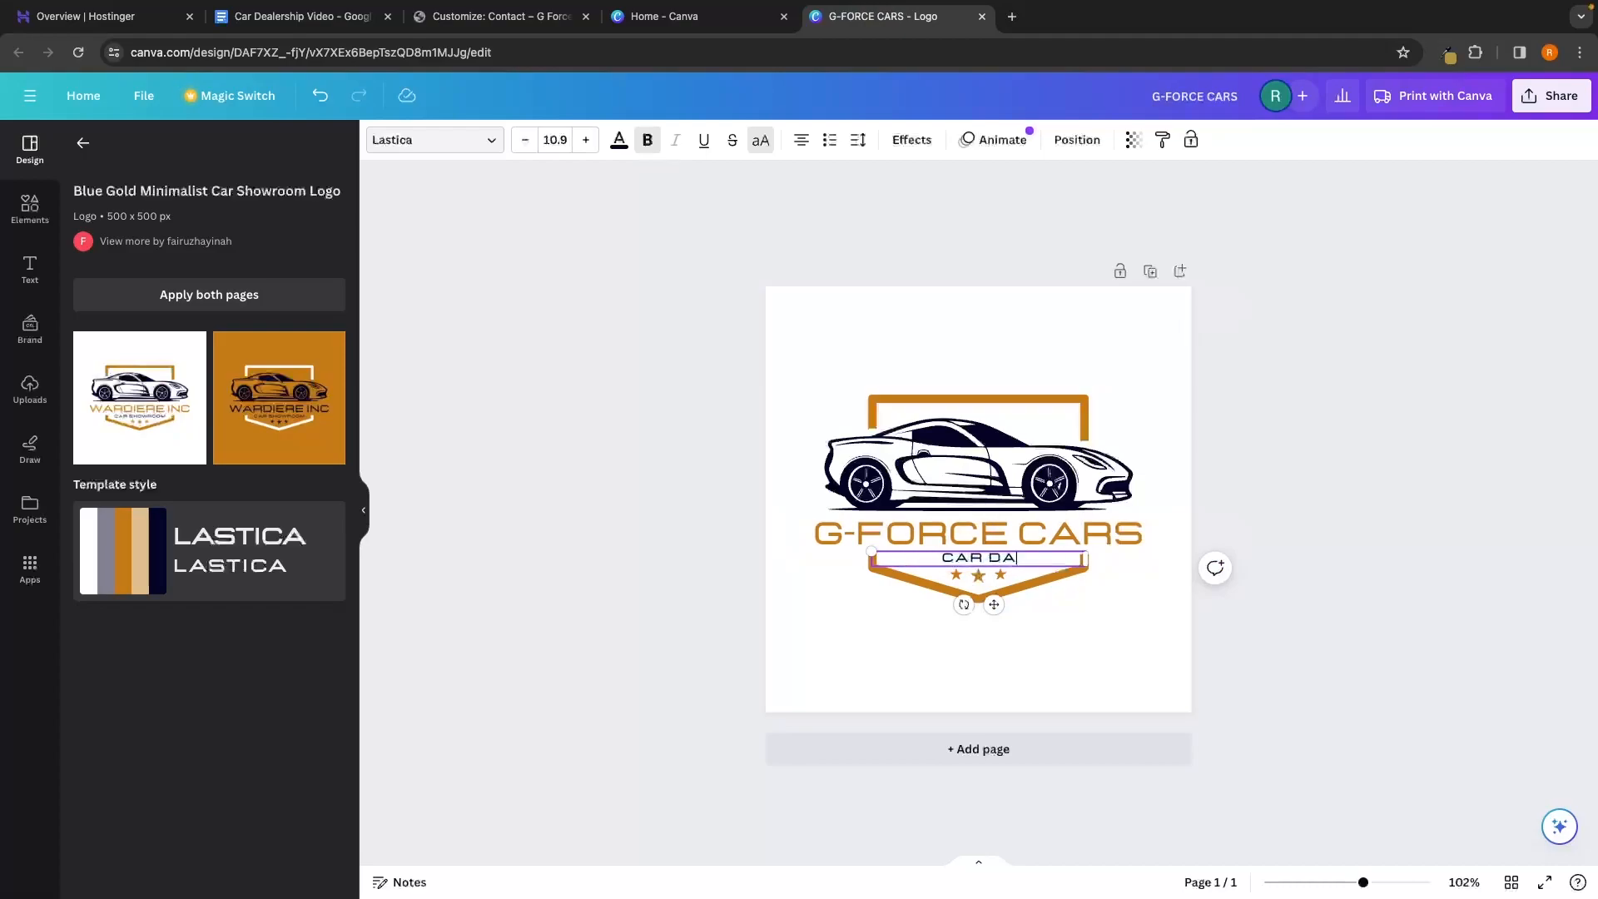
text(RSHIP)
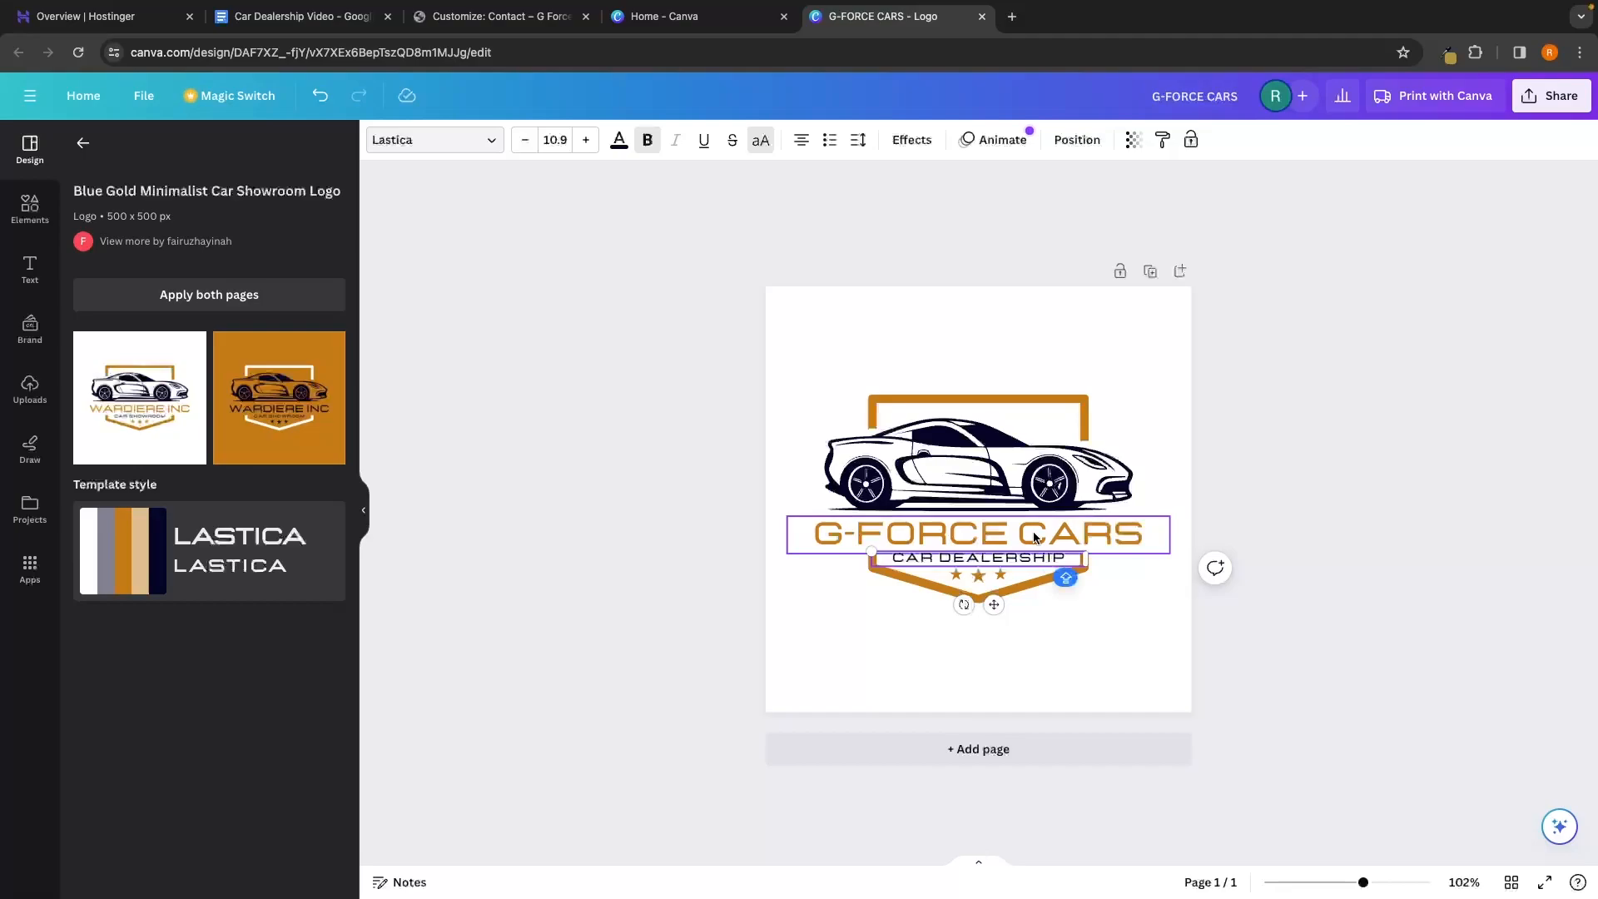
click(1209, 456)
click(1084, 404)
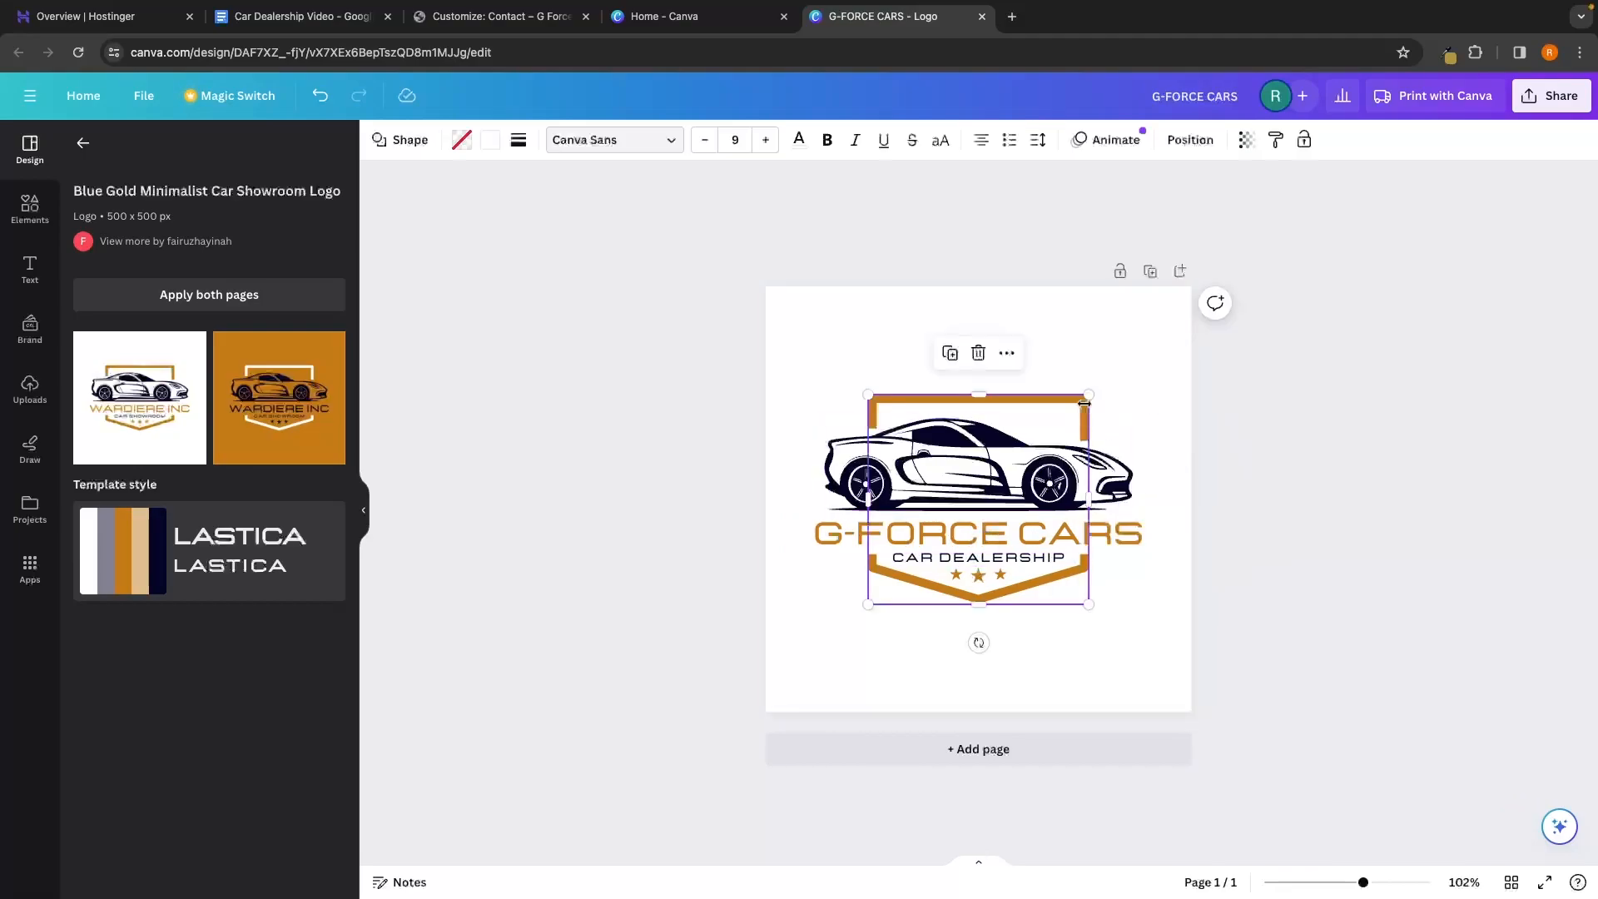
click(1123, 539)
click(500, 17)
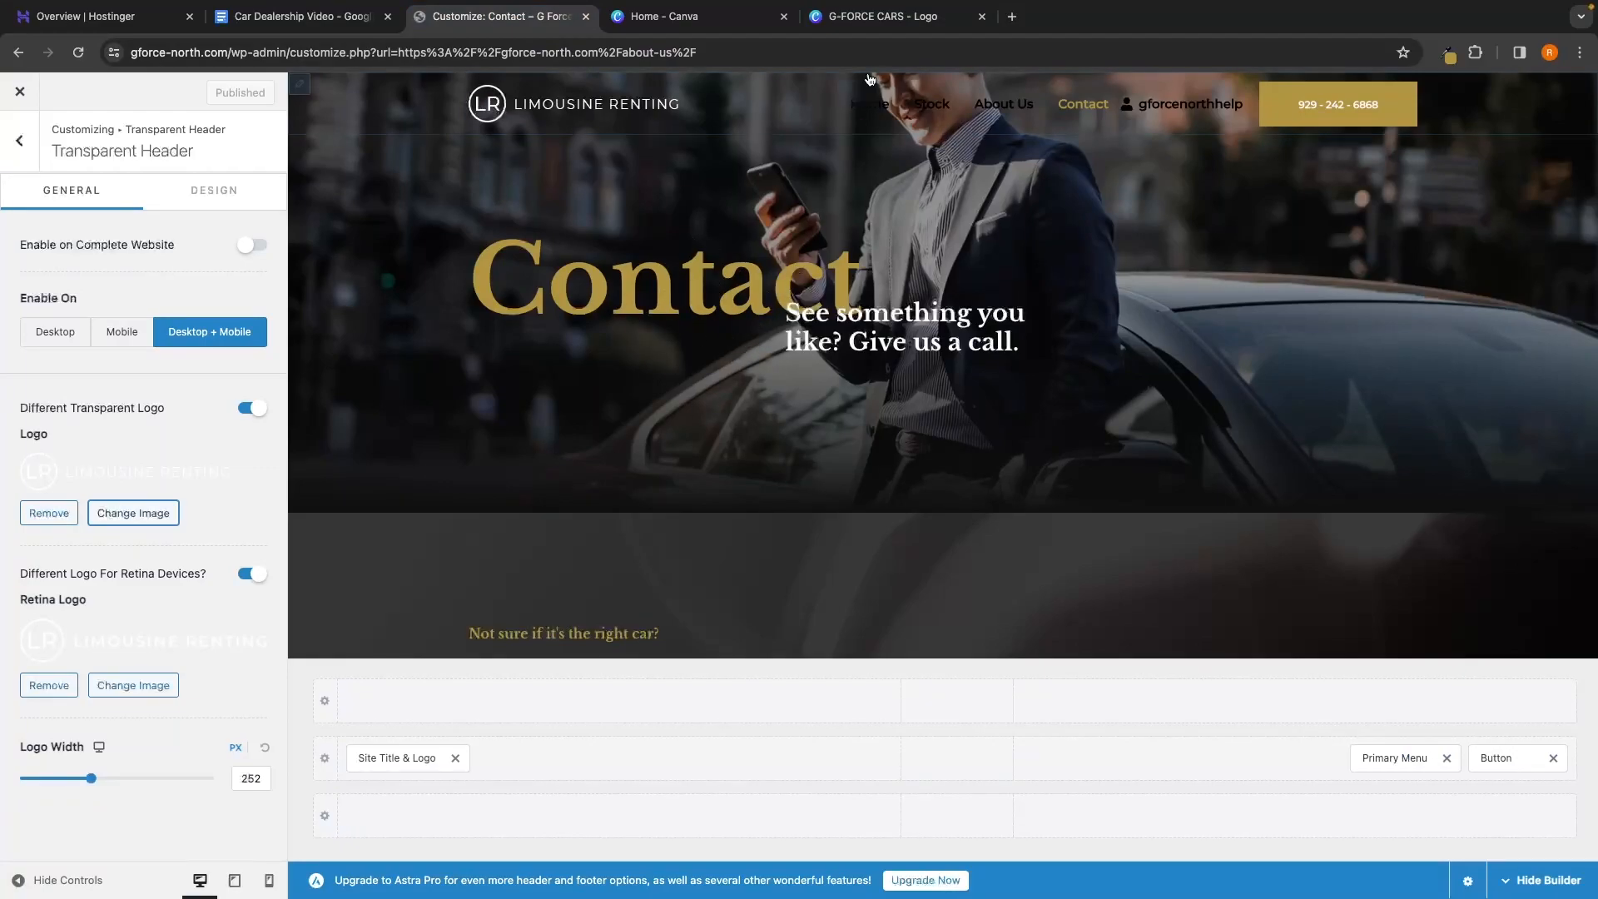
Recolour the logo's shield frame to gold #B19540
click(855, 15)
click(1284, 370)
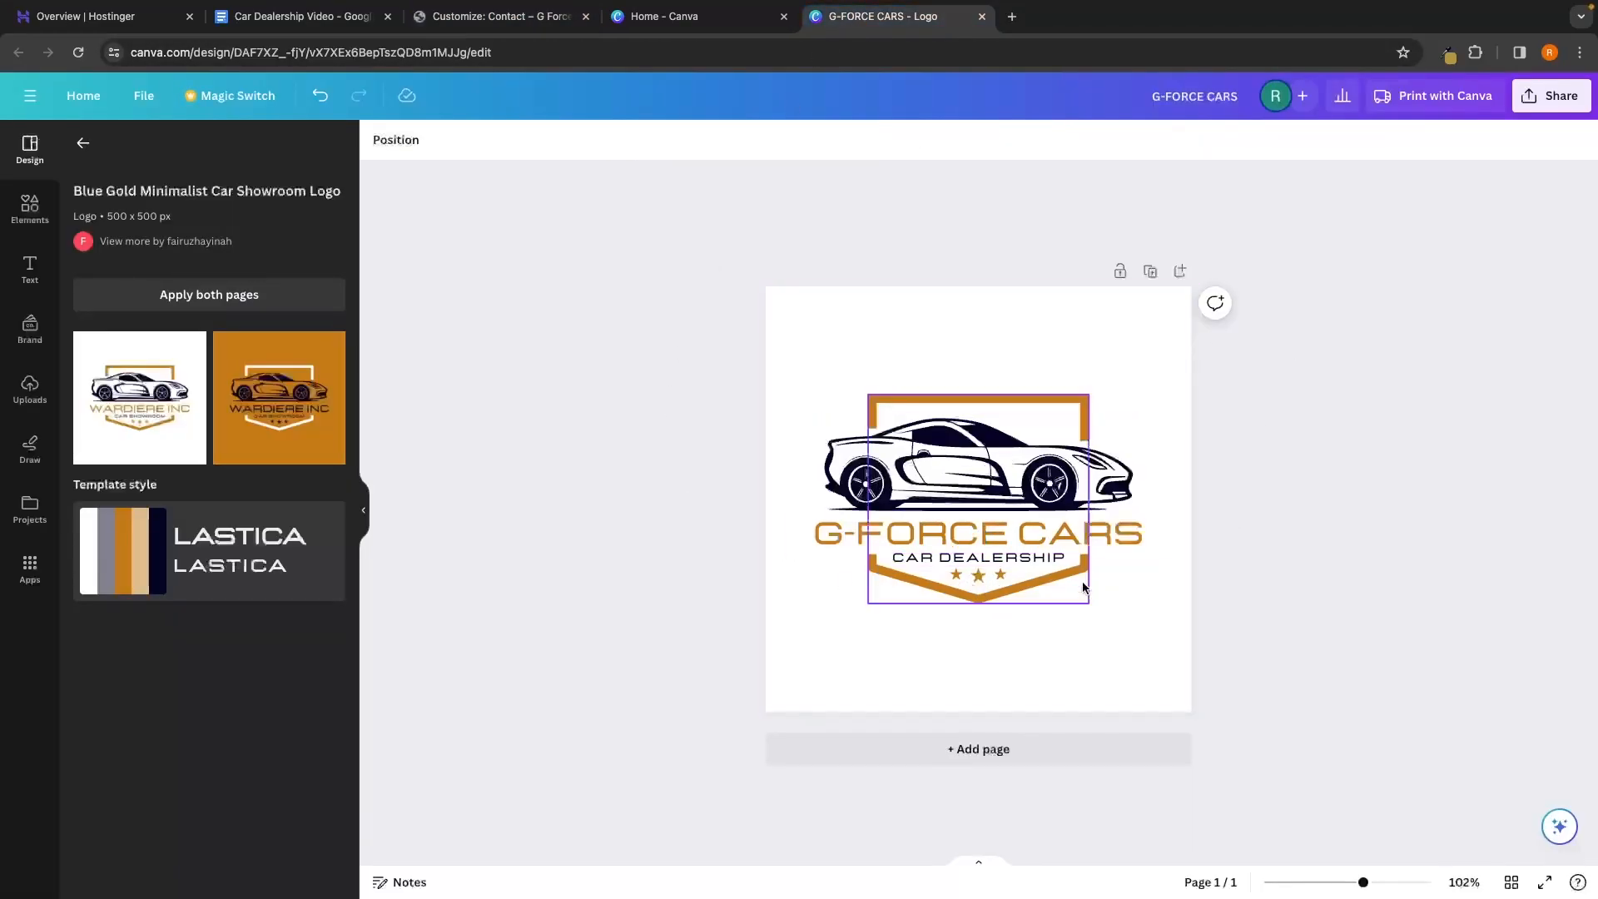
click(1446, 55)
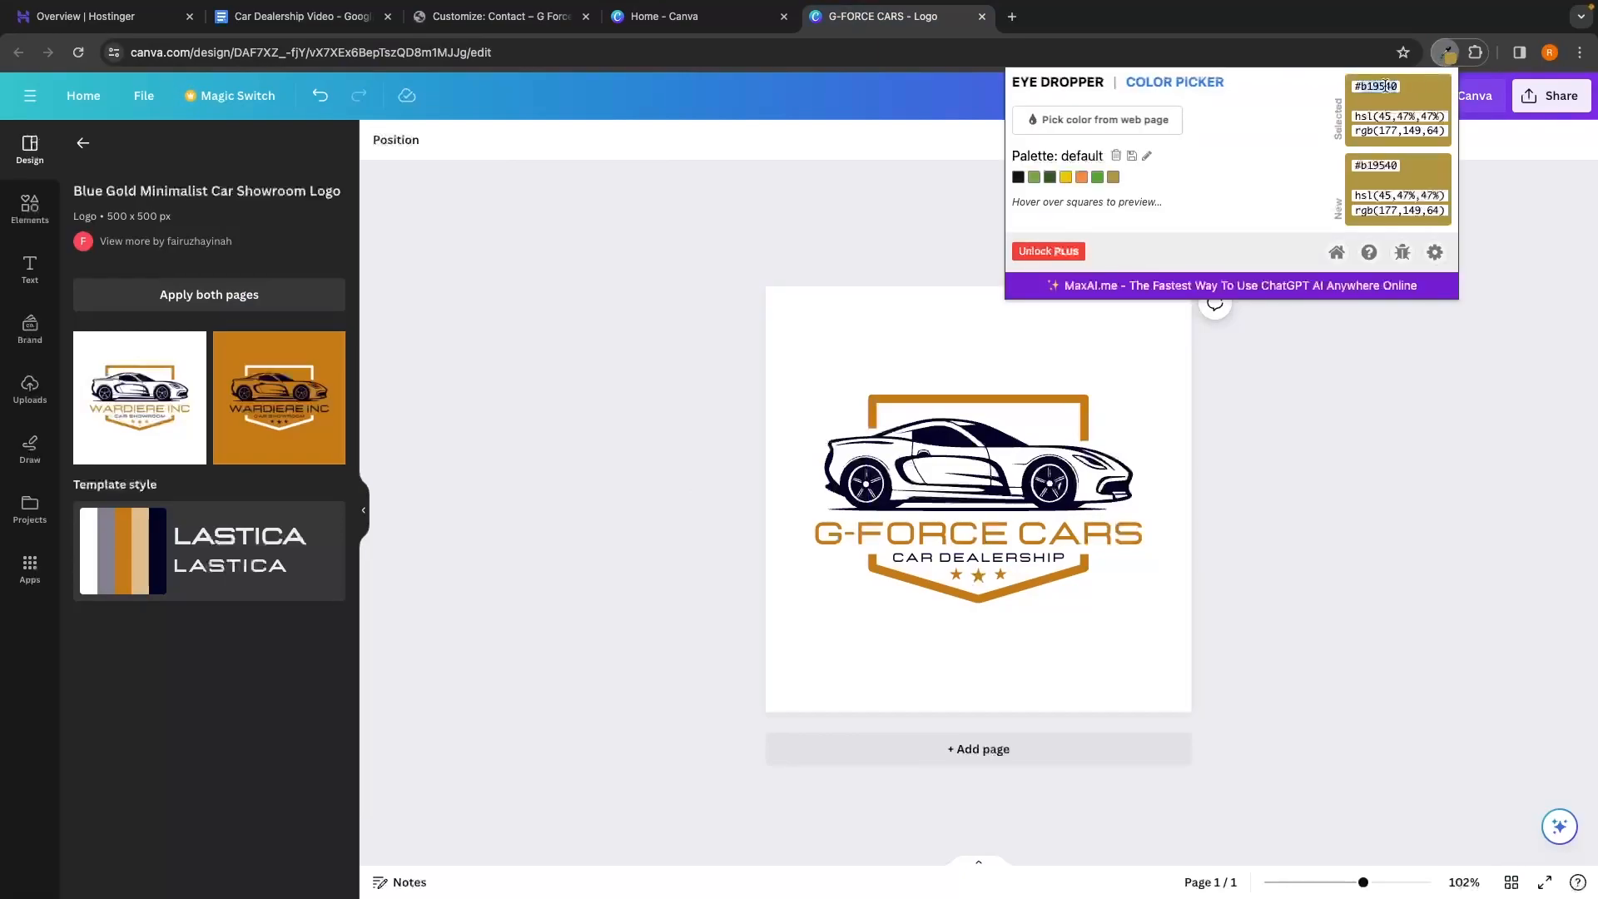
click(1059, 412)
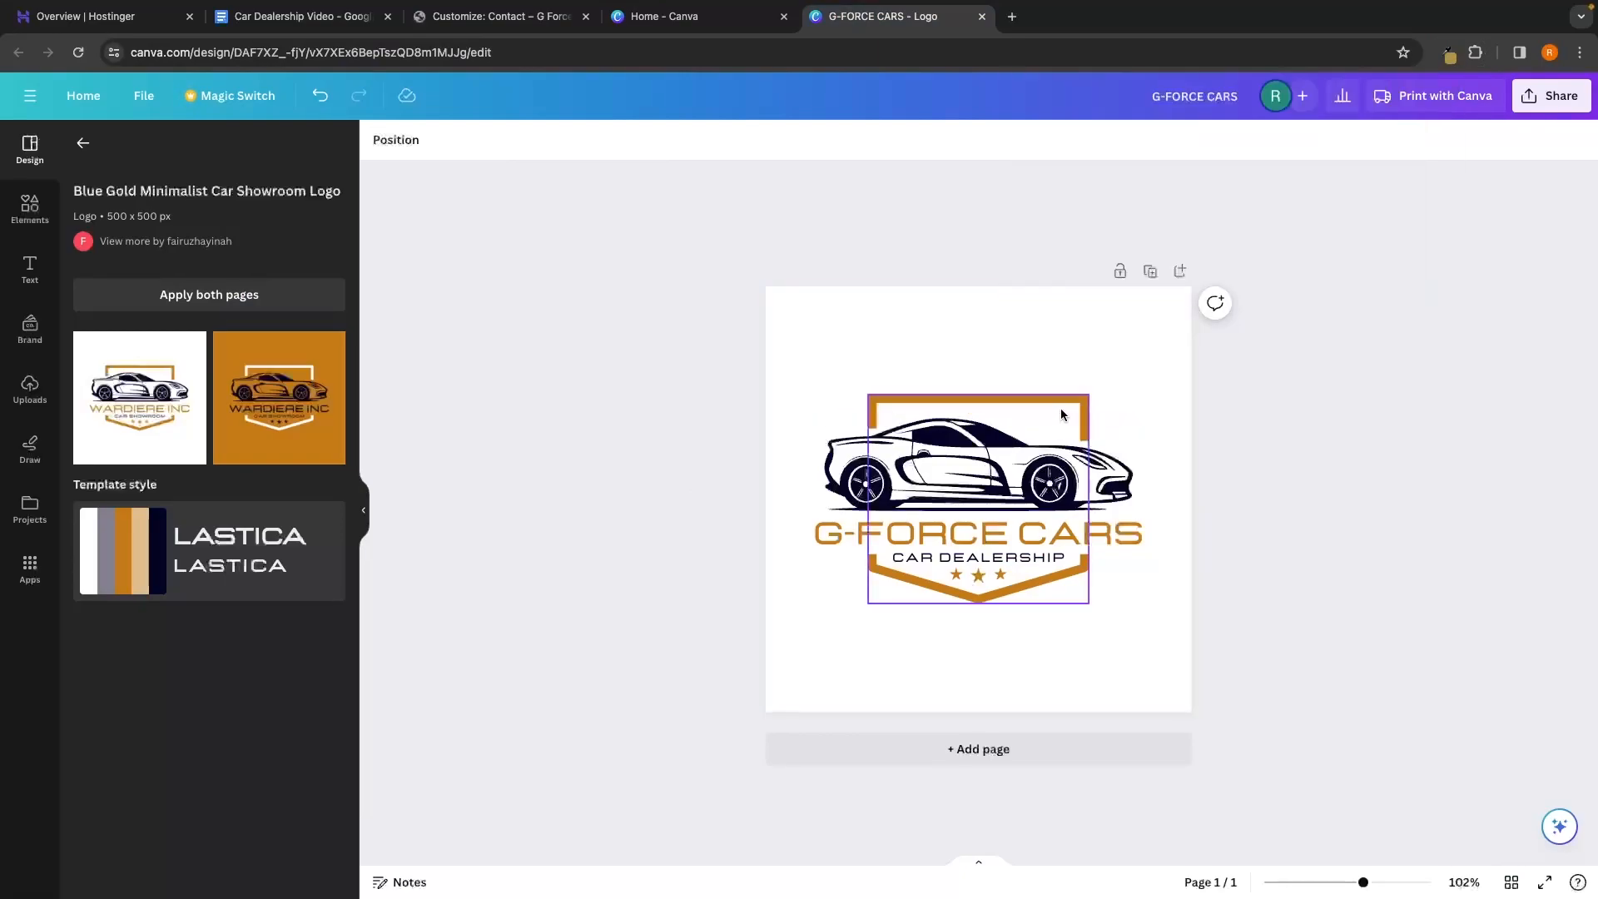
click(1052, 406)
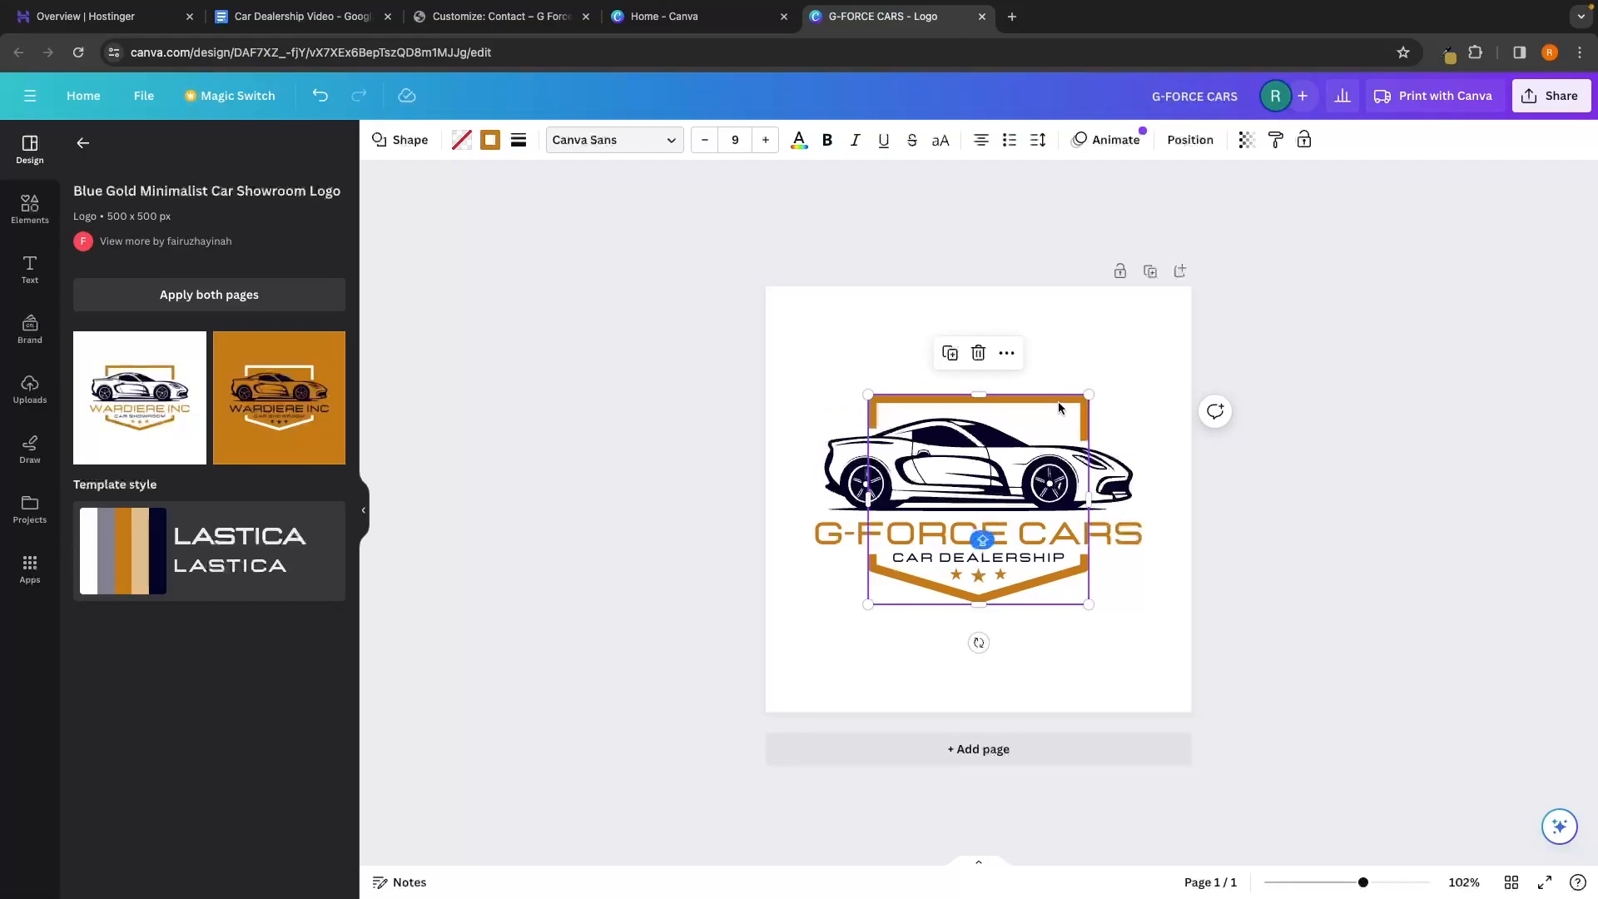
click(490, 142)
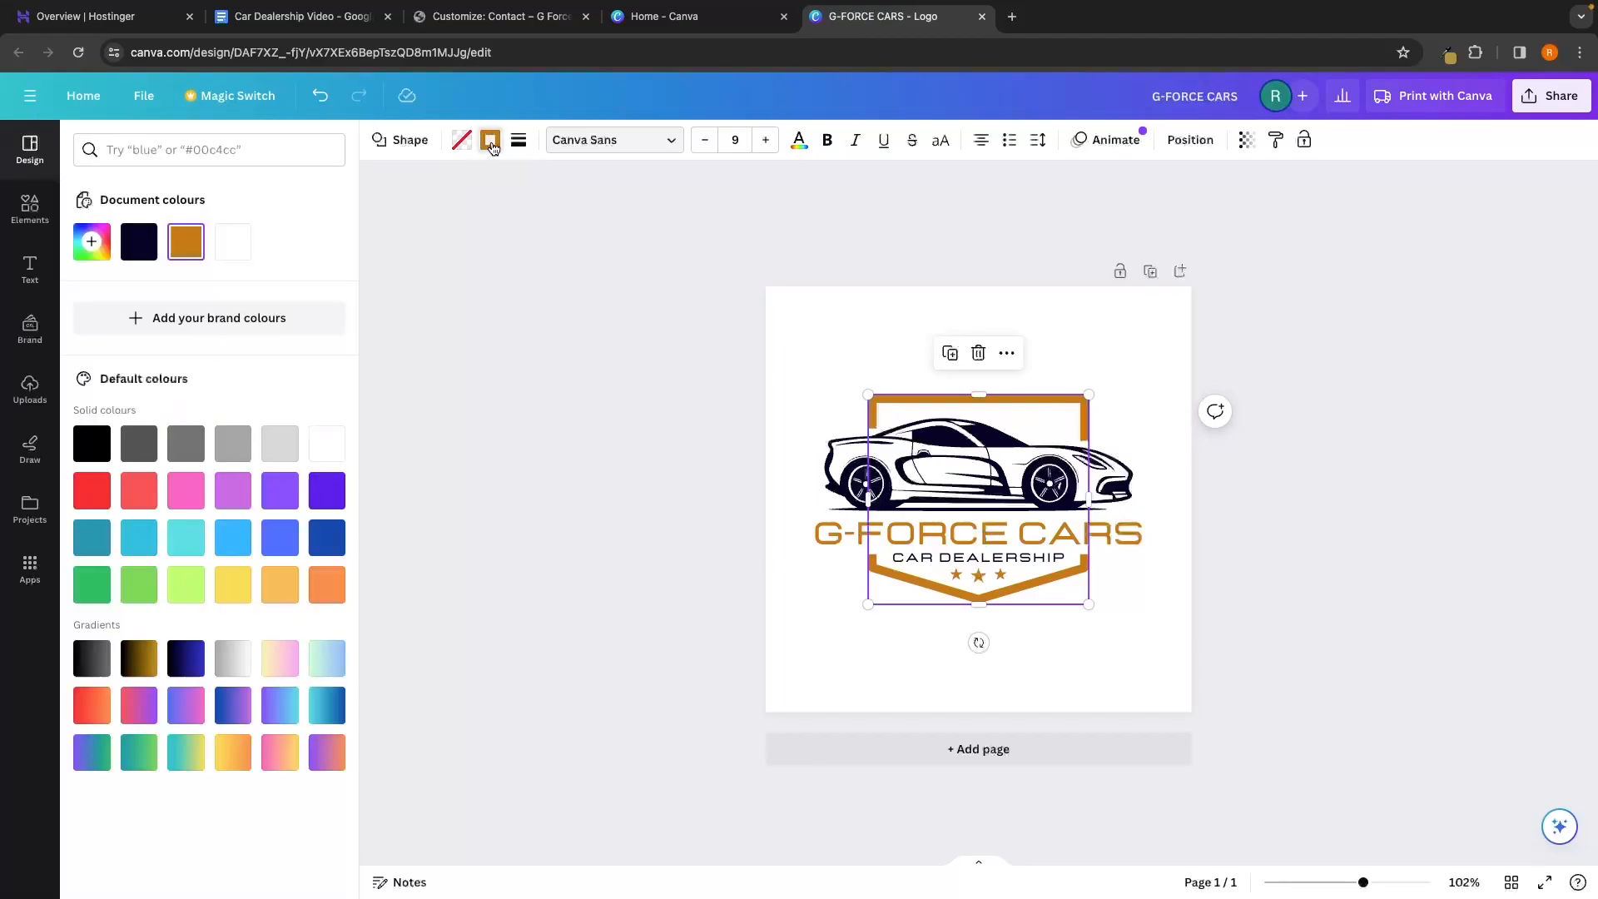
click(101, 247)
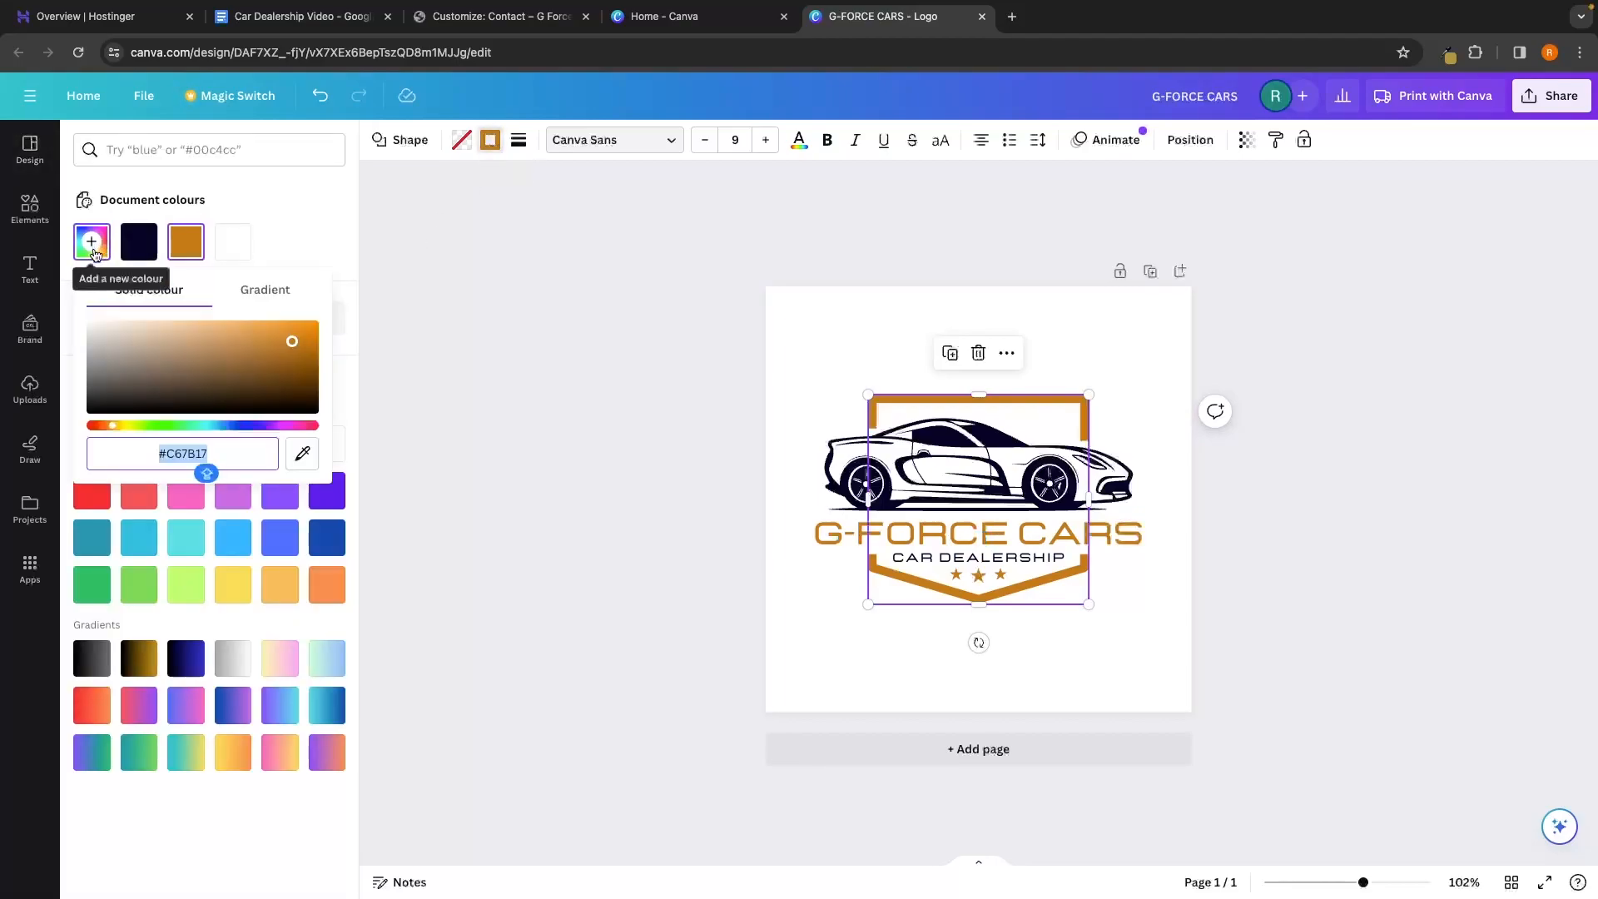
text(#B19540)
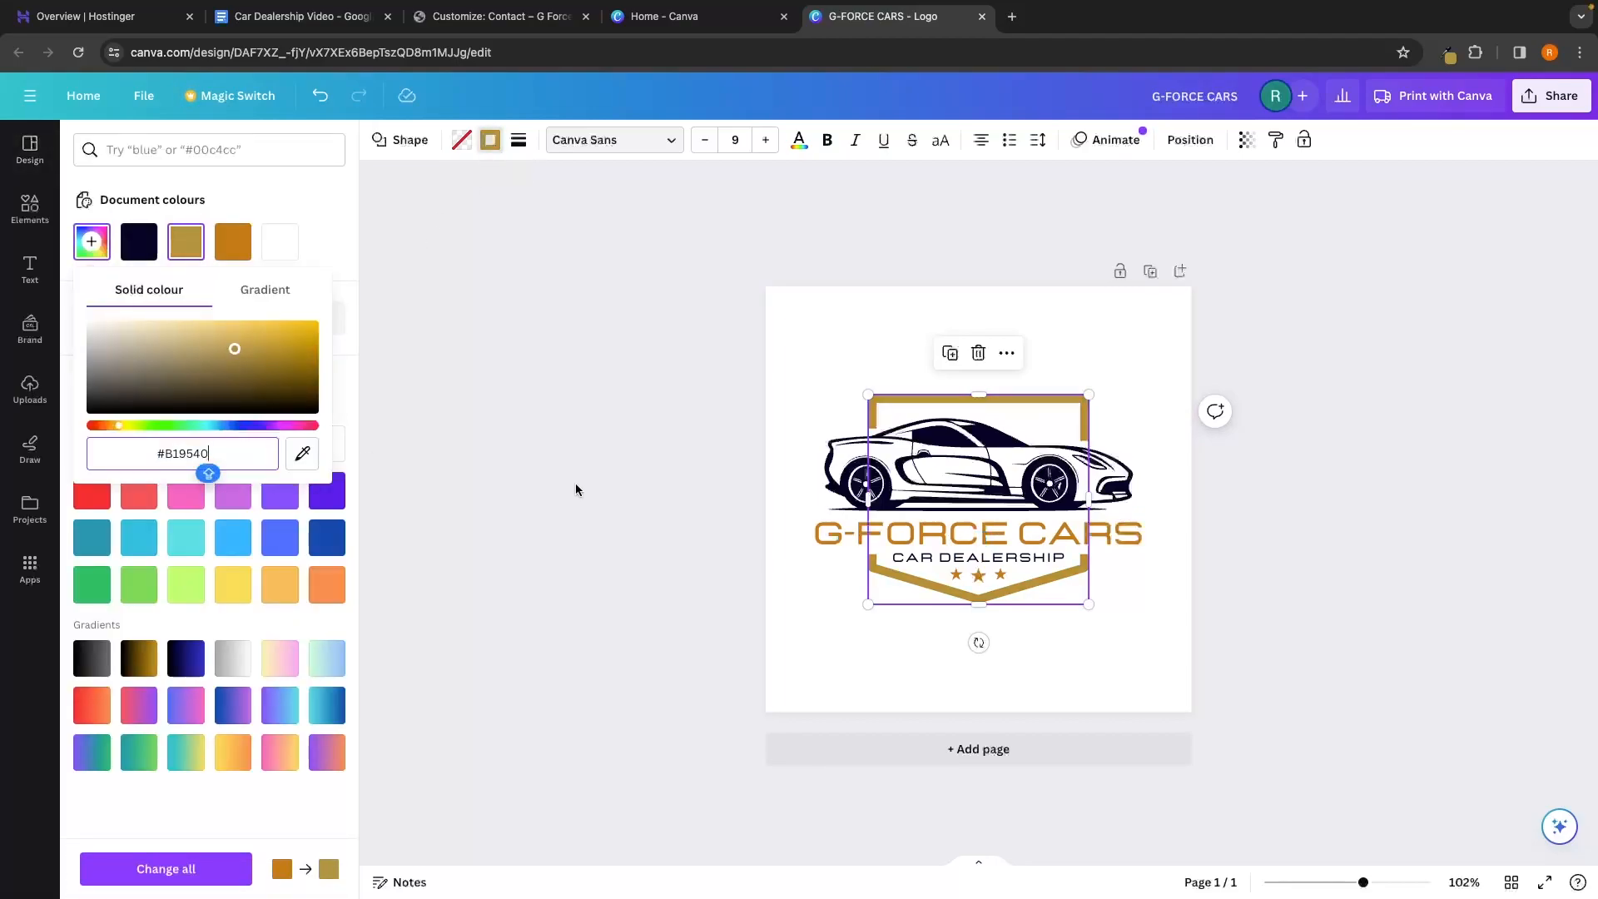
key(Escape)
Make the G-FORCE CARS title text gold
click(974, 539)
double_click(973, 539)
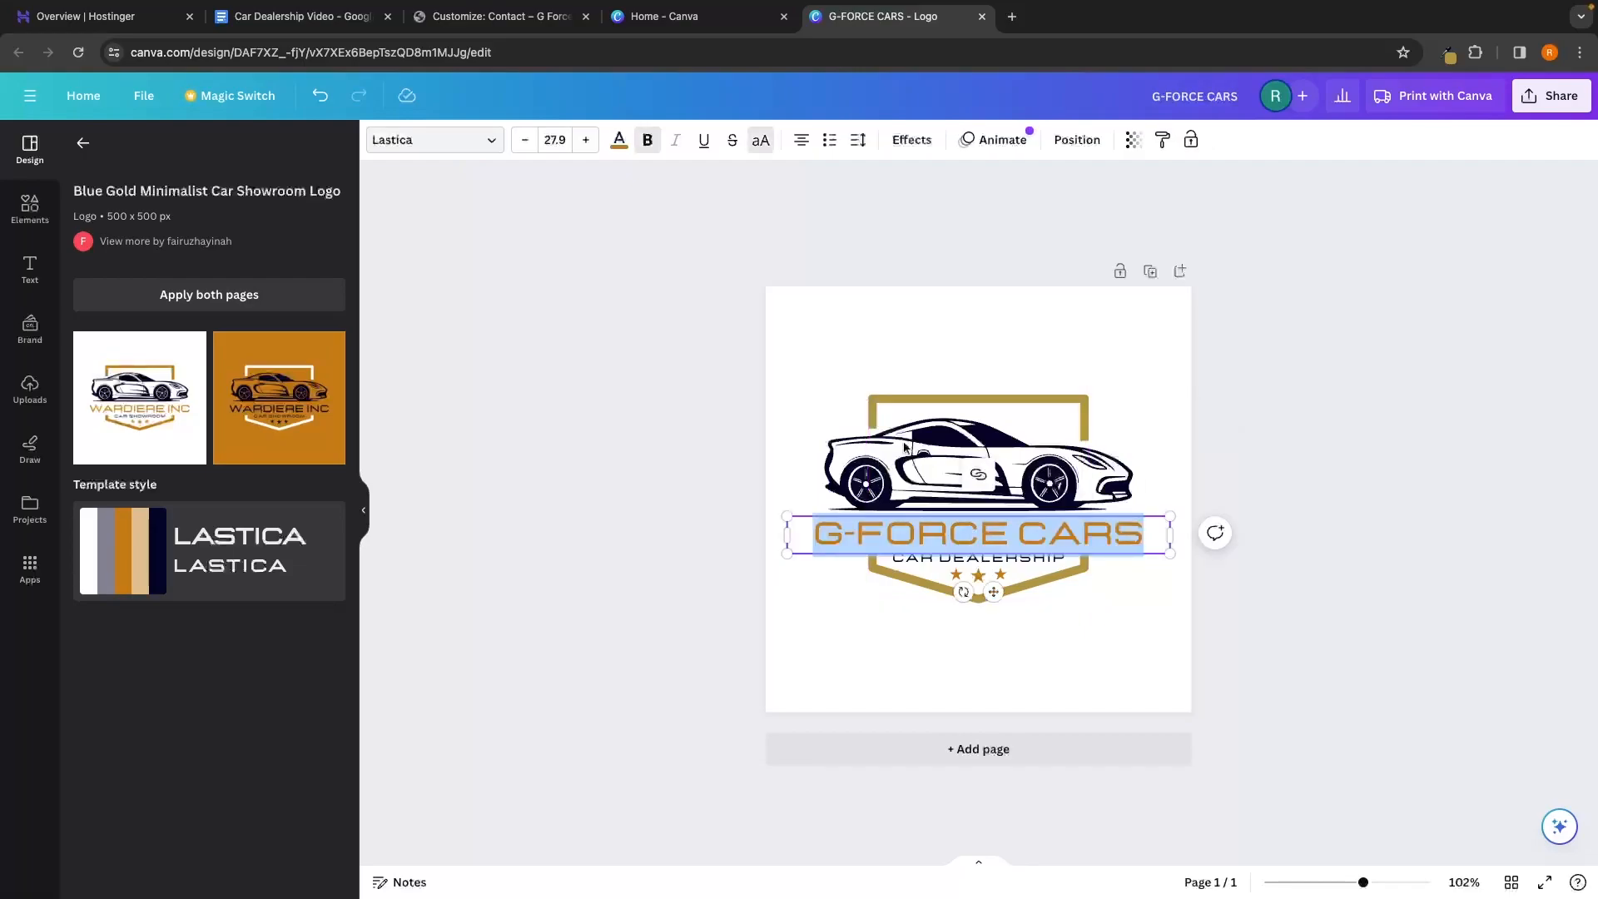
click(619, 140)
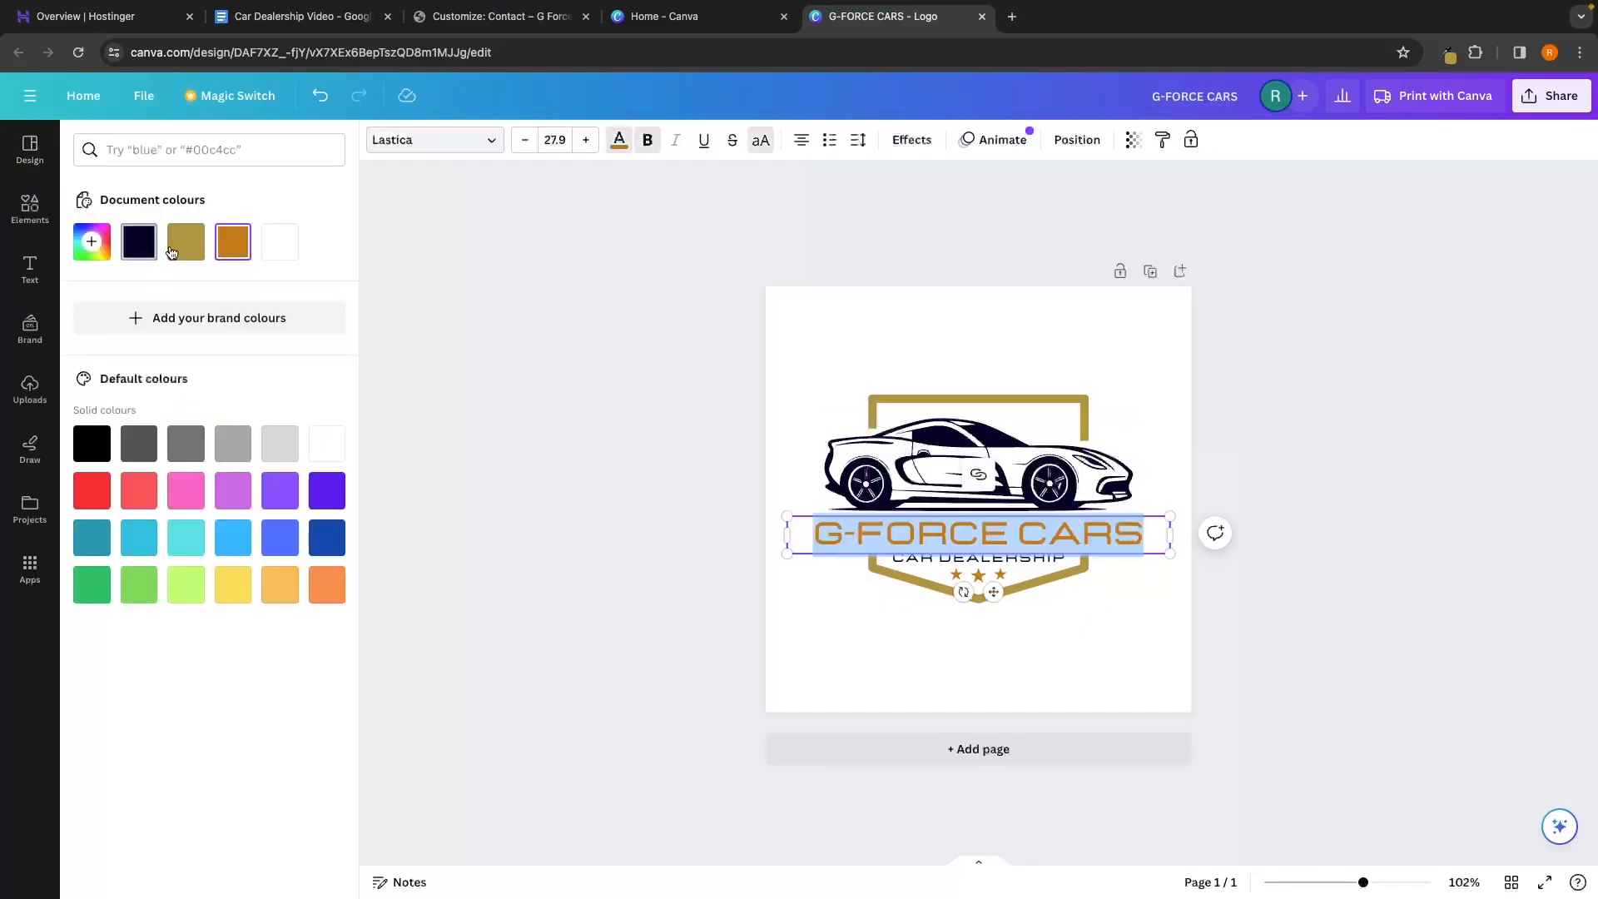
click(518, 370)
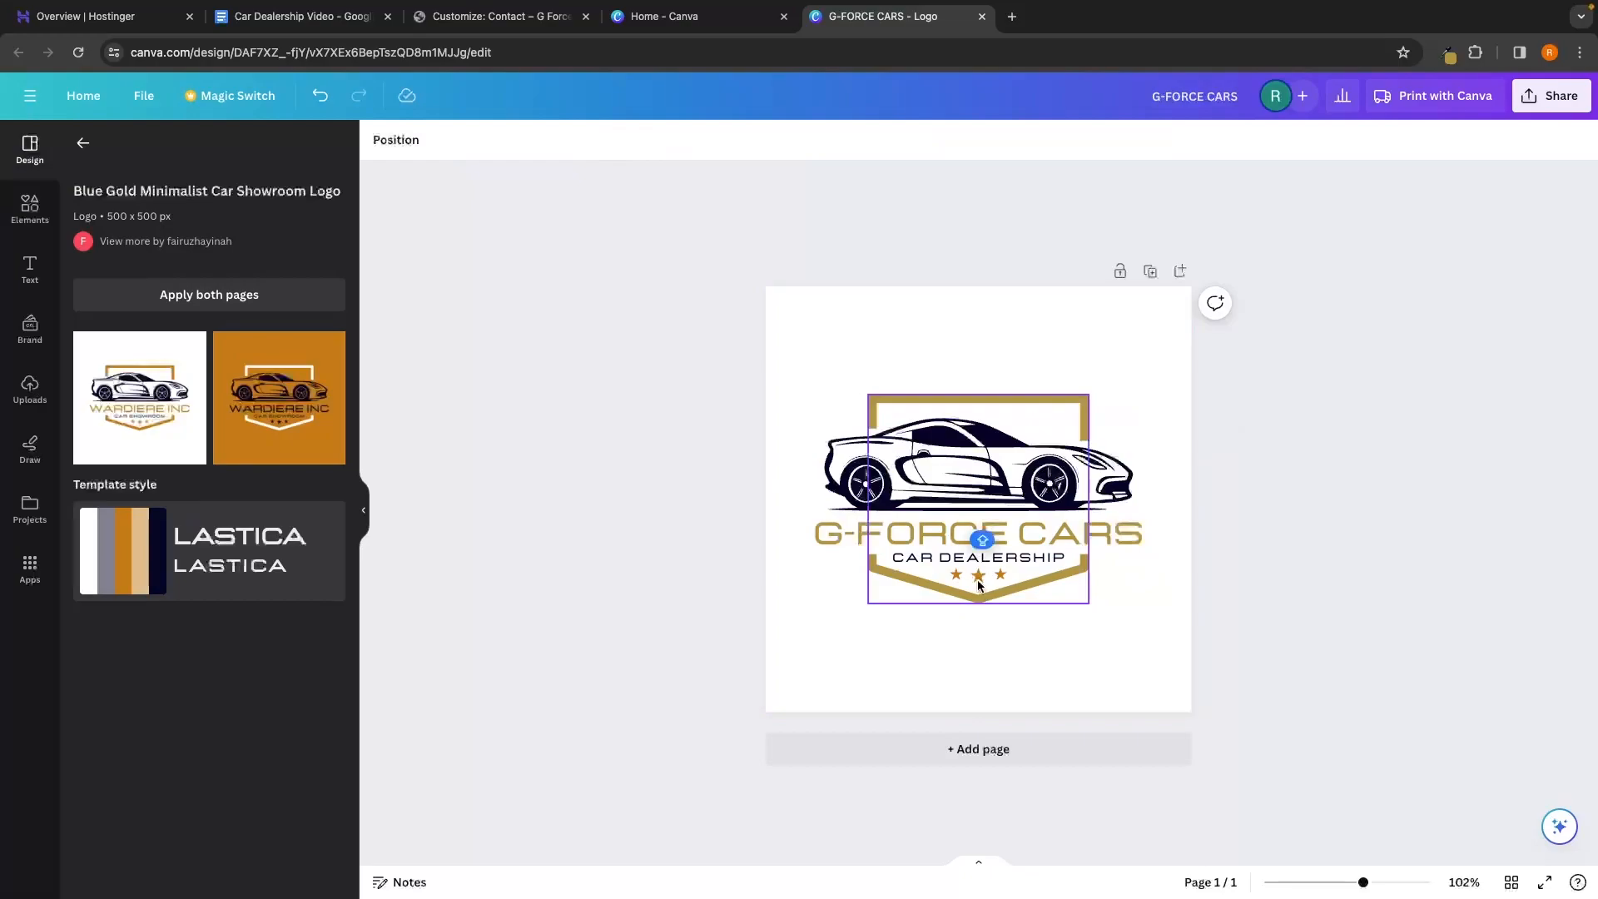
Make the middle, left and right stars gold
click(978, 578)
click(462, 140)
click(185, 241)
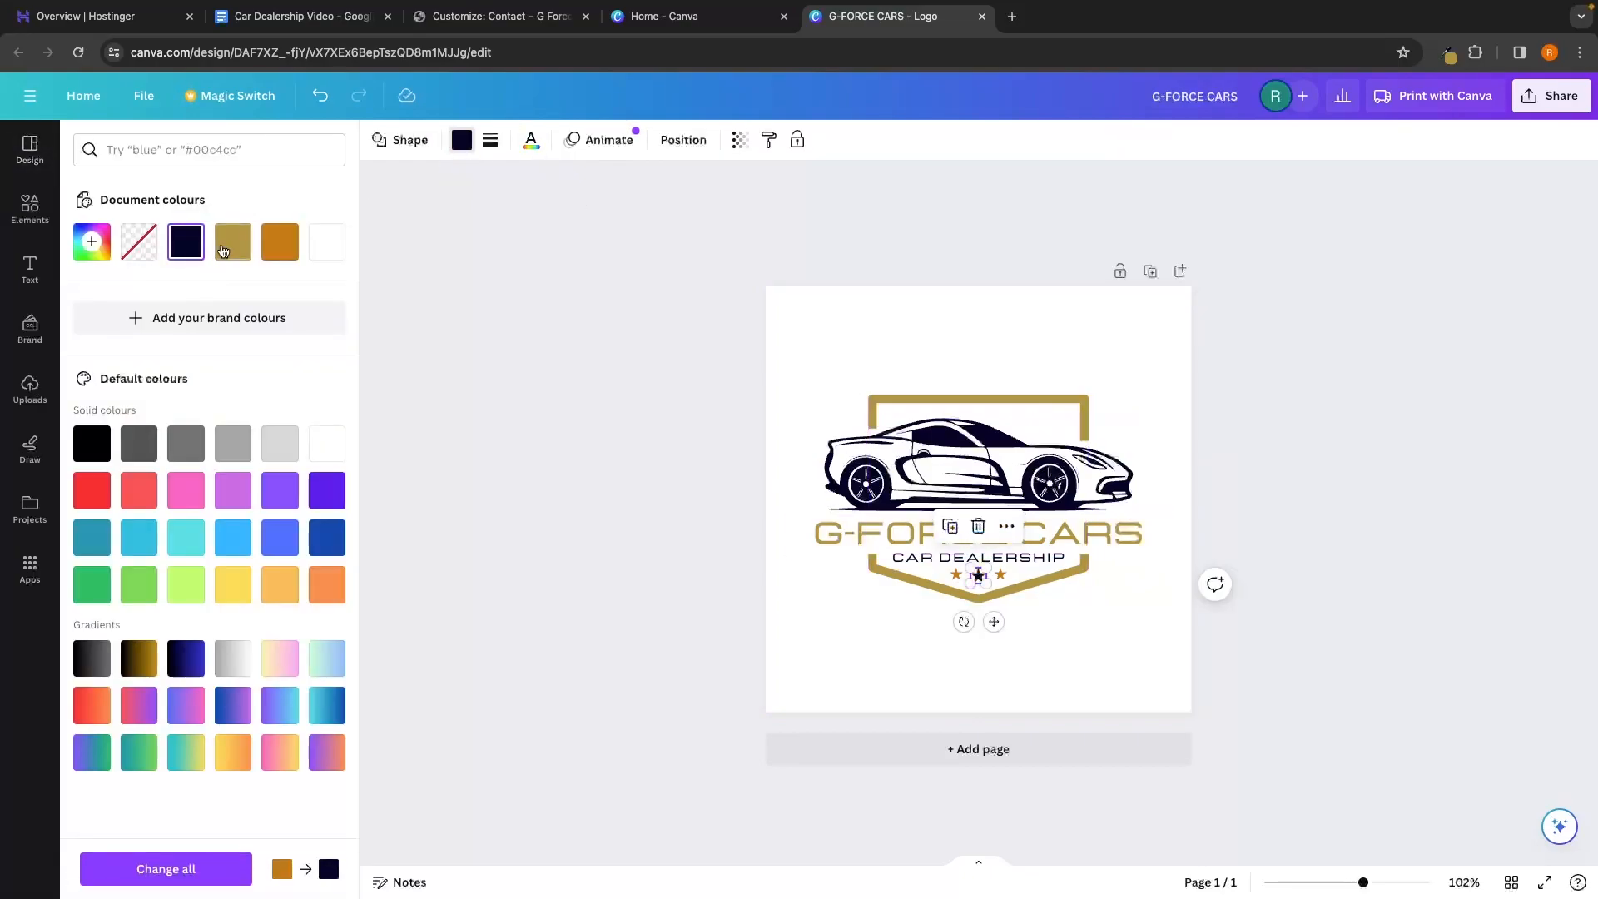
click(233, 242)
click(956, 574)
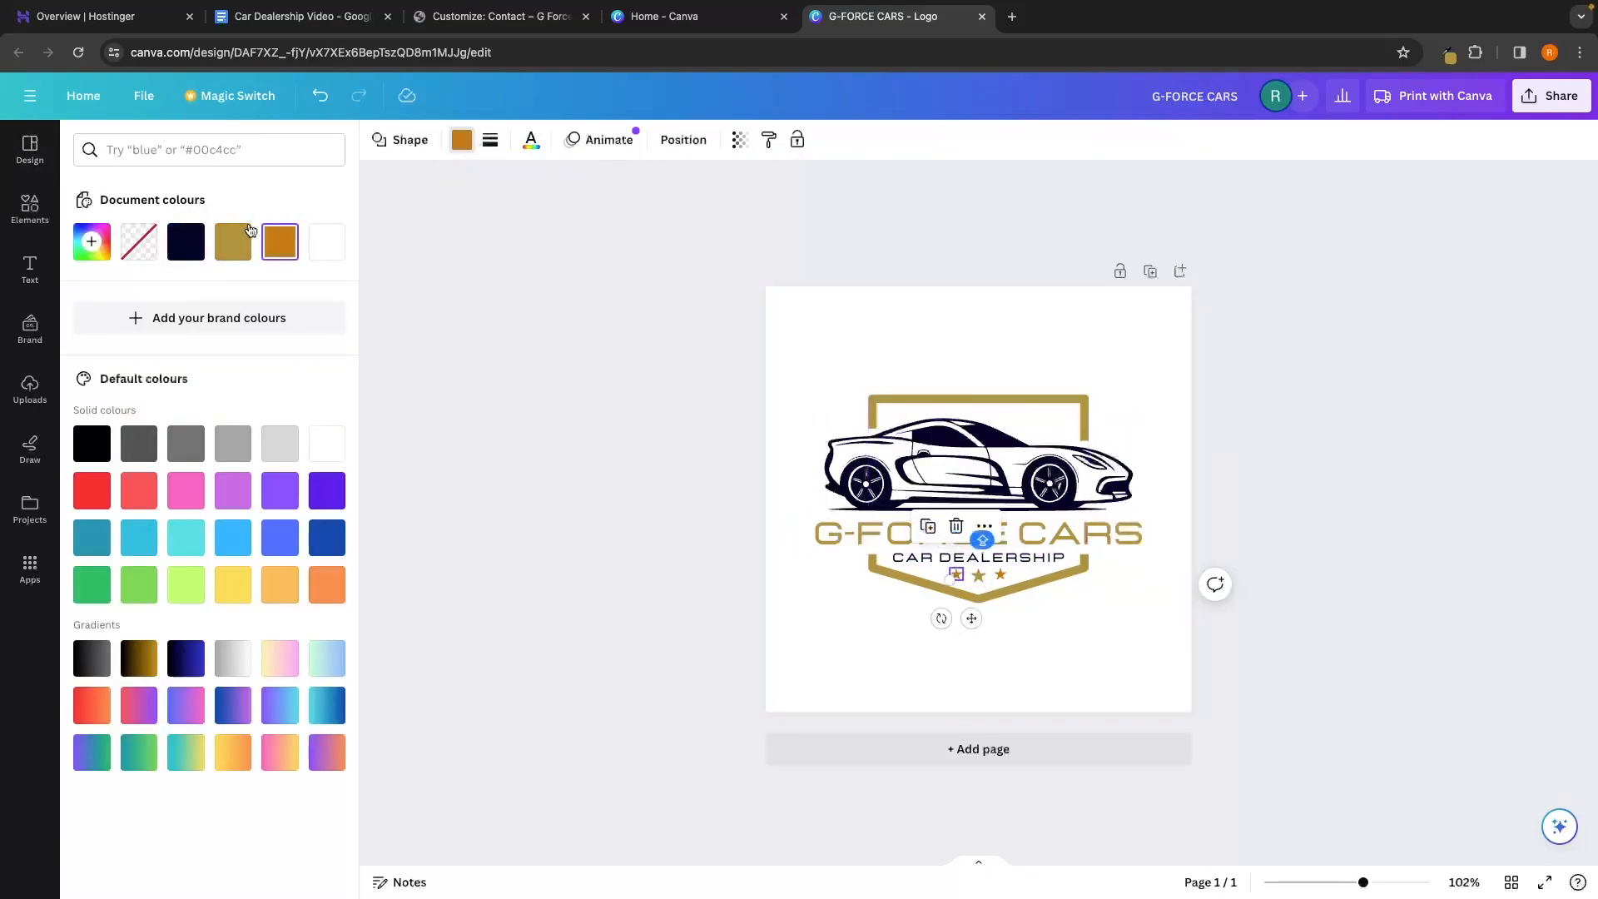
click(233, 241)
click(1001, 574)
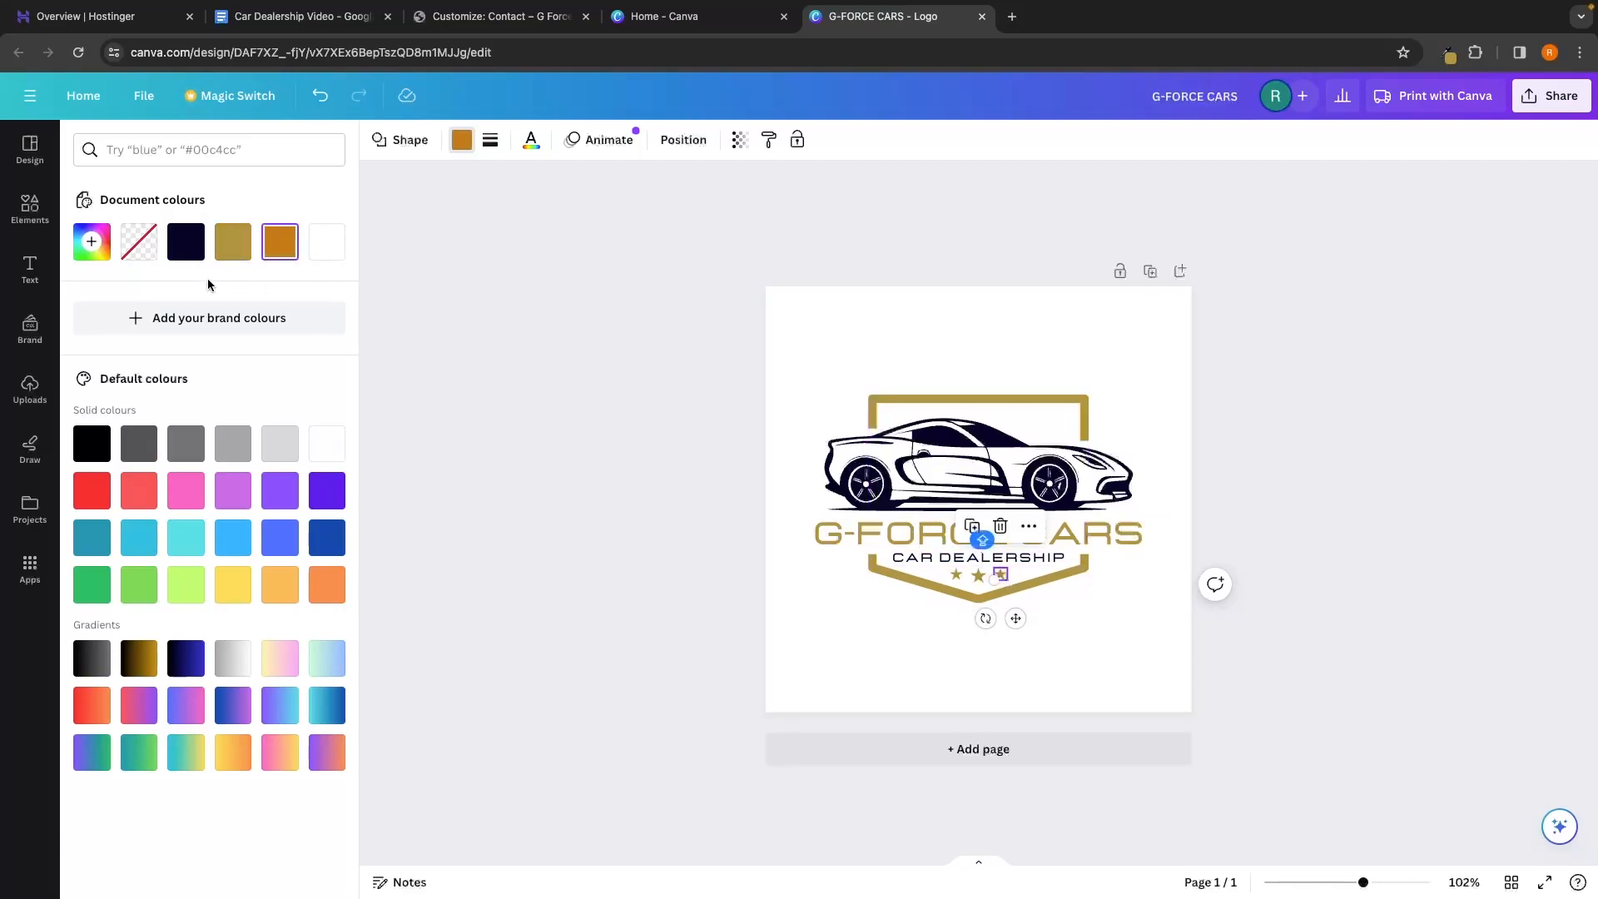
click(233, 241)
click(627, 522)
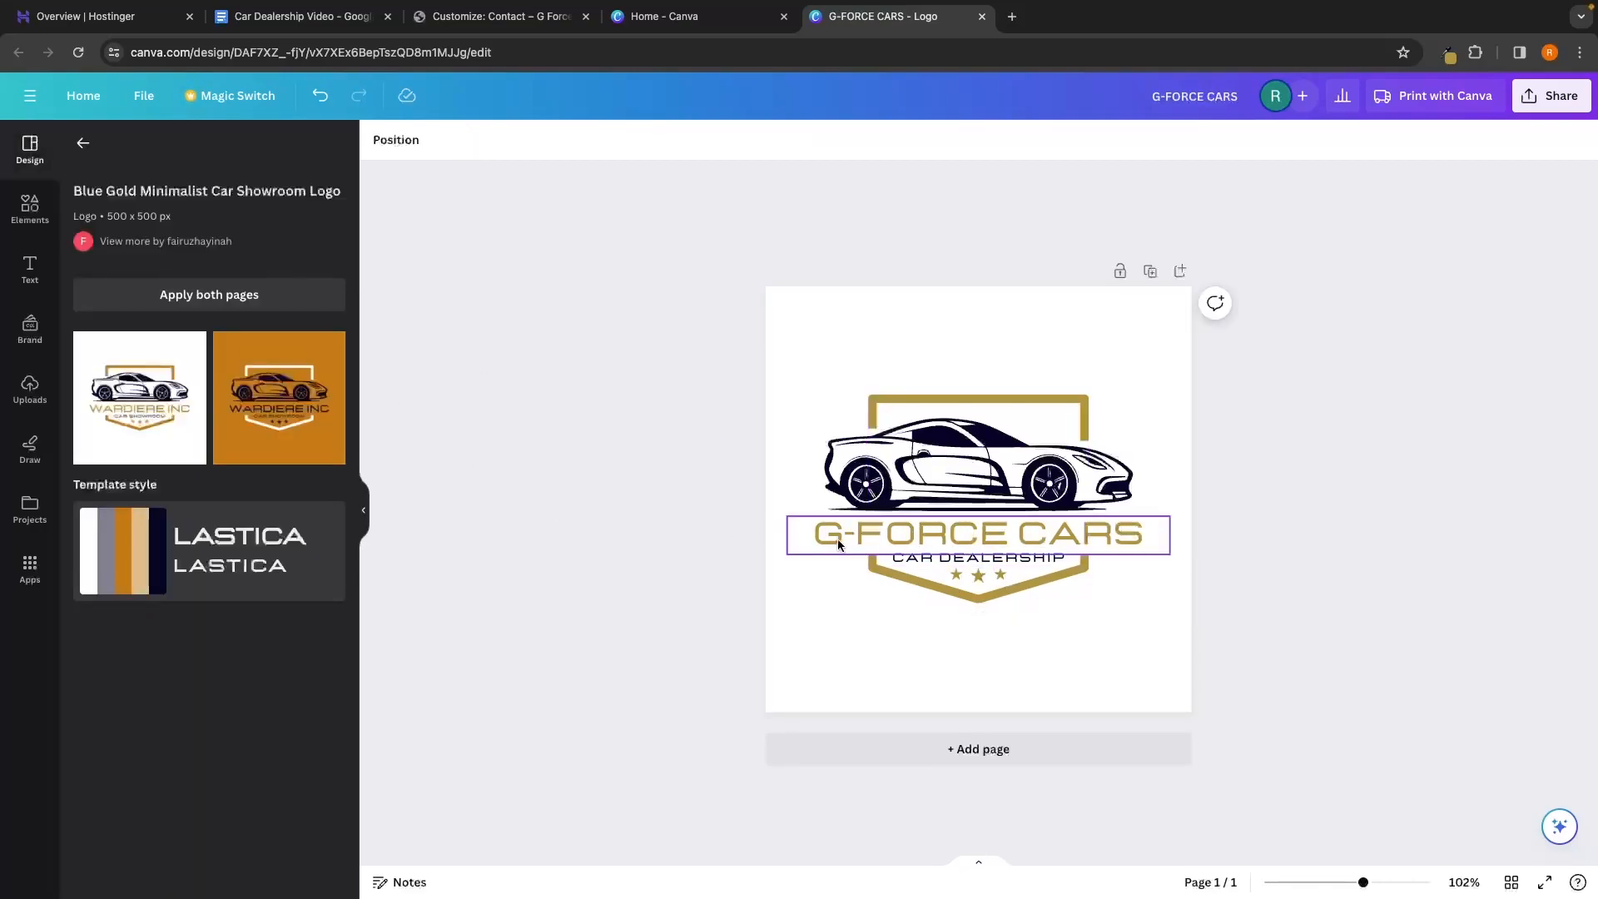
Recolour the car illustration gold, undoing an accidental white fill
click(463, 17)
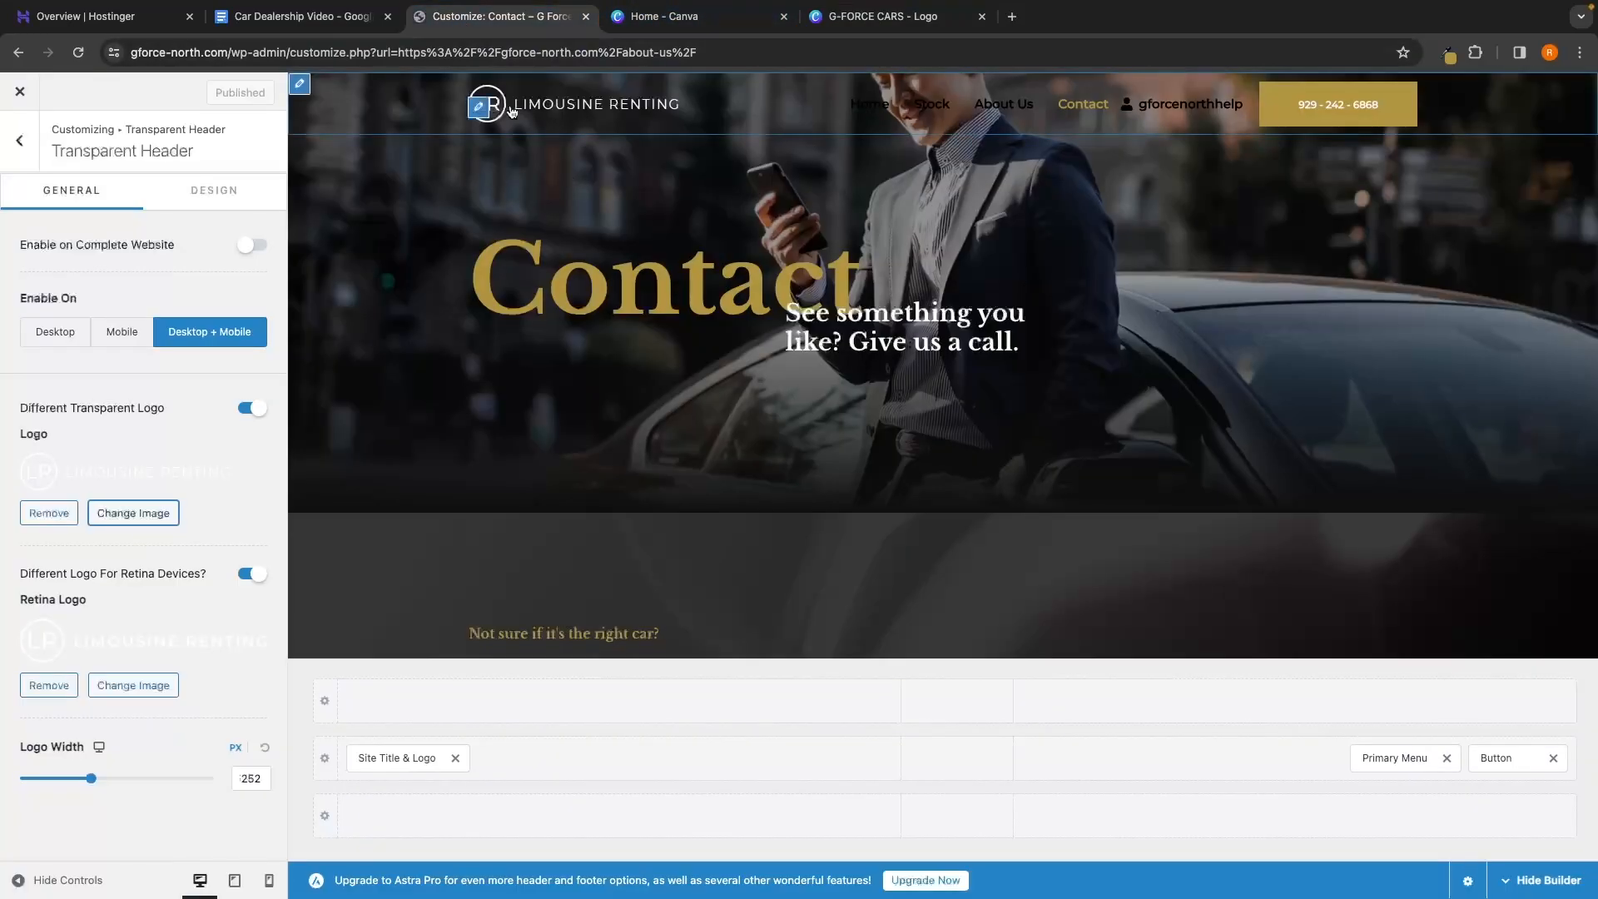
click(678, 17)
click(904, 28)
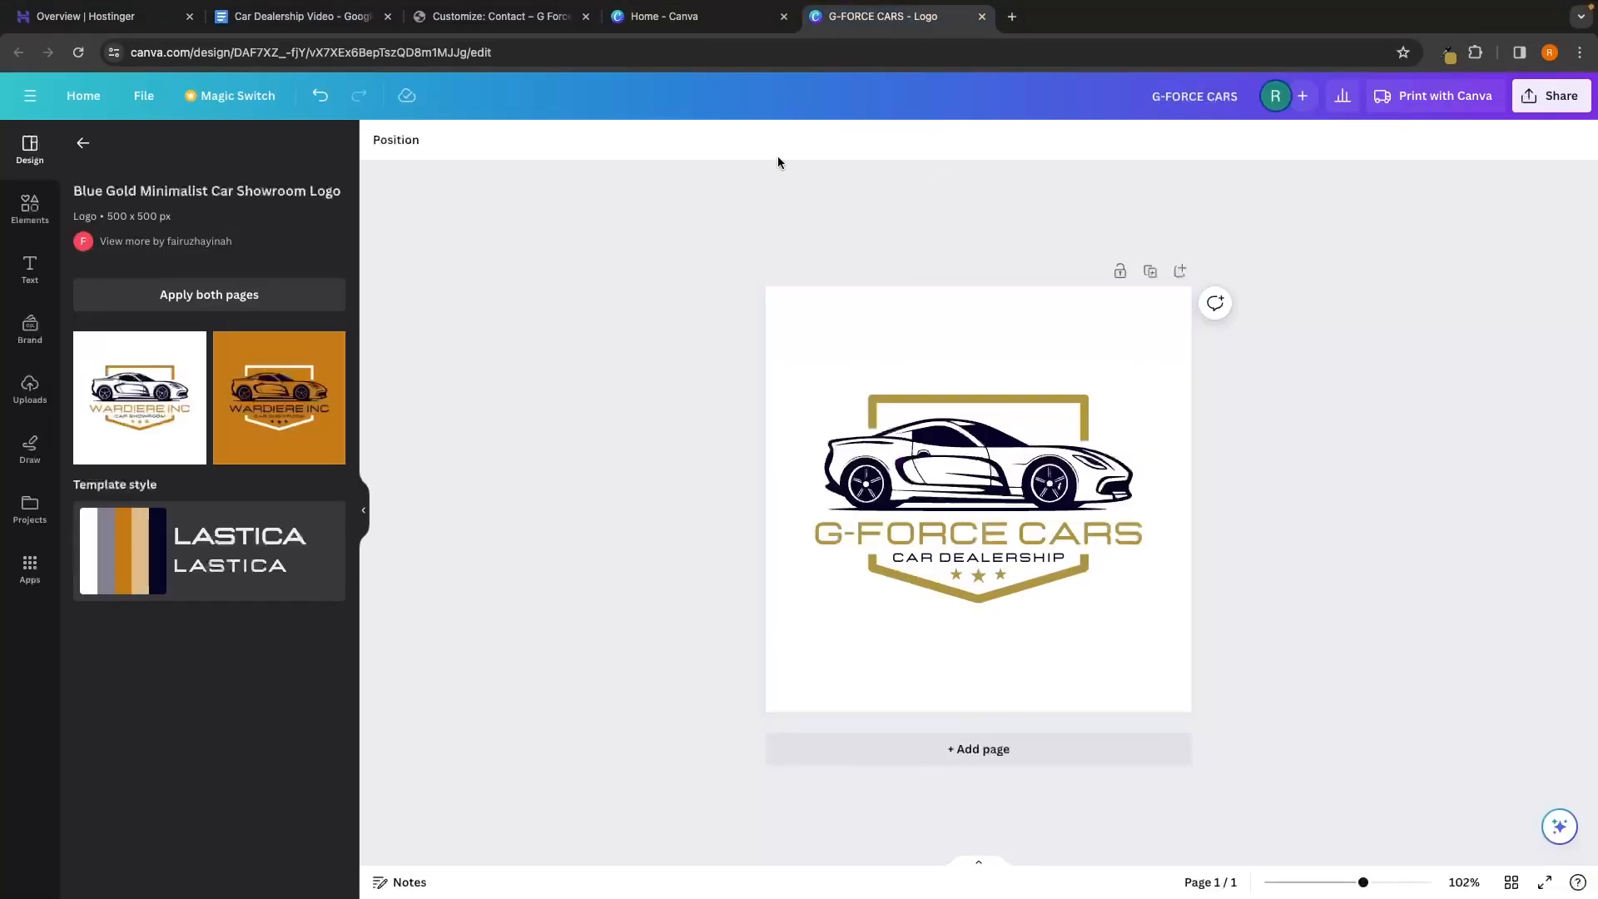
click(951, 481)
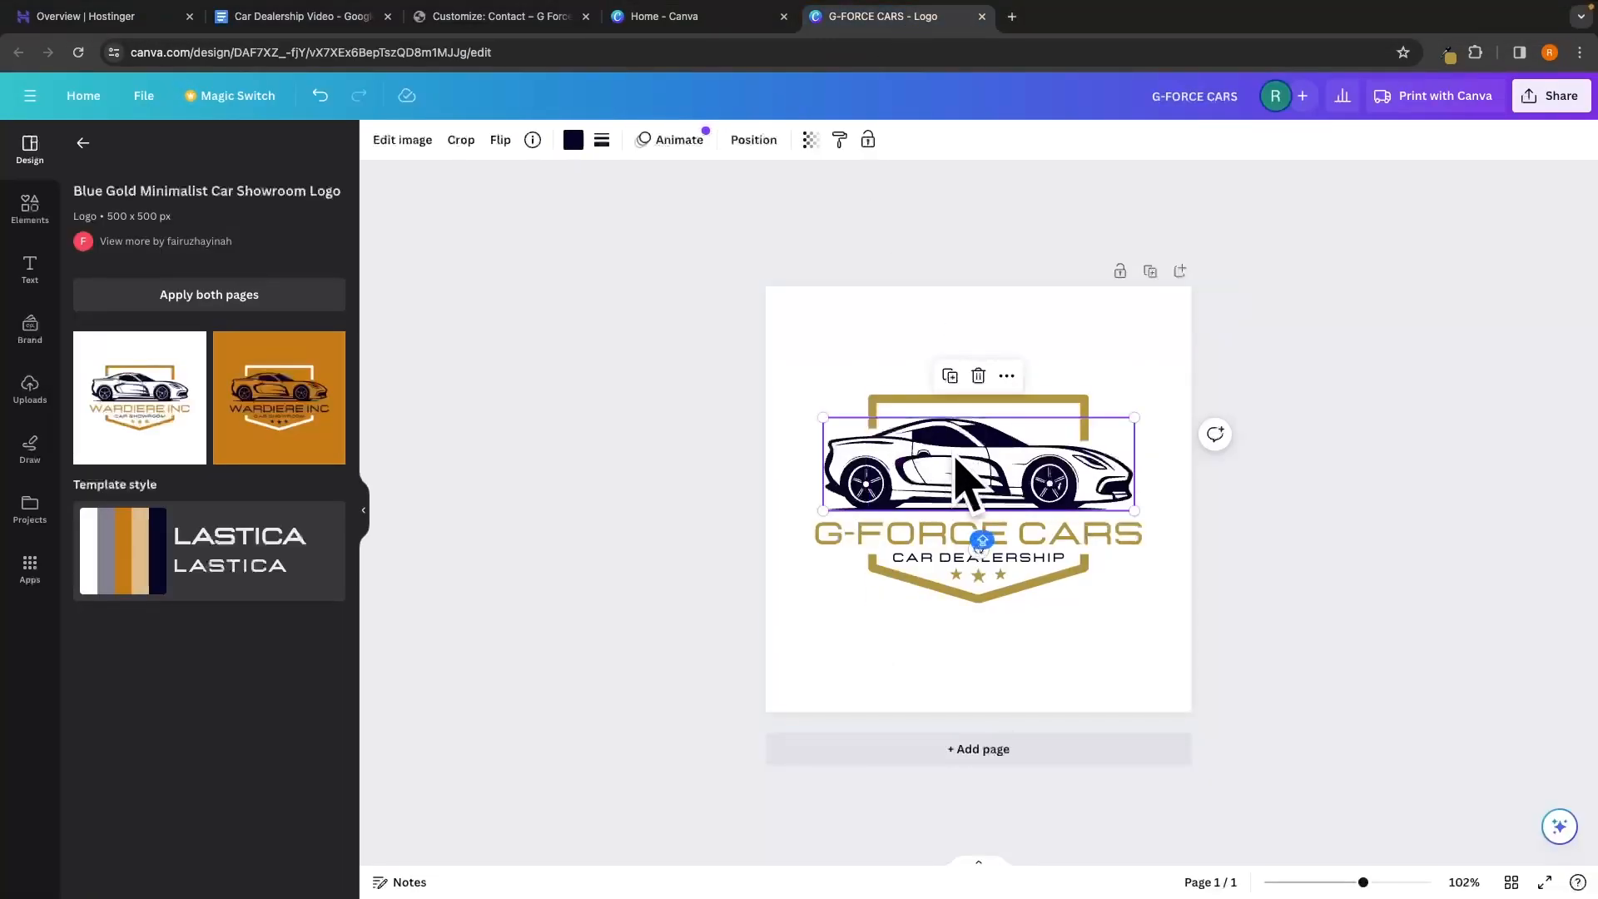
click(573, 141)
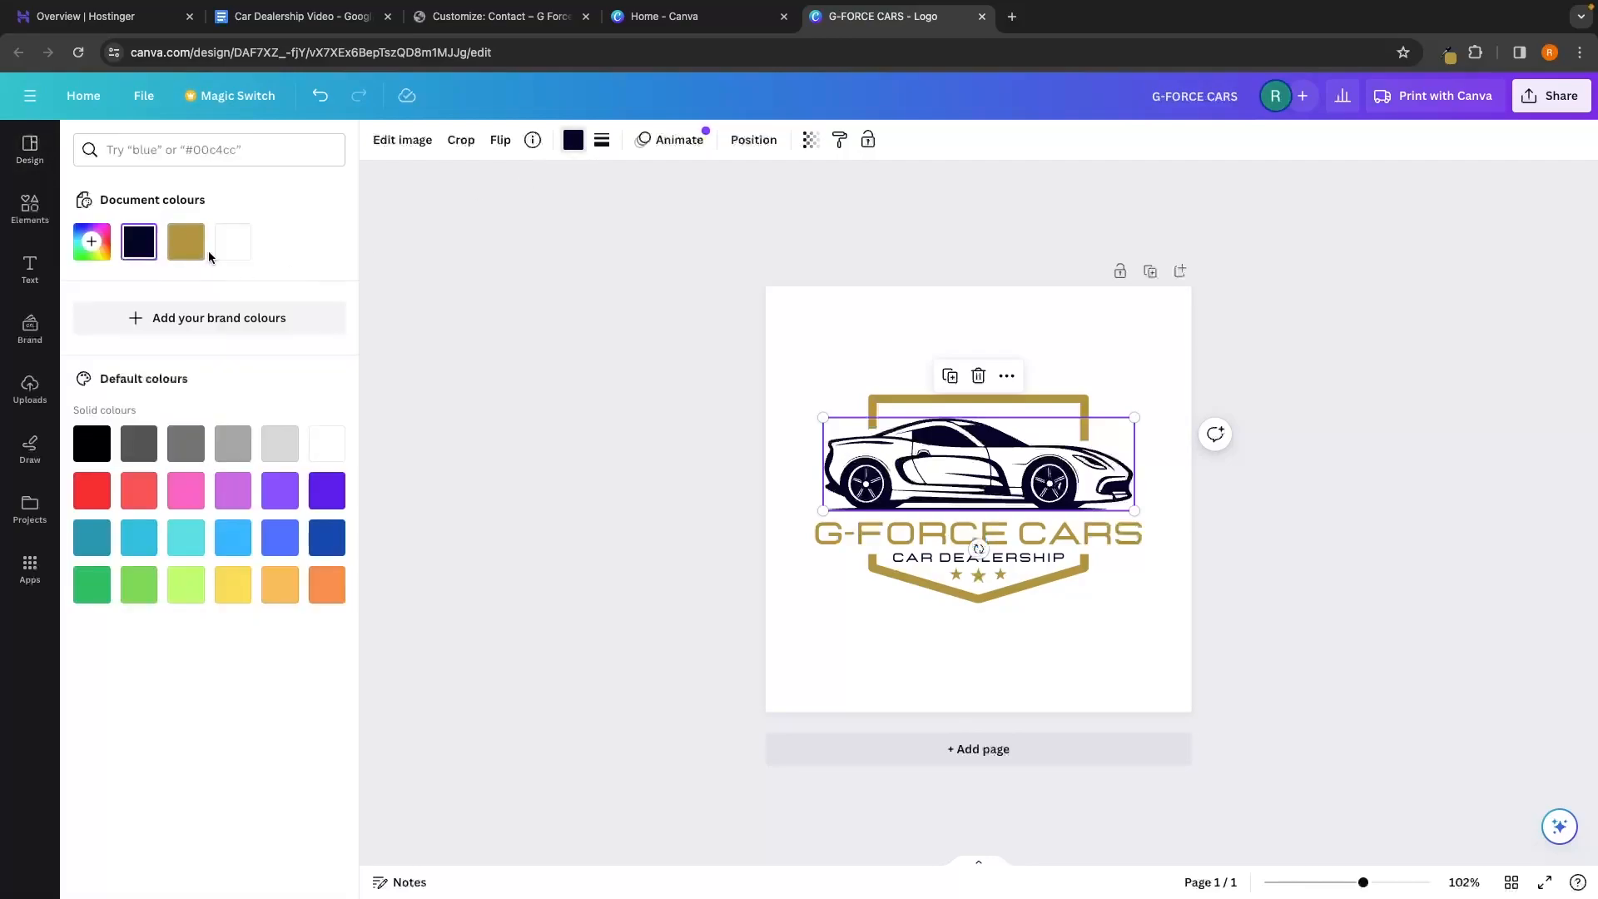
click(232, 243)
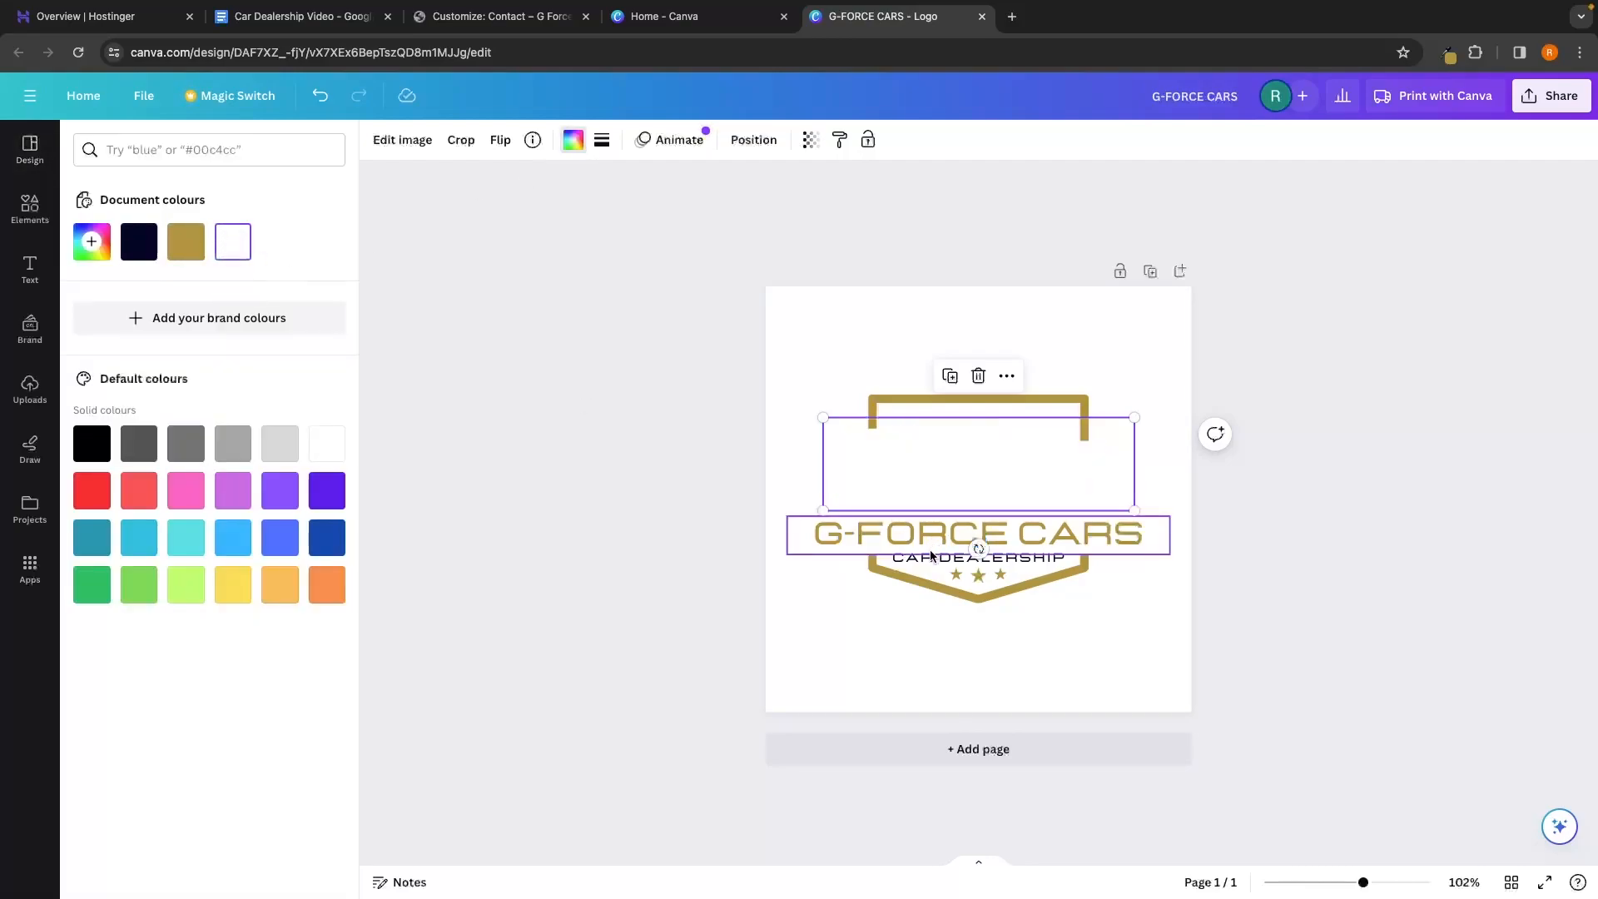
click(930, 556)
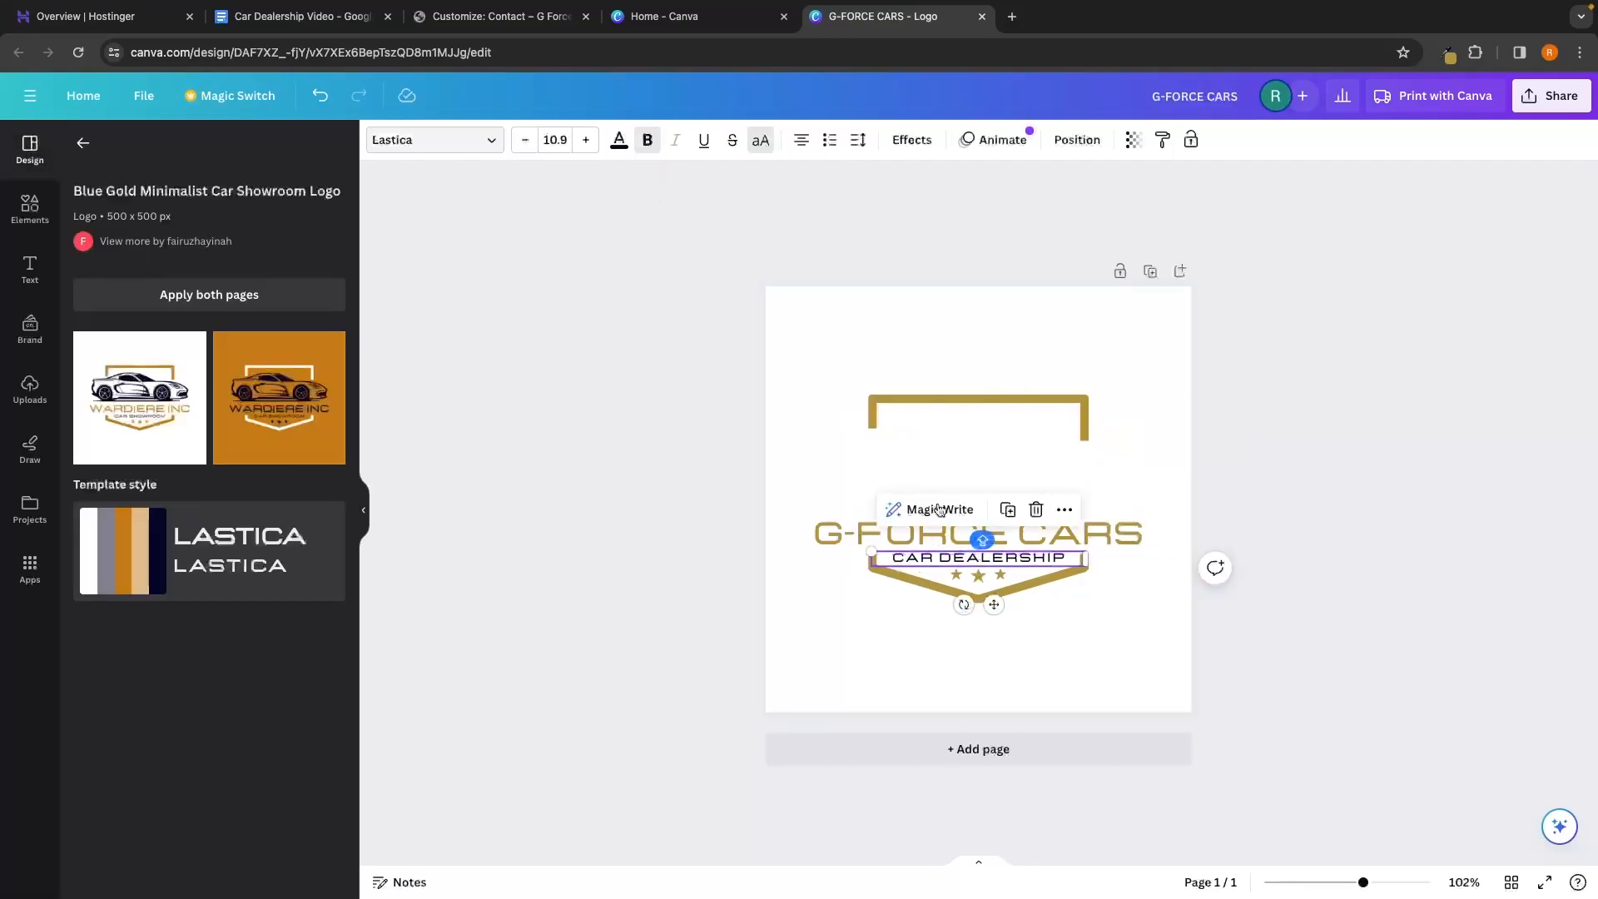
click(957, 466)
key(super+z)
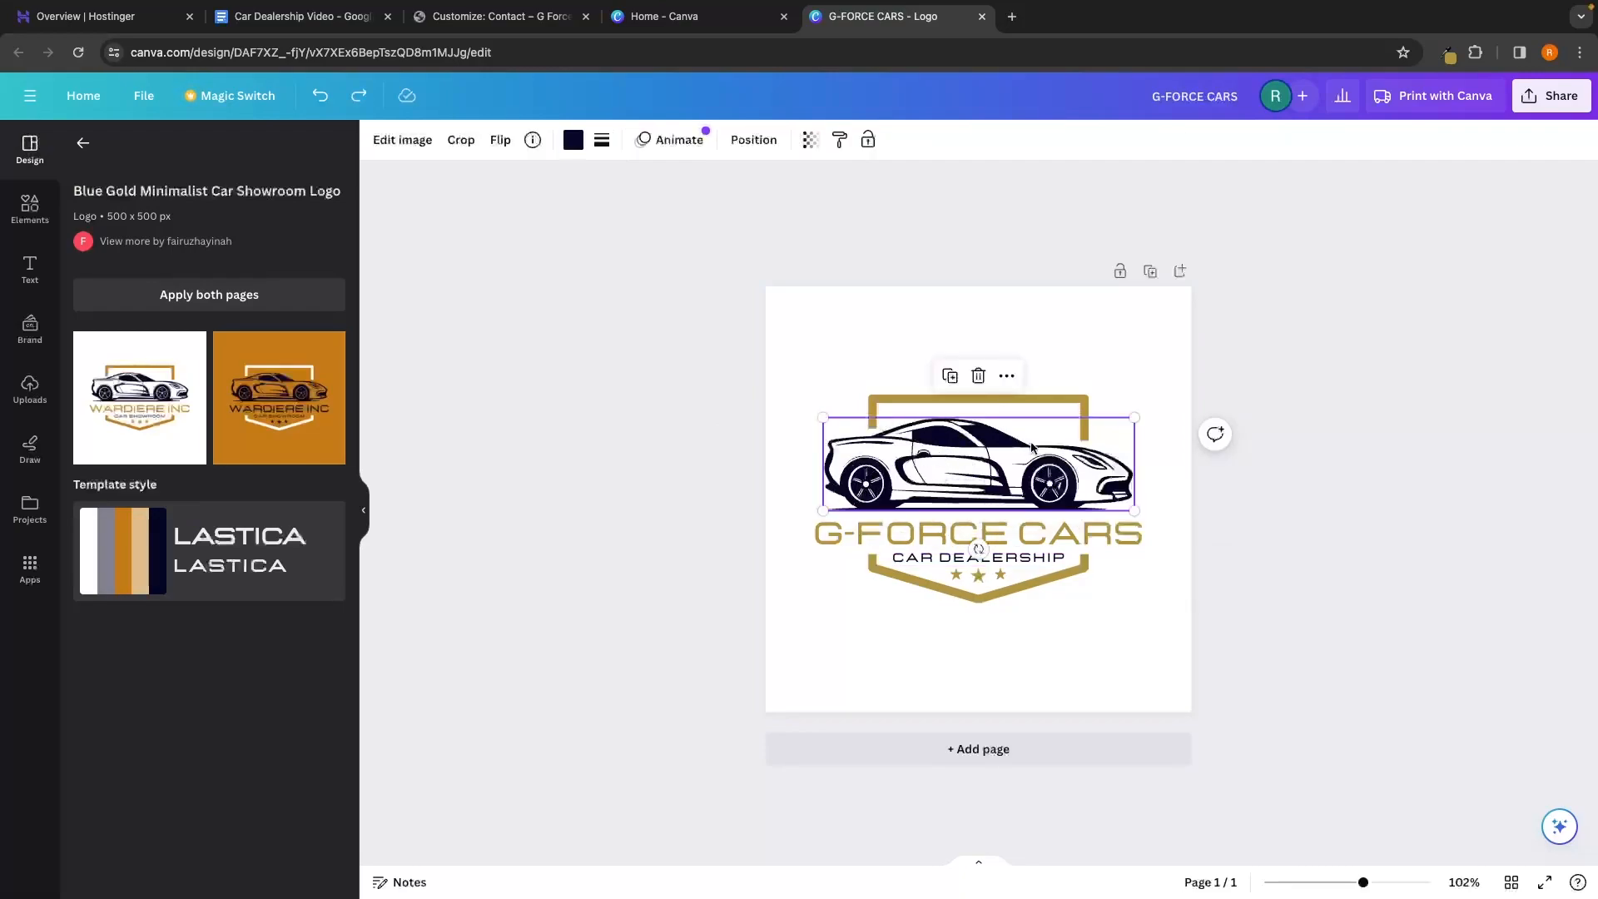
click(575, 139)
click(183, 248)
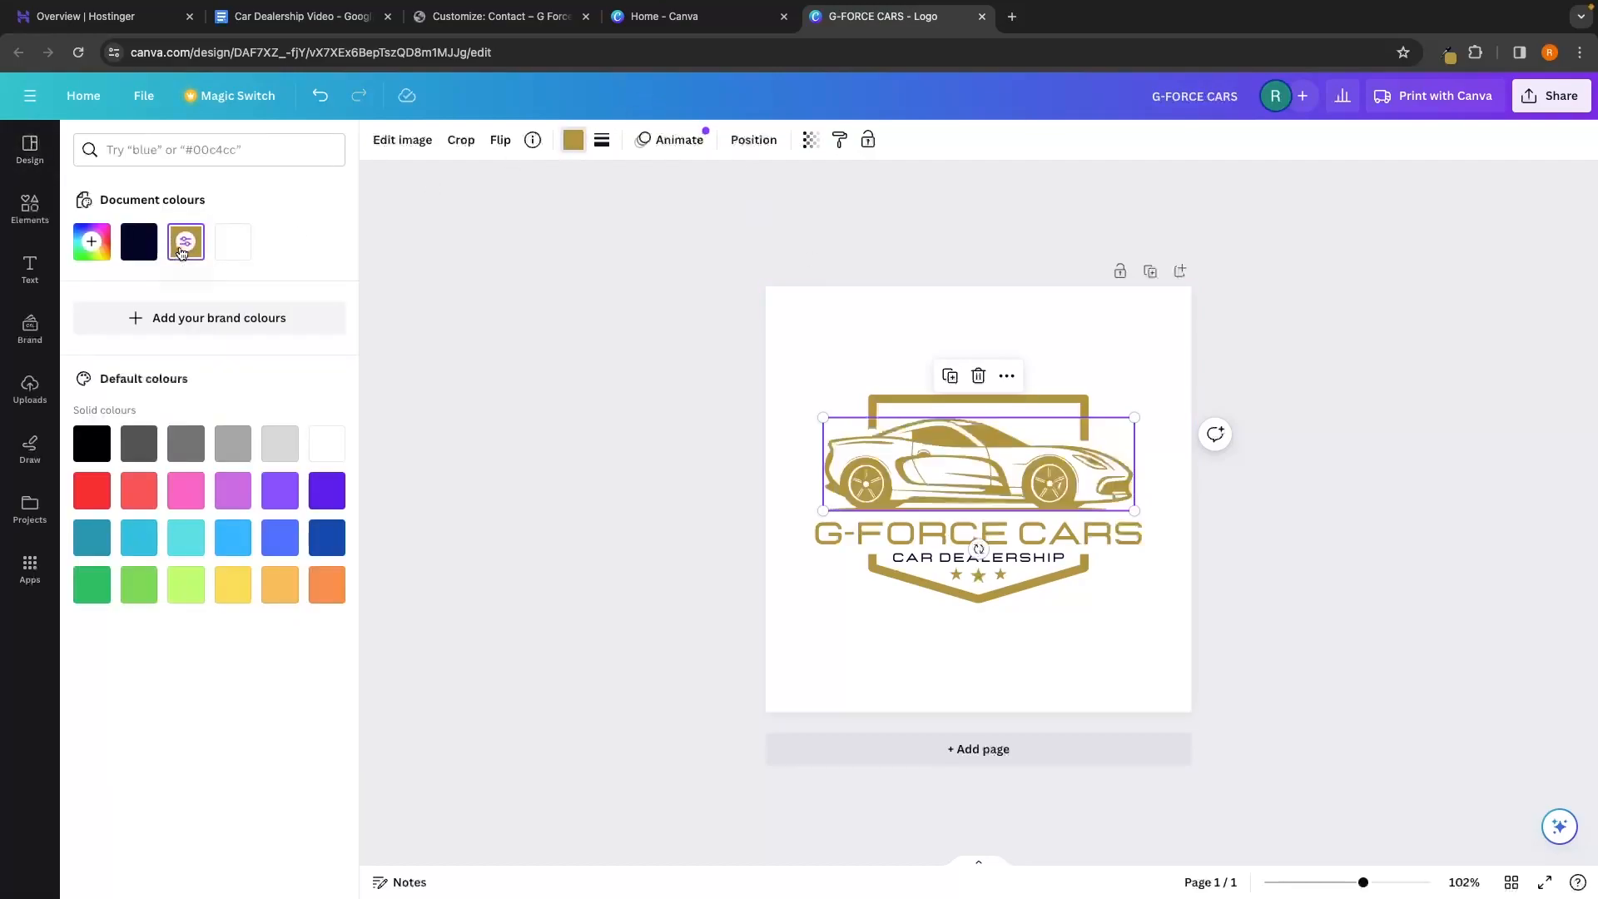
Make the CAR DEALERSHIP subtitle text gold
click(943, 564)
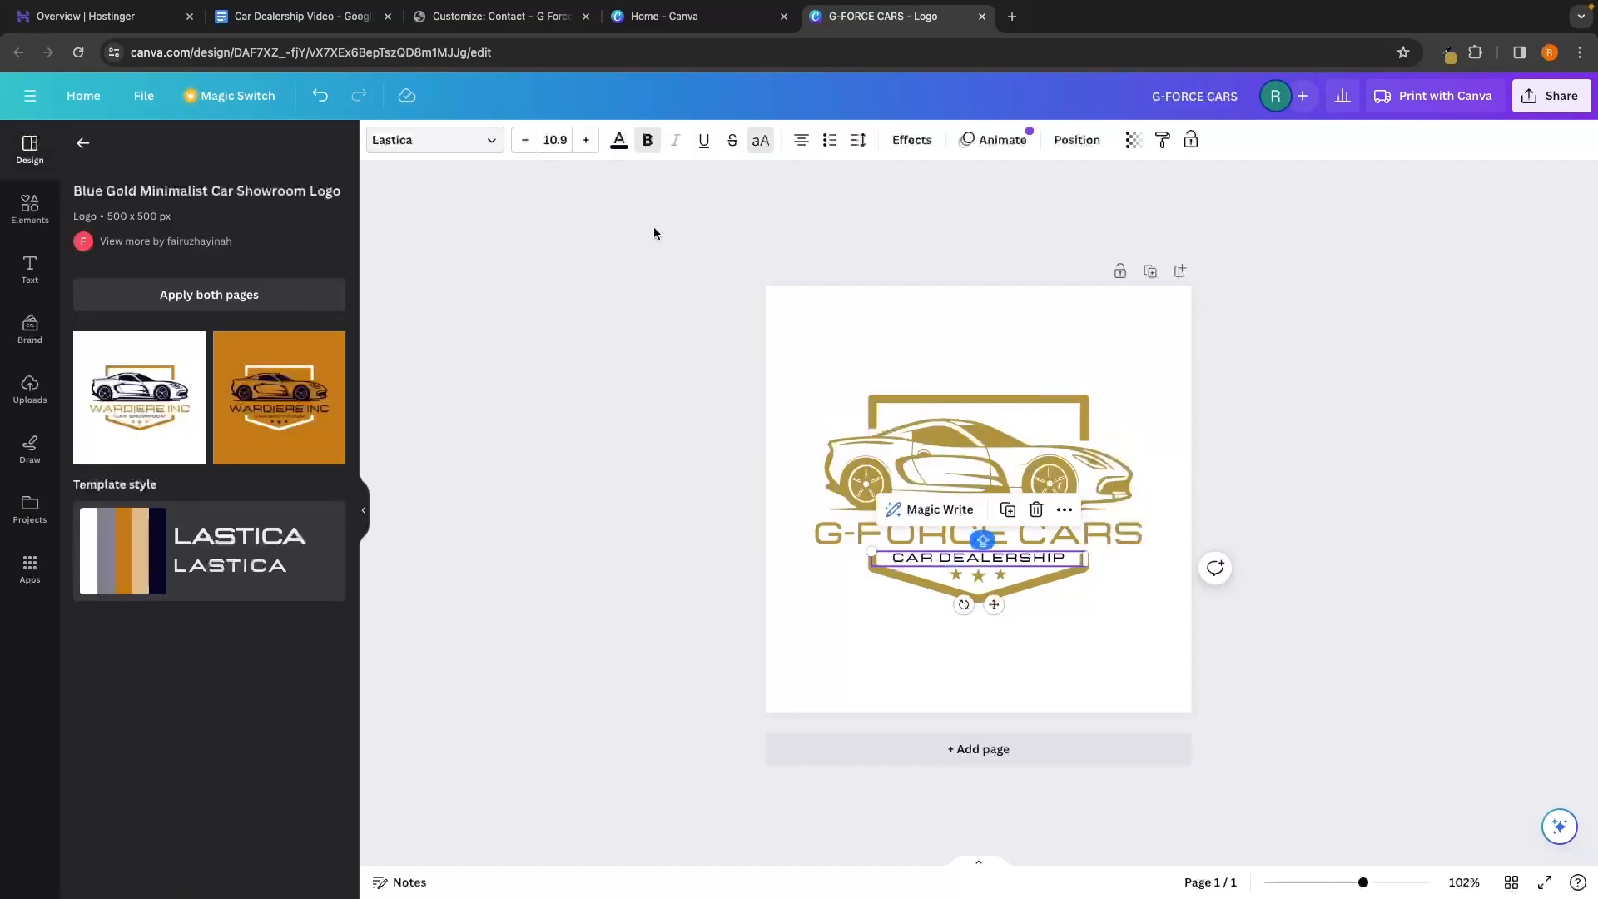
click(618, 140)
click(183, 248)
click(582, 389)
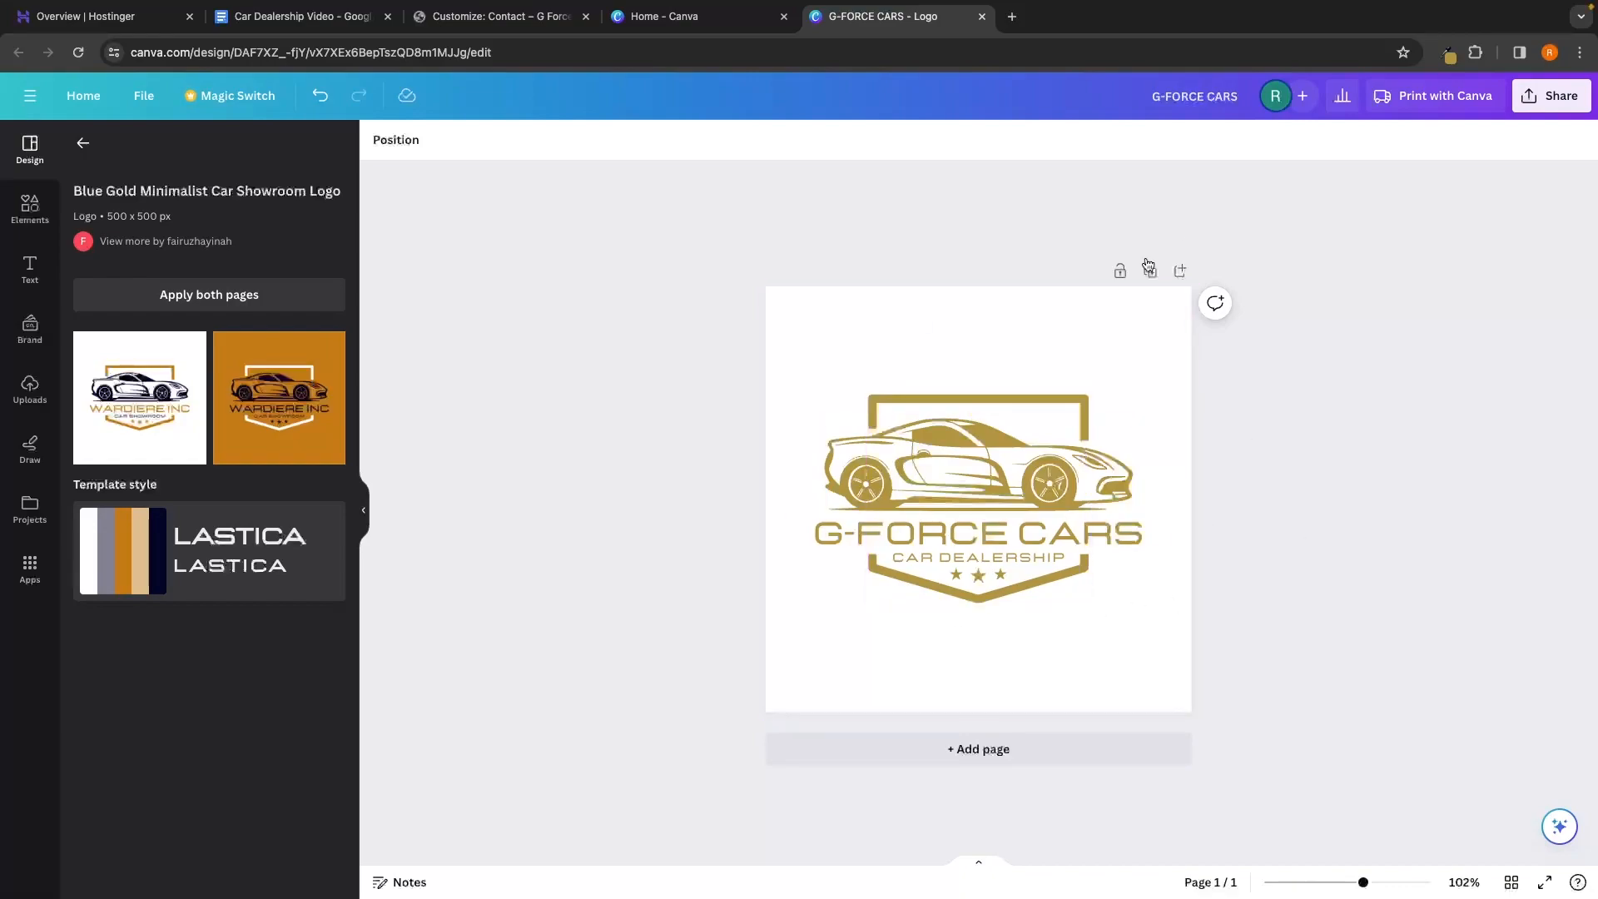
Download the G-FORCE CARS logo as a transparent-background PNG, then return to WordPress
click(1555, 97)
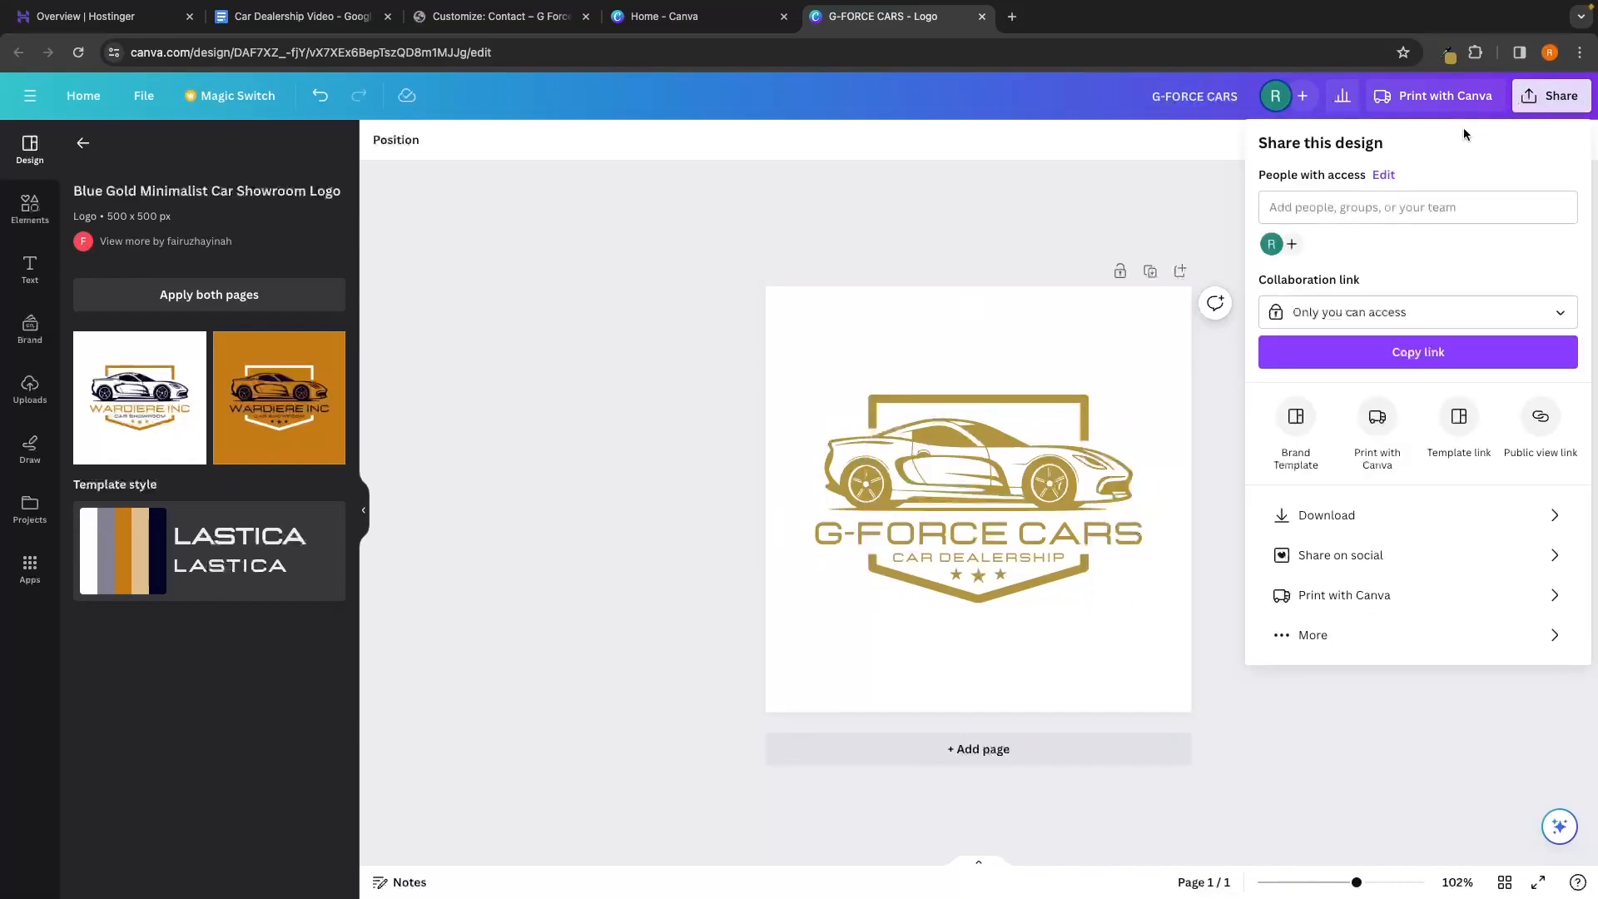
click(1315, 515)
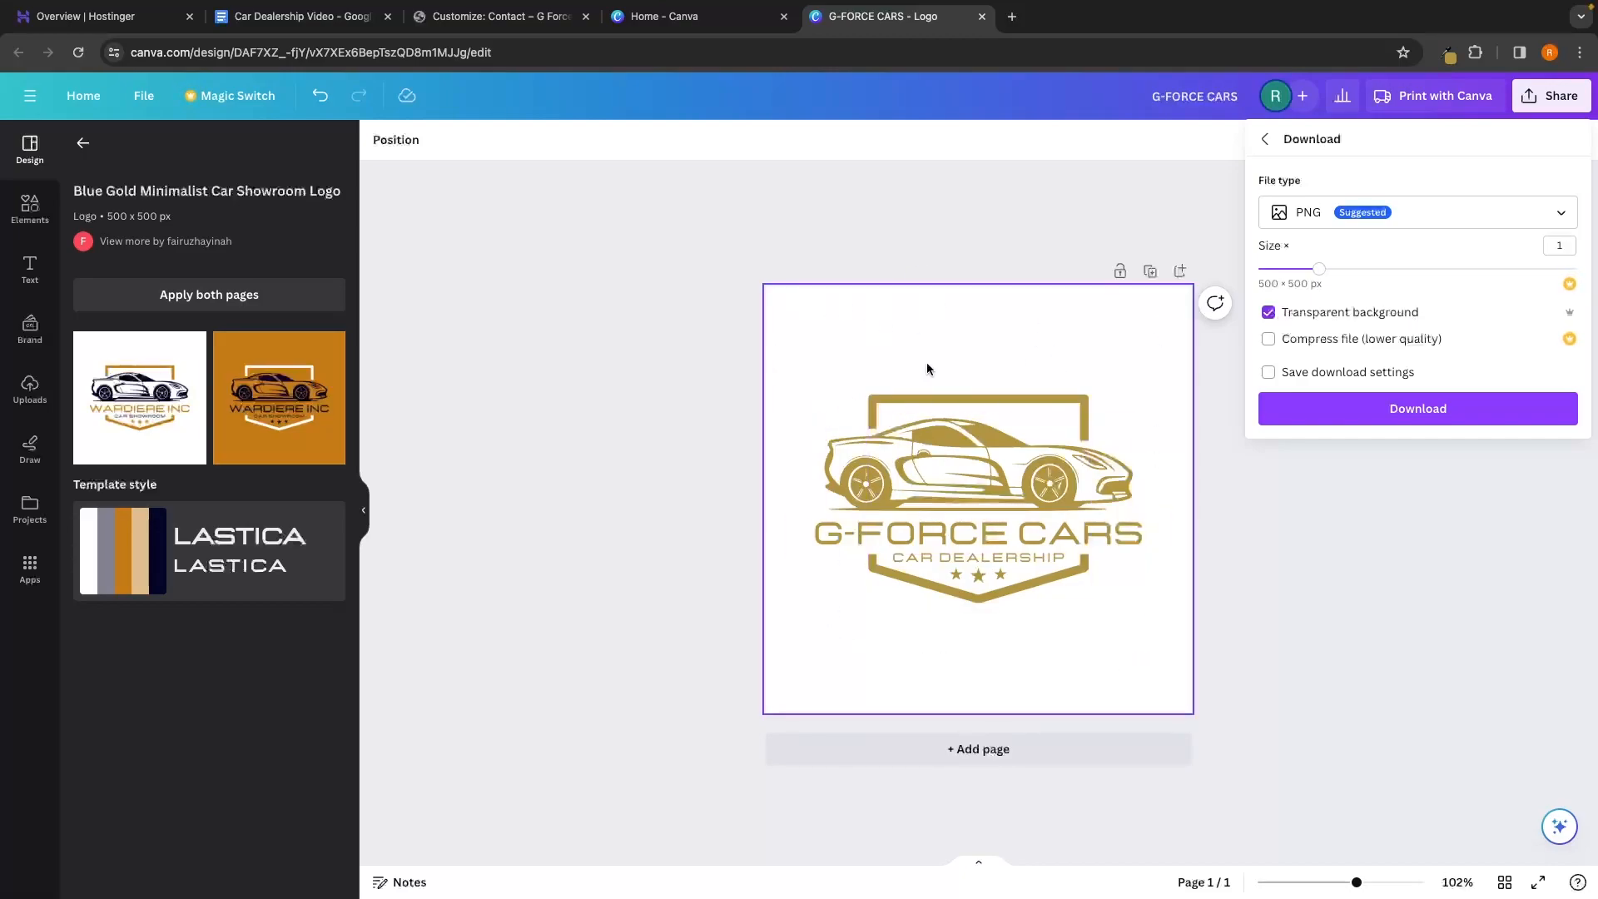
click(1417, 419)
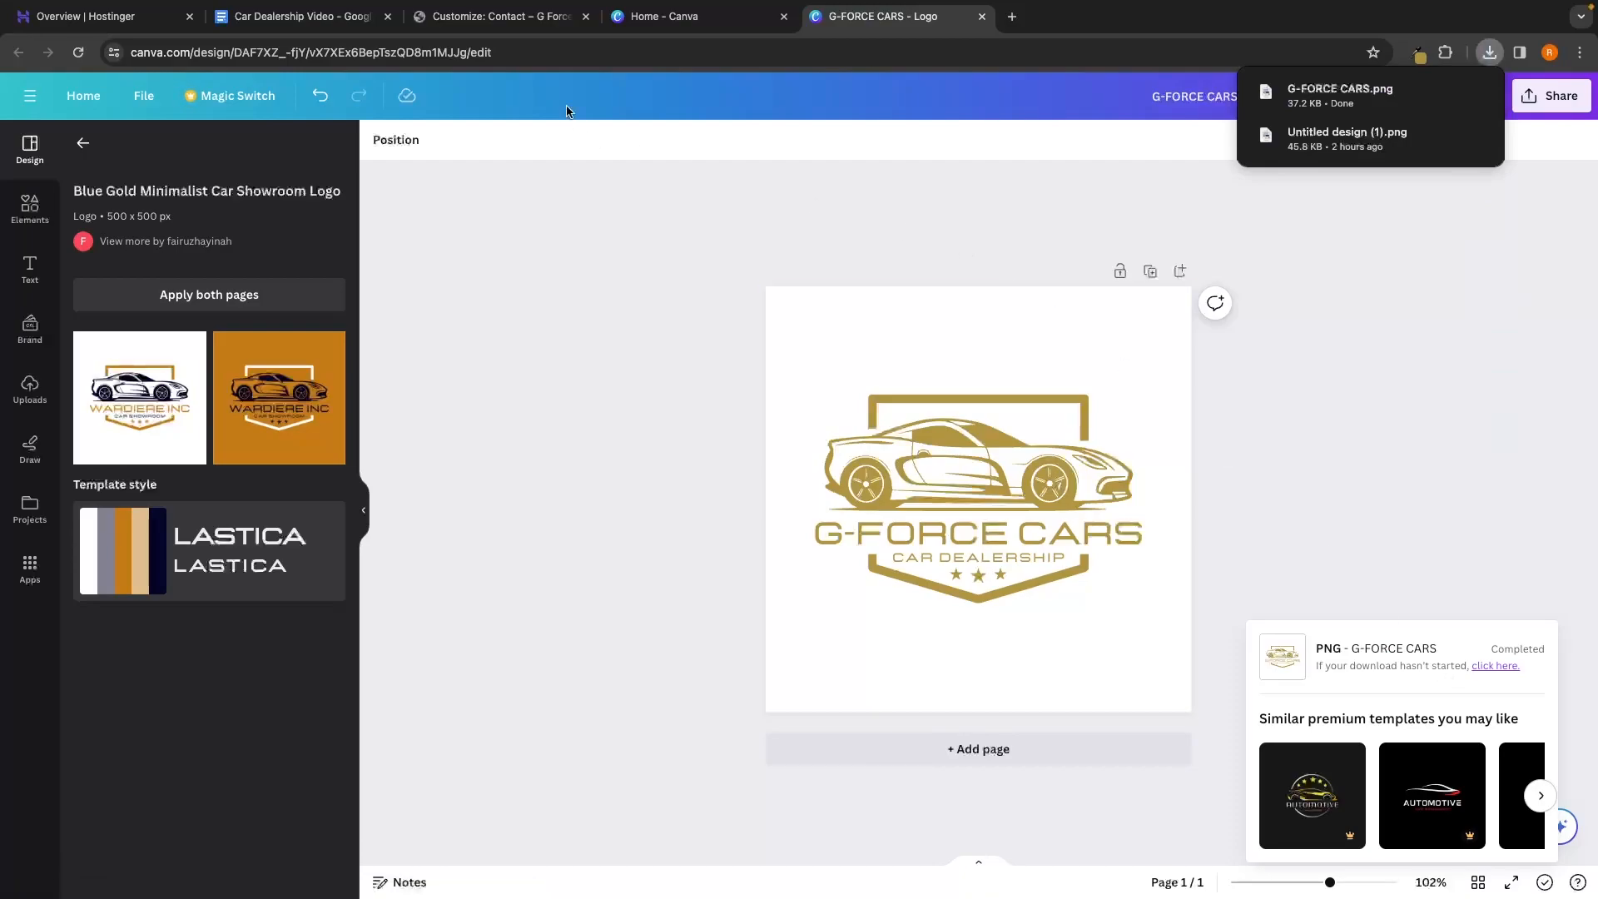
click(524, 23)
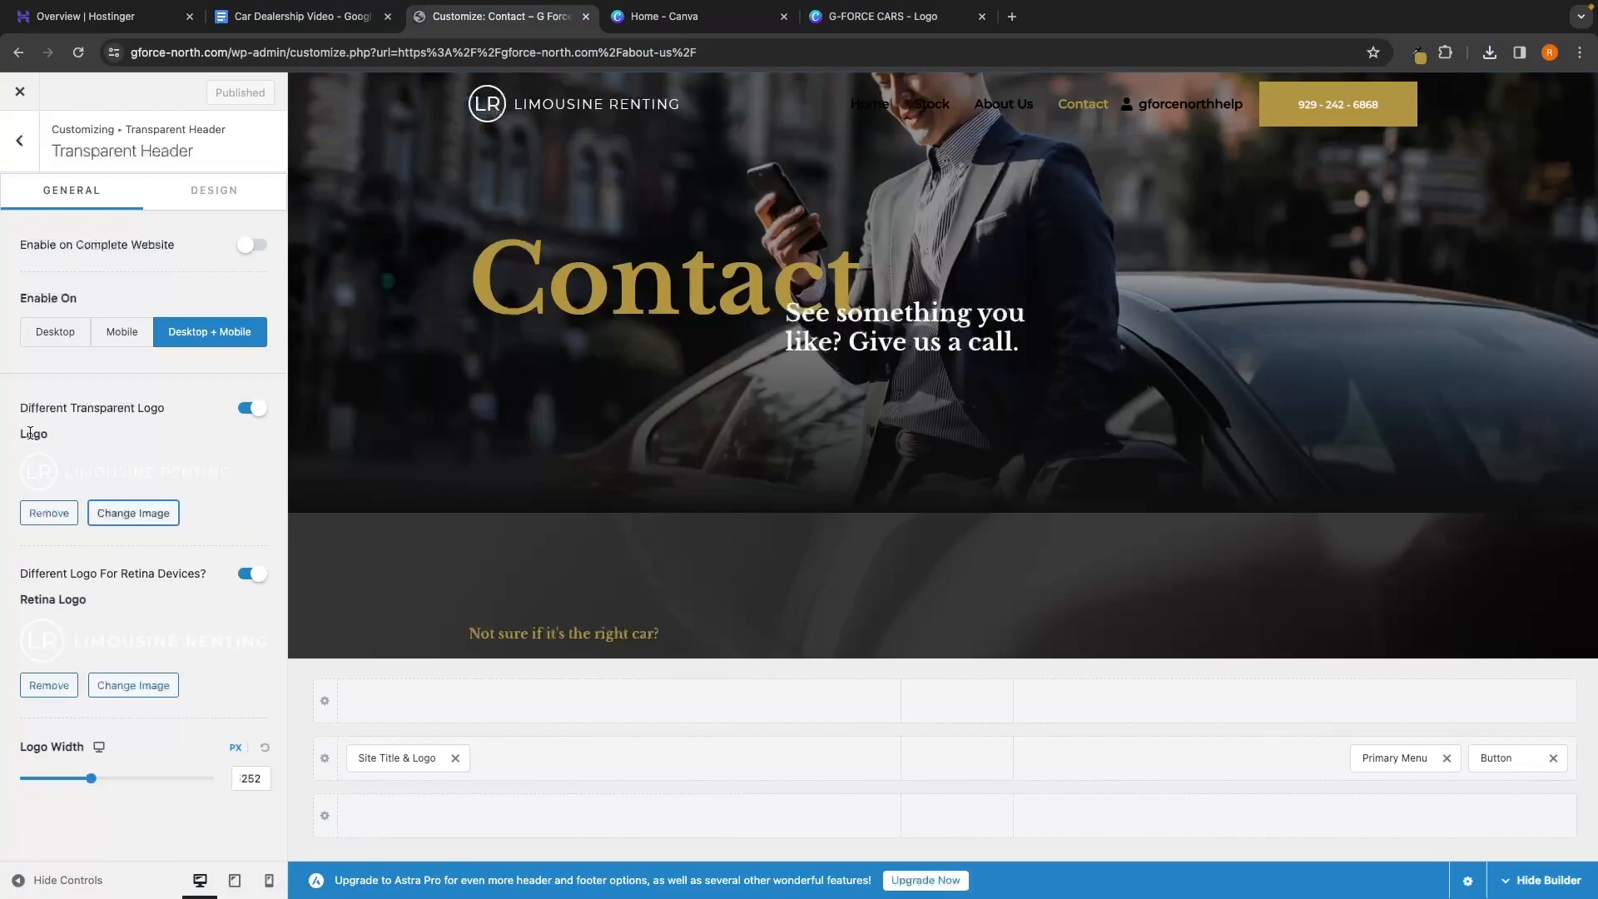
Begin uploading G-FORCE CARS.png as the header logo, cancel, and return to Canva
click(129, 513)
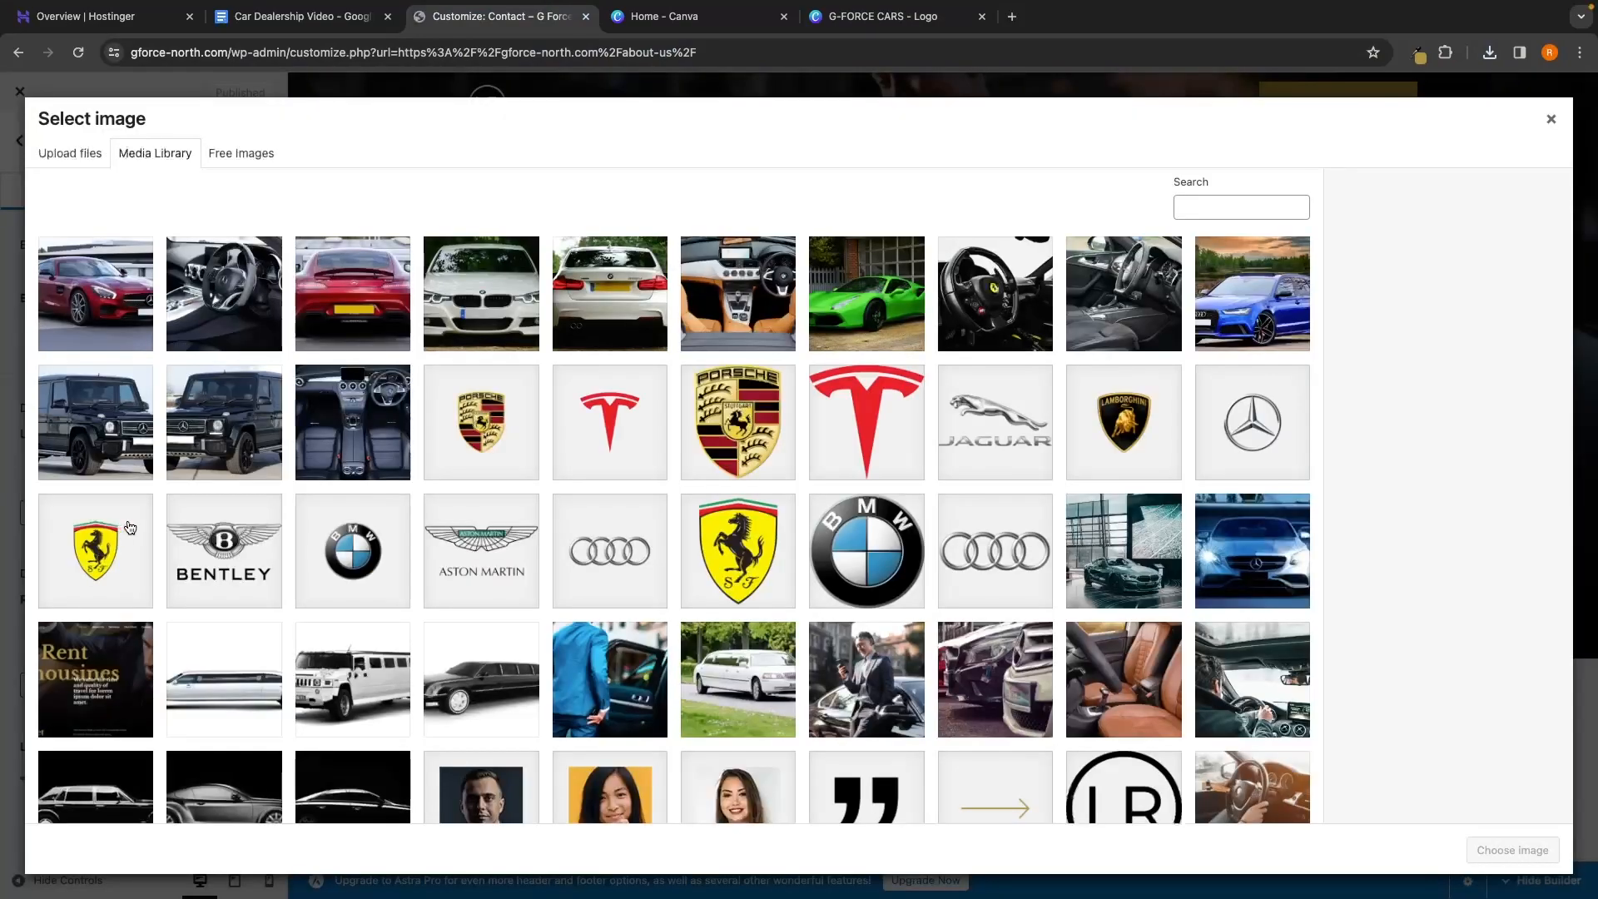
click(100, 157)
click(743, 454)
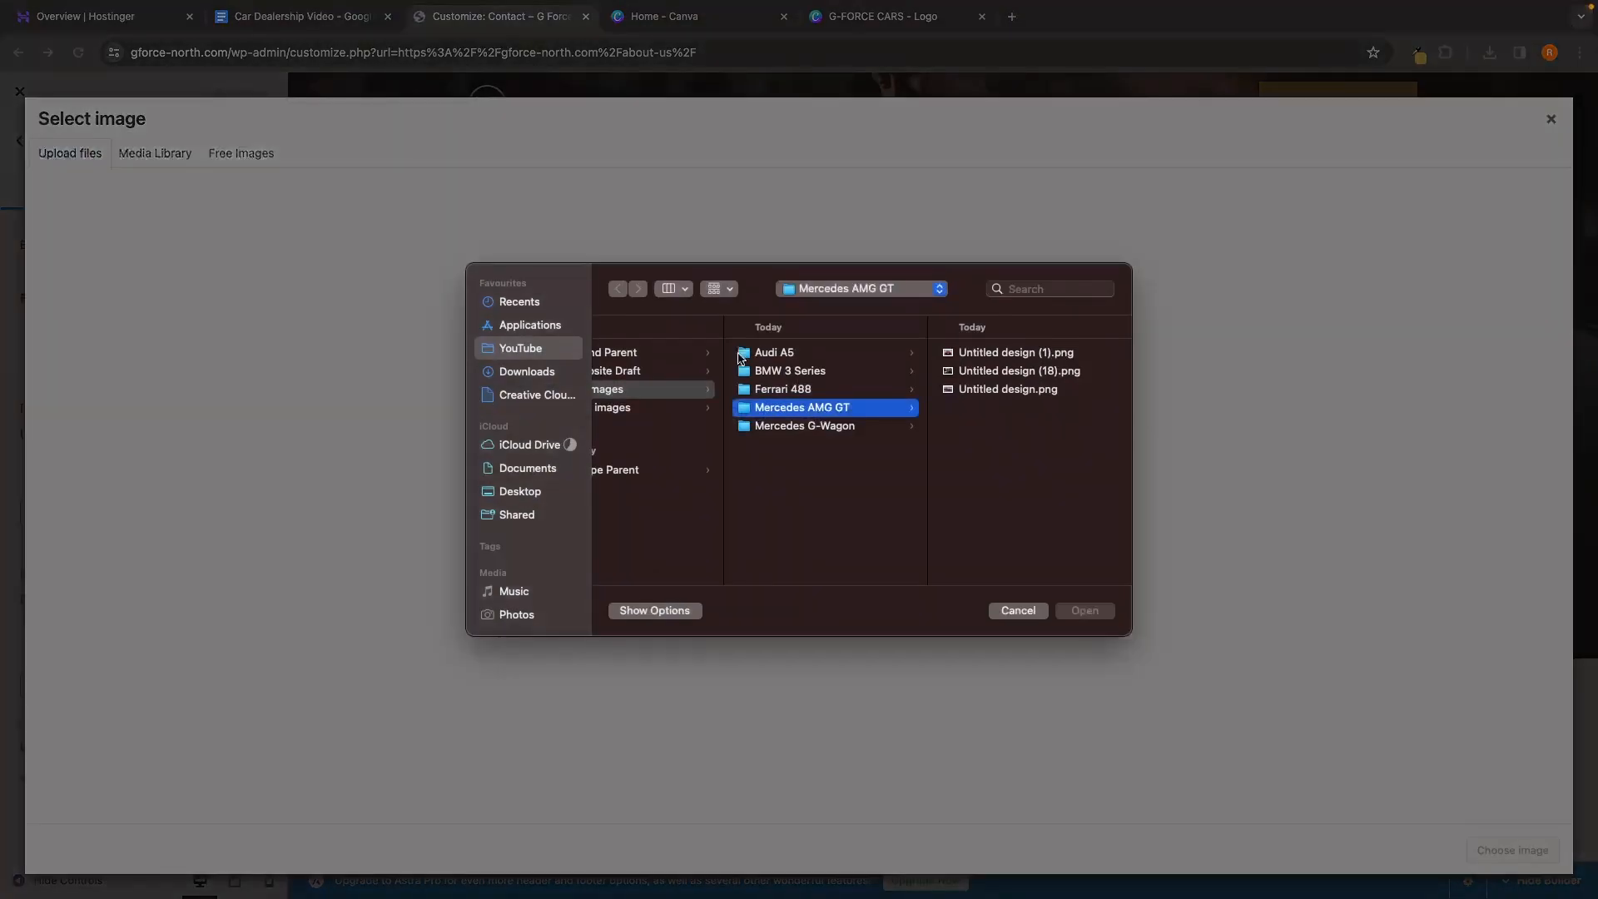
click(545, 394)
click(532, 371)
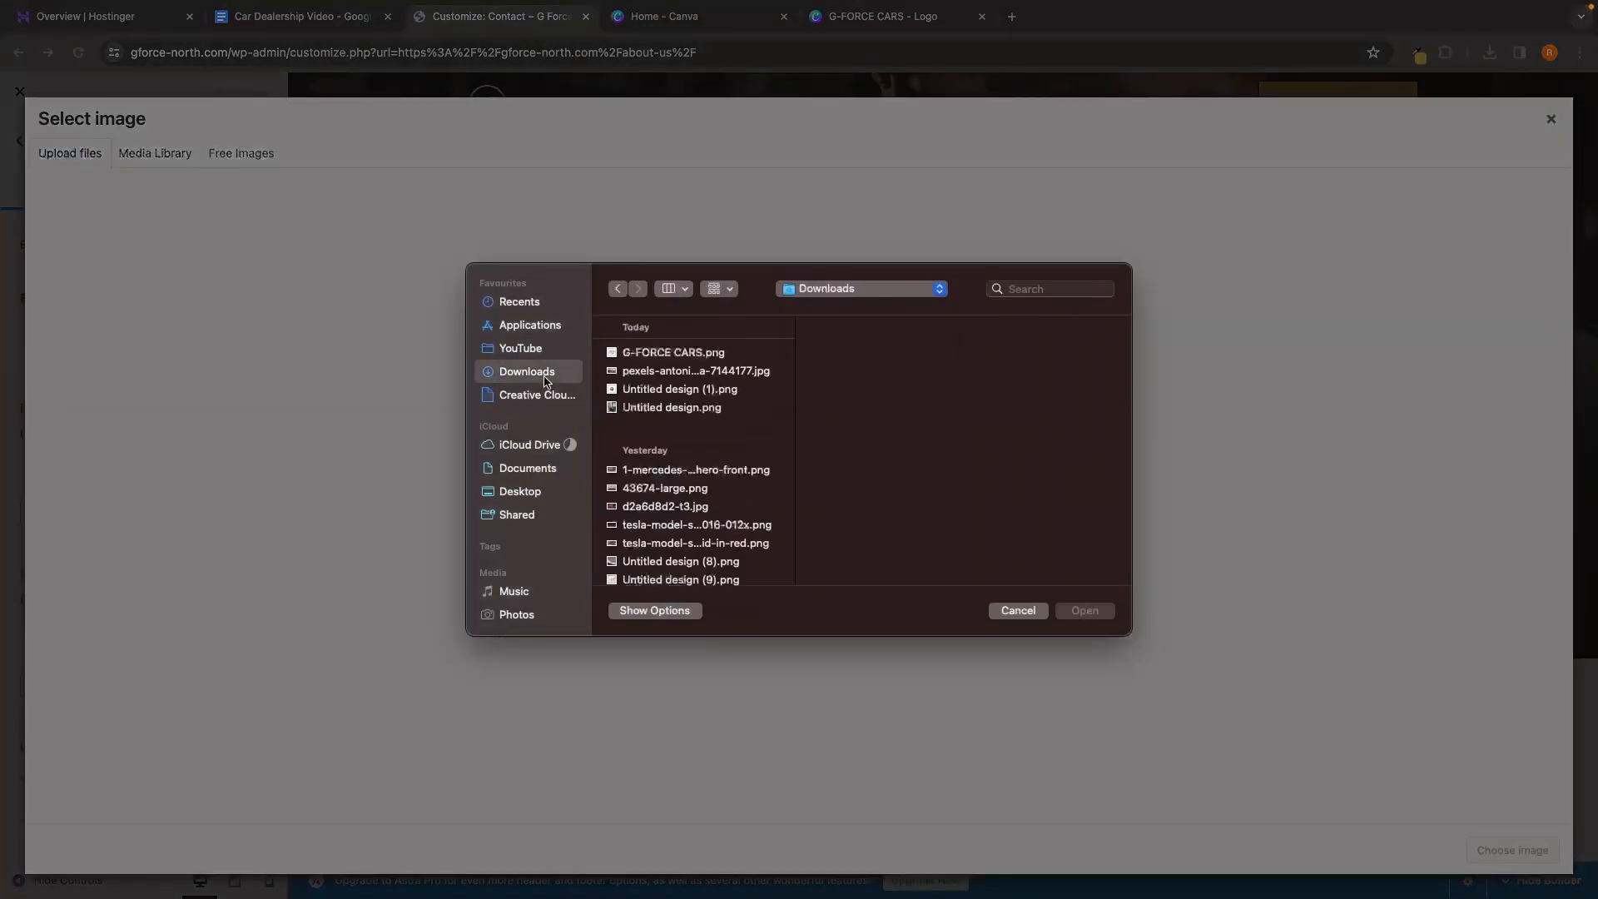
click(639, 354)
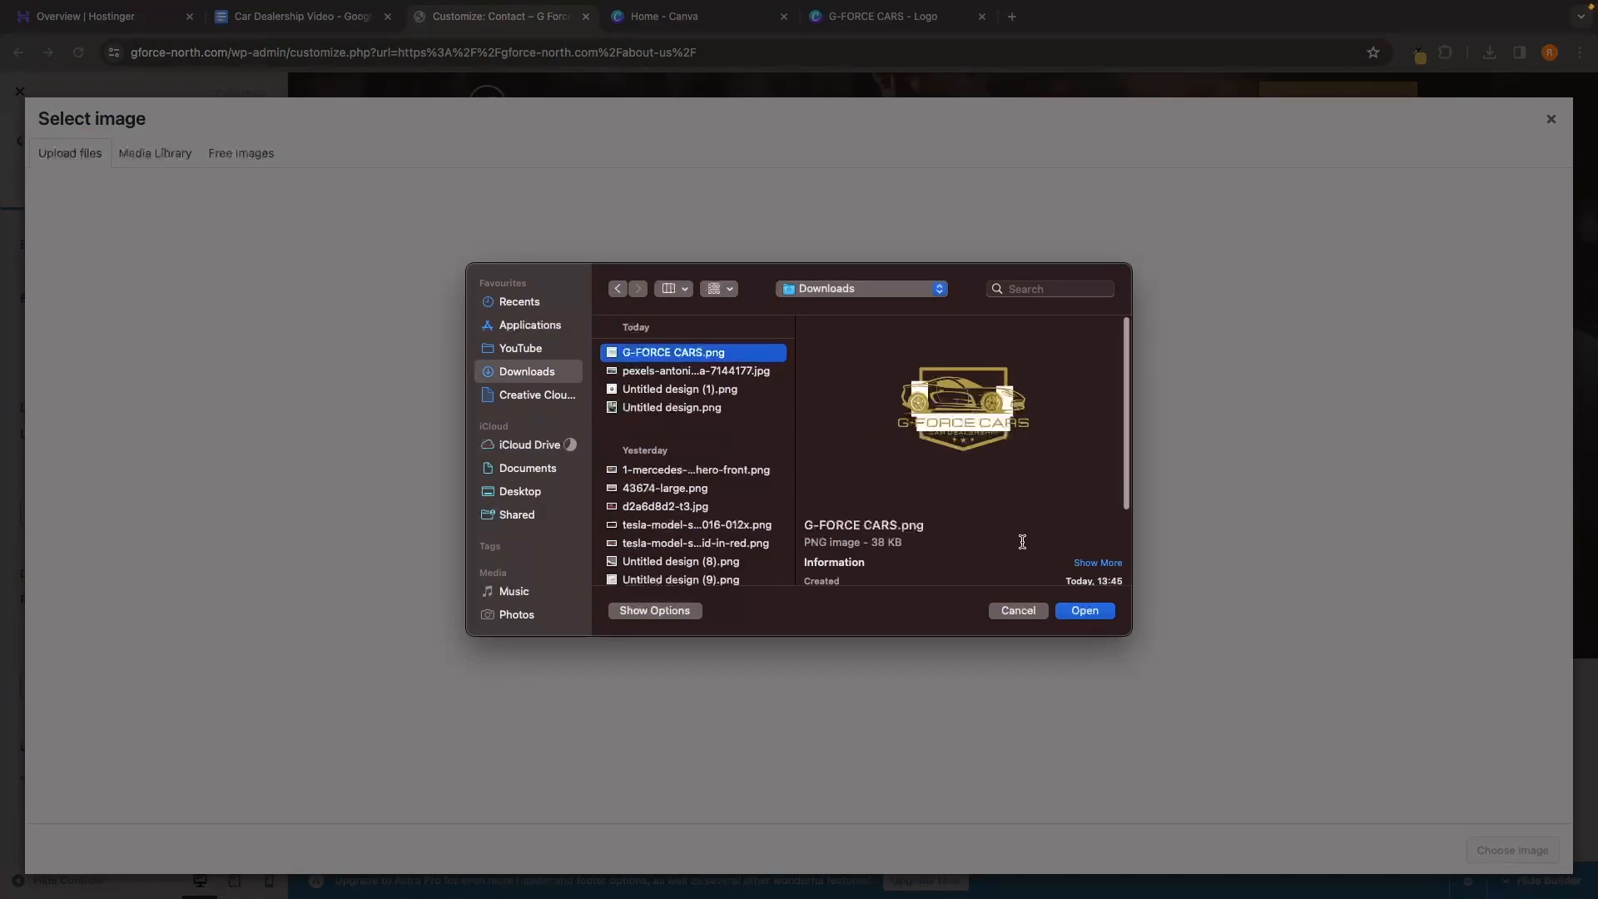
click(1017, 611)
click(882, 16)
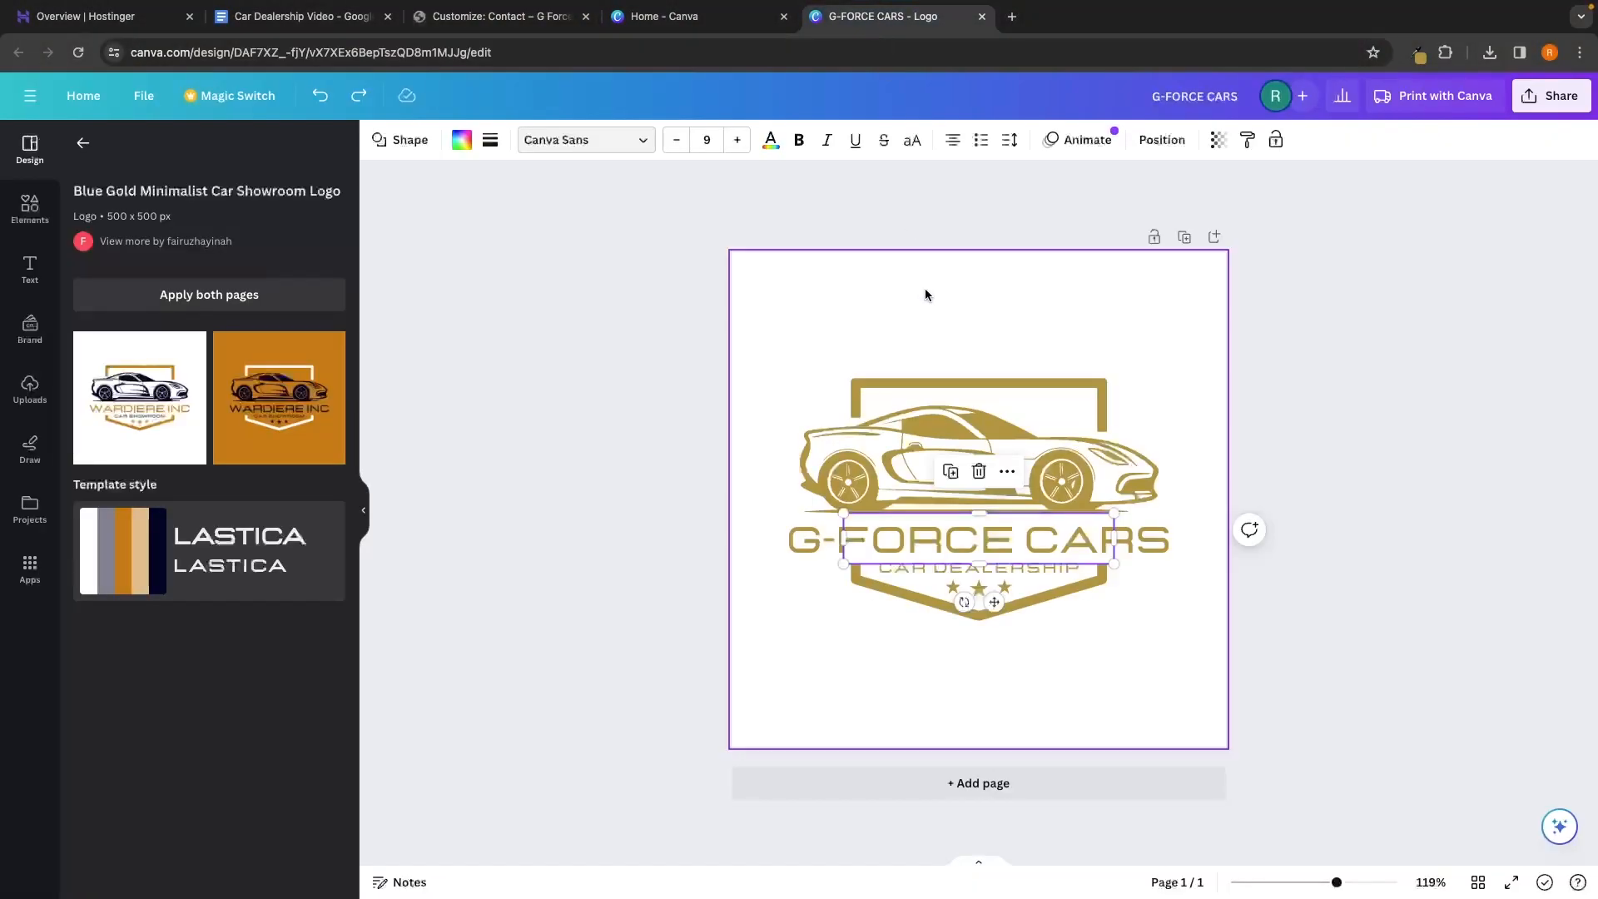
On a black page background, delete the hidden white blocks and recentre the car in the shield
click(1107, 372)
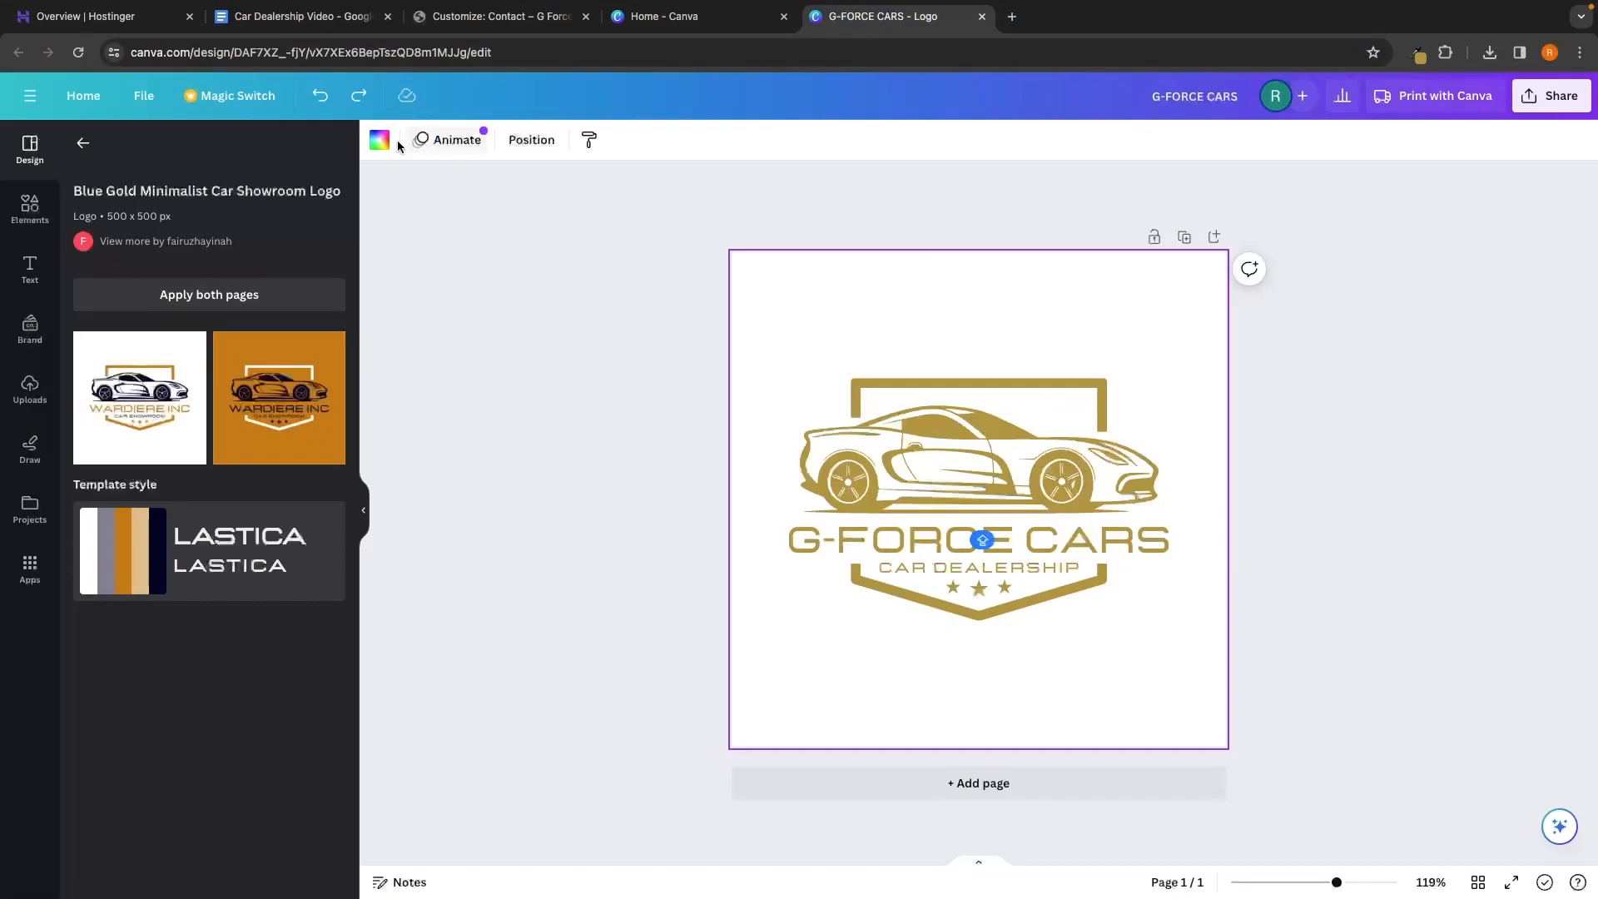
click(379, 139)
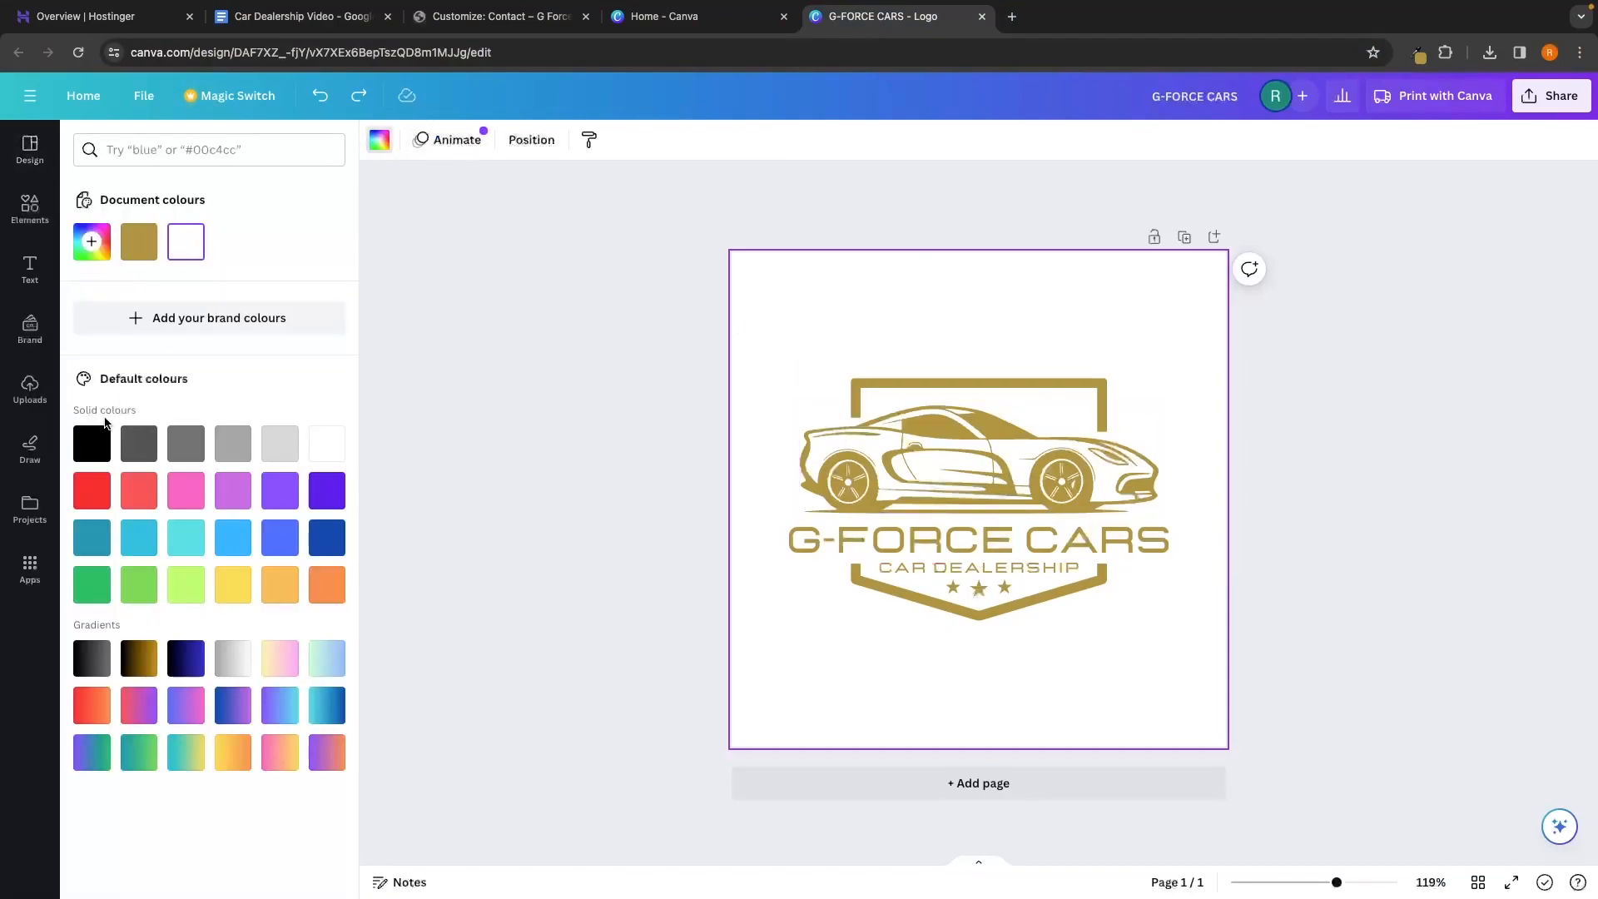
click(93, 445)
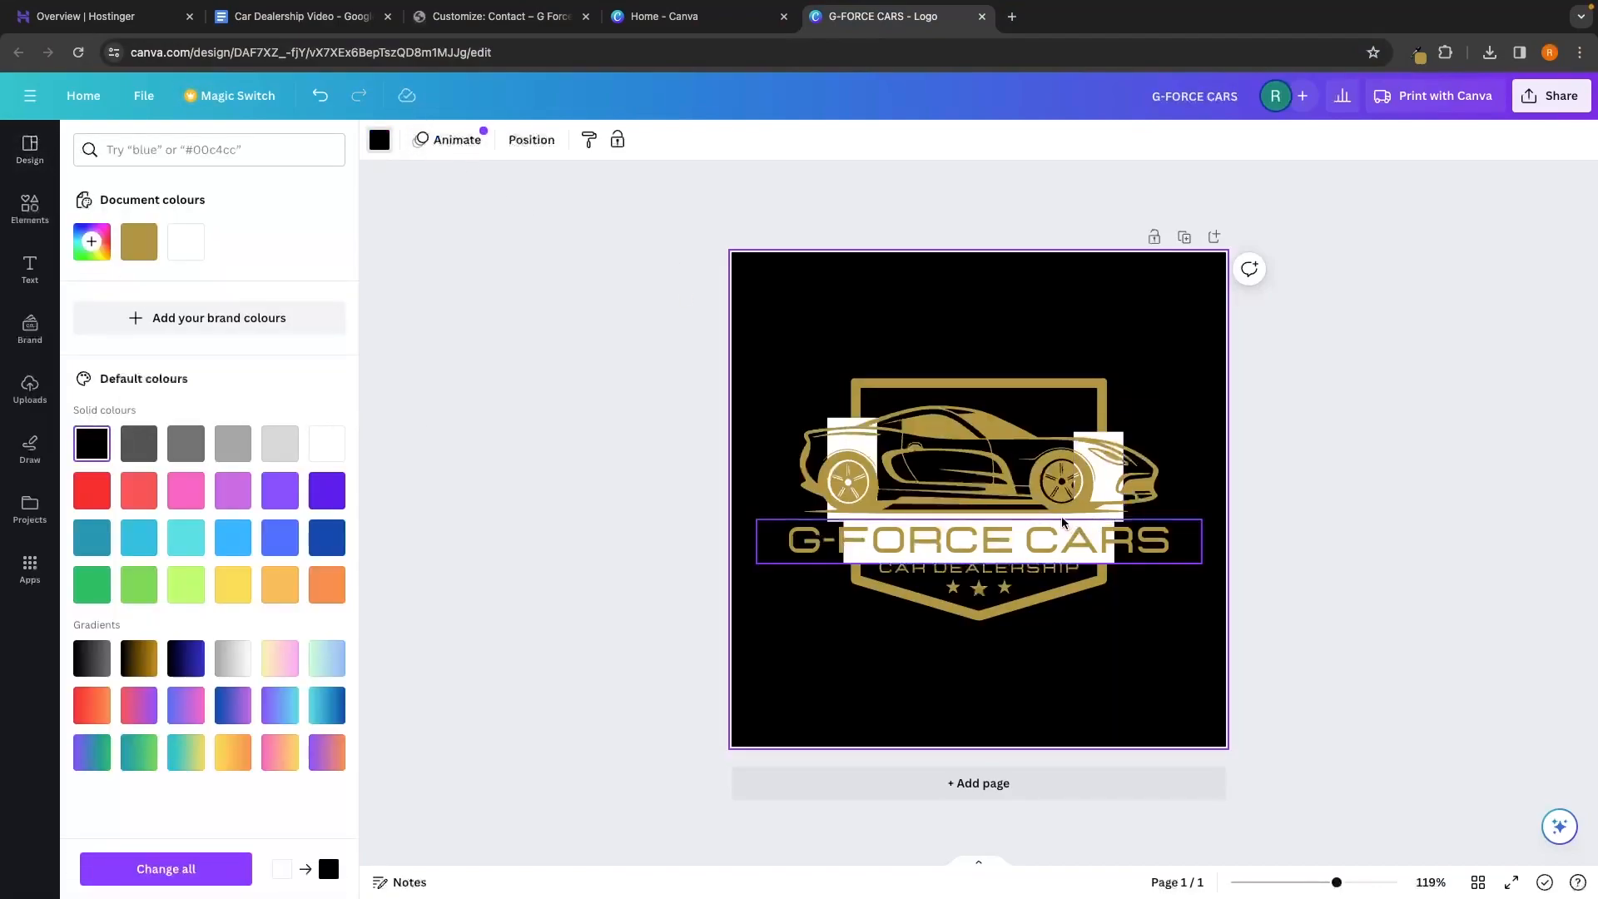
drag(1066, 516, 1237, 397)
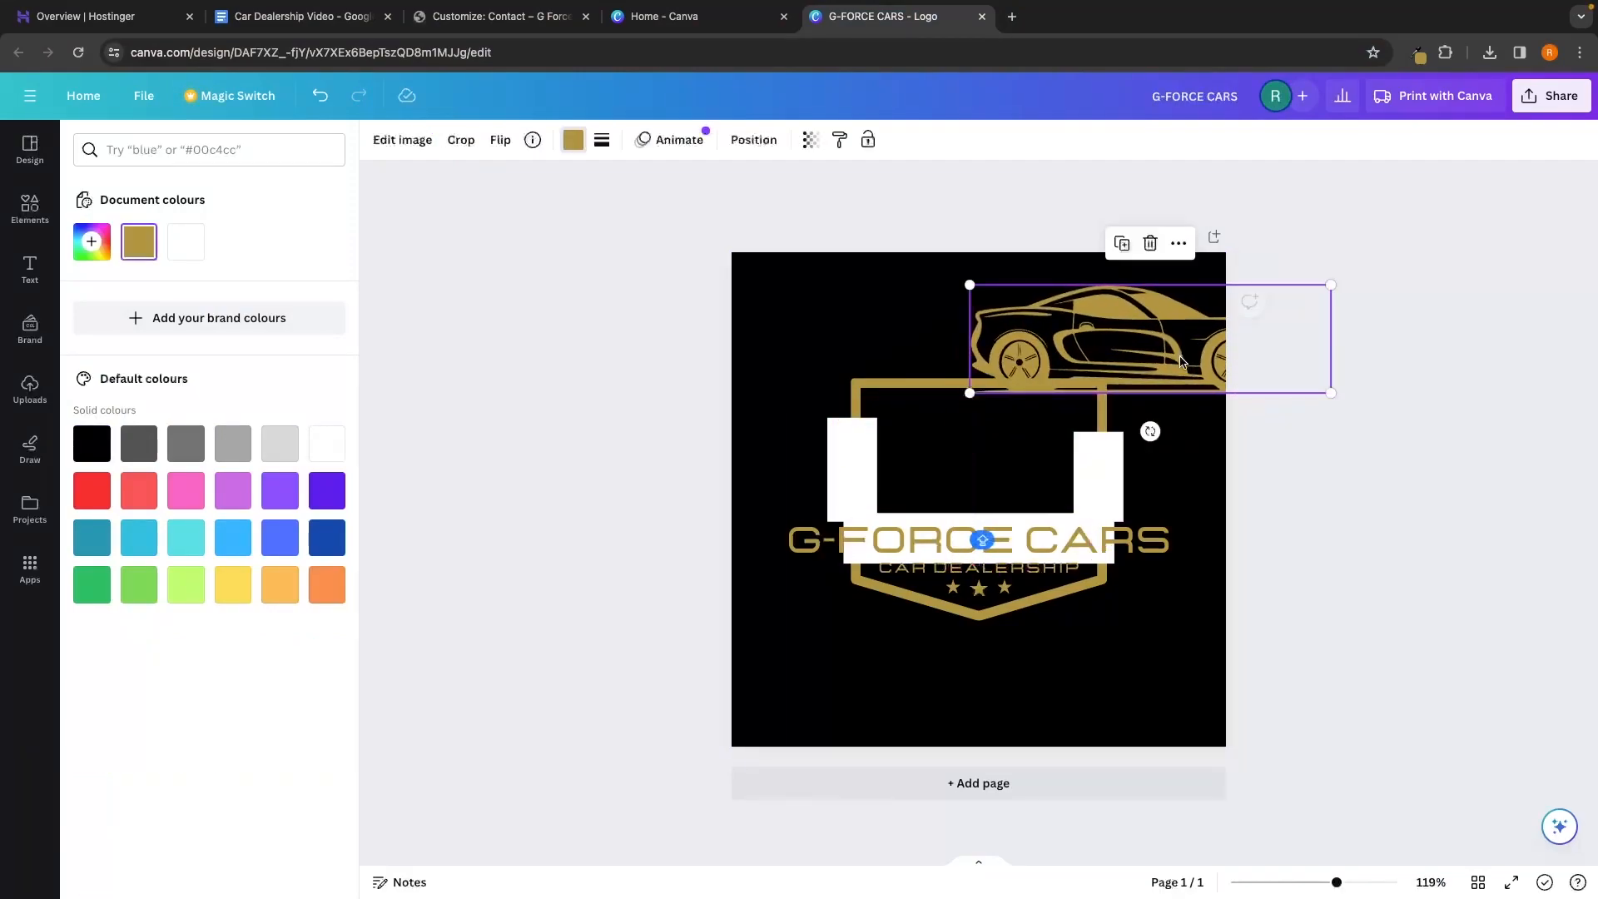
click(1106, 449)
key(Delete)
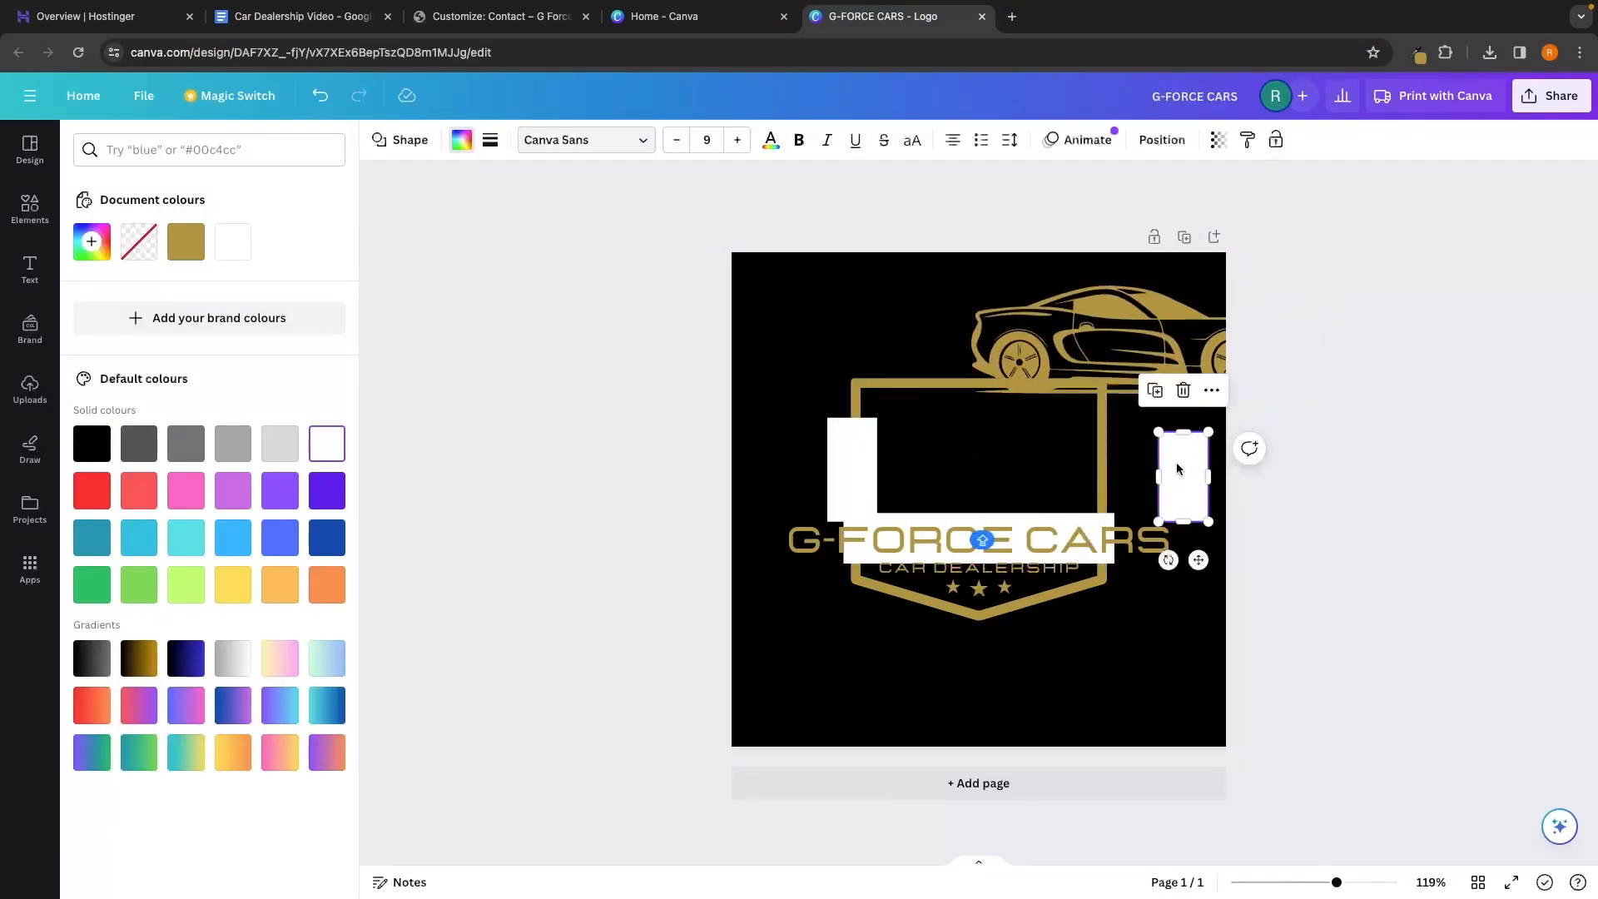
click(1025, 521)
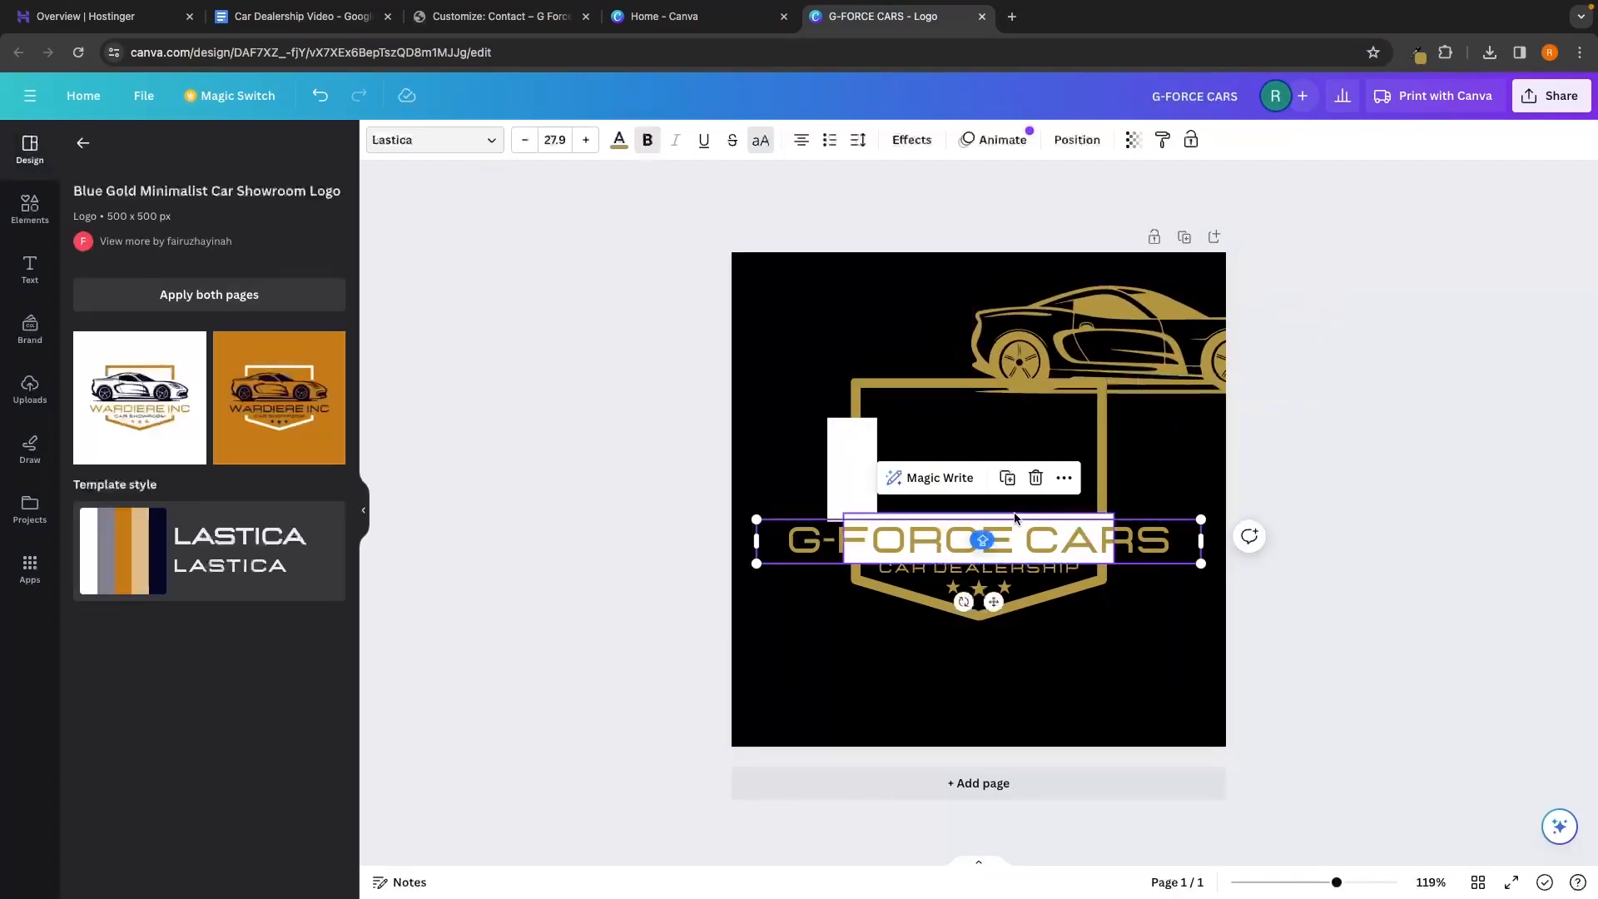
click(1014, 515)
click(846, 470)
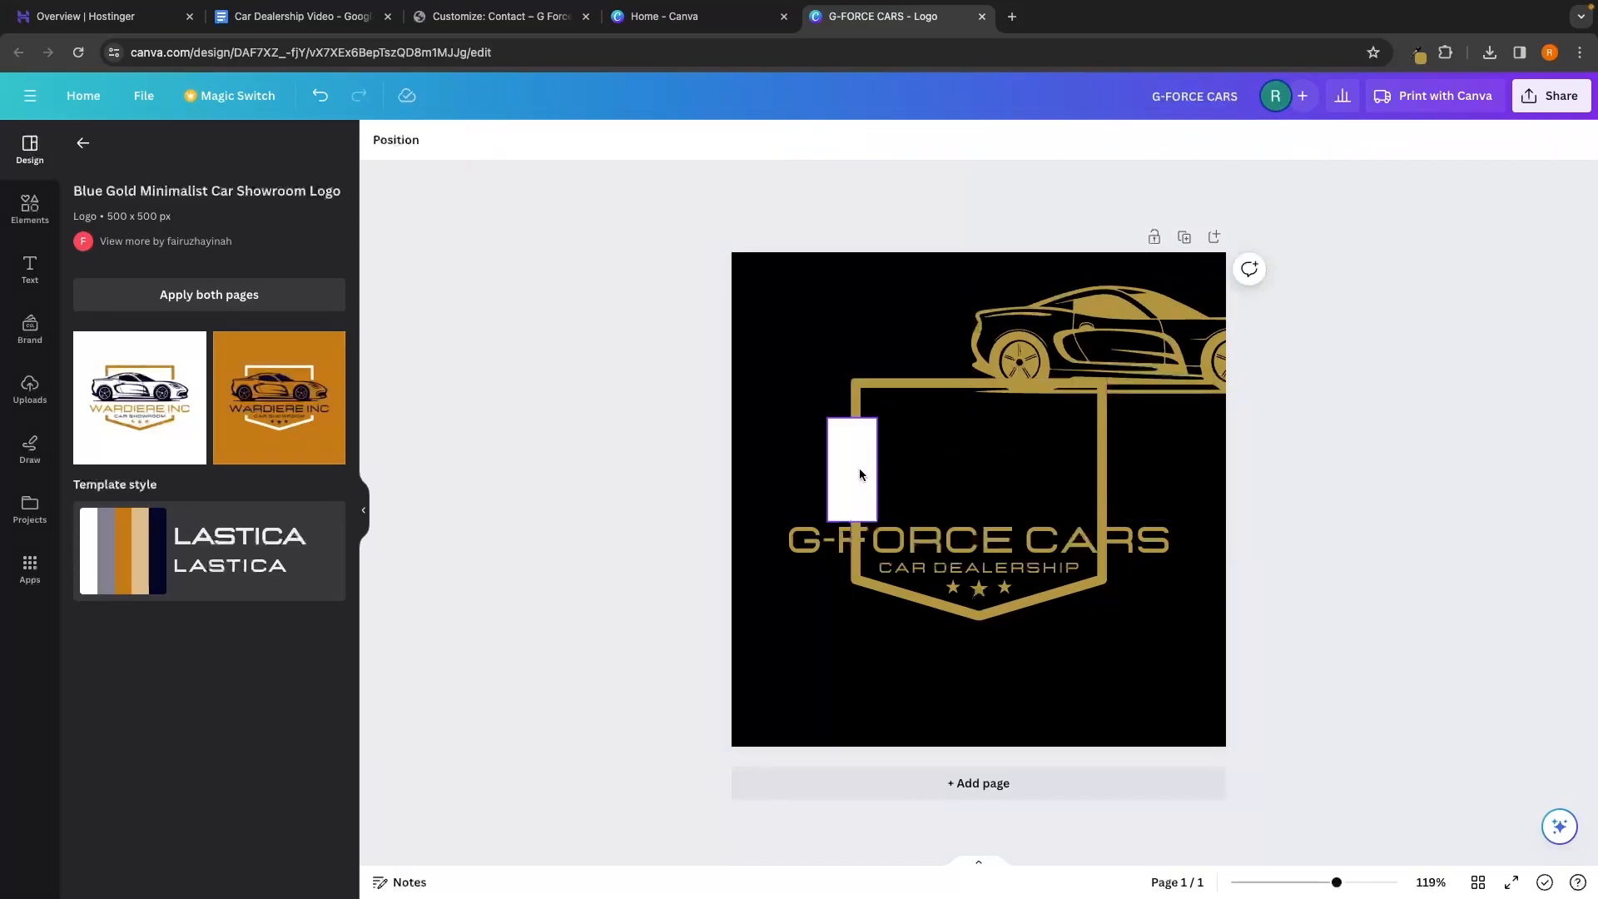
key(Delete)
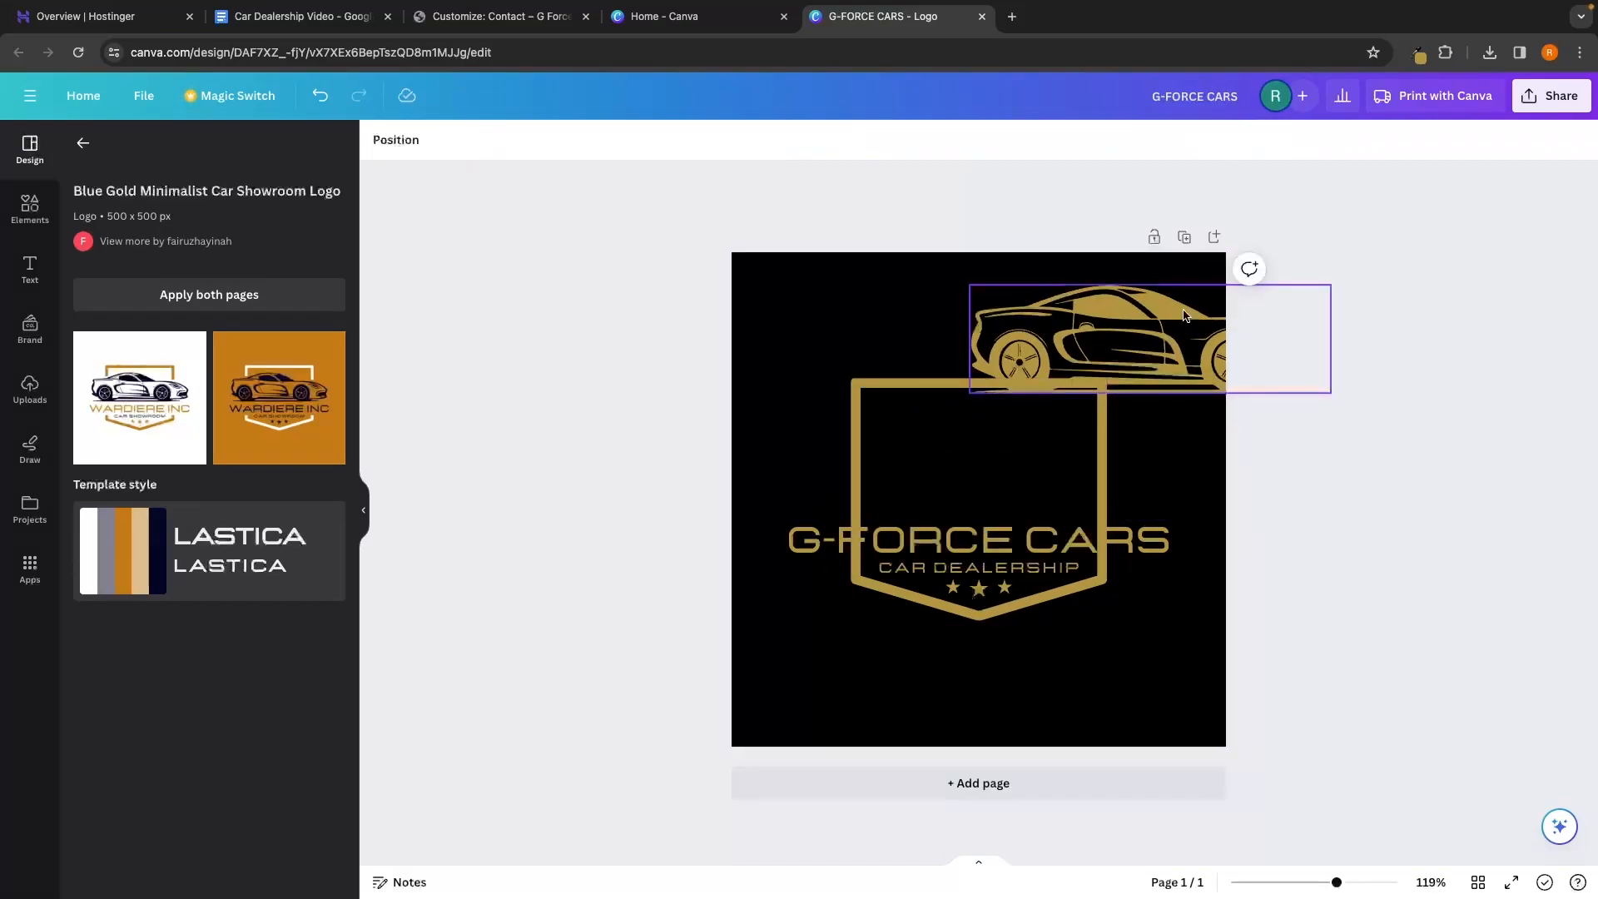
drag(1141, 319, 971, 443)
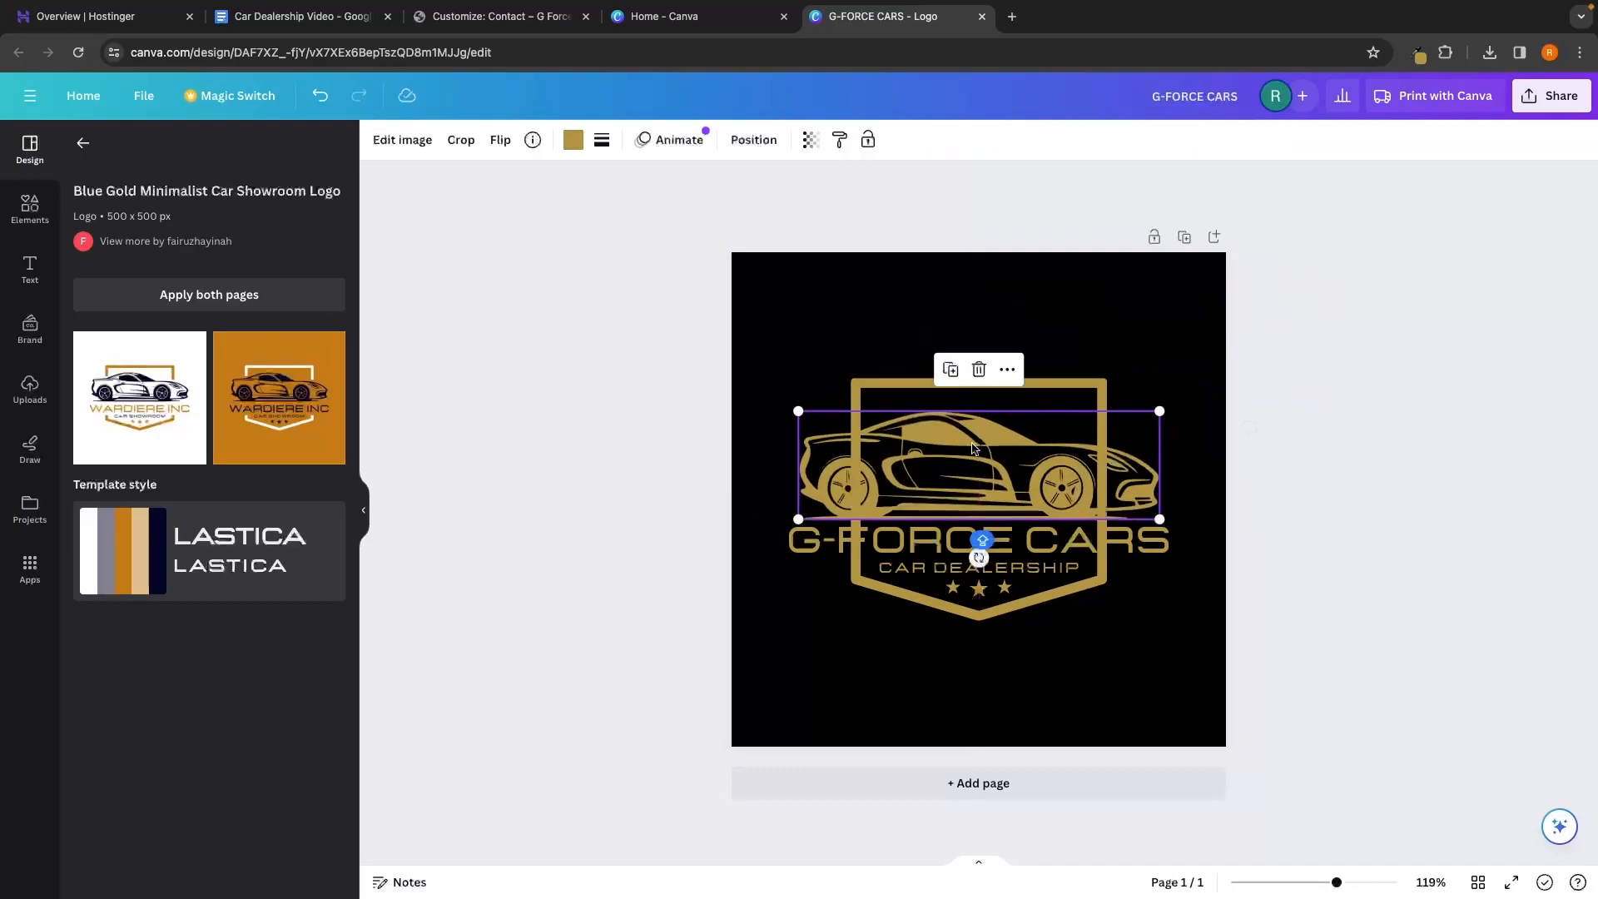
click(1299, 477)
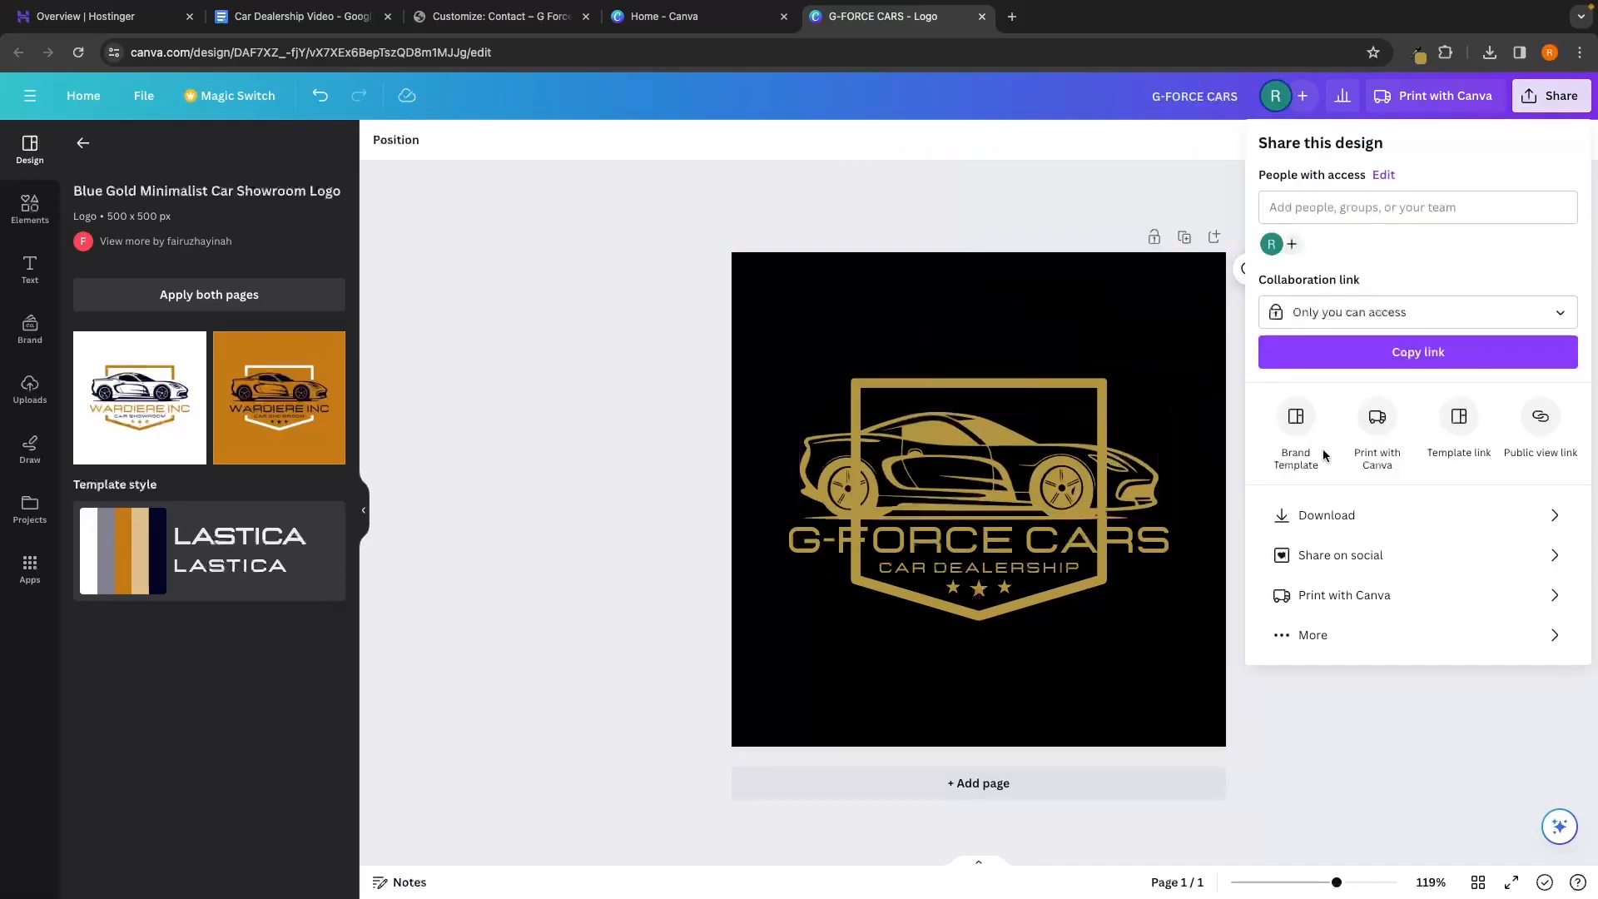
Re-download the cleaned logo as a transparent-background PNG
click(1327, 515)
click(1357, 314)
click(1381, 408)
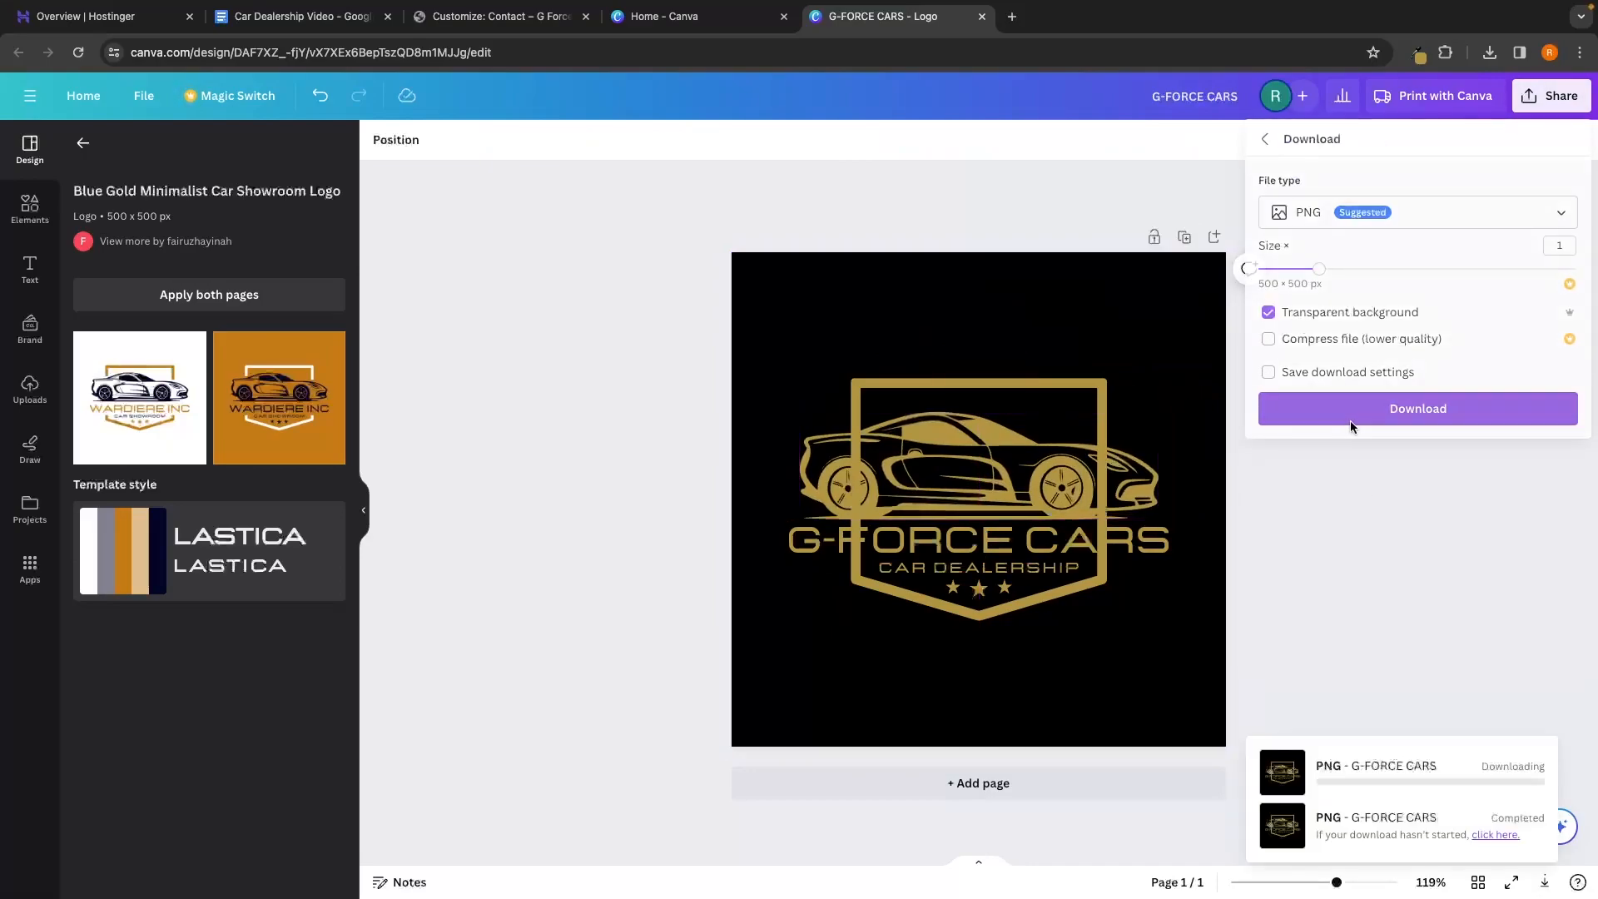
click(449, 28)
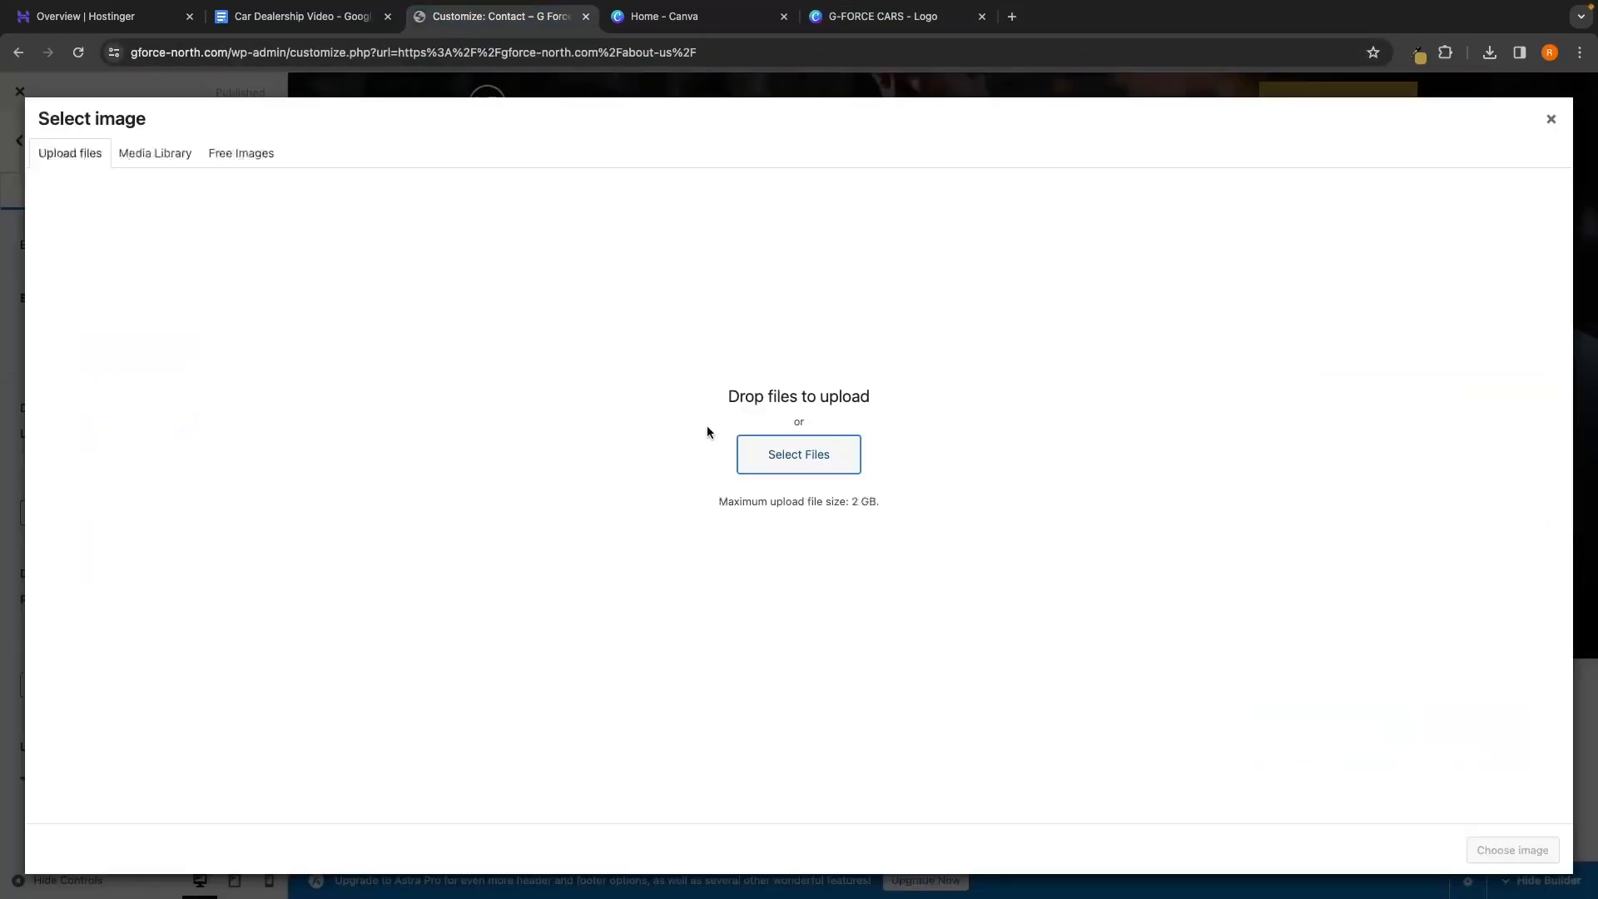
Upload G-FORCE CARS (1).png from Downloads and use it as the transparent-header logo
click(755, 440)
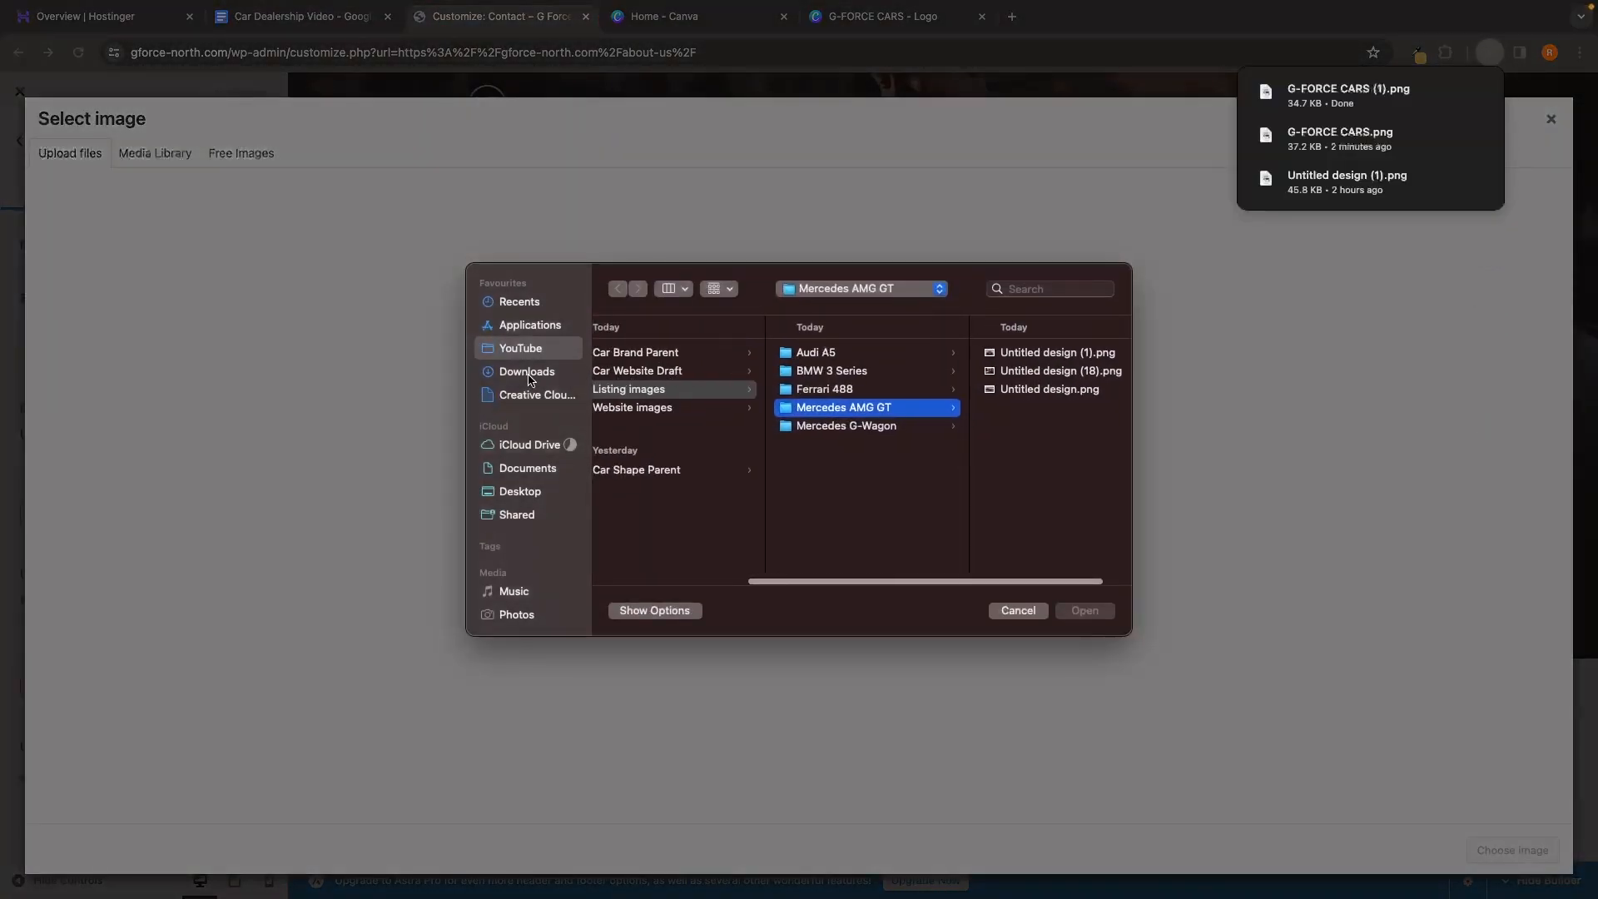
click(527, 372)
click(665, 356)
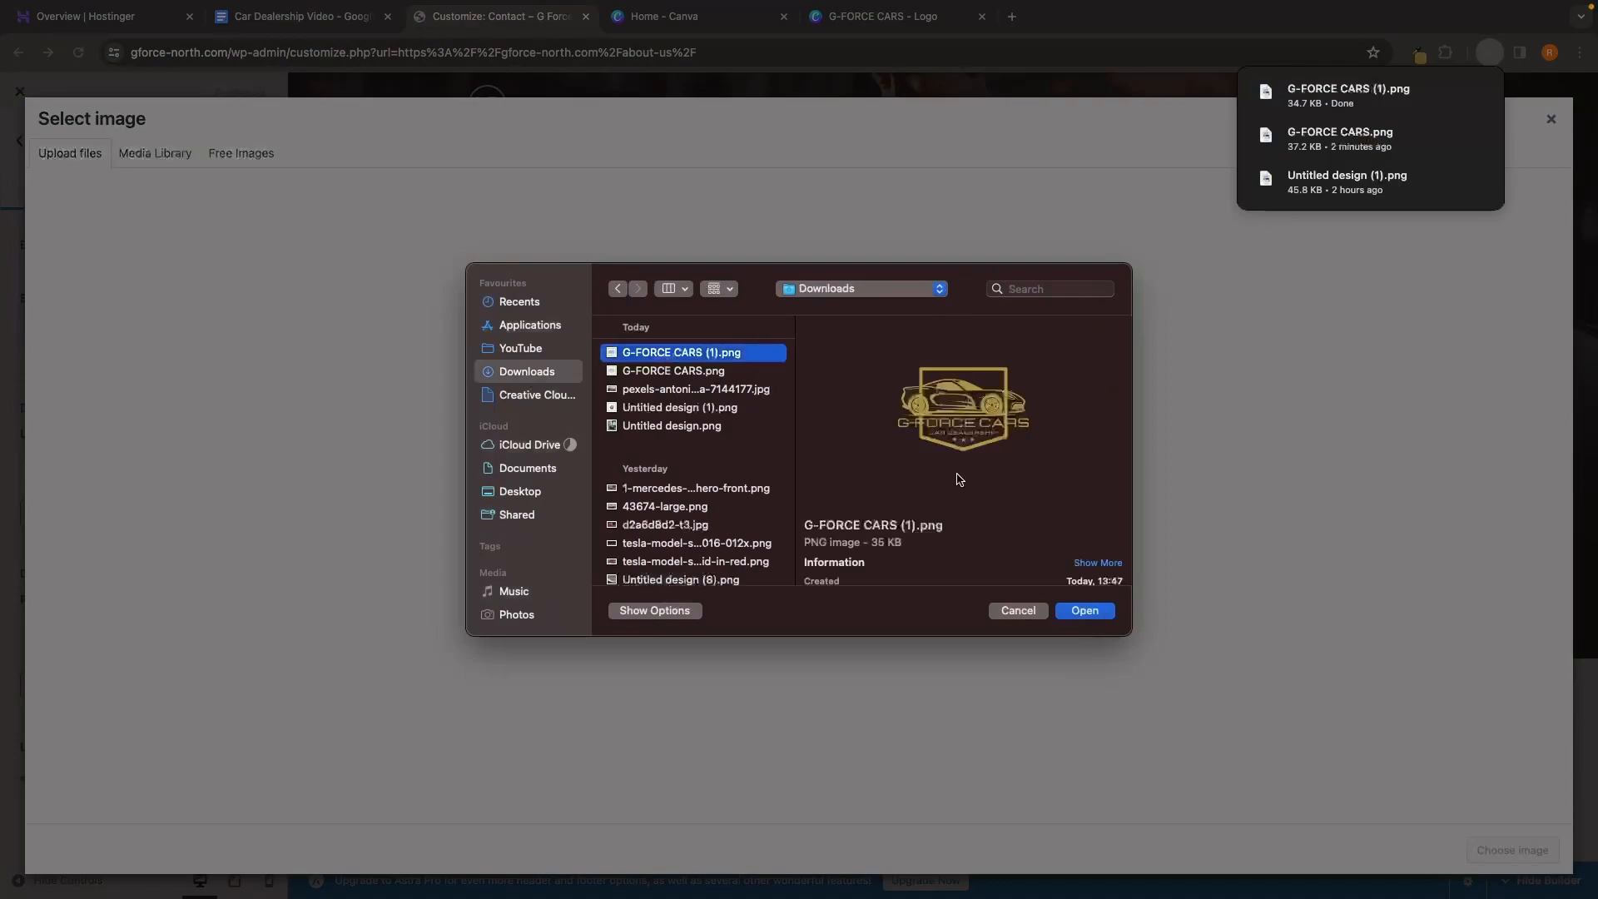
click(1084, 611)
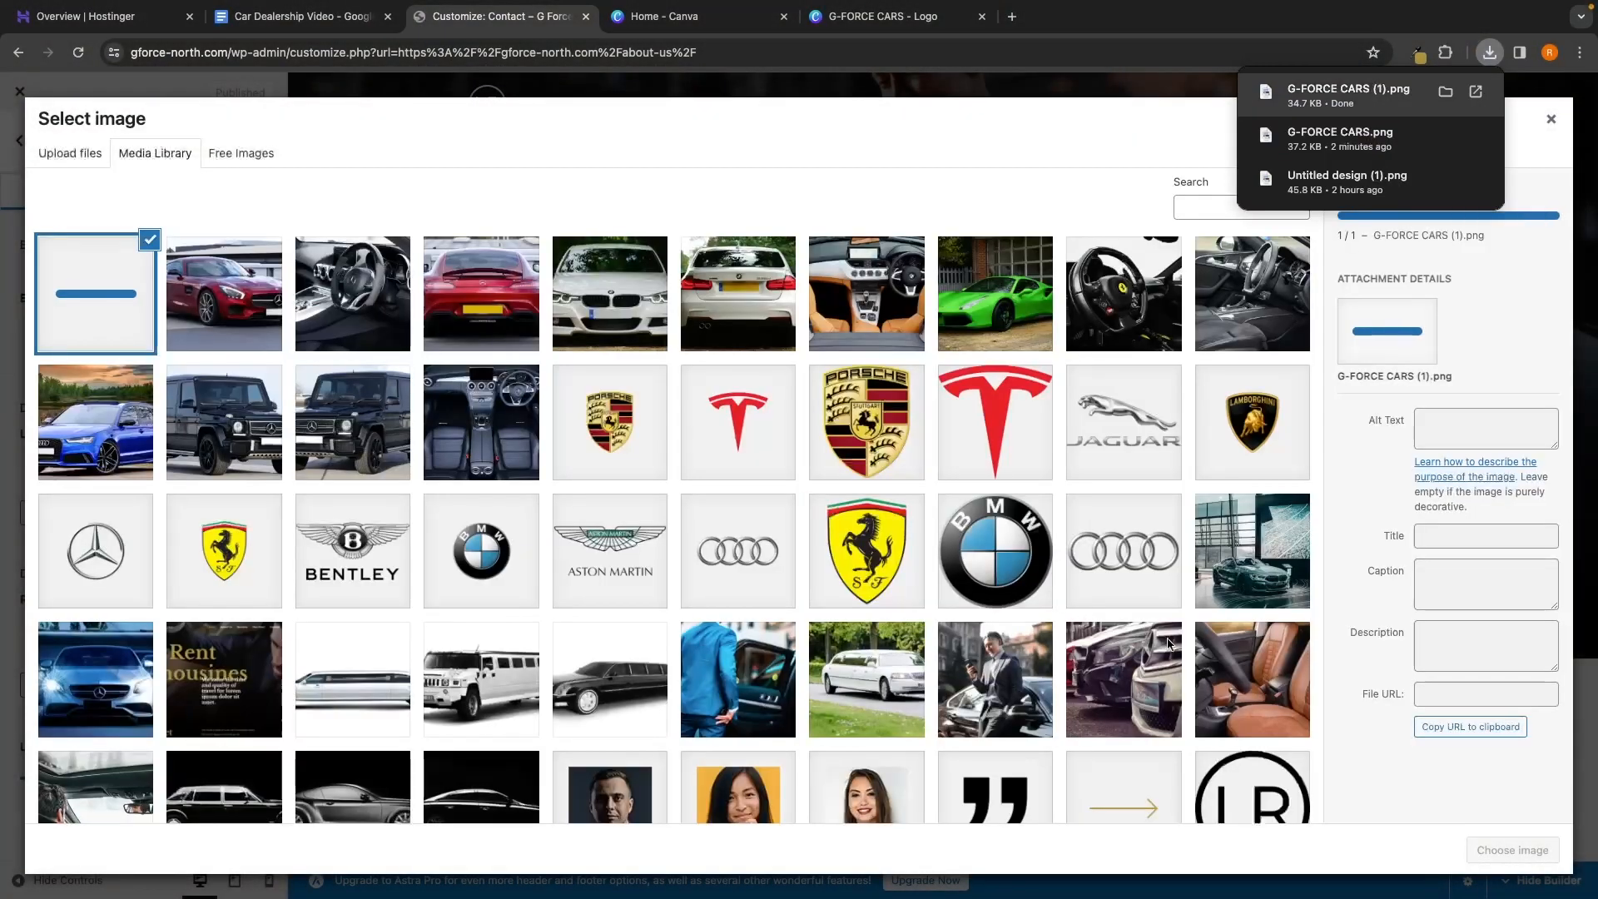
click(1489, 845)
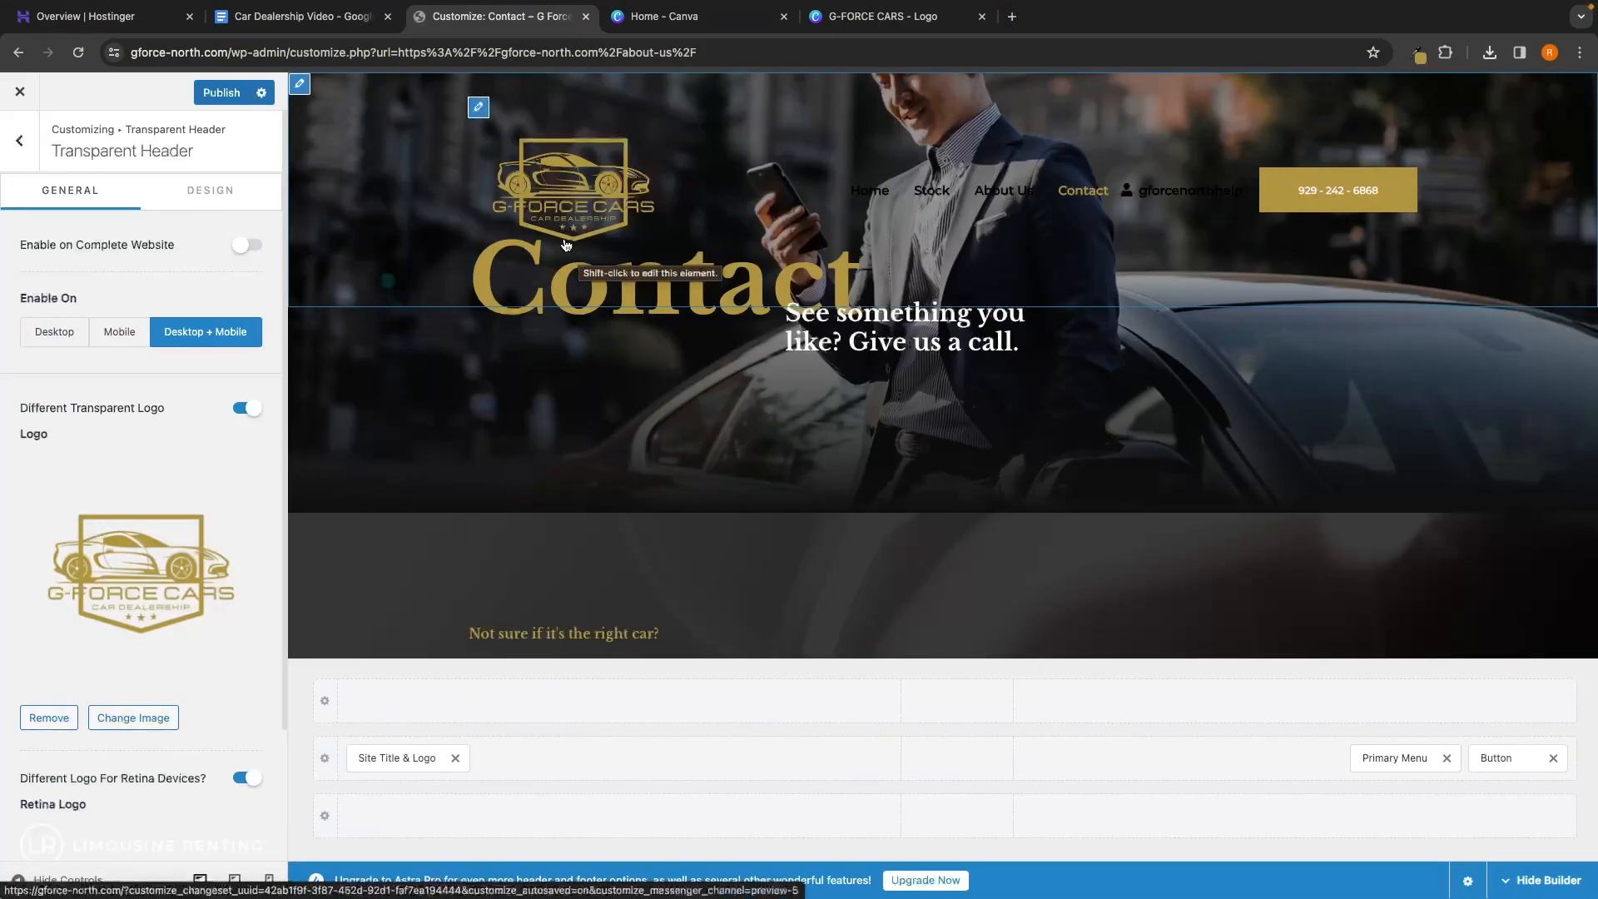
Set the logo width to about 125 px and turn off Different Logo For Retina Devices
scroll(204, 457, down, 2)
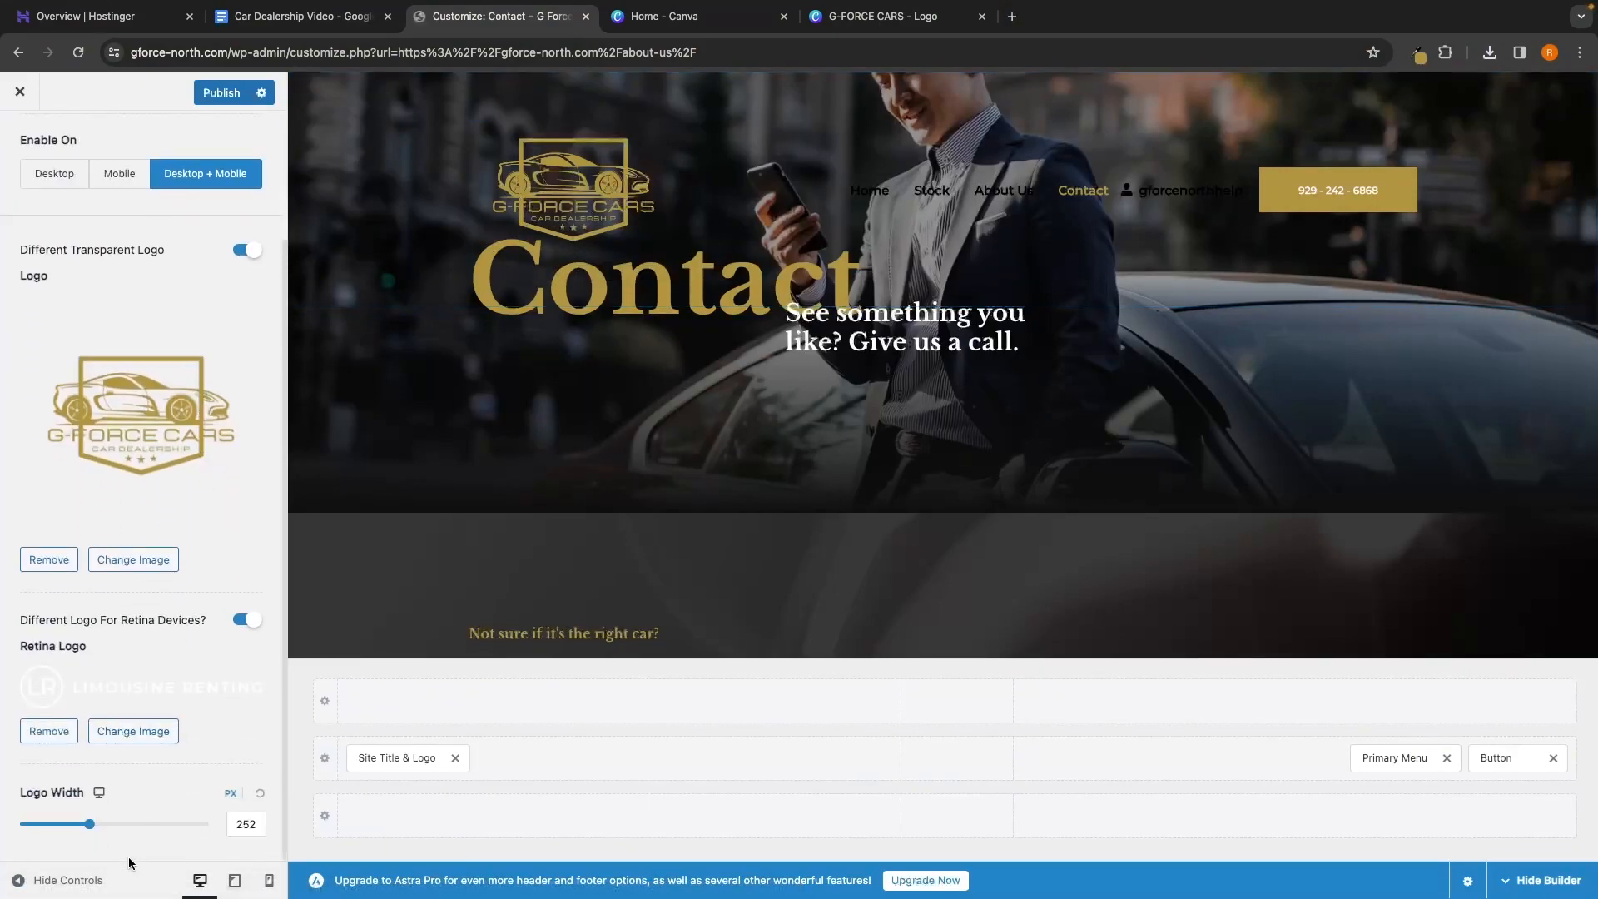
drag(89, 825, 51, 826)
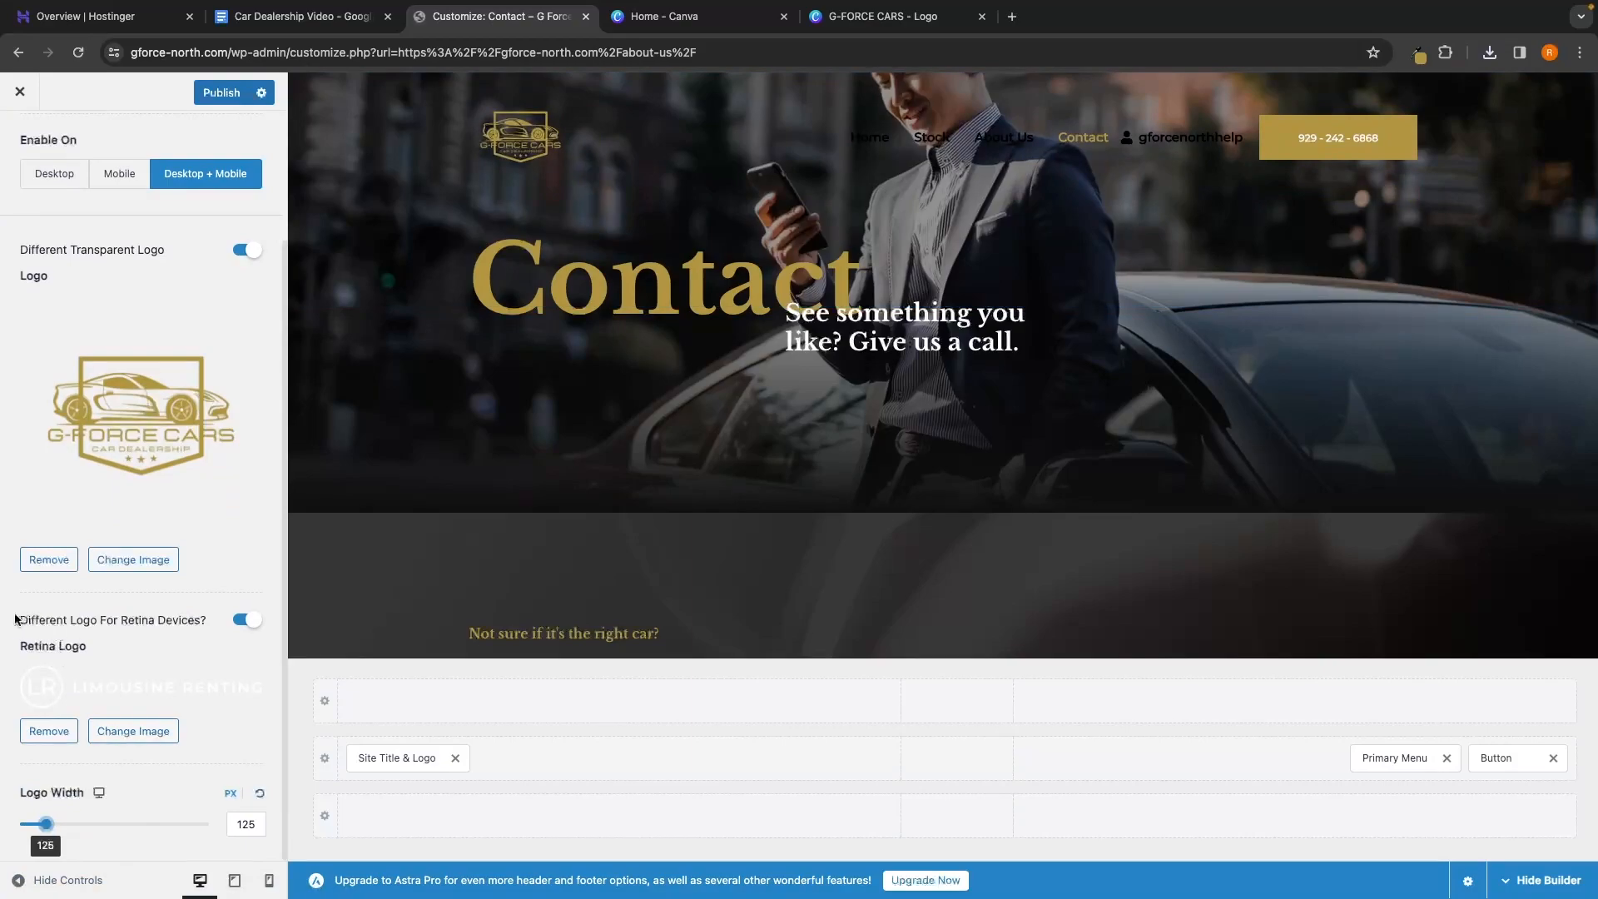
drag(15, 618, 197, 624)
click(197, 610)
click(243, 620)
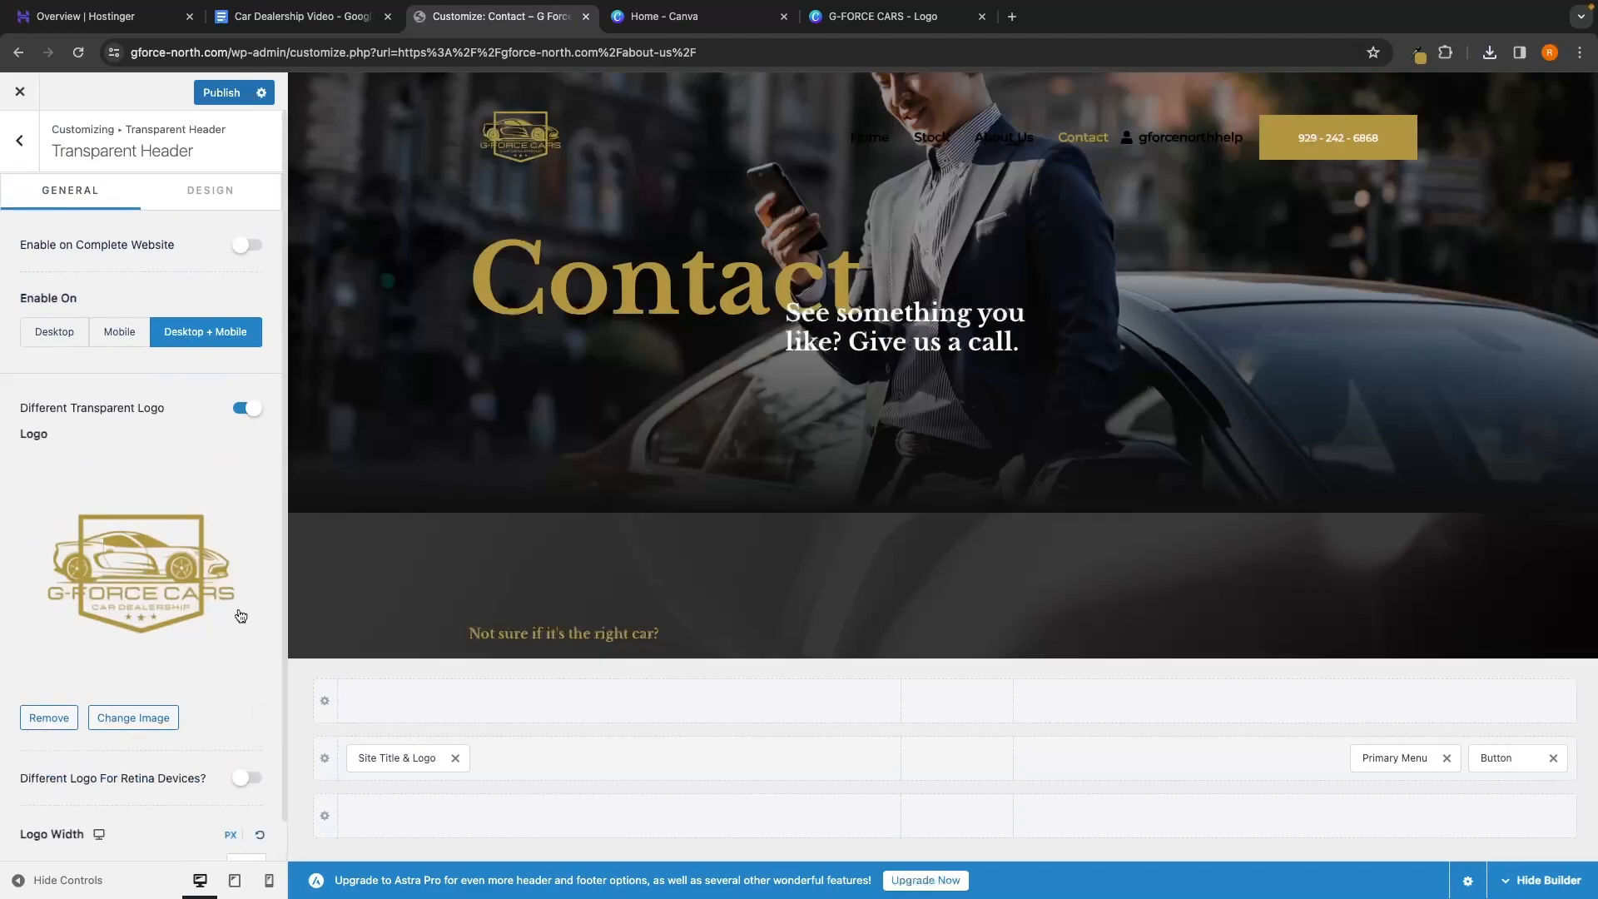
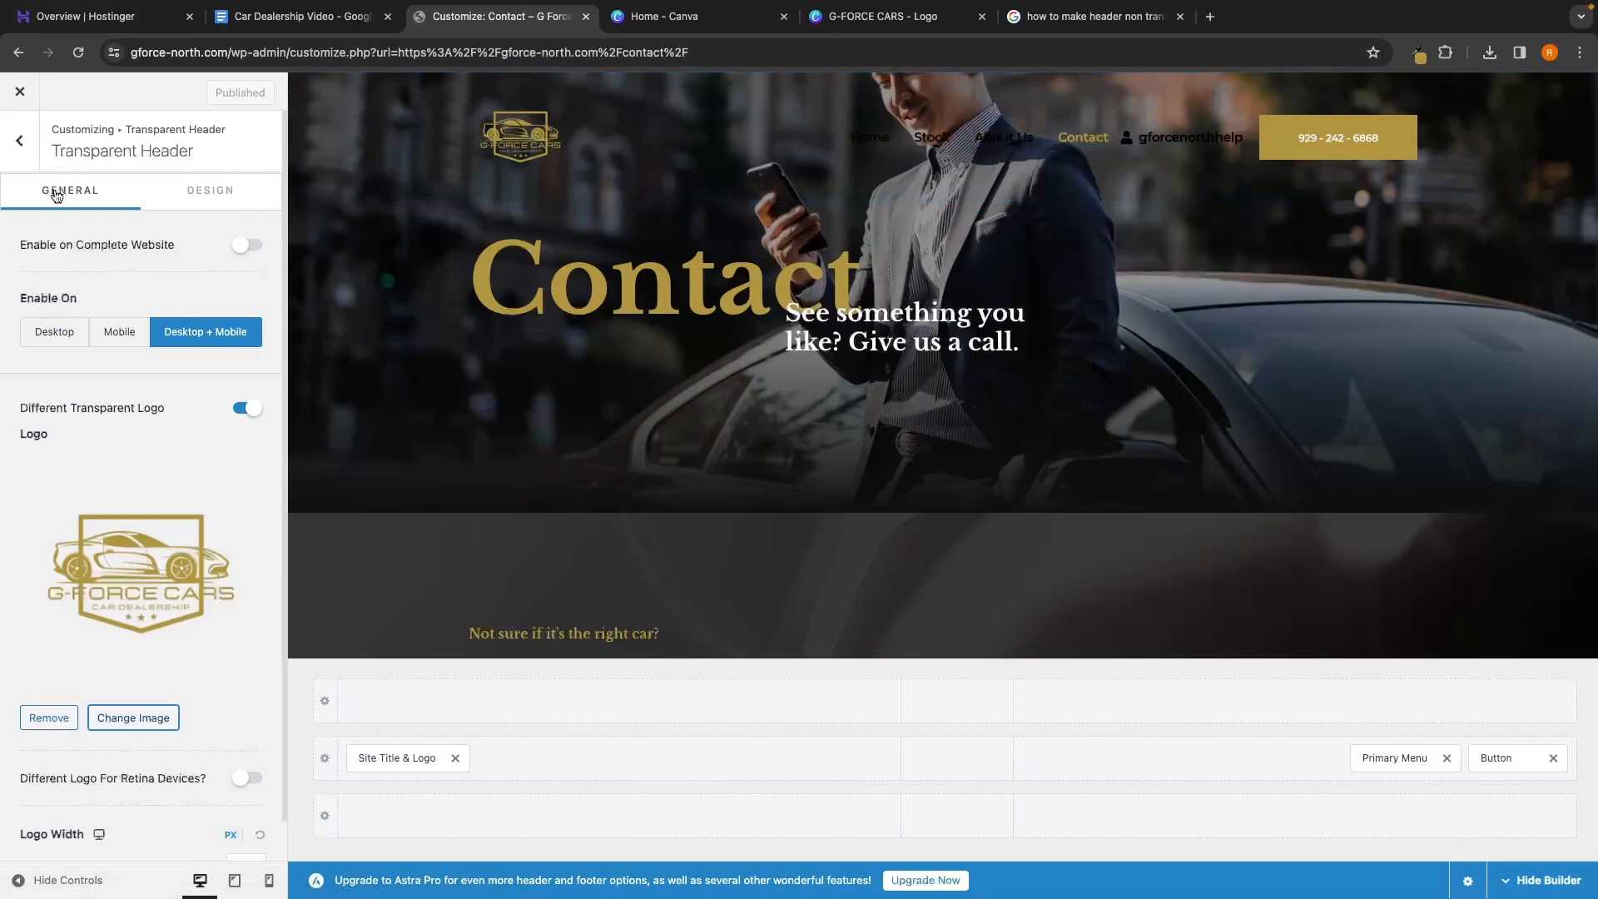
Set the transparent header's normal menu link colour to white
click(220, 194)
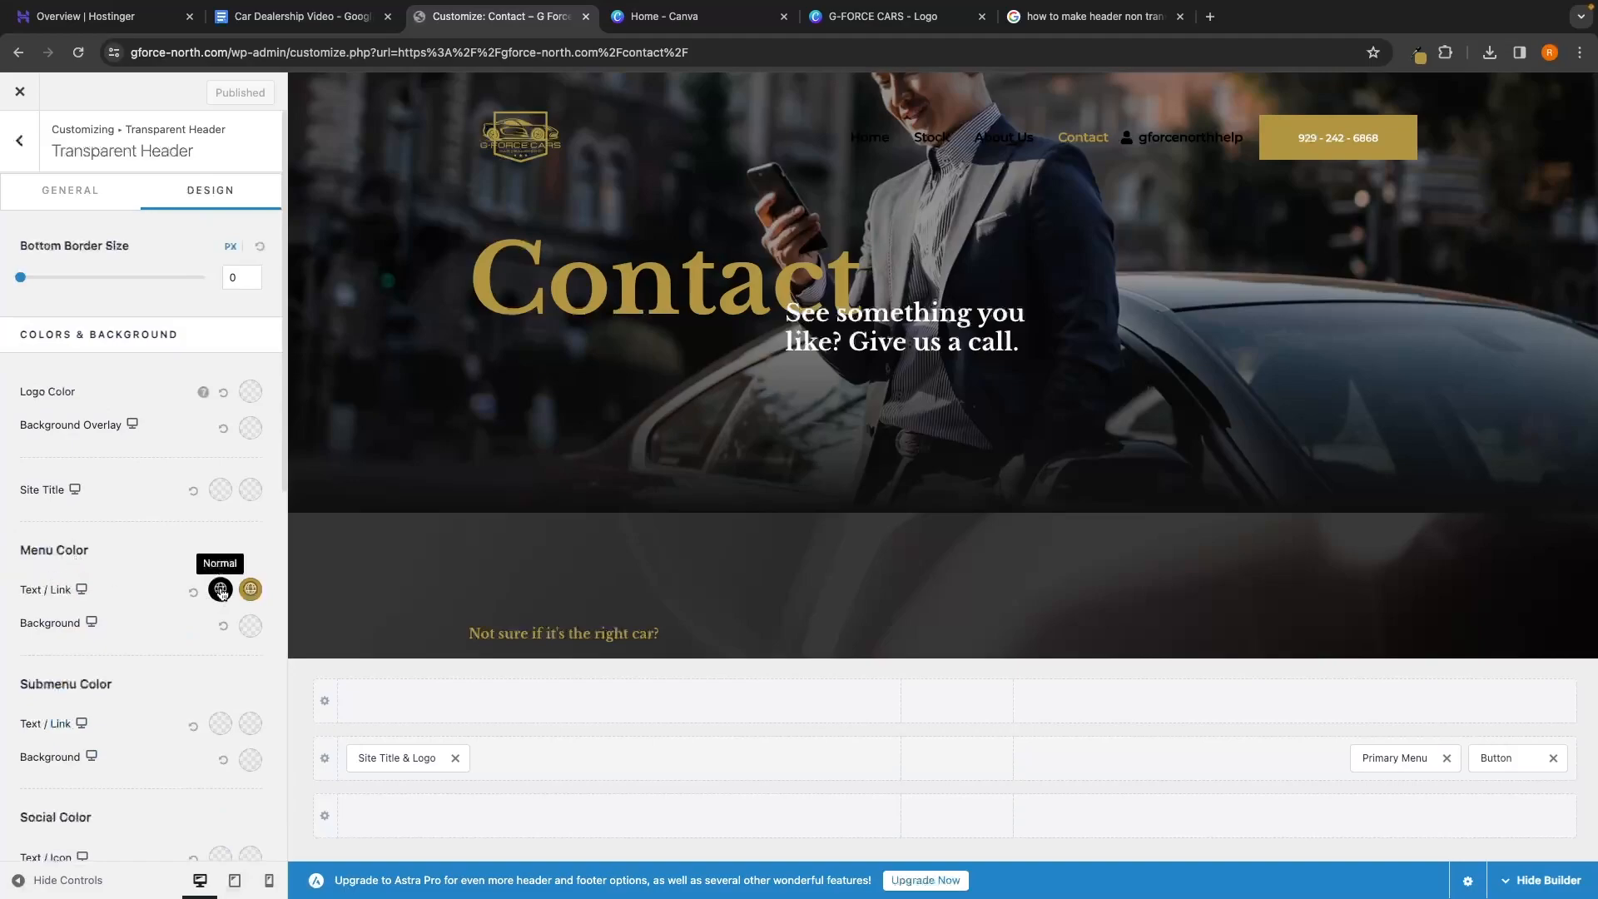
click(221, 590)
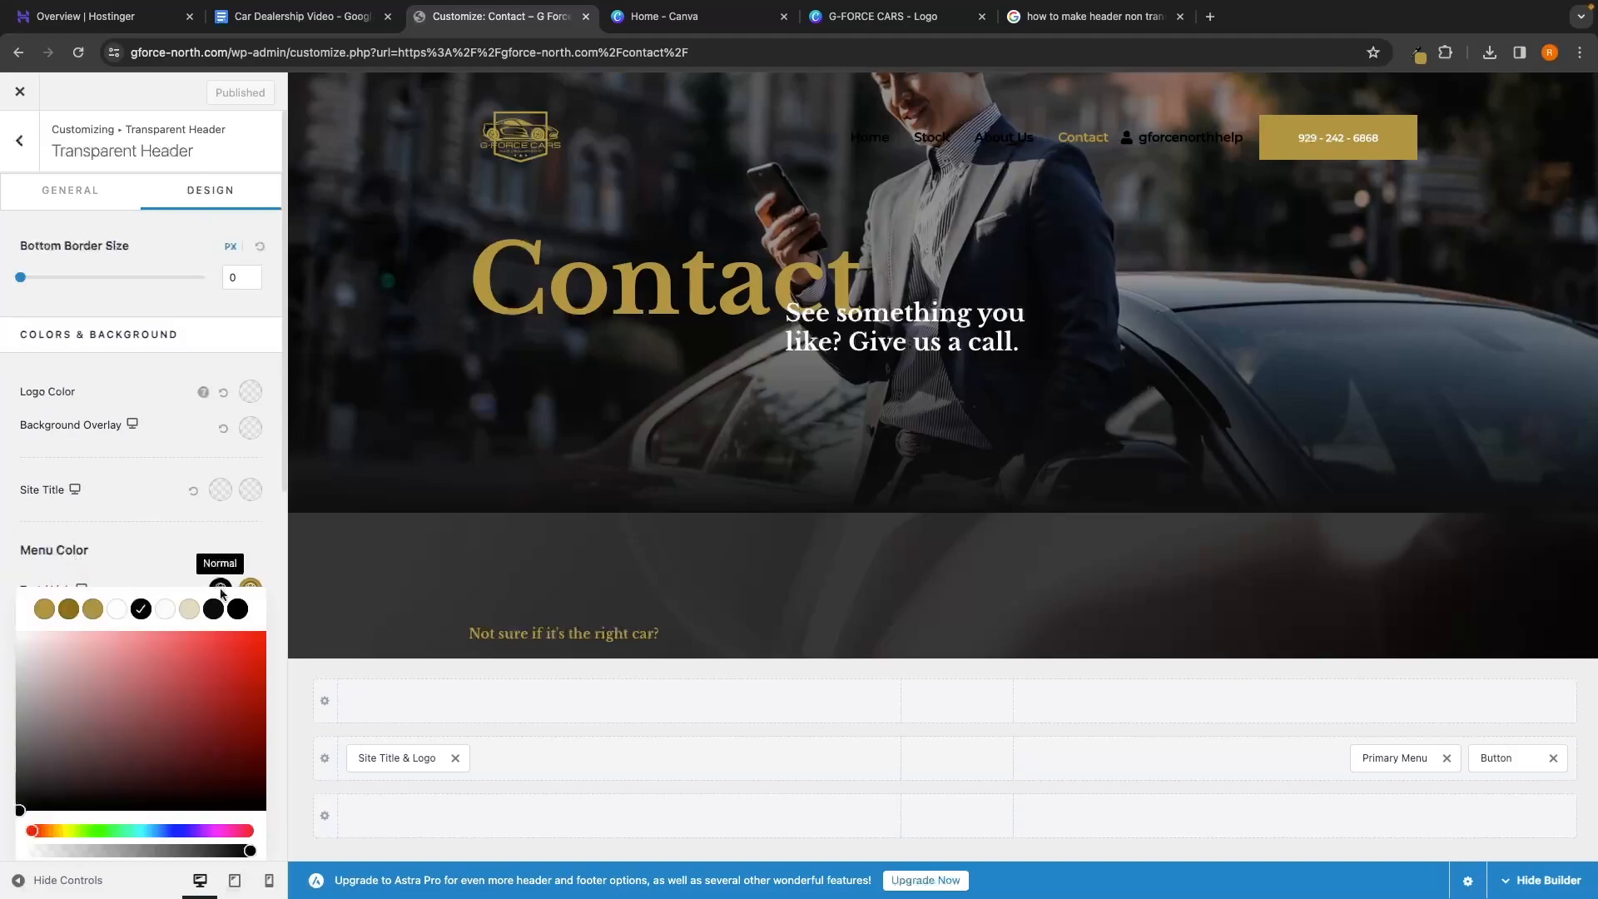
click(117, 609)
click(147, 562)
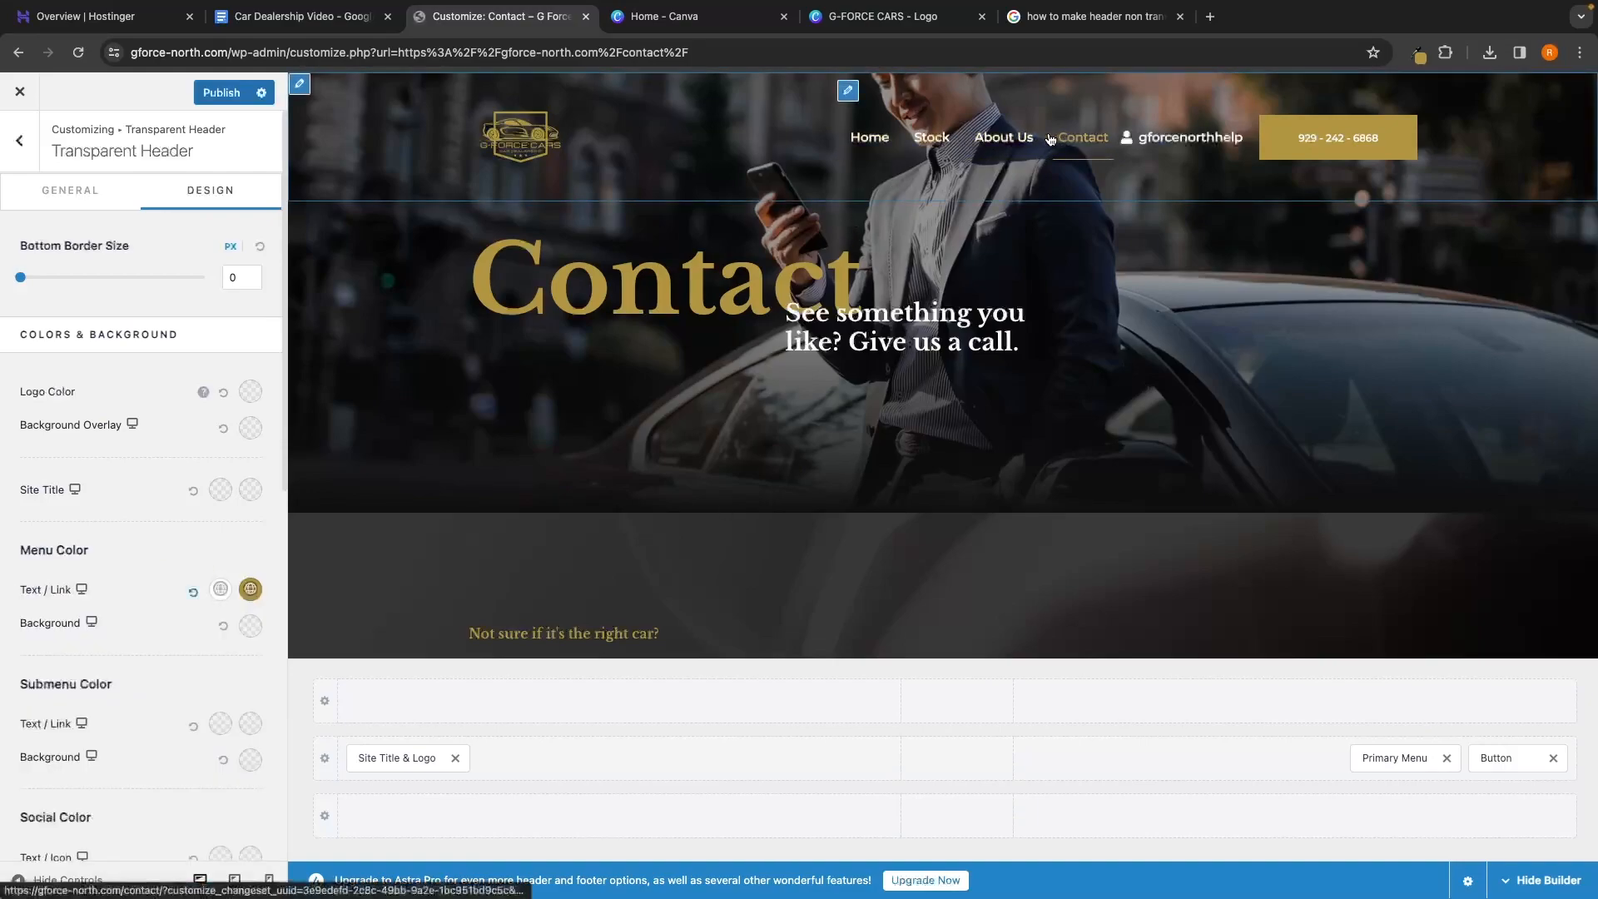
Check the white header on the Stock and Home pages and inspect the phone button's number text
click(916, 139)
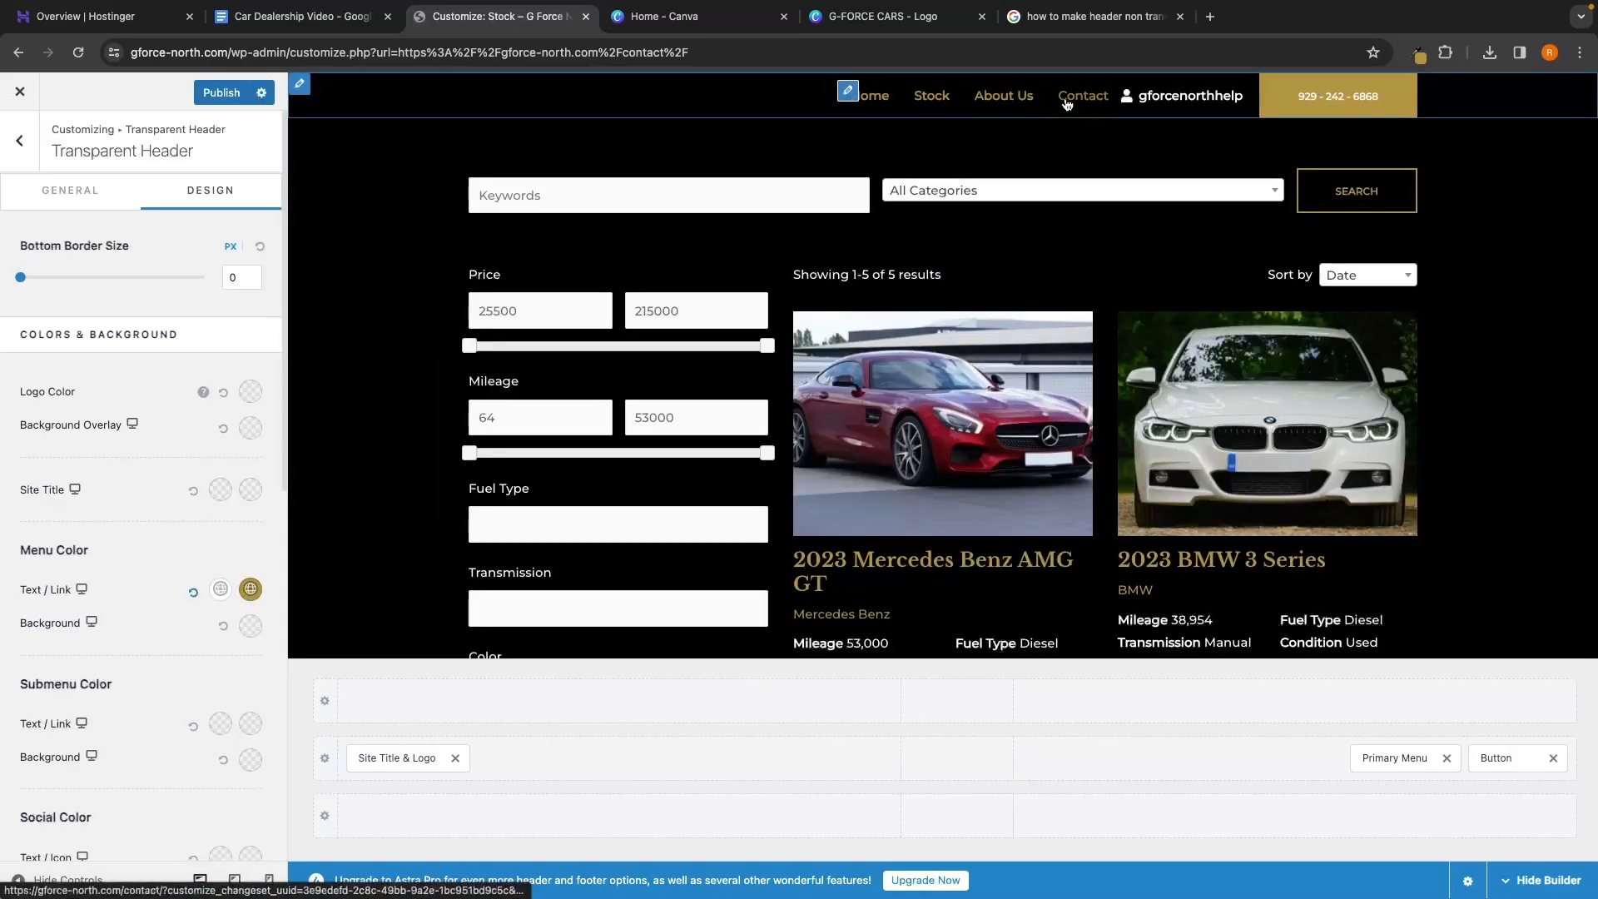
click(874, 101)
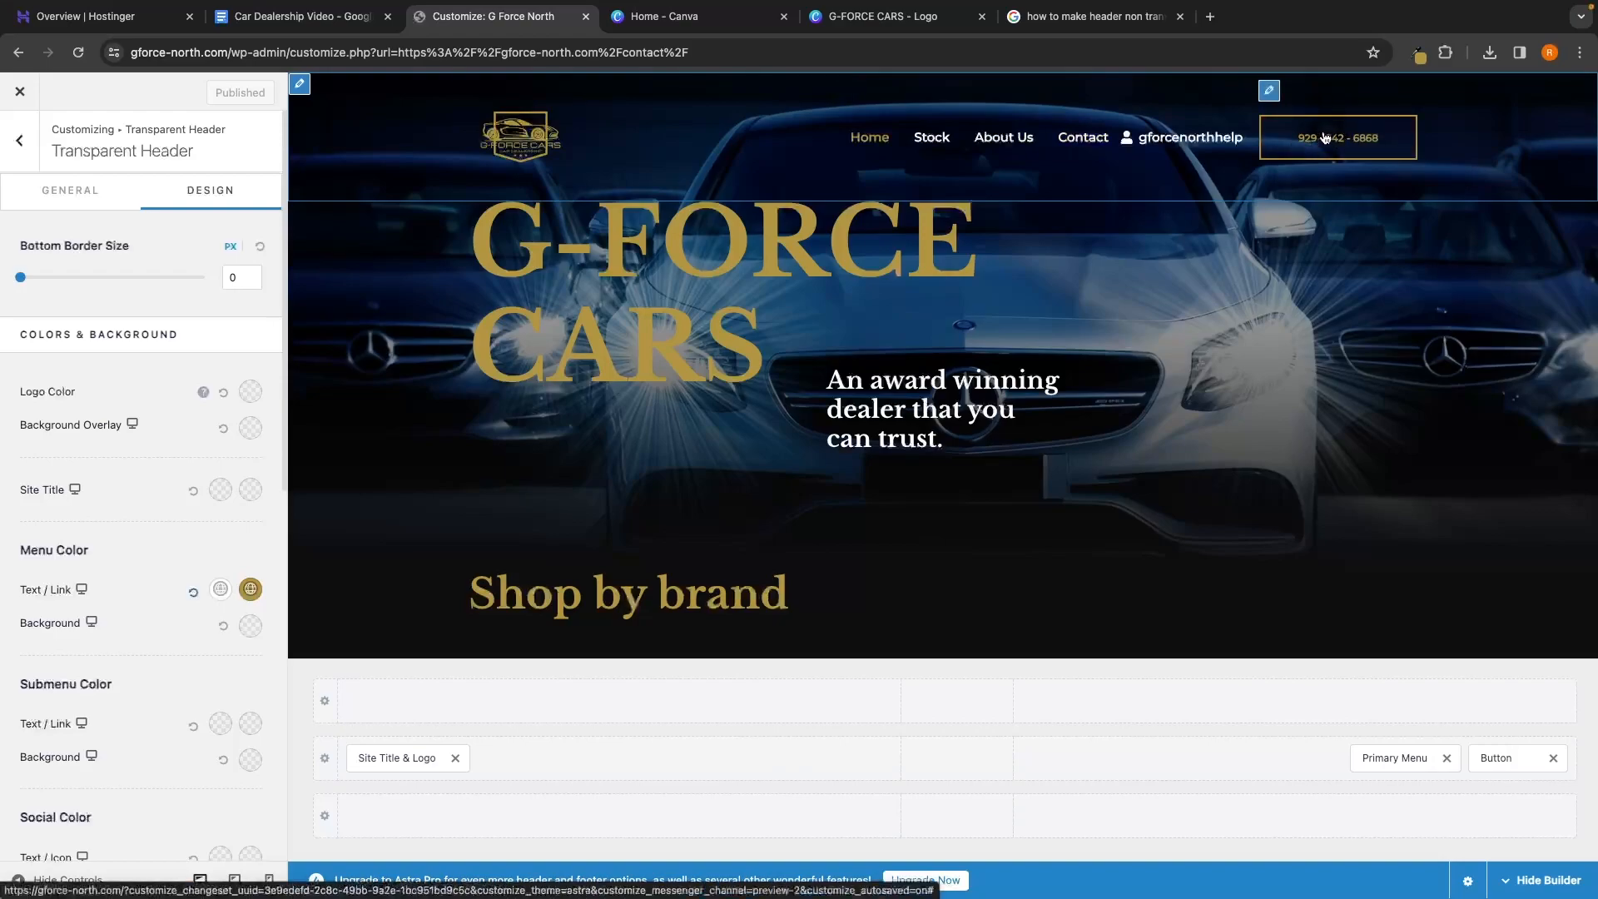
click(1271, 91)
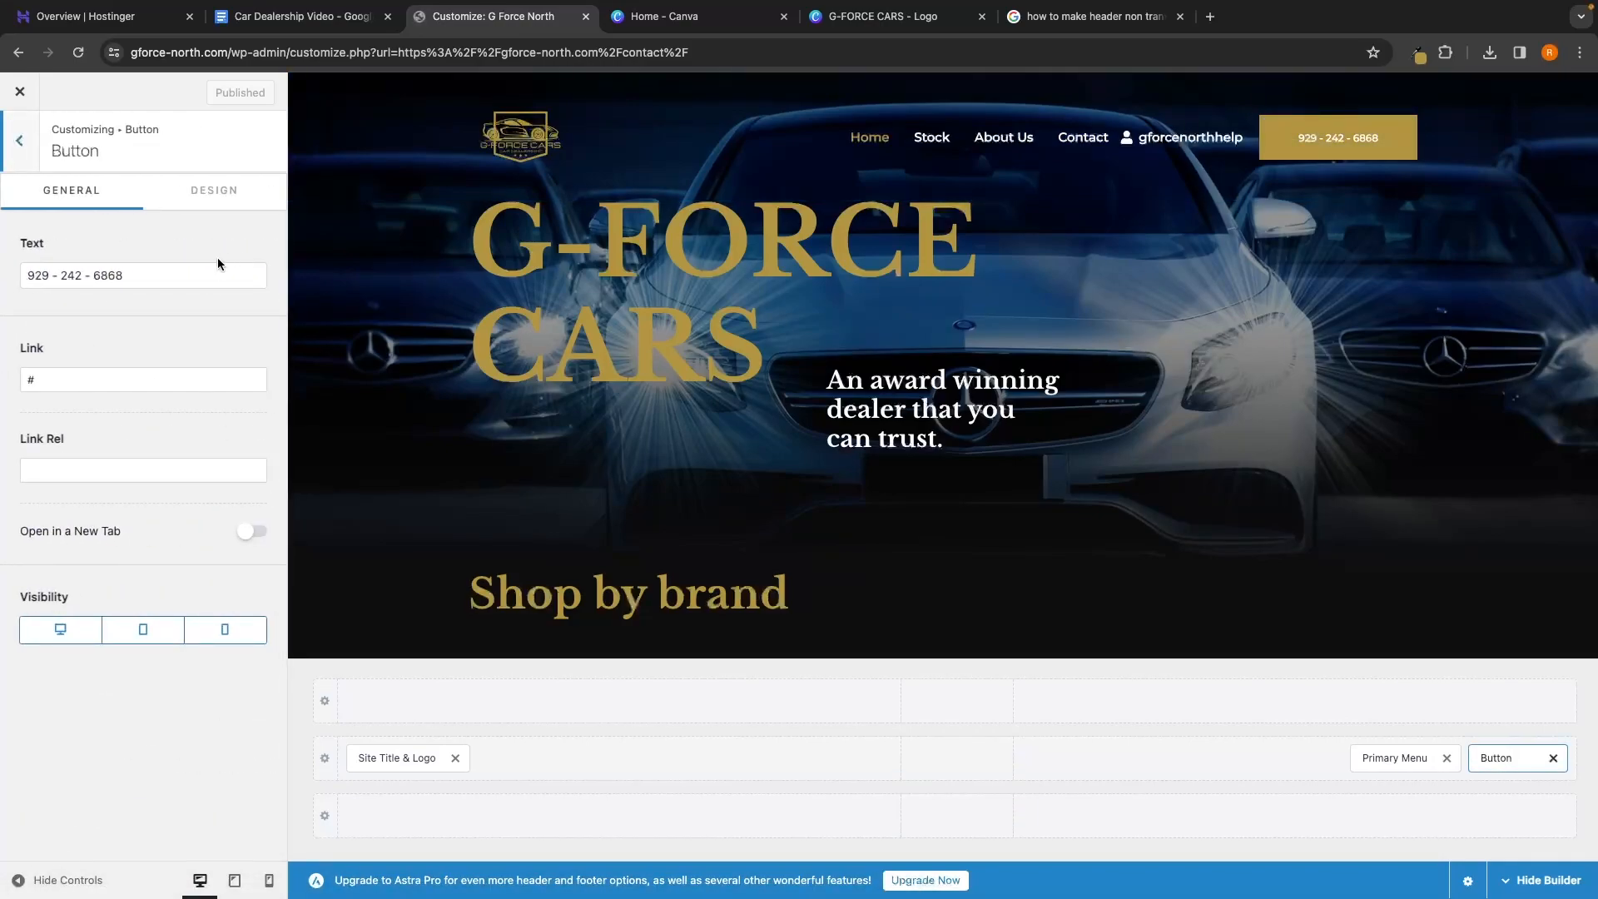
drag(194, 273, 18, 276)
click(17, 244)
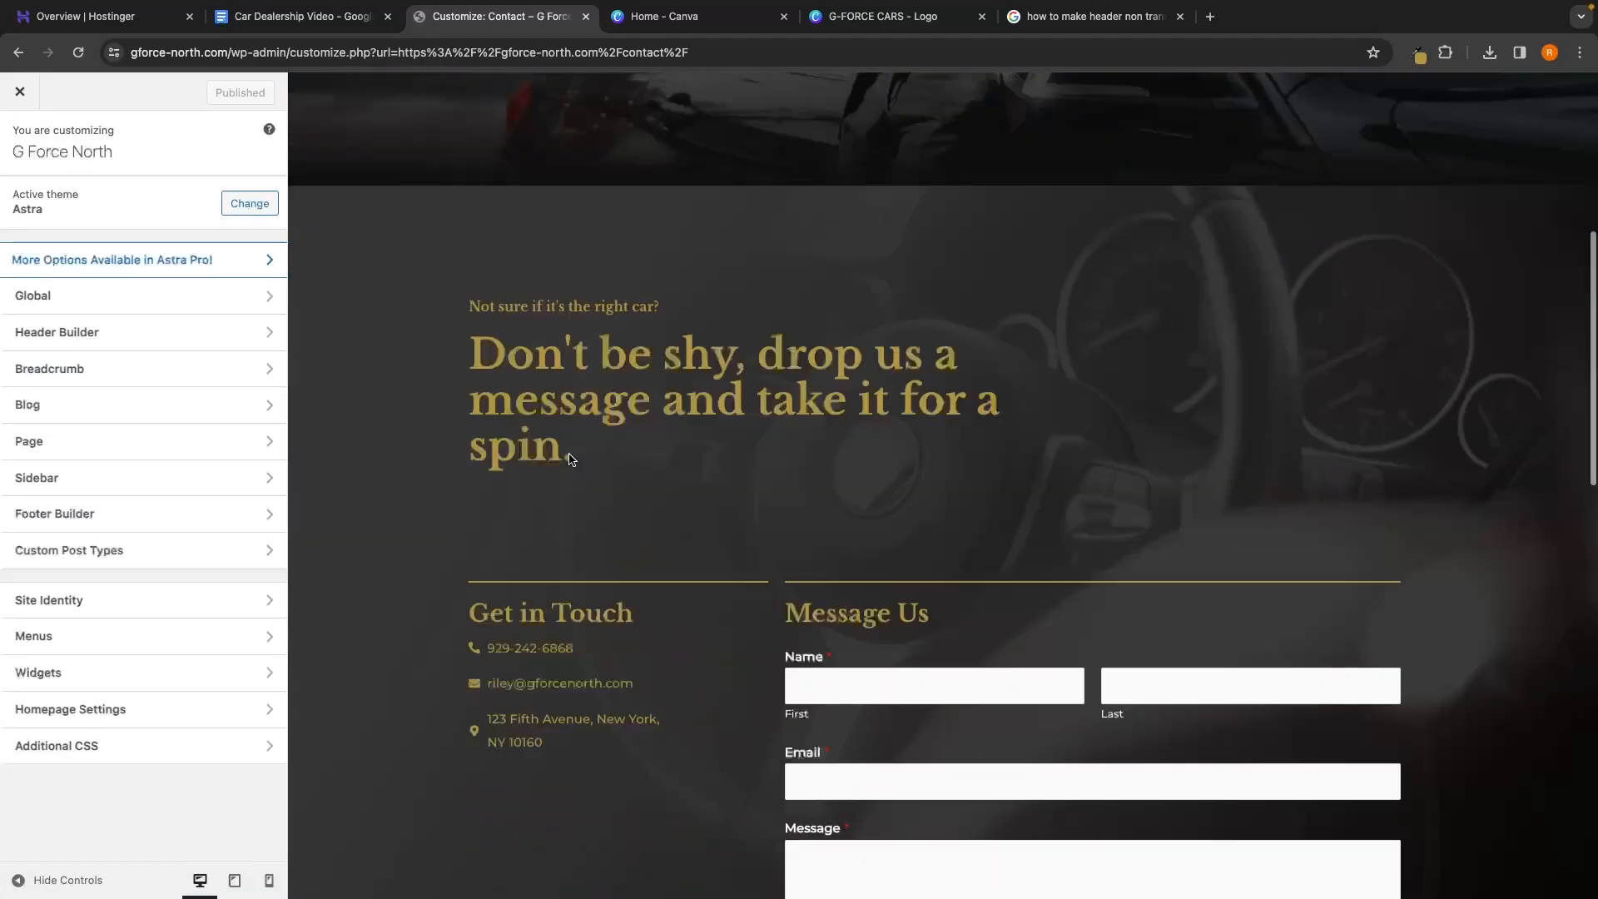
Move Widget 1, Widget 2 and the Social icons into the middle footer row
scroll(571, 460, down, 15)
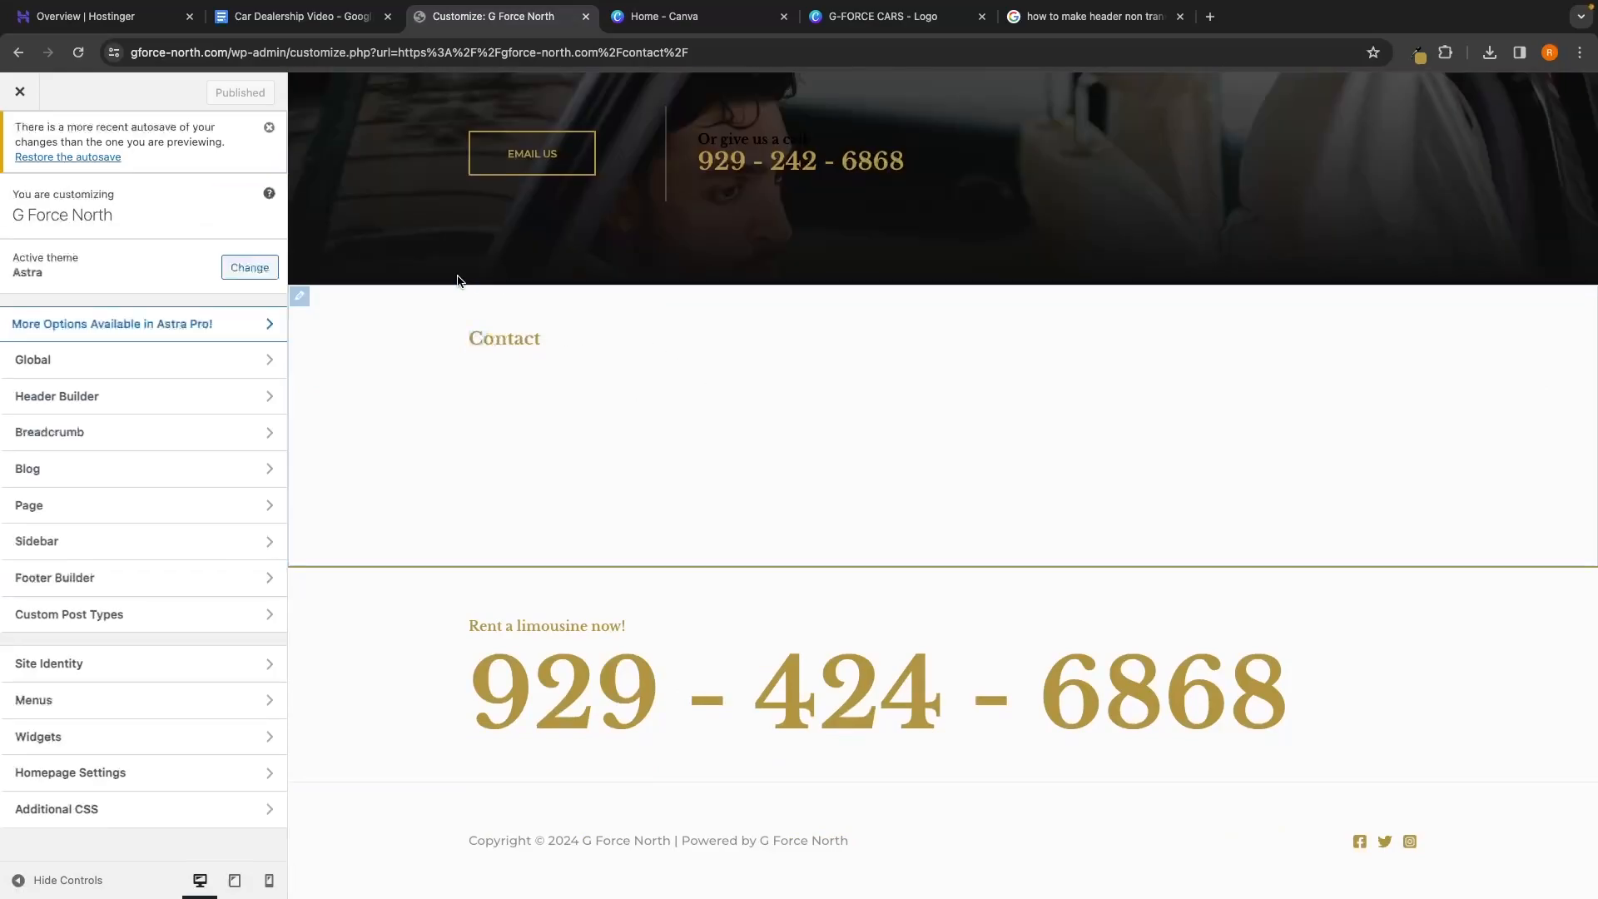
click(302, 297)
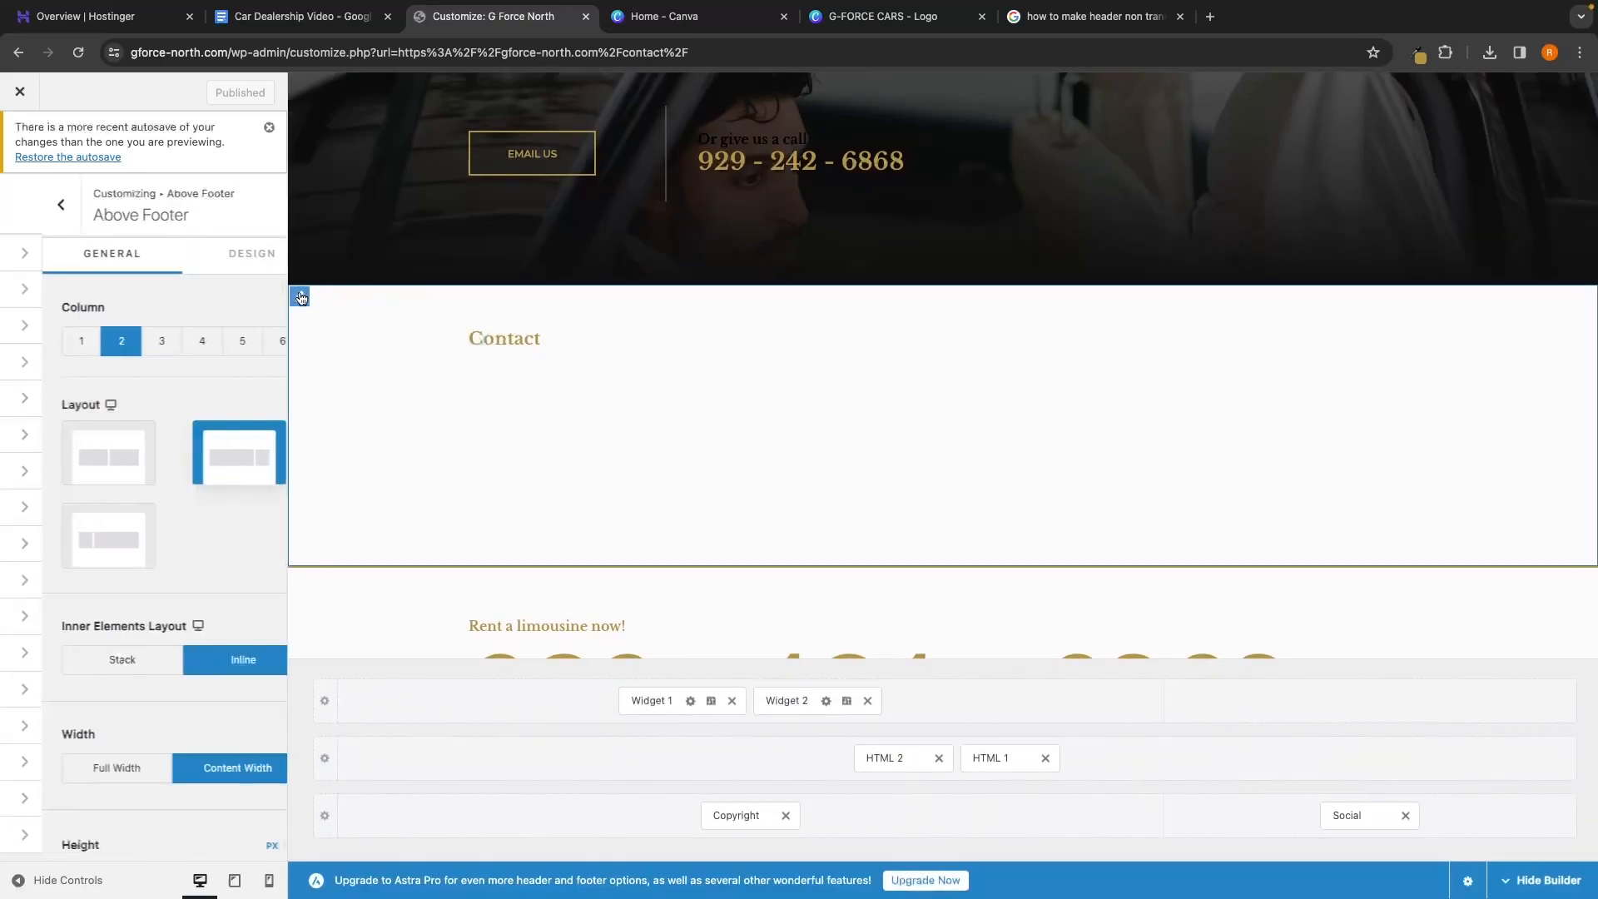
scroll(482, 375, down, 5)
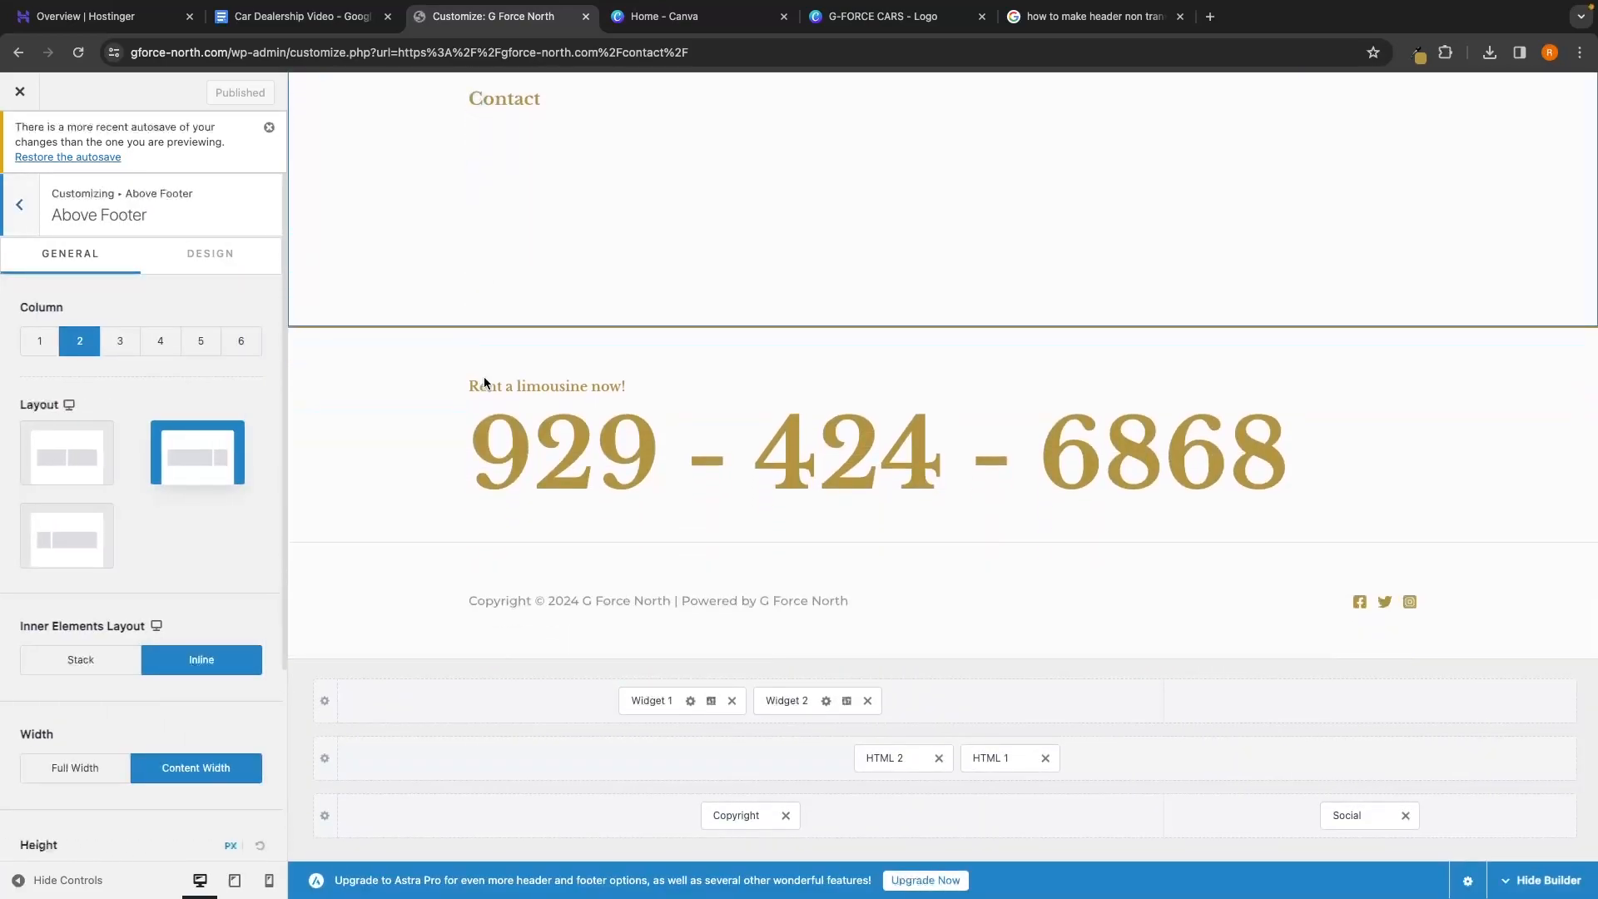
scroll(622, 320, up, 1)
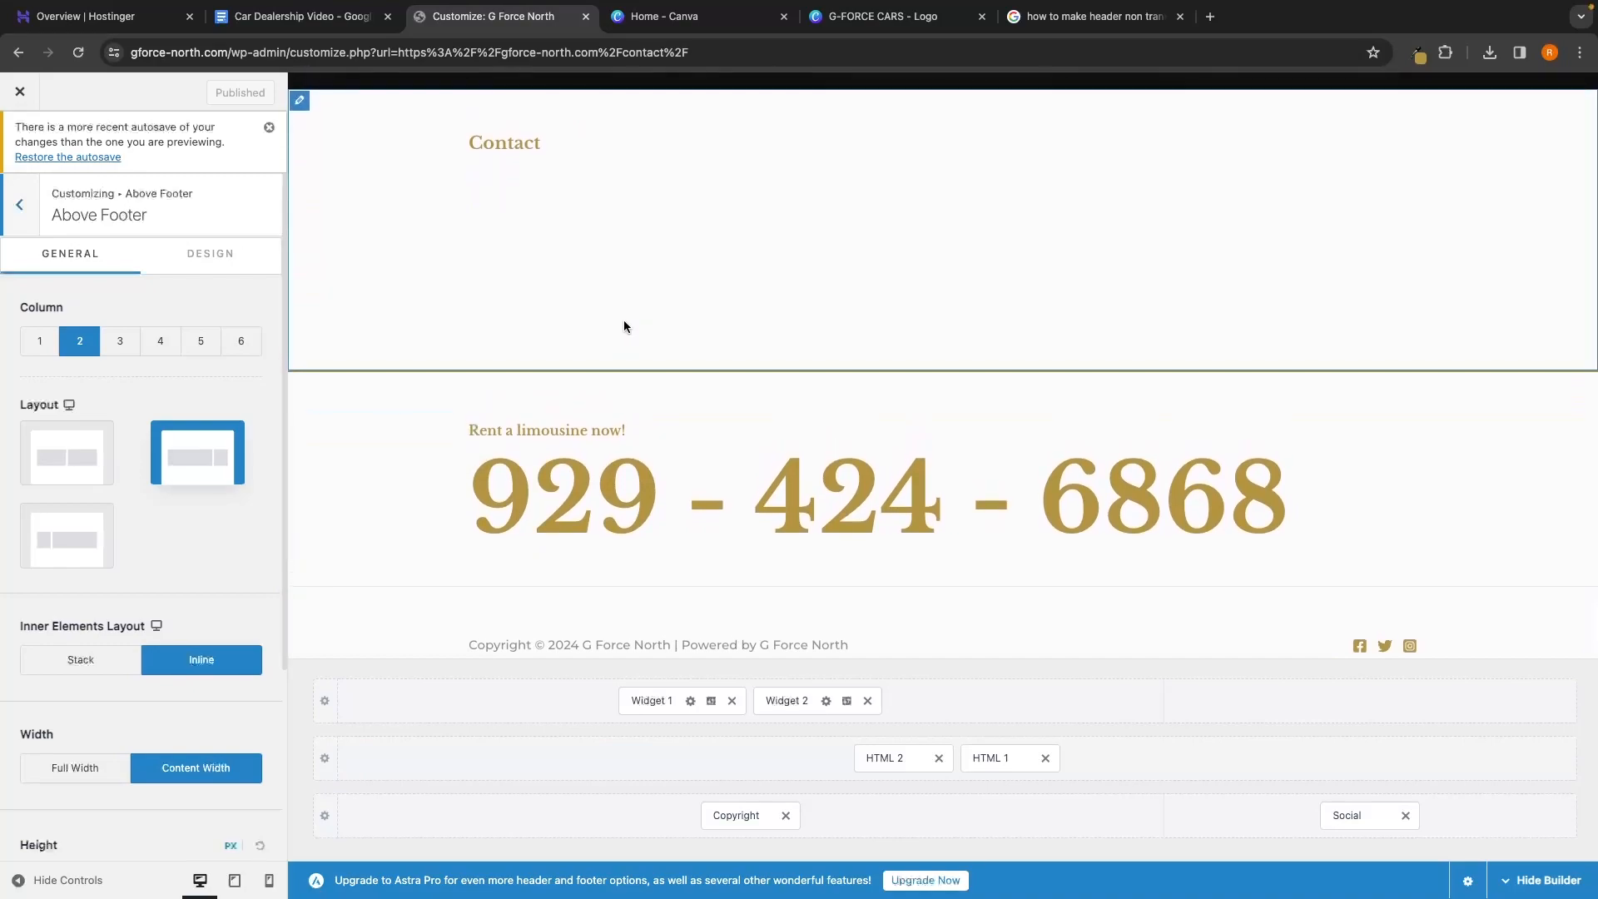
scroll(610, 255, down, 1)
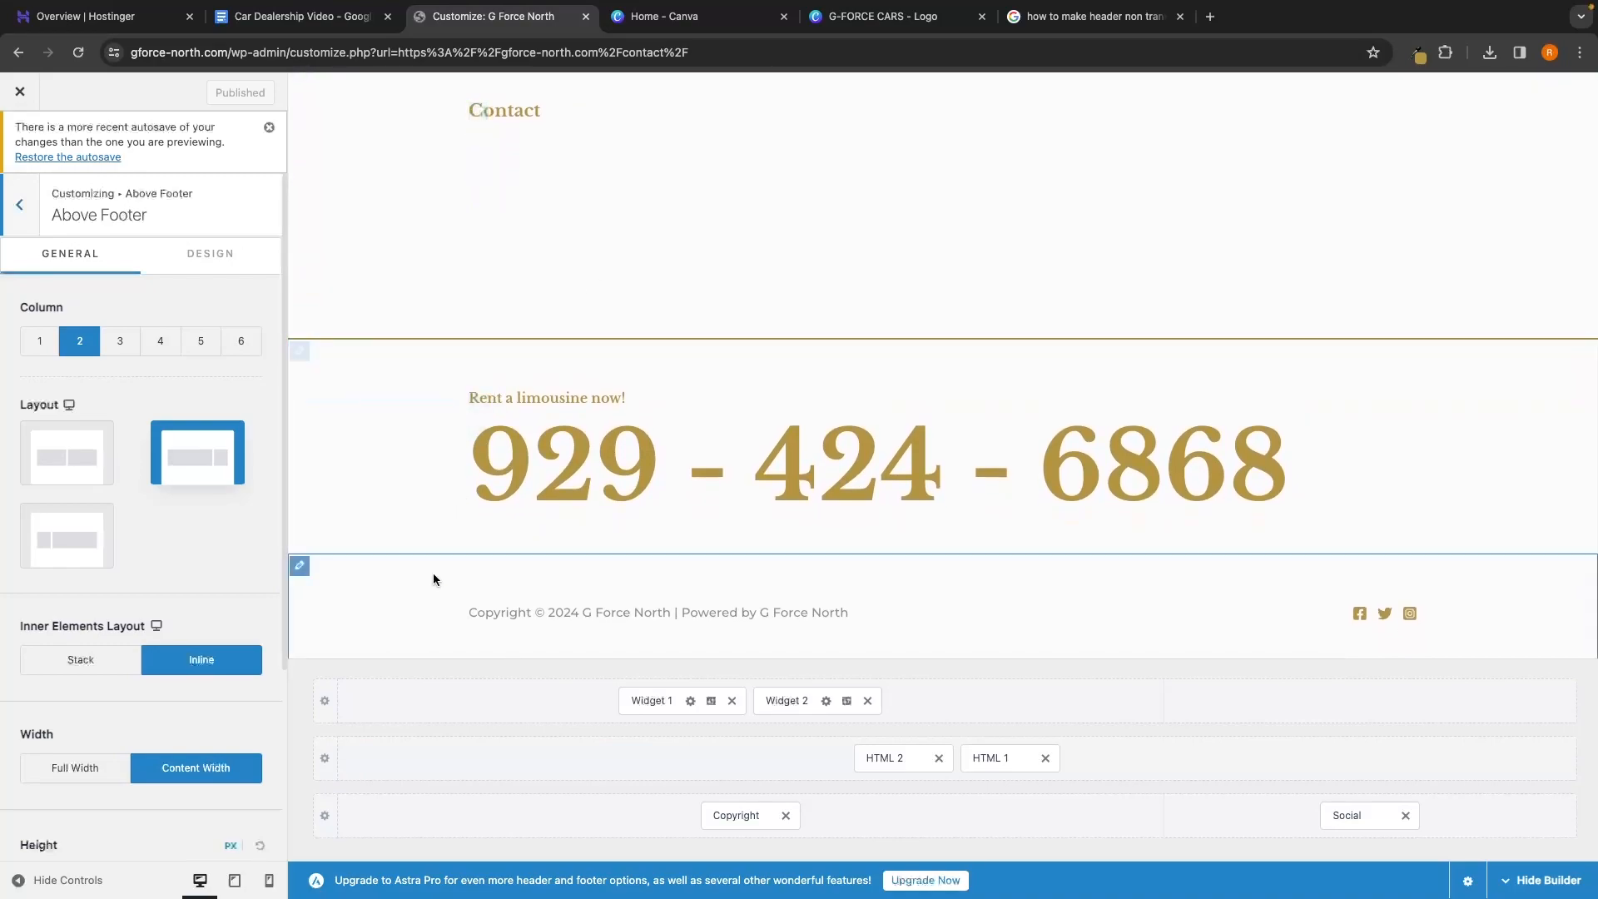
scroll(554, 300, up, 1)
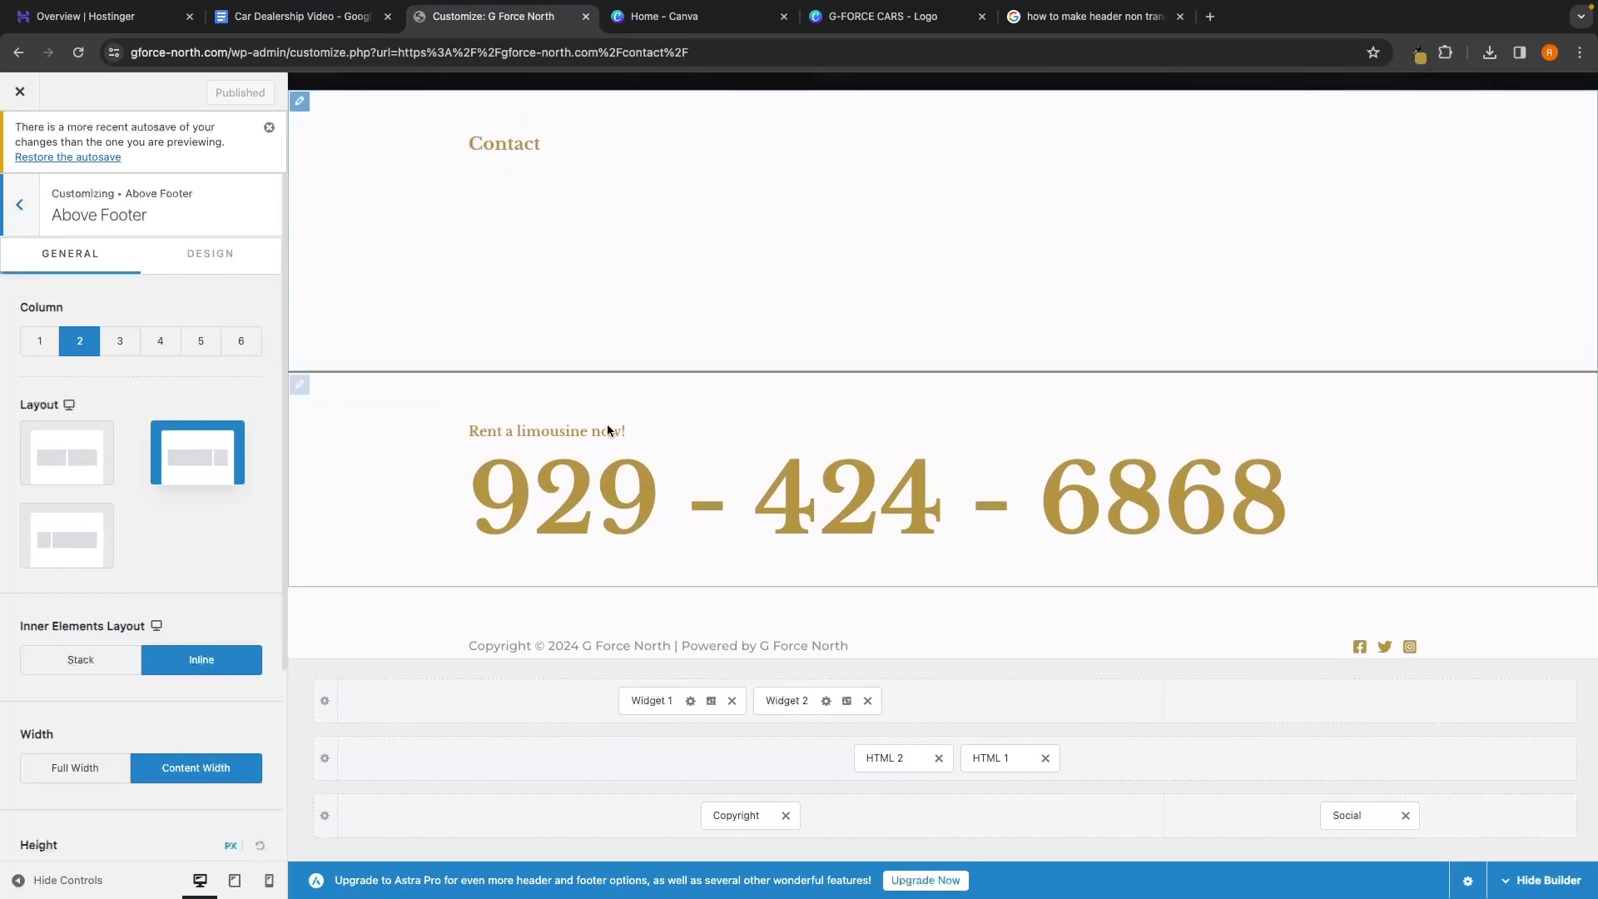
drag(652, 705, 651, 764)
drag(721, 701, 684, 759)
drag(1355, 815, 1309, 781)
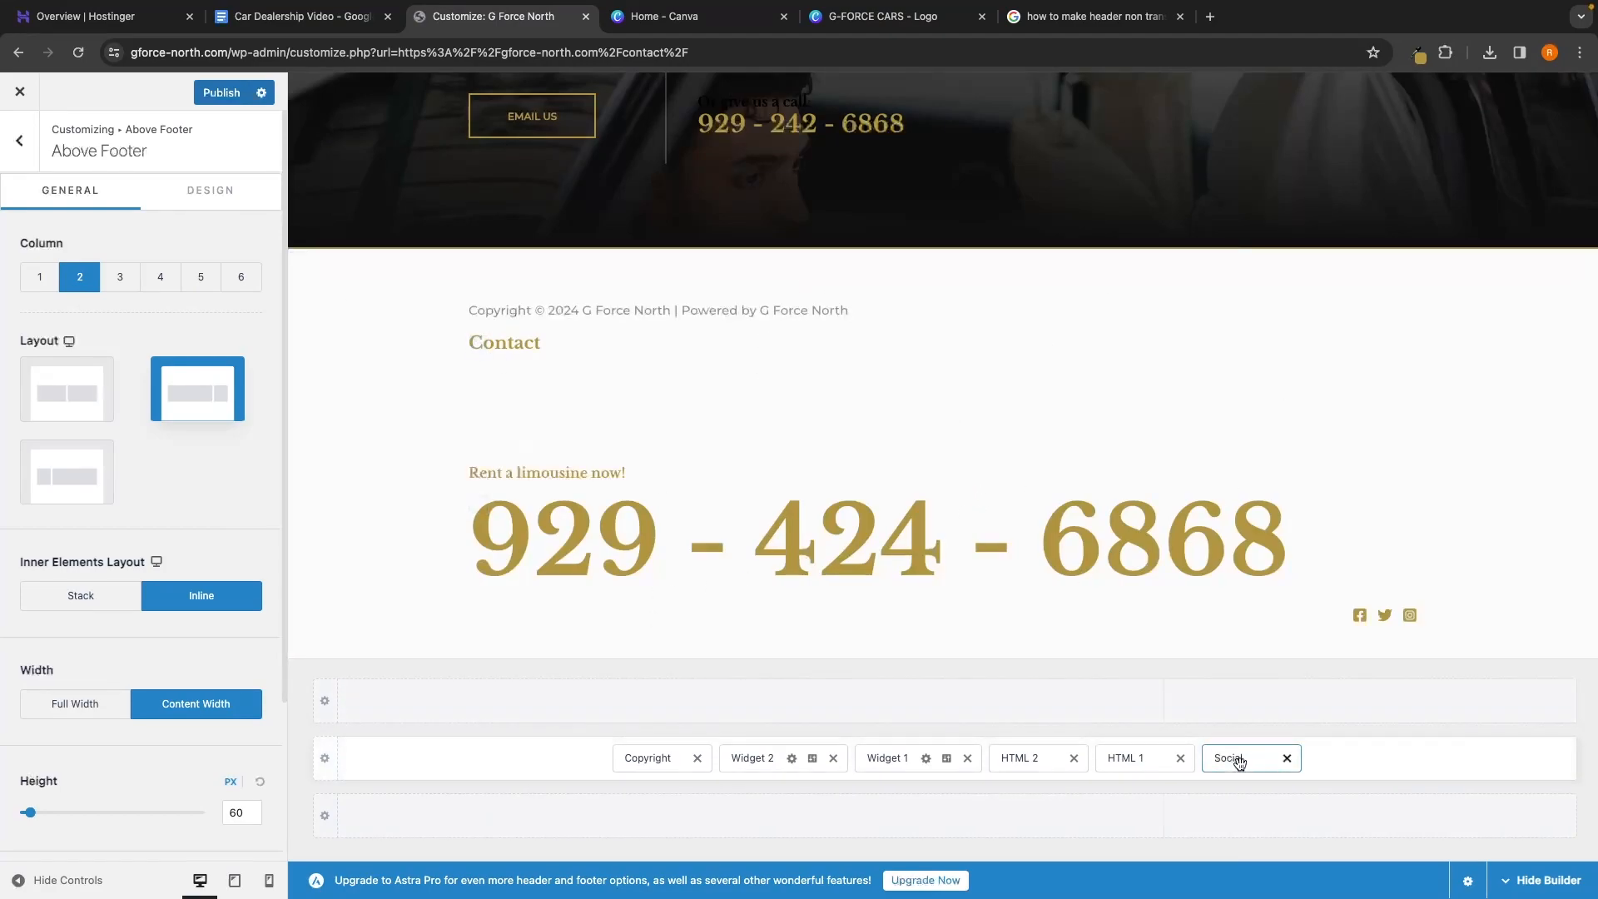
Remove the Social icons, Widget 2, Widget 1, HTML 2 and the phone number block from the footer
click(1287, 758)
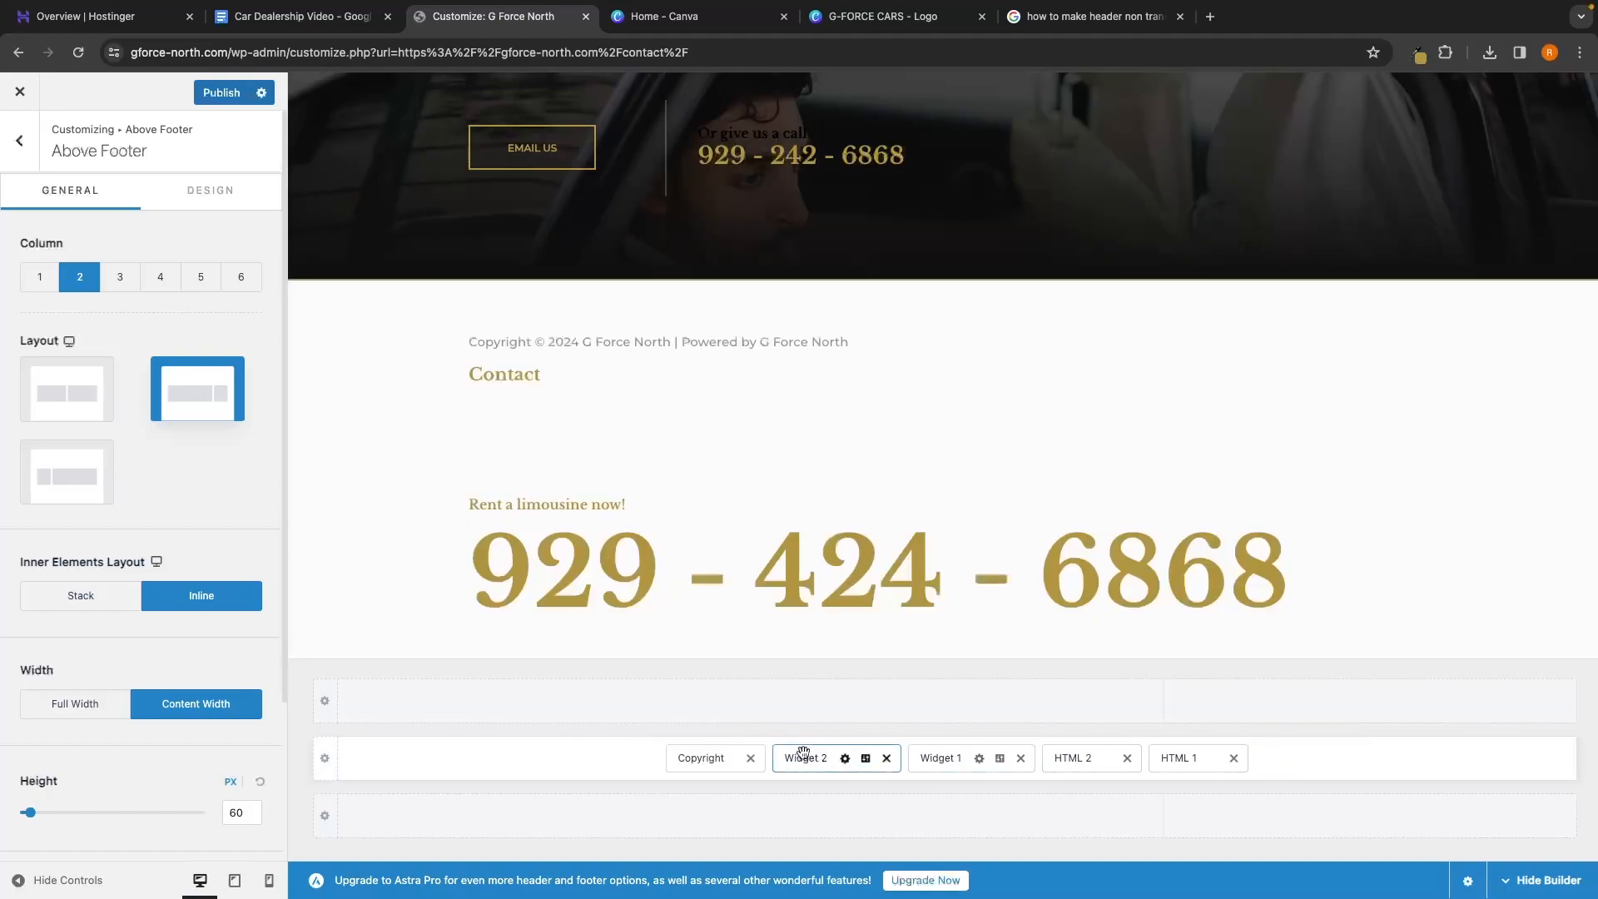
click(886, 758)
click(953, 758)
click(991, 759)
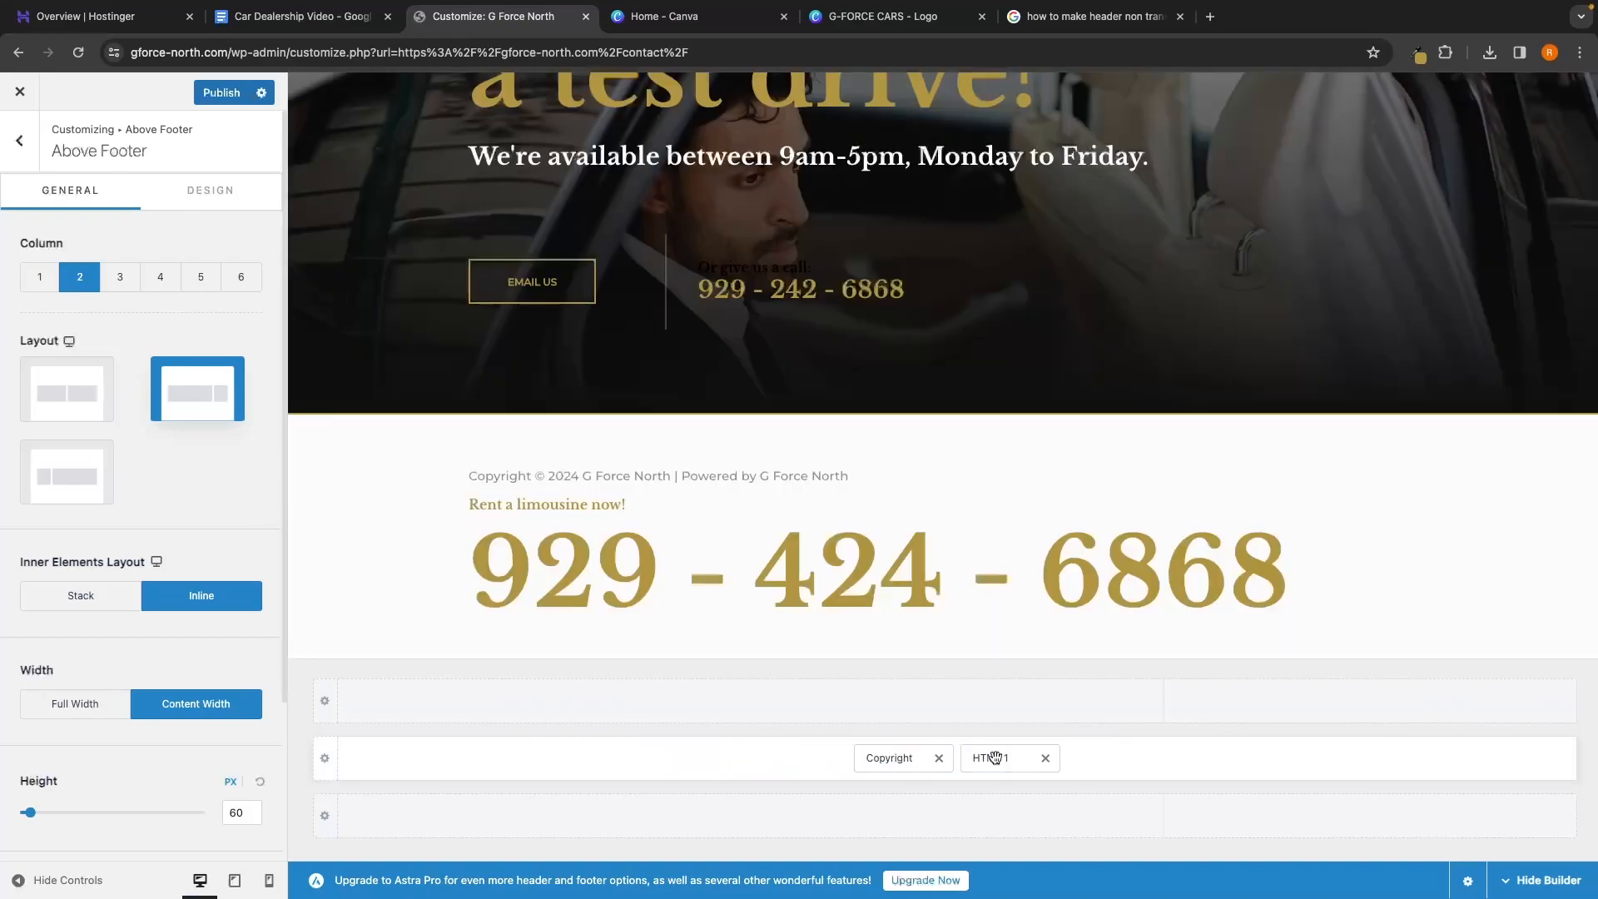
click(1046, 758)
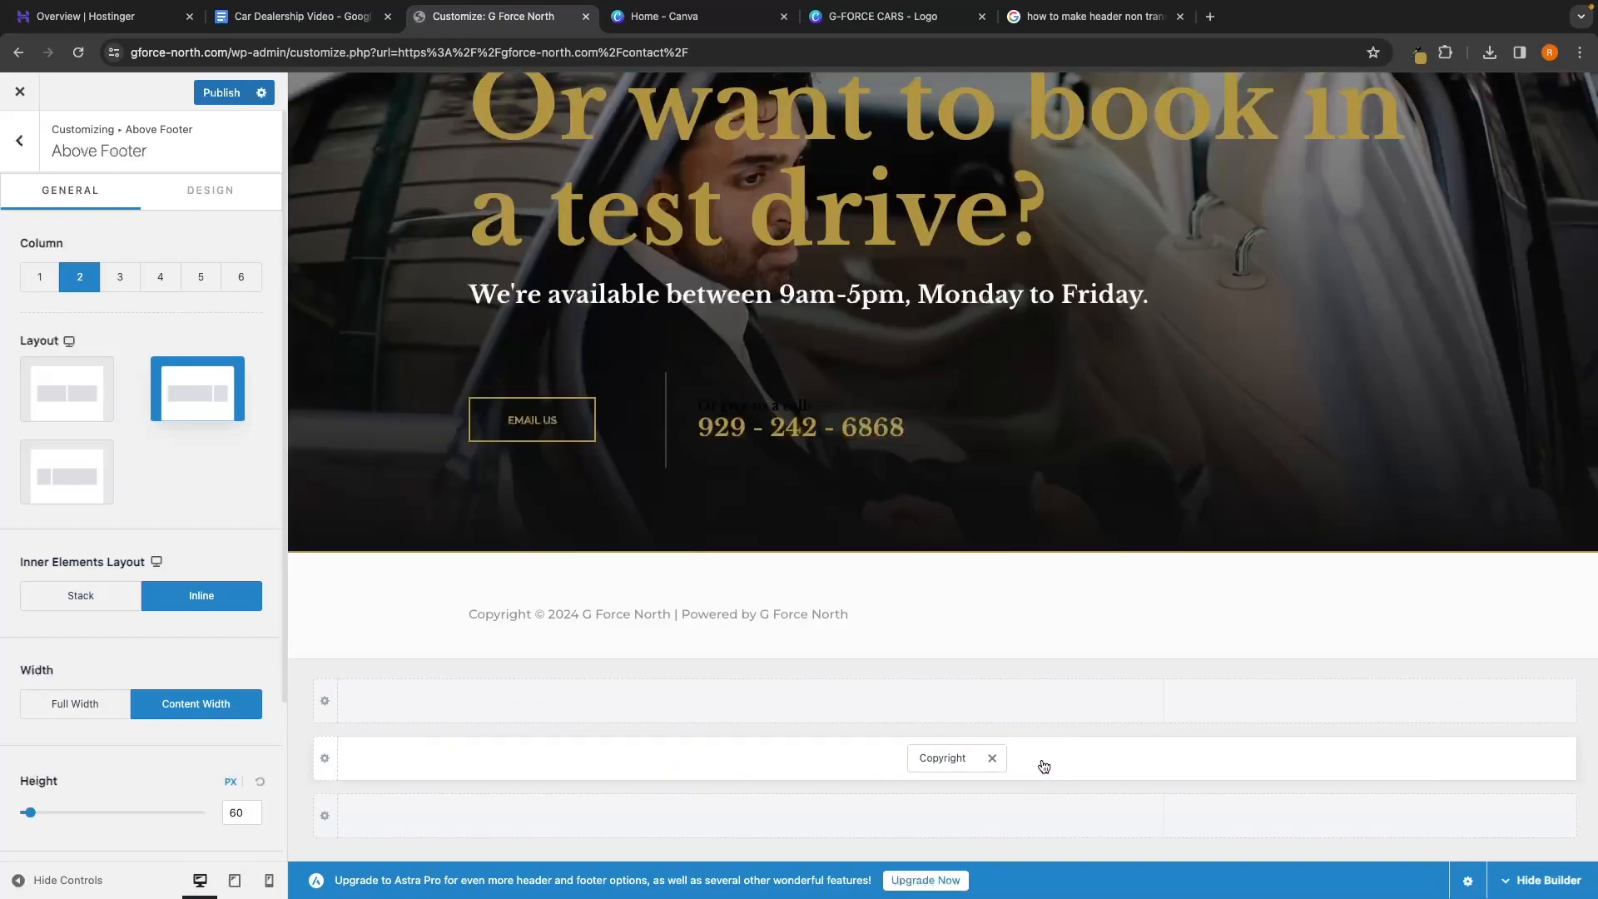
Add the Footer Menu and place it before the copyright line
click(731, 762)
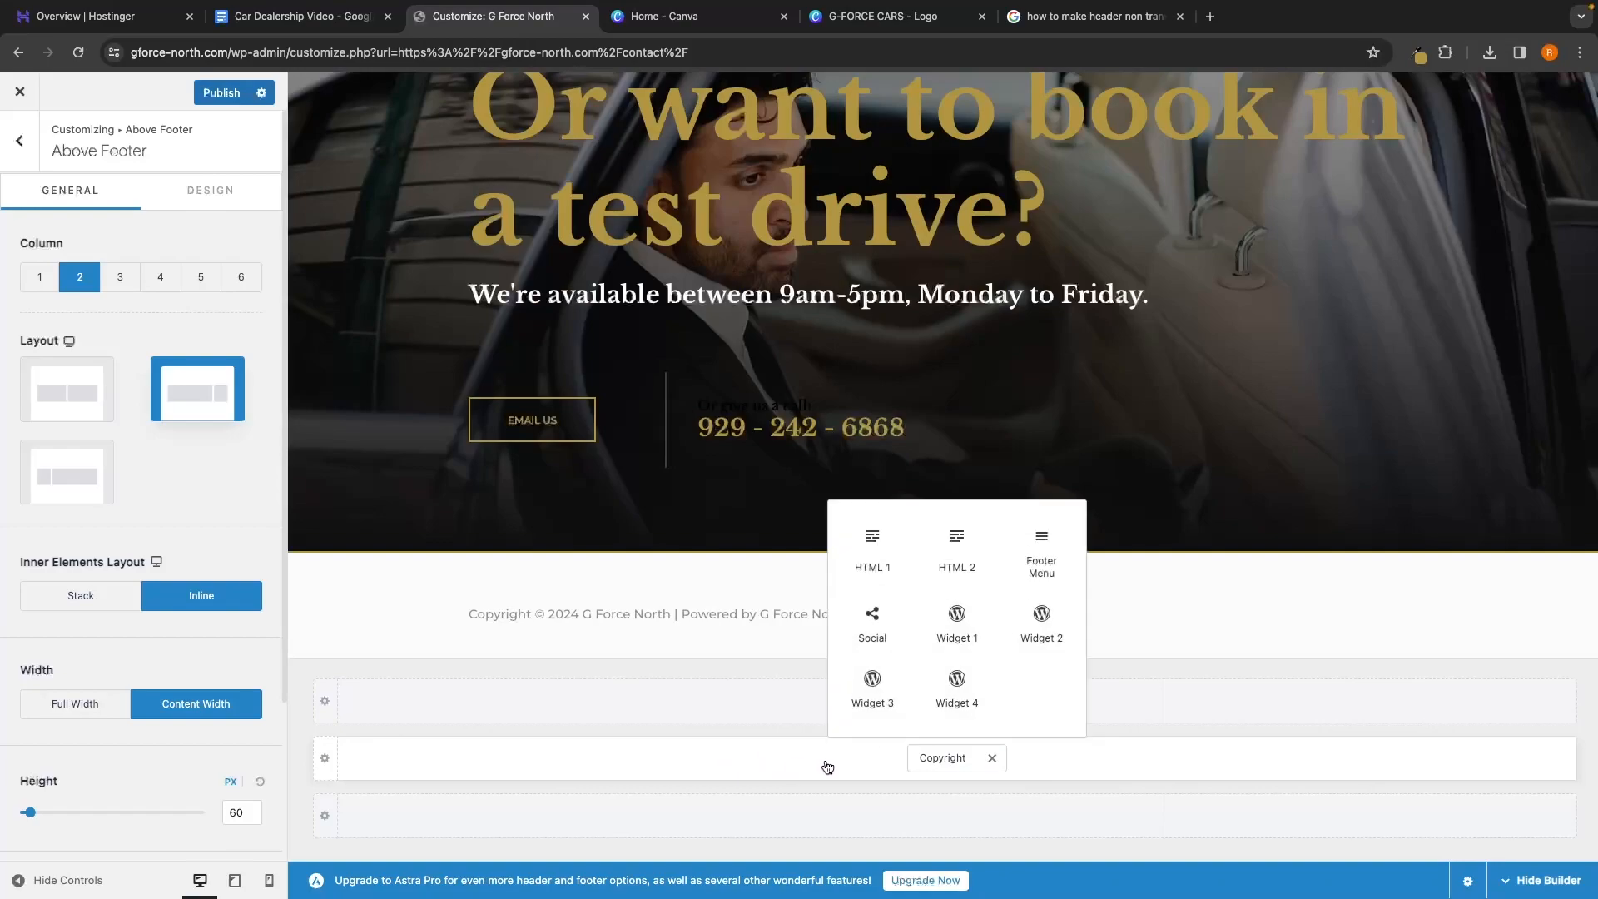
click(1041, 566)
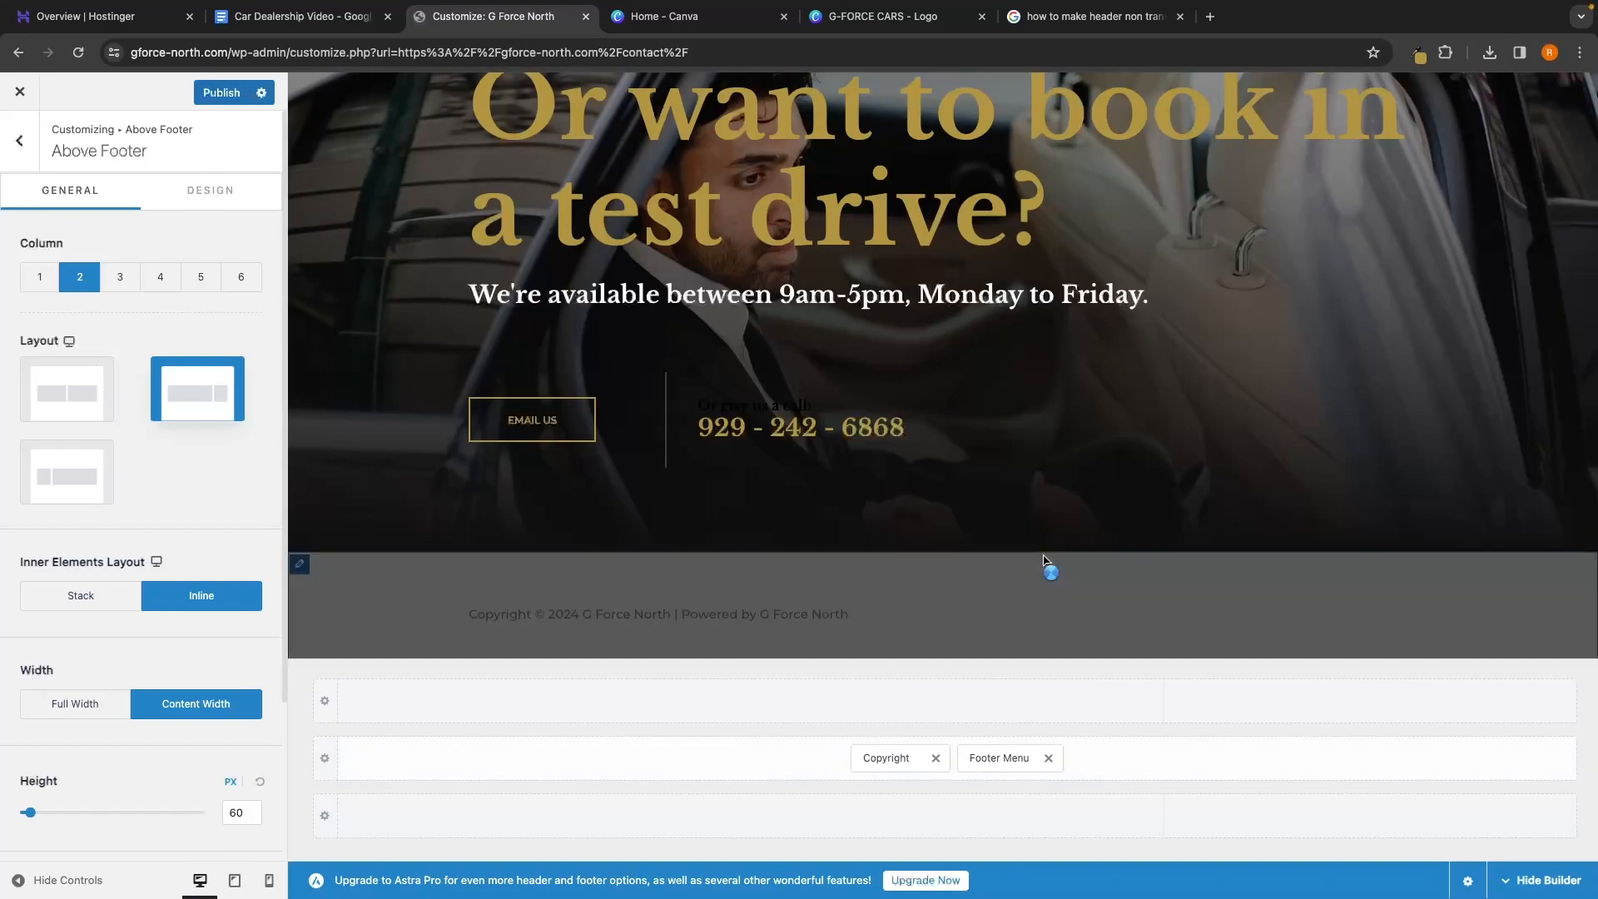
drag(1014, 759, 894, 759)
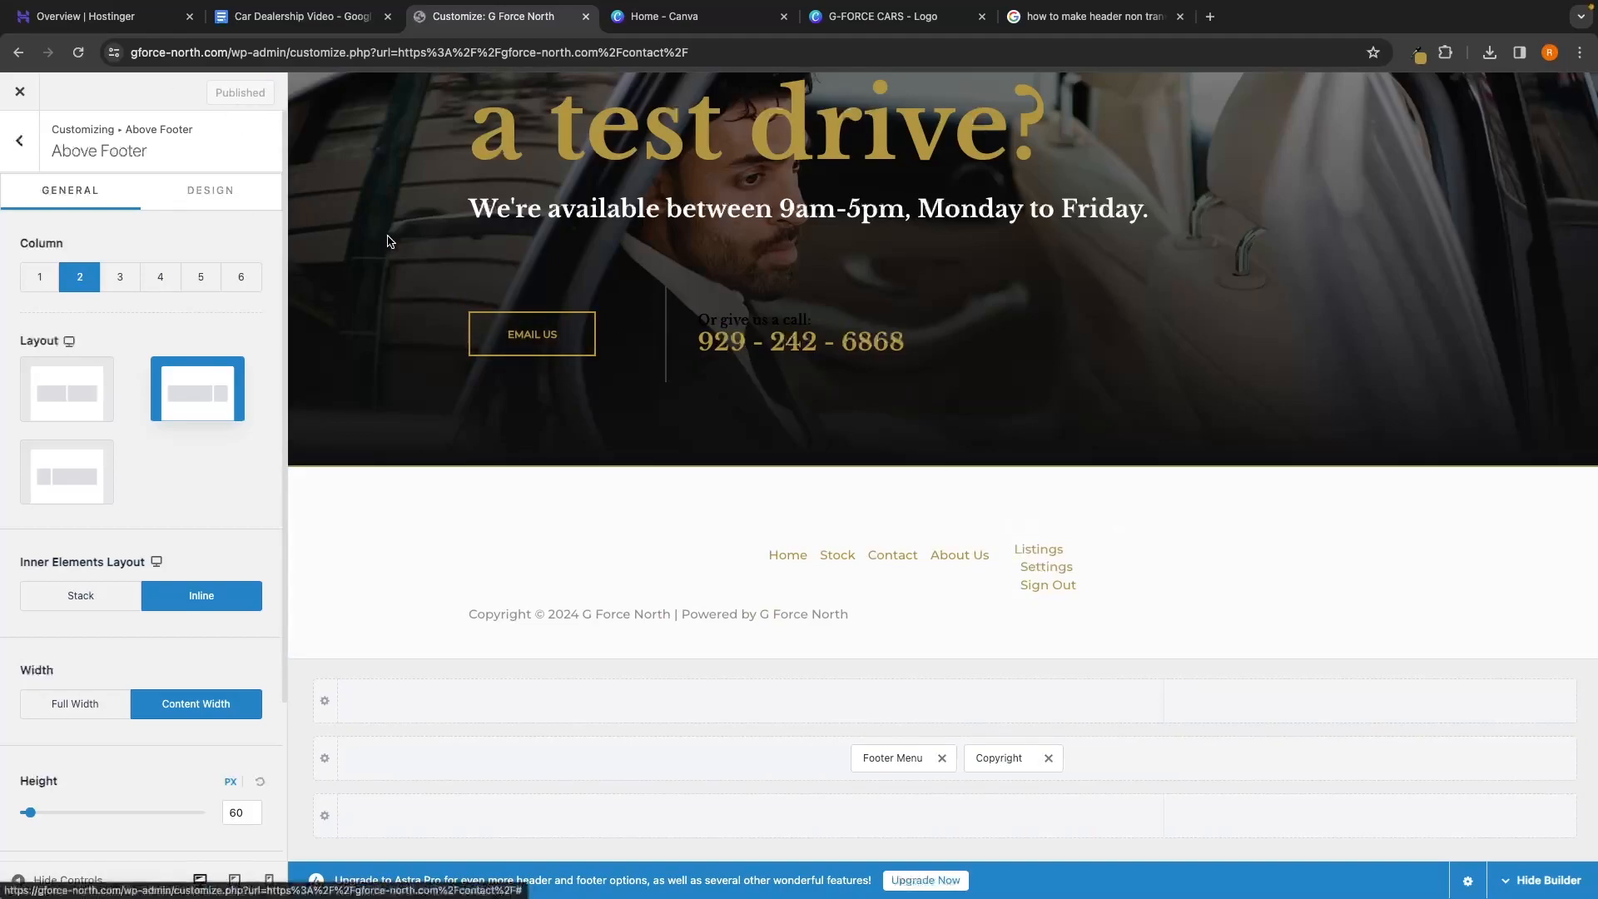
click(18, 93)
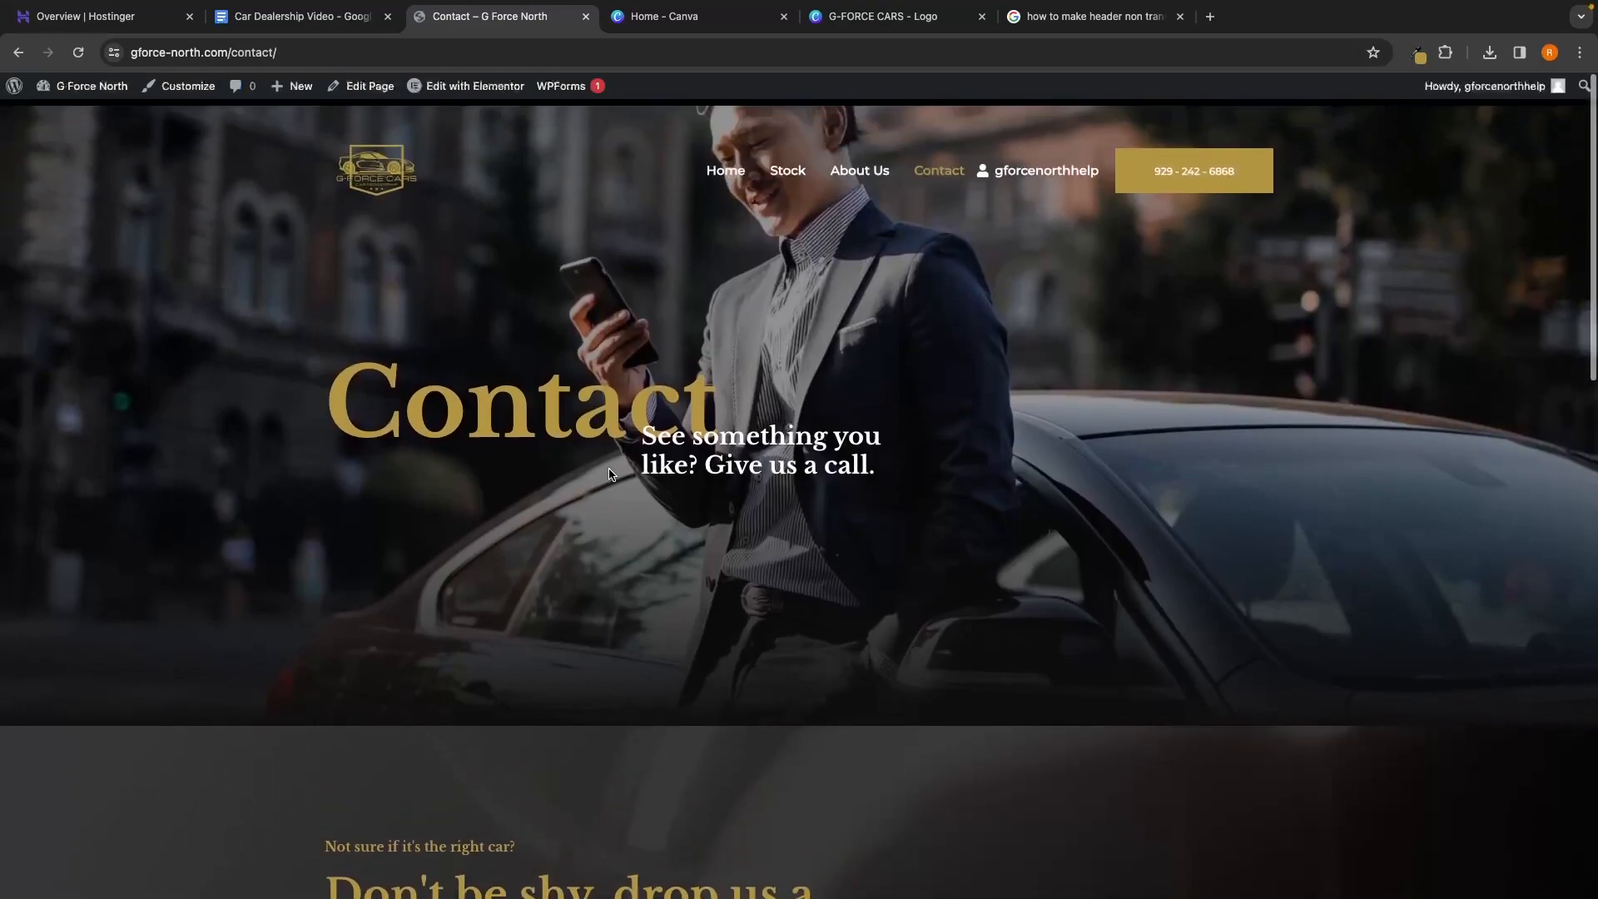
click(727, 171)
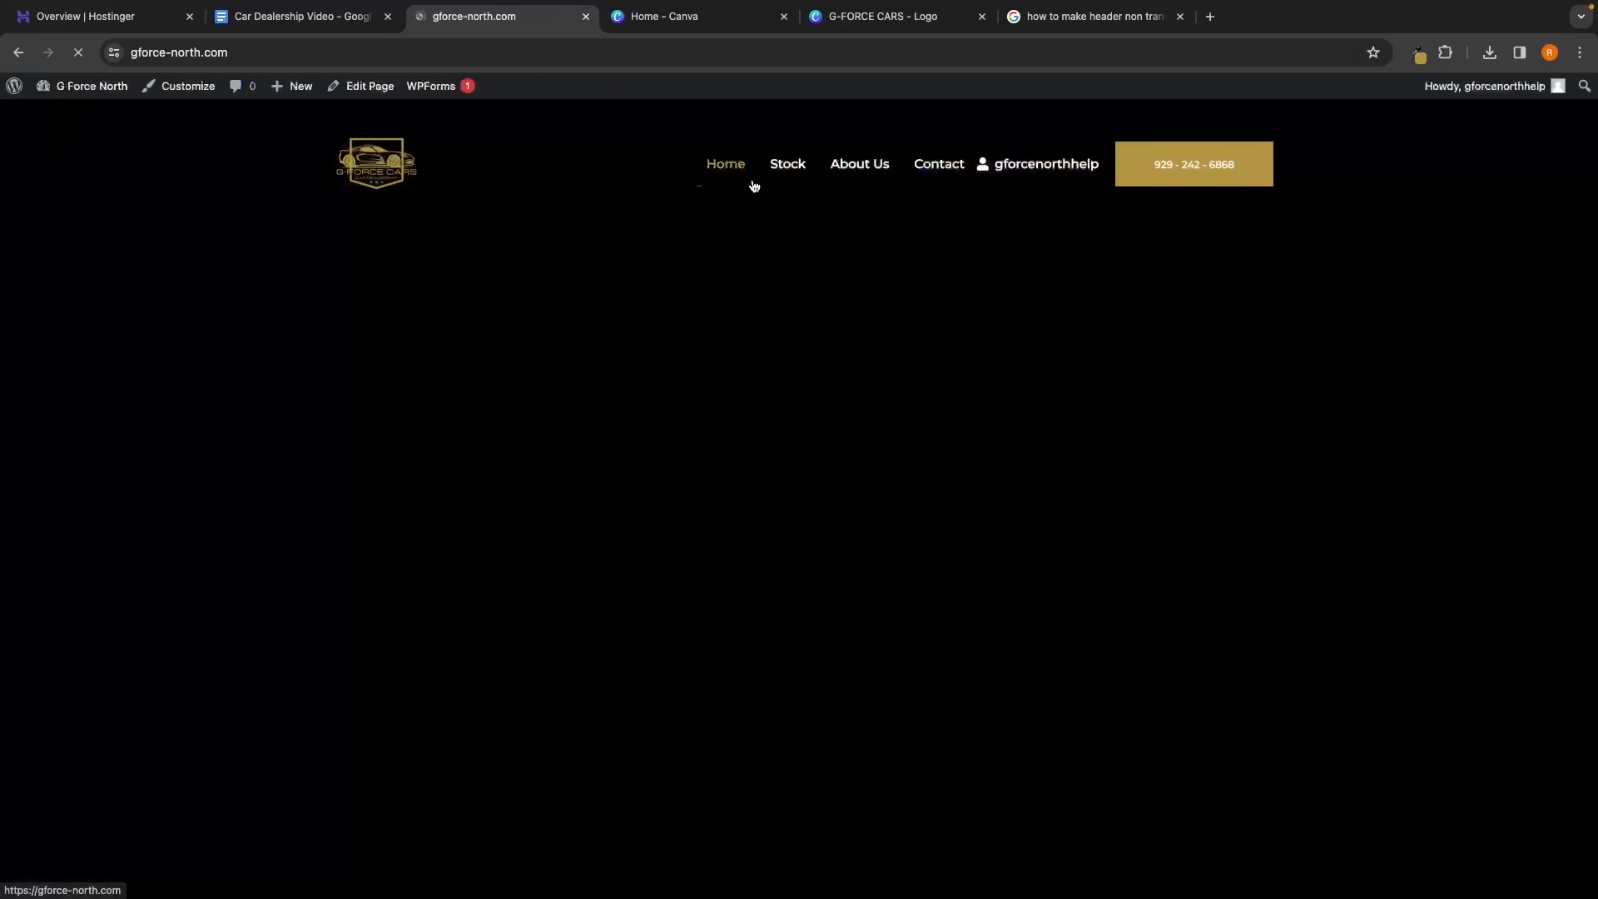
scroll(1052, 412, down, 5)
scroll(1051, 412, down, 15)
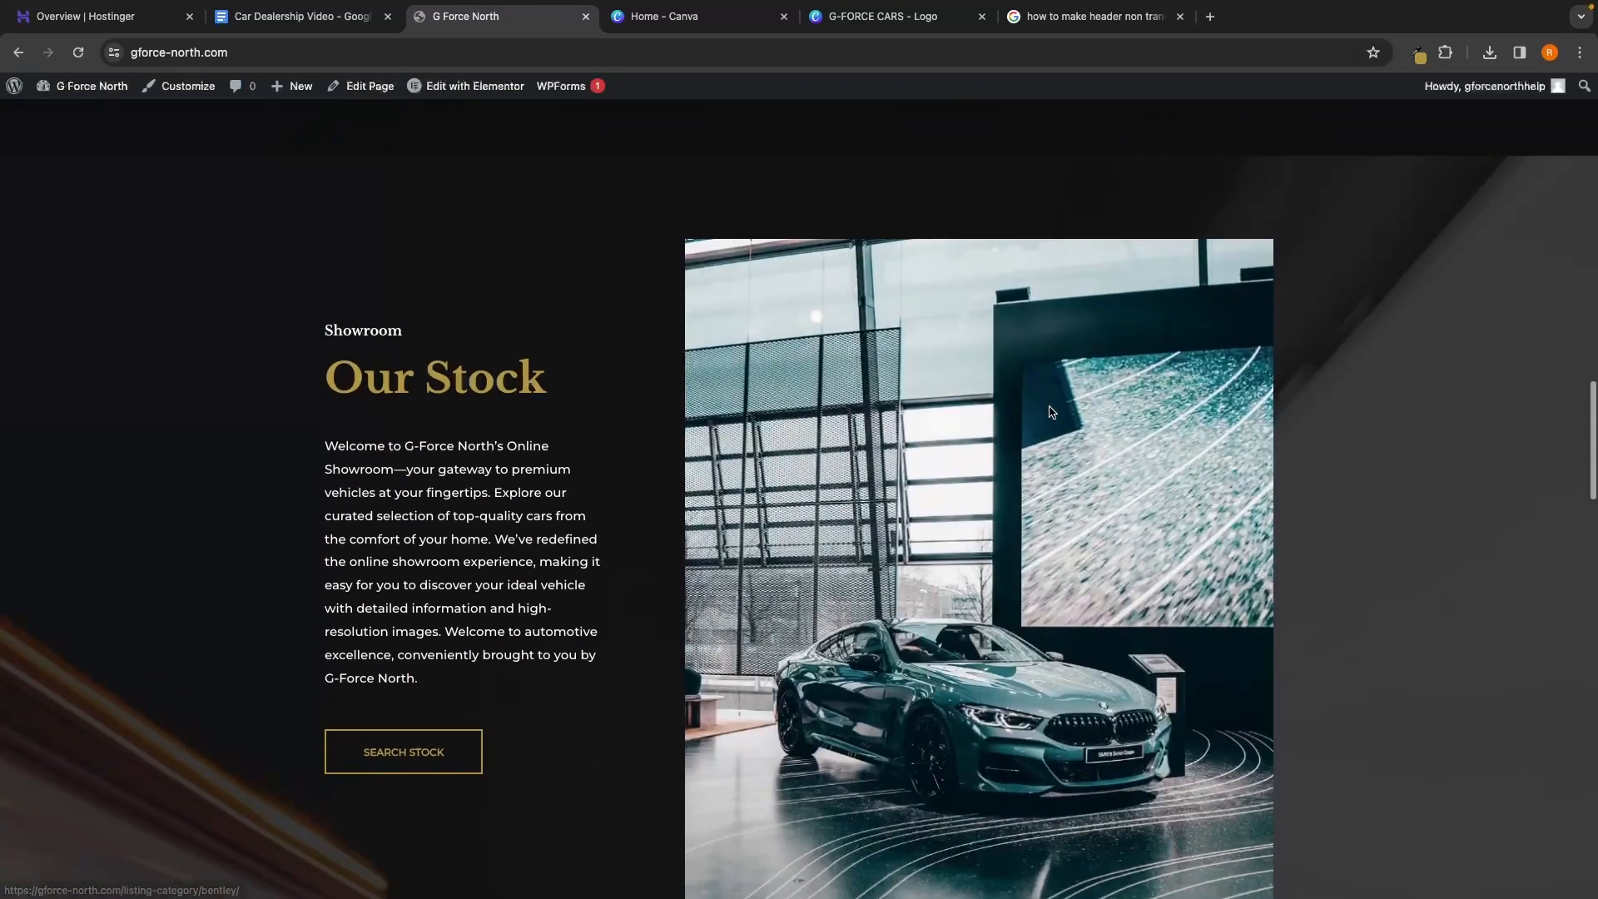
scroll(1050, 411, down, 20)
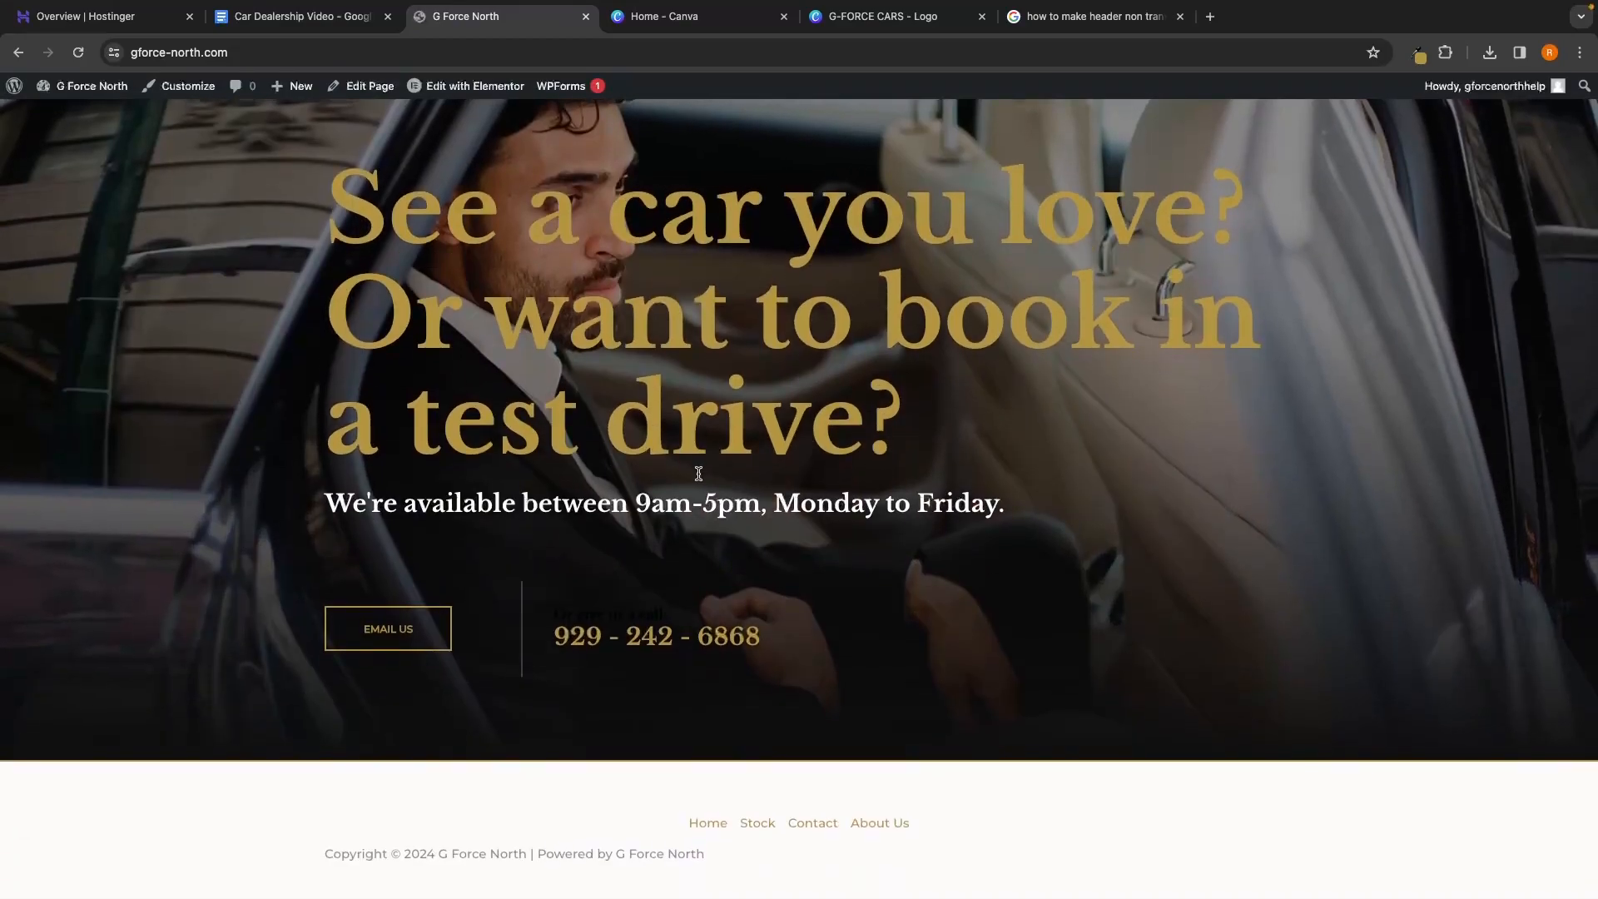
drag(558, 613, 713, 625)
click(580, 614)
Make the homepage's 'Or give us a call:' heading #FFFFFF in Elementor, update, and preview the page
click(424, 92)
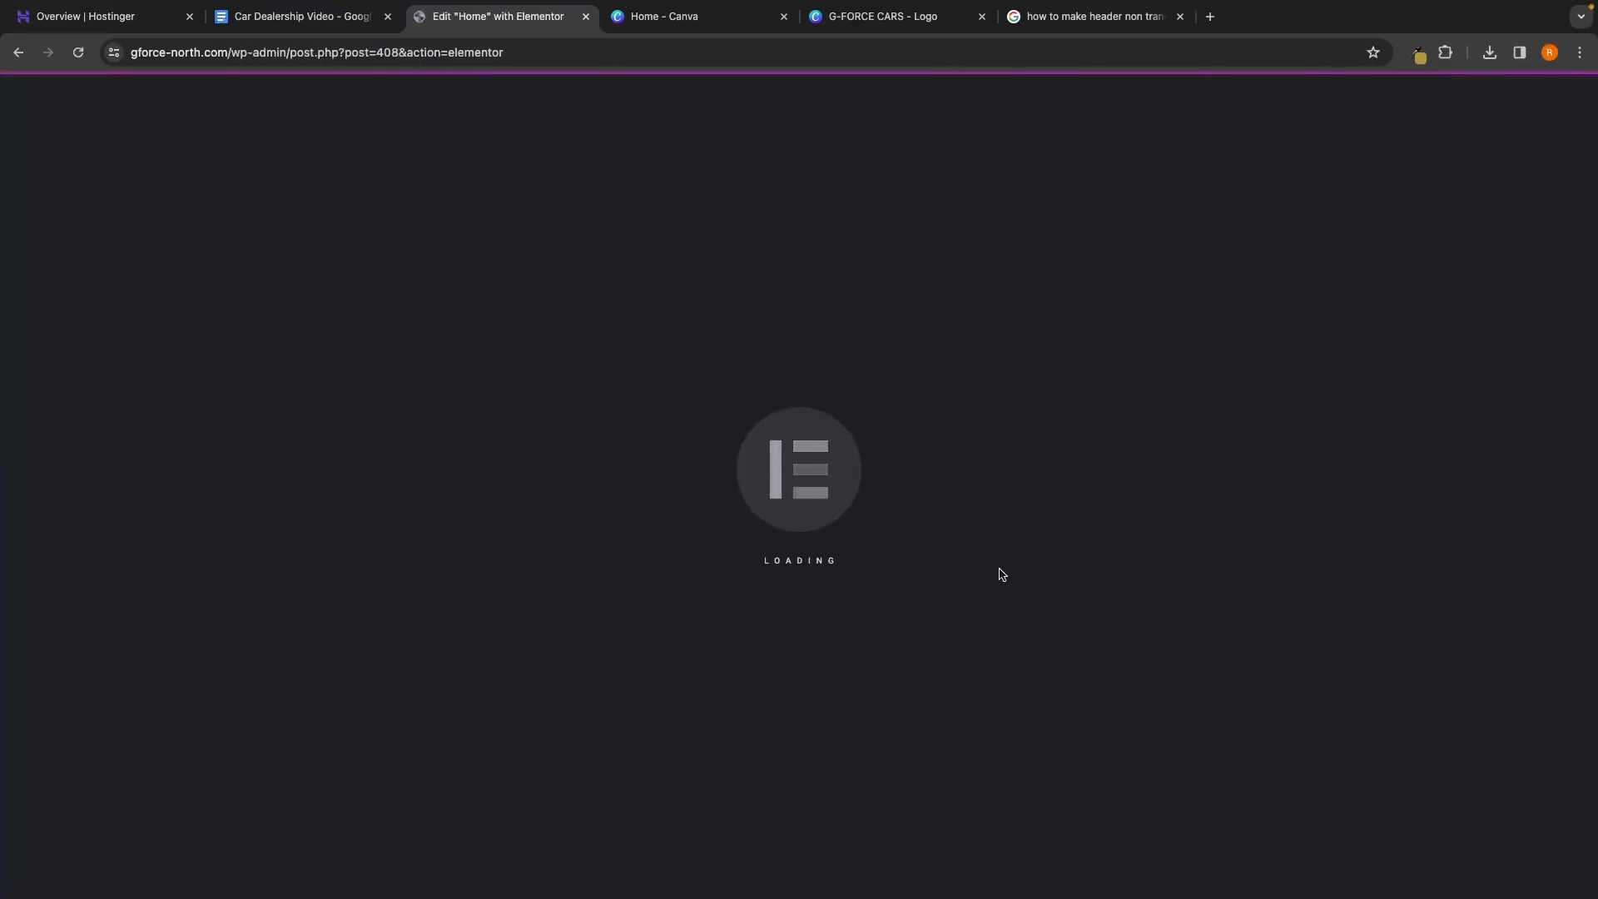
scroll(1019, 581, down, 20)
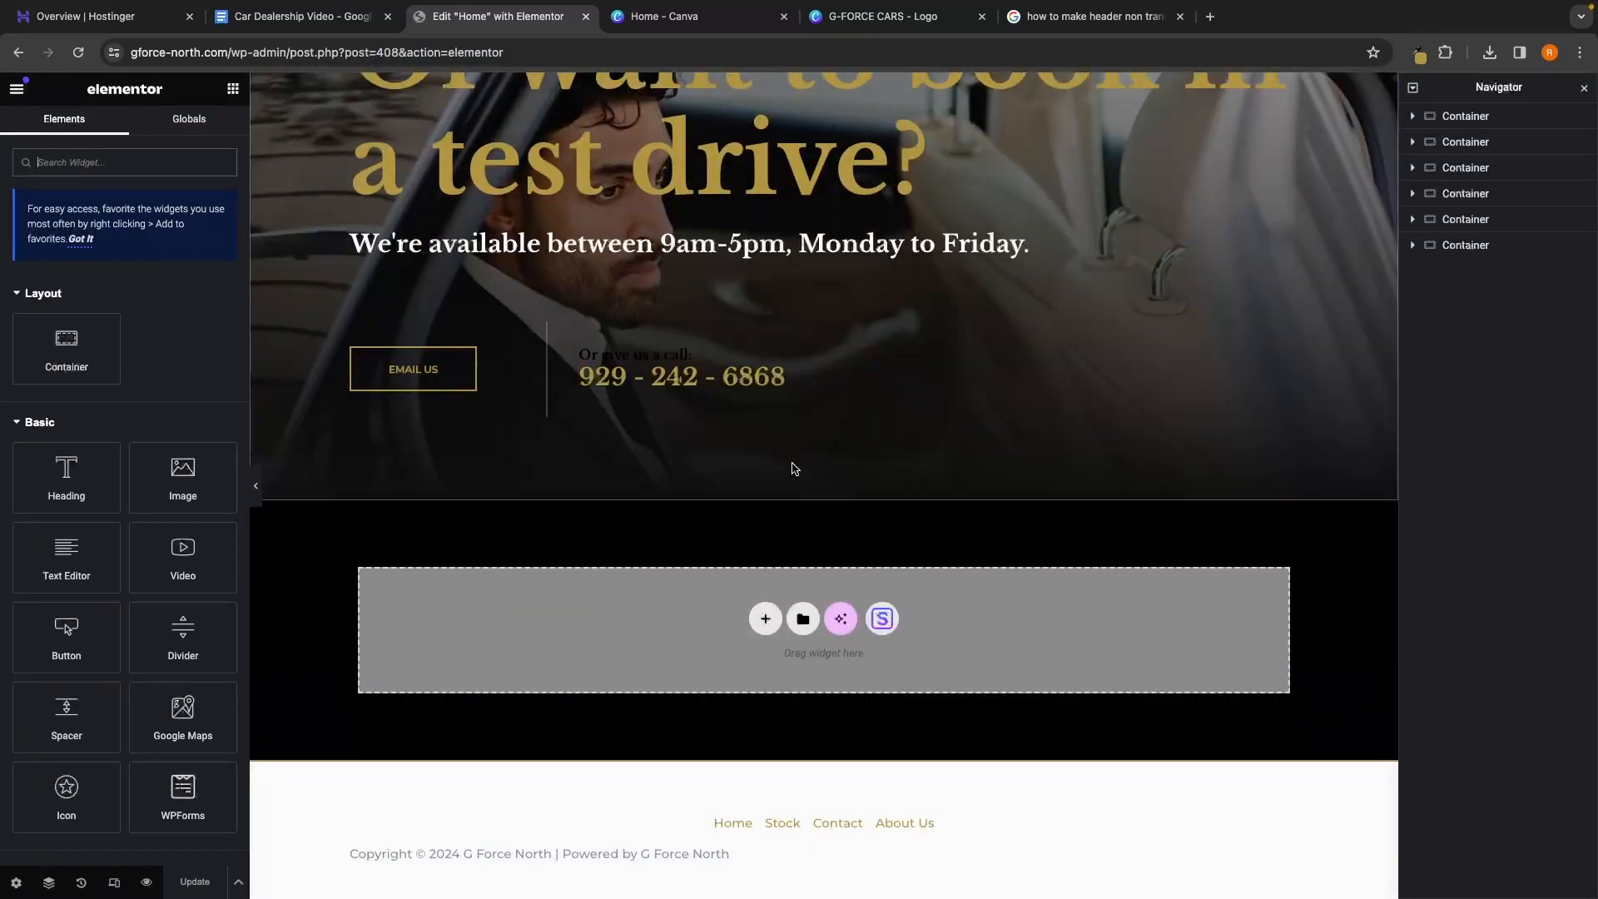
click(693, 354)
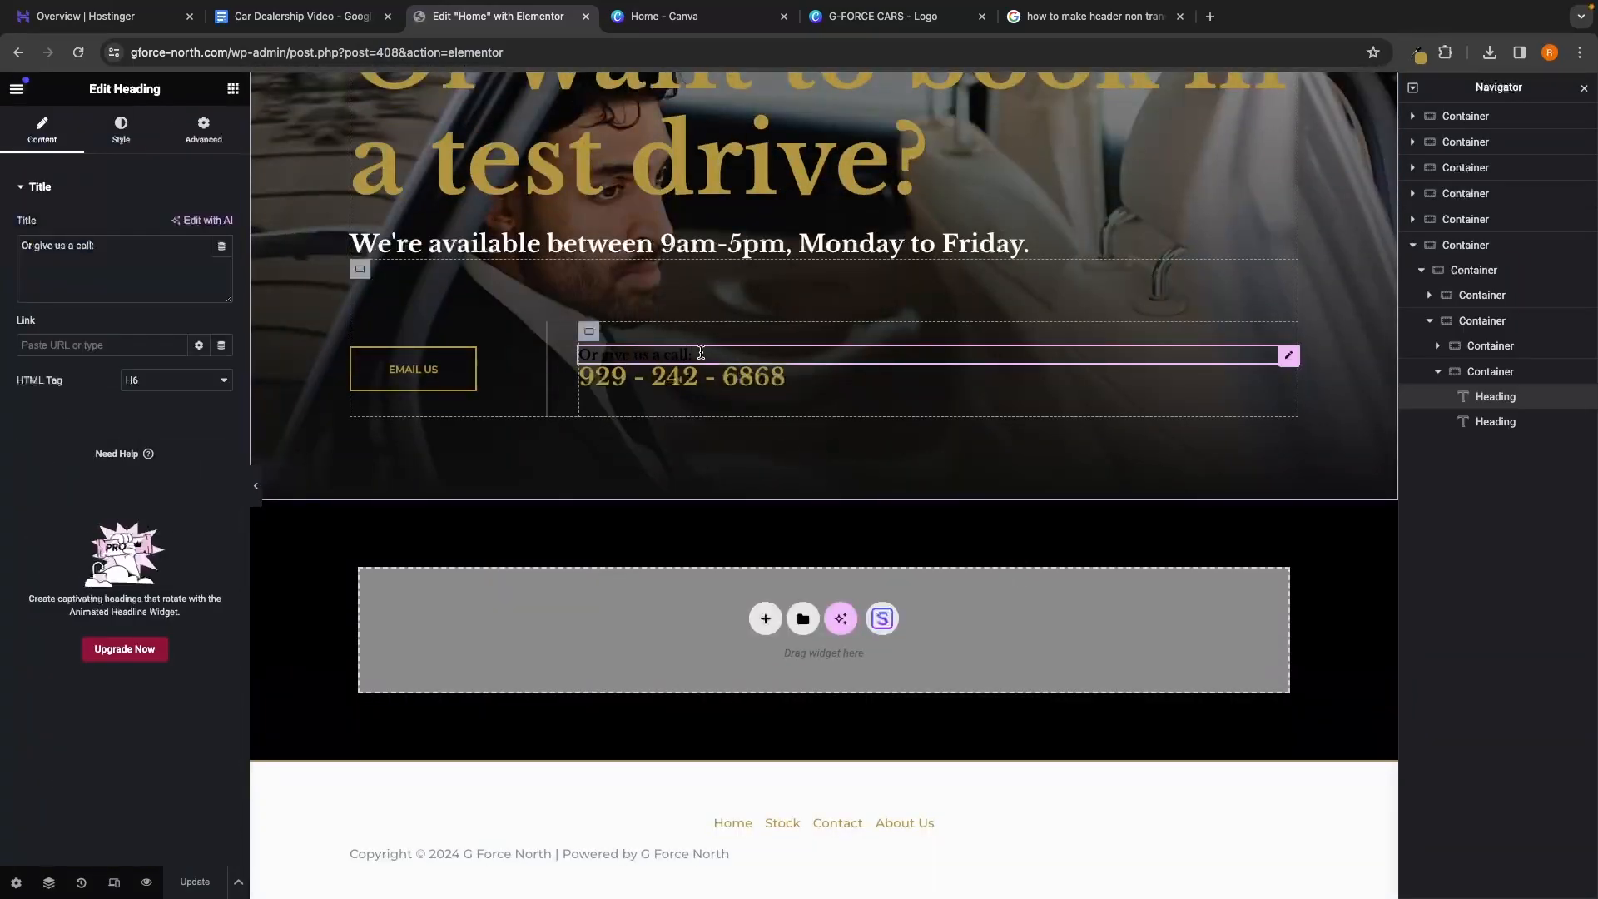
click(120, 133)
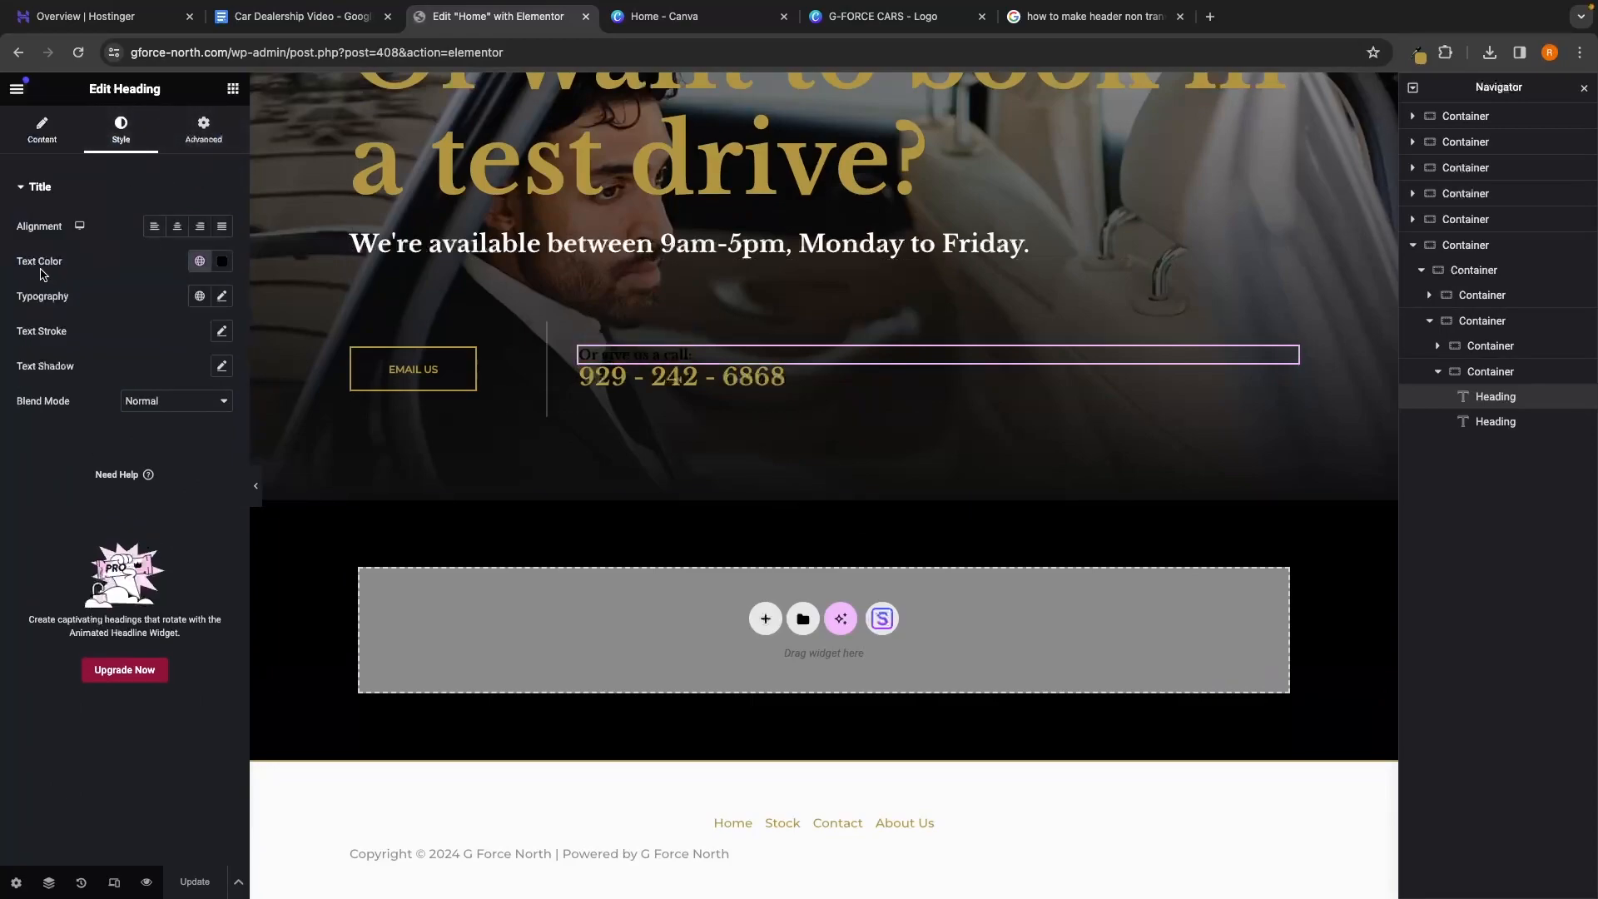
click(222, 261)
click(133, 334)
drag(133, 335, 115, 327)
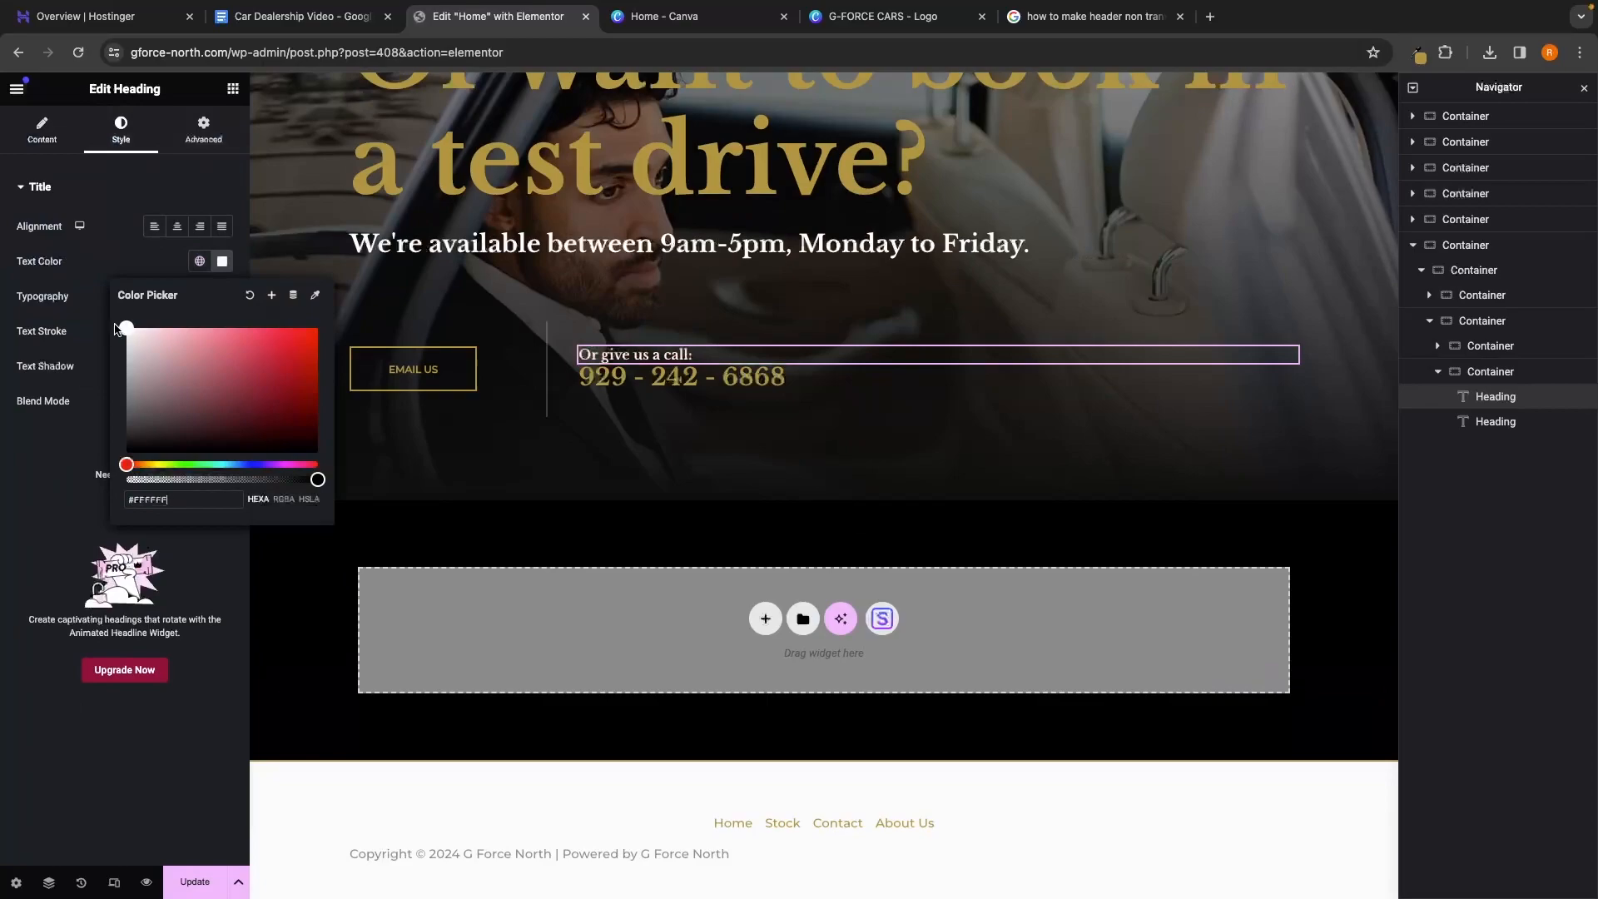
click(196, 882)
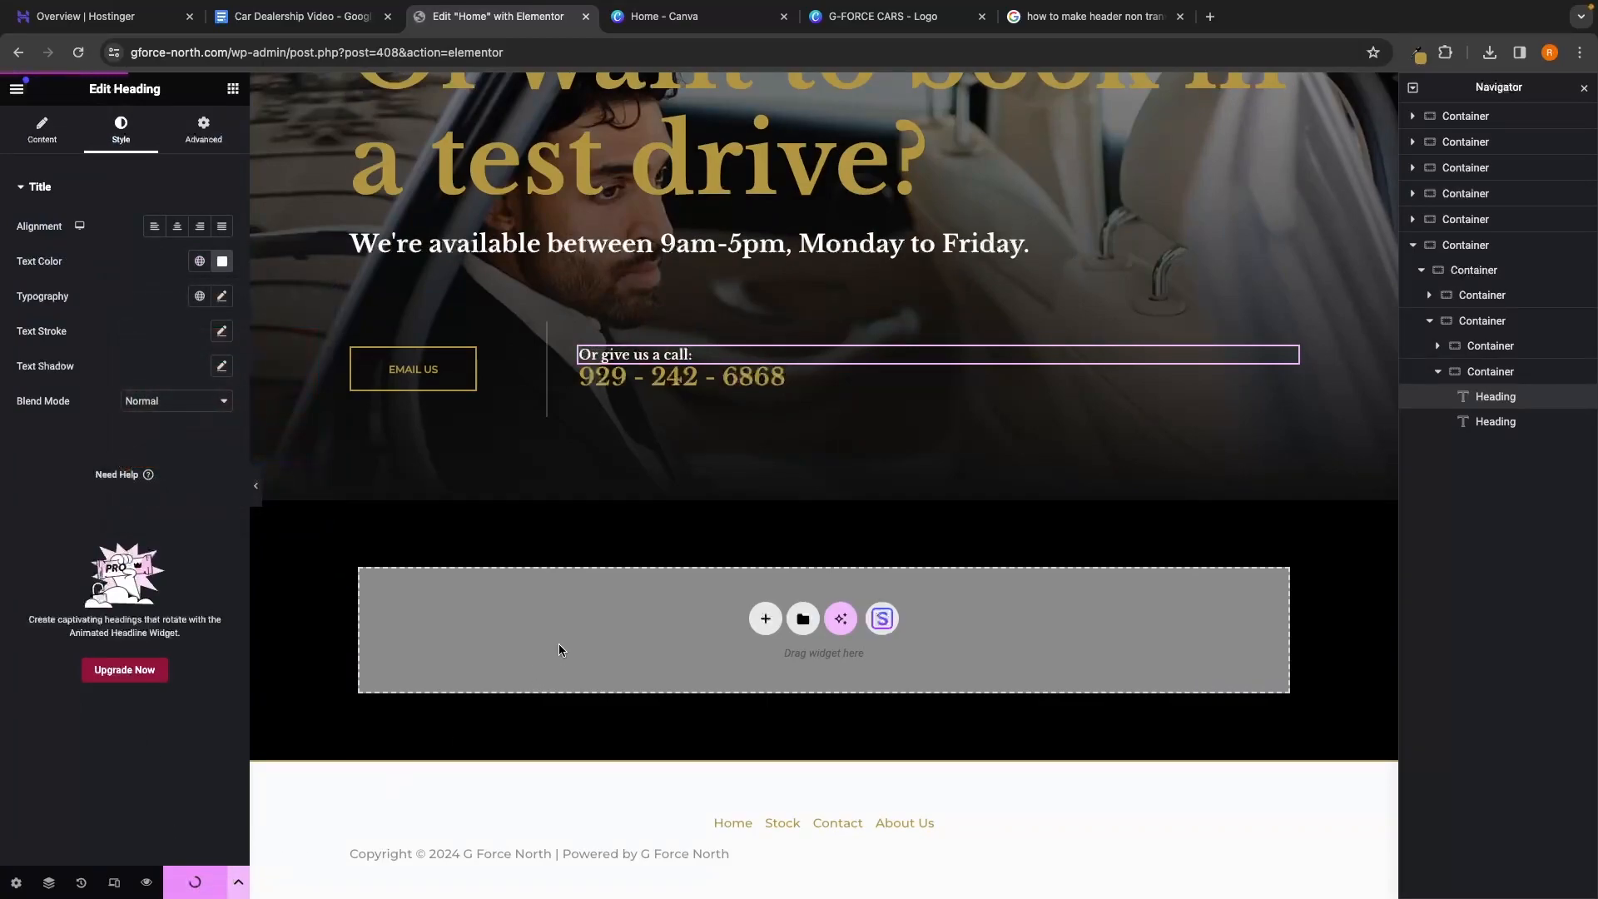
click(146, 882)
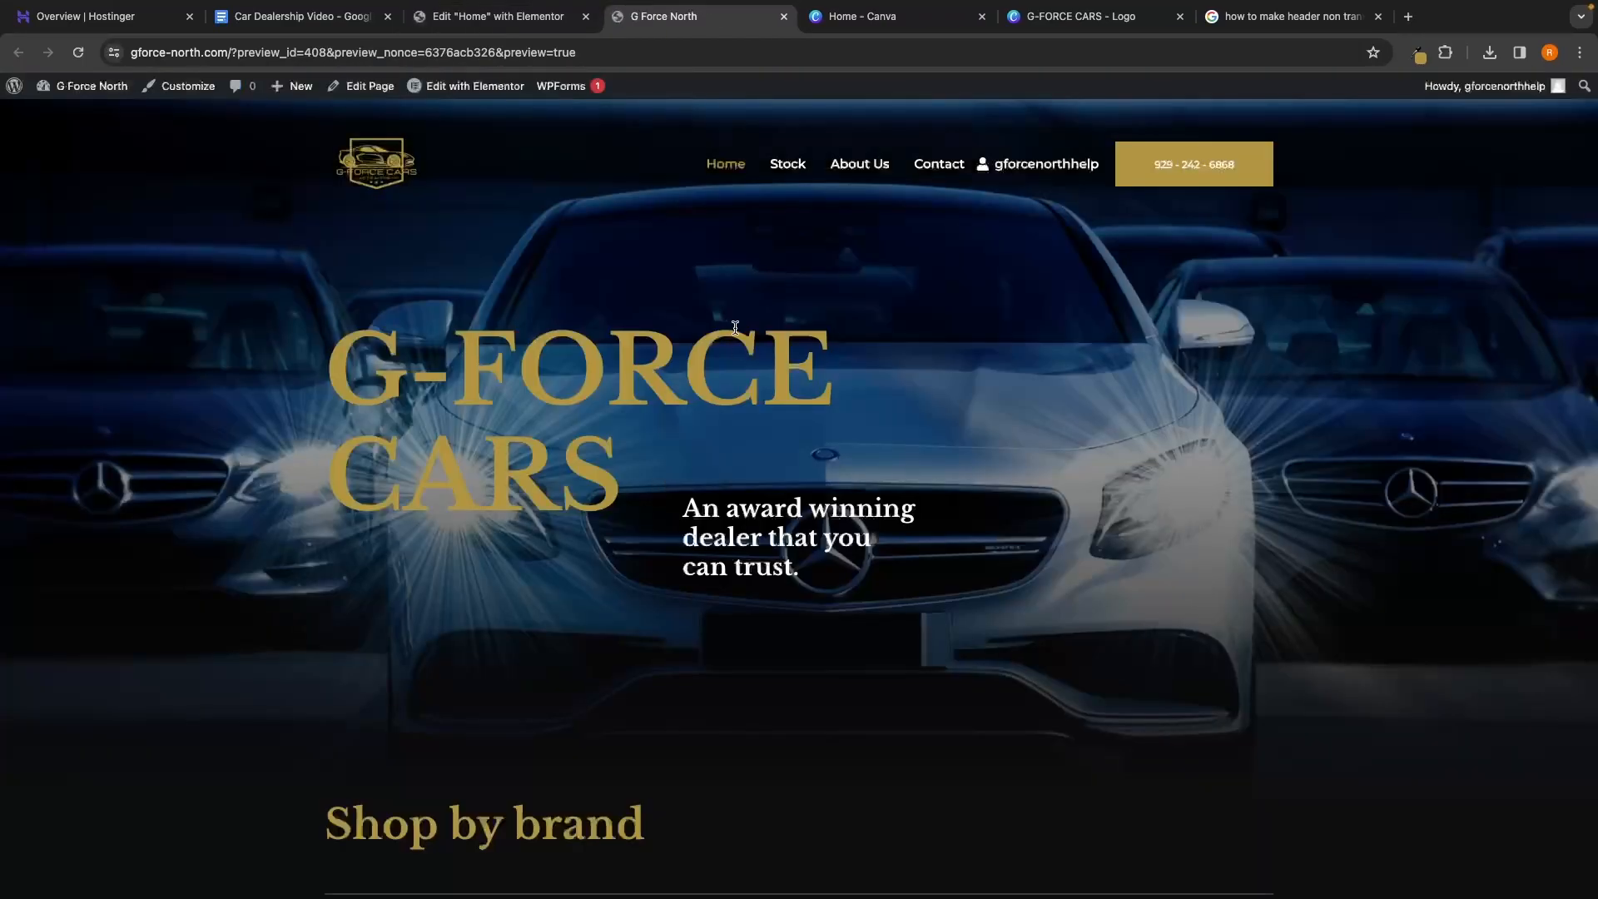
Browse the Stock page and the 2024 Mercedes Benz G63 listing, viewing its interior photo
scroll(807, 273, down, 20)
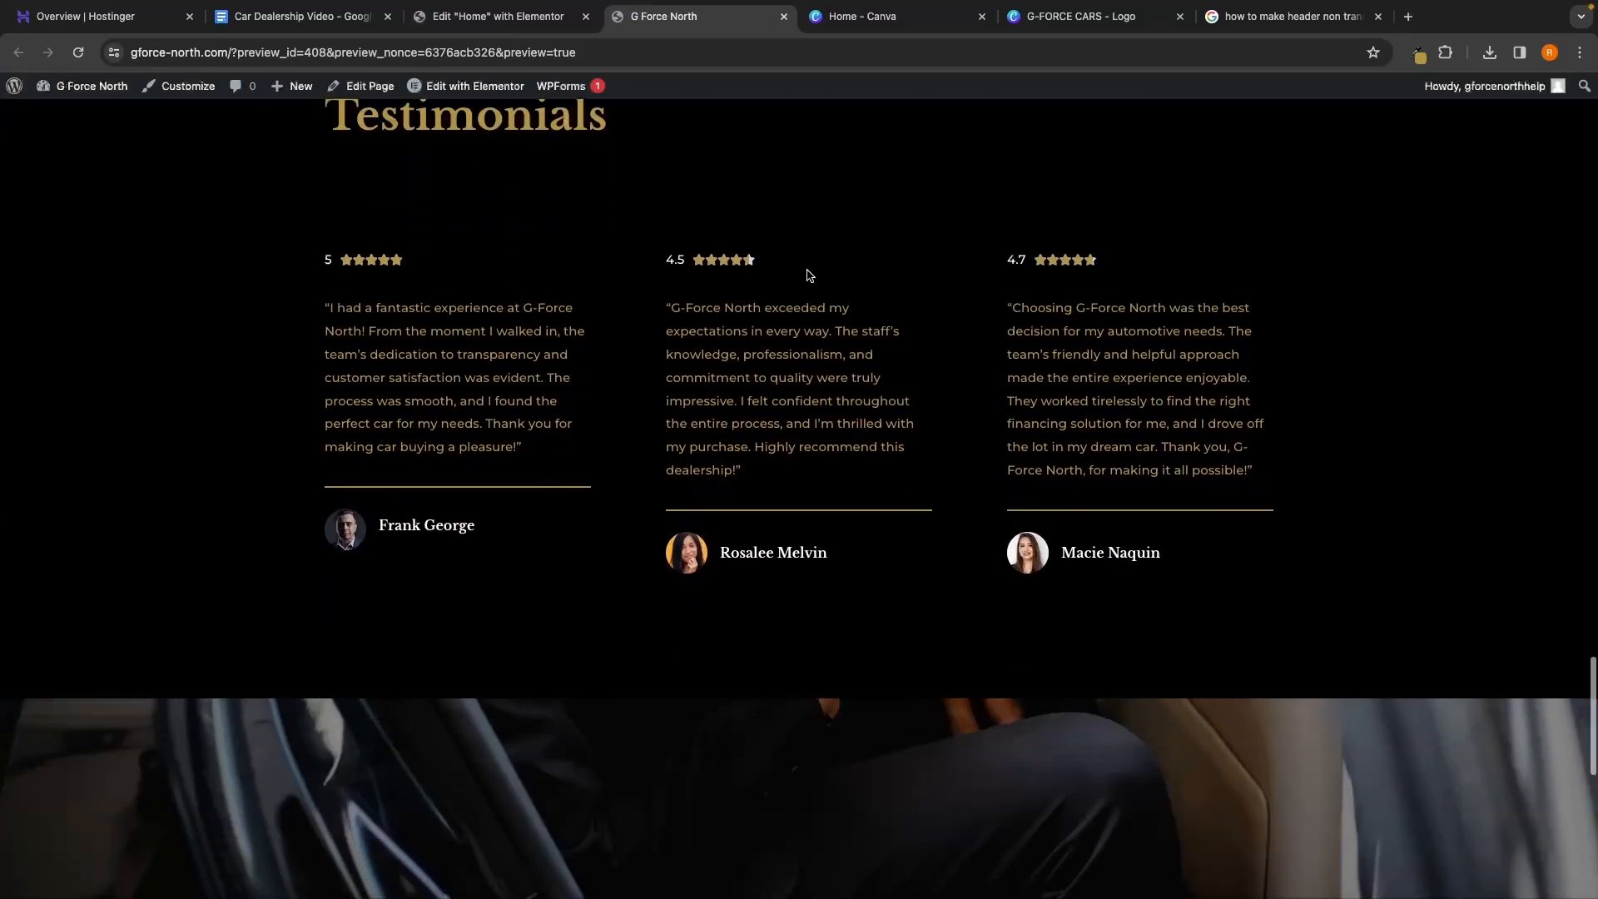
scroll(807, 270, up, 20)
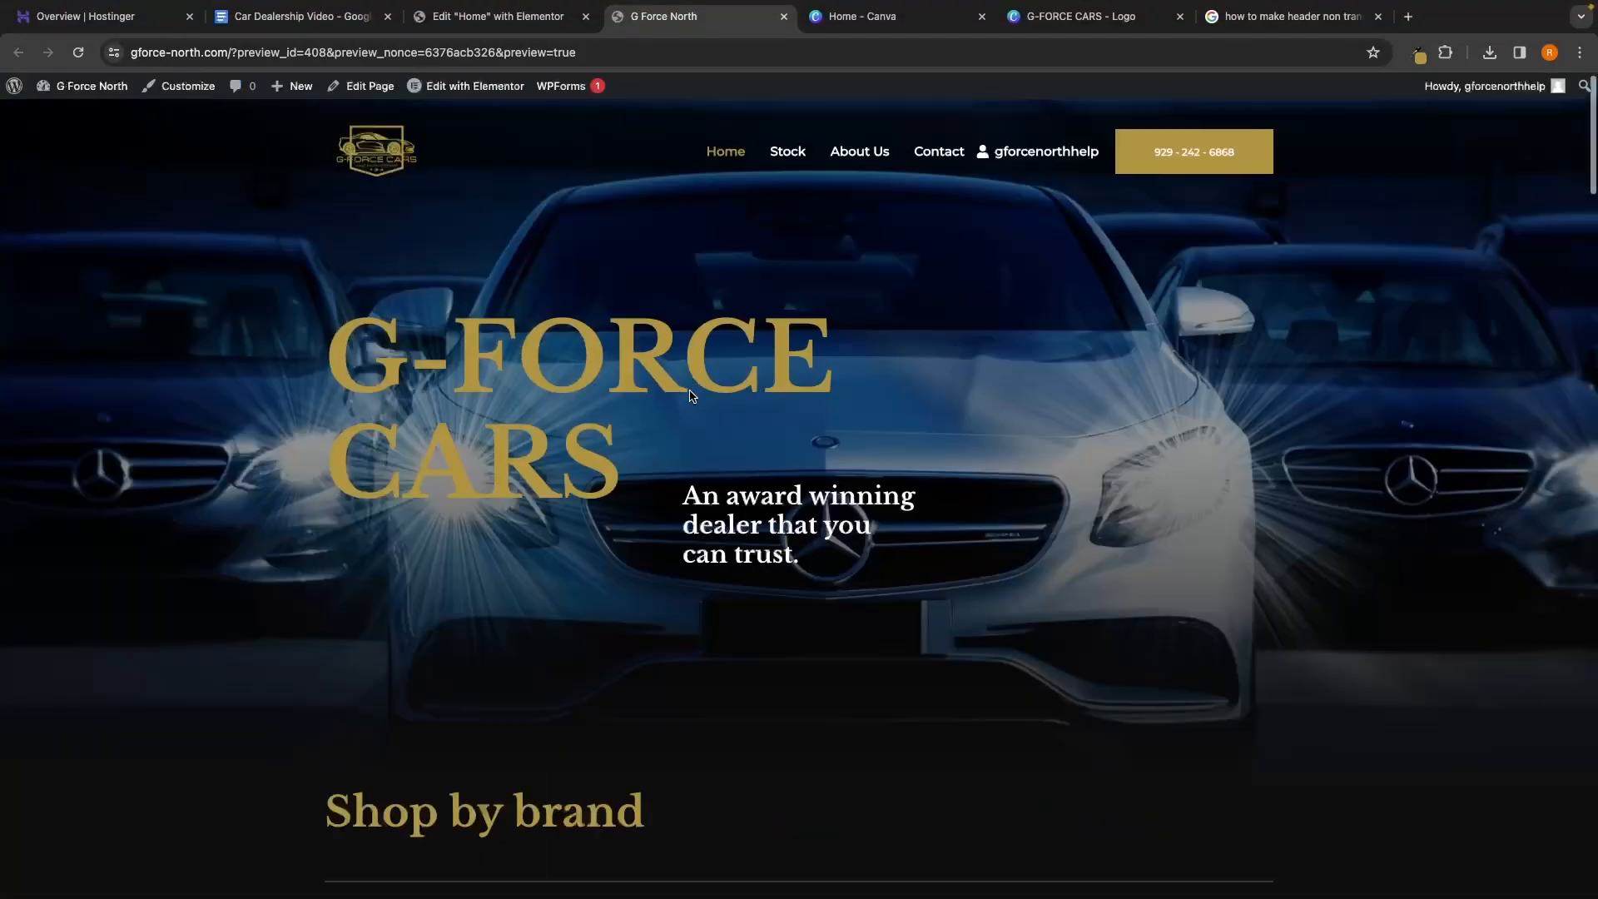
scroll(692, 397, up, 1)
click(787, 166)
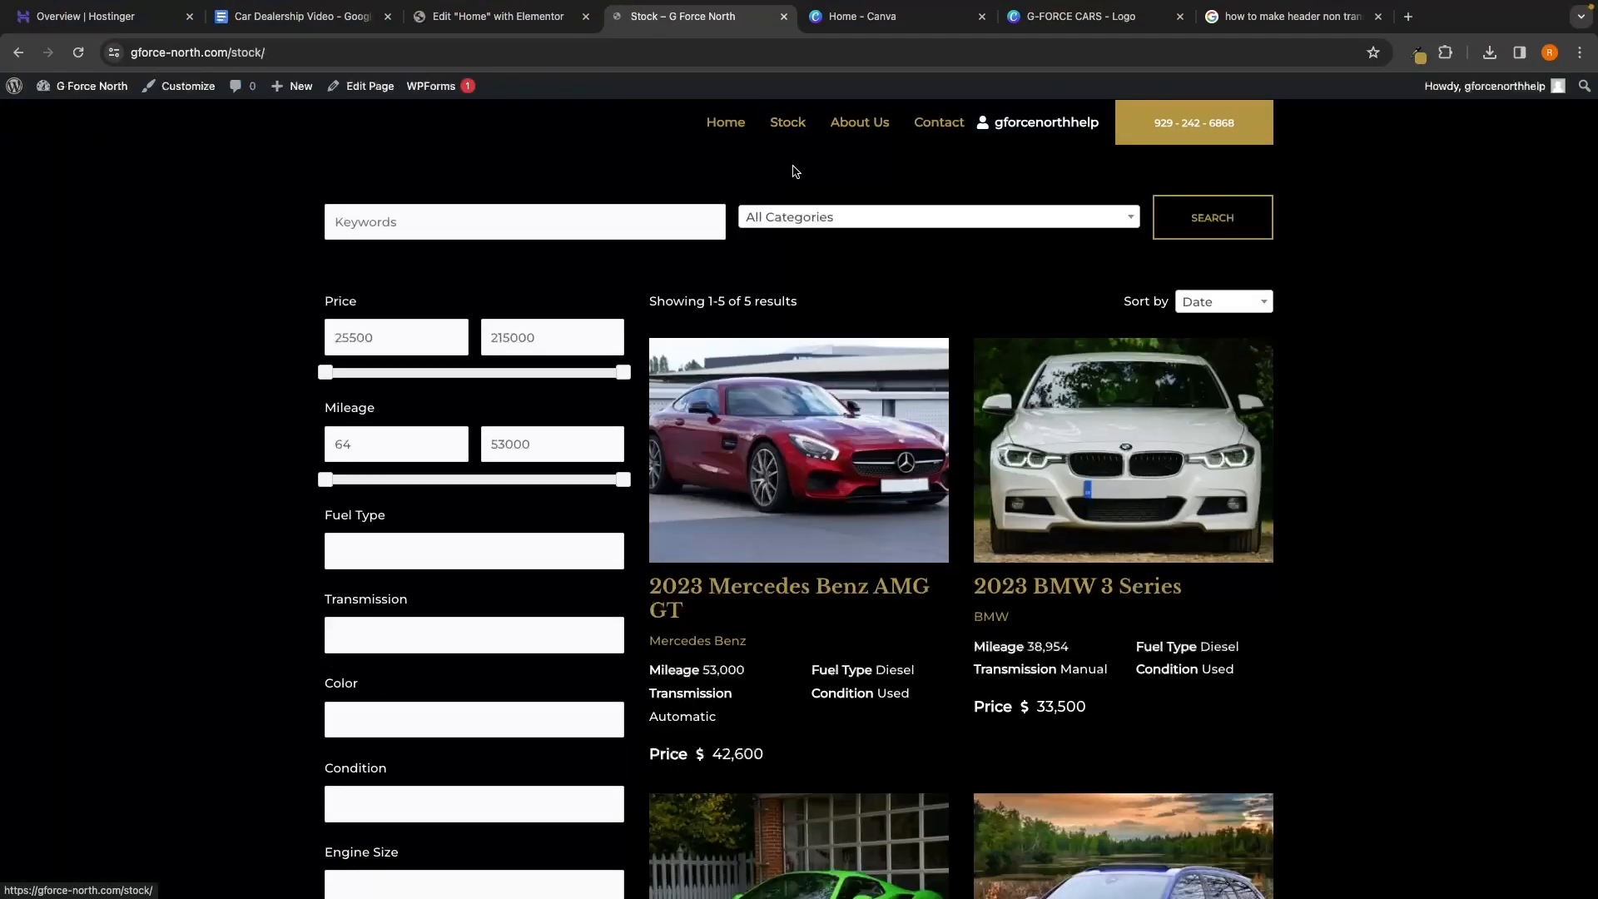
scroll(1388, 502, down, 10)
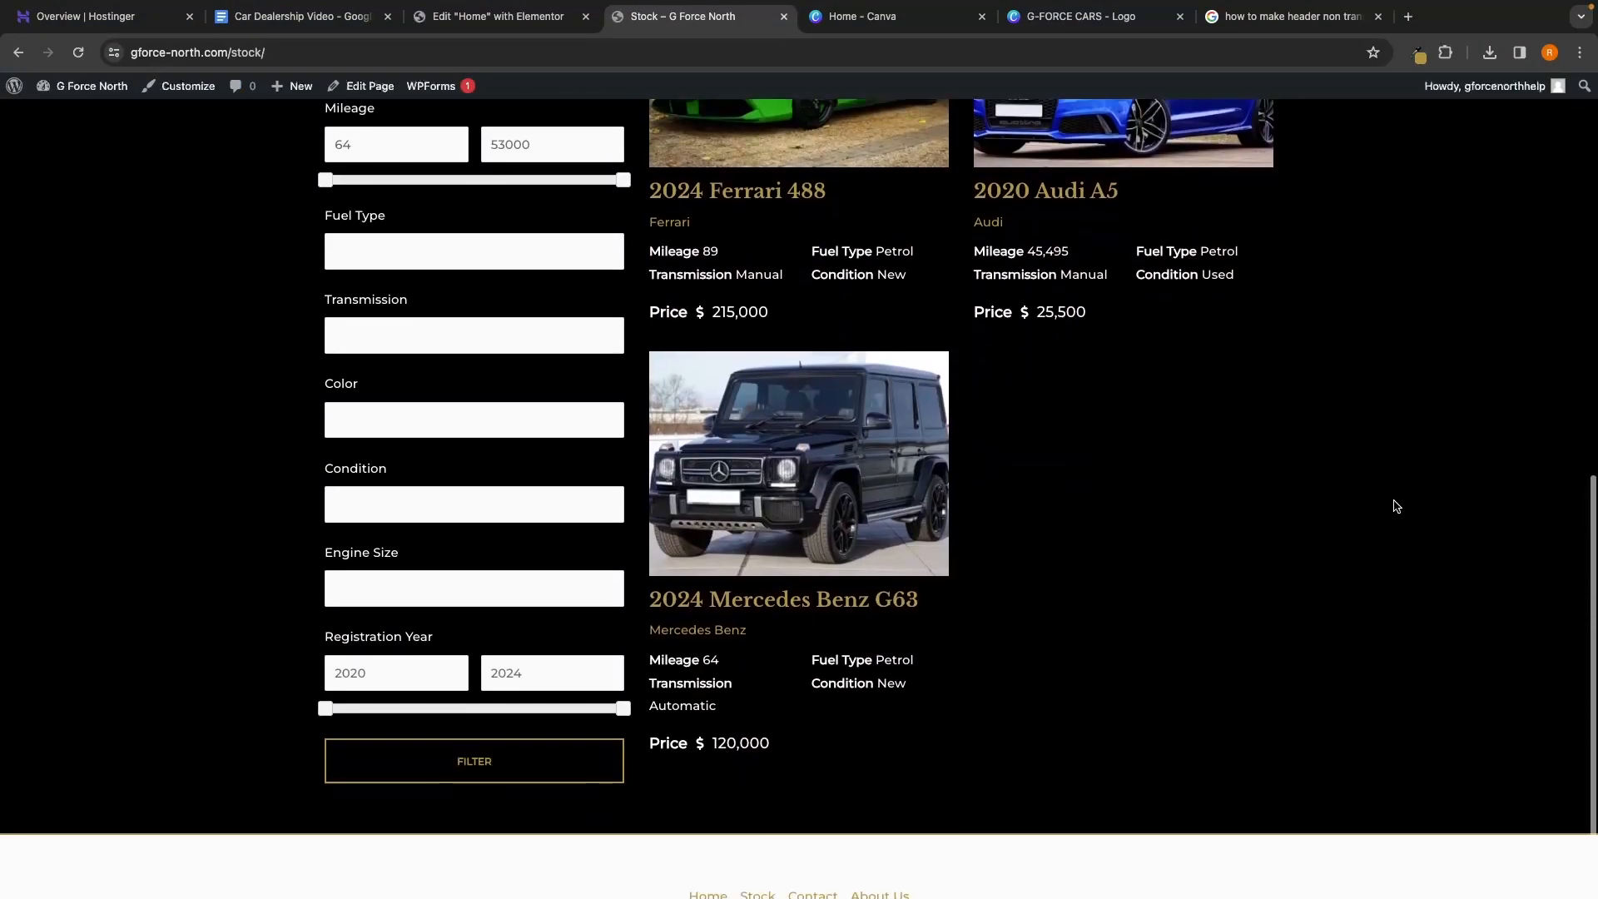
click(816, 403)
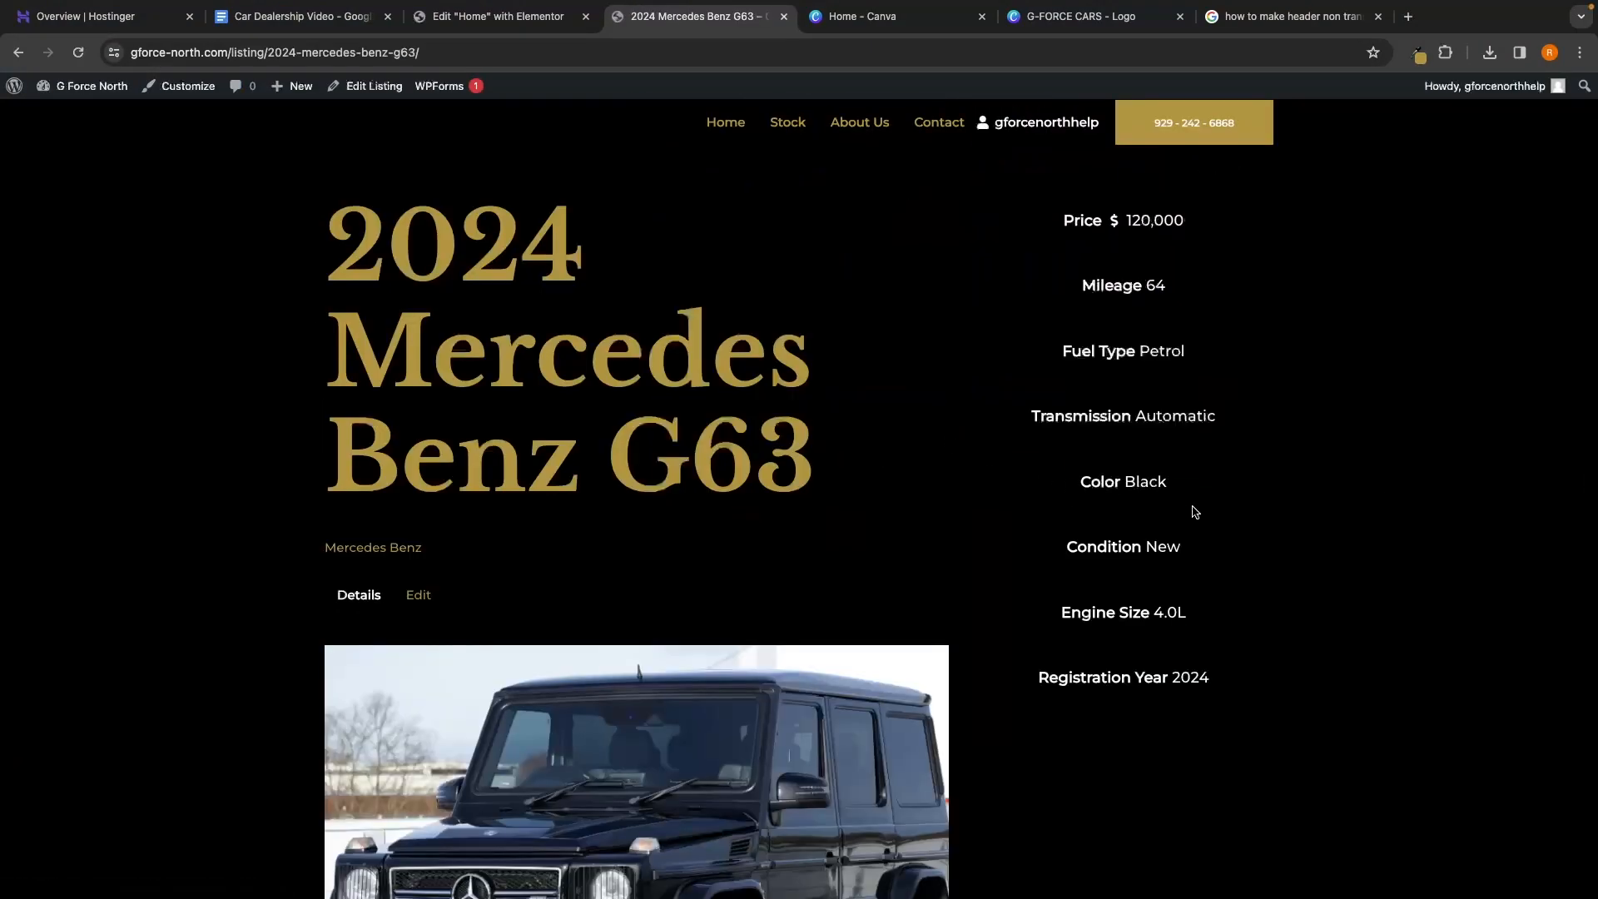
scroll(1316, 571, down, 10)
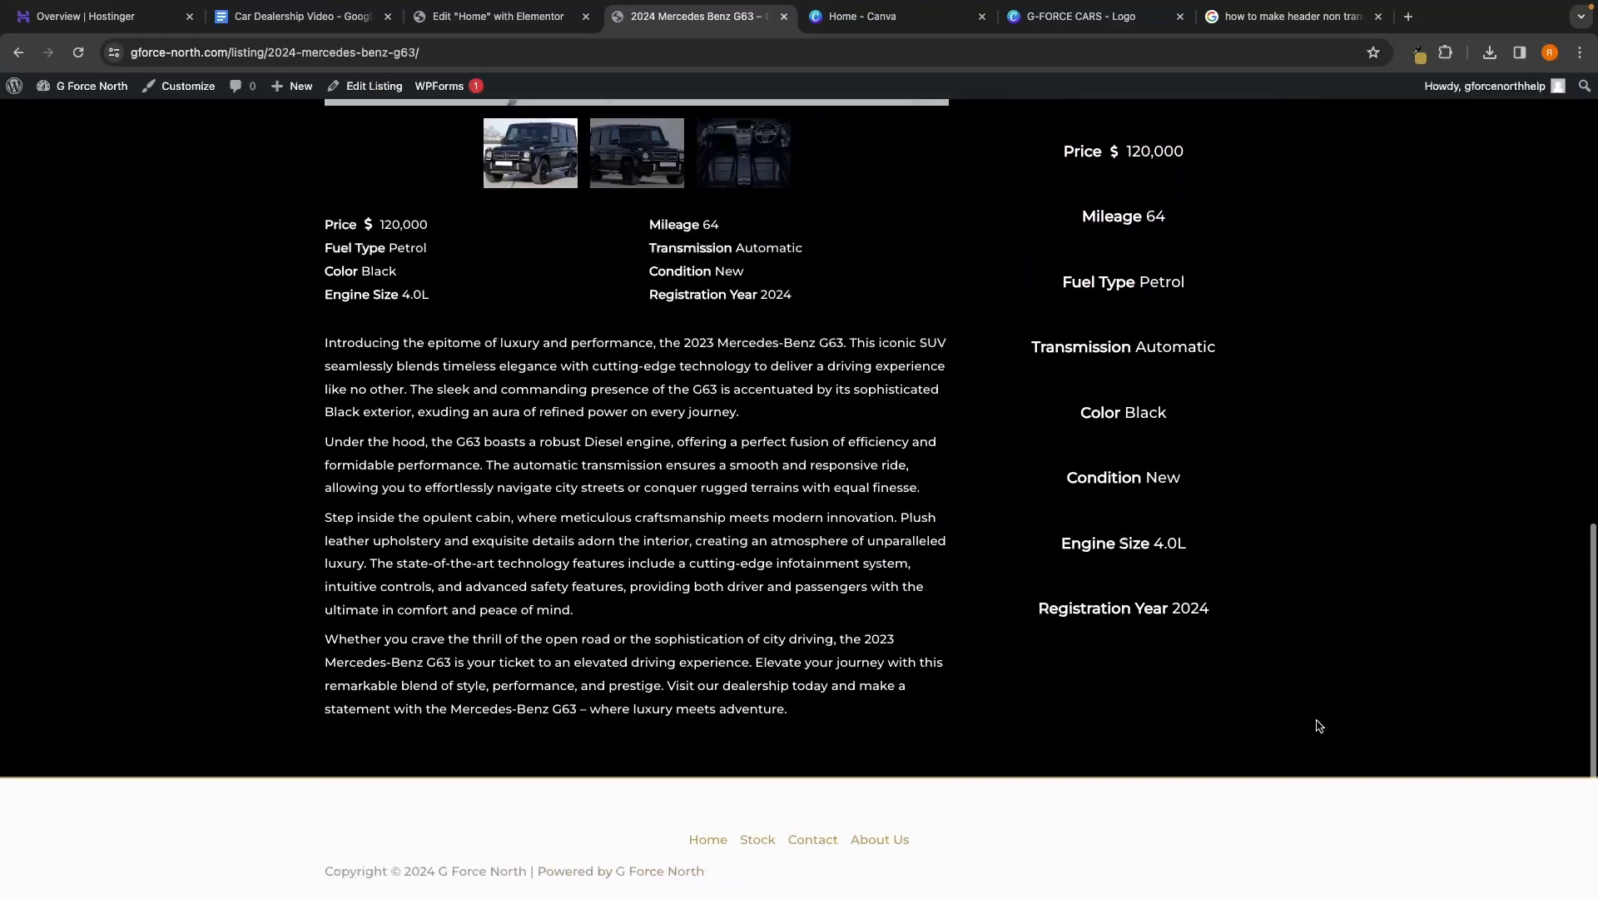
scroll(1318, 726, up, 4)
scroll(626, 580, up, 1)
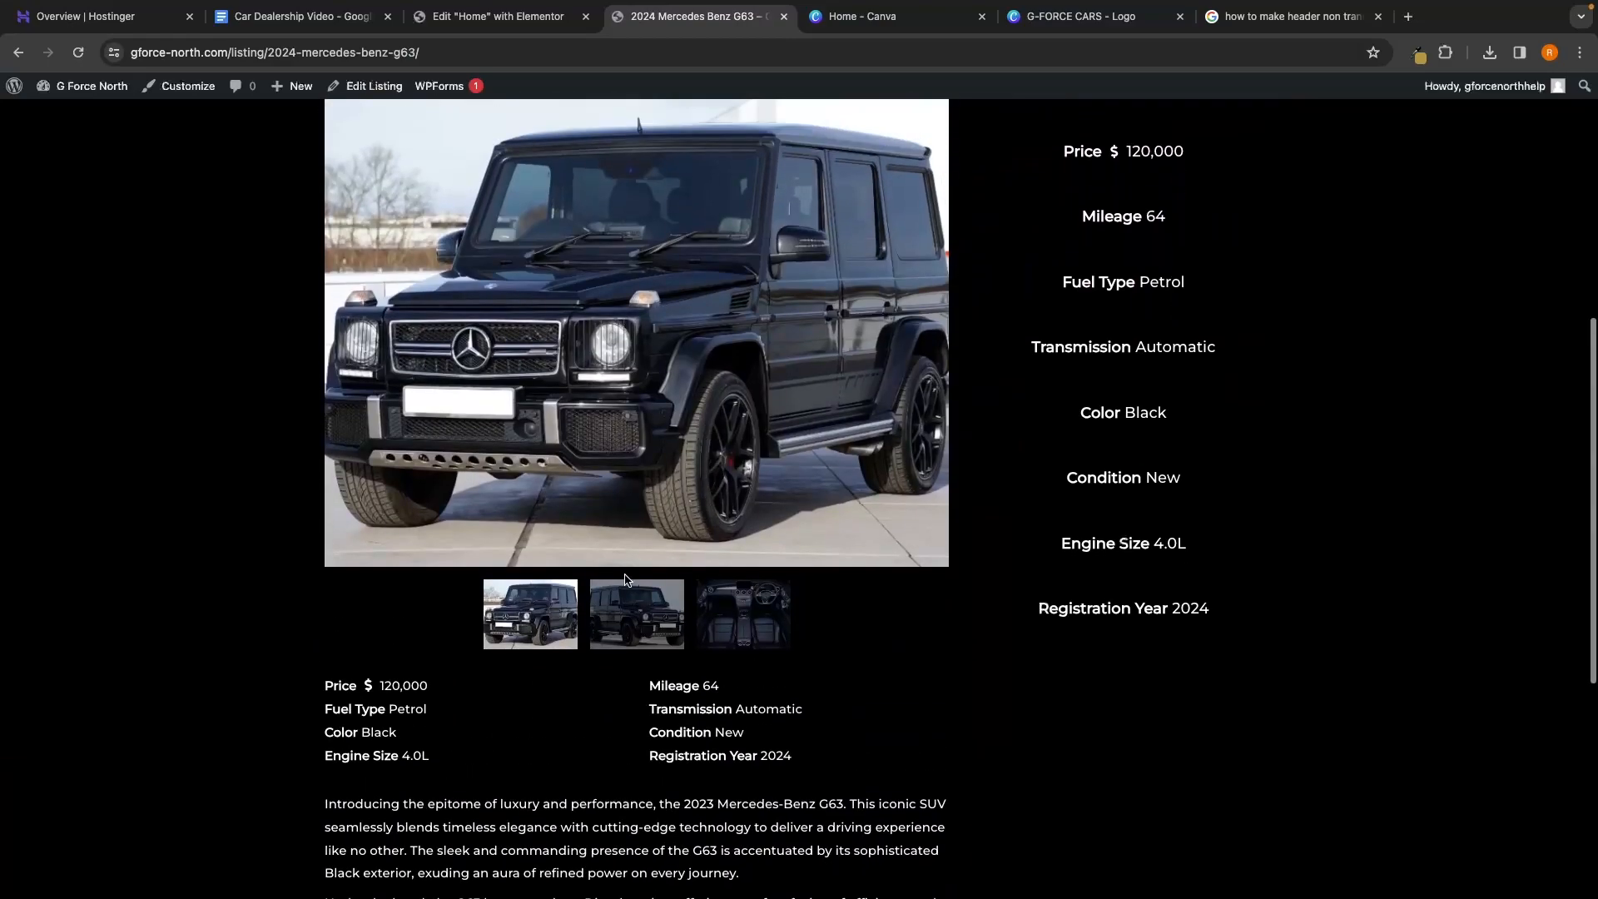
click(705, 617)
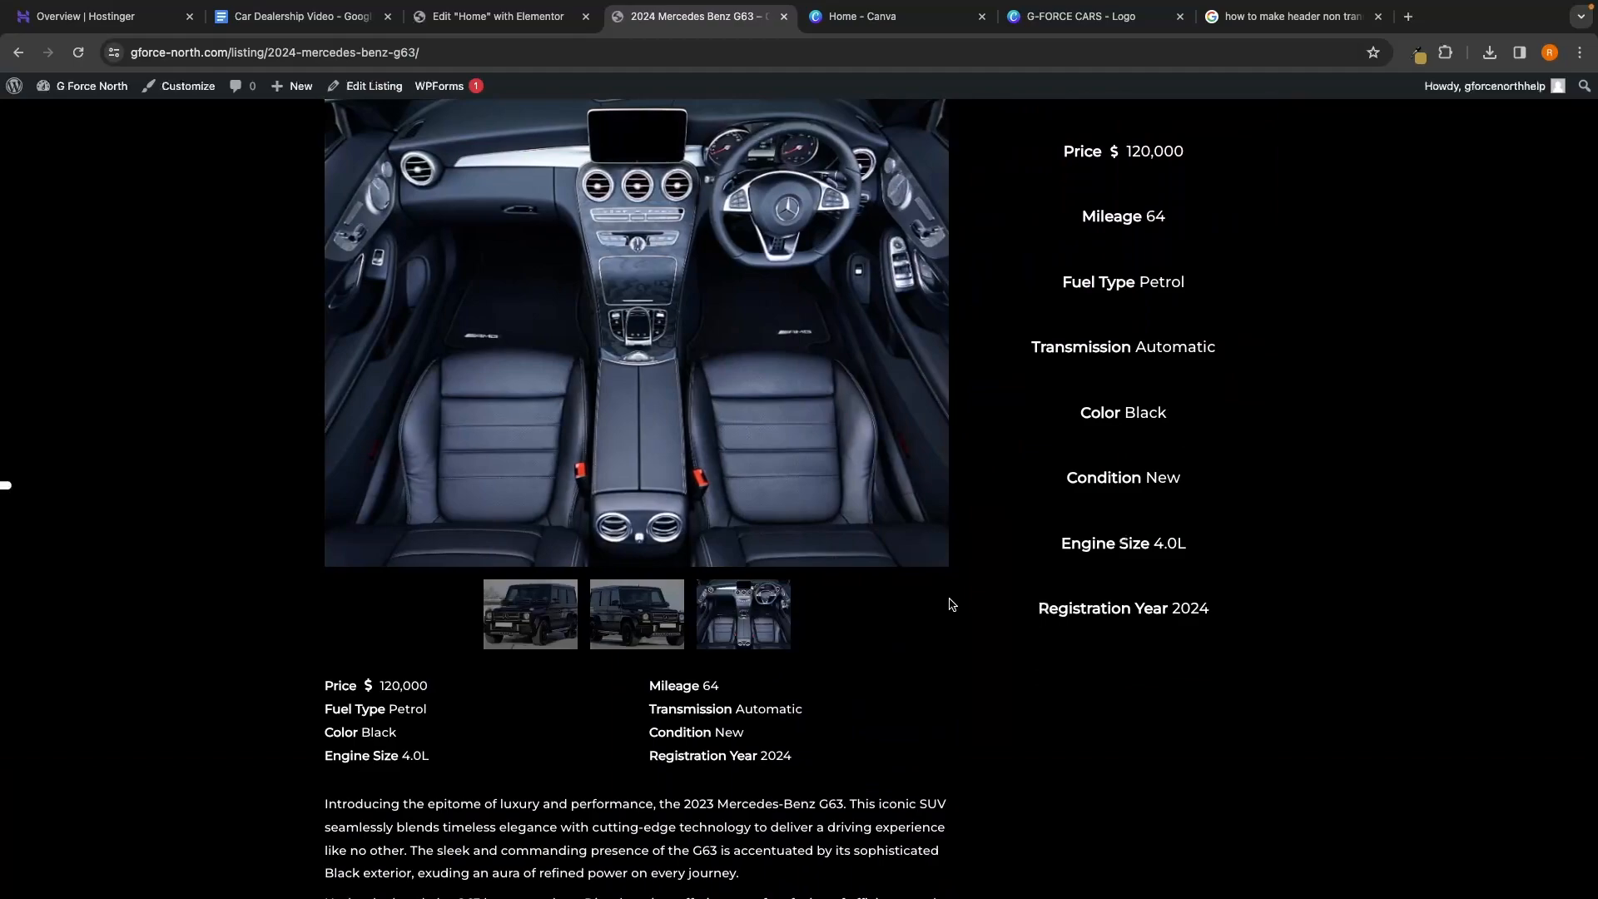
scroll(952, 605, left, 5)
scroll(1043, 501, up, 10)
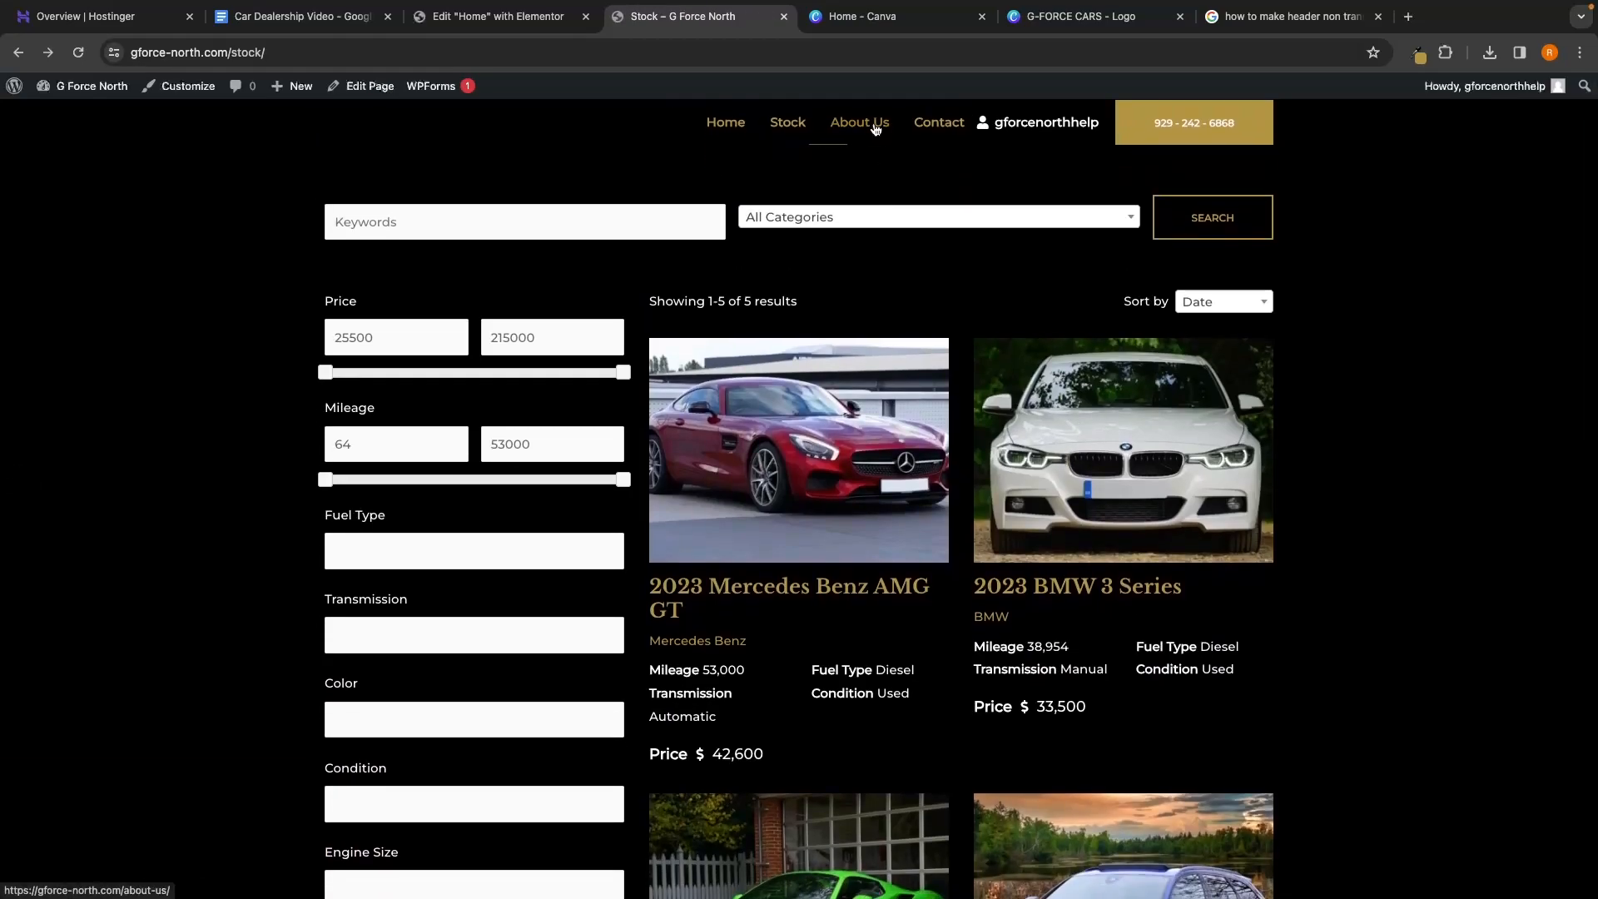
Look through the About Us and Contact pages
click(876, 129)
scroll(1357, 468, down, 8)
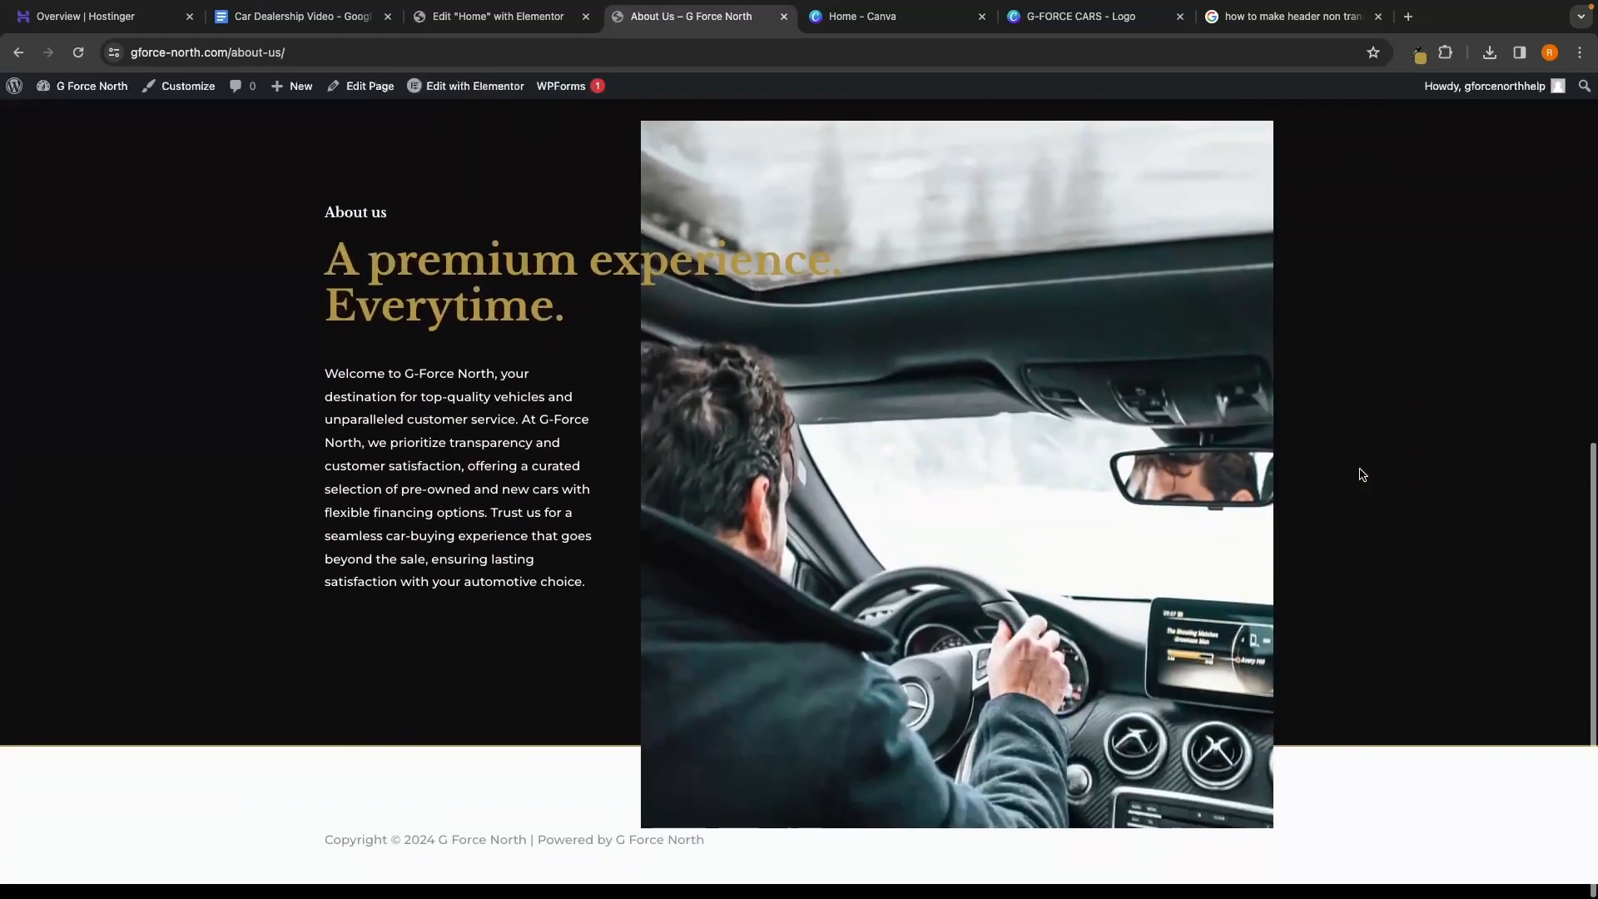
scroll(1361, 474, up, 10)
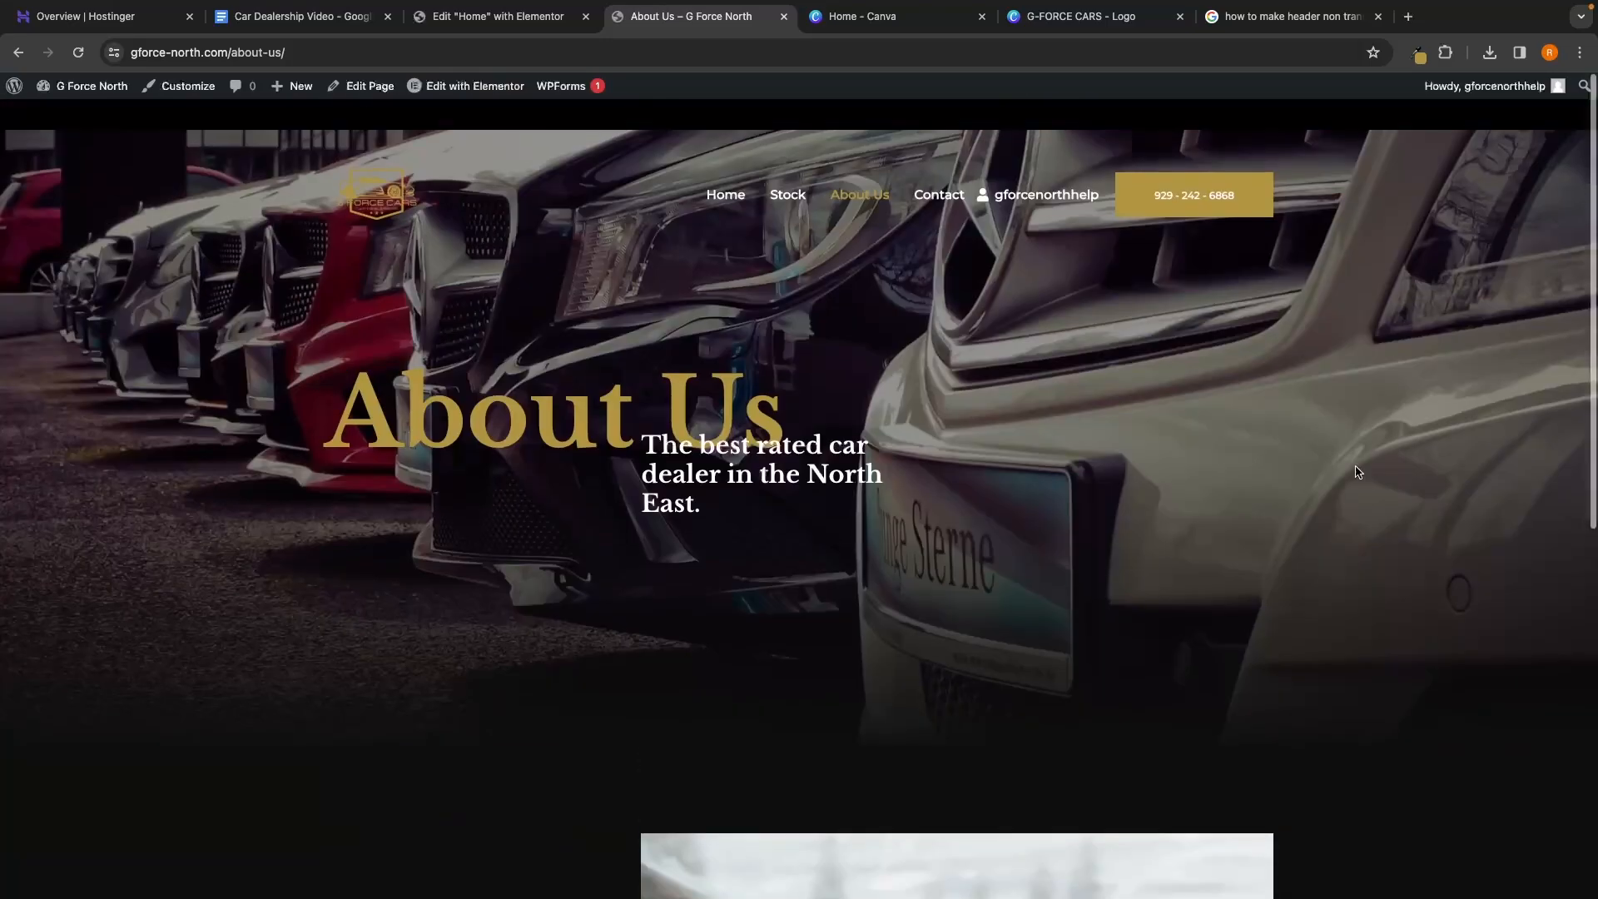
click(939, 166)
scroll(1231, 369, down, 5)
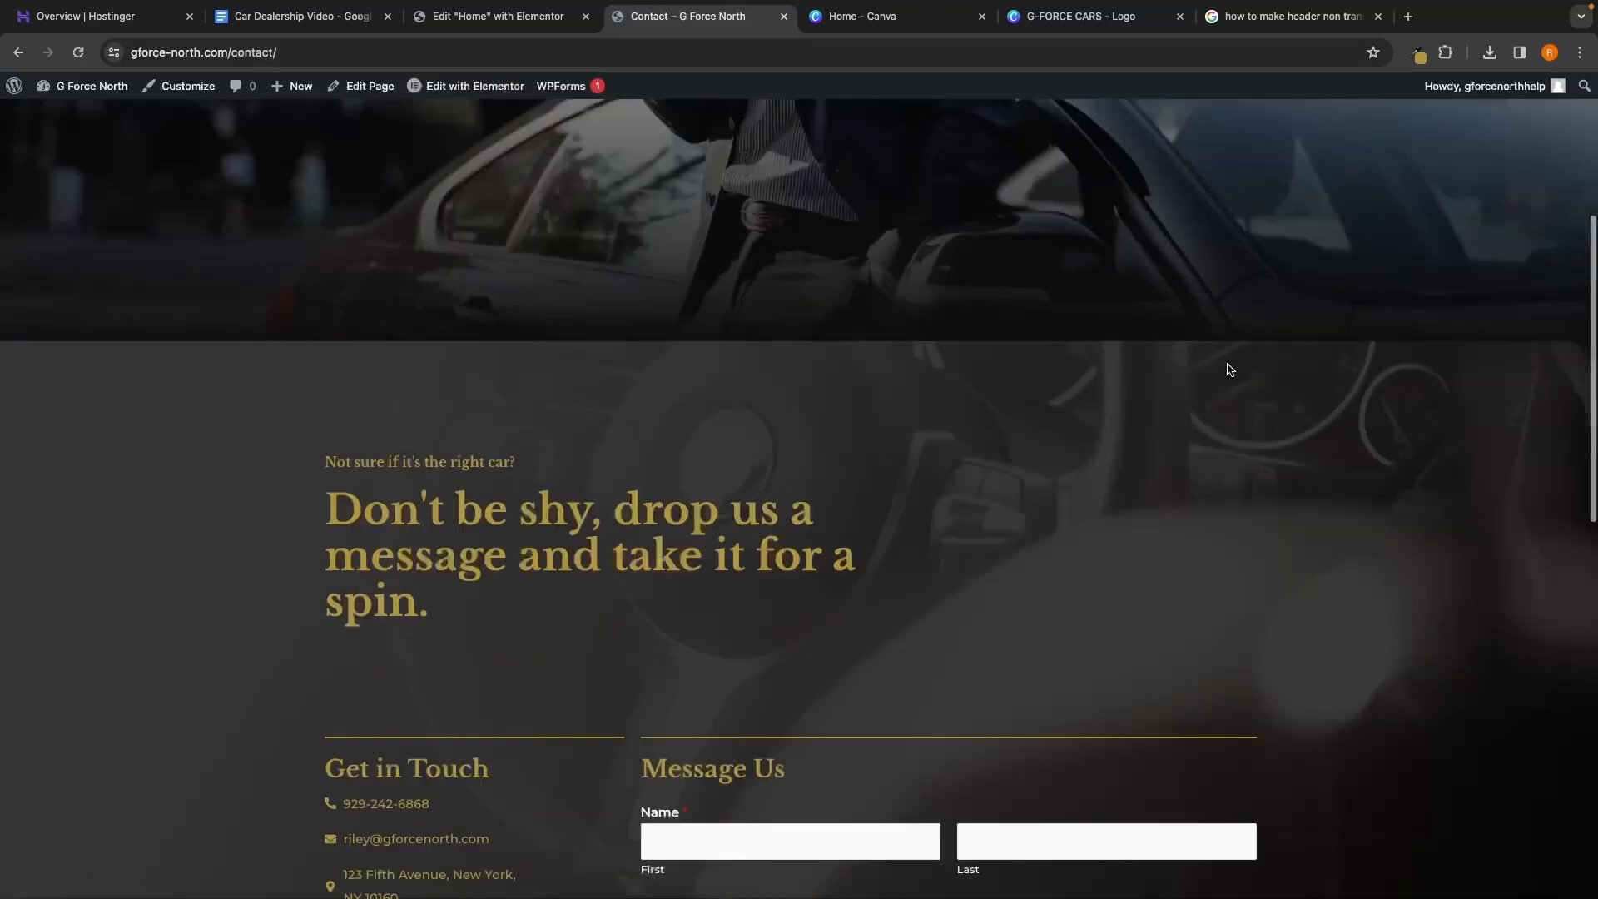
scroll(1230, 369, down, 10)
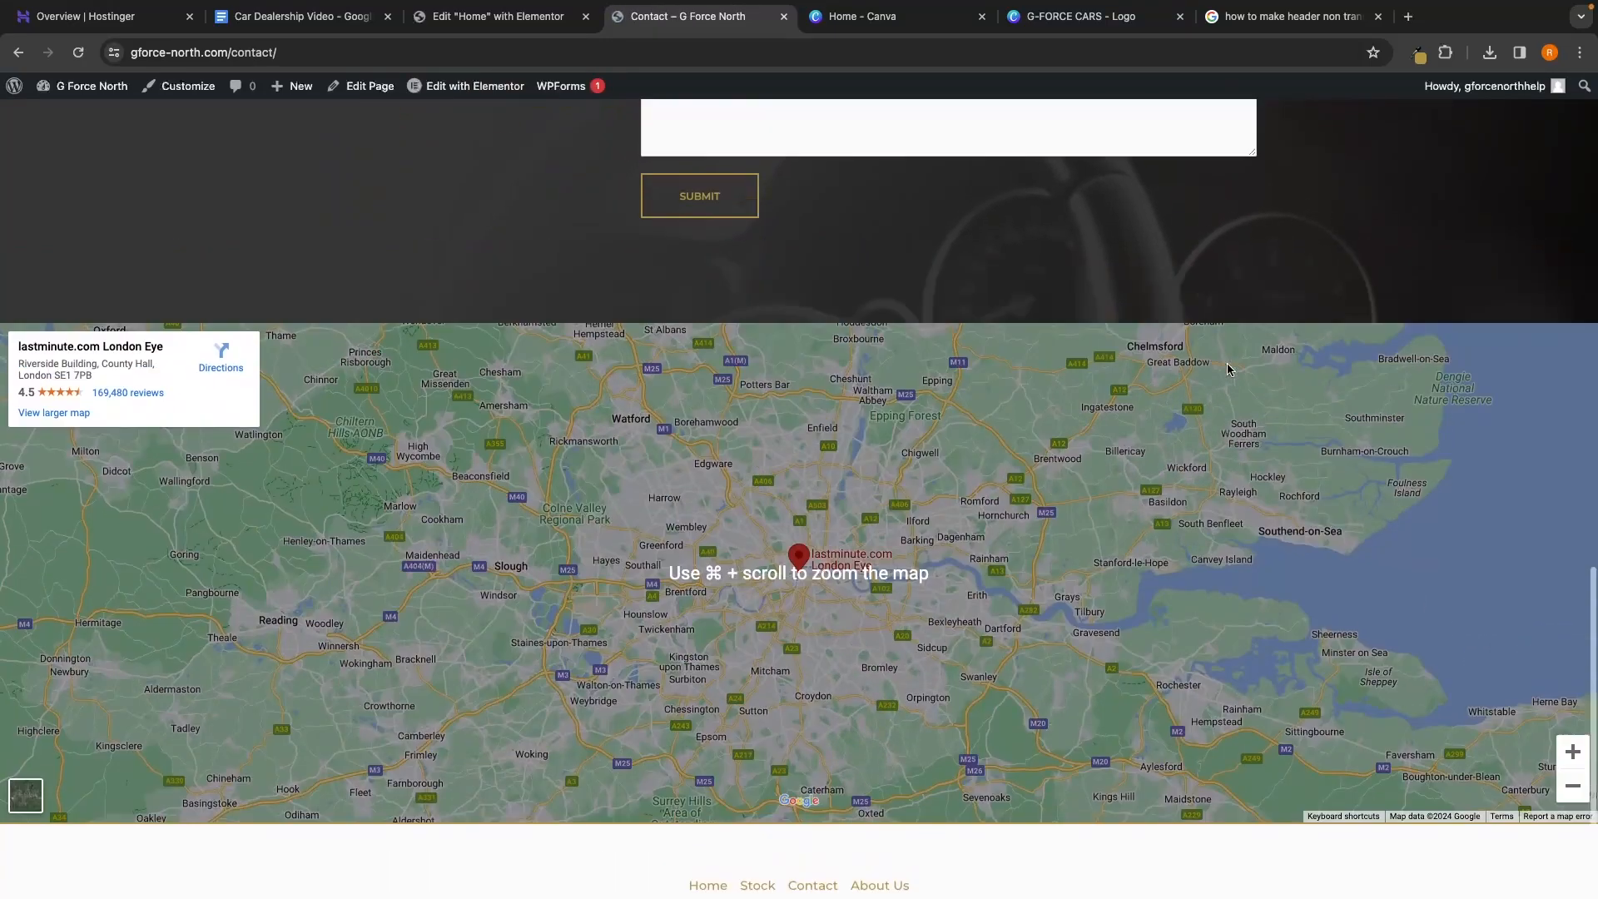
scroll(1227, 369, up, 15)
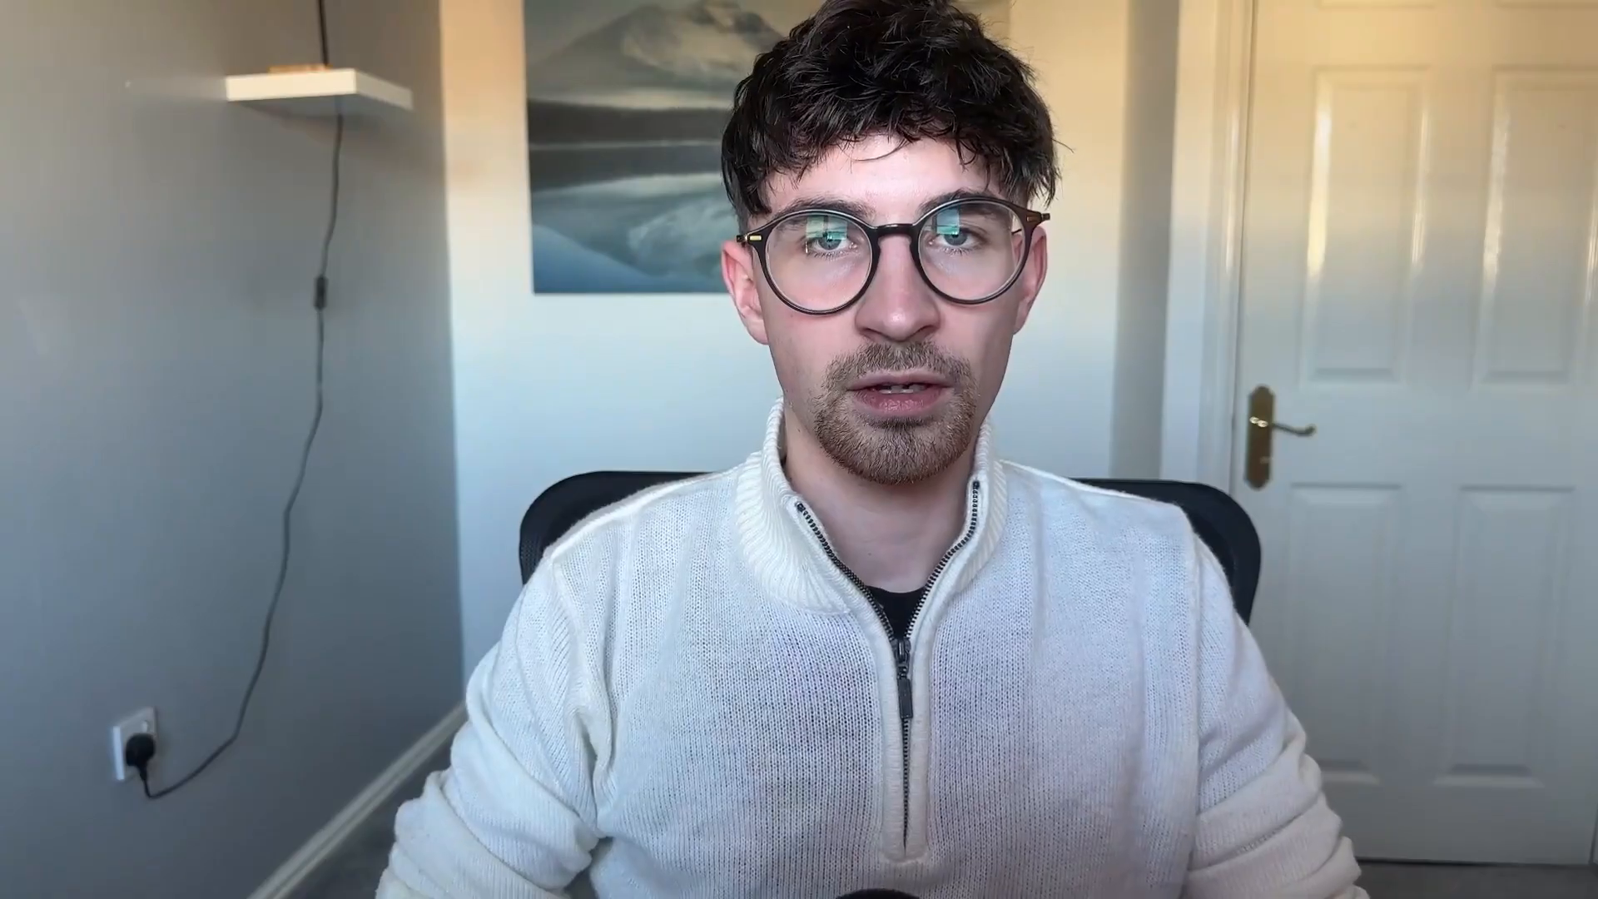